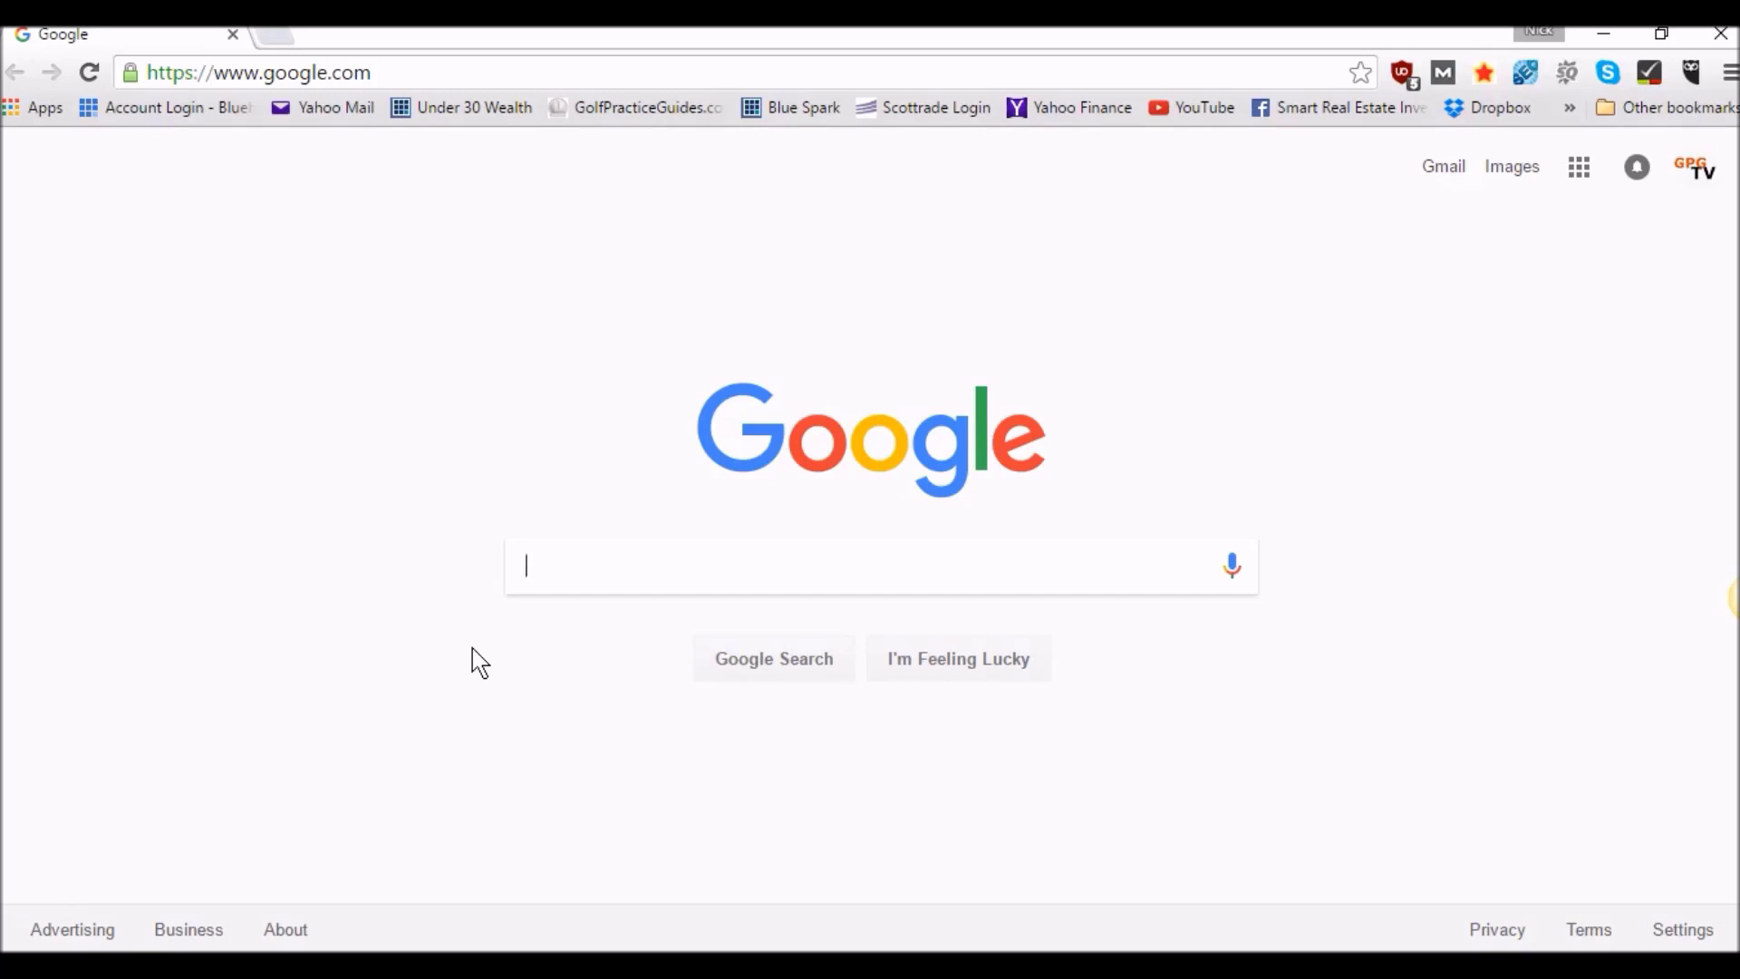
- Go to asknickfoy.com and open its Start an Online Business page
{"action": "left_click", "coordinate": [404, 72]}
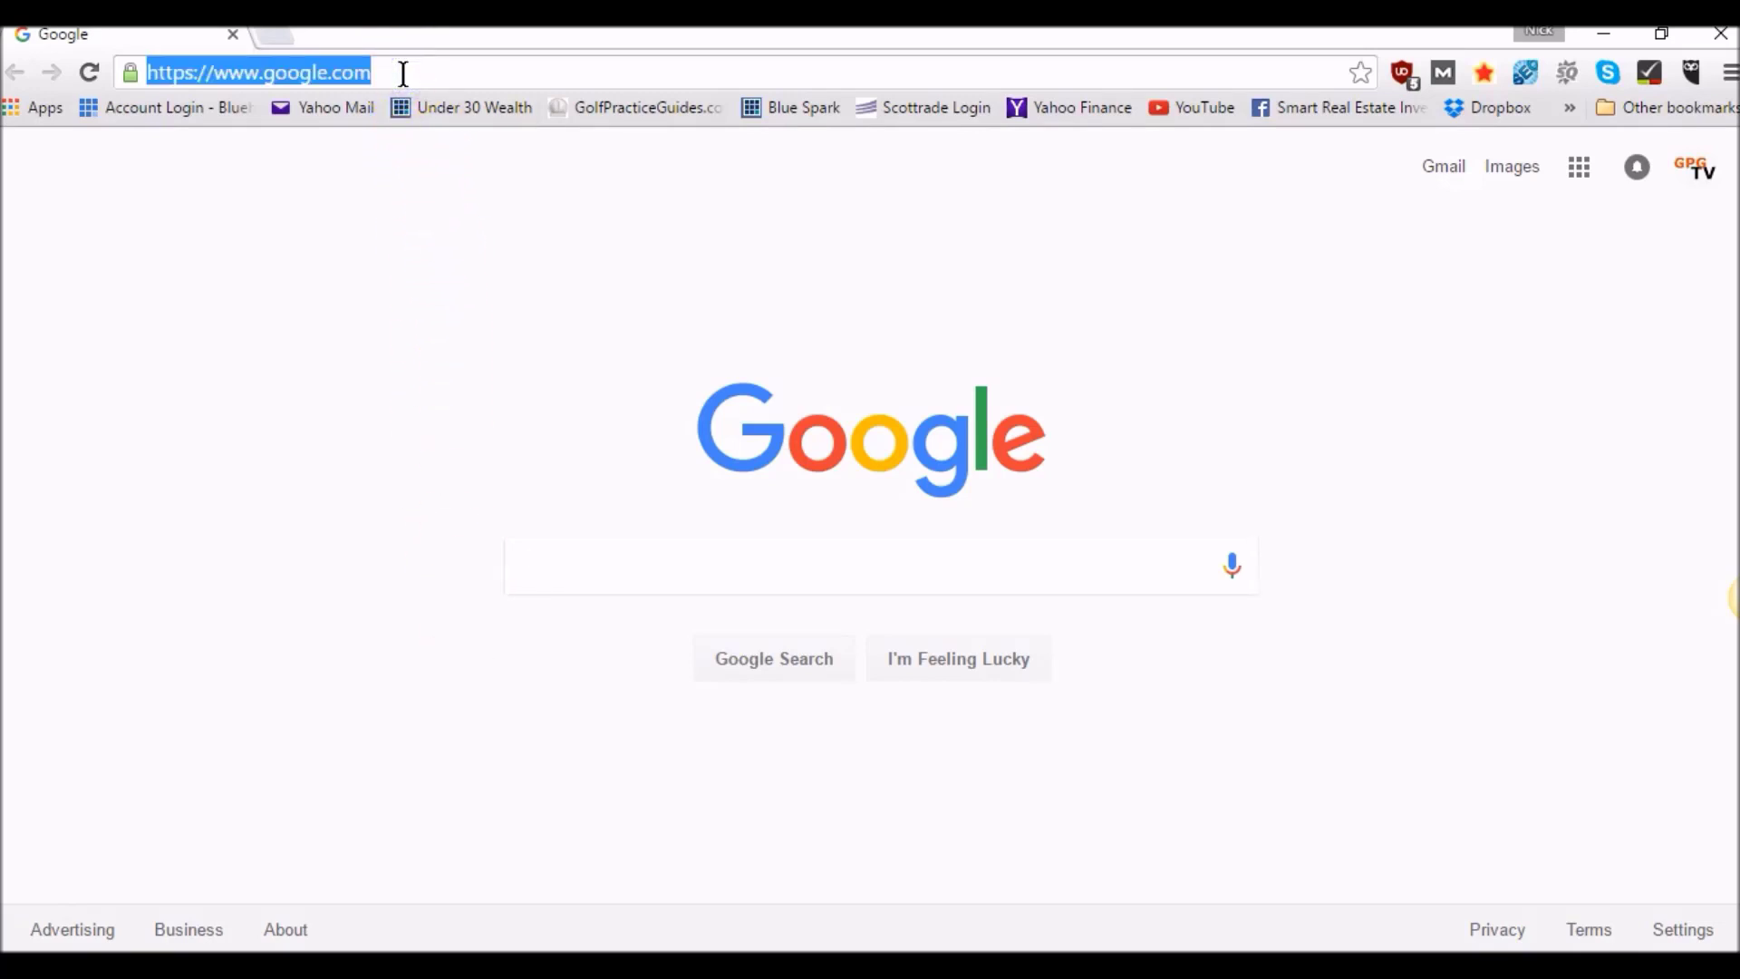
{"action": "type", "text": "asknickfo"}
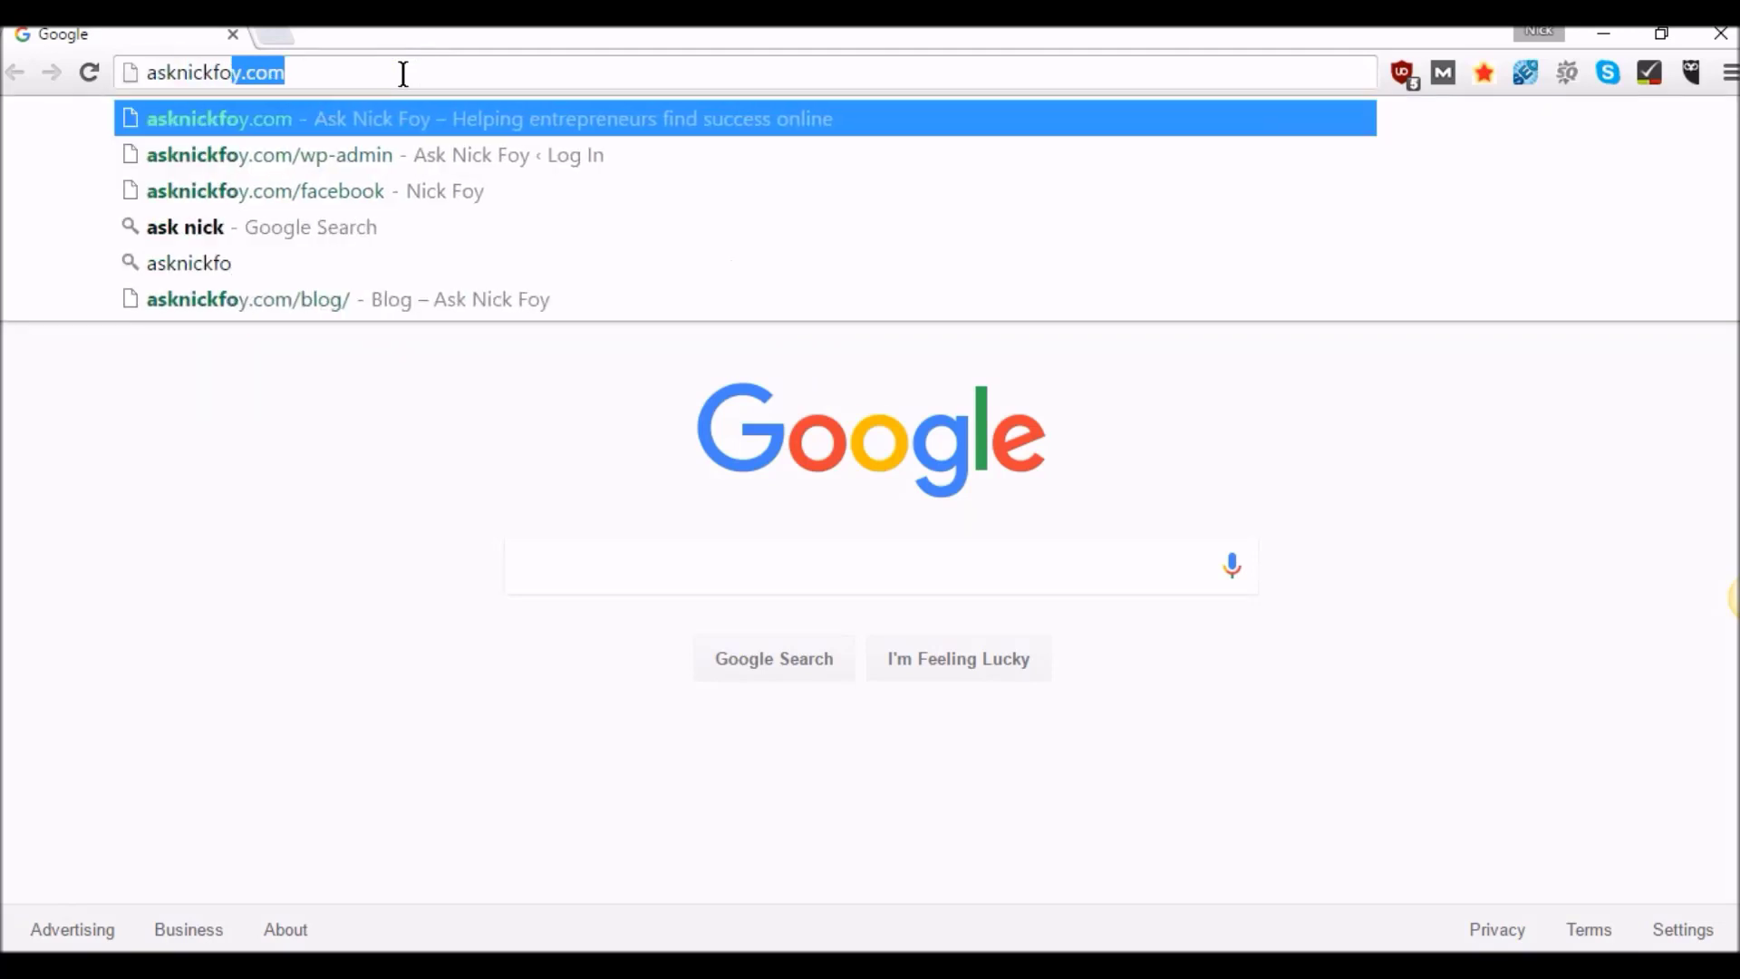
{"action": "type", "text": "y.com"}
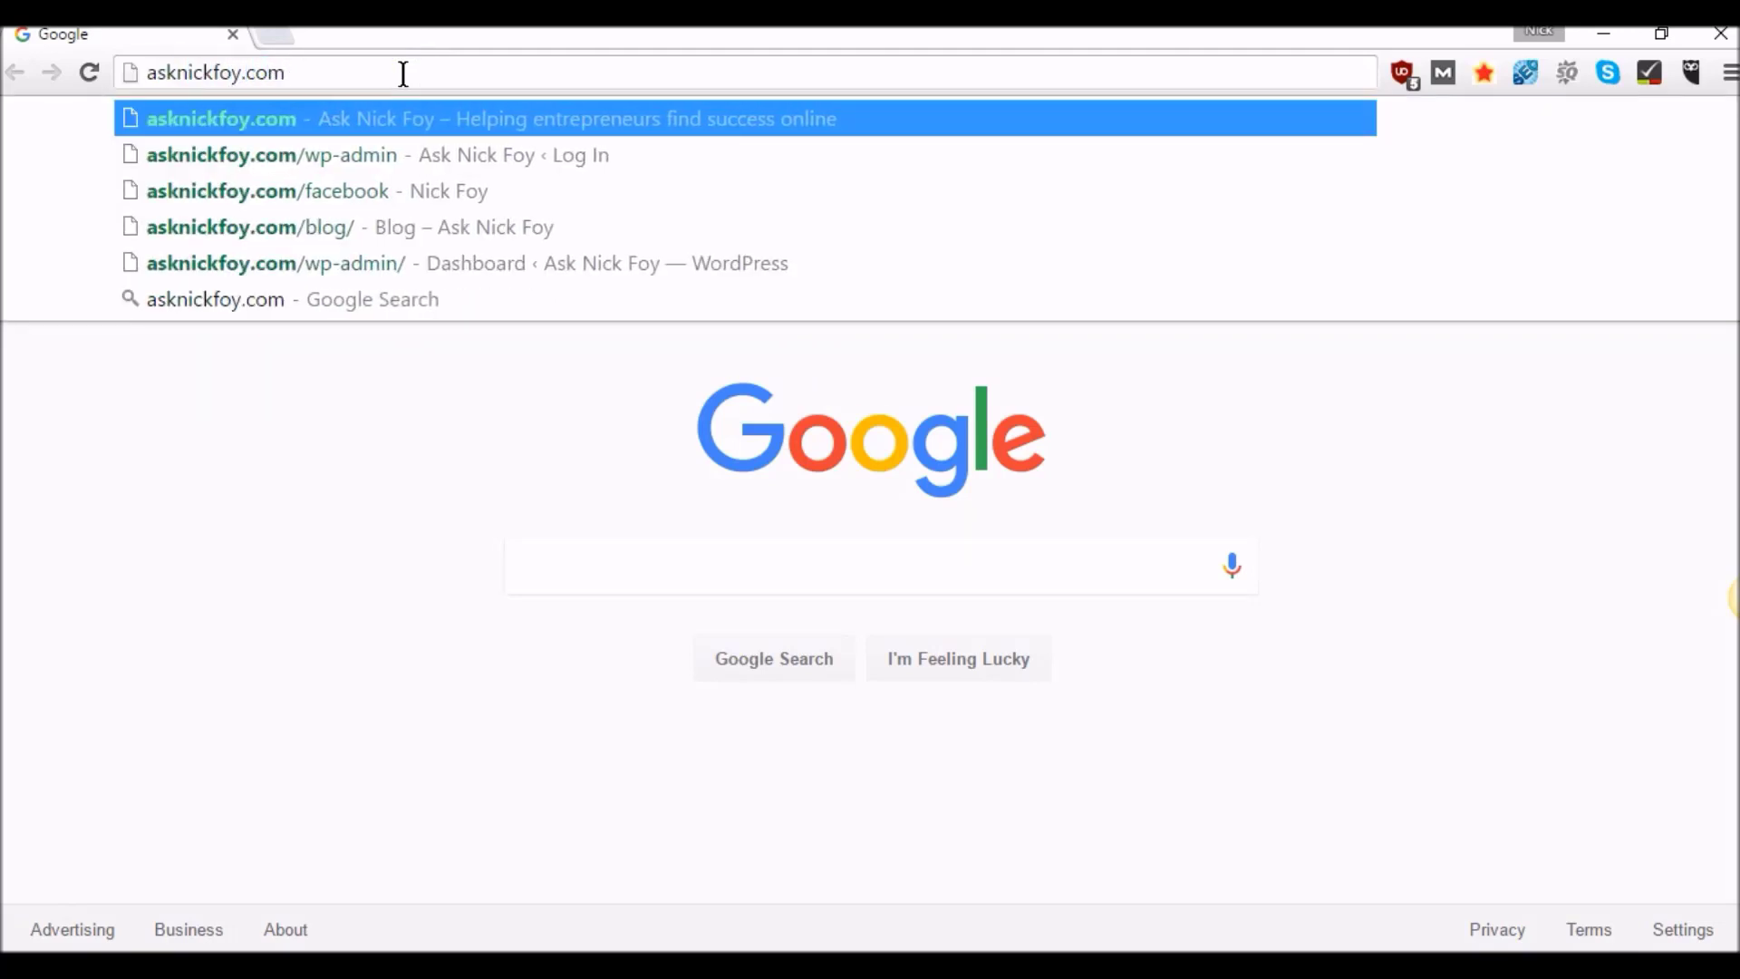
{"action": "key", "text": "Return"}
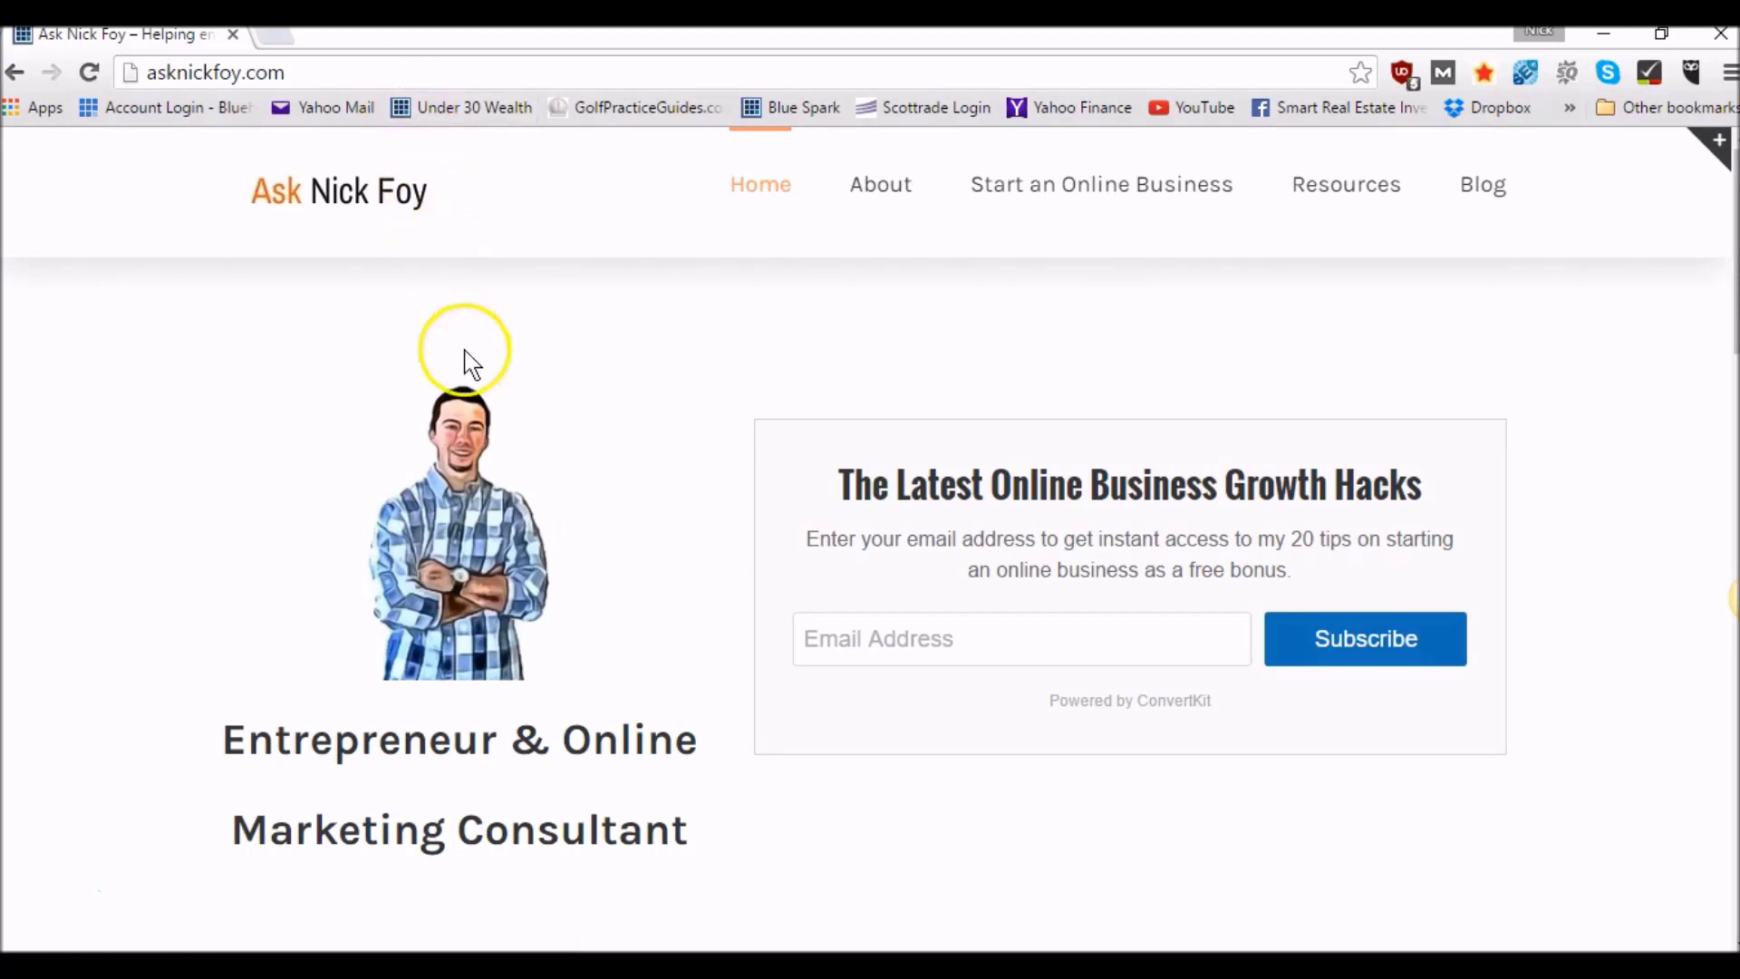
{"action": "mouse_move", "coordinate": [519, 433]}
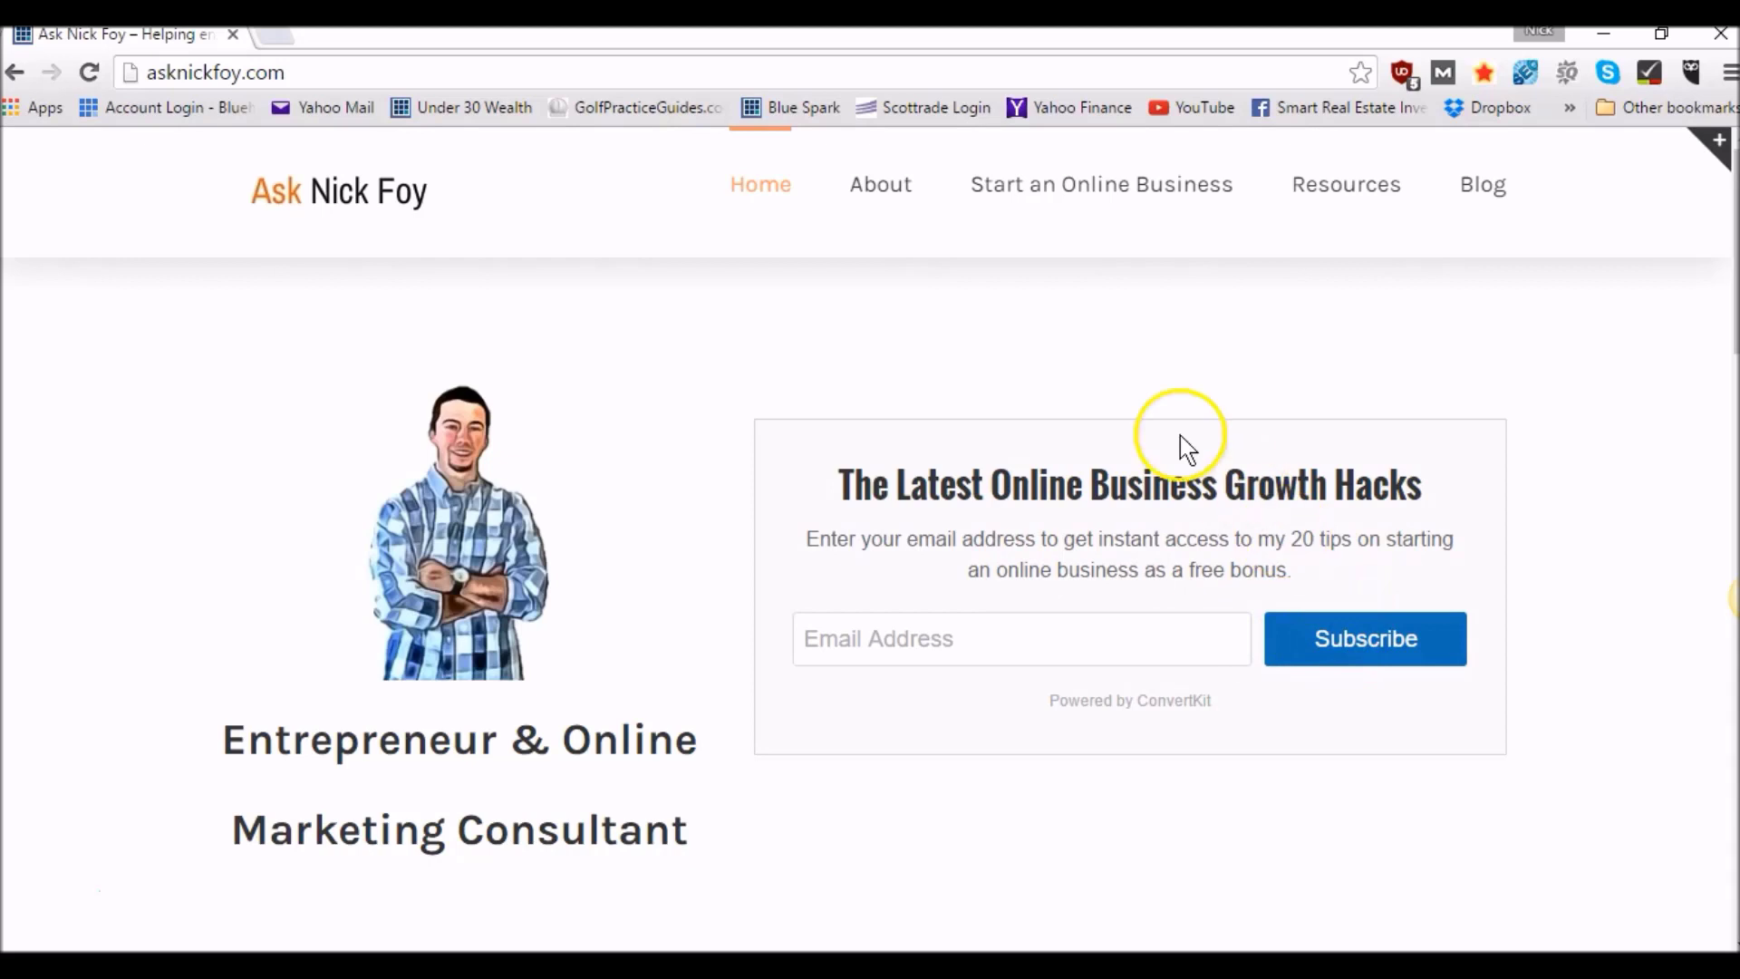
{"action": "left_click", "coordinate": [1042, 210]}
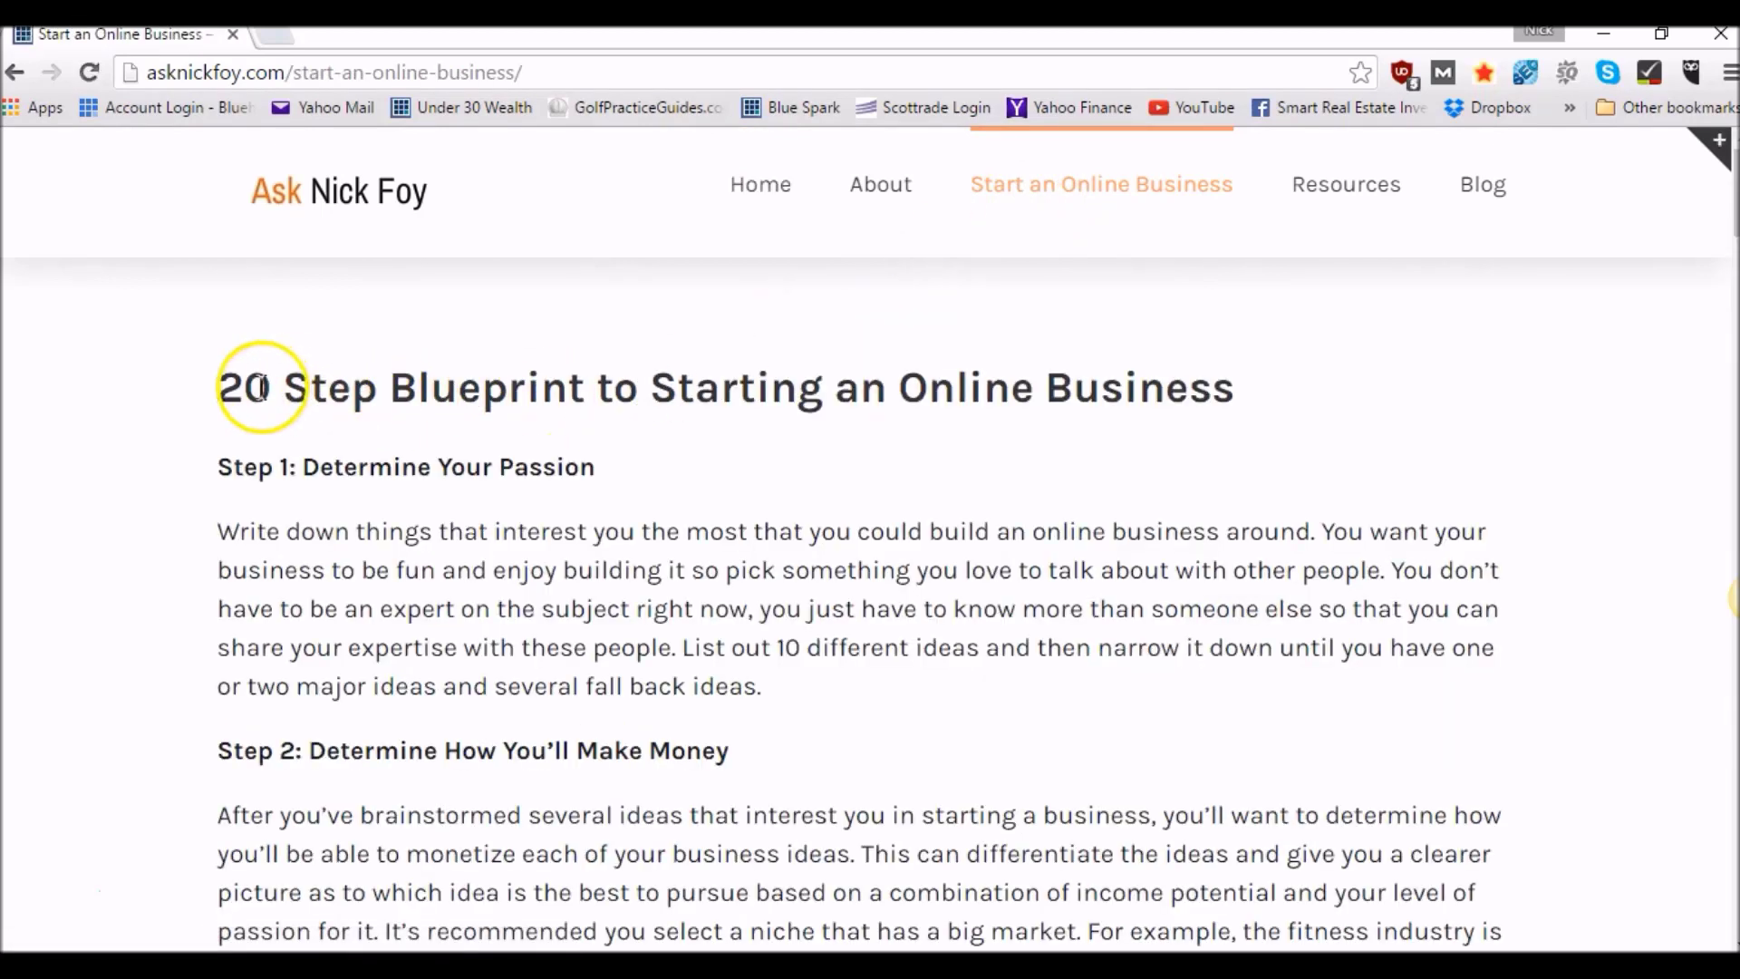
- Read the 20 Step Blueprint from its title through Step 3 on researching website domain names, highlighting each heading
{"action": "left_click_drag", "start_coordinate": [222, 397], "coordinate": [1226, 392]}
{"action": "left_click", "coordinate": [746, 497]}
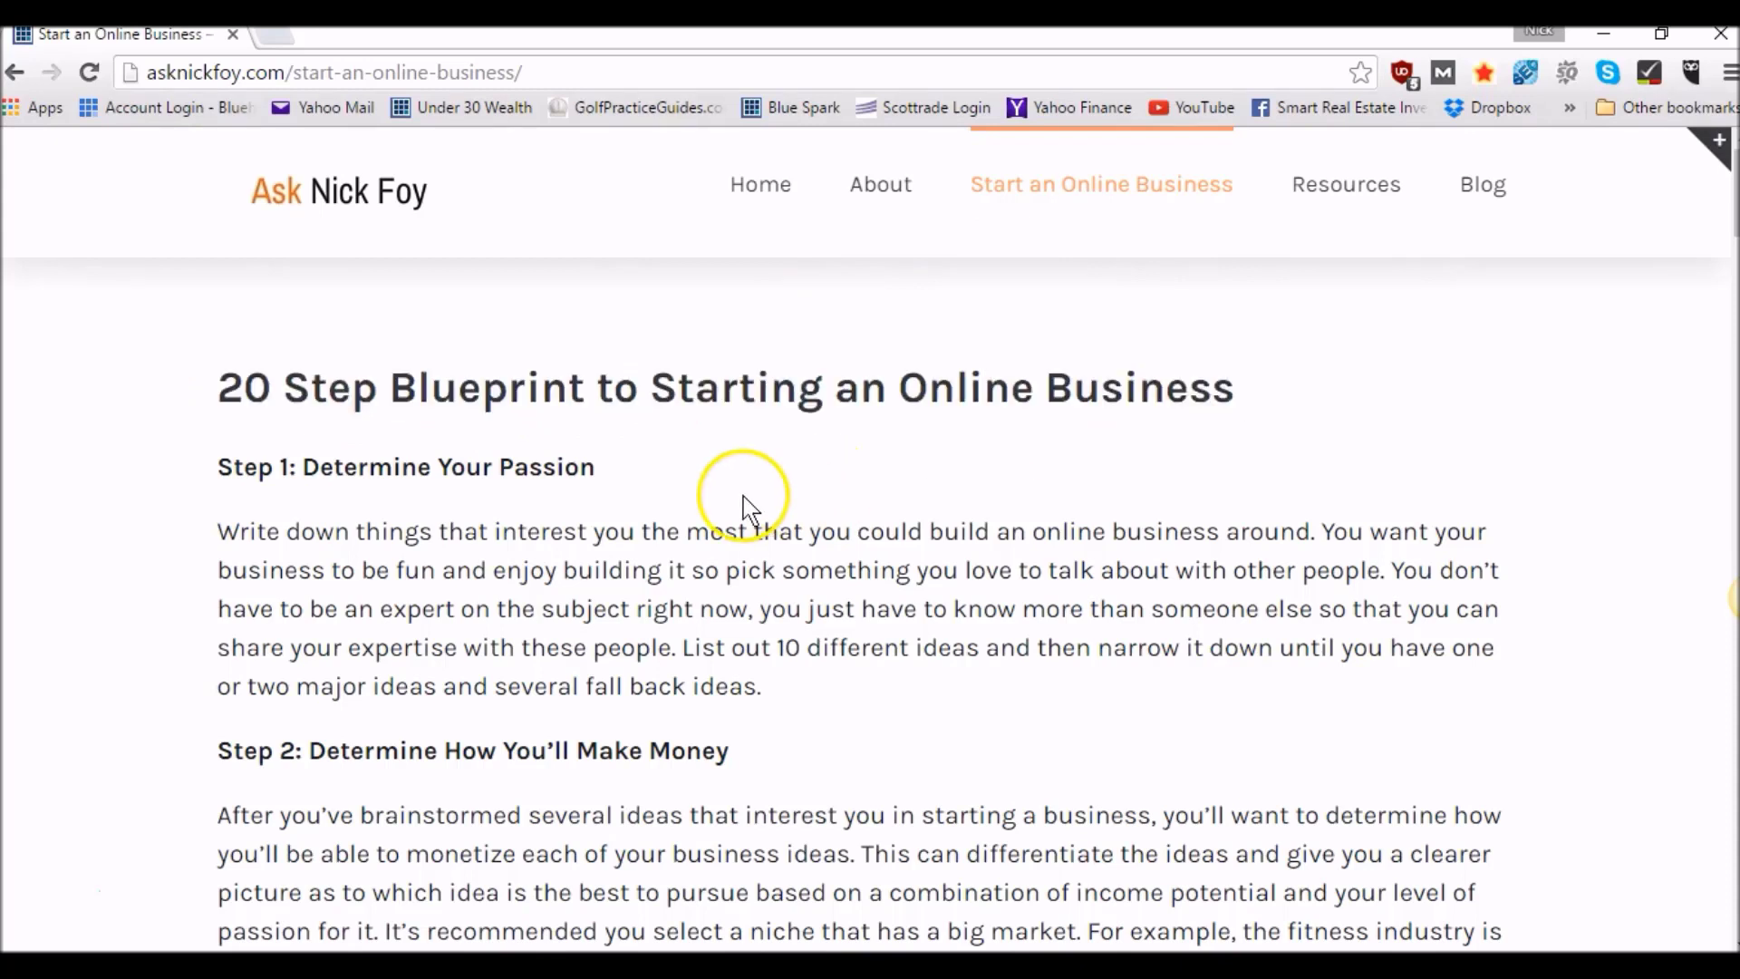
{"action": "scroll", "coordinate": [437, 524], "scroll_direction": "down", "scroll_amount": 3}
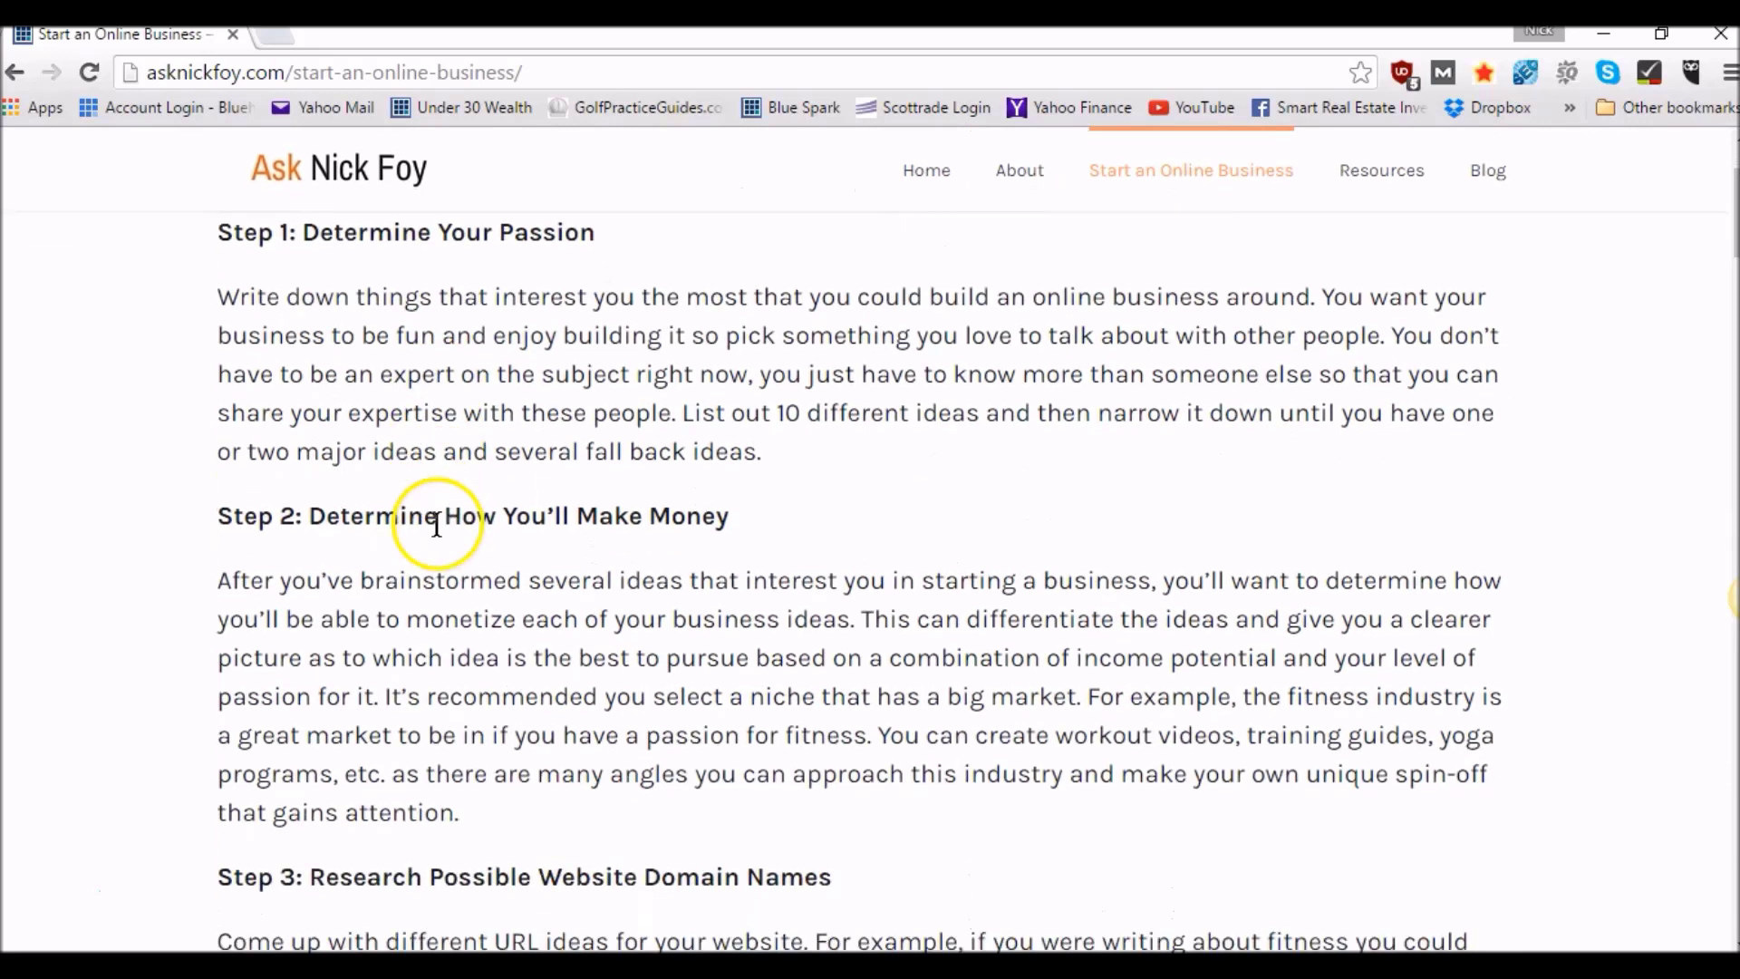
{"action": "left_click_drag", "start_coordinate": [219, 237], "coordinate": [601, 233]}
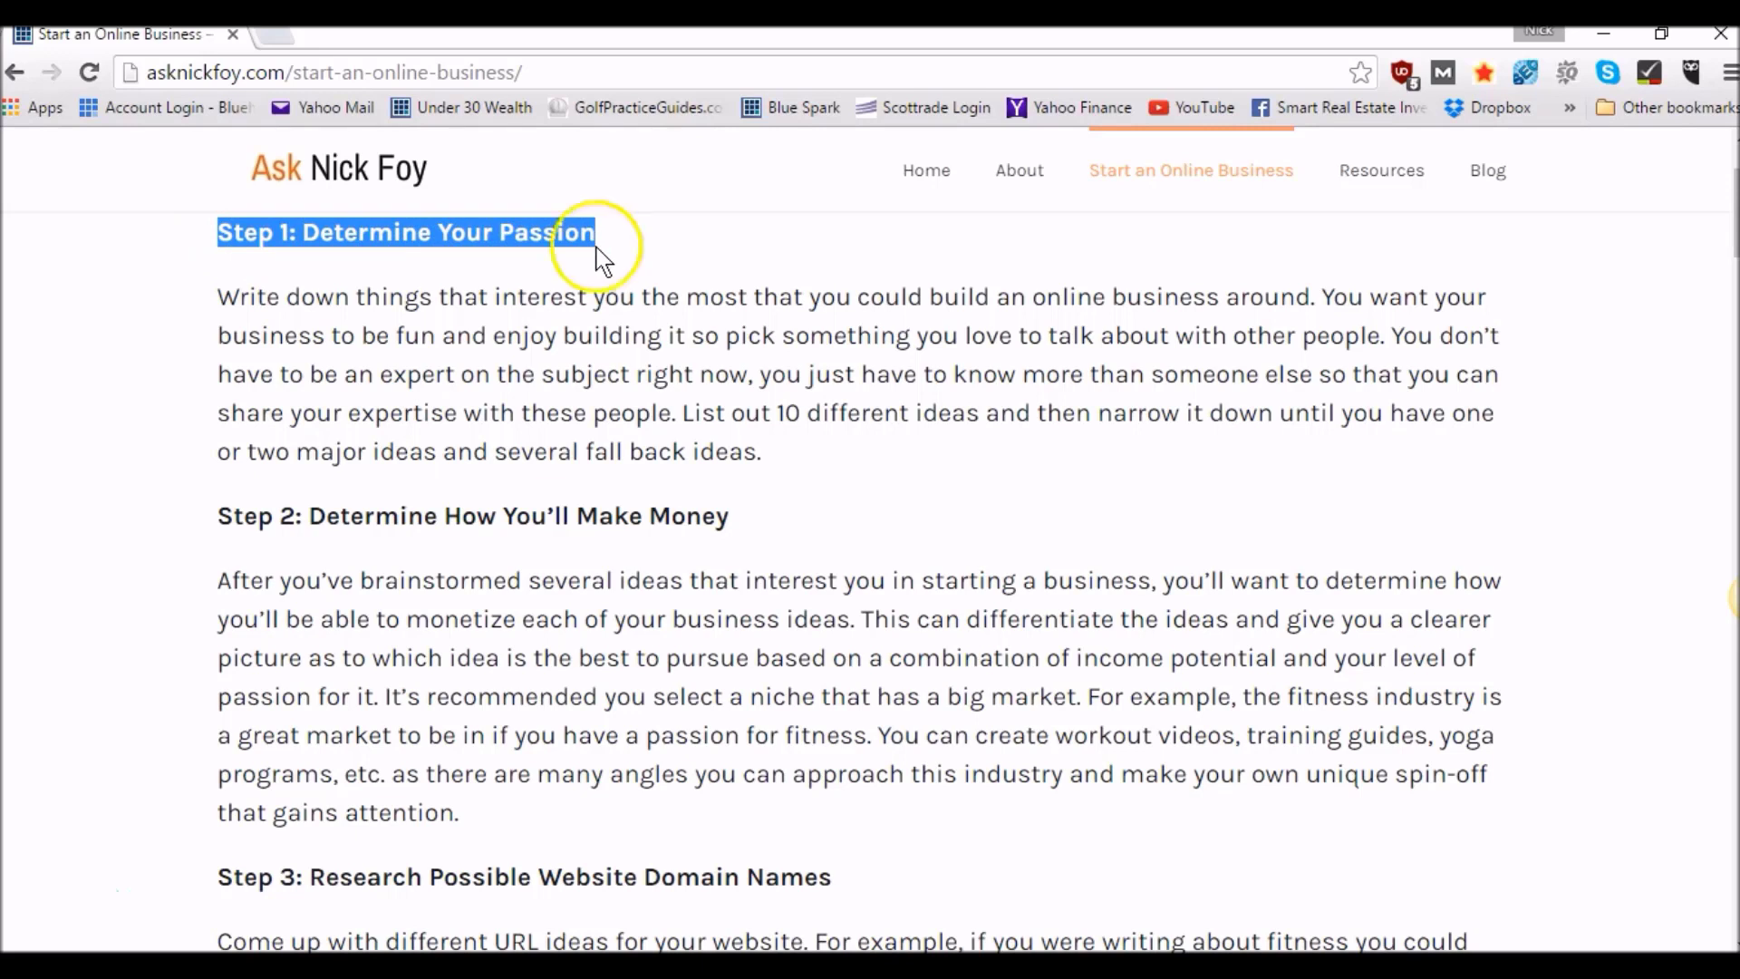
{"action": "left_click_drag", "start_coordinate": [220, 516], "coordinate": [733, 505]}
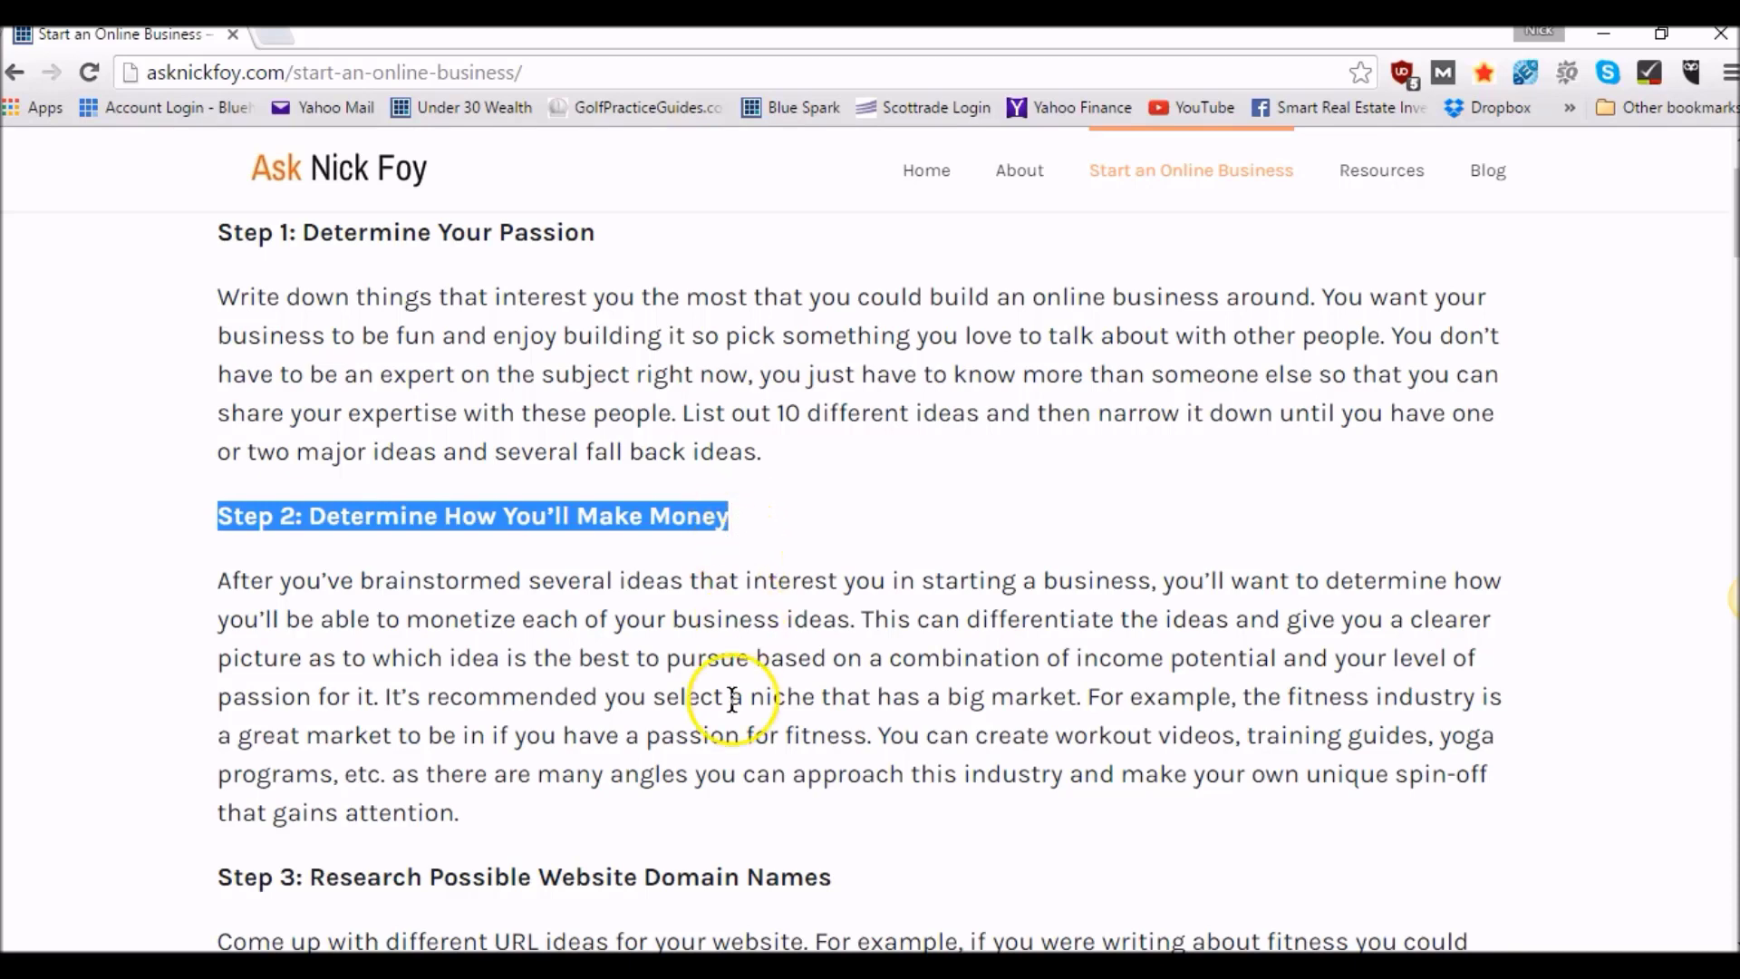
{"action": "scroll", "coordinate": [734, 702], "scroll_direction": "down", "scroll_amount": 5}
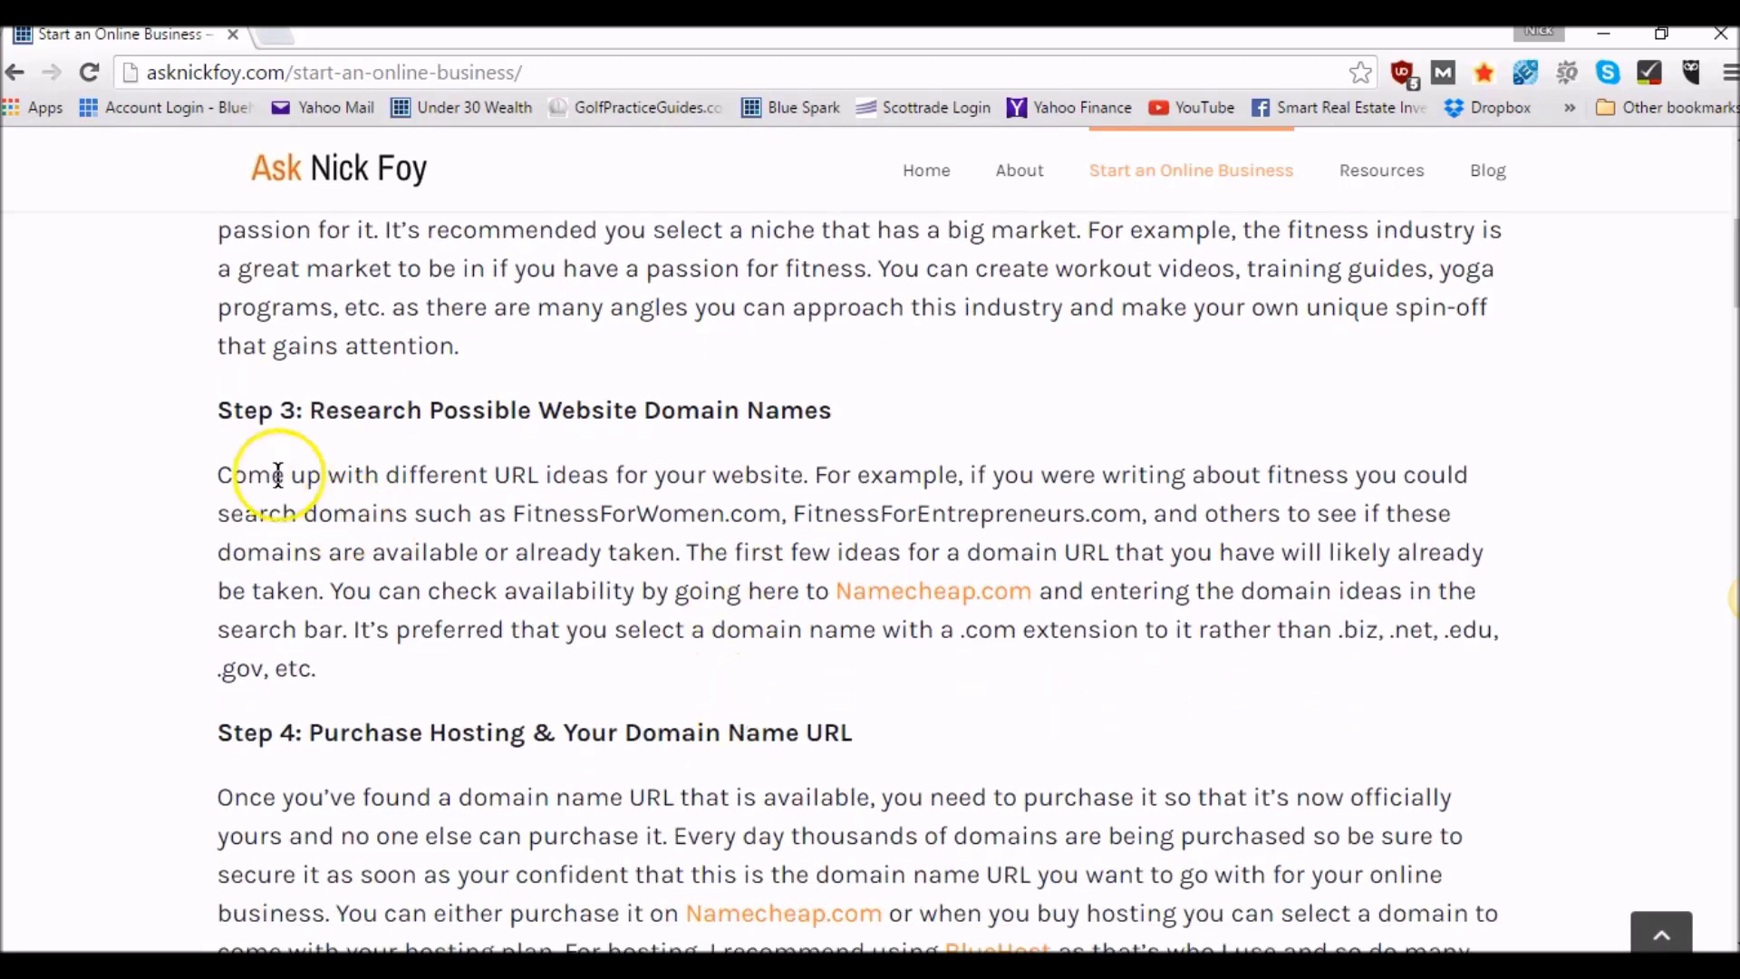
{"action": "left_click", "coordinate": [212, 408]}
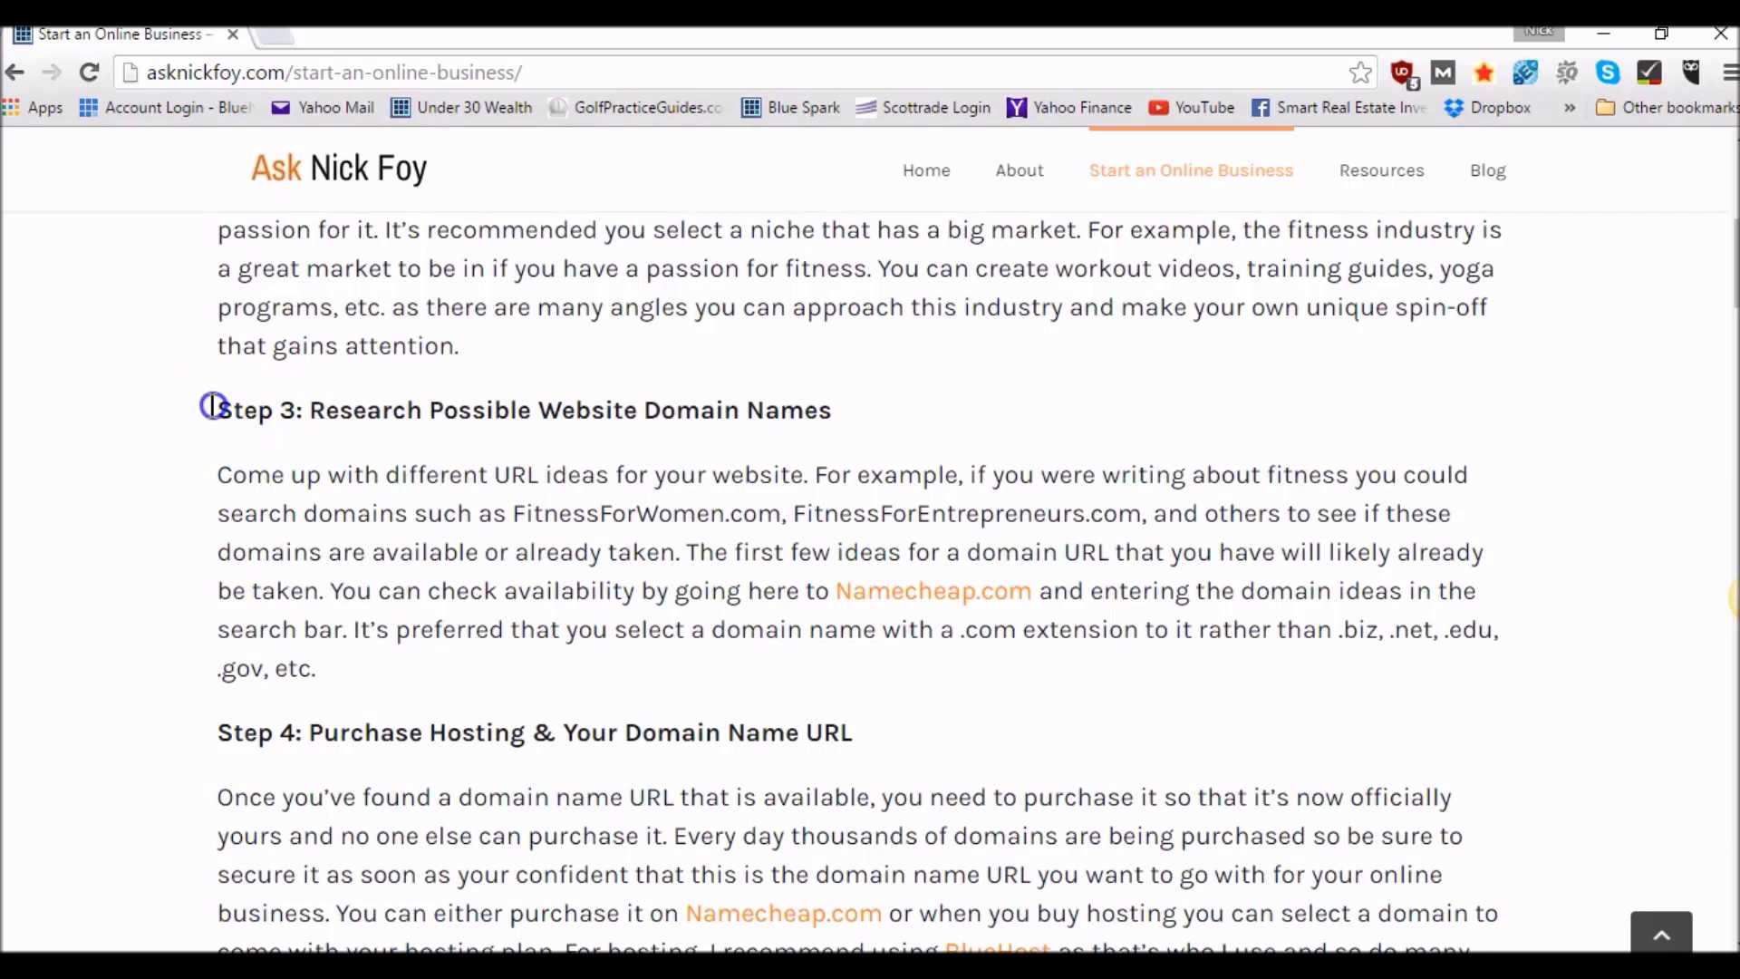
{"action": "left_click_drag", "start_coordinate": [212, 408], "coordinate": [856, 409]}
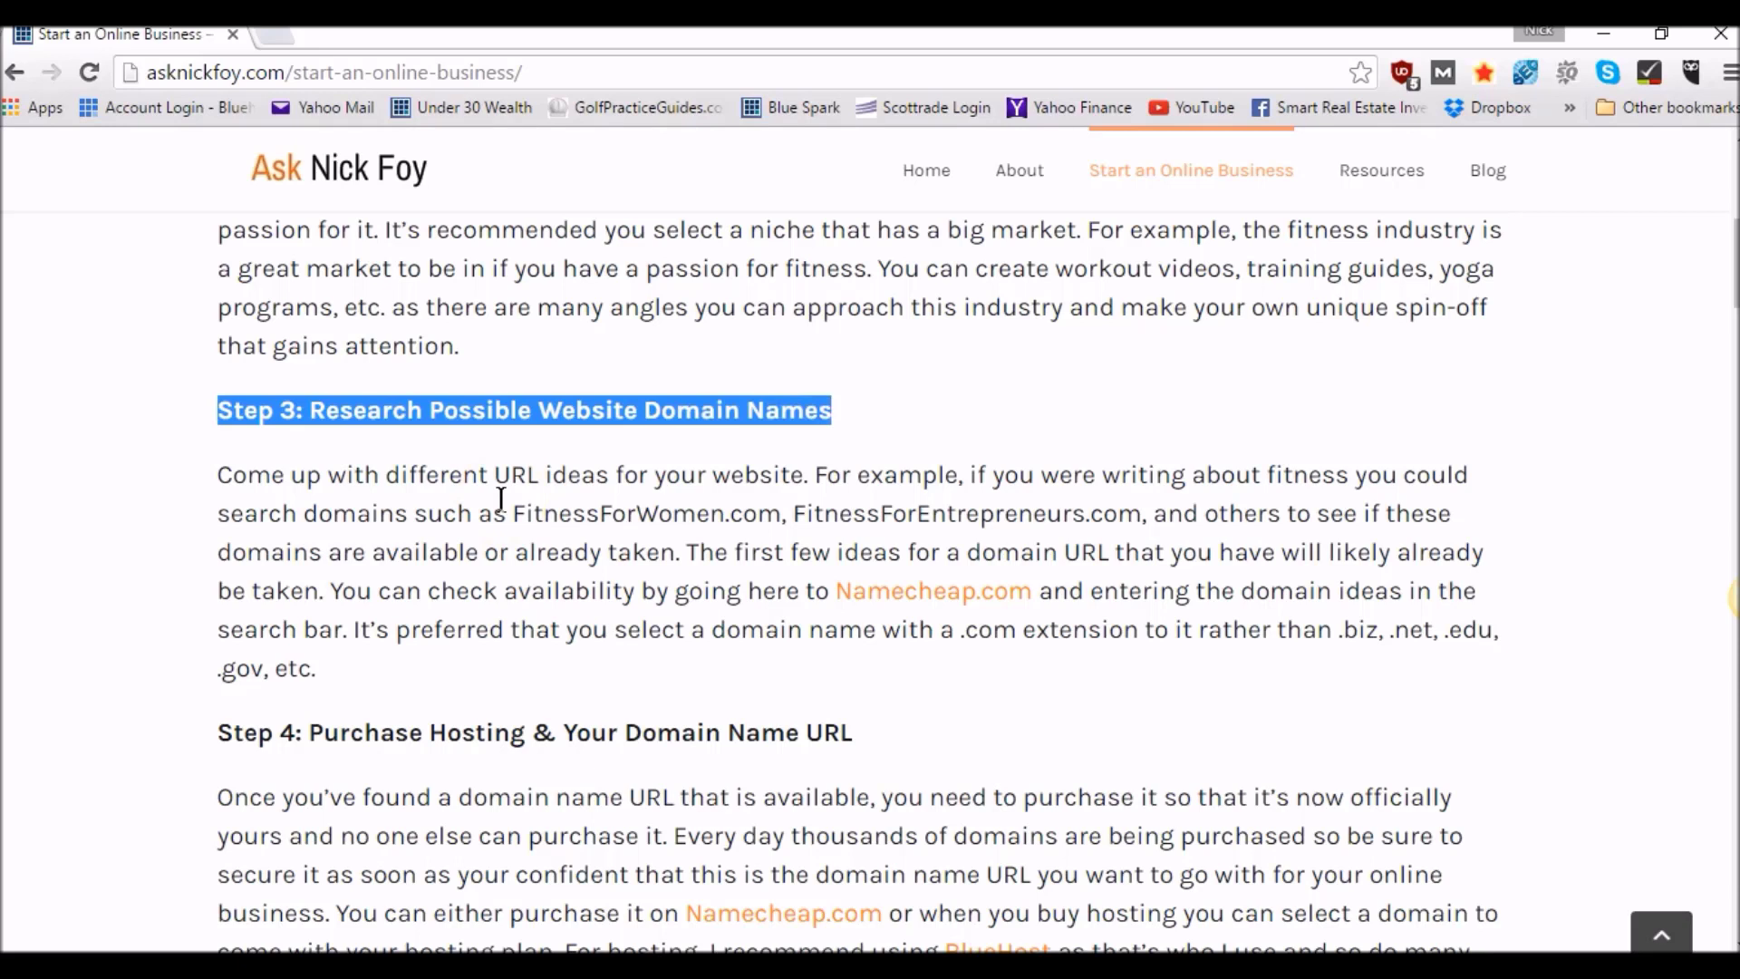
- Follow the Step 3 link to Namecheap, look up the domain 90daynutrition and add the .com version to the cart
{"action": "left_click", "coordinate": [907, 596]}
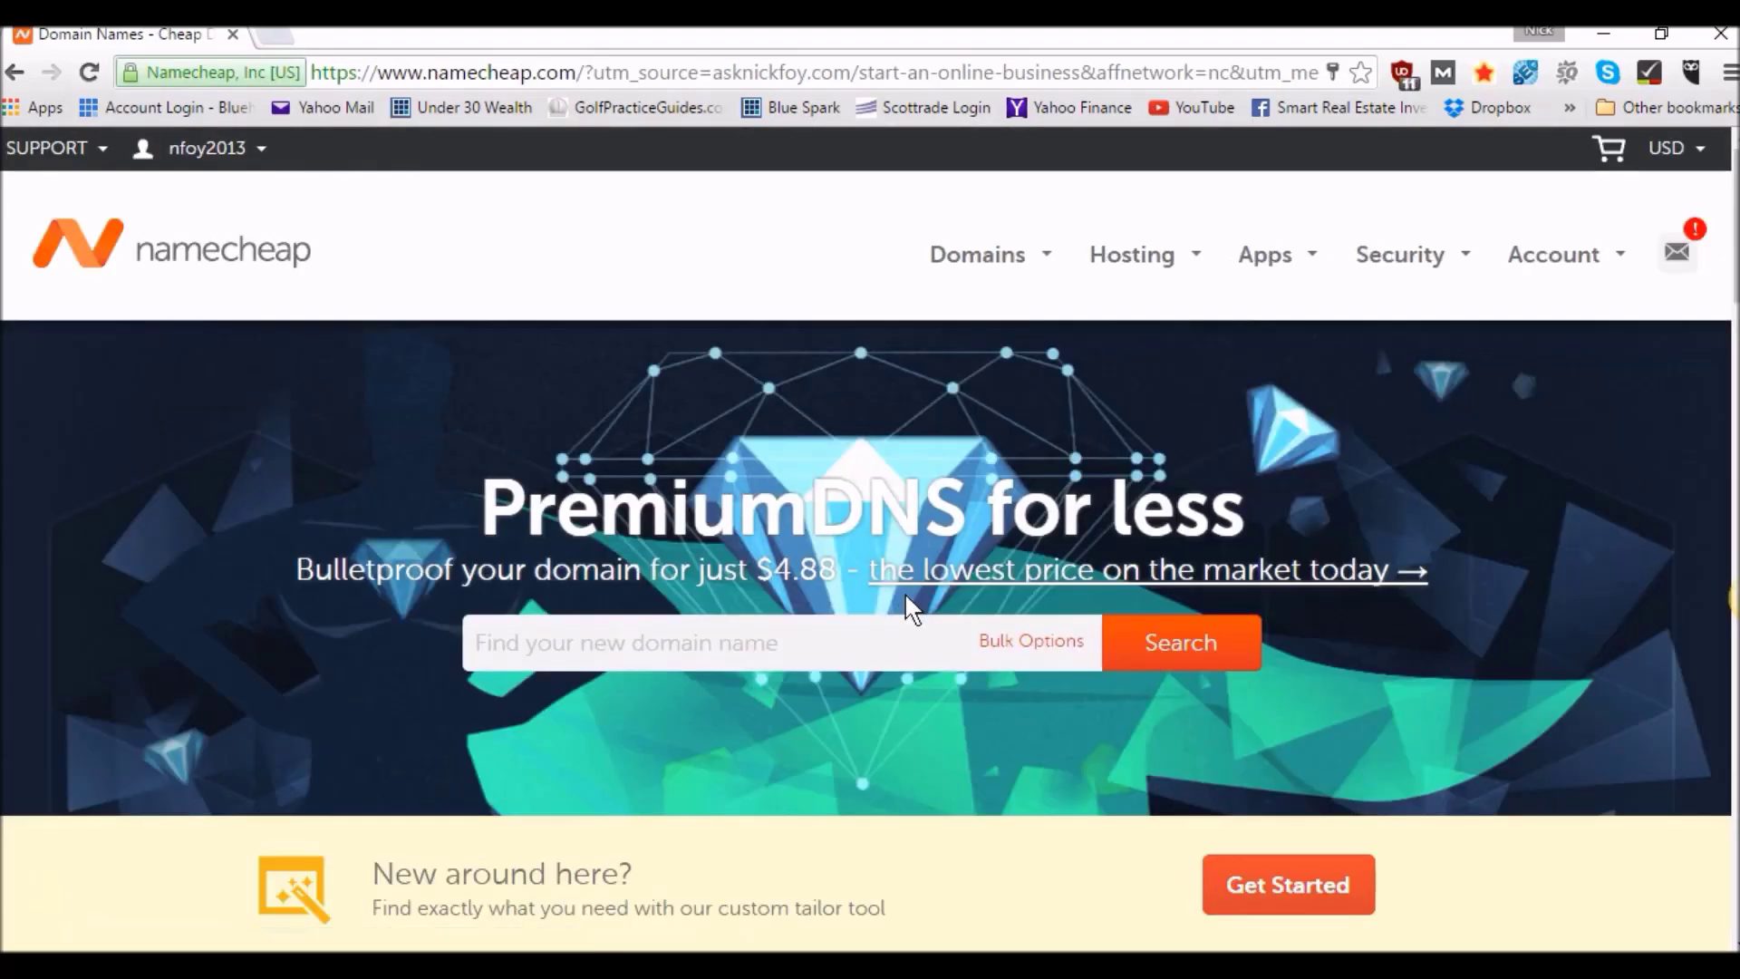
{"action": "left_click", "coordinate": [798, 642]}
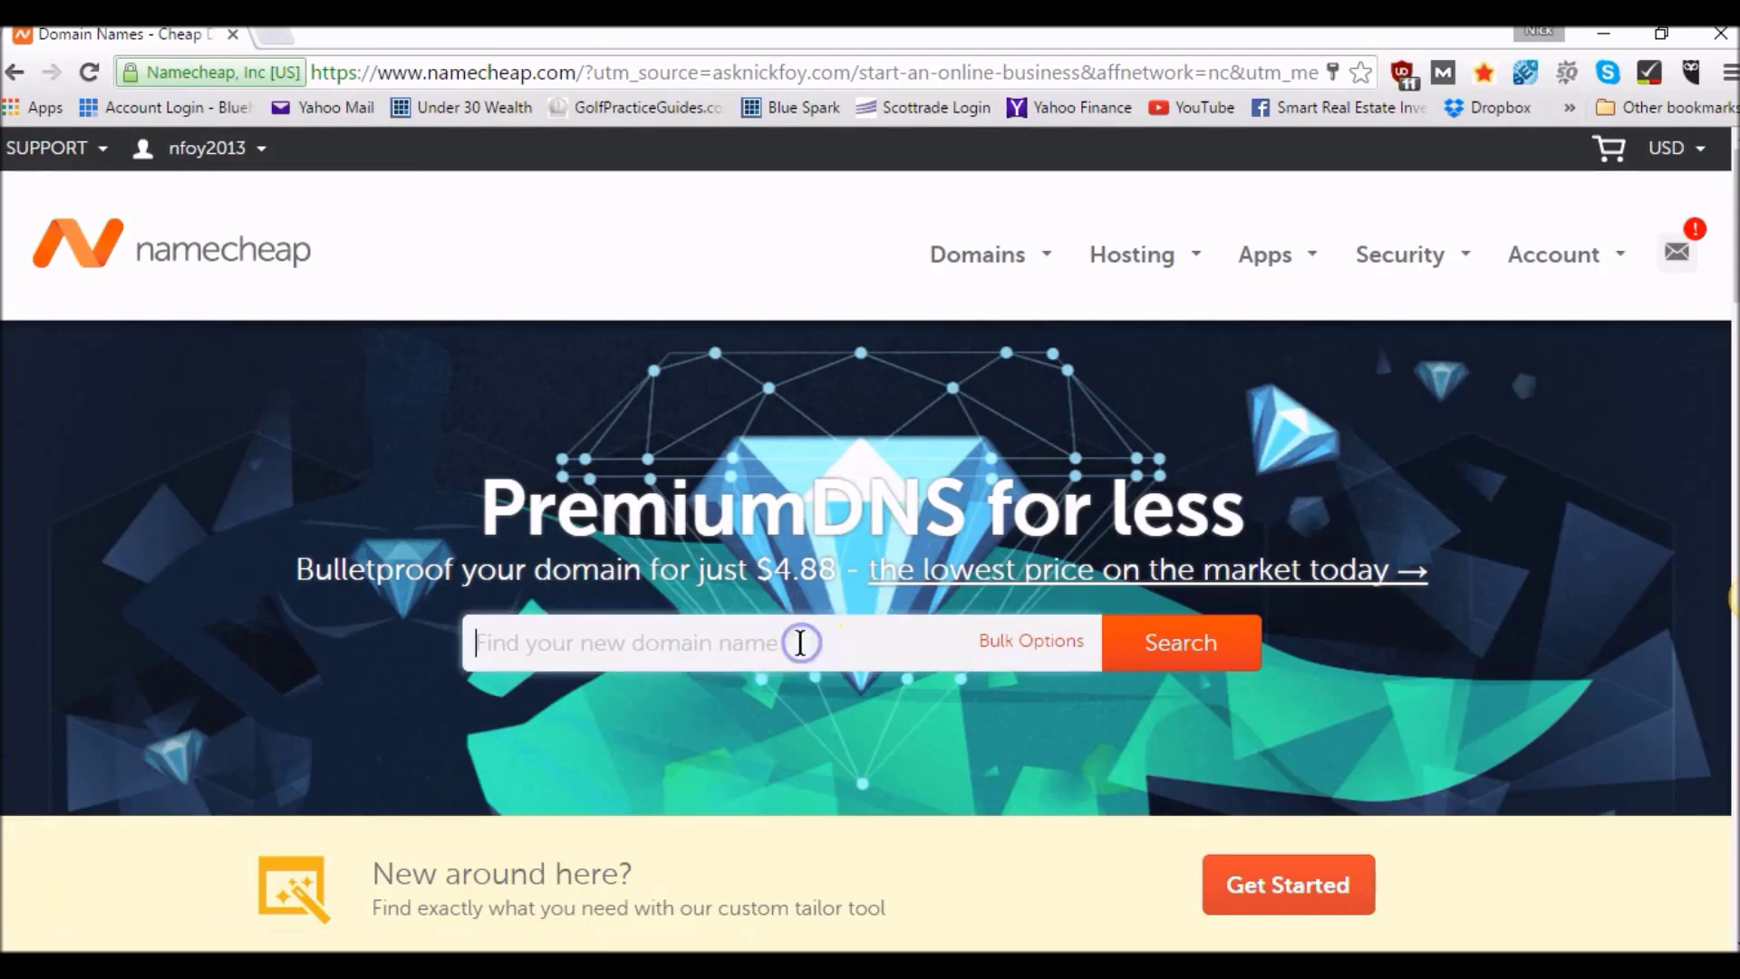
{"action": "type", "text": "90day"}
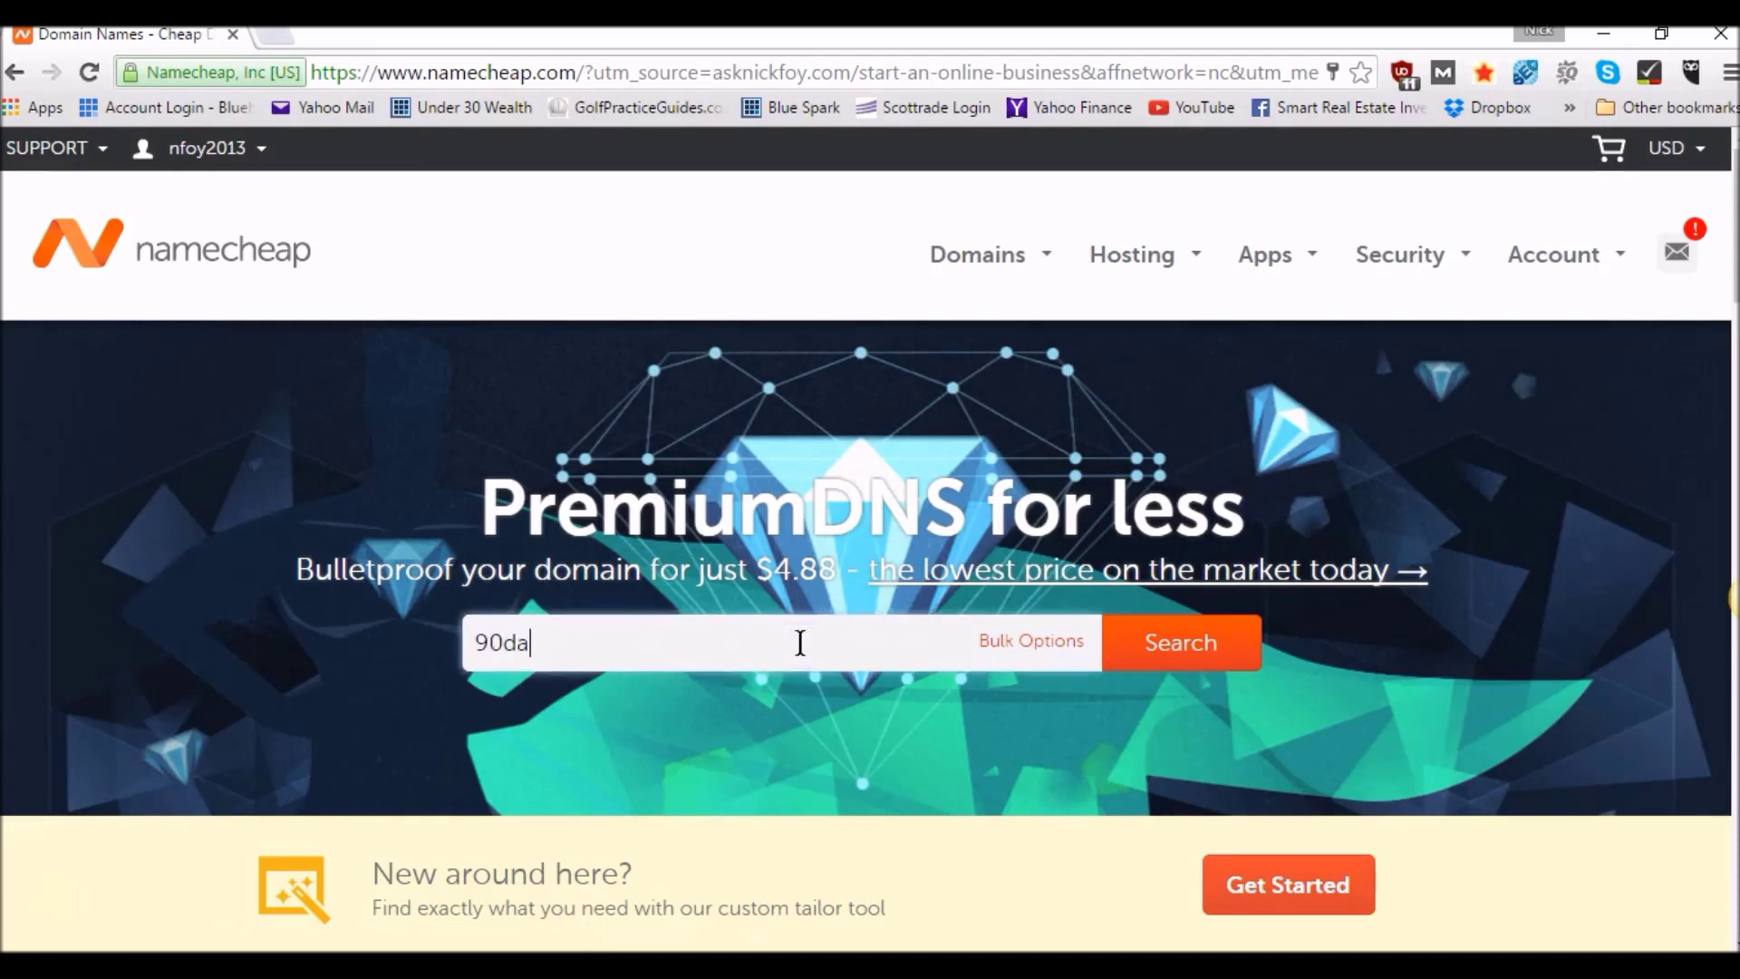
{"action": "type", "text": "nutrition"}
{"action": "left_click", "coordinate": [1197, 651]}
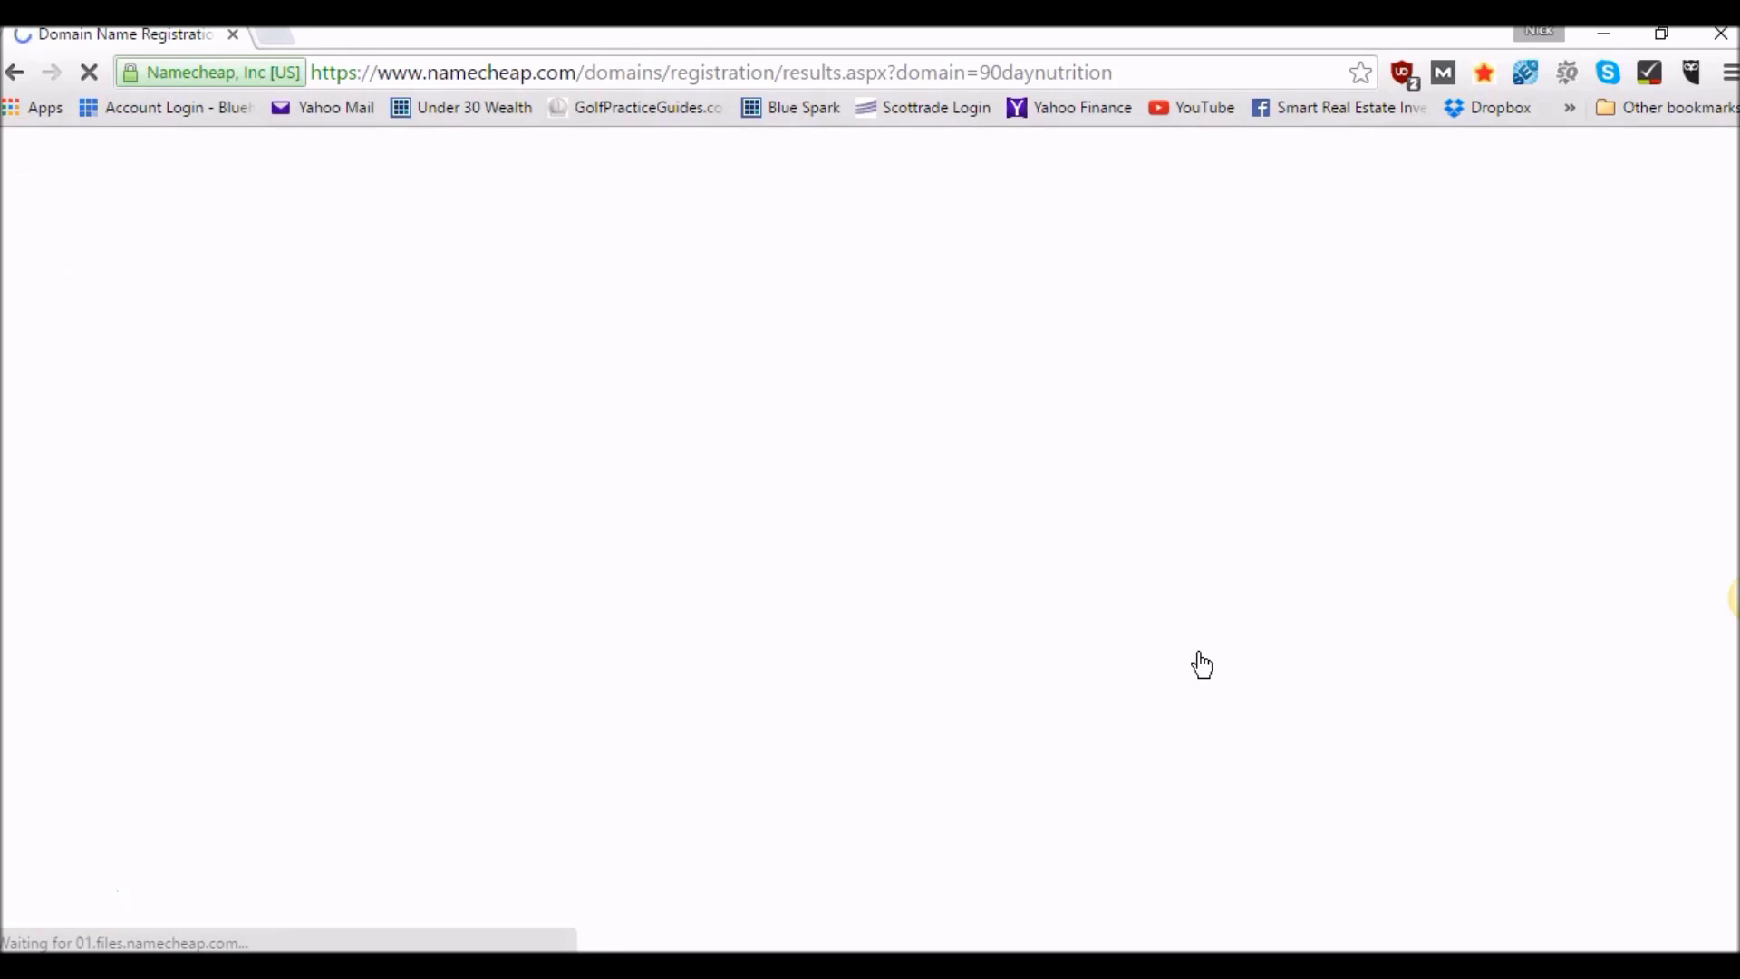
{"action": "scroll", "coordinate": [1203, 666], "scroll_direction": "down", "scroll_amount": 2}
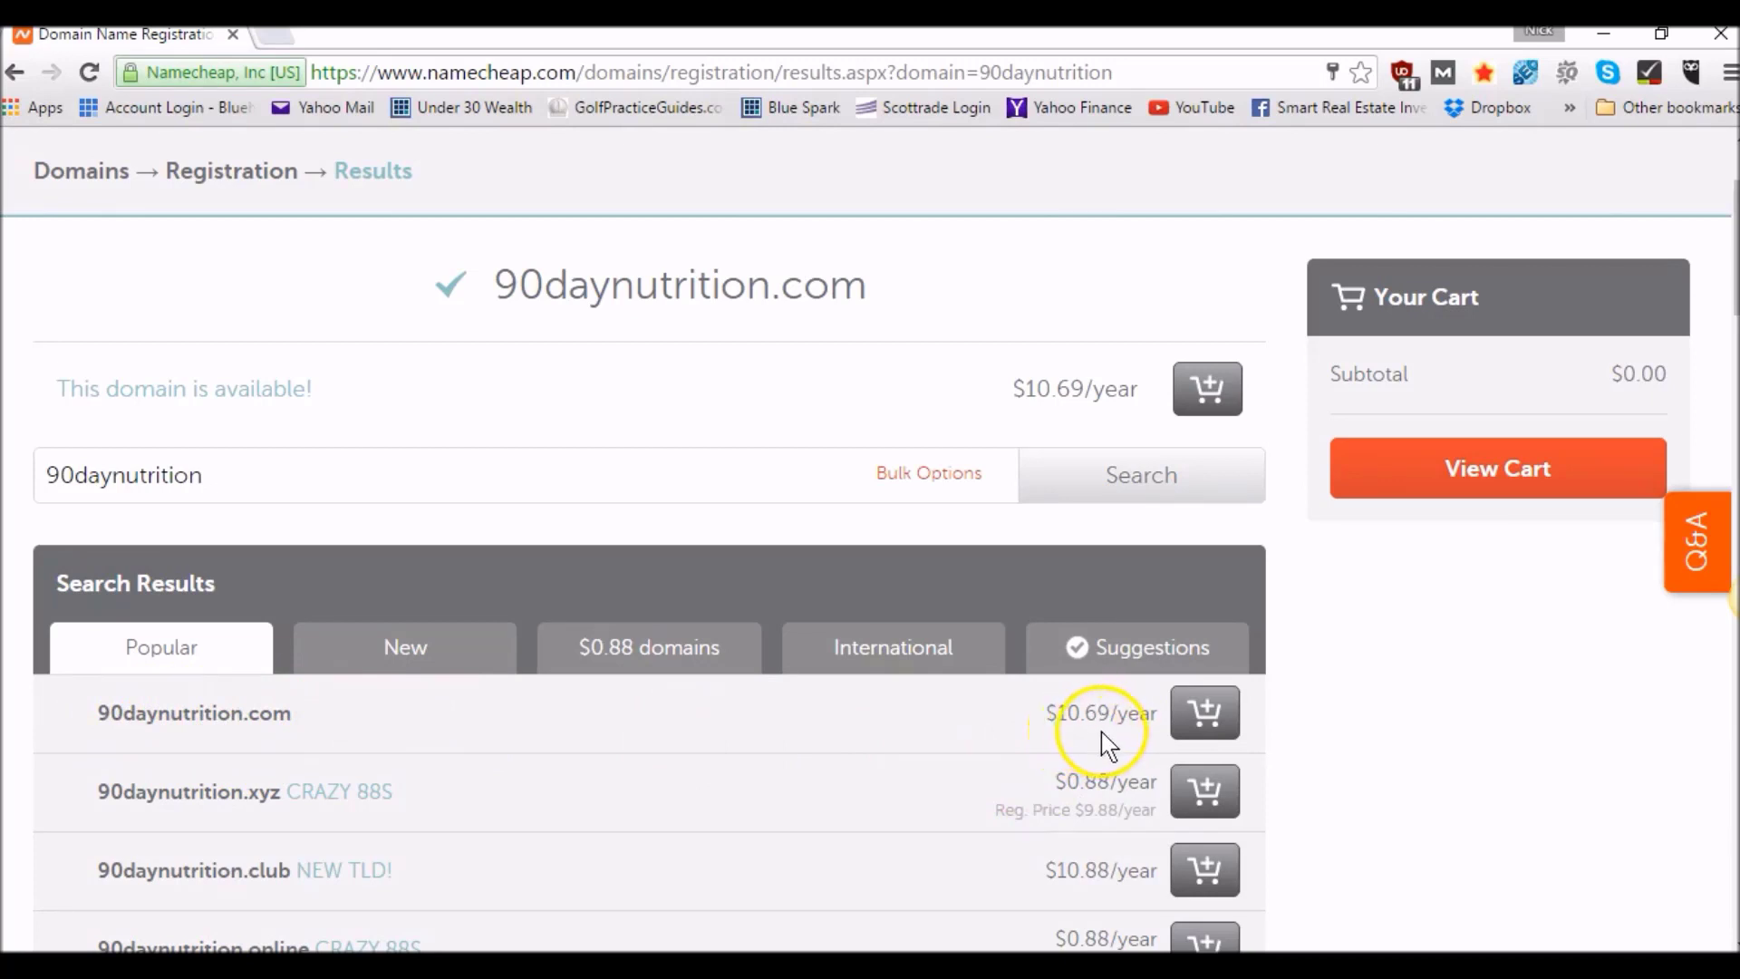
{"action": "left_click", "coordinate": [1212, 727]}
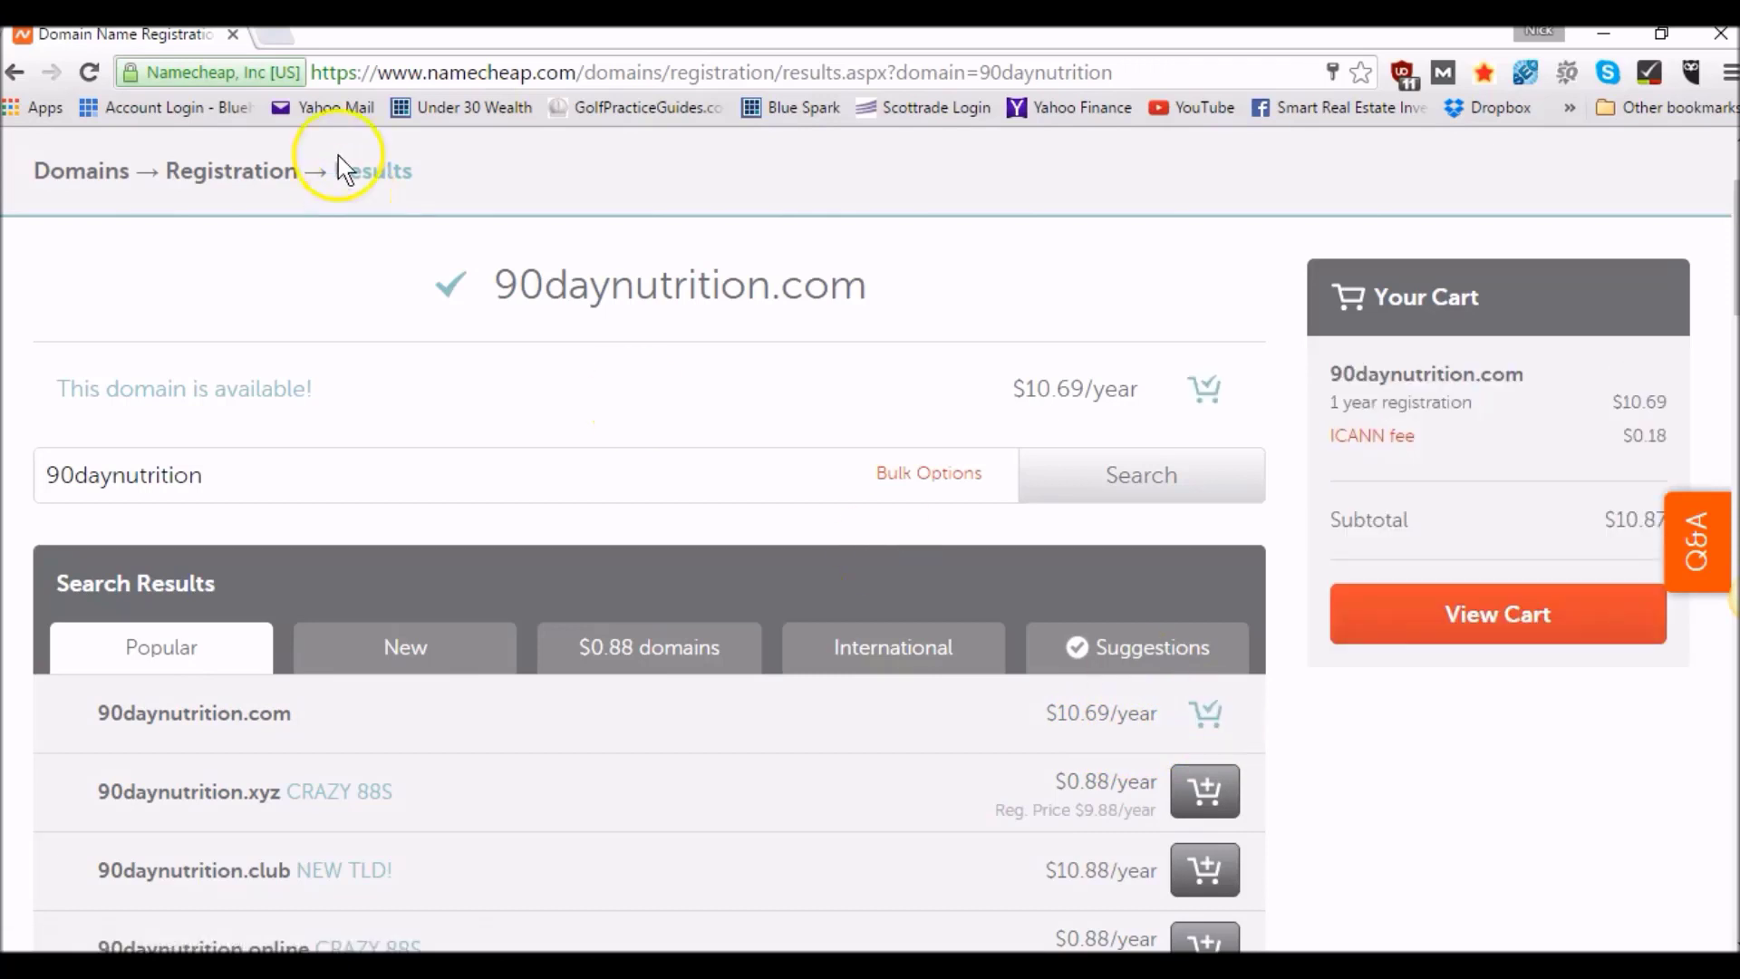
- Search Google for "trademark search" in a new browser tab and open the USPTO Search Trademark Database result
{"action": "left_click", "coordinate": [272, 41]}
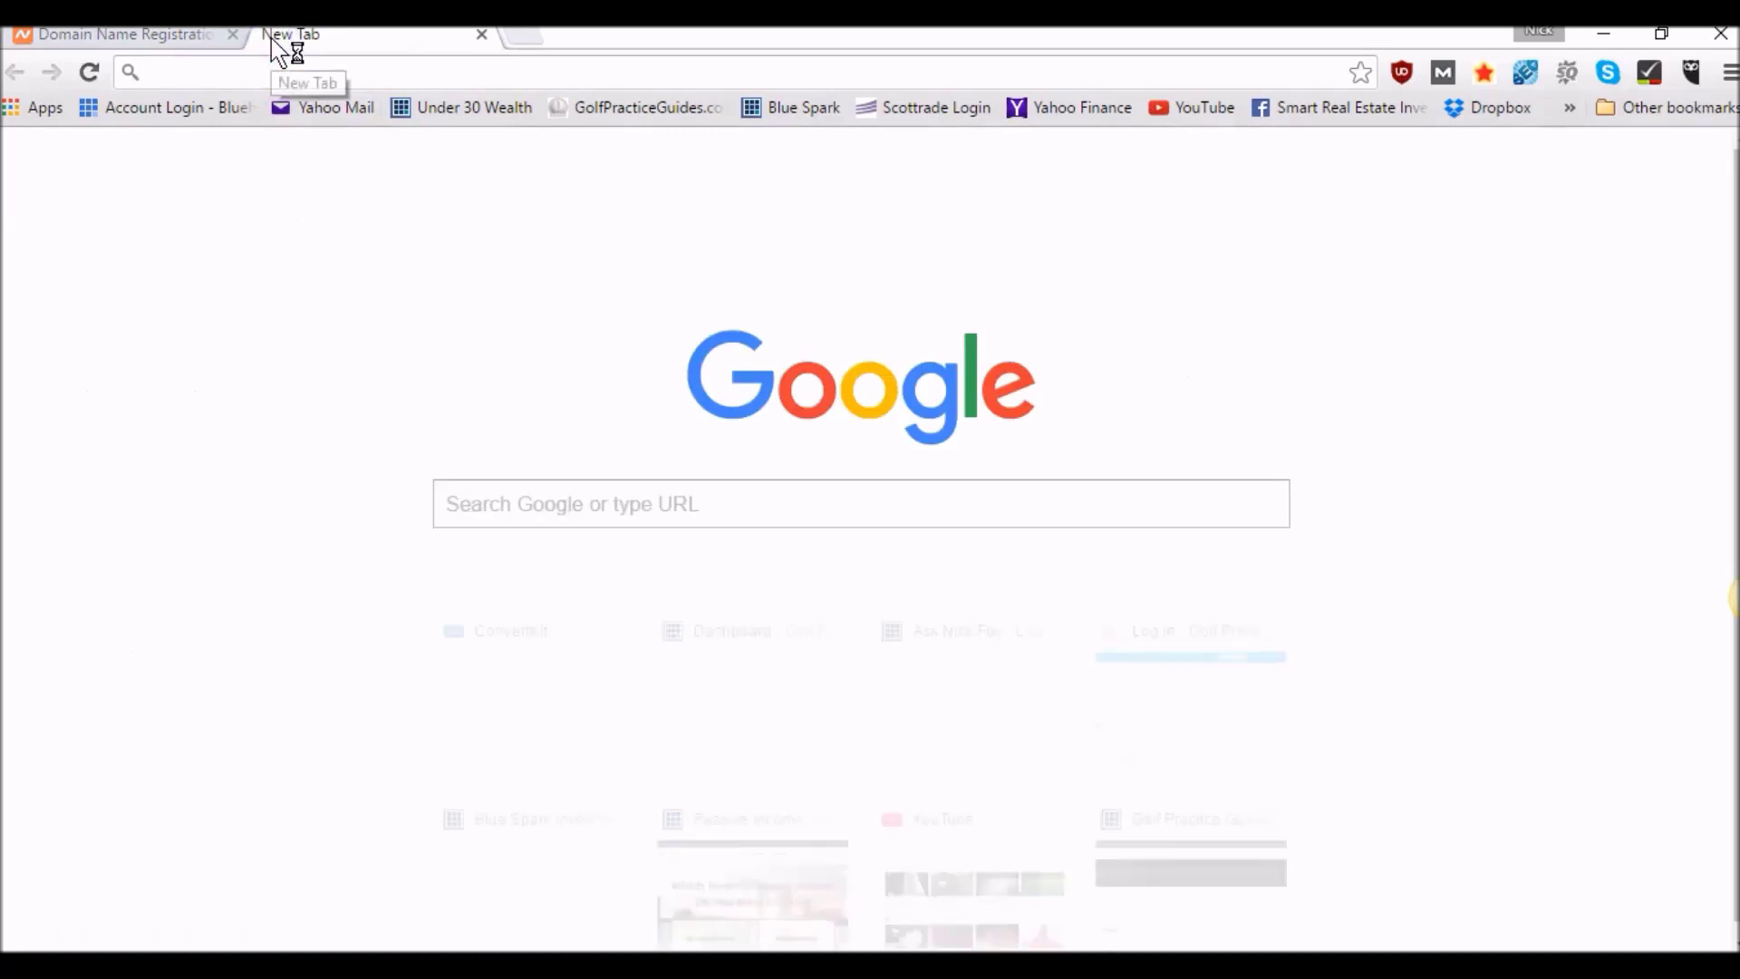
{"action": "type", "text": "trademark search"}
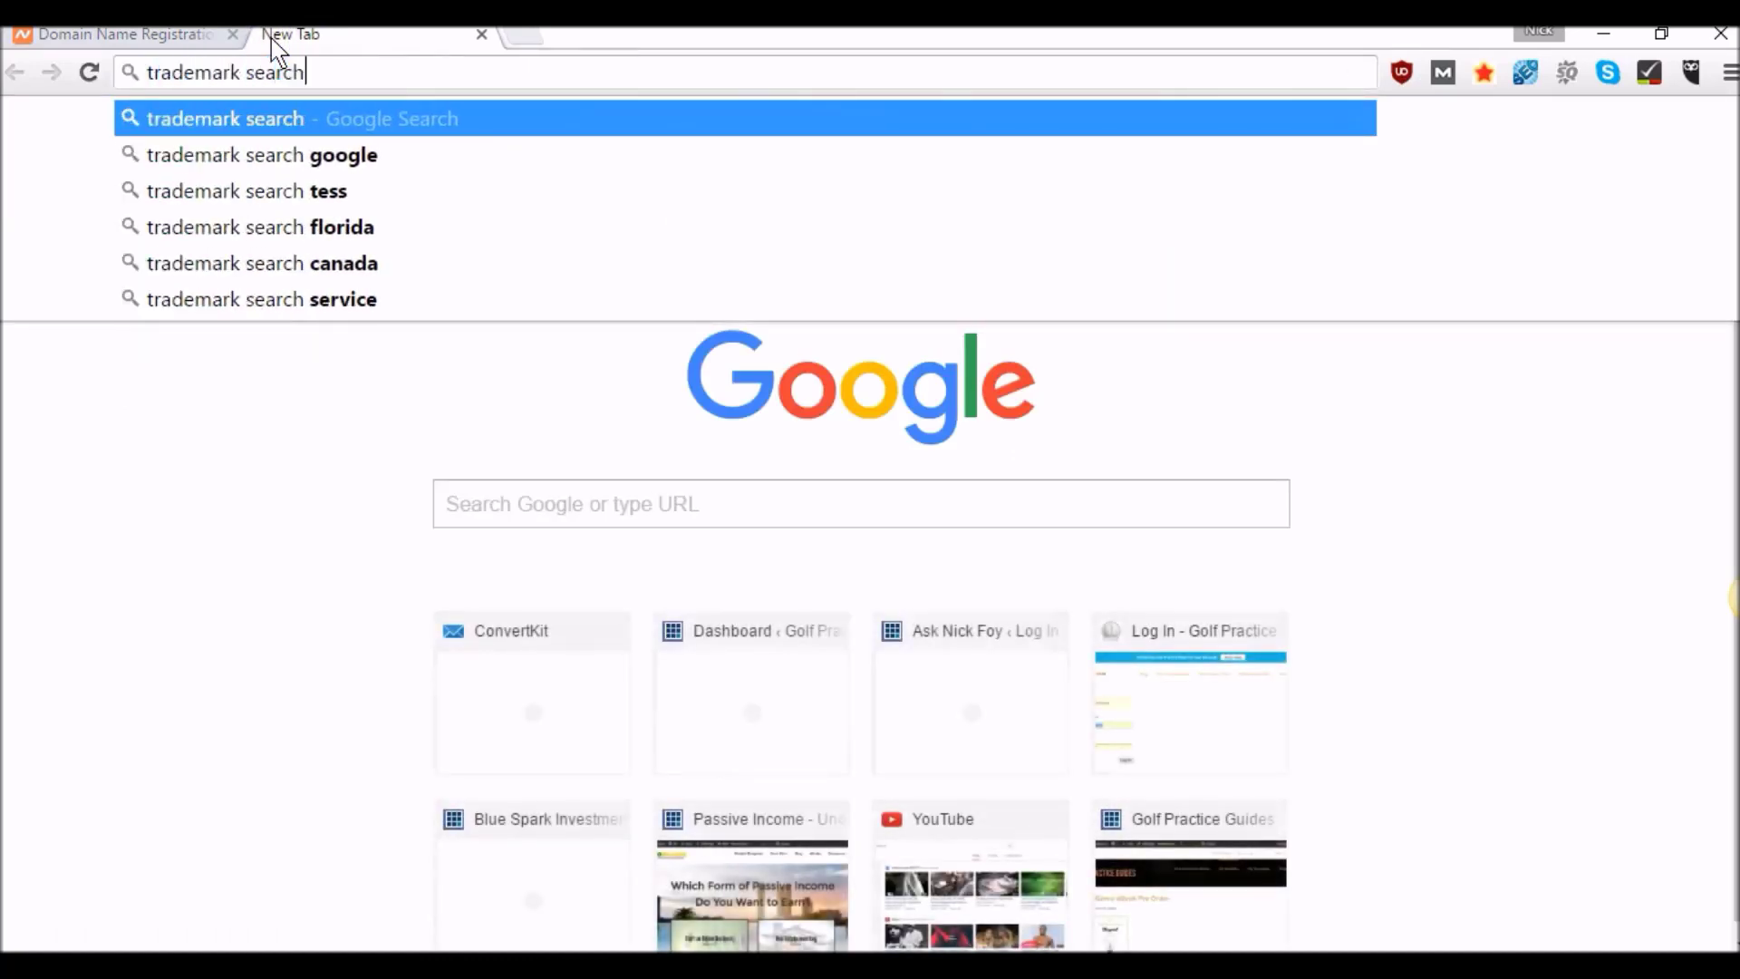
{"action": "key", "text": "Return"}
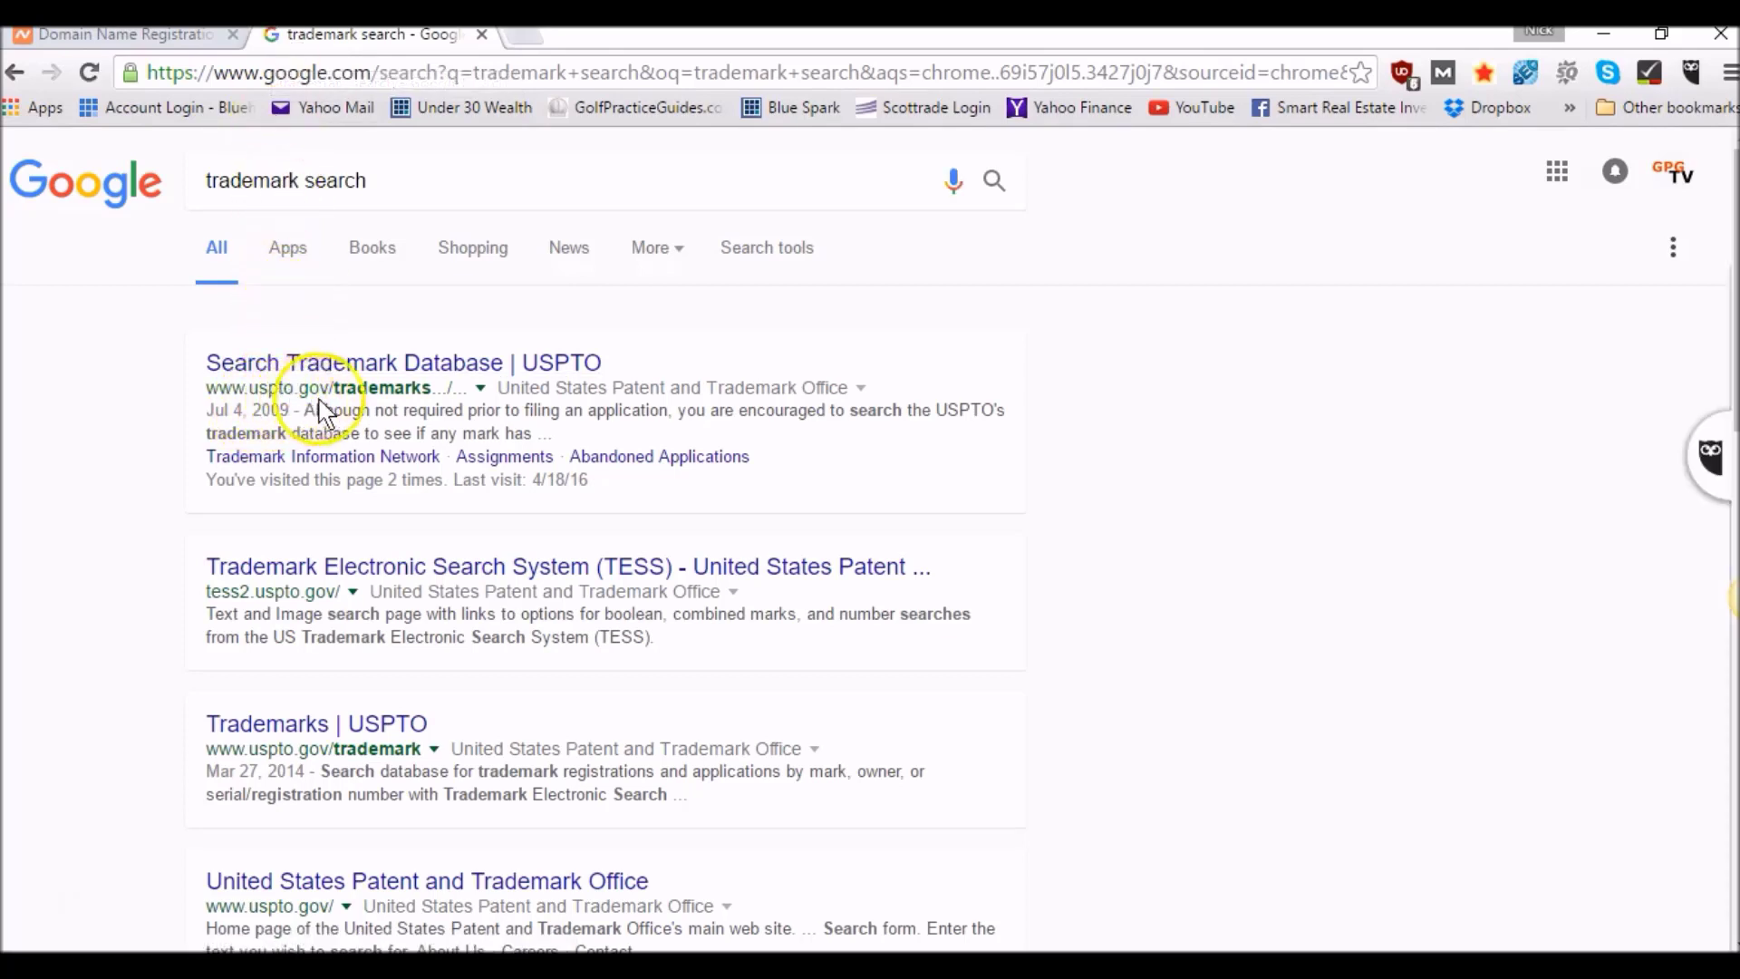
{"action": "left_click", "coordinate": [297, 372]}
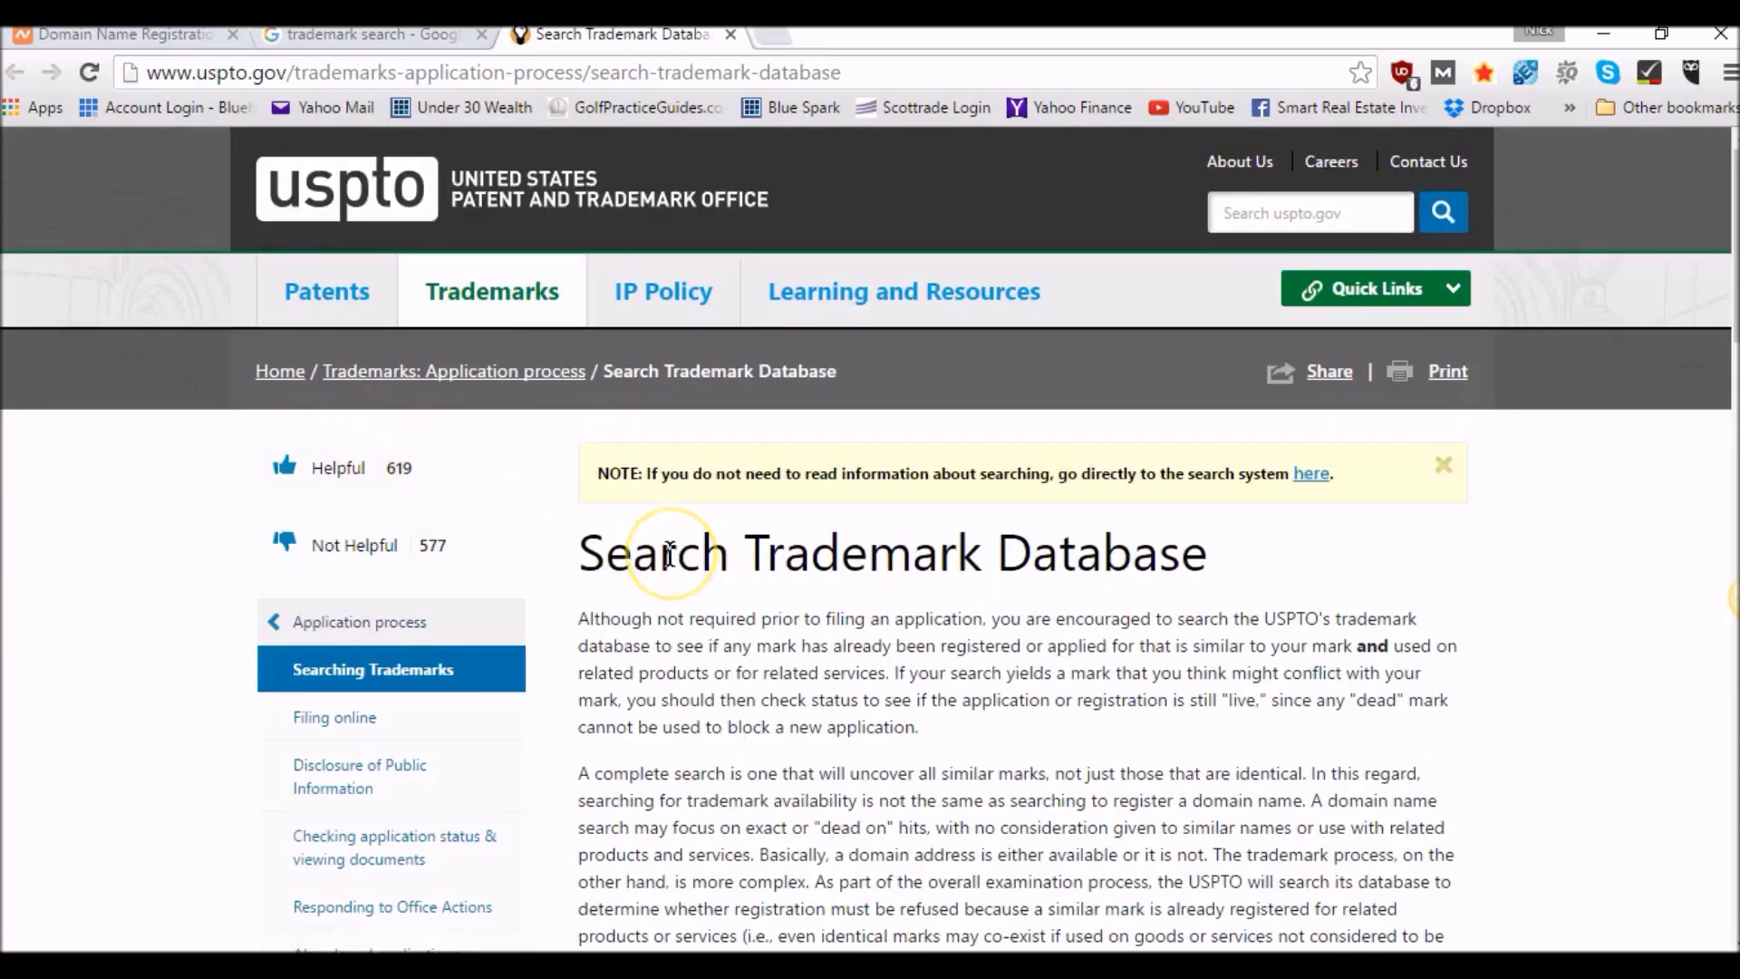
- Open the Trademark Electronic Search System (TESS) and start a Basic Word Mark Search (New User)
{"action": "scroll", "coordinate": [668, 555], "scroll_direction": "down", "scroll_amount": 7}
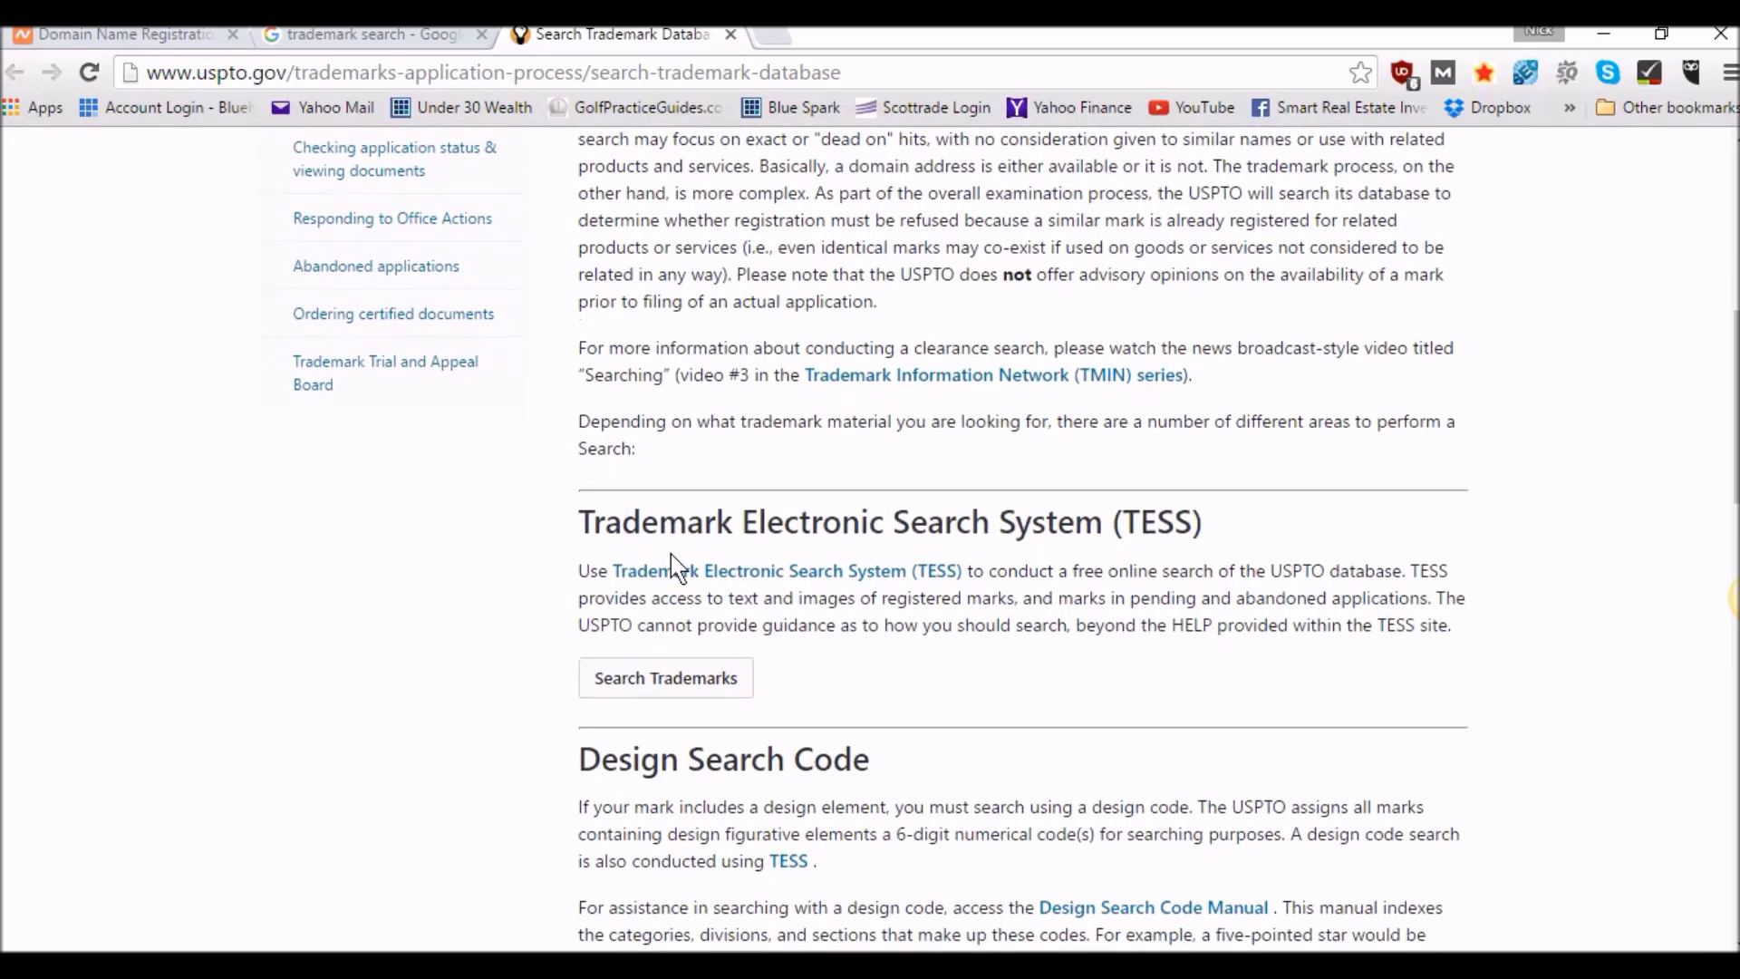
{"action": "left_click", "coordinate": [688, 571]}
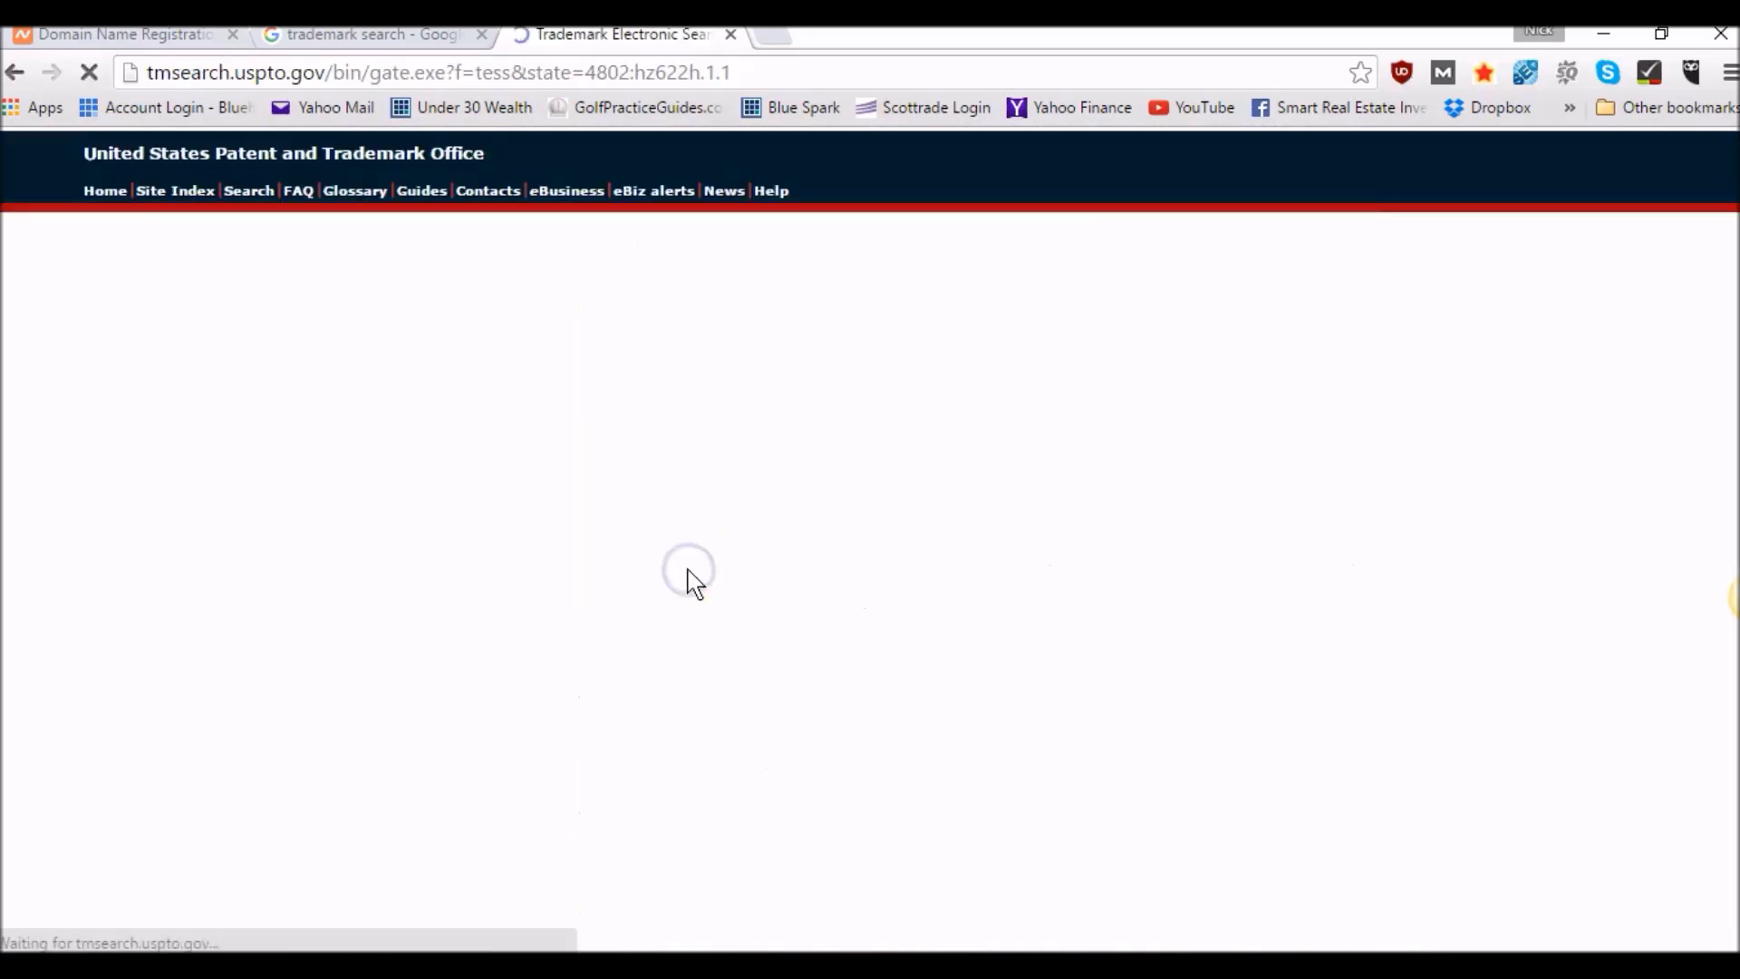
{"action": "scroll", "coordinate": [691, 580], "scroll_direction": "down", "scroll_amount": 3}
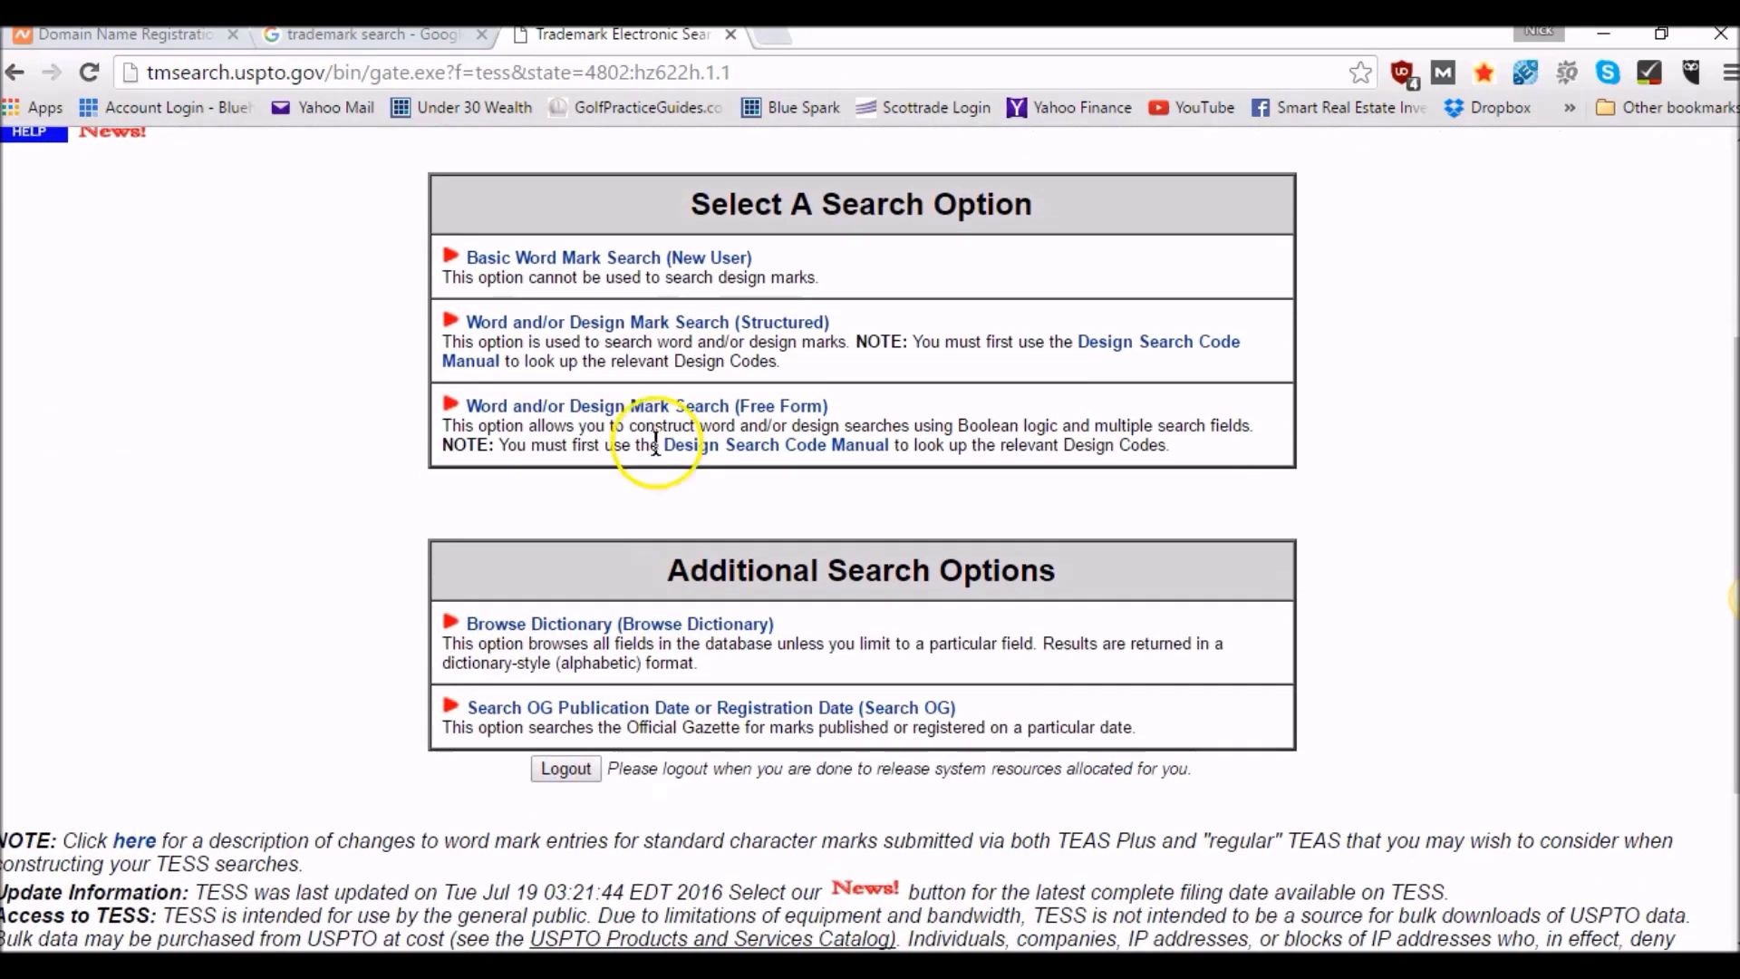
{"action": "left_click", "coordinate": [591, 268]}
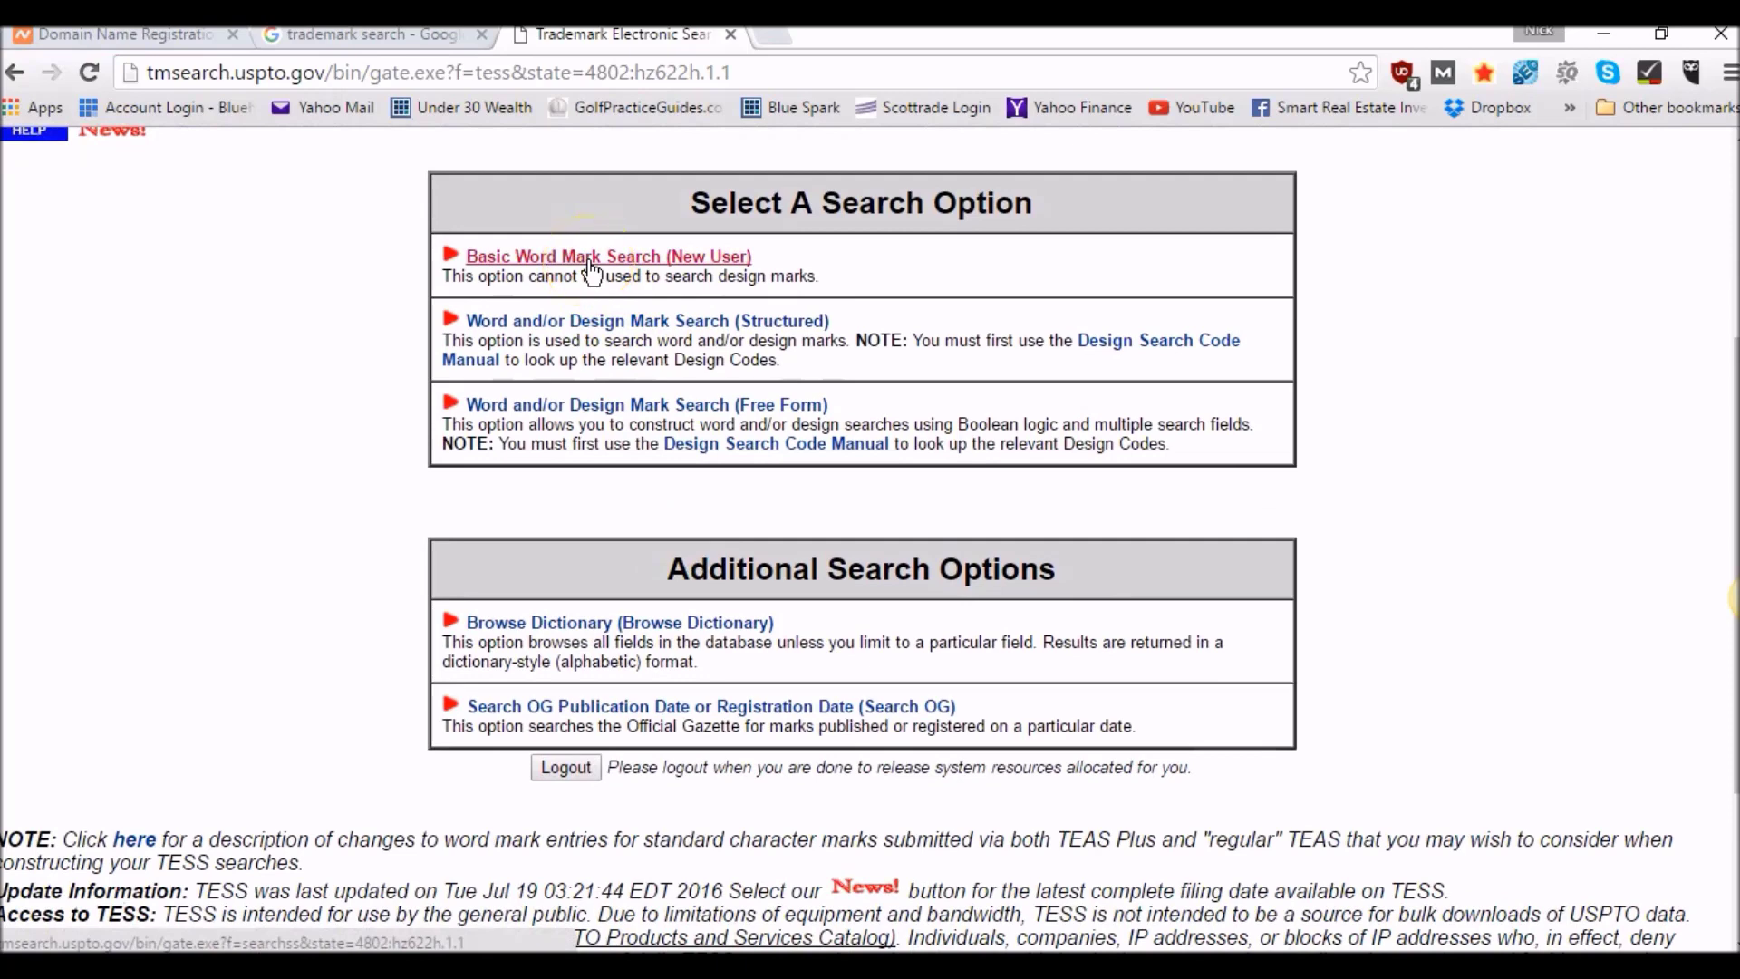
{"action": "left_click", "coordinate": [590, 268]}
- Search the TESS trademark records for "90 day nutrition"
{"action": "left_click", "coordinate": [539, 419]}
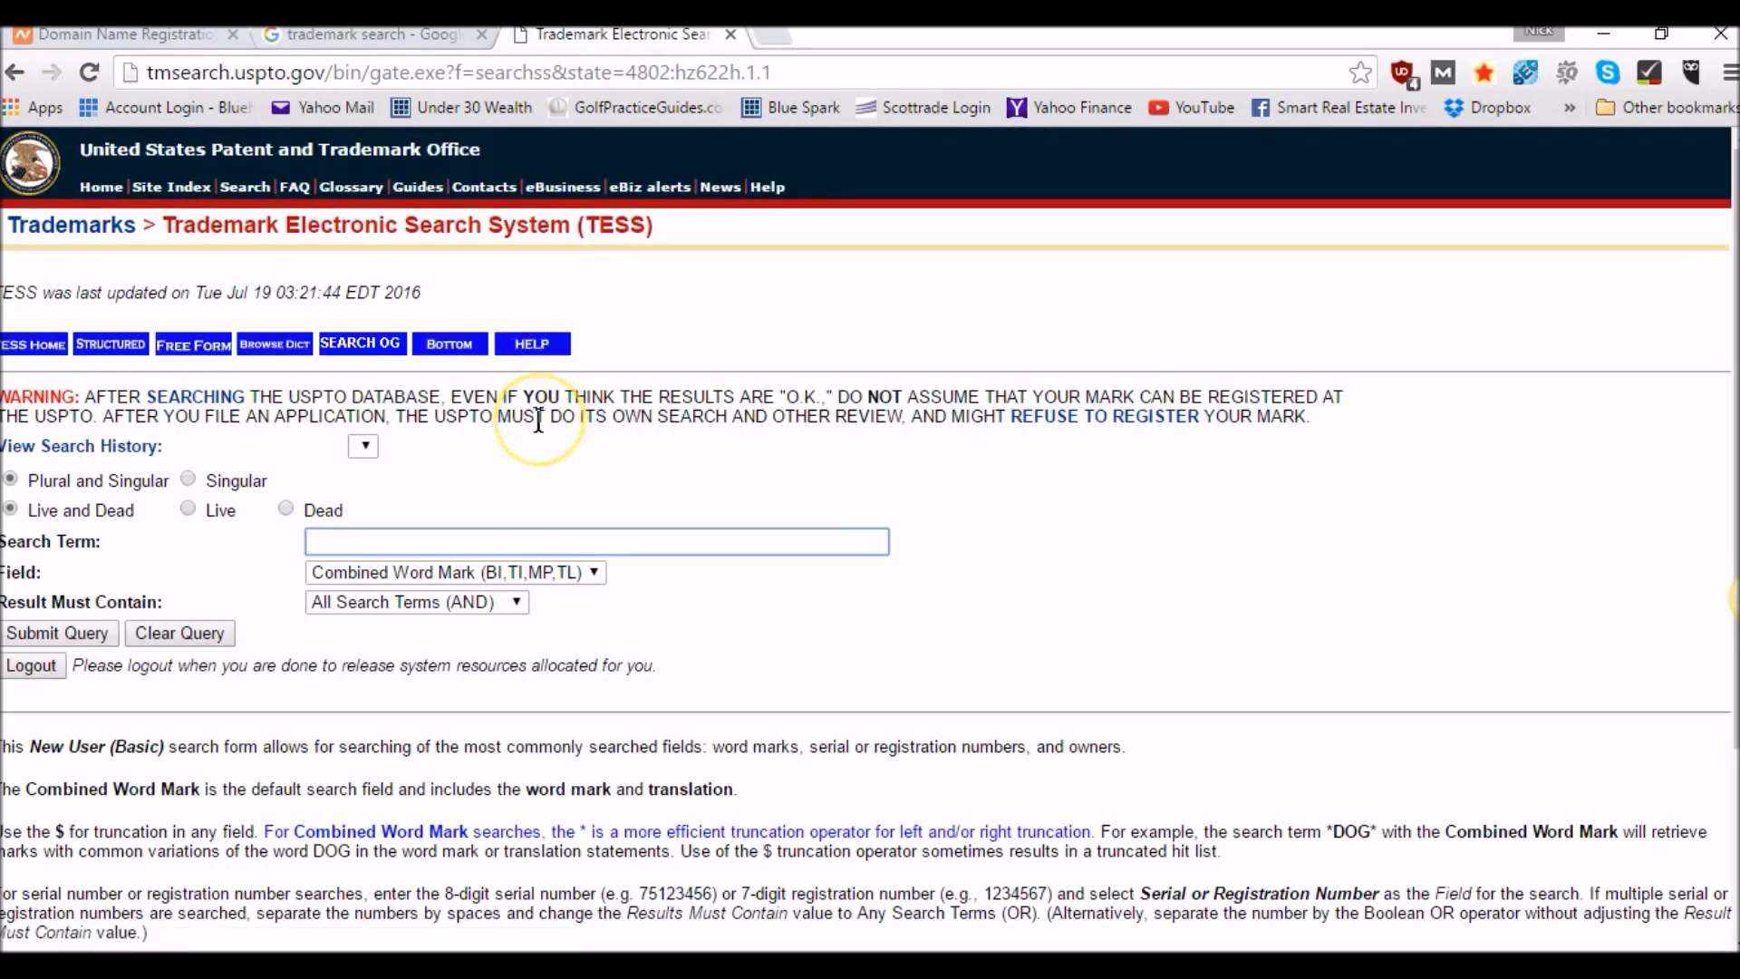
{"action": "type", "text": "90 day nut"}
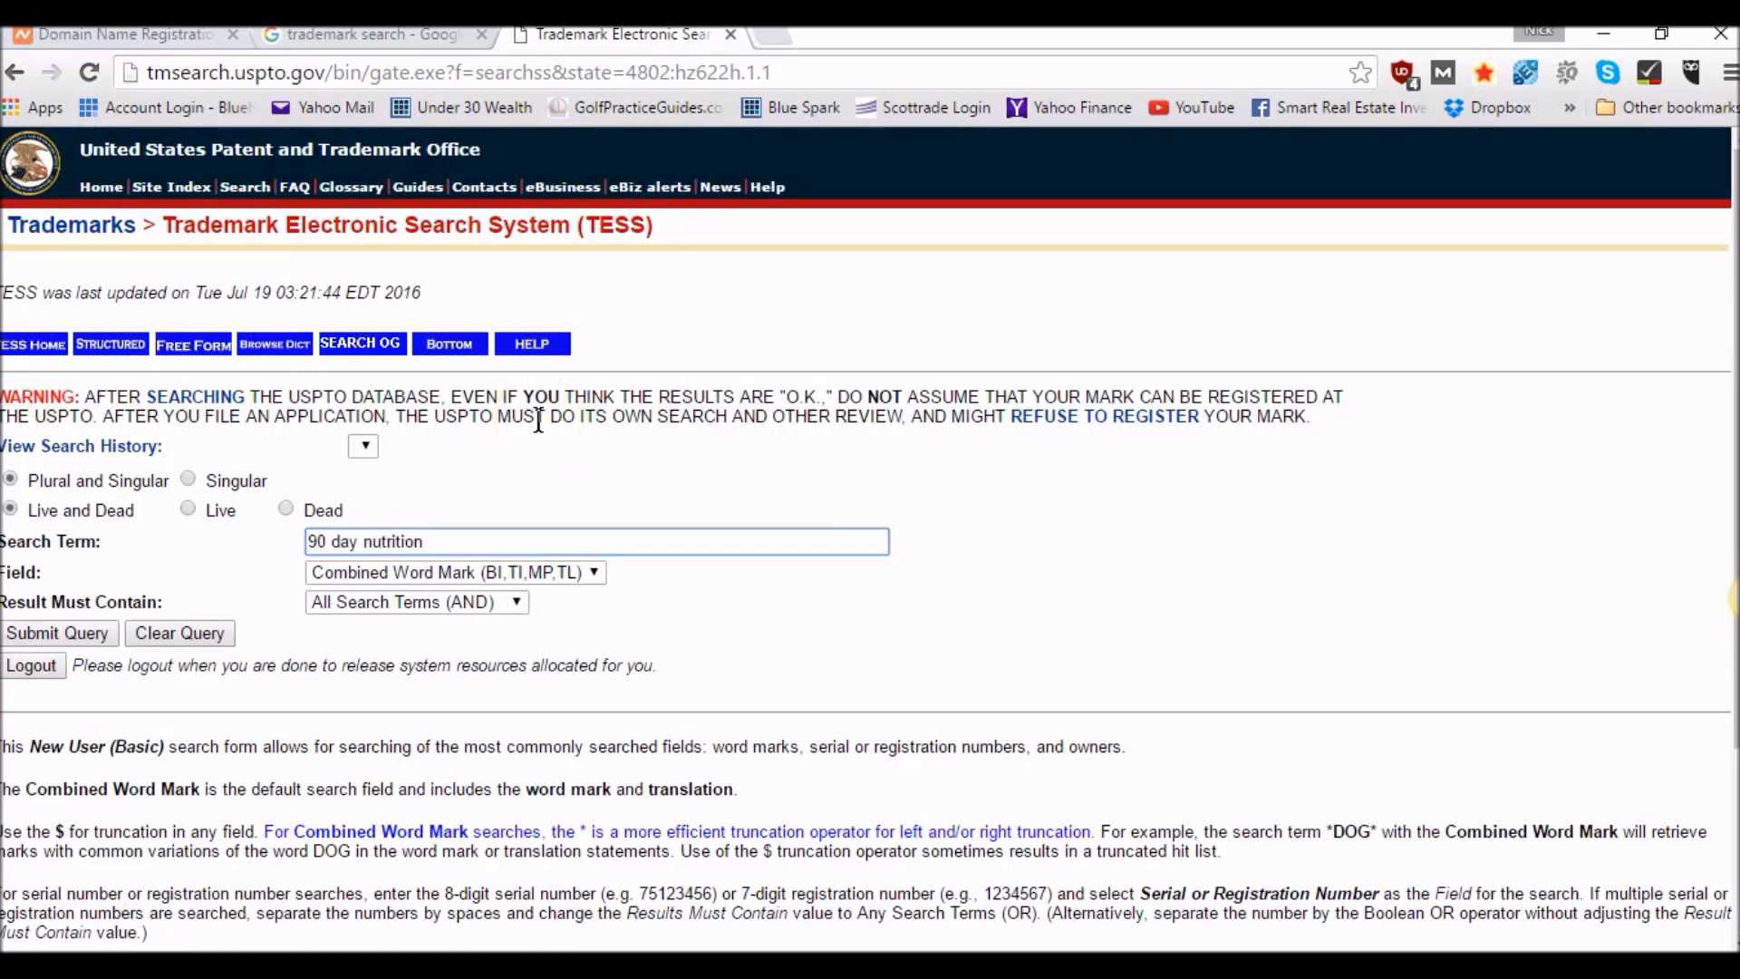
{"action": "type", "text": "rition"}
{"action": "left_click", "coordinate": [85, 633]}
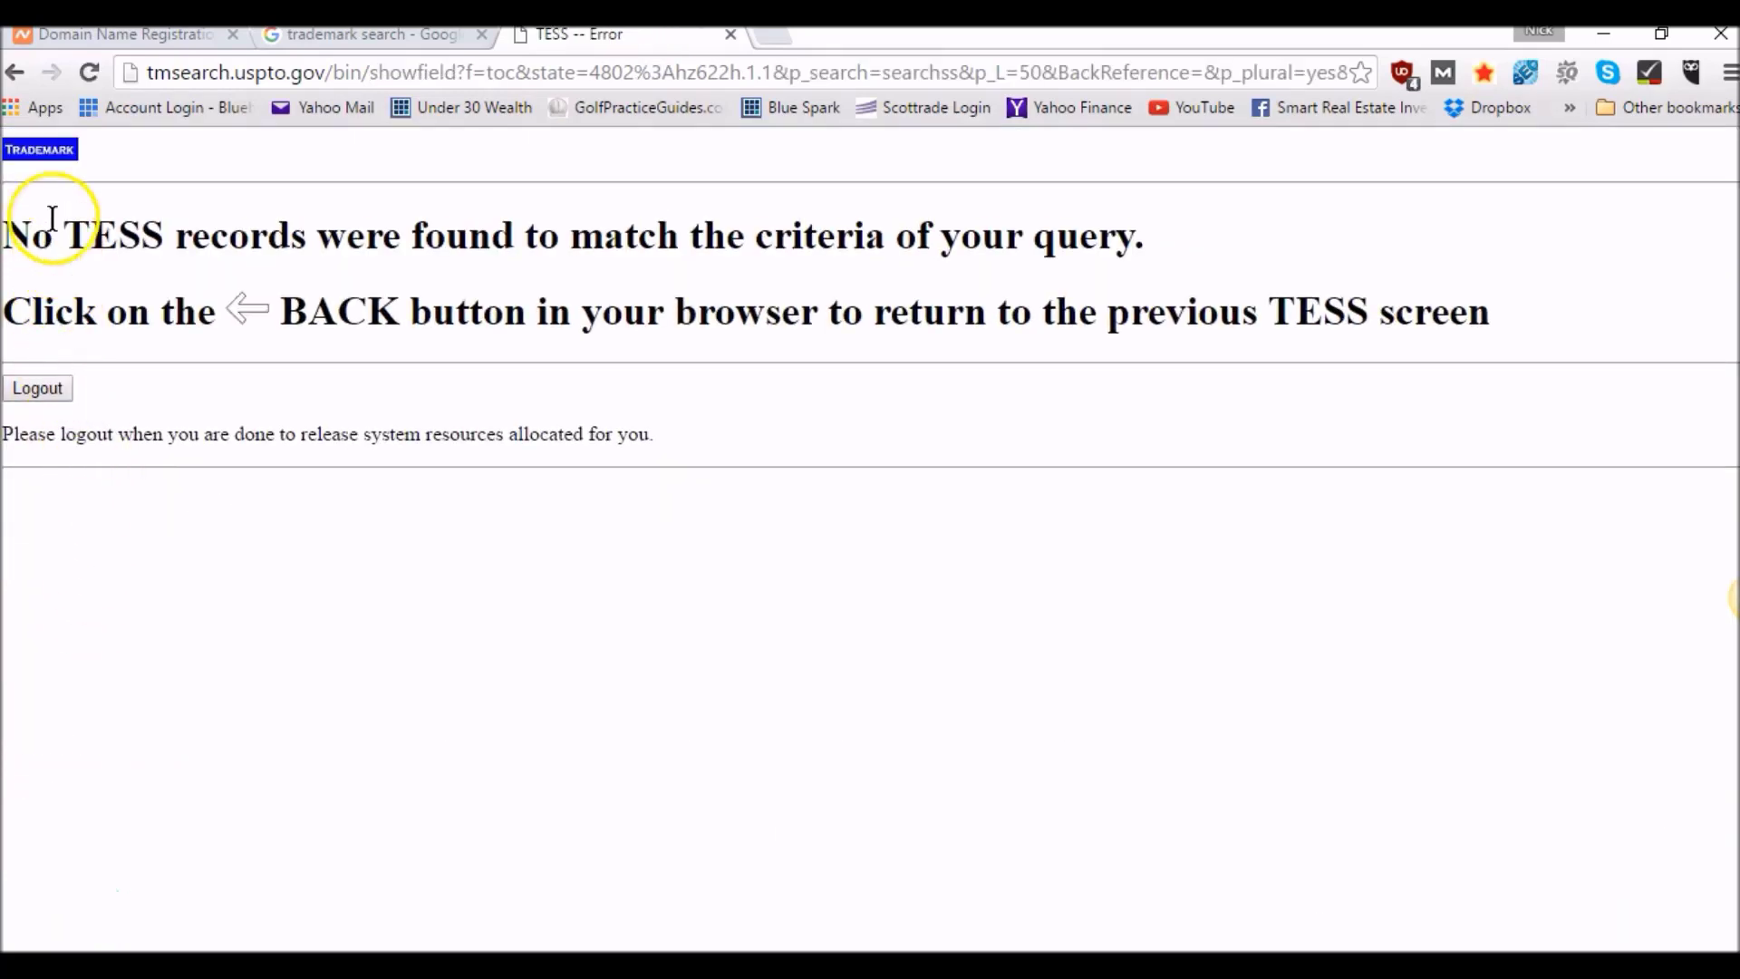
- Return to the TESS search form, replace the search term with "nutrition" and submit the query
{"action": "left_click", "coordinate": [15, 72]}
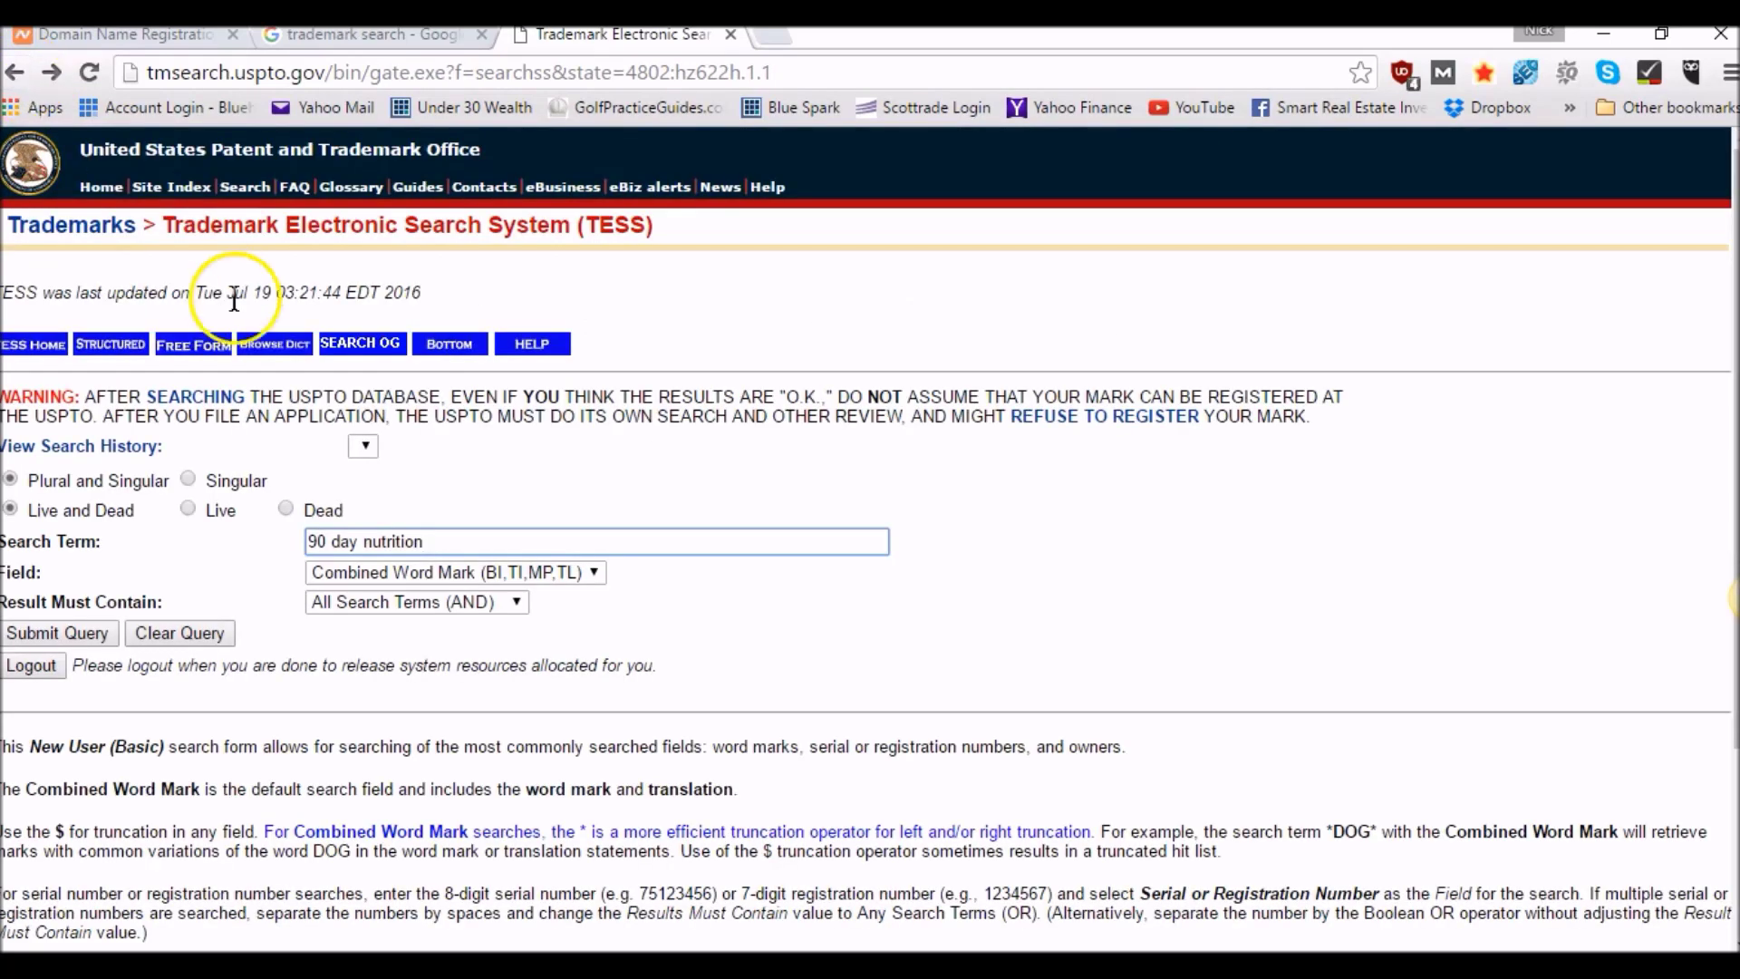
{"action": "key", "text": "BackSpace"}
{"action": "key", "text": "BackSpace"}
{"action": "key", "text": "BackSpace"}
{"action": "key", "text": "BackSpace"}
{"action": "key", "text": "BackSpace"}
{"action": "key", "text": "BackSpace"}
{"action": "key", "text": "BackSpace"}
{"action": "key", "text": "BackSpace"}
{"action": "key", "text": "BackSpace"}
{"action": "key", "text": "BackSpace"}
{"action": "key", "text": "BackSpace"}
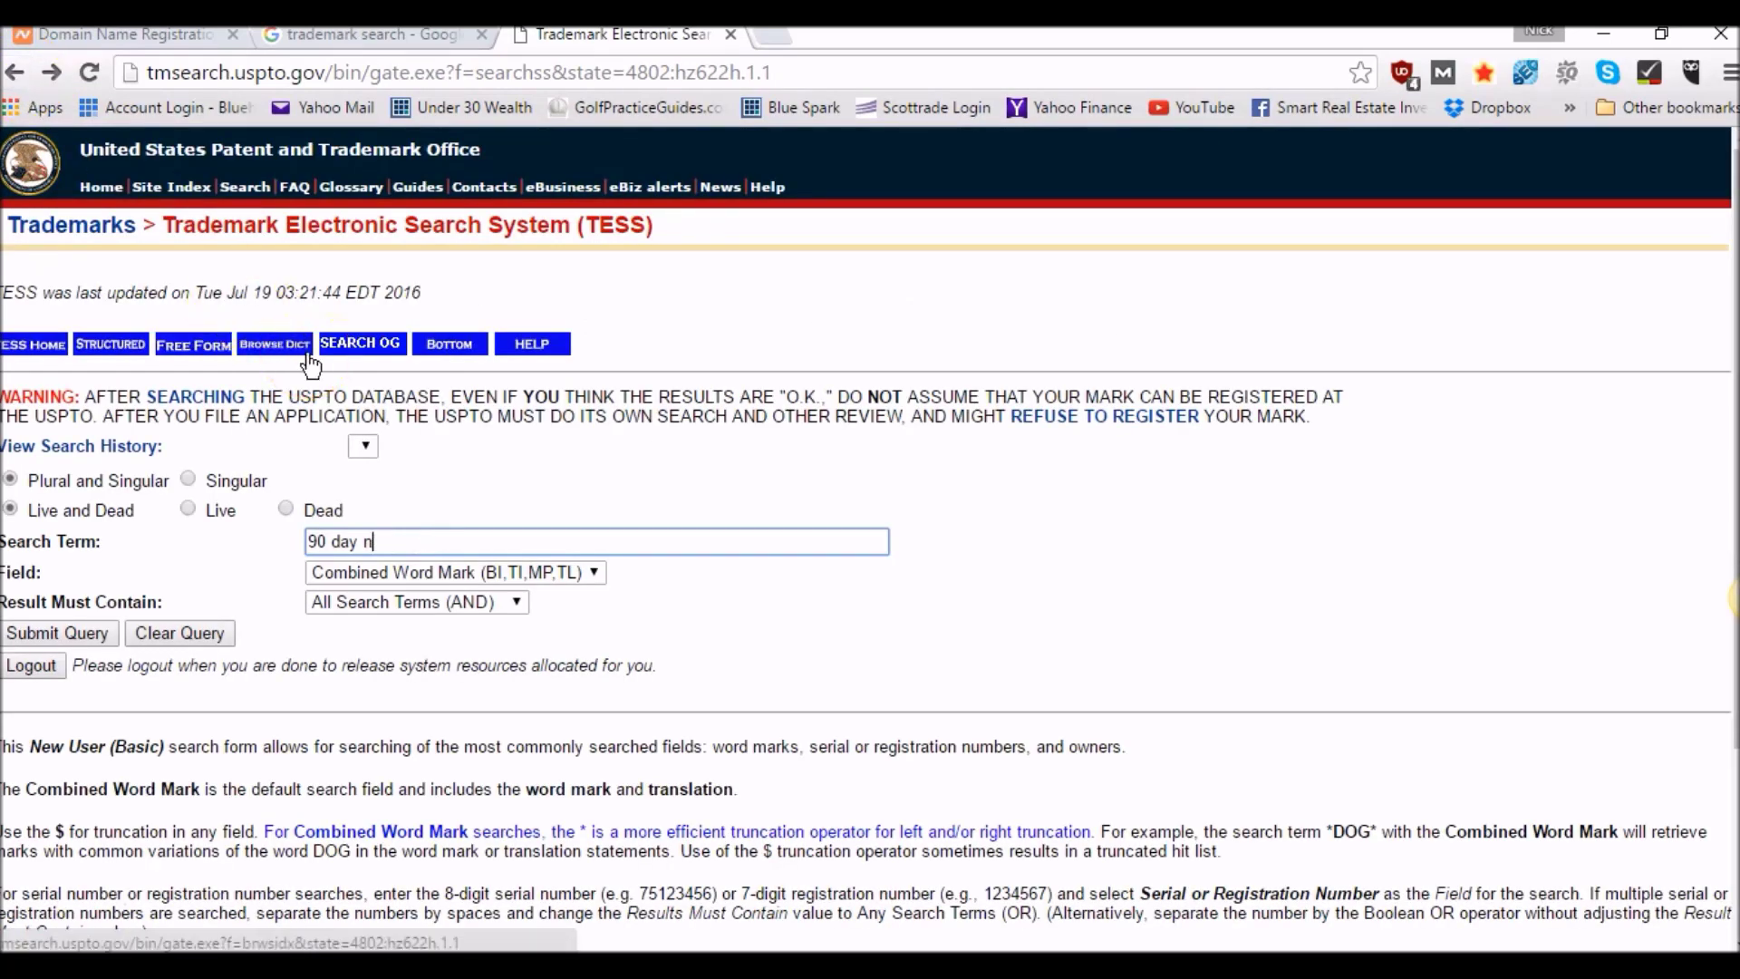
{"action": "key", "text": "BackSpace"}
{"action": "key", "text": "BackSpace"}
{"action": "type", "text": "nutrition"}
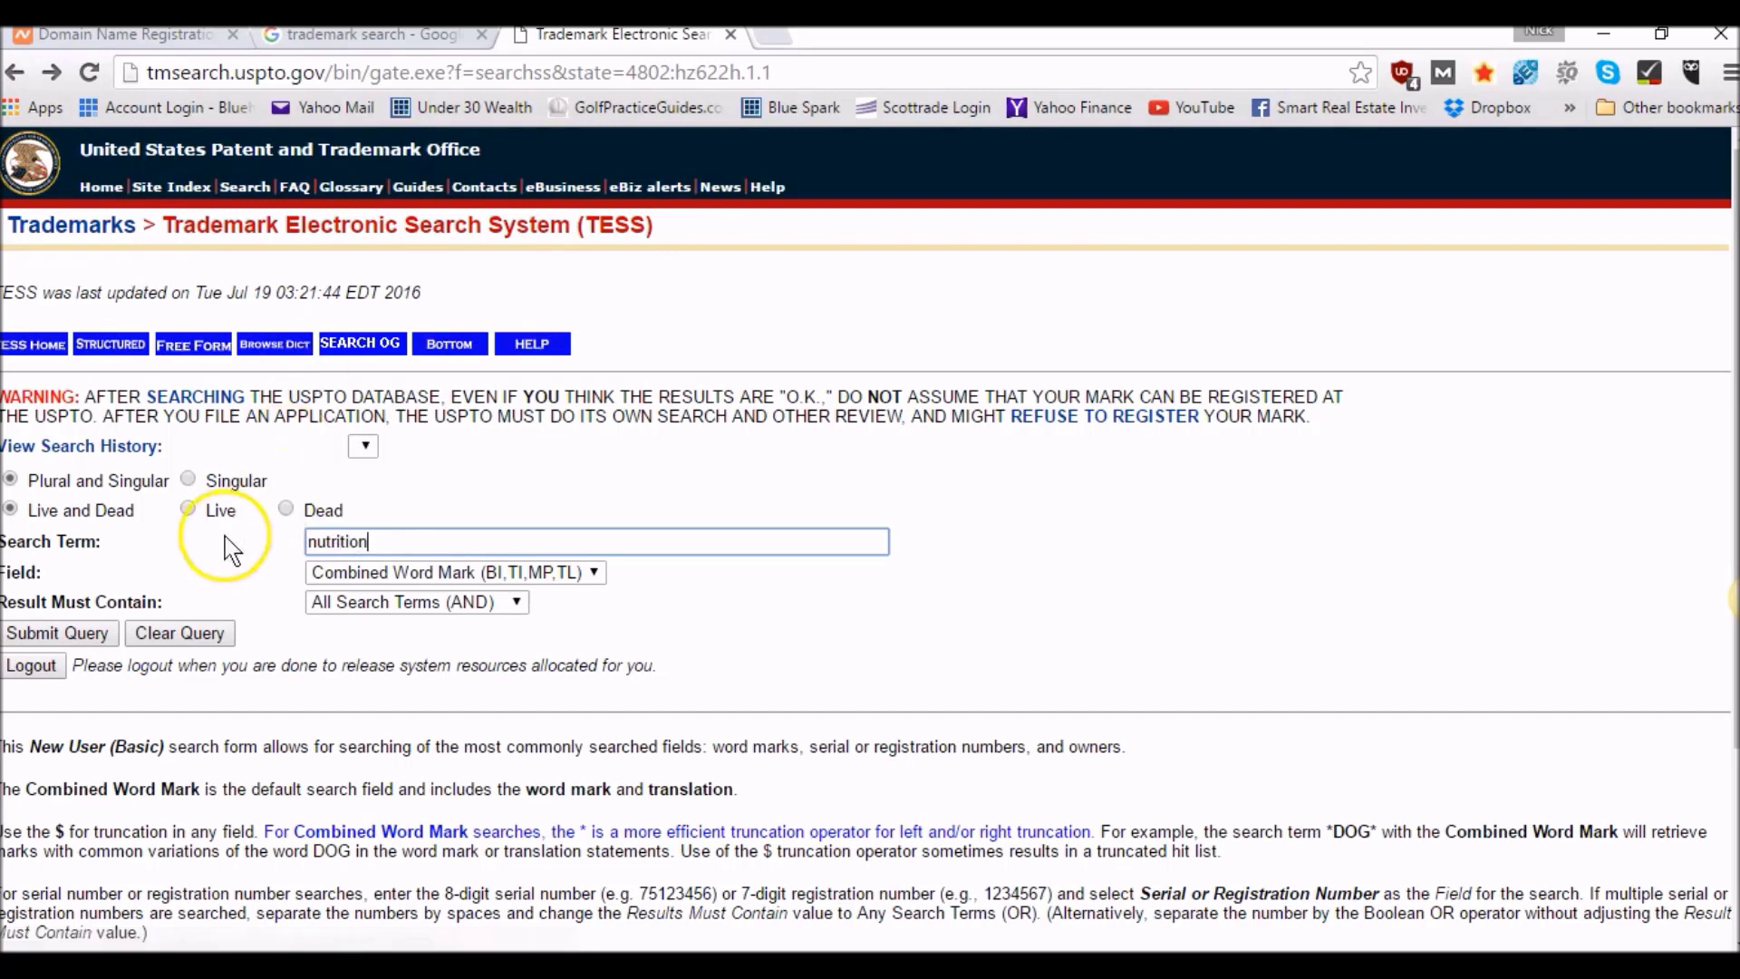
{"action": "left_click", "coordinate": [87, 630]}
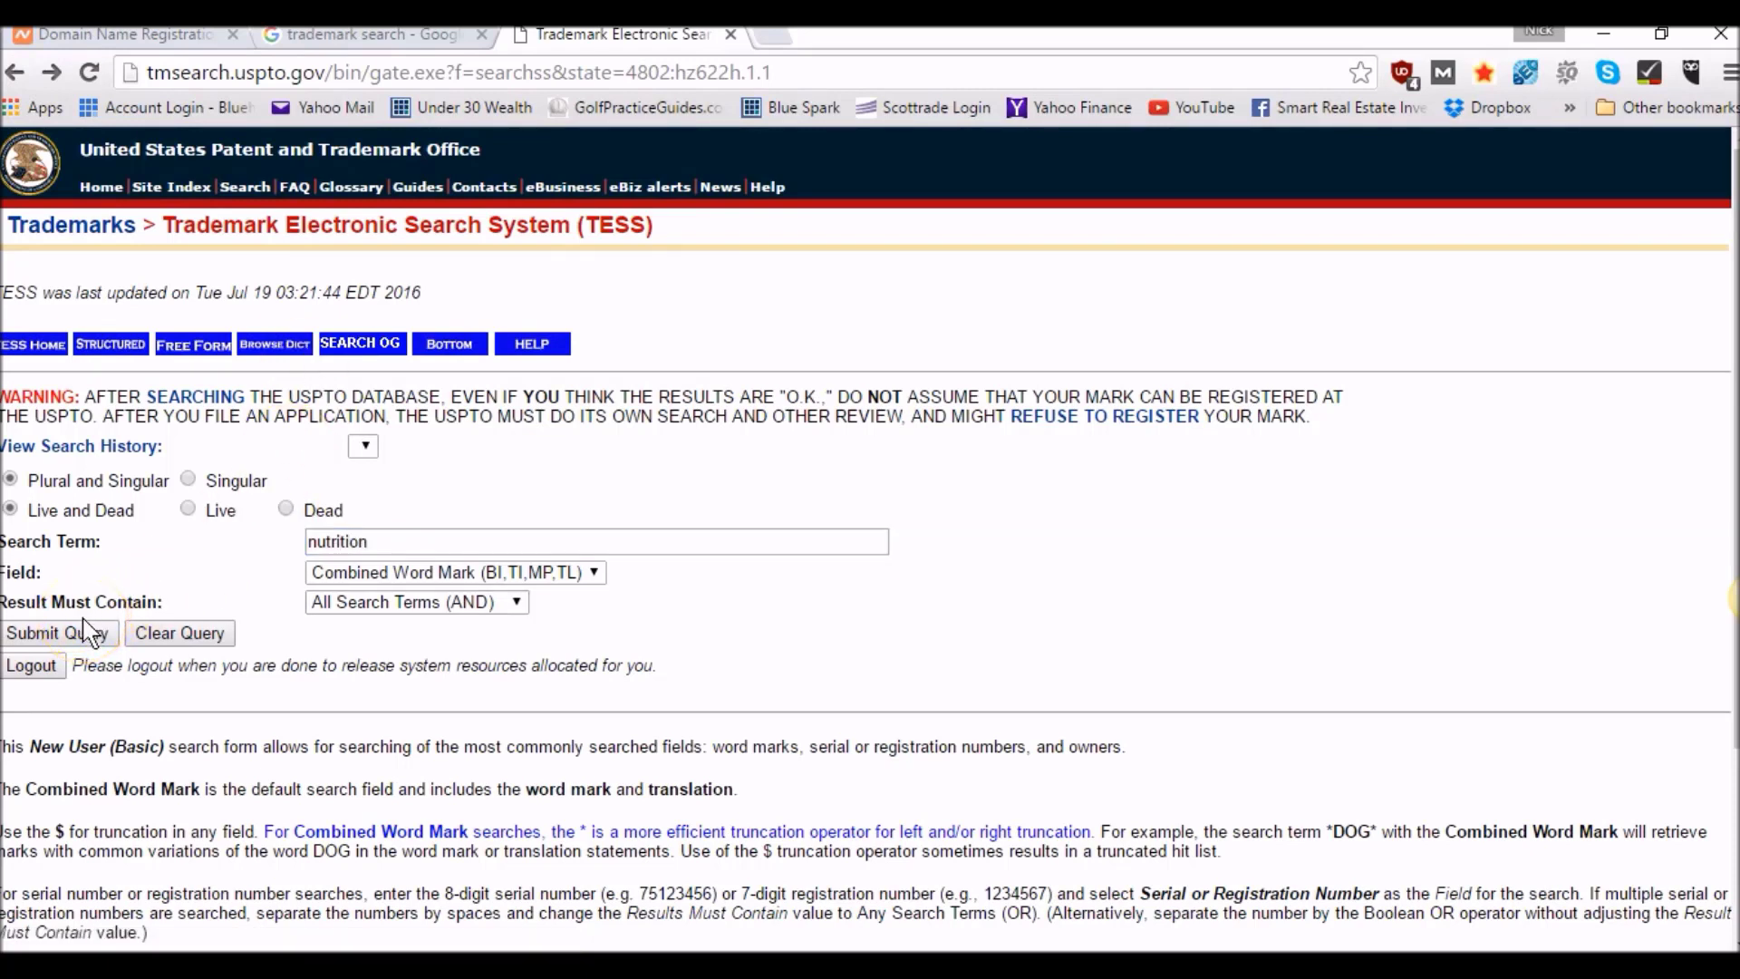
{"action": "left_click", "coordinate": [69, 629]}
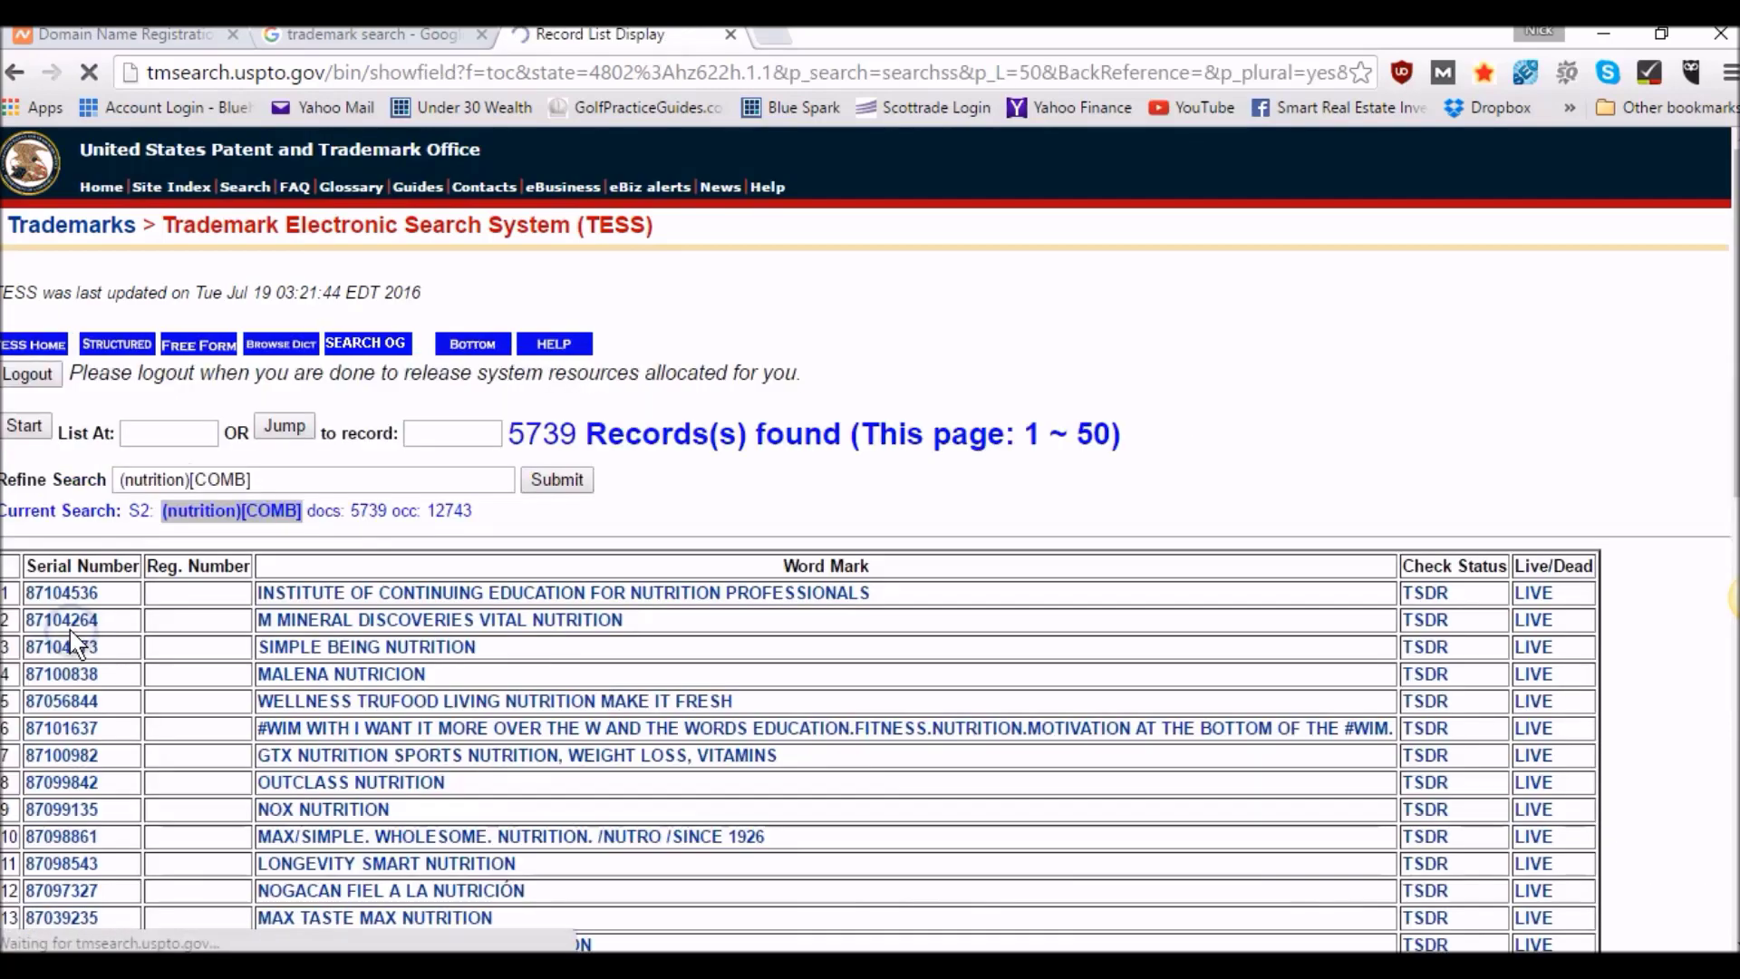
- Look through the first page of nutrition trademark records and close the trademark search tabs to return to Namecheap
{"action": "scroll", "coordinate": [165, 753], "scroll_direction": "down", "scroll_amount": 5}
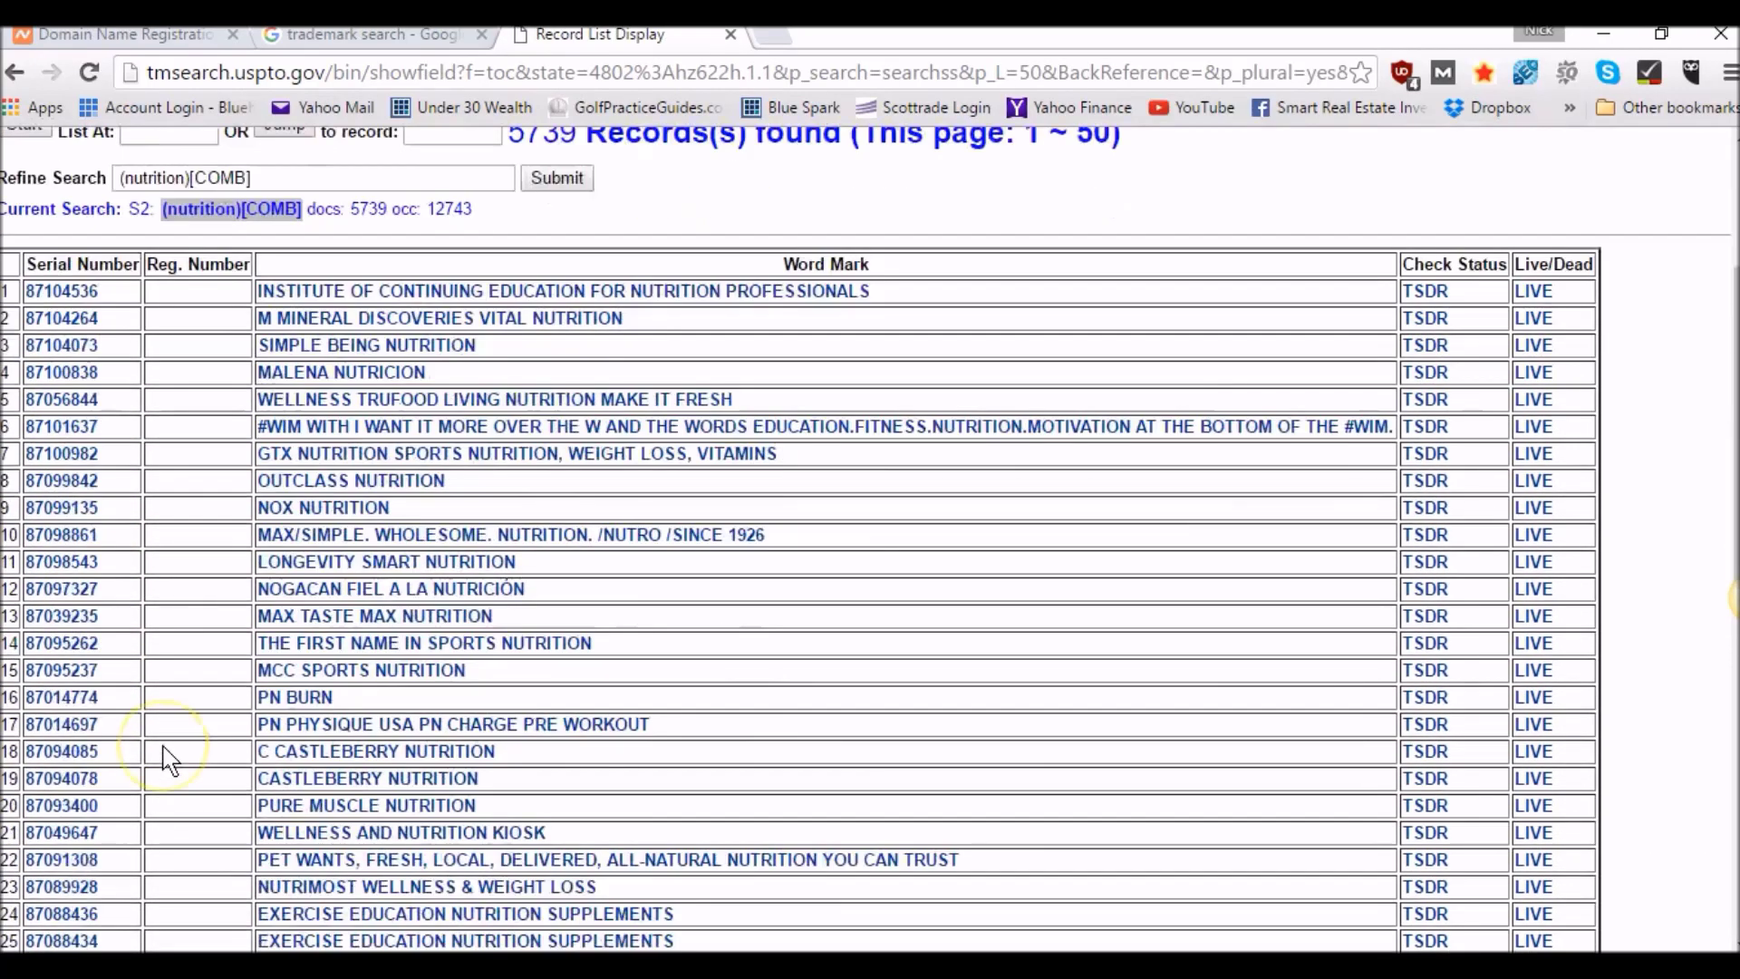
{"action": "scroll", "coordinate": [167, 760], "scroll_direction": "down", "scroll_amount": 3}
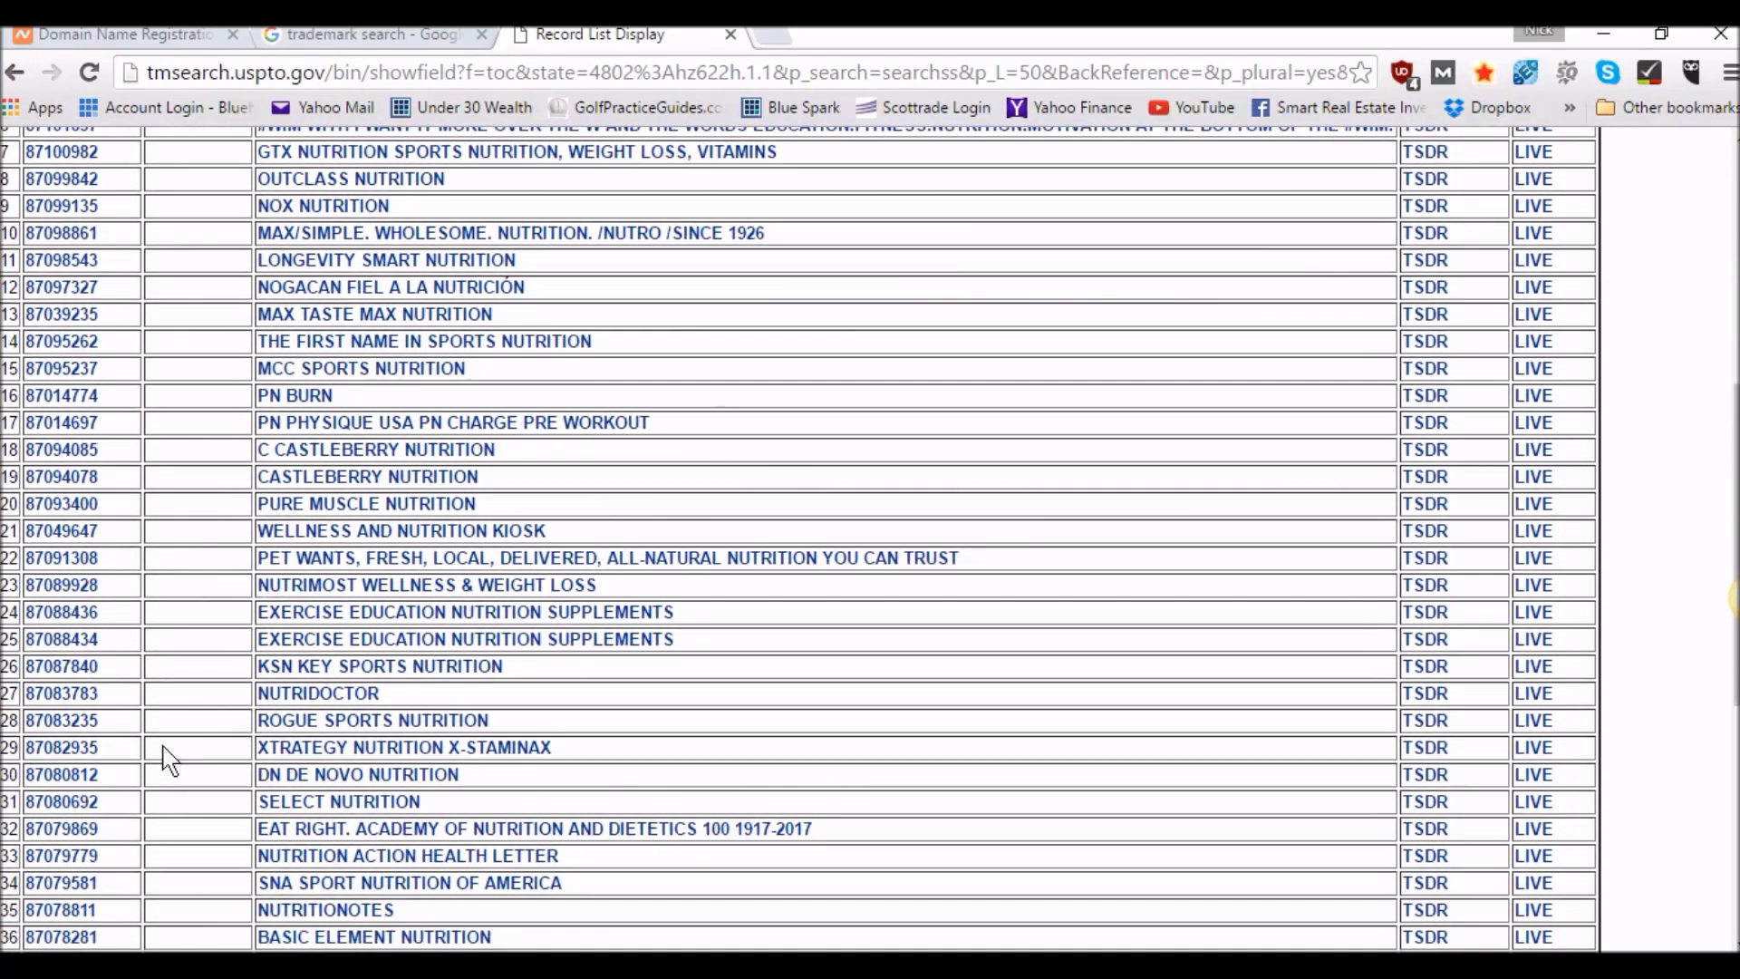
{"action": "scroll", "coordinate": [167, 759], "scroll_direction": "down", "scroll_amount": 5}
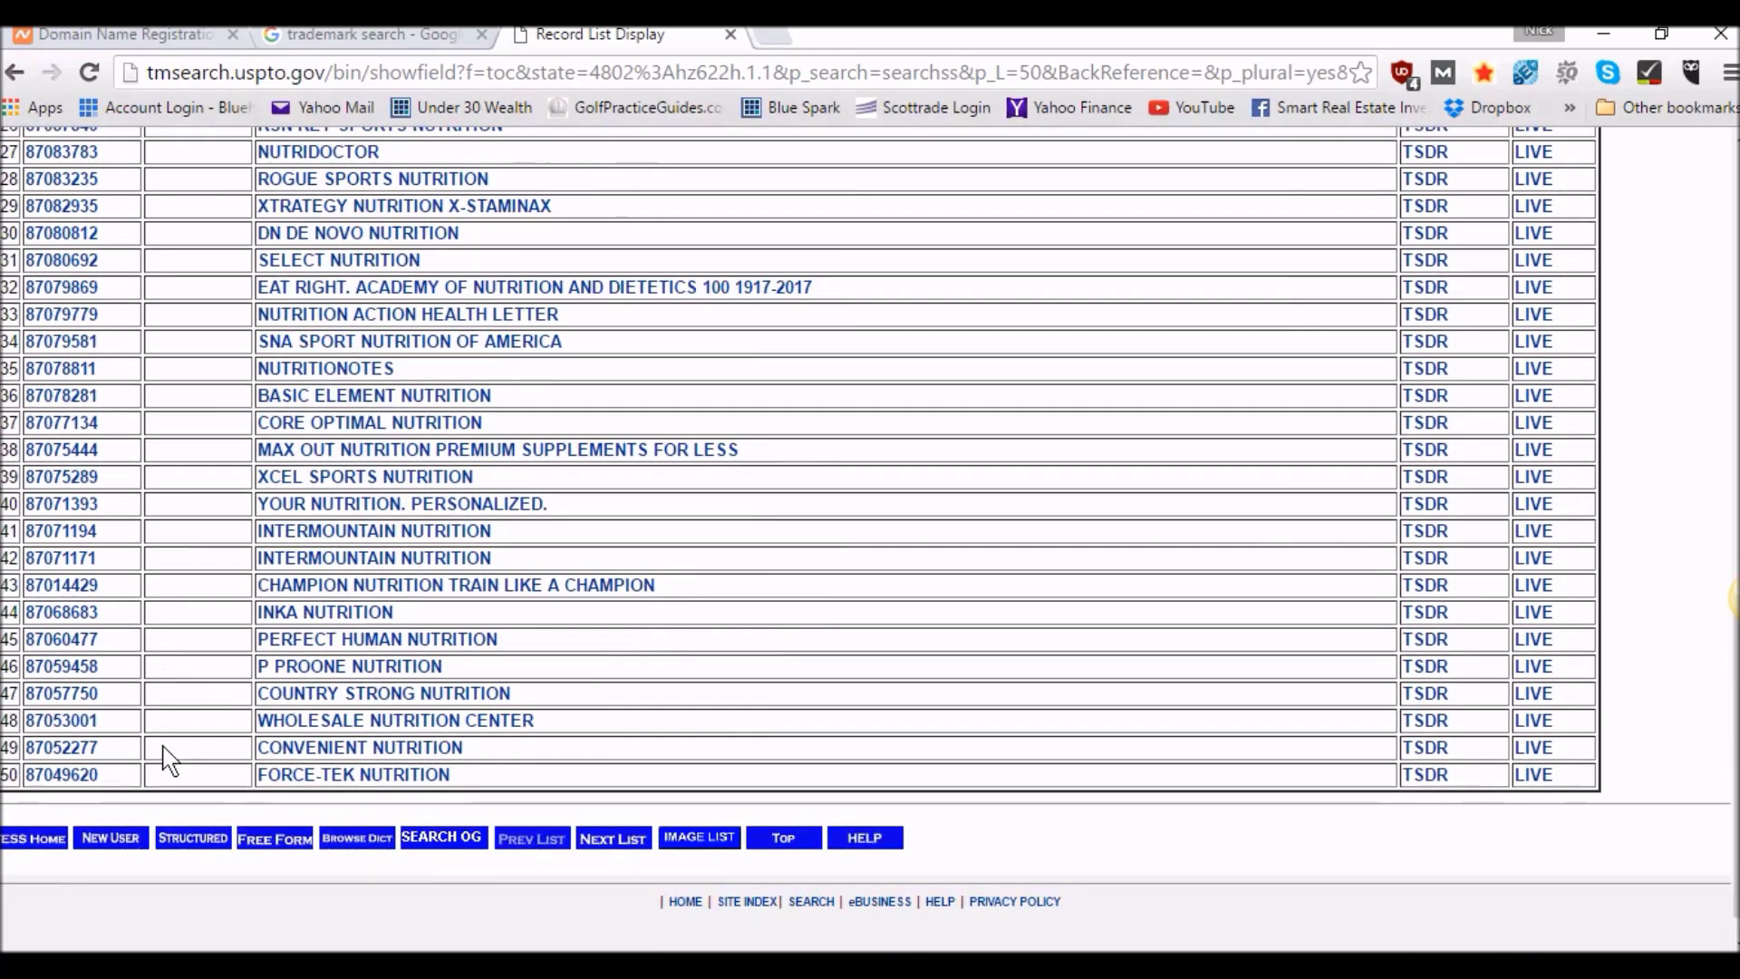
{"action": "scroll", "coordinate": [165, 757], "scroll_direction": "up", "scroll_amount": 13}
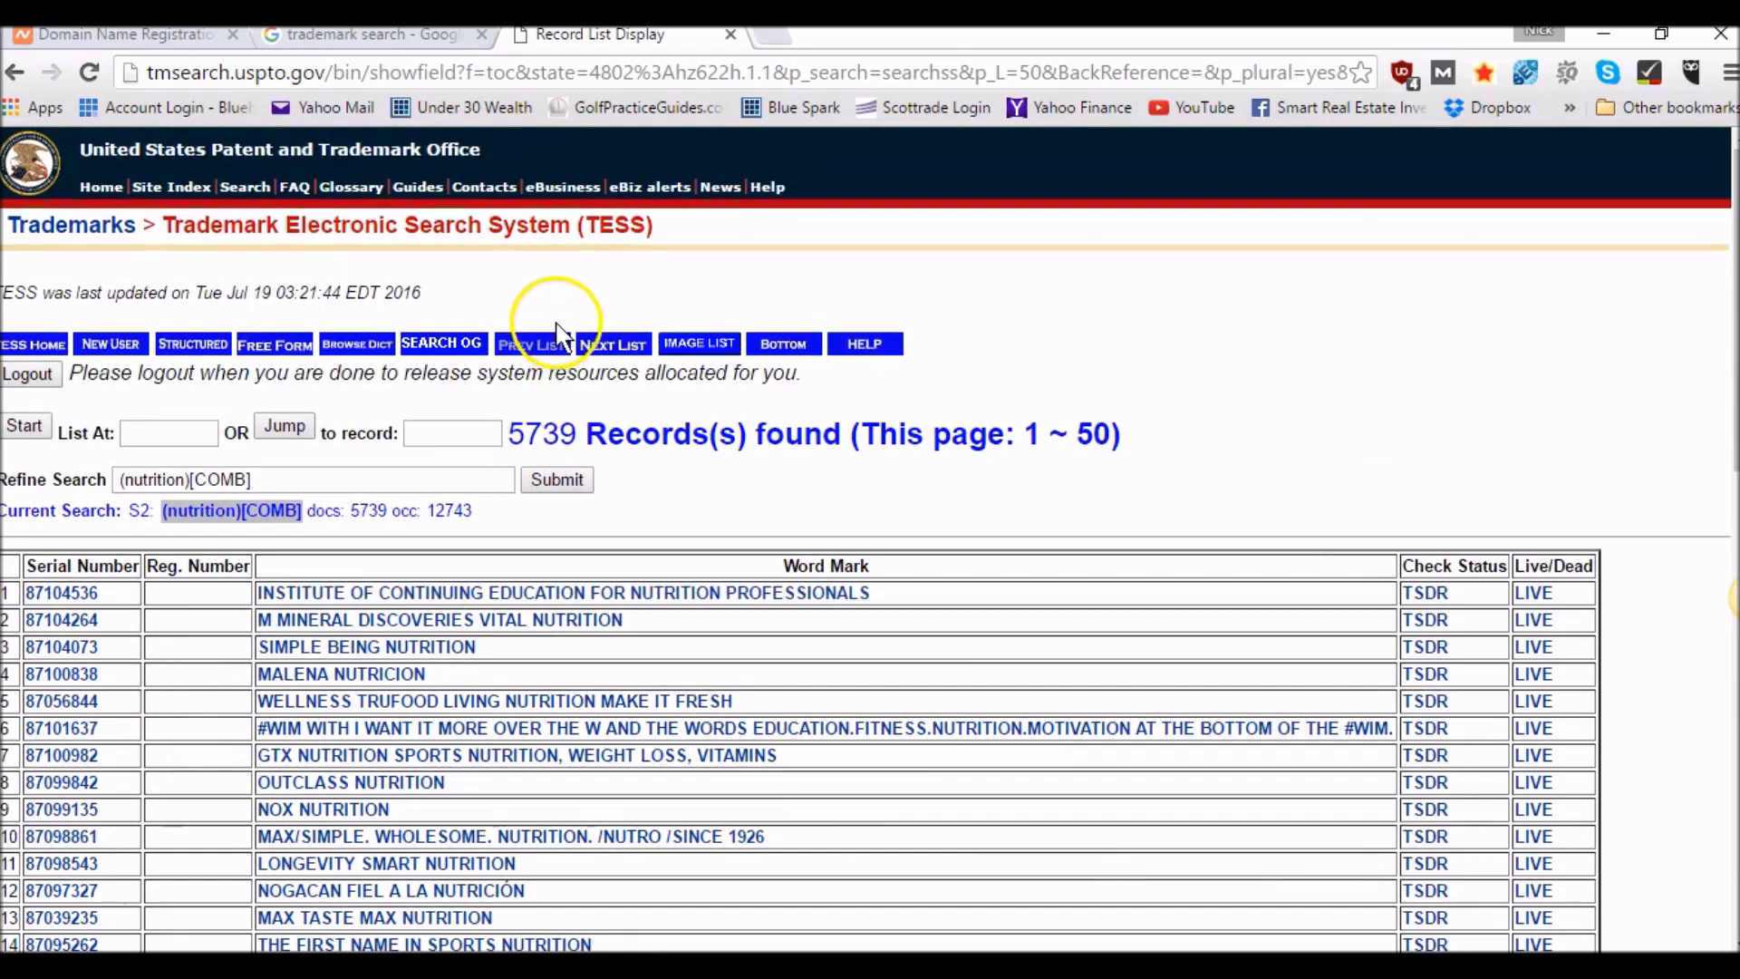
{"action": "left_click", "coordinate": [731, 33]}
{"action": "left_click", "coordinate": [481, 34]}
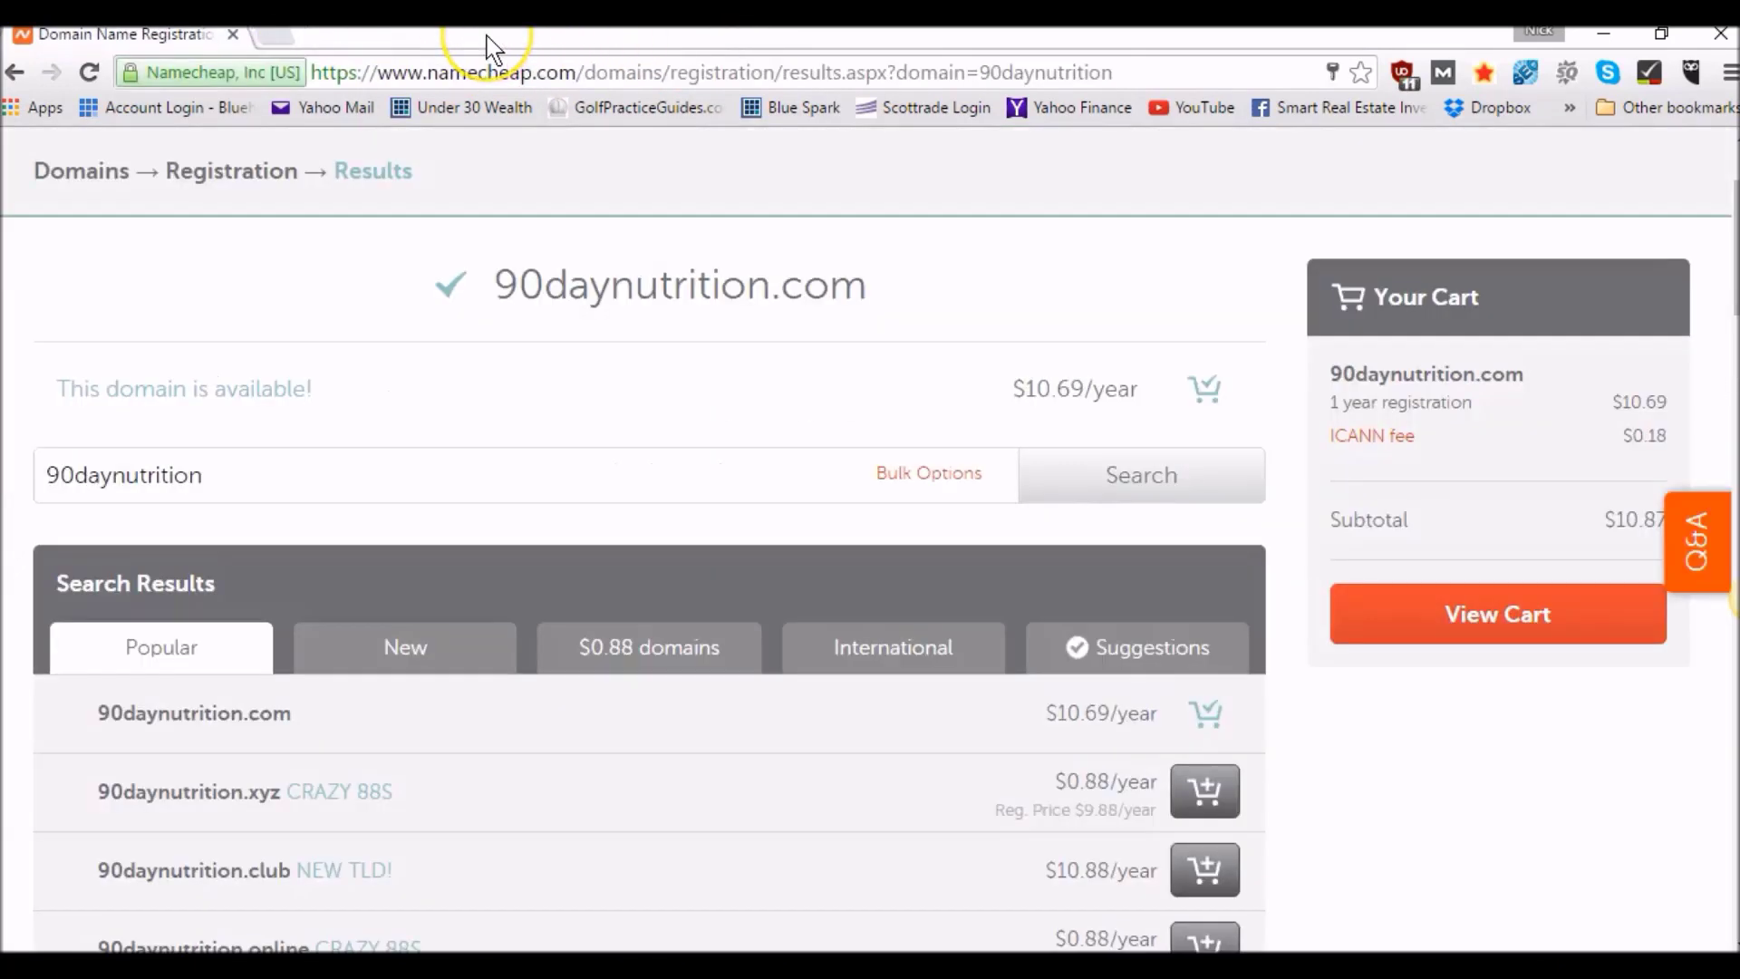
- Open the cart containing 90daynutrition.com, review its registration and privacy options, and go to the promo code entry
{"action": "left_click", "coordinate": [748, 240]}
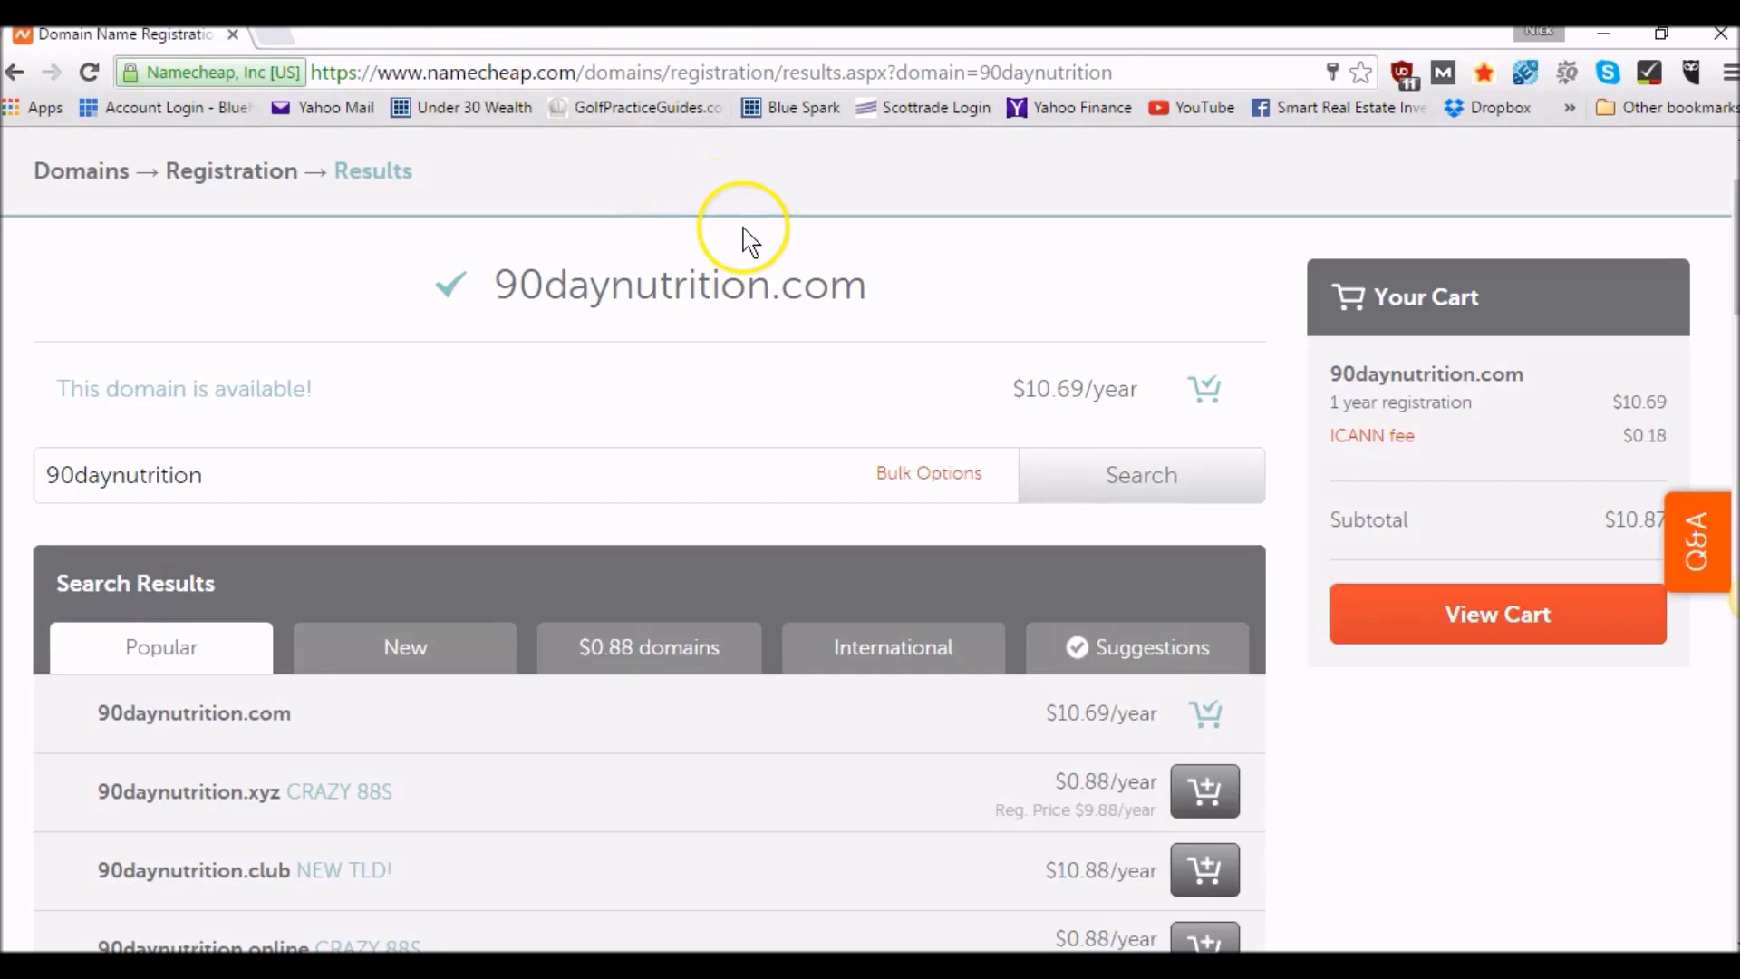
{"action": "left_click", "coordinate": [1430, 611]}
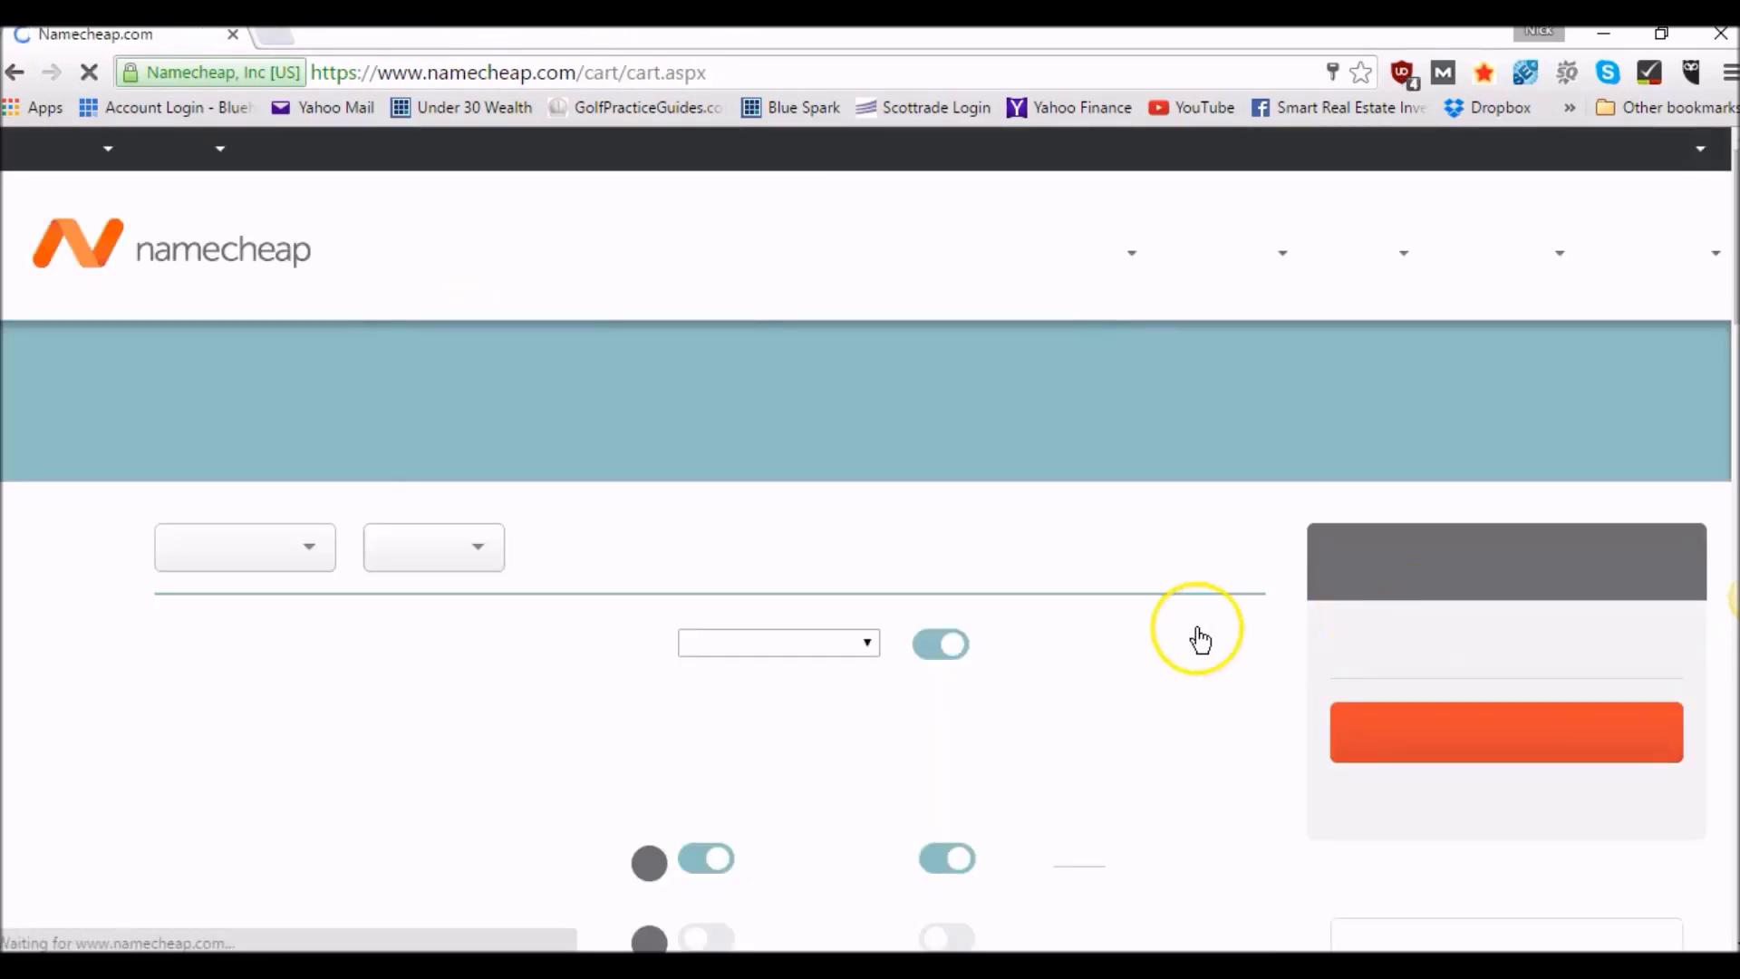
{"action": "scroll", "coordinate": [1183, 642], "scroll_direction": "down", "scroll_amount": 1}
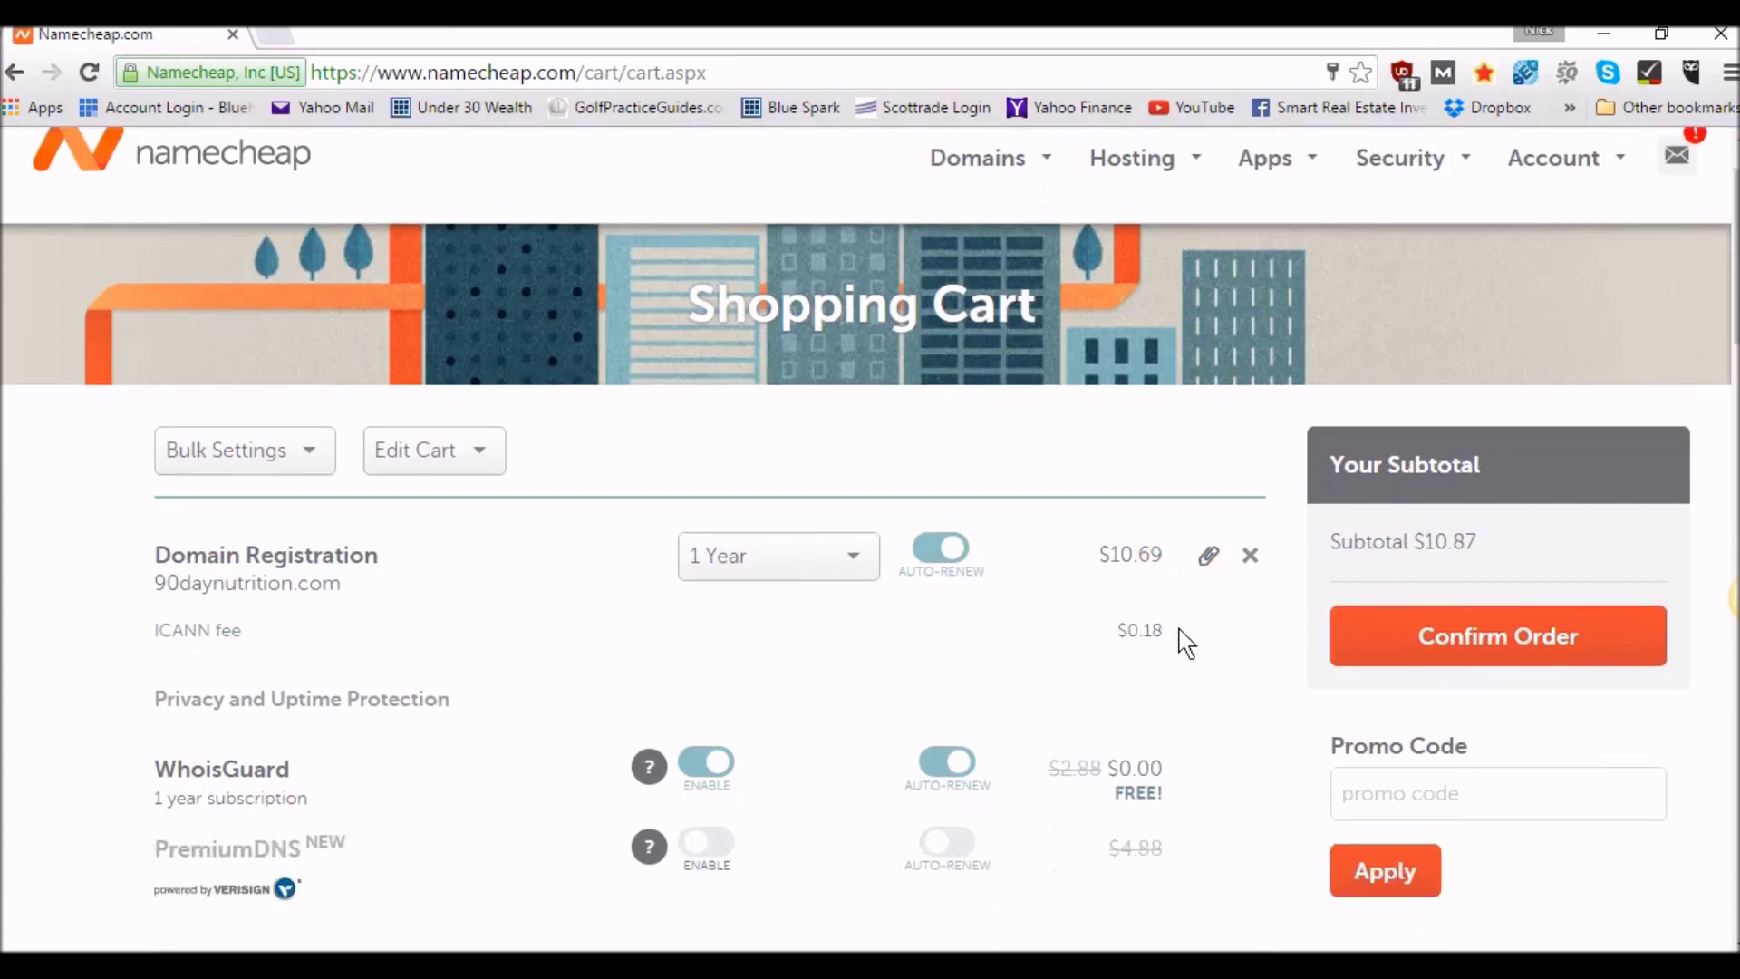
{"action": "scroll", "coordinate": [1183, 642], "scroll_direction": "down", "scroll_amount": 2}
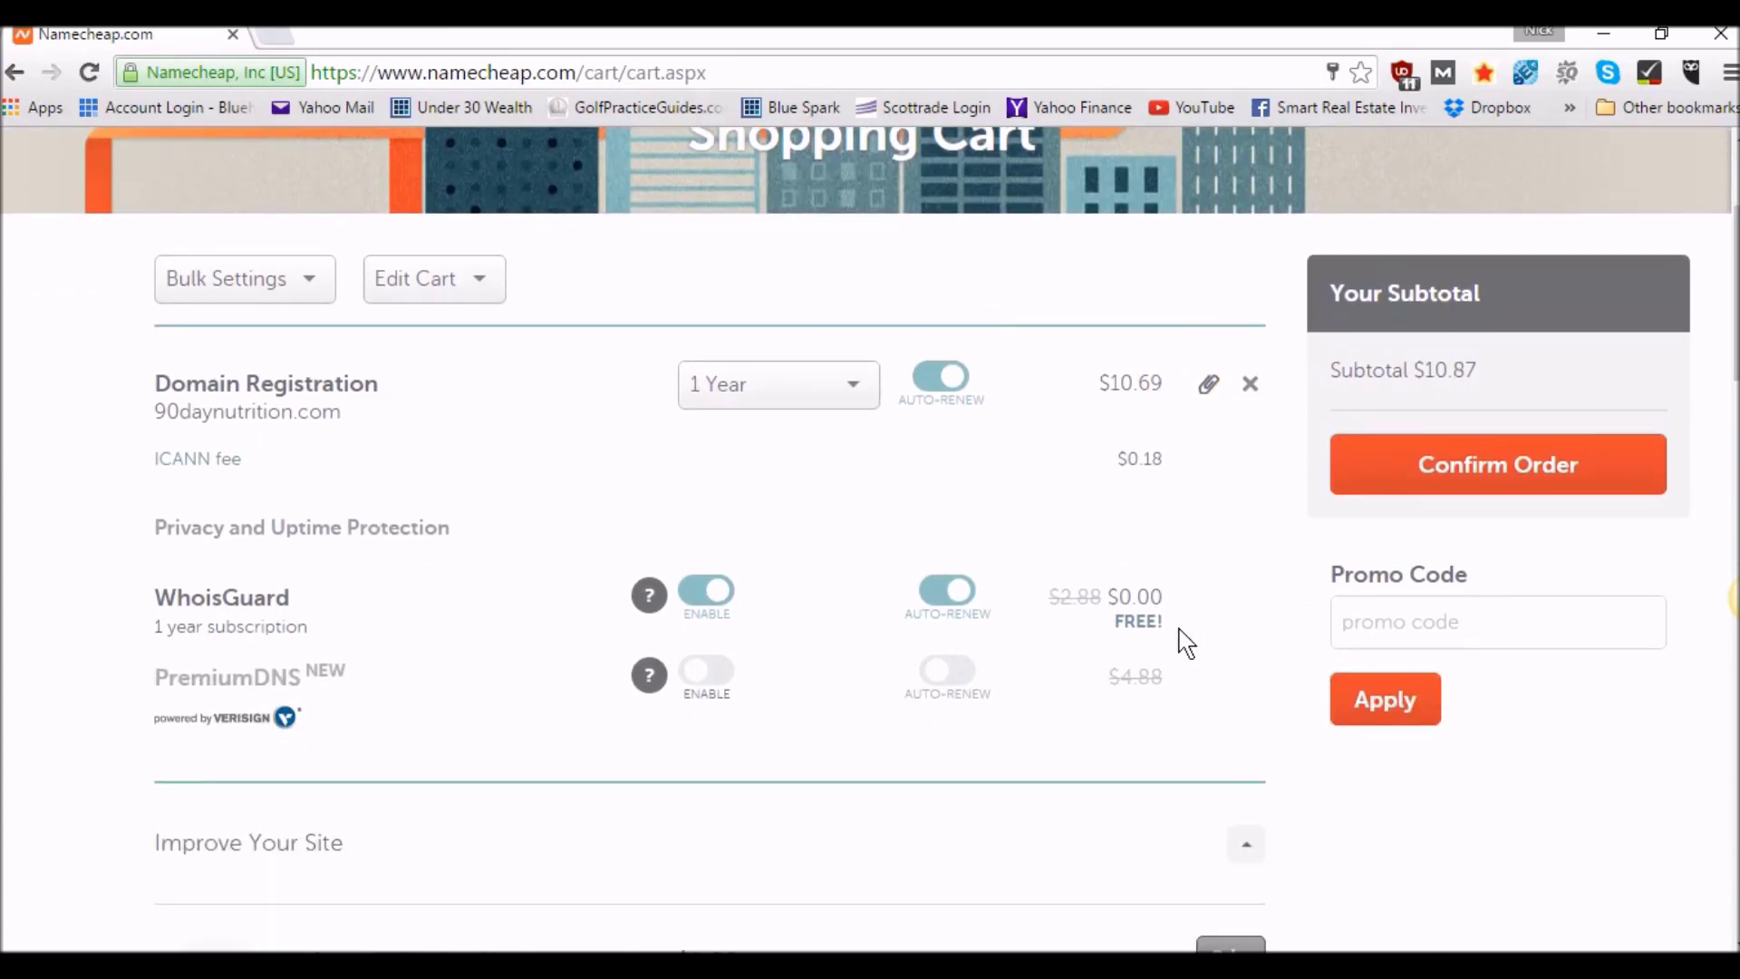
{"action": "scroll", "coordinate": [1187, 644], "scroll_direction": "down", "scroll_amount": 1}
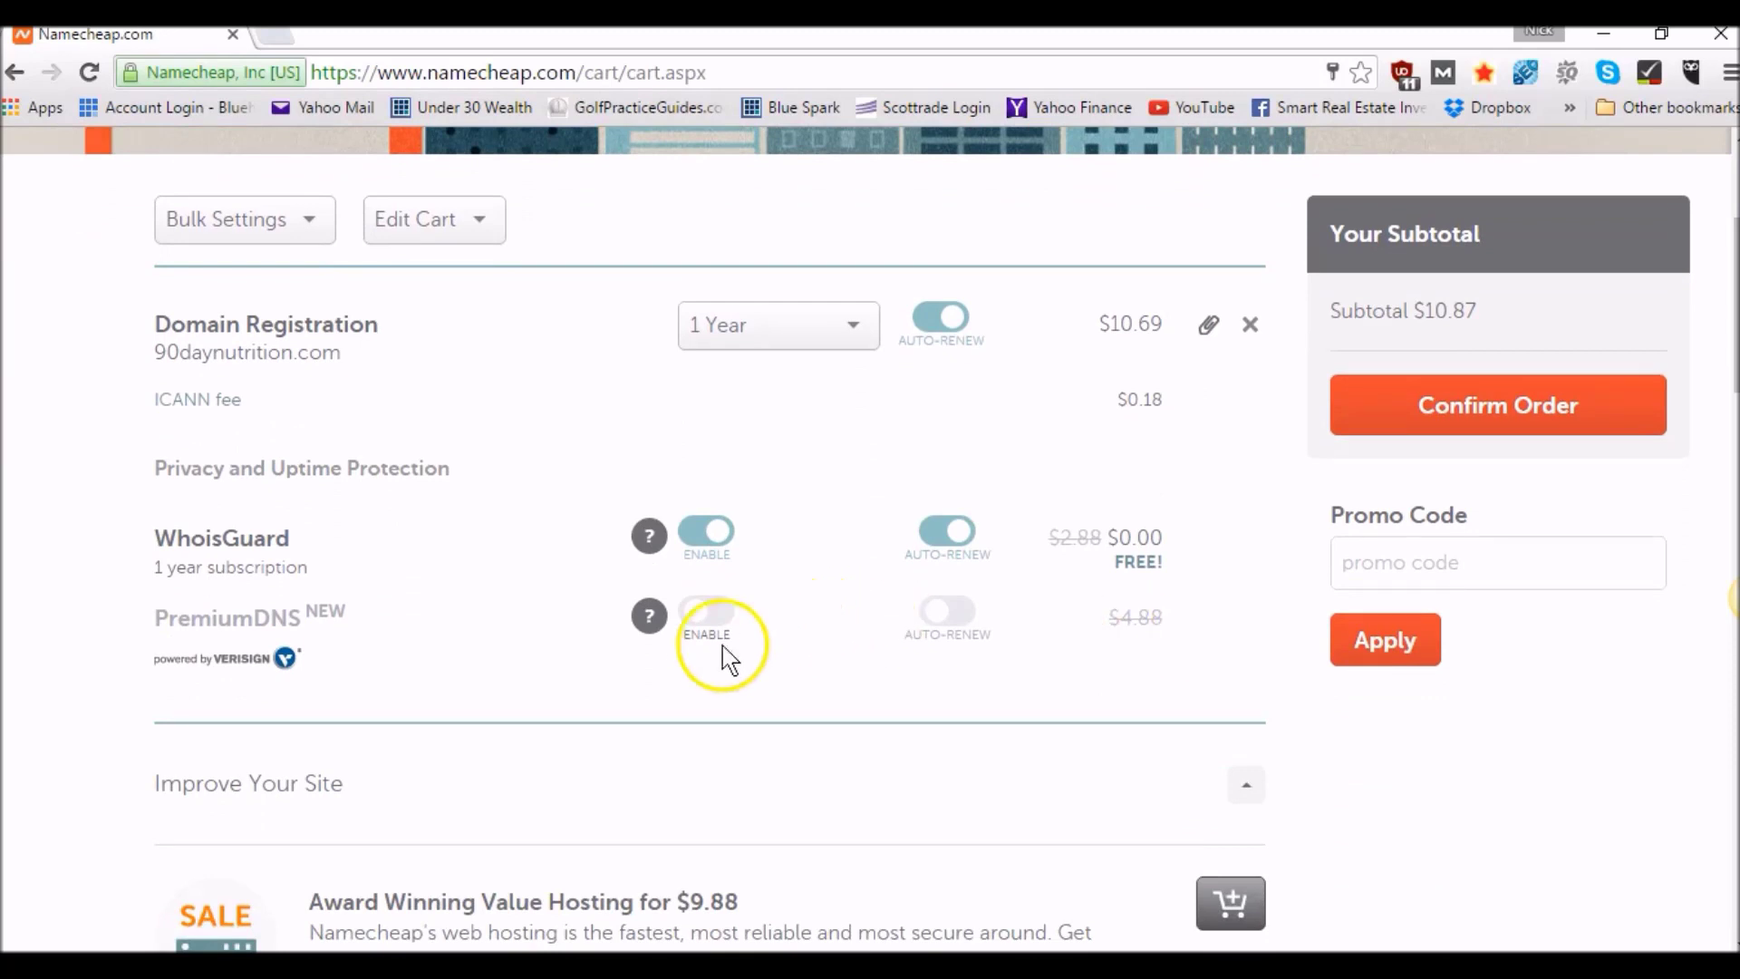
{"action": "left_click", "coordinate": [1407, 570]}
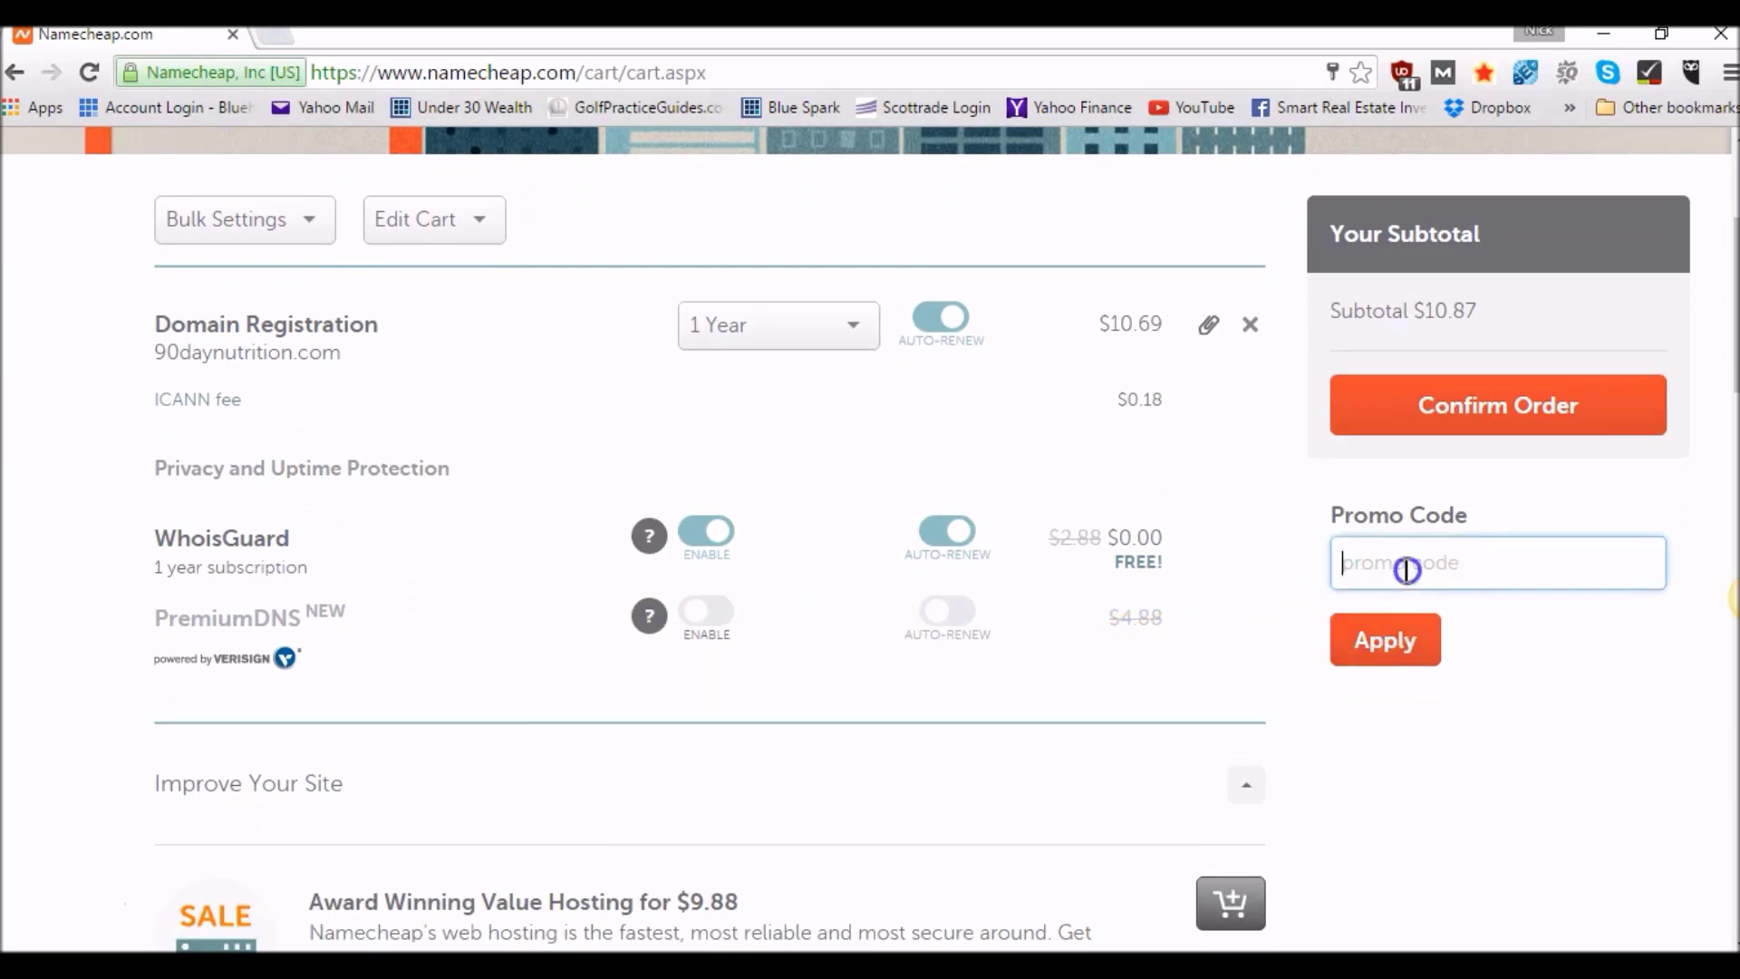
- Search Google for "namecheap promo code" in a new browser tab
{"action": "left_click", "coordinate": [272, 38]}
{"action": "type", "text": "namecheap "}
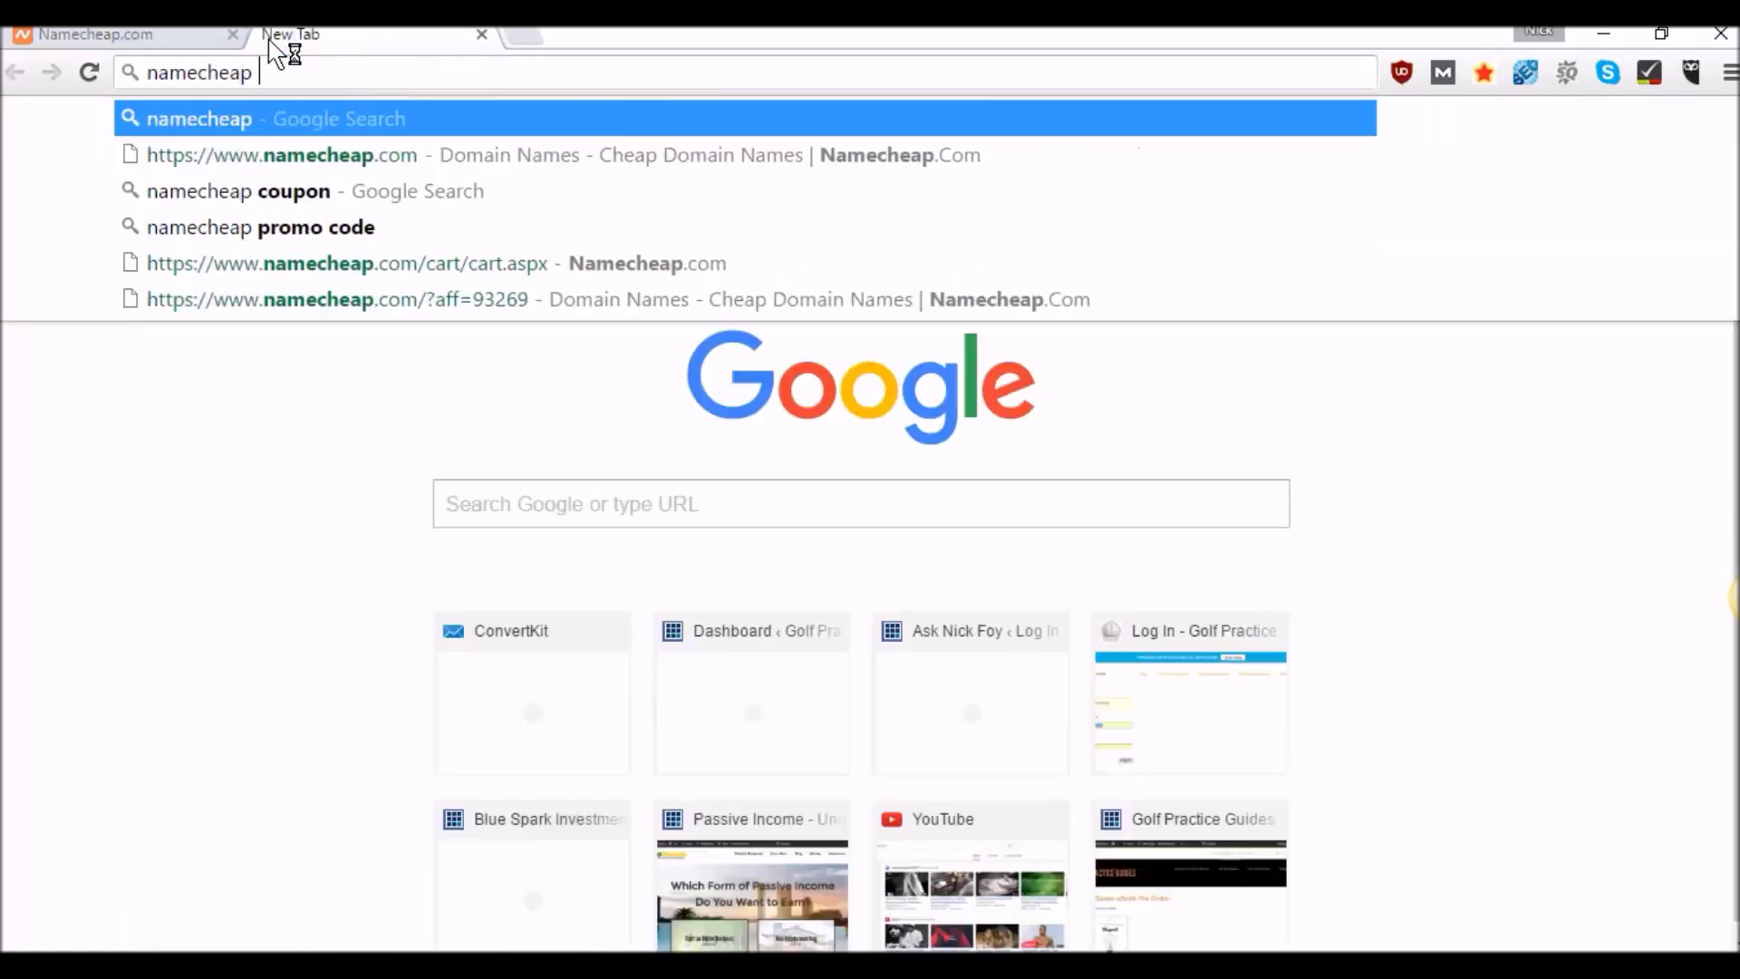
{"action": "type", "text": "promot"}
{"action": "key", "text": "BackSpace"}
{"action": "type", "text": "cd"}
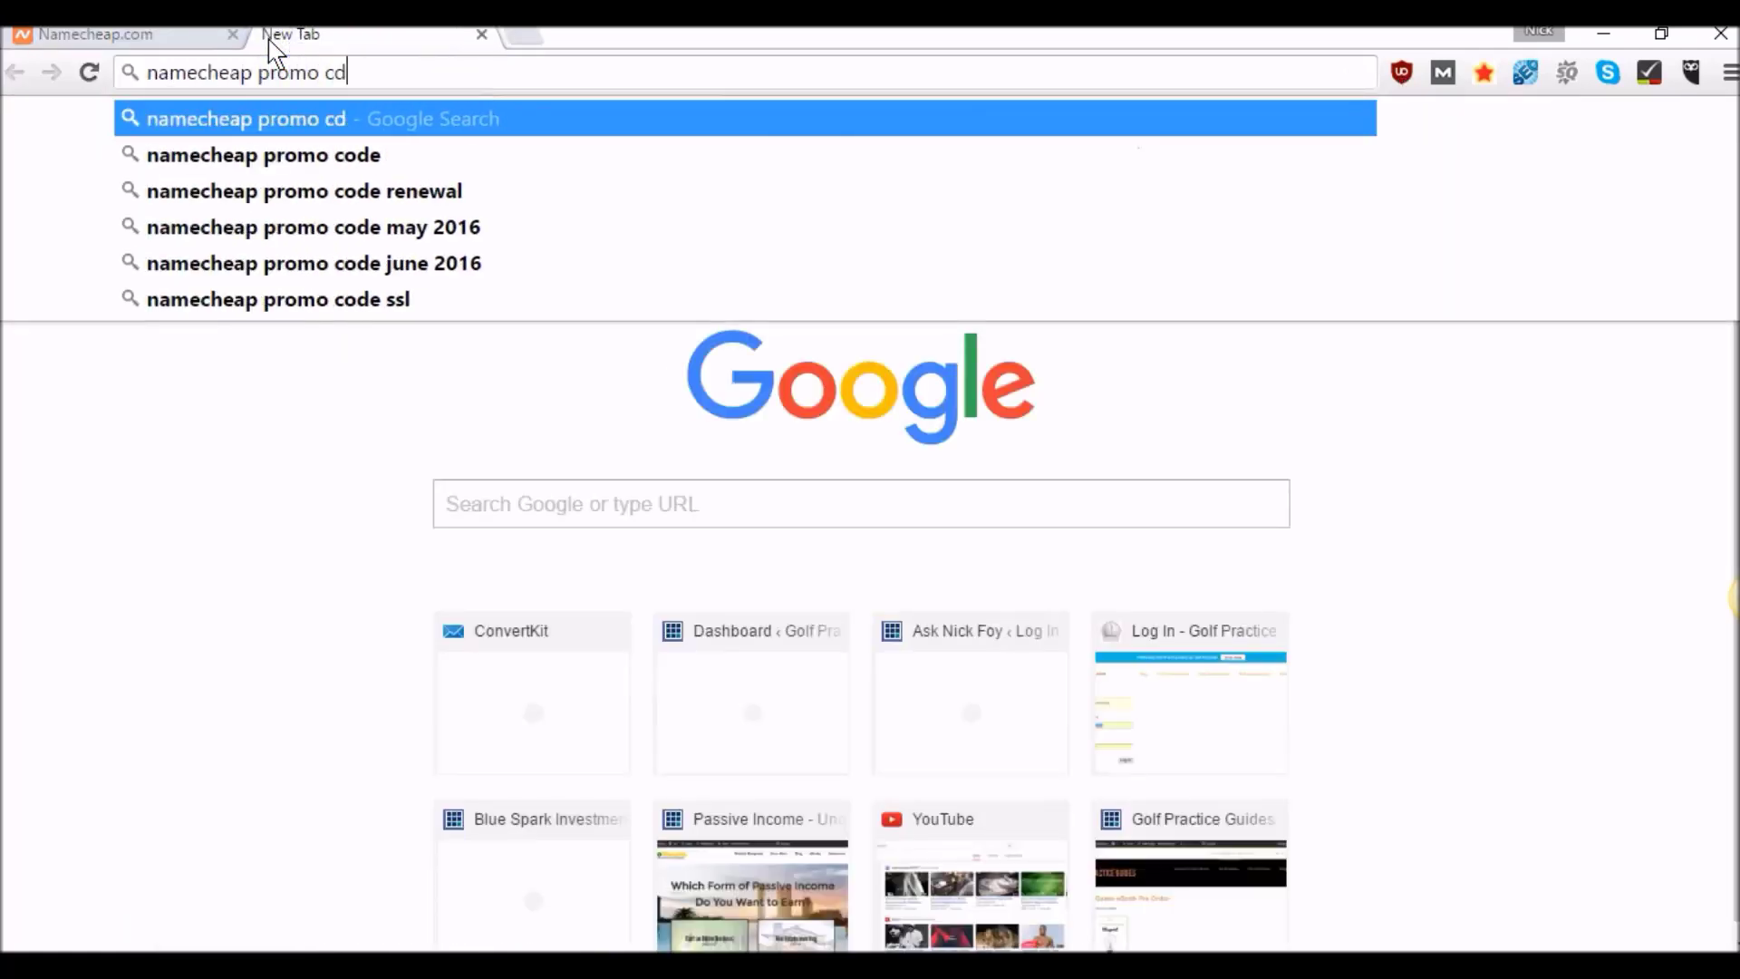
{"action": "key", "text": "BackSpace"}
{"action": "type", "text": "ode"}
{"action": "key", "text": "Return"}
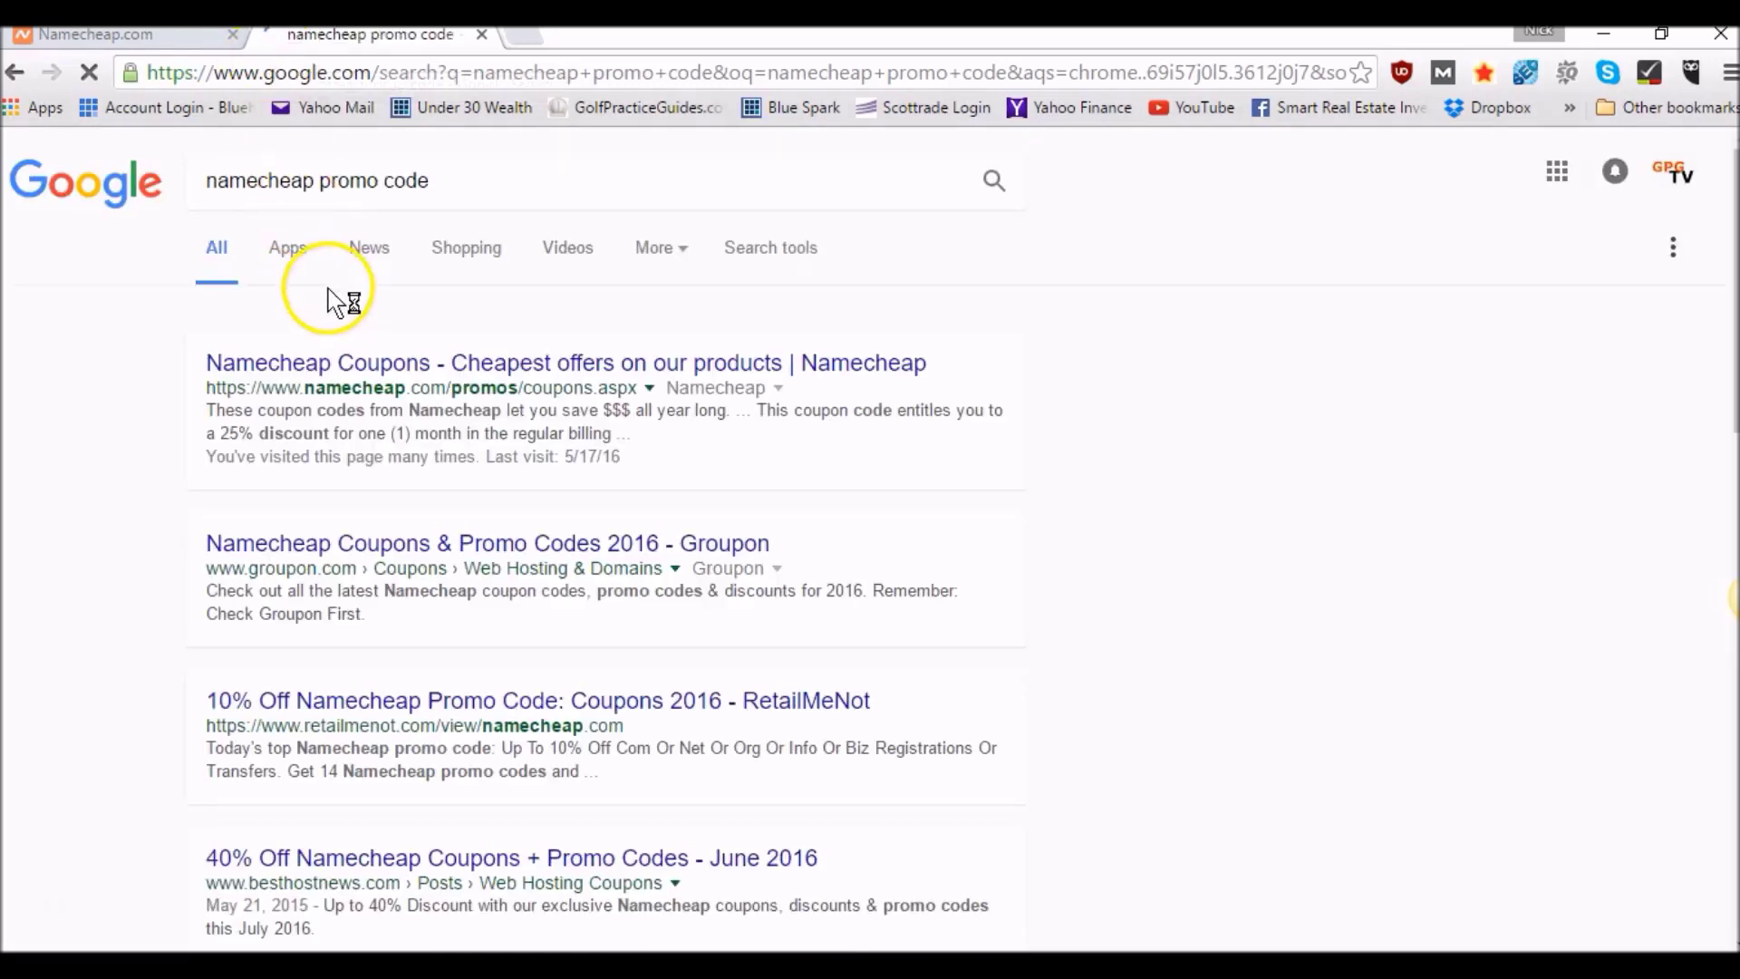
- Open the official Namecheap Coupons result and copy the Discounted Registration and Transfer coupon code 2HOT4WRK
{"action": "left_click", "coordinate": [319, 362]}
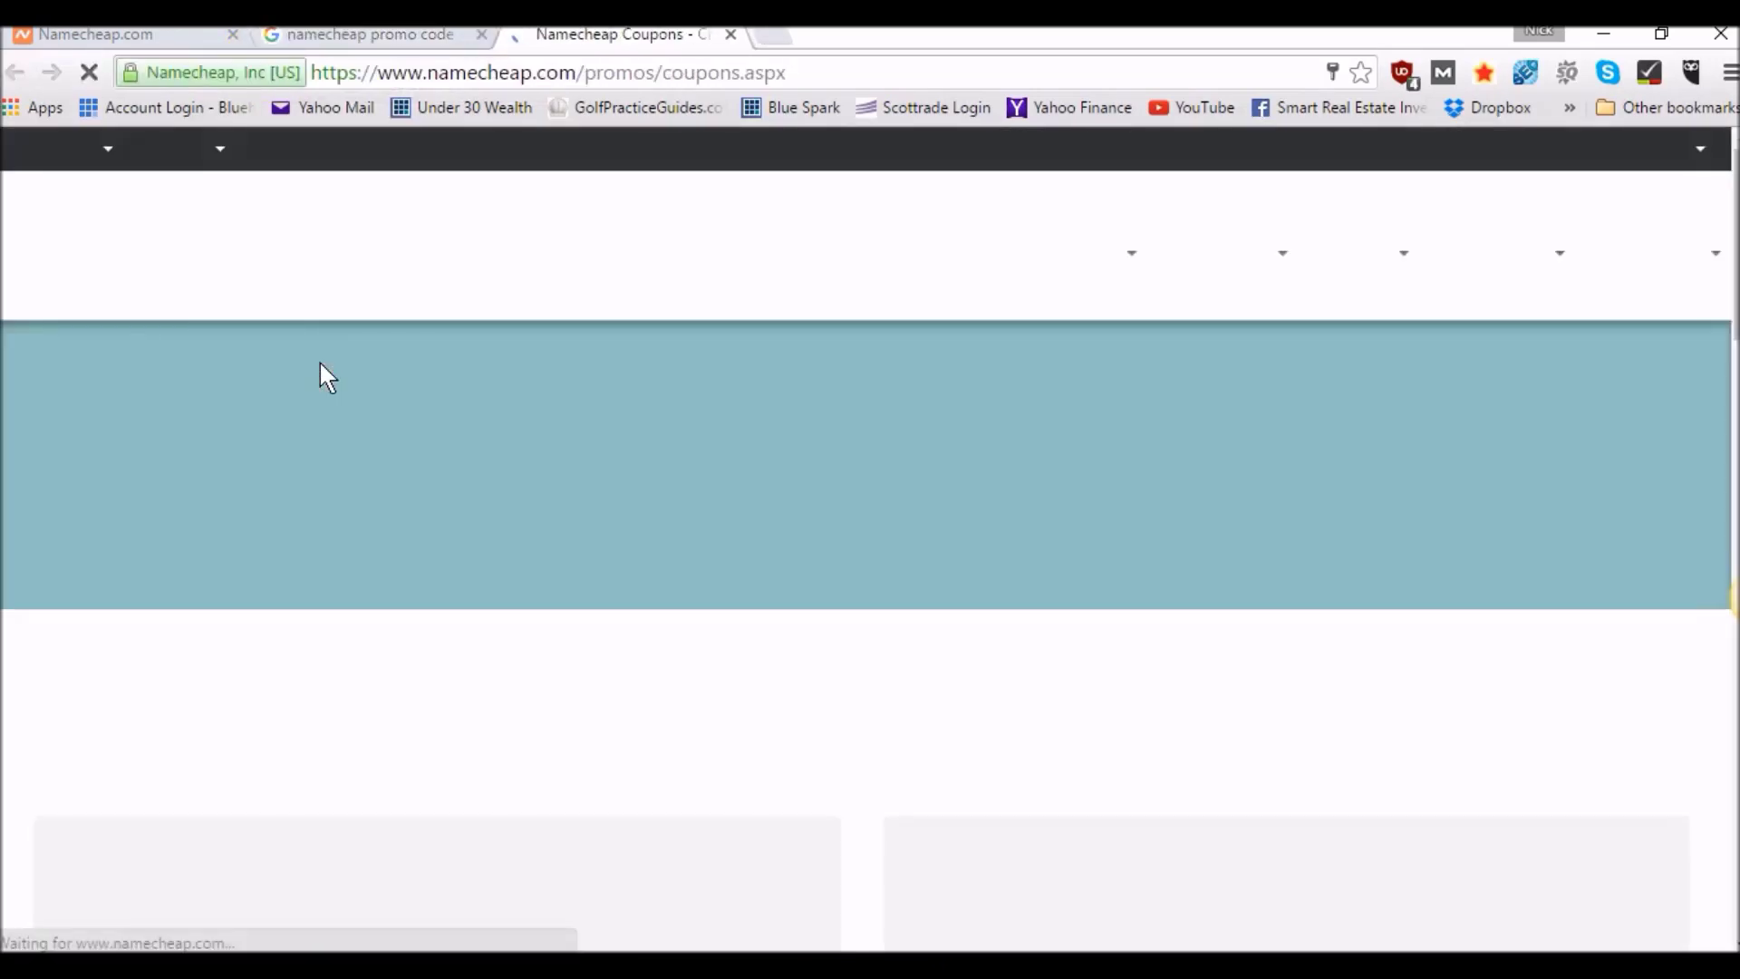
{"action": "scroll", "coordinate": [349, 486], "scroll_direction": "down", "scroll_amount": 5}
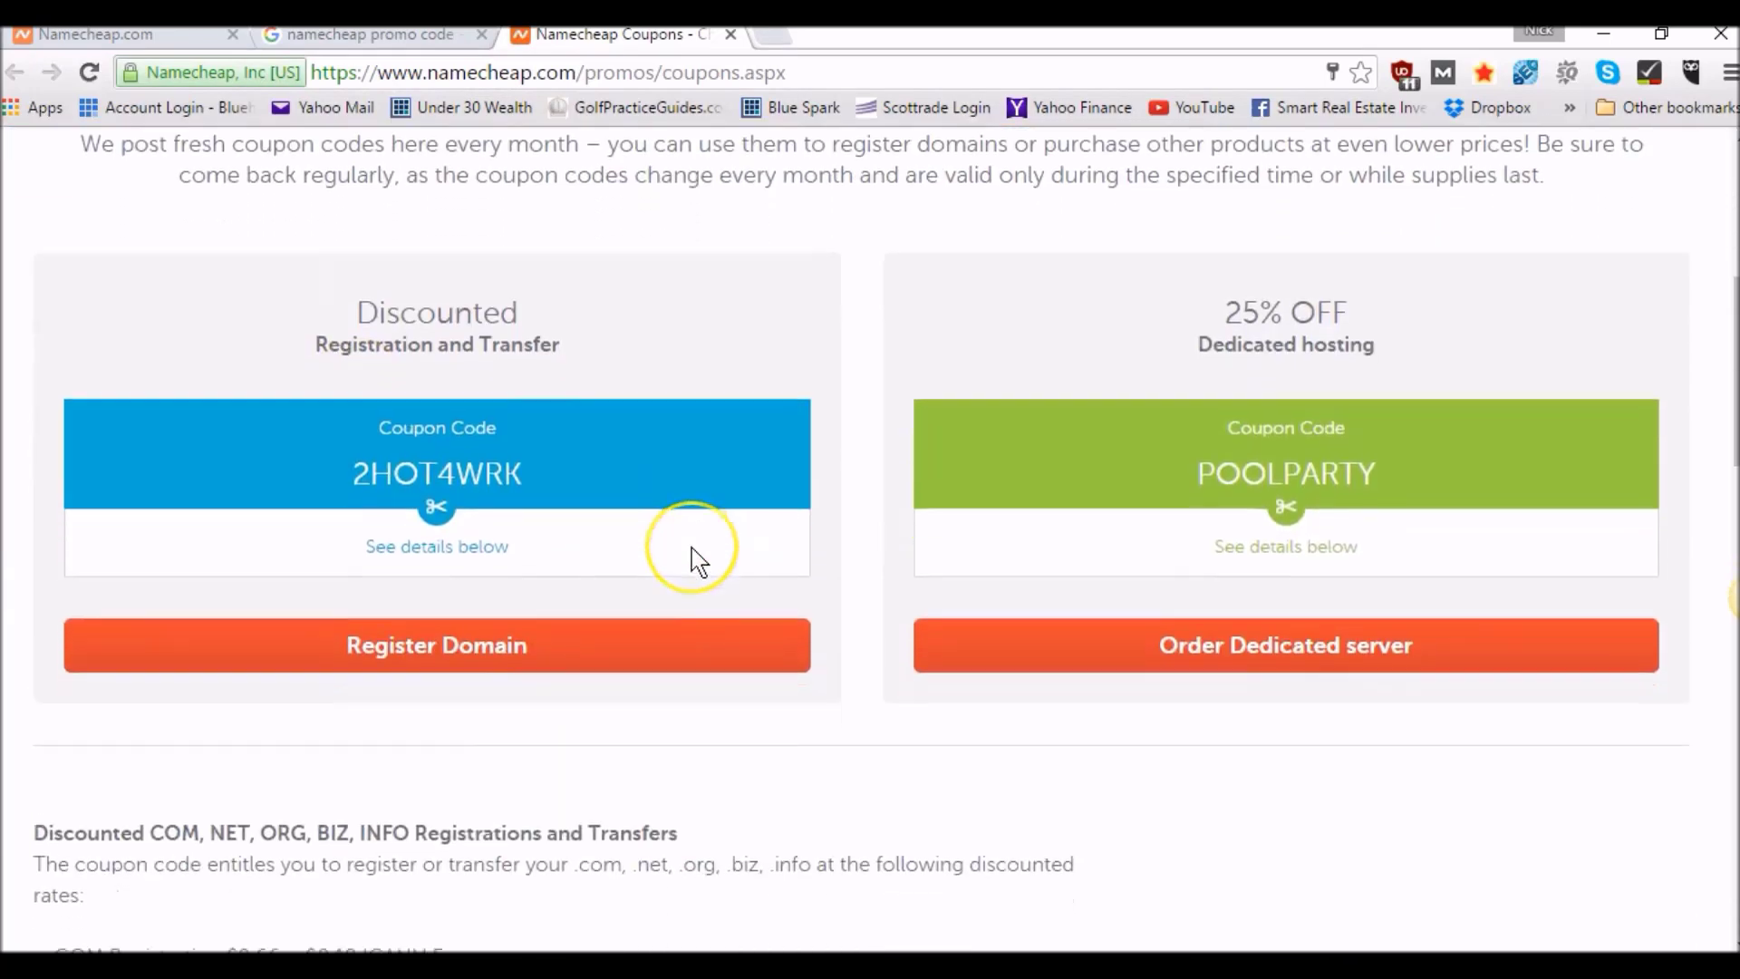
{"action": "scroll", "coordinate": [689, 557], "scroll_direction": "down", "scroll_amount": 1}
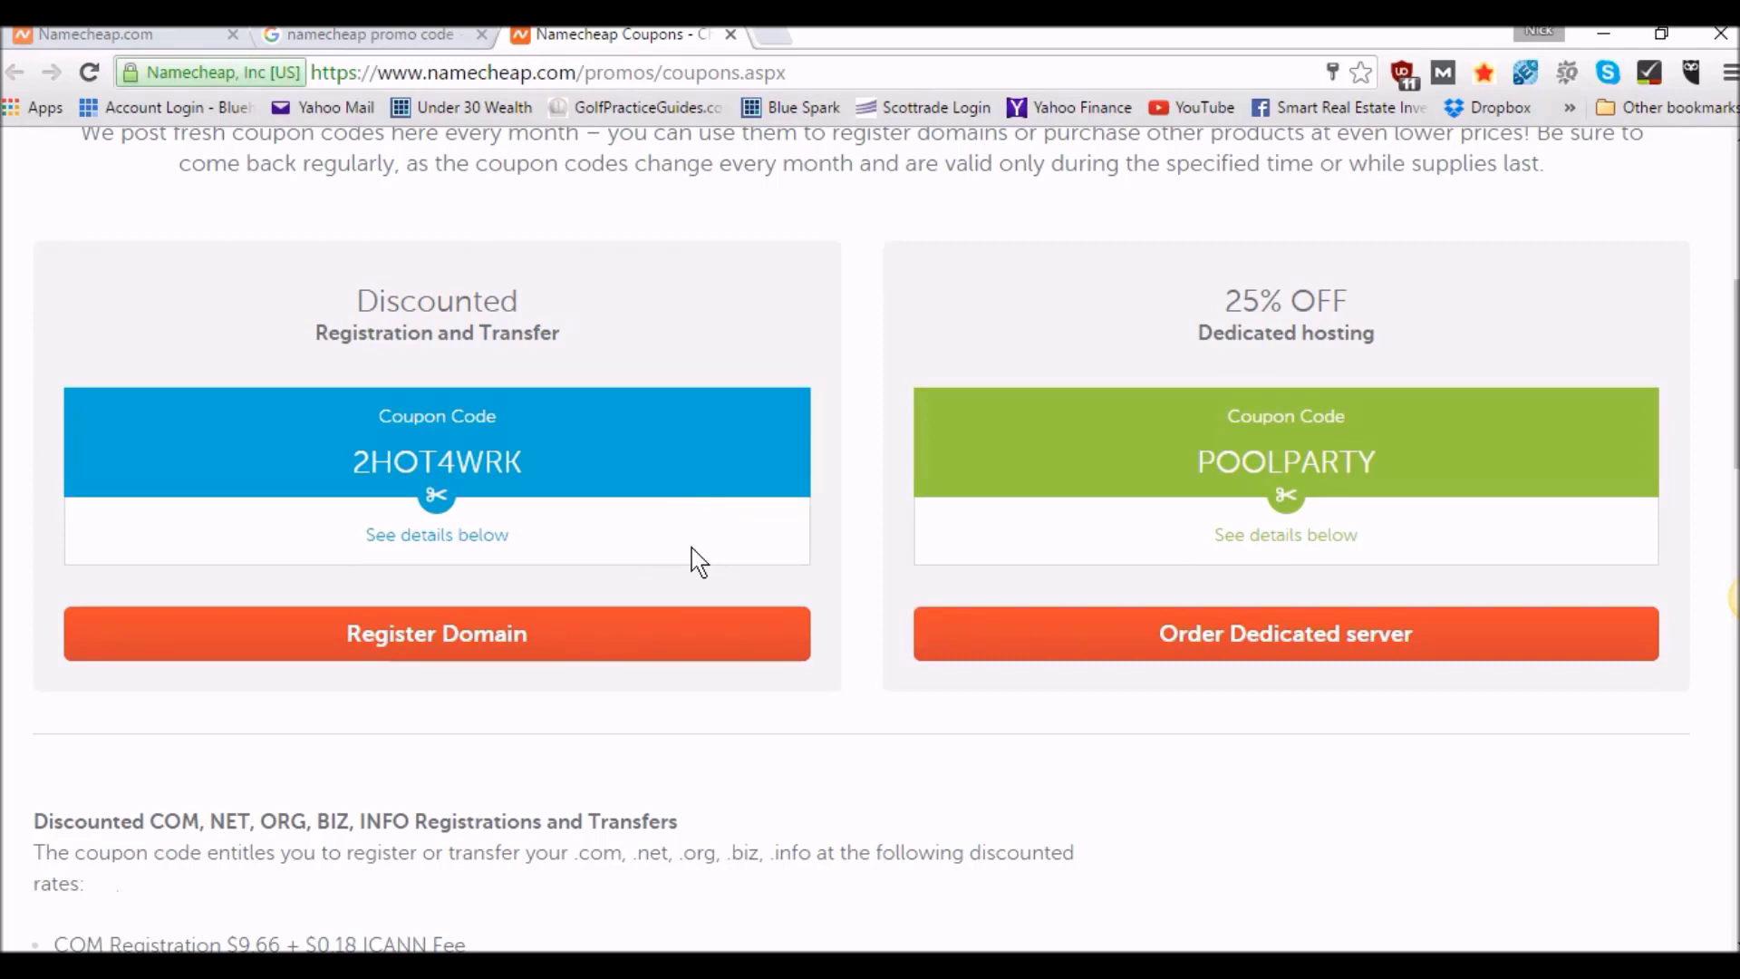
{"action": "left_click_drag", "start_coordinate": [353, 464], "coordinate": [521, 455]}
{"action": "key", "text": "ctrl+c"}
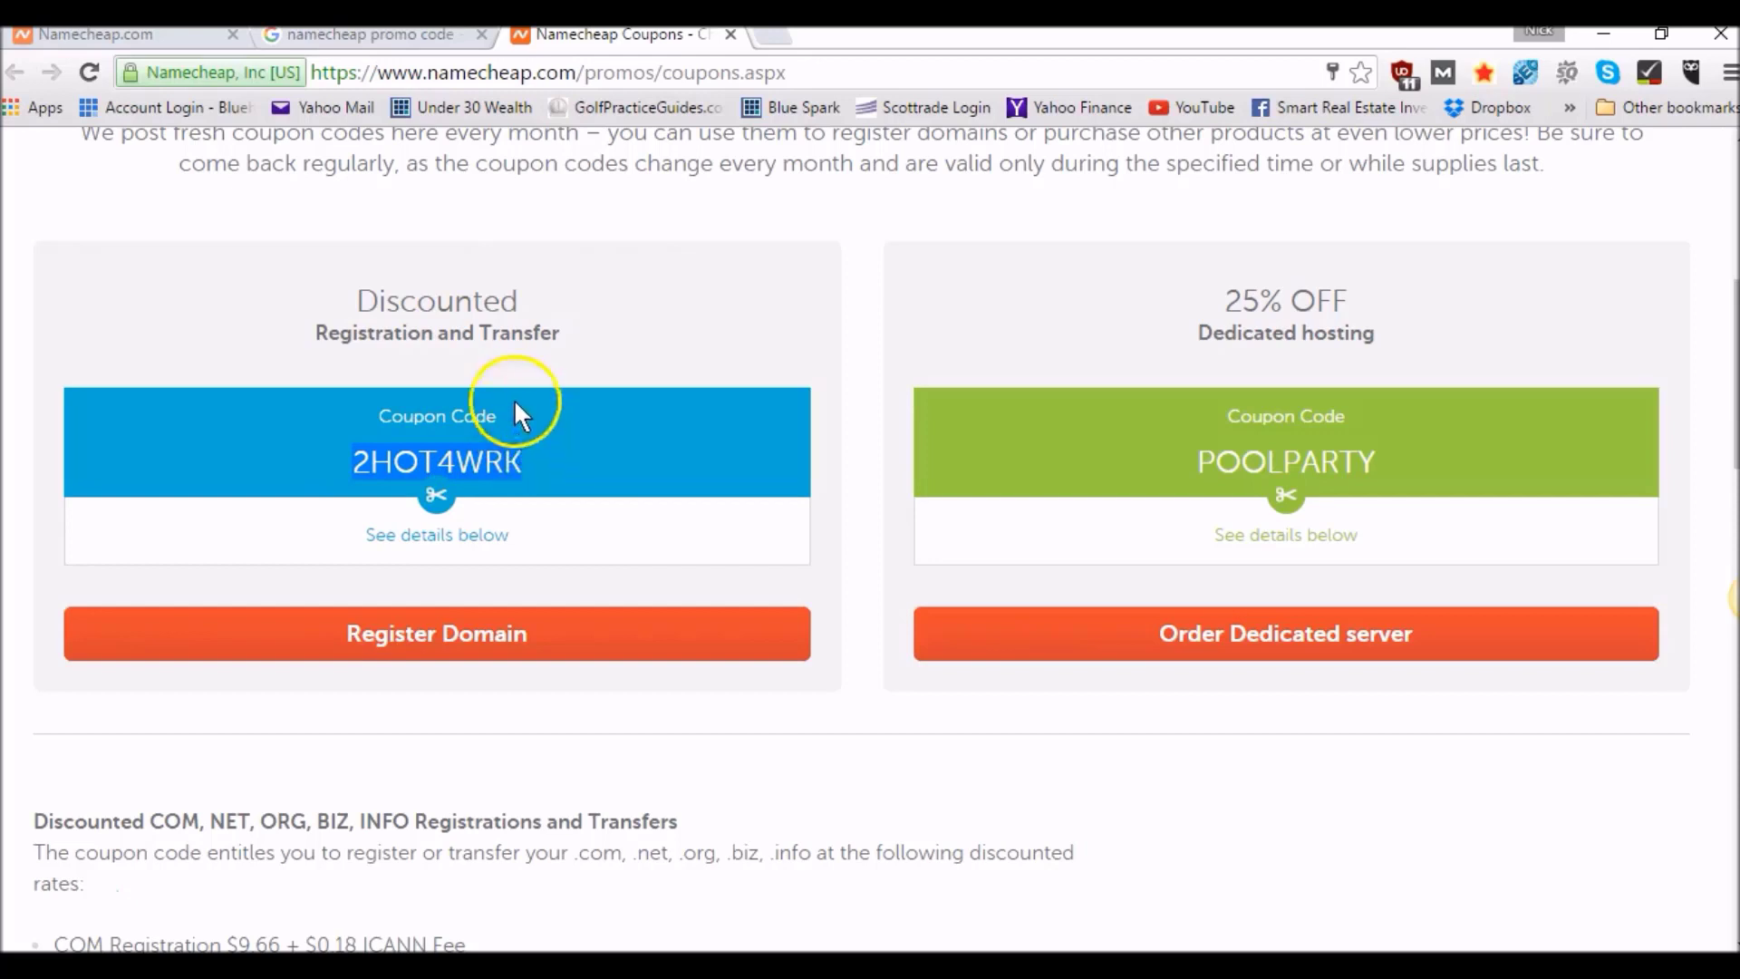
- Return to the shopping cart and apply the promo code 2HOT4WRK to the domain registration
{"action": "left_click", "coordinate": [168, 36]}
{"action": "left_click", "coordinate": [847, 251]}
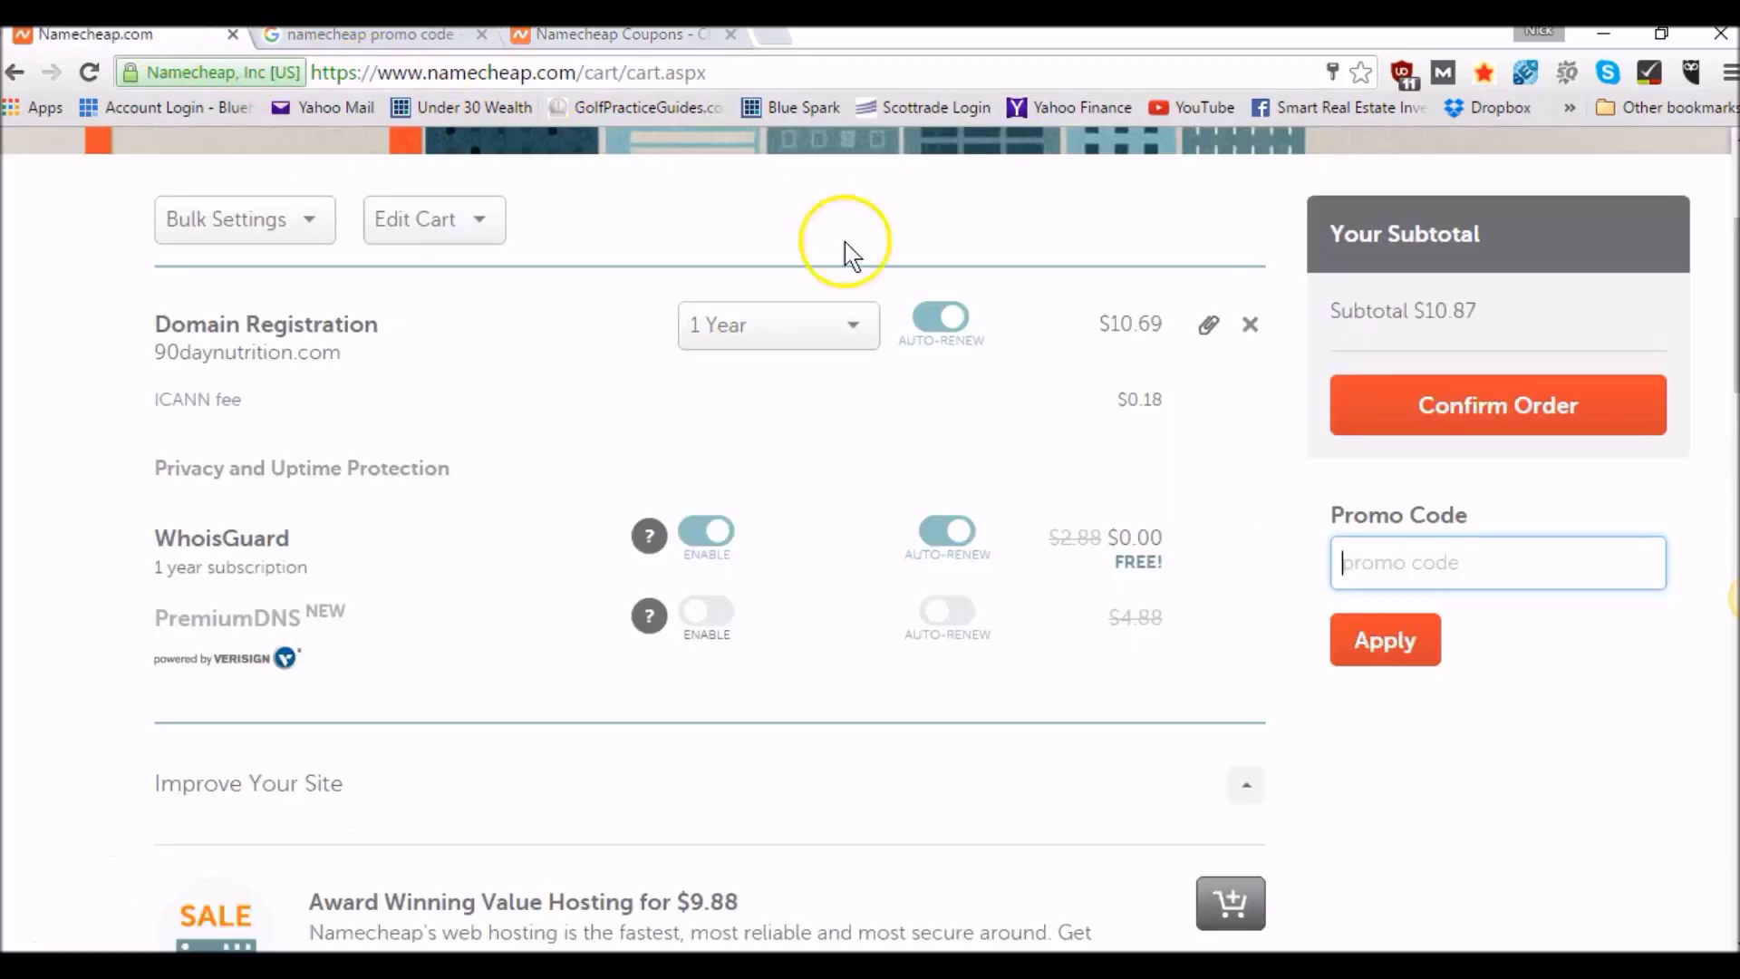
{"action": "key", "text": "ctrl+v"}
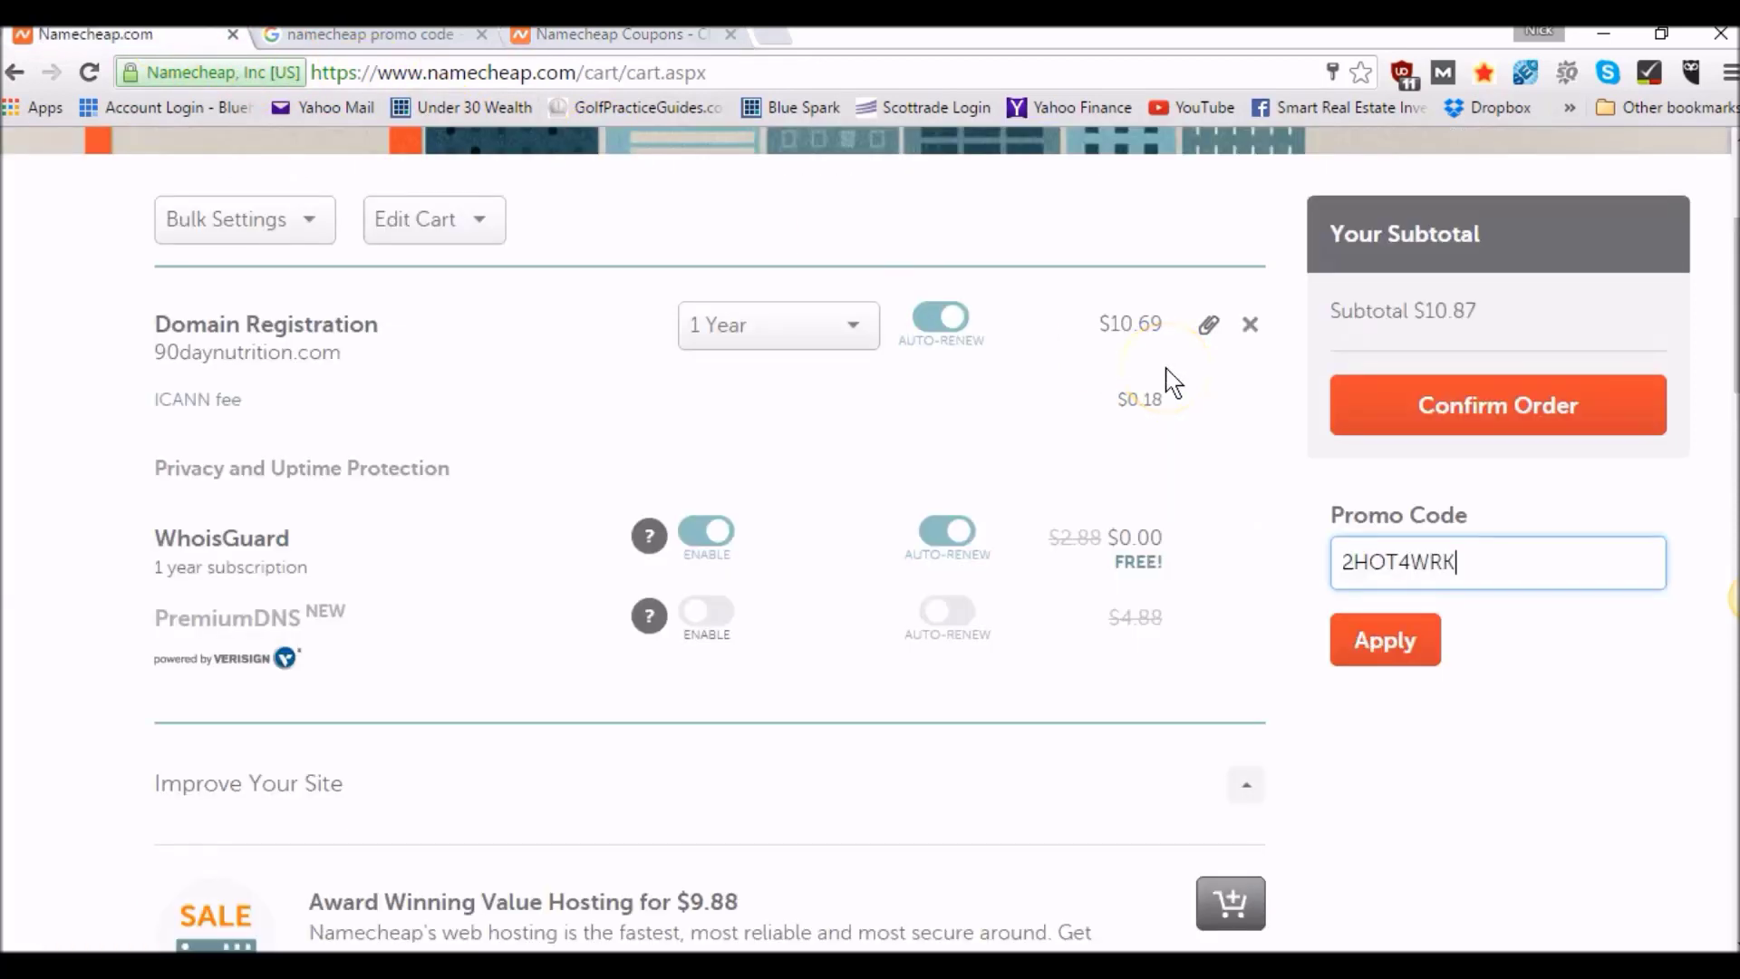
{"action": "left_click", "coordinate": [1375, 666]}
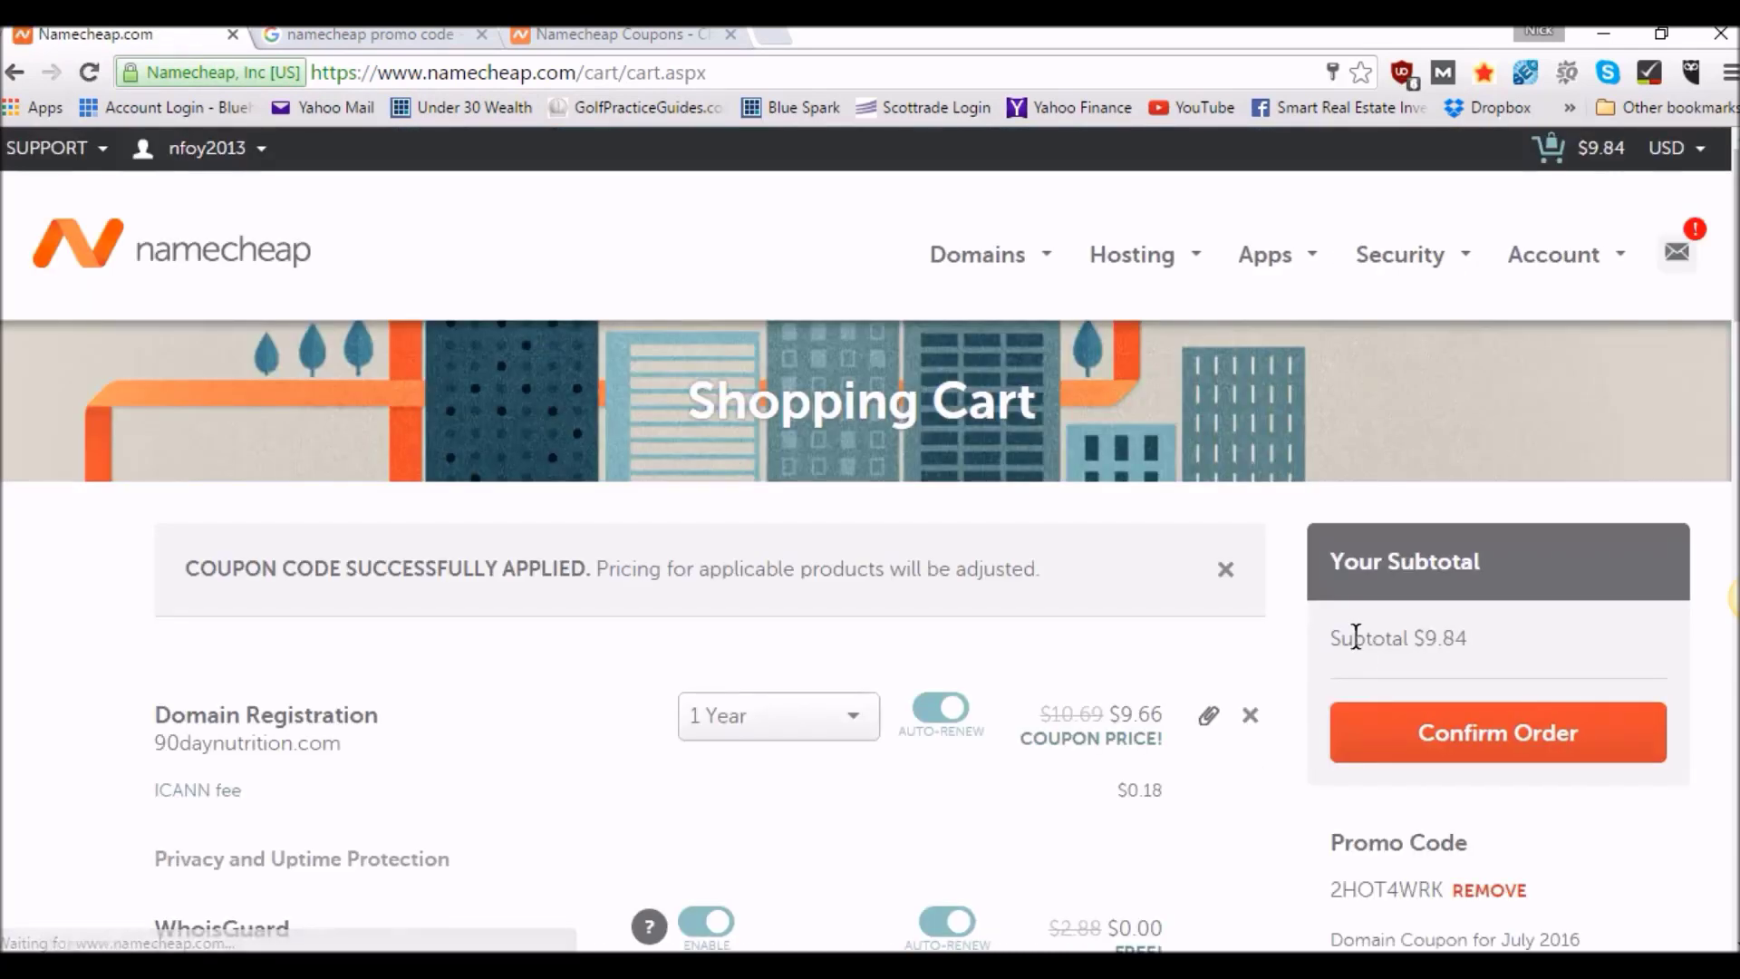
- Review the discounted cart contents and optional site extras, and confirm the order for 90daynutrition.com
{"action": "scroll", "coordinate": [1357, 636], "scroll_direction": "down", "scroll_amount": 6}
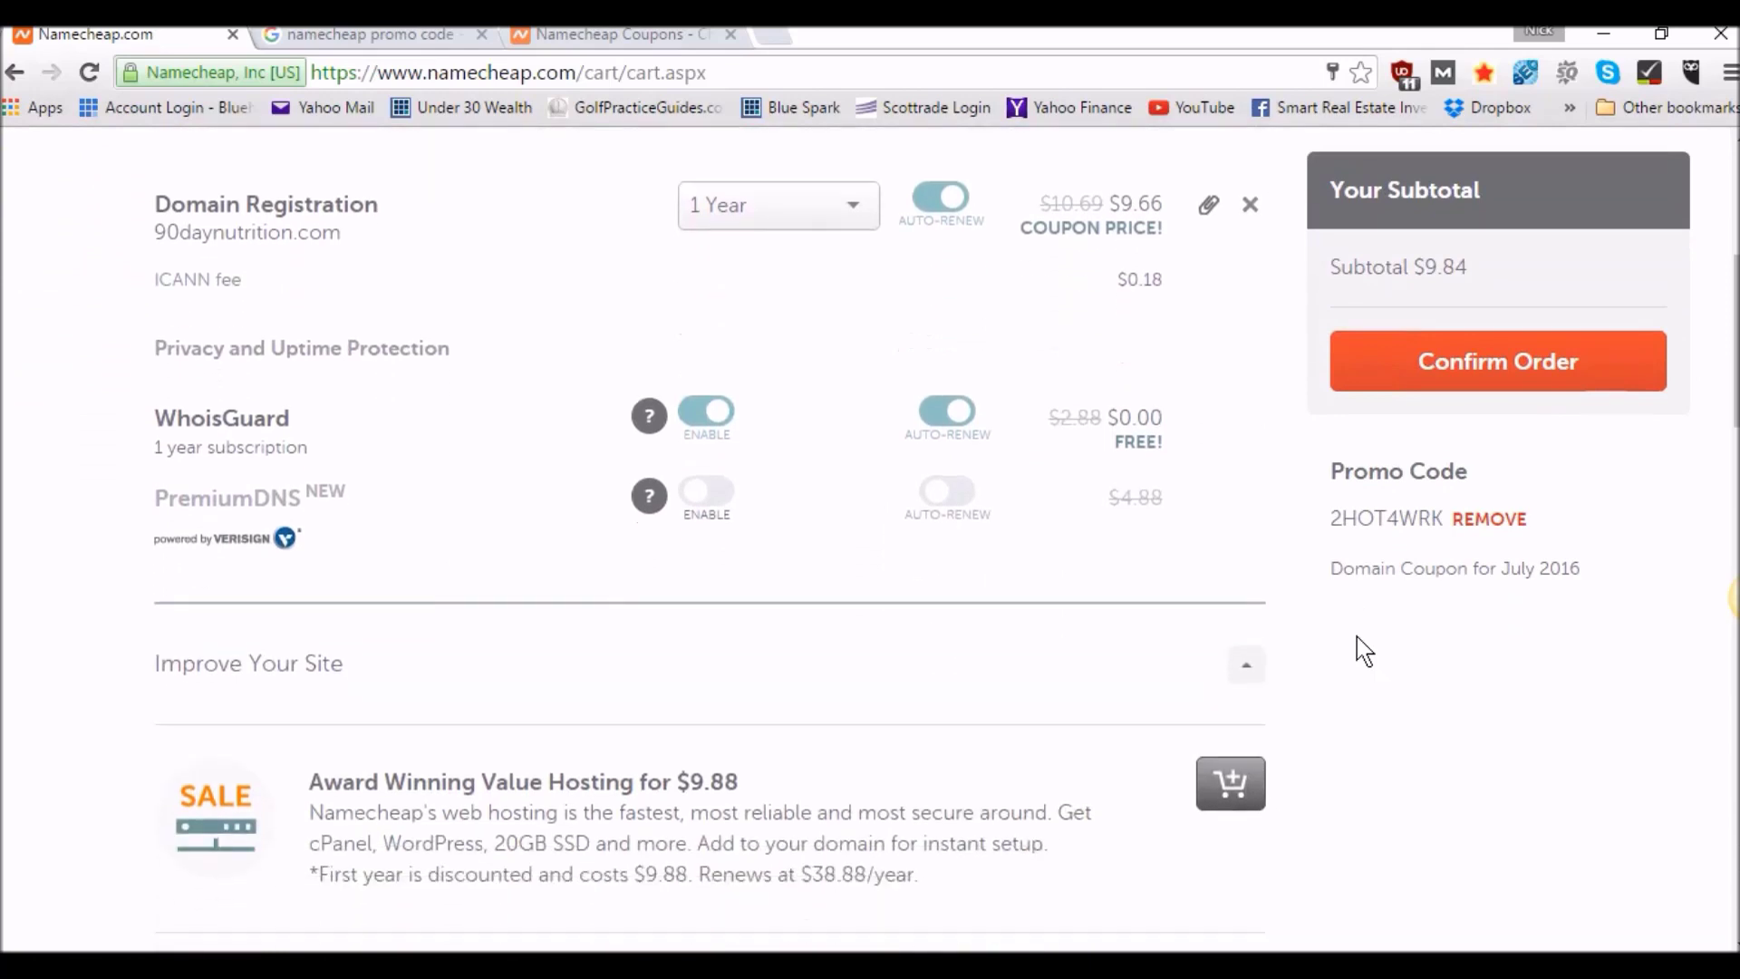
{"action": "scroll", "coordinate": [1357, 636], "scroll_direction": "down", "scroll_amount": 3}
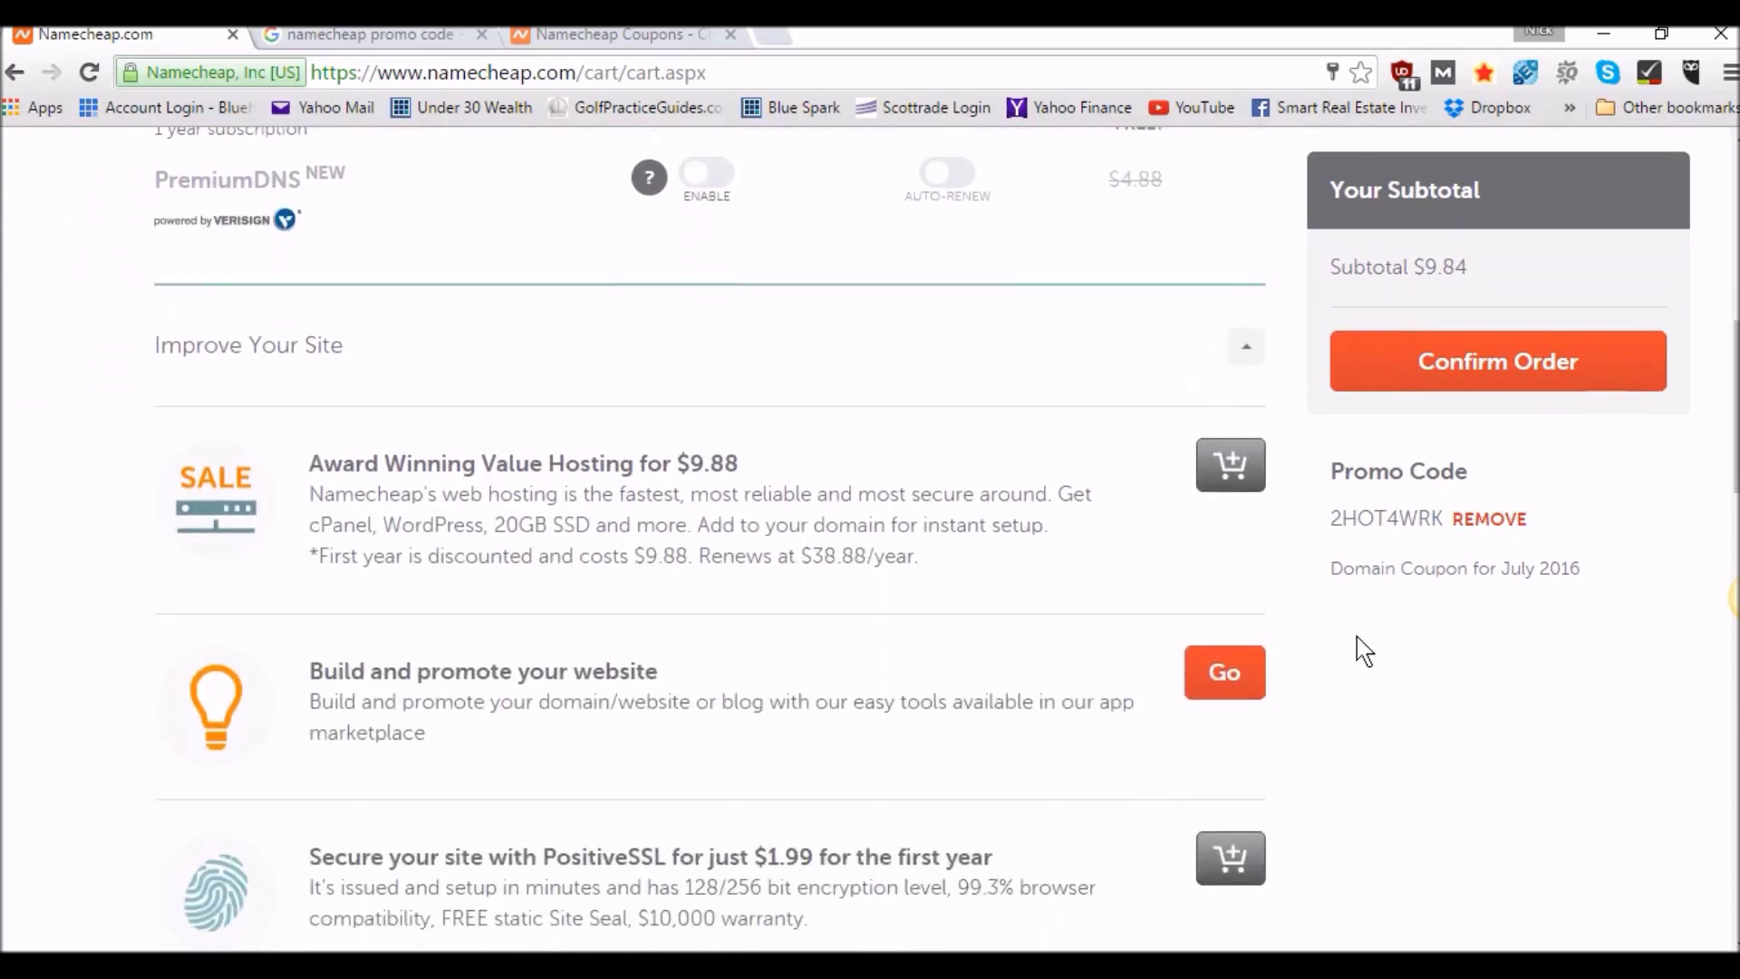
{"action": "scroll", "coordinate": [1357, 636], "scroll_direction": "up", "scroll_amount": 3}
{"action": "scroll", "coordinate": [1357, 637], "scroll_direction": "up", "scroll_amount": 4}
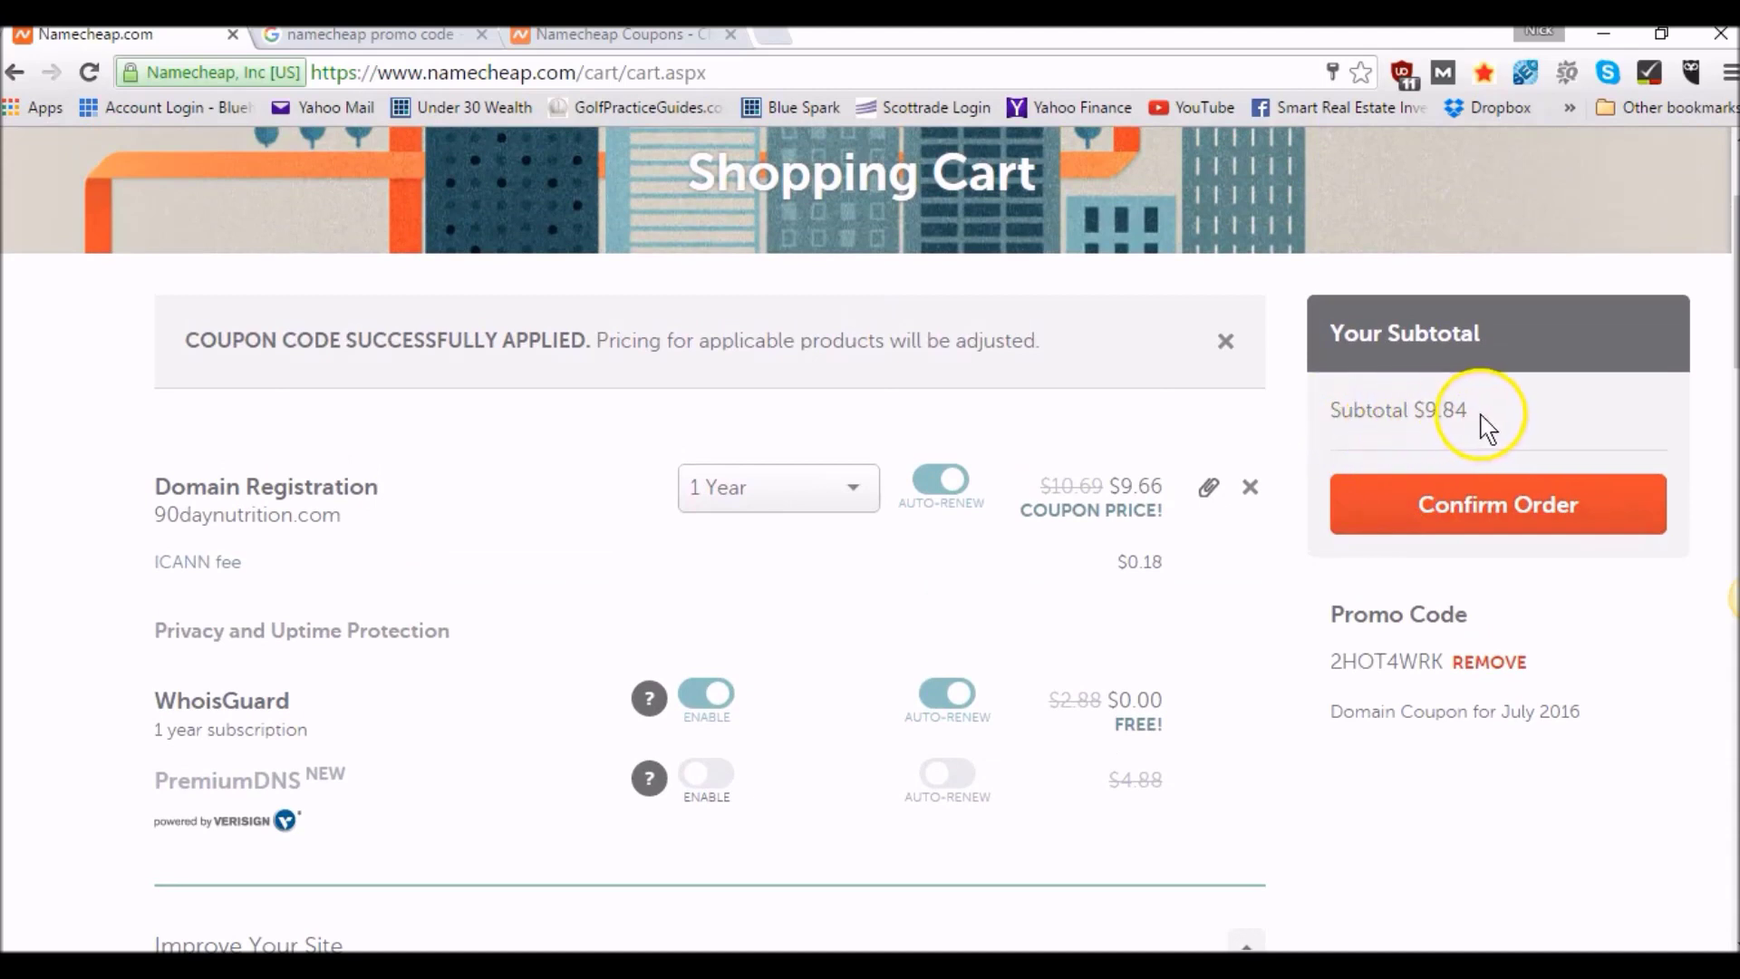
{"action": "left_click", "coordinate": [1469, 507]}
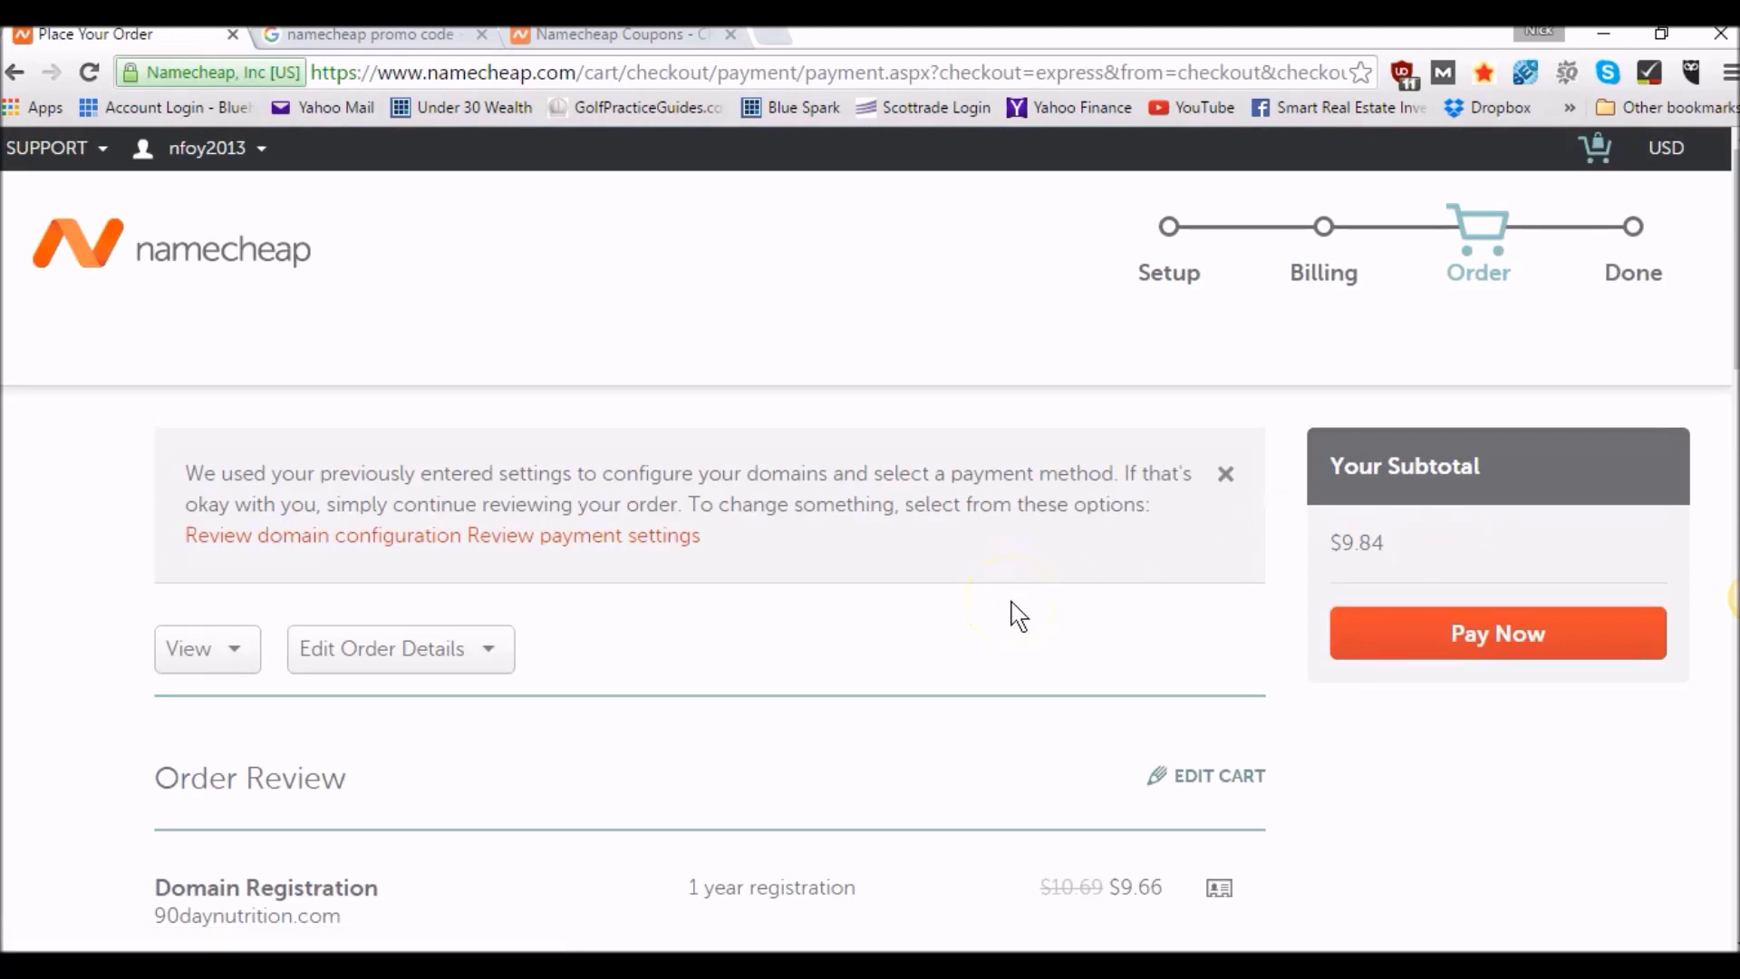
- Review the 90daynutrition.com registration and WhoisGuard order at checkout and submit it for payment
{"action": "scroll", "coordinate": [1015, 615], "scroll_direction": "down", "scroll_amount": 2}
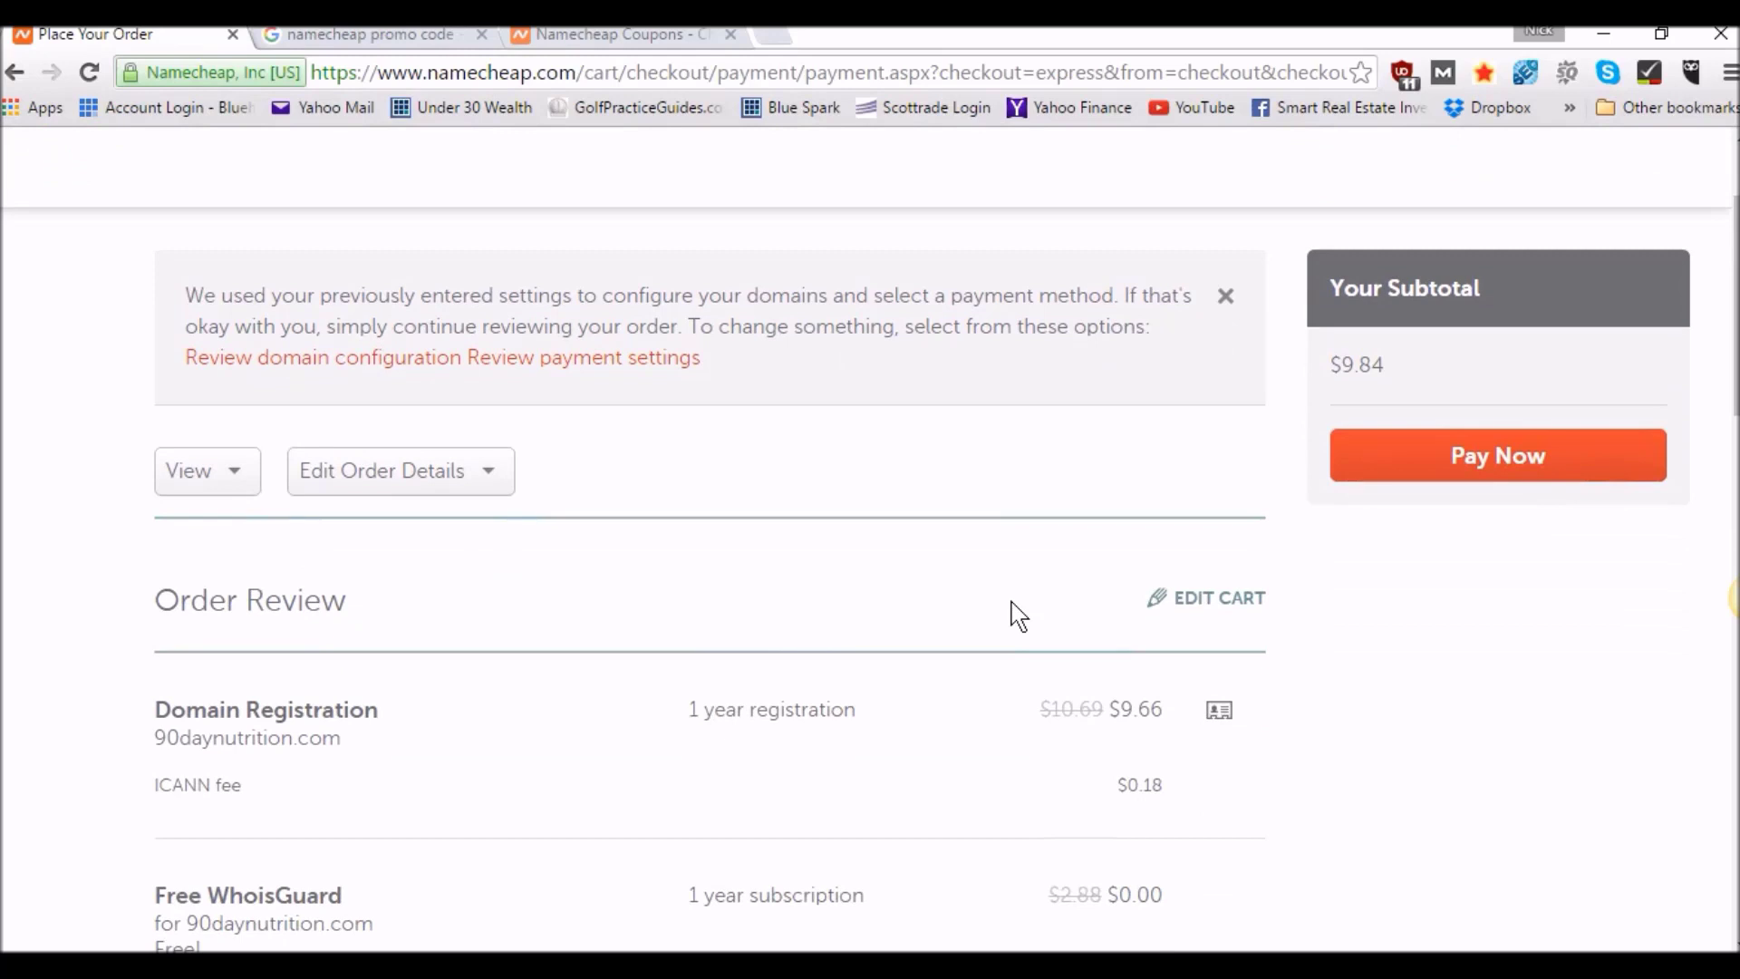
{"action": "scroll", "coordinate": [1019, 617], "scroll_direction": "down", "scroll_amount": 4}
{"action": "scroll", "coordinate": [1019, 617], "scroll_direction": "down", "scroll_amount": 1}
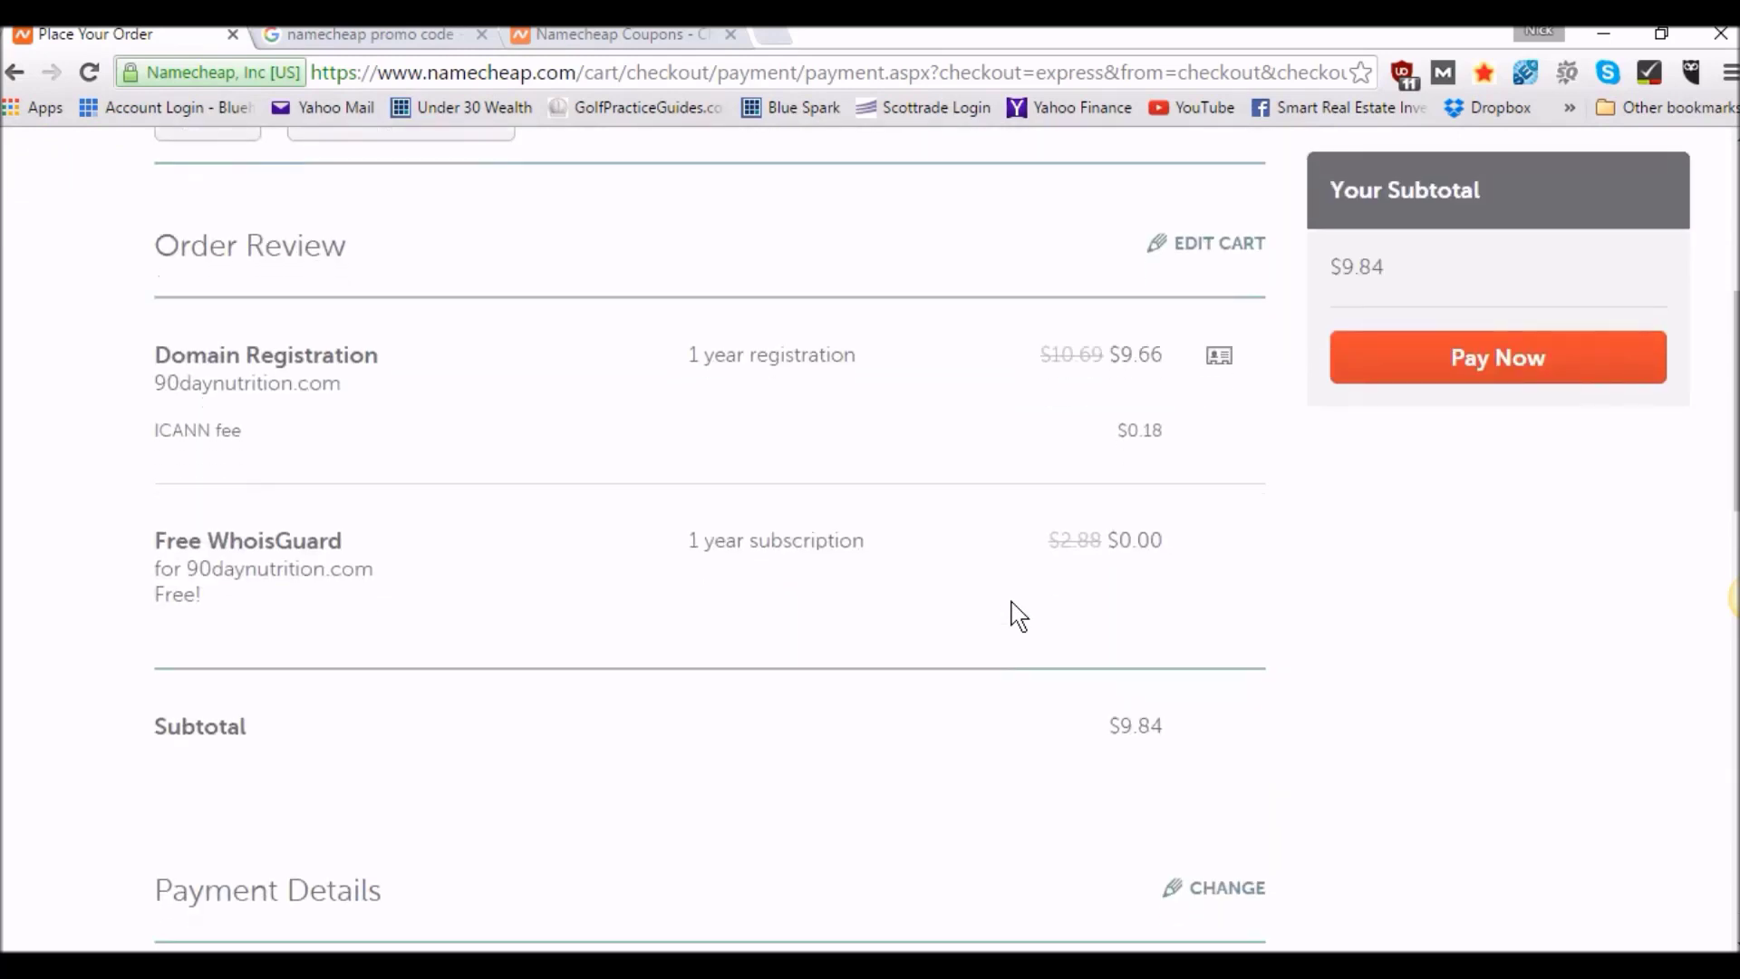
{"action": "scroll", "coordinate": [1019, 617], "scroll_direction": "up", "scroll_amount": 5}
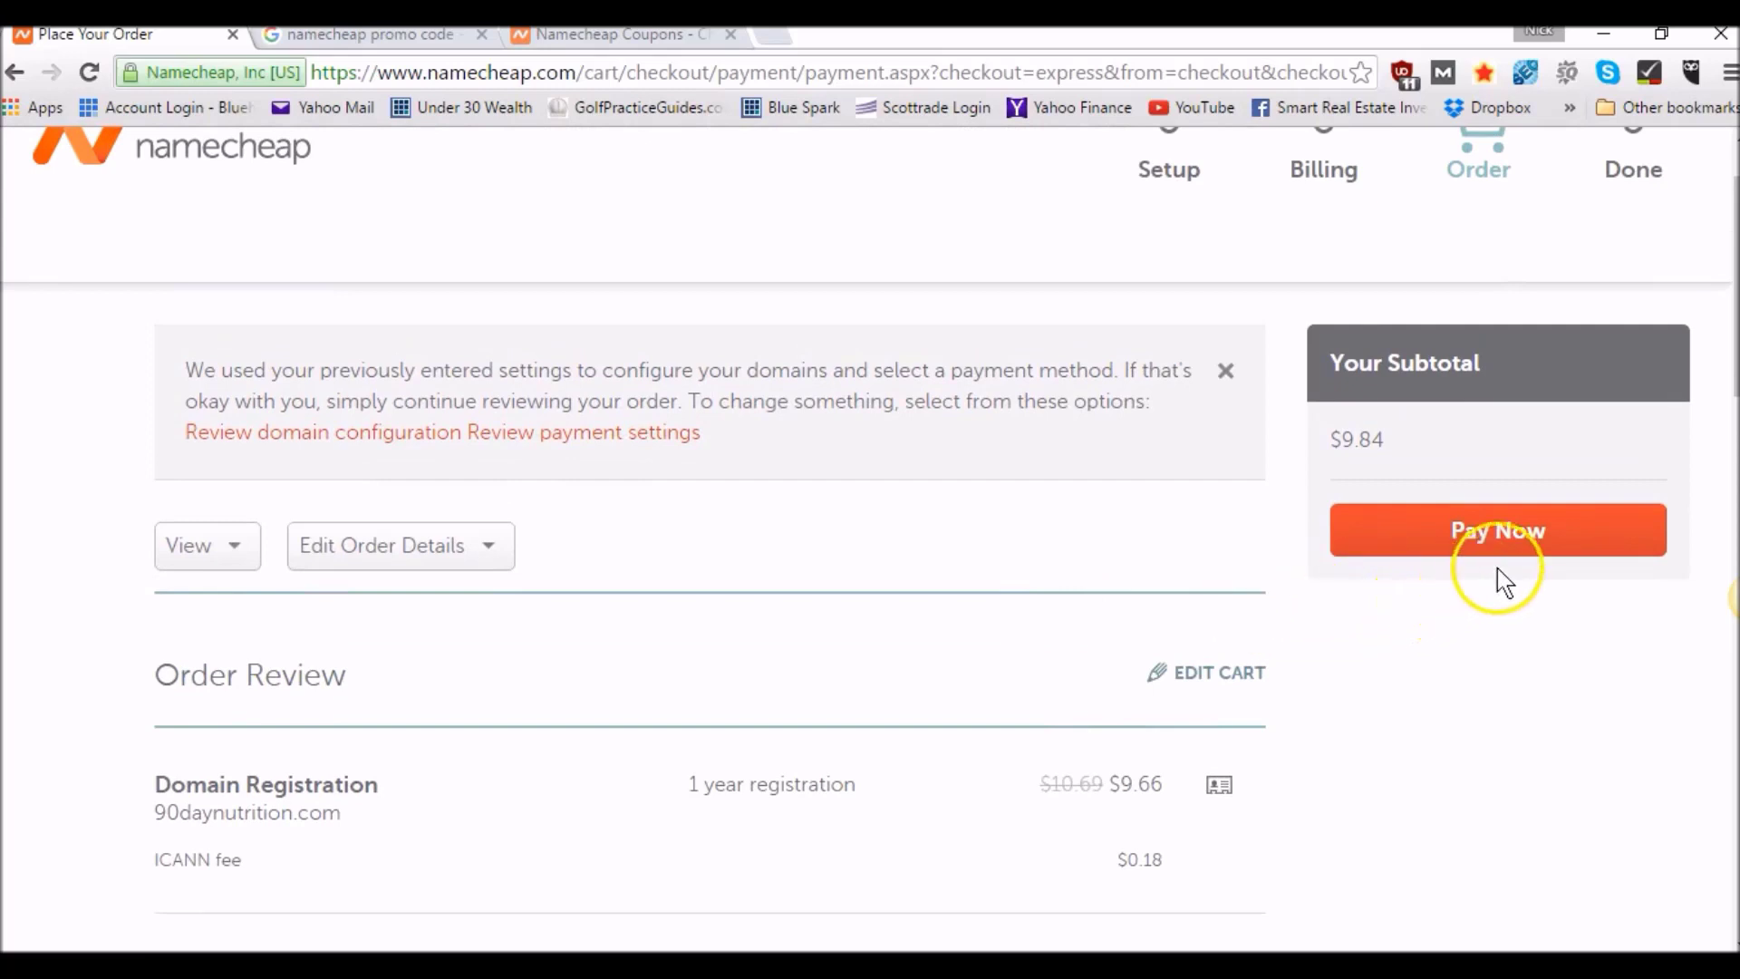
{"action": "left_click", "coordinate": [1515, 557]}
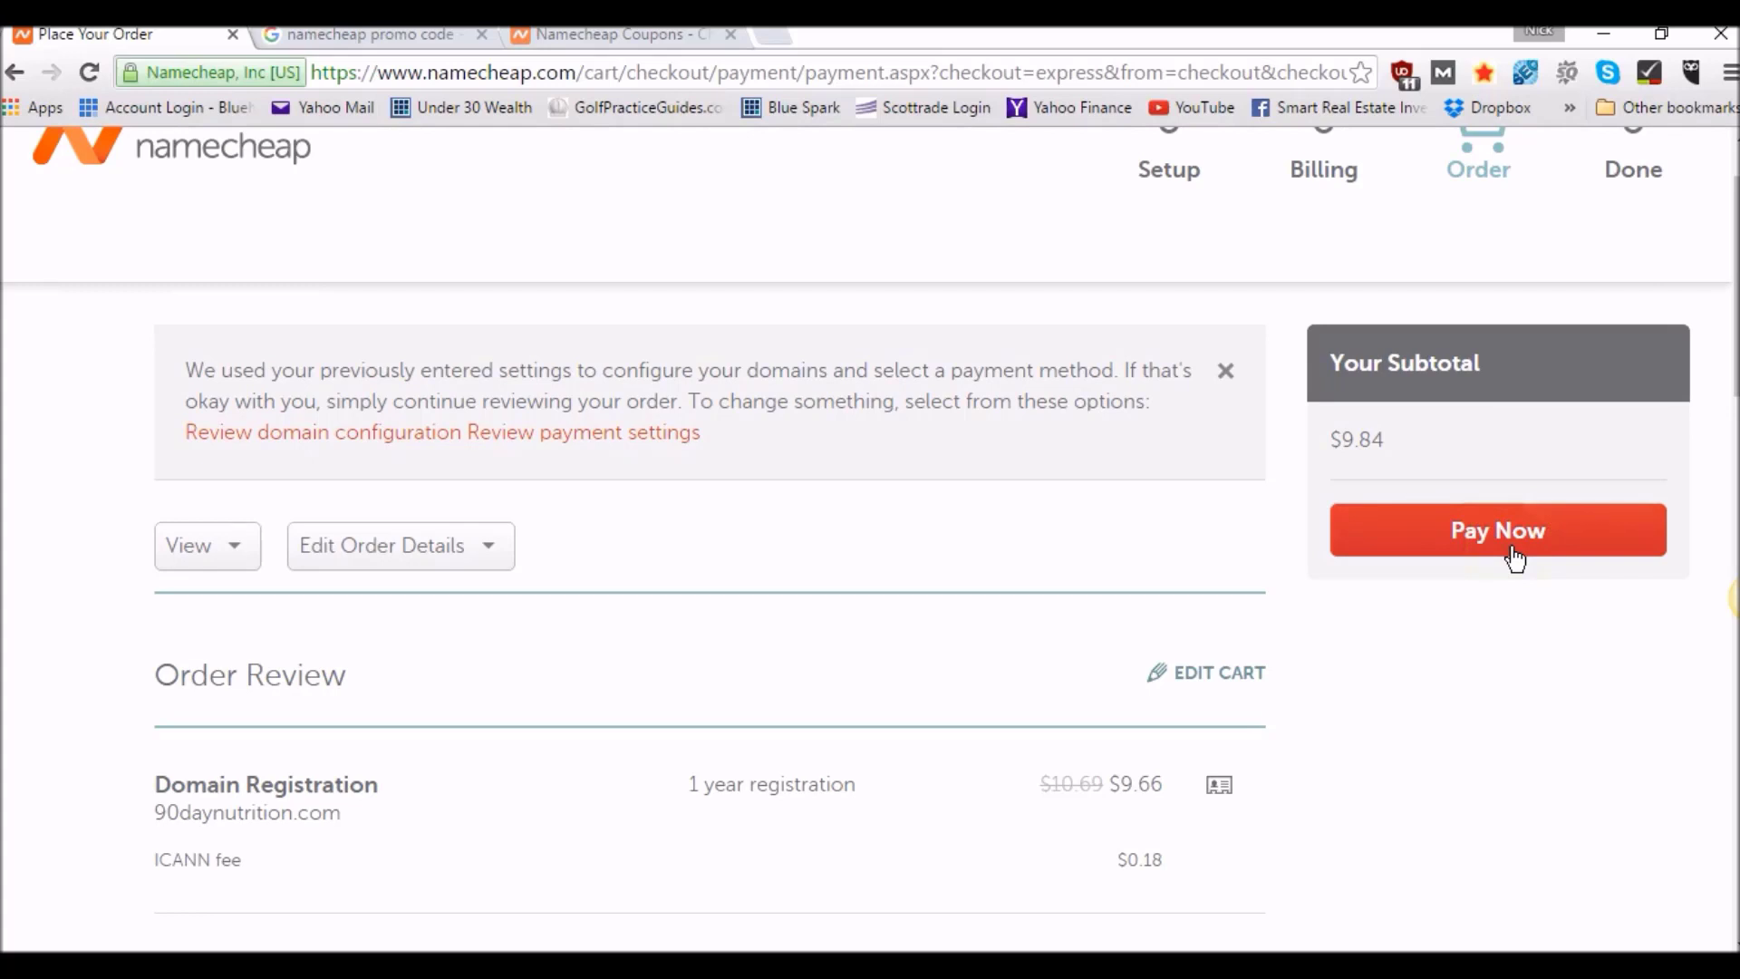
{"action": "left_click", "coordinate": [1515, 558]}
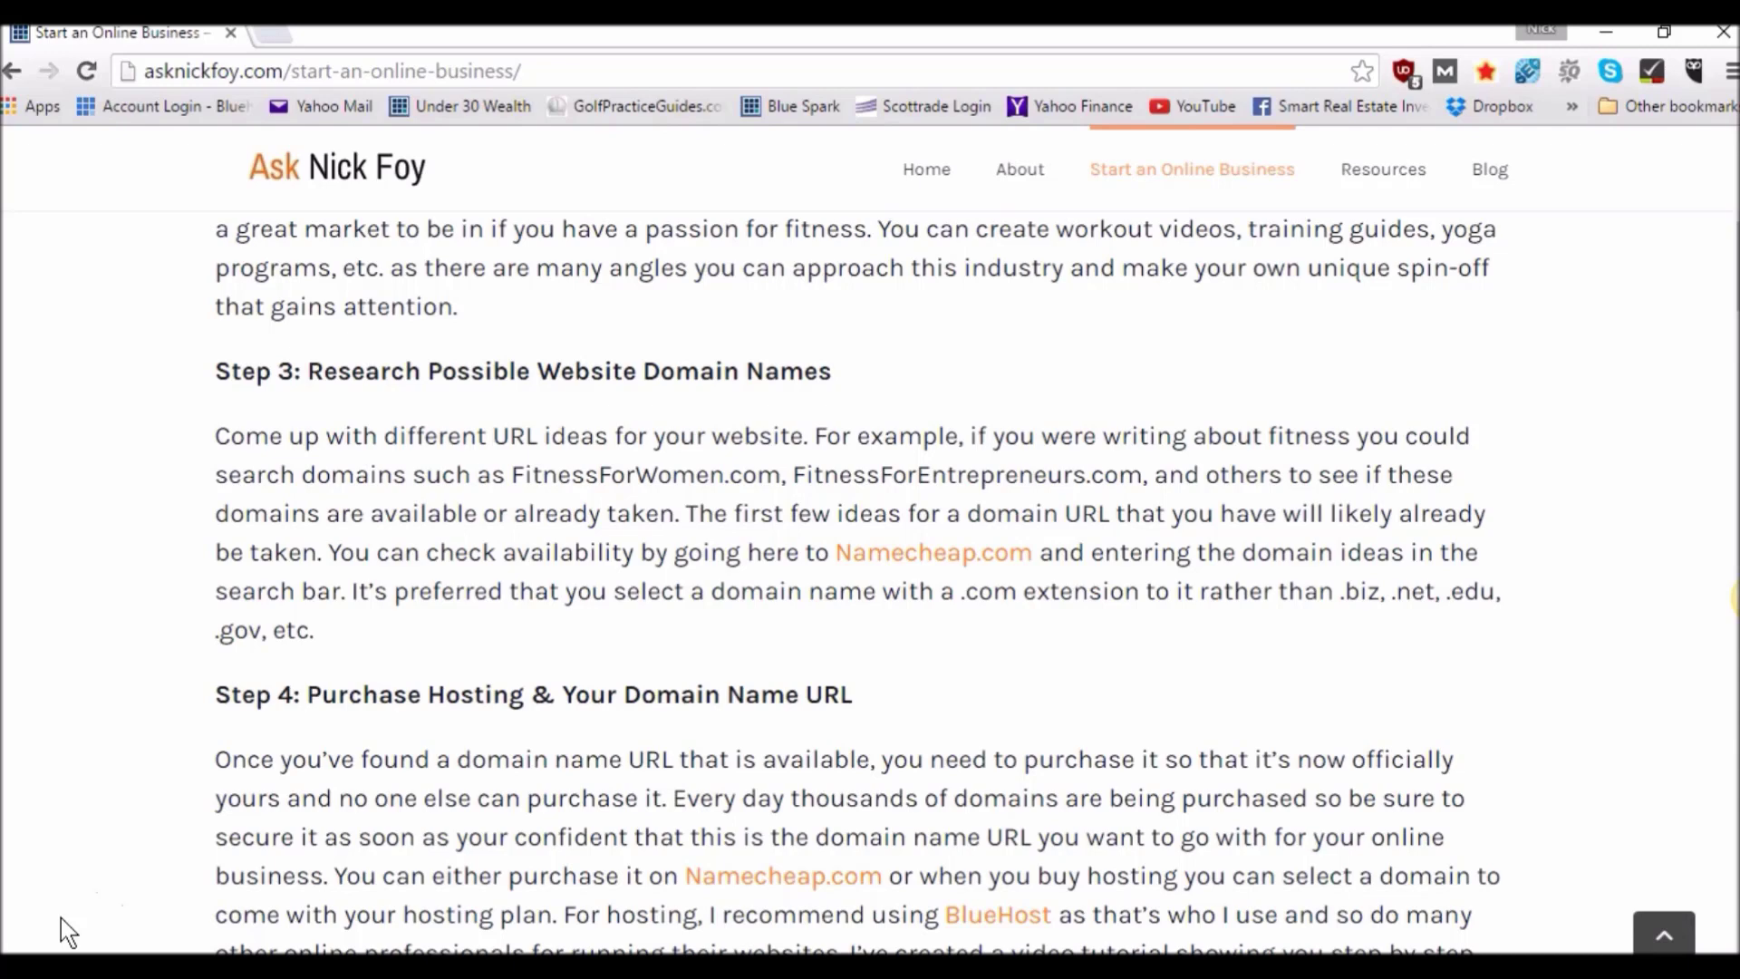
- Open the BlueHost link from Step 4 of the online business guide in a new tab and start the web hosting sign-up
{"action": "scroll", "coordinate": [222, 816], "scroll_direction": "down", "scroll_amount": 3}
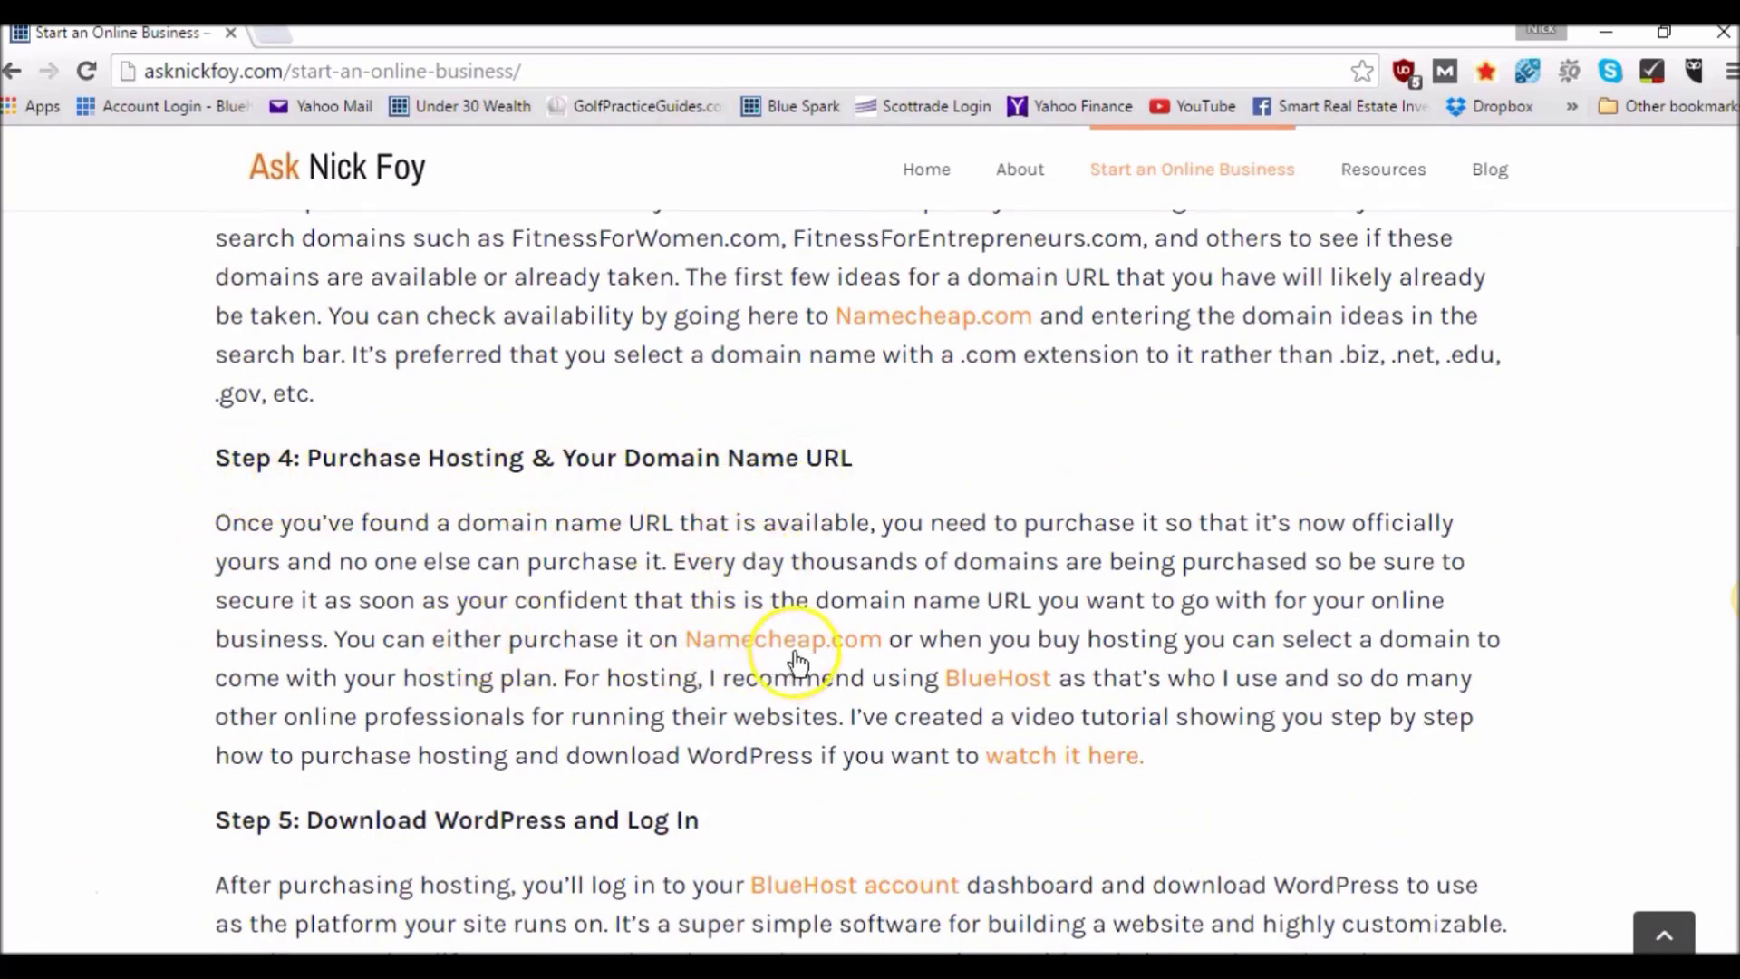
{"action": "right_click", "coordinate": [994, 689]}
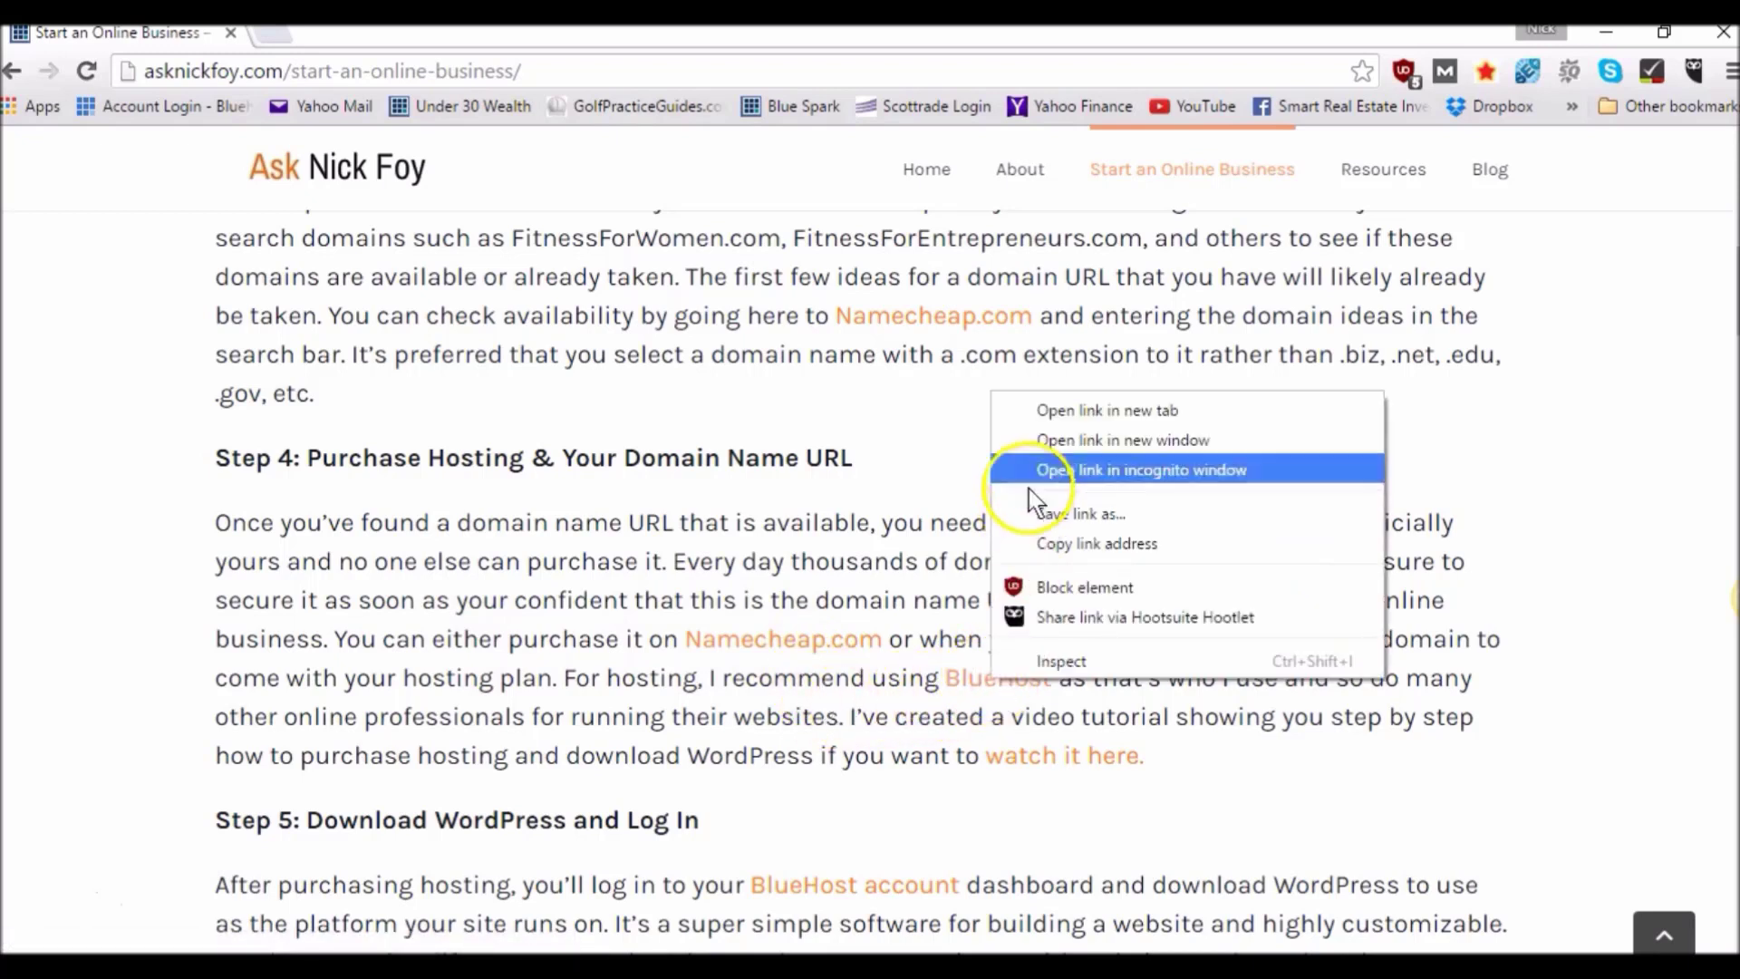
{"action": "left_click", "coordinate": [1051, 410]}
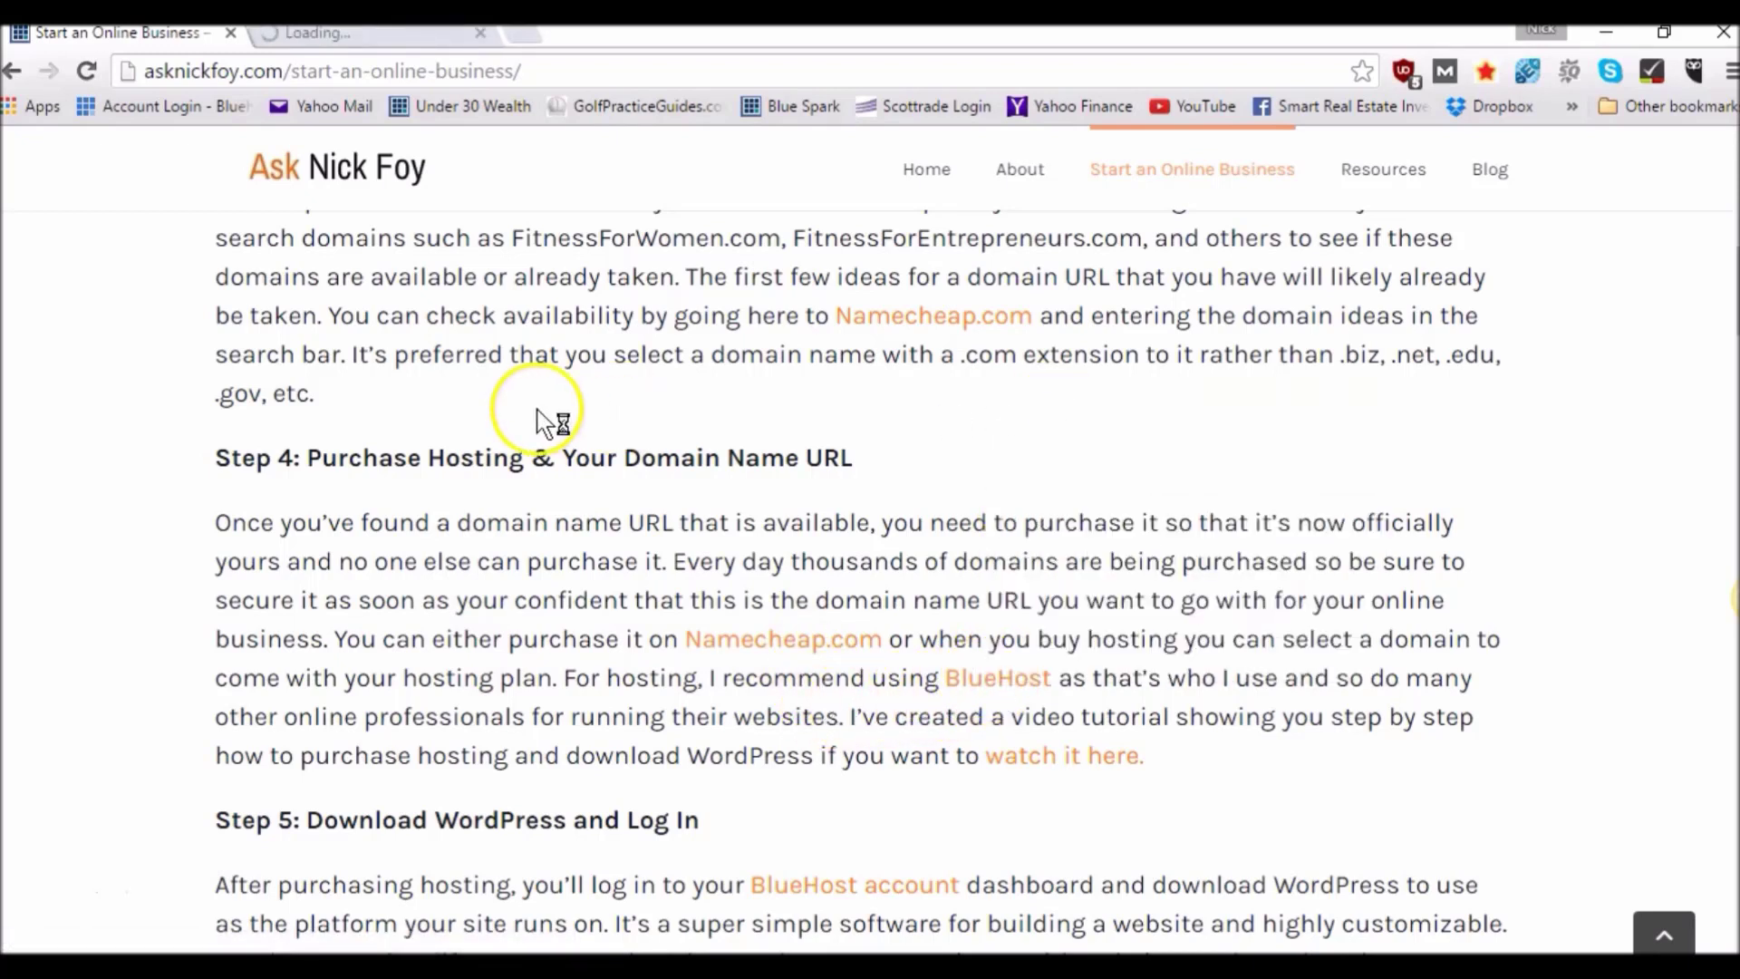
{"action": "left_click", "coordinate": [388, 34]}
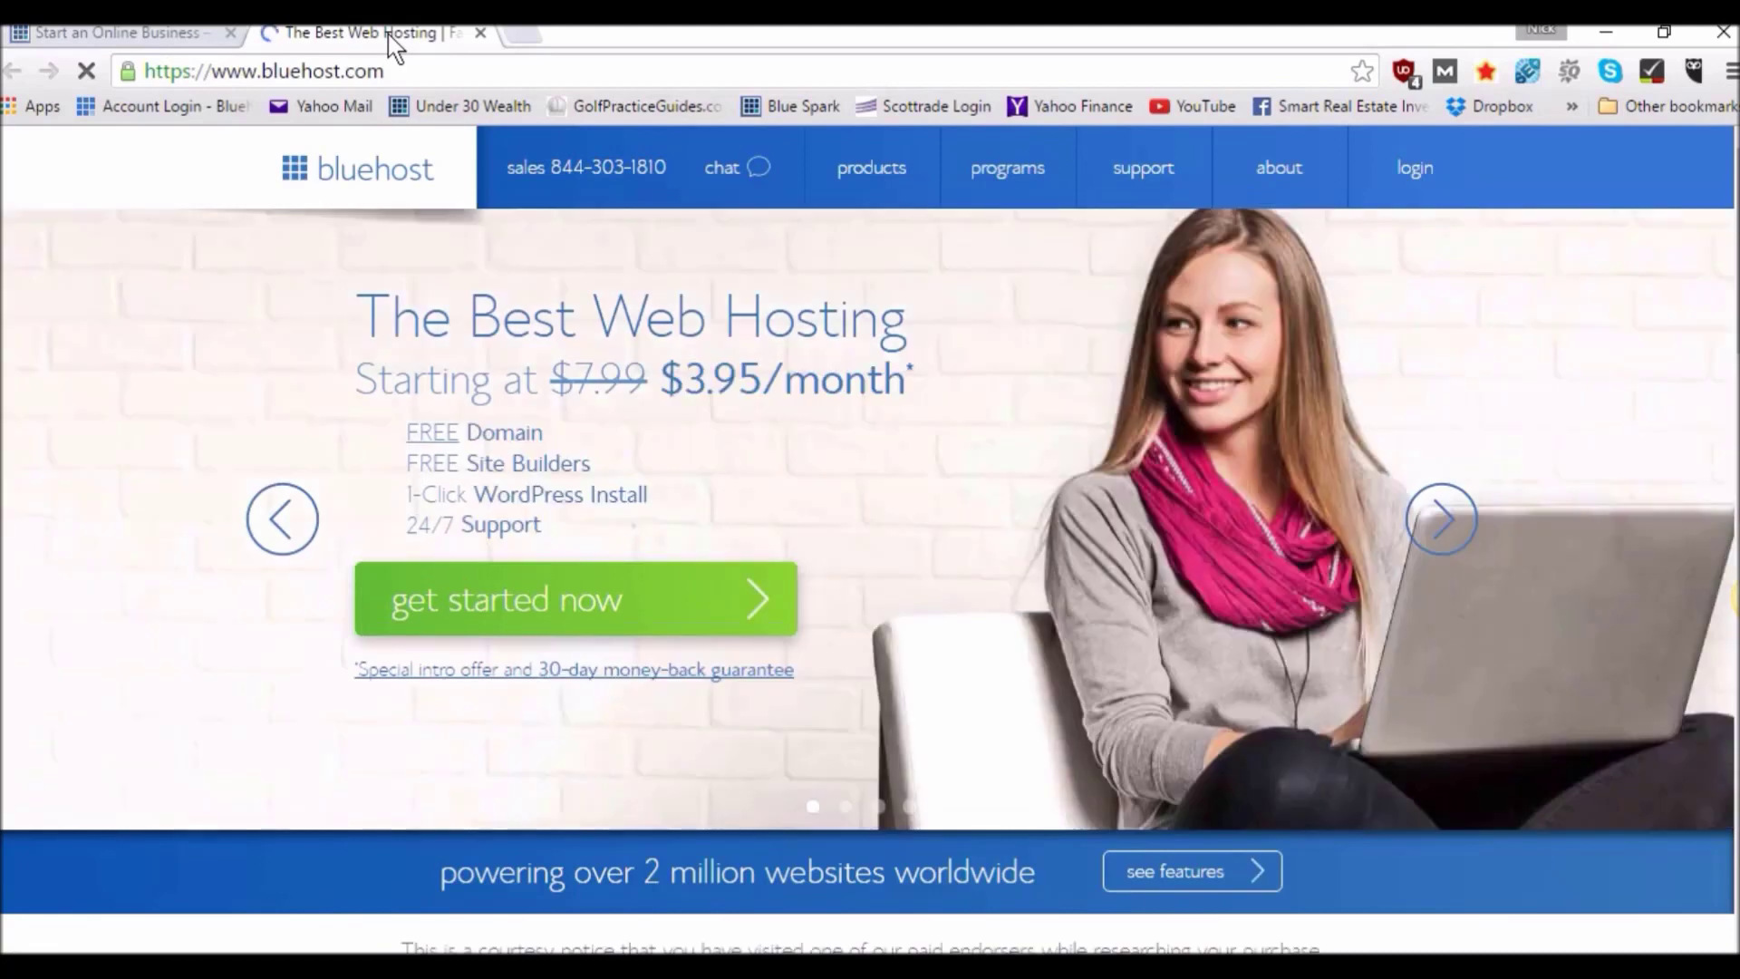
{"action": "left_click", "coordinate": [605, 595]}
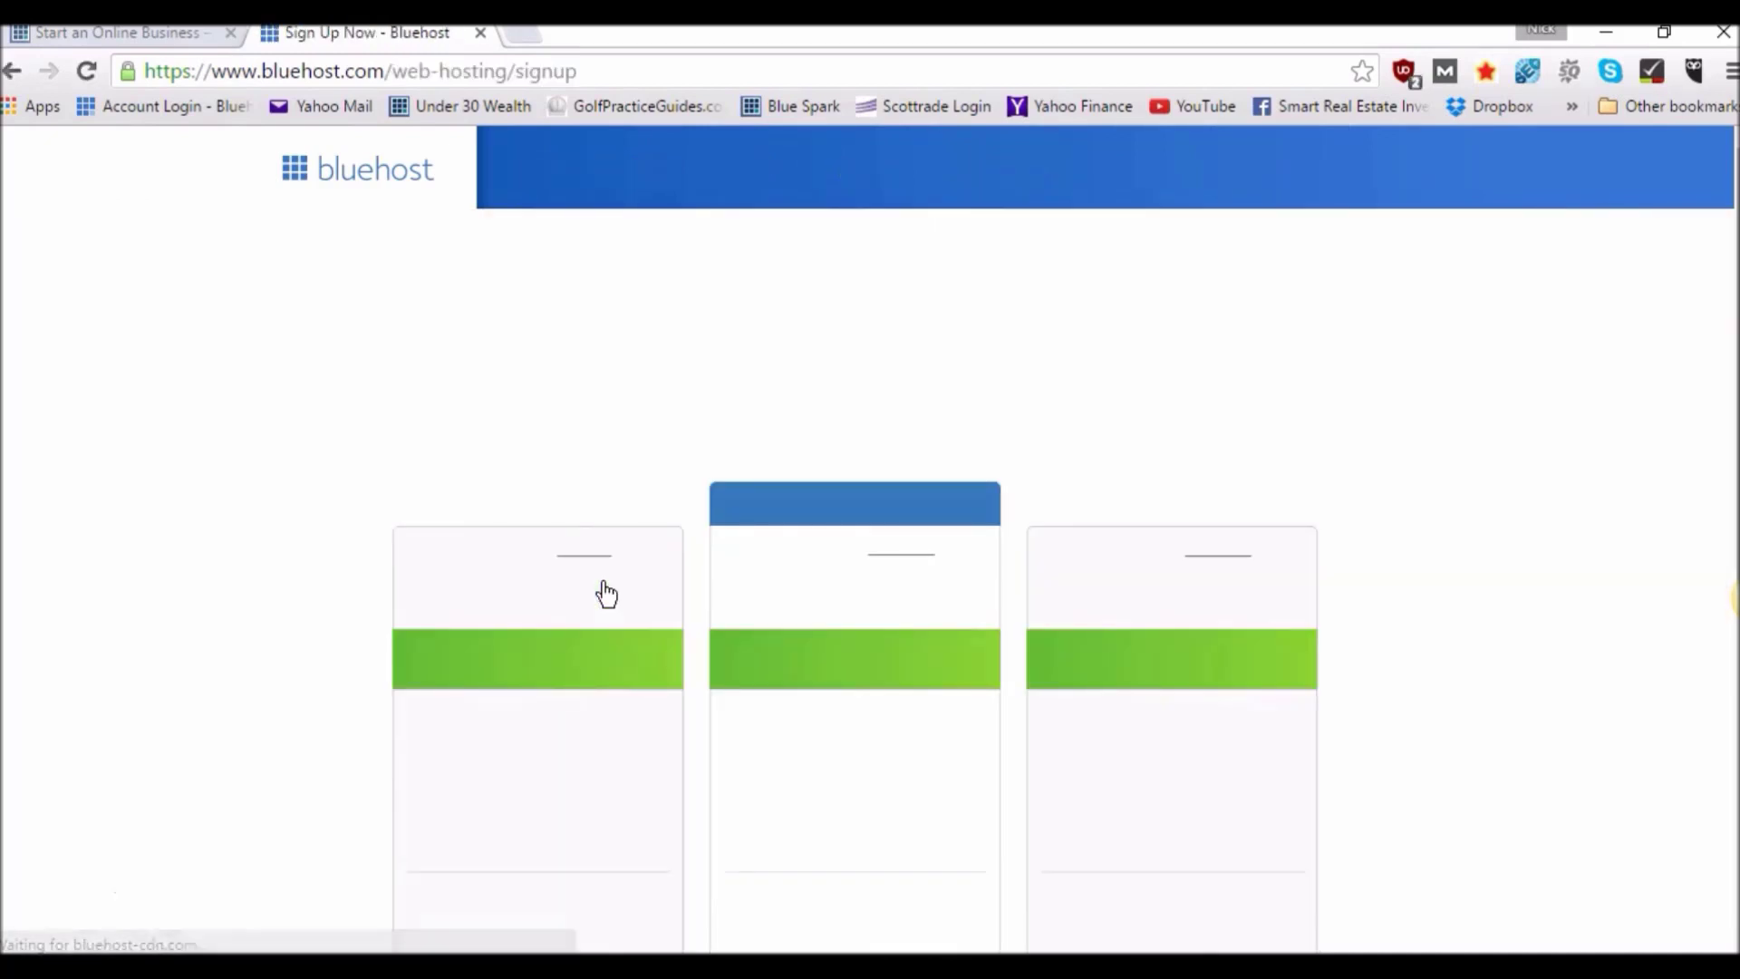
- Compare the basic, plus and pro hosting plans and select the plus plan
{"action": "scroll", "coordinate": [605, 595], "scroll_direction": "down", "scroll_amount": 3}
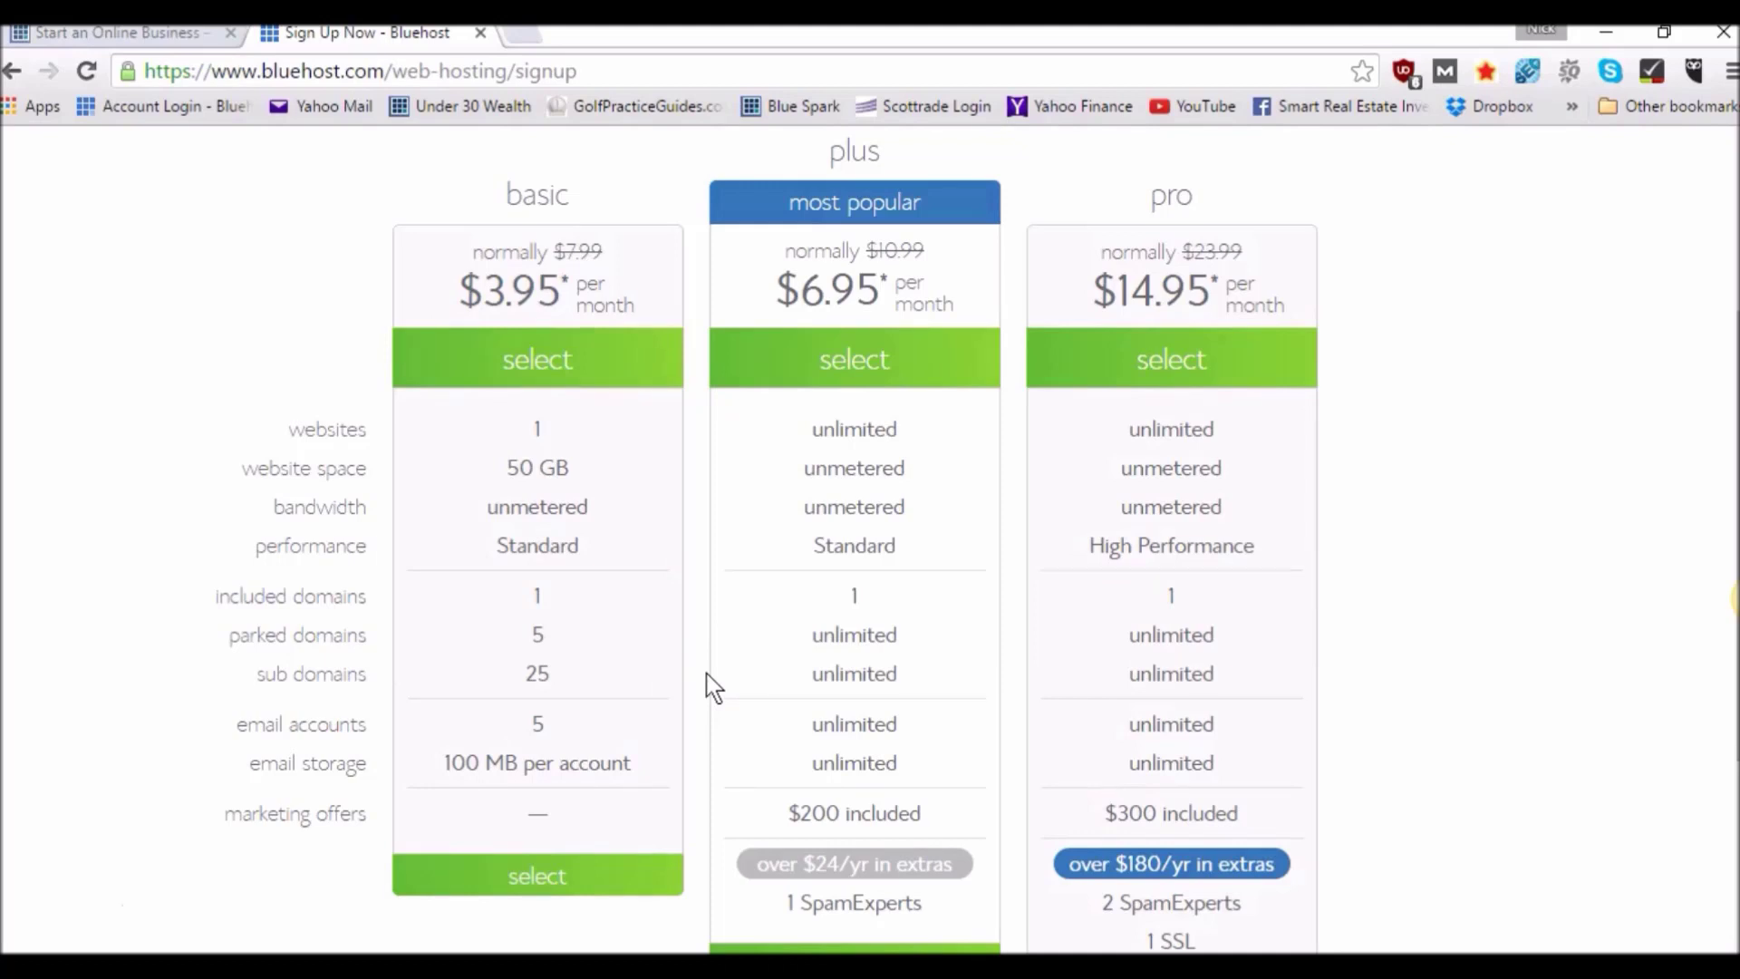
{"action": "scroll", "coordinate": [713, 688], "scroll_direction": "down", "scroll_amount": 2}
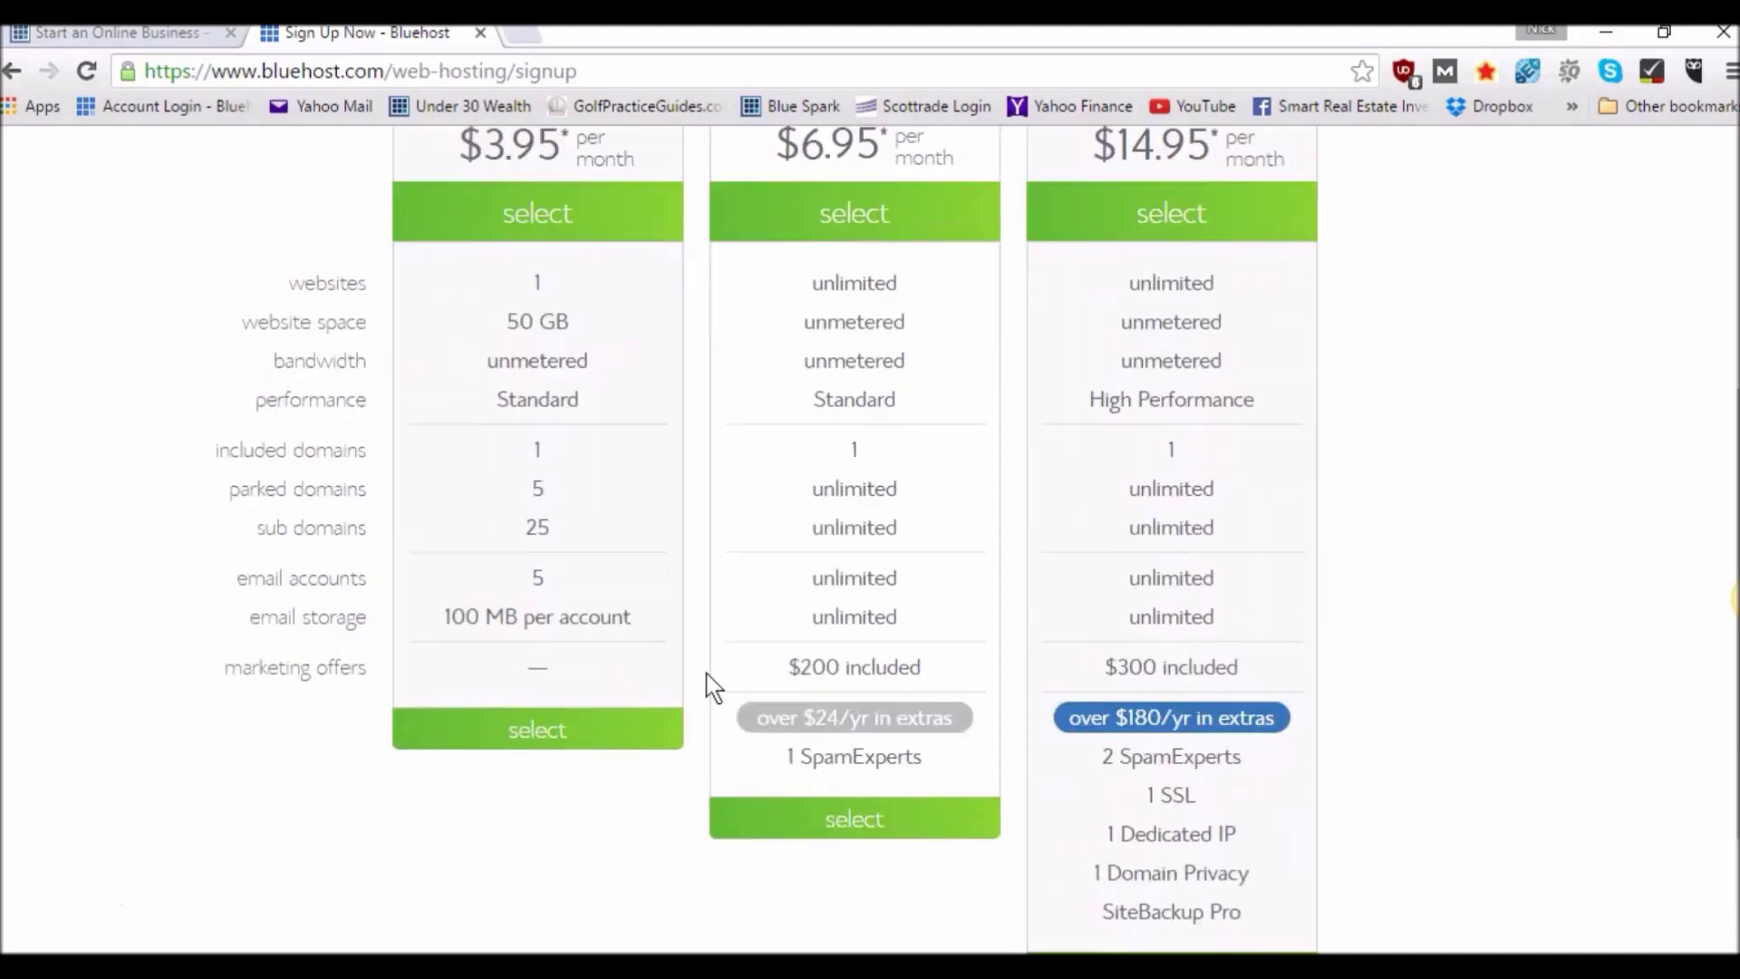
{"action": "scroll", "coordinate": [714, 688], "scroll_direction": "down", "scroll_amount": 2}
{"action": "scroll", "coordinate": [713, 688], "scroll_direction": "up", "scroll_amount": 3}
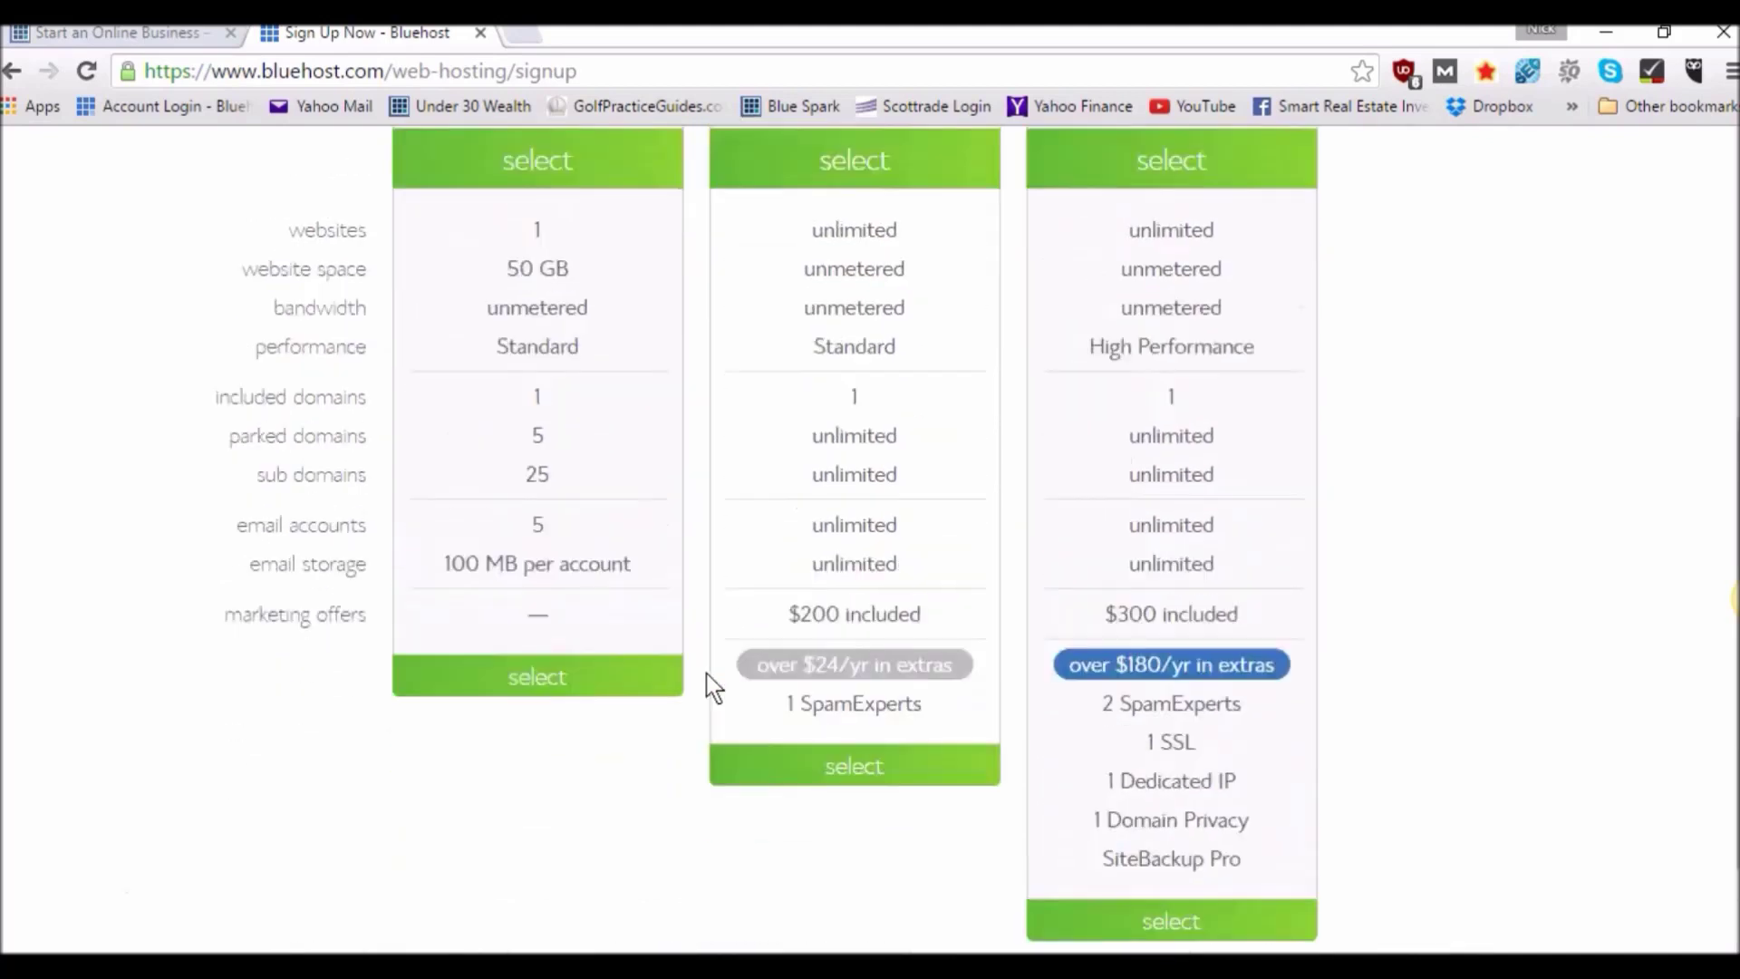
{"action": "scroll", "coordinate": [709, 688], "scroll_direction": "up", "scroll_amount": 2}
{"action": "scroll", "coordinate": [709, 688], "scroll_direction": "down", "scroll_amount": 3}
{"action": "left_click", "coordinate": [816, 816]}
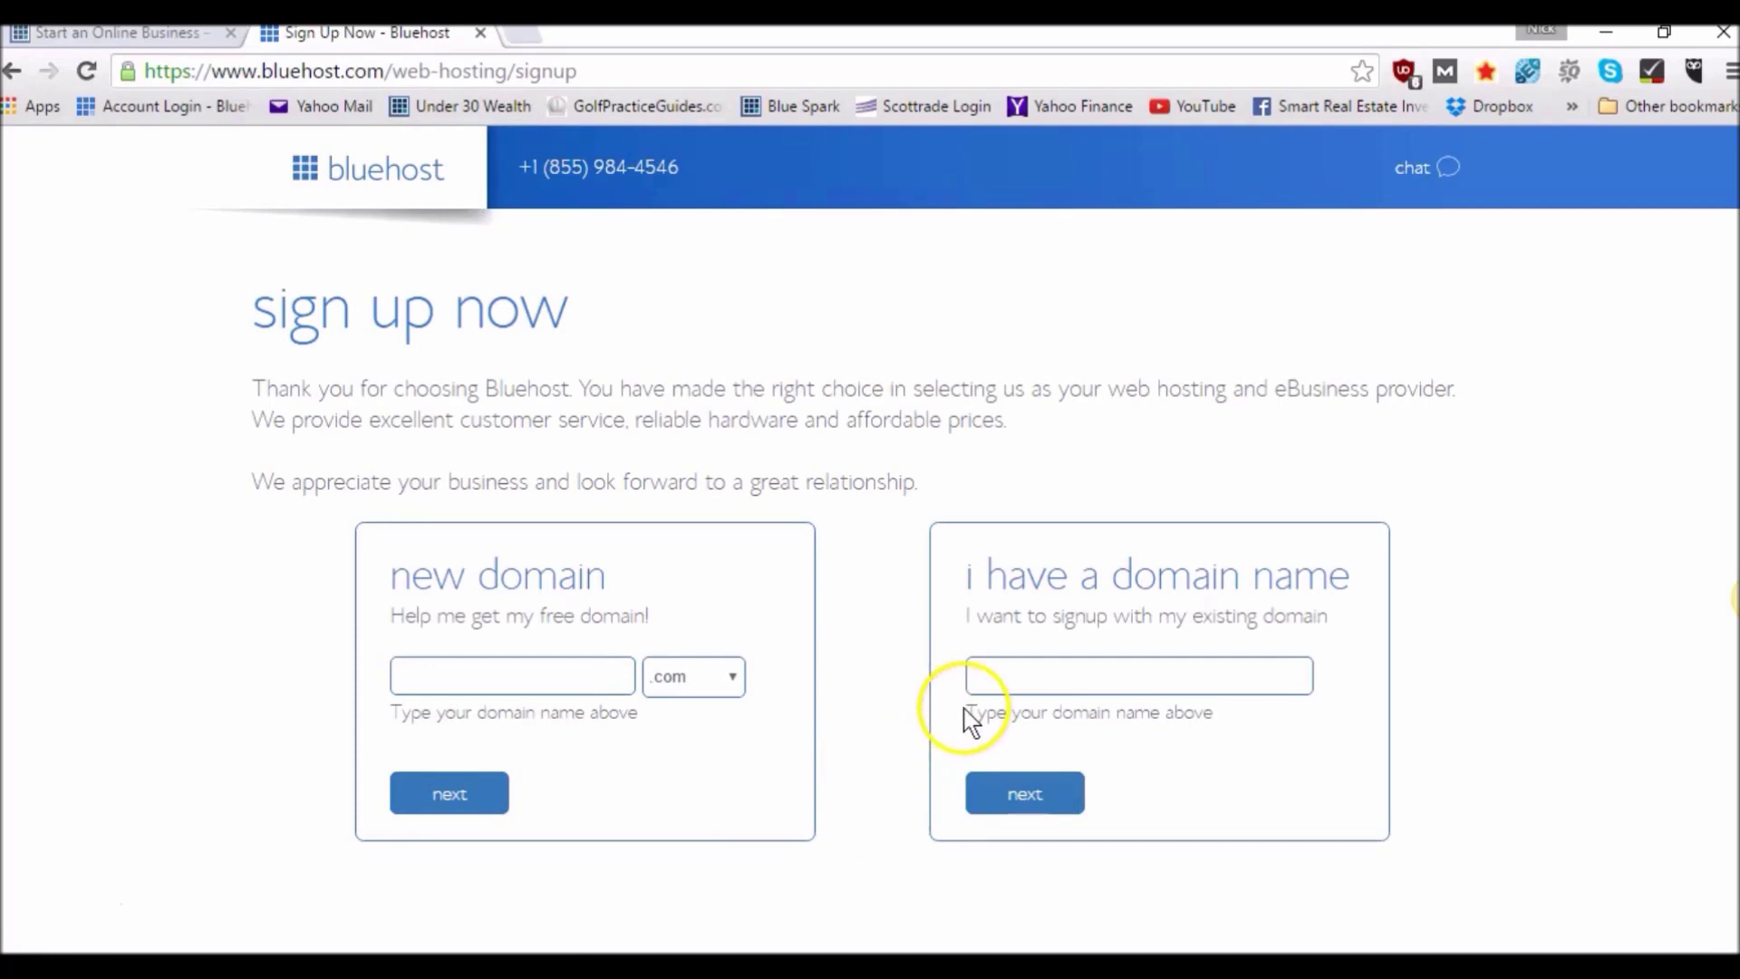
- Sign up with the existing domain name 90daynutrition.com and continue to the account creation form
{"action": "left_click", "coordinate": [1034, 682]}
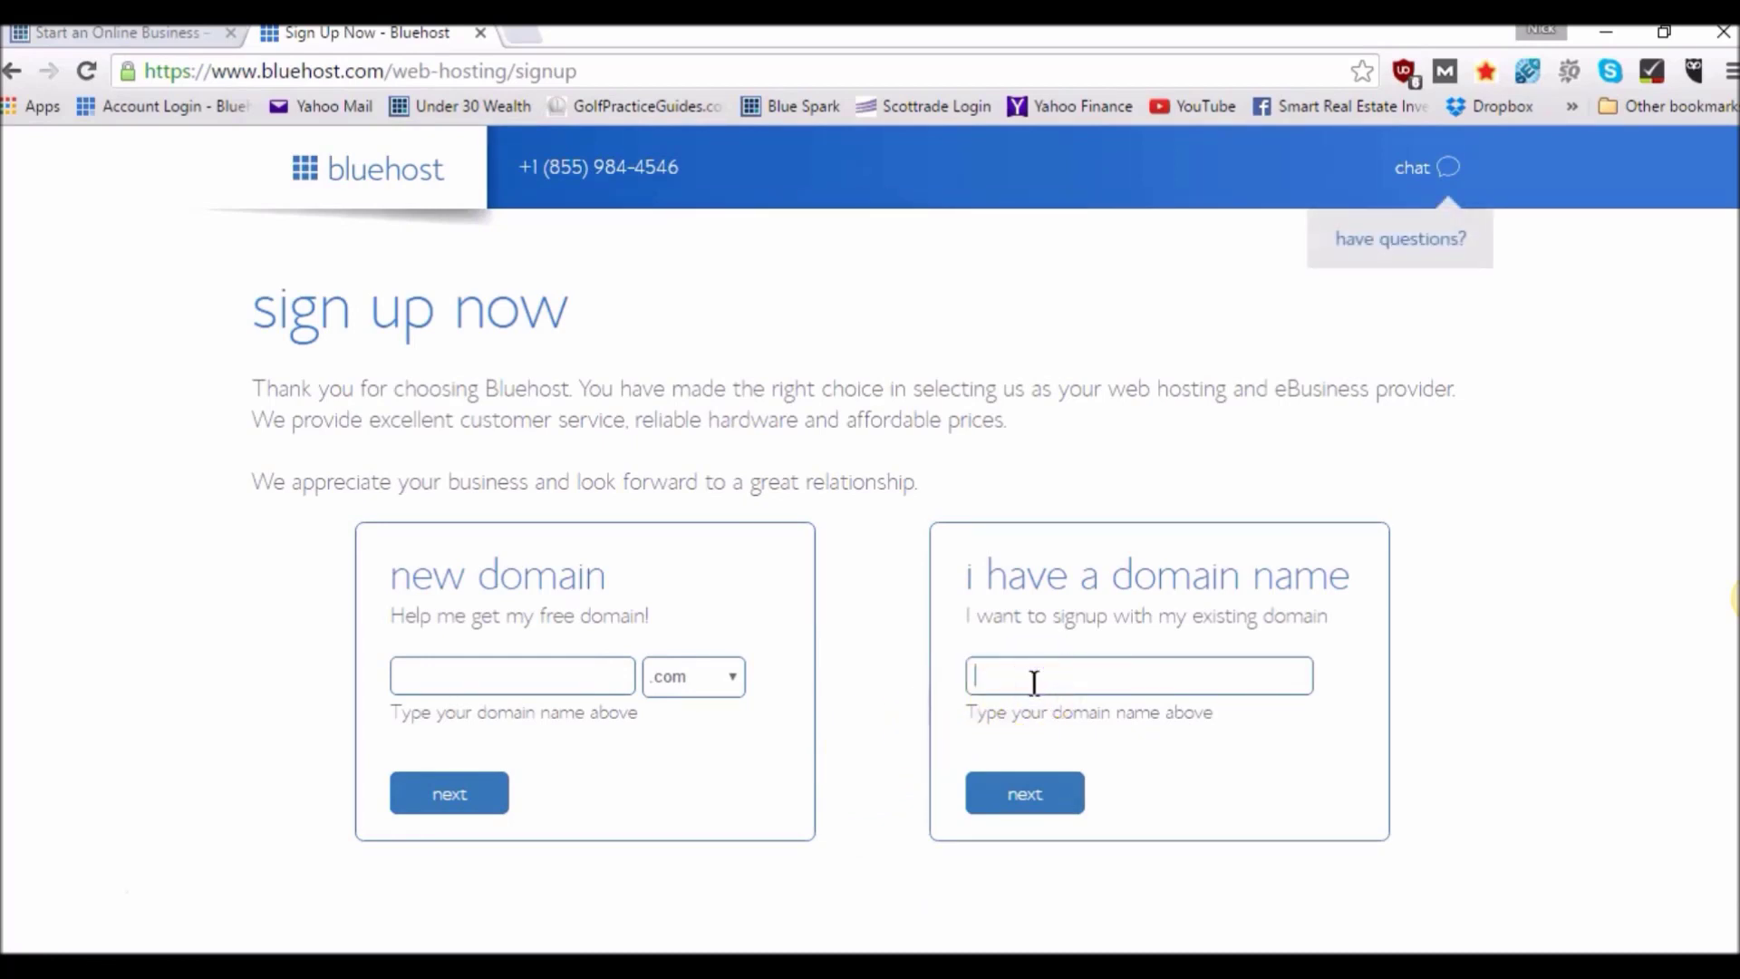
{"action": "type", "text": "90daynutrition.com"}
{"action": "left_click", "coordinate": [1045, 800]}
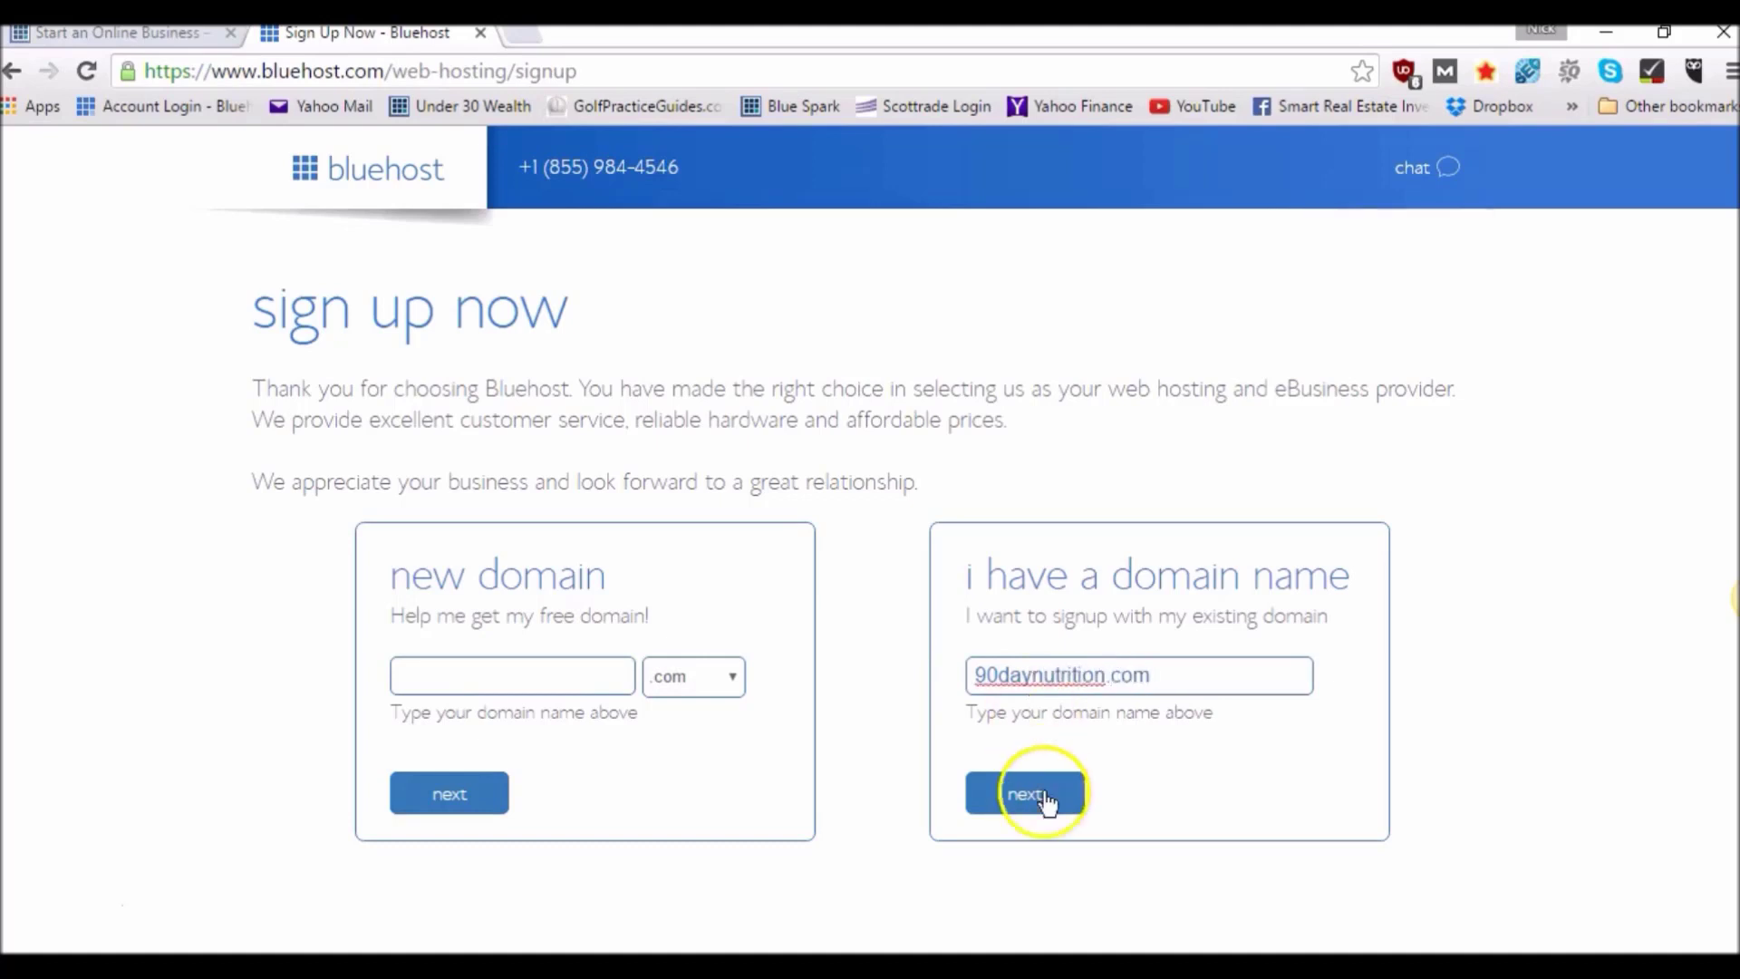
{"action": "left_click", "coordinate": [1025, 799]}
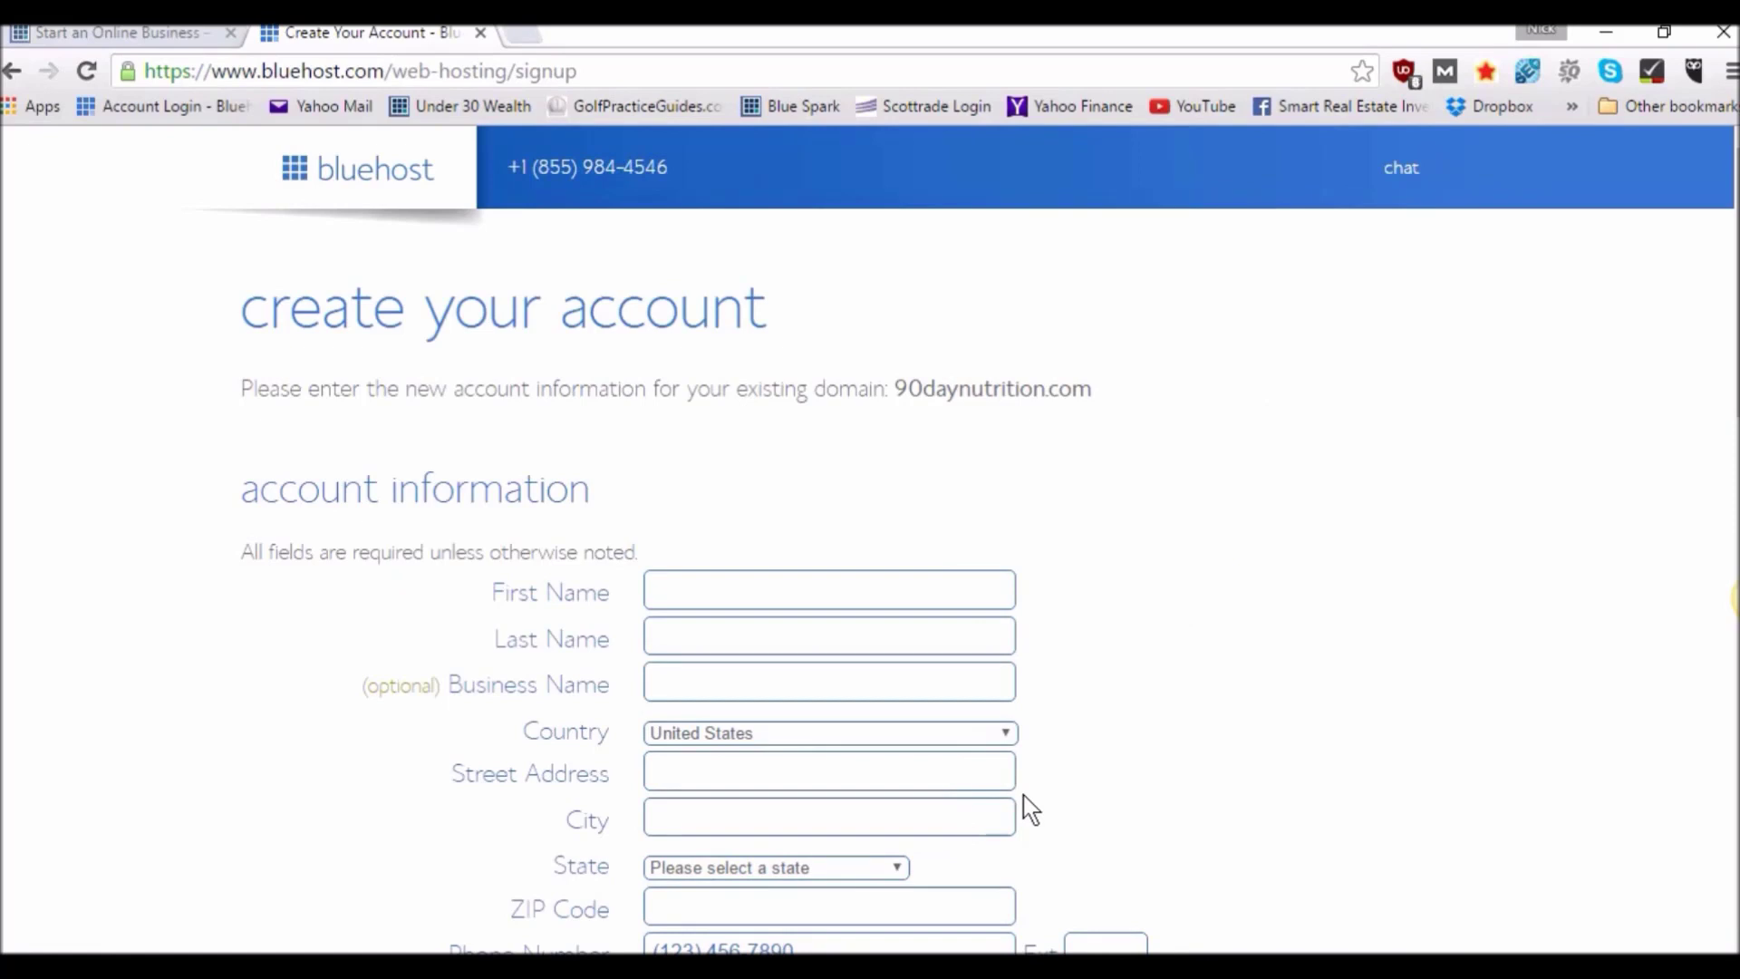
- Review the account information fields and check the hosting price of the Plus 36 month plan
{"action": "scroll", "coordinate": [1147, 649], "scroll_direction": "down", "scroll_amount": 2}
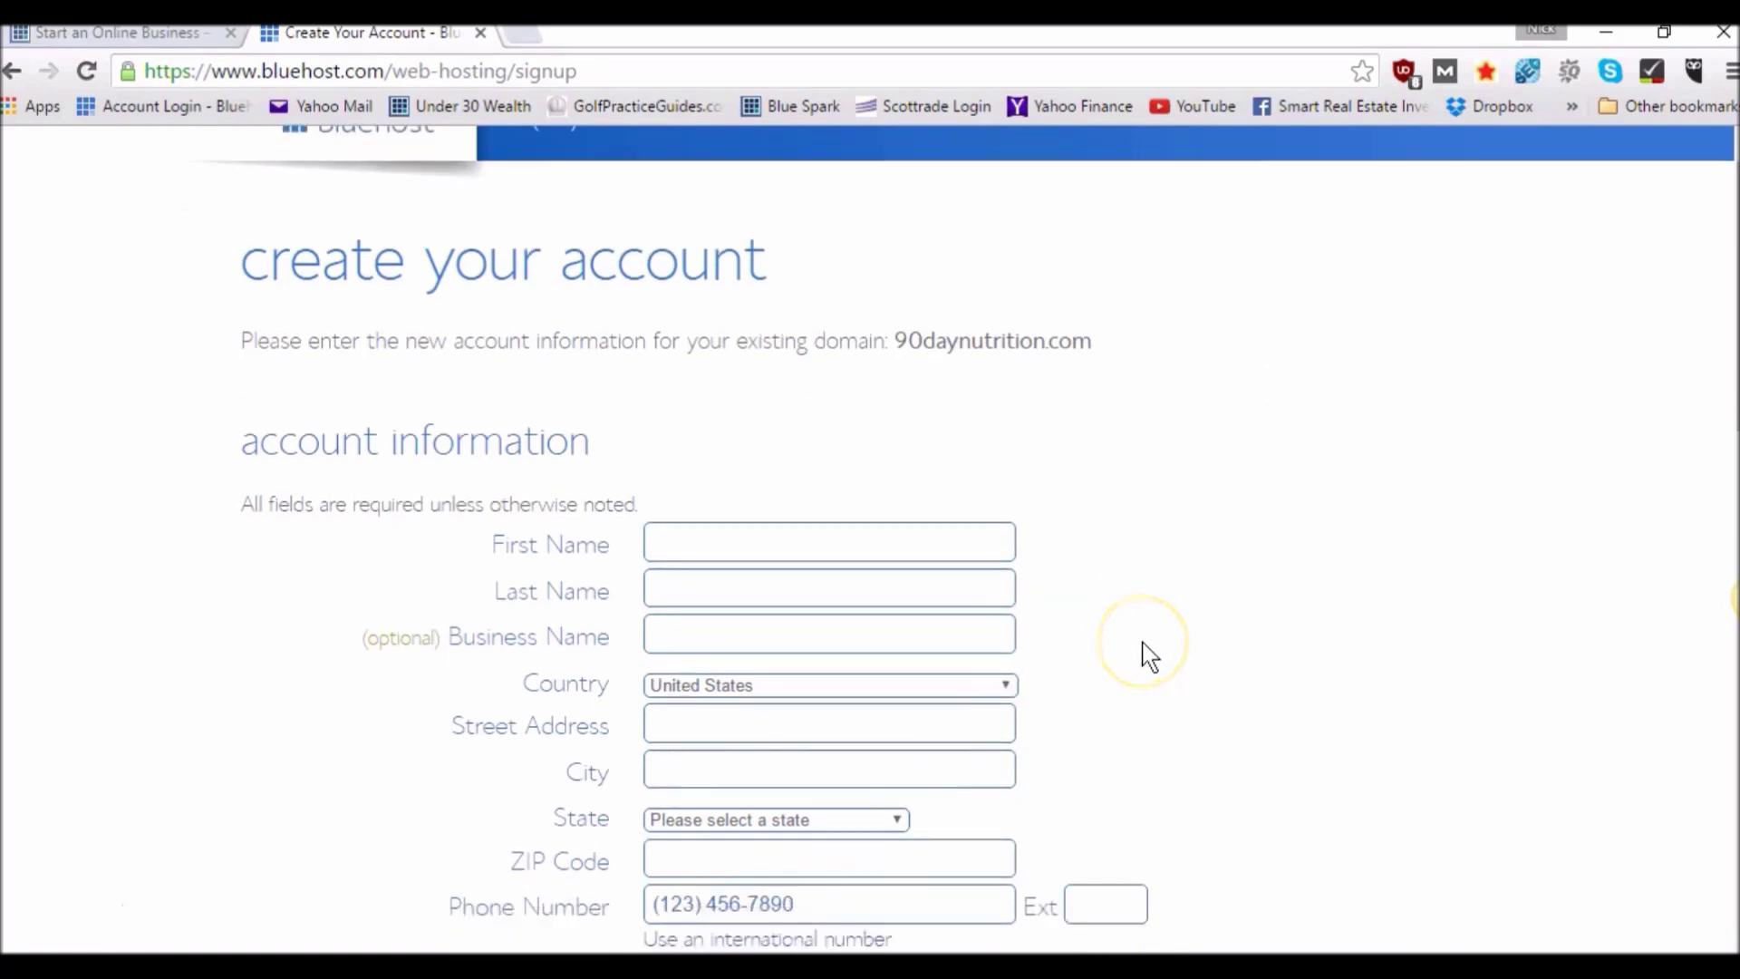
{"action": "scroll", "coordinate": [1149, 655], "scroll_direction": "down", "scroll_amount": 3}
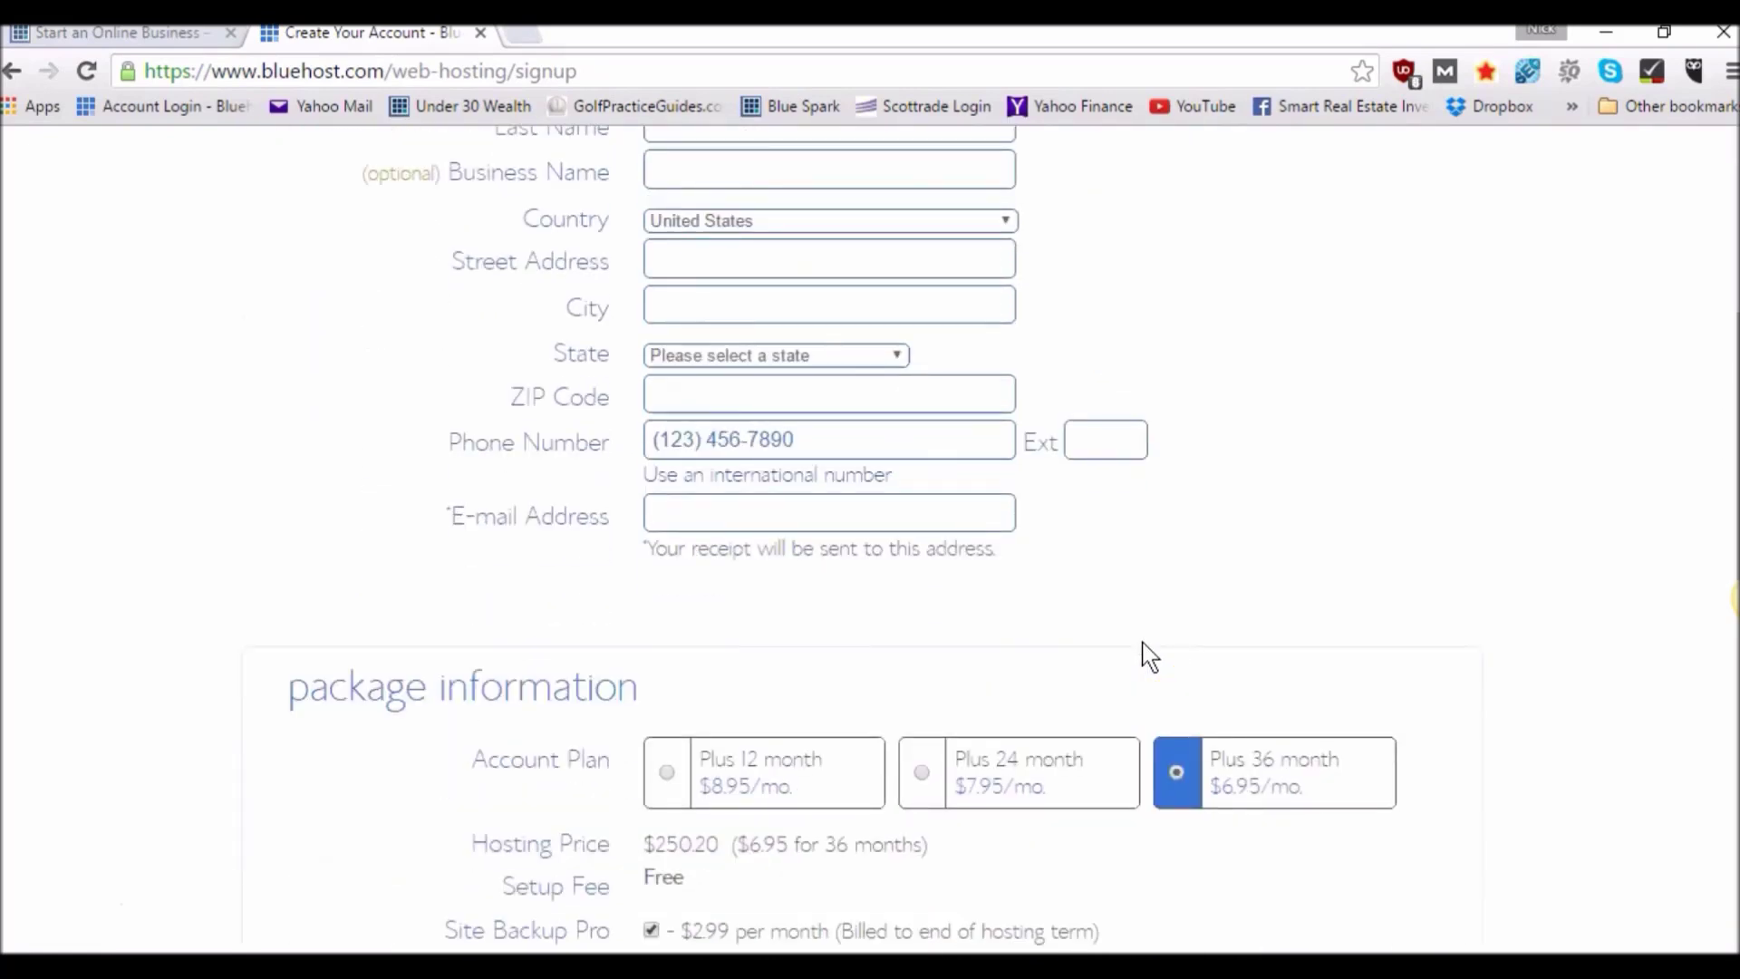
{"action": "scroll", "coordinate": [1150, 655], "scroll_direction": "down", "scroll_amount": 4}
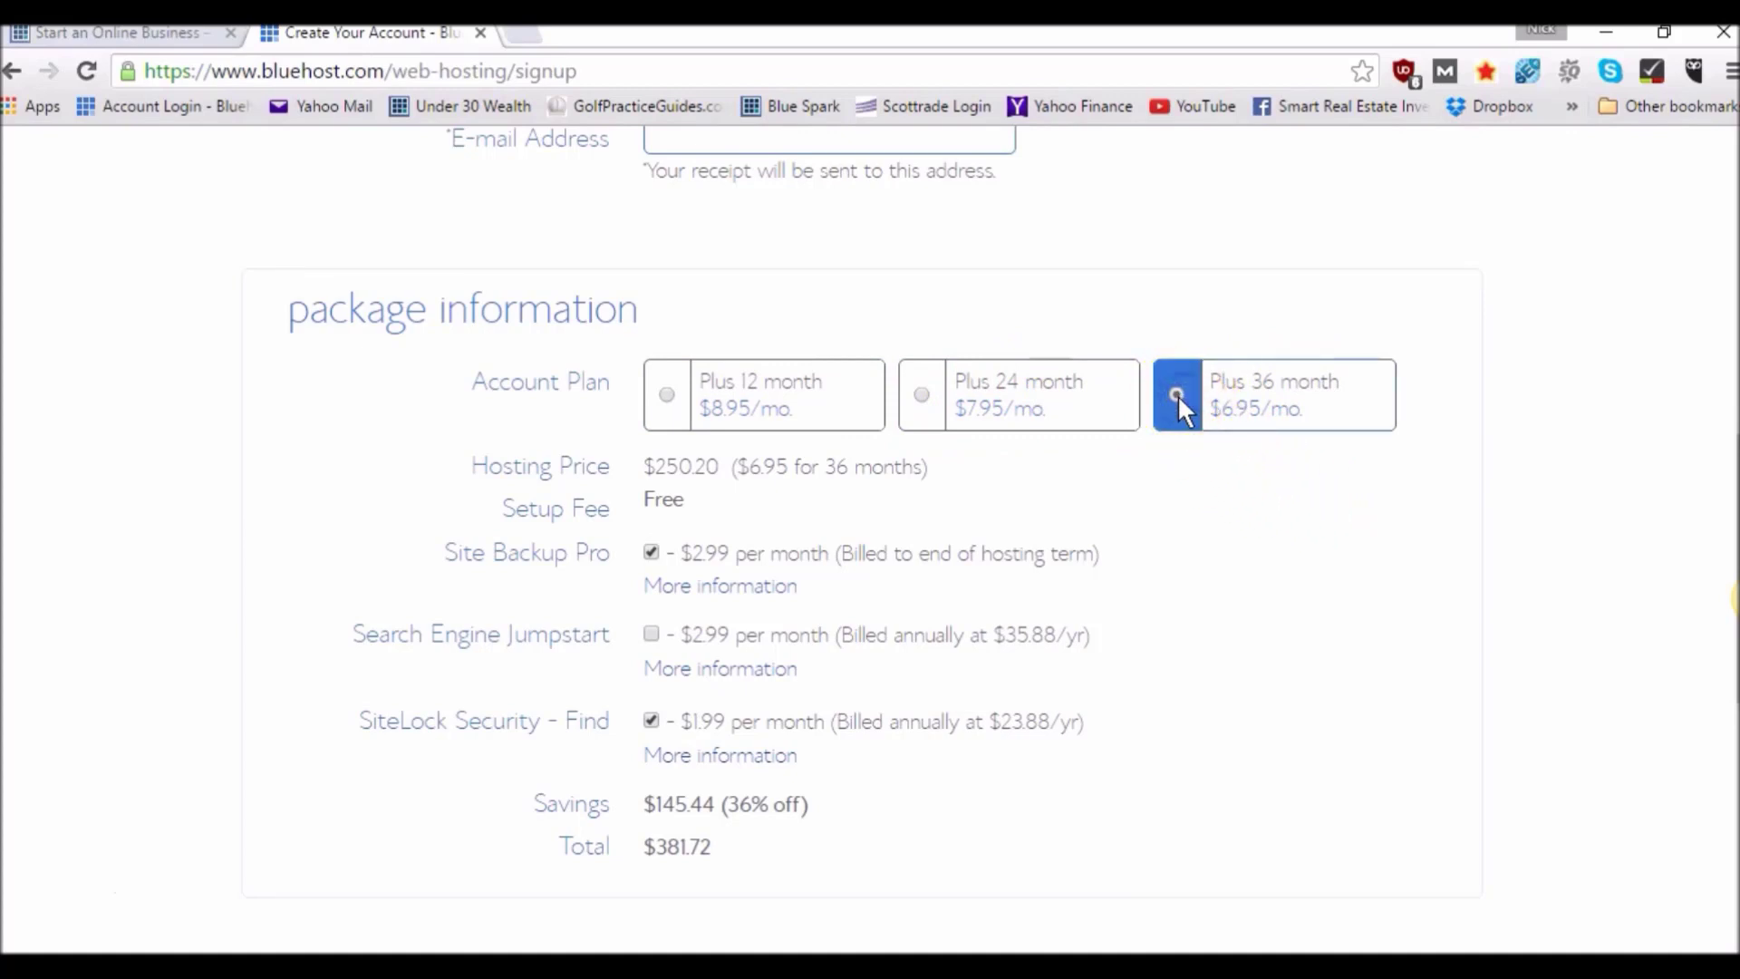
{"action": "left_click", "coordinate": [1172, 465]}
{"action": "left_click_drag", "start_coordinate": [637, 466], "coordinate": [724, 456]}
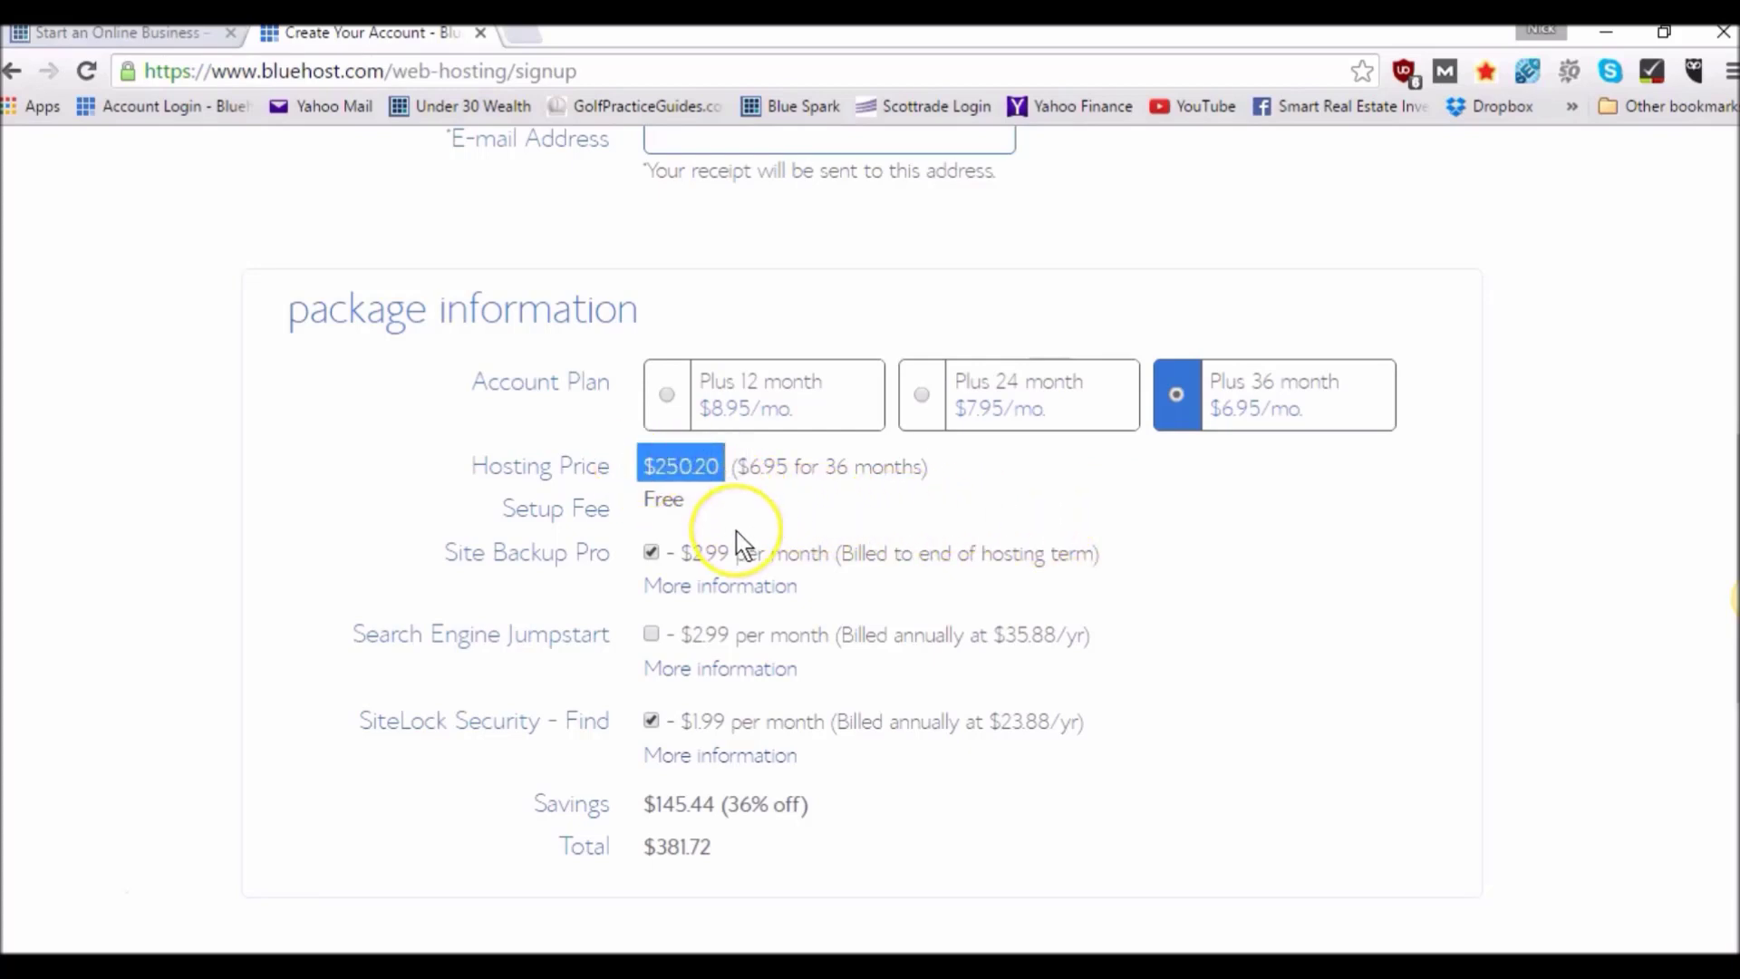
- Remove the Site Backup Pro and SiteLock Security - Find extras from the hosting package and check the total
{"action": "scroll", "coordinate": [736, 536], "scroll_direction": "down", "scroll_amount": 3}
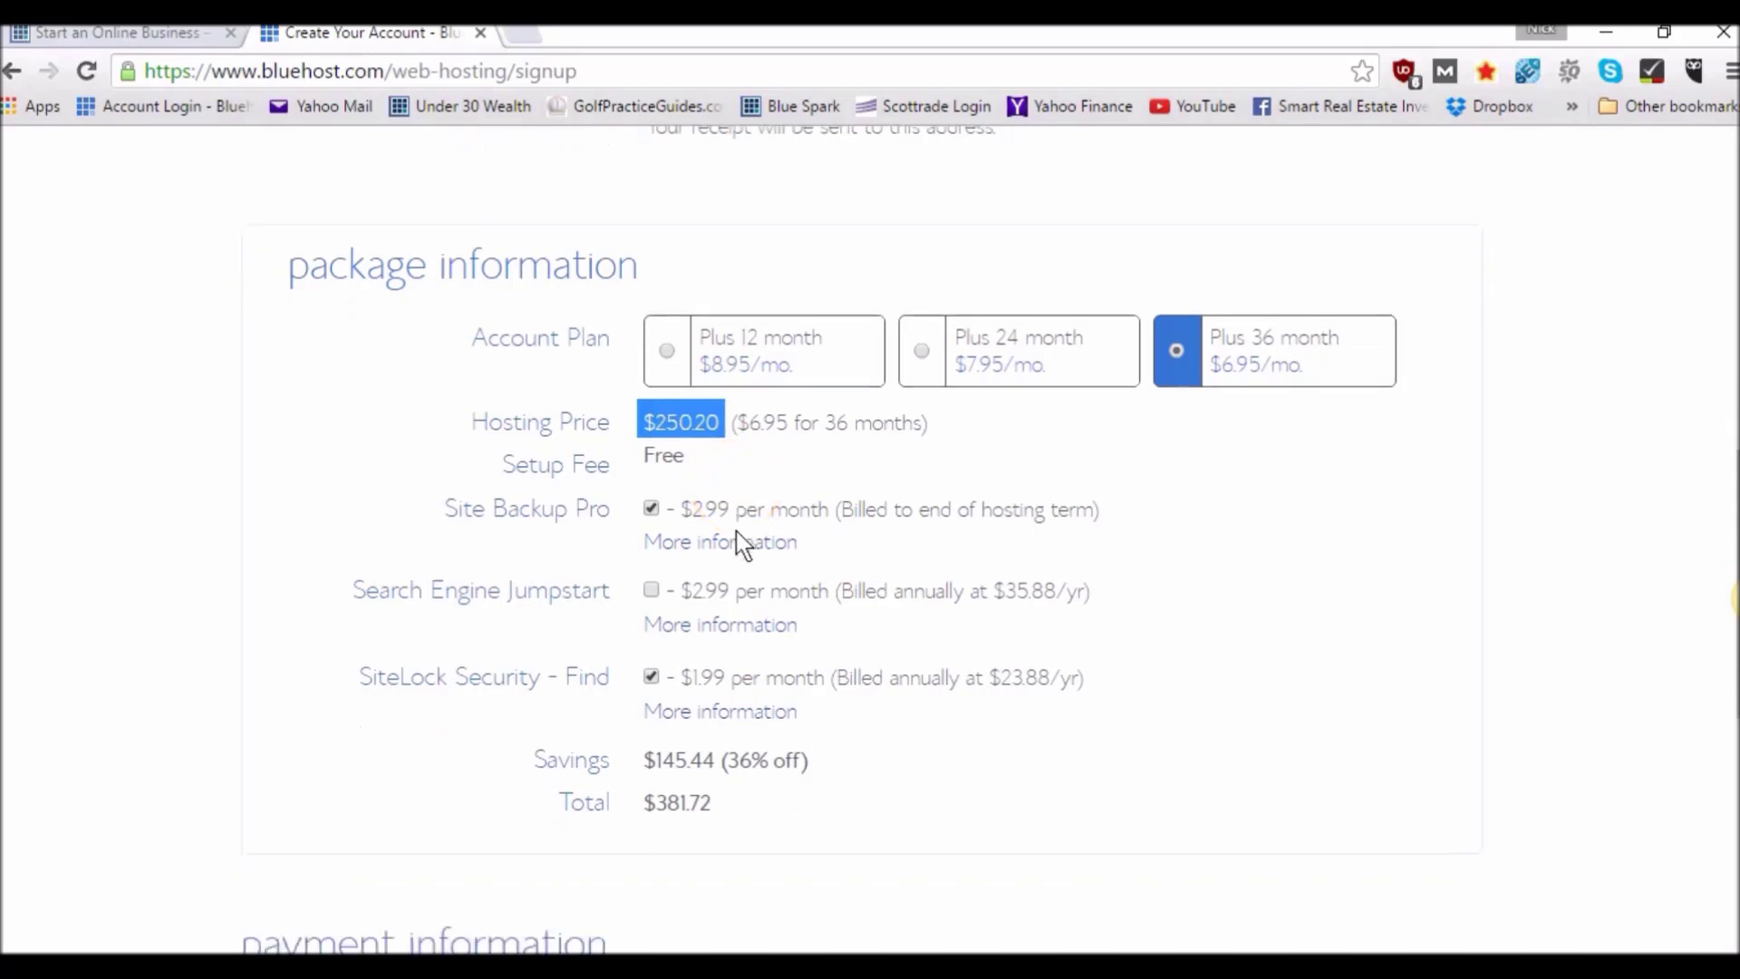
{"action": "scroll", "coordinate": [736, 533], "scroll_direction": "down", "scroll_amount": 1}
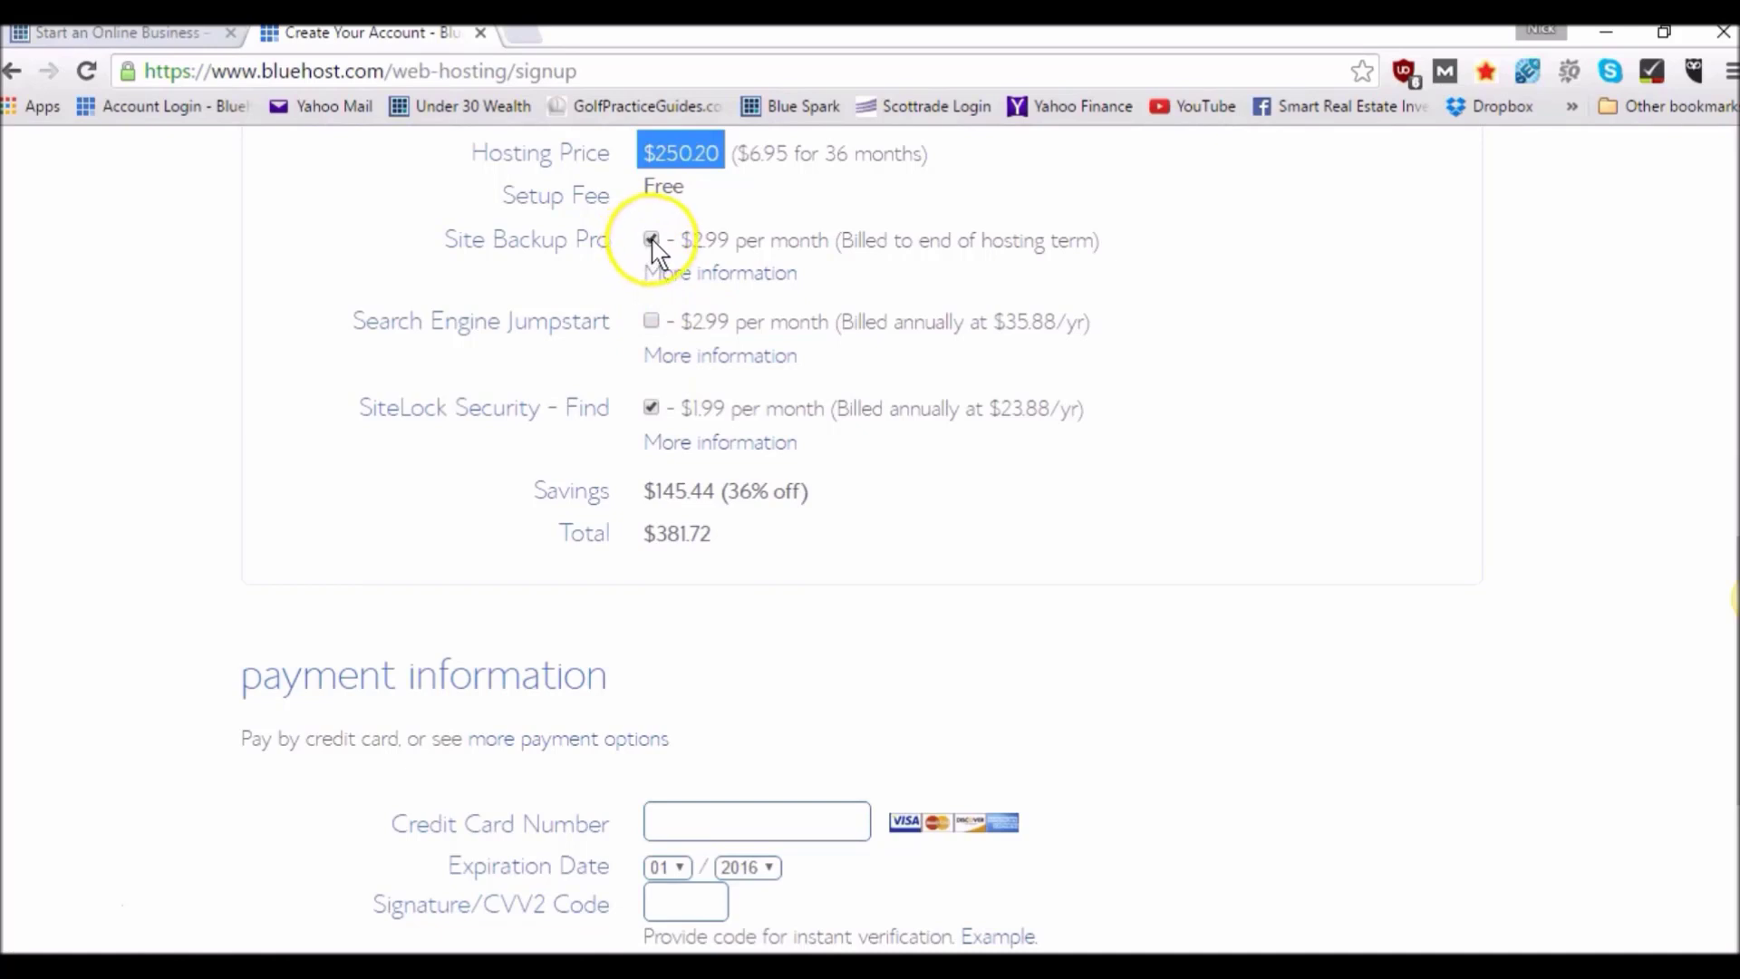
{"action": "left_click", "coordinate": [651, 239]}
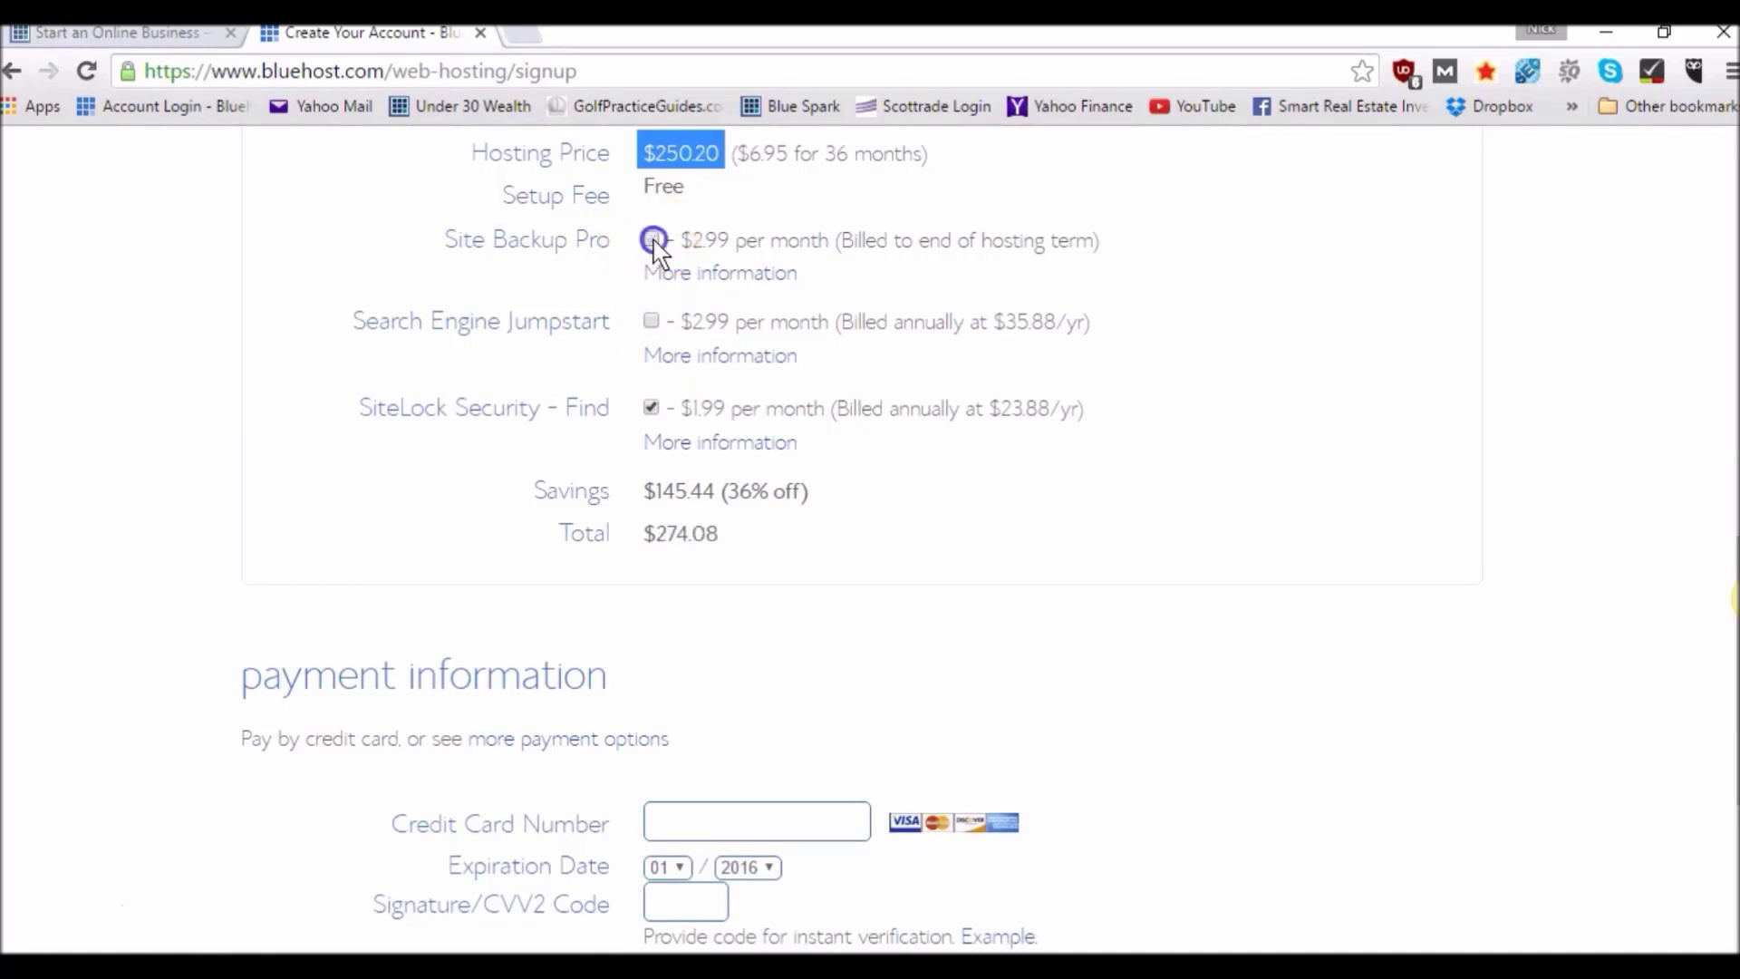
{"action": "left_click", "coordinate": [652, 408]}
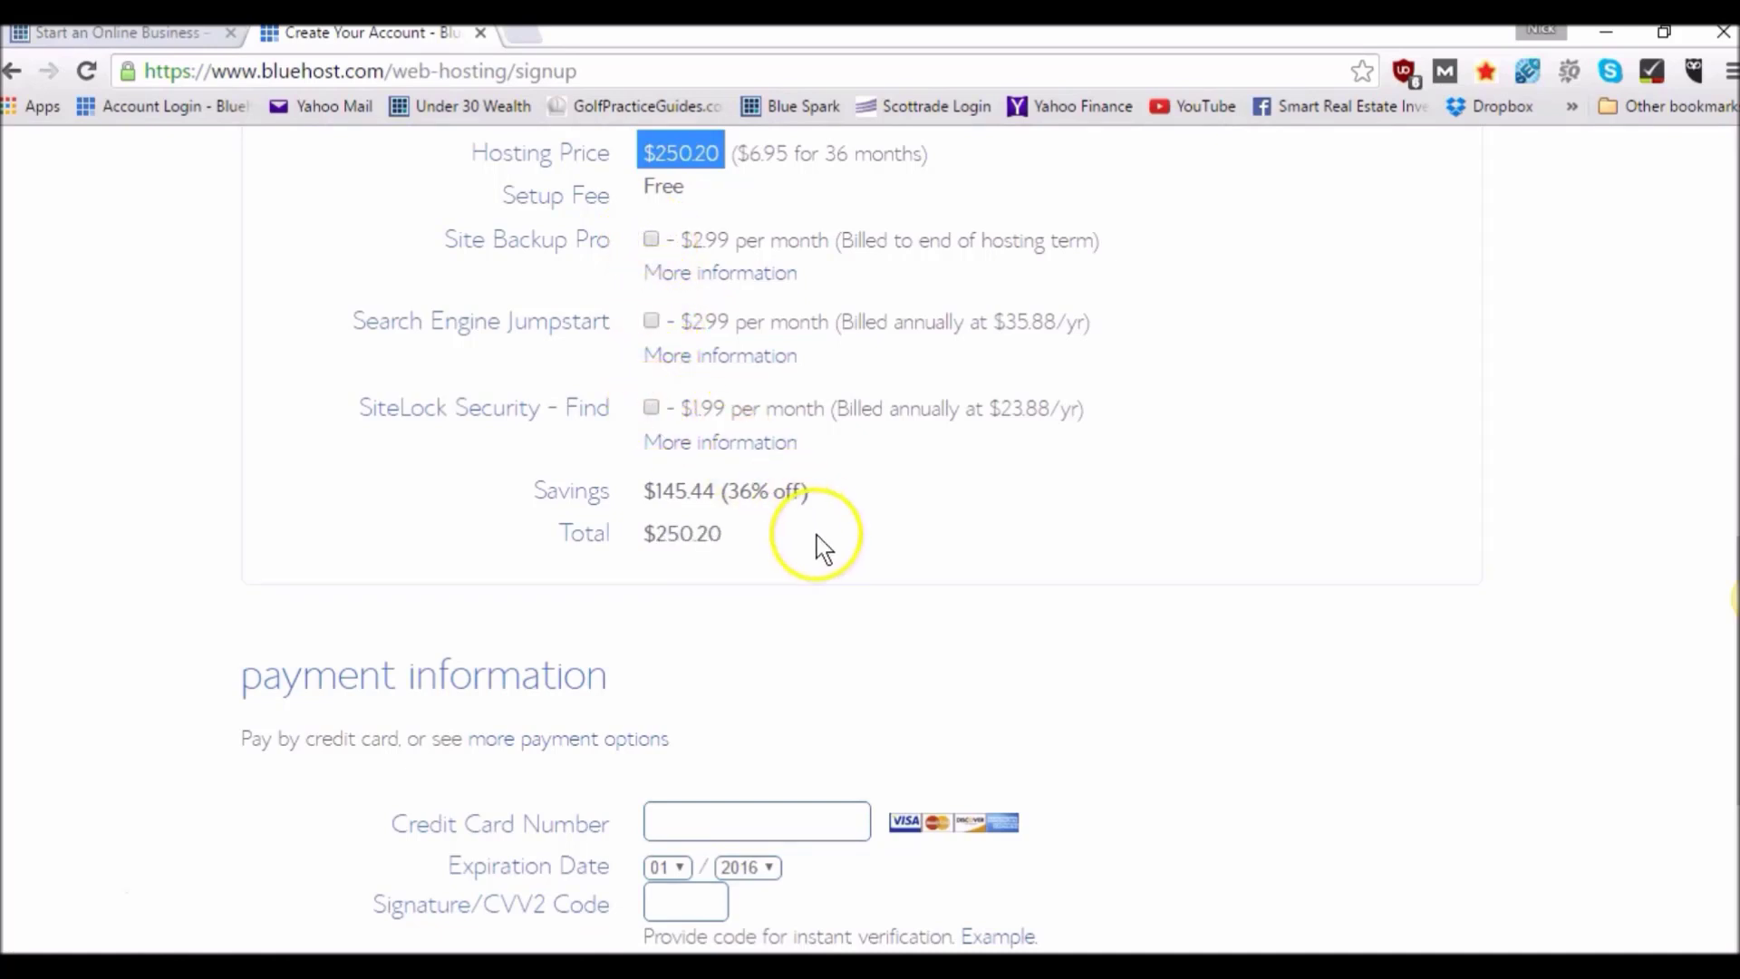
{"action": "left_click_drag", "start_coordinate": [741, 540], "coordinate": [636, 547]}
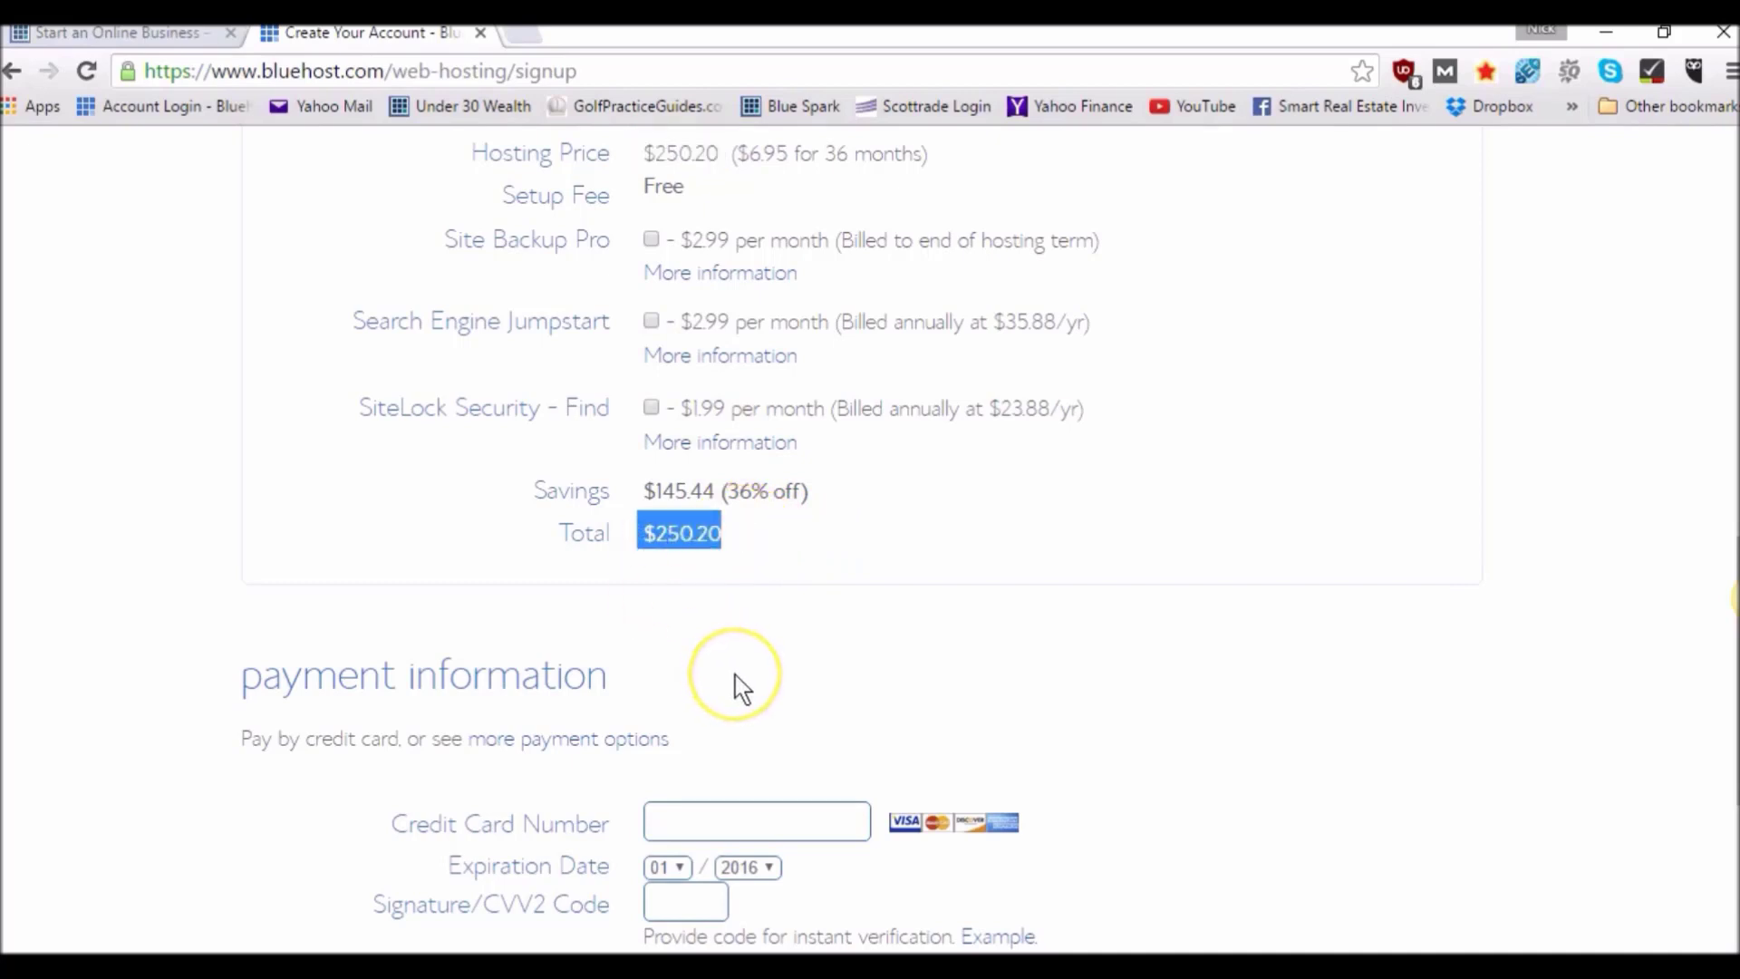
- Review the payment information and terms agreement at the end of the form and submit the hosting order
{"action": "scroll", "coordinate": [736, 676], "scroll_direction": "down", "scroll_amount": 3}
{"action": "scroll", "coordinate": [736, 676], "scroll_direction": "down", "scroll_amount": 2}
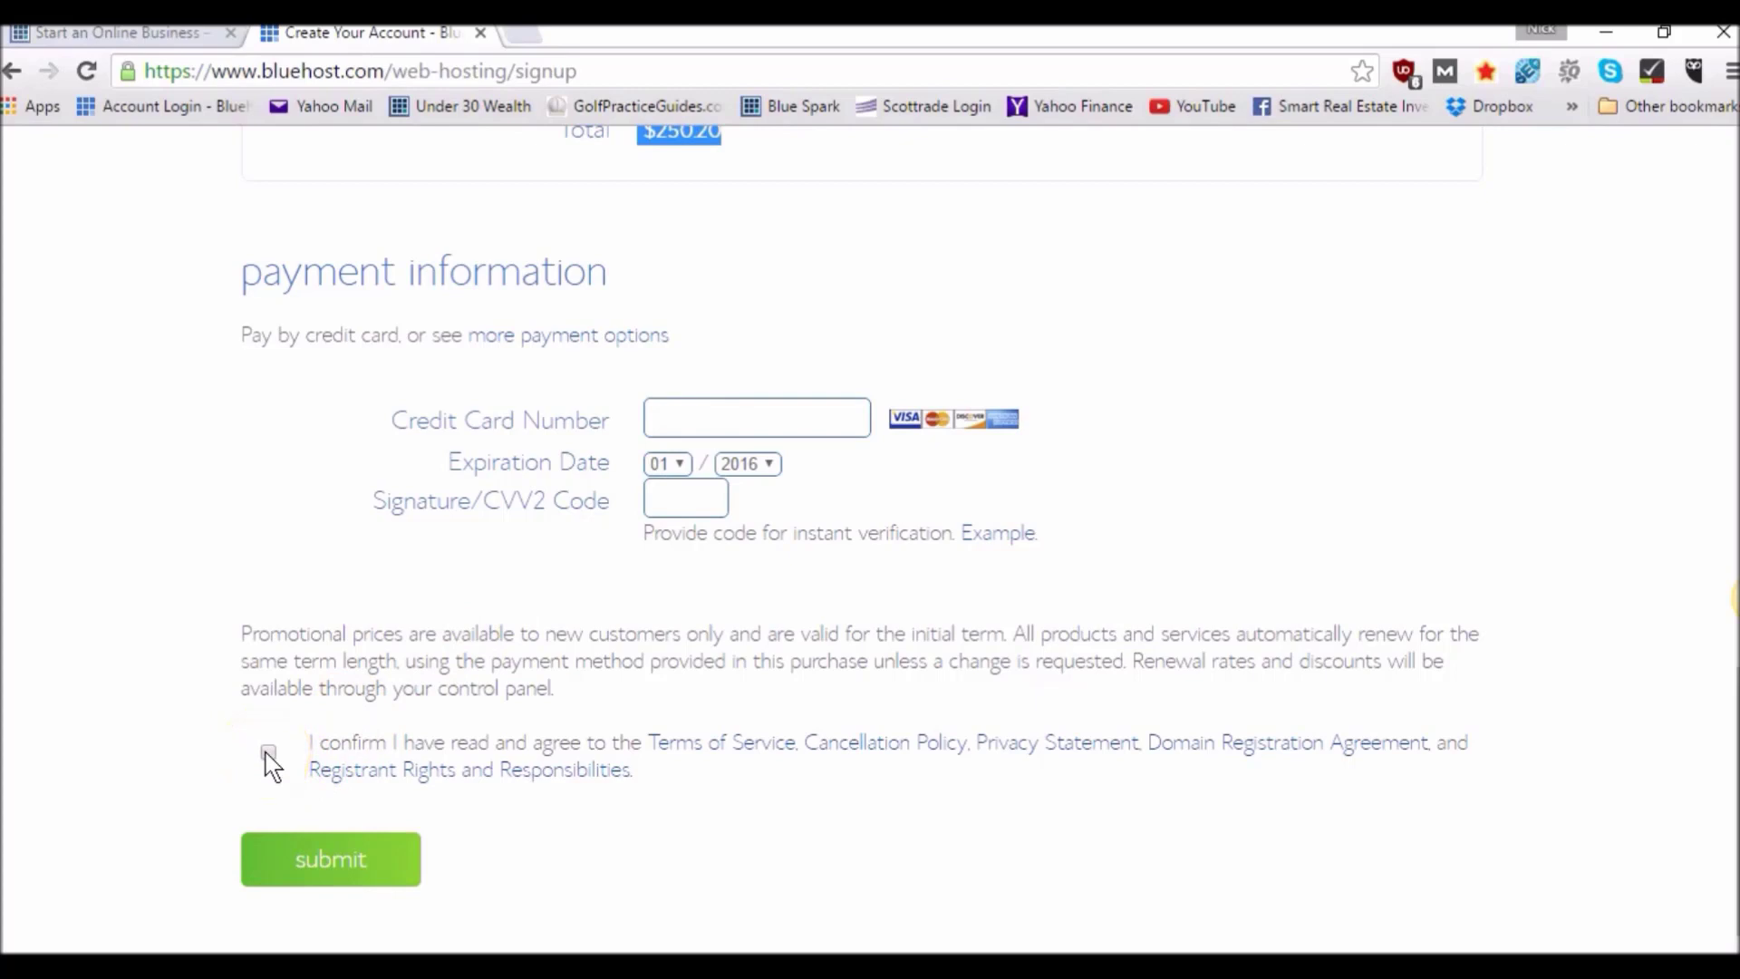
{"action": "left_click", "coordinate": [305, 861]}
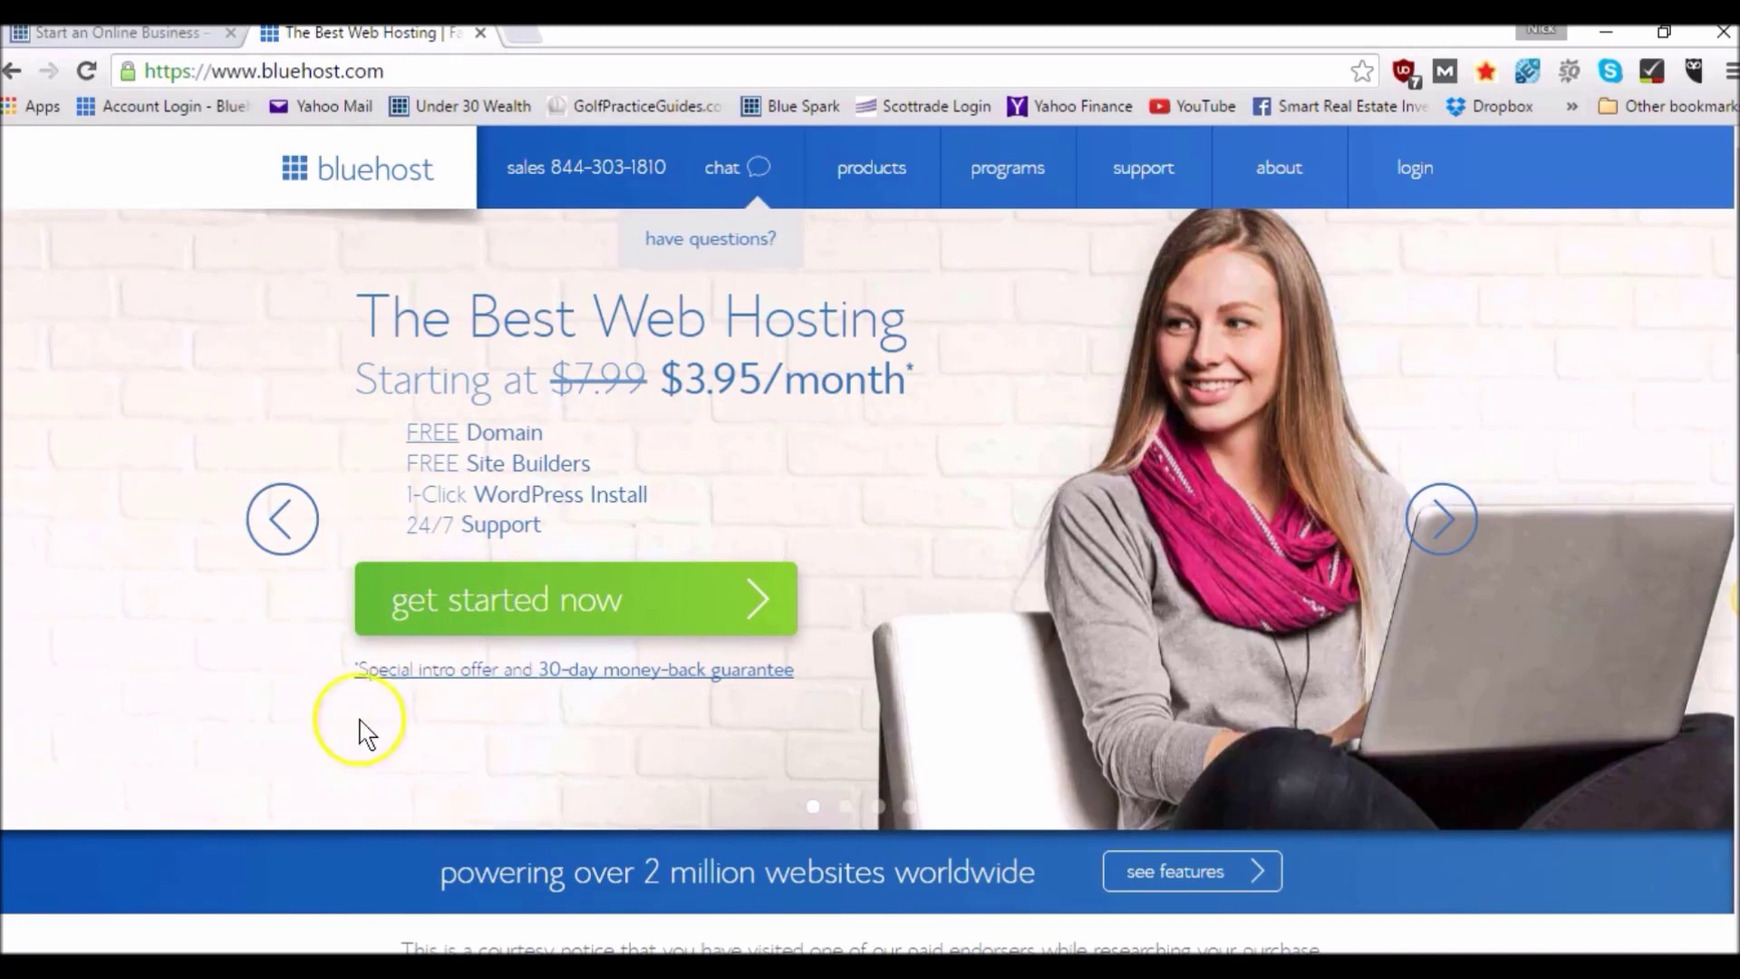
- Log in to the Bluehost account, dismiss the welcome dialog and open the cPanel page
{"action": "left_click", "coordinate": [1416, 172]}
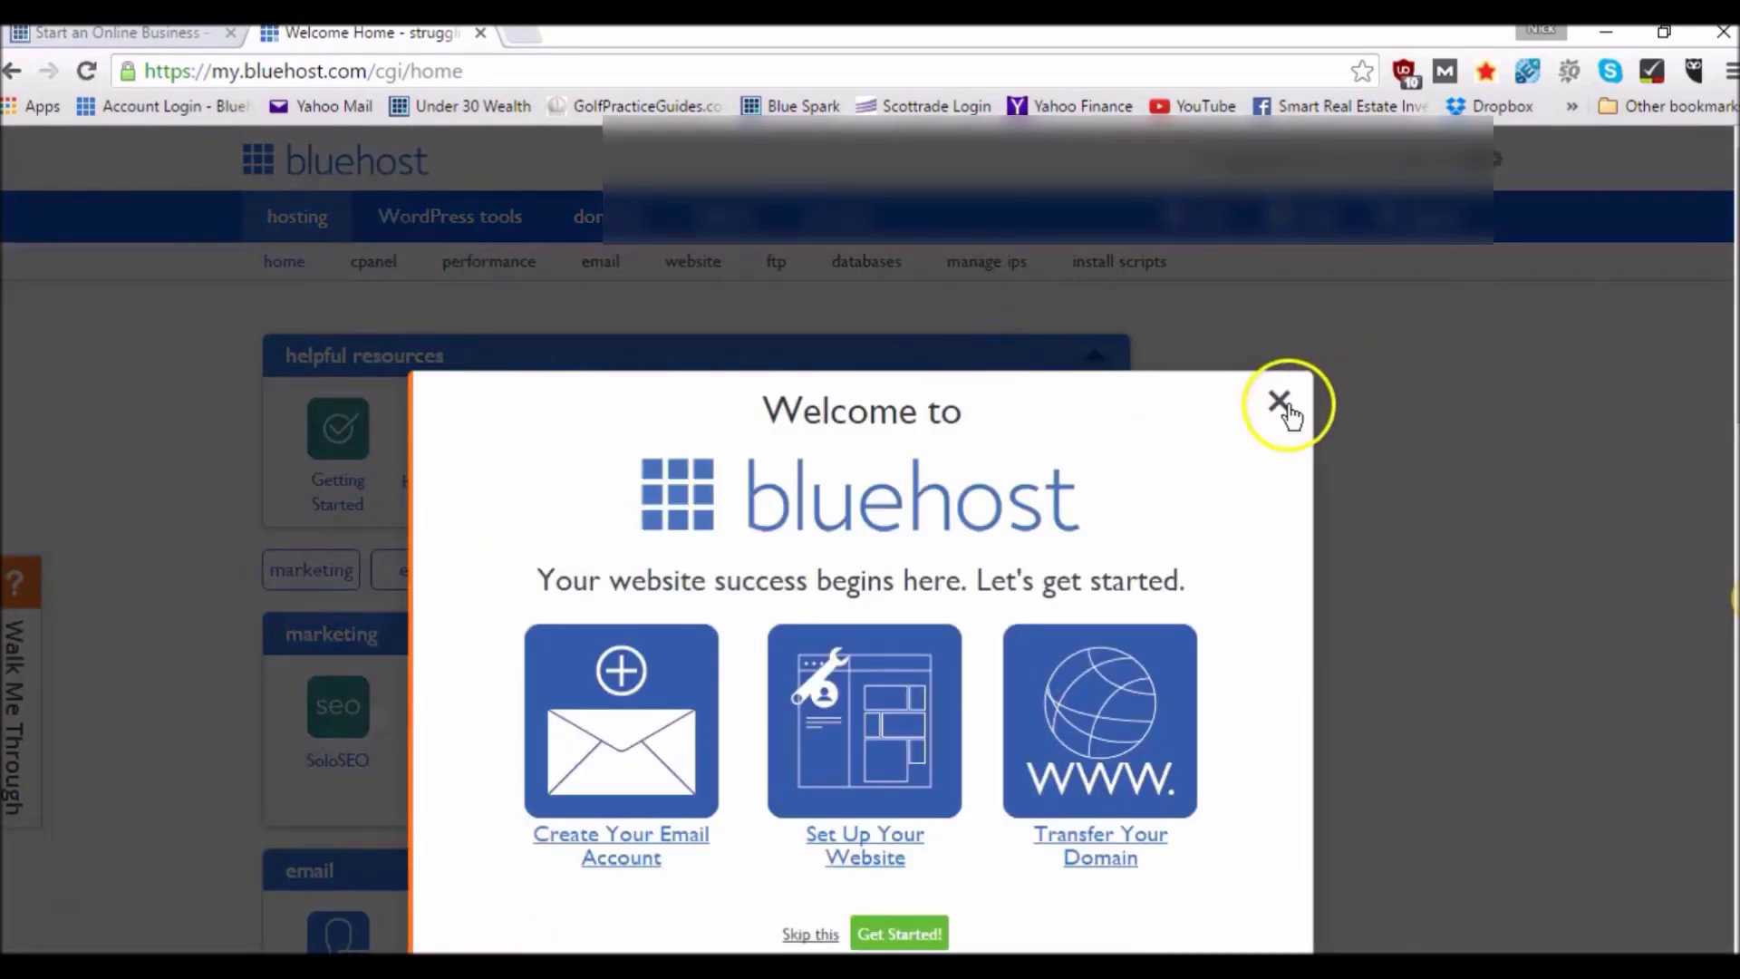
{"action": "left_click", "coordinate": [1281, 401]}
{"action": "left_click", "coordinate": [381, 268]}
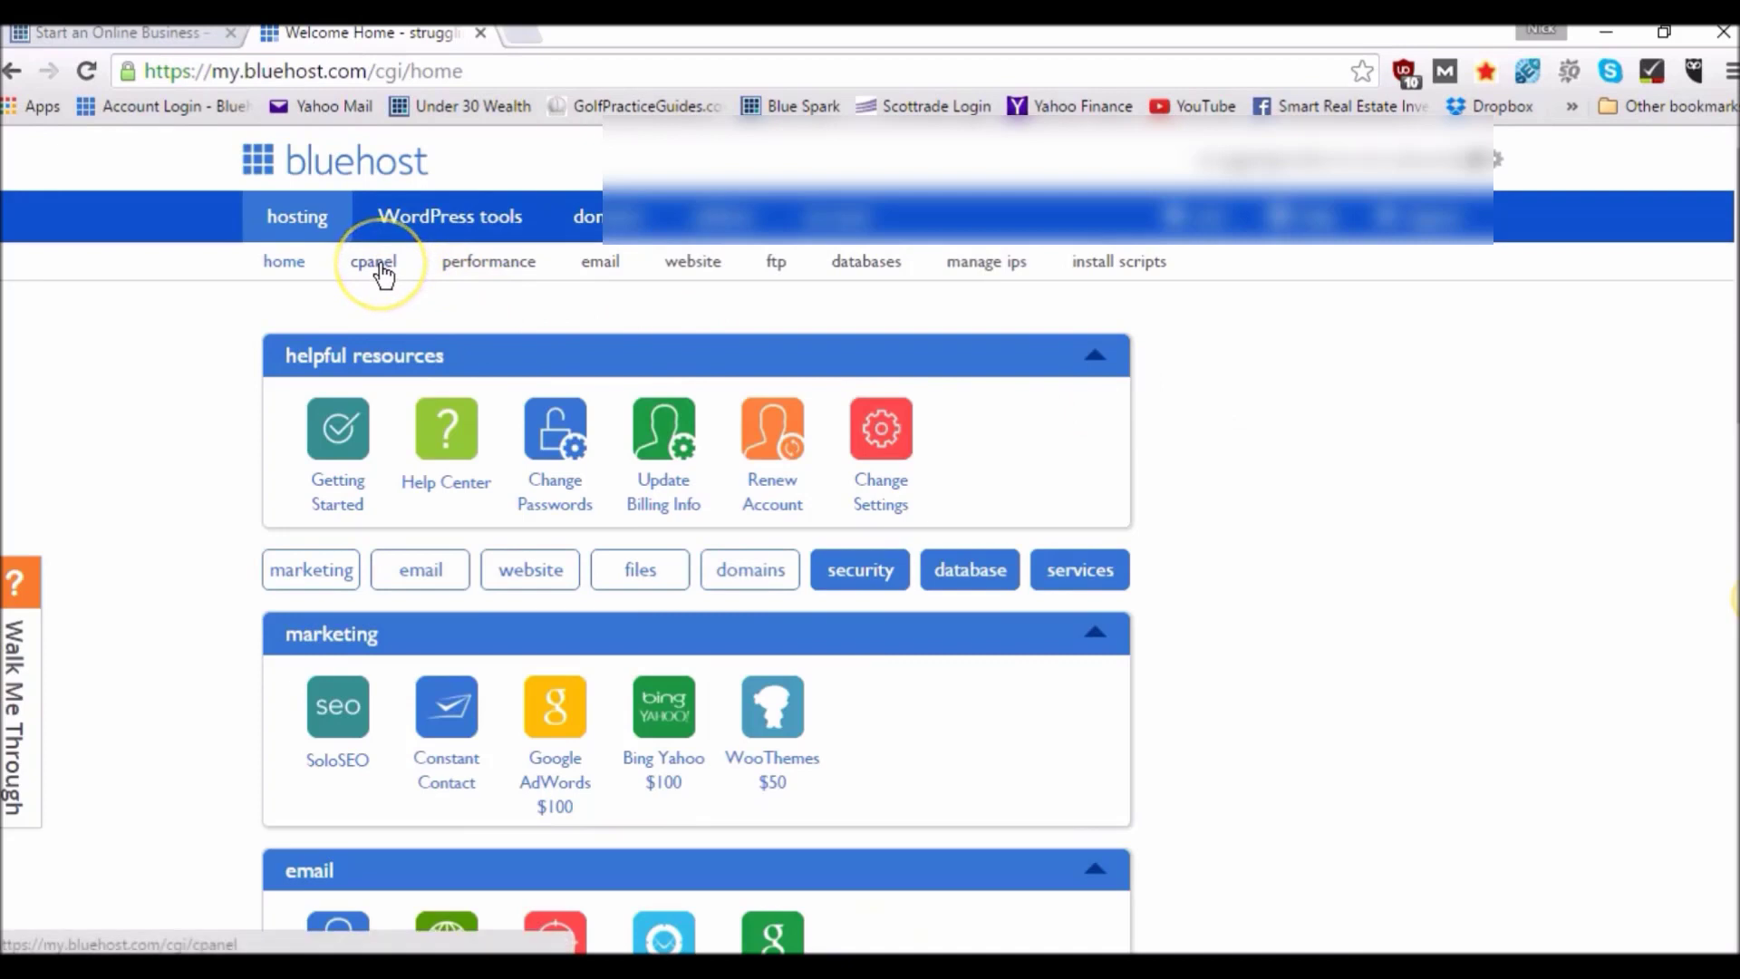
{"action": "left_click", "coordinate": [381, 266]}
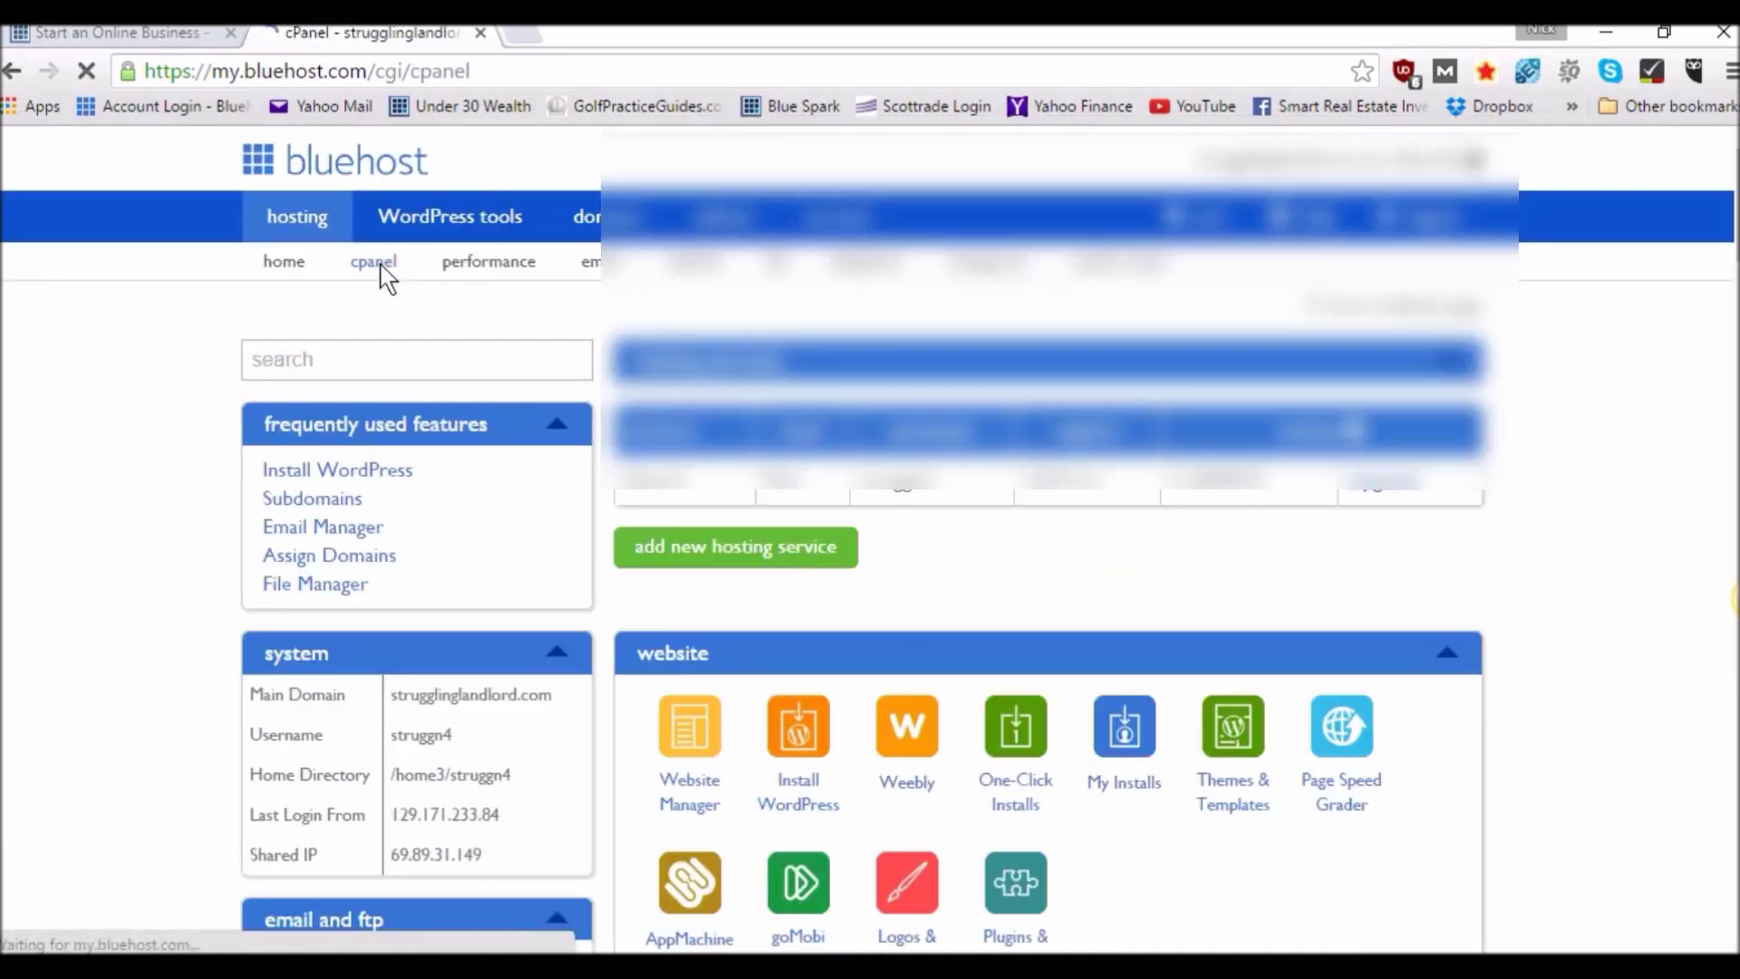
- Start a do-it-yourself WordPress install from the cPanel website tools and check the domain 90daynutrition.com as its location
{"action": "scroll", "coordinate": [789, 702], "scroll_direction": "down", "scroll_amount": 3}
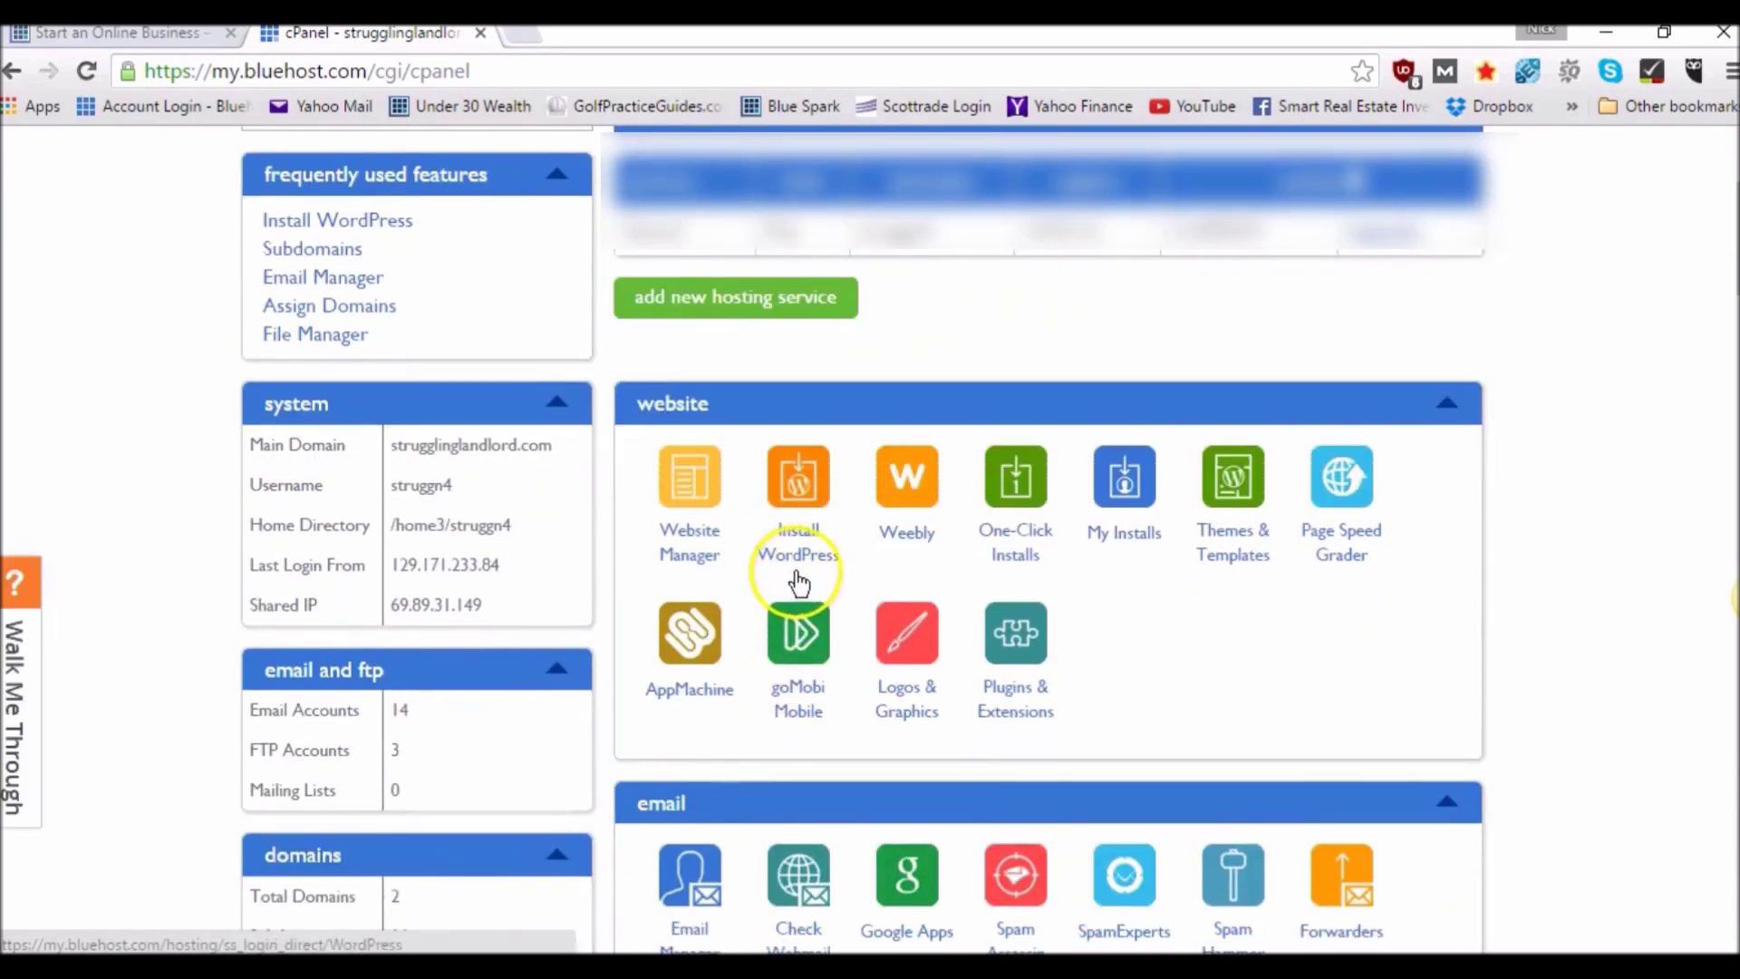
{"action": "left_click", "coordinate": [795, 501]}
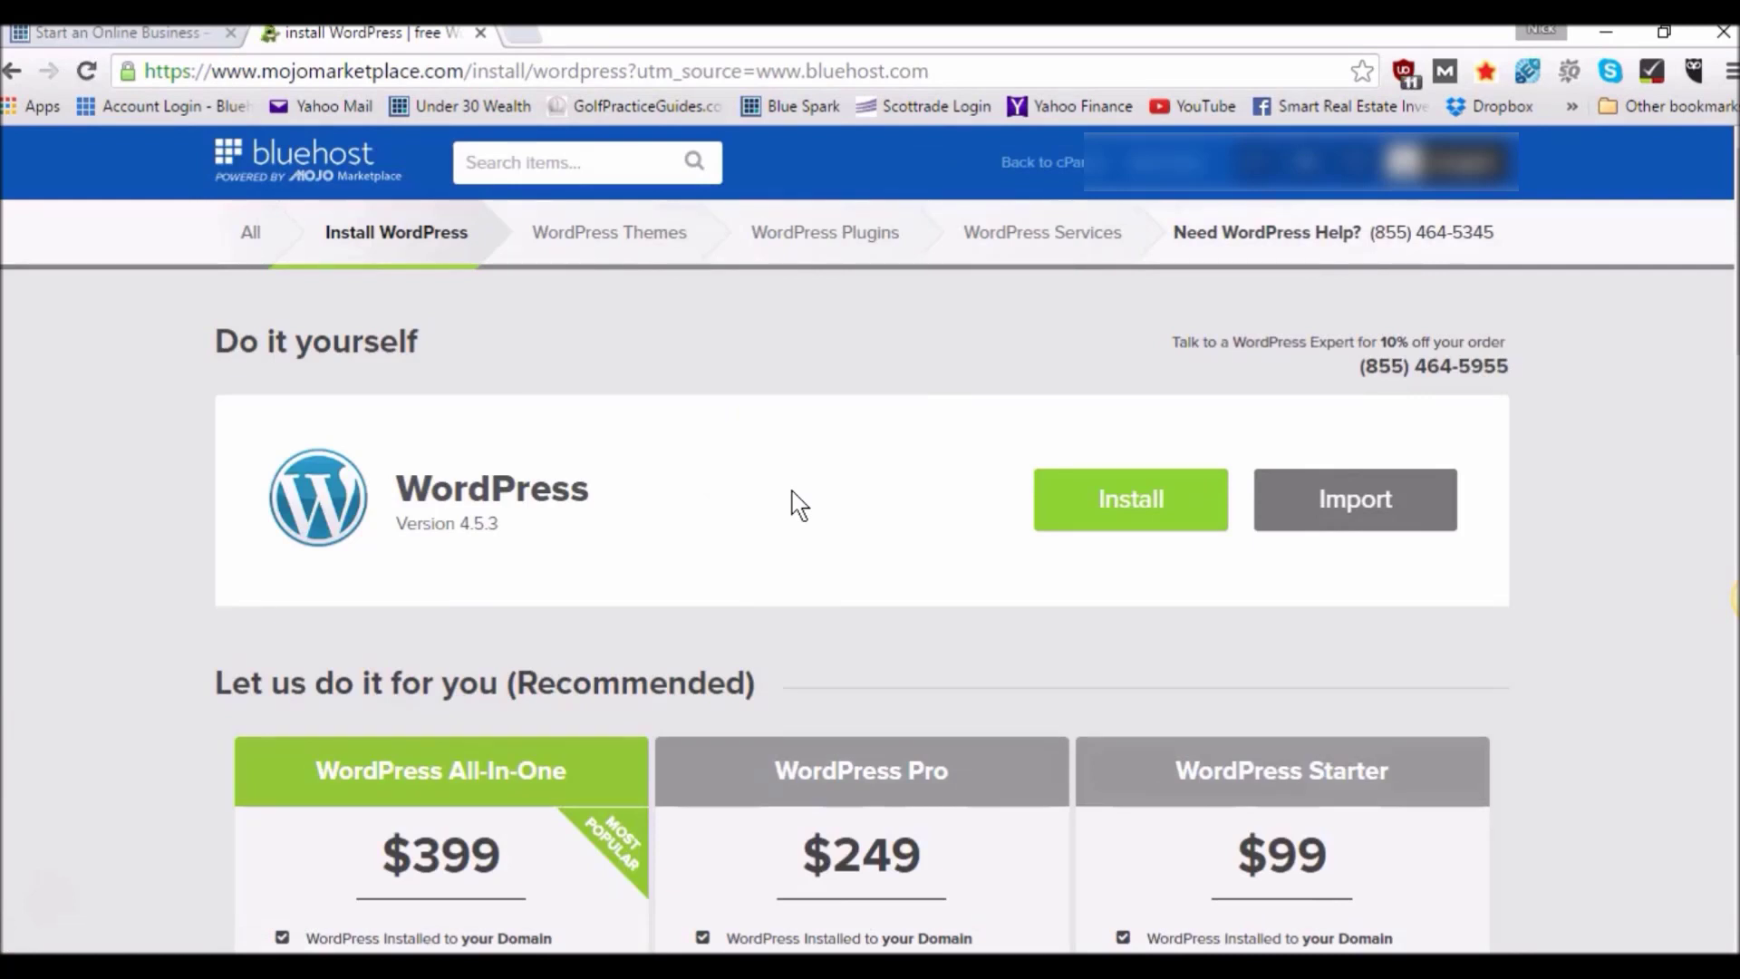
{"action": "left_click", "coordinate": [1091, 511]}
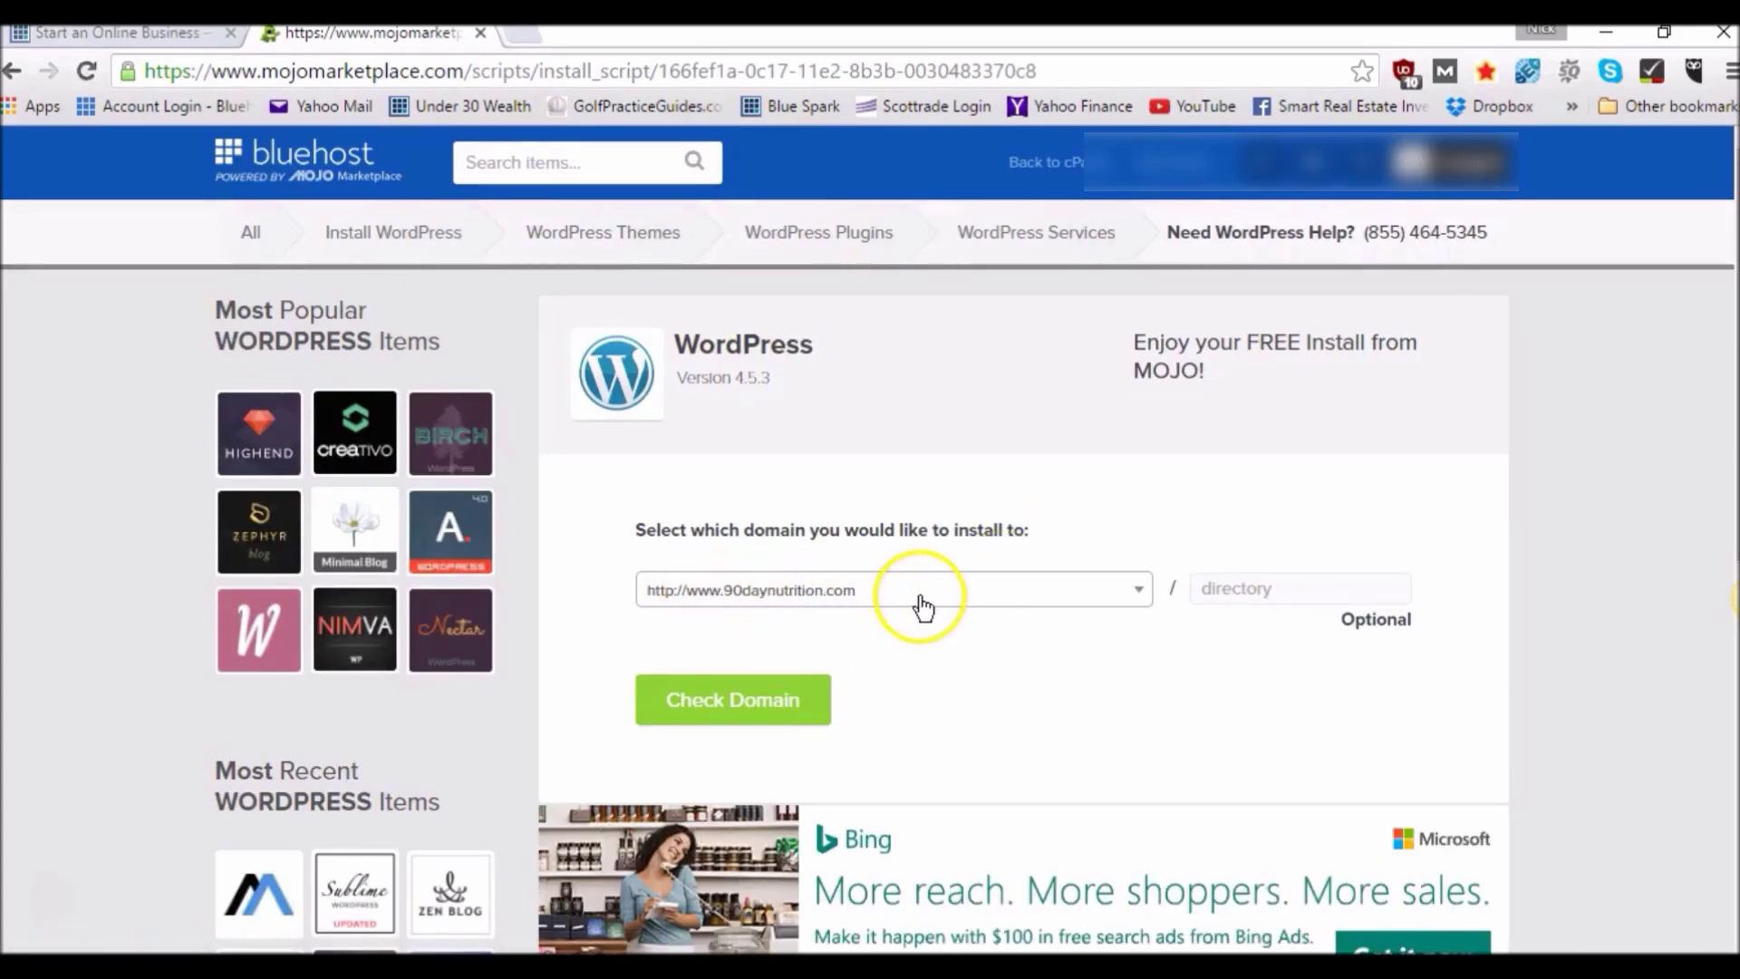
{"action": "left_click", "coordinate": [773, 716]}
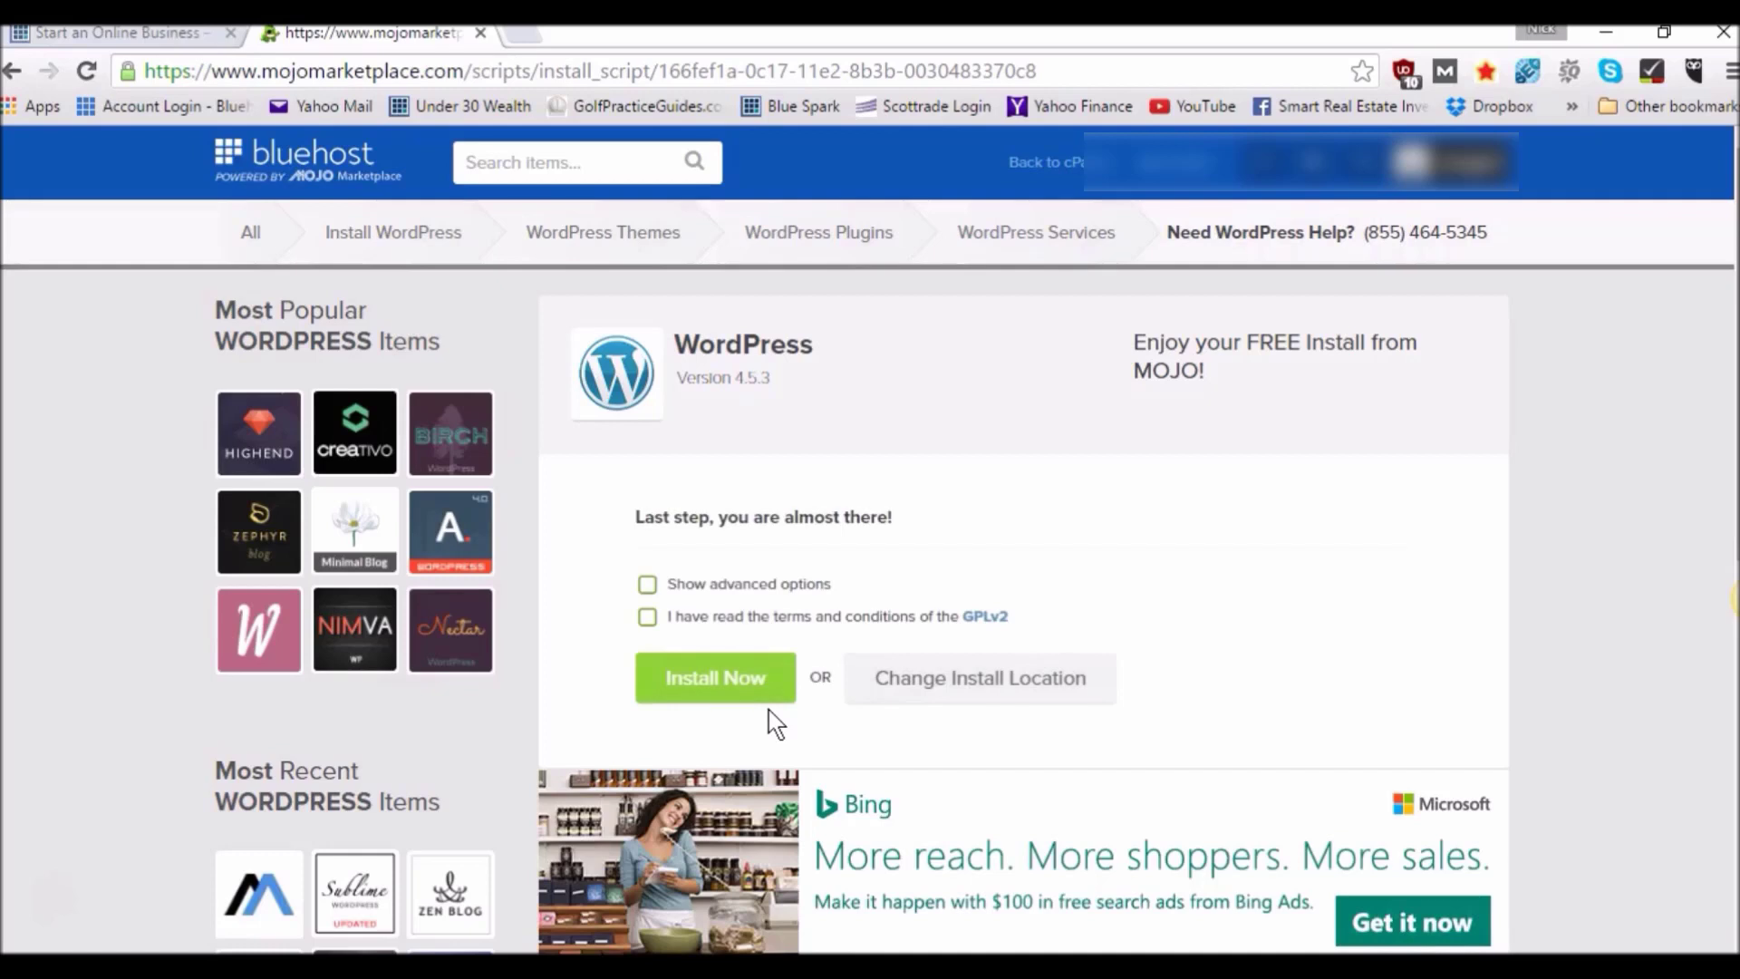
- Accept the GPLv2 terms, run the WordPress installation and dismiss the setup pop-up
{"action": "left_click", "coordinate": [647, 616]}
{"action": "left_click", "coordinate": [680, 682]}
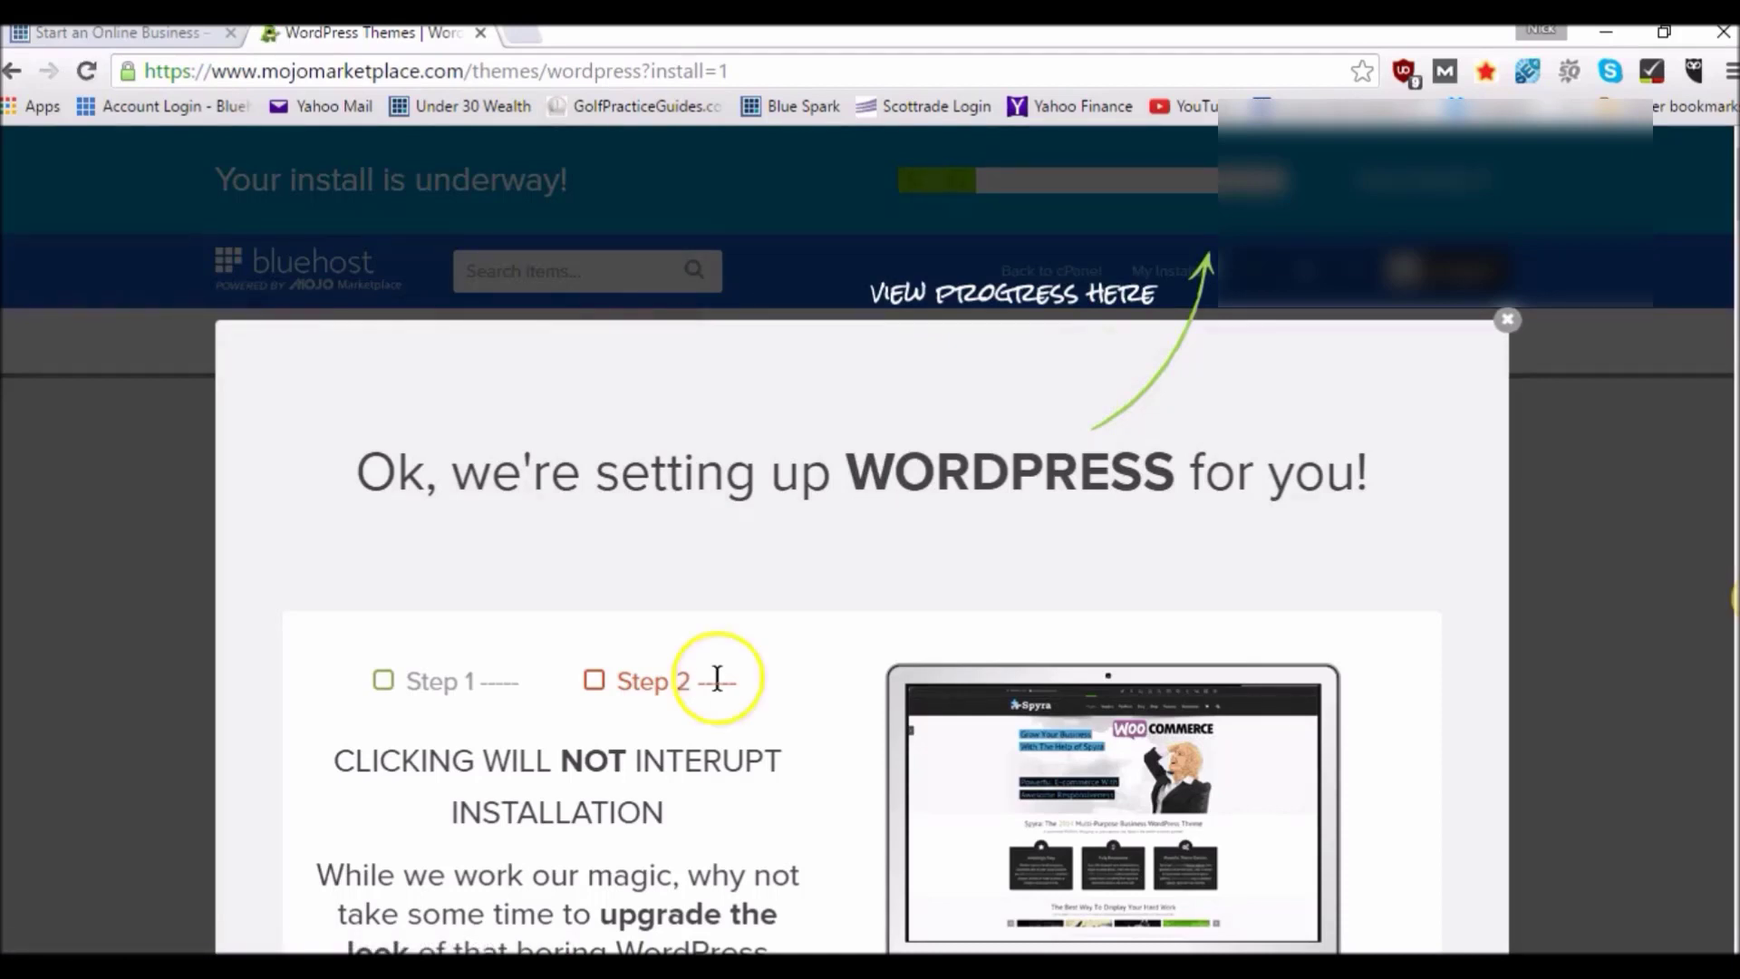
{"action": "left_click", "coordinate": [1508, 320]}
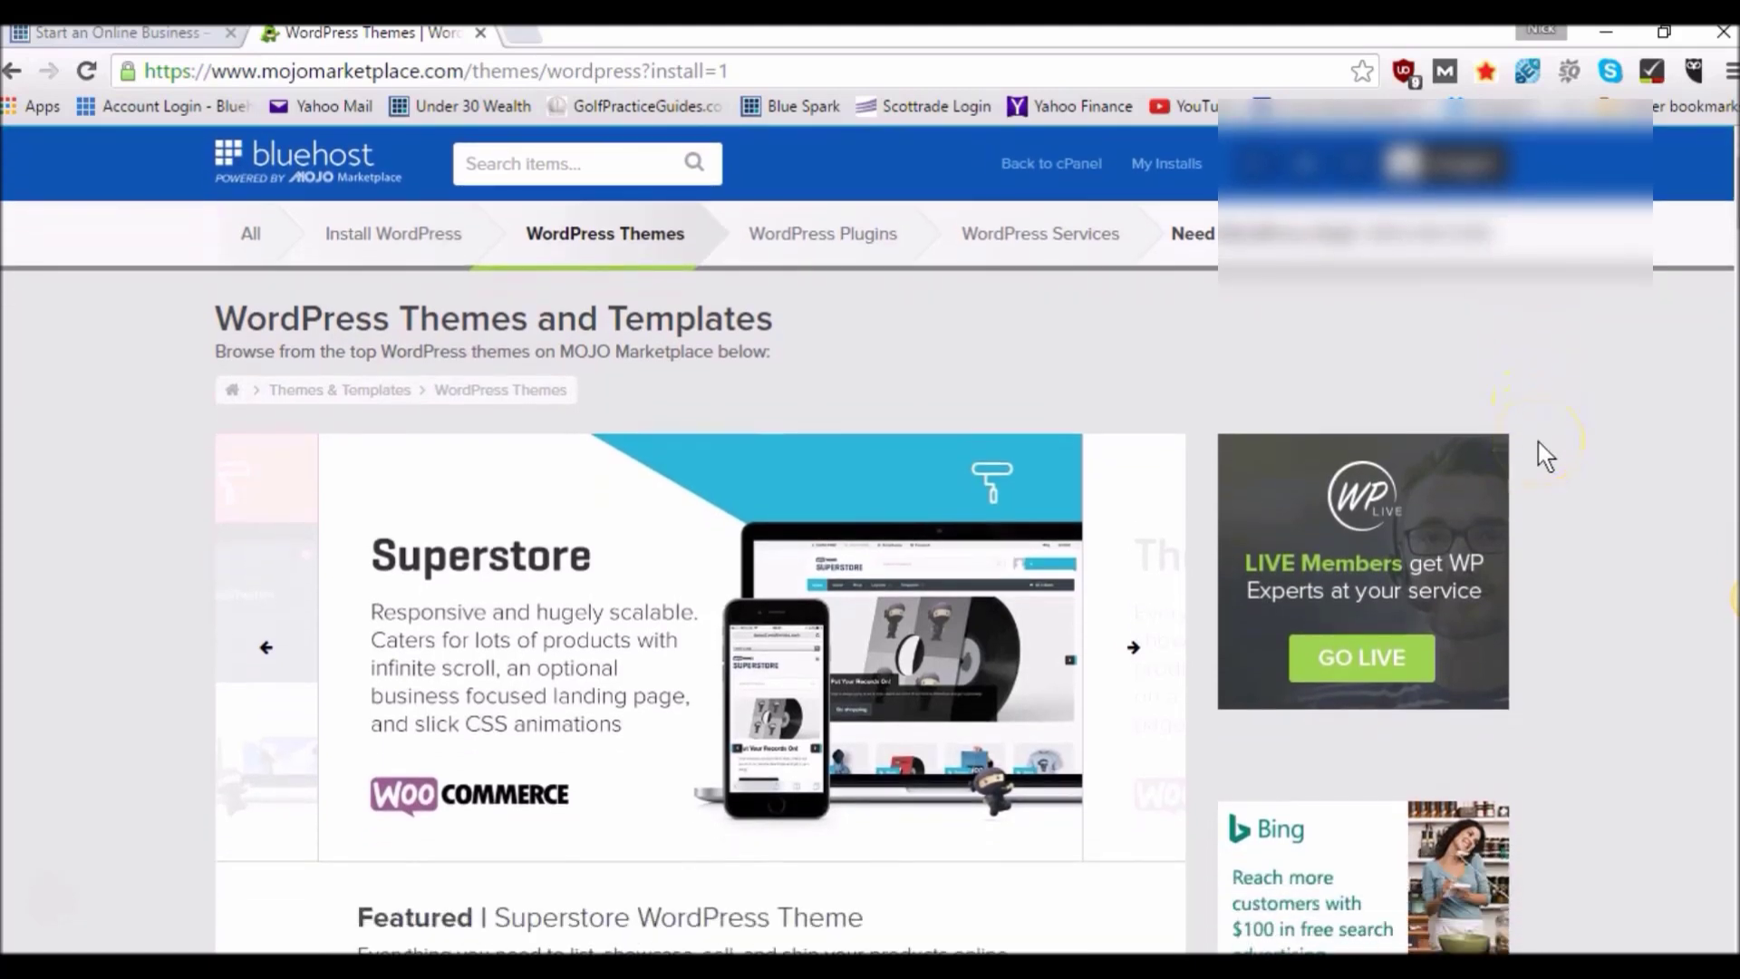
{"action": "scroll", "coordinate": [1538, 443], "scroll_direction": "down", "scroll_amount": 3}
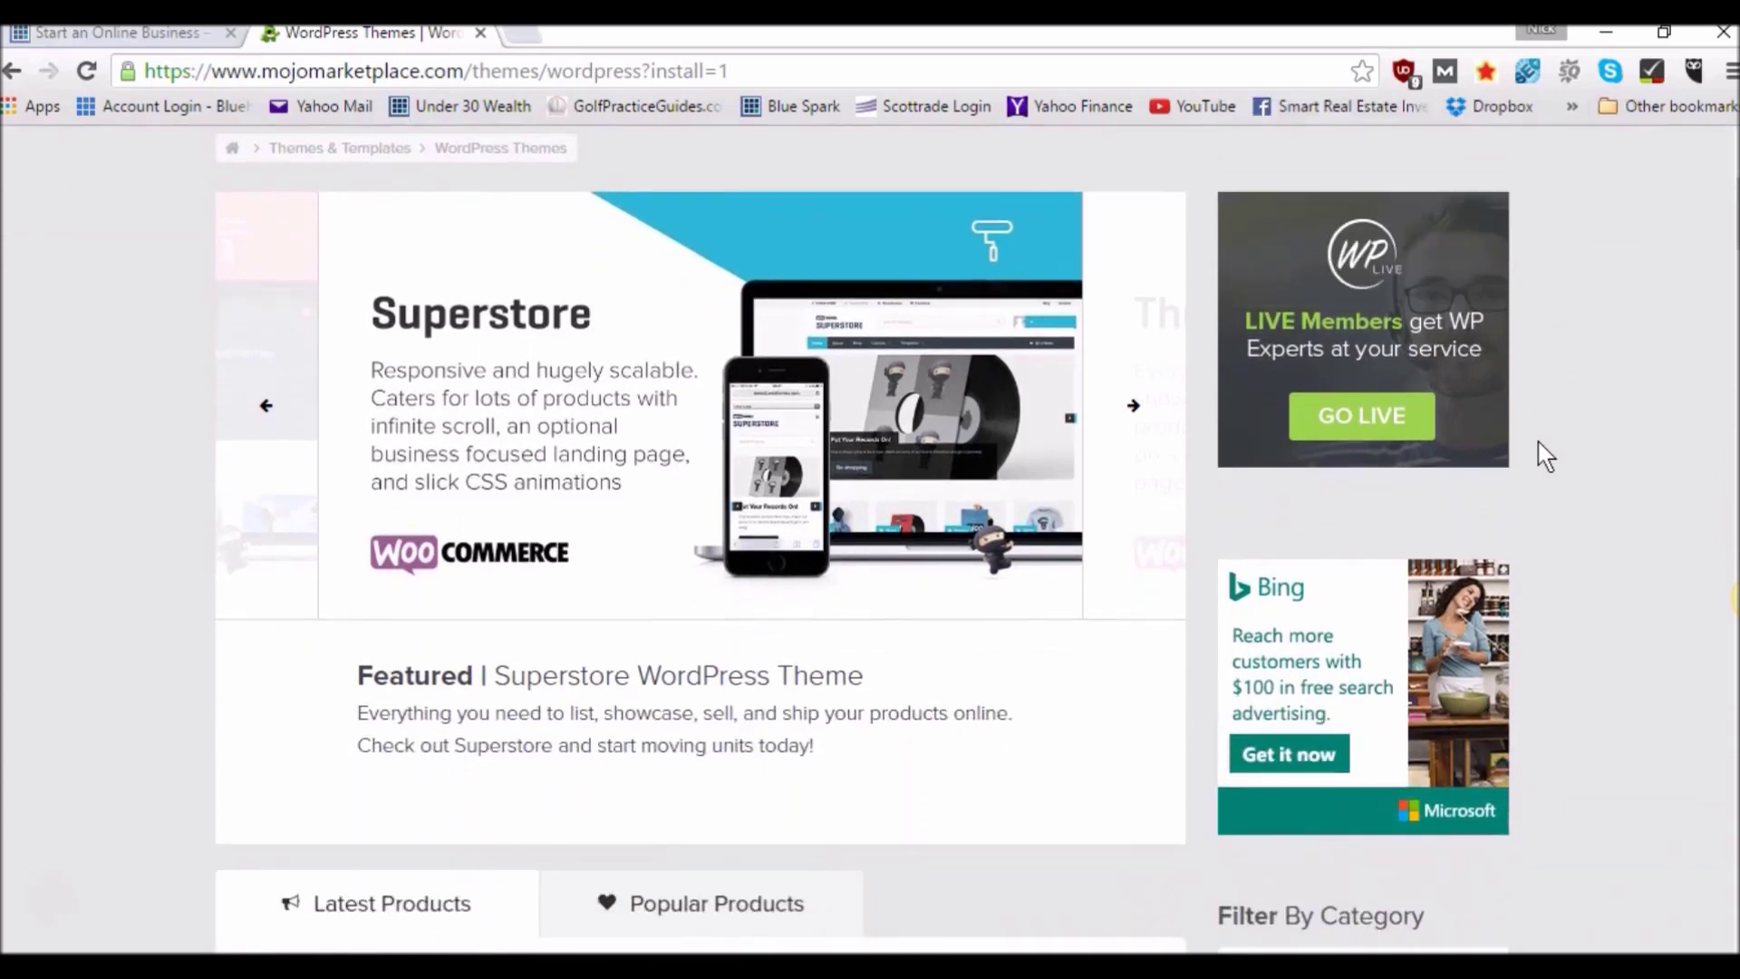
{"action": "scroll", "coordinate": [1547, 456], "scroll_direction": "down", "scroll_amount": 3}
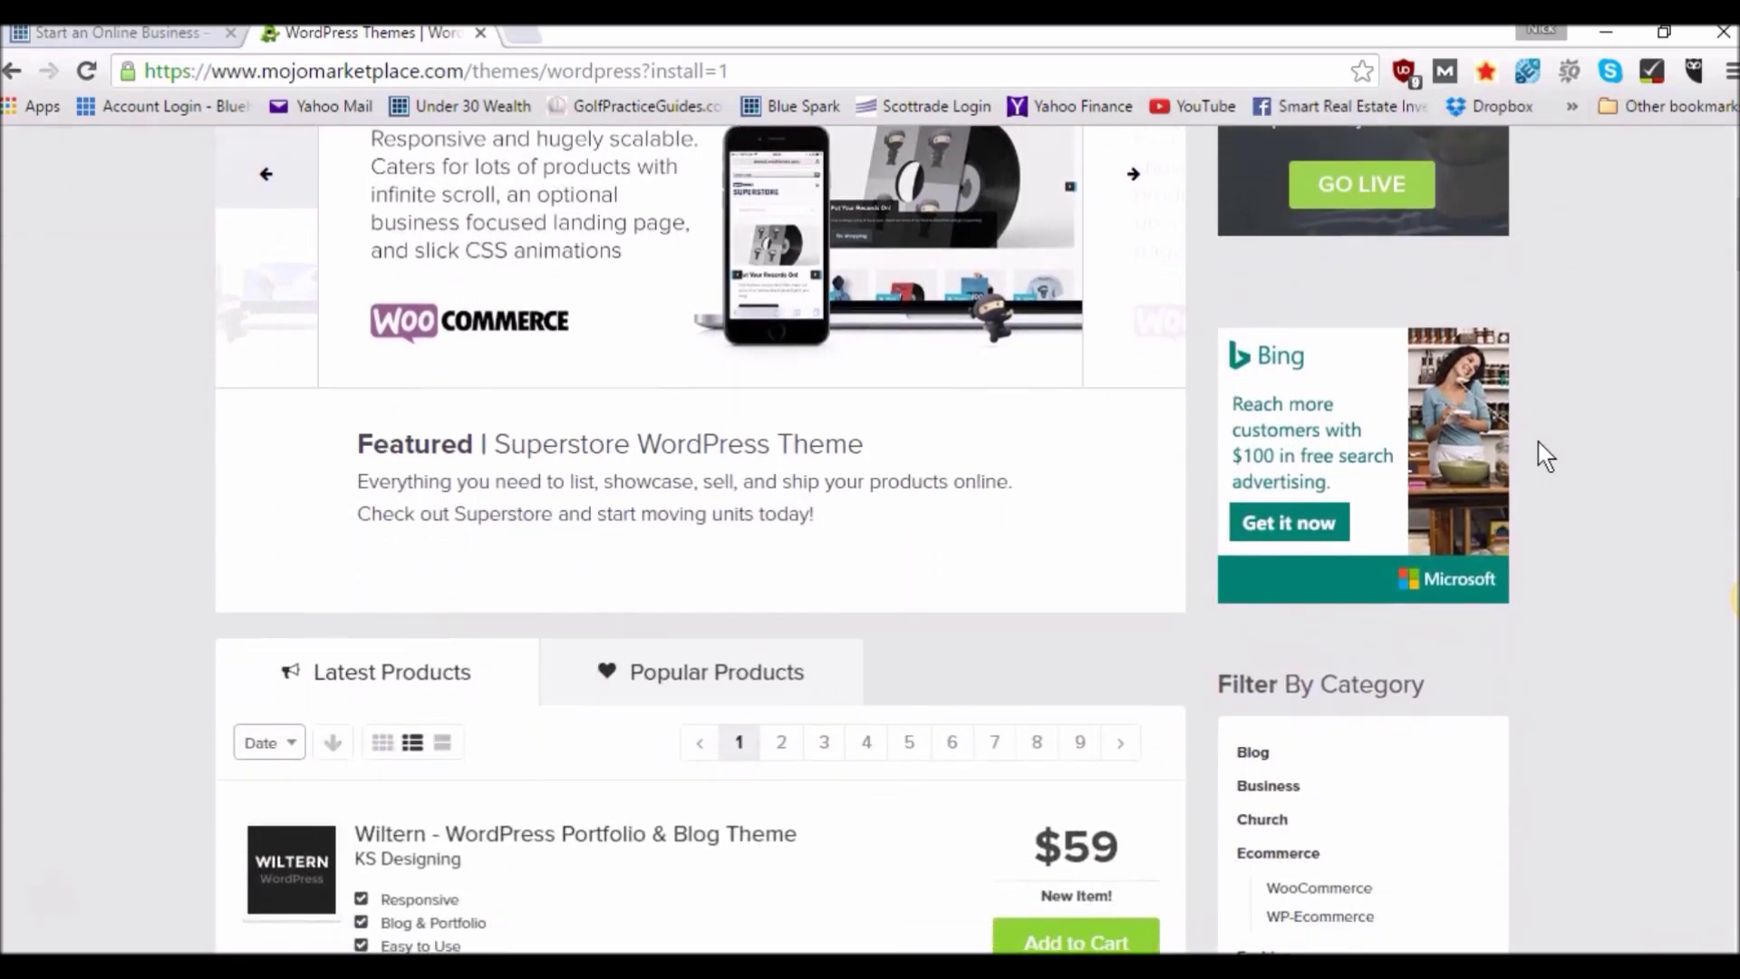
{"action": "scroll", "coordinate": [1539, 443], "scroll_direction": "down", "scroll_amount": 6}
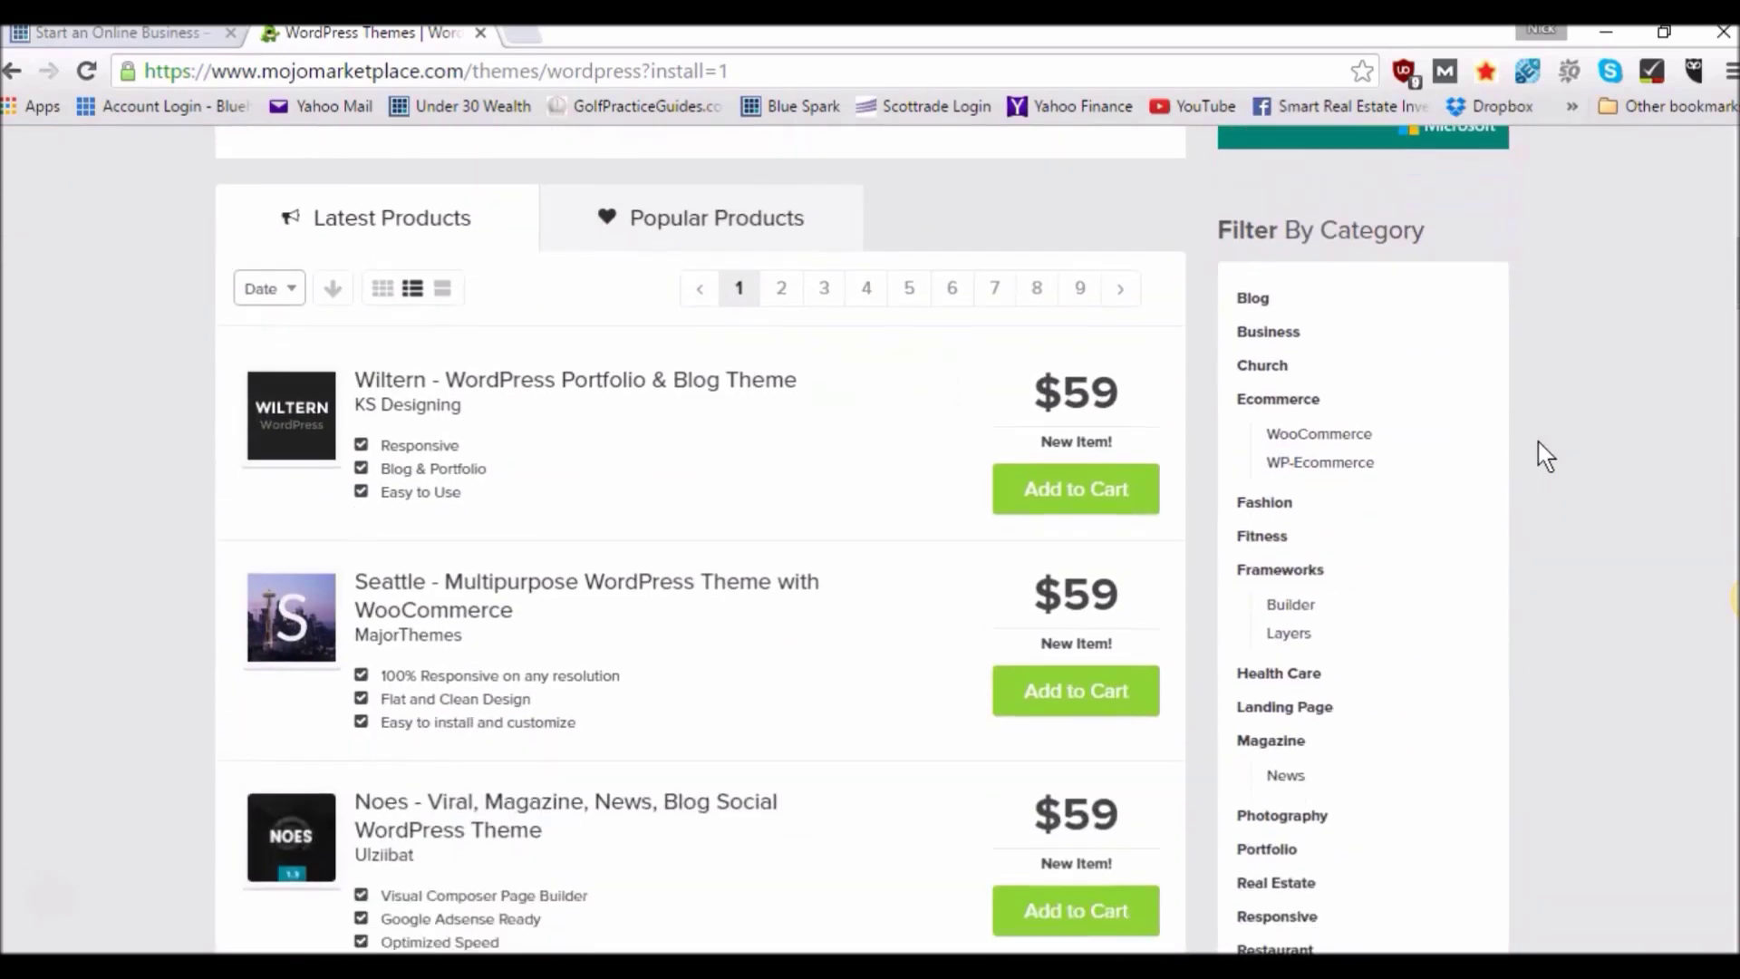
{"action": "scroll", "coordinate": [1546, 456], "scroll_direction": "down", "scroll_amount": 6}
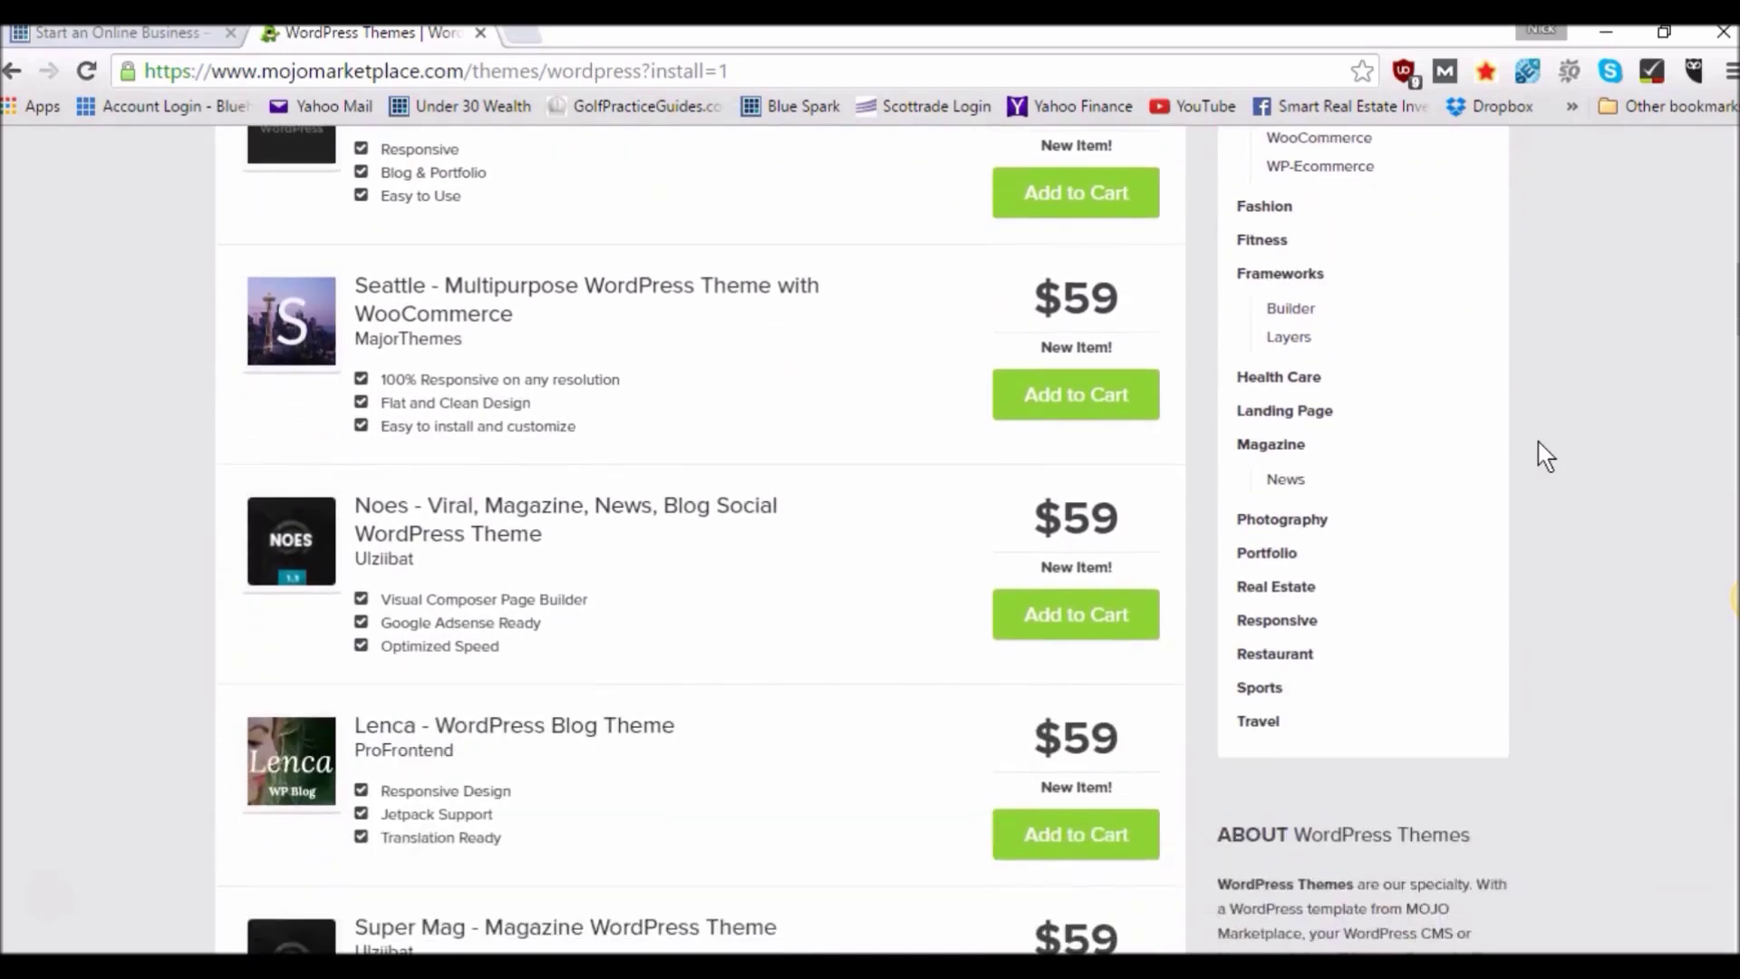
{"action": "scroll", "coordinate": [1546, 456], "scroll_direction": "down", "scroll_amount": 8}
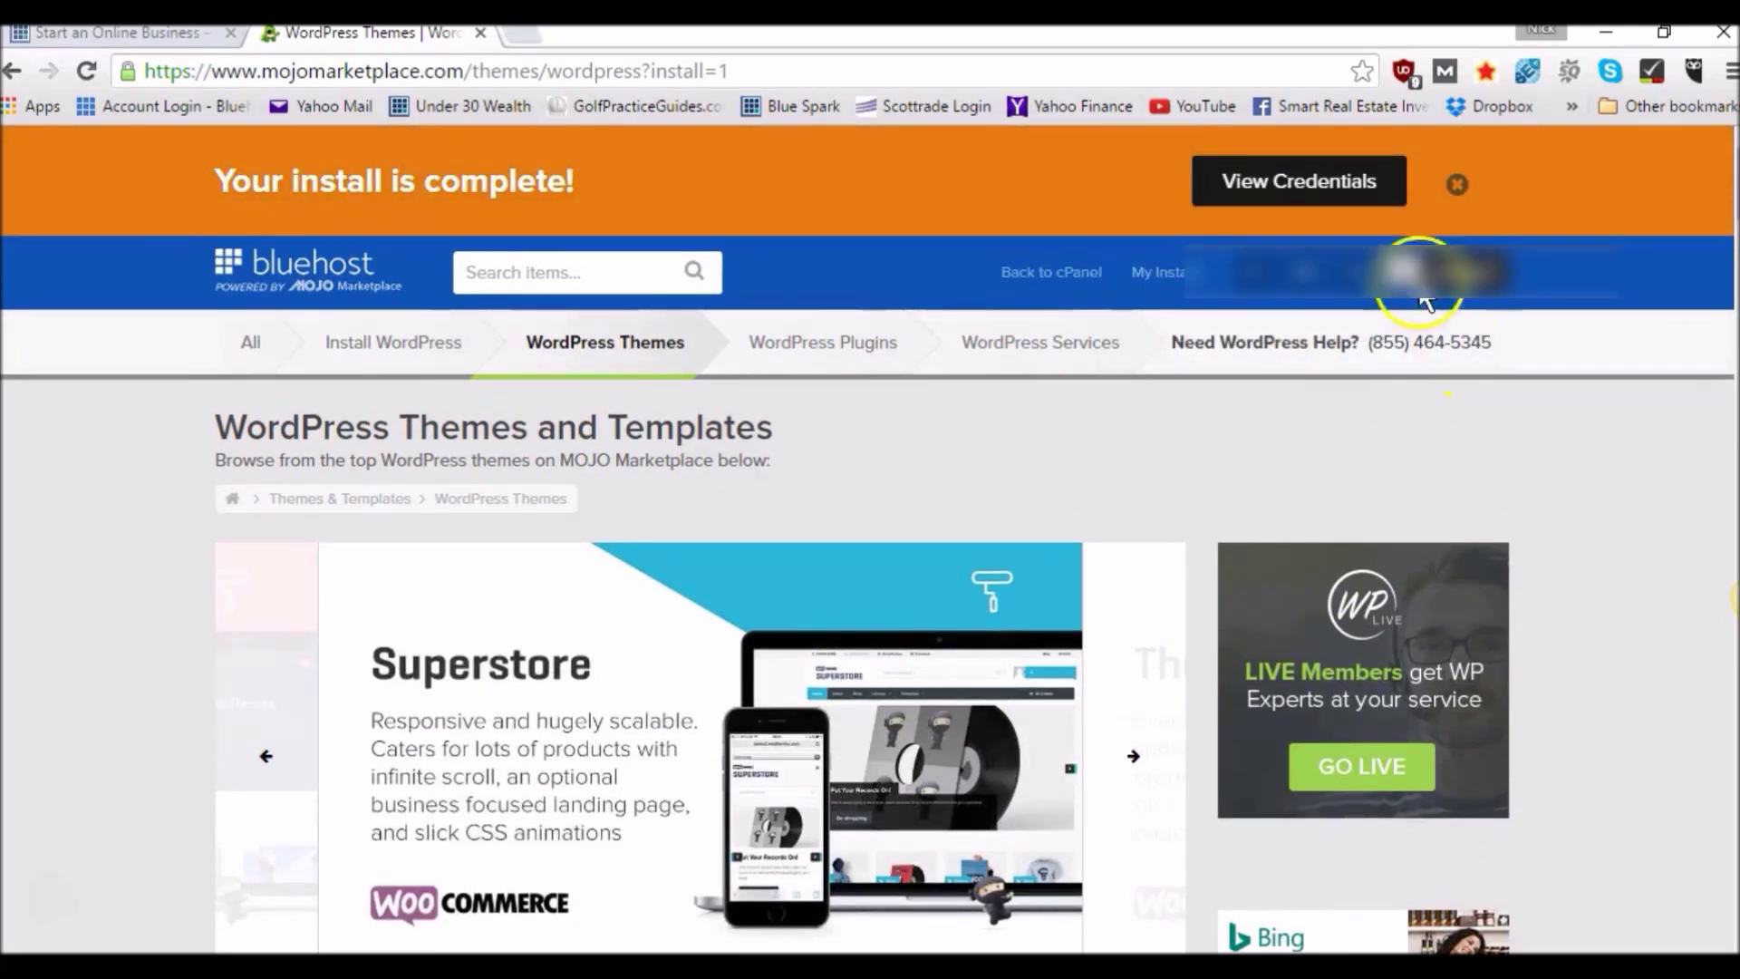
- View the credentials of the finished WordPress install from the marketplace's notification center
{"action": "left_click", "coordinate": [1339, 188]}
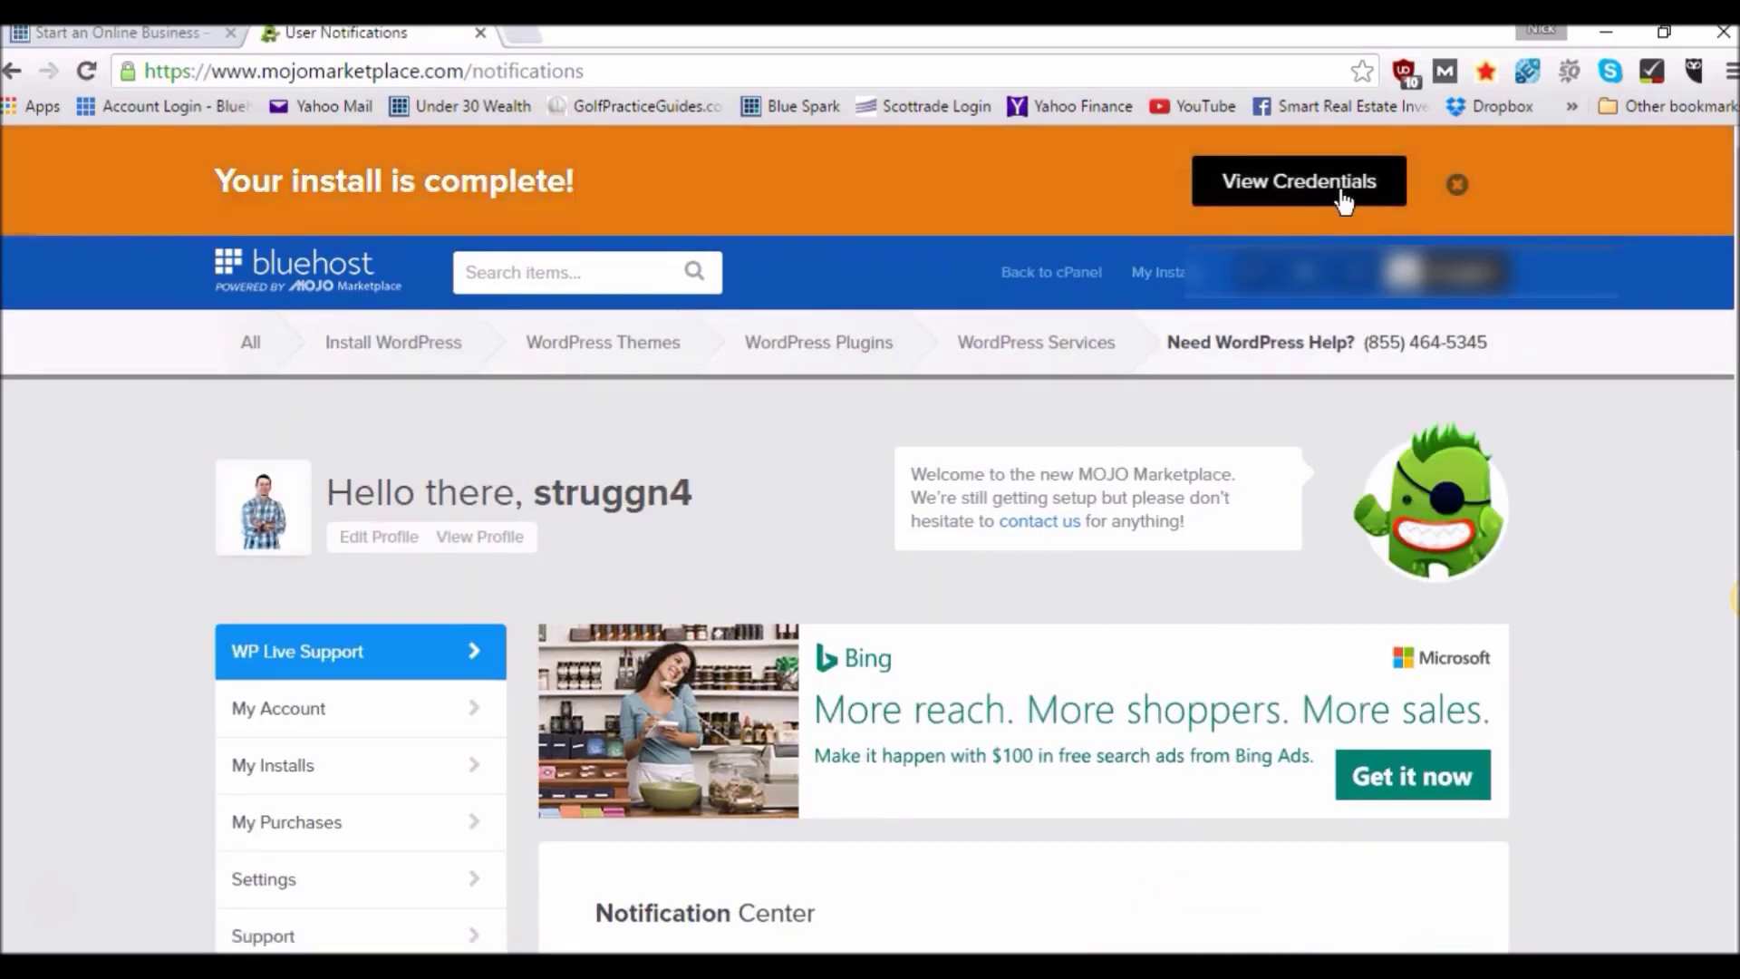
{"action": "left_click", "coordinate": [1339, 200]}
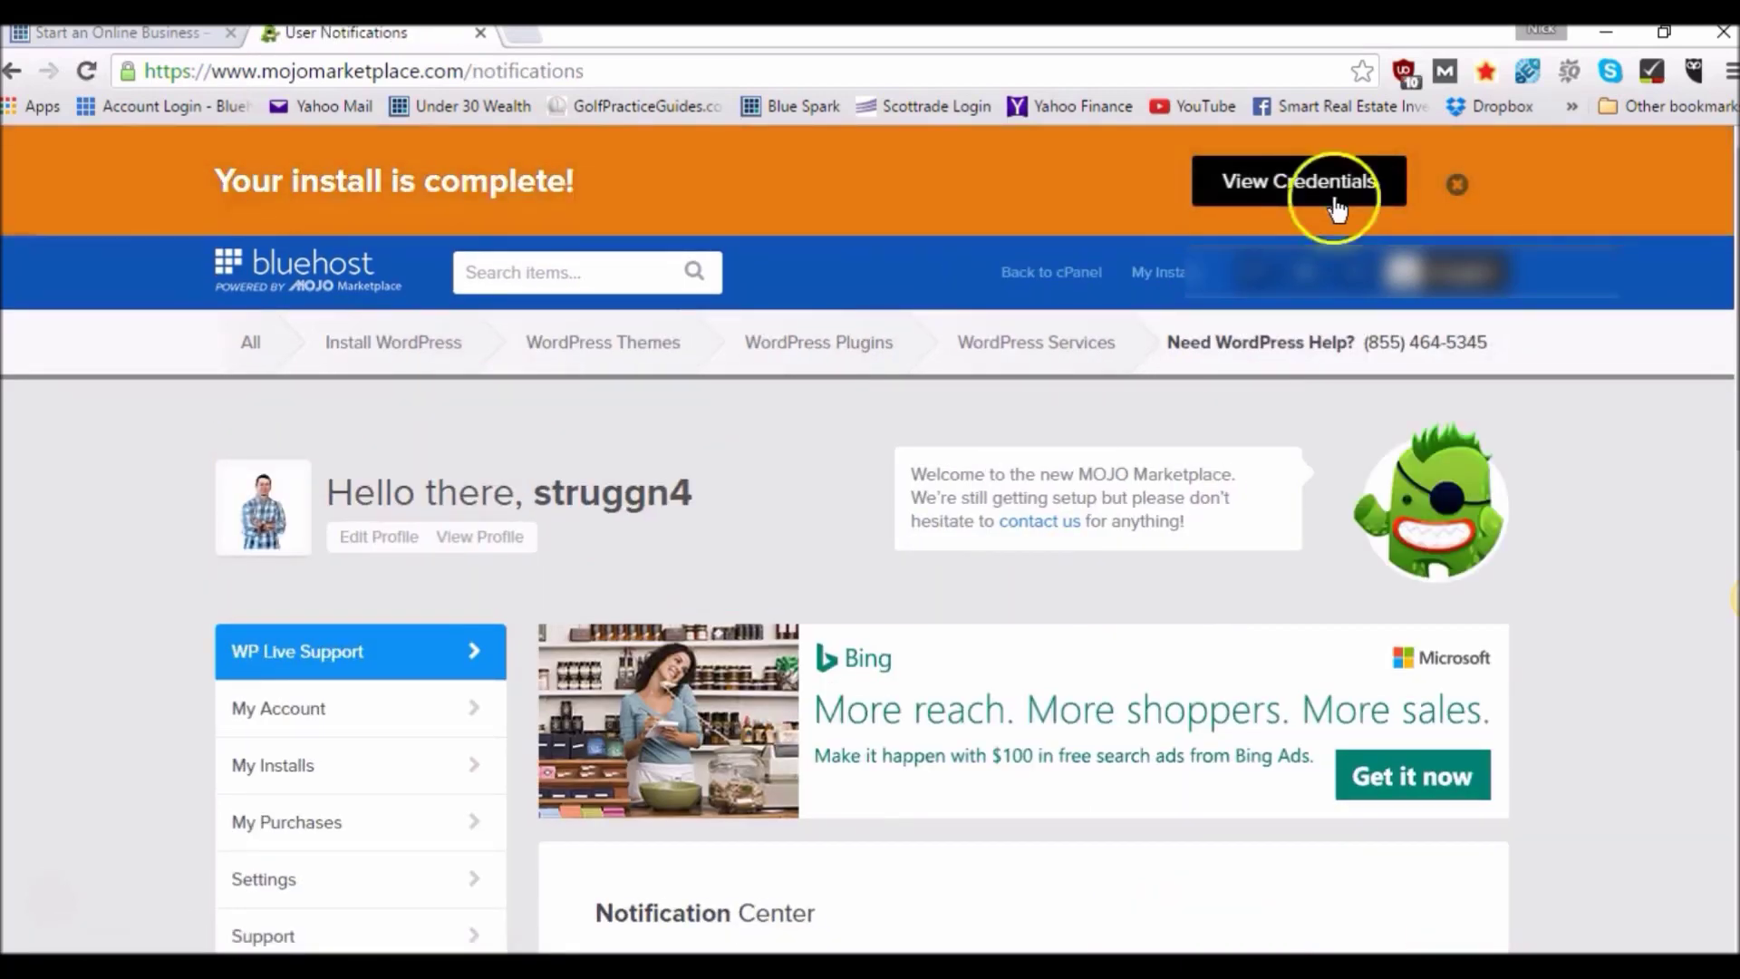
{"action": "scroll", "coordinate": [1122, 426], "scroll_direction": "down", "scroll_amount": 2}
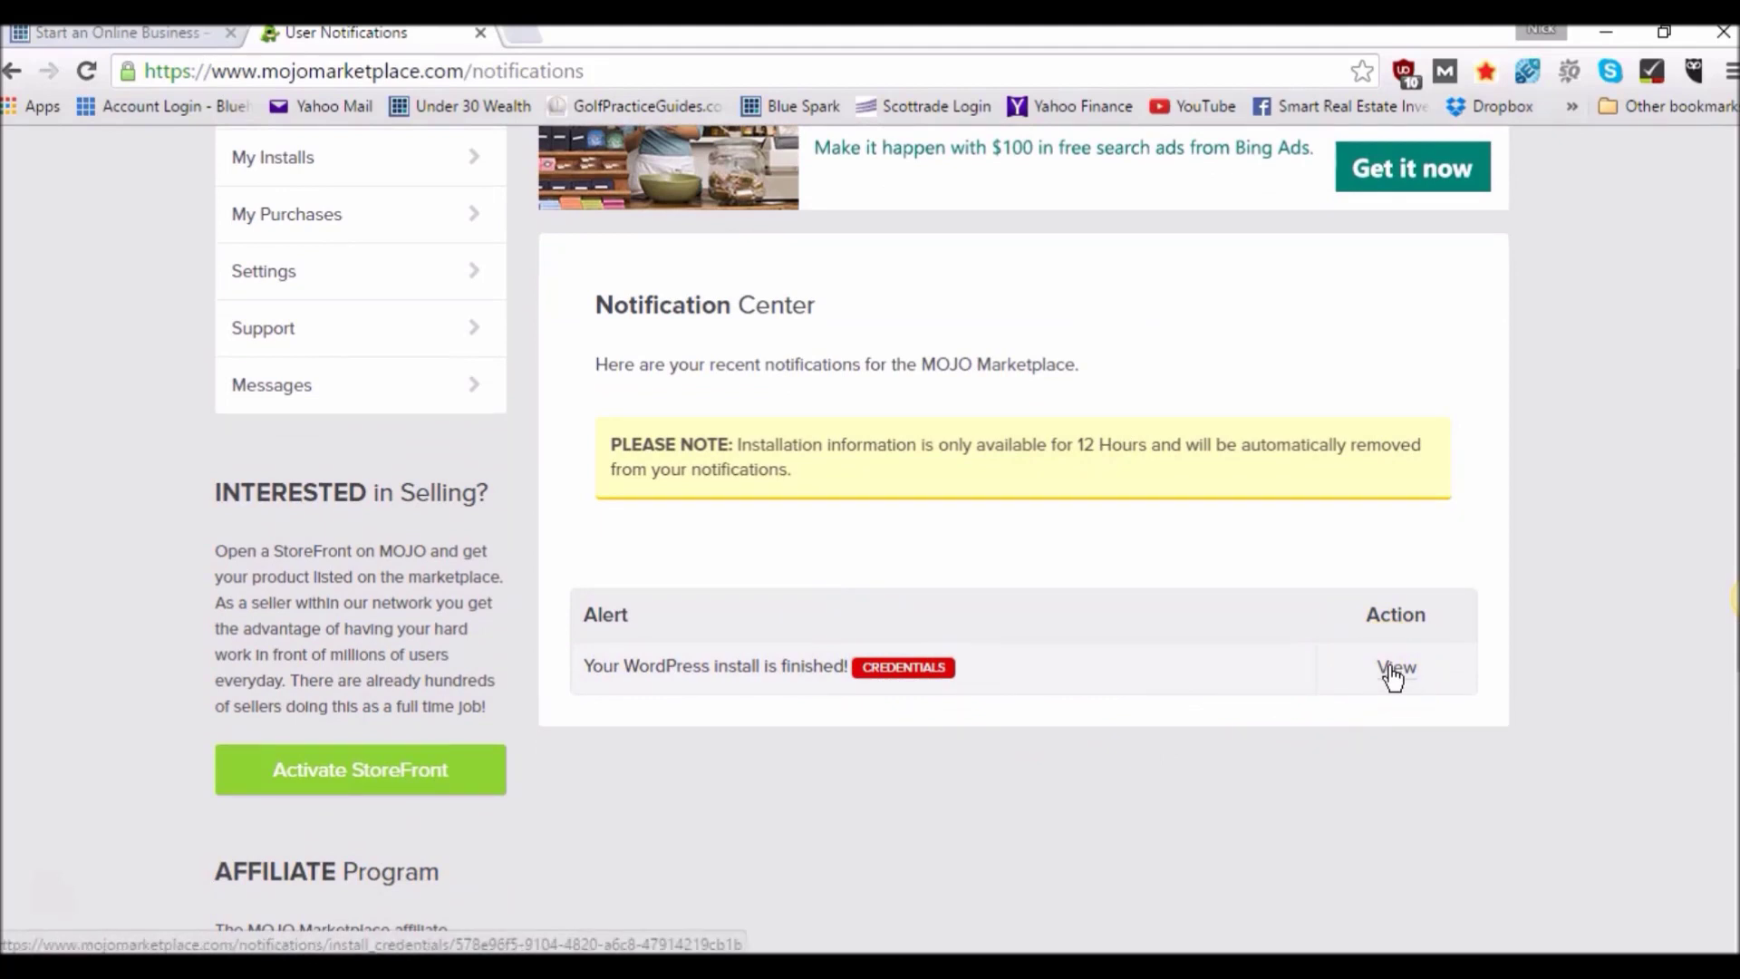
{"action": "left_click", "coordinate": [1393, 671]}
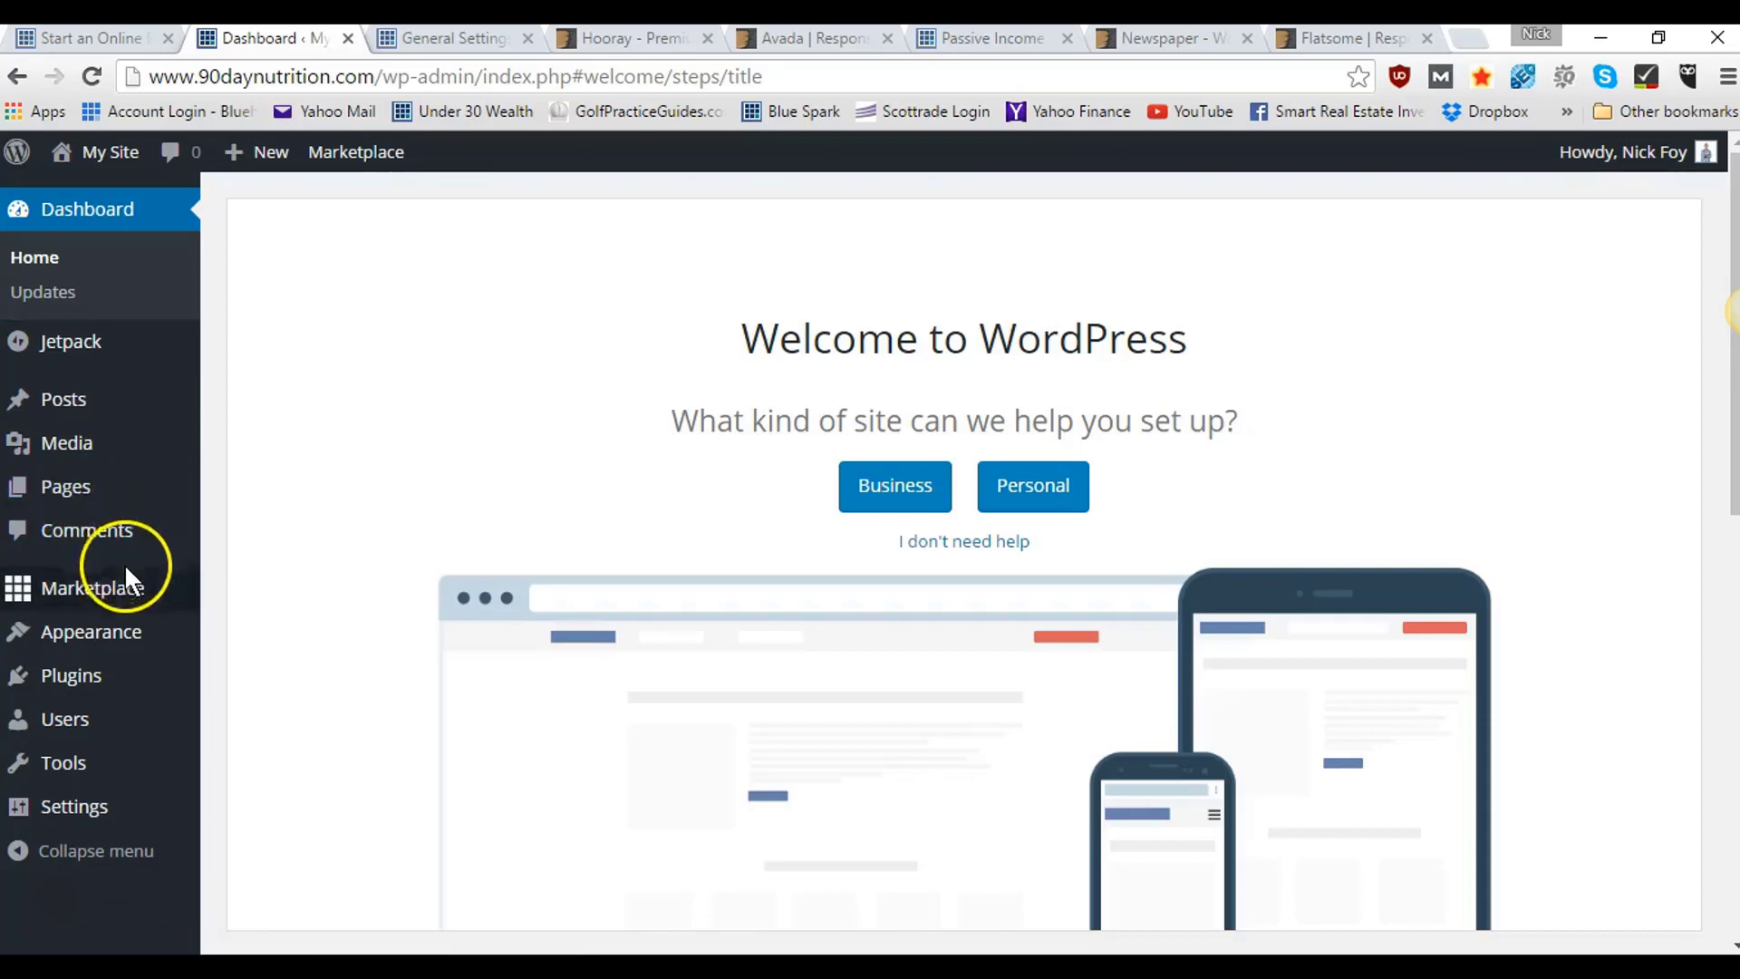
- Go to the WordPress general settings and set the site title to "90 Day Nutrition"
{"action": "mouse_move", "coordinate": [116, 777]}
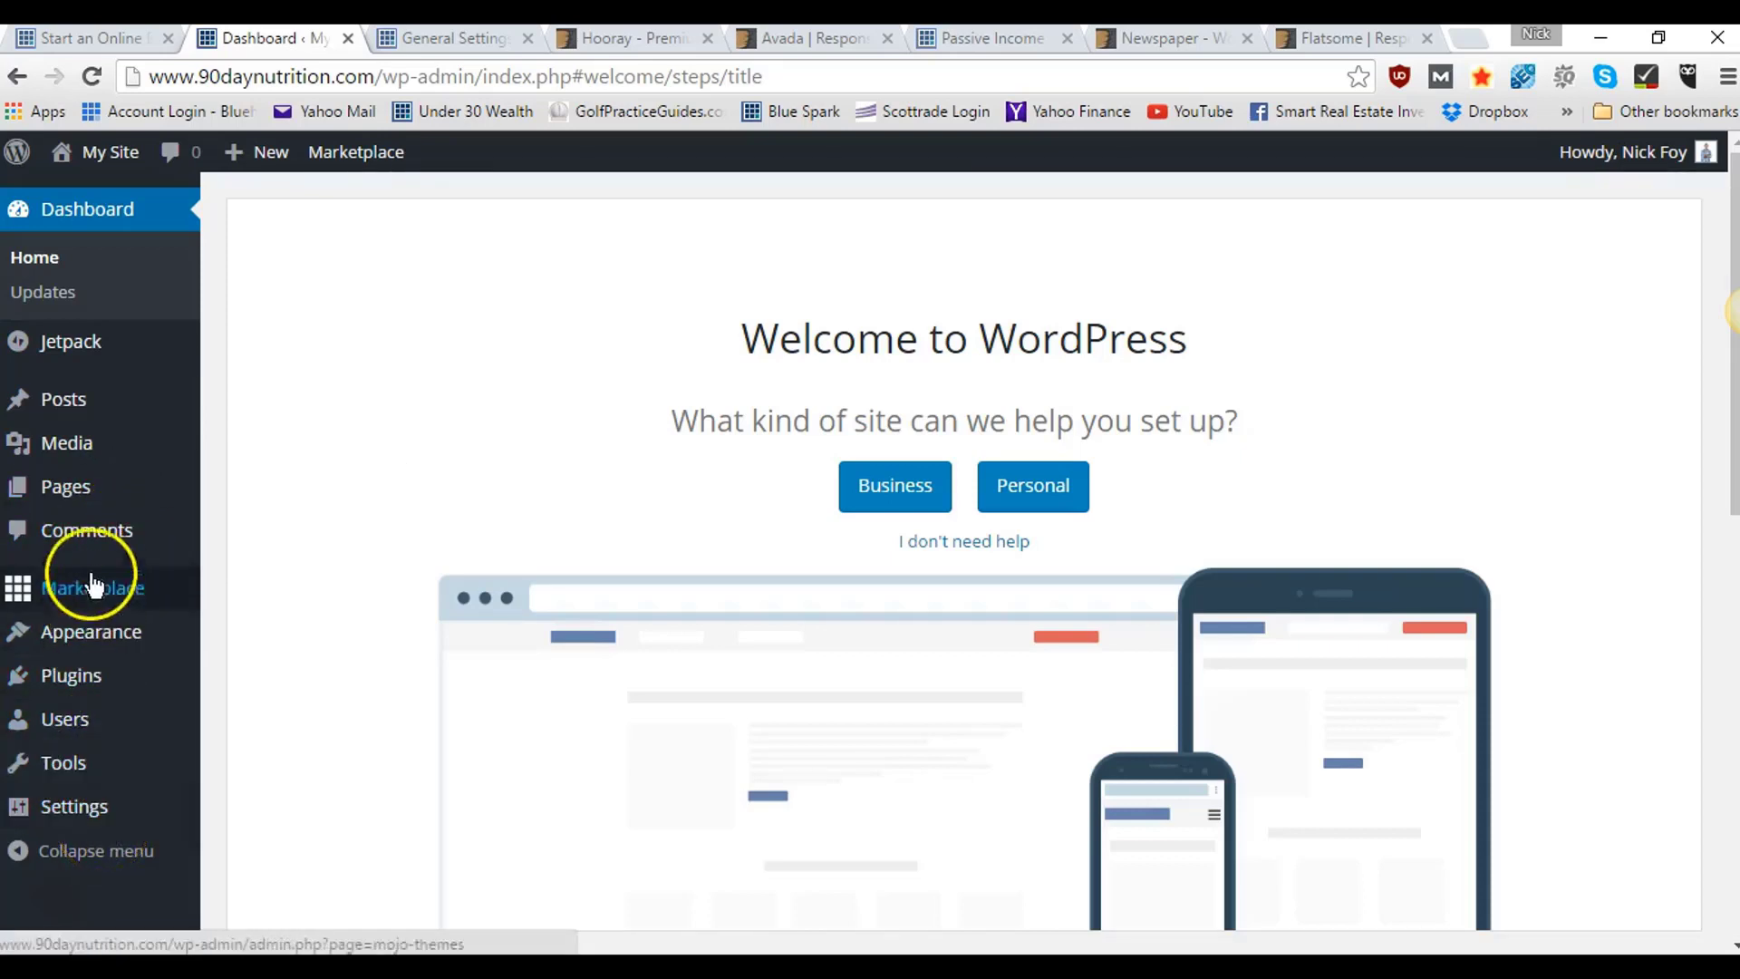
{"action": "mouse_move", "coordinate": [87, 443]}
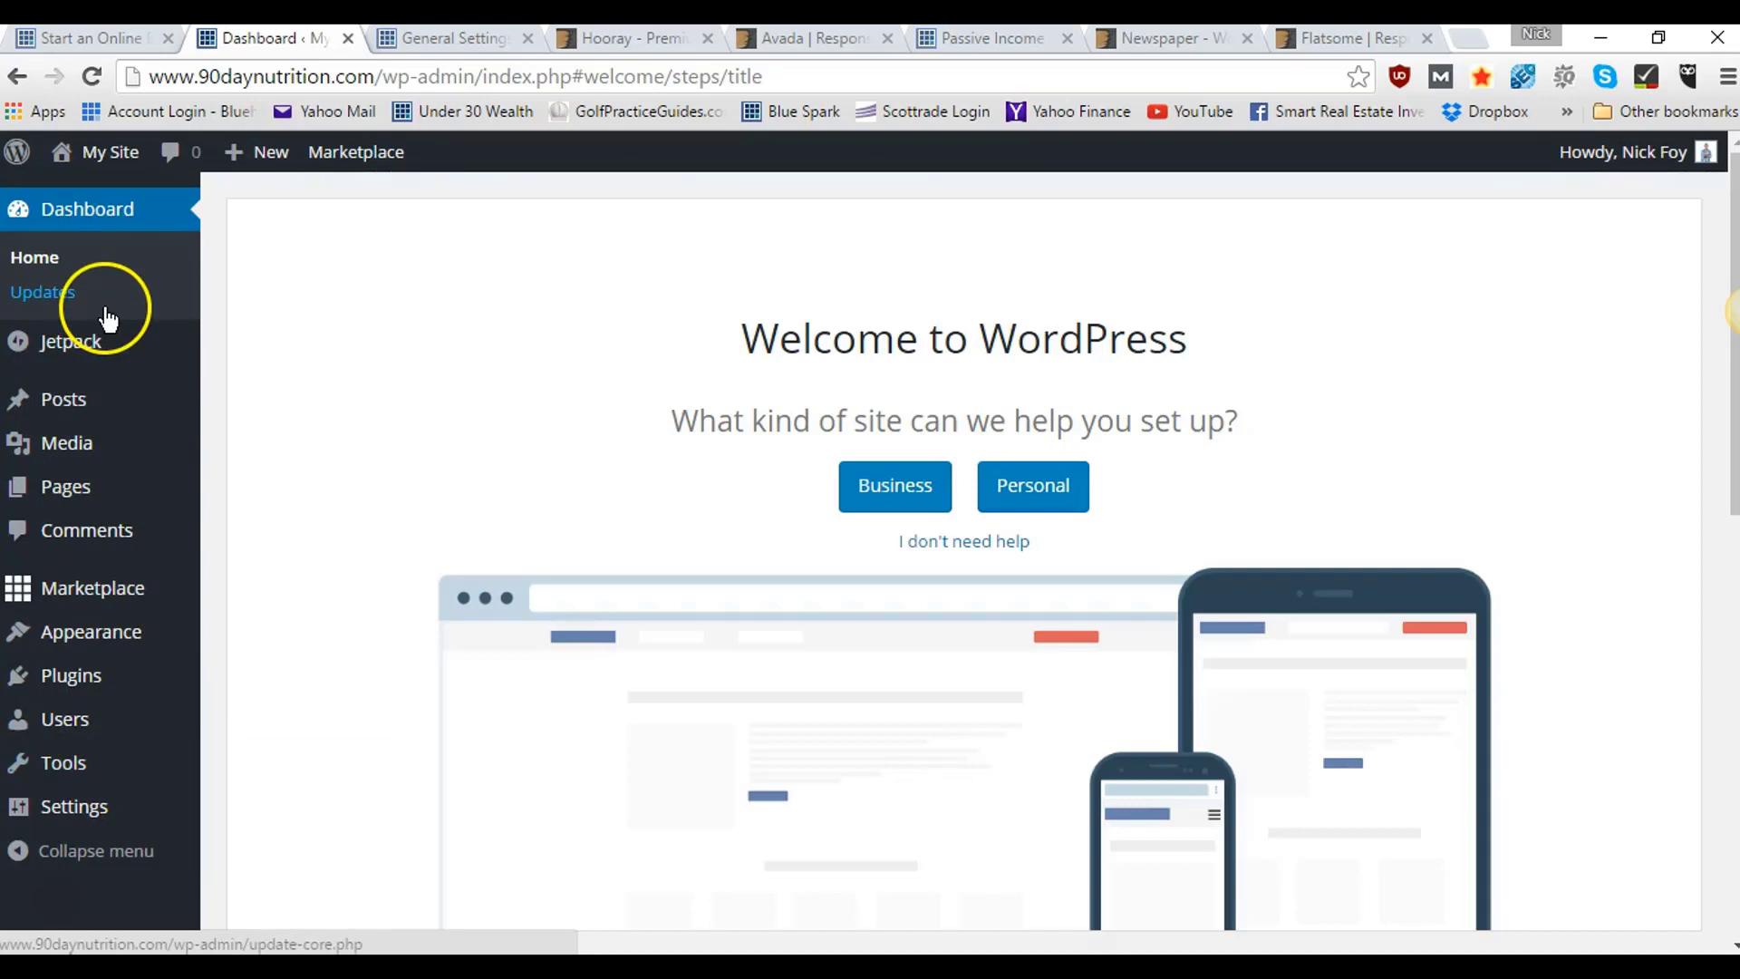
{"action": "mouse_move", "coordinate": [105, 736]}
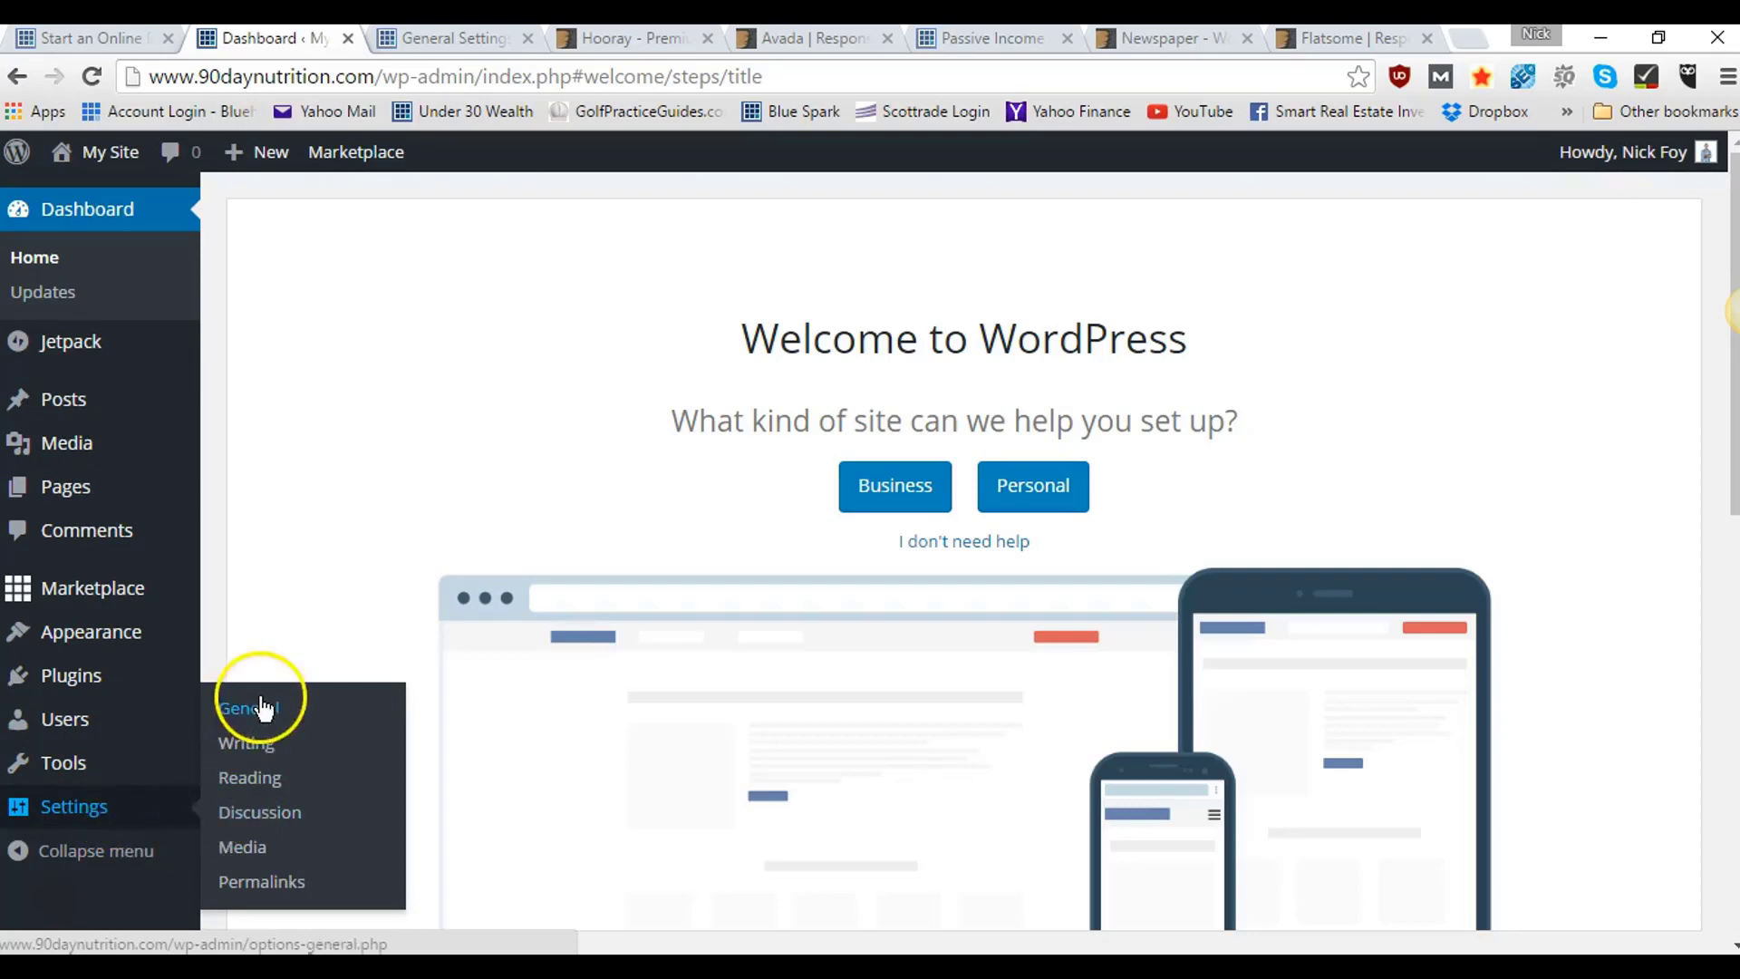
{"action": "left_click", "coordinate": [444, 39]}
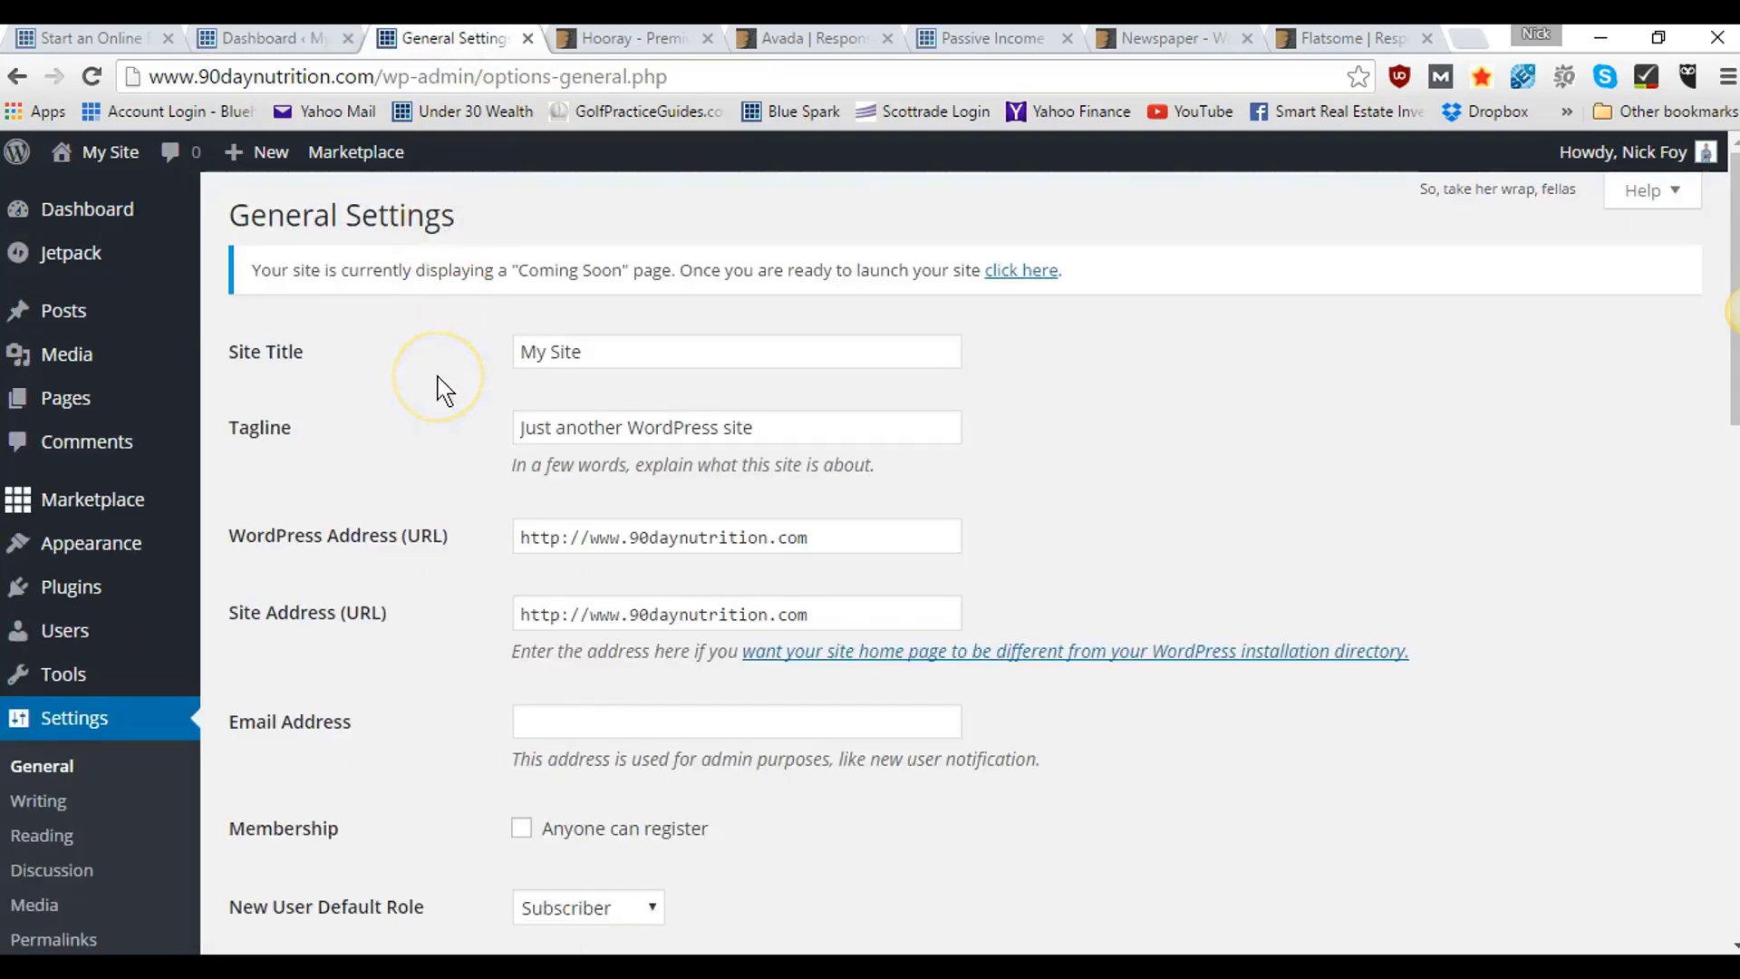
{"action": "left_click_drag", "start_coordinate": [610, 357], "coordinate": [489, 369]}
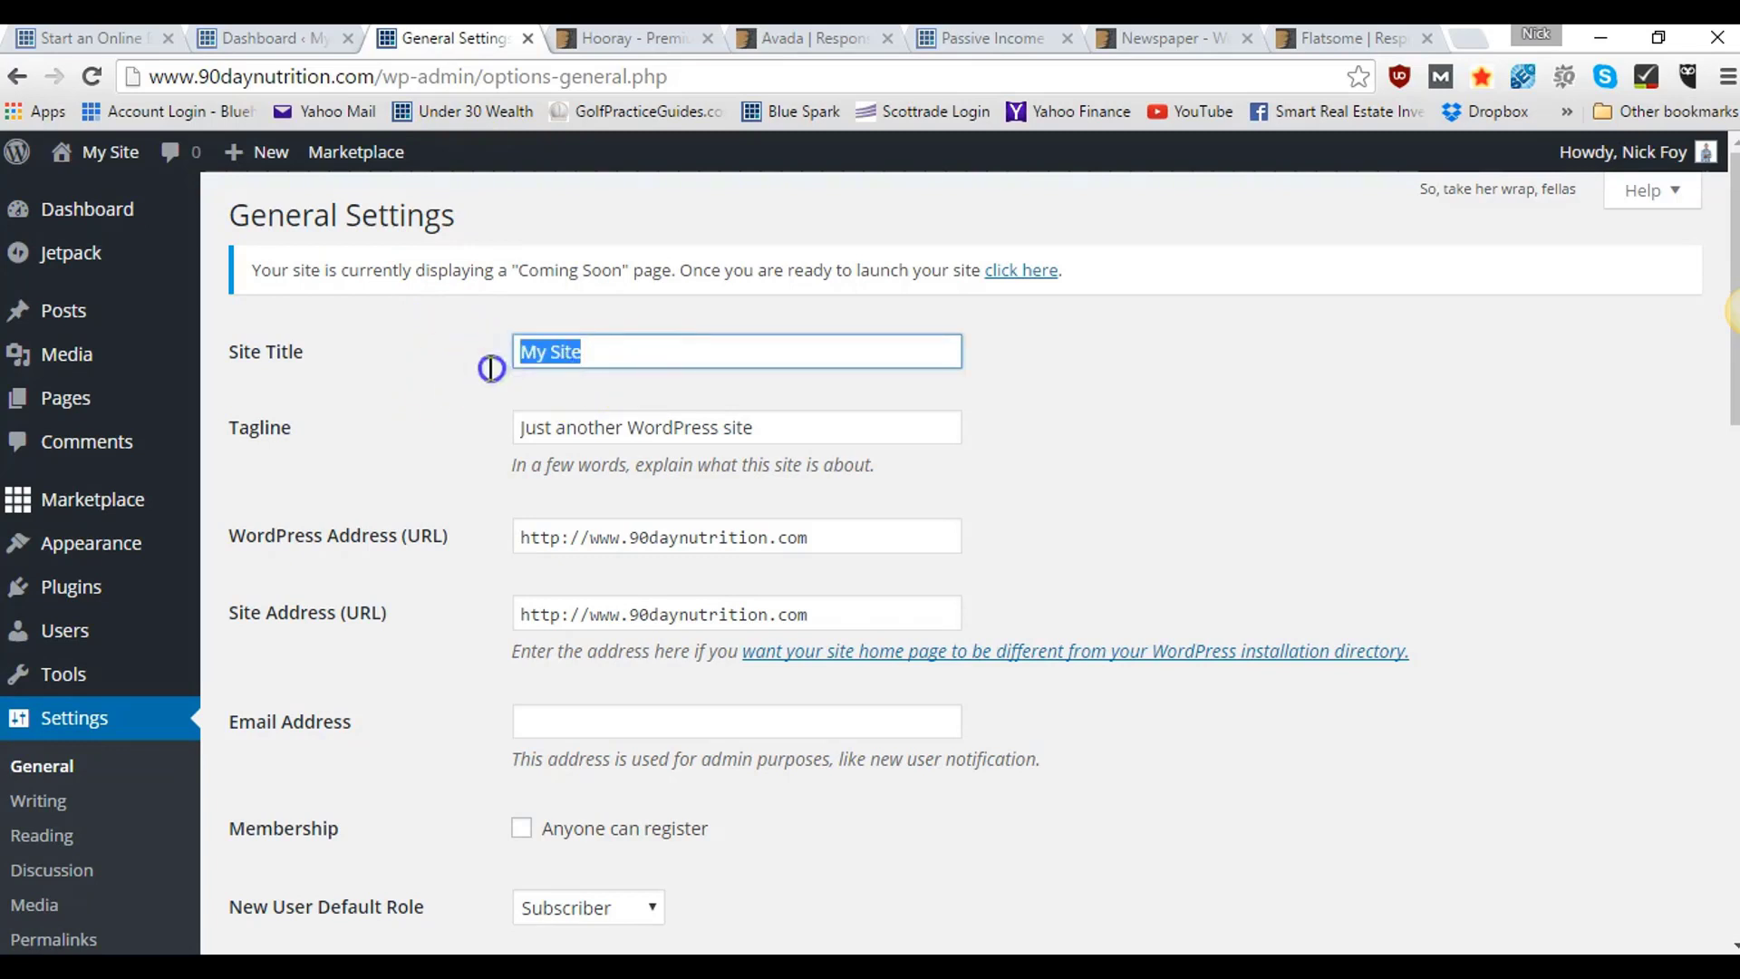
{"action": "type", "text": "90 Day Nutrition"}
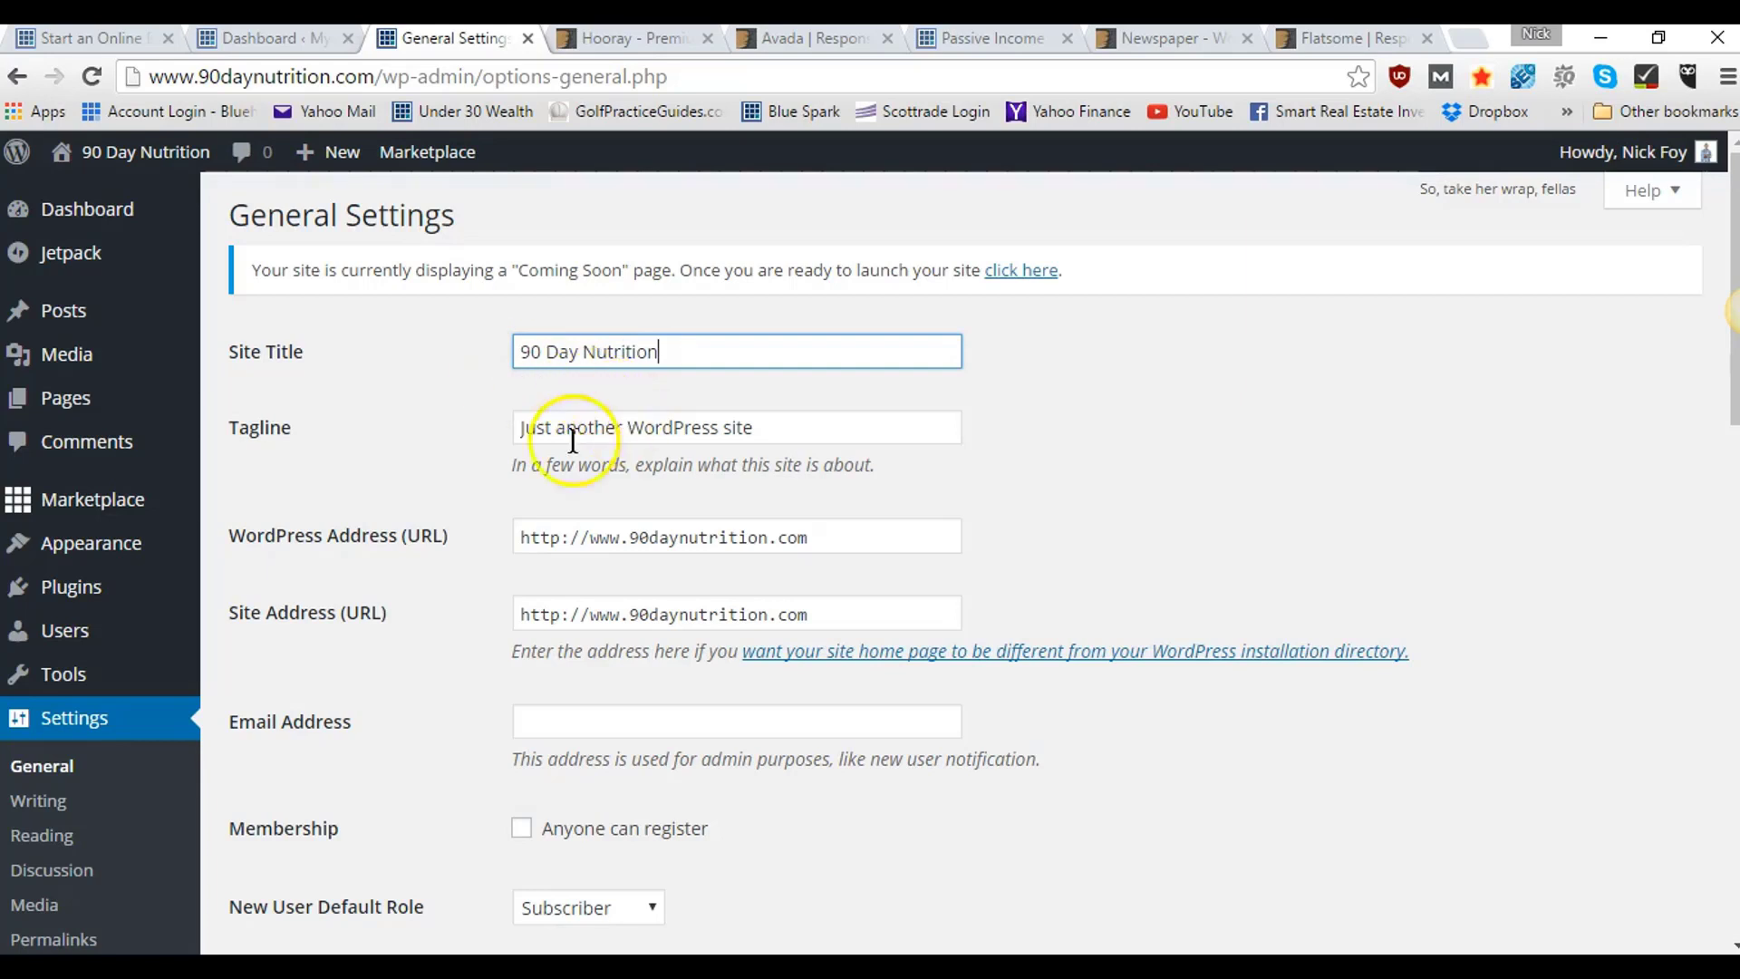
- Try a tagline starting with "Teaching the best Nutrition T" in place of the default one, and clear the field again
{"action": "left_click_drag", "start_coordinate": [778, 431], "coordinate": [493, 454]}
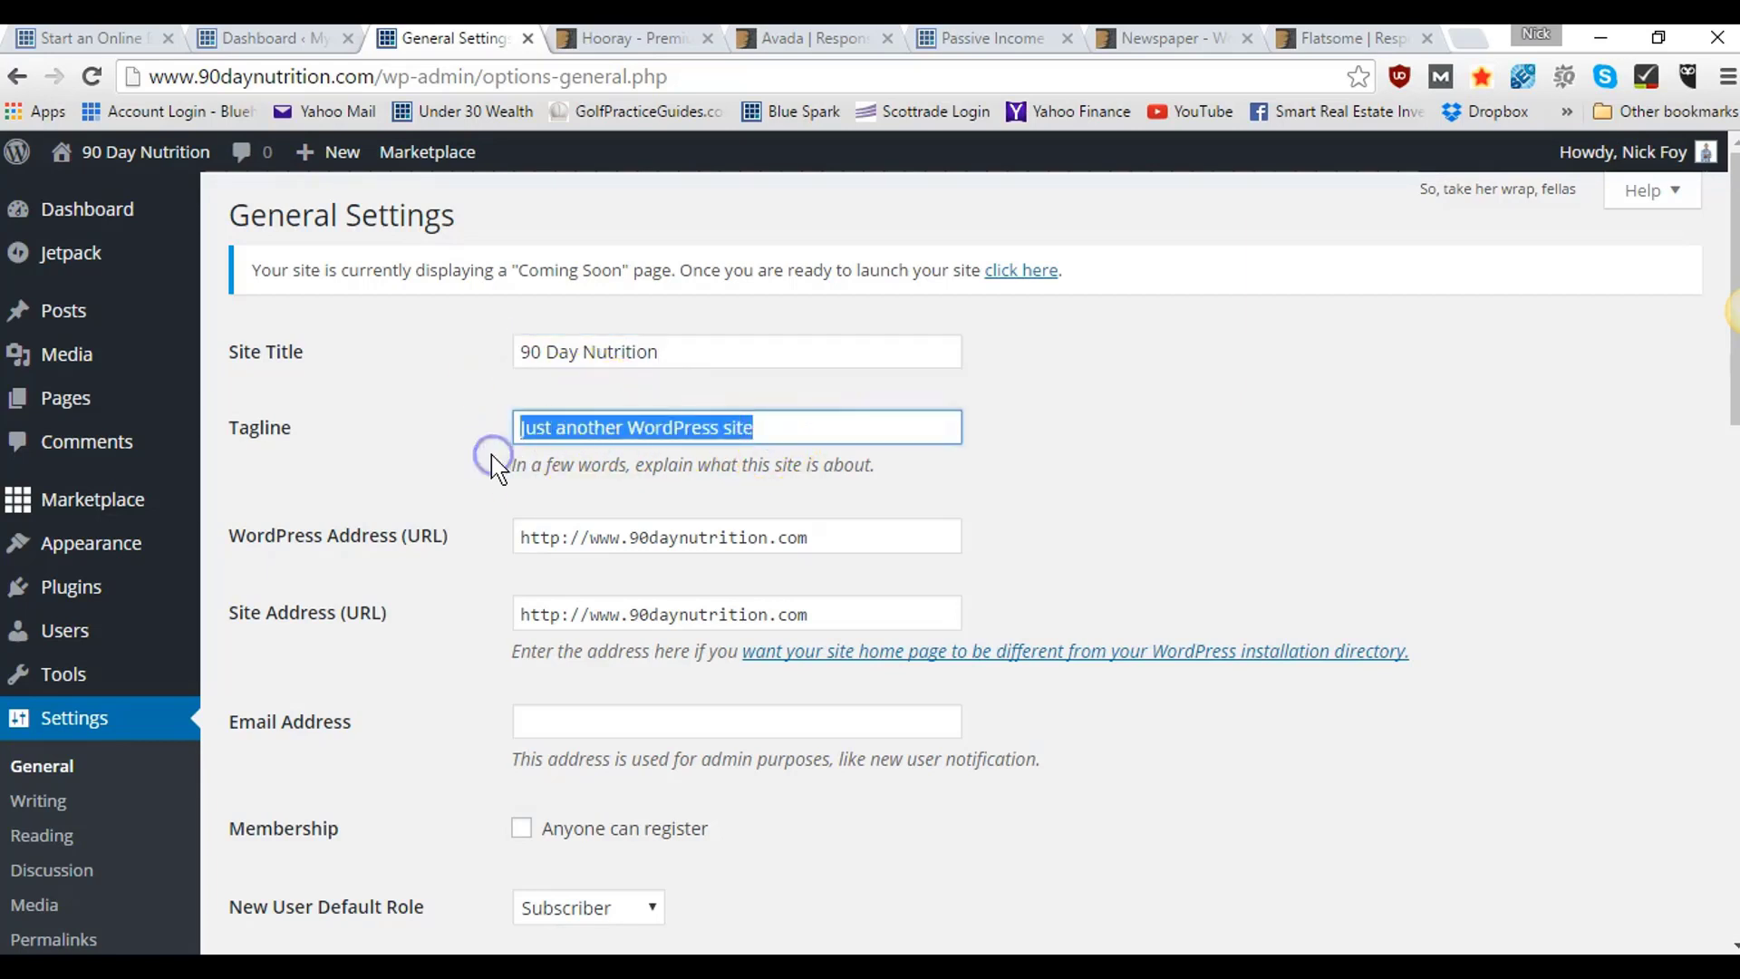
{"action": "type", "text": "Teaching the best Nutrition T"}
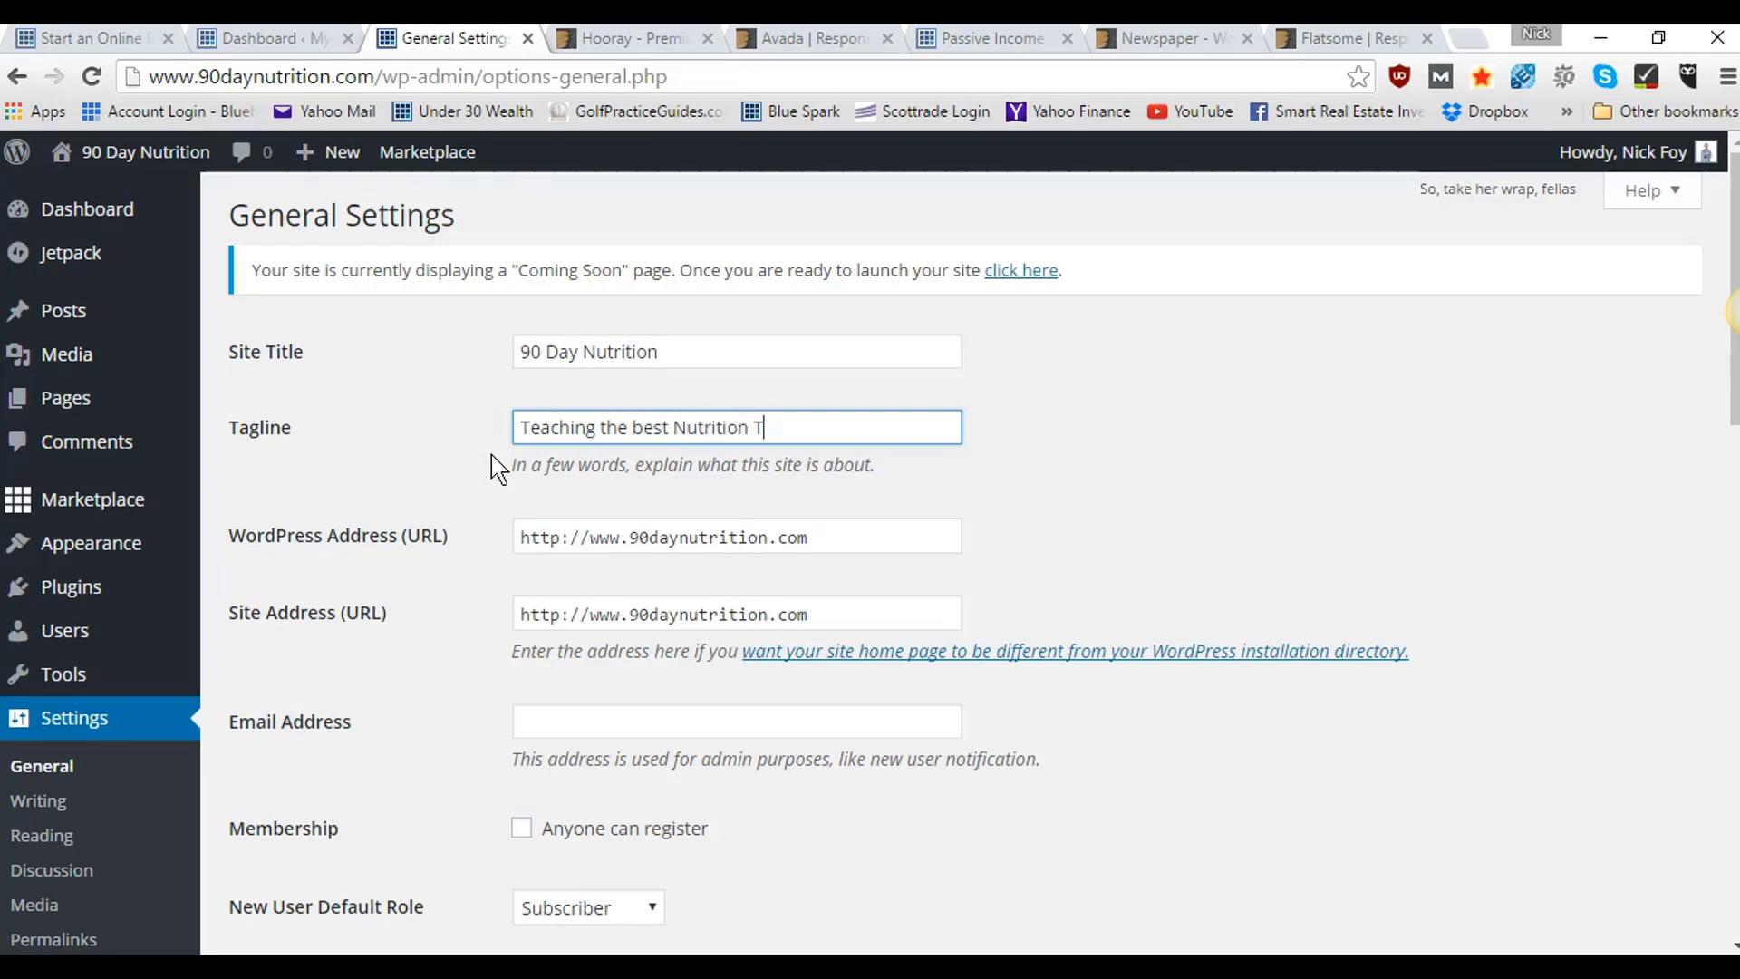
{"action": "key", "text": "BackSpace"}
{"action": "key", "text": "BackSpace"}
{"action": "key", "text": "BackSpace"}
{"action": "key", "text": "BackSpace"}
{"action": "key", "text": "BackSpace"}
{"action": "key", "text": "BackSpace"}
{"action": "key", "text": "BackSpace"}
{"action": "key", "text": "BackSpace"}
{"action": "key", "text": "BackSpace"}
{"action": "key", "text": "BackSpace"}
{"action": "key", "text": "BackSpace"}
{"action": "key", "text": "BackSpace"}
{"action": "key", "text": "BackSpace"}
{"action": "key", "text": "BackSpace"}
{"action": "key", "text": "BackSpace"}
{"action": "key", "text": "BackSpace"}
{"action": "key", "text": "BackSpace"}
{"action": "key", "text": "BackSpace"}
{"action": "key", "text": "BackSpace"}
{"action": "key", "text": "BackSpace"}
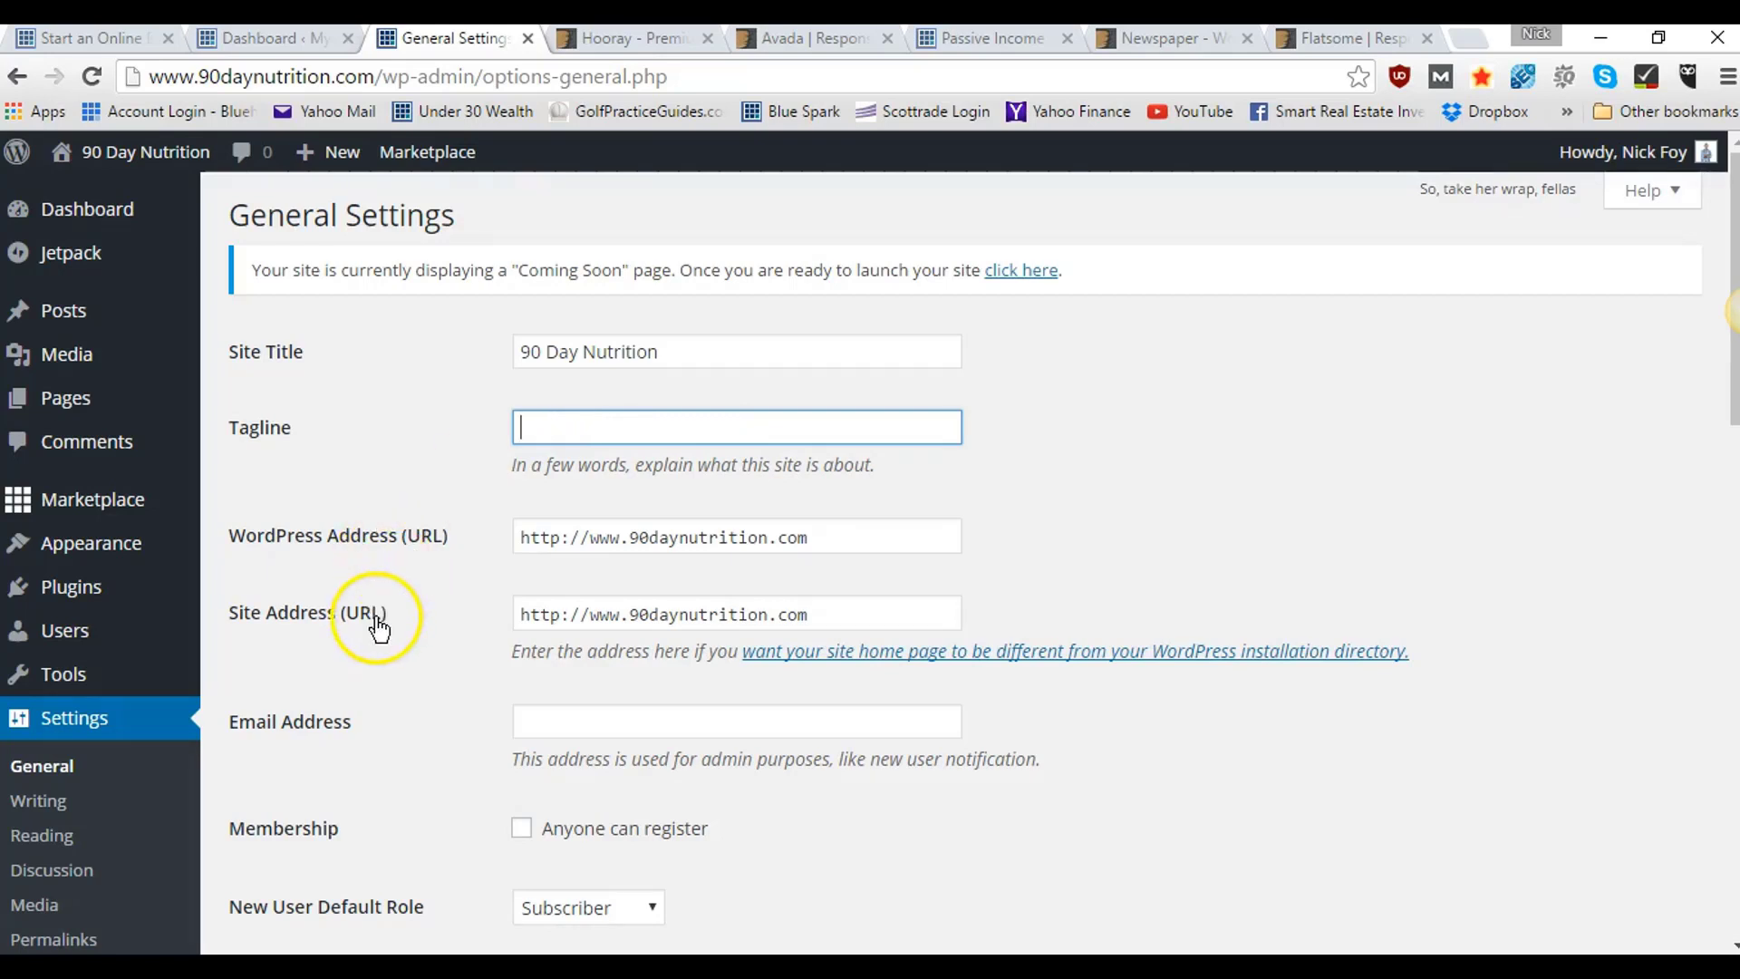
- Review the address, membership and new user default role settings, including the available roles, without changing the role
{"action": "scroll", "coordinate": [377, 625], "scroll_direction": "down", "scroll_amount": 2}
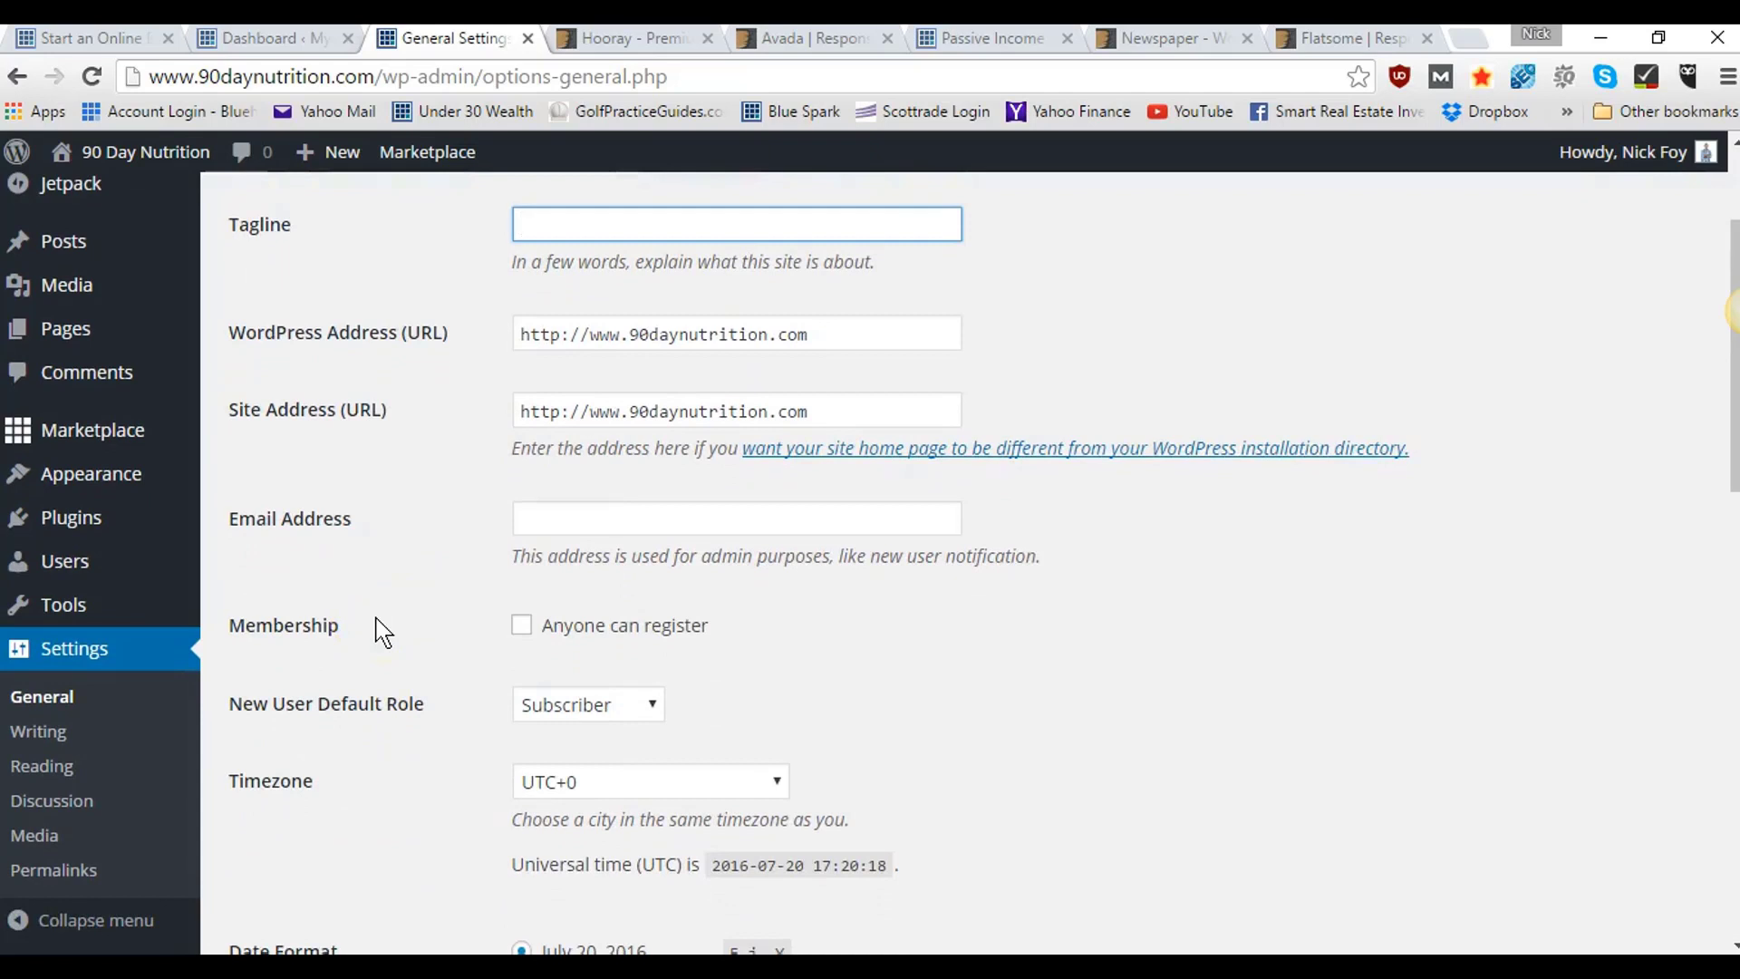
{"action": "scroll", "coordinate": [377, 626], "scroll_direction": "down", "scroll_amount": 1}
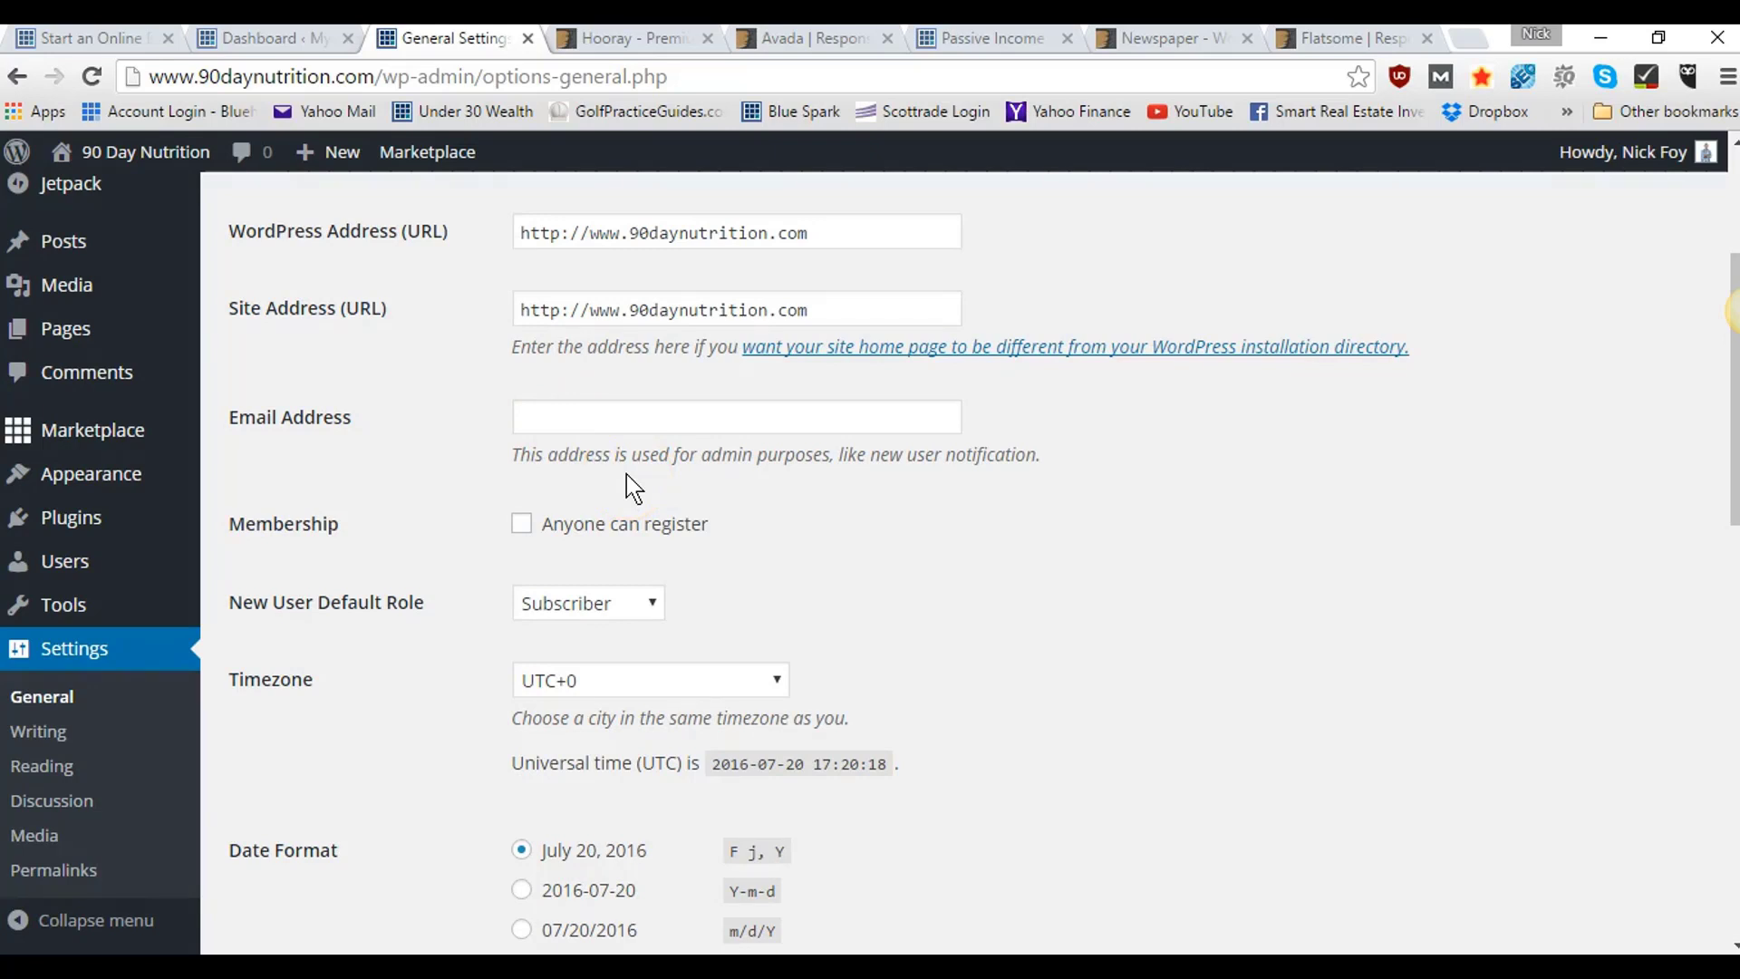
{"action": "scroll", "coordinate": [466, 486], "scroll_direction": "down", "scroll_amount": 2}
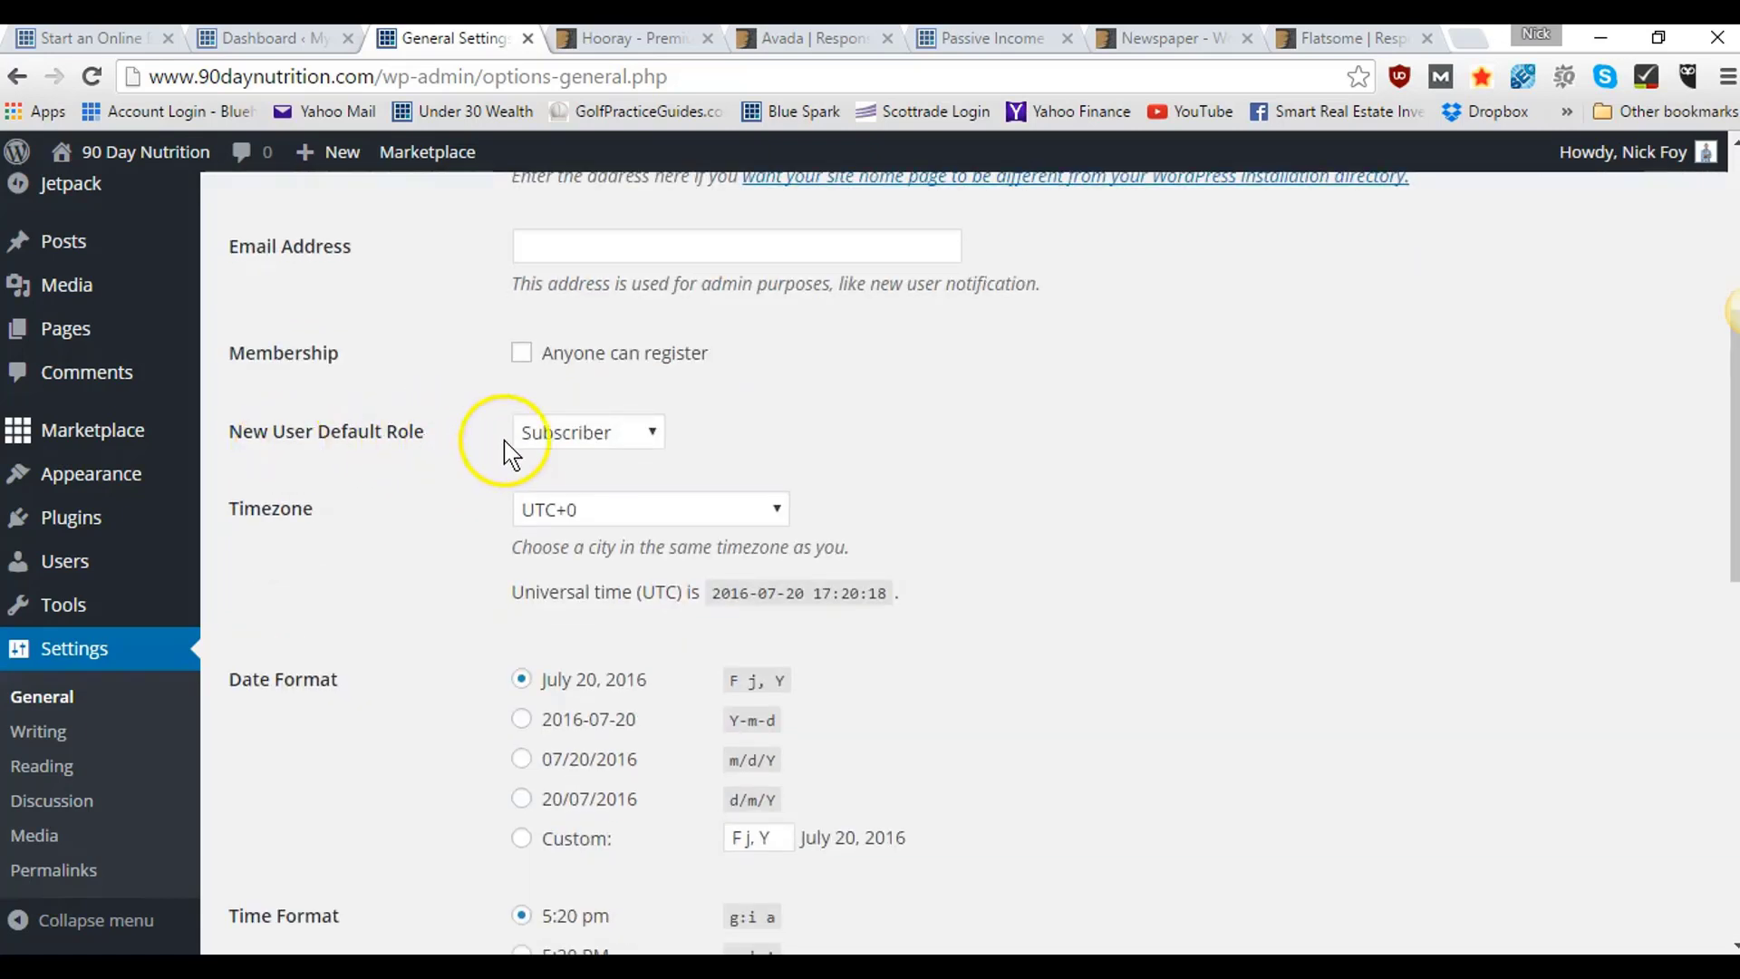
{"action": "left_click", "coordinate": [653, 437]}
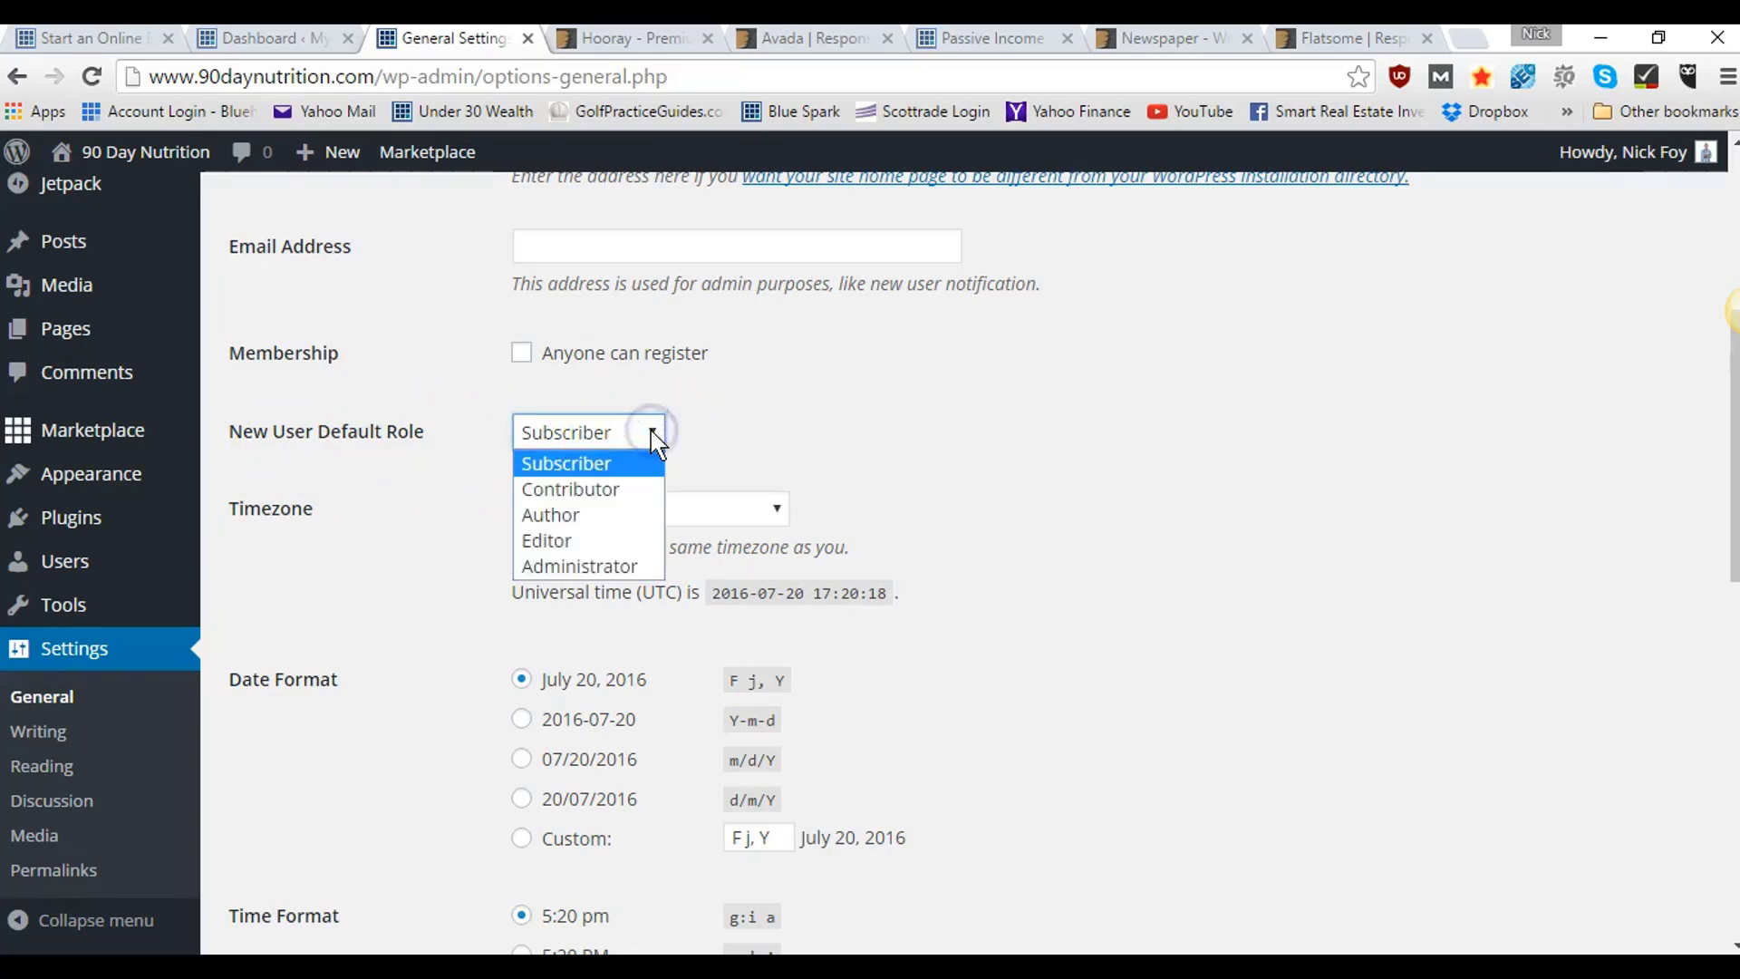
{"action": "left_click", "coordinate": [639, 516]}
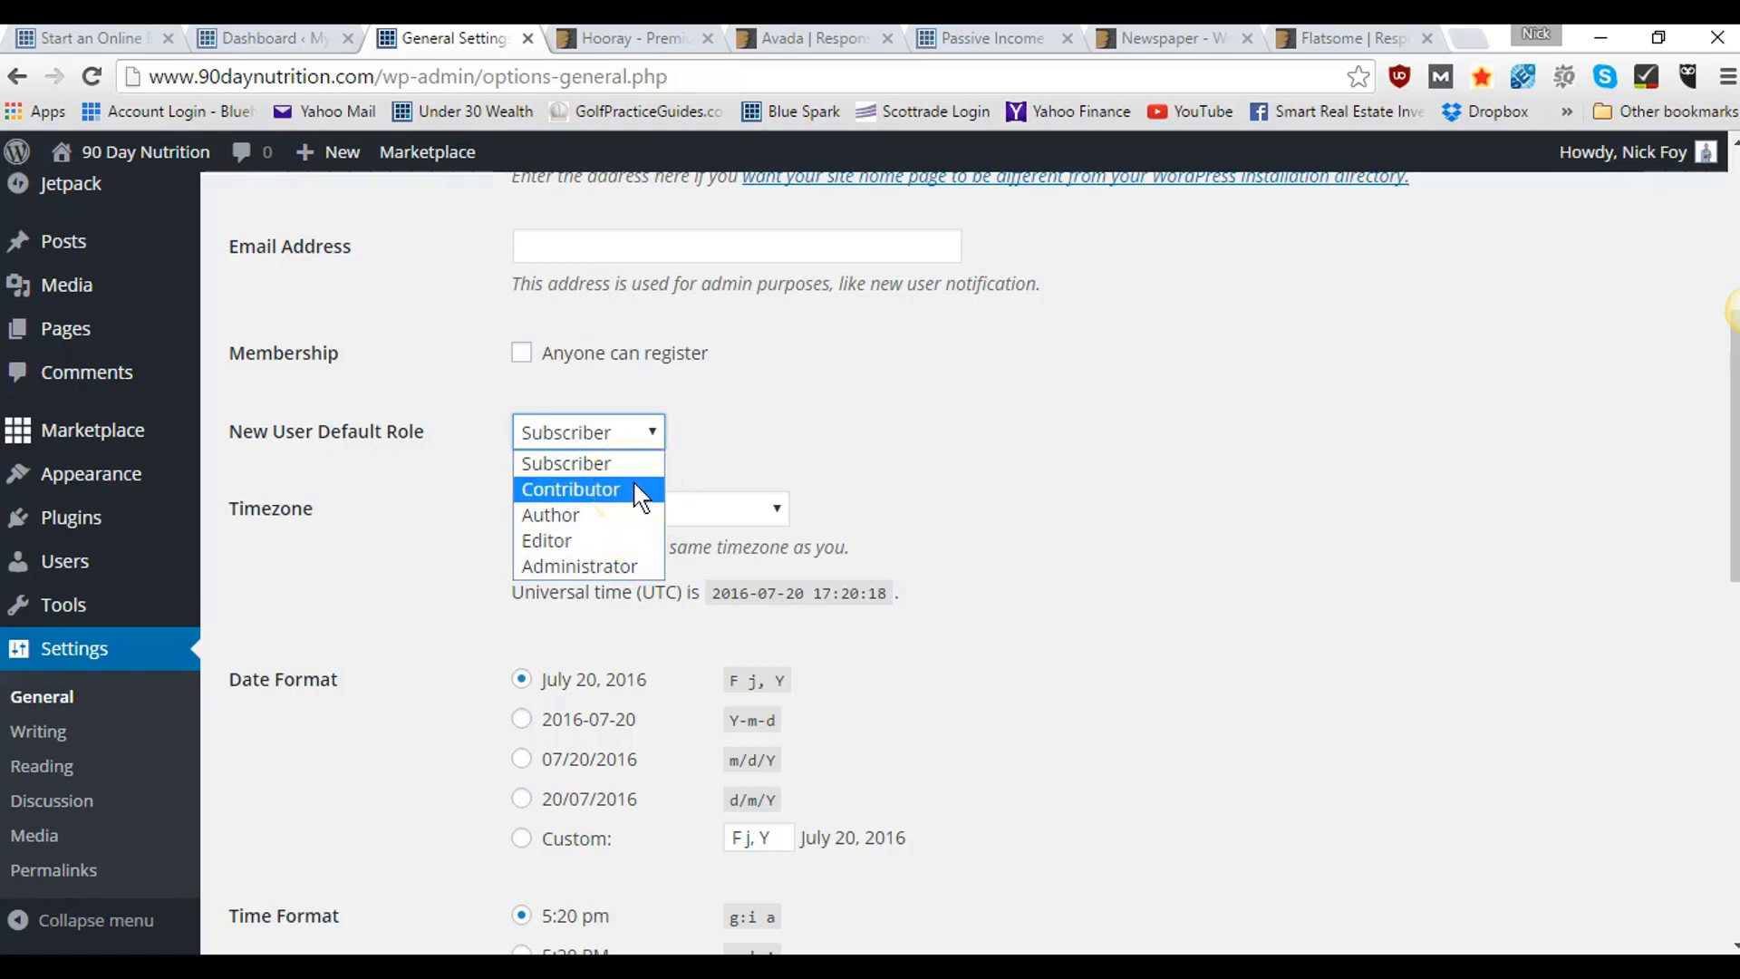
{"action": "left_click", "coordinate": [478, 471]}
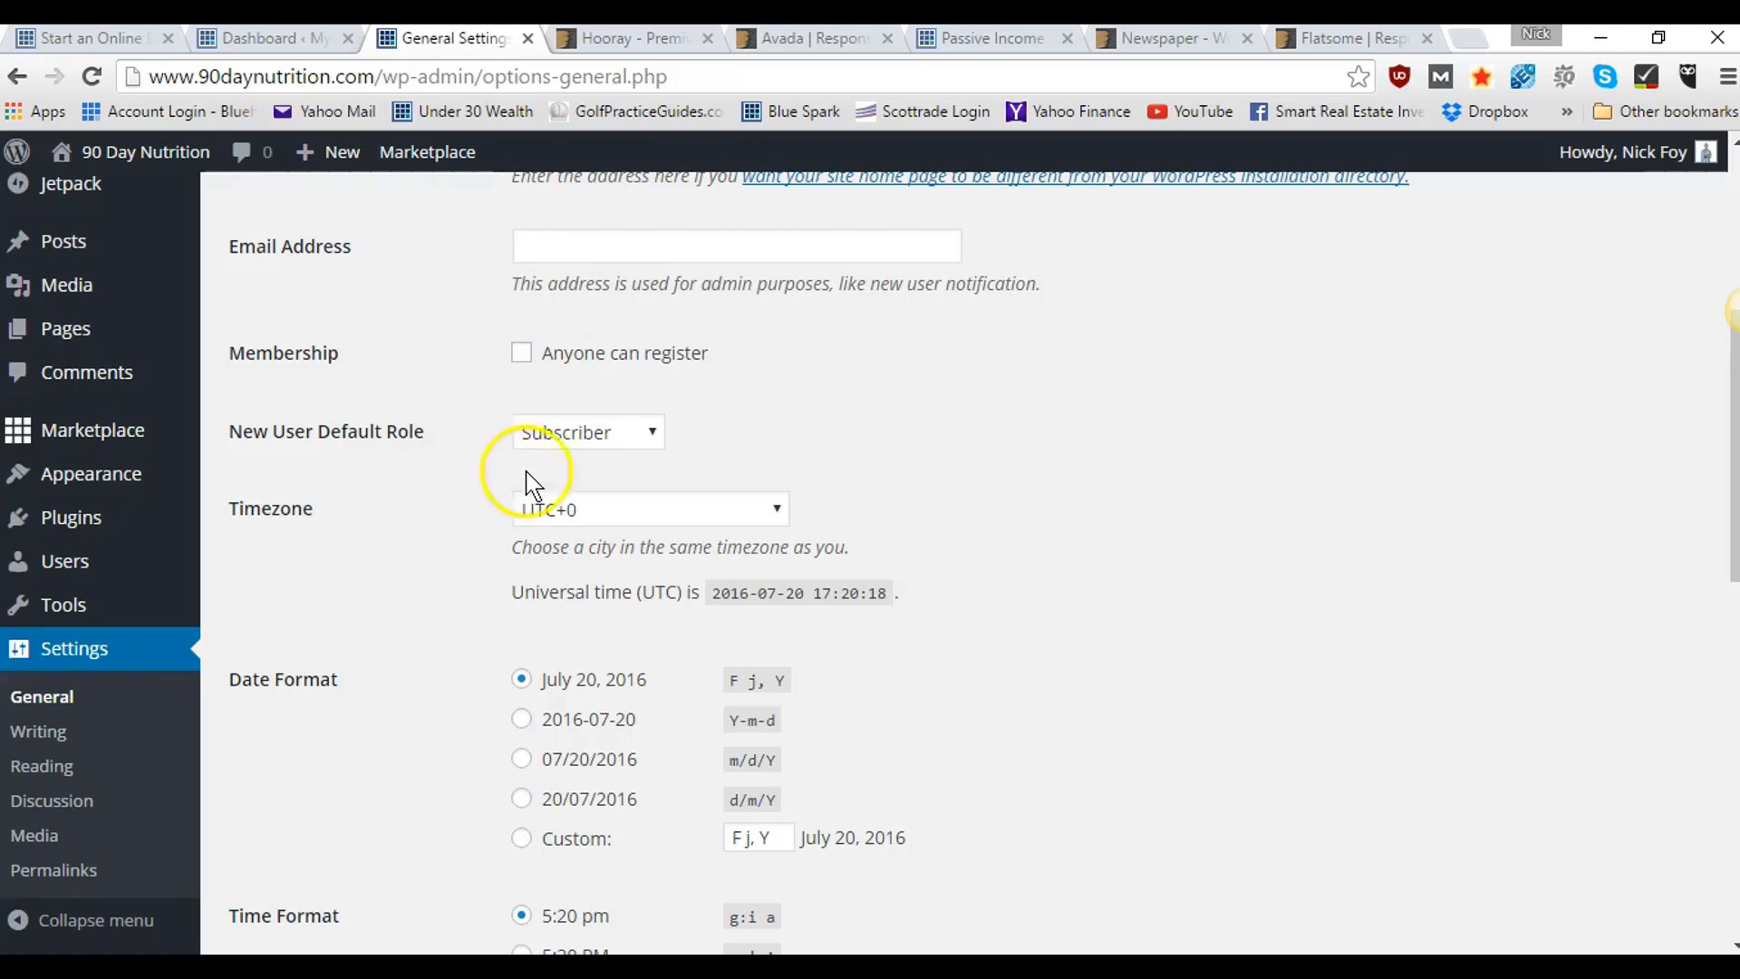
- Set the site's timezone to Indiana - Indianapolis
{"action": "left_click", "coordinate": [667, 512]}
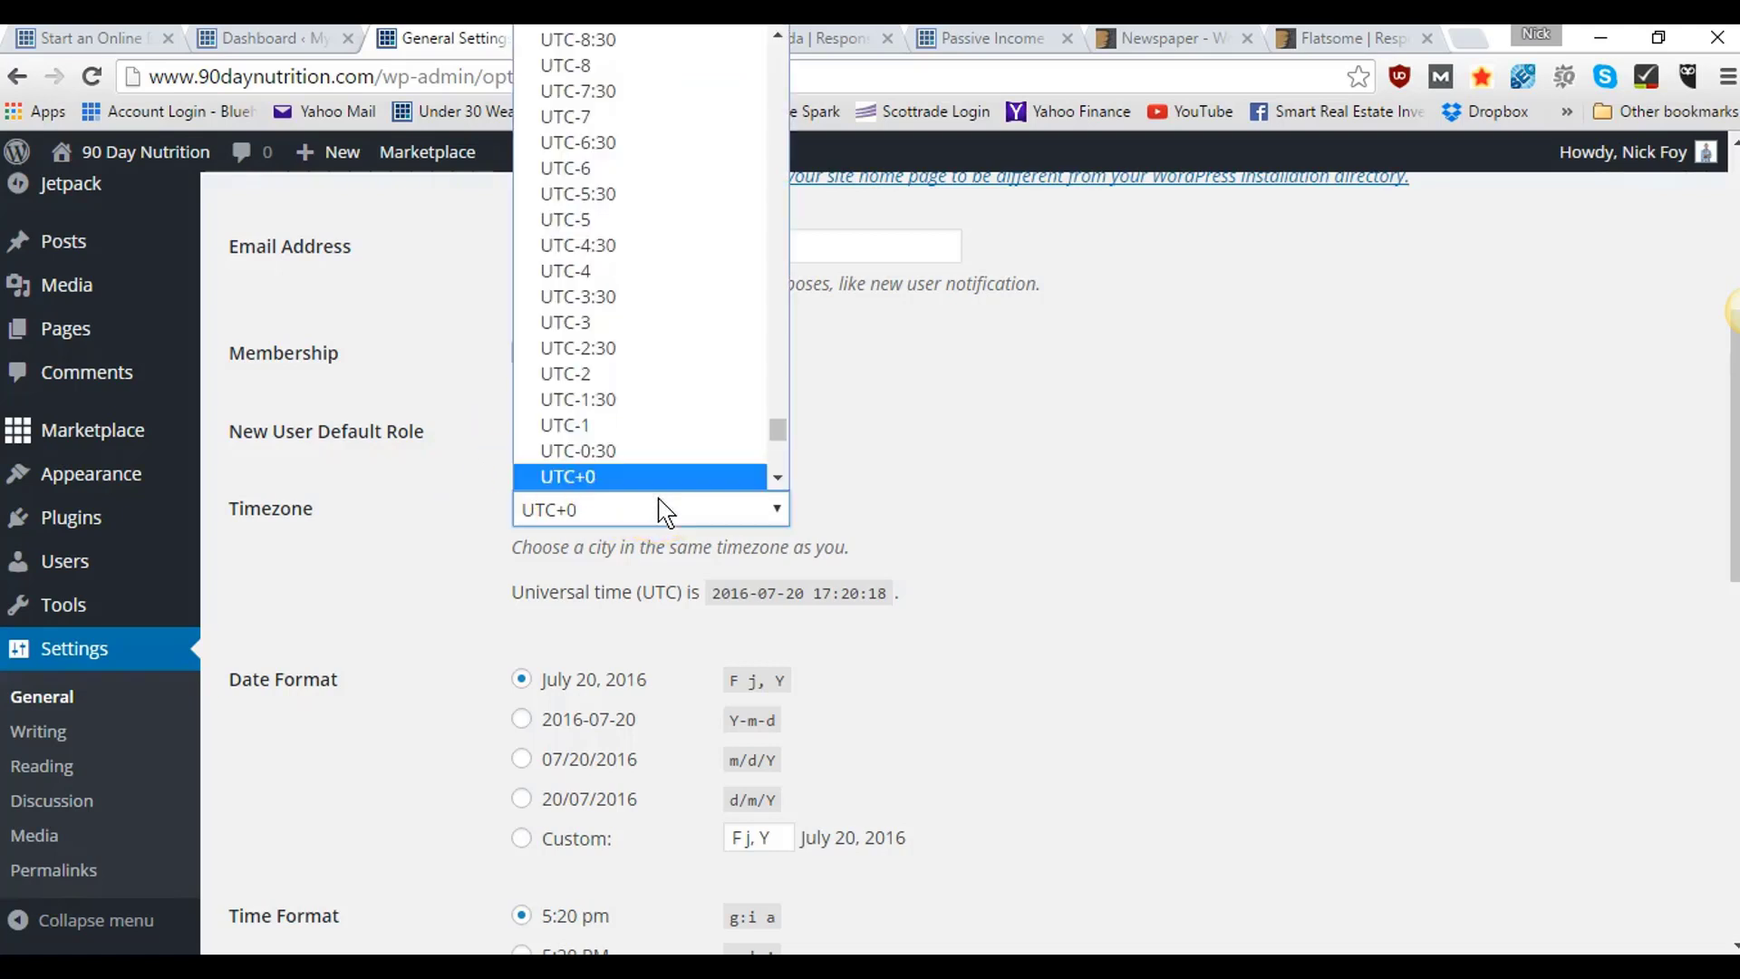
{"action": "left_click_drag", "start_coordinate": [777, 431], "coordinate": [772, 152]}
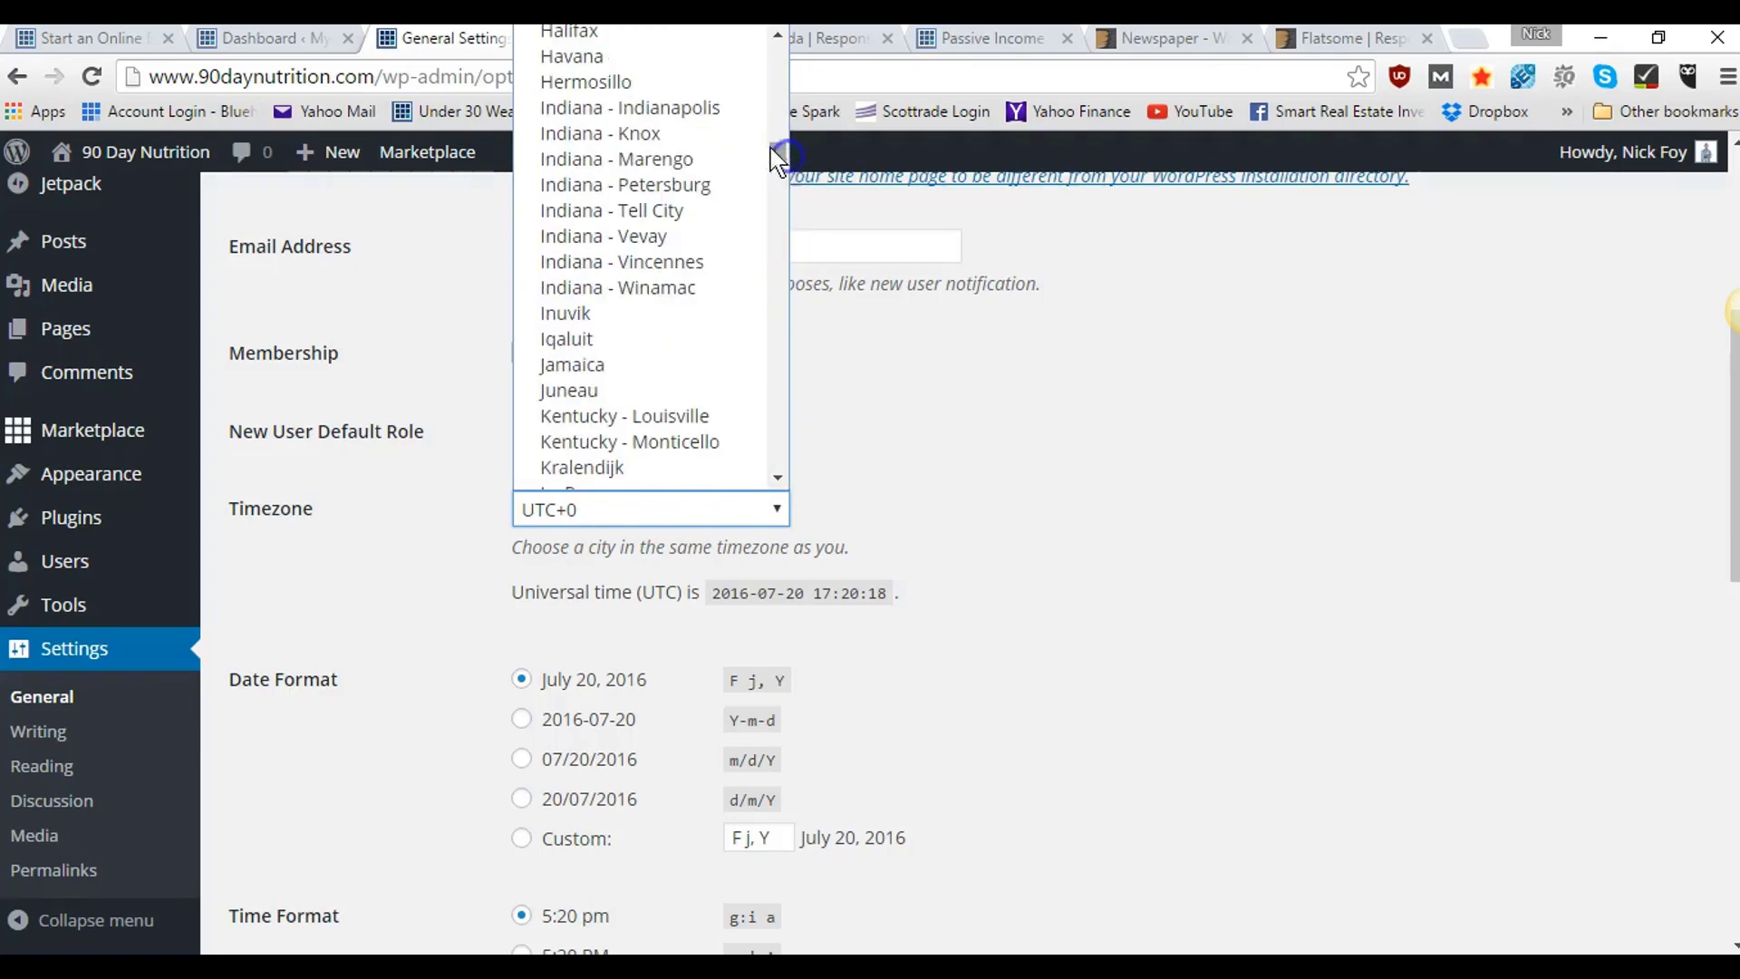
{"action": "left_click", "coordinate": [709, 113]}
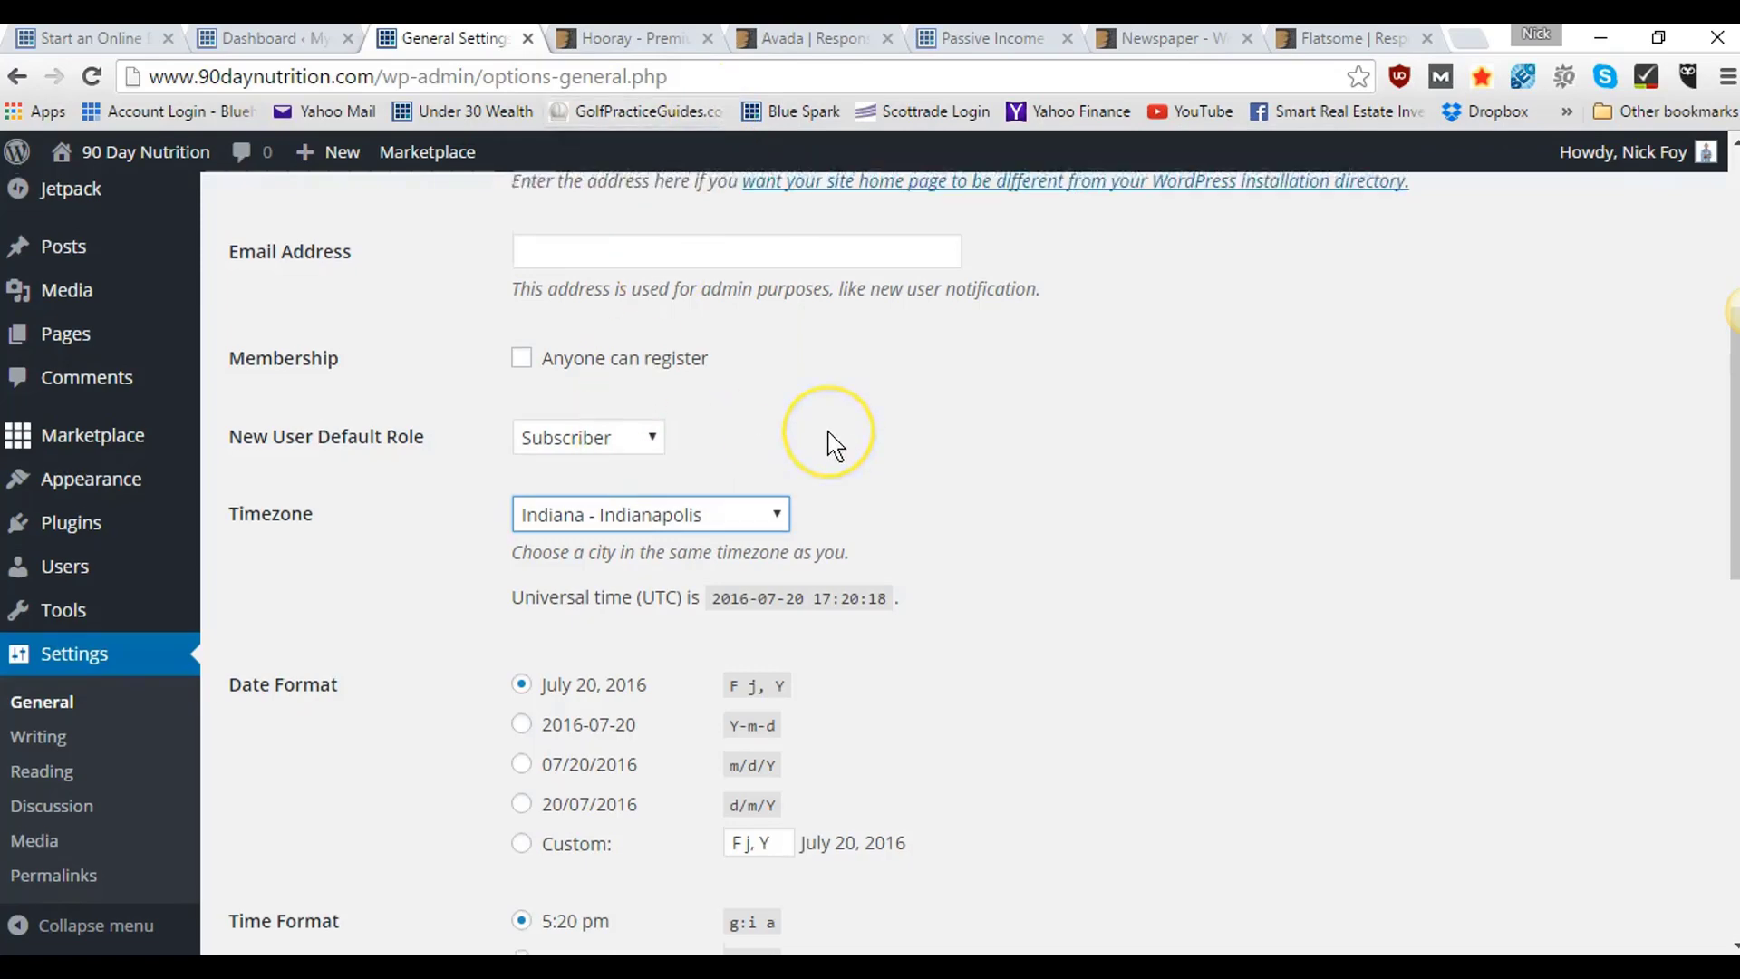
- Enter "Teaching smart nutrition tips" as the site tagline
{"action": "scroll", "coordinate": [827, 439], "scroll_direction": "up", "scroll_amount": 5}
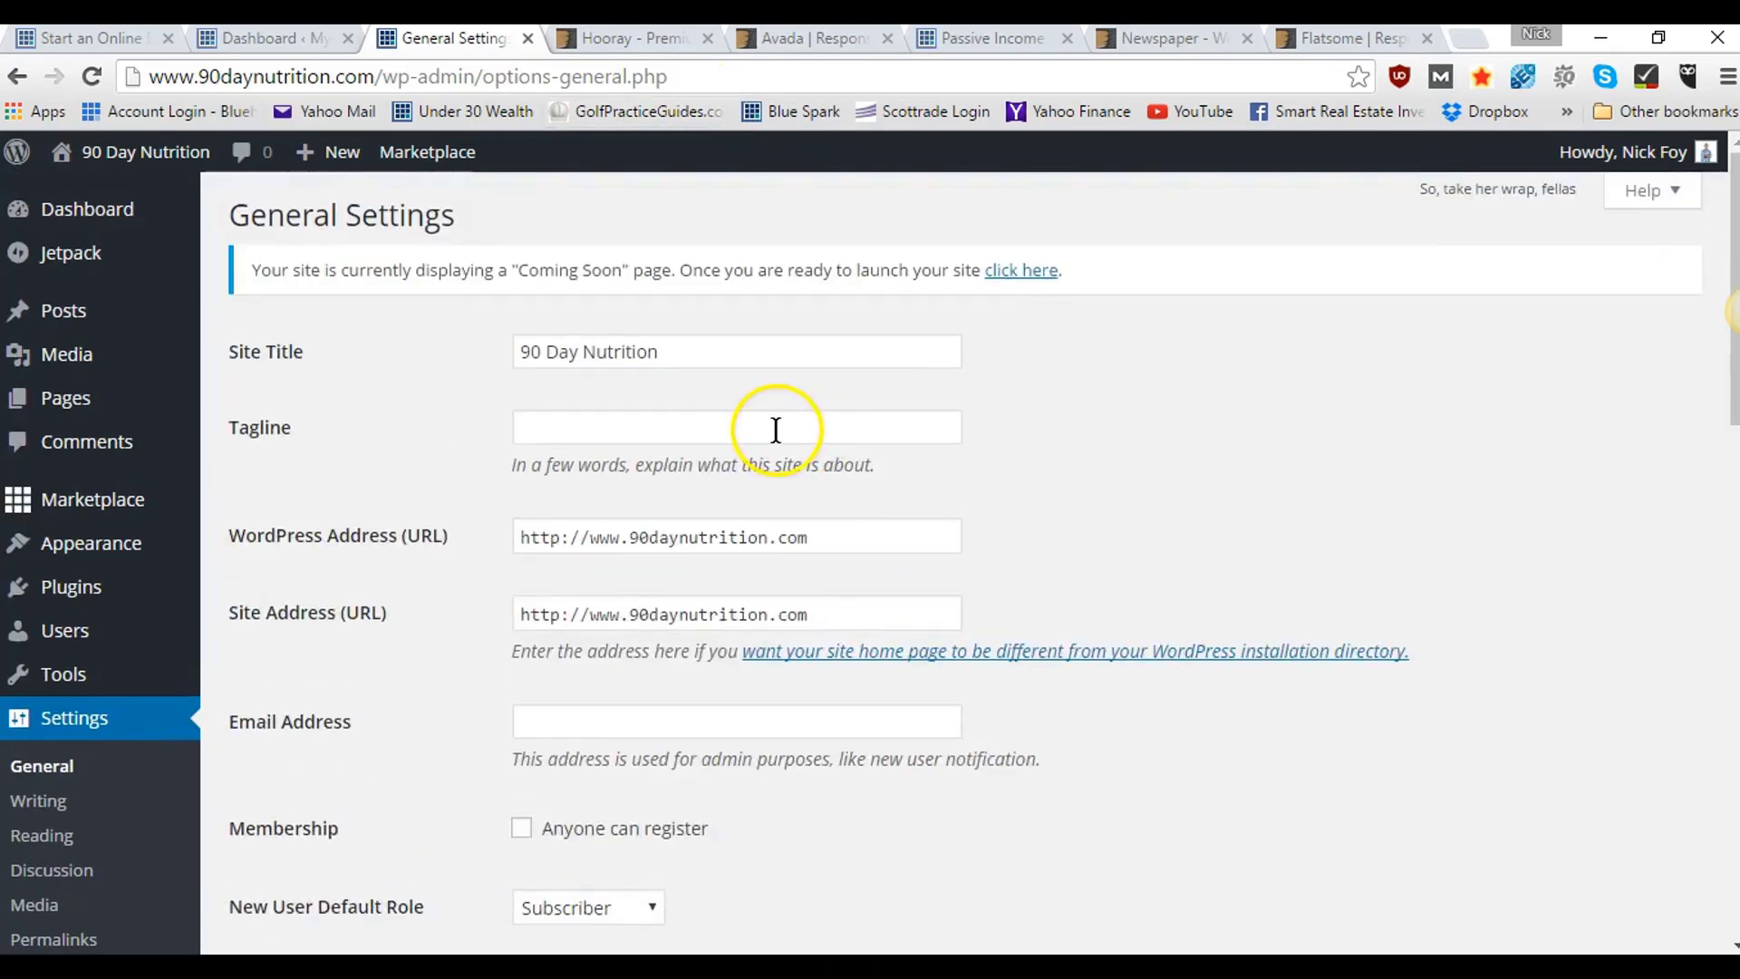
{"action": "left_click", "coordinate": [777, 428]}
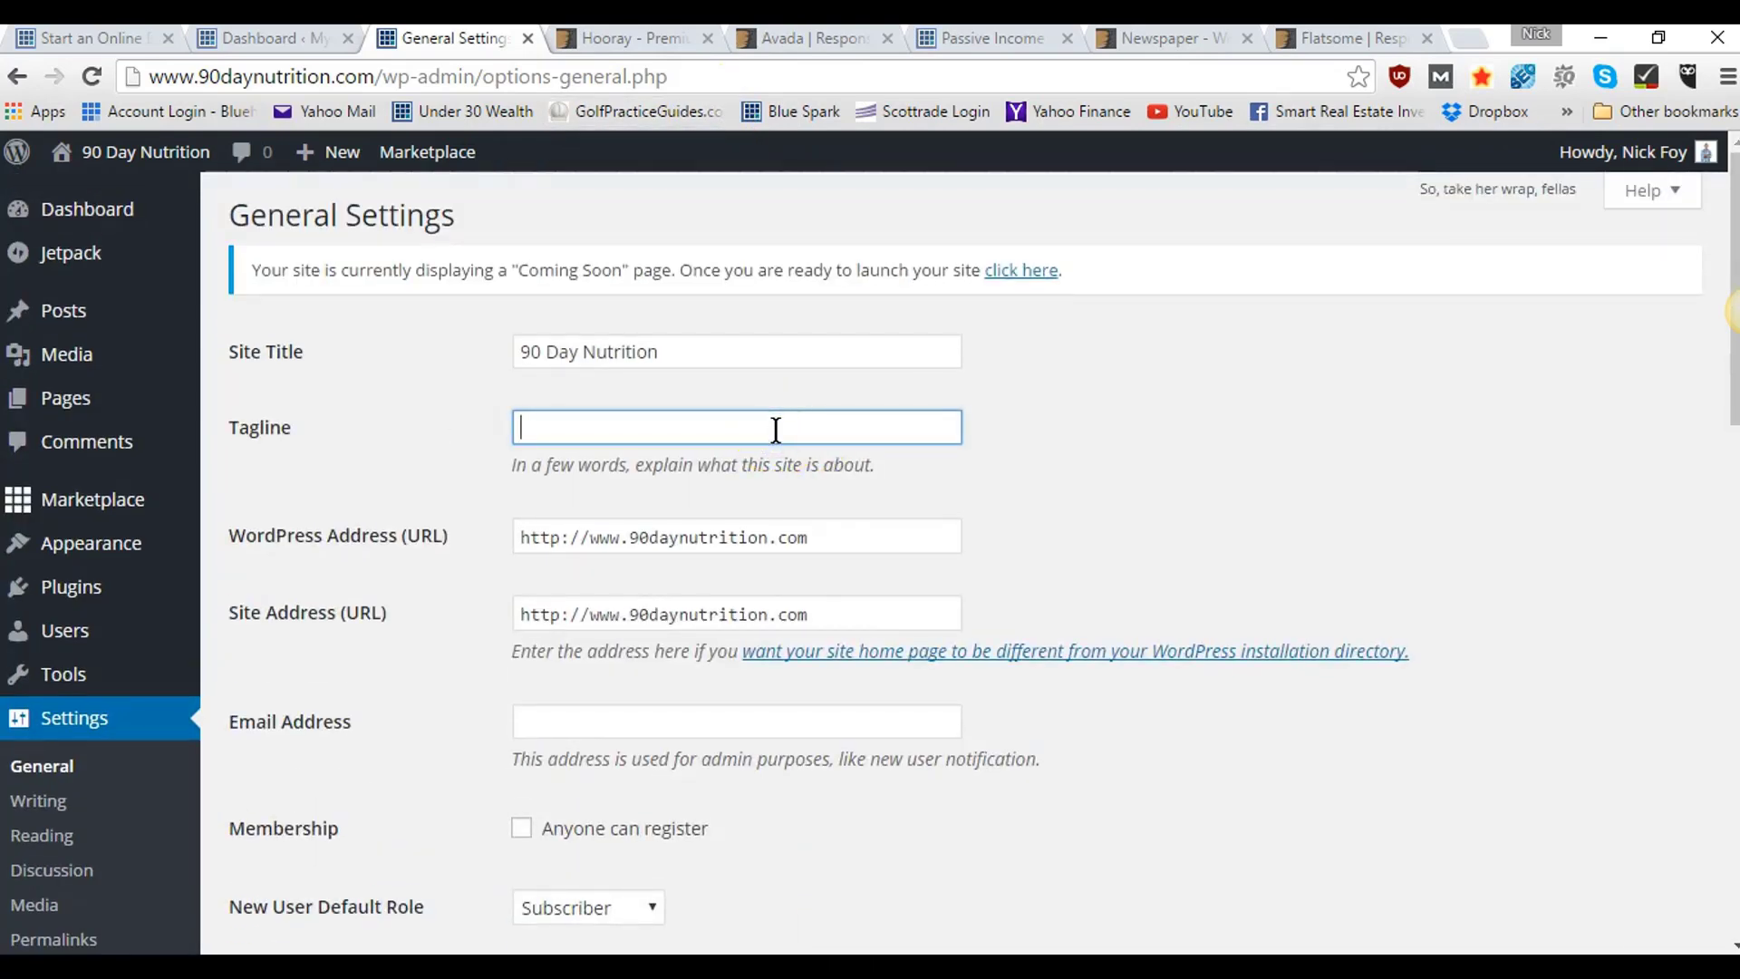
{"action": "type", "text": "Teaching smart nutrition tips"}
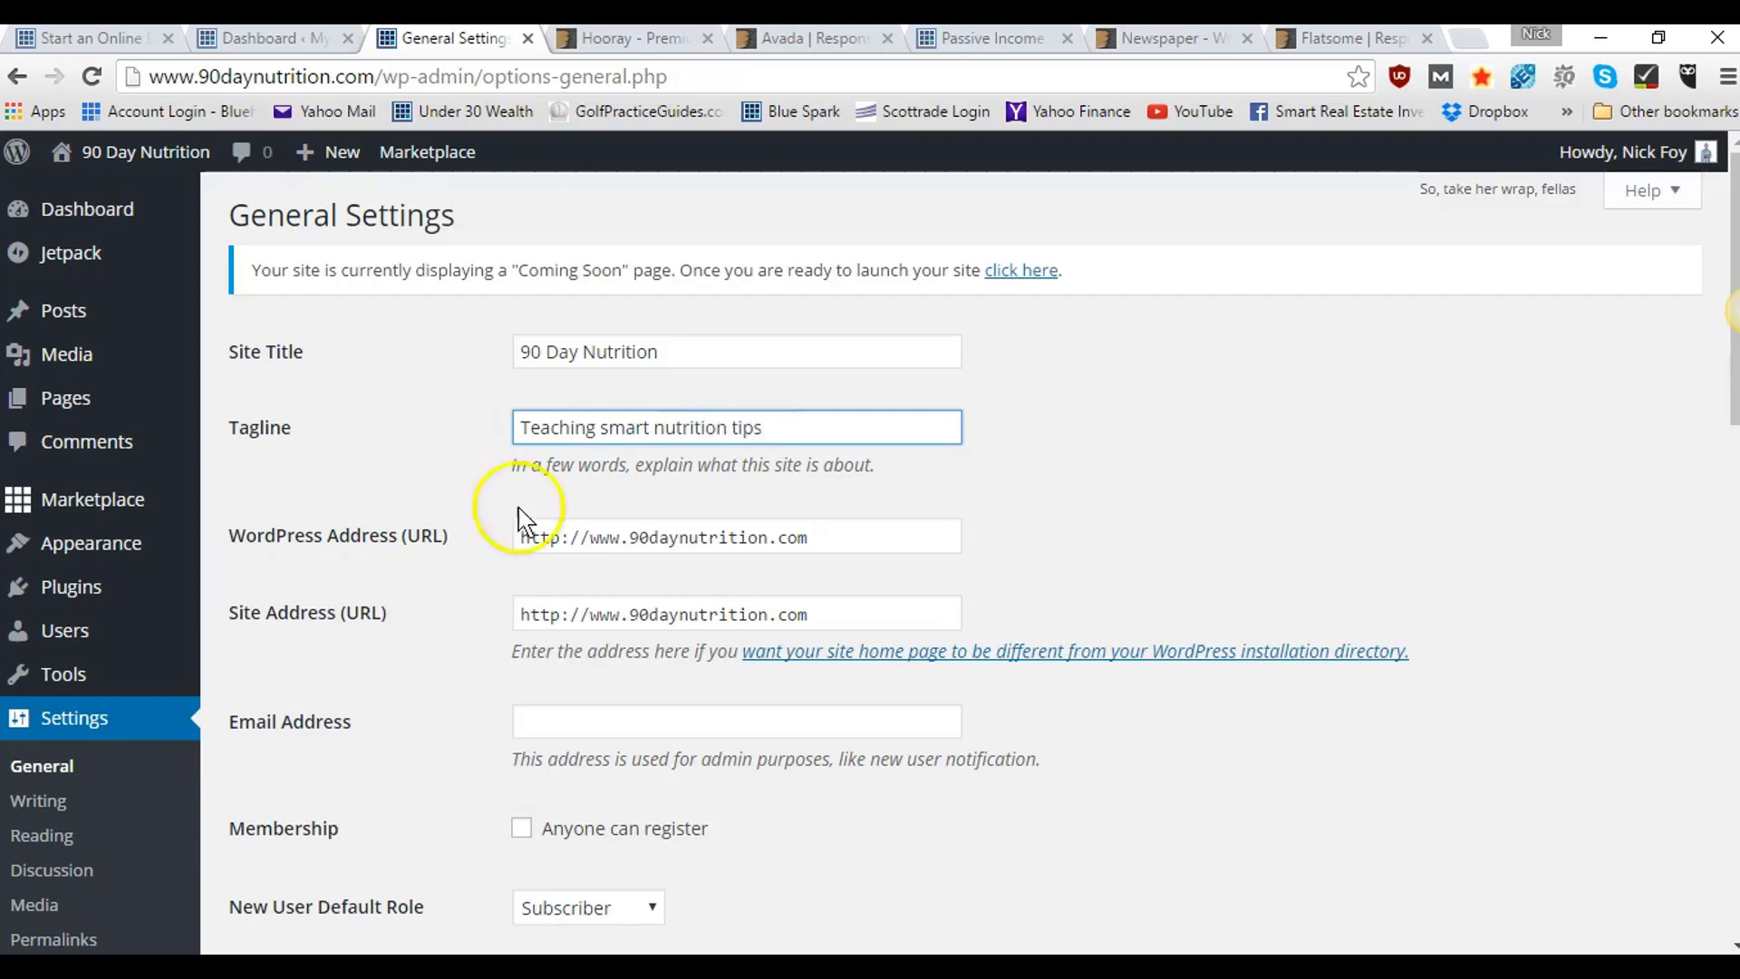
- Review the date, time, language and MOJO auto-update settings and save the general settings
{"action": "scroll", "coordinate": [468, 517], "scroll_direction": "down", "scroll_amount": 5}
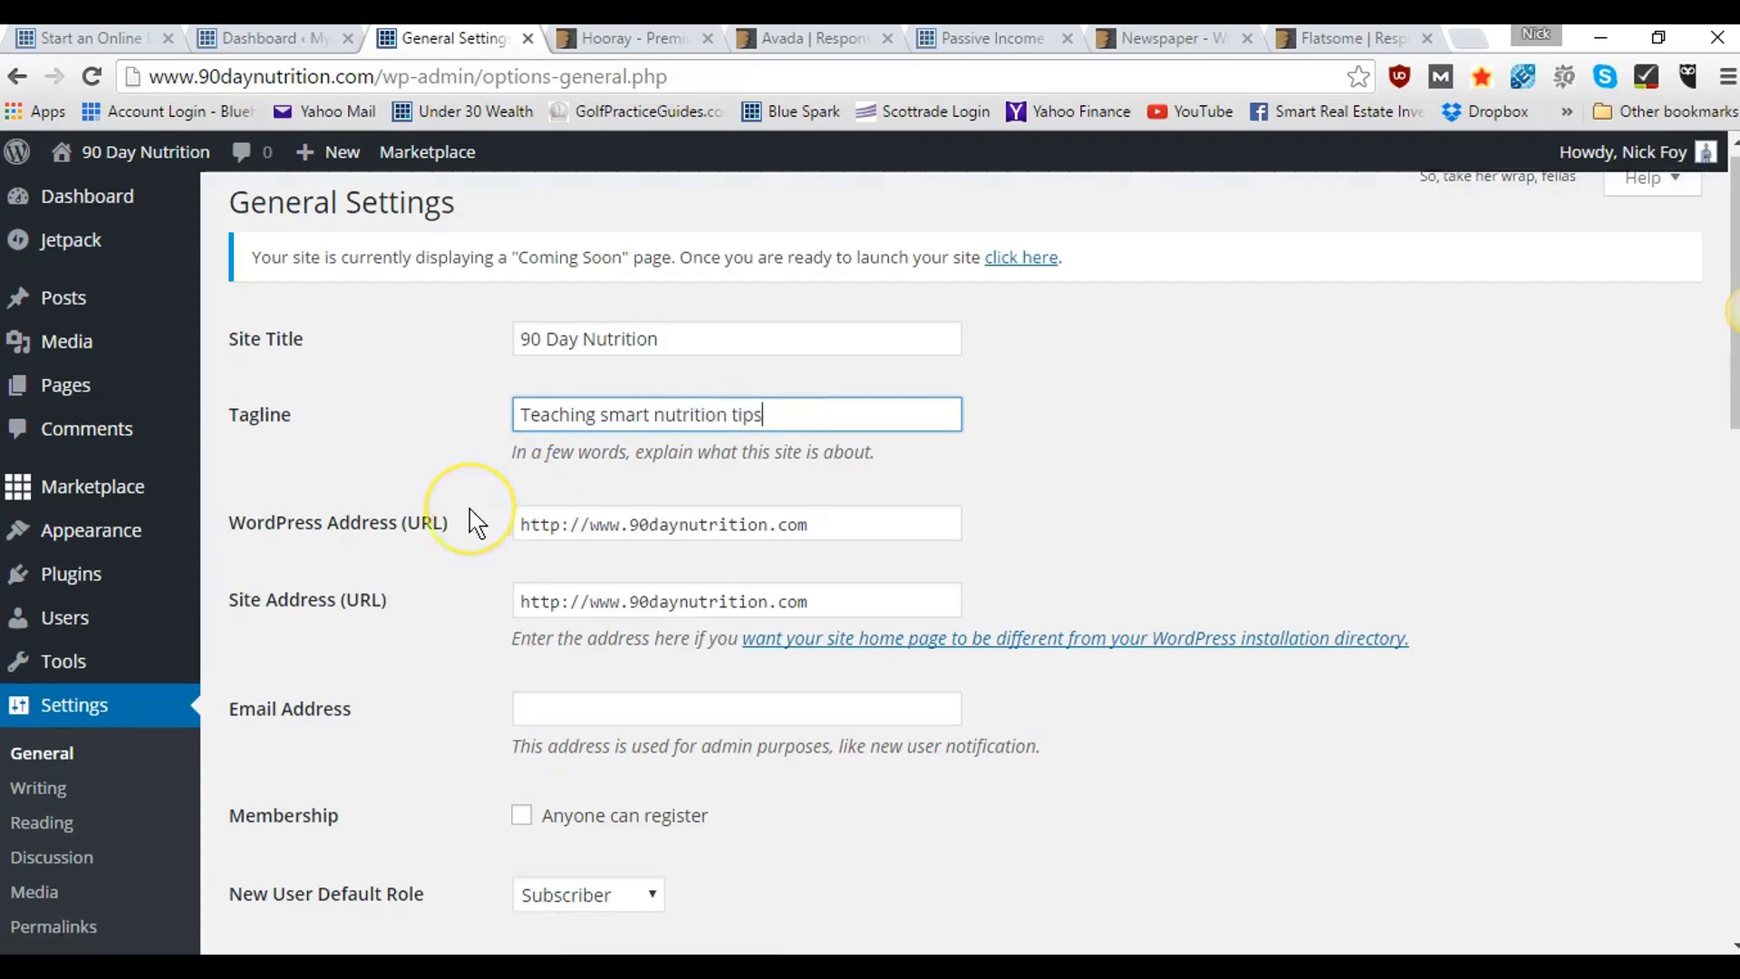
{"action": "scroll", "coordinate": [469, 523], "scroll_direction": "down", "scroll_amount": 4}
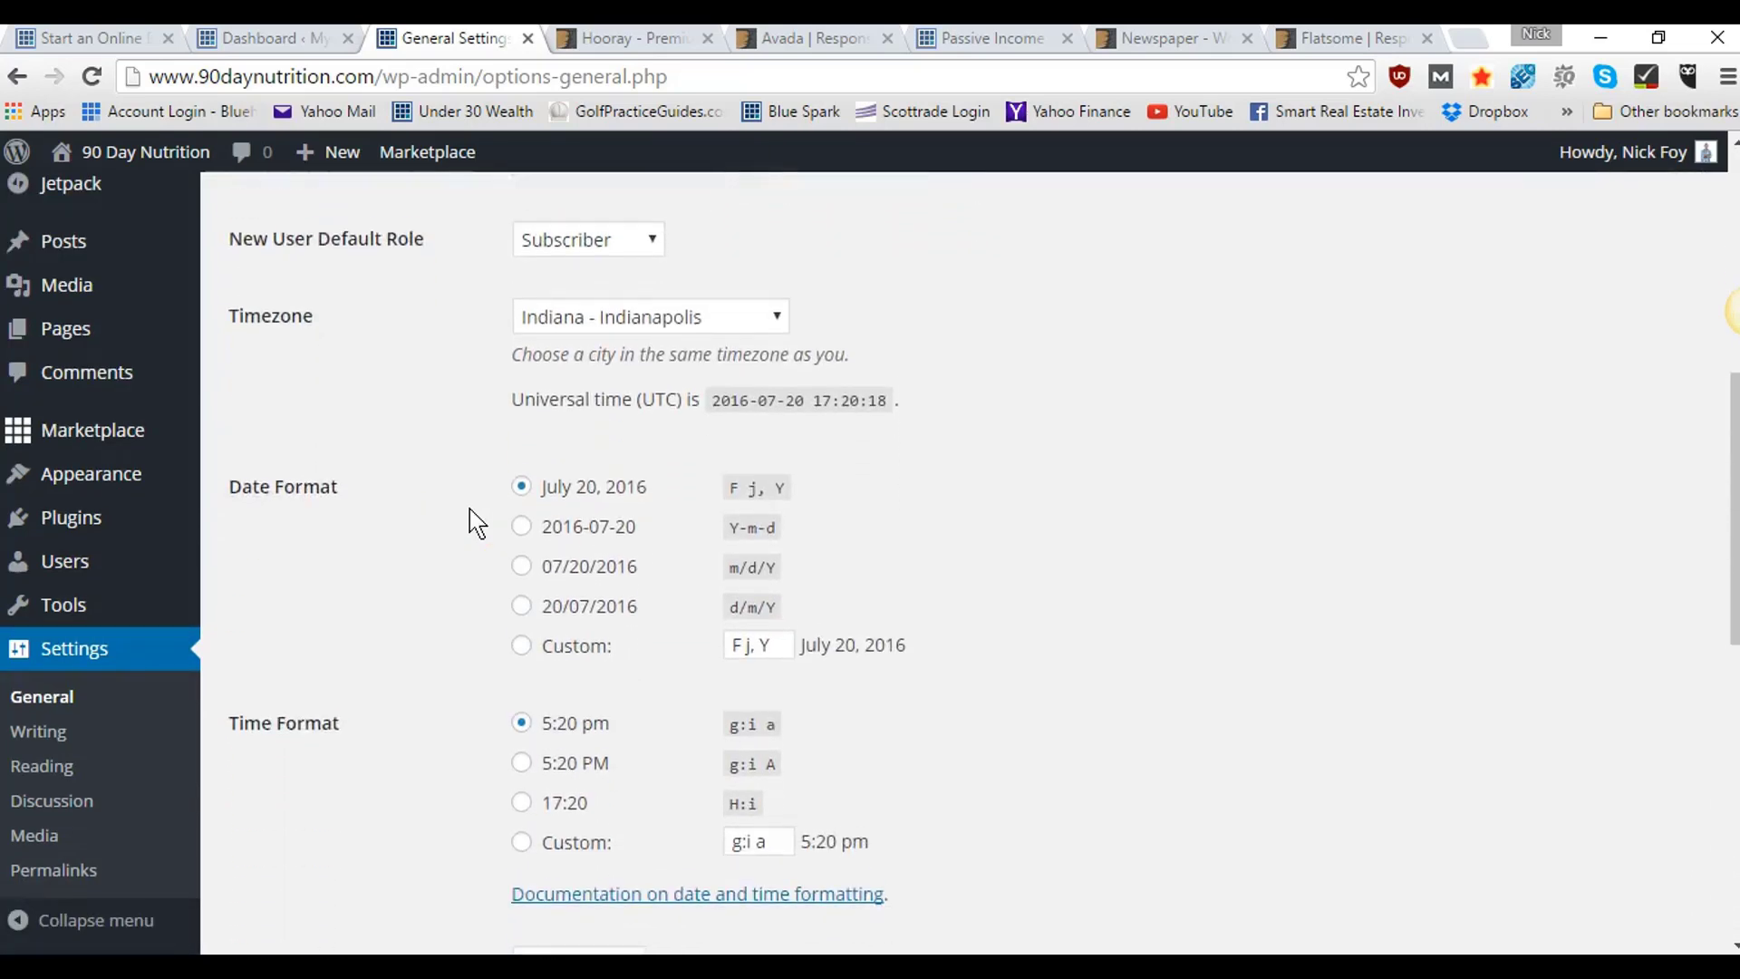
{"action": "left_click", "coordinate": [395, 336]}
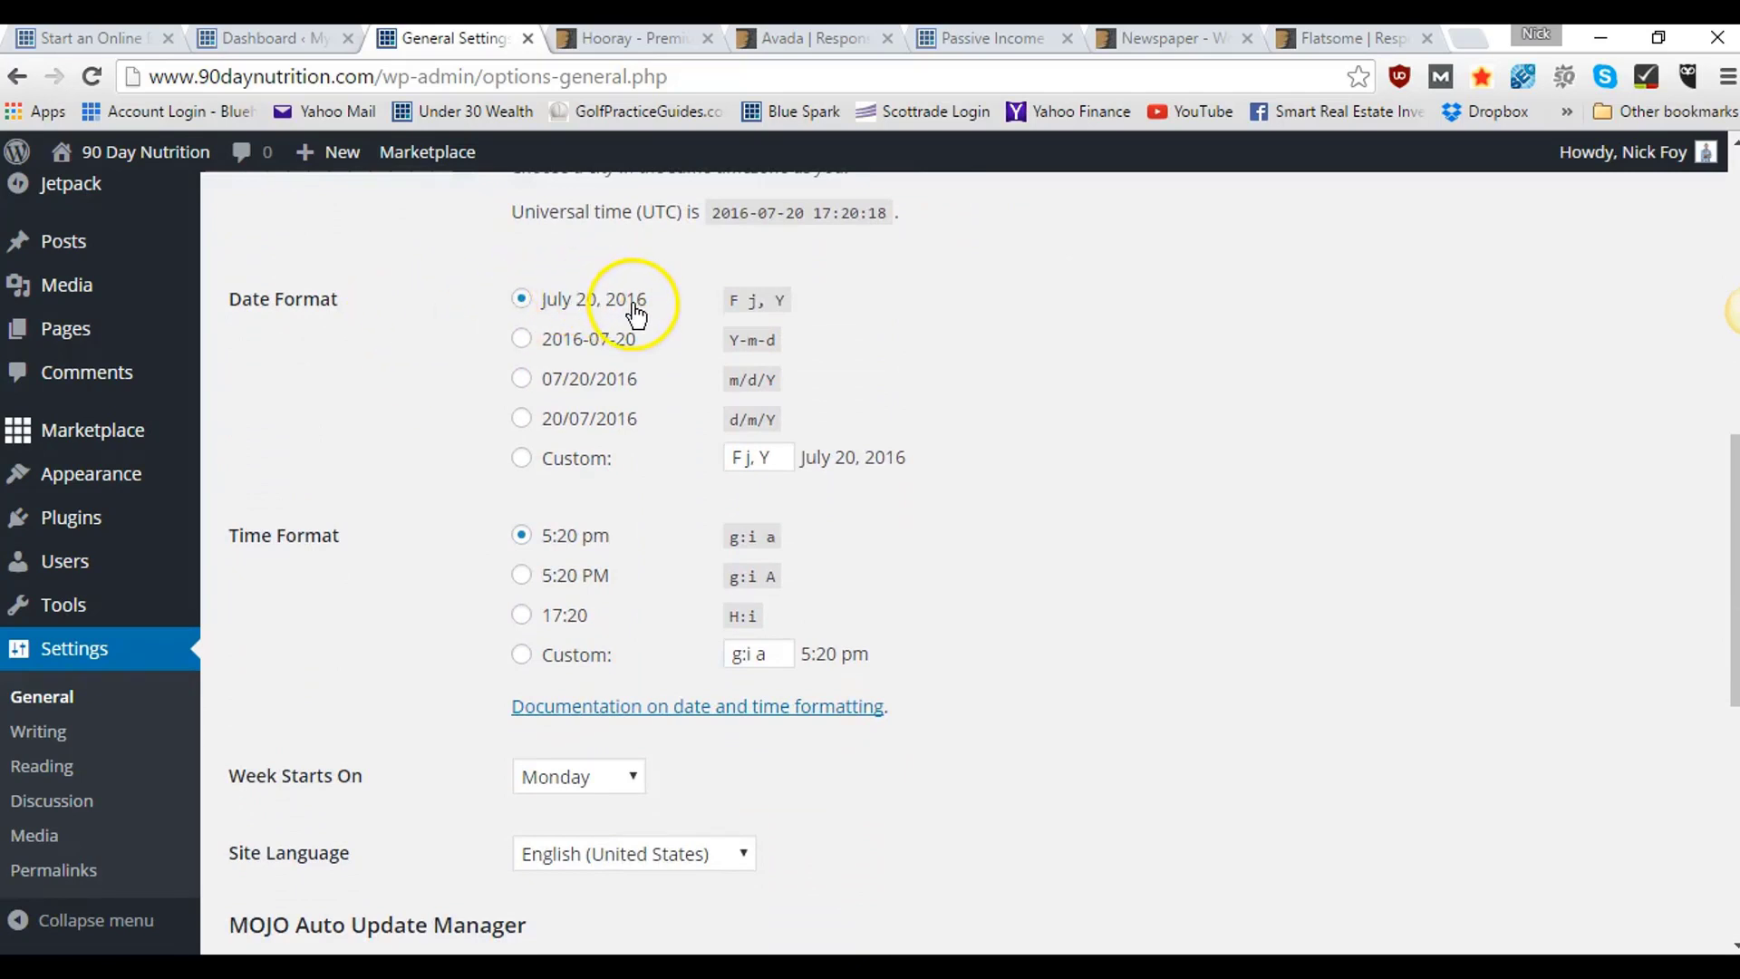
{"action": "scroll", "coordinate": [376, 429], "scroll_direction": "down", "scroll_amount": 2}
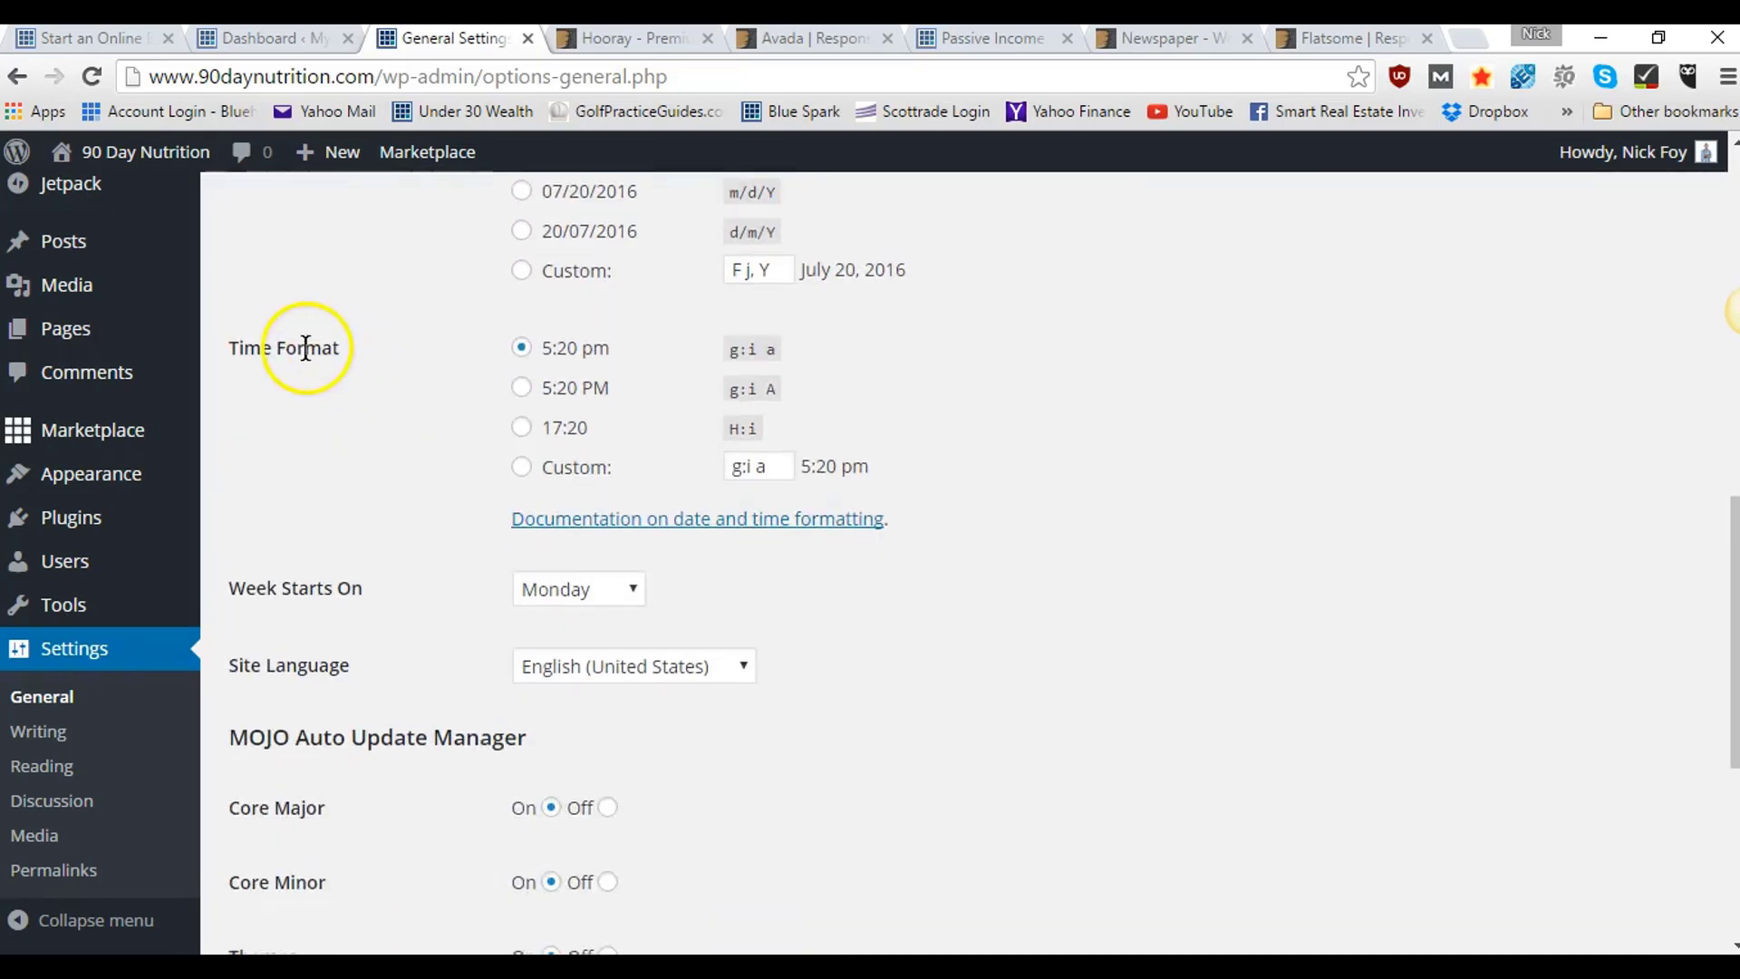
{"action": "scroll", "coordinate": [486, 444], "scroll_direction": "down", "scroll_amount": 3}
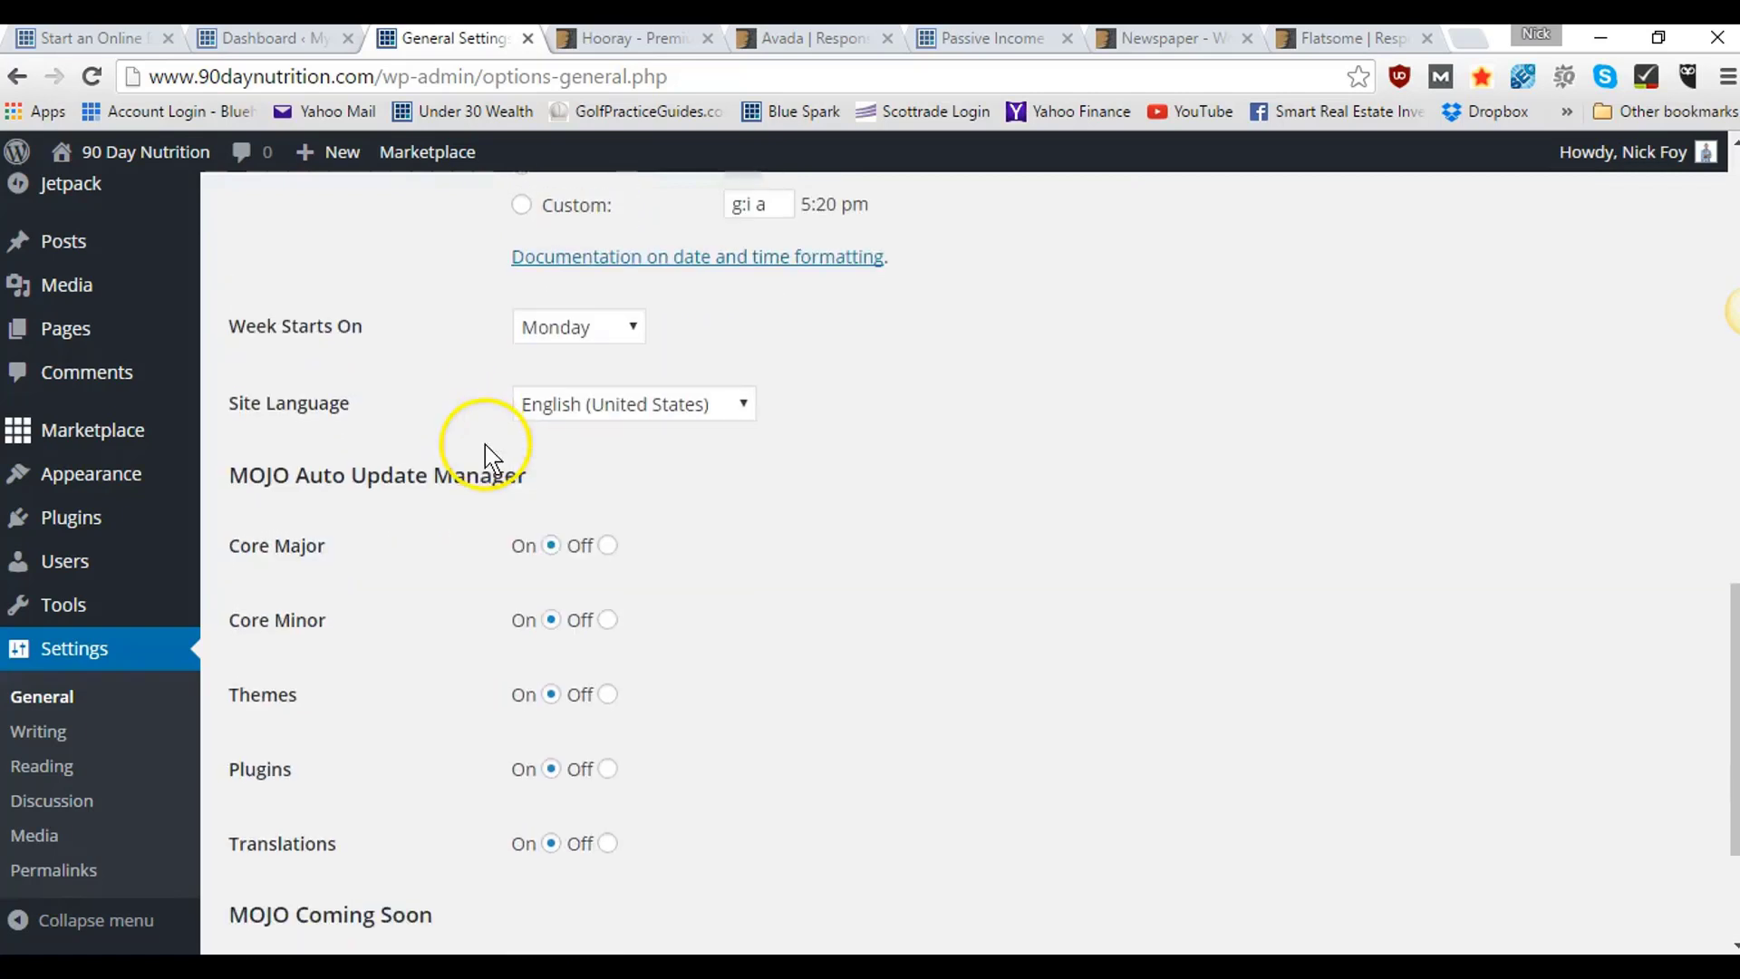
{"action": "scroll", "coordinate": [451, 397], "scroll_direction": "down", "scroll_amount": 1}
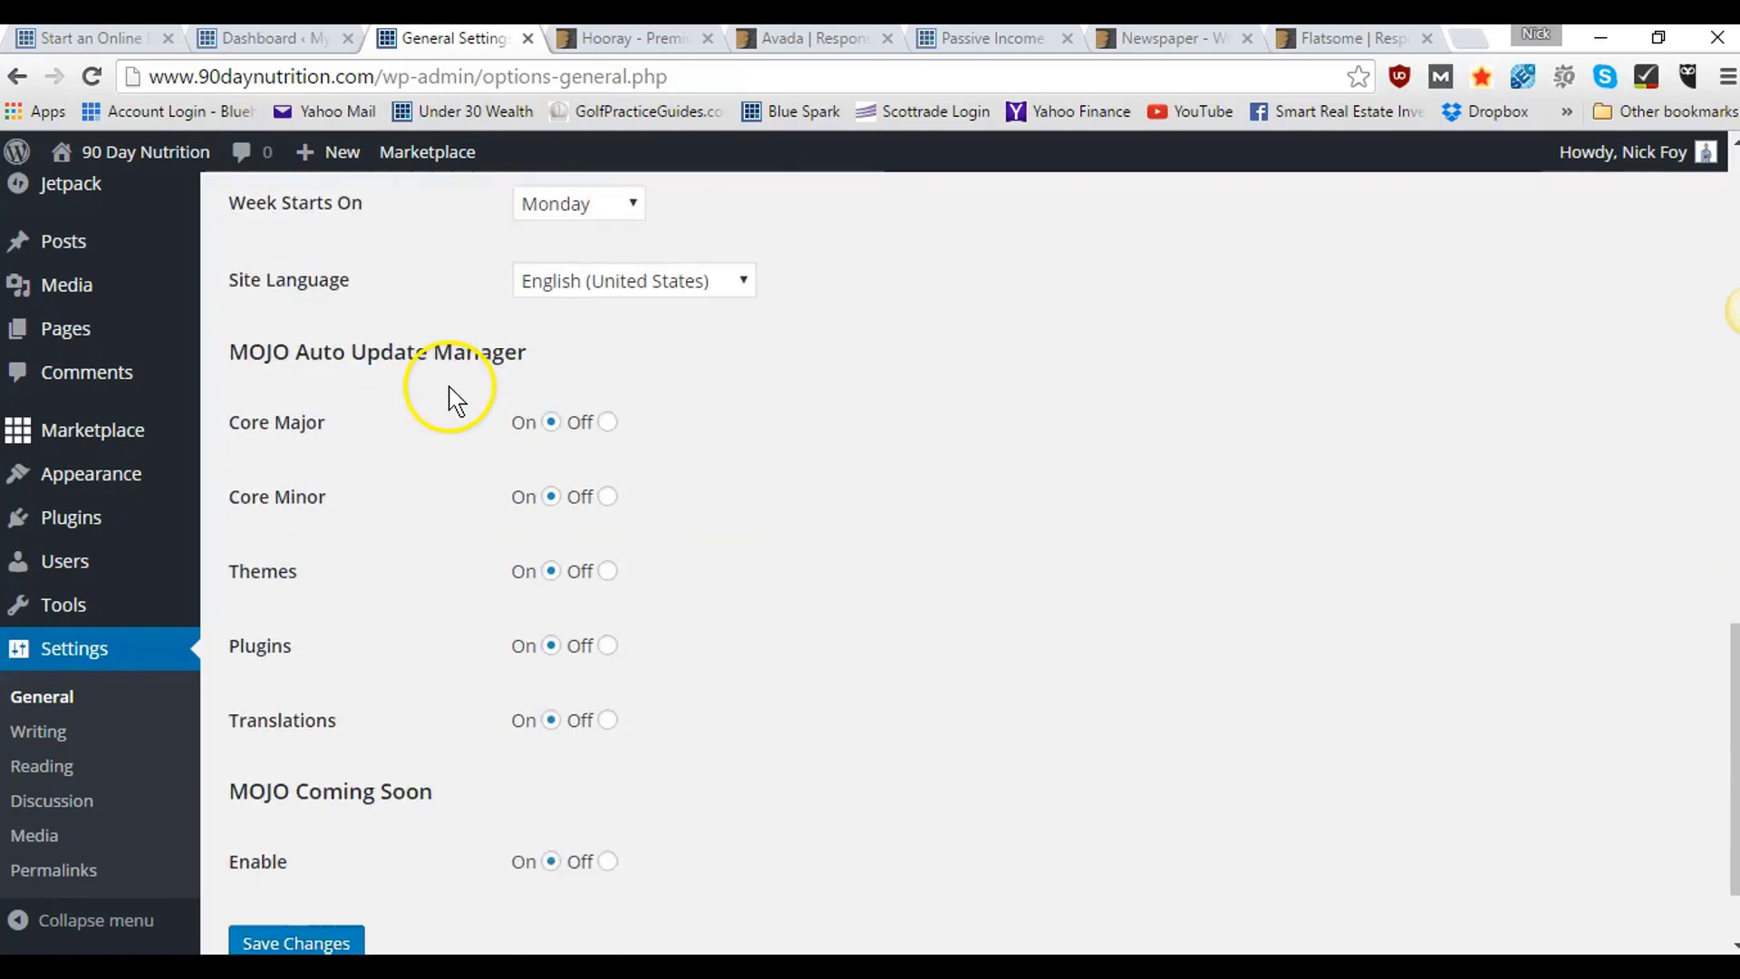
{"action": "scroll", "coordinate": [489, 363], "scroll_direction": "down", "scroll_amount": 1}
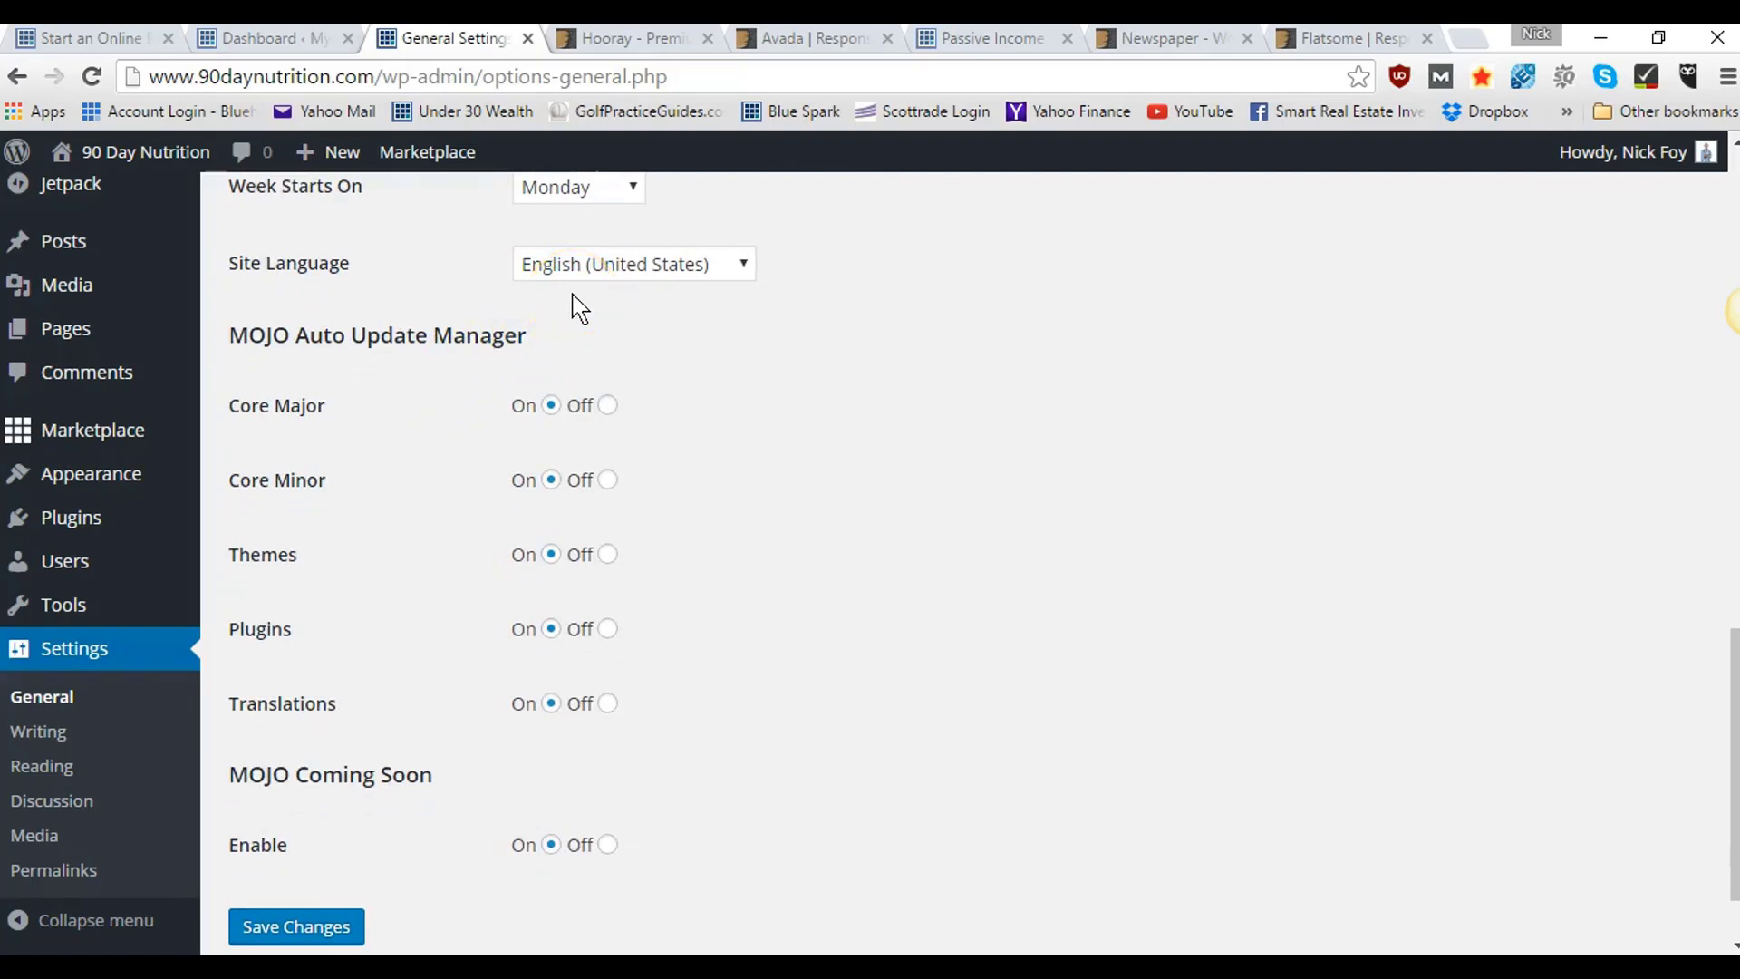
{"action": "scroll", "coordinate": [658, 486], "scroll_direction": "down", "scroll_amount": 1}
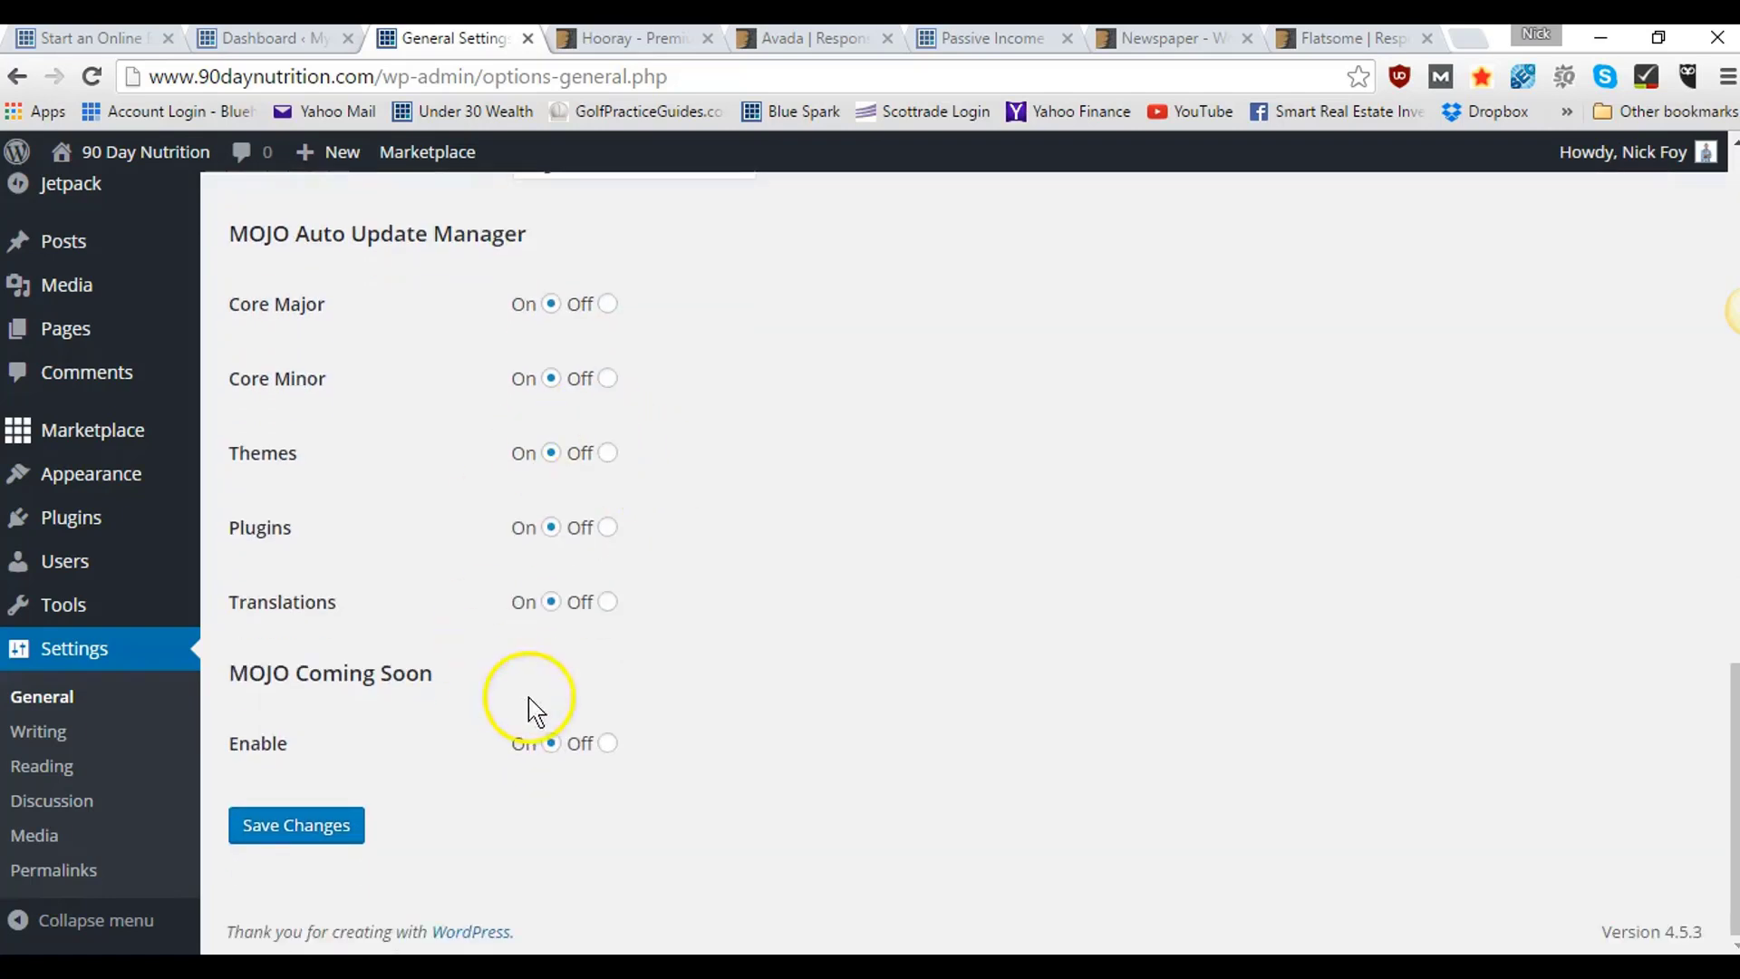
{"action": "left_click", "coordinate": [296, 827]}
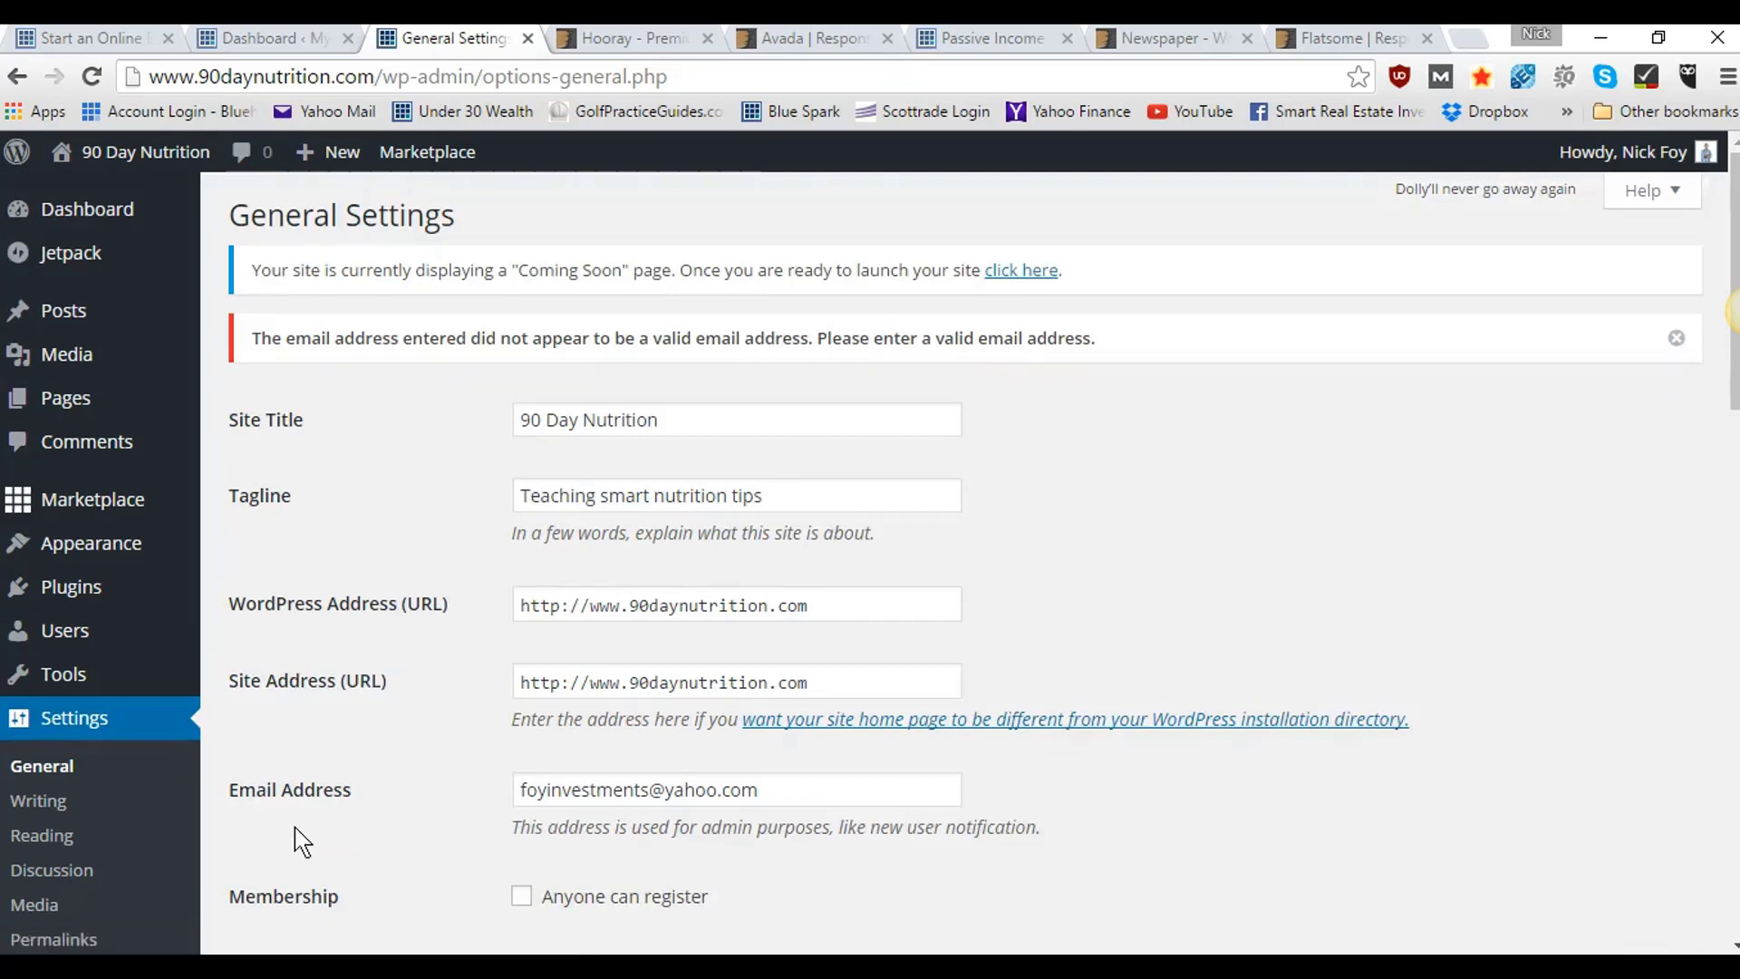
{"action": "scroll", "coordinate": [202, 796], "scroll_direction": "down", "scroll_amount": 2}
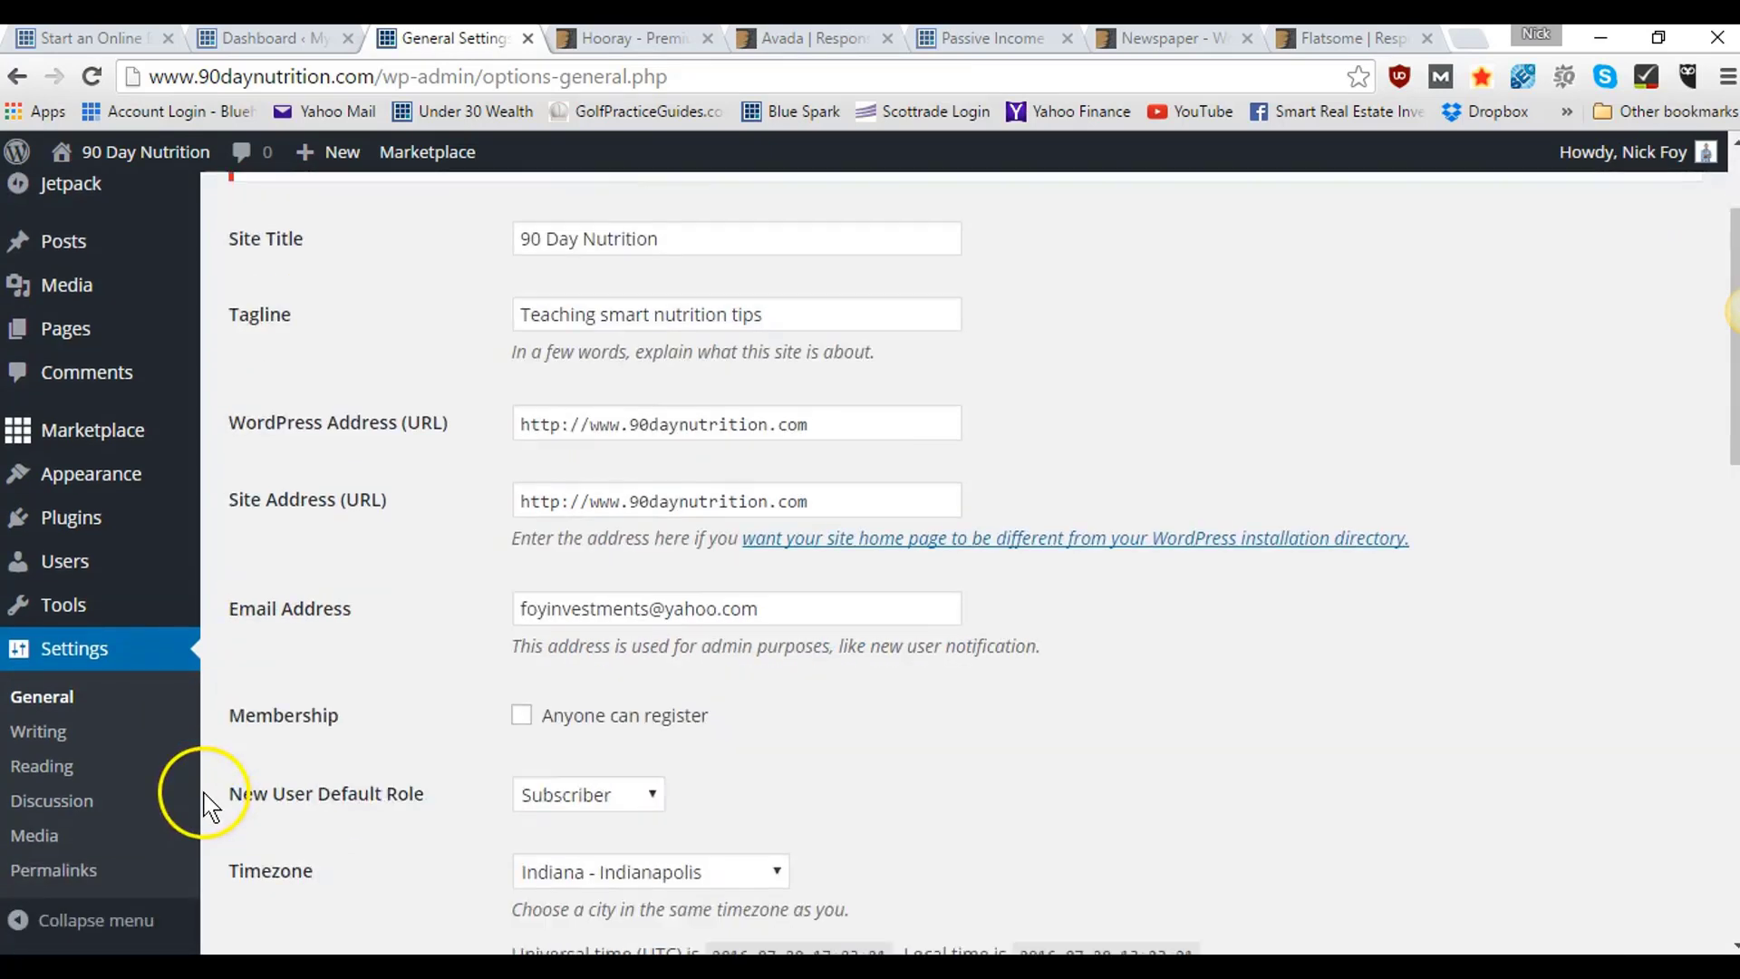
- Review the writing settings, including the default post category, default post format and post via email options
{"action": "left_click", "coordinate": [56, 734]}
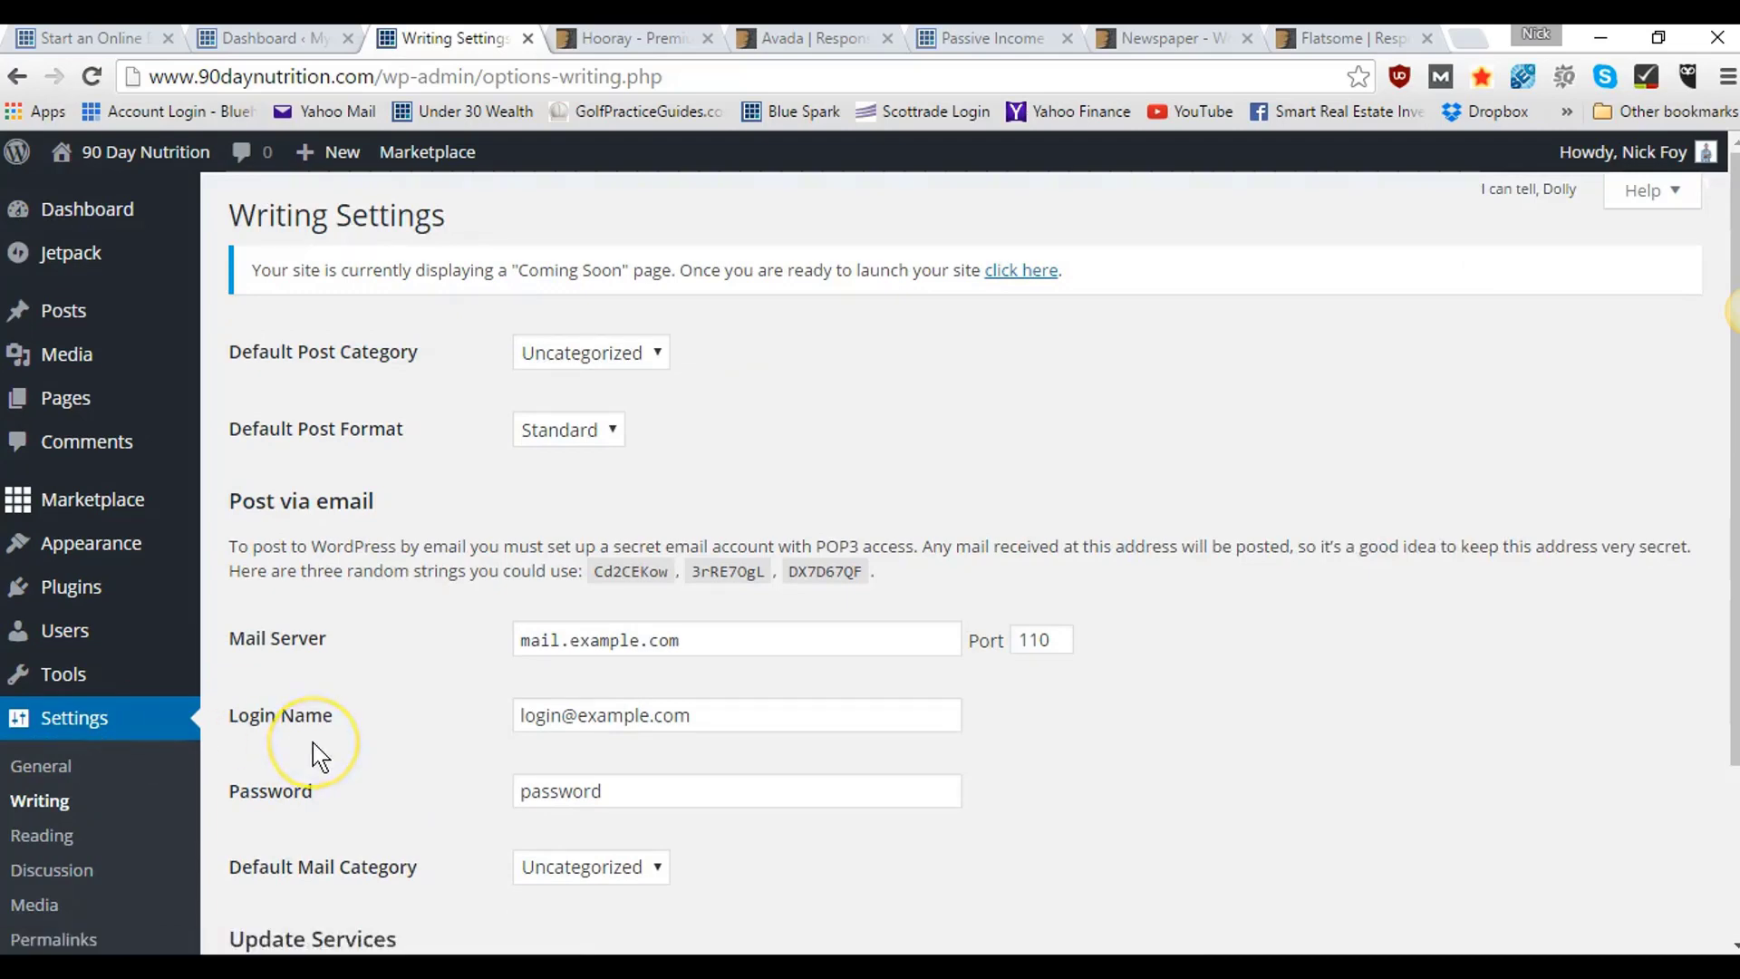
{"action": "scroll", "coordinate": [313, 742], "scroll_direction": "down", "scroll_amount": 3}
{"action": "scroll", "coordinate": [313, 742], "scroll_direction": "up", "scroll_amount": 1}
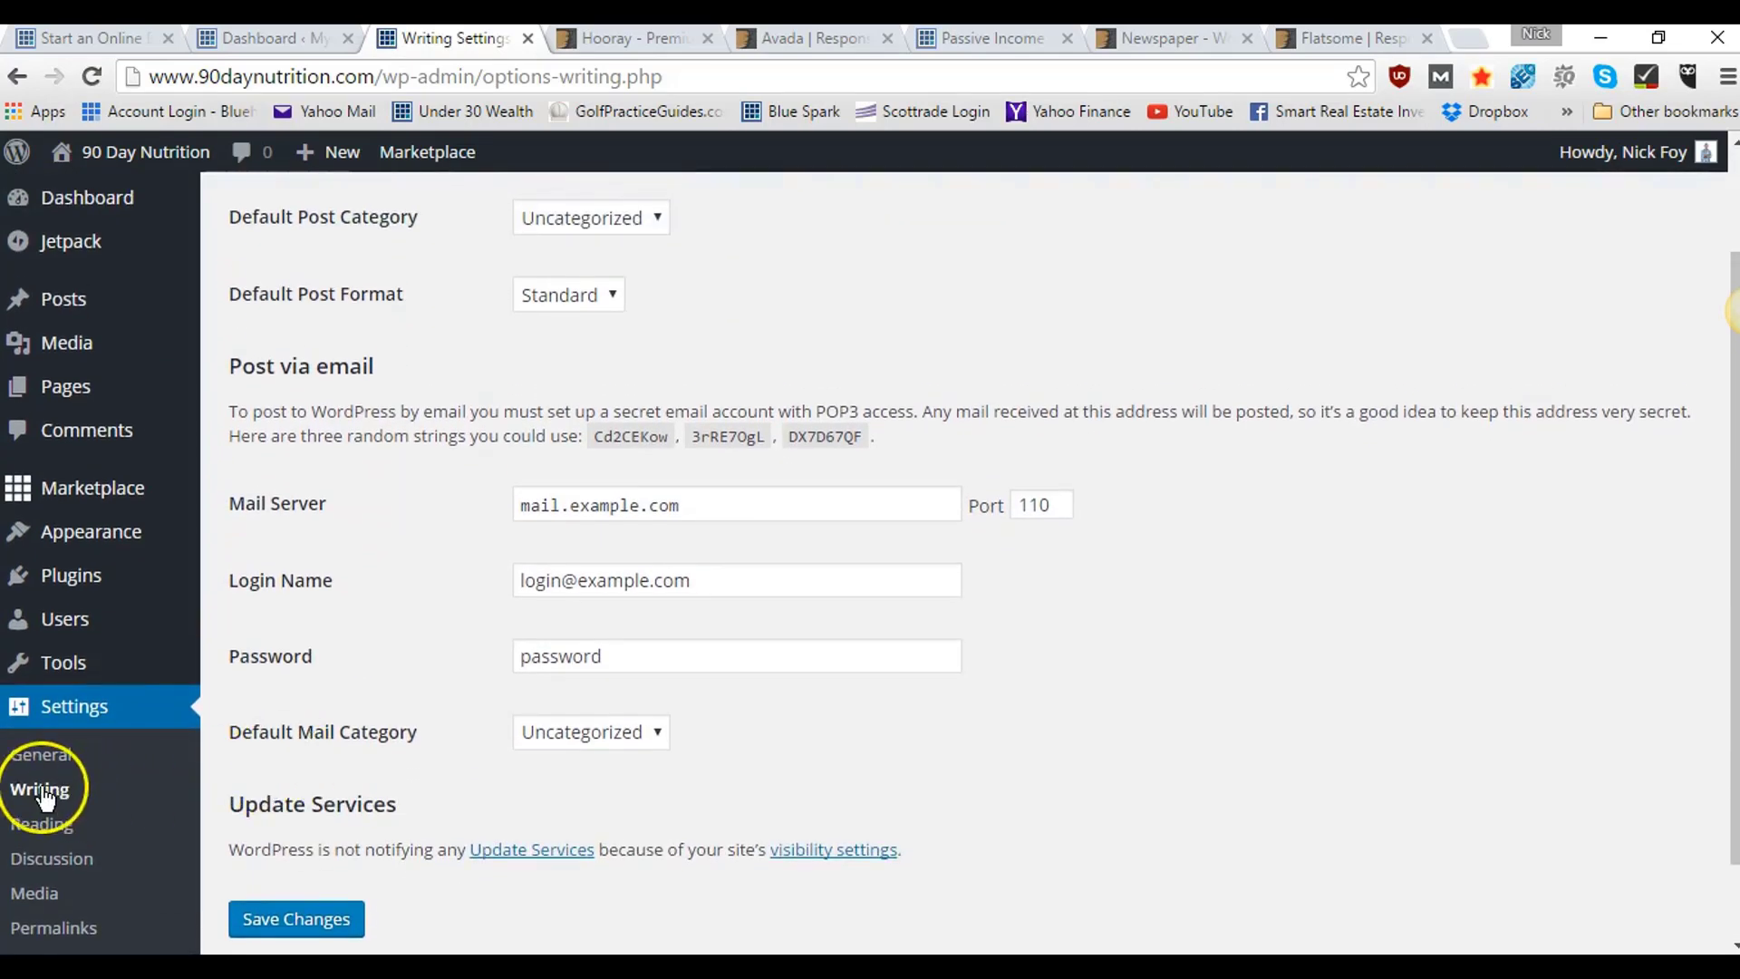
{"action": "scroll", "coordinate": [556, 635], "scroll_direction": "up", "scroll_amount": 2}
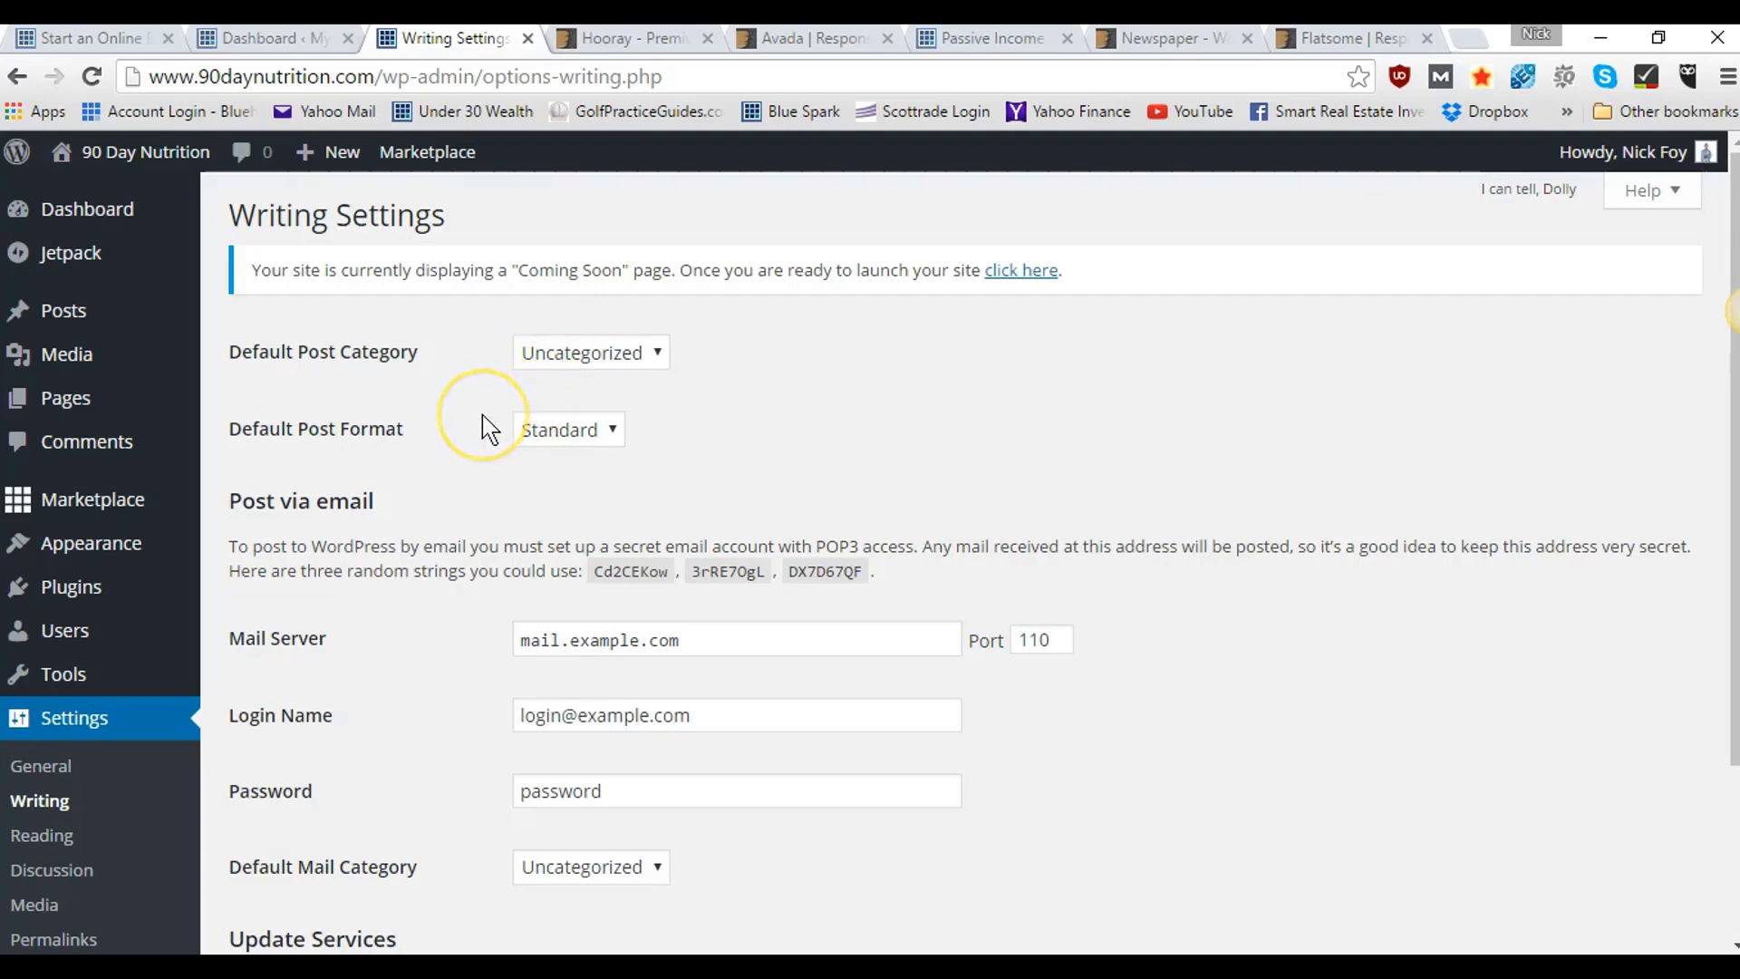
{"action": "scroll", "coordinate": [490, 429], "scroll_direction": "down", "scroll_amount": 3}
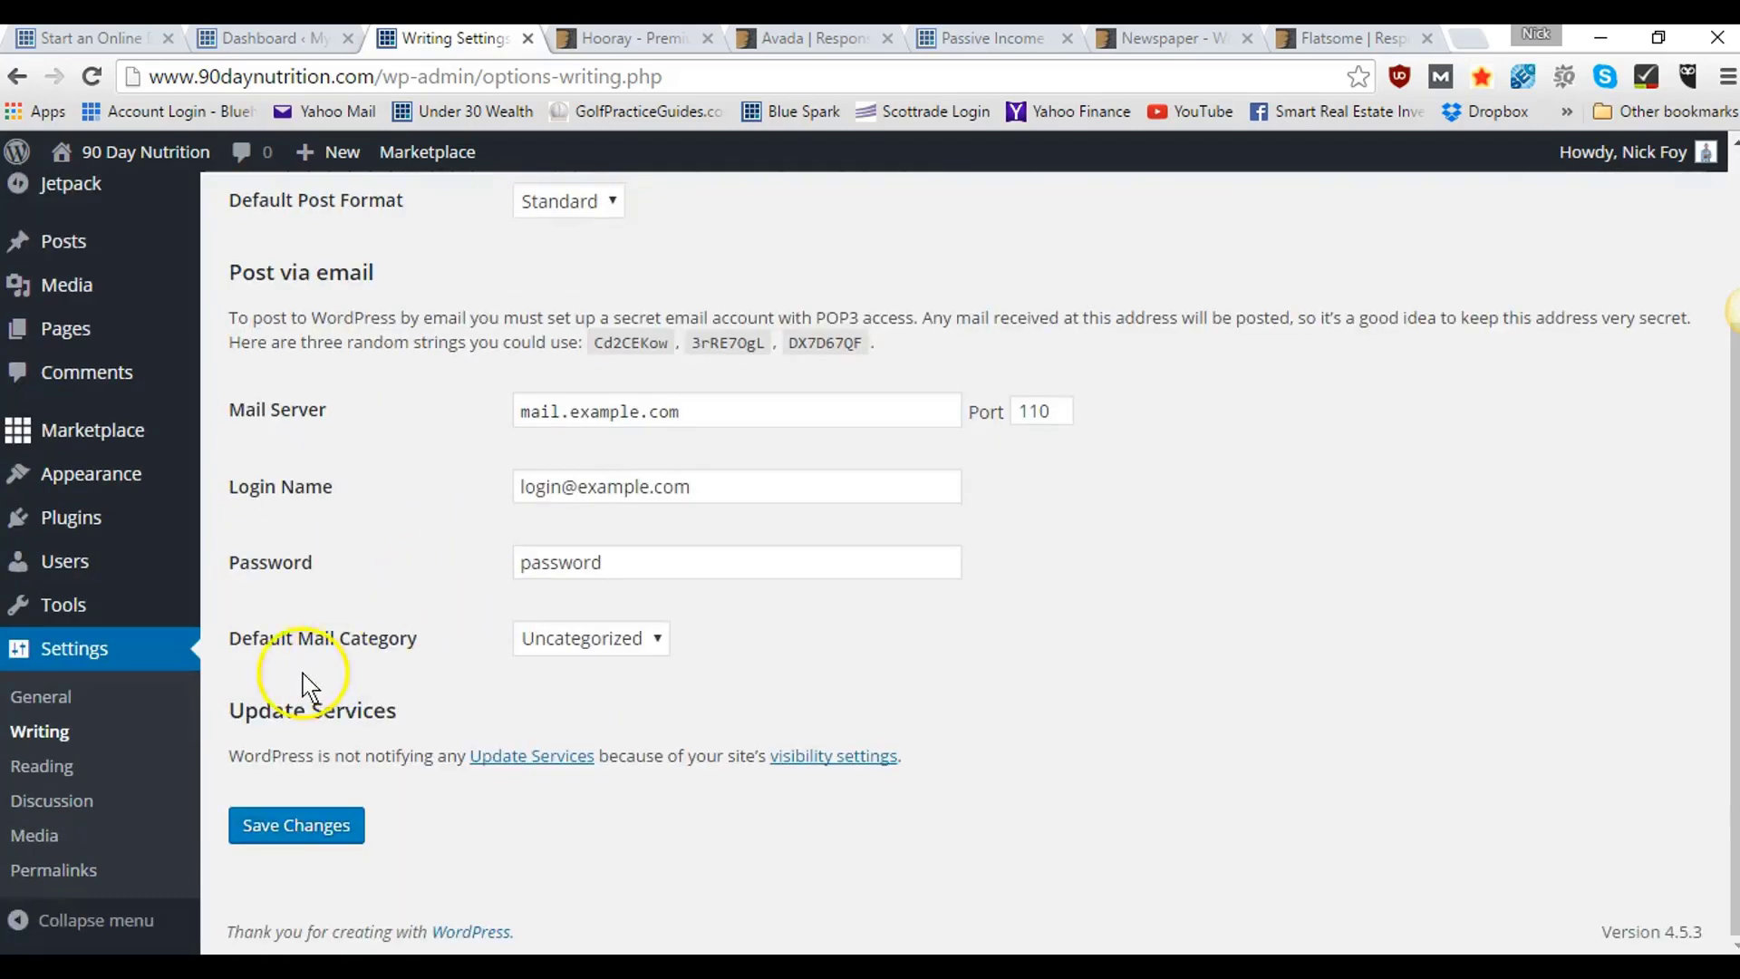
- In the reading settings, stop discouraging search engines from indexing the site and save the changes
{"action": "left_click", "coordinate": [35, 771]}
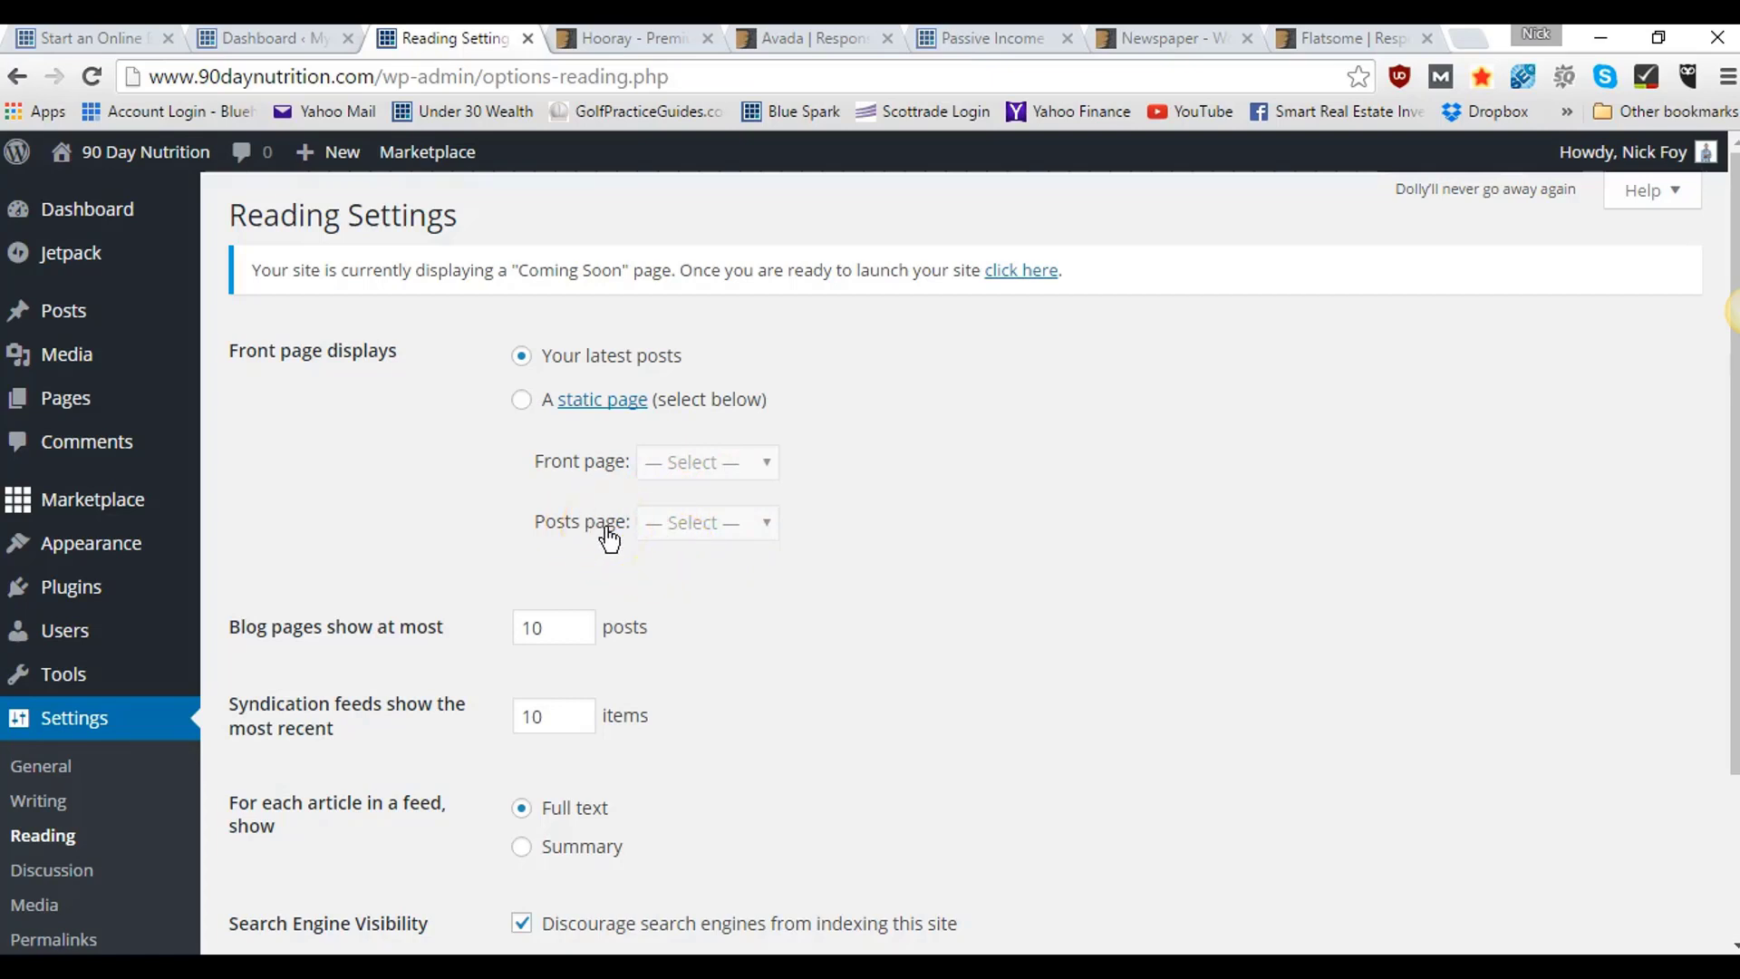
{"action": "scroll", "coordinate": [605, 538], "scroll_direction": "down", "scroll_amount": 2}
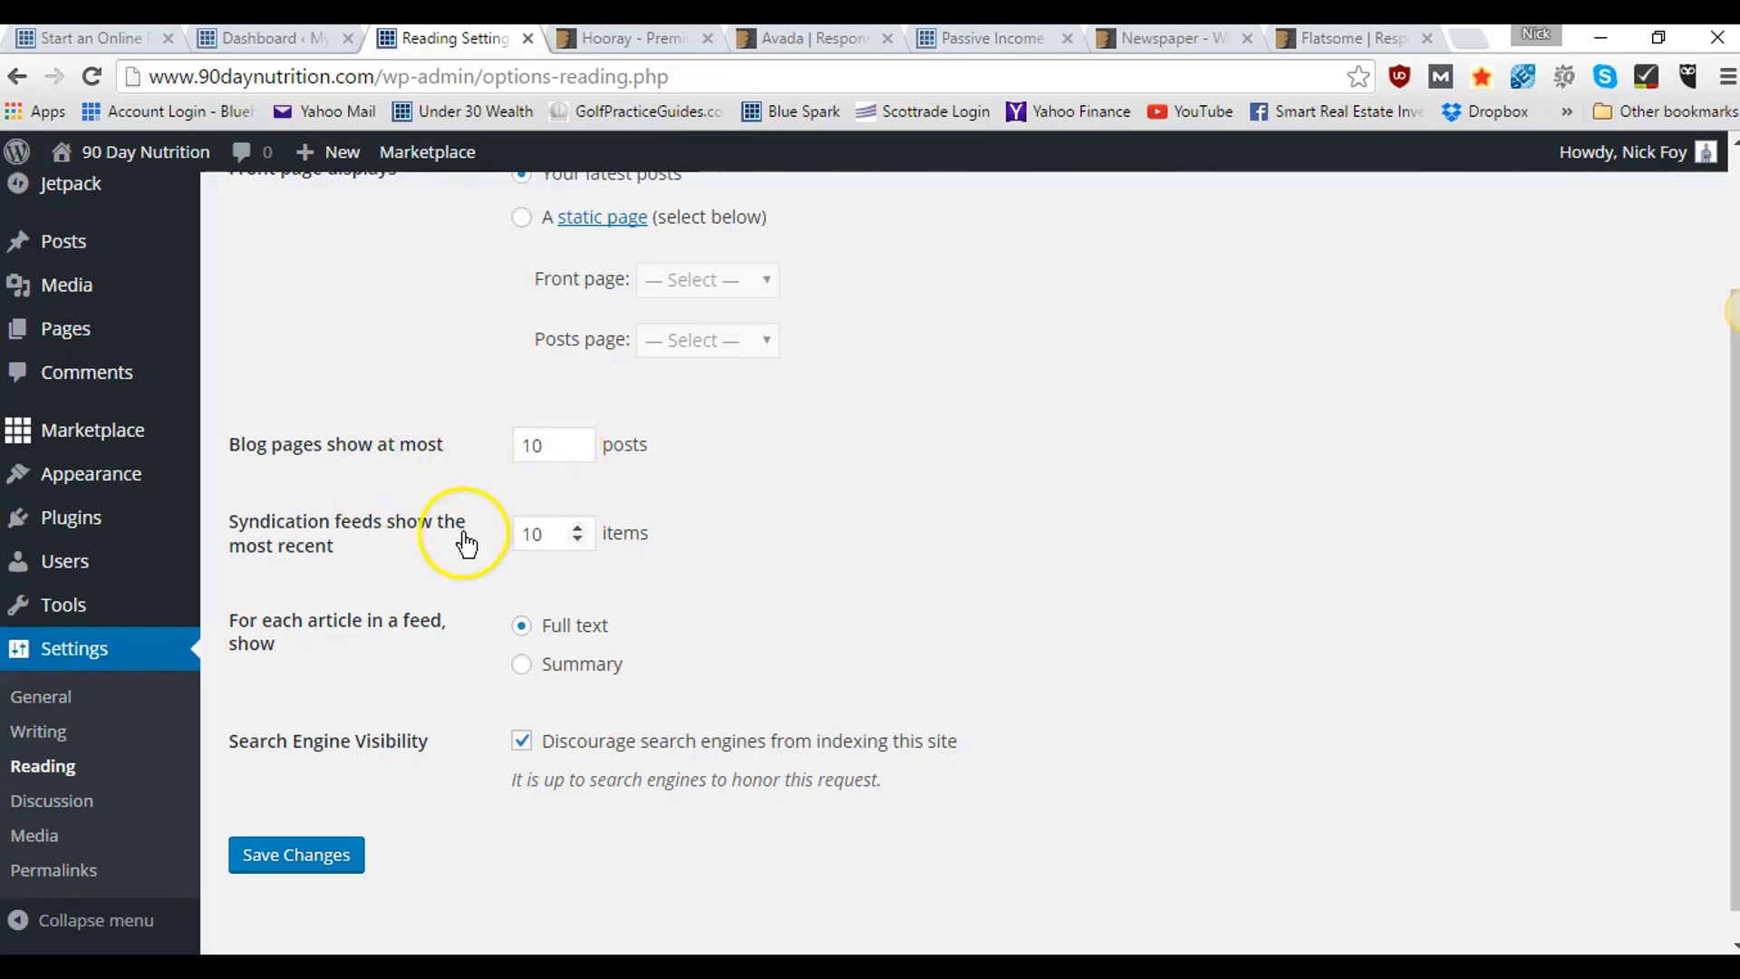
{"action": "scroll", "coordinate": [467, 544], "scroll_direction": "down", "scroll_amount": 1}
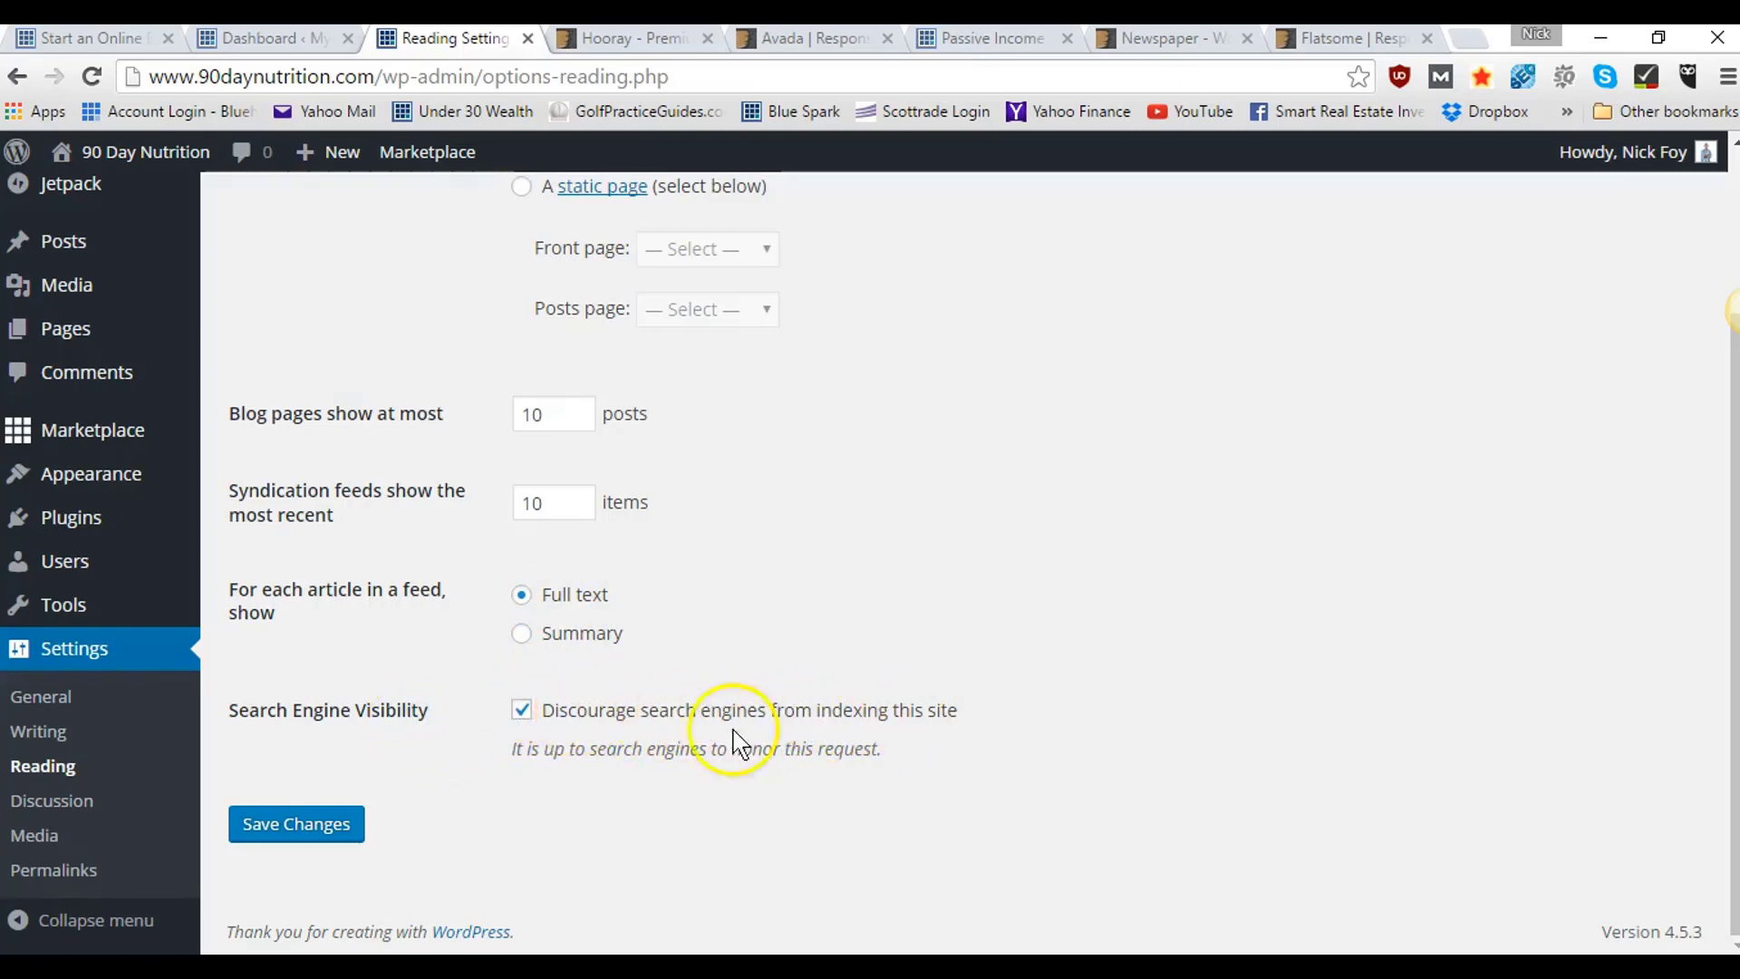
{"action": "left_click", "coordinate": [533, 715]}
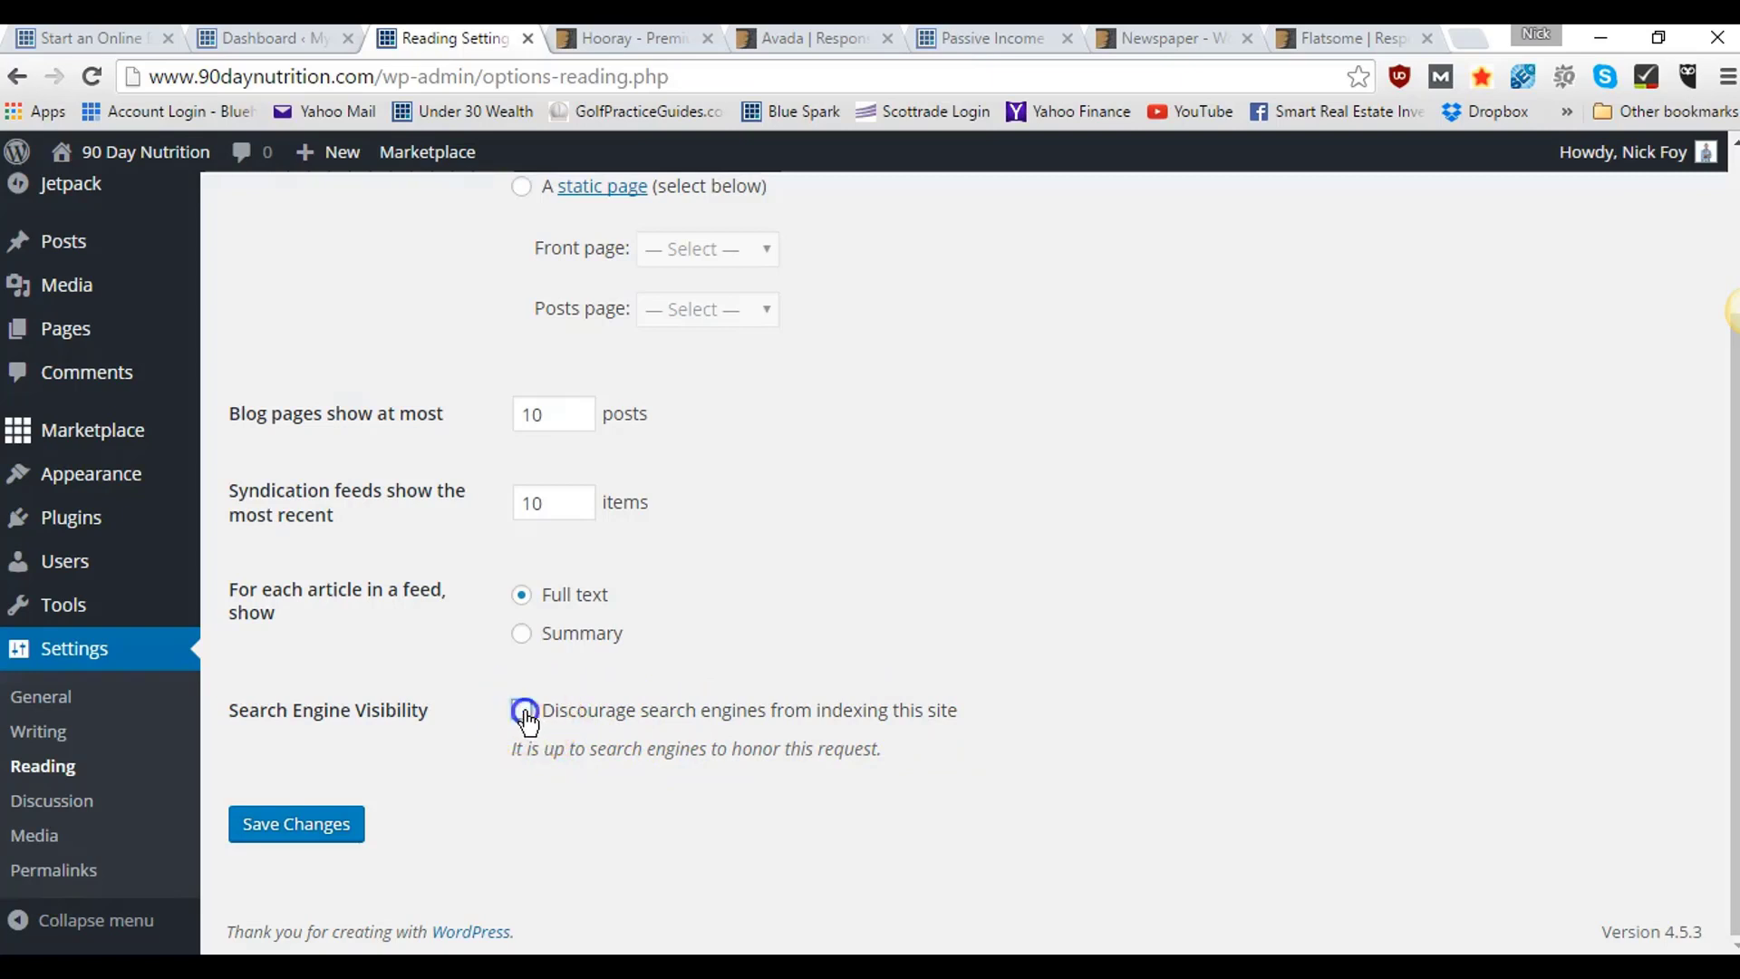
{"action": "left_click", "coordinate": [289, 825]}
{"action": "left_click", "coordinate": [289, 825]}
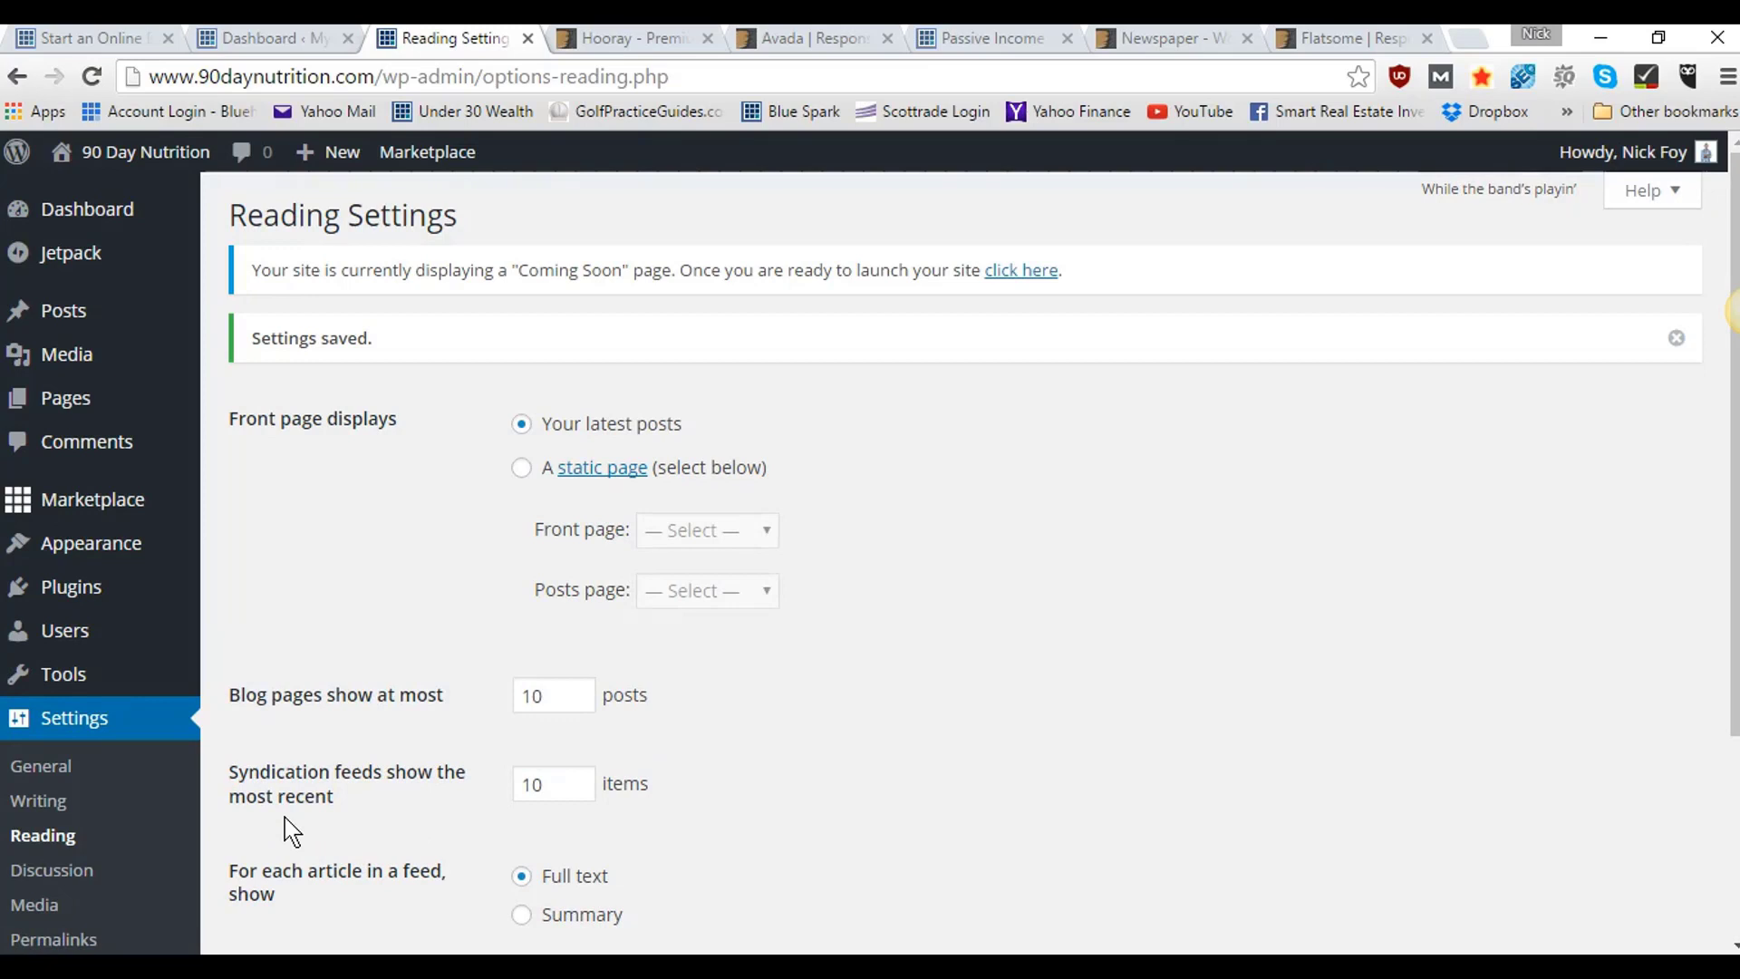
- In the discussion settings, require comments to be manually approved before they appear
{"action": "left_click", "coordinate": [105, 872]}
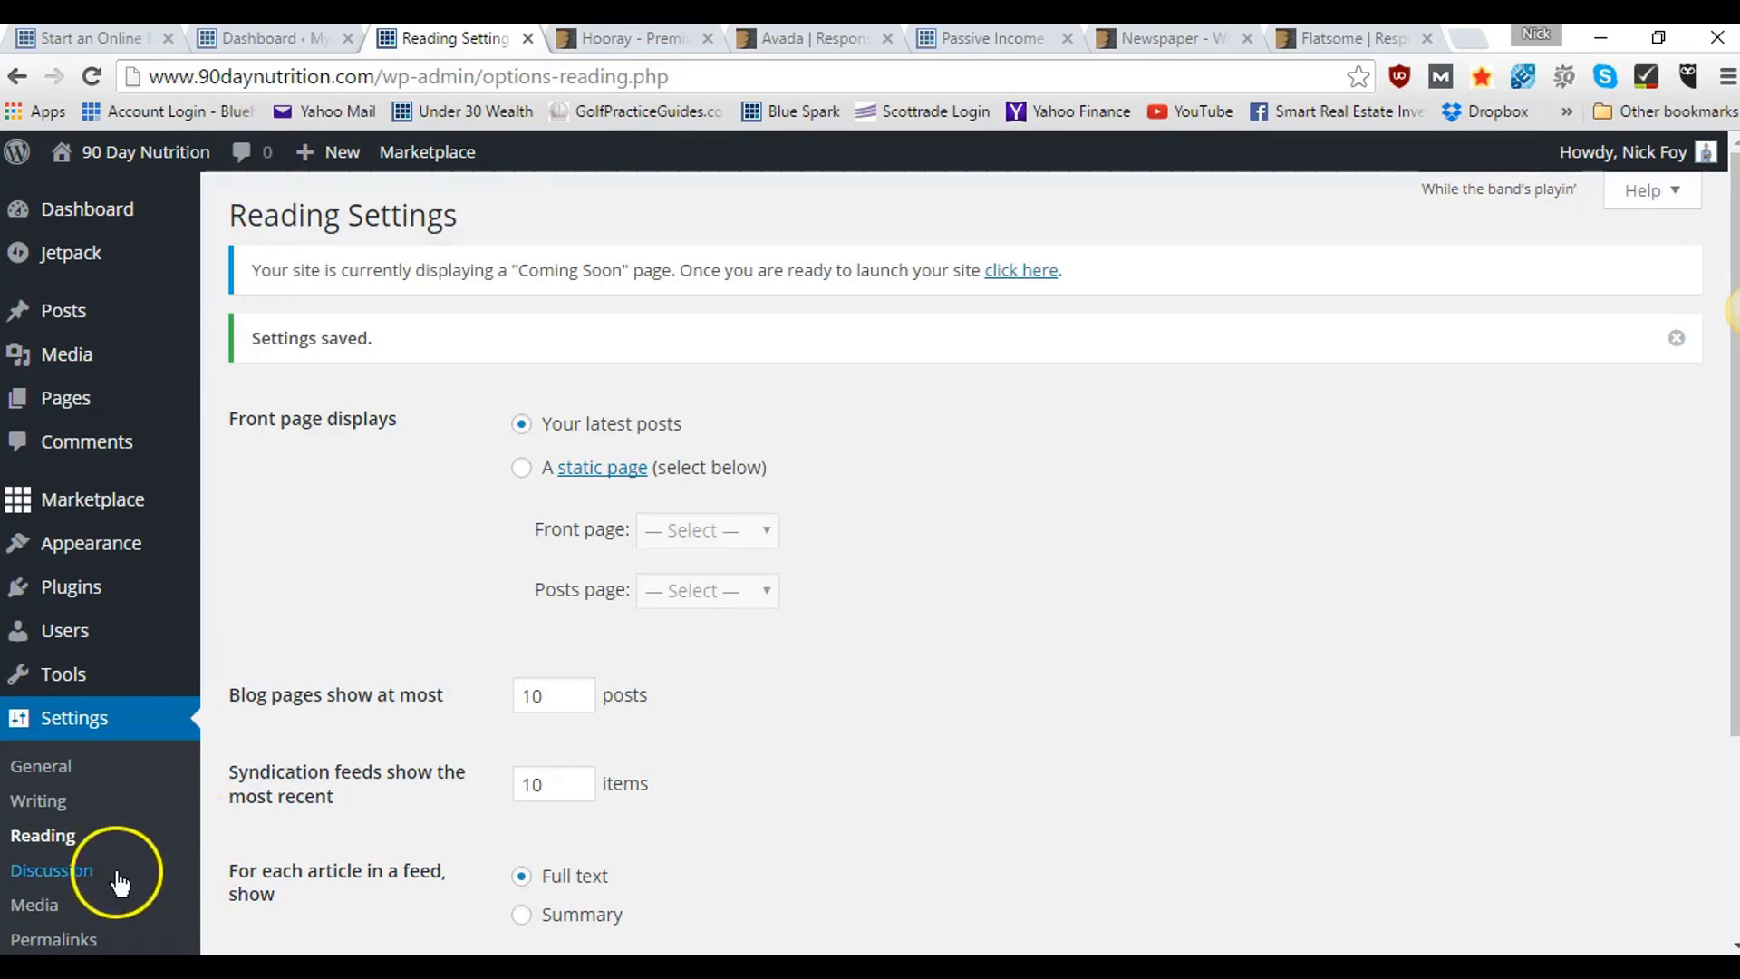
{"action": "left_click", "coordinate": [106, 875]}
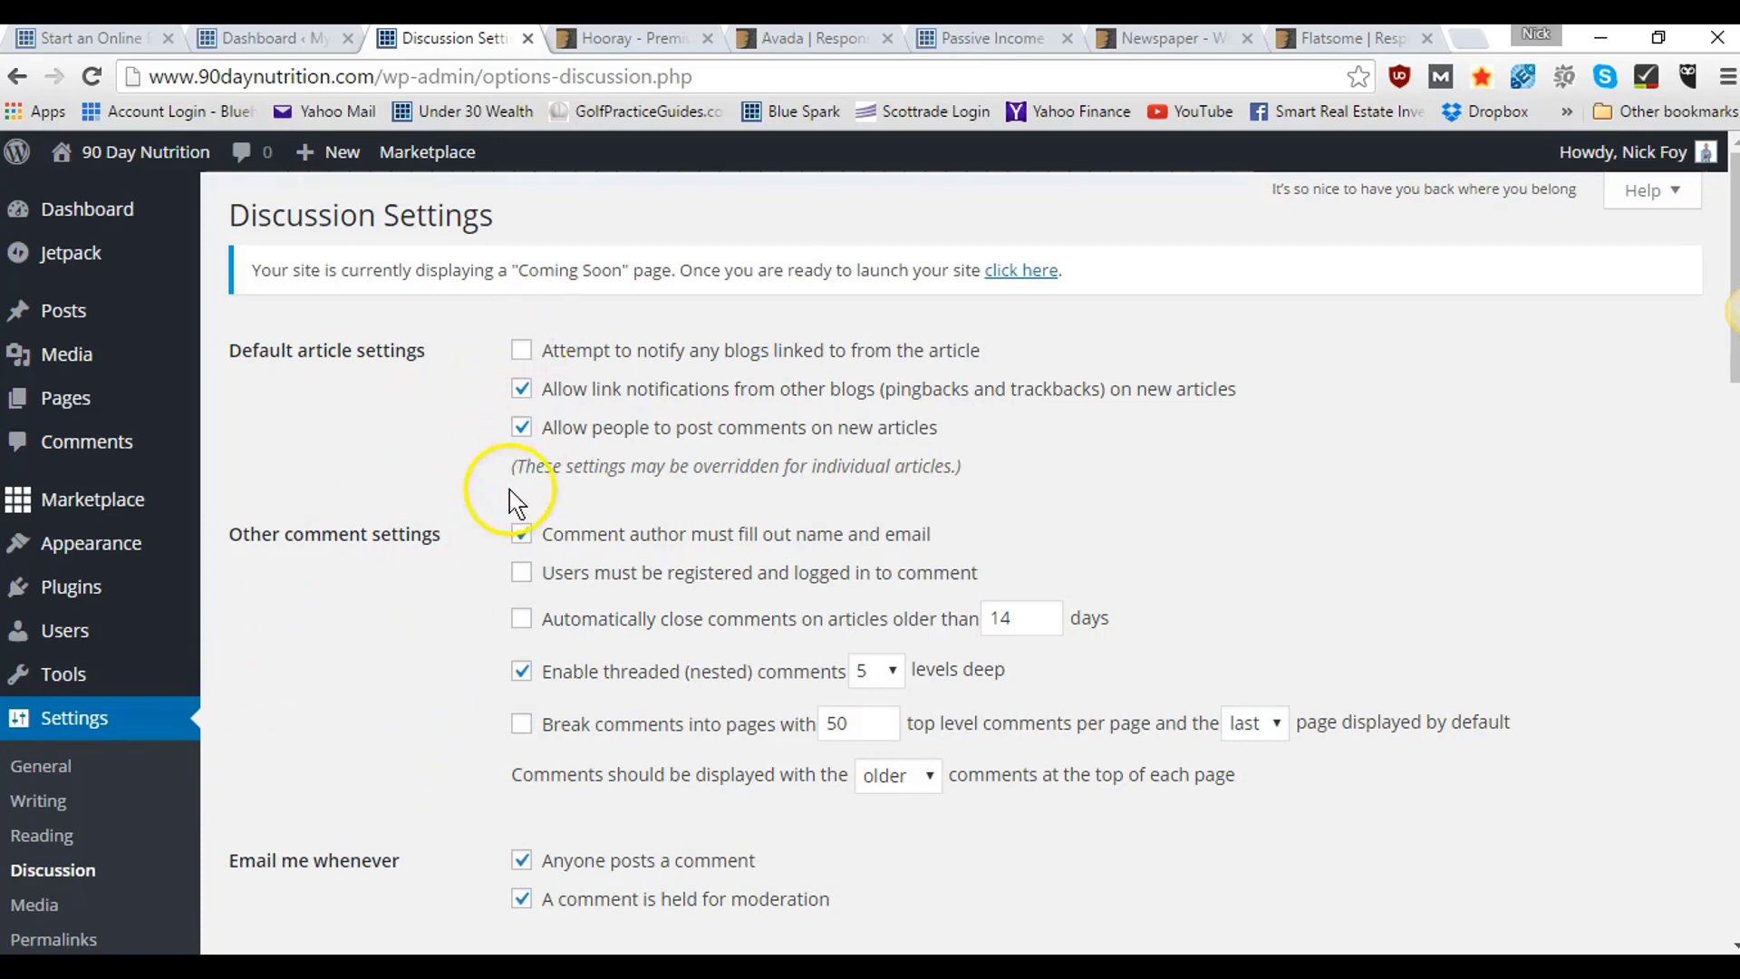
{"action": "scroll", "coordinate": [475, 655], "scroll_direction": "down", "scroll_amount": 1}
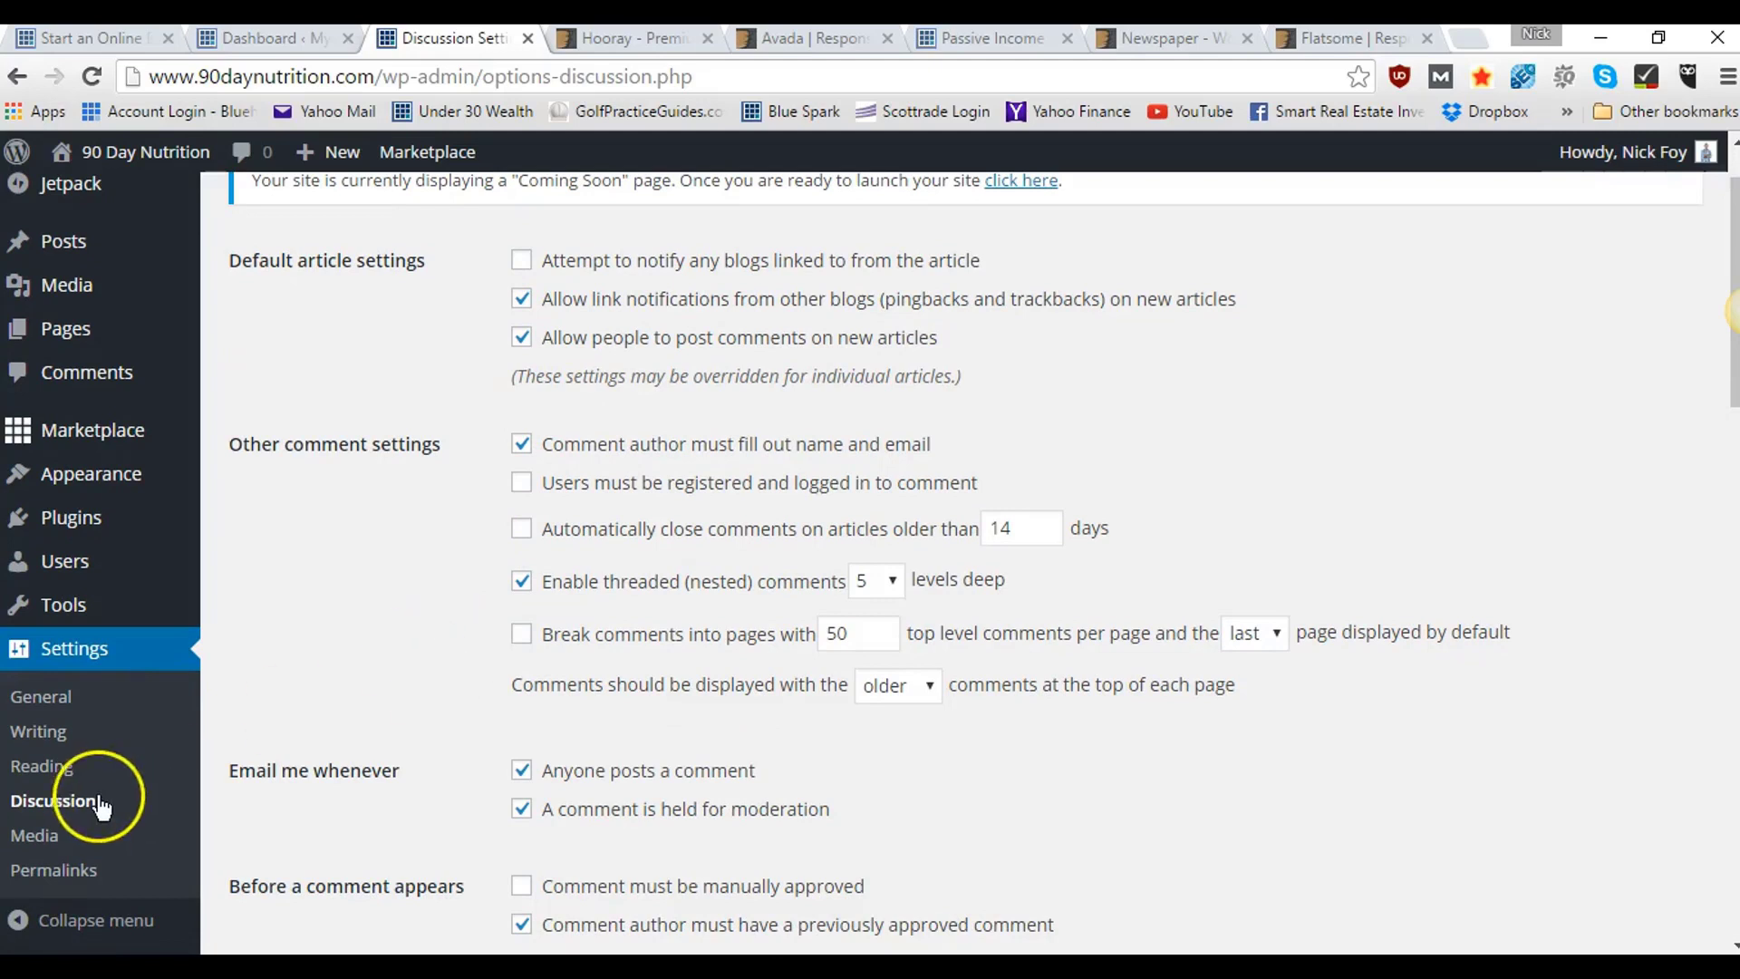
{"action": "scroll", "coordinate": [495, 630], "scroll_direction": "up", "scroll_amount": 1}
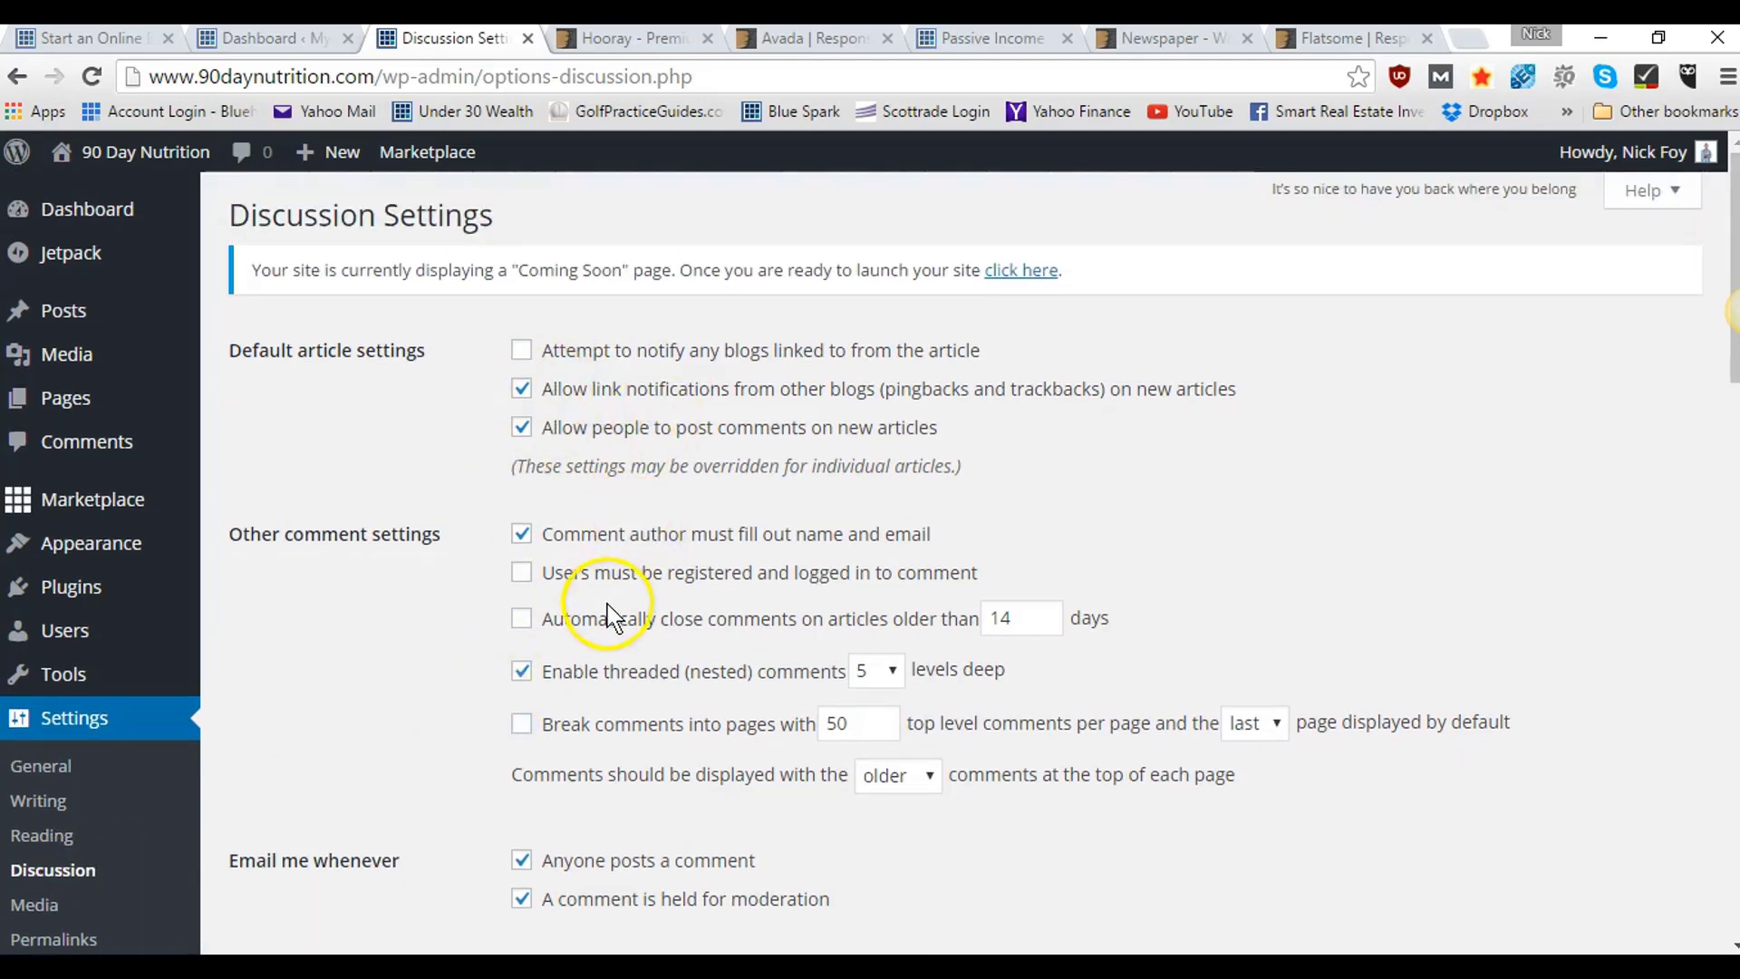
{"action": "scroll", "coordinate": [613, 686], "scroll_direction": "down", "scroll_amount": 2}
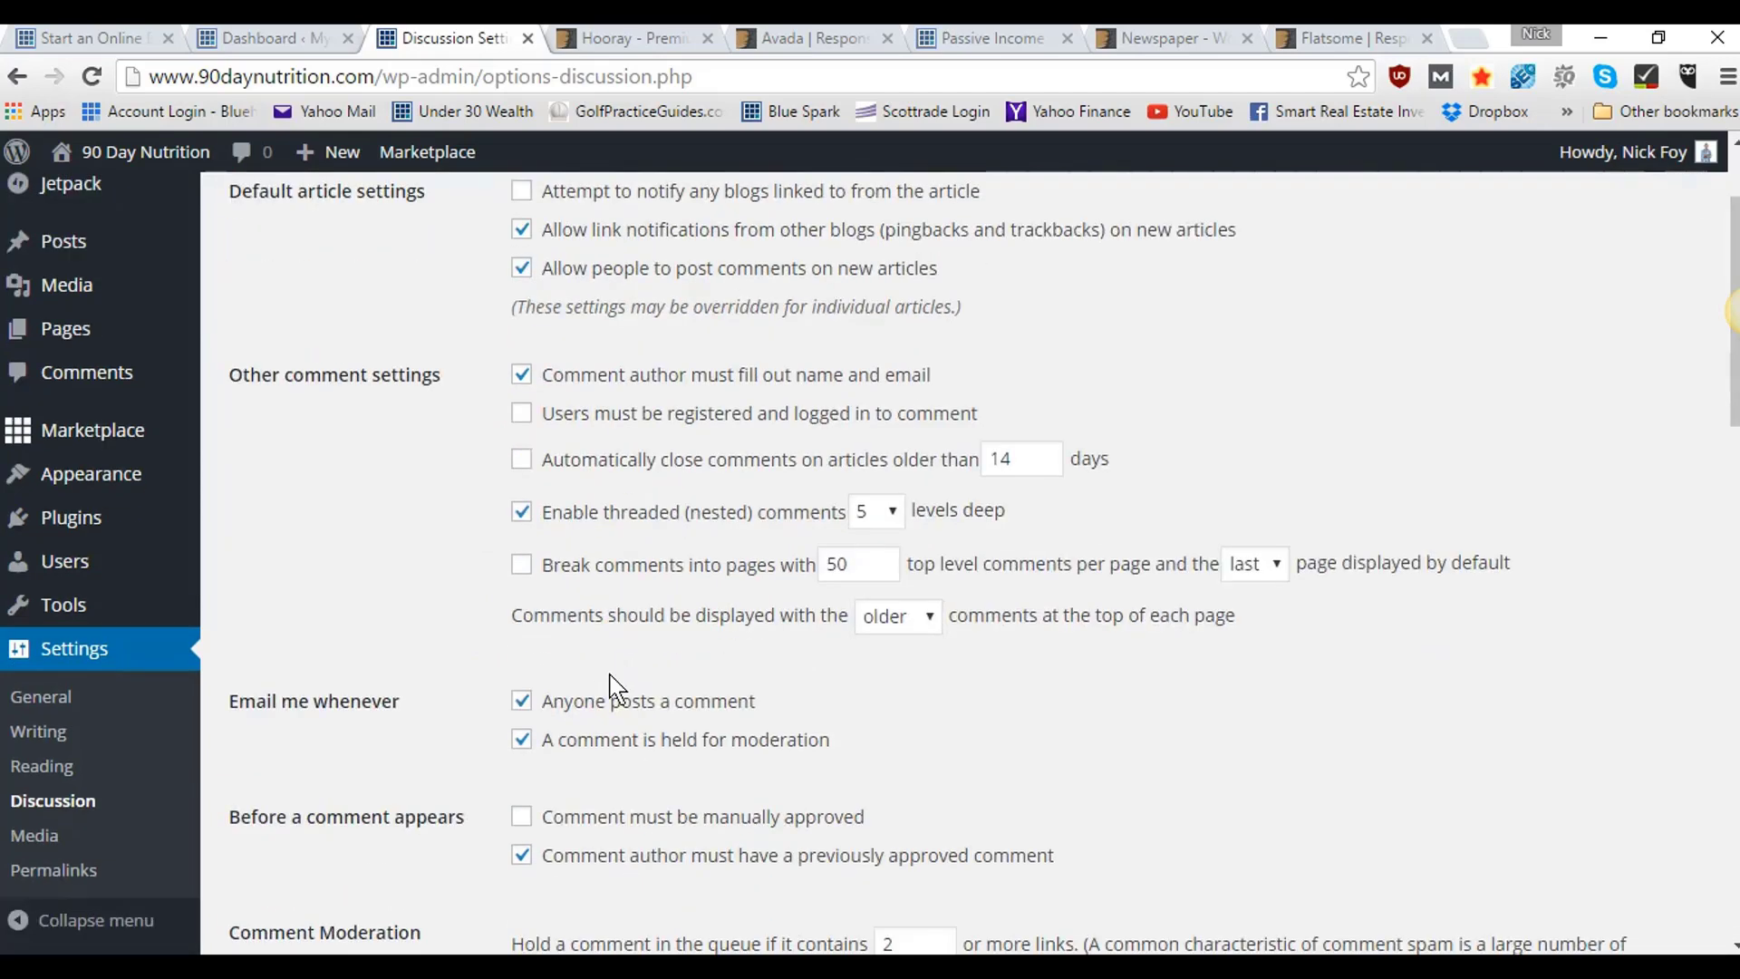
{"action": "scroll", "coordinate": [613, 689], "scroll_direction": "down", "scroll_amount": 3}
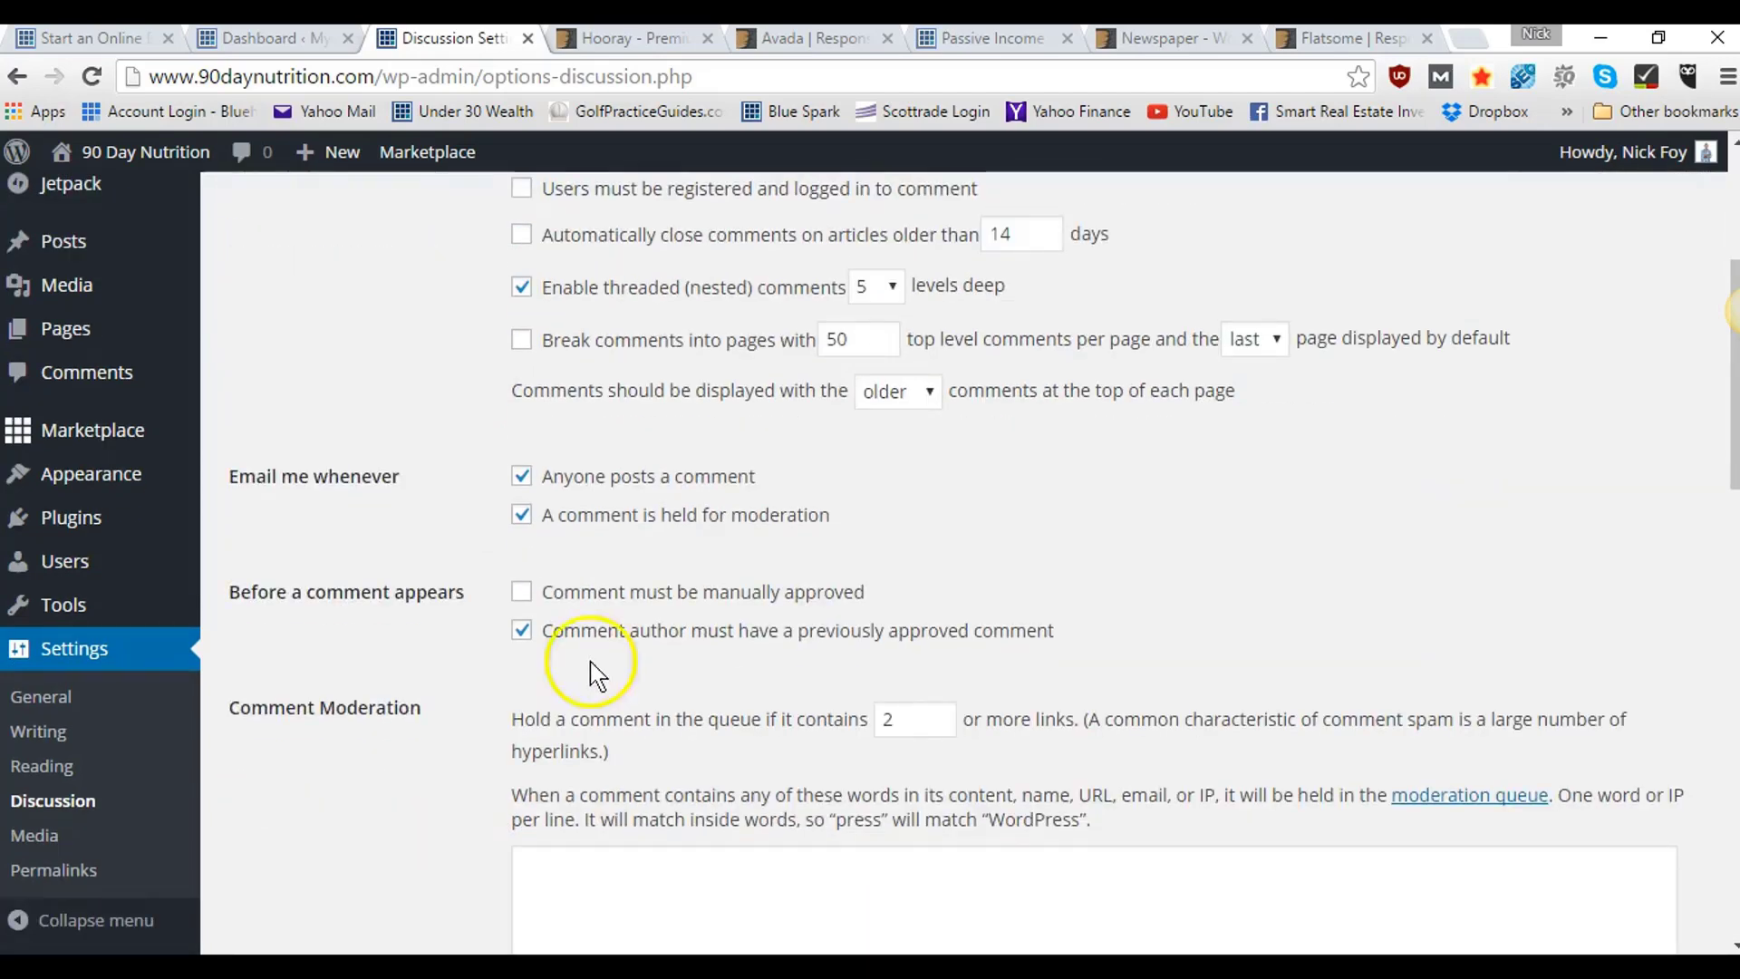
{"action": "left_click", "coordinate": [522, 595]}
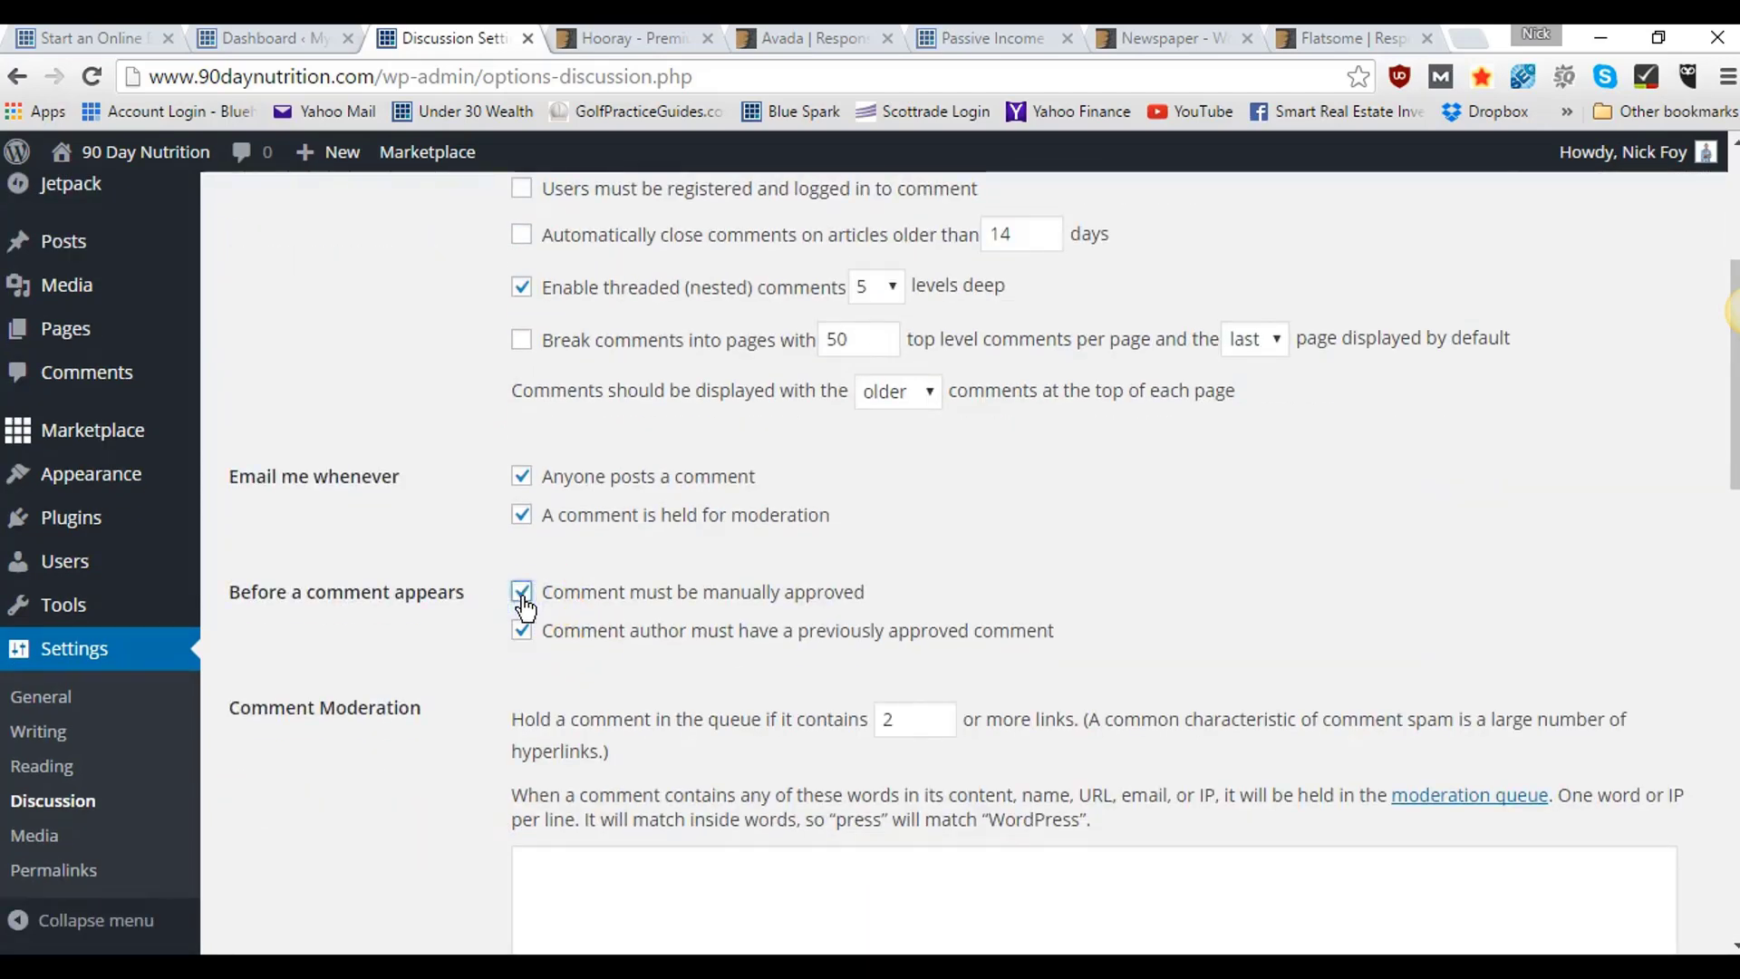
- Review the comment moderation, blacklist and avatar options and save the discussion settings
{"action": "scroll", "coordinate": [595, 290], "scroll_direction": "up", "scroll_amount": 4}
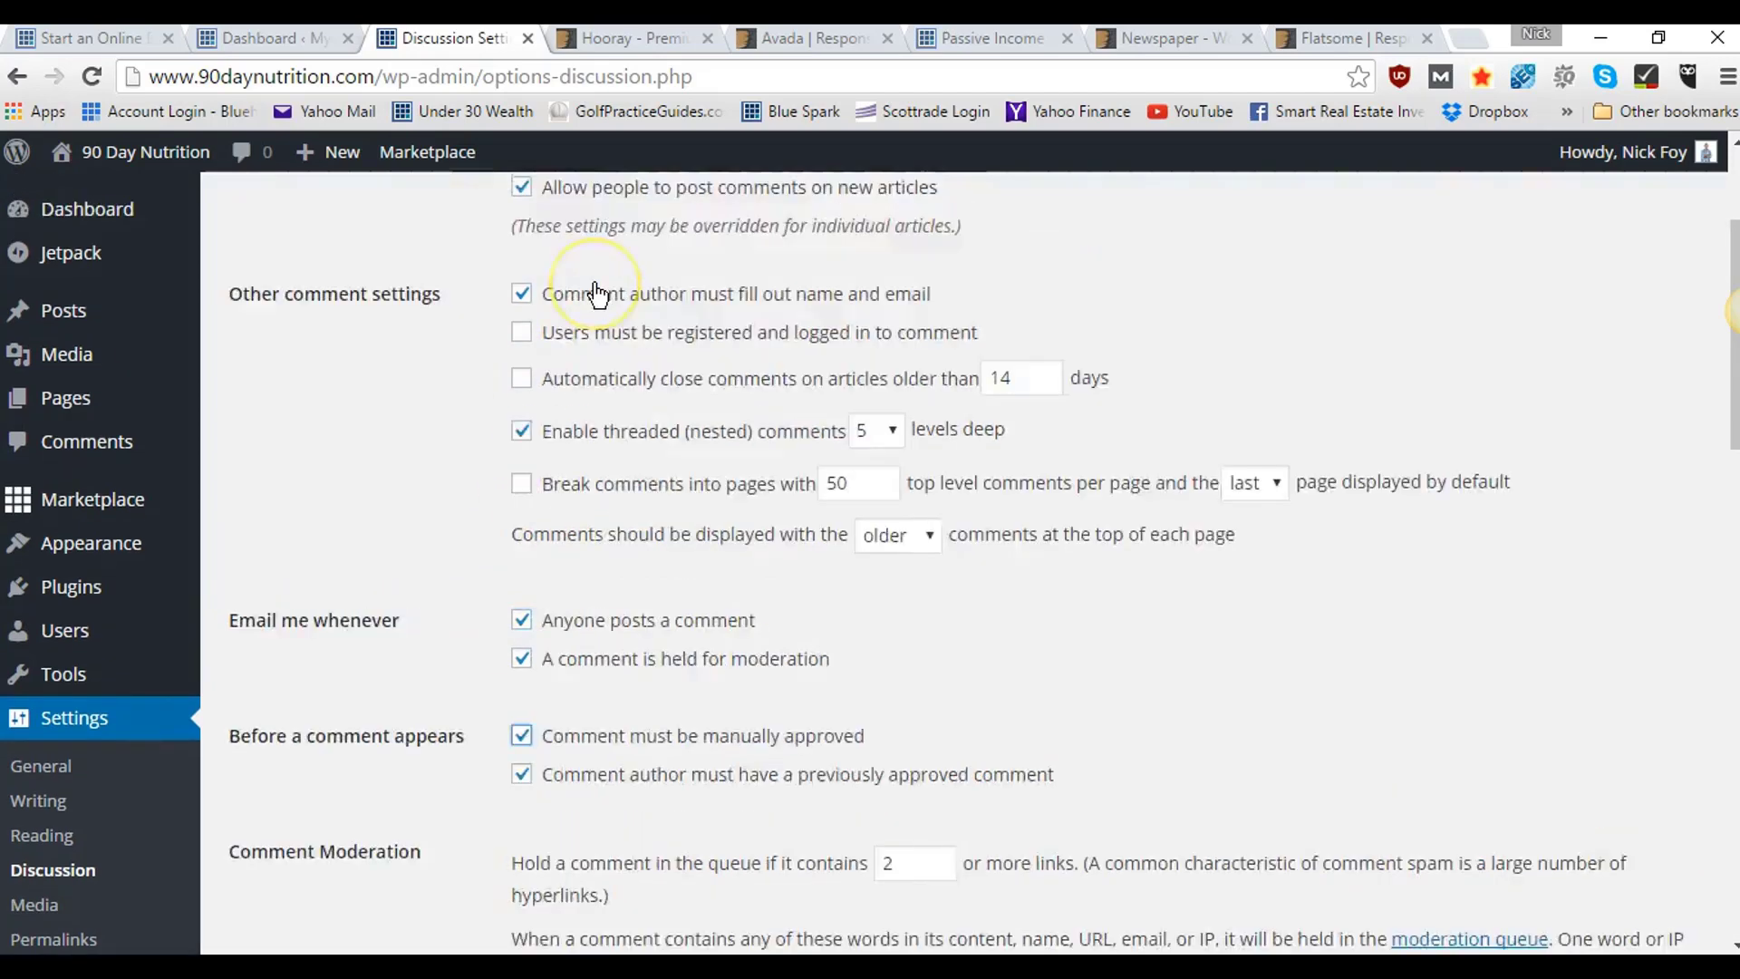
{"action": "scroll", "coordinate": [435, 669], "scroll_direction": "down", "scroll_amount": 3}
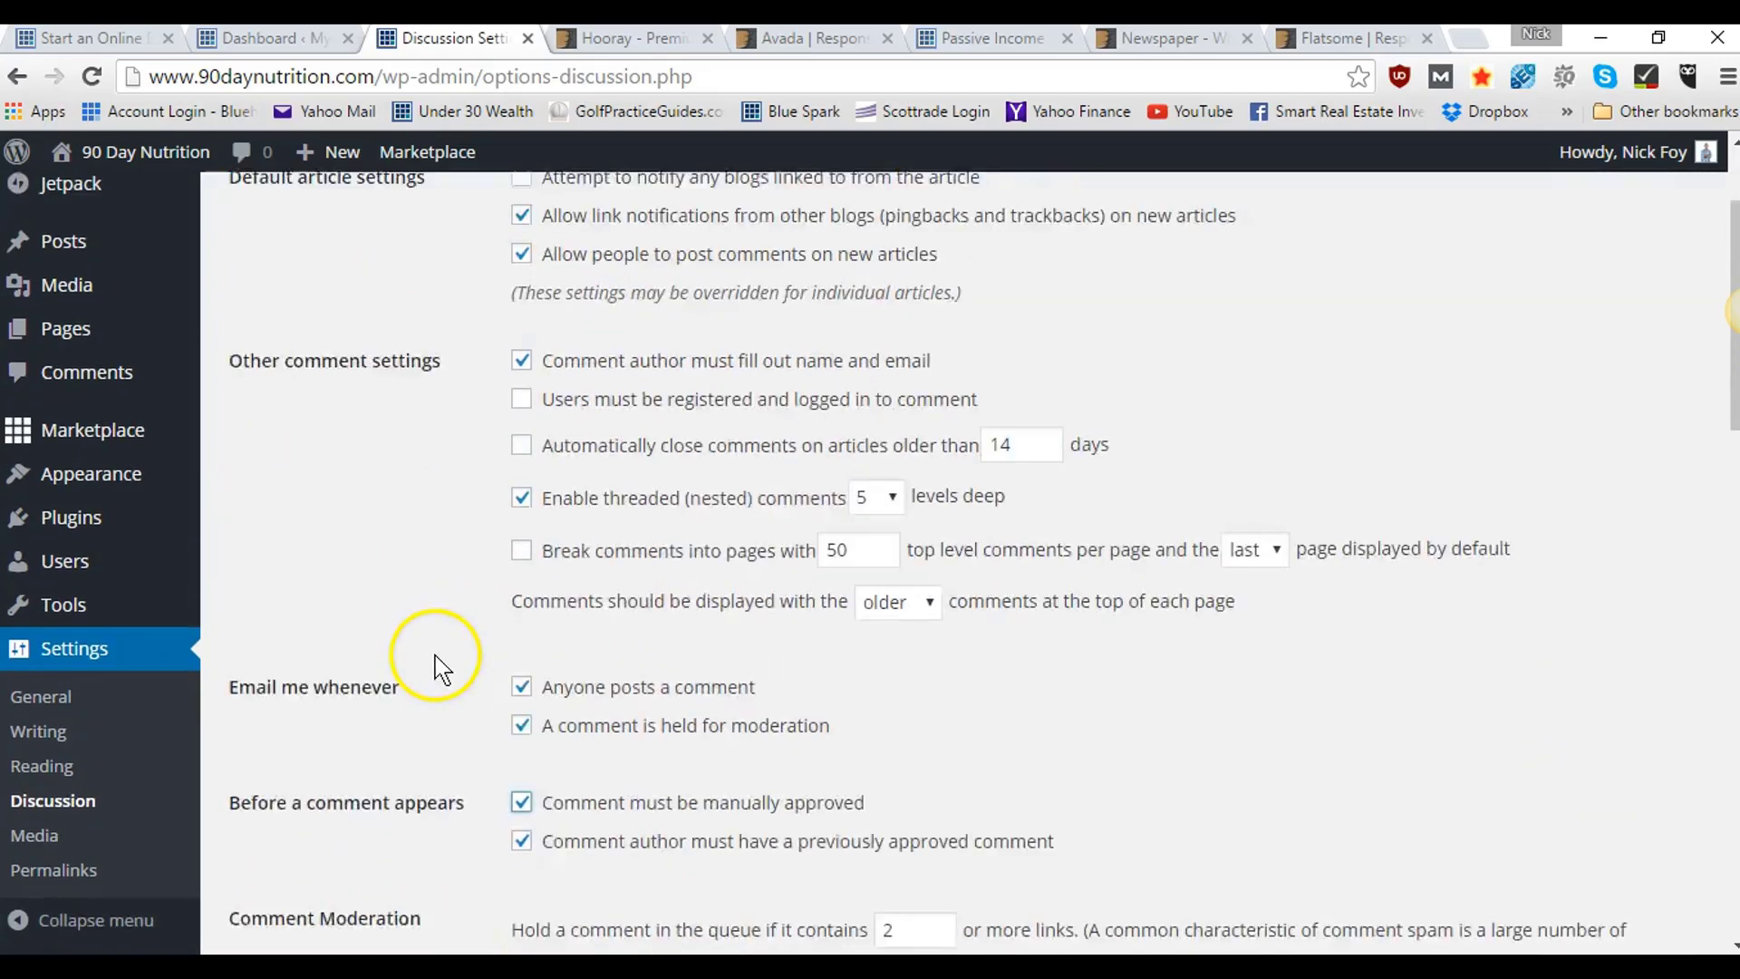
{"action": "scroll", "coordinate": [437, 662], "scroll_direction": "down", "scroll_amount": 6}
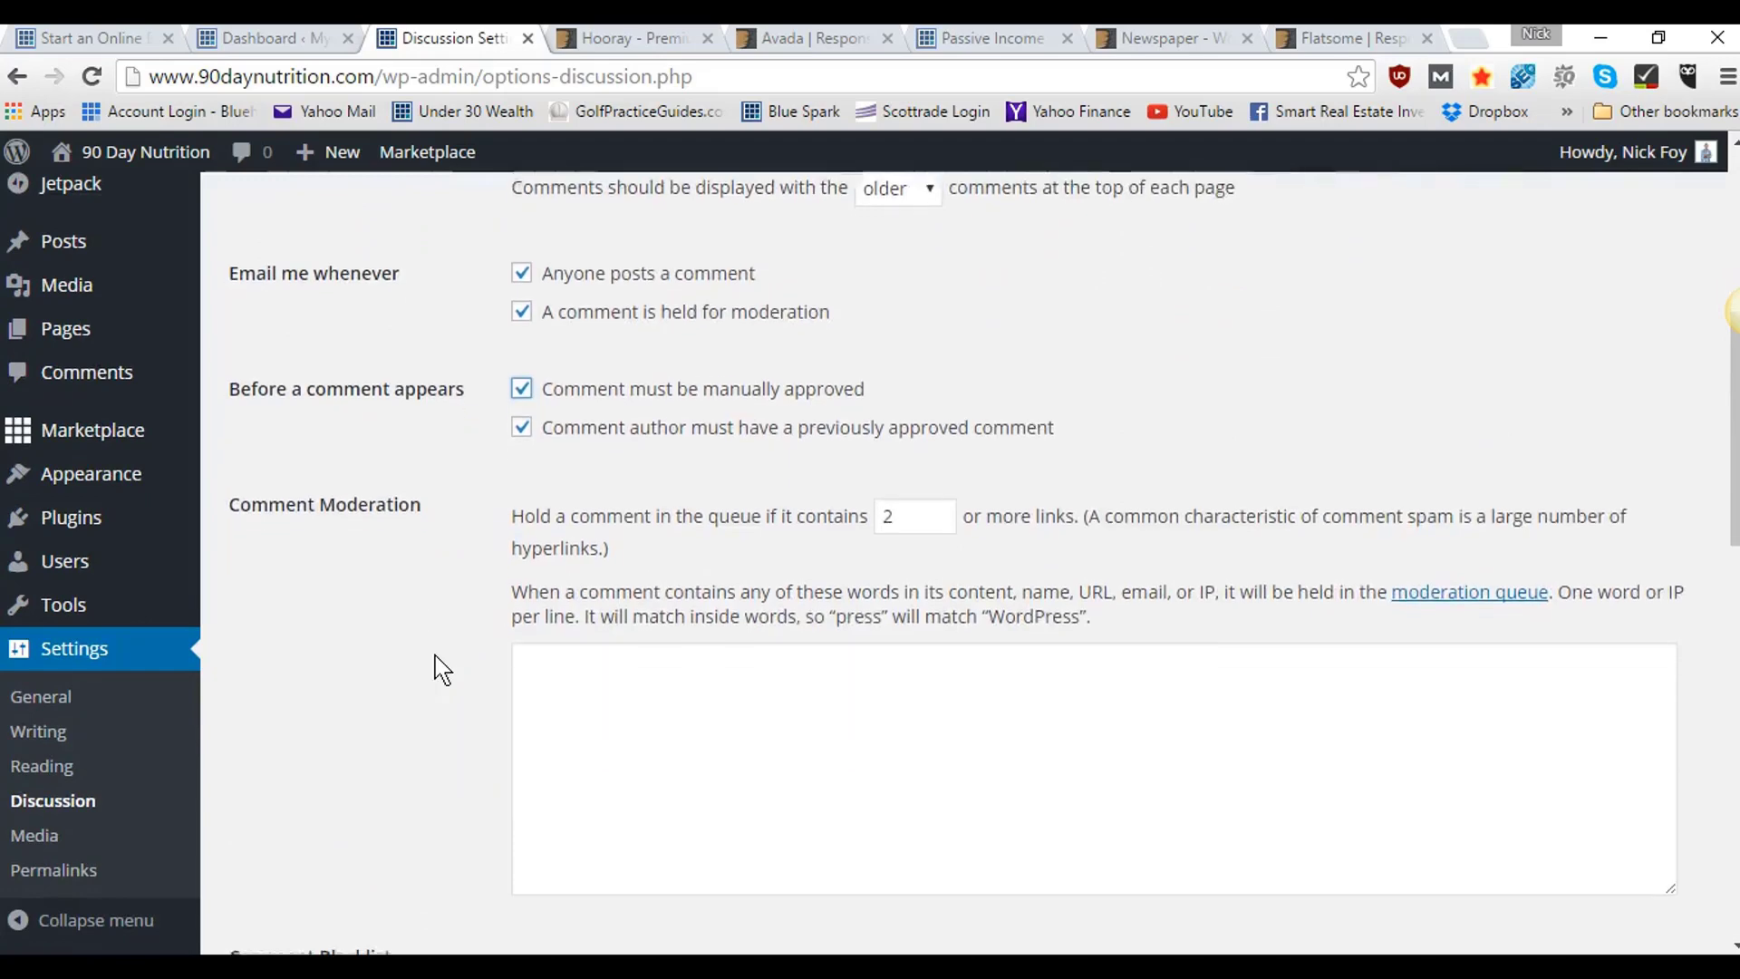
{"action": "scroll", "coordinate": [441, 671], "scroll_direction": "down", "scroll_amount": 9}
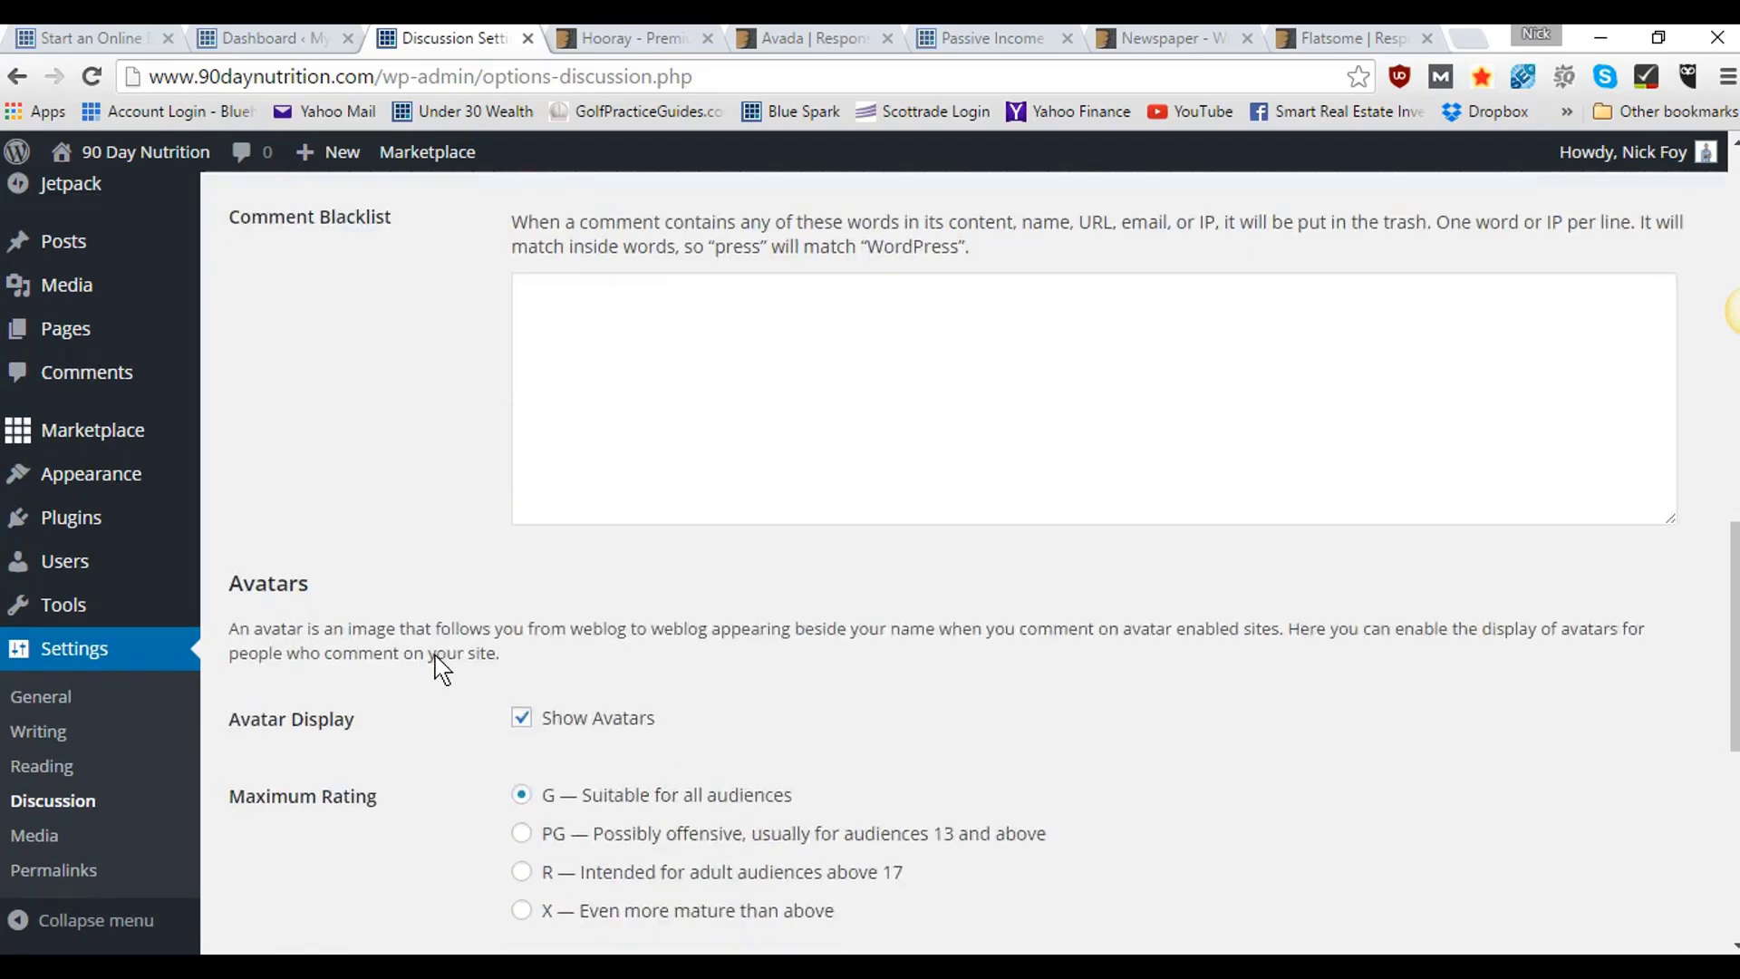
{"action": "scroll", "coordinate": [441, 671], "scroll_direction": "down", "scroll_amount": 3}
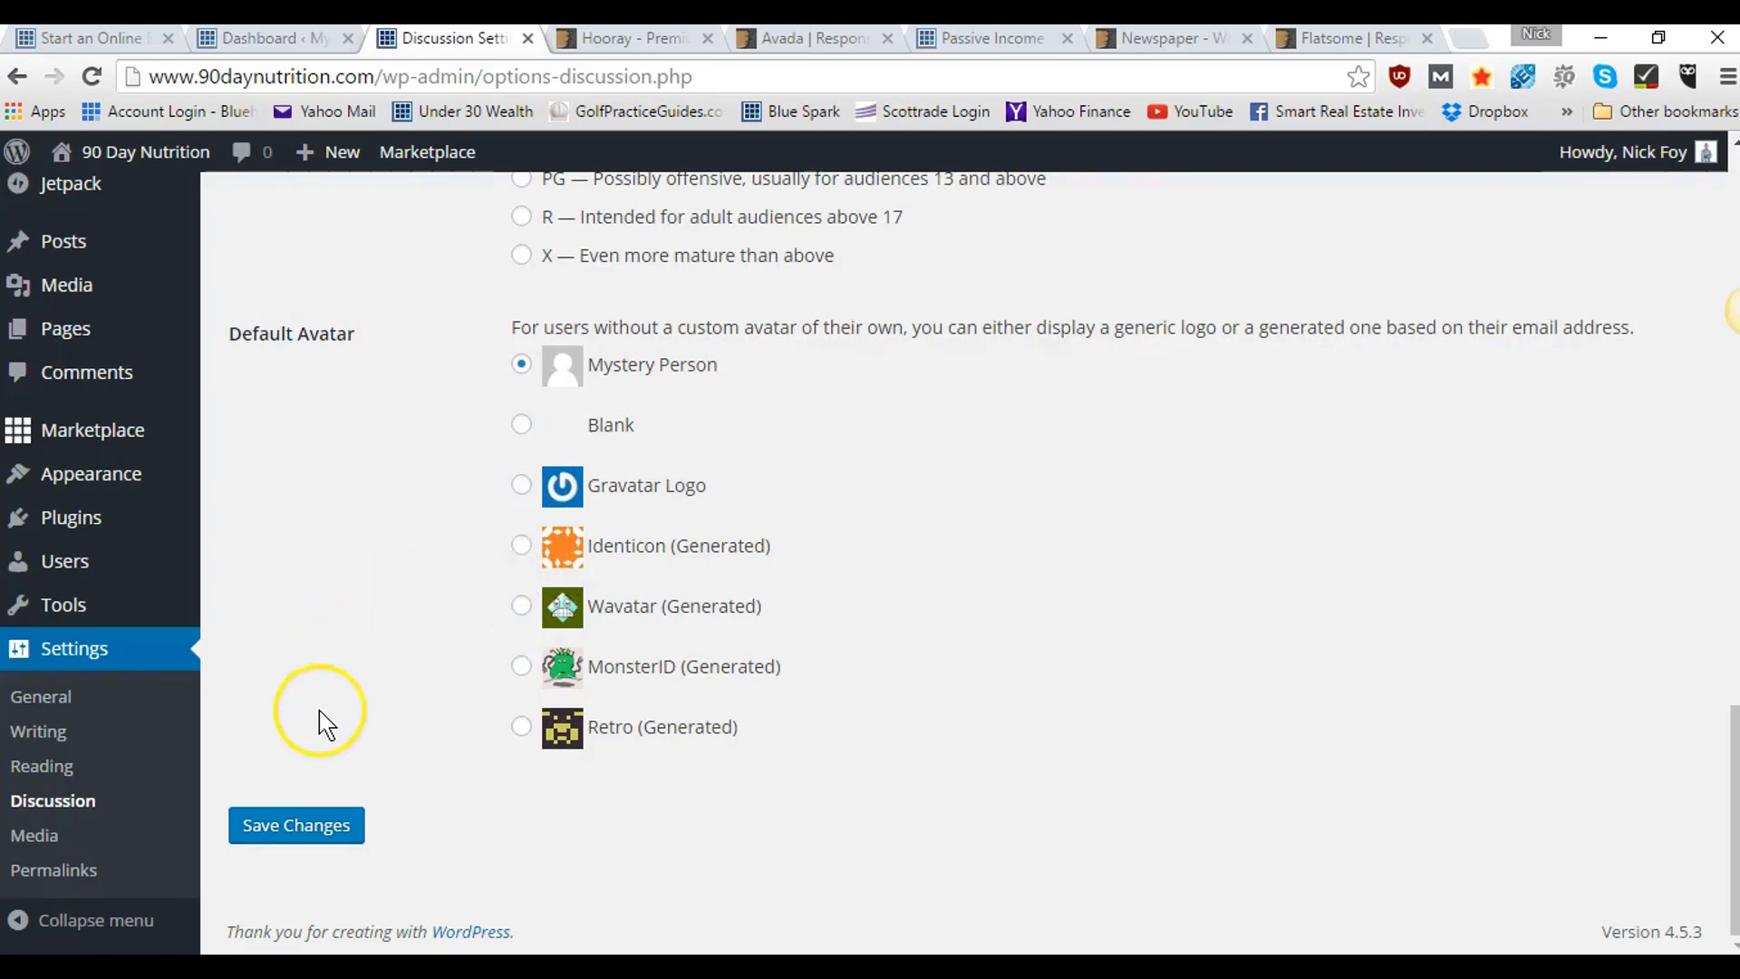
{"action": "left_click", "coordinate": [302, 825]}
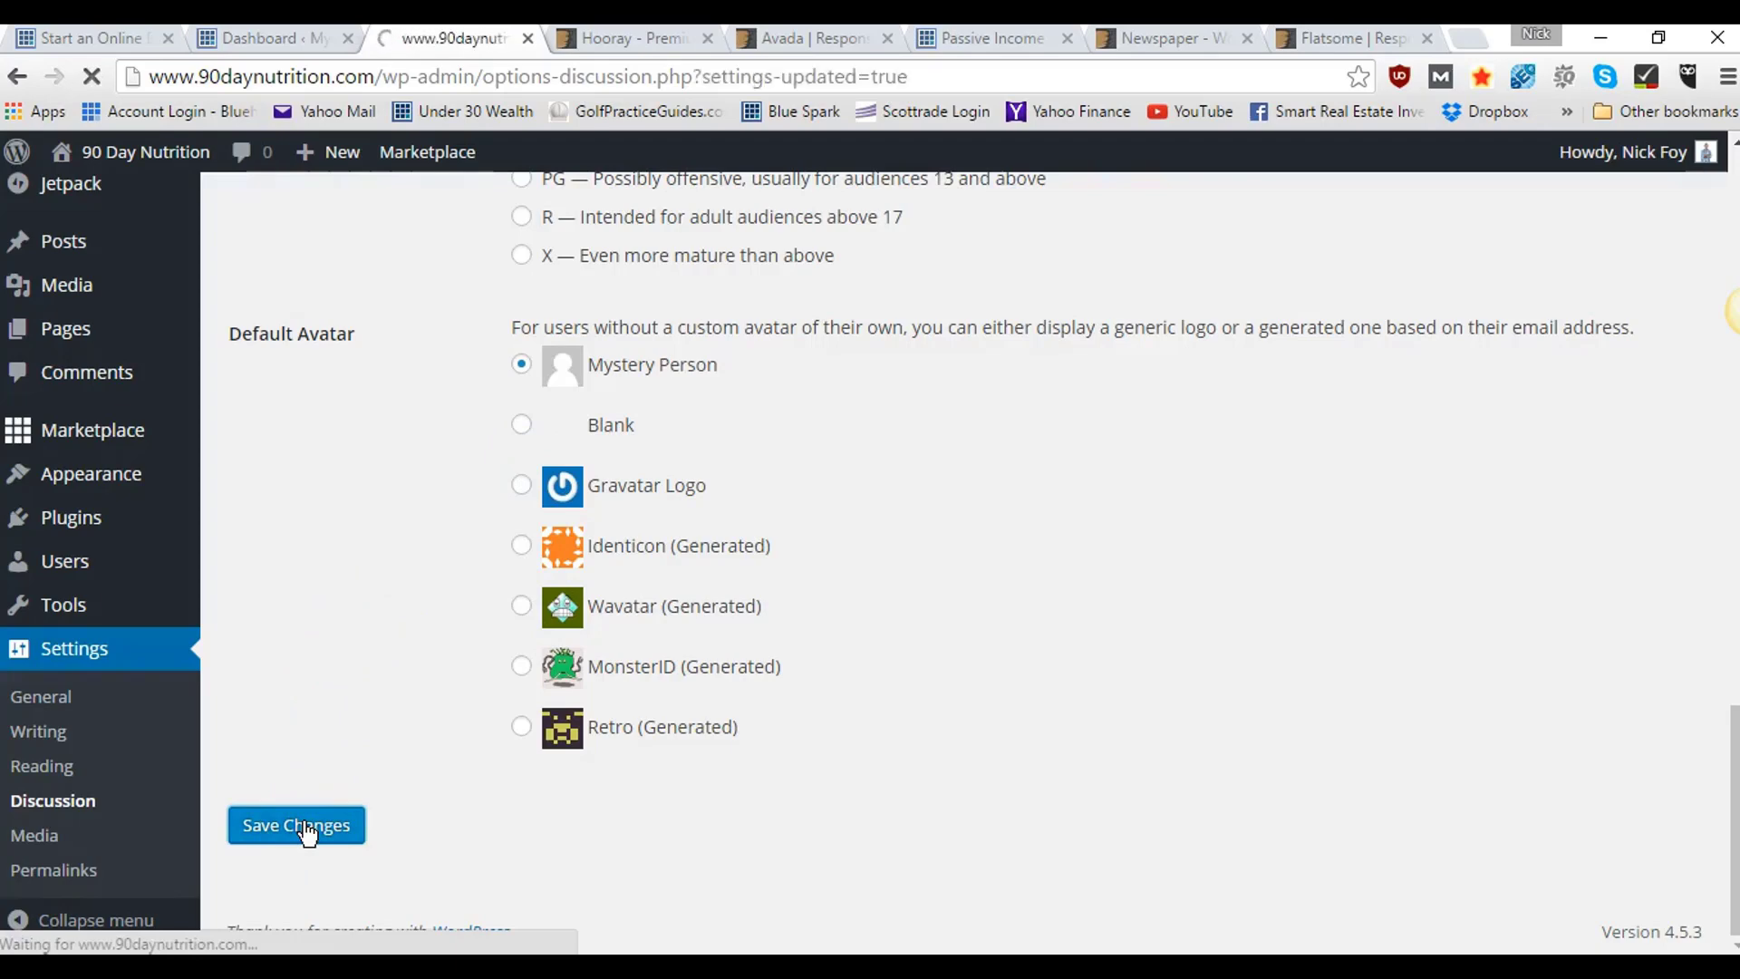
- In the media settings, set the medium image size to a max width and max height of 600 and save
{"action": "scroll", "coordinate": [261, 848], "scroll_direction": "down", "scroll_amount": 4}
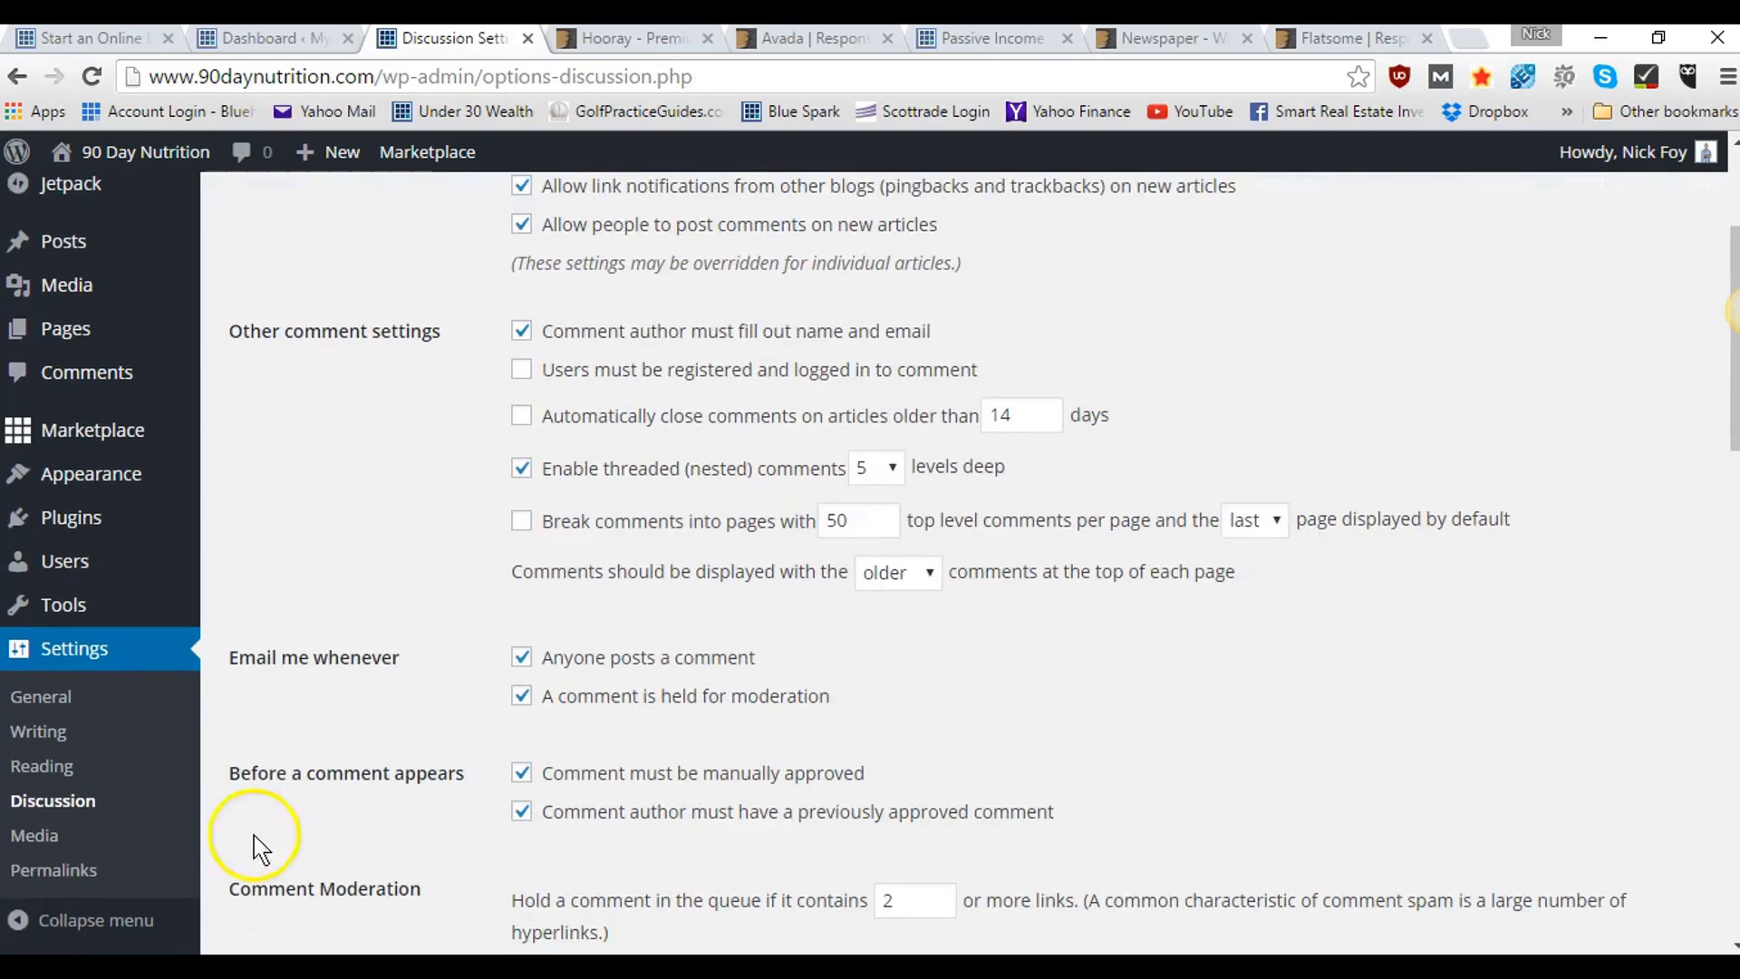
{"action": "left_click", "coordinate": [95, 834]}
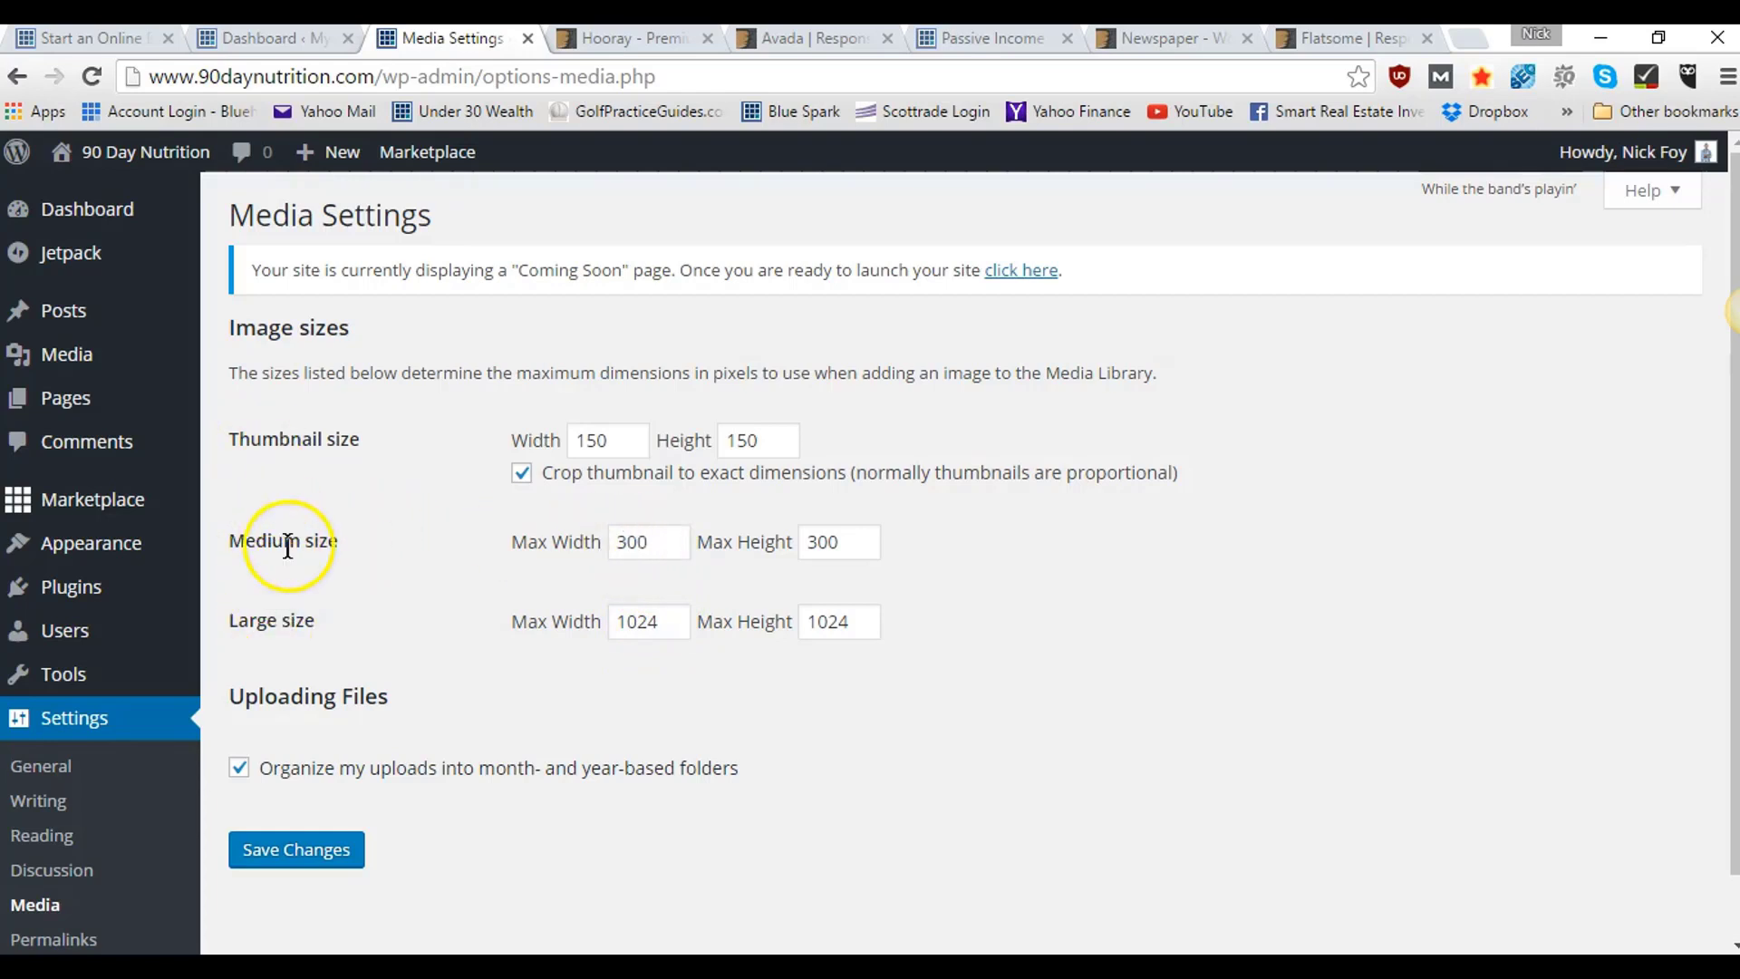
{"action": "left_click_drag", "start_coordinate": [650, 542], "coordinate": [591, 541]}
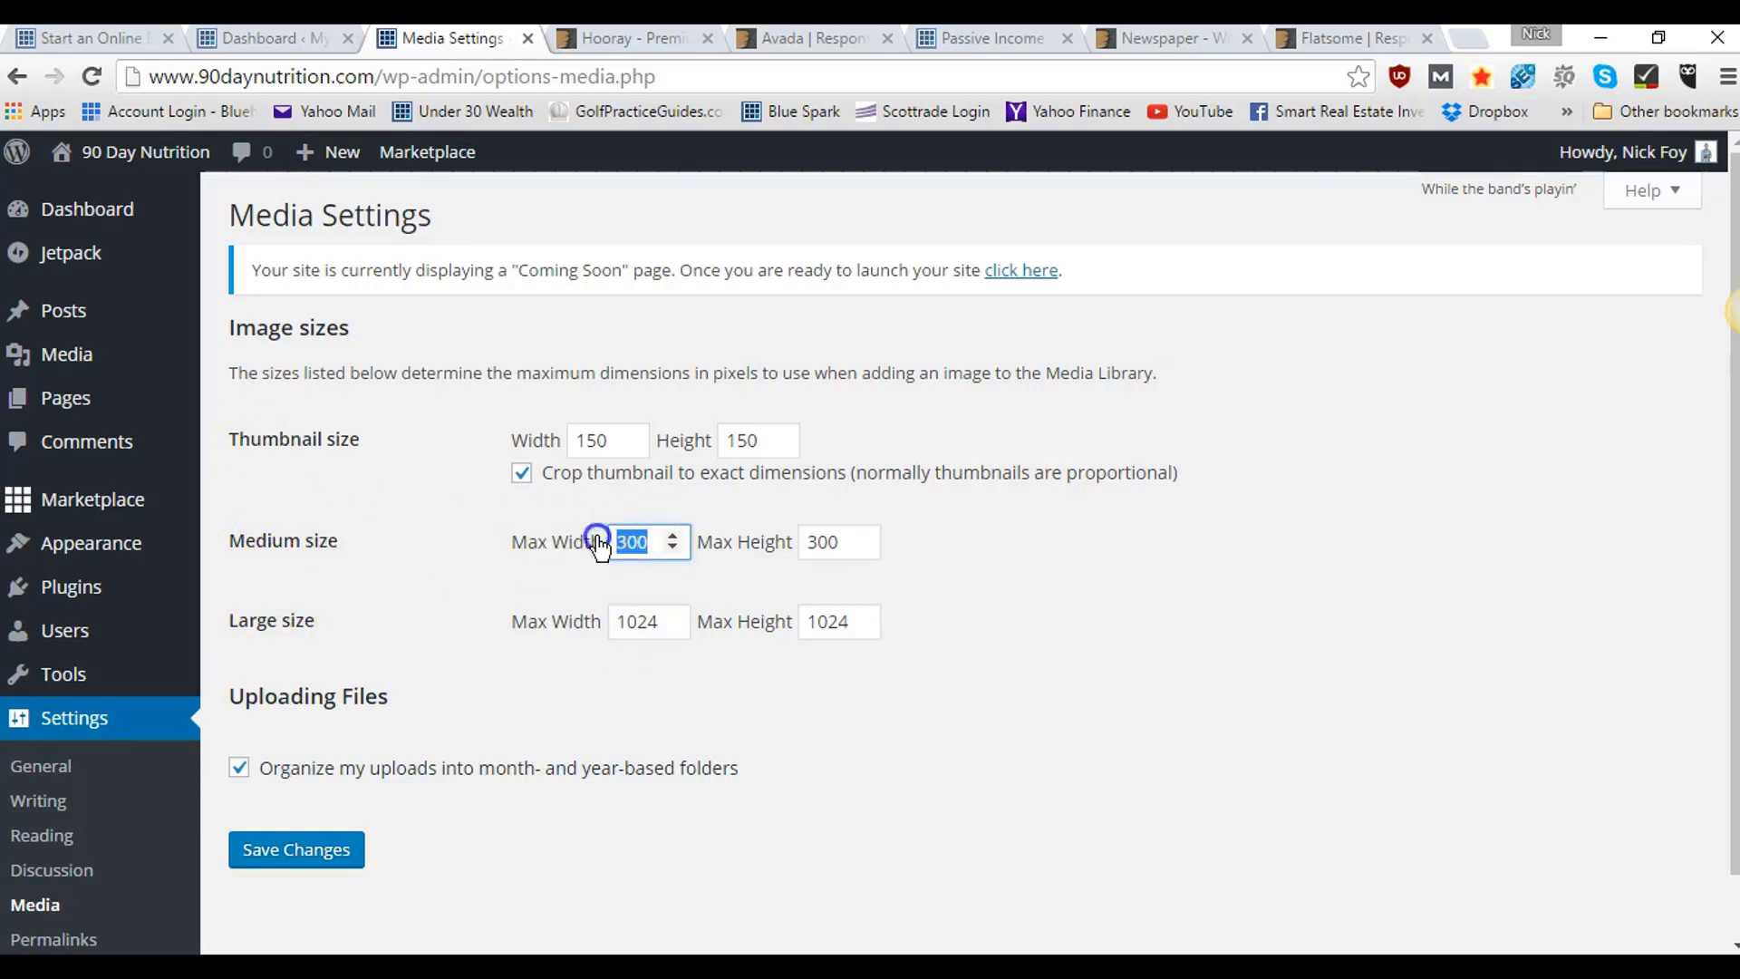
{"action": "type", "text": "600"}
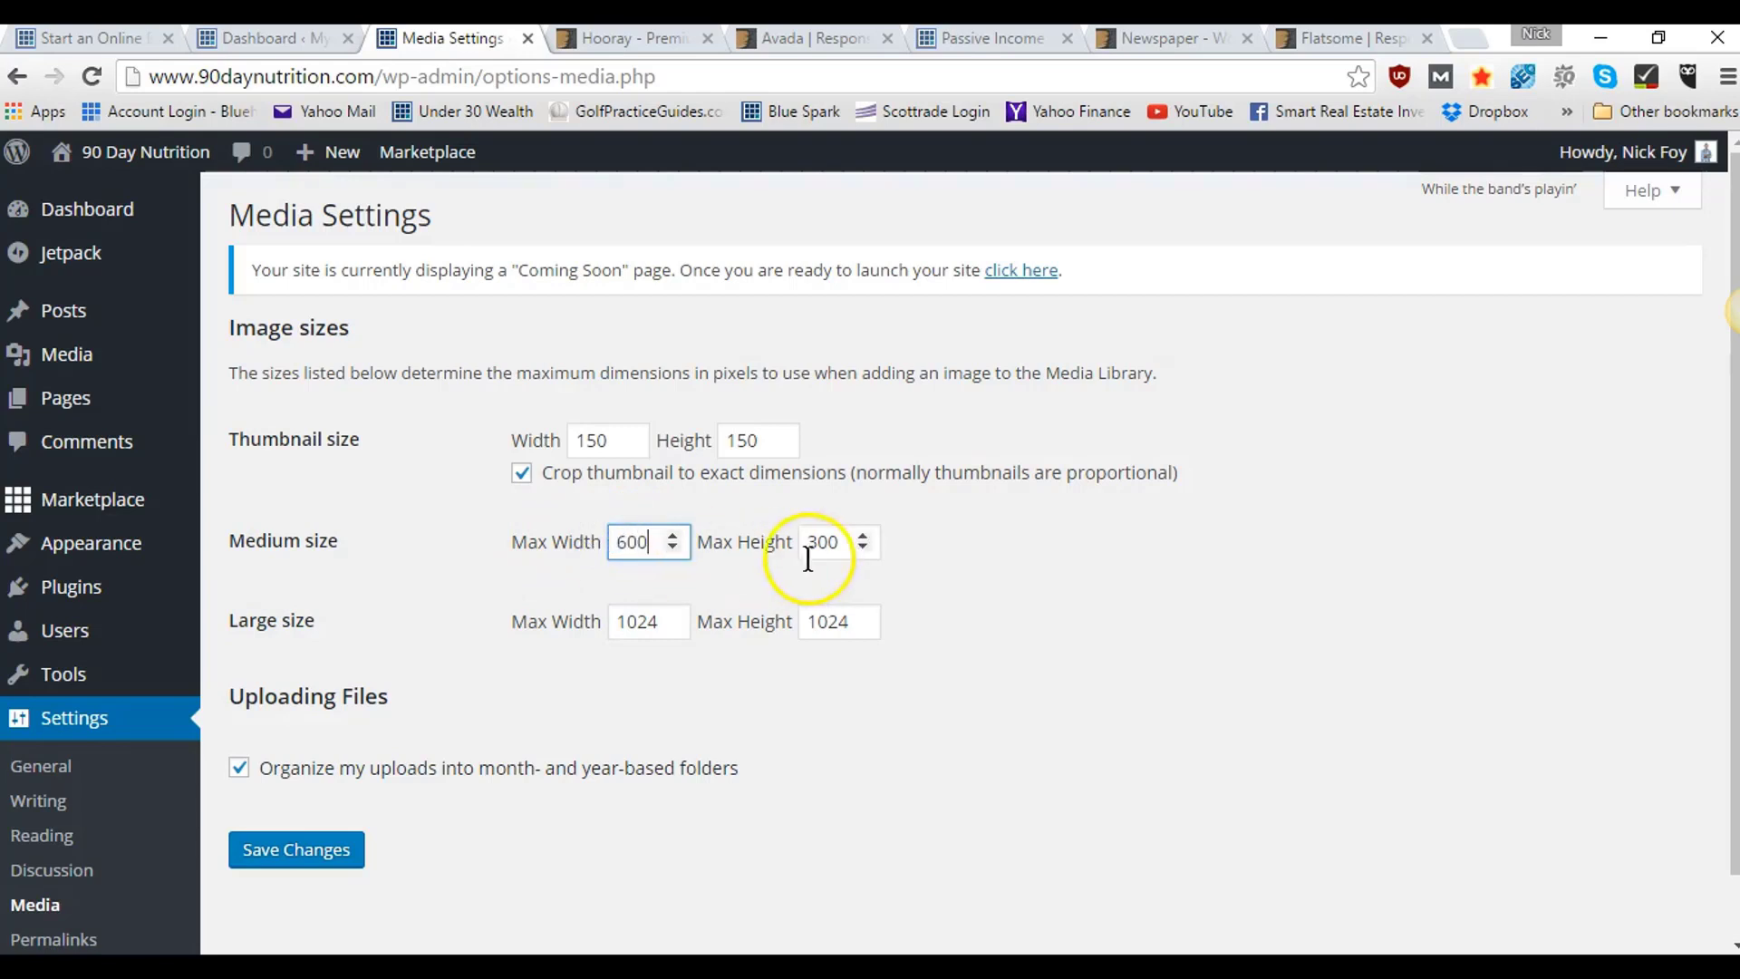
{"action": "left_click_drag", "start_coordinate": [830, 543], "coordinate": [758, 547]}
{"action": "key", "text": "BackSpace"}
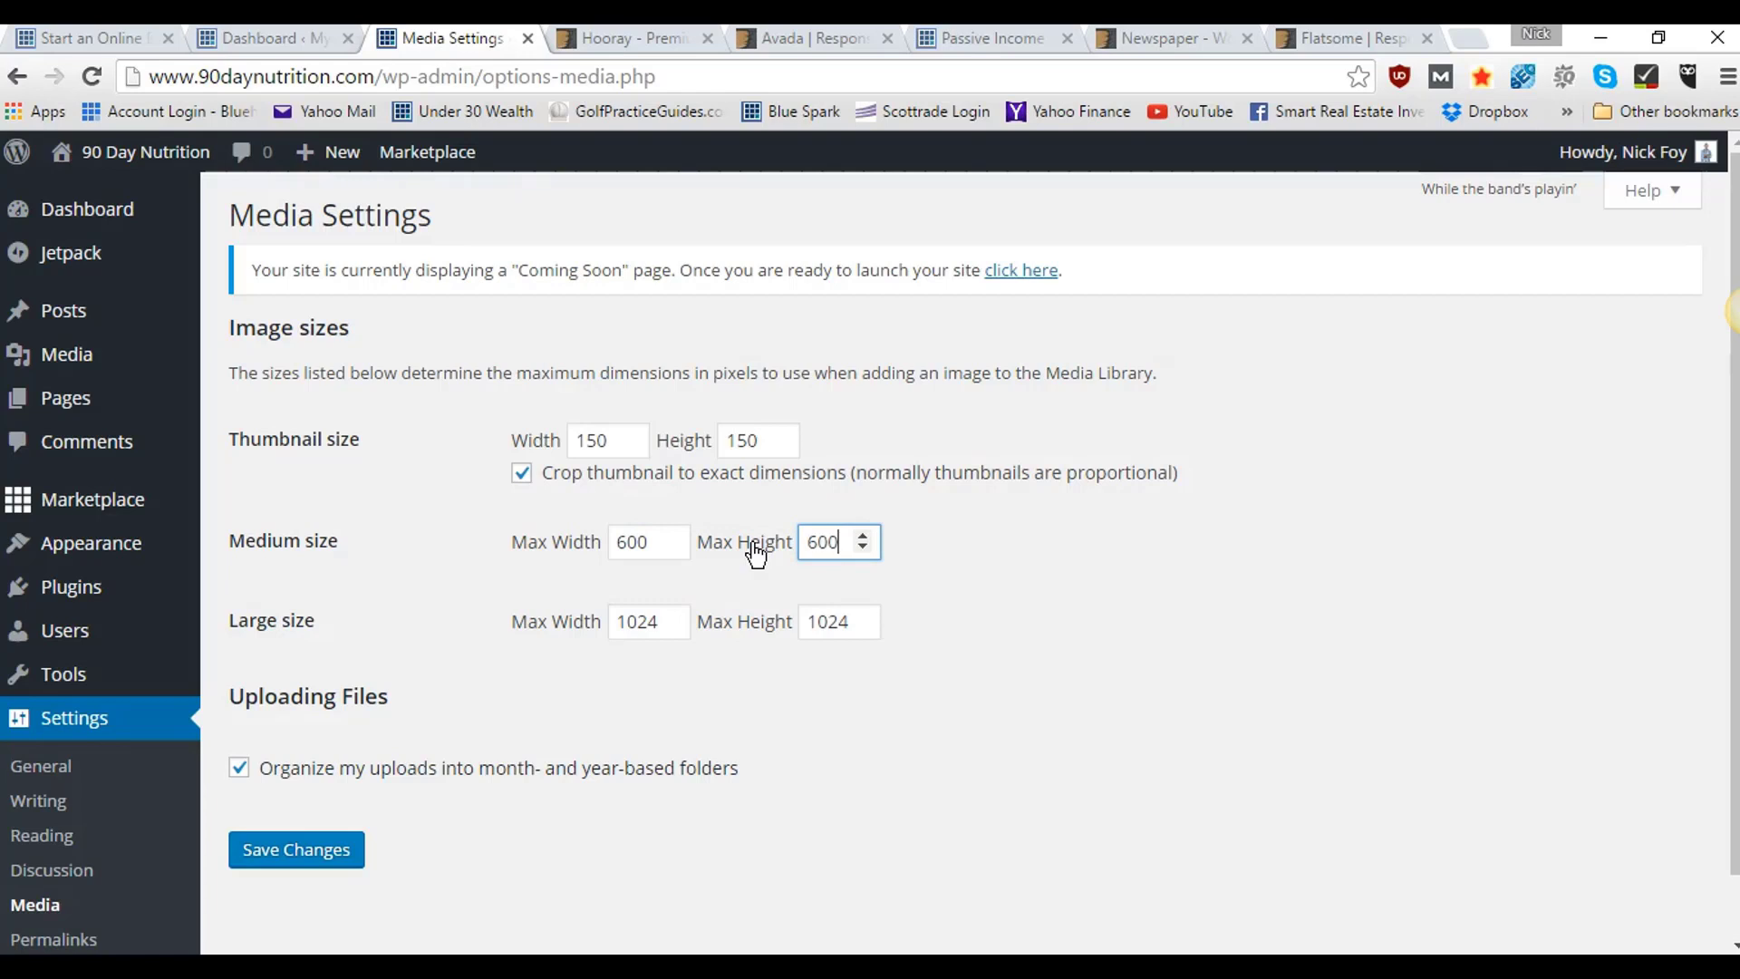
{"action": "left_click", "coordinate": [1008, 600]}
{"action": "left_click", "coordinate": [269, 548]}
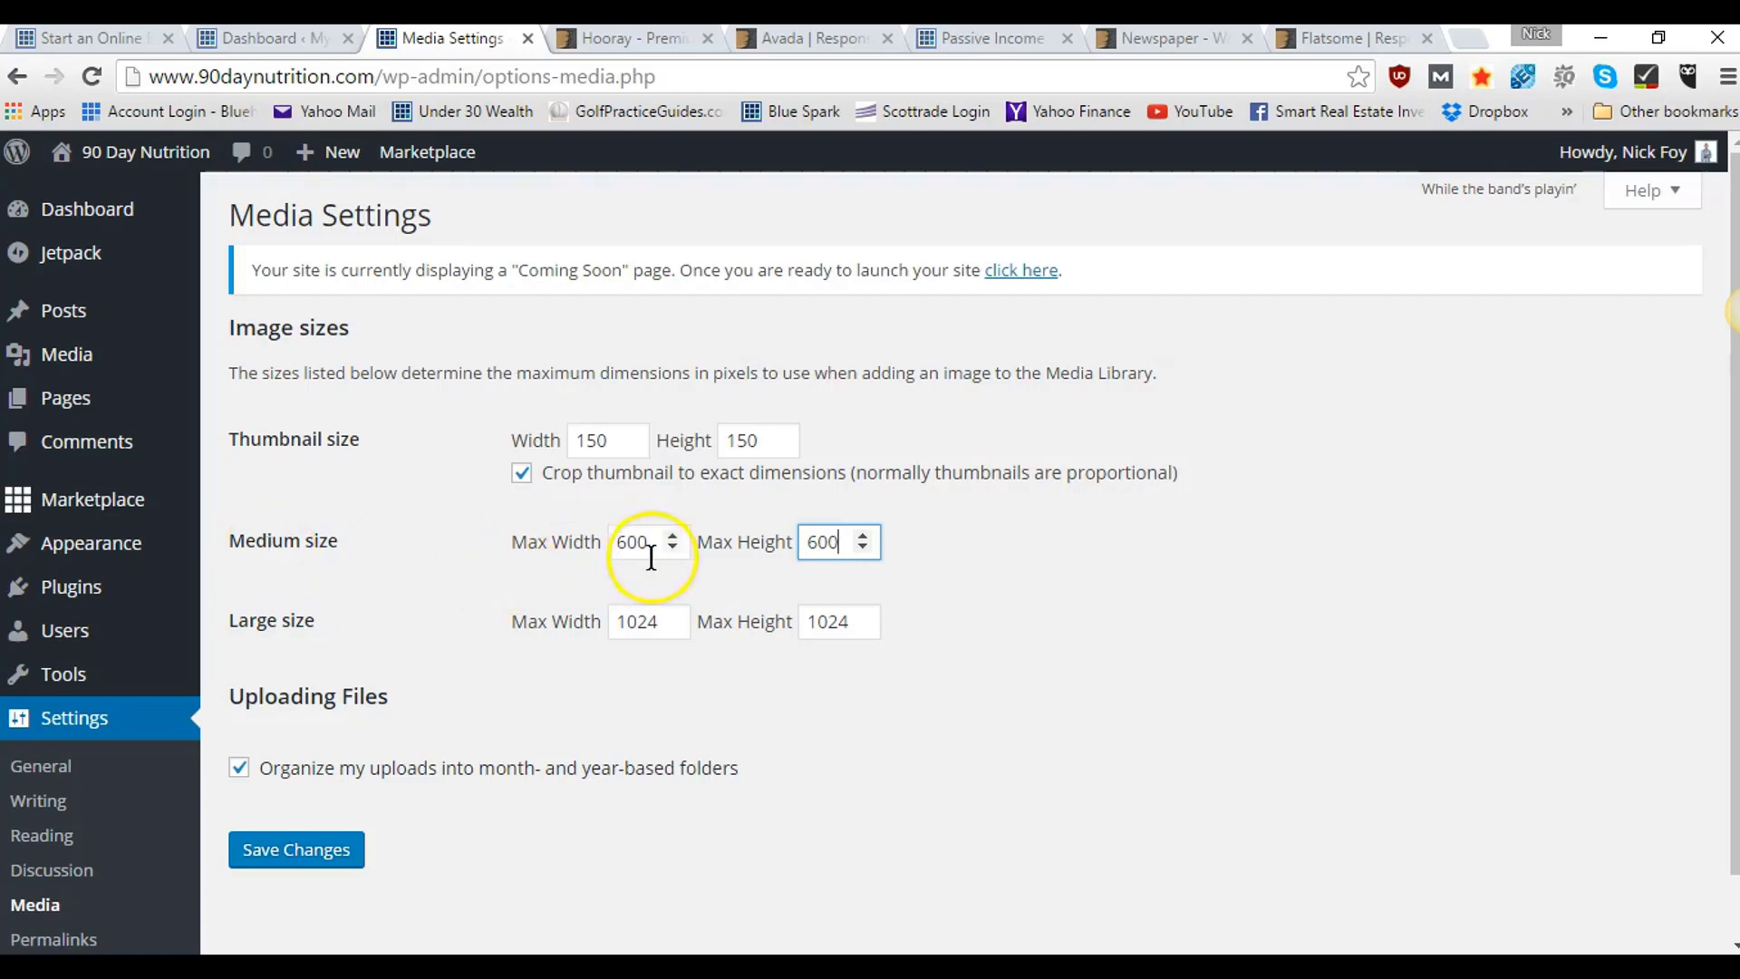
{"action": "left_click", "coordinate": [299, 849]}
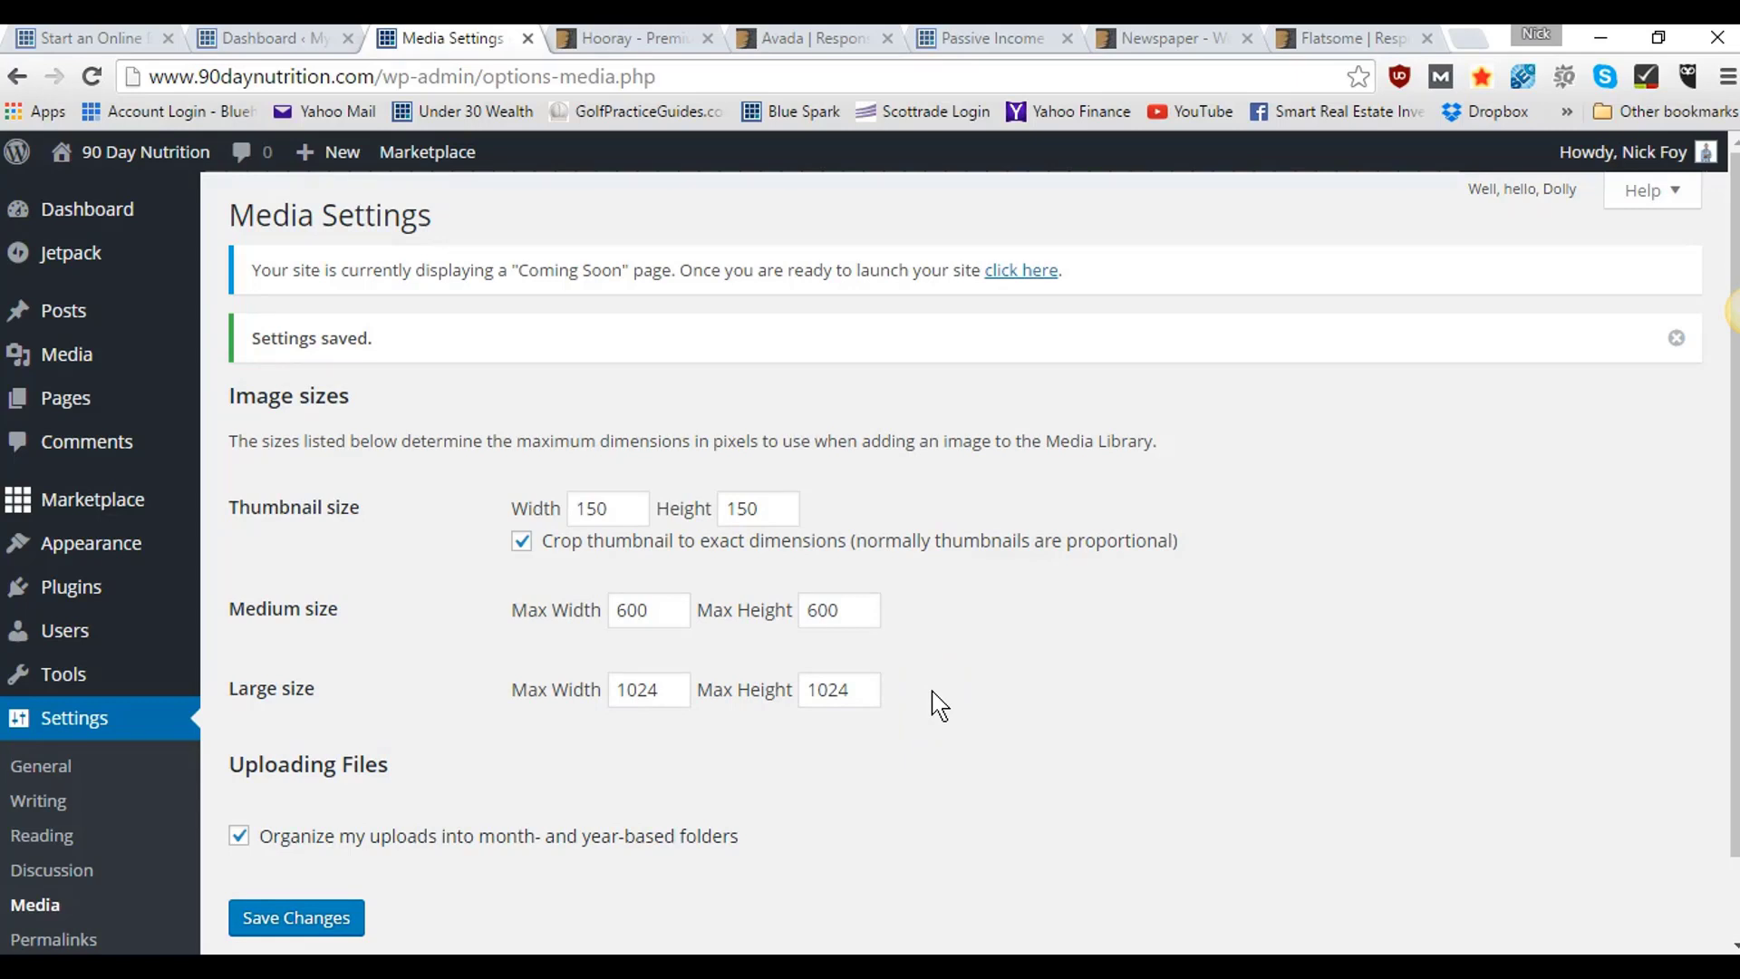
- Set the permalink structure to Post name and save the permalink settings
{"action": "scroll", "coordinate": [936, 705], "scroll_direction": "down", "scroll_amount": 1}
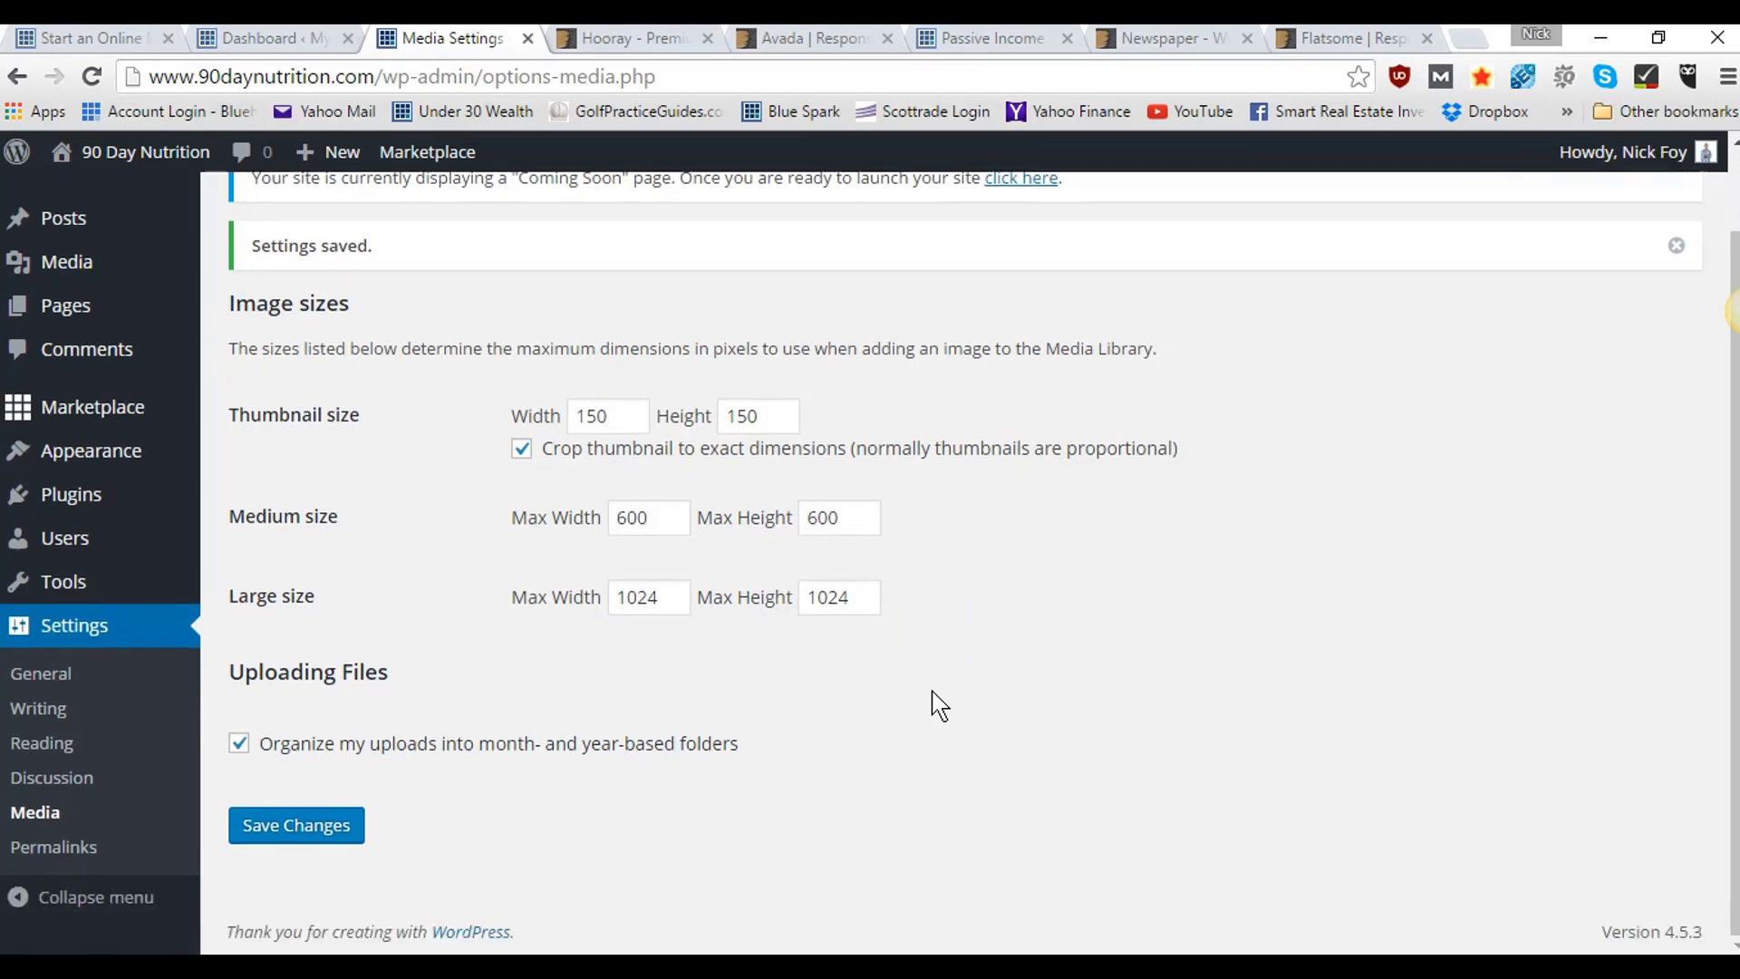
{"action": "left_click", "coordinate": [571, 613]}
{"action": "left_click", "coordinate": [87, 847]}
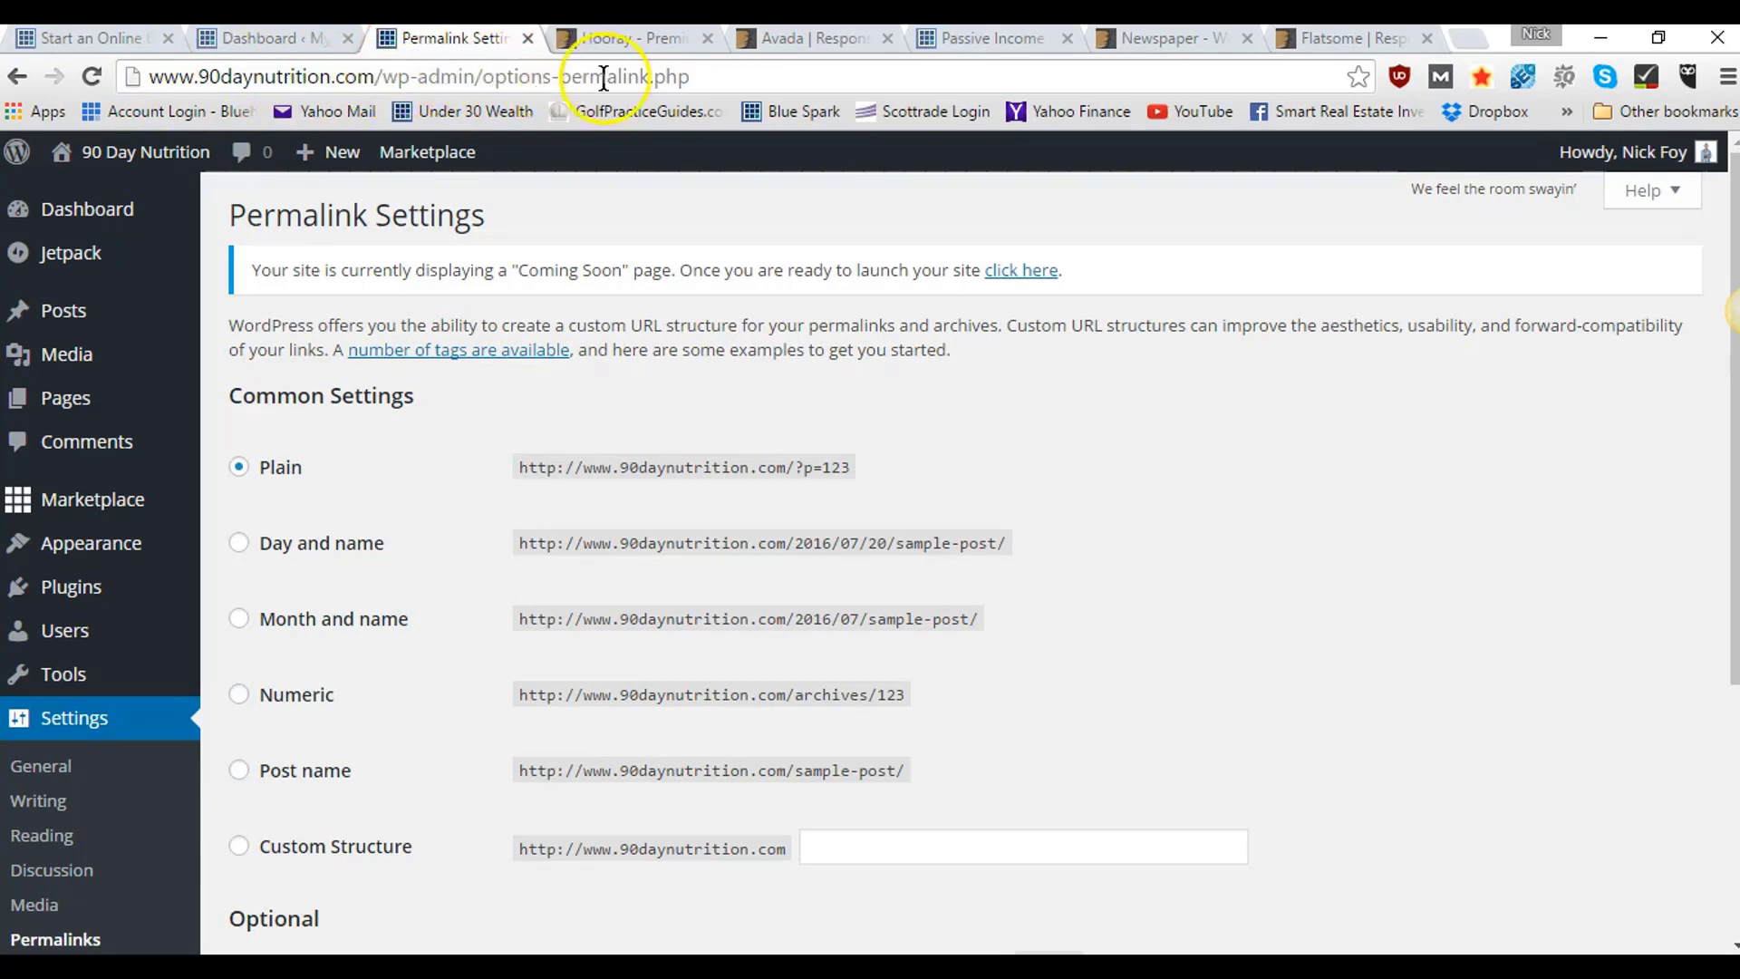
{"action": "left_click", "coordinate": [239, 771]}
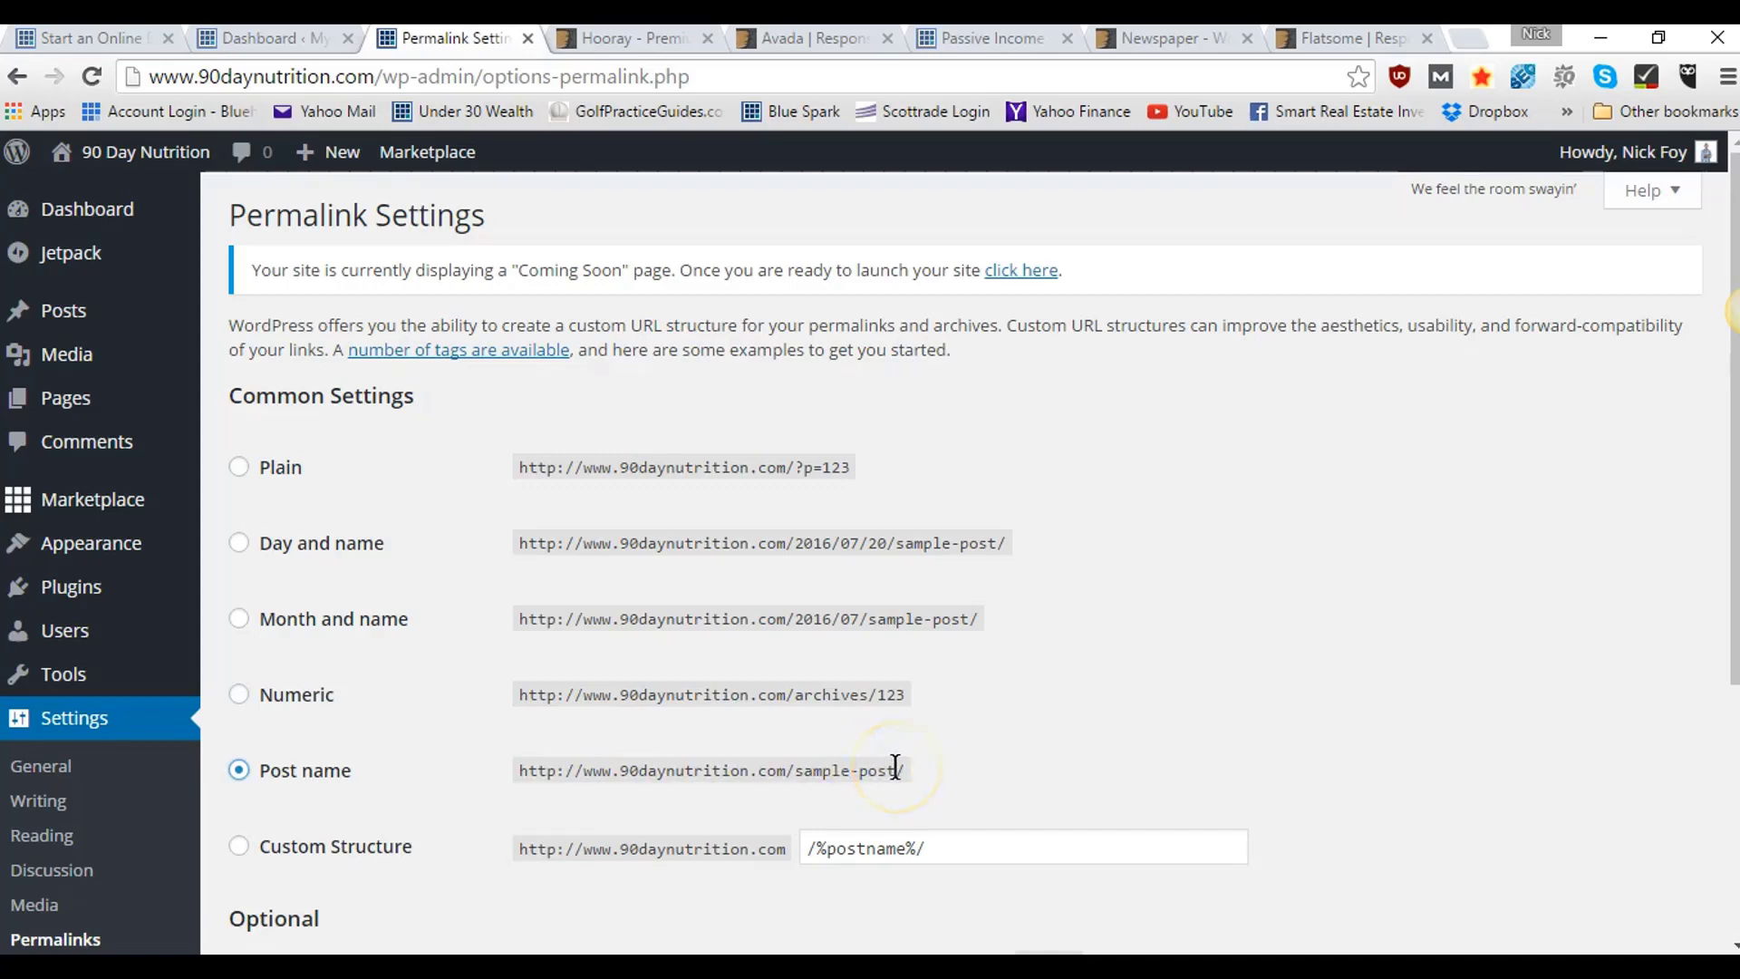
{"action": "scroll", "coordinate": [447, 797], "scroll_direction": "down", "scroll_amount": 3}
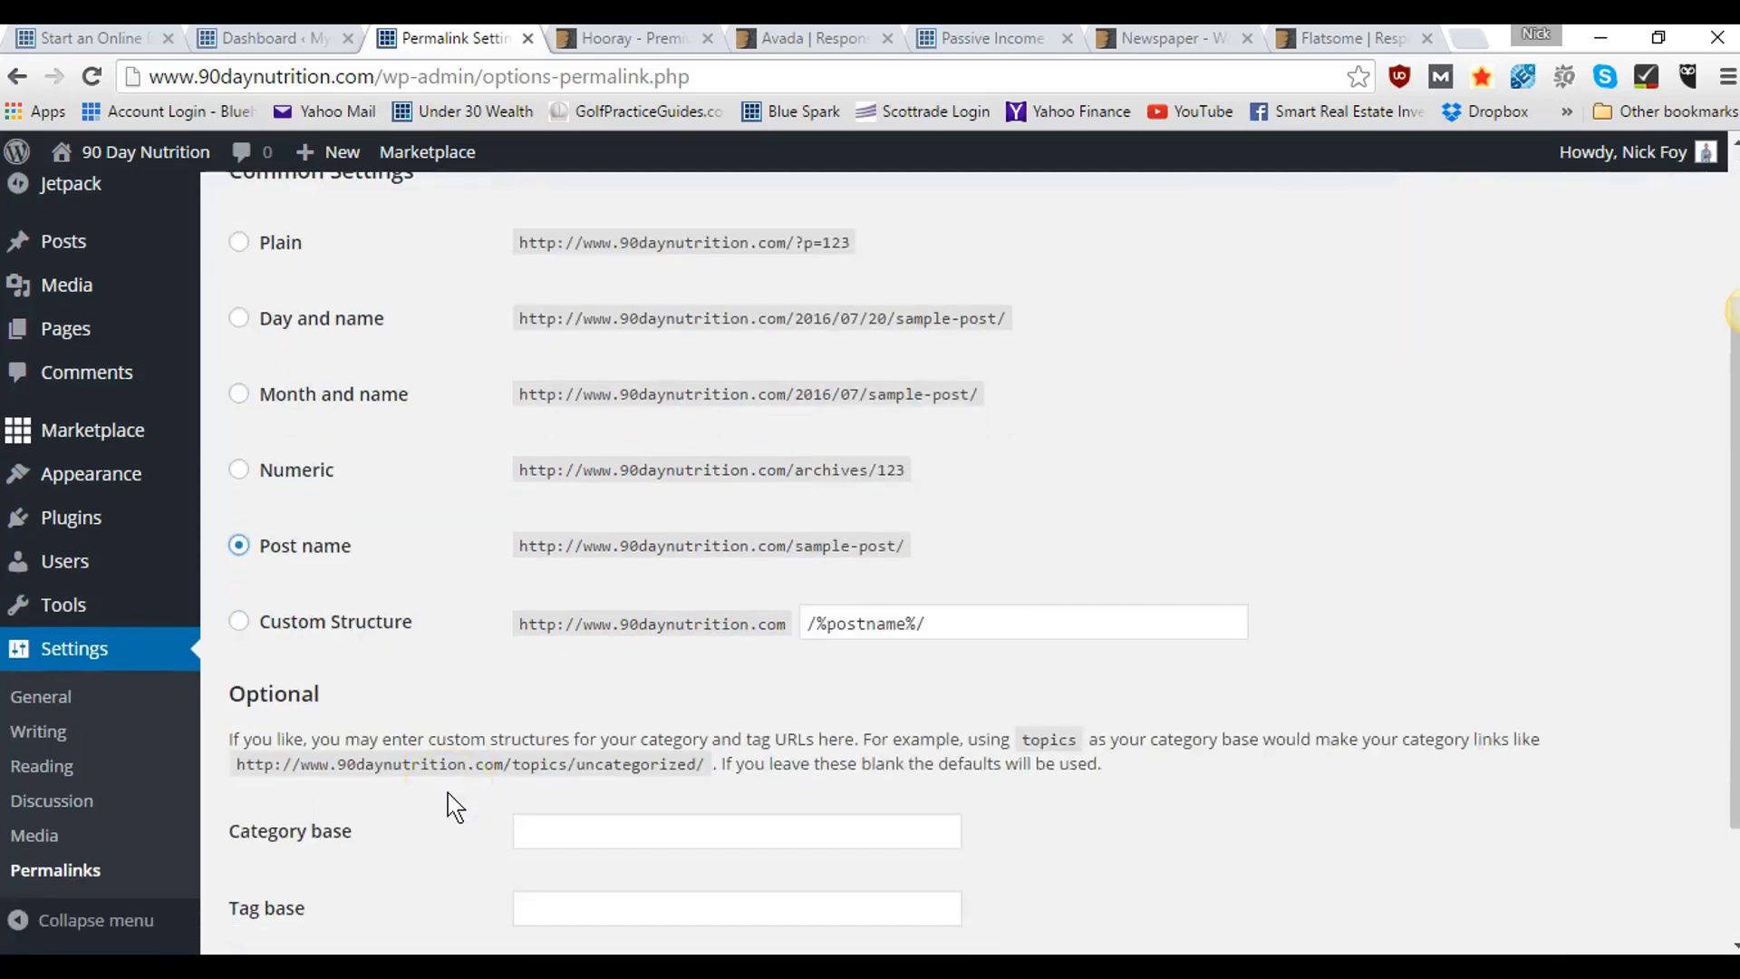
{"action": "scroll", "coordinate": [448, 804], "scroll_direction": "down", "scroll_amount": 3}
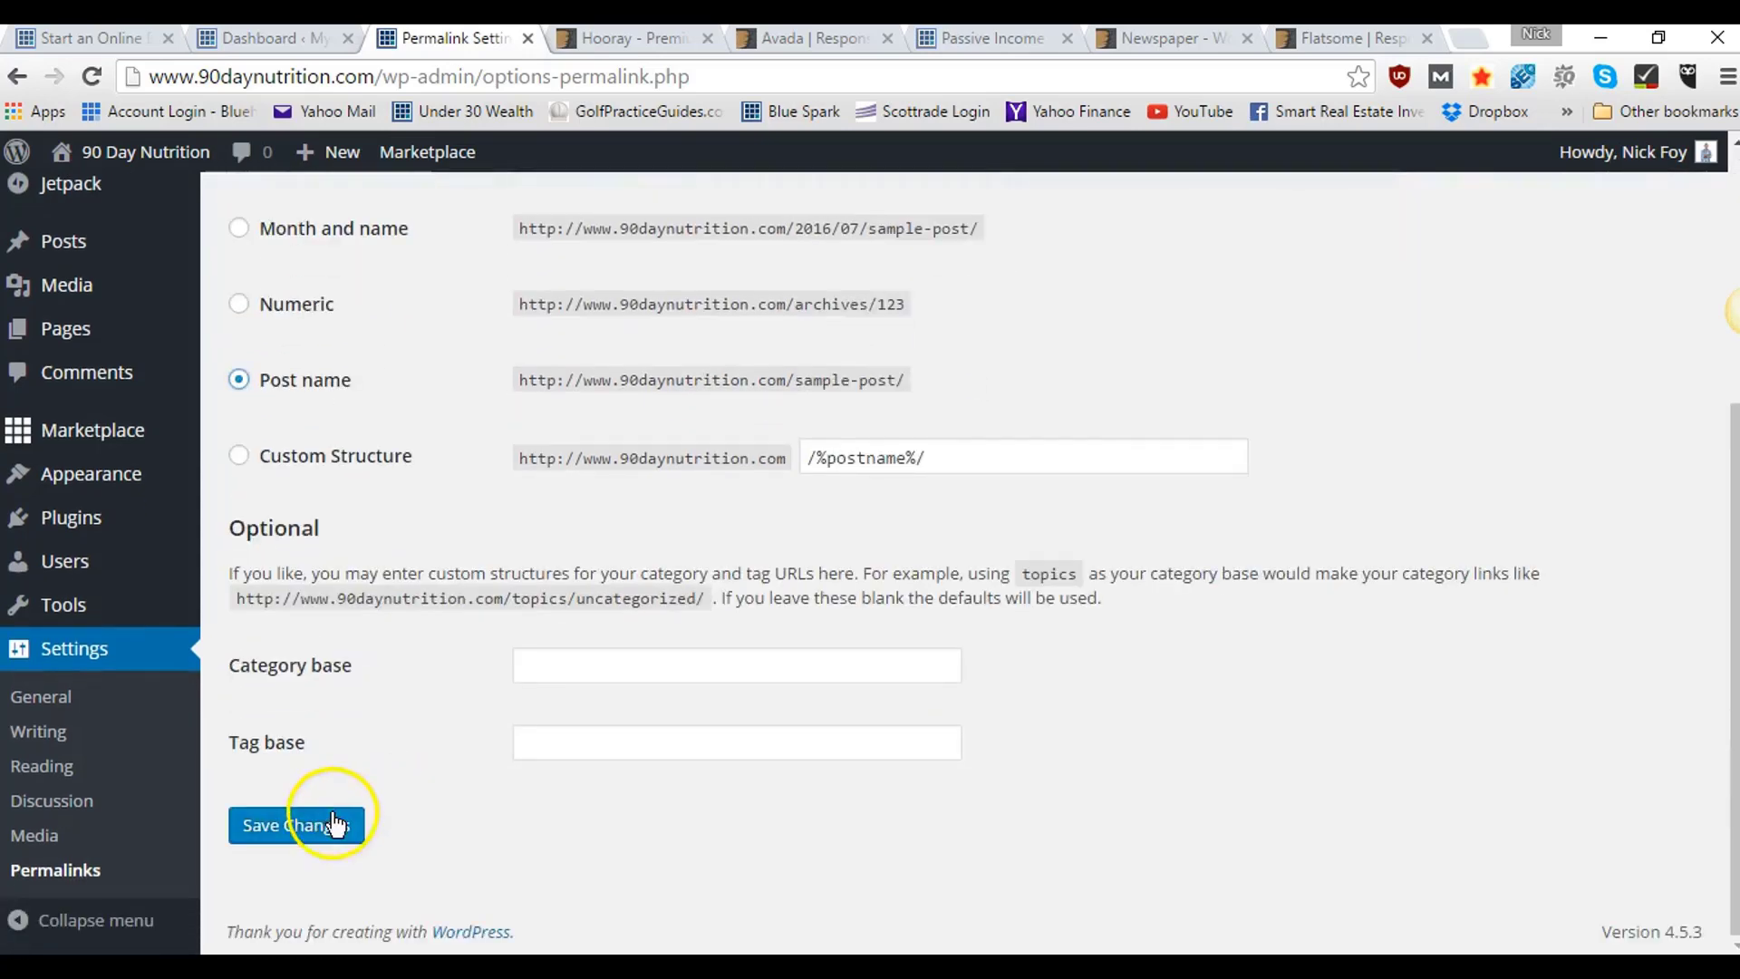
{"action": "left_click", "coordinate": [332, 820]}
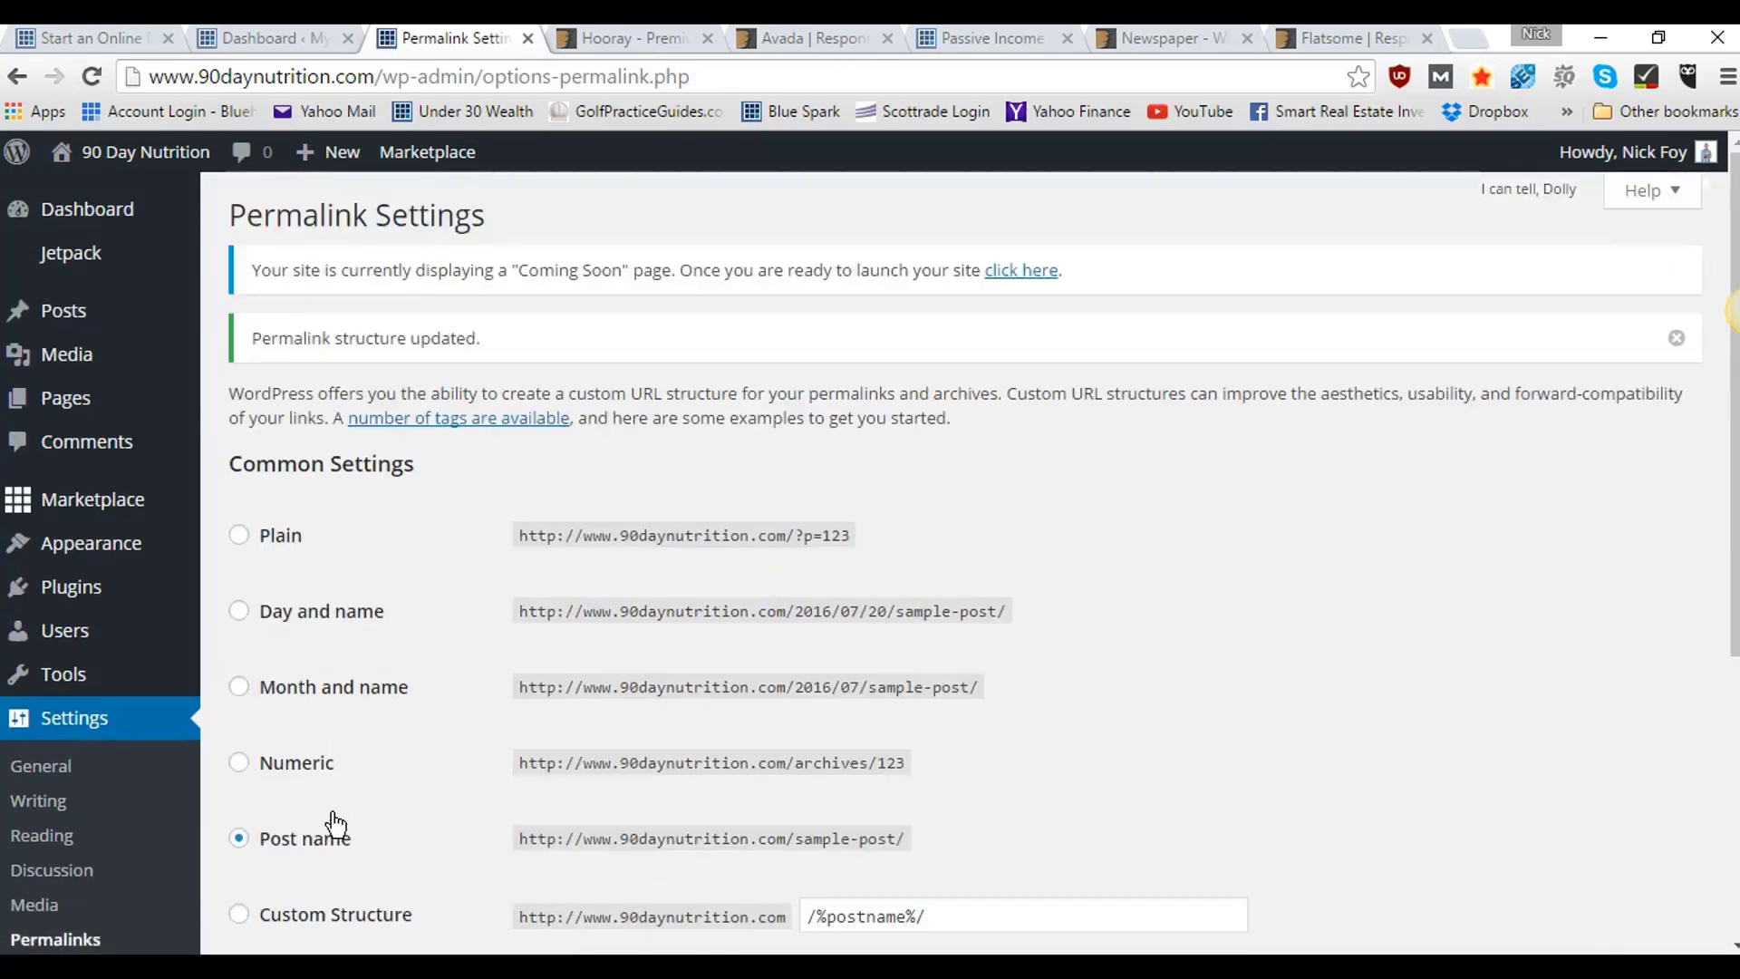
{"action": "scroll", "coordinate": [335, 825], "scroll_direction": "down", "scroll_amount": 4}
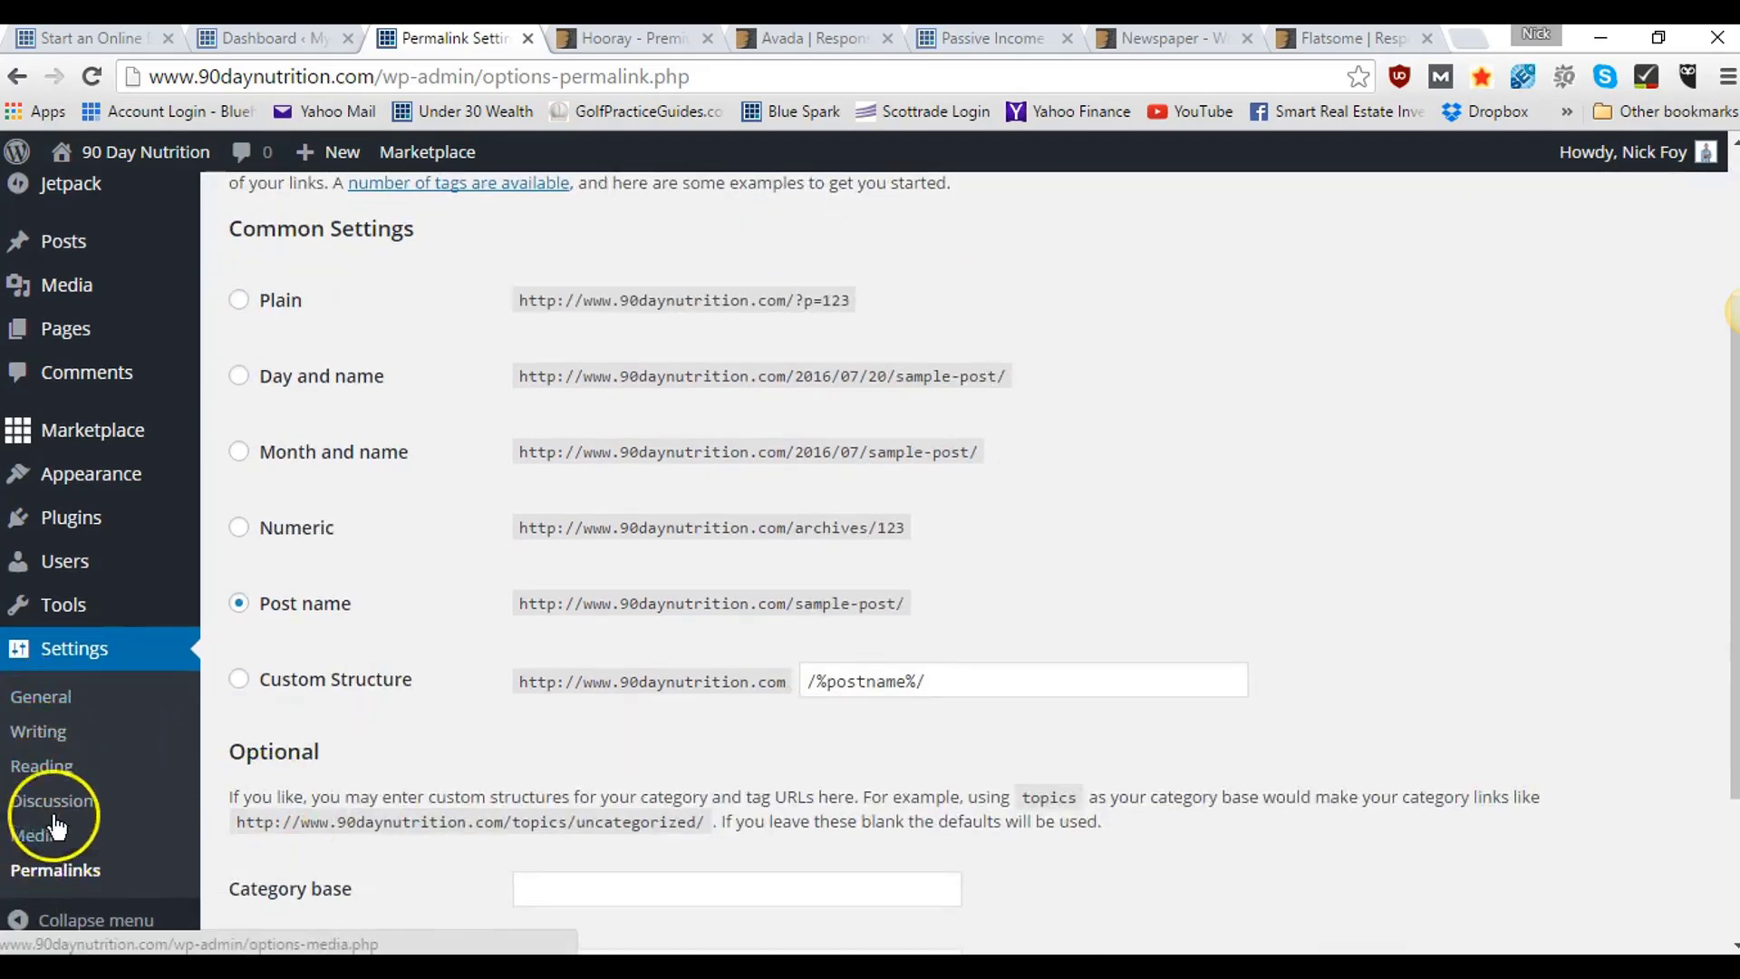
{"action": "left_click", "coordinate": [51, 719]}
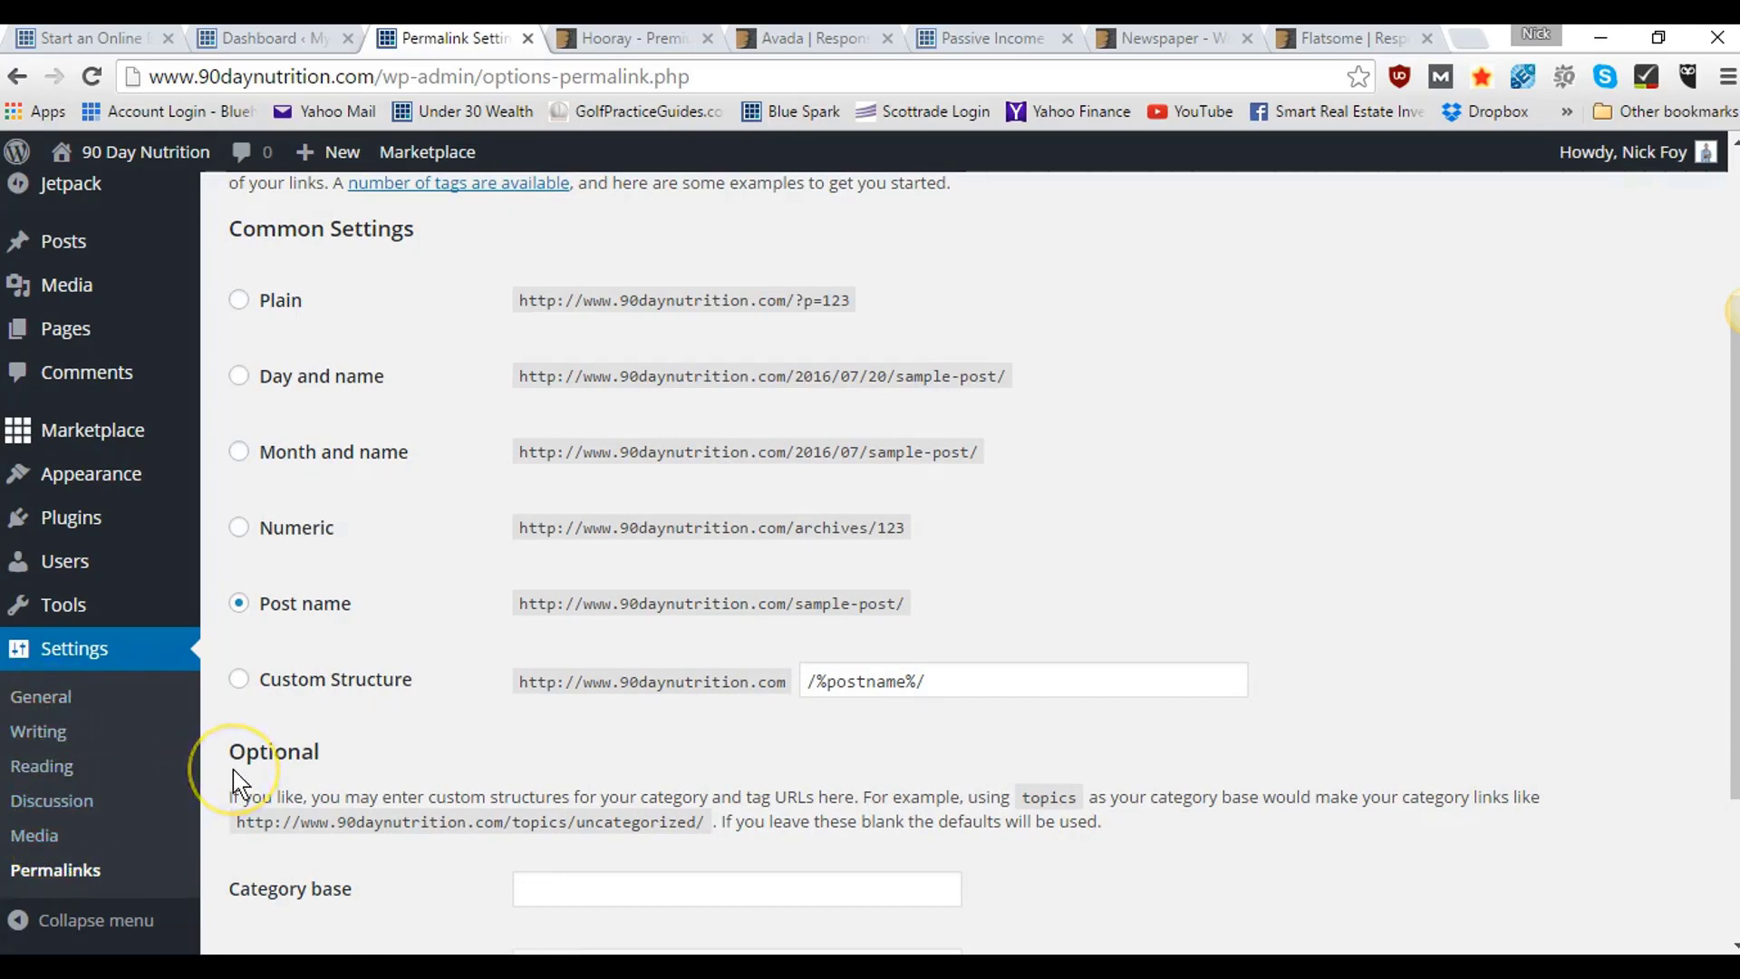
{"action": "mouse_move", "coordinate": [118, 603]}
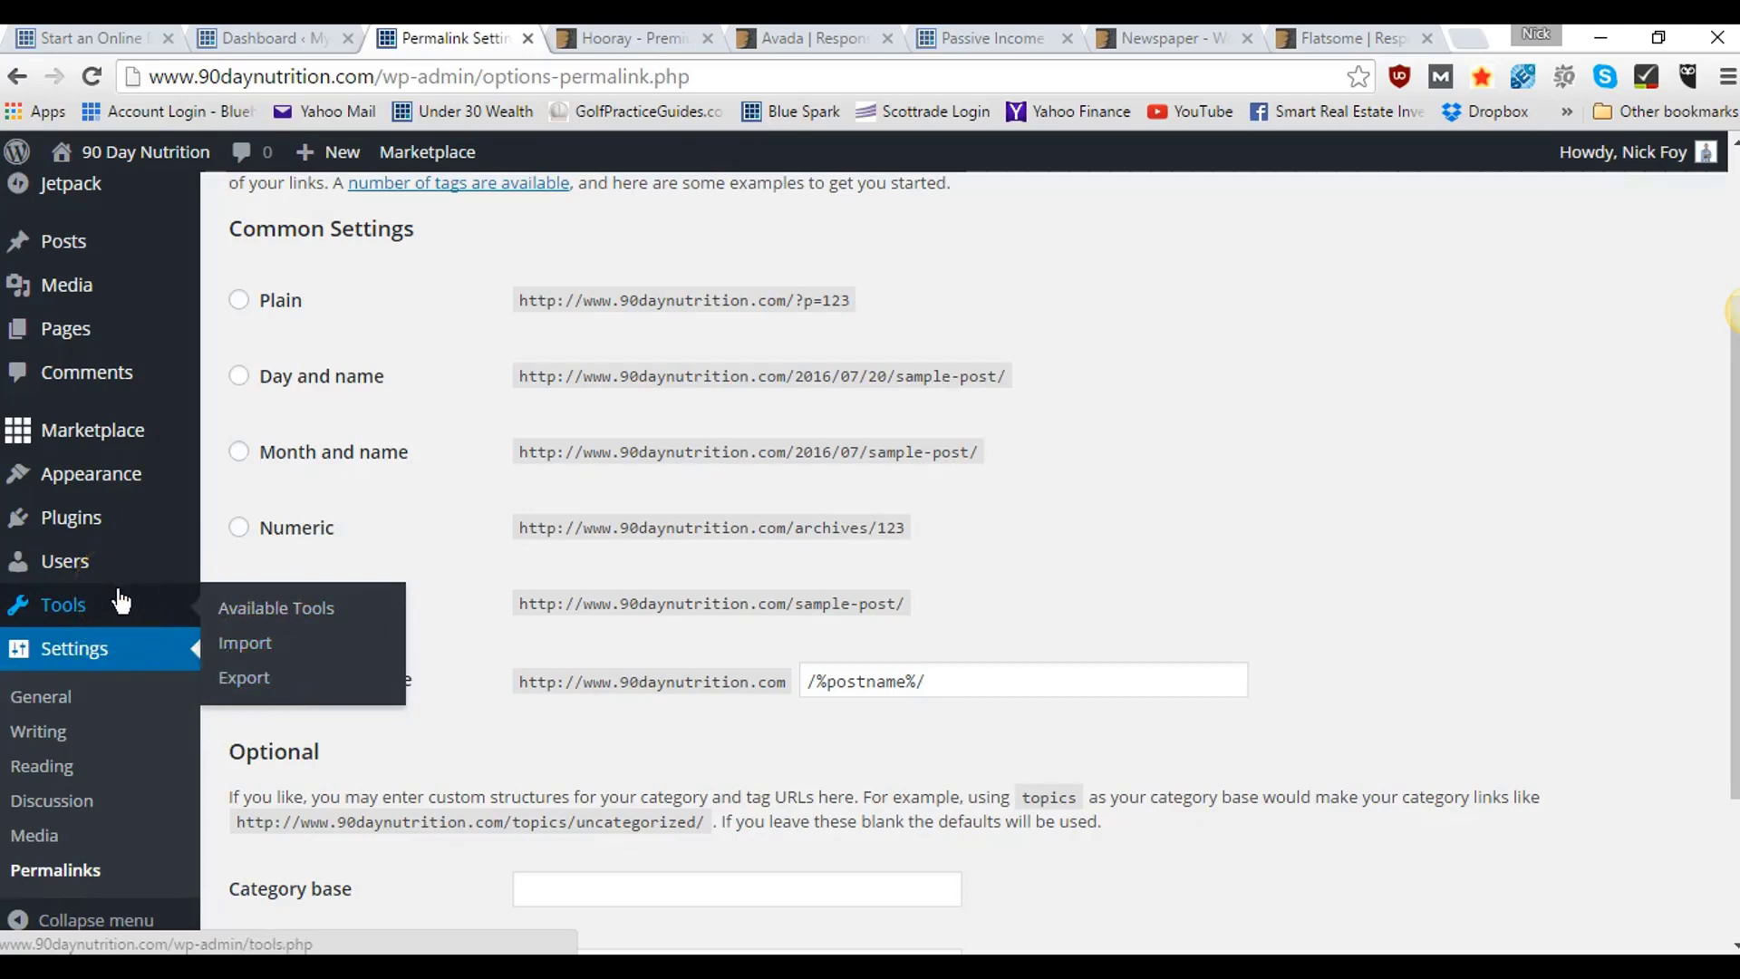
{"action": "scroll", "coordinate": [109, 689], "scroll_direction": "down", "scroll_amount": 1}
{"action": "left_click", "coordinate": [75, 875]}
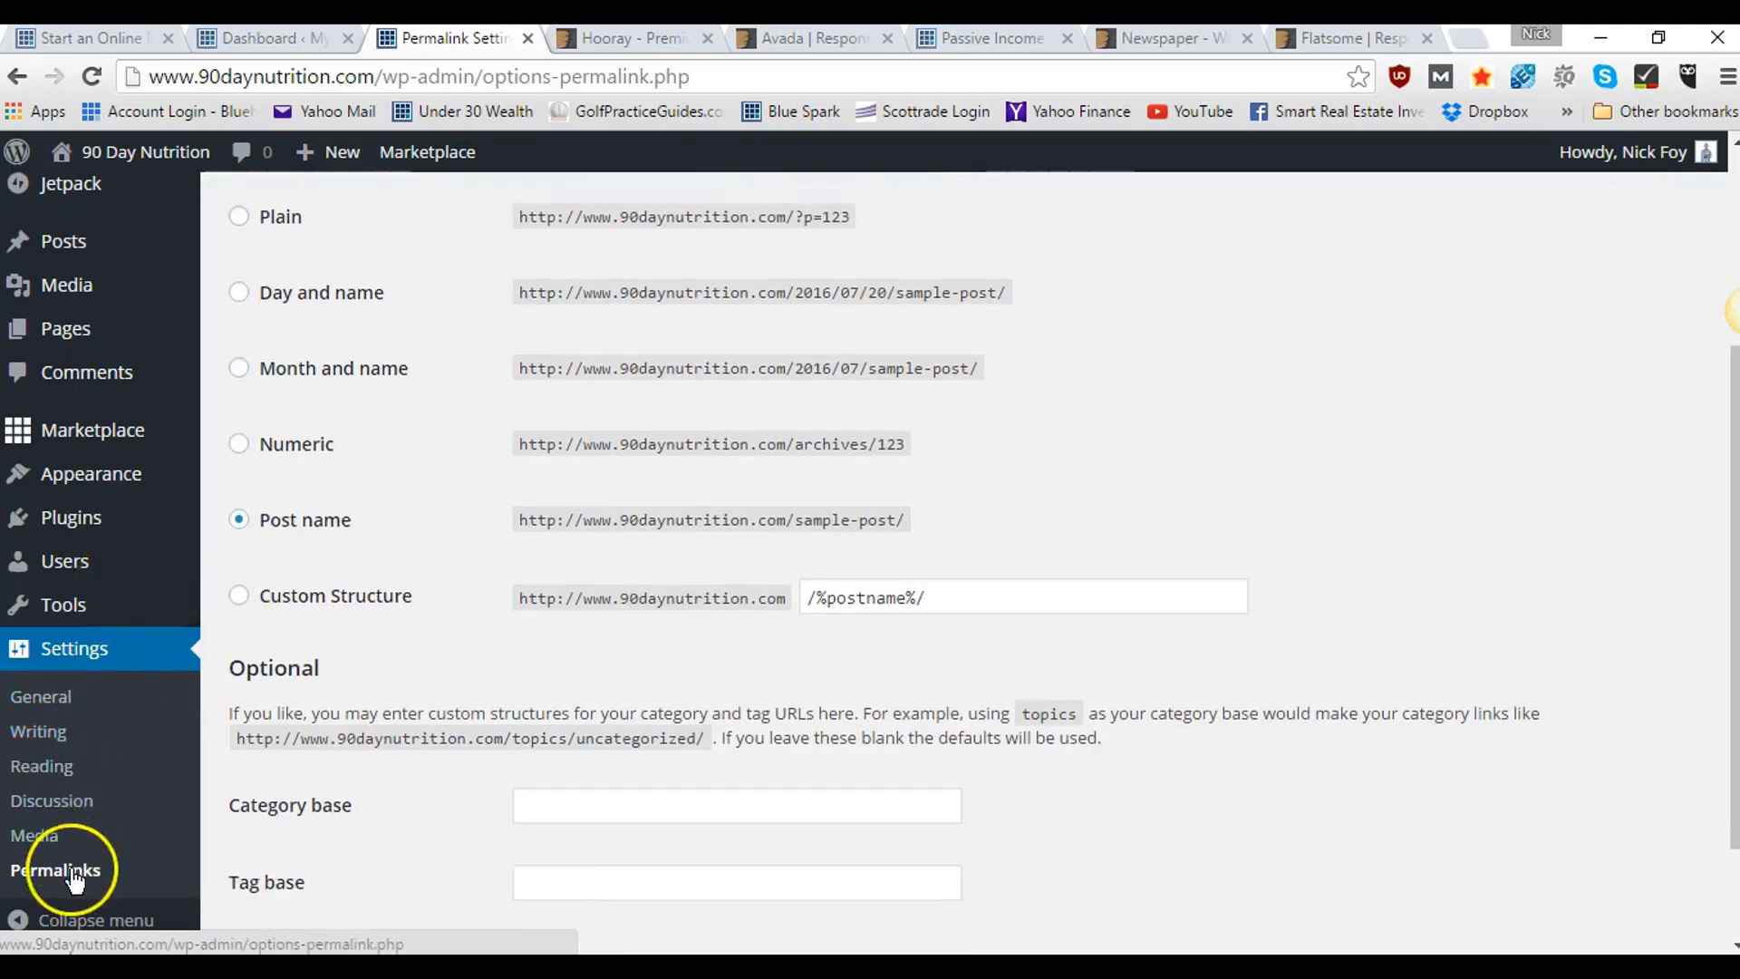
{"action": "left_click", "coordinate": [55, 750]}
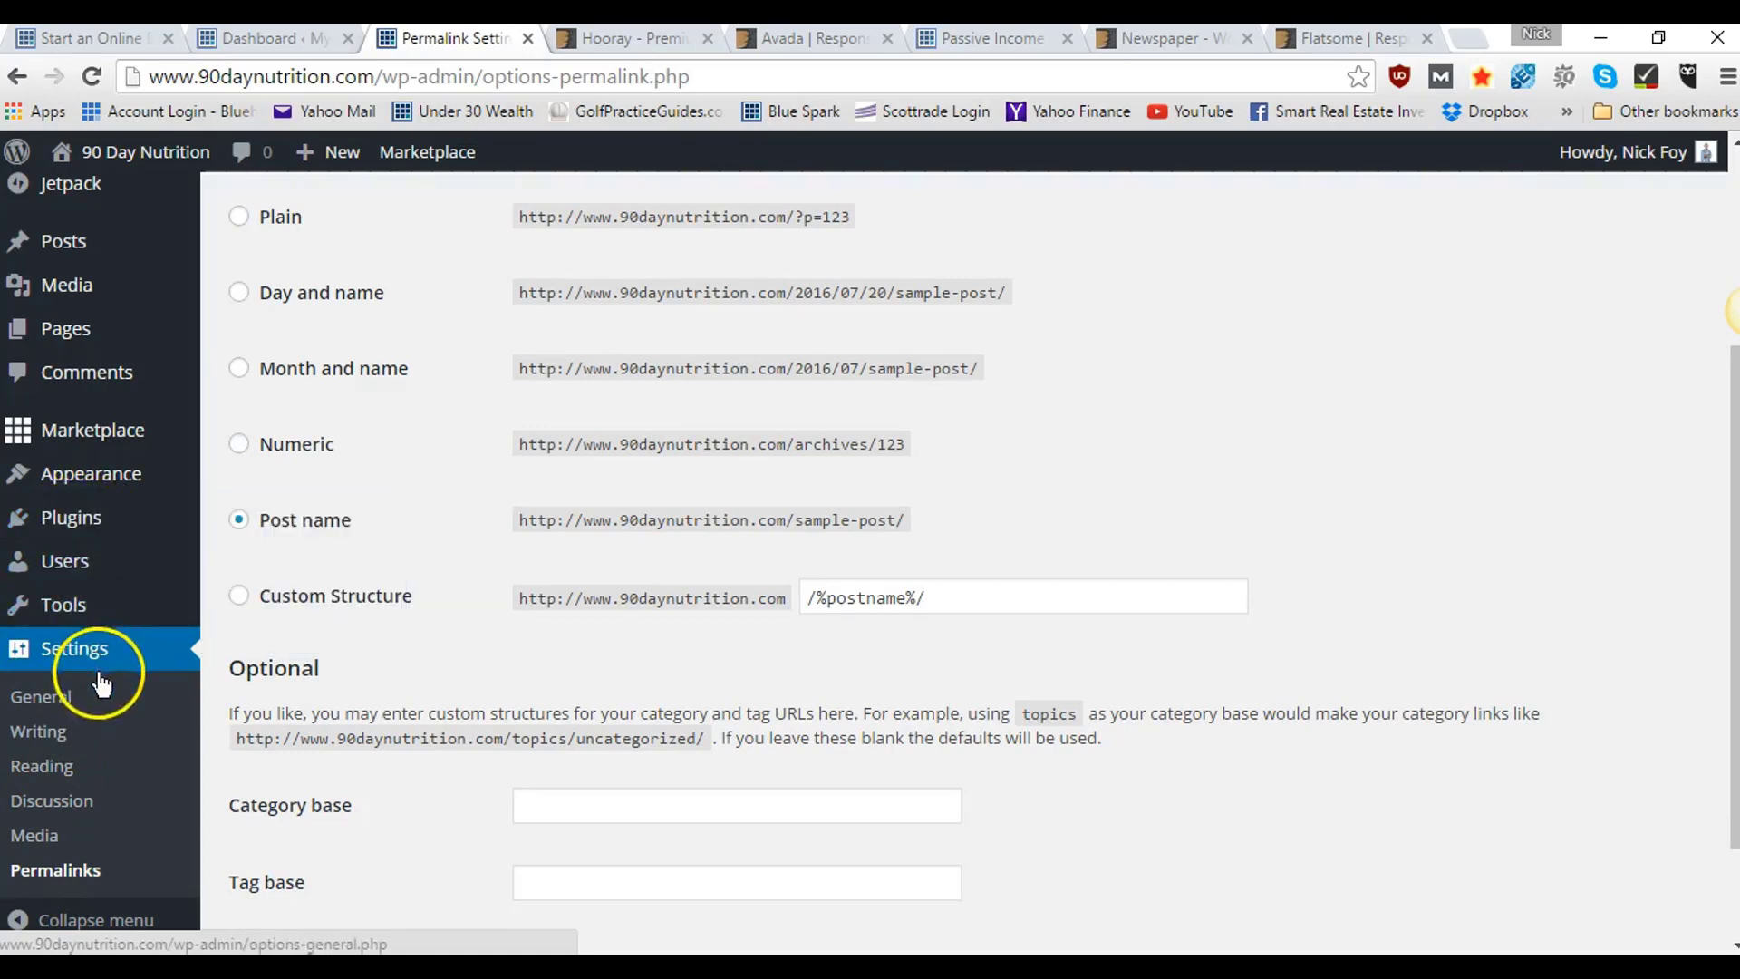
{"action": "mouse_move", "coordinate": [53, 594]}
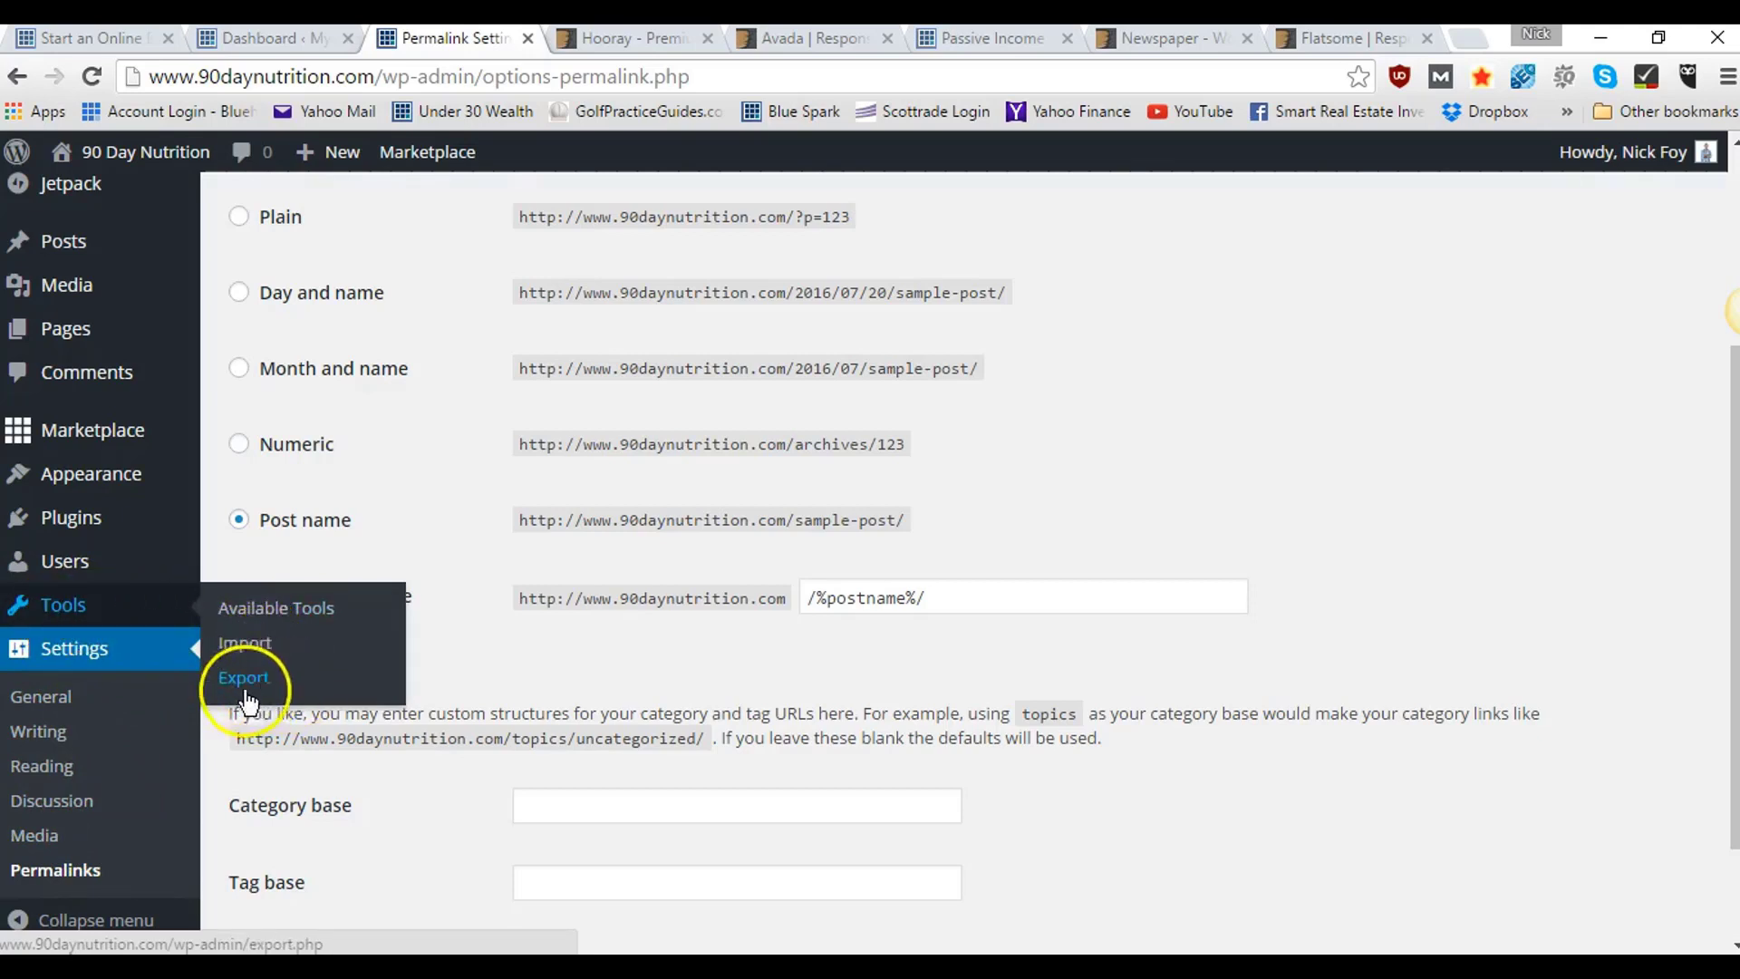
{"action": "mouse_move", "coordinate": [116, 577]}
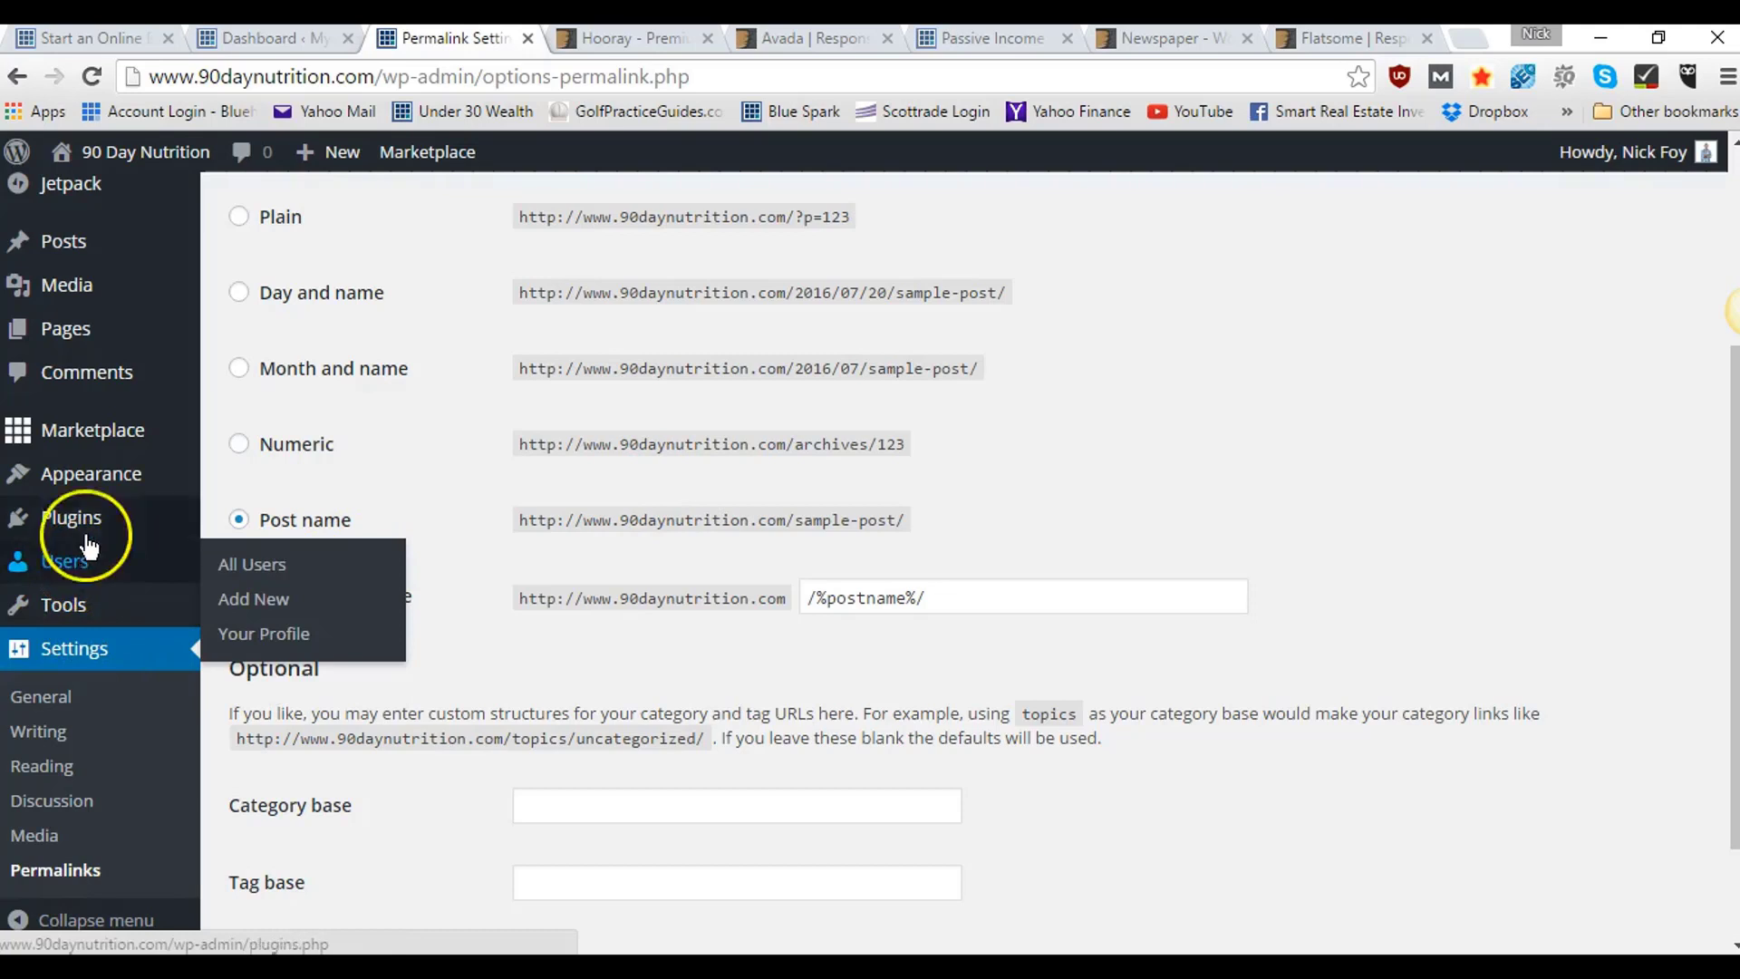
- Open the page for adding new plugins and search for "yoast seo"
{"action": "mouse_move", "coordinate": [91, 526]}
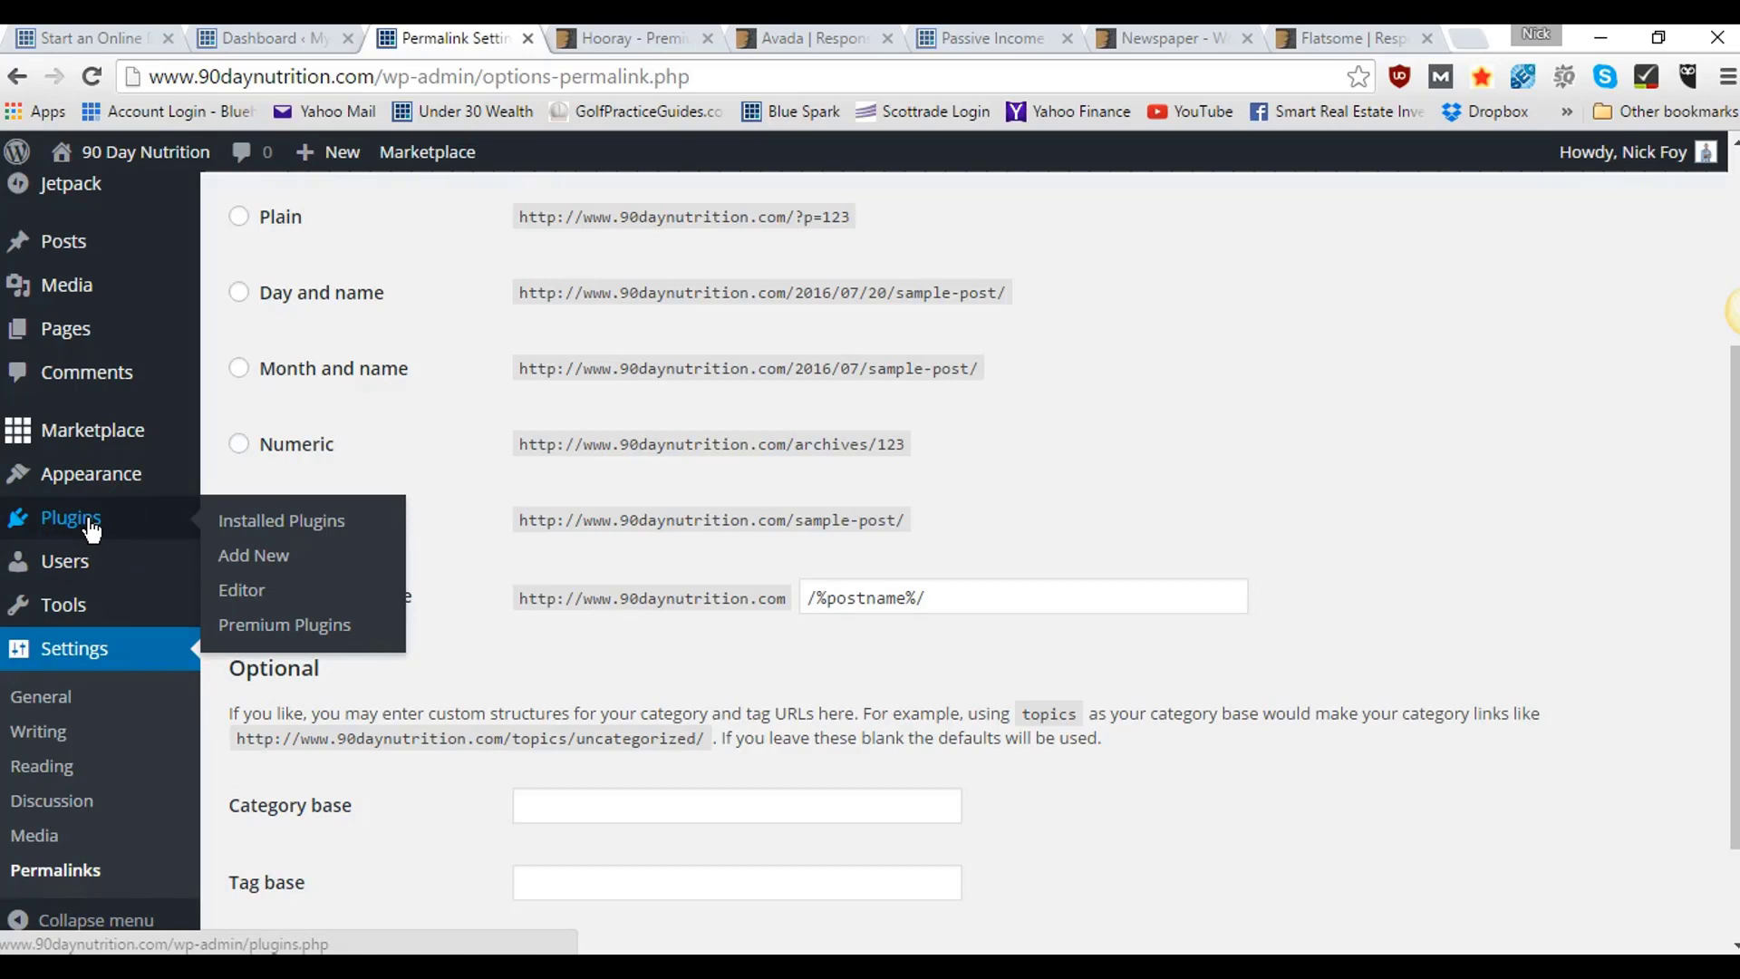
{"action": "left_click", "coordinate": [252, 560]}
{"action": "left_click", "coordinate": [254, 556]}
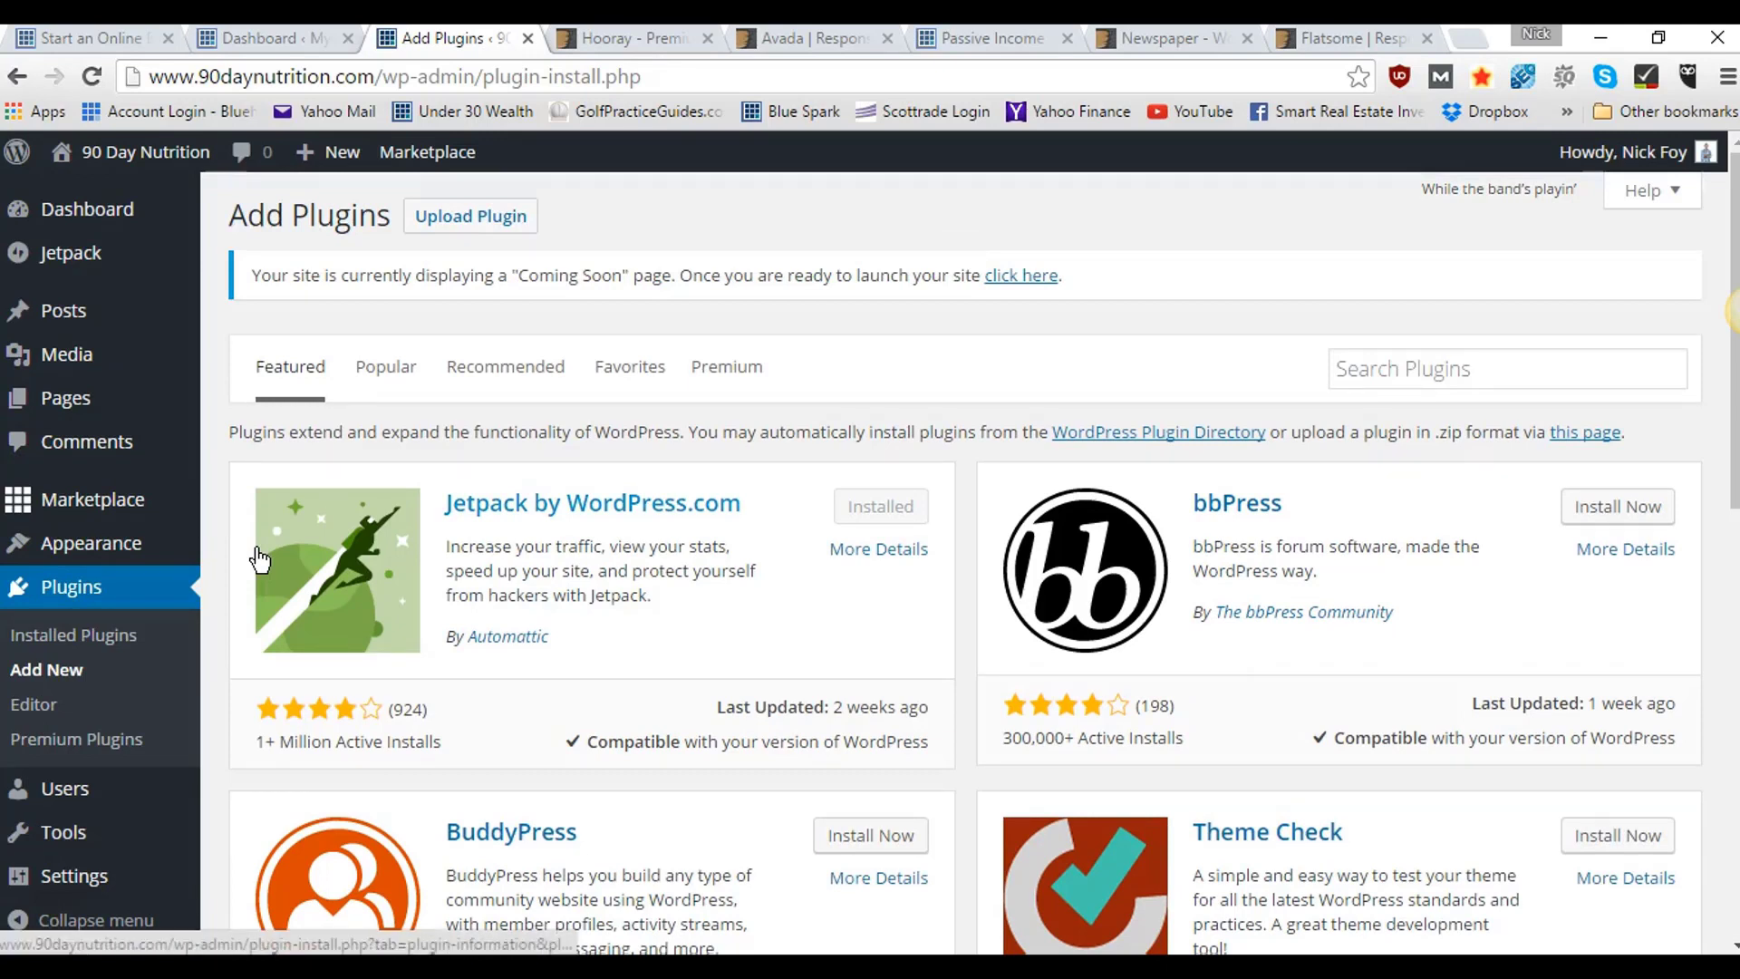
{"action": "left_click", "coordinate": [1384, 375]}
{"action": "type", "text": "yoast"}
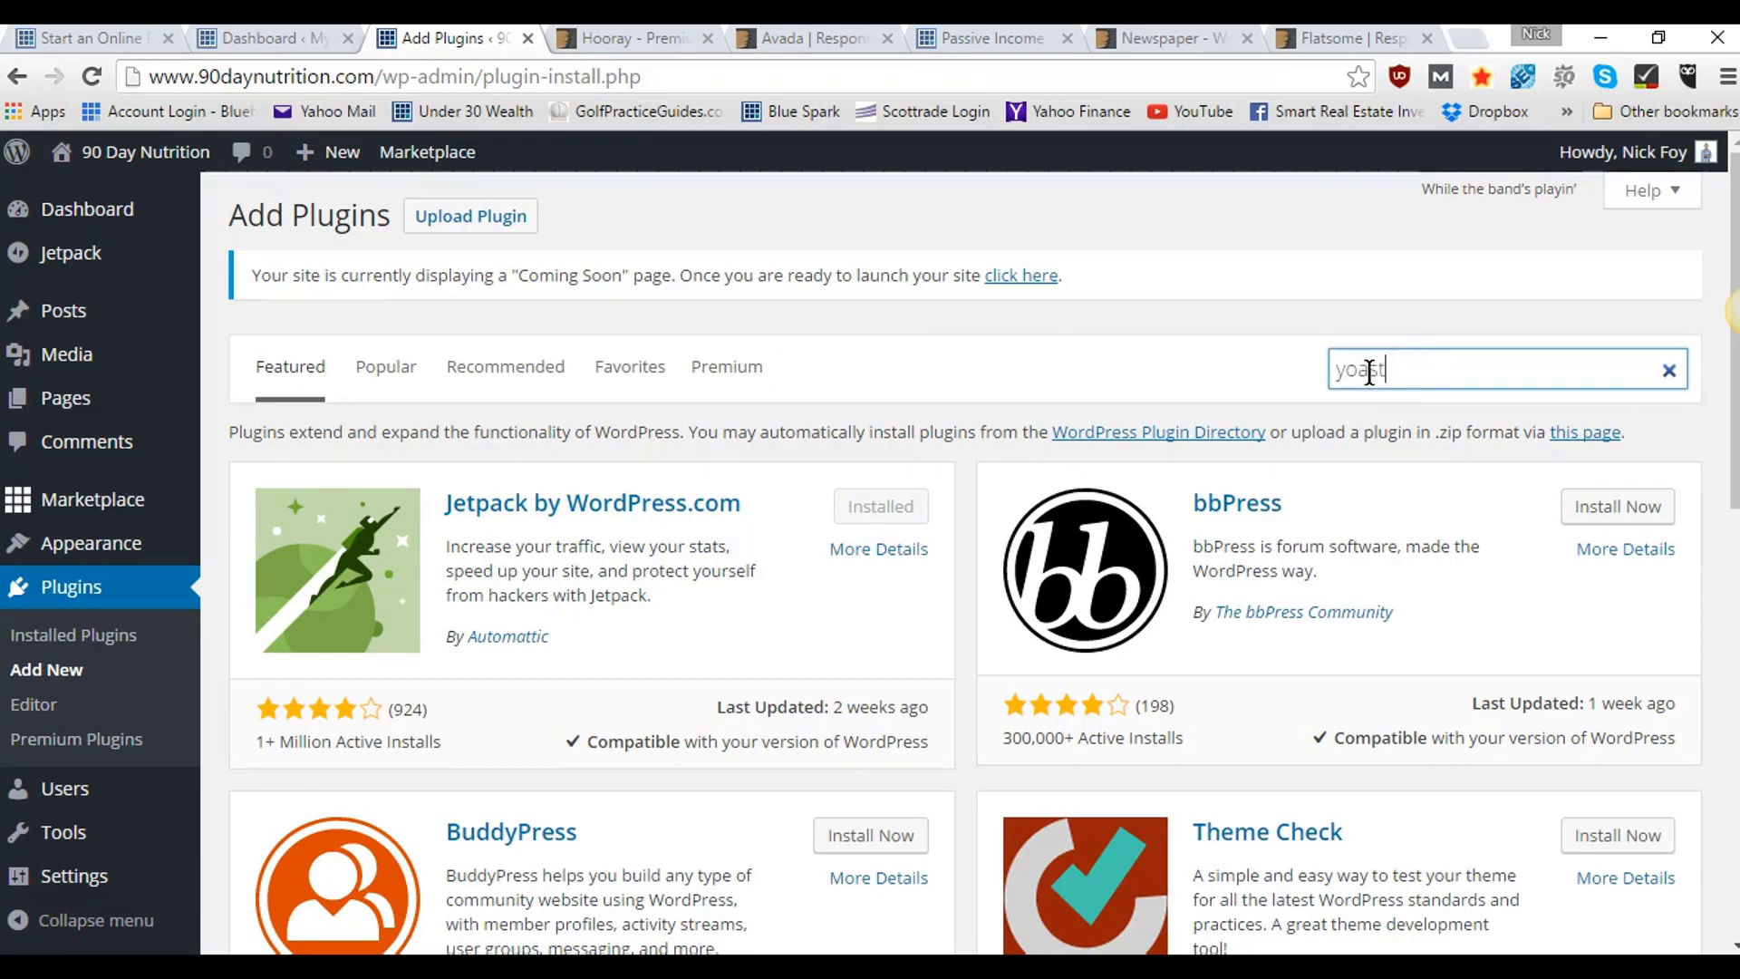
{"action": "type", "text": " seo"}
{"action": "key", "text": "Return"}
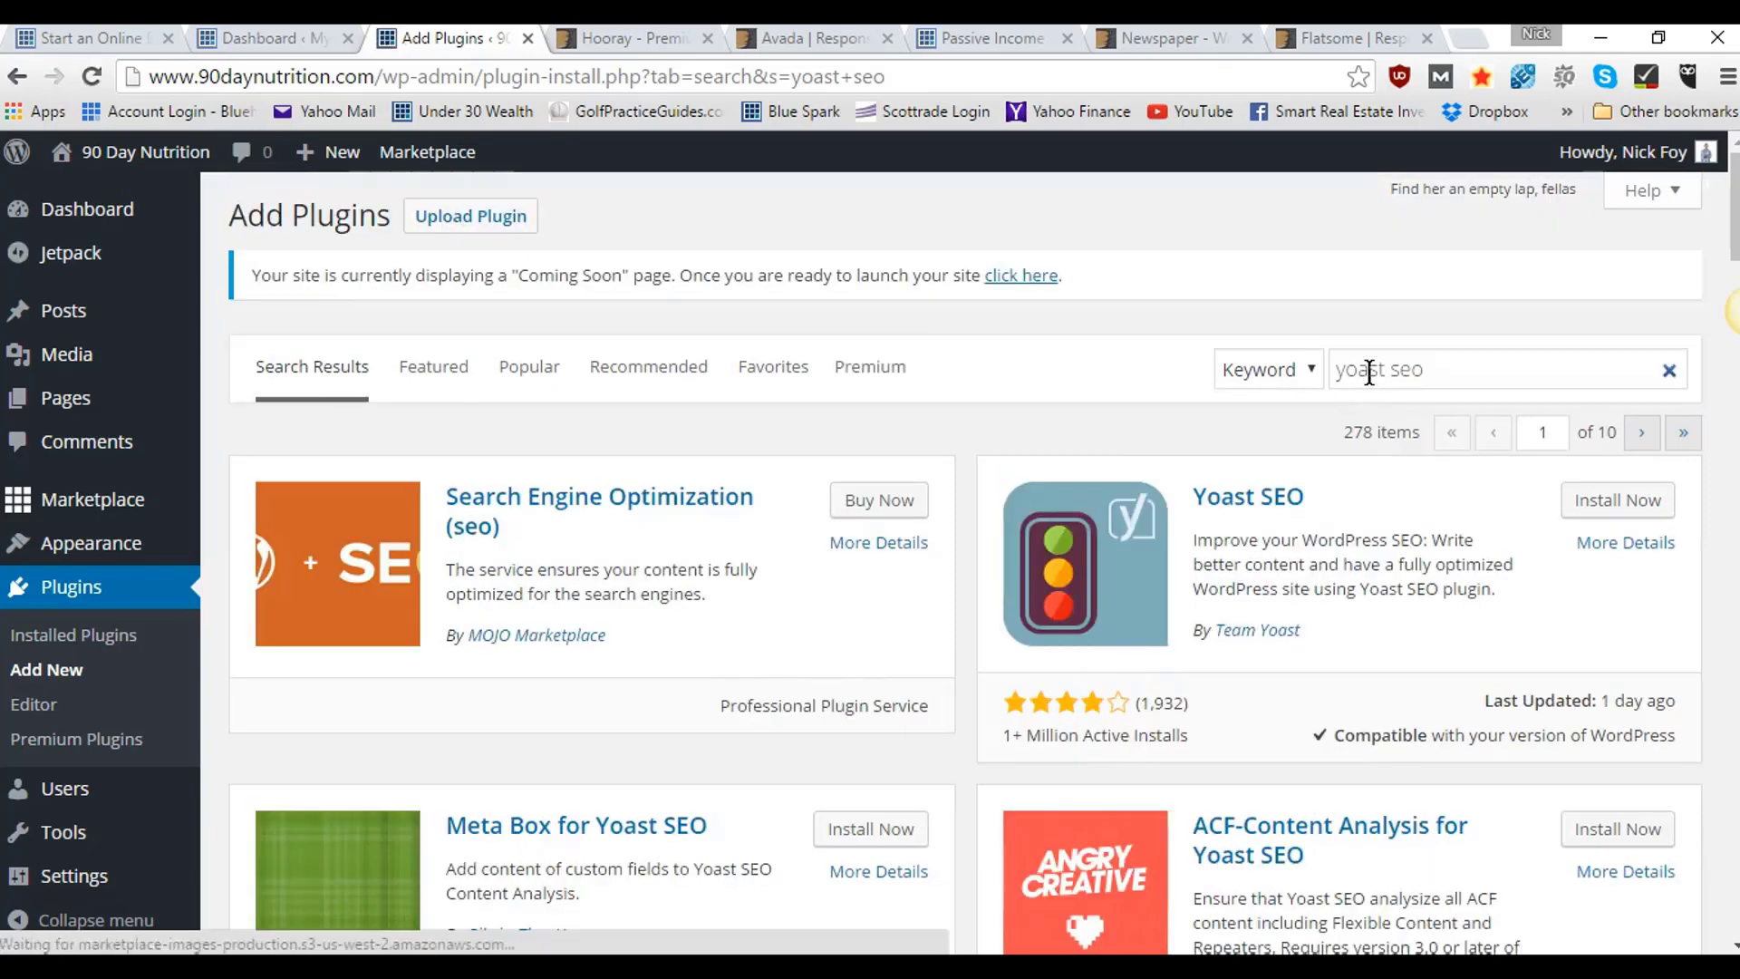
- Start installing the Yoast SEO plugin by Team Yoast in a separate browser tab
{"action": "left_click", "coordinate": [1071, 591]}
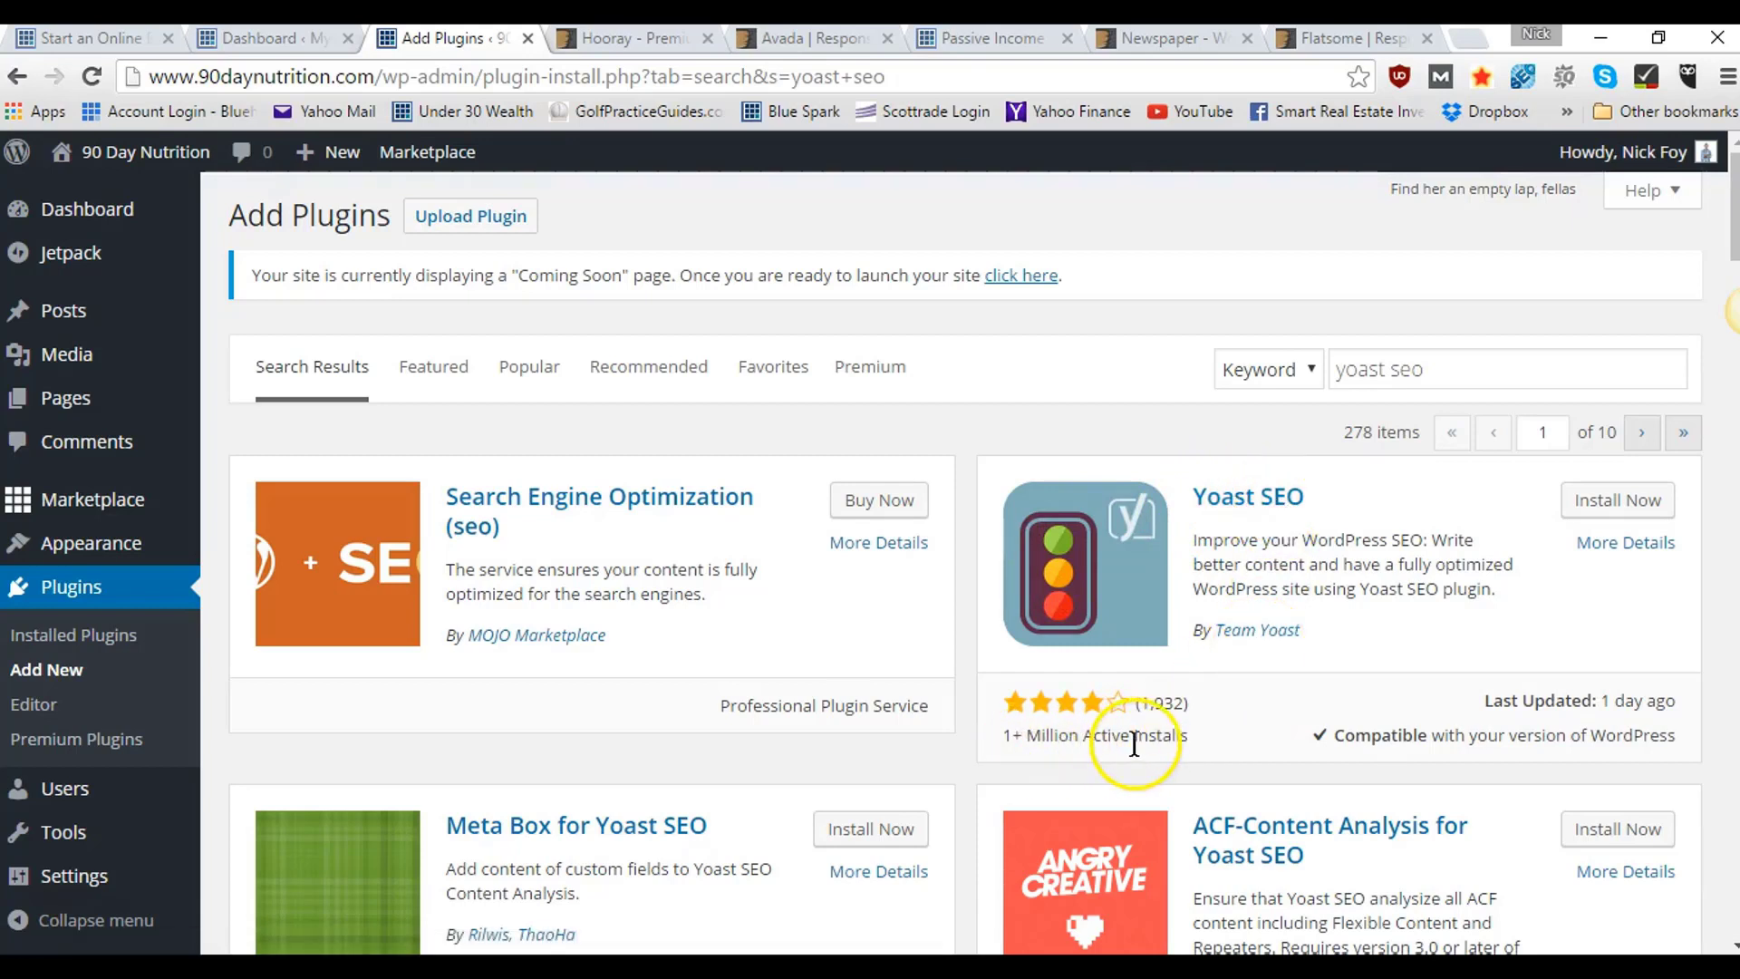
{"action": "right_click", "coordinate": [1596, 511]}
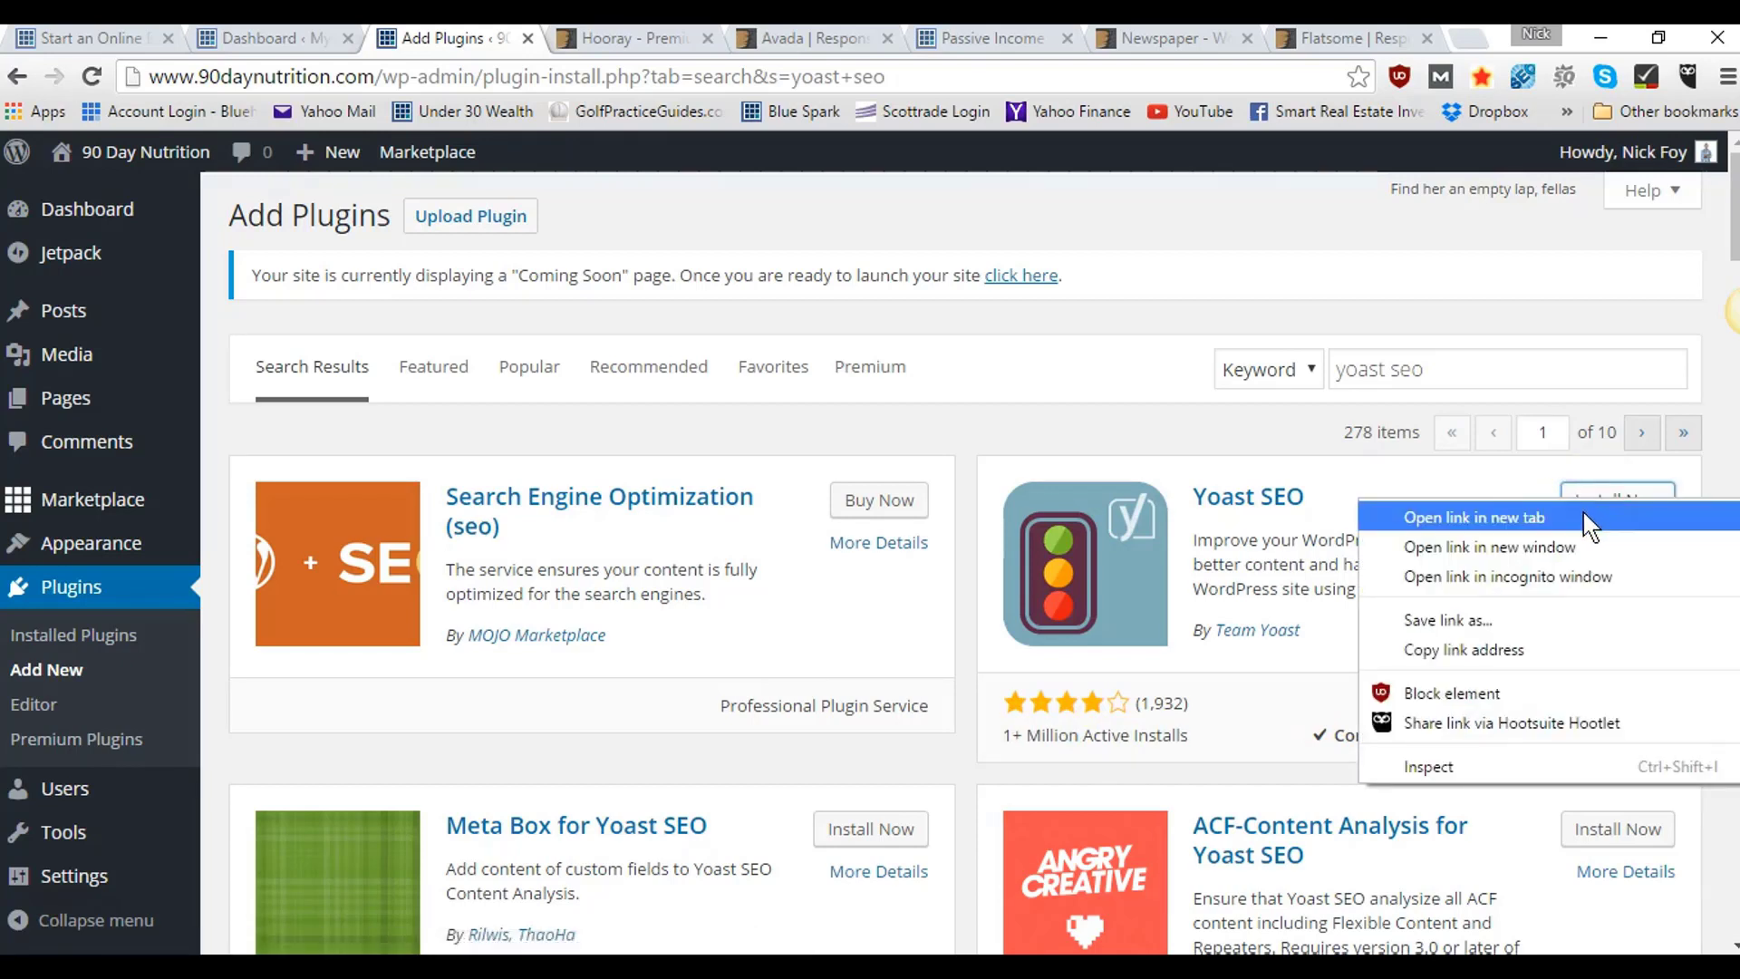
{"action": "left_click", "coordinate": [1591, 522]}
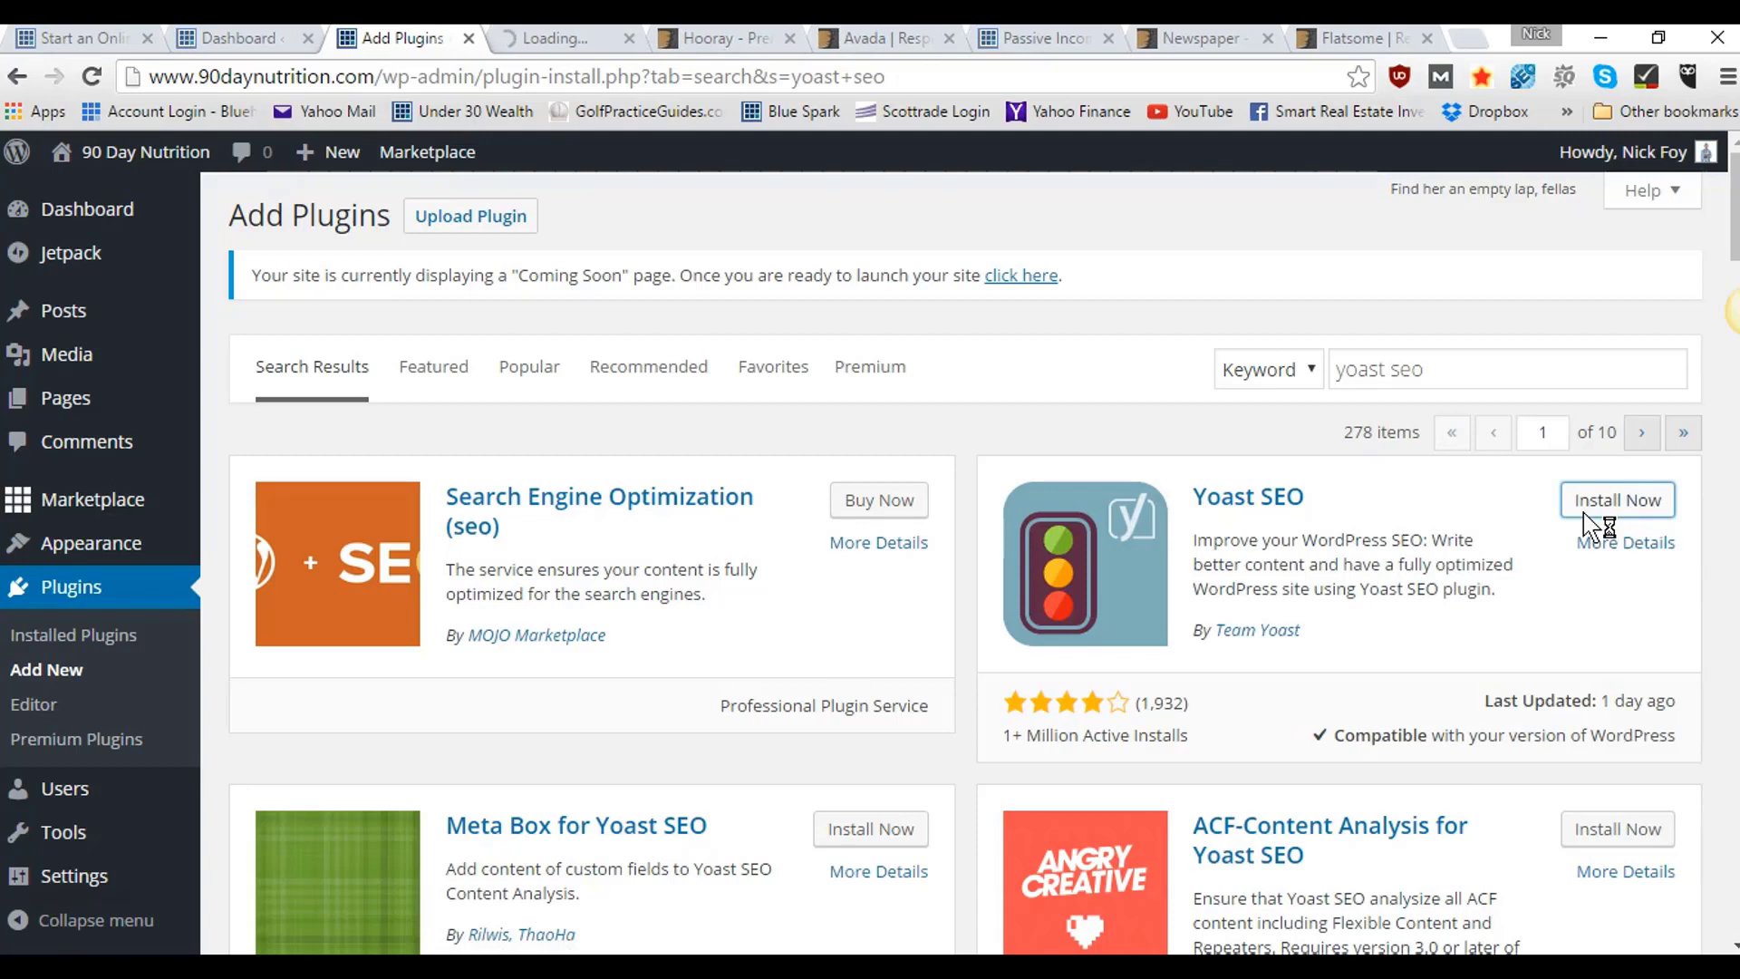
- Search the plugins for "w3 total cache" and start installing W3 Total Cache in a separate browser tab
{"action": "left_click", "coordinate": [1464, 369]}
{"action": "left_click_drag", "start_coordinate": [1464, 369], "coordinate": [1334, 381]}
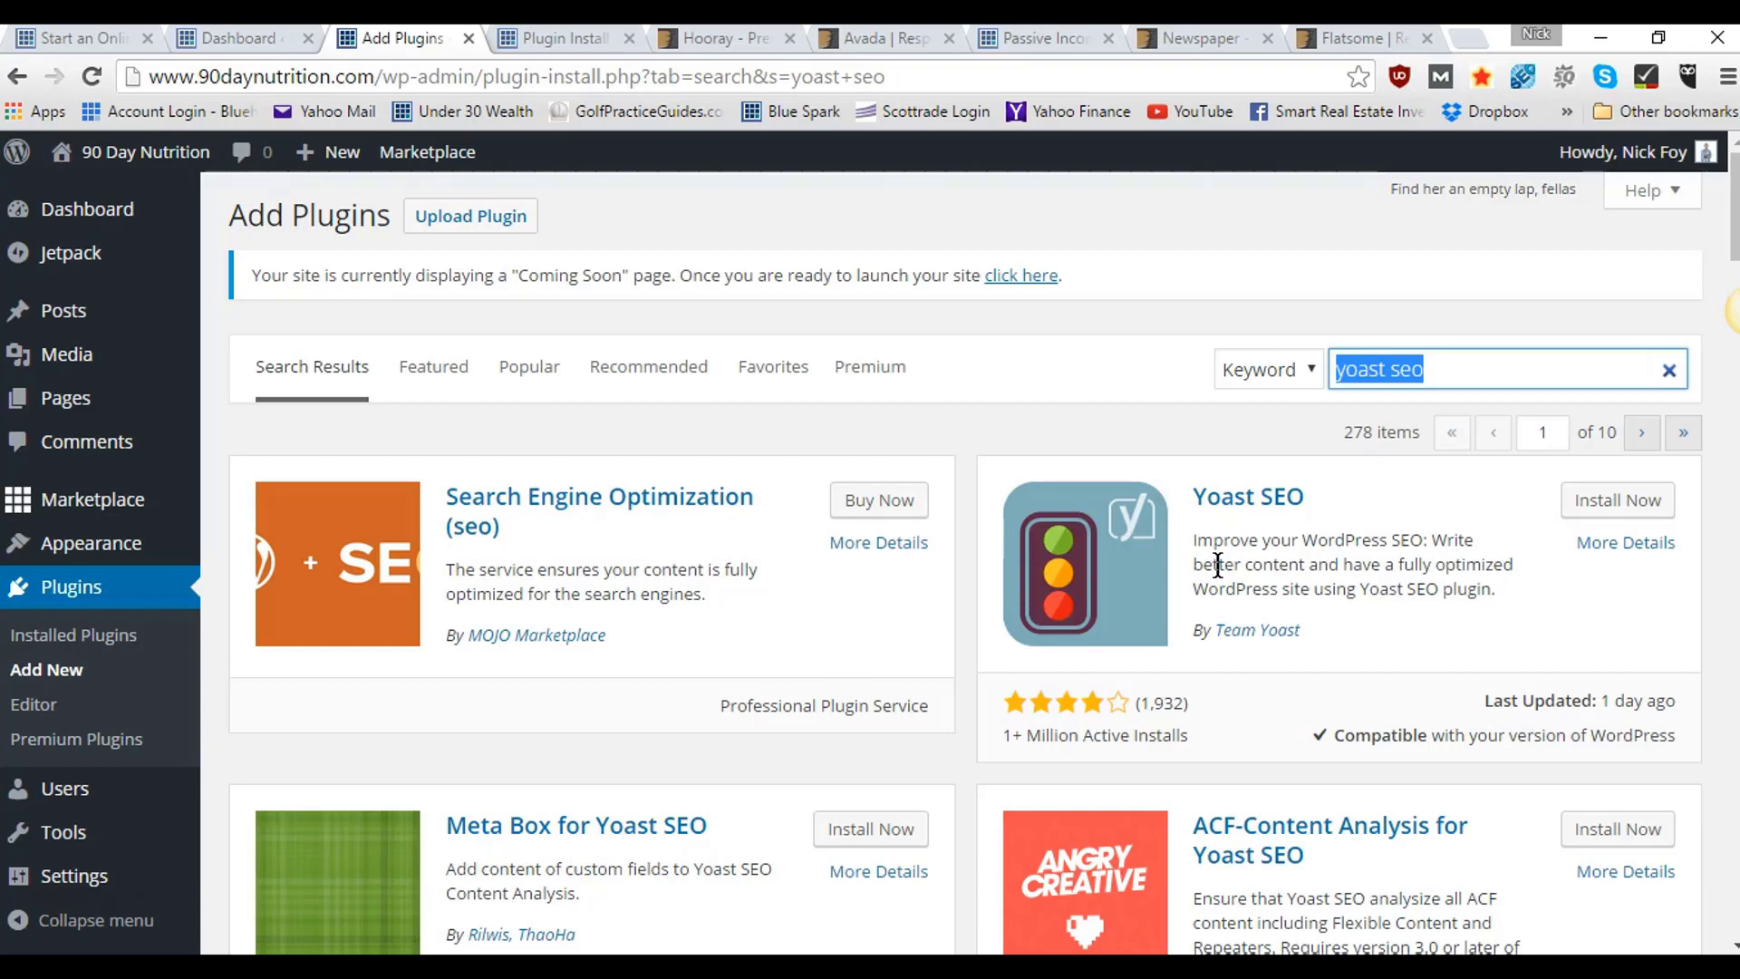
{"action": "type", "text": "w3 "}
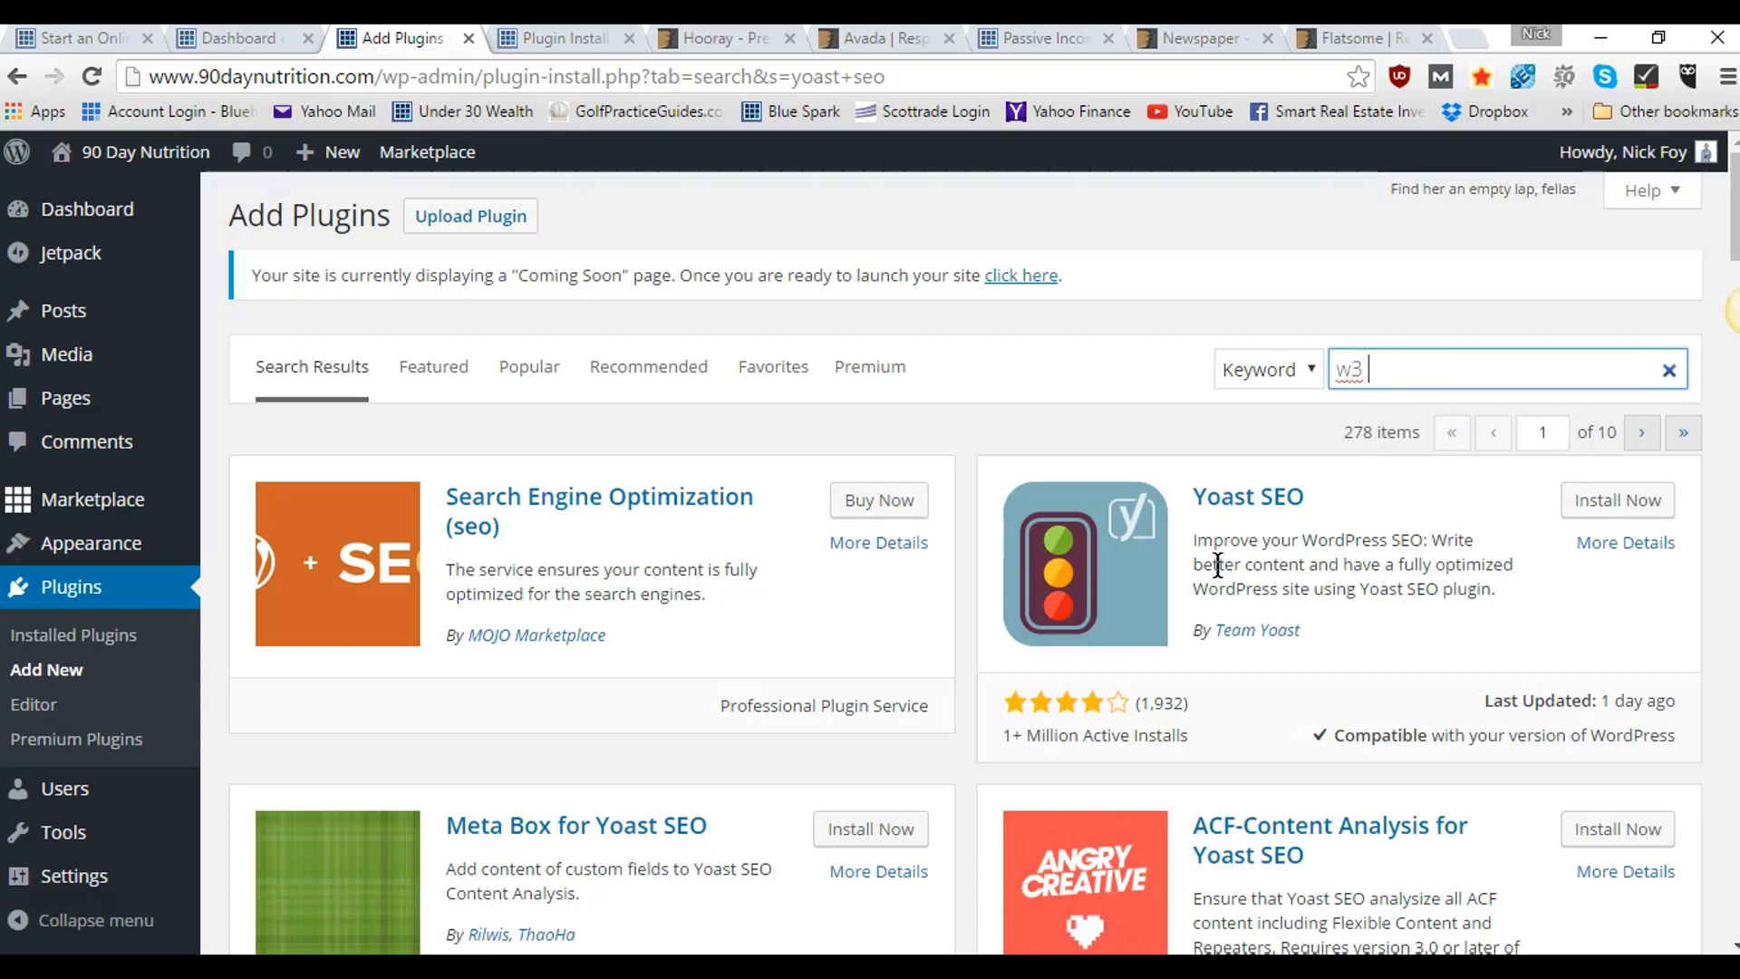
{"action": "type", "text": "total cahce"}
{"action": "key", "text": "BackSpace"}
{"action": "key", "text": "BackSpace"}
{"action": "key", "text": "BackSpace"}
{"action": "type", "text": "che"}
{"action": "key", "text": "Return"}
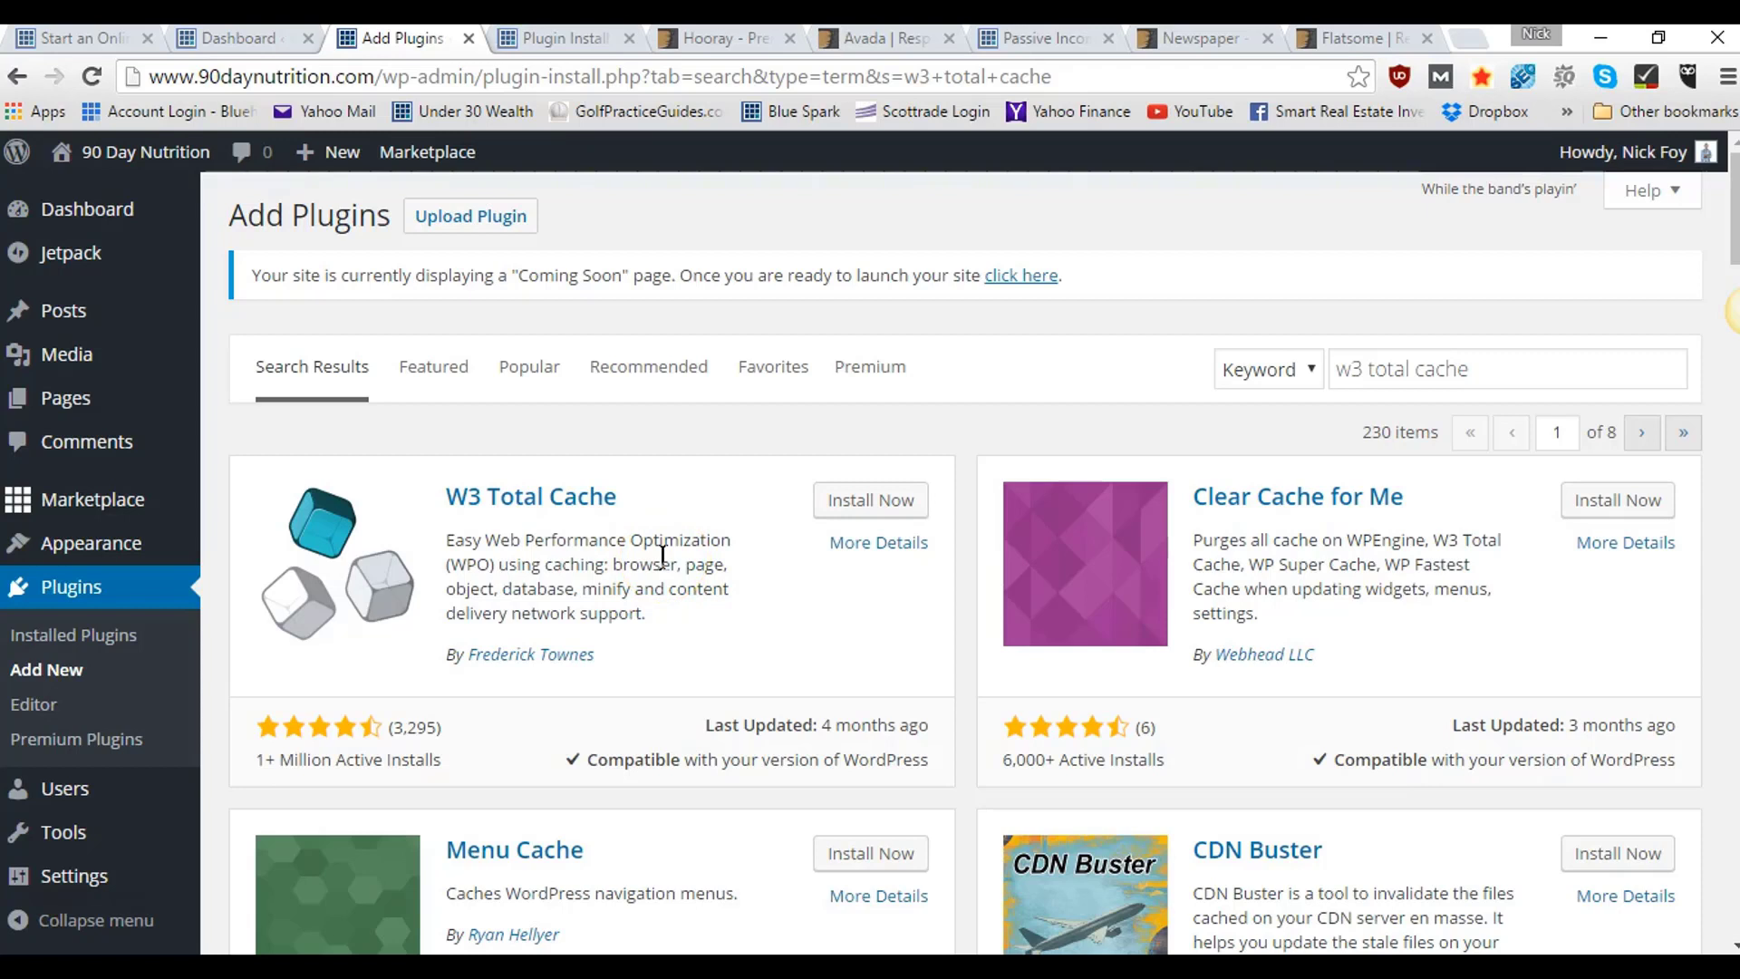
{"action": "right_click", "coordinate": [842, 501]}
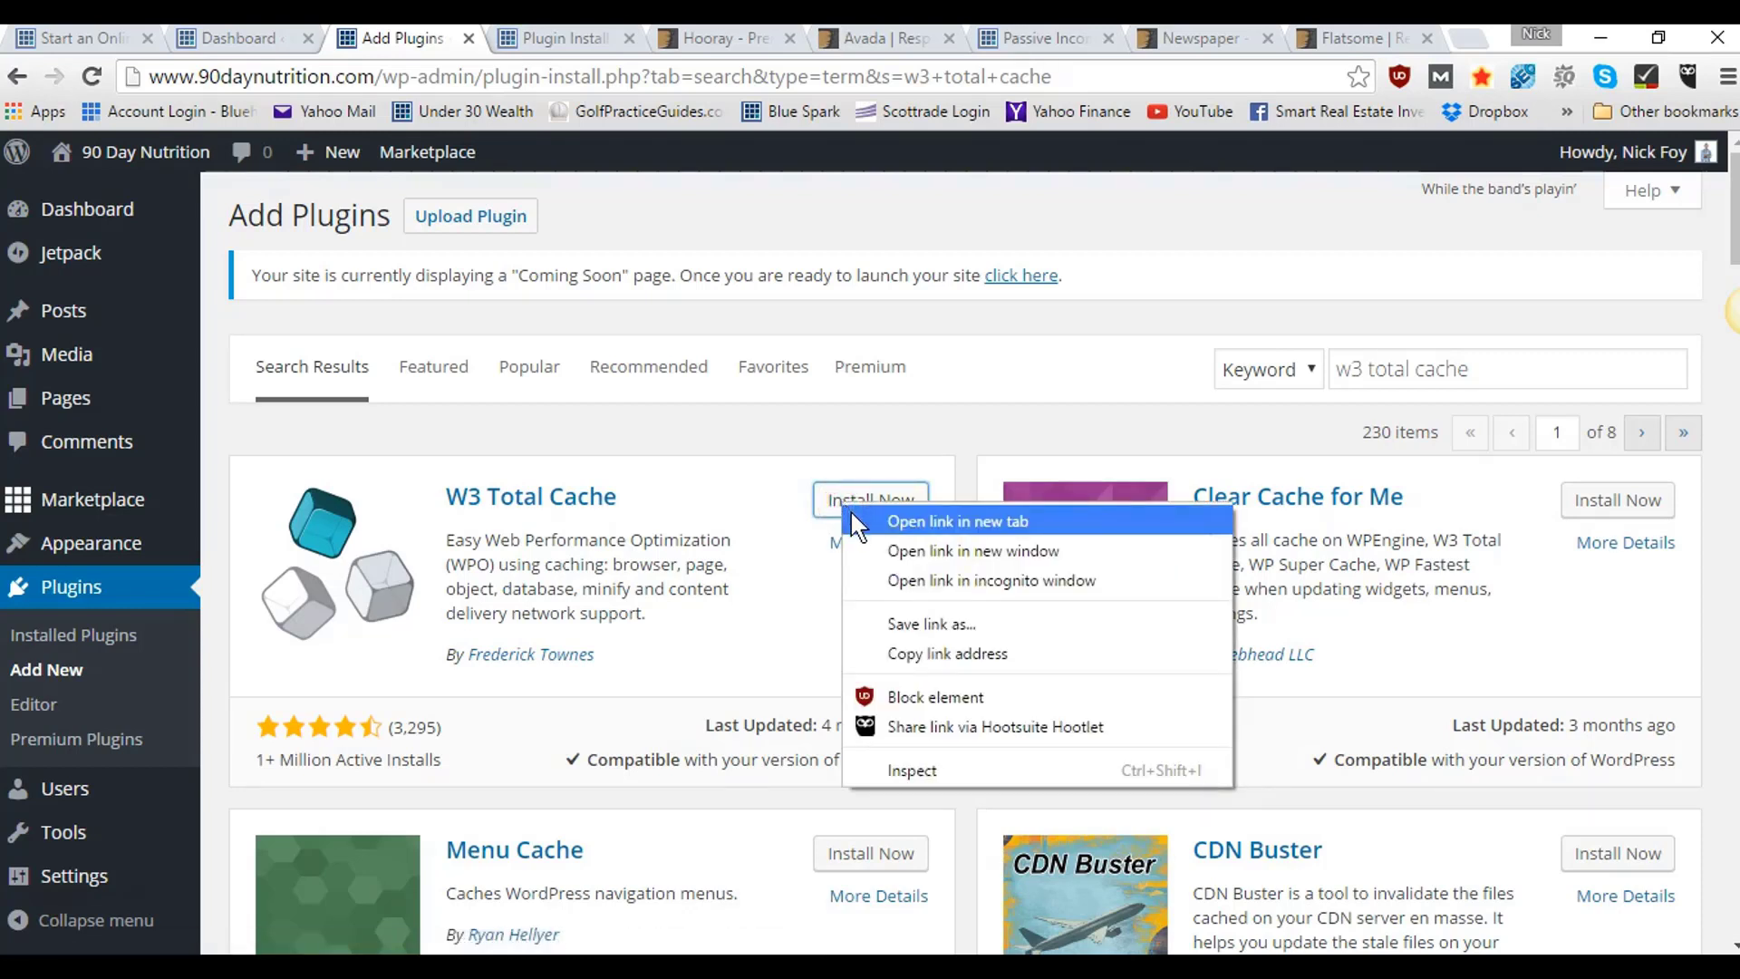
{"action": "left_click", "coordinate": [850, 510]}
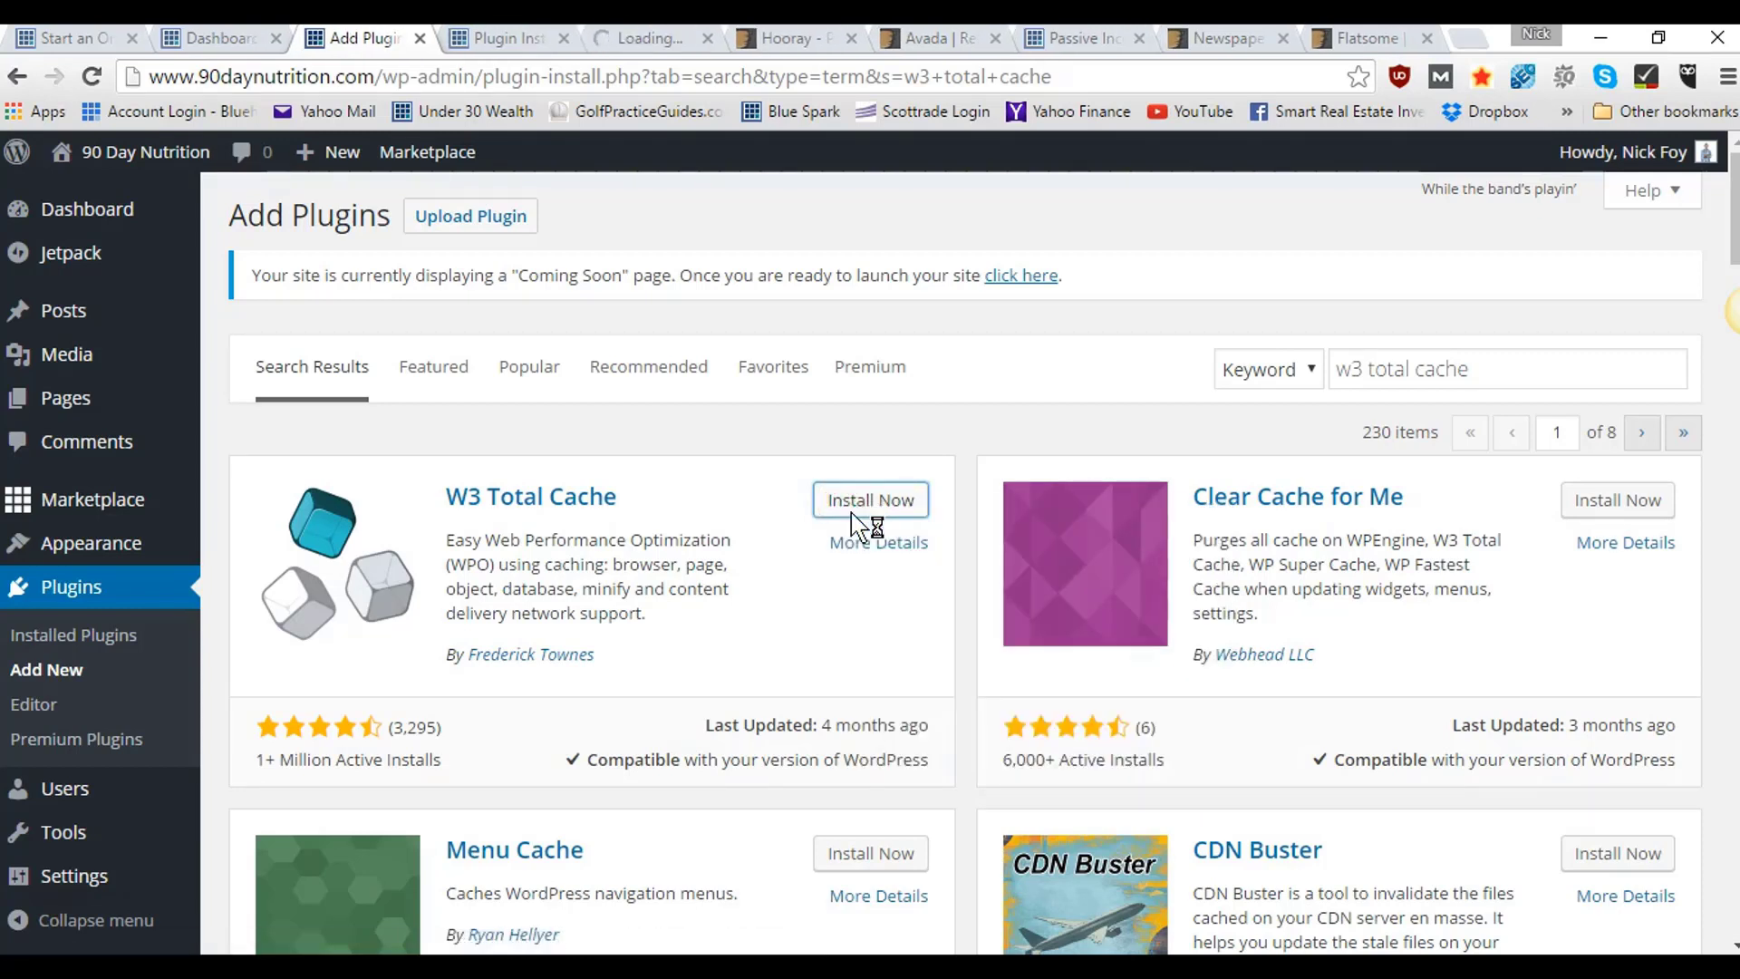
- Activate the newly installed Yoast SEO and W3 Total Cache plugins
{"action": "left_click", "coordinate": [473, 40]}
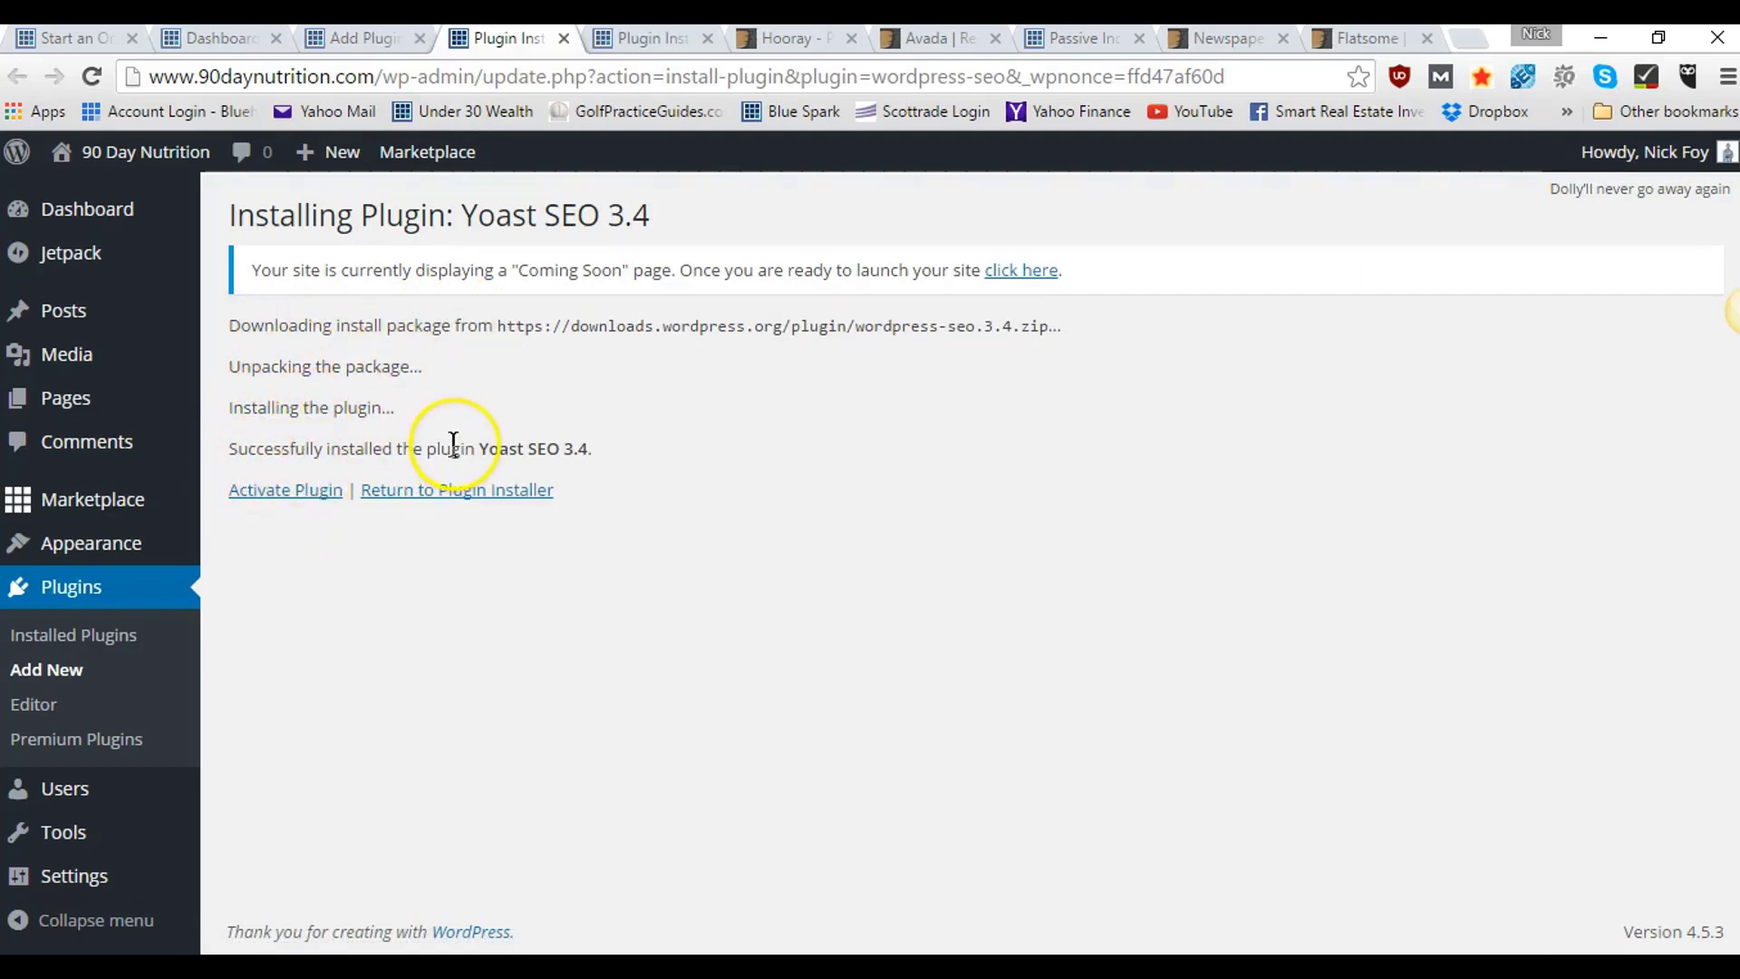
{"action": "left_click", "coordinate": [276, 494]}
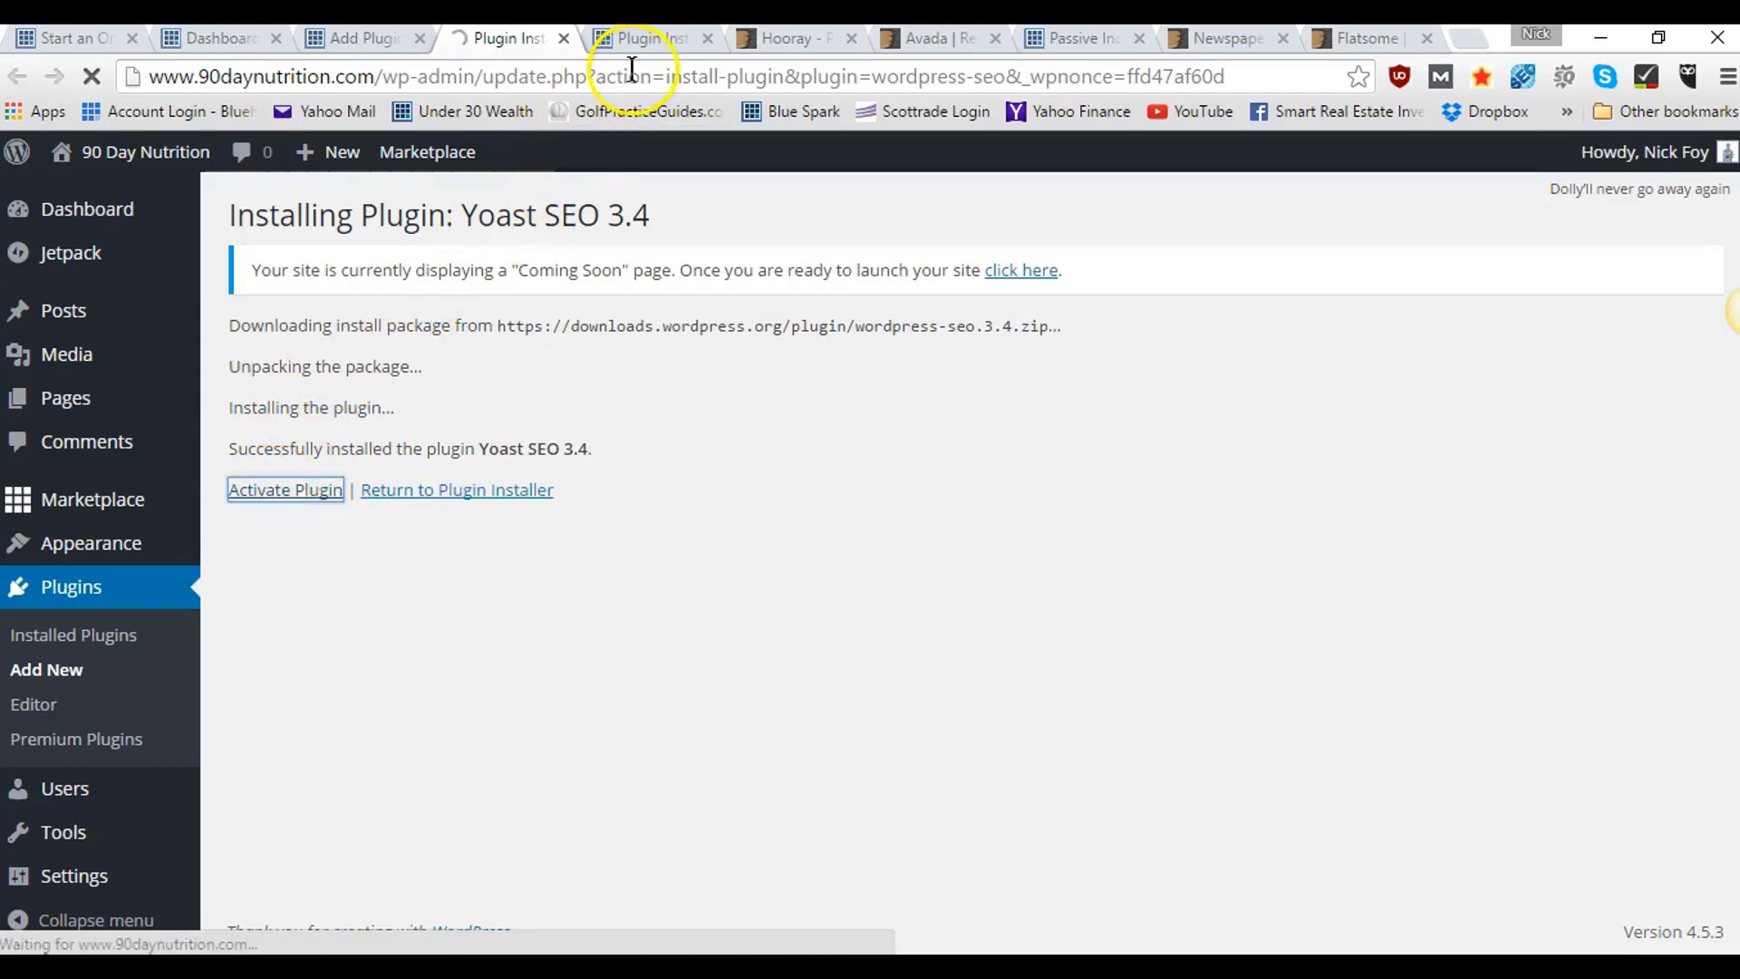
{"action": "left_click", "coordinate": [640, 40]}
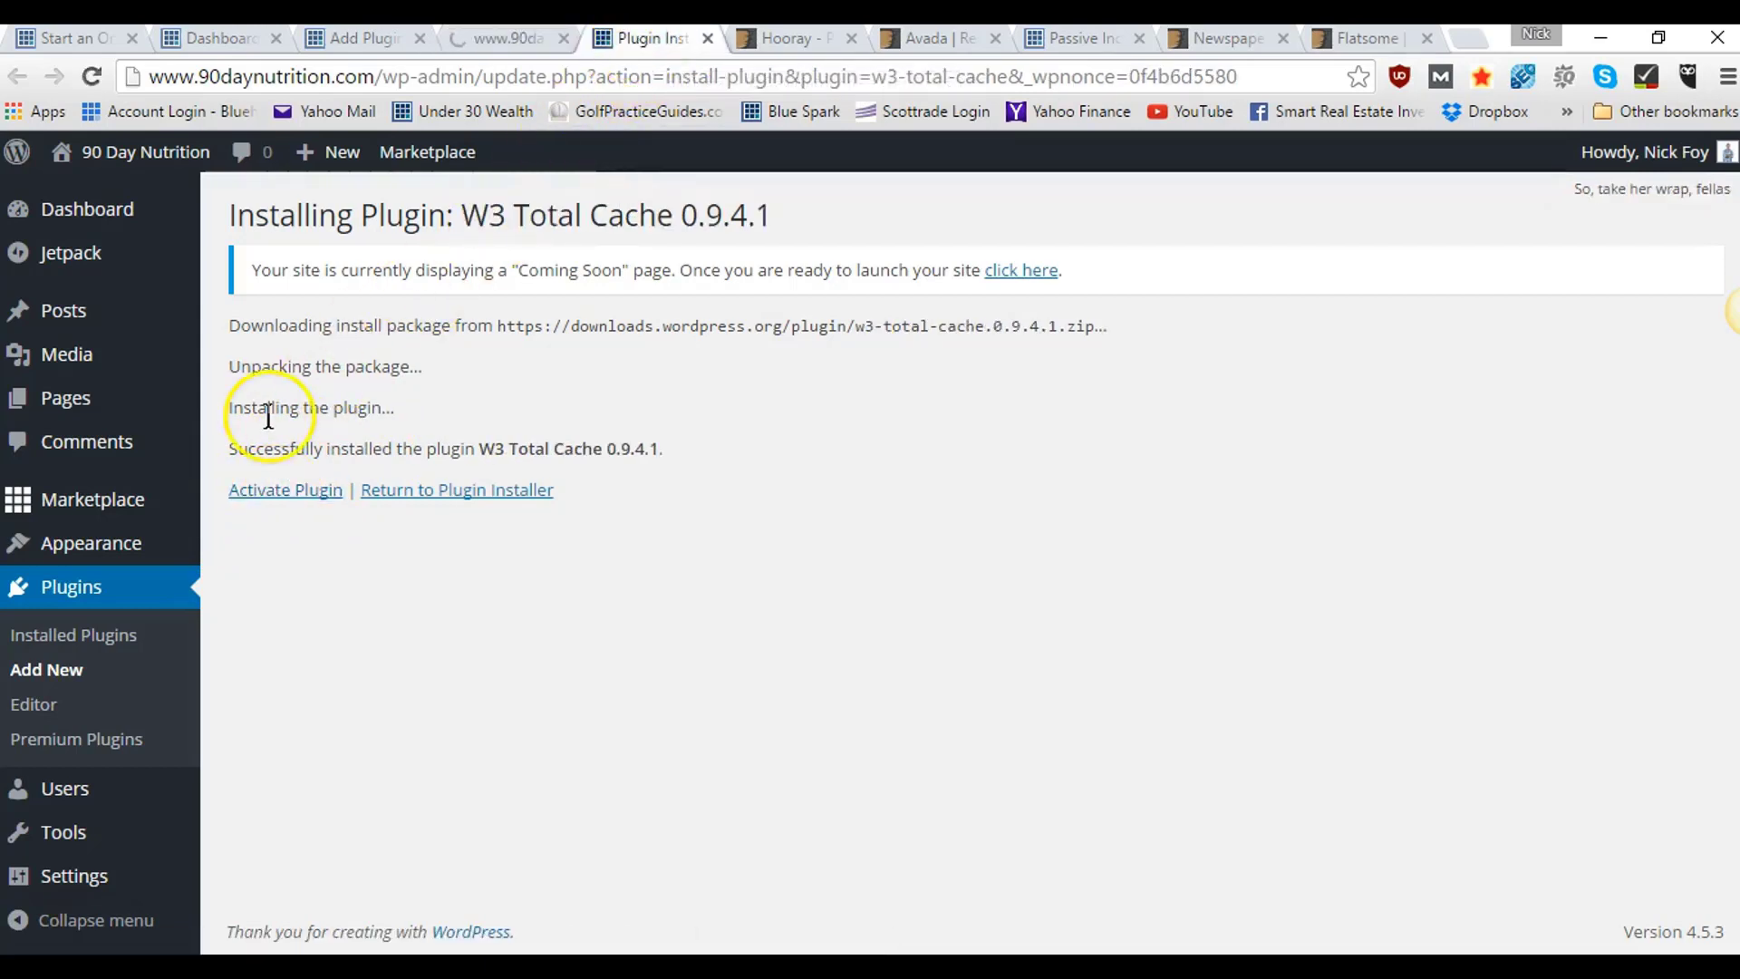
{"action": "left_click", "coordinate": [271, 493]}
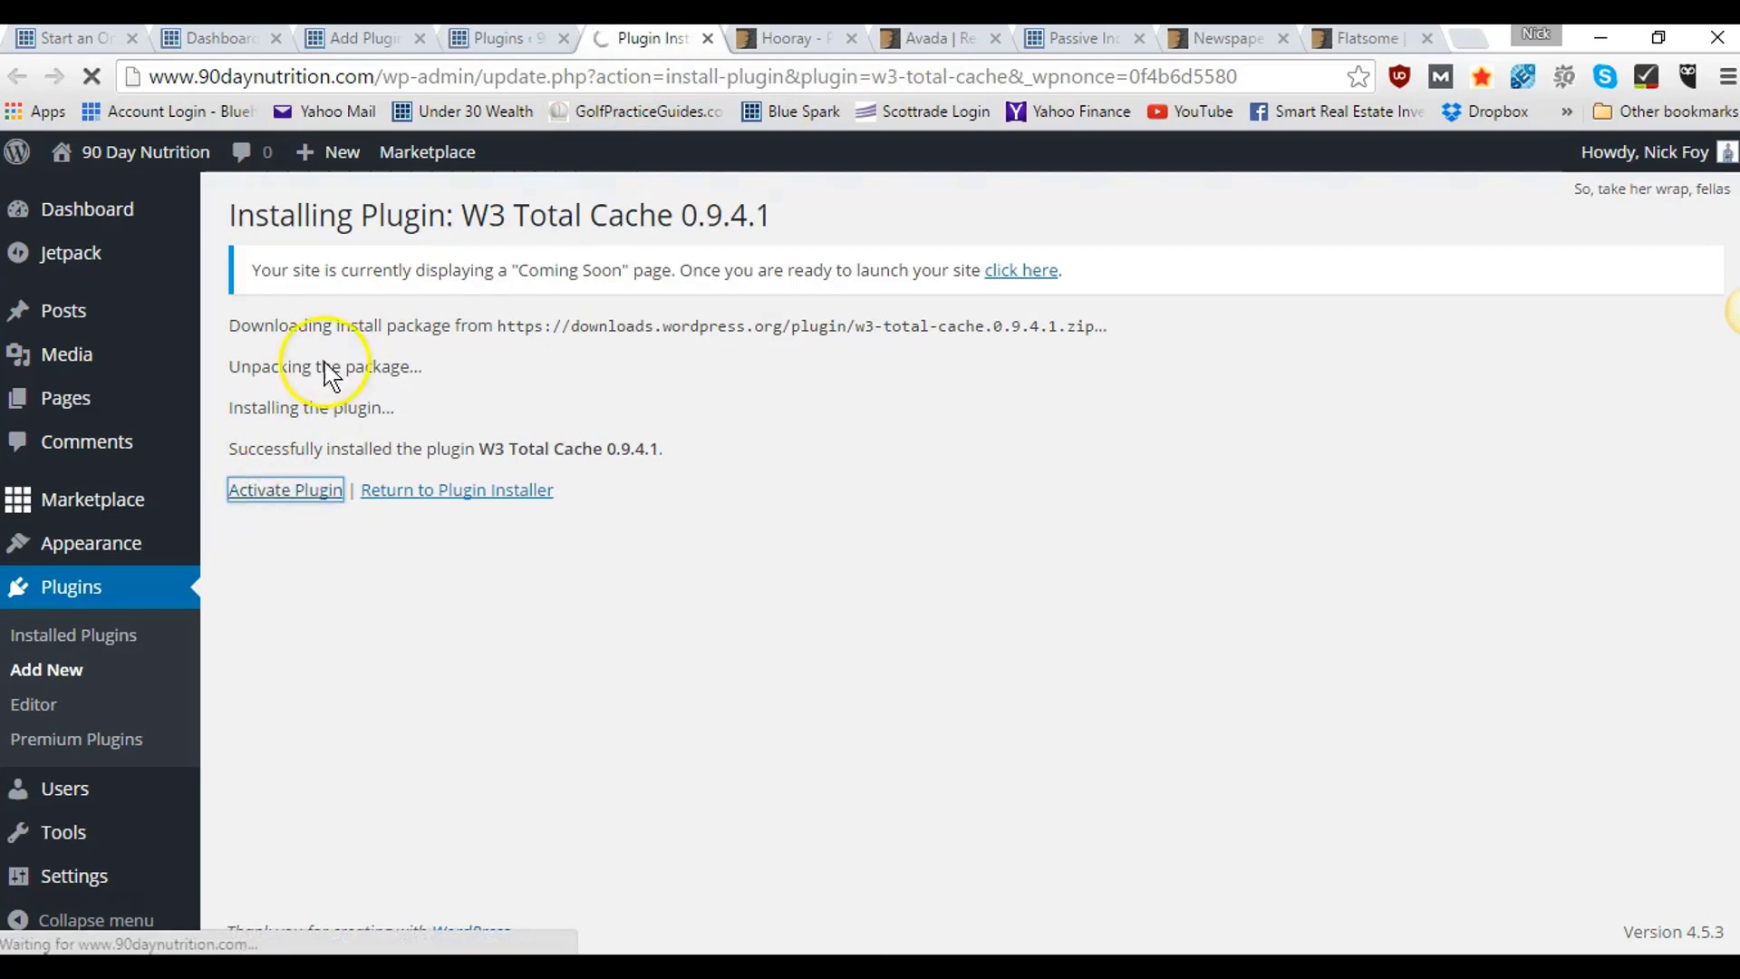
- Look through the installed plugins list for the two new plugins and close both Plugins browser tabs
{"action": "left_click", "coordinate": [519, 38]}
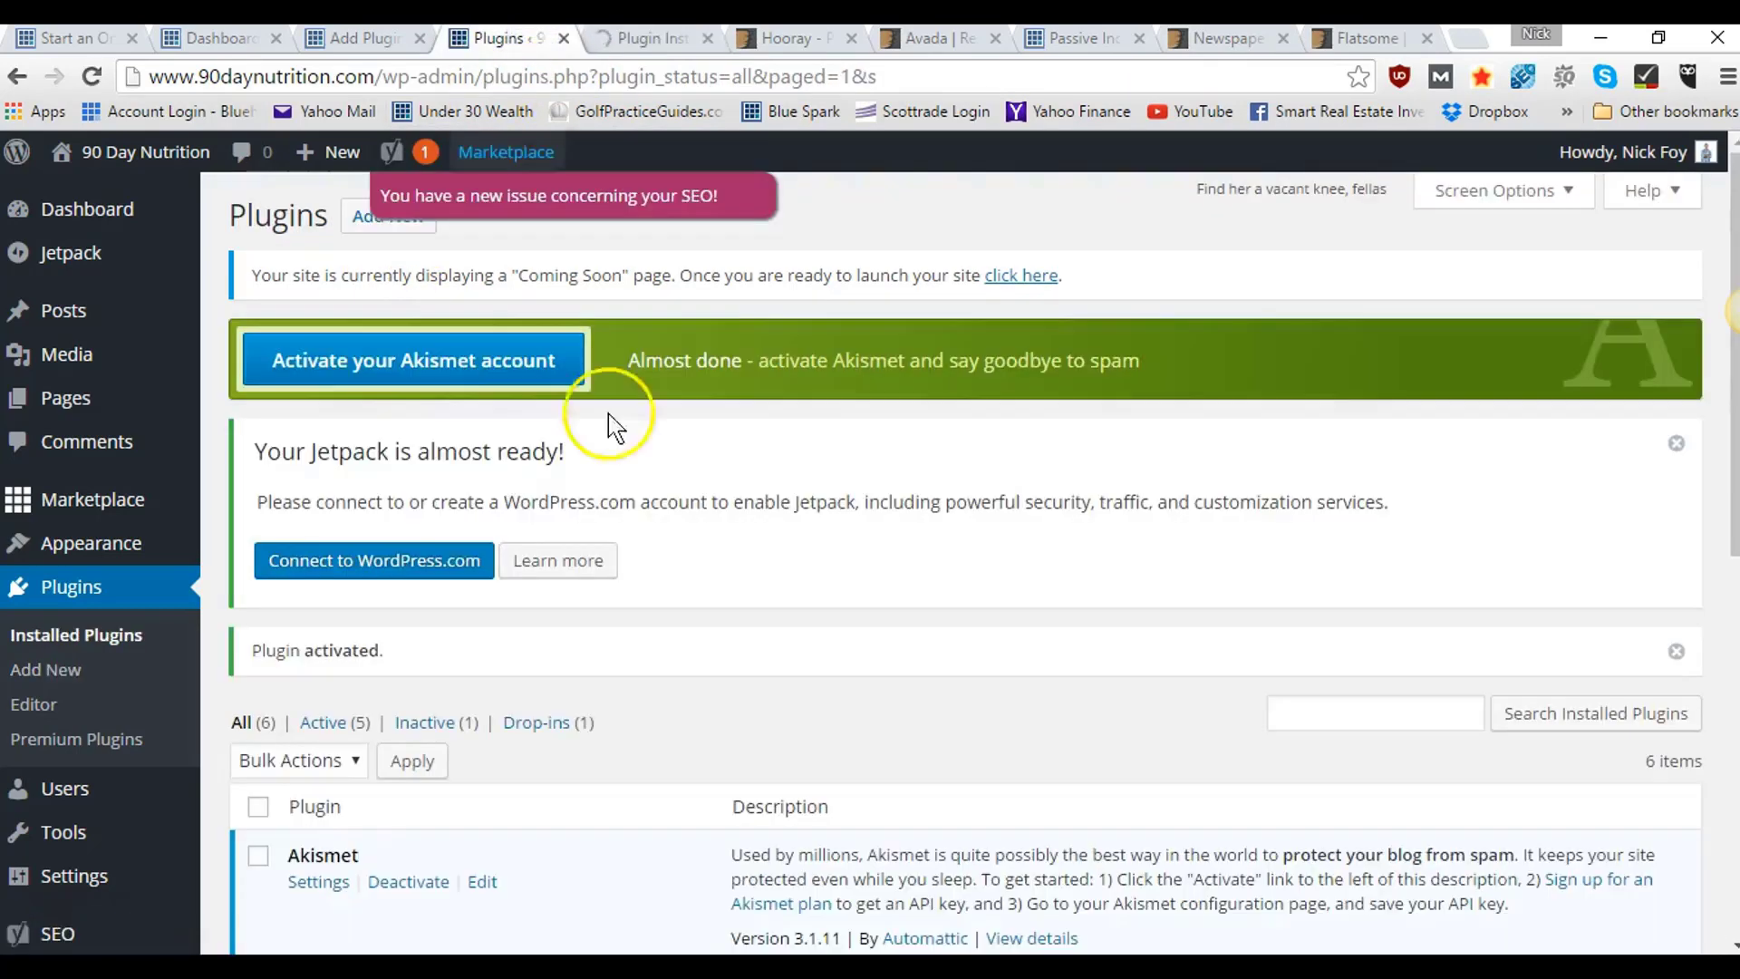
{"action": "scroll", "coordinate": [614, 544], "scroll_direction": "down", "scroll_amount": 9}
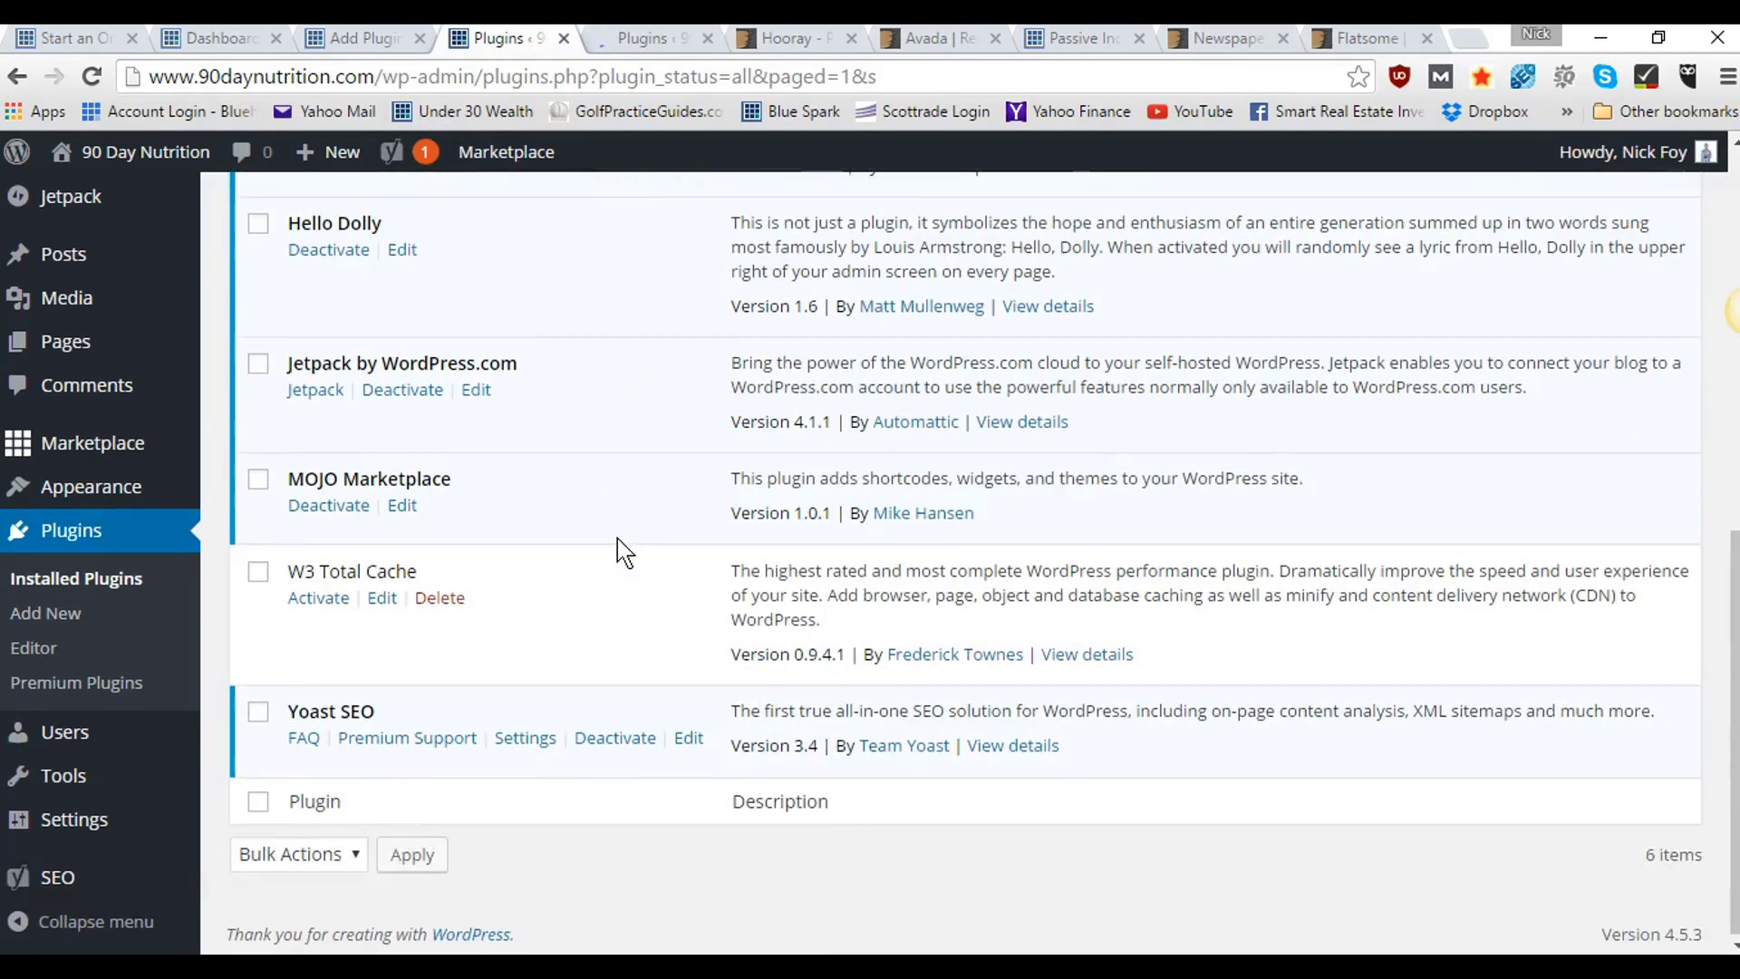
{"action": "scroll", "coordinate": [624, 551], "scroll_direction": "up", "scroll_amount": 6}
{"action": "scroll", "coordinate": [623, 551], "scroll_direction": "down", "scroll_amount": 3}
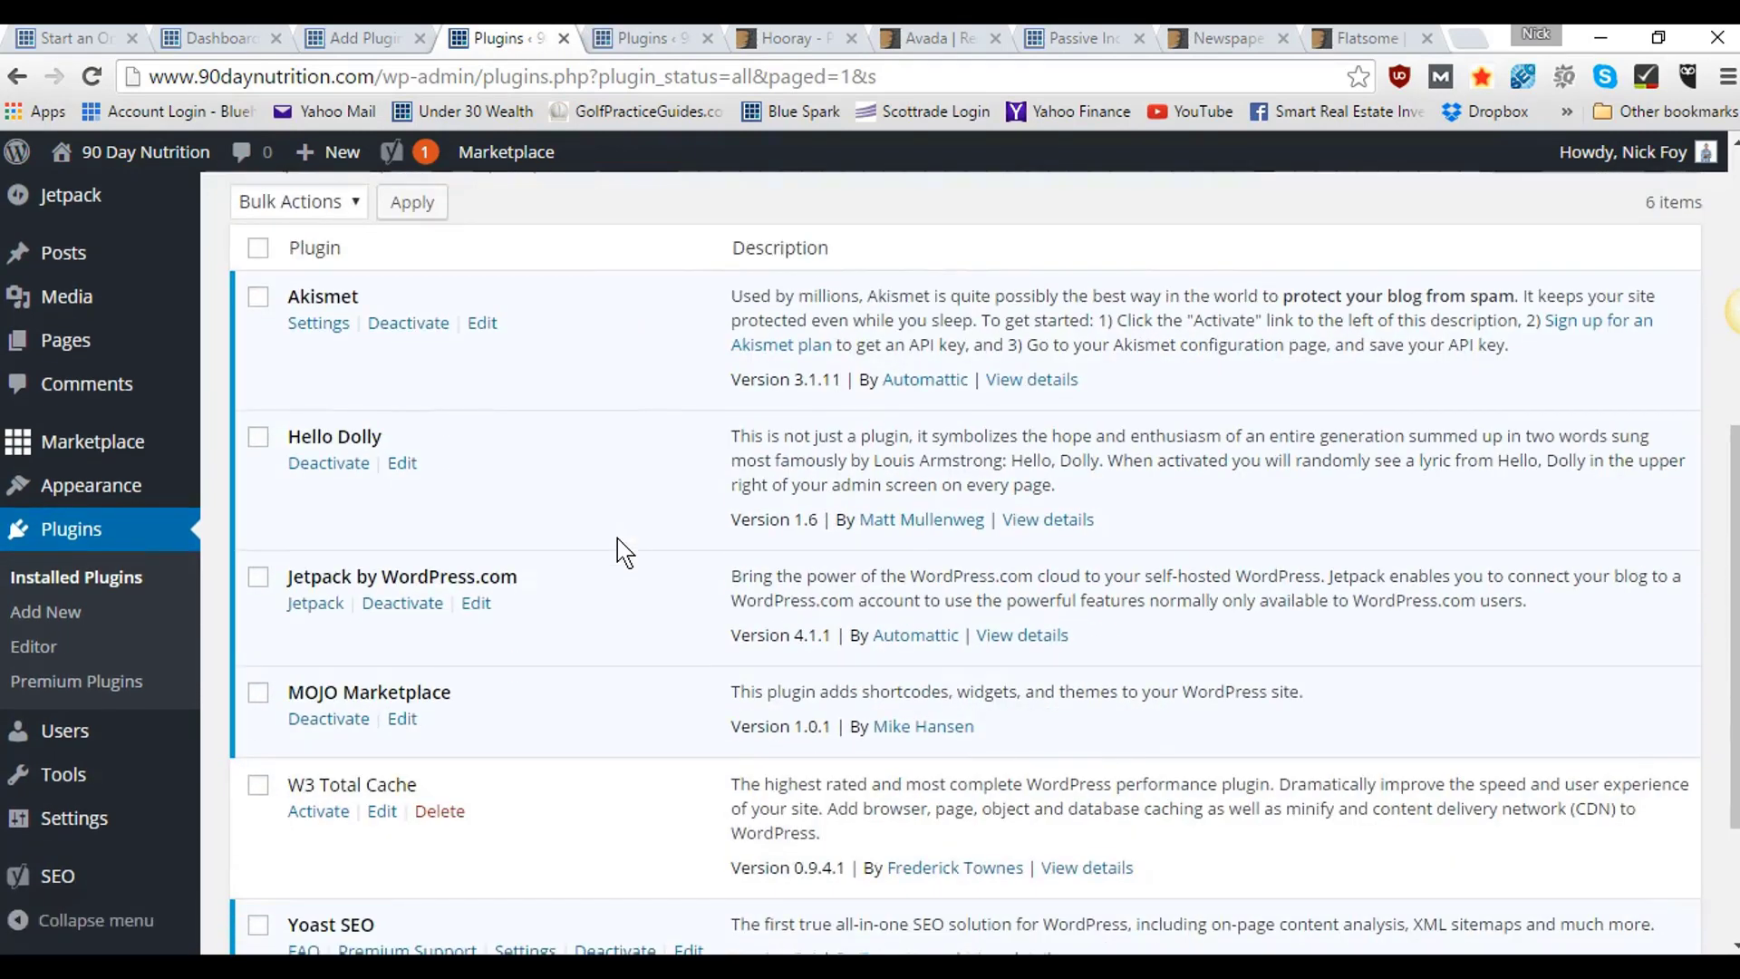
{"action": "scroll", "coordinate": [343, 438], "scroll_direction": "down", "scroll_amount": 3}
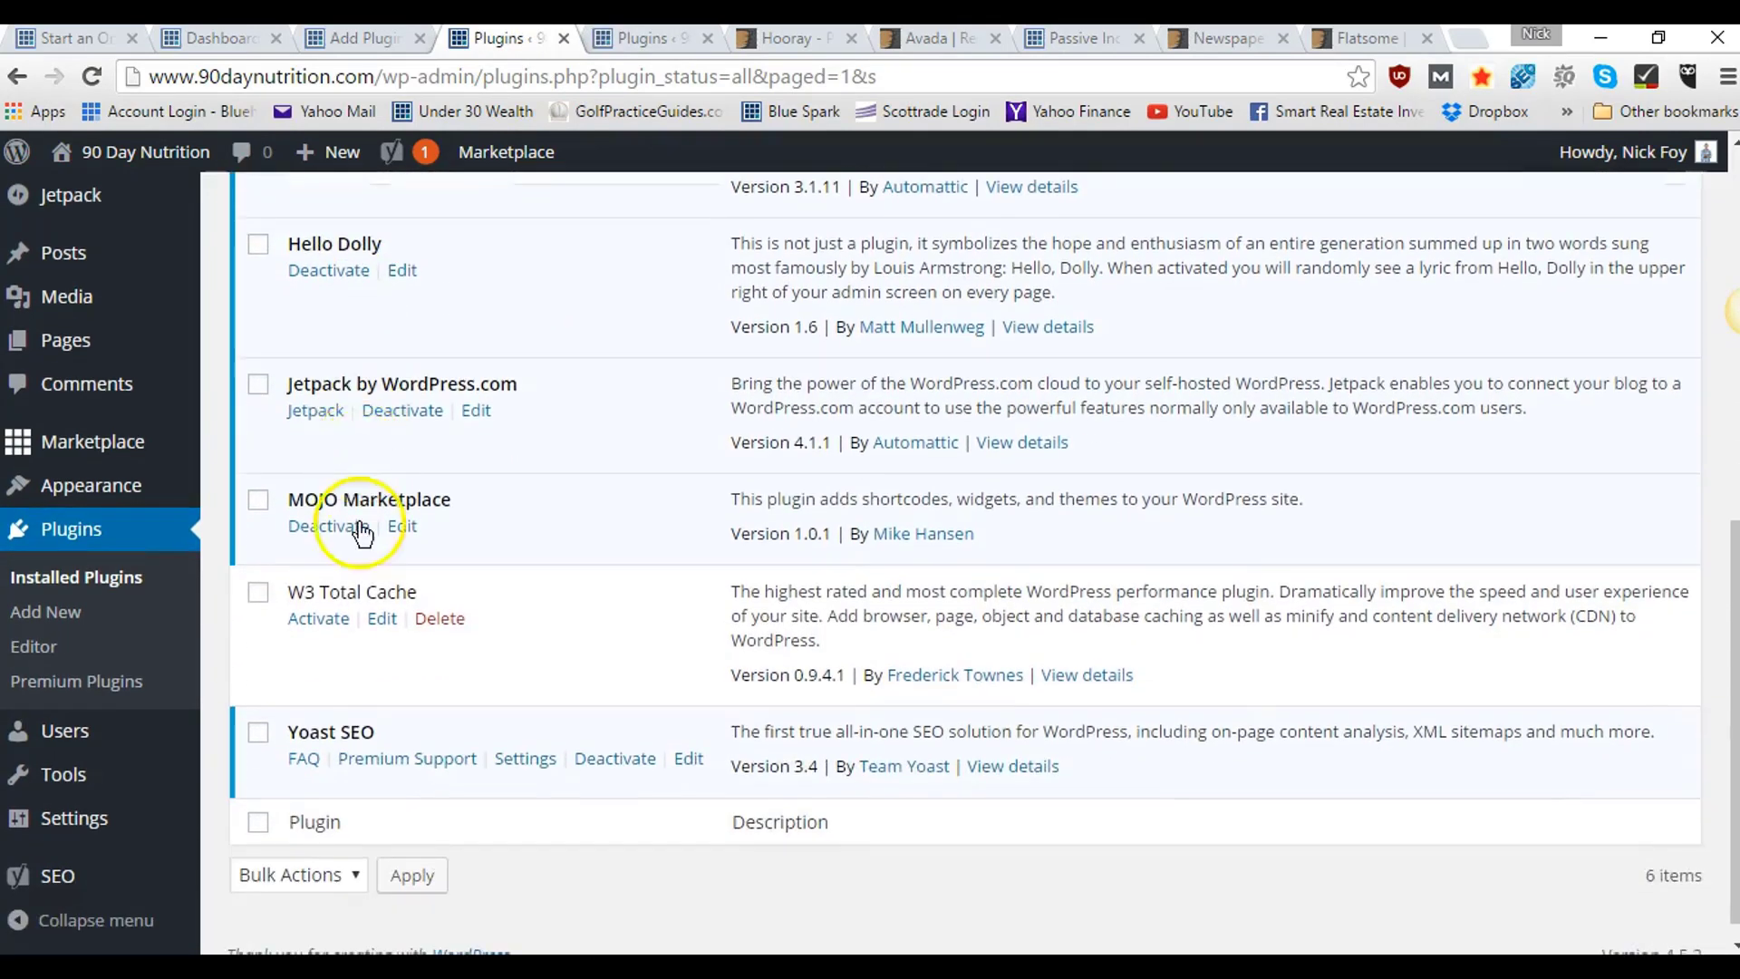
{"action": "scroll", "coordinate": [385, 644], "scroll_direction": "down", "scroll_amount": 1}
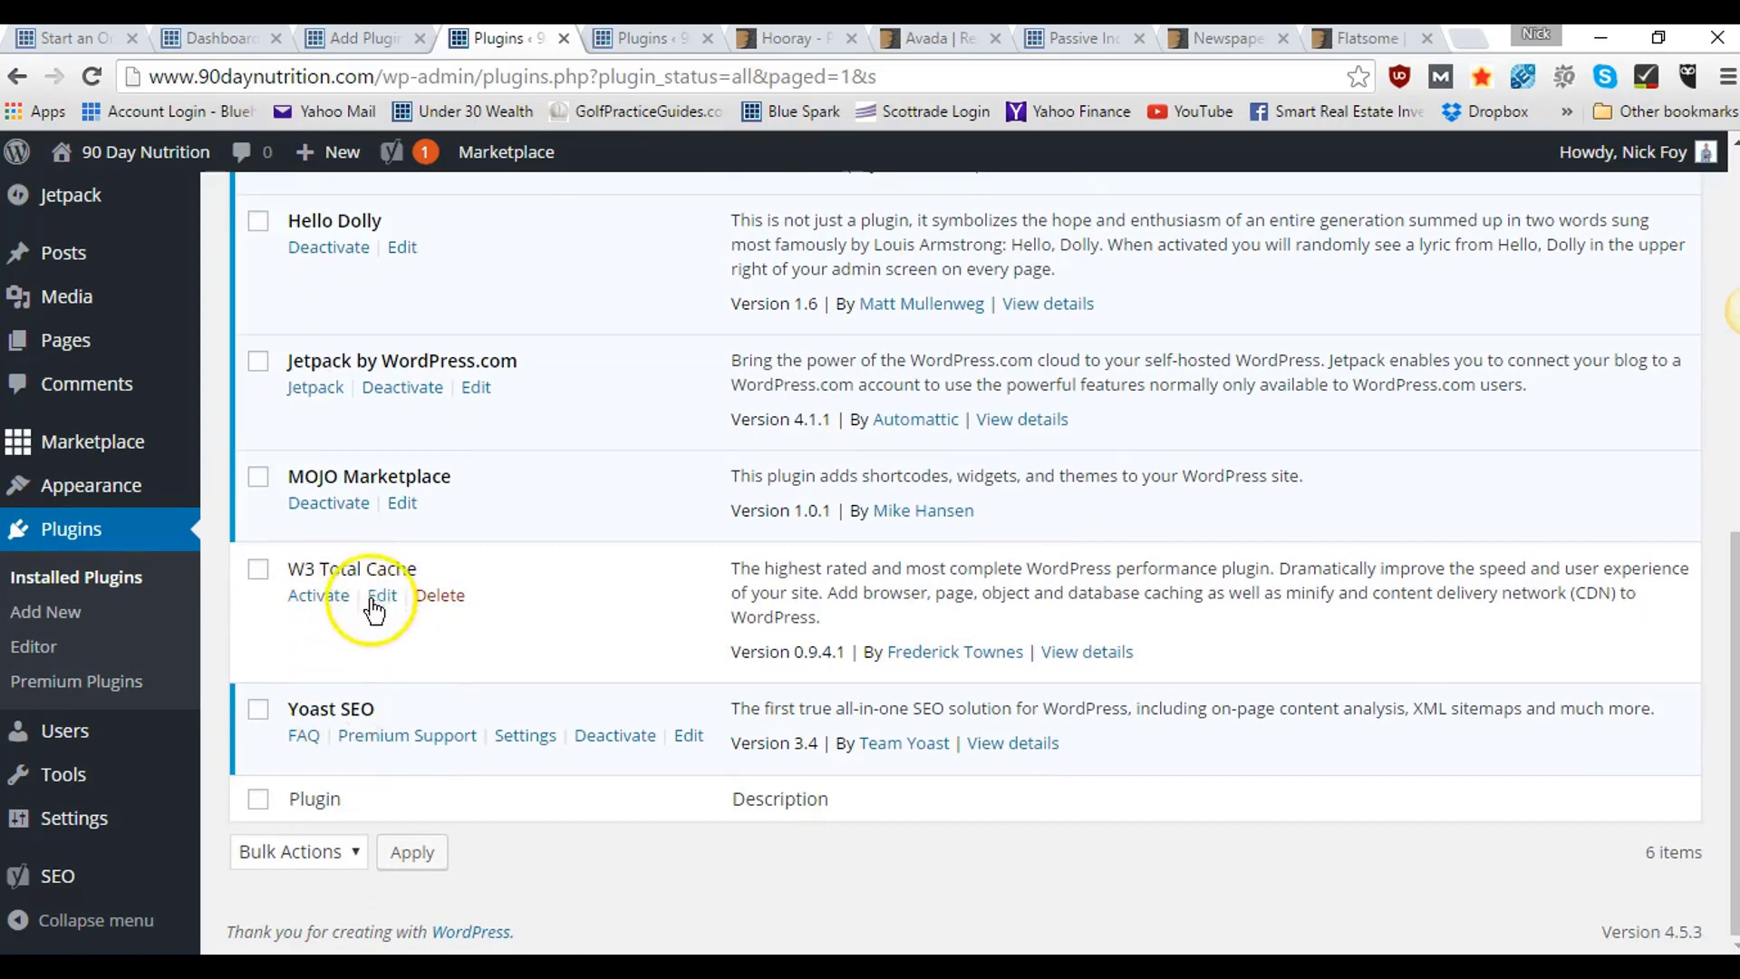
{"action": "left_click", "coordinate": [564, 39]}
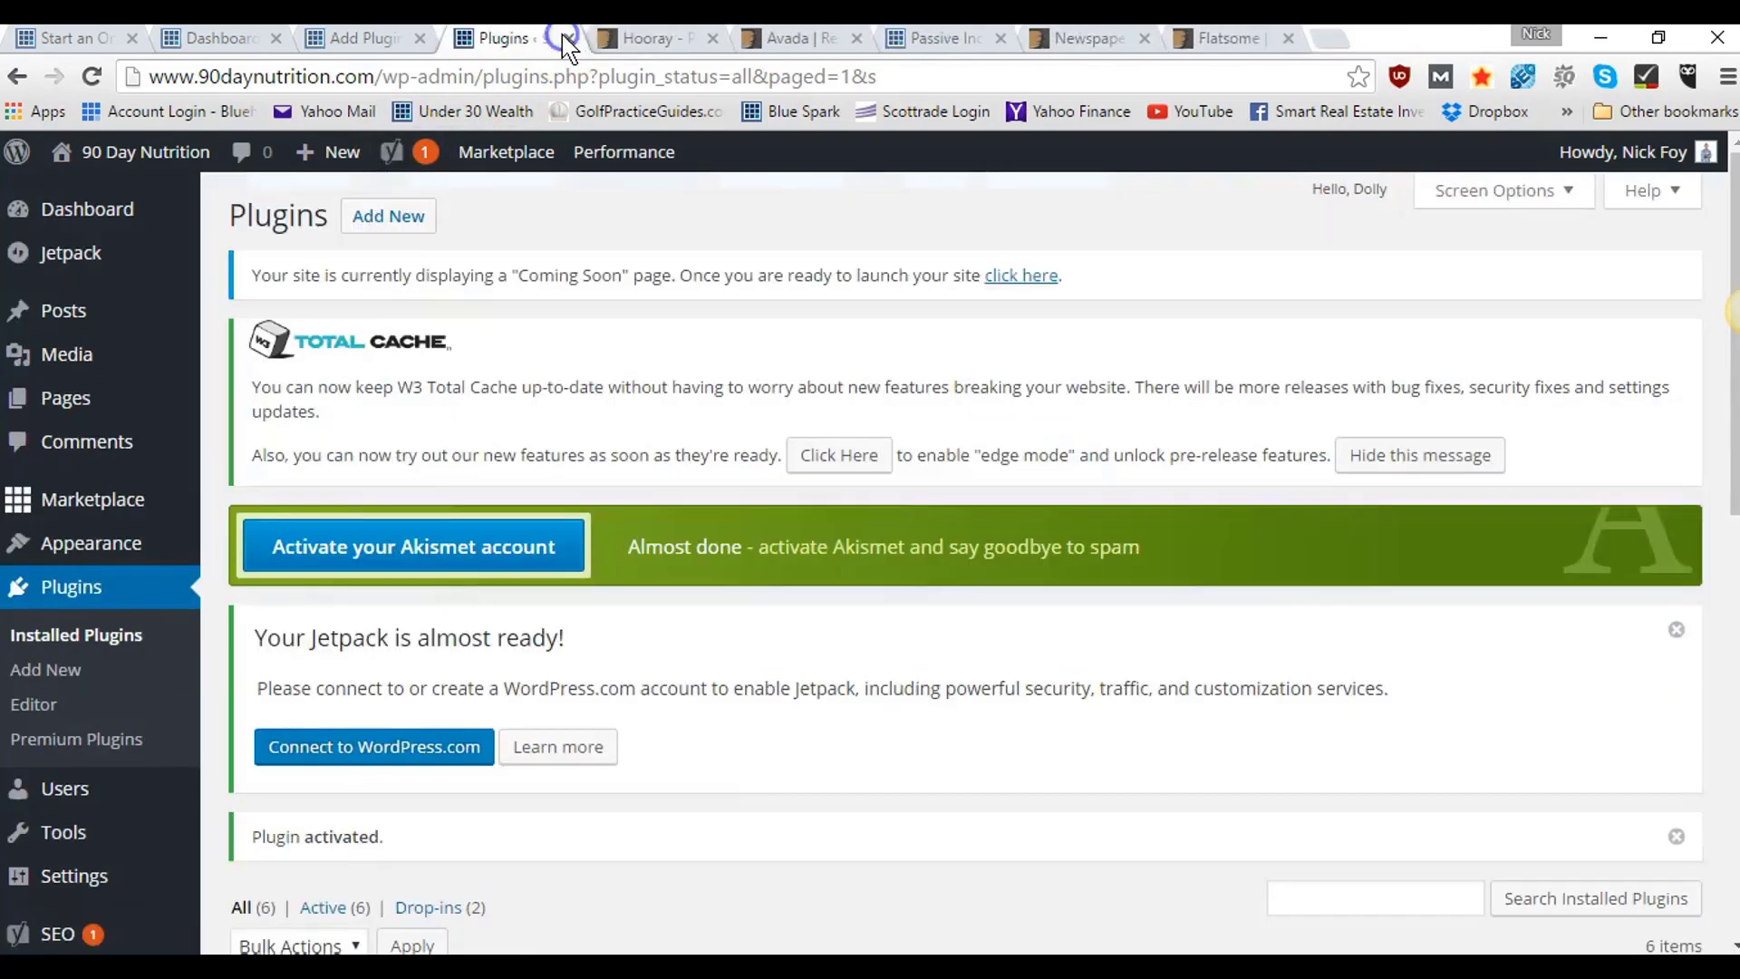
{"action": "left_click", "coordinate": [564, 39]}
- Search the plugins available to add for "wordfence security"
{"action": "left_click", "coordinate": [385, 41]}
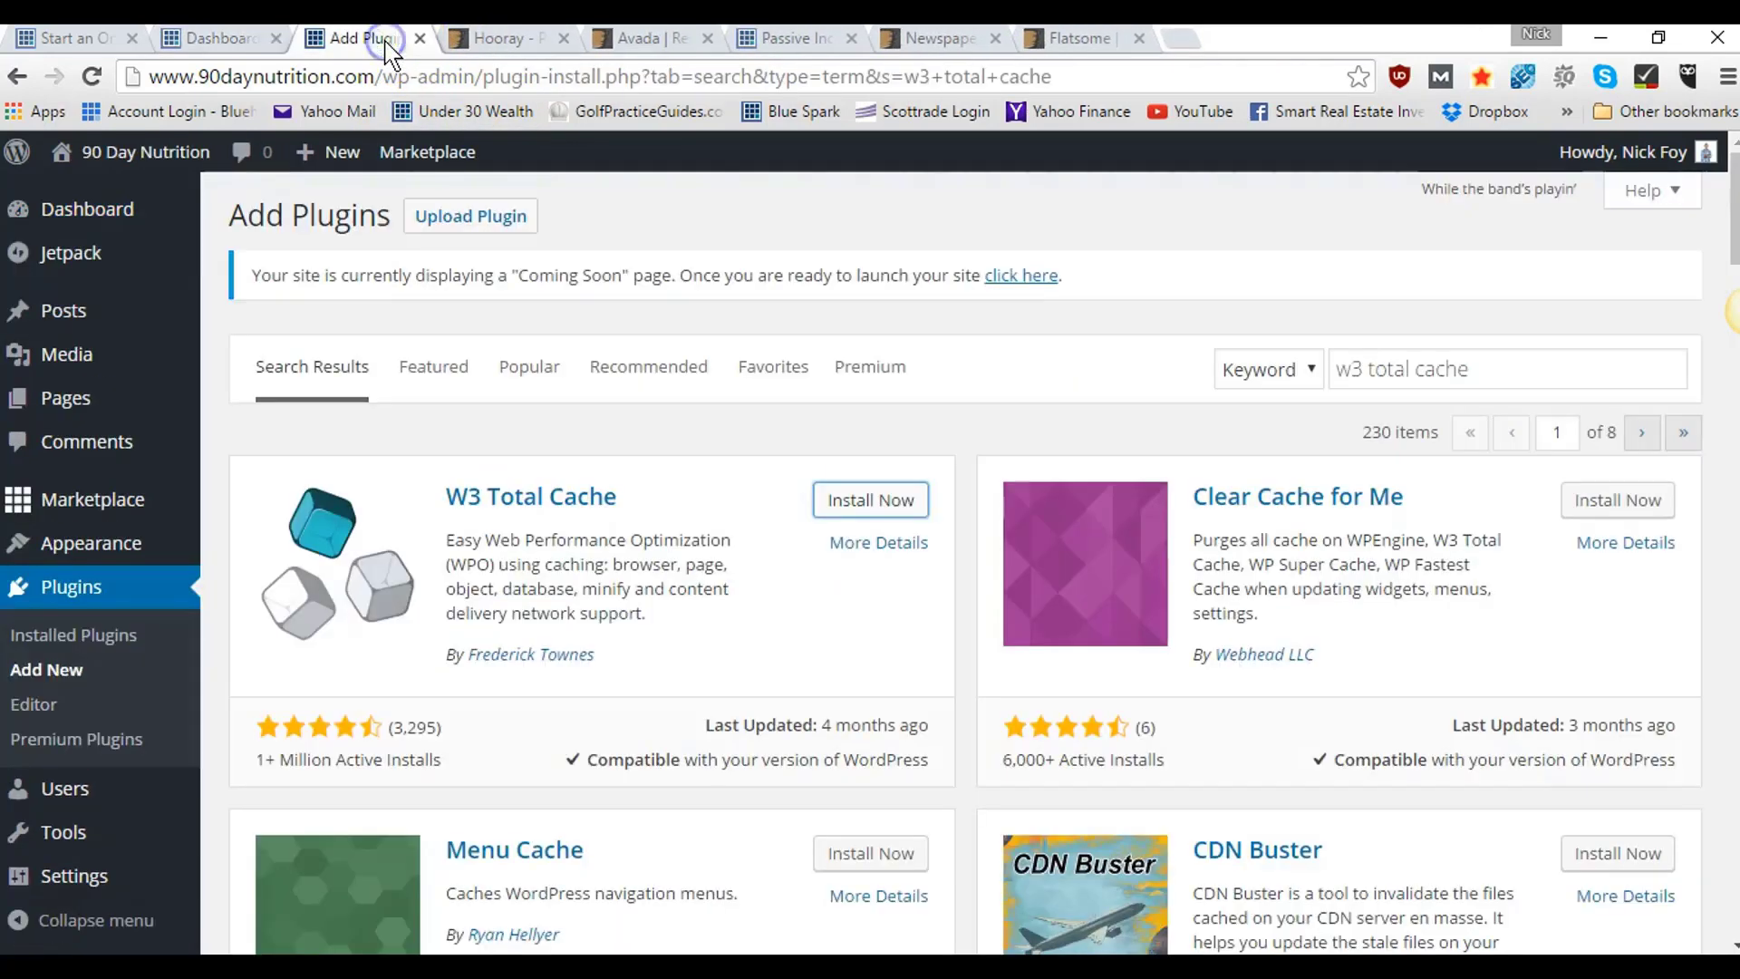
{"action": "left_click_drag", "start_coordinate": [1477, 370], "coordinate": [1292, 412]}
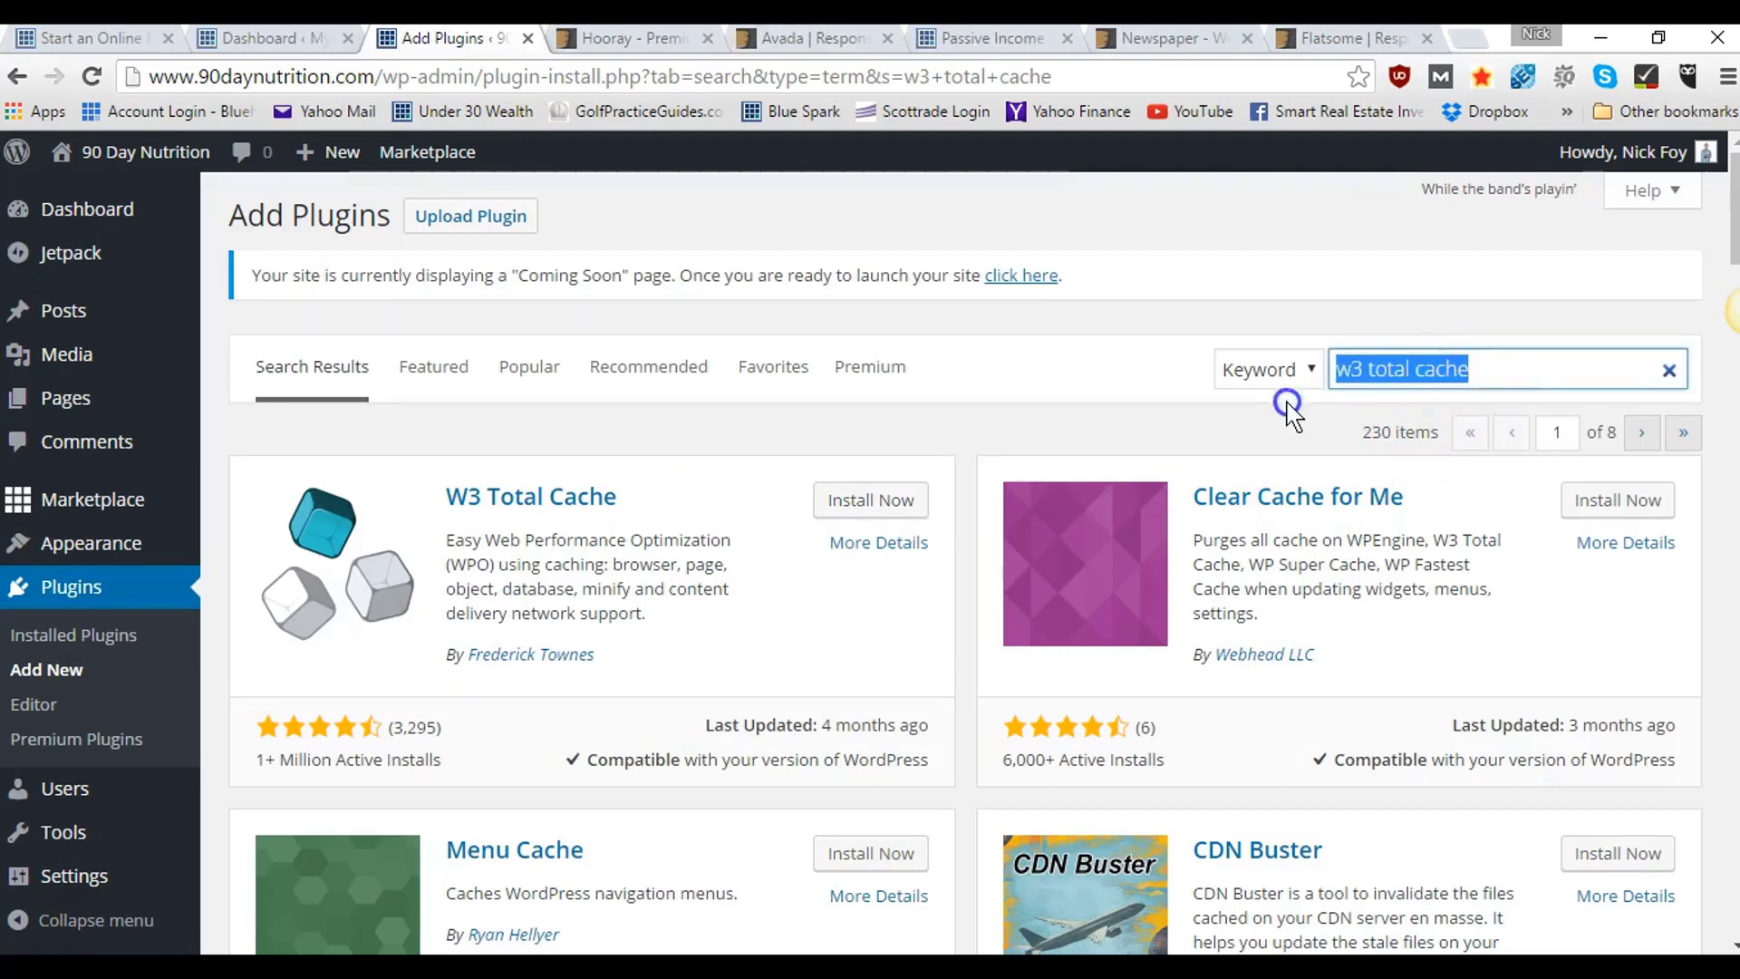
{"action": "key", "text": "BackSpace"}
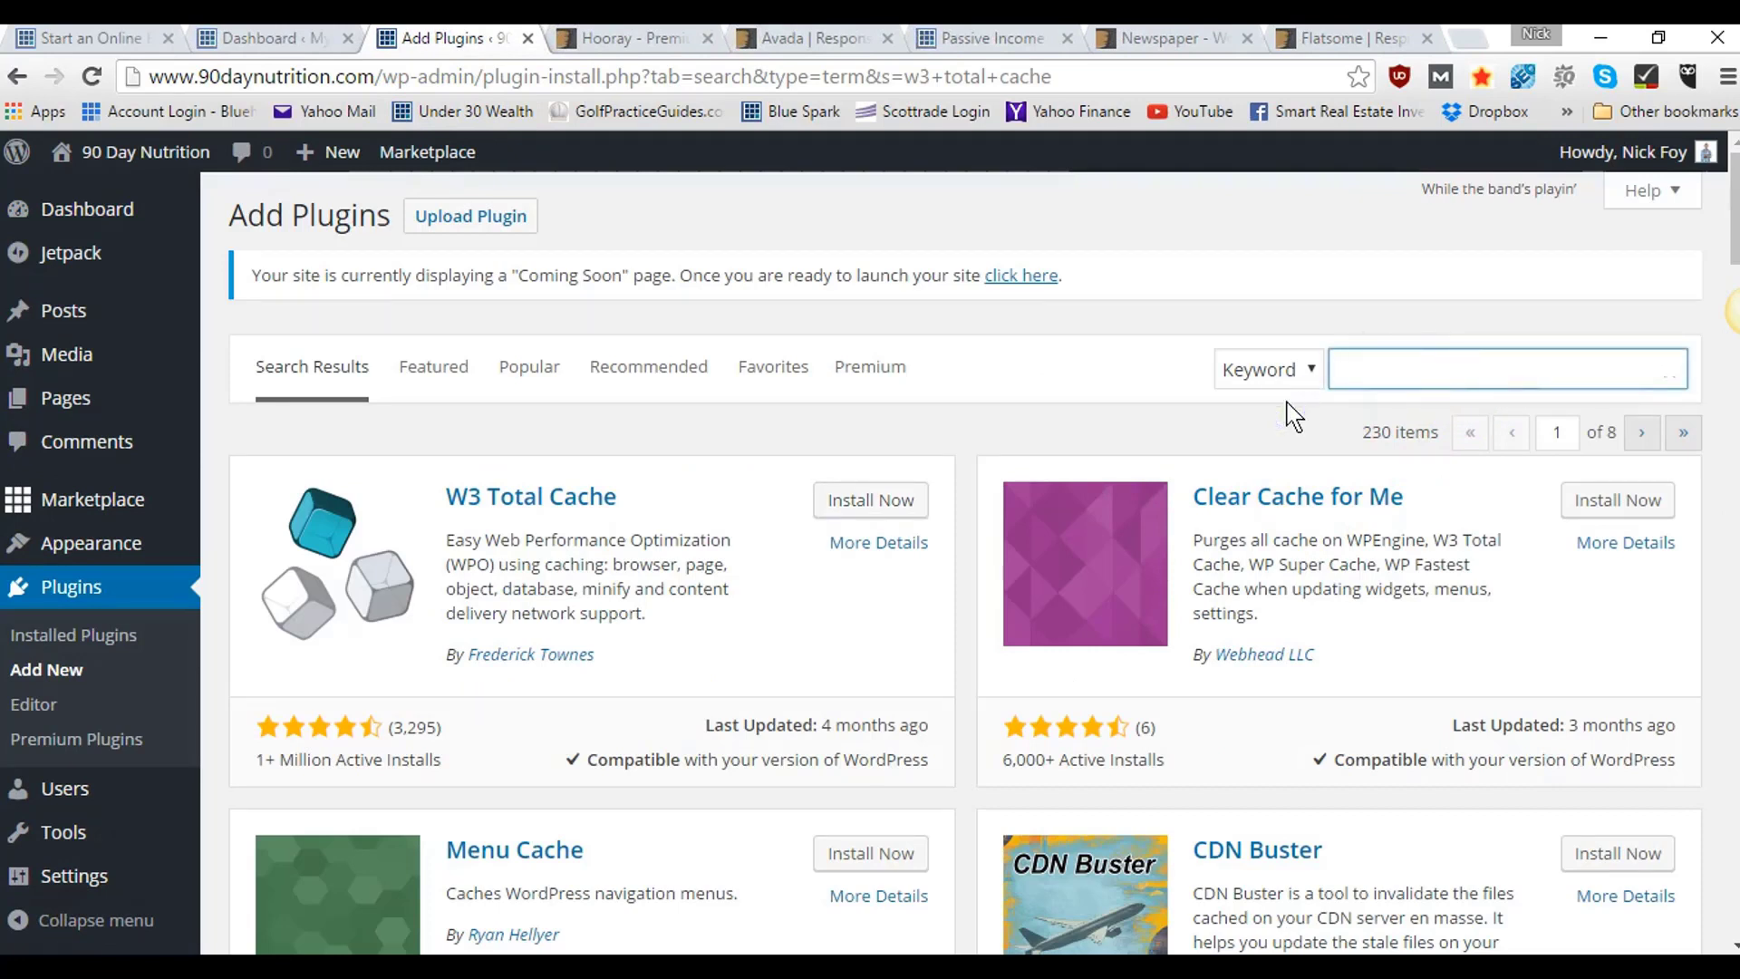
{"action": "type", "text": "wordfence se"}
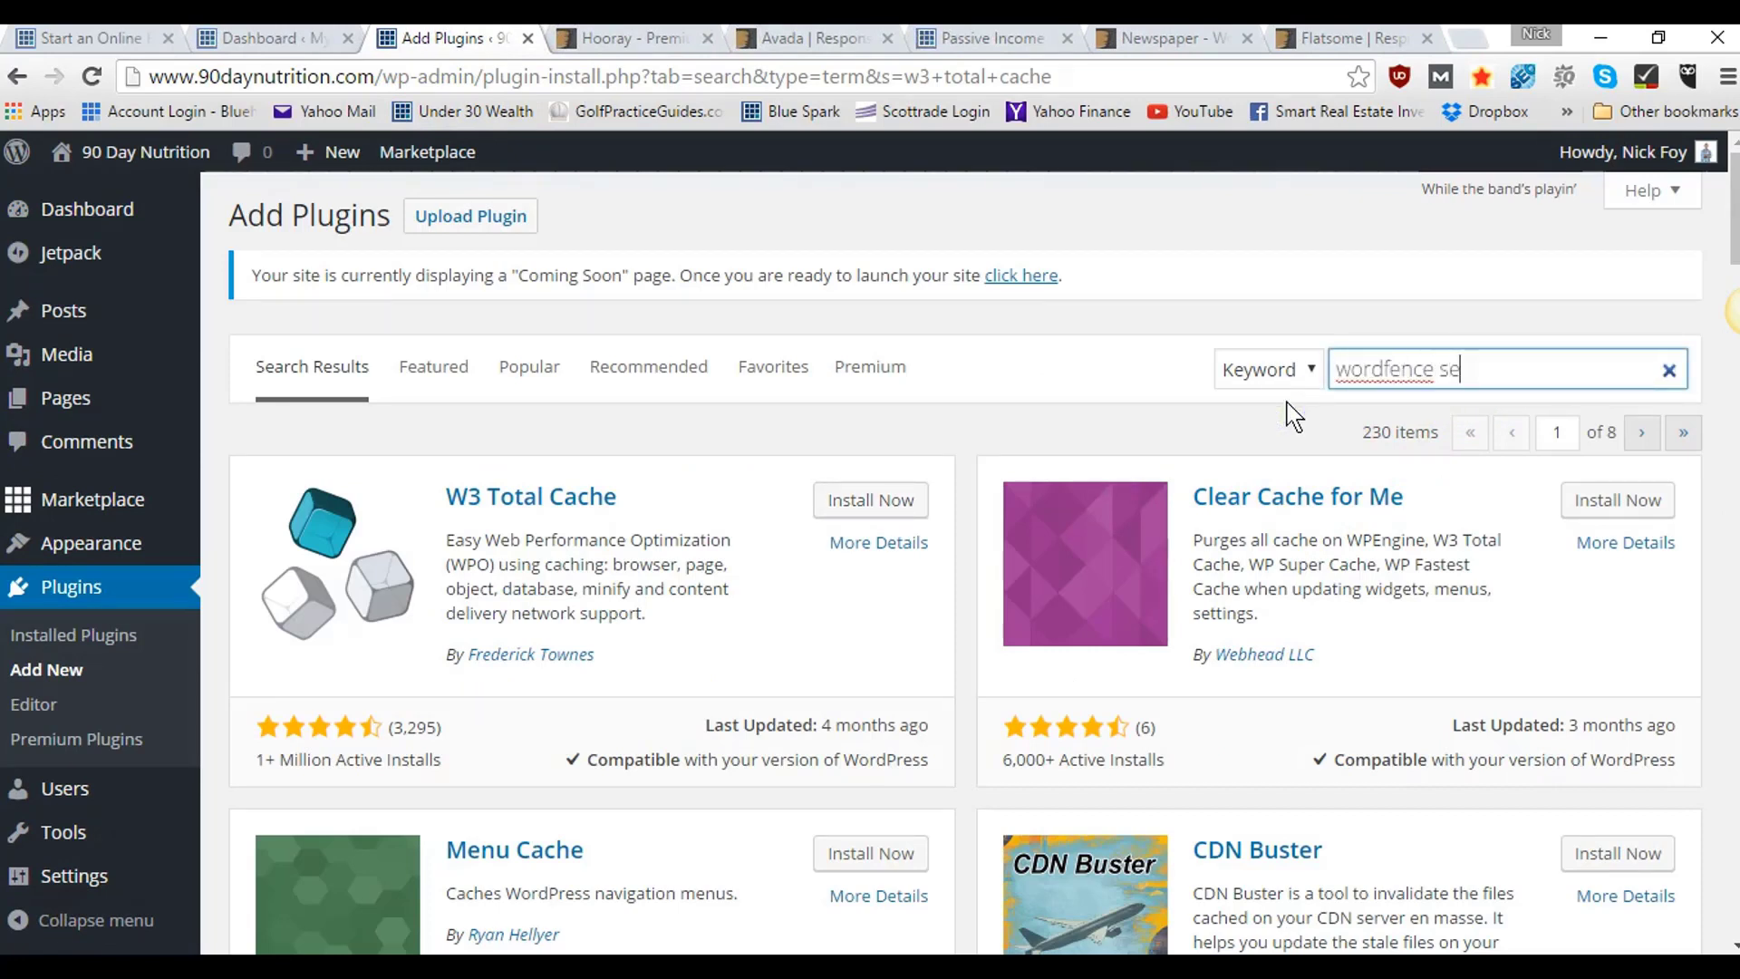
{"action": "type", "text": "curity"}
{"action": "key", "text": "Return"}
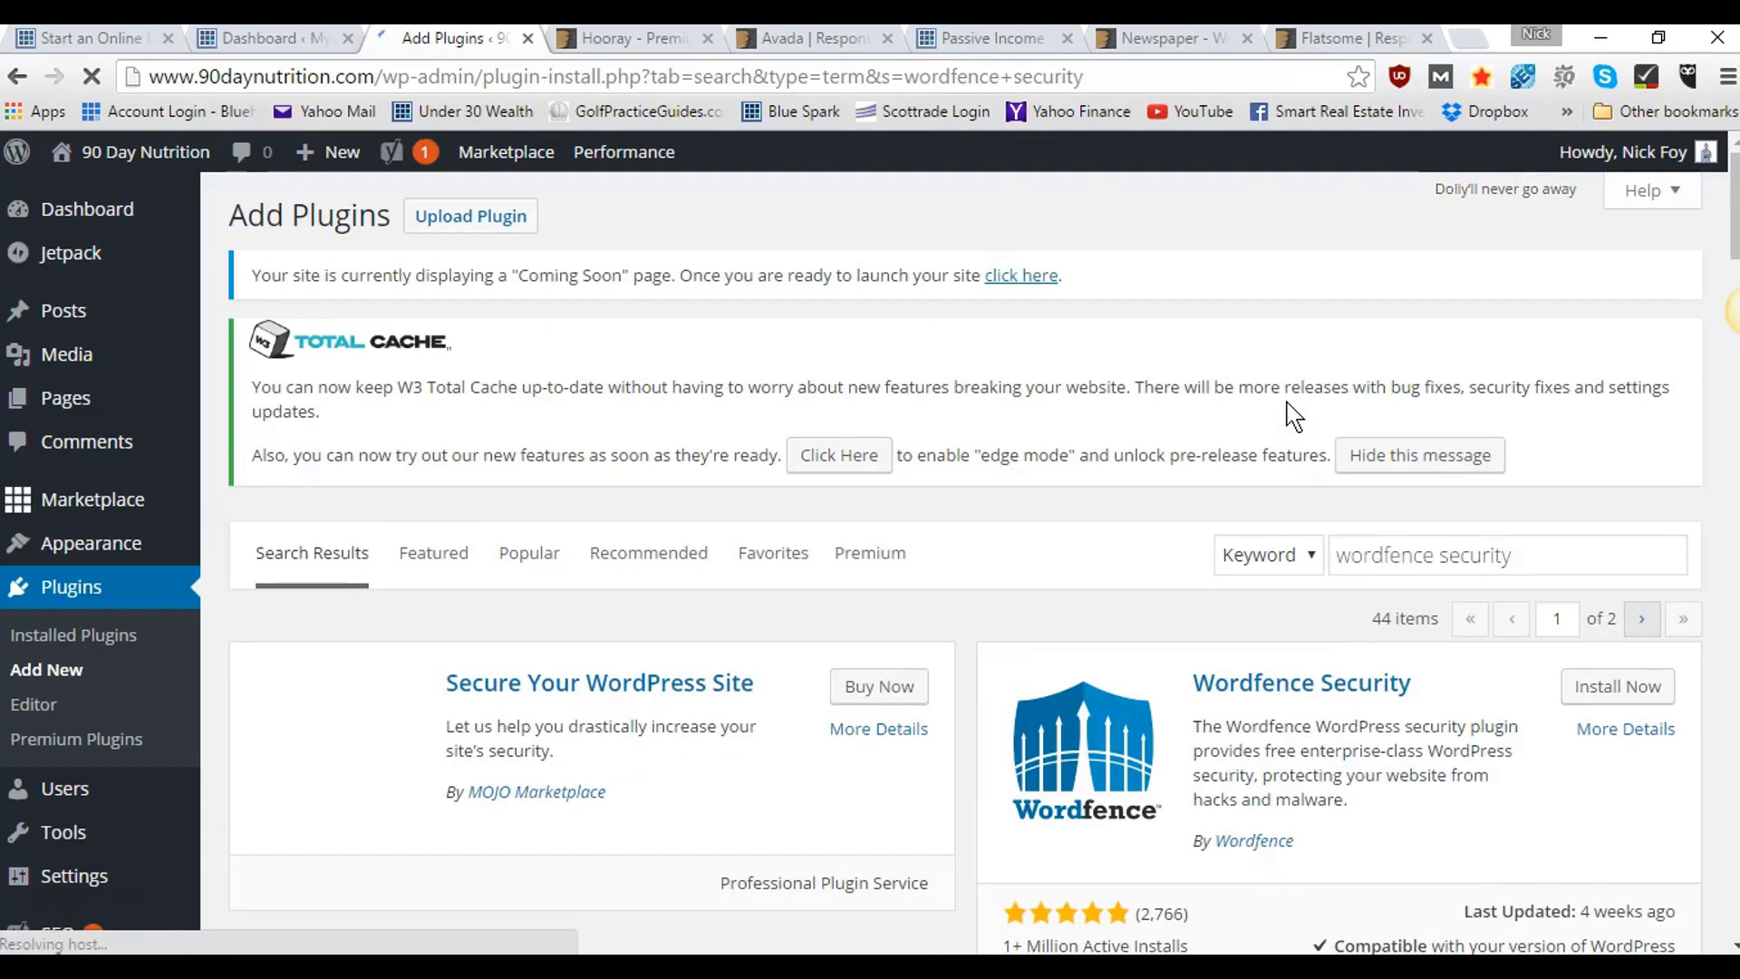
- Start installing the Wordfence Security plugin in a separate browser tab, keeping the plugin search page open
{"action": "left_click", "coordinate": [1622, 694]}
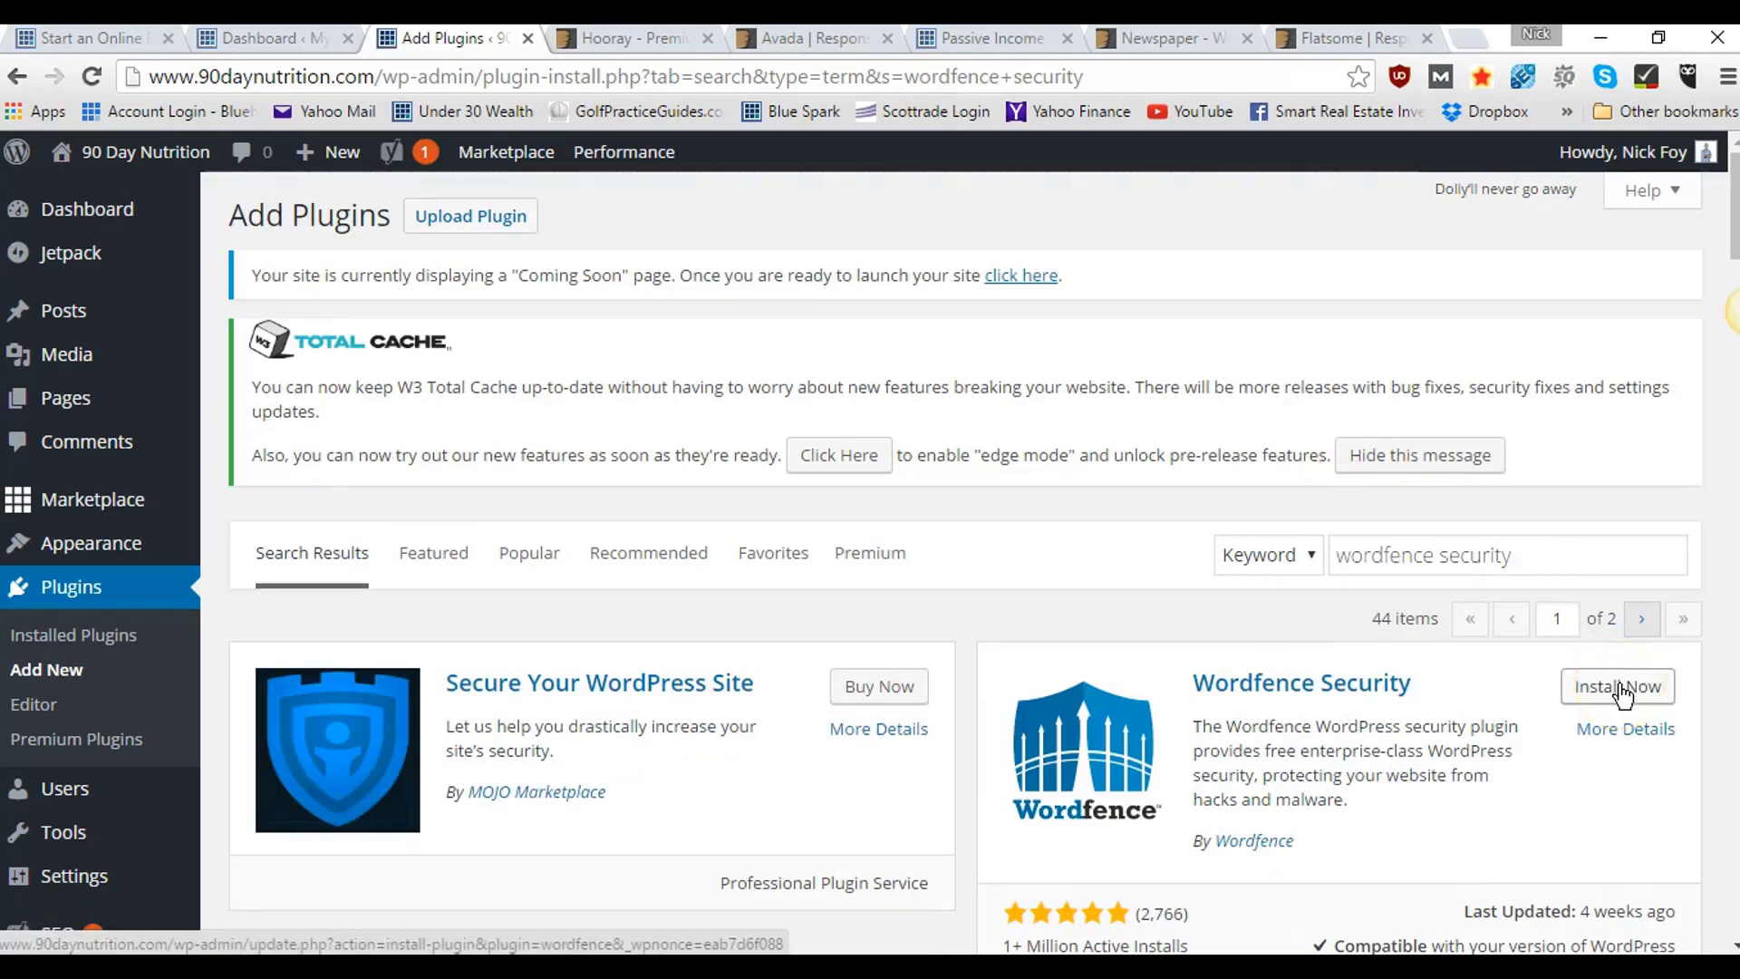
{"action": "right_click", "coordinate": [1623, 694]}
{"action": "left_click", "coordinate": [1618, 626]}
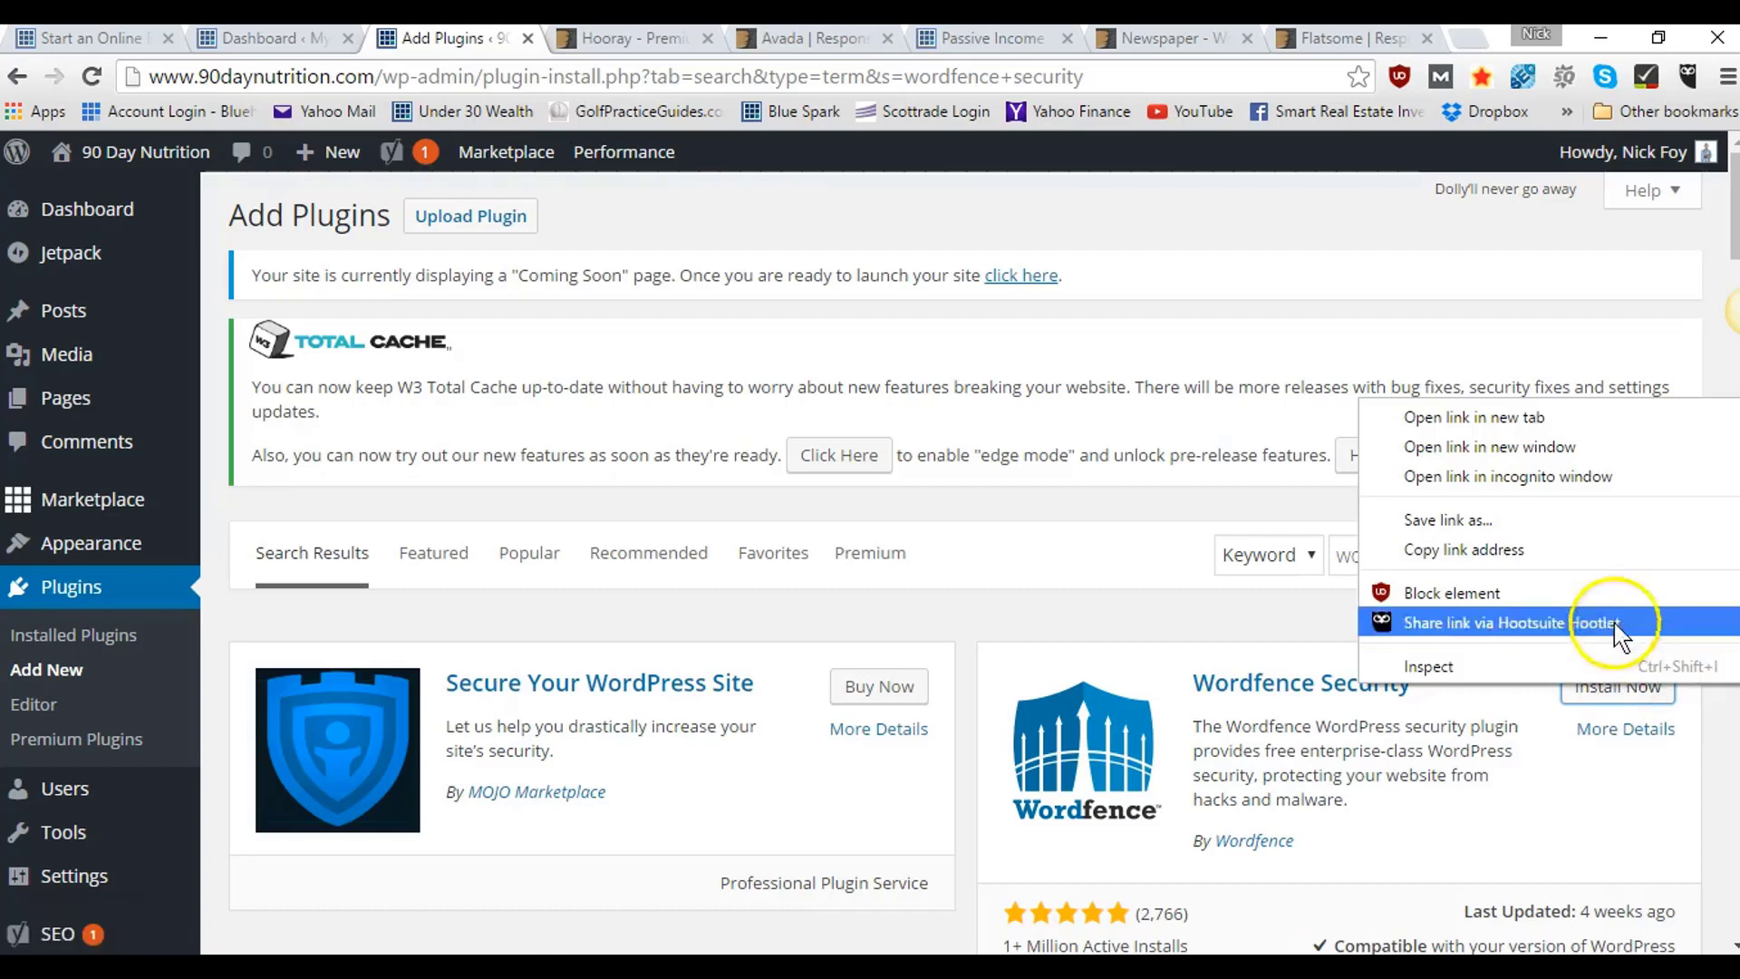
{"action": "left_click", "coordinate": [1629, 419]}
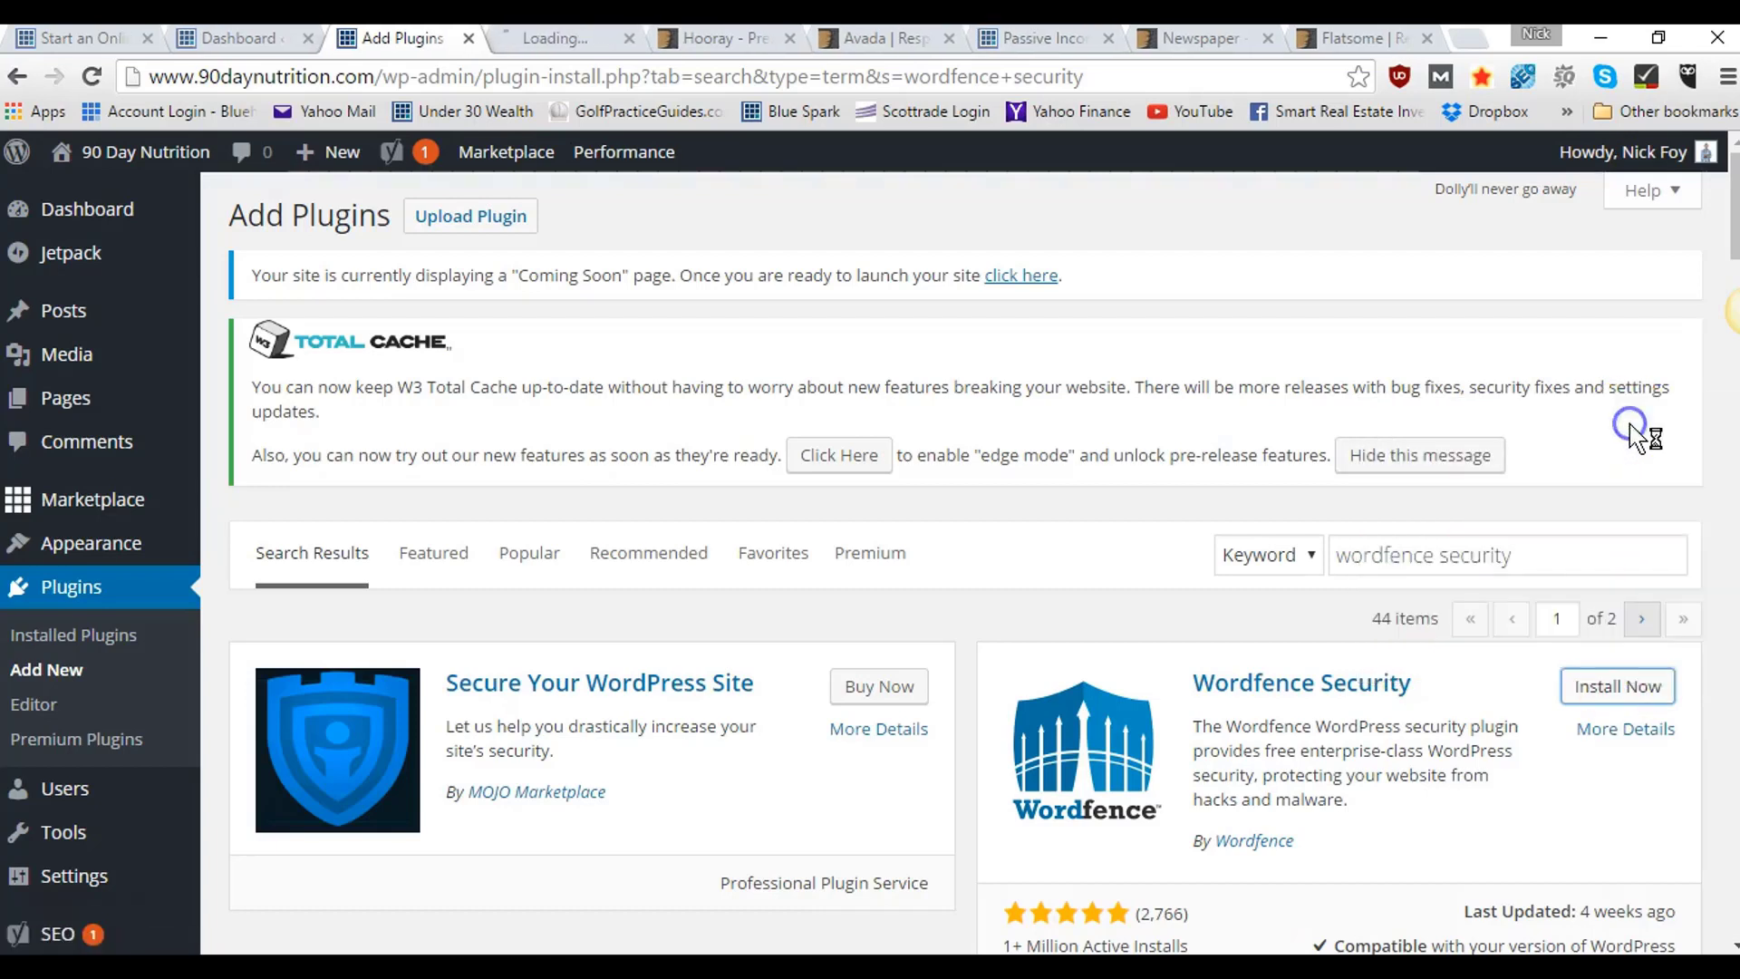
{"action": "left_click", "coordinate": [1348, 737]}
{"action": "left_click", "coordinate": [1301, 687]}
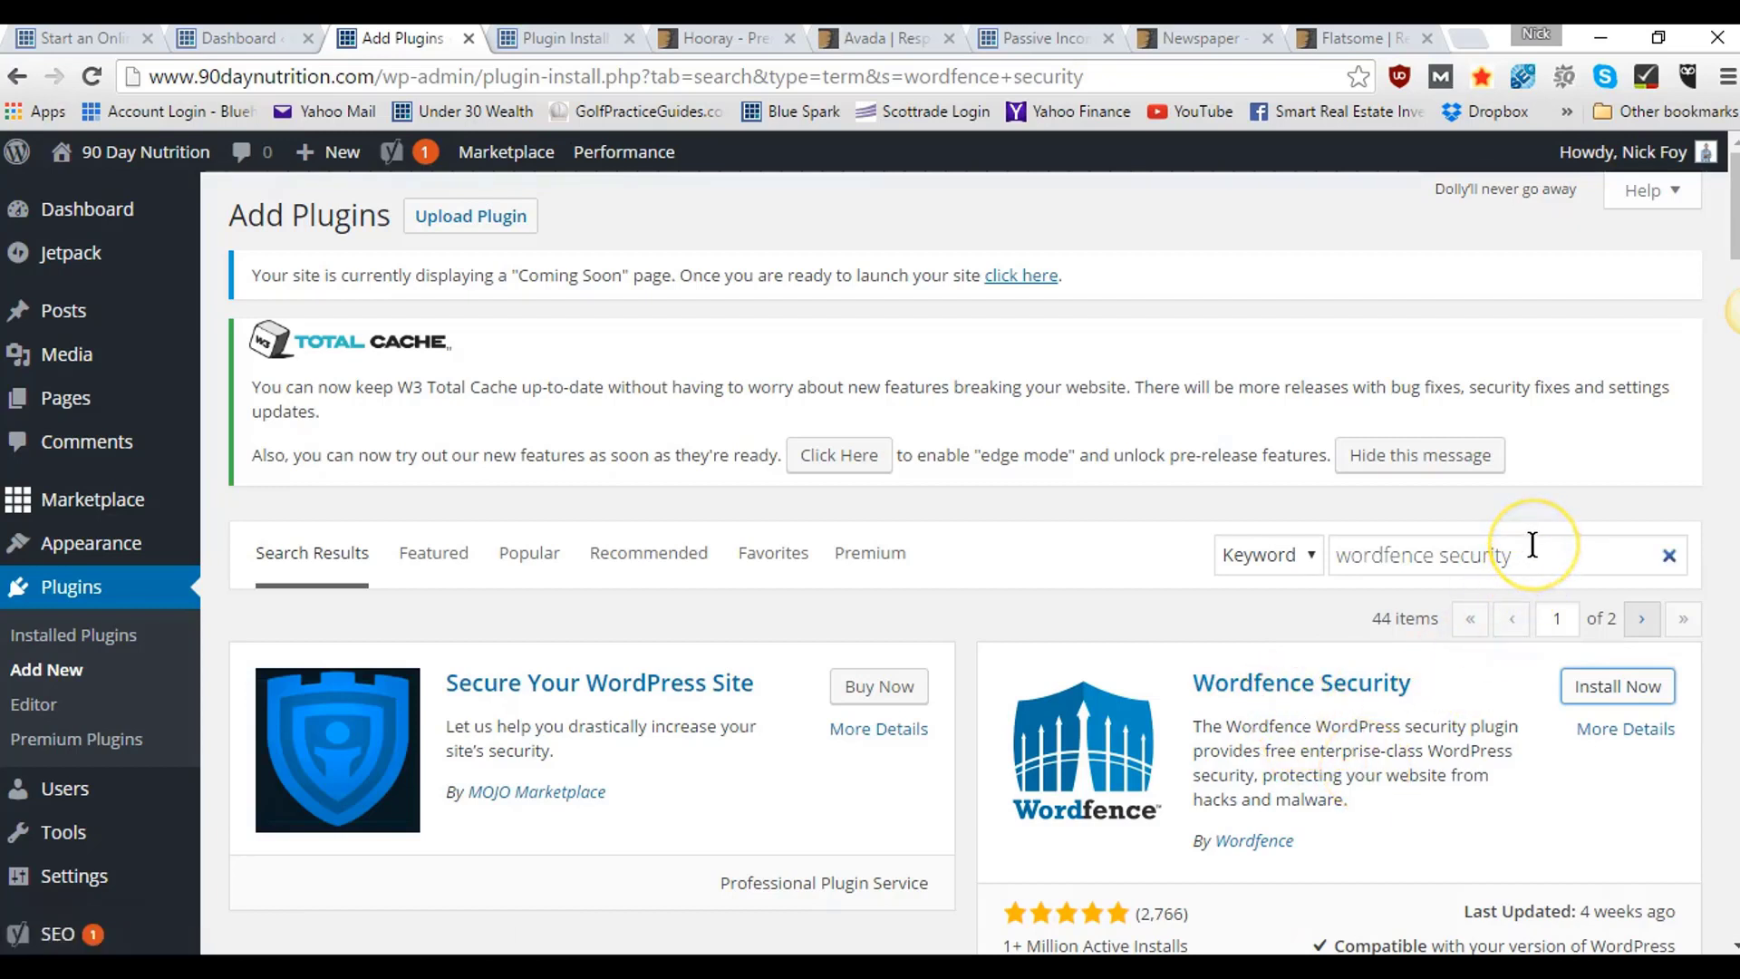
- Search the plugins for "coming soon cc" and start installing Coming Soon CC in a separate browser tab
{"action": "left_click_drag", "start_coordinate": [1533, 545], "coordinate": [1321, 555]}
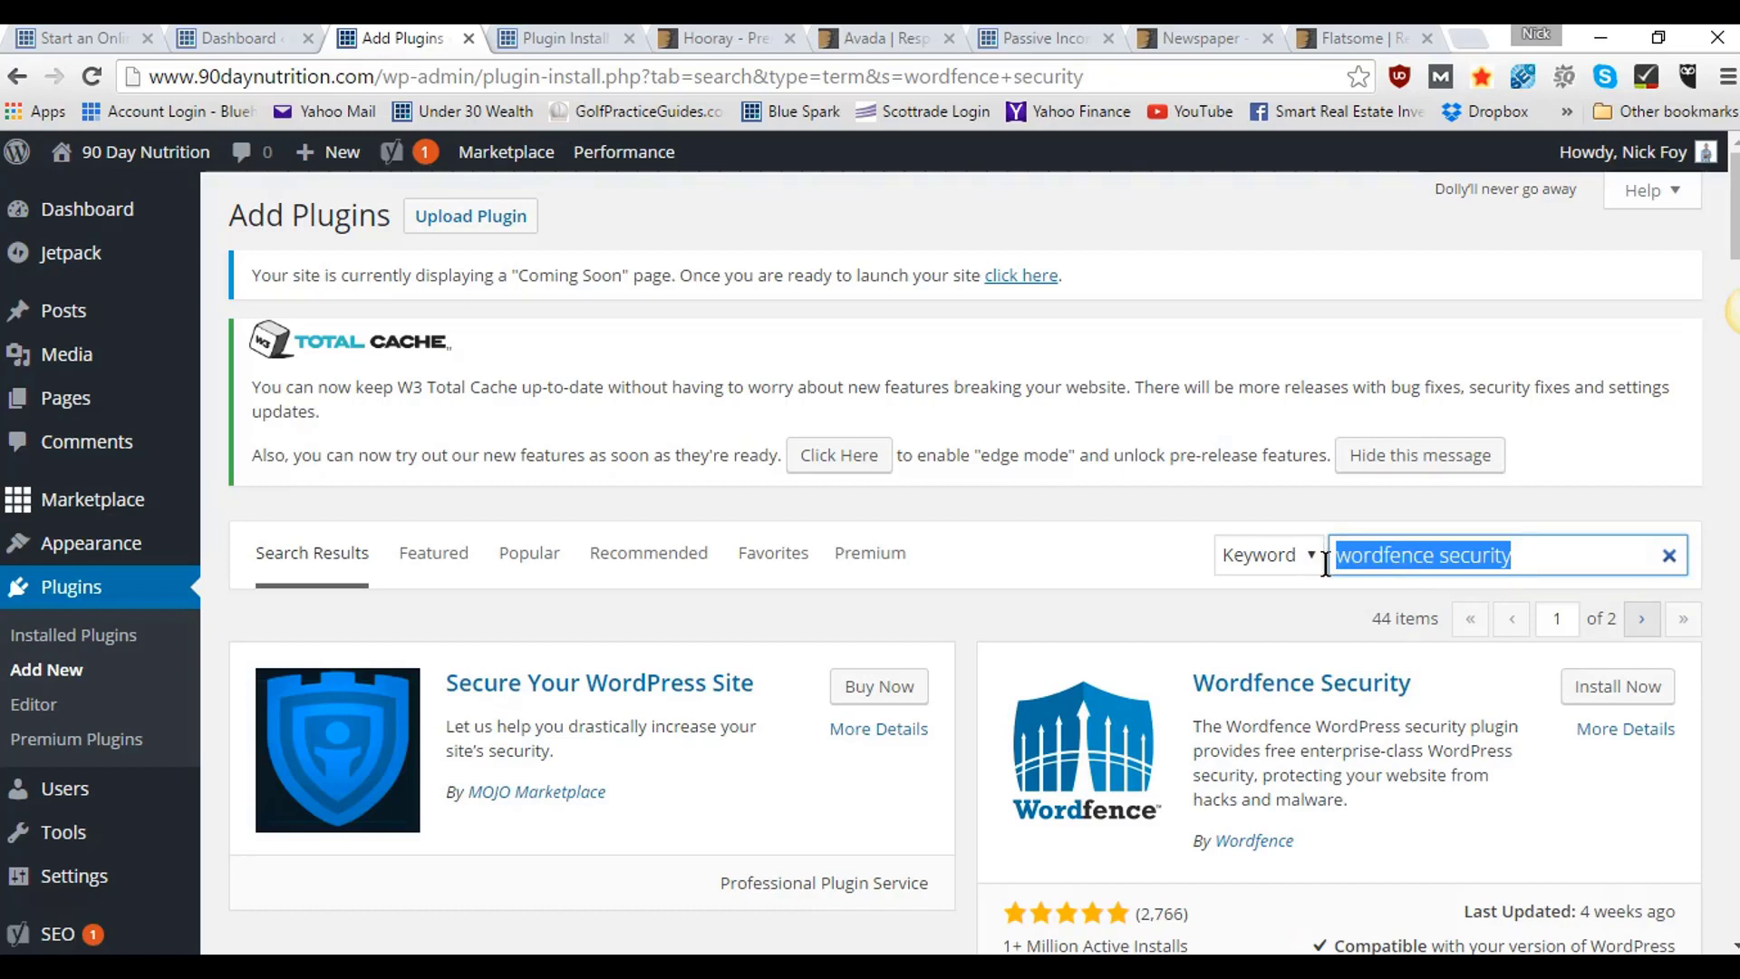
{"action": "type", "text": "coming soon"}
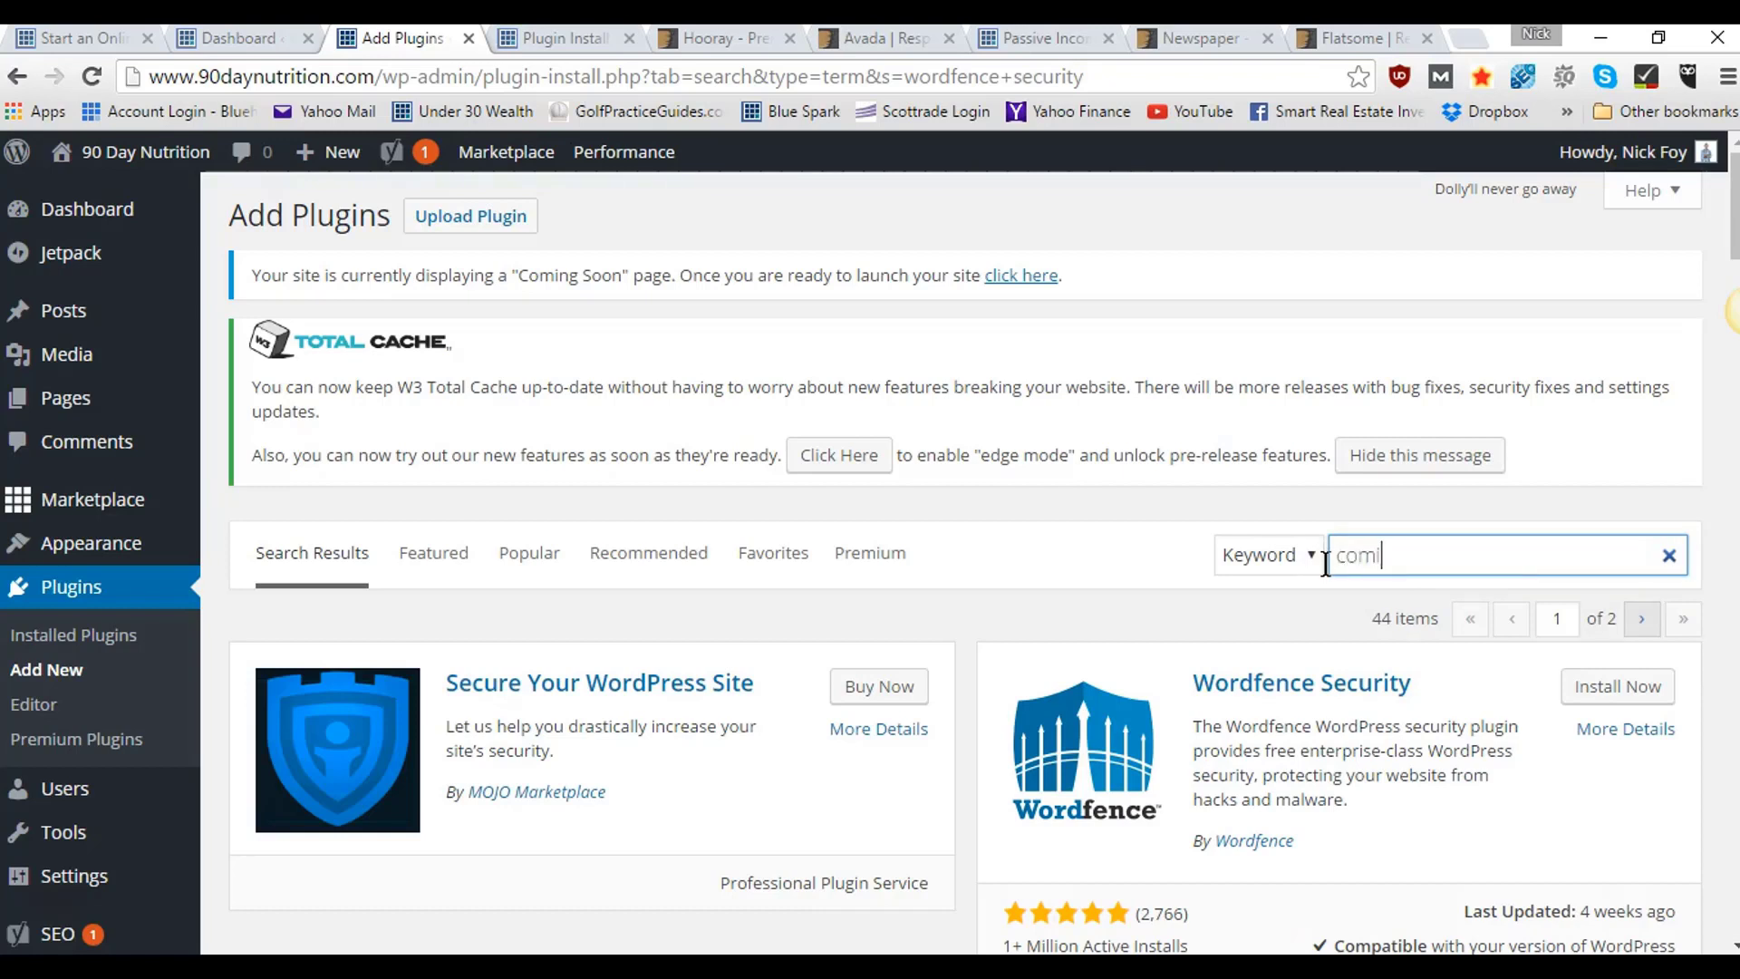
{"action": "type", "text": " cc"}
{"action": "key", "text": "Return"}
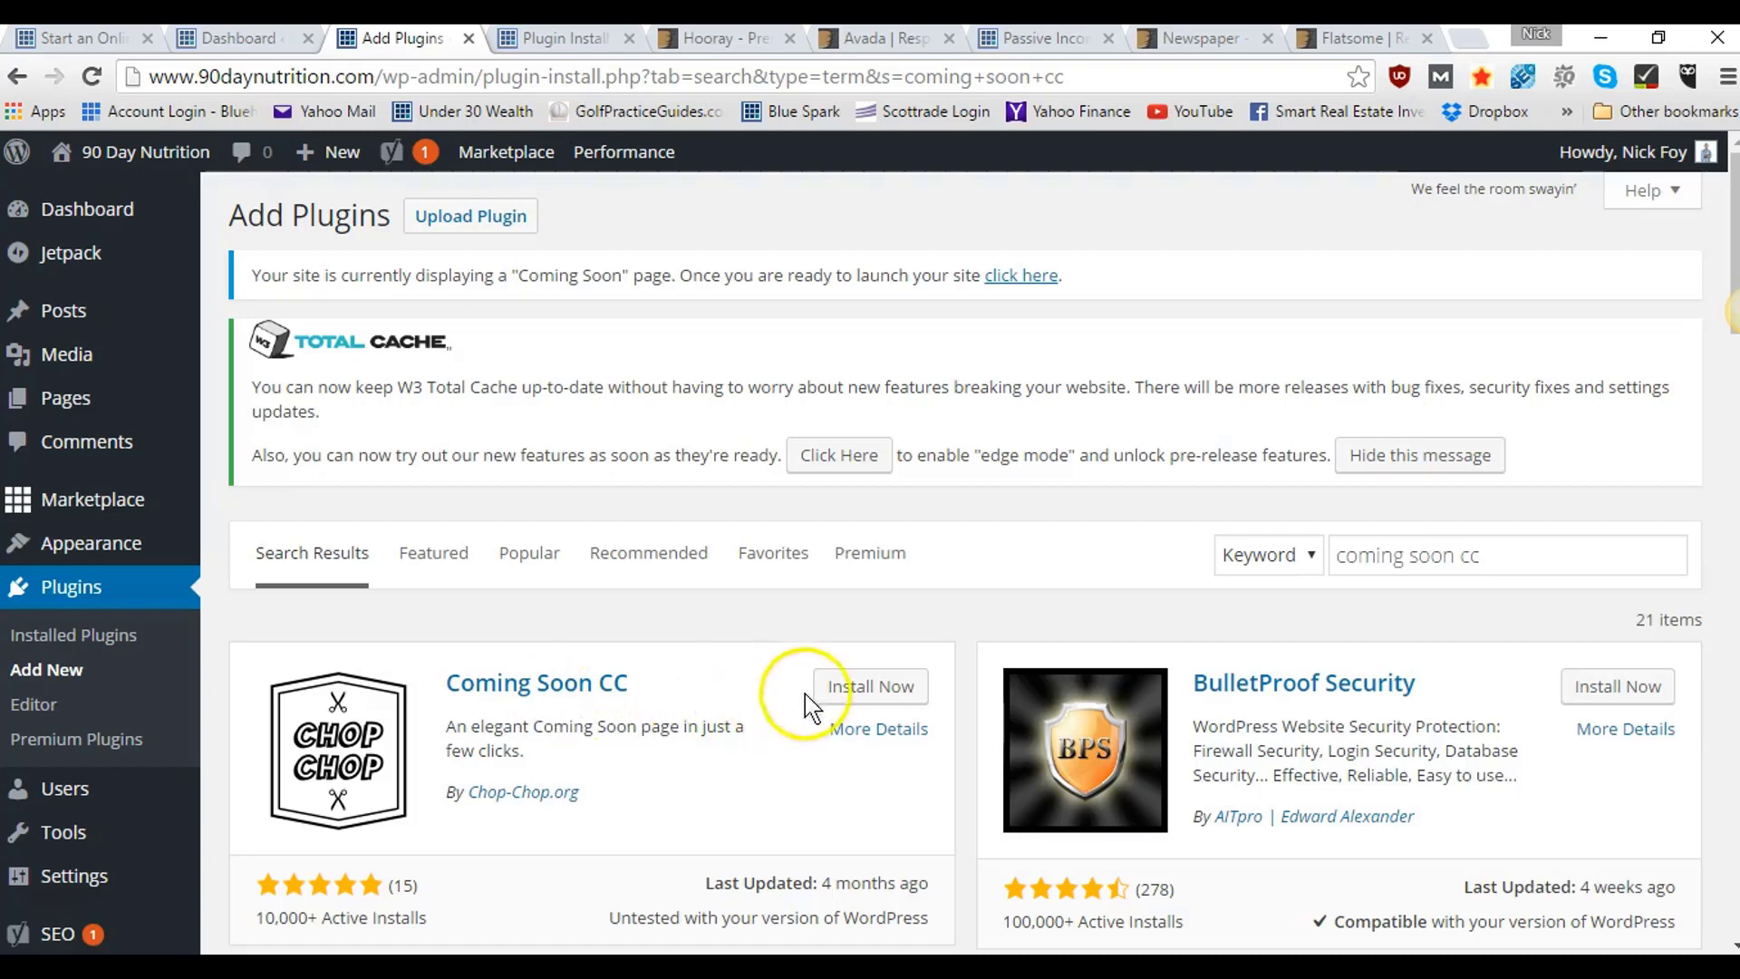
{"action": "right_click", "coordinate": [845, 686]}
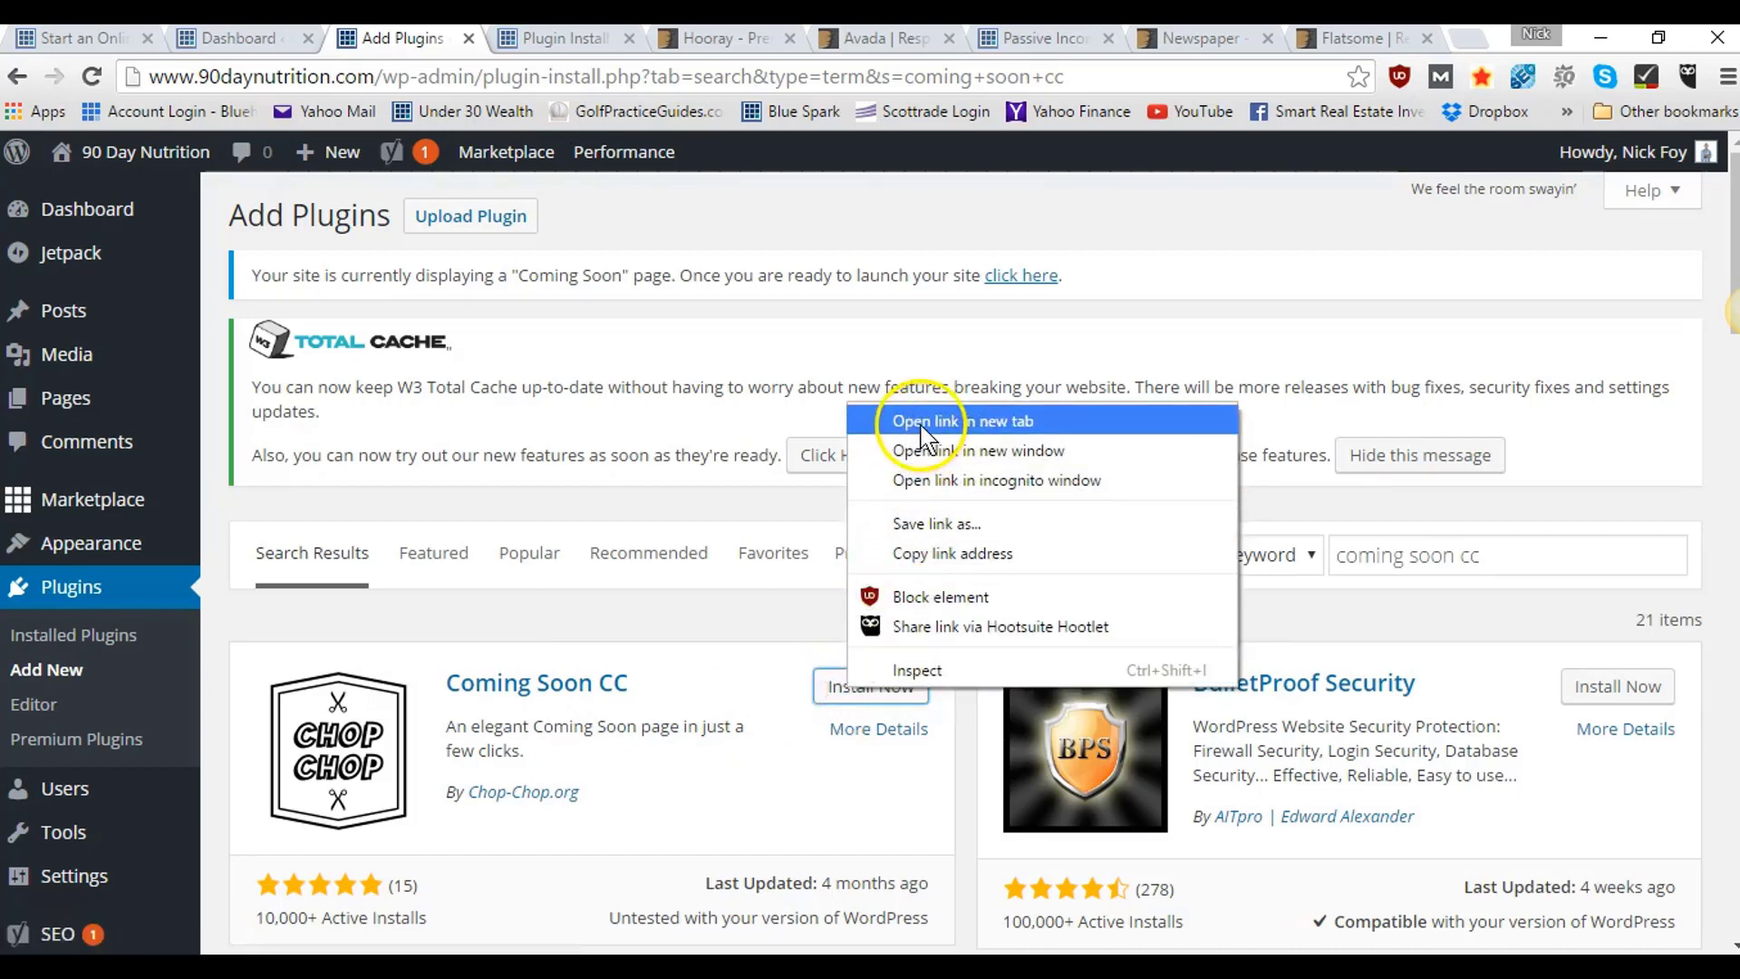
{"action": "left_click", "coordinate": [923, 423]}
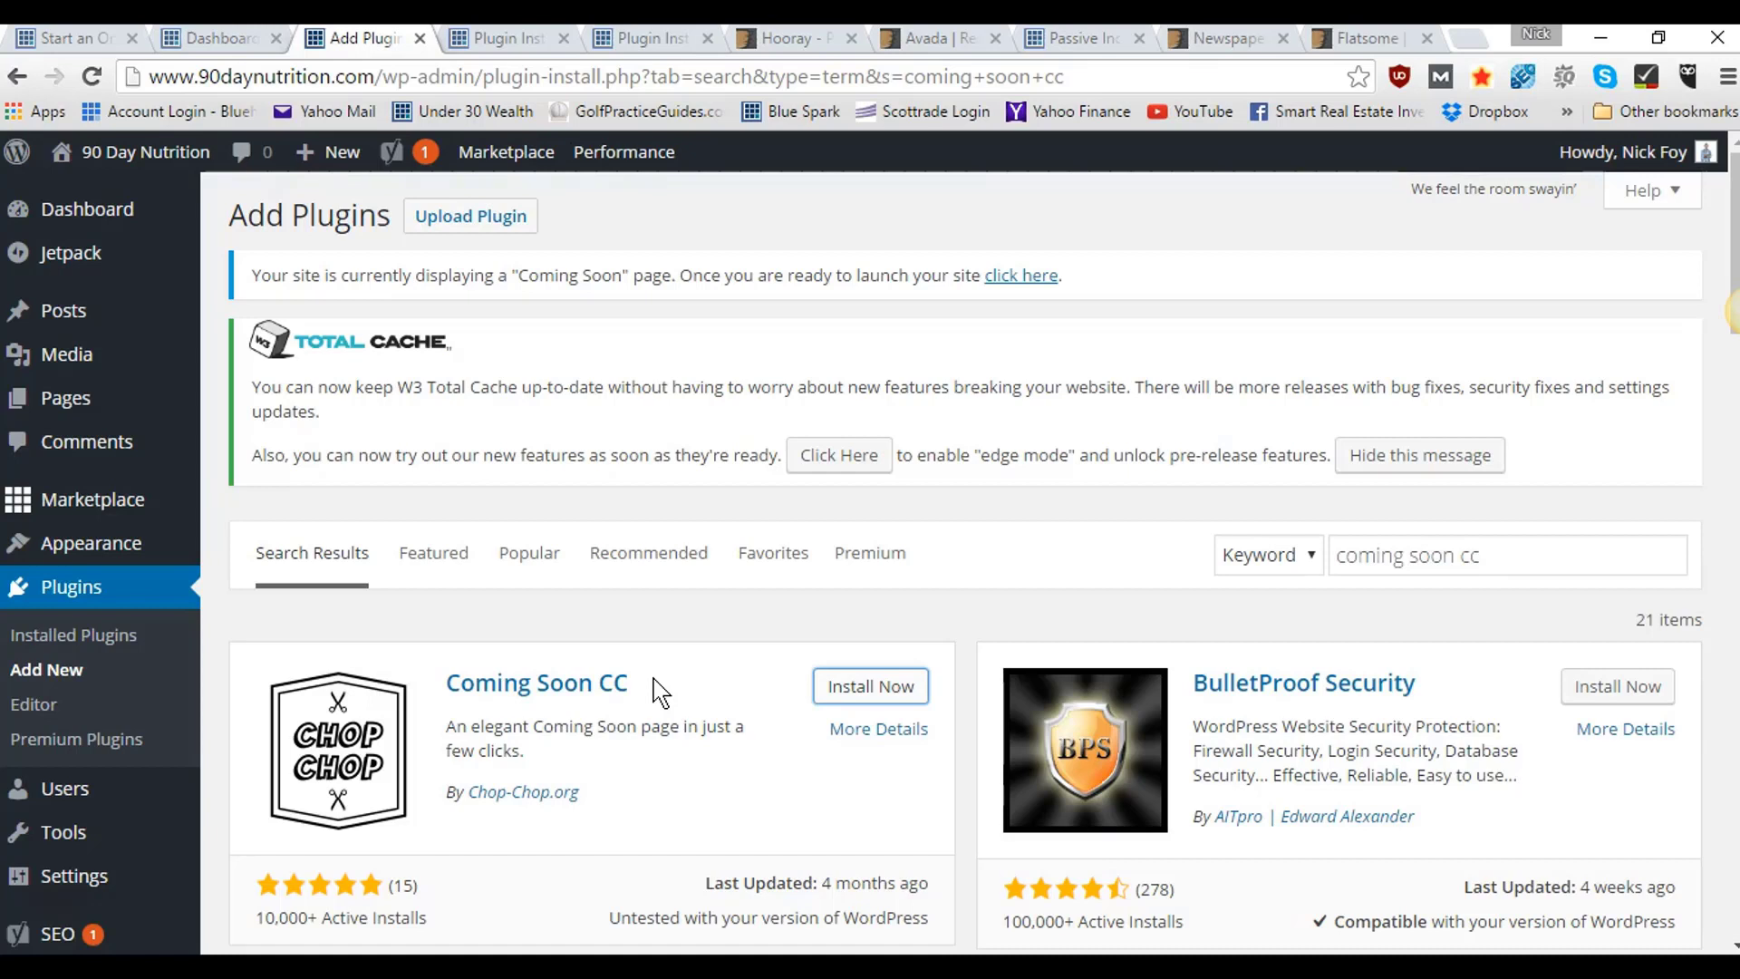
- Search the plugins for "google analytics by yoast"
{"action": "left_click", "coordinate": [1379, 558]}
{"action": "left_click_drag", "start_coordinate": [1508, 567], "coordinate": [1309, 562]}
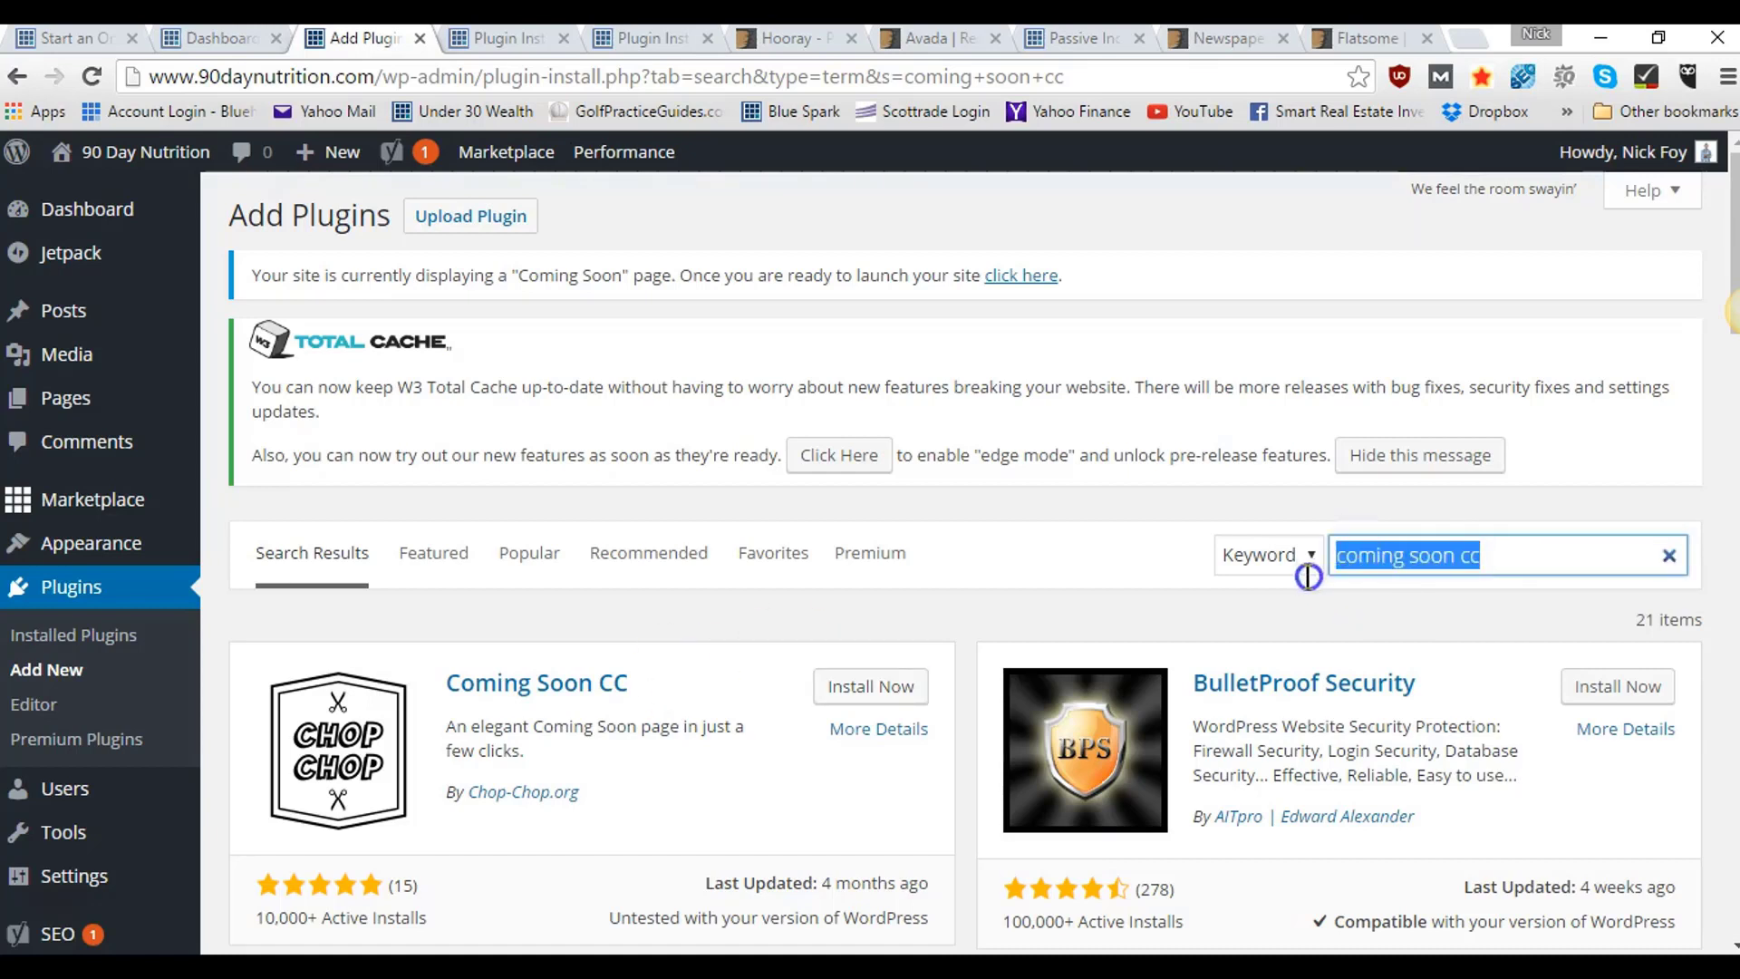
{"action": "type", "text": "google an"}
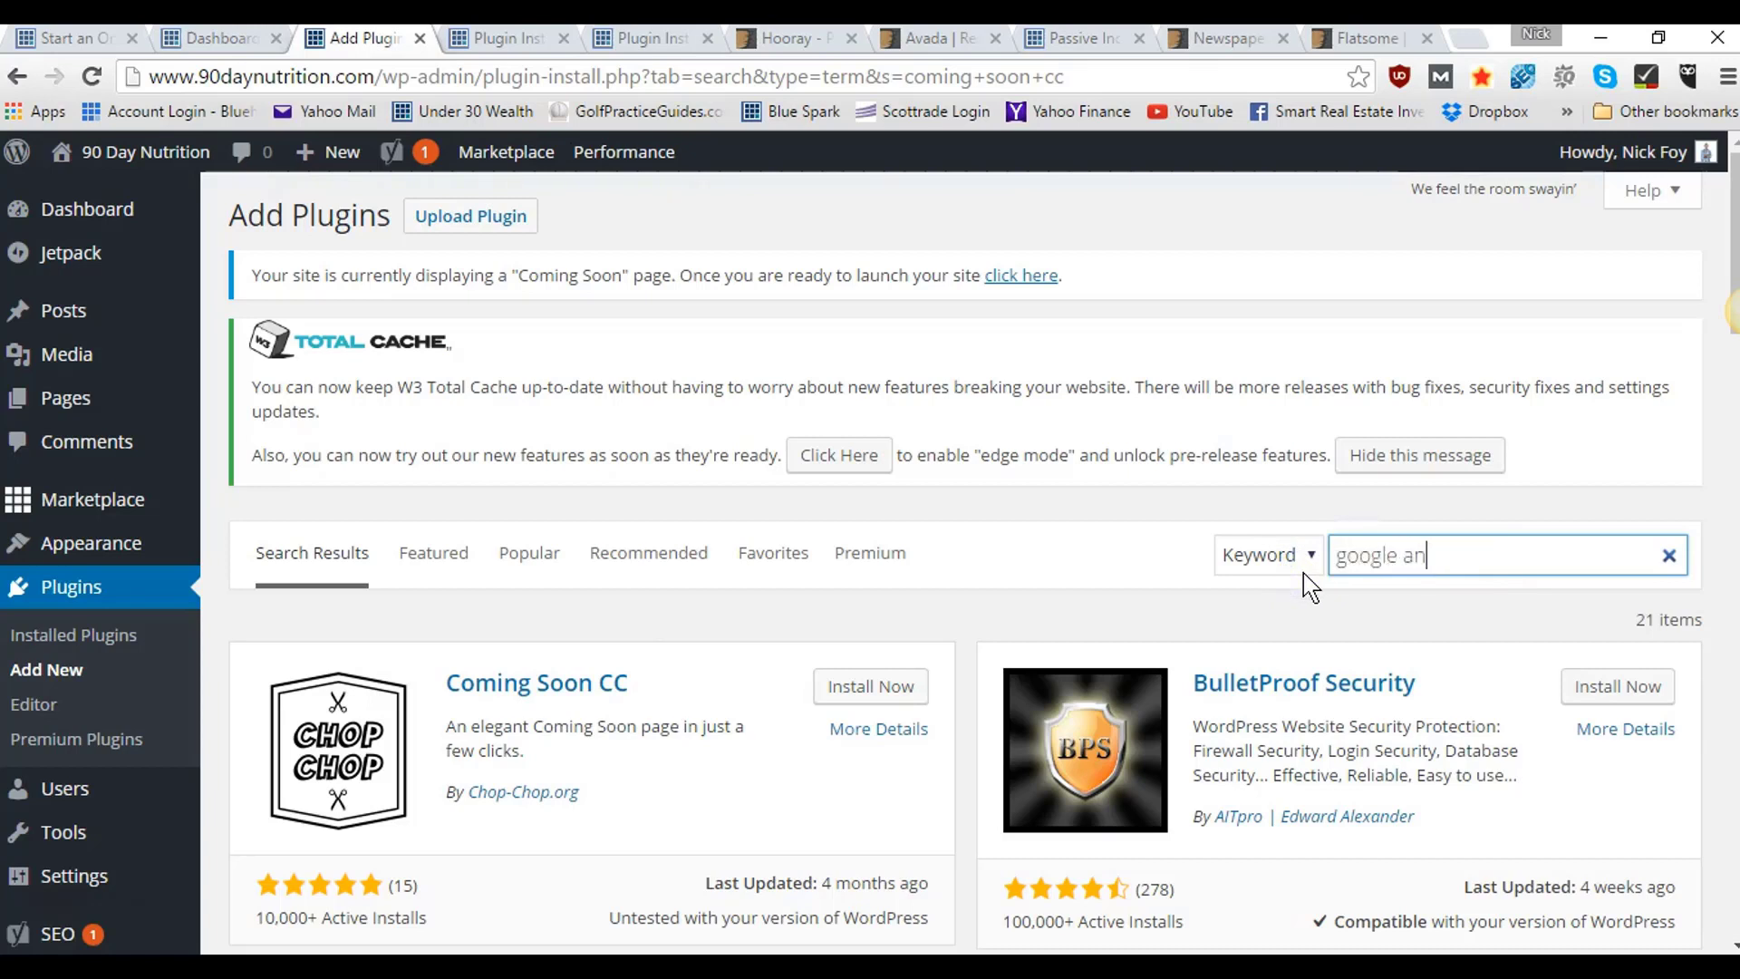
{"action": "type", "text": "altics"}
{"action": "key", "text": "BackSpace"}
{"action": "key", "text": "BackSpace"}
{"action": "key", "text": "BackSpace"}
{"action": "type", "text": "ytics by yoast"}
- Search the plugins for "broken link checker" and start installing Broken Link Checker in a separate browser tab
{"action": "left_click", "coordinate": [1566, 556]}
{"action": "key", "text": "ctrl+a"}
{"action": "key", "text": "BackSpace"}
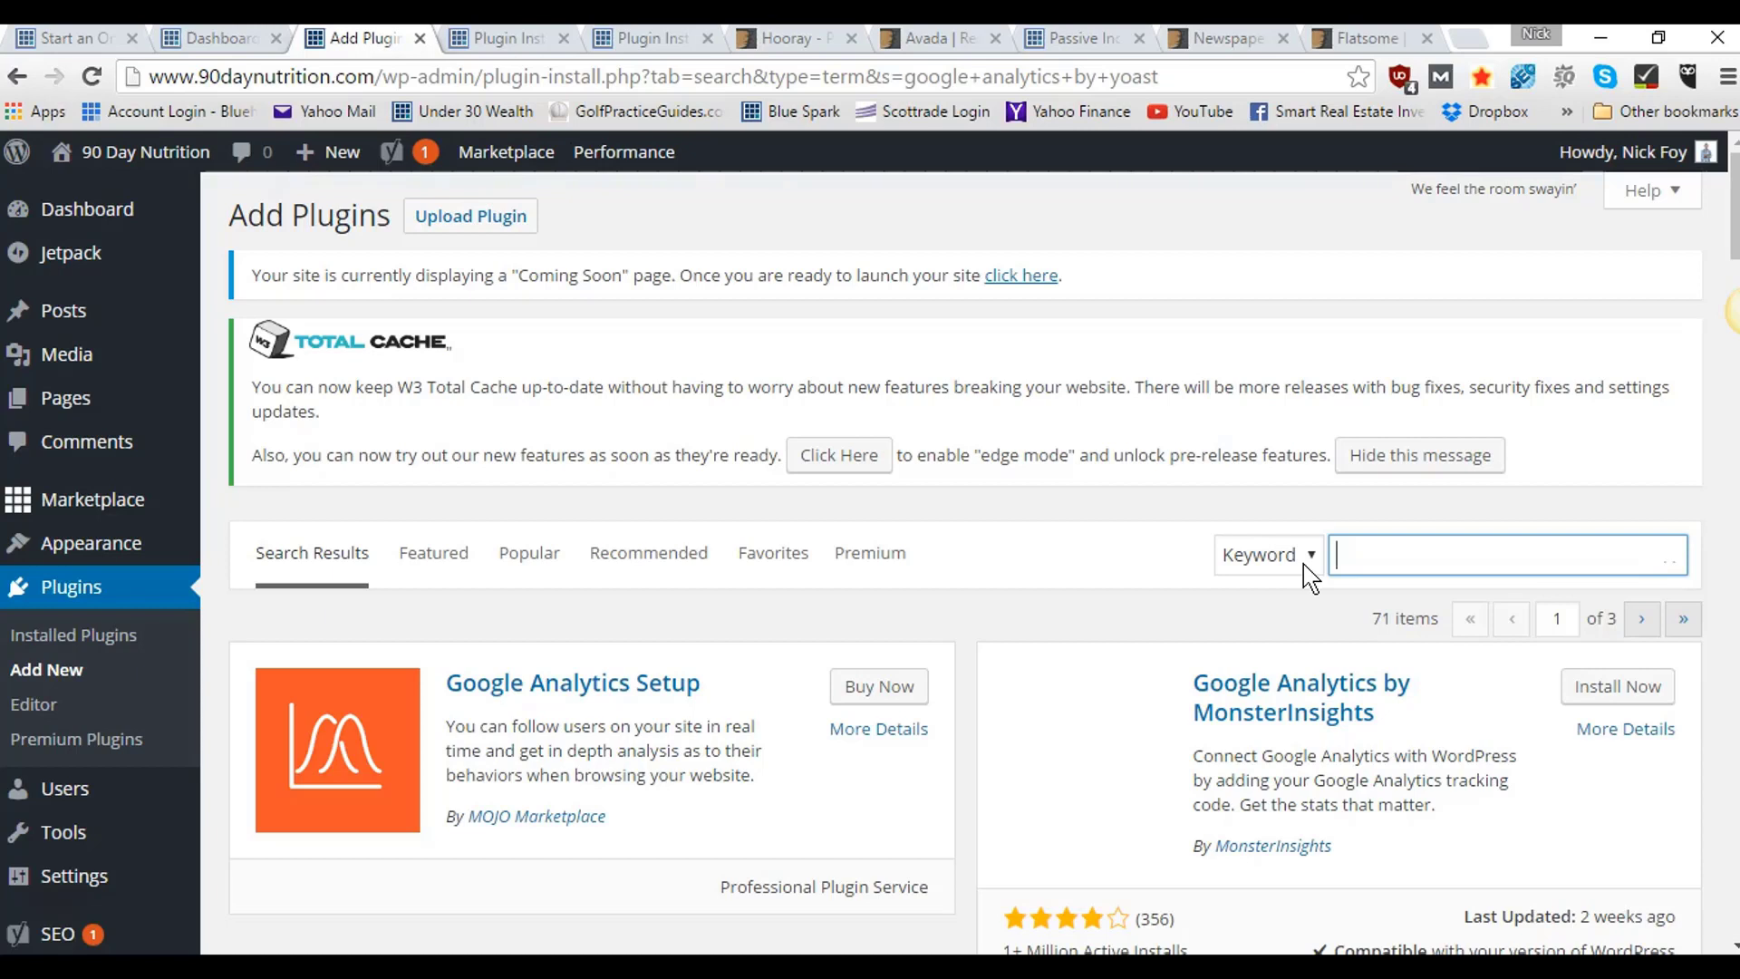
{"action": "type", "text": "broken link checker"}
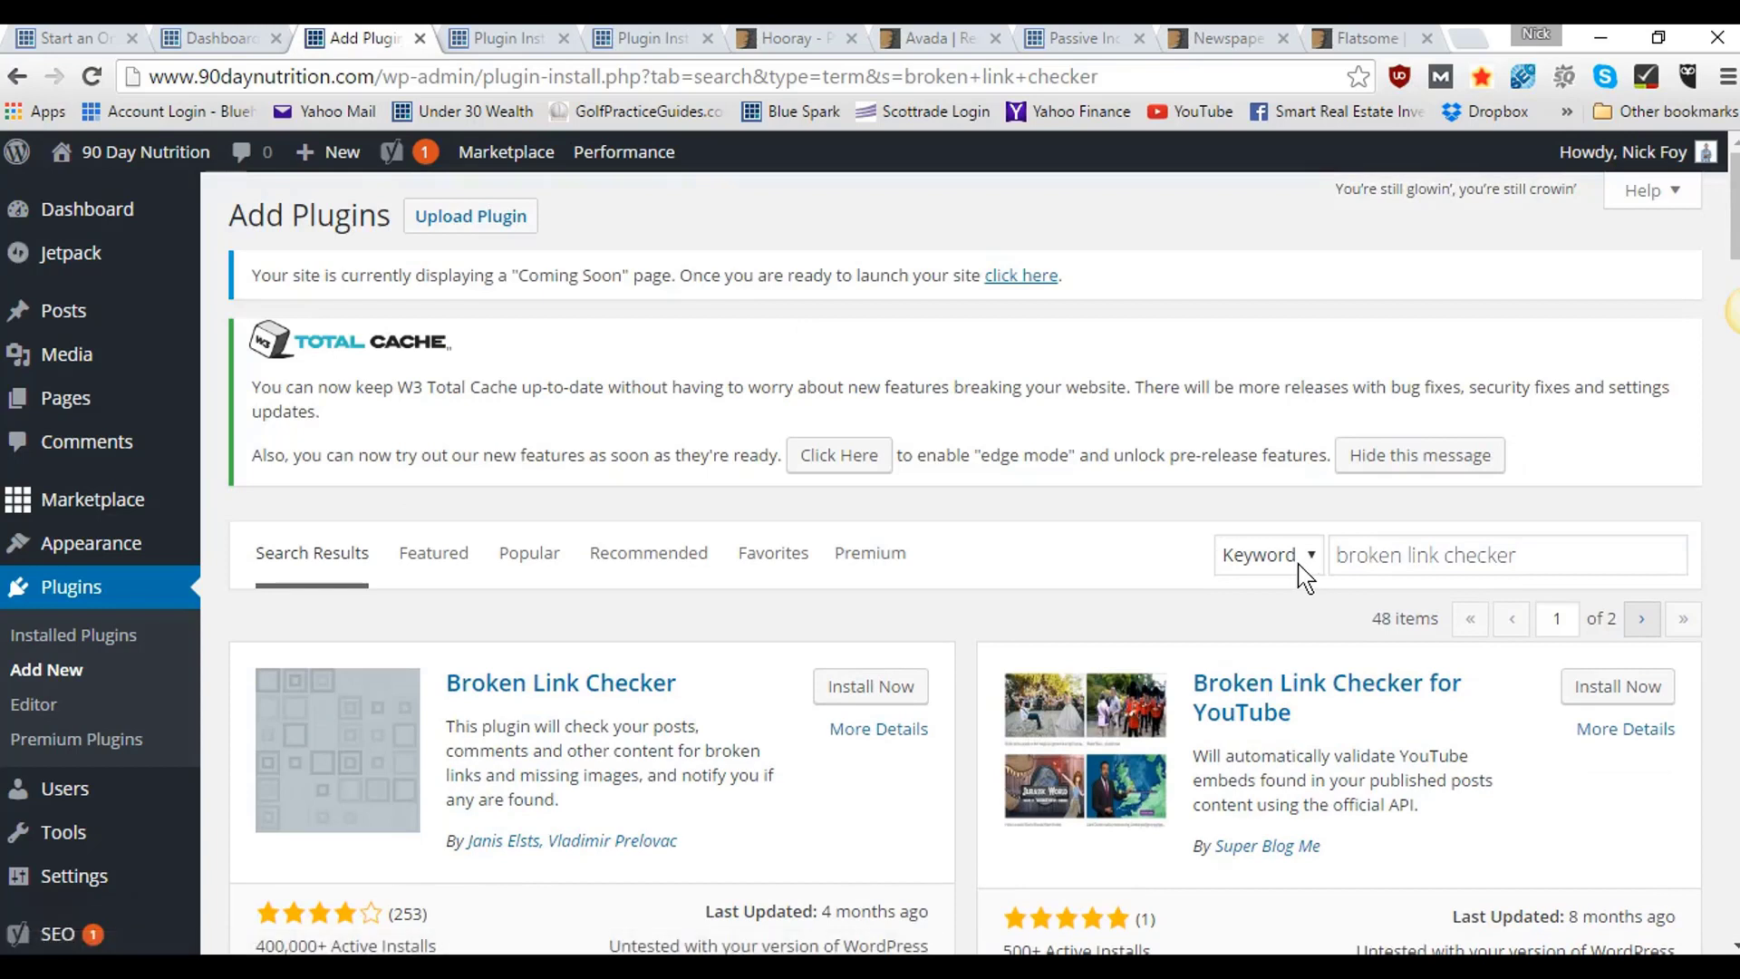
{"action": "right_click", "coordinate": [877, 689]}
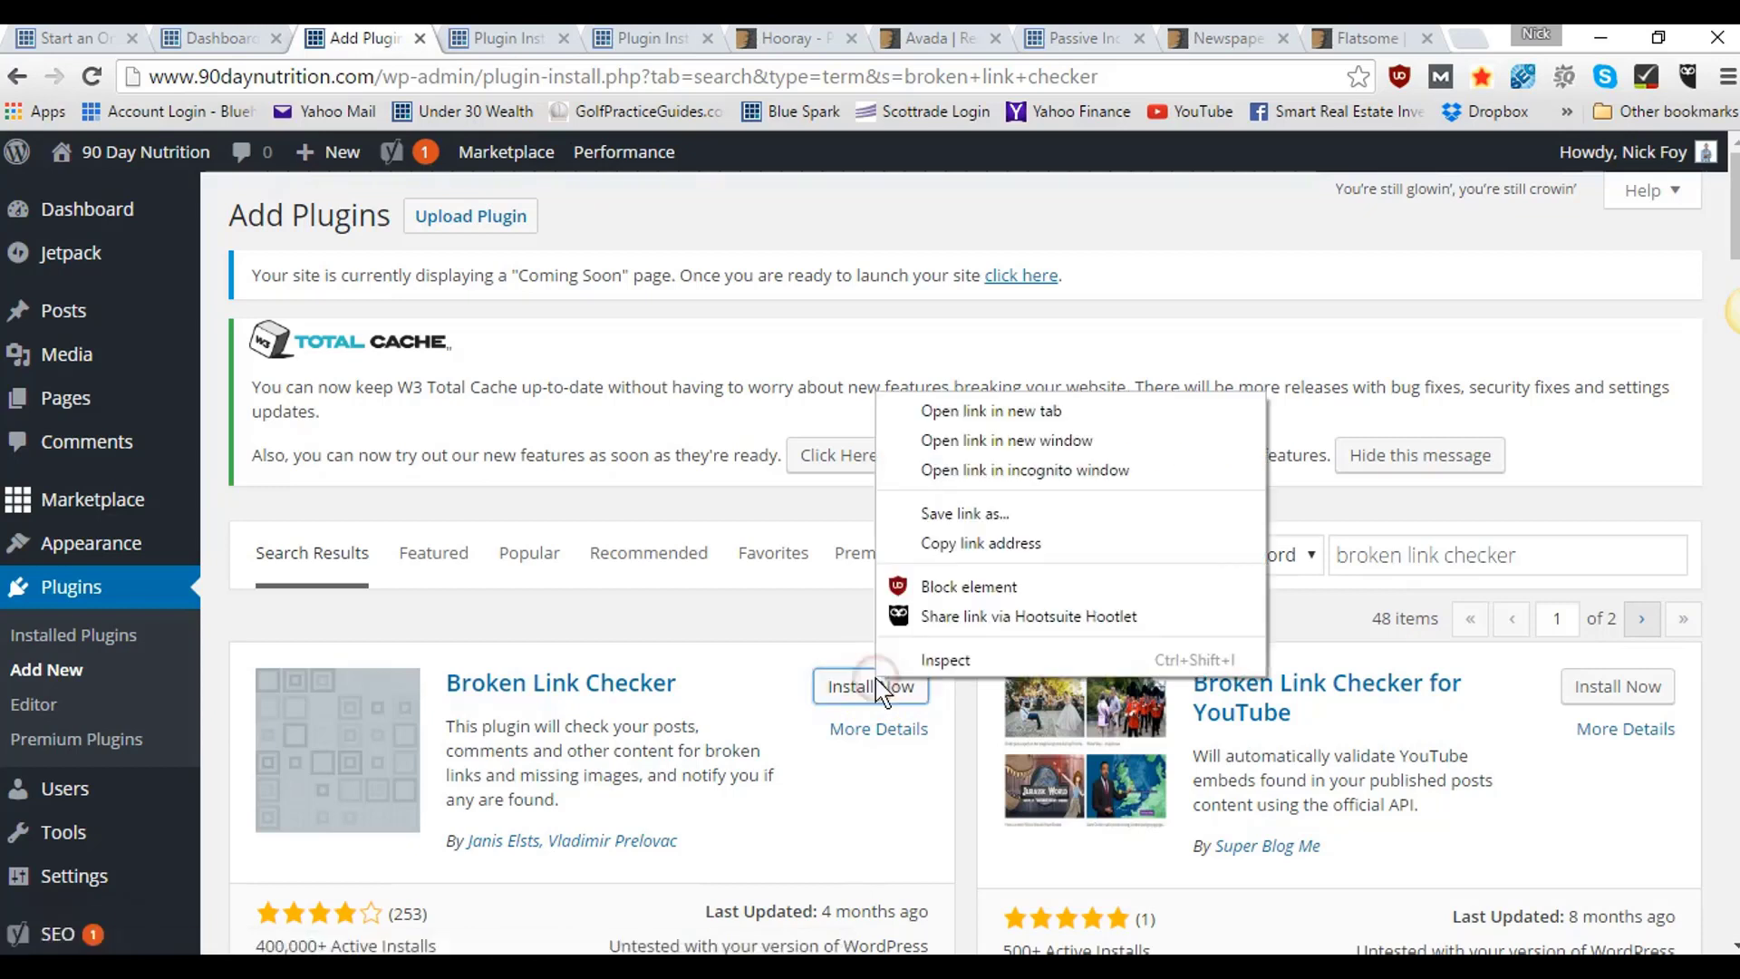
{"action": "left_click", "coordinate": [925, 411]}
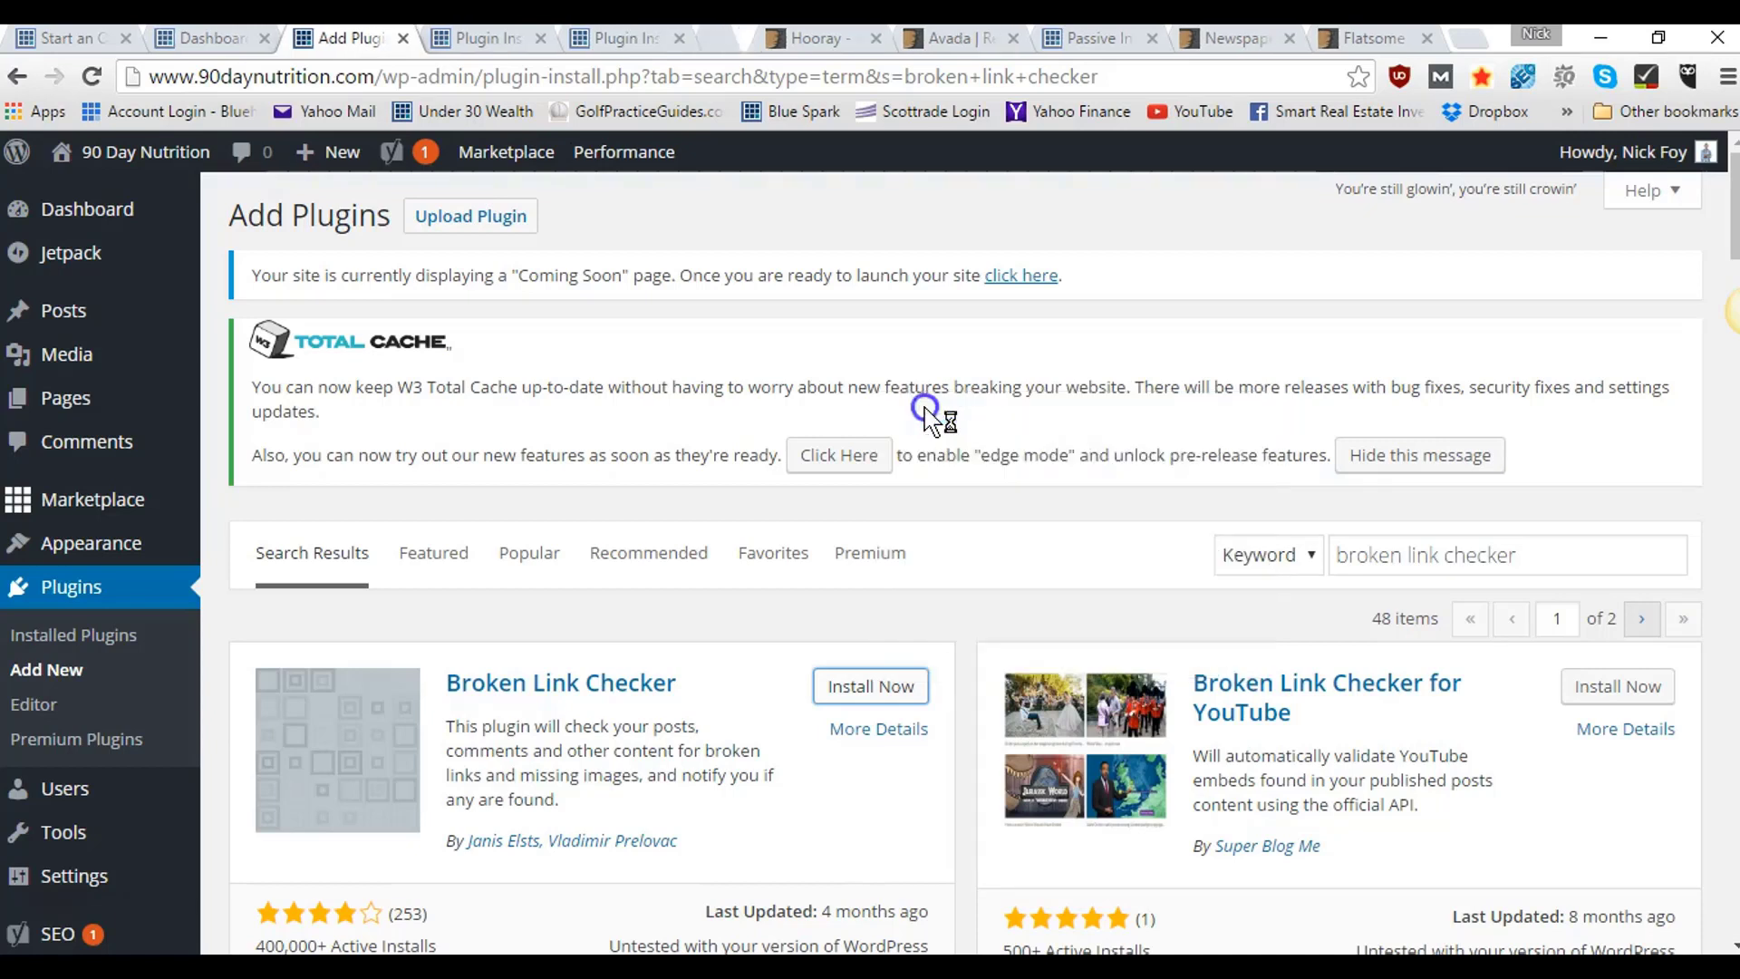
- Search the plugins for "pretty link lite" and start installing Pretty Link Lite in a separate browser tab
{"action": "left_click_drag", "start_coordinate": [1577, 556], "coordinate": [1321, 569]}
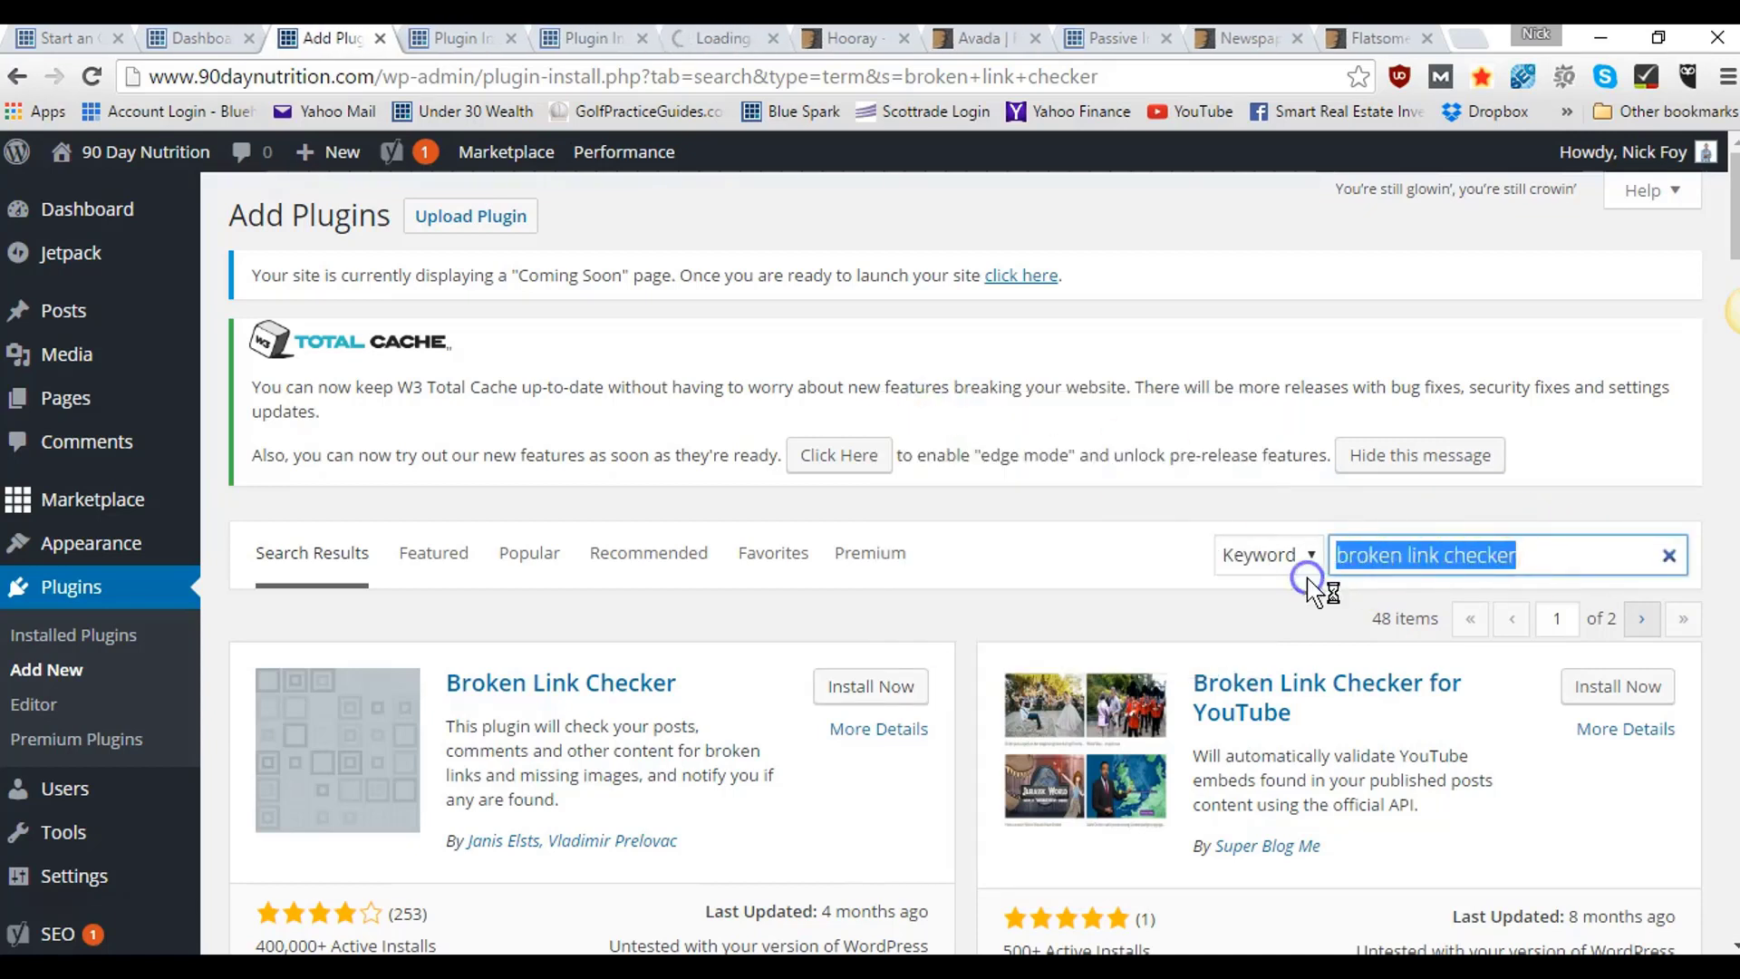
{"action": "key", "text": "BackSpace"}
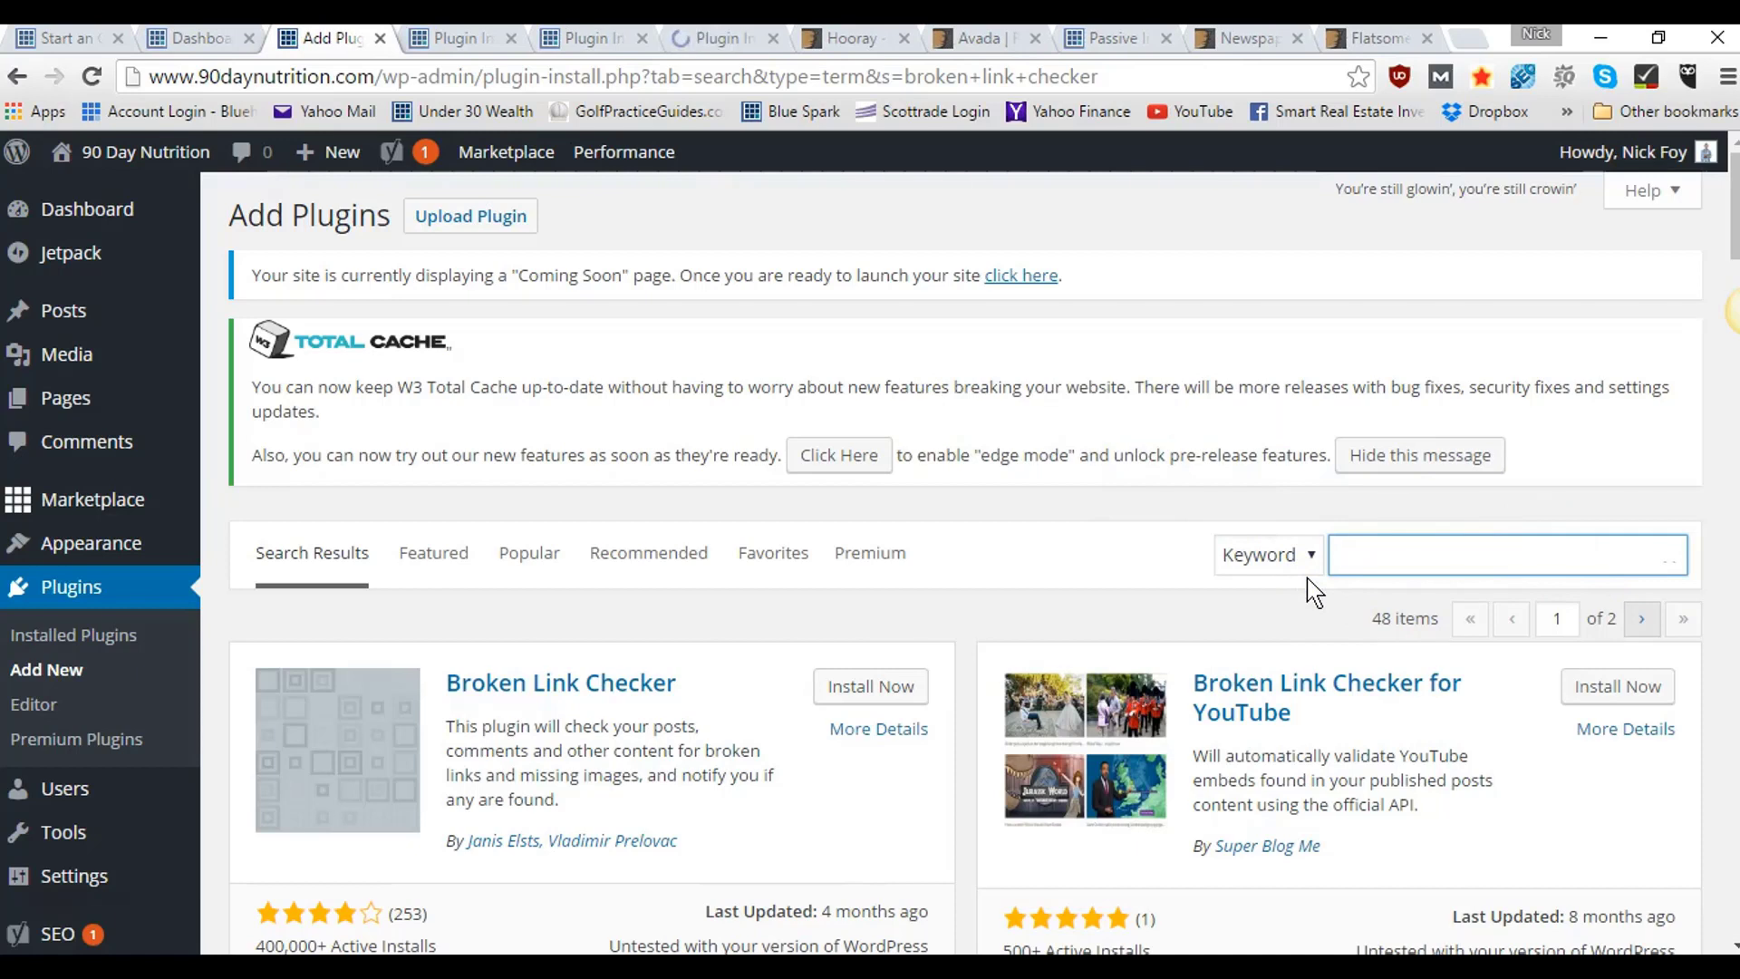
{"action": "type", "text": "pretty link lite"}
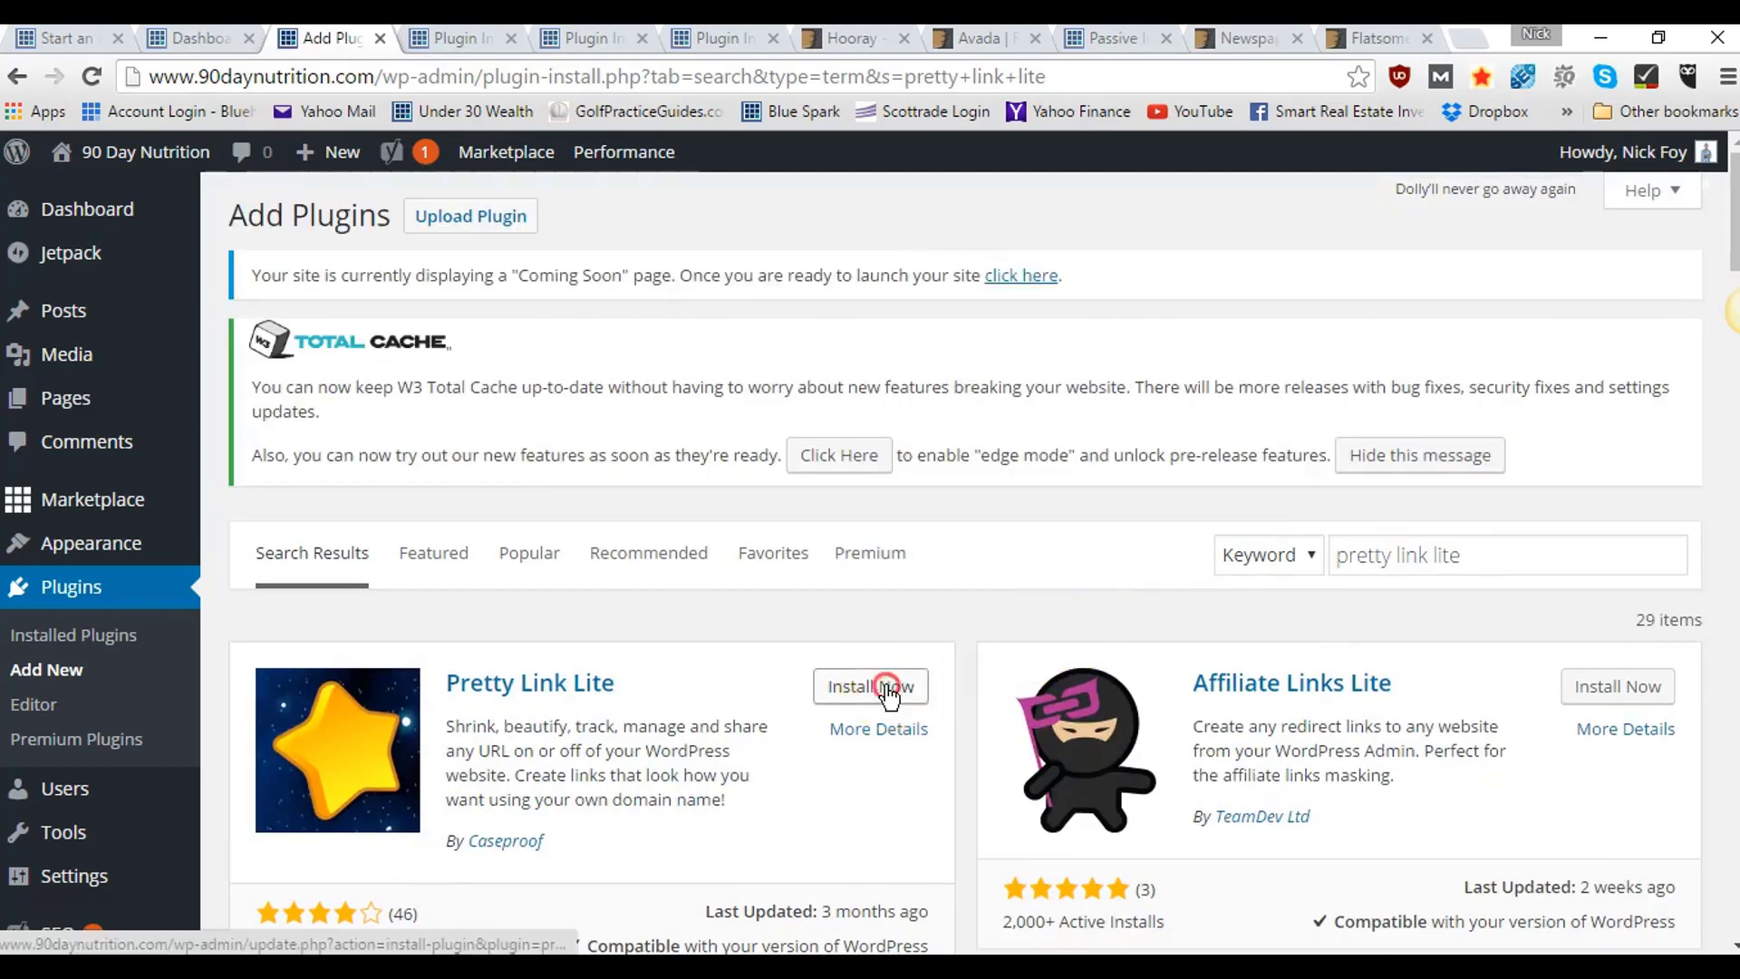
{"action": "right_click", "coordinate": [887, 686]}
{"action": "left_click", "coordinate": [961, 419]}
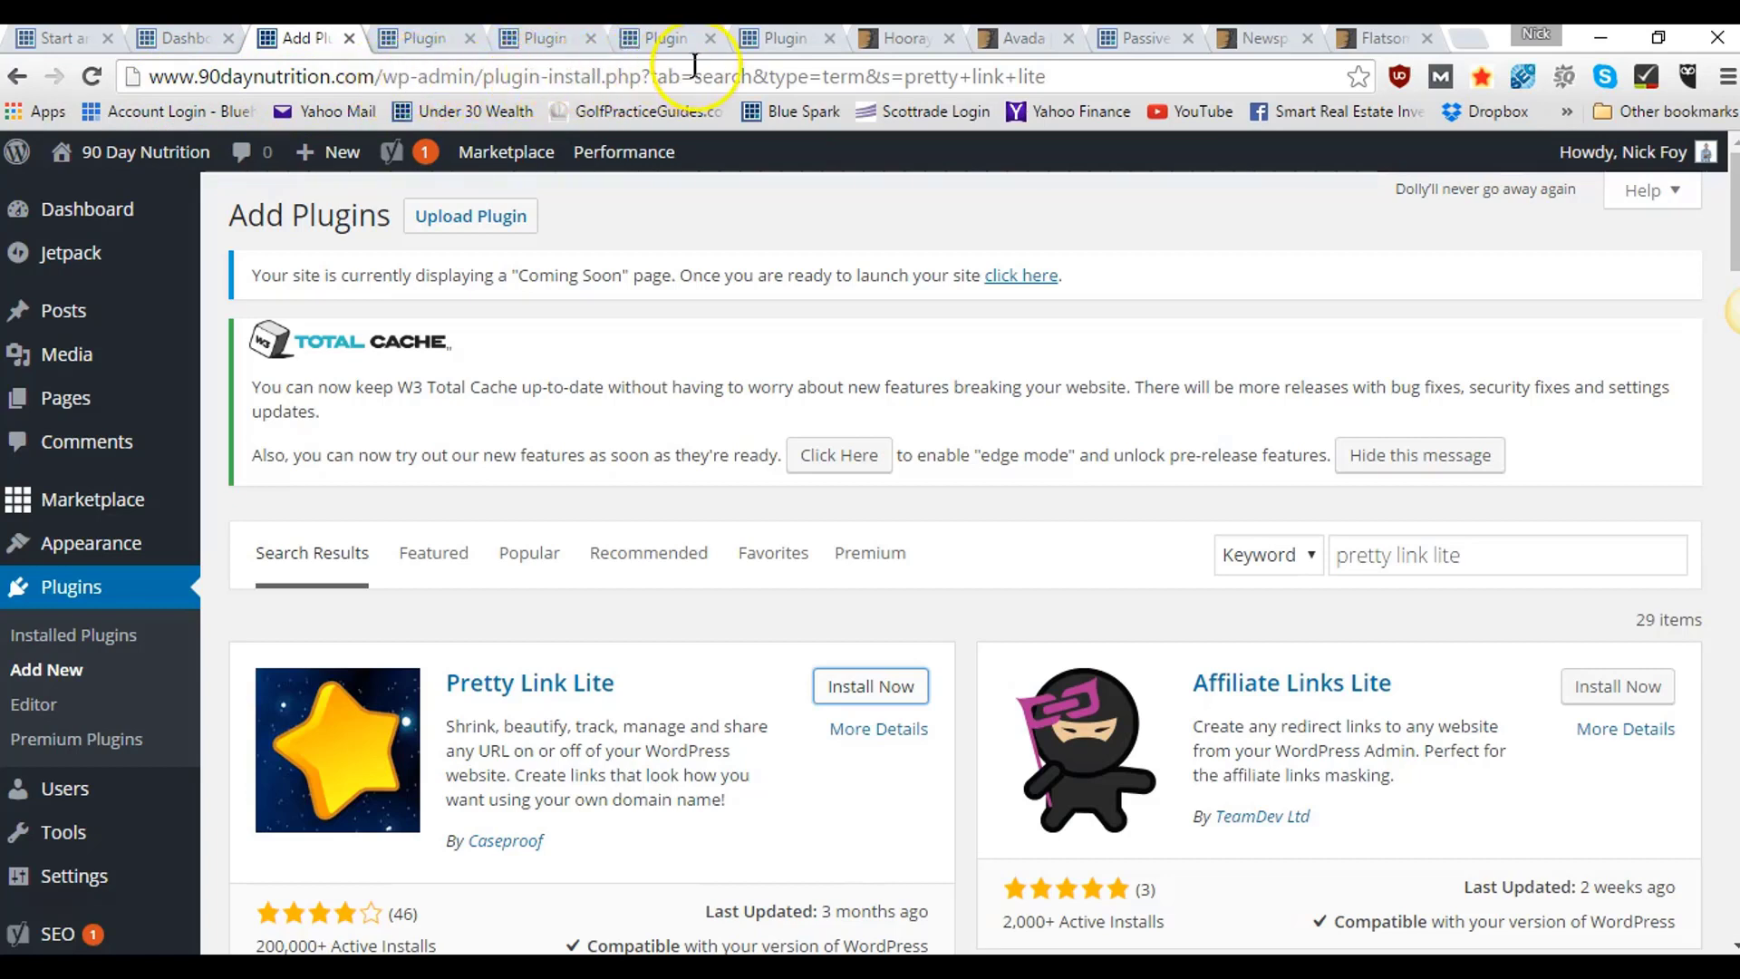
{"action": "left_click_drag", "start_coordinate": [1050, 76], "coordinate": [380, 86]}
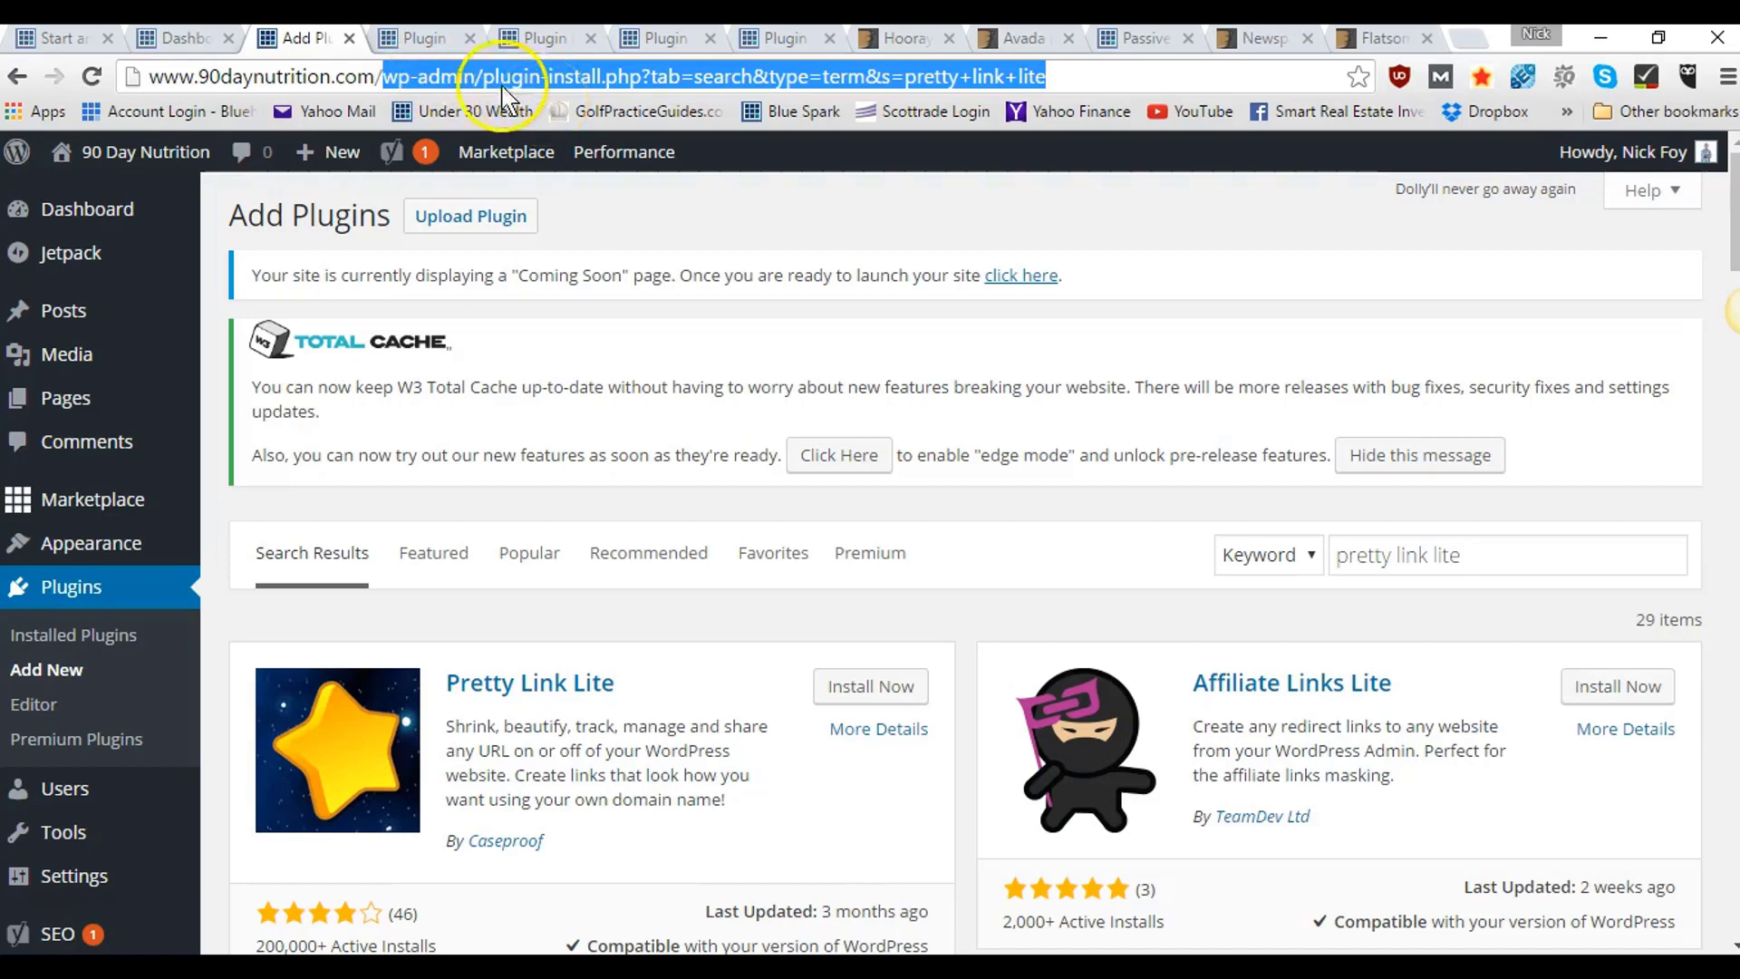
{"action": "left_click", "coordinate": [399, 76]}
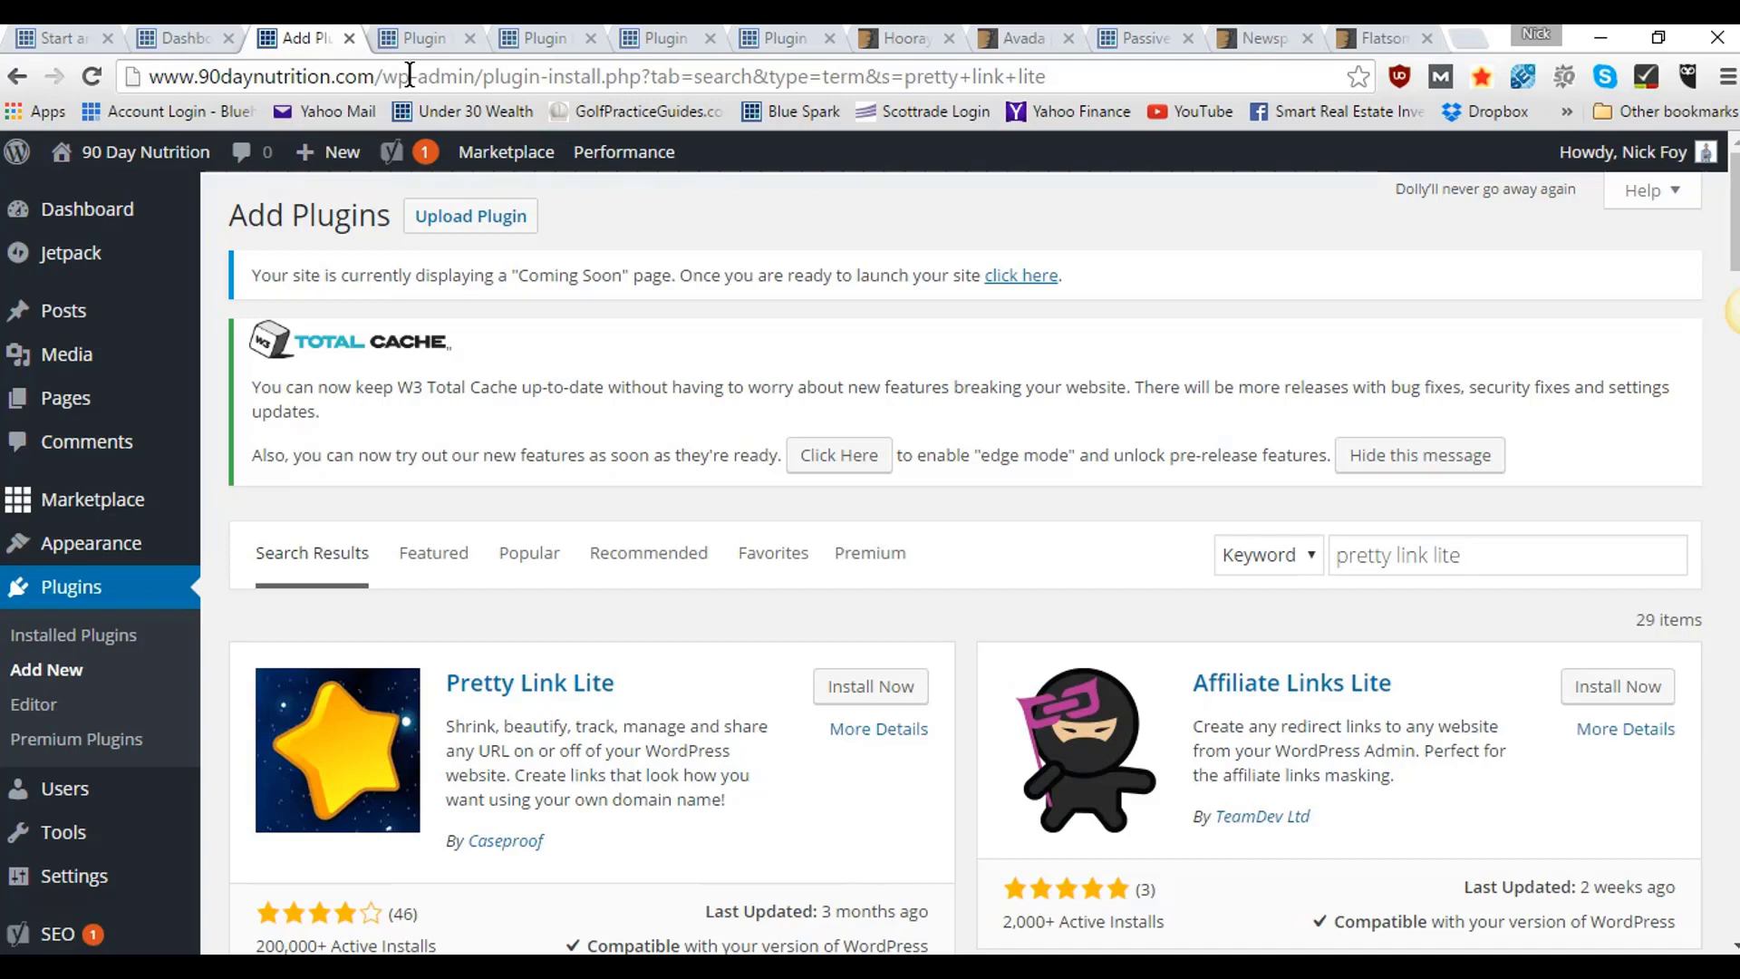
- Search the plugins for "velvet blues update" and start installing Velvet Blues Update URLs in a separate browser tab
{"action": "left_click_drag", "start_coordinate": [1488, 562], "coordinate": [1265, 562]}
{"action": "key", "text": "BackSpace"}
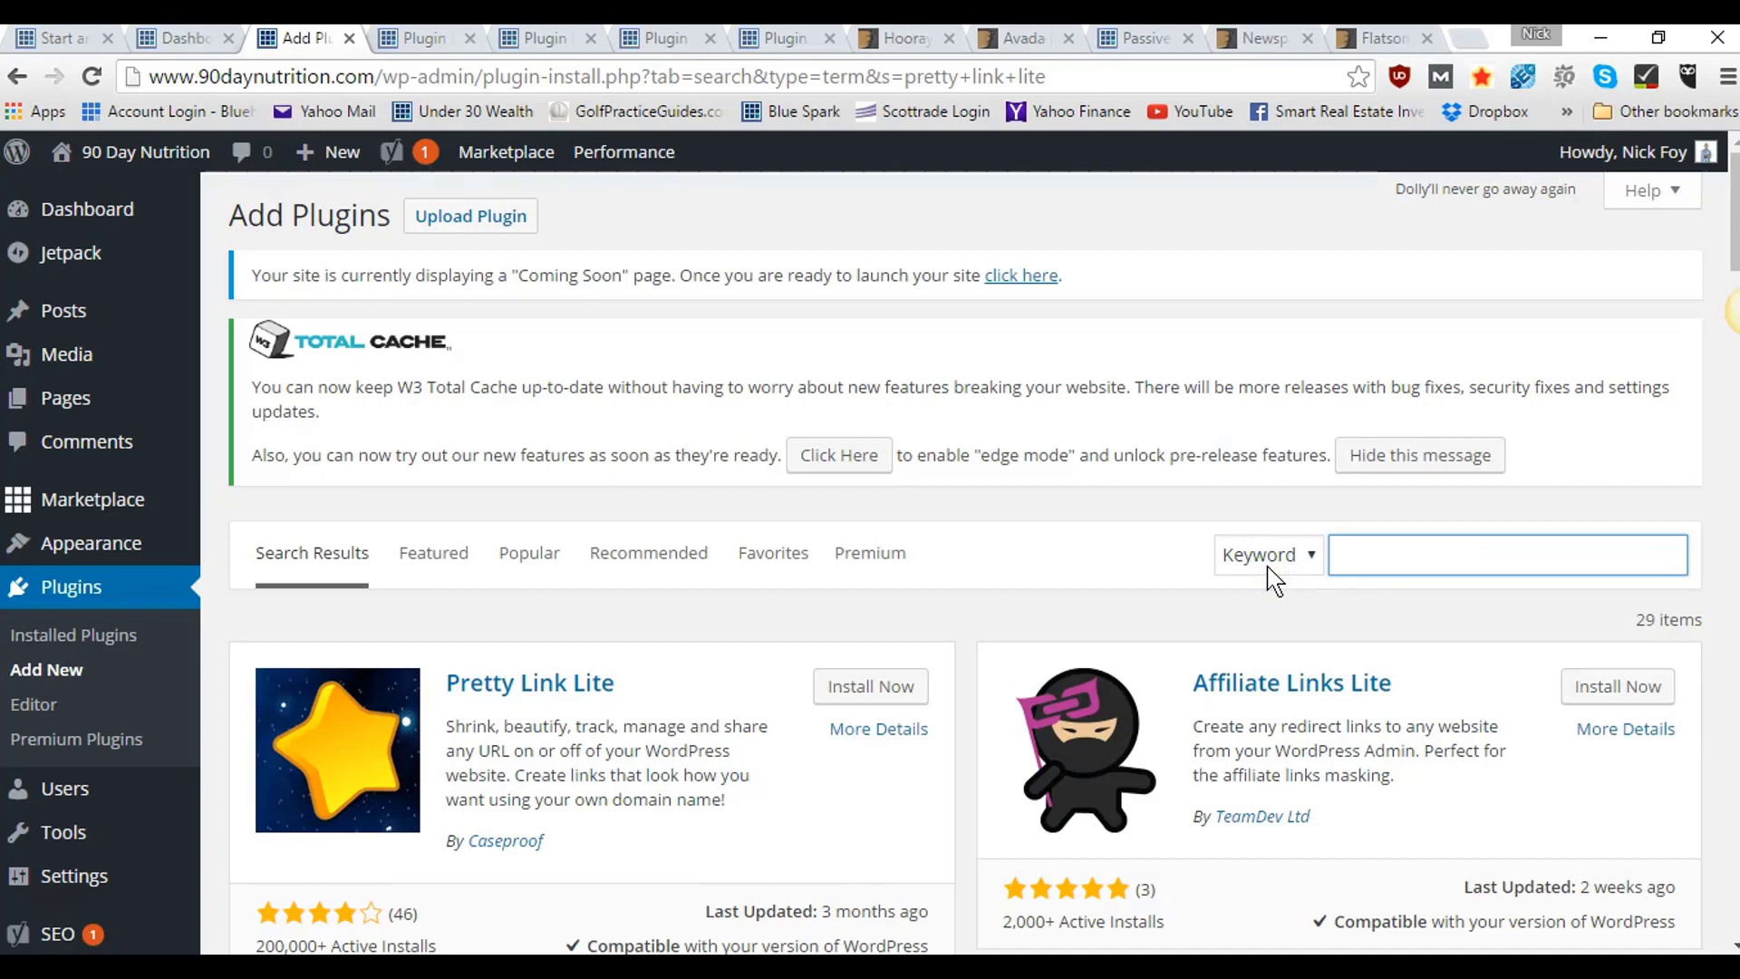
{"action": "type", "text": "velvet blues update"}
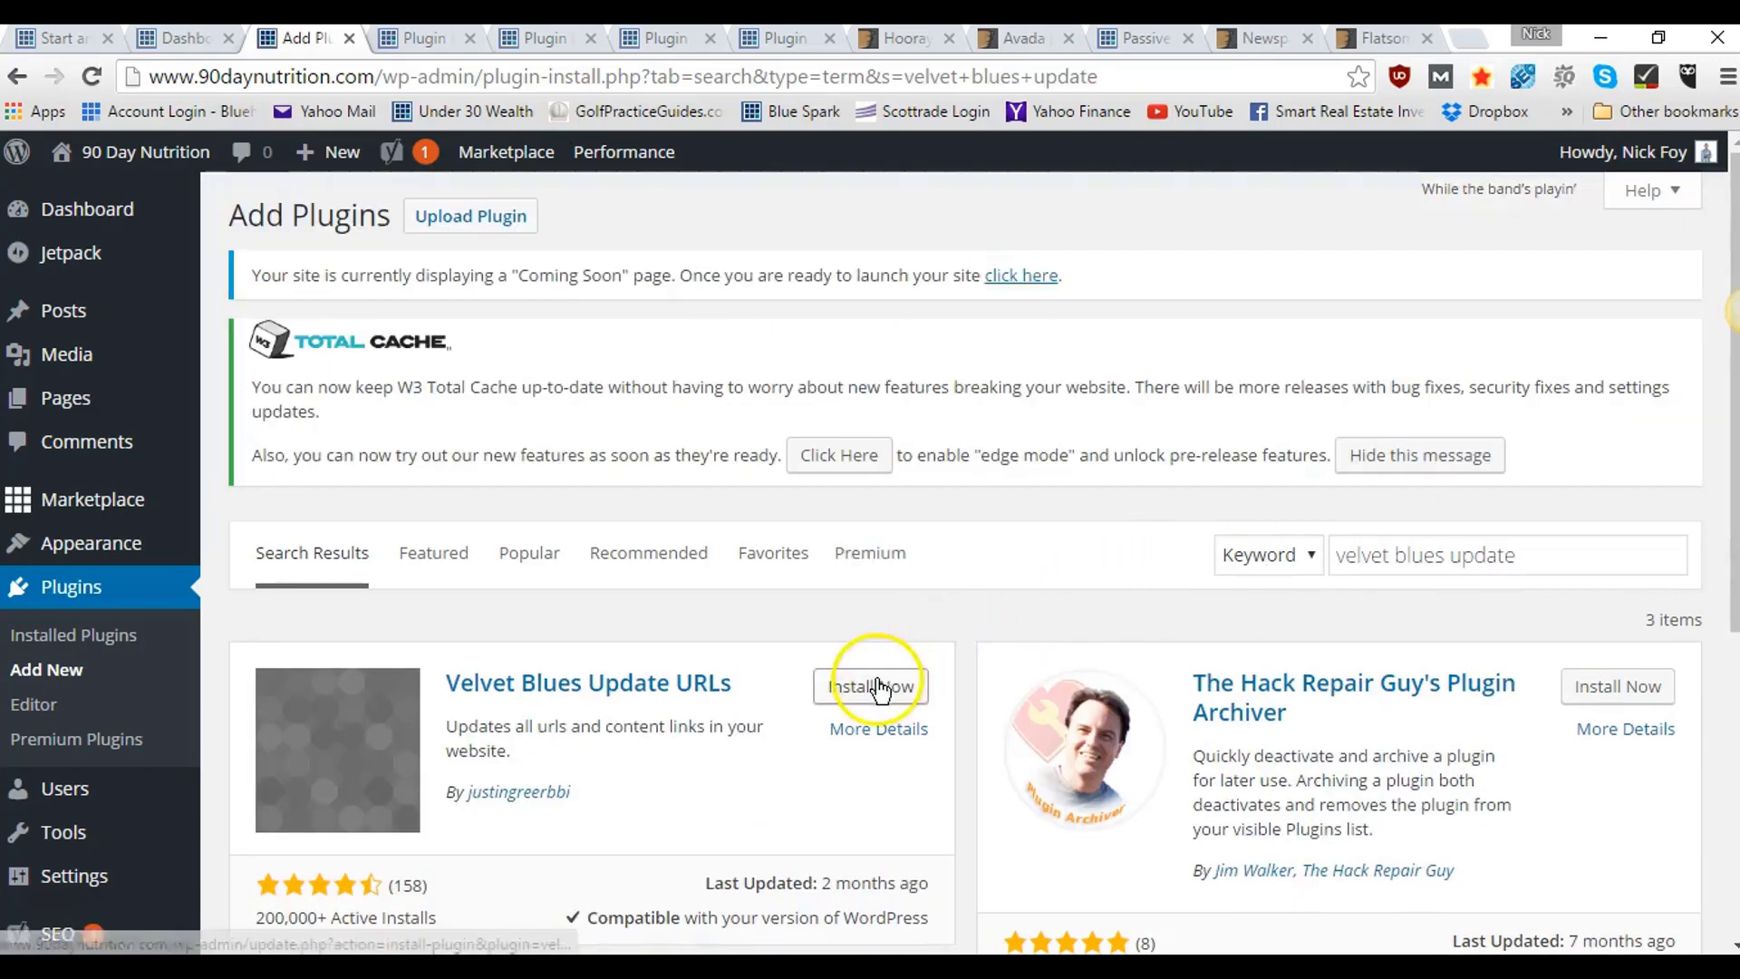
{"action": "right_click", "coordinate": [861, 694]}
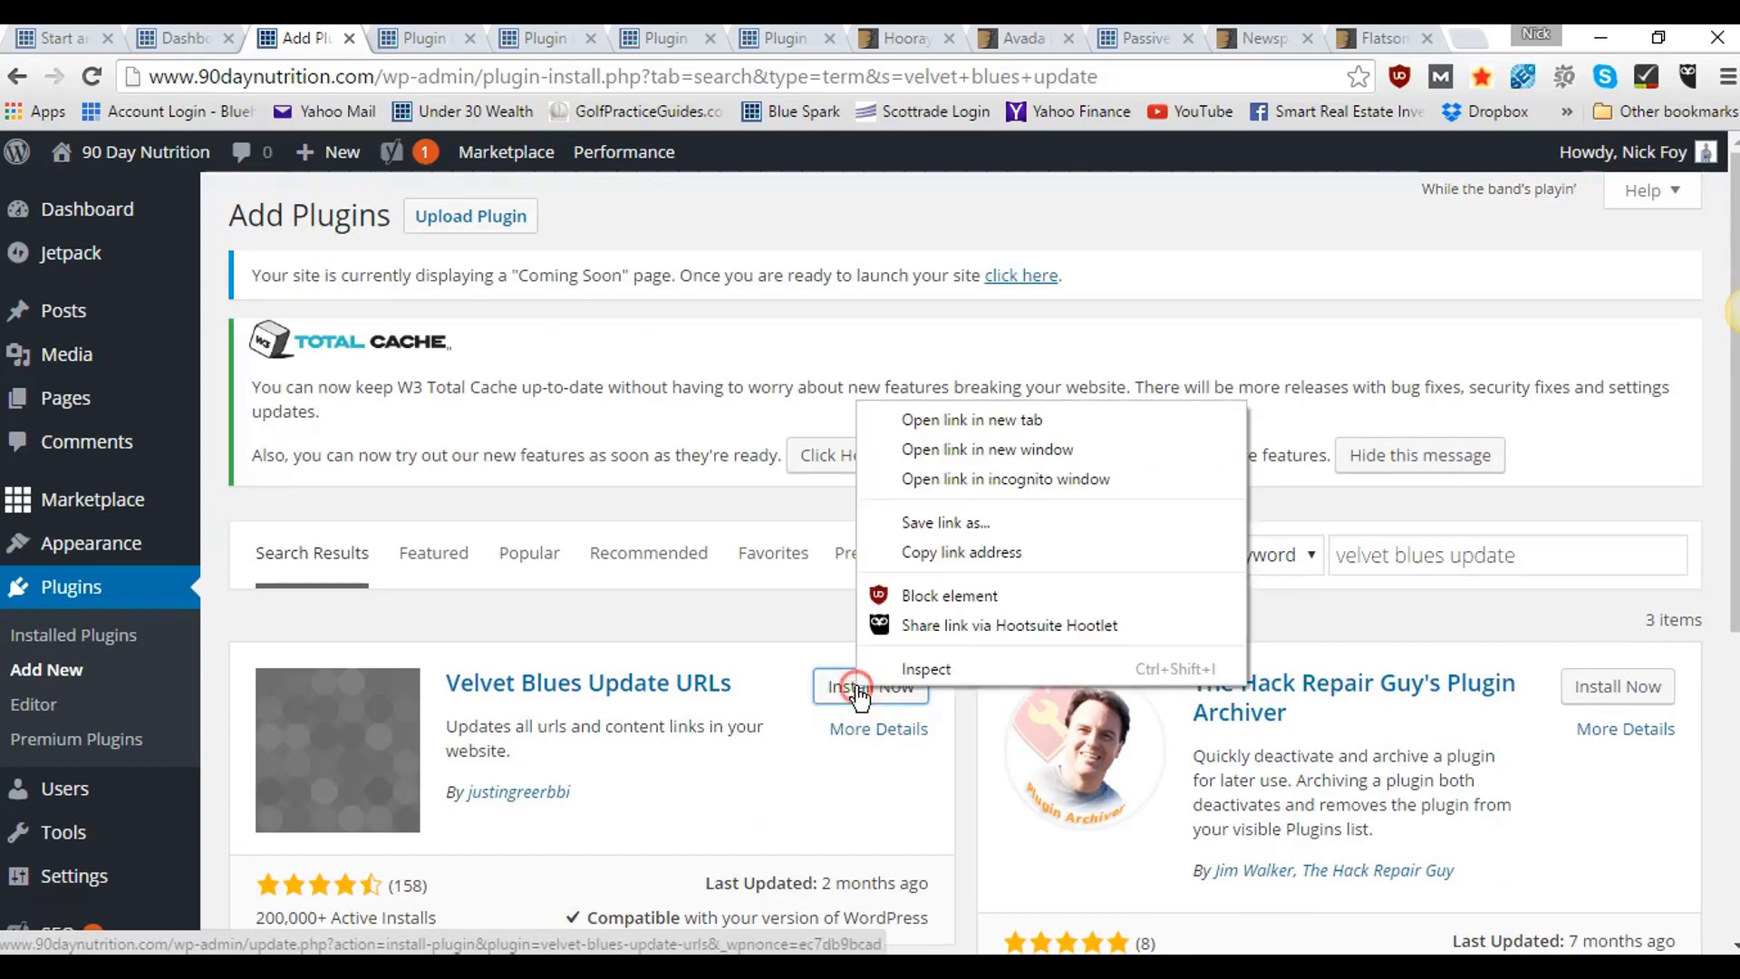
{"action": "left_click", "coordinate": [939, 421]}
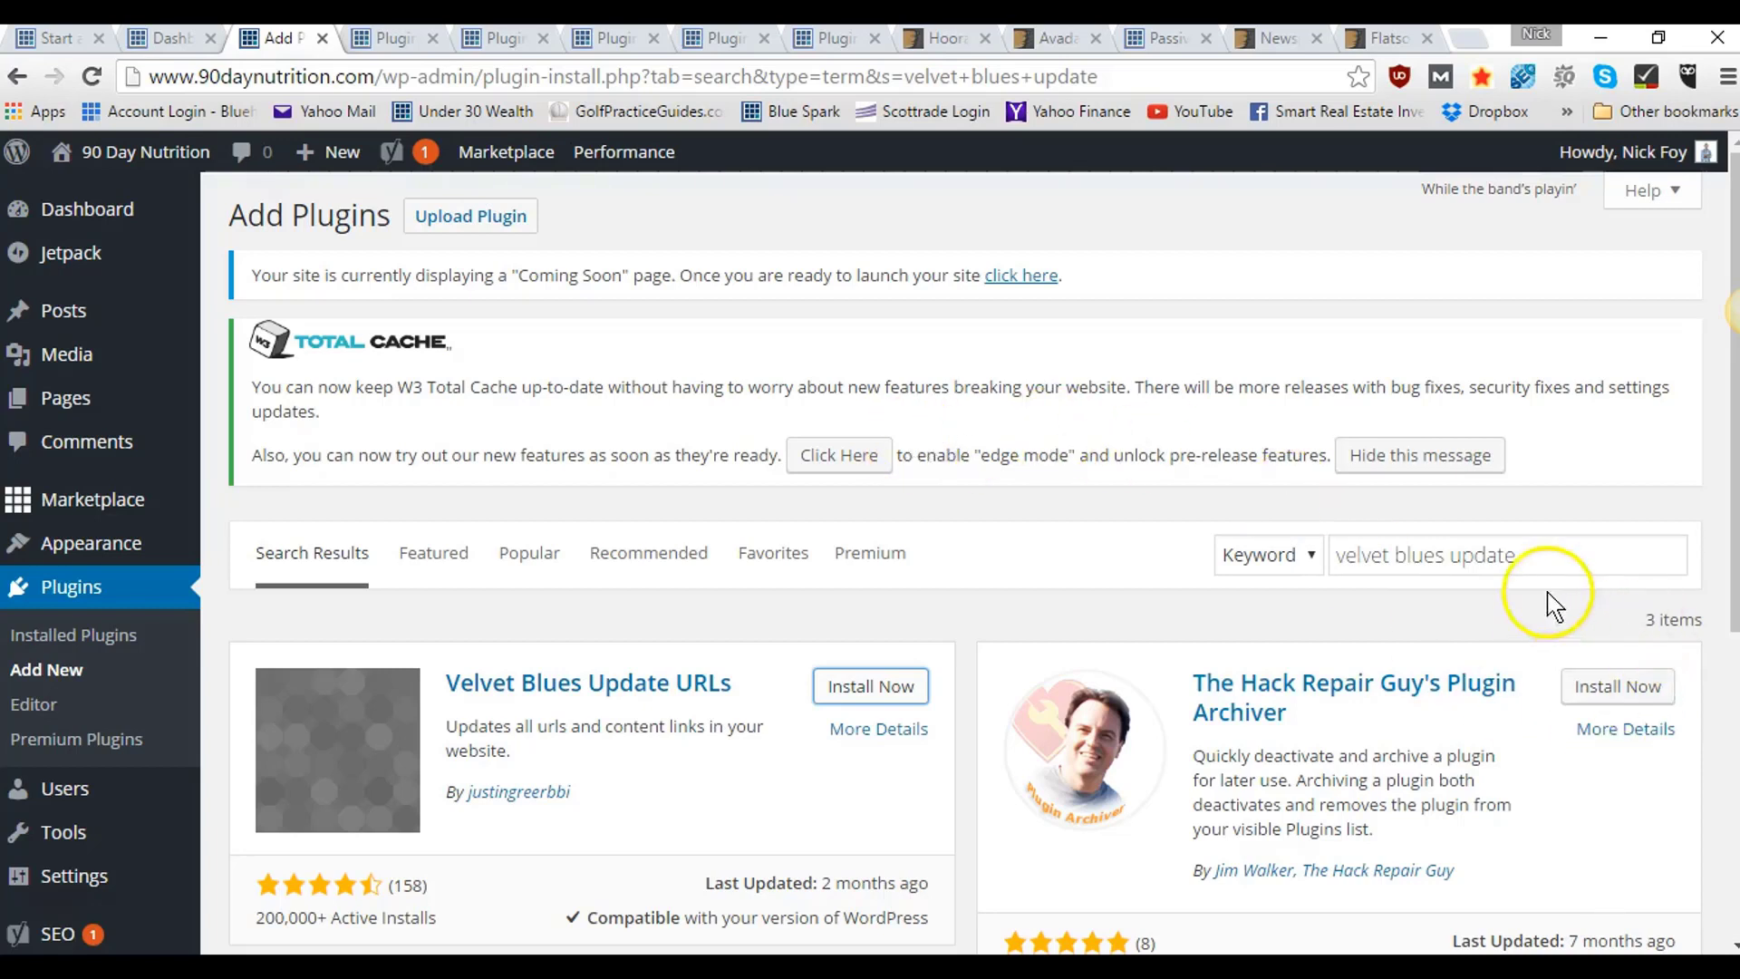
- Search the plugins for "next scripts social autopost"
{"action": "left_click_drag", "start_coordinate": [1532, 558], "coordinate": [1326, 567]}
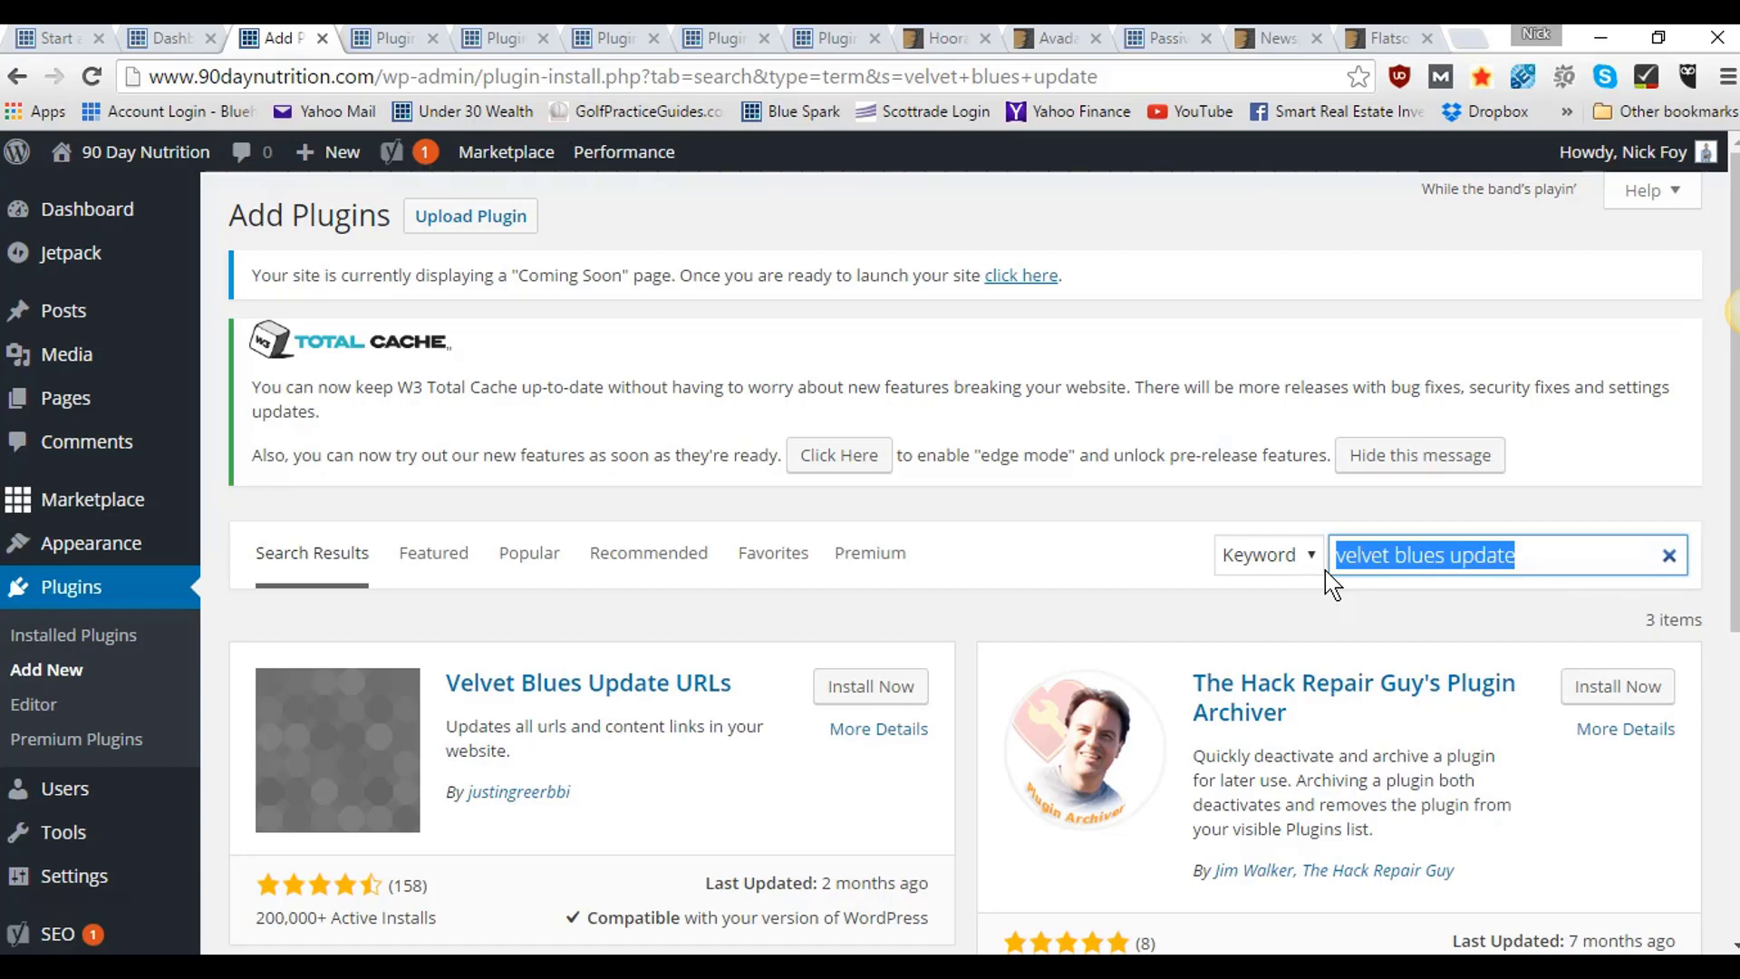
{"action": "type", "text": "next "}
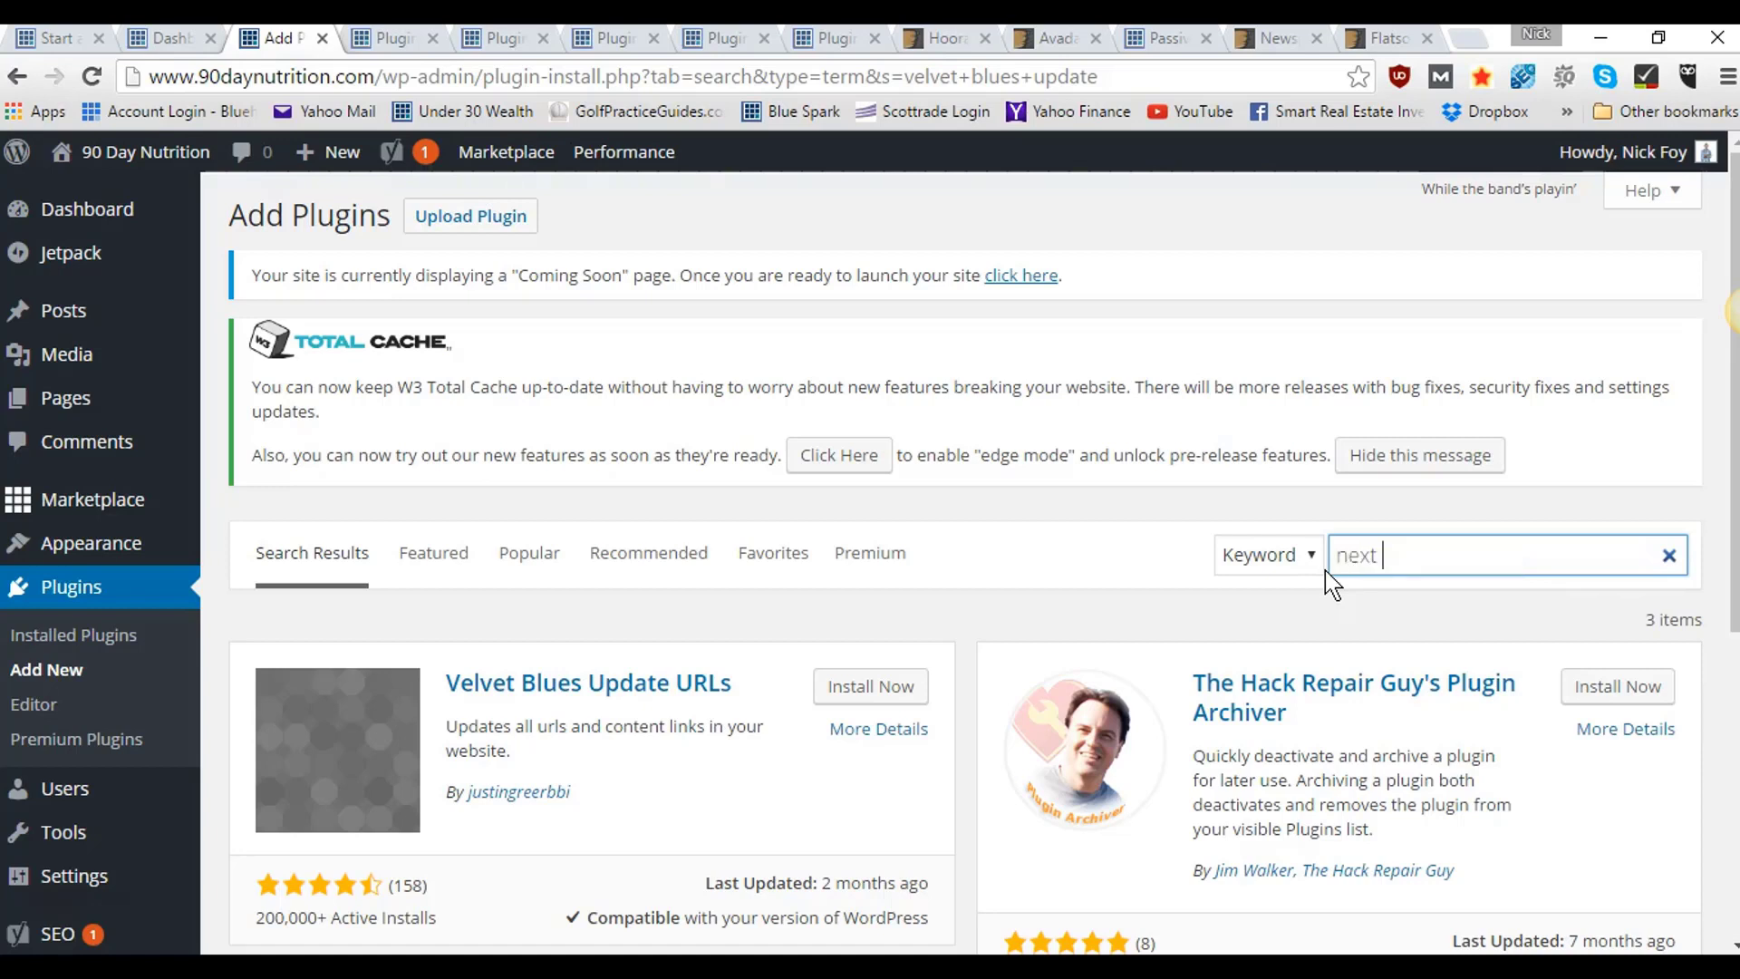
{"action": "type", "text": "scripts social autopst"}
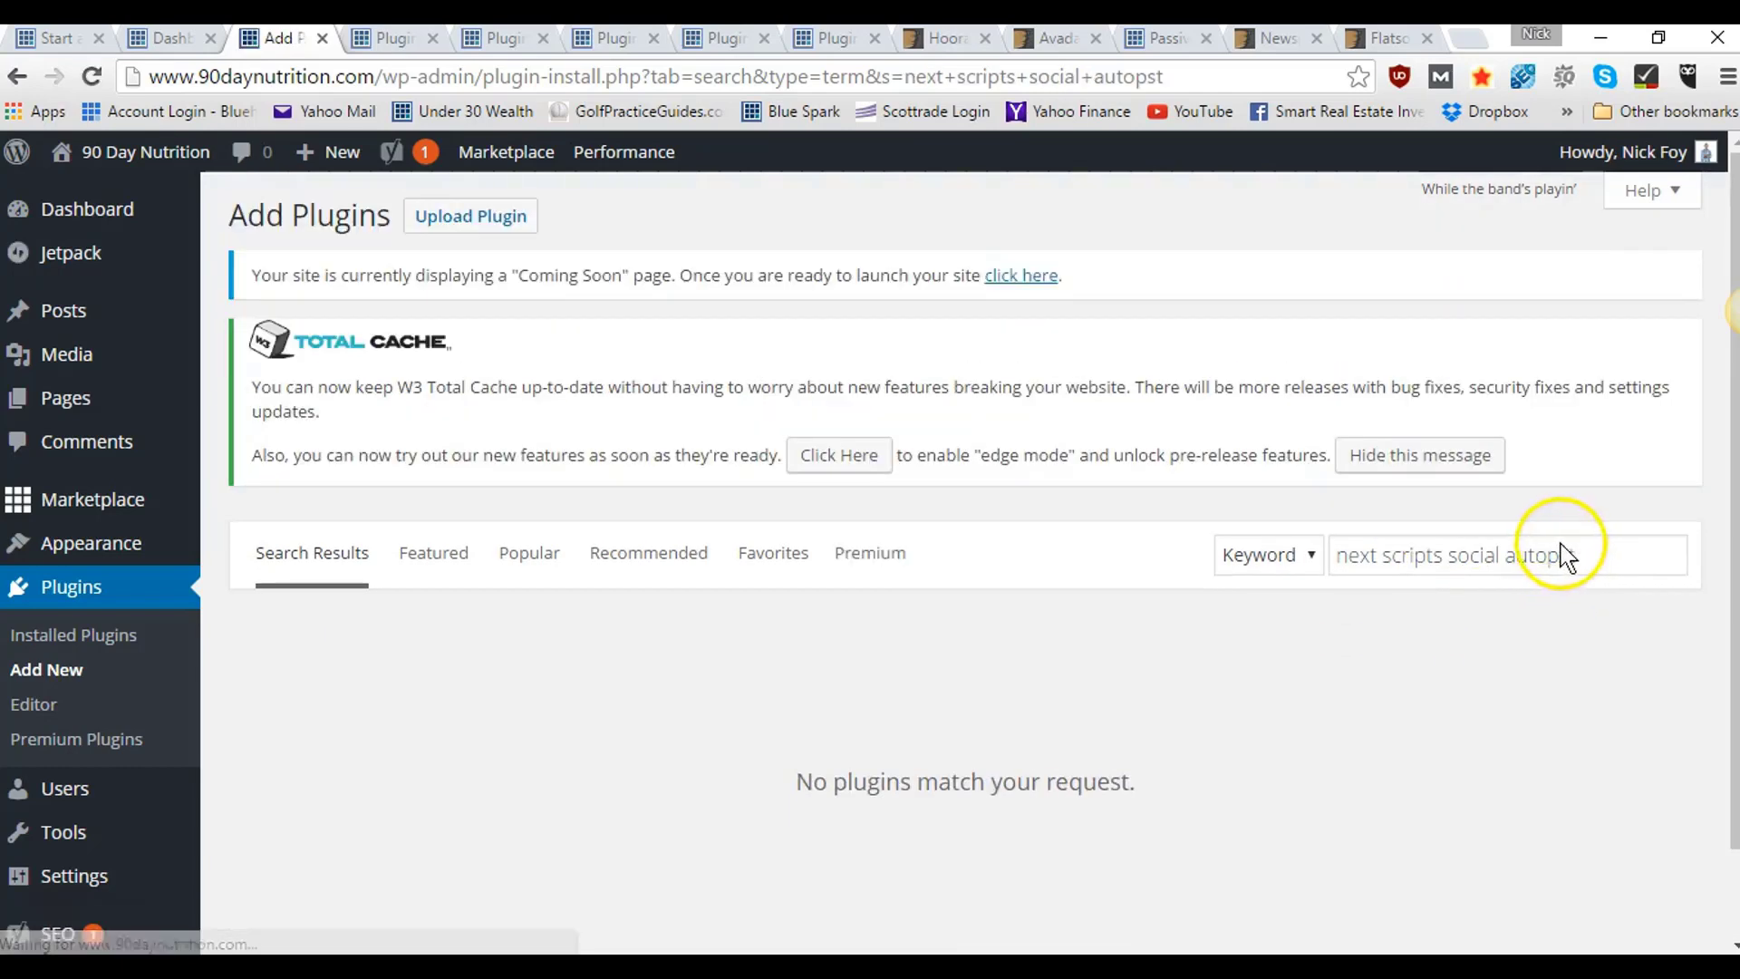
{"action": "left_click", "coordinate": [1553, 548]}
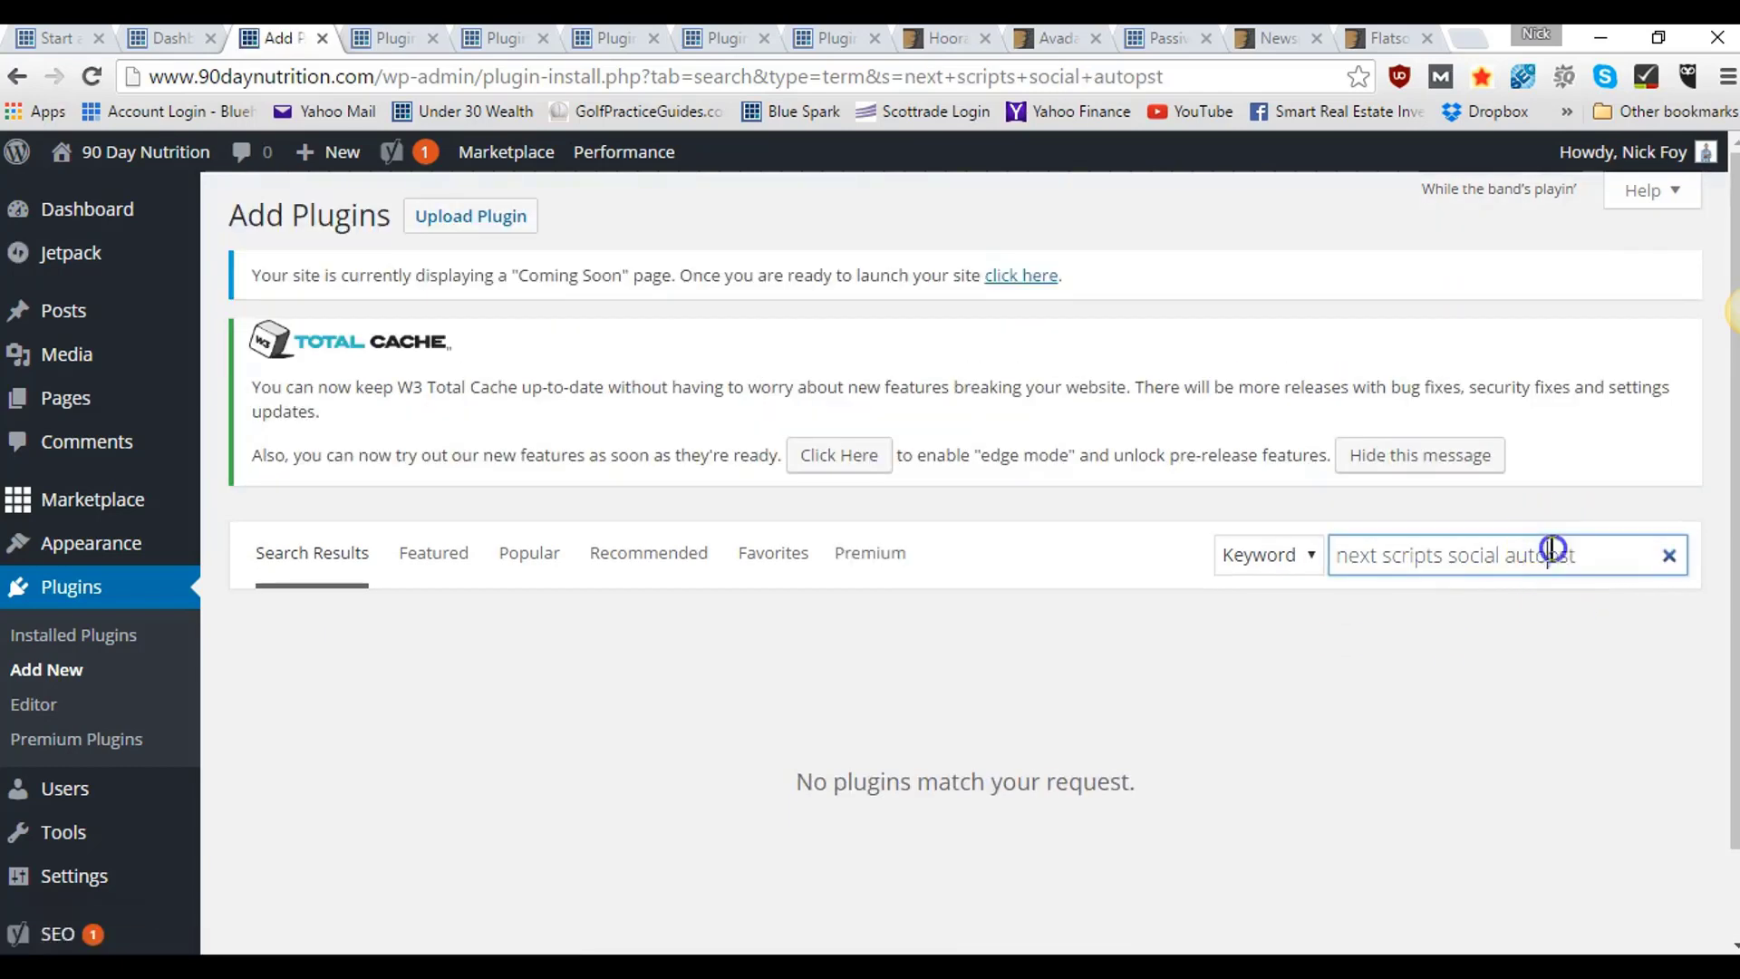
{"action": "type", "text": "o"}
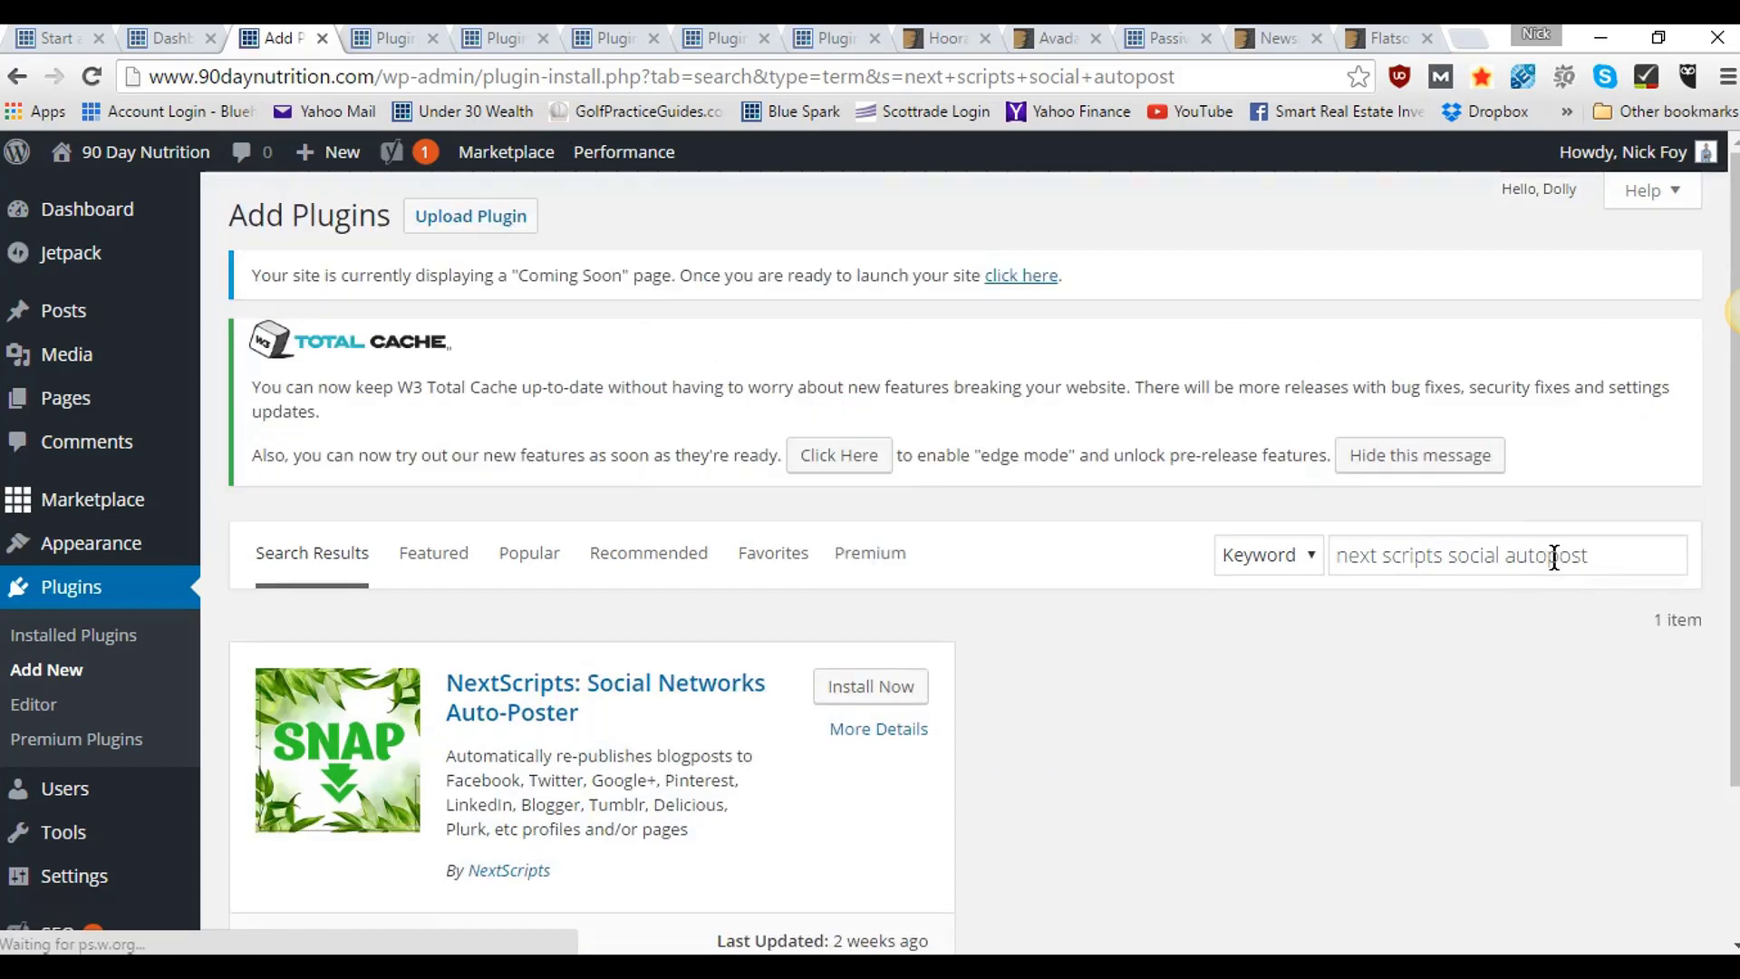
- Start installing NextScripts: Social Networks Auto-Poster in a separate browser tab
{"action": "right_click", "coordinate": [852, 686]}
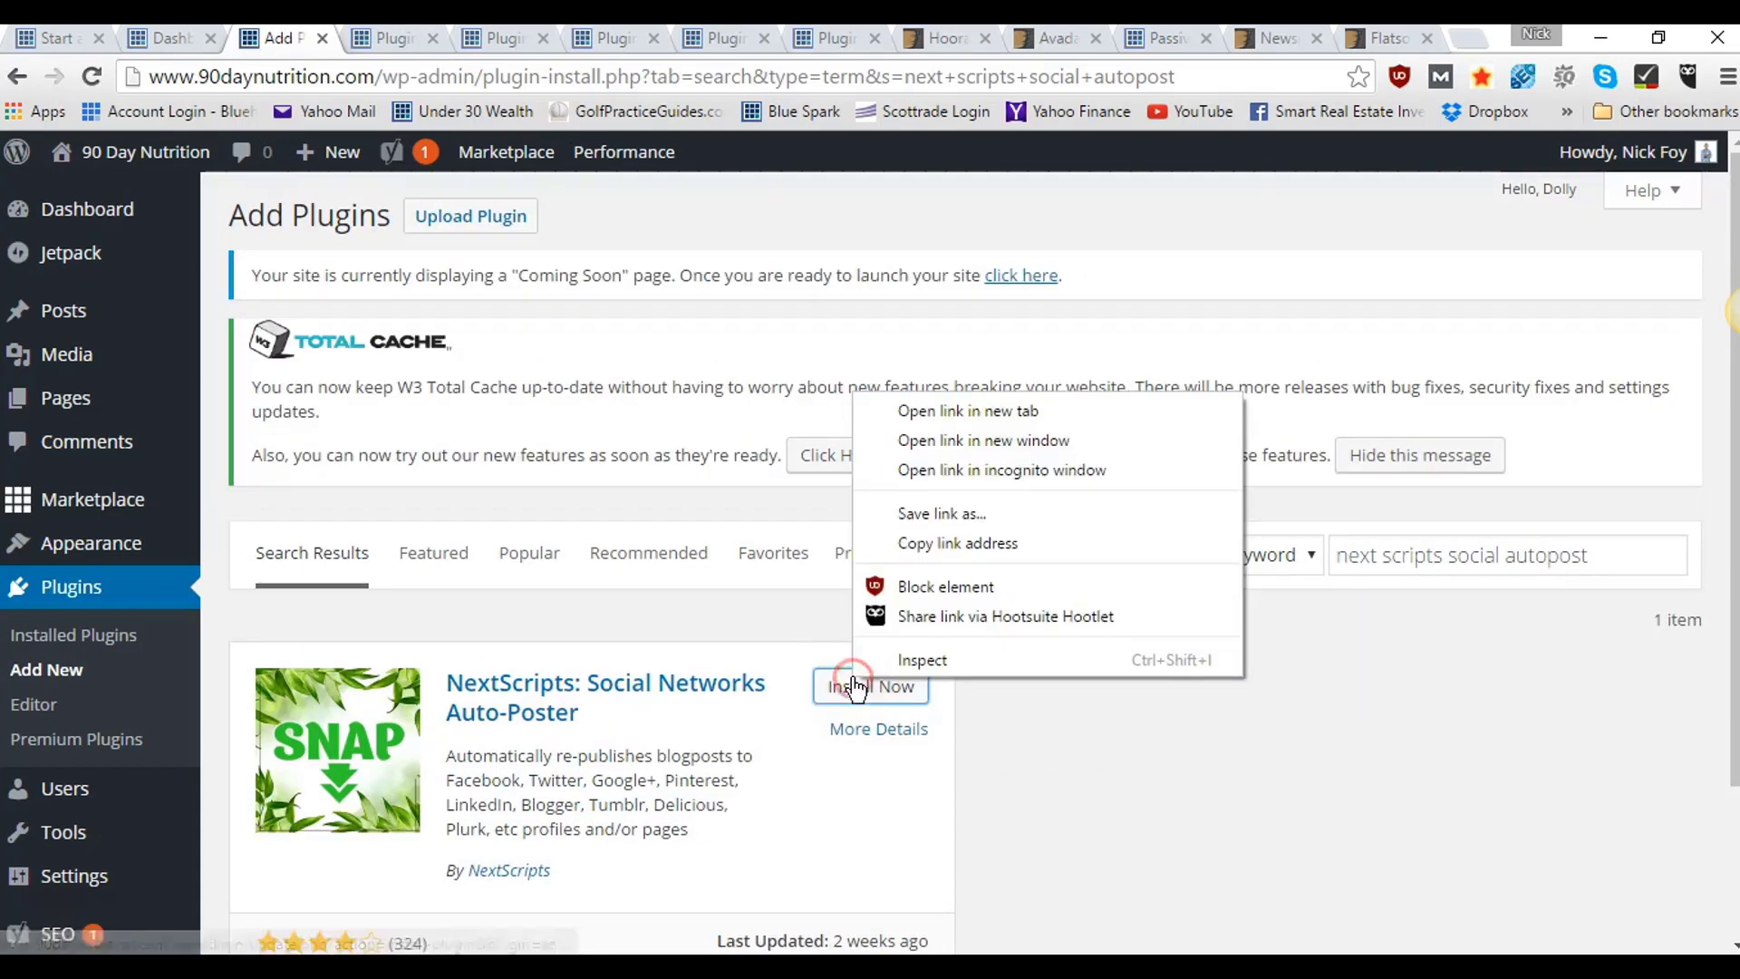
{"action": "left_click", "coordinate": [895, 410]}
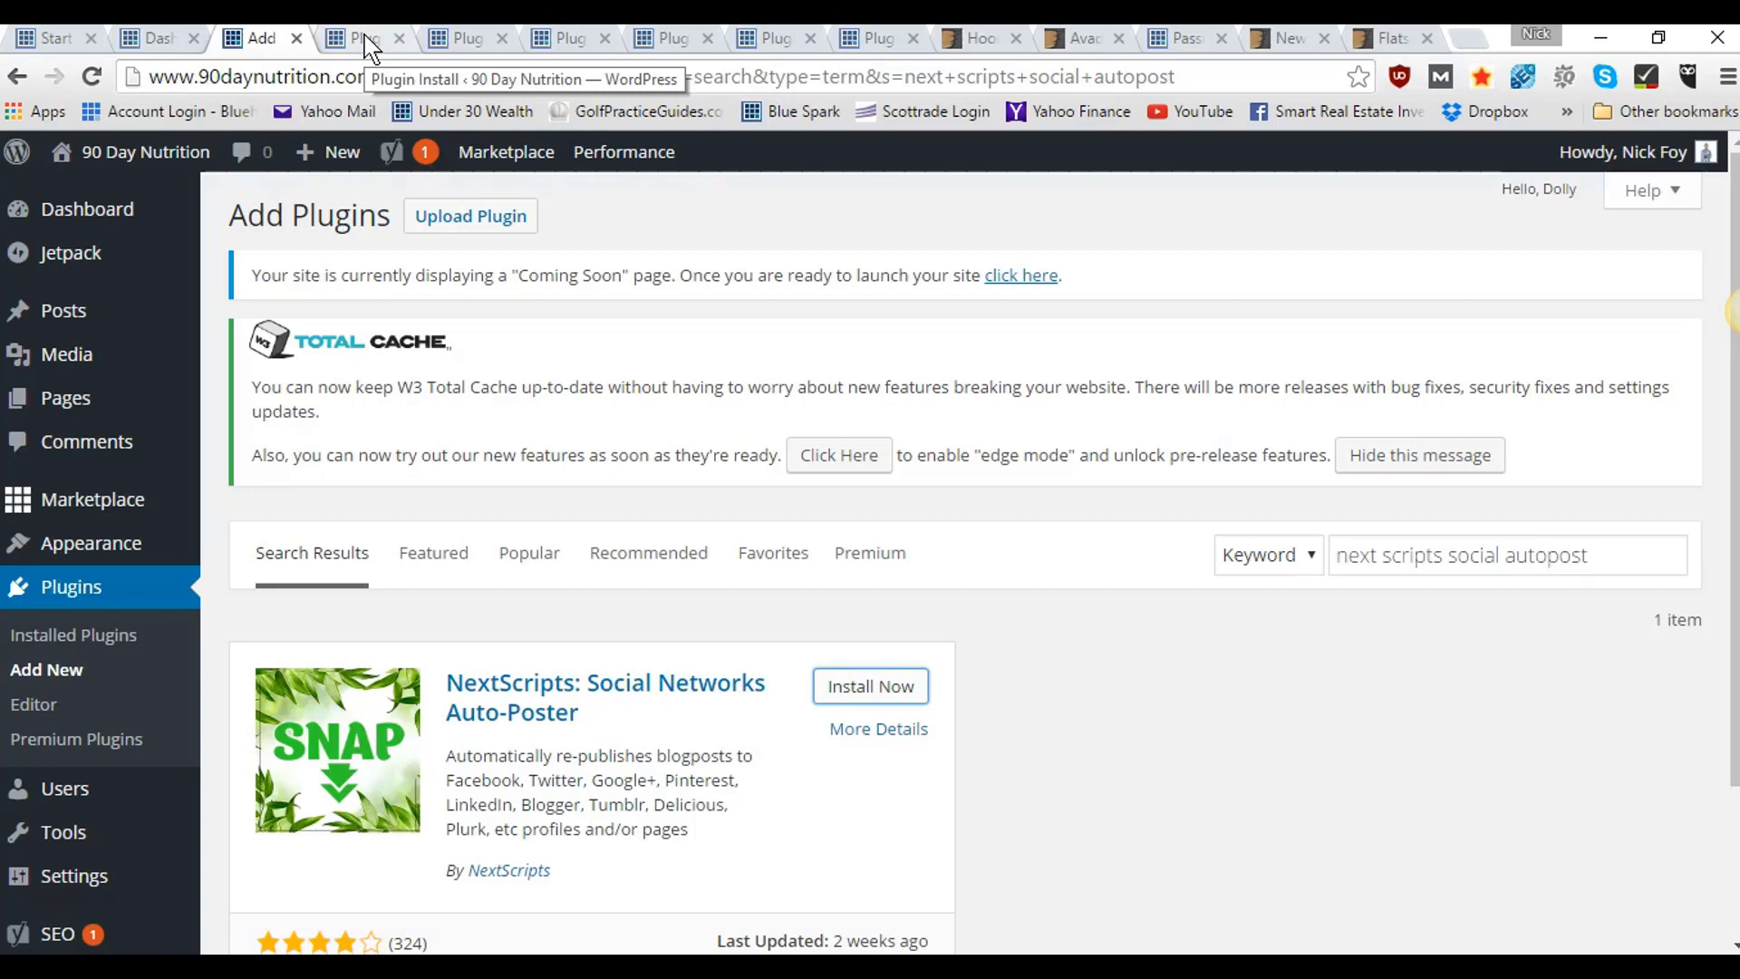
- Search the plugins for "mashshare buttons" and start installing Social Media Share Buttons | MashShare in a separate browser tab
{"action": "left_click", "coordinate": [1607, 553]}
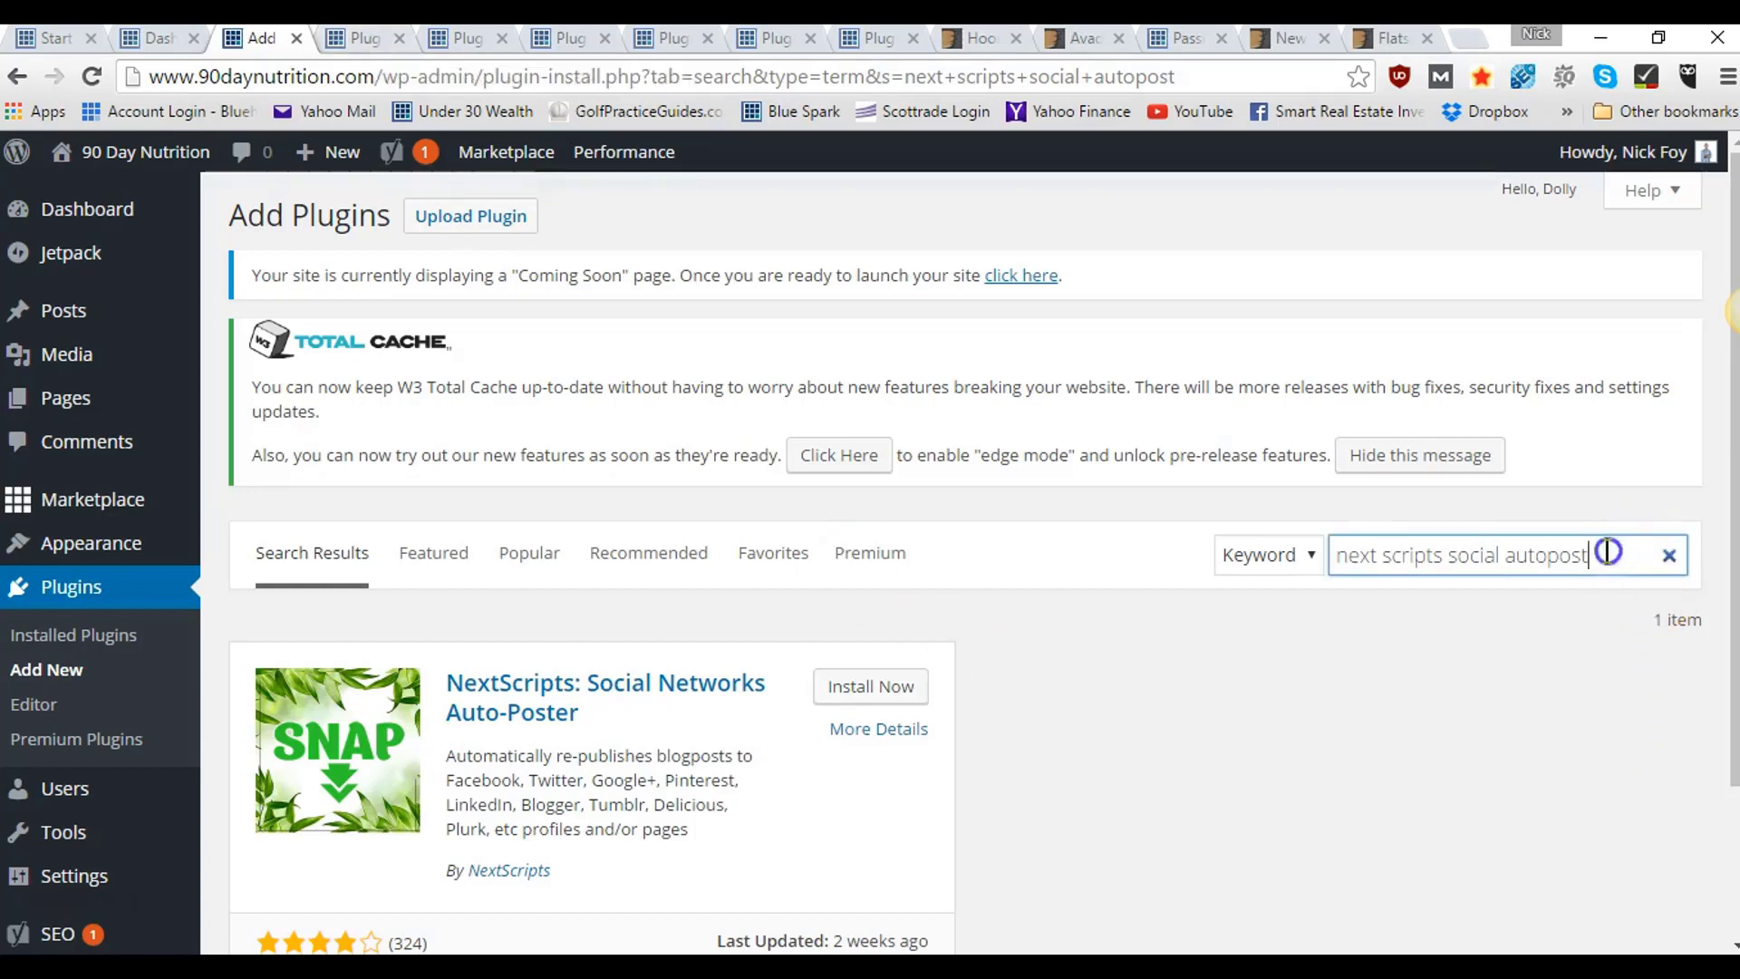
{"action": "left_click_drag", "start_coordinate": [1607, 553], "coordinate": [1303, 549]}
{"action": "type", "text": "mash"}
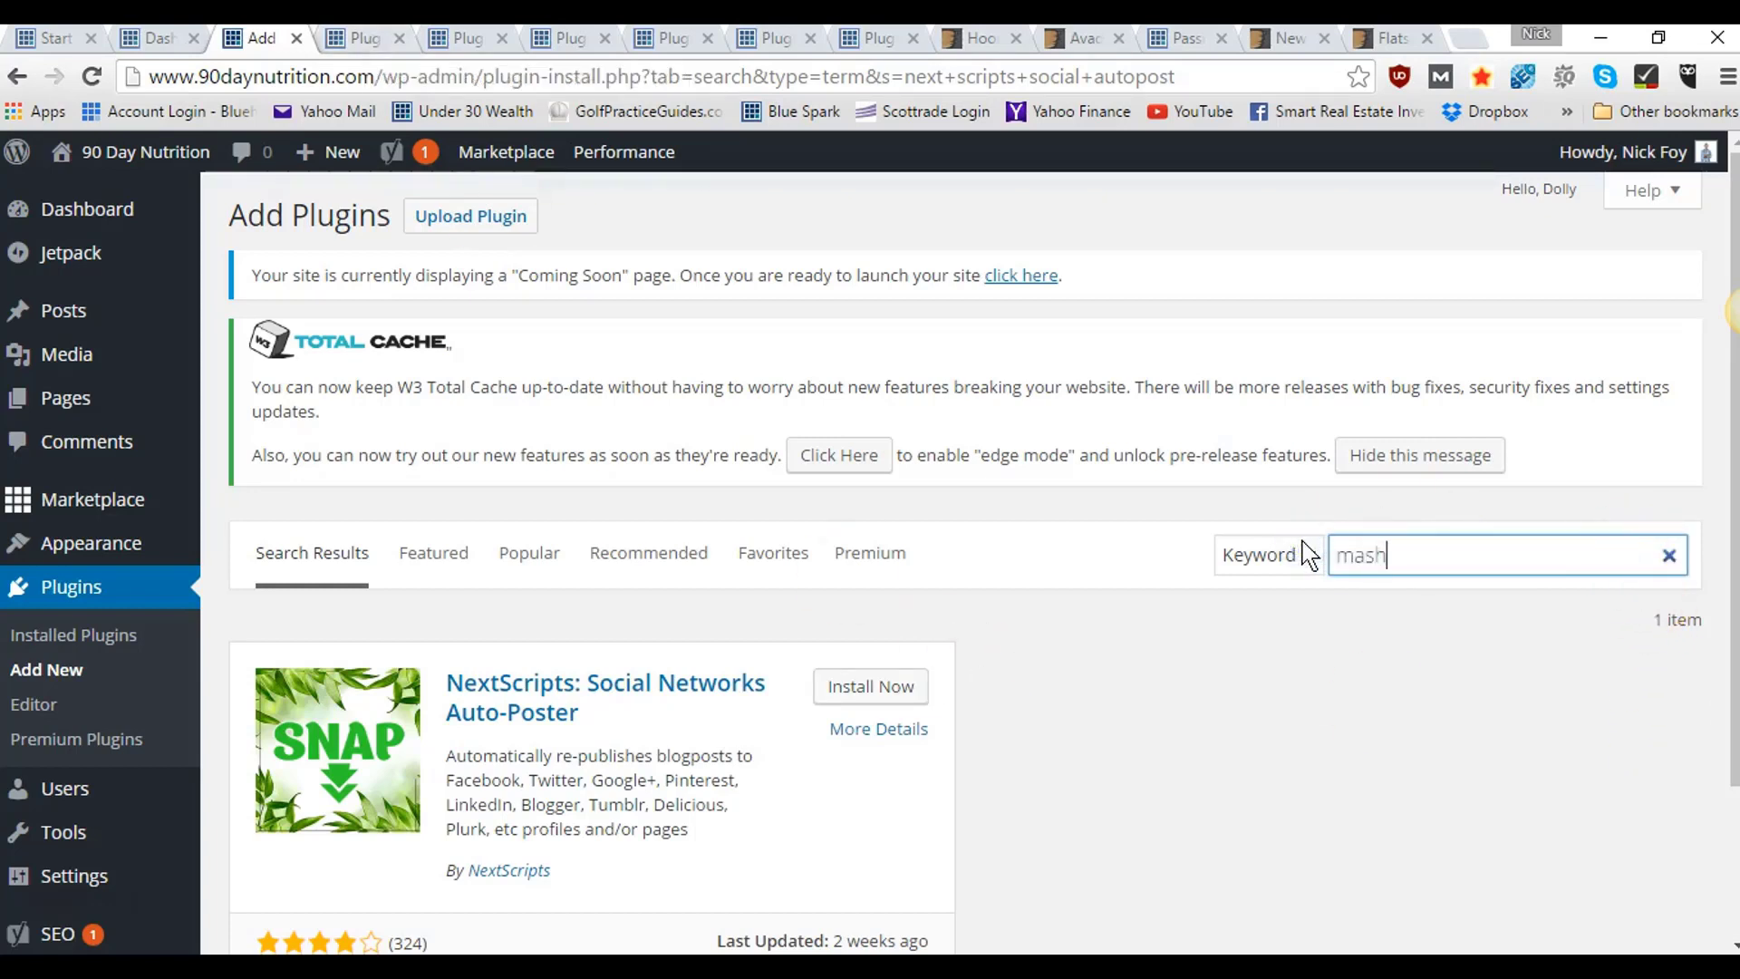
{"action": "type", "text": "share buttons"}
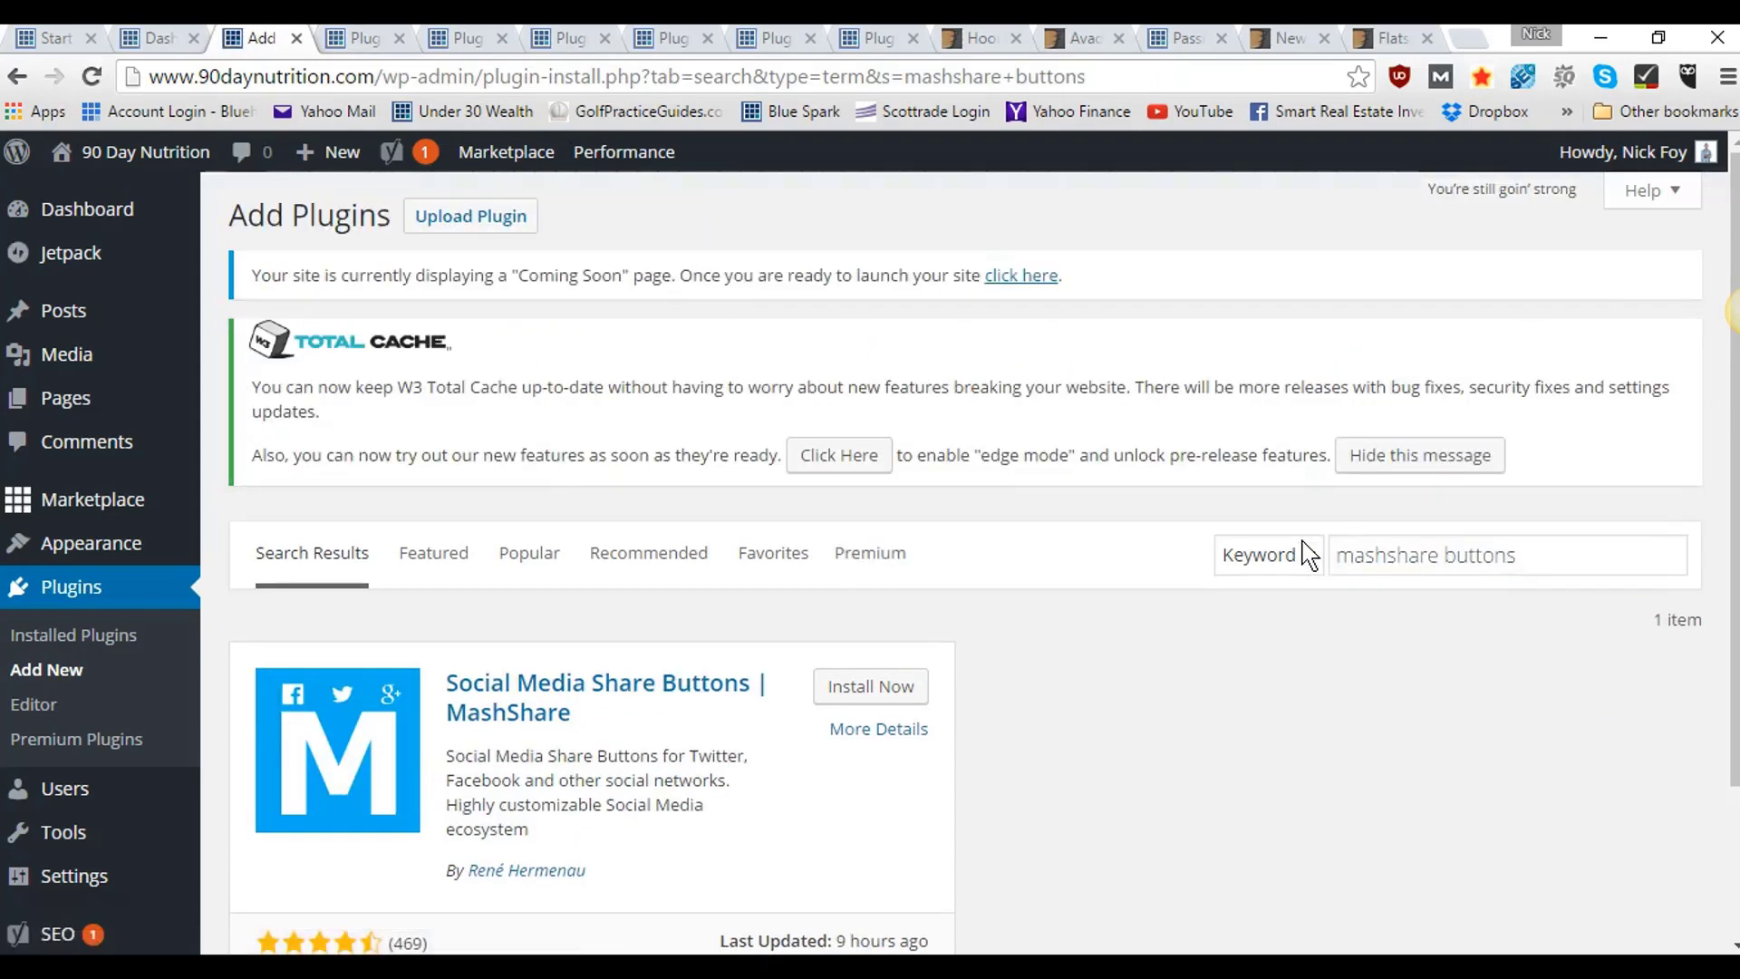
{"action": "left_click", "coordinate": [858, 695]}
{"action": "right_click", "coordinate": [859, 698]}
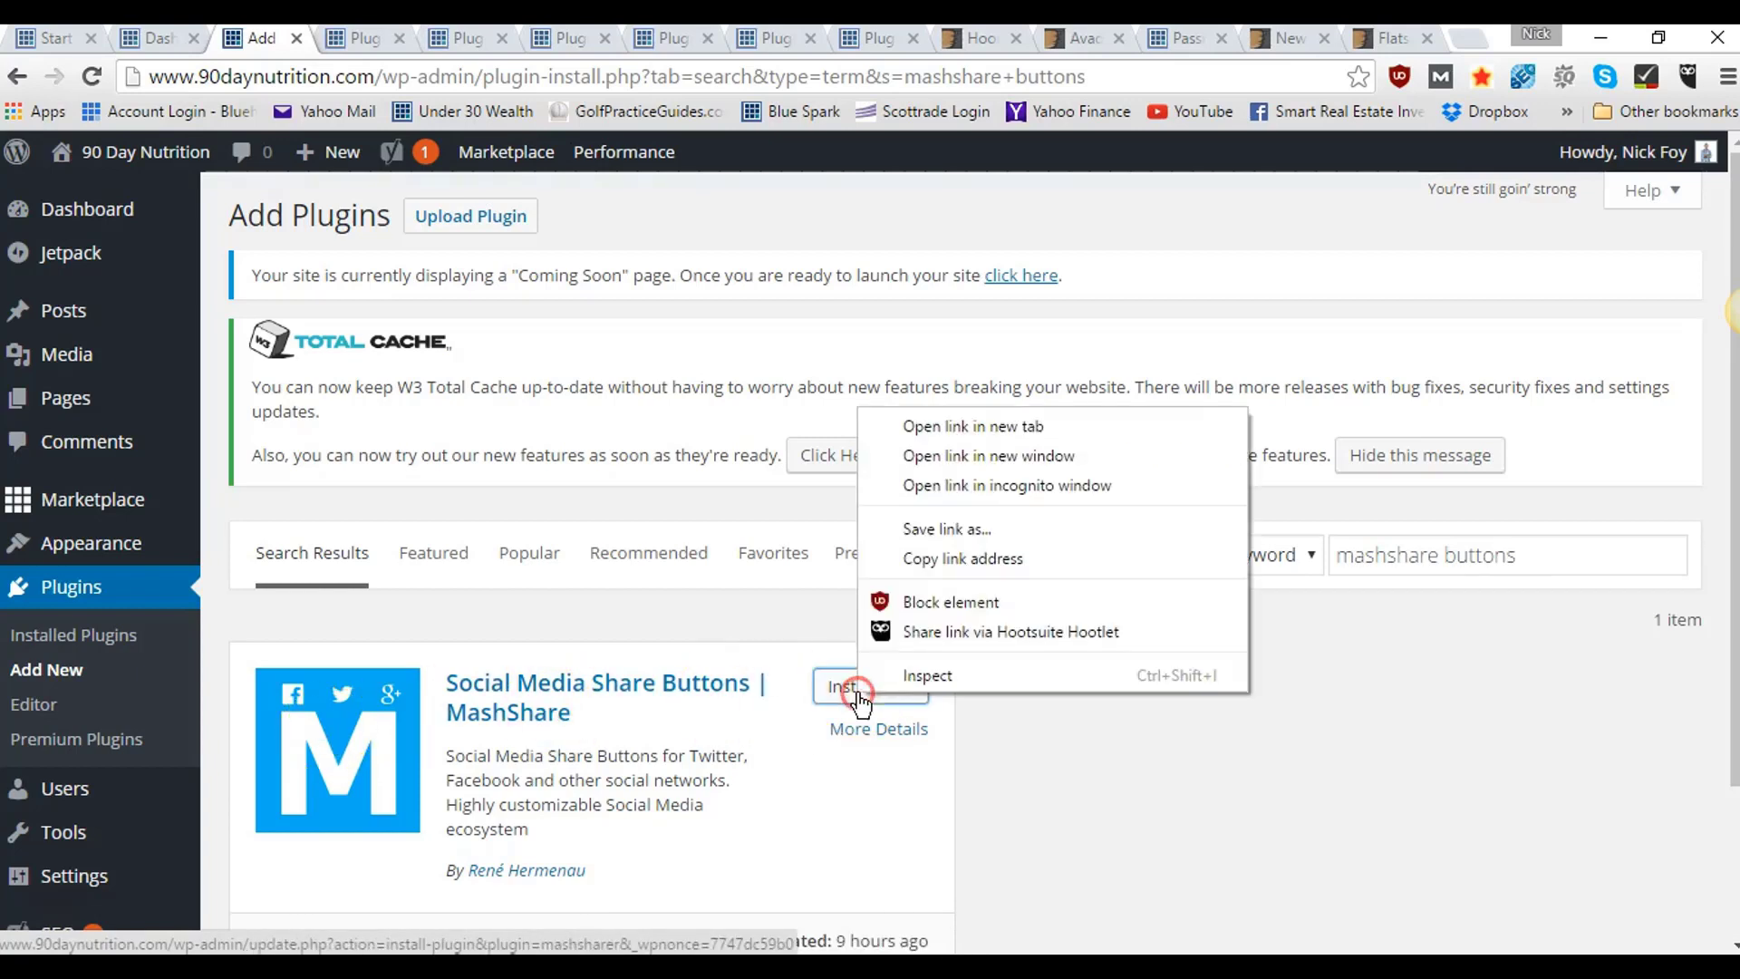
{"action": "left_click", "coordinate": [916, 446]}
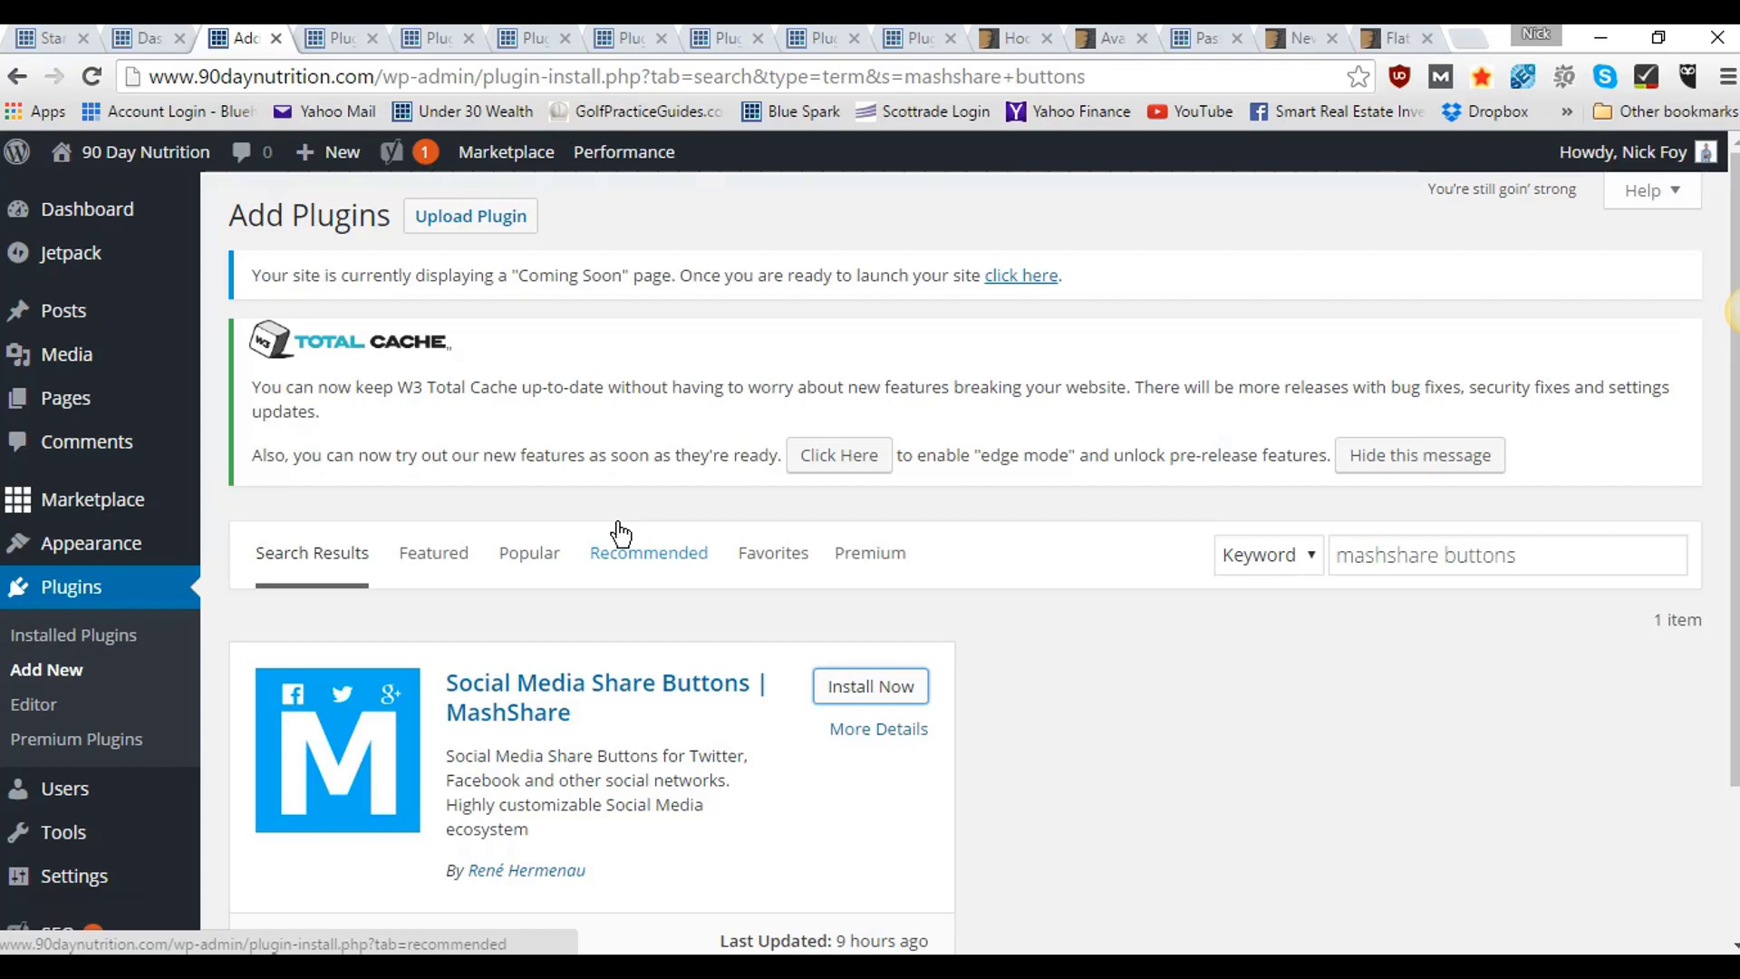
- Search the plugins for "hello bar" and start installing Hello Bar in a separate browser tab
{"action": "left_click", "coordinate": [1499, 556]}
{"action": "left_click_drag", "start_coordinate": [1538, 552], "coordinate": [1249, 599]}
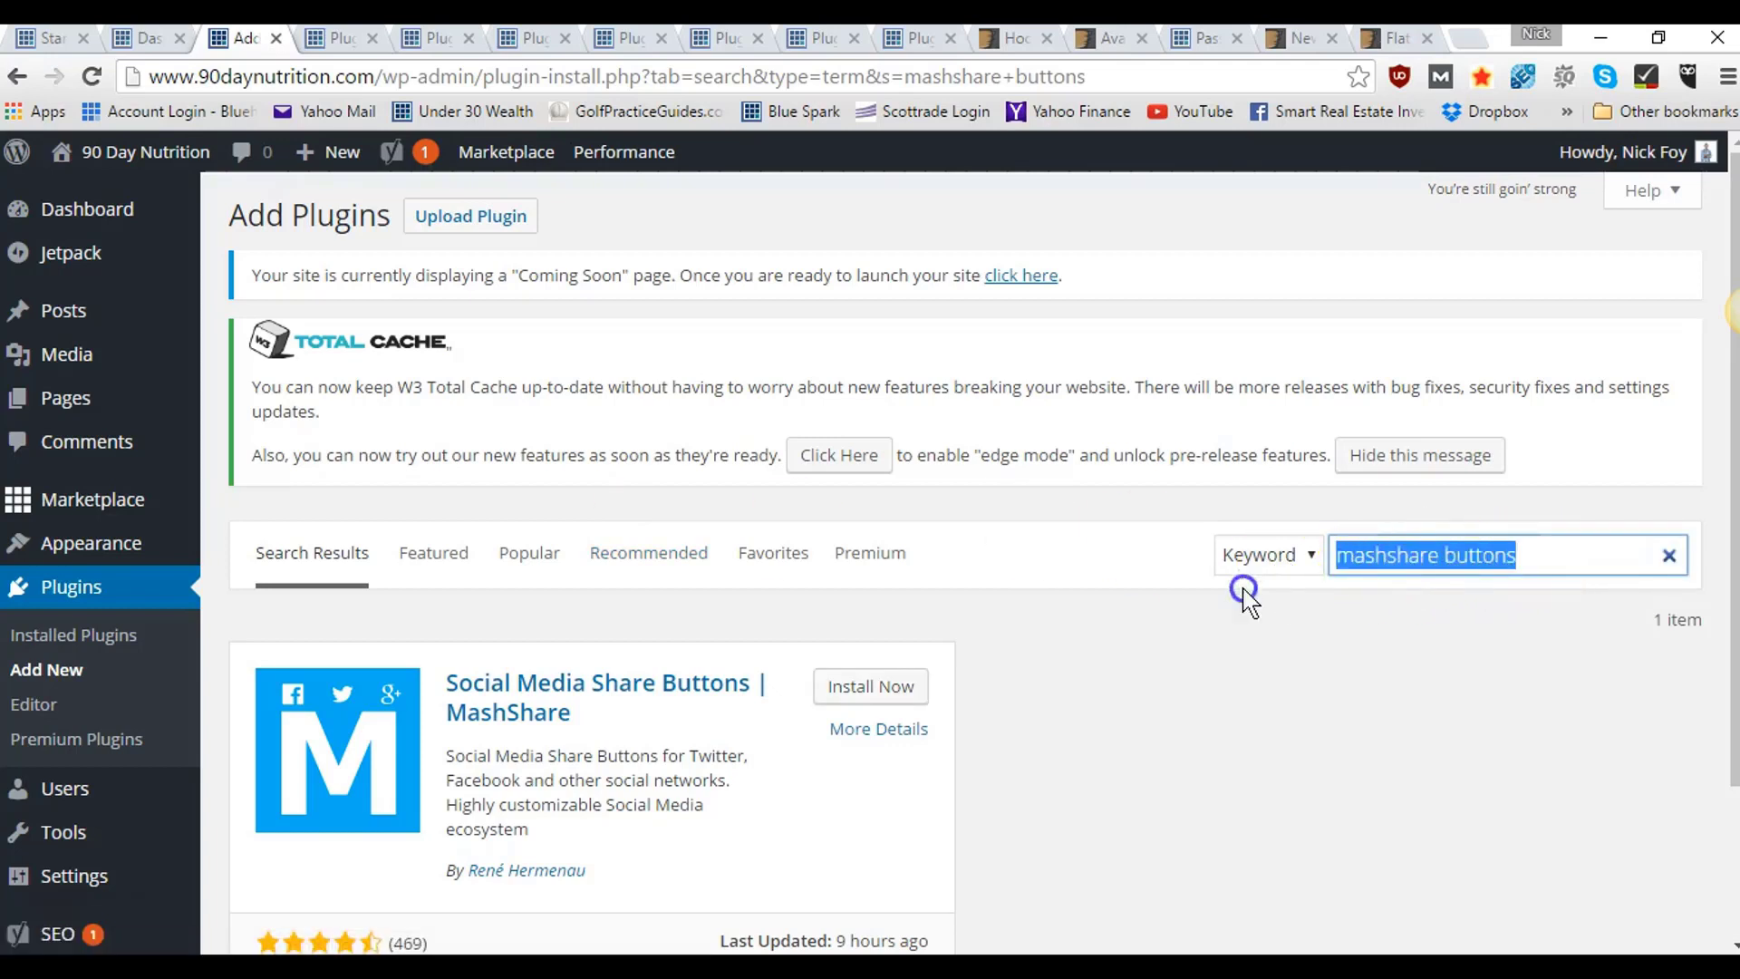
{"action": "type", "text": "hell"}
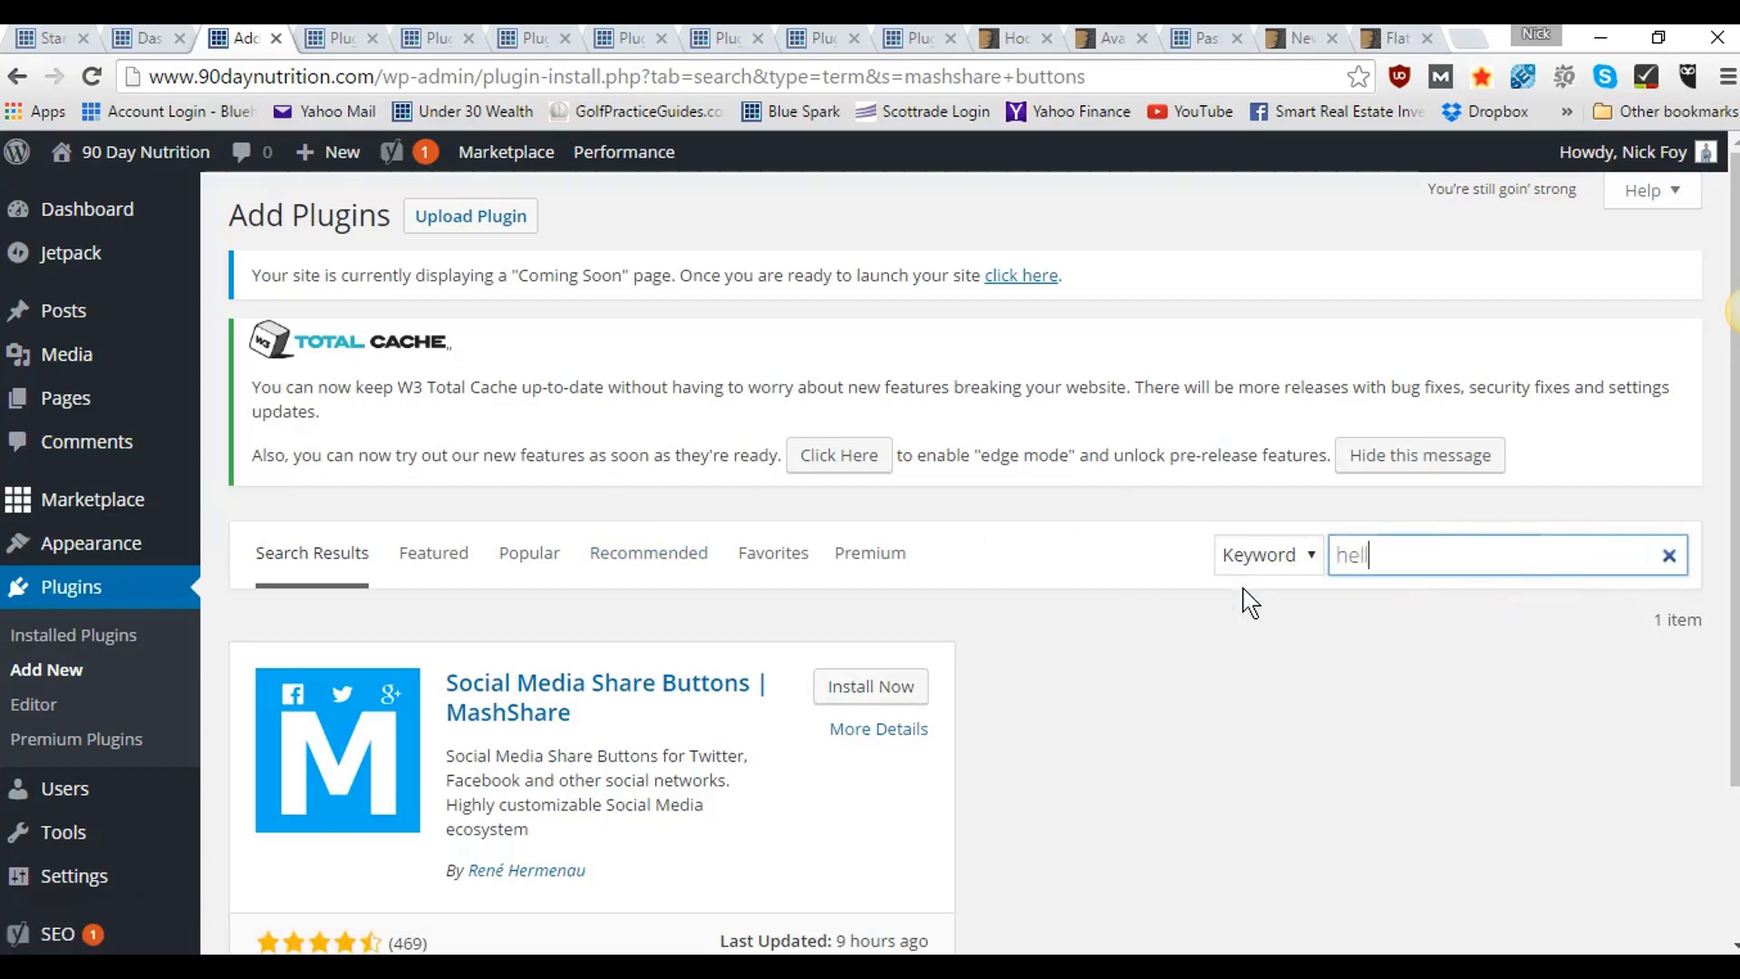
{"action": "type", "text": "o bar"}
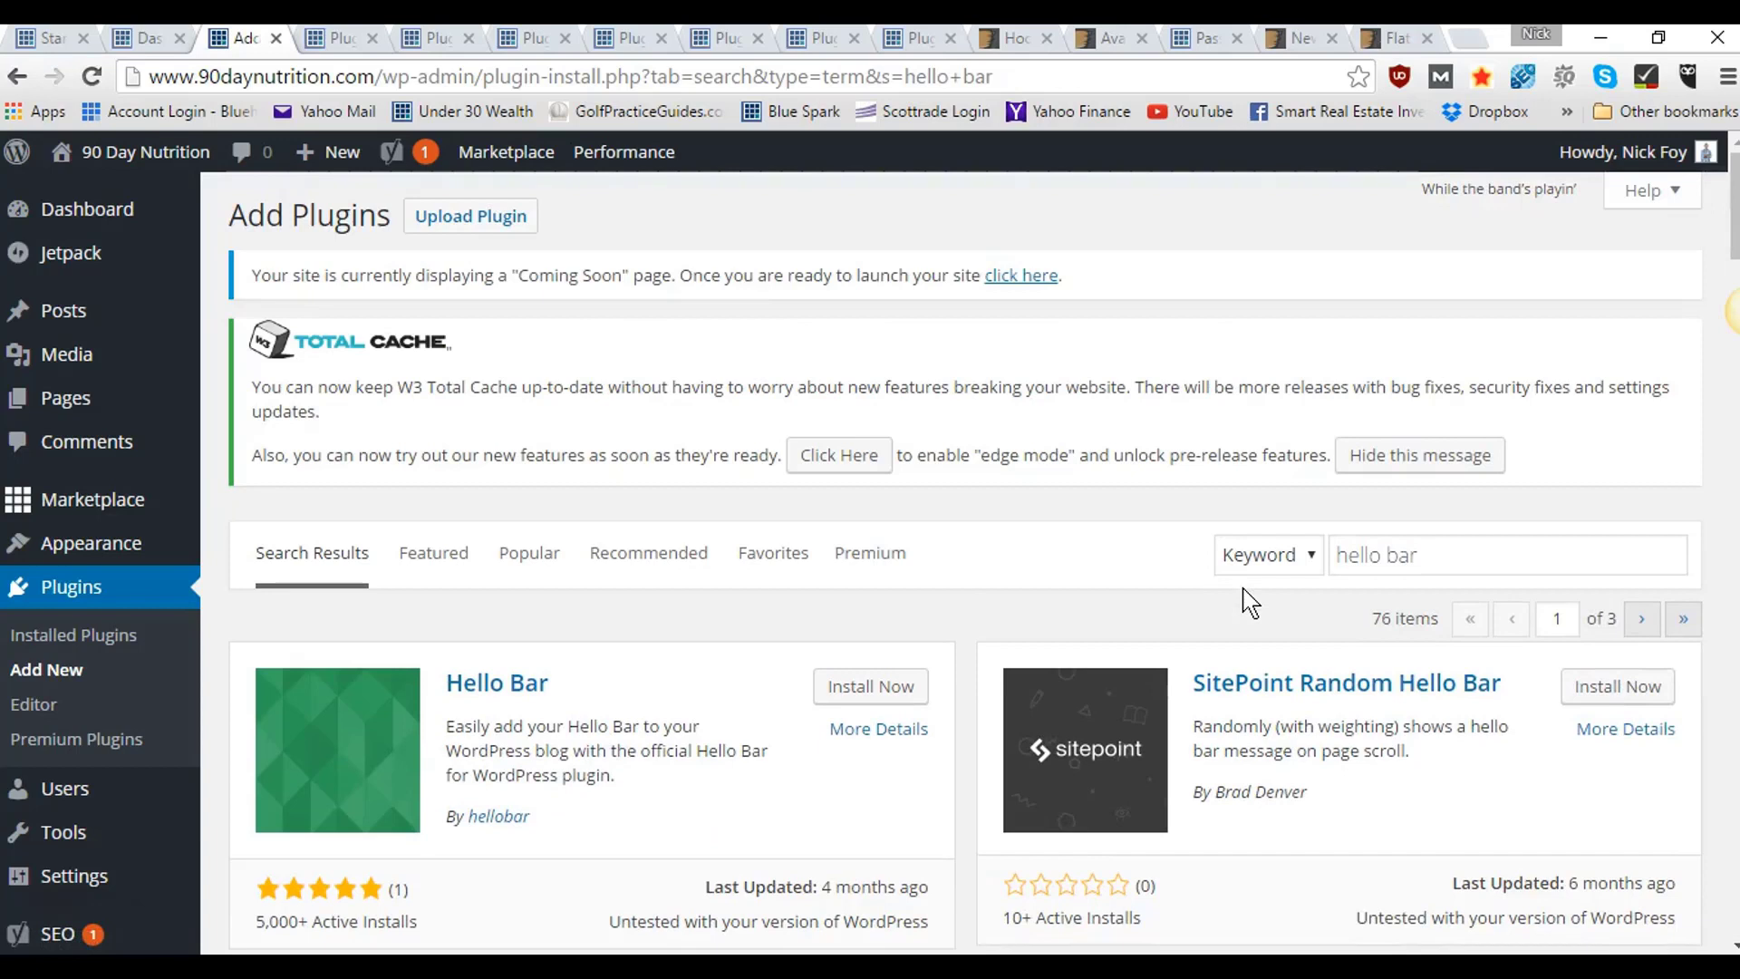
{"action": "right_click", "coordinate": [864, 693]}
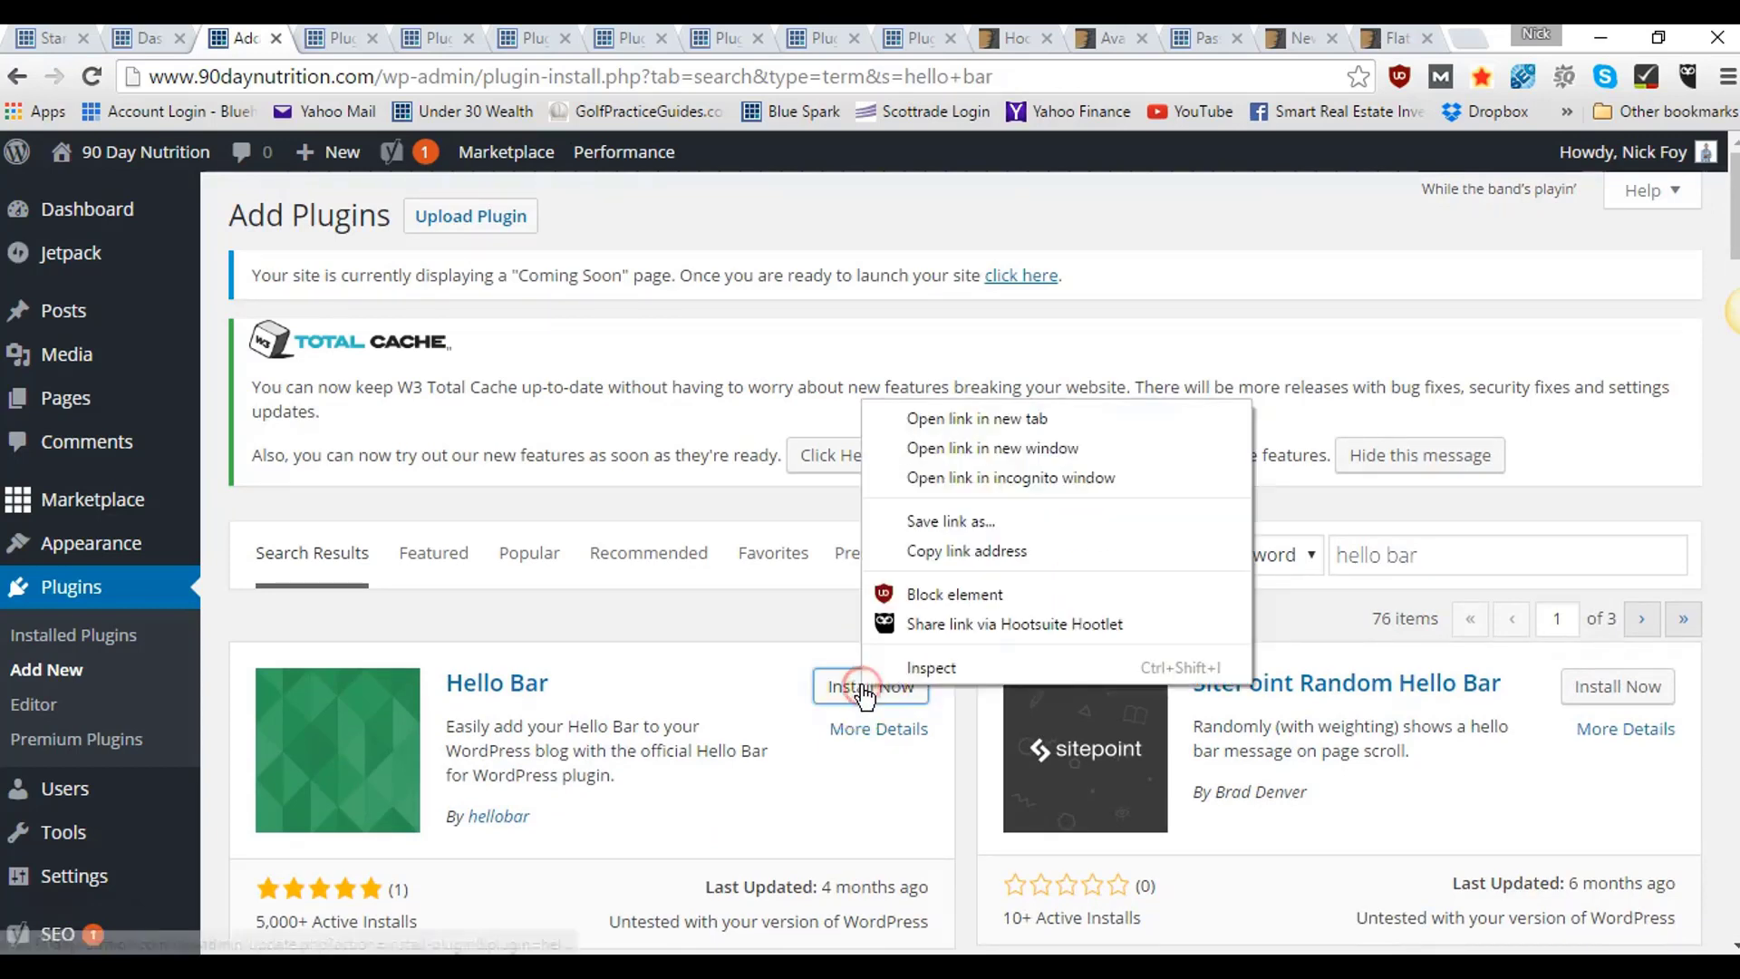
{"action": "left_click", "coordinate": [950, 420]}
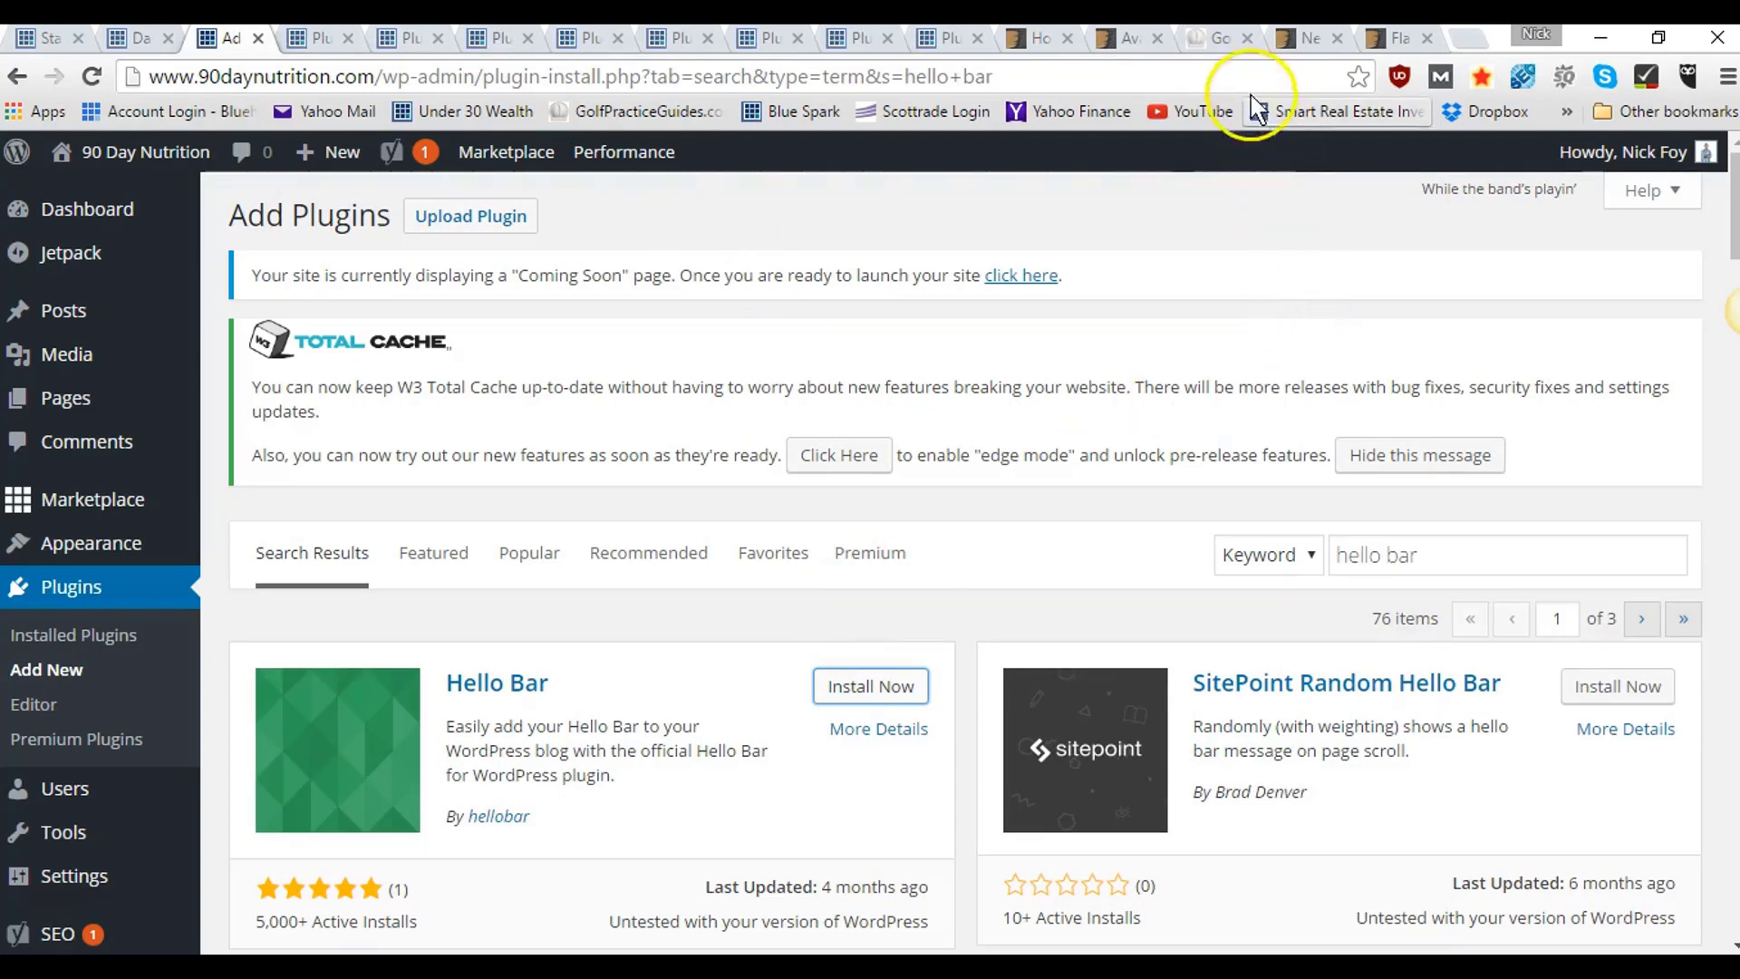
- Look at the Hello Bar example on the open golfpracticeguides.com page, then return to the plugin search
{"action": "left_click", "coordinate": [1222, 41]}
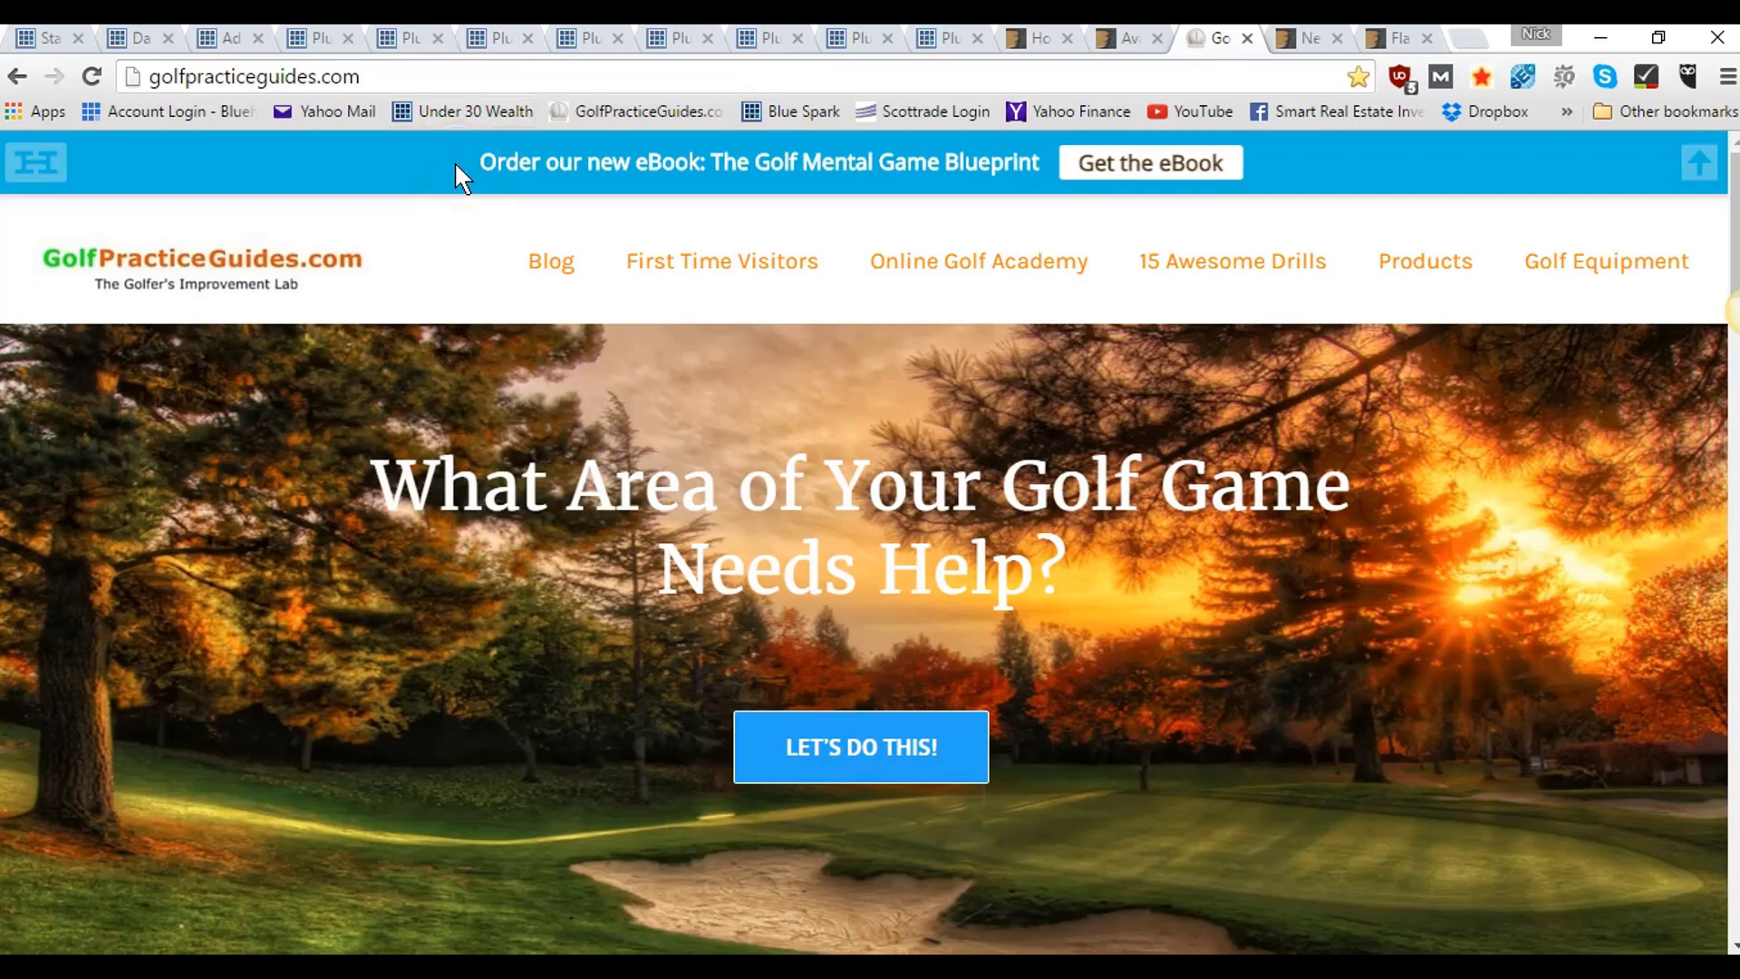
{"action": "left_click", "coordinate": [234, 40]}
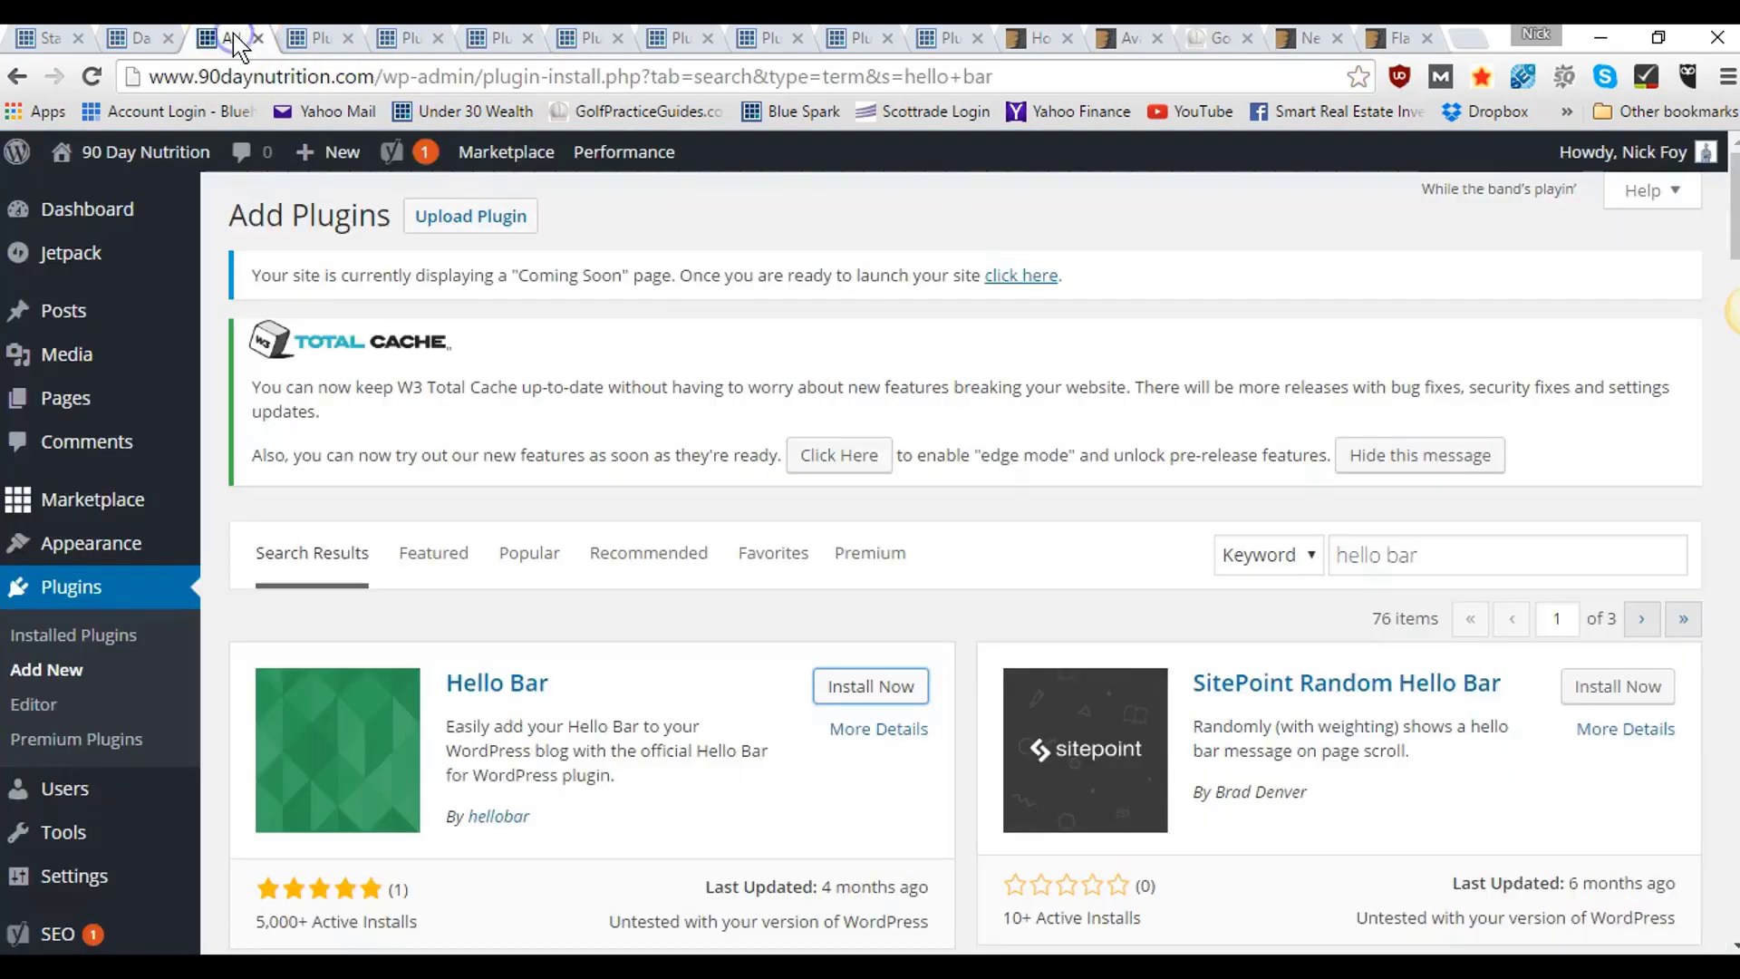
{"action": "scroll", "coordinate": [943, 454], "scroll_direction": "down", "scroll_amount": 3}
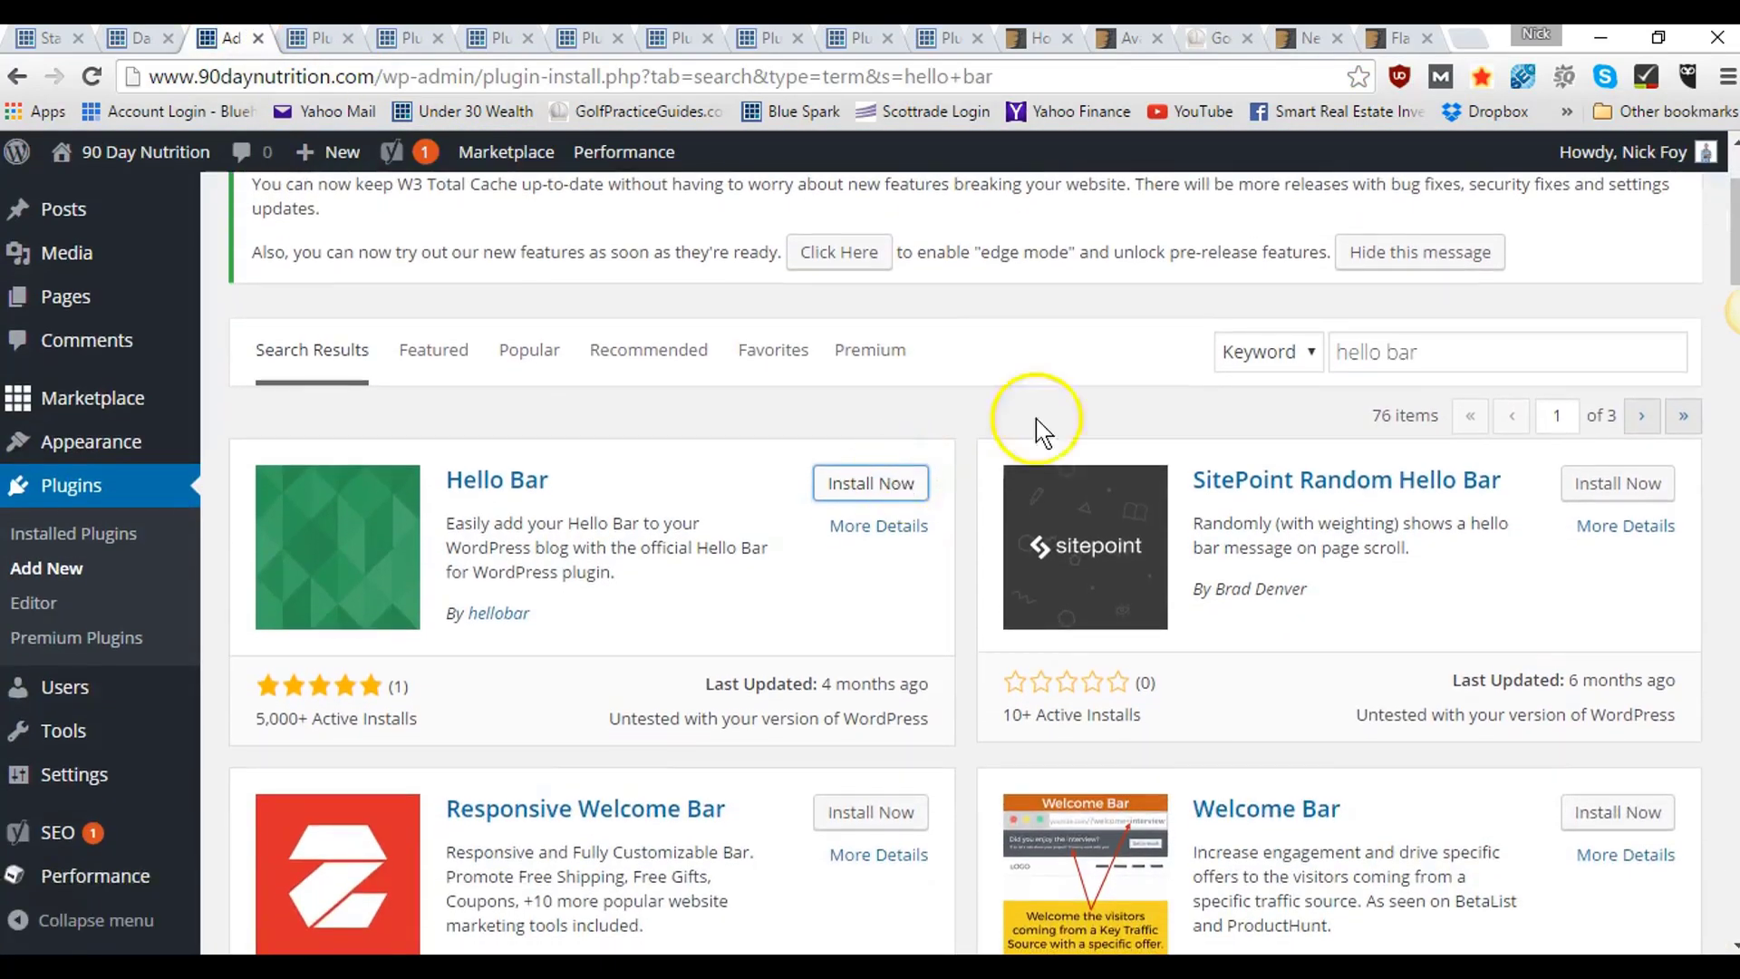
{"action": "left_click_drag", "start_coordinate": [1425, 352], "coordinate": [1316, 381]}
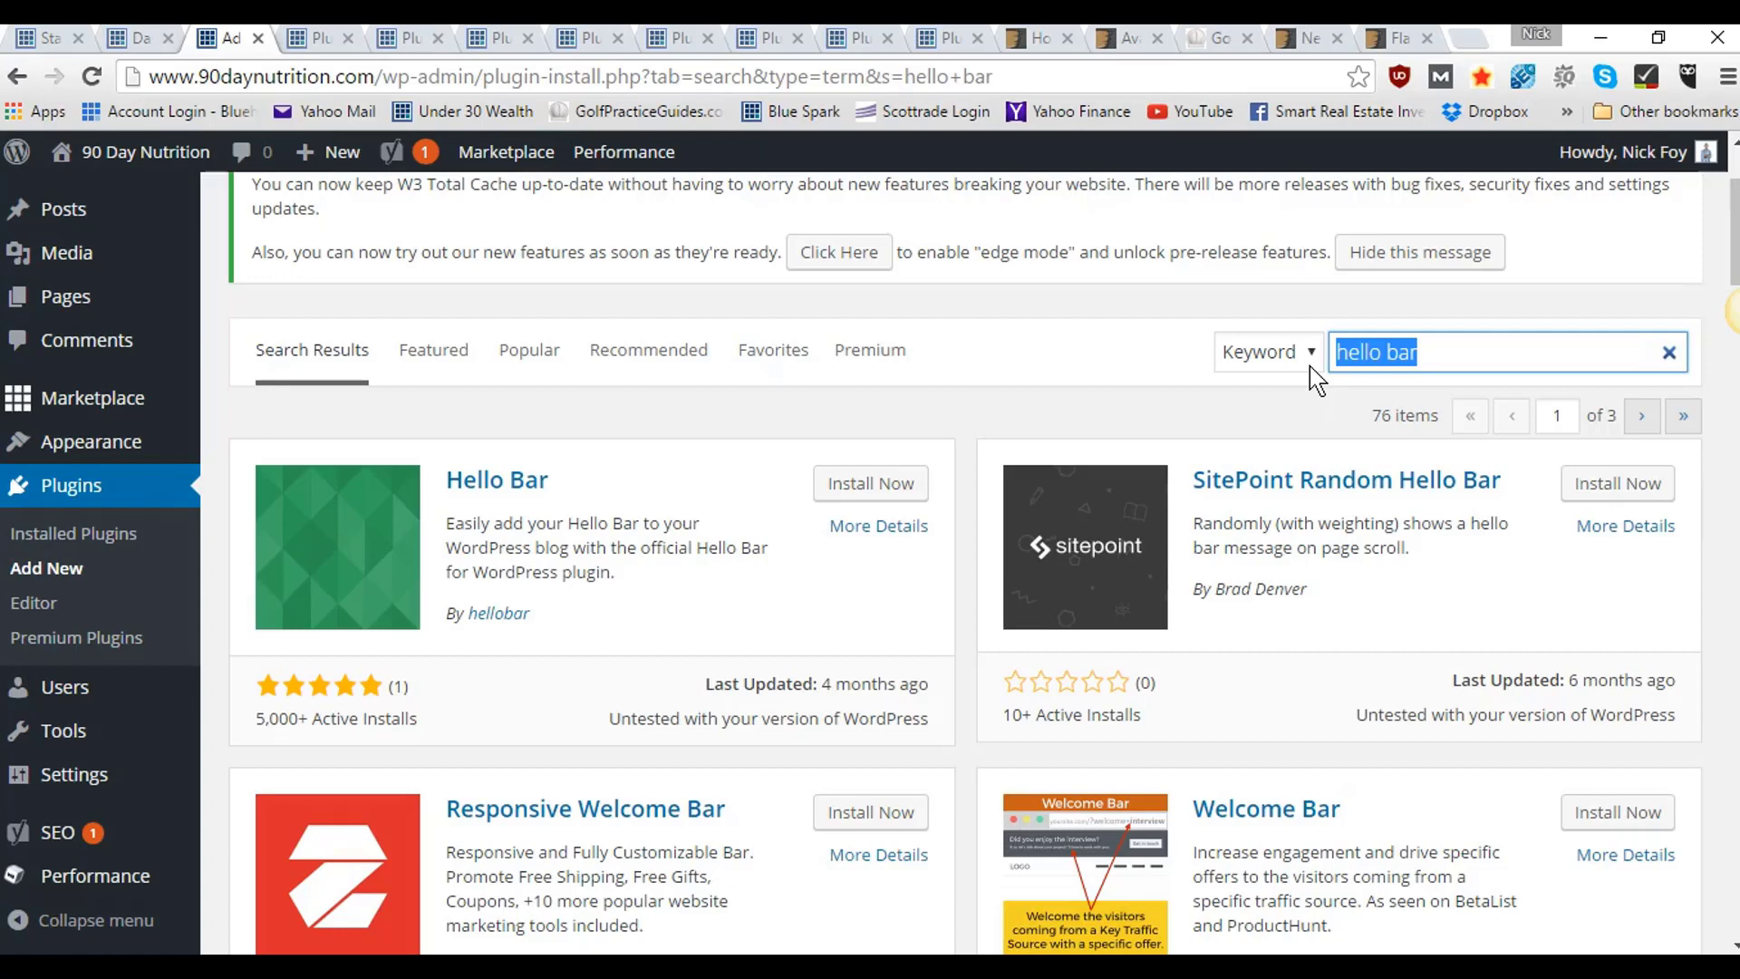
- Open the ConvertKit website in a new browser tab through the author's personal-domain /convertkit link and look over its home page
{"action": "left_click", "coordinate": [1474, 41]}
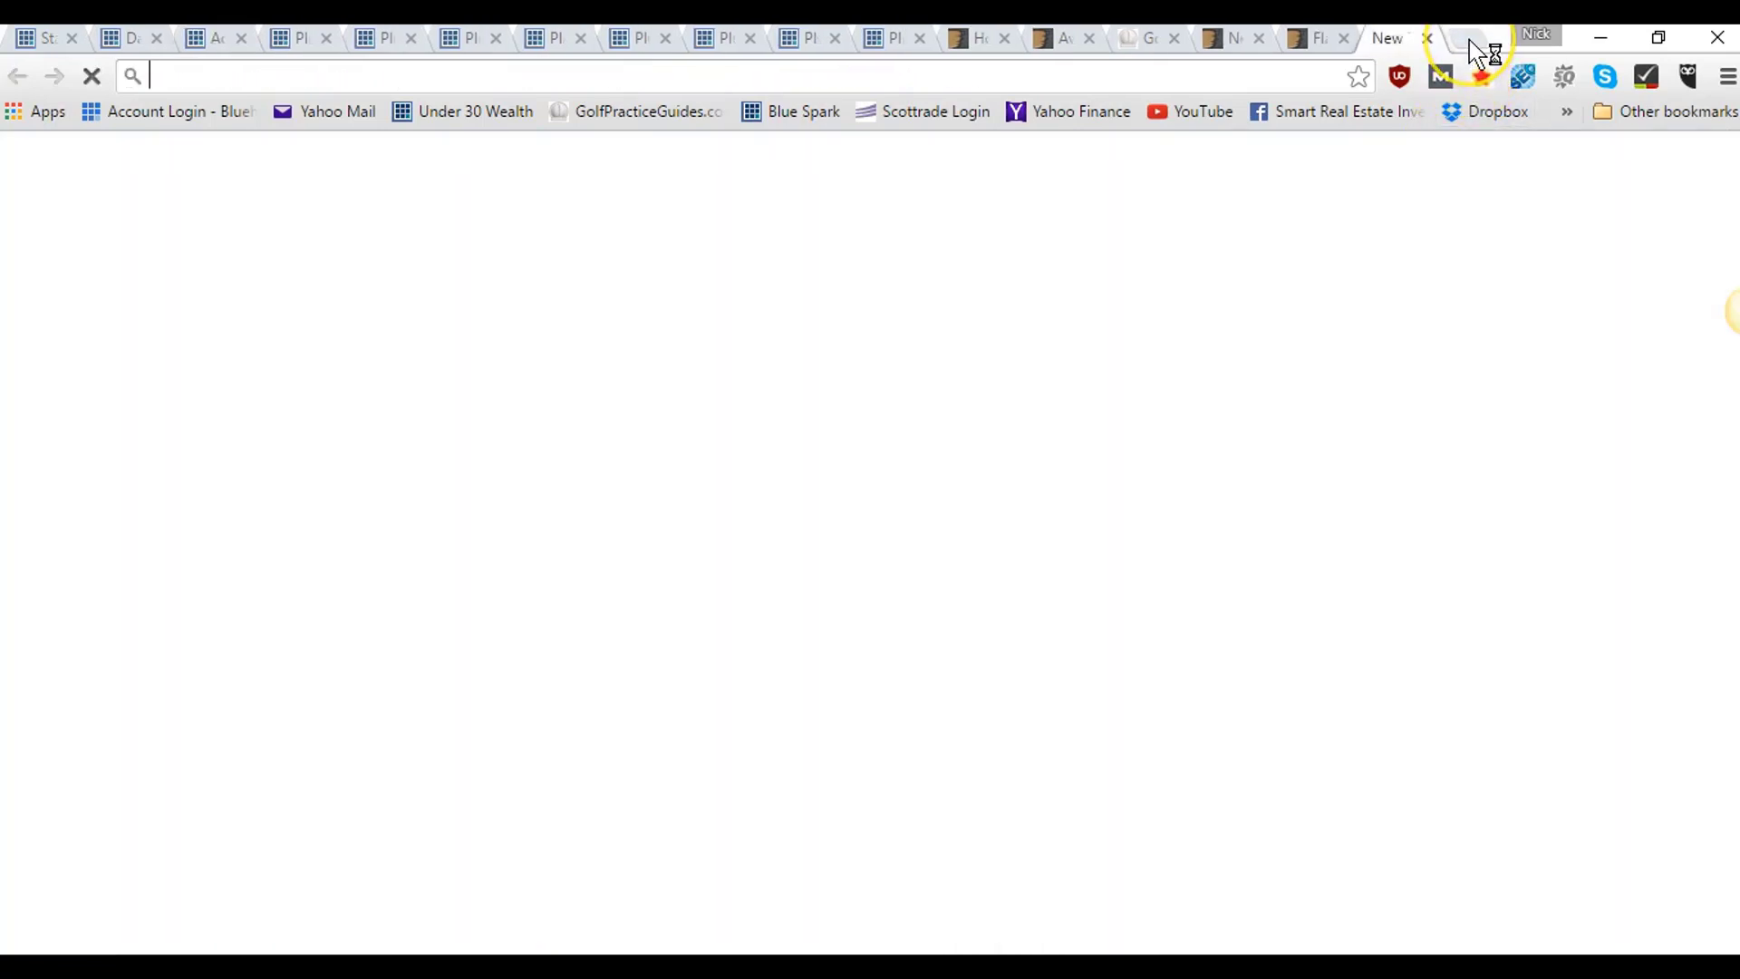
{"action": "type", "text": "asknick"}
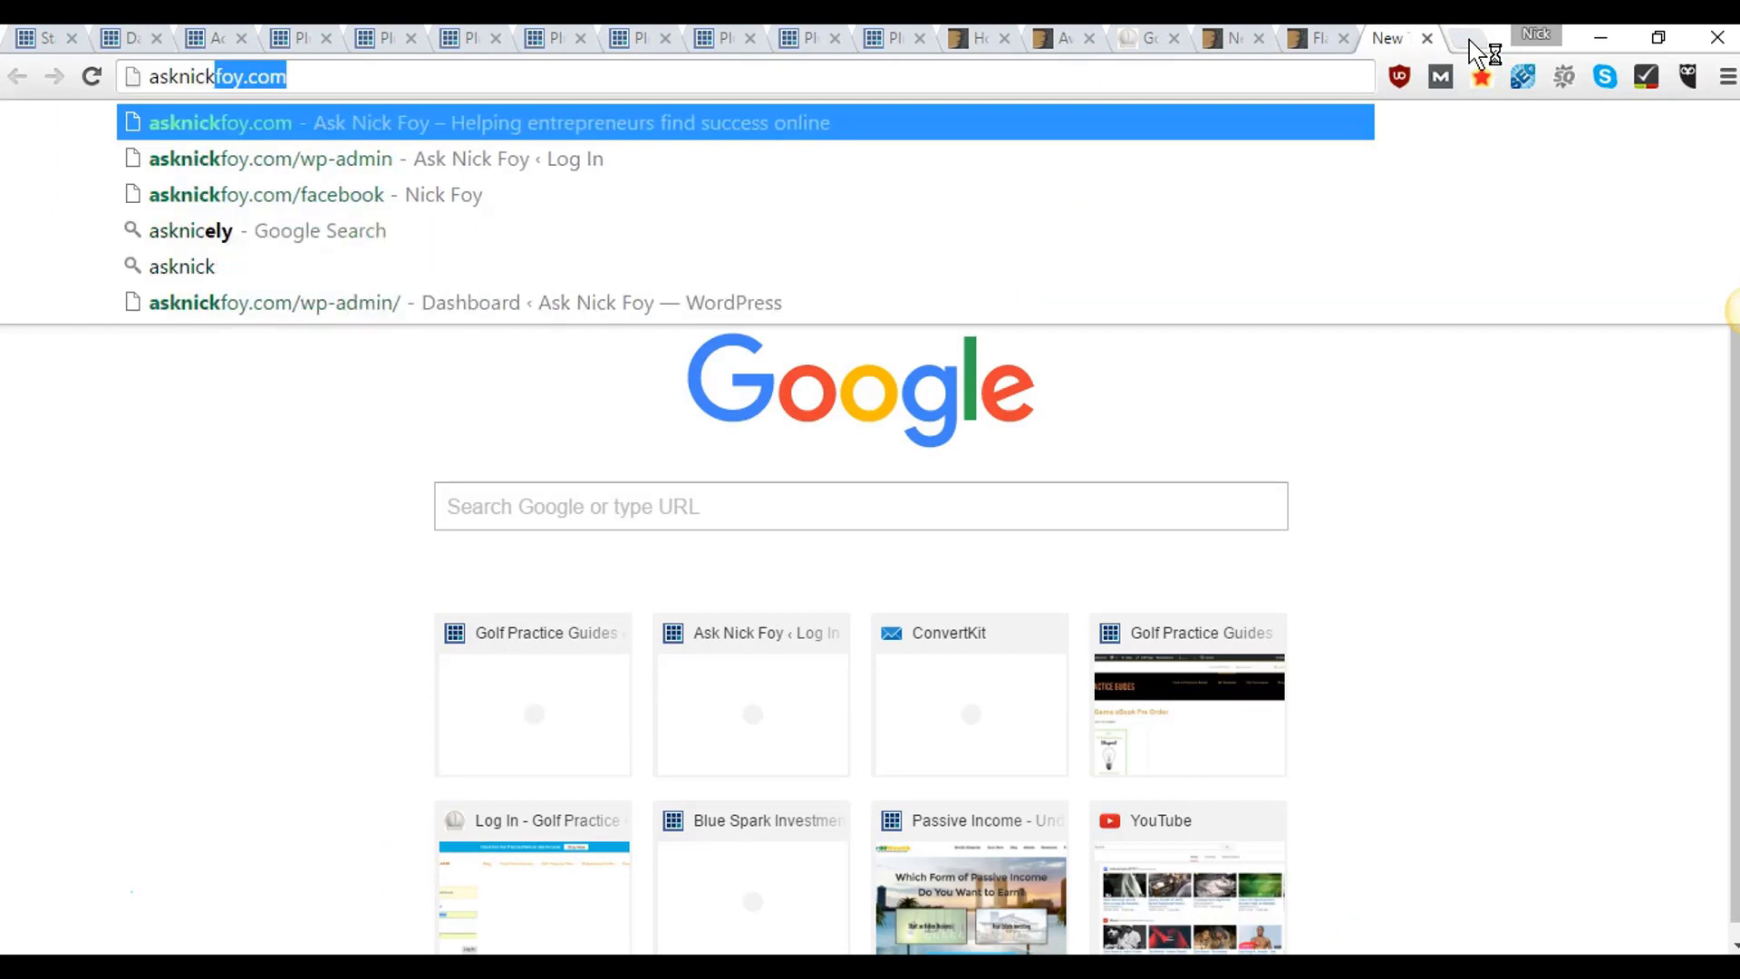
{"action": "type", "text": "foy.com/conve"}
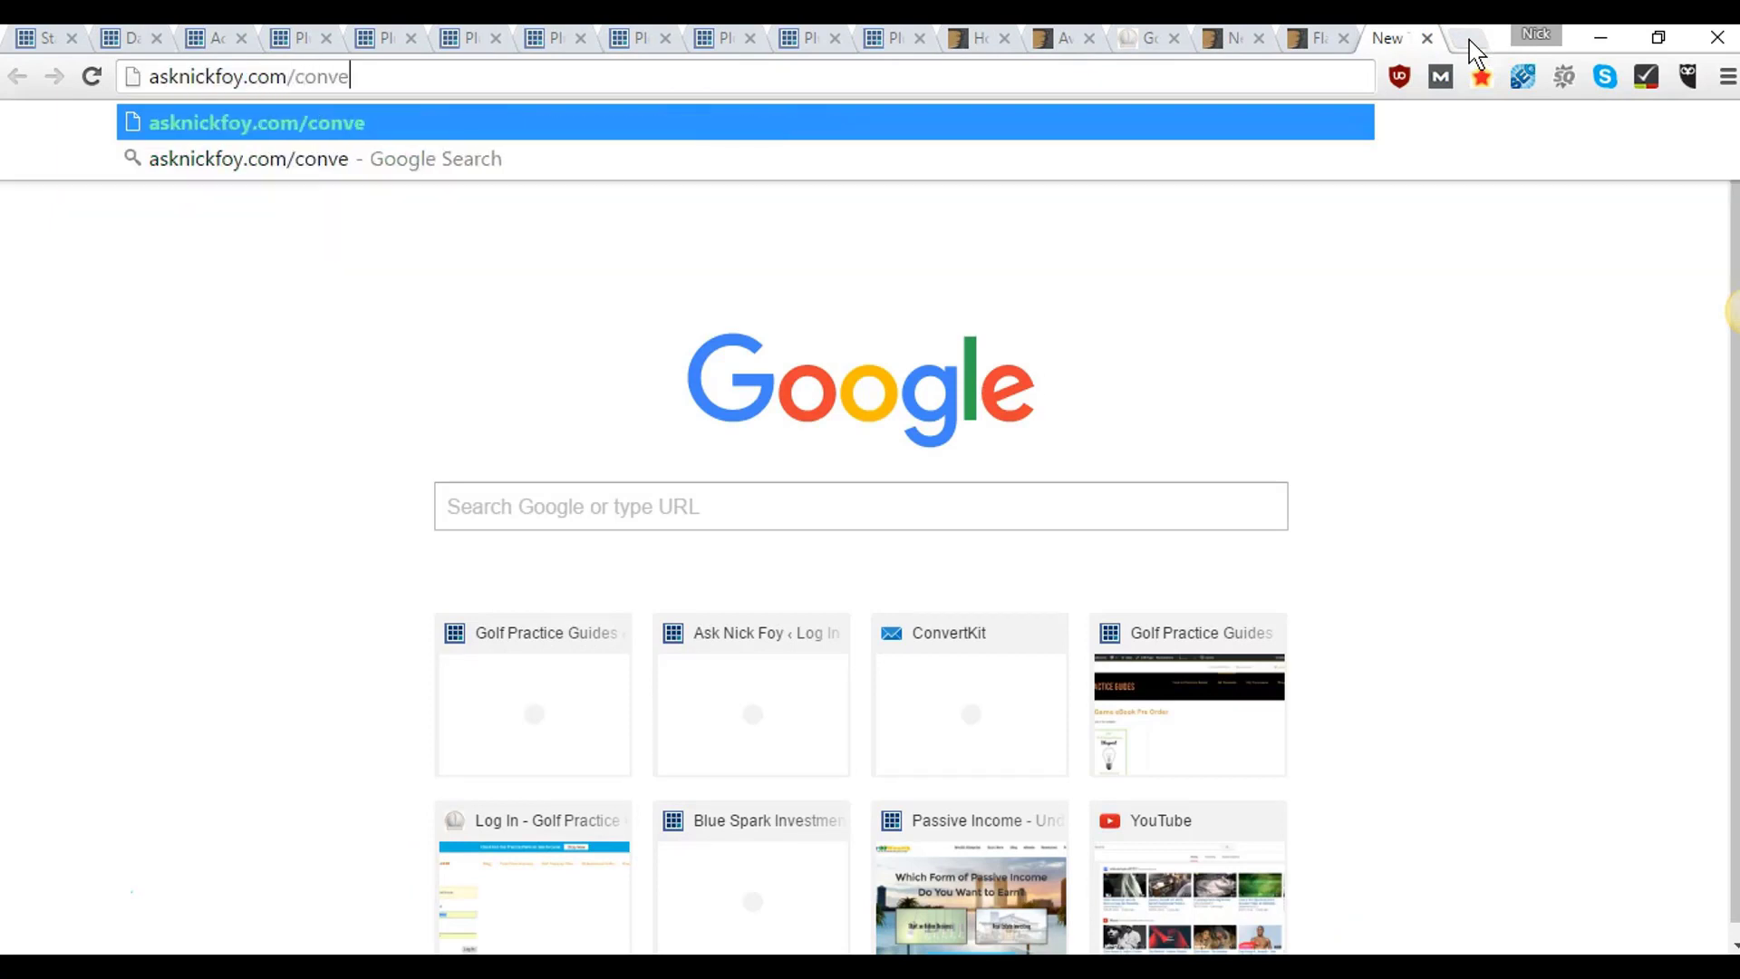
{"action": "type", "text": "rtkit"}
{"action": "key", "text": "Return"}
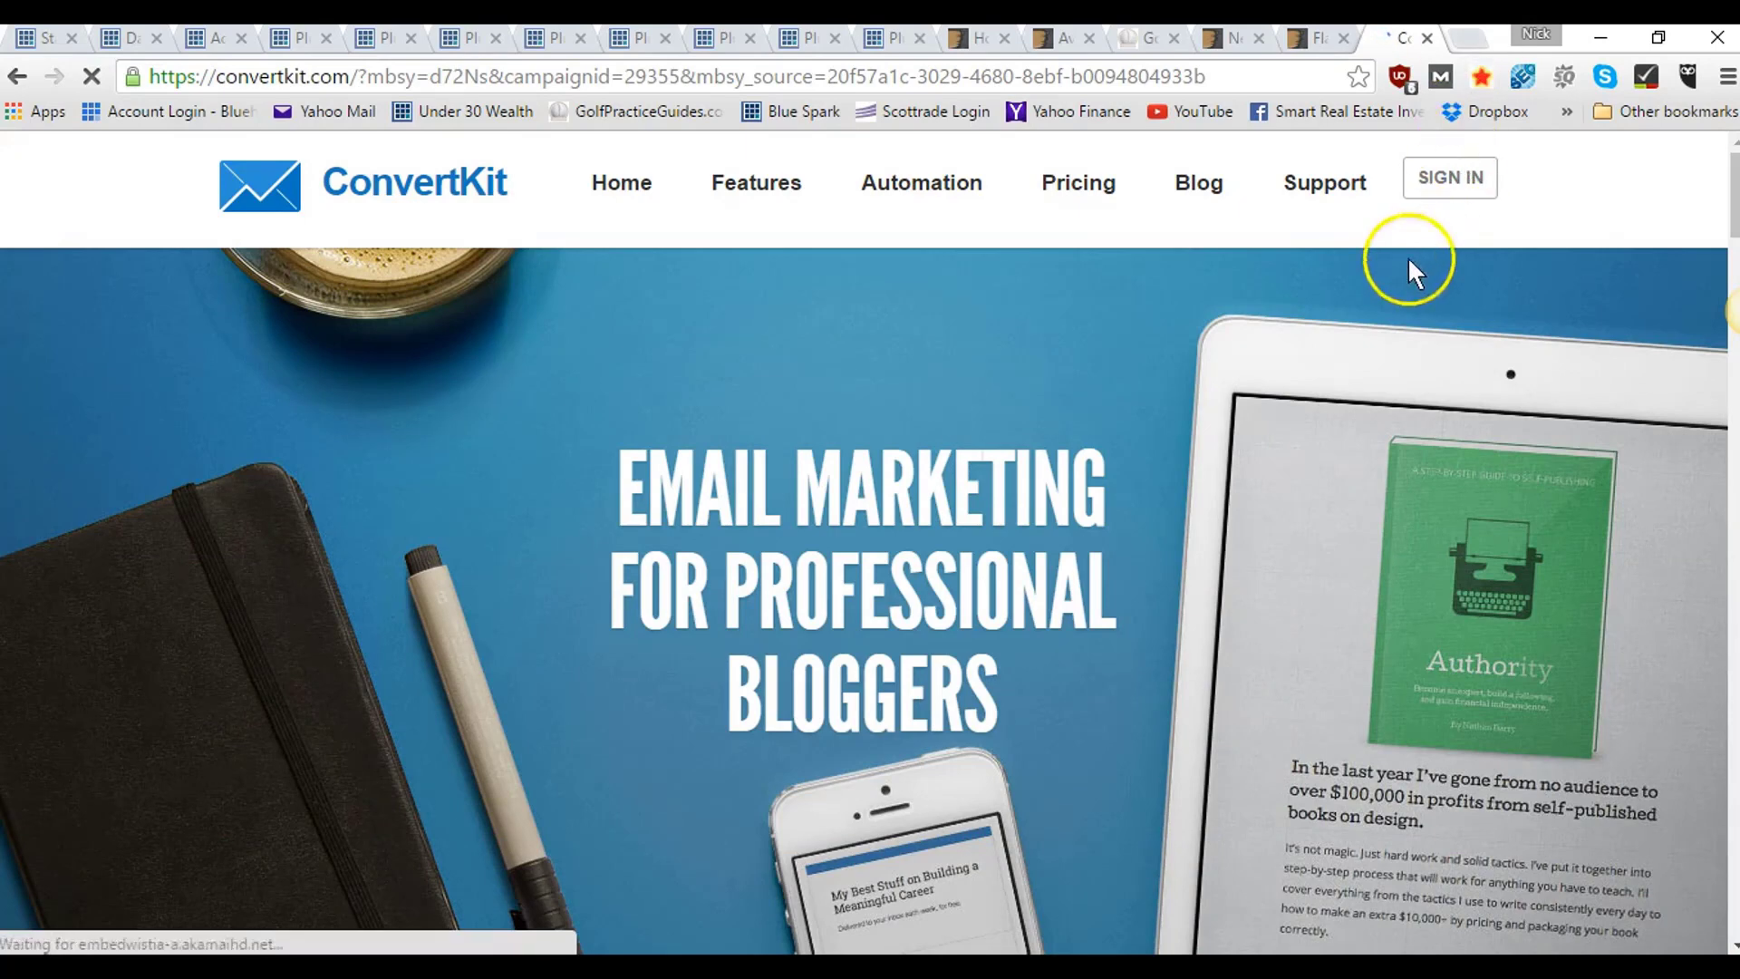
{"action": "scroll", "coordinate": [1367, 264], "scroll_direction": "down", "scroll_amount": 3}
{"action": "scroll", "coordinate": [1367, 263], "scroll_direction": "up", "scroll_amount": 4}
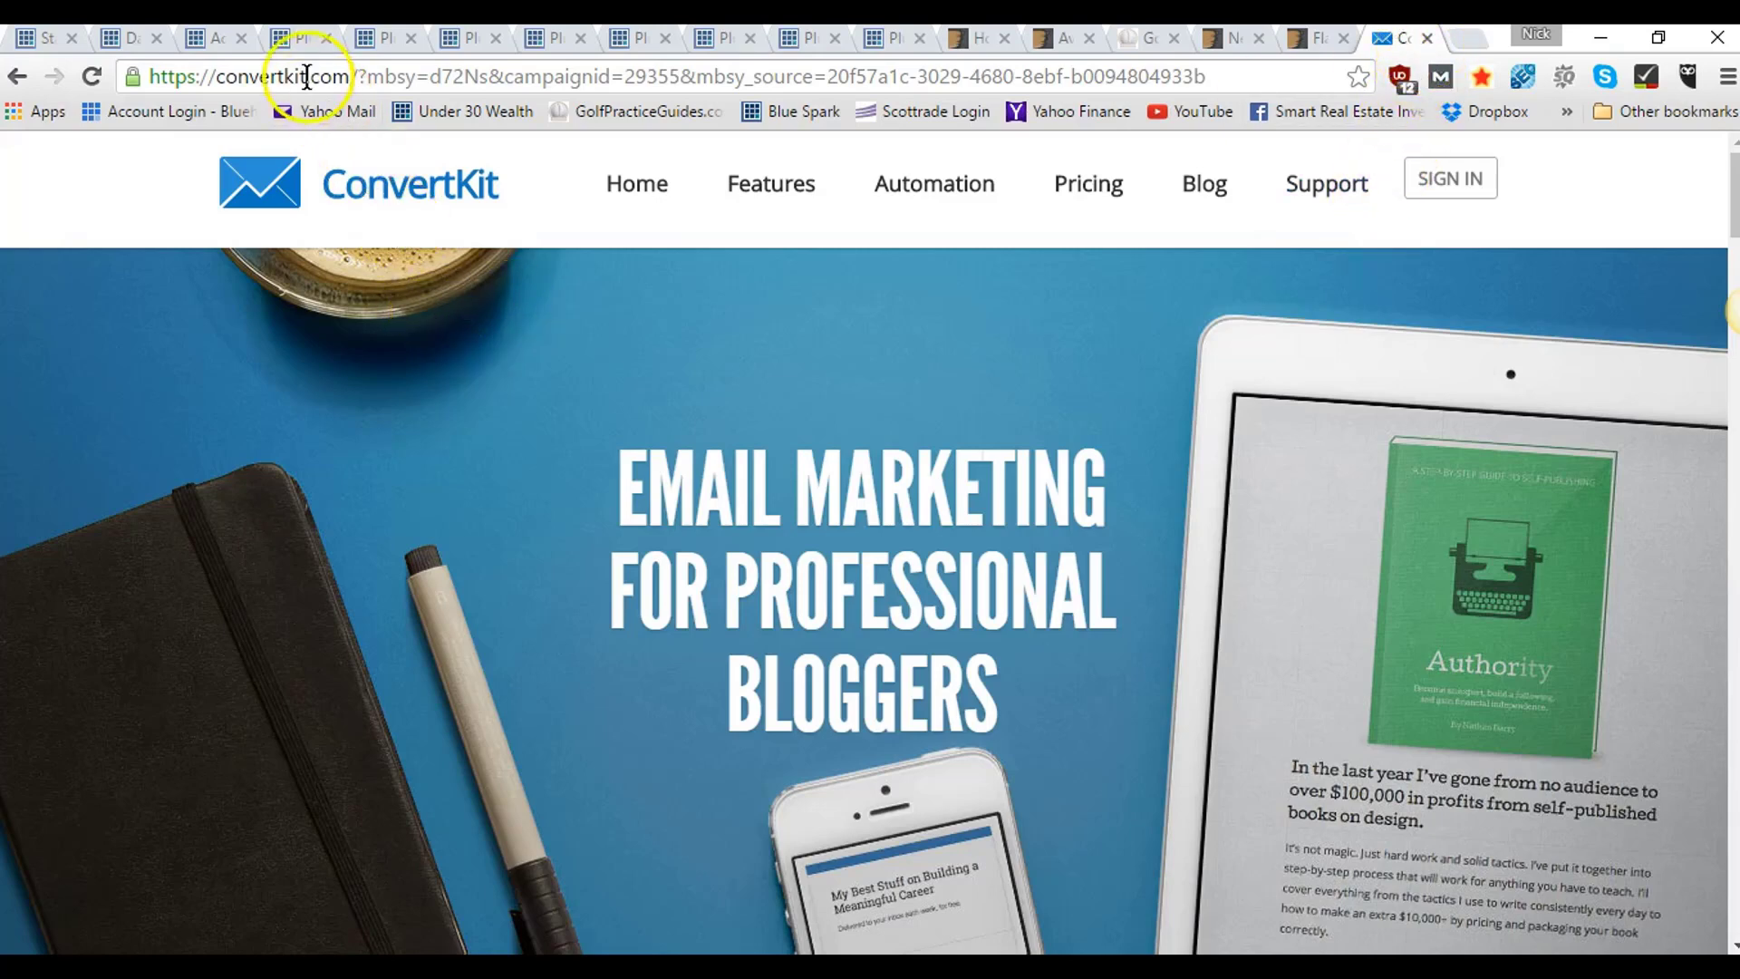
- Search the plugins for "convertkit" and start installing the ConvertKit plugin in a separate browser tab
{"action": "left_click", "coordinate": [218, 44]}
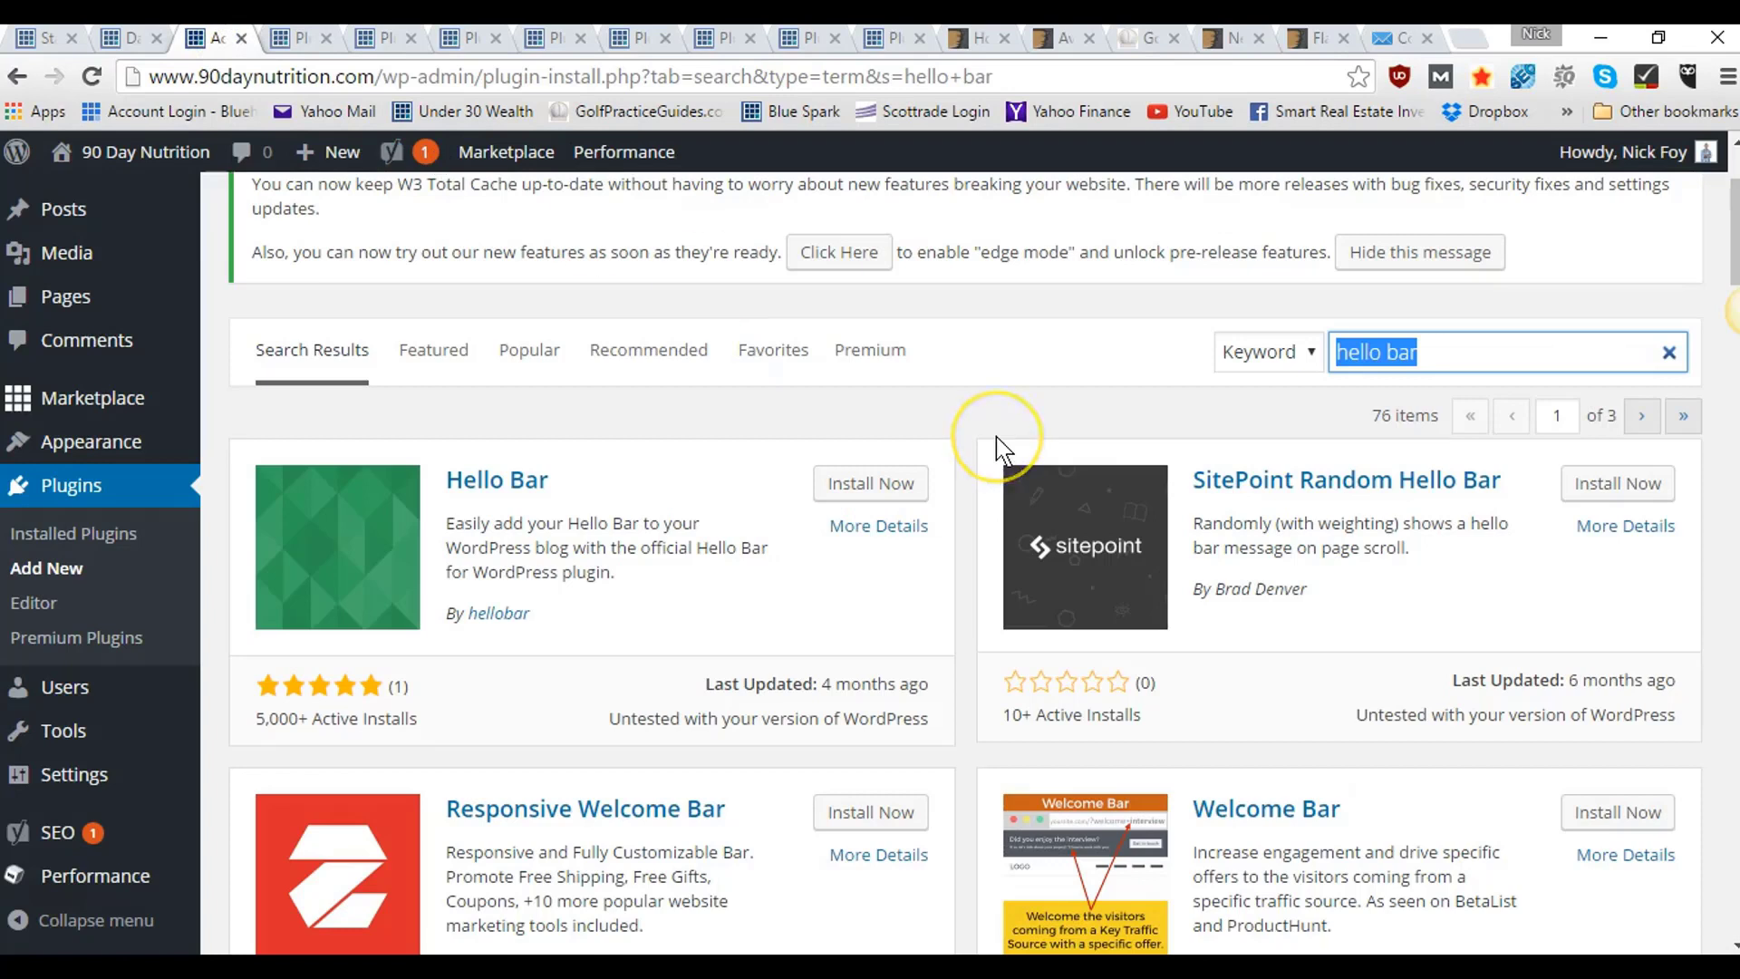
{"action": "type", "text": "convertkit"}
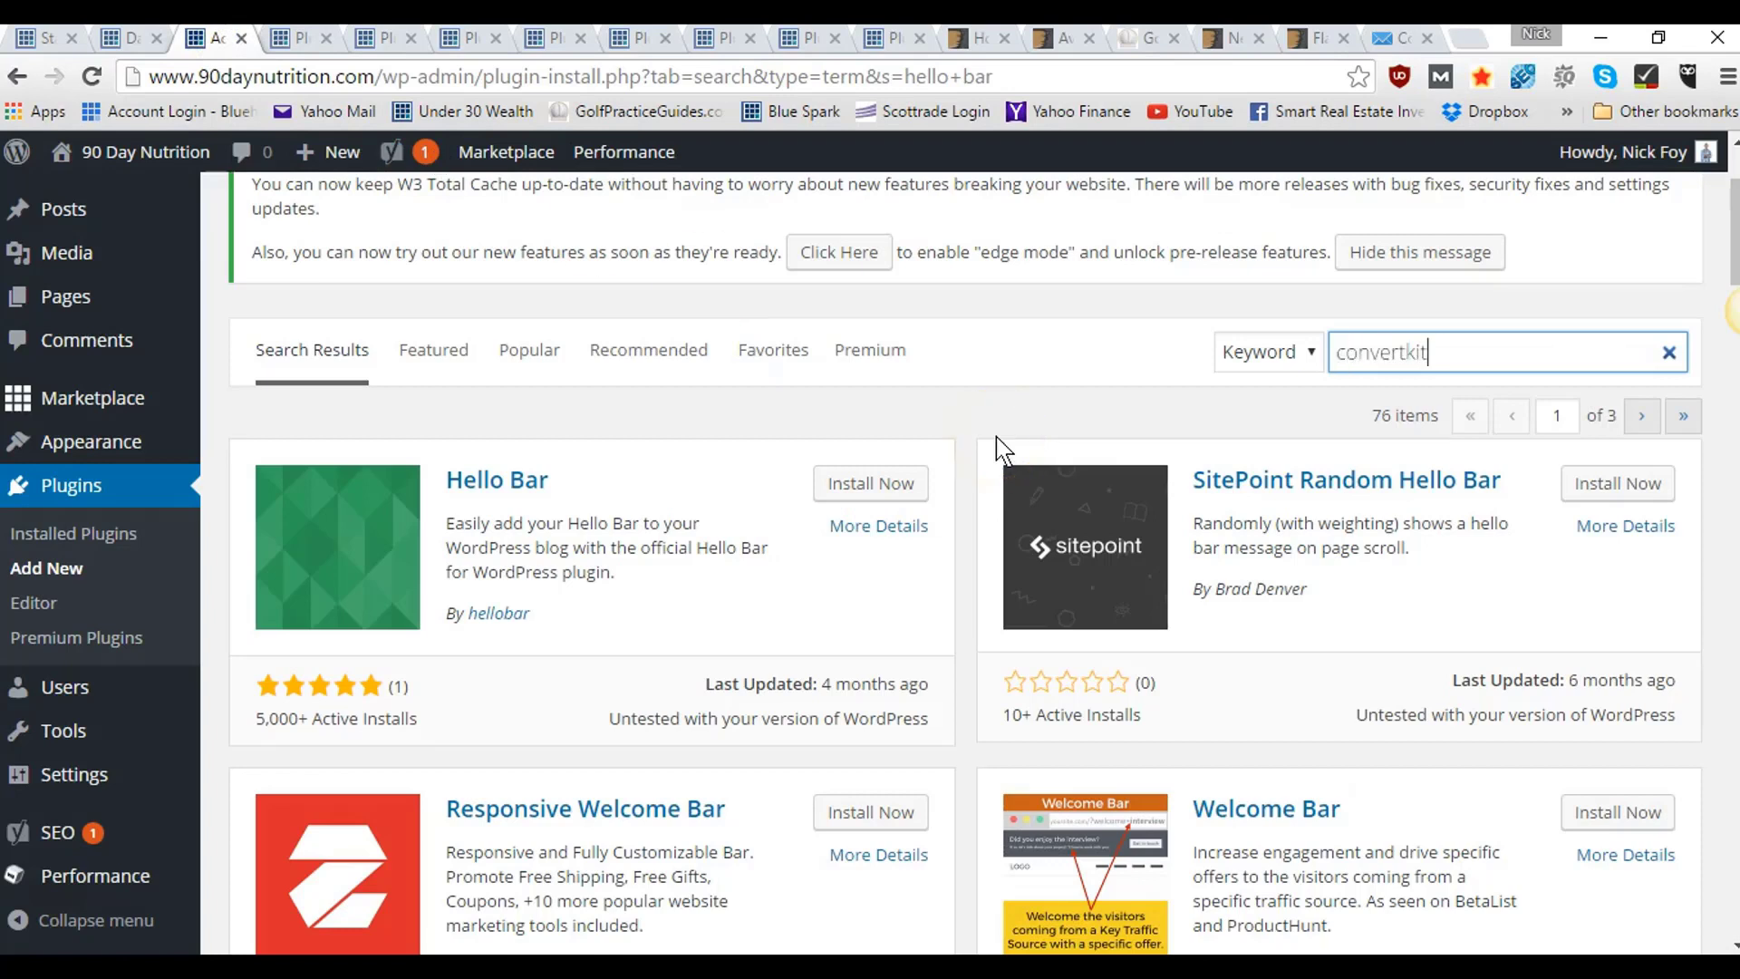
{"action": "key", "text": "Return"}
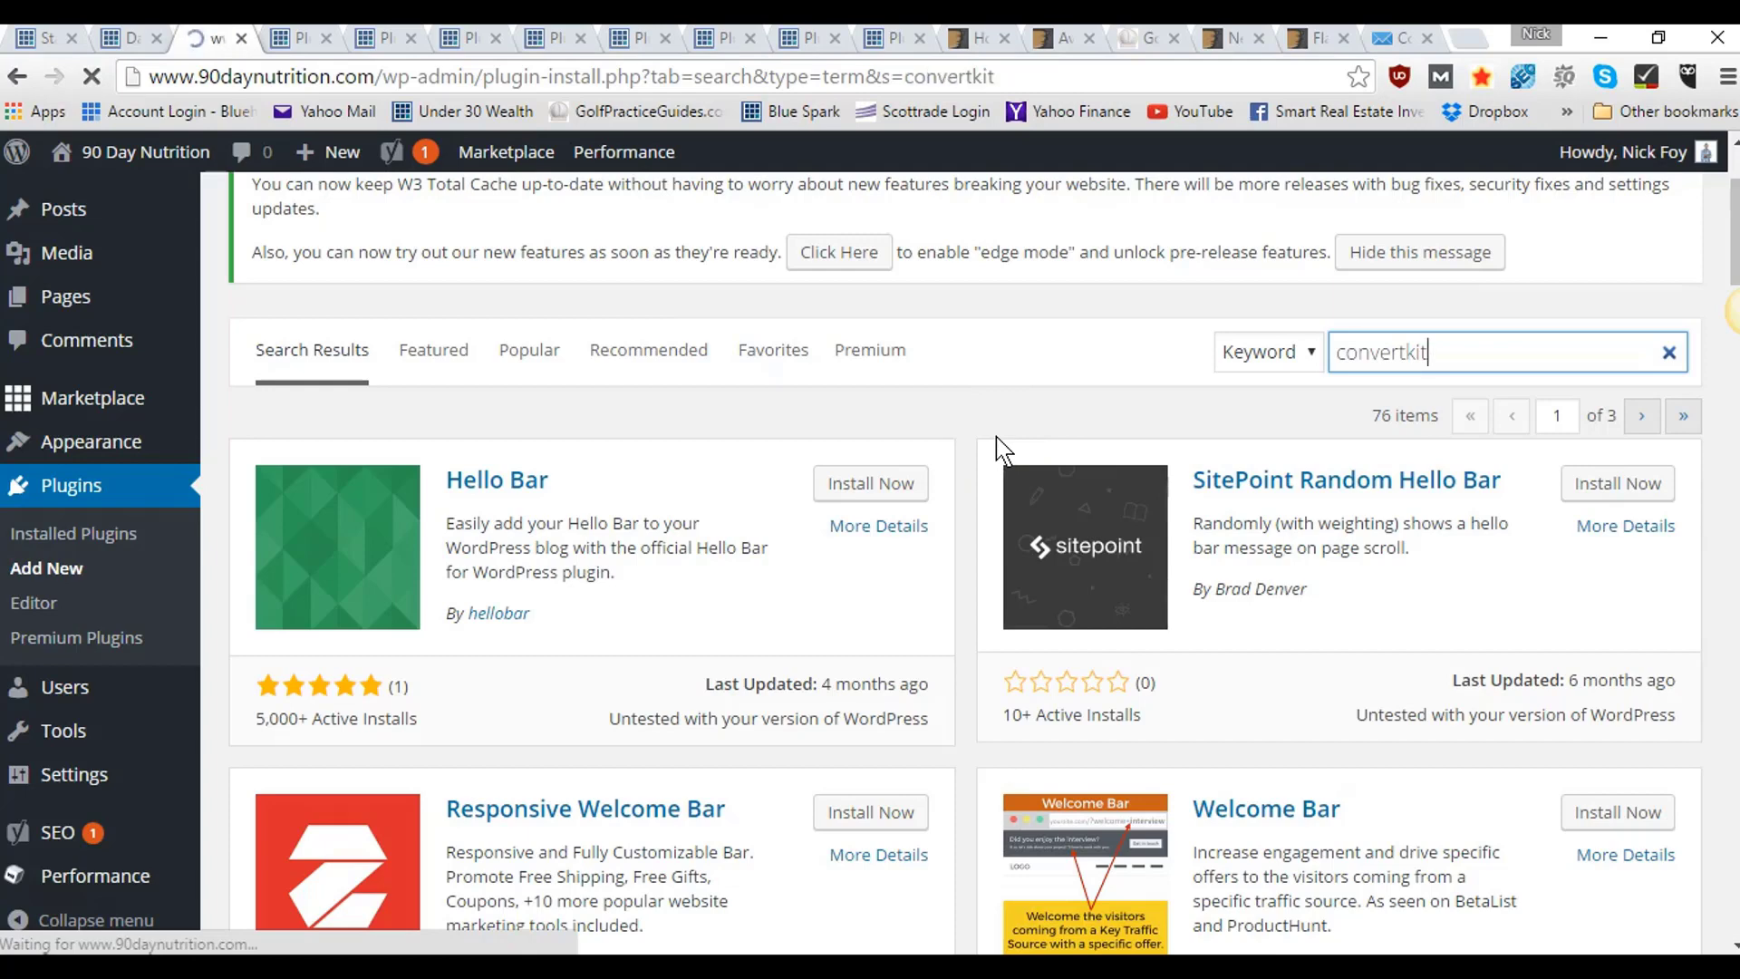
{"action": "scroll", "coordinate": [1003, 451], "scroll_direction": "down", "scroll_amount": 3}
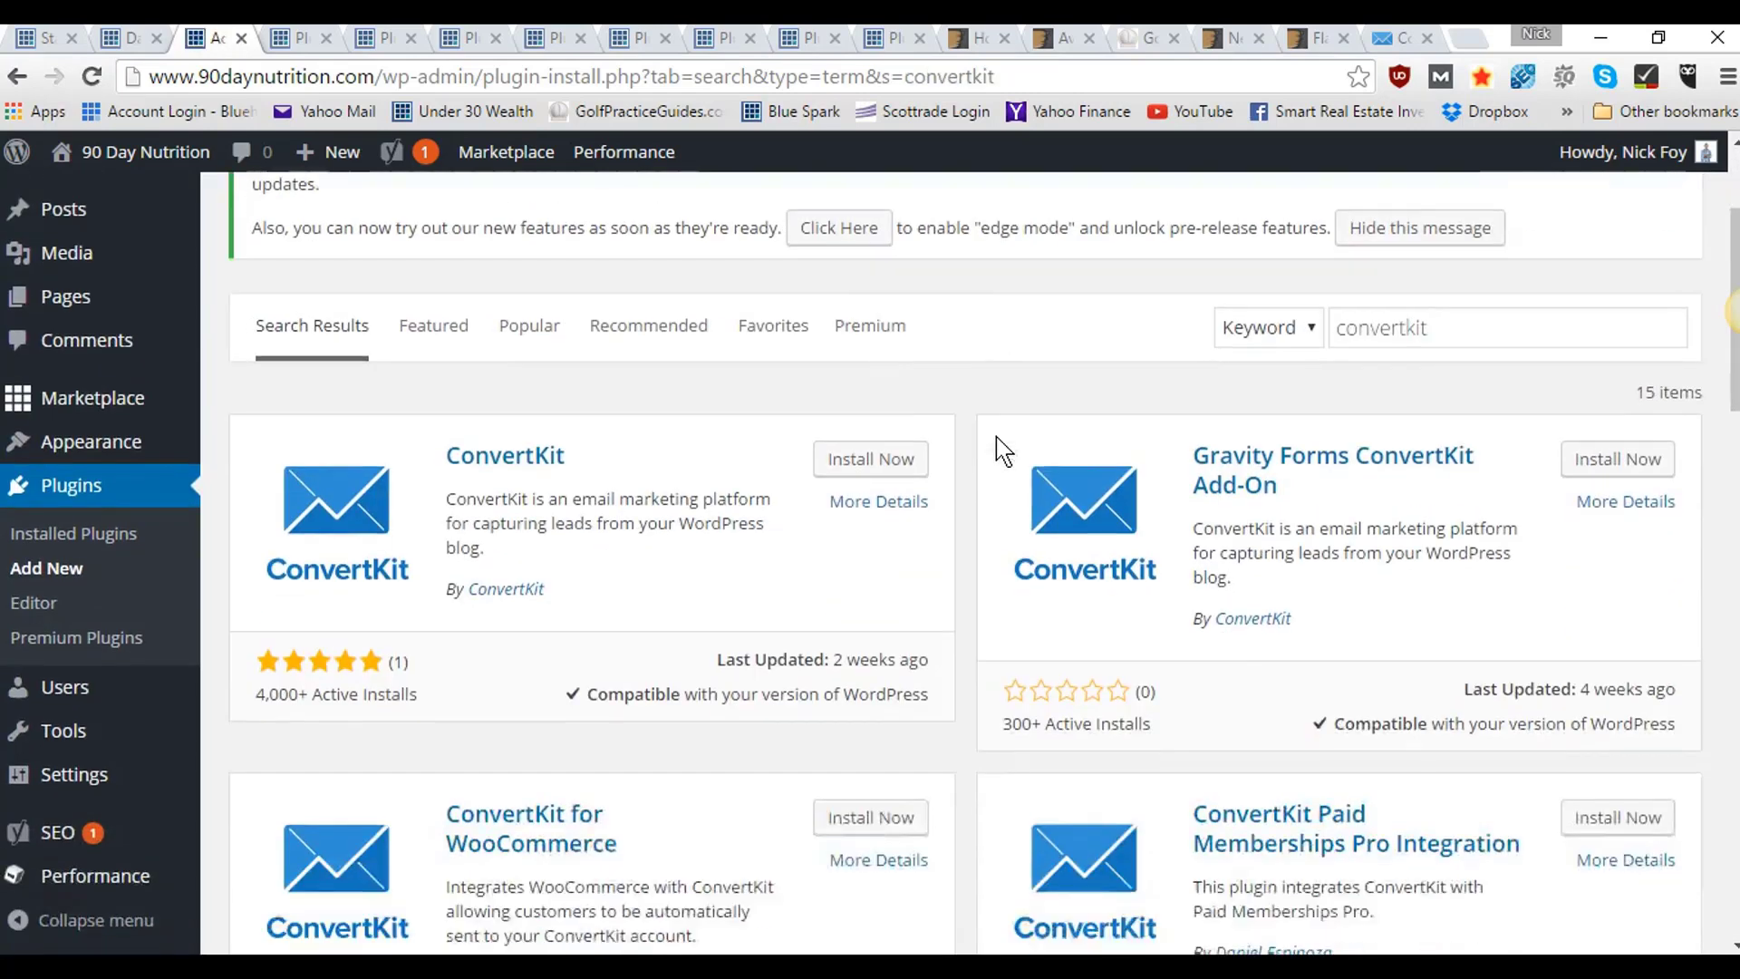
{"action": "left_click", "coordinate": [891, 438]}
{"action": "right_click", "coordinate": [865, 419]}
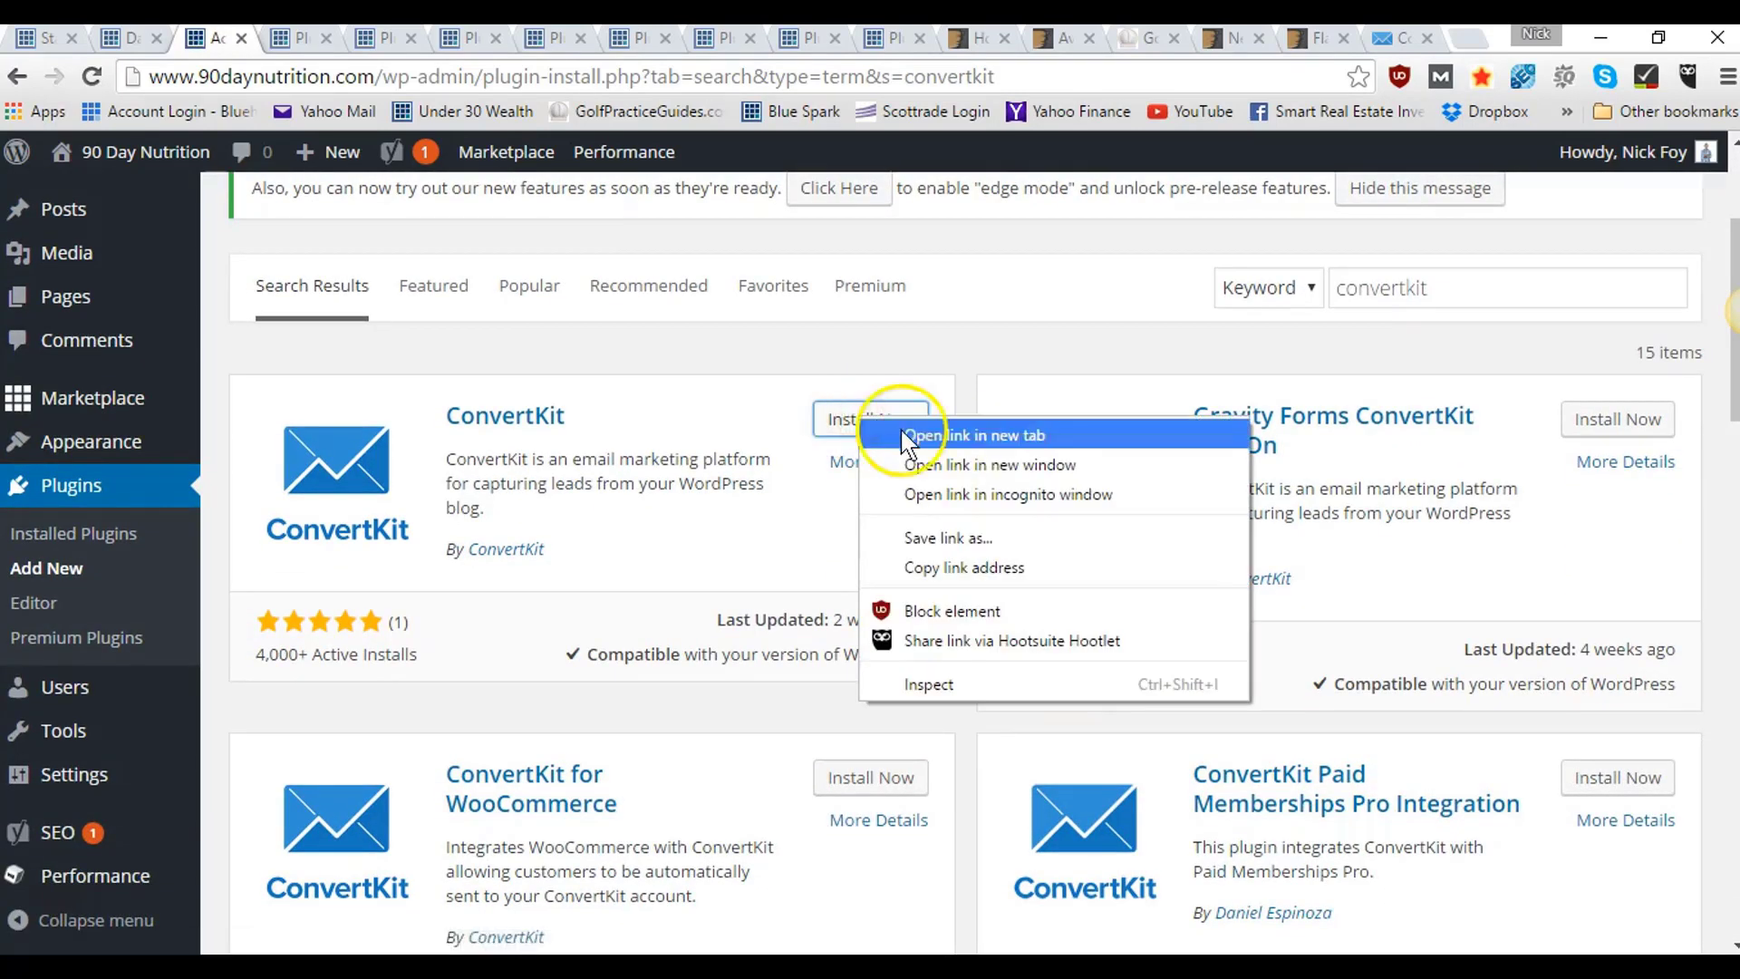
{"action": "left_click", "coordinate": [903, 436]}
{"action": "left_click", "coordinate": [680, 453]}
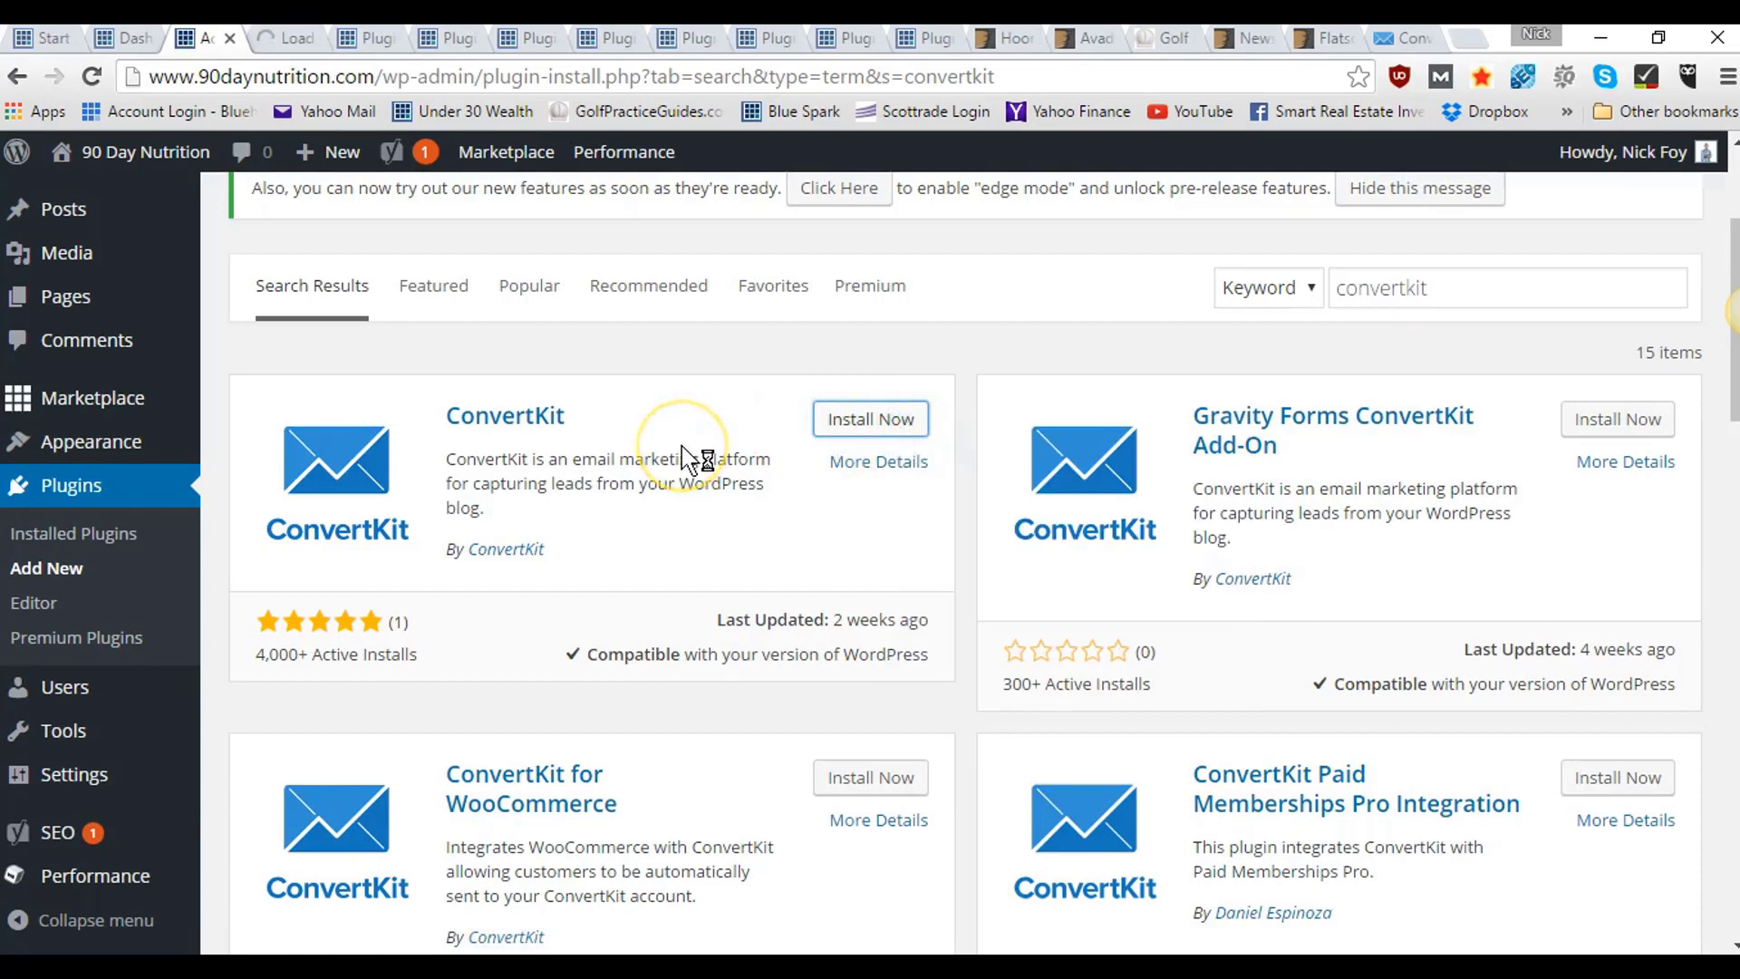
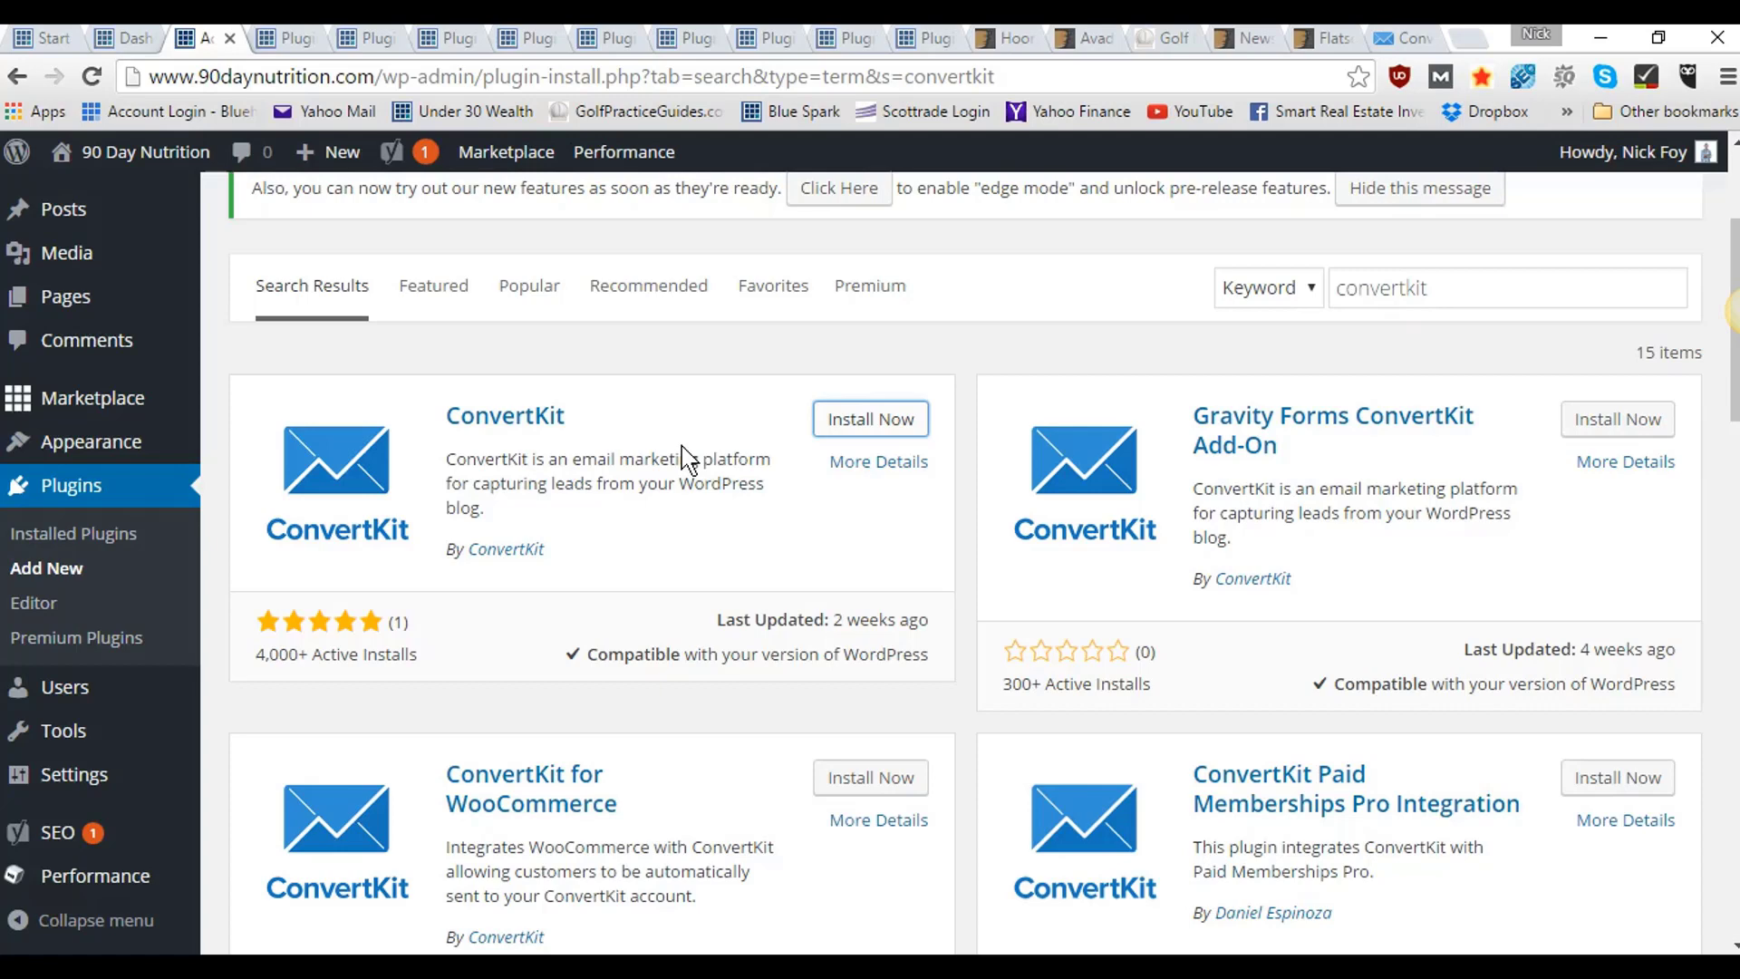
- Search the plugins for "optinmonster" and start installing OptinMonster - Best WordPress Popup and Lead Generation Plugin in a separate browser tab
{"action": "left_click", "coordinate": [1400, 39]}
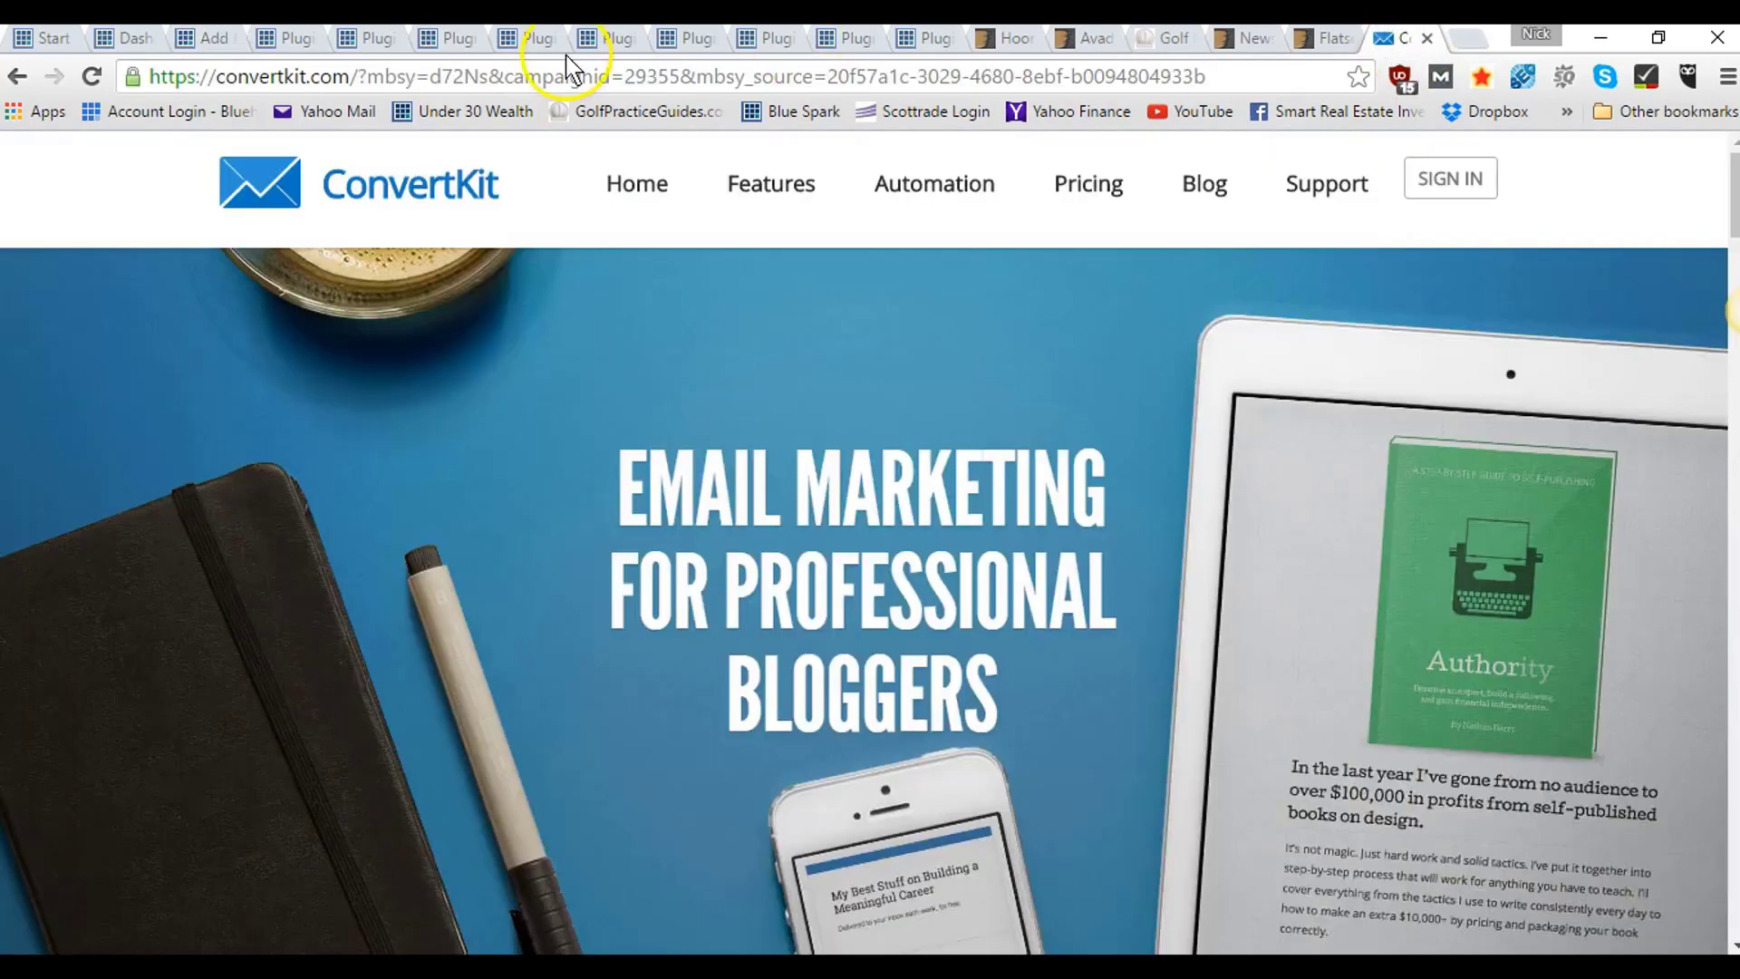
{"action": "left_click", "coordinate": [196, 43]}
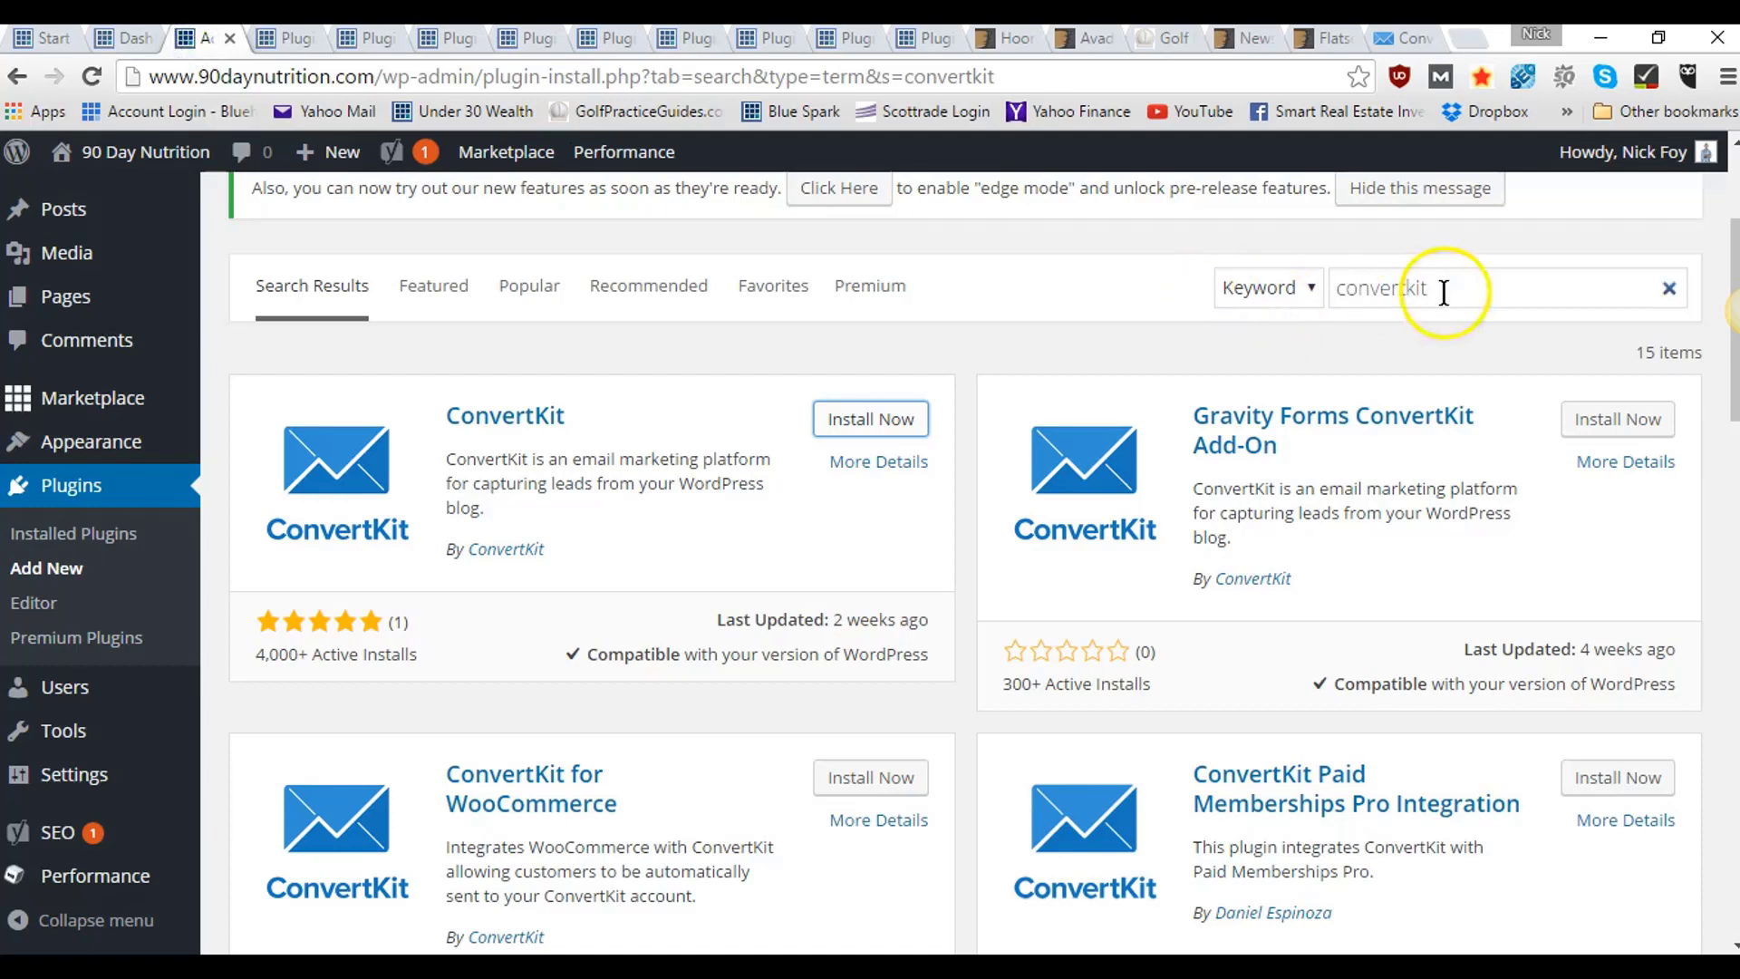
{"action": "left_click_drag", "start_coordinate": [1441, 287], "coordinate": [1282, 303]}
{"action": "type", "text": "optinmonster"}
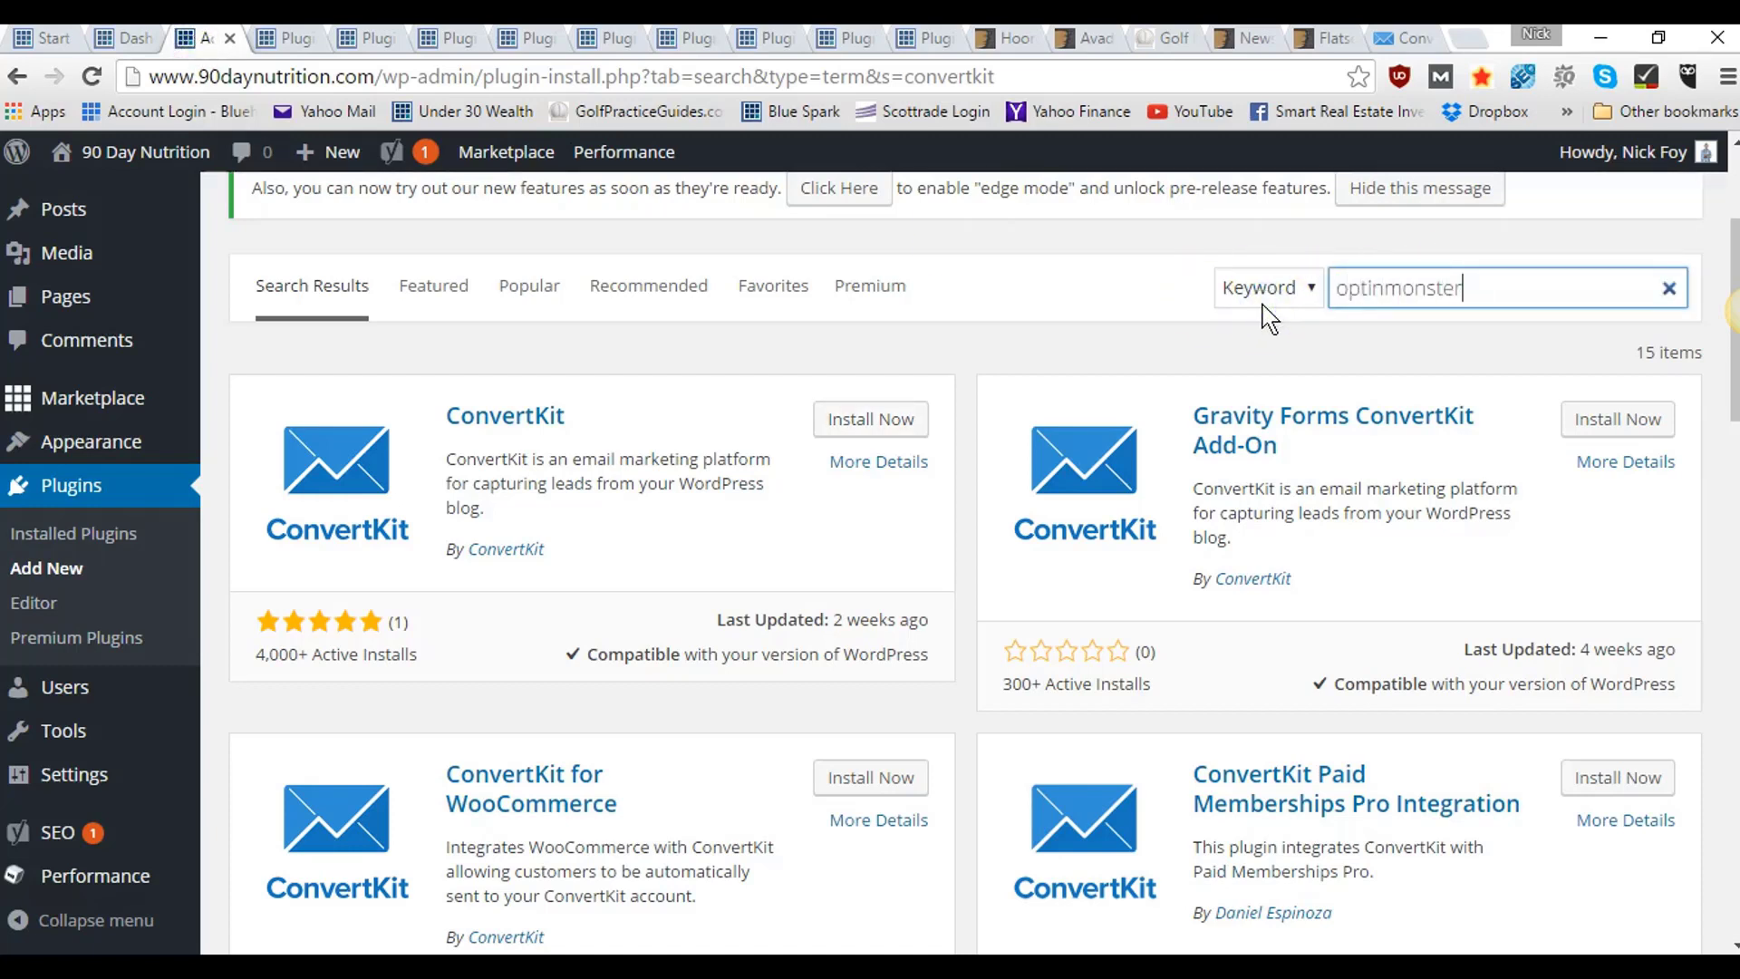
{"action": "key", "text": "Return"}
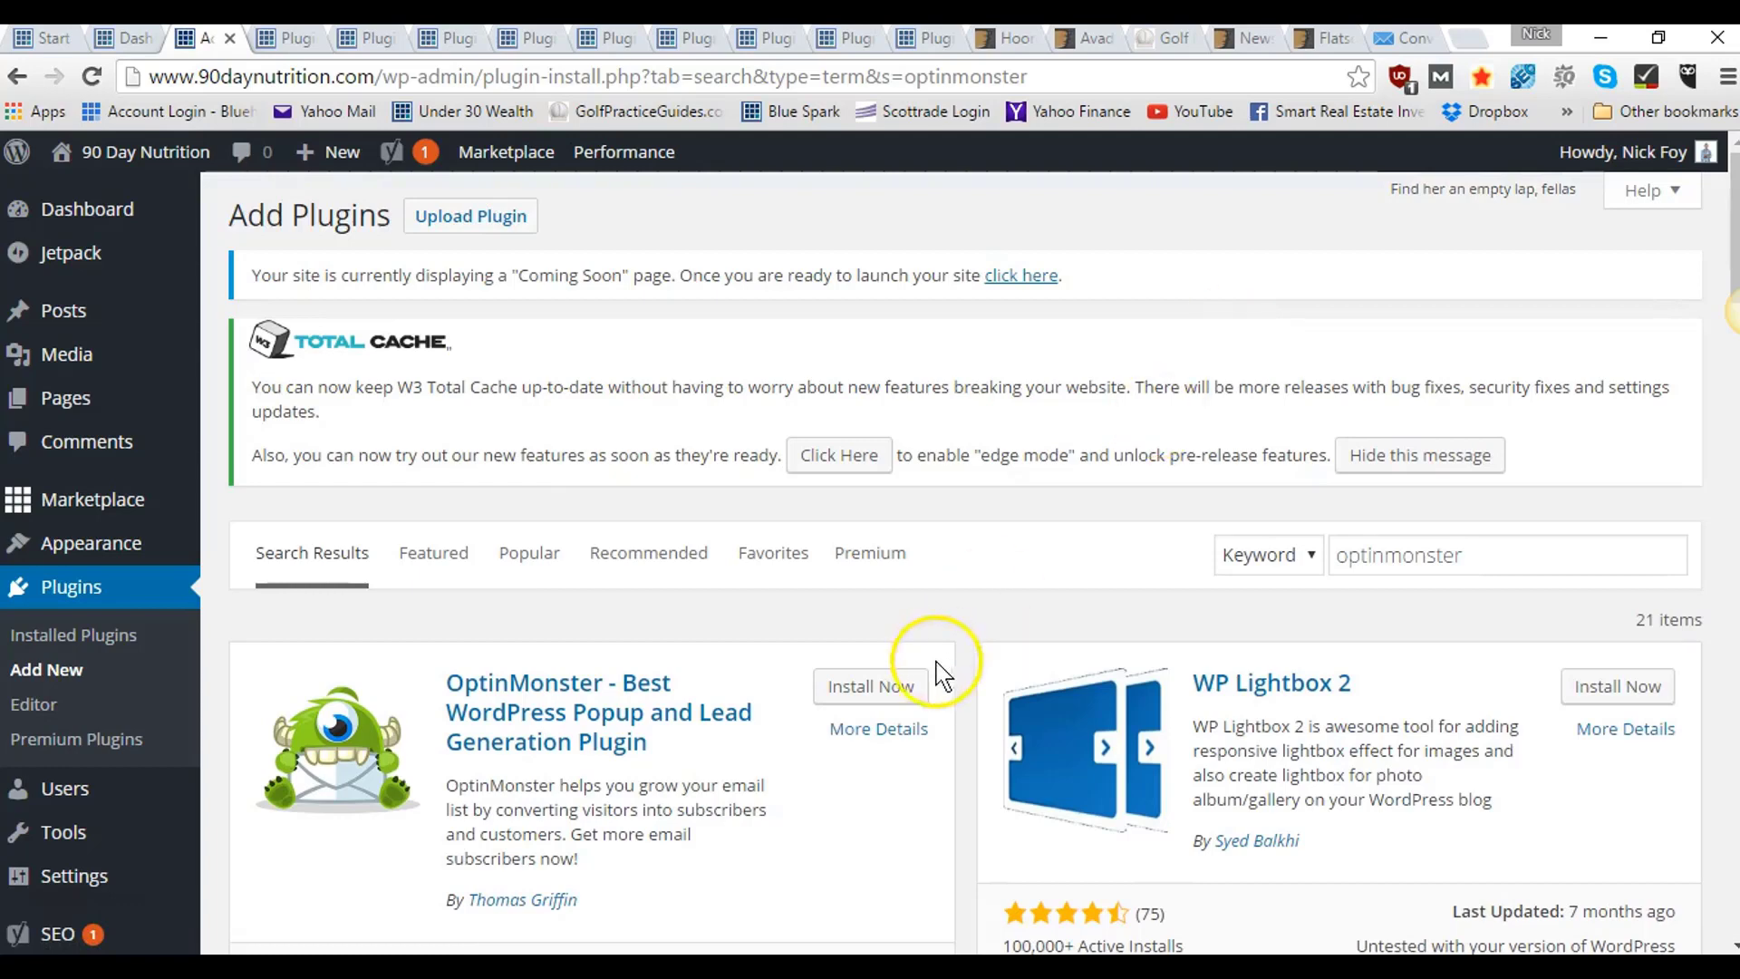
{"action": "left_click", "coordinate": [893, 731]}
{"action": "scroll", "coordinate": [893, 731], "scroll_direction": "down", "scroll_amount": 3}
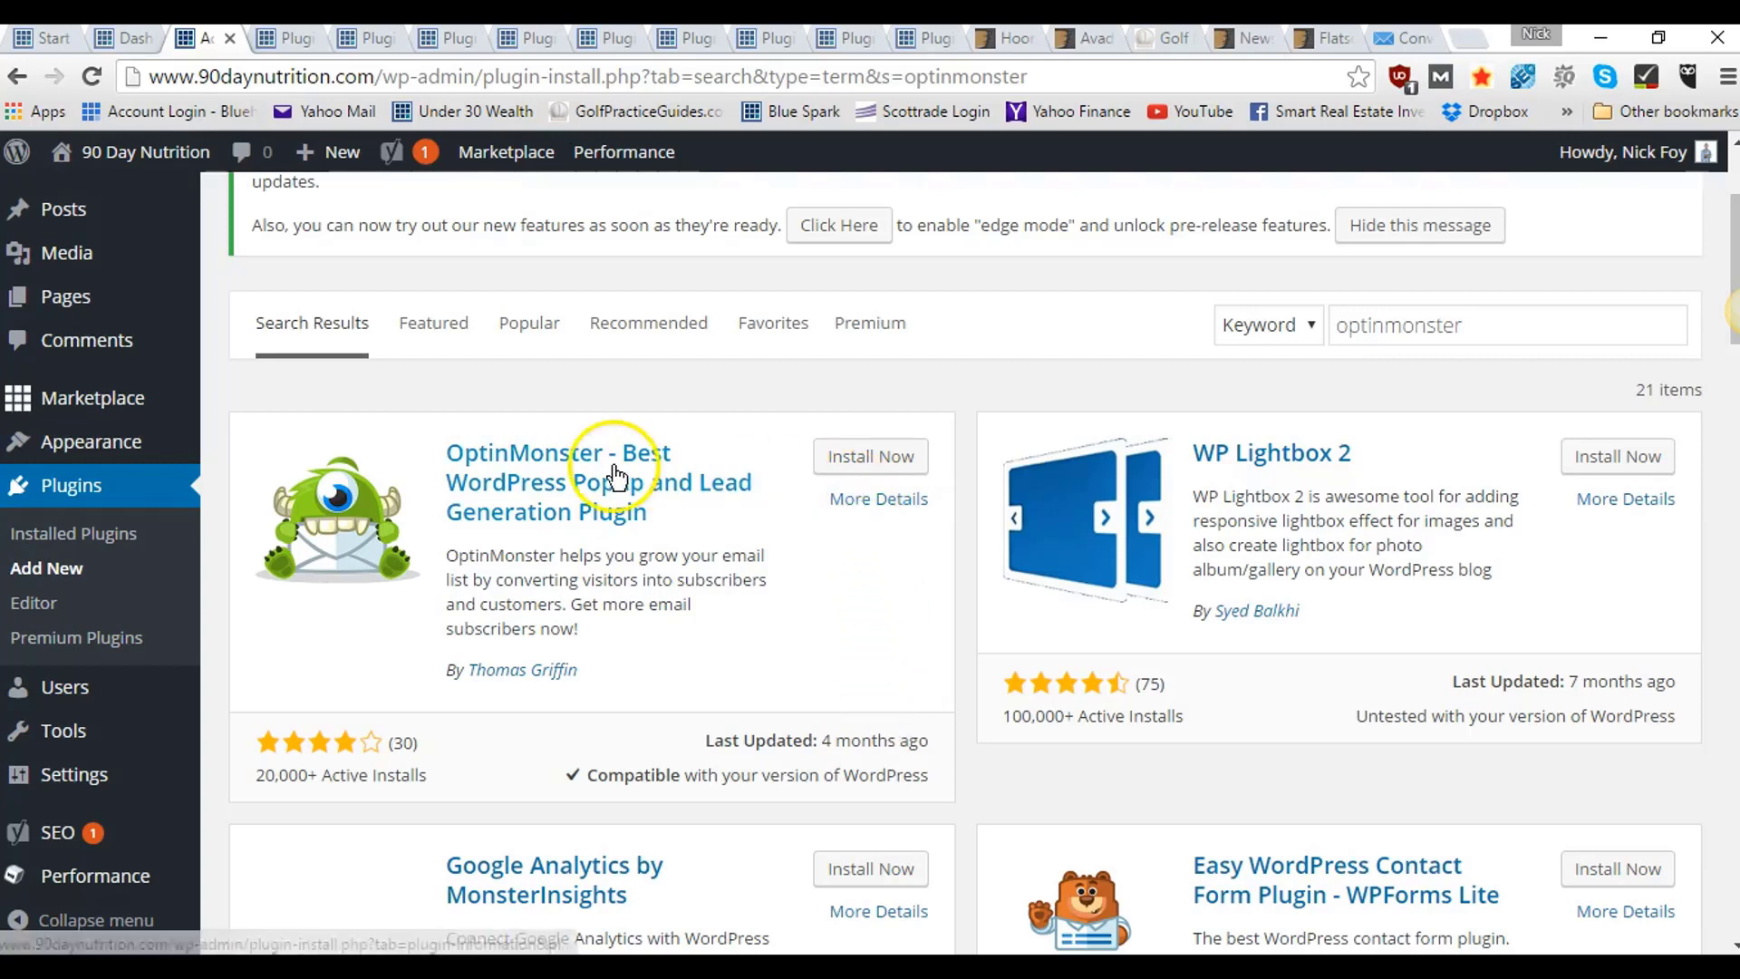
{"action": "right_click", "coordinate": [865, 456]}
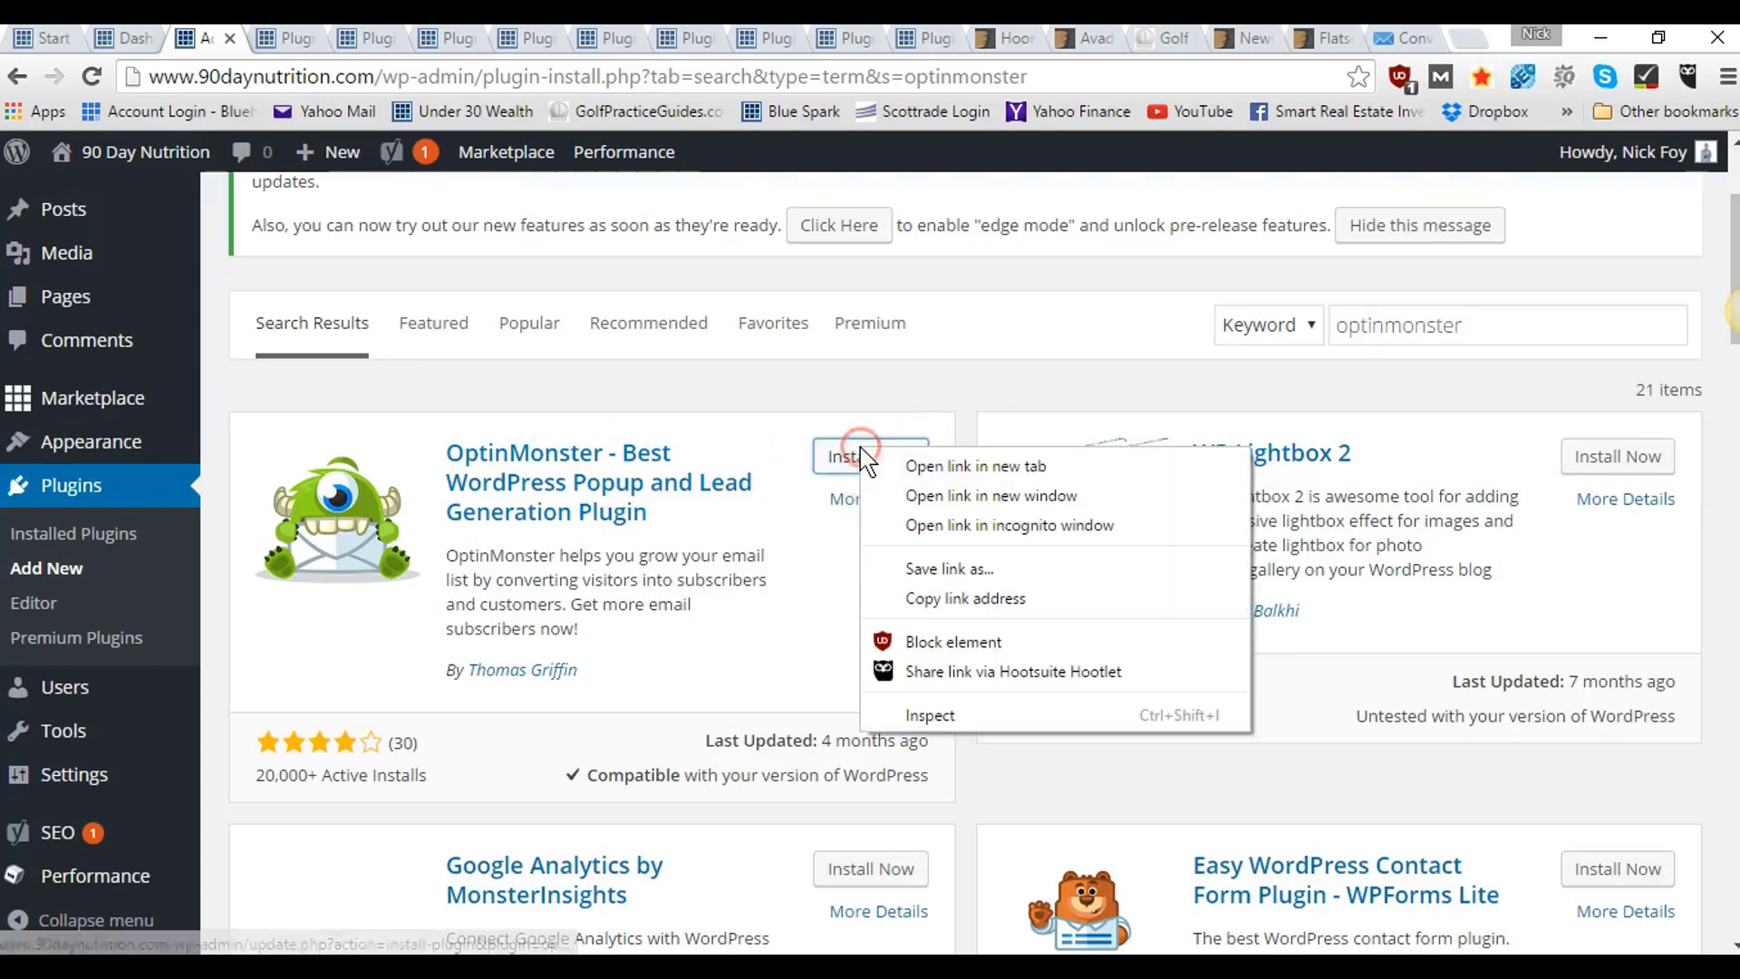
{"action": "left_click", "coordinate": [916, 463]}
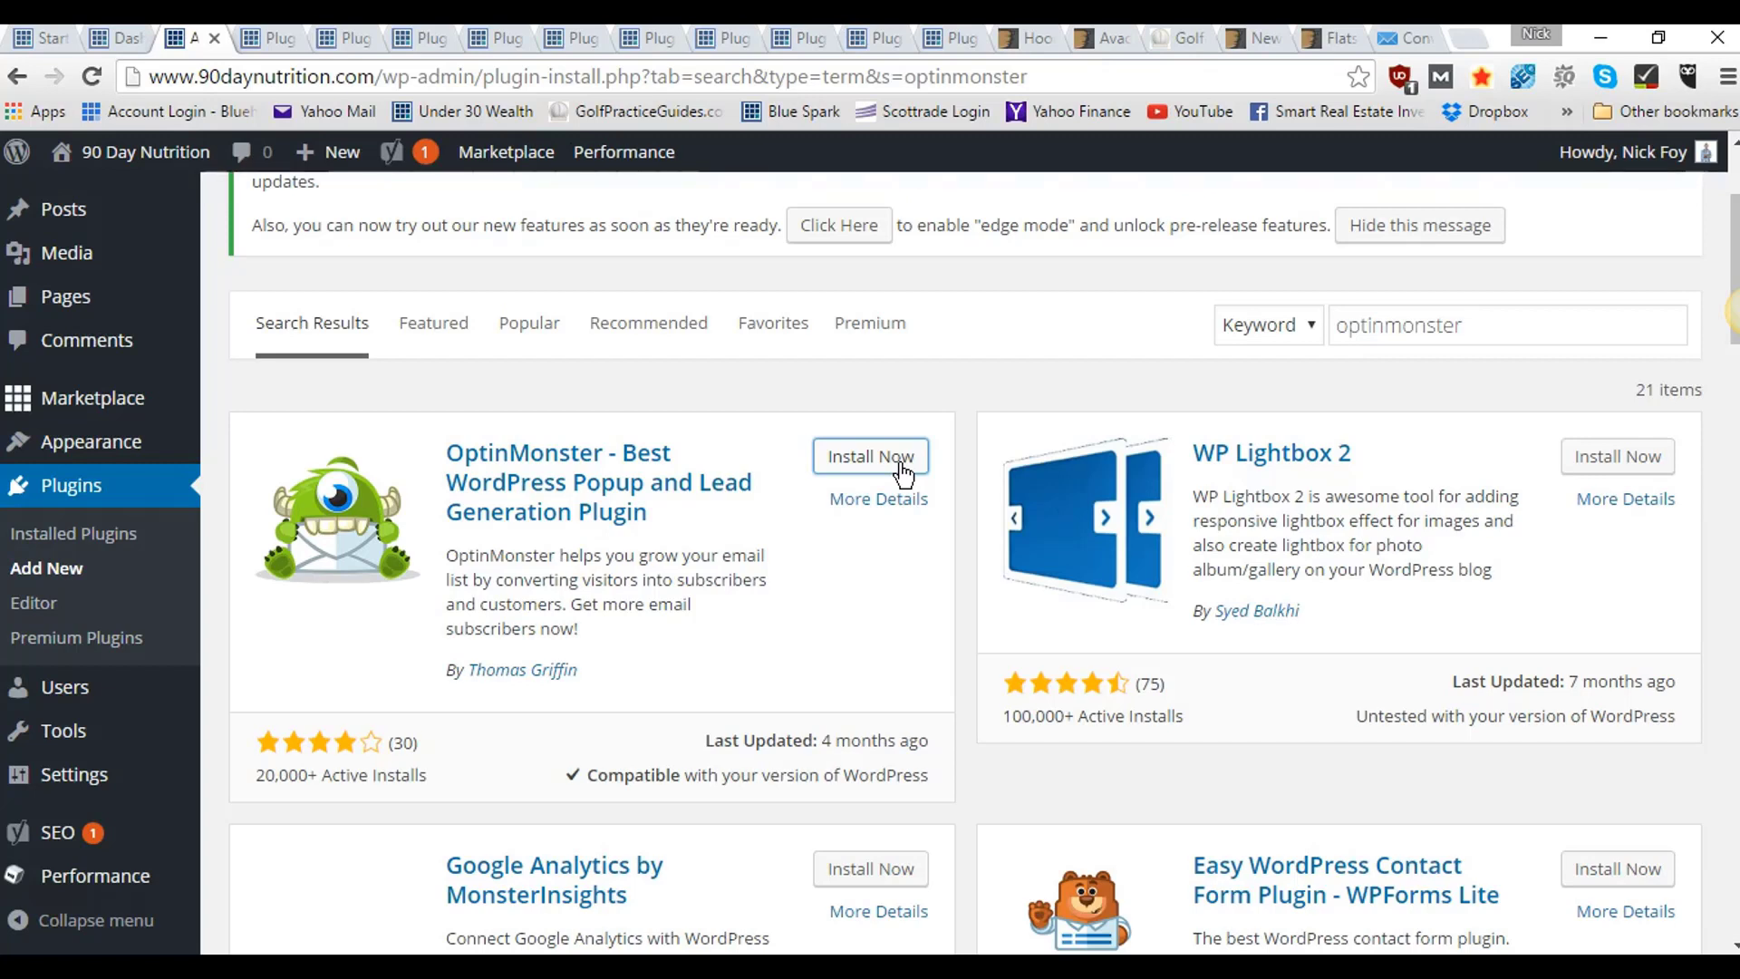
- Activate the newly installed ConvertKit and OptinMonster plugins from their installation pages
{"action": "left_click", "coordinate": [653, 451]}
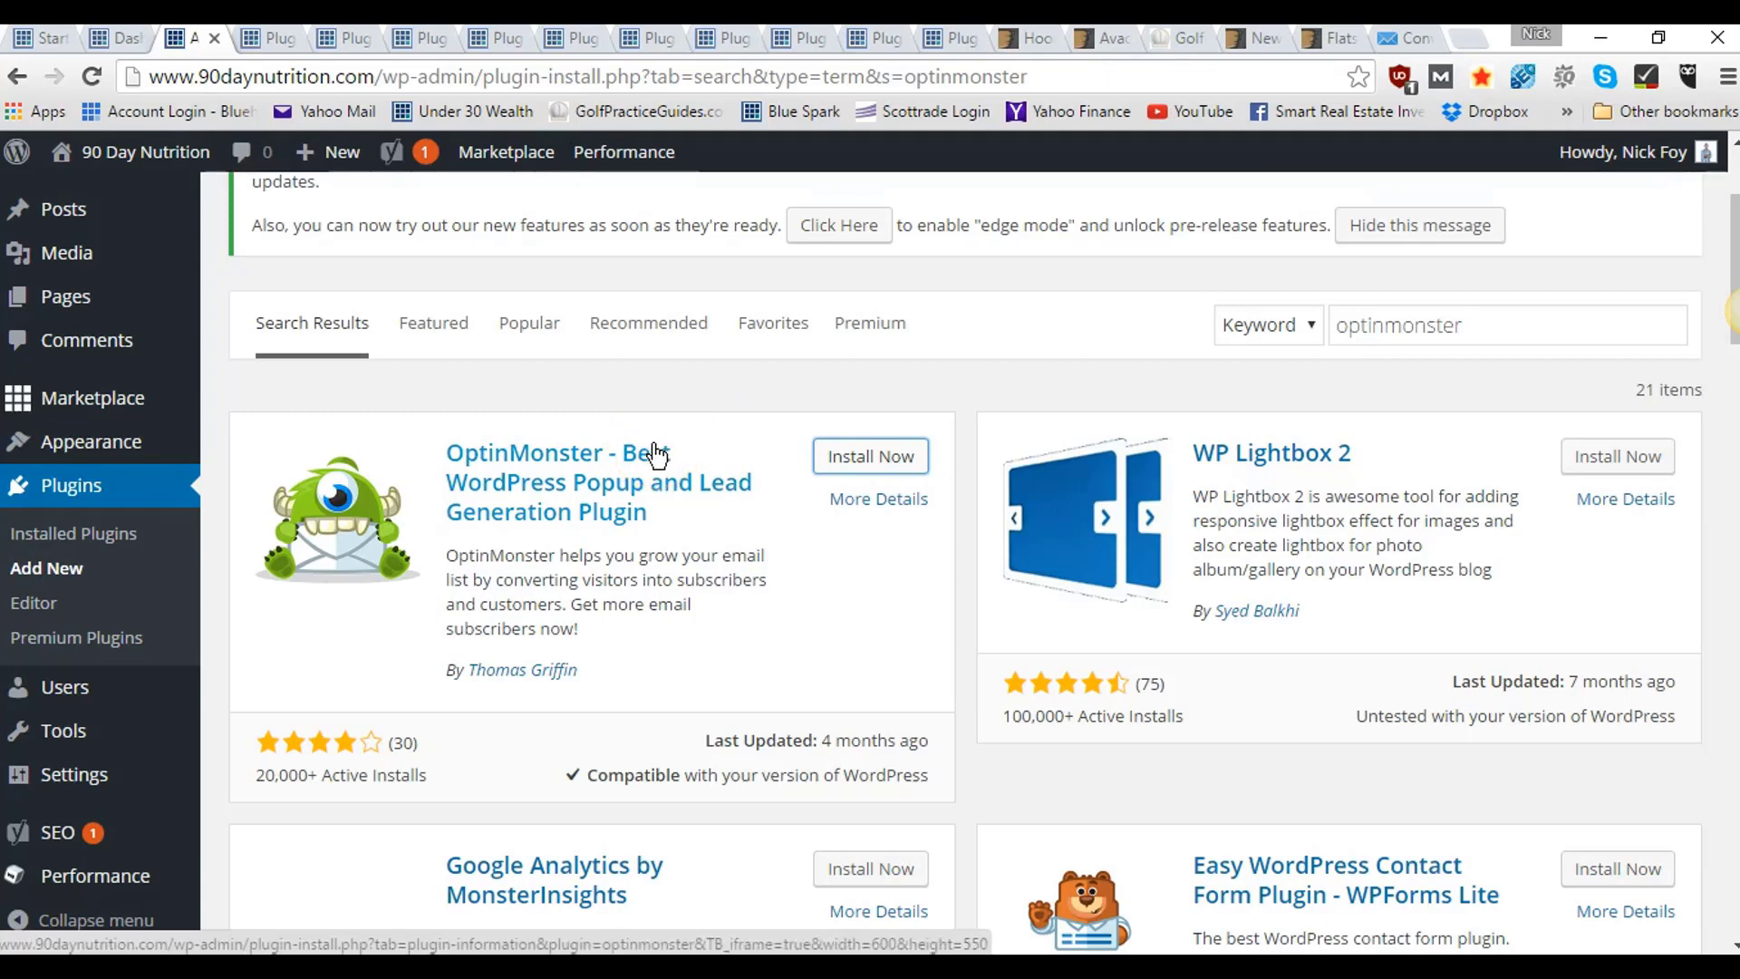
{"action": "left_click", "coordinate": [270, 40]}
{"action": "left_click", "coordinate": [295, 694]}
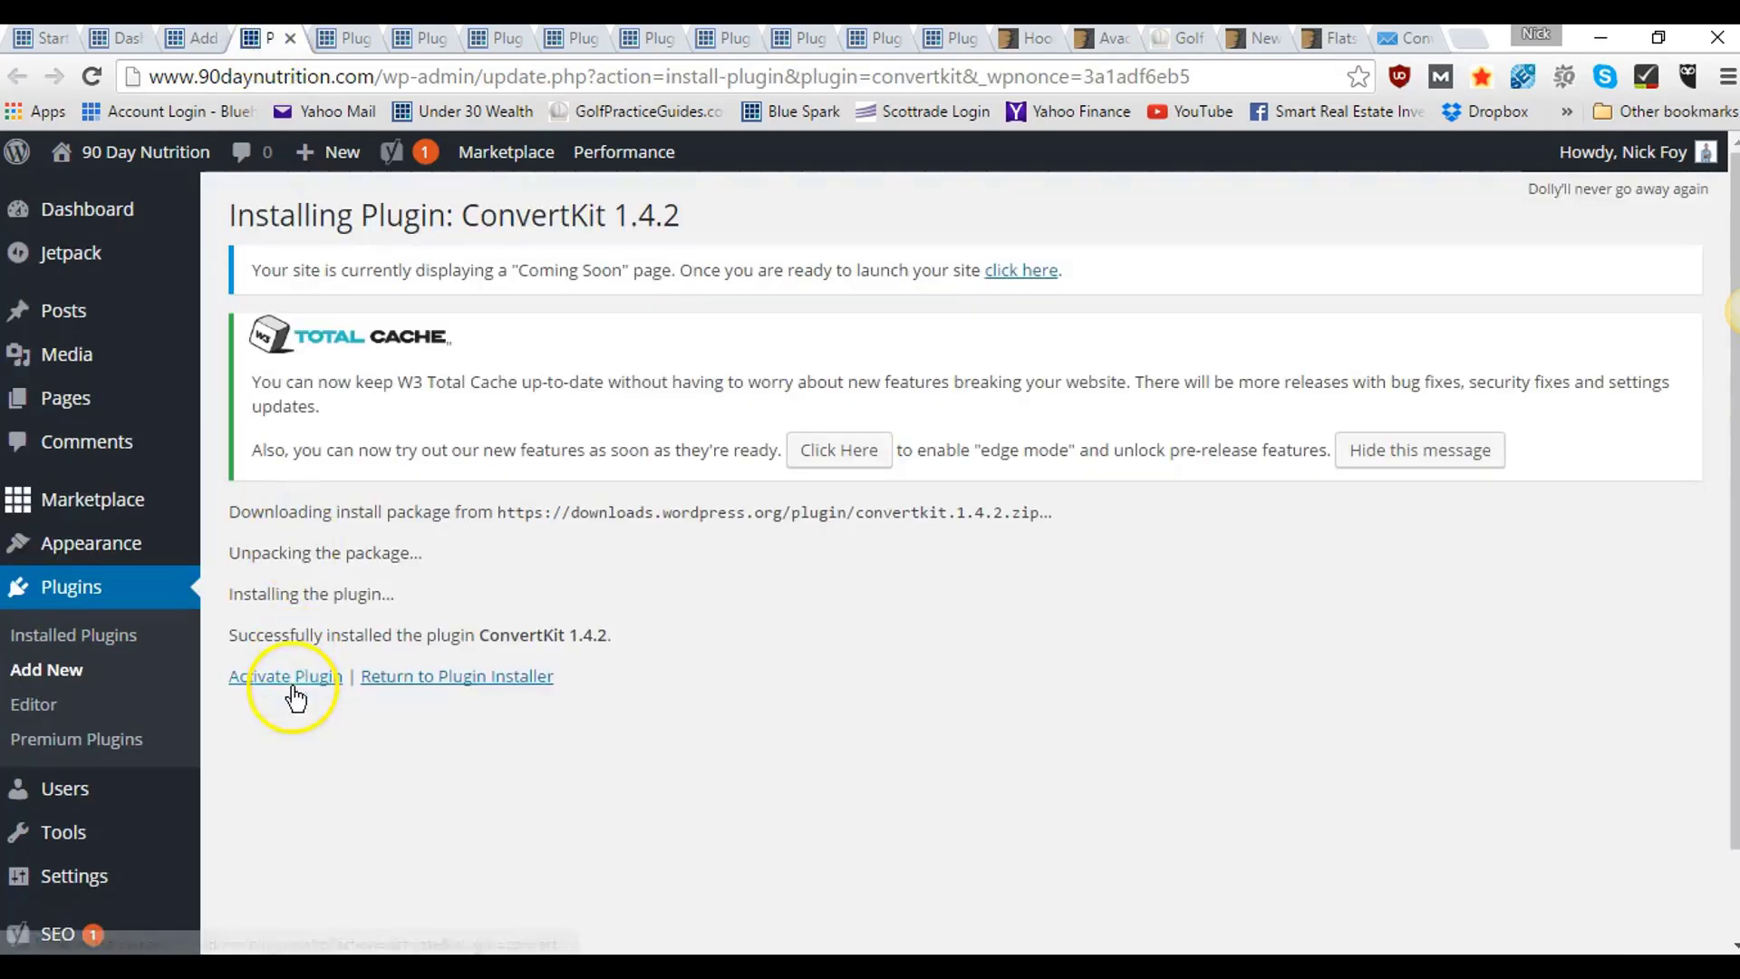
{"action": "left_click", "coordinate": [333, 40]}
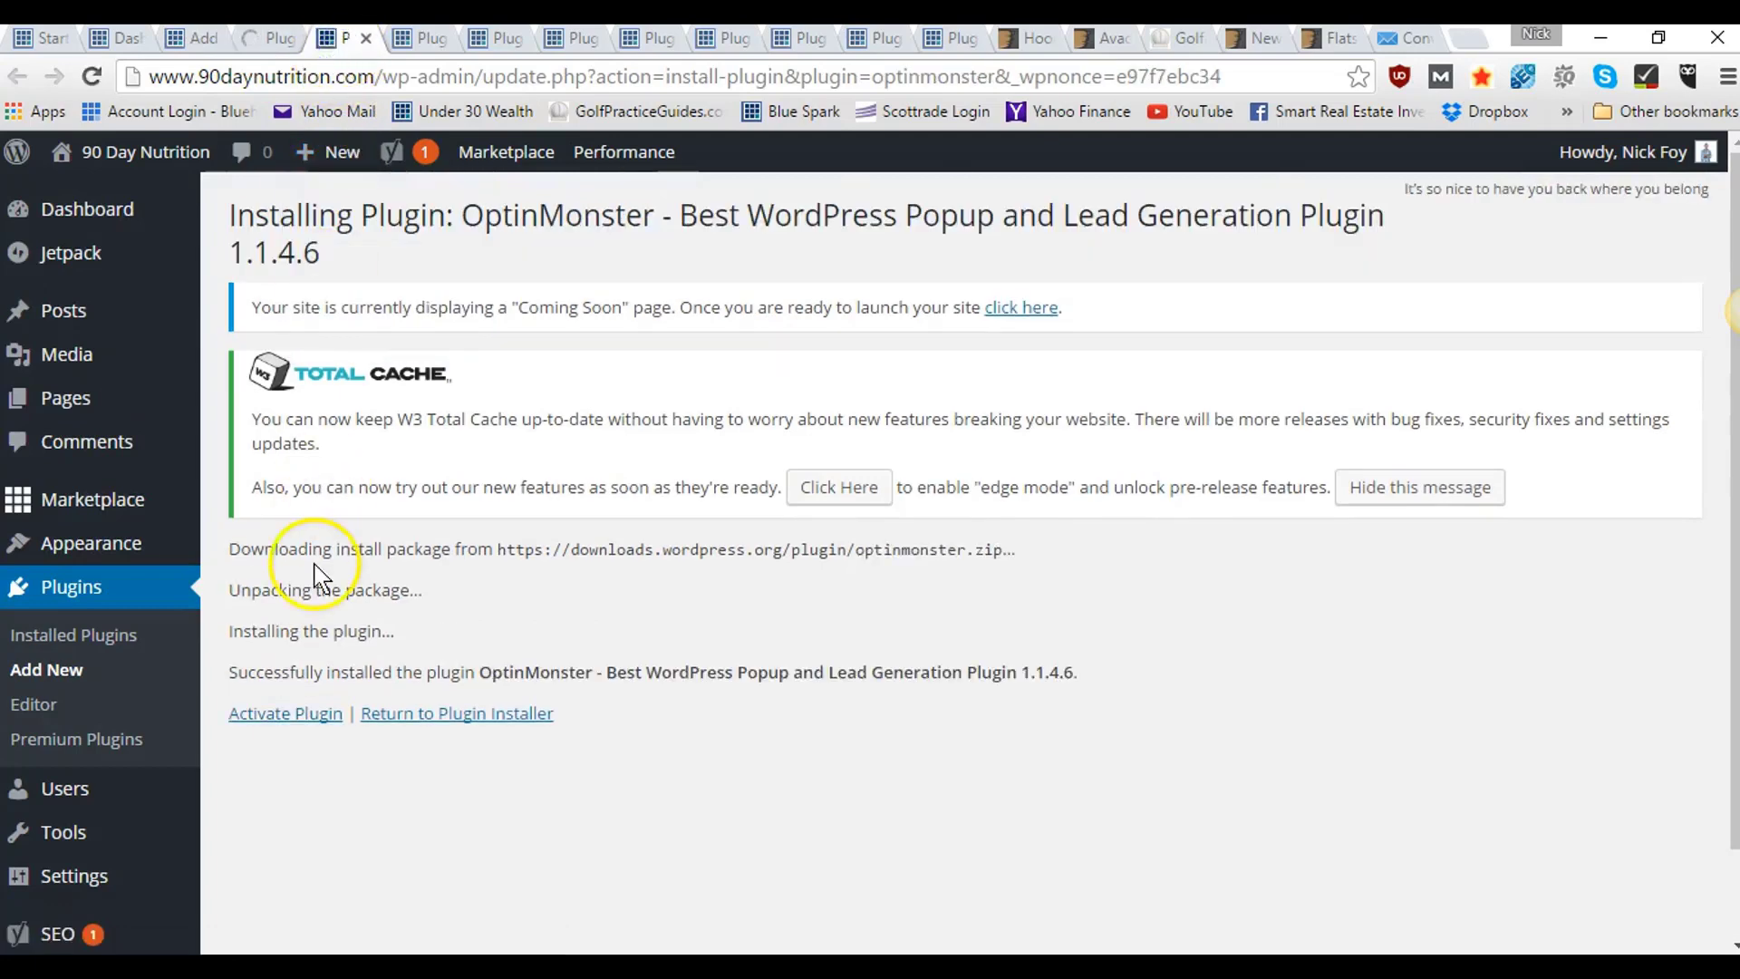
{"action": "left_click", "coordinate": [288, 715]}
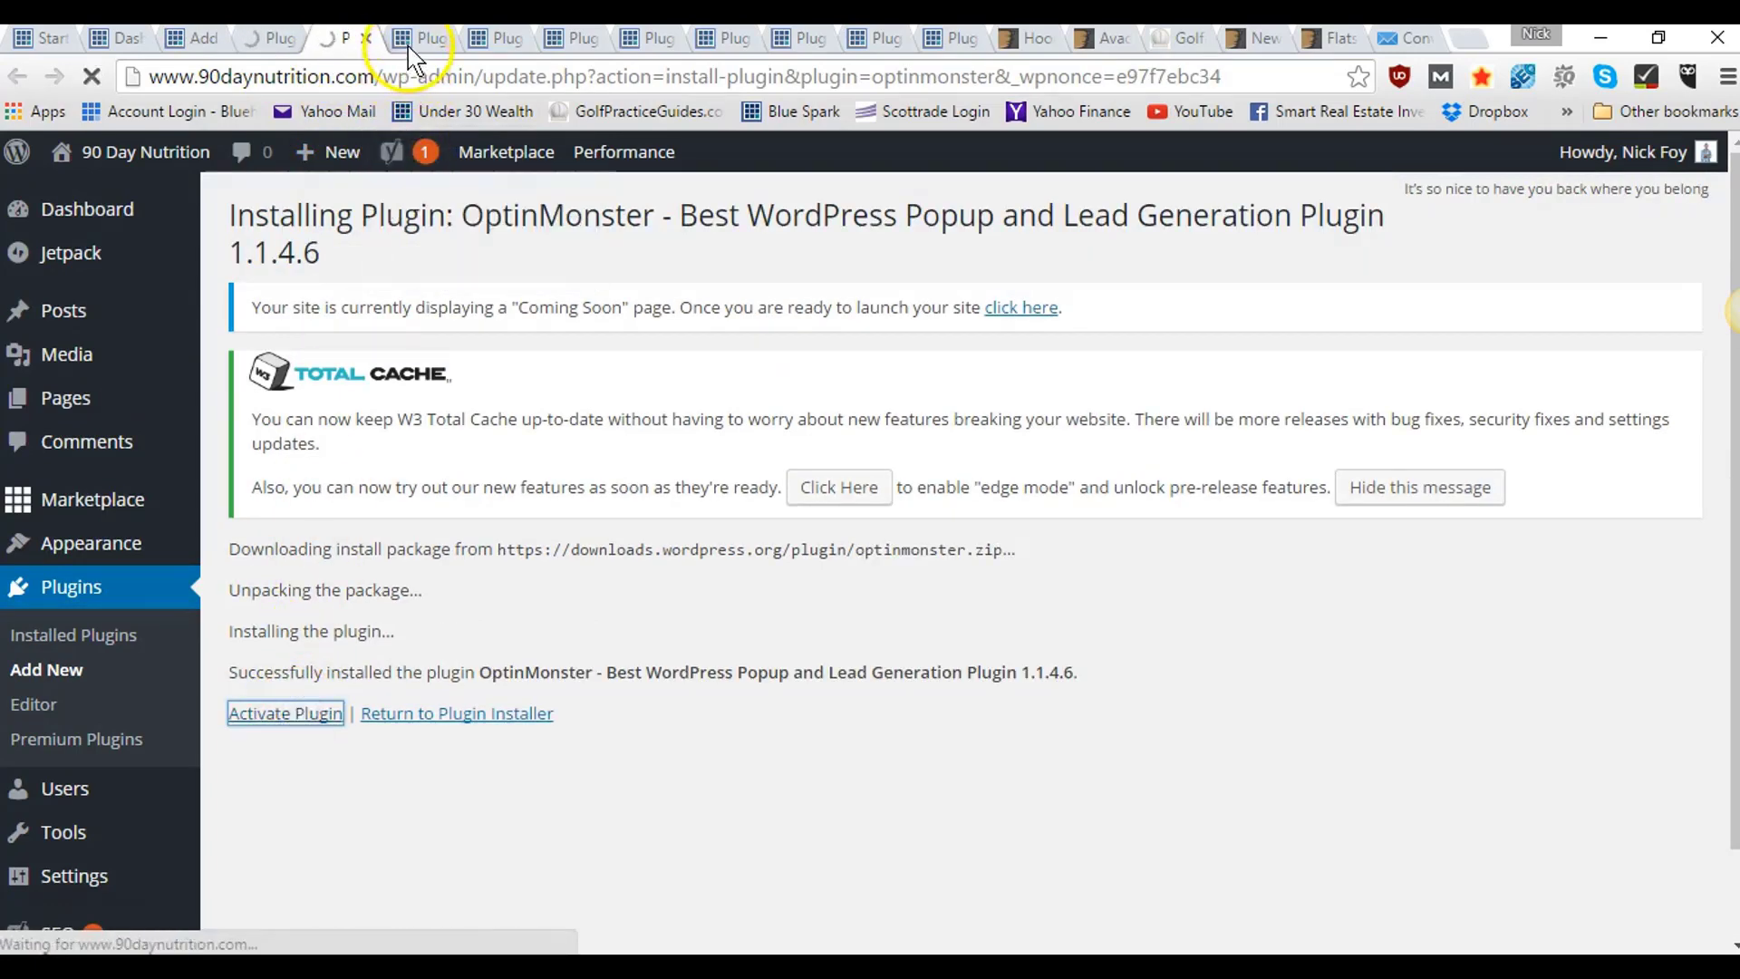
- Activate the Wordfence Security and Coming Soon CC plugins from their installation pages
{"action": "left_click", "coordinate": [409, 43]}
{"action": "left_click", "coordinate": [288, 680]}
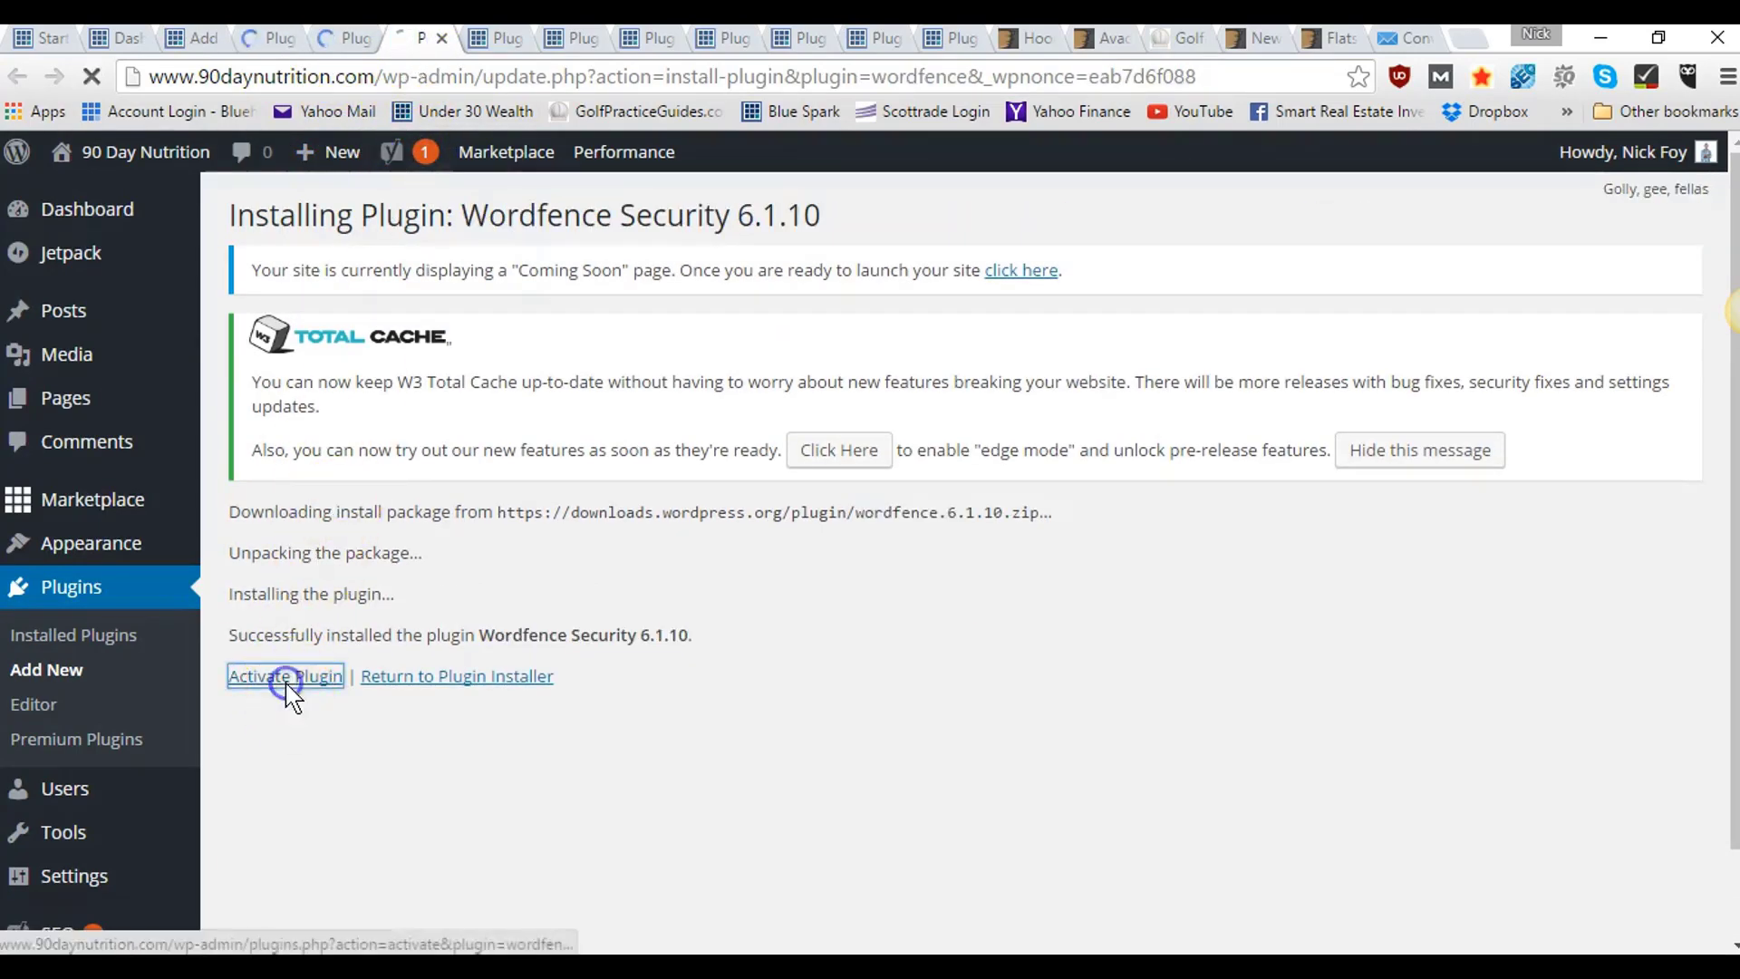
{"action": "left_click", "coordinate": [493, 40]}
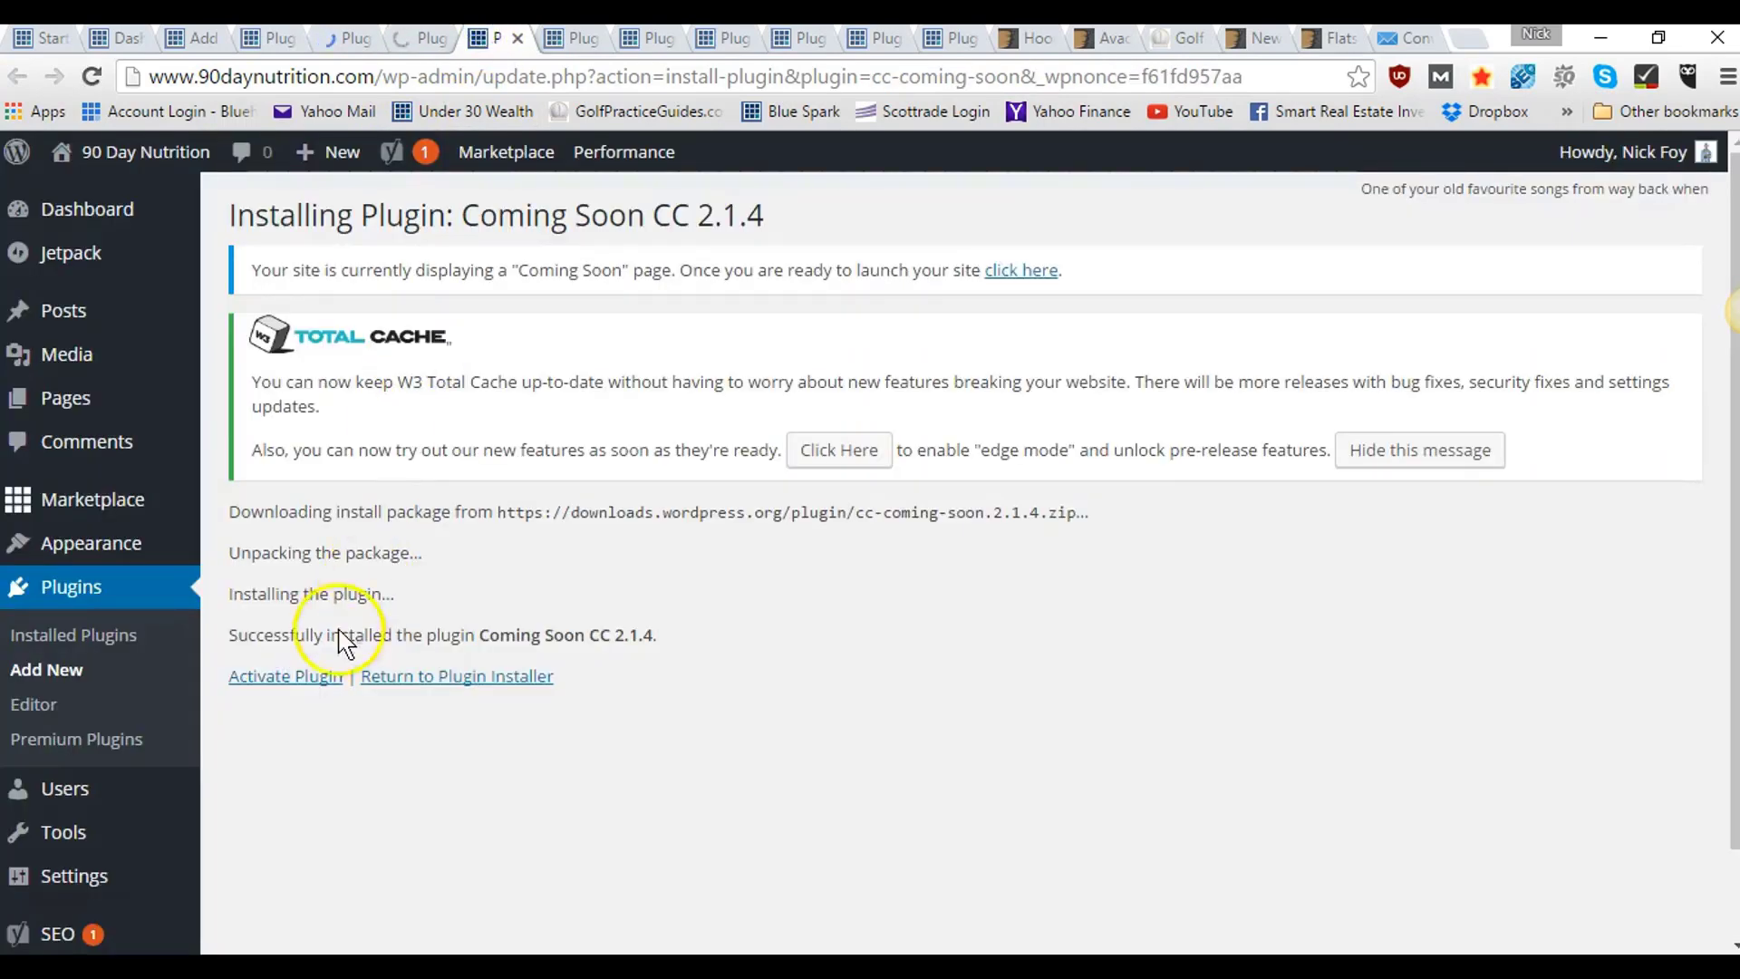
{"action": "left_click", "coordinate": [304, 680]}
- Activate the Broken Link Checker and Pretty Link Lite plugins from their installation pages
{"action": "left_click", "coordinate": [567, 40]}
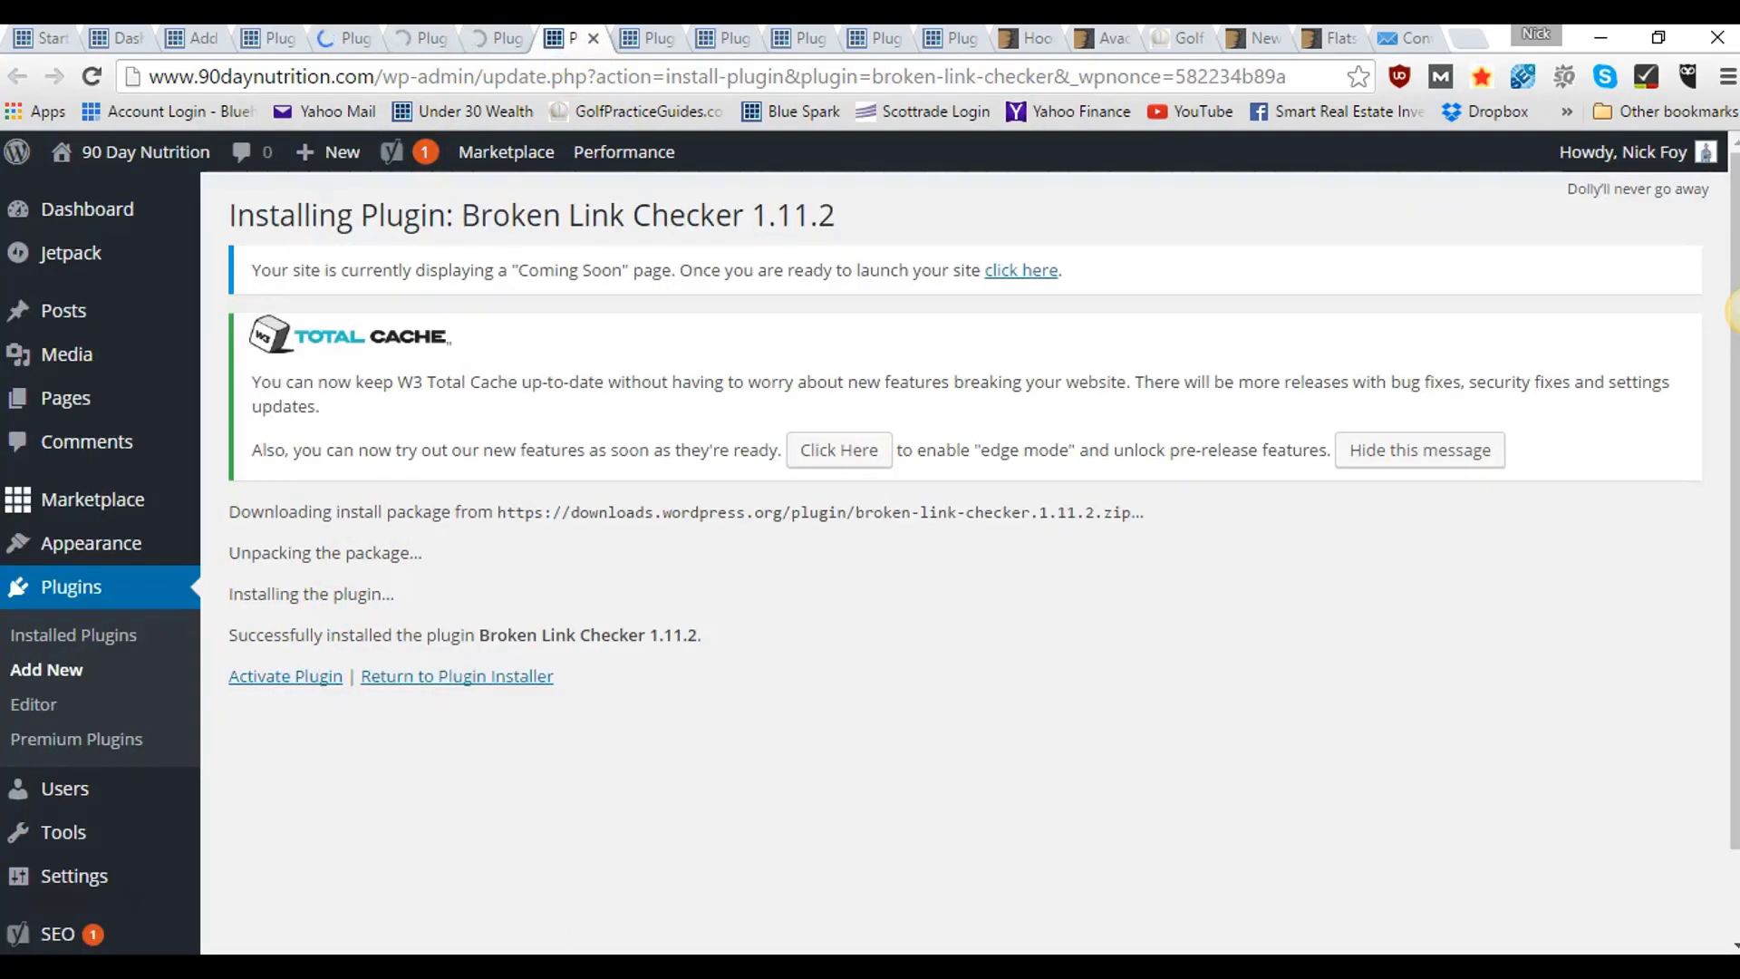
{"action": "left_click", "coordinate": [315, 680]}
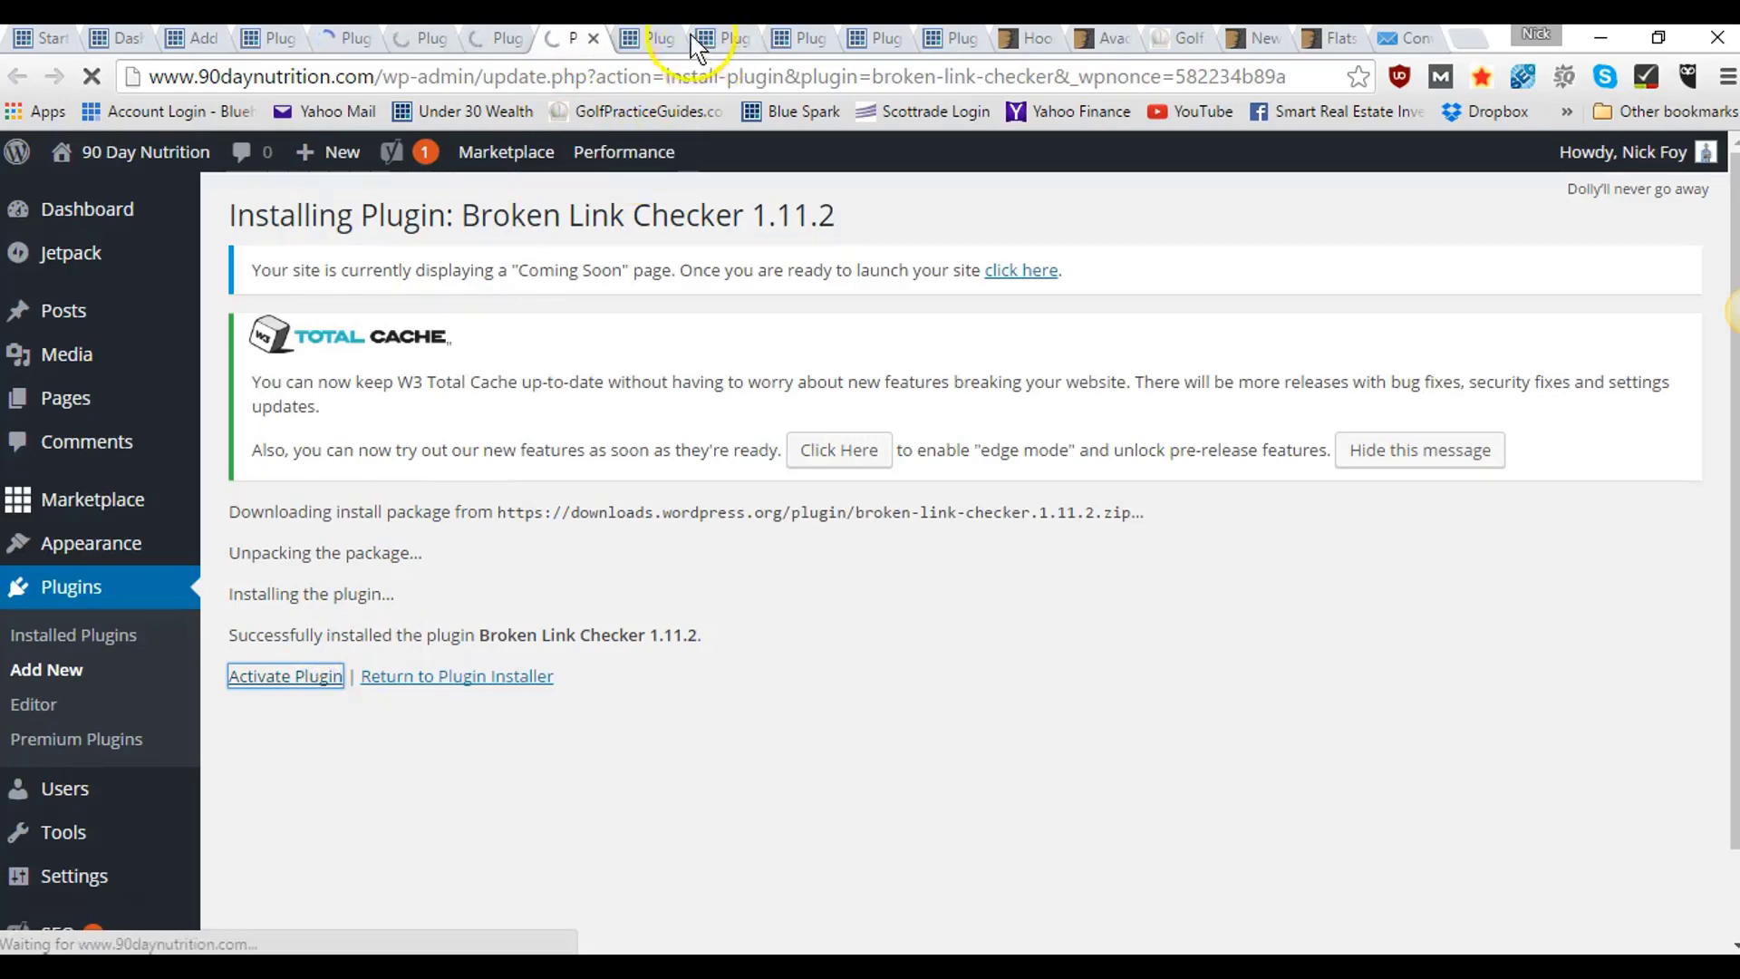
{"action": "left_click", "coordinate": [644, 41]}
{"action": "left_click", "coordinate": [313, 678]}
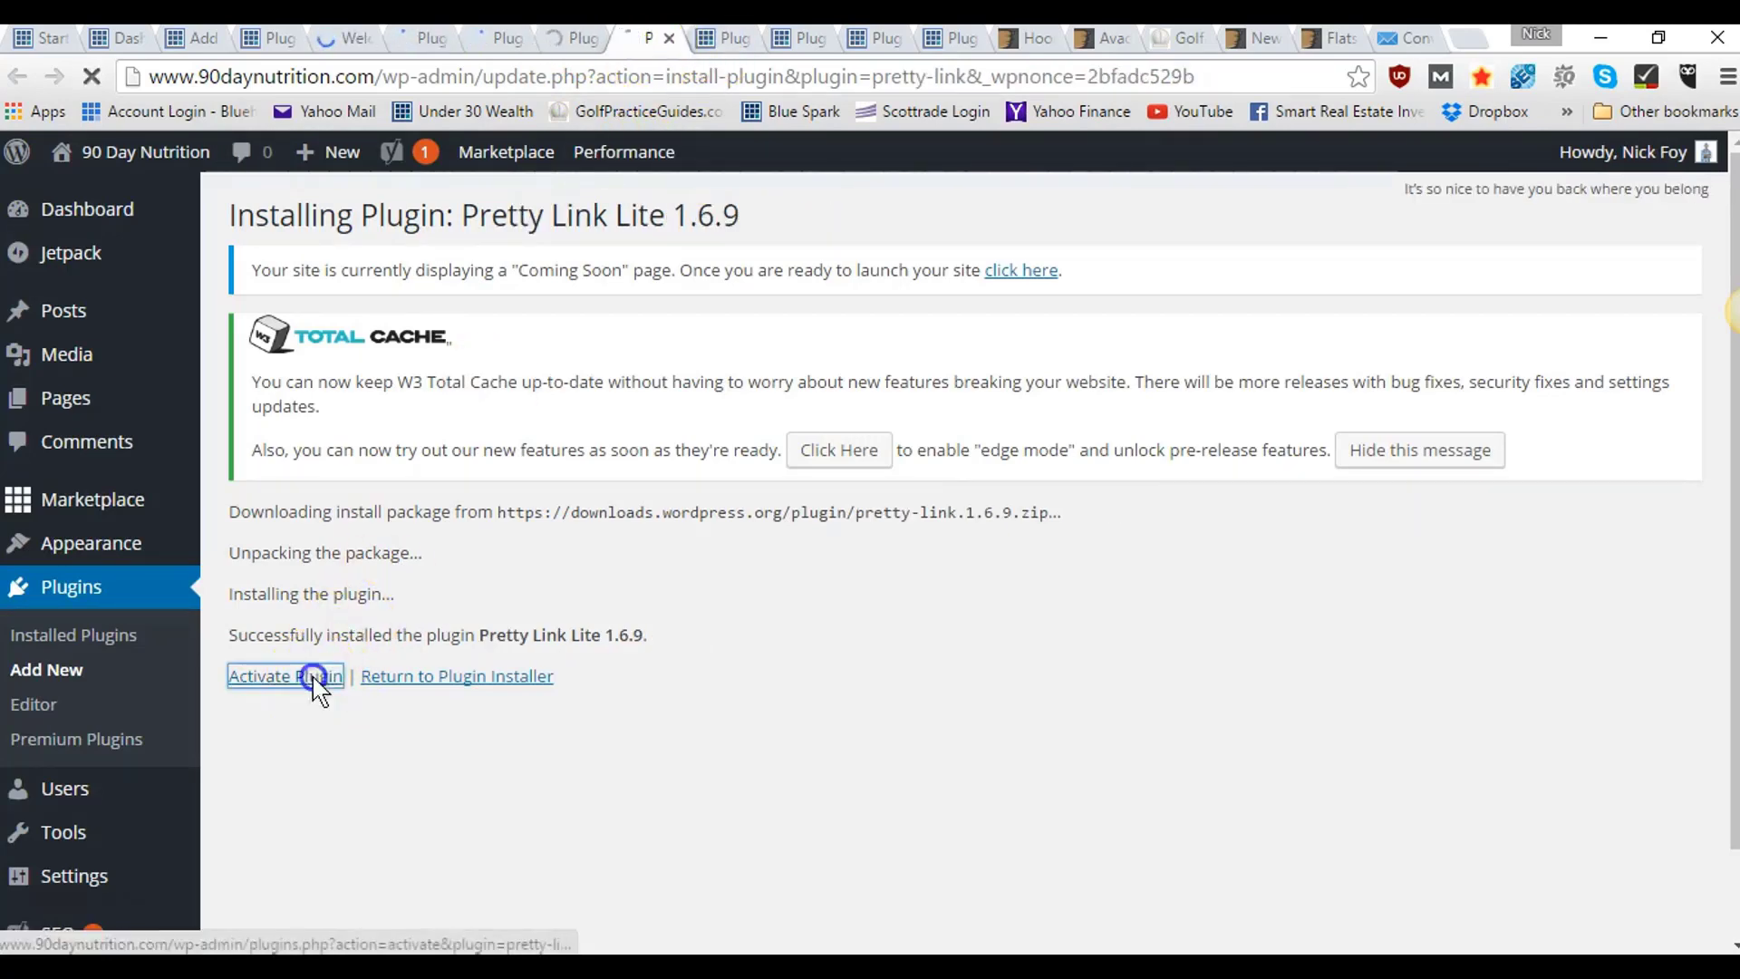
- Activate the Velvet Blues Update URLs and NextScripts: Social Networks Auto-Poster plugins from their installation pages
{"action": "left_click", "coordinate": [725, 40]}
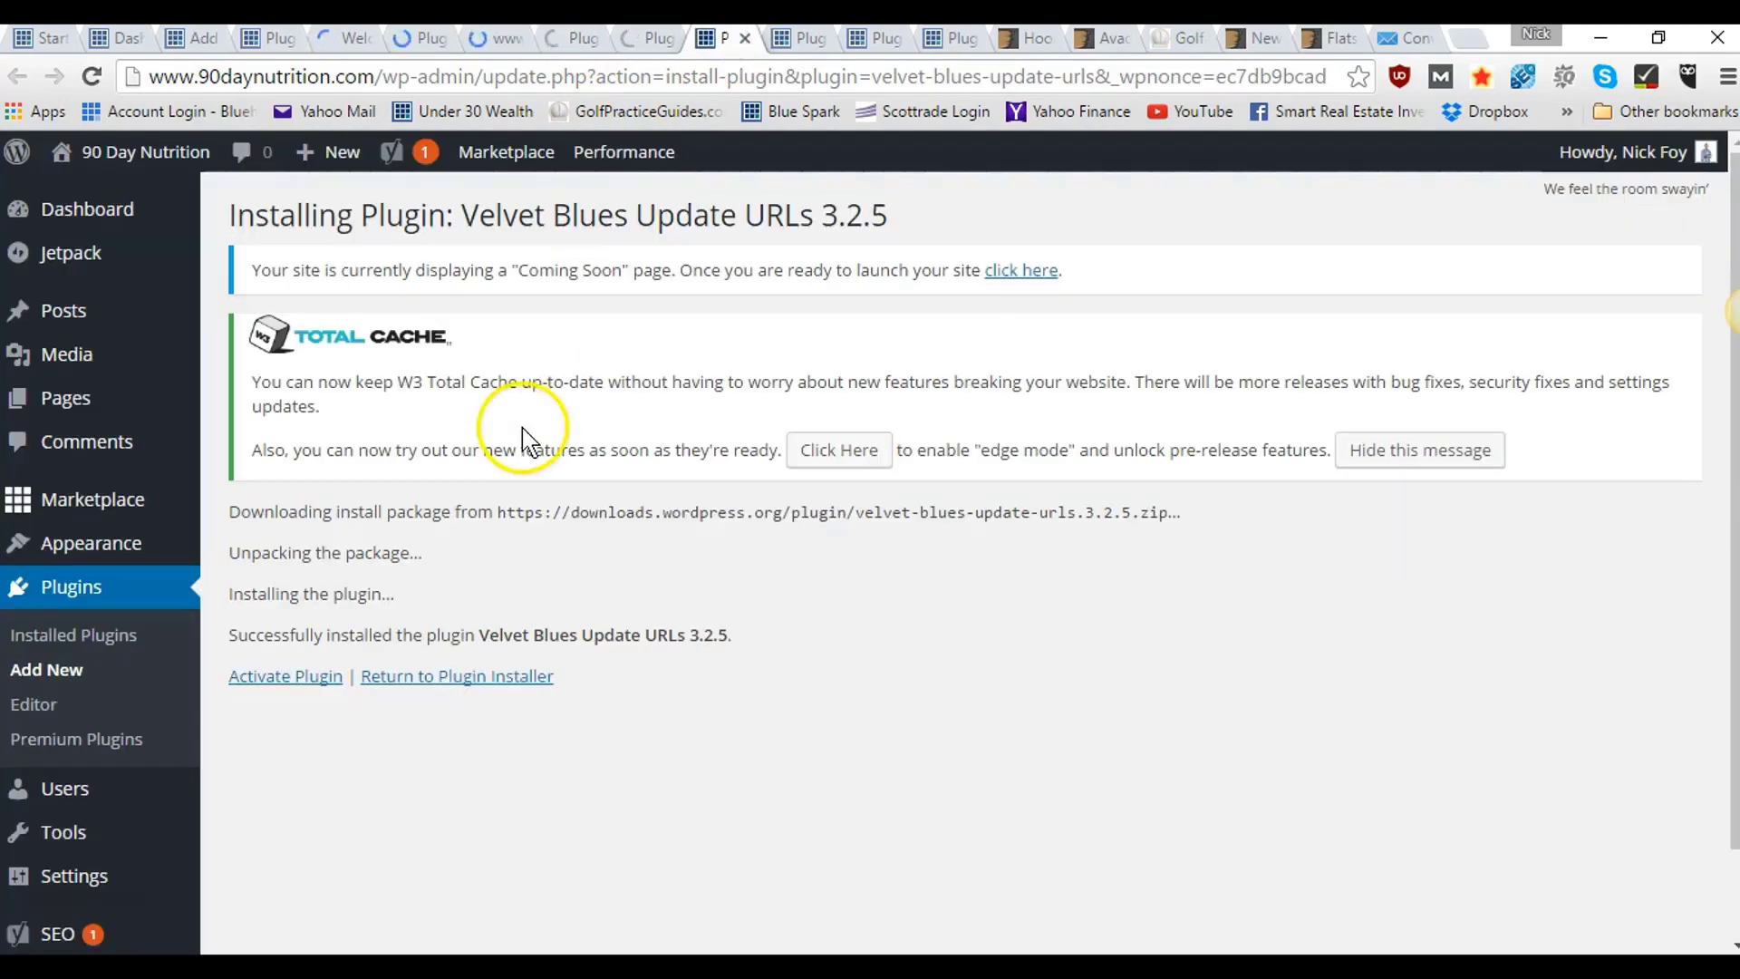
{"action": "left_click", "coordinate": [306, 680]}
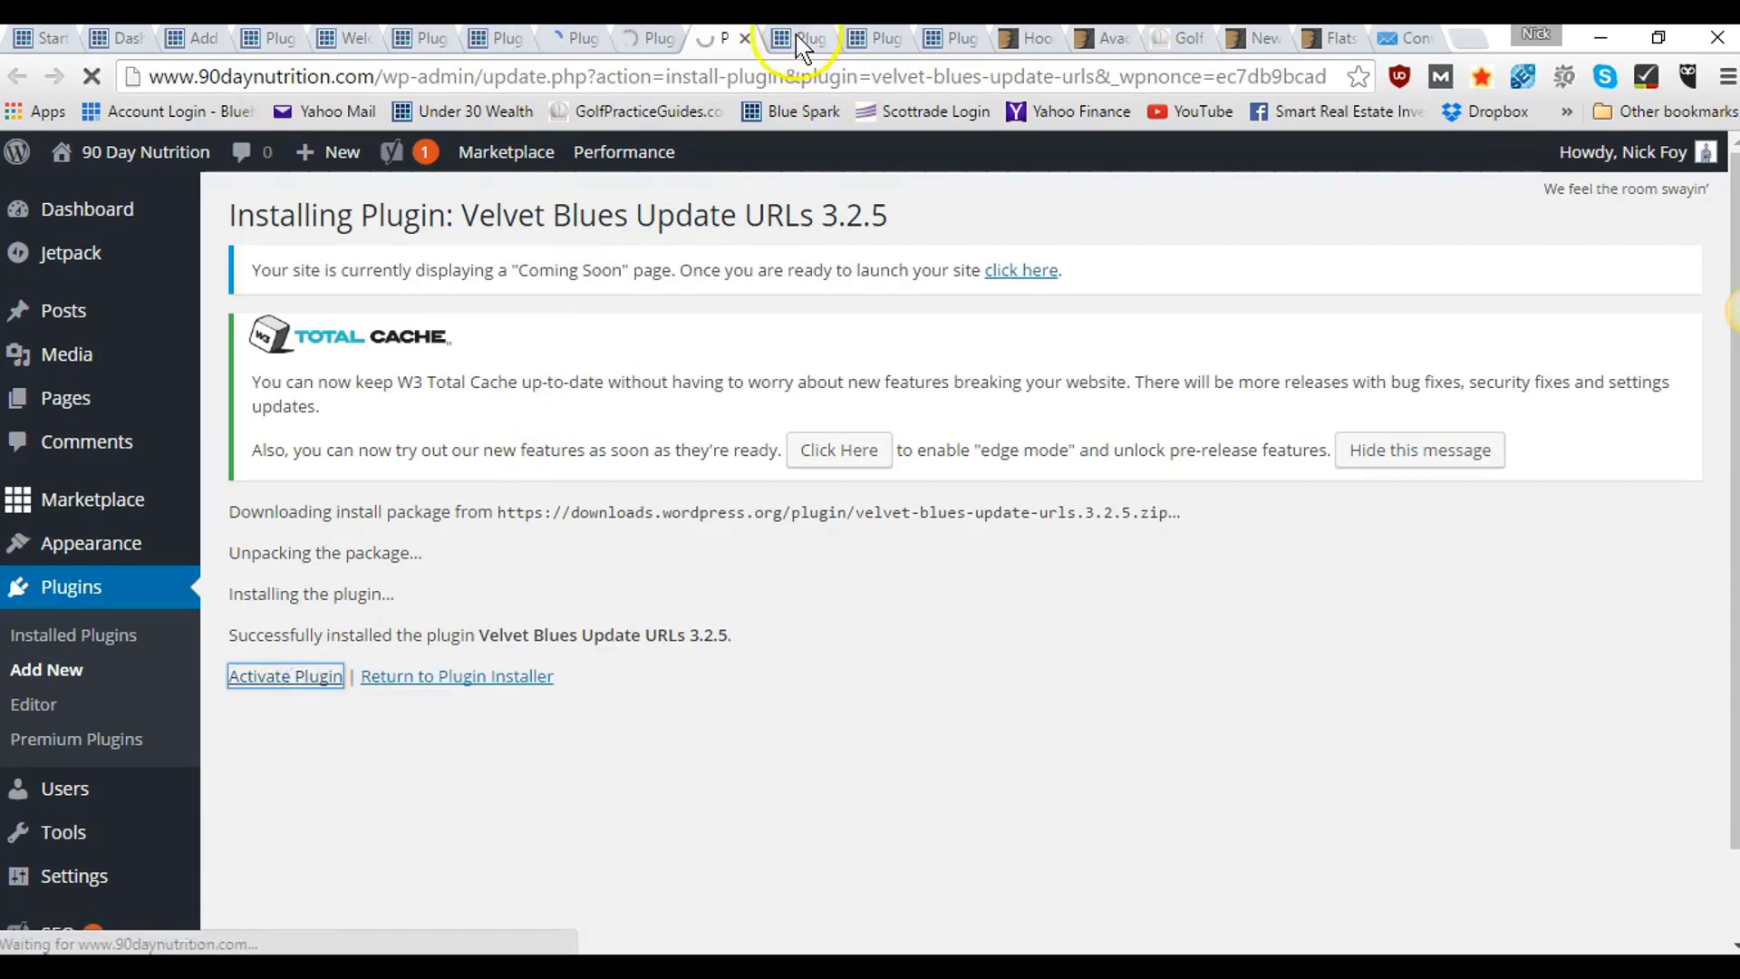
{"action": "left_click", "coordinate": [802, 43]}
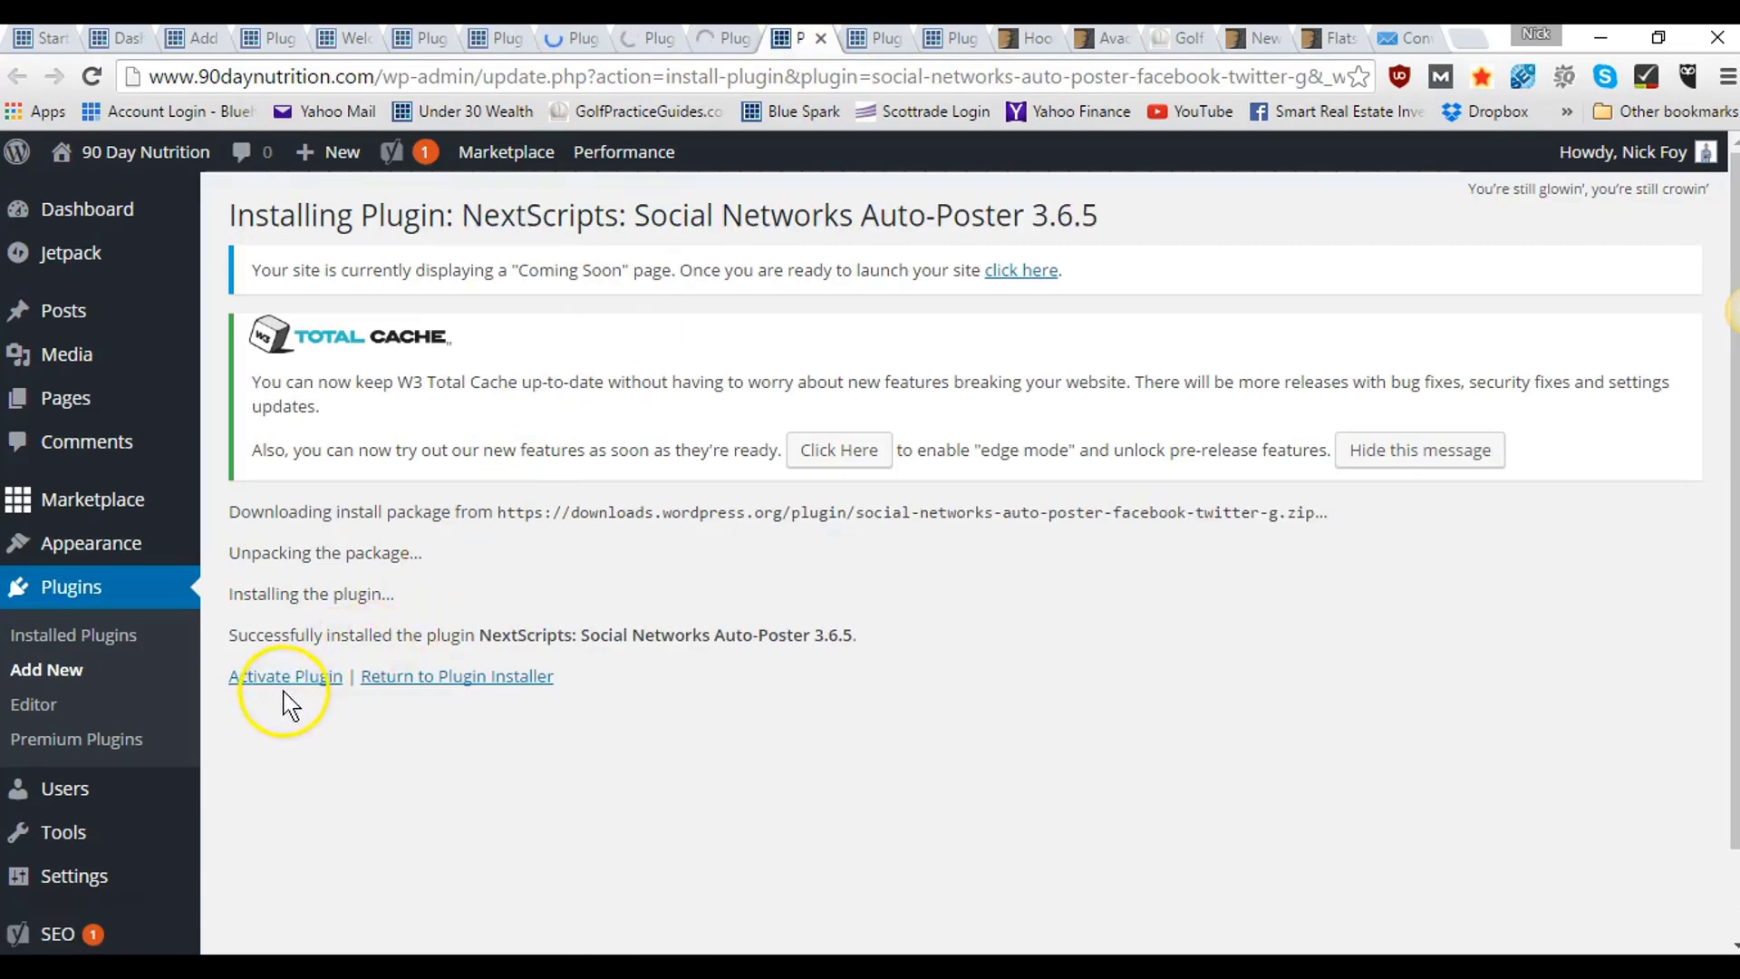
{"action": "left_click", "coordinate": [277, 693]}
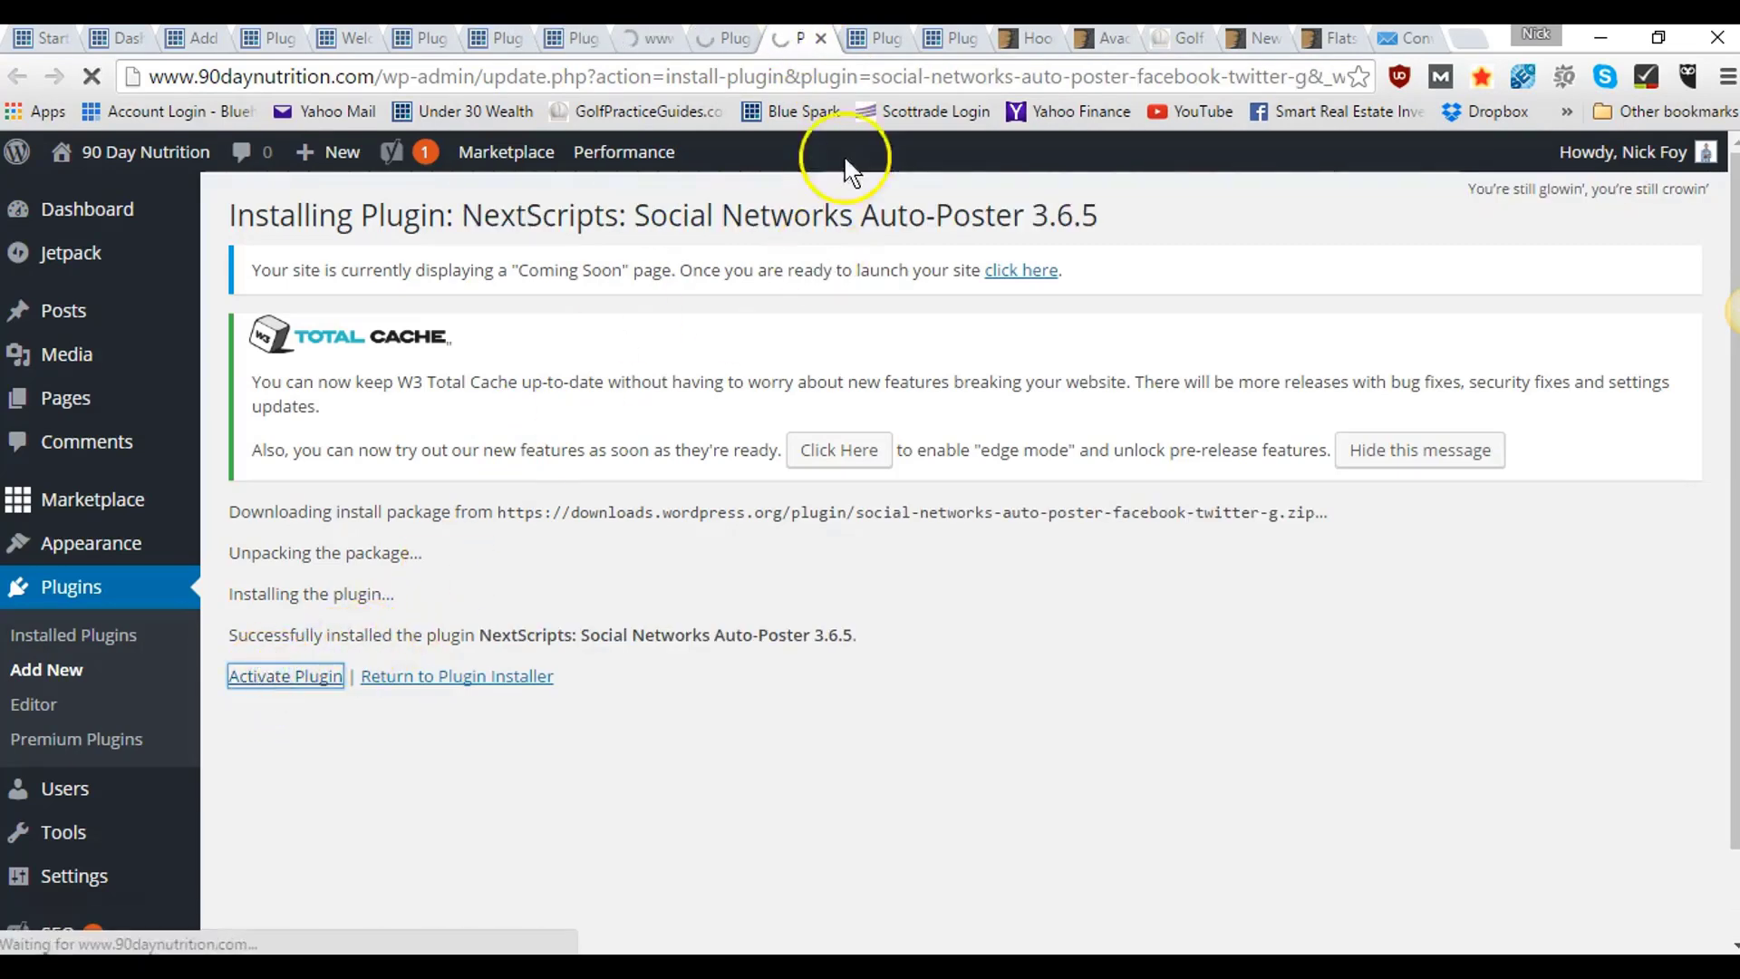
- Activate the Social Media Share Buttons | MashShare and Hello Bar plugins from their installation pages
{"action": "left_click", "coordinate": [866, 39]}
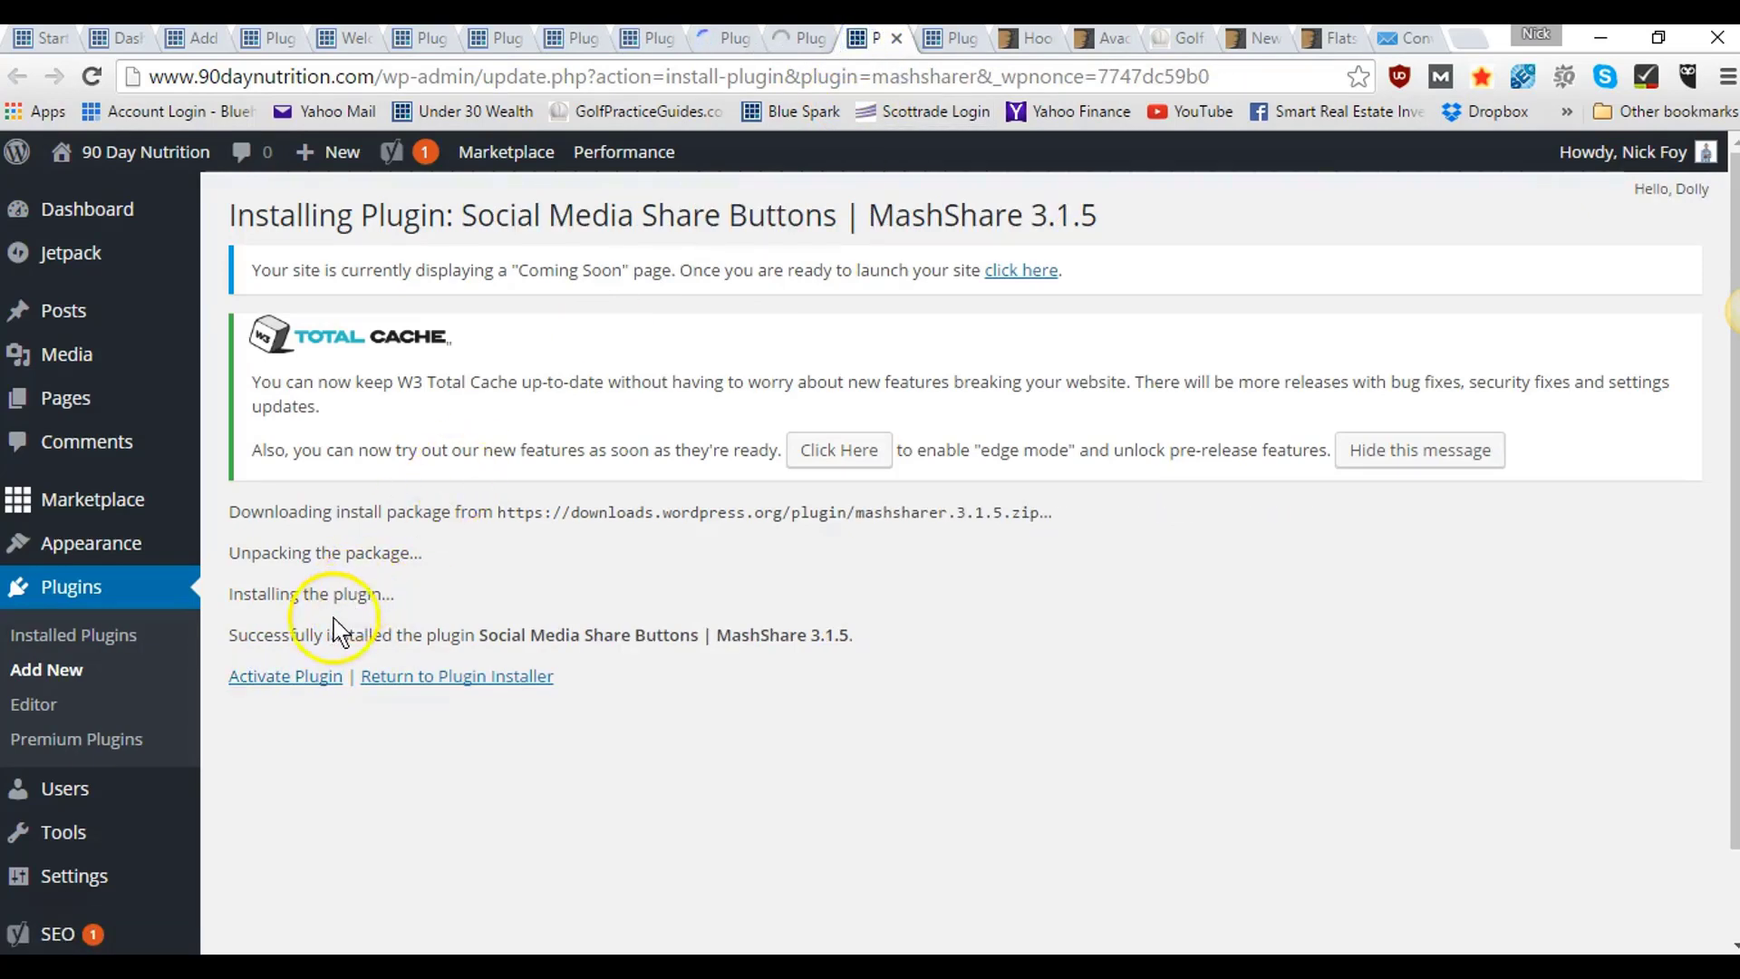
{"action": "left_click", "coordinate": [284, 679]}
{"action": "left_click", "coordinate": [938, 41]}
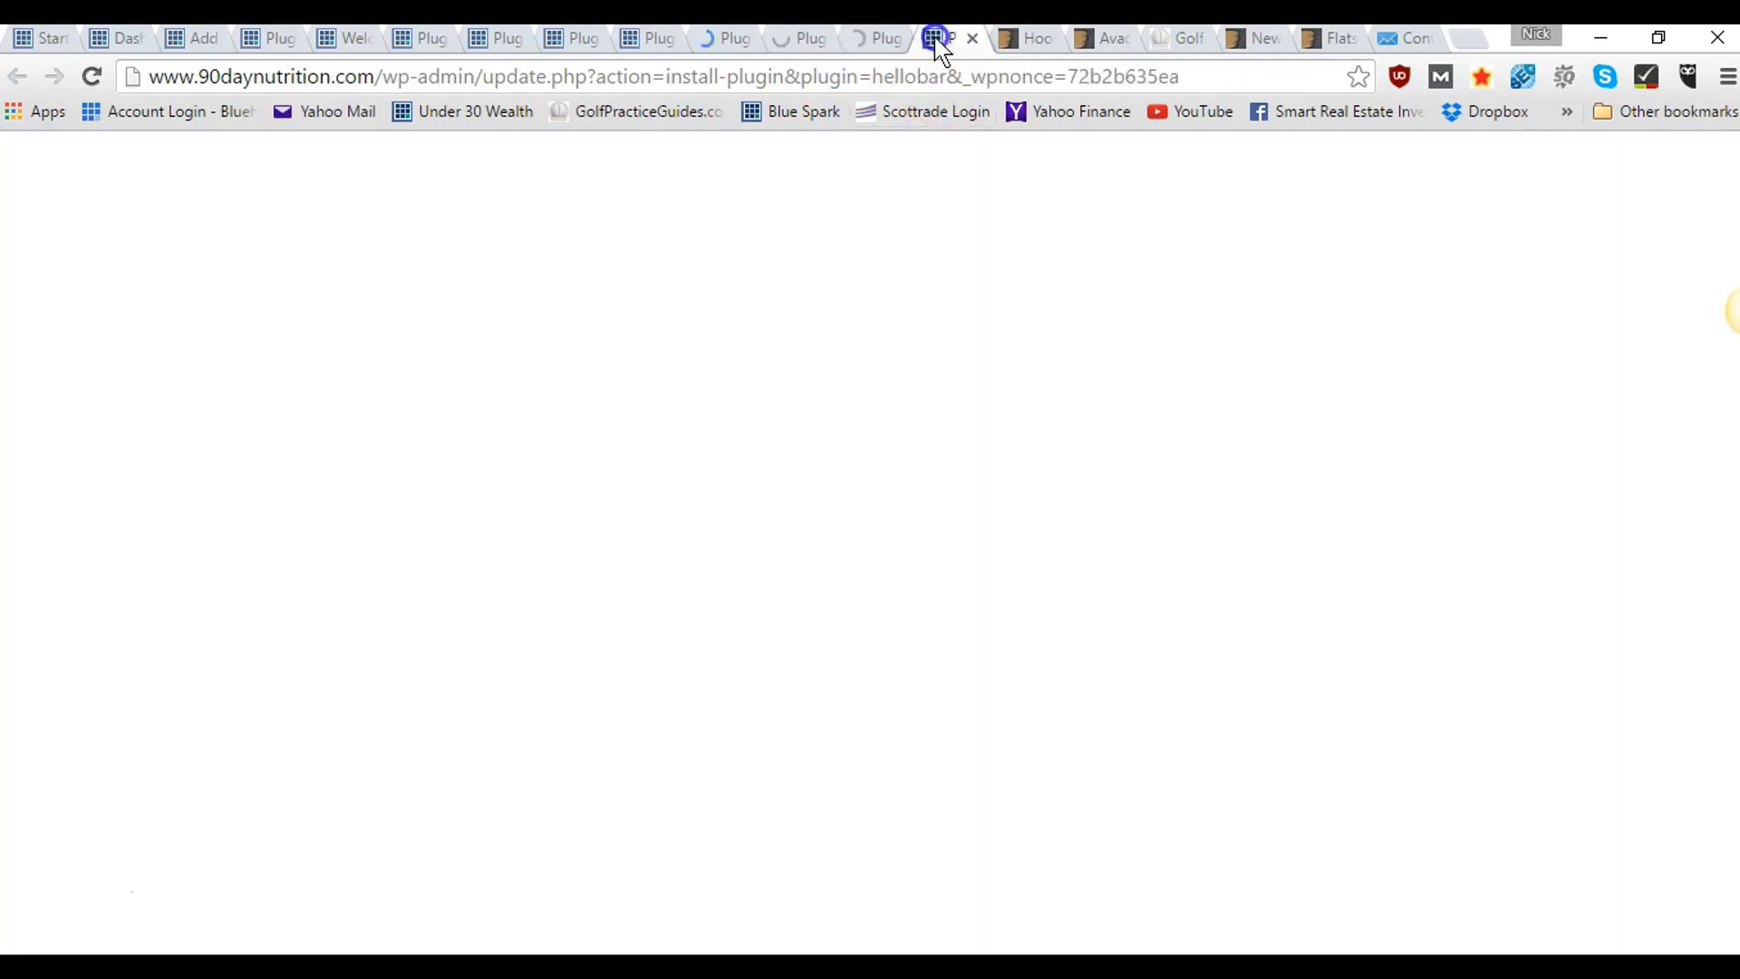
{"action": "left_click", "coordinate": [267, 688]}
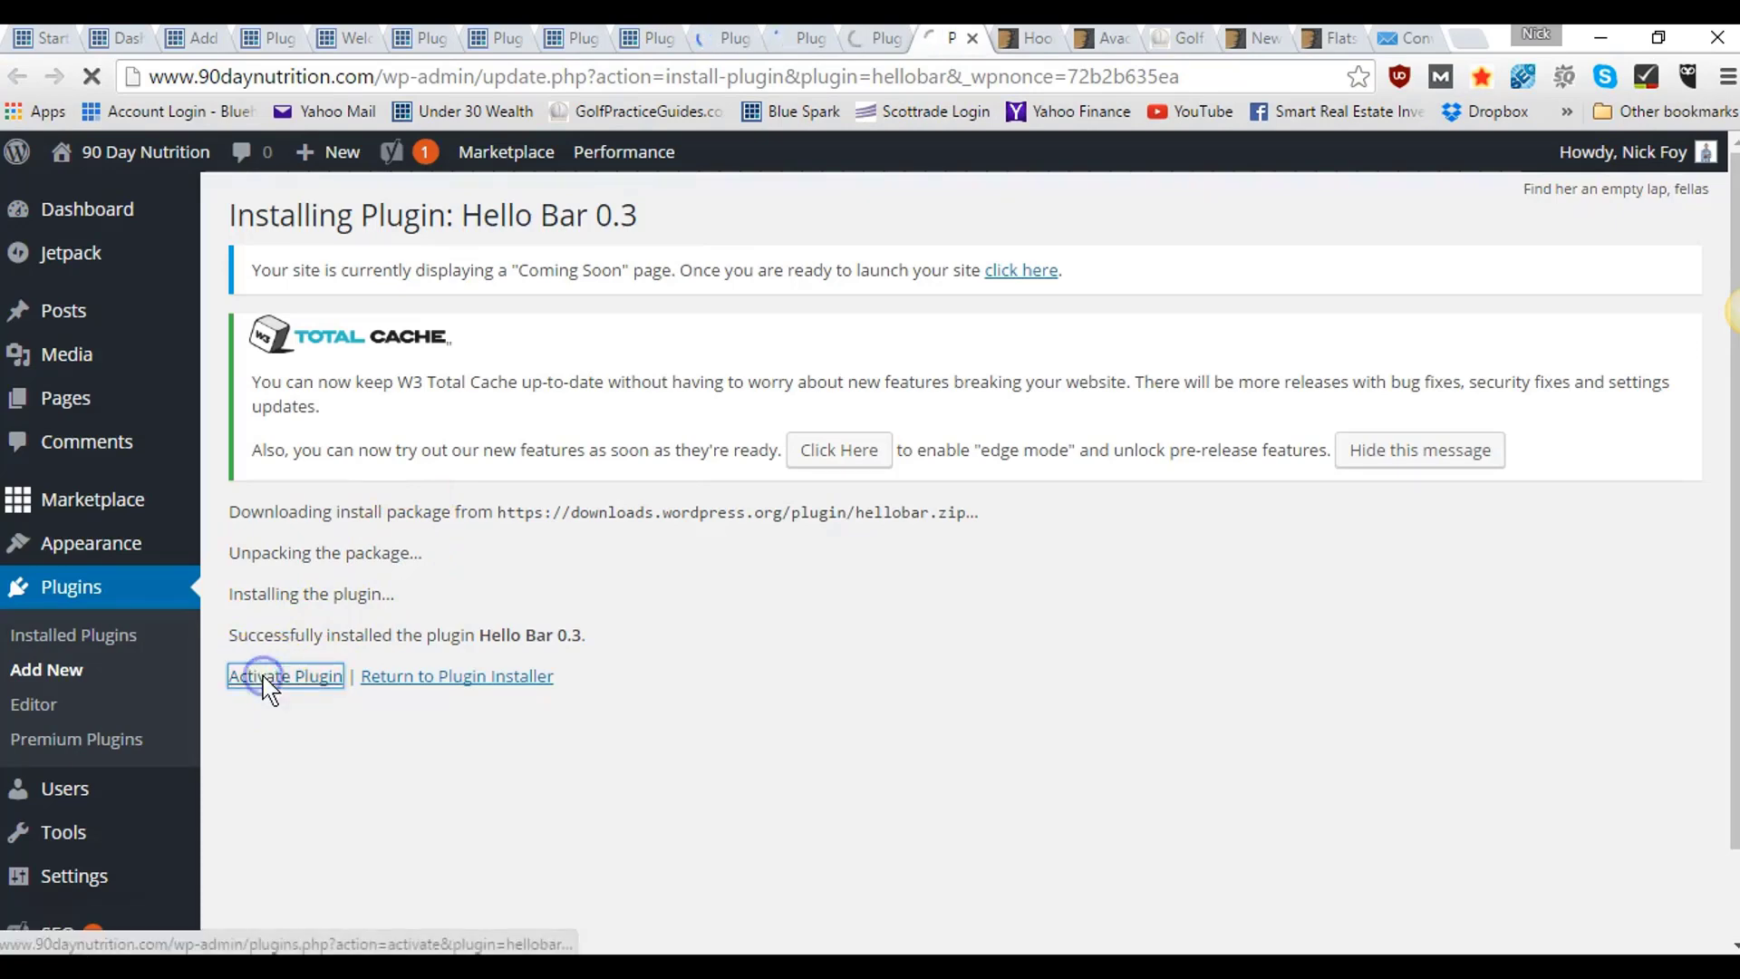
- Close the leftover plugin activation browser tabs, from the OptinMonster welcome page through Hello Bar, keeping the ConvertKit activation one open
{"action": "left_click", "coordinate": [335, 40]}
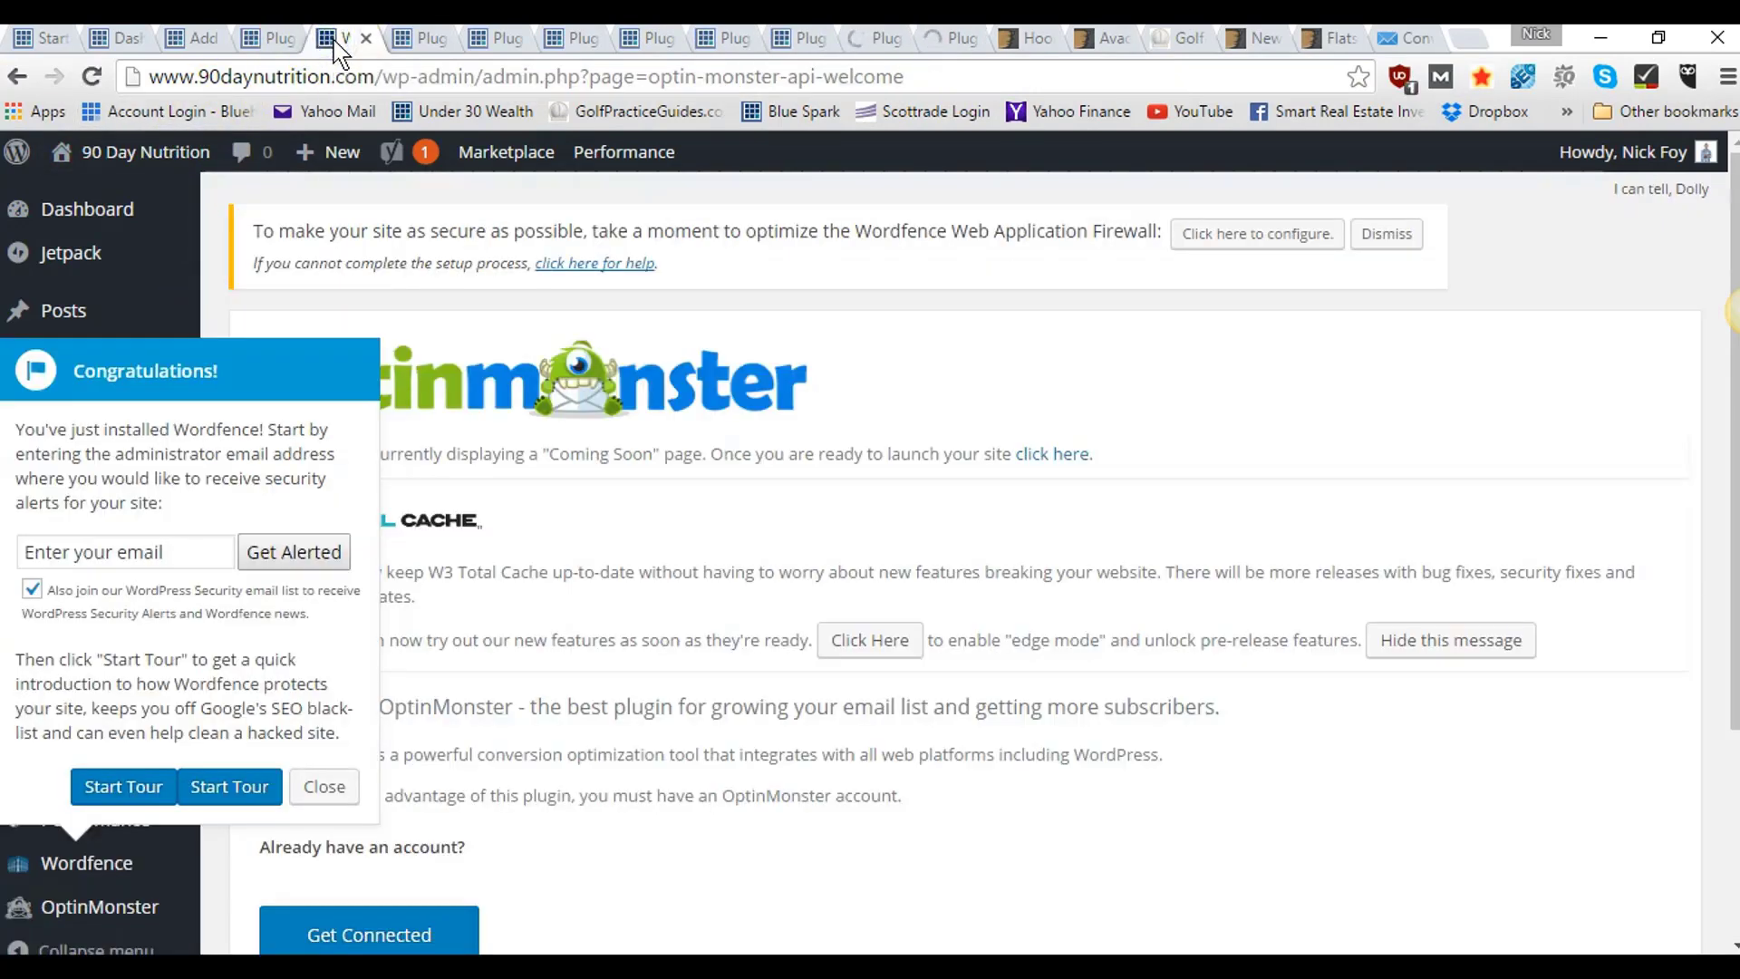
{"action": "left_click", "coordinate": [366, 39]}
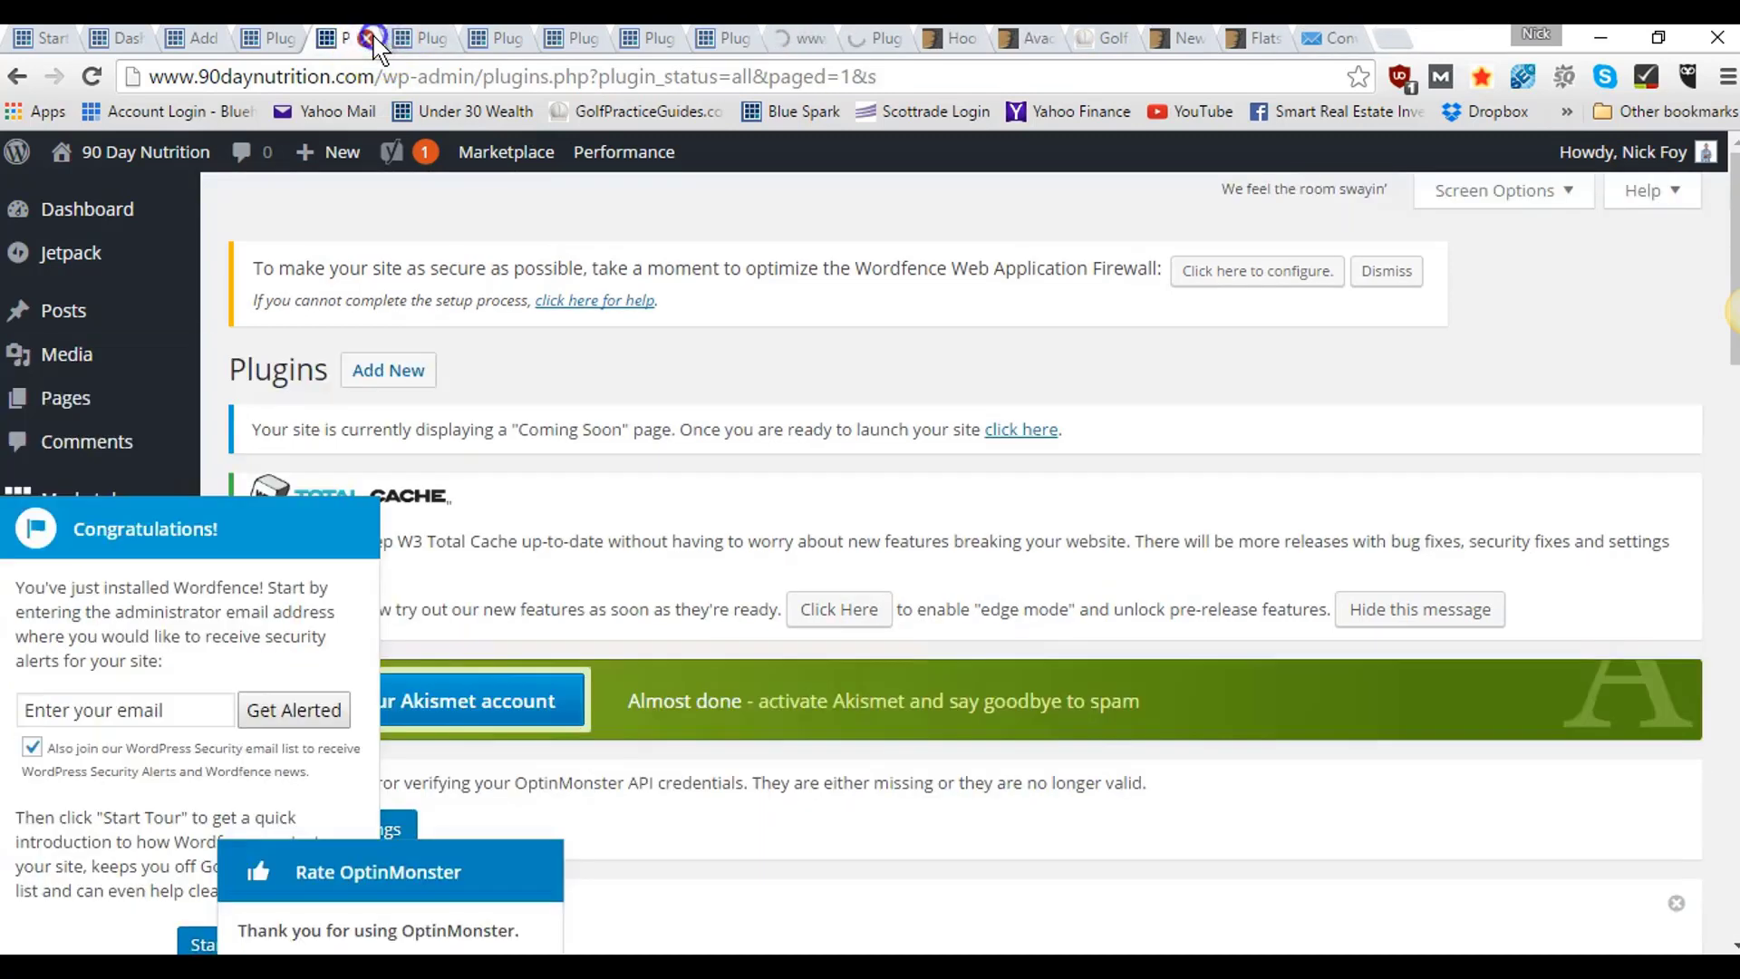
{"action": "left_click", "coordinate": [367, 39]}
{"action": "left_click", "coordinate": [367, 39]}
{"action": "left_click", "coordinate": [368, 39]}
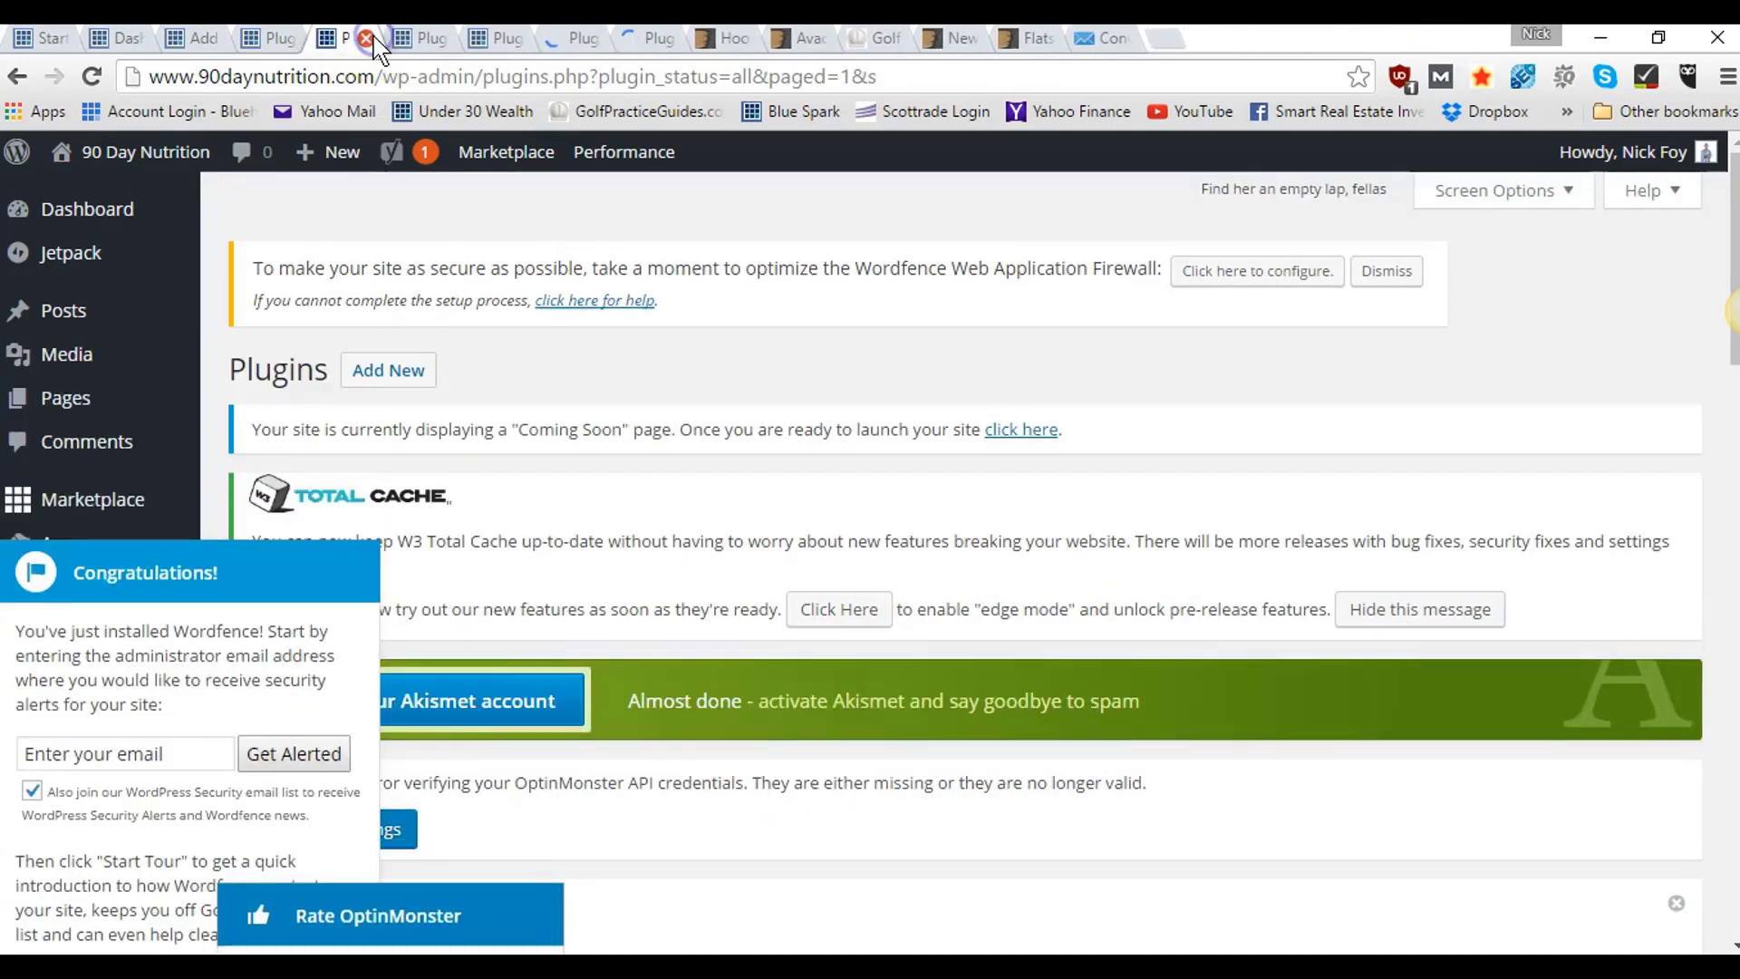
{"action": "left_click", "coordinate": [367, 39]}
{"action": "left_click", "coordinate": [367, 39]}
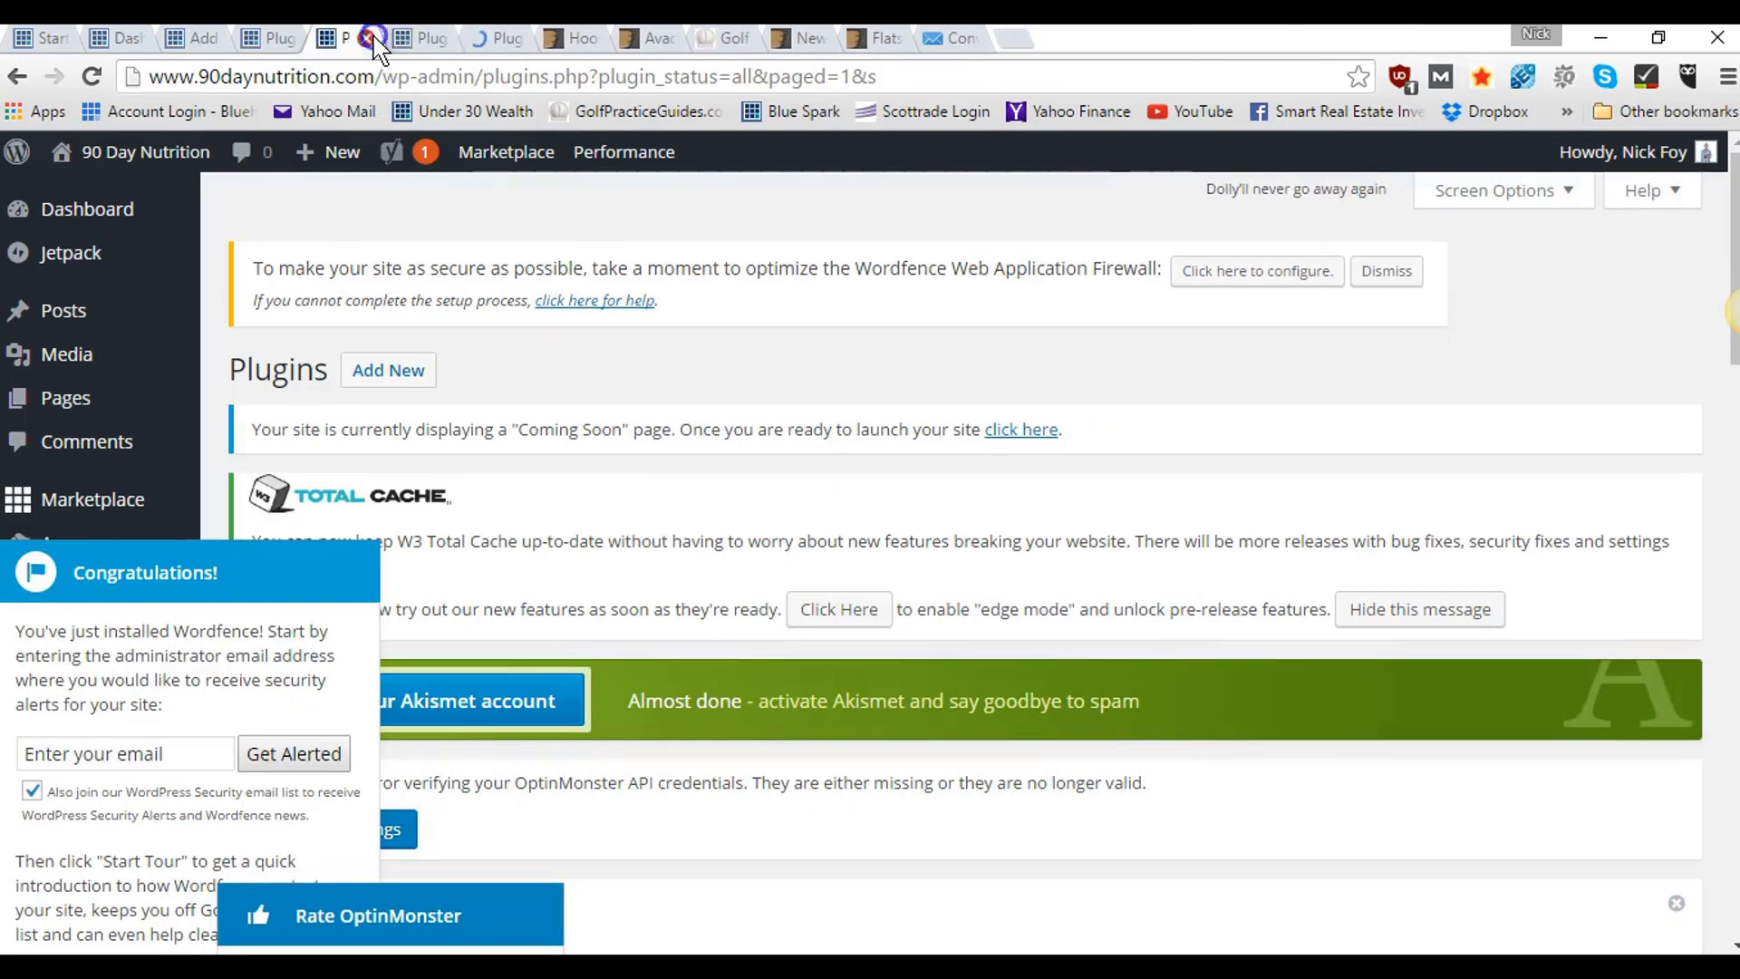
{"action": "left_click", "coordinate": [367, 39]}
{"action": "left_click", "coordinate": [367, 39]}
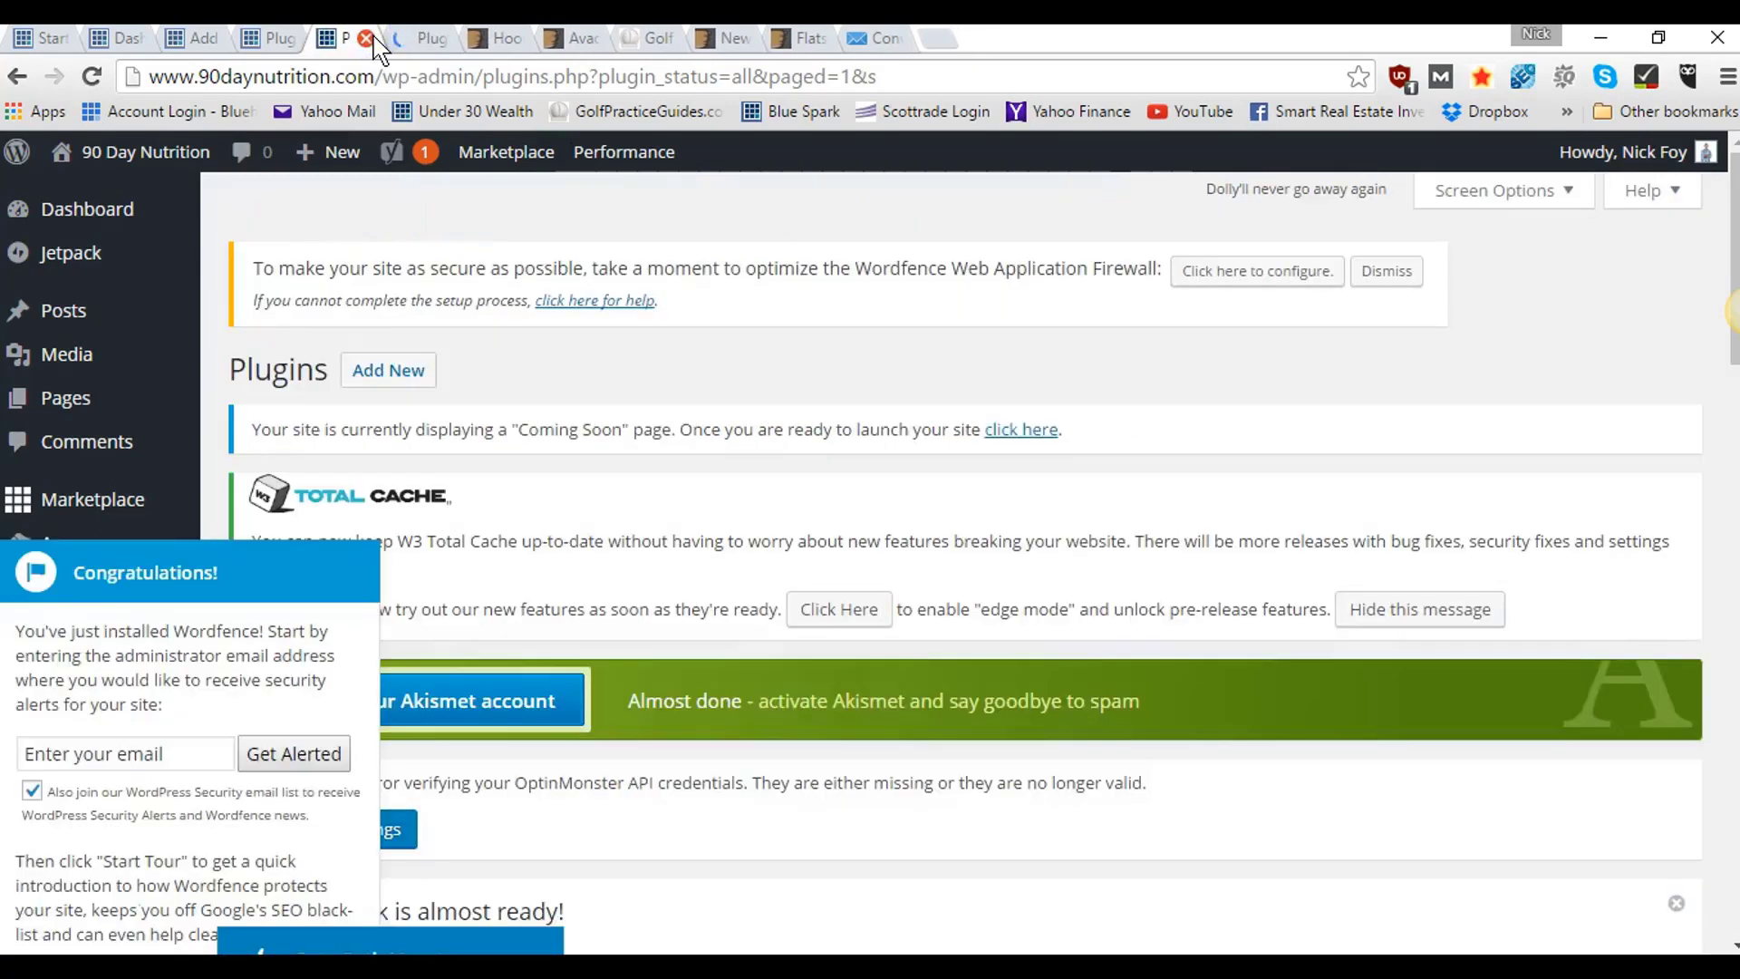
{"action": "left_click", "coordinate": [366, 39]}
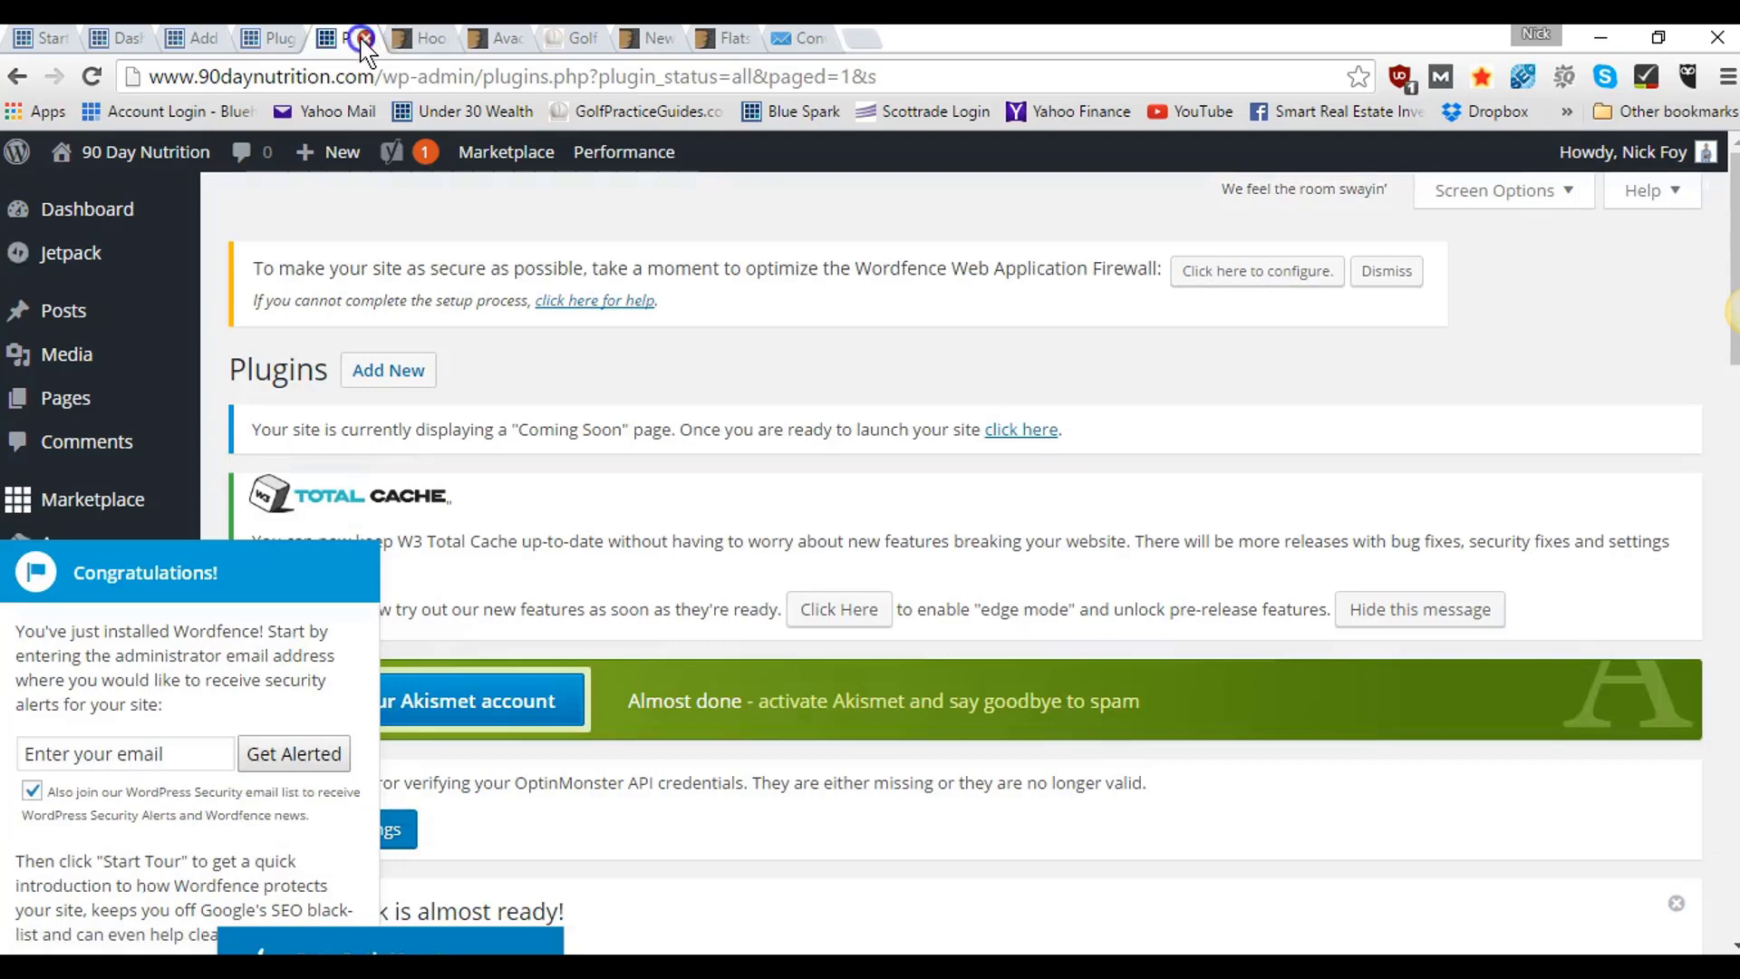
{"action": "left_click", "coordinate": [365, 39]}
- Reload the installed plugins list in the remaining plugins page and close the optinmonster plugin search page
{"action": "left_click", "coordinate": [267, 38]}
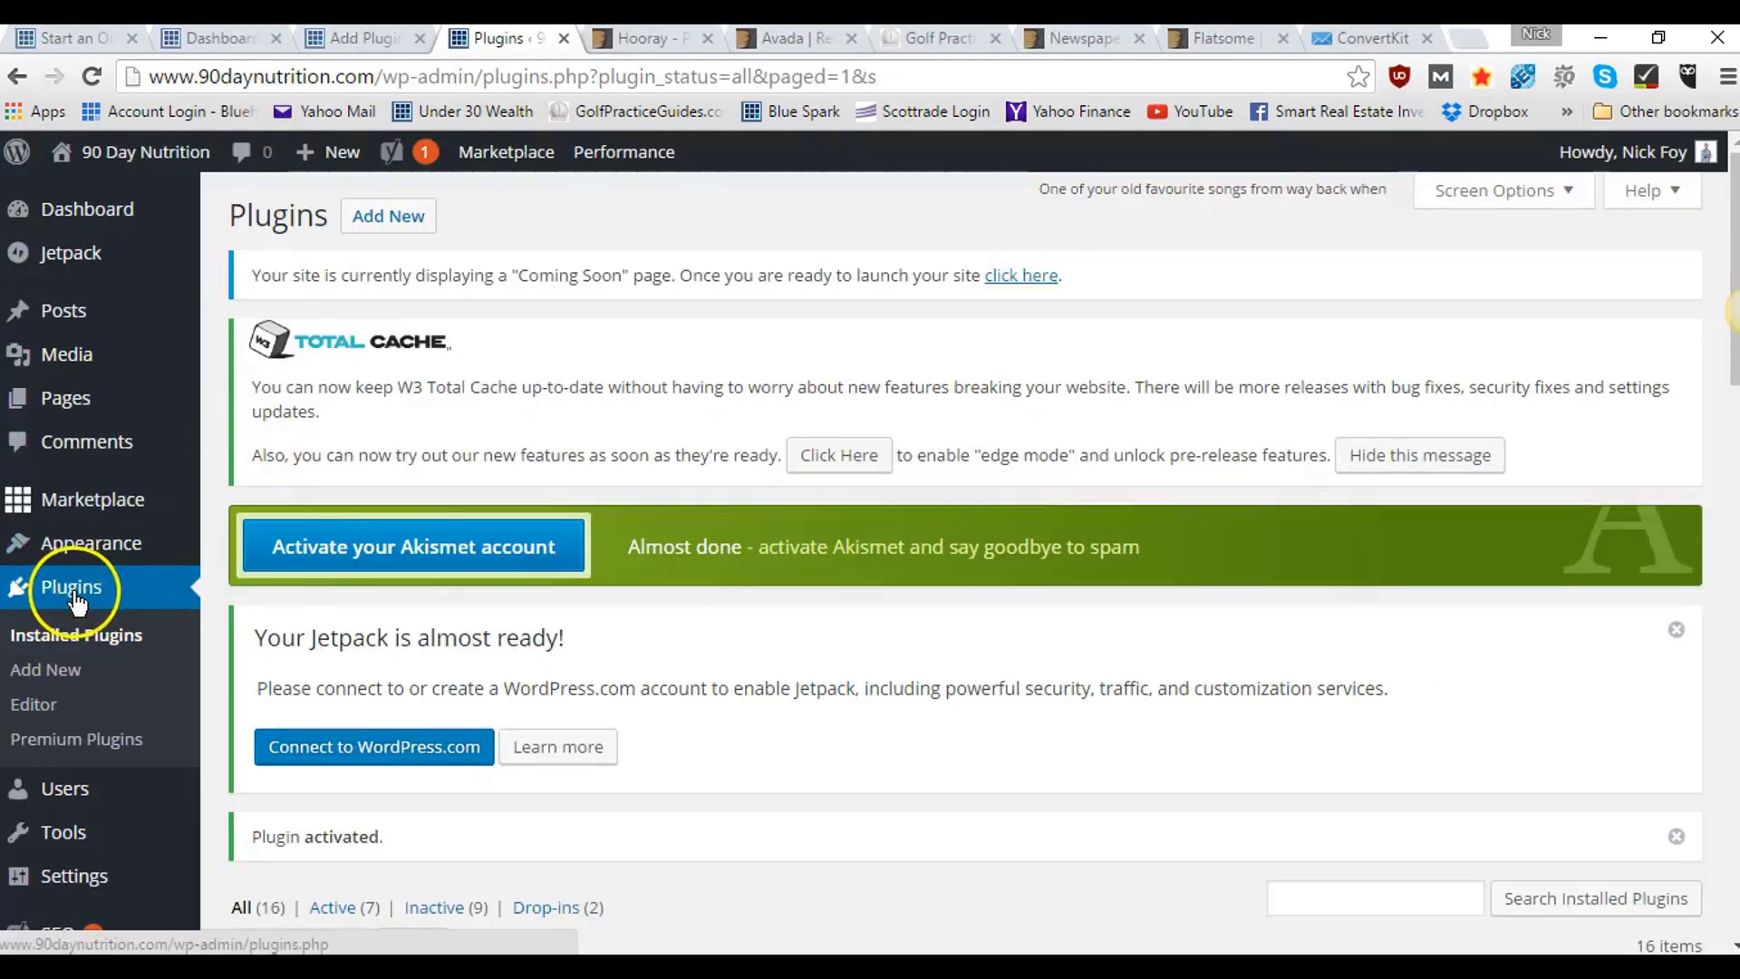
{"action": "left_click", "coordinate": [51, 642]}
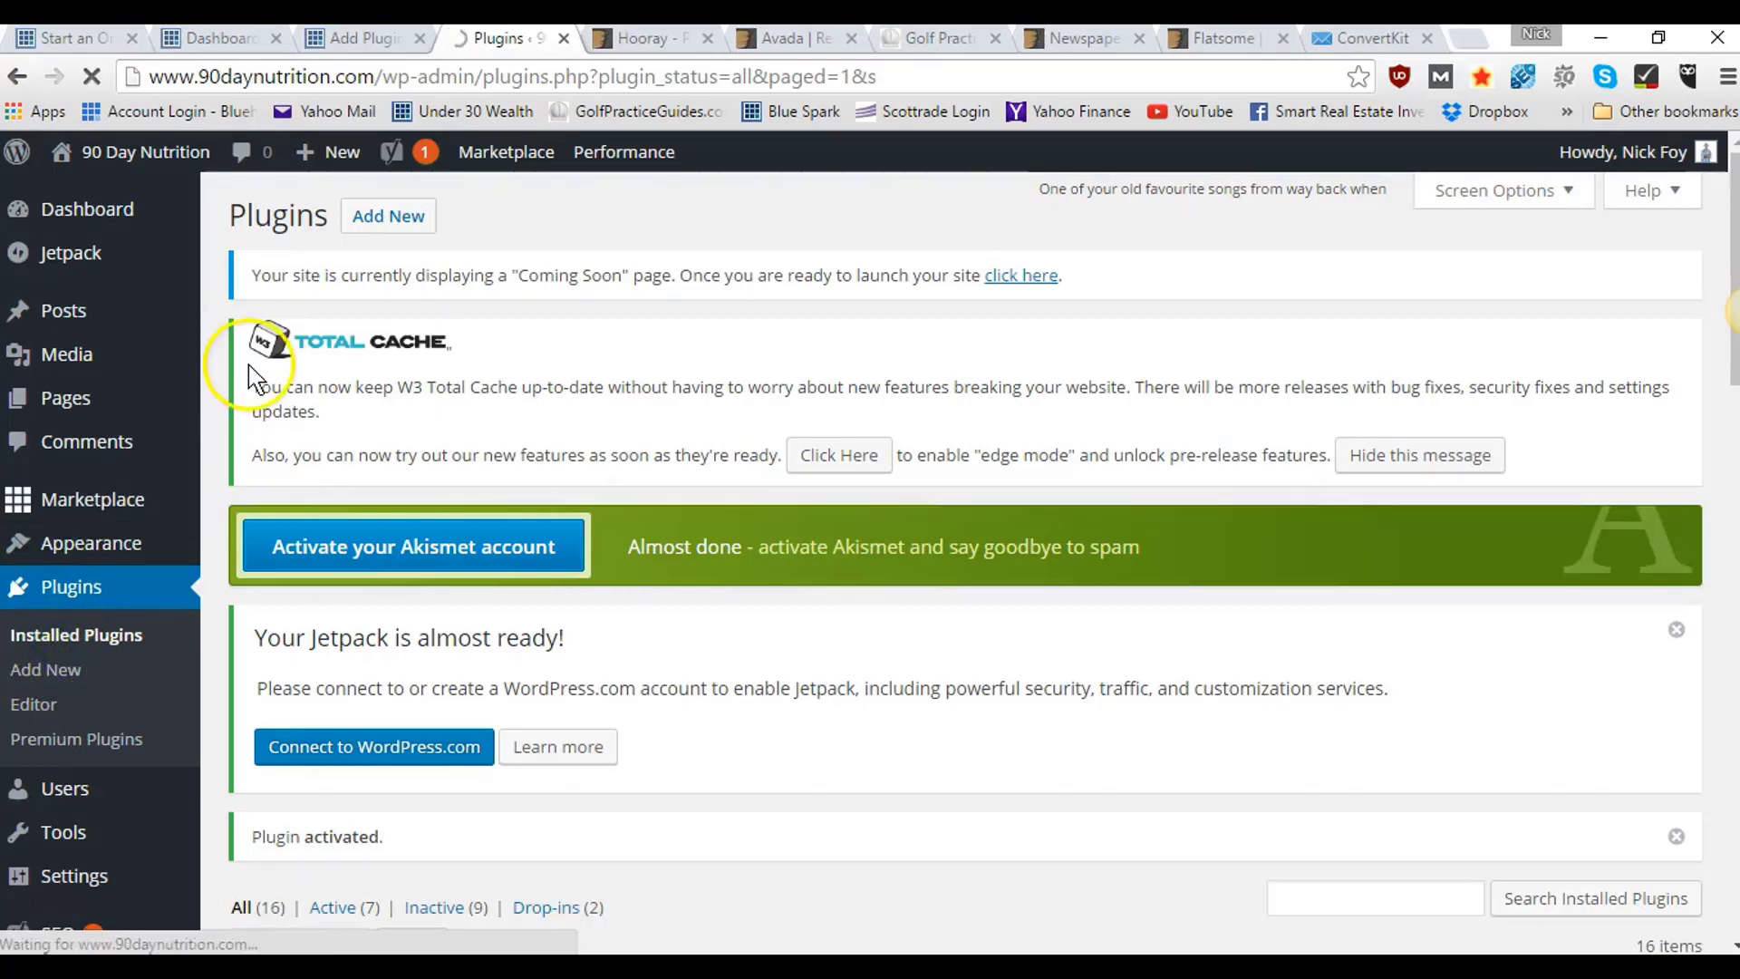
{"action": "left_click", "coordinate": [370, 40]}
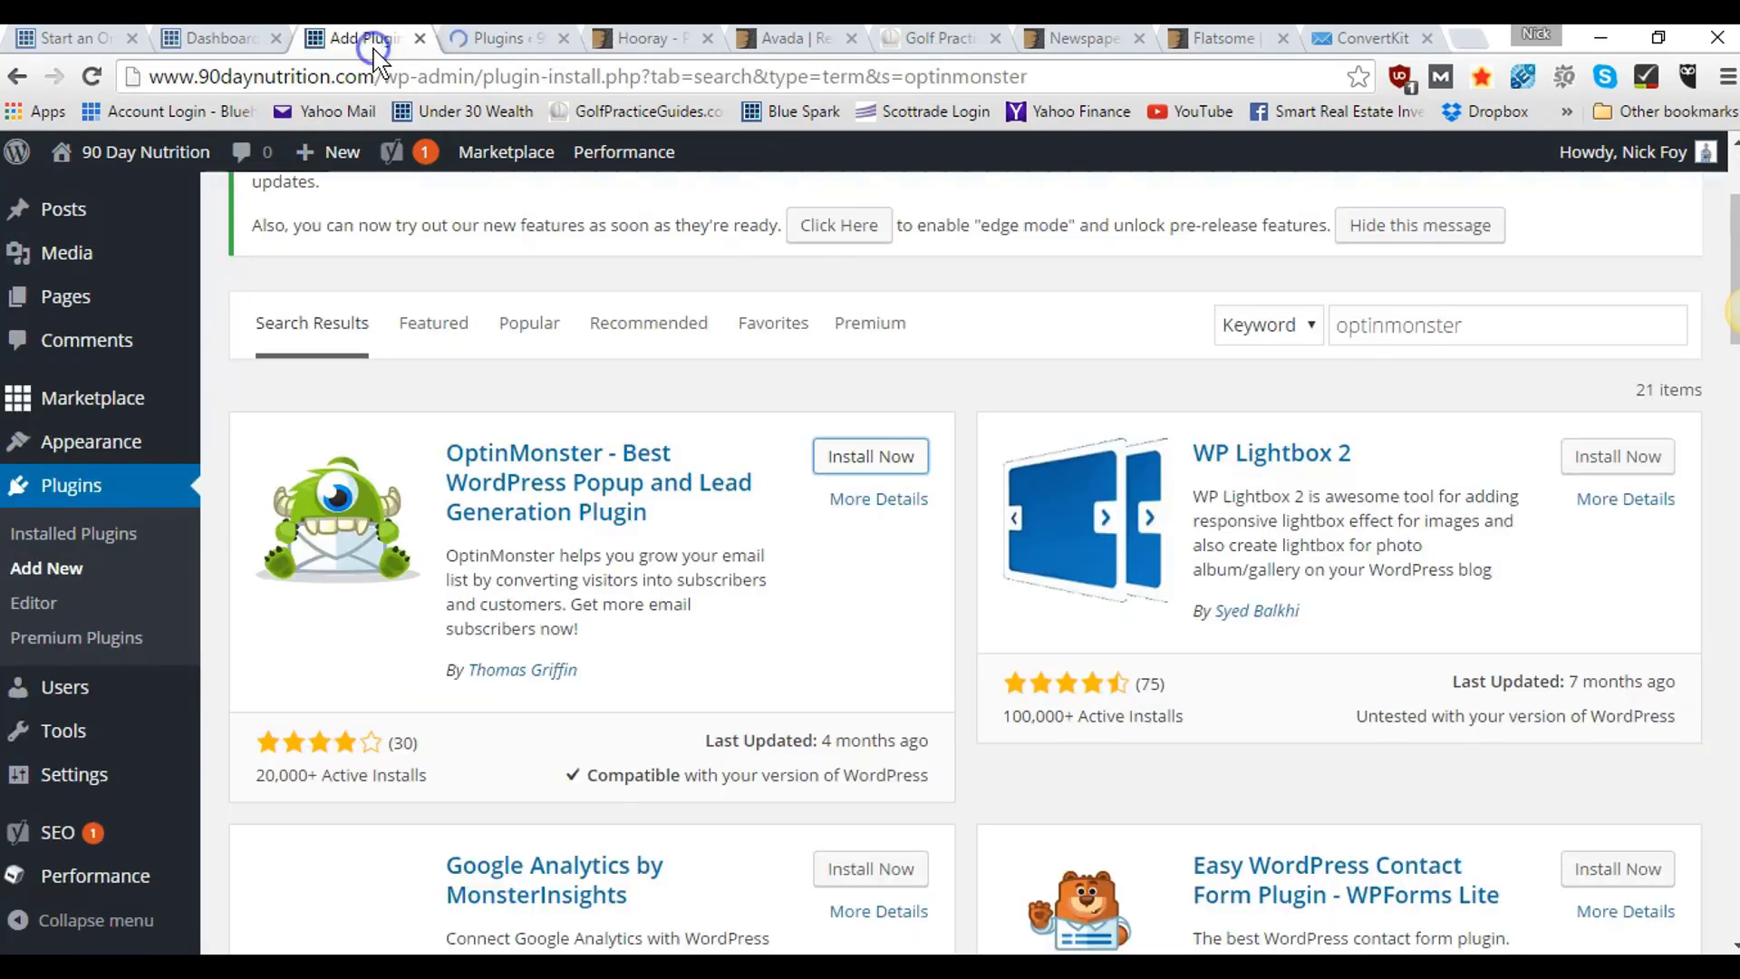
{"action": "left_click", "coordinate": [420, 38]}
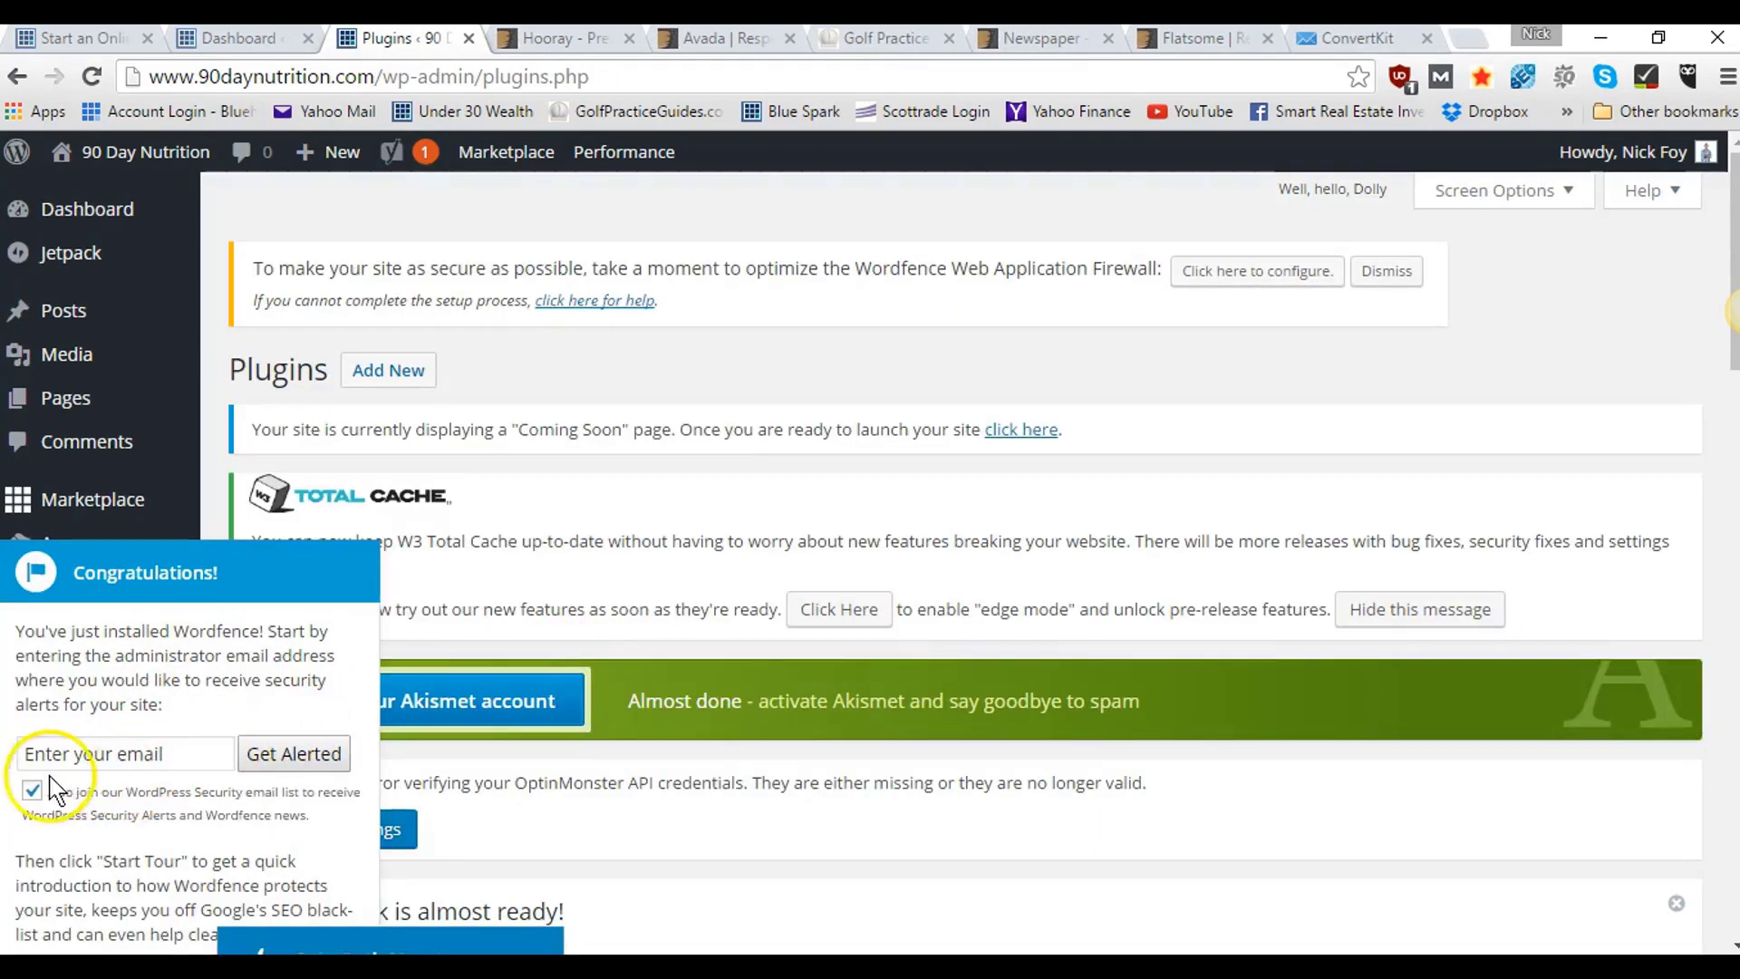
- Postpone the Rate OptinMonster request and dismiss the Wordfence welcome message covering the installed plugins list
{"action": "scroll", "coordinate": [326, 852], "scroll_direction": "down", "scroll_amount": 3}
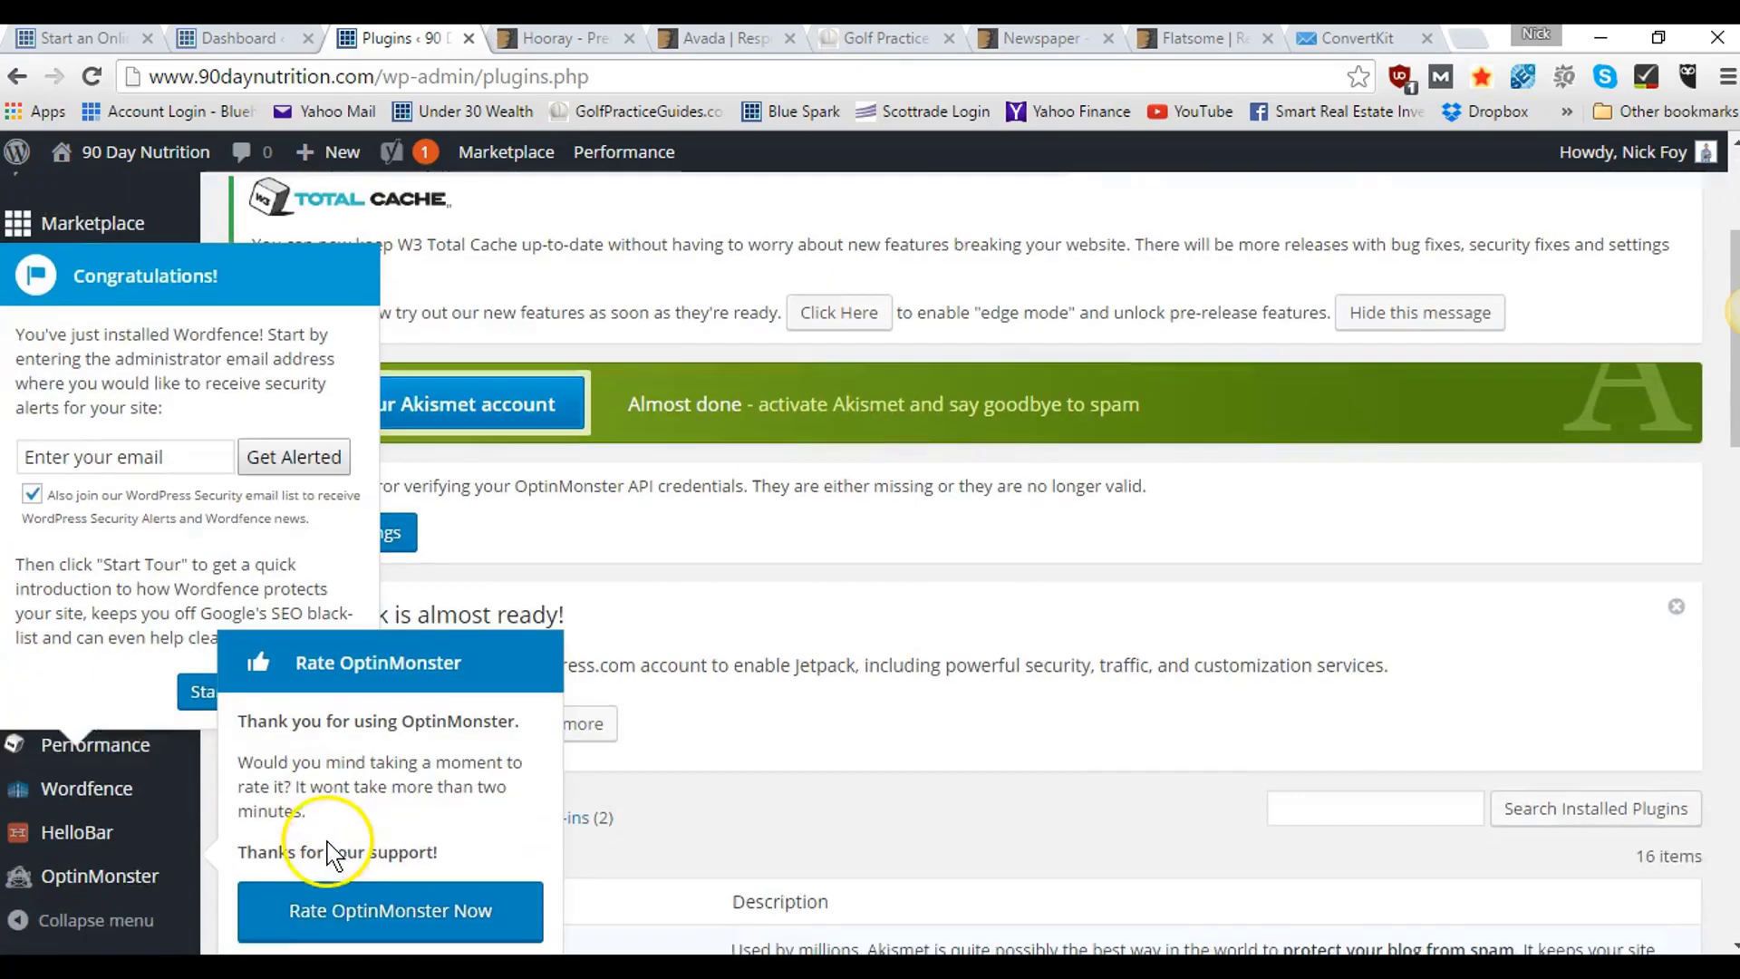
{"action": "scroll", "coordinate": [524, 897], "scroll_direction": "down", "scroll_amount": 3}
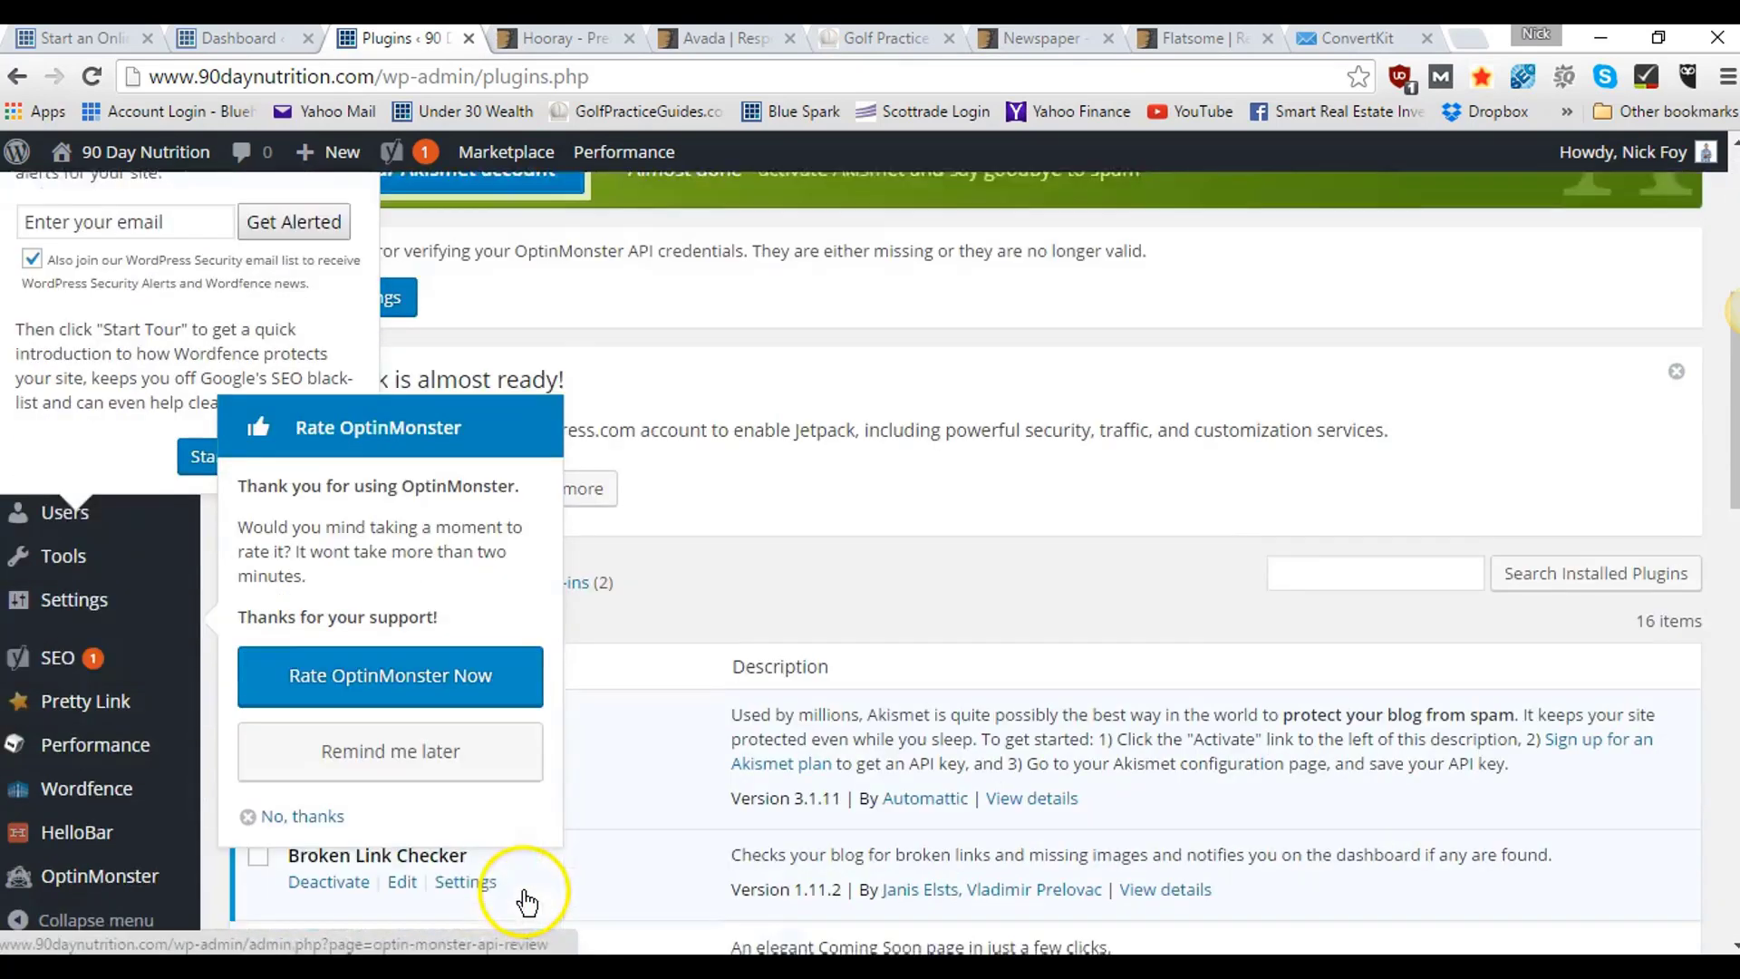
{"action": "left_click", "coordinate": [461, 726]}
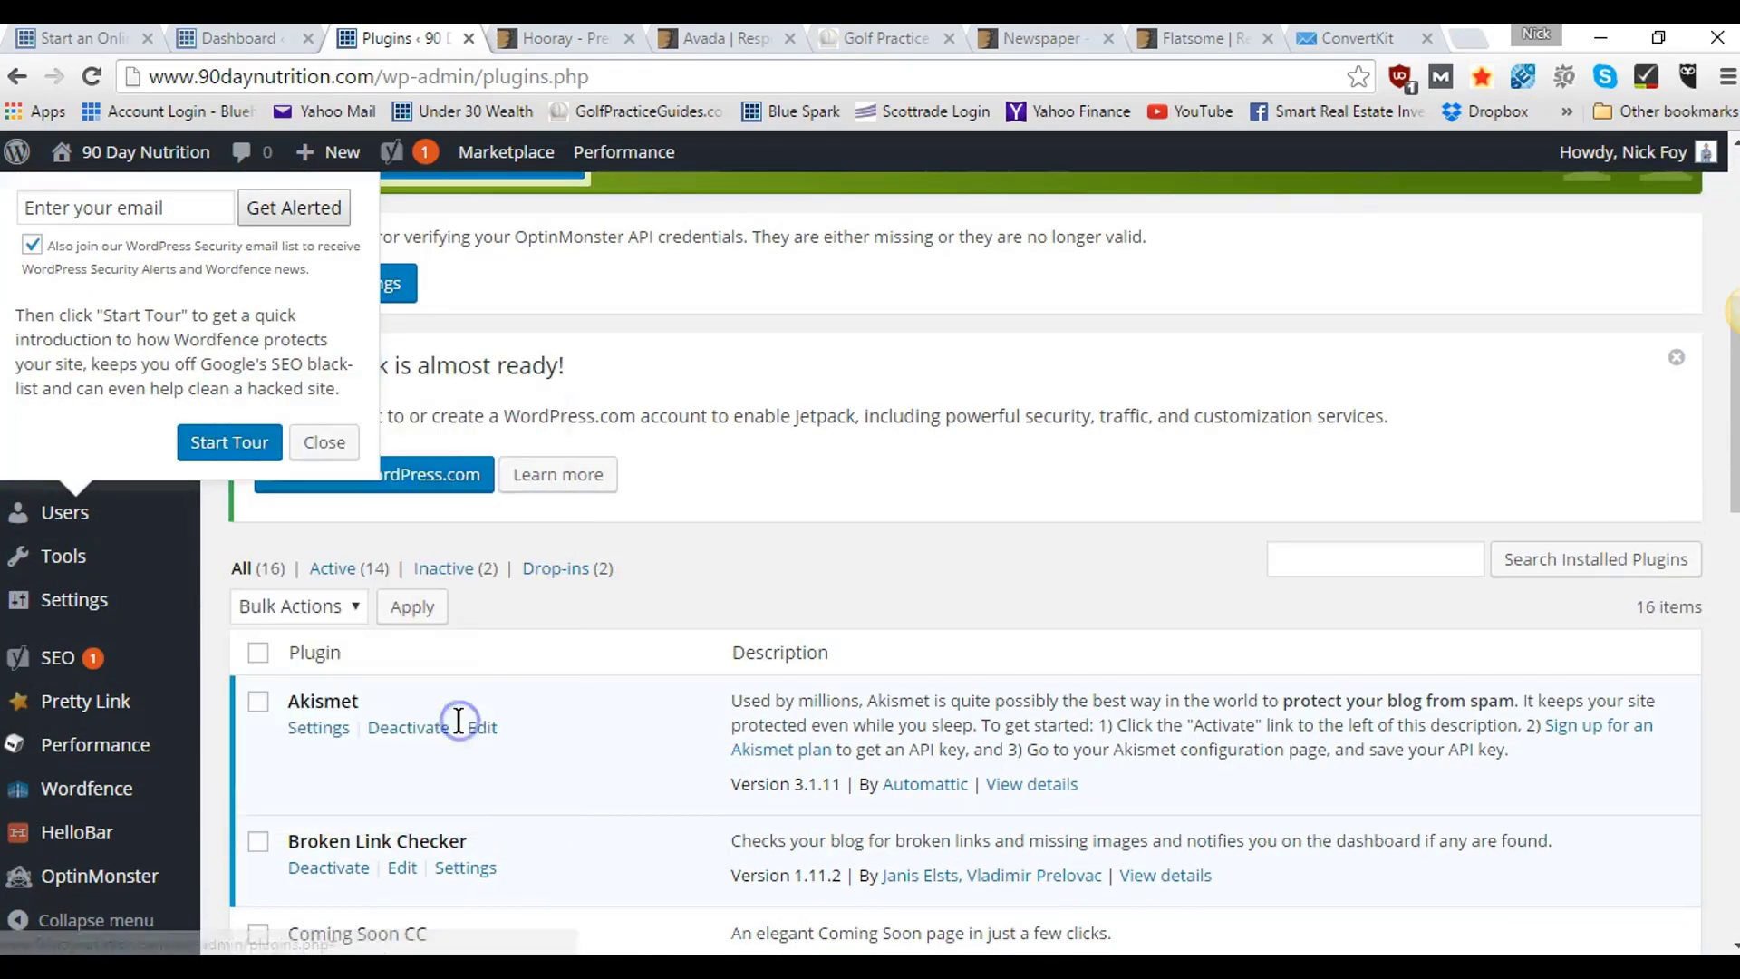
{"action": "left_click", "coordinate": [324, 442]}
- Look through the installed plugins list from Akismet to Yoast SEO and check which plugins are active
{"action": "scroll", "coordinate": [761, 482], "scroll_direction": "down", "scroll_amount": 6}
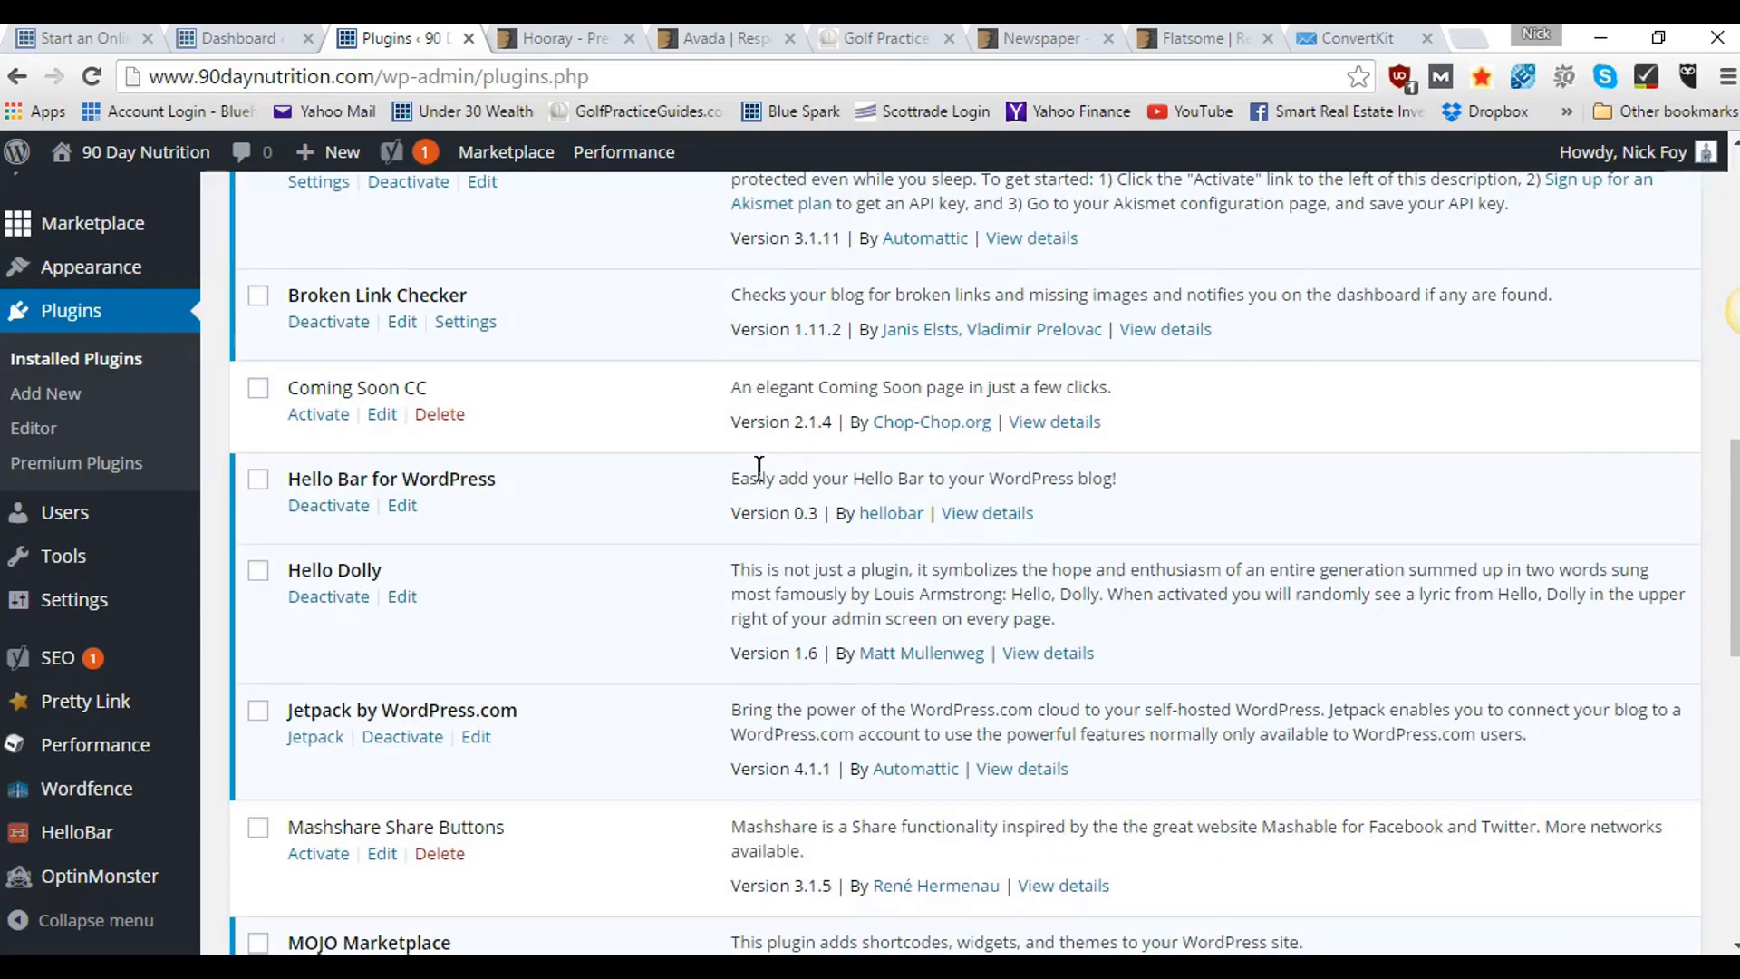
{"action": "scroll", "coordinate": [760, 467], "scroll_direction": "down", "scroll_amount": 2}
{"action": "scroll", "coordinate": [763, 481], "scroll_direction": "up", "scroll_amount": 2}
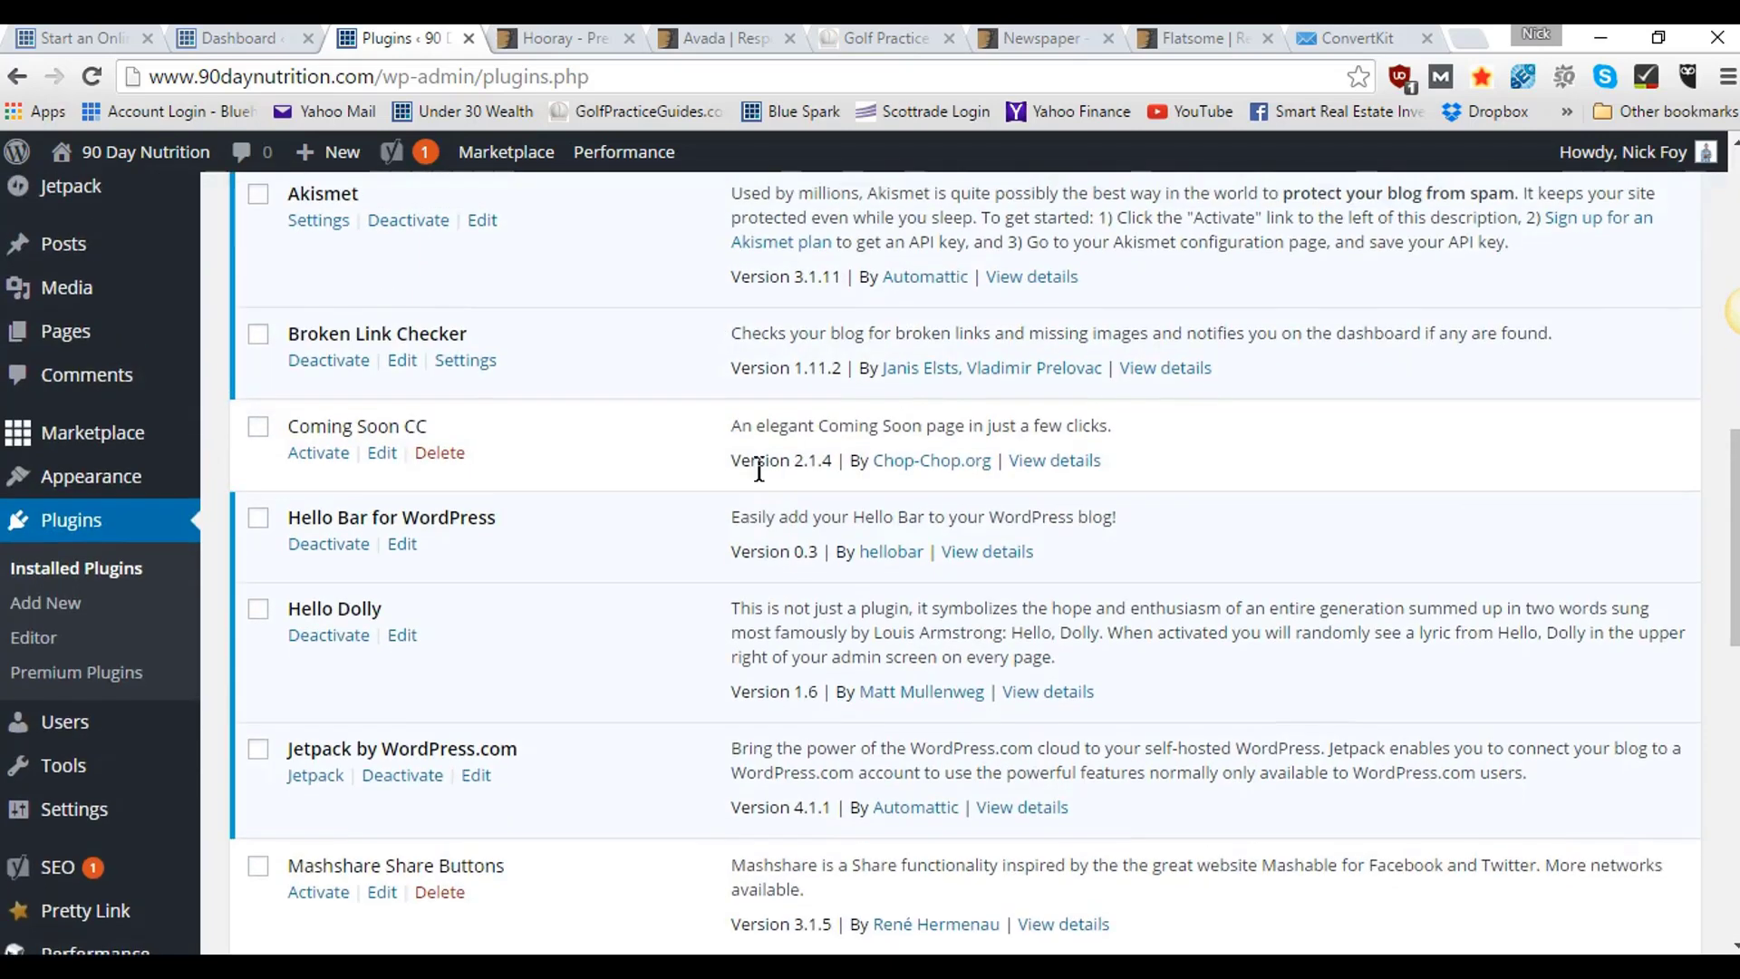
{"action": "scroll", "coordinate": [335, 458], "scroll_direction": "up", "scroll_amount": 2}
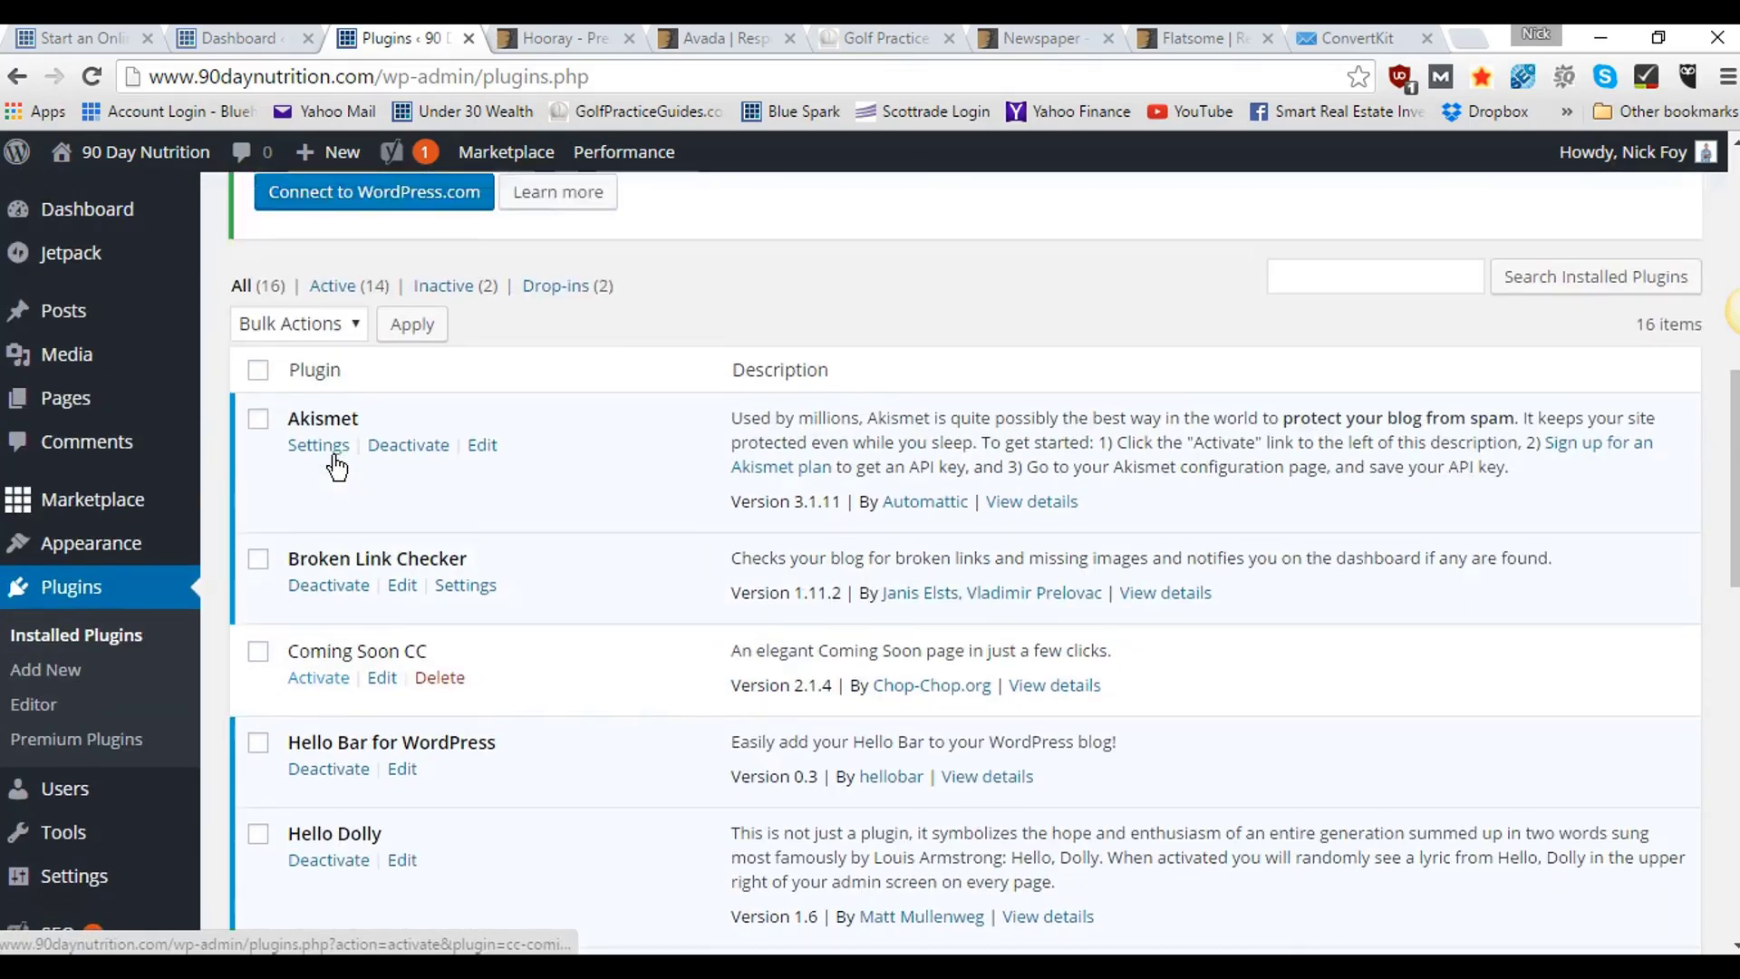
{"action": "scroll", "coordinate": [342, 455], "scroll_direction": "down", "scroll_amount": 4}
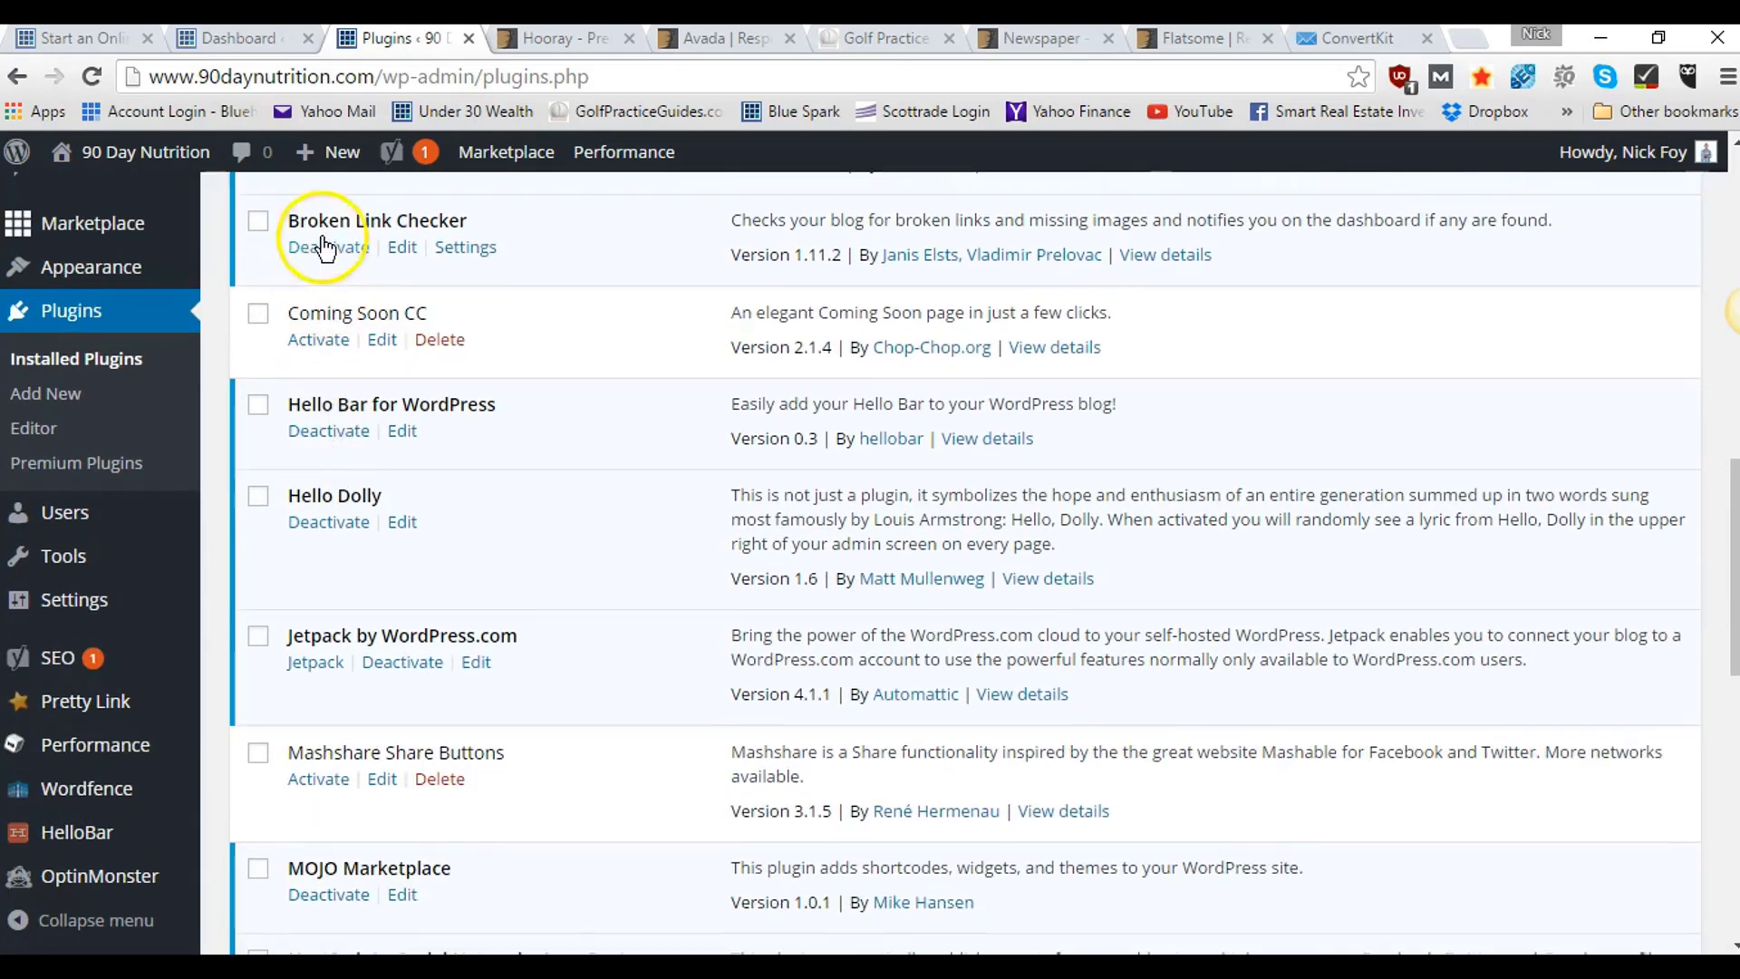
{"action": "scroll", "coordinate": [342, 454], "scroll_direction": "down", "scroll_amount": 1}
{"action": "scroll", "coordinate": [332, 456], "scroll_direction": "down", "scroll_amount": 1}
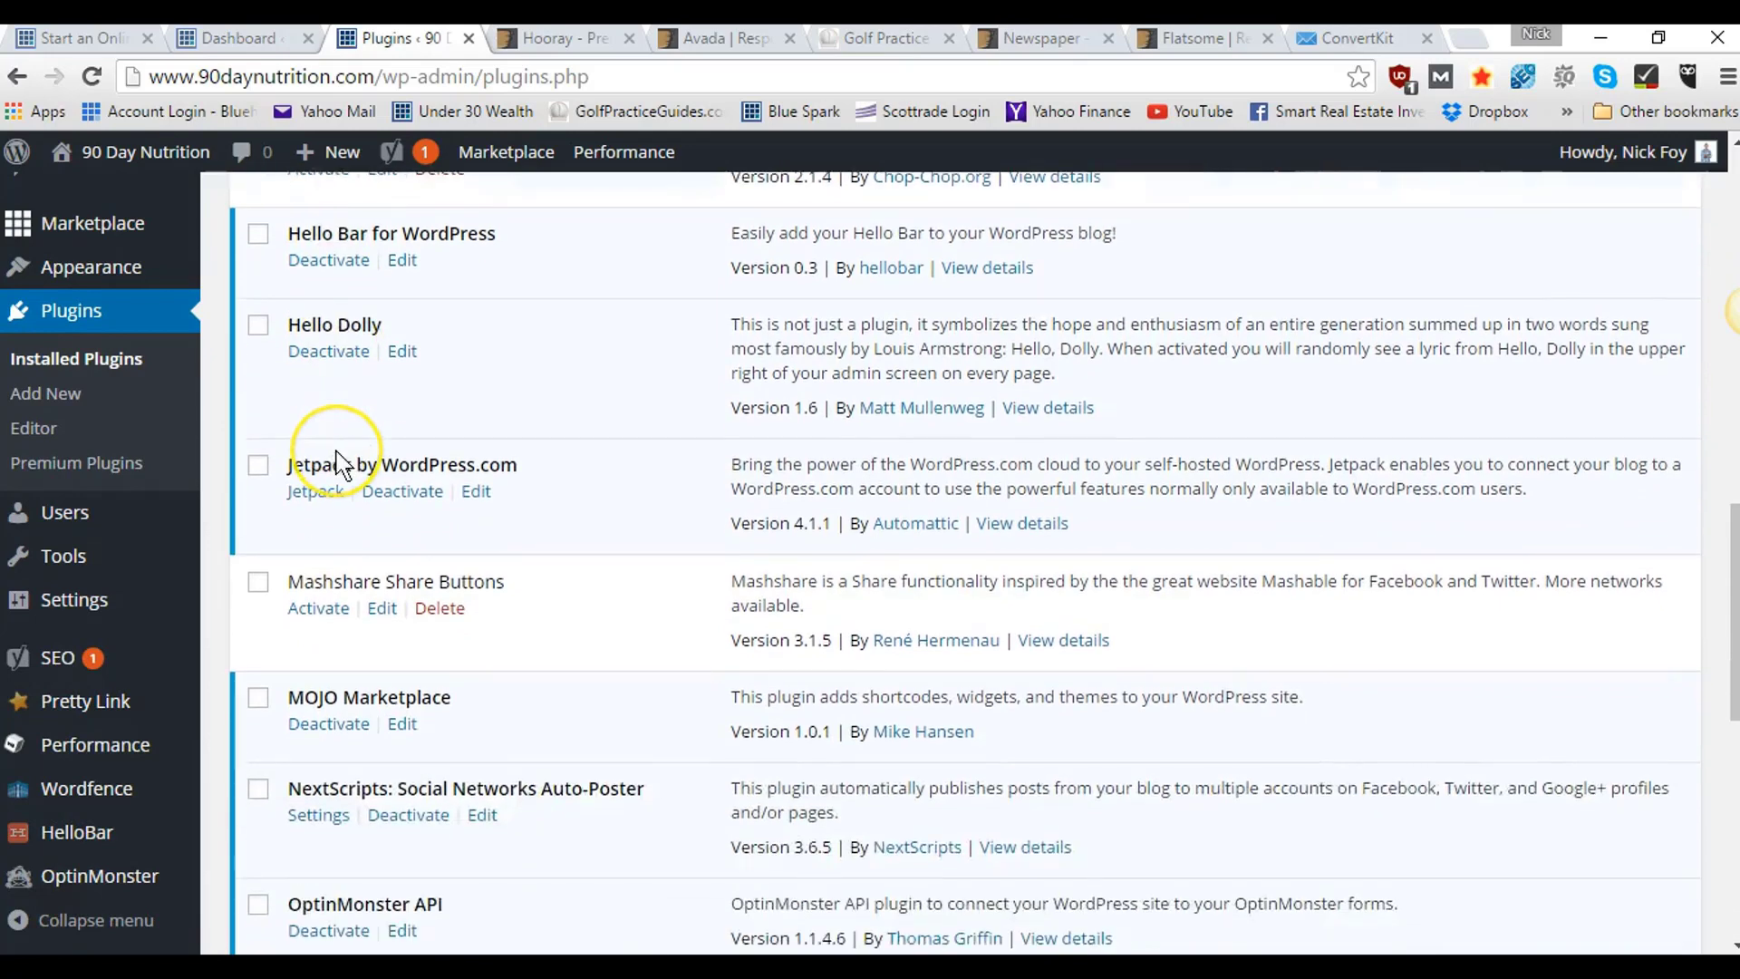
{"action": "scroll", "coordinate": [334, 459], "scroll_direction": "down", "scroll_amount": 4}
{"action": "scroll", "coordinate": [336, 458], "scroll_direction": "down", "scroll_amount": 3}
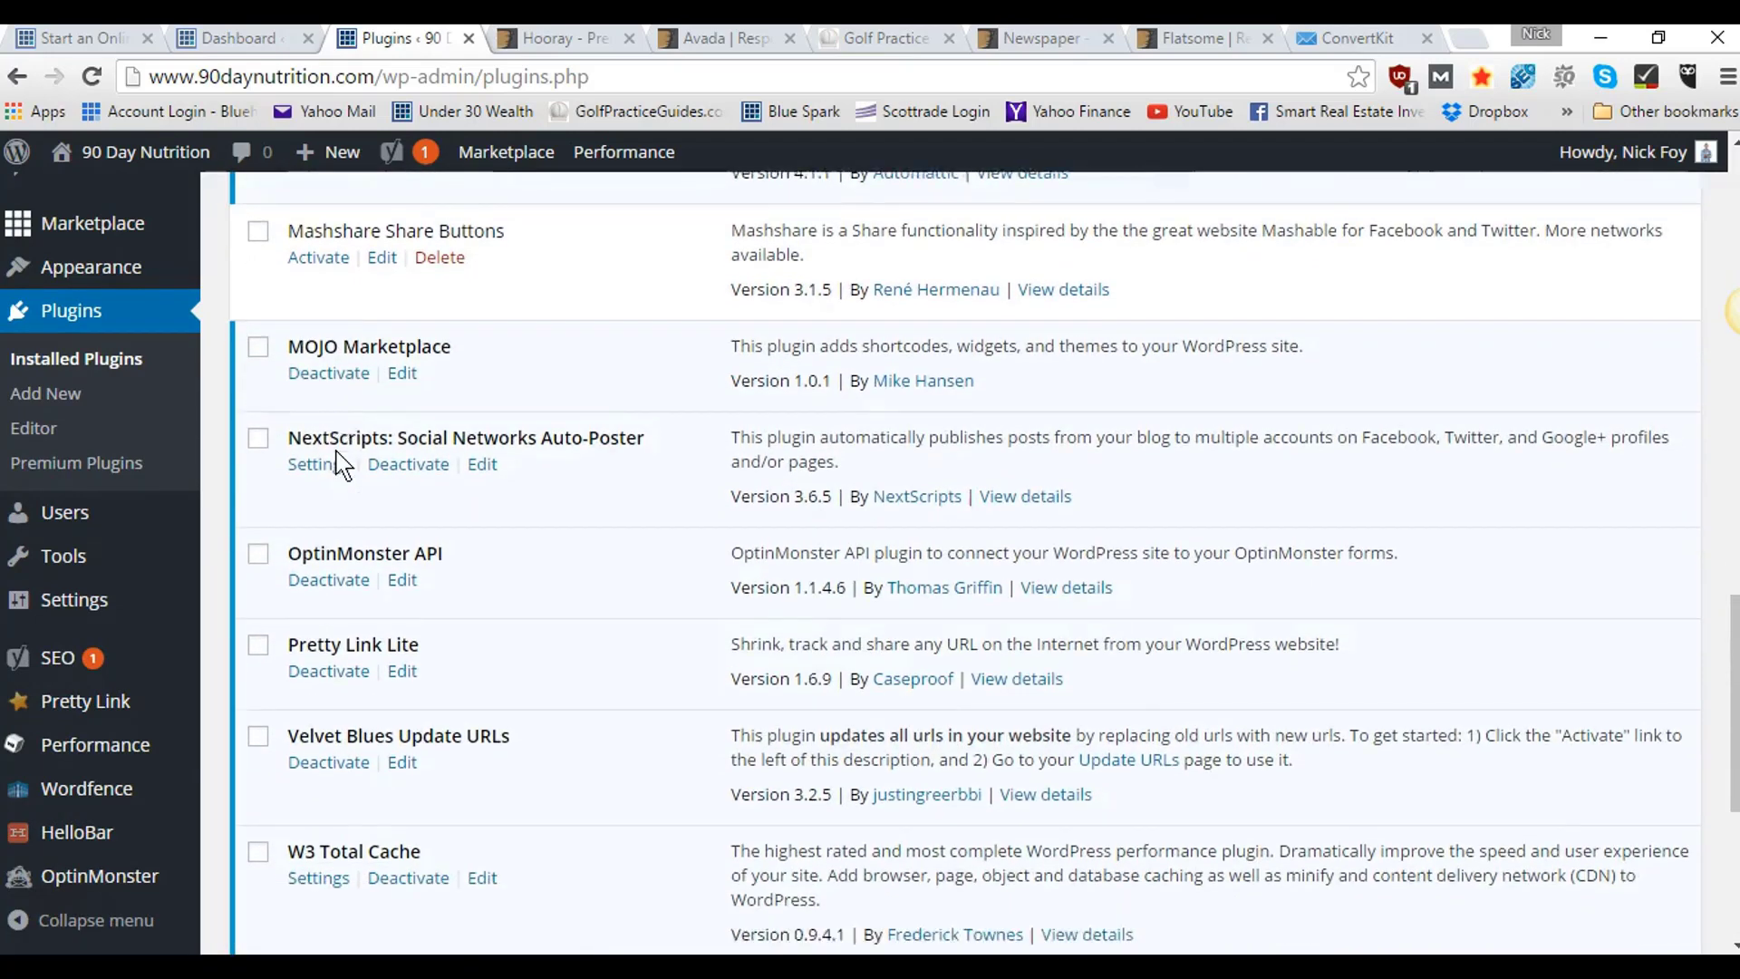
{"action": "left_click", "coordinate": [311, 261]}
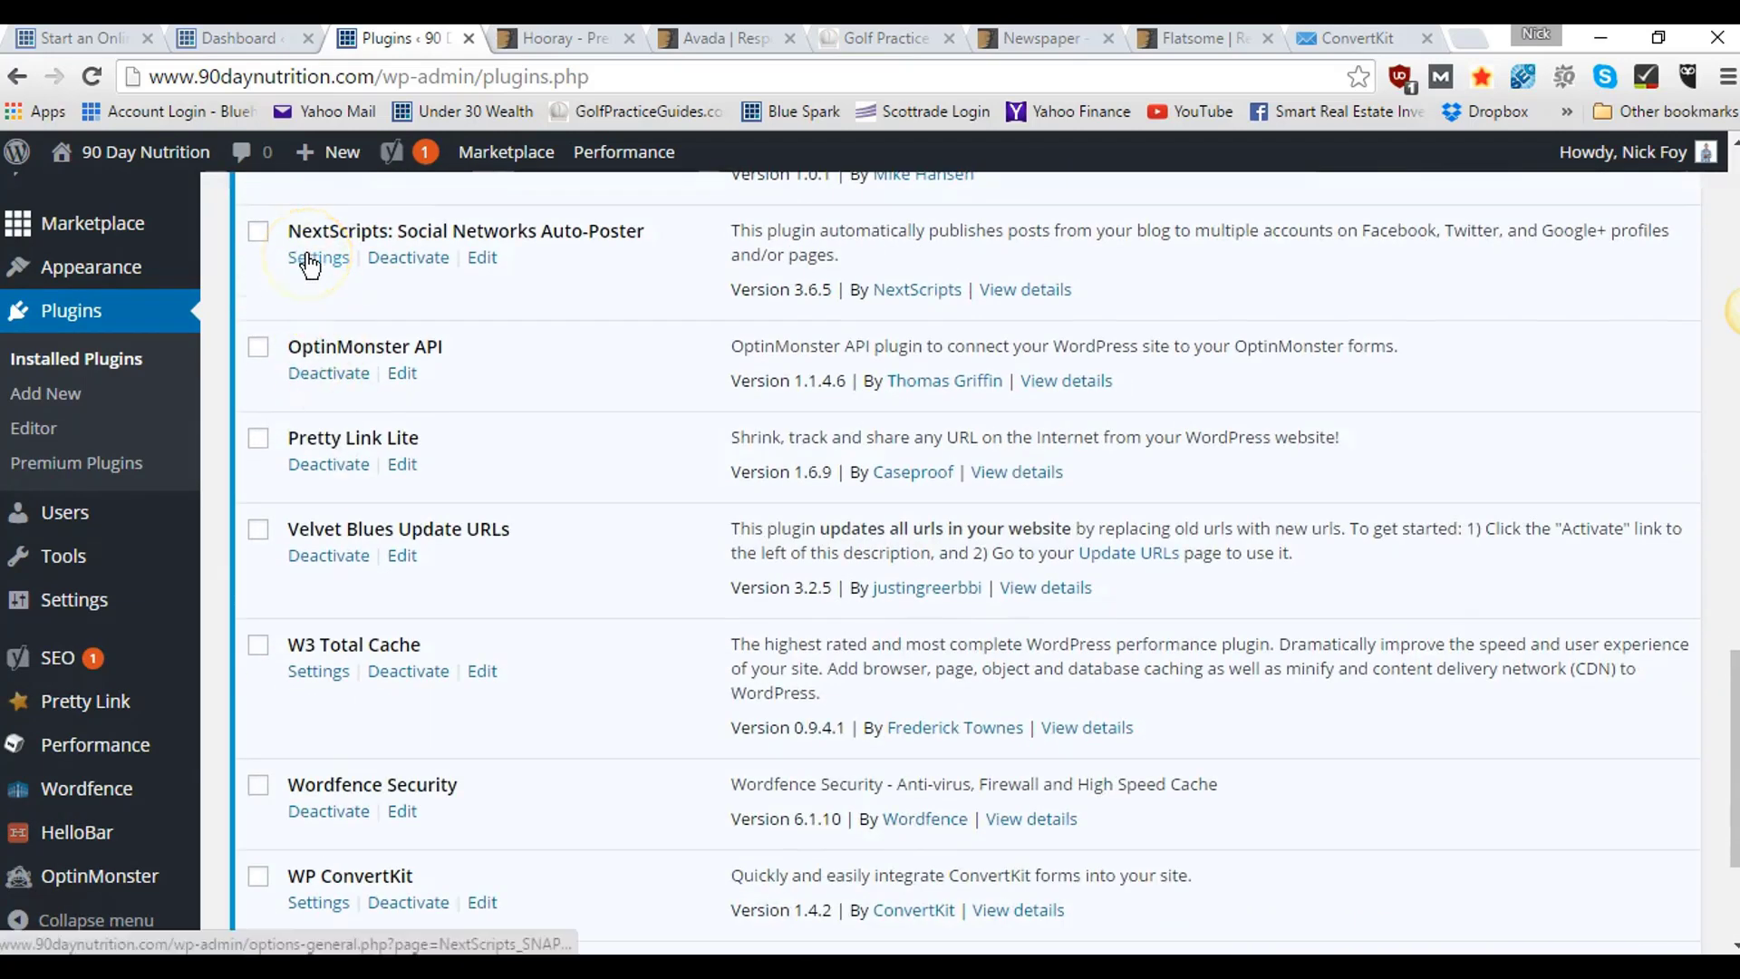
{"action": "scroll", "coordinate": [303, 403], "scroll_direction": "down", "scroll_amount": 3}
- Examine the dashboard entries added by the new plugins, including Update URLs and Broken Links among the tools
{"action": "mouse_move", "coordinate": [77, 661]}
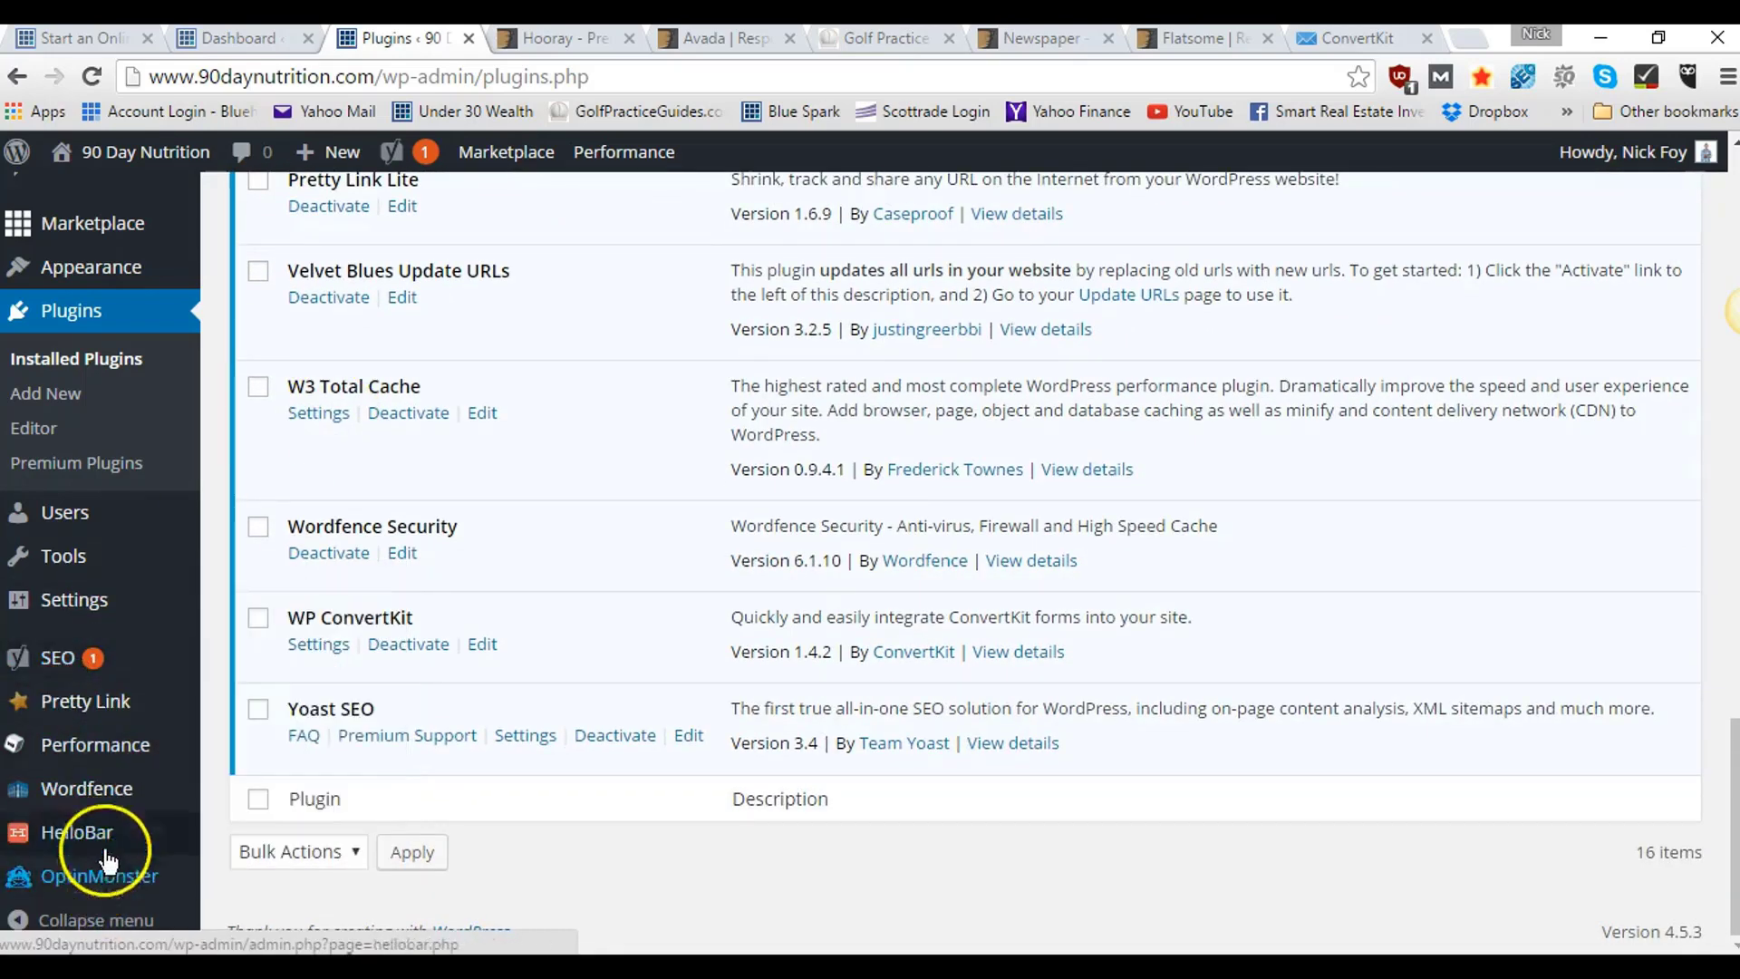
{"action": "mouse_move", "coordinate": [107, 812]}
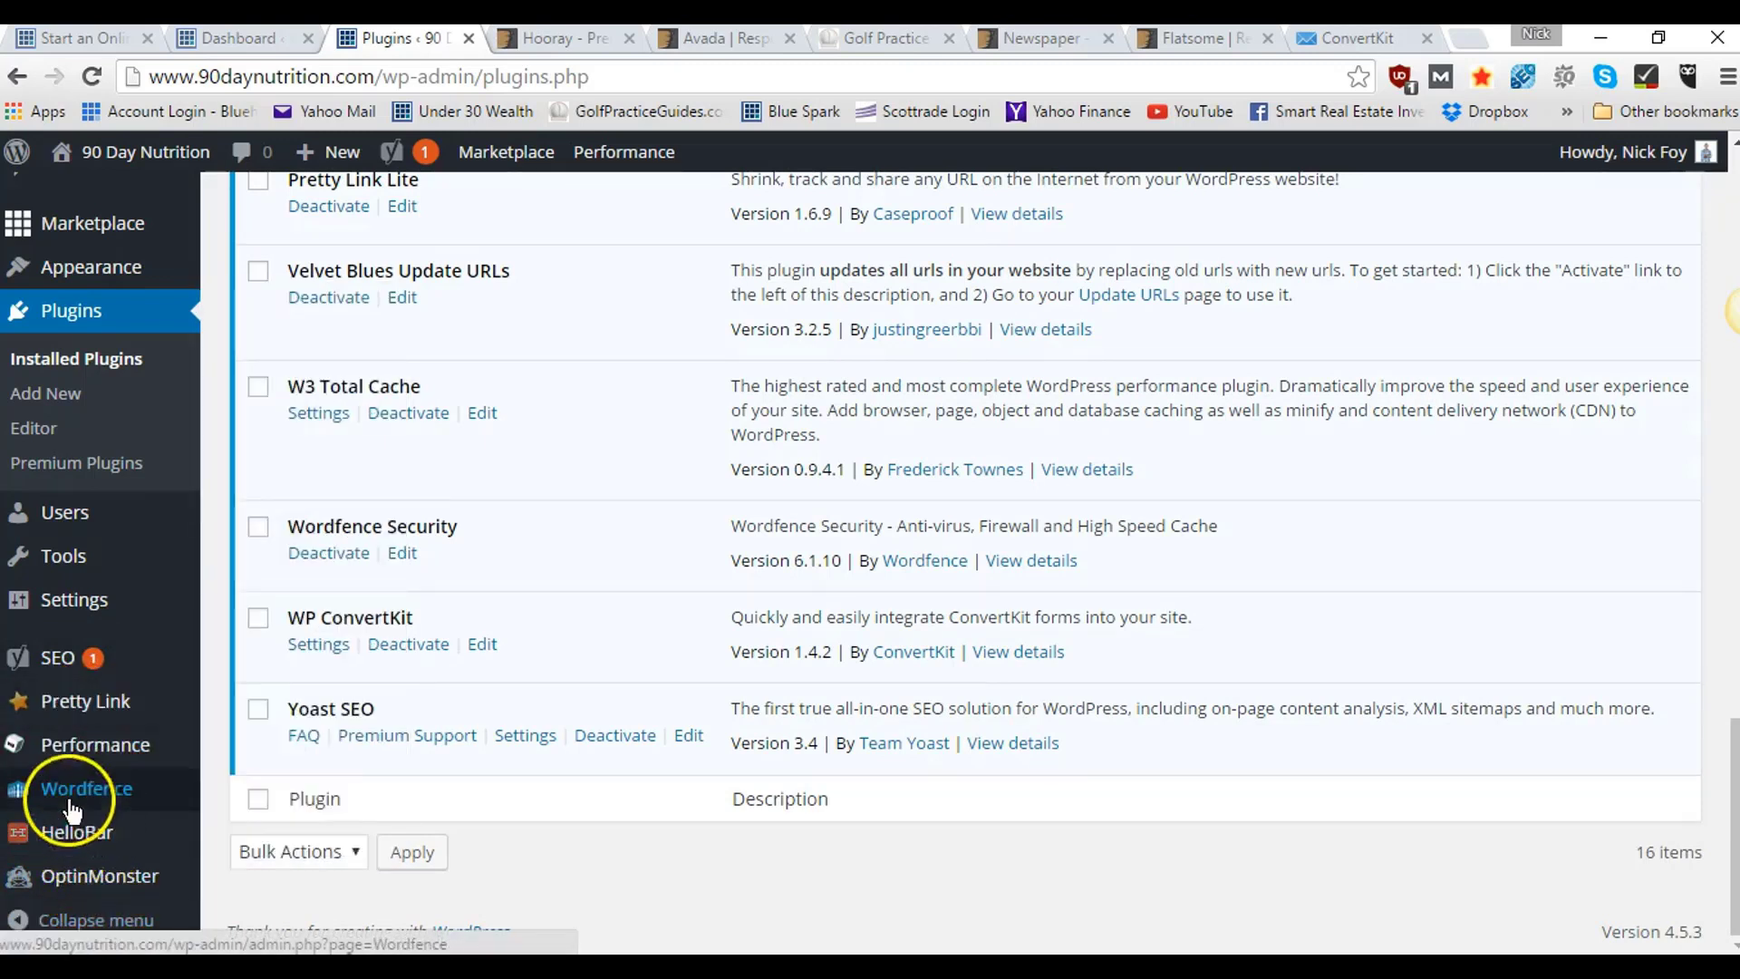
{"action": "mouse_move", "coordinate": [73, 751]}
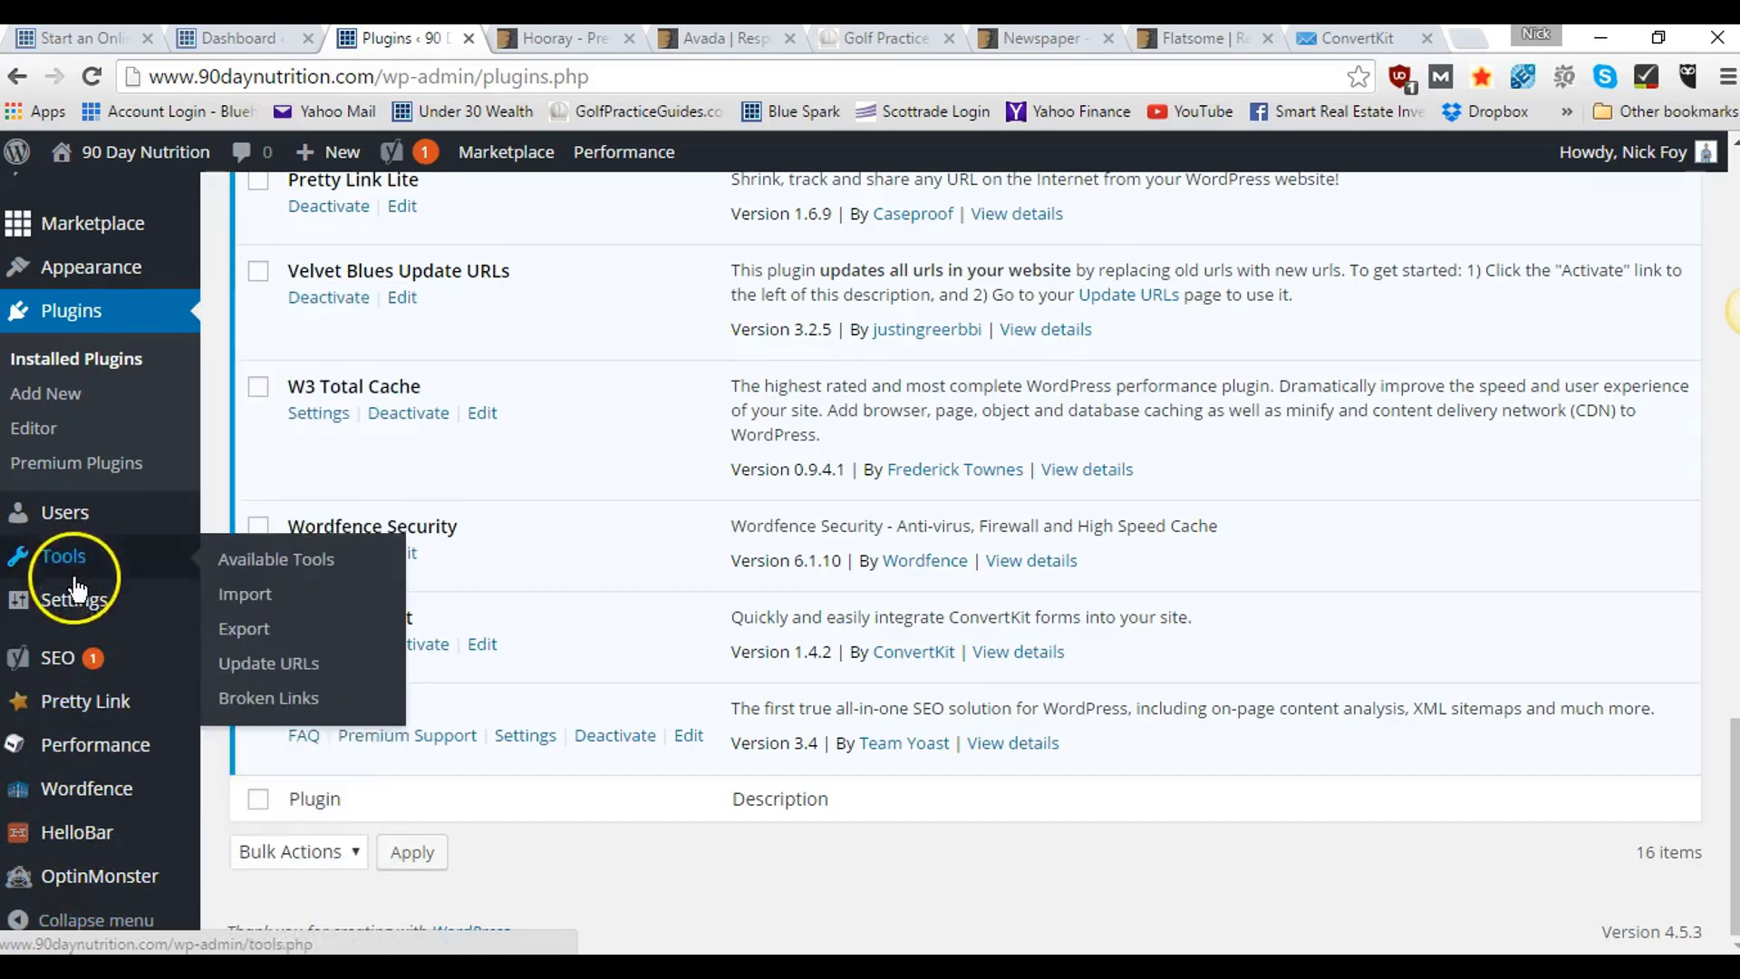
{"action": "mouse_move", "coordinate": [85, 590]}
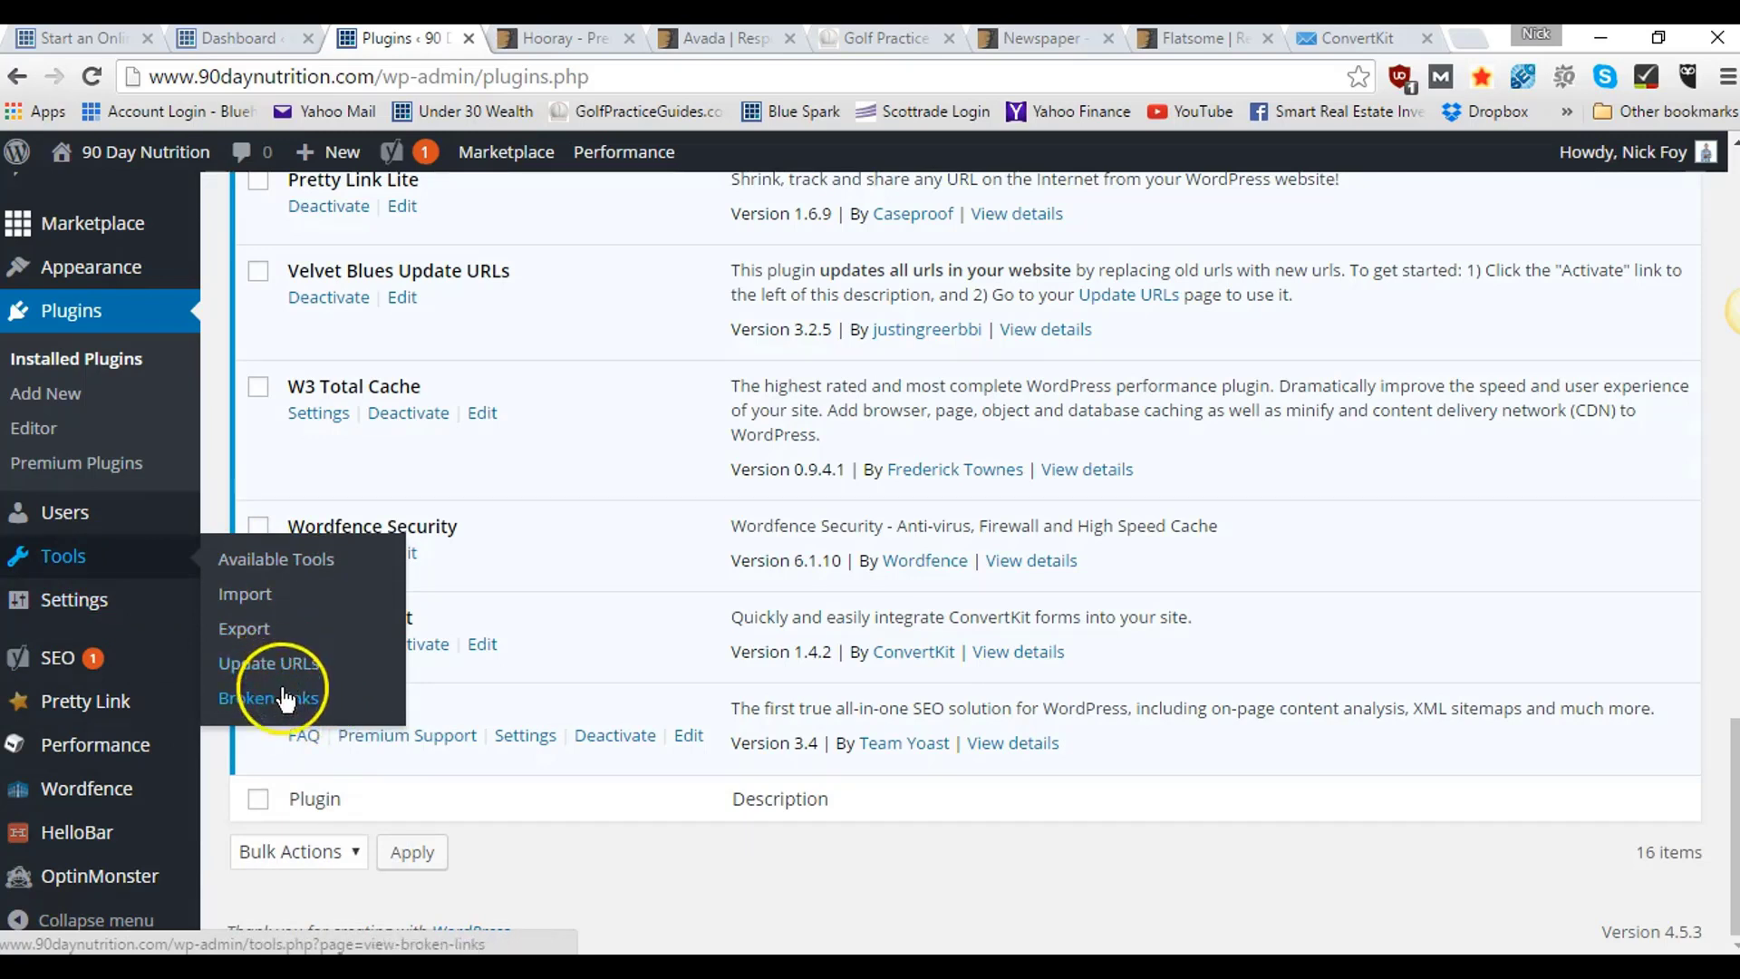
{"action": "mouse_move", "coordinate": [143, 602]}
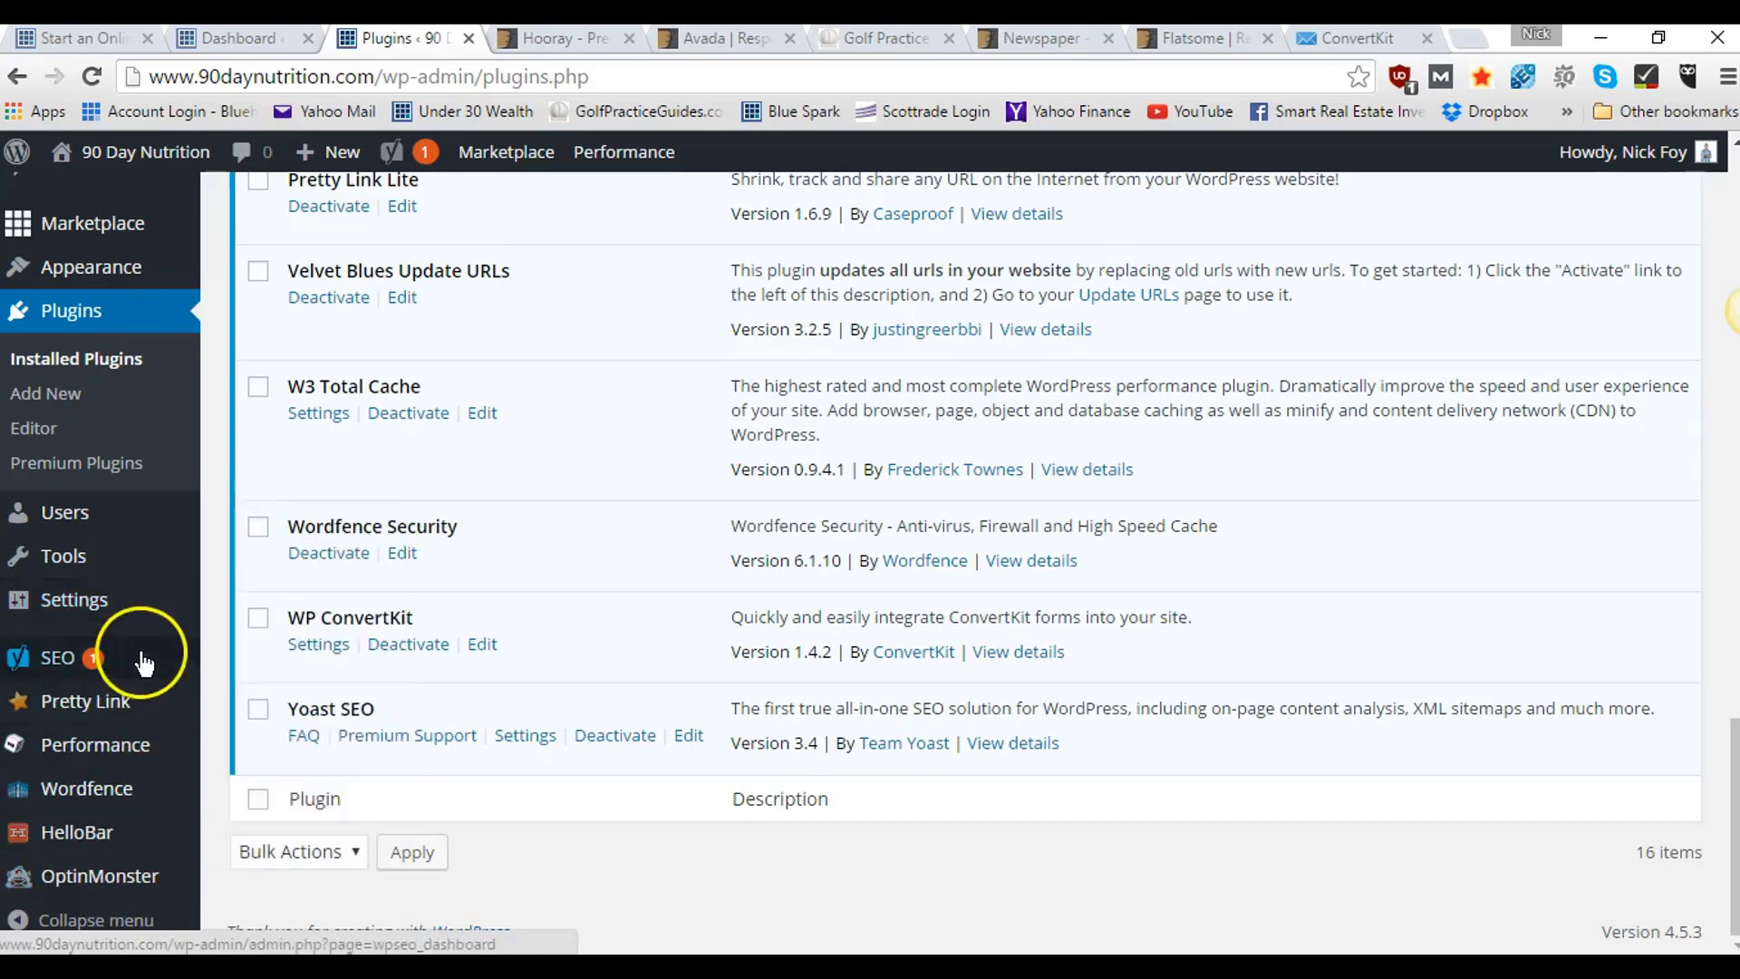
{"action": "mouse_move", "coordinate": [141, 667]}
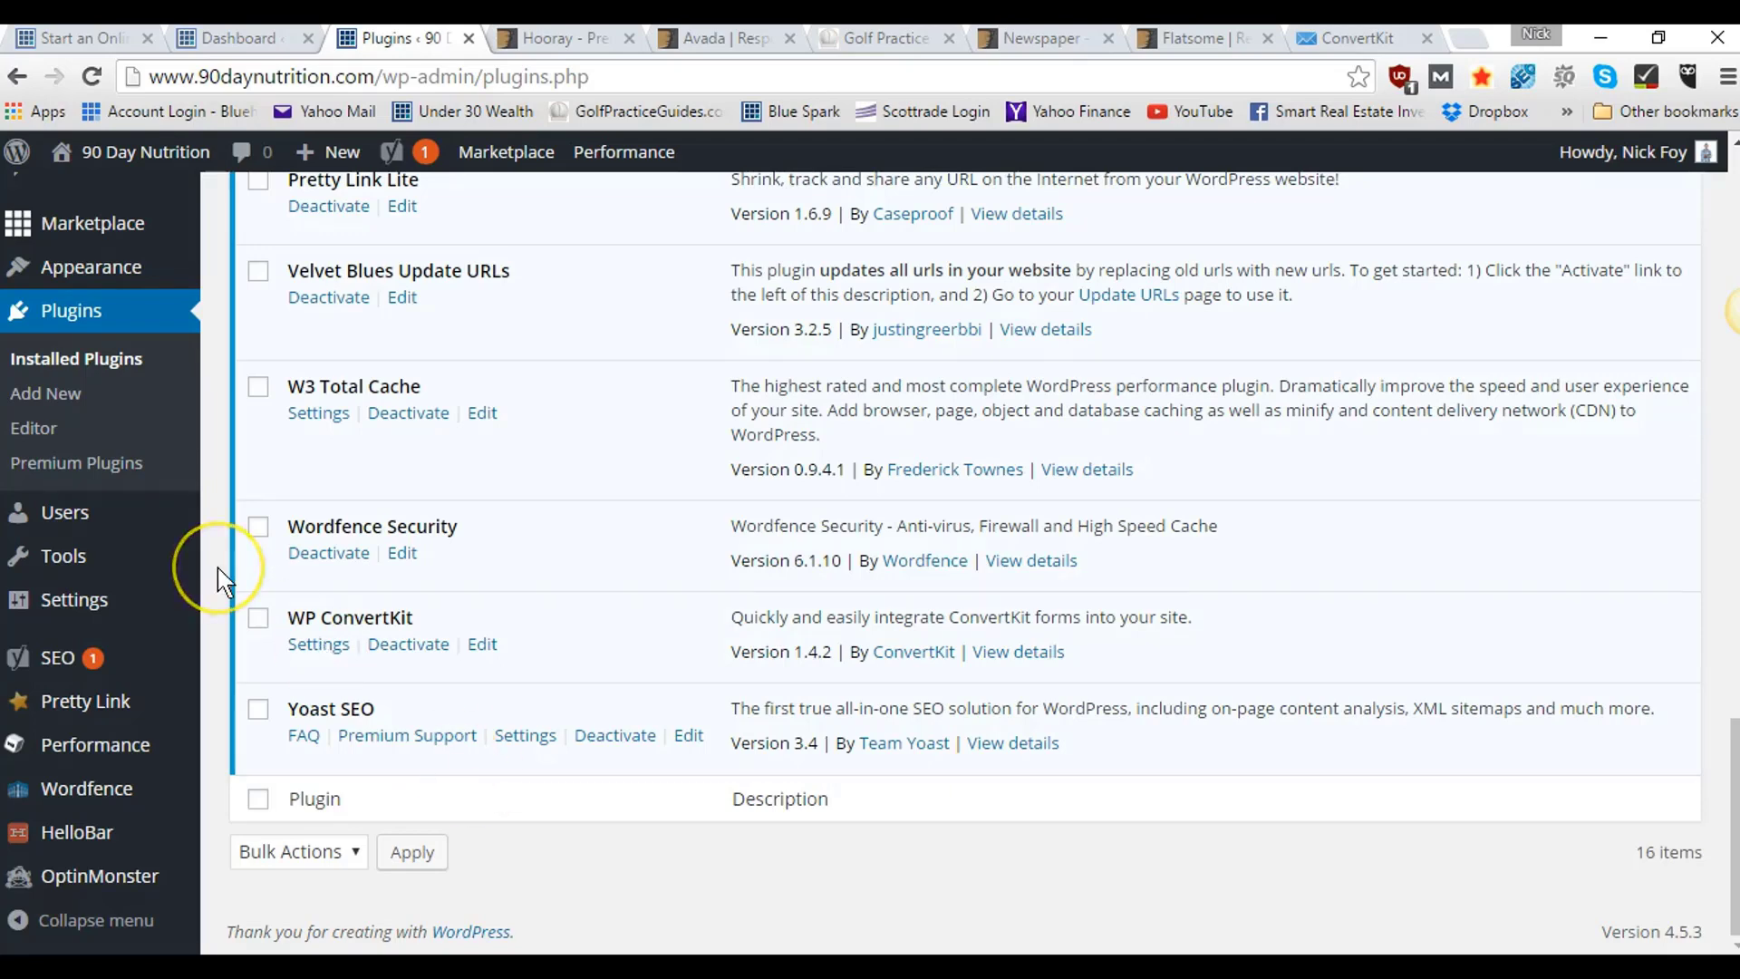
{"action": "scroll", "coordinate": [217, 567], "scroll_direction": "up", "scroll_amount": 3}
{"action": "scroll", "coordinate": [217, 567], "scroll_direction": "down", "scroll_amount": 3}
{"action": "scroll", "coordinate": [217, 580], "scroll_direction": "up", "scroll_amount": 5}
- Open the site's Themes page and look over the installed themes
{"action": "mouse_move", "coordinate": [120, 553]}
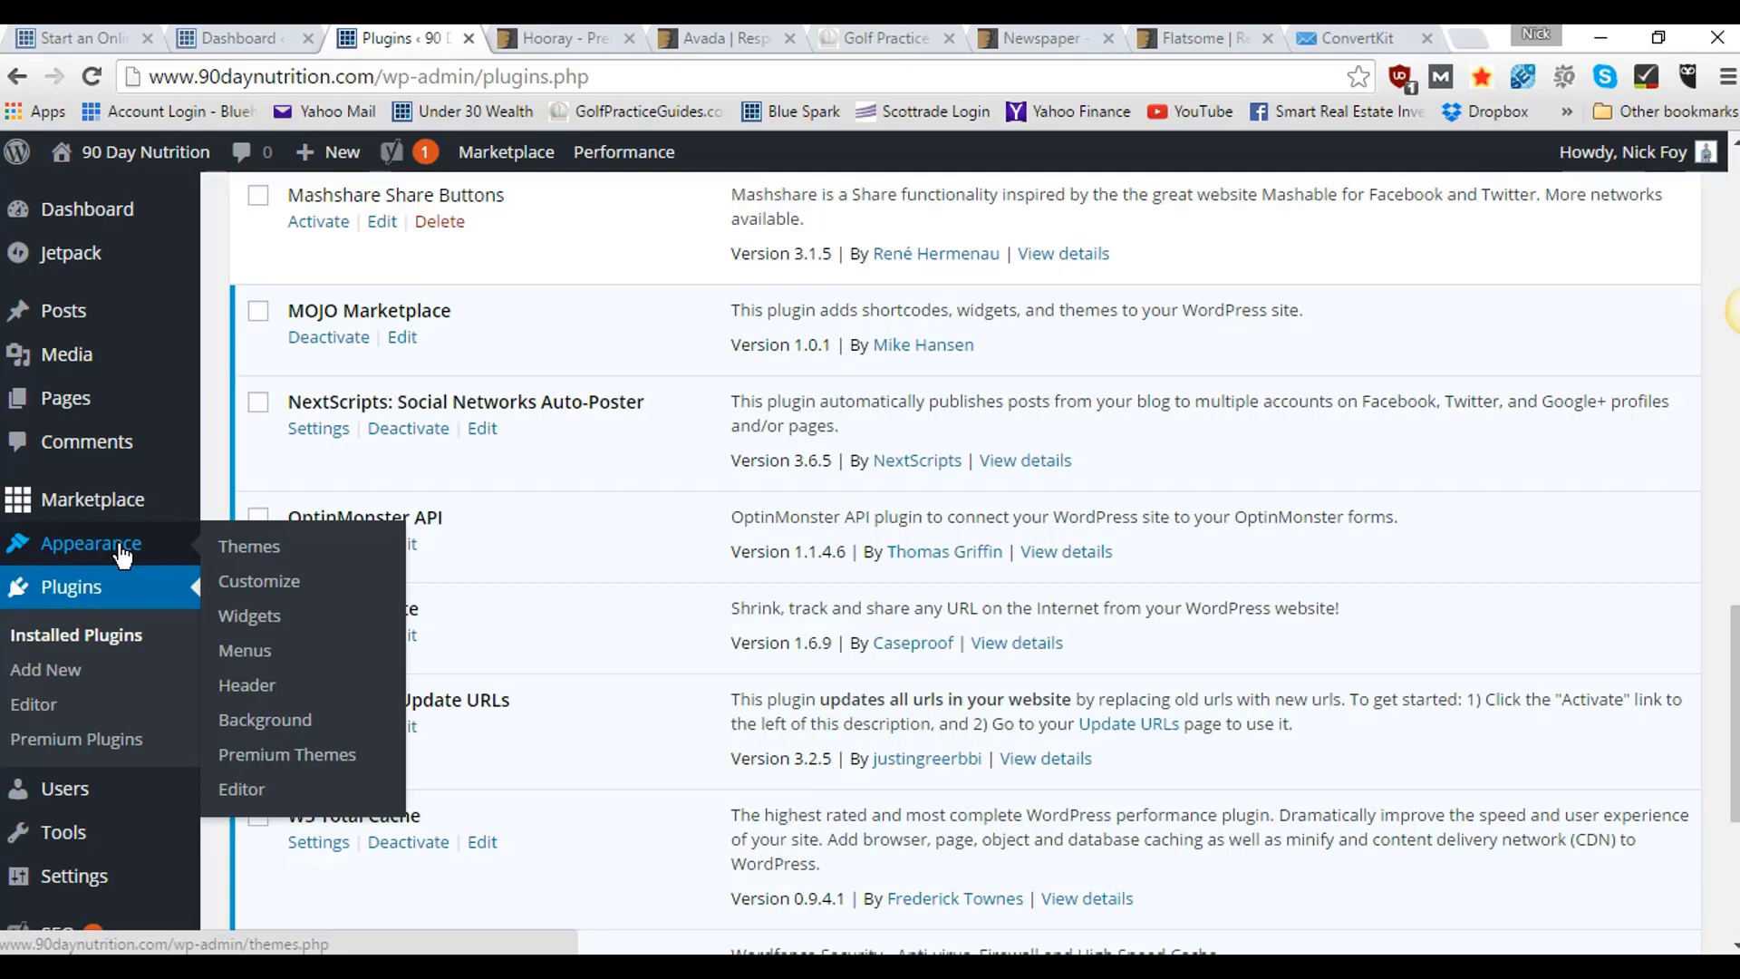
{"action": "left_click", "coordinate": [268, 546]}
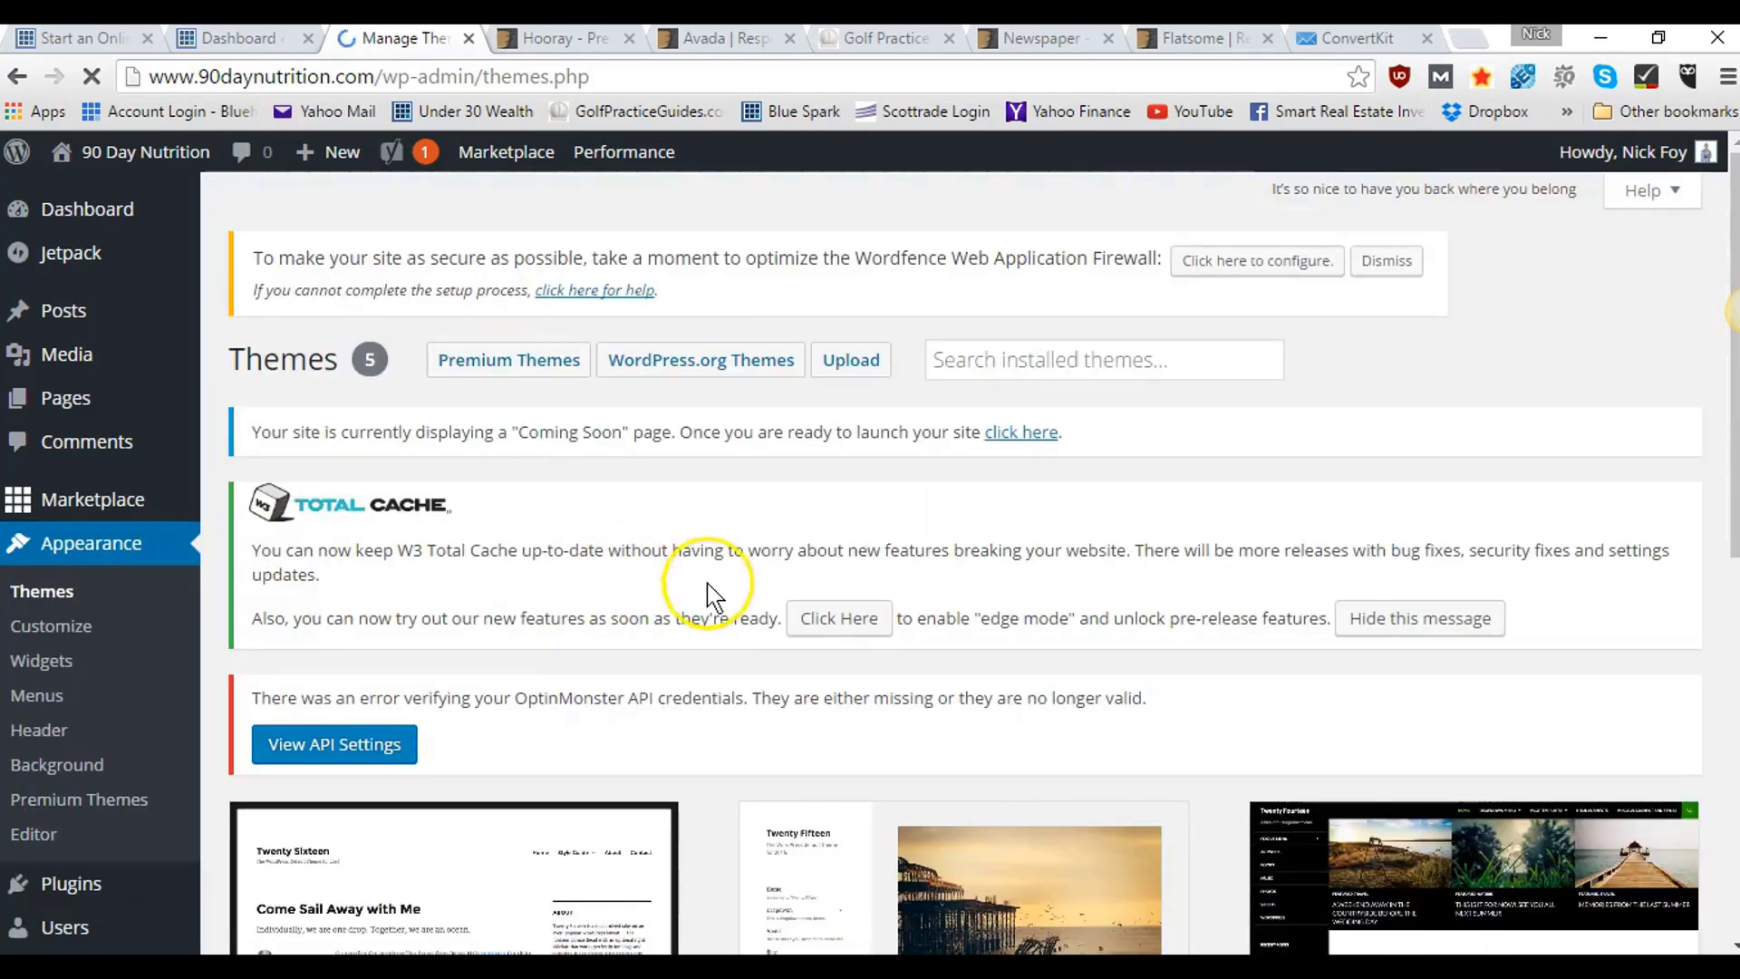
{"action": "scroll", "coordinate": [711, 594], "scroll_direction": "down", "scroll_amount": 7}
{"action": "scroll", "coordinate": [711, 594], "scroll_direction": "down", "scroll_amount": 1}
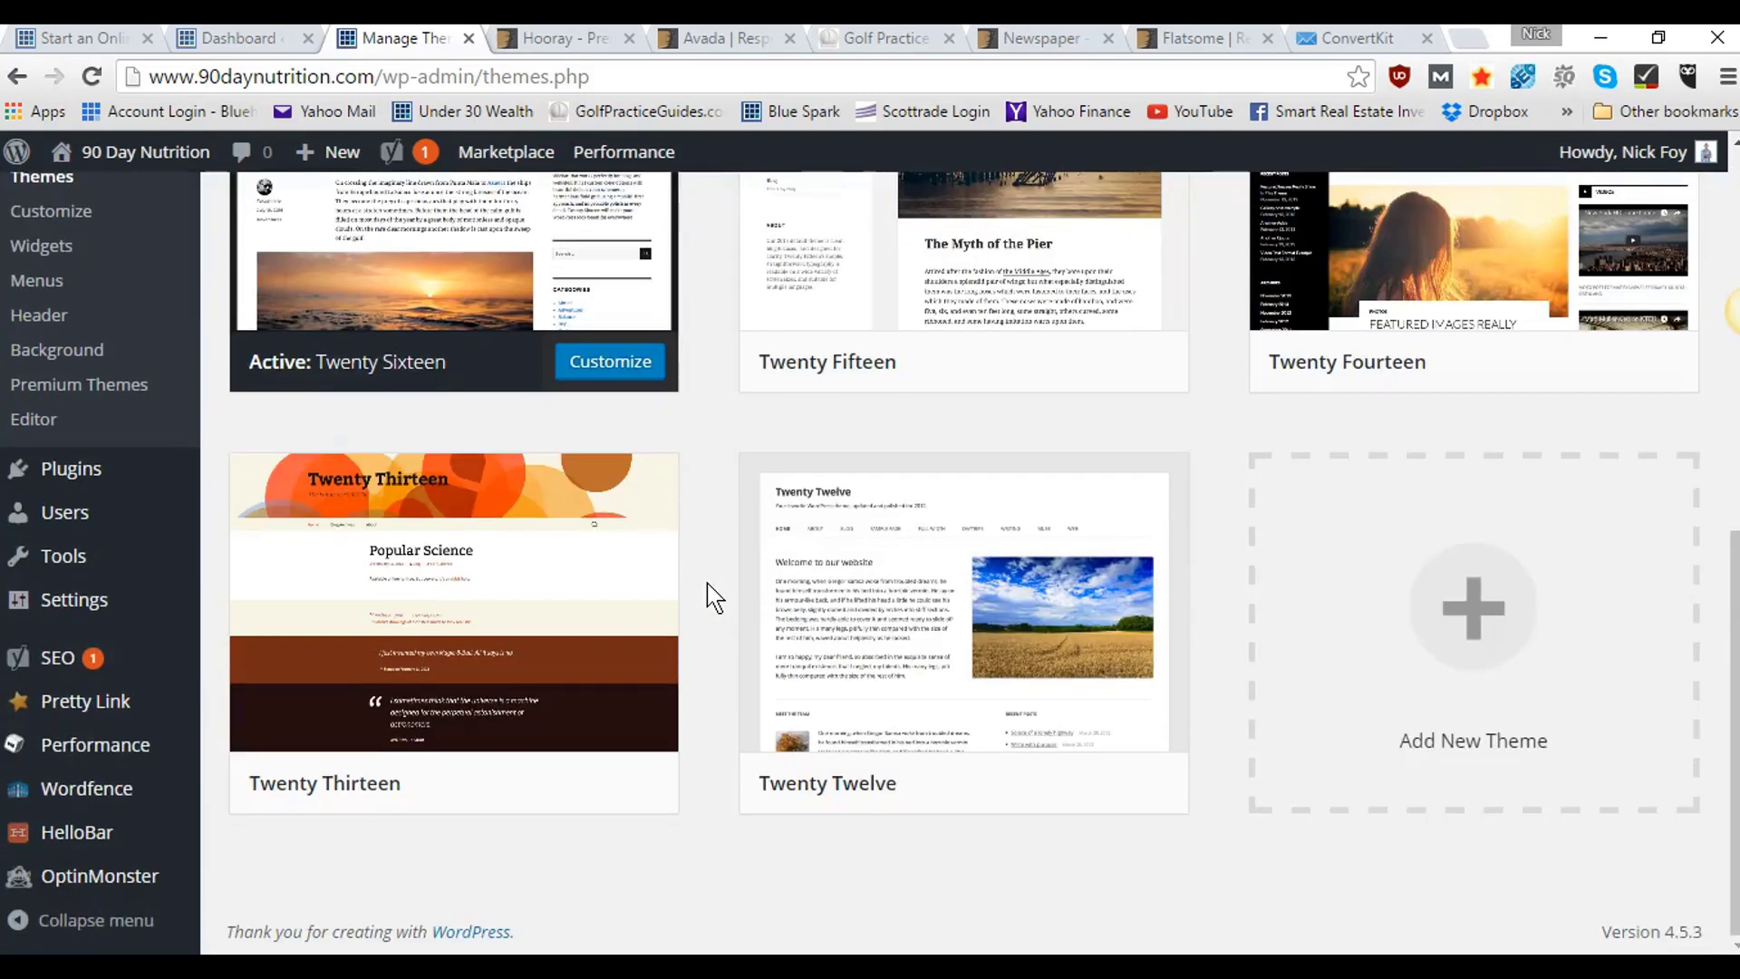
{"action": "left_click", "coordinate": [1348, 654]}
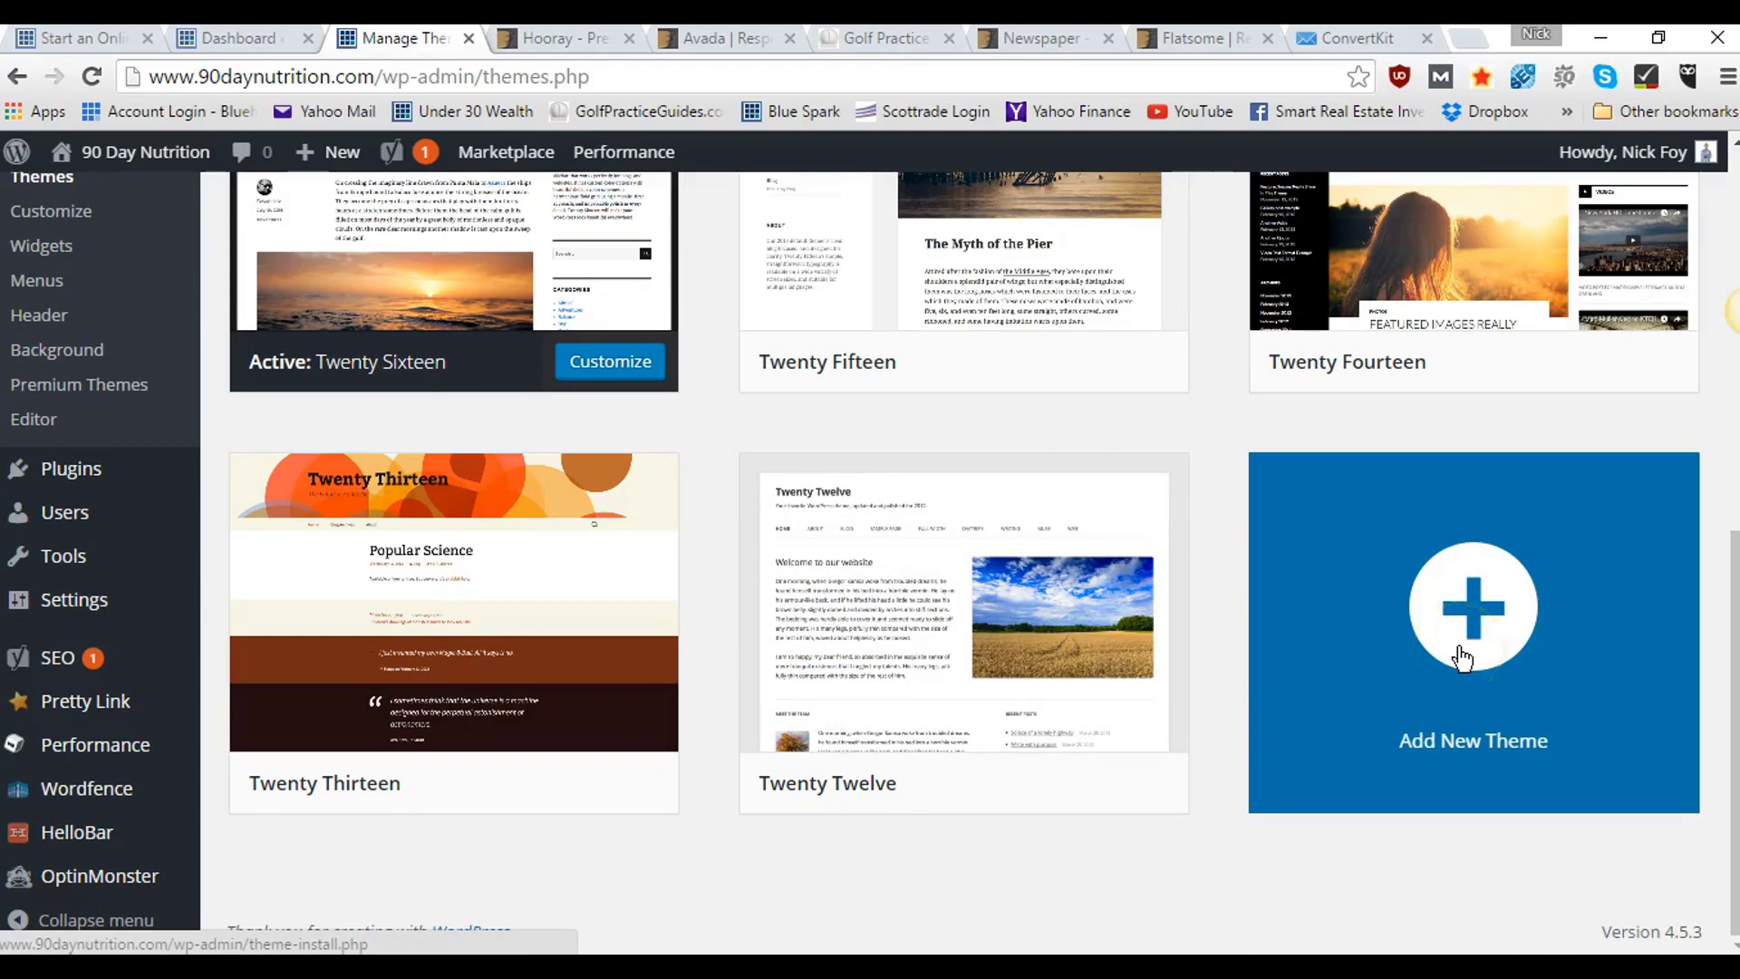
{"action": "scroll", "coordinate": [1462, 658], "scroll_direction": "up", "scroll_amount": 4}
{"action": "scroll", "coordinate": [1463, 657], "scroll_direction": "up", "scroll_amount": 3}
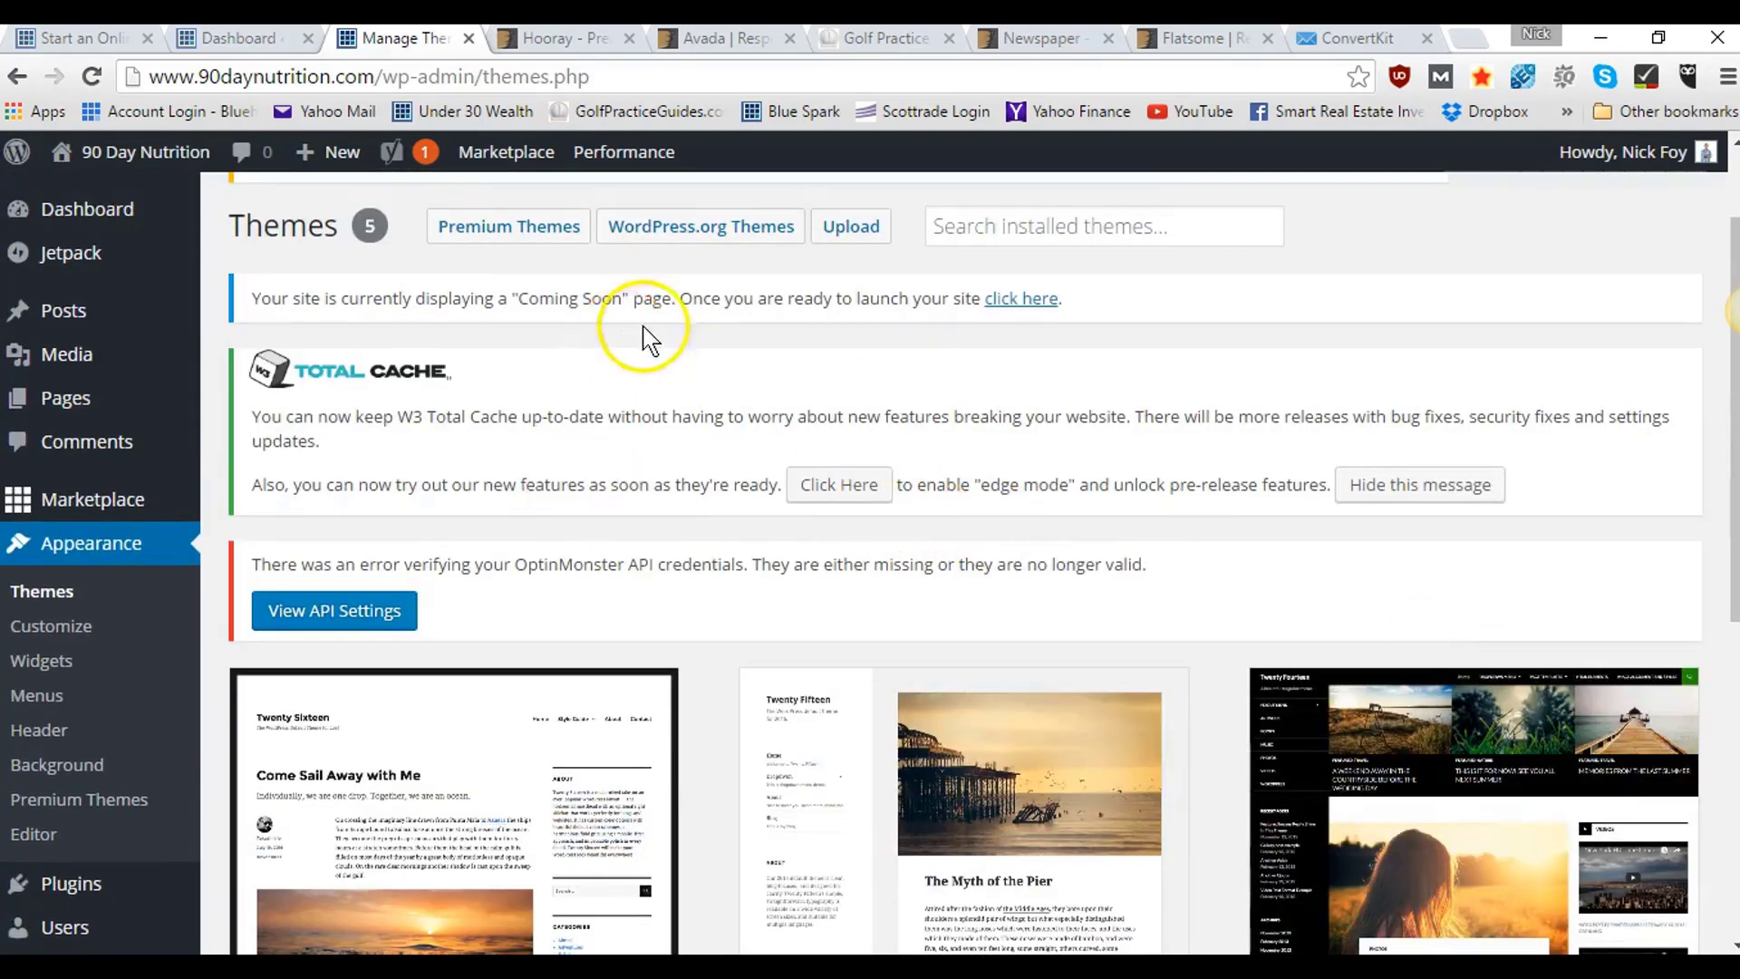
{"action": "scroll", "coordinate": [623, 321], "scroll_direction": "up", "scroll_amount": 2}
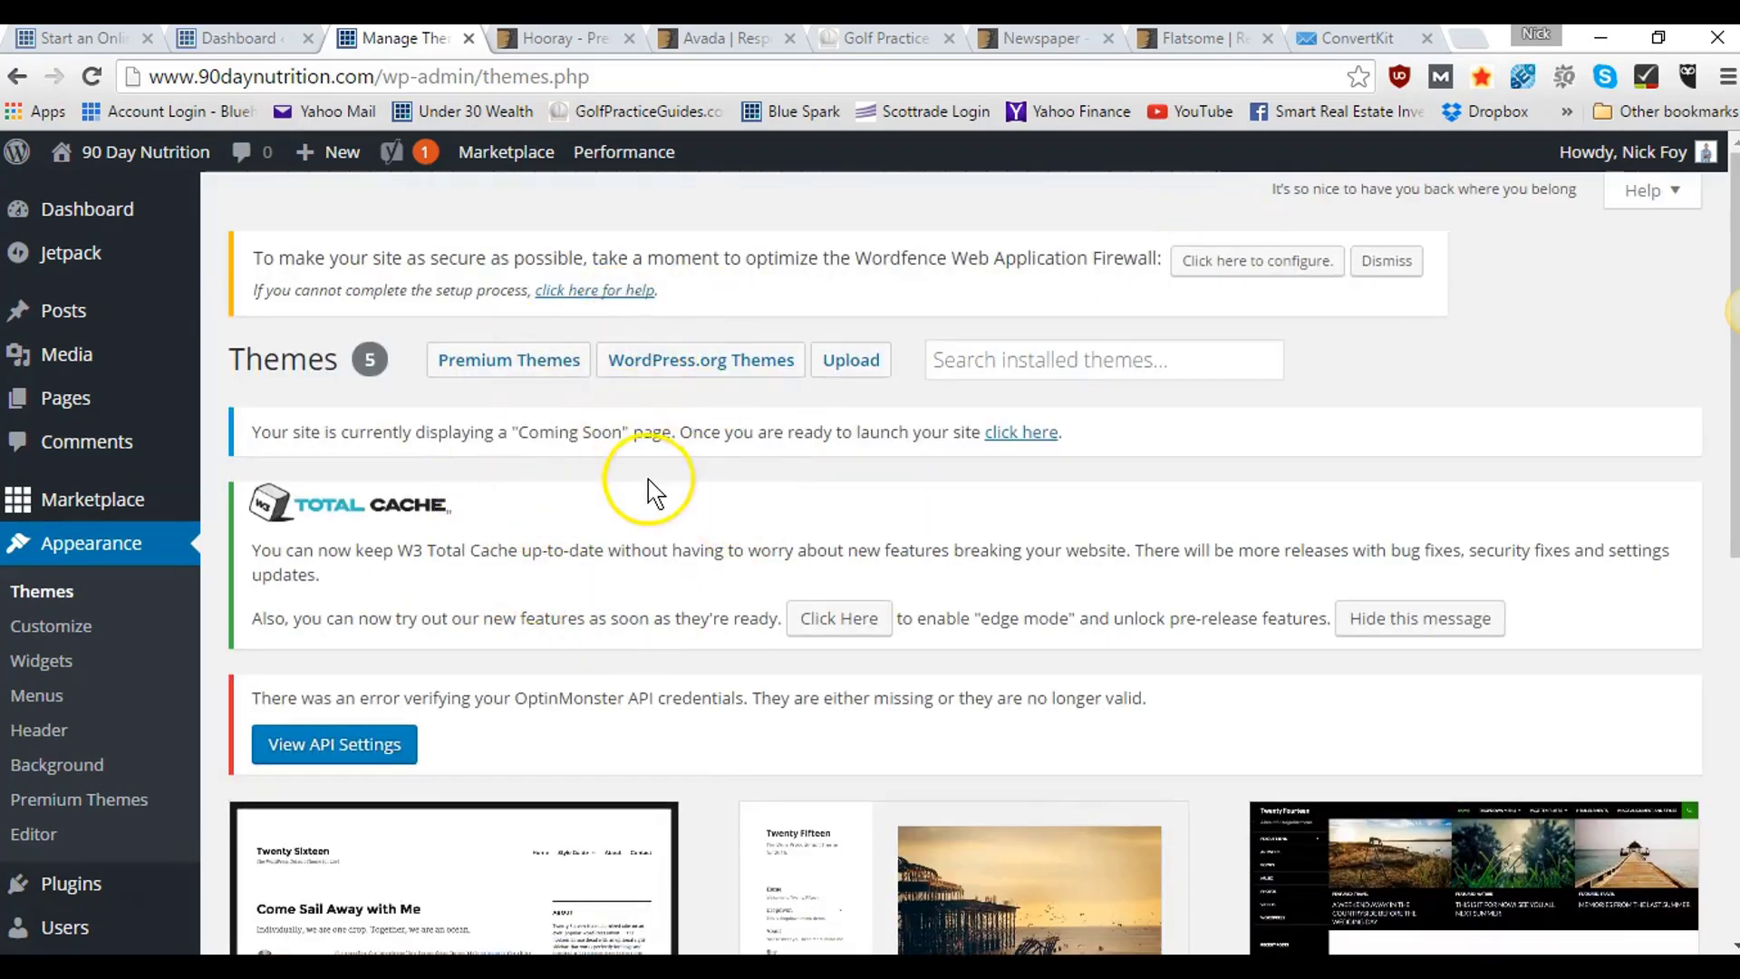
- Dismiss the Wordfence firewall notice and hide the W3 Total Cache message on the Themes page
{"action": "left_click", "coordinate": [1417, 265]}
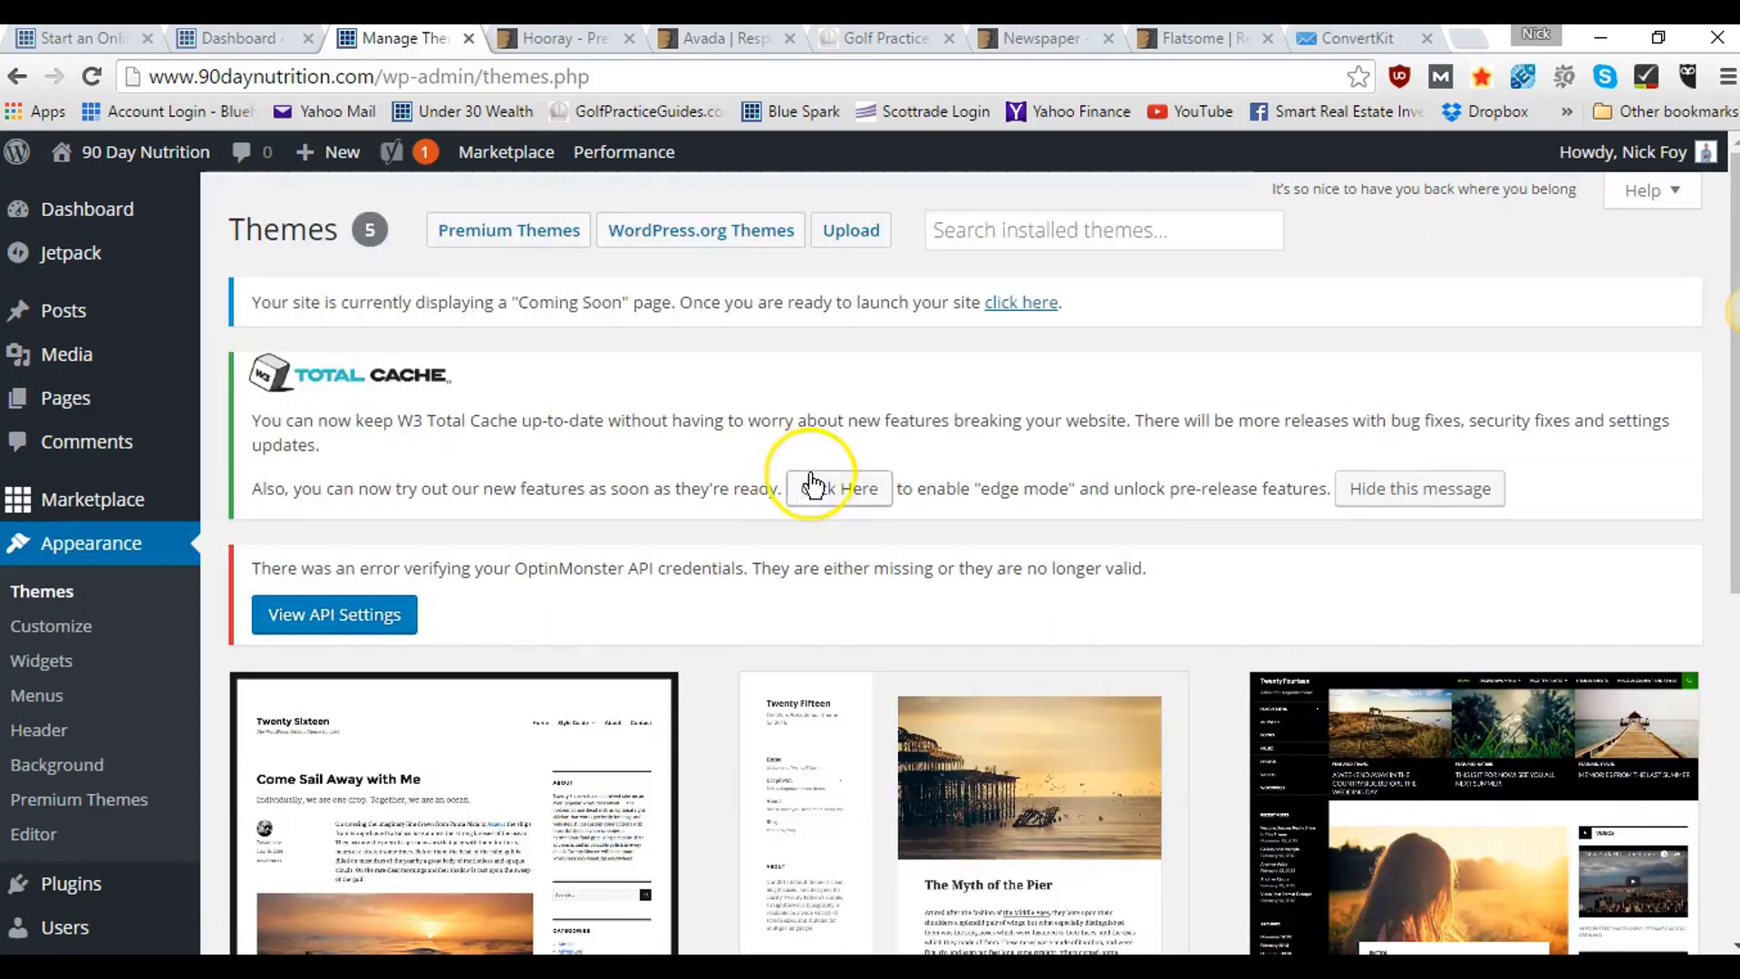
{"action": "left_click", "coordinate": [1387, 500]}
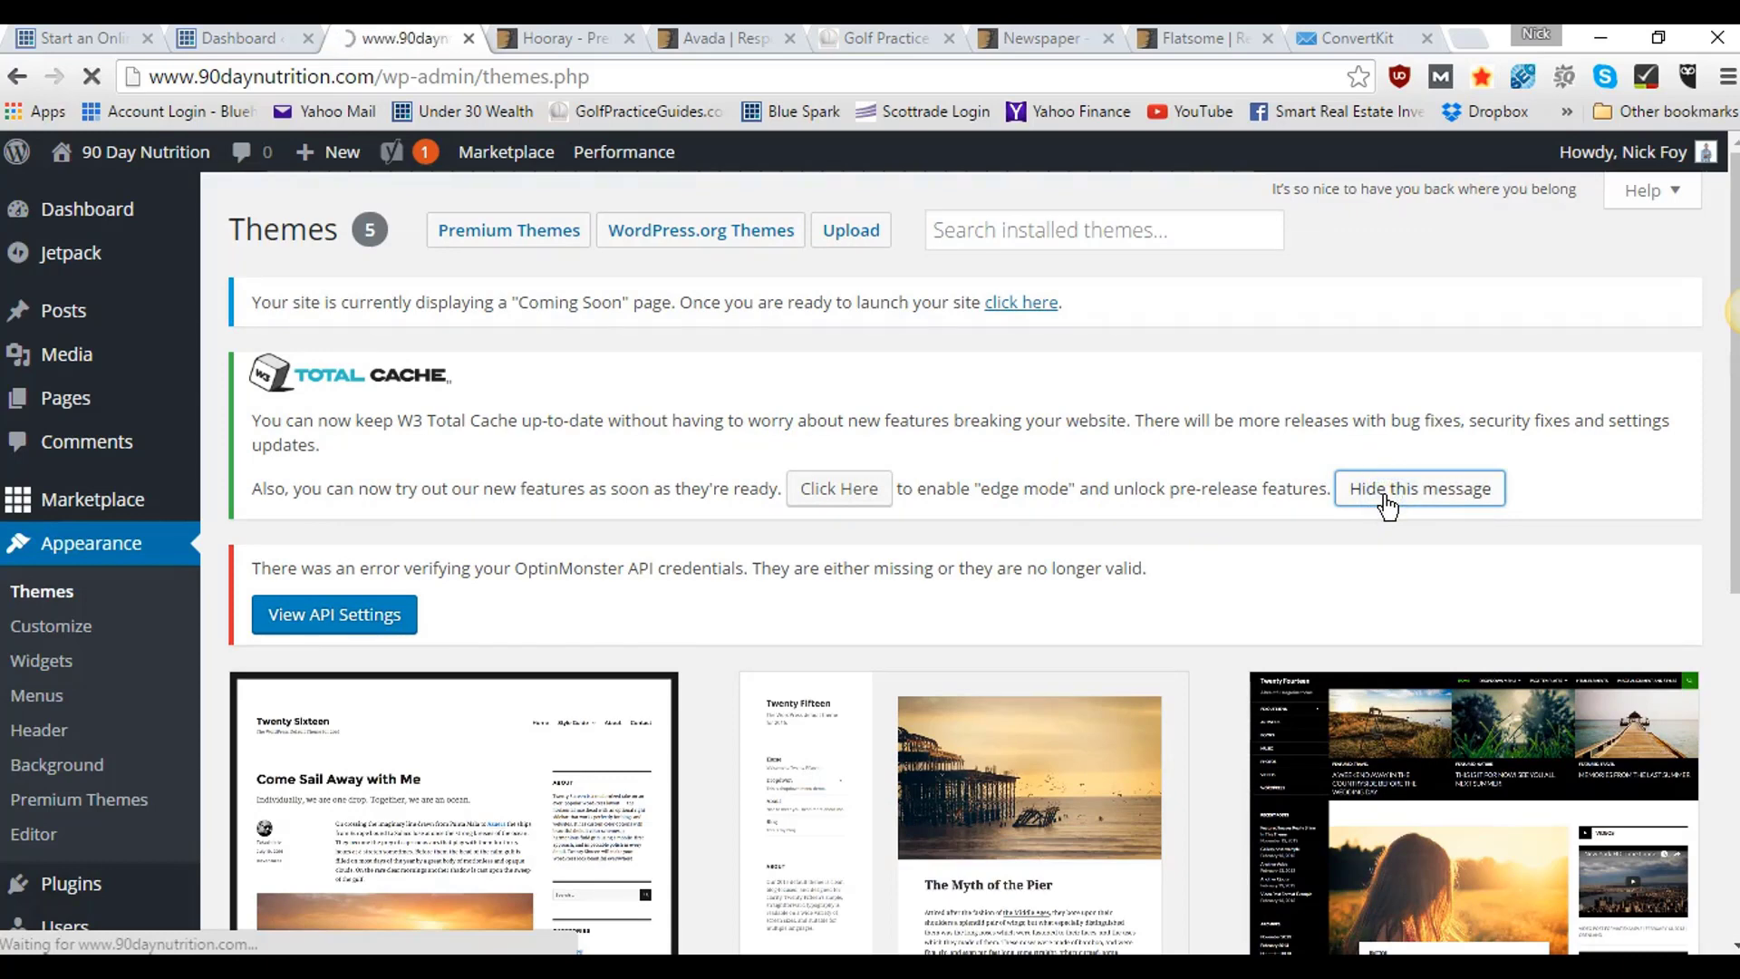
{"action": "left_click", "coordinate": [385, 613]}
{"action": "left_click", "coordinate": [642, 582]}
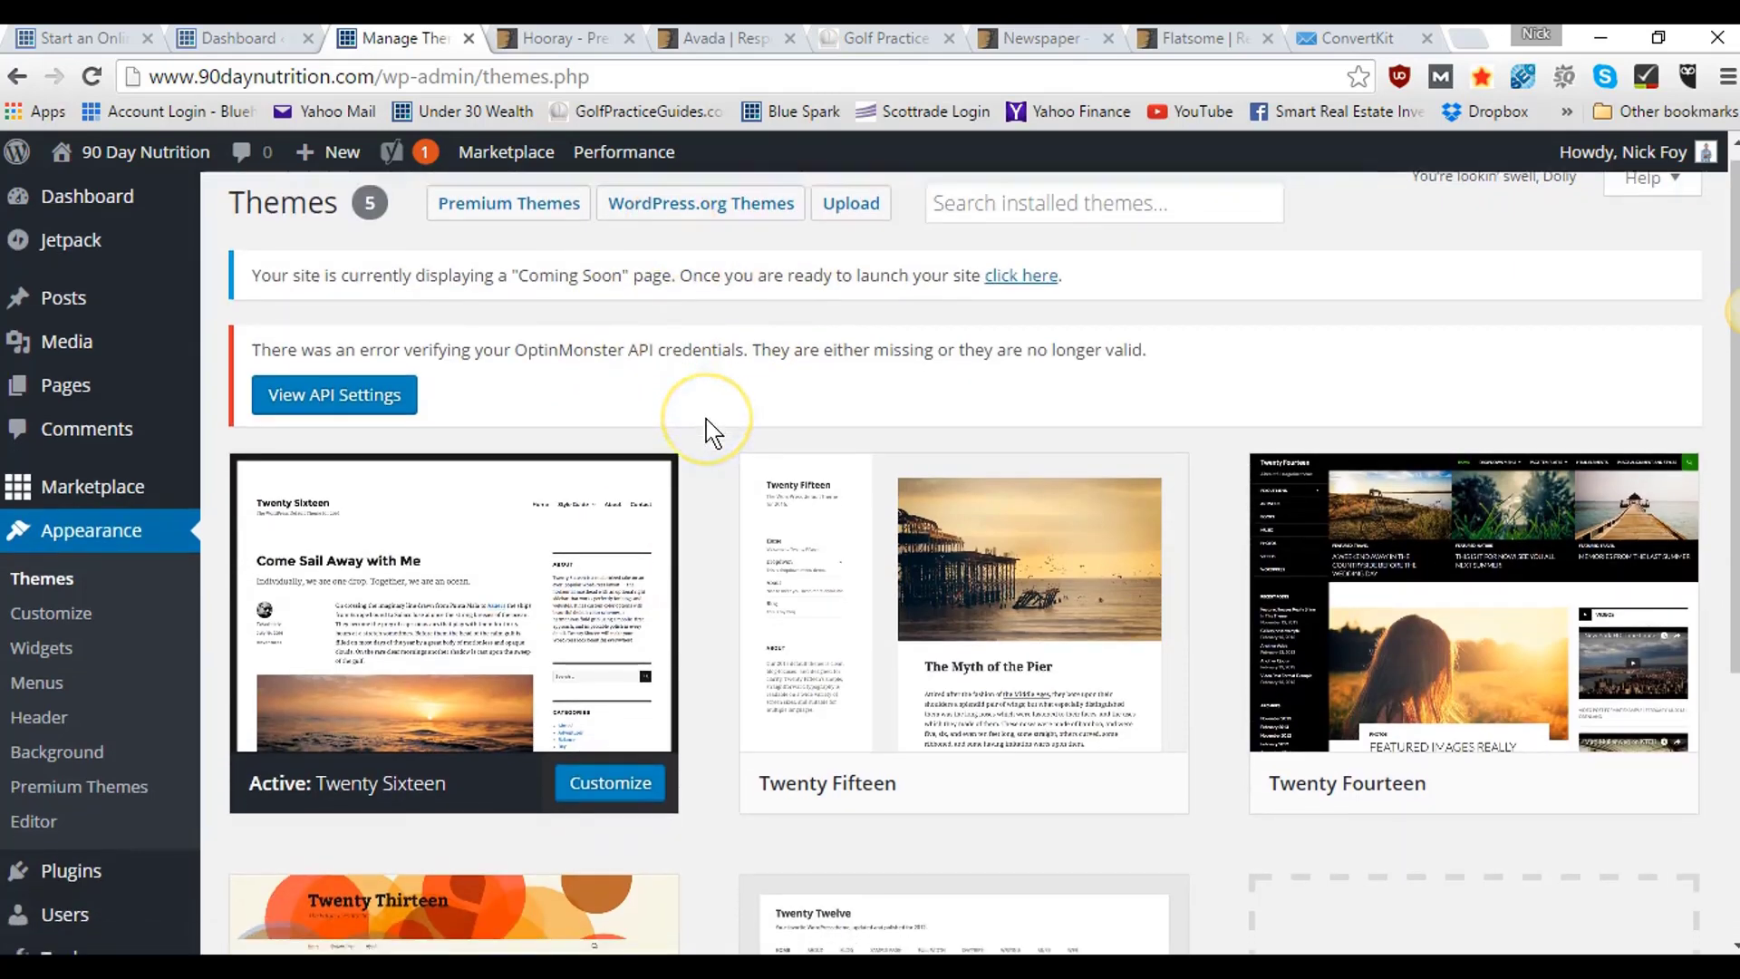
- Open the Add Themes page to find a new theme for the site
{"action": "scroll", "coordinate": [707, 427], "scroll_direction": "down", "scroll_amount": 3}
{"action": "scroll", "coordinate": [707, 434], "scroll_direction": "down", "scroll_amount": 2}
{"action": "left_click", "coordinate": [1390, 575]}
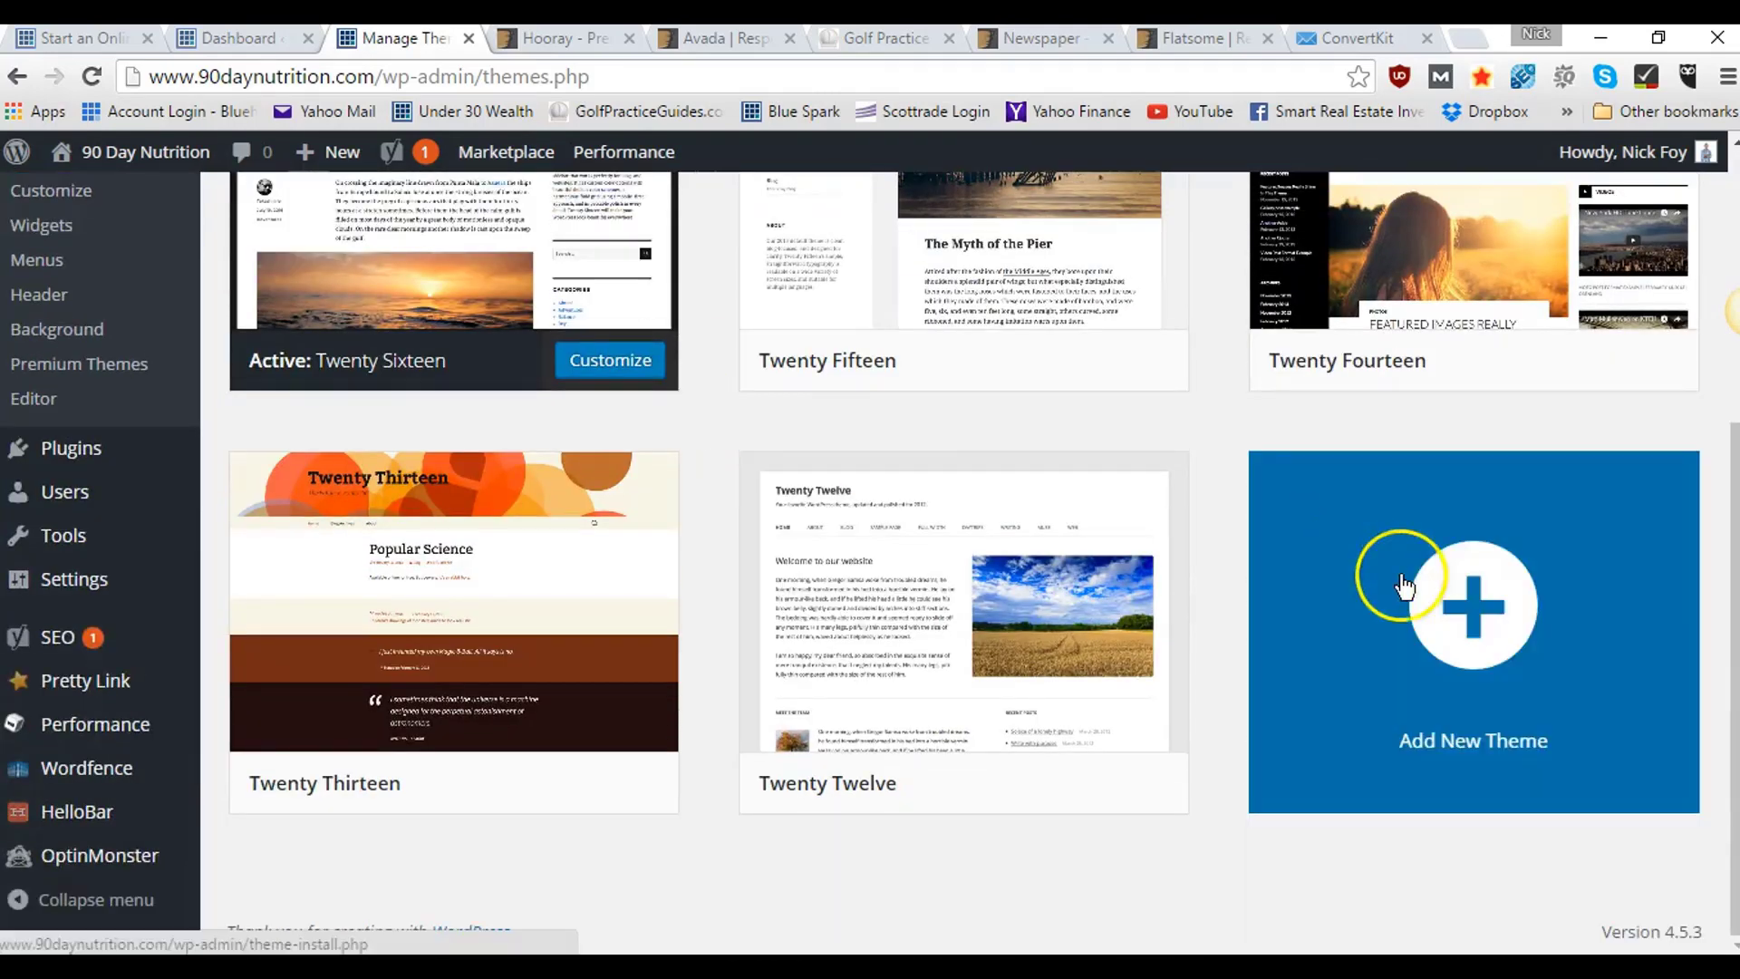
{"action": "left_click", "coordinate": [1475, 608]}
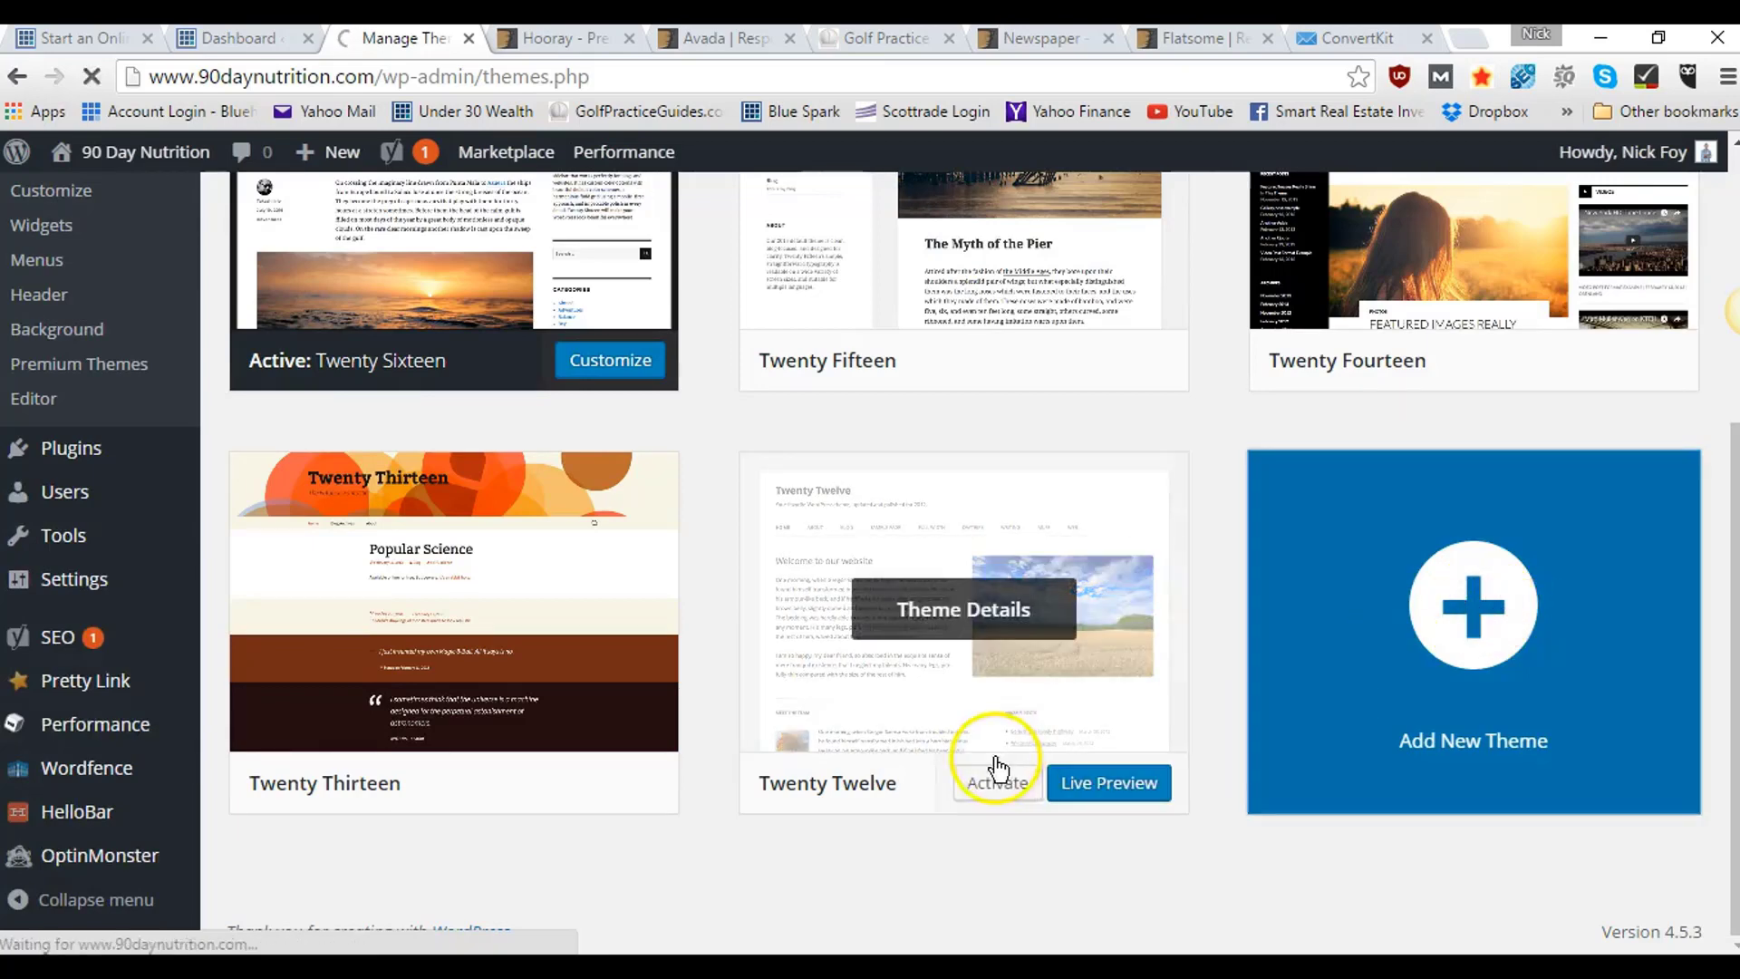
{"action": "left_click", "coordinate": [1488, 338]}
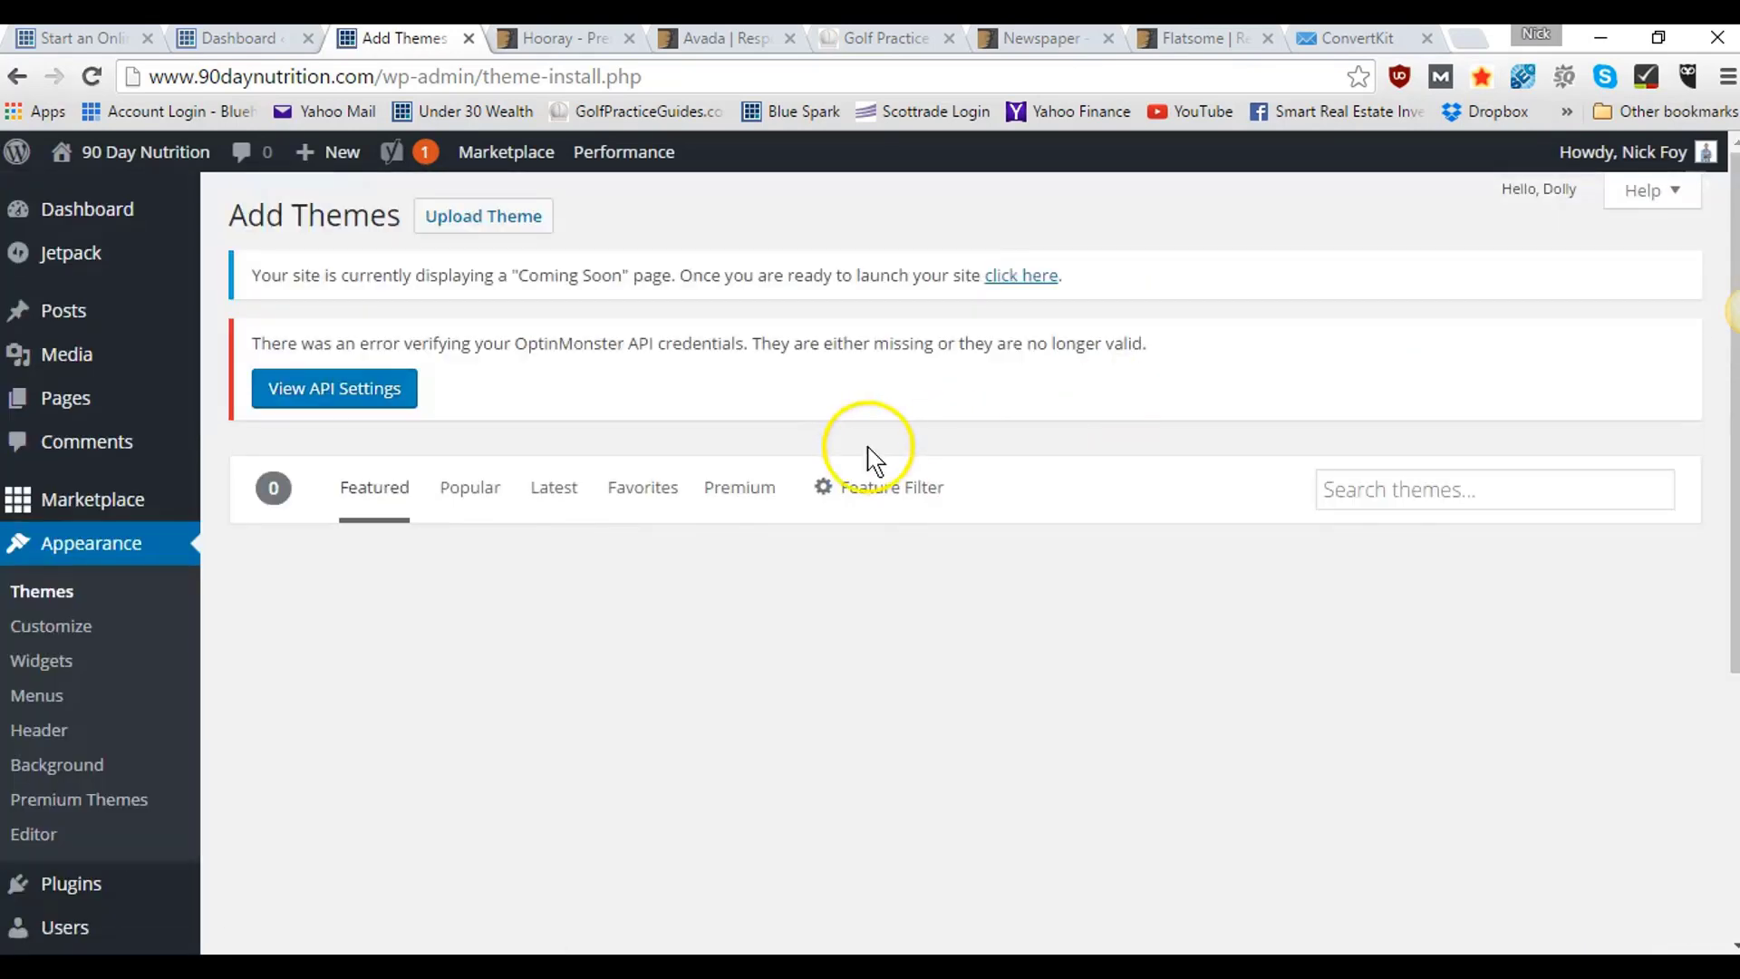
- Browse the featured WordPress themes, from Corporate Prime down to BiscayaLite, and return to the first ones
{"action": "scroll", "coordinate": [864, 451], "scroll_direction": "down", "scroll_amount": 1}
{"action": "scroll", "coordinate": [864, 451], "scroll_direction": "down", "scroll_amount": 2}
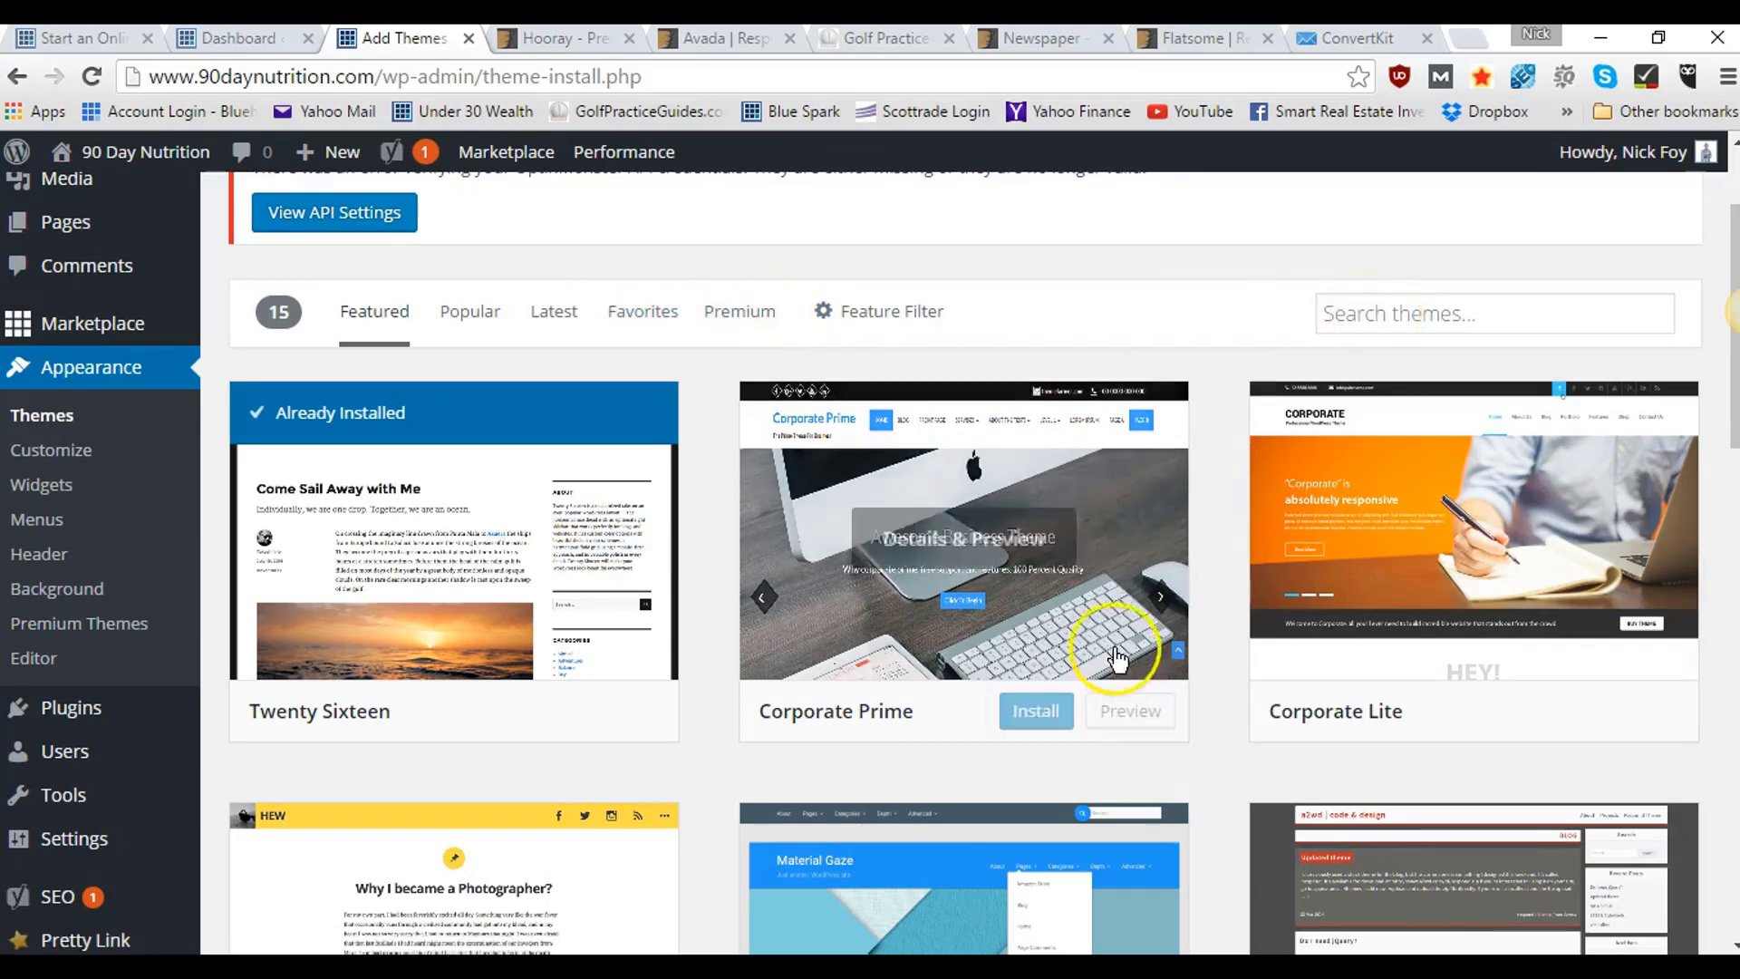
{"action": "scroll", "coordinate": [1120, 652], "scroll_direction": "down", "scroll_amount": 5}
{"action": "scroll", "coordinate": [1118, 654], "scroll_direction": "down", "scroll_amount": 6}
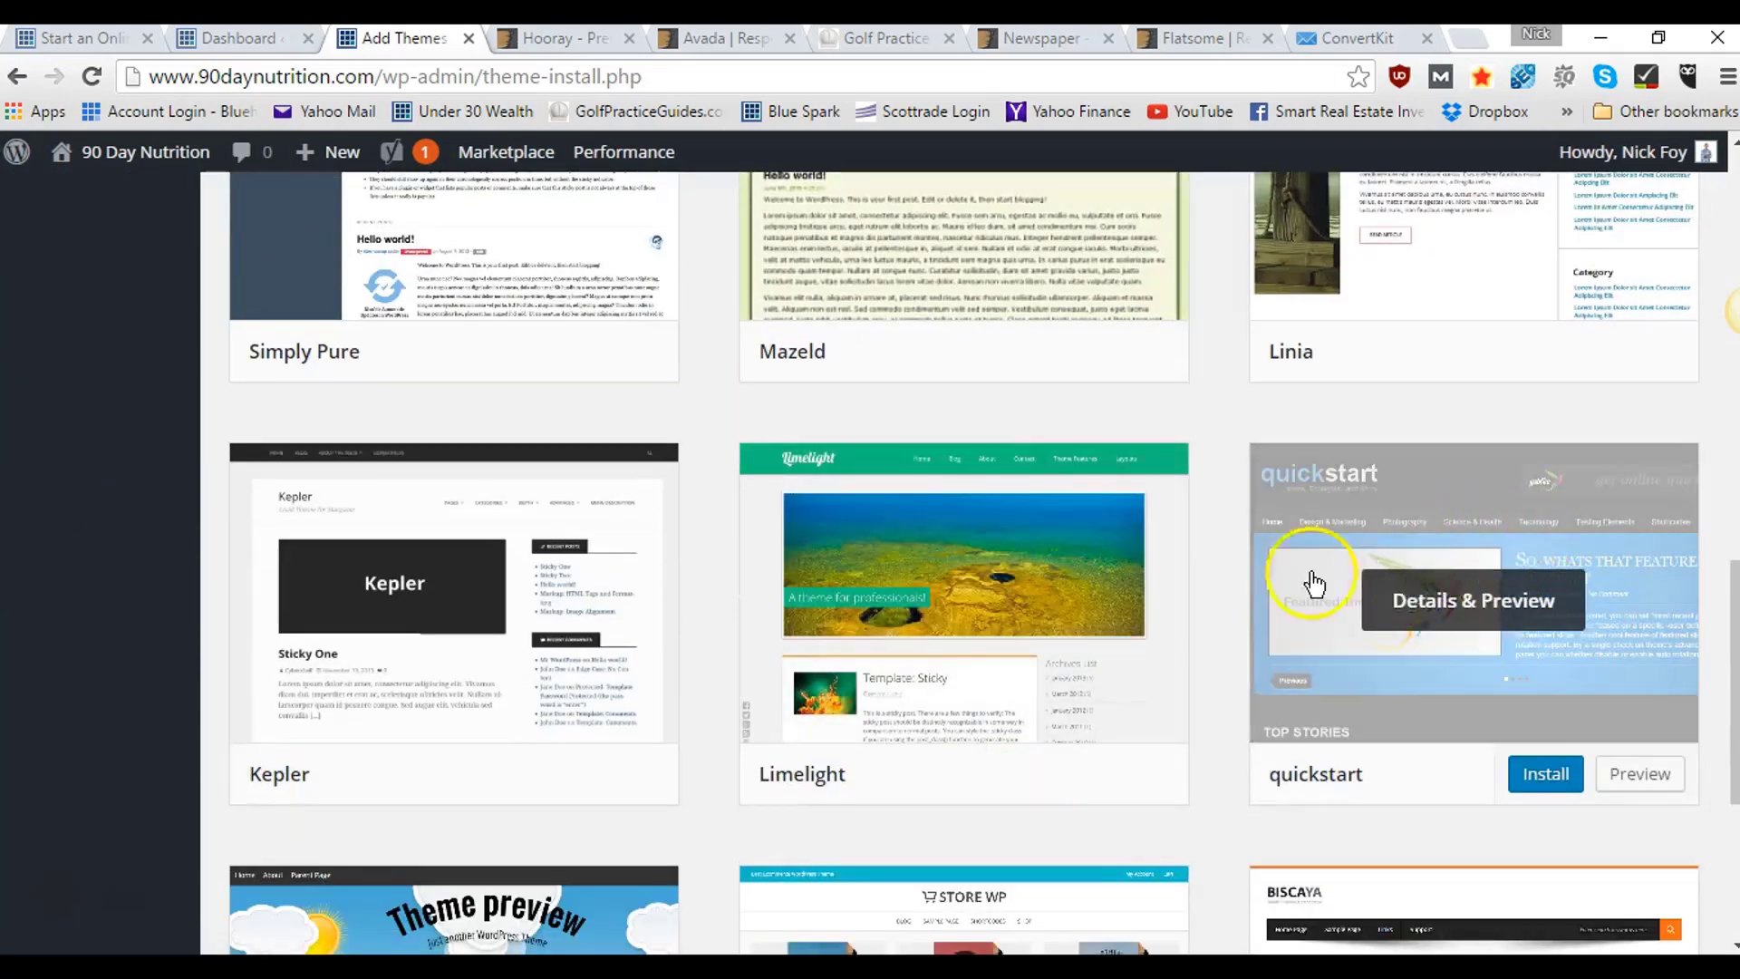
{"action": "scroll", "coordinate": [1075, 580], "scroll_direction": "down", "scroll_amount": 2}
{"action": "scroll", "coordinate": [1069, 577], "scroll_direction": "down", "scroll_amount": 2}
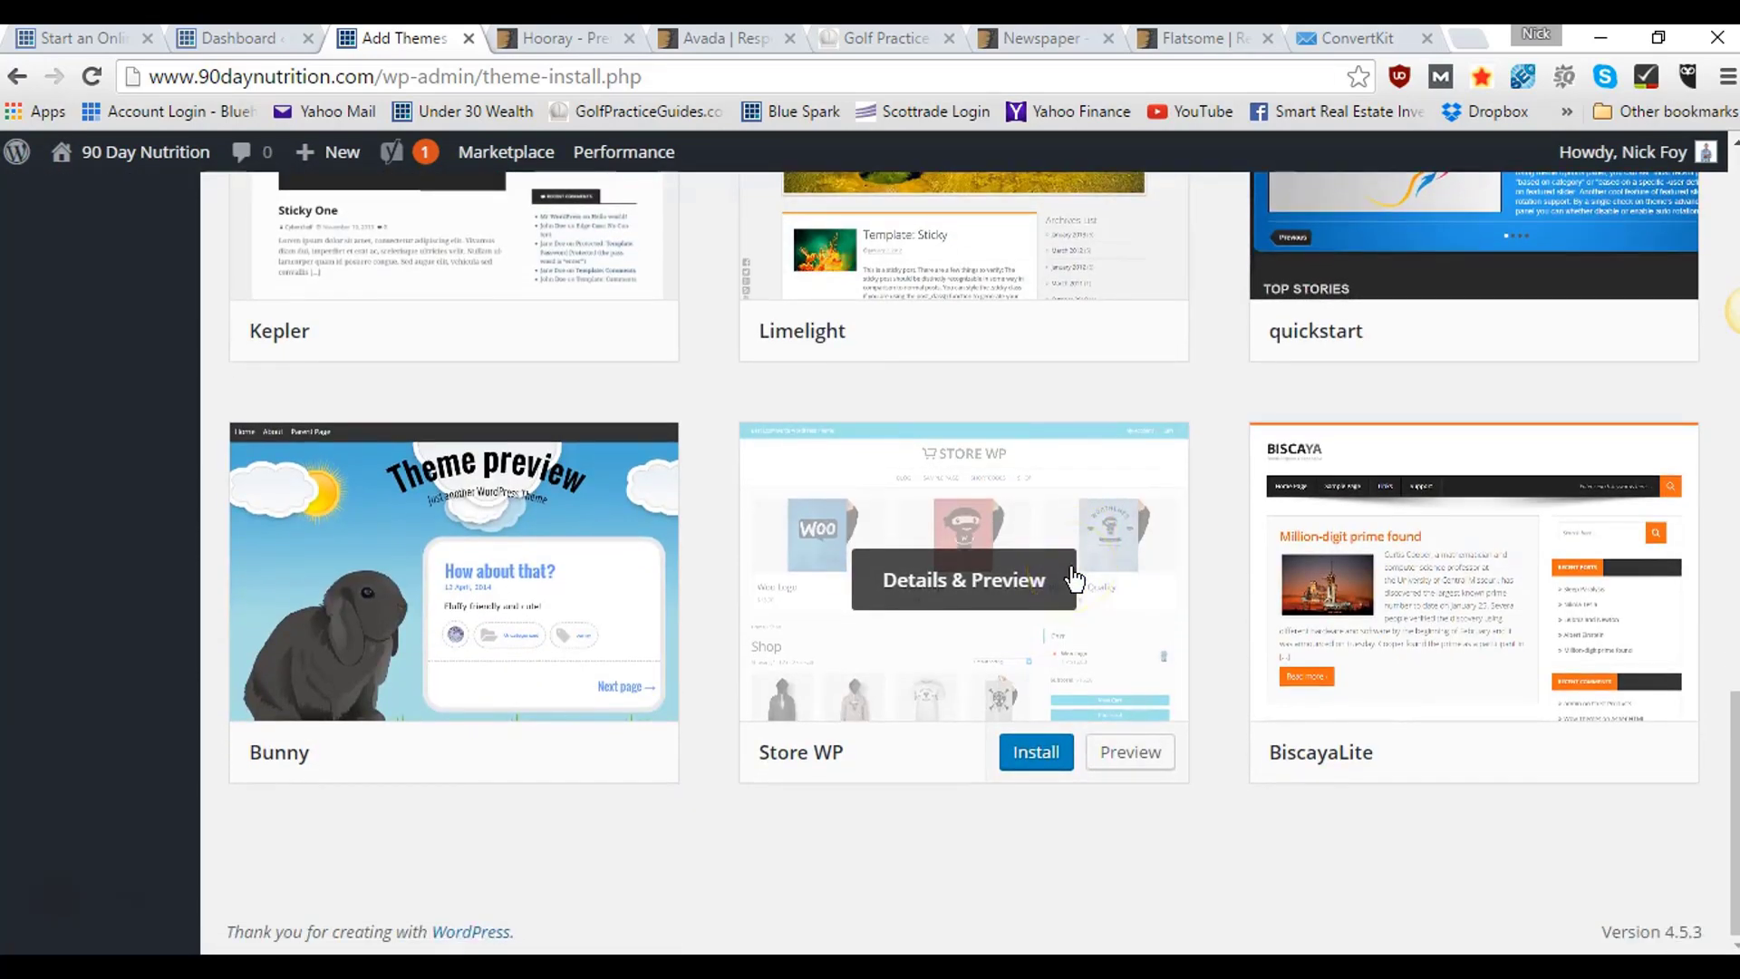
{"action": "mouse_move", "coordinate": [804, 778]}
{"action": "left_click", "coordinate": [848, 925]}
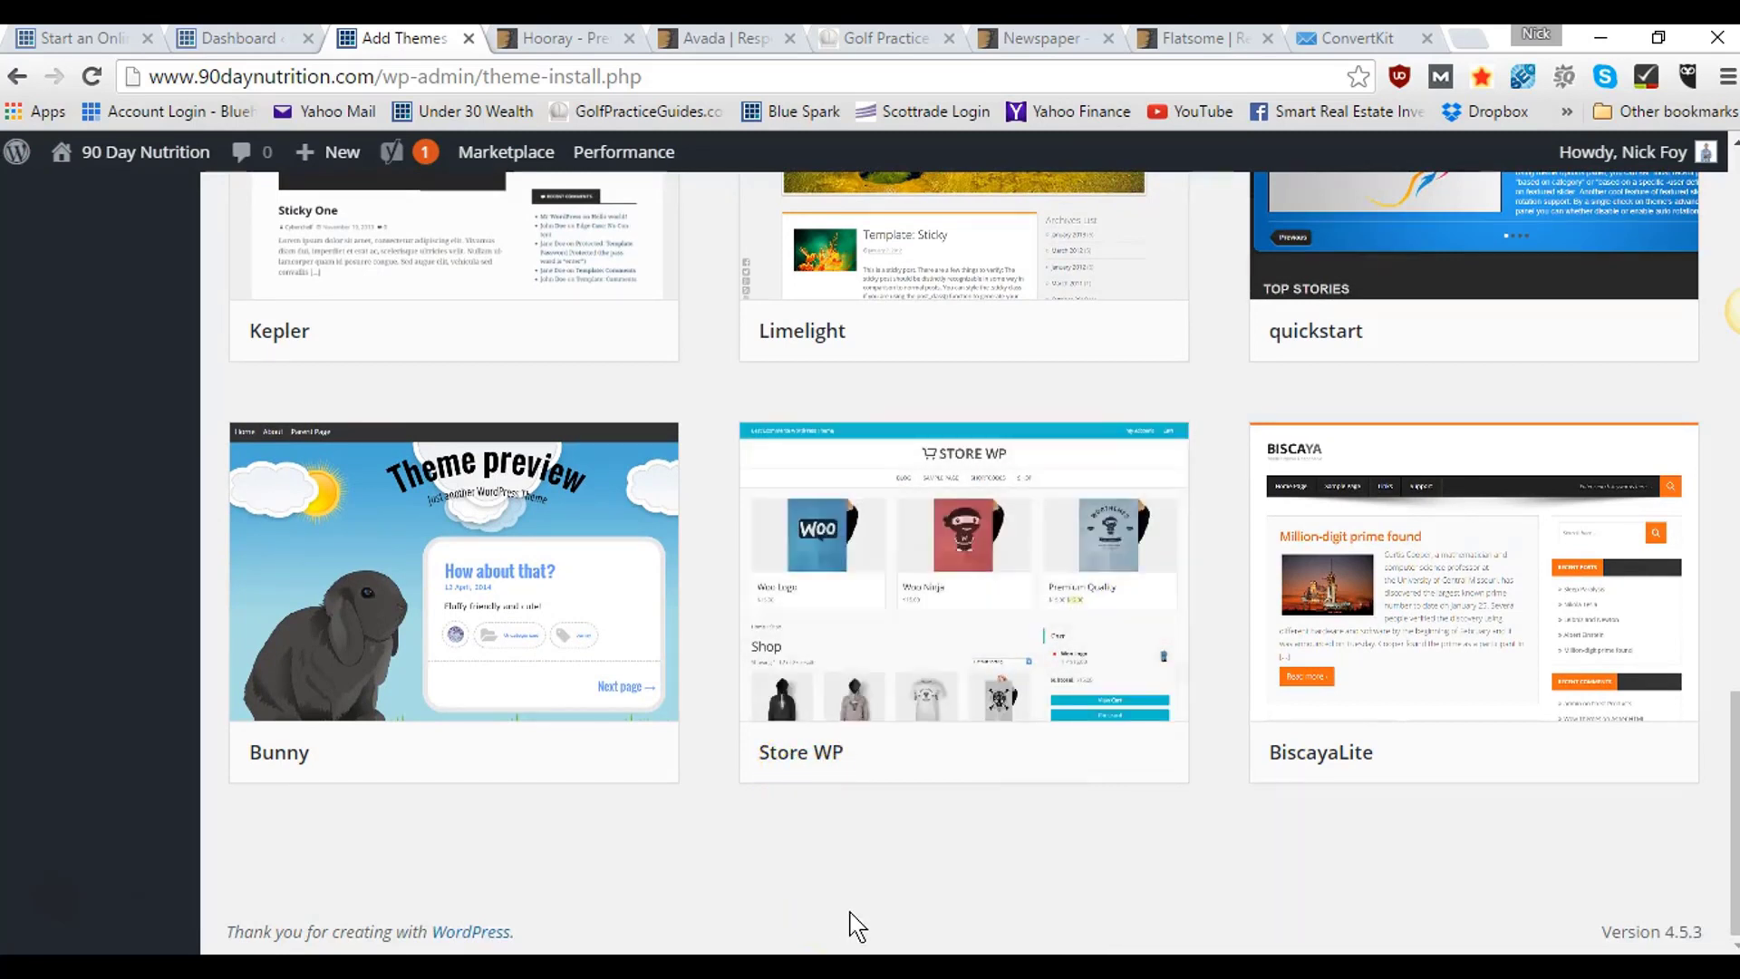
{"action": "mouse_move", "coordinate": [824, 654]}
{"action": "left_click", "coordinate": [1051, 899]}
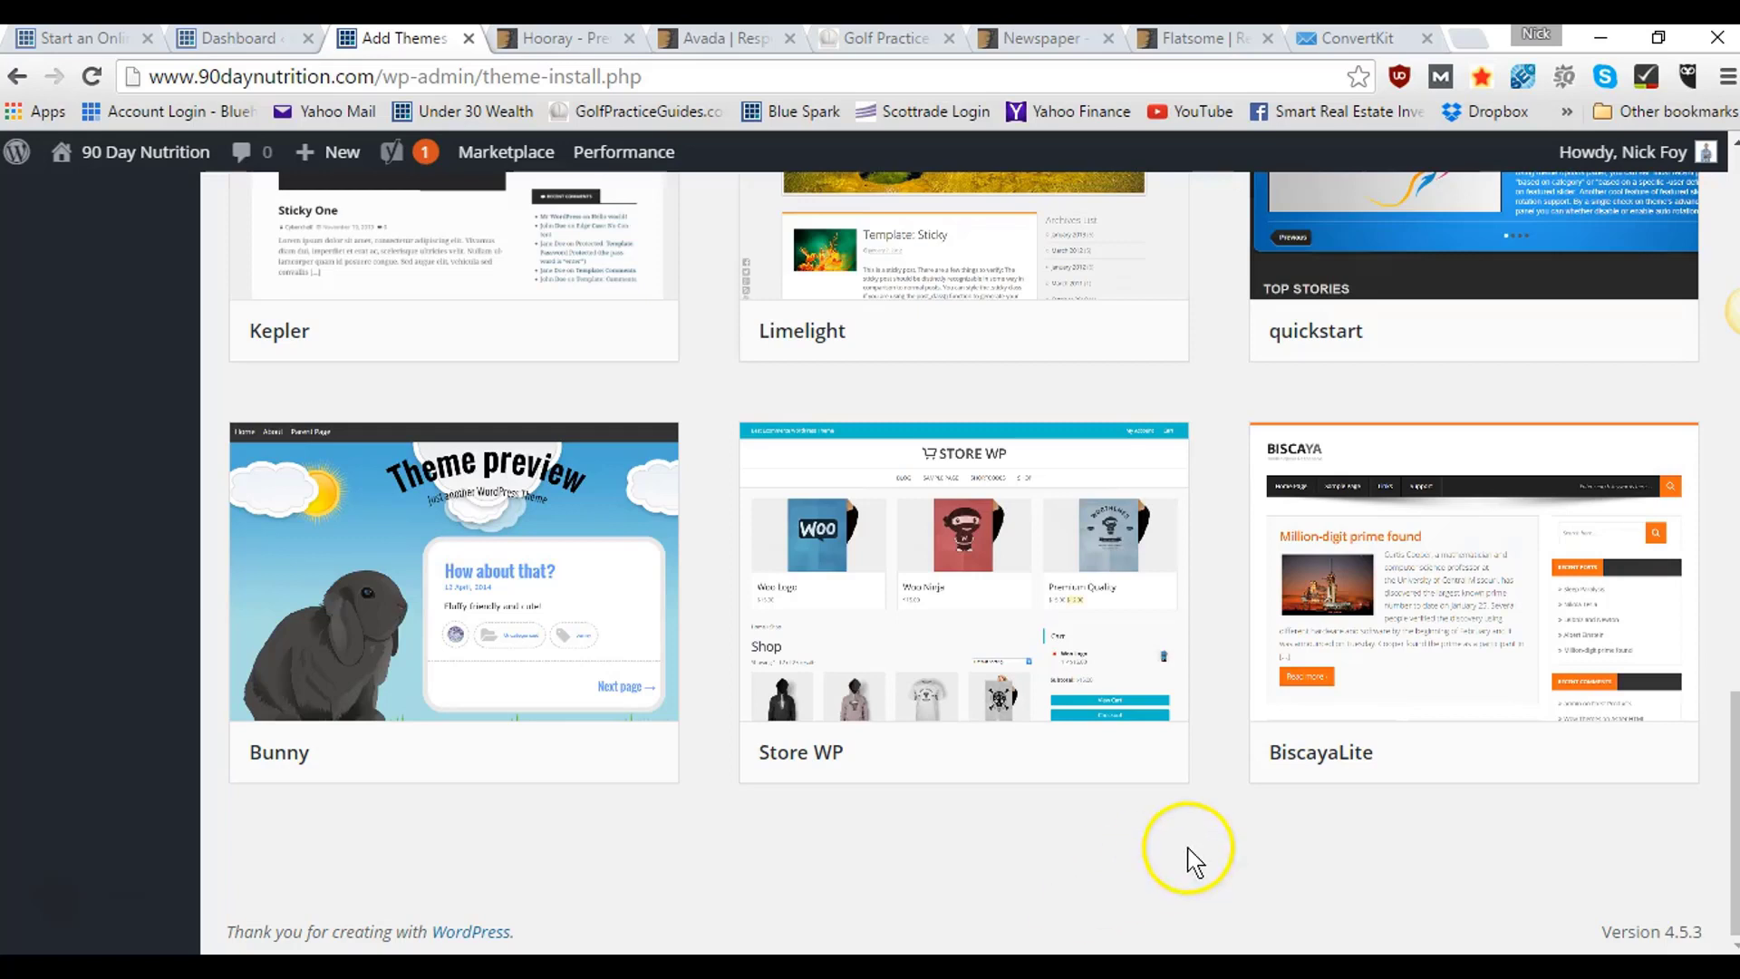
{"action": "mouse_move", "coordinate": [1410, 695]}
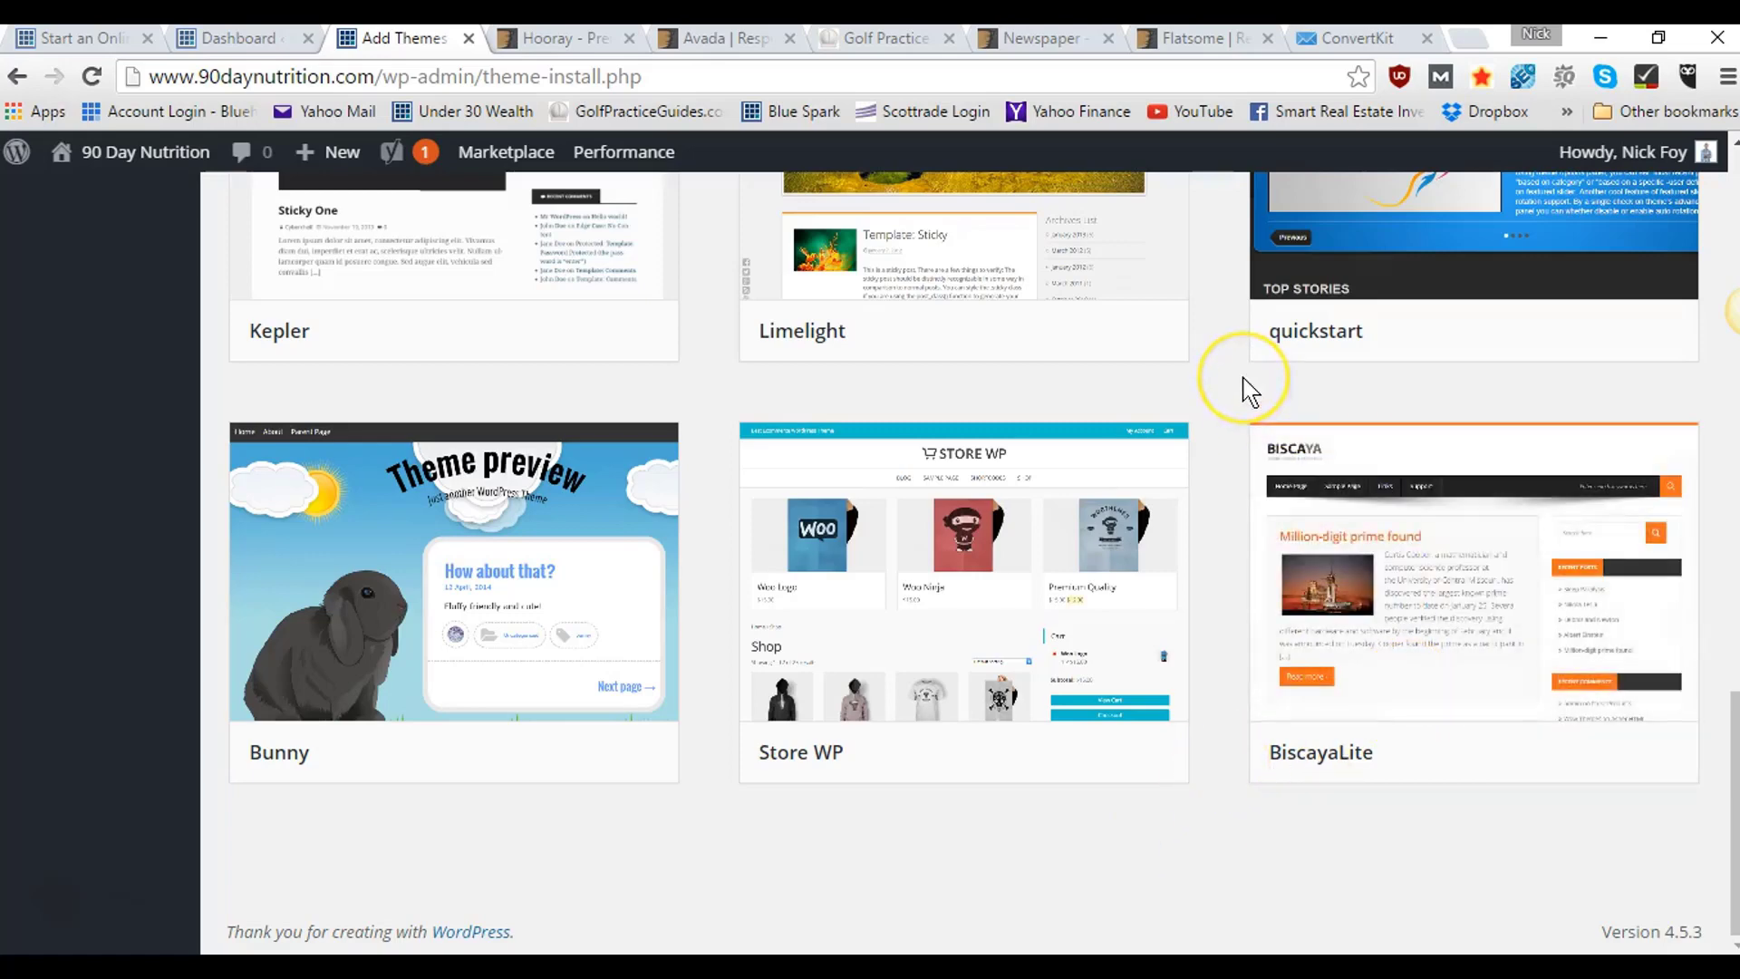
{"action": "scroll", "coordinate": [1243, 385], "scroll_direction": "up", "scroll_amount": 10}
{"action": "scroll", "coordinate": [1243, 388], "scroll_direction": "down", "scroll_amount": 3}
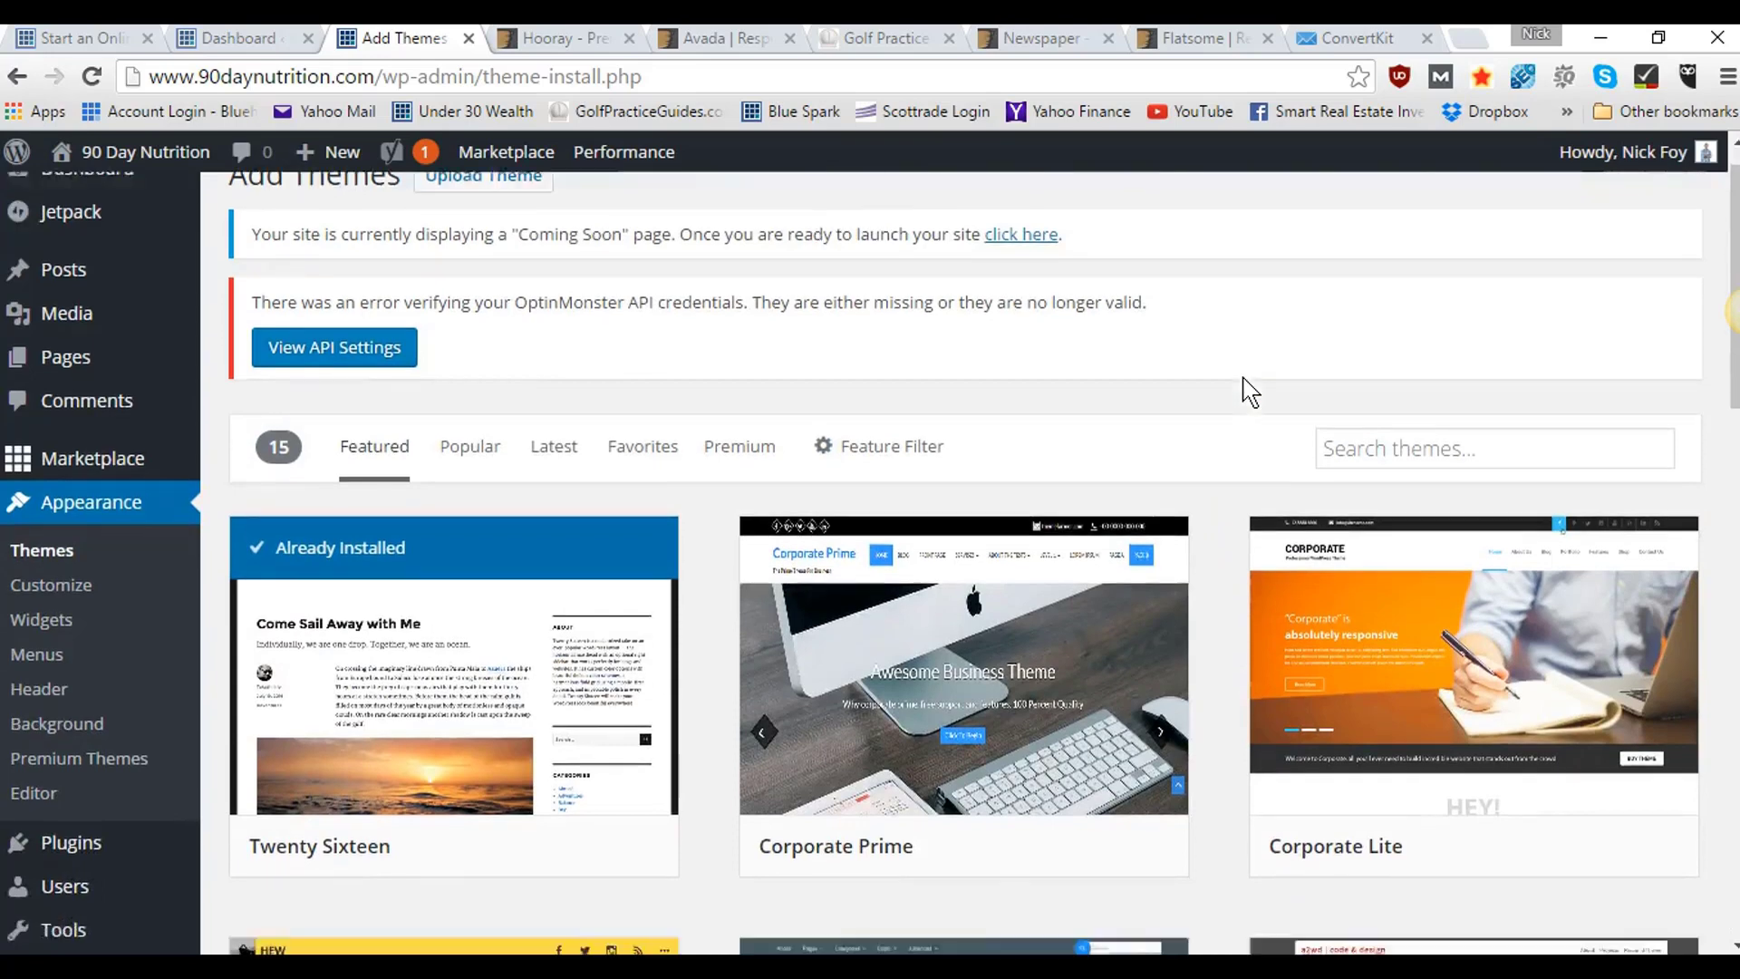
{"action": "mouse_move", "coordinate": [877, 585]}
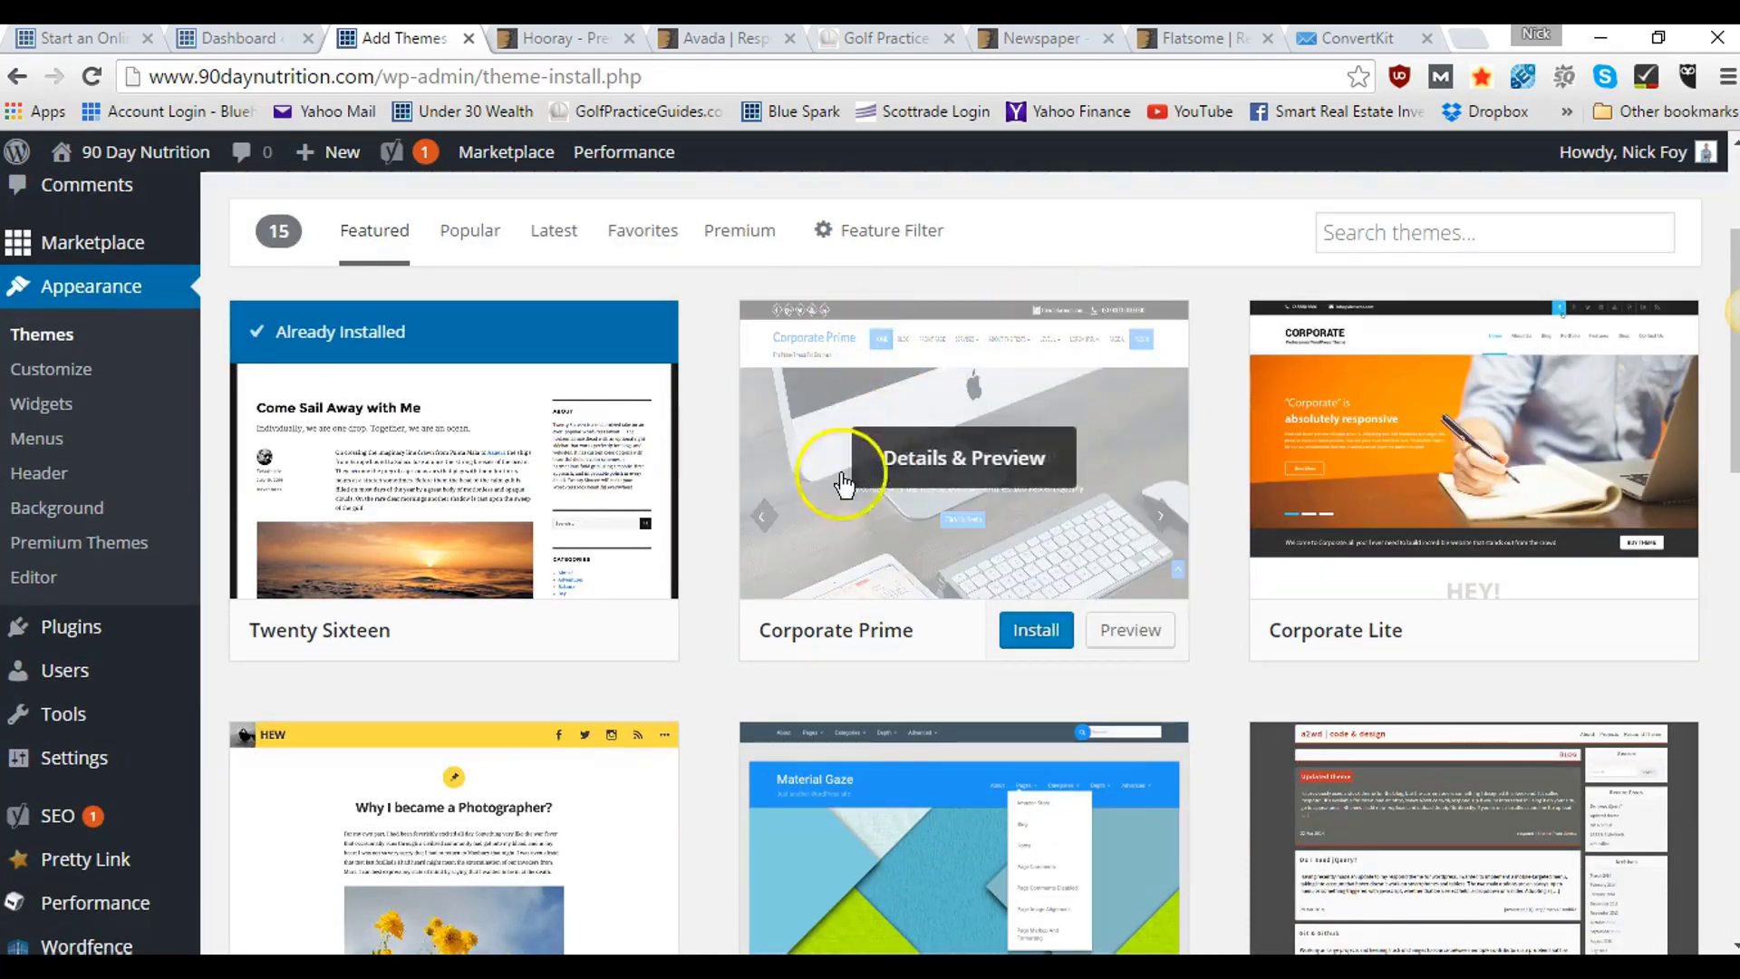
{"action": "mouse_move", "coordinate": [977, 397]}
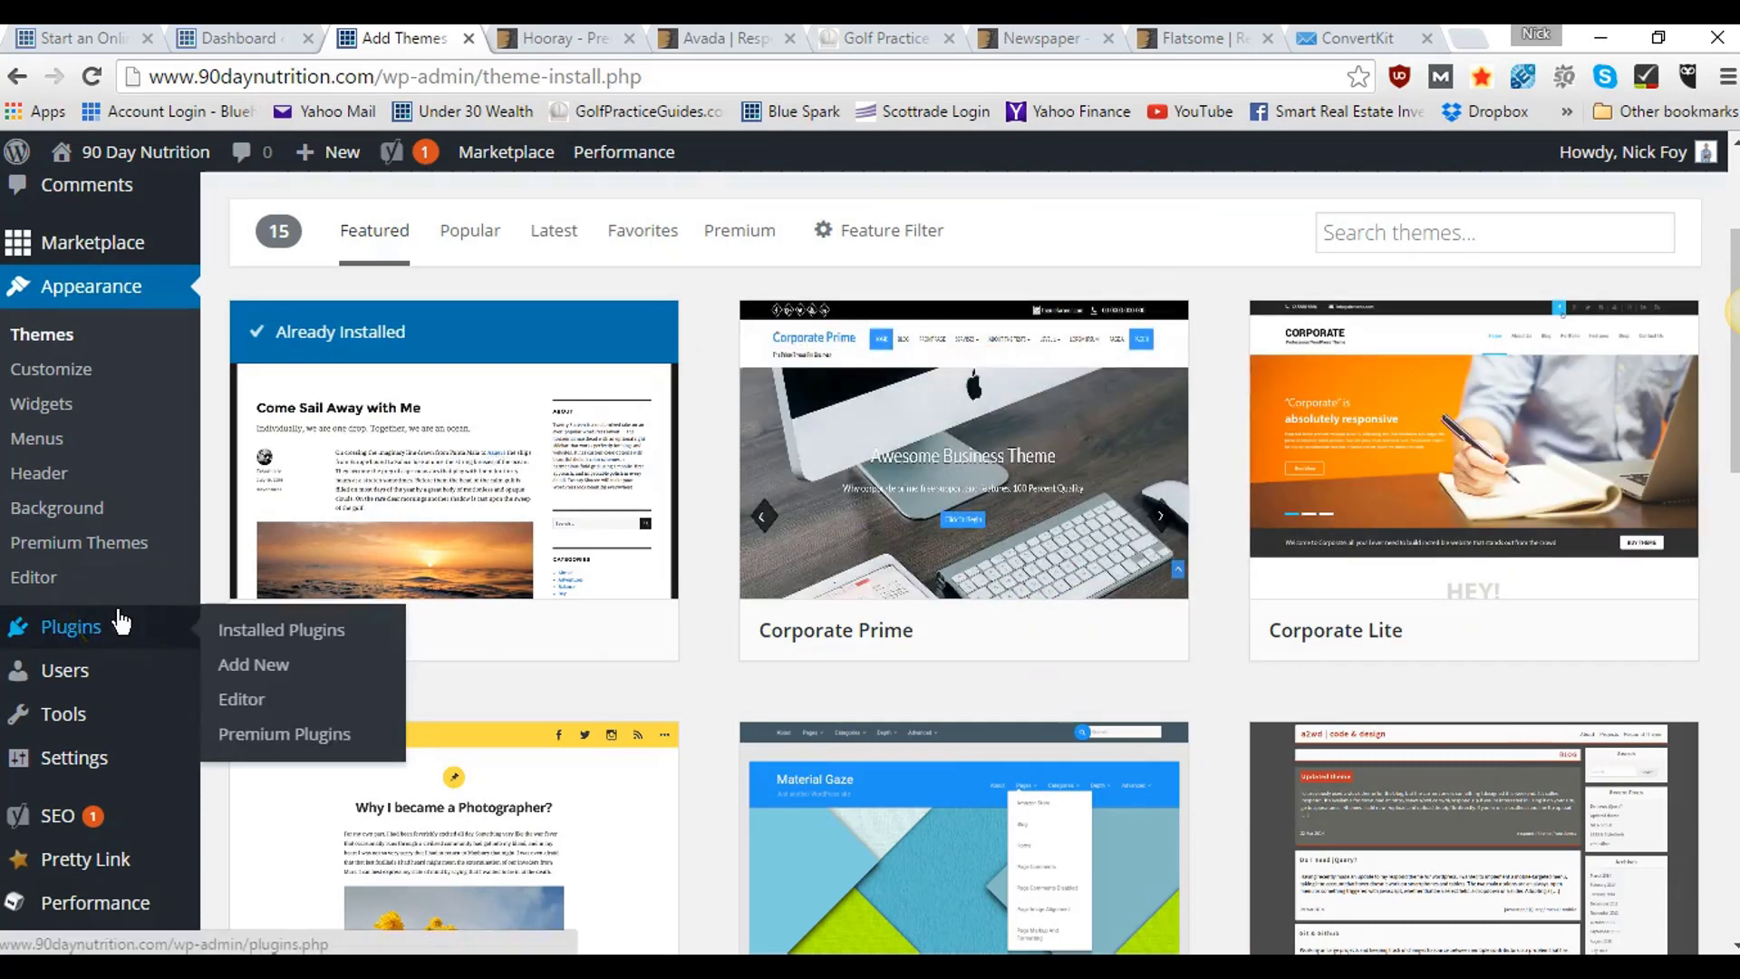
{"action": "mouse_move", "coordinate": [988, 458]}
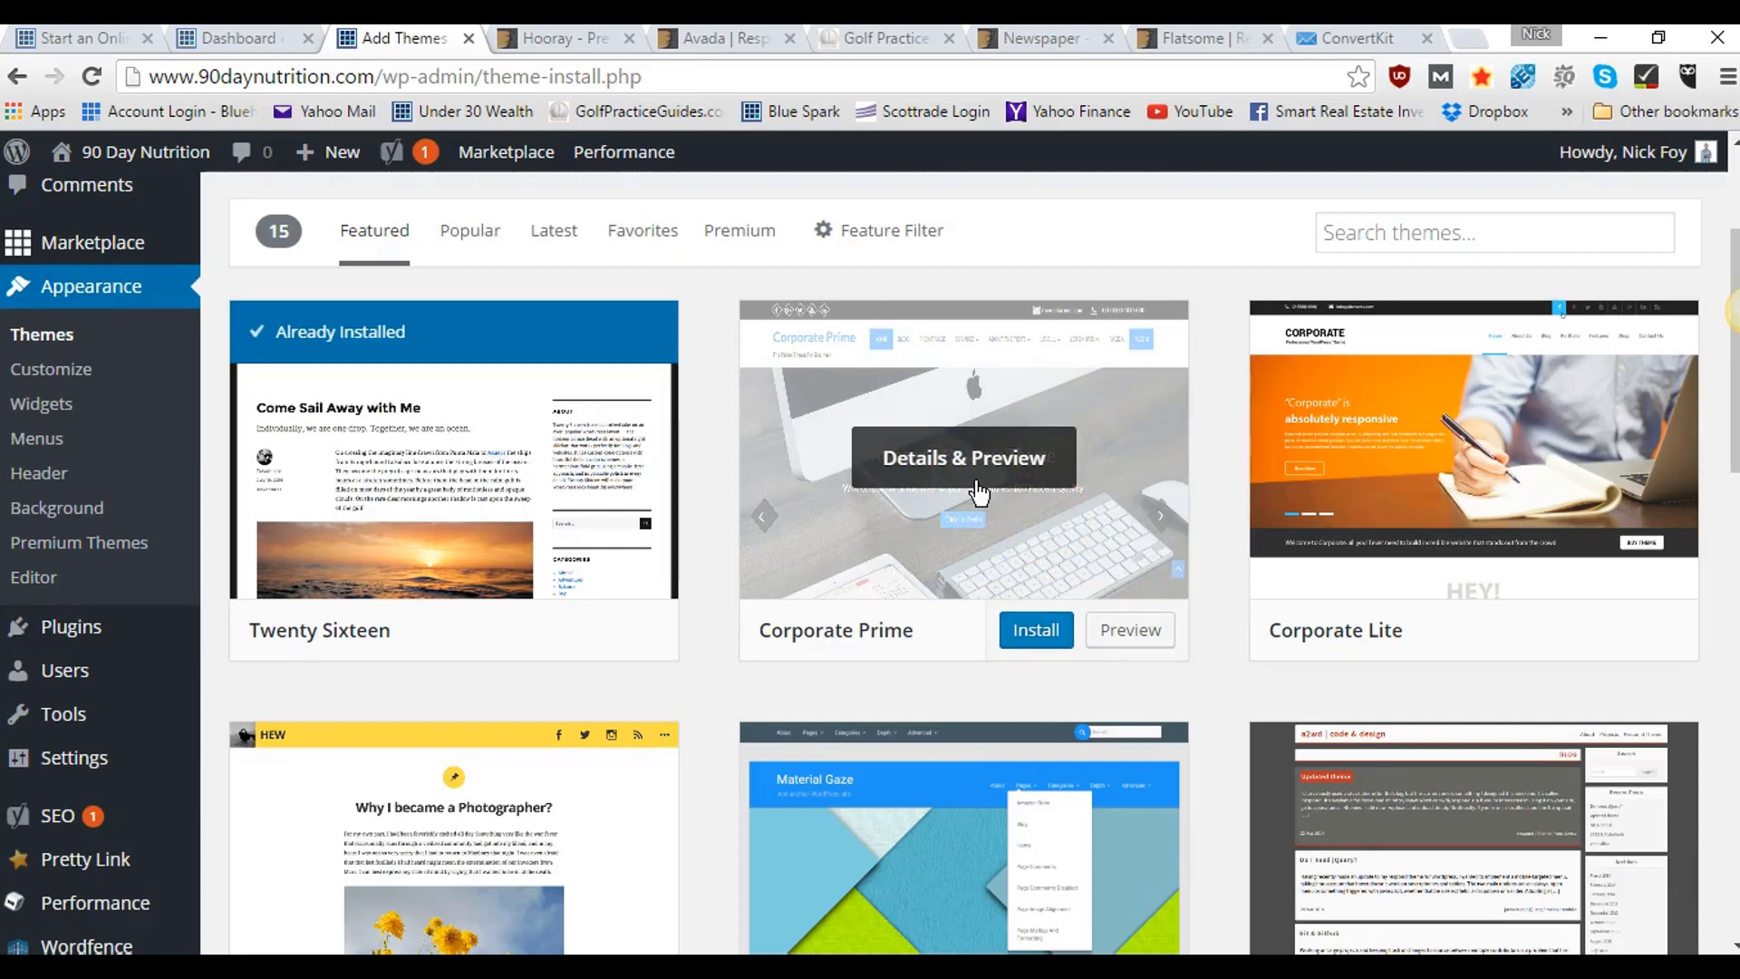
- Open the ThemeForest marketplace in a new browser tab through the site owner's /themeforest redirect link
{"action": "left_click", "coordinate": [1228, 464]}
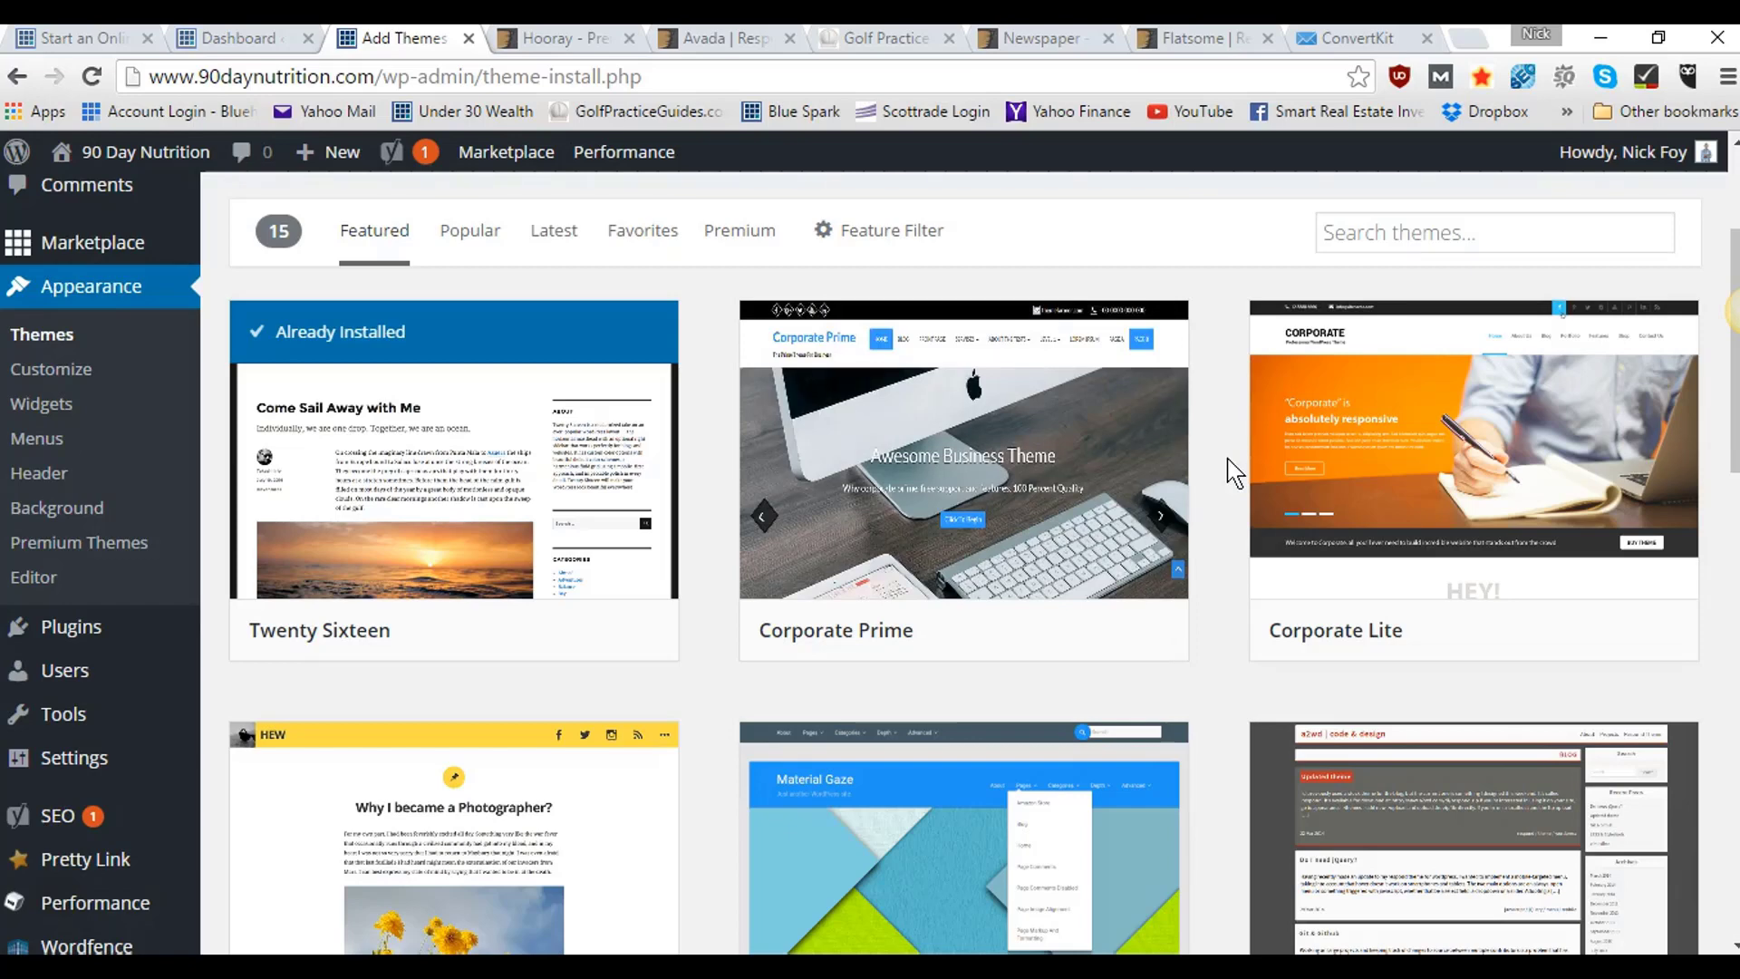
{"action": "left_click", "coordinate": [1470, 39]}
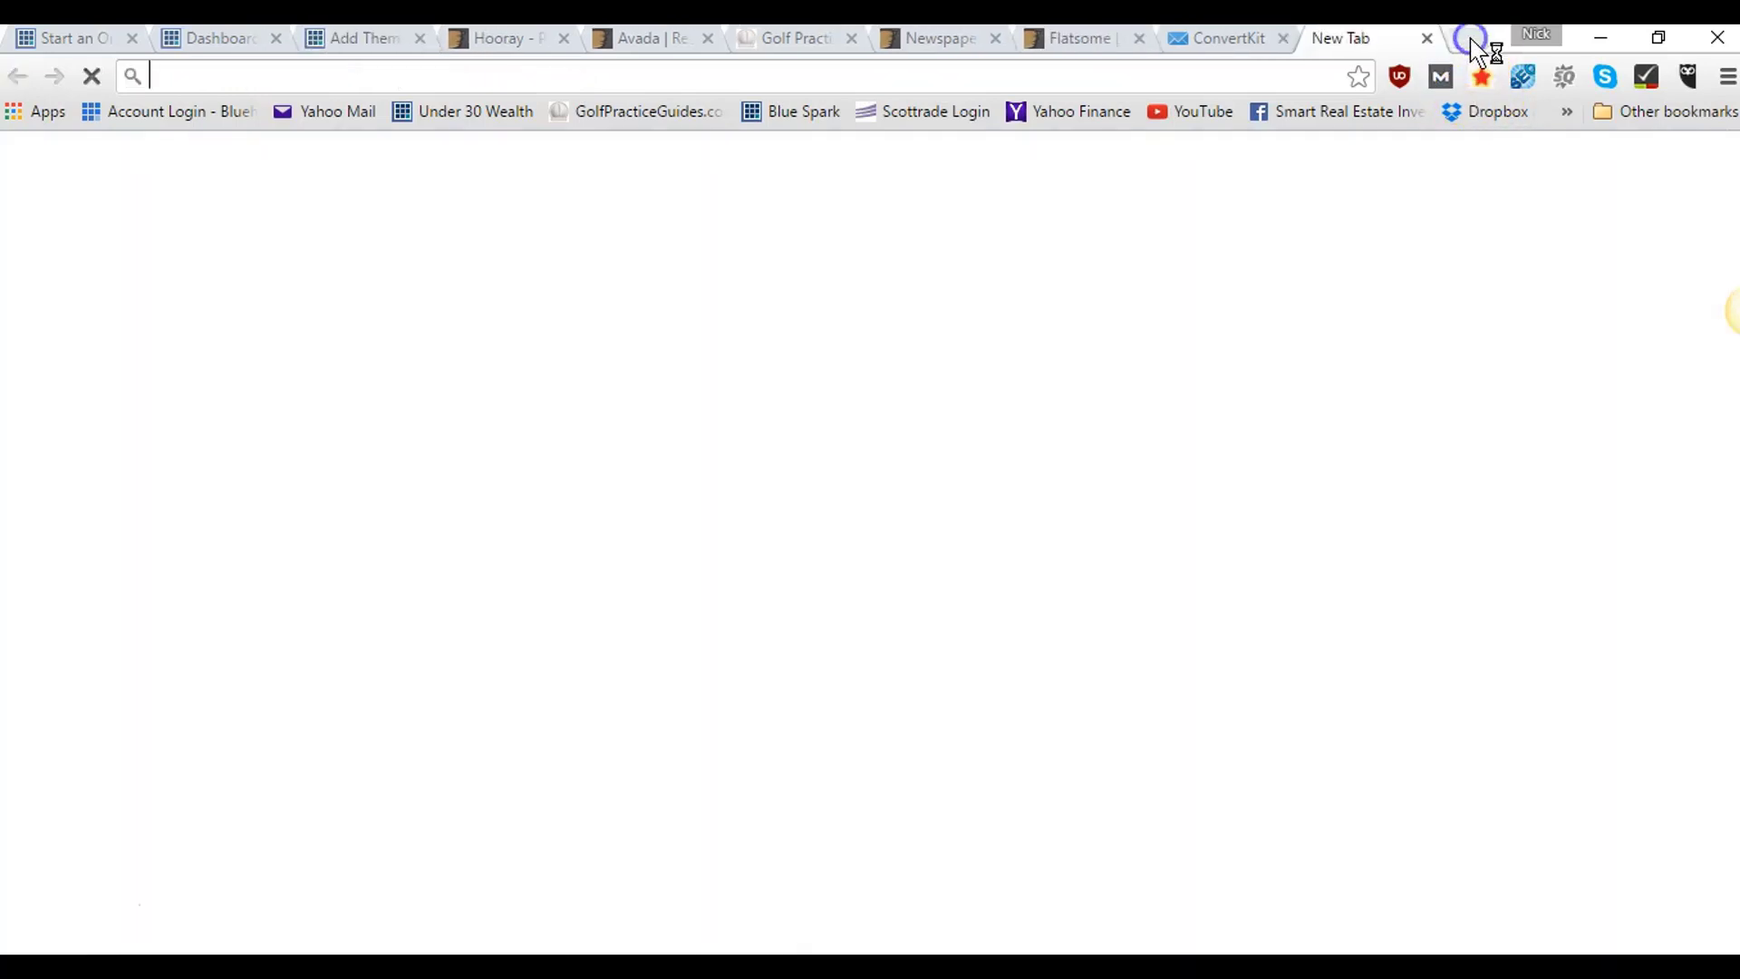
{"action": "type", "text": "ask"}
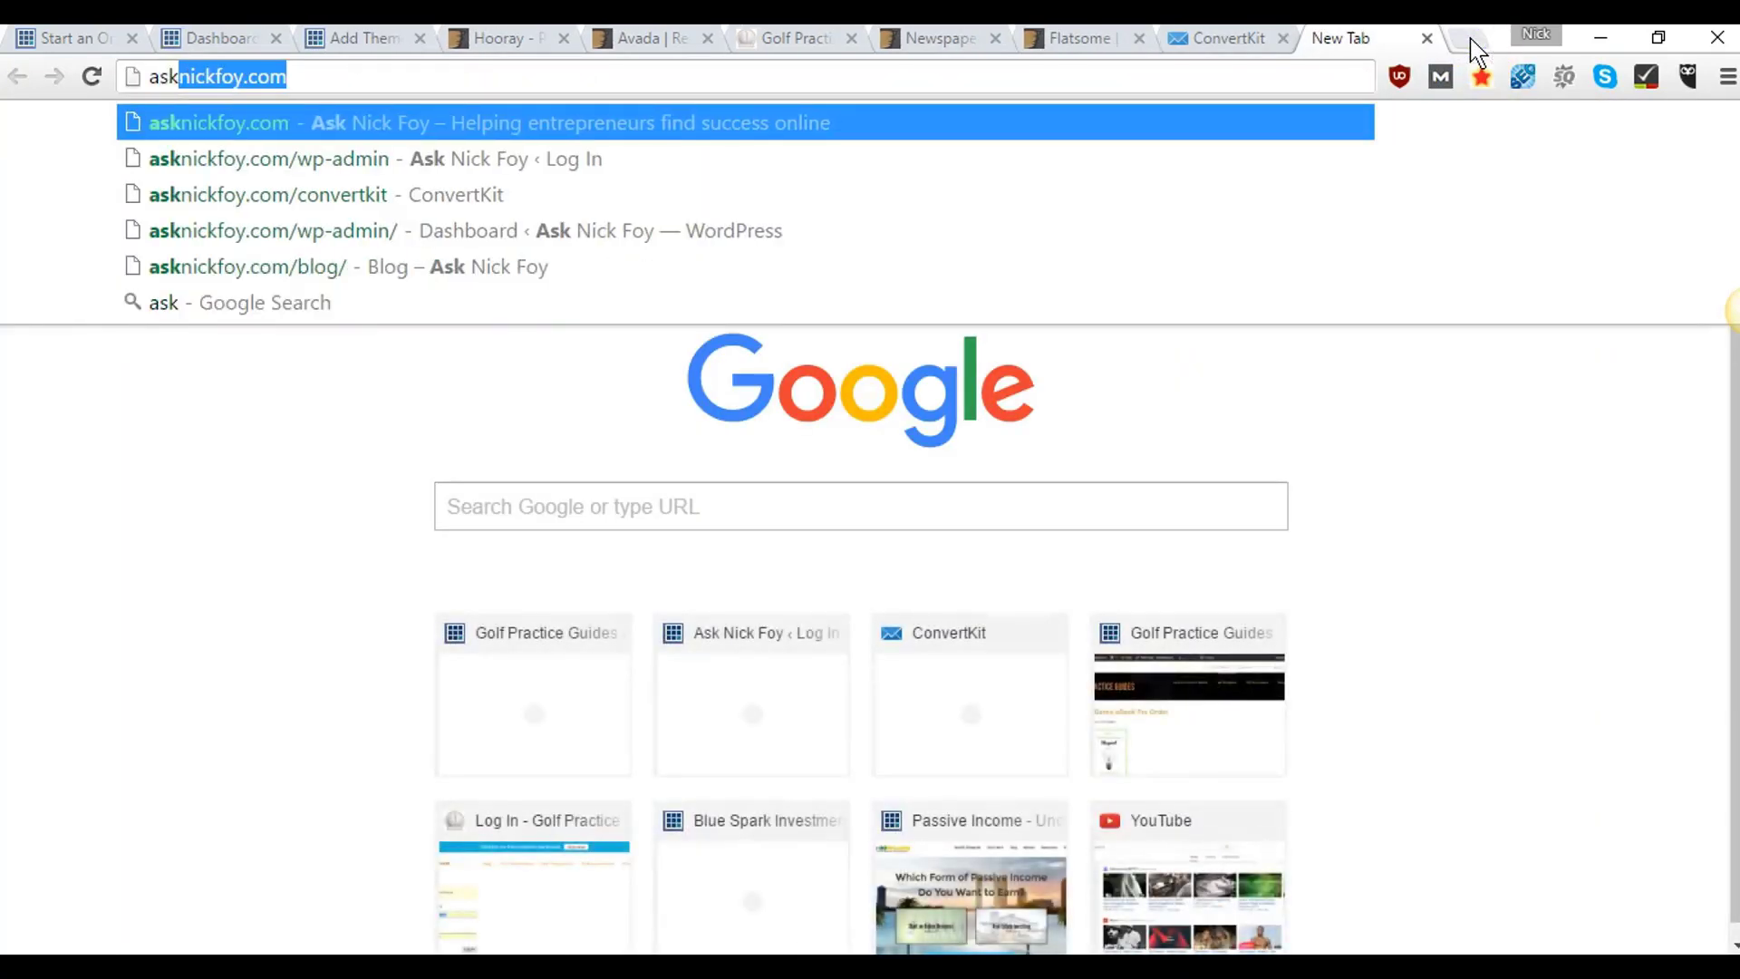
{"action": "type", "text": "nickfoy.com/"}
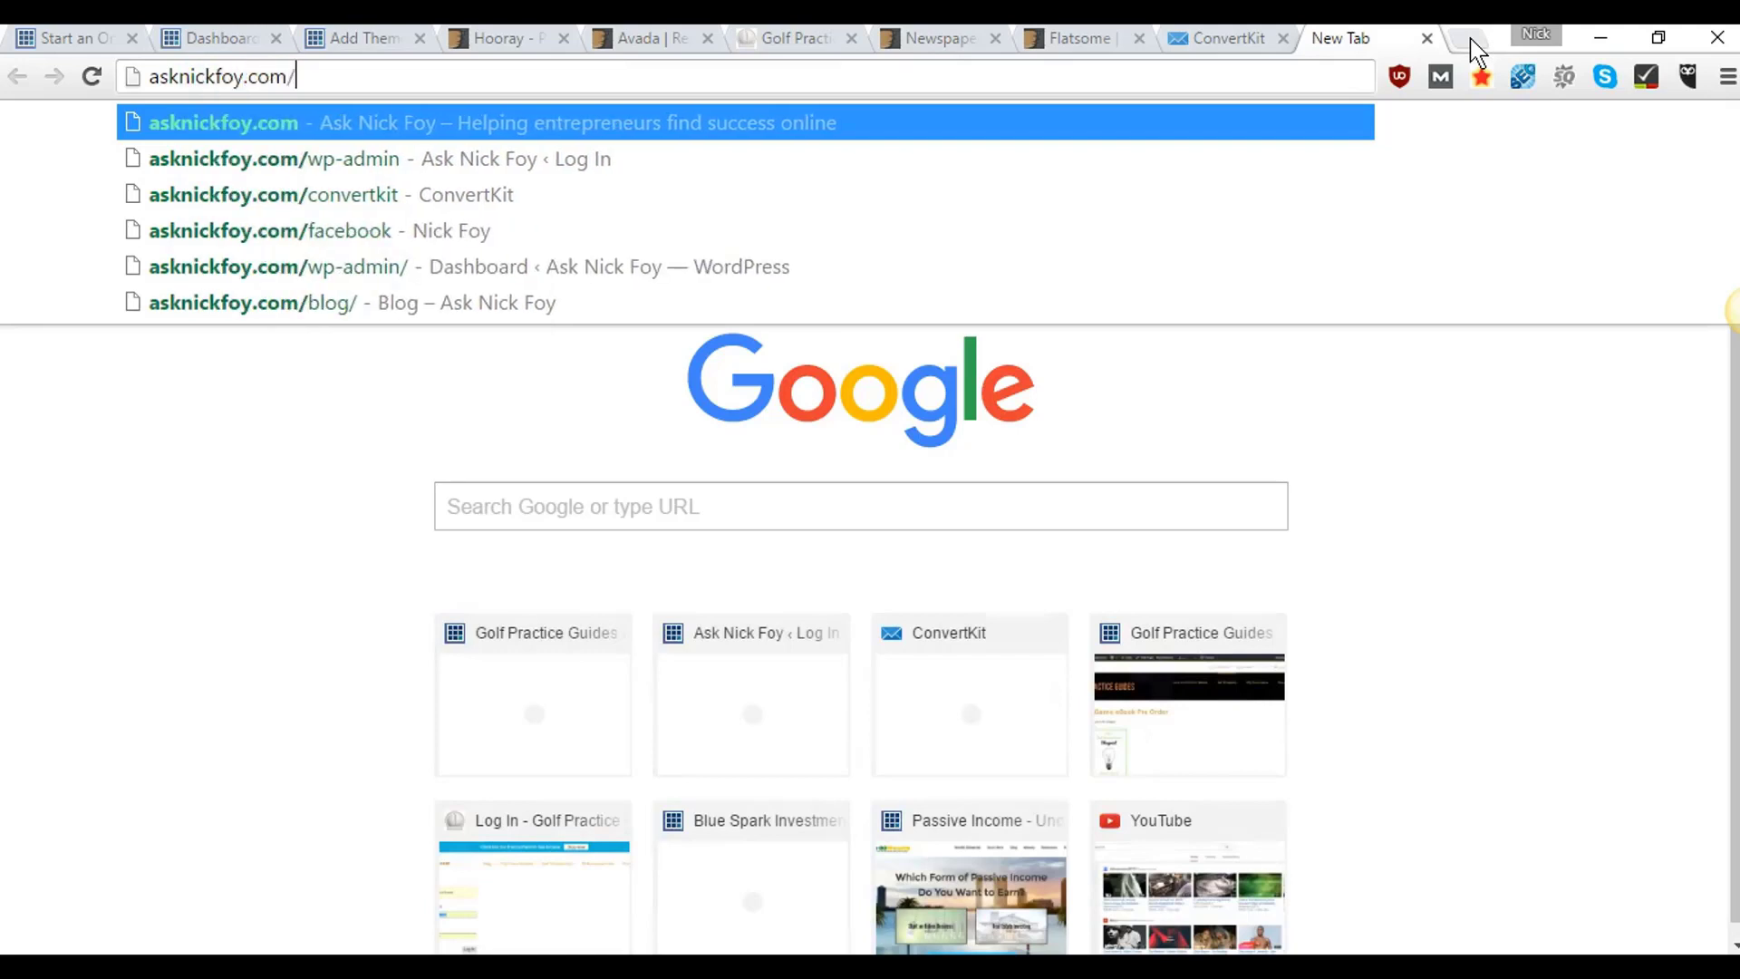
{"action": "type", "text": "themeforest"}
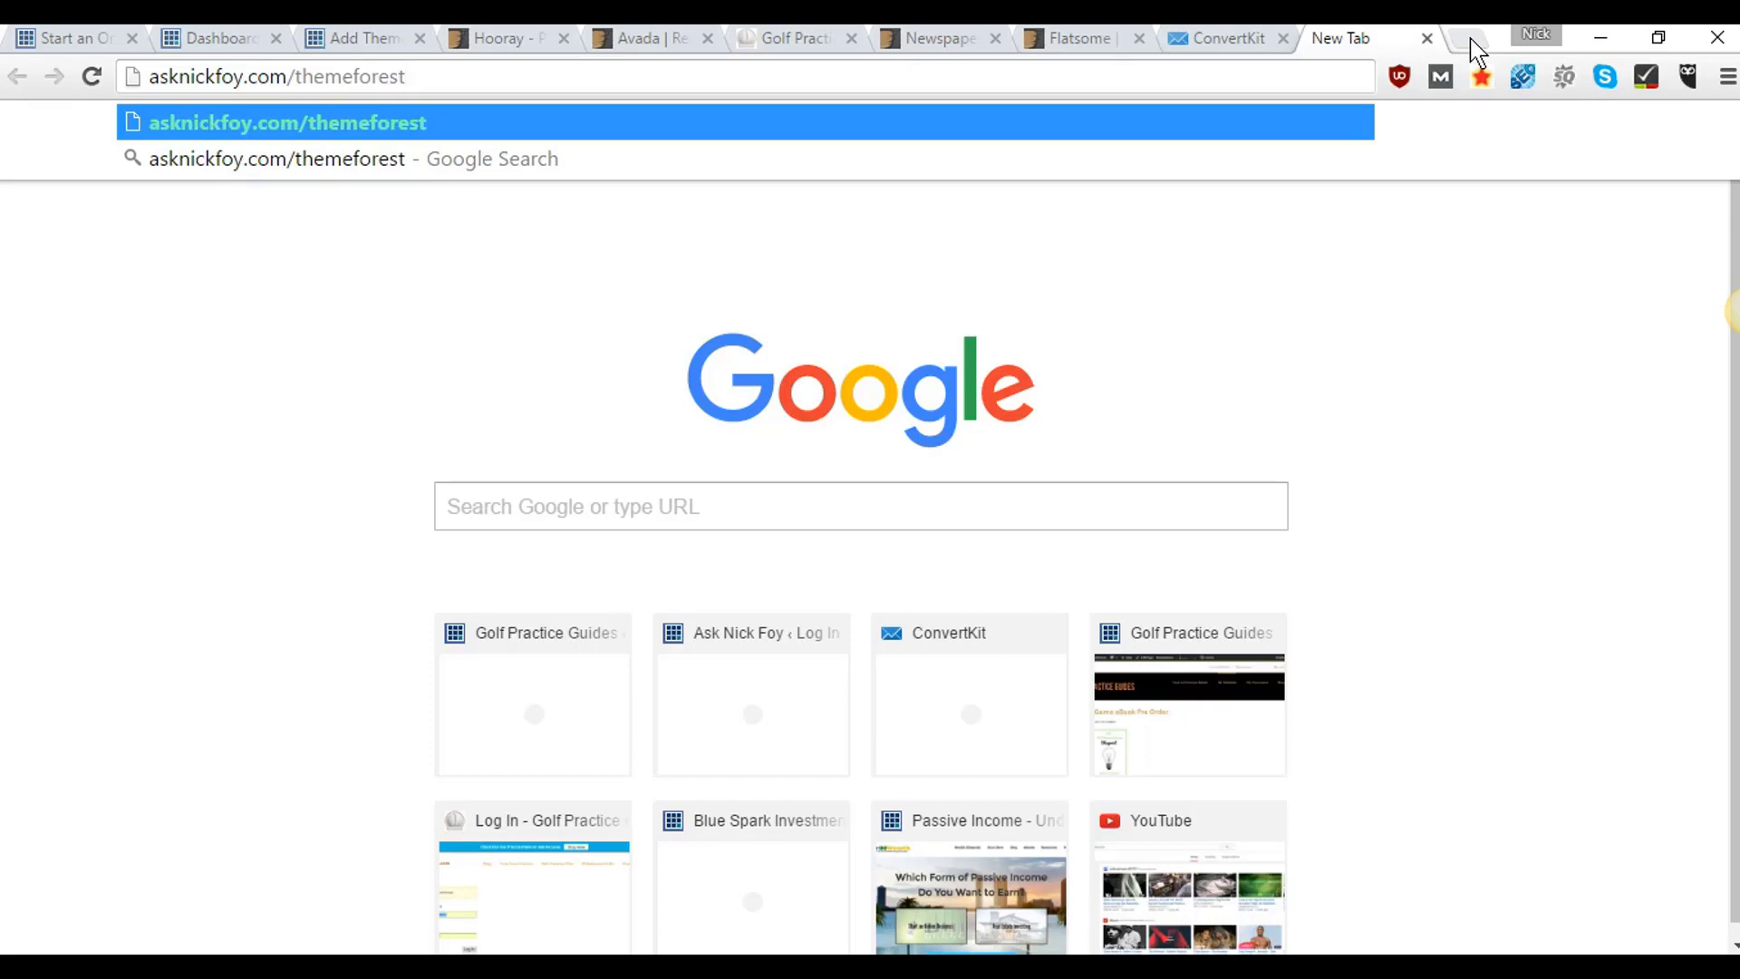
{"action": "key", "text": "Return"}
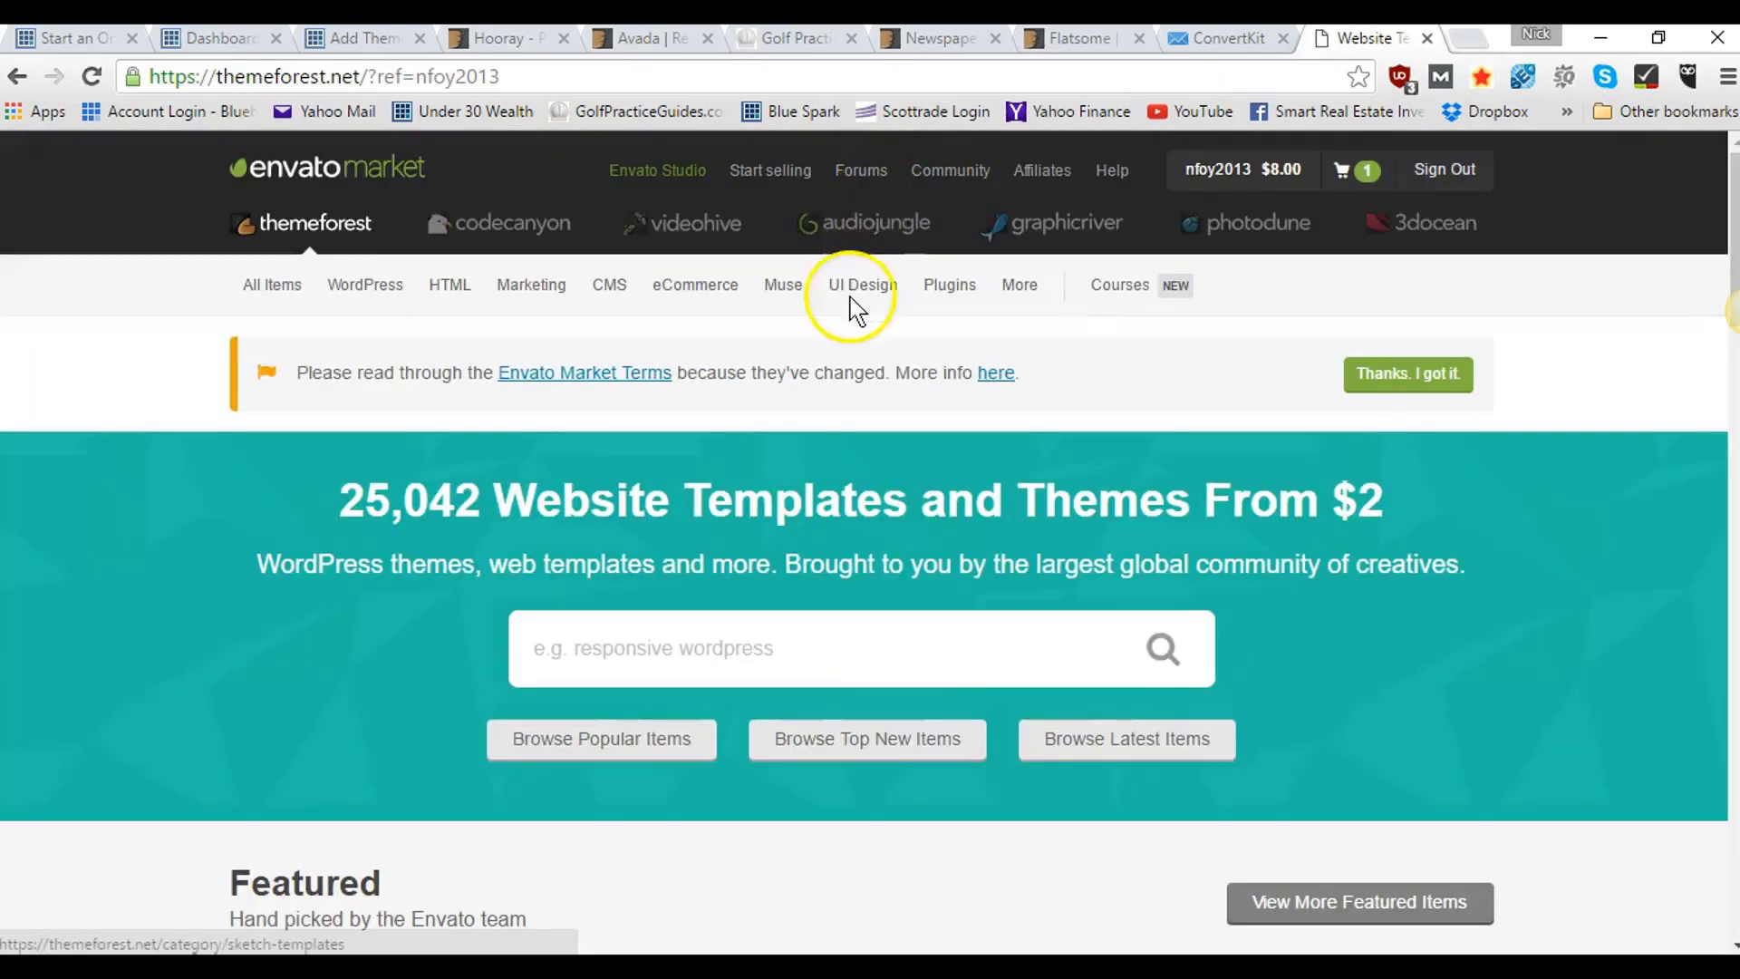
- Look over the ThemeForest home page and its list of WordPress theme categories, from Blog / Magazine to Wedding
{"action": "mouse_move", "coordinate": [856, 272]}
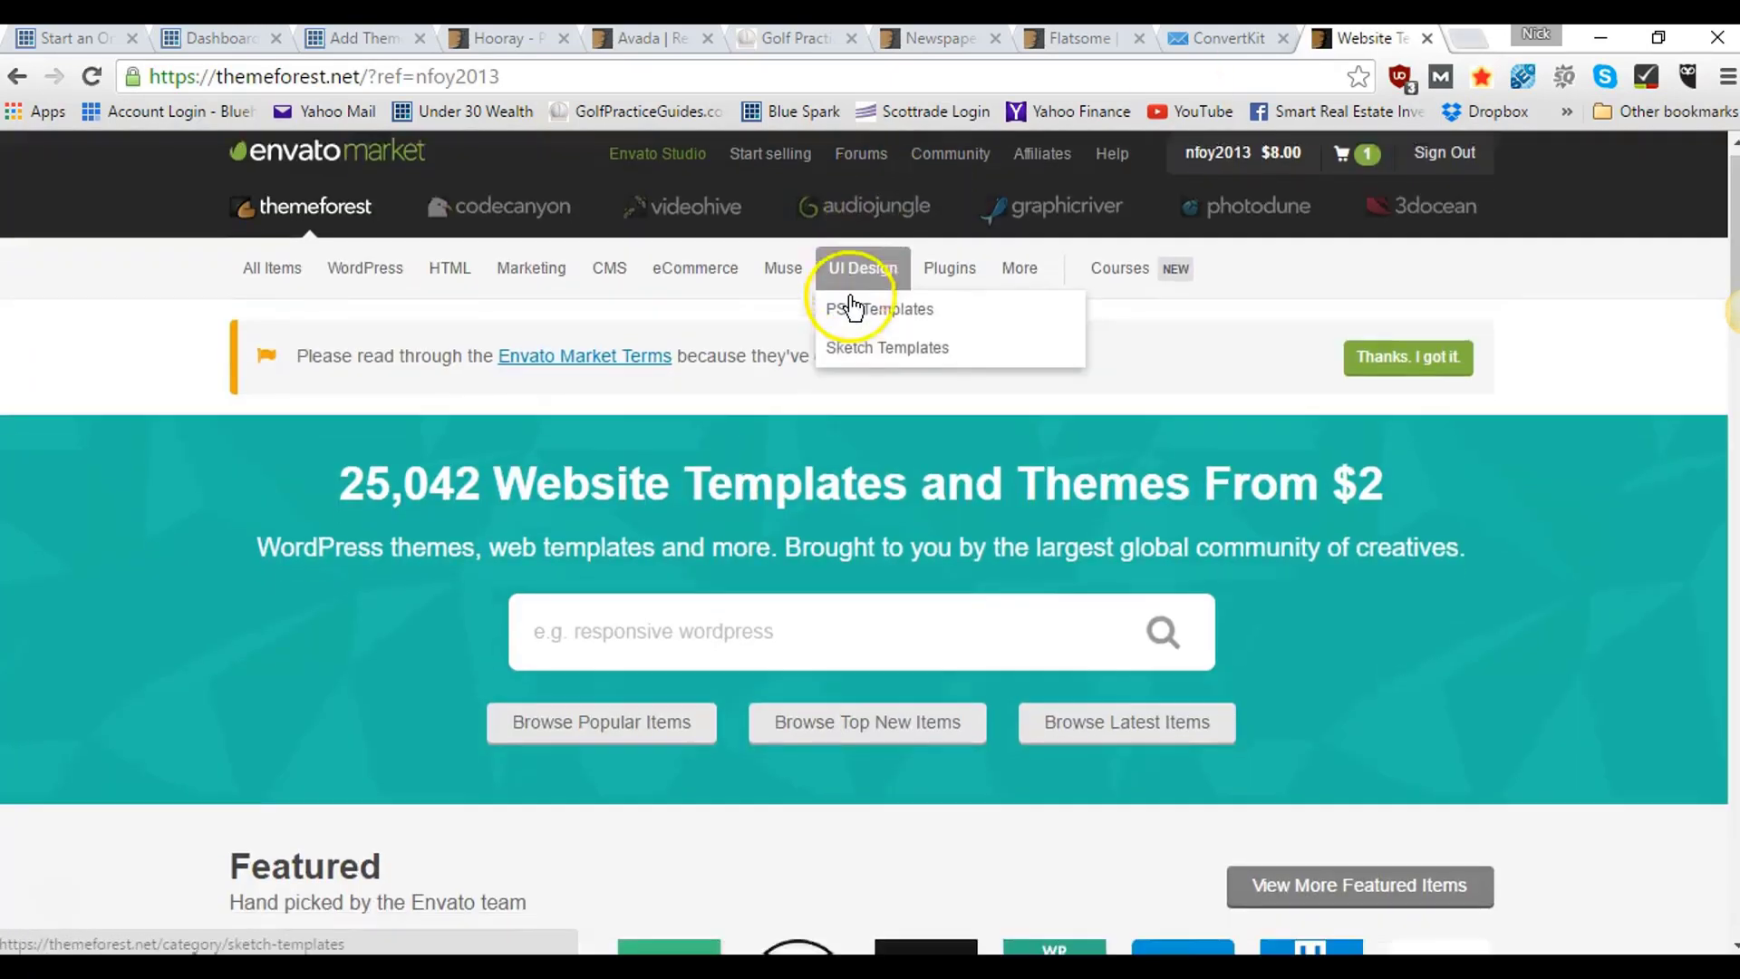
{"action": "scroll", "coordinate": [851, 299], "scroll_direction": "down", "scroll_amount": 2}
{"action": "scroll", "coordinate": [798, 390], "scroll_direction": "up", "scroll_amount": 2}
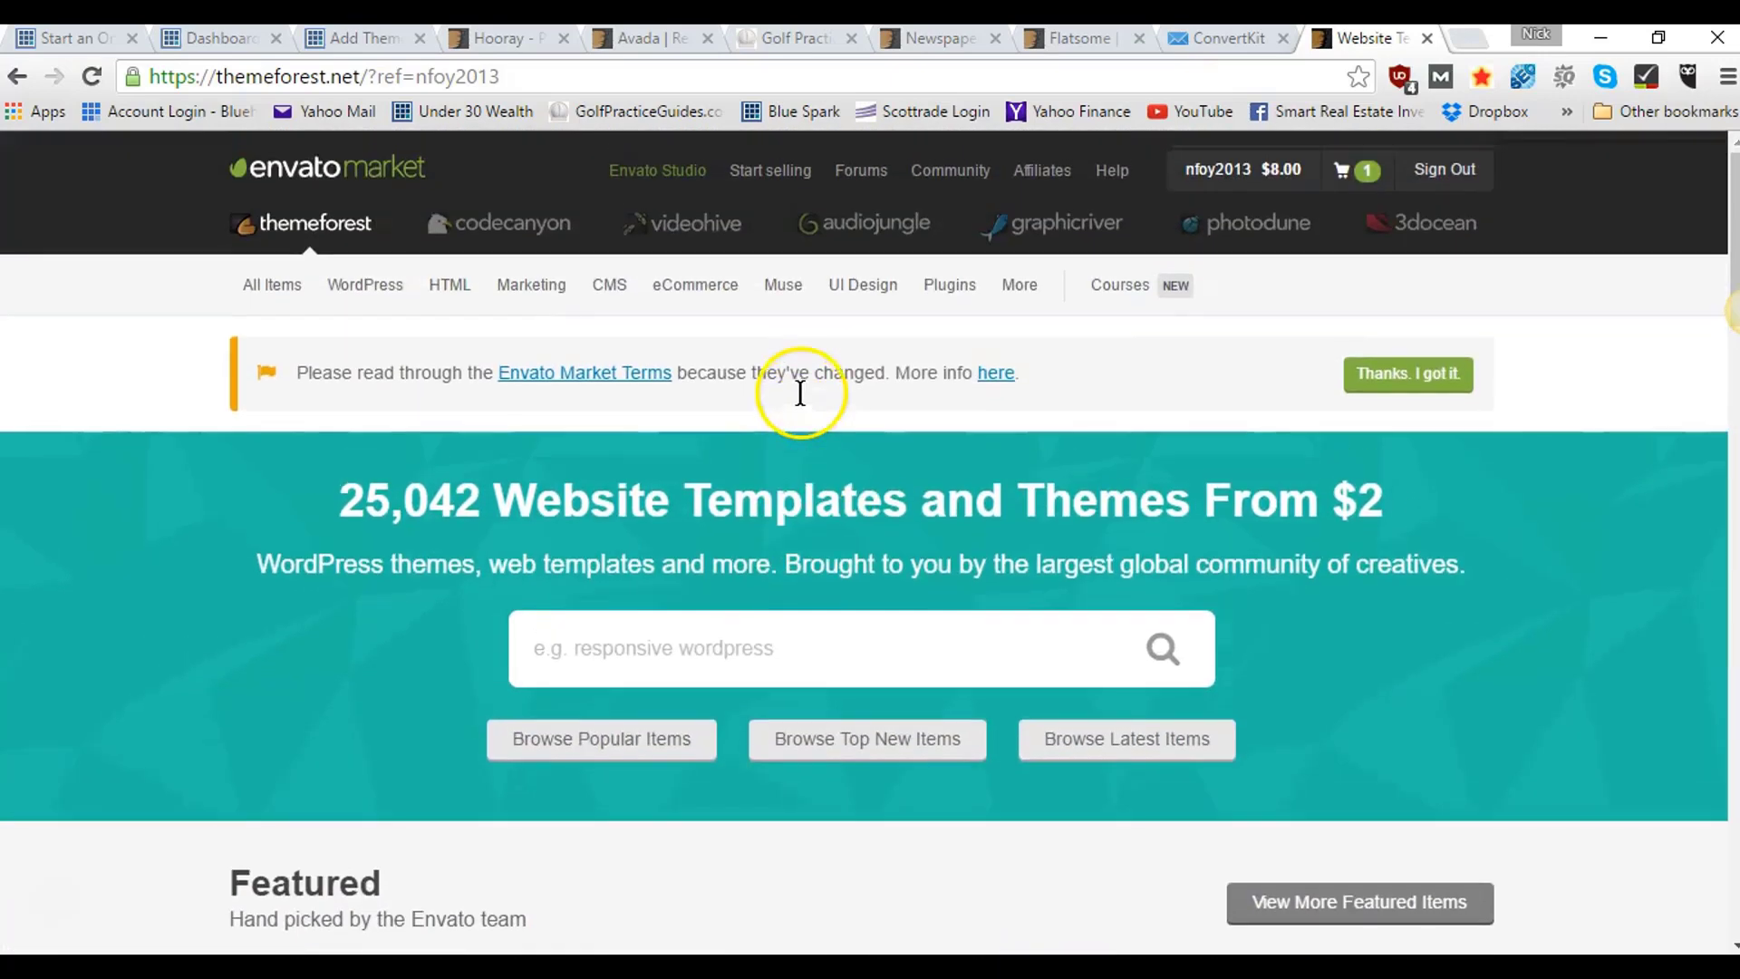
{"action": "left_click", "coordinate": [684, 640]}
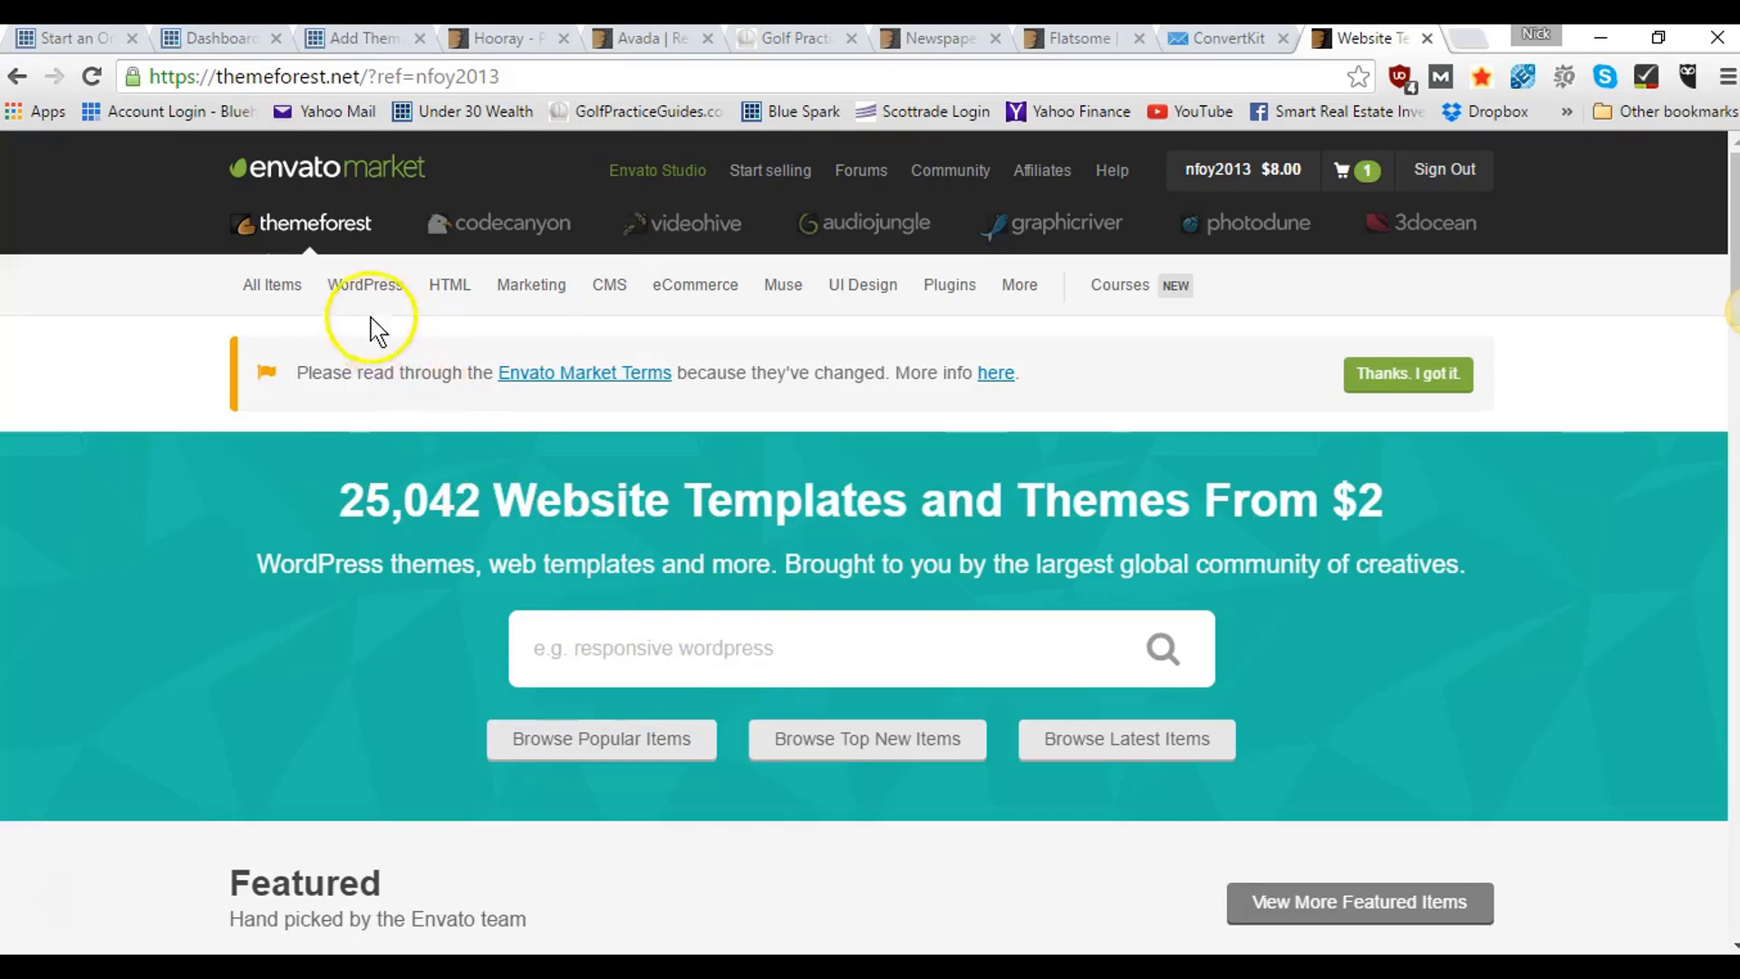
{"action": "mouse_move", "coordinate": [365, 288]}
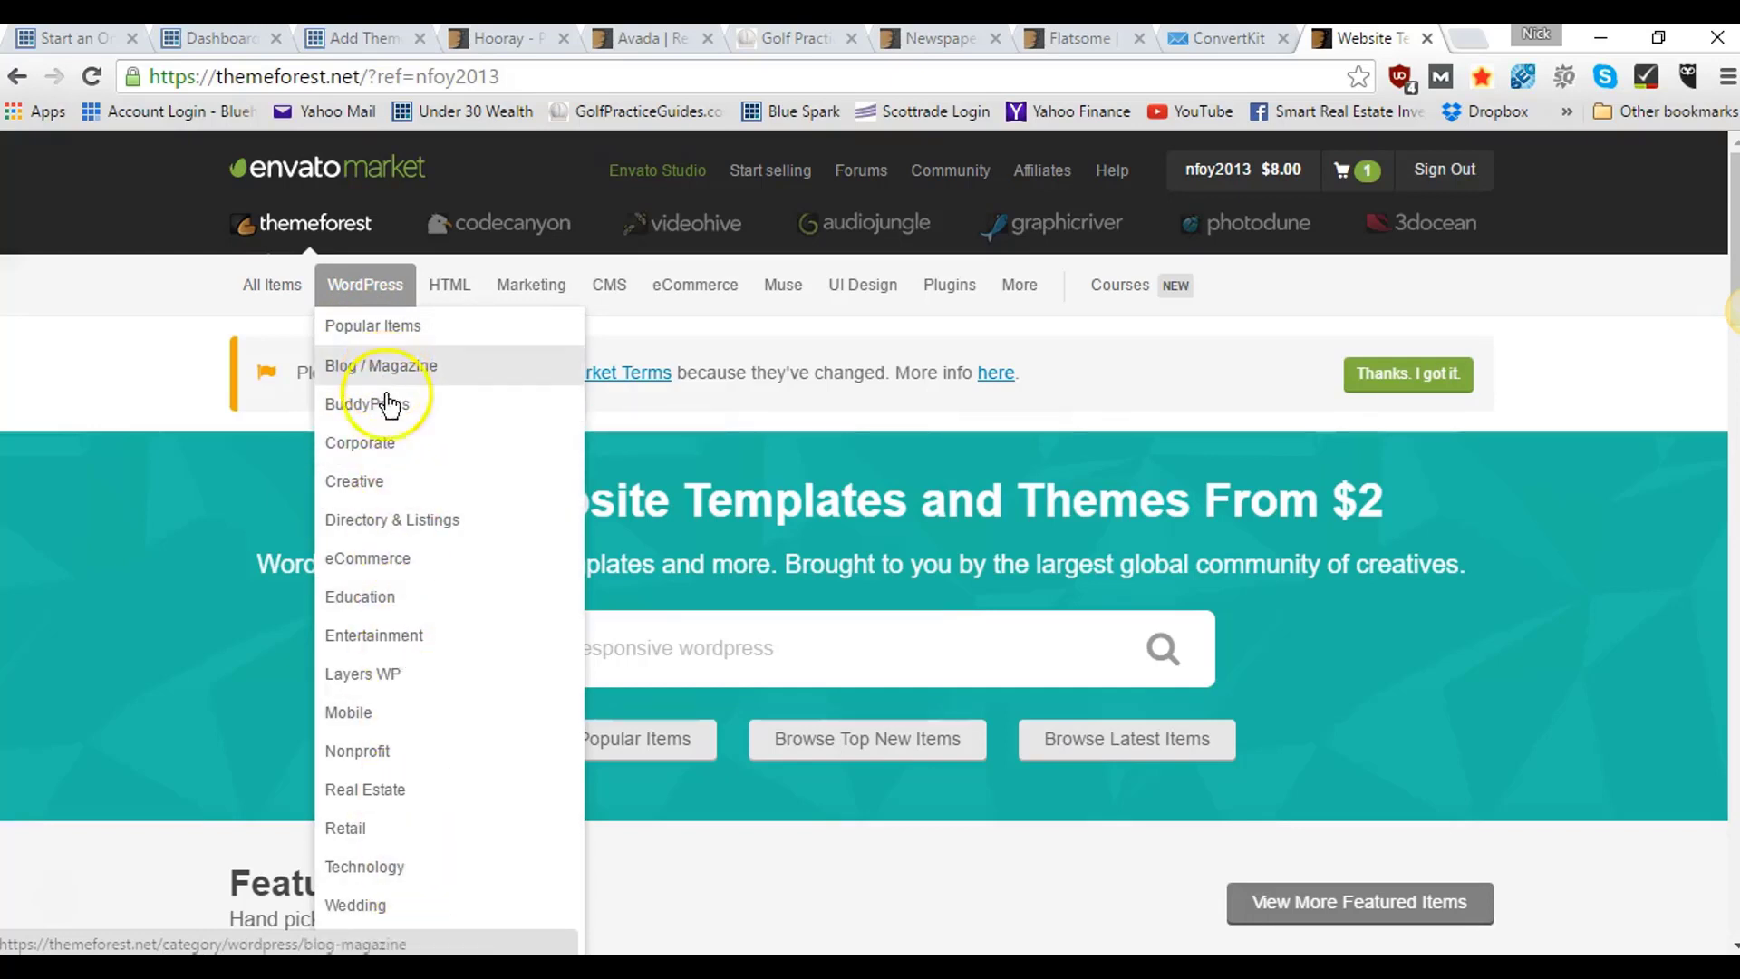
{"action": "left_click", "coordinate": [395, 460]}
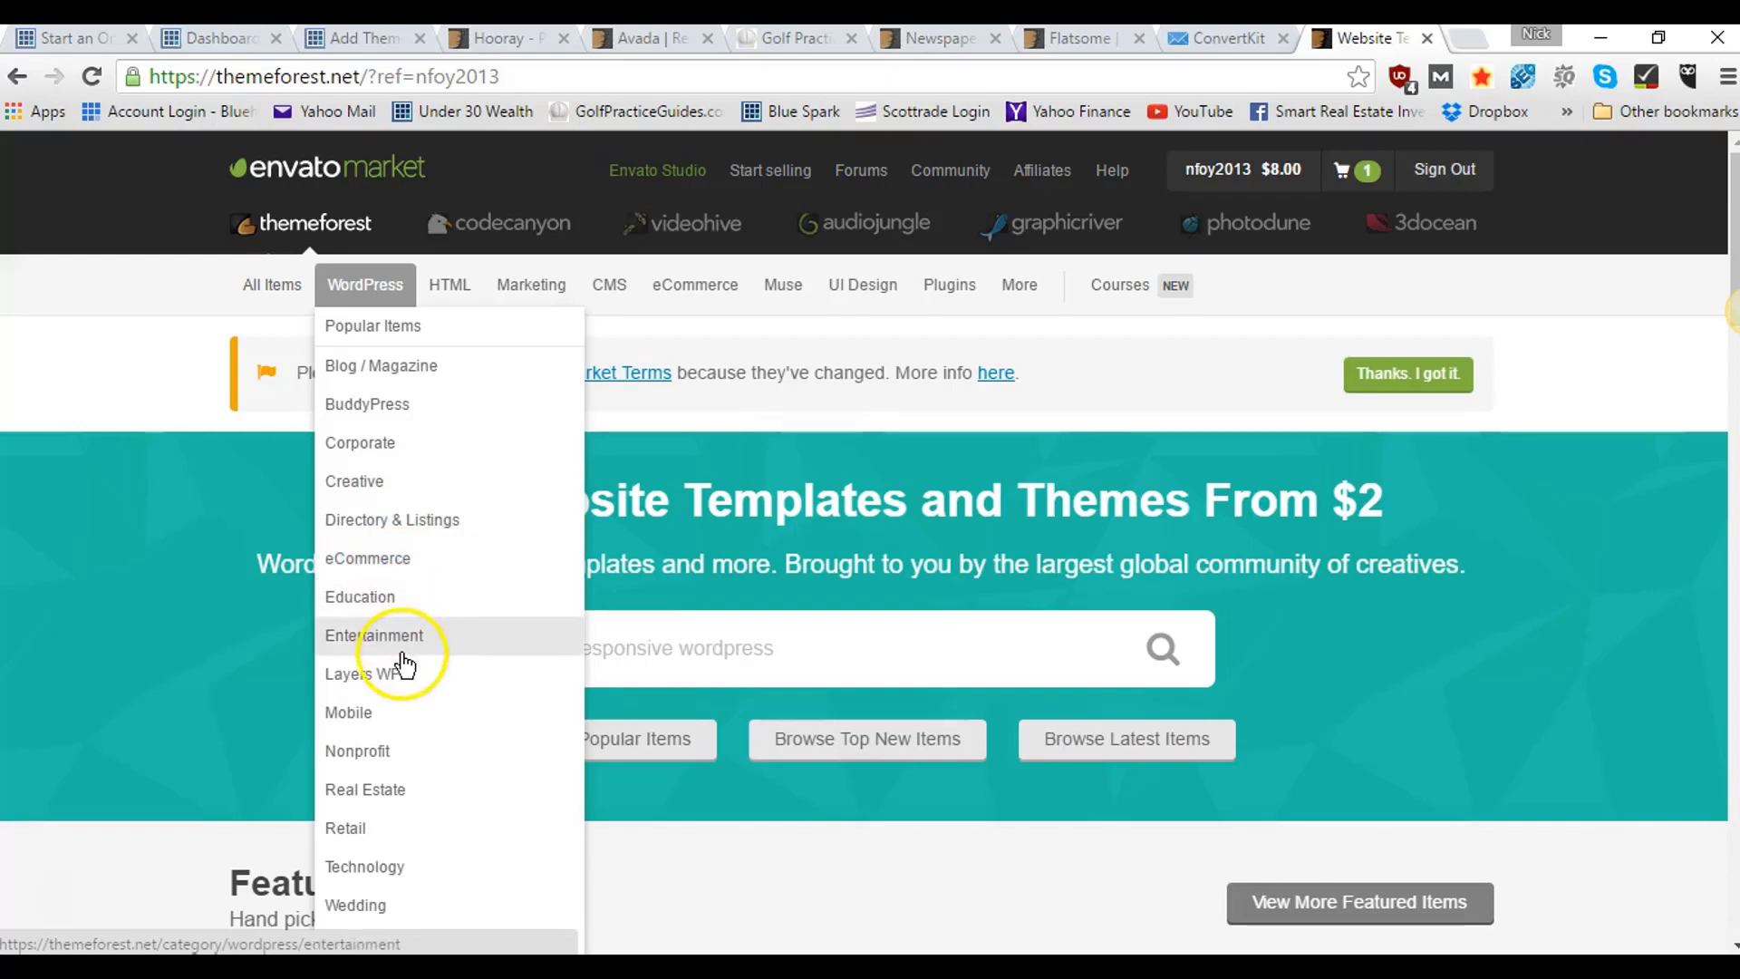
{"action": "left_click", "coordinate": [408, 752]}
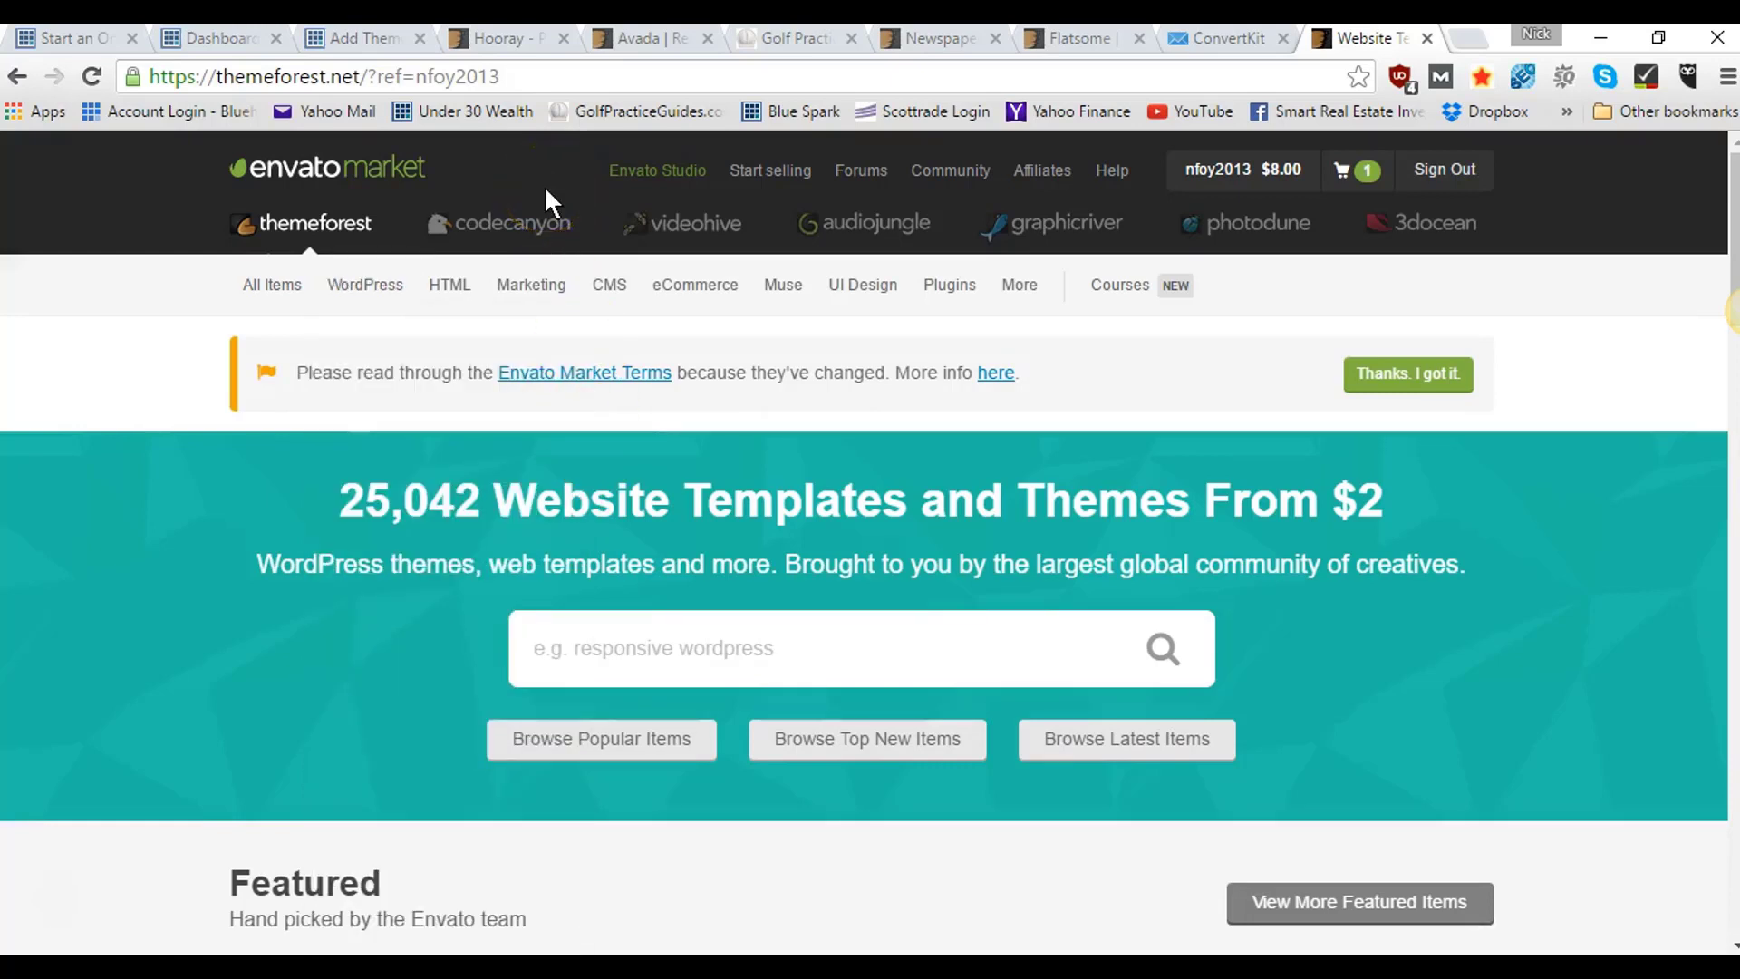
- Switch to the Hooray Premium WordPress Blog Theme page, review its license details, and open the theme's live preview
{"action": "left_click", "coordinate": [496, 40]}
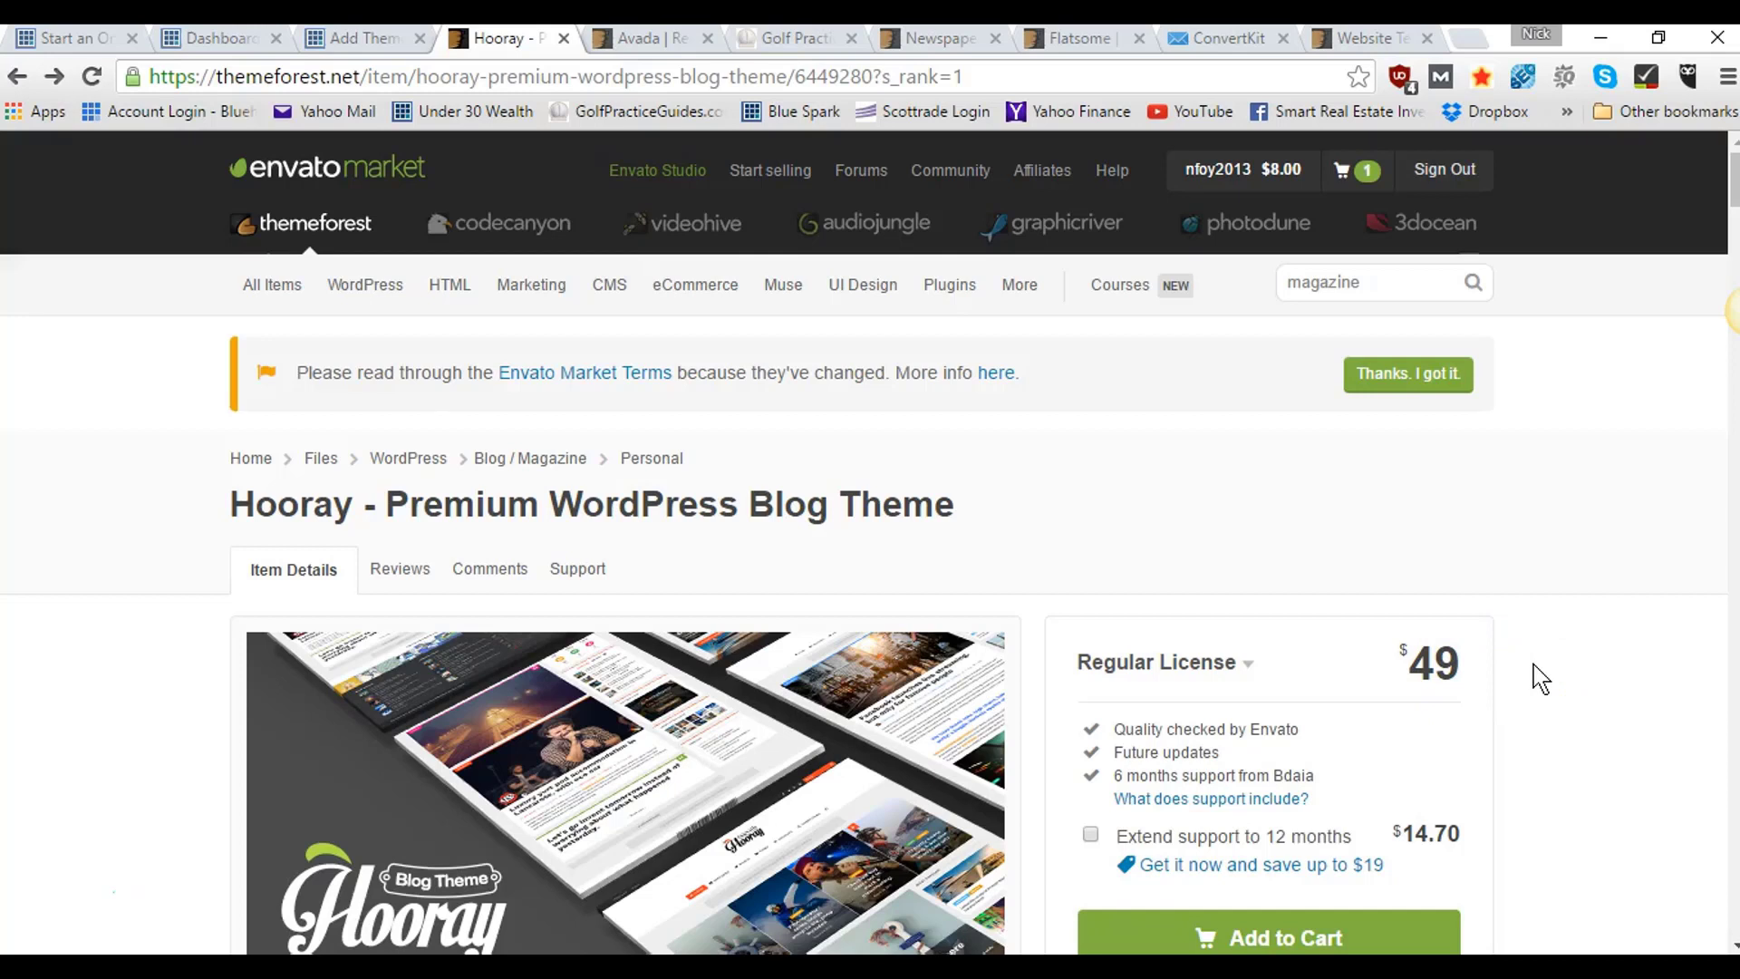
{"action": "scroll", "coordinate": [1541, 678], "scroll_direction": "down", "scroll_amount": 1}
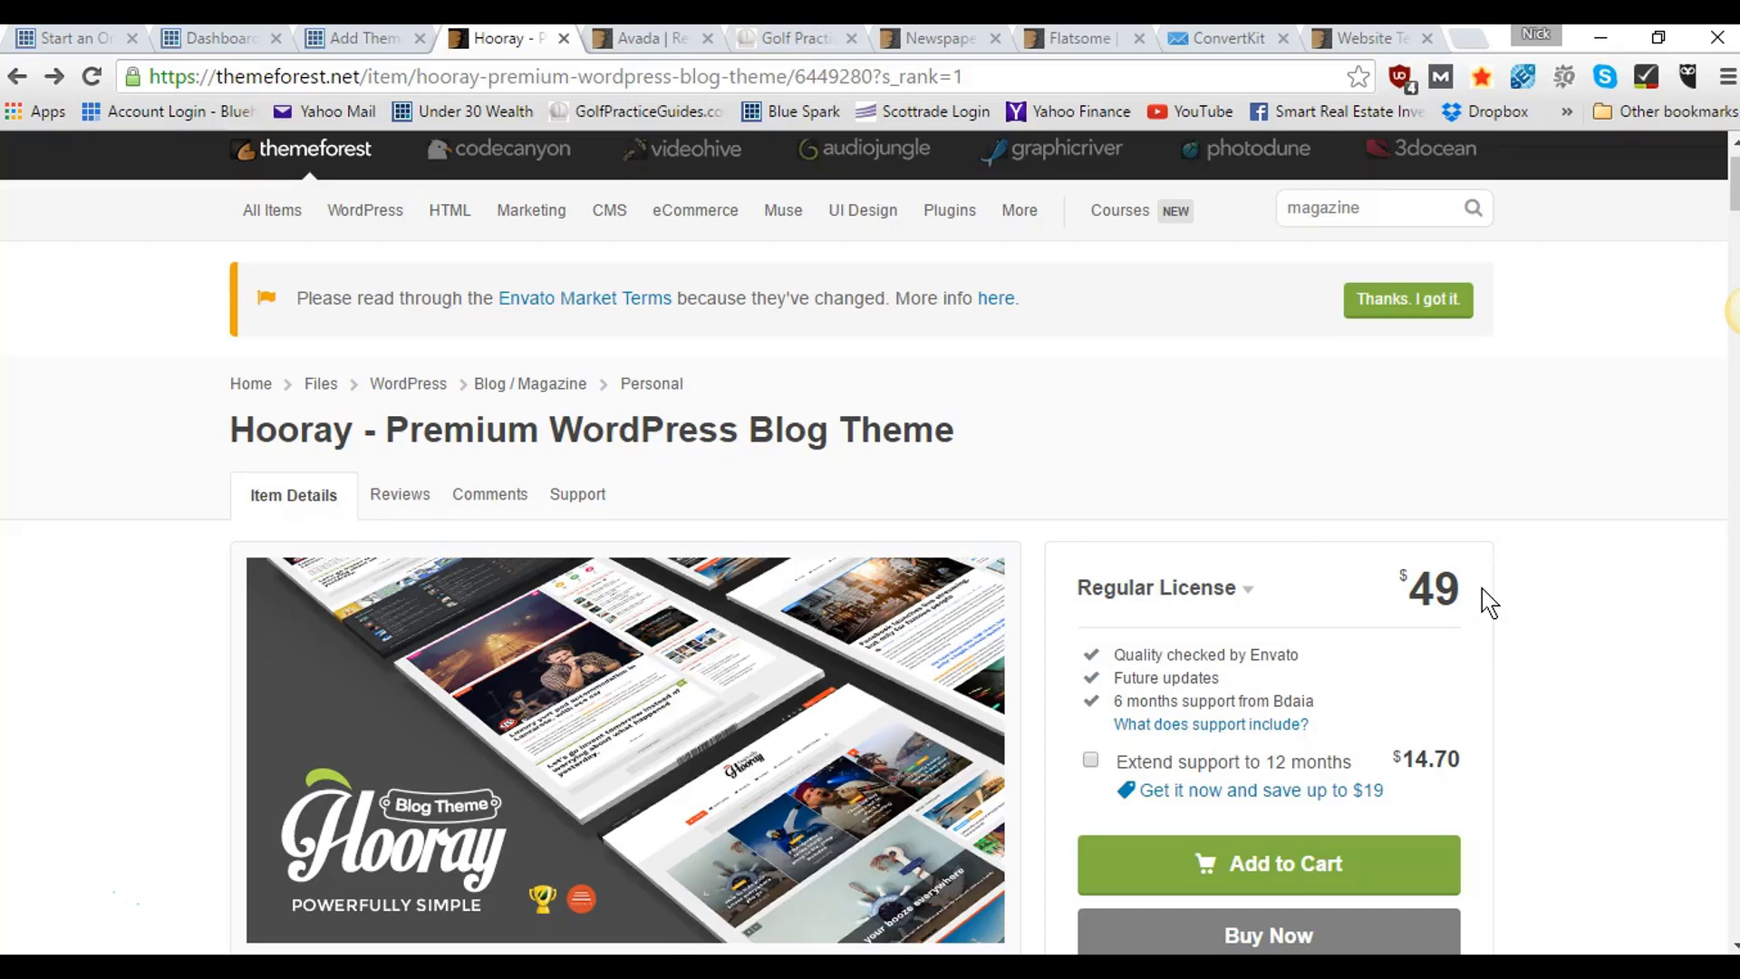
{"action": "scroll", "coordinate": [1488, 600], "scroll_direction": "down", "scroll_amount": 3}
{"action": "left_click", "coordinate": [456, 729]}
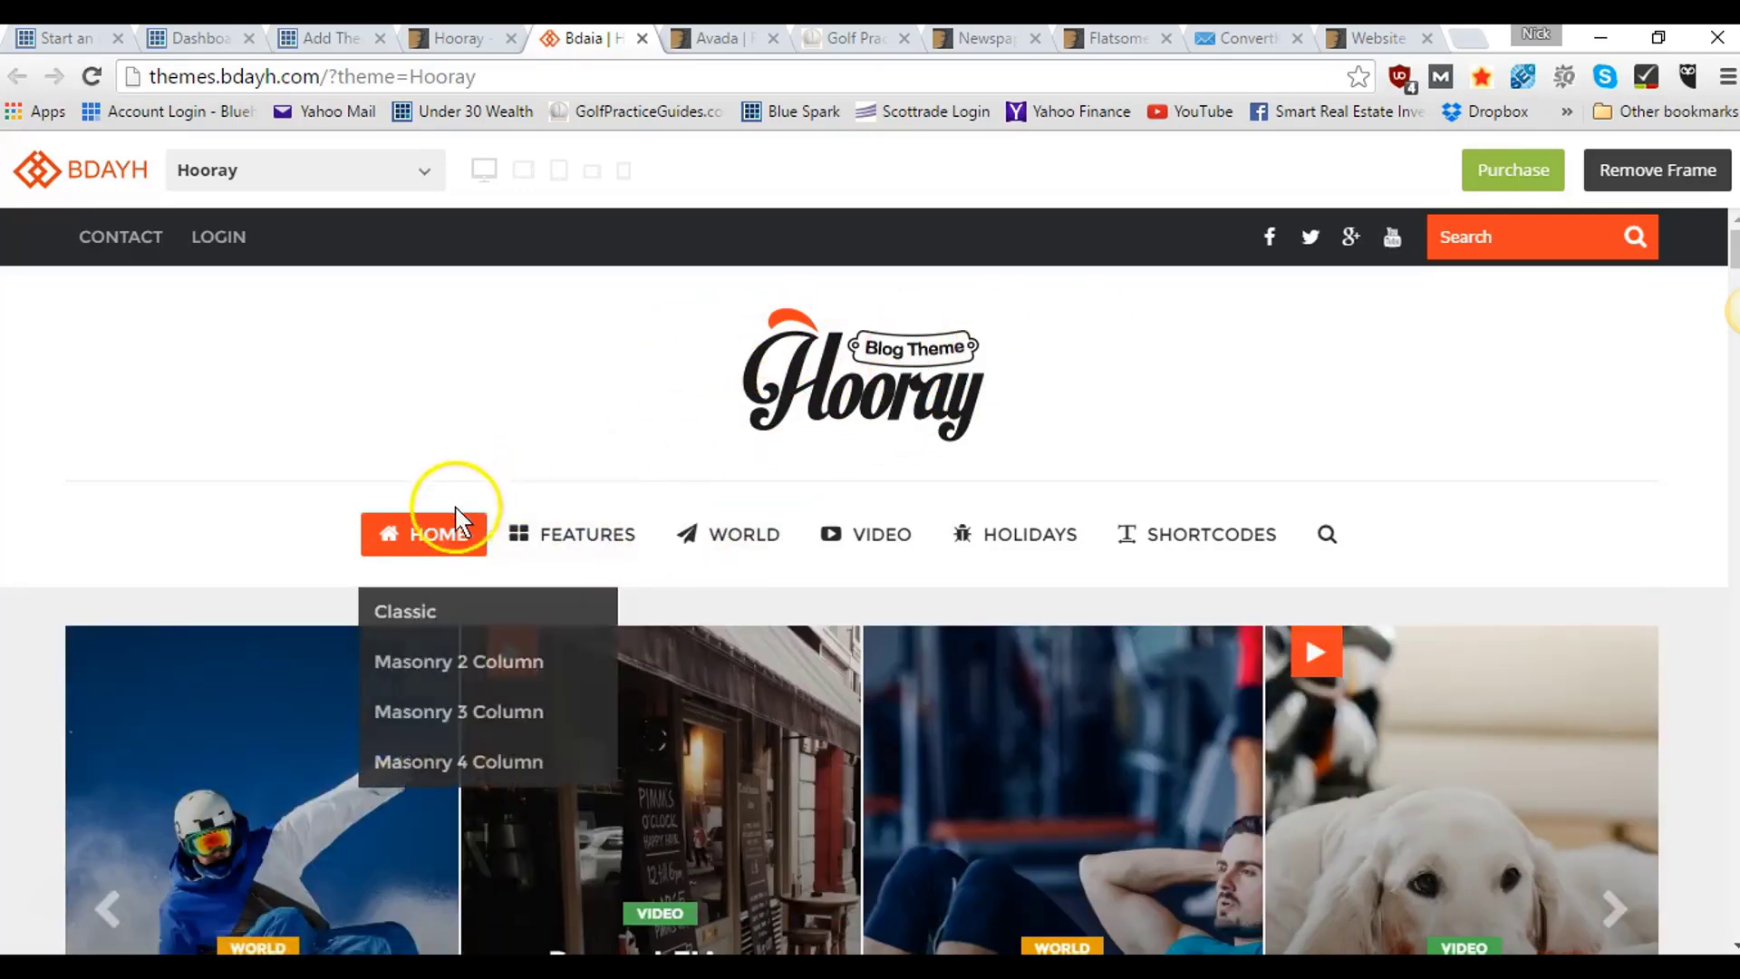
- Examine the Hooray demo's navigation menu, the featured post carousel and the large post slider below it
{"action": "mouse_move", "coordinate": [901, 517]}
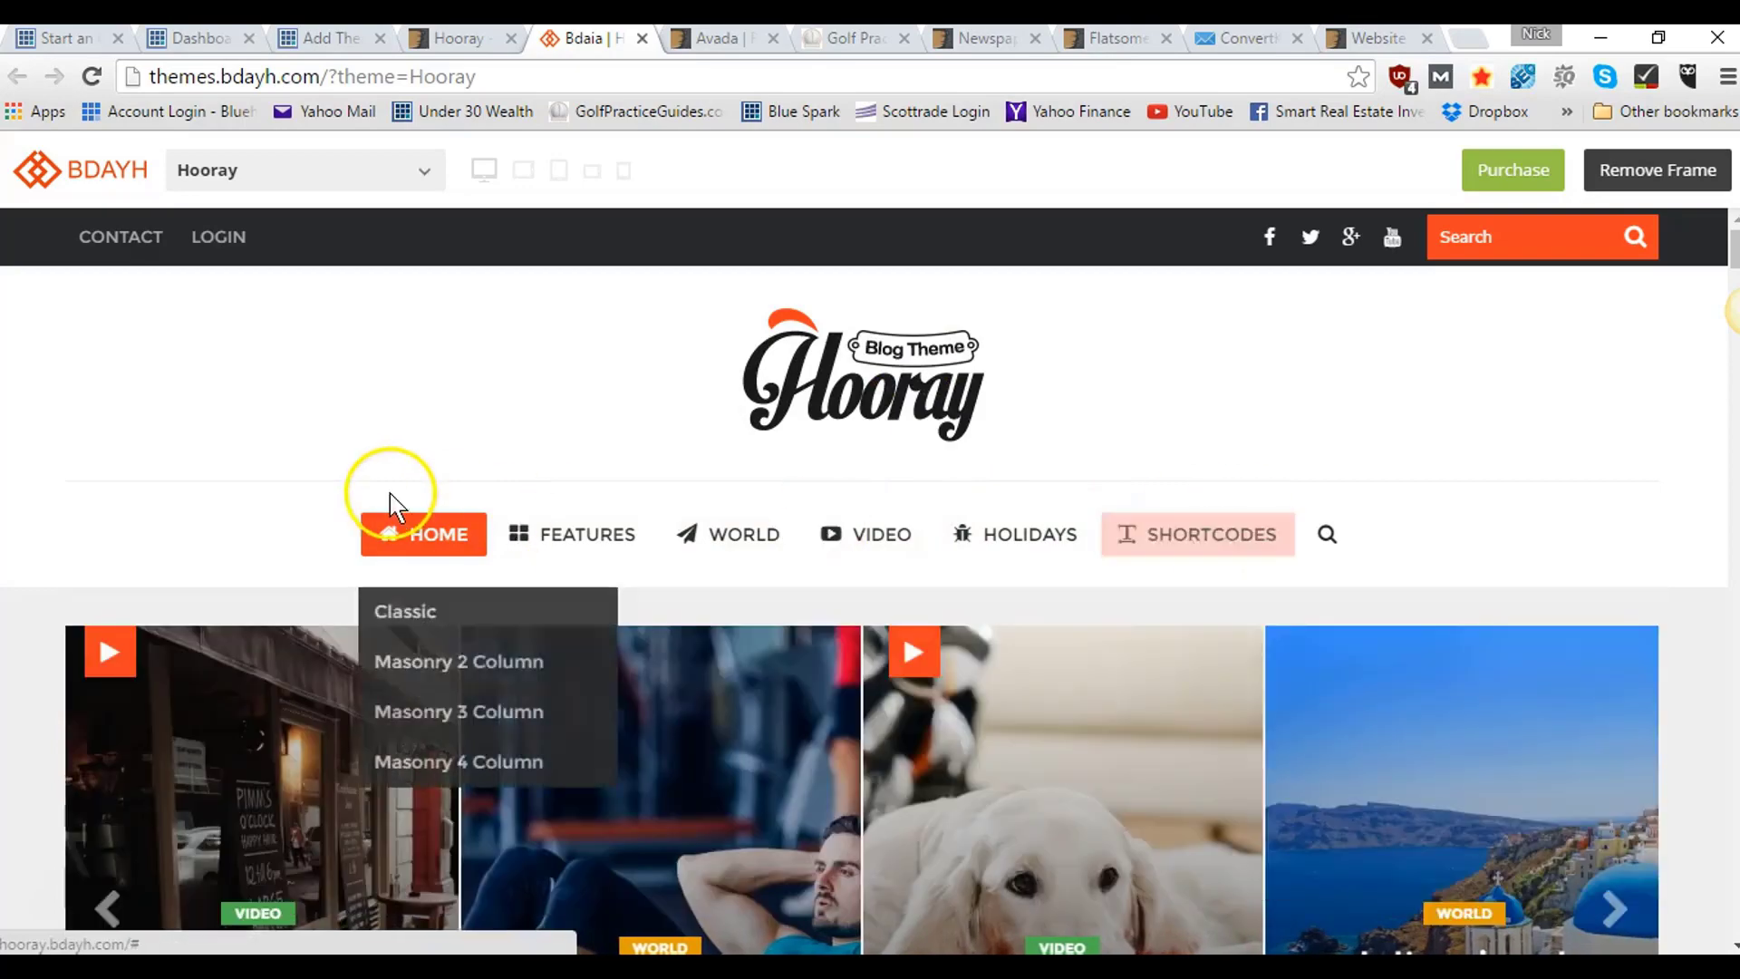
{"action": "scroll", "coordinate": [256, 492], "scroll_direction": "down", "scroll_amount": 1}
{"action": "scroll", "coordinate": [257, 492], "scroll_direction": "down", "scroll_amount": 5}
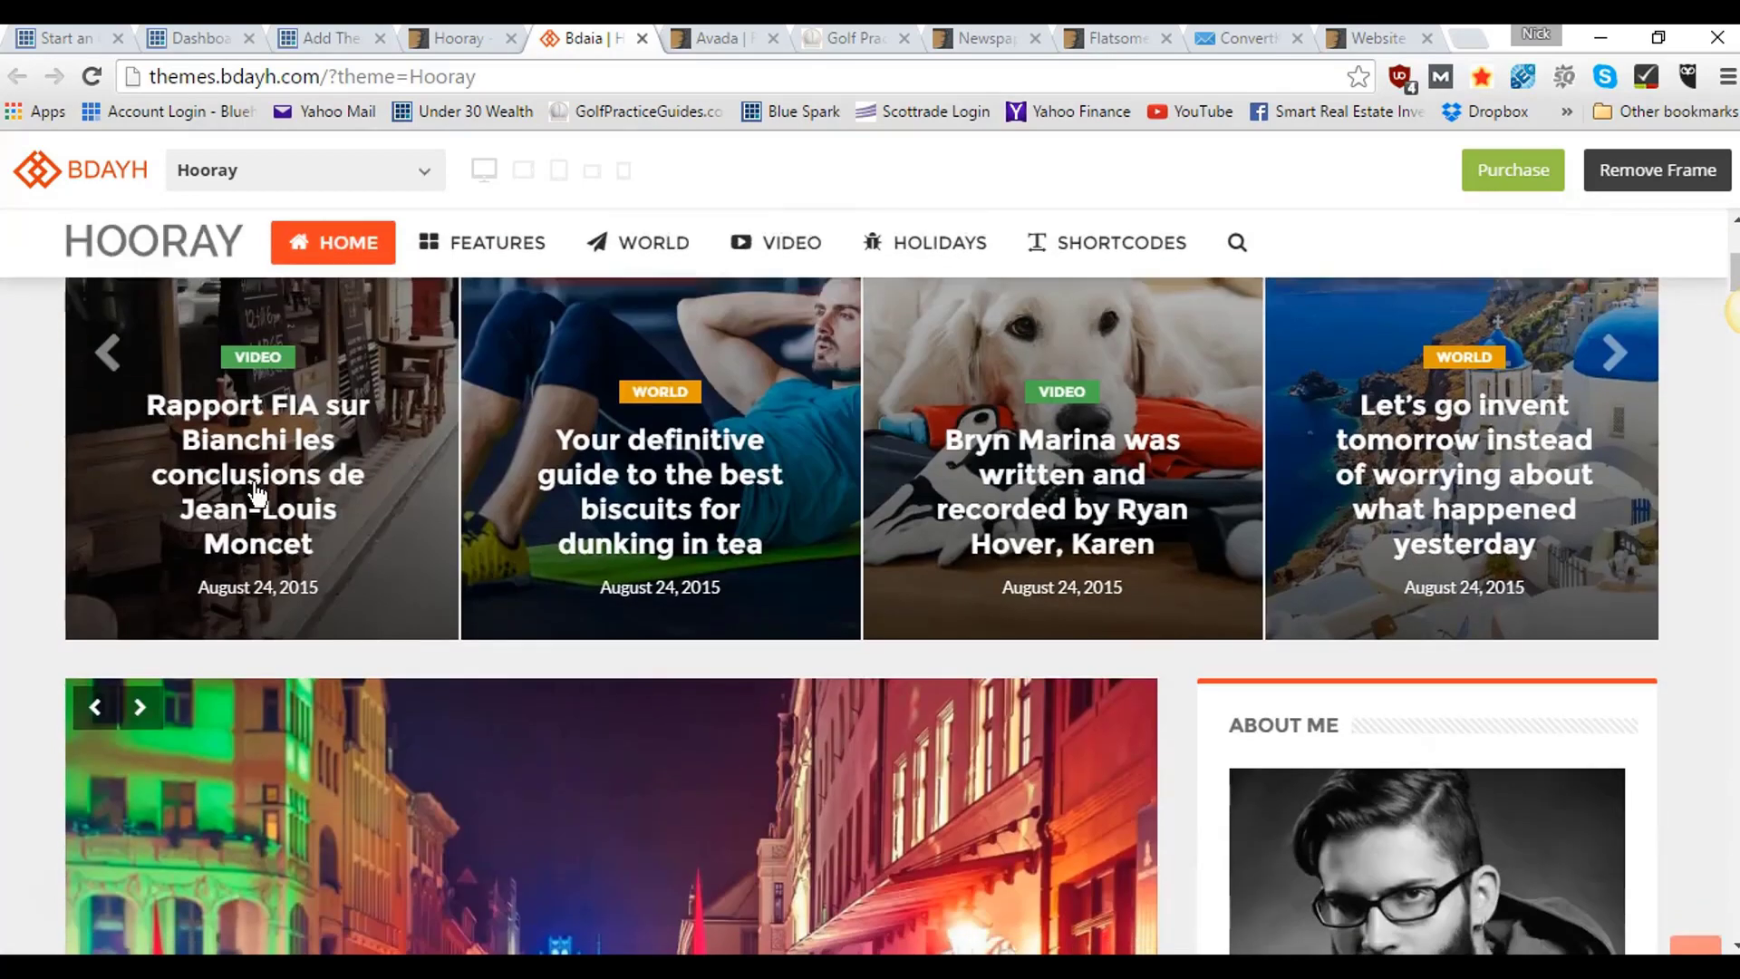
{"action": "scroll", "coordinate": [257, 492], "scroll_direction": "up", "scroll_amount": 6}
{"action": "scroll", "coordinate": [260, 497], "scroll_direction": "down", "scroll_amount": 4}
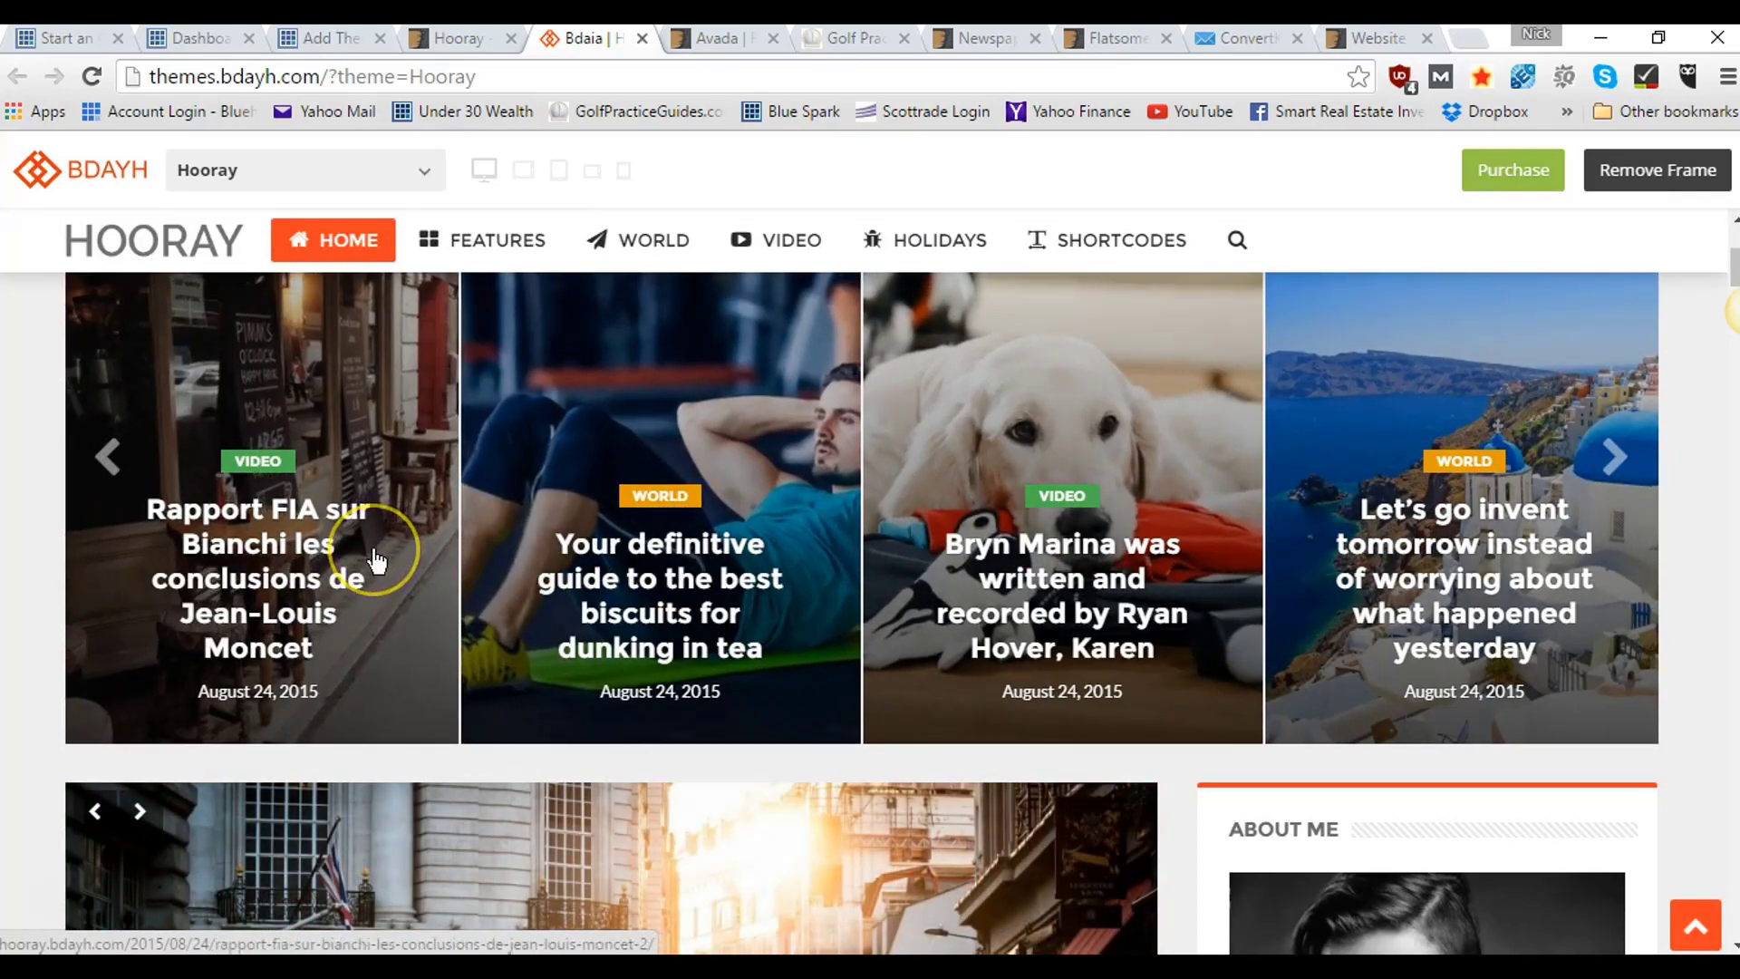
{"action": "scroll", "coordinate": [389, 544], "scroll_direction": "down", "scroll_amount": 4}
{"action": "scroll", "coordinate": [377, 562], "scroll_direction": "down", "scroll_amount": 3}
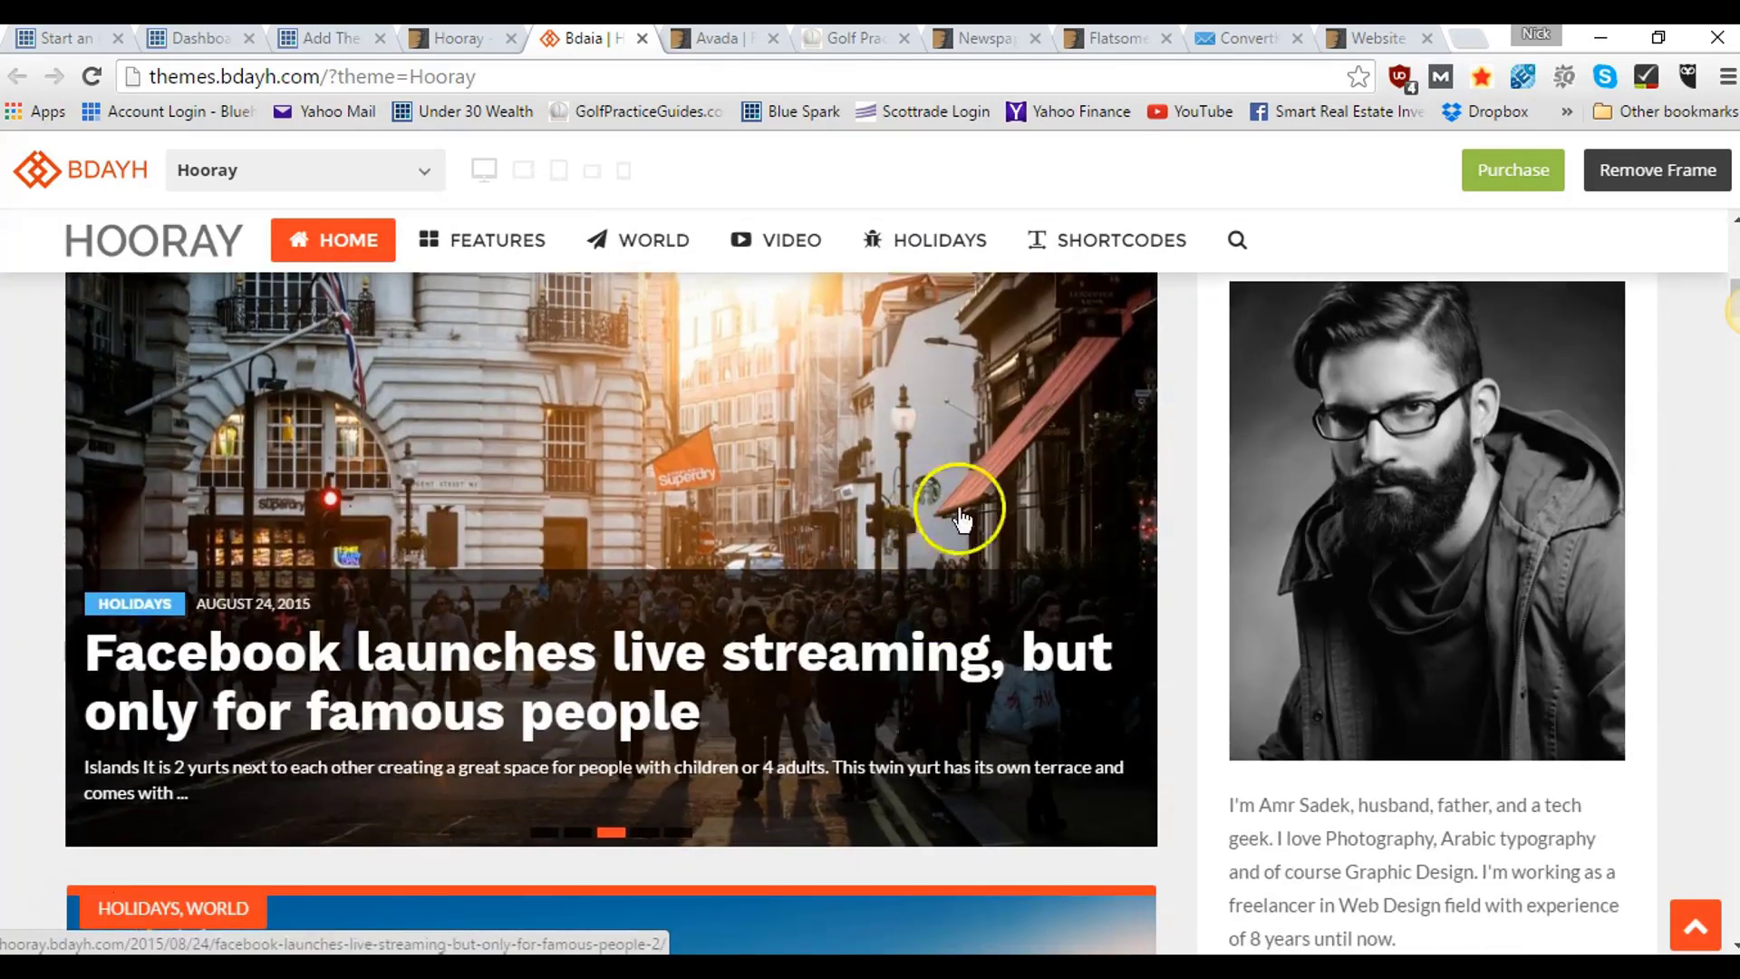
- Look through the blog post layout in the Hooray demo's main column and return to the About Me box
{"action": "scroll", "coordinate": [952, 517], "scroll_direction": "down", "scroll_amount": 15}
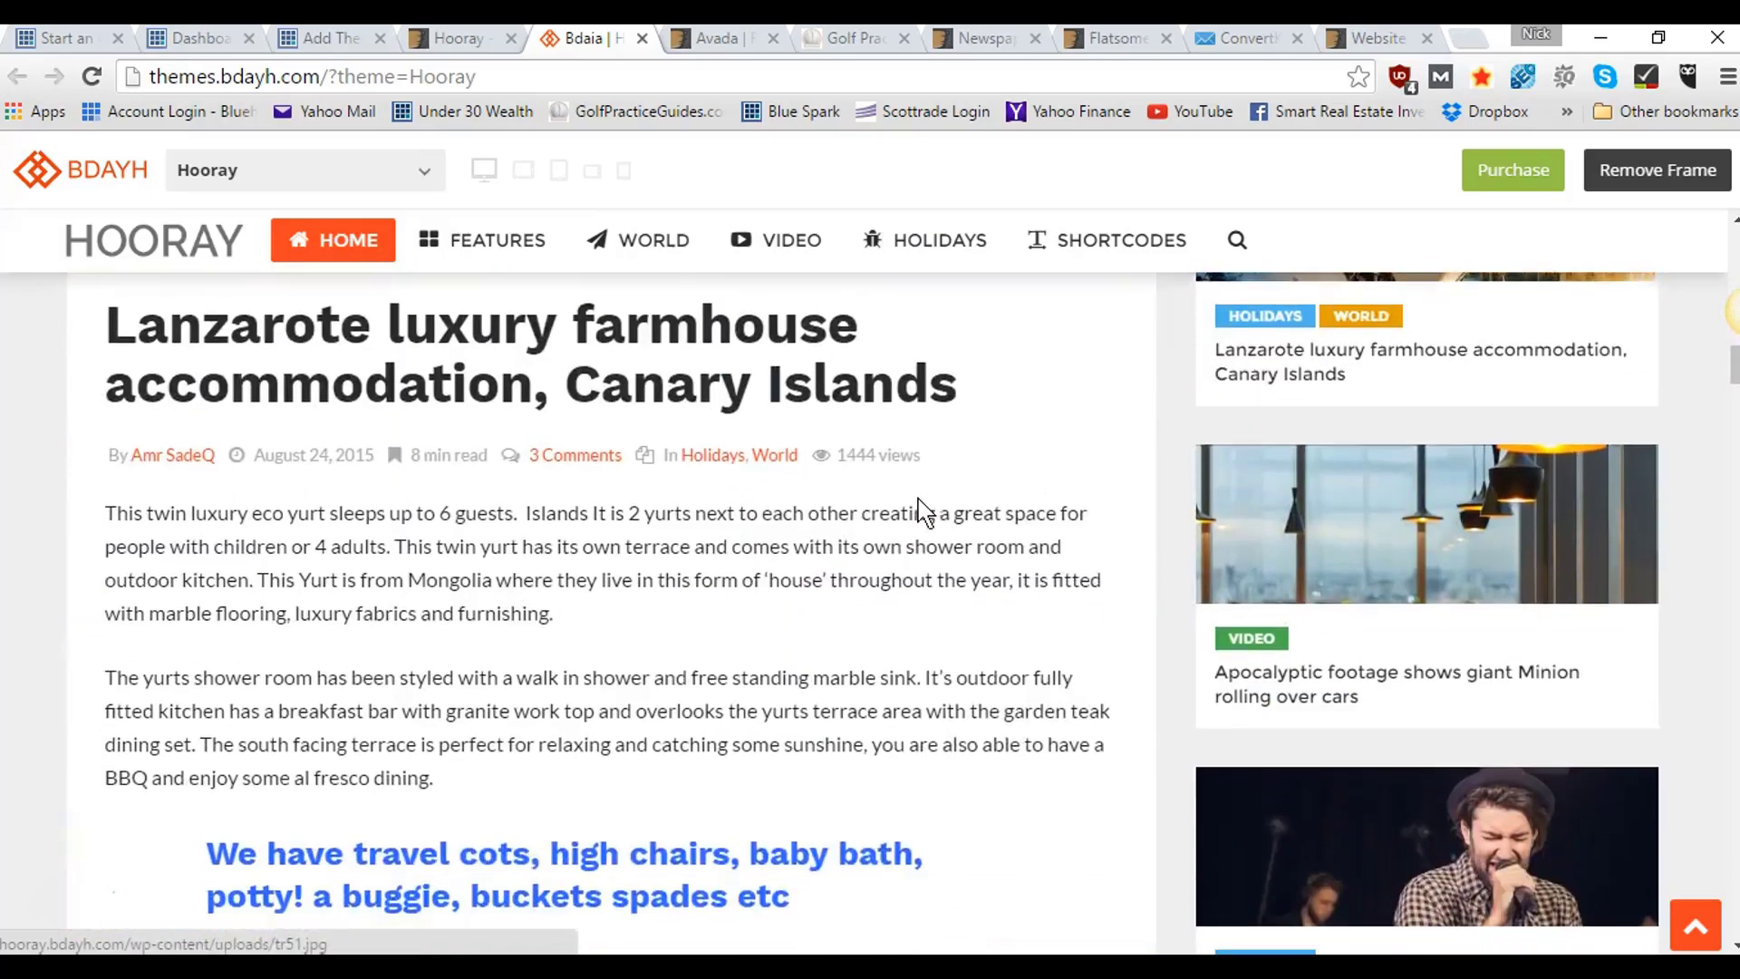
{"action": "scroll", "coordinate": [920, 510], "scroll_direction": "up", "scroll_amount": 10}
{"action": "scroll", "coordinate": [893, 509], "scroll_direction": "down", "scroll_amount": 5}
{"action": "scroll", "coordinate": [635, 544], "scroll_direction": "up", "scroll_amount": 3}
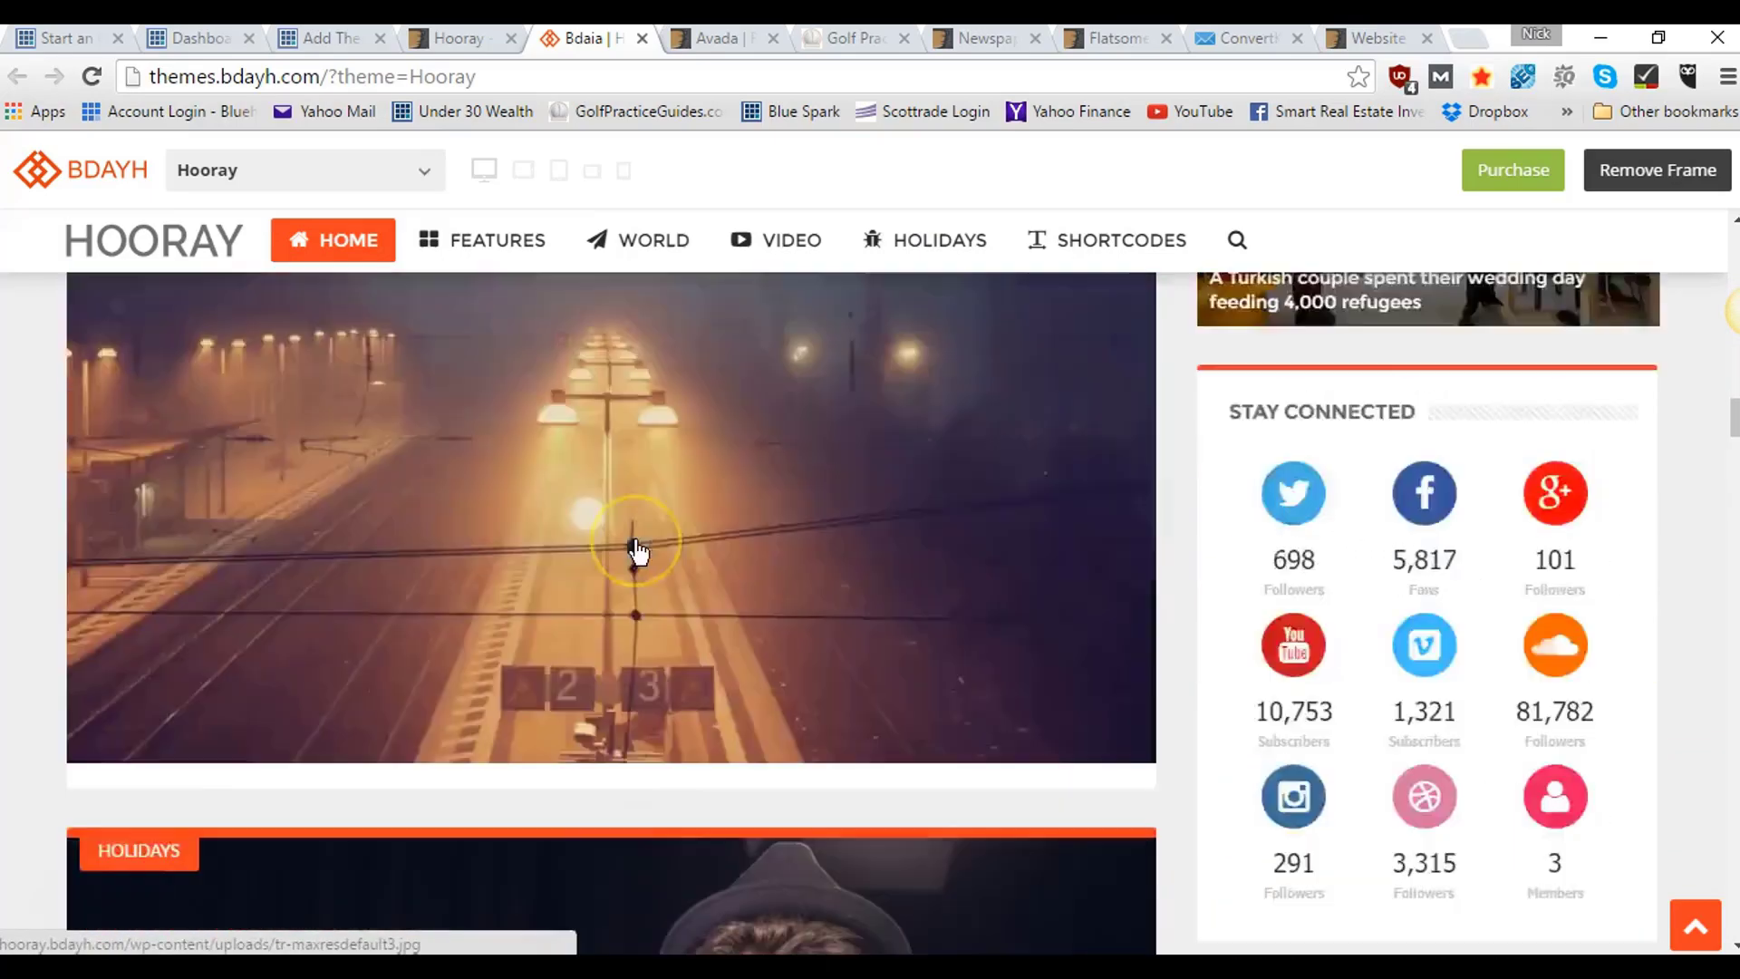
{"action": "scroll", "coordinate": [637, 550], "scroll_direction": "up", "scroll_amount": 15}
{"action": "scroll", "coordinate": [638, 547], "scroll_direction": "down", "scroll_amount": 10}
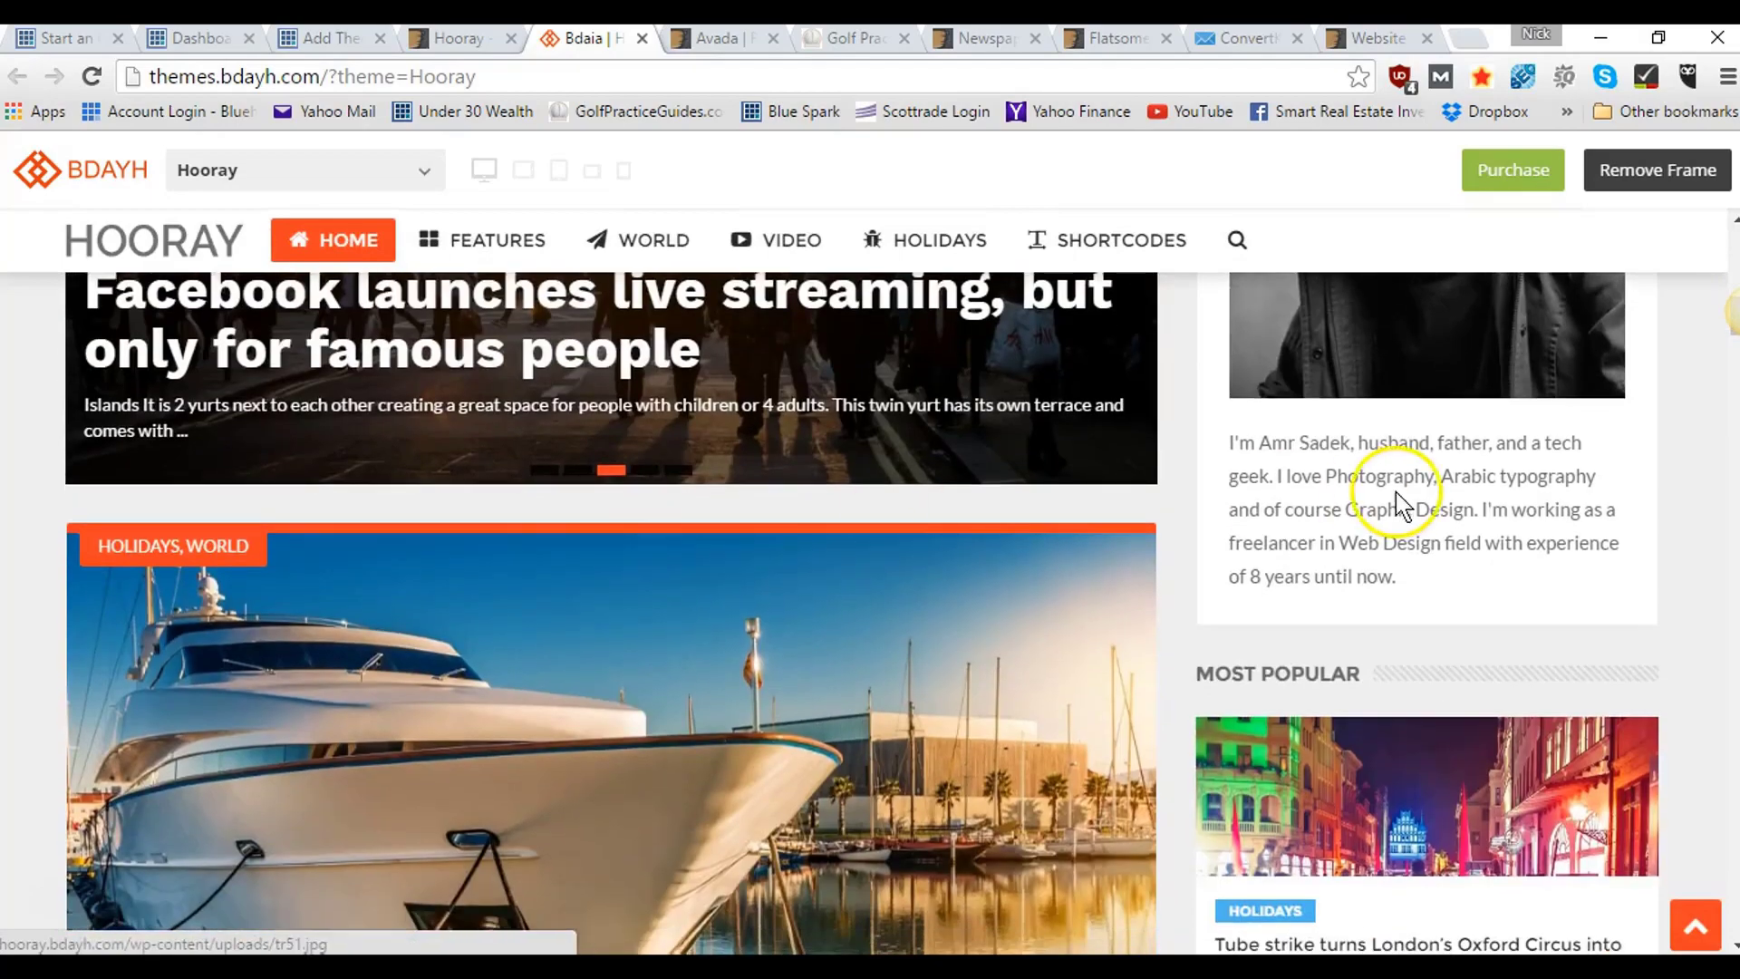
{"action": "scroll", "coordinate": [1396, 503], "scroll_direction": "up", "scroll_amount": 6}
{"action": "scroll", "coordinate": [1387, 543], "scroll_direction": "down", "scroll_amount": 3}
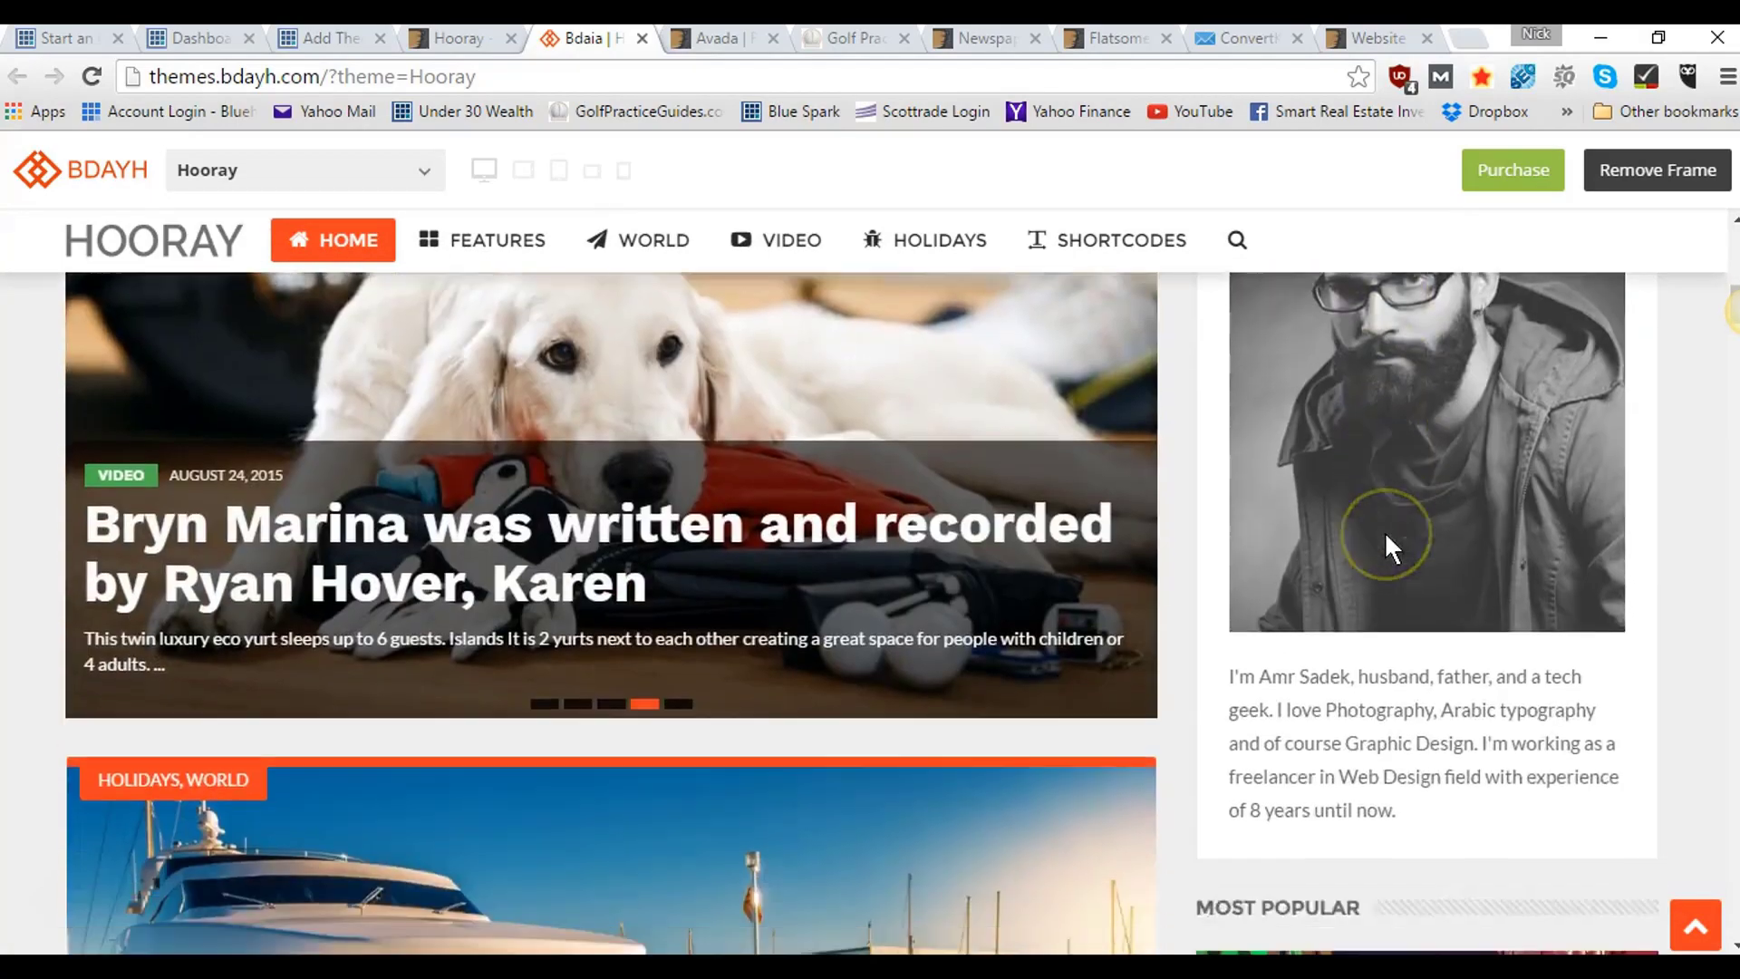
- Examine the Hooray demo's sidebar widgets, including Most Popular, Stay Connected and the Popular/Recent posts list
{"action": "scroll", "coordinate": [1387, 542], "scroll_direction": "down", "scroll_amount": 5}
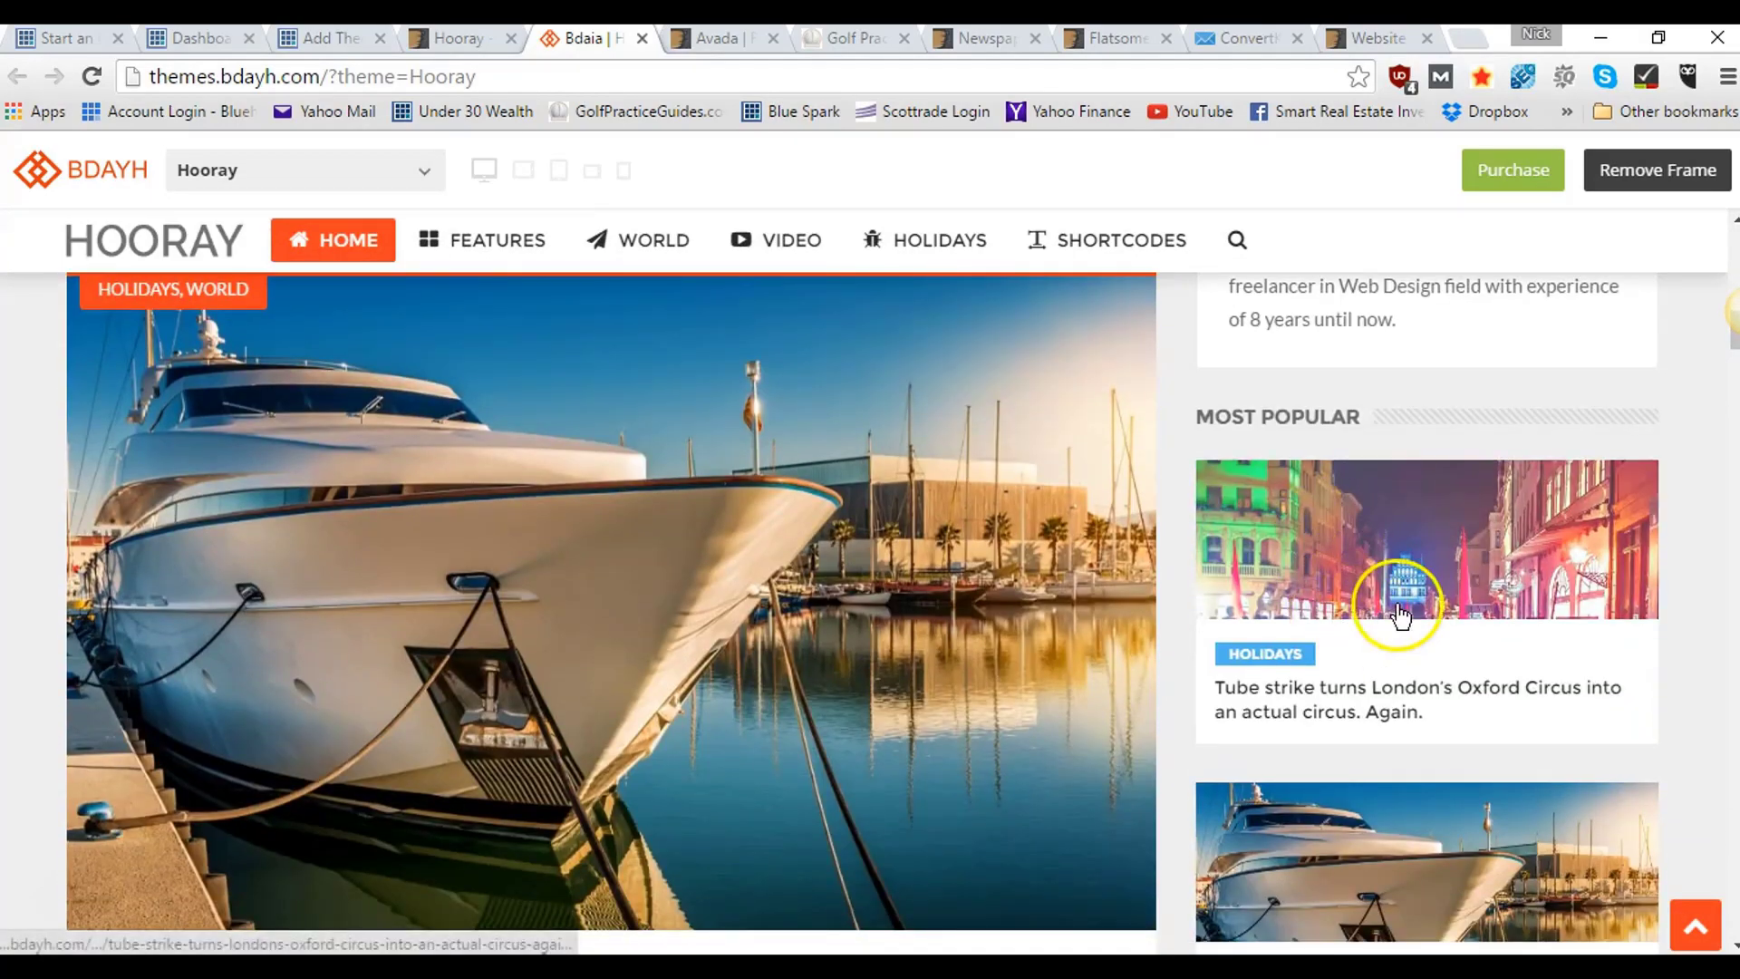
{"action": "scroll", "coordinate": [1401, 613], "scroll_direction": "down", "scroll_amount": 6}
{"action": "scroll", "coordinate": [1482, 399], "scroll_direction": "down", "scroll_amount": 5}
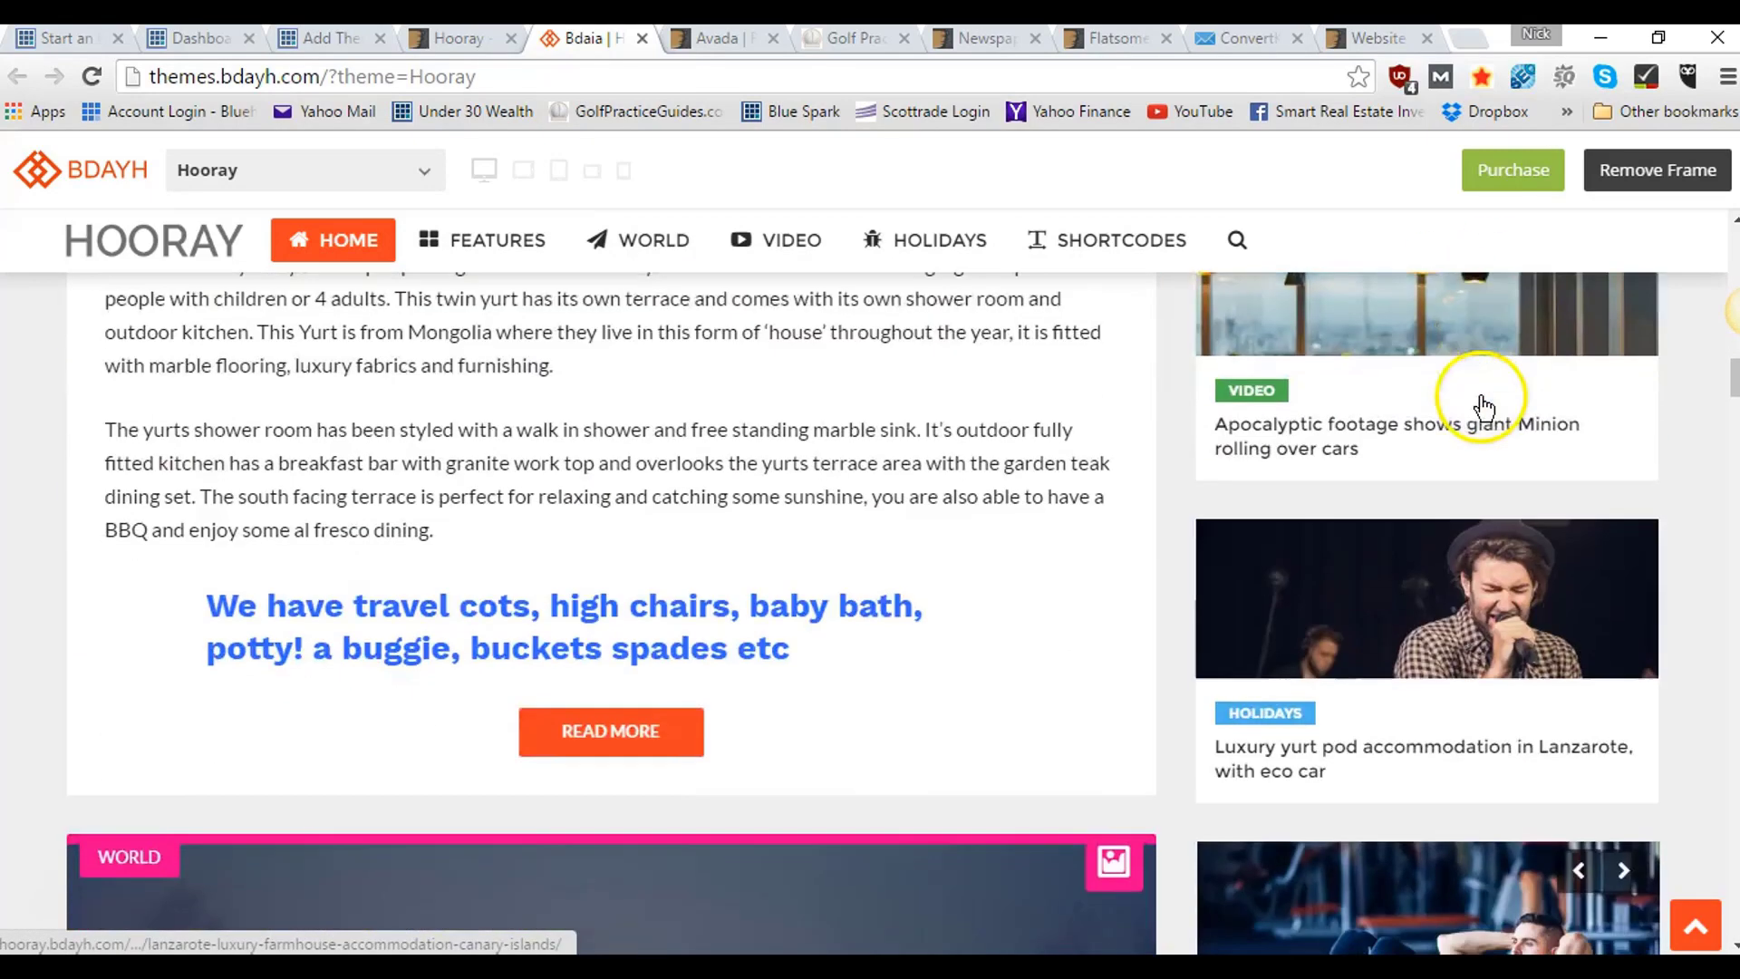
{"action": "scroll", "coordinate": [1483, 406], "scroll_direction": "down", "scroll_amount": 10}
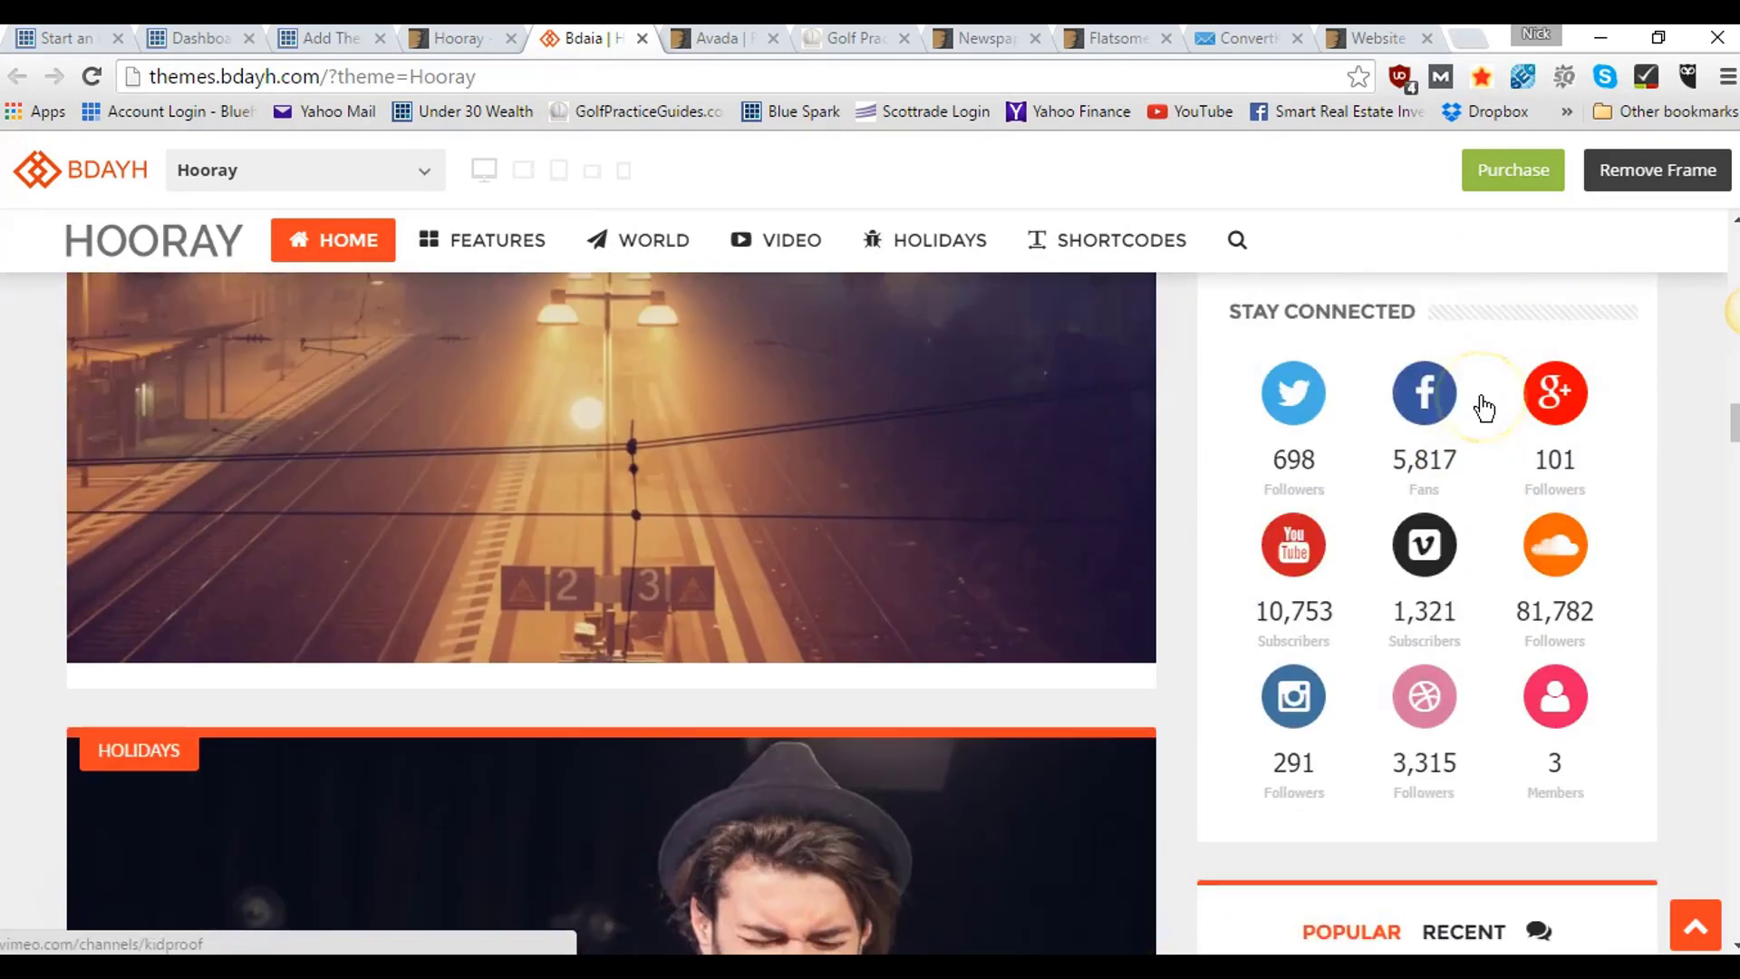
{"action": "scroll", "coordinate": [1484, 408], "scroll_direction": "up", "scroll_amount": 1}
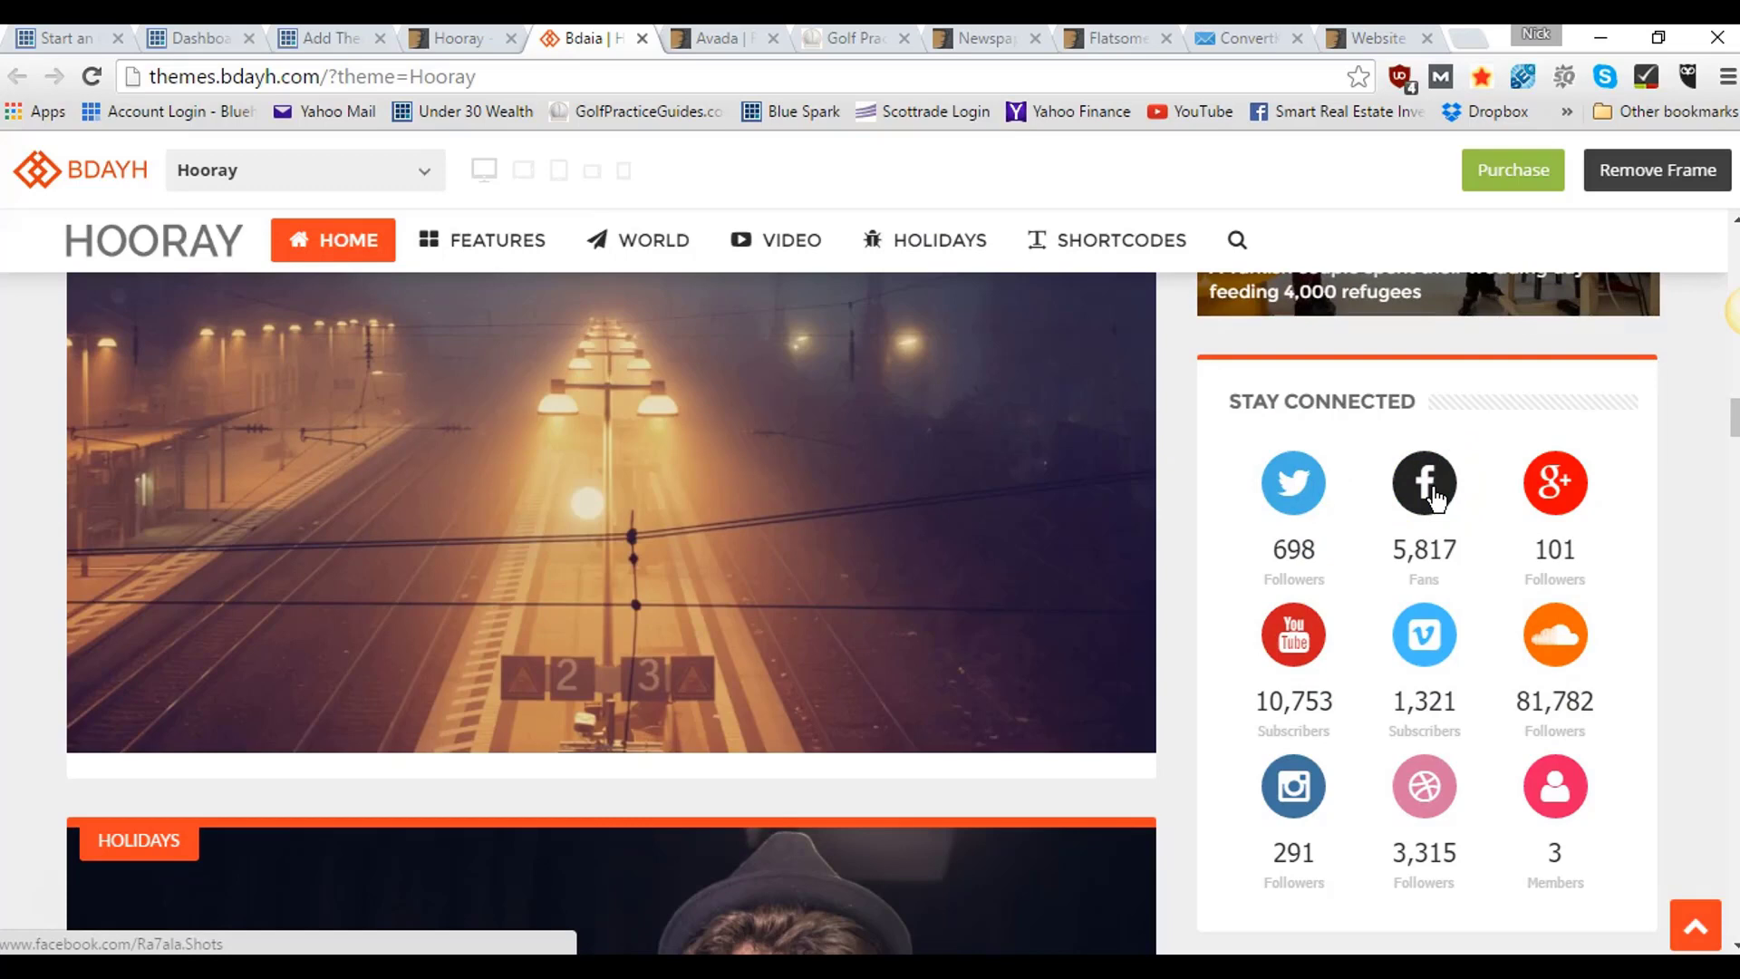
{"action": "scroll", "coordinate": [1435, 499], "scroll_direction": "down", "scroll_amount": 7}
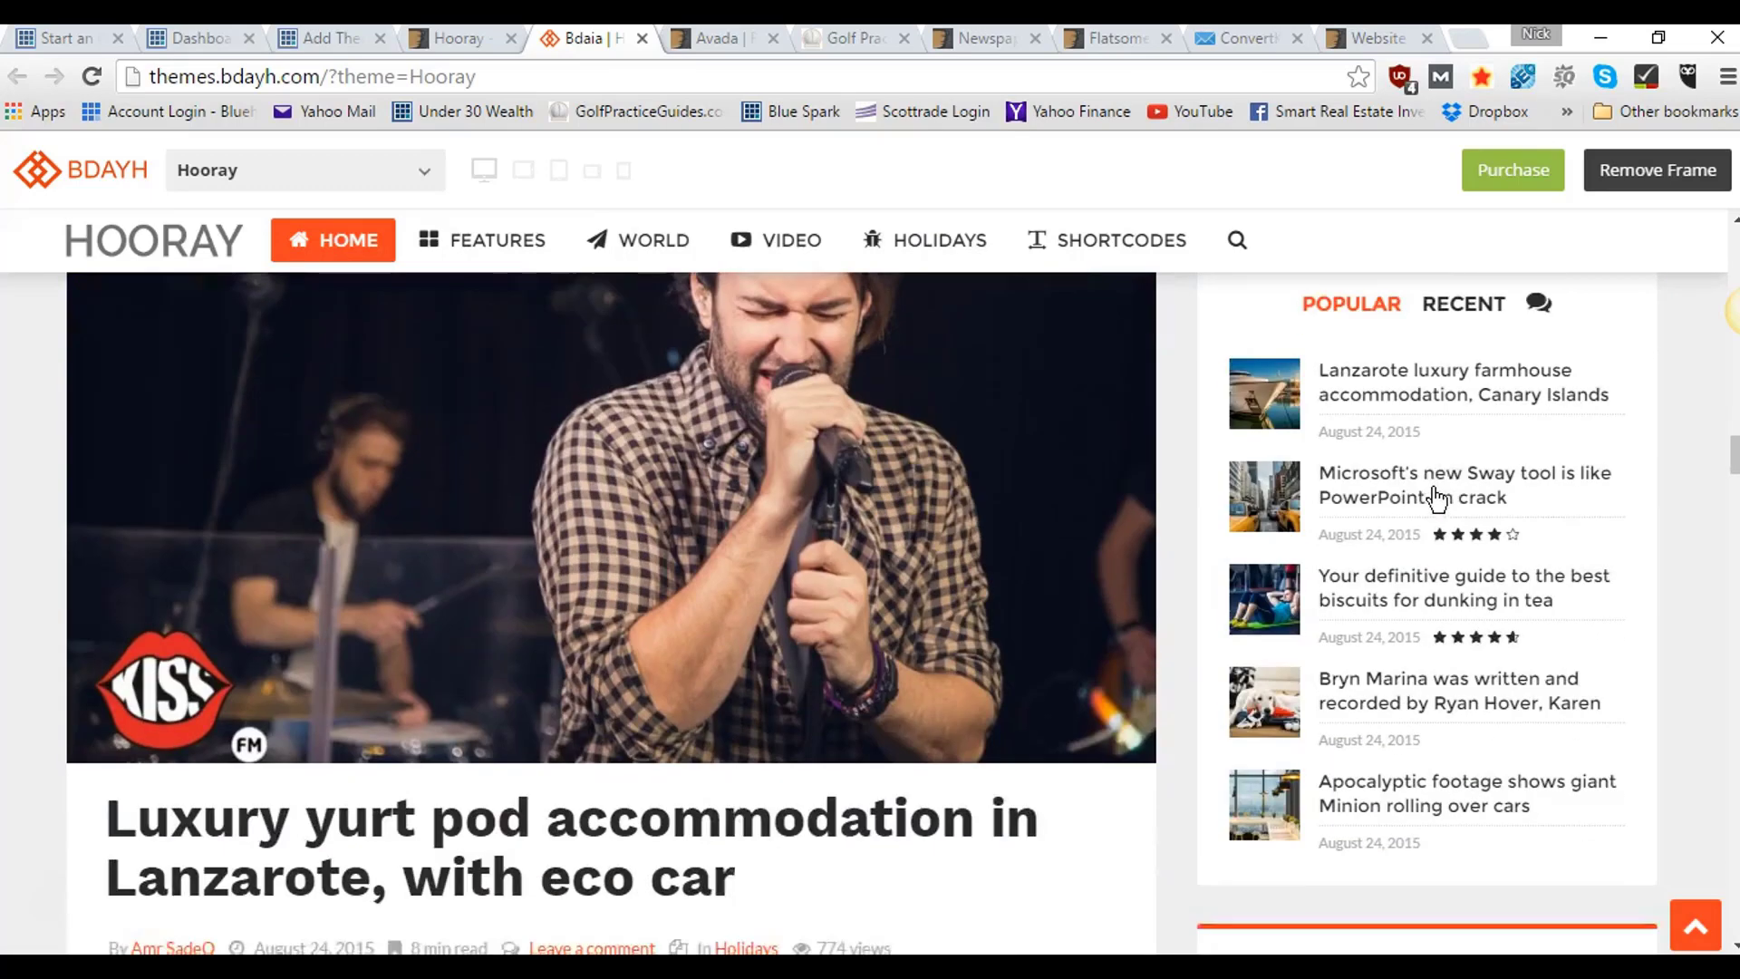
{"action": "scroll", "coordinate": [1360, 467], "scroll_direction": "up", "scroll_amount": 1}
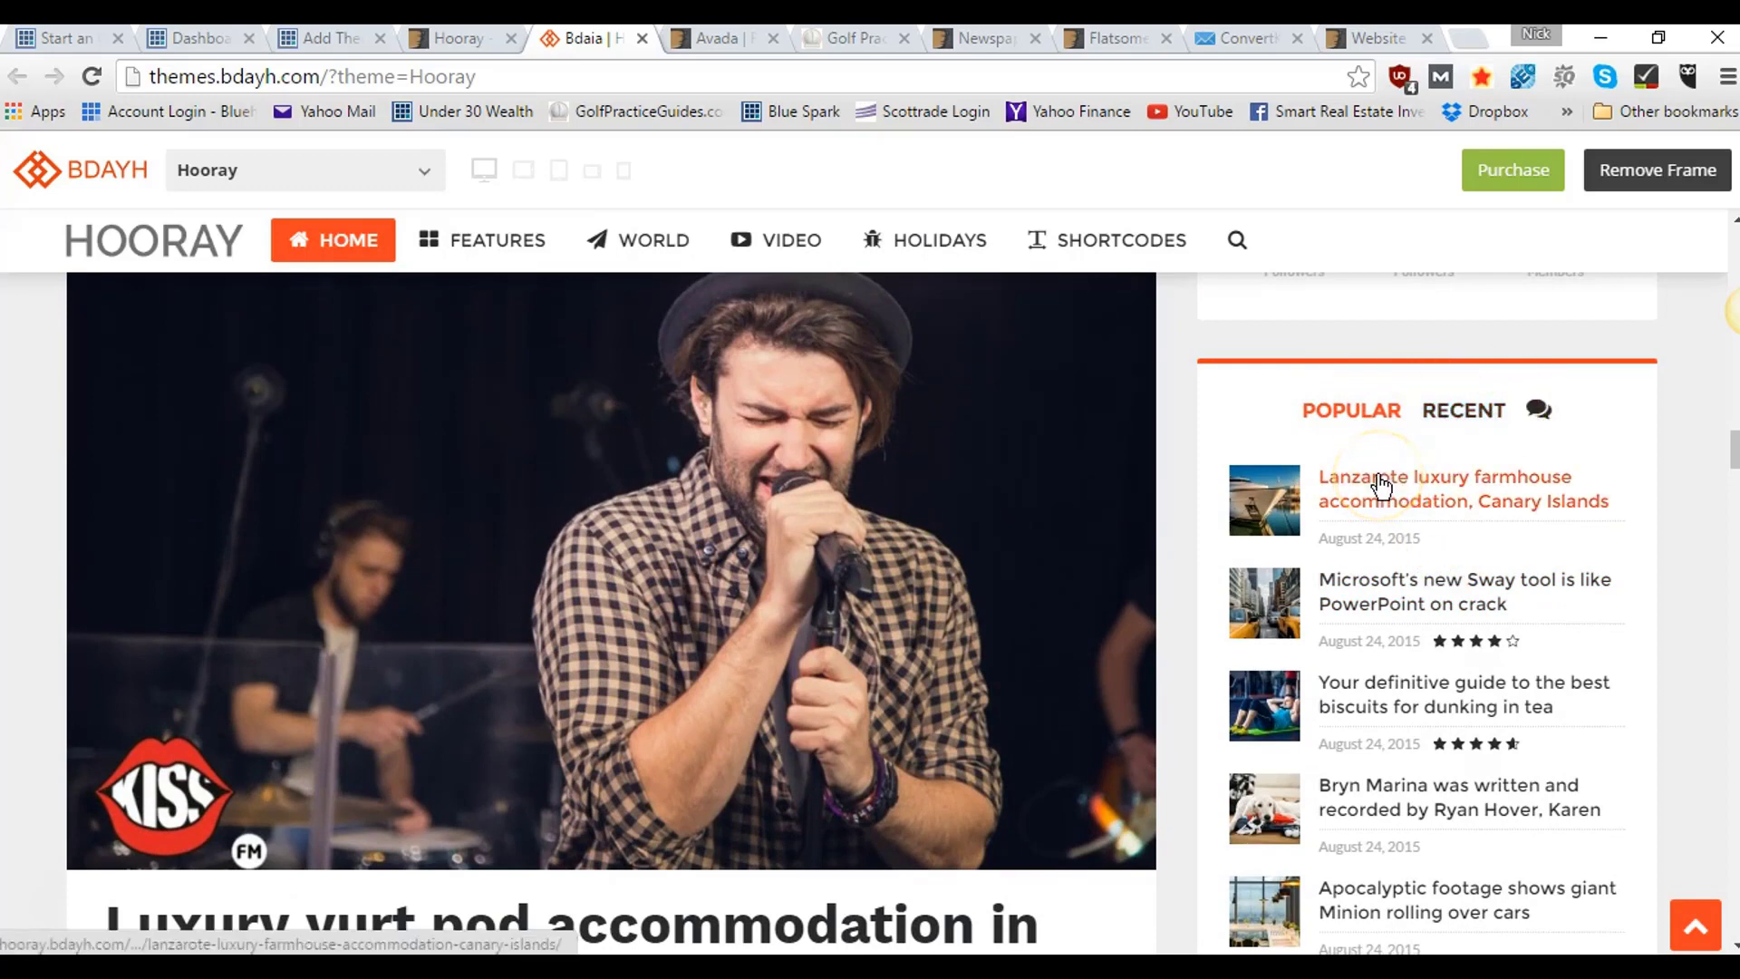
- Examine the Hooray theme demo's homepage, including its header menu, featured post slider, blog posts and sidebar widgets
{"action": "scroll", "coordinate": [1379, 486], "scroll_direction": "down", "scroll_amount": 3}
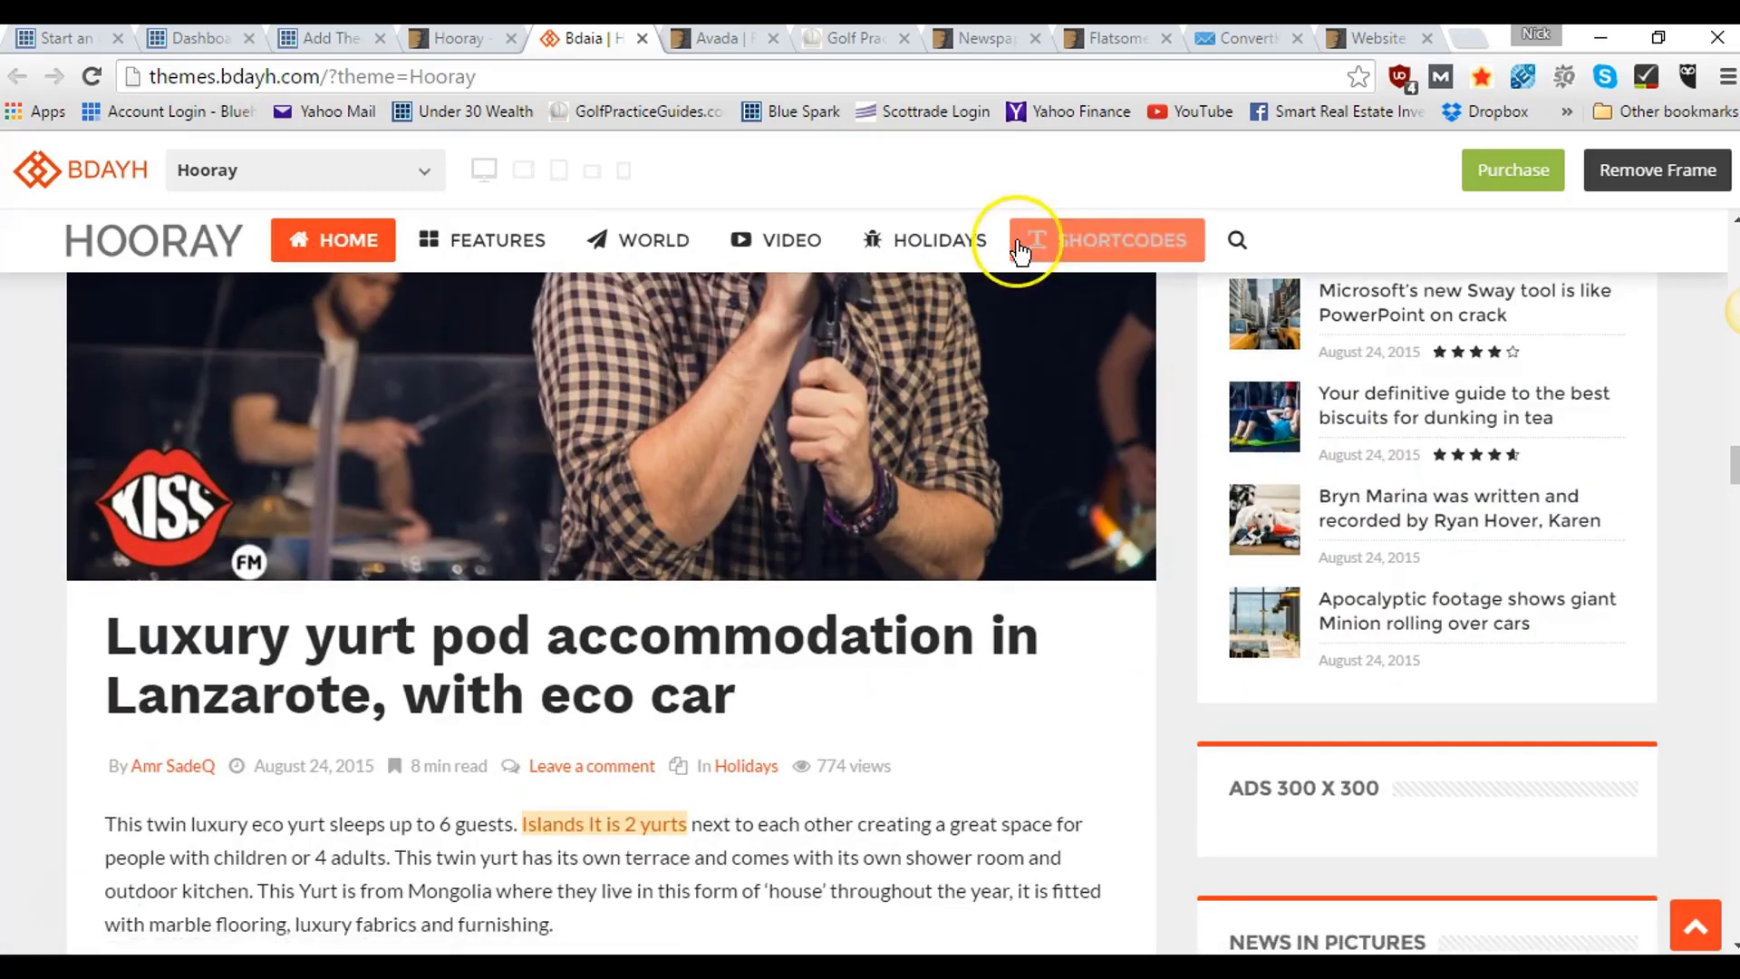
{"action": "scroll", "coordinate": [1020, 247], "scroll_direction": "up", "scroll_amount": 3}
{"action": "scroll", "coordinate": [1020, 247], "scroll_direction": "down", "scroll_amount": 12}
{"action": "scroll", "coordinate": [1021, 248], "scroll_direction": "up", "scroll_amount": 4}
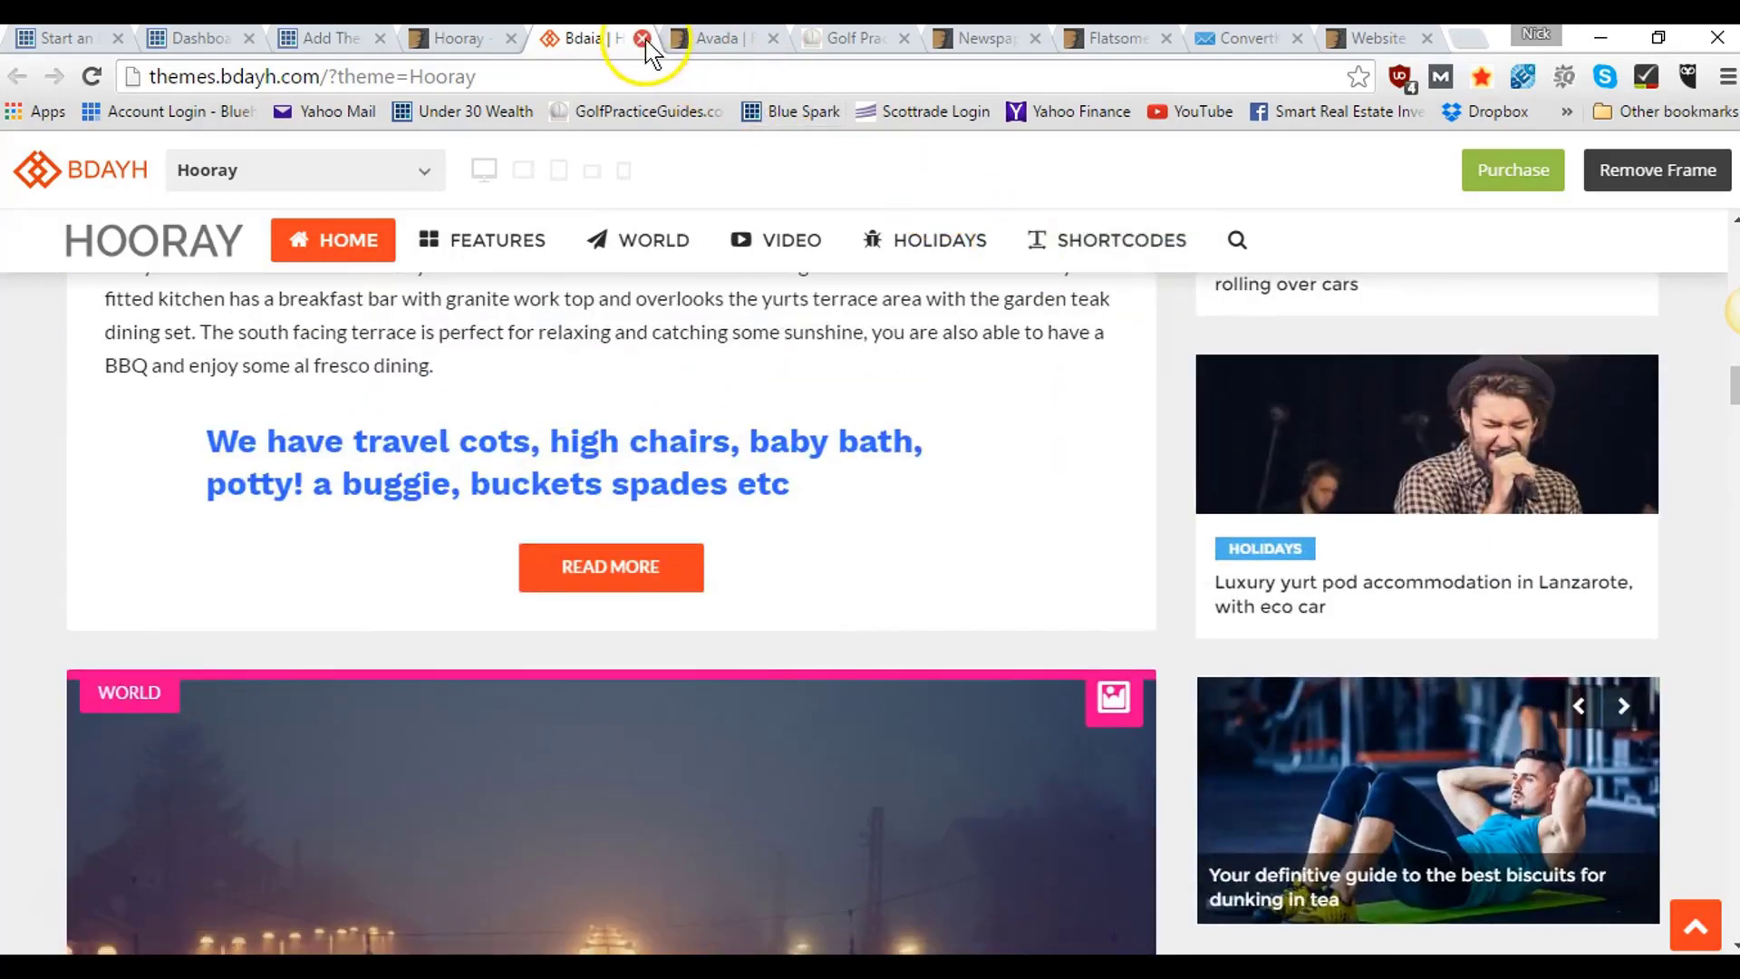
{"action": "mouse_move", "coordinate": [692, 272]}
{"action": "scroll", "coordinate": [691, 272], "scroll_direction": "up", "scroll_amount": 8}
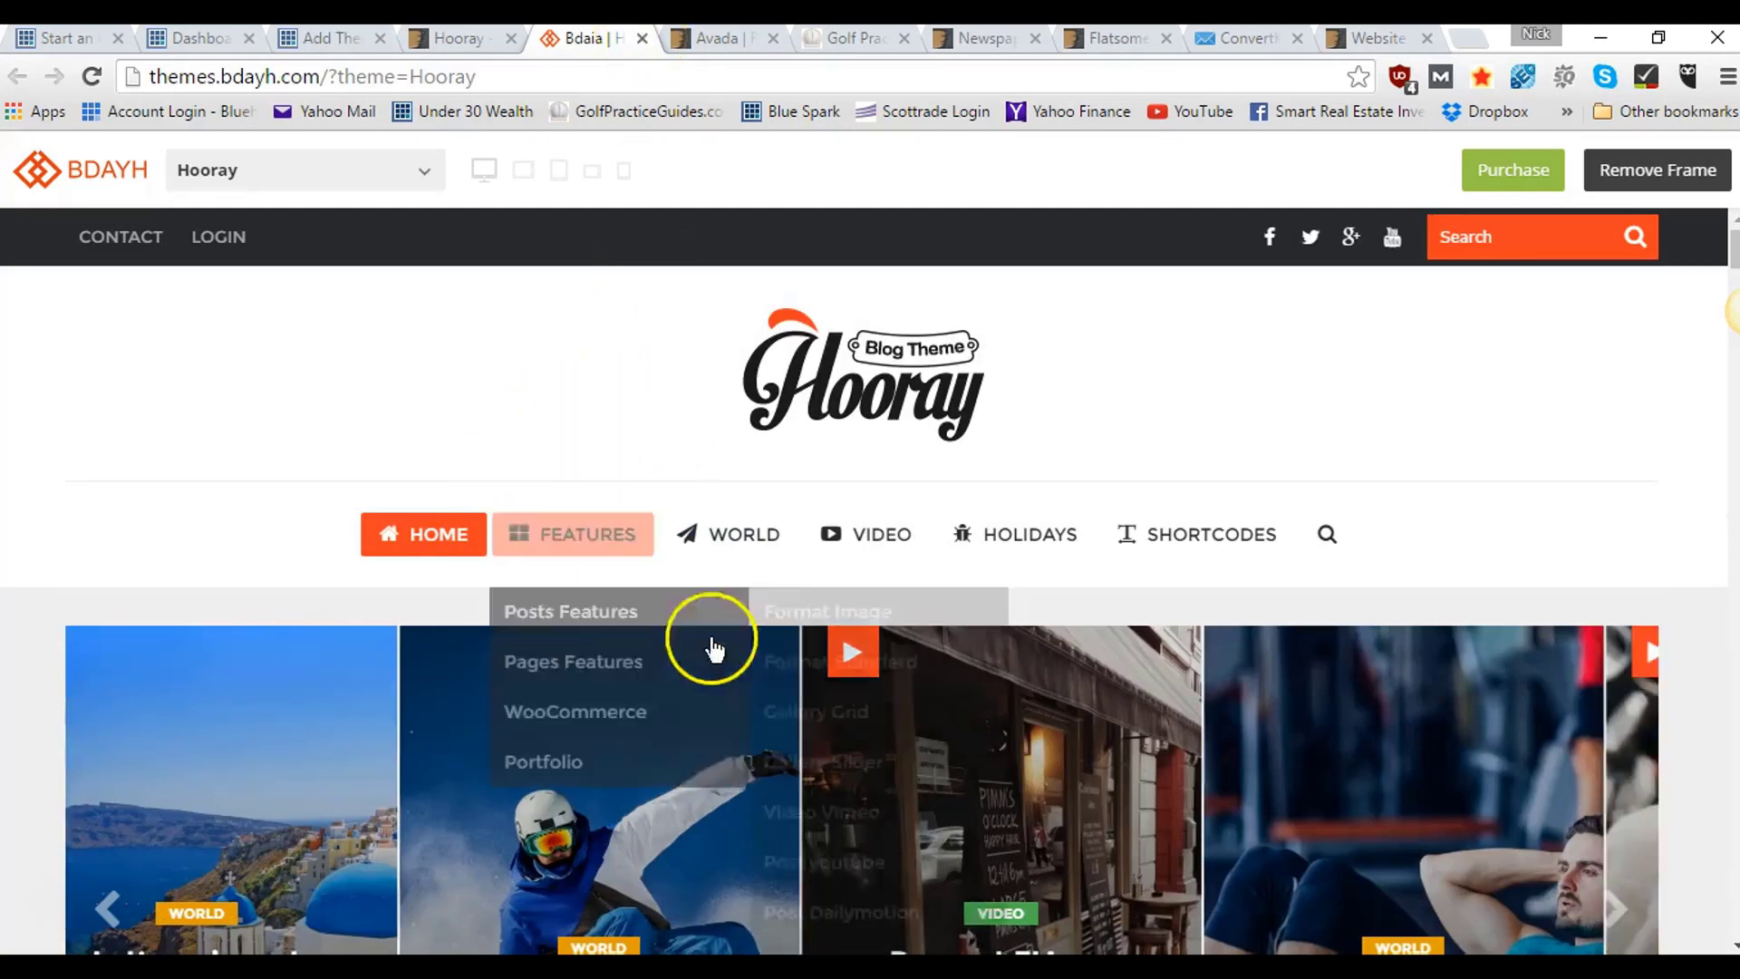
{"action": "mouse_move", "coordinate": [693, 568]}
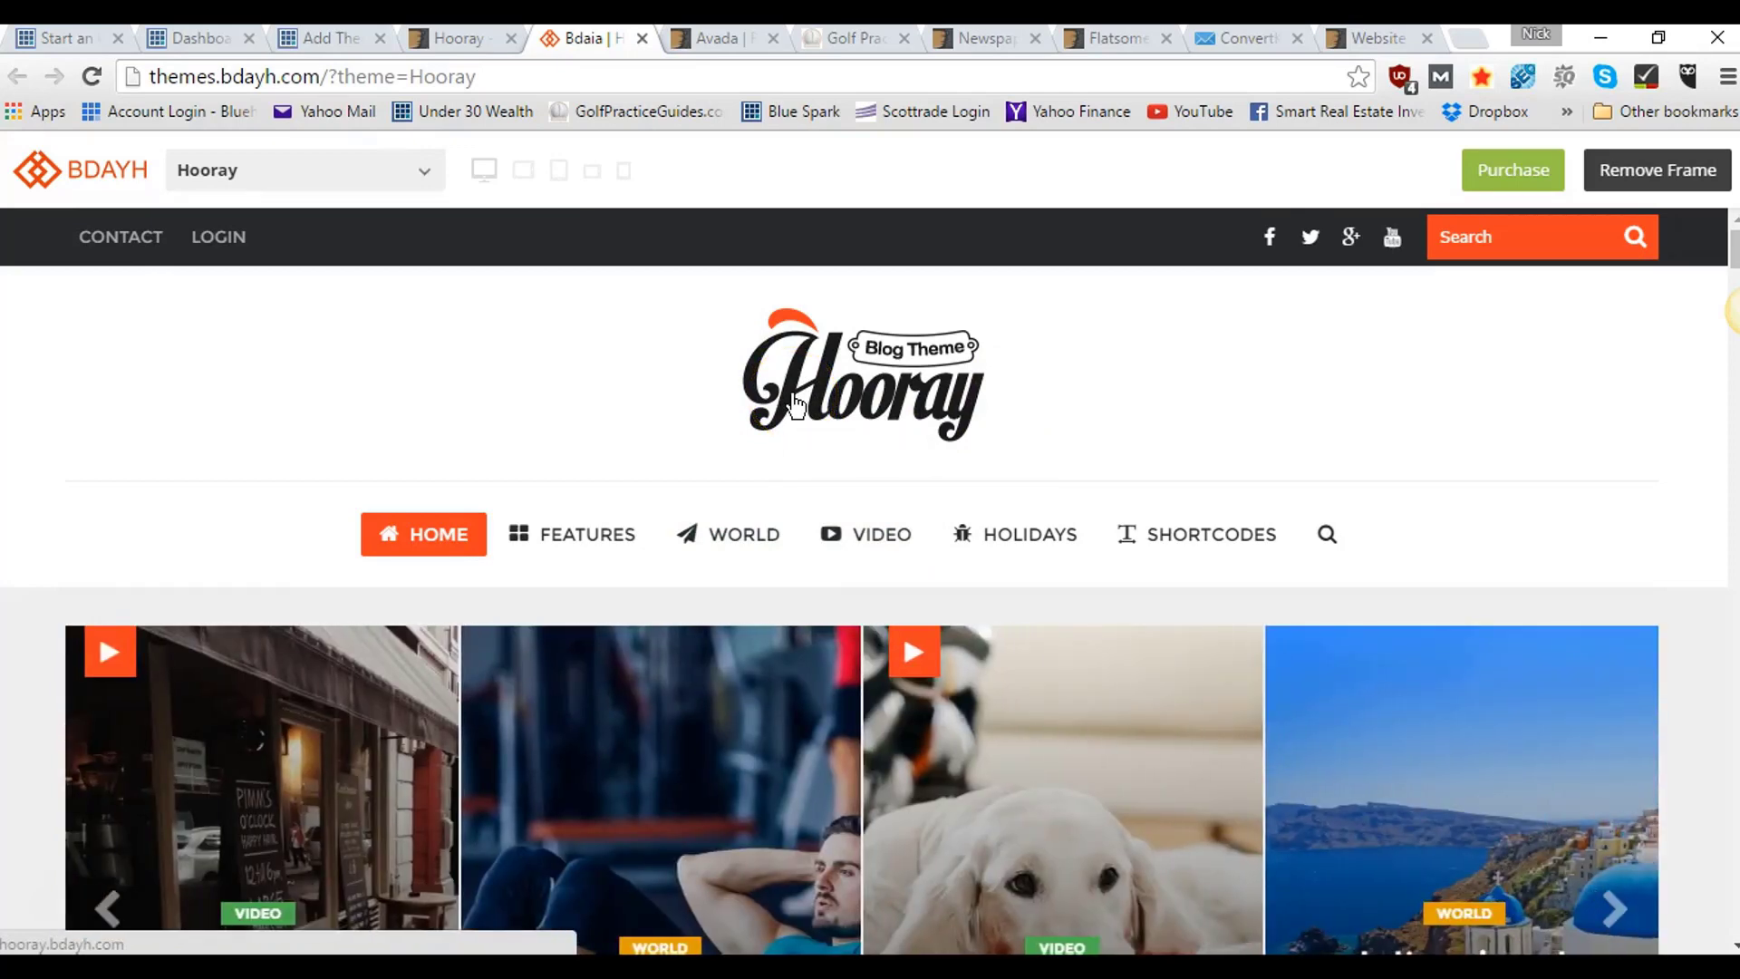
{"action": "scroll", "coordinate": [796, 405], "scroll_direction": "down", "scroll_amount": 6}
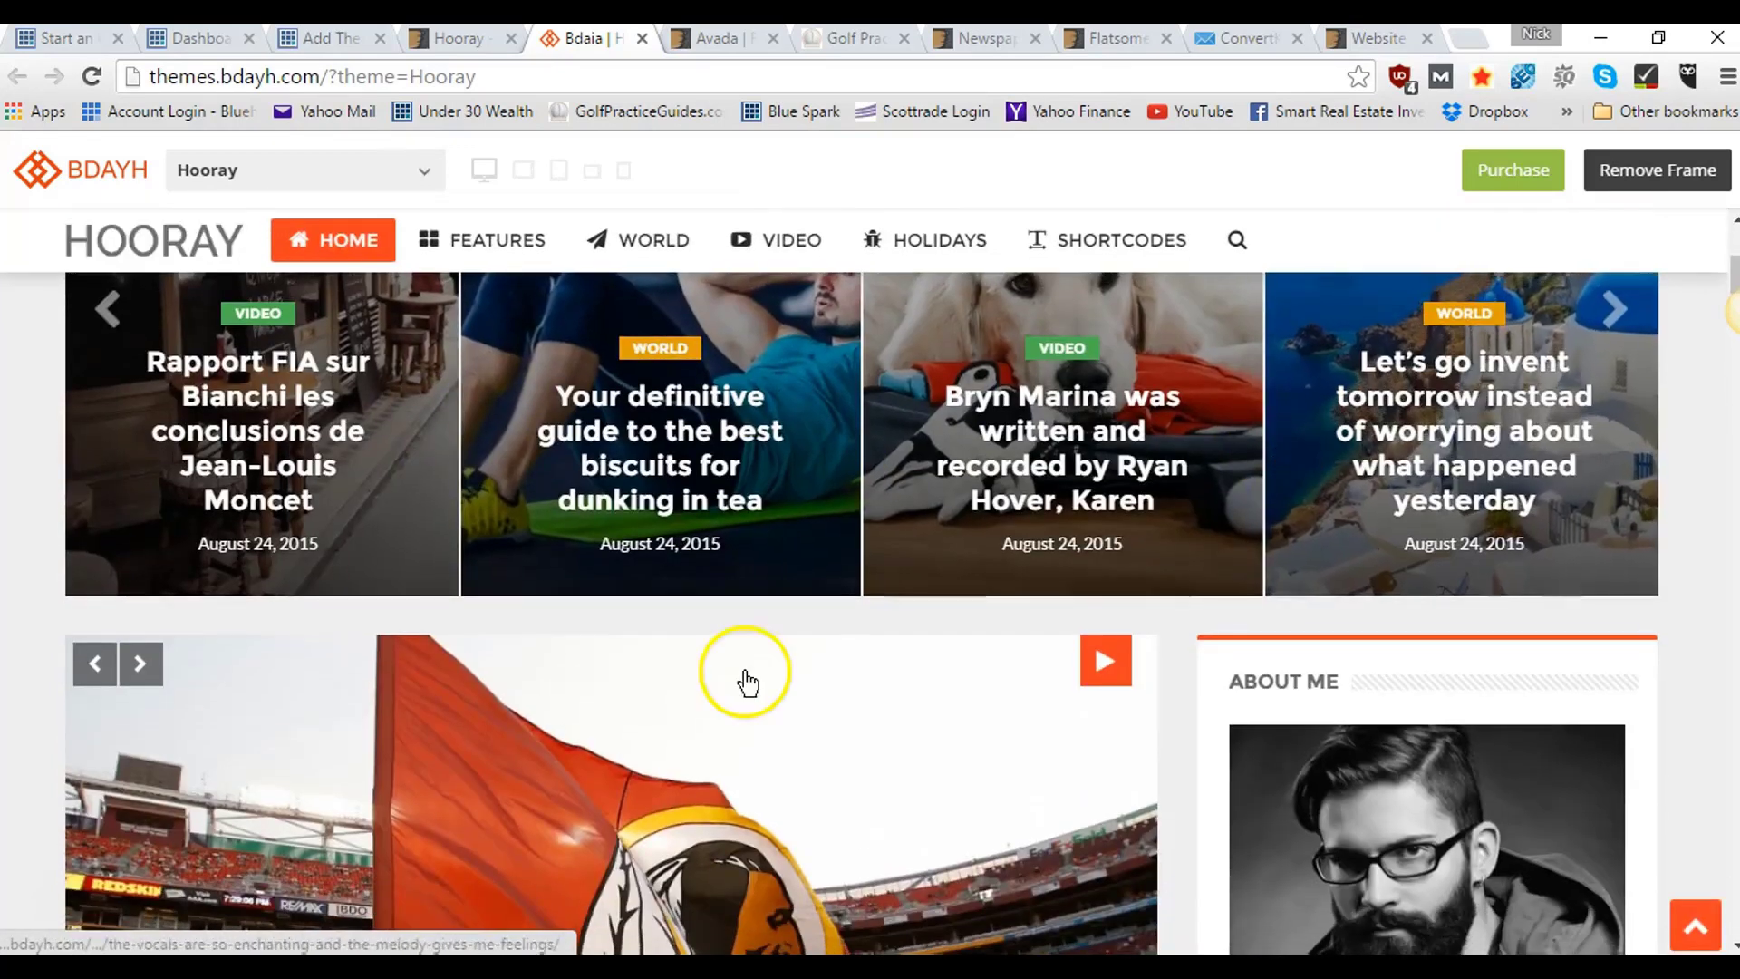
{"action": "scroll", "coordinate": [748, 682], "scroll_direction": "down", "scroll_amount": 5}
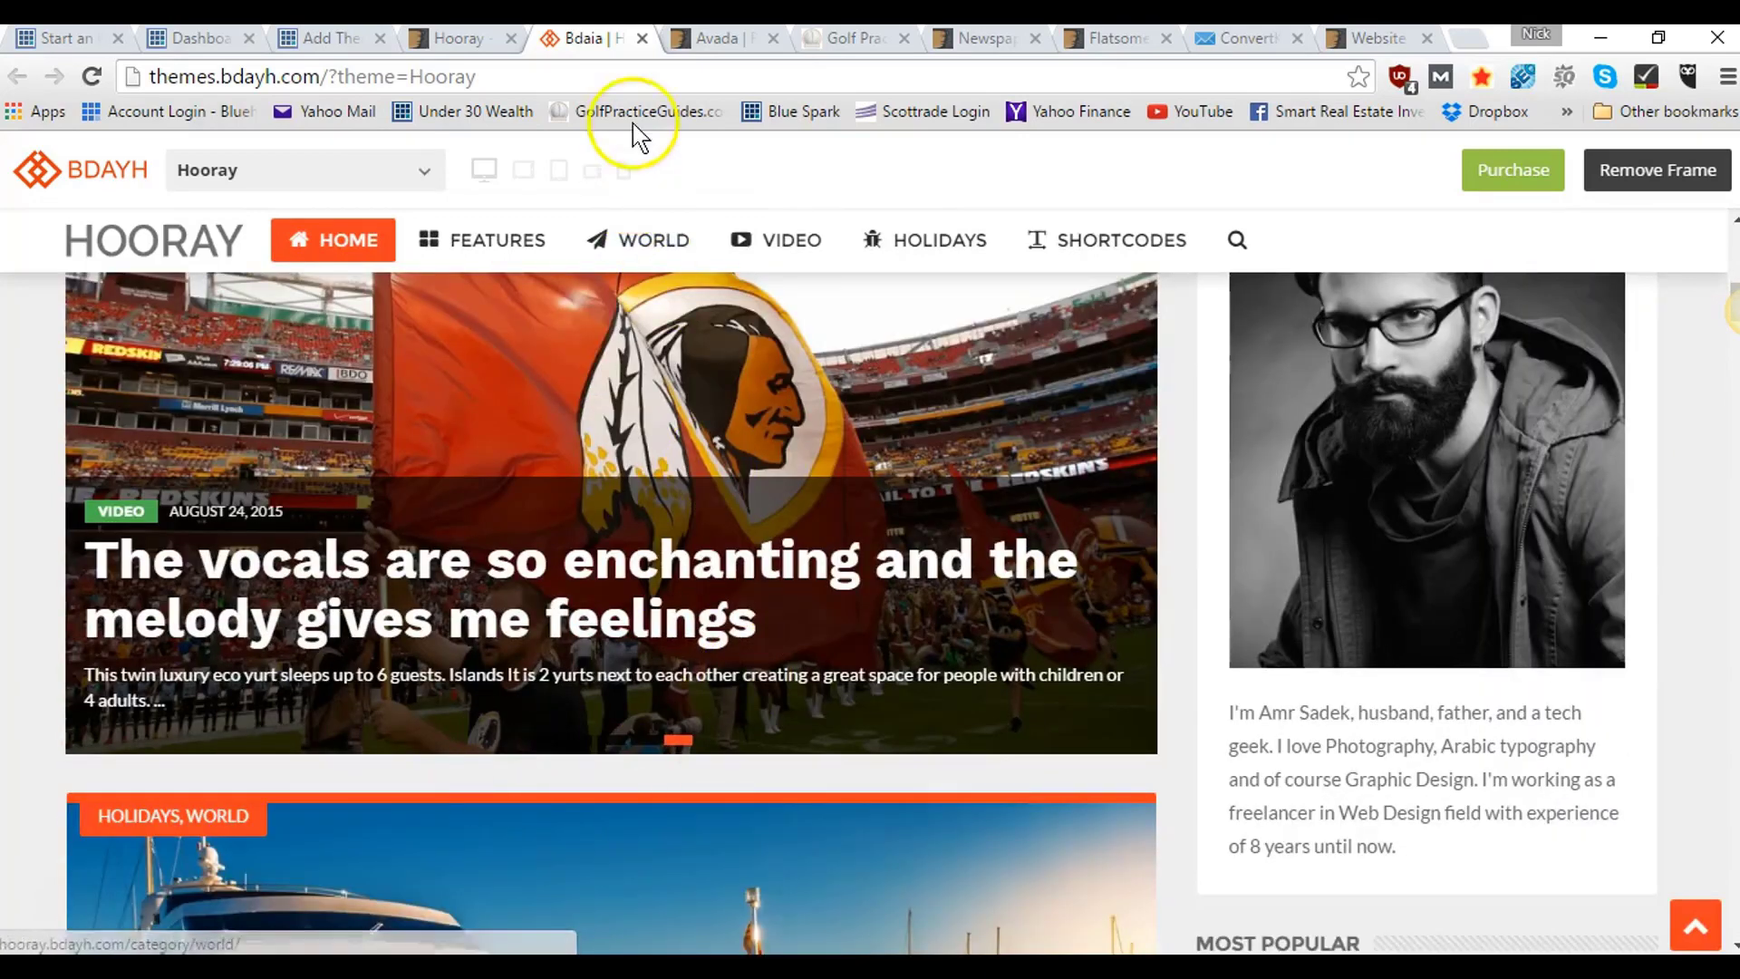
- Close the Hooray demo and its ThemeForest page, and review the Avada theme's item details
{"action": "left_click", "coordinate": [643, 38]}
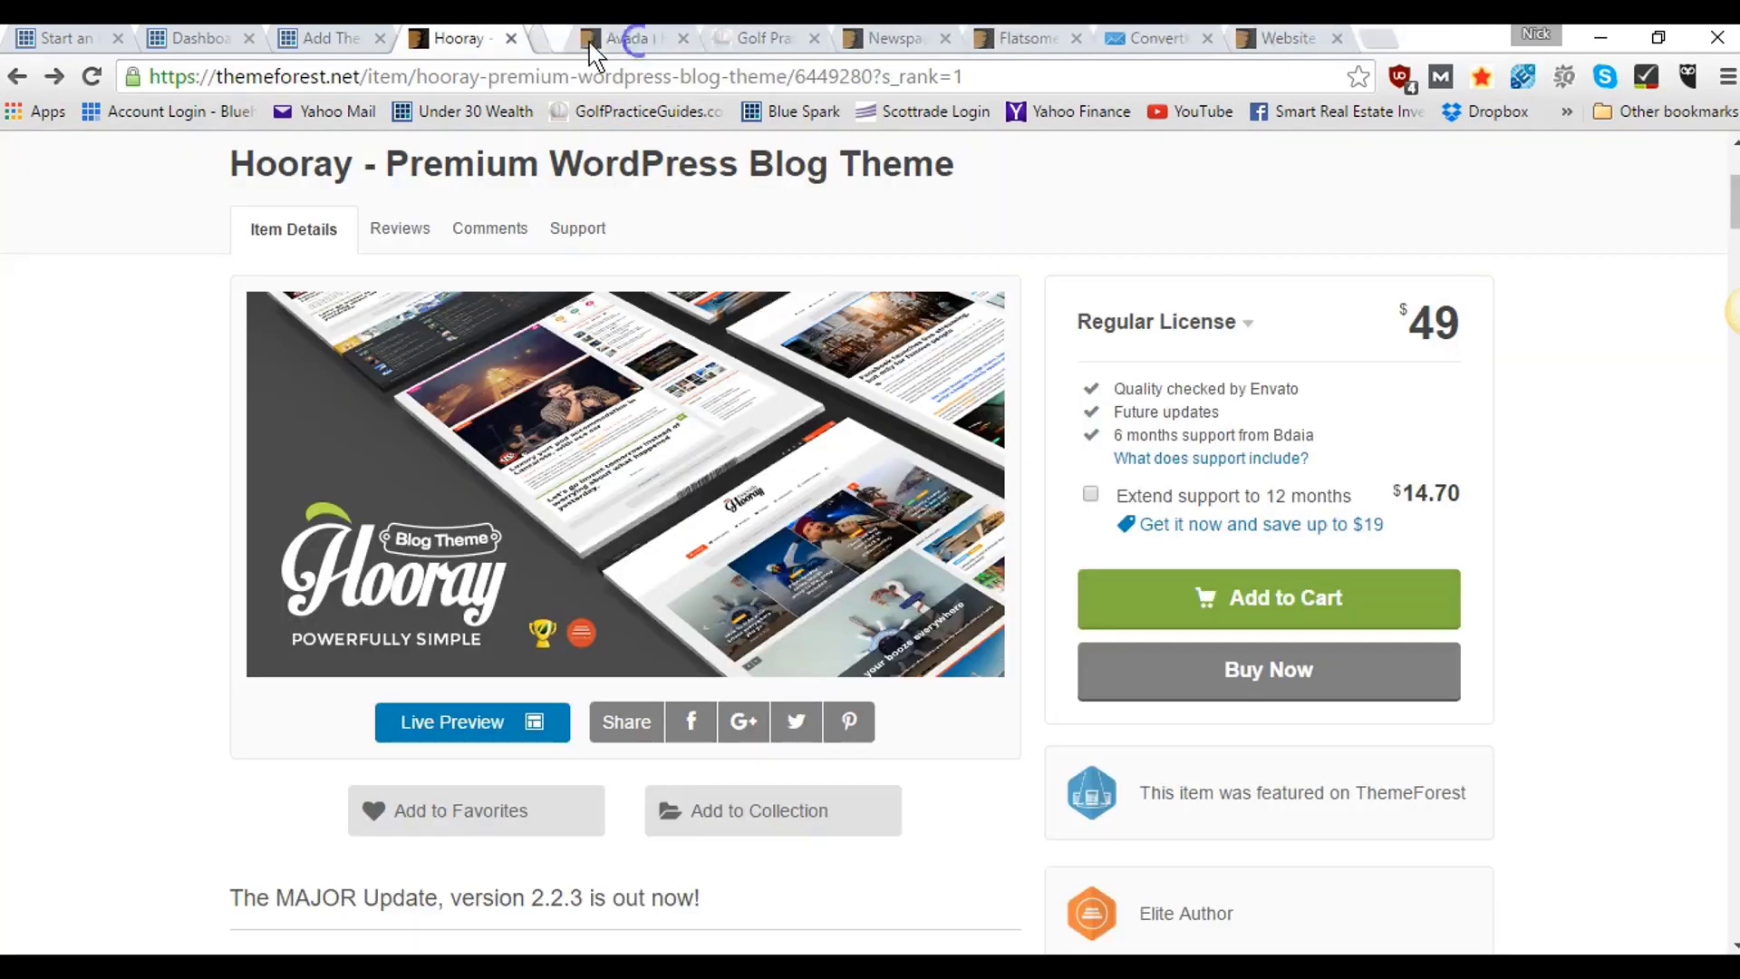
{"action": "left_click", "coordinate": [511, 38]}
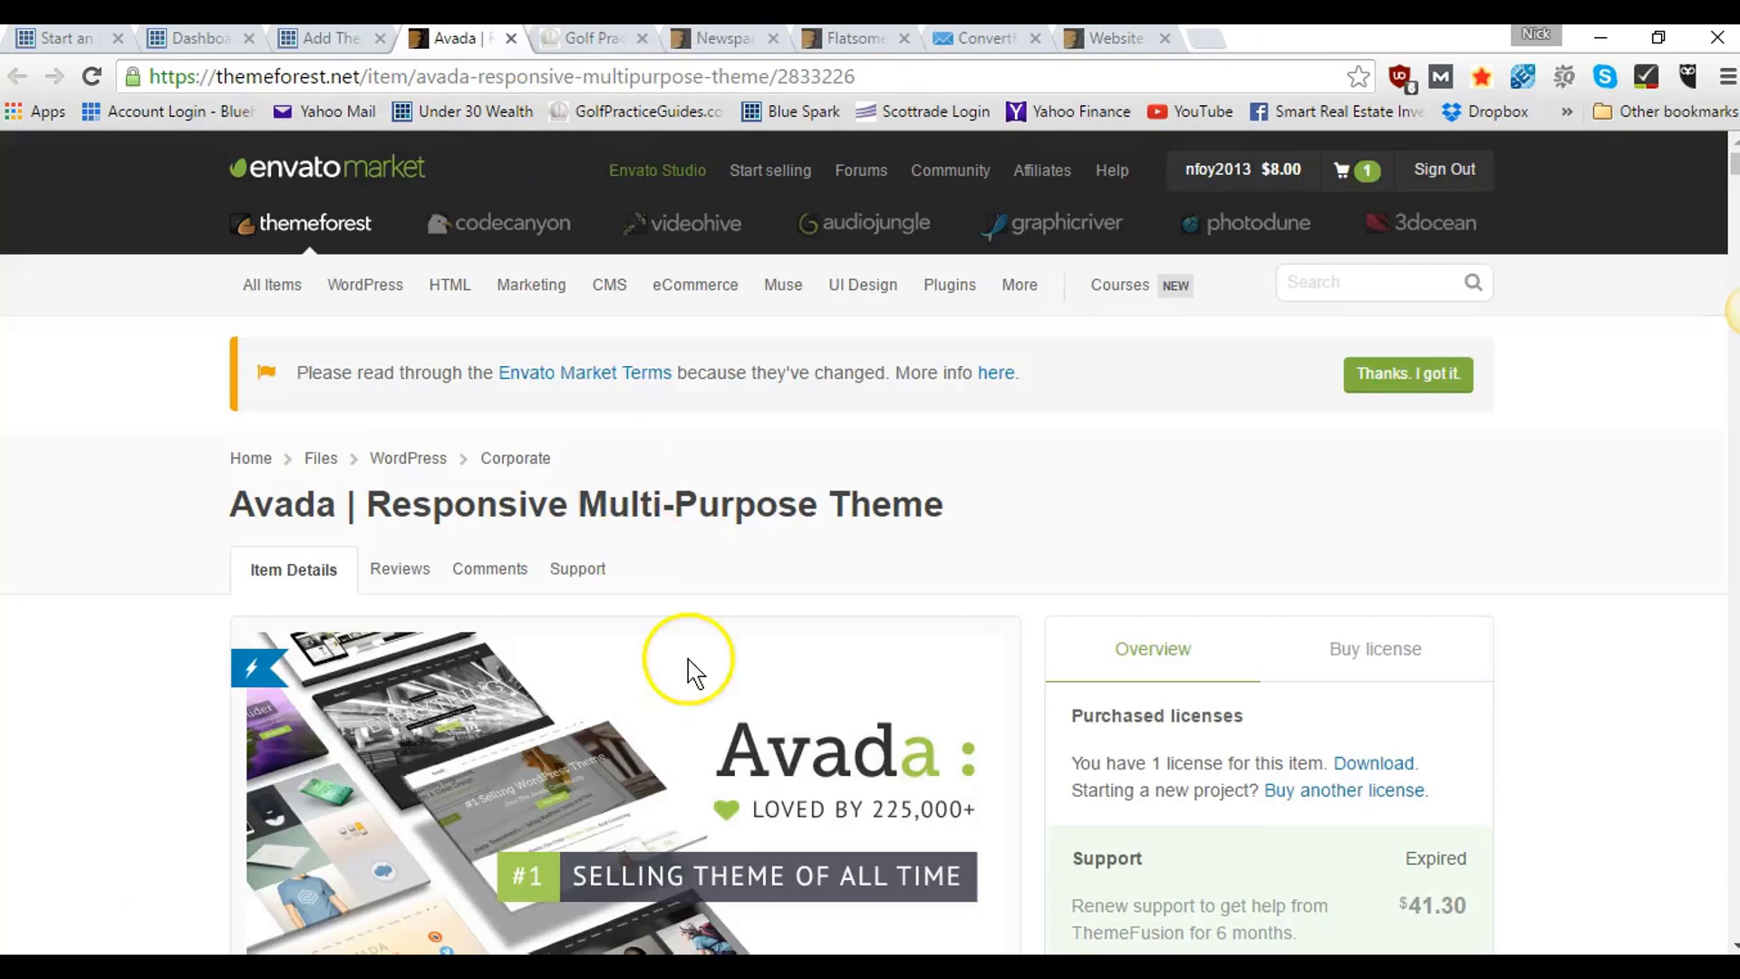
{"action": "scroll", "coordinate": [694, 673], "scroll_direction": "down", "scroll_amount": 4}
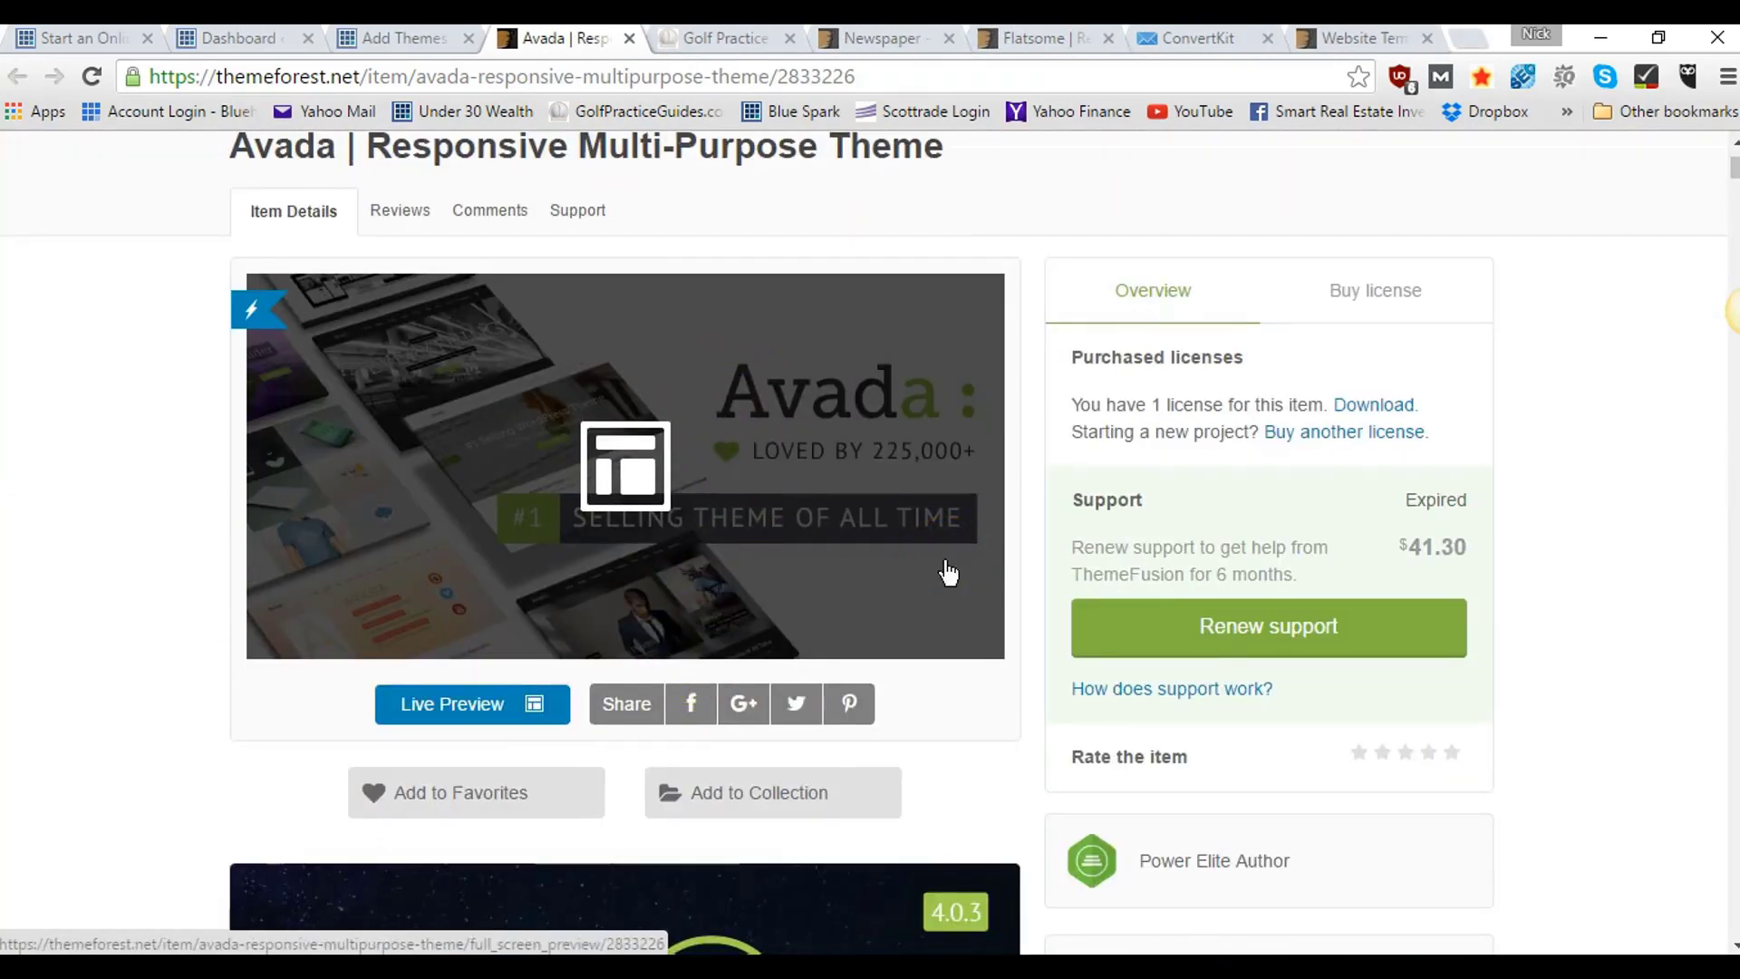
{"action": "scroll", "coordinate": [948, 573], "scroll_direction": "up", "scroll_amount": 1}
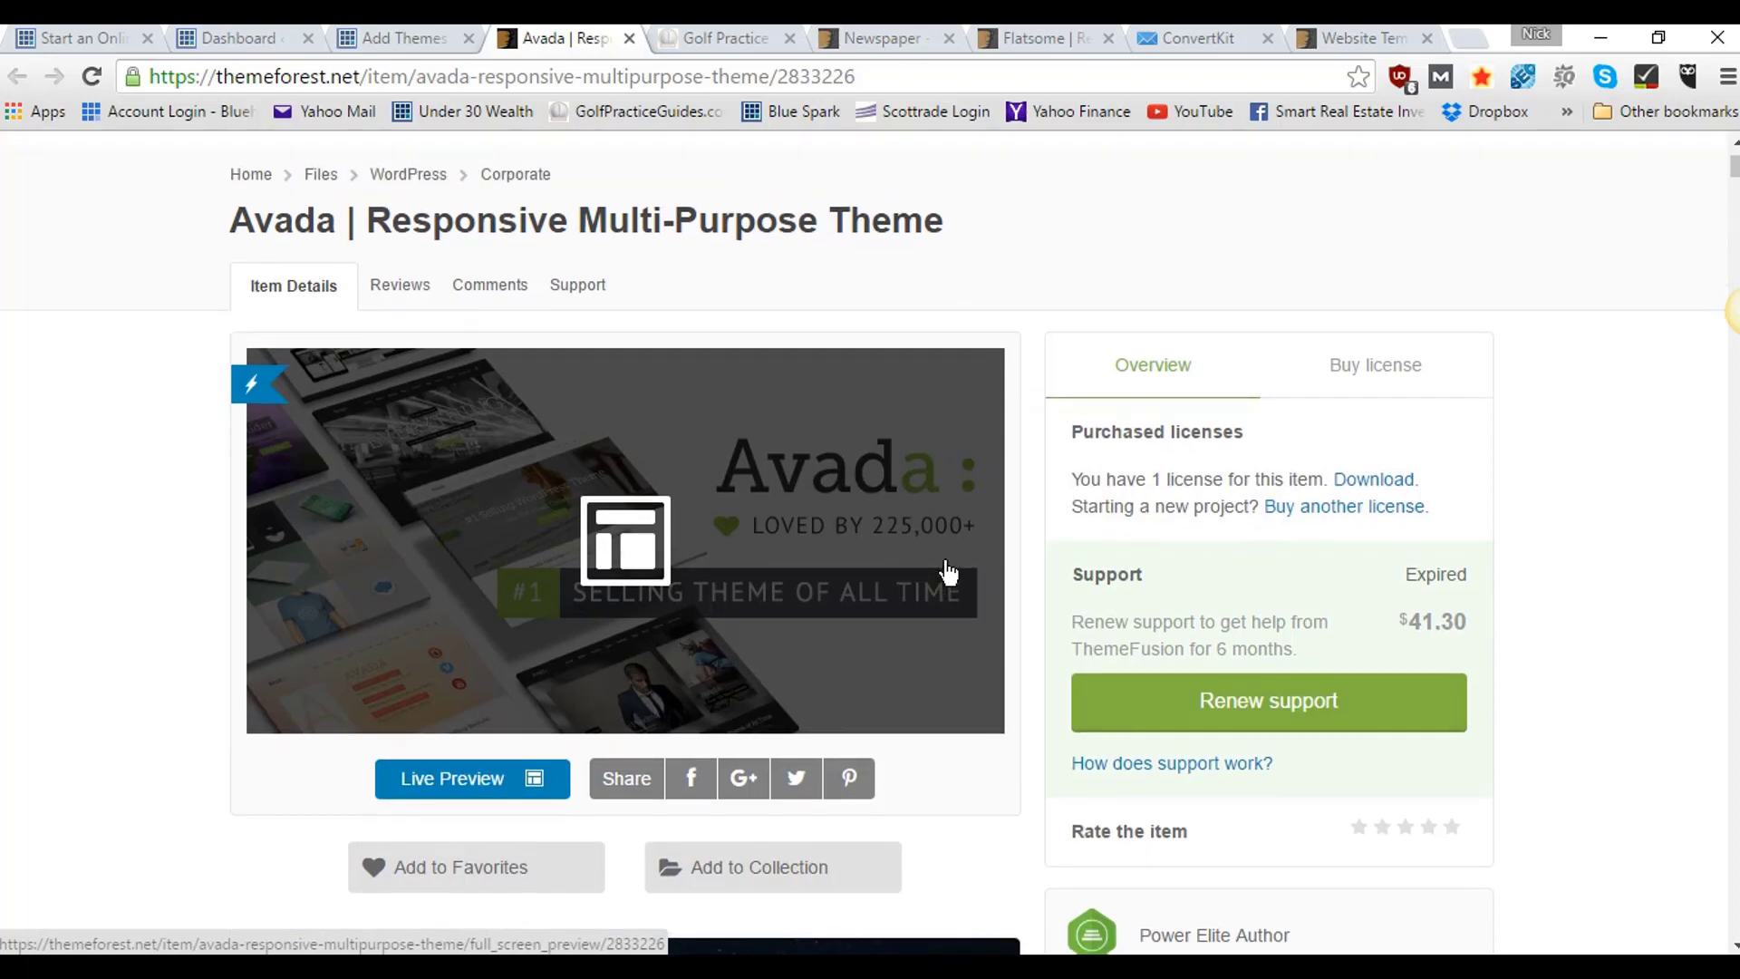
{"action": "left_click", "coordinate": [481, 52]}
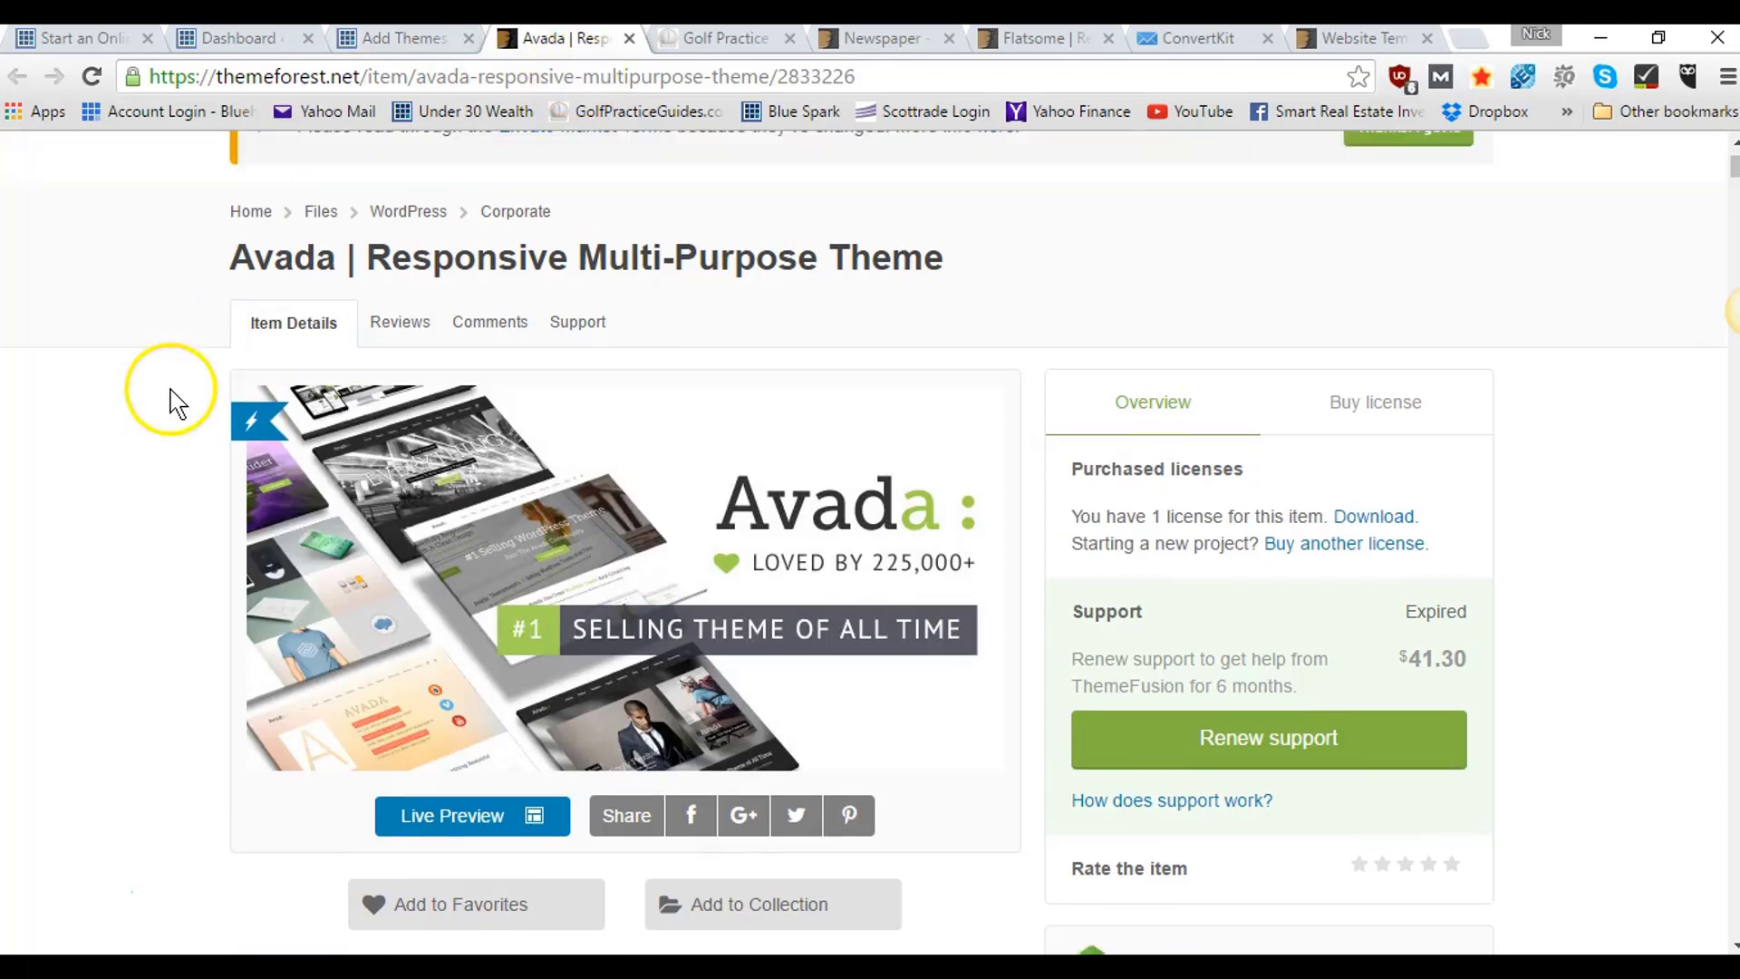
{"action": "scroll", "coordinate": [175, 388], "scroll_direction": "up", "scroll_amount": 1}
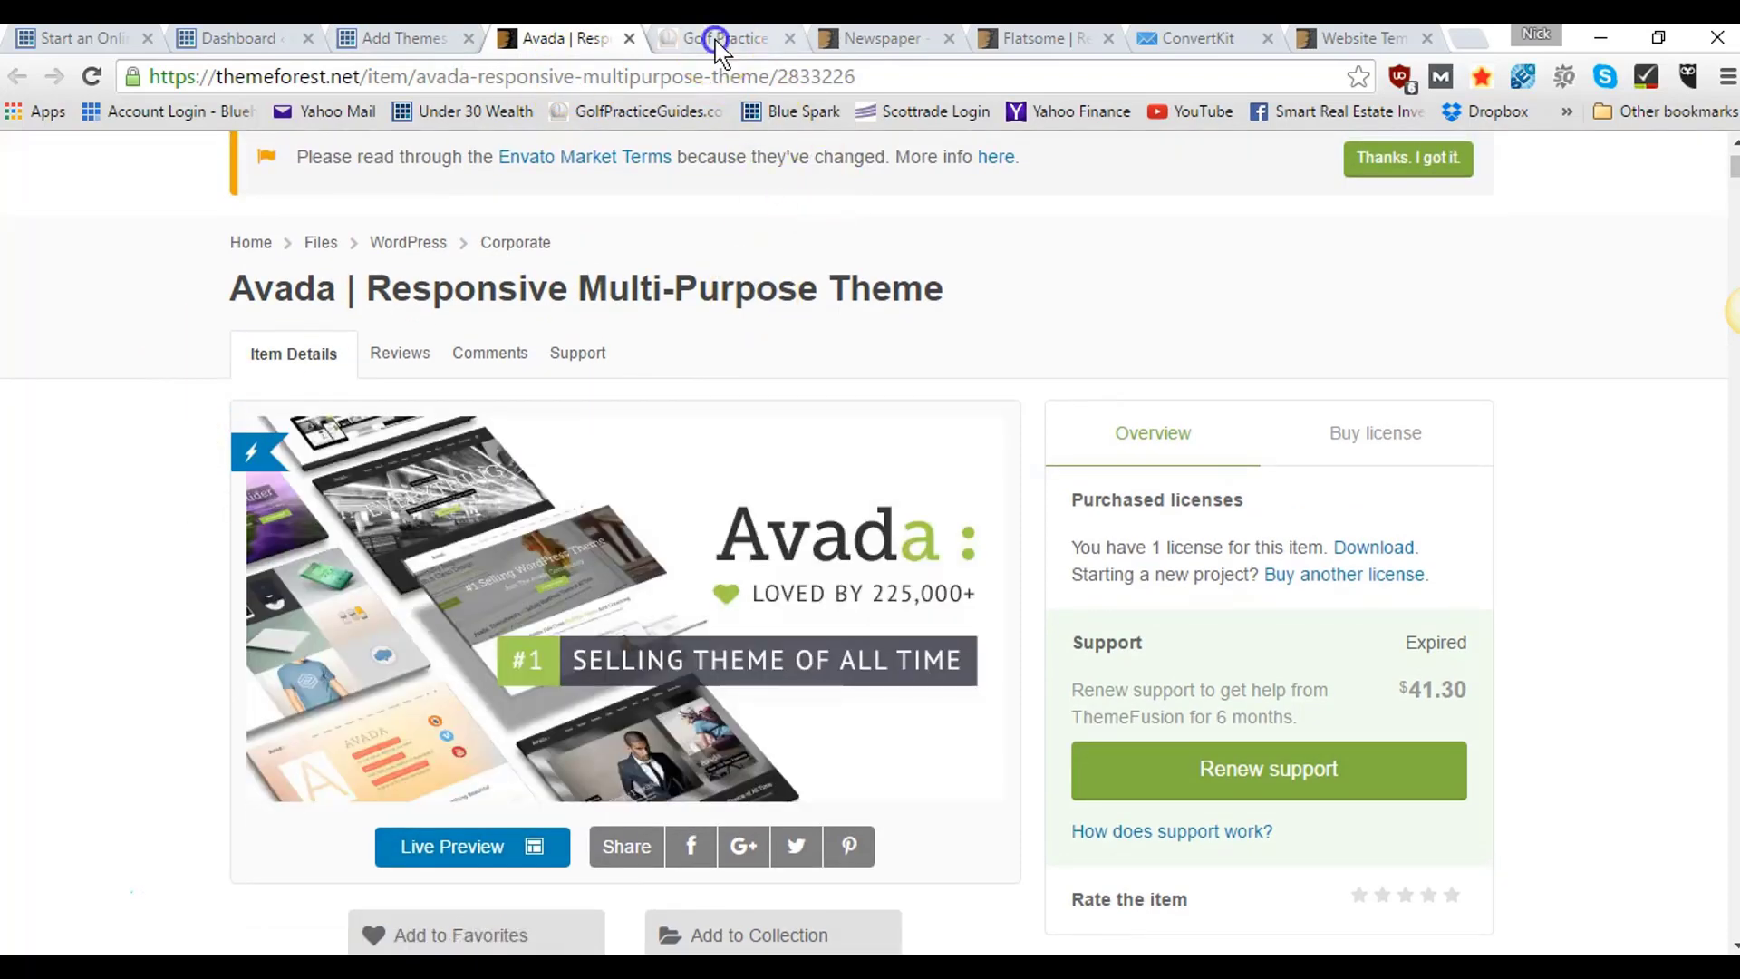
- Switch to the GolfPracticeGuides.com site and review its homepage from the navigation and banner to the recent articles
{"action": "left_click", "coordinate": [719, 45]}
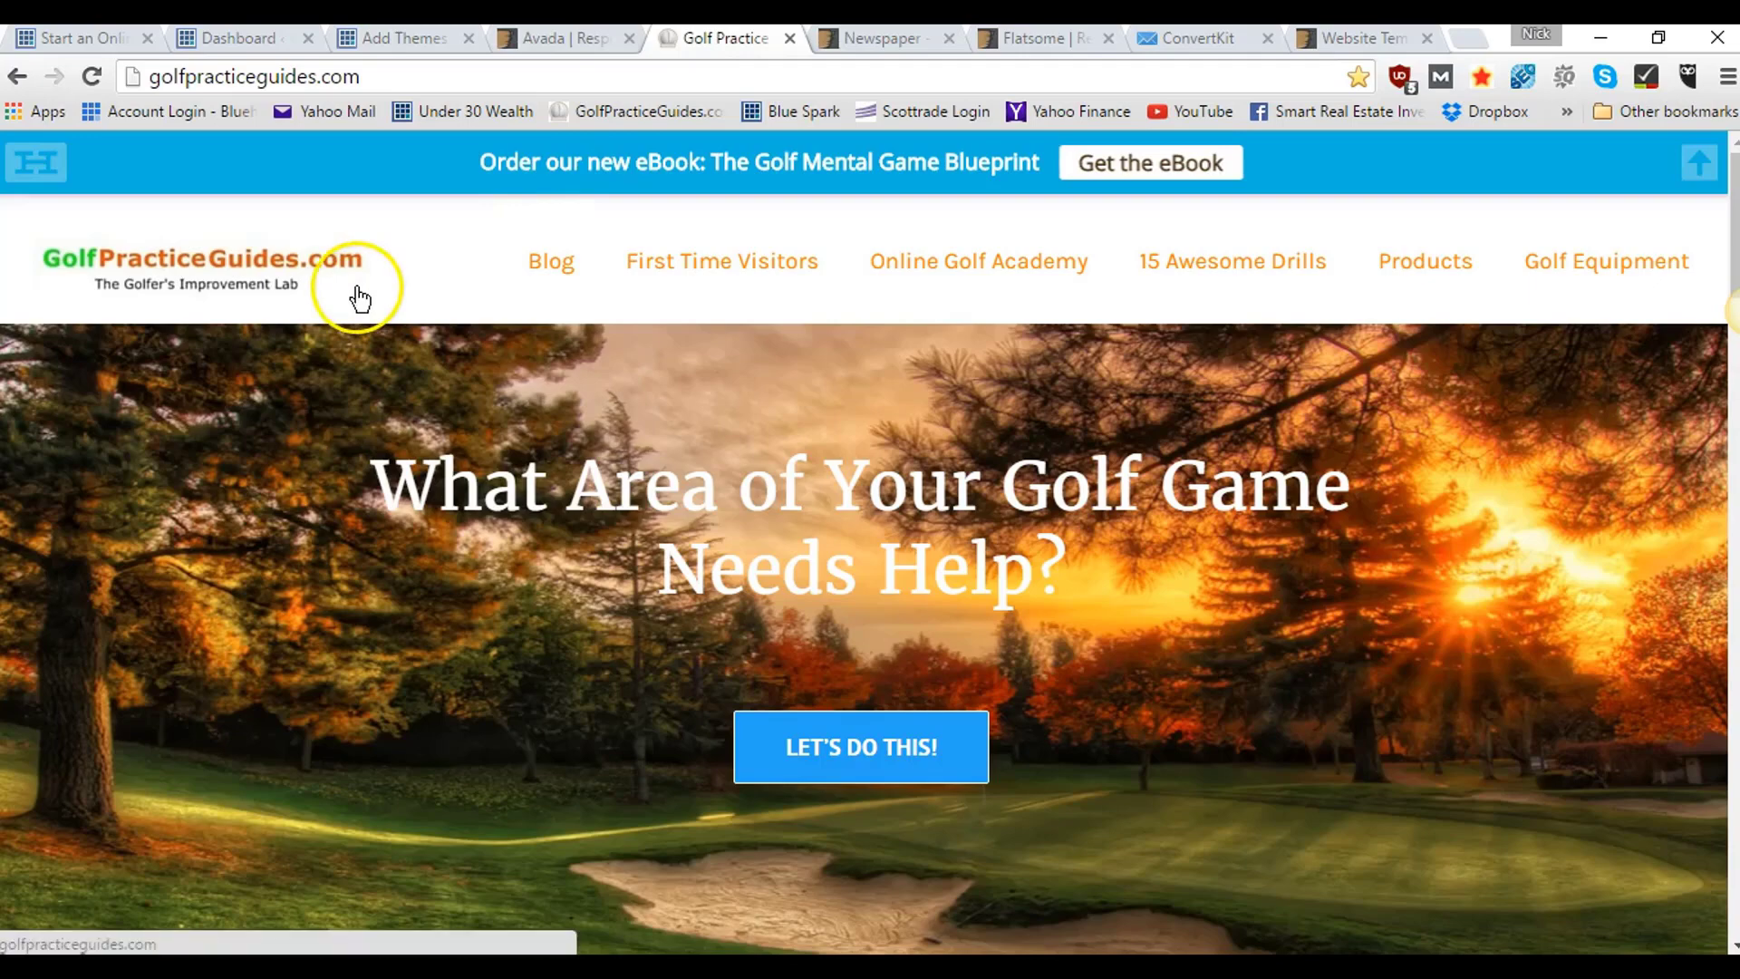
{"action": "scroll", "coordinate": [787, 311], "scroll_direction": "down", "scroll_amount": 10}
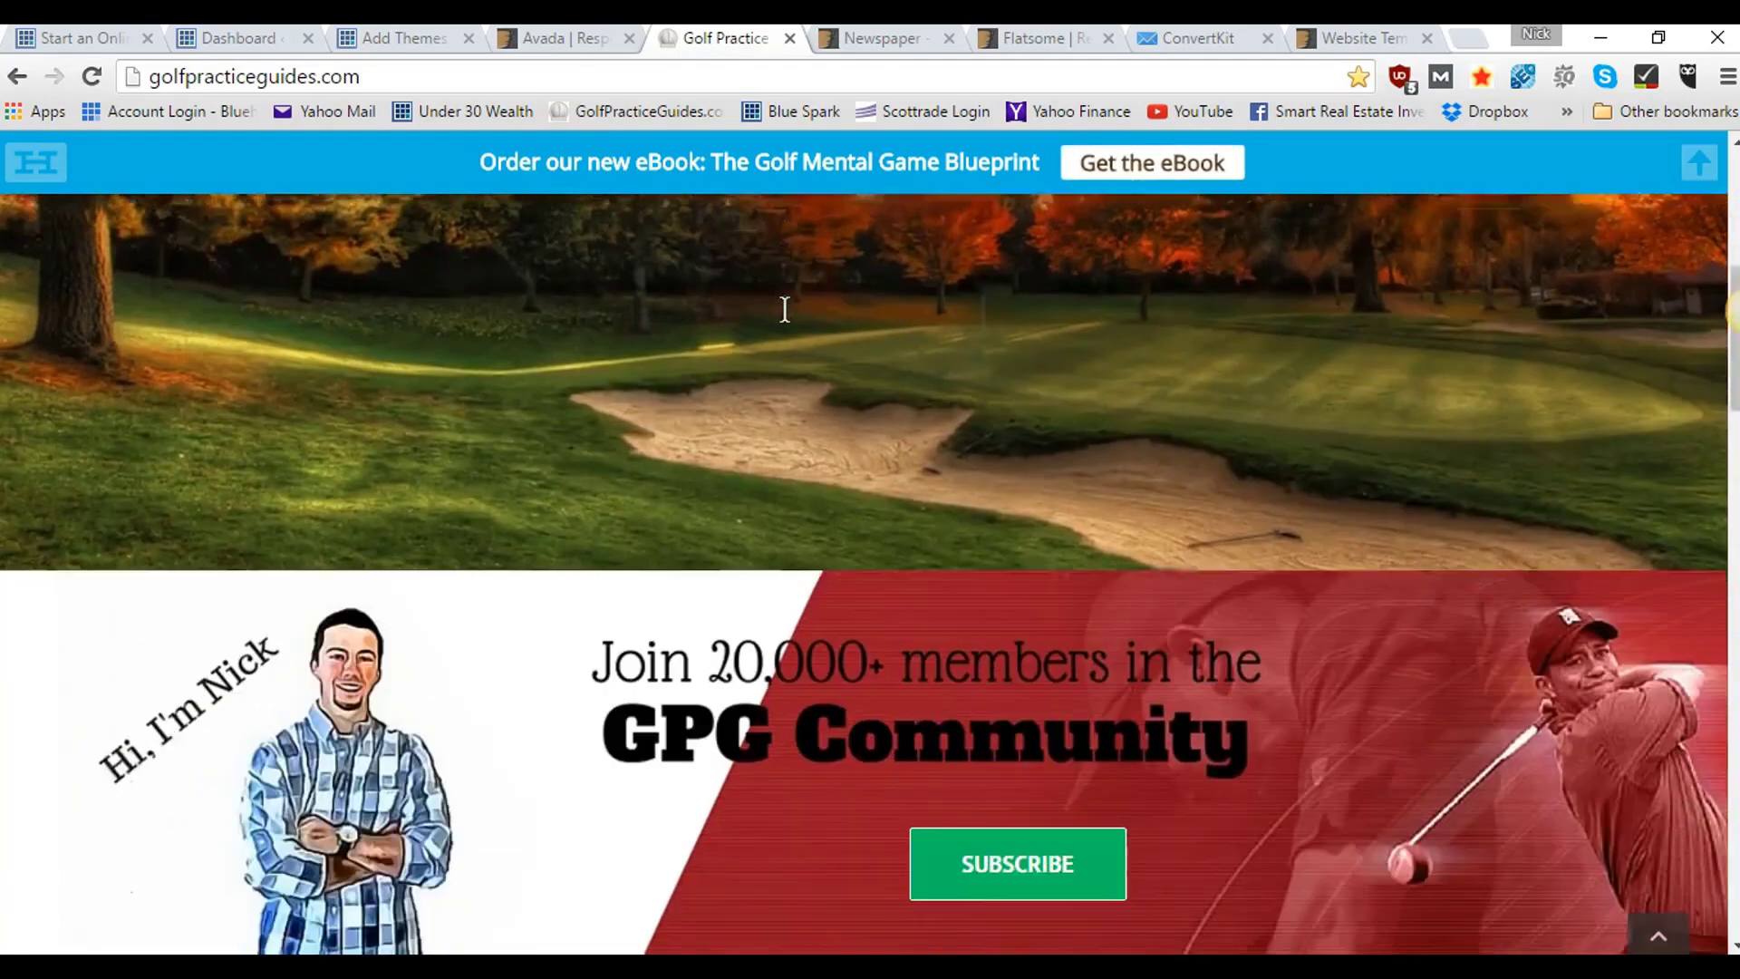
{"action": "scroll", "coordinate": [787, 311], "scroll_direction": "down", "scroll_amount": 8}
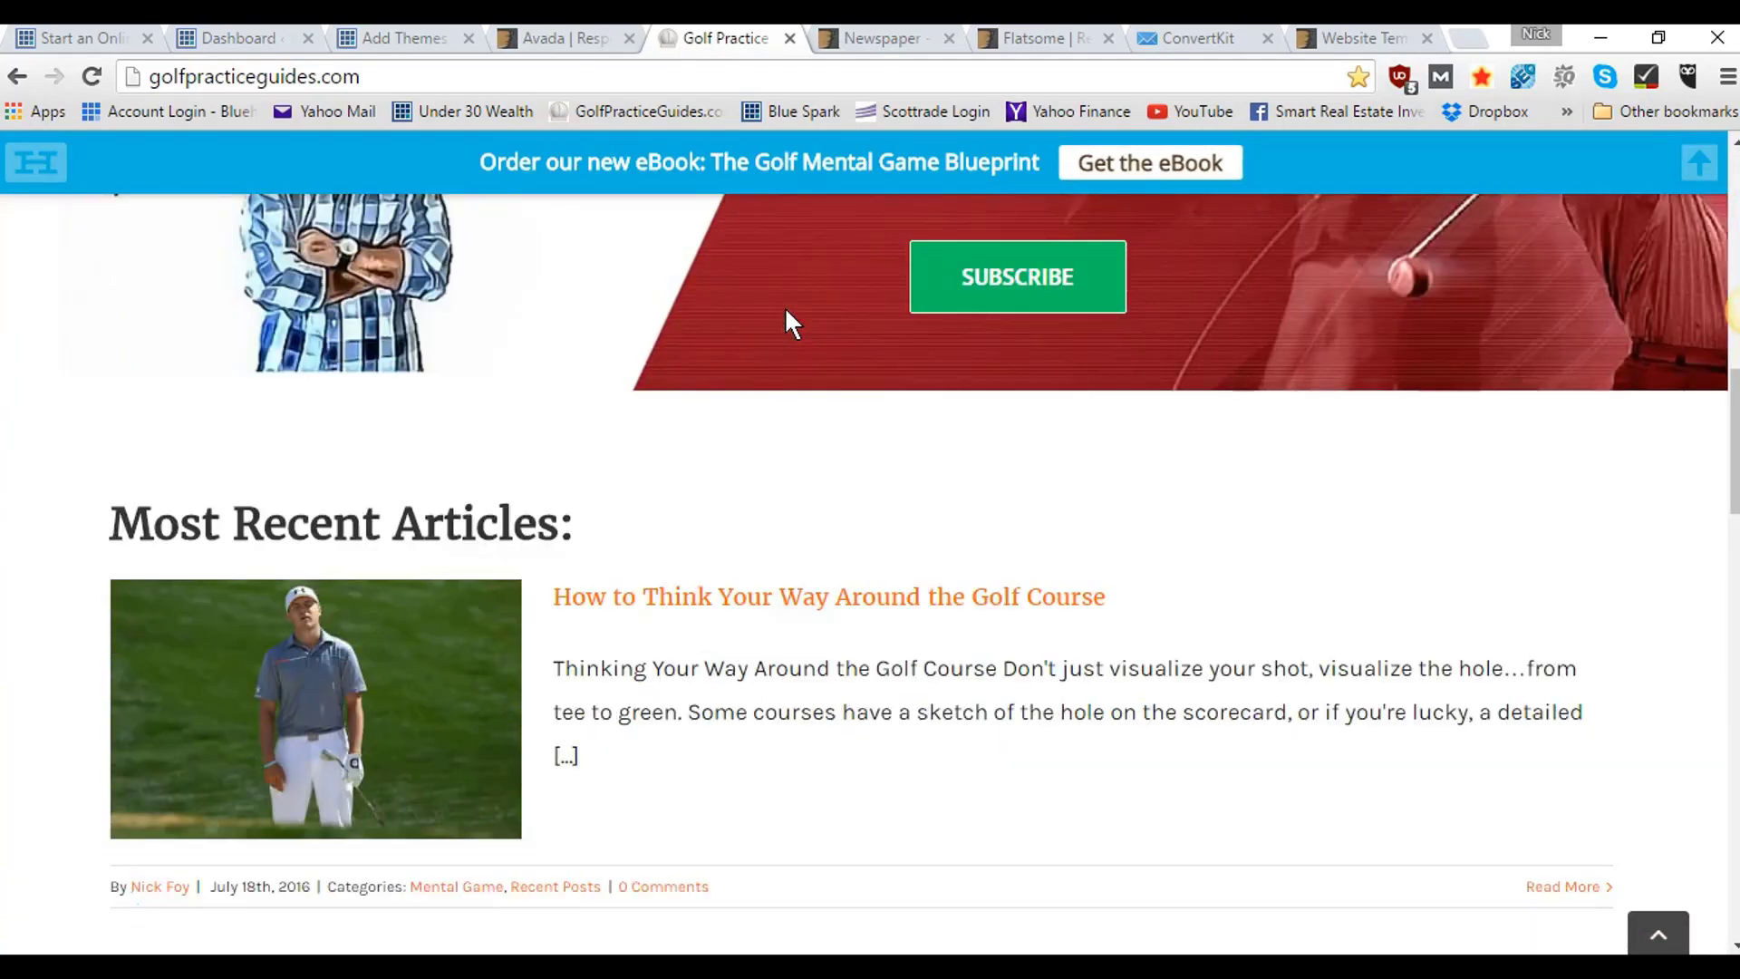
{"action": "scroll", "coordinate": [793, 323], "scroll_direction": "up", "scroll_amount": 15}
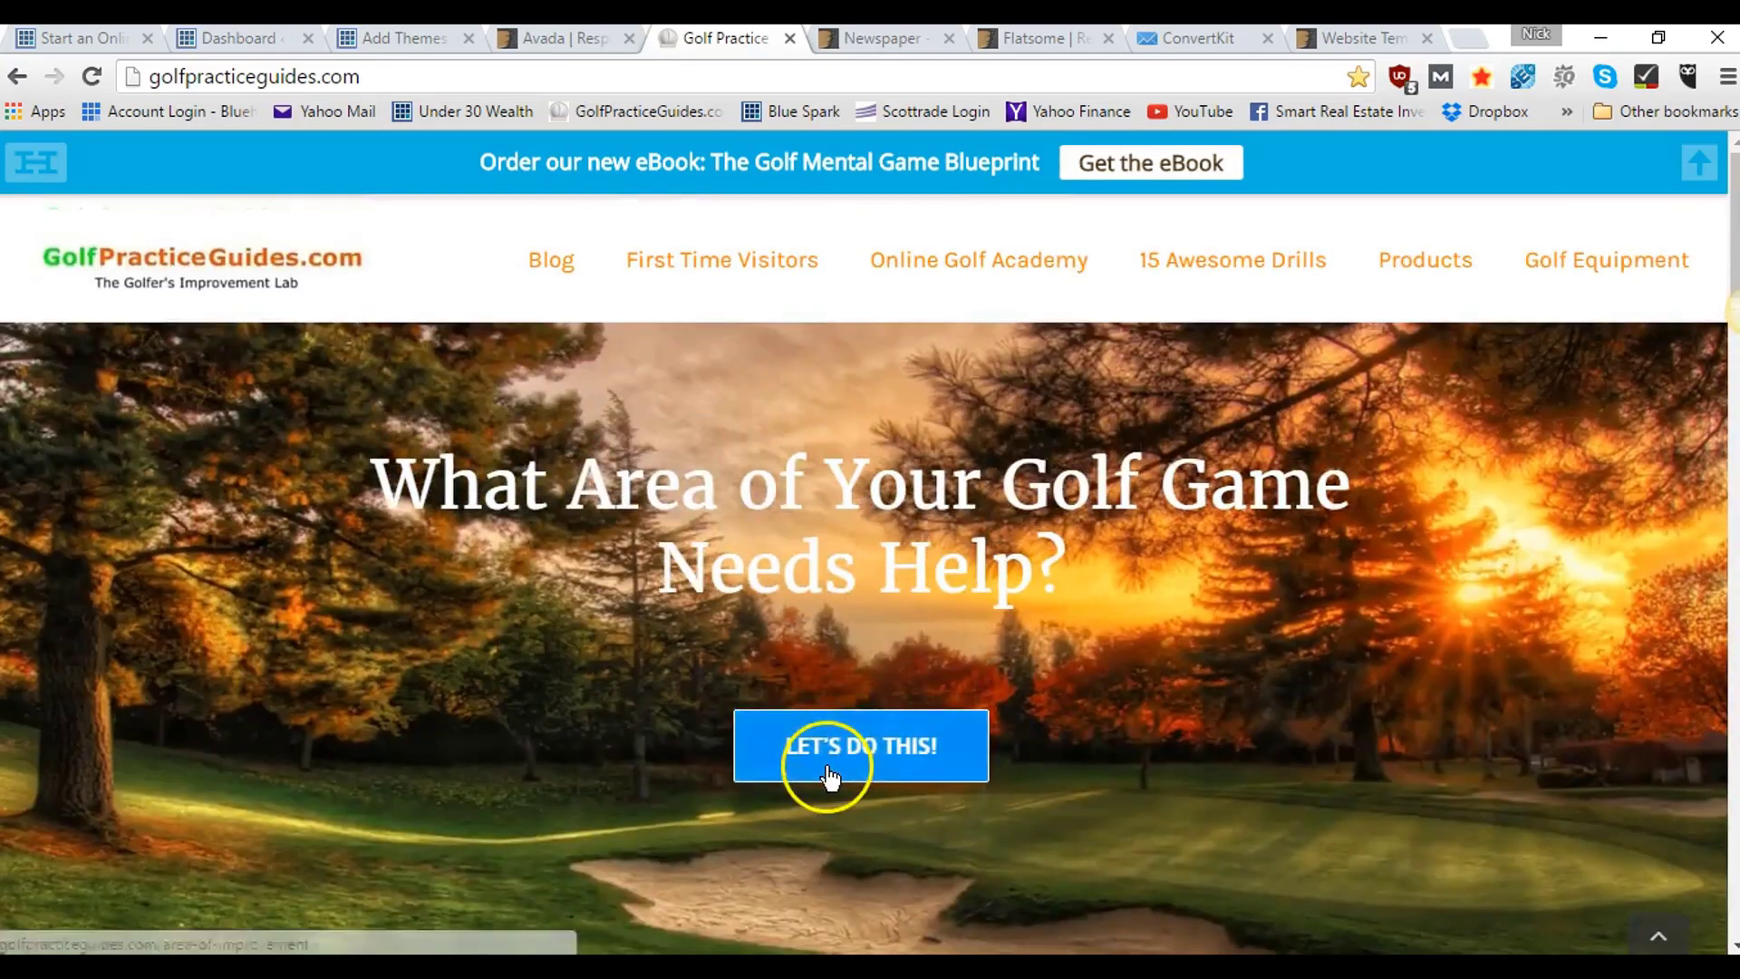
{"action": "scroll", "coordinate": [827, 765], "scroll_direction": "down", "scroll_amount": 5}
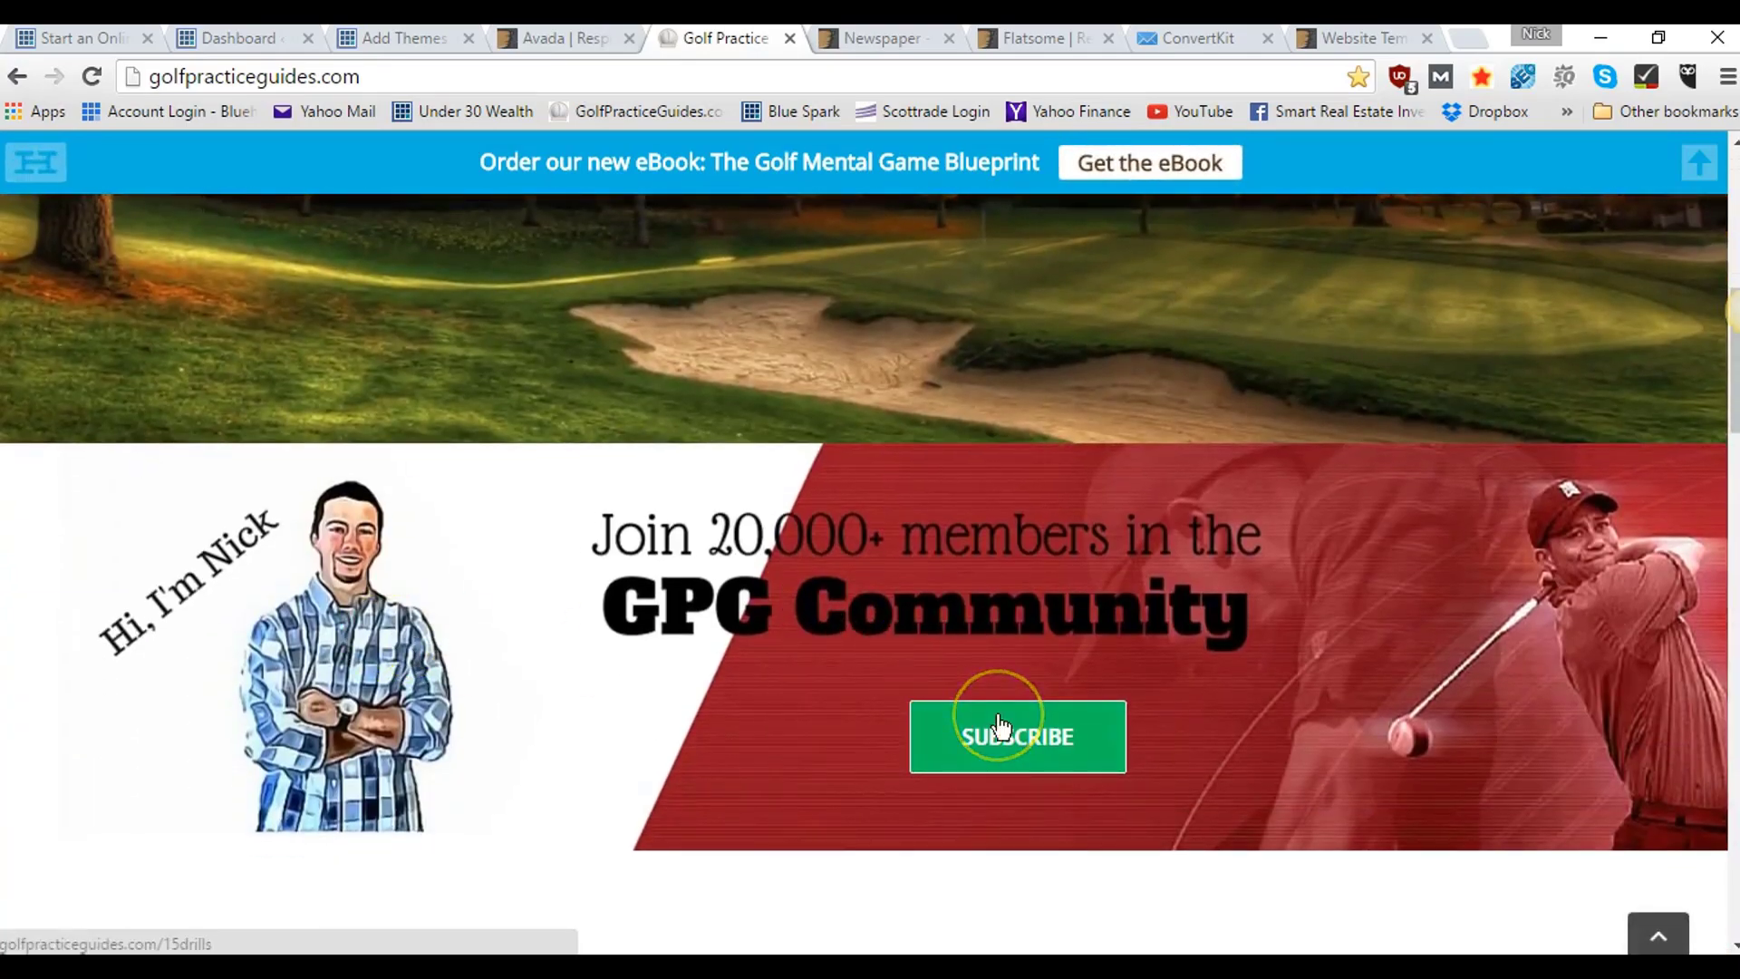
{"action": "scroll", "coordinate": [1001, 725], "scroll_direction": "up", "scroll_amount": 8}
{"action": "scroll", "coordinate": [1001, 725], "scroll_direction": "up", "scroll_amount": 1}
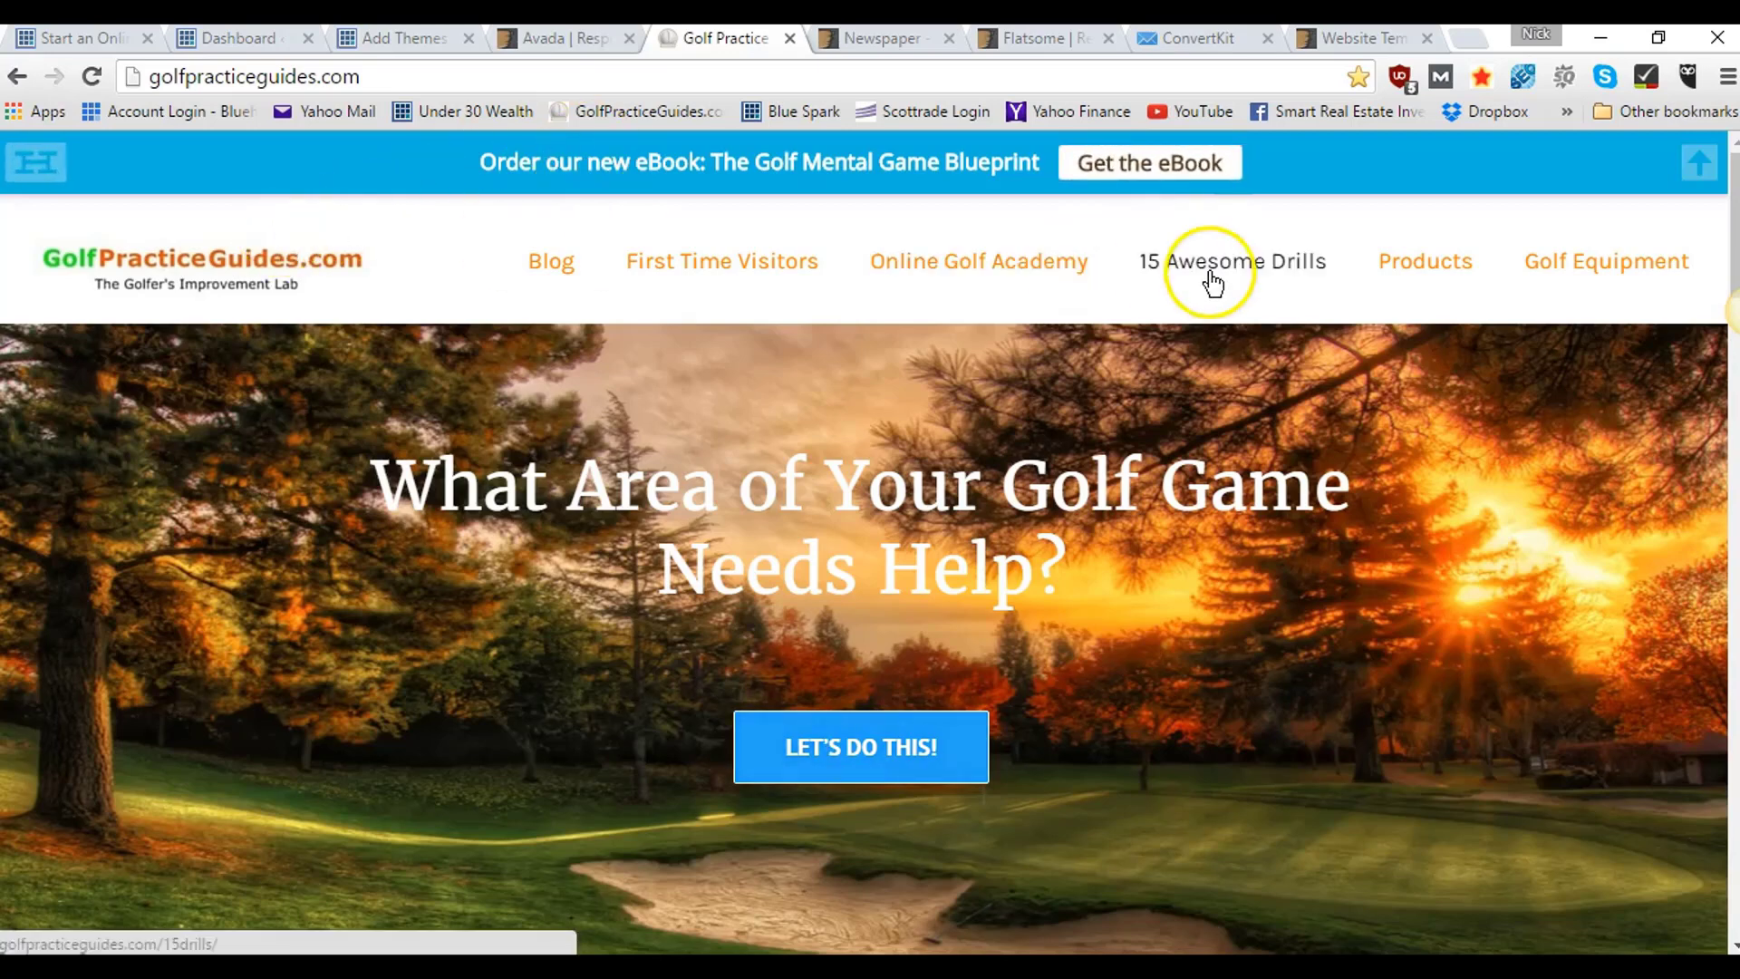
- Open the live preview of the Avada theme from its ThemeForest page and look through the demo homepage
{"action": "left_click", "coordinate": [600, 45]}
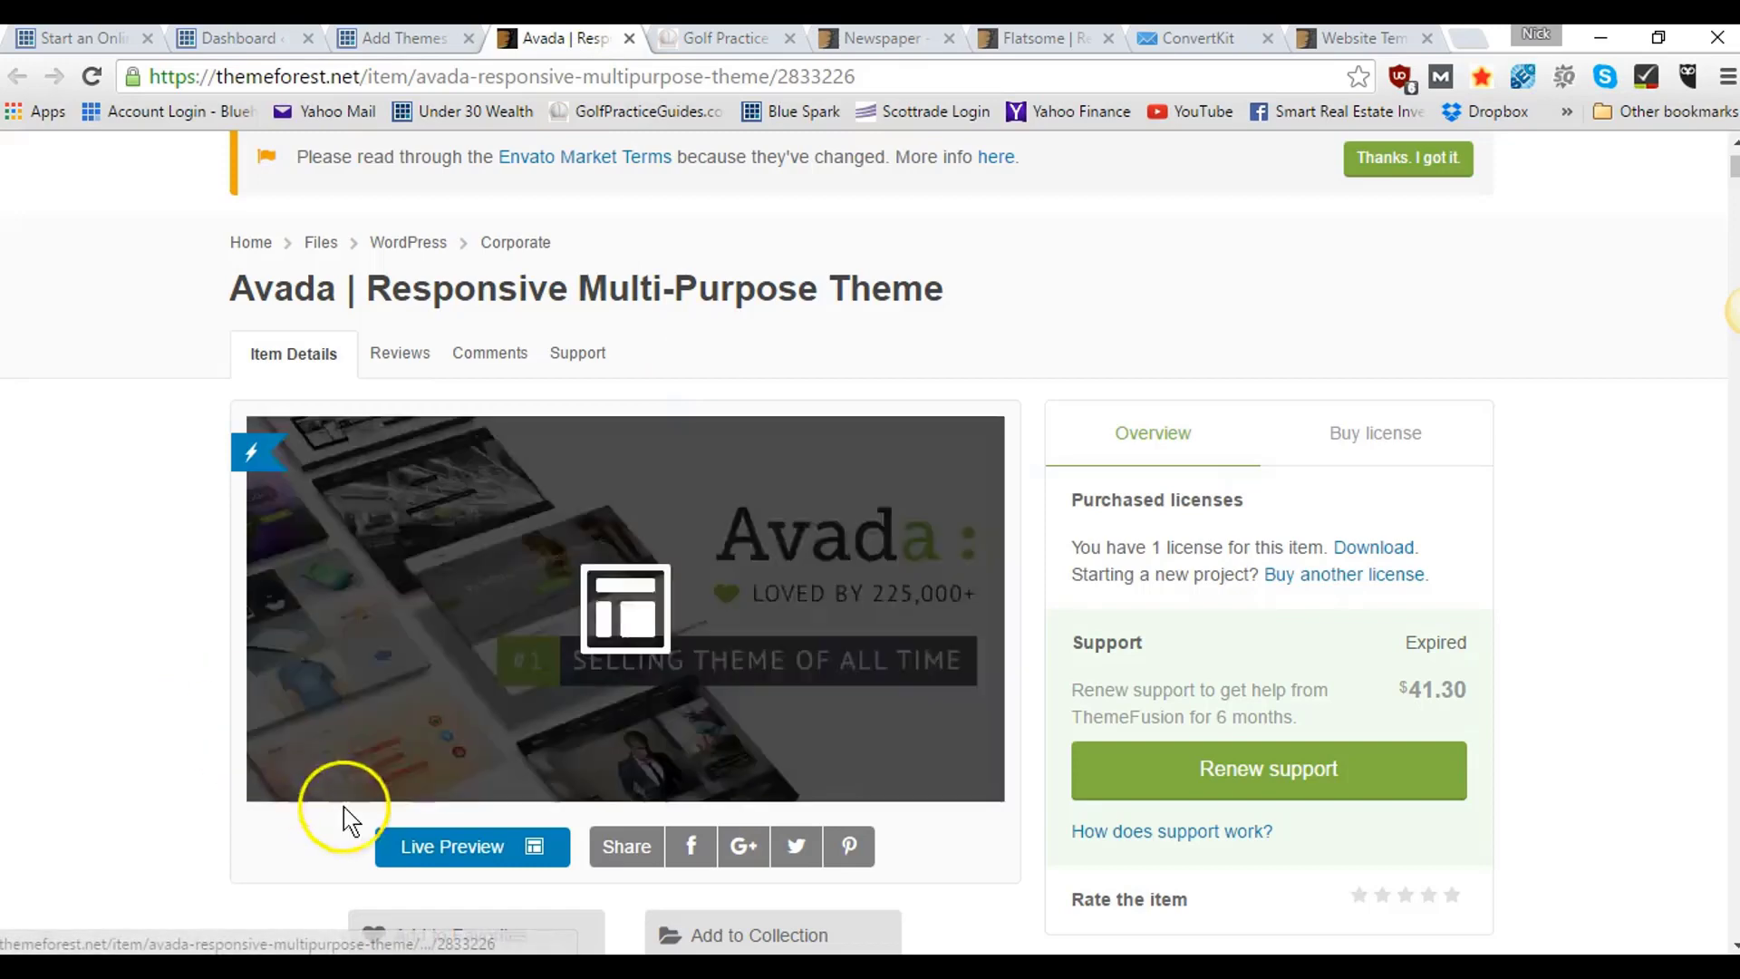
{"action": "left_click", "coordinate": [412, 848]}
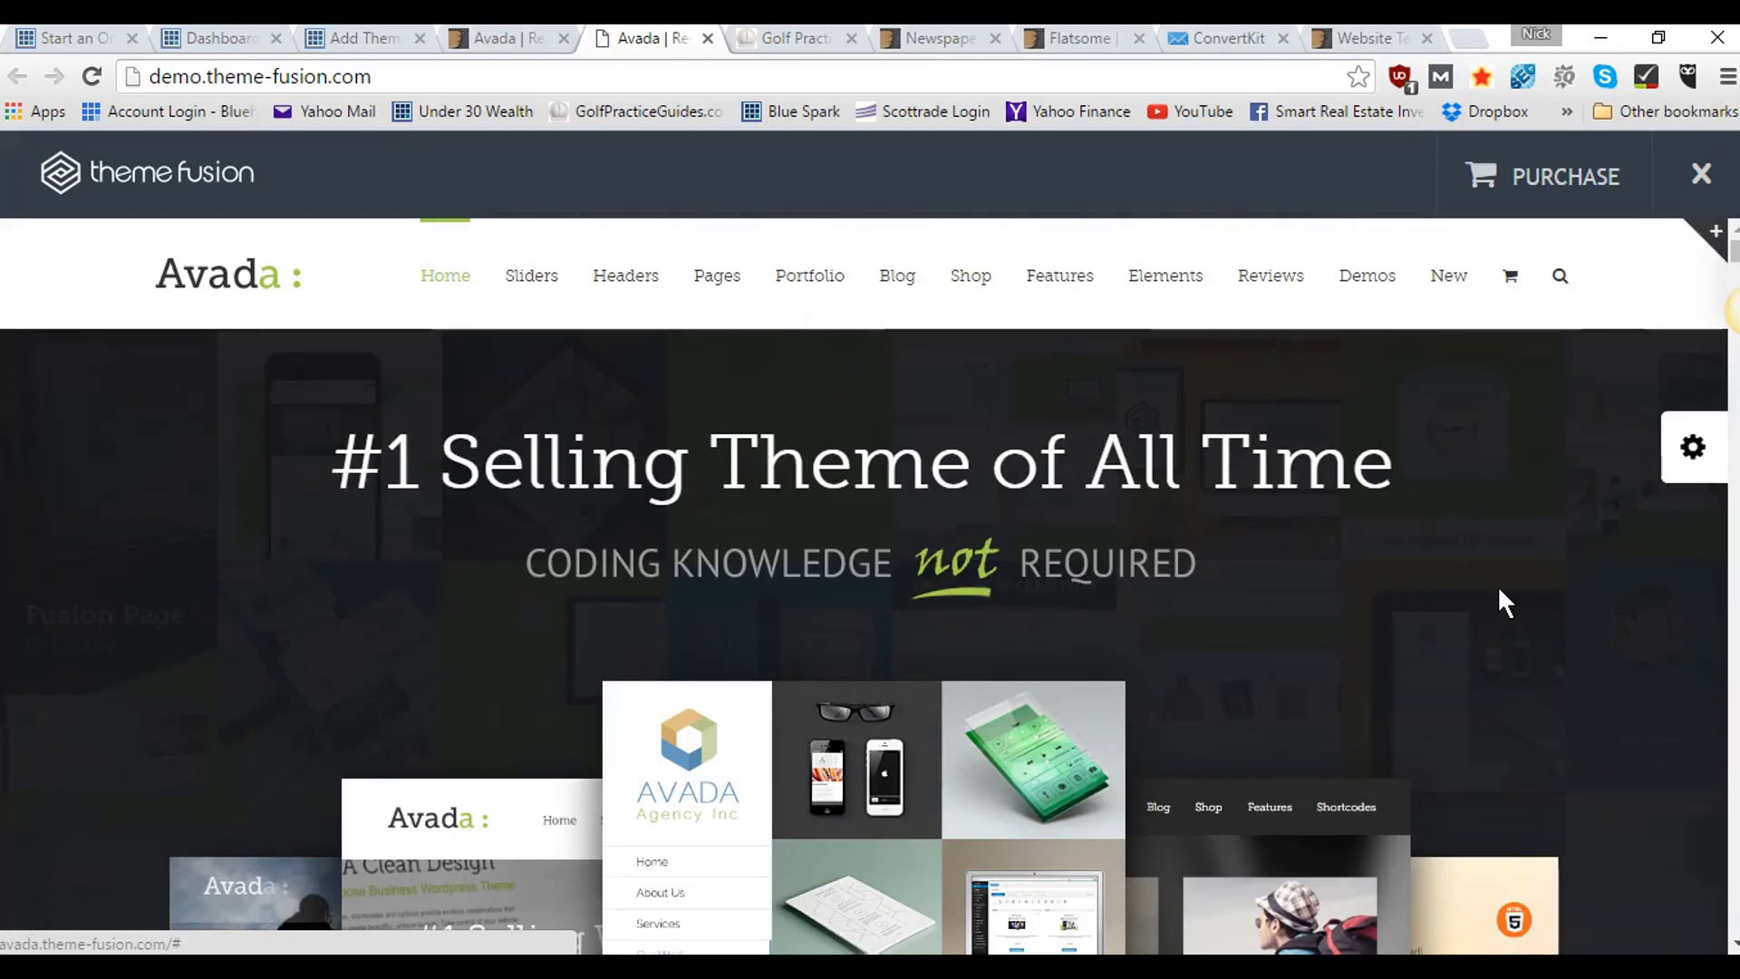
{"action": "scroll", "coordinate": [1497, 584], "scroll_direction": "down", "scroll_amount": 3}
{"action": "scroll", "coordinate": [1500, 593], "scroll_direction": "down", "scroll_amount": 10}
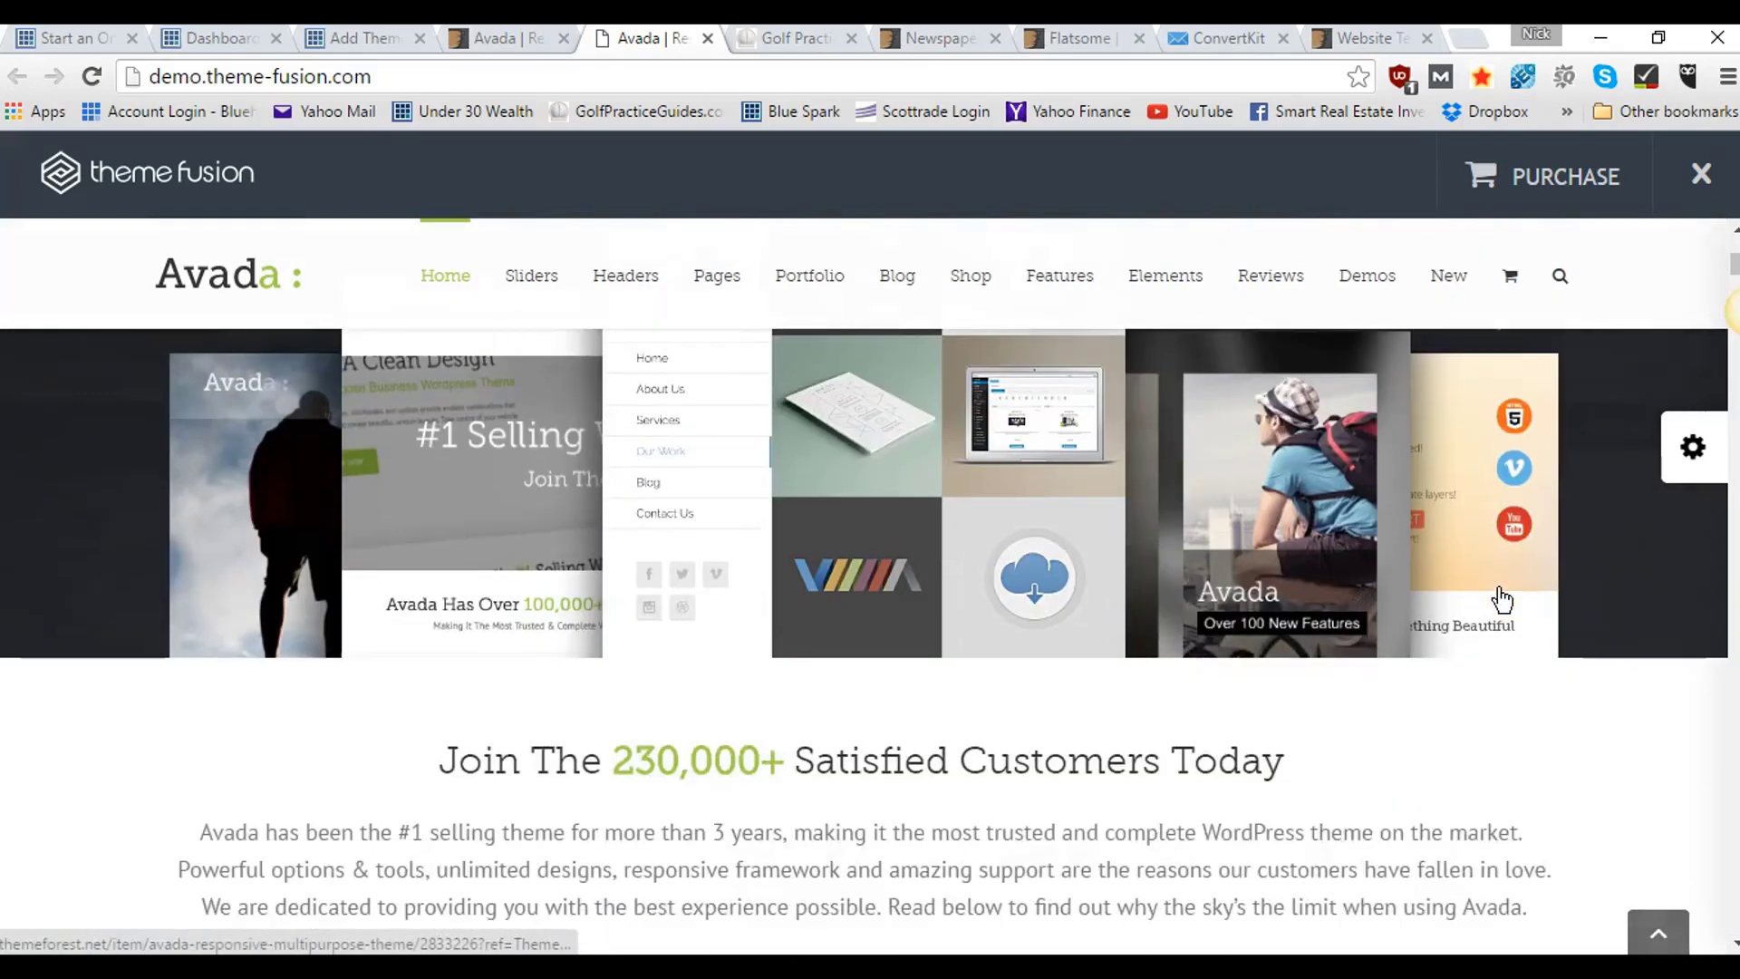
{"action": "scroll", "coordinate": [1498, 587], "scroll_direction": "down", "scroll_amount": 1}
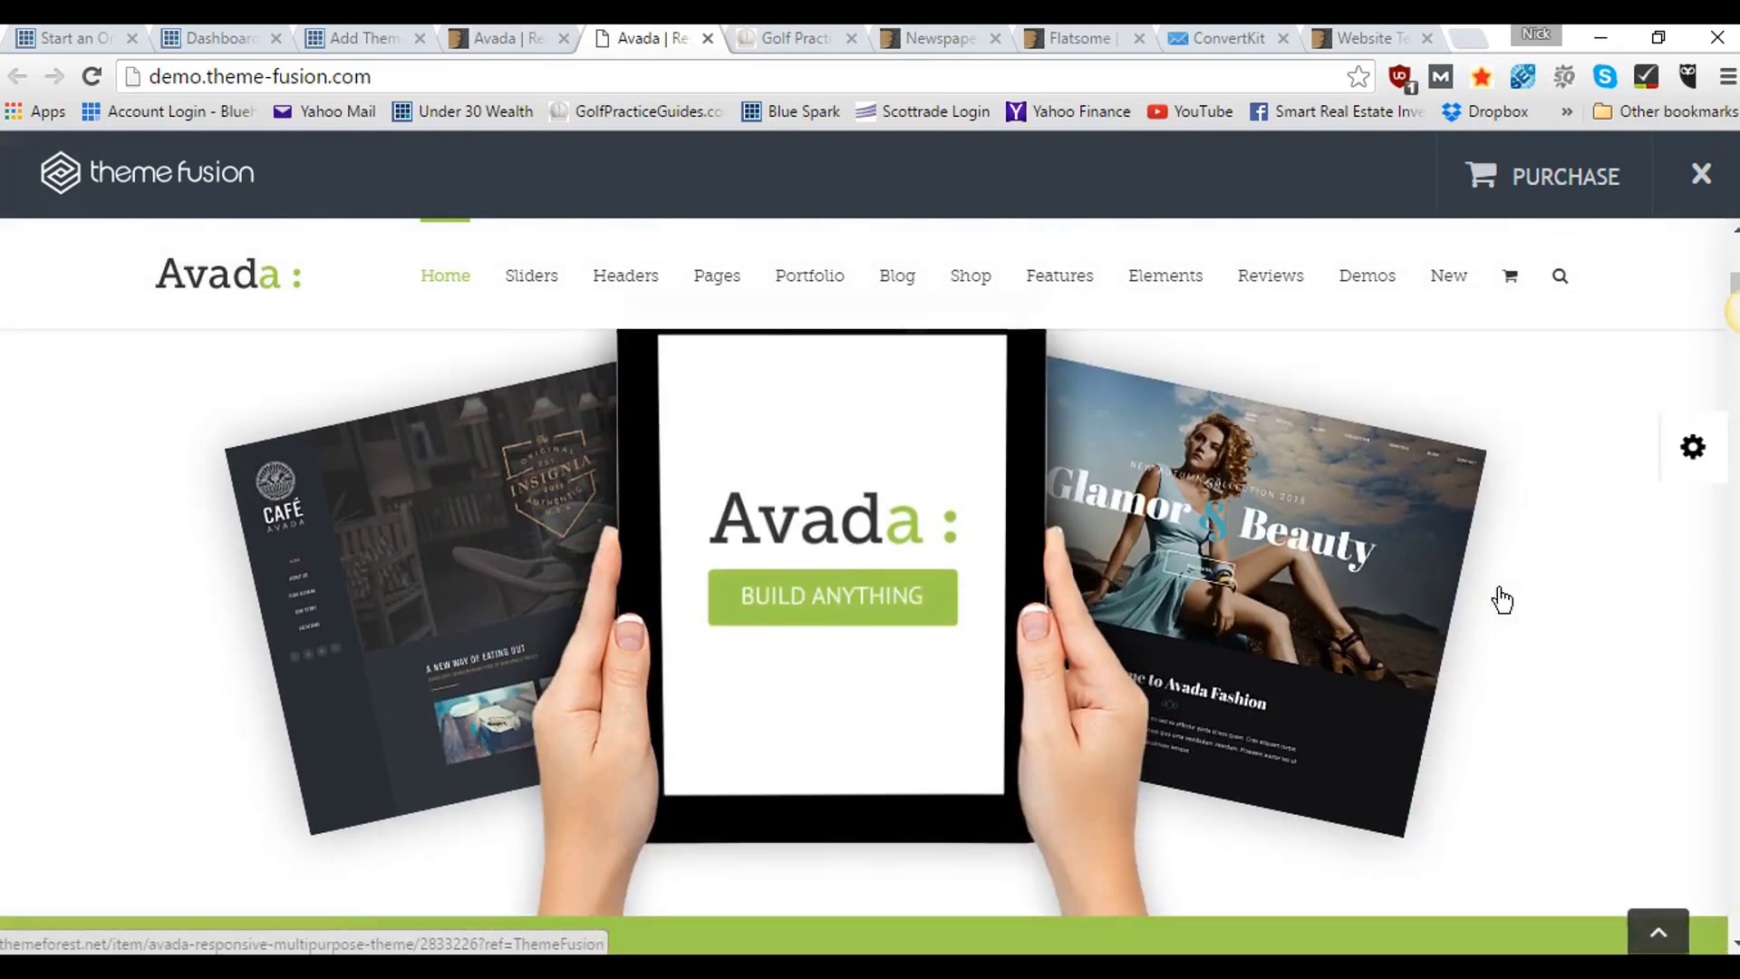
{"action": "scroll", "coordinate": [1500, 598], "scroll_direction": "down", "scroll_amount": 4}
{"action": "scroll", "coordinate": [1500, 598], "scroll_direction": "up", "scroll_amount": 15}
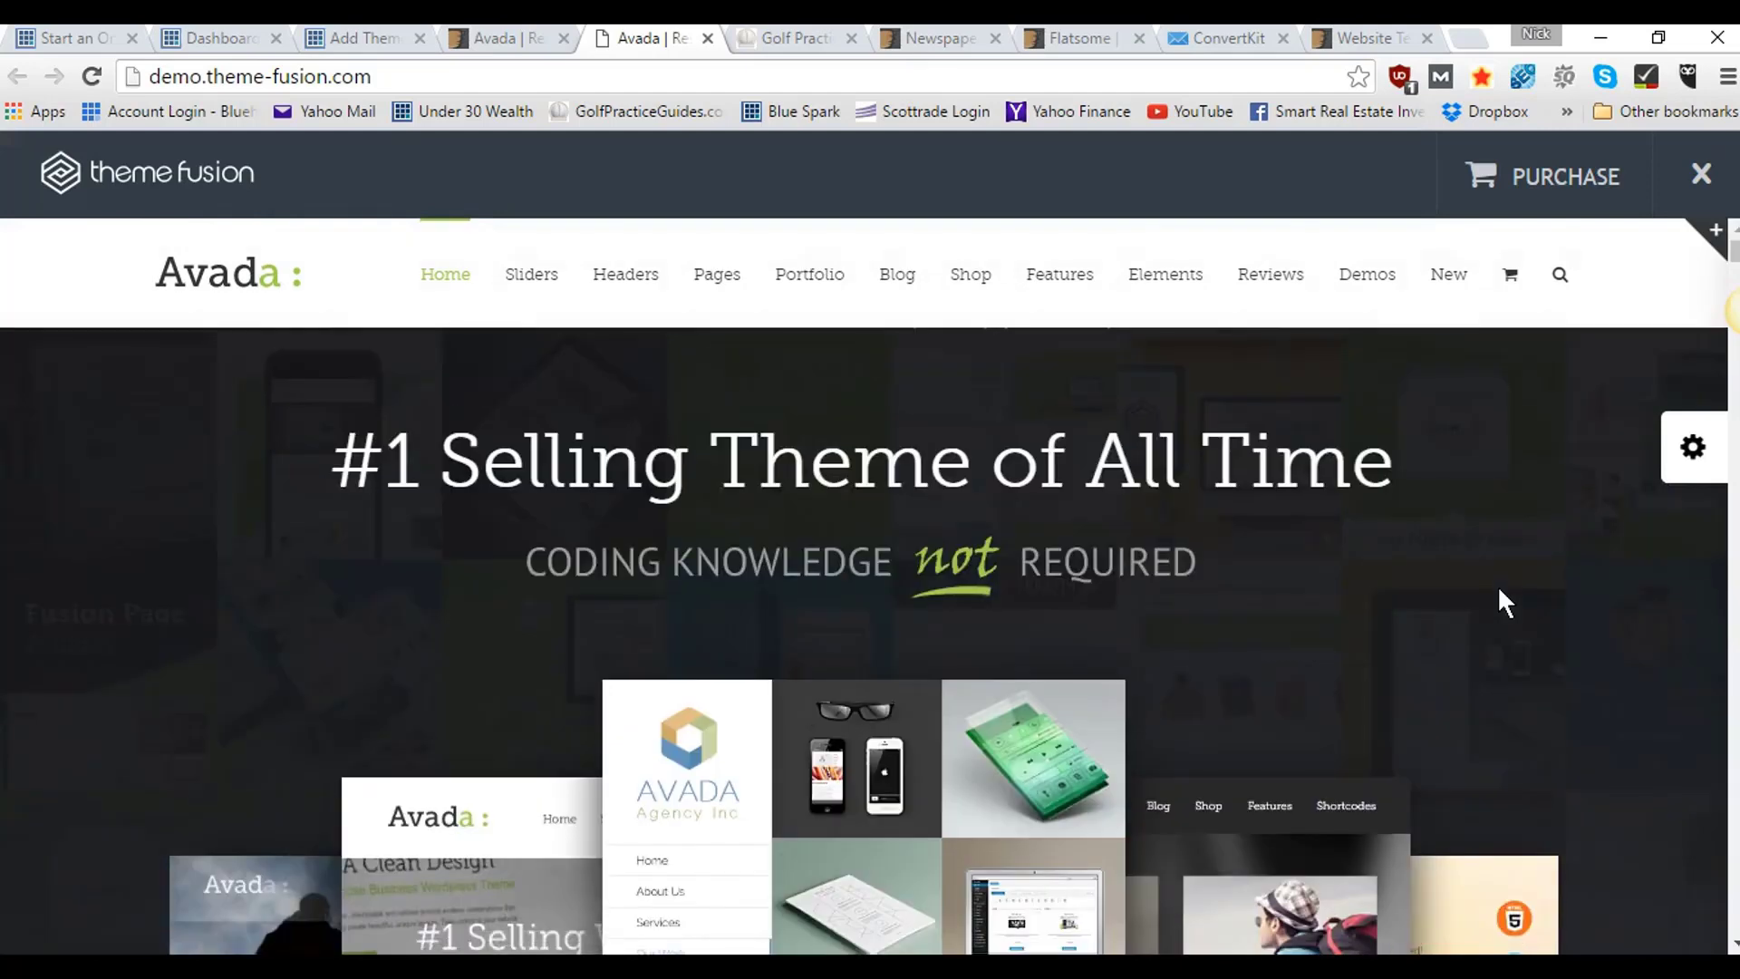
- Open Avada's Demo List page and browse the ready-made designs in the slide-out demo selector
{"action": "mouse_move", "coordinate": [1396, 283]}
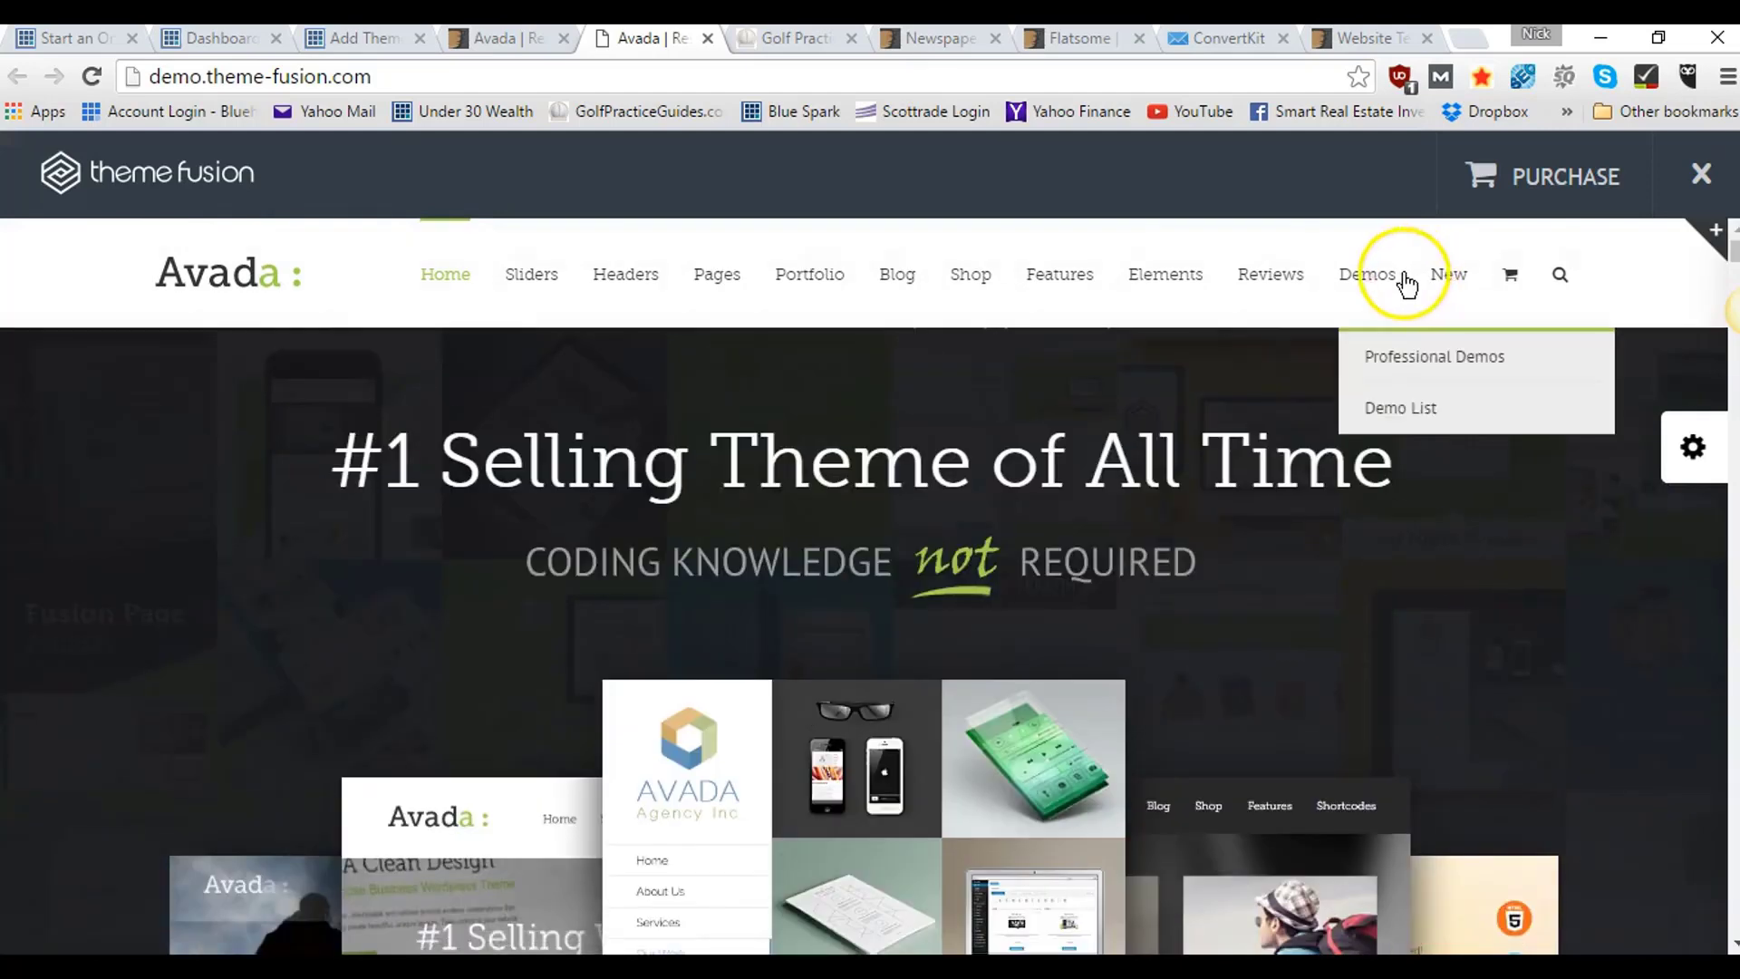
{"action": "left_click", "coordinate": [1416, 419]}
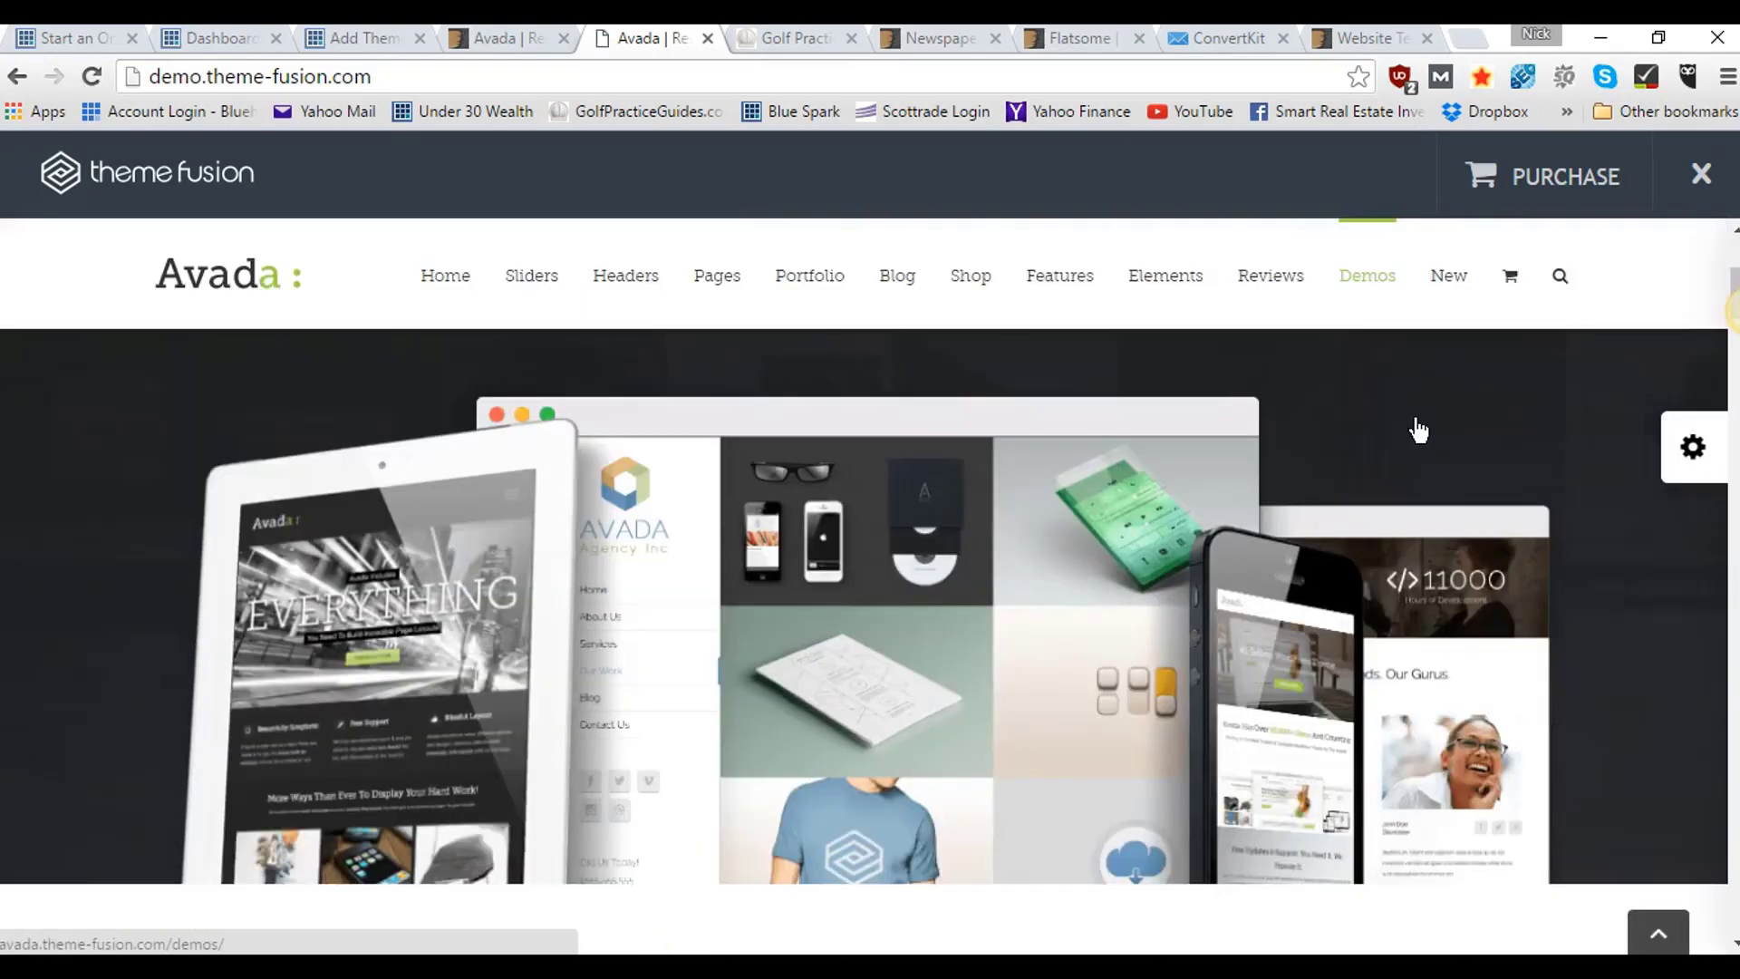
{"action": "scroll", "coordinate": [1541, 444], "scroll_direction": "down", "scroll_amount": 5}
{"action": "left_click", "coordinate": [1688, 450]}
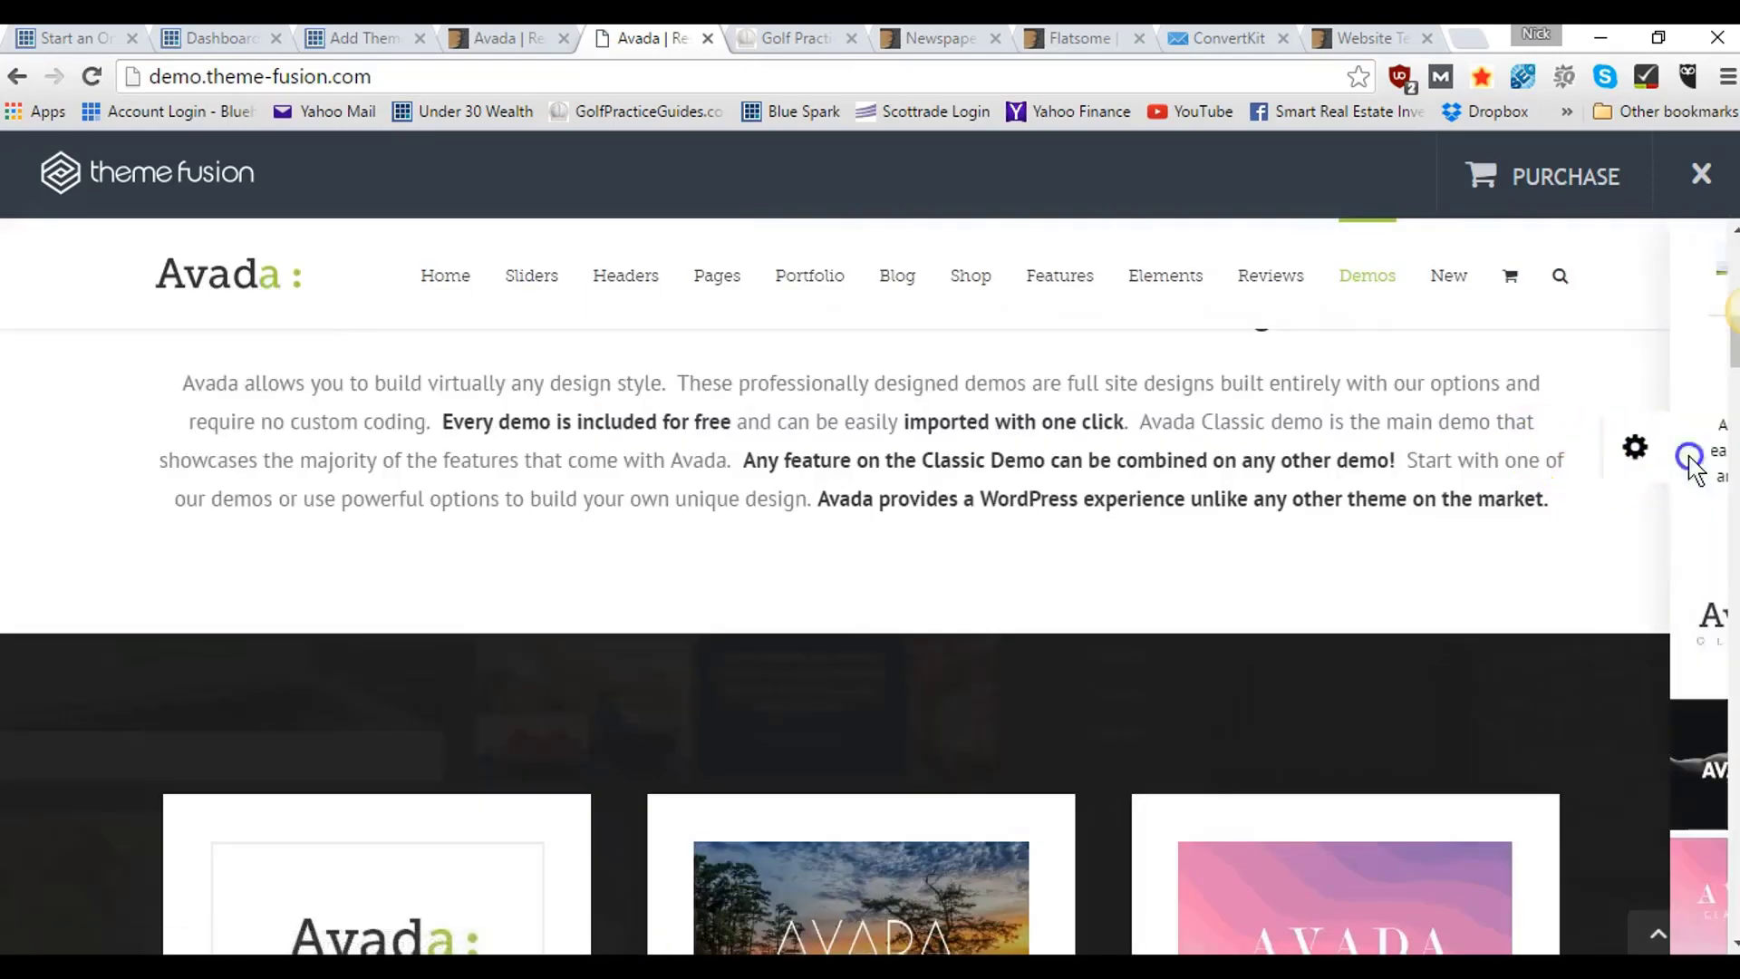
{"action": "scroll", "coordinate": [1664, 600], "scroll_direction": "down", "scroll_amount": 5}
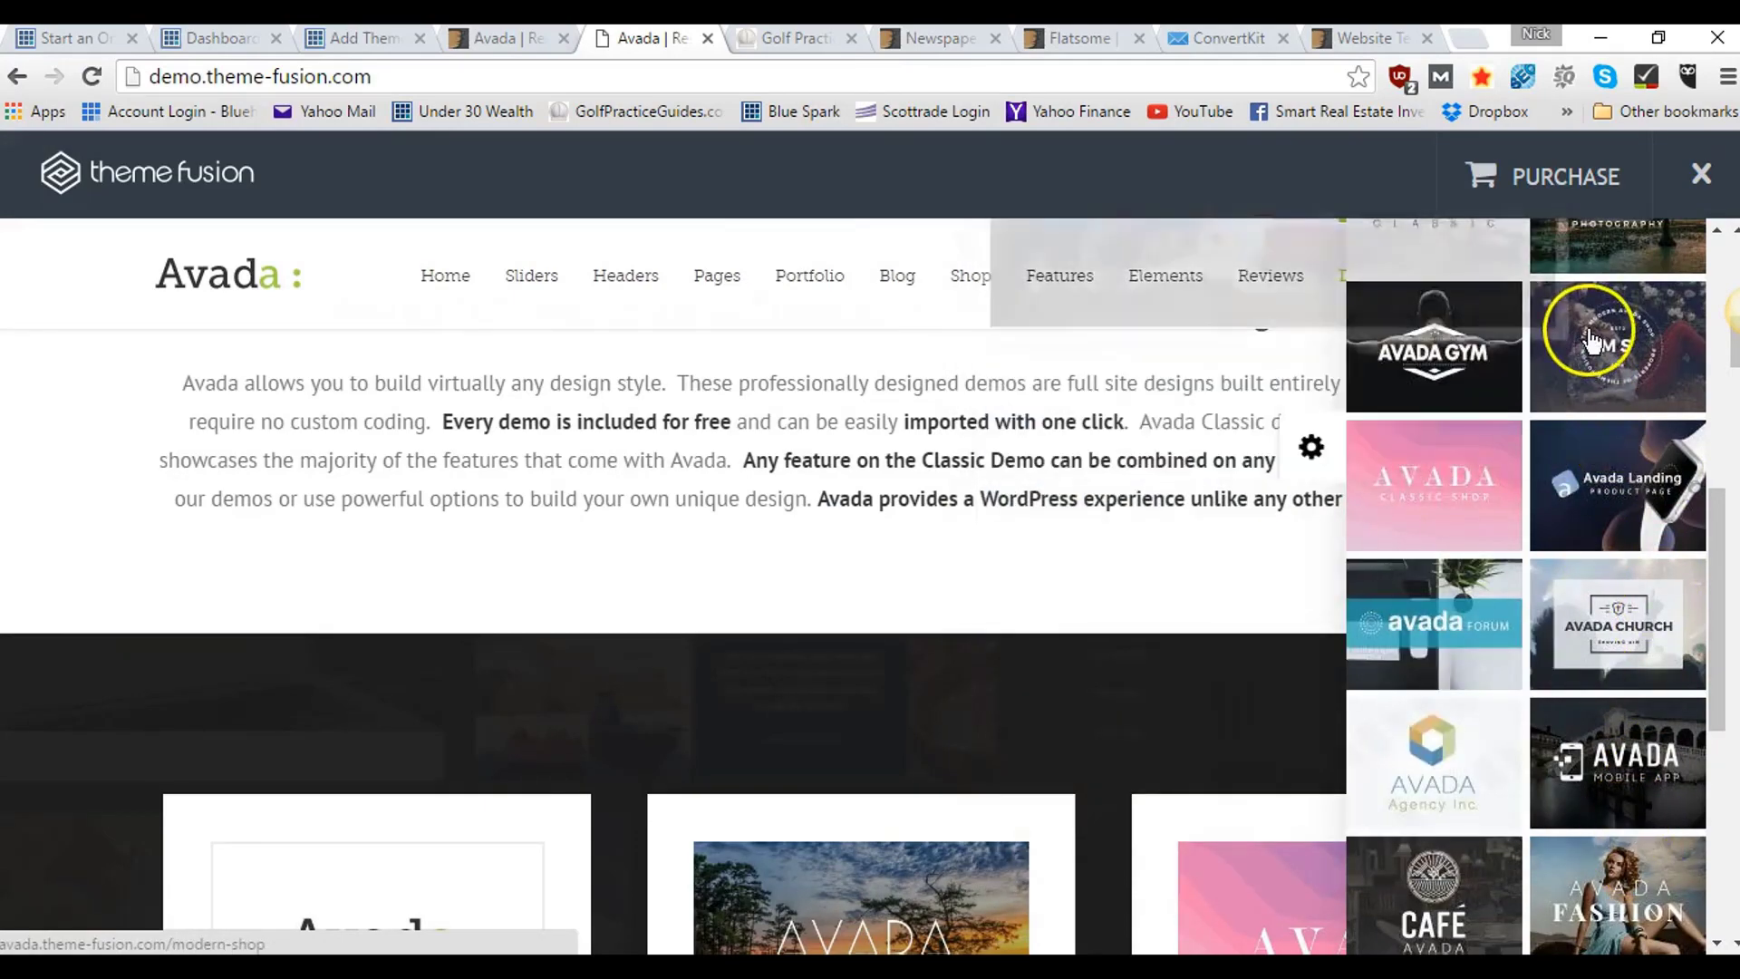
{"action": "scroll", "coordinate": [1586, 330], "scroll_direction": "up", "scroll_amount": 5}
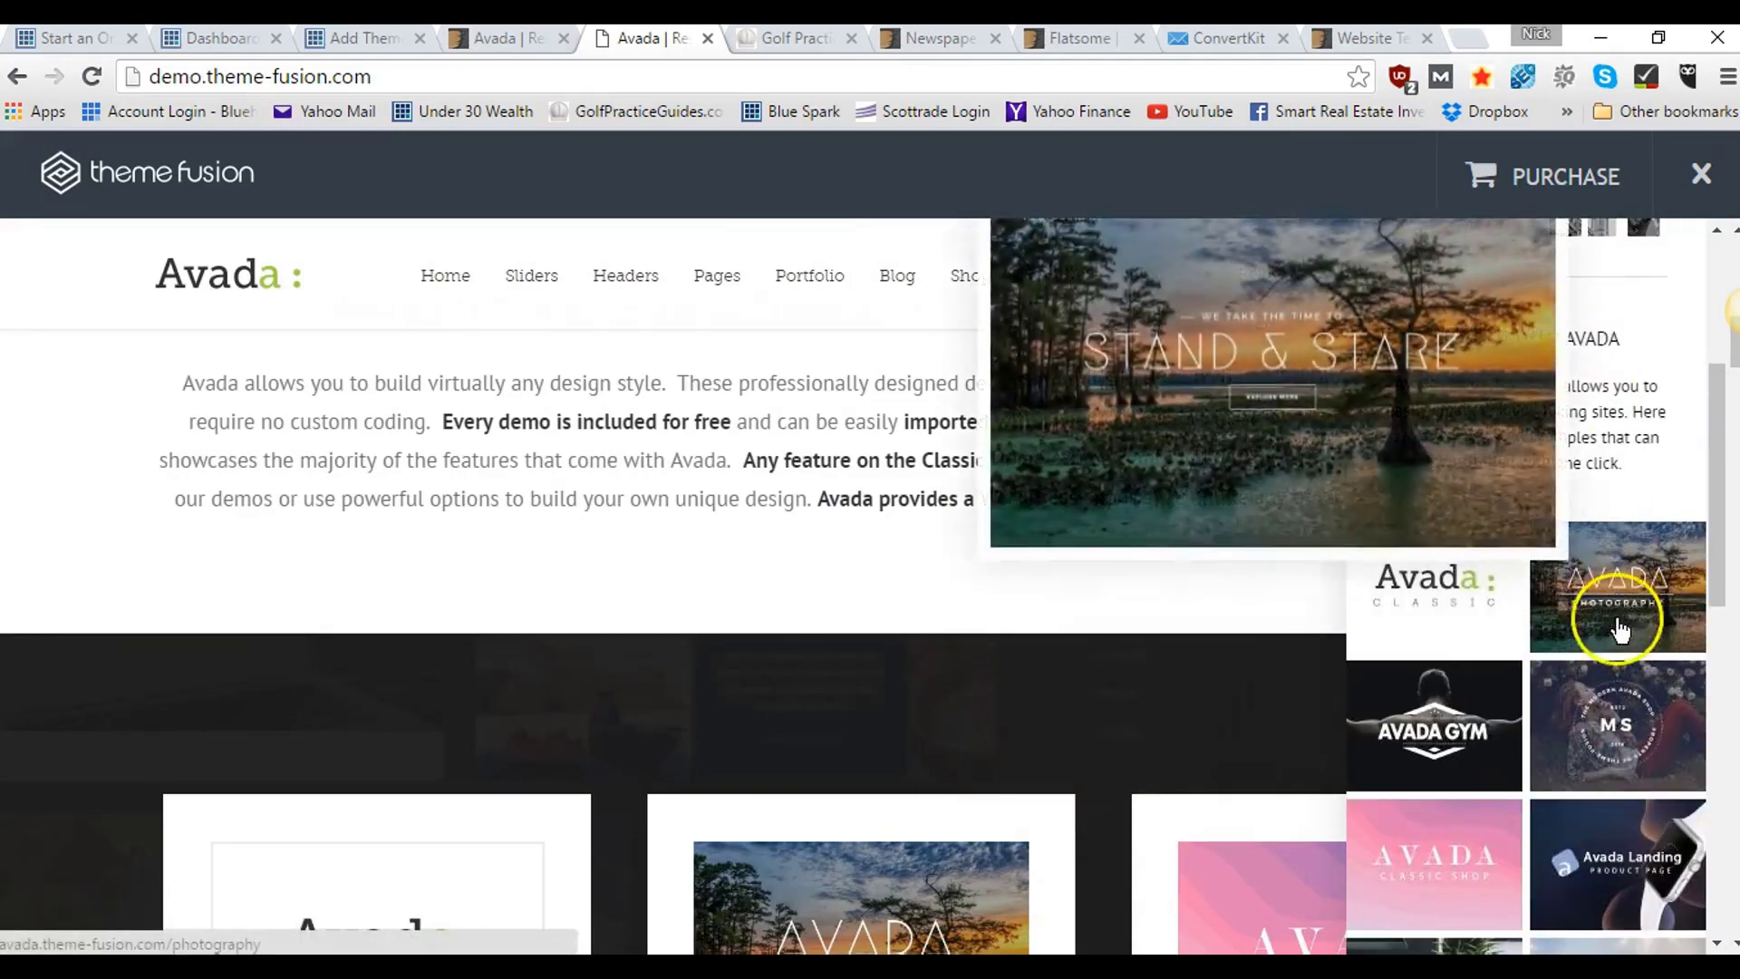
- Open the Avada Gym demo and review its homepage down to the facilities gallery with the demo selector hidden
{"action": "left_click", "coordinate": [1458, 739]}
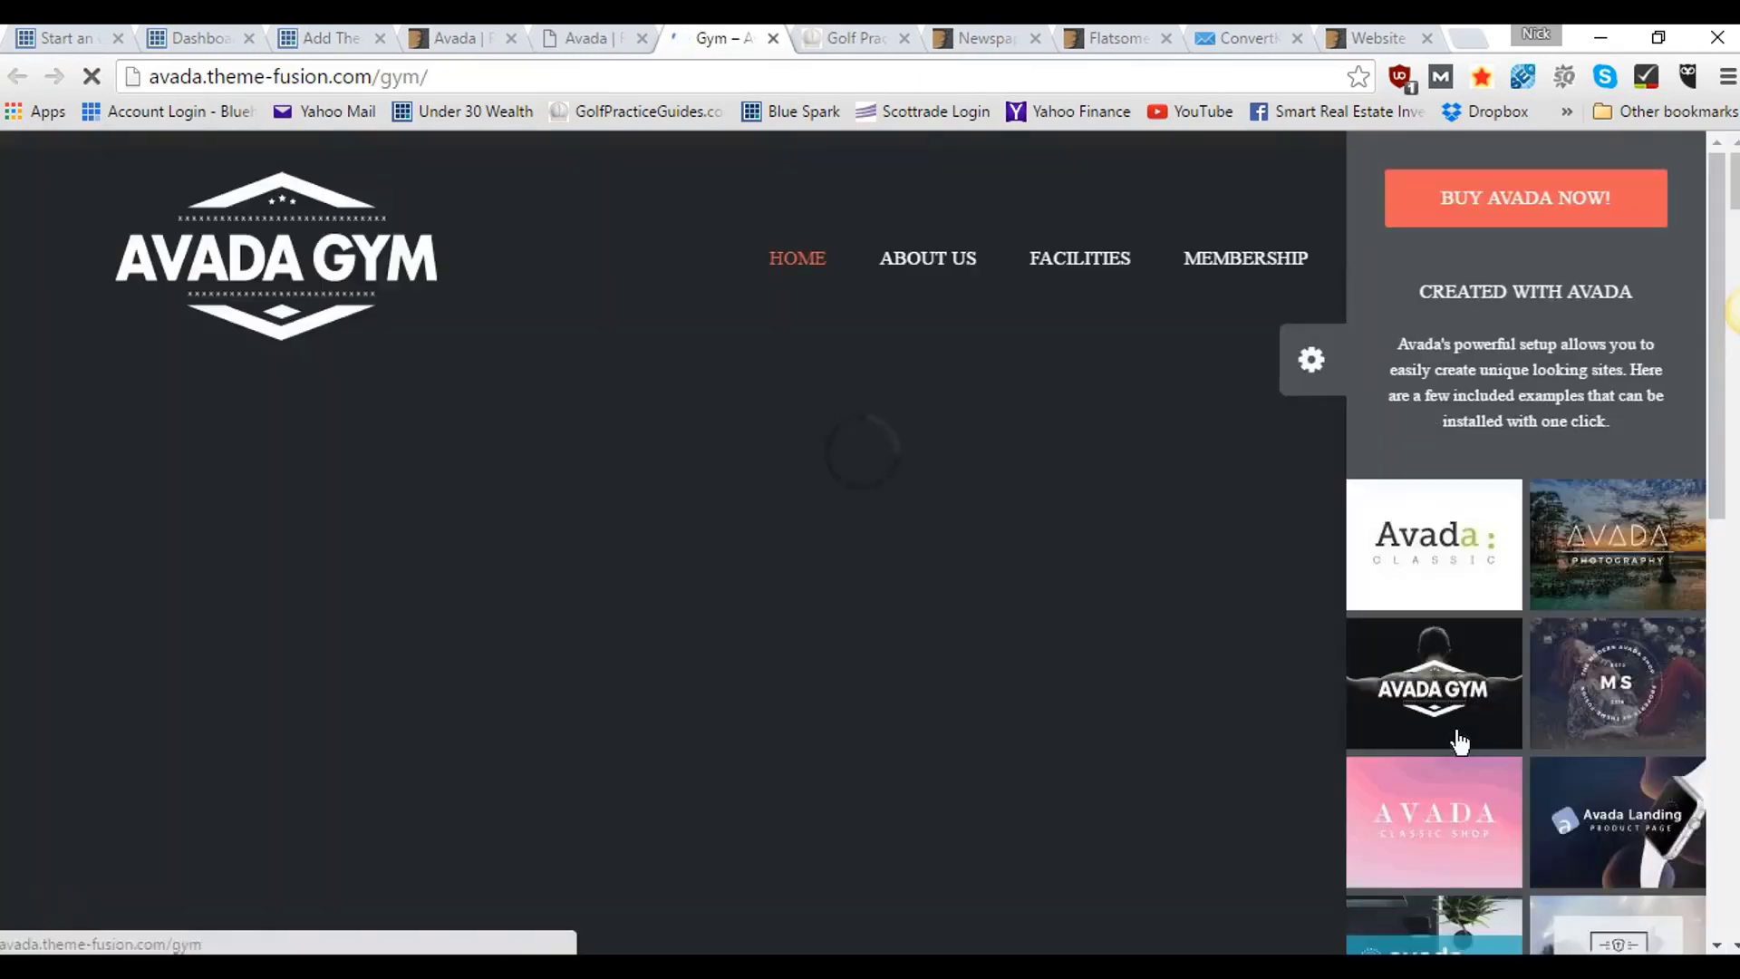
{"action": "left_click", "coordinate": [1327, 361]}
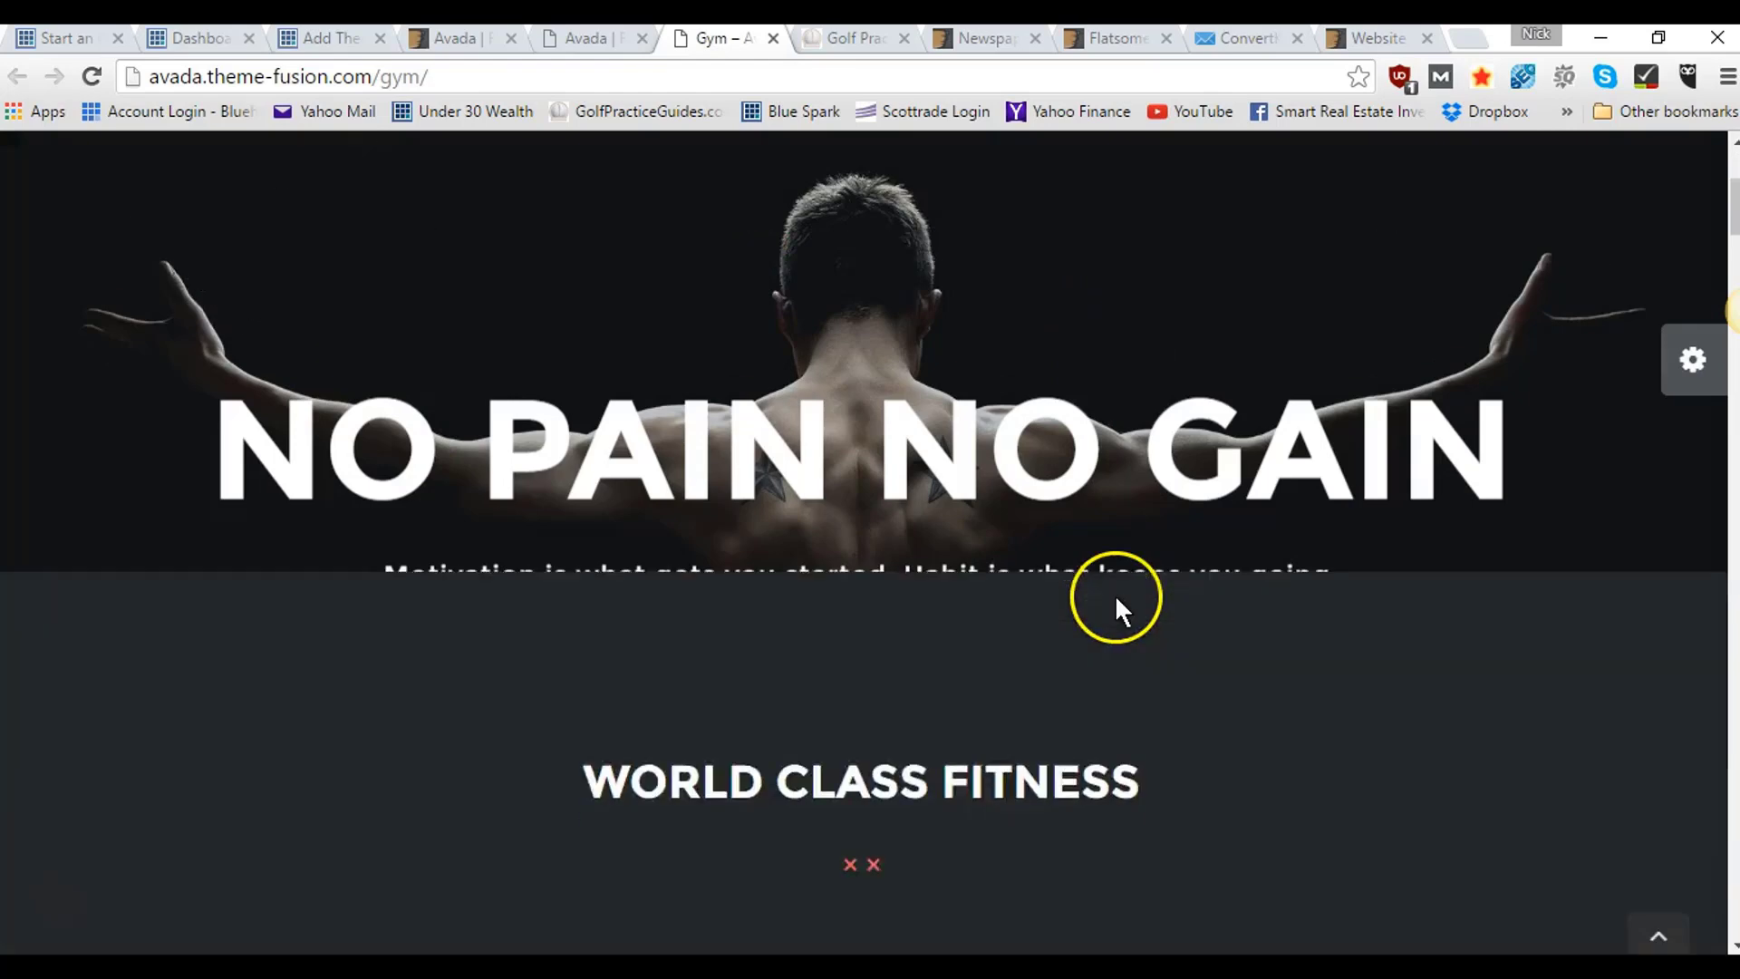
{"action": "scroll", "coordinate": [1073, 470], "scroll_direction": "down", "scroll_amount": 10}
{"action": "scroll", "coordinate": [1074, 471], "scroll_direction": "down", "scroll_amount": 9}
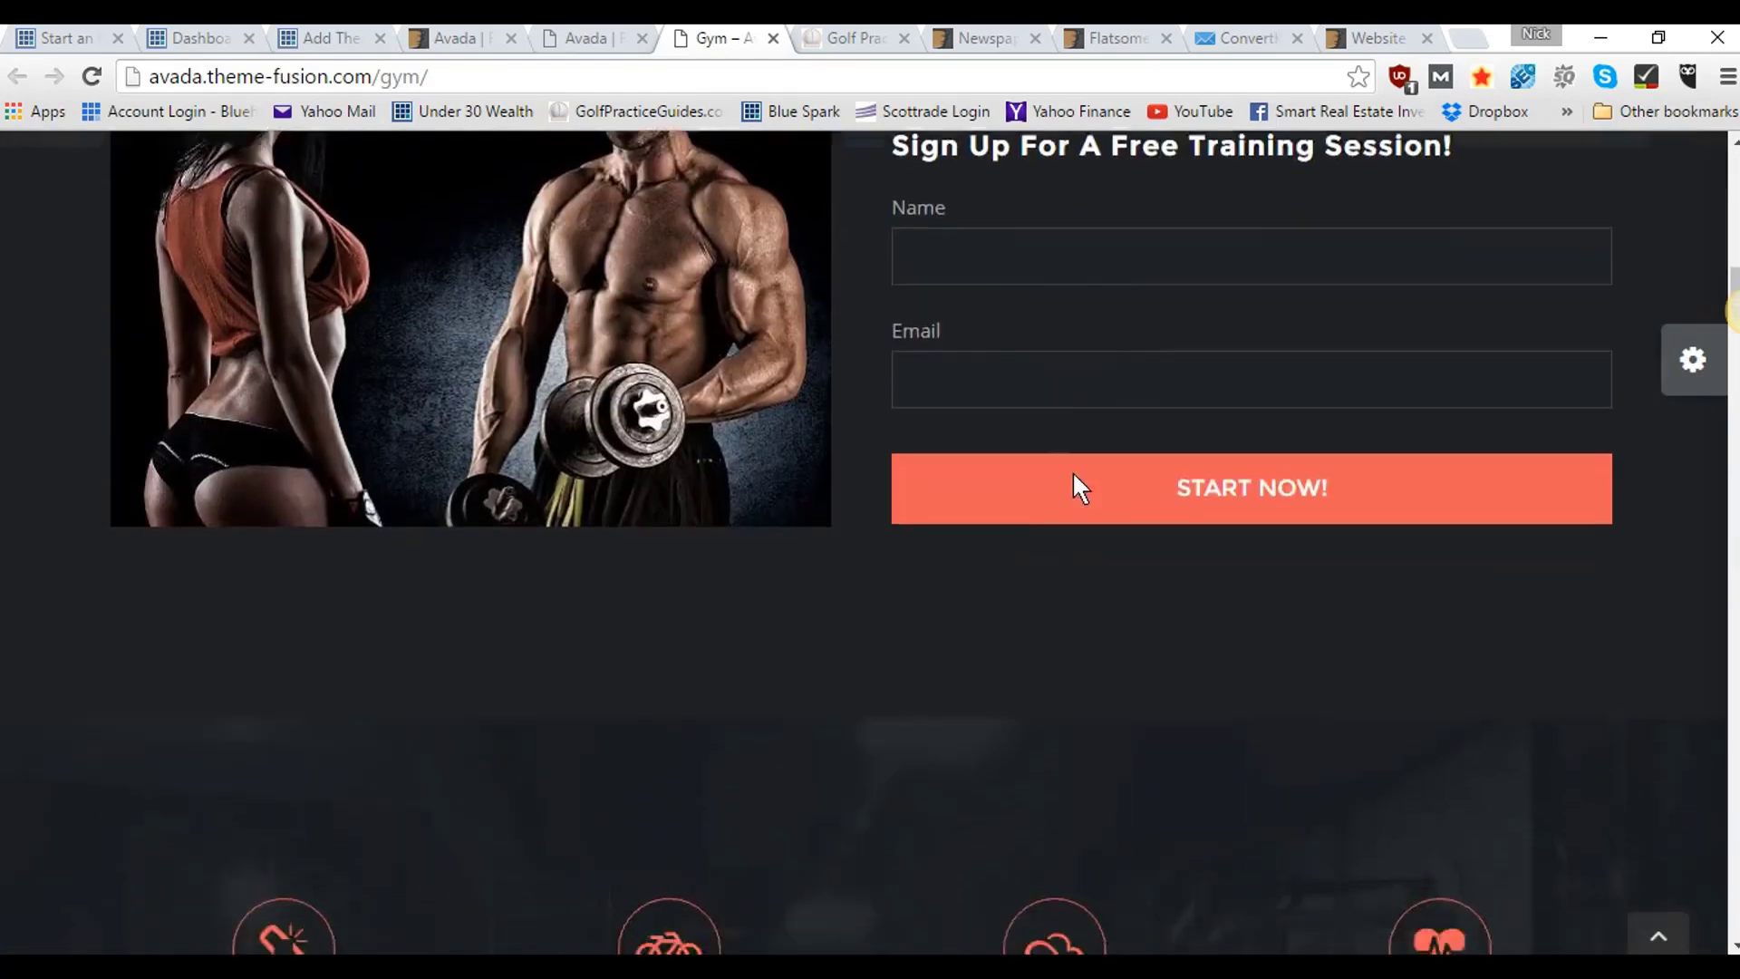
{"action": "scroll", "coordinate": [1076, 485], "scroll_direction": "down", "scroll_amount": 10}
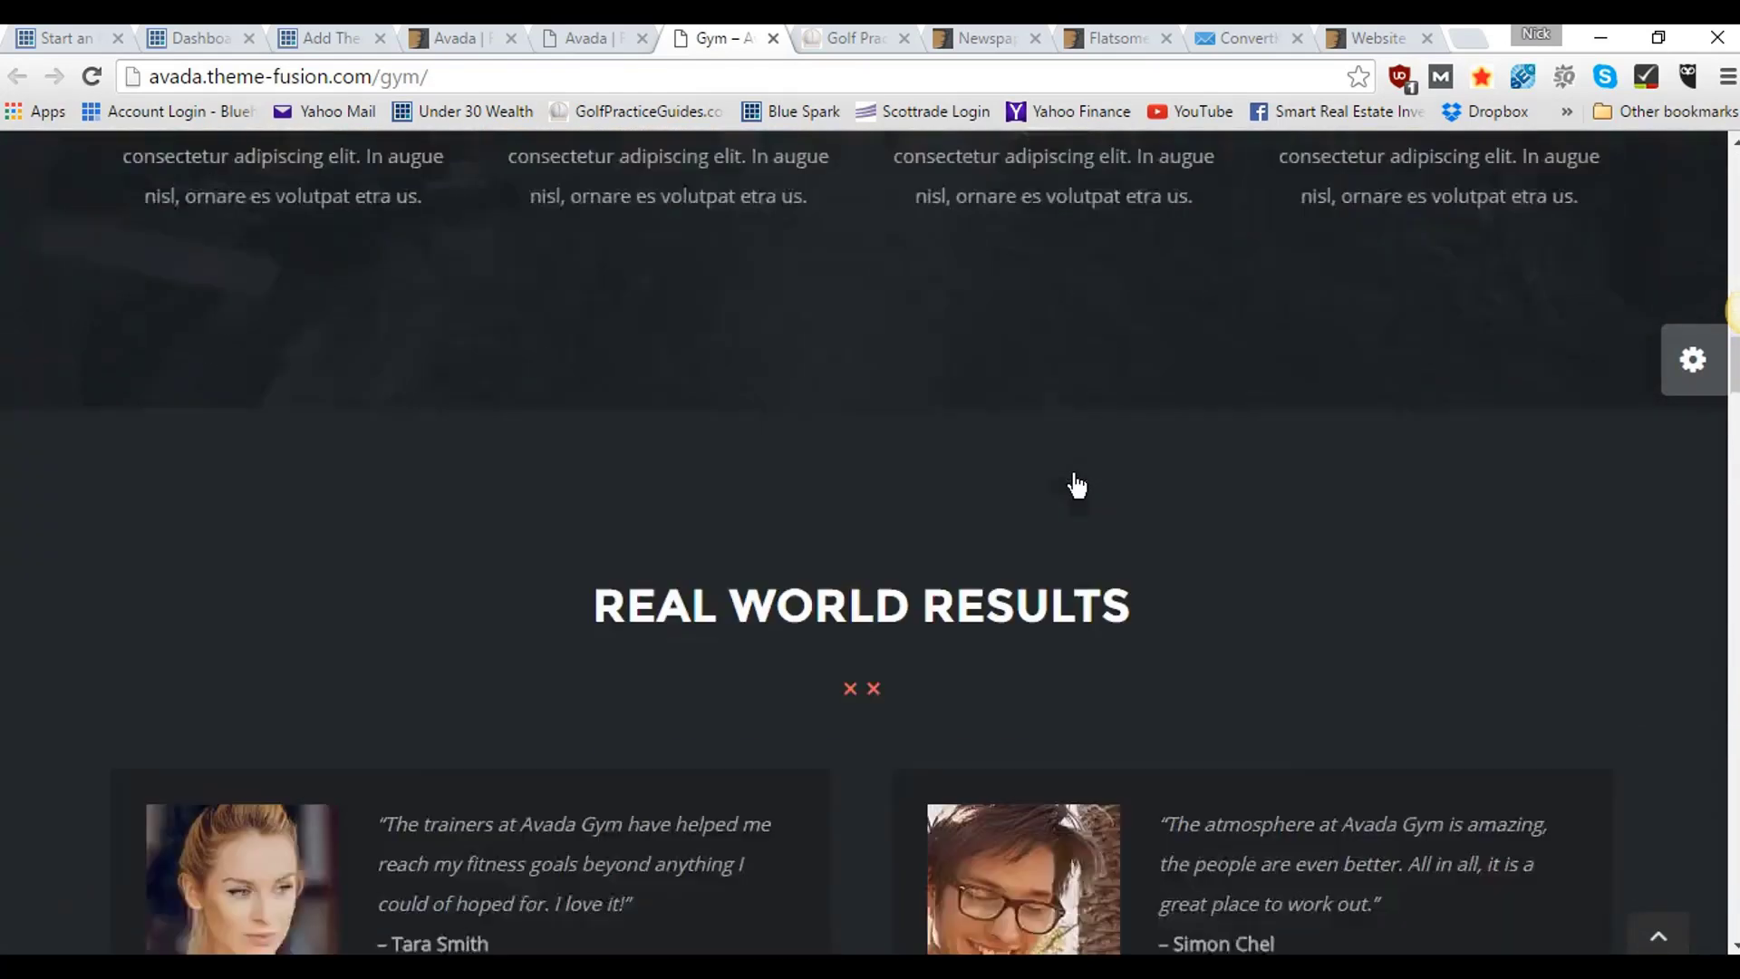
{"action": "scroll", "coordinate": [1074, 476], "scroll_direction": "down", "scroll_amount": 10}
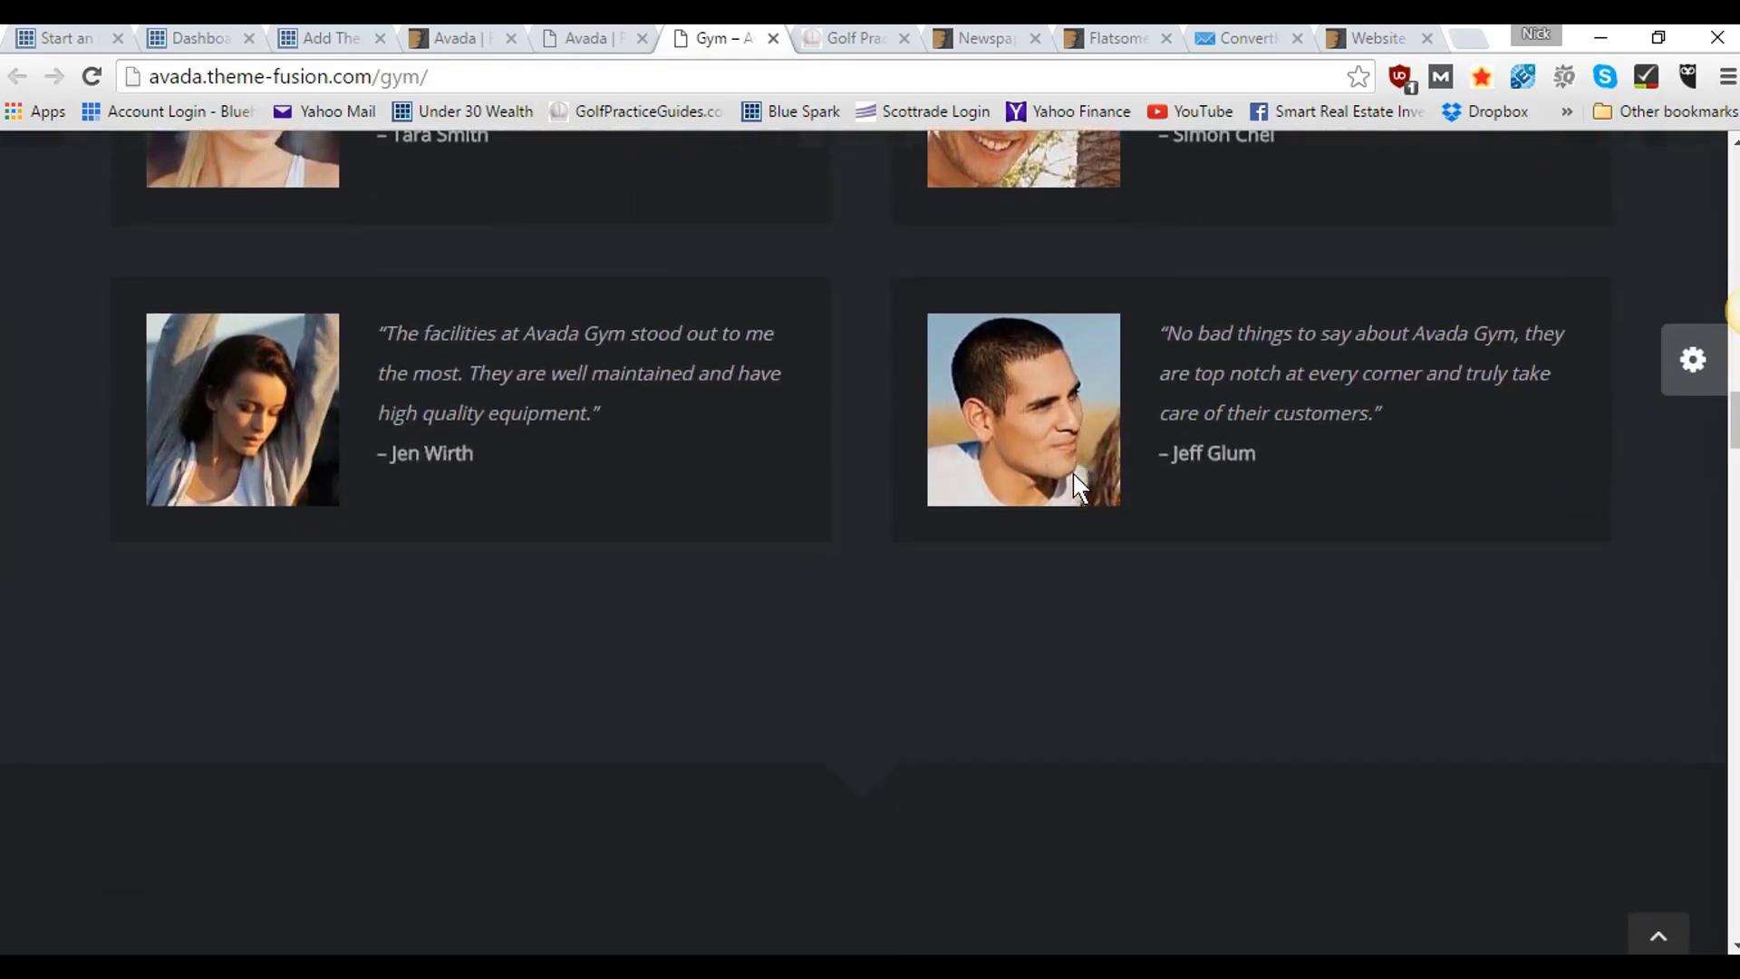
{"action": "scroll", "coordinate": [1074, 471], "scroll_direction": "down", "scroll_amount": 4}
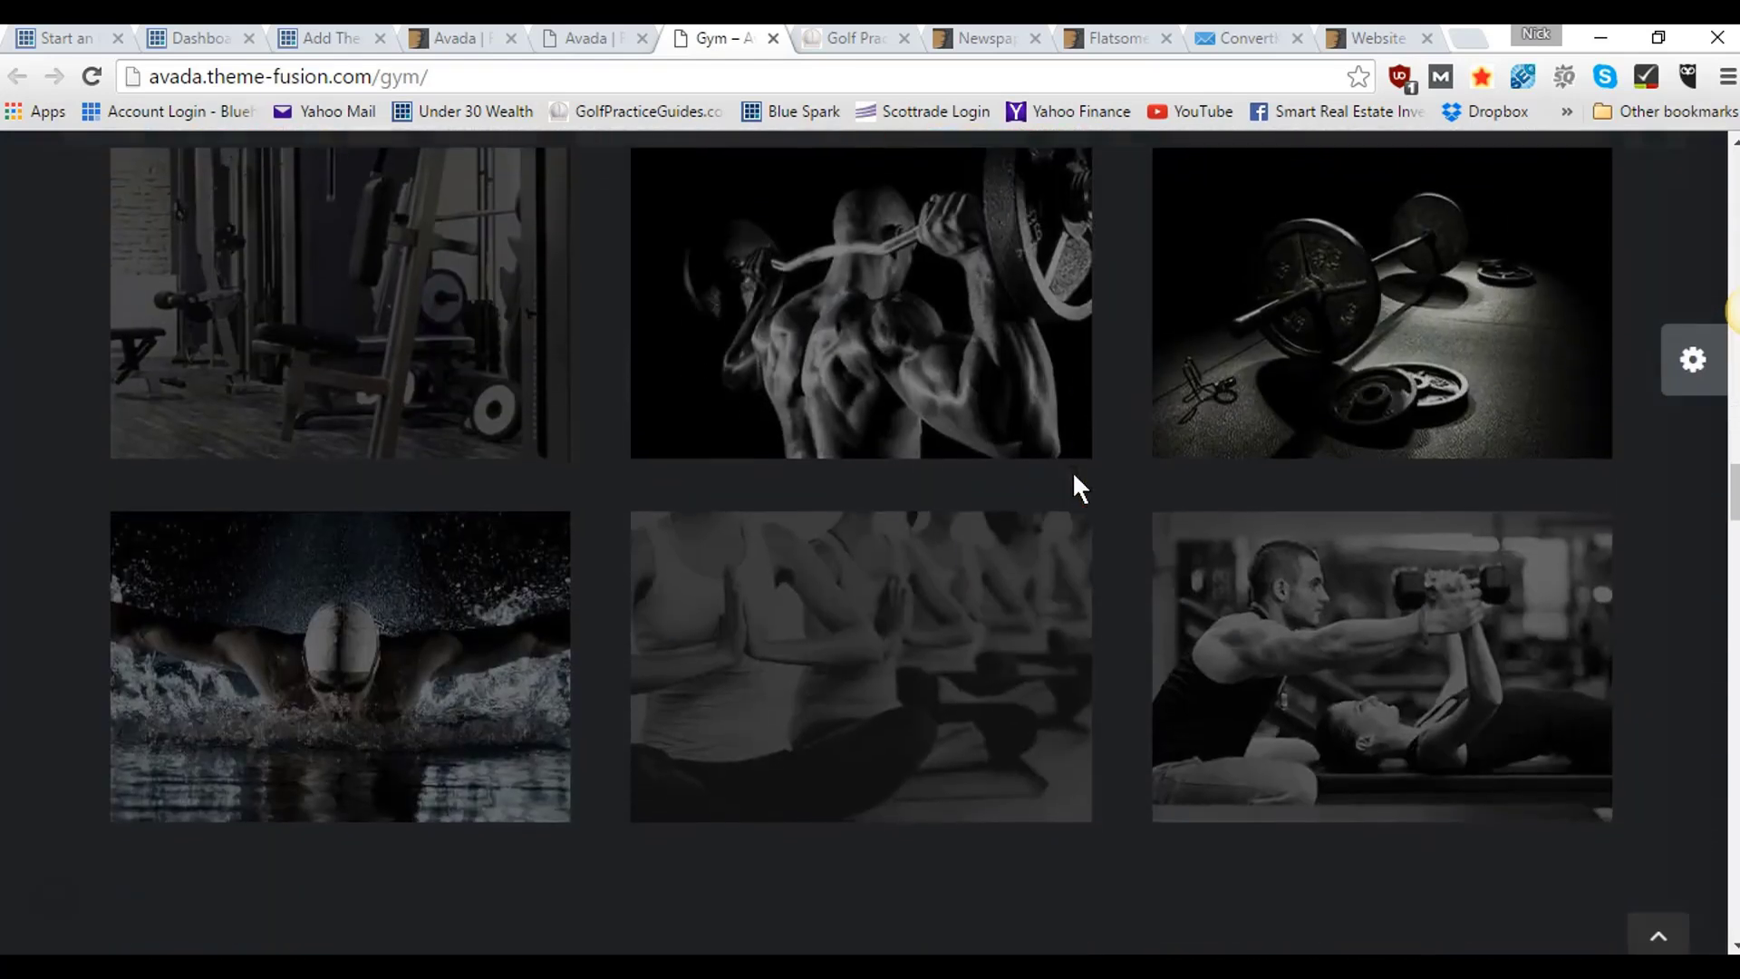
{"action": "scroll", "coordinate": [821, 332], "scroll_direction": "down", "scroll_amount": 8}
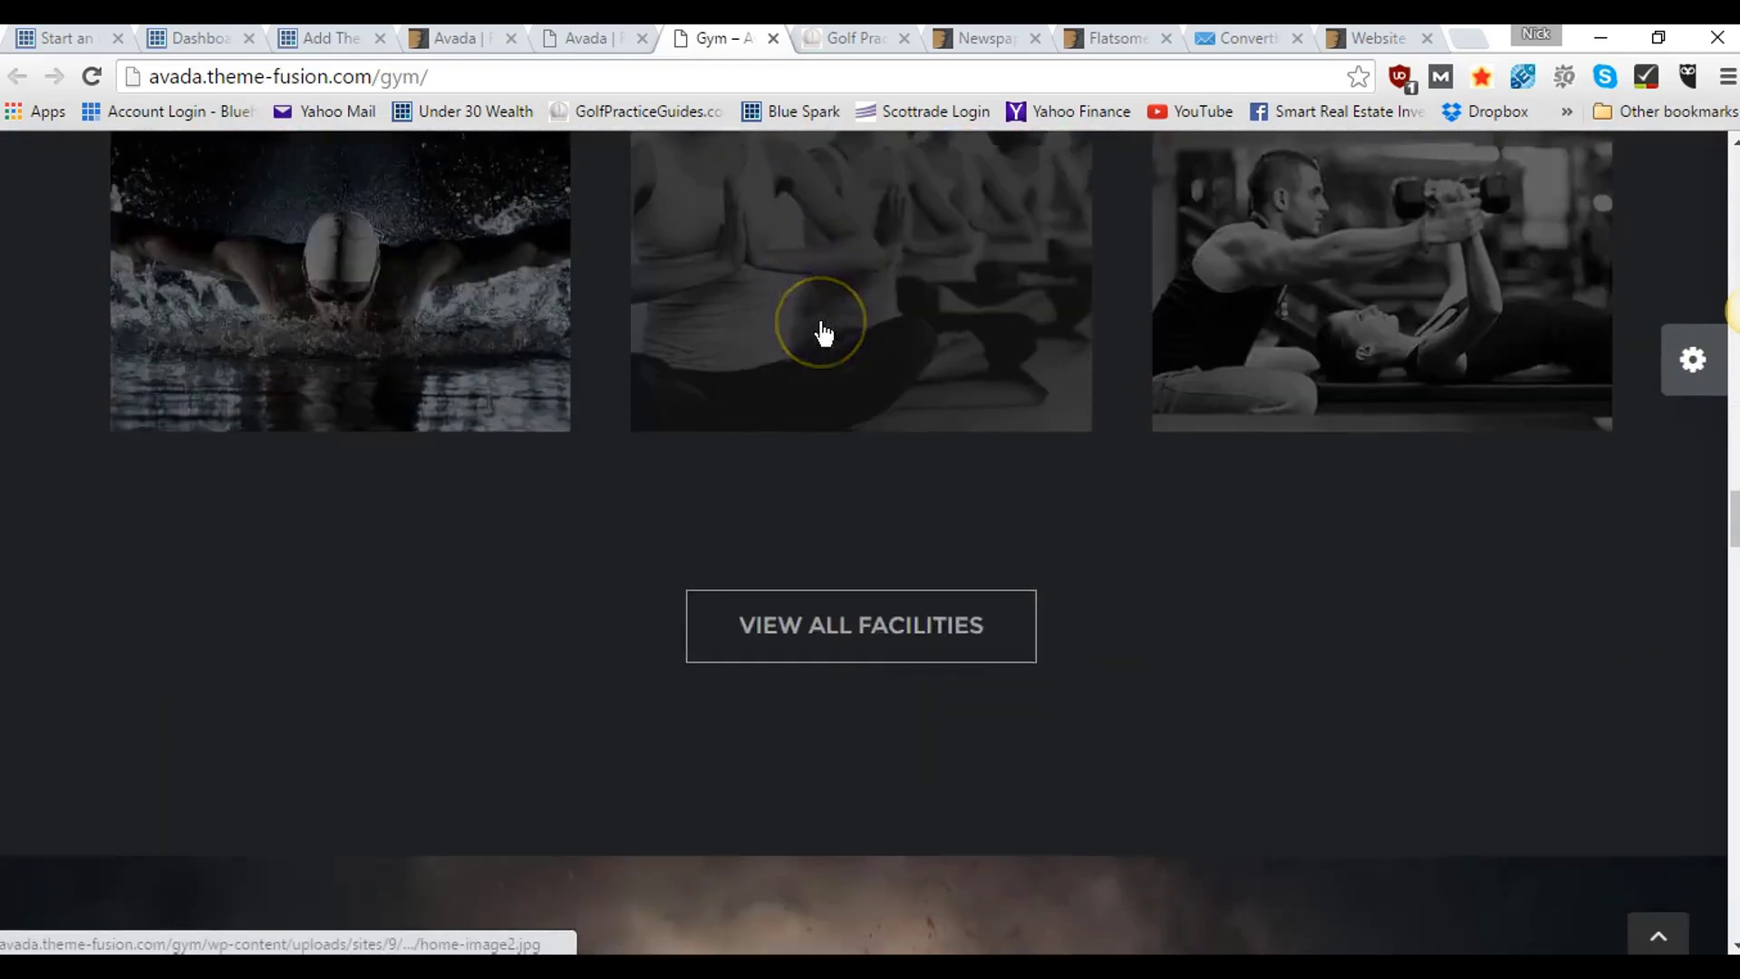
- Review the rest of the Avada Gym homepage, including the quote banner and the trainers section, and return to its header
{"action": "scroll", "coordinate": [857, 453], "scroll_direction": "down", "scroll_amount": 7}
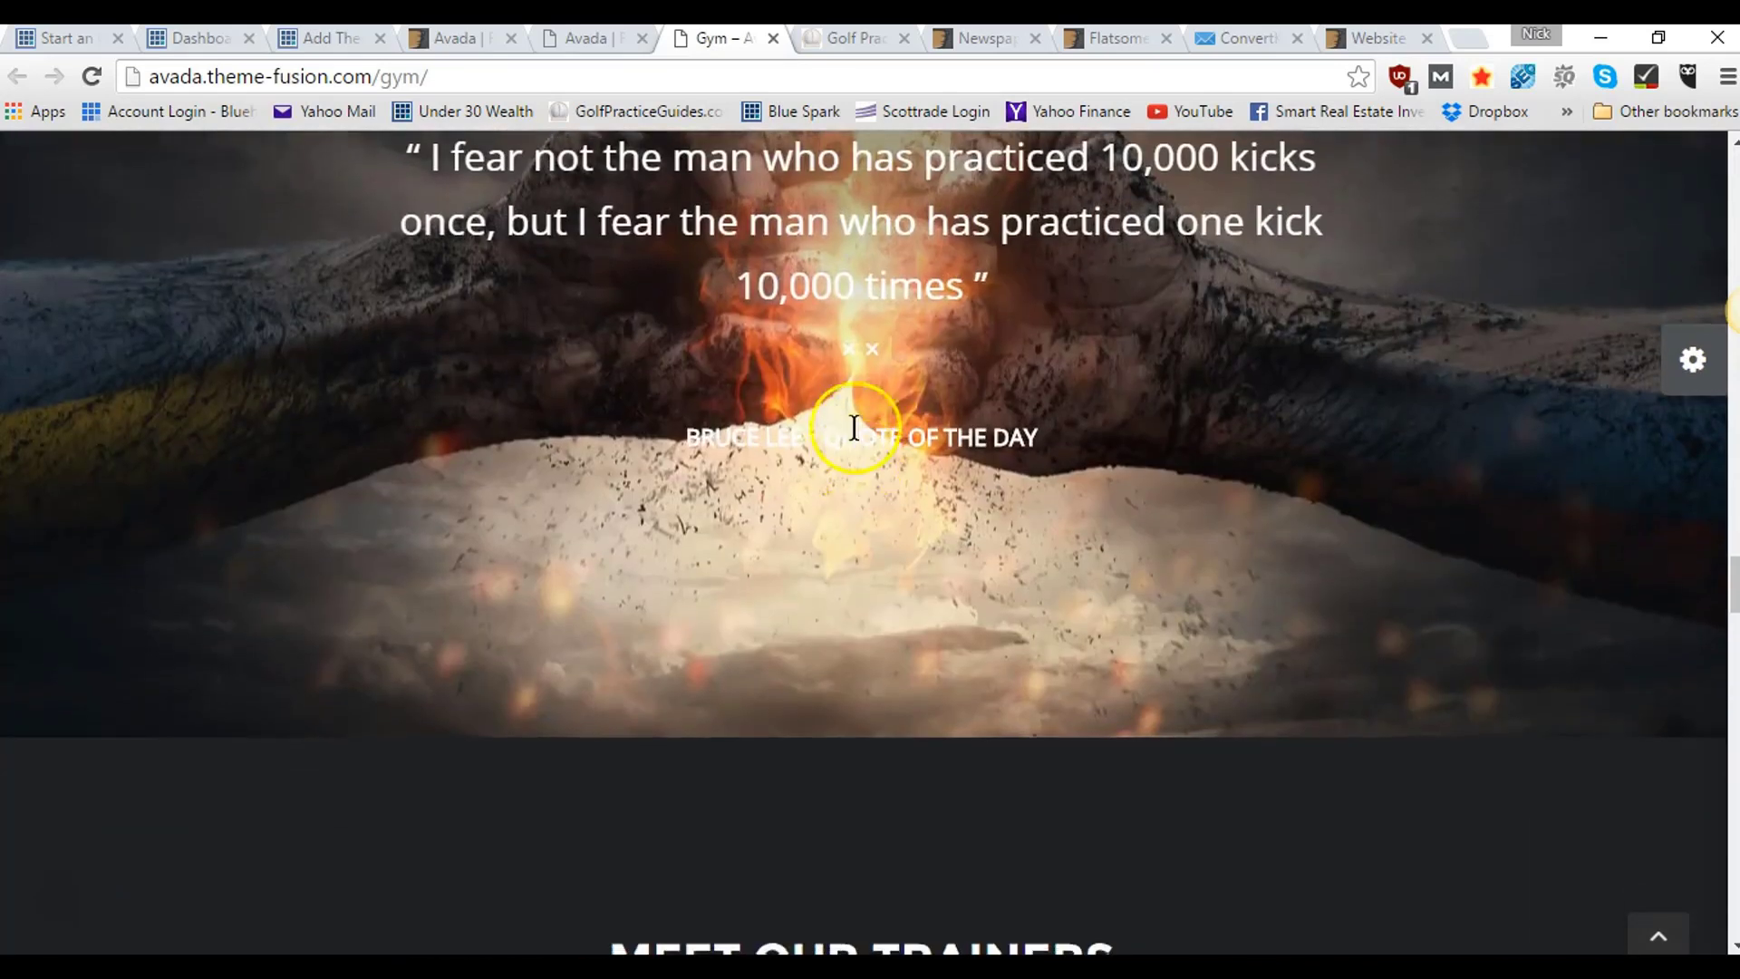
{"action": "scroll", "coordinate": [807, 404], "scroll_direction": "down", "scroll_amount": 6}
{"action": "scroll", "coordinate": [910, 466], "scroll_direction": "down", "scroll_amount": 6}
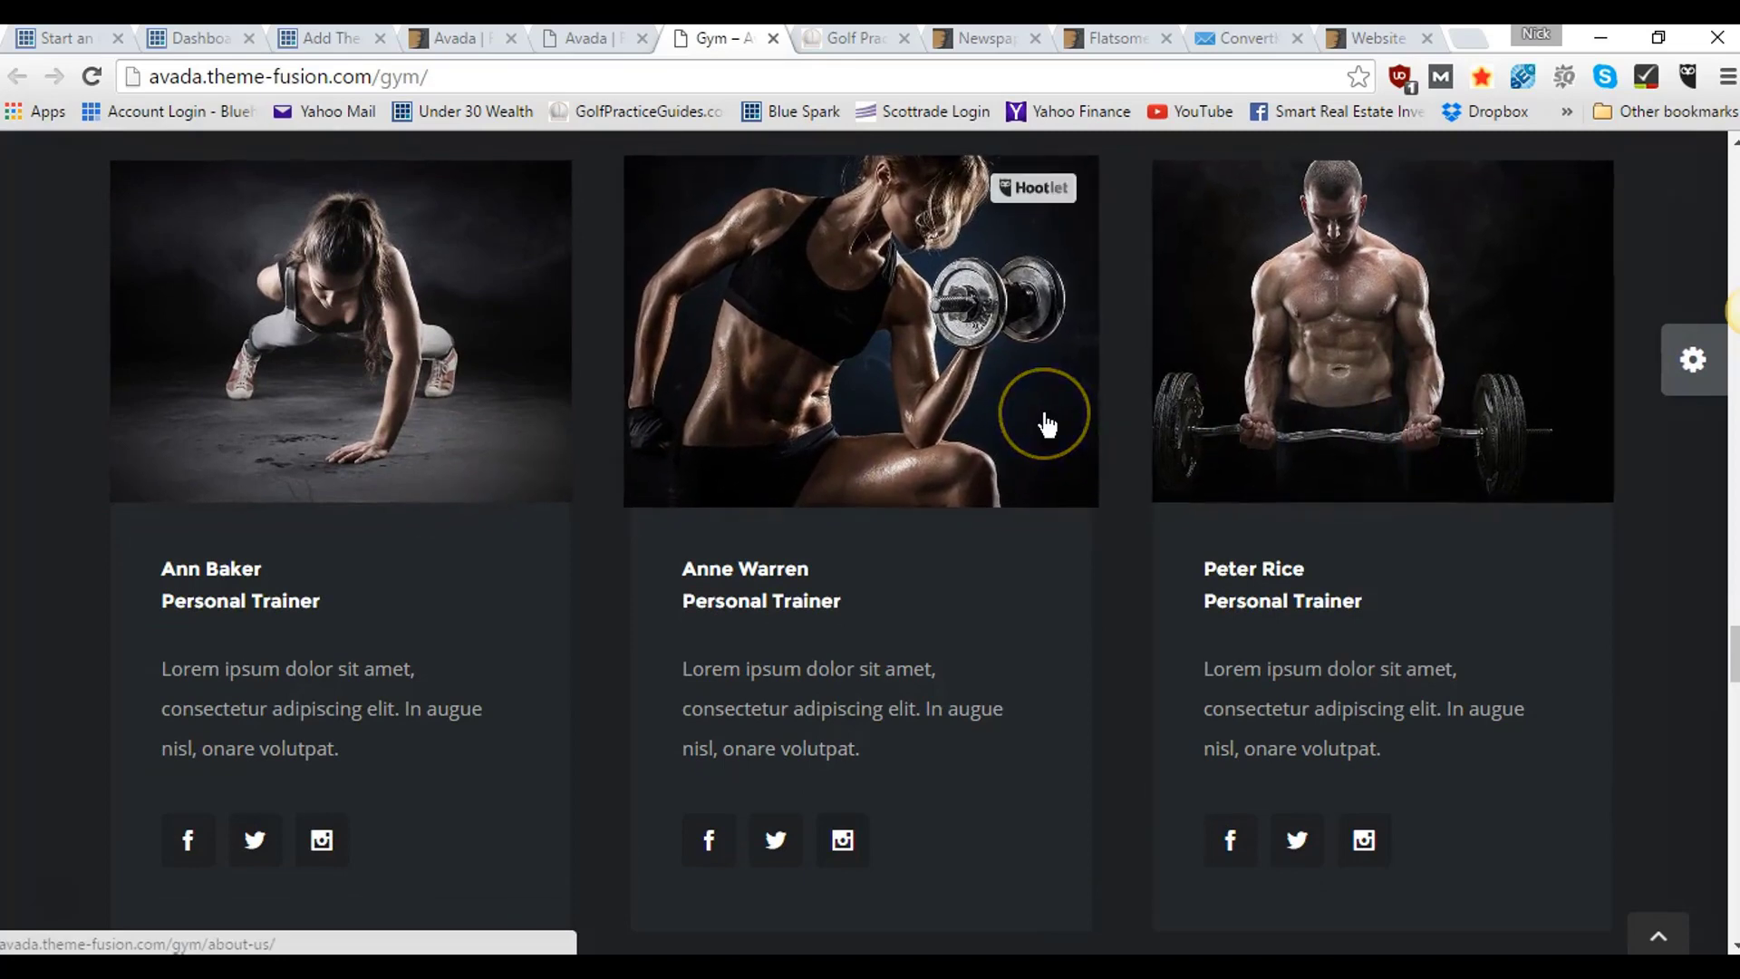
{"action": "scroll", "coordinate": [1047, 424], "scroll_direction": "up", "scroll_amount": 3}
{"action": "scroll", "coordinate": [1047, 424], "scroll_direction": "down", "scroll_amount": 10}
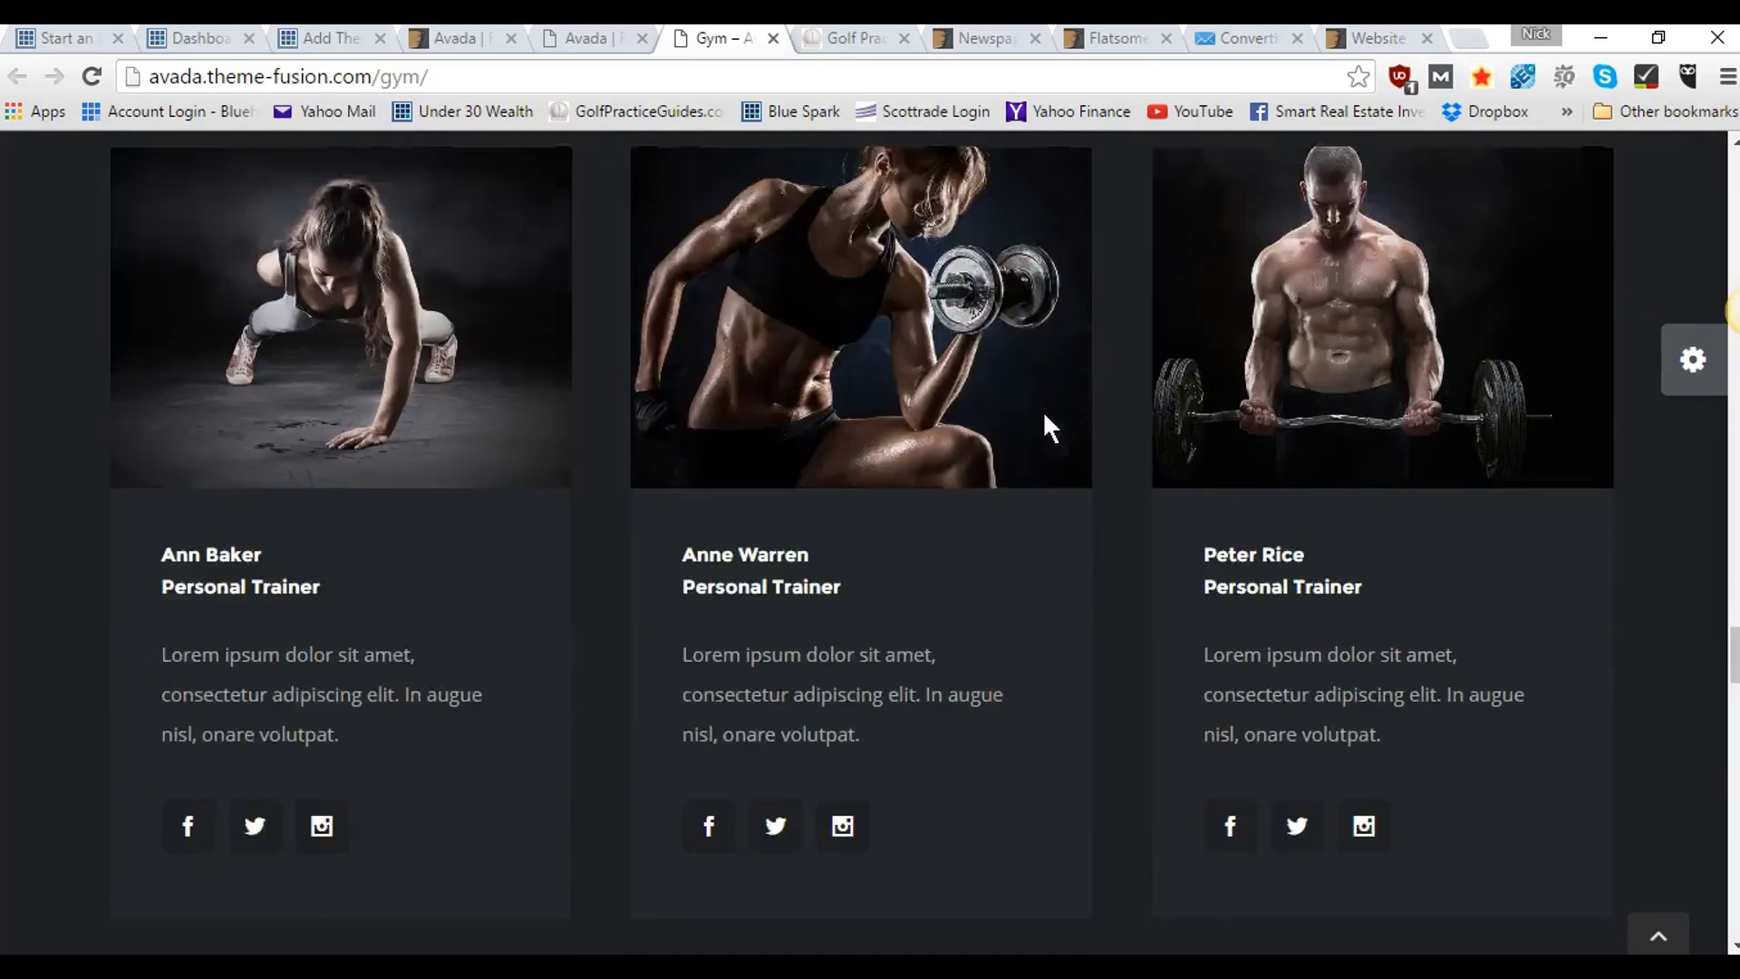
{"action": "scroll", "coordinate": [1043, 420], "scroll_direction": "up", "scroll_amount": 15}
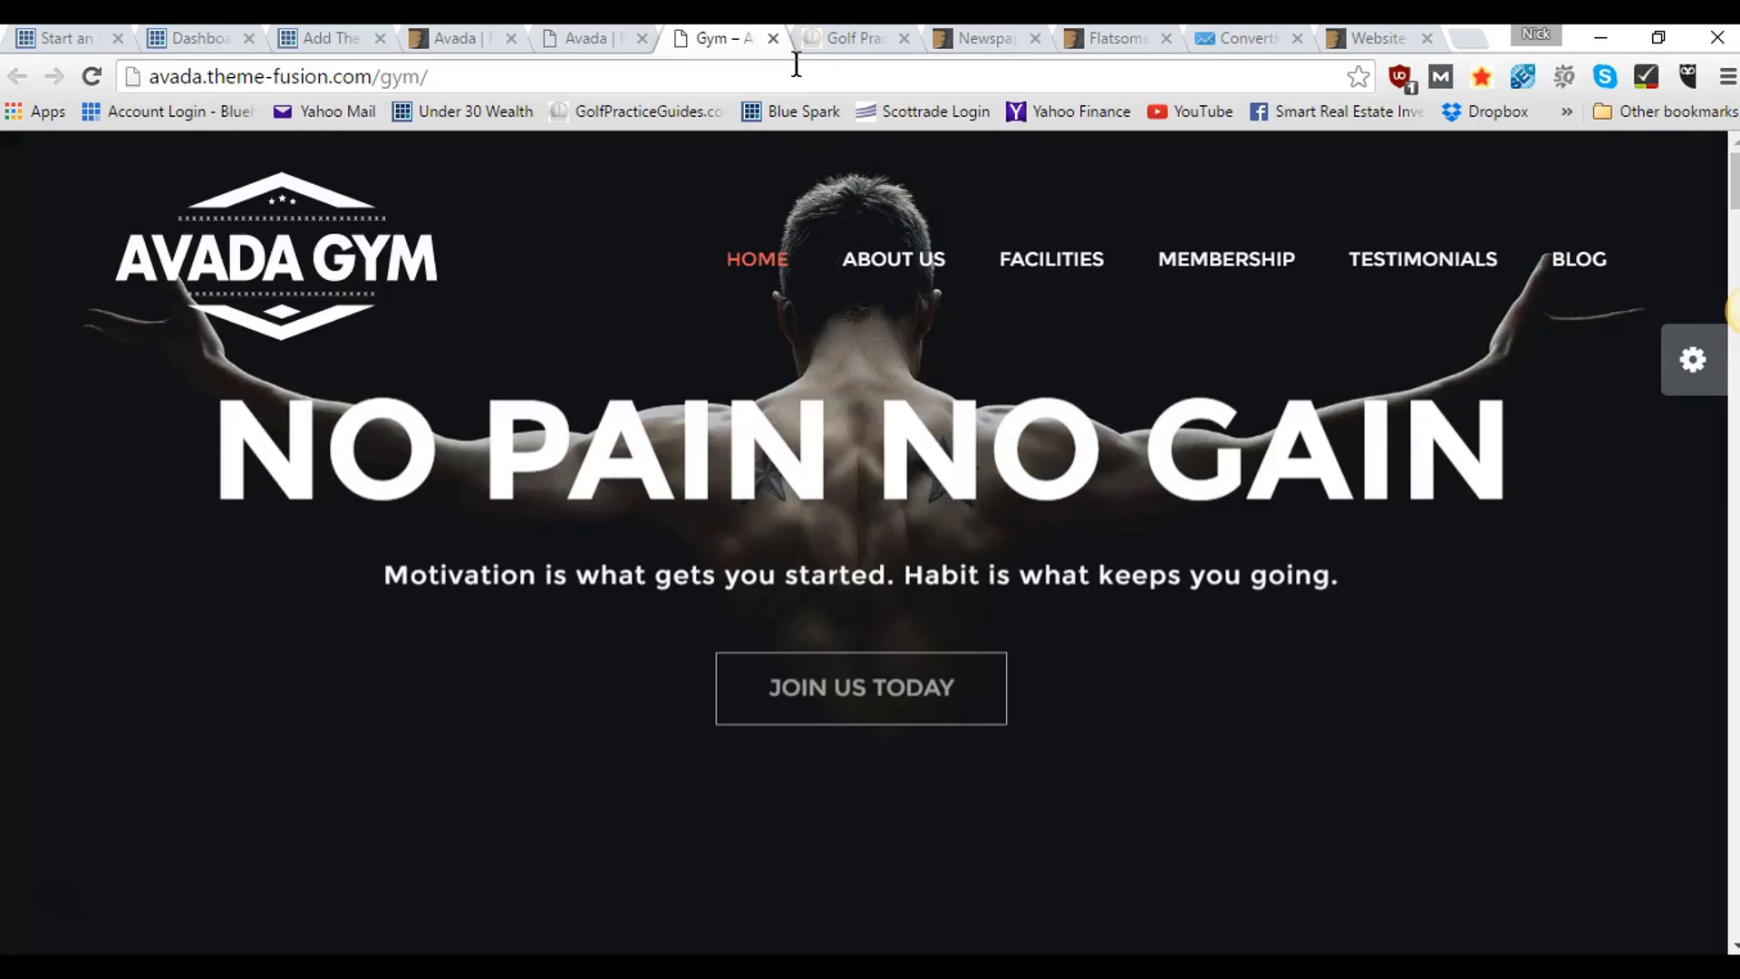
- Close the Avada Gym demo, Avada demo and GolfPracticeGuides pages to reach the Newspaper theme's ThemeForest page
{"action": "left_click", "coordinate": [773, 37]}
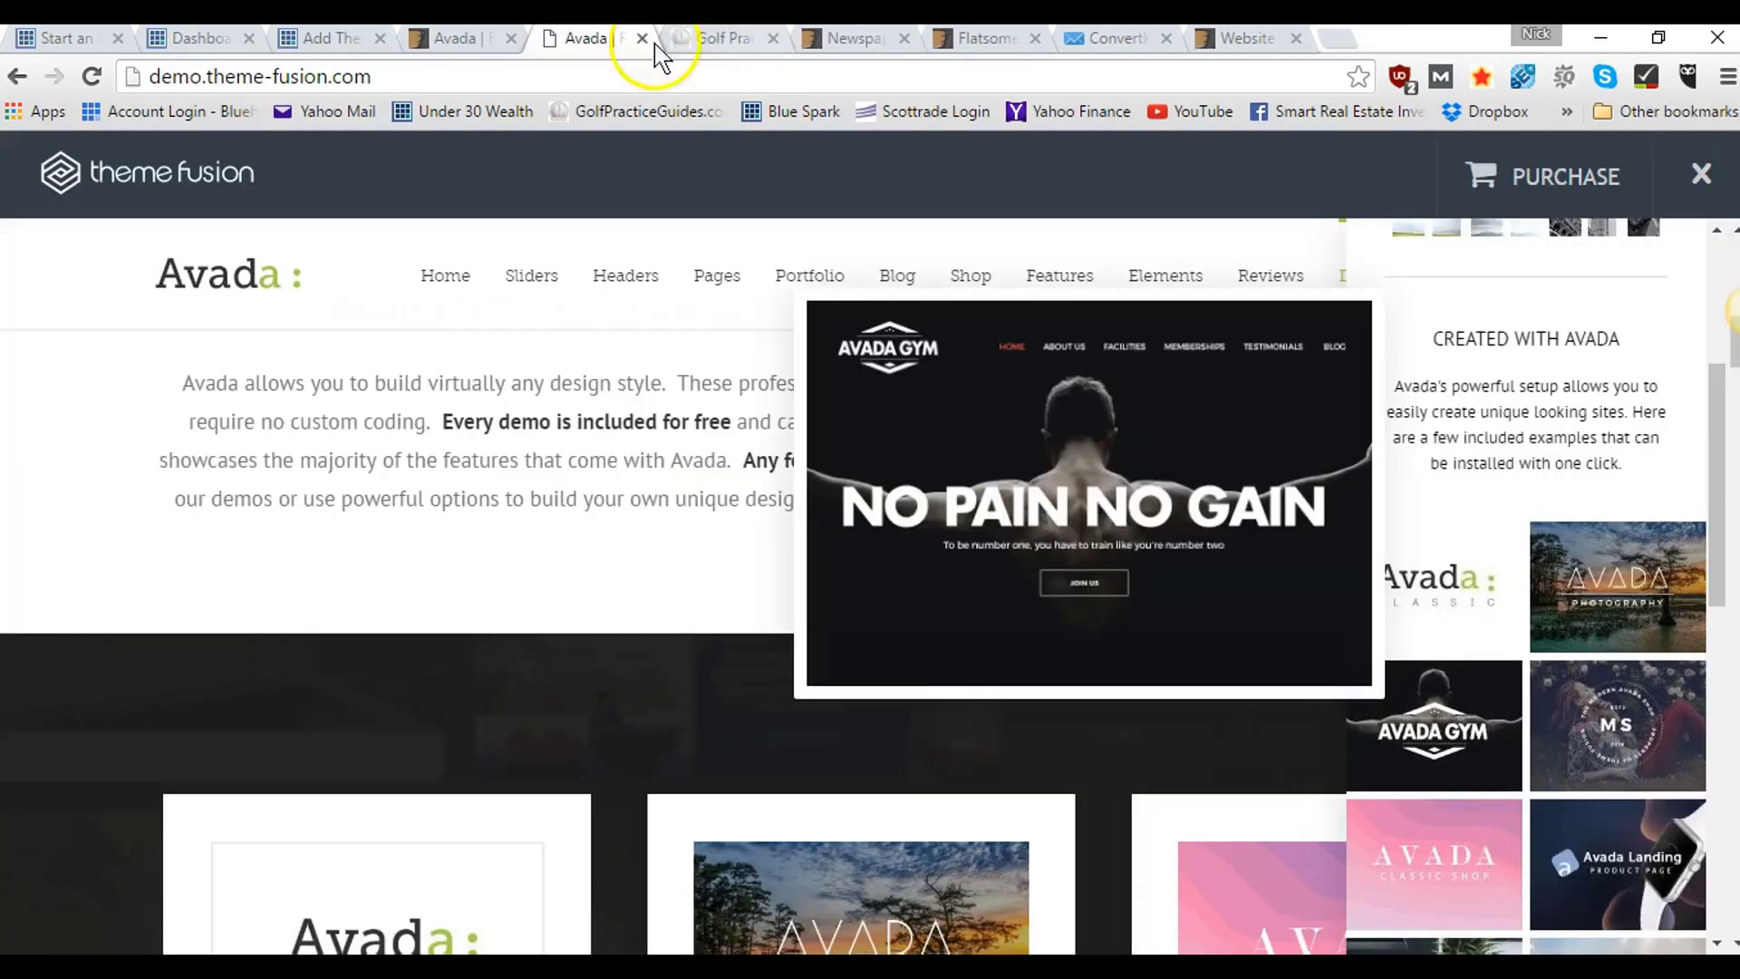
{"action": "left_click", "coordinate": [641, 39]}
{"action": "left_click", "coordinate": [642, 38]}
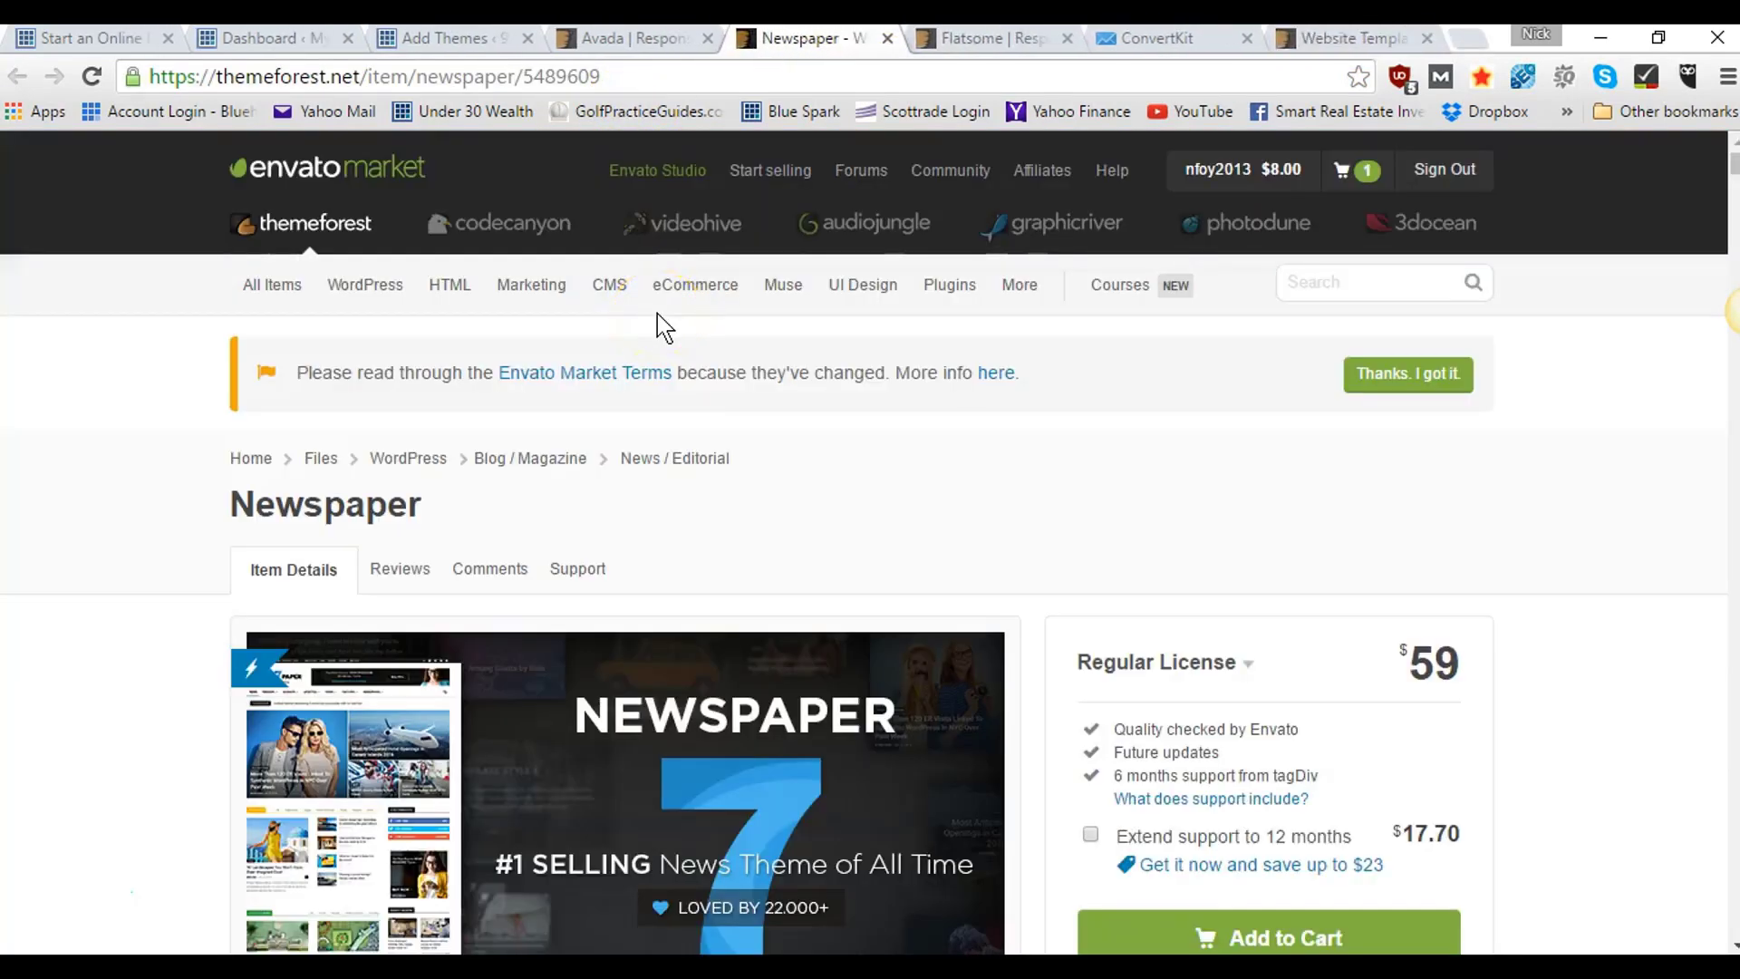
- Open the live preview of the Newspaper theme from its ThemeForest item details
{"action": "left_click", "coordinate": [265, 567]}
{"action": "scroll", "coordinate": [139, 665], "scroll_direction": "down", "scroll_amount": 3}
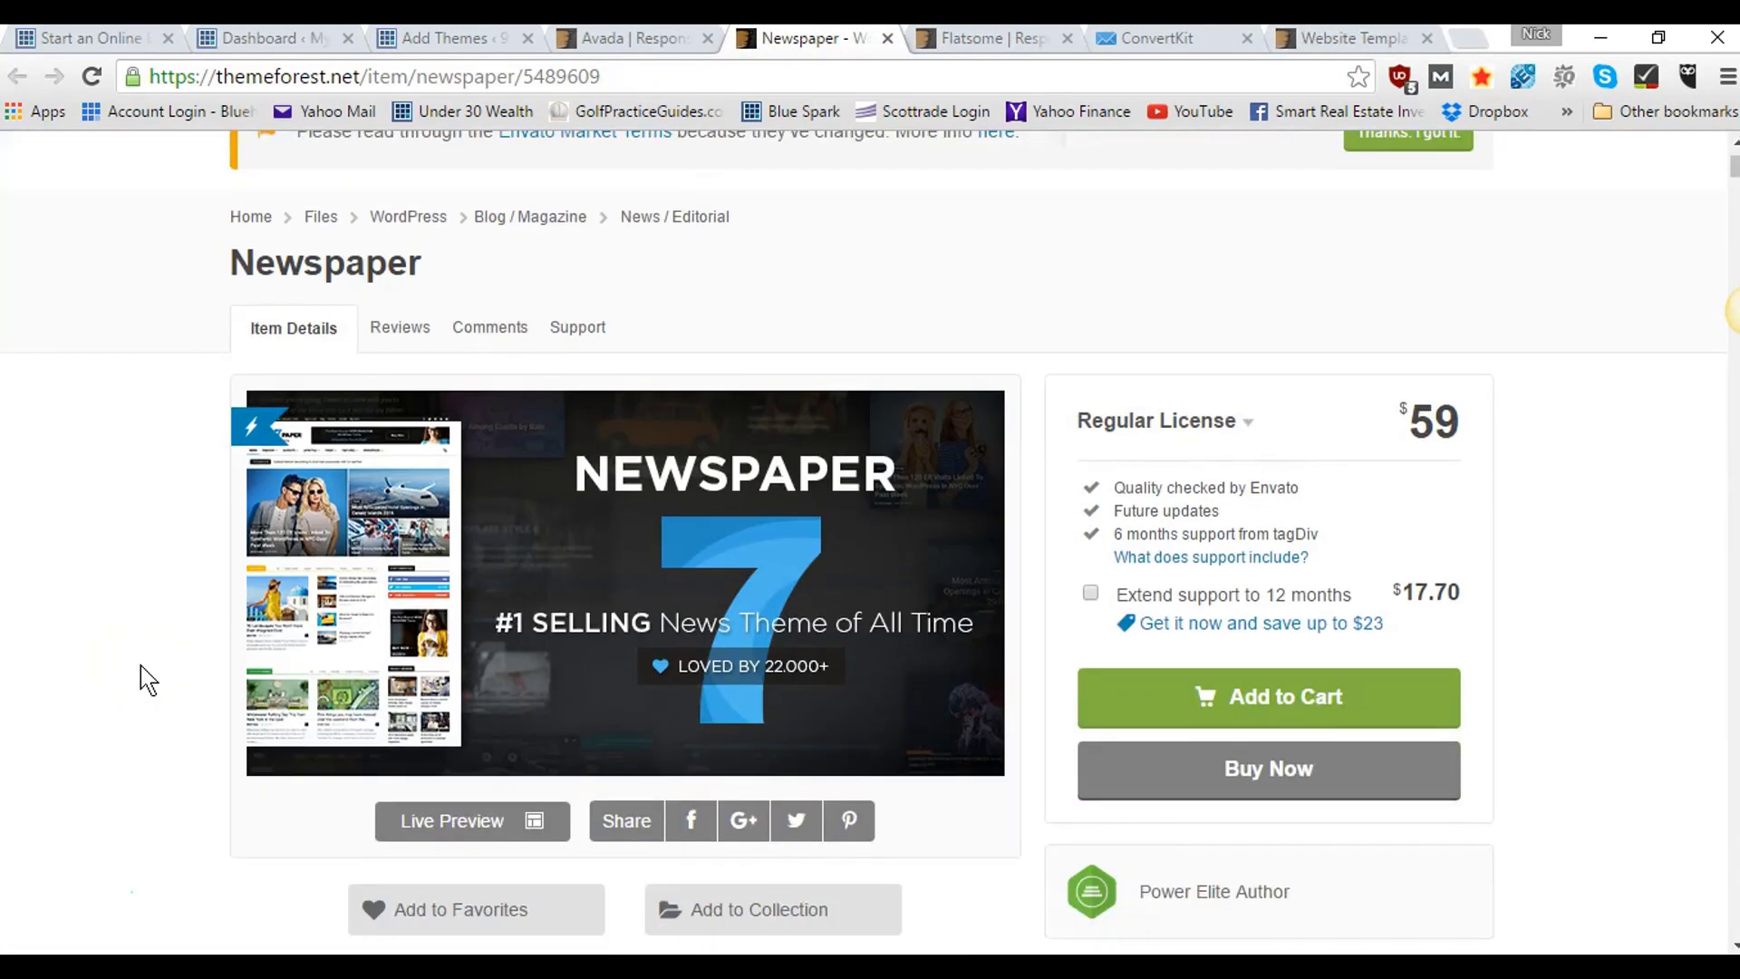
{"action": "scroll", "coordinate": [143, 678], "scroll_direction": "down", "scroll_amount": 2}
{"action": "left_click", "coordinate": [468, 685]}
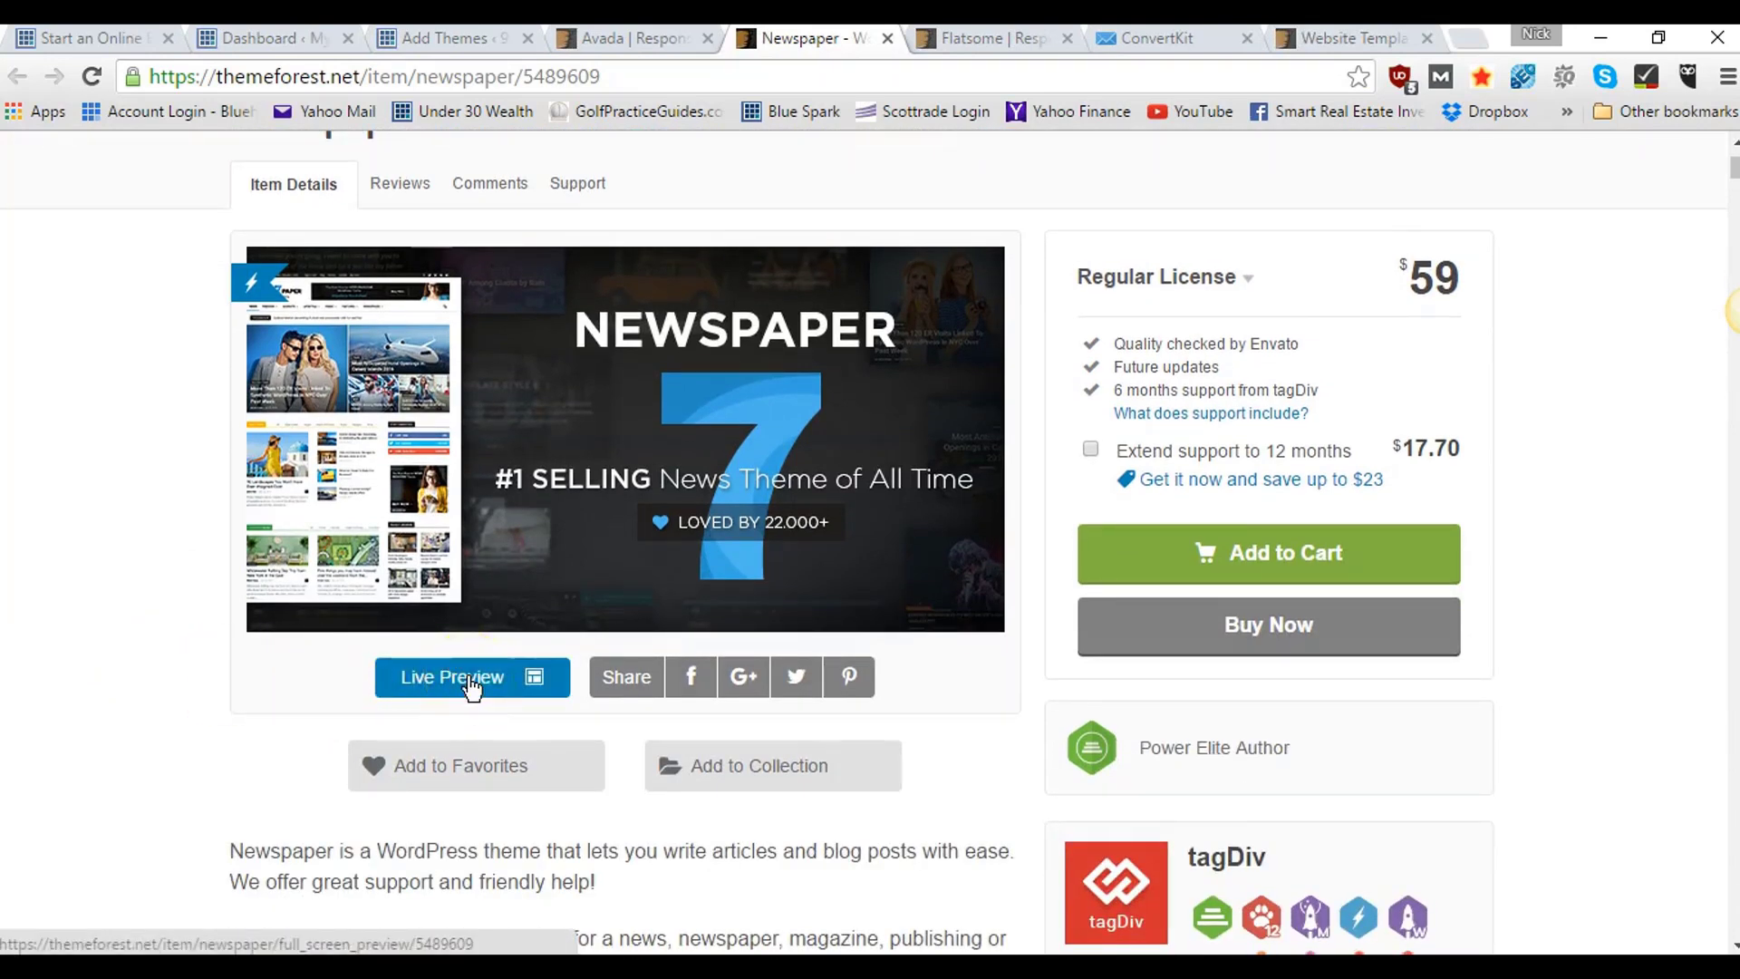
{"action": "left_click", "coordinate": [471, 685]}
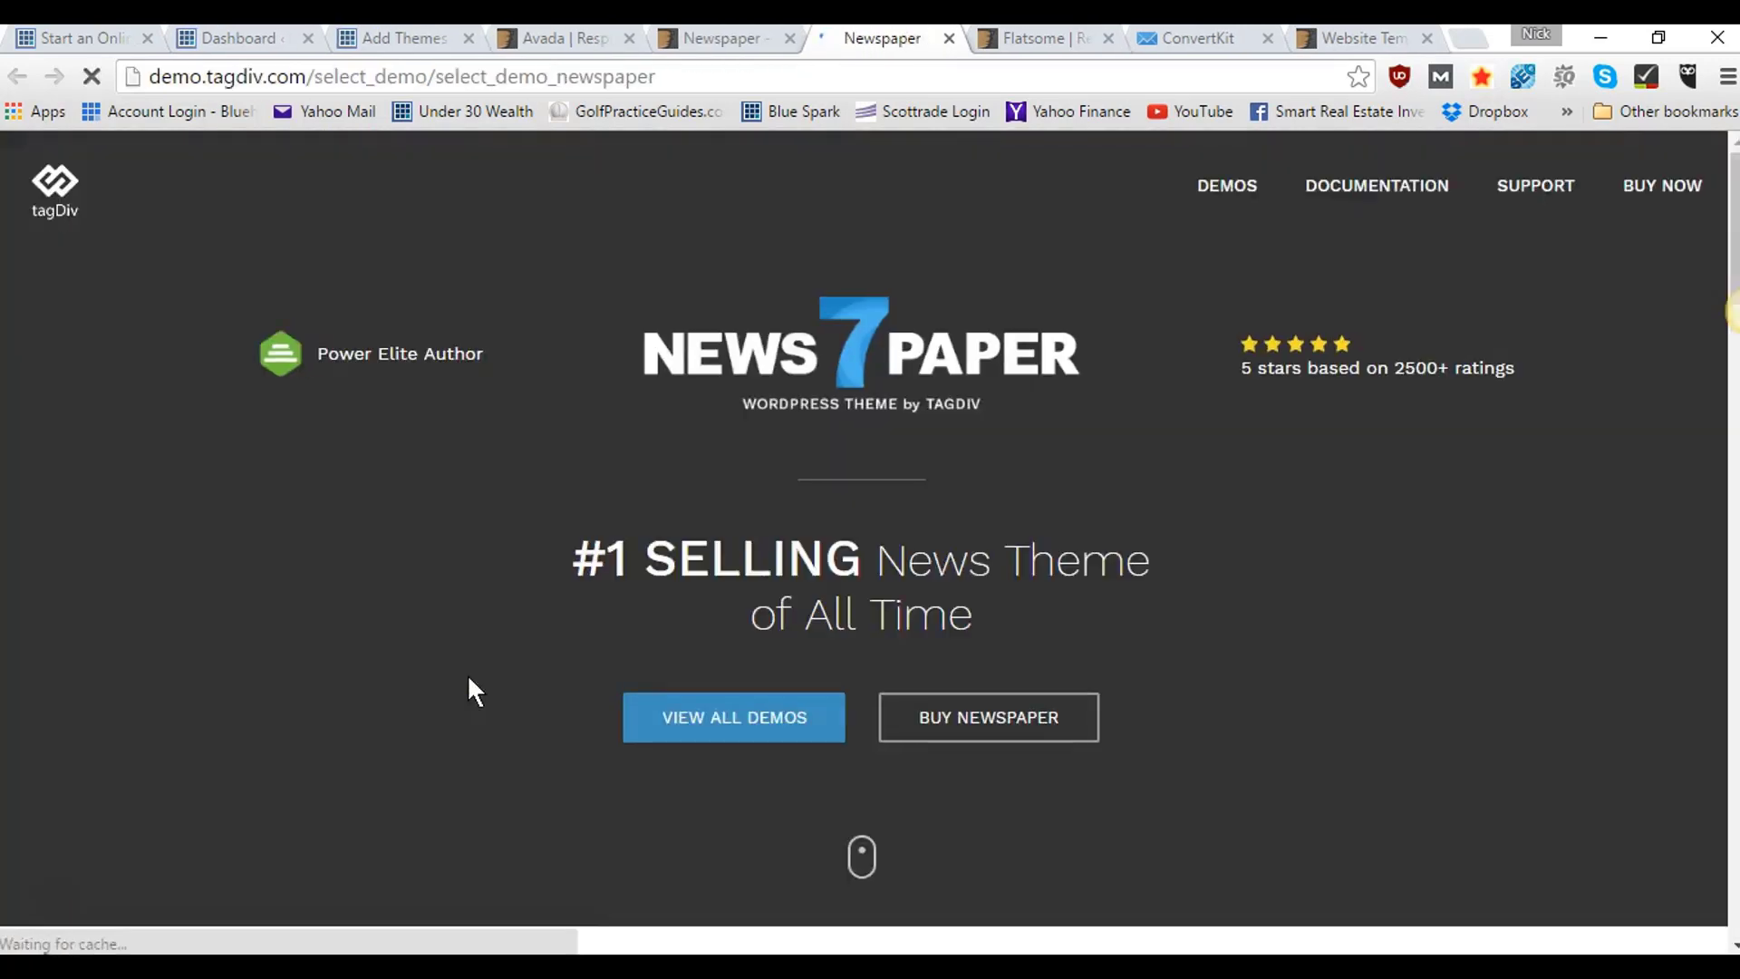
- Browse the Newspaper theme's demo gallery and open the Say What? demo
{"action": "scroll", "coordinate": [469, 682], "scroll_direction": "down", "scroll_amount": 13}
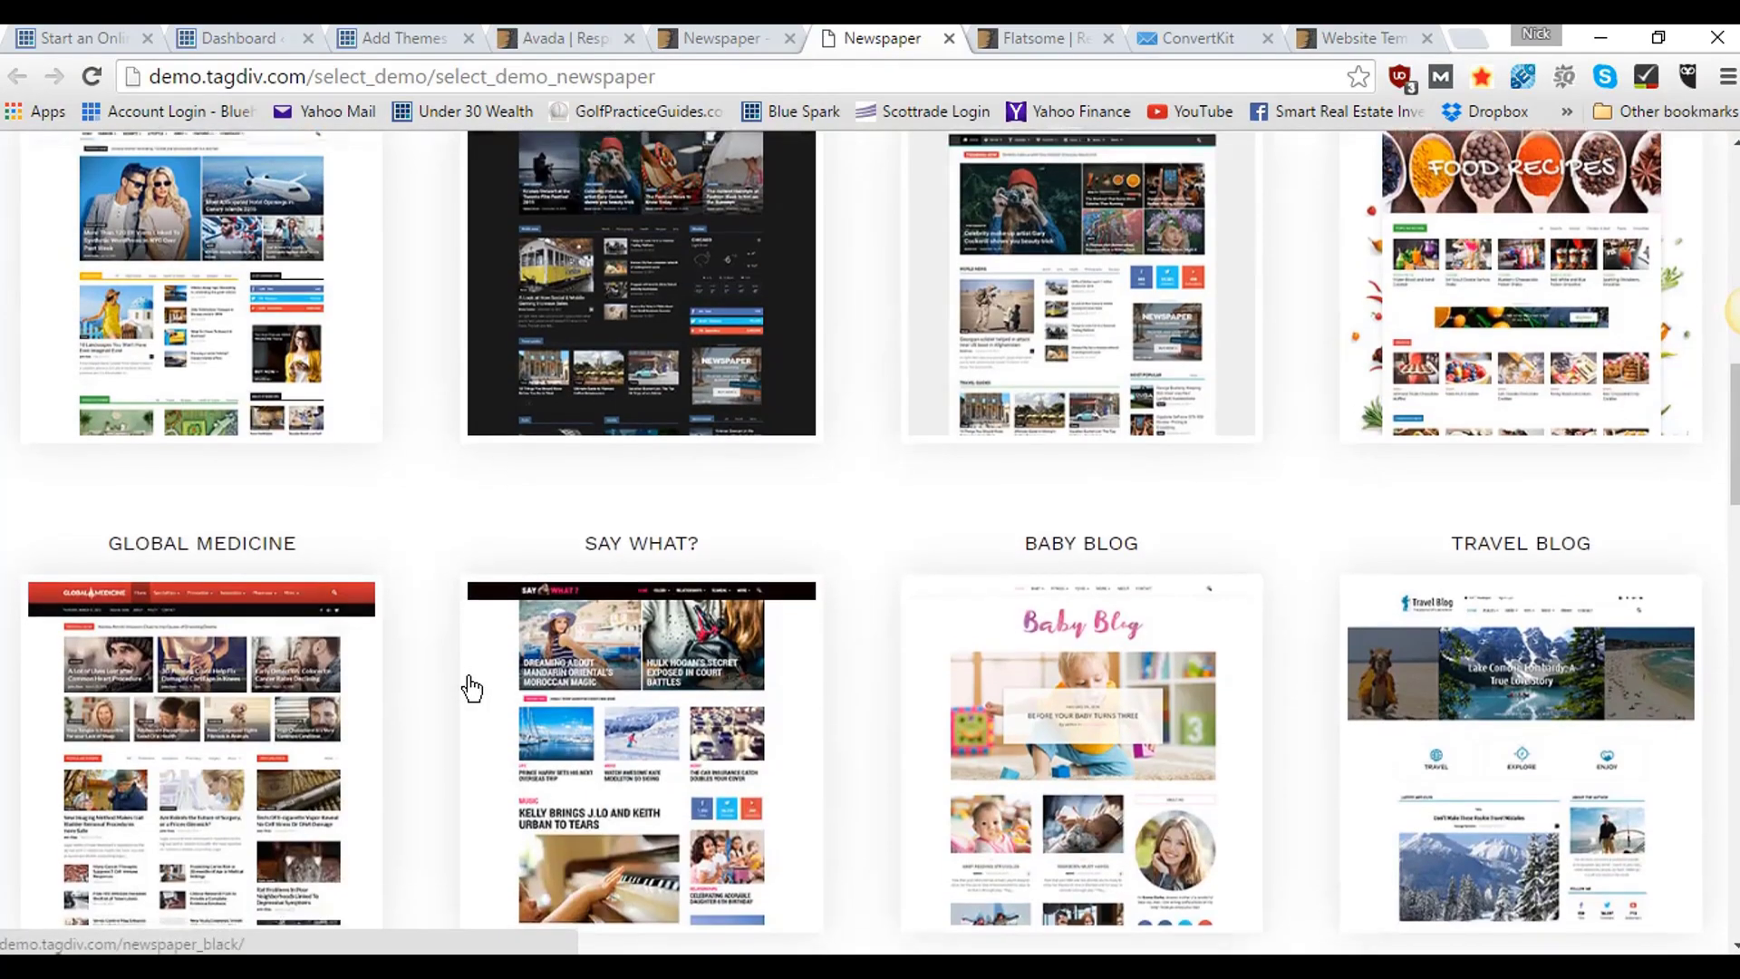
{"action": "scroll", "coordinate": [471, 689], "scroll_direction": "up", "scroll_amount": 3}
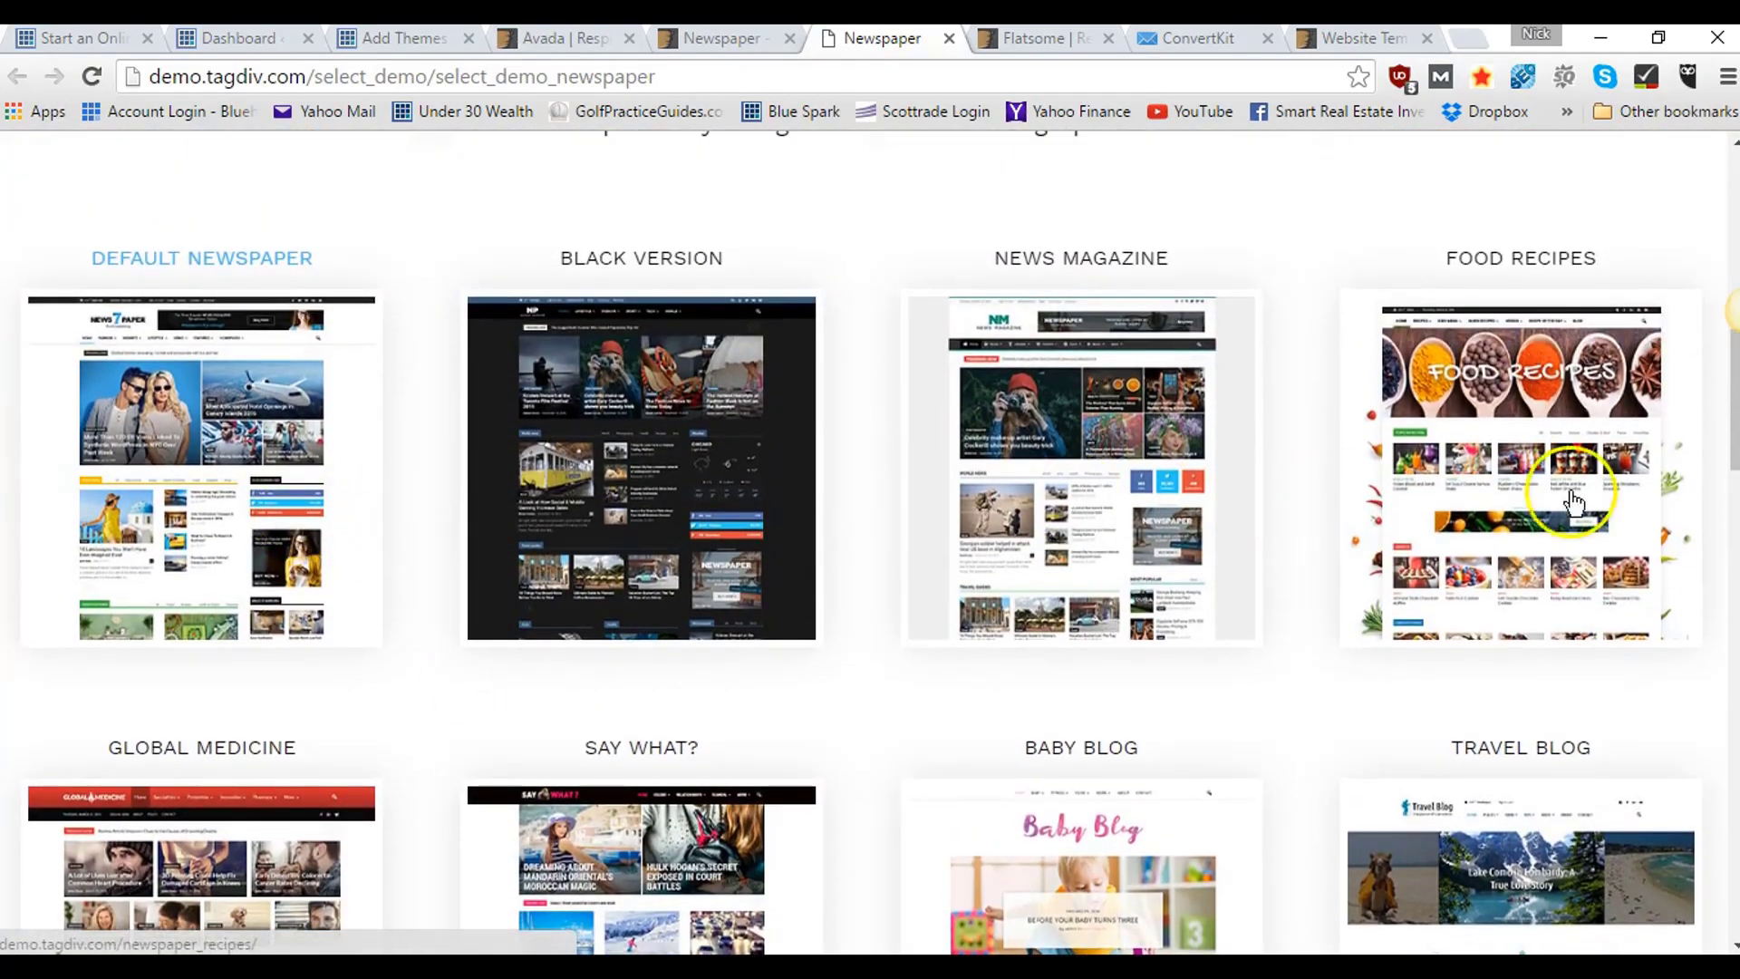
{"action": "scroll", "coordinate": [680, 581], "scroll_direction": "down", "scroll_amount": 5}
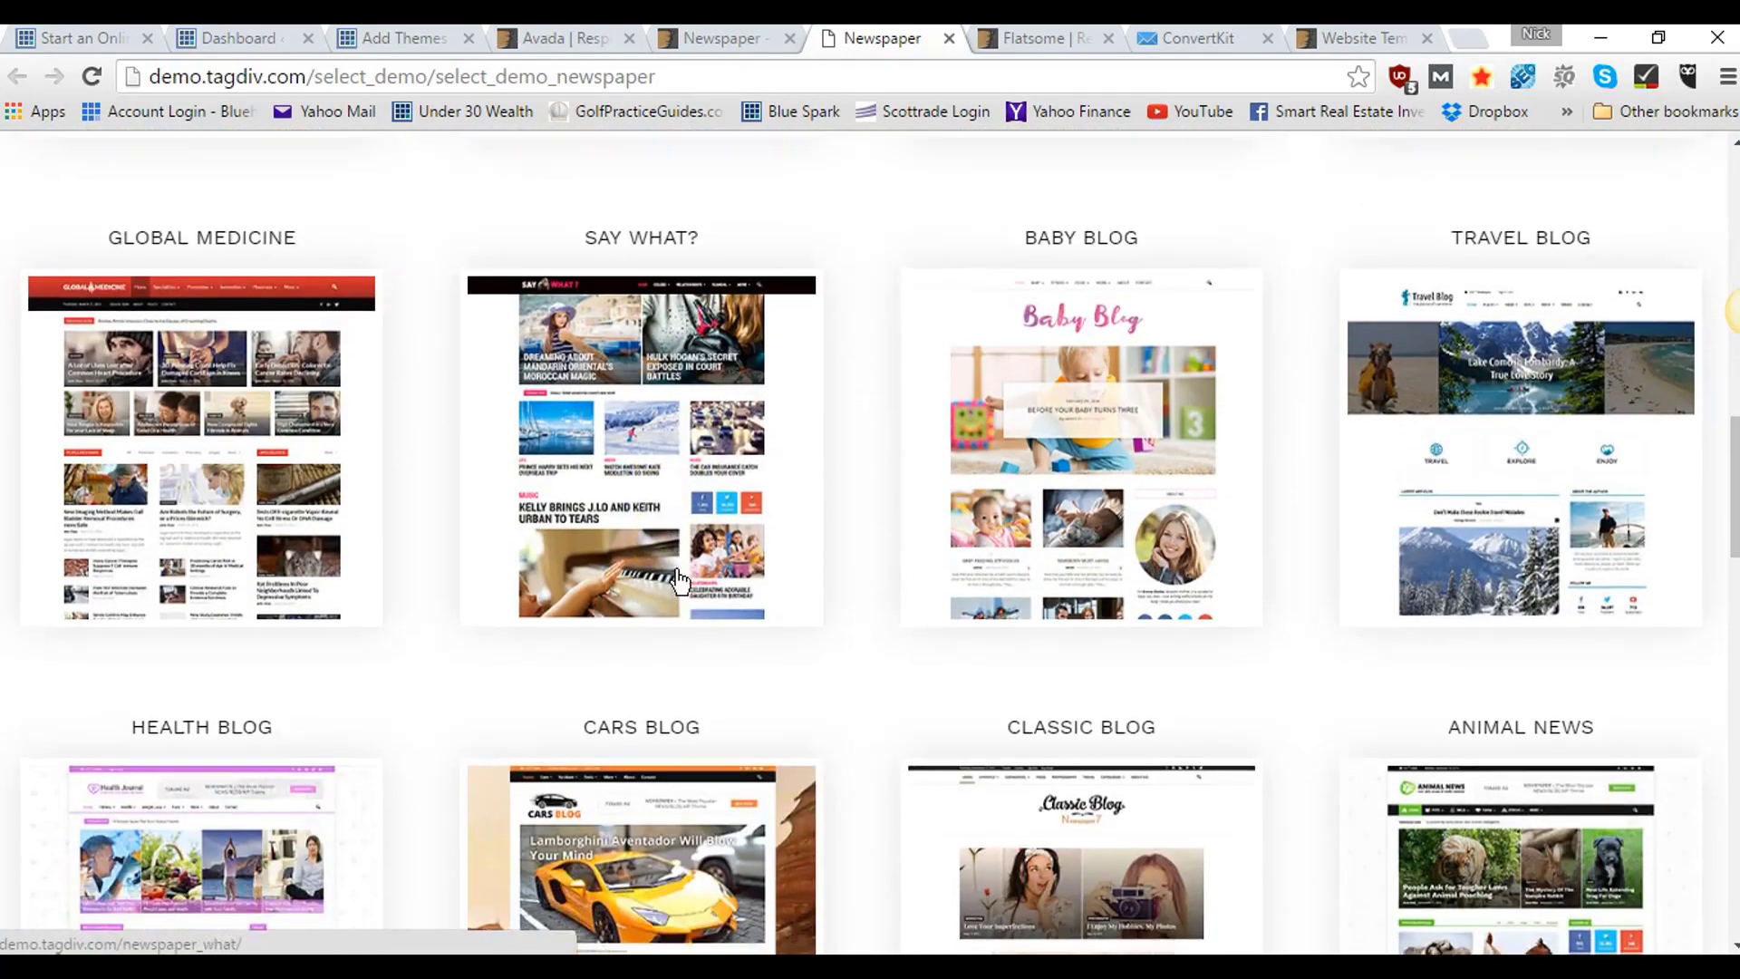
{"action": "scroll", "coordinate": [671, 583], "scroll_direction": "up", "scroll_amount": 3}
{"action": "scroll", "coordinate": [668, 585], "scroll_direction": "down", "scroll_amount": 1}
{"action": "left_click", "coordinate": [668, 665]}
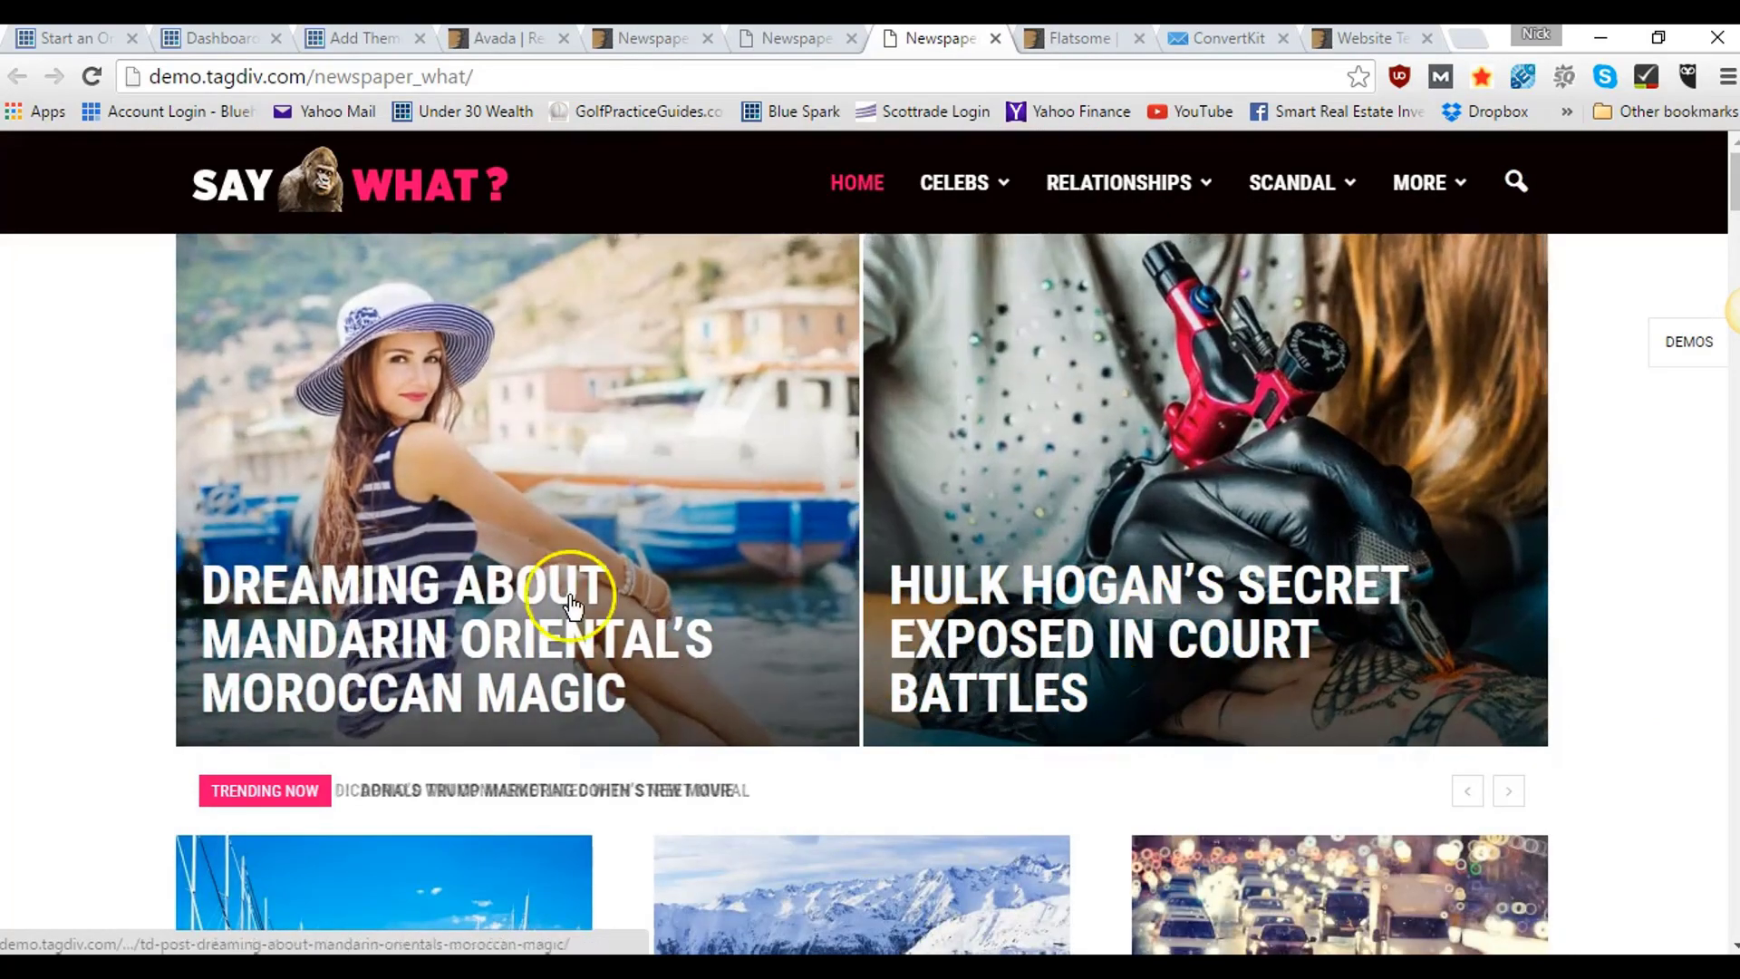
- Review the upper part of the Say What? homepage, from the trending stories and social counters to the Culture articles
{"action": "scroll", "coordinate": [902, 562], "scroll_direction": "down", "scroll_amount": 1}
{"action": "scroll", "coordinate": [902, 562], "scroll_direction": "down", "scroll_amount": 3}
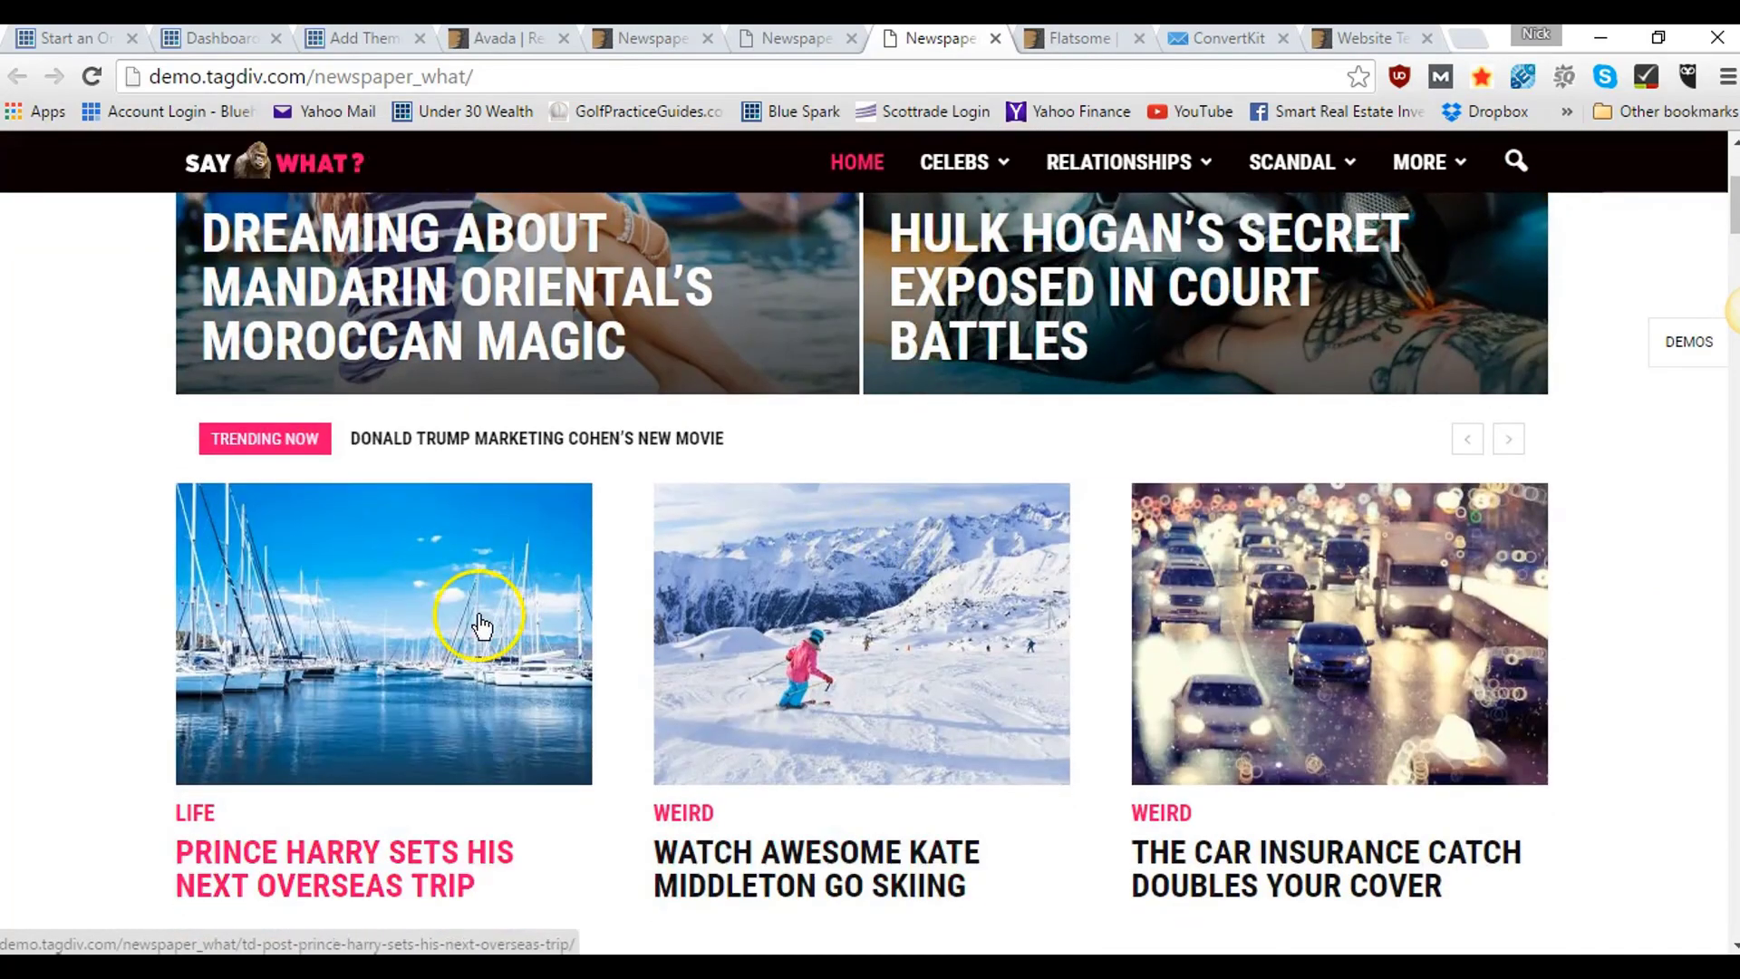
{"action": "scroll", "coordinate": [476, 612], "scroll_direction": "down", "scroll_amount": 2}
{"action": "scroll", "coordinate": [1334, 459], "scroll_direction": "down", "scroll_amount": 3}
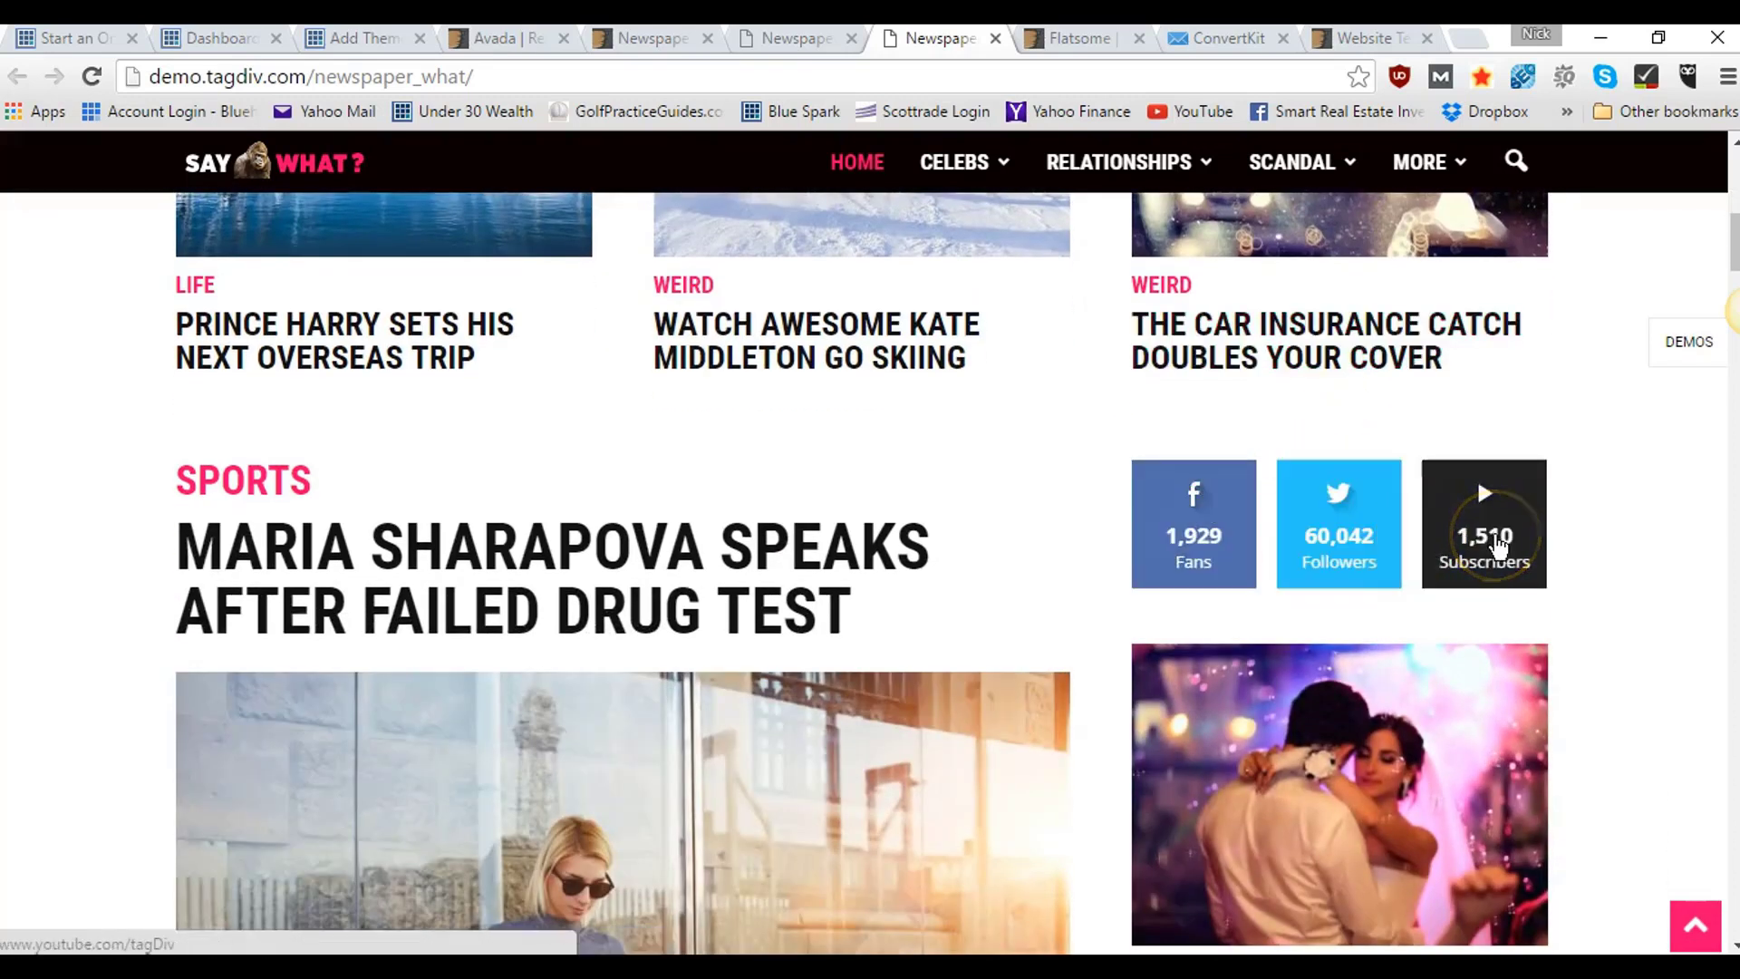
{"action": "scroll", "coordinate": [1496, 544], "scroll_direction": "down", "scroll_amount": 2}
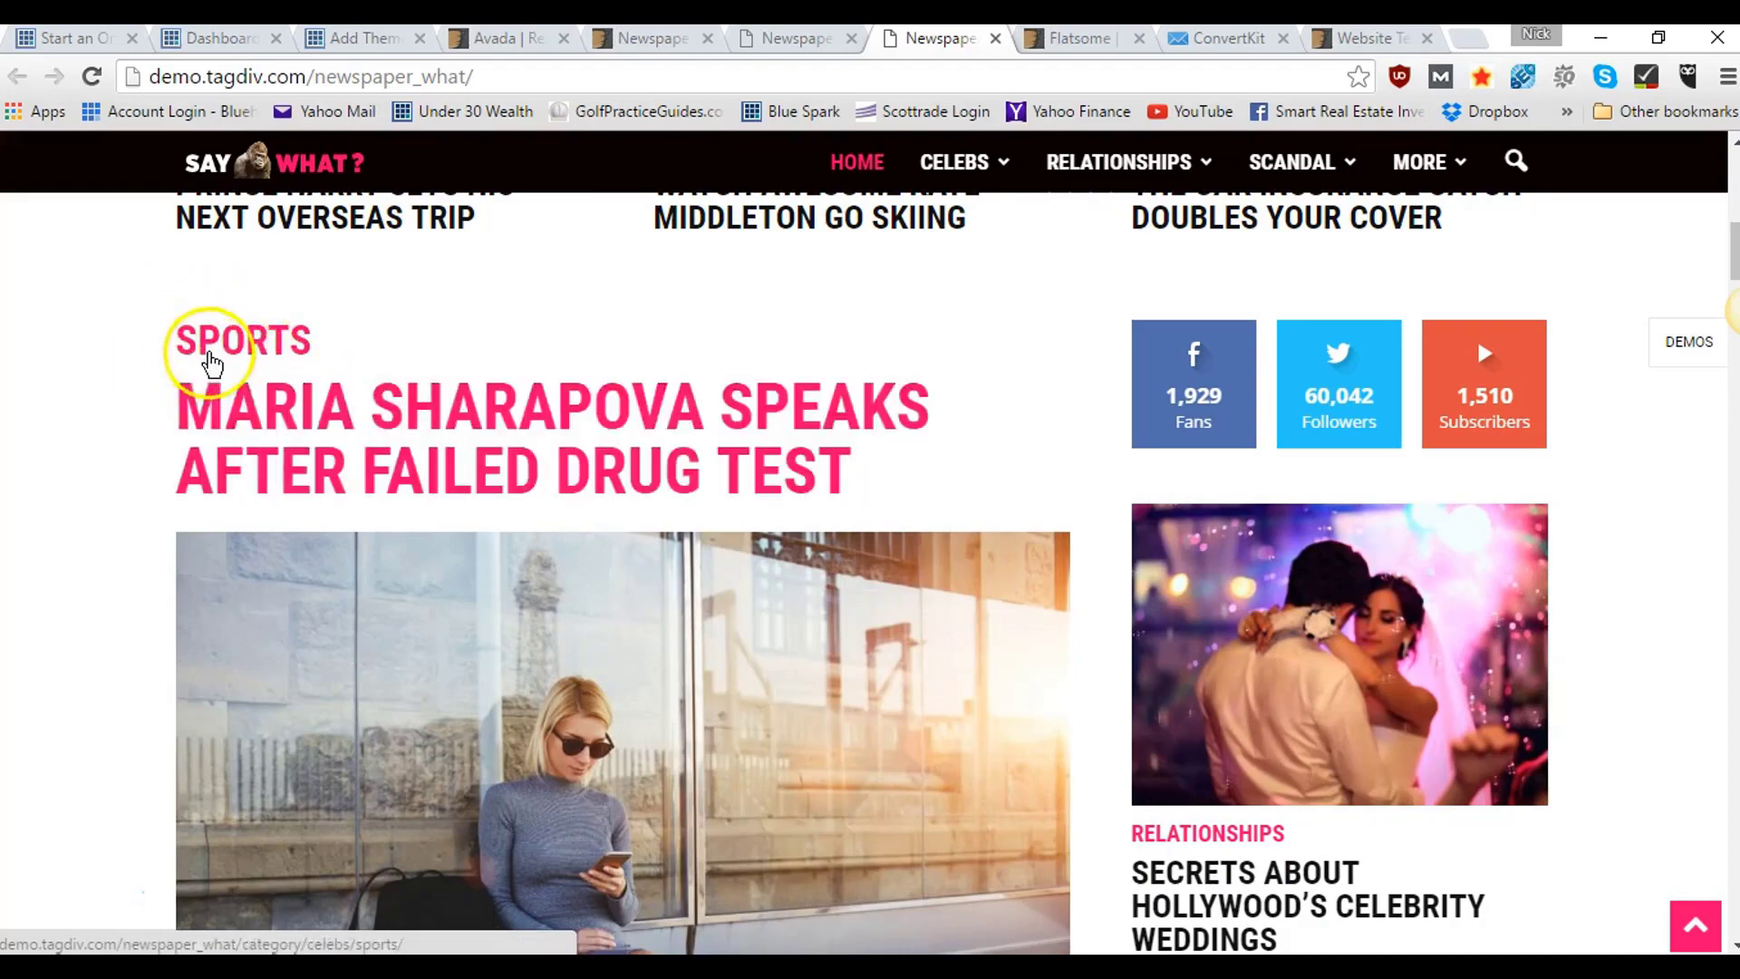
{"action": "scroll", "coordinate": [222, 426], "scroll_direction": "down", "scroll_amount": 9}
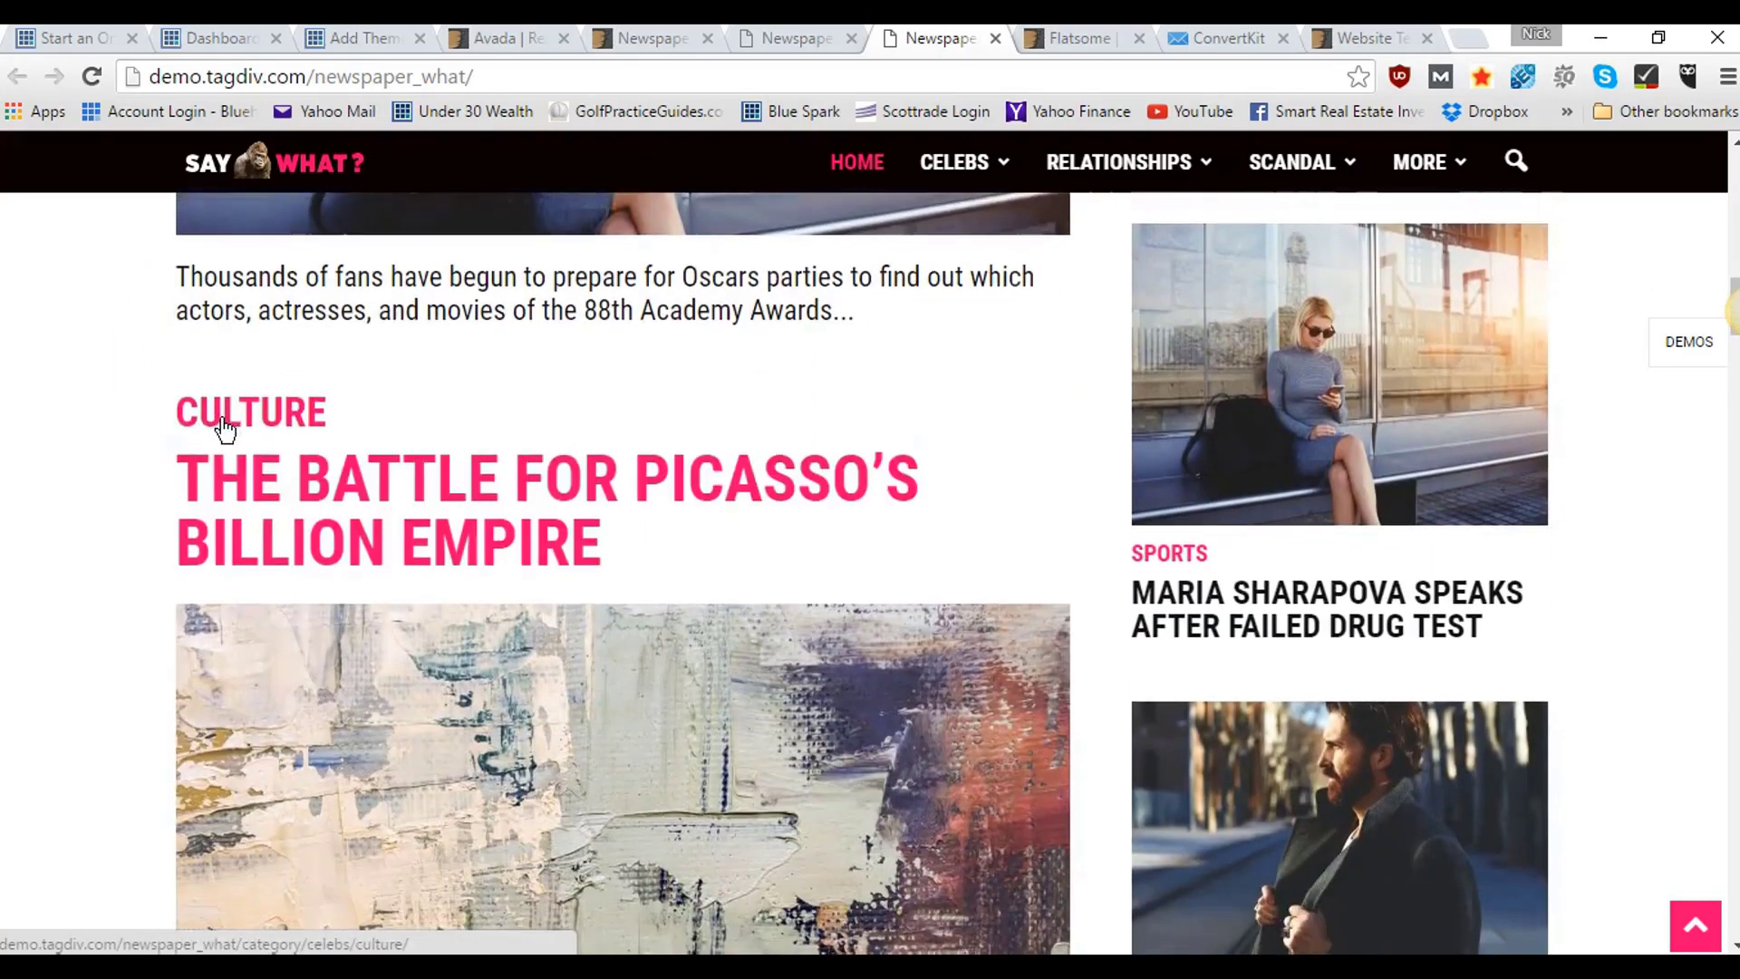
{"action": "scroll", "coordinate": [222, 399], "scroll_direction": "down", "scroll_amount": 9}
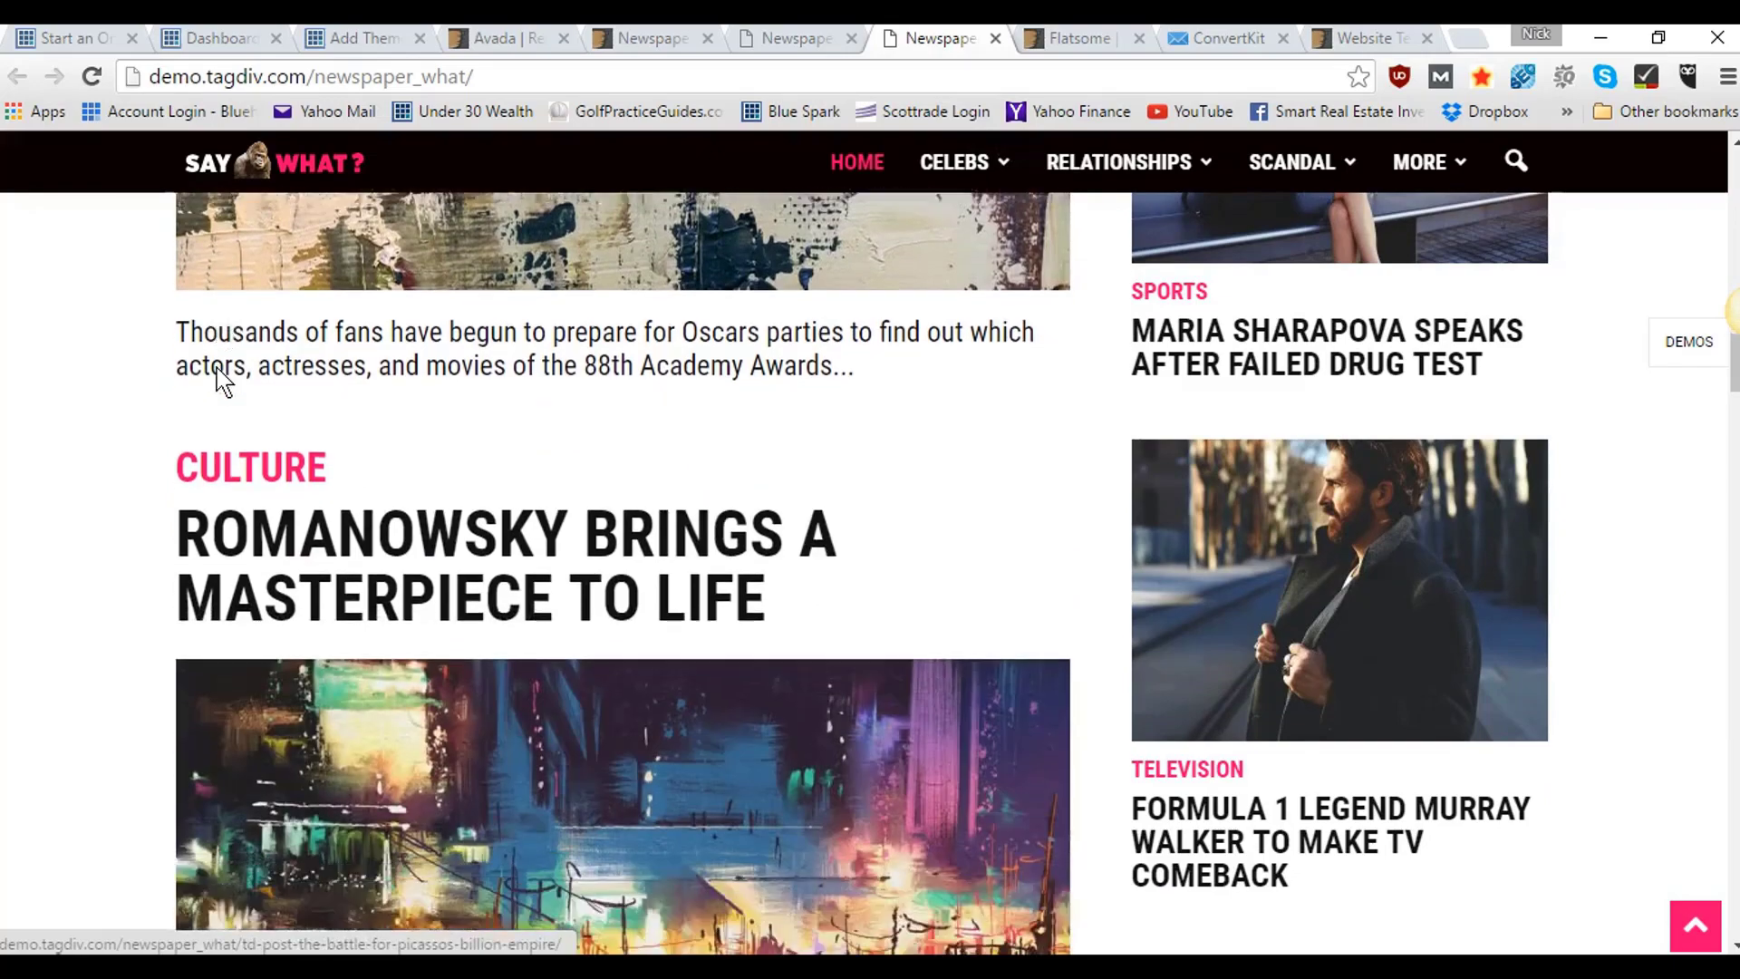
- Examine the lower article list and the sidebar's popular categories, recent comments and ad space, and return to the page header
{"action": "scroll", "coordinate": [222, 381], "scroll_direction": "down", "scroll_amount": 16}
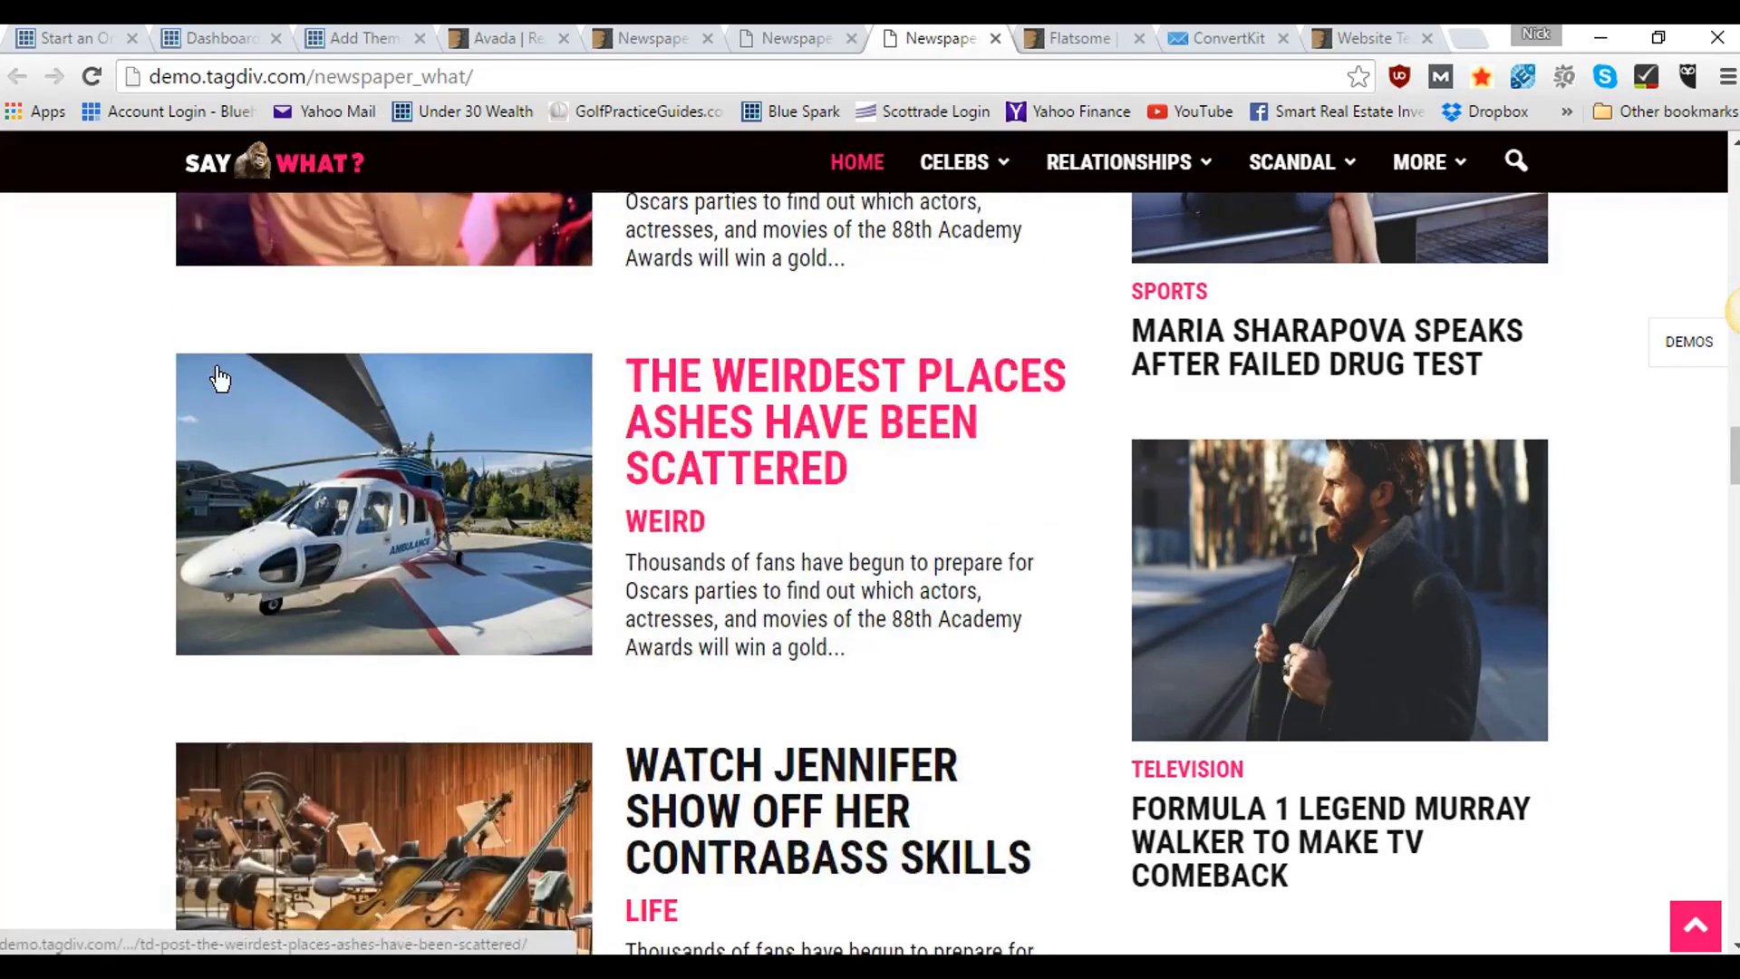
{"action": "scroll", "coordinate": [220, 379], "scroll_direction": "down", "scroll_amount": 13}
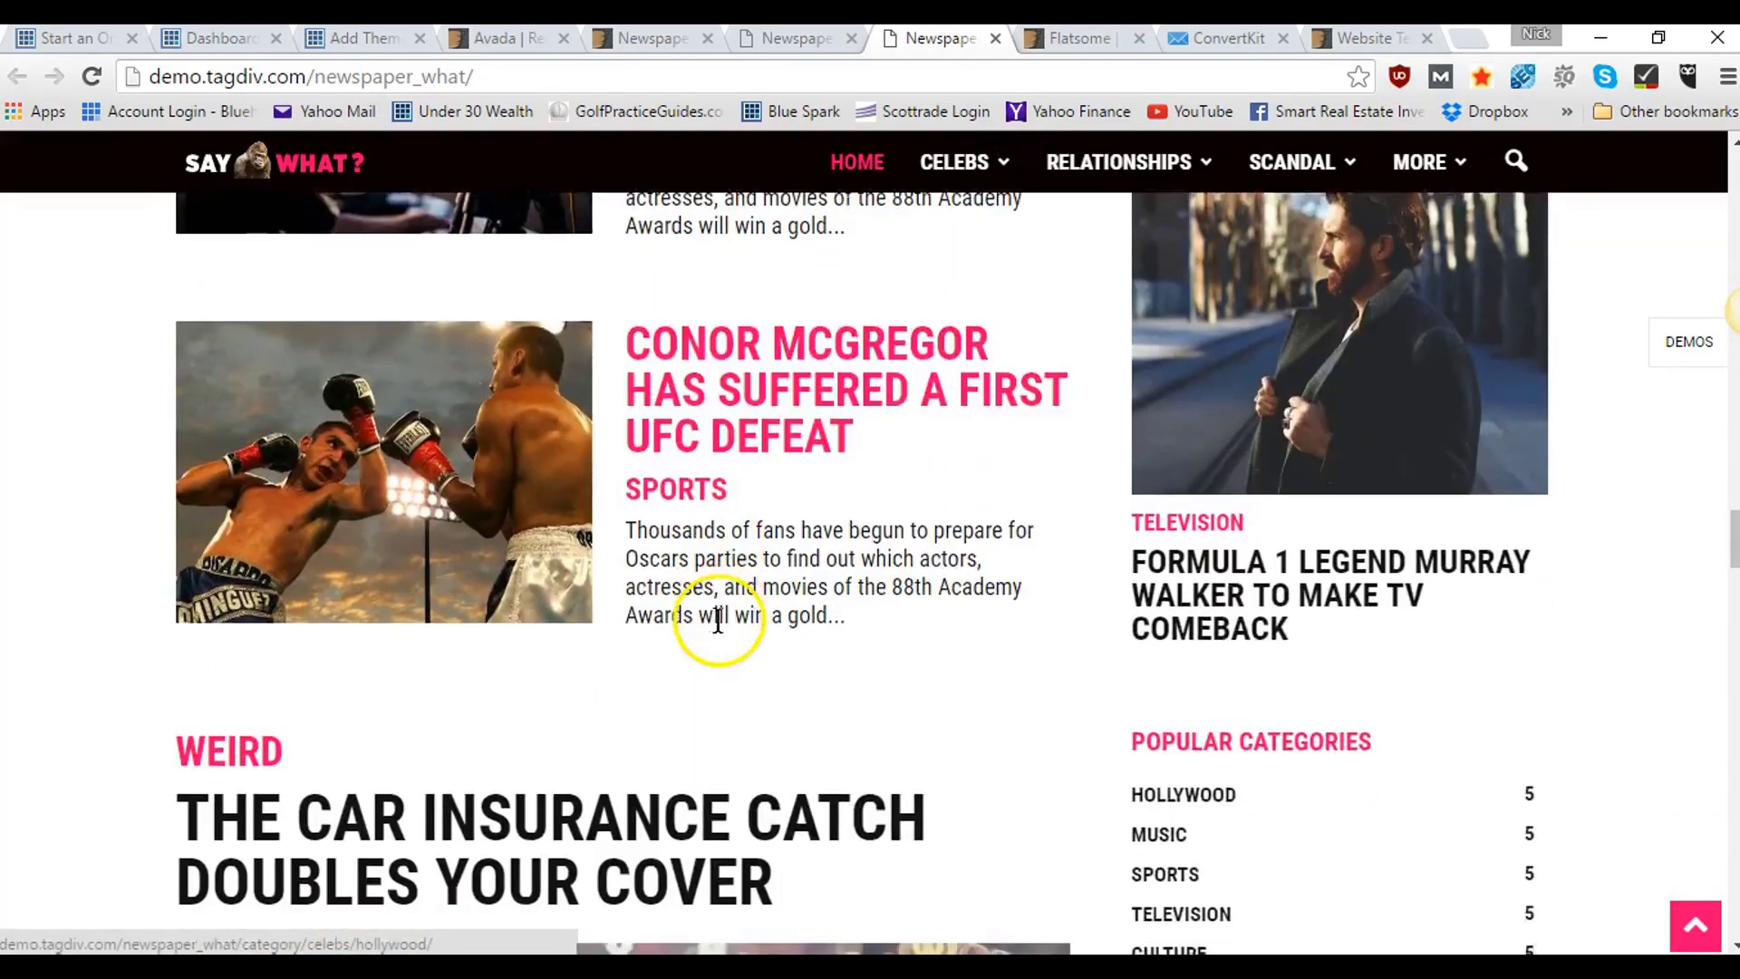
{"action": "scroll", "coordinate": [718, 621], "scroll_direction": "down", "scroll_amount": 9}
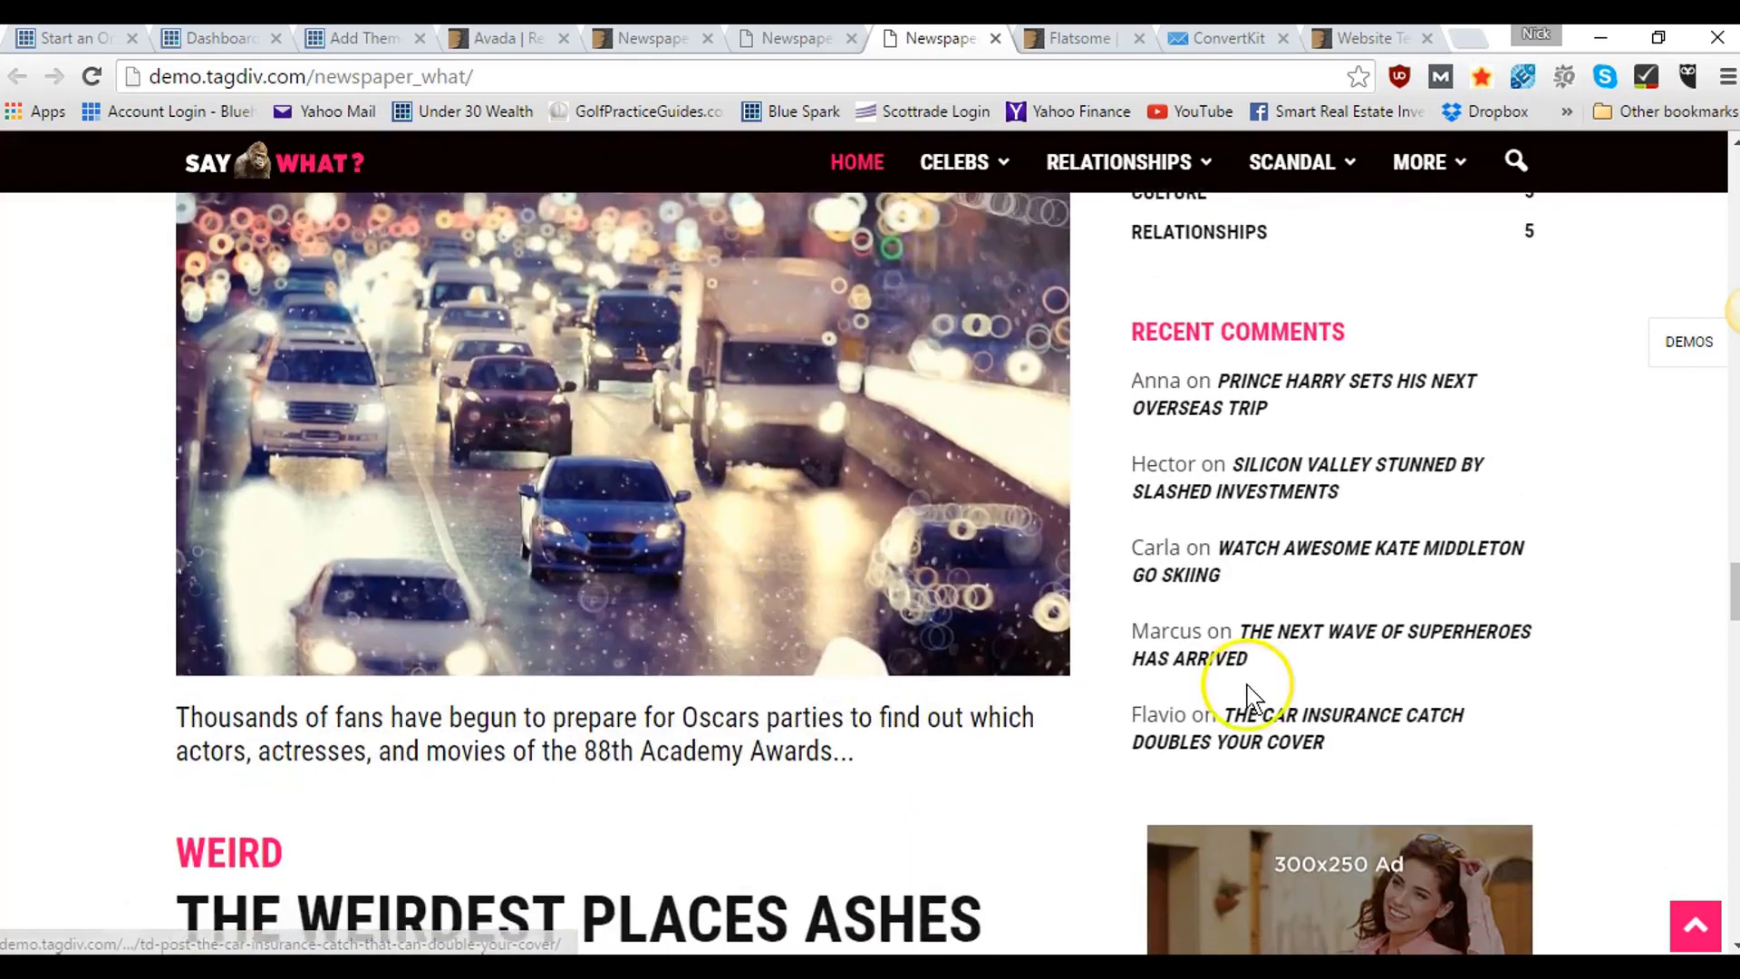
{"action": "scroll", "coordinate": [1248, 698], "scroll_direction": "up", "scroll_amount": 5}
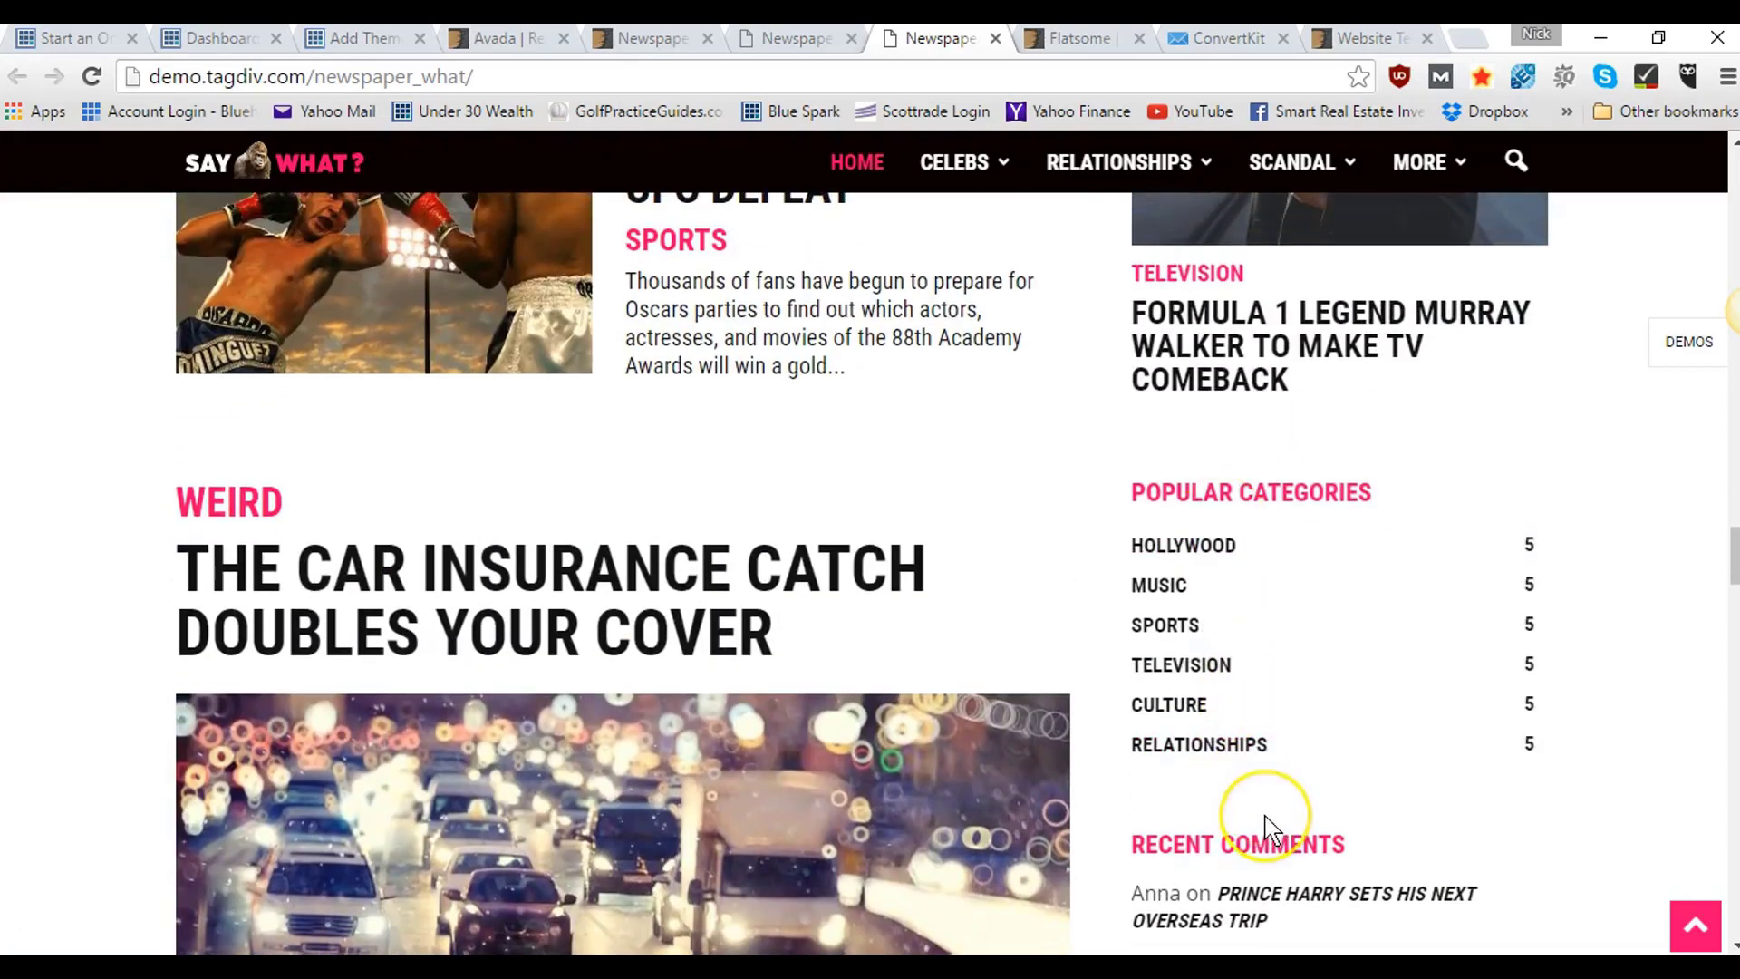
{"action": "scroll", "coordinate": [1266, 825], "scroll_direction": "down", "scroll_amount": 10}
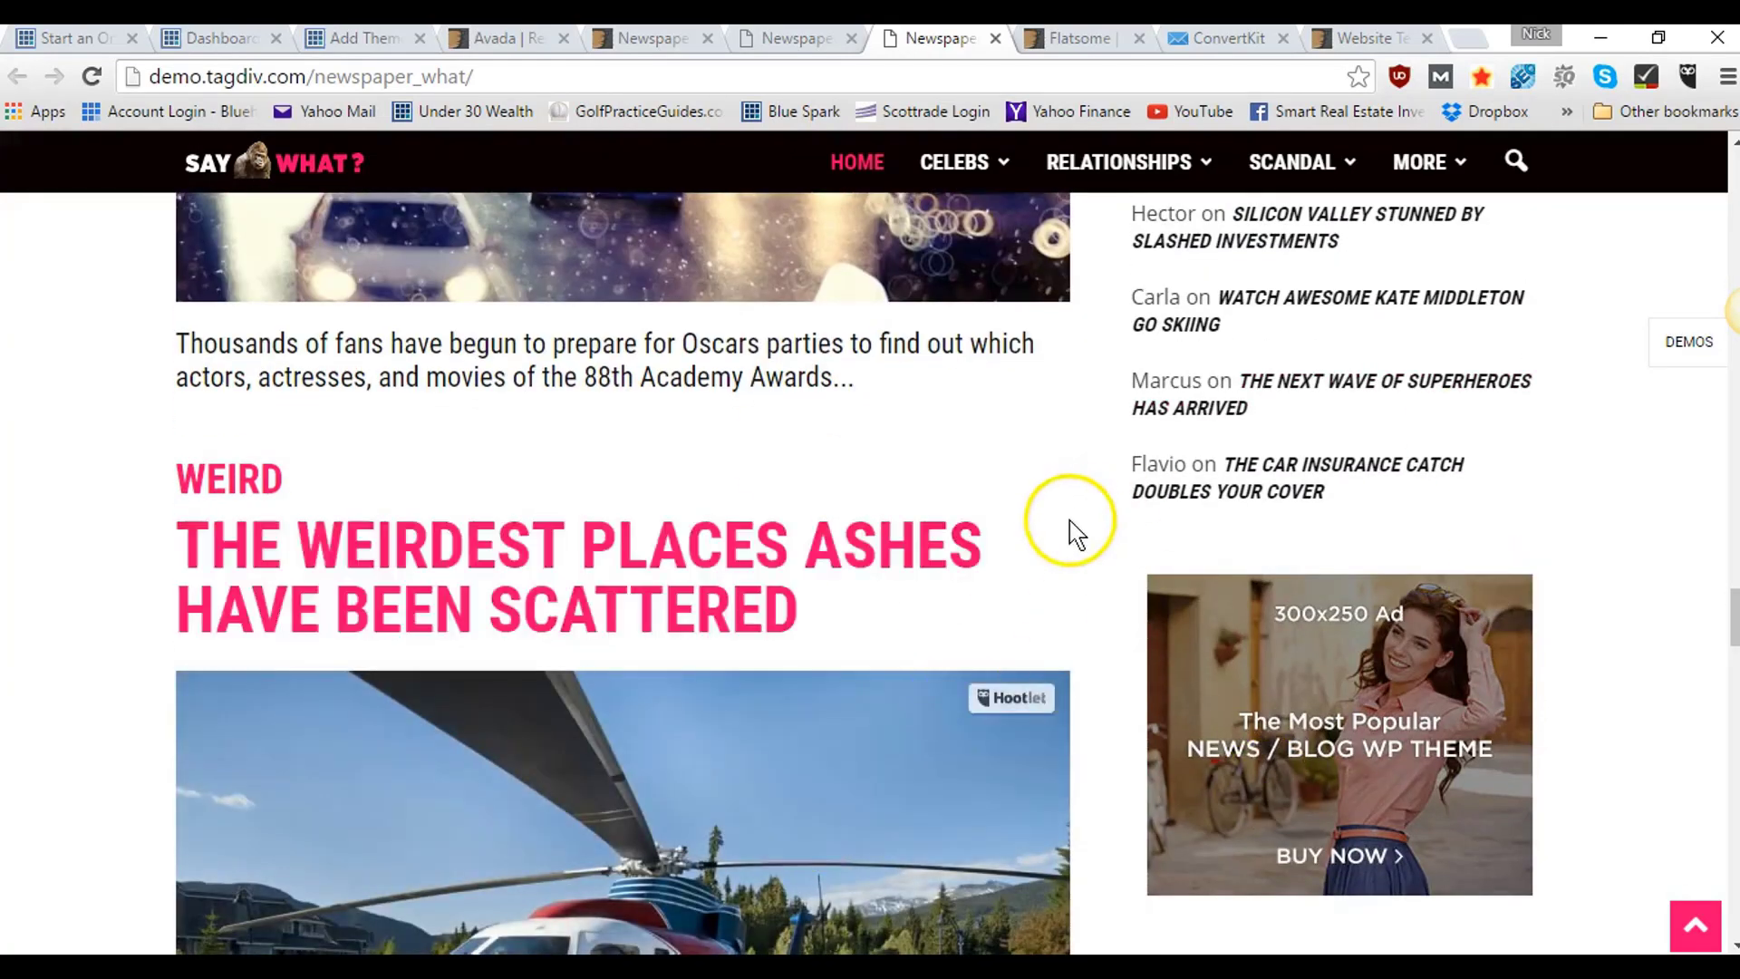
{"action": "scroll", "coordinate": [1076, 532], "scroll_direction": "up", "scroll_amount": 20}
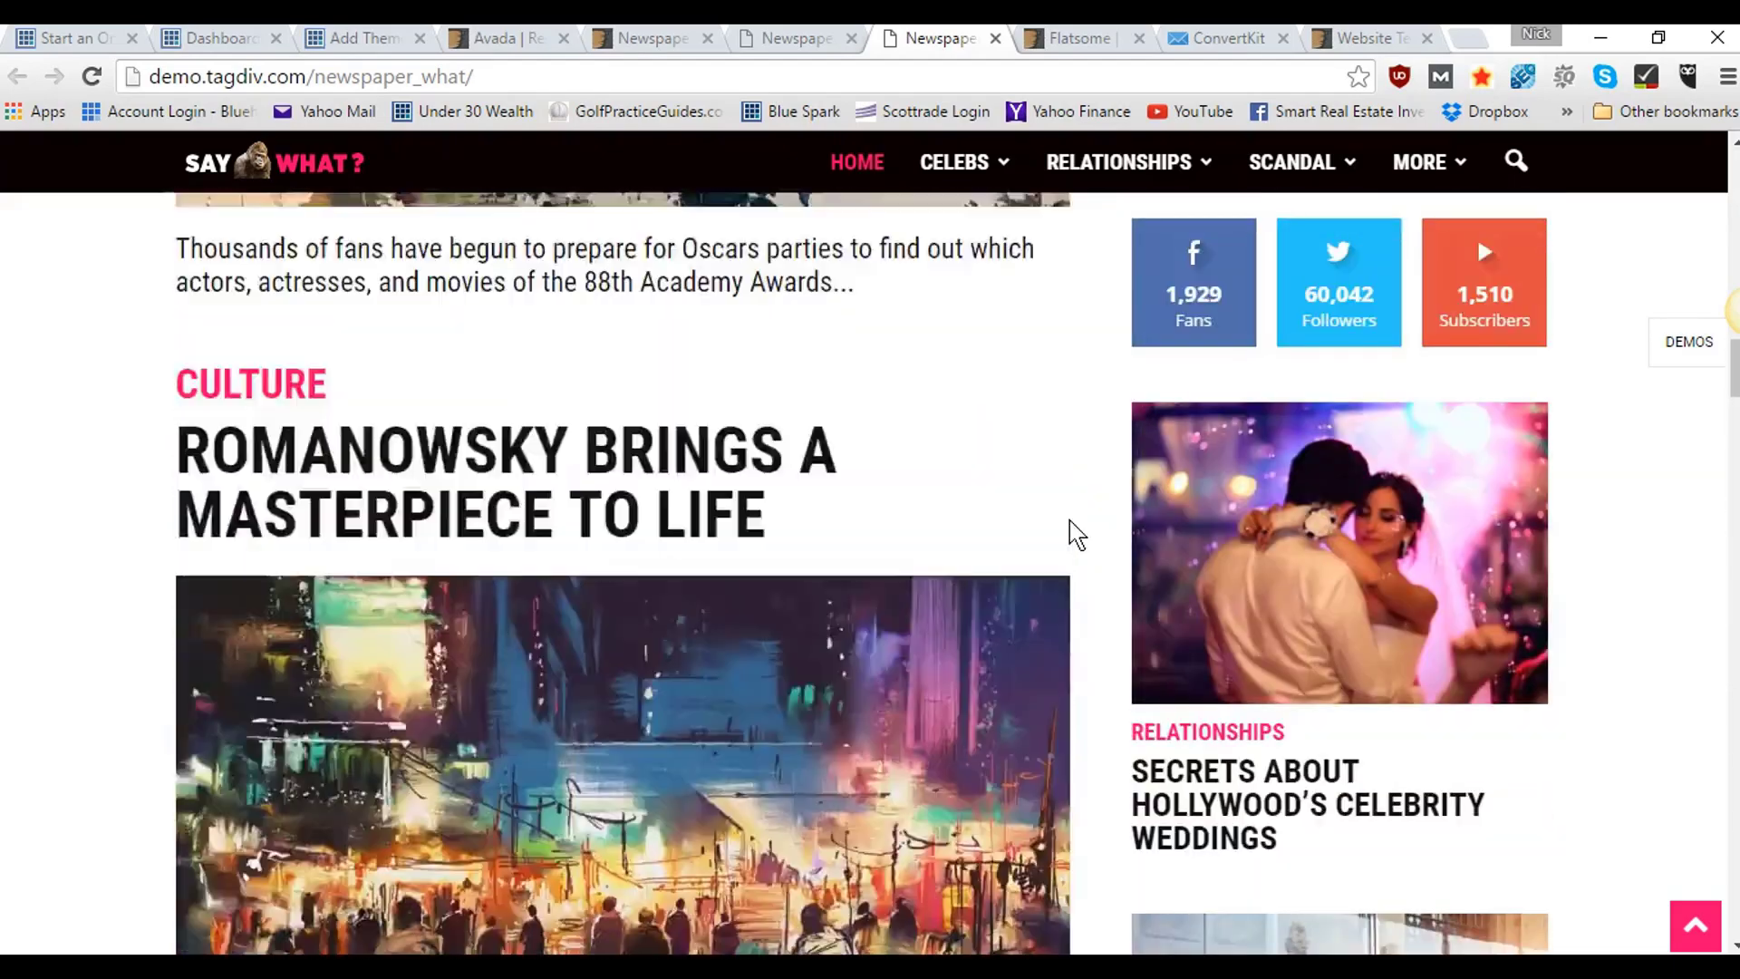
{"action": "scroll", "coordinate": [1076, 532], "scroll_direction": "up", "scroll_amount": 15}
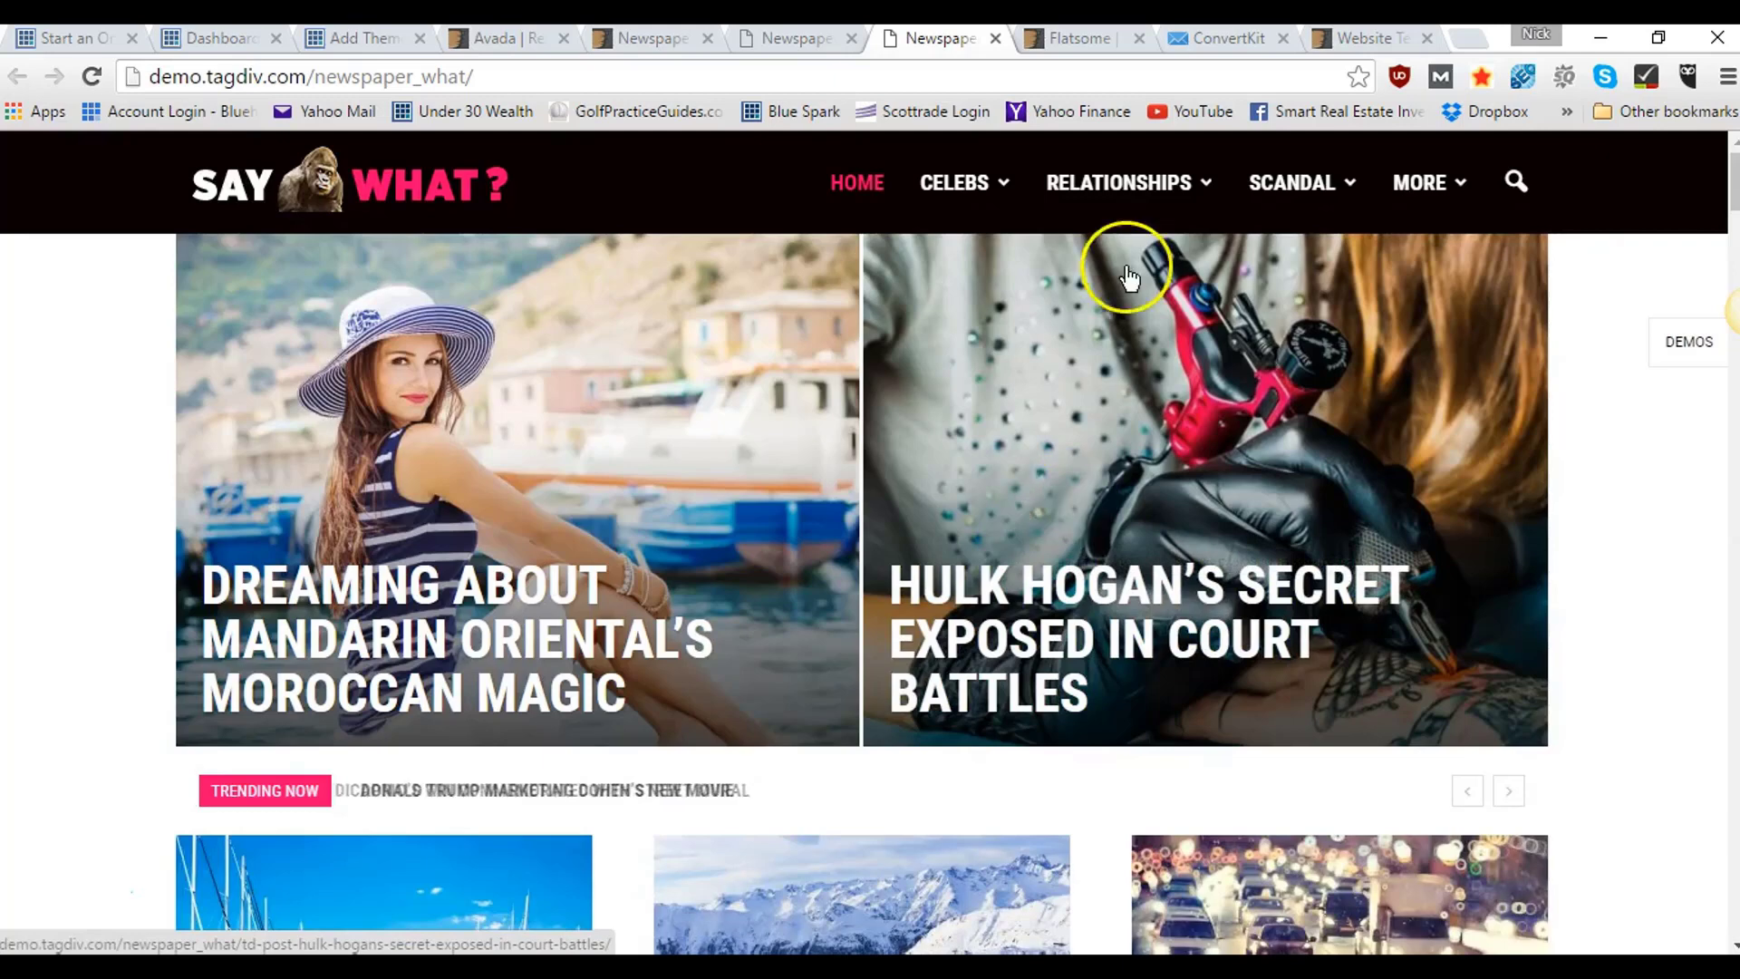
- Close the Say What? demo, the Newspaper demo gallery and the Newspaper and Avada item pages, leaving the Flatsome page showing
{"action": "left_click", "coordinate": [995, 38]}
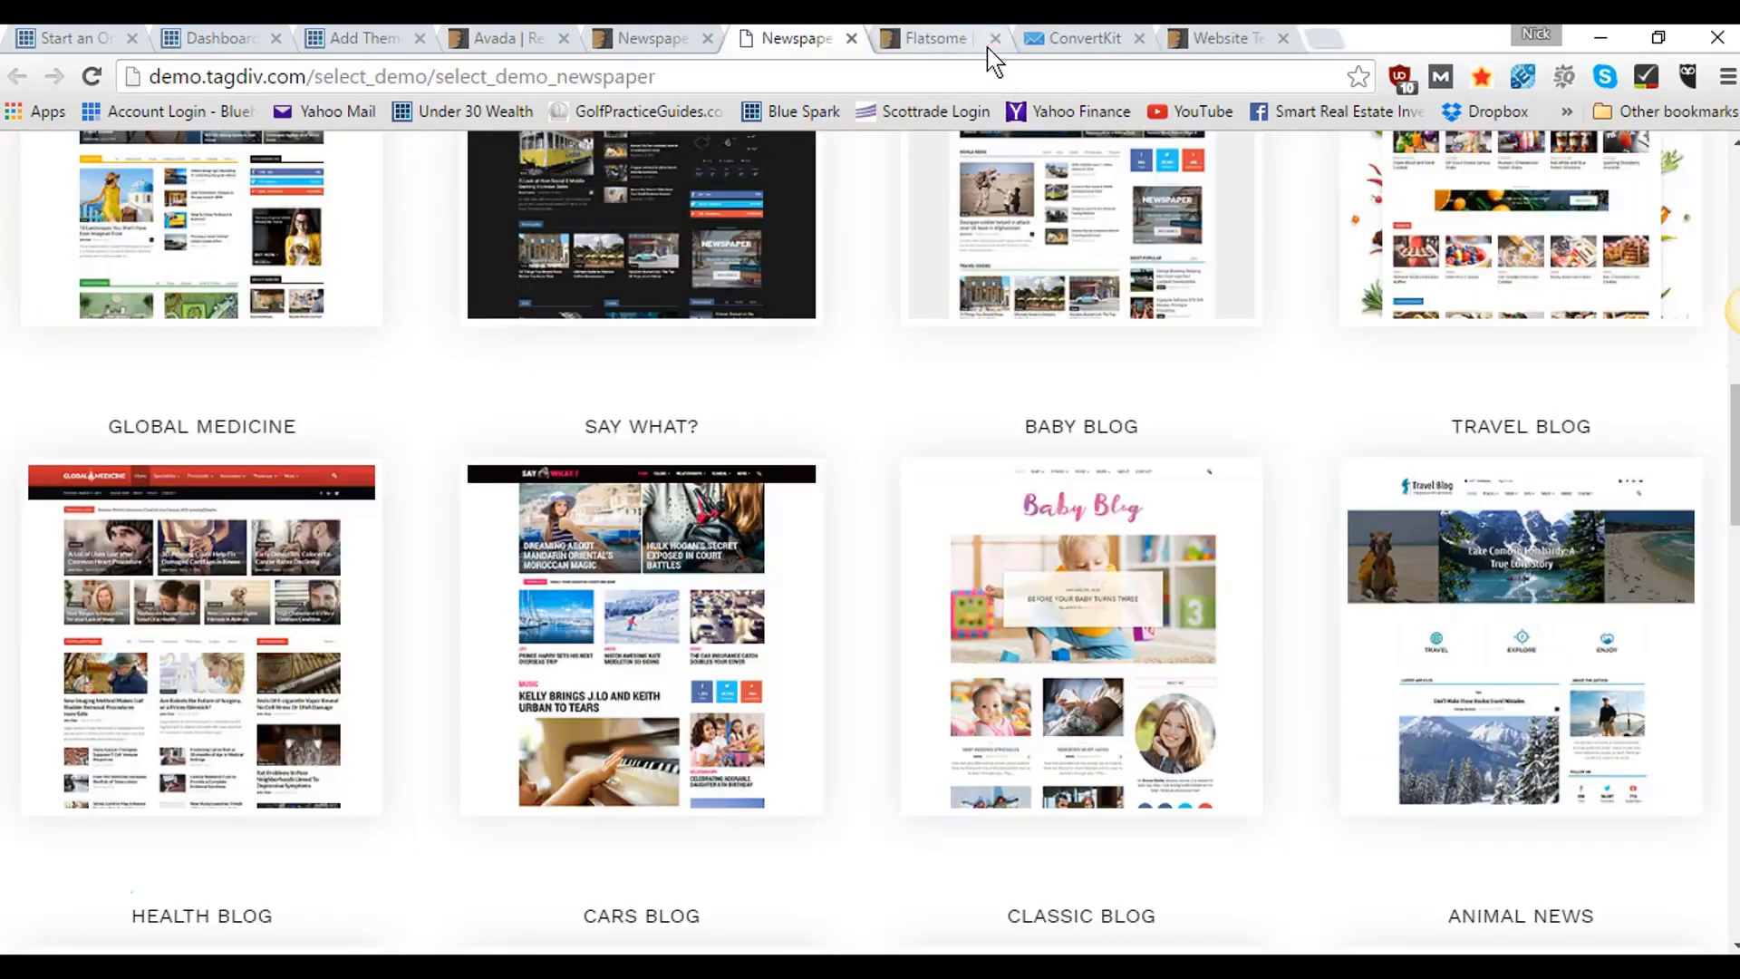
{"action": "left_click", "coordinate": [853, 38]}
{"action": "left_click", "coordinate": [708, 38]}
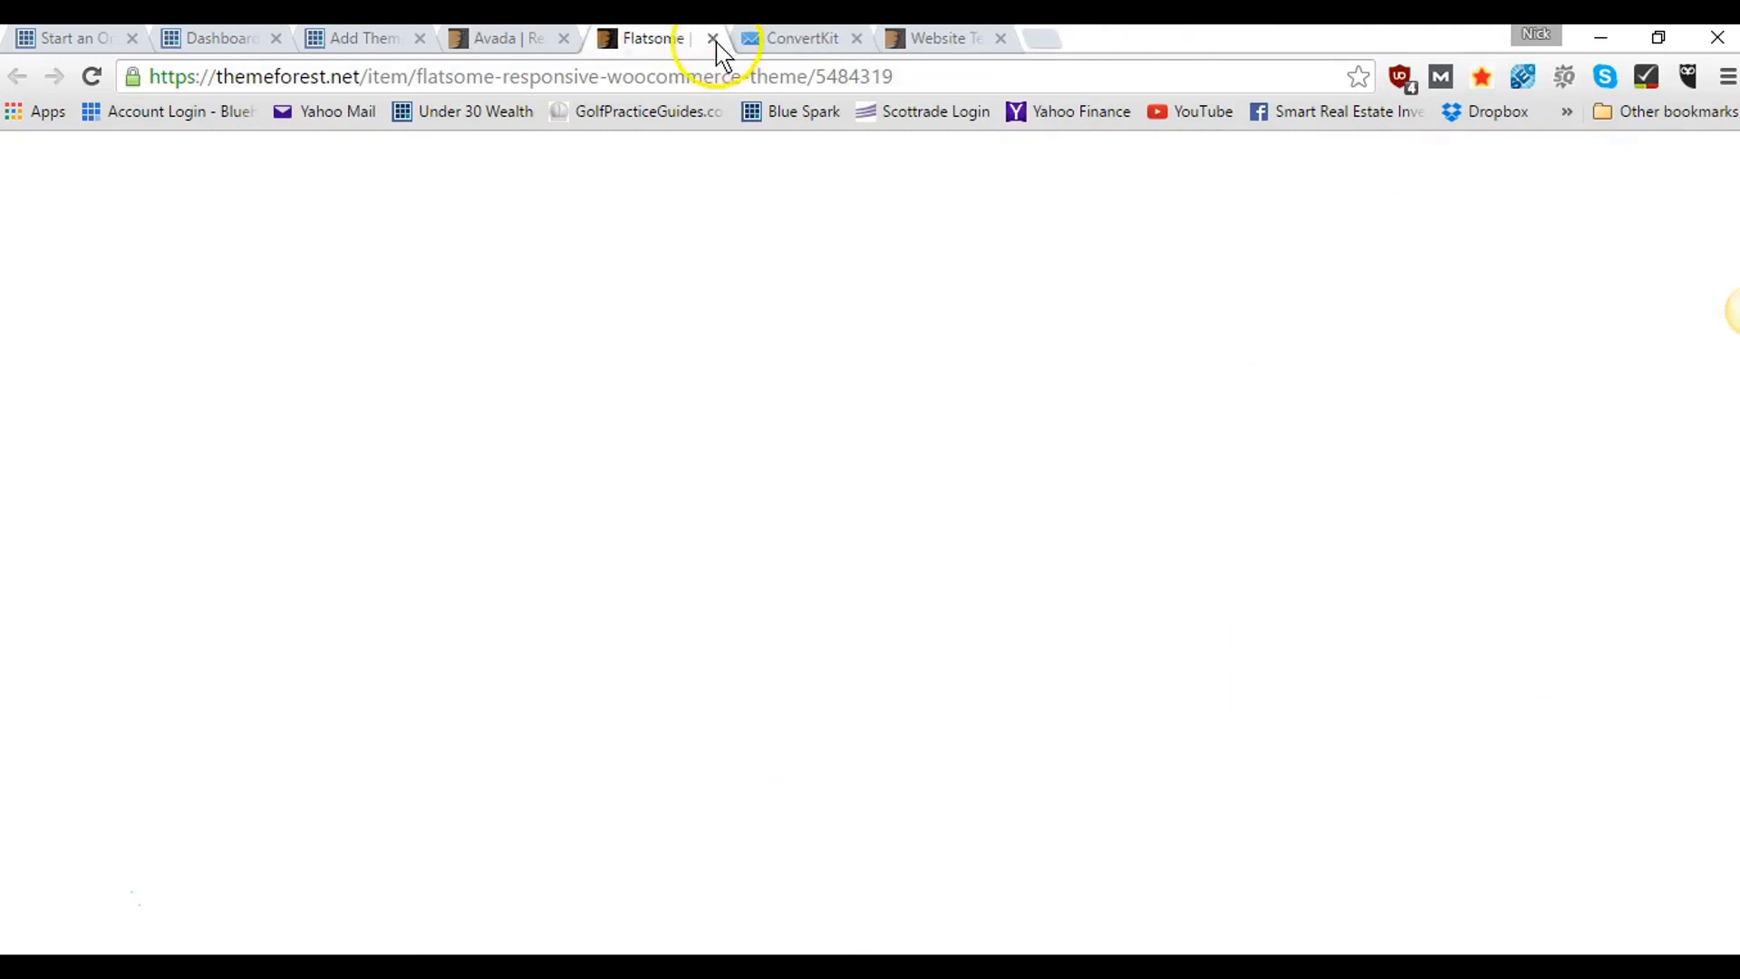
{"action": "left_click", "coordinate": [564, 38]}
- Open the live preview of the Flatsome theme from its ThemeForest page
{"action": "left_click", "coordinate": [503, 440]}
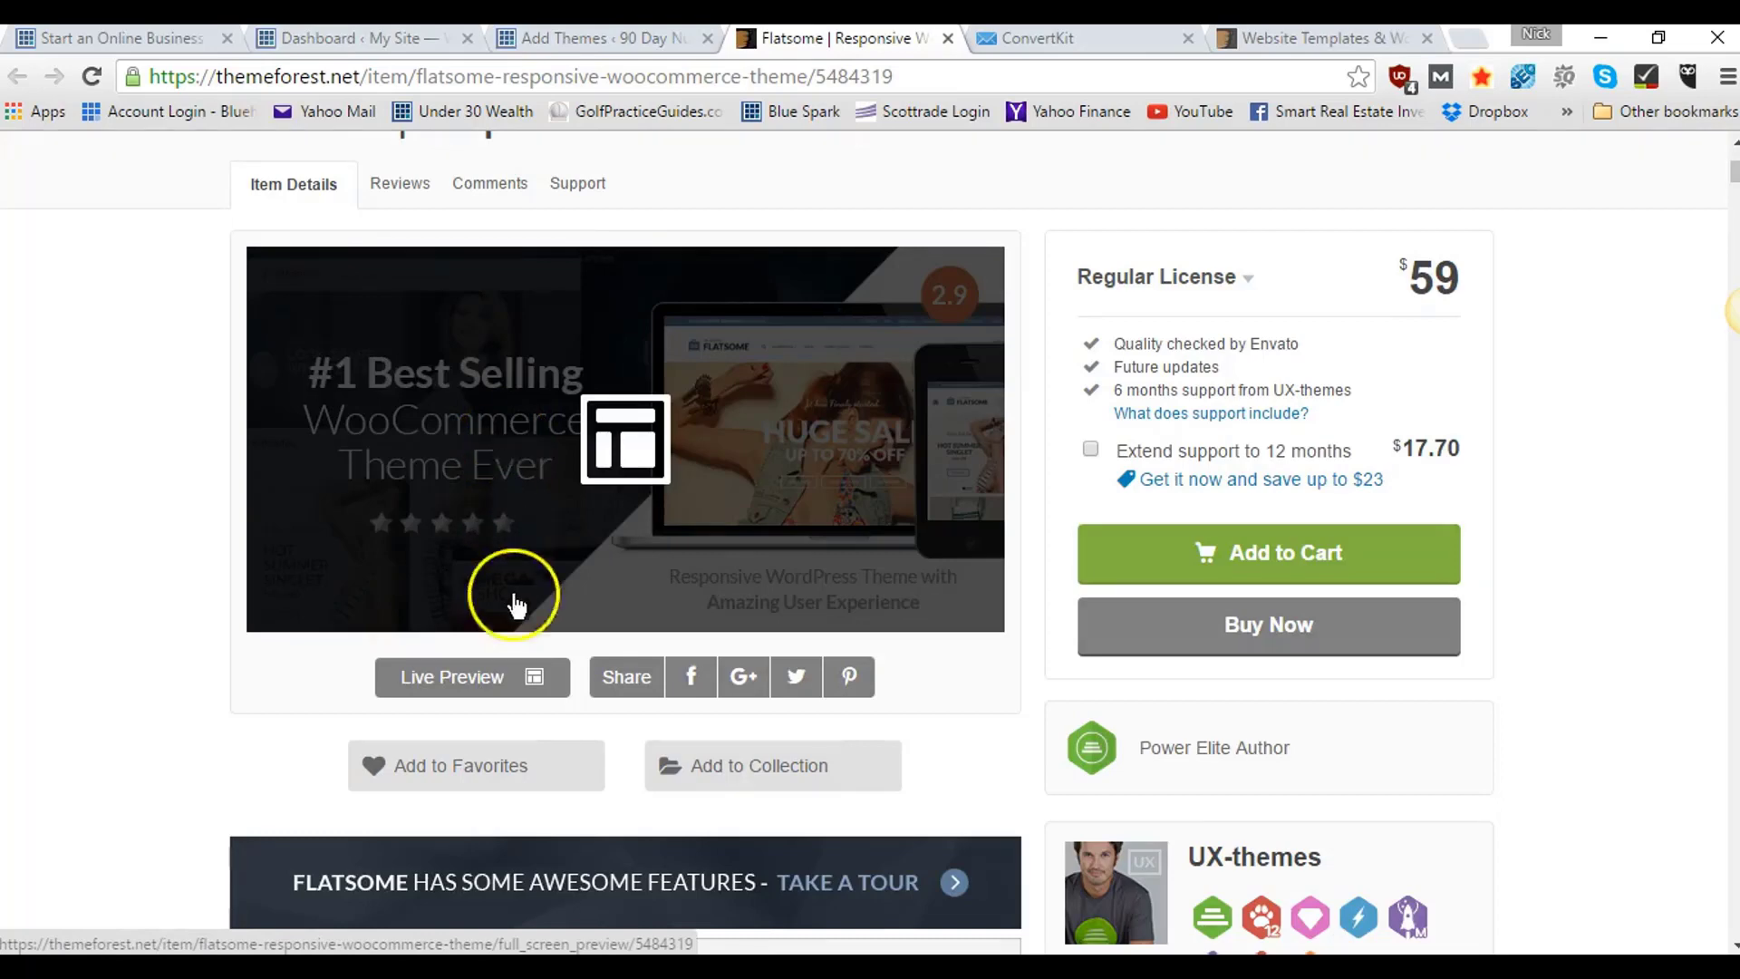
{"action": "scroll", "coordinate": [494, 589], "scroll_direction": "down", "scroll_amount": 2}
{"action": "left_click", "coordinate": [470, 530]}
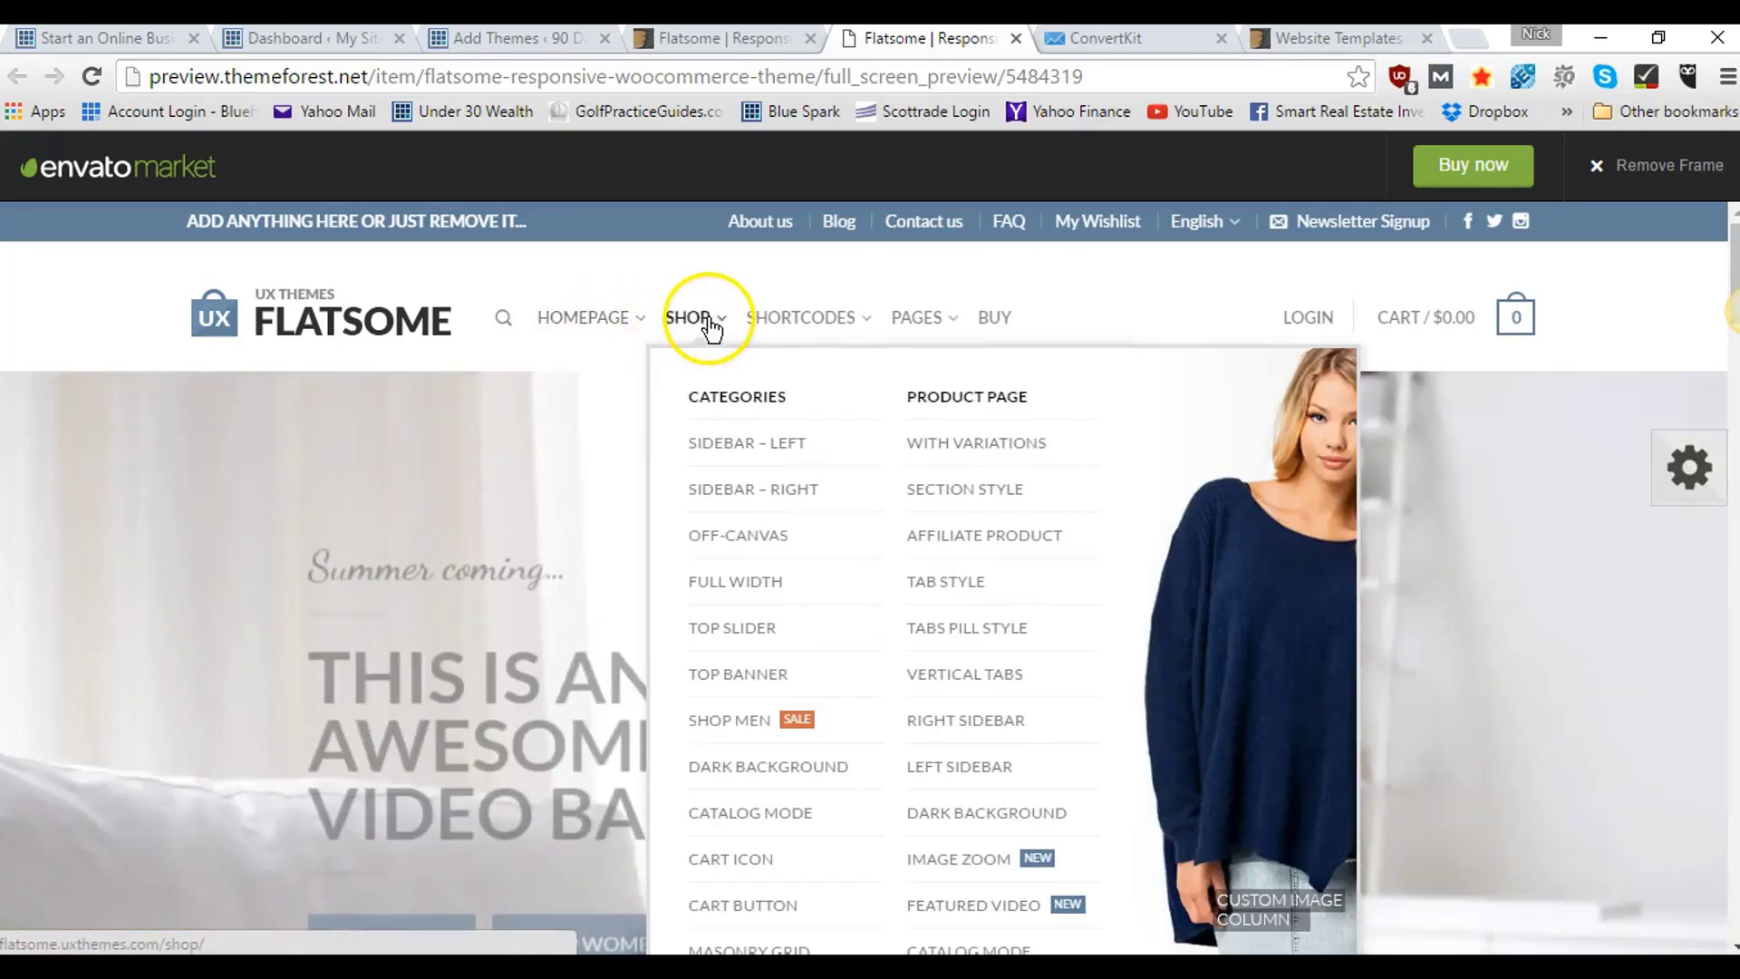
- Examine the Flatsome demo's Shortcodes menu, cart preview, video banner with its Shop Men and Shop Women links, and product images
{"action": "mouse_move", "coordinate": [823, 328]}
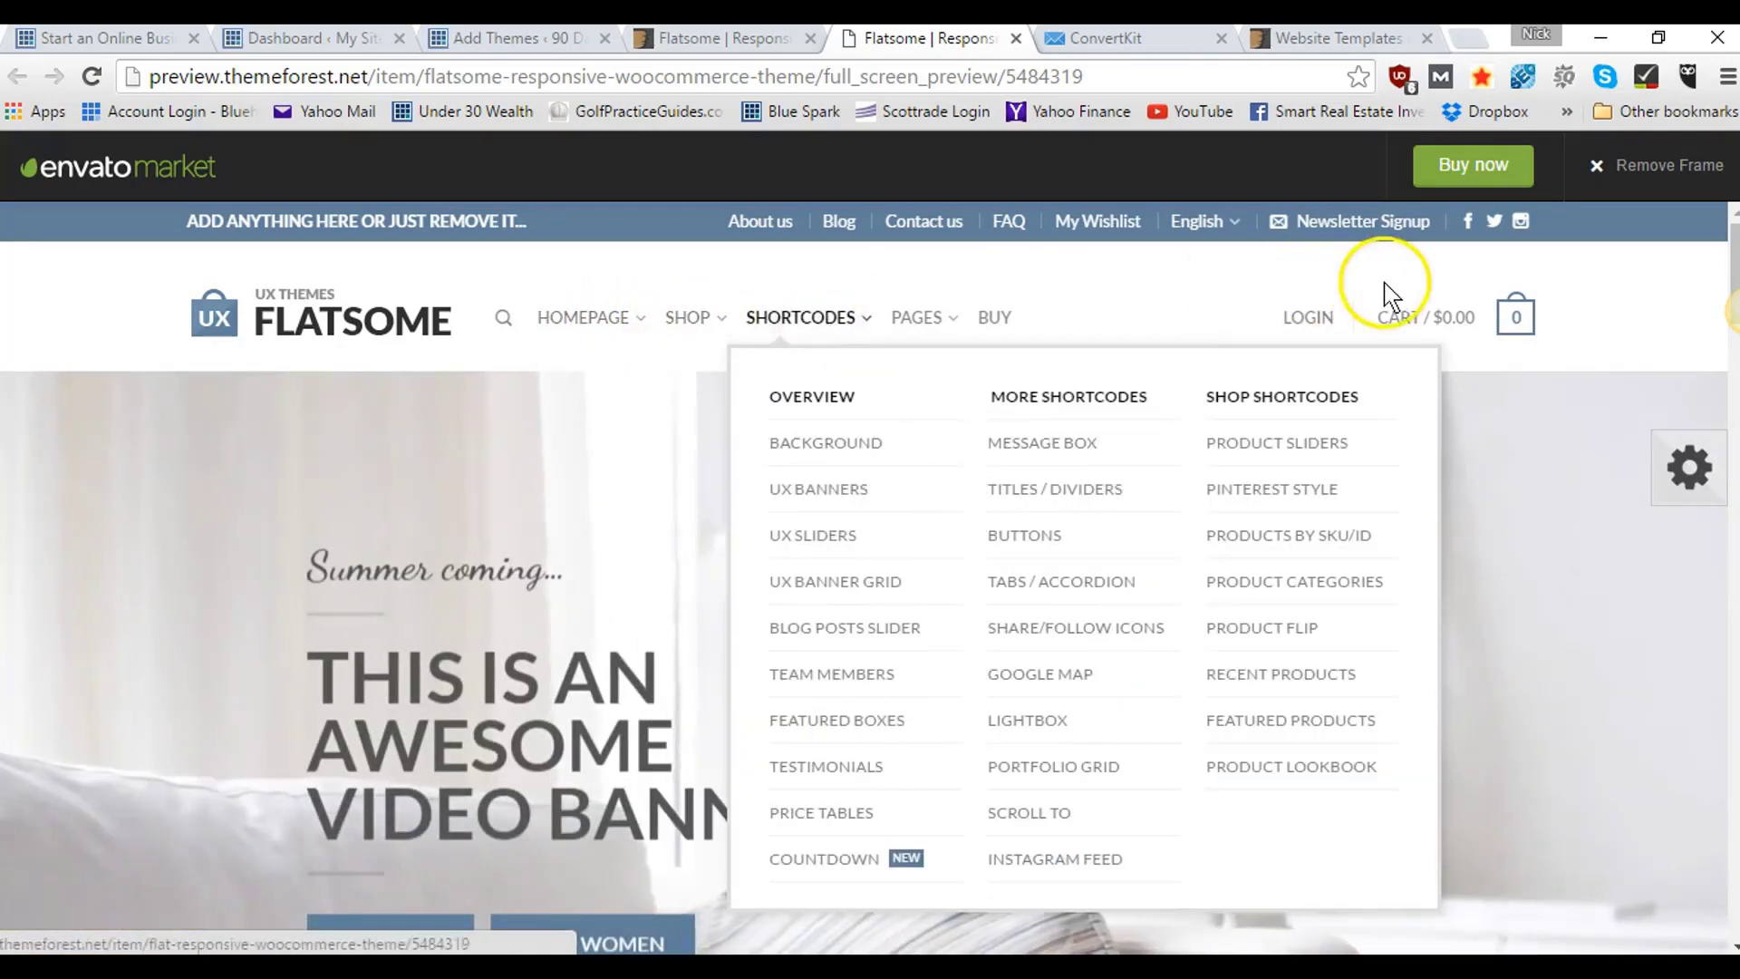
{"action": "mouse_move", "coordinate": [1475, 328]}
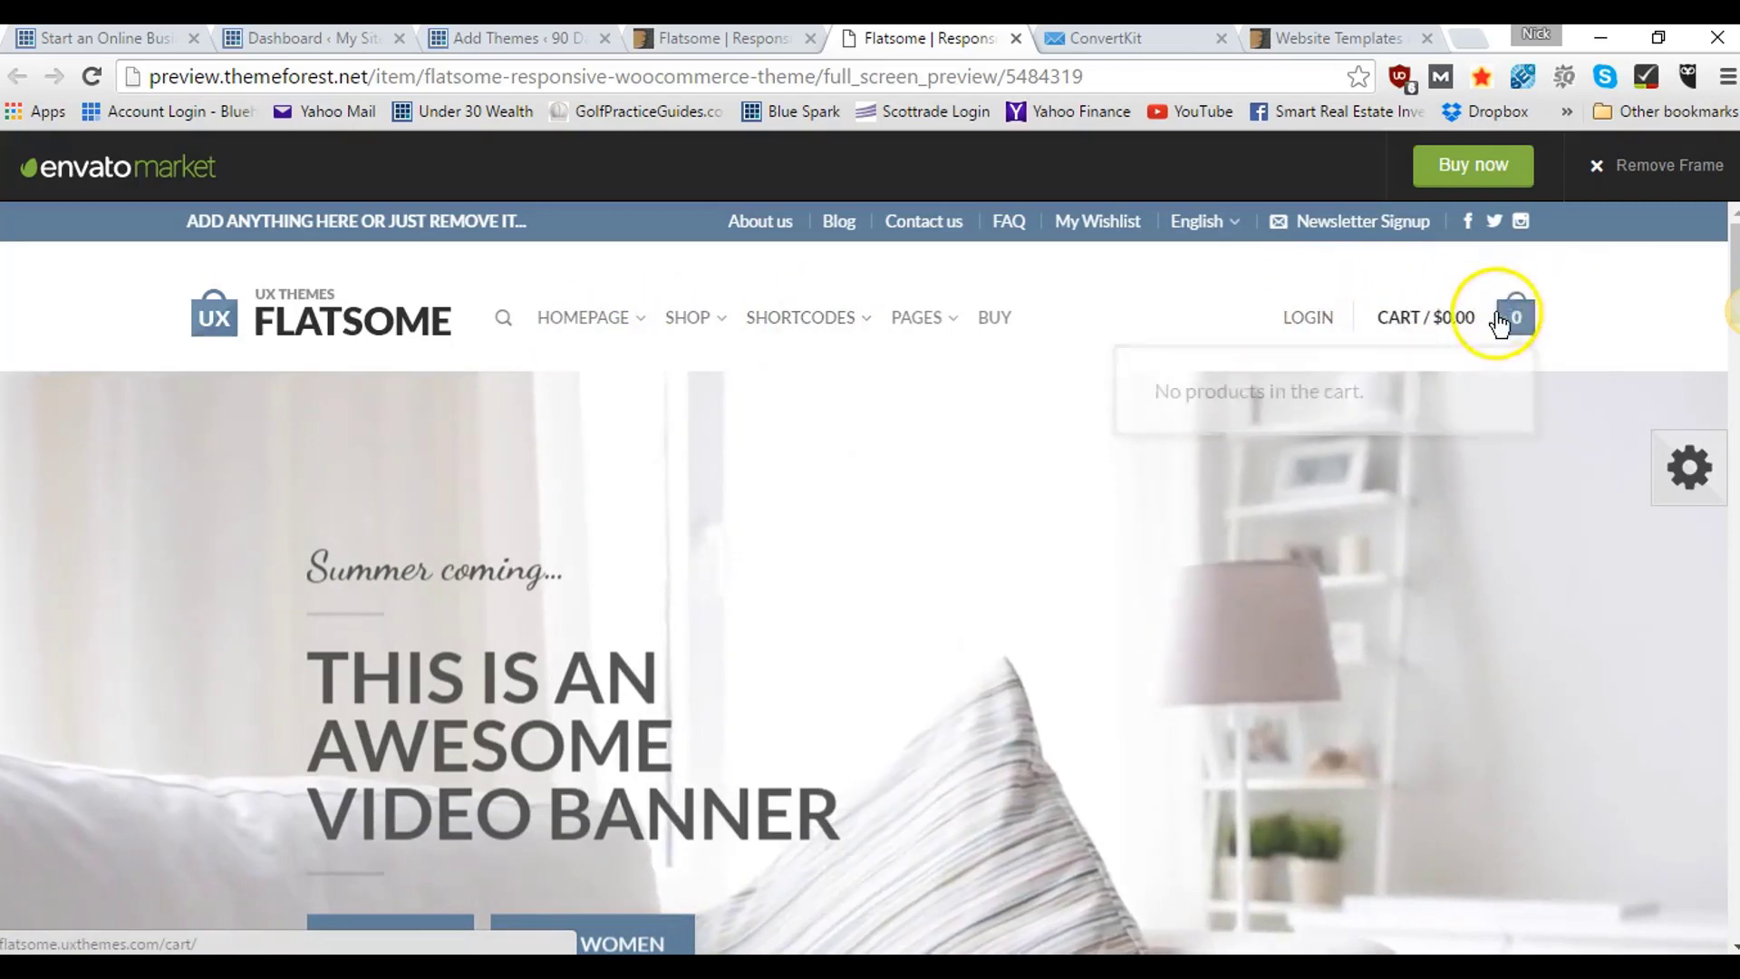
{"action": "scroll", "coordinate": [425, 554], "scroll_direction": "down", "scroll_amount": 6}
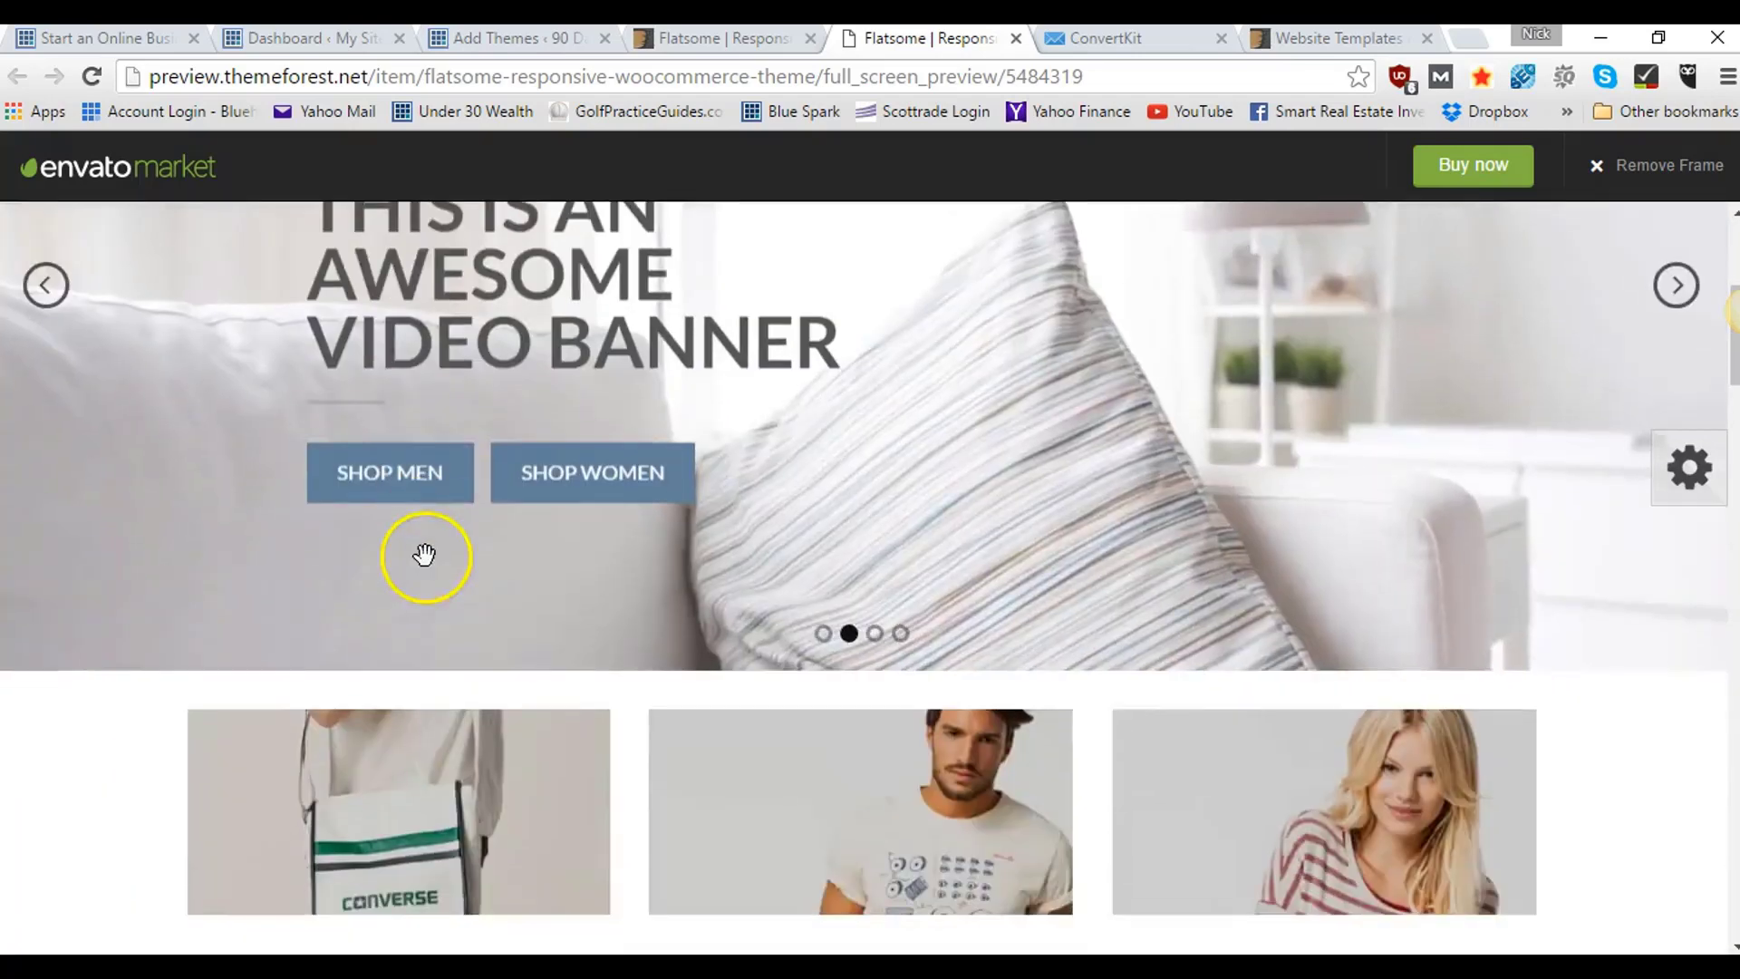
{"action": "scroll", "coordinate": [425, 554], "scroll_direction": "up", "scroll_amount": 6}
{"action": "scroll", "coordinate": [425, 554], "scroll_direction": "down", "scroll_amount": 2}
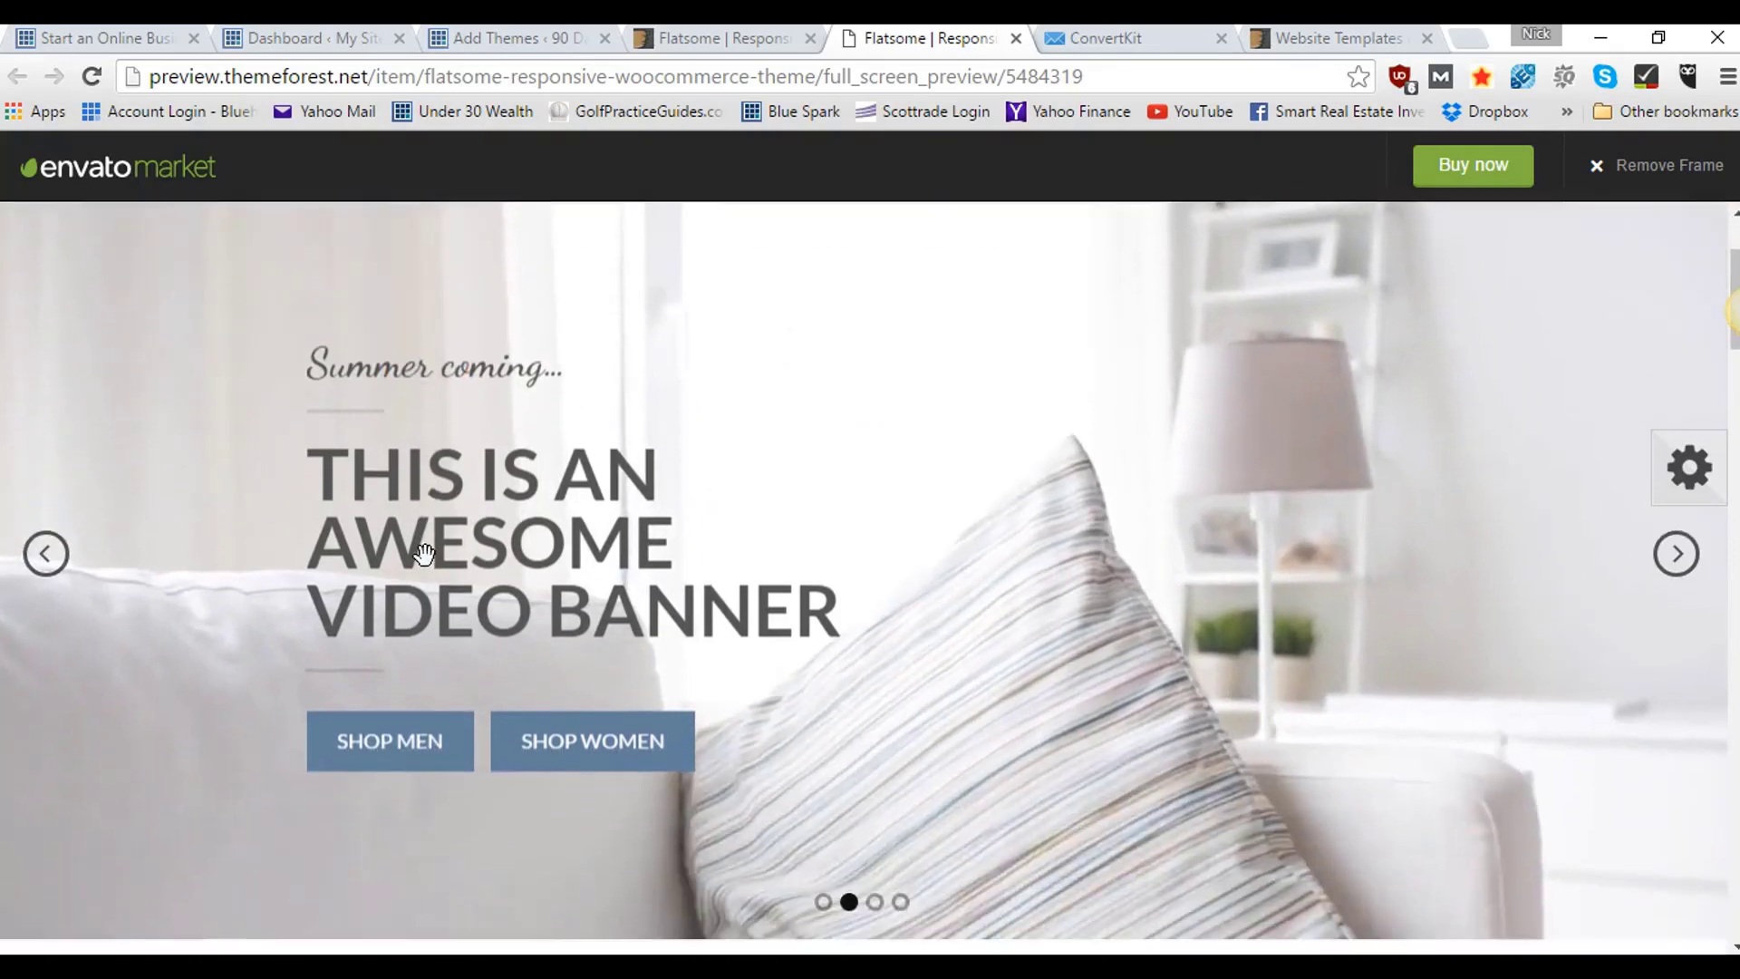
{"action": "scroll", "coordinate": [425, 554], "scroll_direction": "down", "scroll_amount": 3}
{"action": "scroll", "coordinate": [421, 553], "scroll_direction": "up", "scroll_amount": 5}
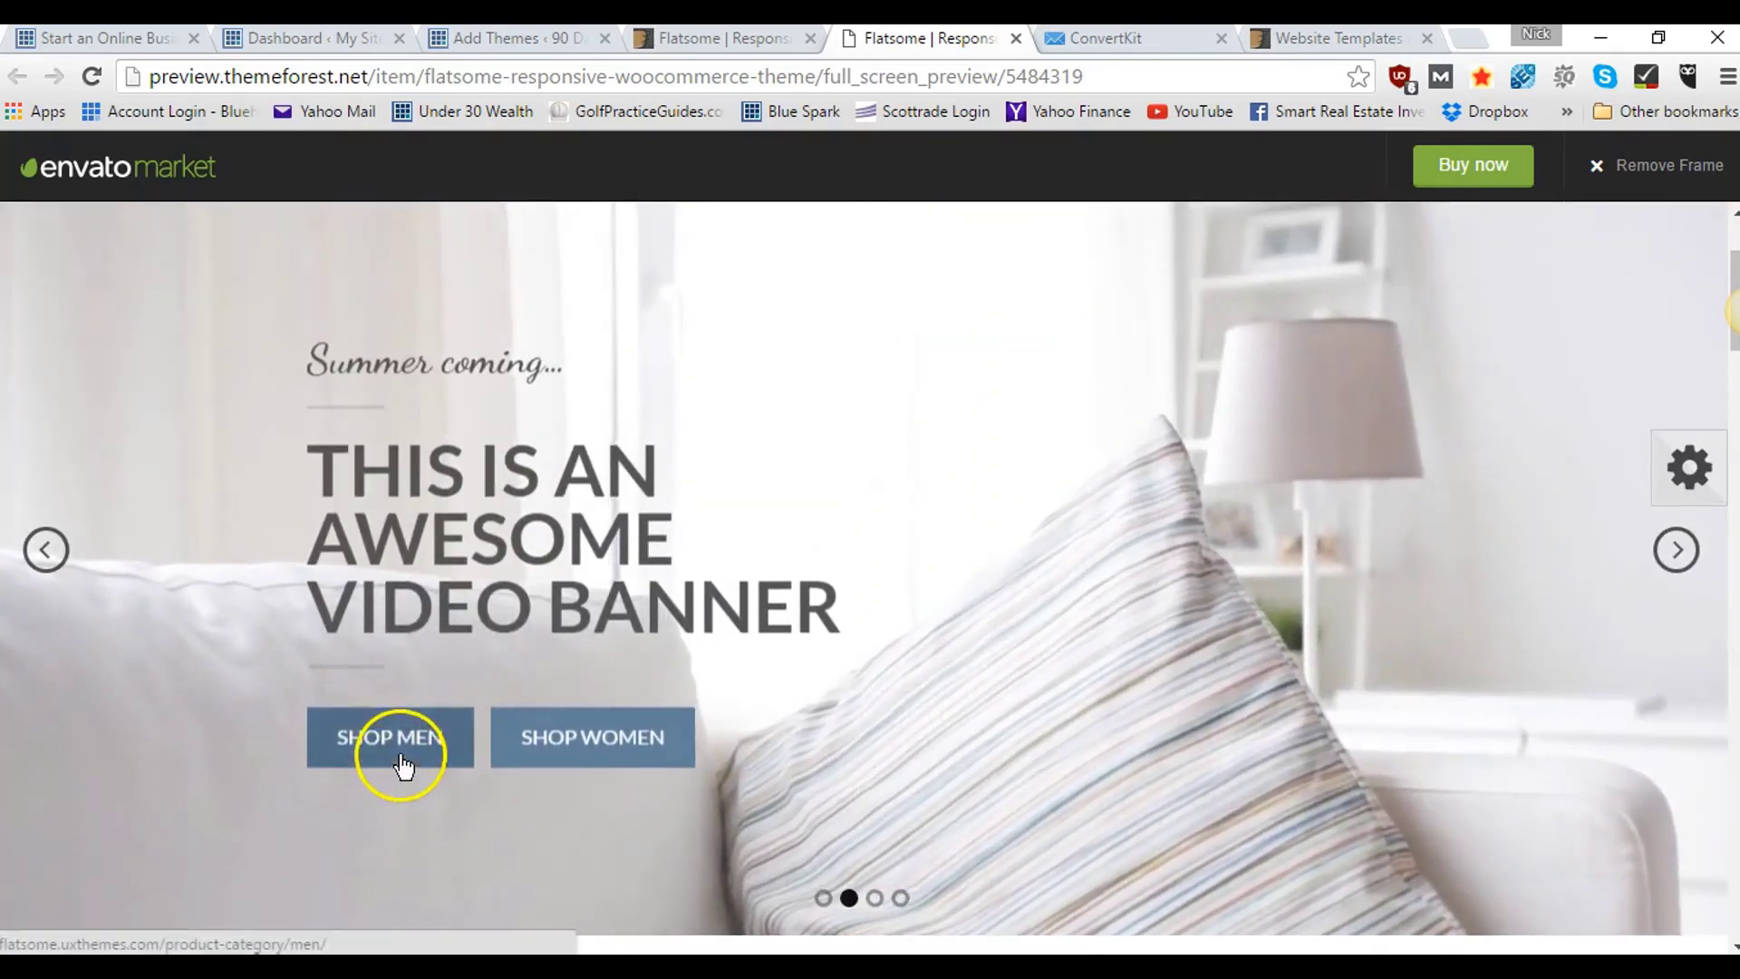
{"action": "scroll", "coordinate": [548, 749], "scroll_direction": "down", "scroll_amount": 5}
{"action": "scroll", "coordinate": [549, 750], "scroll_direction": "up", "scroll_amount": 2}
{"action": "scroll", "coordinate": [550, 750], "scroll_direction": "up", "scroll_amount": 3}
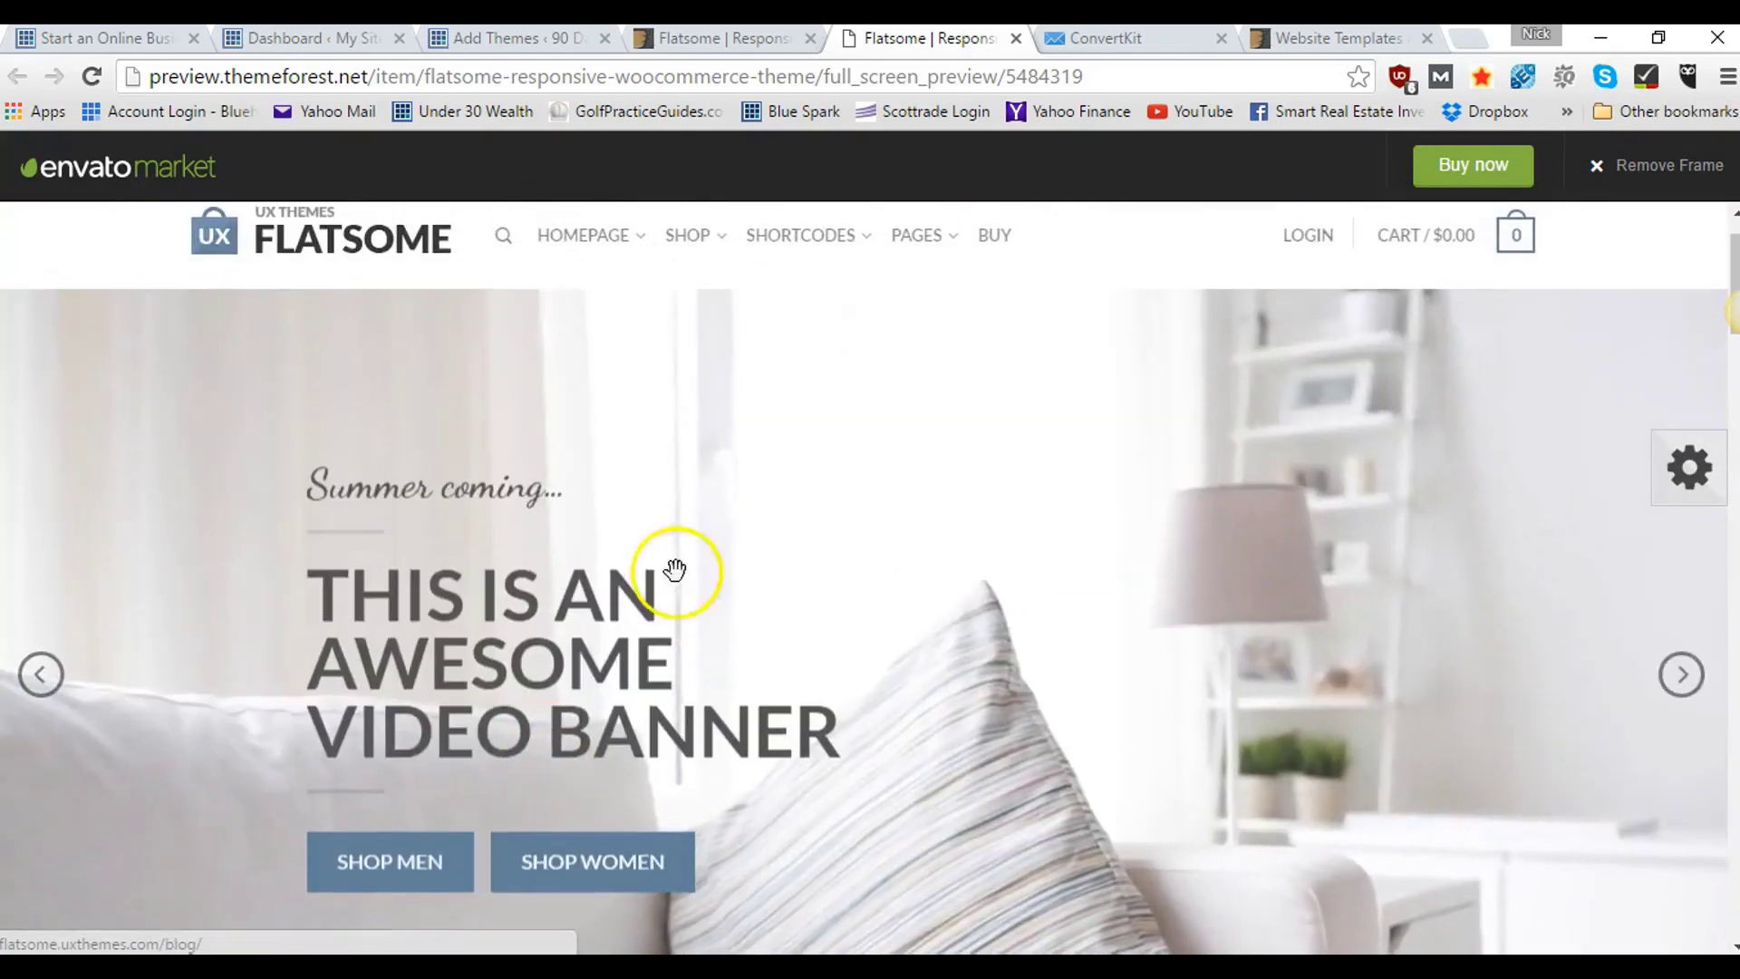
- Advance the Flatsome demo's home page slider through the next two banners to the New Summer Fashion slide
{"action": "left_click", "coordinate": [1679, 688]}
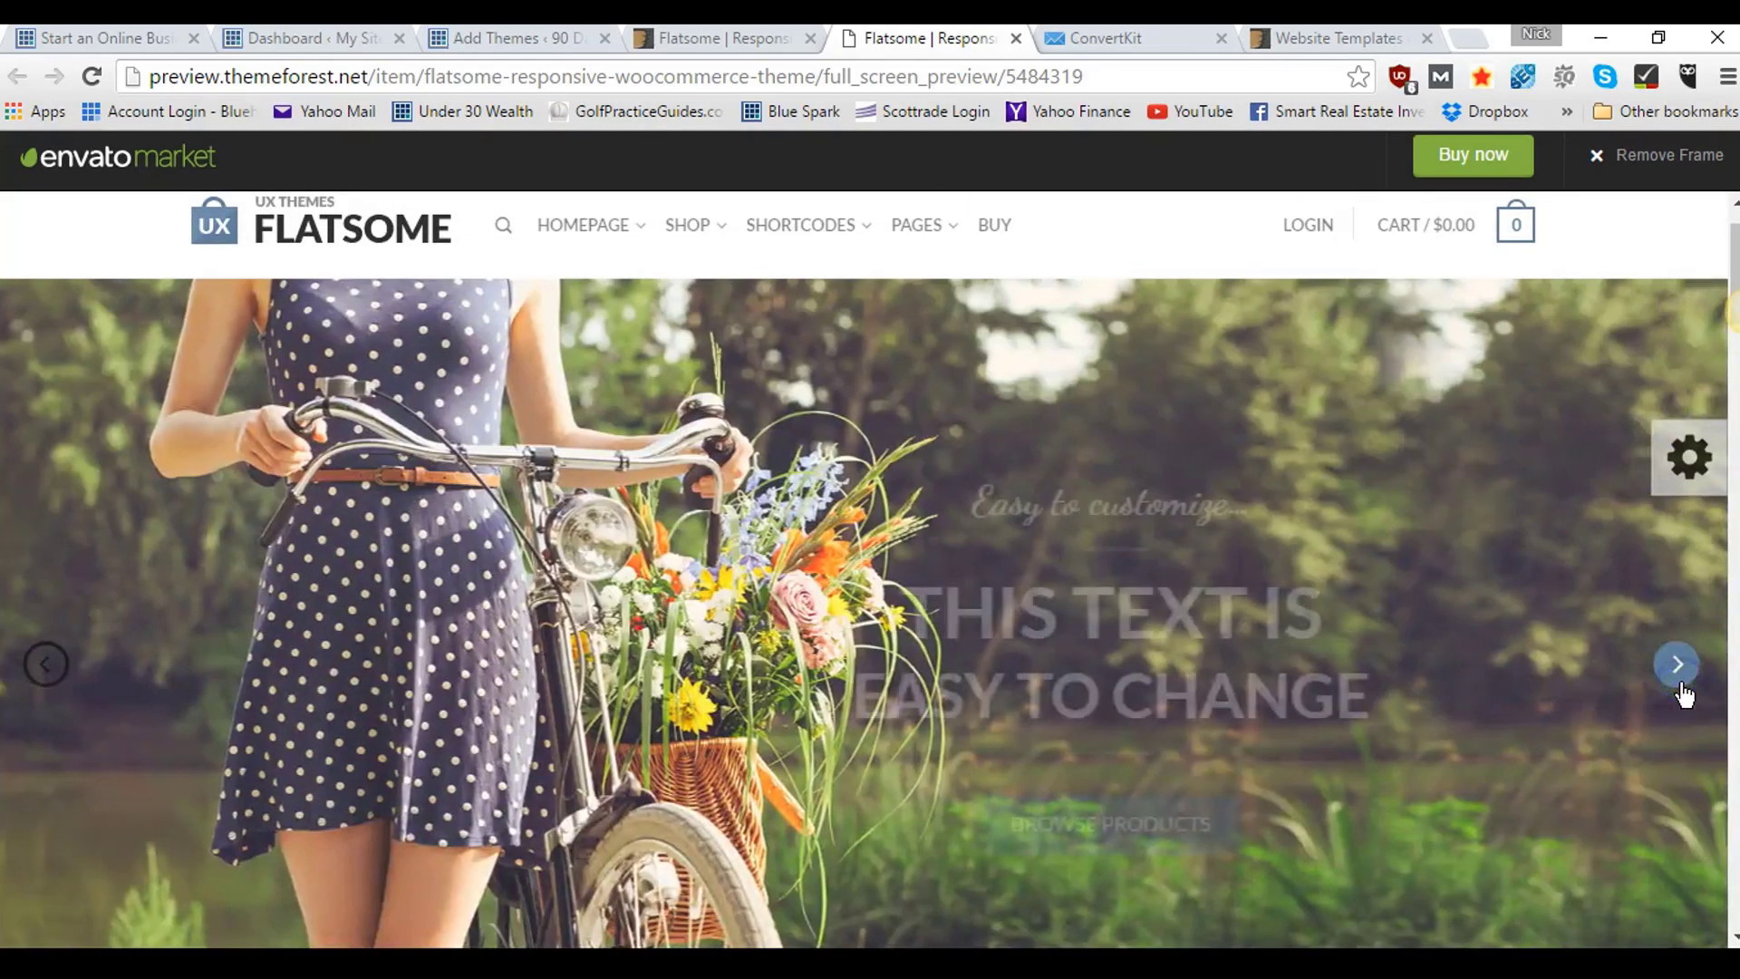
{"action": "left_click", "coordinate": [1680, 689]}
{"action": "scroll", "coordinate": [1350, 675], "scroll_direction": "down", "scroll_amount": 8}
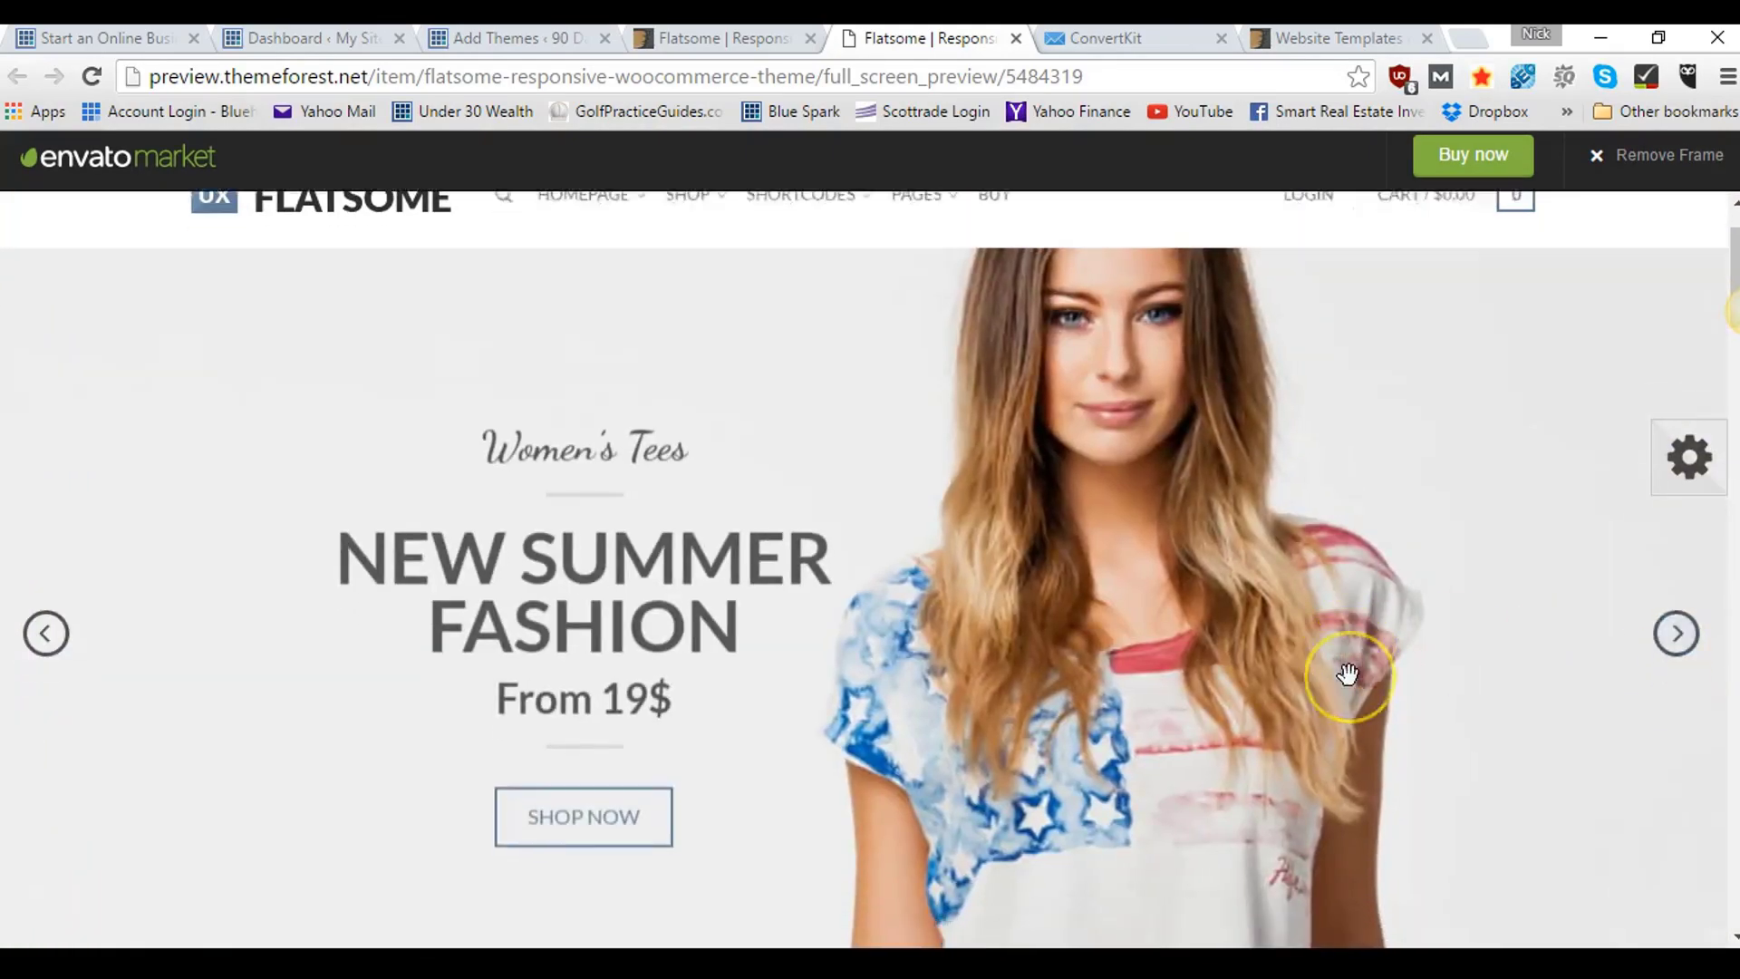
- Examine the Flatsome demo's featured products, category tiles, blog section and lower product lists, and return to the page header
{"action": "scroll", "coordinate": [622, 633], "scroll_direction": "down", "scroll_amount": 4}
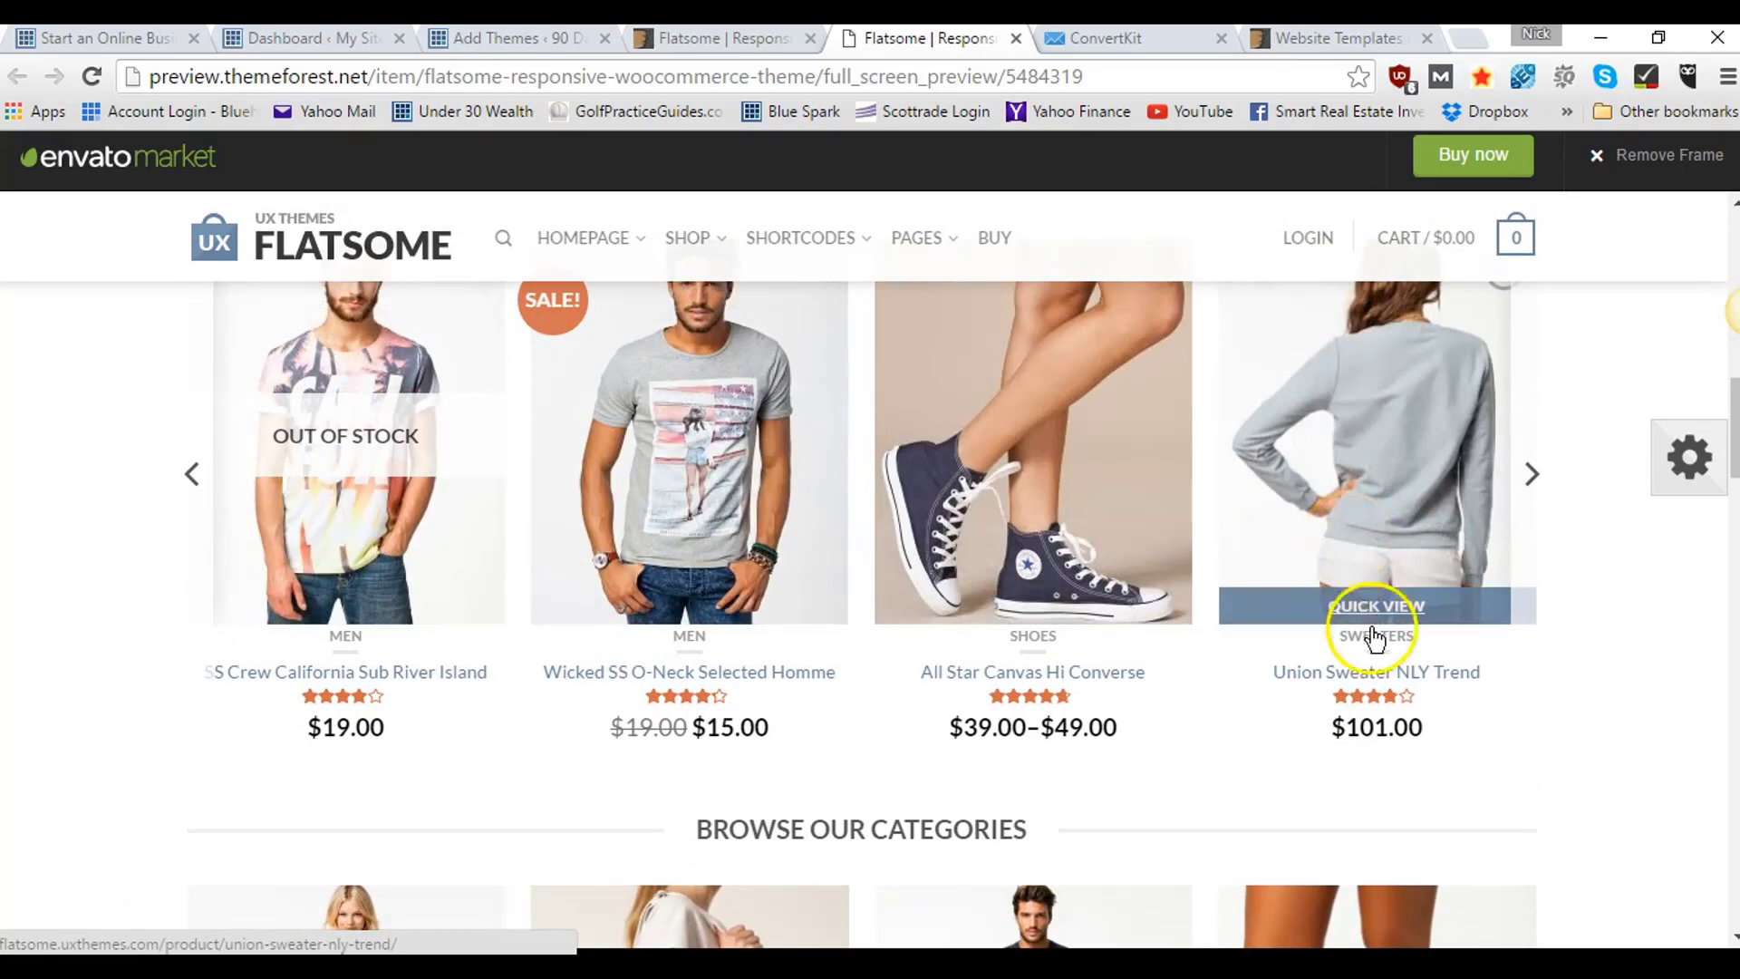
{"action": "scroll", "coordinate": [1376, 634], "scroll_direction": "down", "scroll_amount": 5}
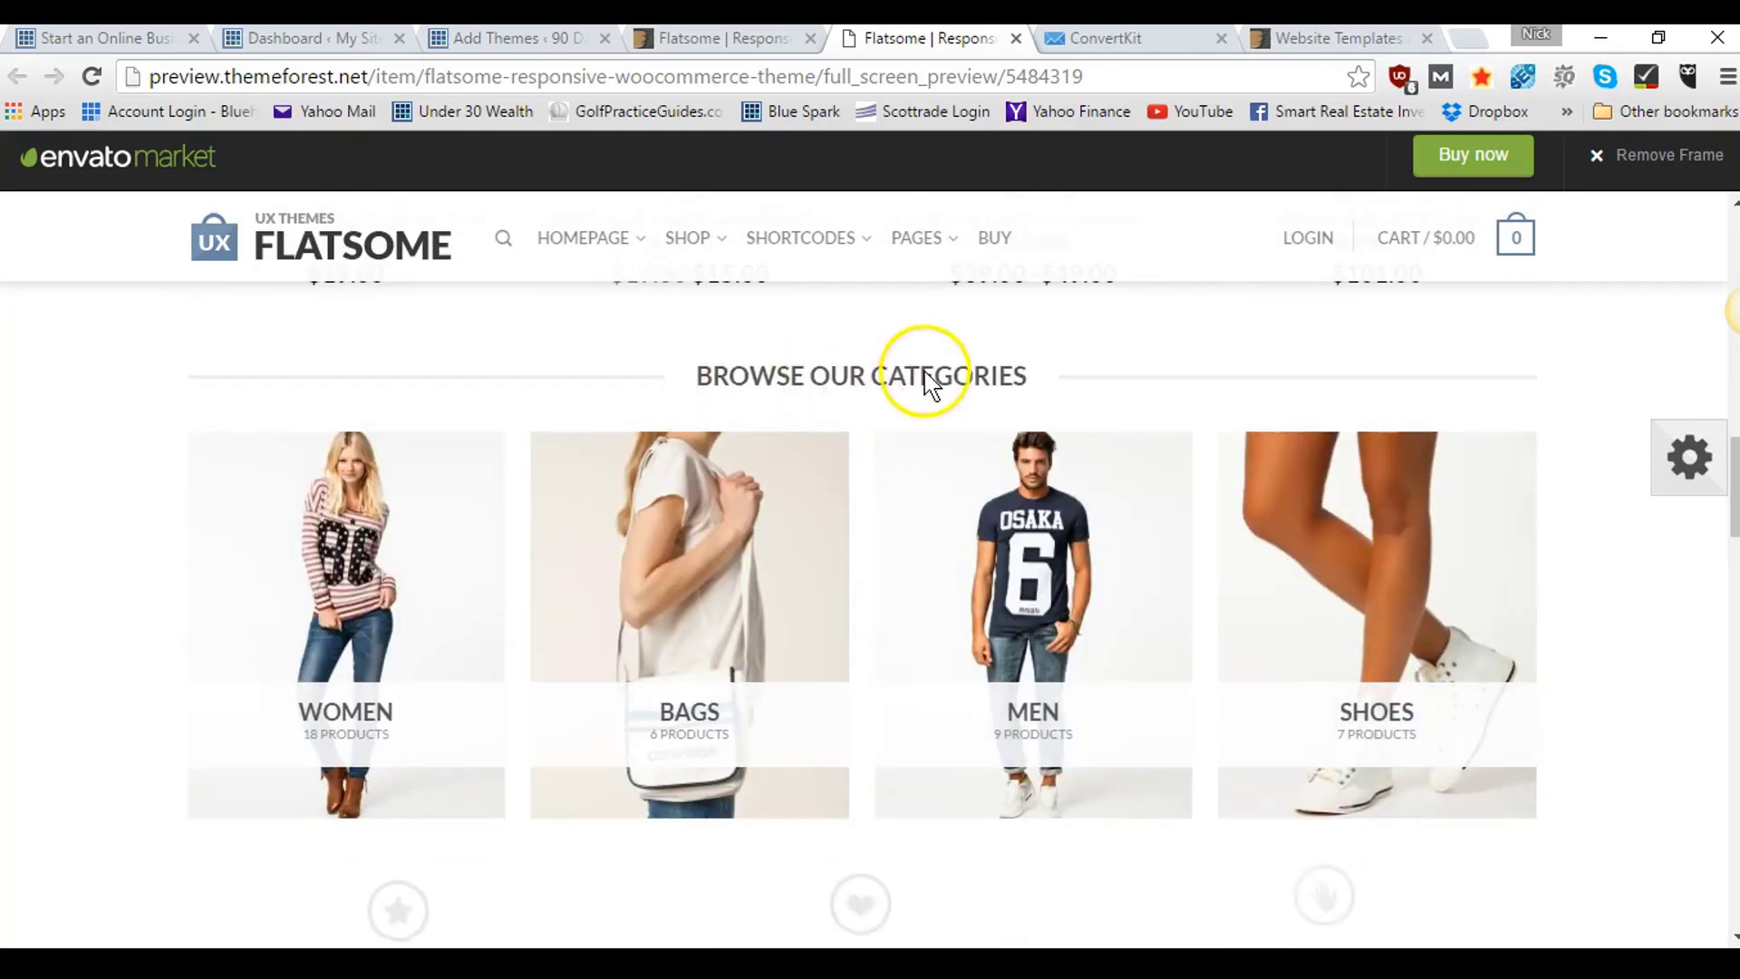
{"action": "scroll", "coordinate": [923, 376], "scroll_direction": "down", "scroll_amount": 2}
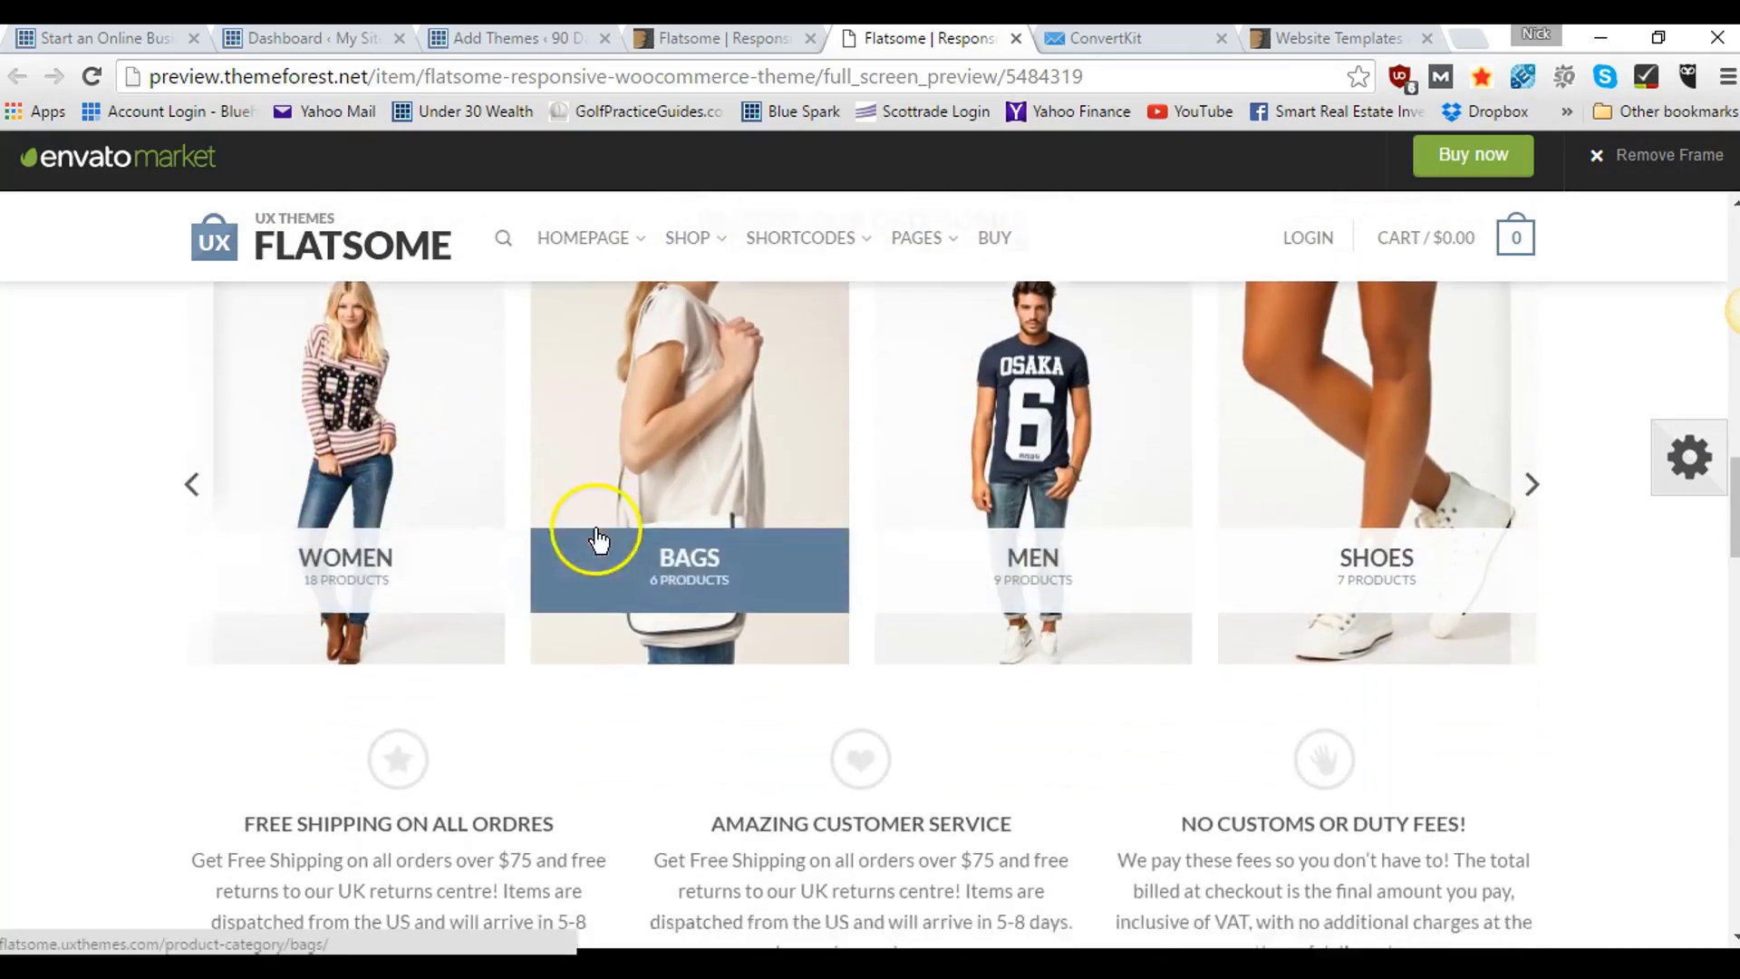
{"action": "scroll", "coordinate": [596, 534], "scroll_direction": "down", "scroll_amount": 10}
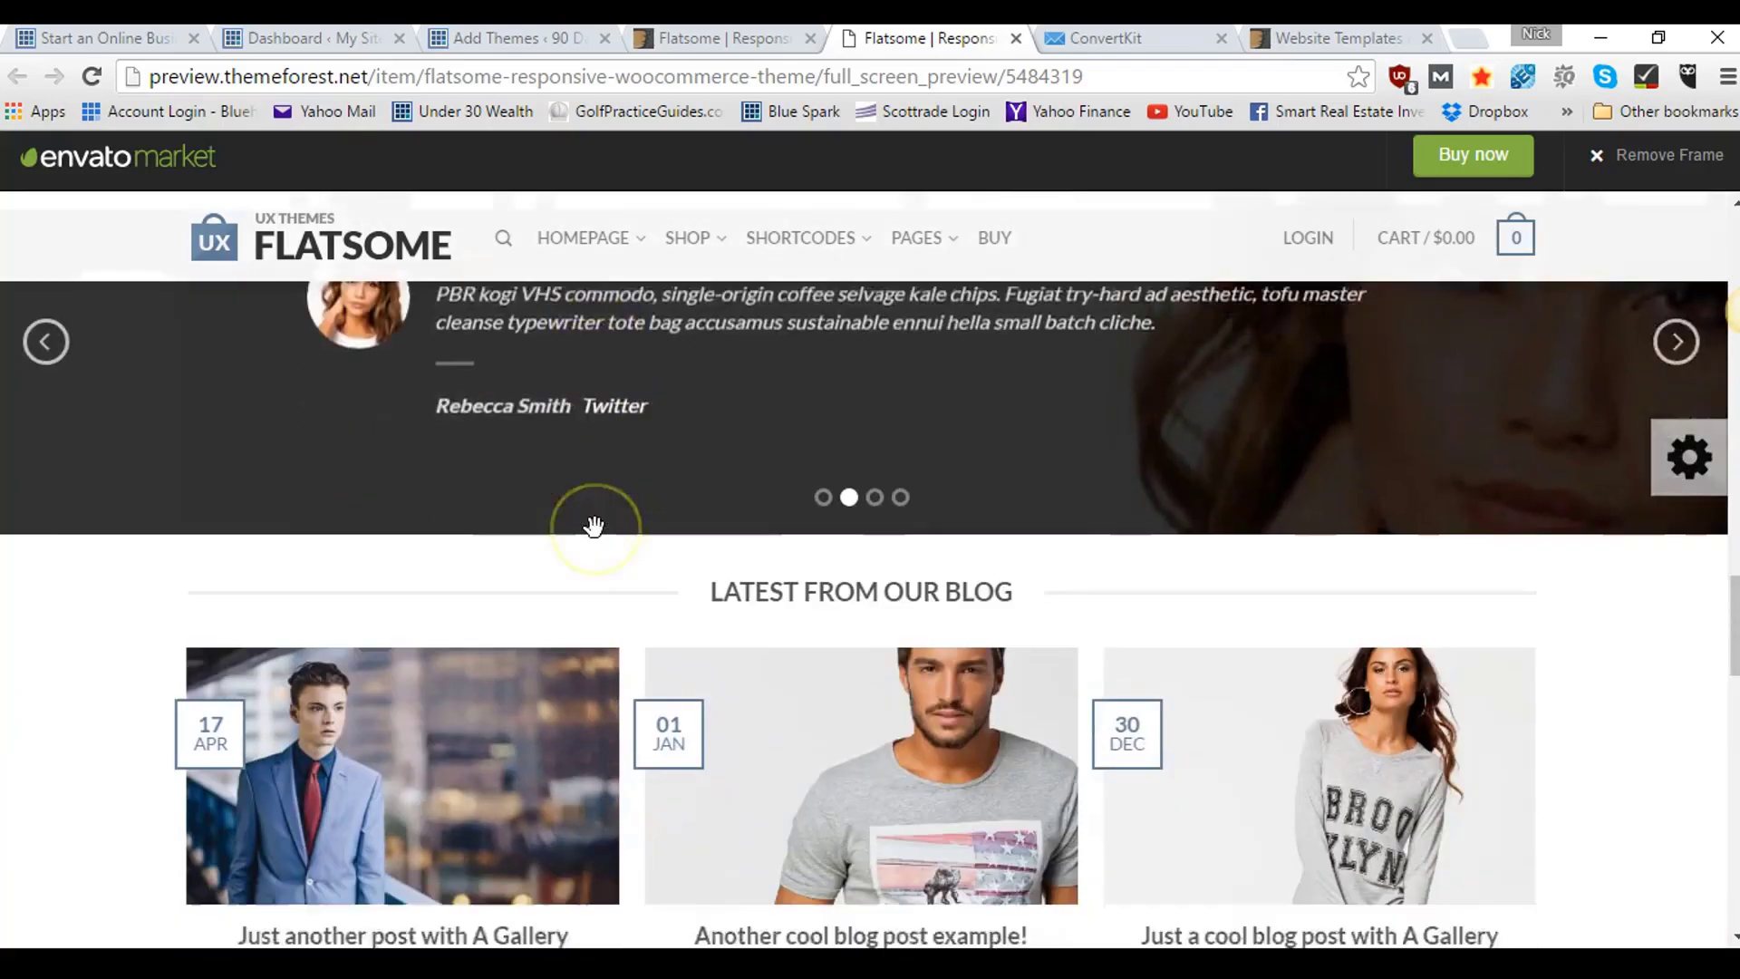
{"action": "scroll", "coordinate": [595, 525], "scroll_direction": "down", "scroll_amount": 2}
{"action": "scroll", "coordinate": [595, 540], "scroll_direction": "up", "scroll_amount": 10}
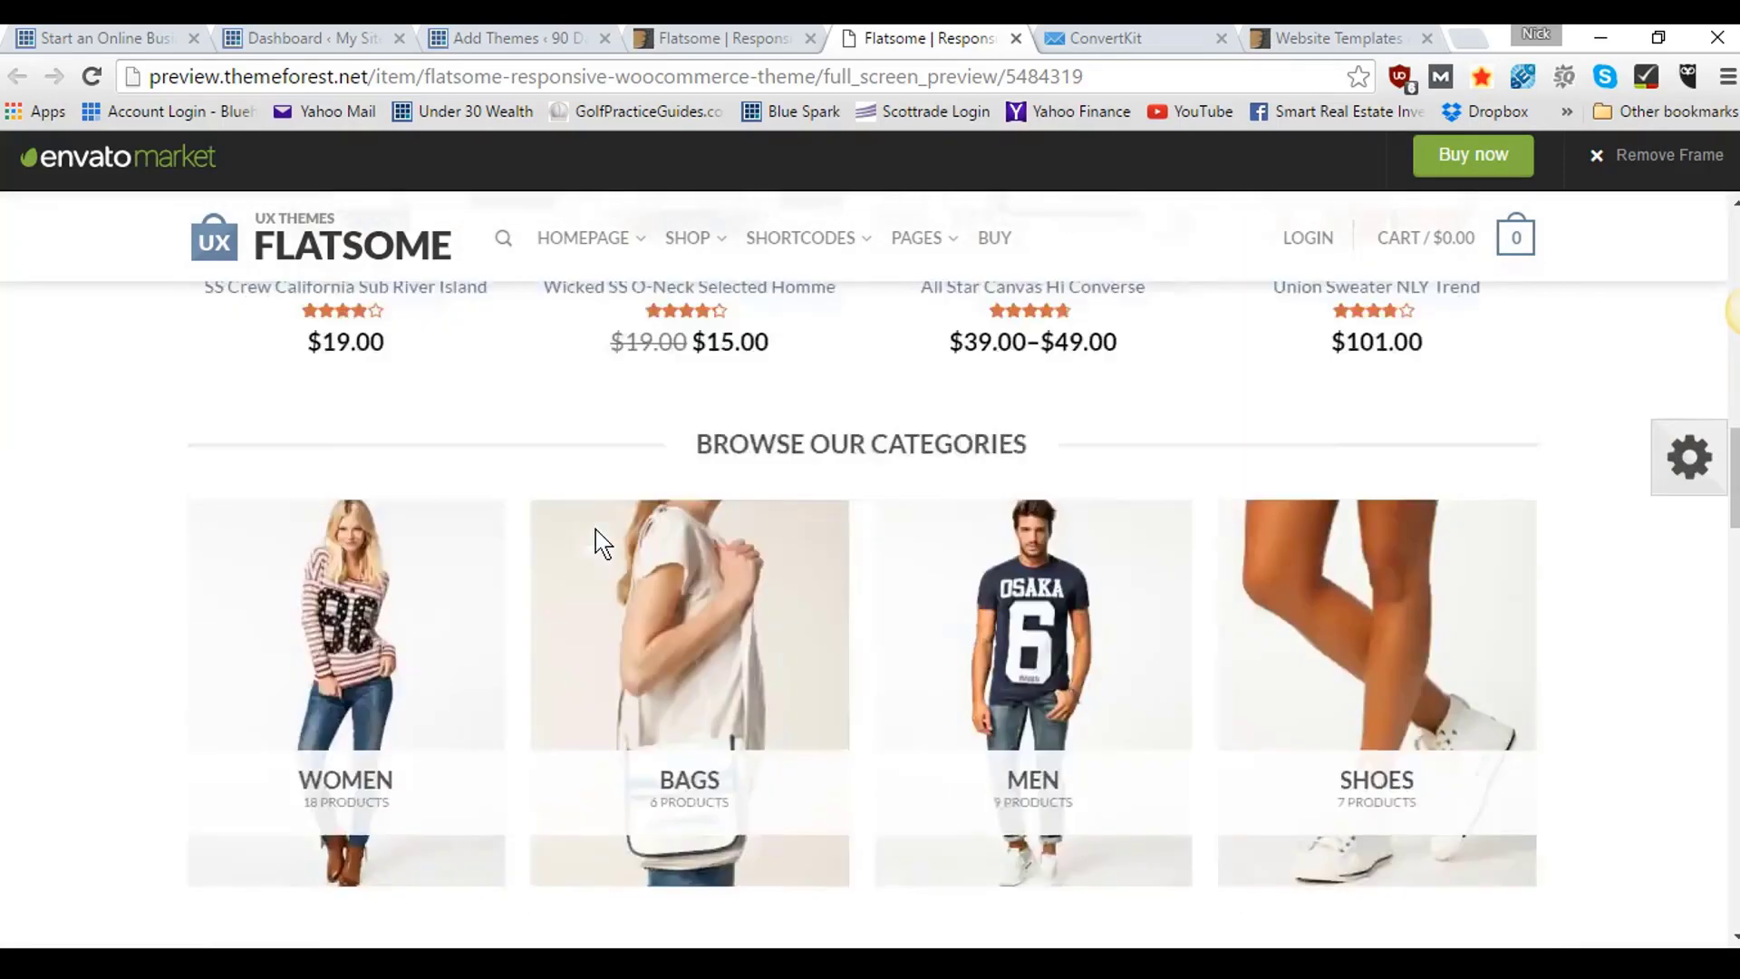
{"action": "scroll", "coordinate": [598, 540], "scroll_direction": "up", "scroll_amount": 12}
{"action": "scroll", "coordinate": [595, 531], "scroll_direction": "down", "scroll_amount": 15}
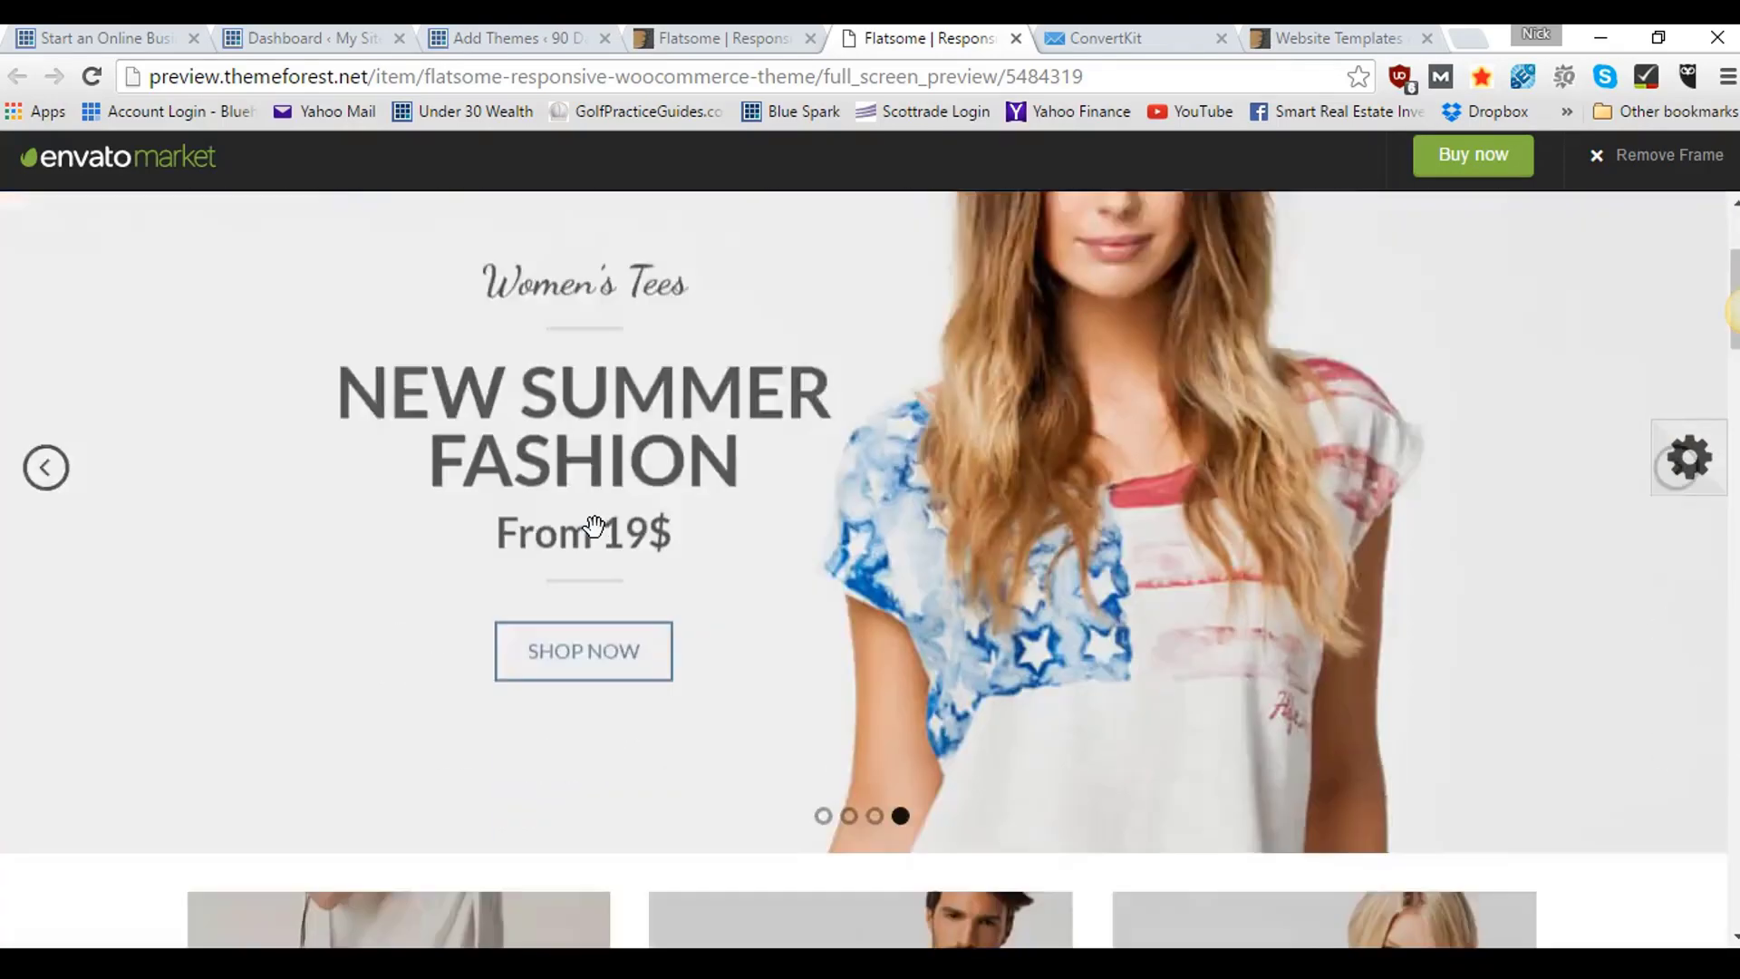
{"action": "scroll", "coordinate": [601, 543], "scroll_direction": "down", "scroll_amount": 1}
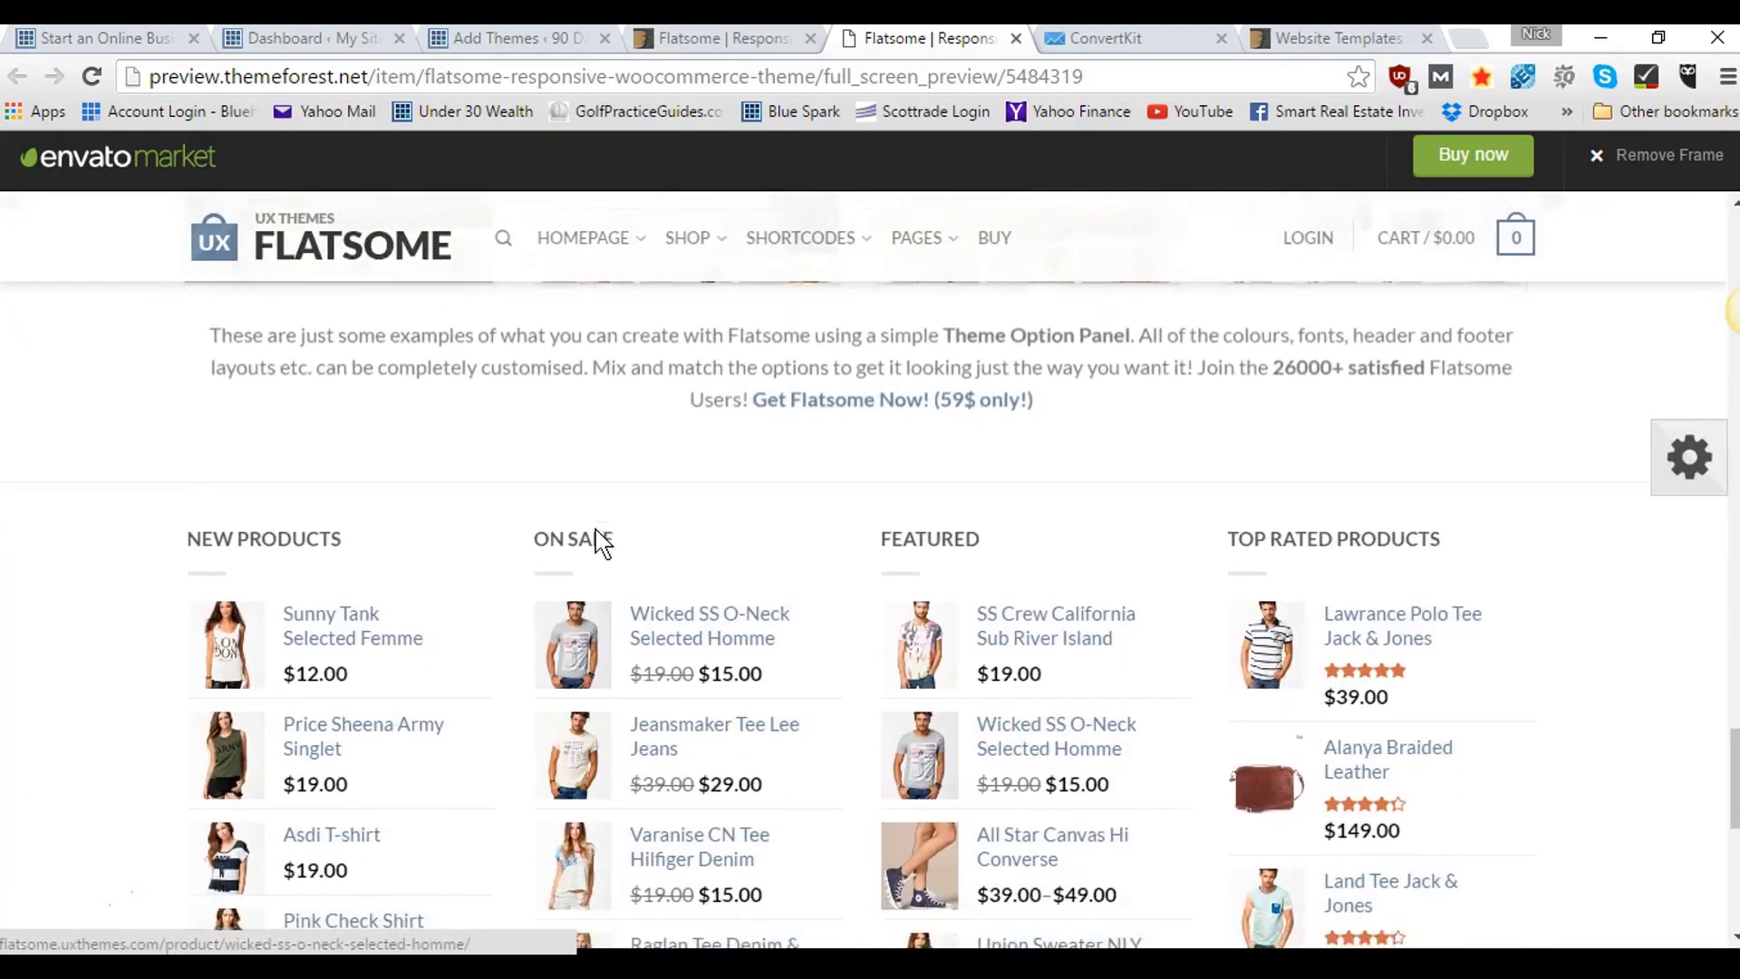
{"action": "scroll", "coordinate": [875, 589], "scroll_direction": "up", "scroll_amount": 15}
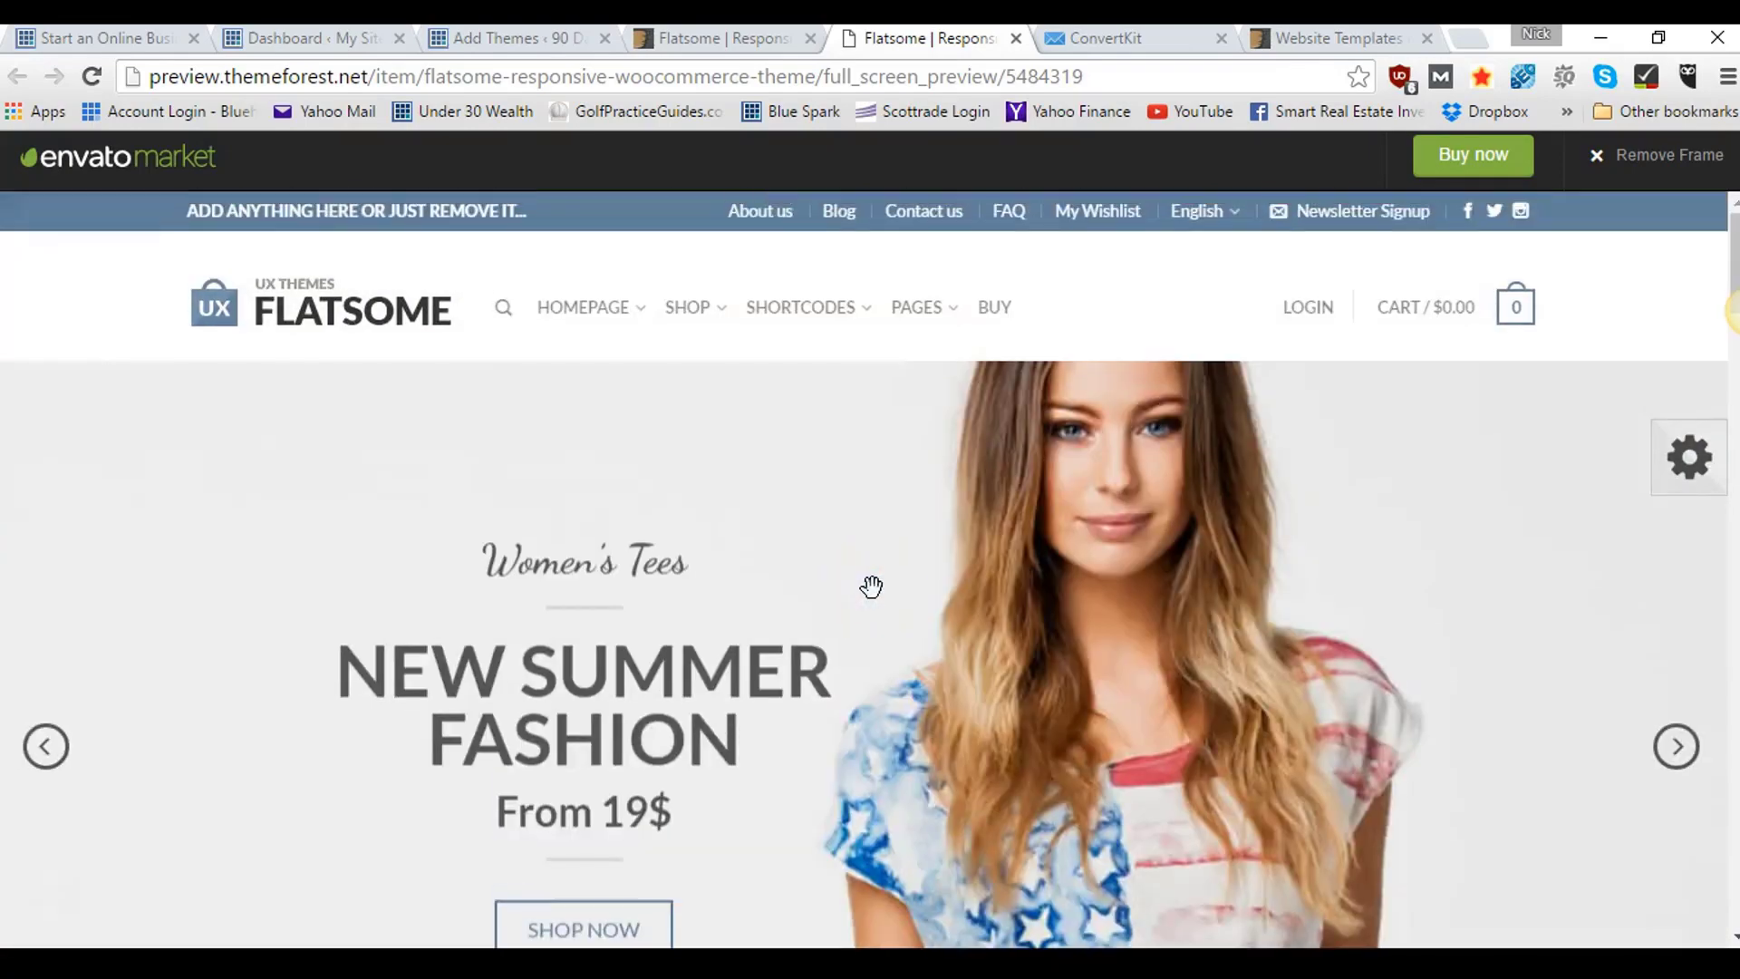
- Close the Flatsome live preview and its ThemeForest item page, and return to the 90 Day Nutrition site's Add Themes page
{"action": "left_click", "coordinate": [1012, 40]}
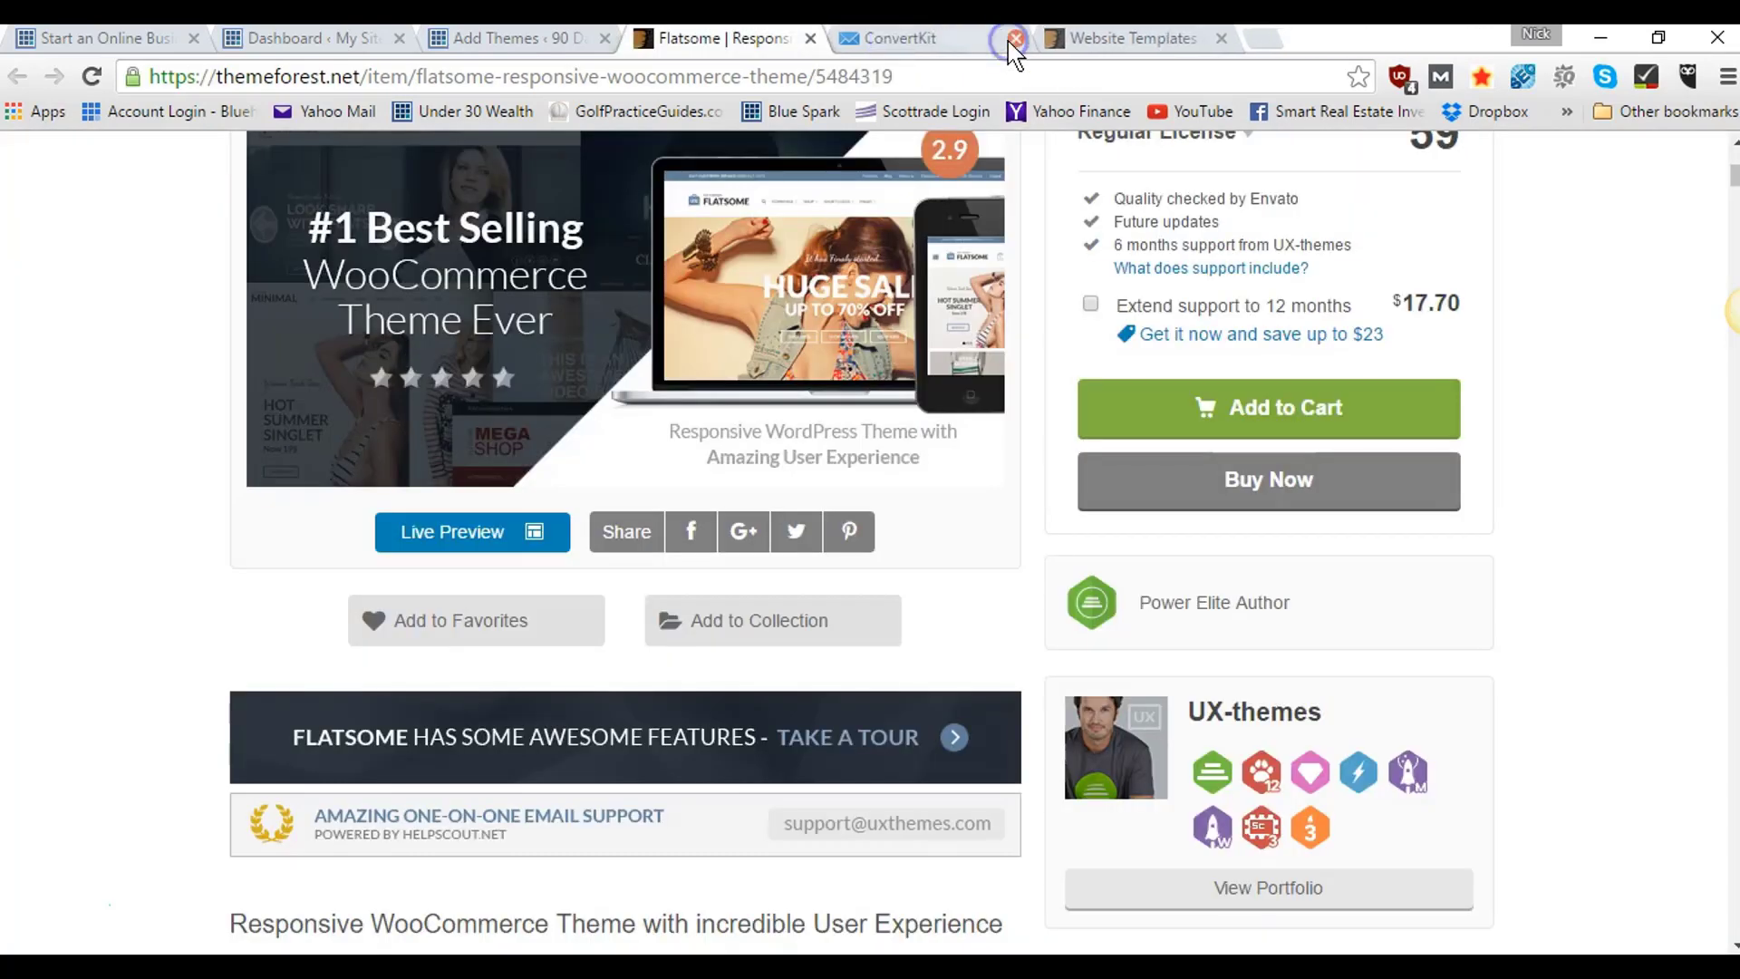
{"action": "left_click", "coordinate": [810, 38]}
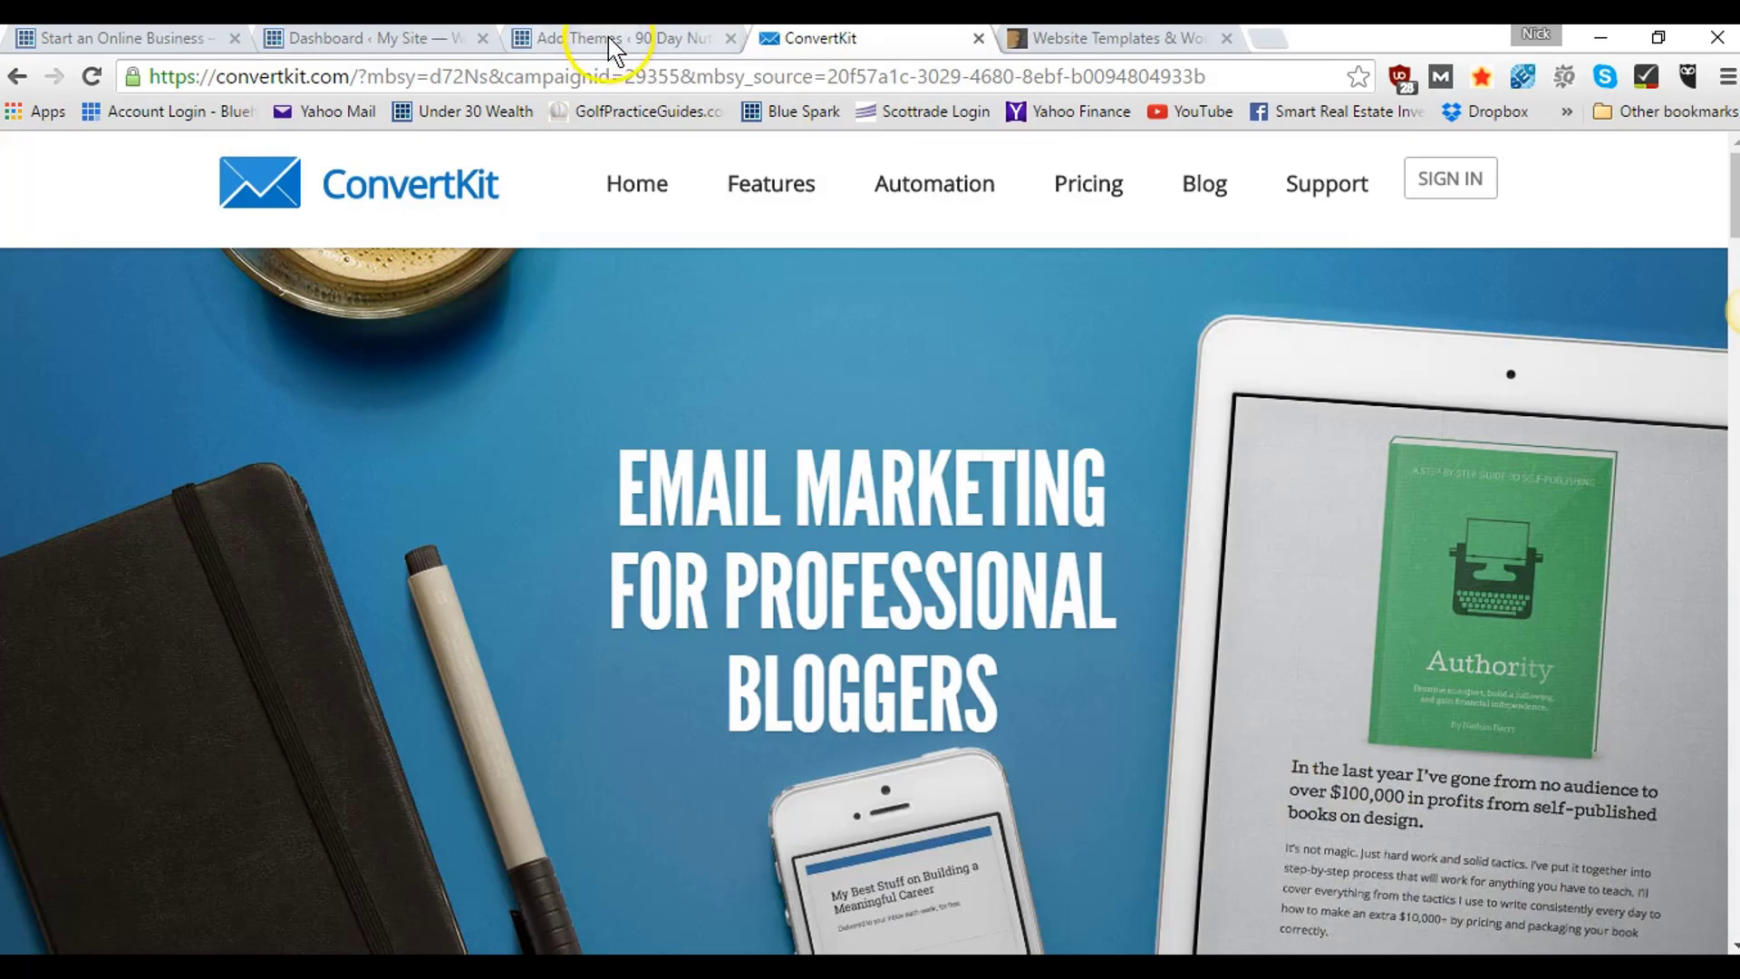
{"action": "left_click", "coordinate": [615, 47]}
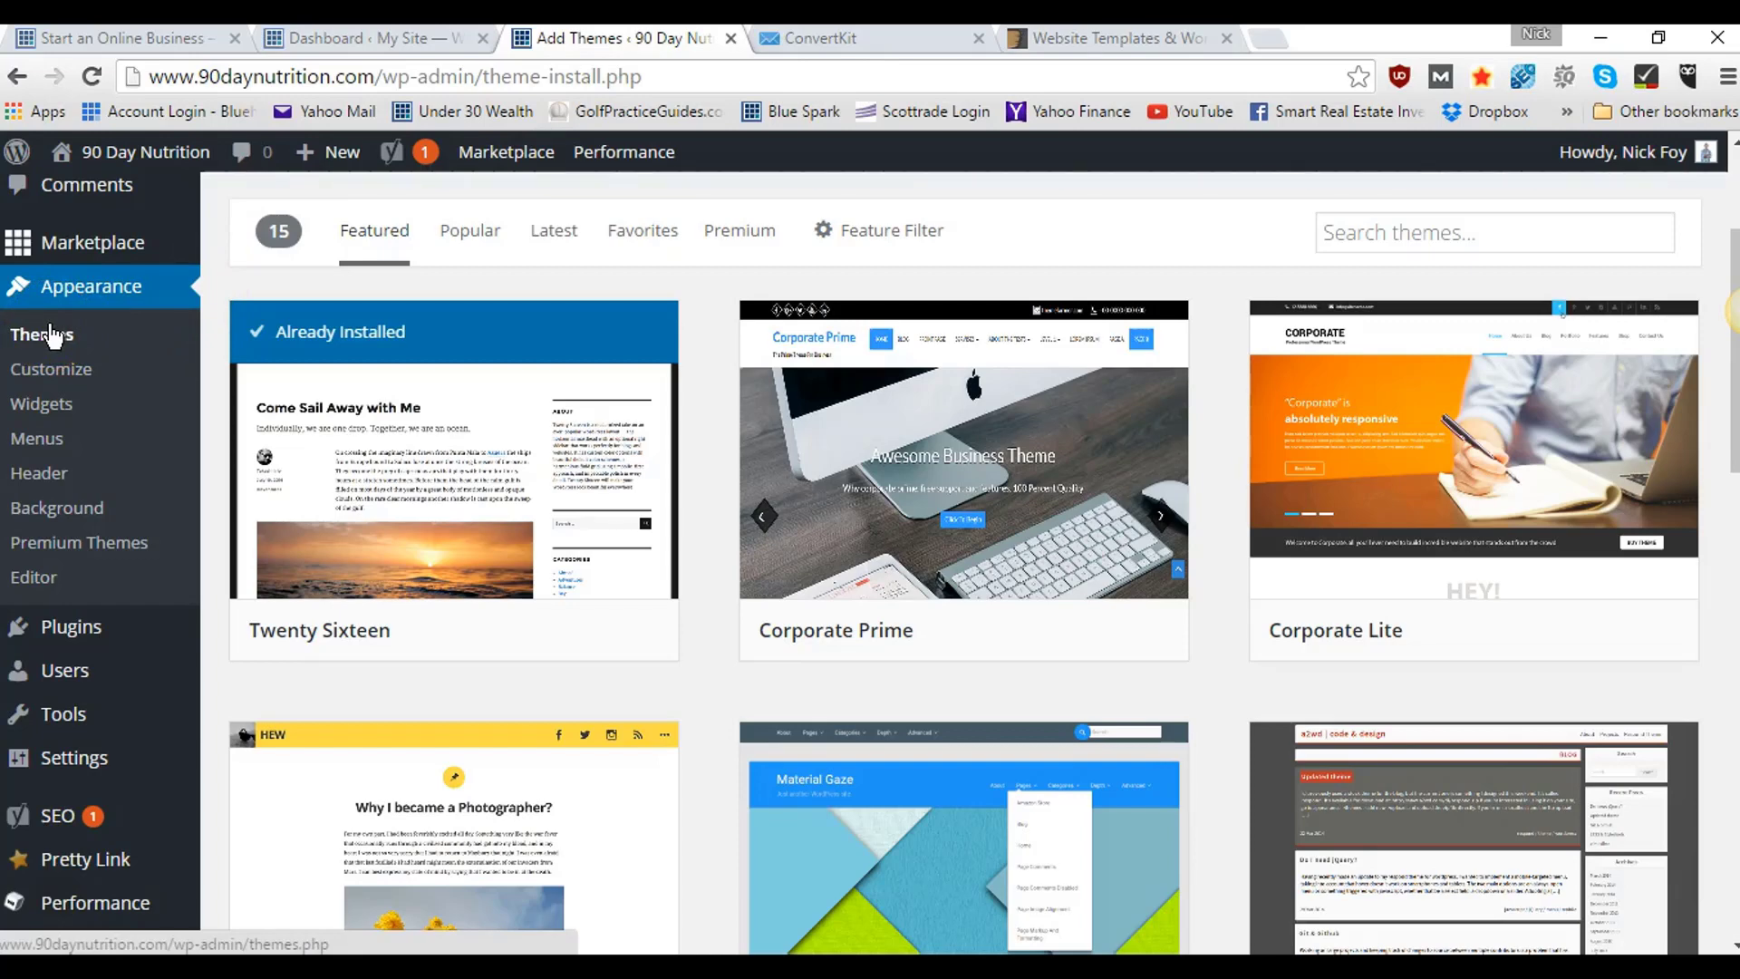
- From the Start an Online Business page, open the site's home page in a new tab and switch to it
{"action": "left_click", "coordinate": [109, 40]}
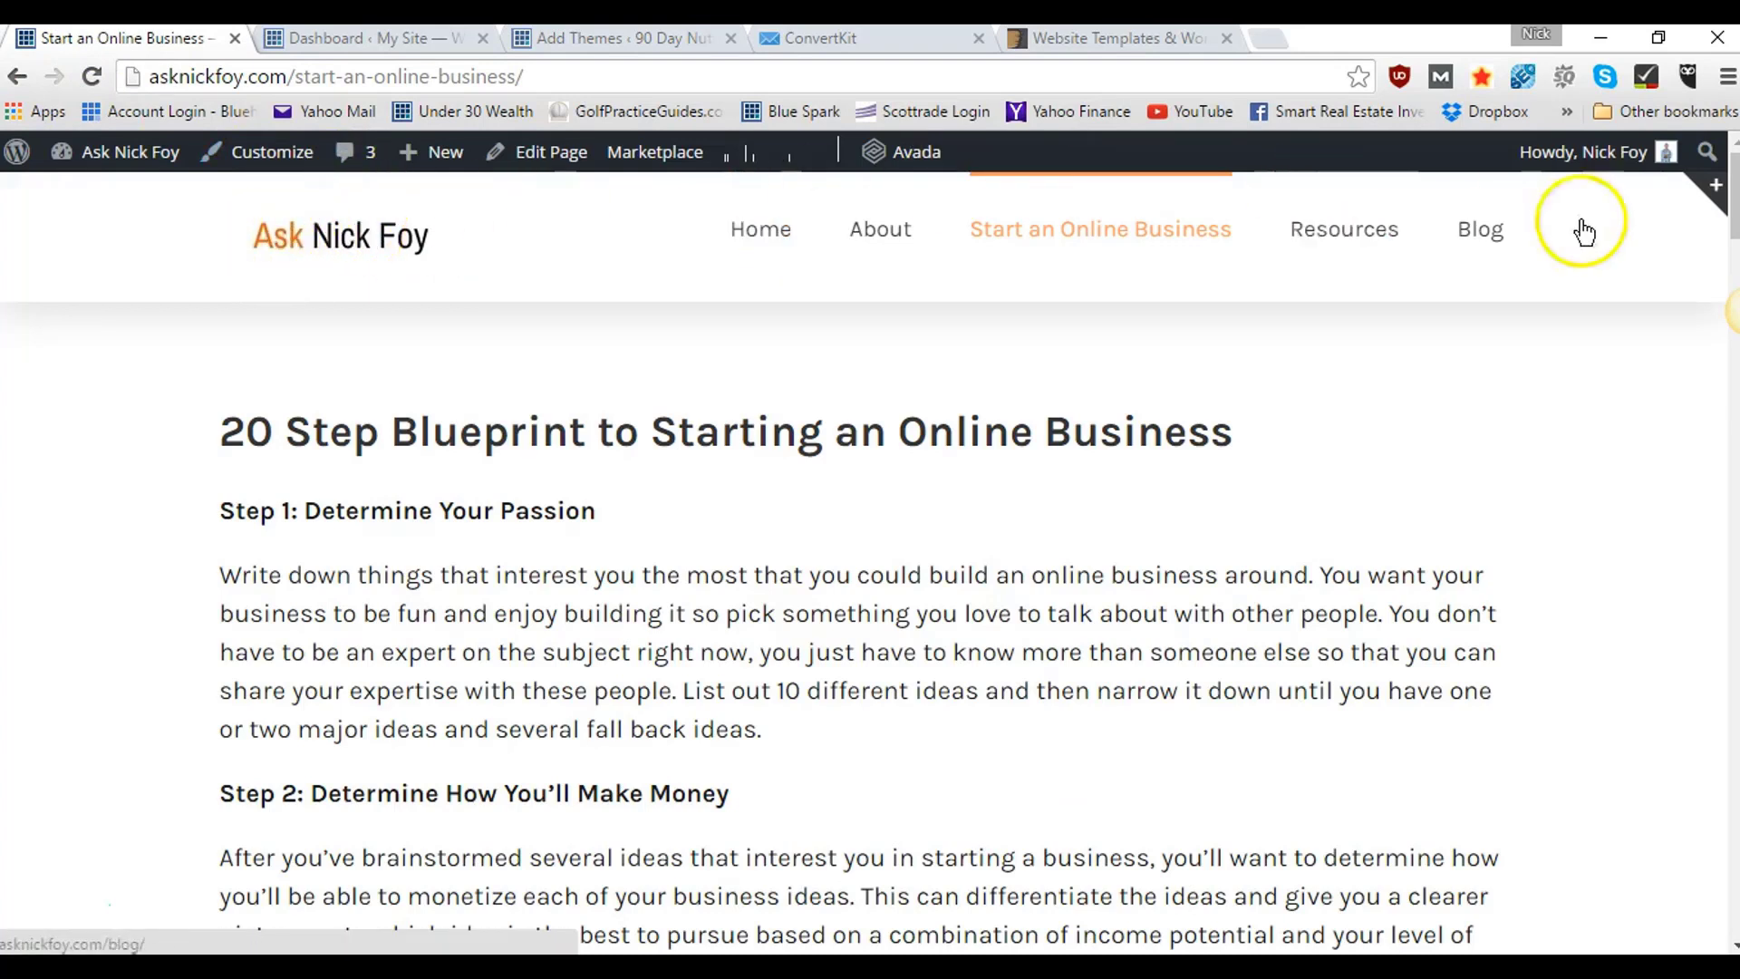
{"action": "right_click", "coordinate": [387, 249]}
{"action": "left_click", "coordinate": [413, 257]}
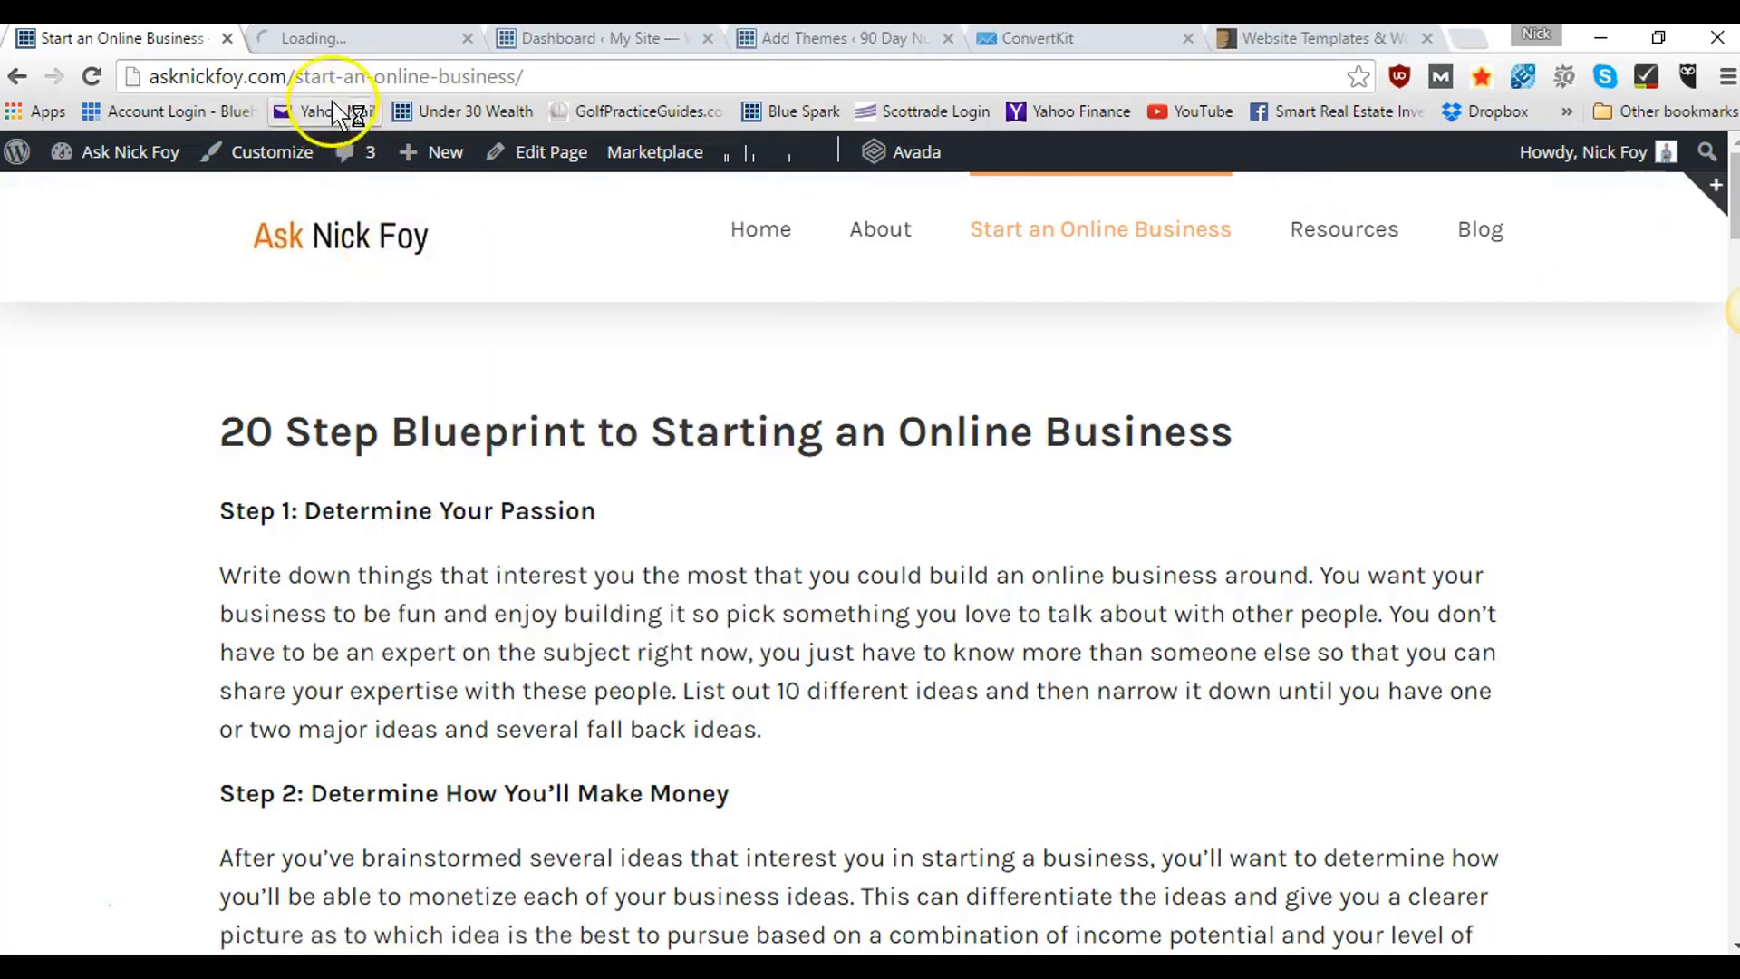
{"action": "left_click", "coordinate": [314, 41]}
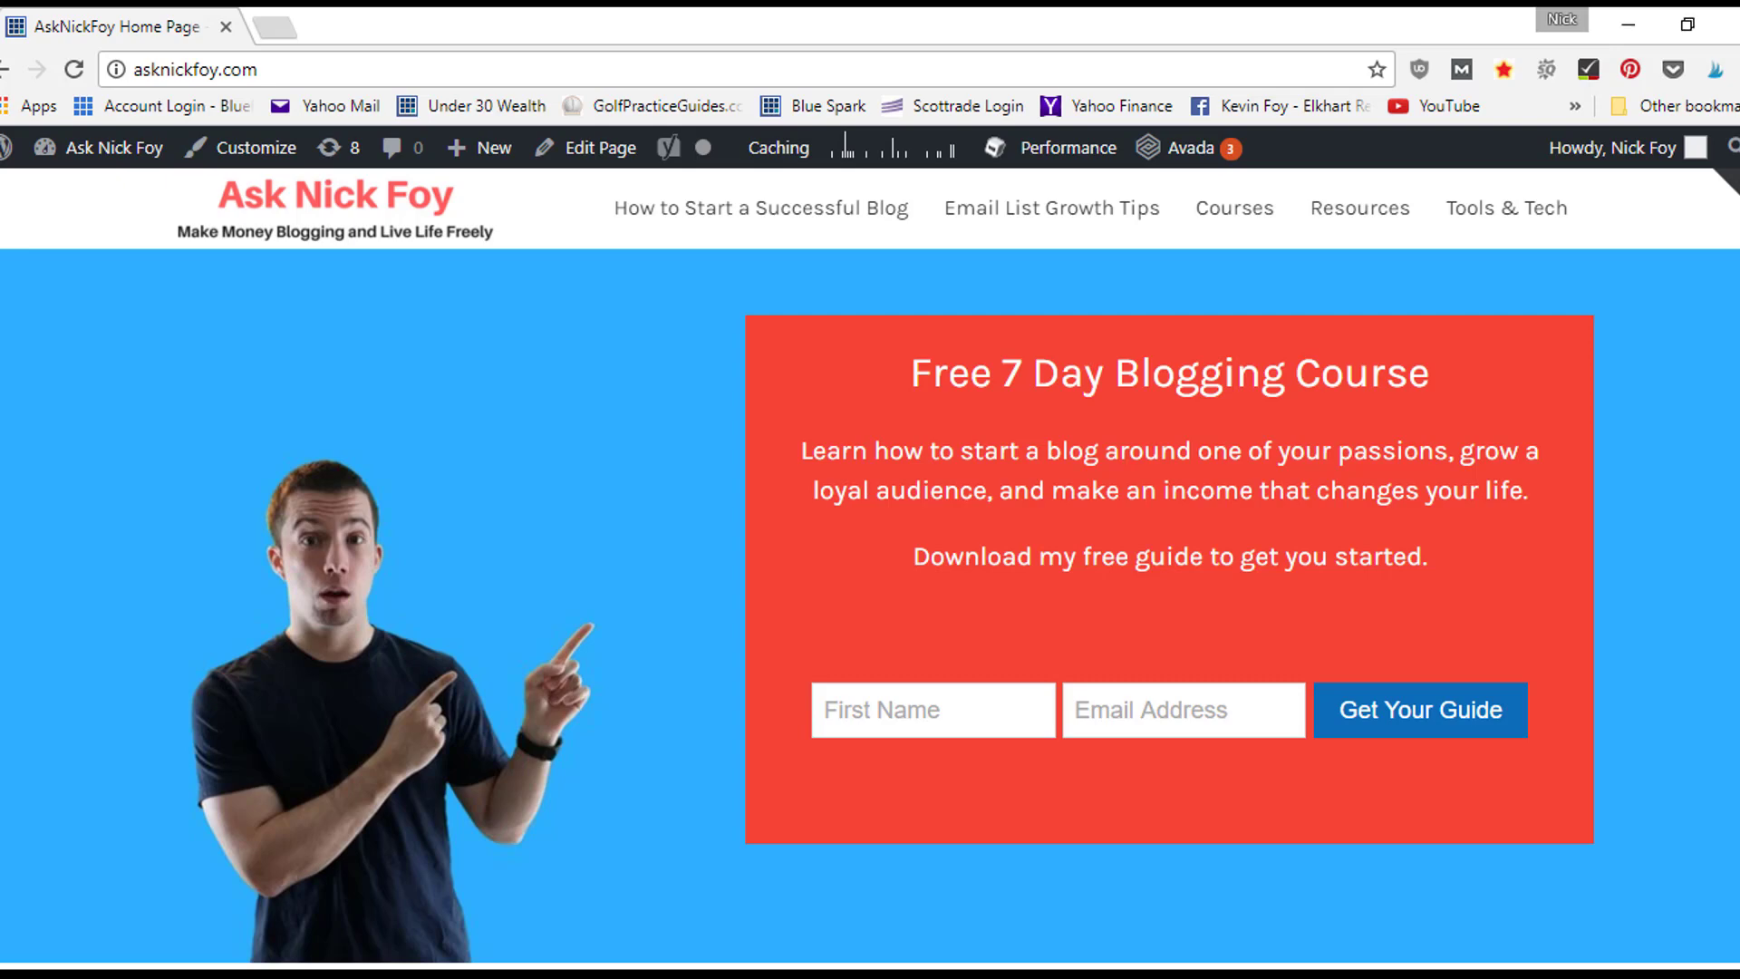
- Examine the blog home page's introduction, Favorite Tools boxes and Latest from the Blog posts as an example of the Avada theme
{"action": "scroll", "coordinate": [871, 568], "scroll_direction": "down", "scroll_amount": 8}
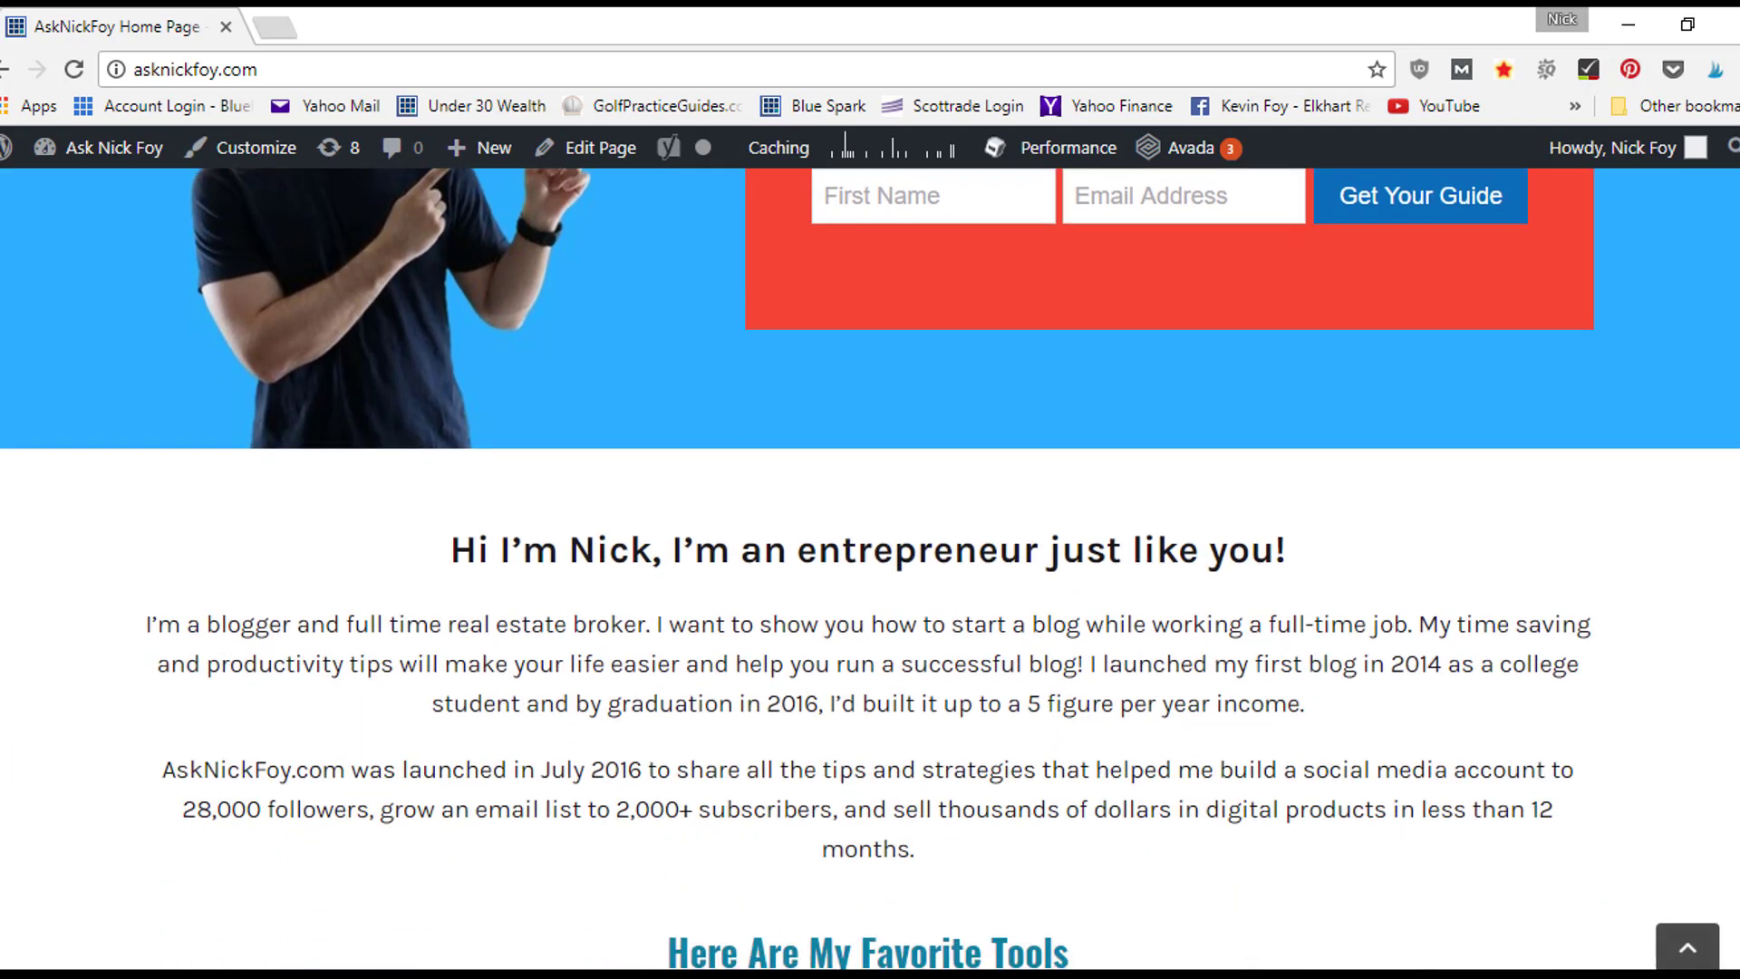
{"action": "scroll", "coordinate": [870, 568], "scroll_direction": "down", "scroll_amount": 7}
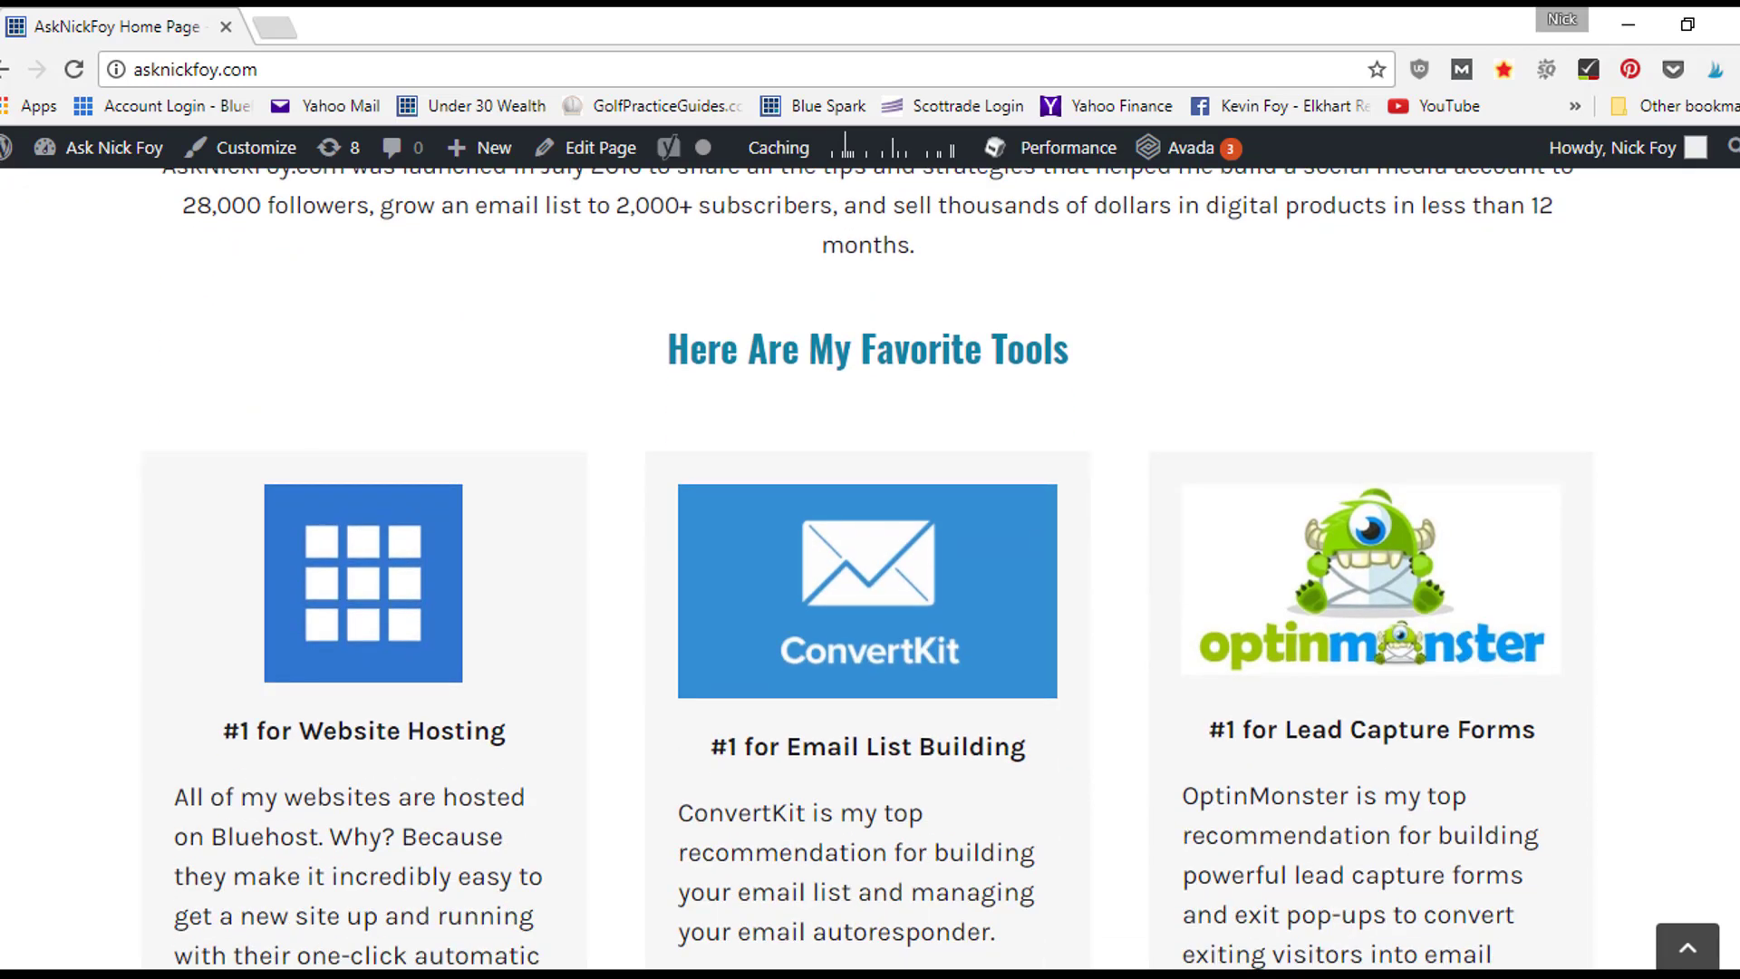
{"action": "scroll", "coordinate": [870, 568], "scroll_direction": "down", "scroll_amount": 8}
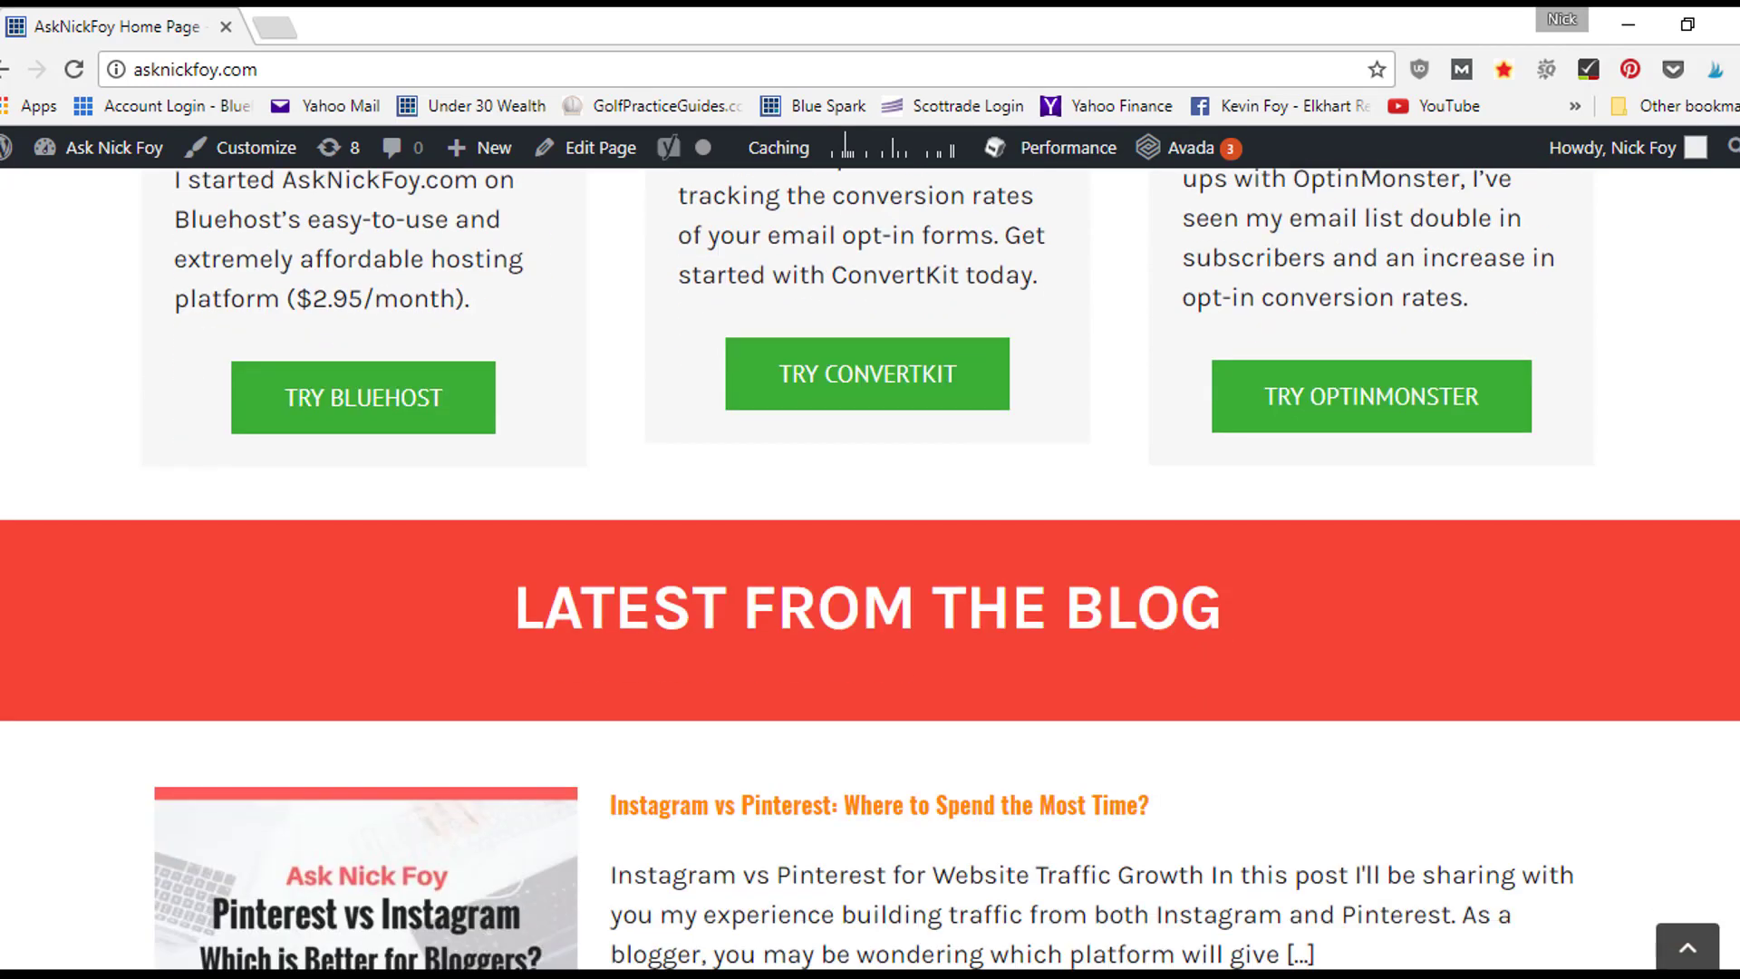
{"action": "scroll", "coordinate": [870, 568], "scroll_direction": "down", "scroll_amount": 5}
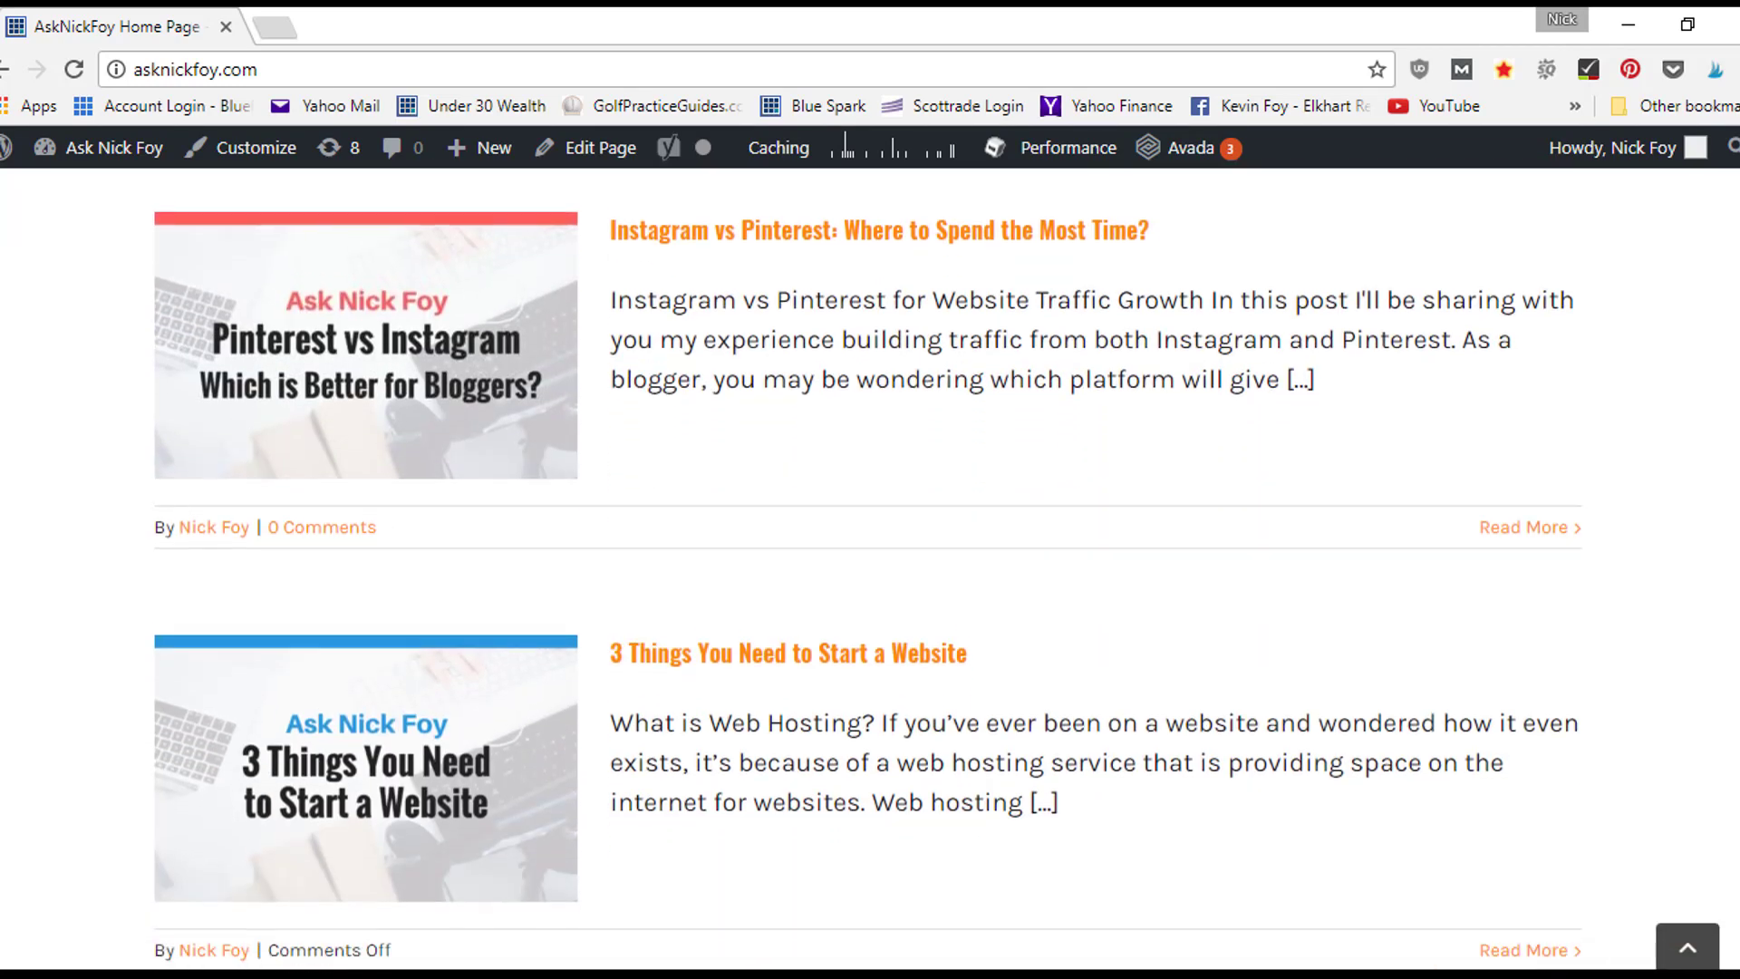
{"action": "scroll", "coordinate": [871, 569], "scroll_direction": "down", "scroll_amount": 5}
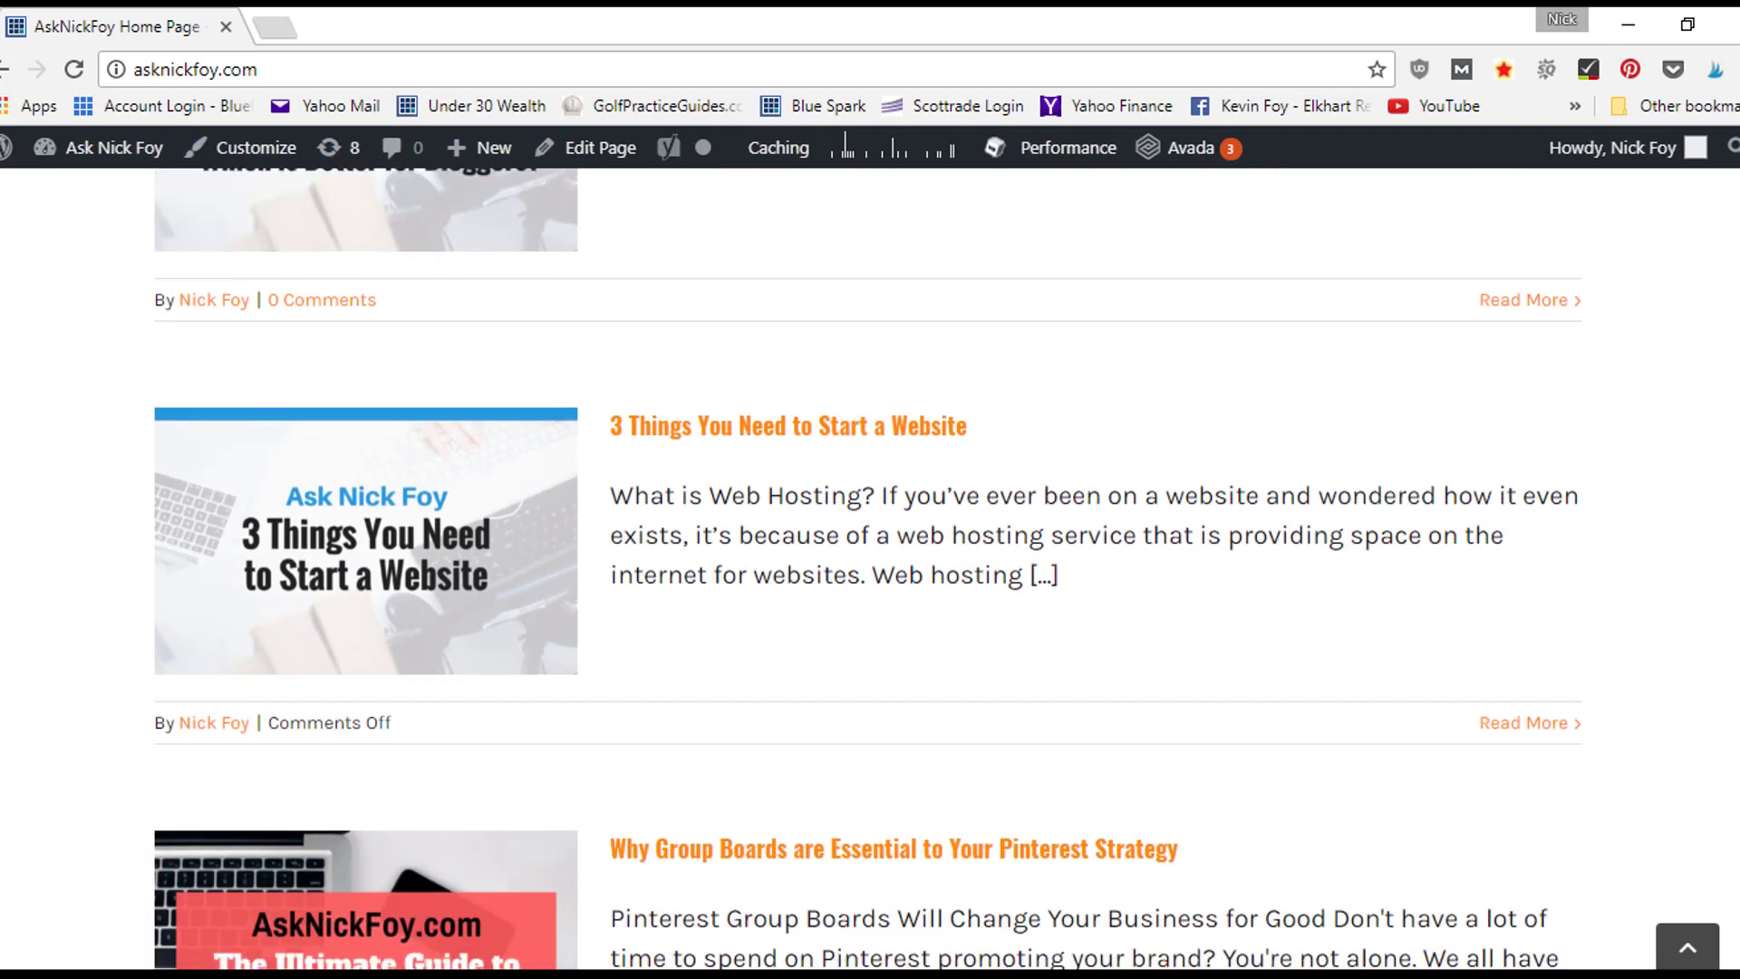
{"action": "scroll", "coordinate": [871, 568], "scroll_direction": "down", "scroll_amount": 6}
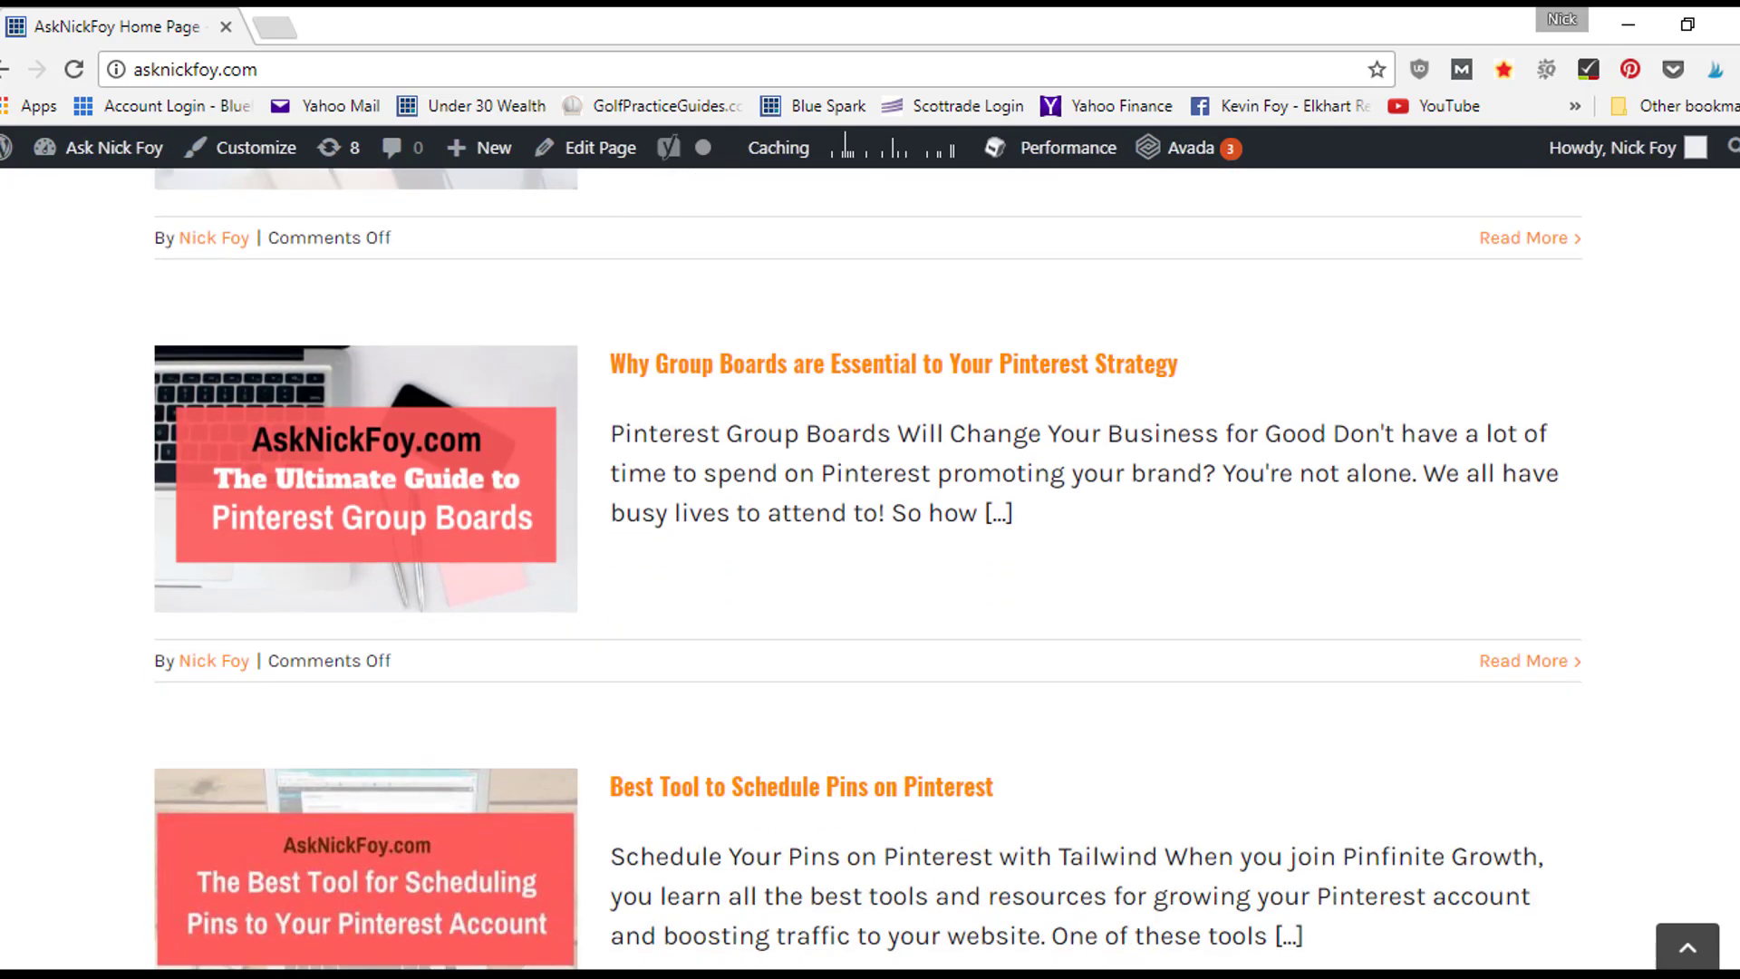
{"action": "scroll", "coordinate": [870, 568], "scroll_direction": "down", "scroll_amount": 4}
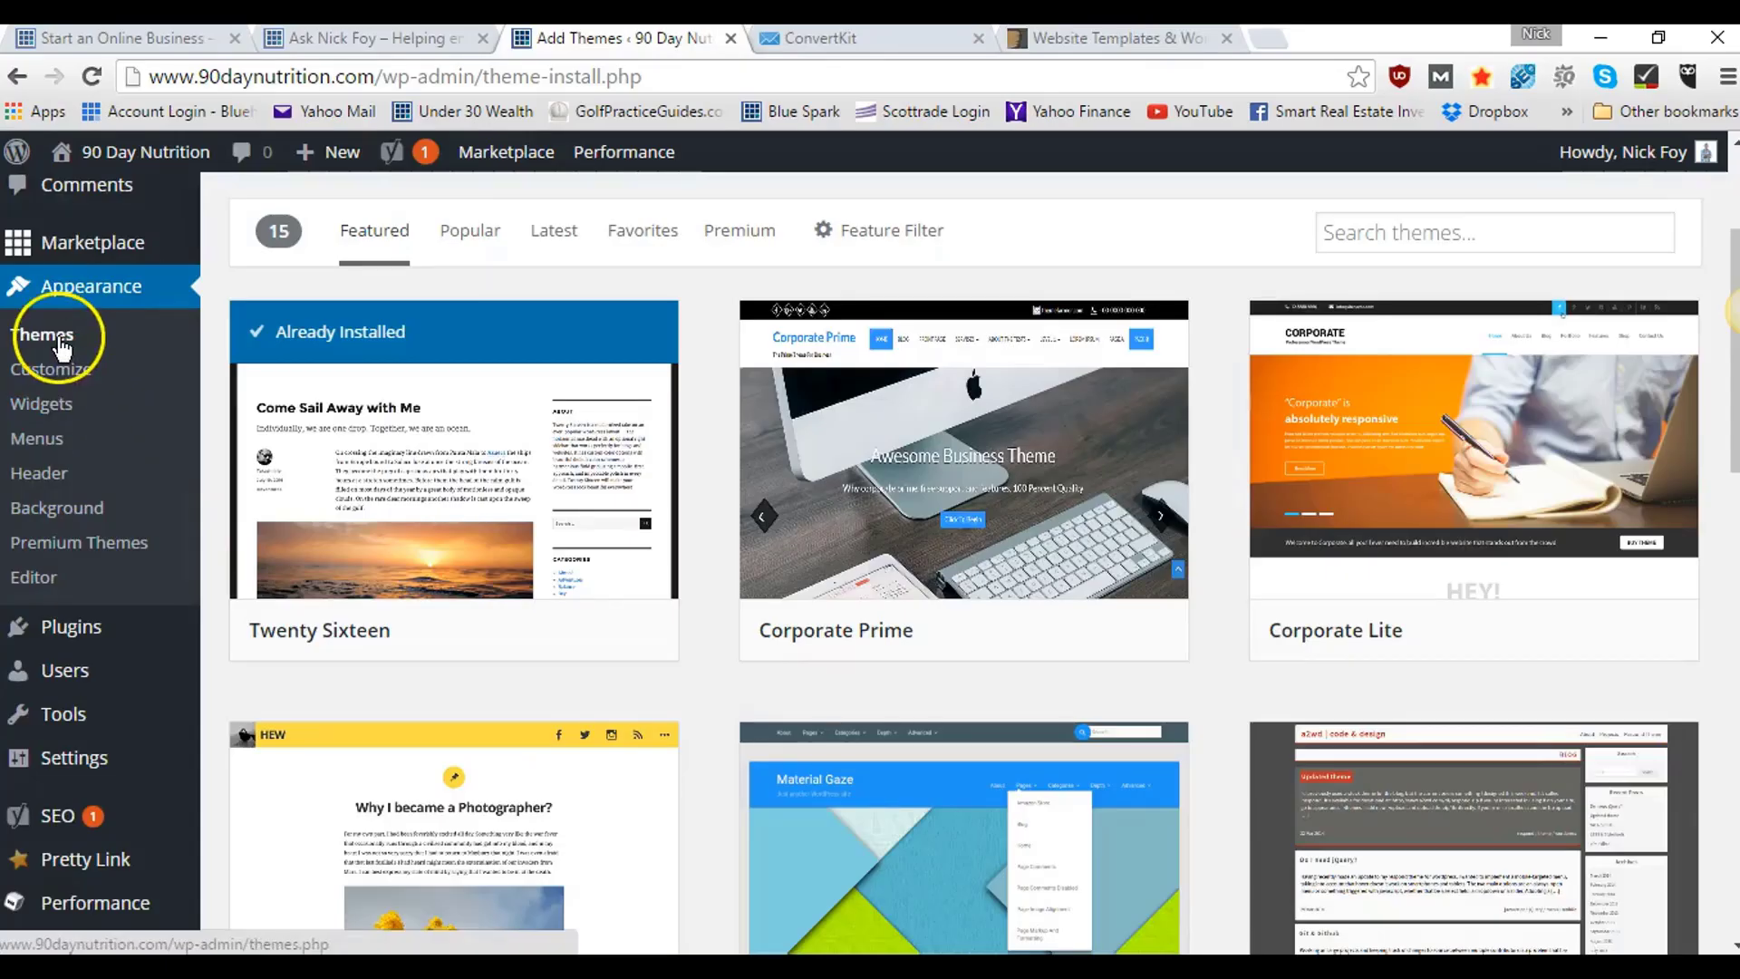
- Open the Widgets page of the 90 Day Nutrition site and remove the Meta widget from the Sidebar area
{"action": "left_click", "coordinate": [62, 414]}
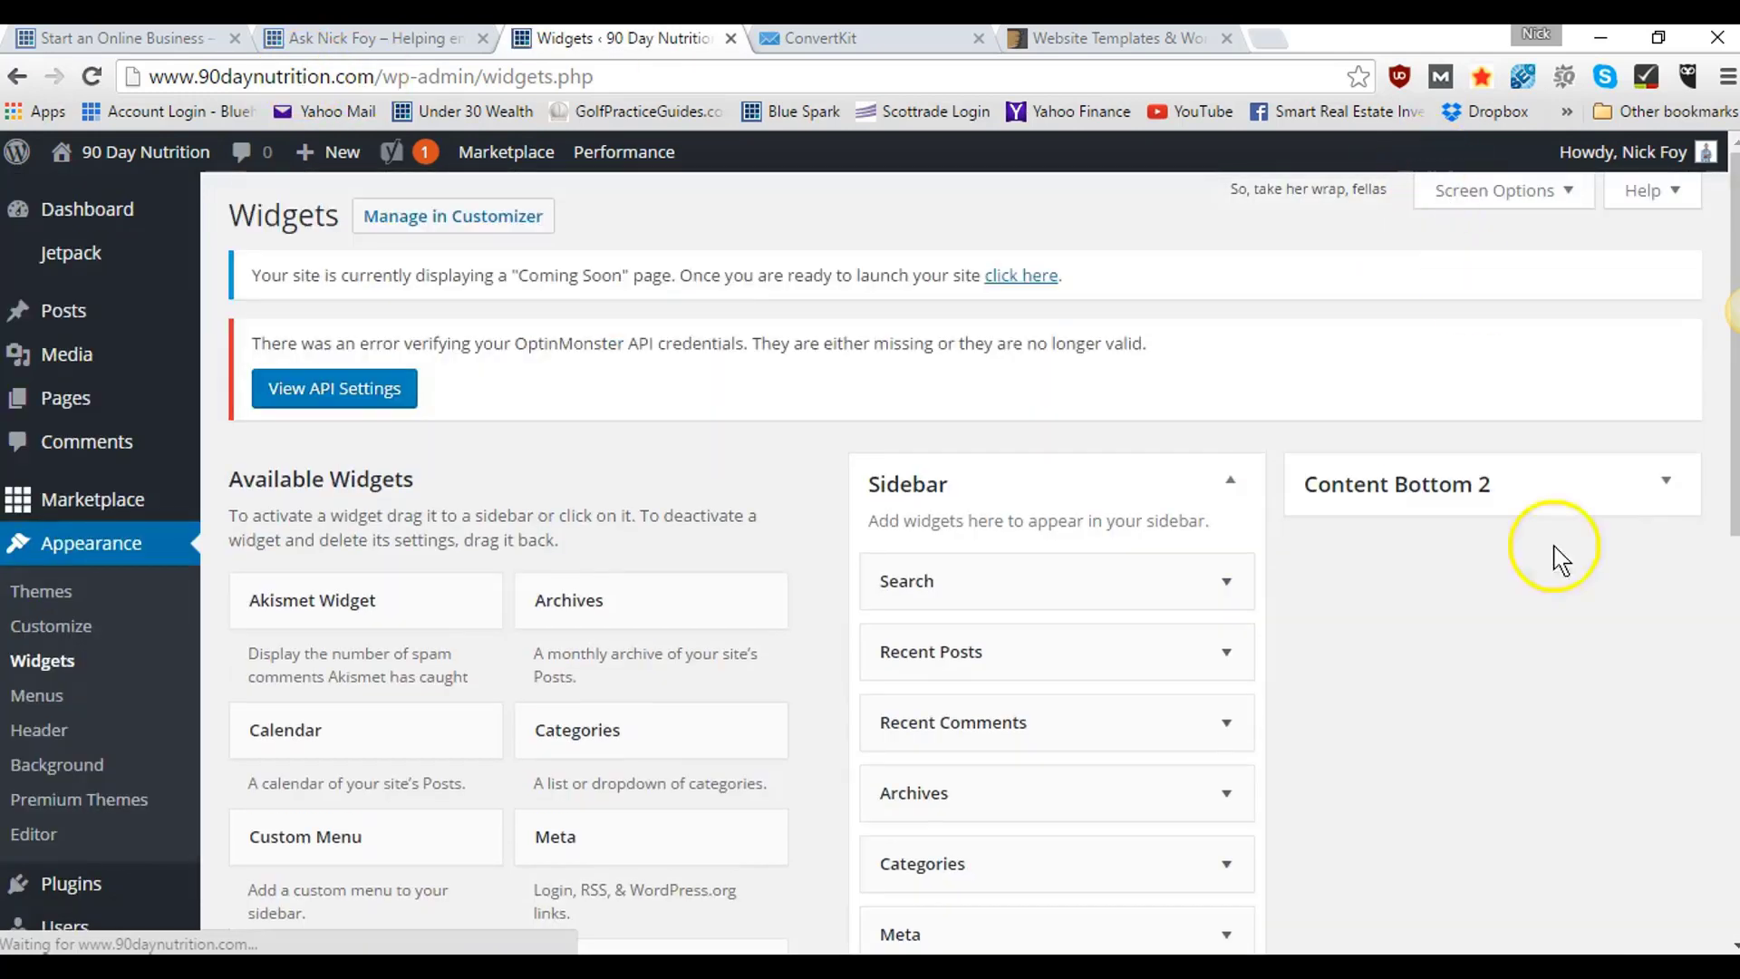
{"action": "scroll", "coordinate": [1236, 466], "scroll_direction": "down", "scroll_amount": 3}
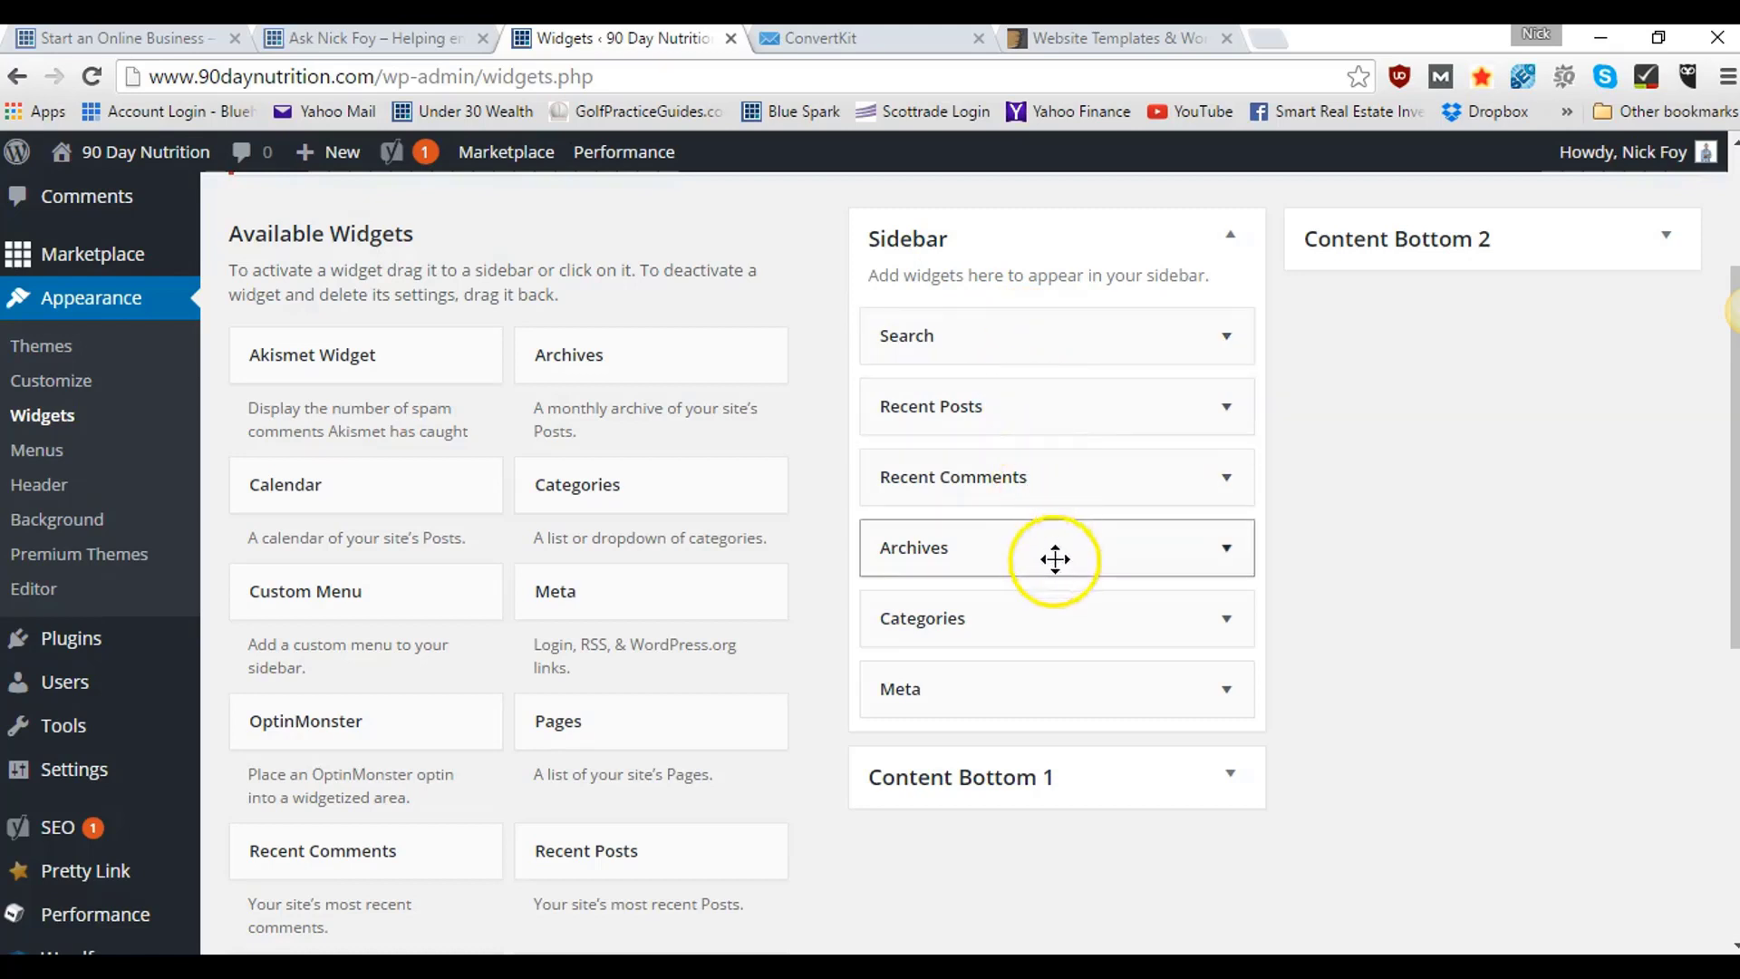
{"action": "left_click_drag", "start_coordinate": [1067, 686], "coordinate": [369, 677]}
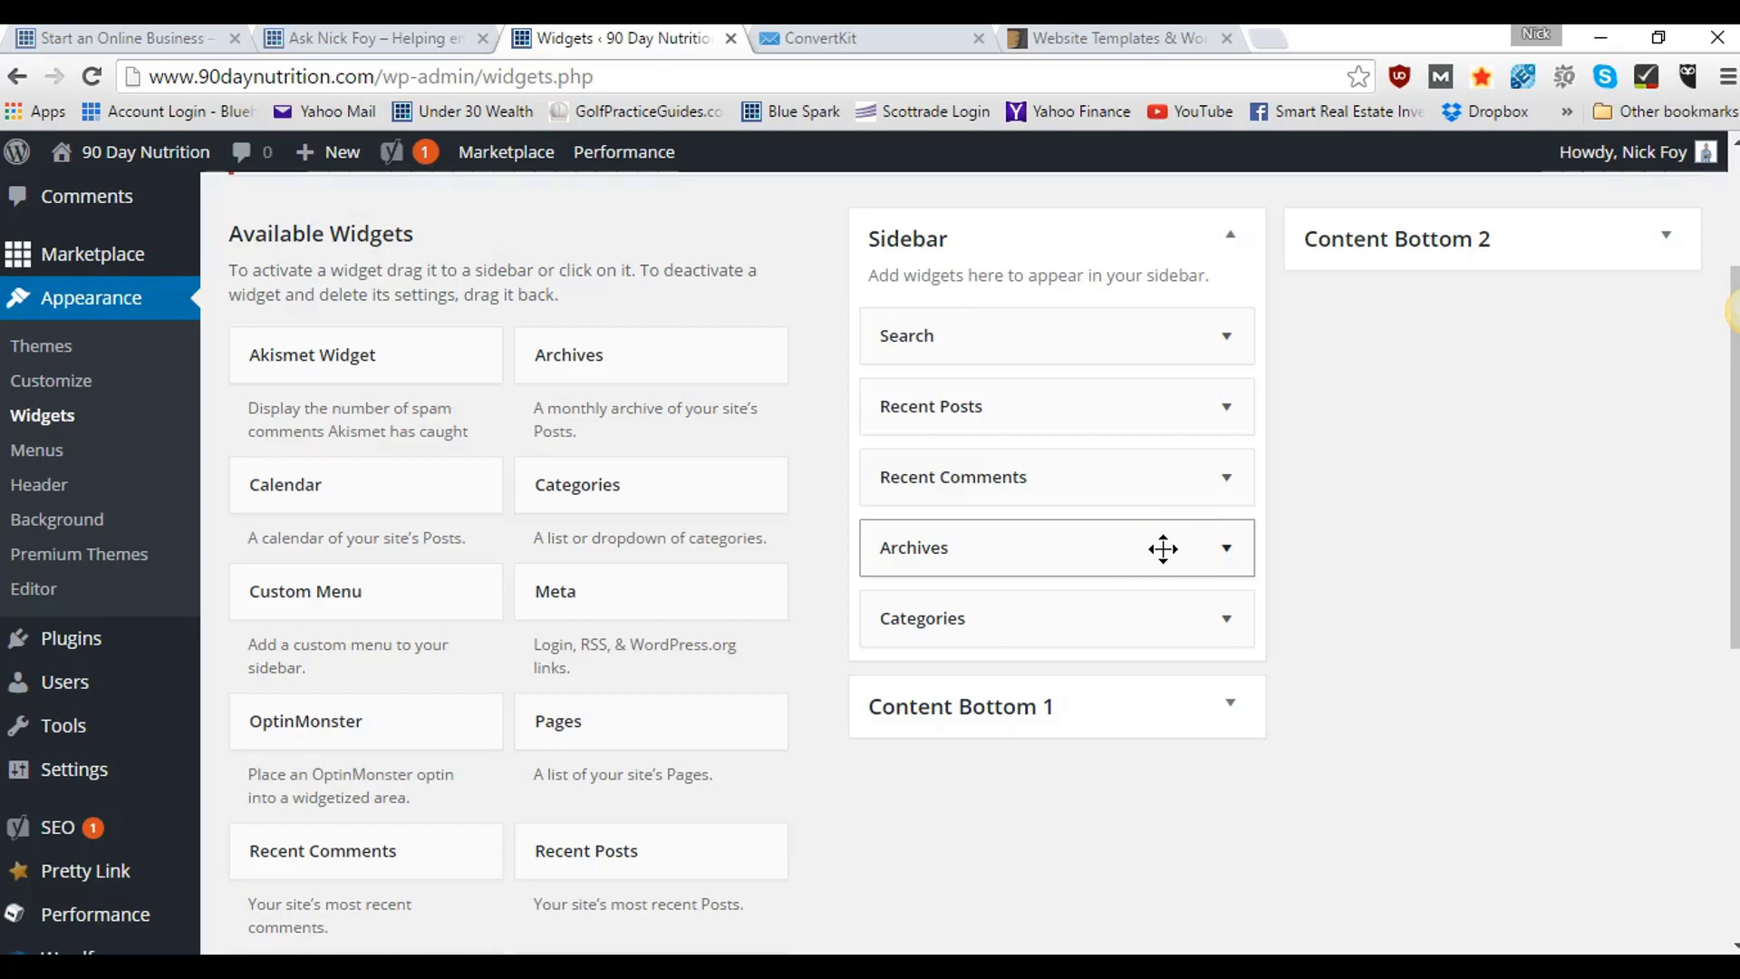
{"action": "left_click", "coordinate": [1063, 543]}
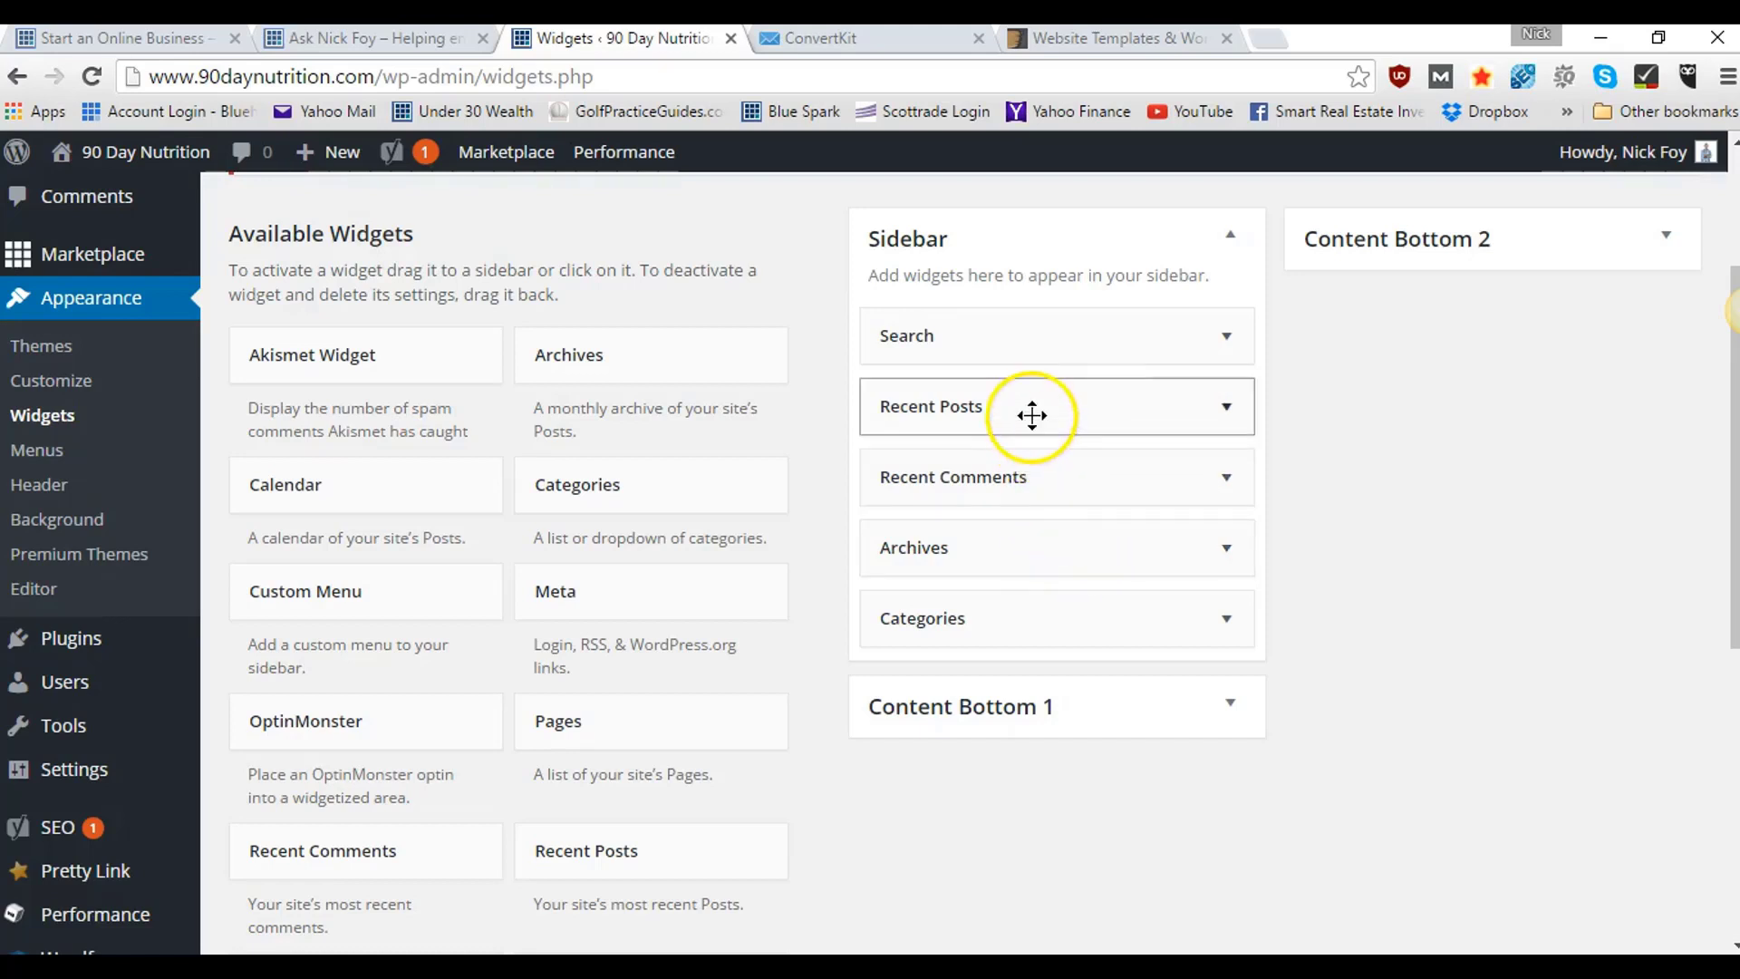
- Examine the available widgets, the widgets in the Sidebar area and the admin menu's Appearance options
{"action": "scroll", "coordinate": [710, 606], "scroll_direction": "down", "scroll_amount": 6}
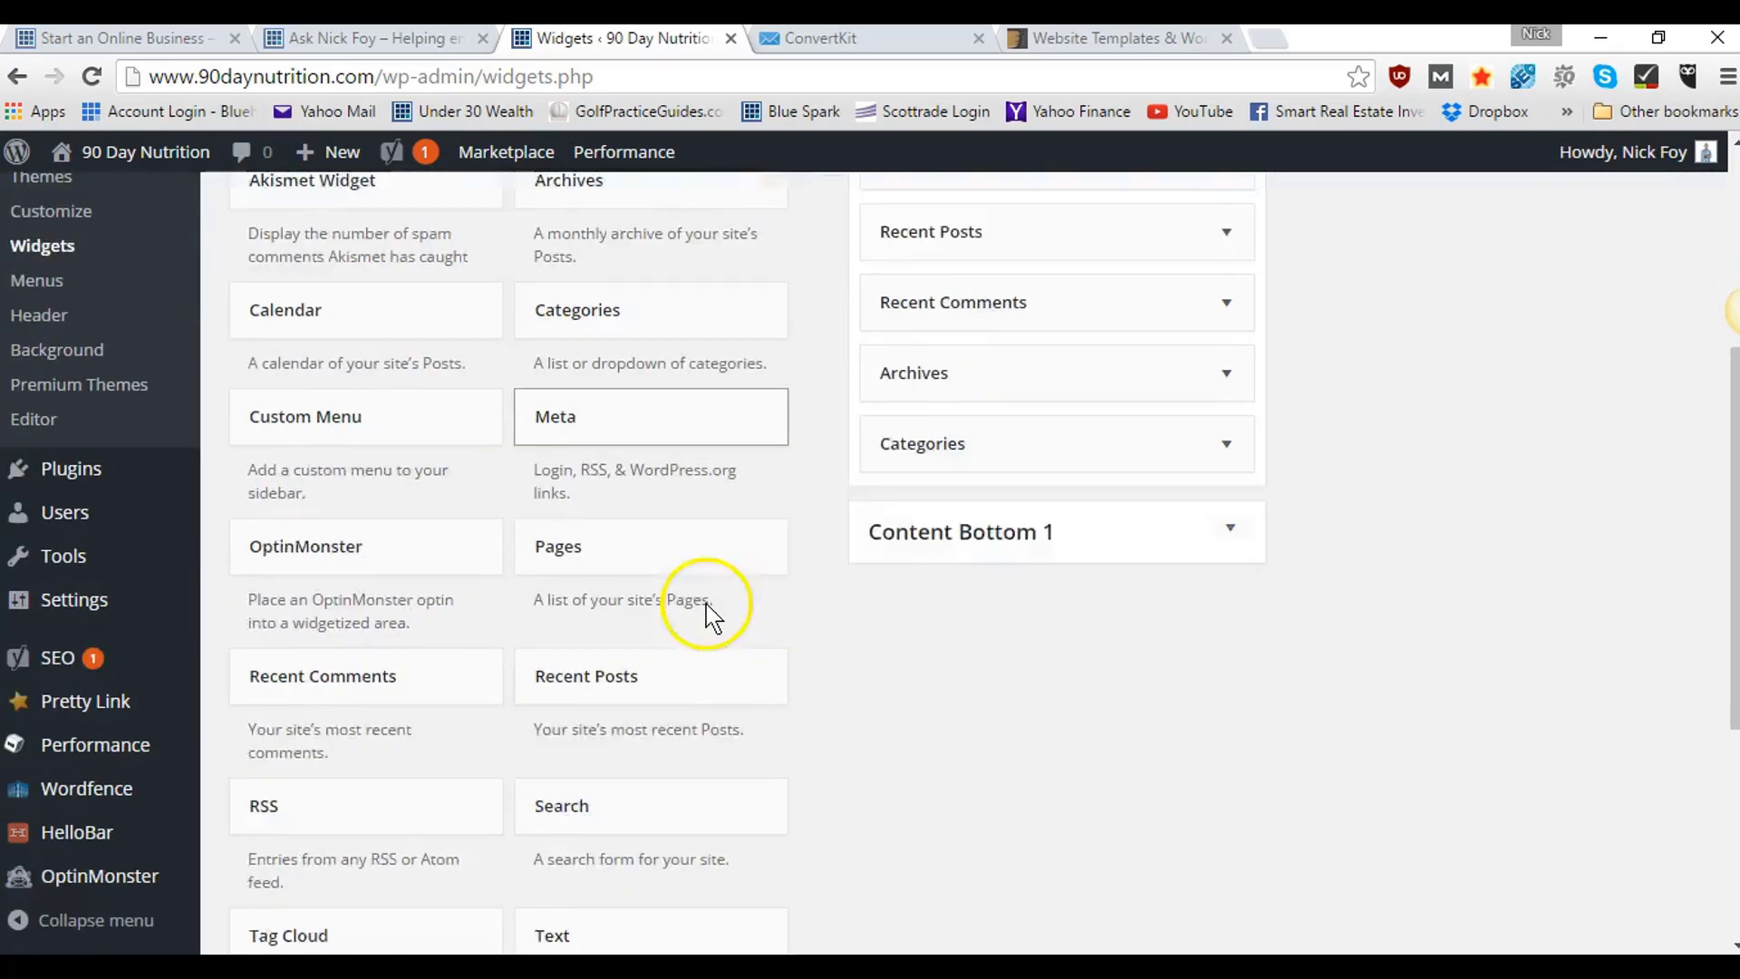
{"action": "scroll", "coordinate": [505, 221], "scroll_direction": "up", "scroll_amount": 6}
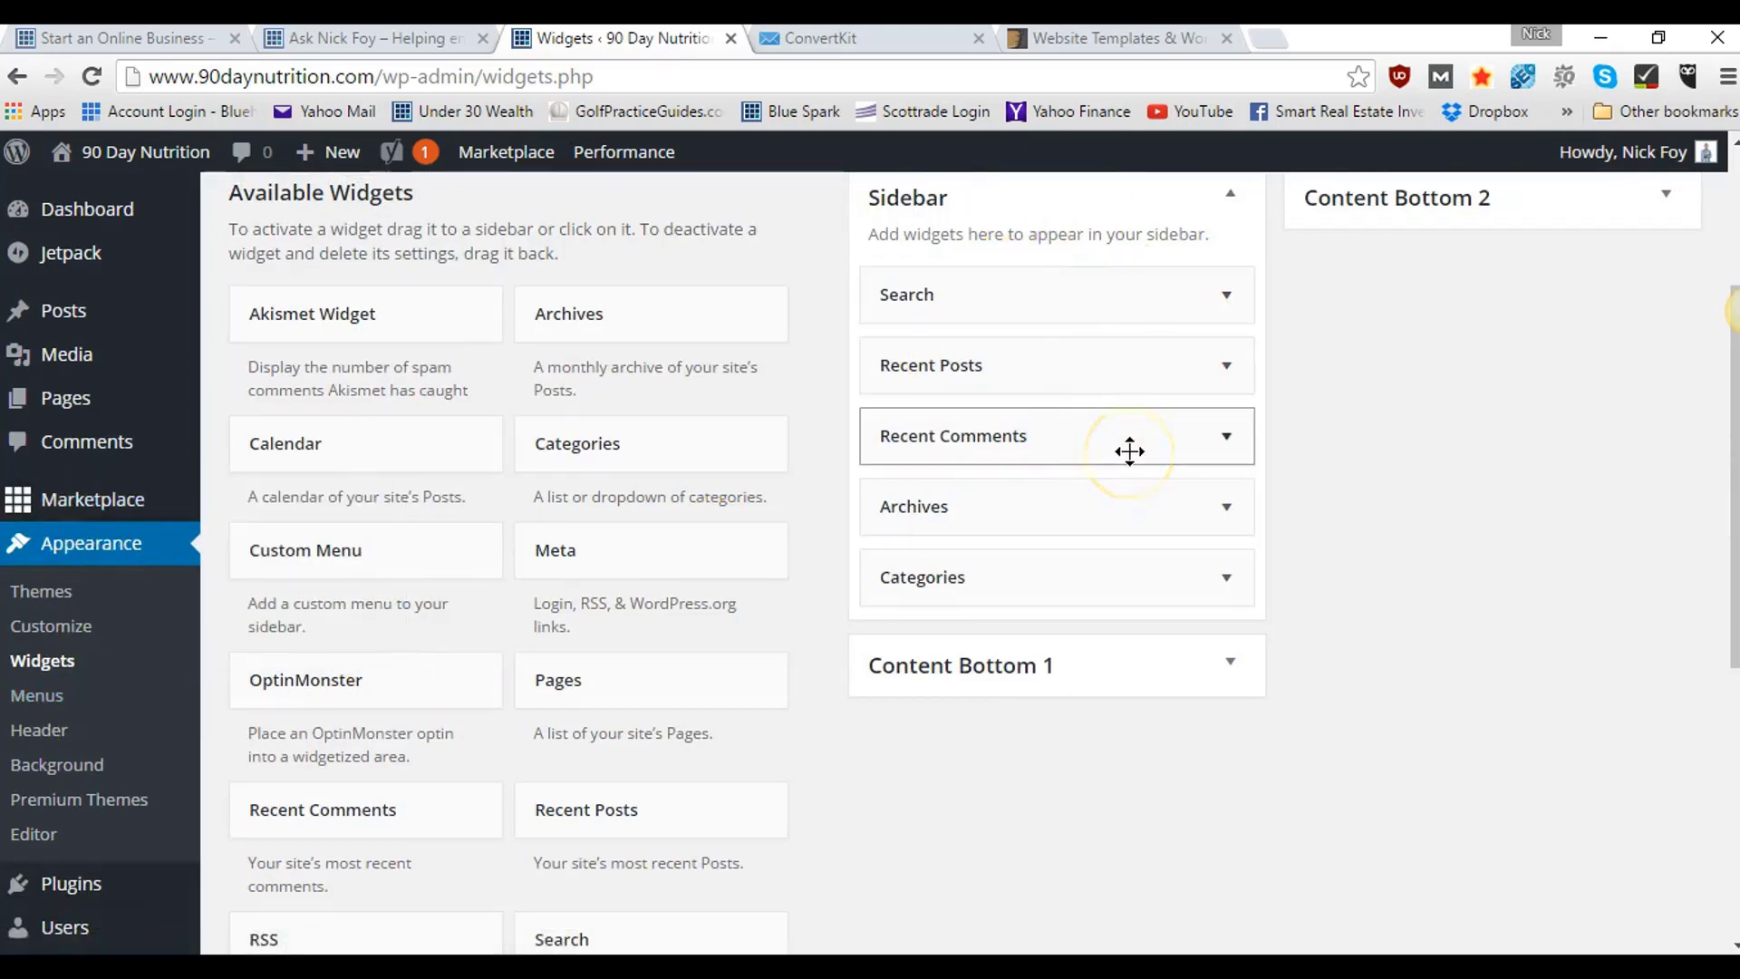
{"action": "scroll", "coordinate": [1127, 451], "scroll_direction": "up", "scroll_amount": 1}
{"action": "scroll", "coordinate": [1130, 450], "scroll_direction": "up", "scroll_amount": 3}
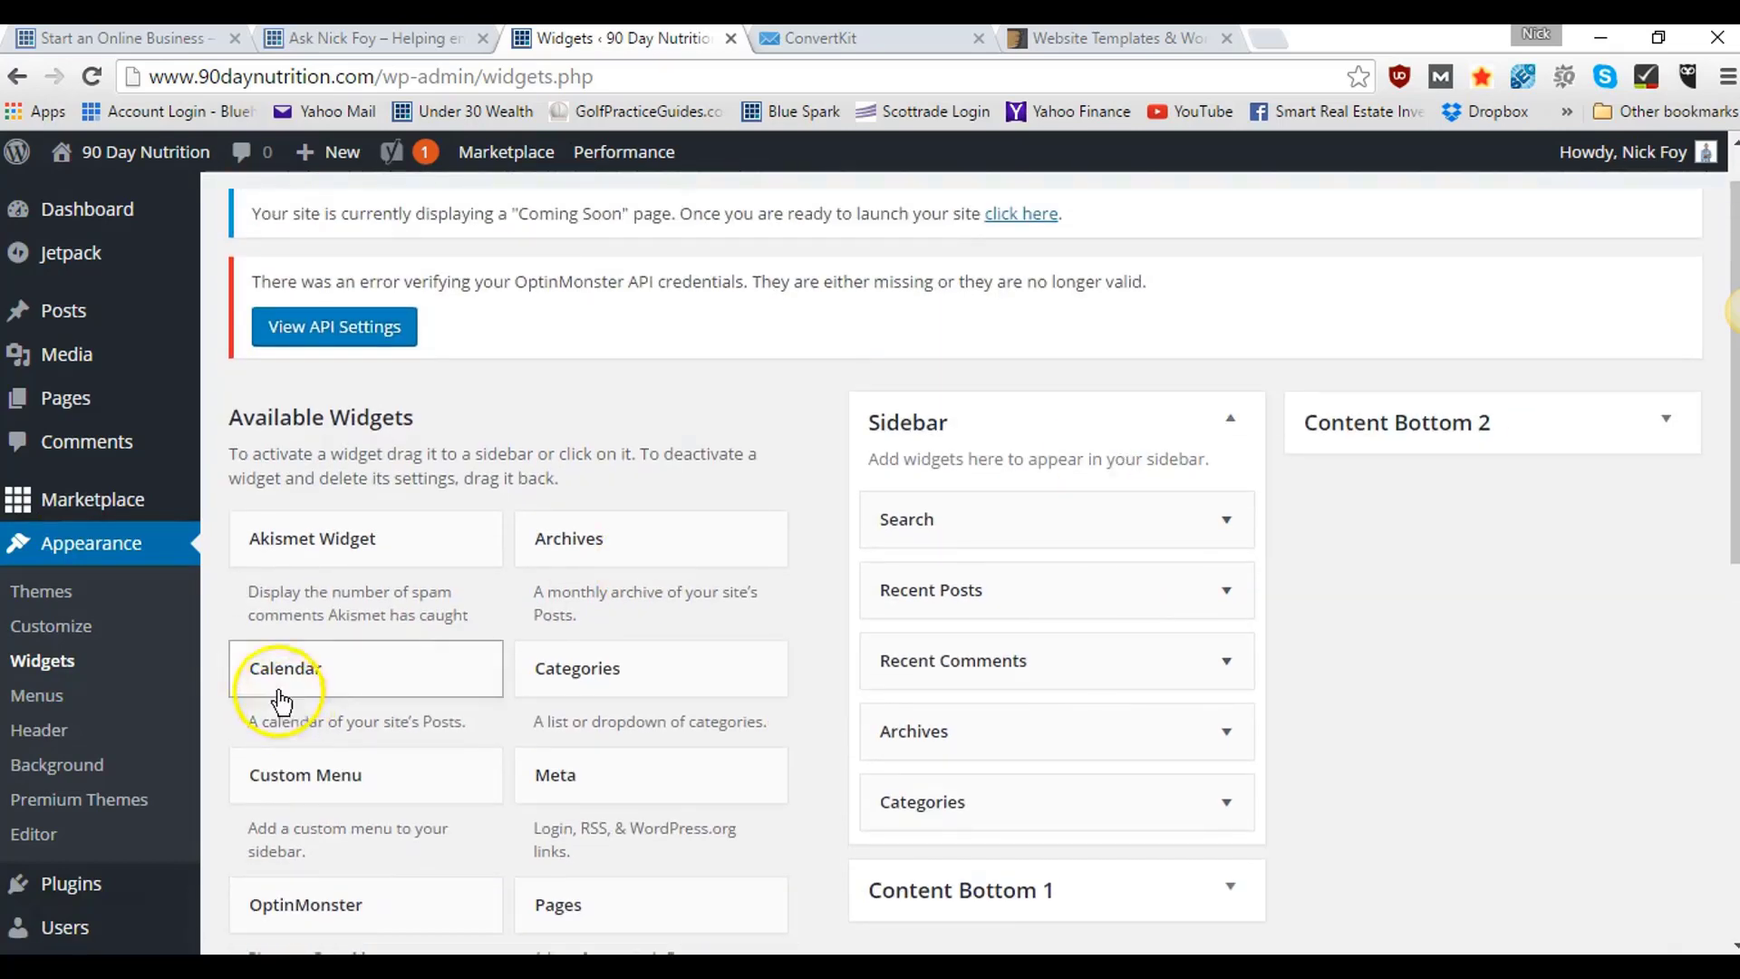
{"action": "scroll", "coordinate": [439, 655], "scroll_direction": "down", "scroll_amount": 5}
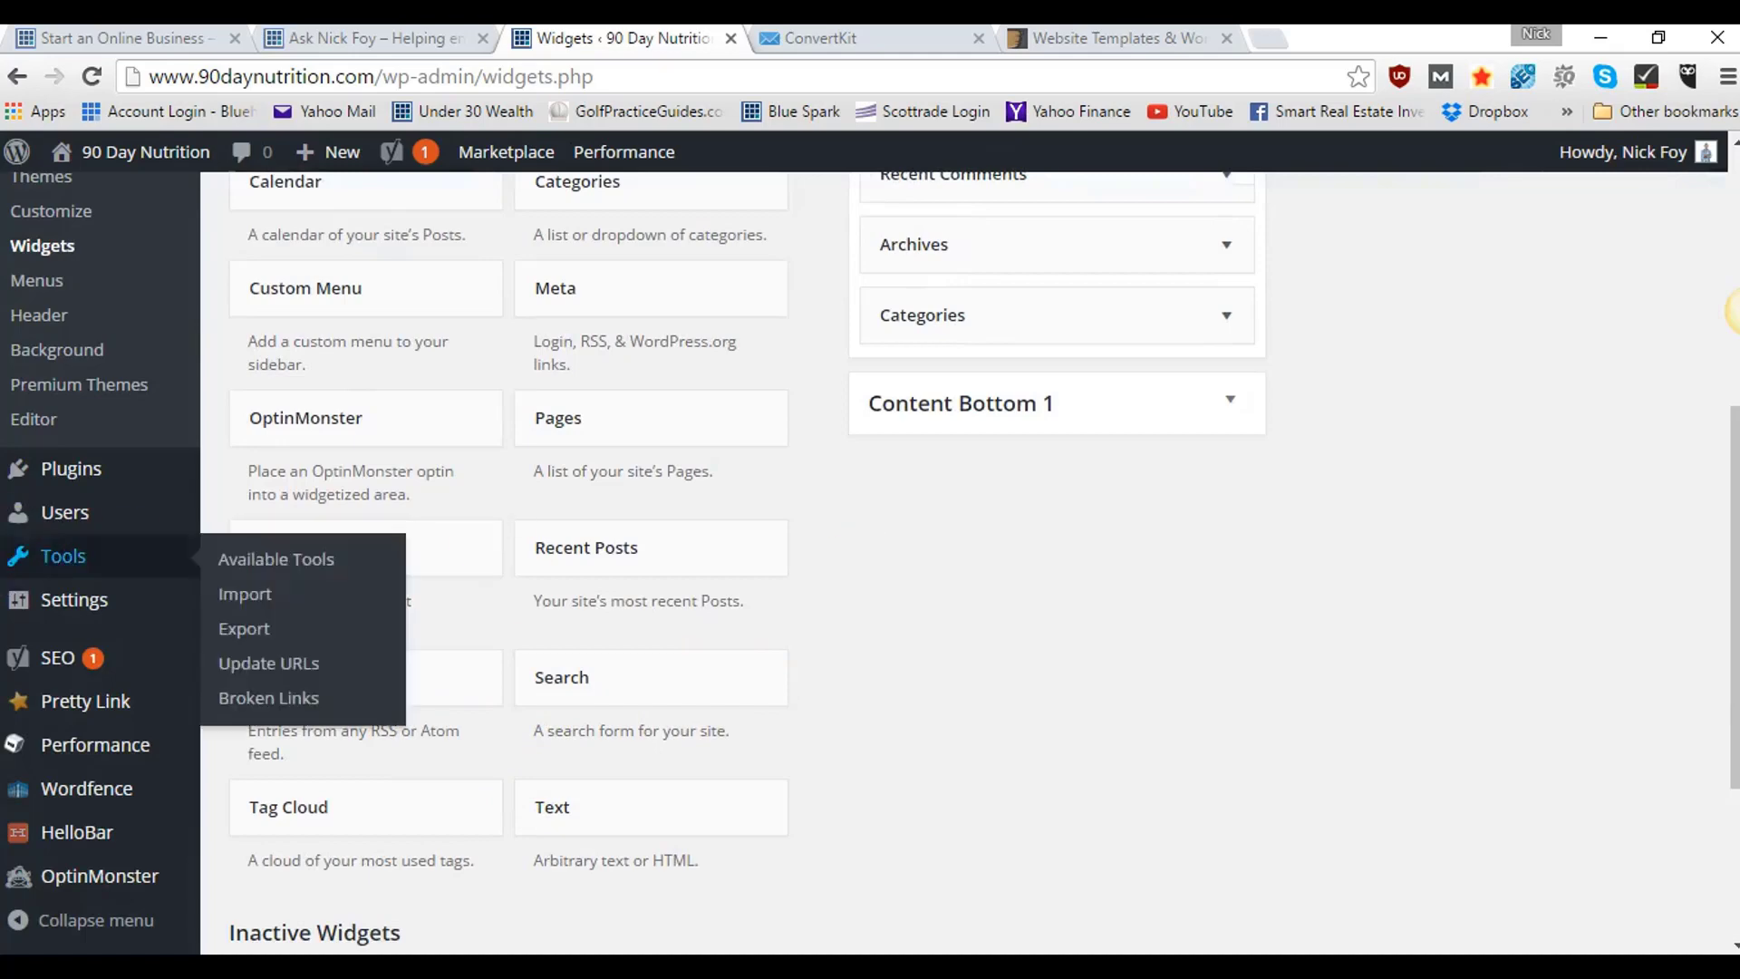
{"action": "scroll", "coordinate": [896, 413], "scroll_direction": "up", "scroll_amount": 4}
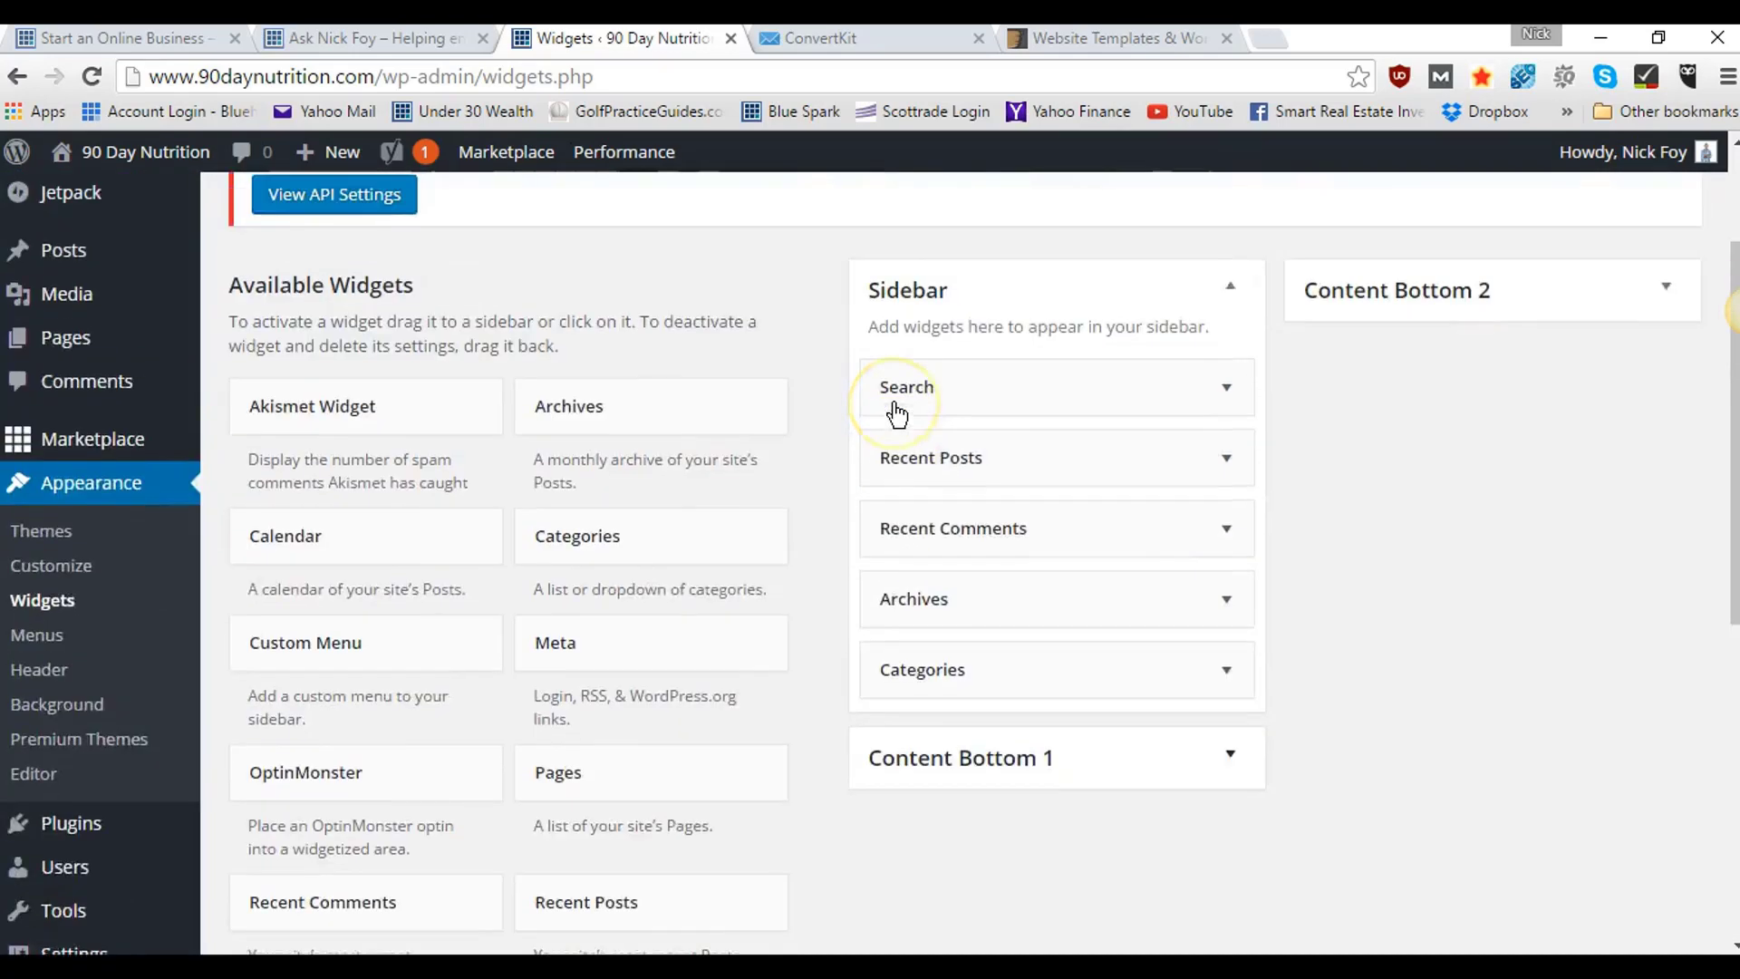
{"action": "scroll", "coordinate": [55, 694], "scroll_direction": "down", "scroll_amount": 2}
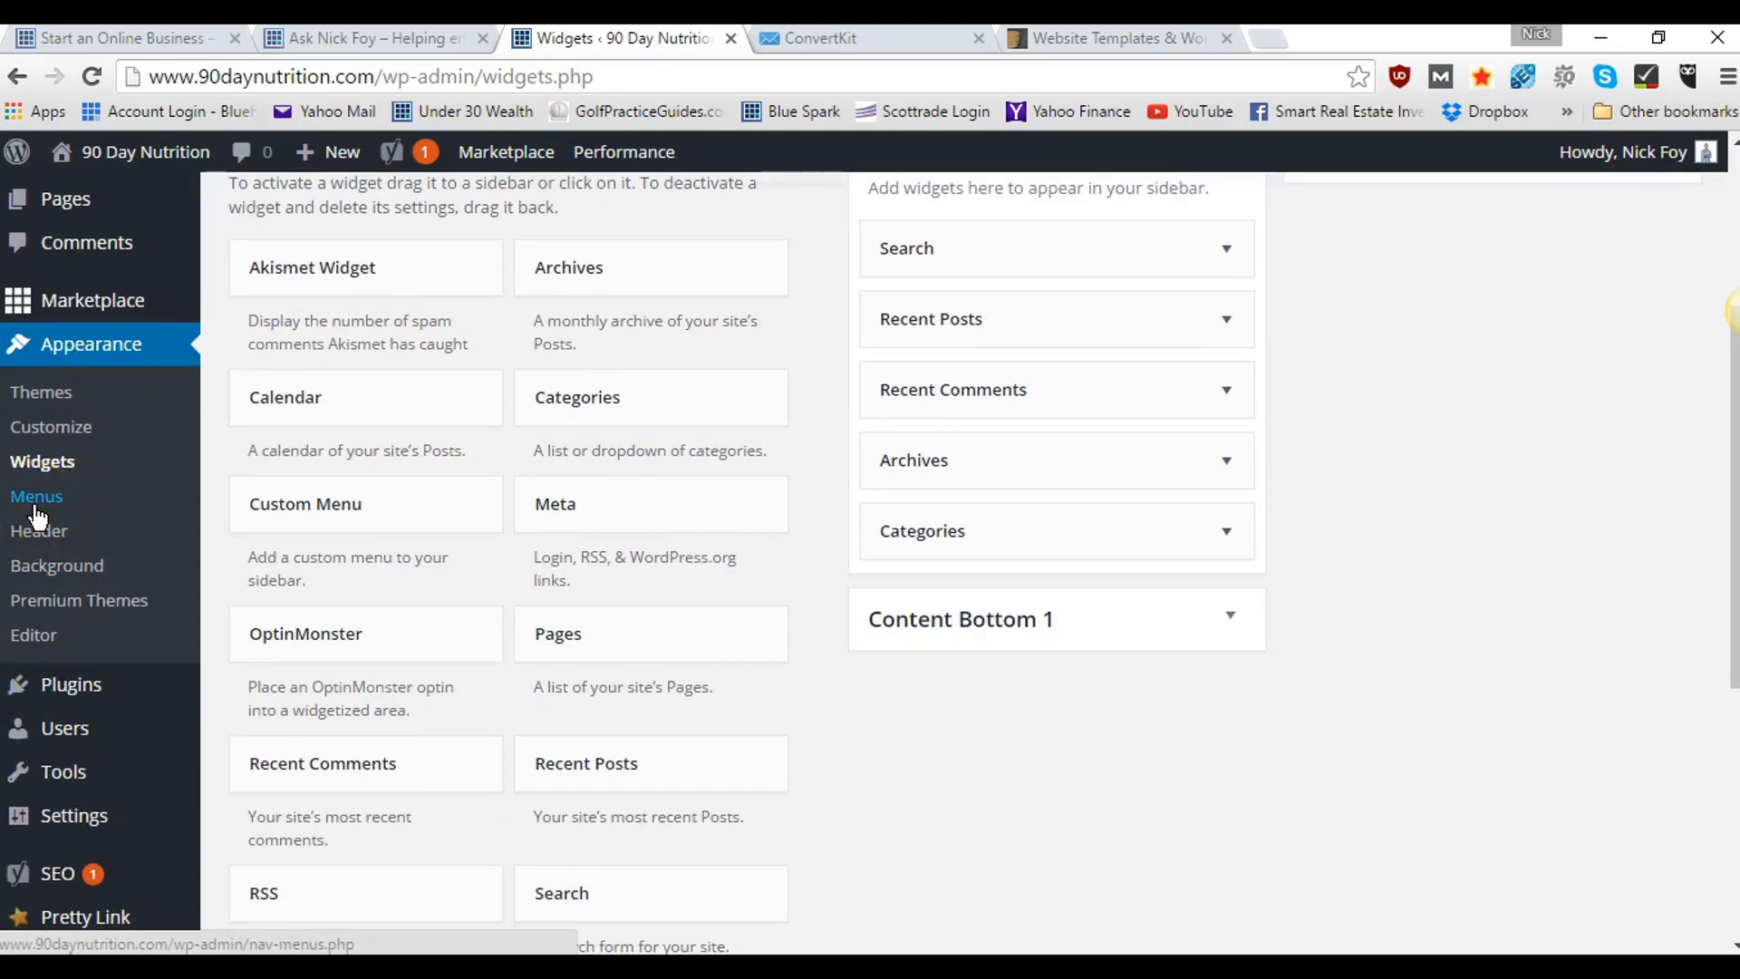
{"action": "scroll", "coordinate": [36, 516], "scroll_direction": "up", "scroll_amount": 1}
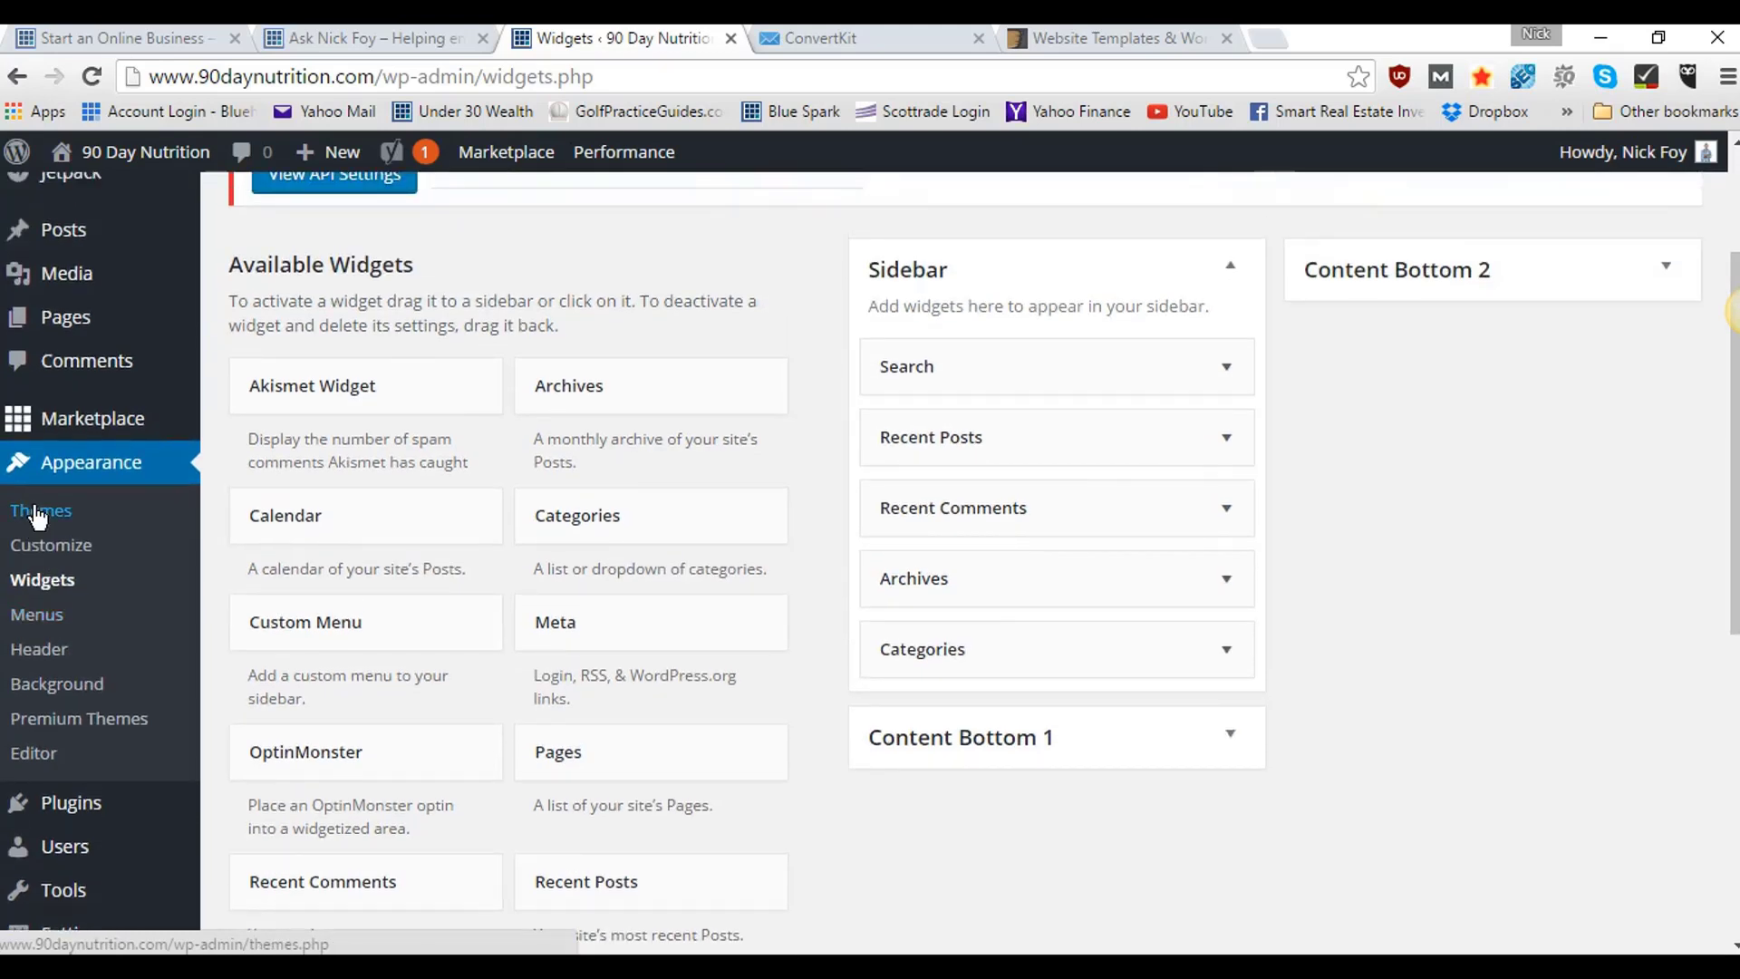
{"action": "scroll", "coordinate": [36, 512], "scroll_direction": "up", "scroll_amount": 2}
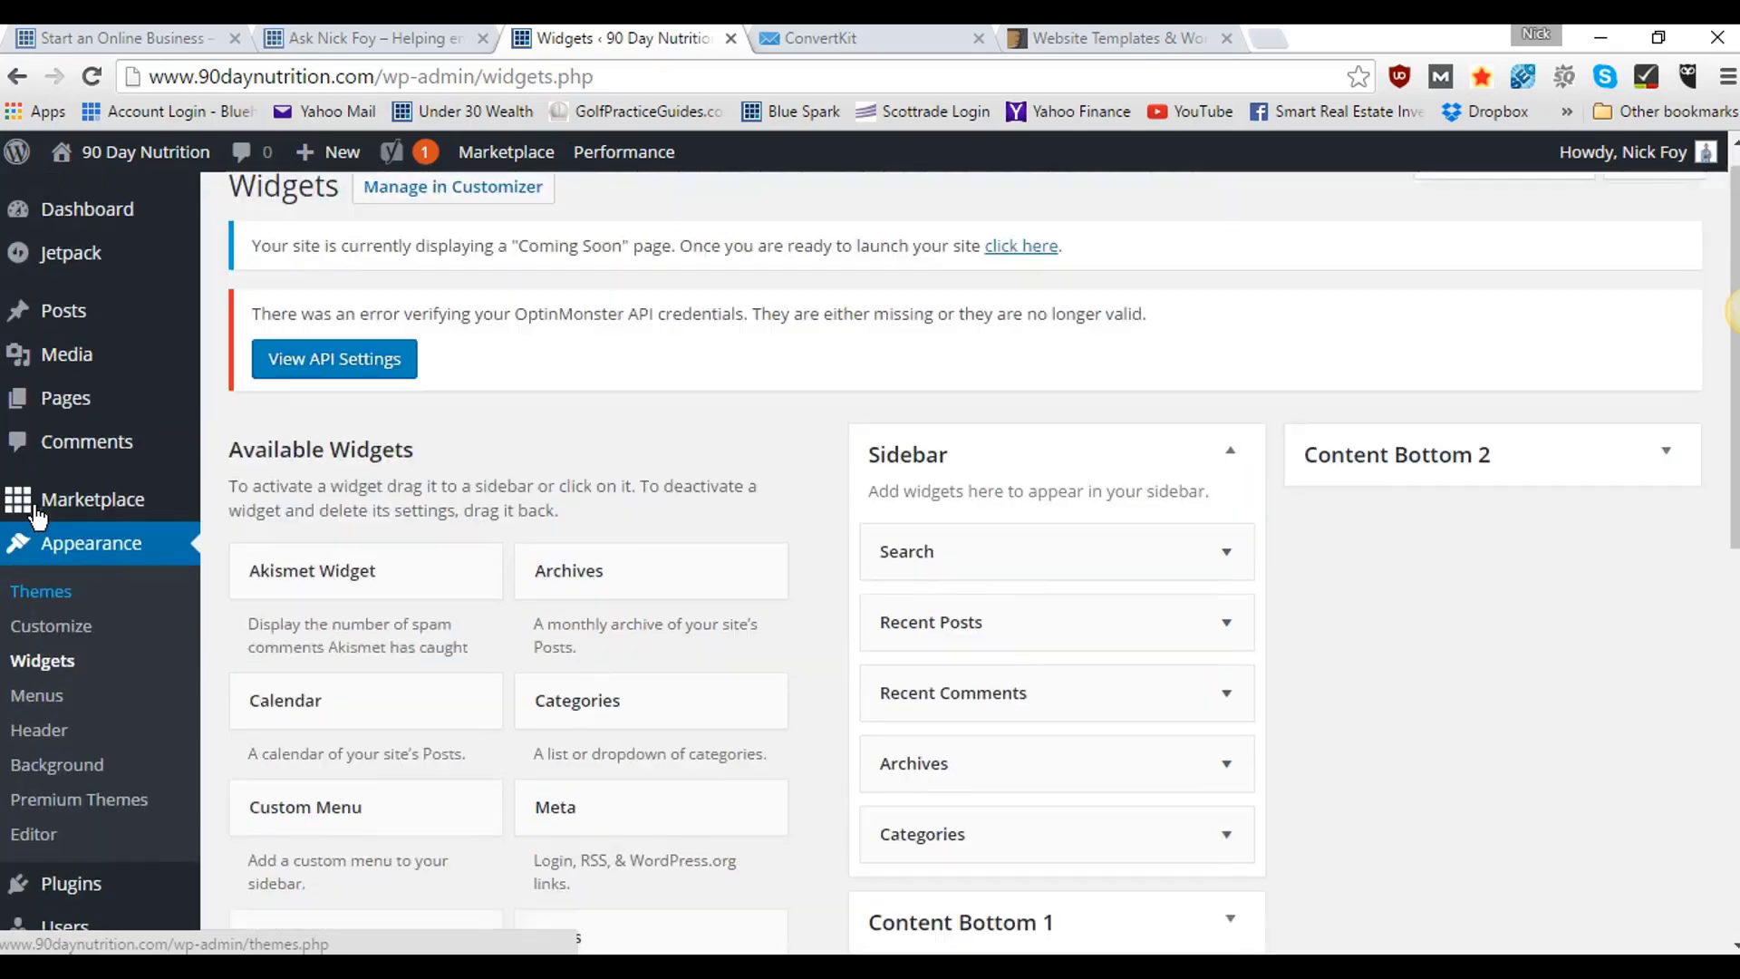
- Open a new page for the 90 Day Nutrition site in a separate tab, title it Home and publish it
{"action": "mouse_move", "coordinate": [100, 412]}
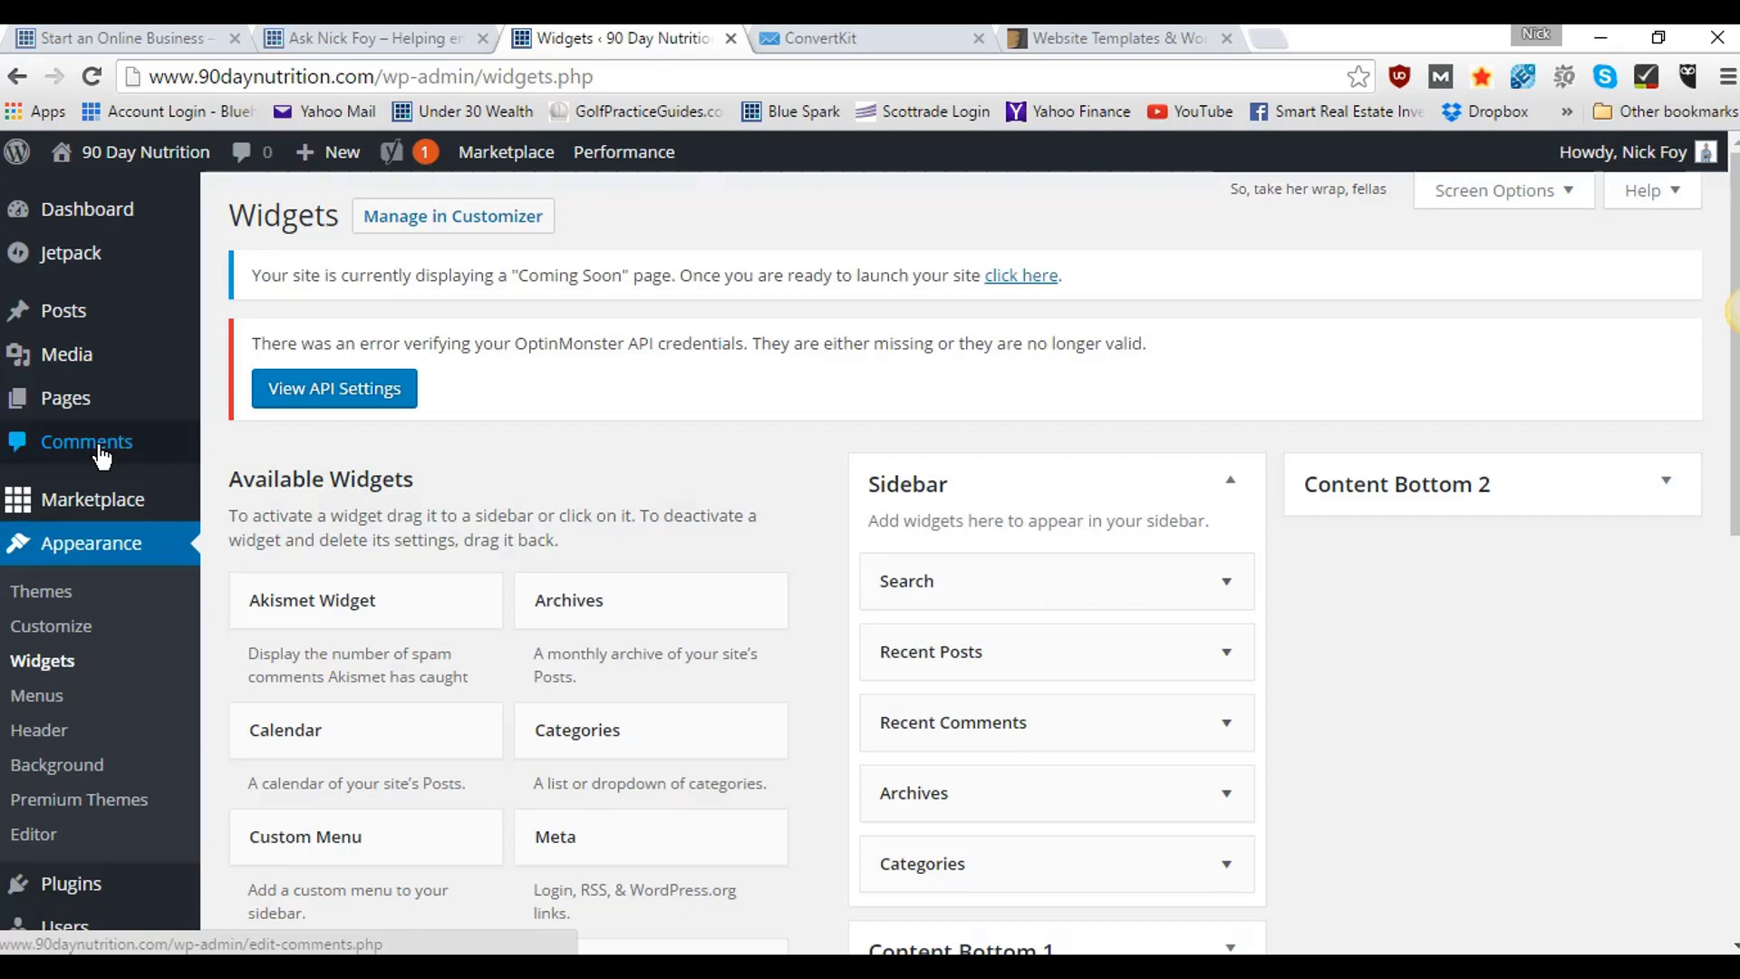
{"action": "left_click", "coordinate": [99, 424]}
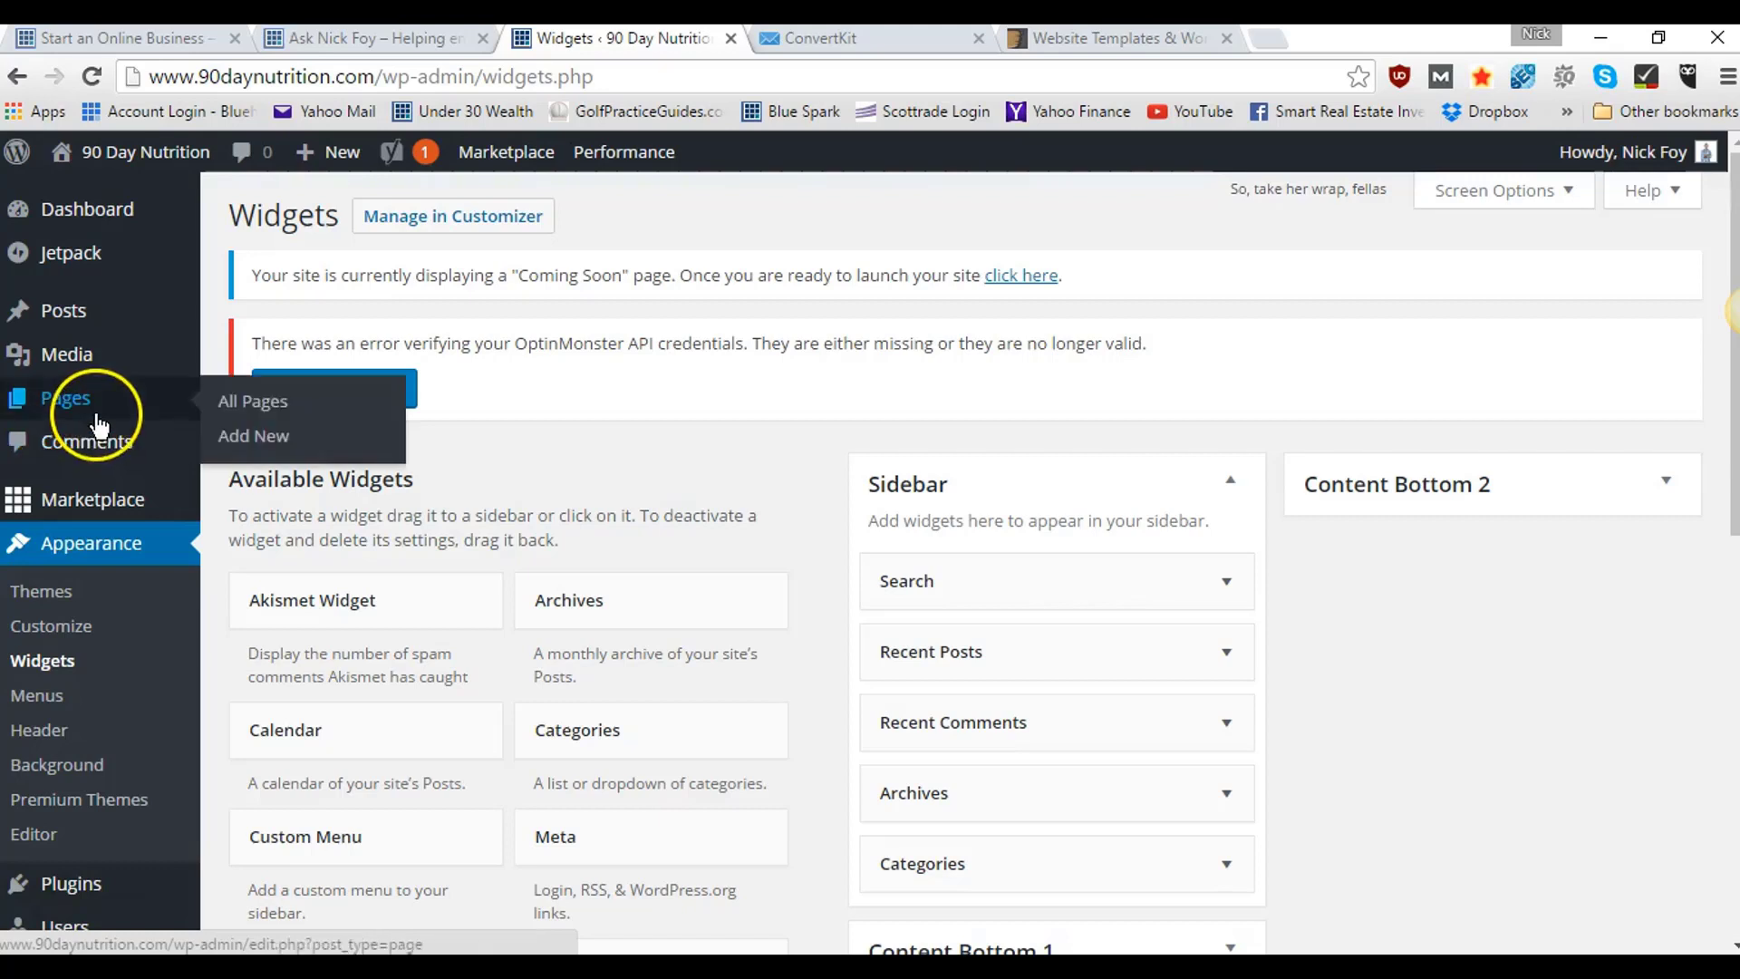
{"action": "right_click", "coordinate": [243, 441]}
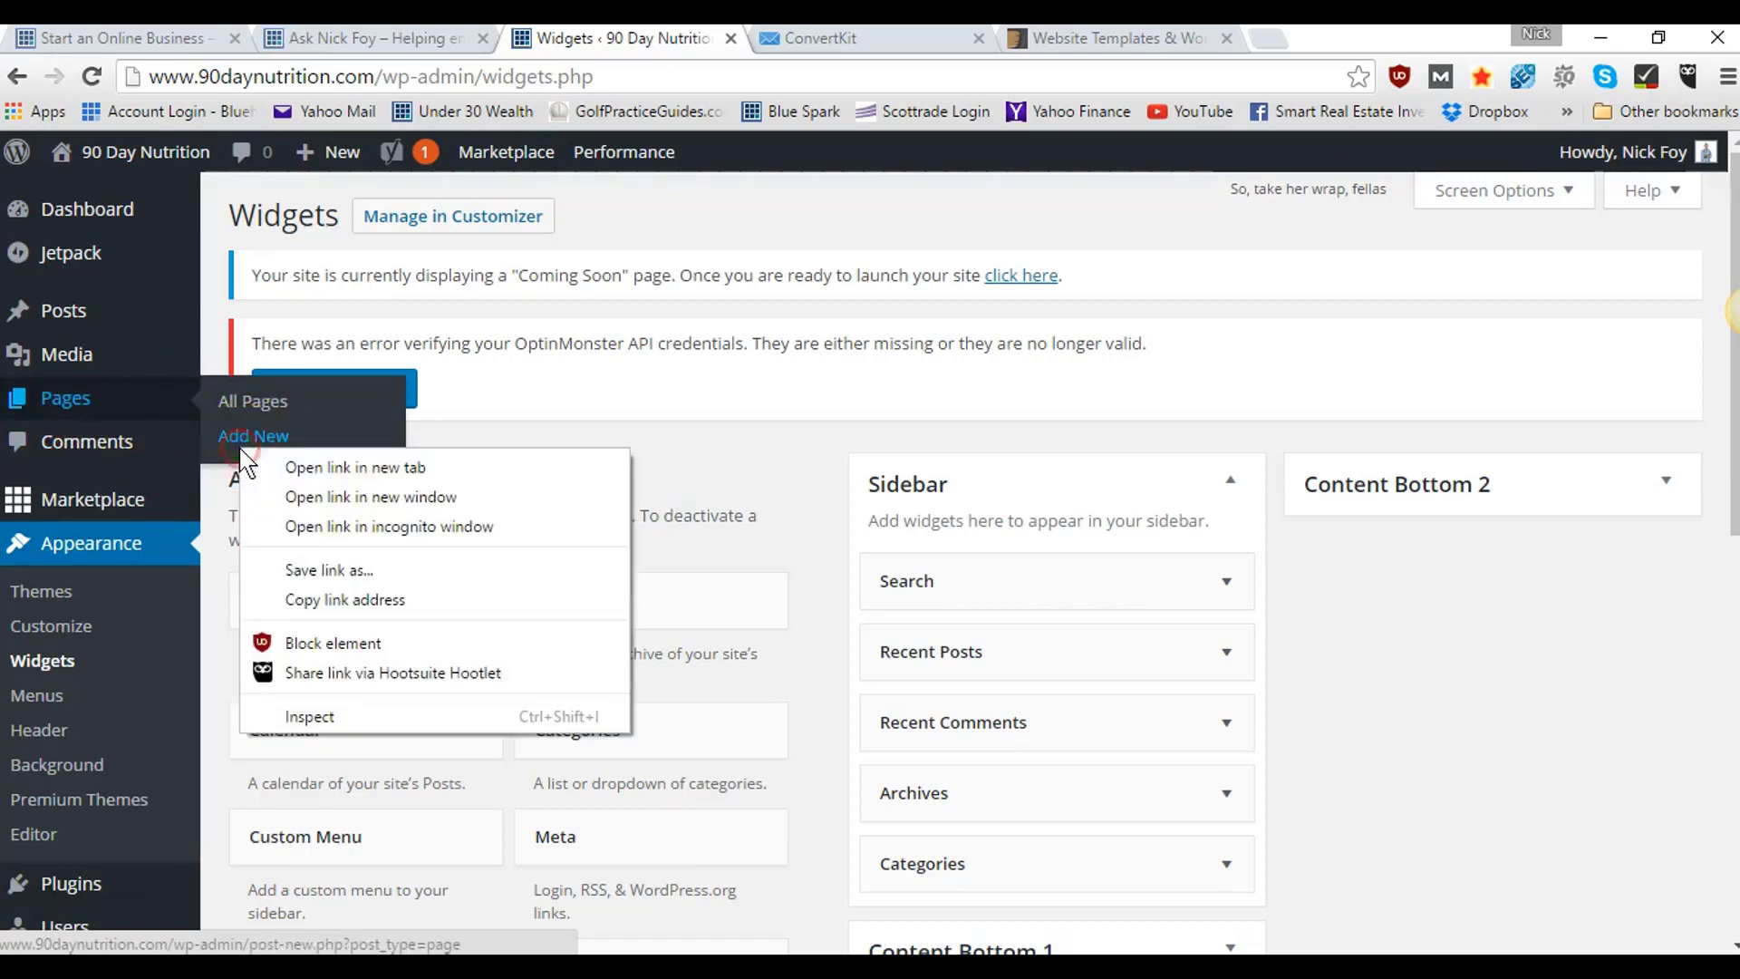
{"action": "left_click", "coordinate": [272, 467]}
{"action": "left_click", "coordinate": [778, 40]}
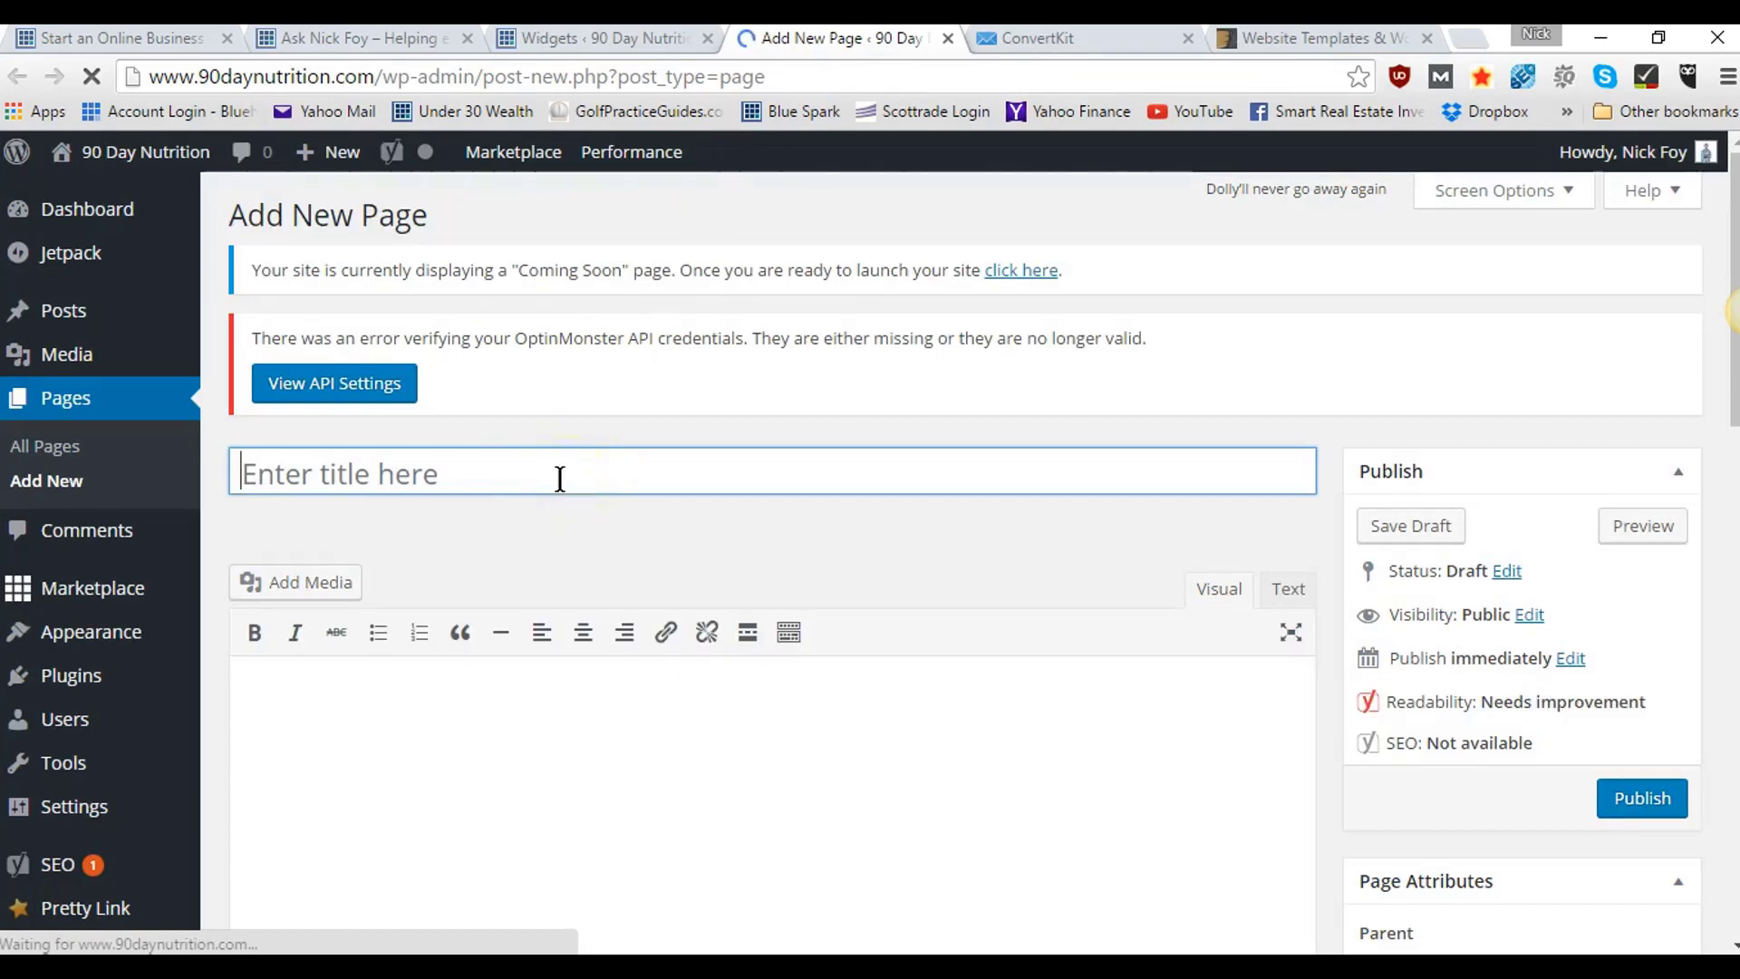
{"action": "type", "text": "Home"}
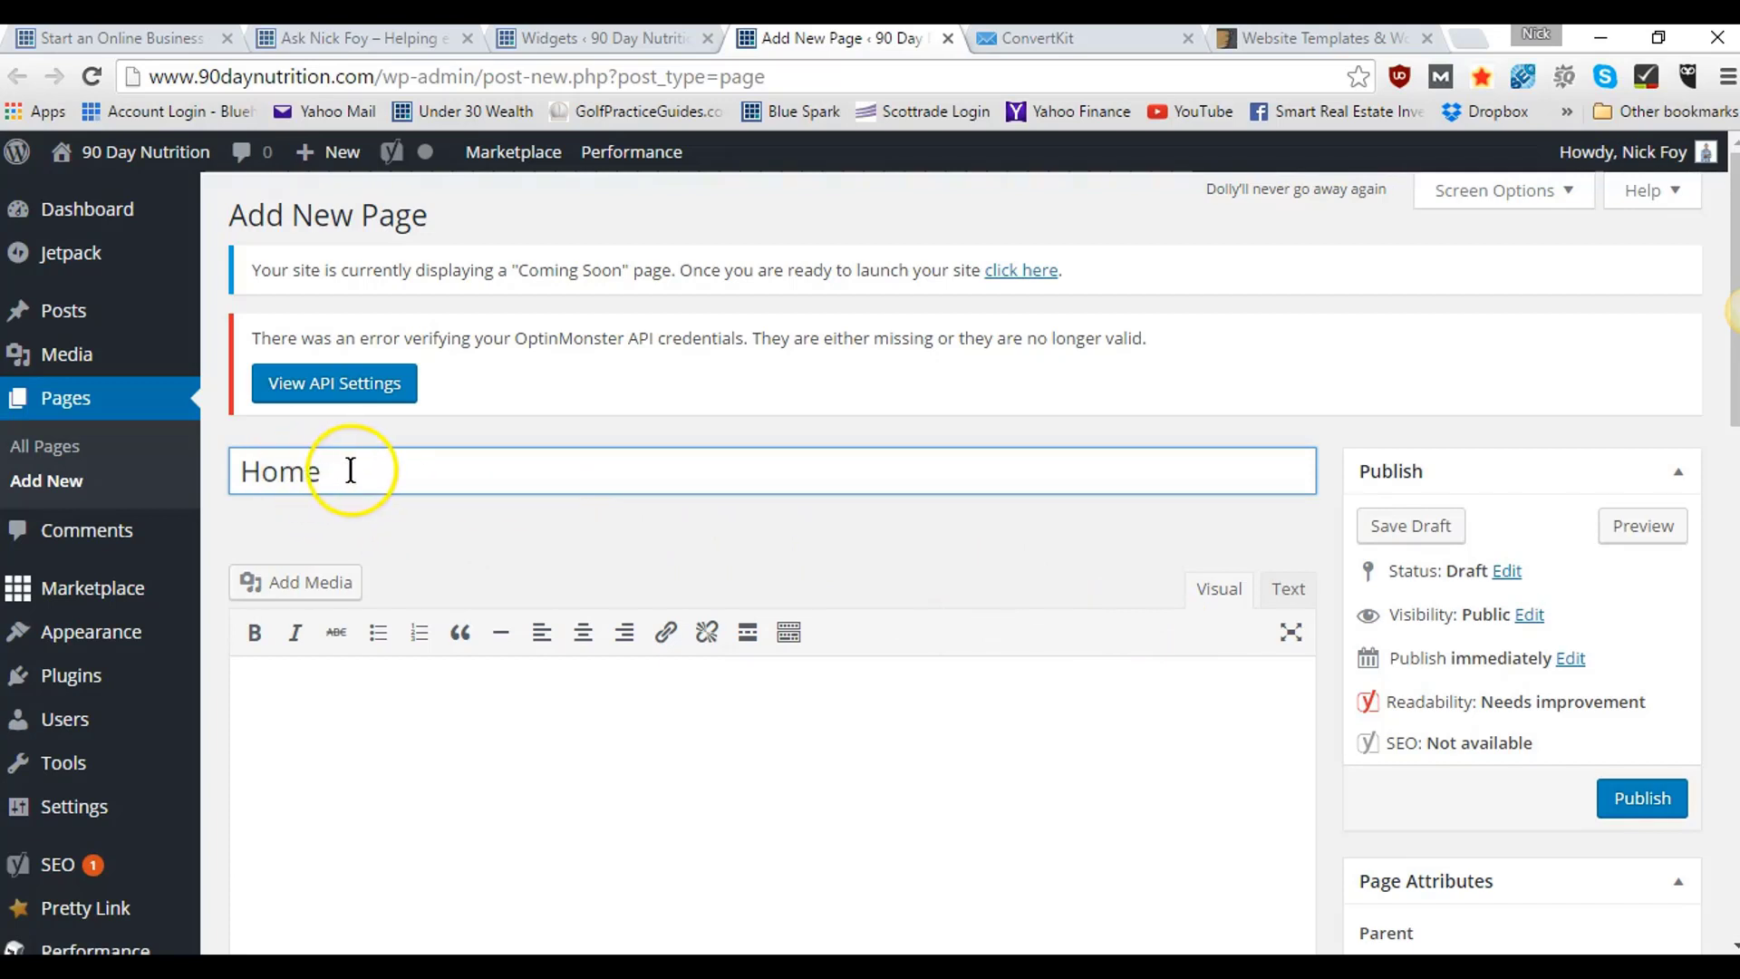
{"action": "left_click", "coordinate": [1641, 799]}
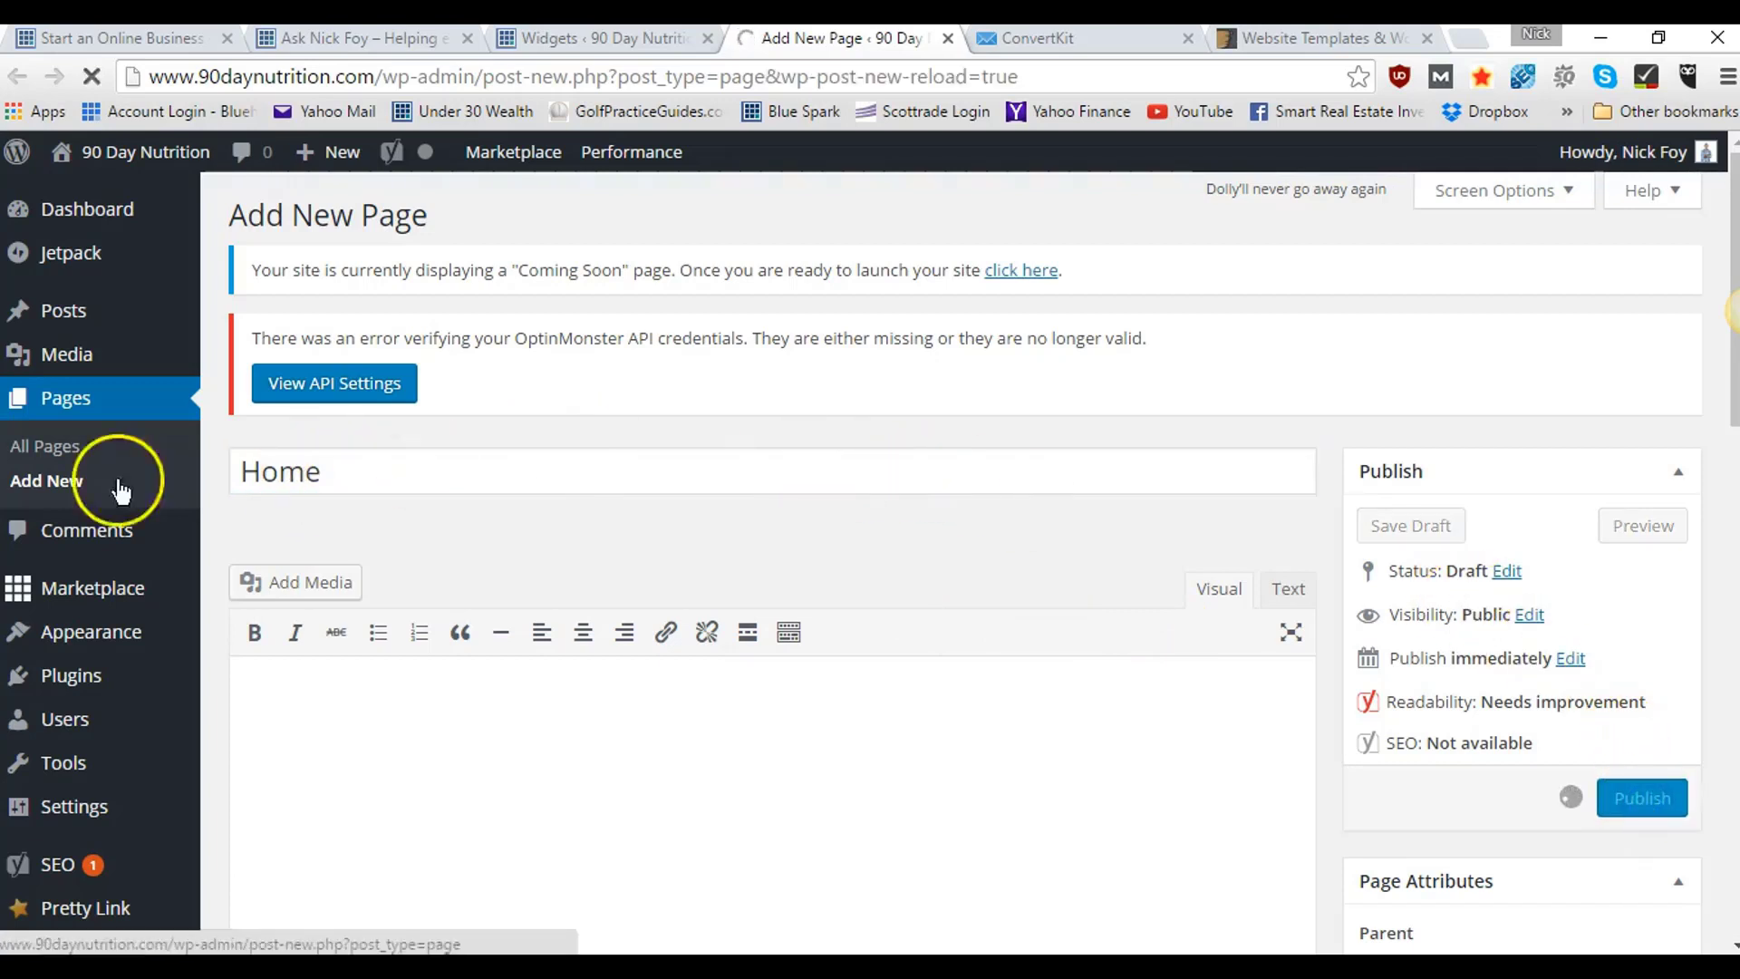
- Open three more blank new-page editors, each in its own browser tab
{"action": "right_click", "coordinate": [27, 480]}
{"action": "left_click", "coordinate": [56, 495]}
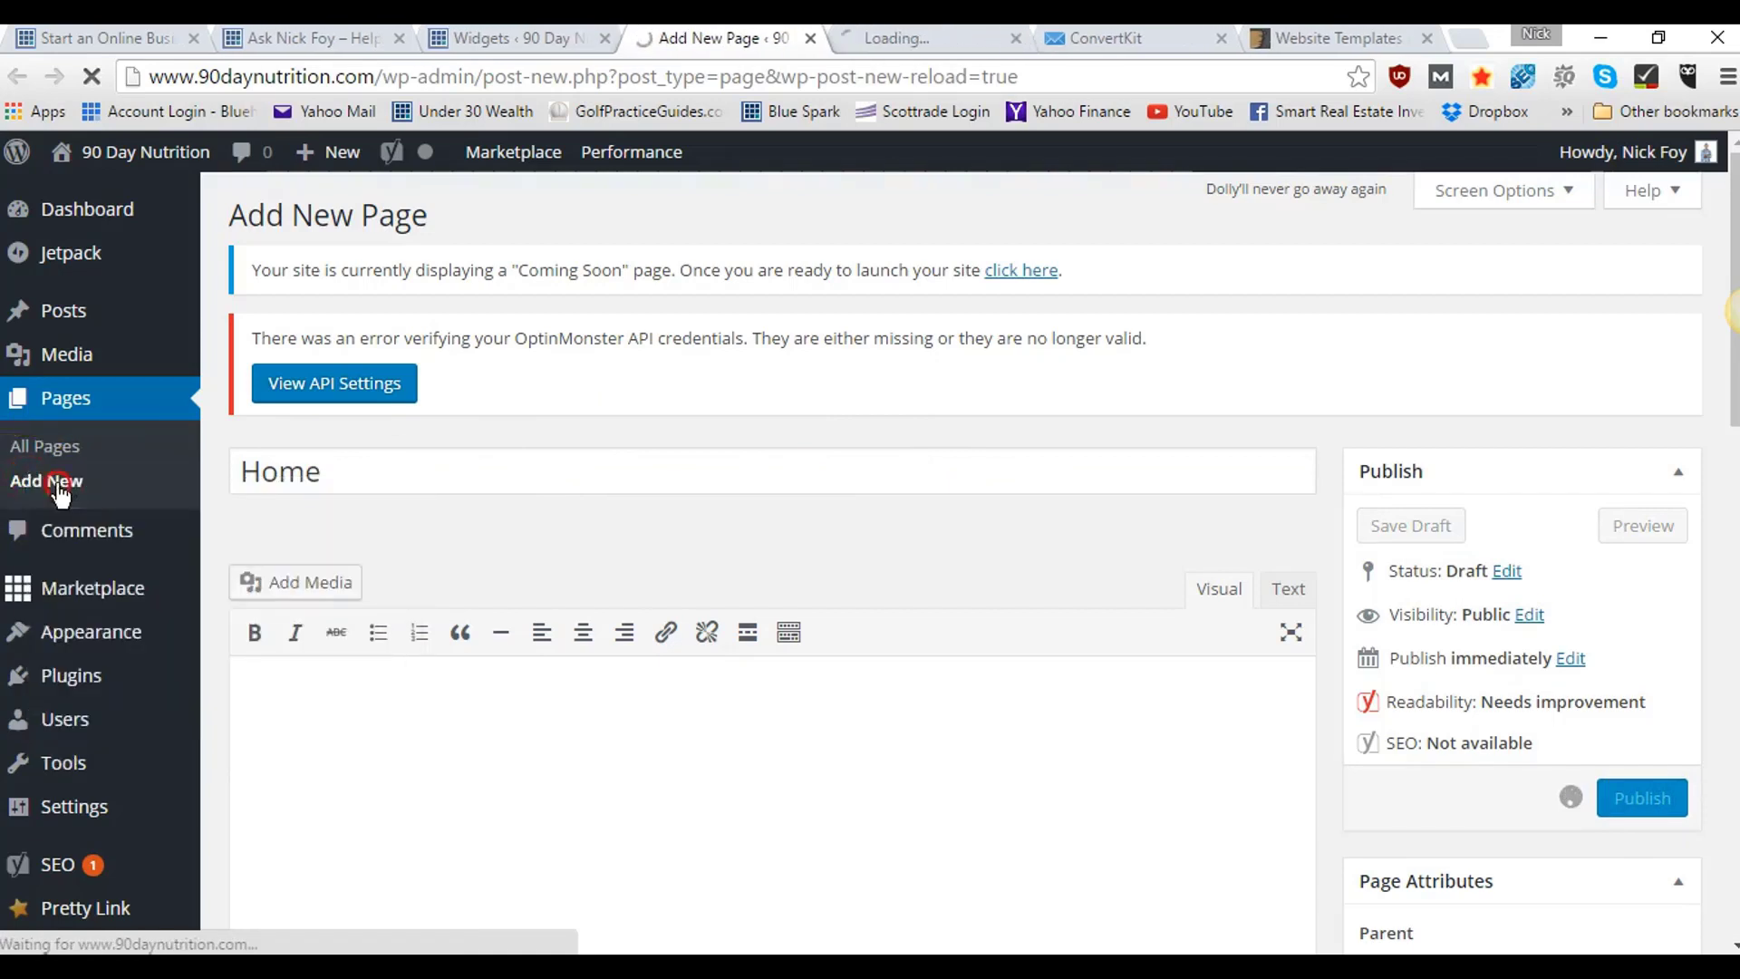
{"action": "right_click", "coordinate": [79, 483]}
{"action": "left_click", "coordinate": [88, 498]}
{"action": "right_click", "coordinate": [81, 489]}
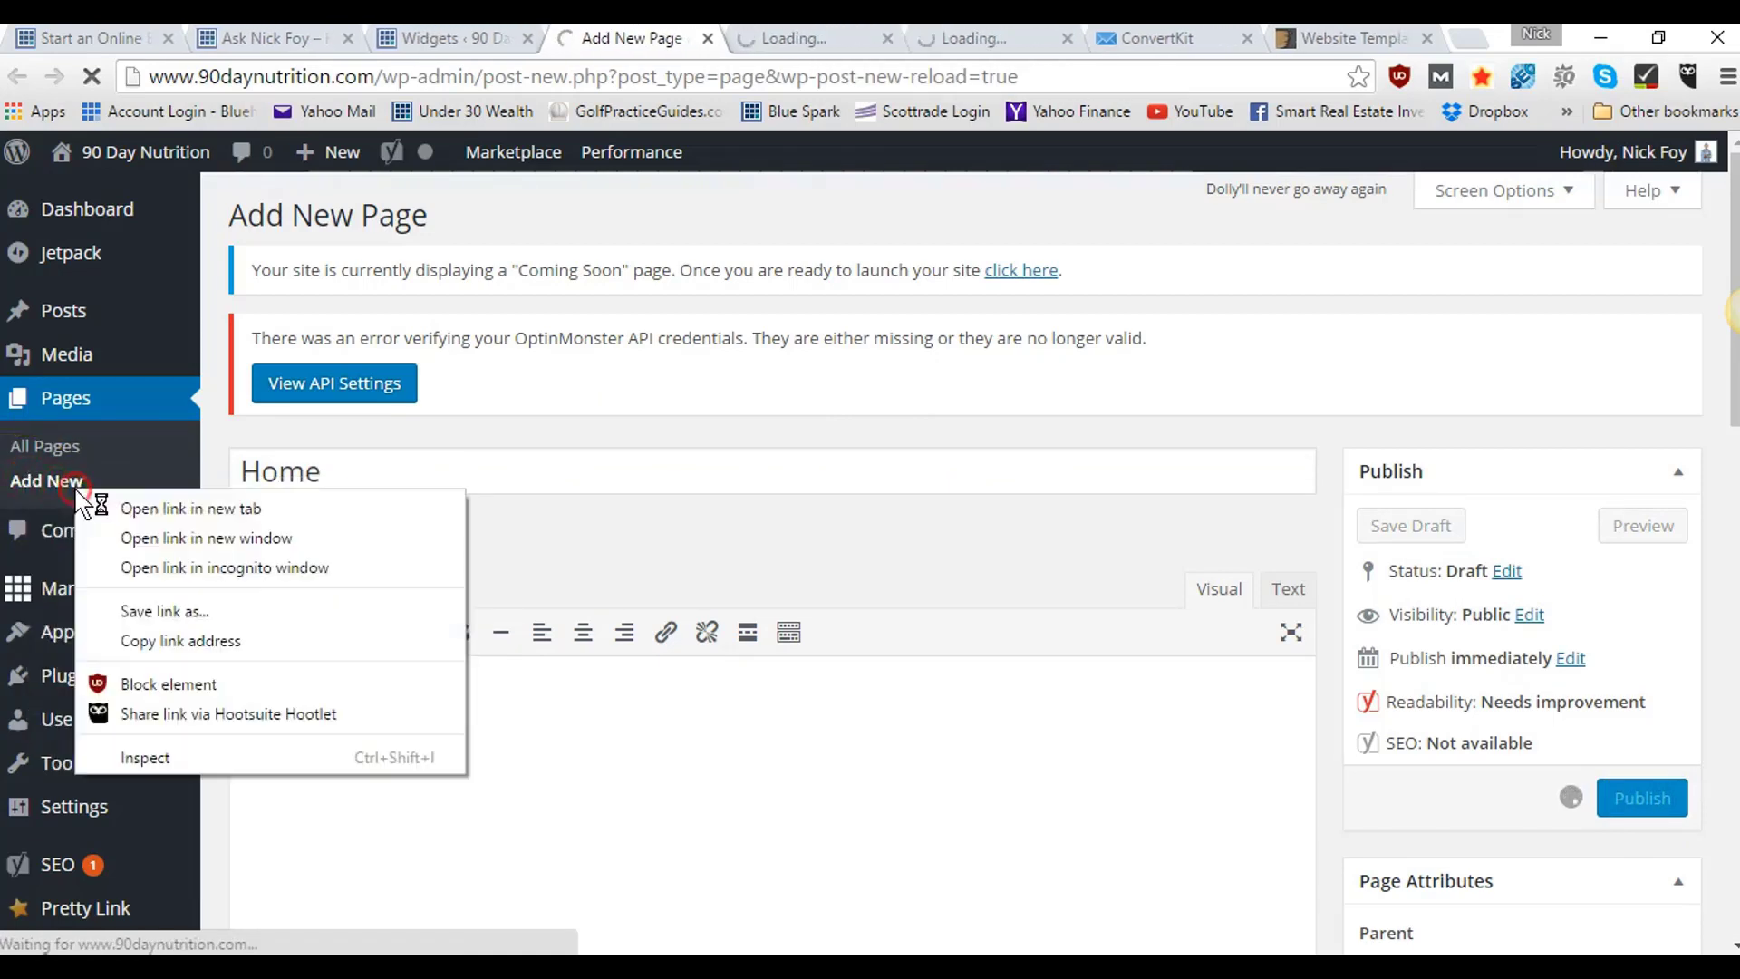
{"action": "left_click", "coordinate": [117, 502]}
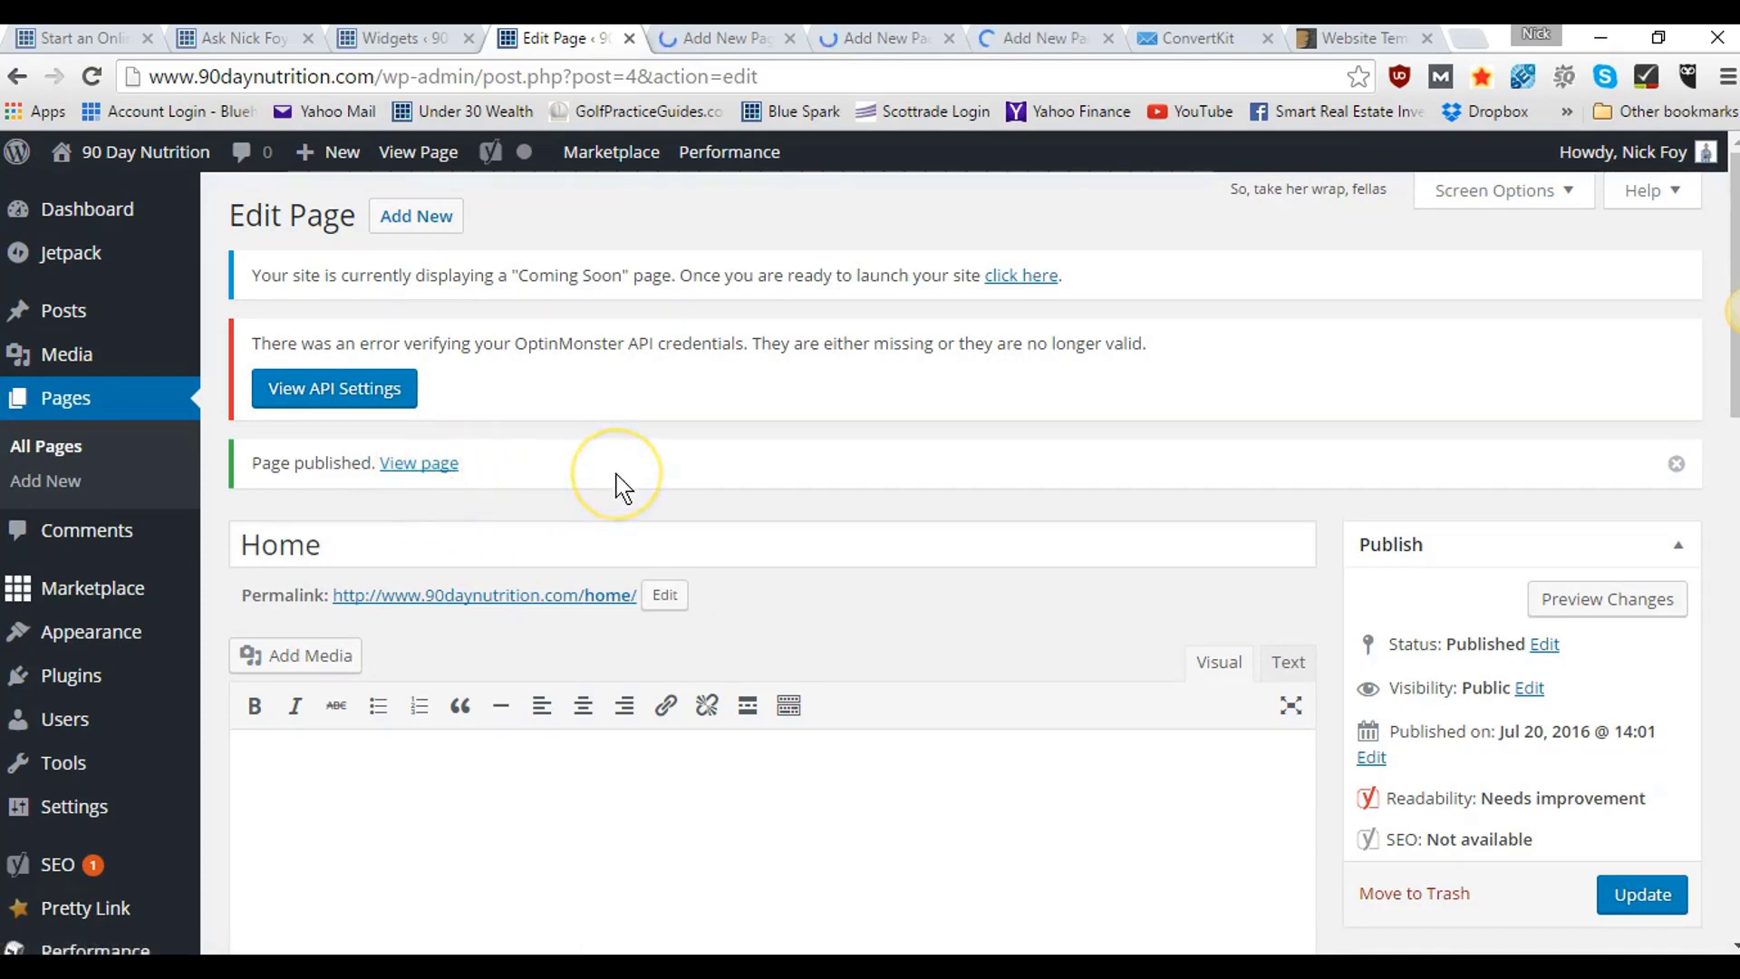
- Enter the sample text "Type different text" in the Home page's body and delete it again
{"action": "scroll", "coordinate": [616, 483], "scroll_direction": "down", "scroll_amount": 3}
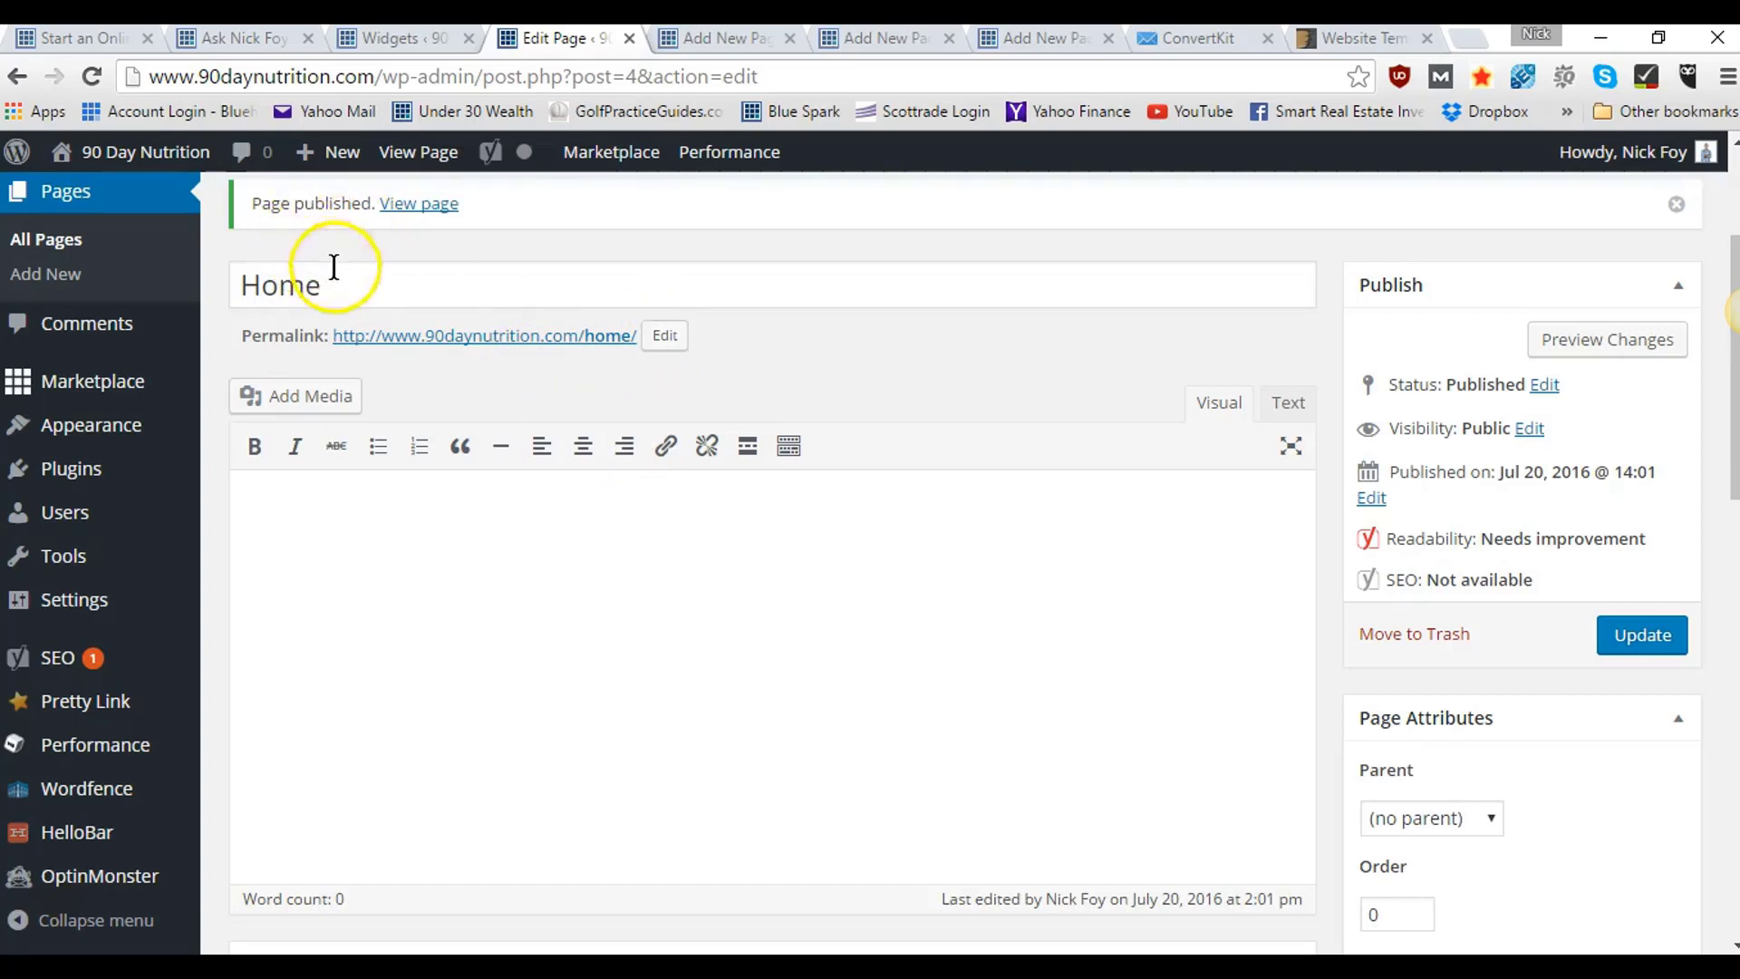
{"action": "left_click", "coordinate": [376, 276]}
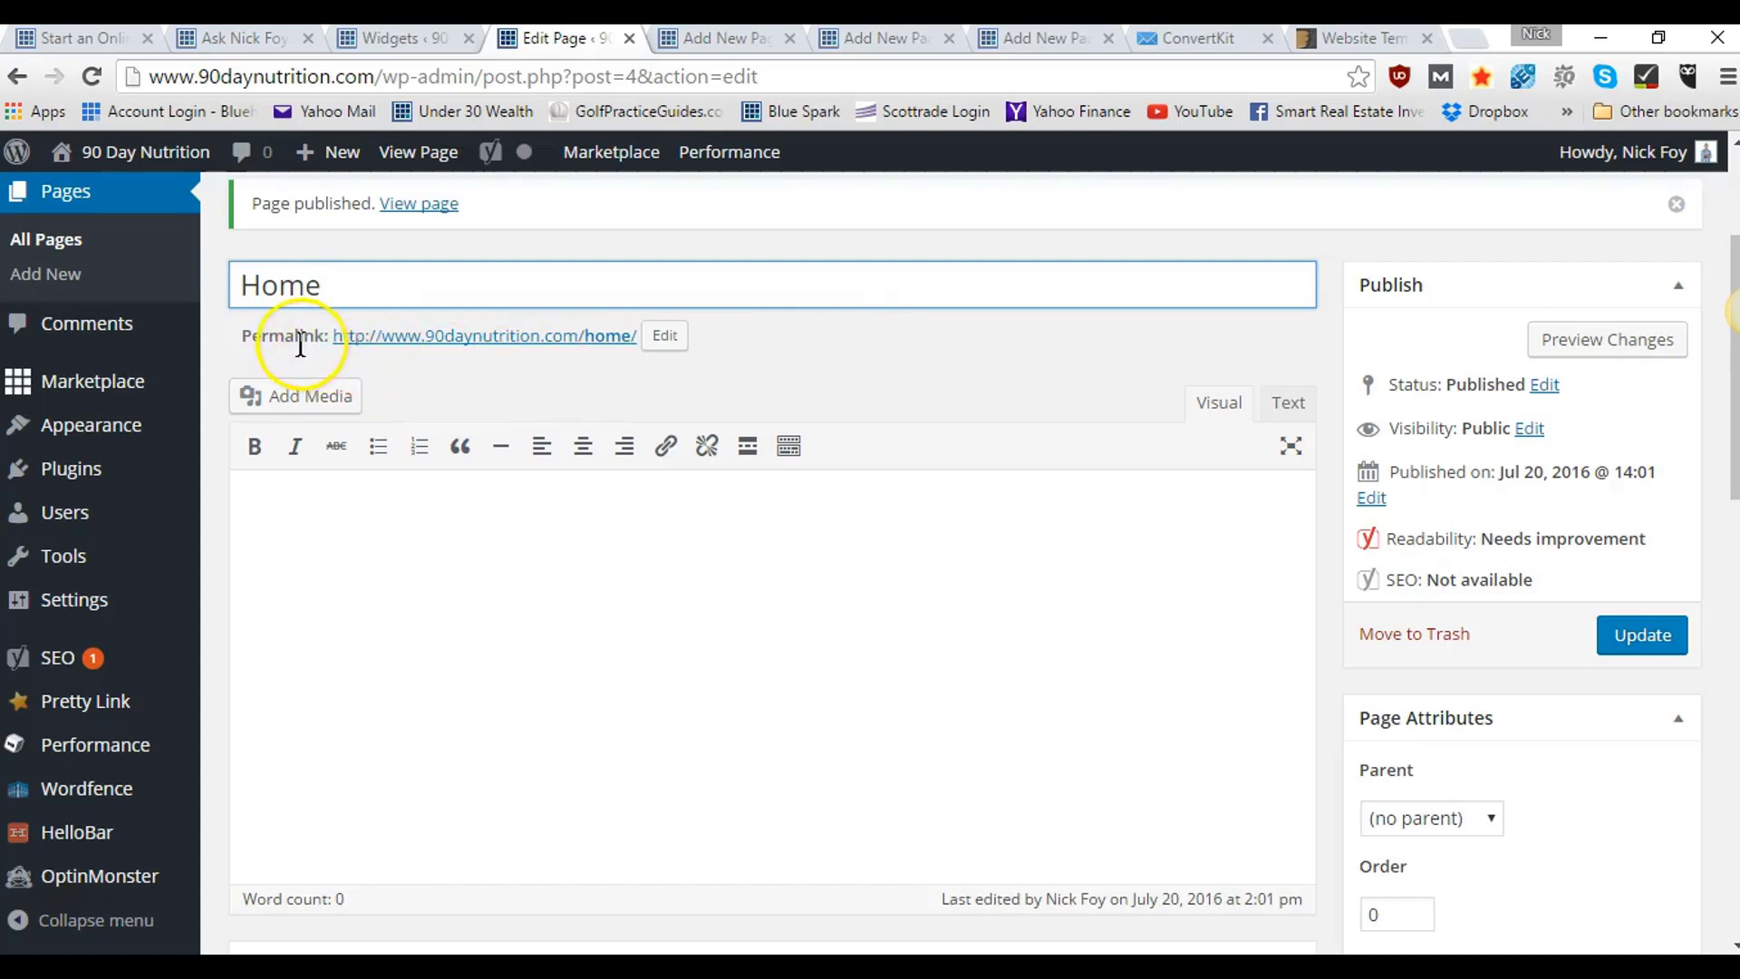
{"action": "scroll", "coordinate": [447, 517], "scroll_direction": "down", "scroll_amount": 1}
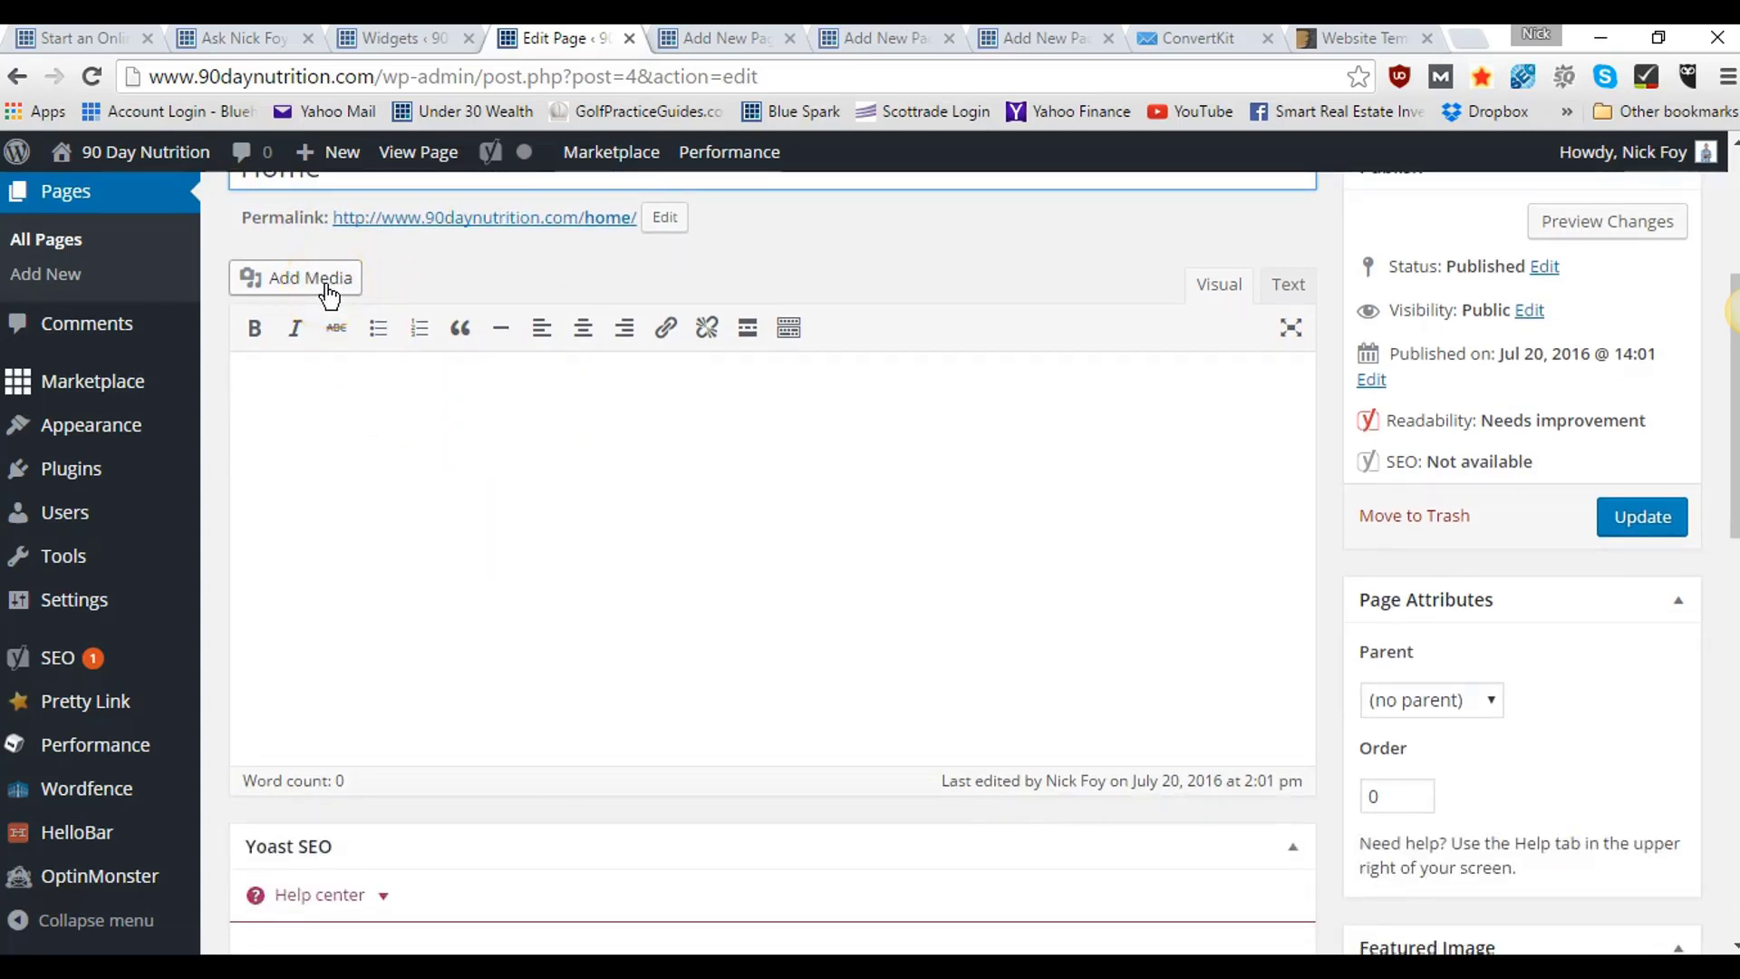
{"action": "left_click", "coordinate": [370, 493]}
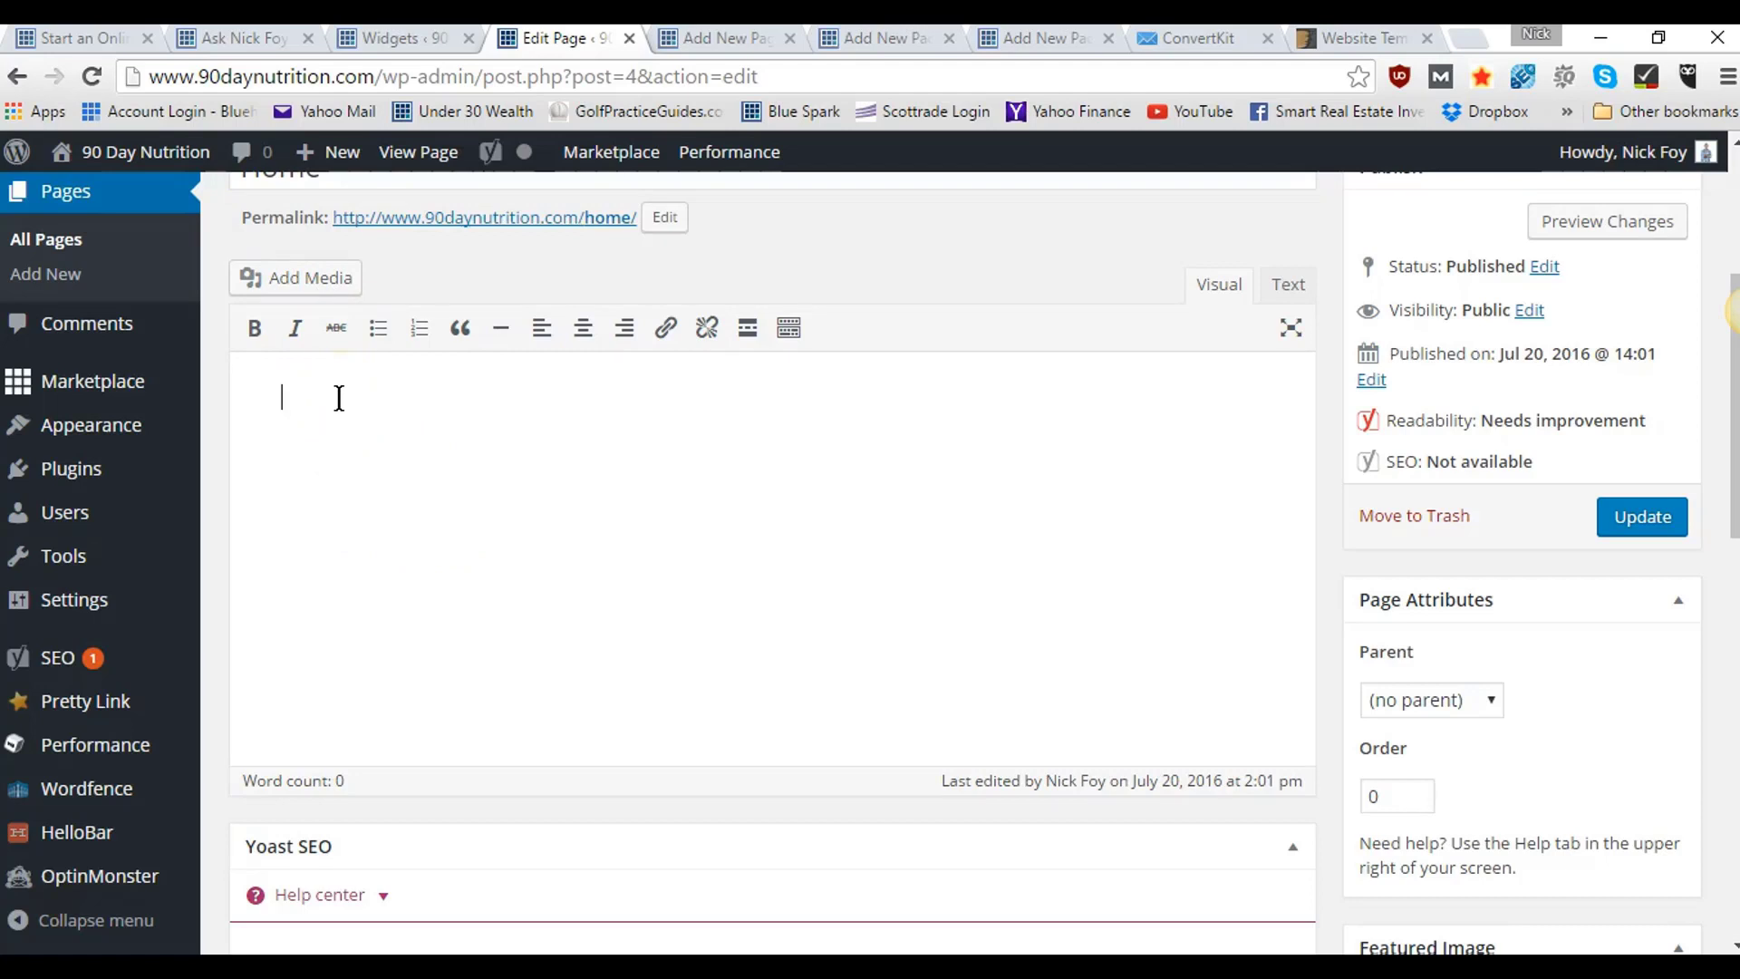
{"action": "type", "text": "Type different "}
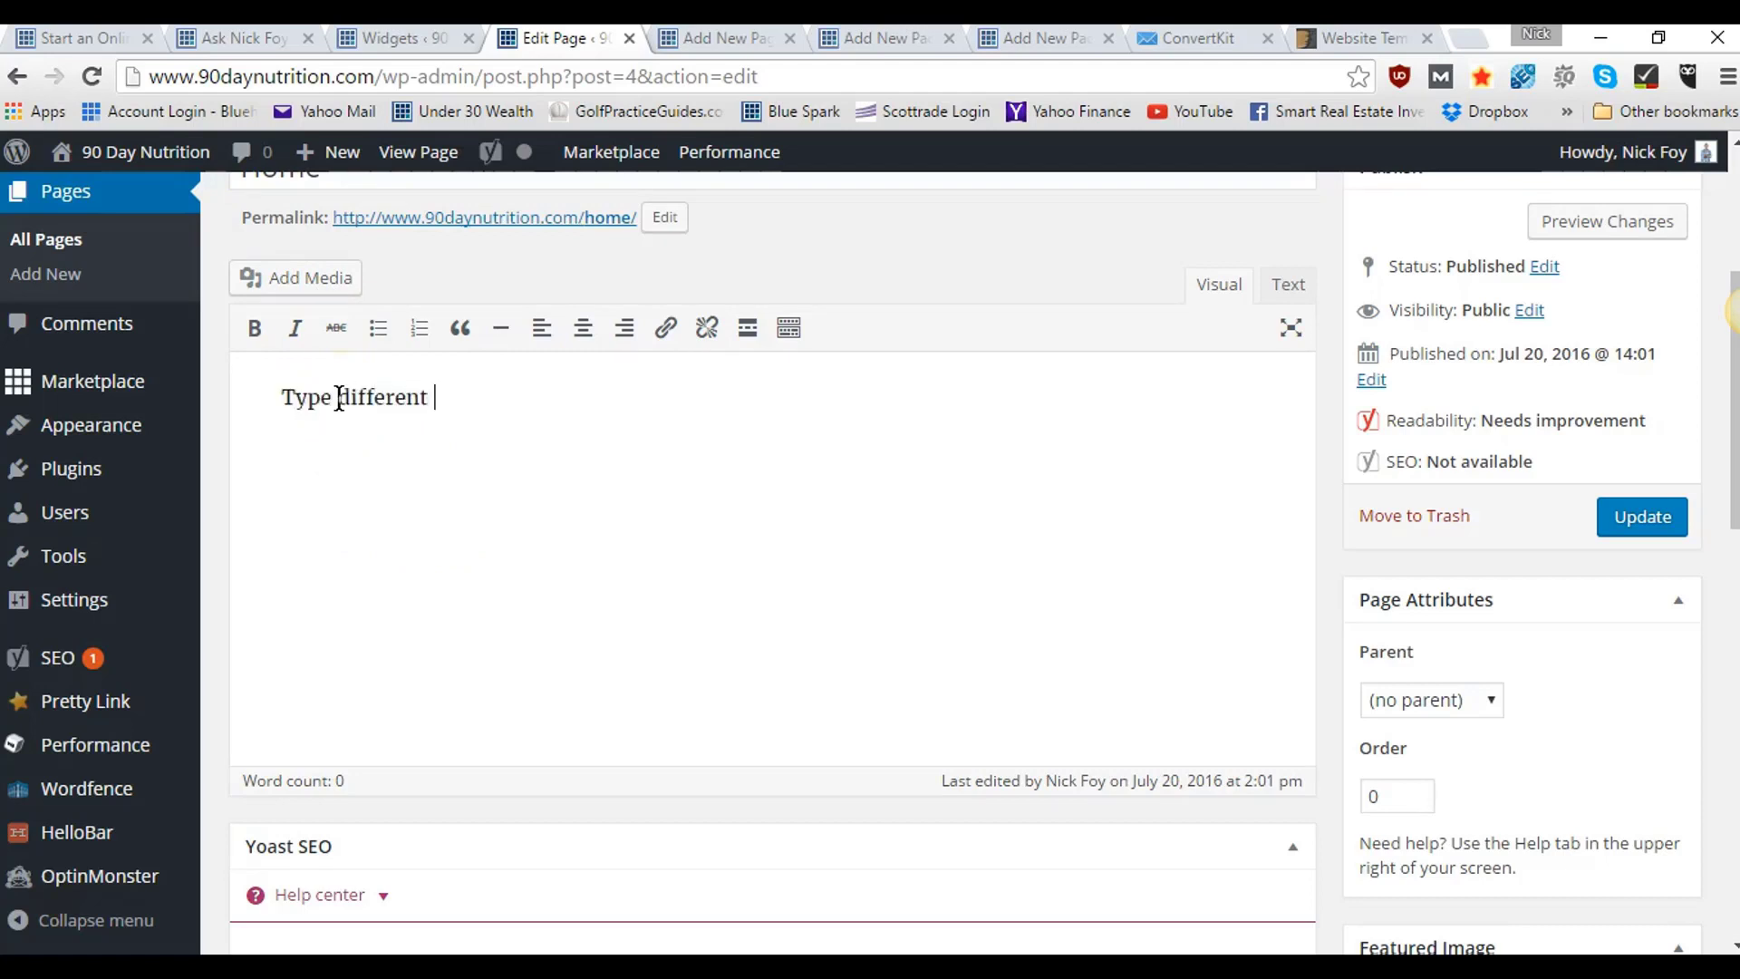
{"action": "type", "text": "text"}
{"action": "key", "text": "BackSpace"}
{"action": "key", "text": "BackSpace"}
{"action": "key", "text": "BackSpace"}
{"action": "key", "text": "BackSpace"}
{"action": "key", "text": "BackSpace"}
{"action": "key", "text": "BackSpace"}
{"action": "key", "text": "BackSpace"}
{"action": "key", "text": "BackSpace"}
{"action": "key", "text": "BackSpace"}
{"action": "key", "text": "BackSpace"}
{"action": "key", "text": "BackSpace"}
{"action": "key", "text": "BackSpace"}
{"action": "key", "text": "BackSpace"}
{"action": "key", "text": "BackSpace"}
{"action": "key", "text": "BackSpace"}
{"action": "key", "text": "BackSpace"}
{"action": "key", "text": "BackSpace"}
{"action": "key", "text": "BackSpace"}
{"action": "key", "text": "BackSpace"}
- Fill the Home page's body with separate lines reading Header, Intro paragraph, Image and link
{"action": "scroll", "coordinate": [339, 398], "scroll_direction": "up", "scroll_amount": 3}
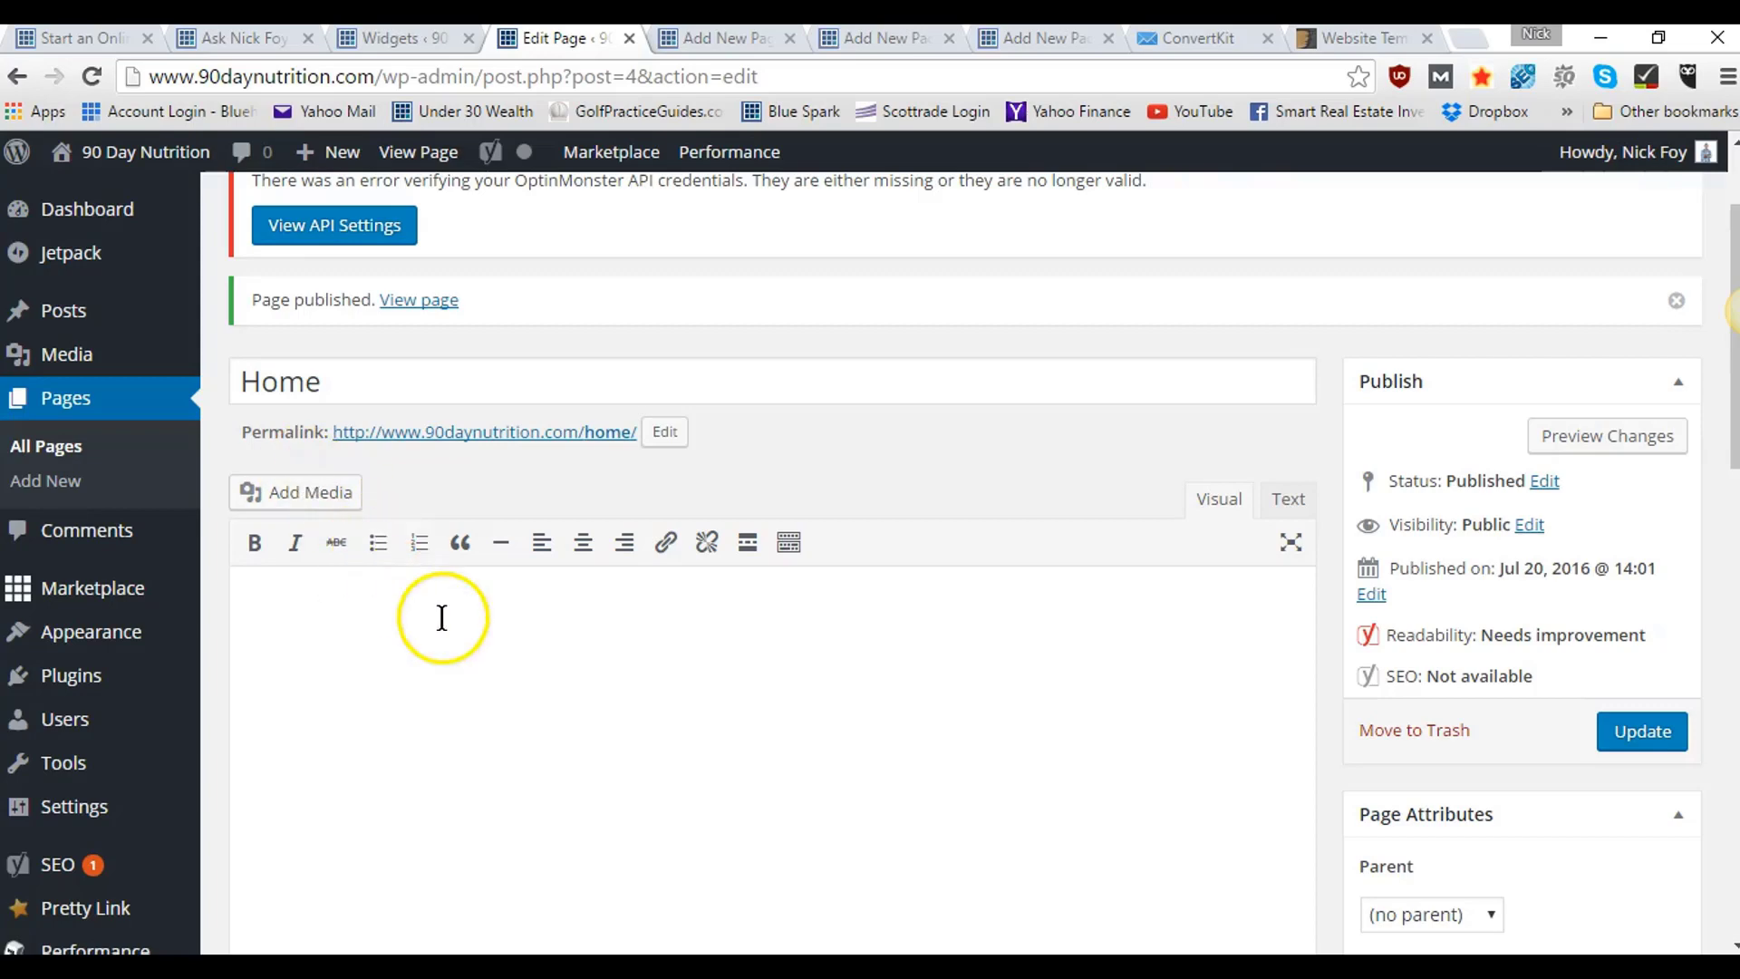
{"action": "scroll", "coordinate": [442, 618], "scroll_direction": "down", "scroll_amount": 1}
{"action": "scroll", "coordinate": [441, 619], "scroll_direction": "down", "scroll_amount": 1}
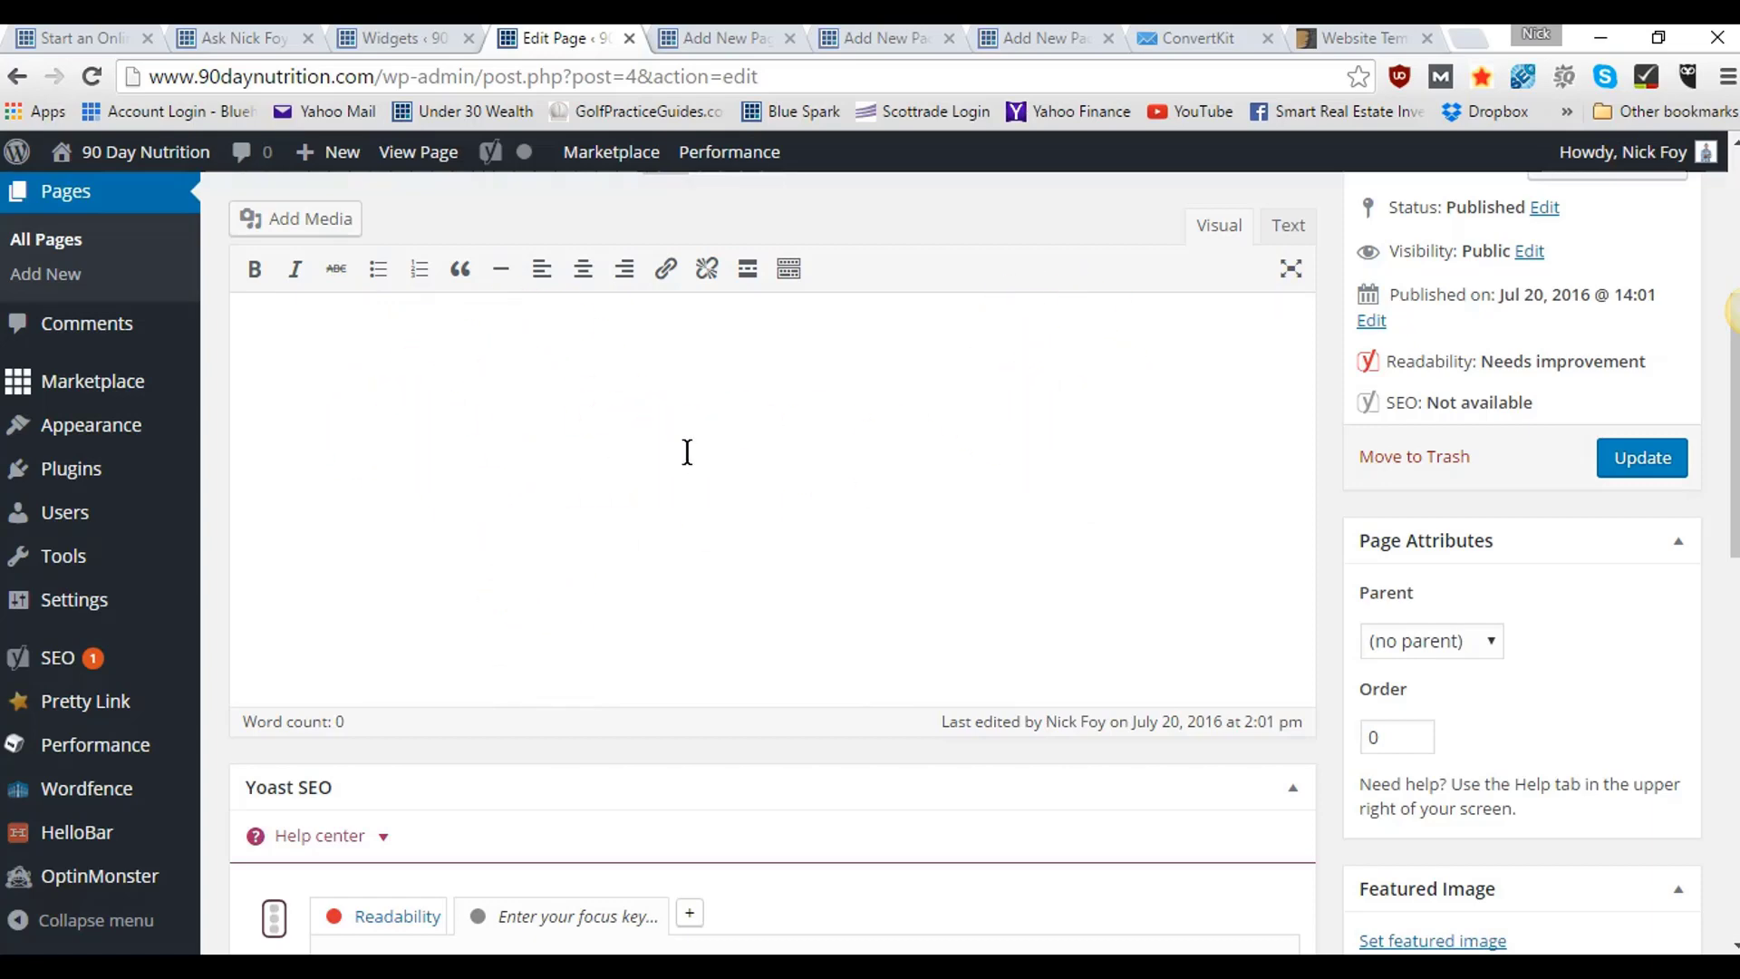
{"action": "scroll", "coordinate": [688, 451], "scroll_direction": "up", "scroll_amount": 3}
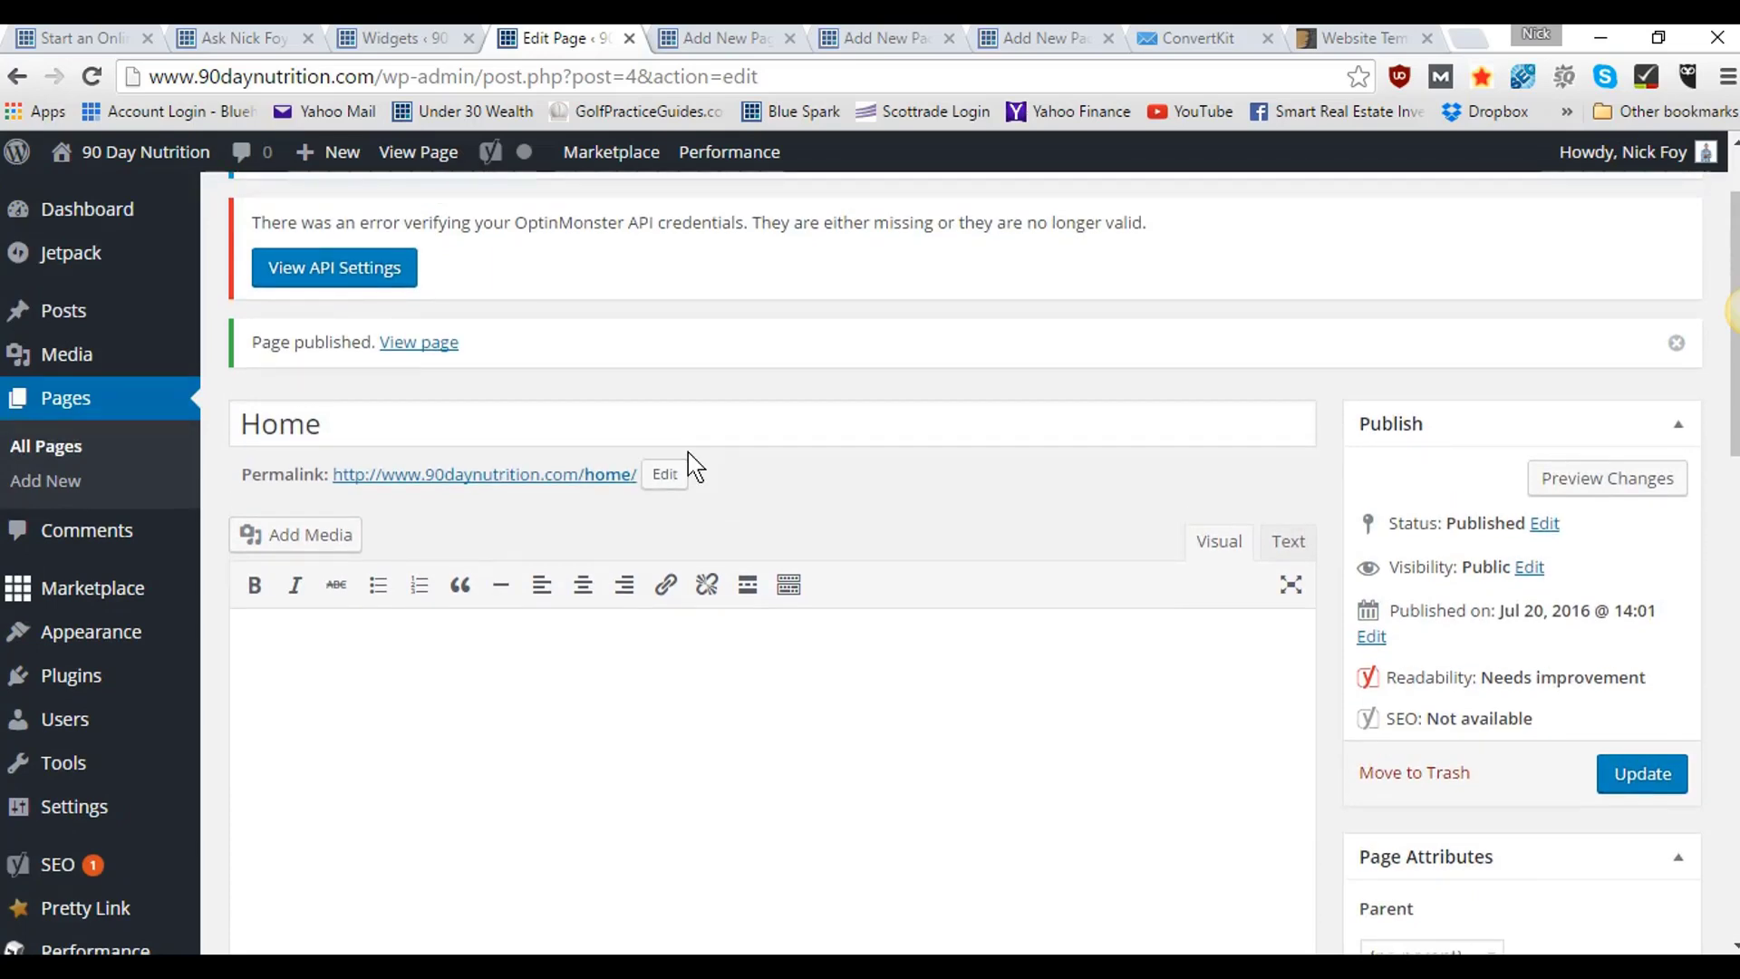
{"action": "scroll", "coordinate": [687, 451], "scroll_direction": "down", "scroll_amount": 3}
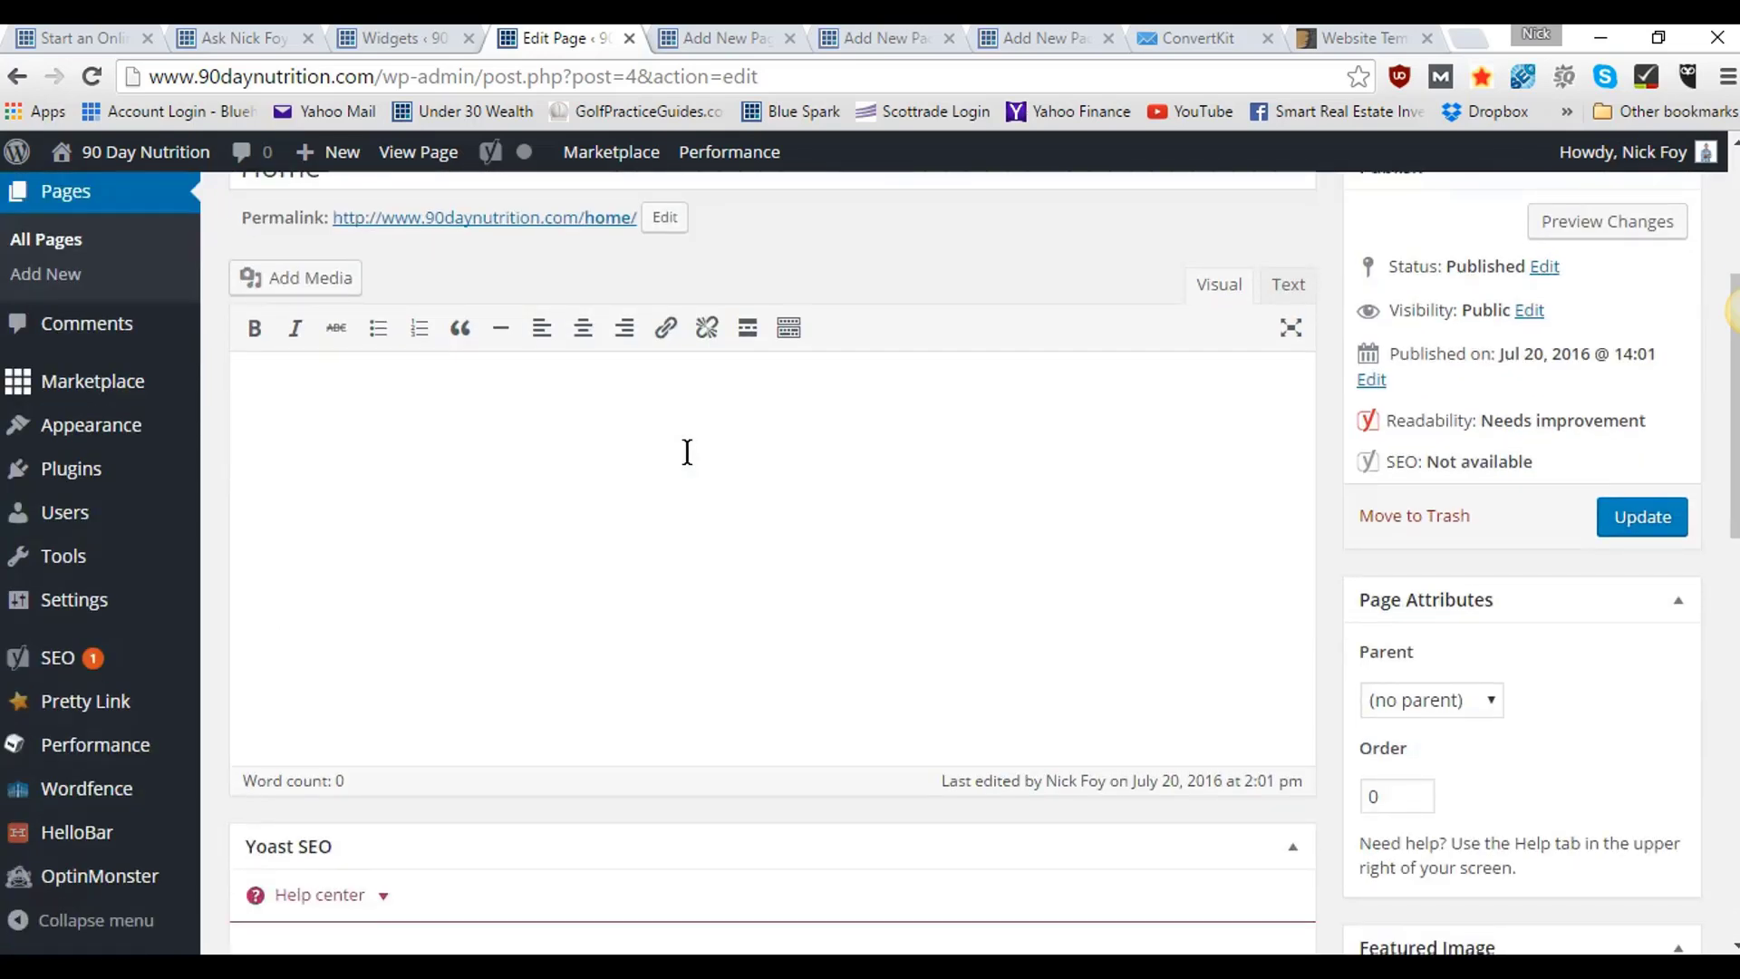
{"action": "scroll", "coordinate": [687, 452], "scroll_direction": "down", "scroll_amount": 3}
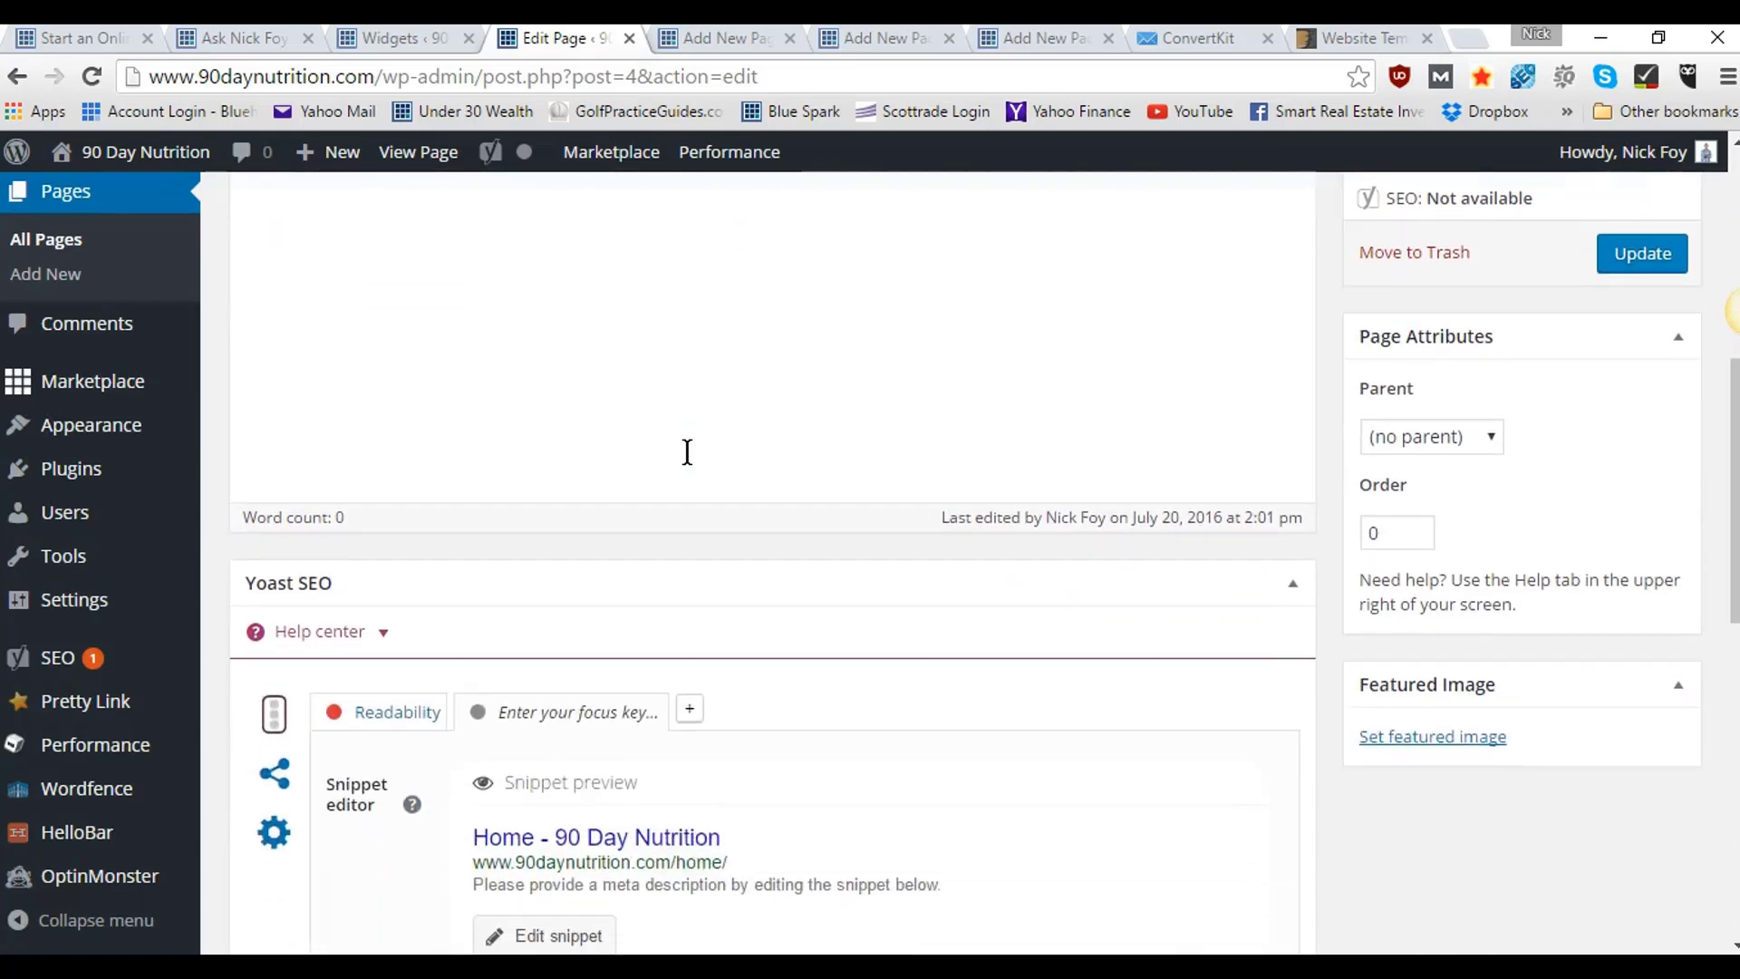
{"action": "scroll", "coordinate": [687, 452], "scroll_direction": "up", "scroll_amount": 2}
{"action": "left_click", "coordinate": [441, 400]}
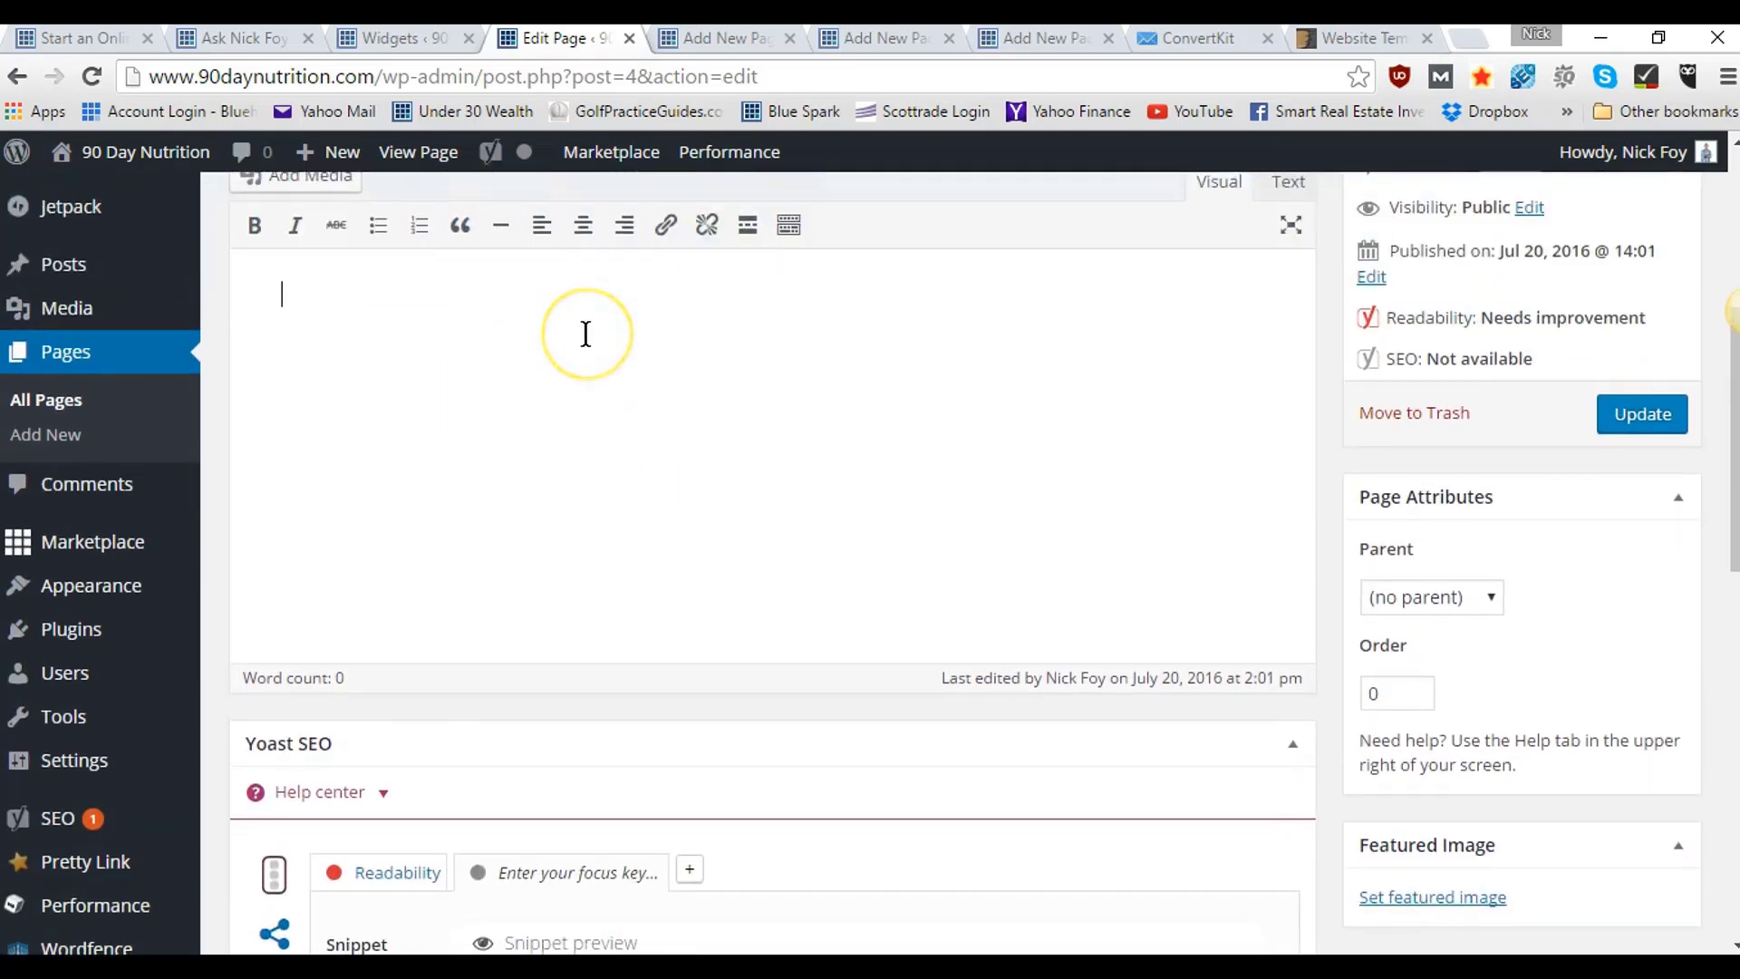
{"action": "type", "text": "Header"}
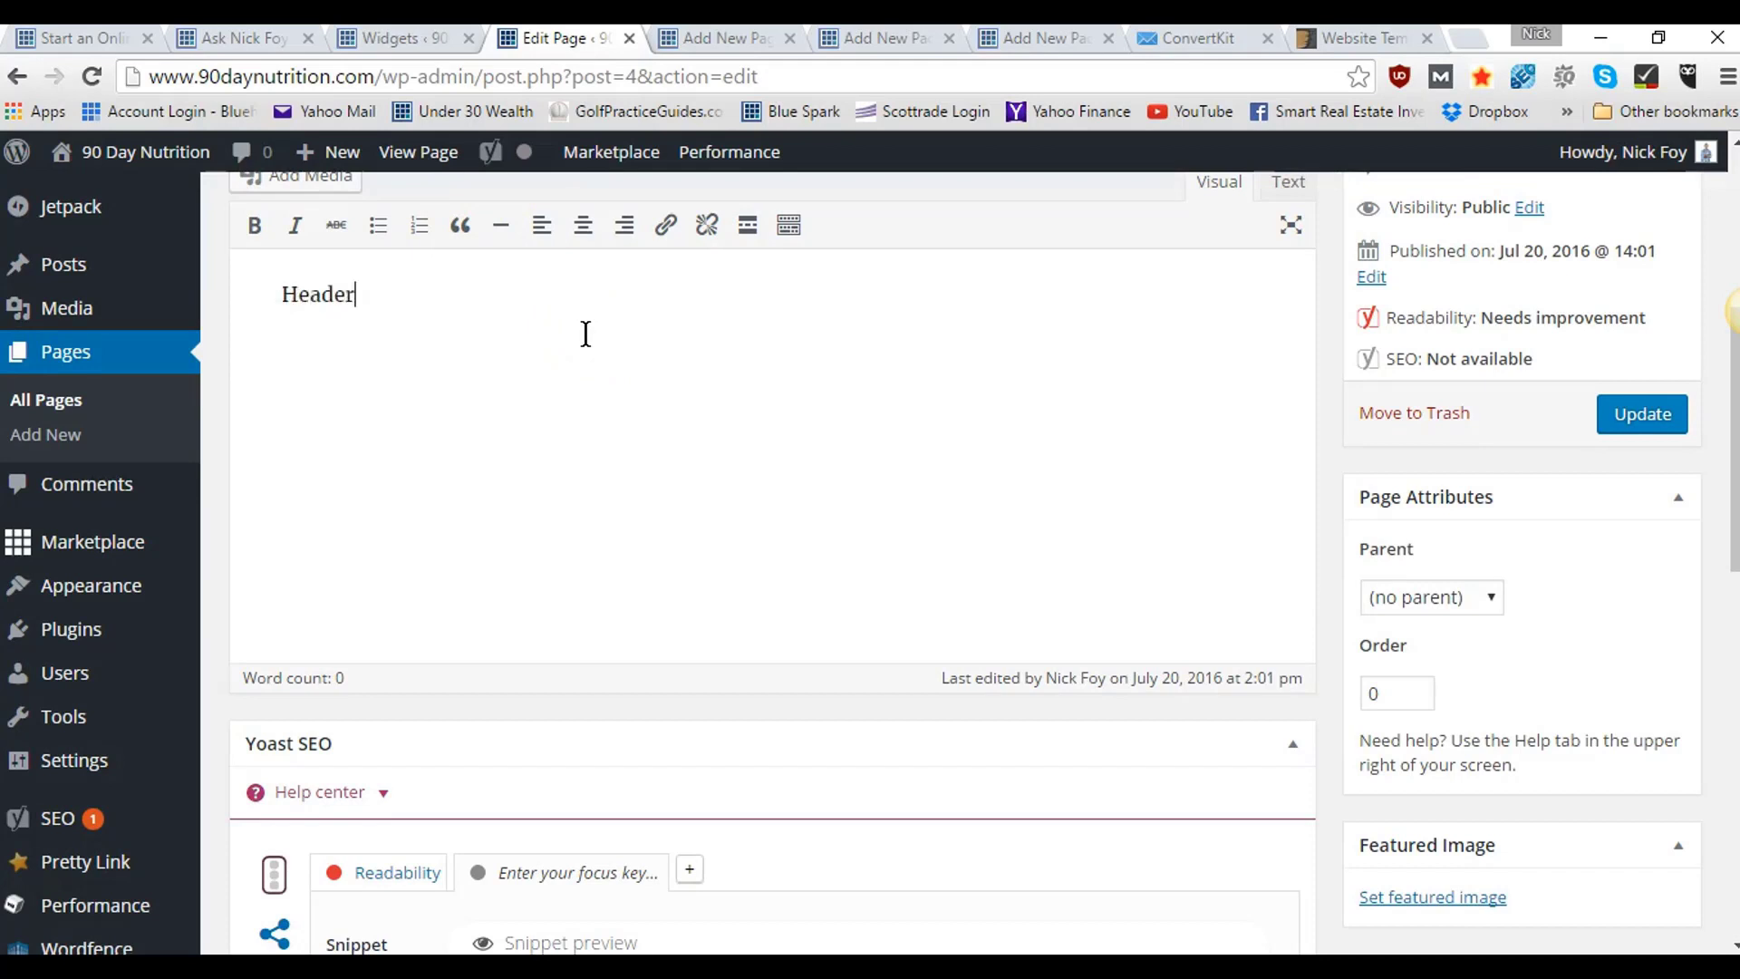
{"action": "key", "text": "Return"}
{"action": "type", "text": "Intro paragraph"}
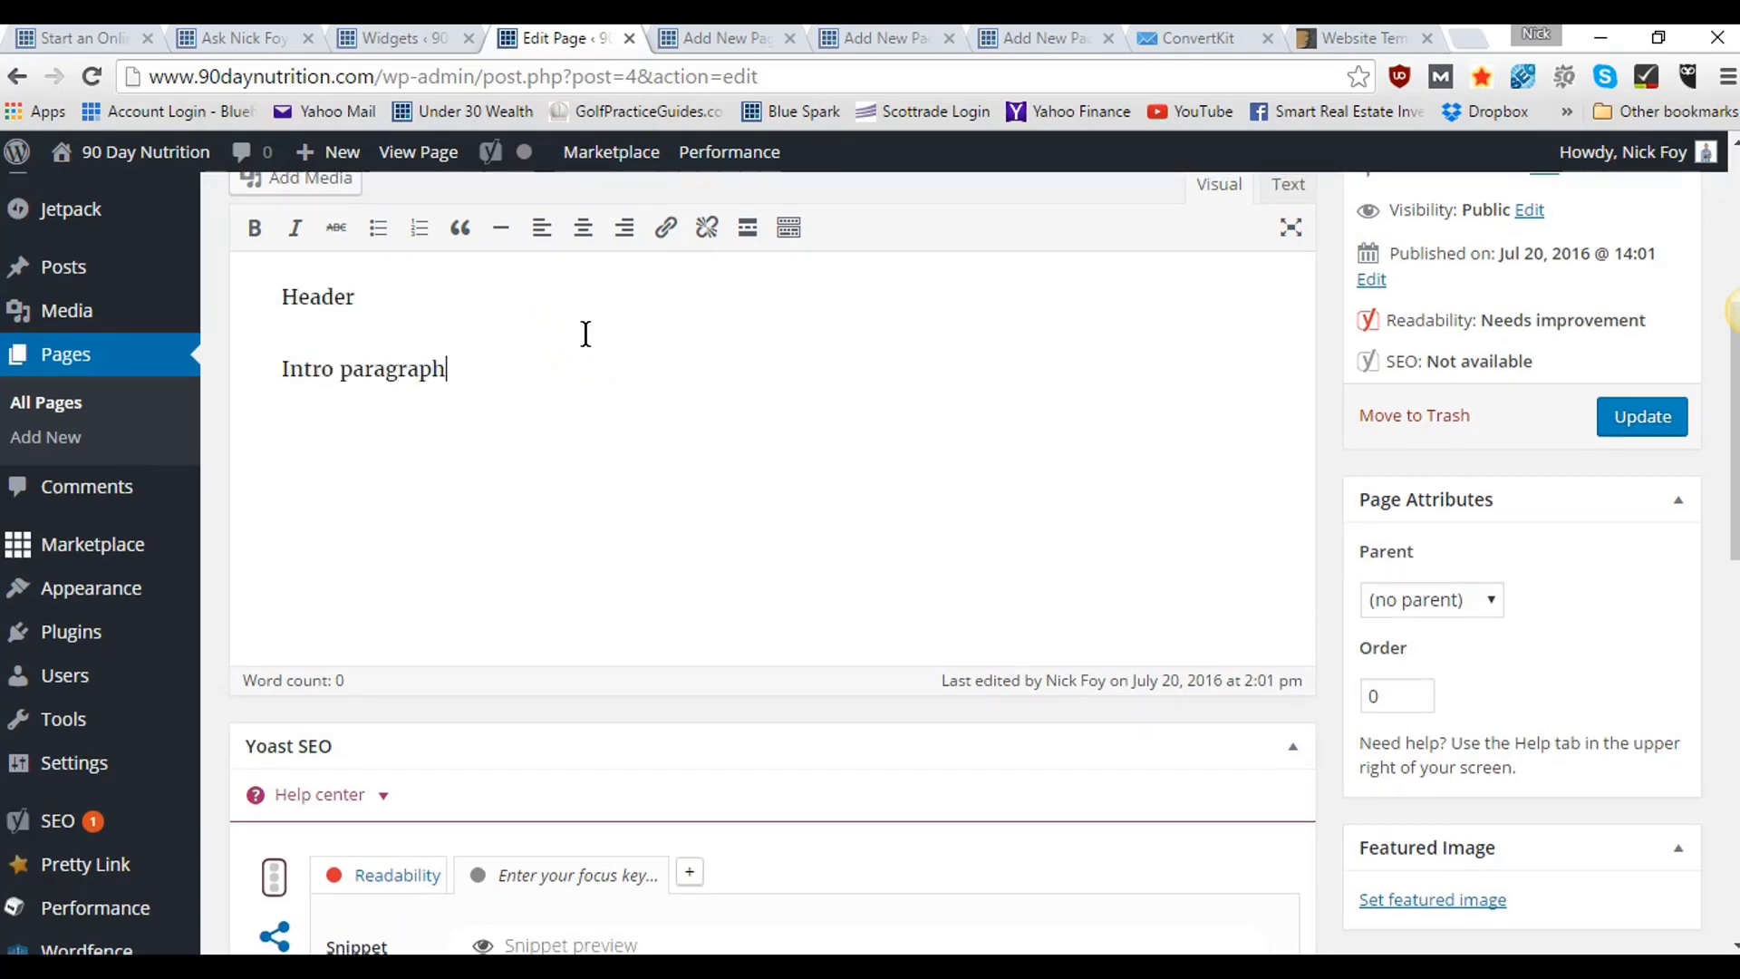
{"action": "key", "text": "Return"}
{"action": "type", "text": "Image link"}
{"action": "left_click", "coordinate": [305, 511]}
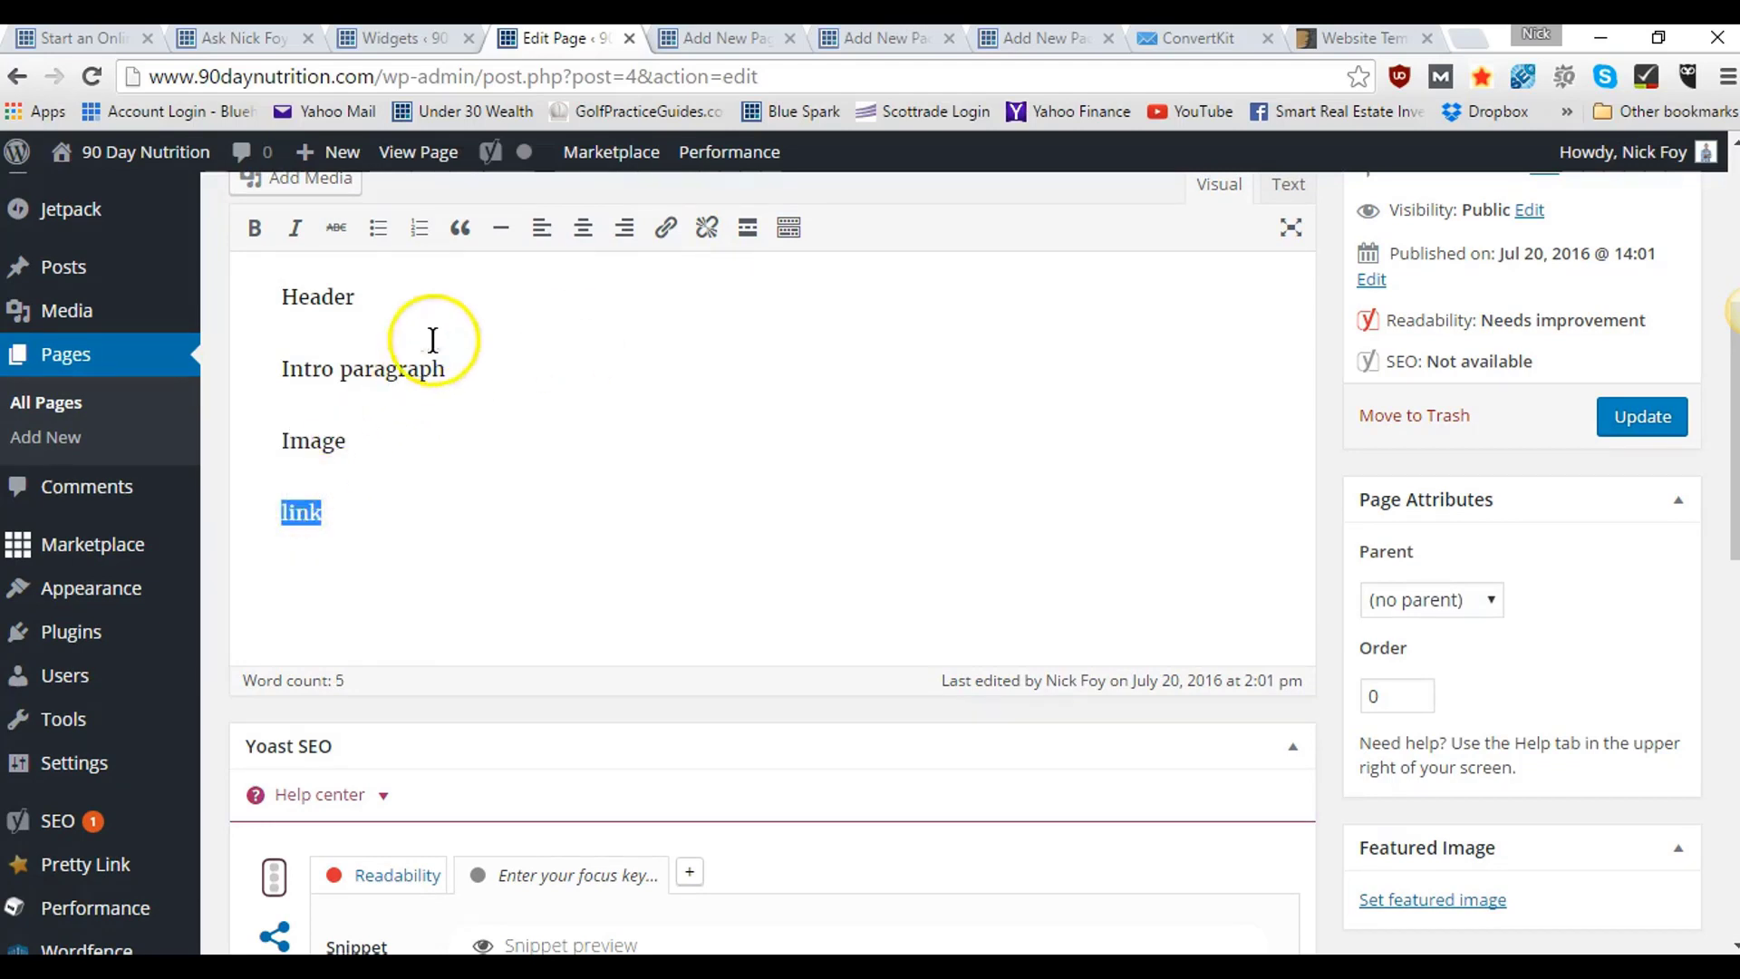
{"action": "left_click", "coordinate": [666, 237]}
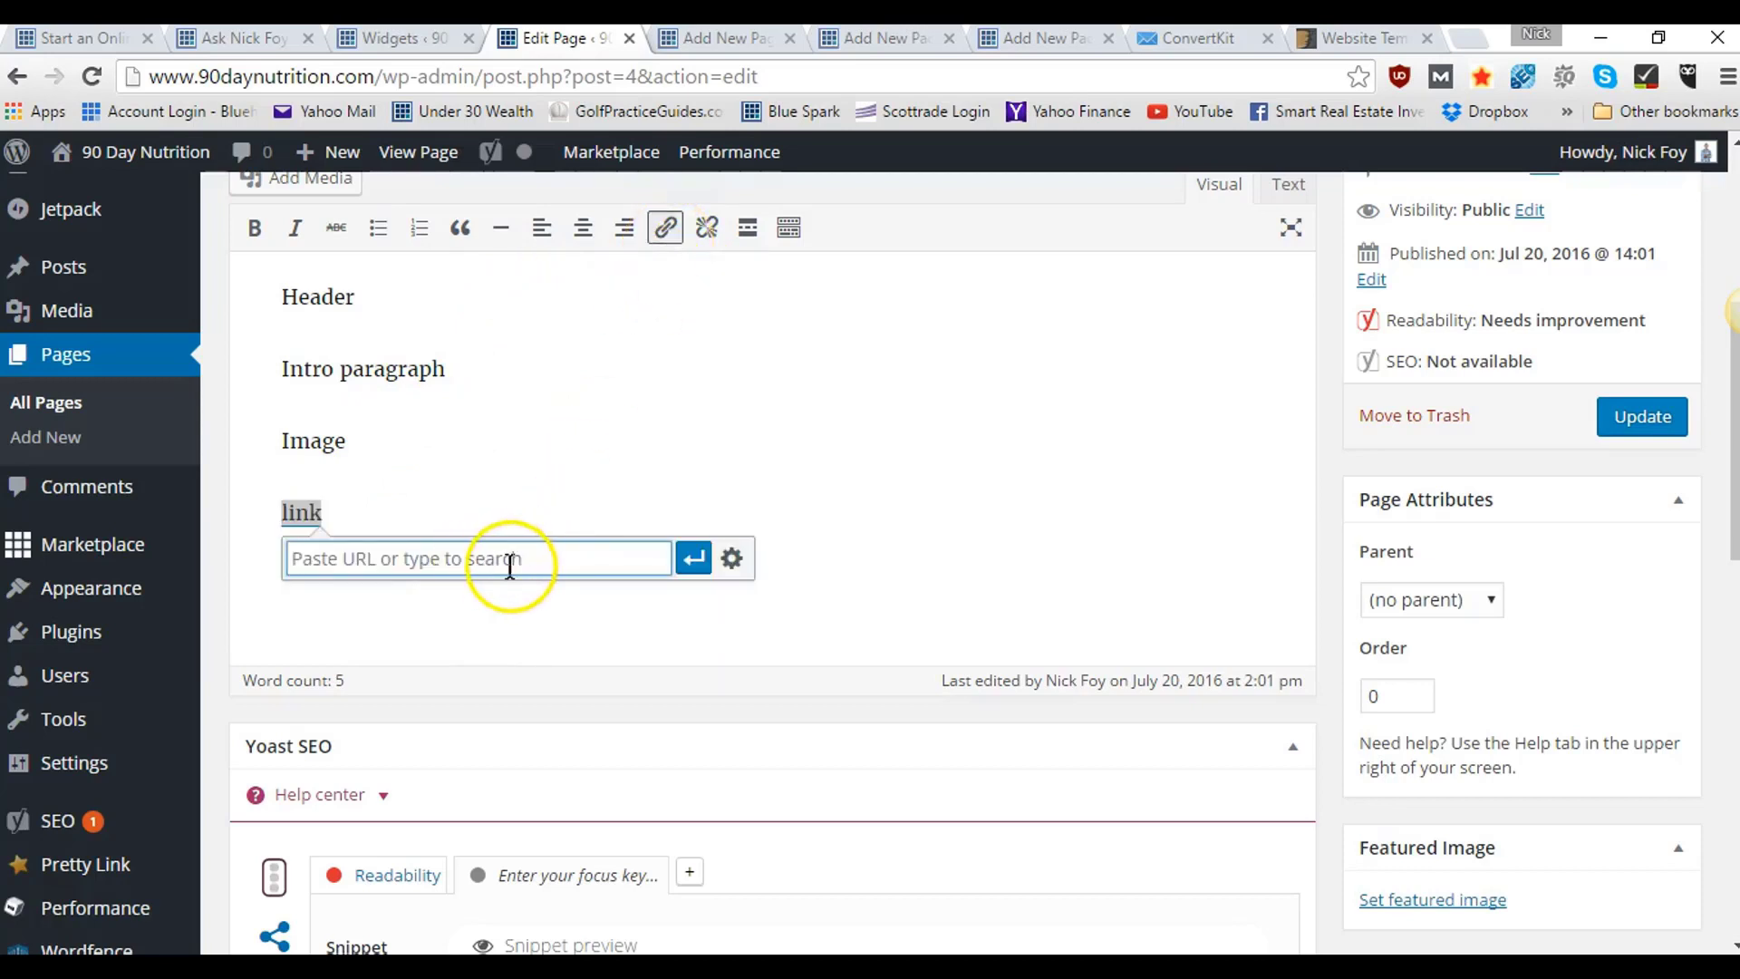
{"action": "left_click", "coordinate": [365, 508]}
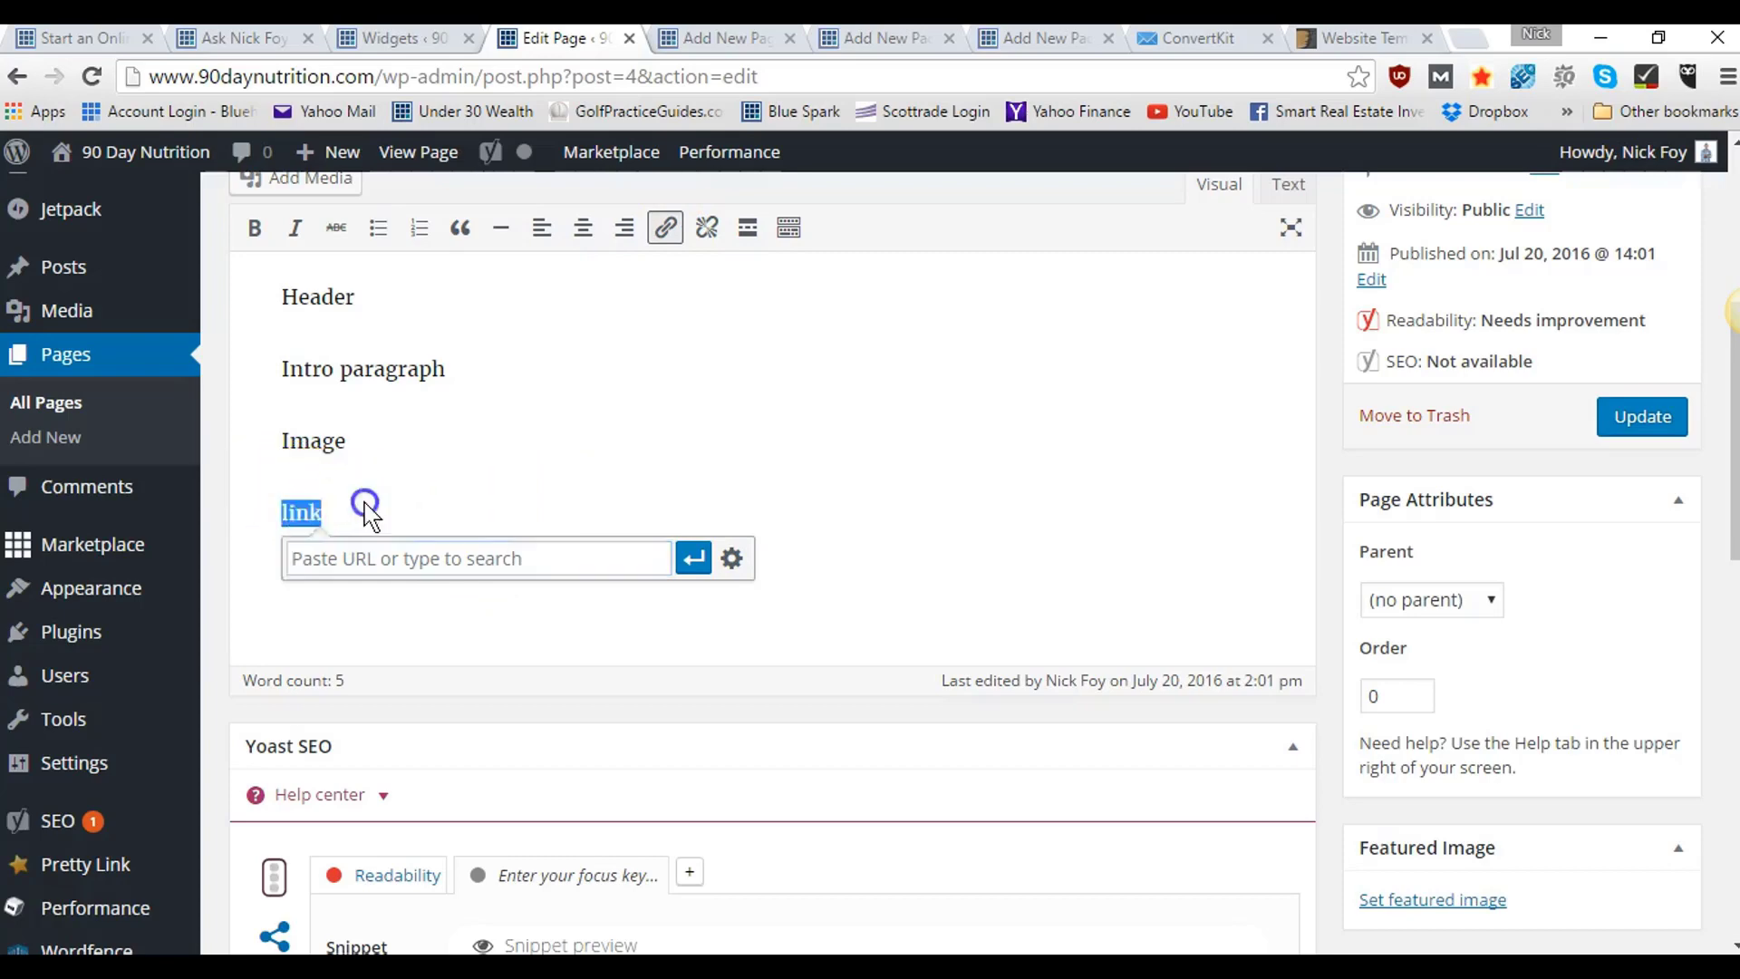
- Delete the word Image from the Home page's body, leaving its line empty
{"action": "left_click", "coordinate": [348, 443]}
{"action": "left_click_drag", "start_coordinate": [348, 442], "coordinate": [283, 444]}
{"action": "key", "text": "BackSpace"}
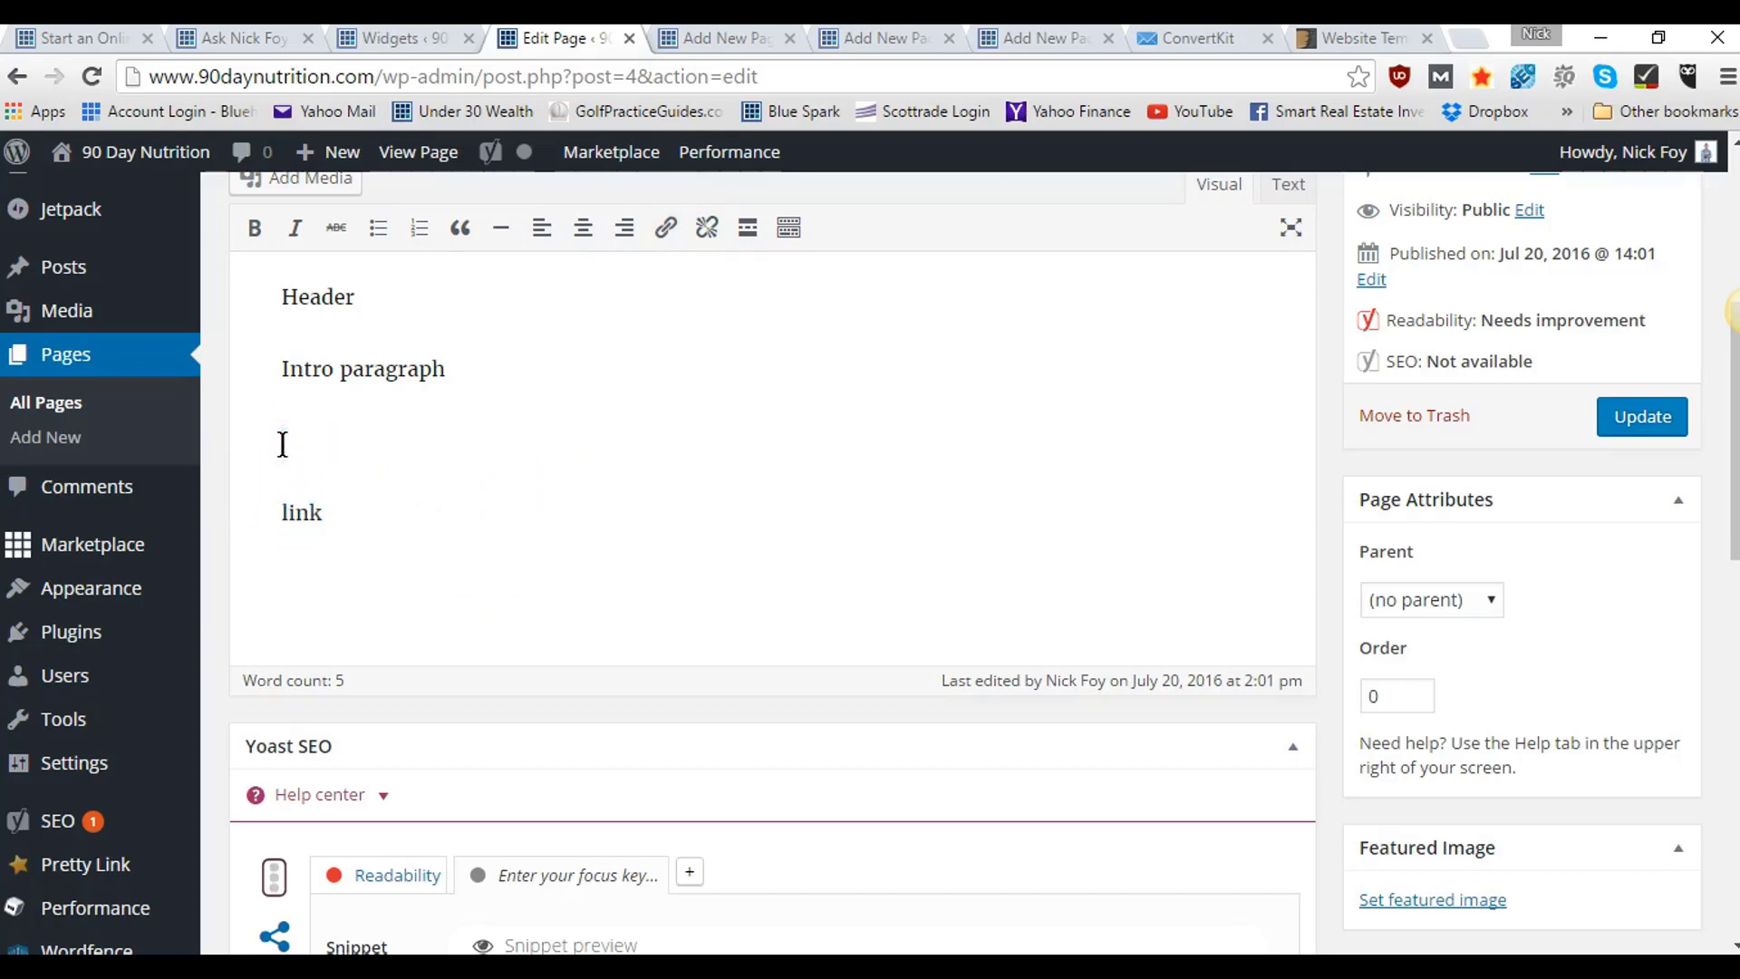
{"action": "scroll", "coordinate": [282, 444], "scroll_direction": "up", "scroll_amount": 3}
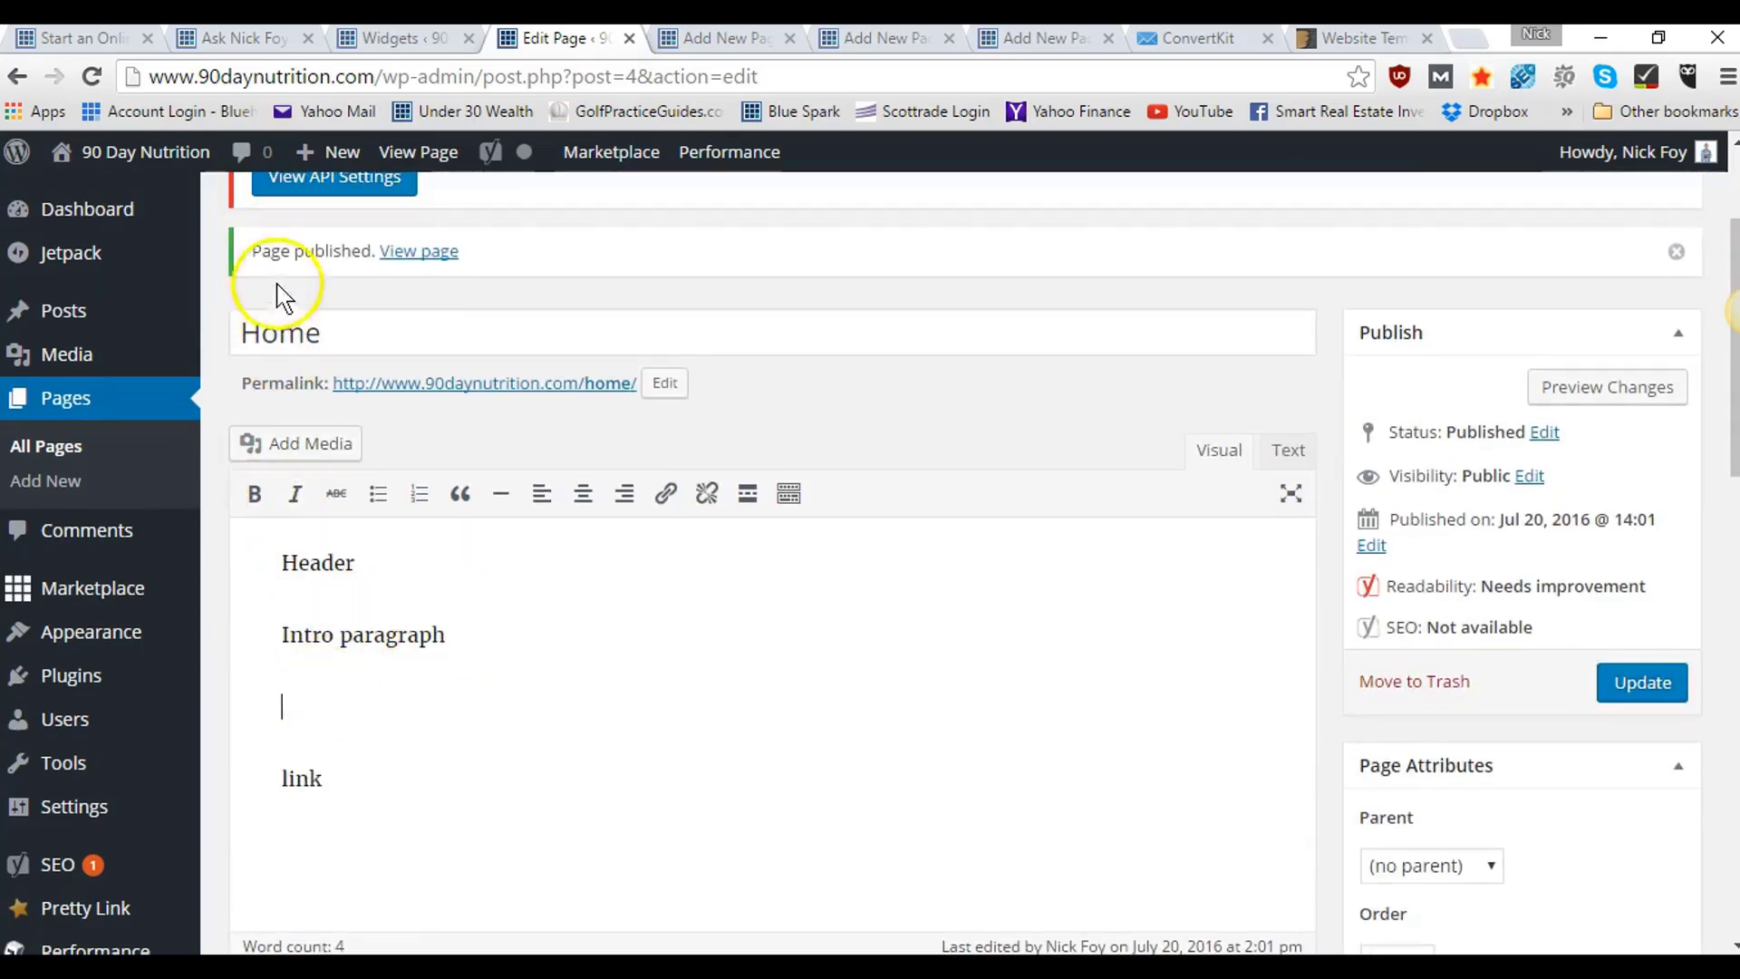
{"action": "left_click", "coordinate": [302, 442]}
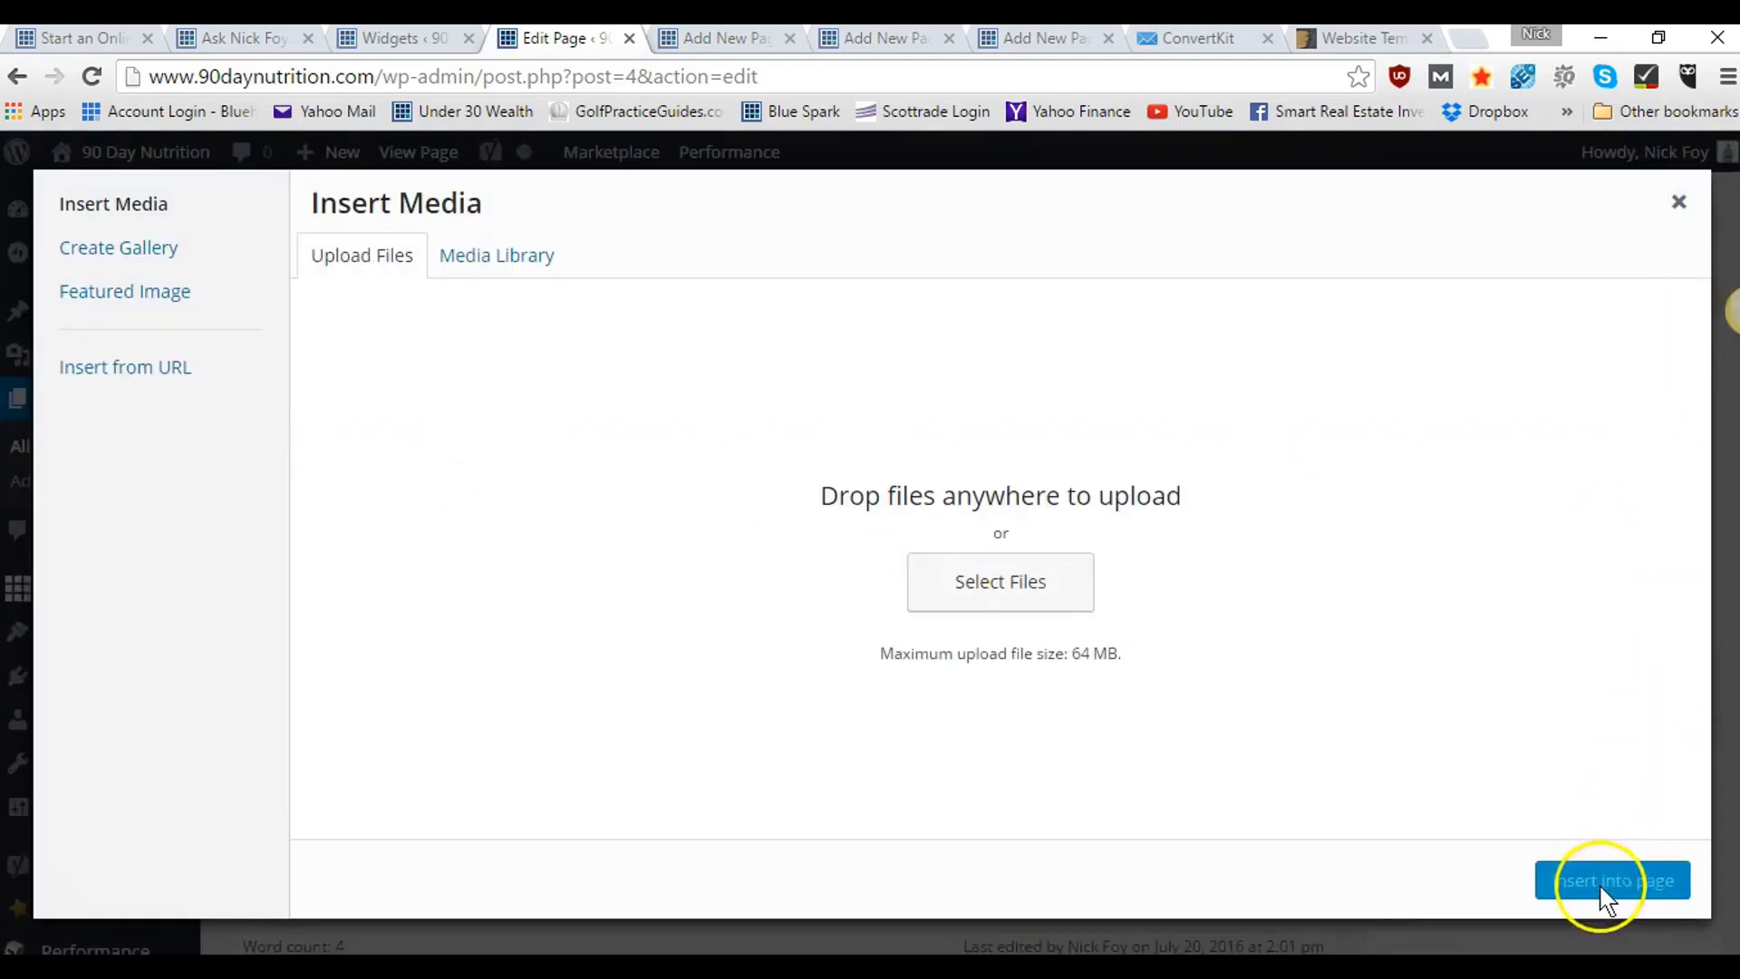
{"action": "left_click", "coordinate": [1680, 203]}
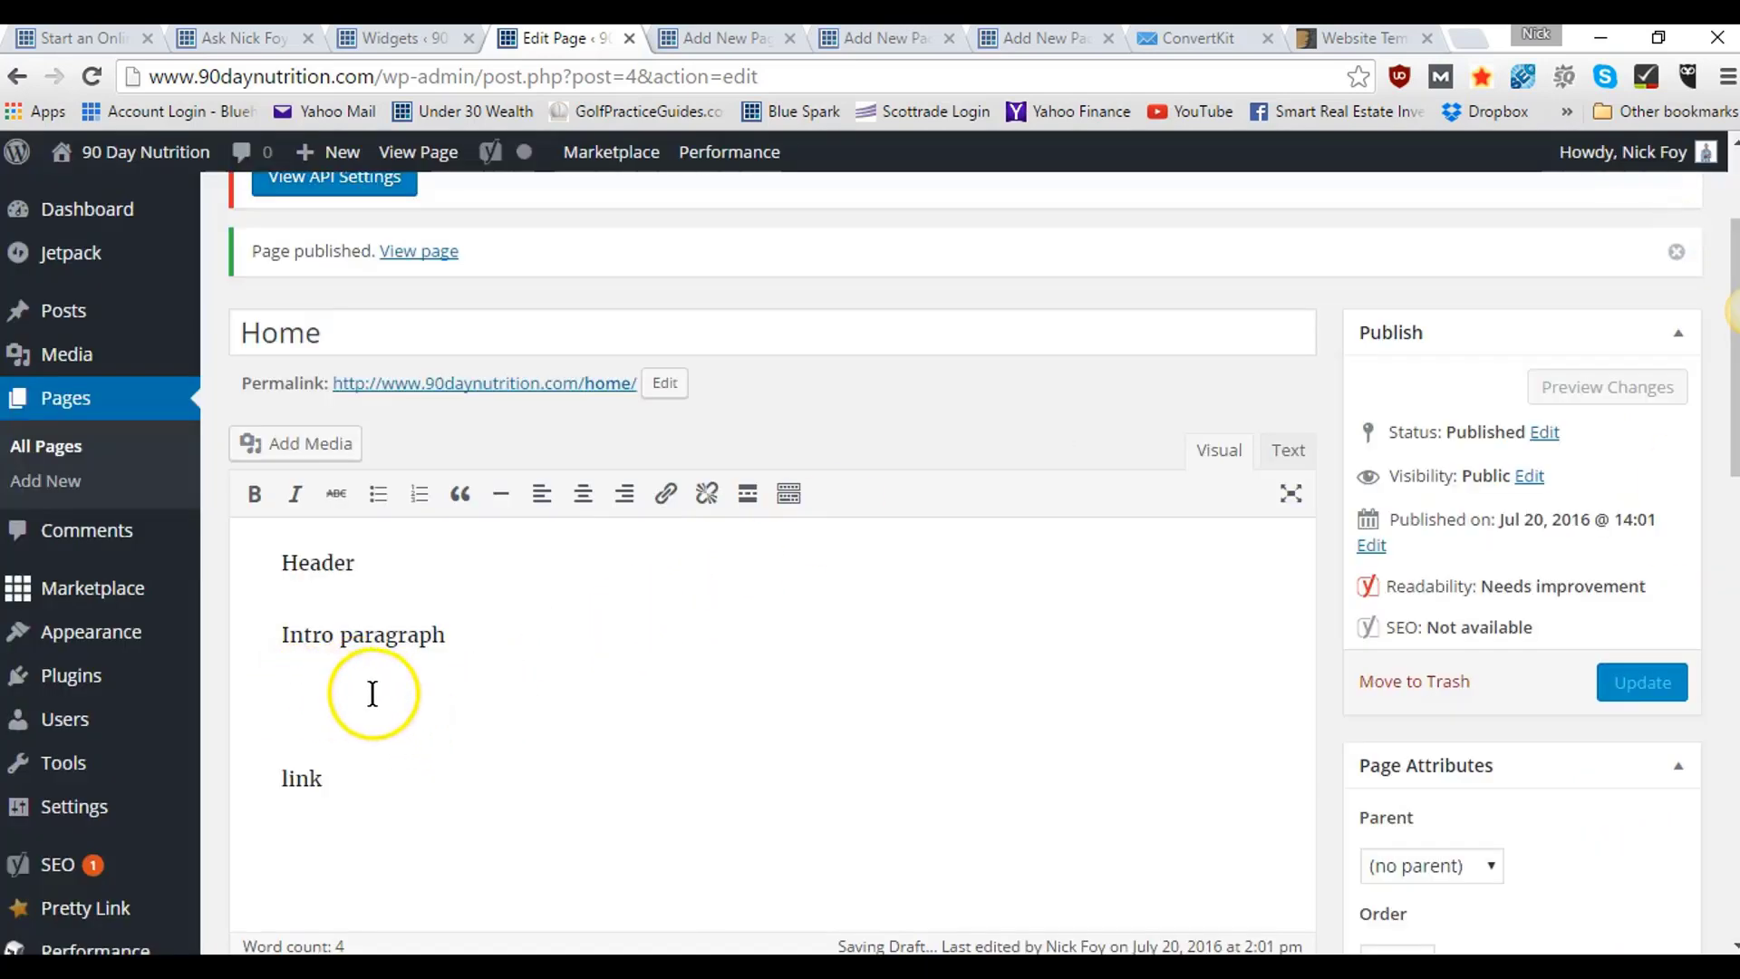
- Show the editor's additional formatting options and format the Header line as Heading 1
{"action": "double_click", "coordinate": [338, 569]}
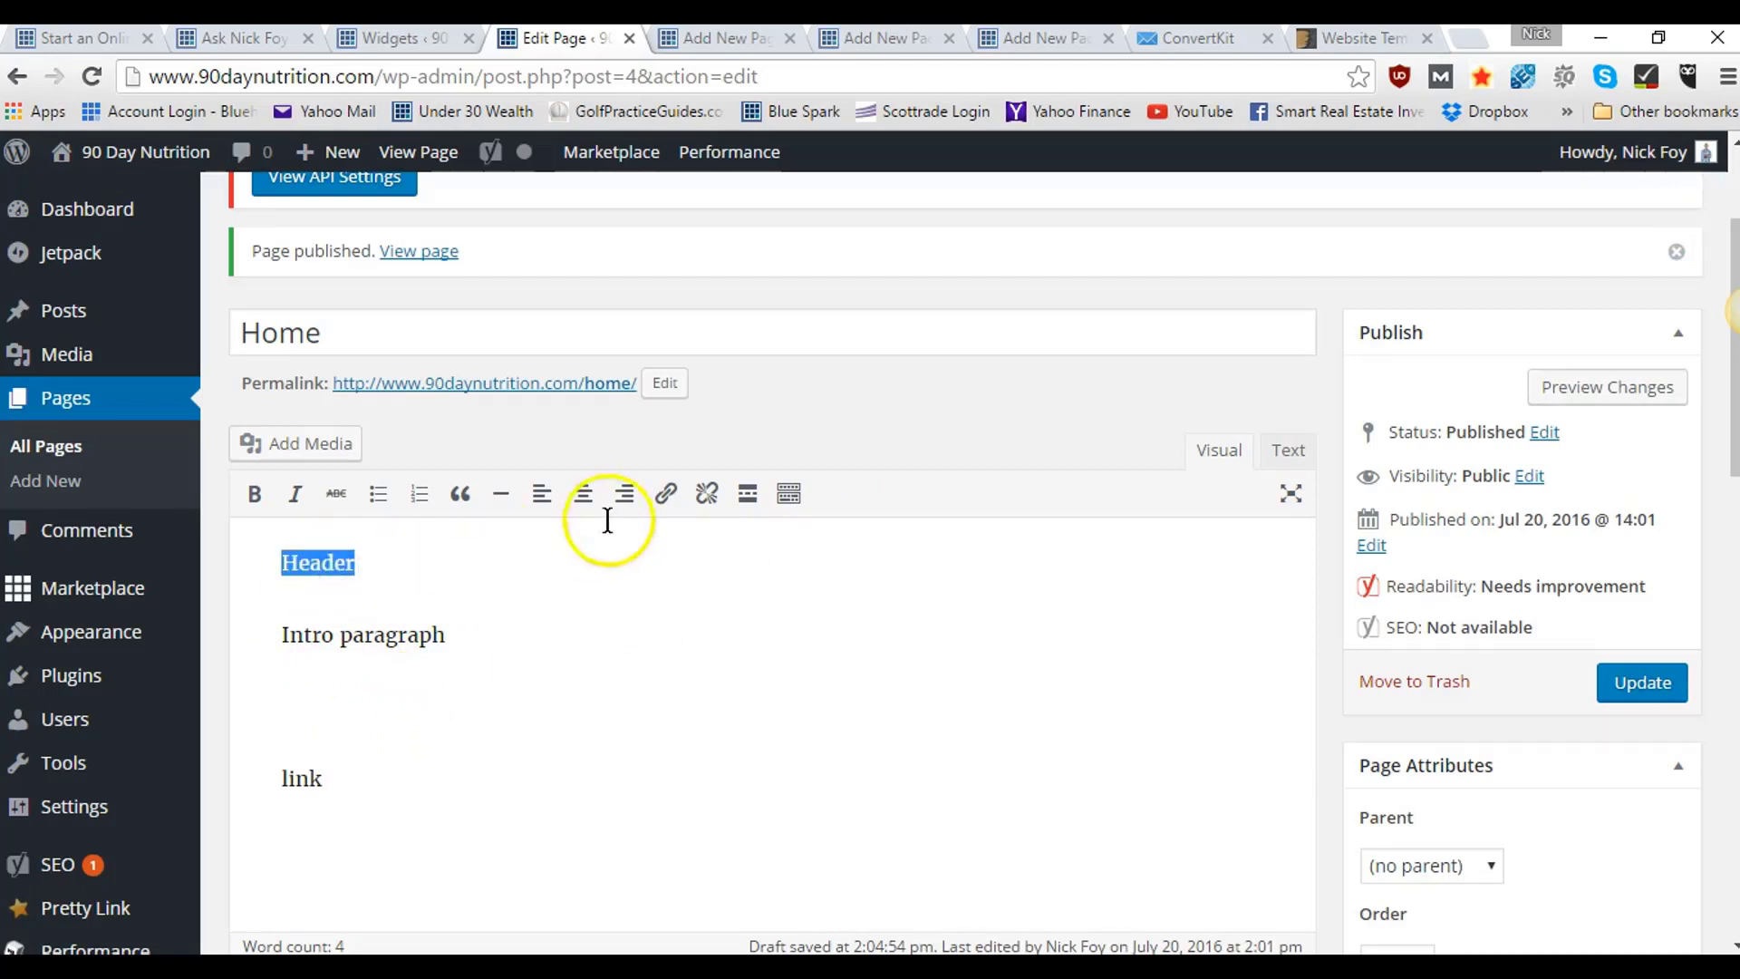
{"action": "left_click", "coordinate": [776, 499]}
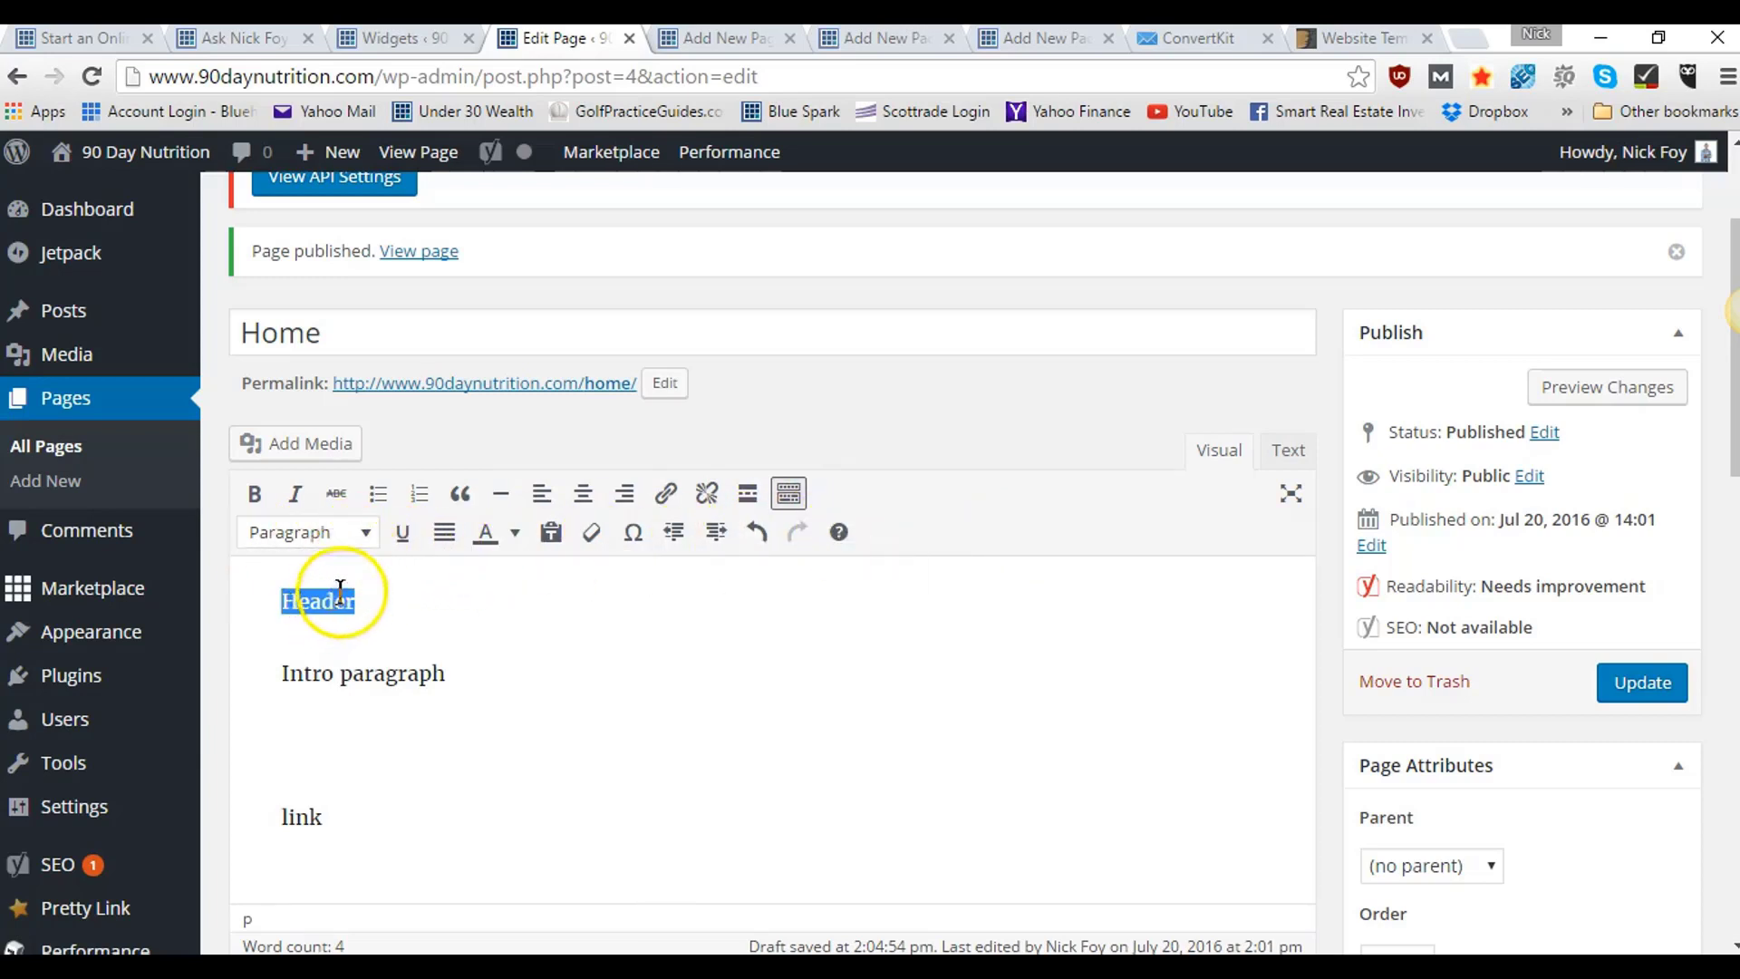
{"action": "left_click", "coordinate": [365, 550]}
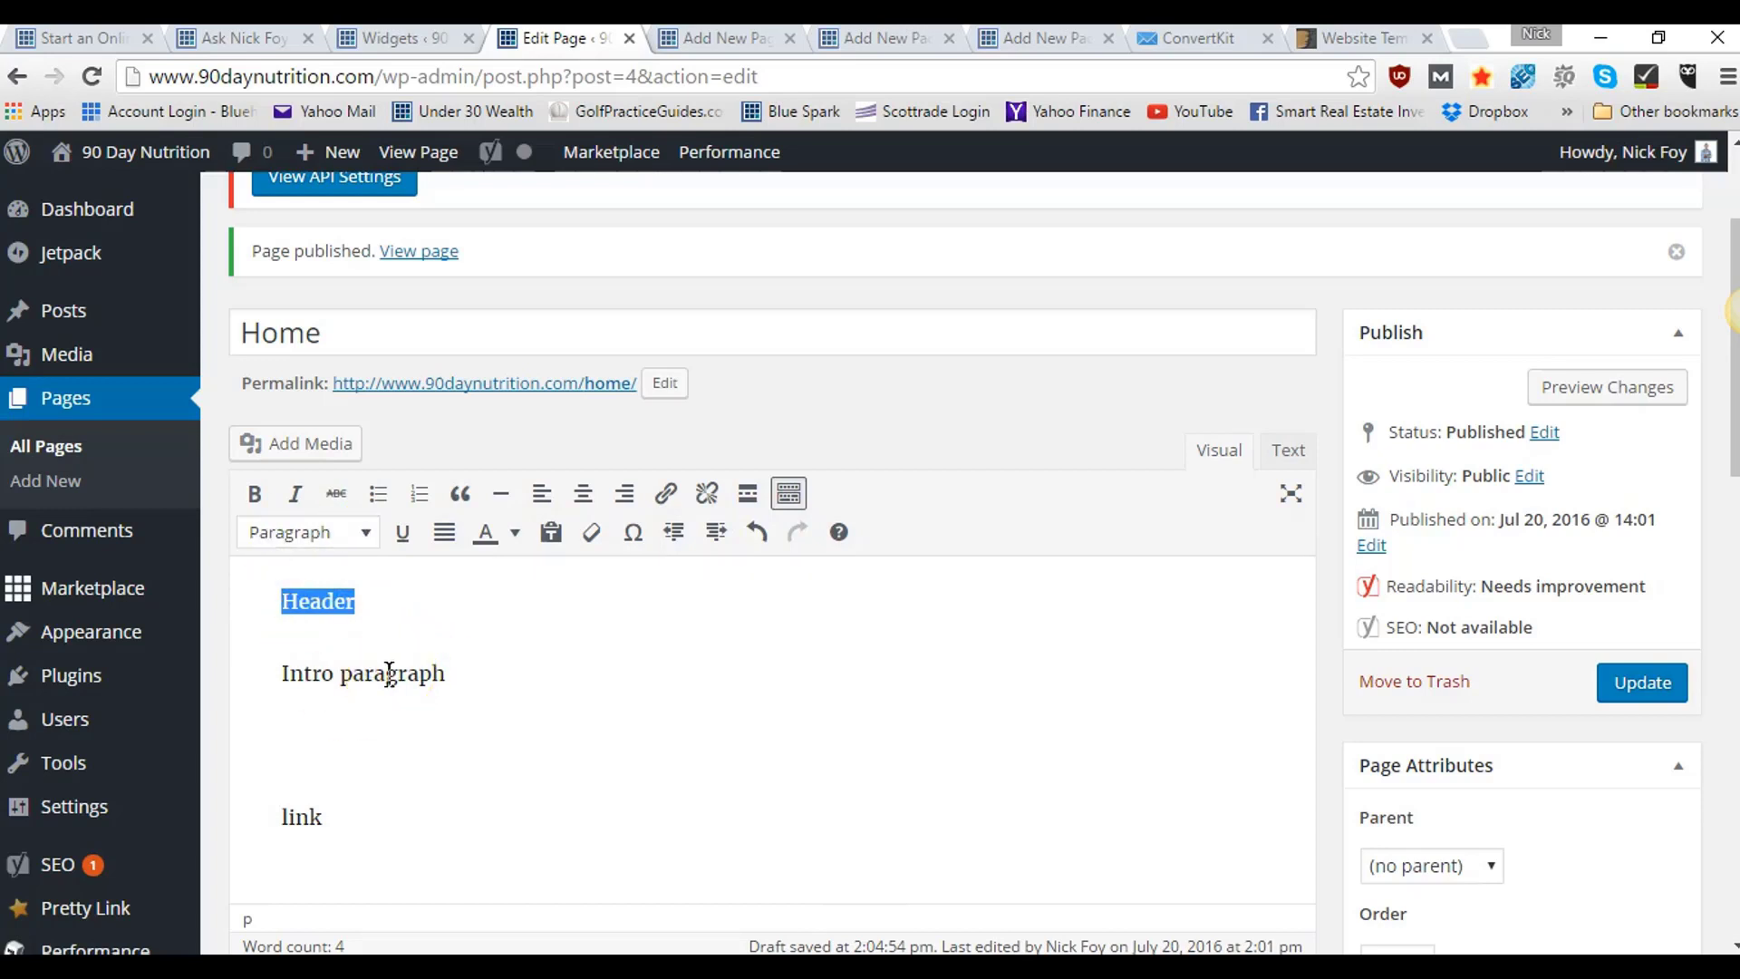
{"action": "left_click", "coordinate": [363, 534]}
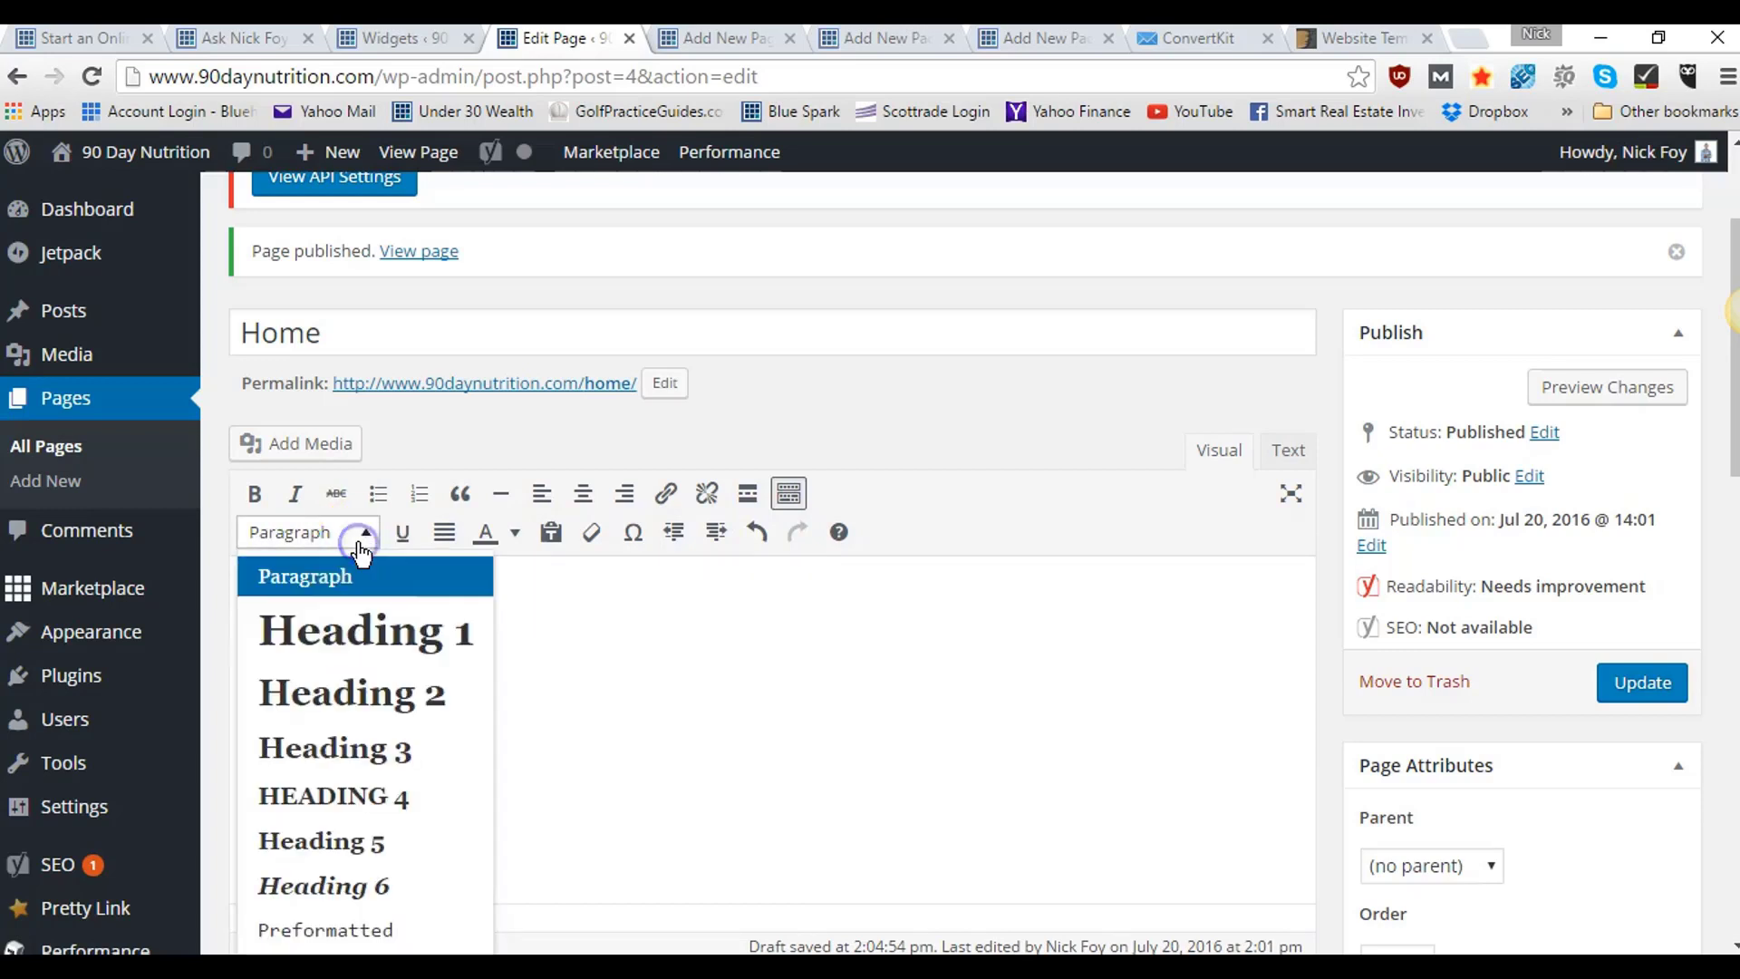
{"action": "left_click", "coordinate": [368, 637]}
{"action": "left_click", "coordinate": [494, 627]}
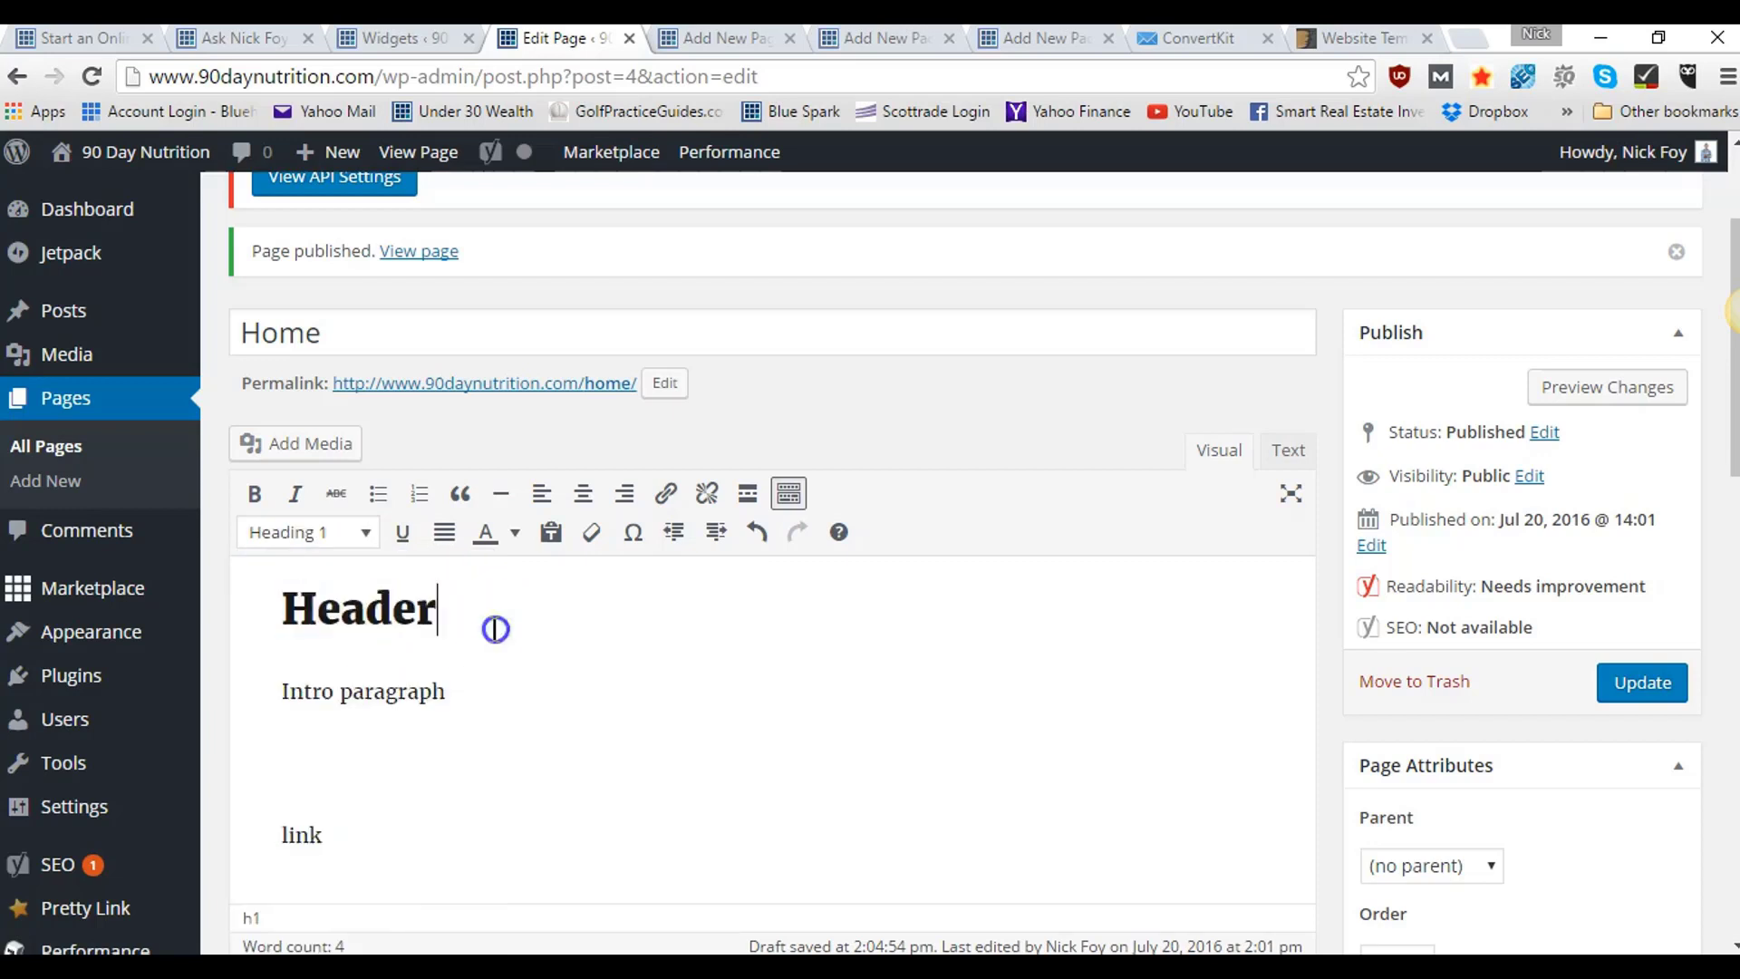
- Review the heading levels offered for the Header line and look over the Home page's editor and publishing options
{"action": "double_click", "coordinate": [368, 626]}
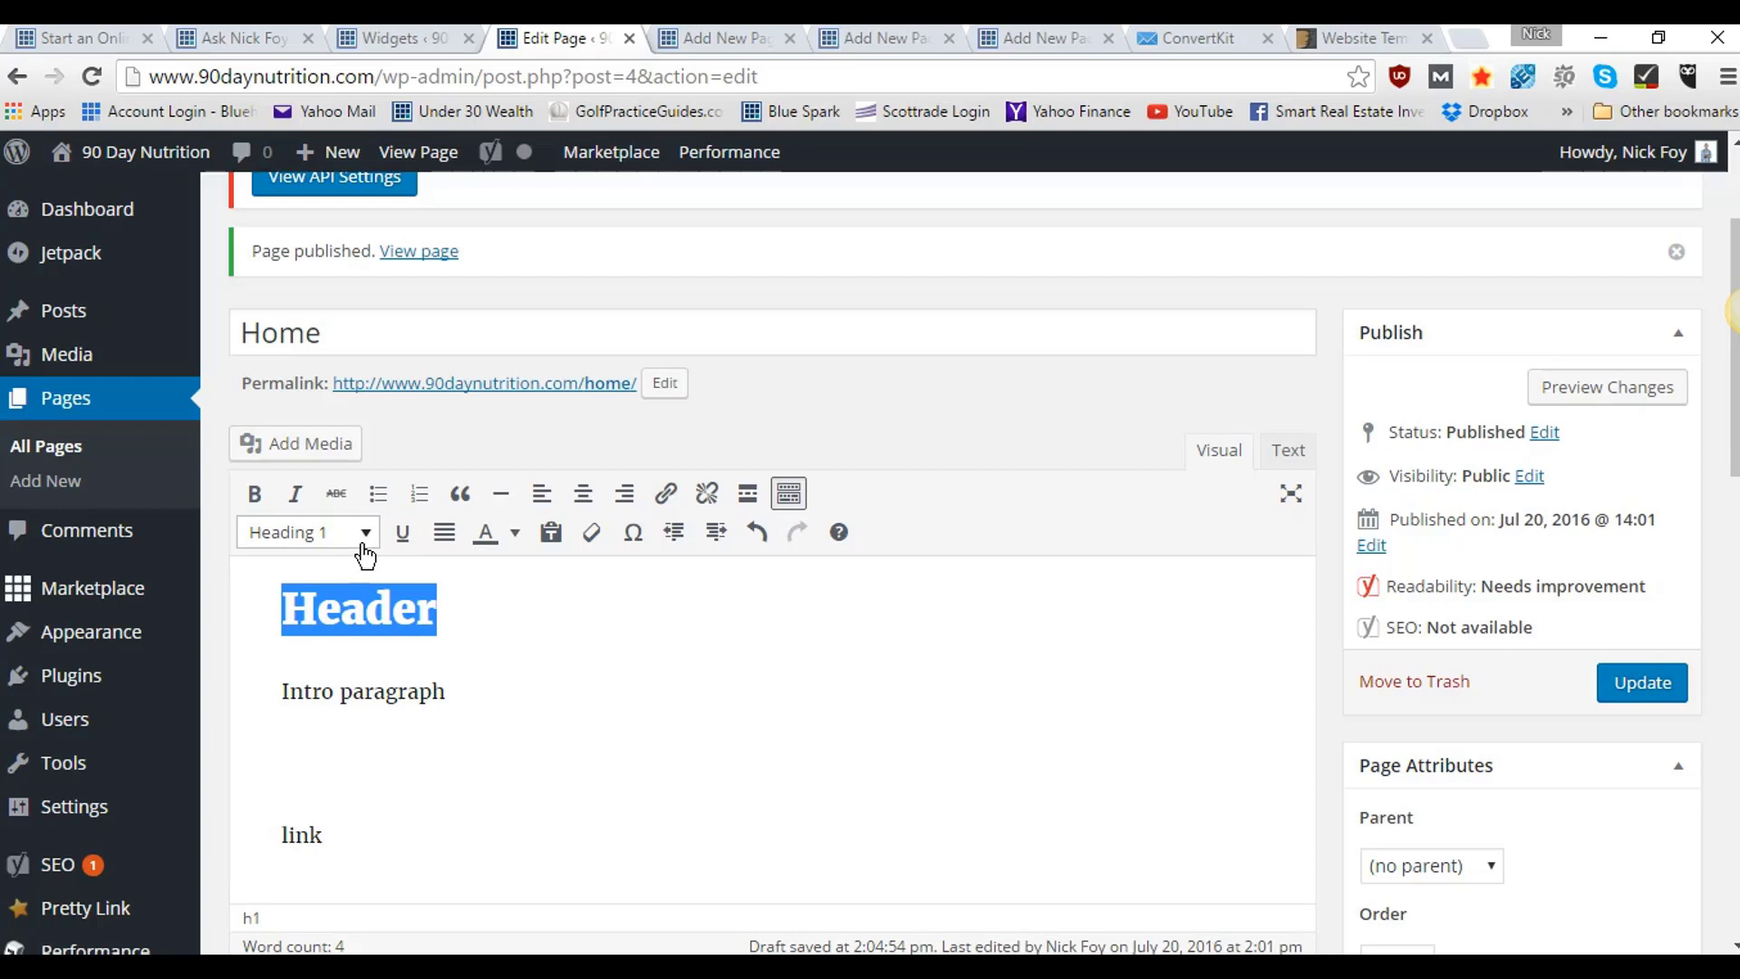
{"action": "left_click", "coordinate": [460, 622]}
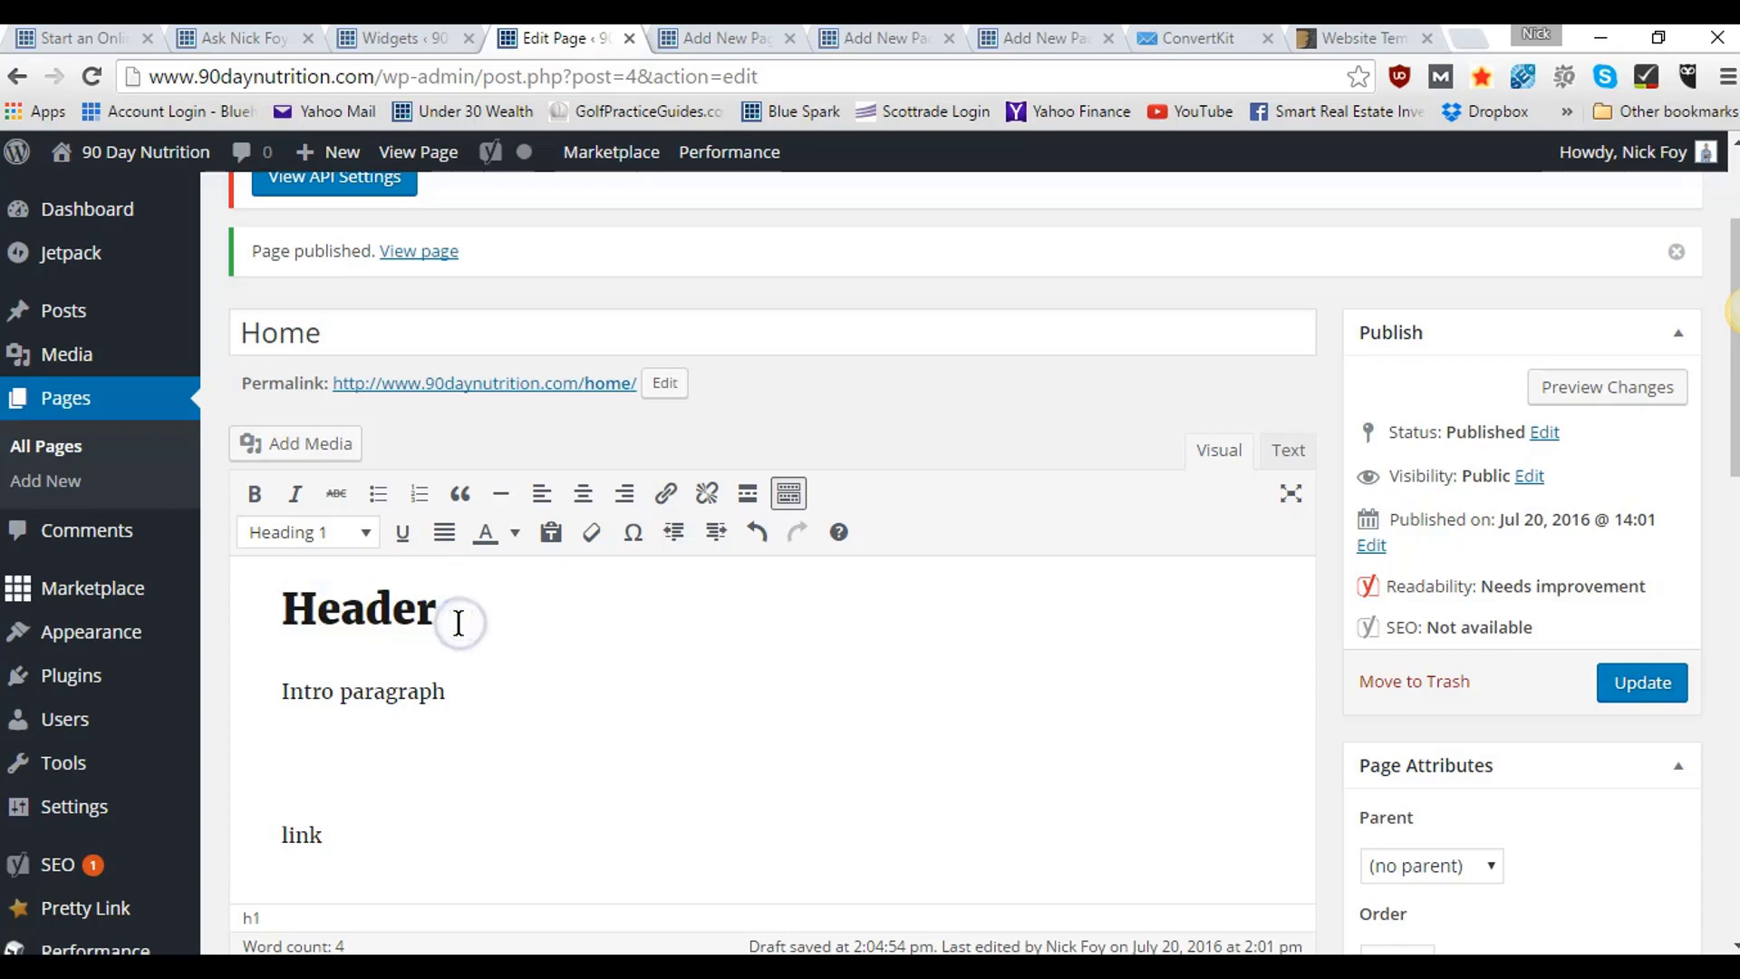
{"action": "left_click", "coordinate": [347, 552]}
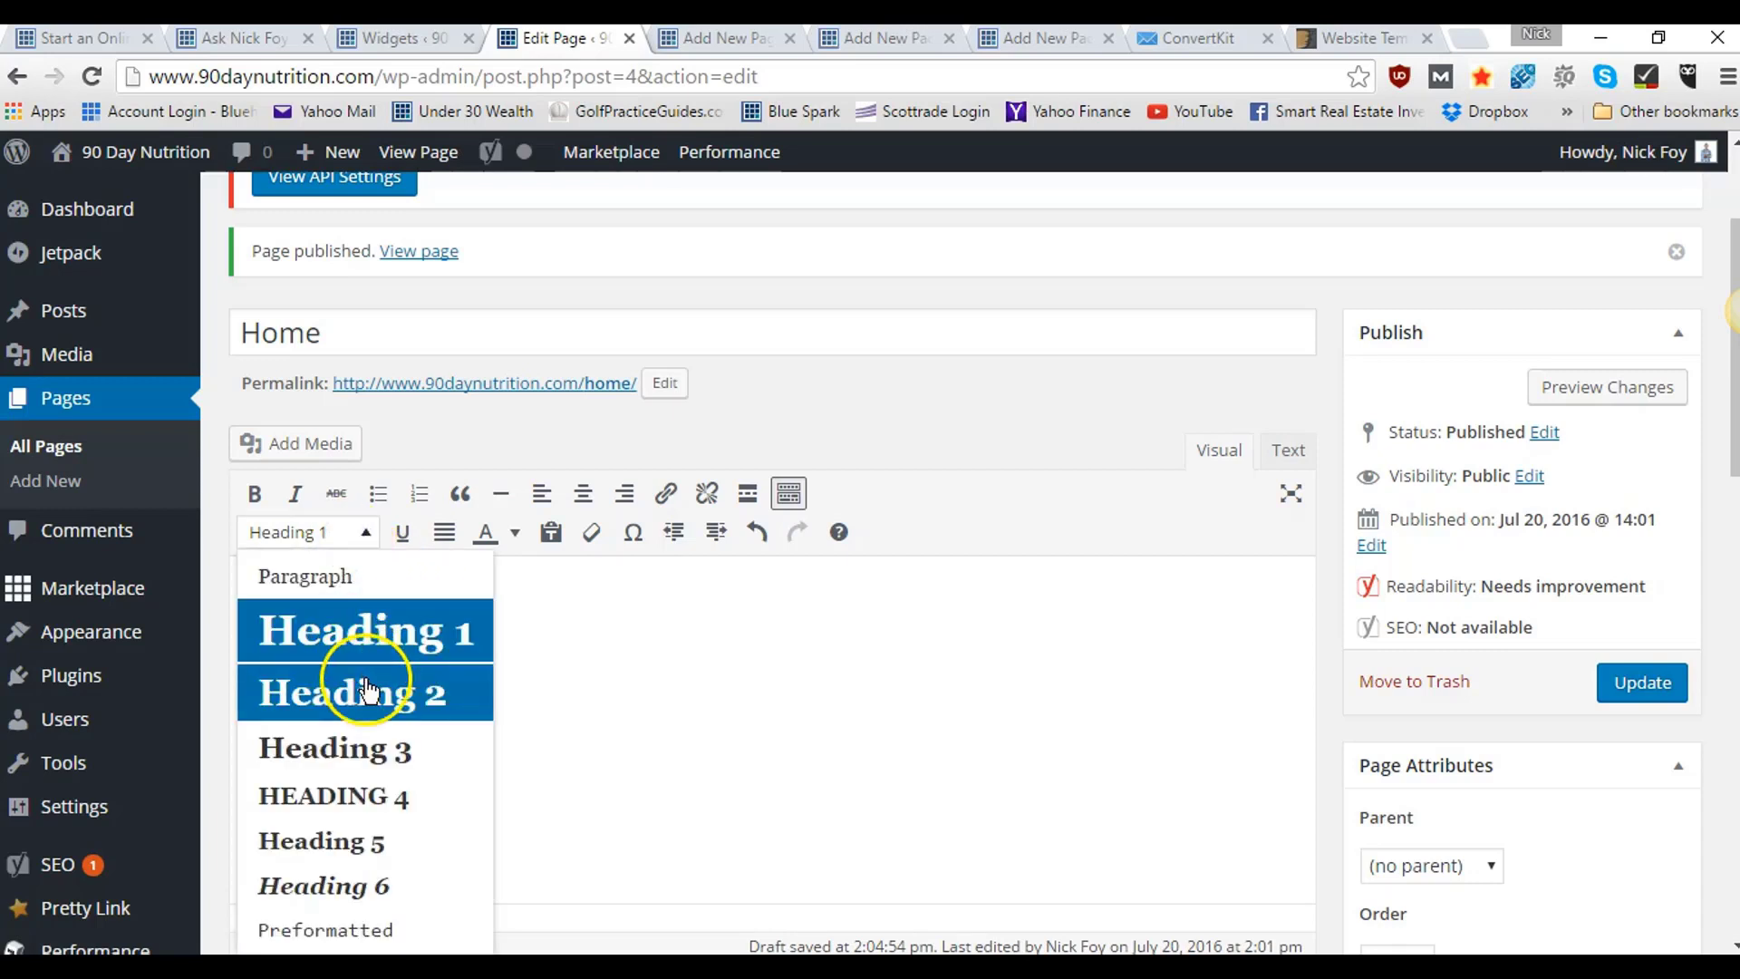
{"action": "left_click", "coordinate": [748, 660]}
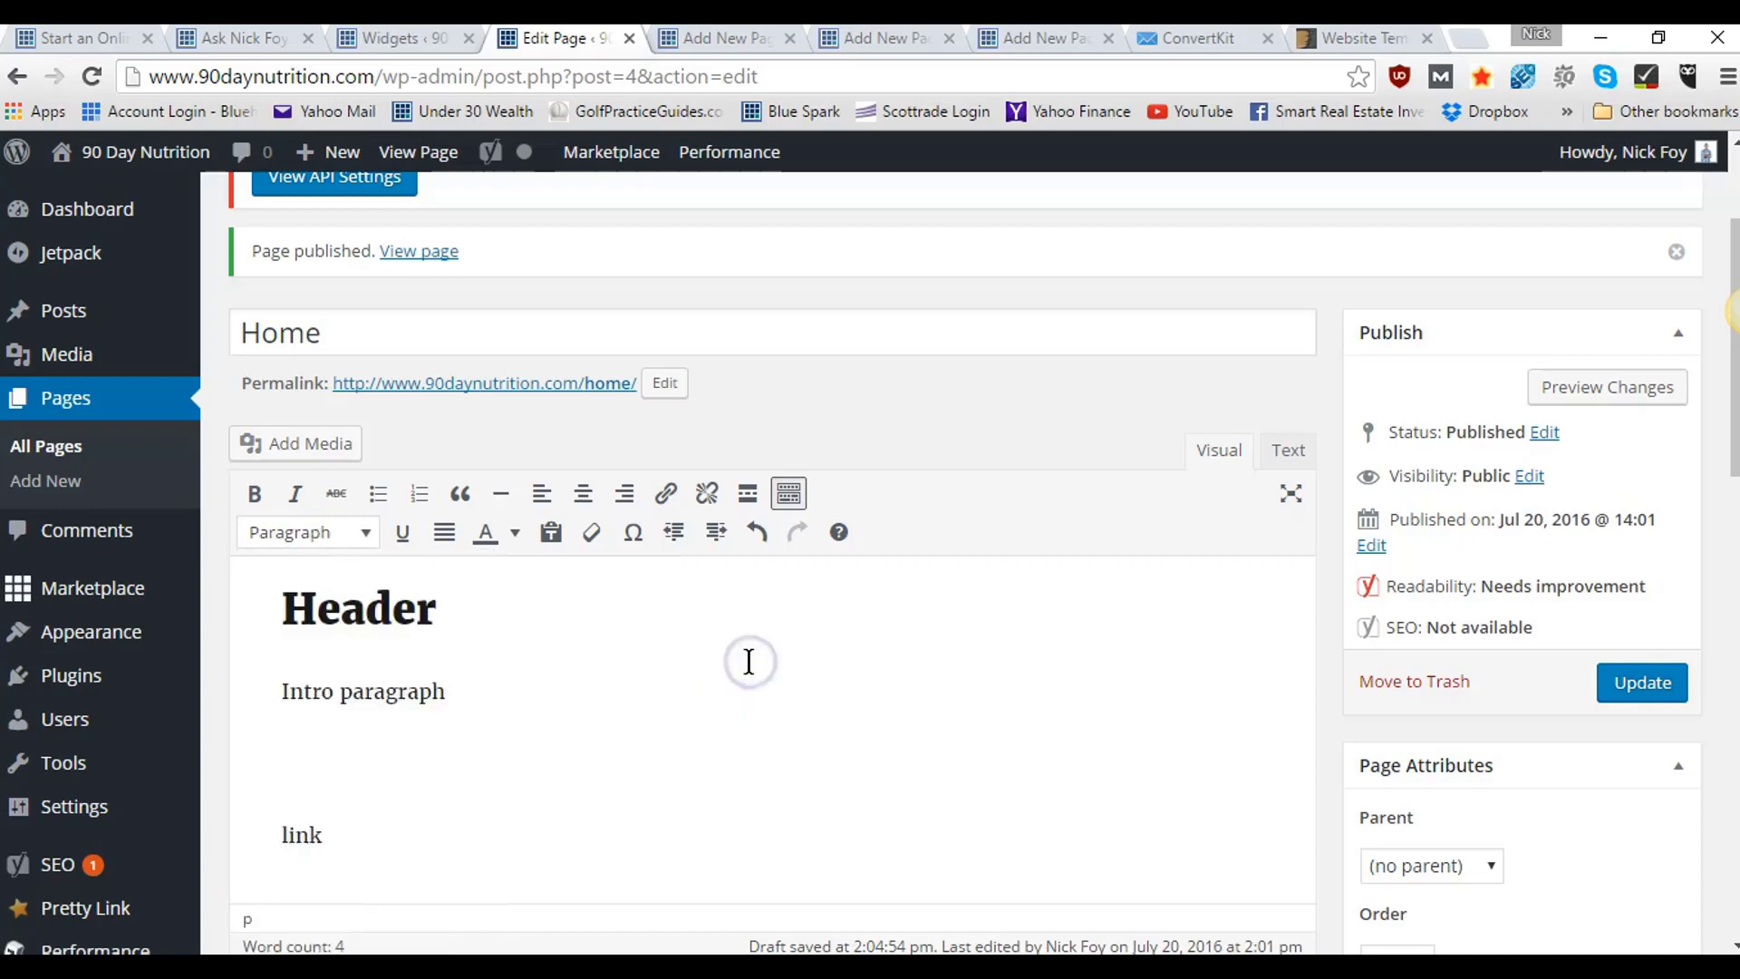
{"action": "scroll", "coordinate": [1097, 685], "scroll_direction": "down", "scroll_amount": 5}
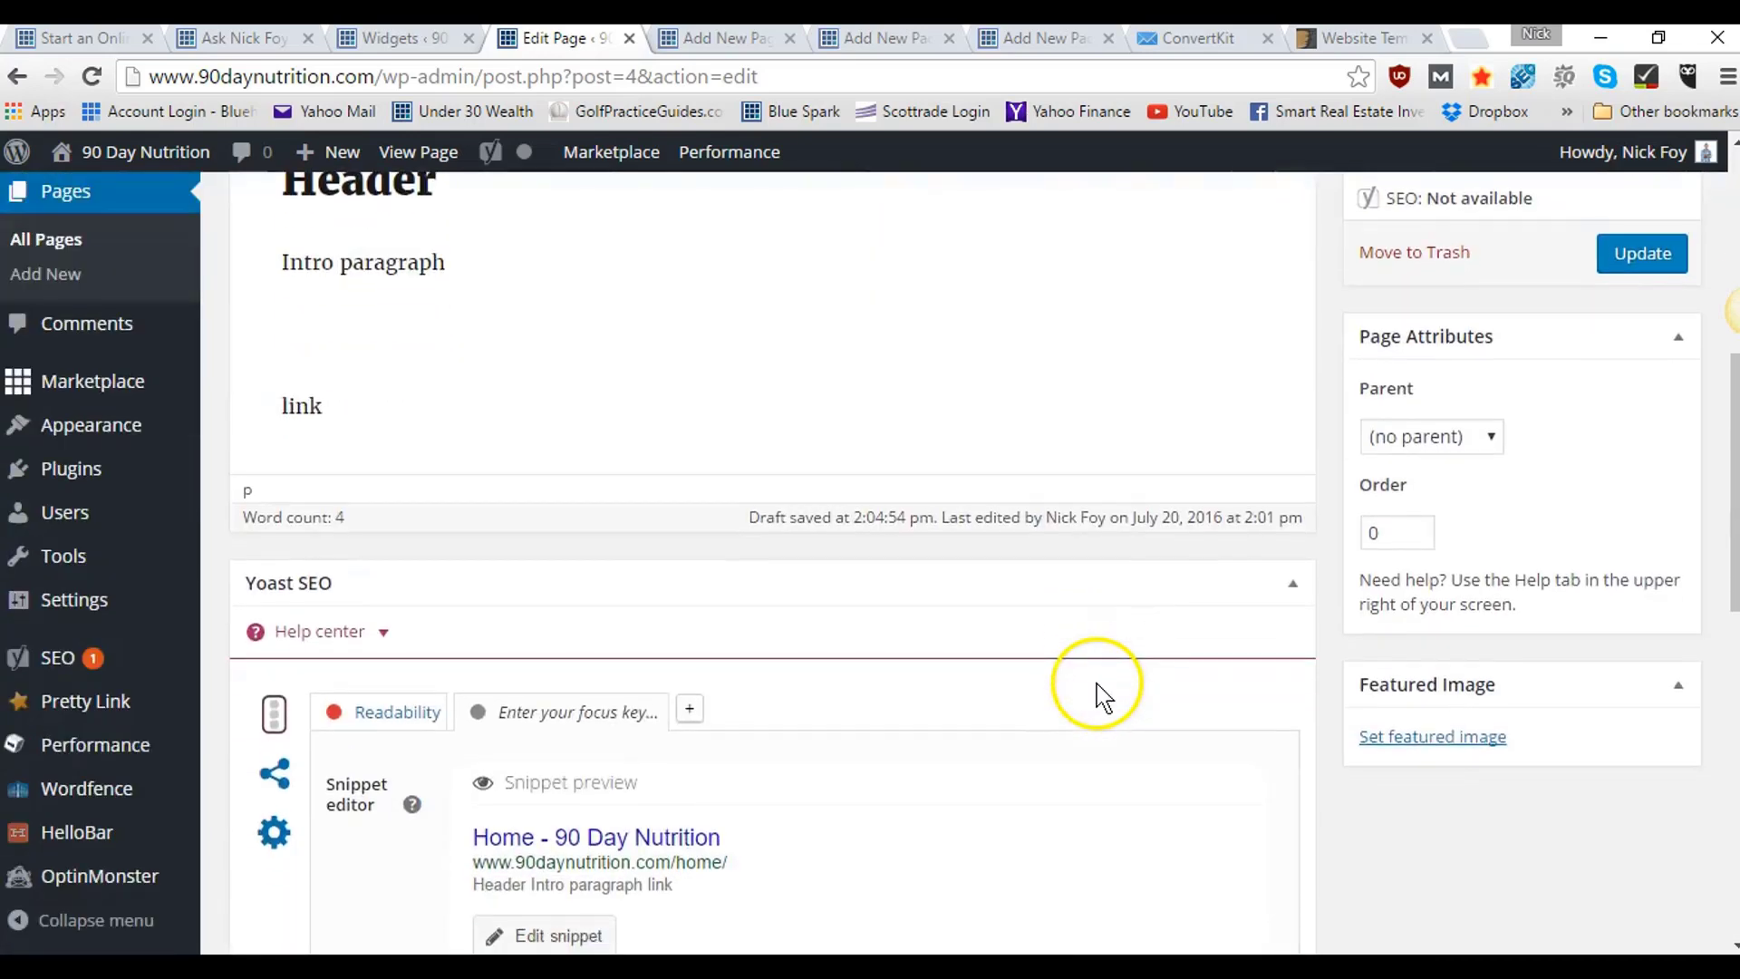
{"action": "scroll", "coordinate": [1096, 685], "scroll_direction": "up", "scroll_amount": 5}
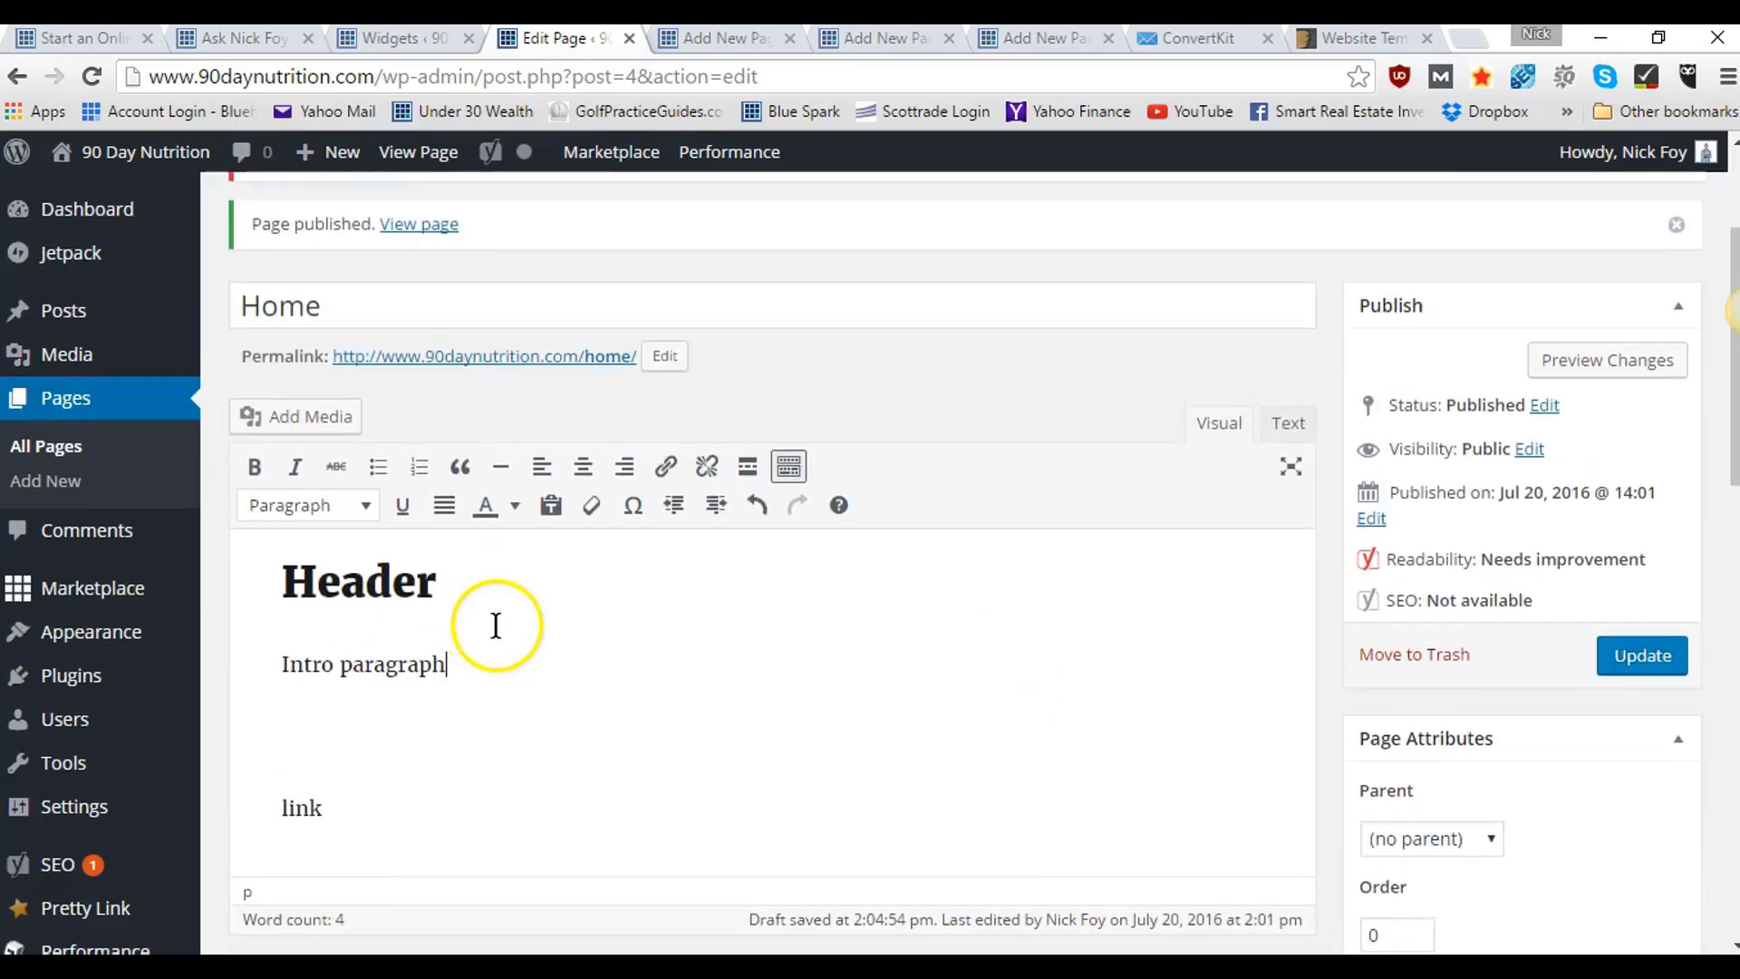
{"action": "scroll", "coordinate": [496, 625], "scroll_direction": "up", "scroll_amount": 3}
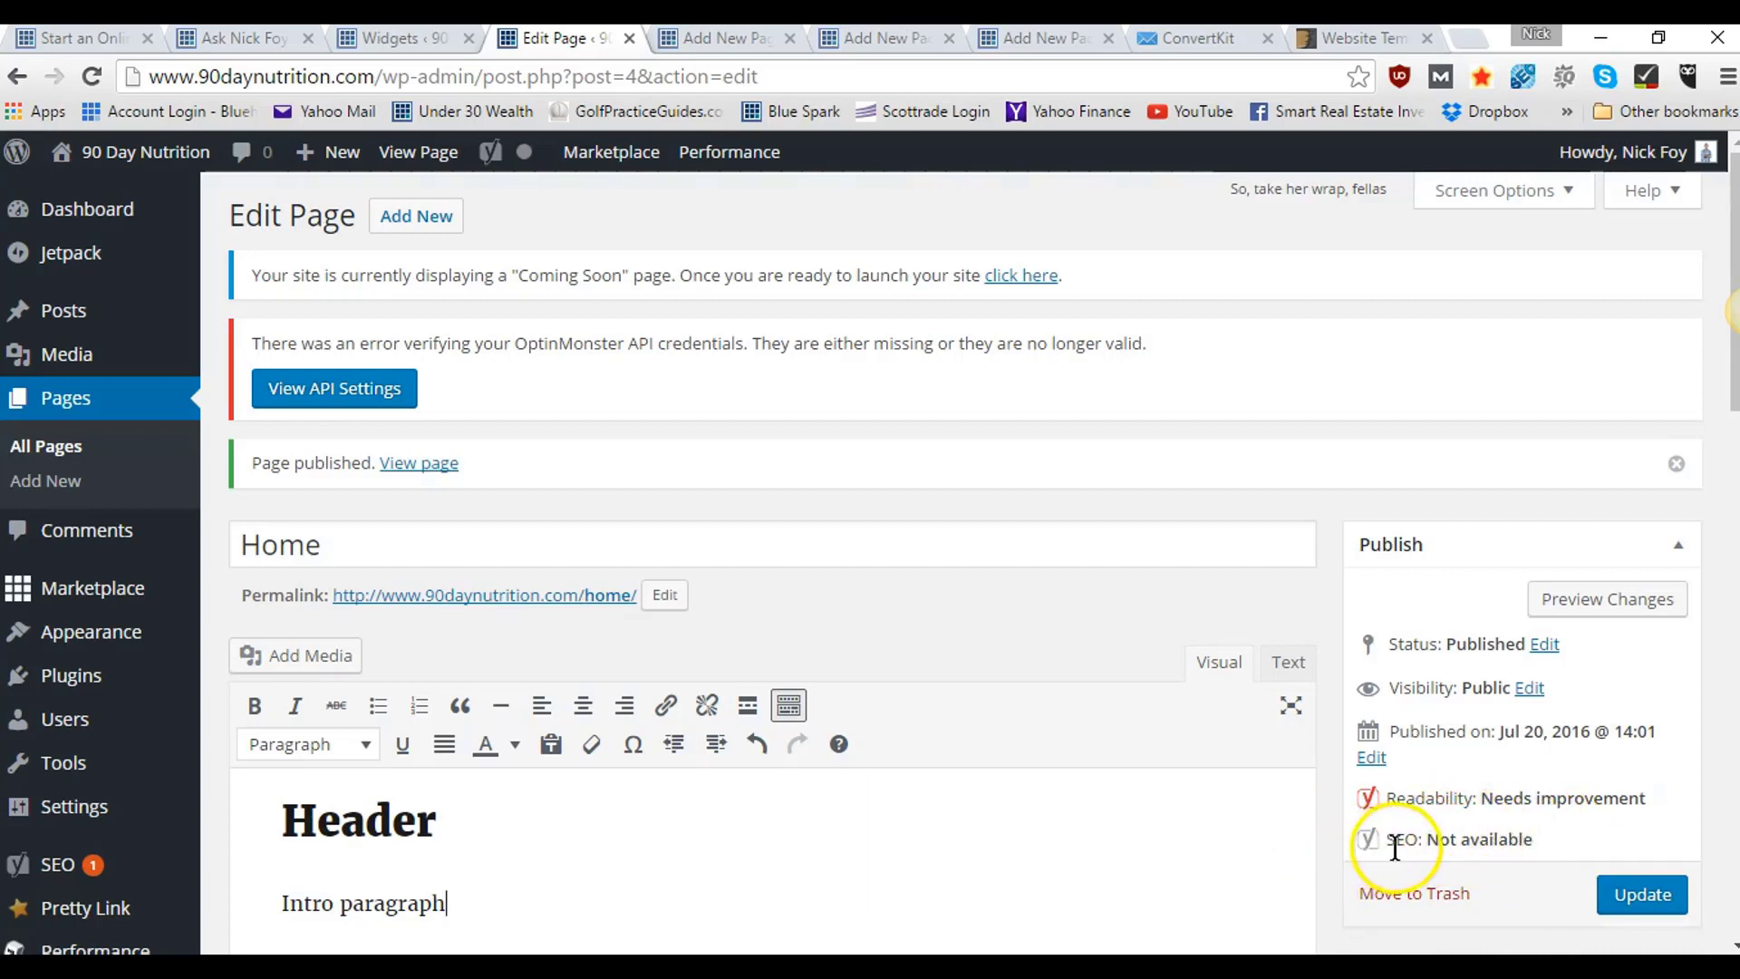
- Title two of the blank new pages About and Start Here, and publish each of them
{"action": "left_click", "coordinate": [739, 43]}
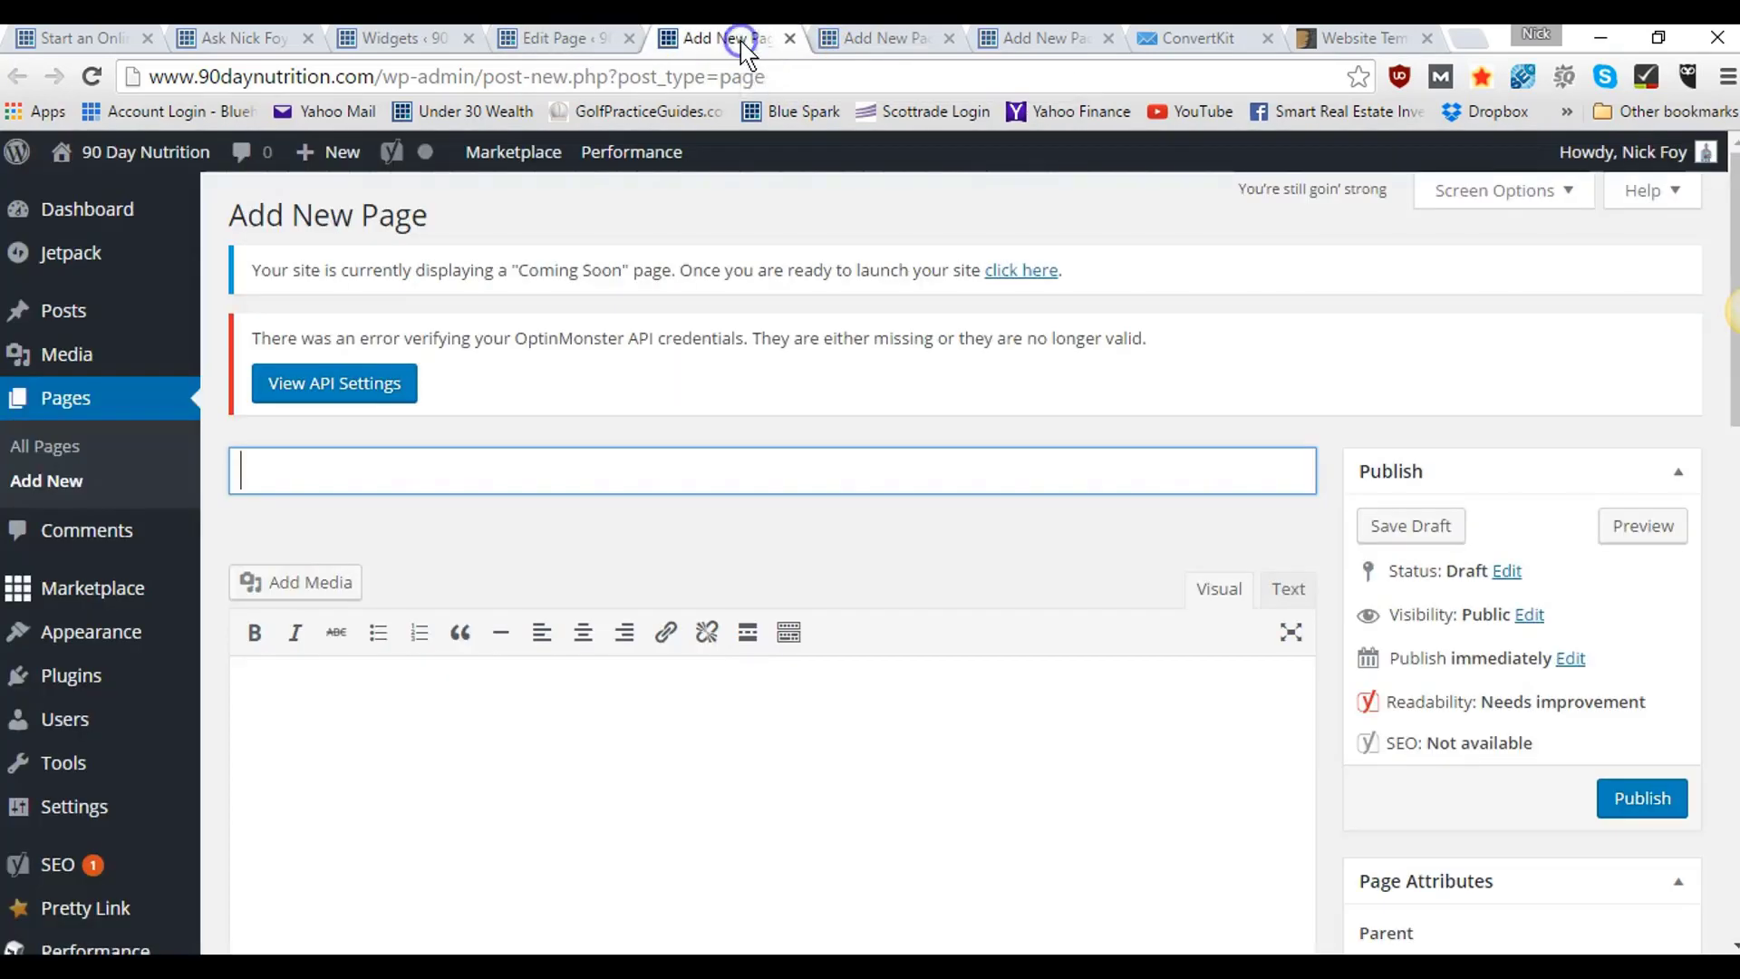
{"action": "left_click", "coordinate": [550, 483]}
{"action": "left_click", "coordinate": [1614, 809]}
{"action": "left_click", "coordinate": [888, 41]}
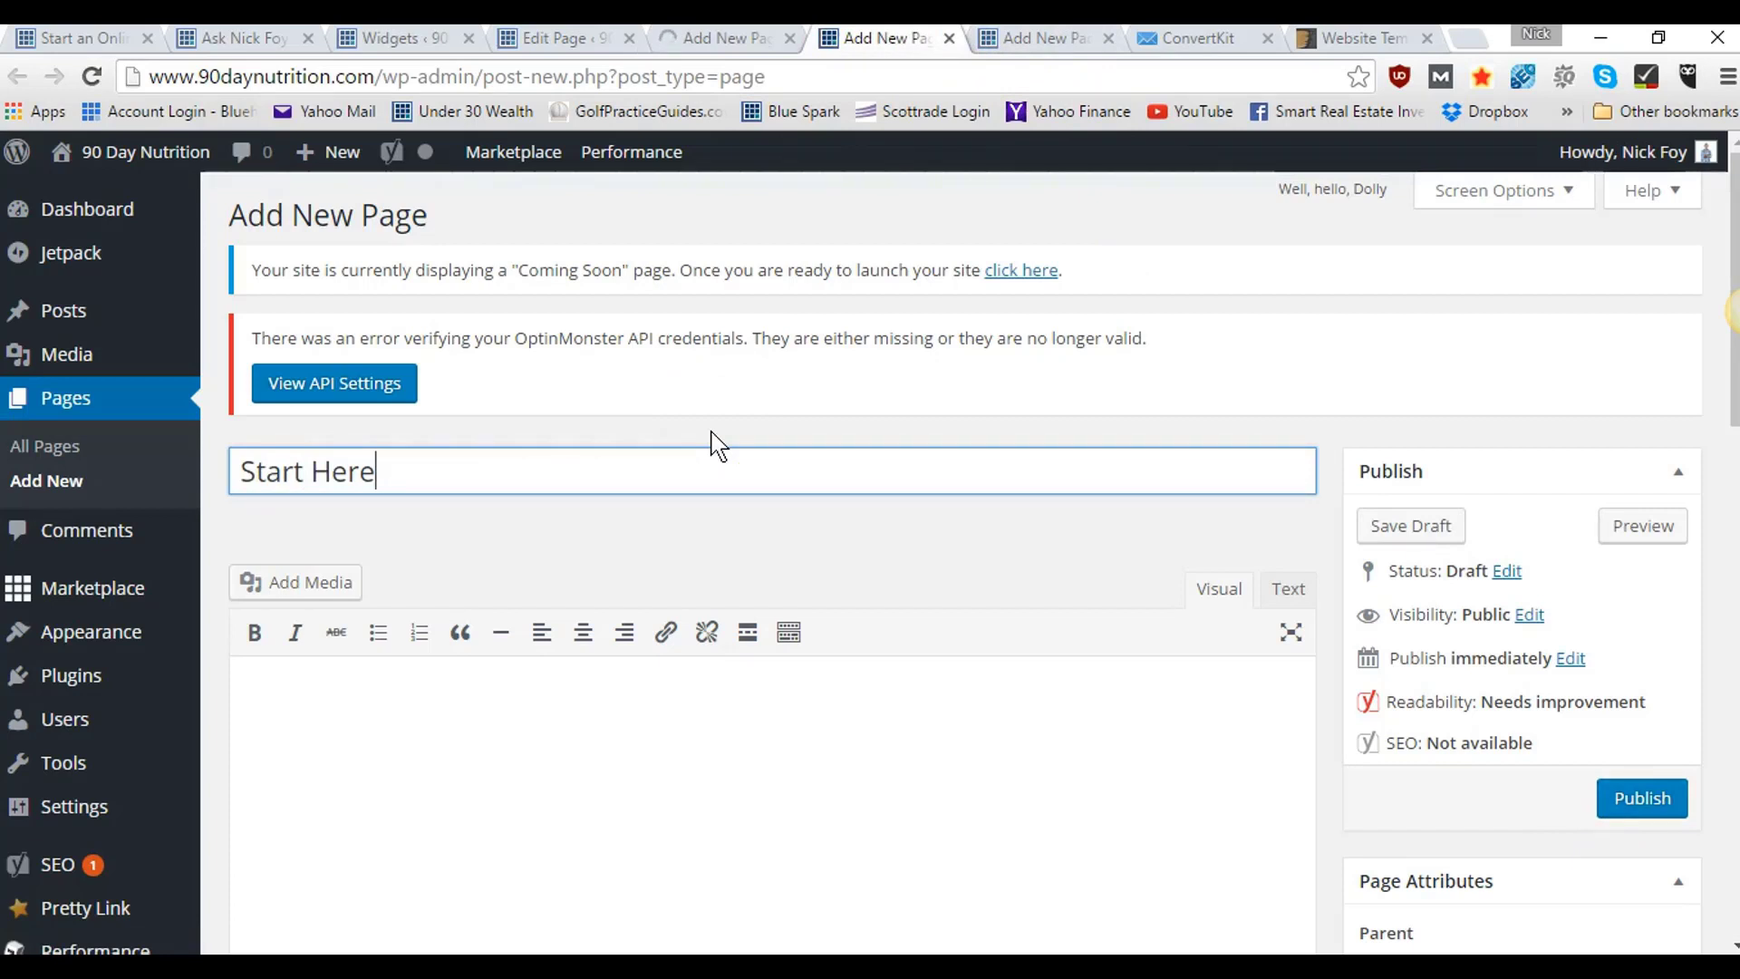
{"action": "left_click", "coordinate": [1637, 800]}
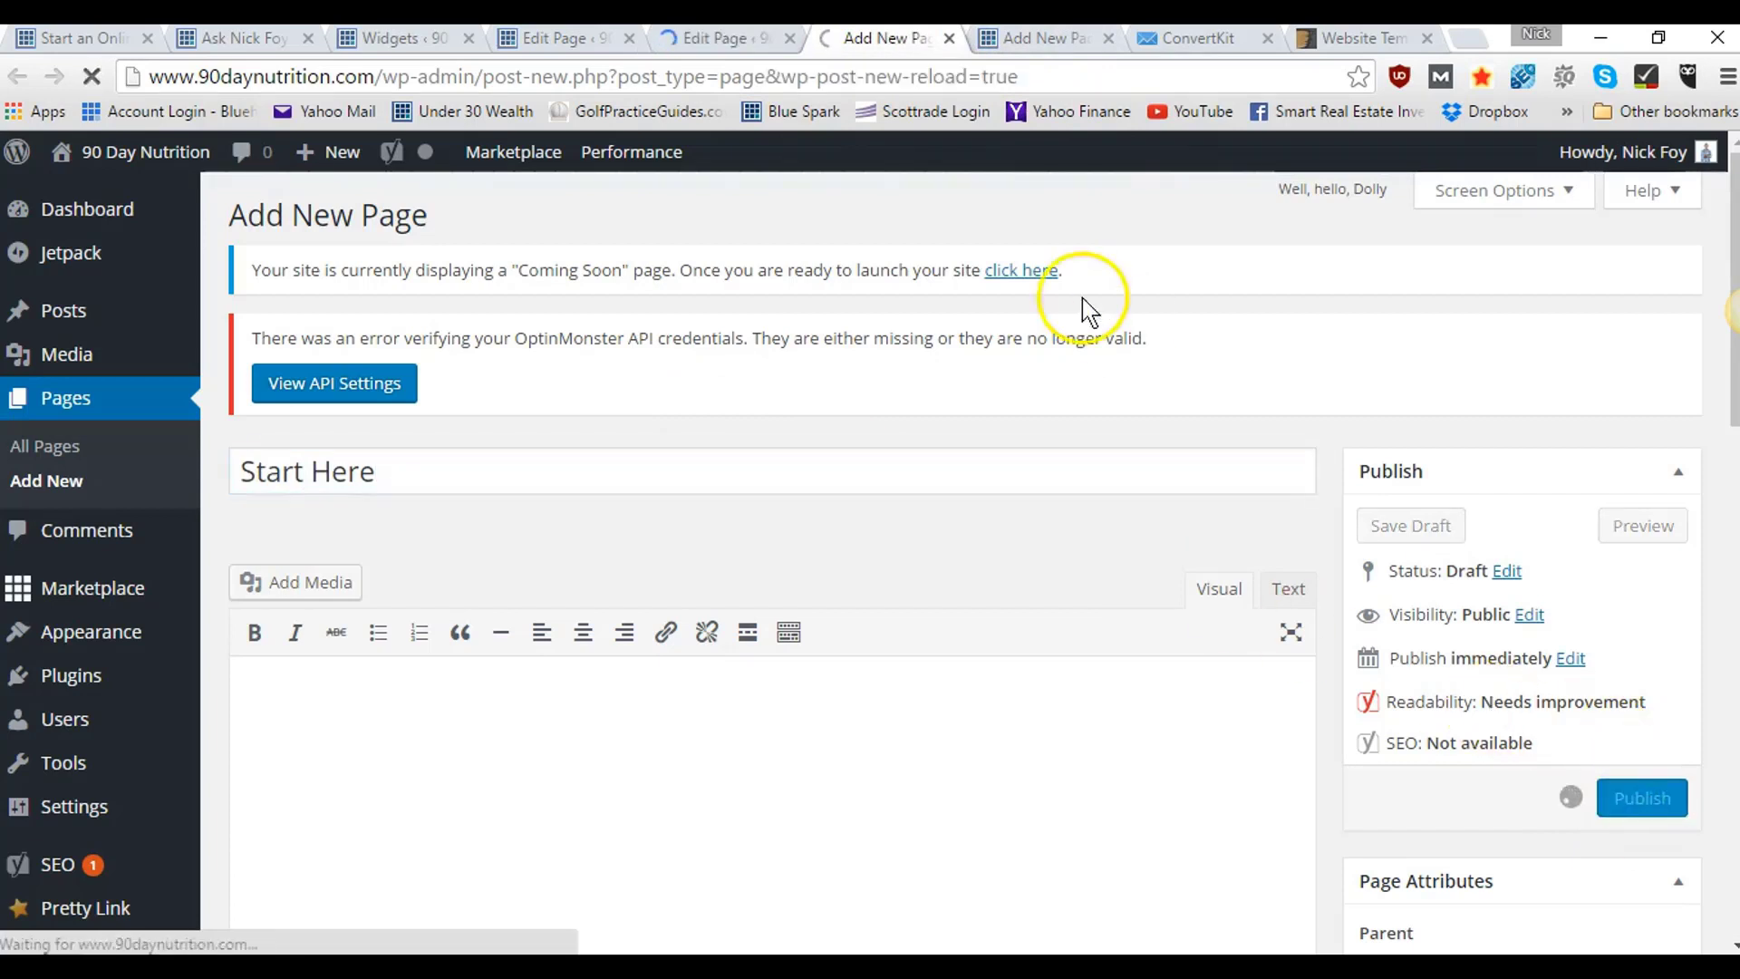
- Title the remaining blank new page Meal Plans and publish it
{"action": "left_click", "coordinate": [1033, 38]}
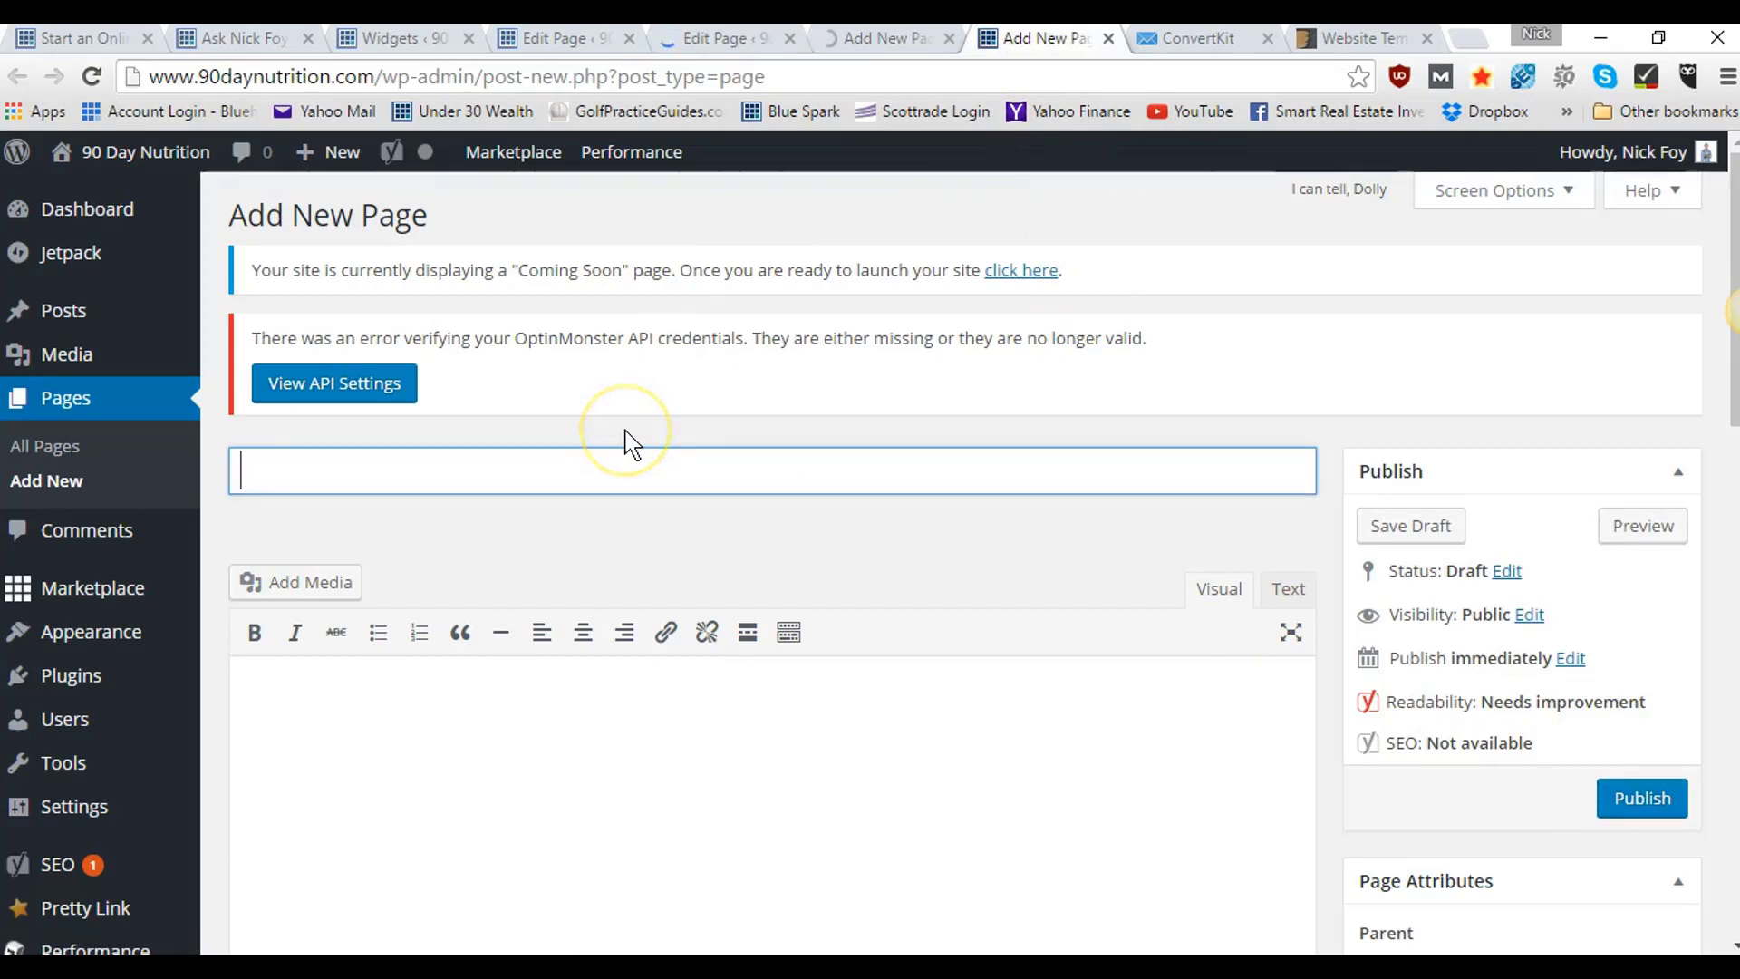
{"action": "type", "text": "Meal Plans"}
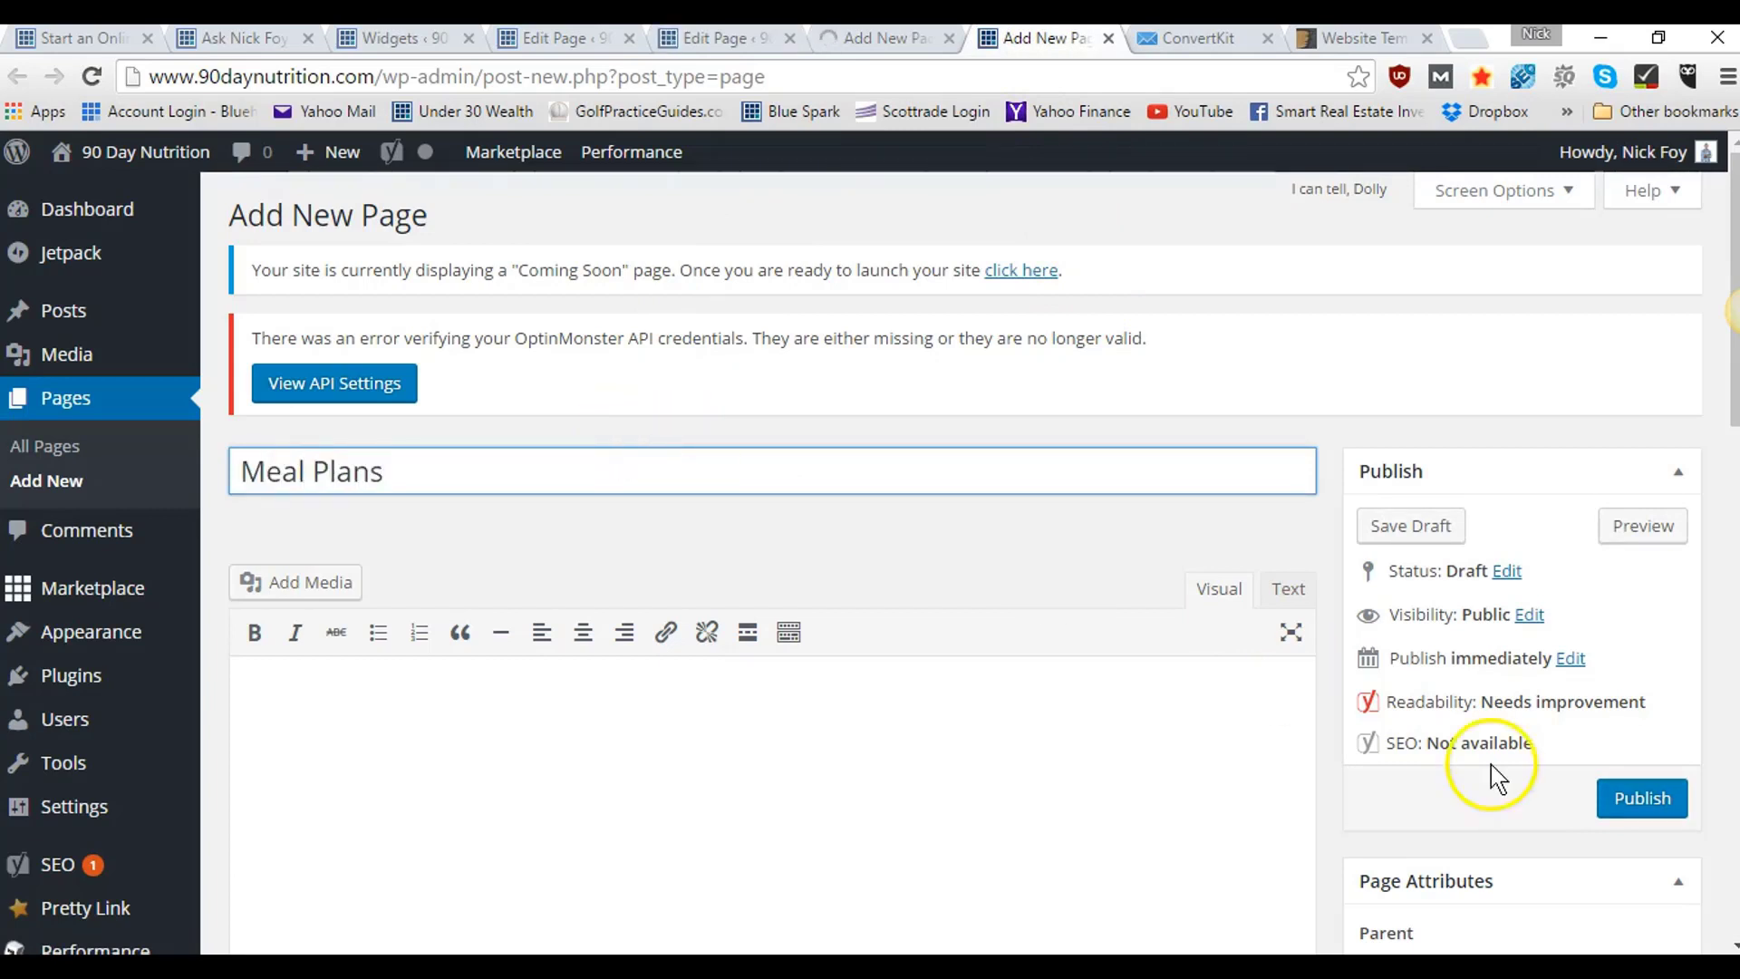
{"action": "left_click", "coordinate": [1642, 799]}
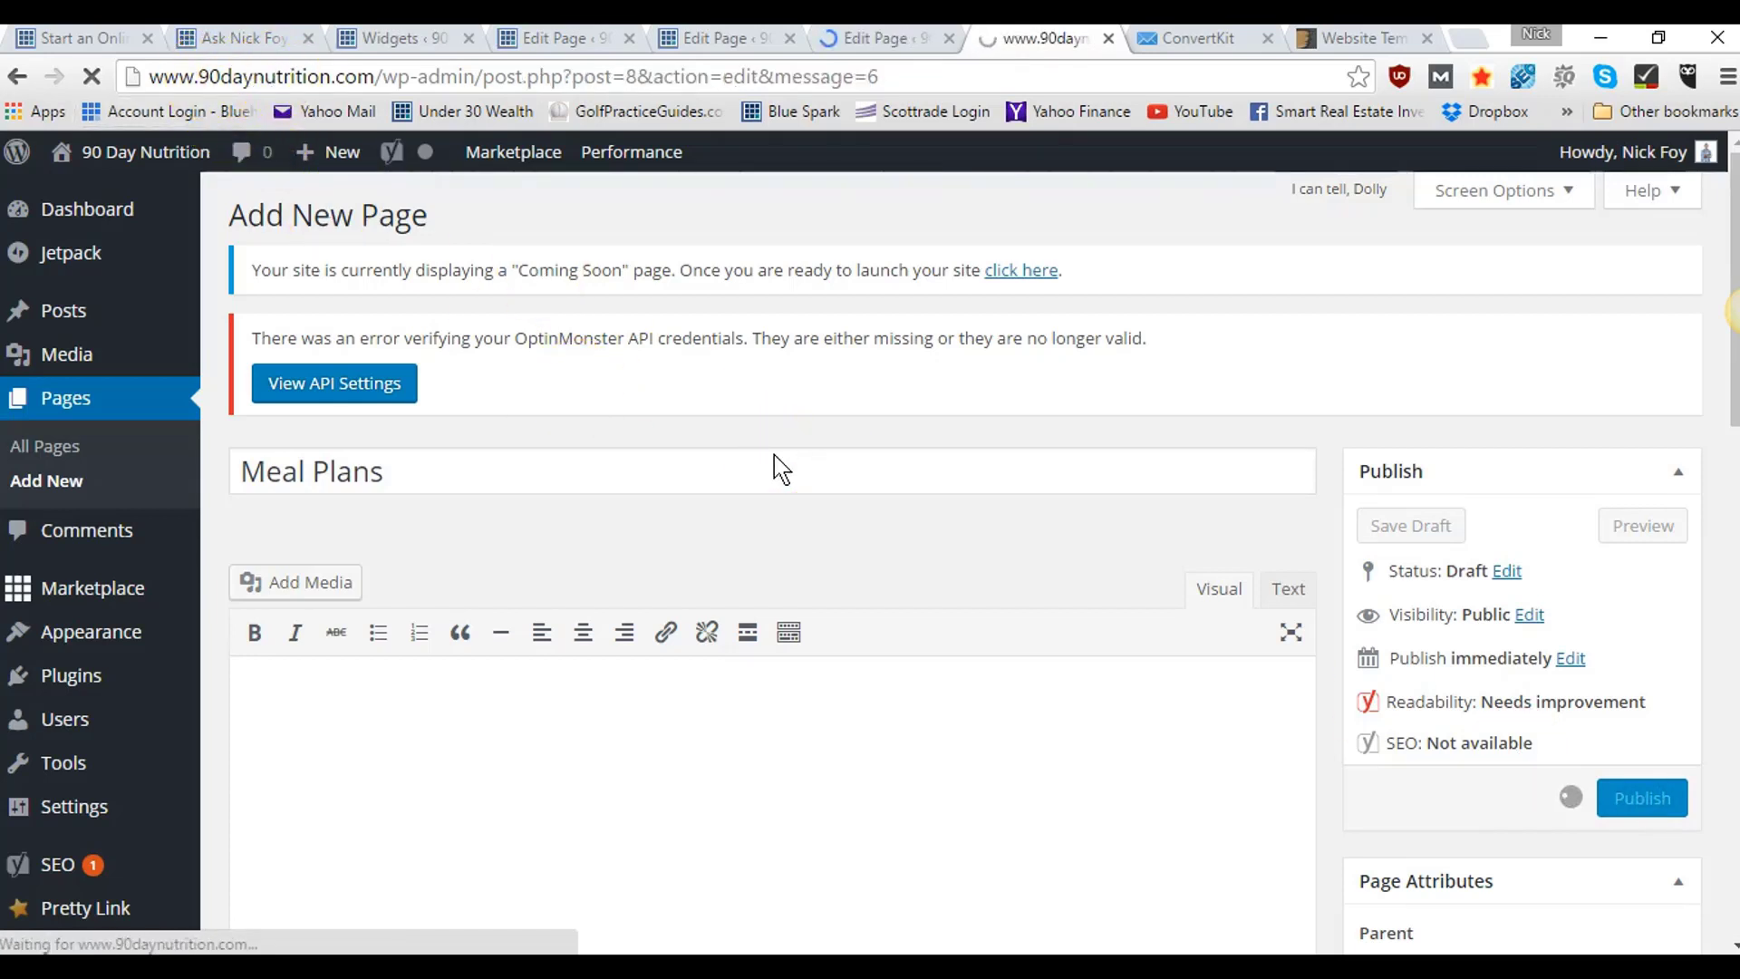
{"action": "left_click", "coordinate": [837, 246]}
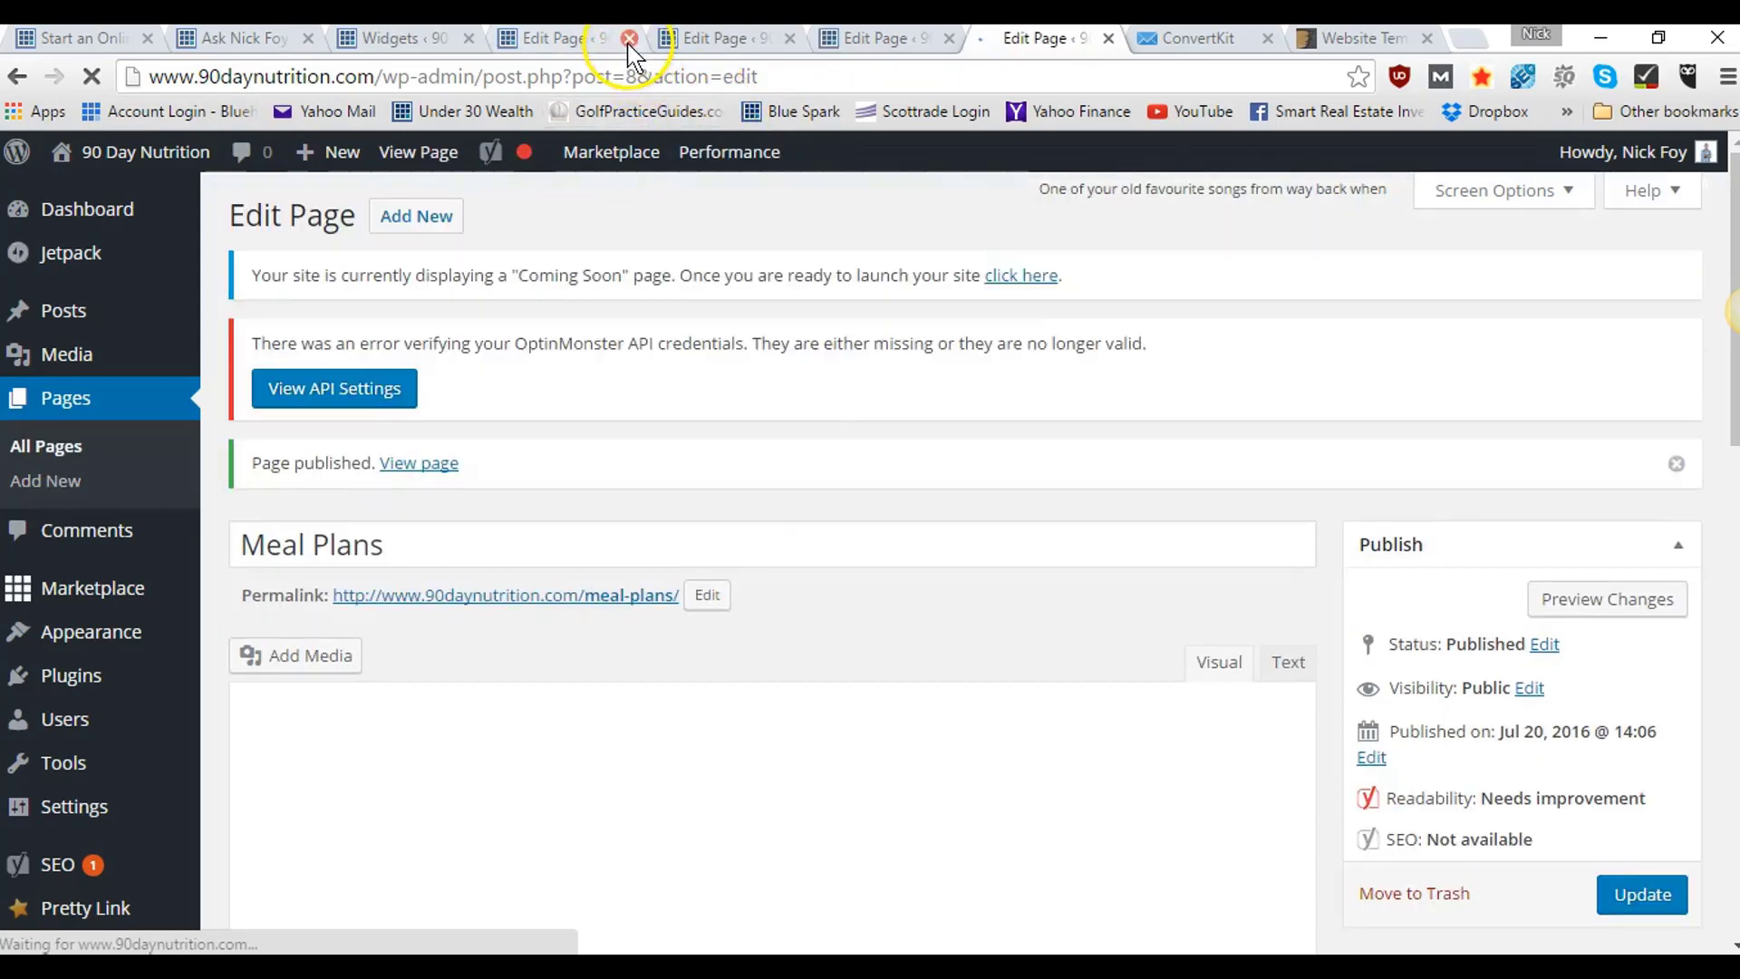
- Close the editors of the Home, About, Start Here and Meal Plans pages, abandoning the unsaved changes on Home
{"action": "left_click", "coordinate": [629, 39]}
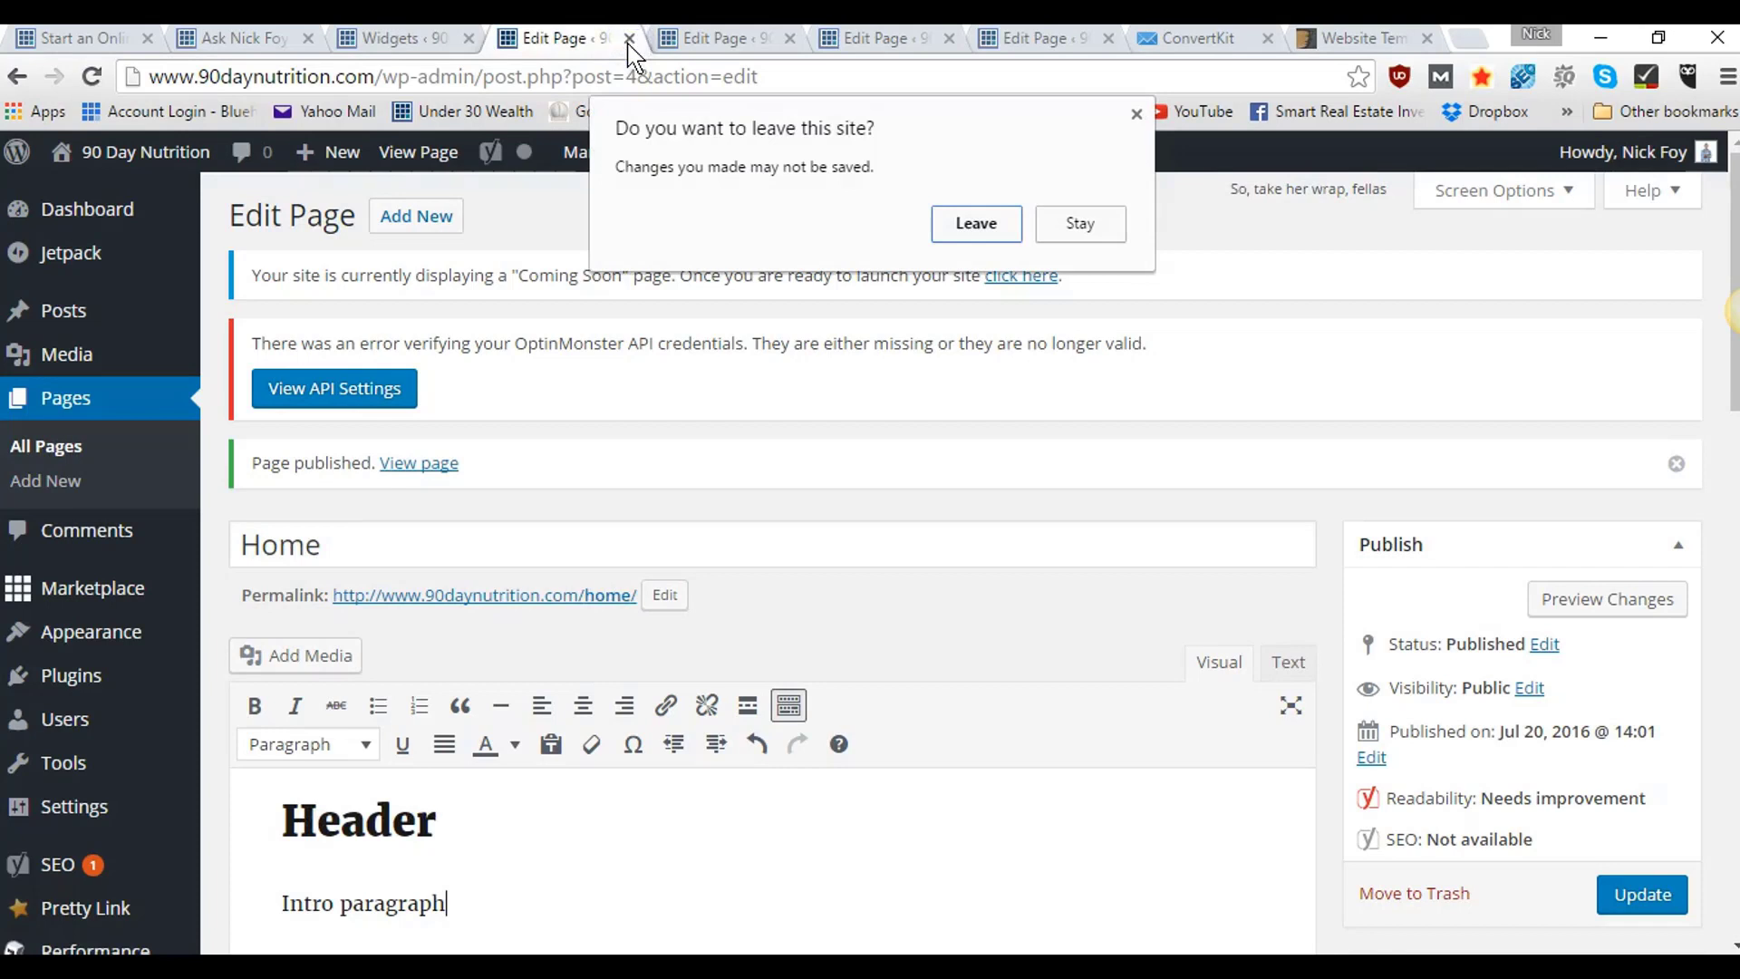
{"action": "left_click", "coordinate": [972, 223]}
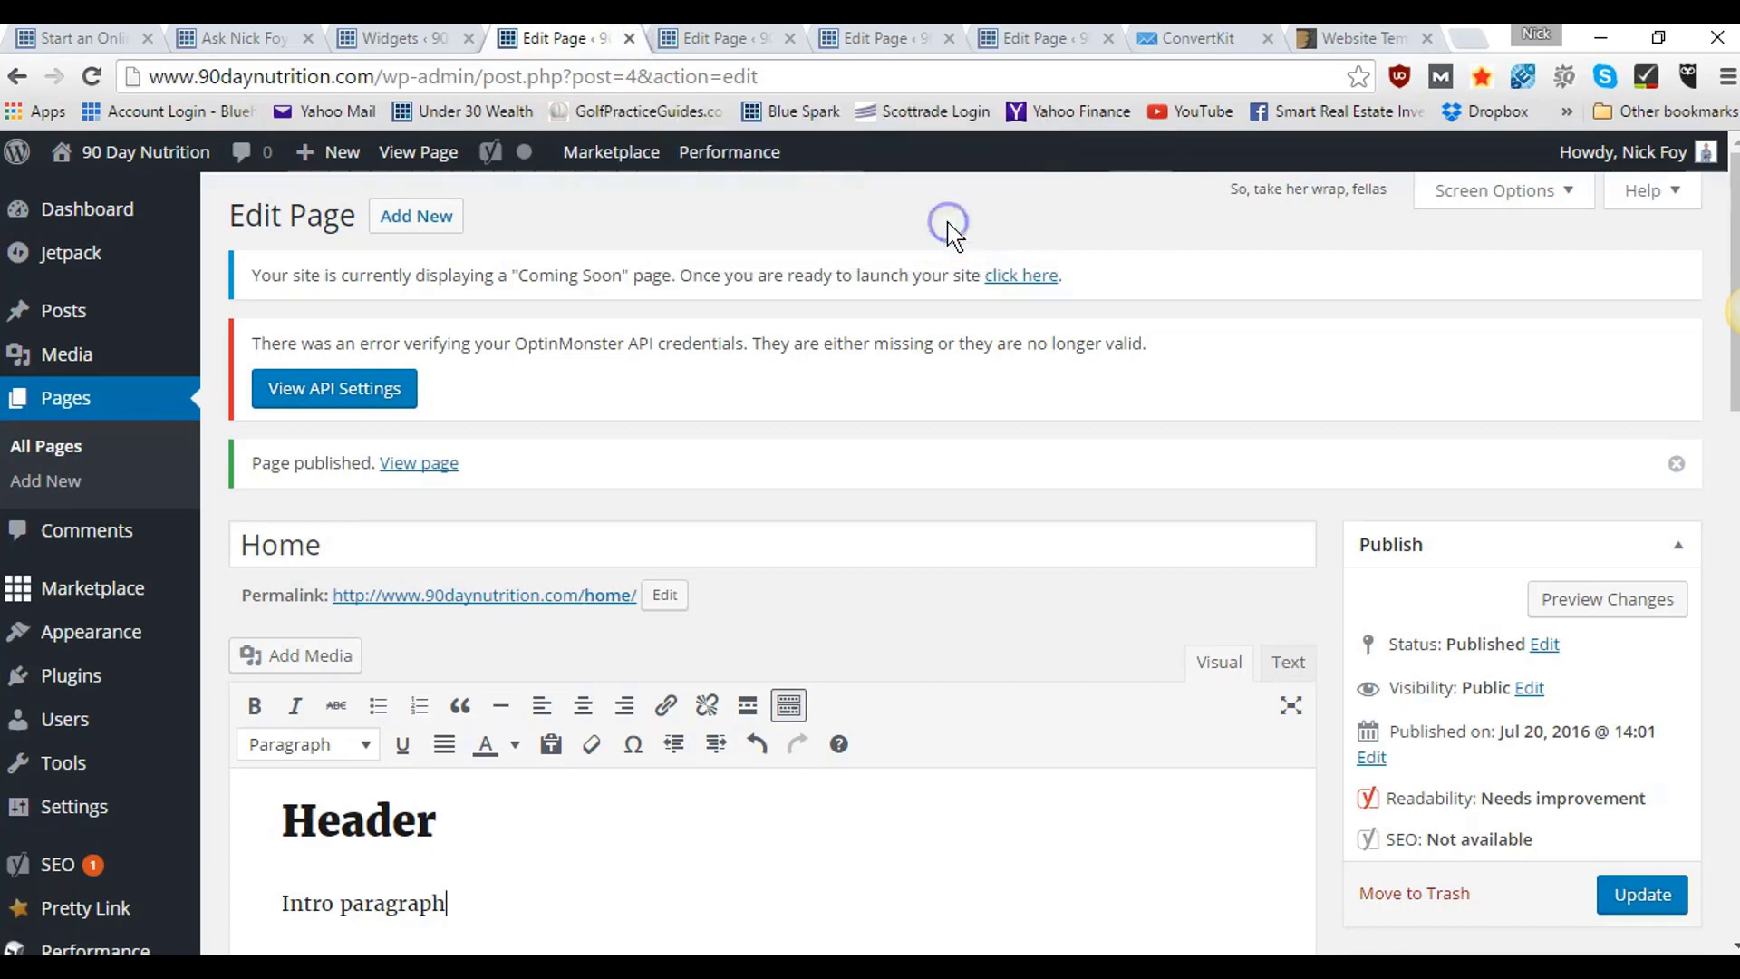
{"action": "left_click", "coordinate": [629, 38]}
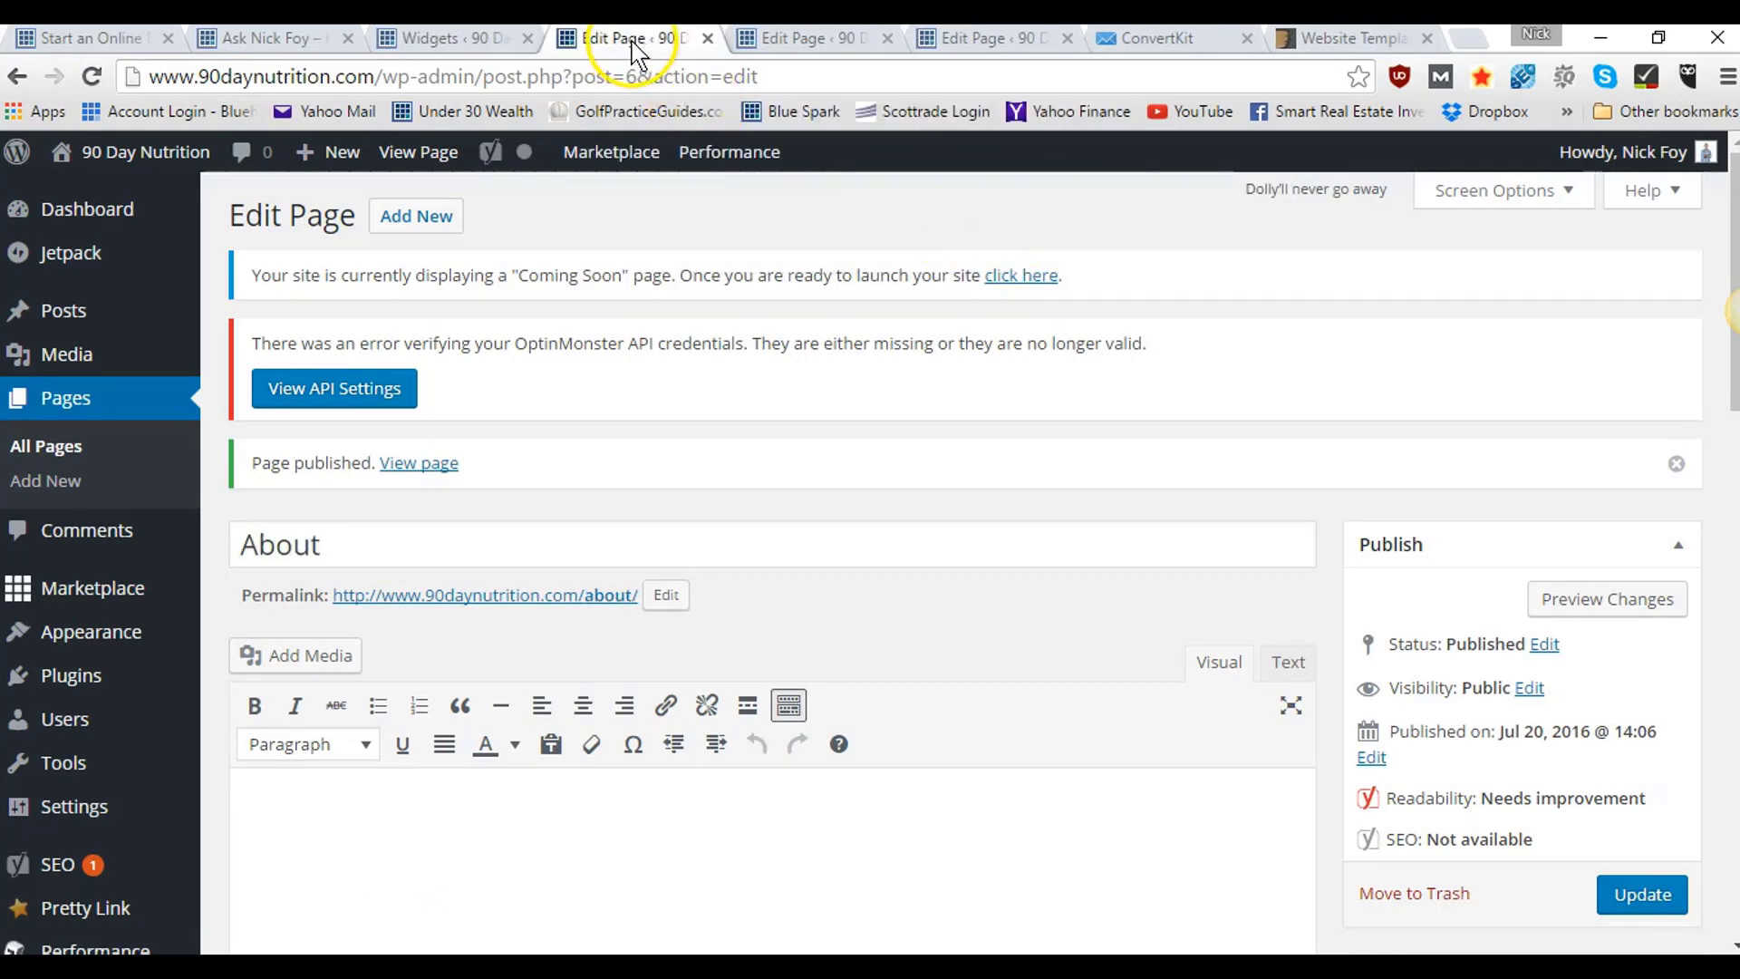
{"action": "left_click", "coordinate": [705, 39]}
{"action": "left_click", "coordinate": [707, 40]}
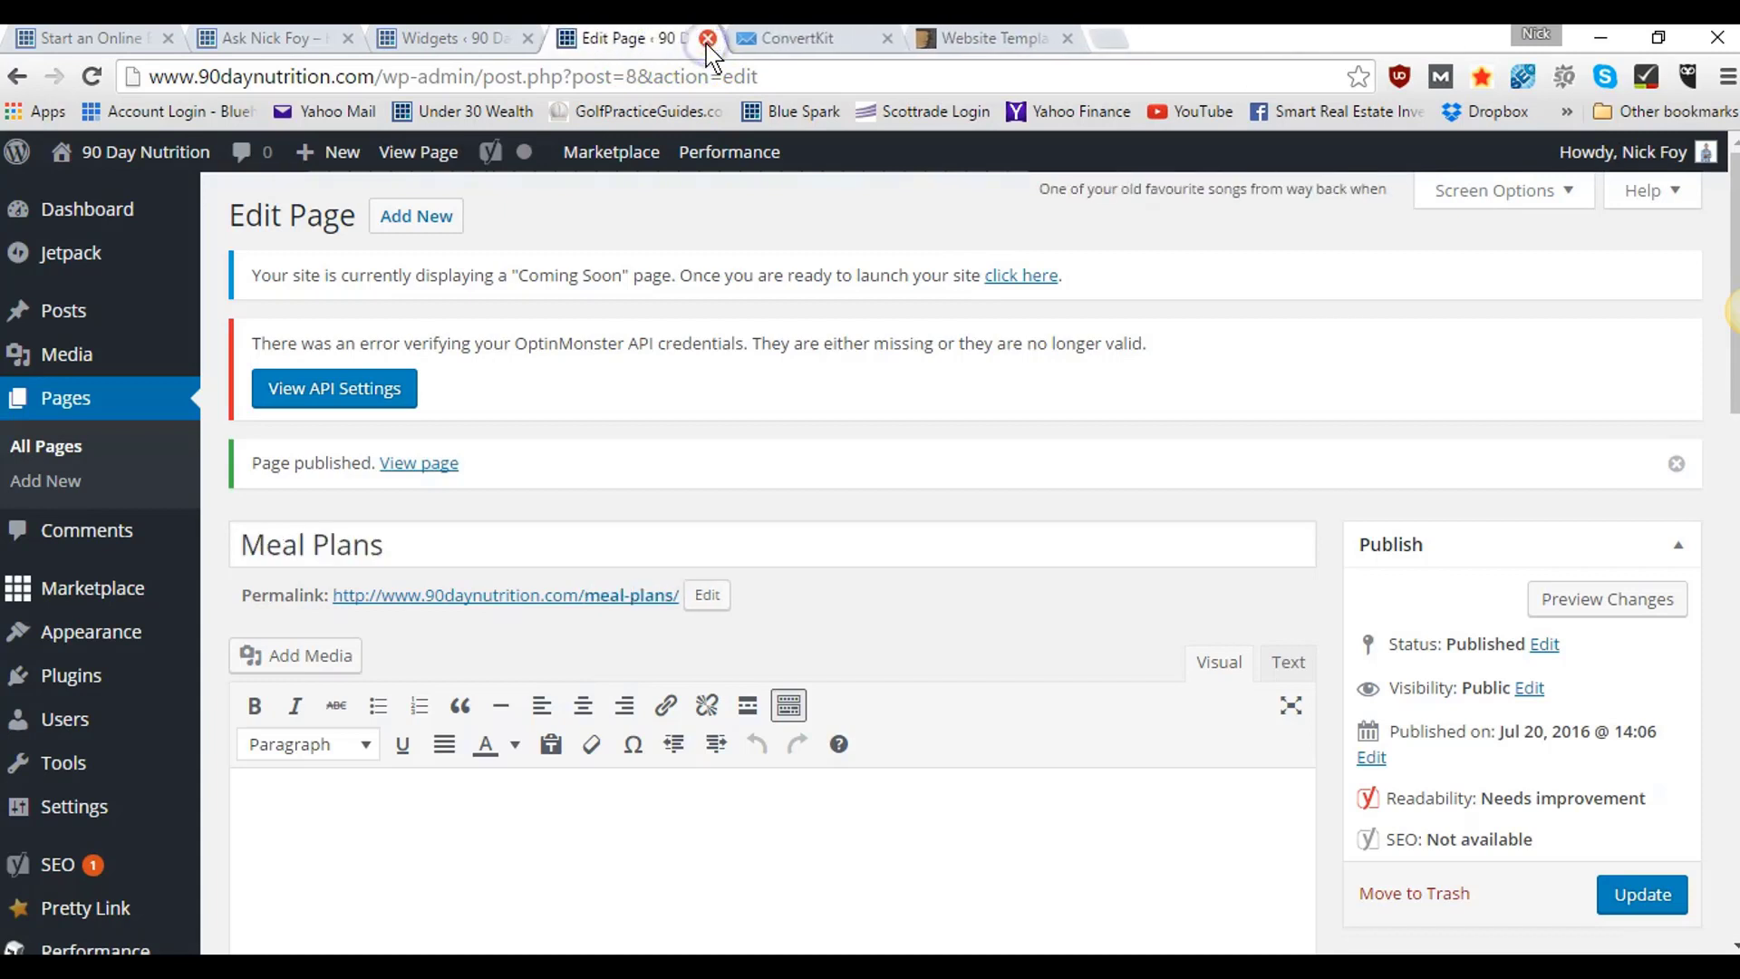
{"action": "left_click", "coordinate": [706, 39]}
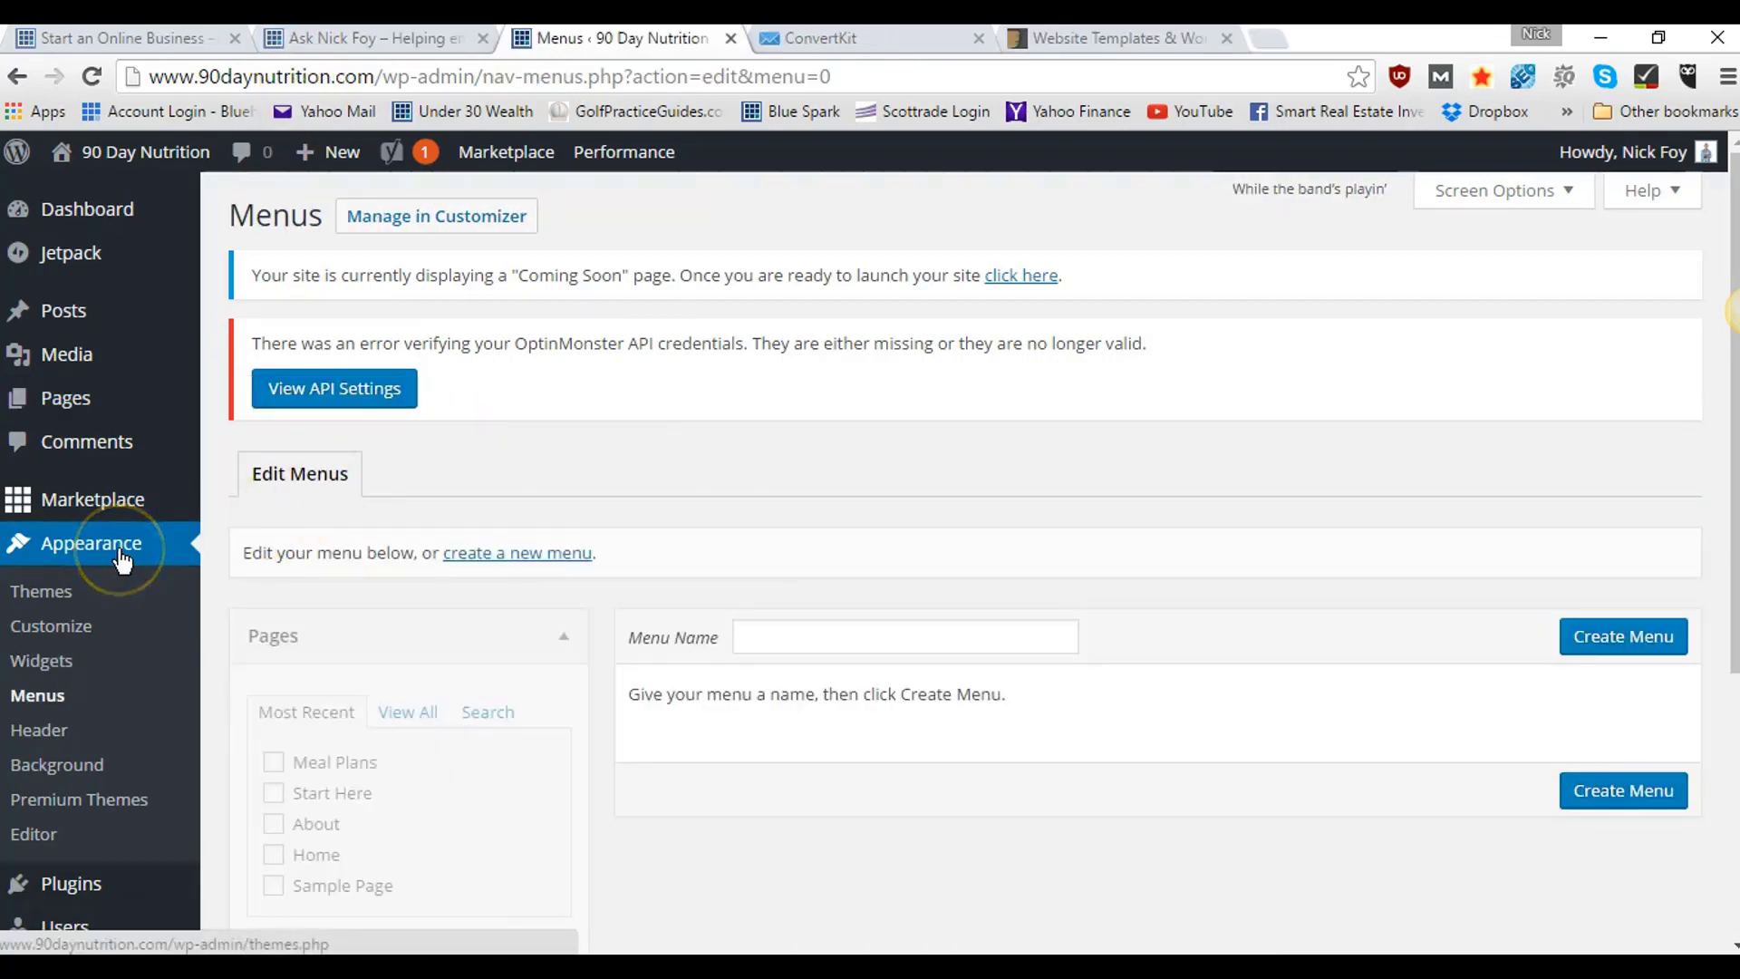
- Create a new navigation menu named "My first menu" in the site's menu settings
{"action": "left_click", "coordinate": [41, 705]}
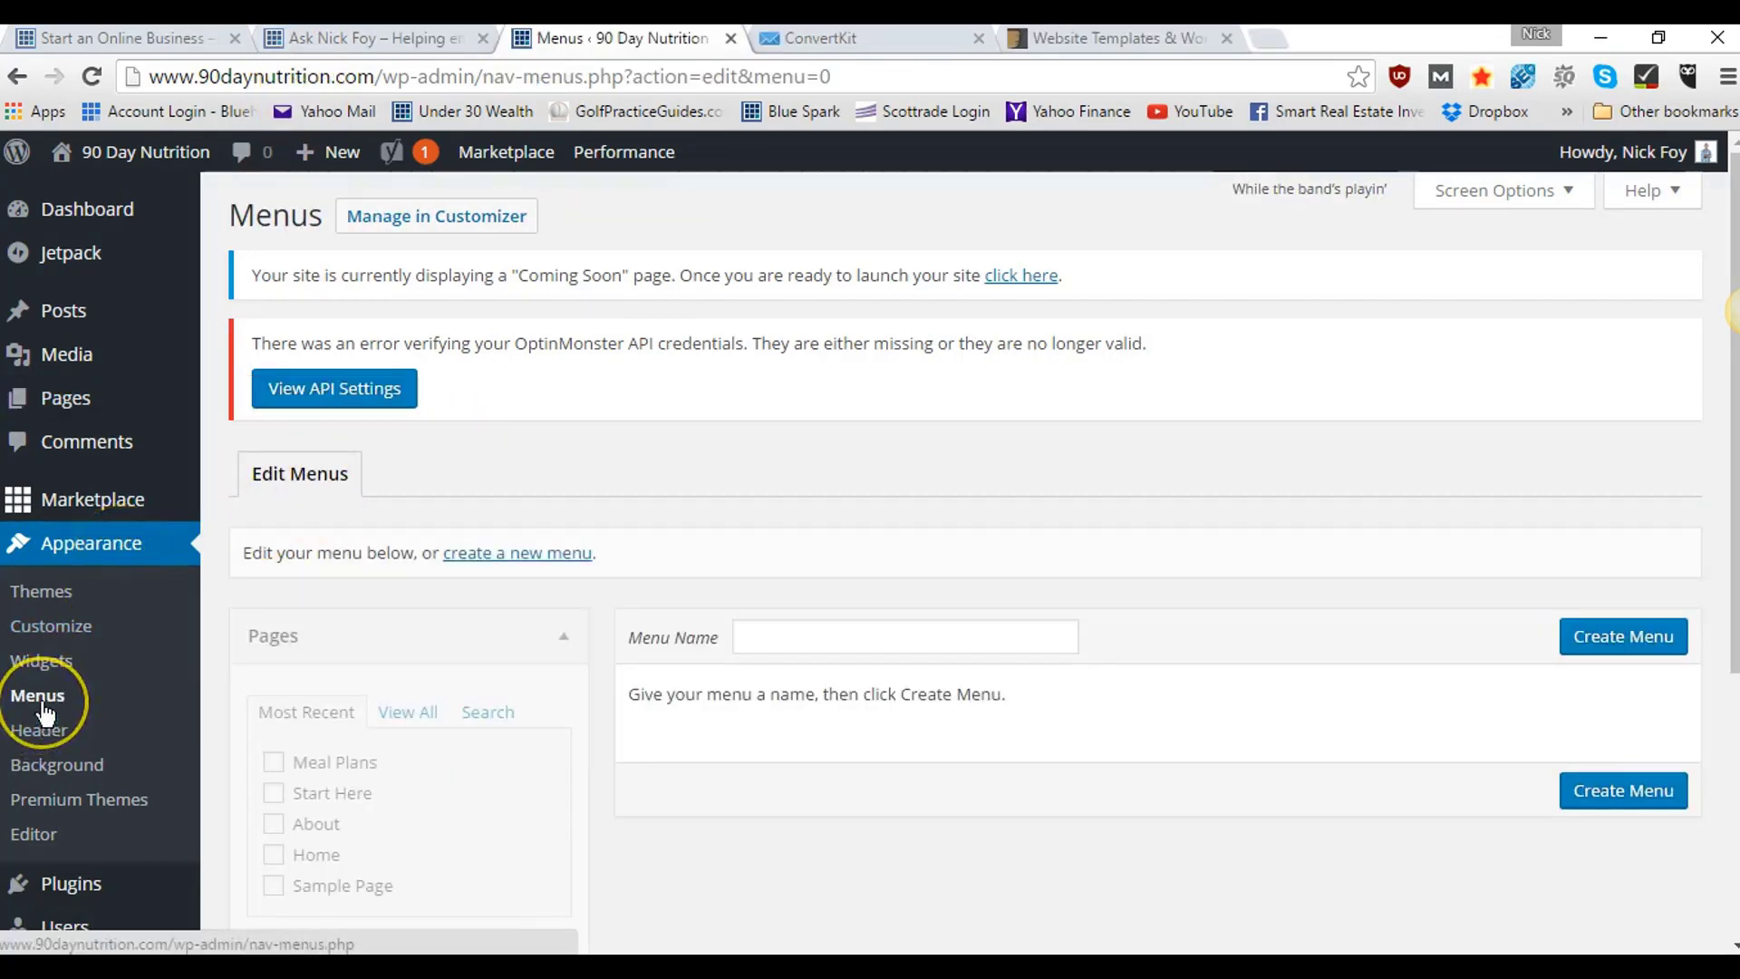
{"action": "scroll", "coordinate": [544, 680], "scroll_direction": "down", "scroll_amount": 3}
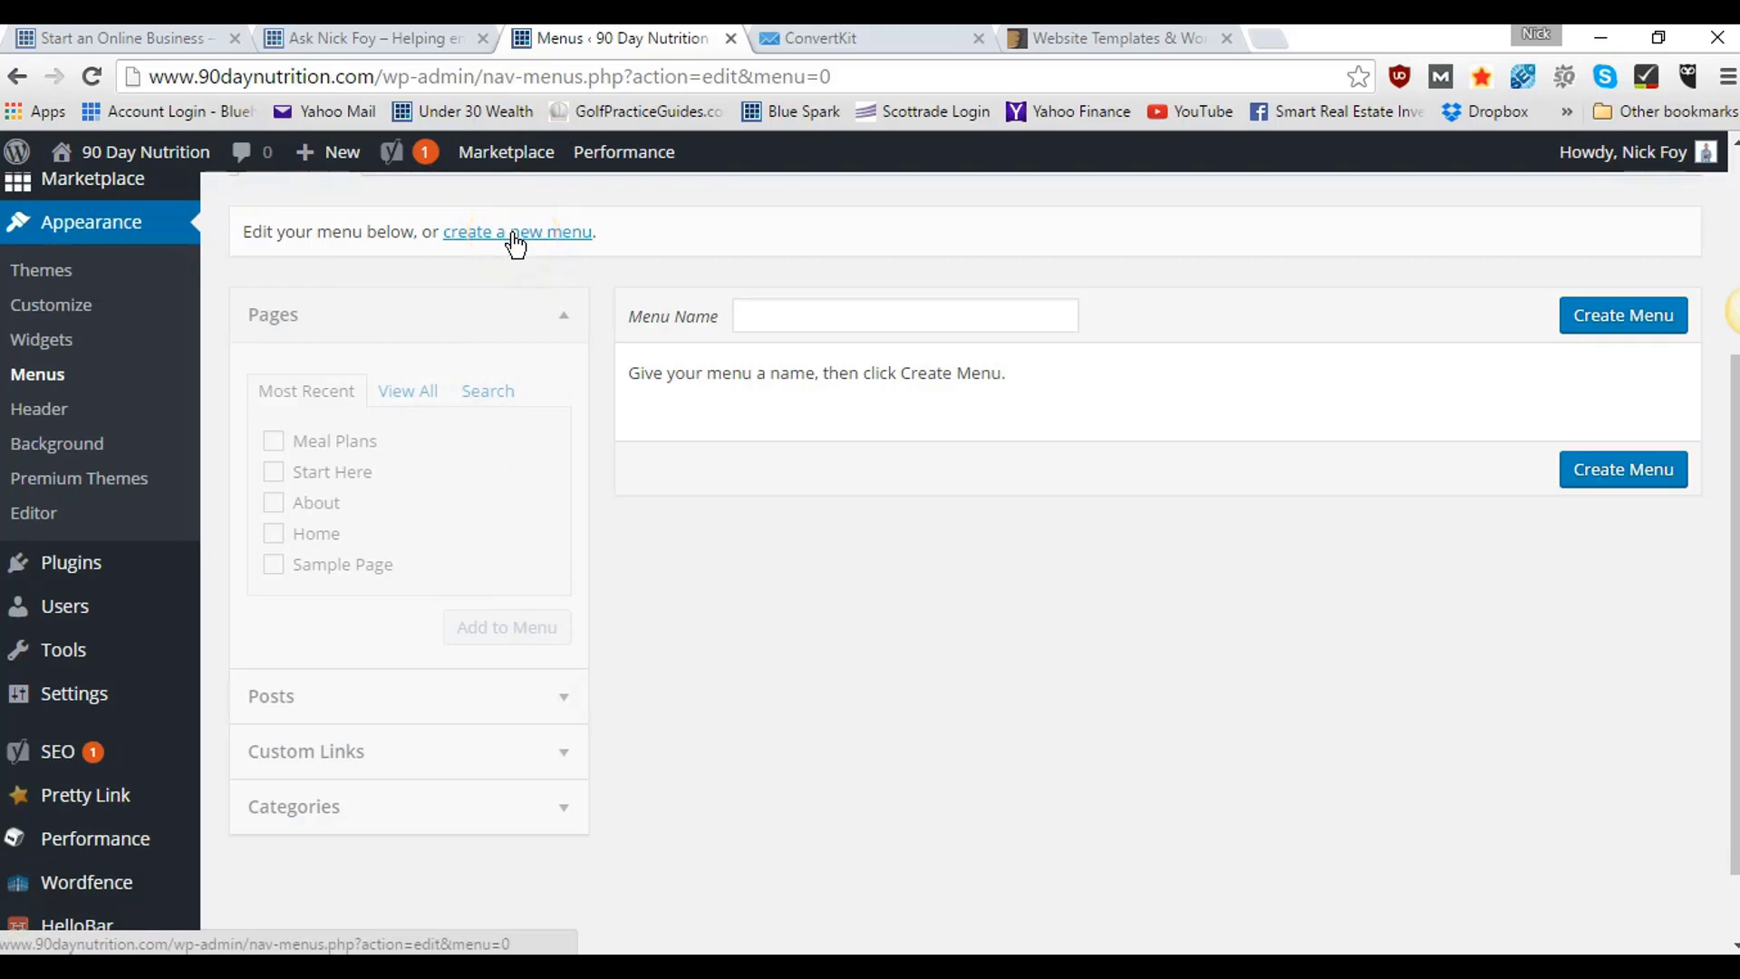
{"action": "left_click", "coordinate": [784, 319]}
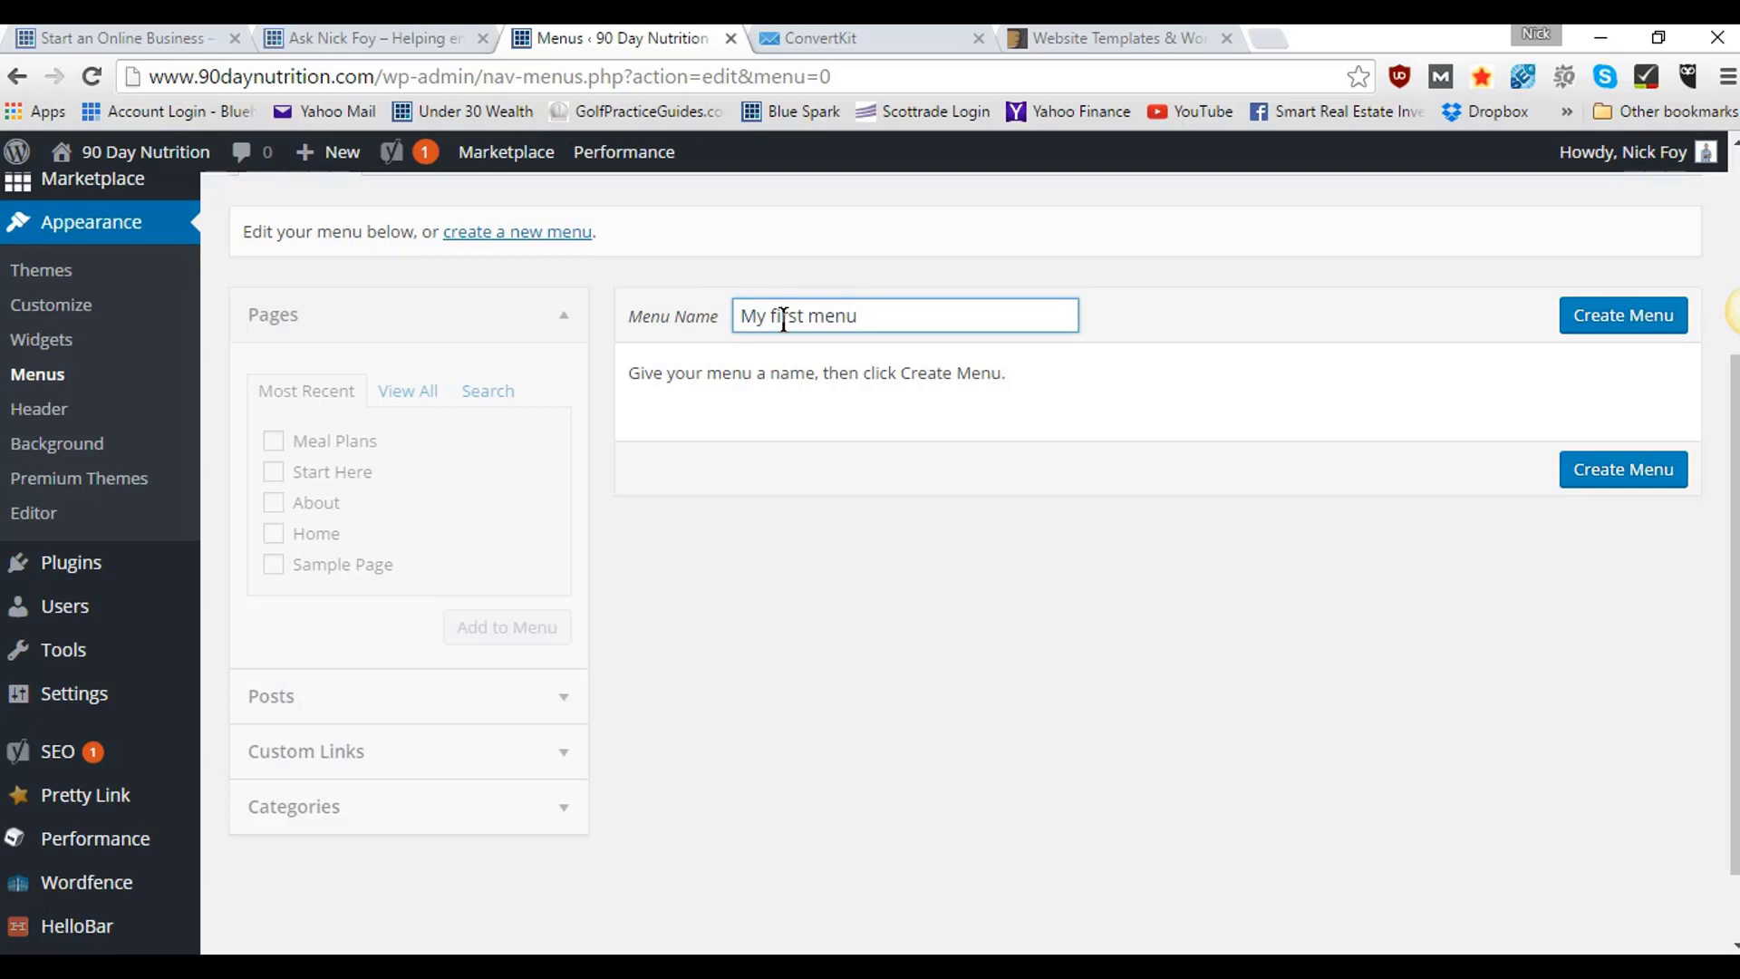
{"action": "left_click", "coordinate": [1623, 318]}
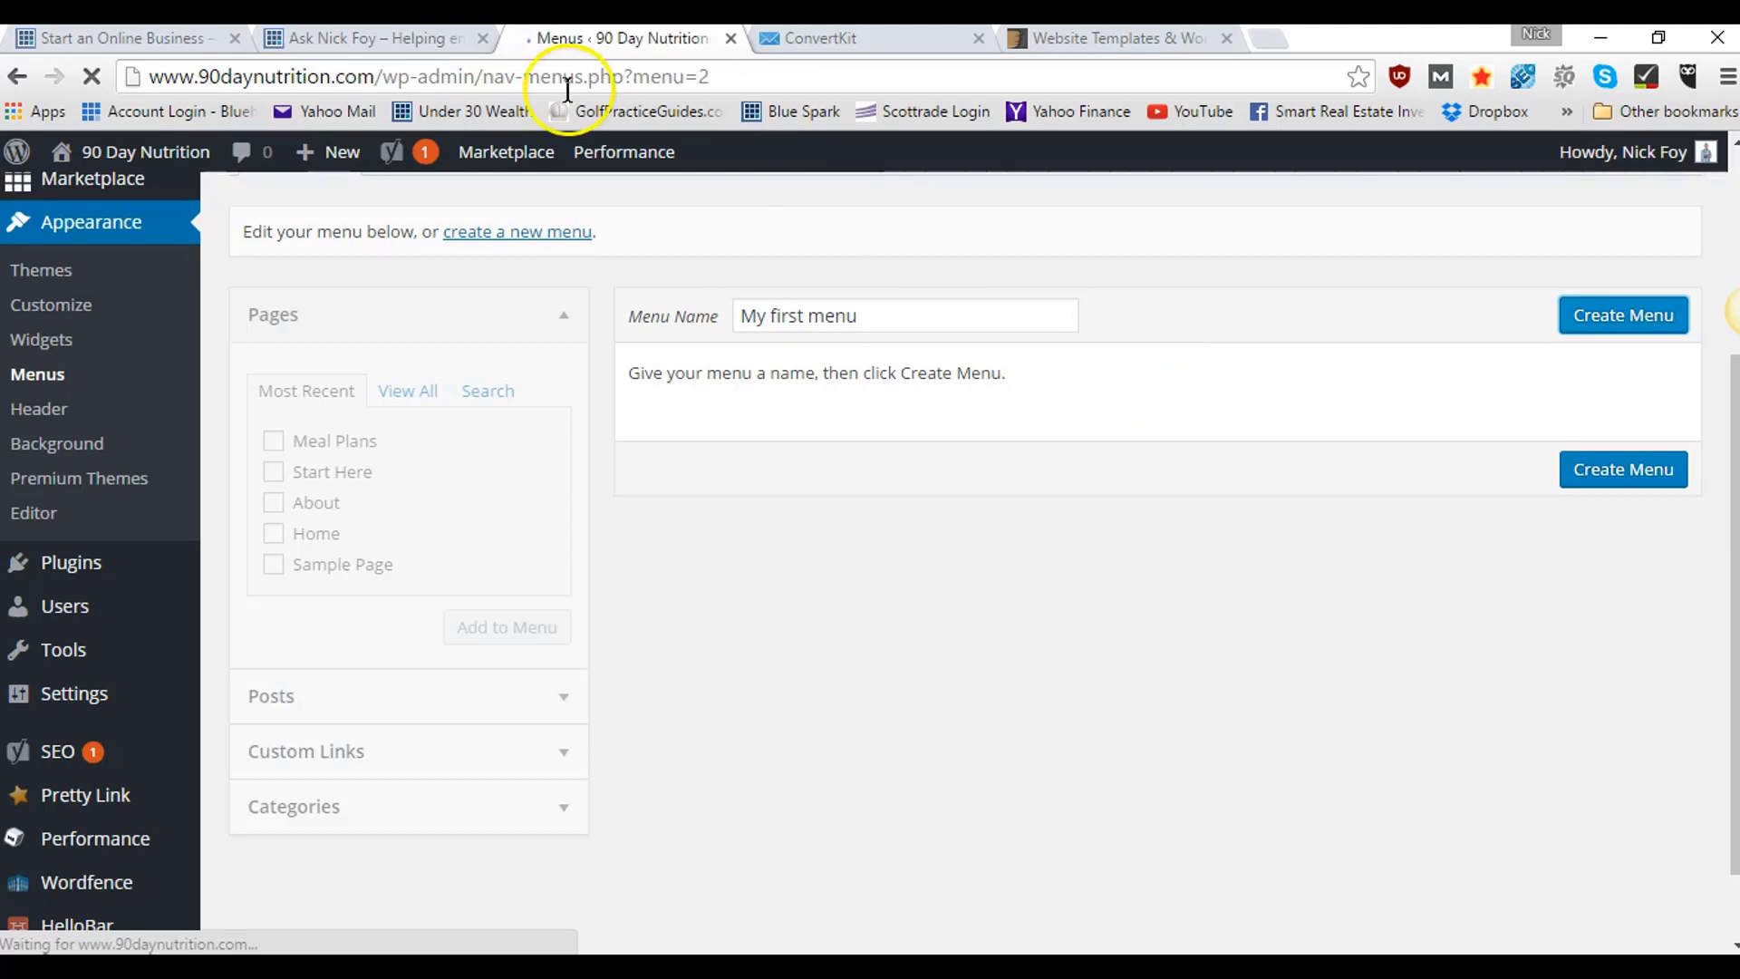
- Check the reference website's navigation, and add the About, Start Here and Meal Plans pages to My first menu in that order
{"action": "left_click", "coordinate": [399, 38]}
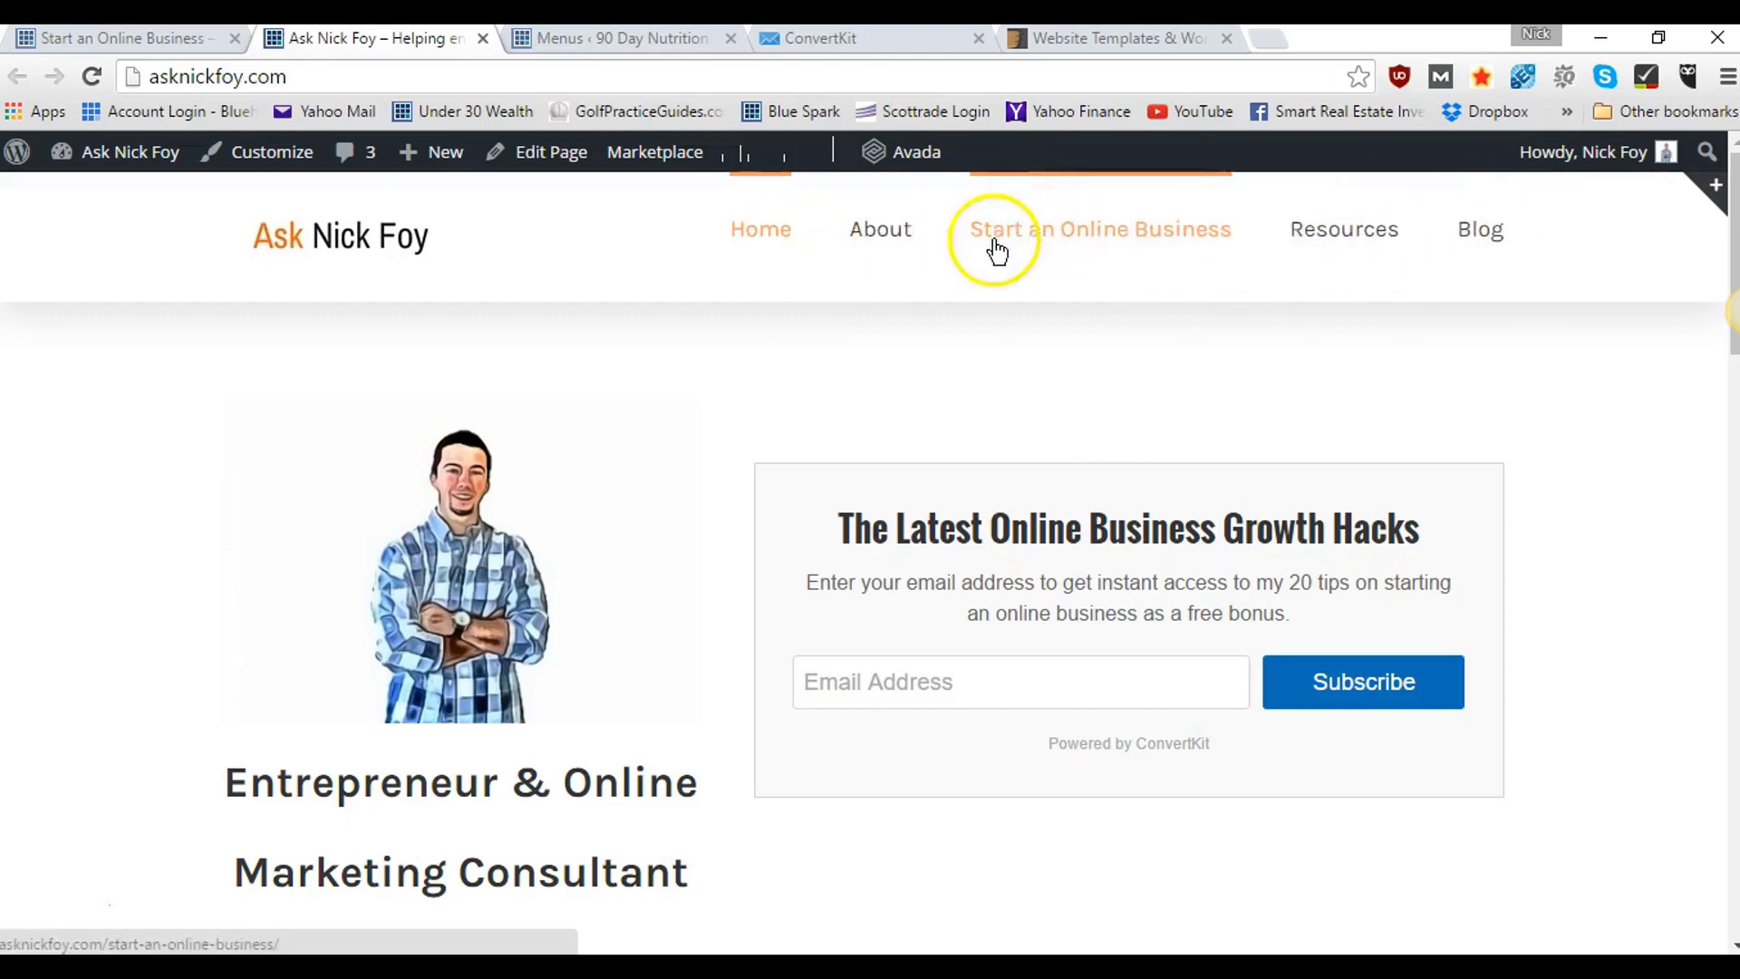
{"action": "left_click", "coordinate": [590, 39]}
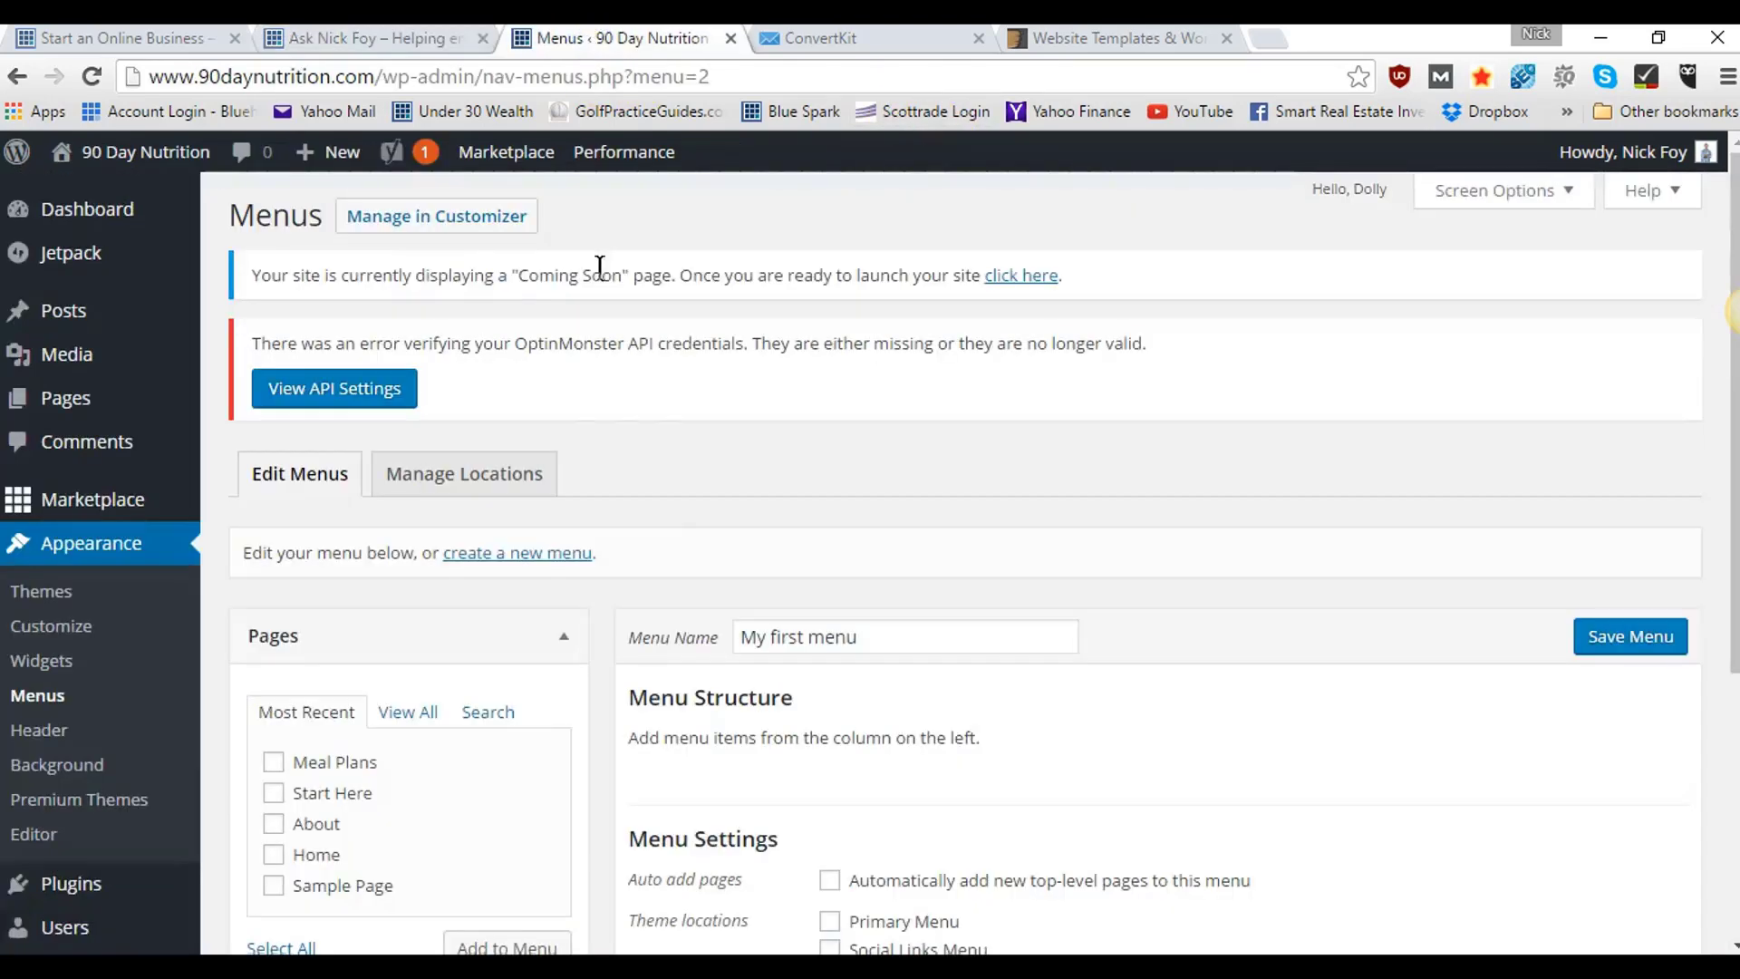
{"action": "scroll", "coordinate": [635, 515], "scroll_direction": "down", "scroll_amount": 3}
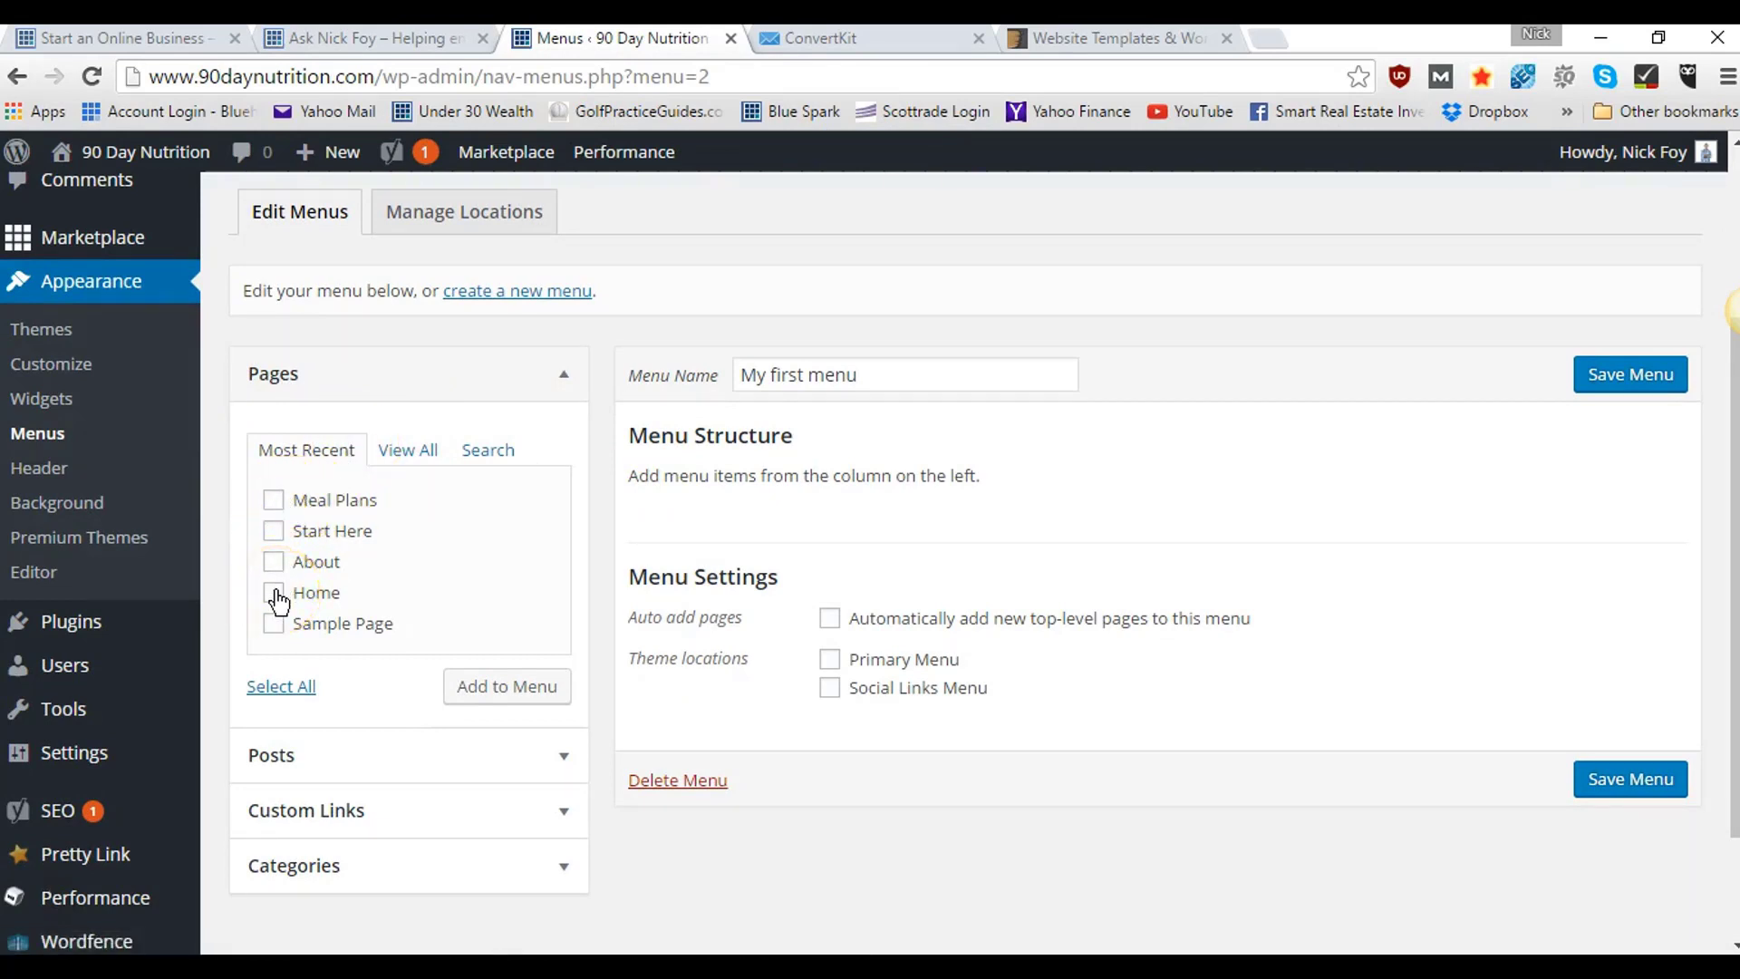
{"action": "left_click", "coordinate": [273, 561]}
{"action": "left_click", "coordinate": [272, 530]}
{"action": "left_click", "coordinate": [273, 501]}
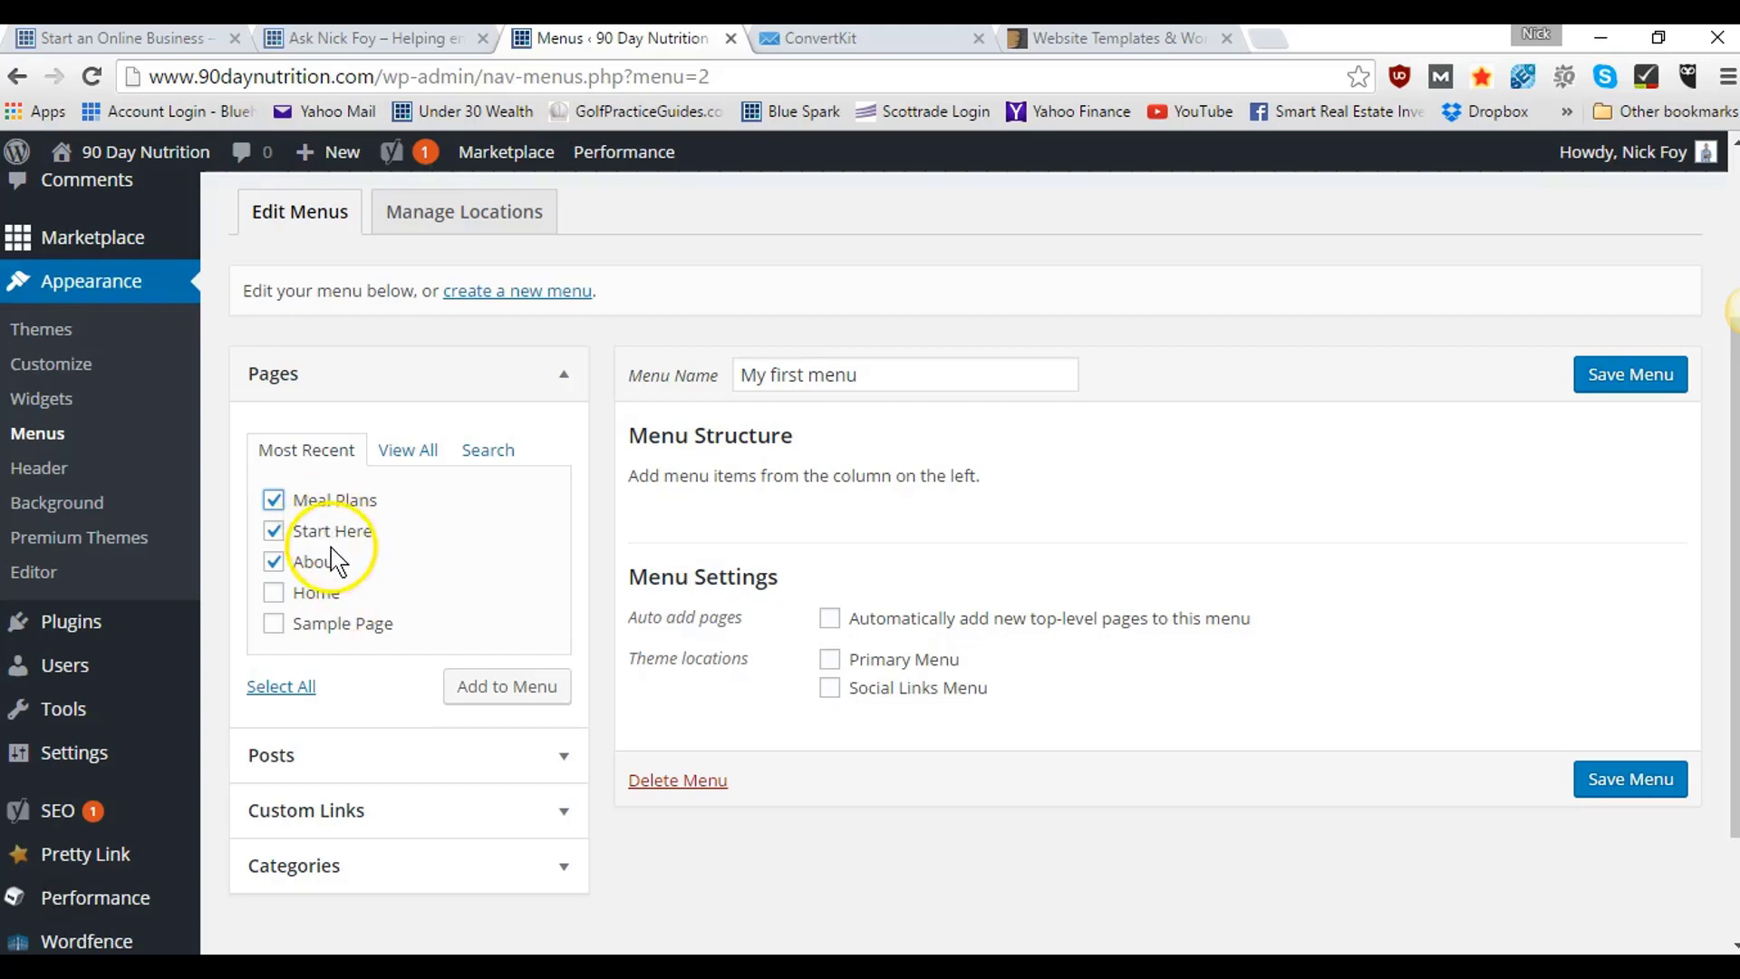
{"action": "left_click", "coordinate": [515, 698]}
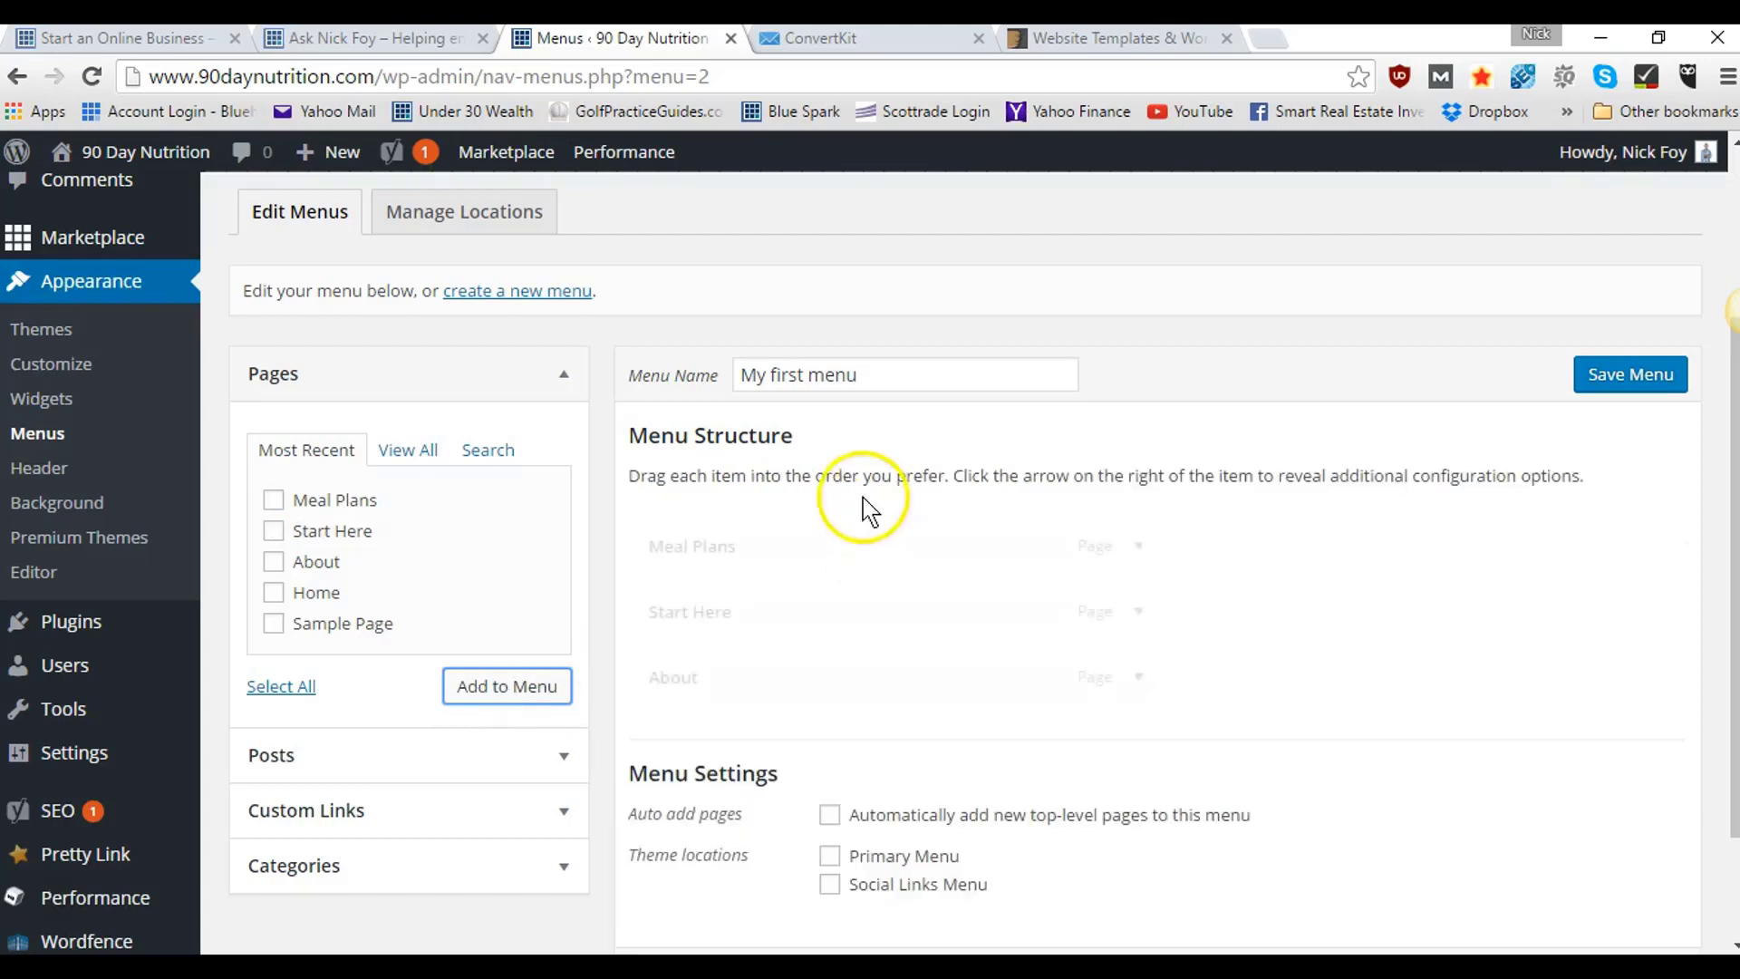
{"action": "left_click_drag", "start_coordinate": [875, 671], "coordinate": [877, 605]}
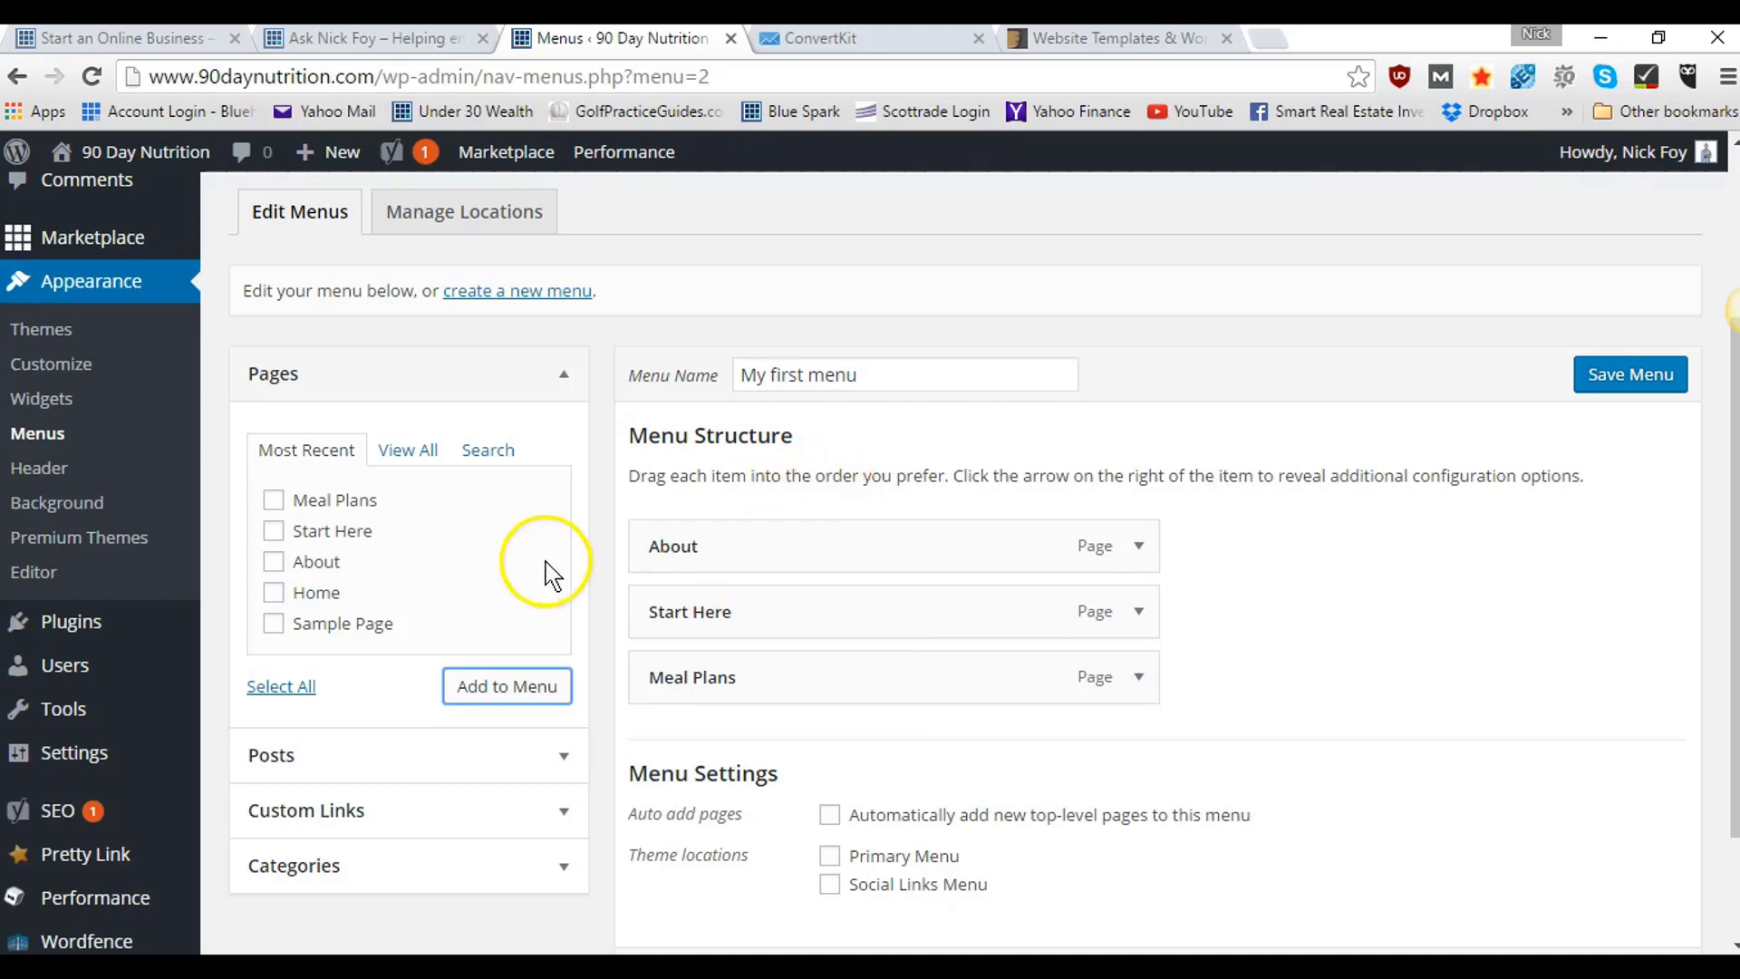
{"action": "scroll", "coordinate": [552, 574], "scroll_direction": "down", "scroll_amount": 2}
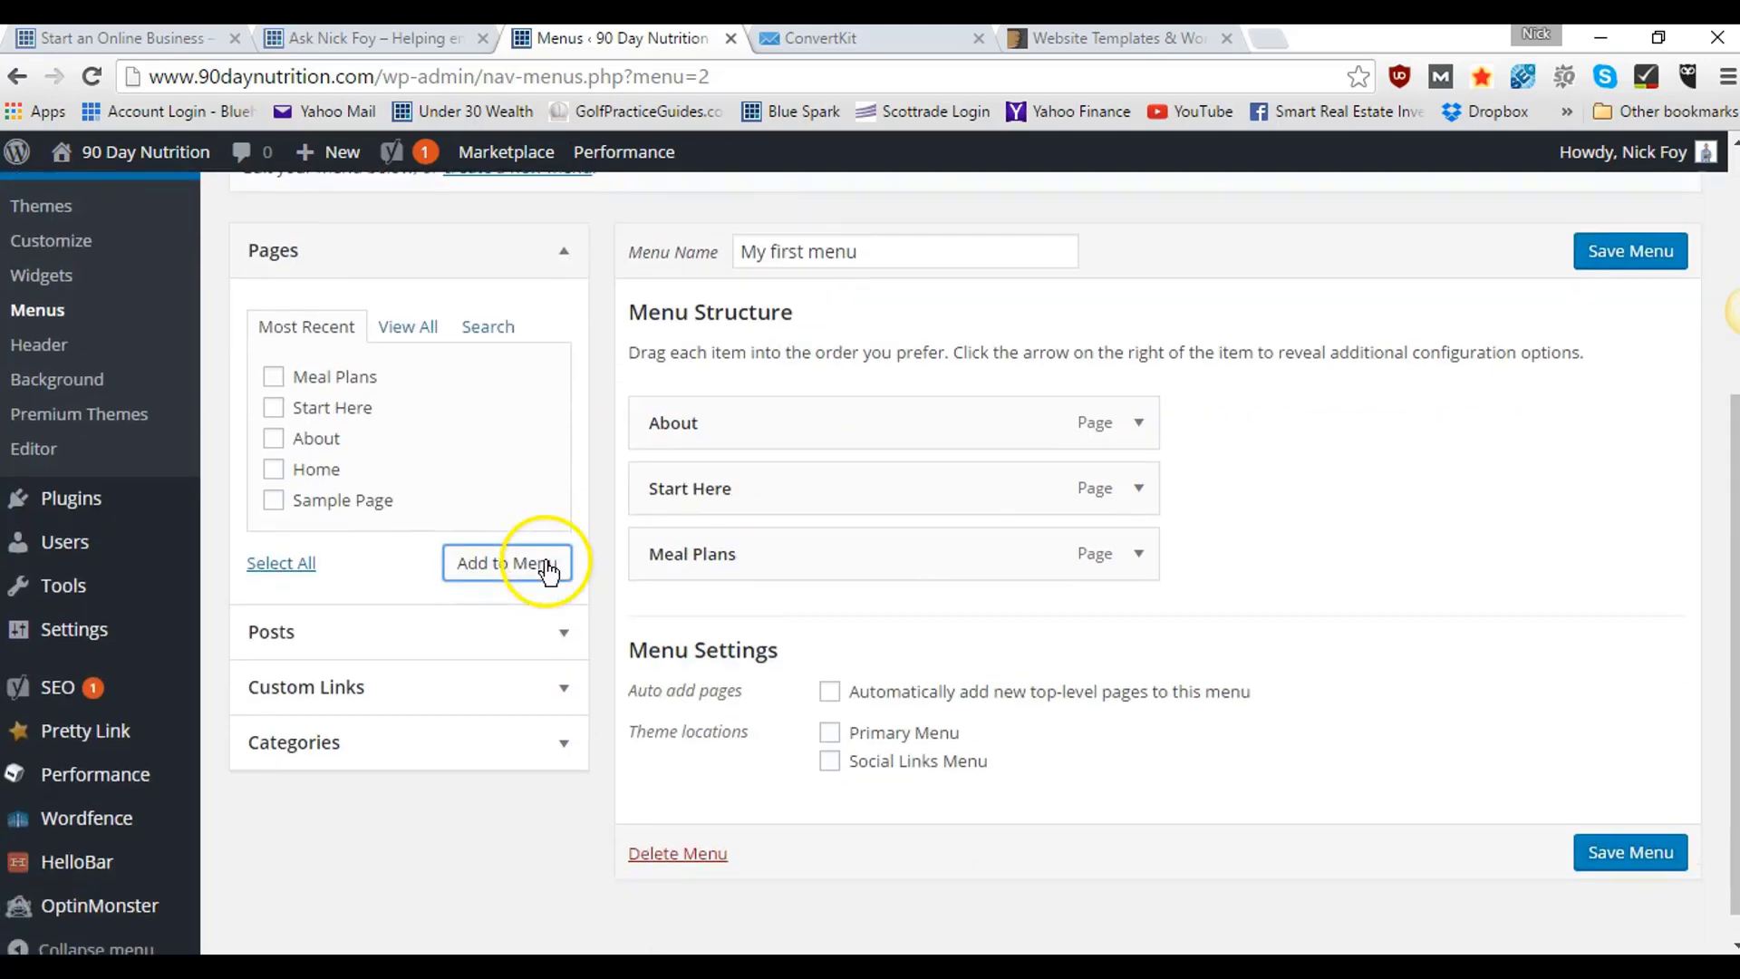
{"action": "left_click", "coordinate": [544, 687]}
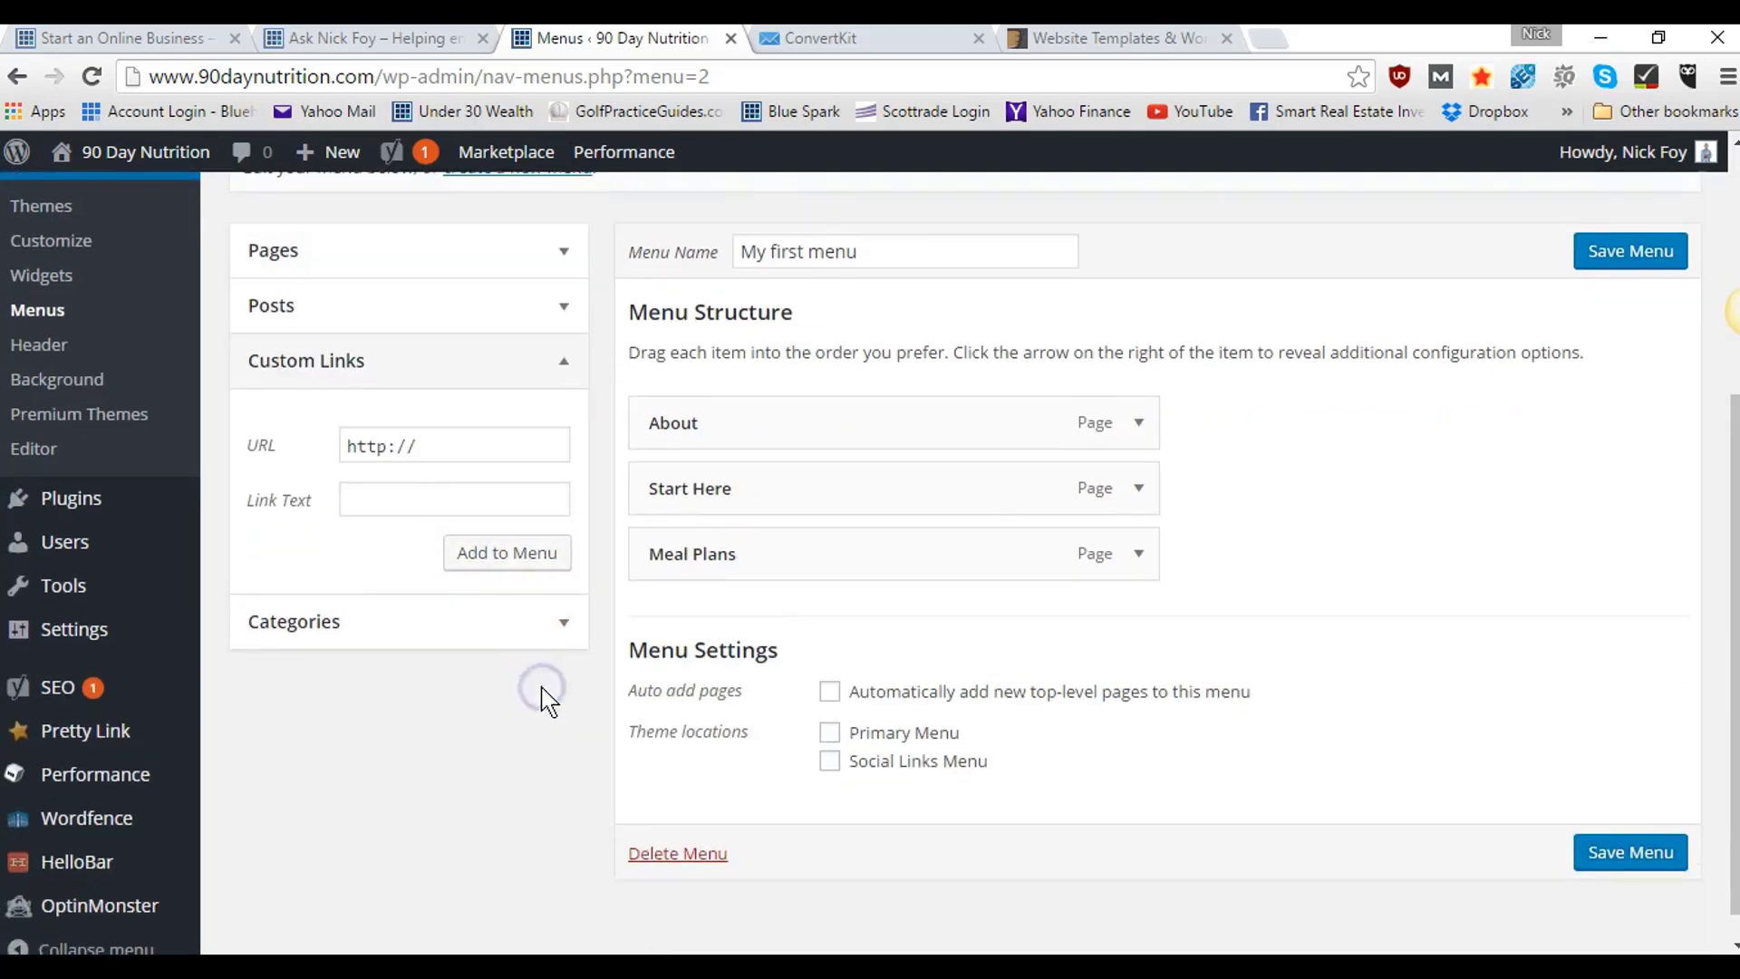
{"action": "left_click", "coordinate": [469, 444]}
{"action": "type", "text": "90day"}
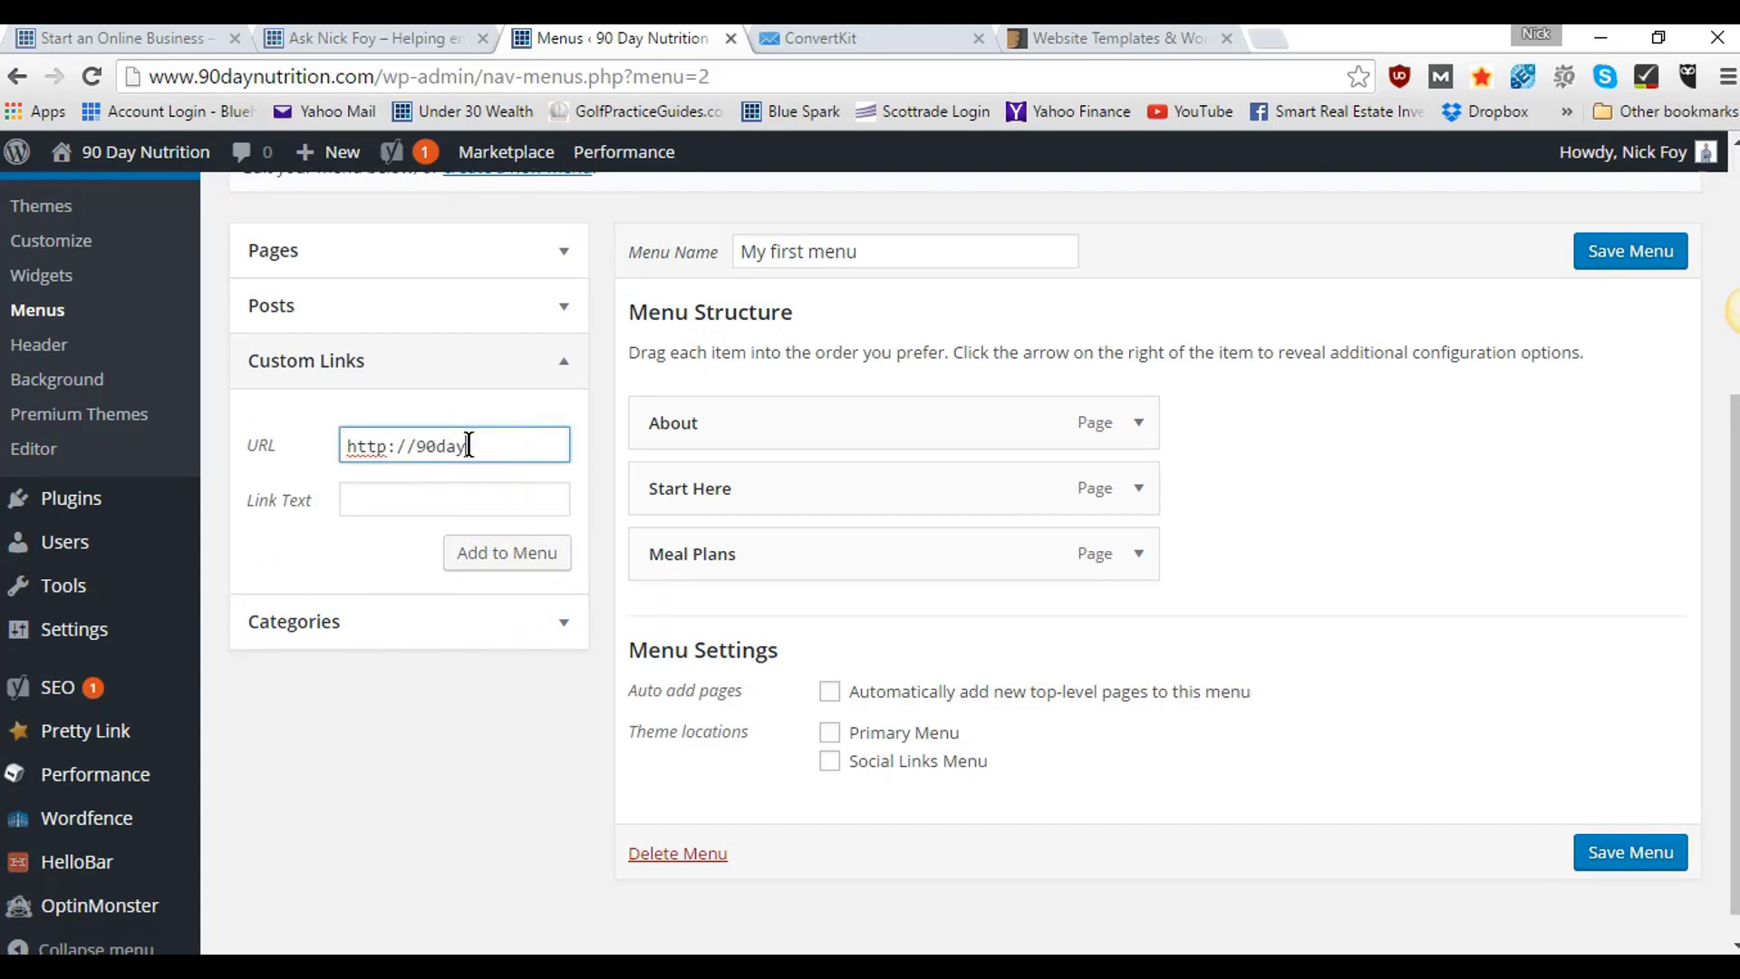
{"action": "type", "text": "nutrition.com"}
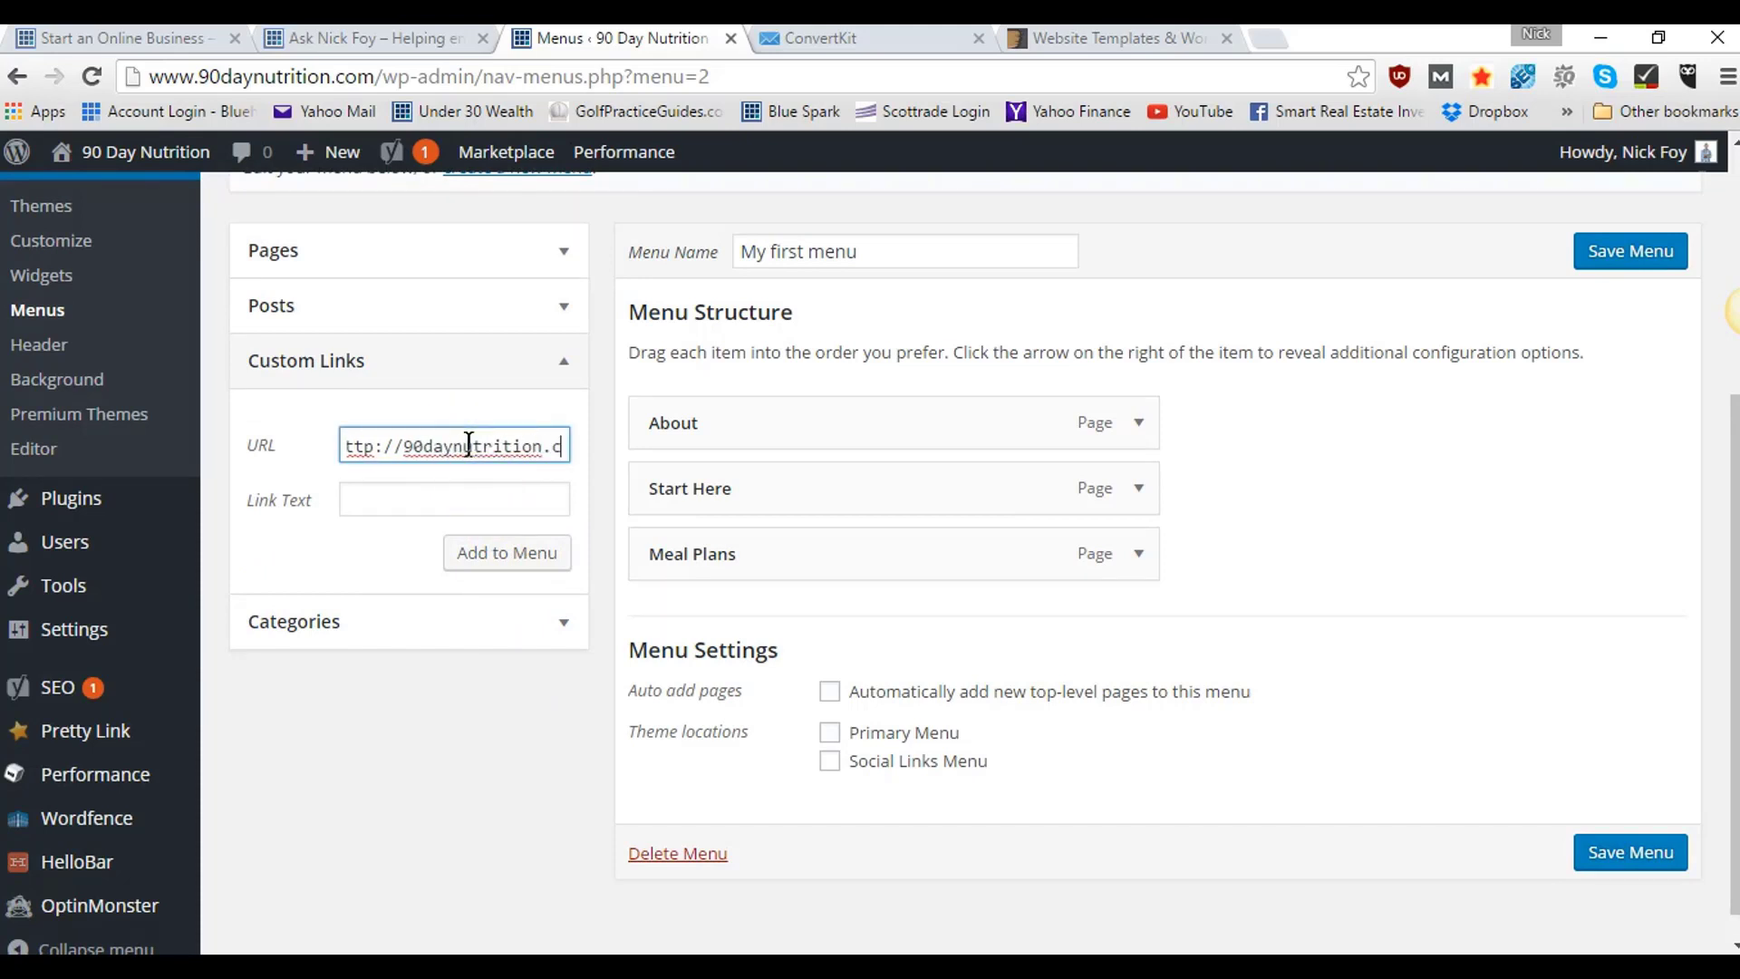
{"action": "left_click", "coordinate": [472, 486]}
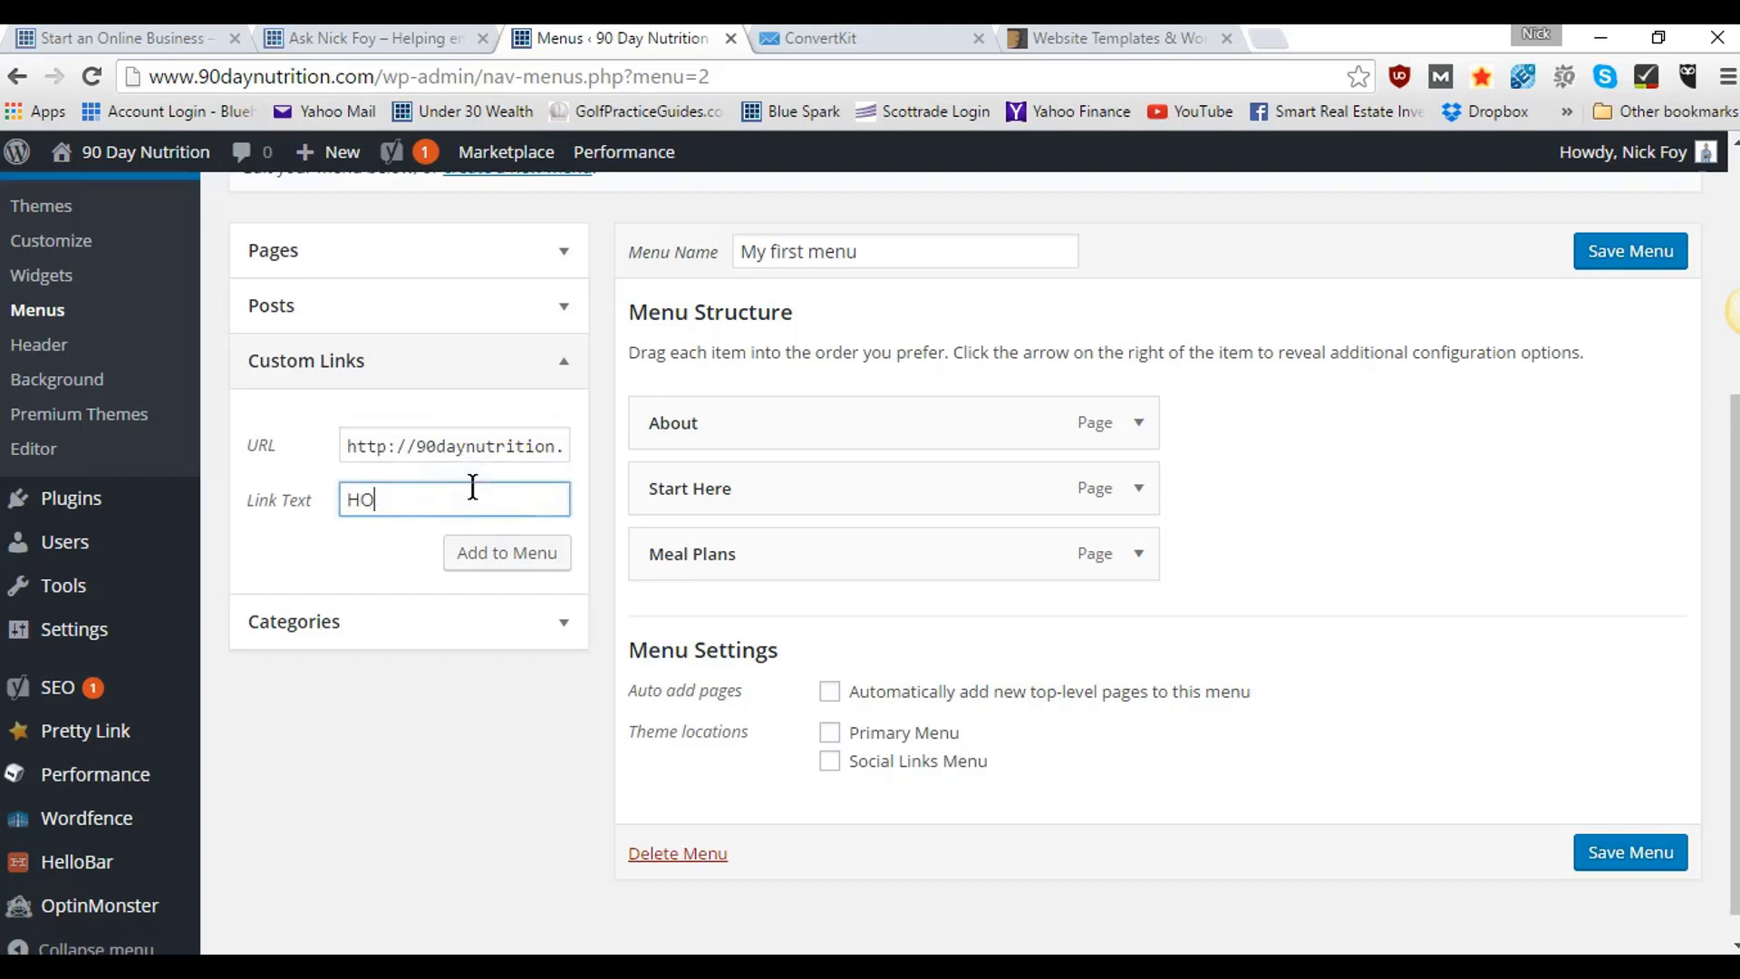
{"action": "left_click", "coordinate": [495, 554]}
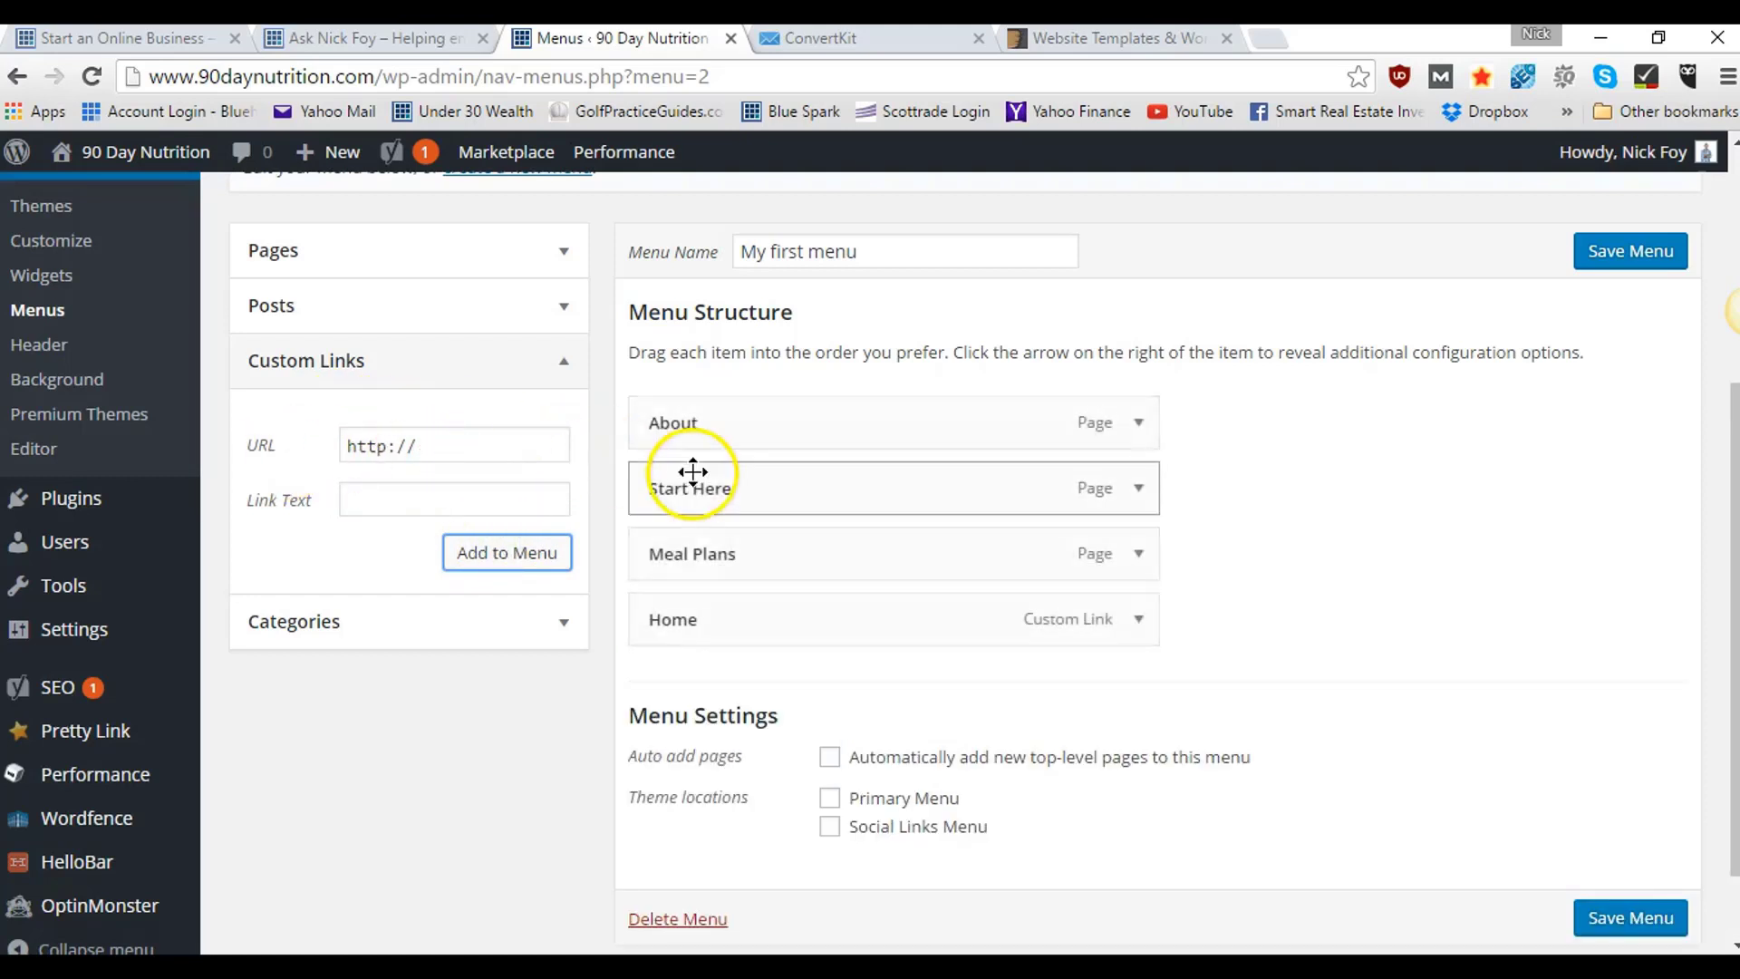
- Move the Home link to the first place in My first menu, assign it to the Primary Menu location and save it
{"action": "left_click_drag", "start_coordinate": [723, 613], "coordinate": [719, 416]}
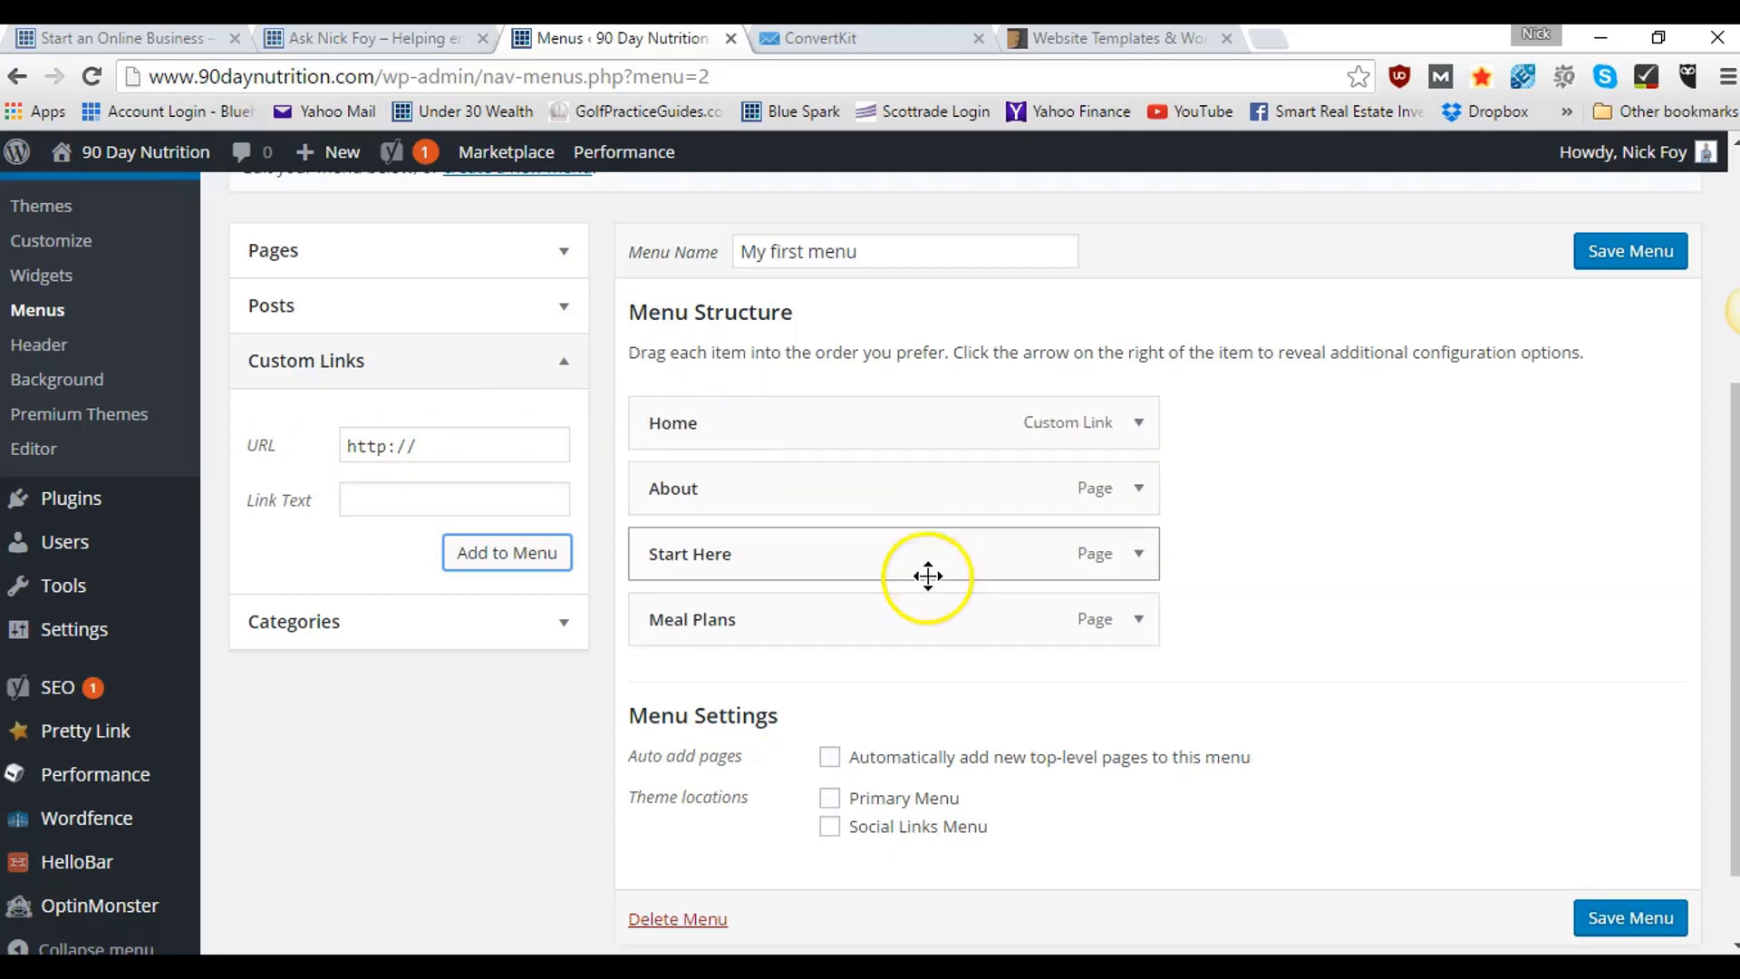
{"action": "scroll", "coordinate": [928, 575], "scroll_direction": "down", "scroll_amount": 1}
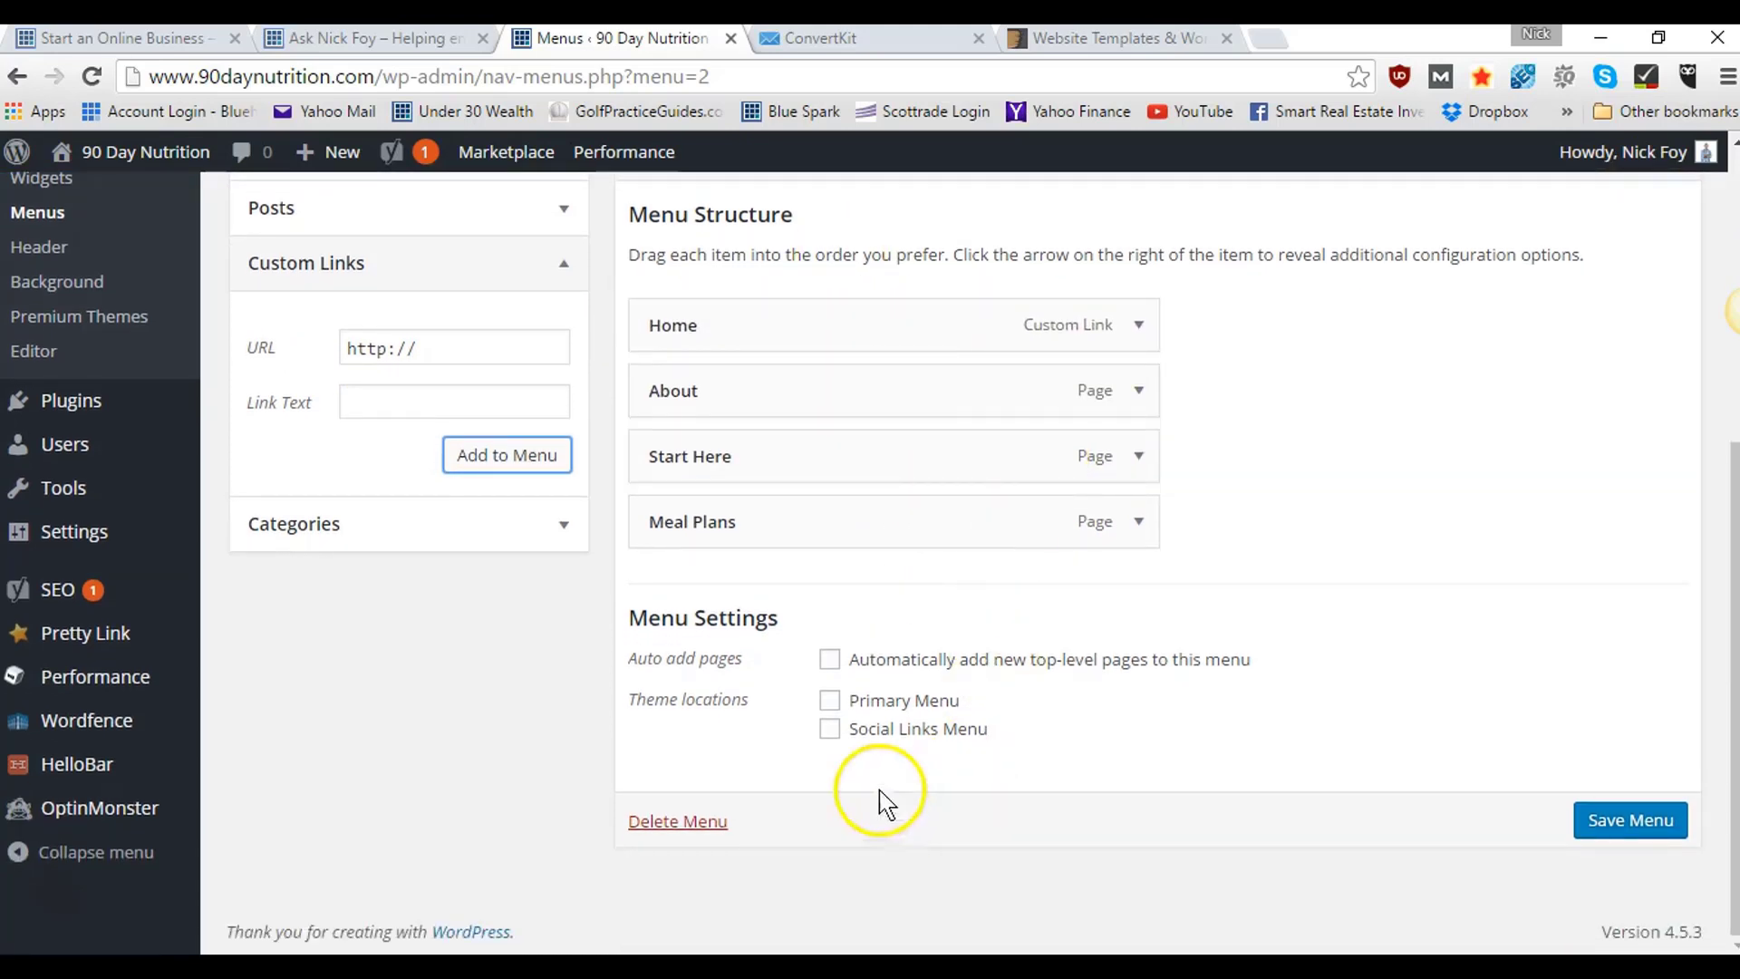
{"action": "left_click", "coordinate": [830, 701]}
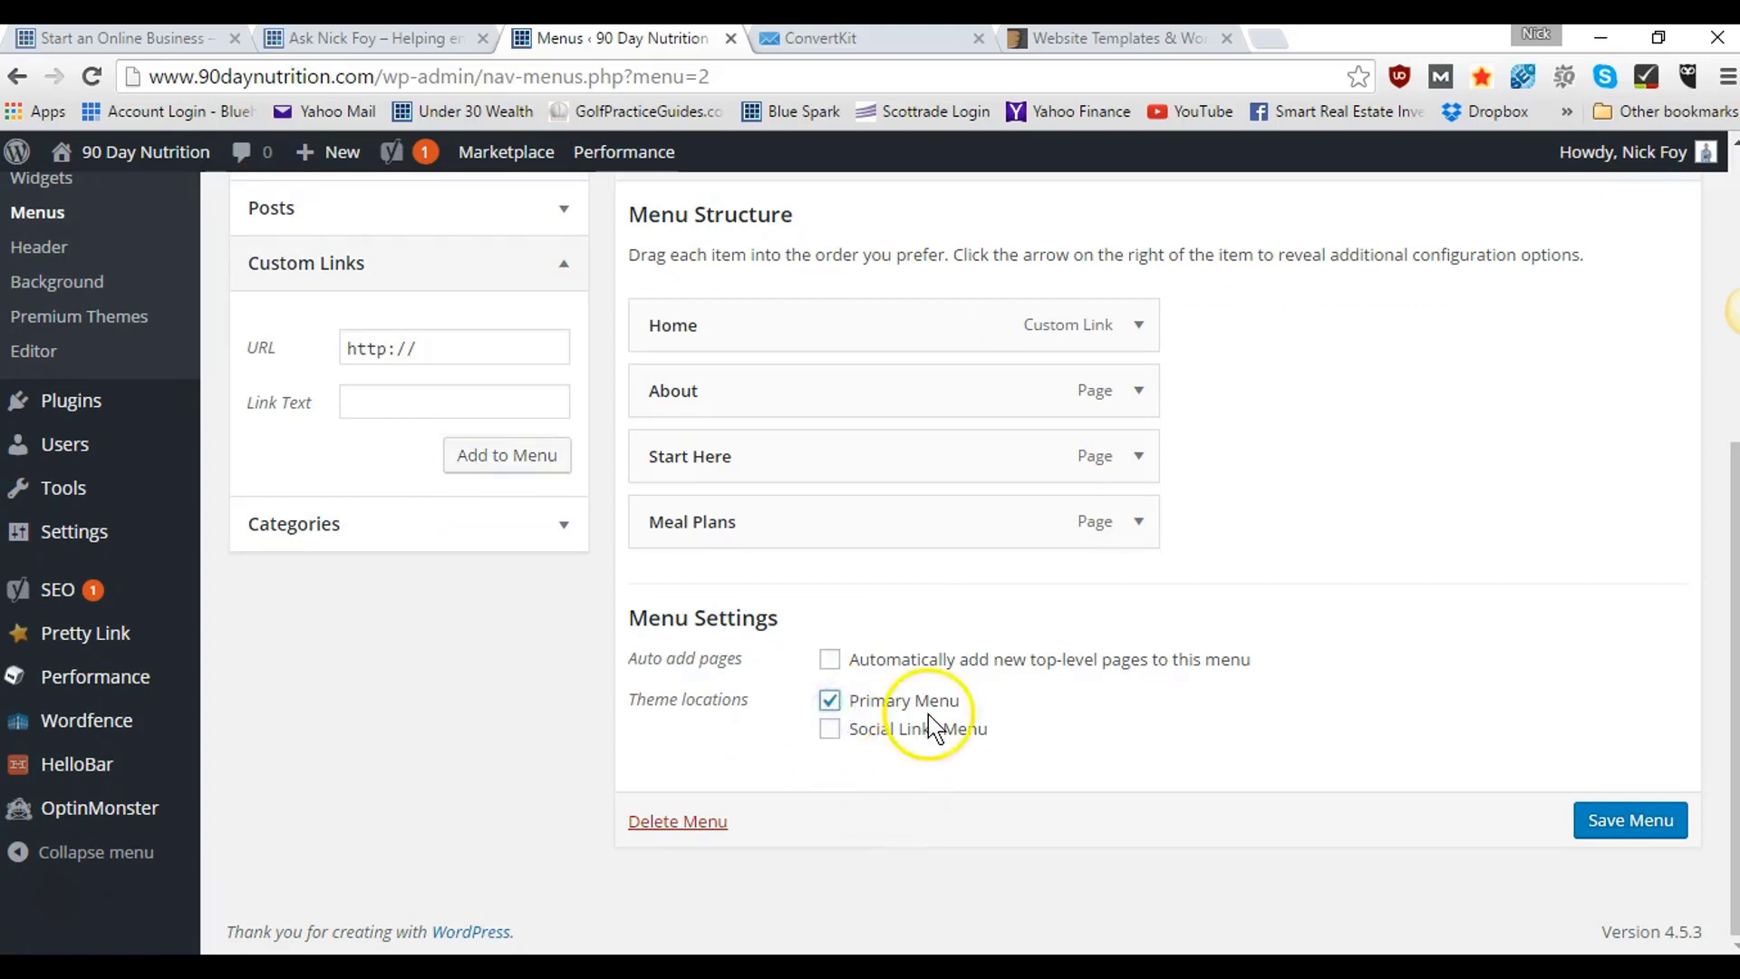
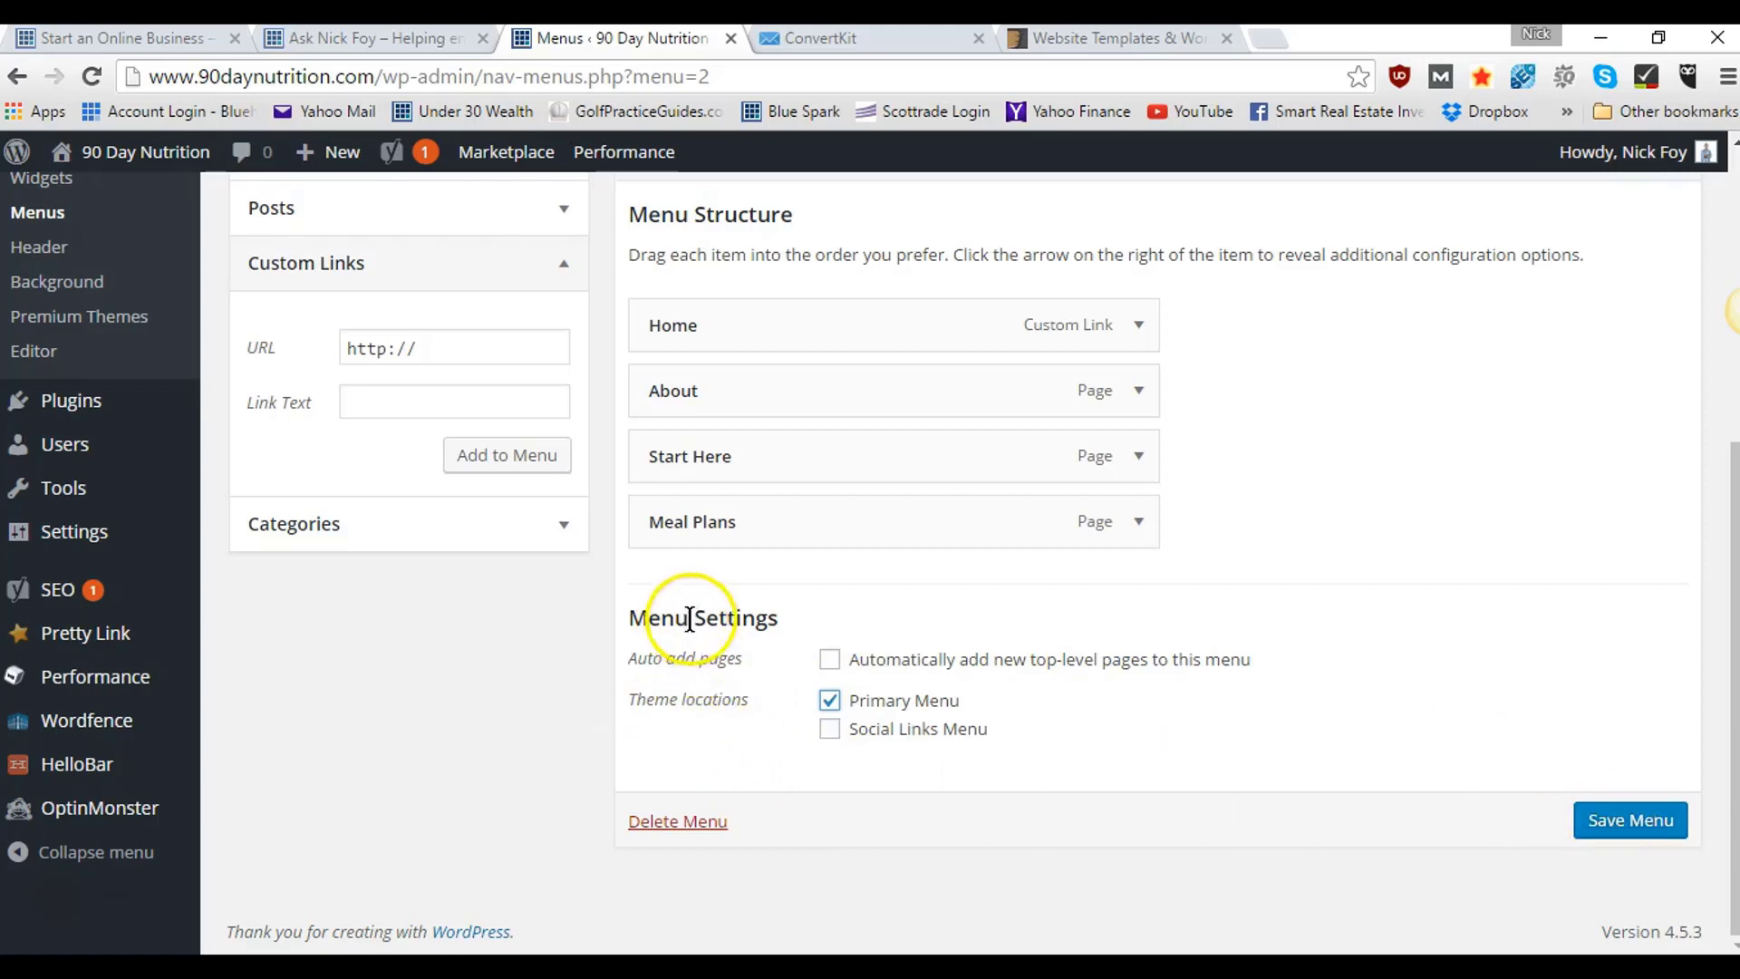
{"action": "left_click", "coordinate": [1610, 818]}
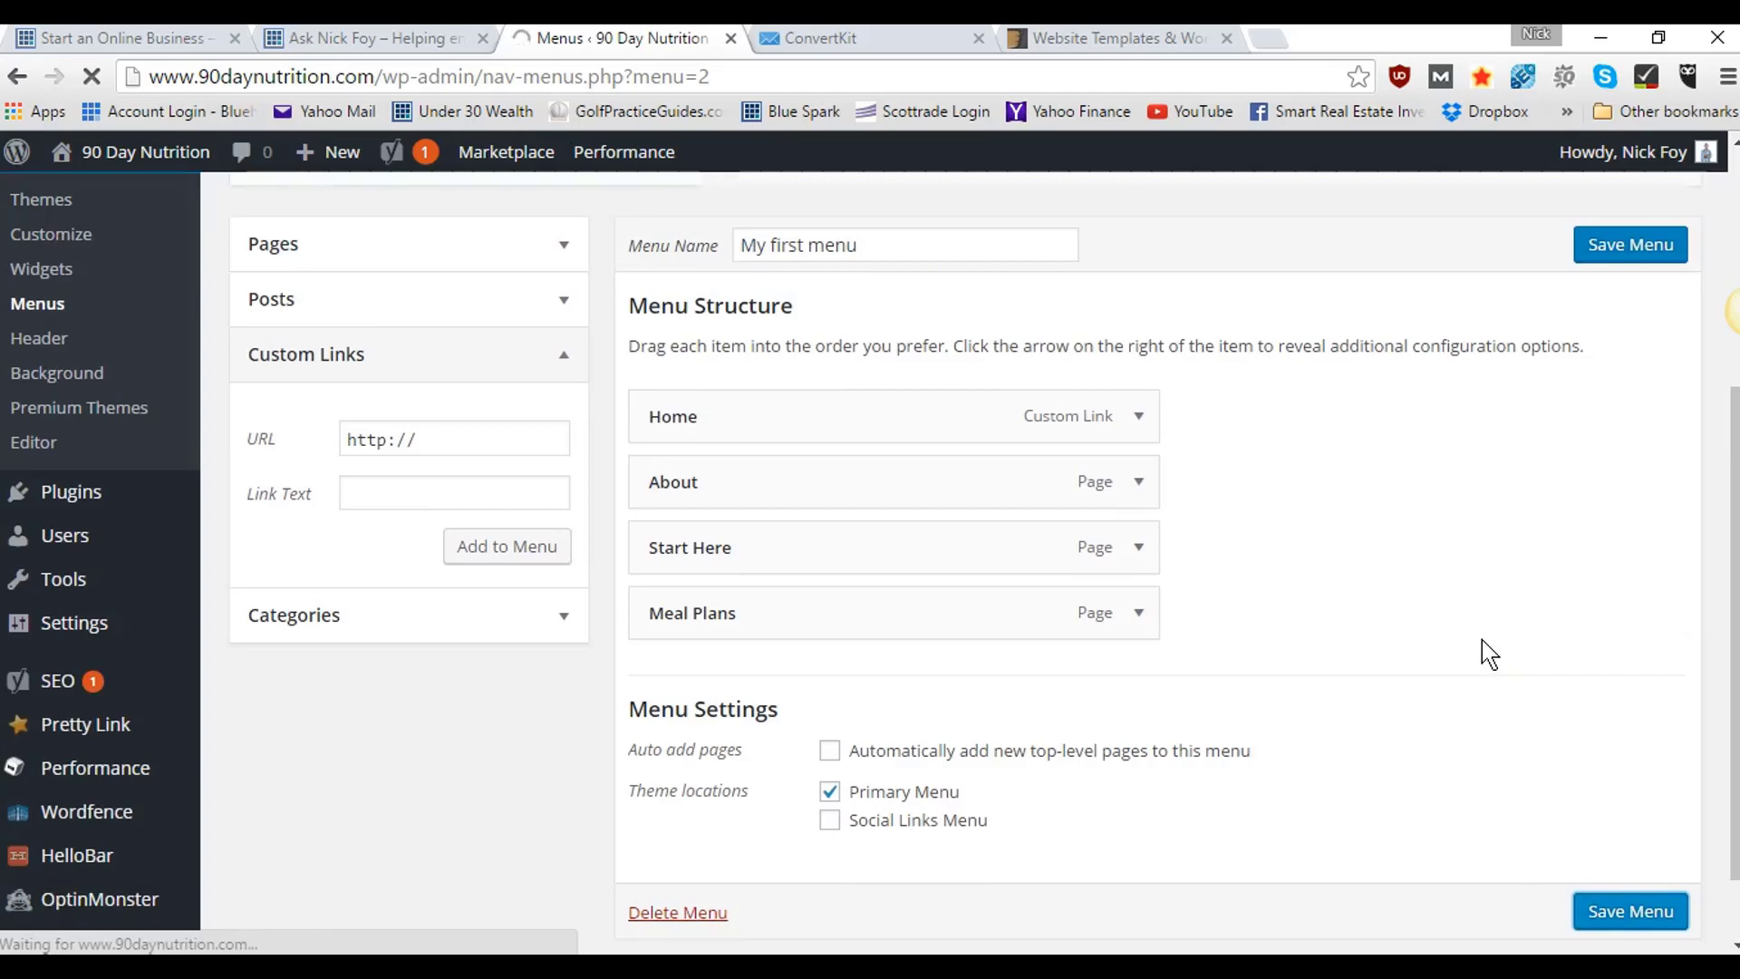
- Open the live 90 Day Nutrition site in a new tab to examine its navigation menu, and compare it with the reference website
{"action": "right_click", "coordinate": [136, 154]}
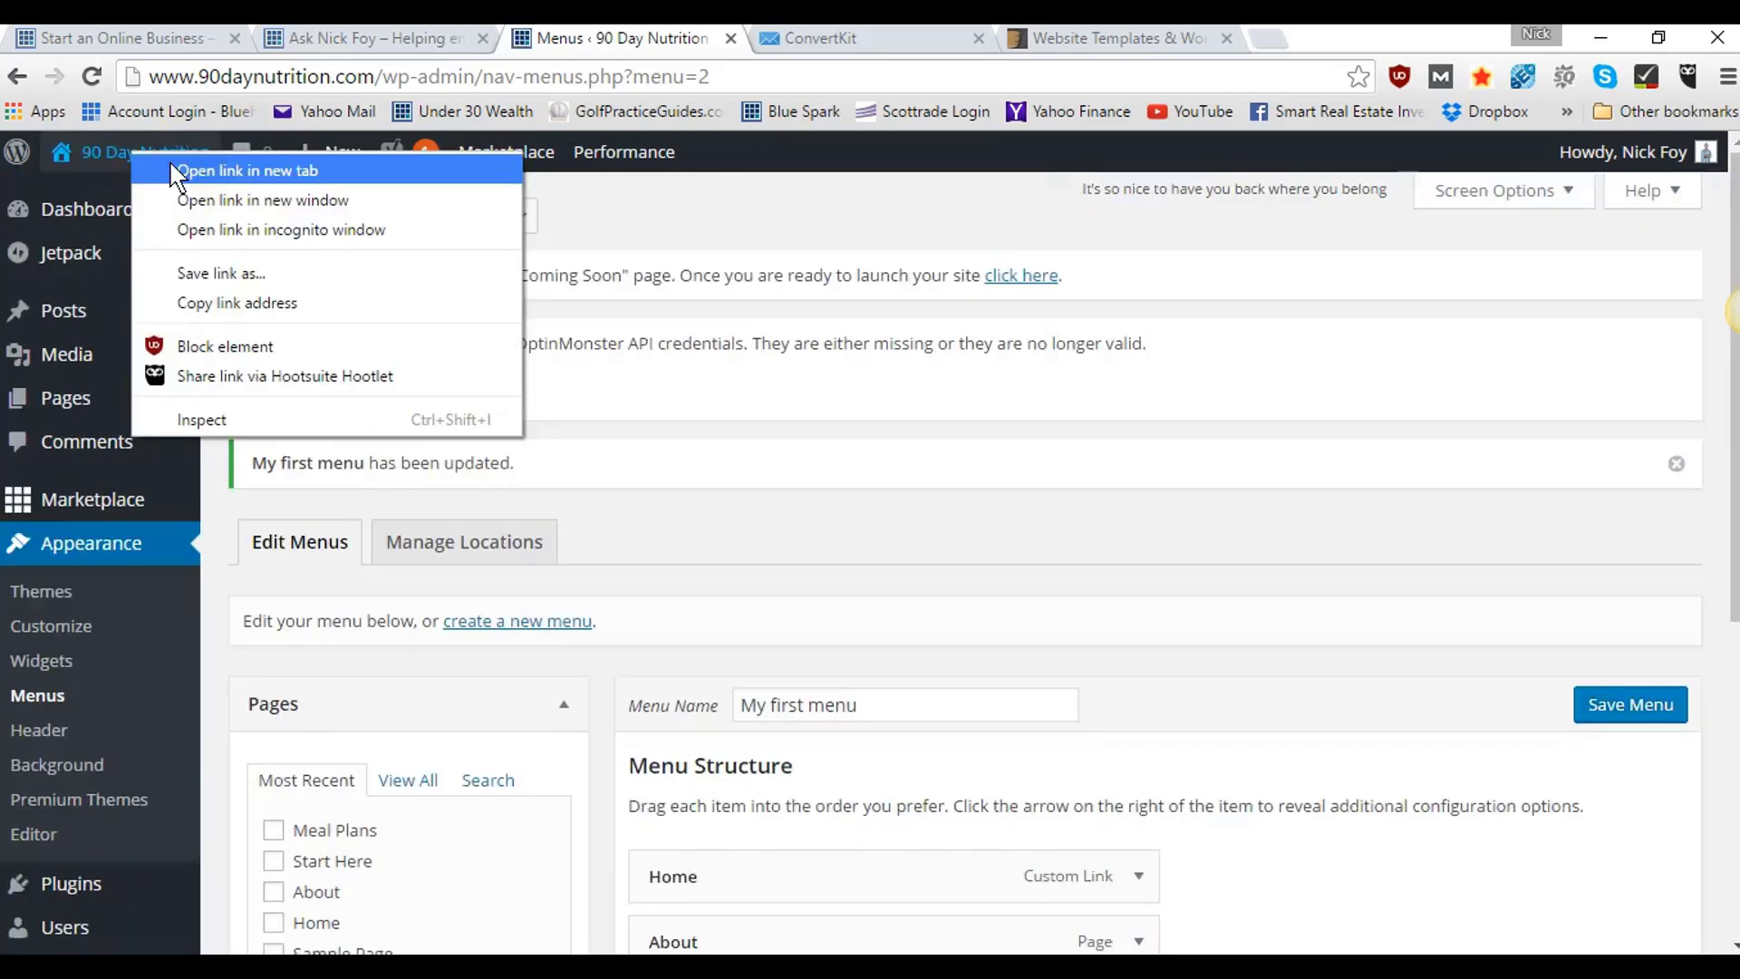
{"action": "left_click", "coordinate": [1206, 539]}
{"action": "mouse_move", "coordinate": [113, 163]}
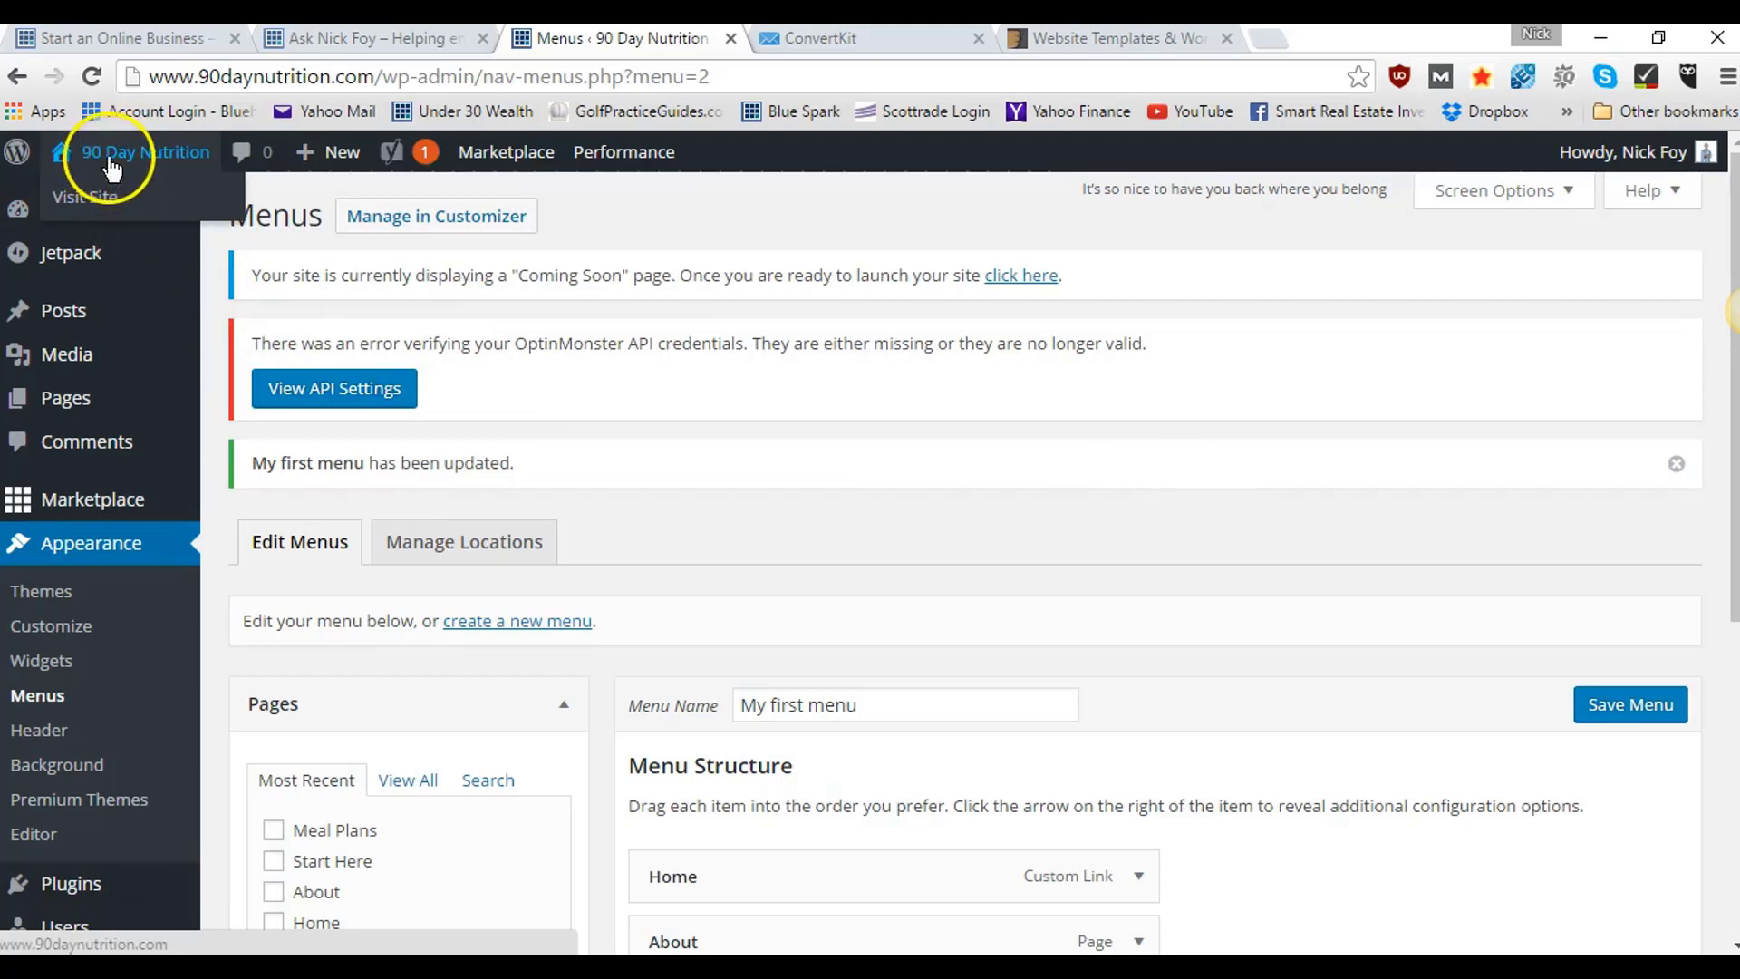
{"action": "right_click", "coordinate": [113, 163]}
{"action": "left_click", "coordinate": [152, 175]}
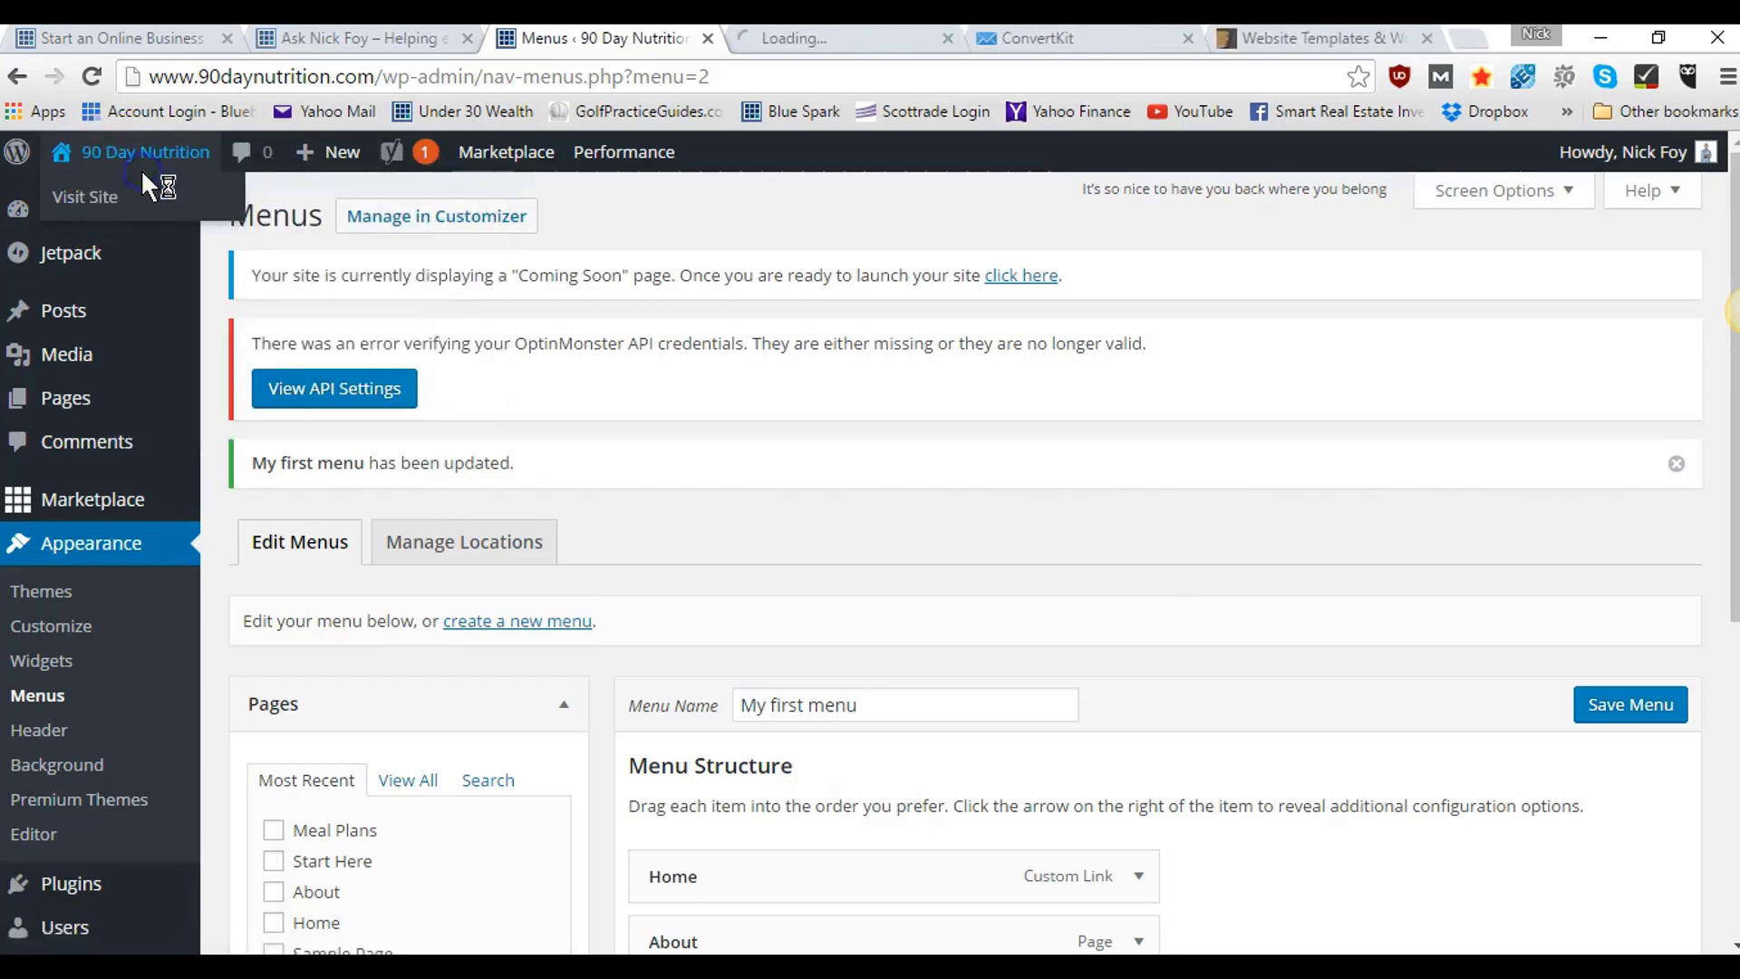
{"action": "left_click", "coordinate": [876, 41]}
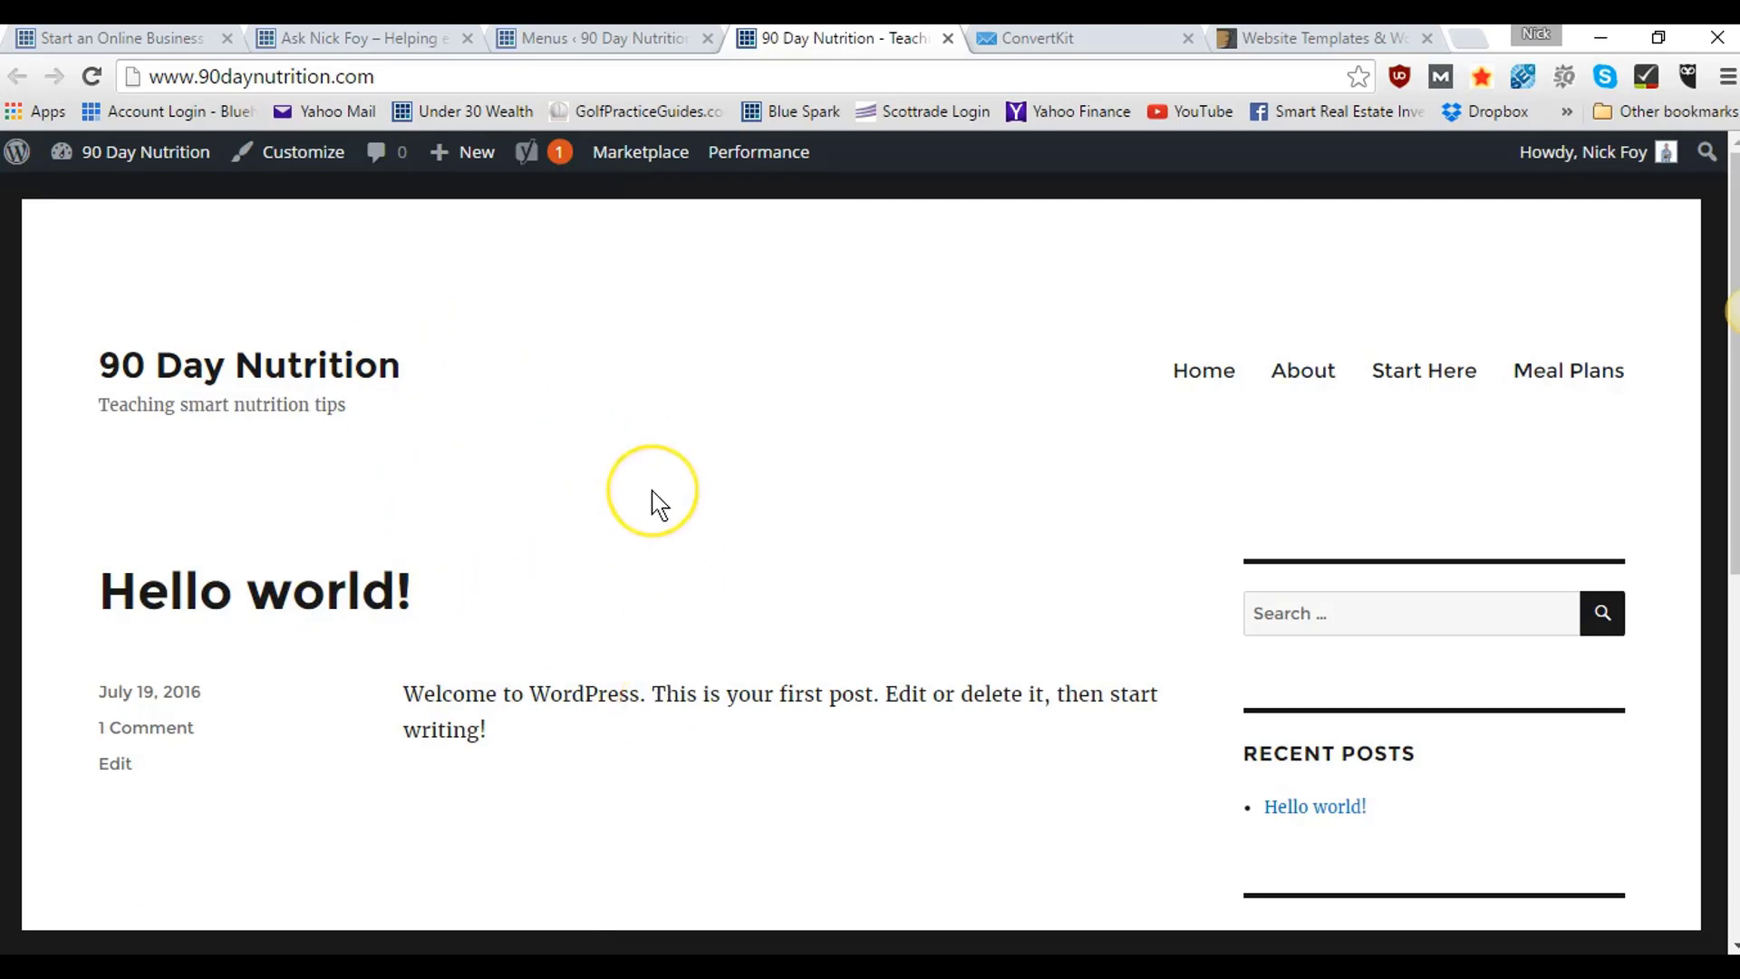
{"action": "scroll", "coordinate": [653, 497], "scroll_direction": "down", "scroll_amount": 8}
{"action": "scroll", "coordinate": [653, 498], "scroll_direction": "up", "scroll_amount": 7}
{"action": "scroll", "coordinate": [659, 505], "scroll_direction": "up", "scroll_amount": 1}
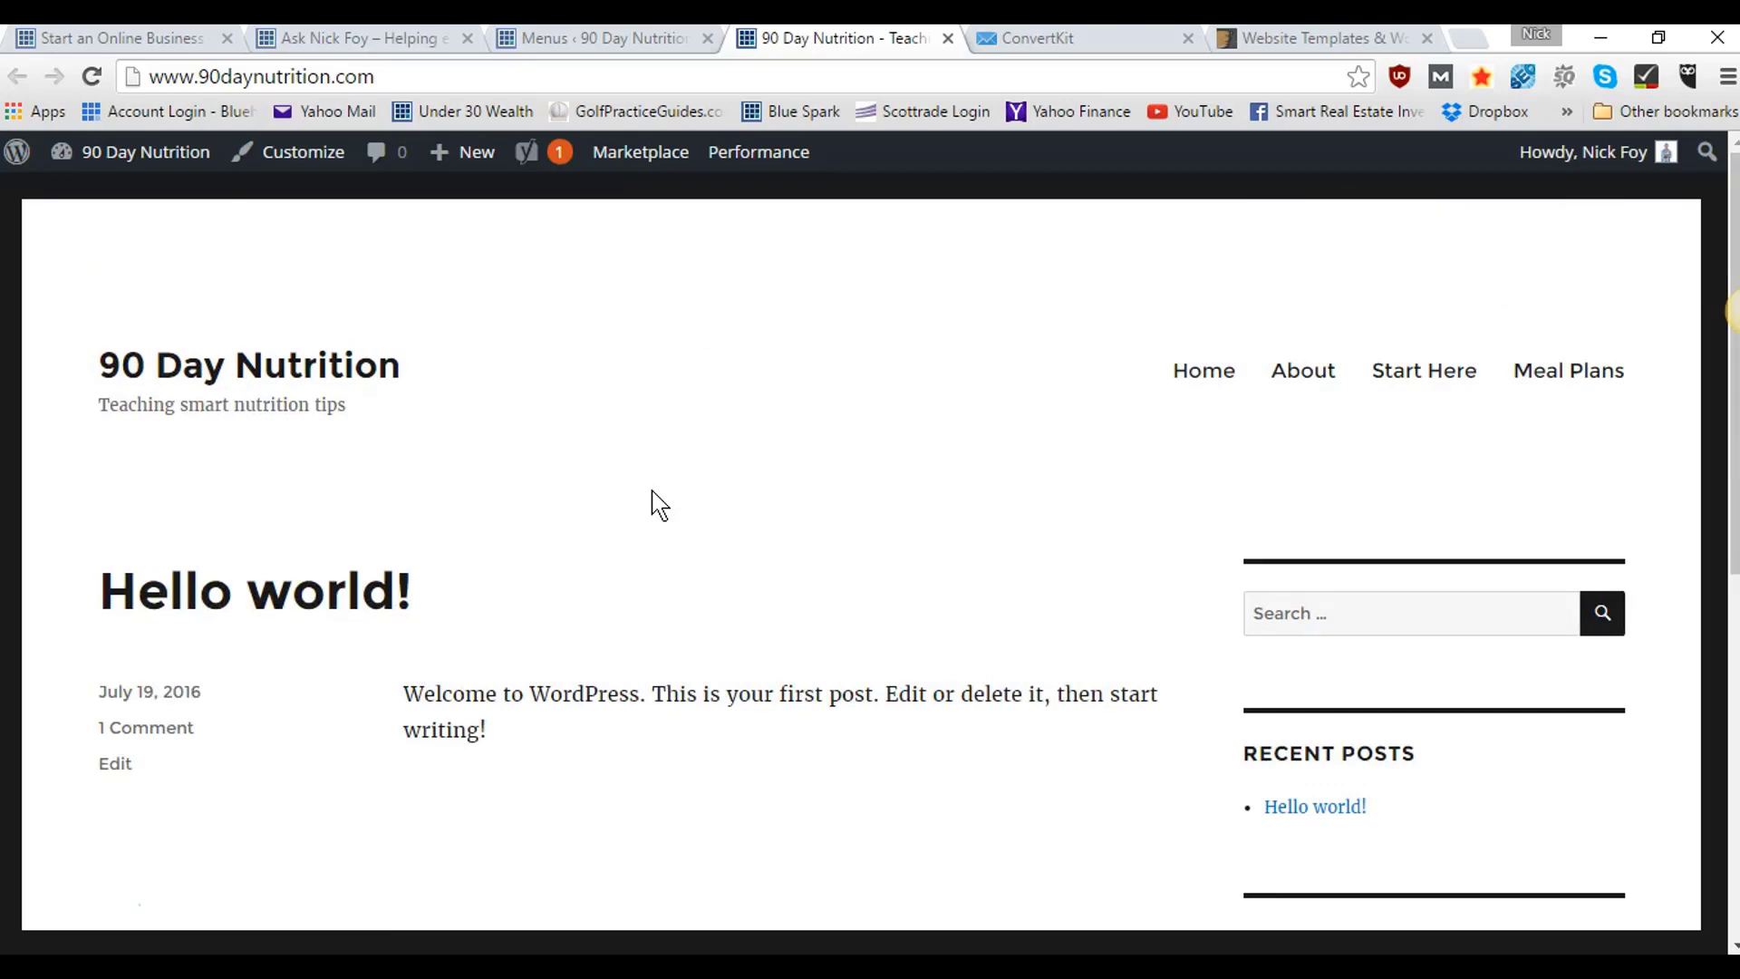
{"action": "left_click", "coordinate": [582, 45]}
{"action": "left_click", "coordinate": [400, 41]}
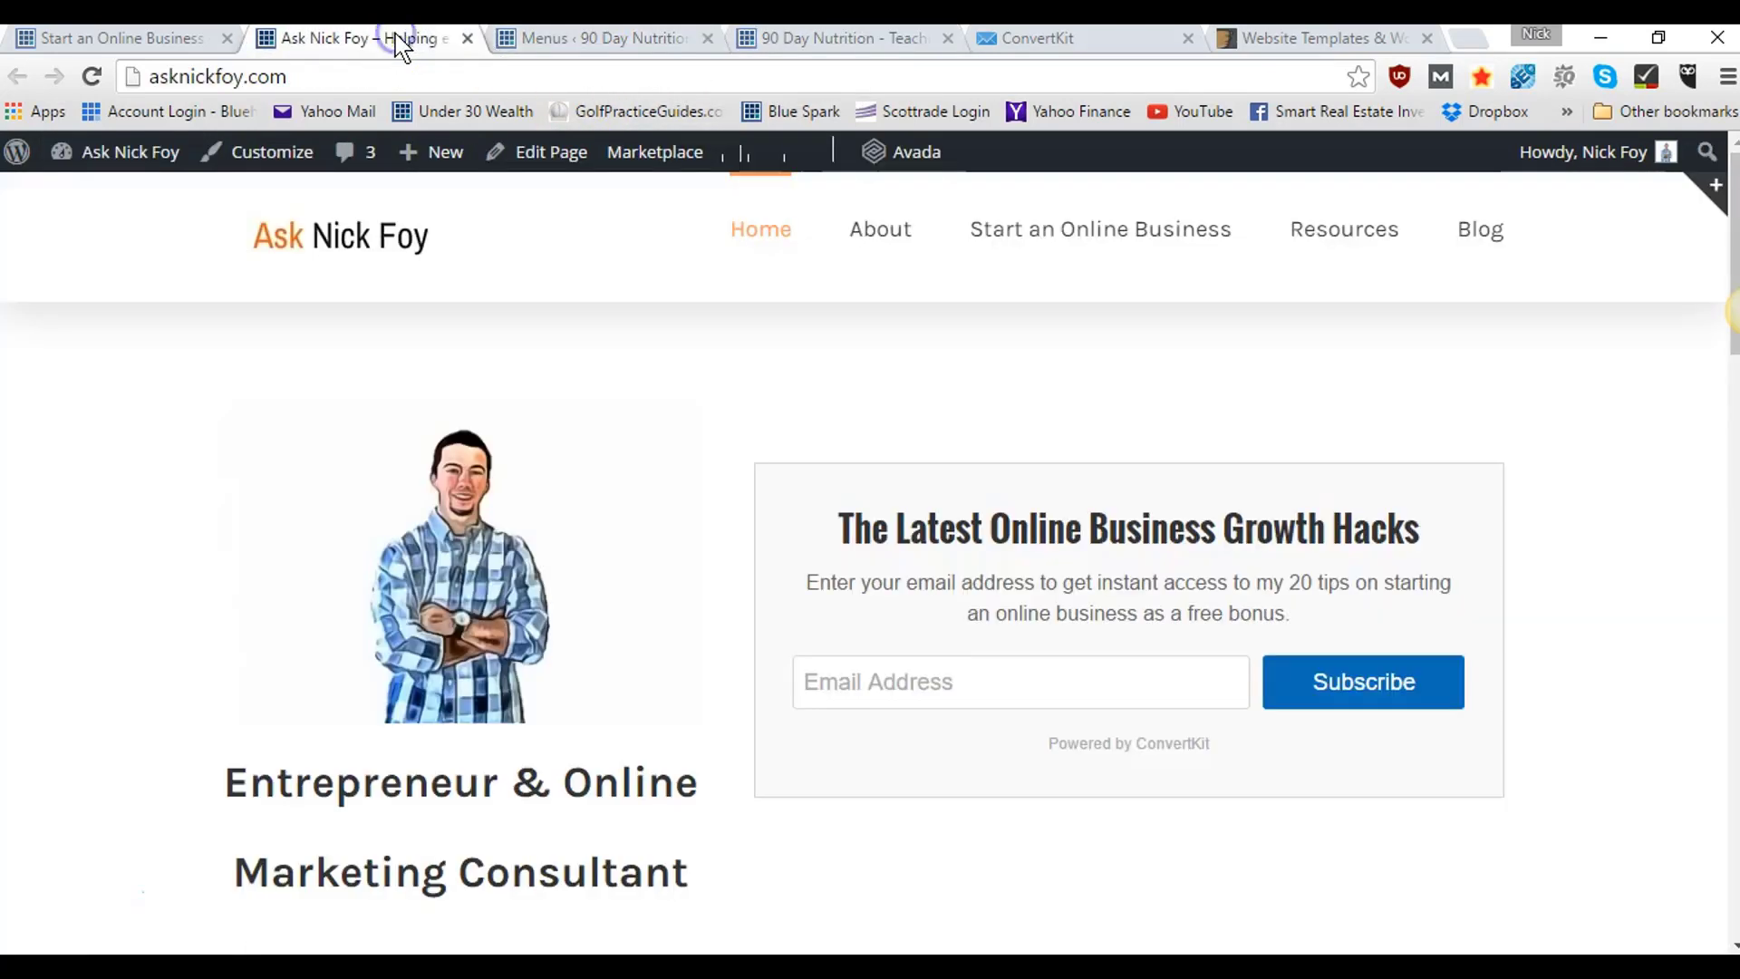
{"action": "left_click", "coordinate": [599, 41]}
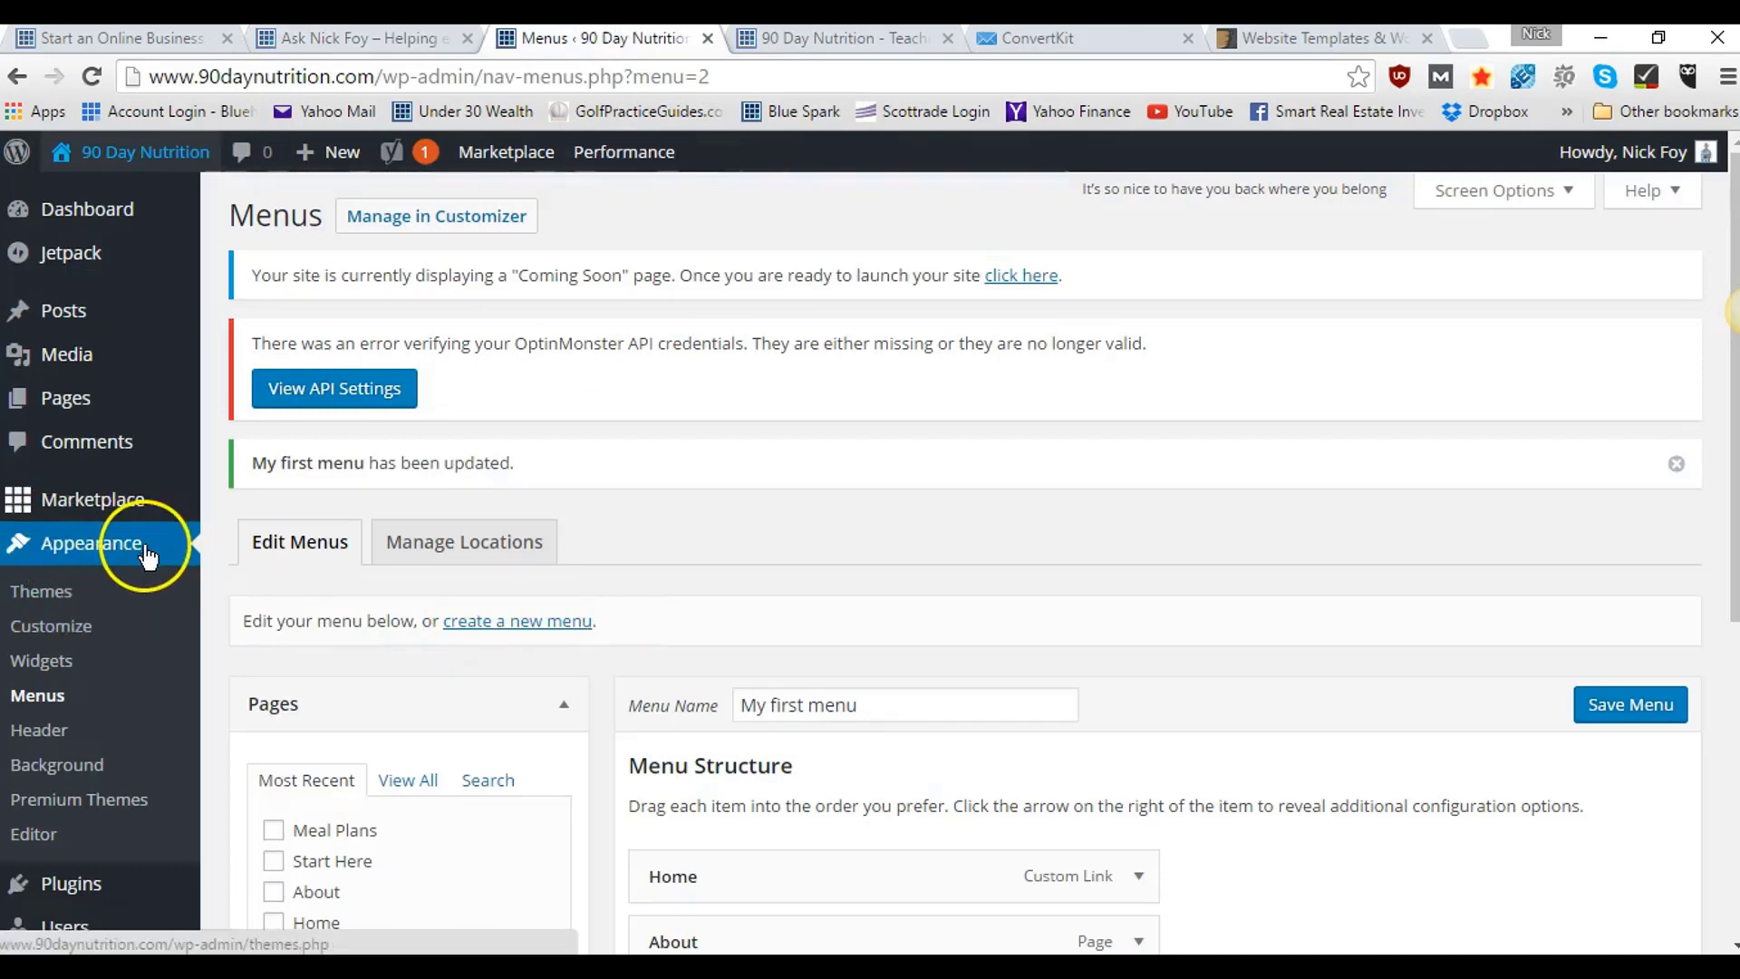
{"action": "mouse_move", "coordinate": [95, 414]}
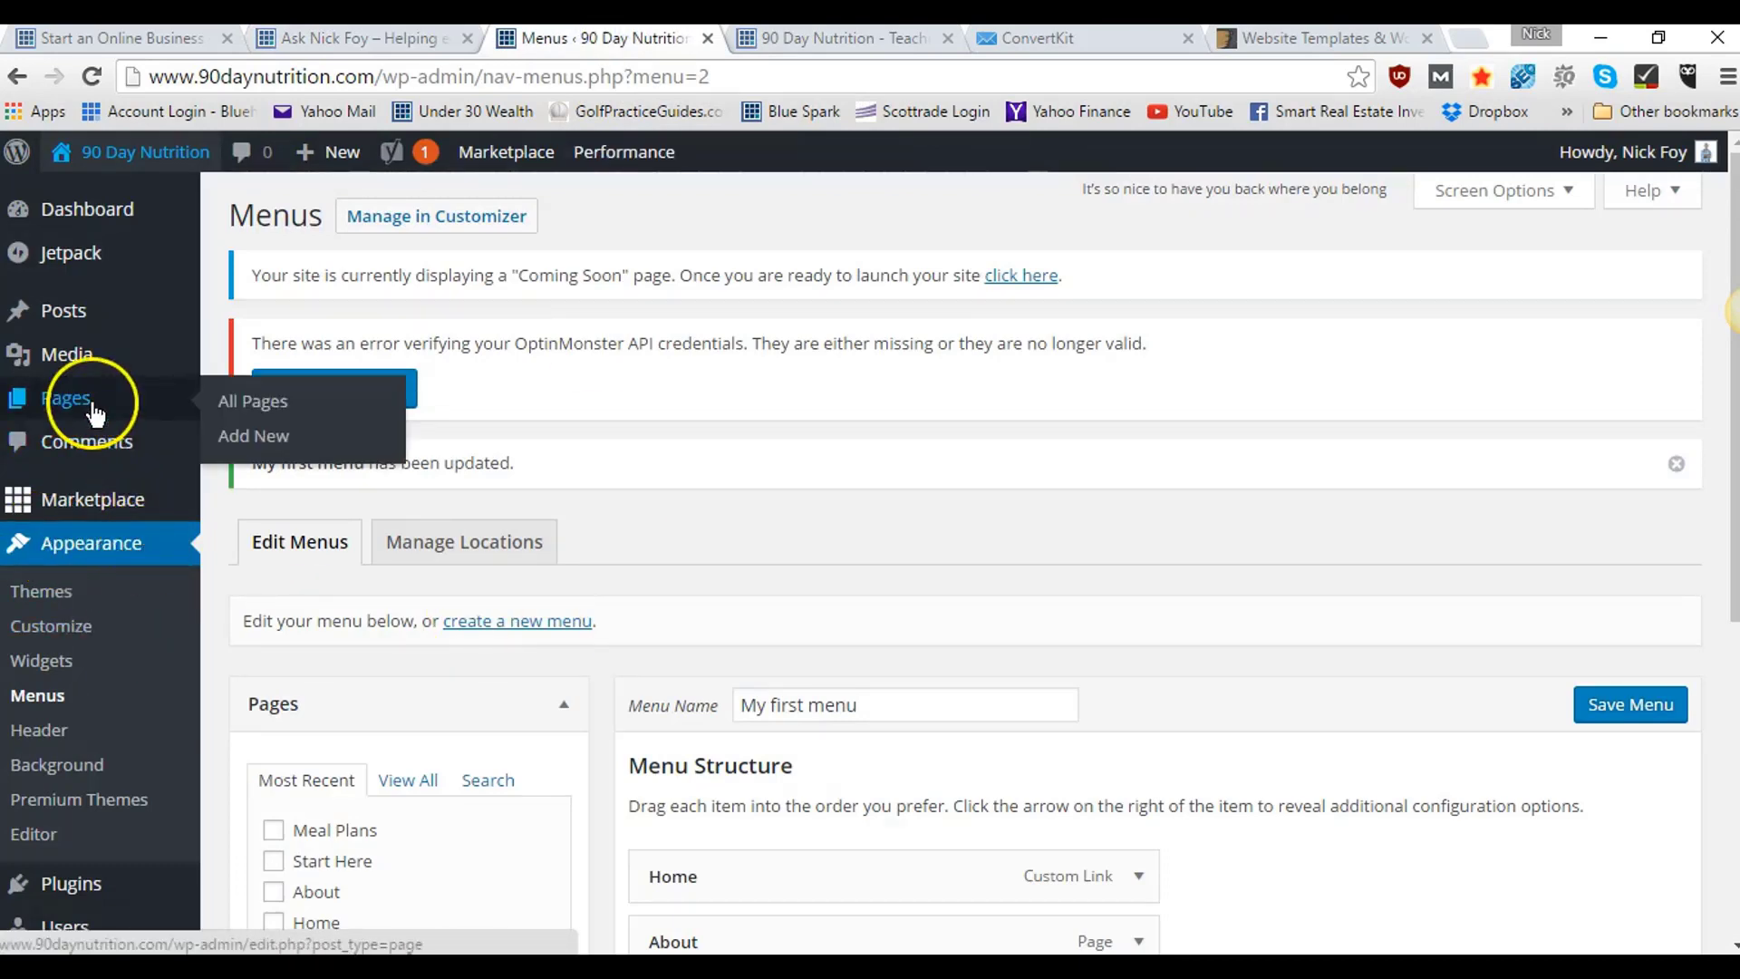
{"action": "mouse_move", "coordinate": [86, 351]}
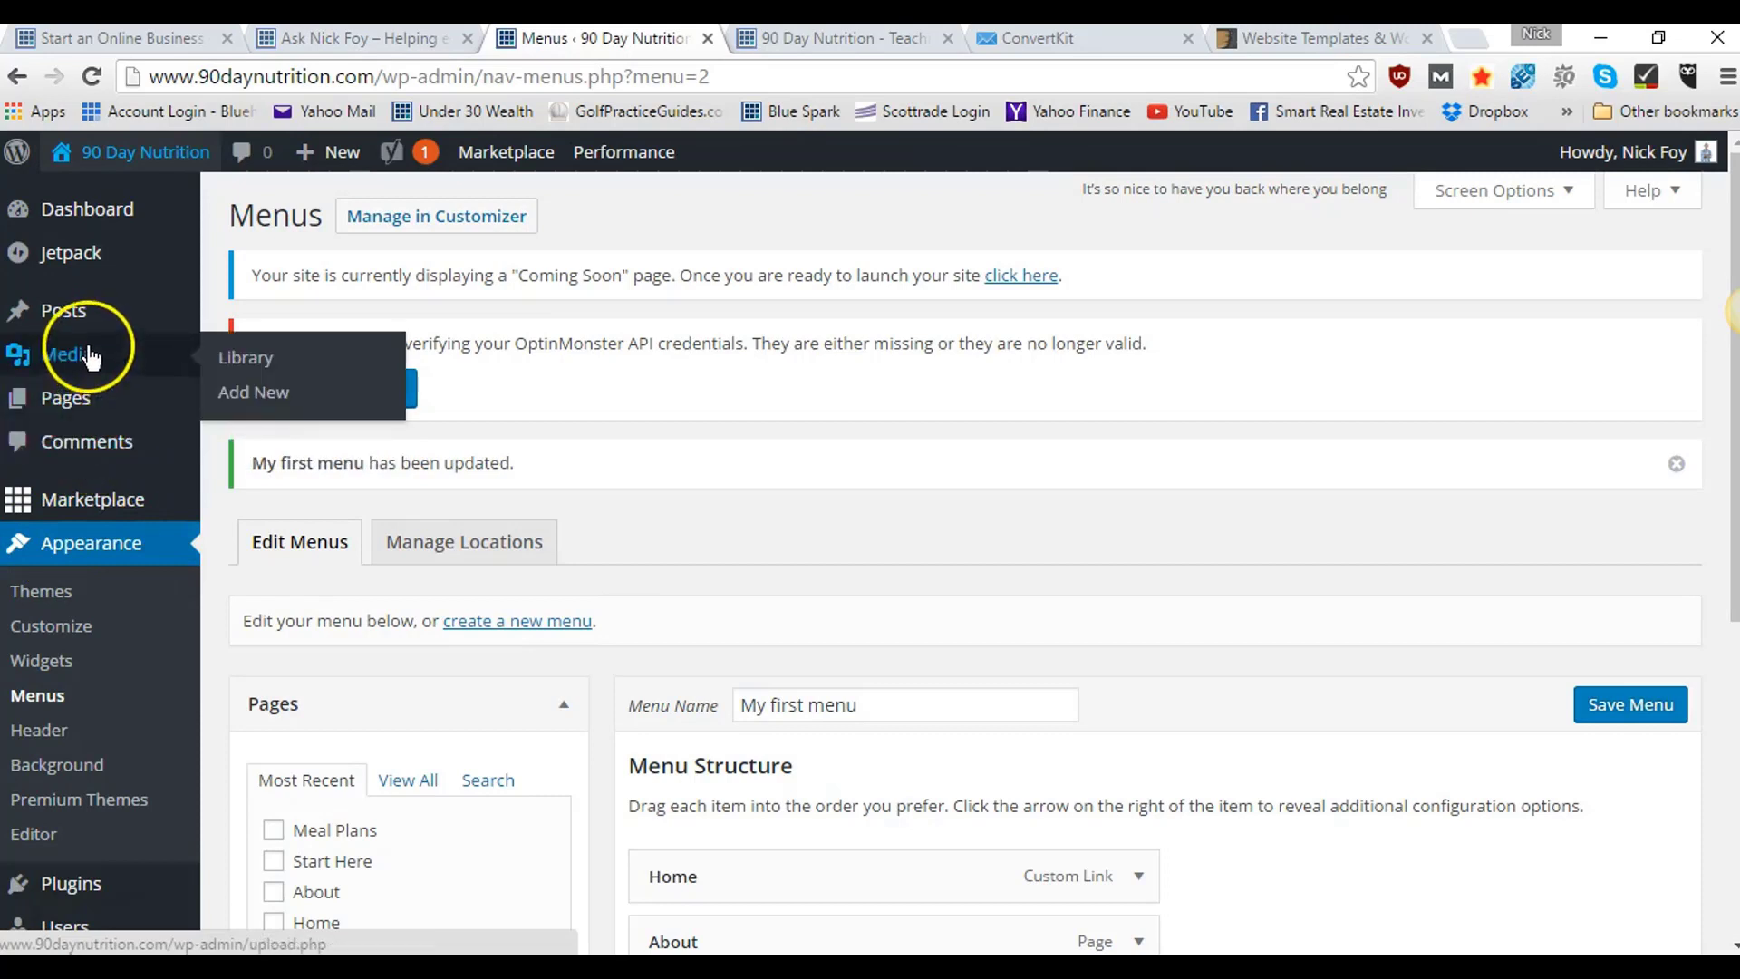
{"action": "left_click", "coordinate": [234, 363]}
{"action": "left_click", "coordinate": [238, 359]}
- Open a new blog post in a separate tab and title it "My Blog Post Title"
{"action": "left_click", "coordinate": [115, 313]}
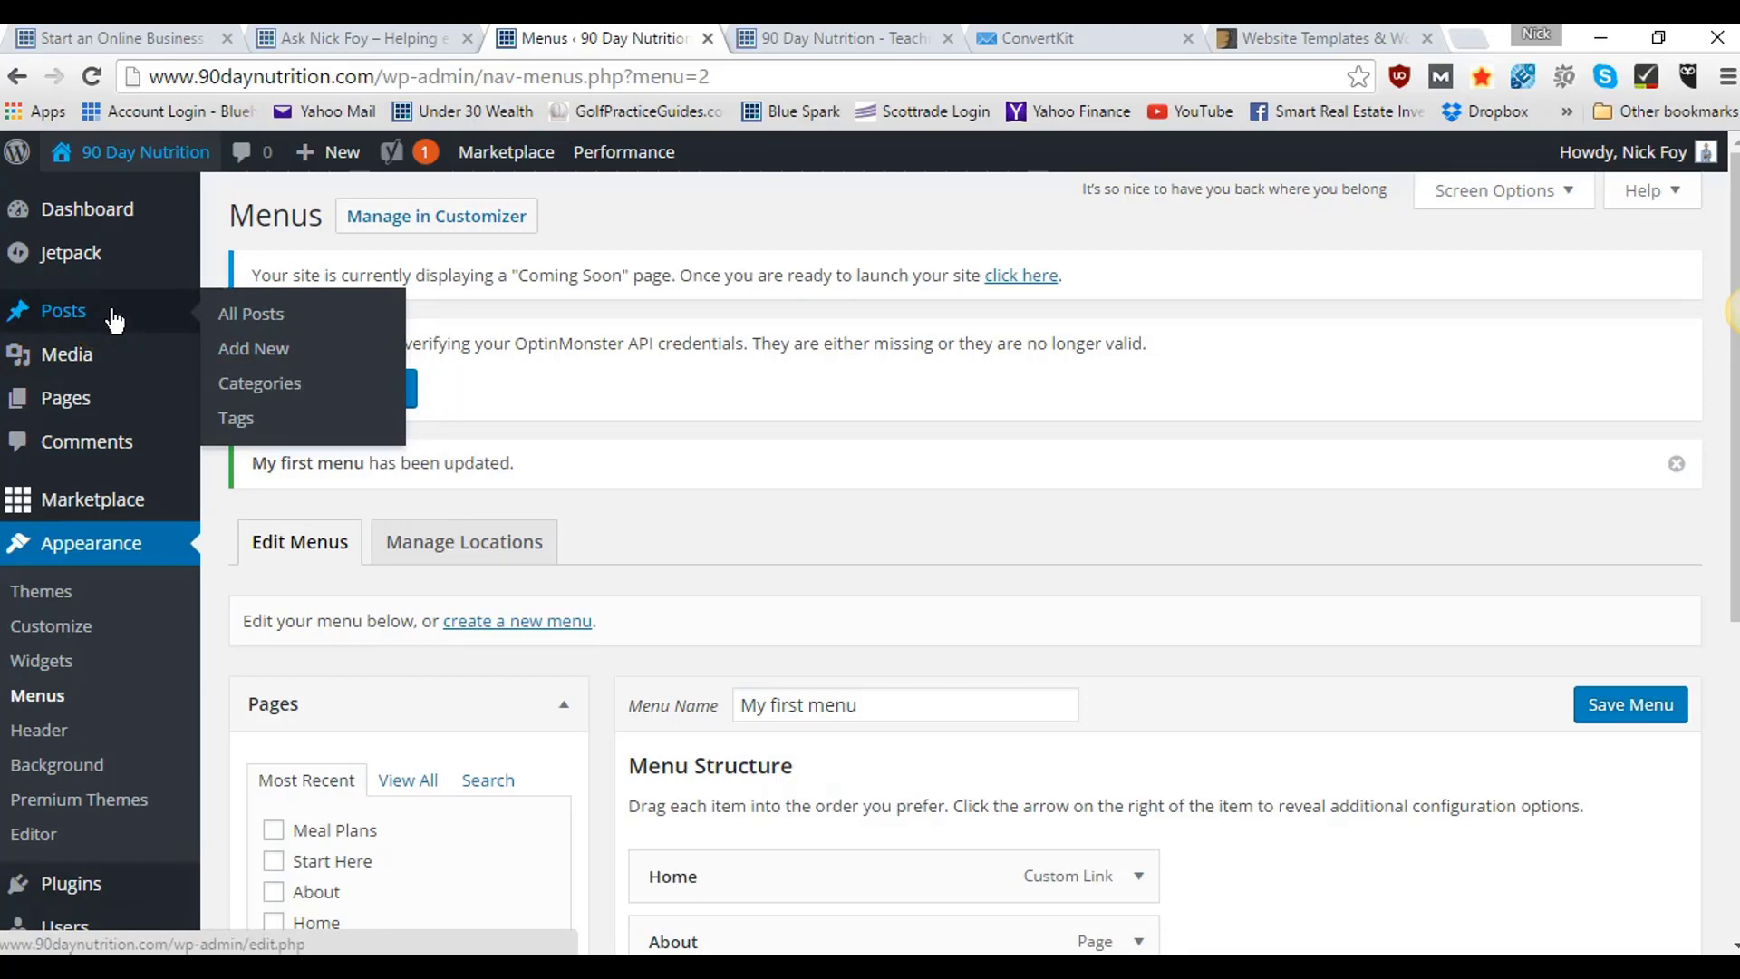
{"action": "left_click", "coordinate": [114, 315]}
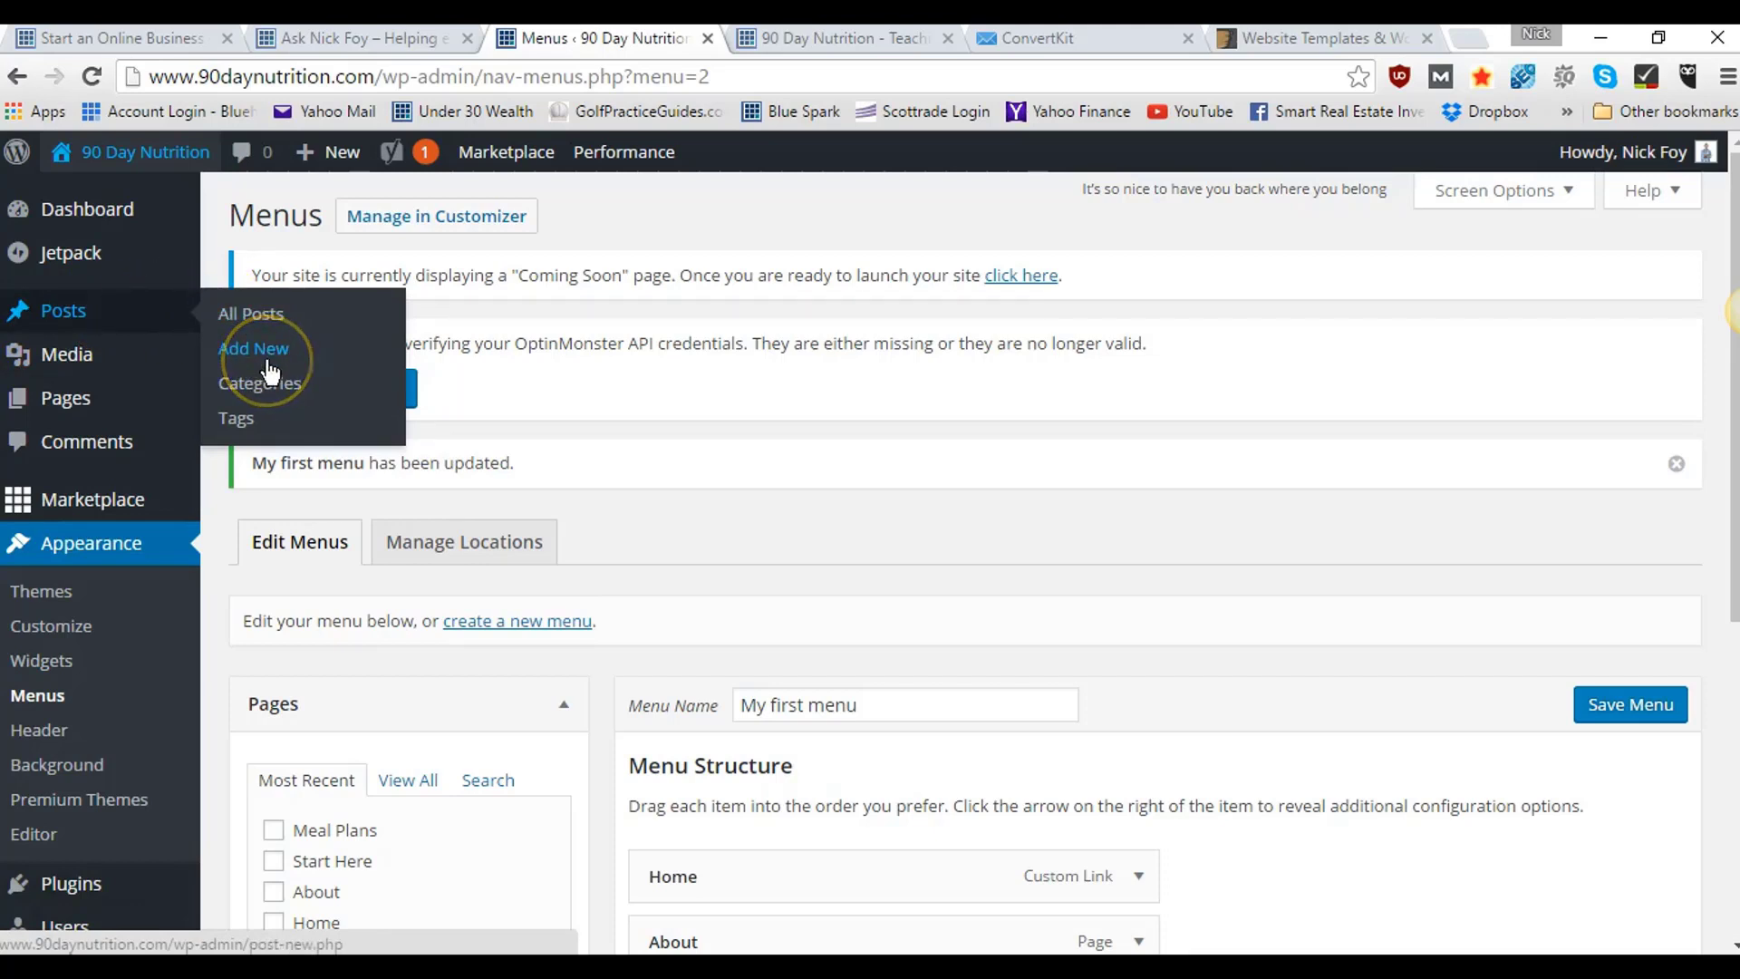
{"action": "left_click", "coordinate": [274, 391]}
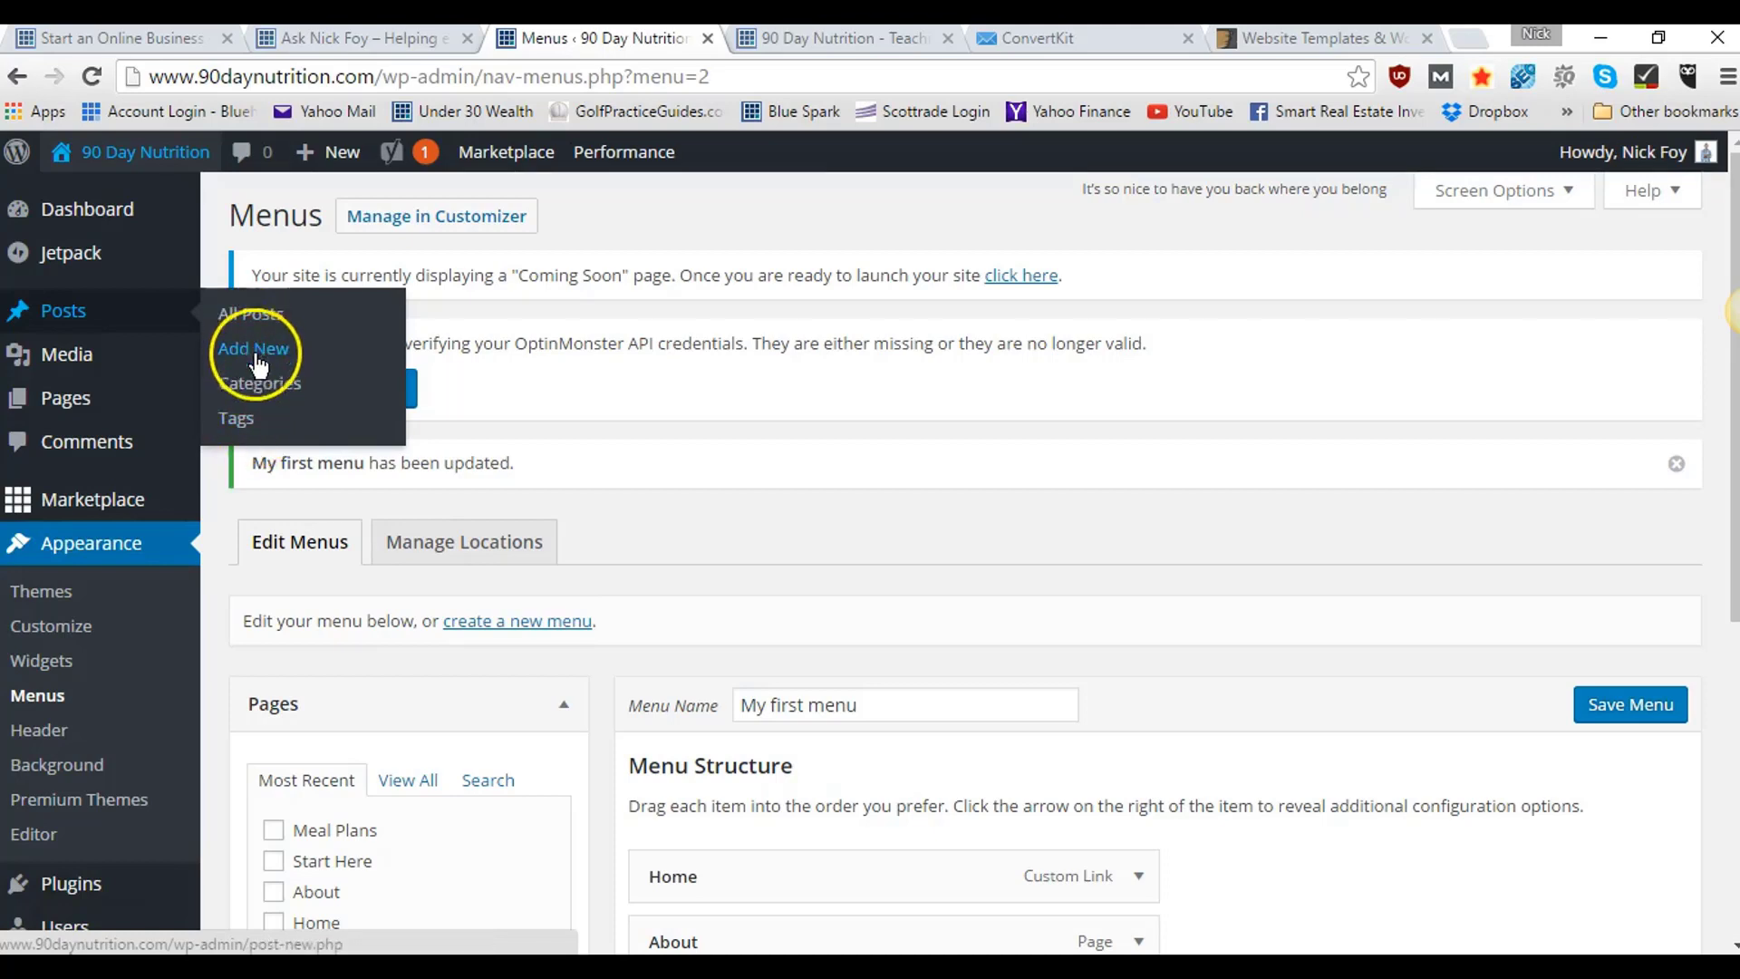
{"action": "right_click", "coordinate": [259, 360]}
{"action": "left_click", "coordinate": [303, 367]}
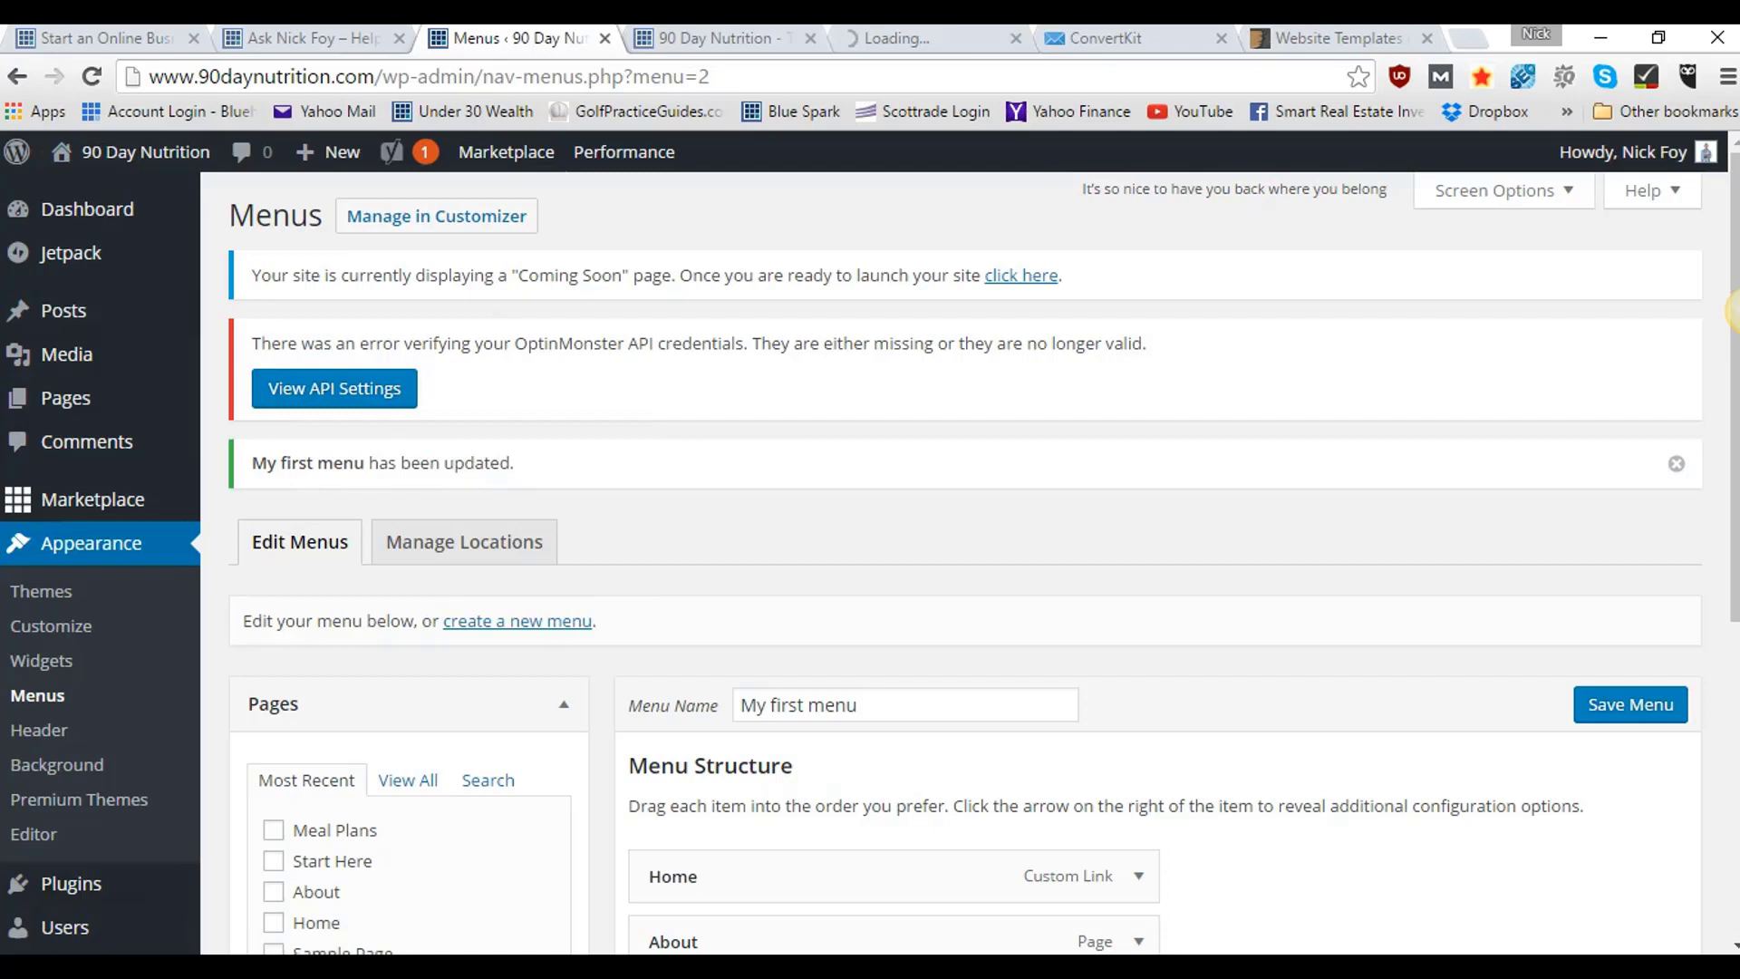
{"action": "left_click", "coordinate": [952, 46]}
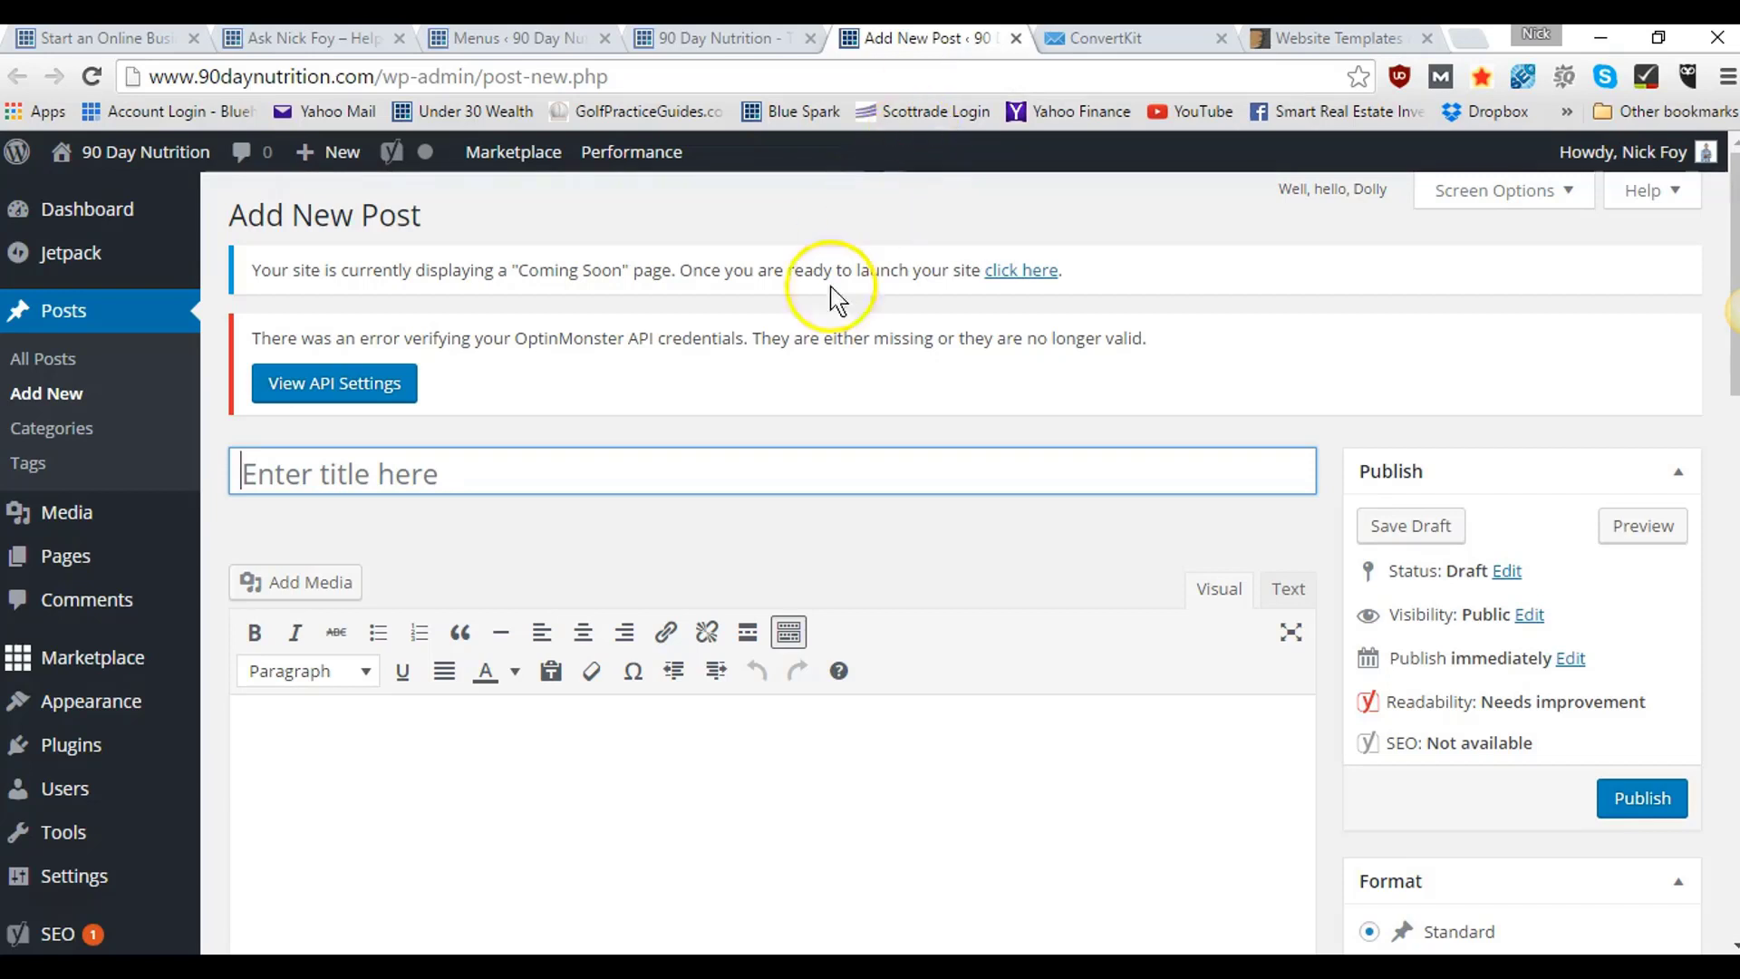
{"action": "scroll", "coordinate": [769, 726], "scroll_direction": "down", "scroll_amount": 1}
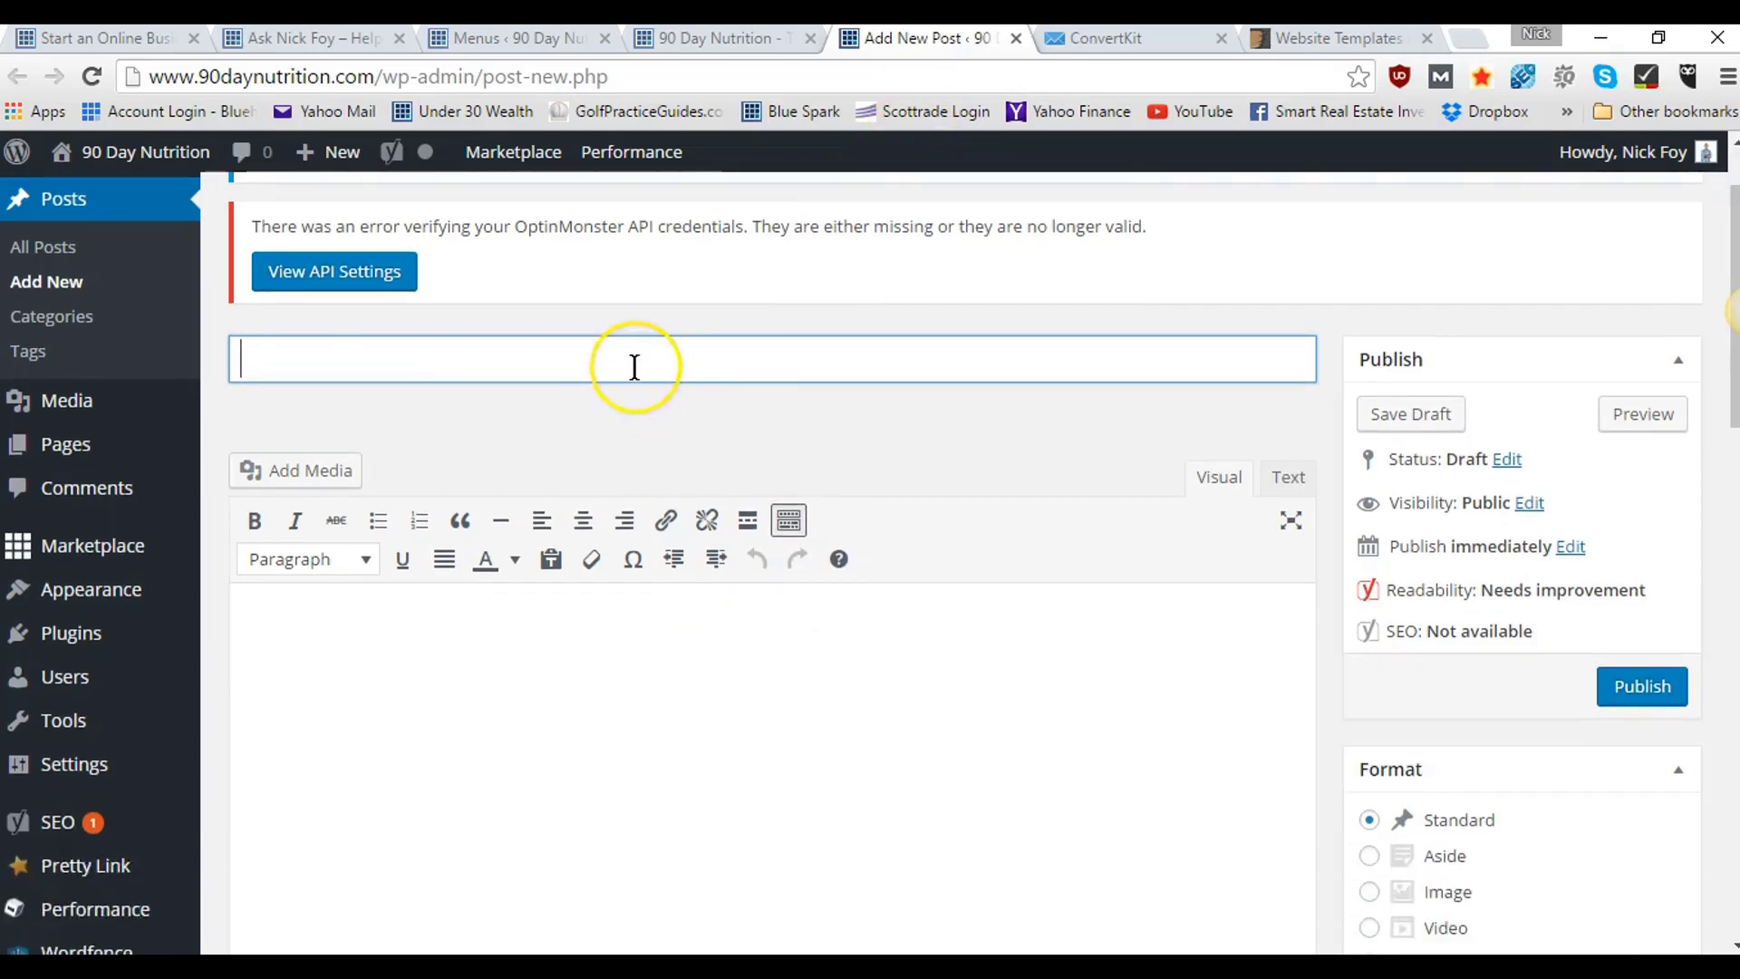
{"action": "type", "text": "My Blog Pos"}
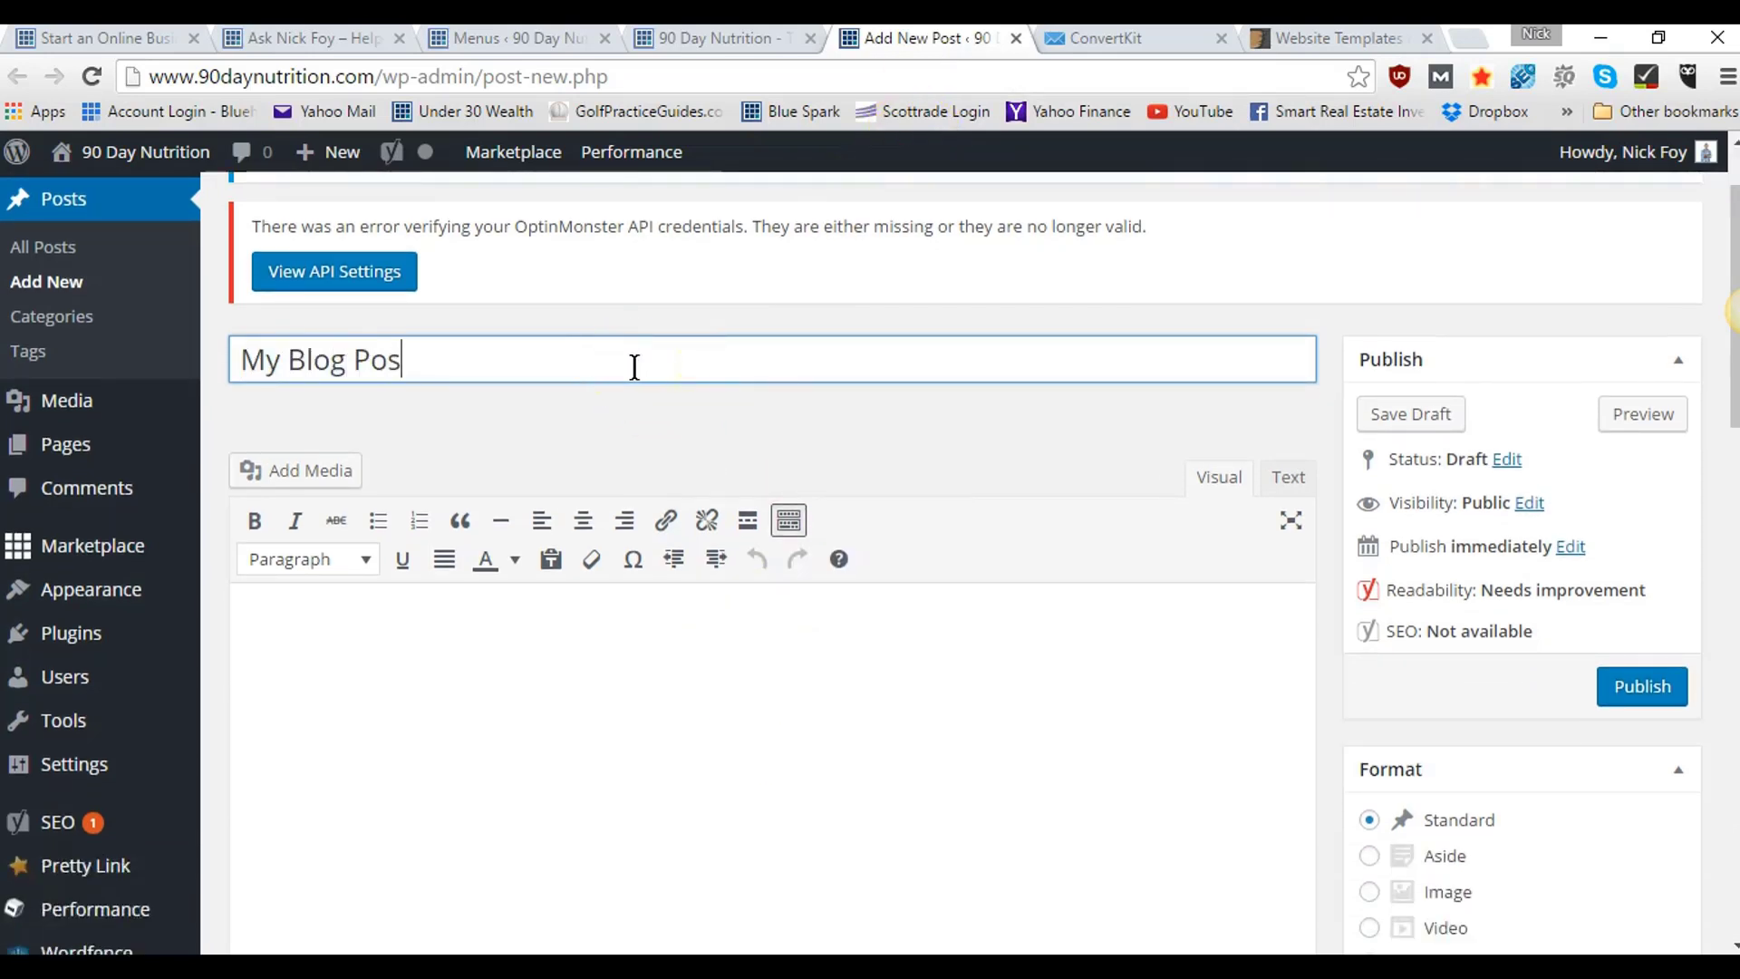
{"action": "type", "text": "t Title"}
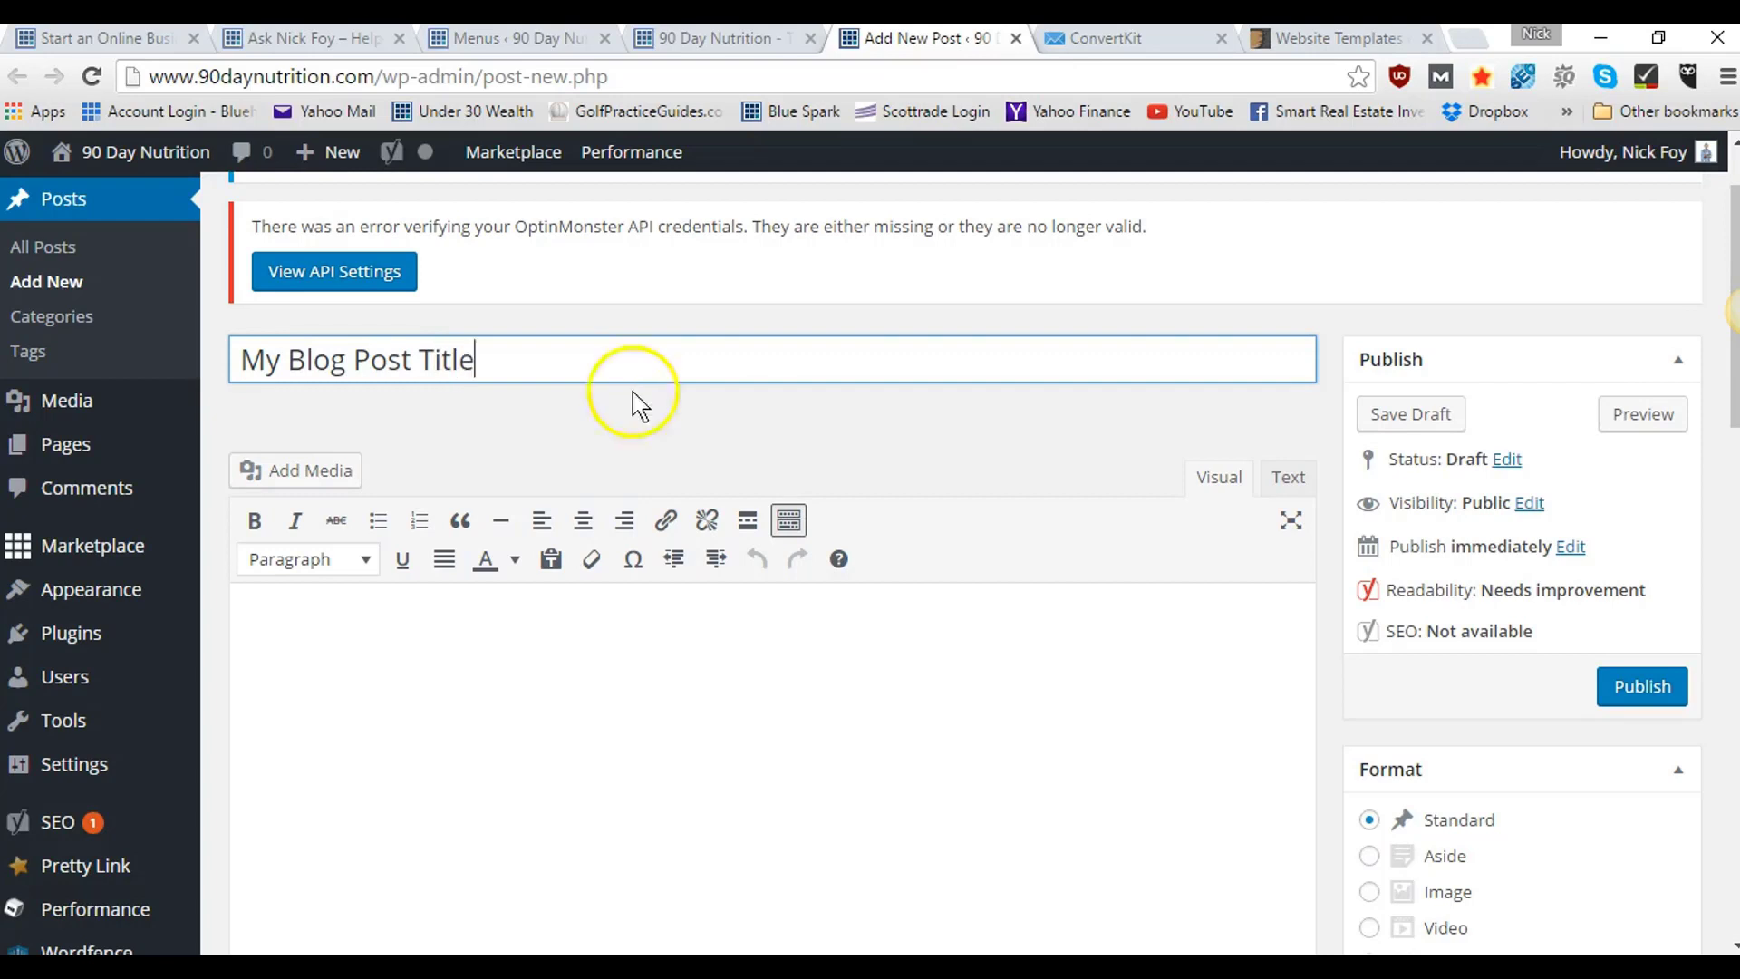
- Write the post body: "Hello," and the paragraph "Welcome to 90DayNutrition.com. This website will be for providing you the best nutrition tips I've mastered."
{"action": "left_click", "coordinate": [611, 632]}
{"action": "scroll", "coordinate": [610, 632], "scroll_direction": "down", "scroll_amount": 2}
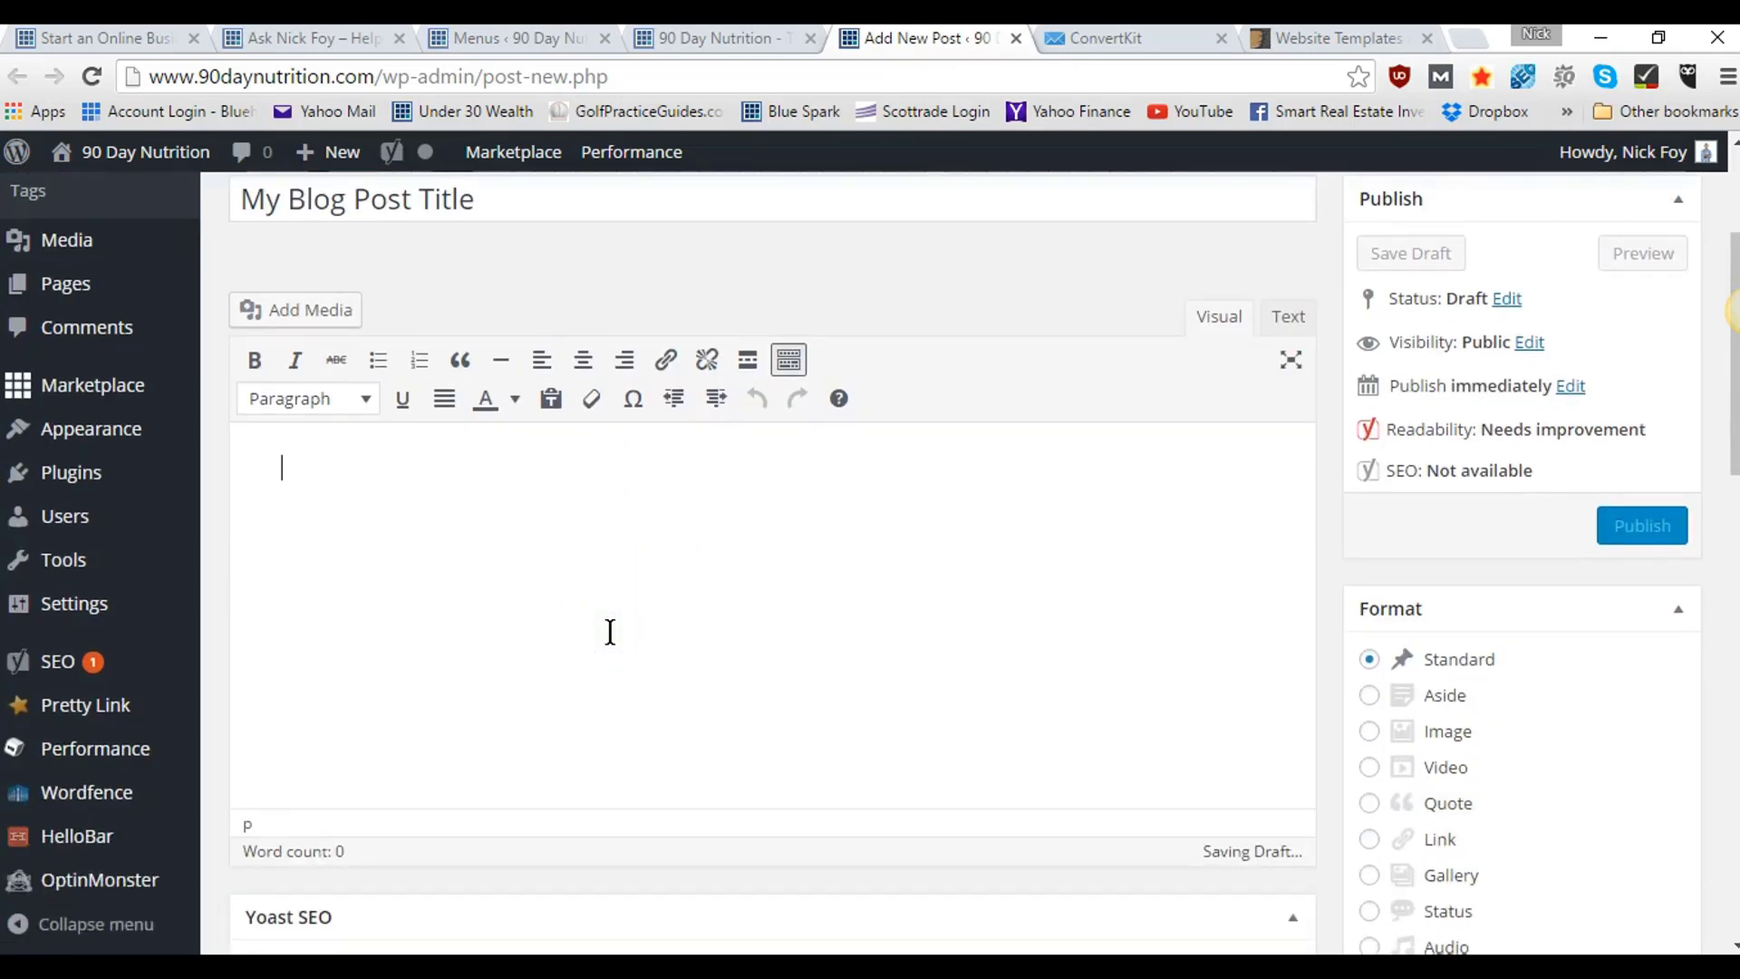
{"action": "type", "text": "H"}
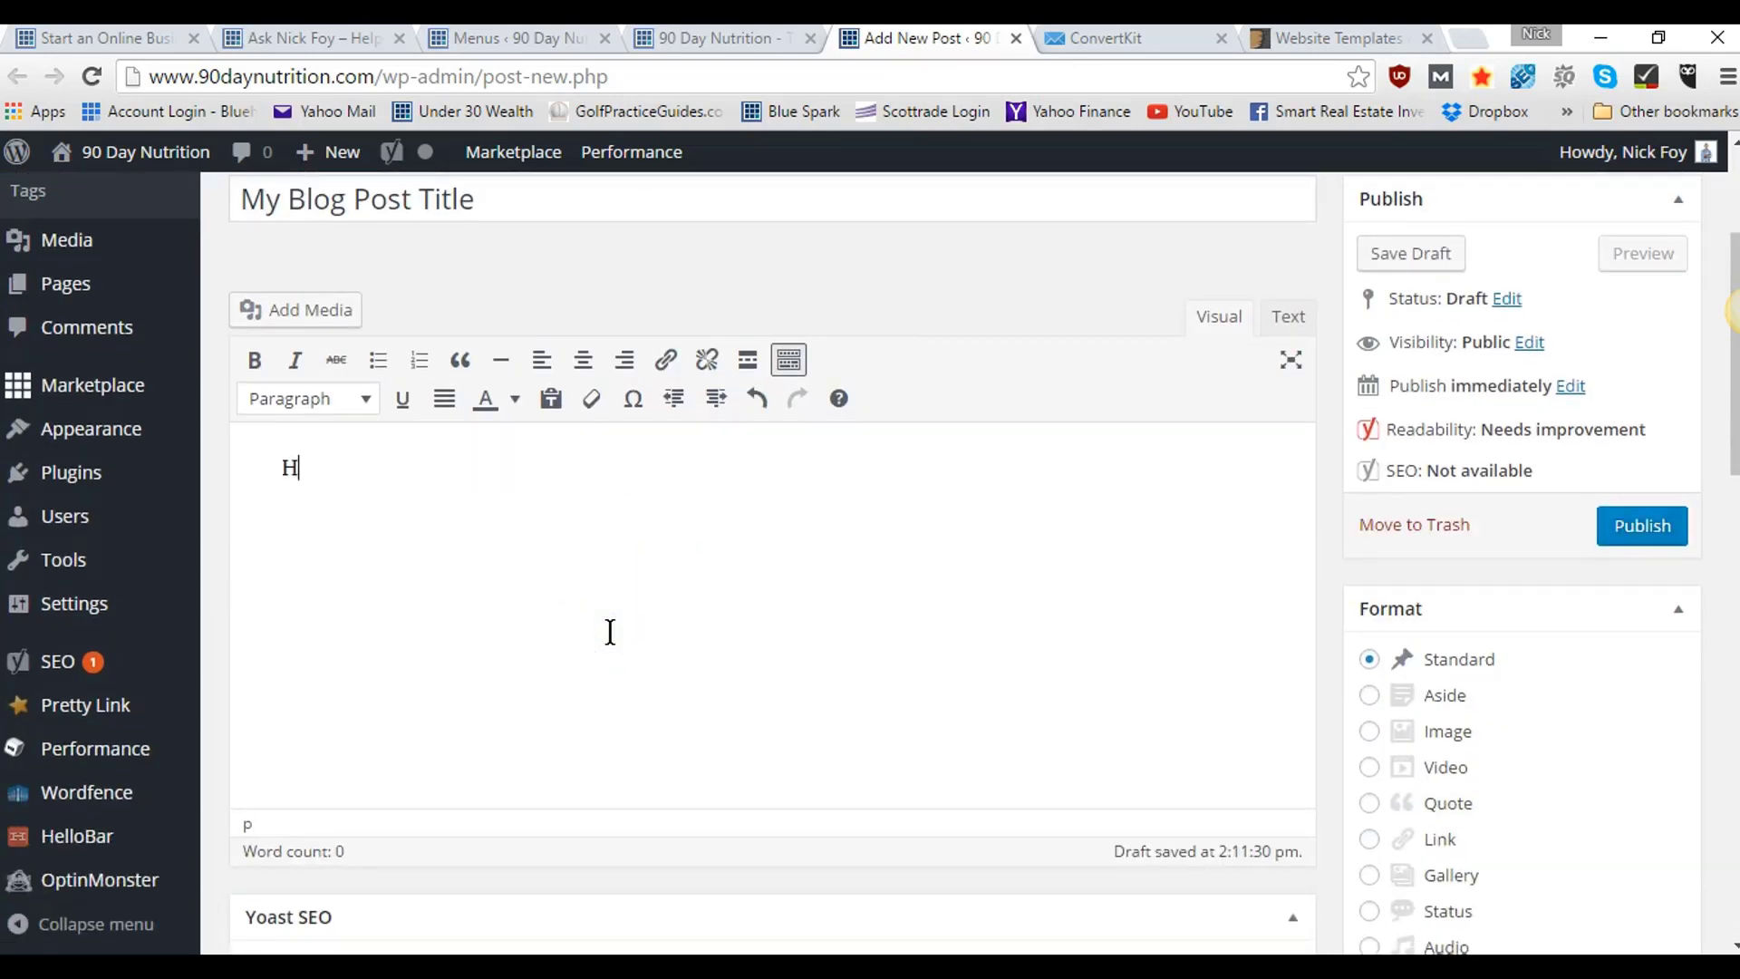
{"action": "type", "text": "ello,  Welcome to"}
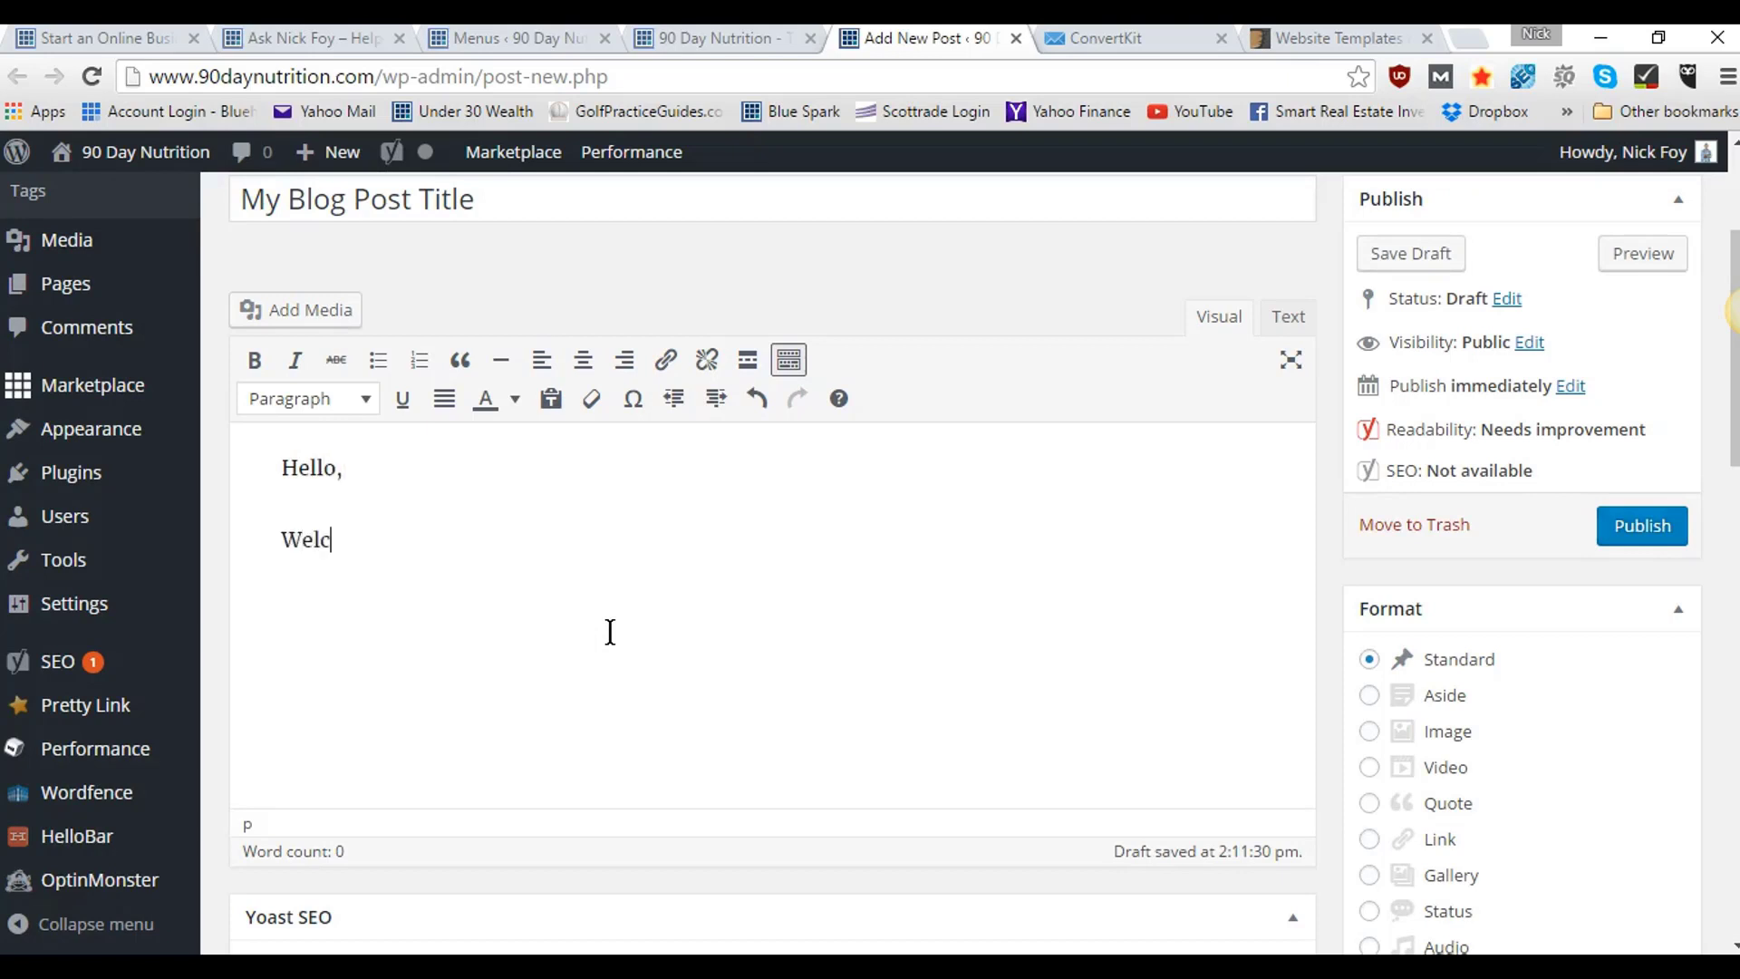
{"action": "key", "text": "BackSpace"}
{"action": "key", "text": "BackSpace"}
{"action": "type", "text": "90"}
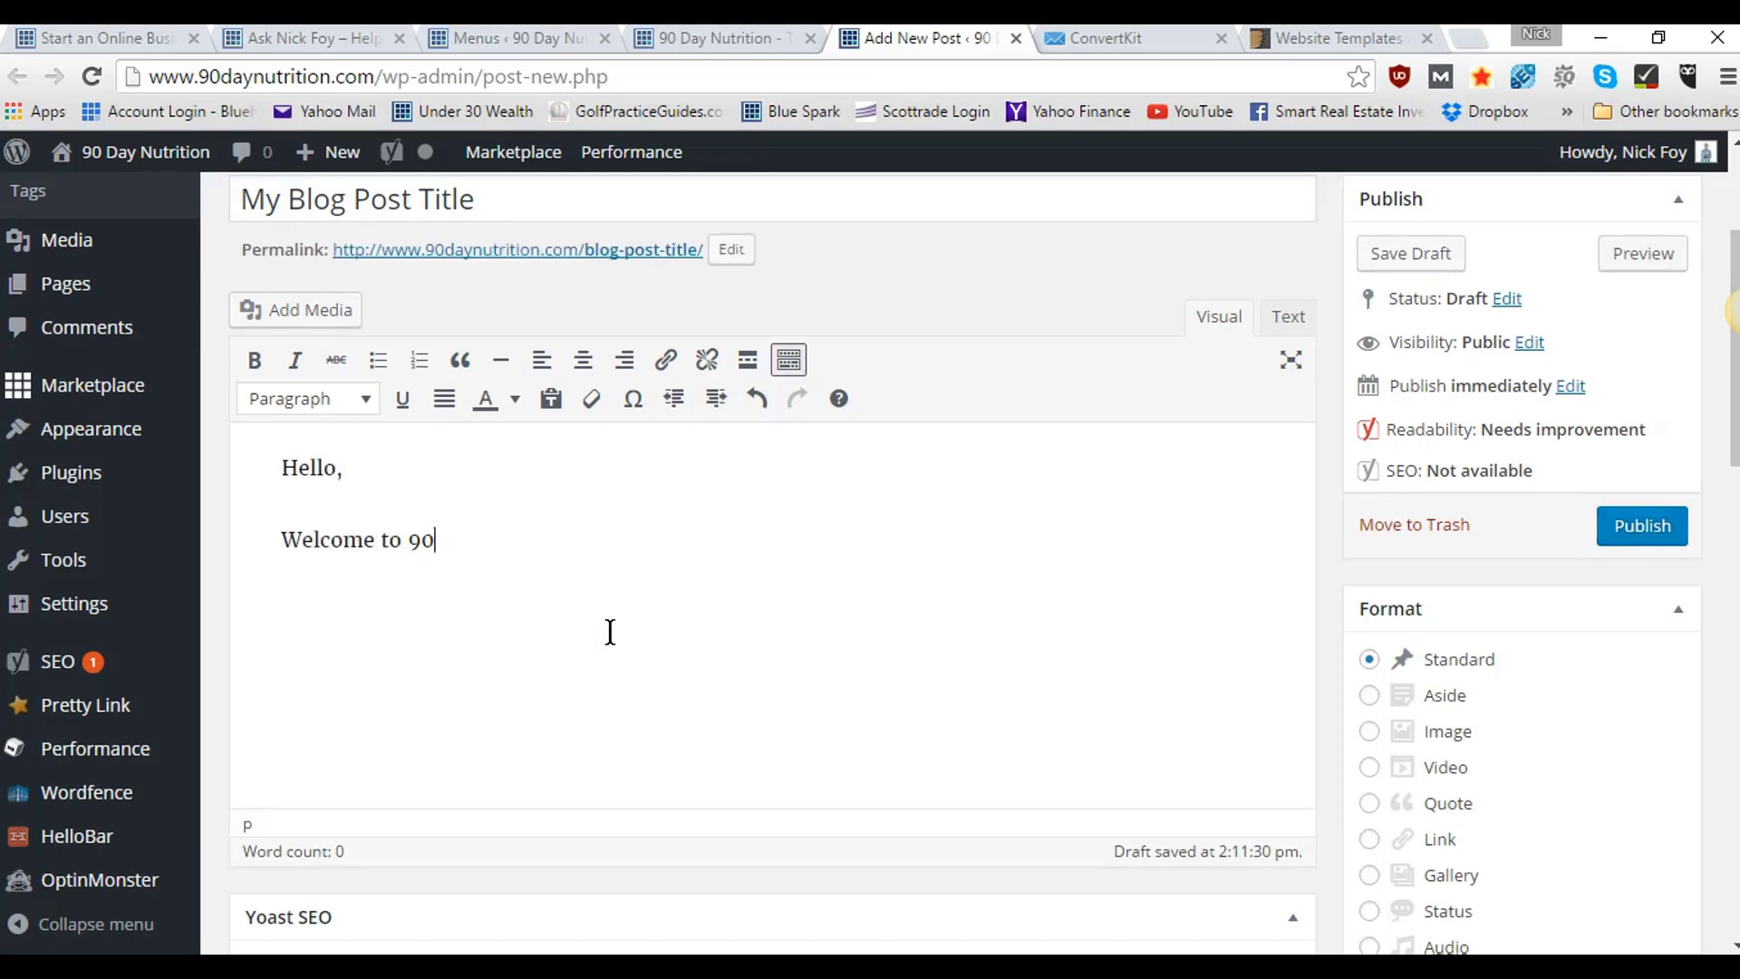
{"action": "type", "text": "DayNutrition.com"}
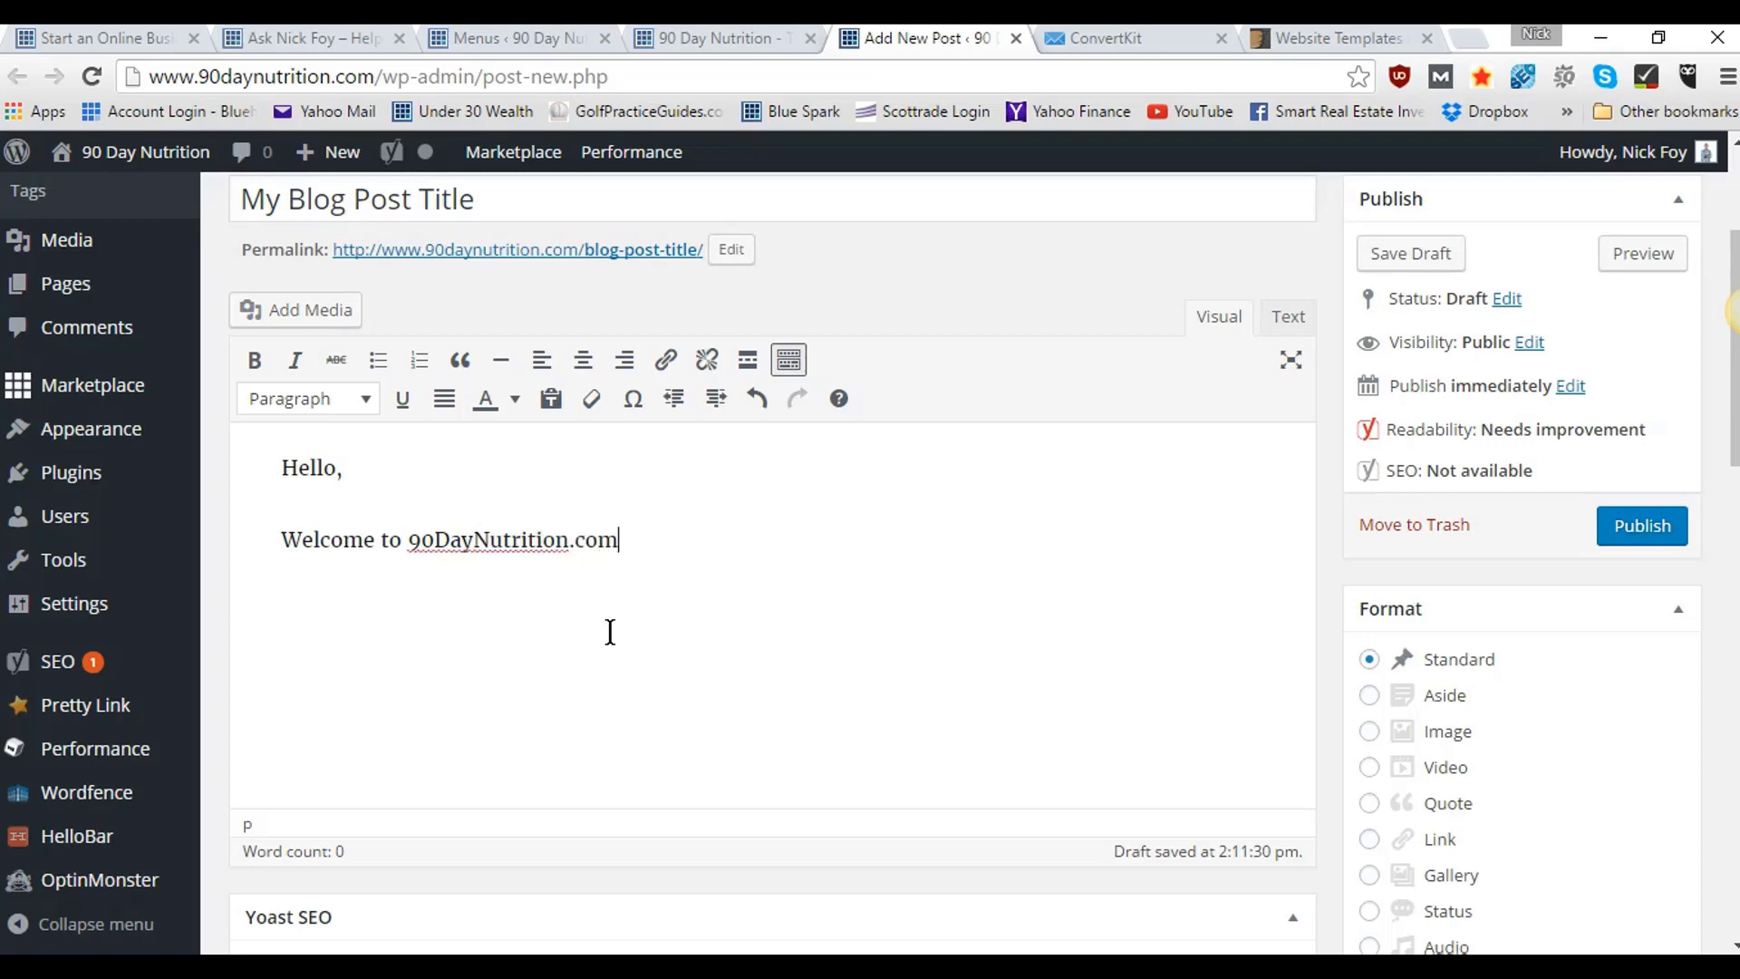
{"action": "type", "text": ". This website will be for providing you the best nutrition tips I've mastered."}
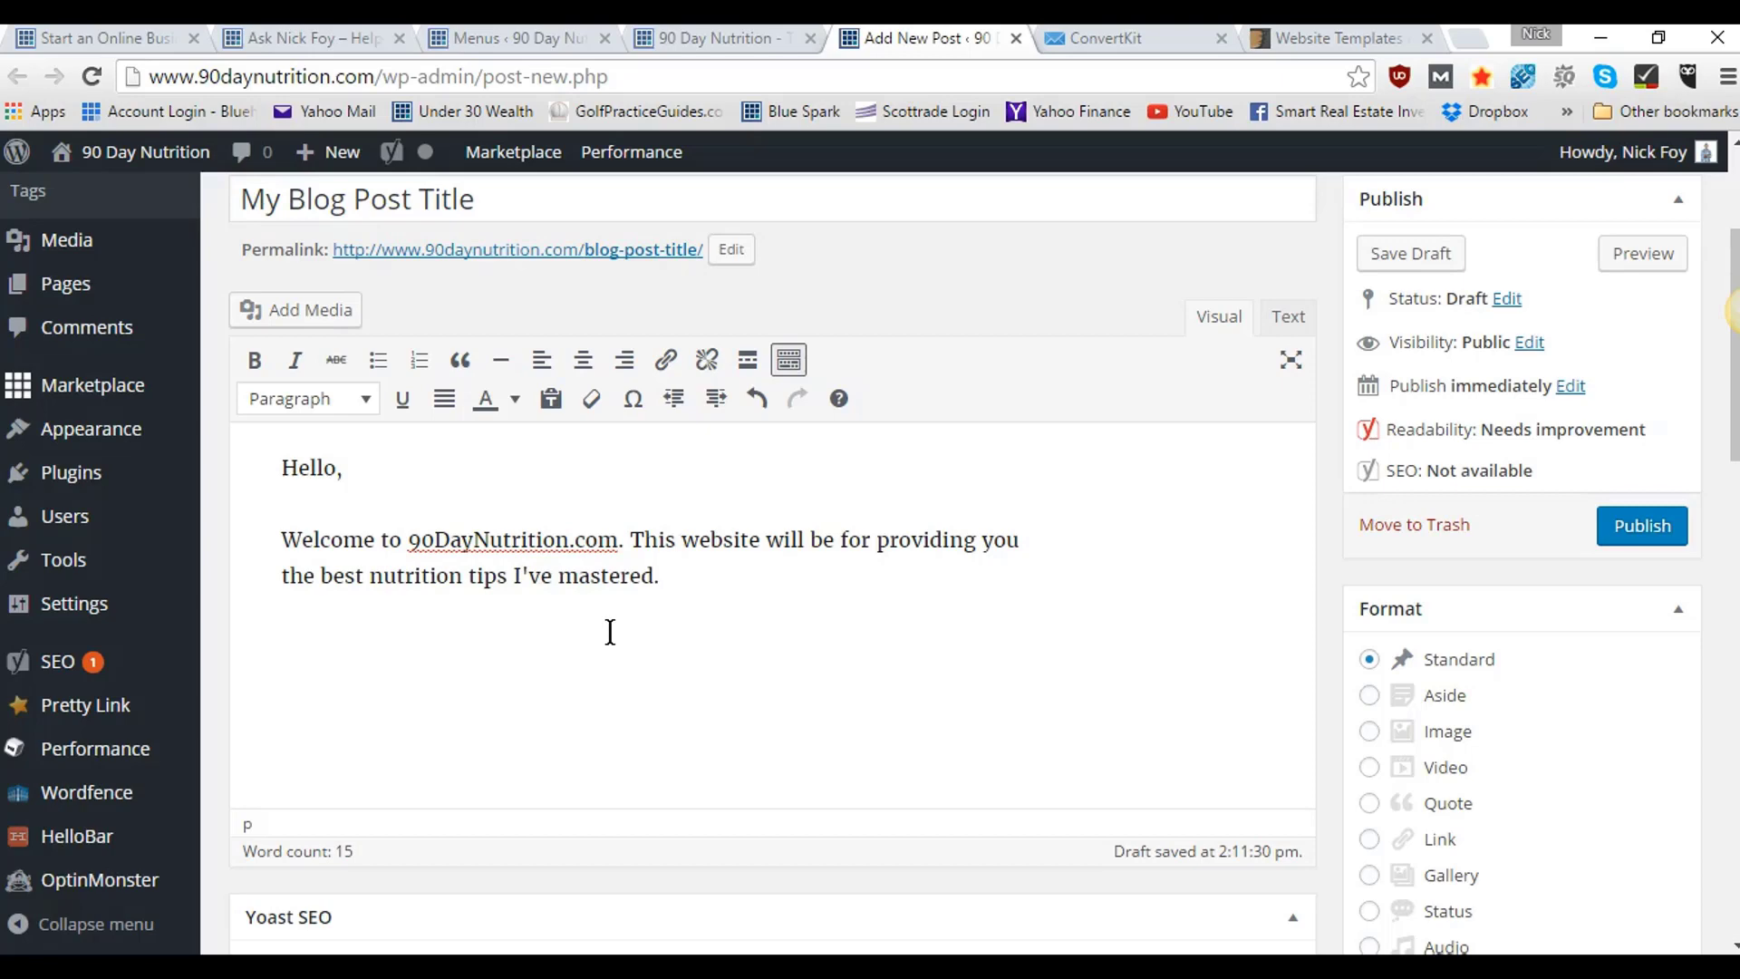
{"action": "scroll", "coordinate": [610, 632], "scroll_direction": "down", "scroll_amount": 3}
{"action": "scroll", "coordinate": [610, 646], "scroll_direction": "up", "scroll_amount": 2}
- Add a new paragraph at the end of the post reading "Check out my about page."
{"action": "key", "text": "Return"}
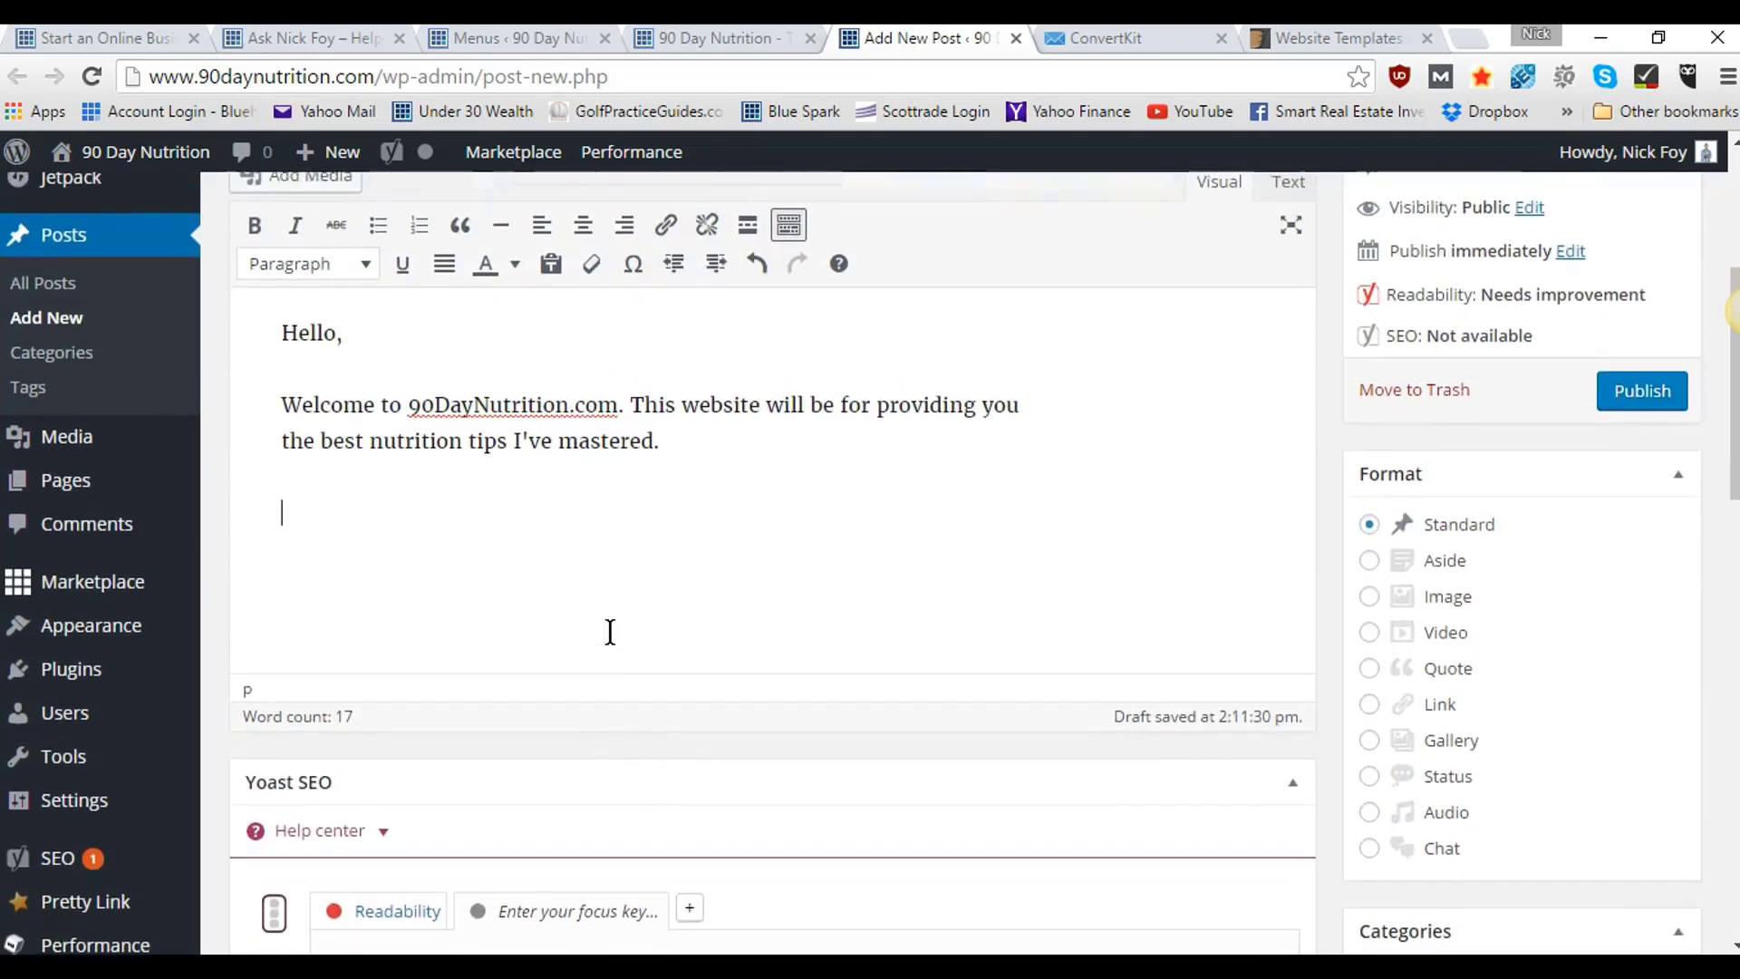
{"action": "left_click", "coordinate": [662, 489]}
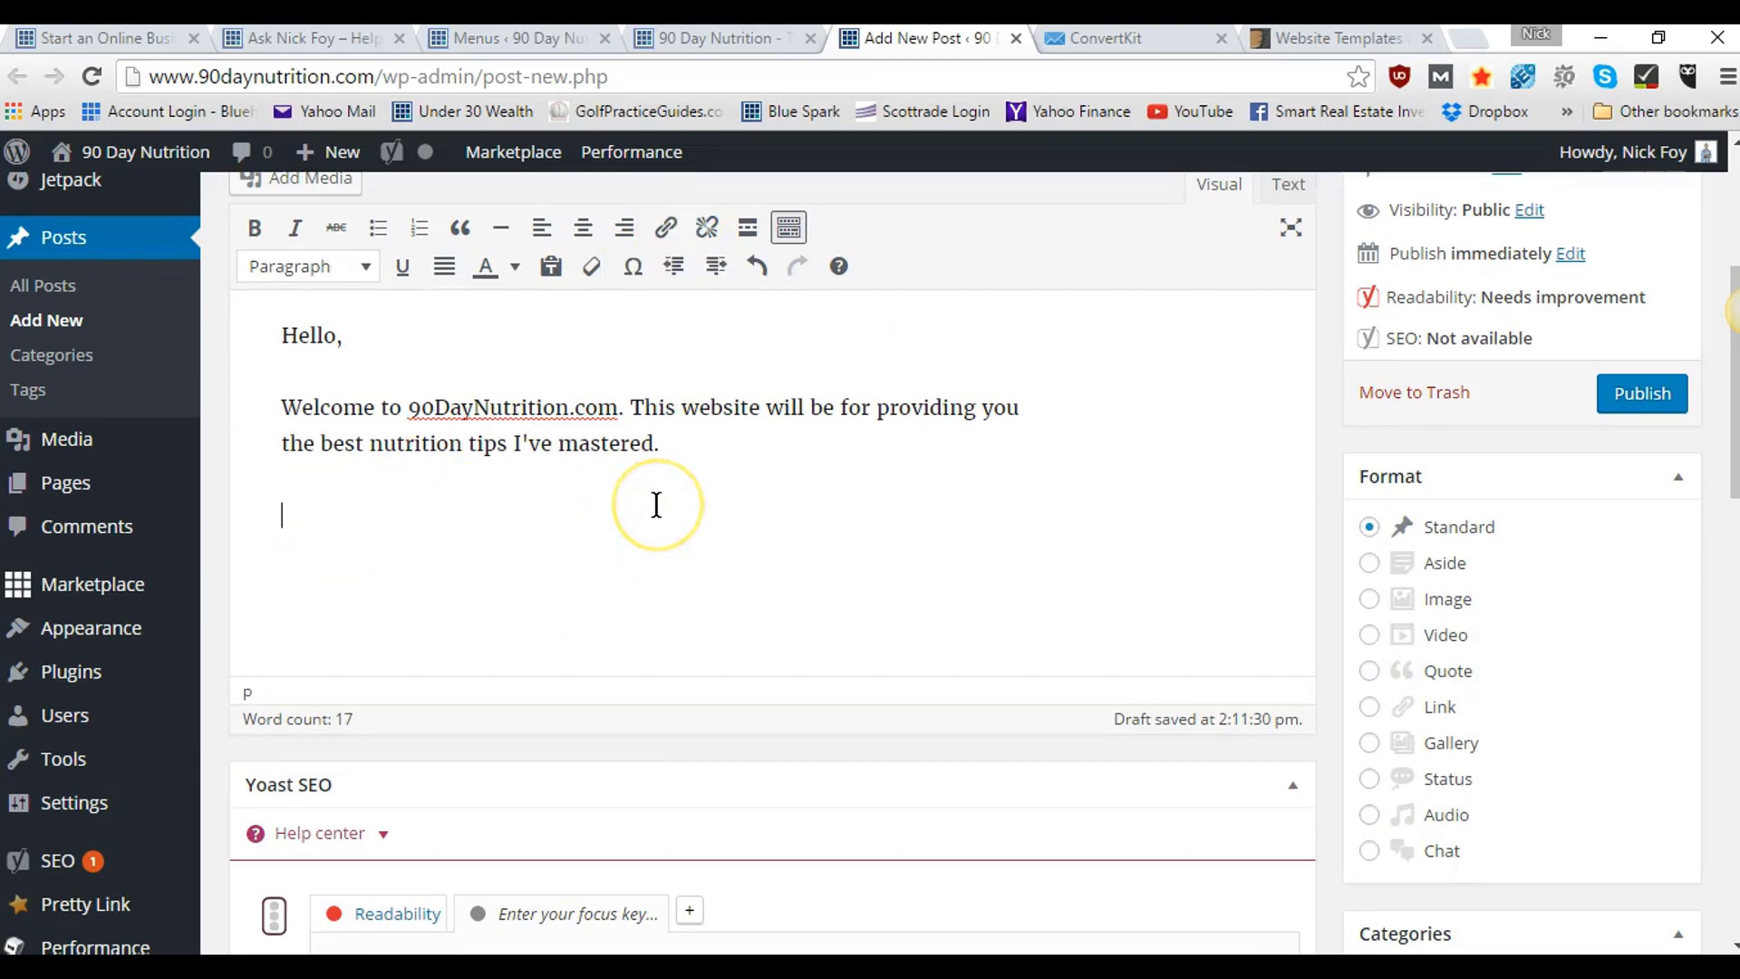
{"action": "left_click", "coordinate": [483, 517]}
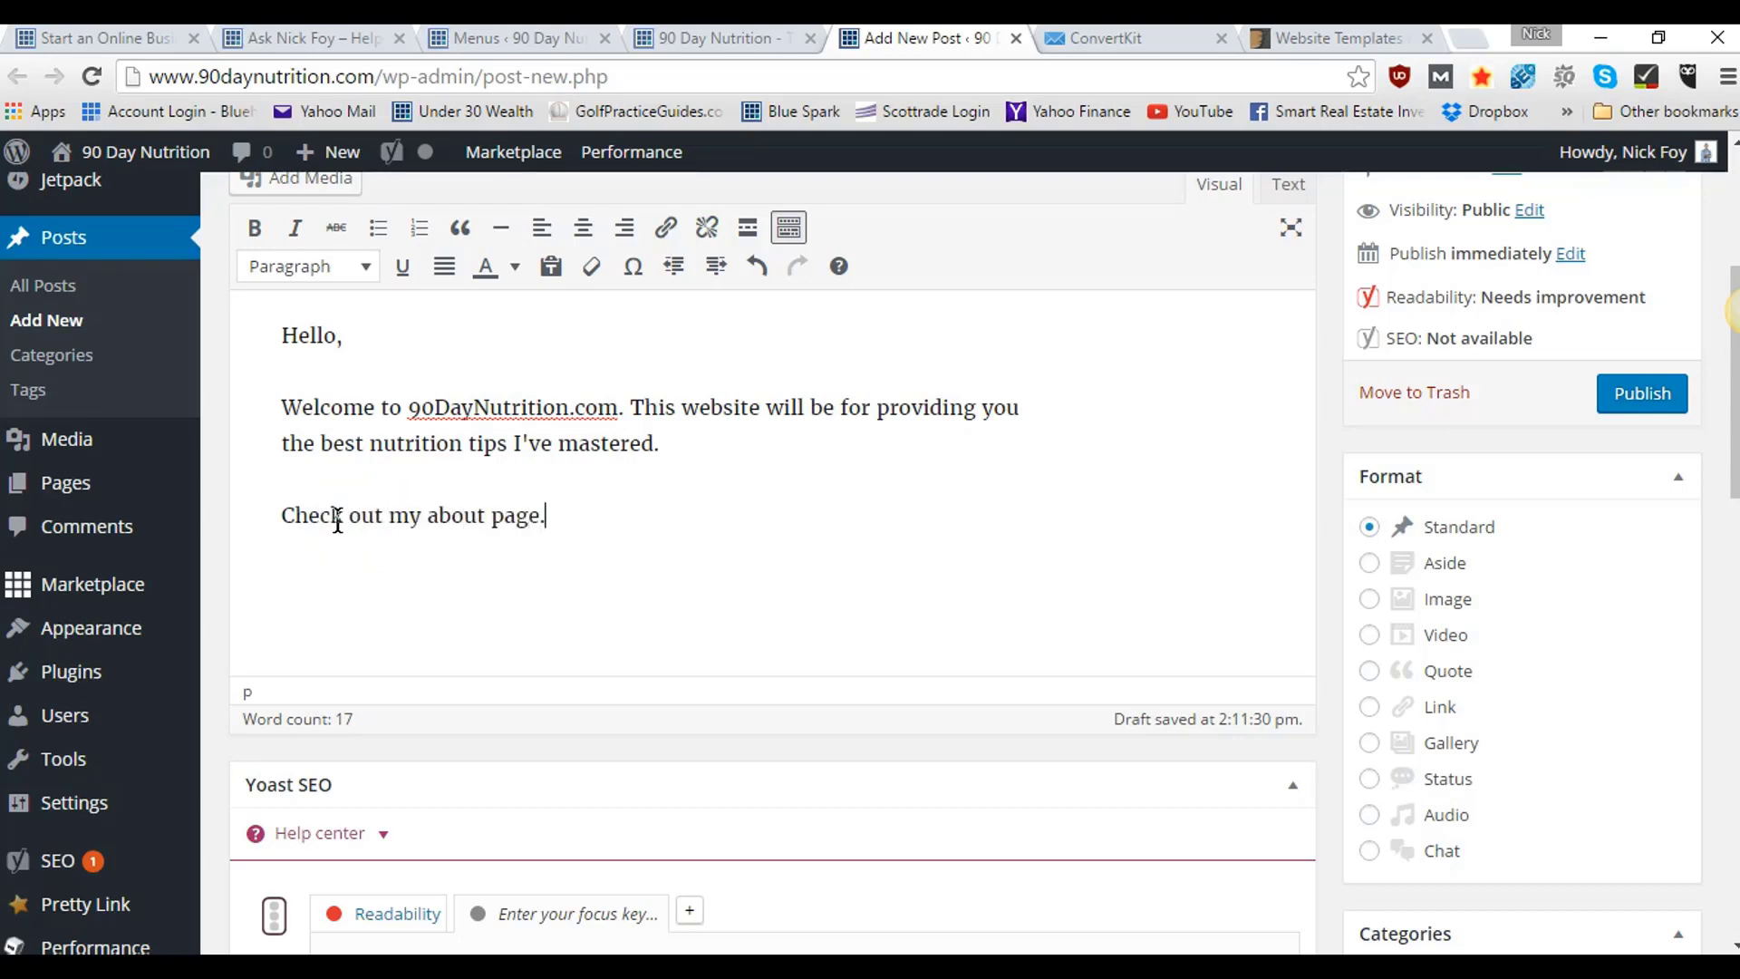
- Link the words "about page." in the post's last paragraph to the site's existing About page
{"action": "left_click_drag", "start_coordinate": [428, 517], "coordinate": [577, 524]}
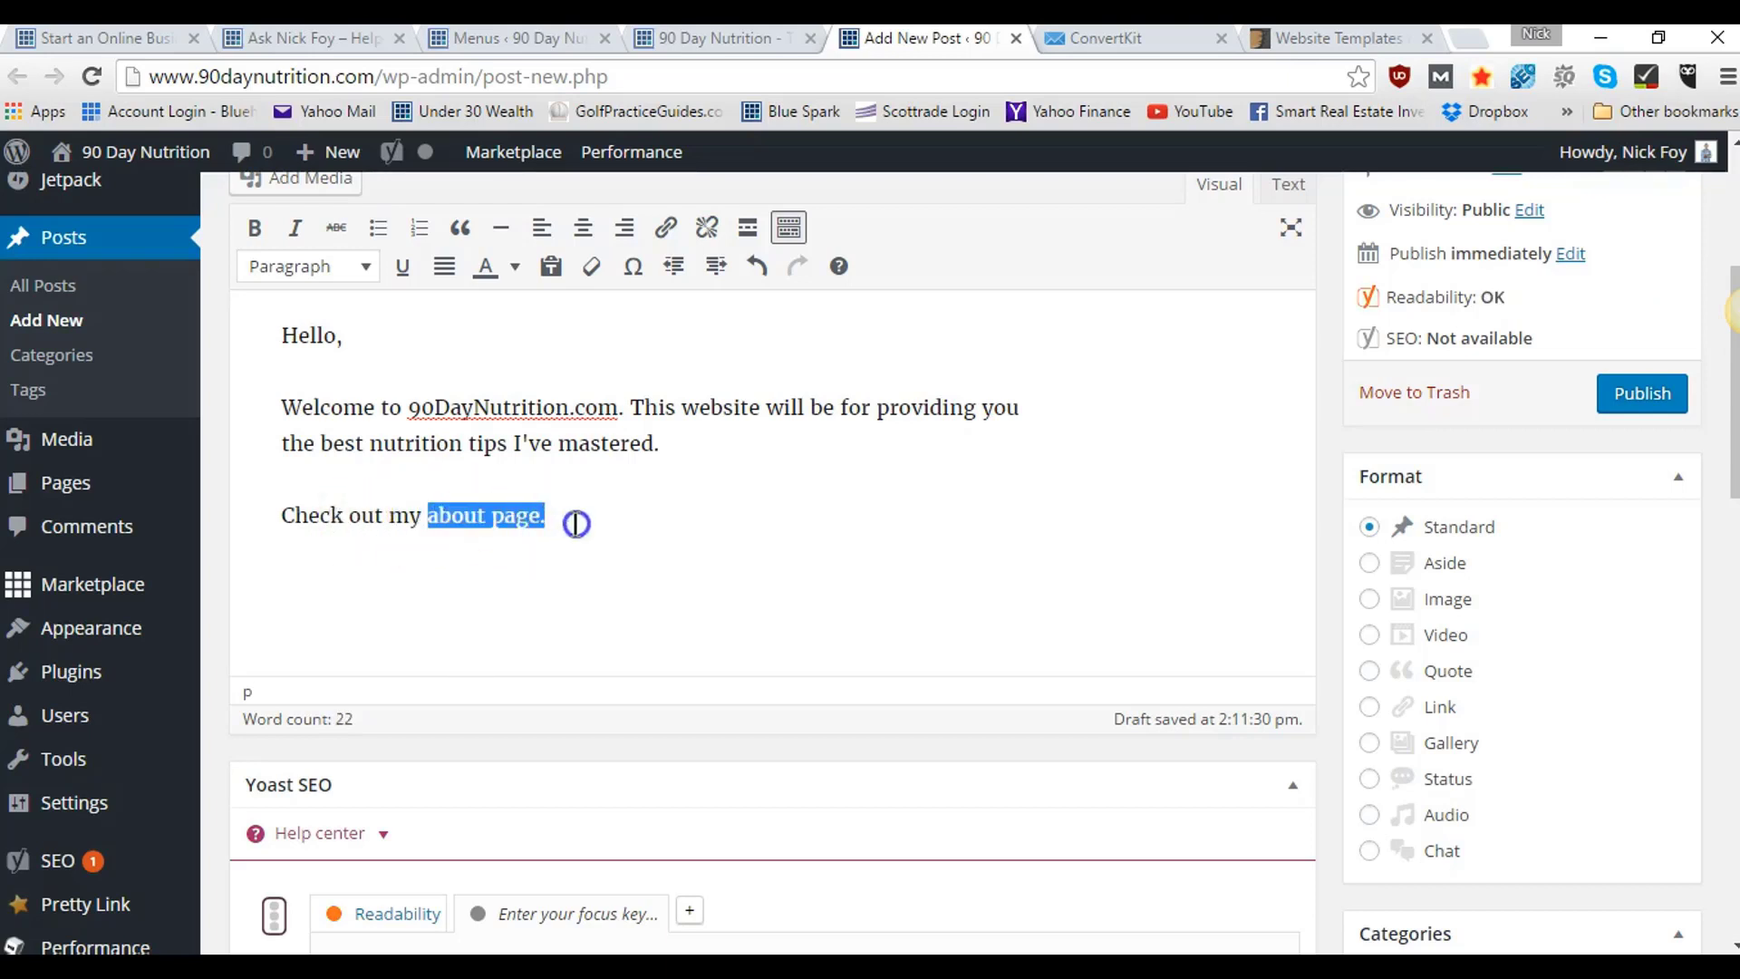
{"action": "left_click", "coordinate": [665, 227]}
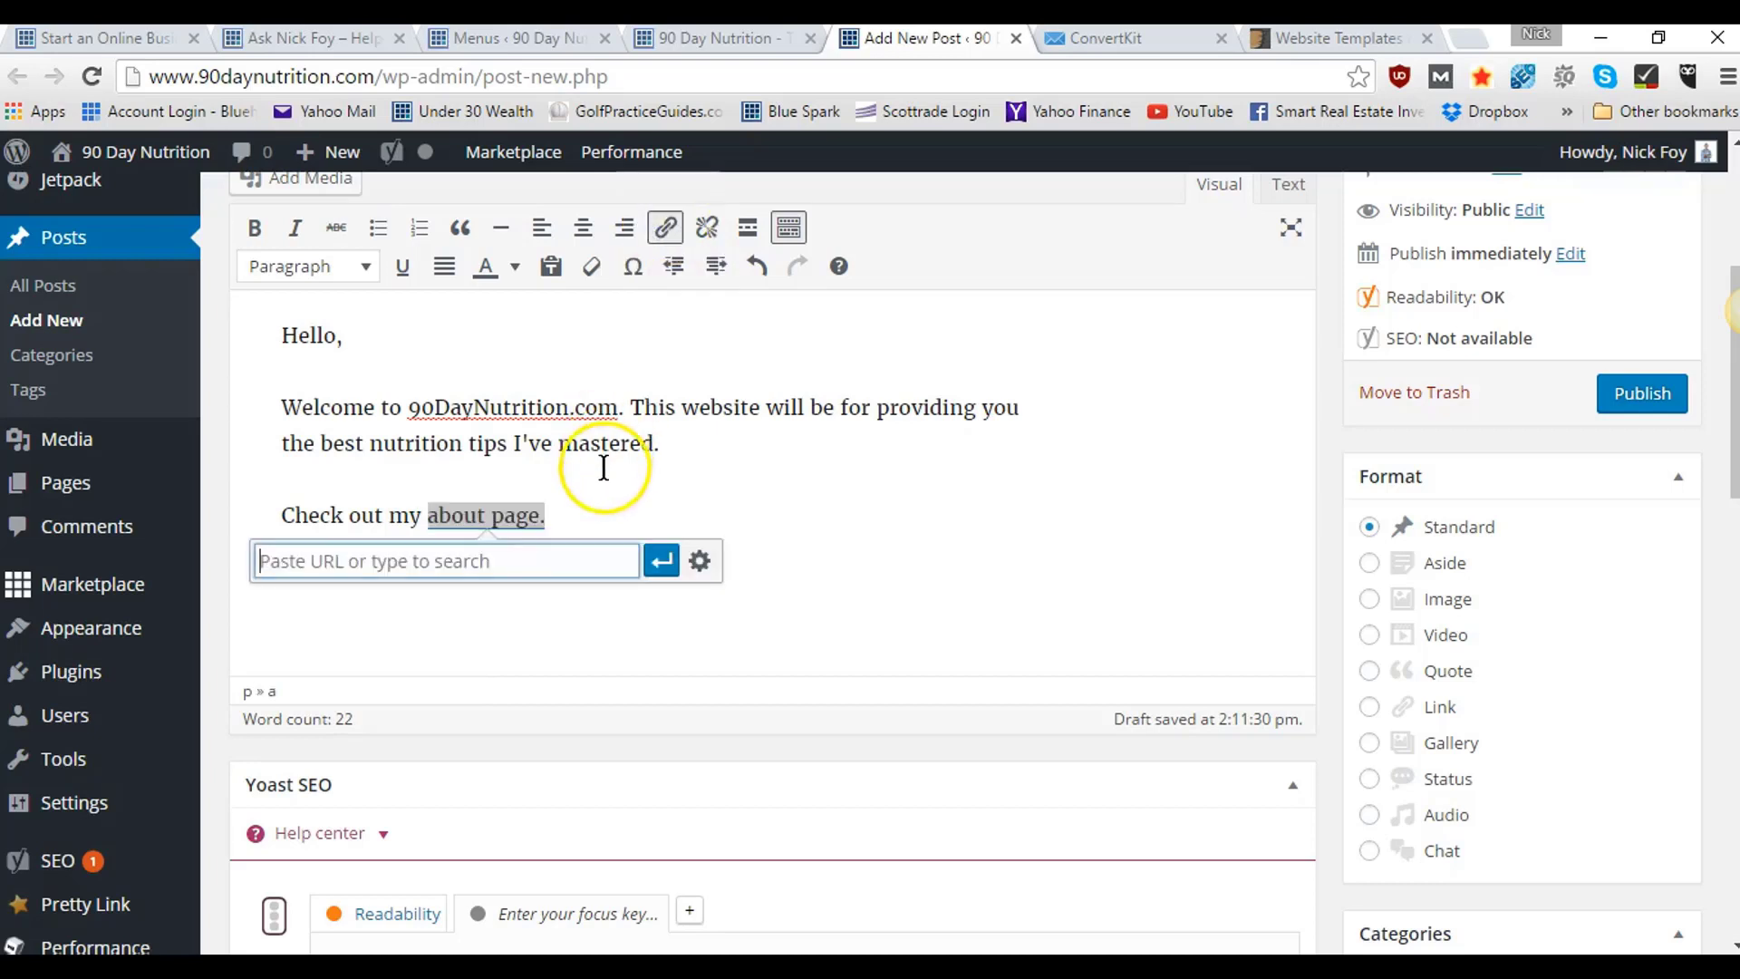
{"action": "type", "text": "abi"}
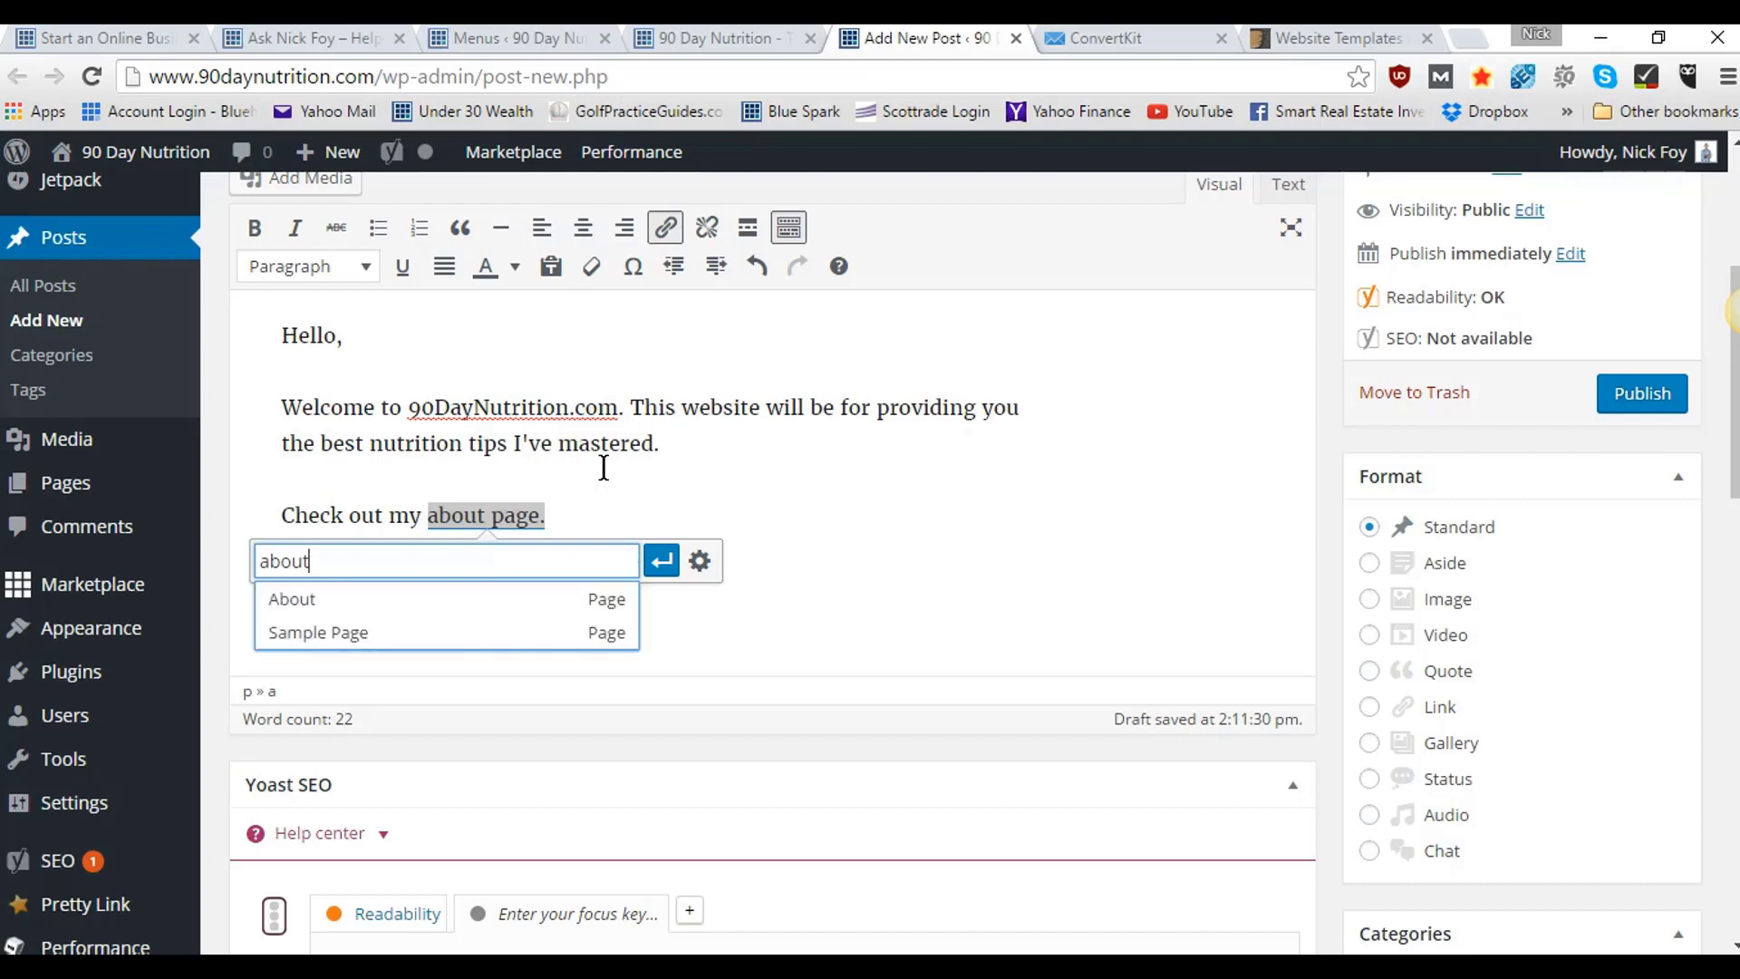
{"action": "left_click", "coordinate": [530, 606]}
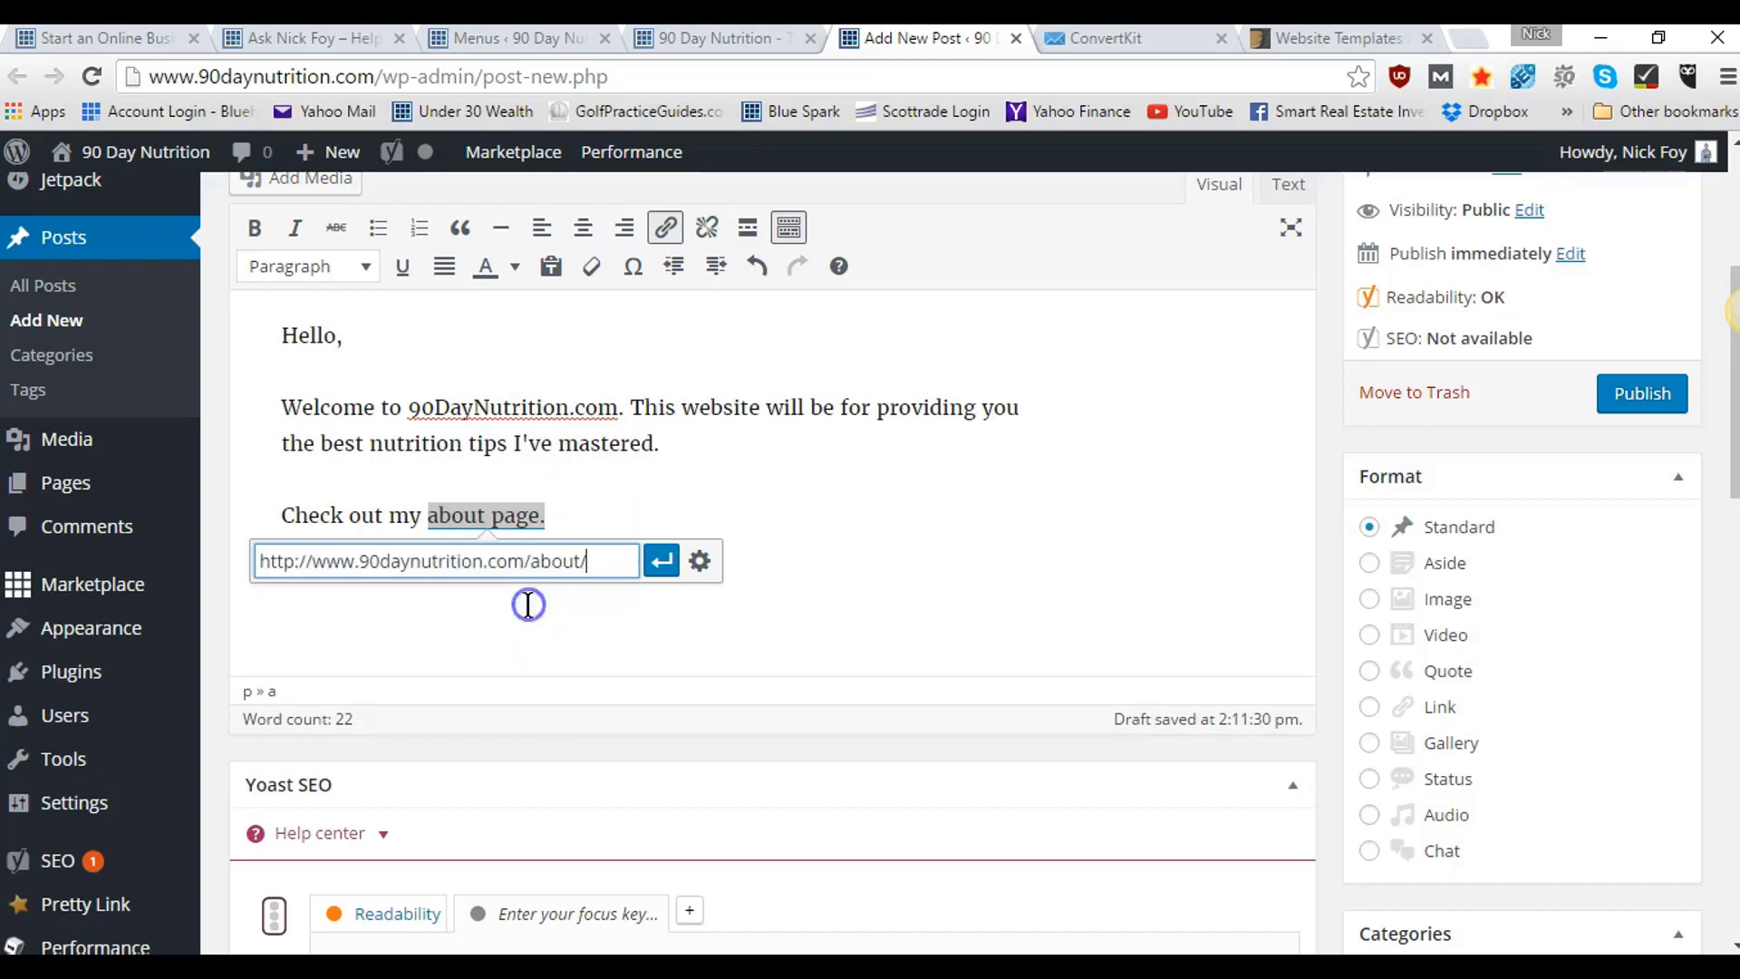
{"action": "left_click", "coordinate": [663, 566]}
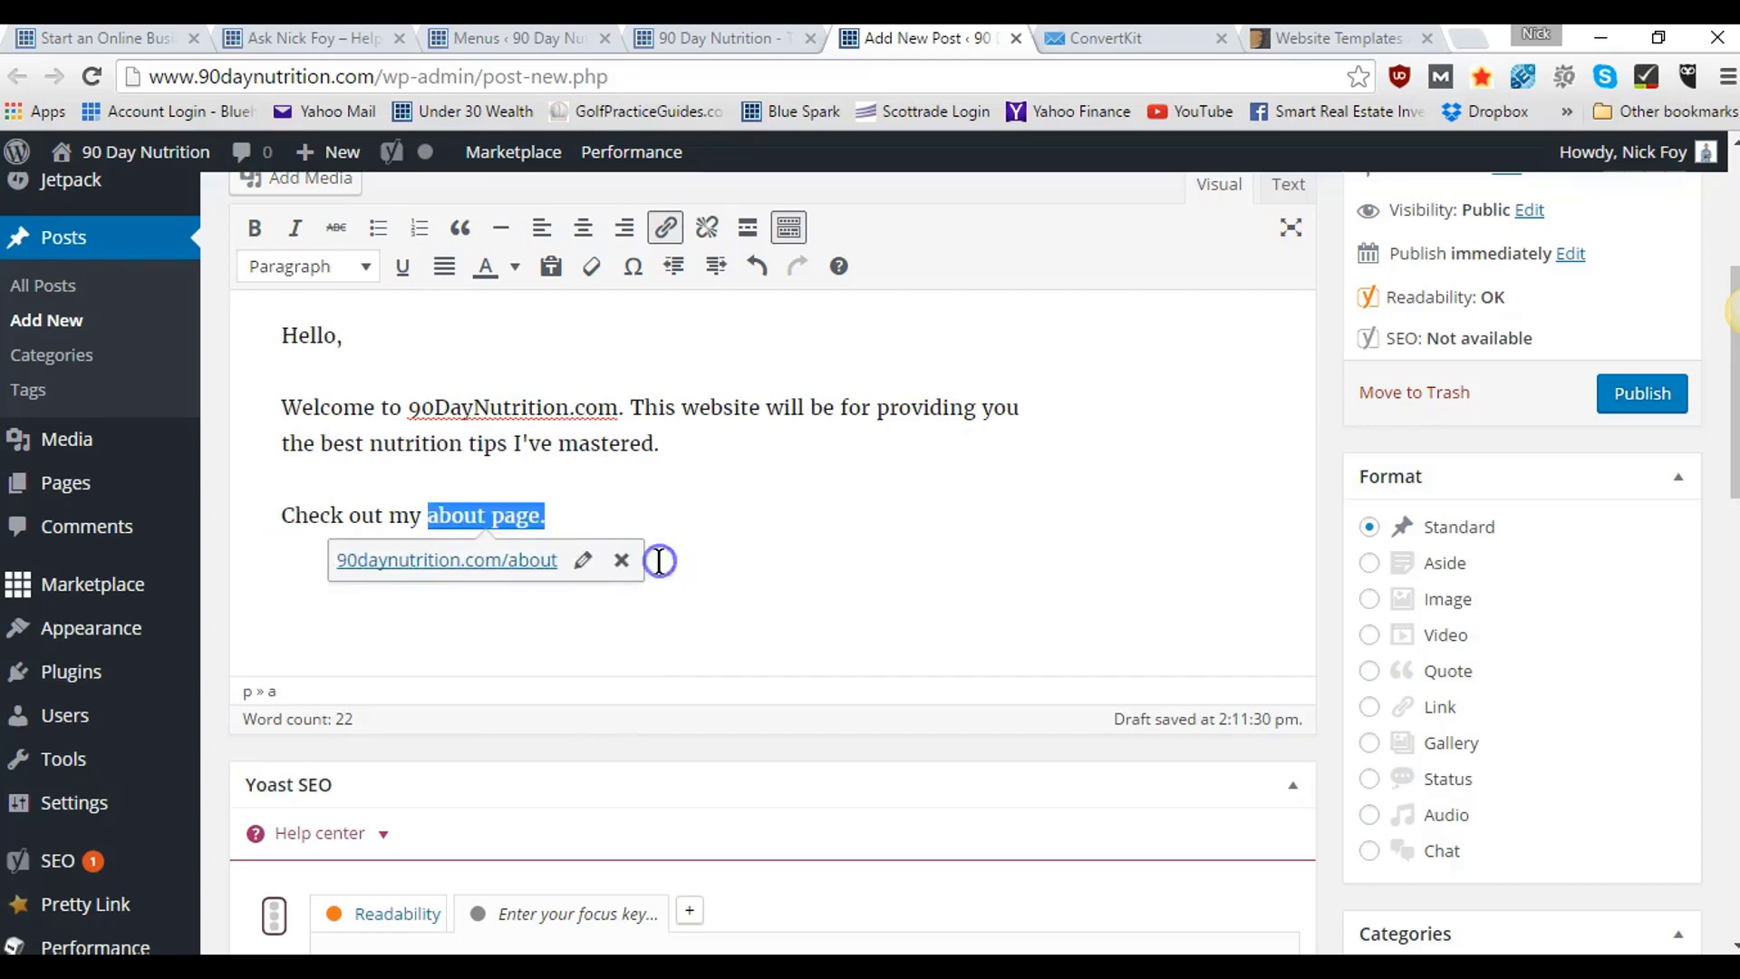
{"action": "left_click", "coordinate": [712, 526]}
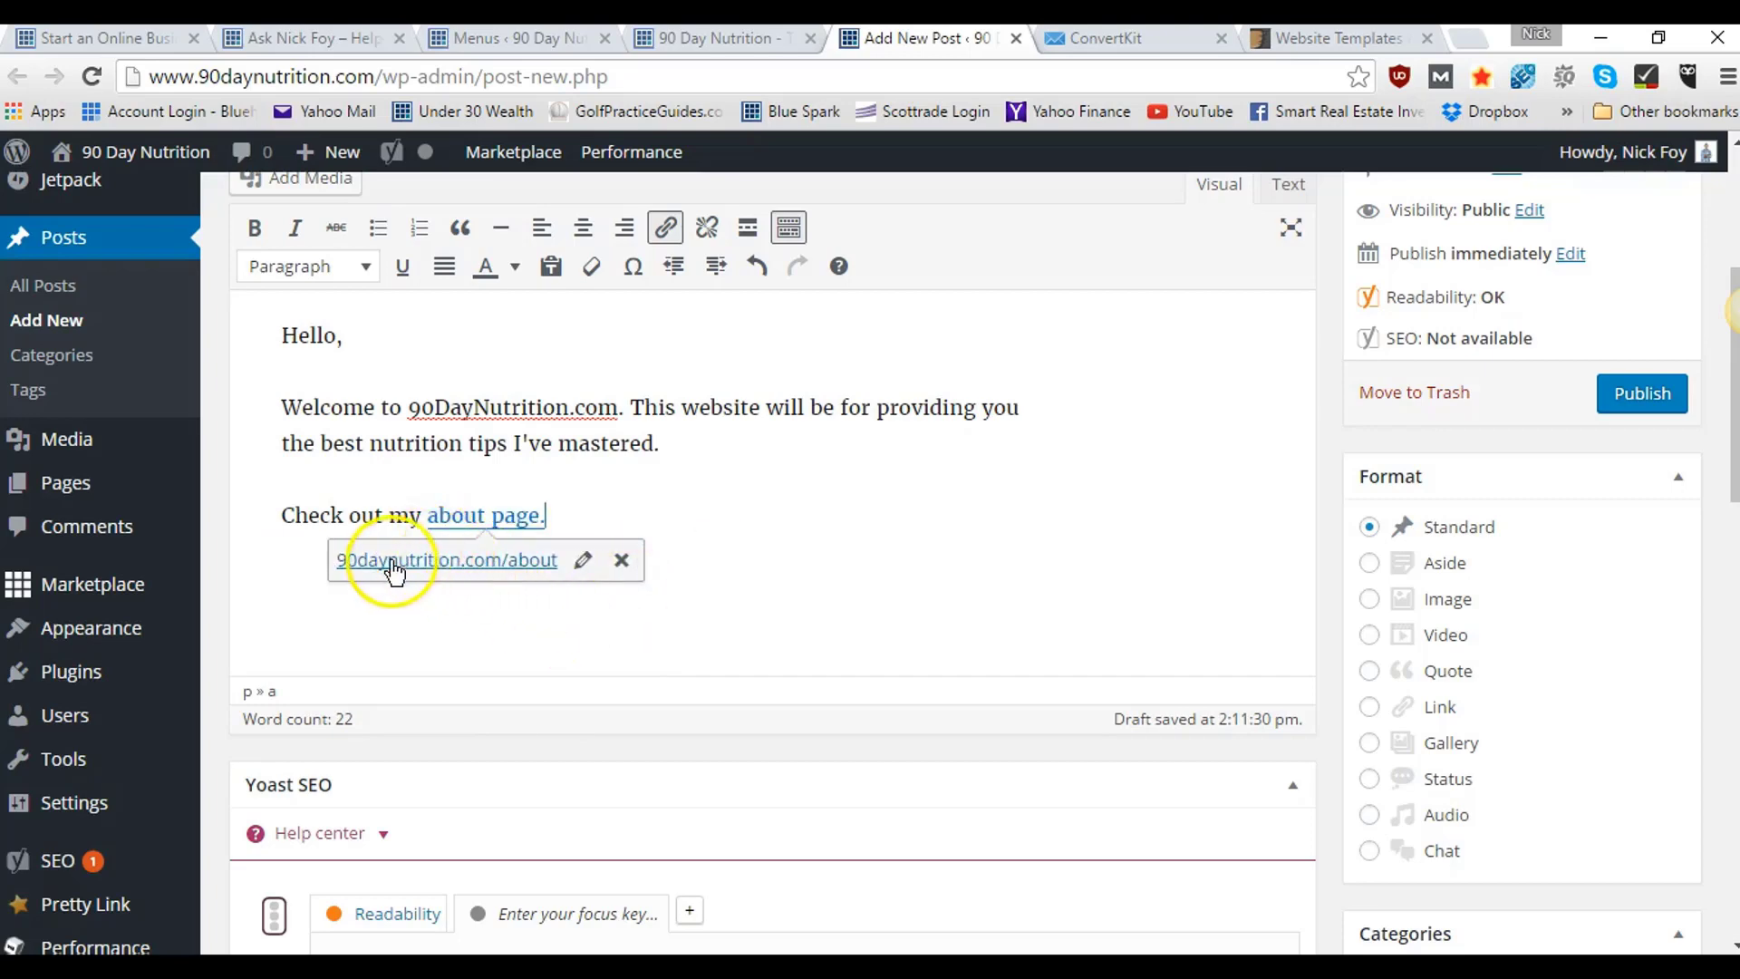
{"action": "key", "text": "Return"}
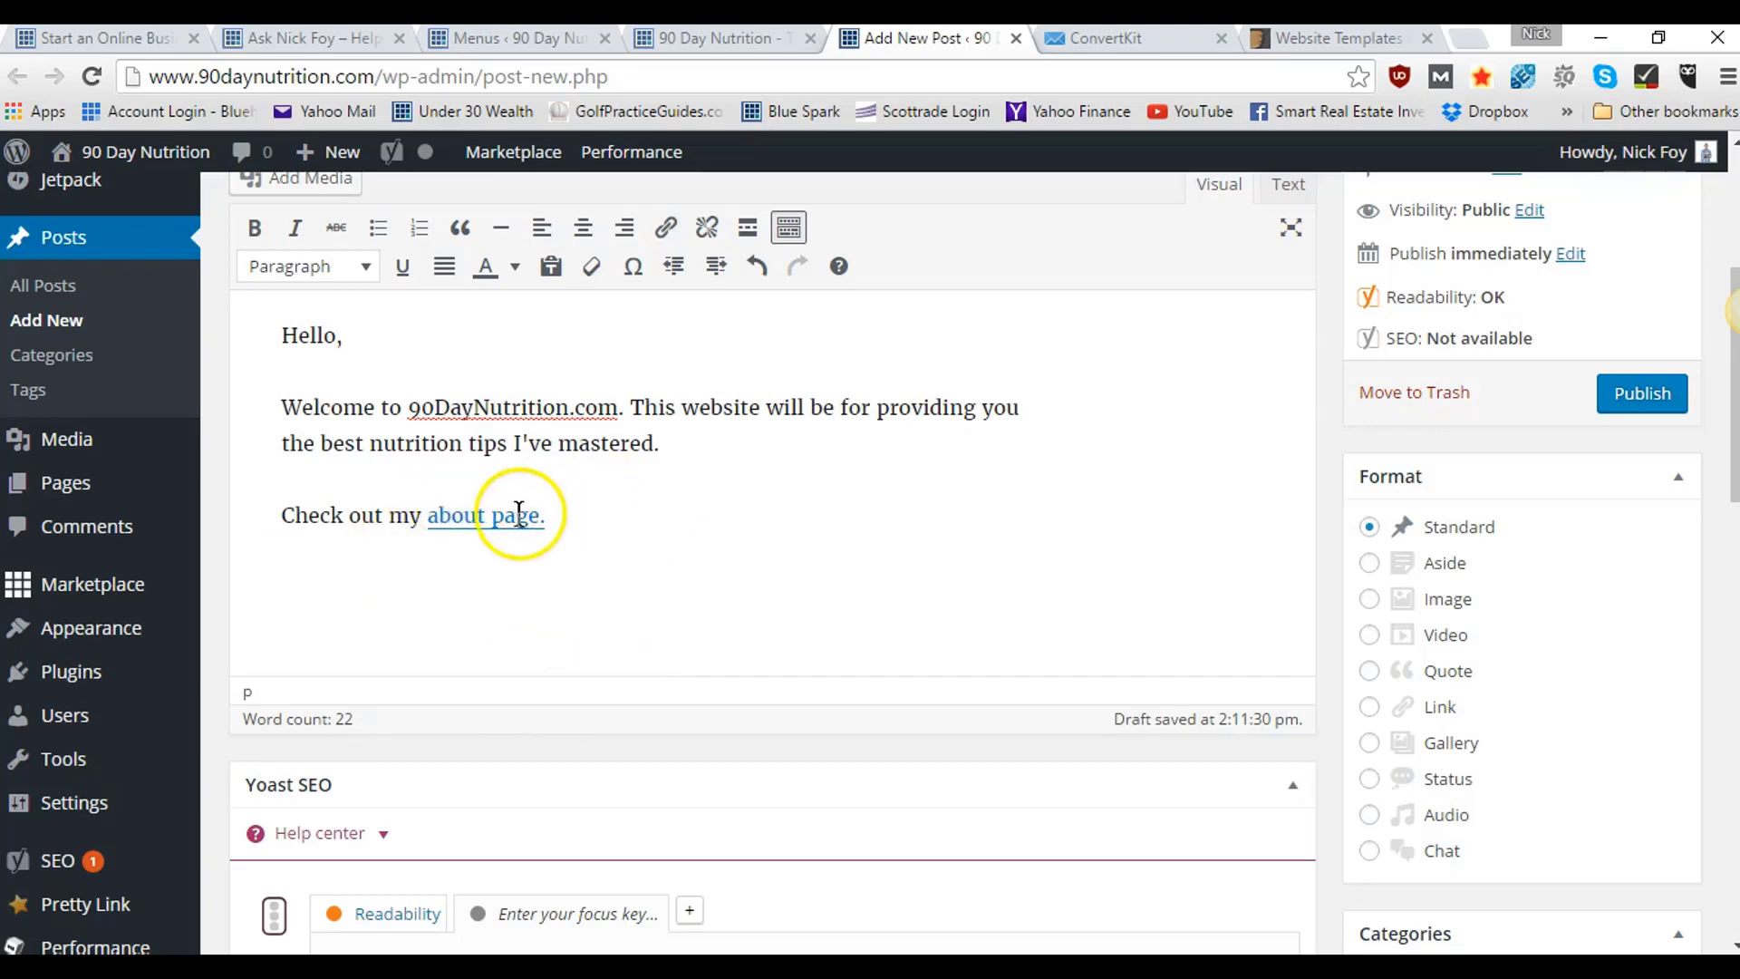
- Look over the post editor's publishing options, post formats, categories, tags and Yoast SEO snippet preview
{"action": "scroll", "coordinate": [507, 508], "scroll_direction": "up", "scroll_amount": 3}
{"action": "scroll", "coordinate": [515, 515], "scroll_direction": "down", "scroll_amount": 4}
{"action": "scroll", "coordinate": [513, 510], "scroll_direction": "up", "scroll_amount": 3}
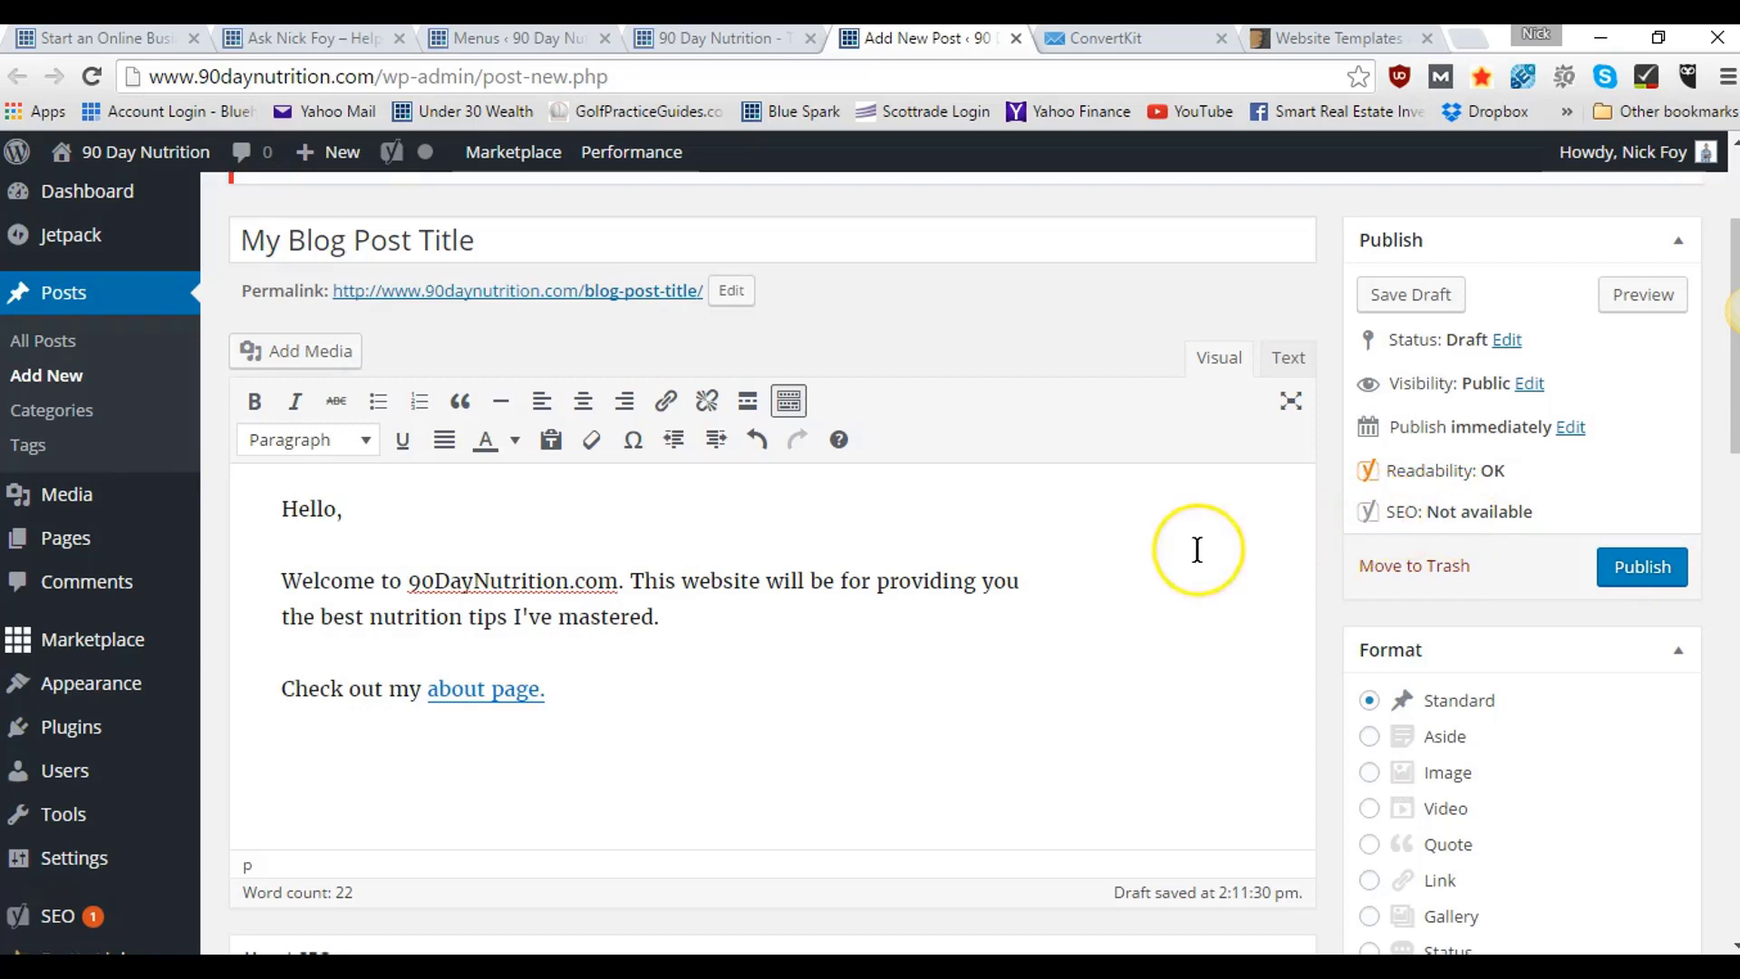
{"action": "scroll", "coordinate": [1197, 549], "scroll_direction": "down", "scroll_amount": 3}
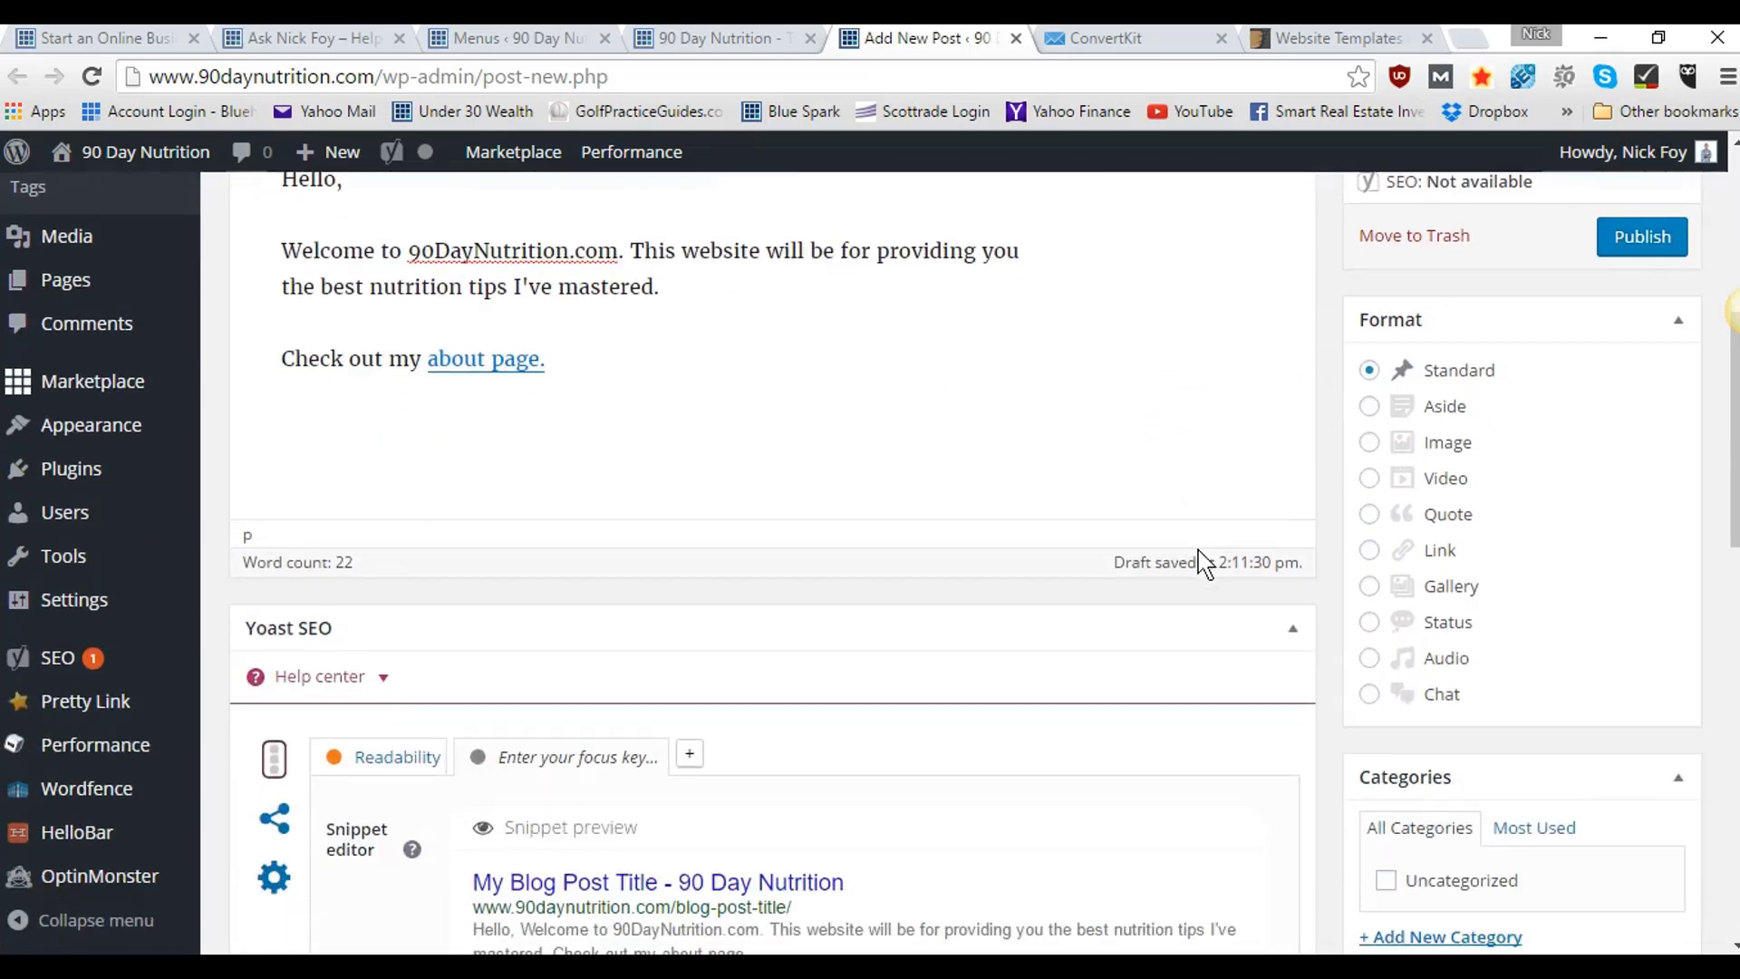
{"action": "scroll", "coordinate": [1197, 549], "scroll_direction": "up", "scroll_amount": 2}
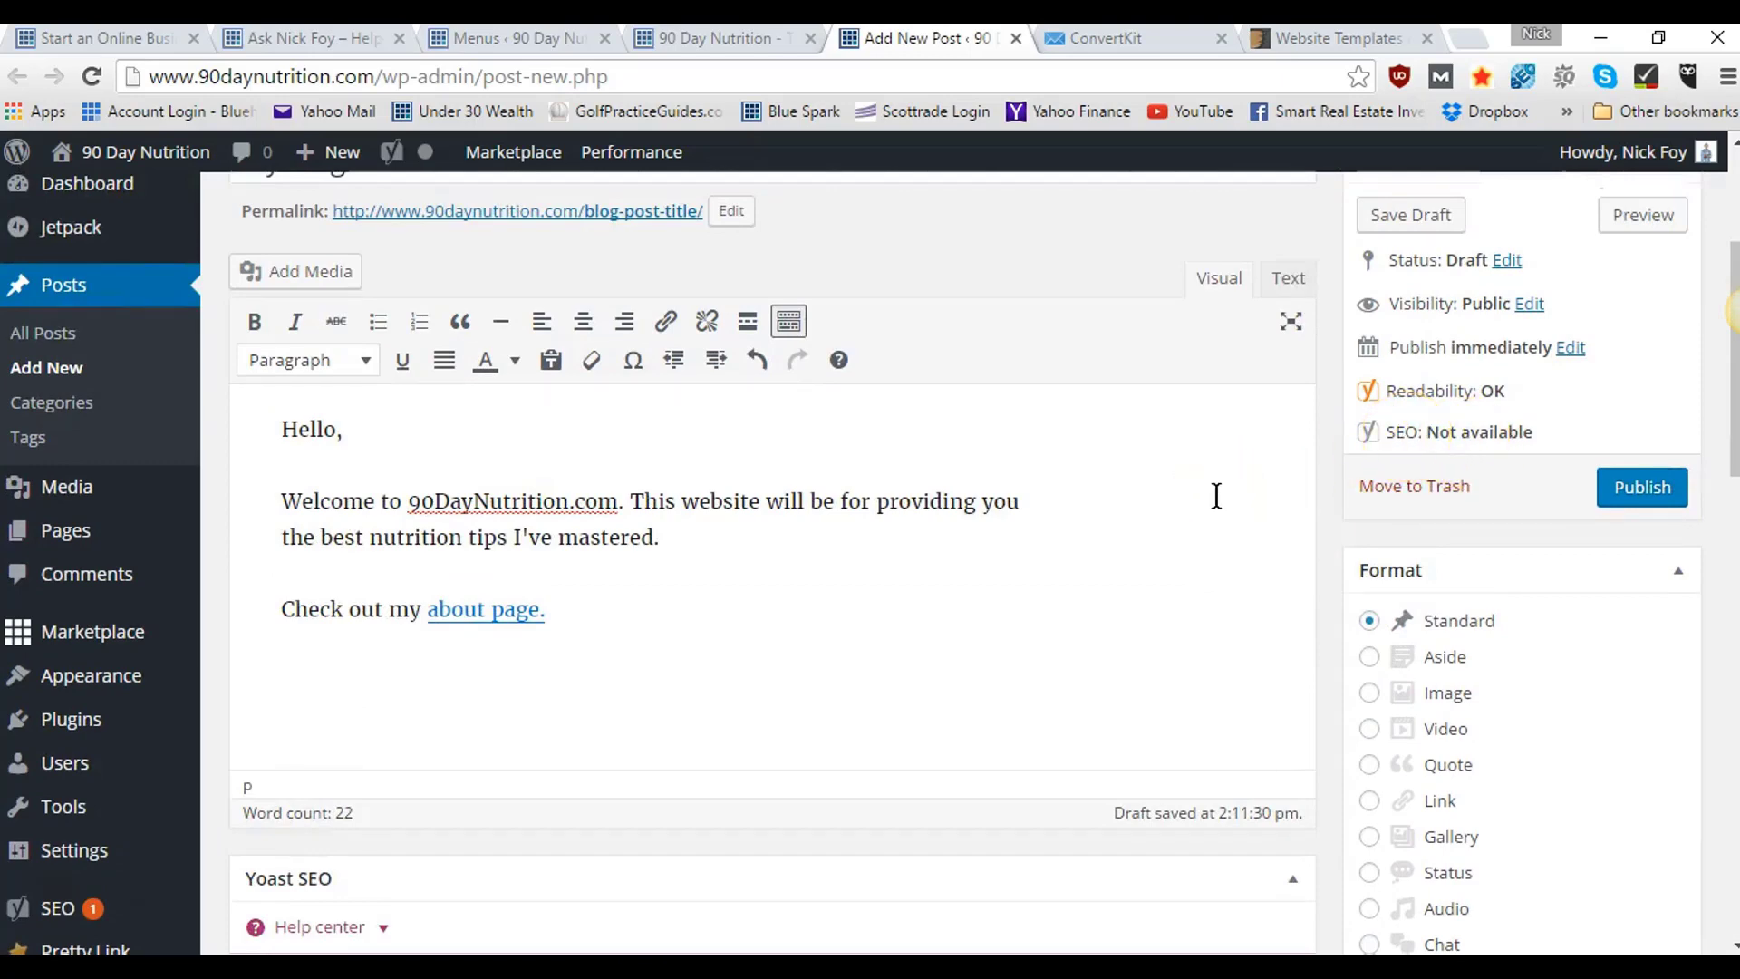
{"action": "scroll", "coordinate": [1217, 496], "scroll_direction": "down", "scroll_amount": 1}
{"action": "scroll", "coordinate": [1217, 496], "scroll_direction": "down", "scroll_amount": 2}
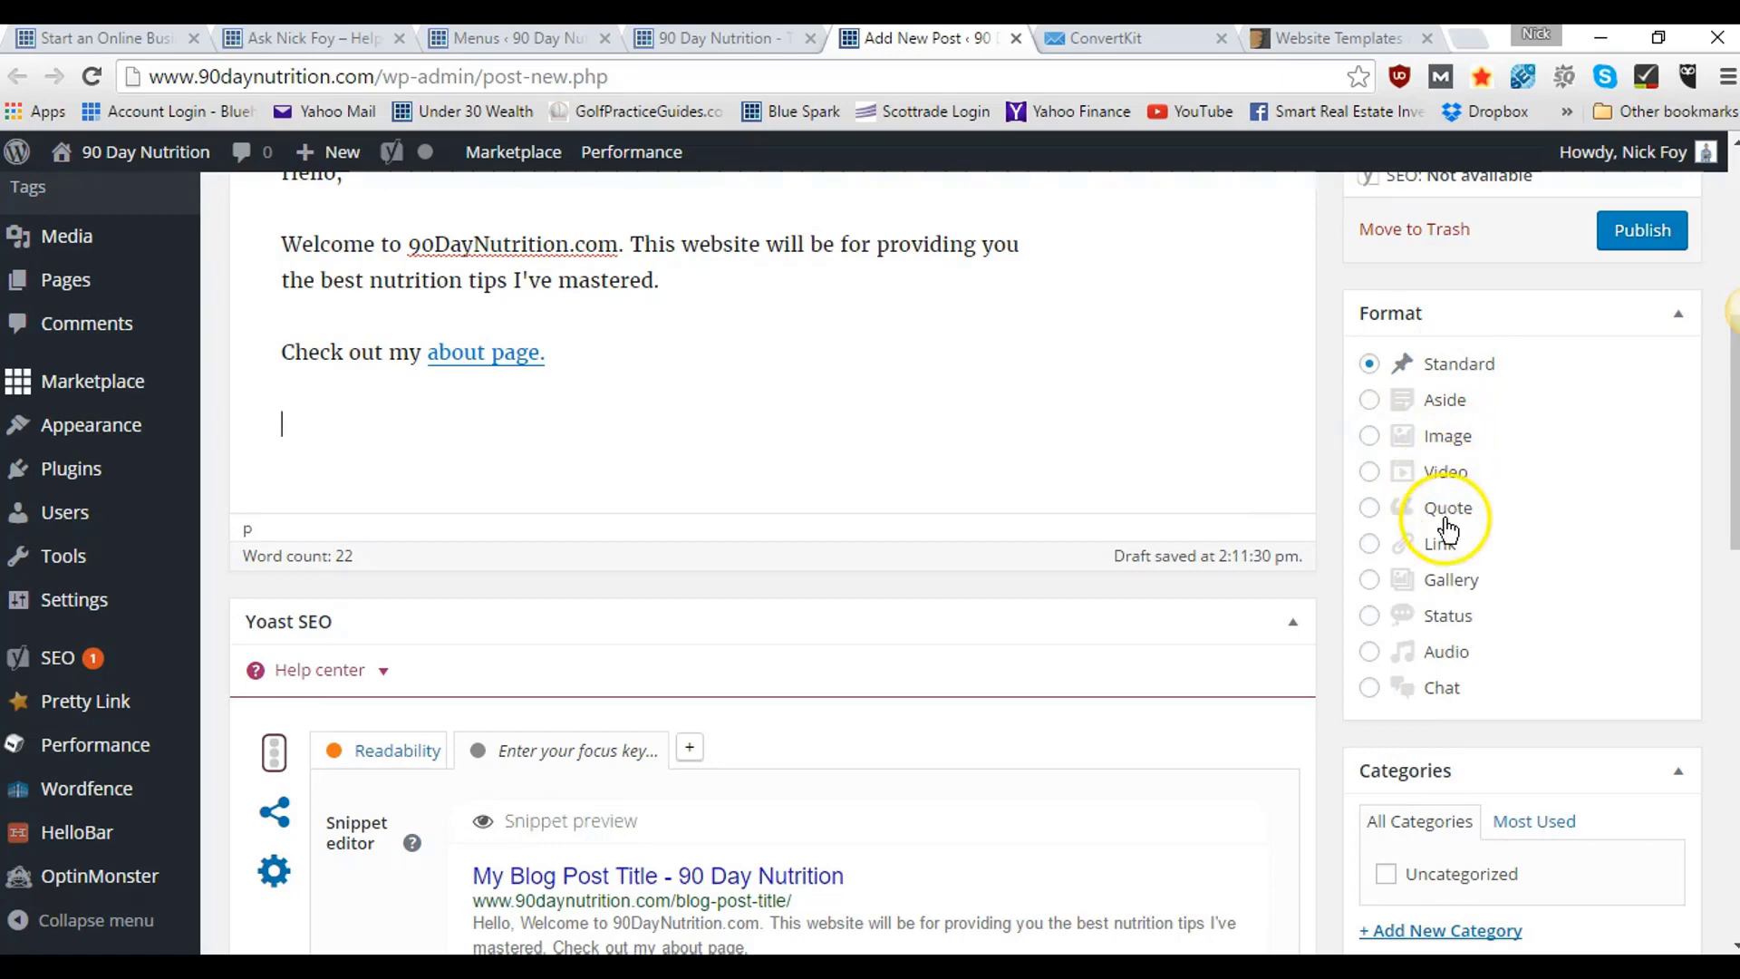
{"action": "scroll", "coordinate": [1447, 577], "scroll_direction": "down", "scroll_amount": 3}
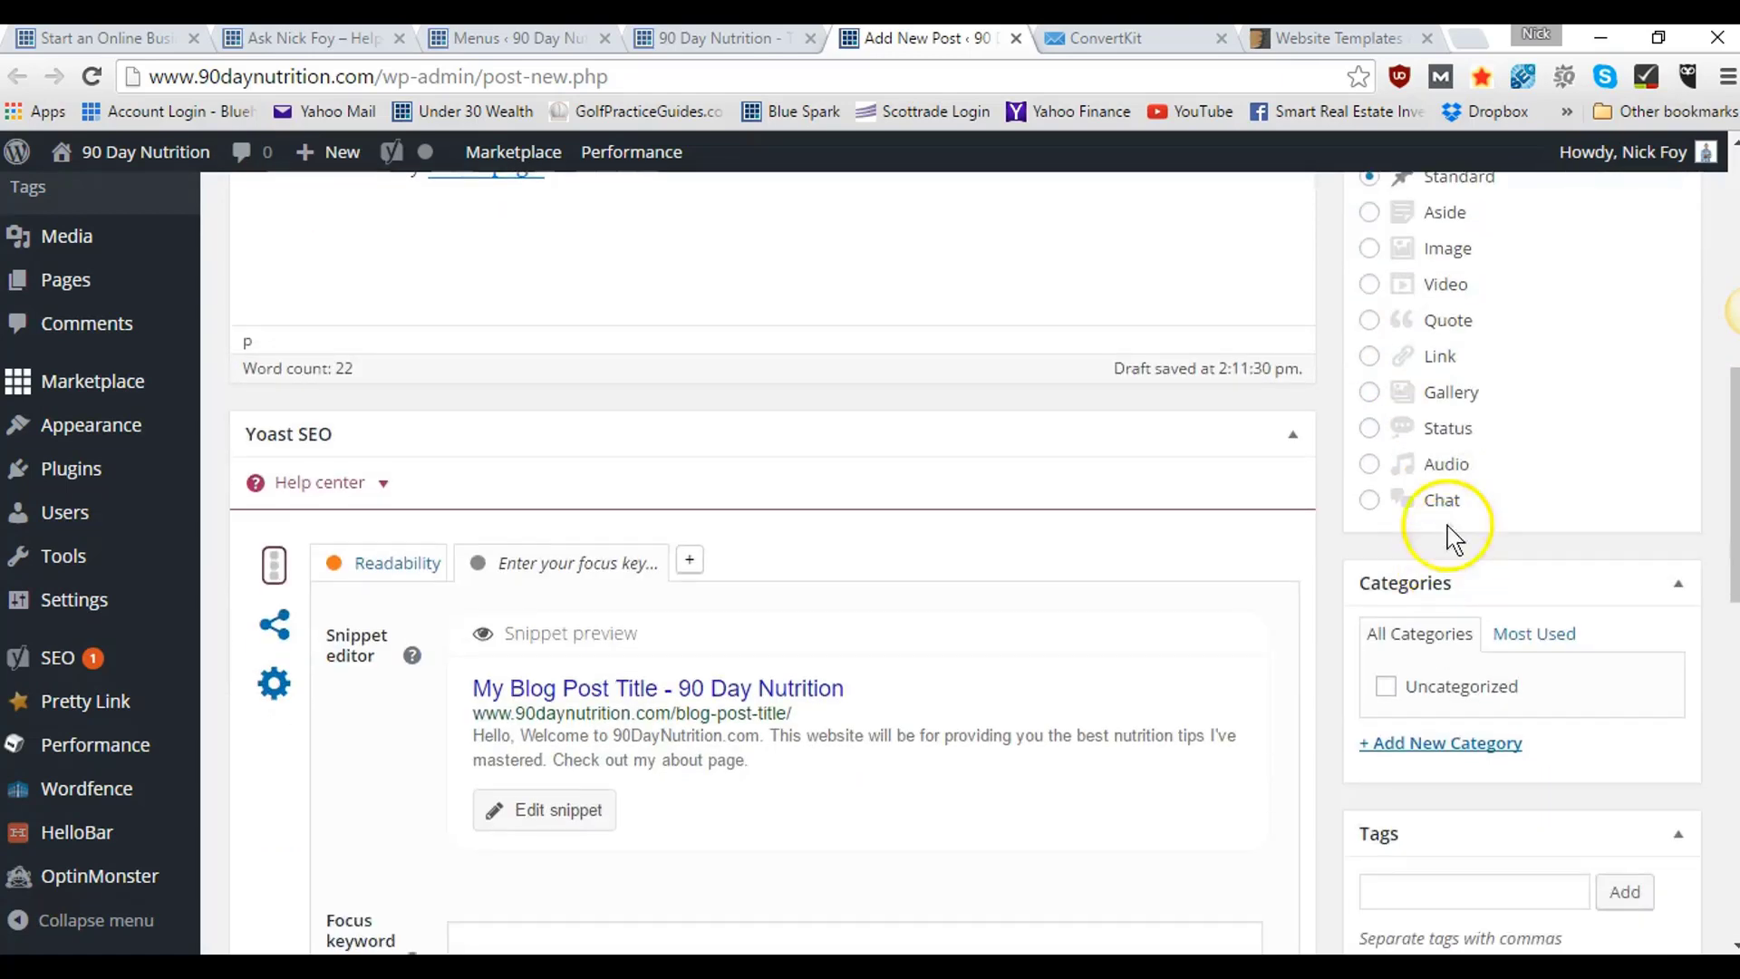
{"action": "scroll", "coordinate": [1445, 536], "scroll_direction": "up", "scroll_amount": 4}
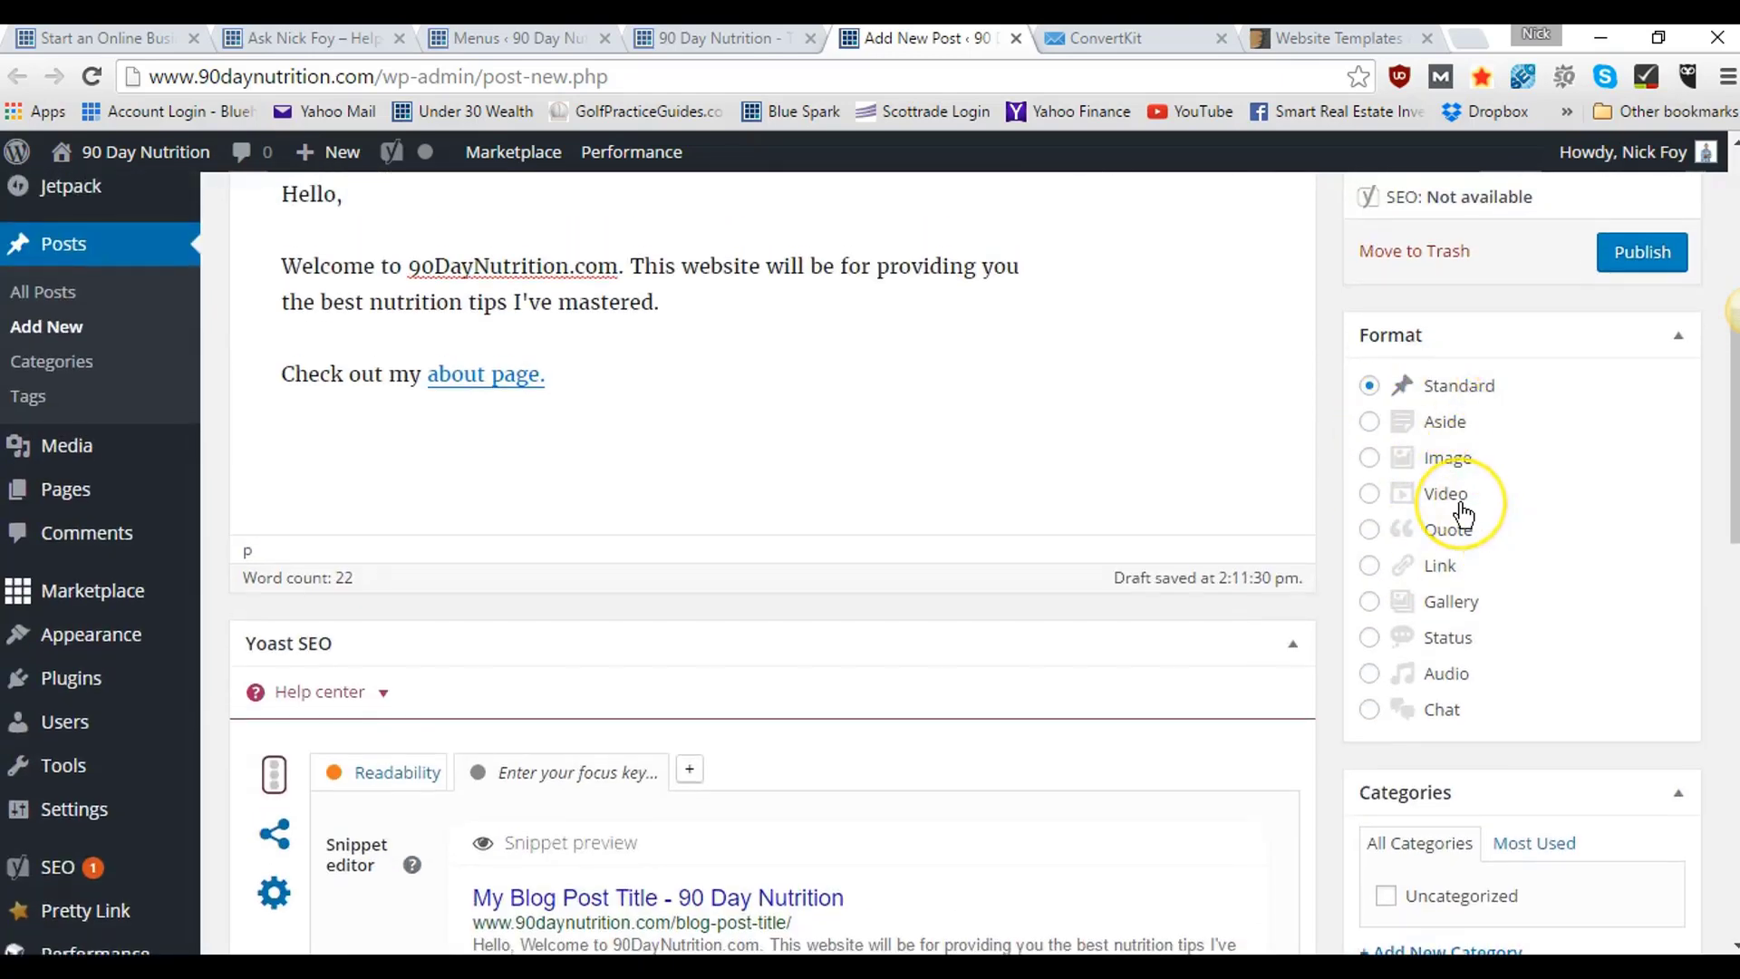
{"action": "scroll", "coordinate": [1463, 515], "scroll_direction": "down", "scroll_amount": 5}
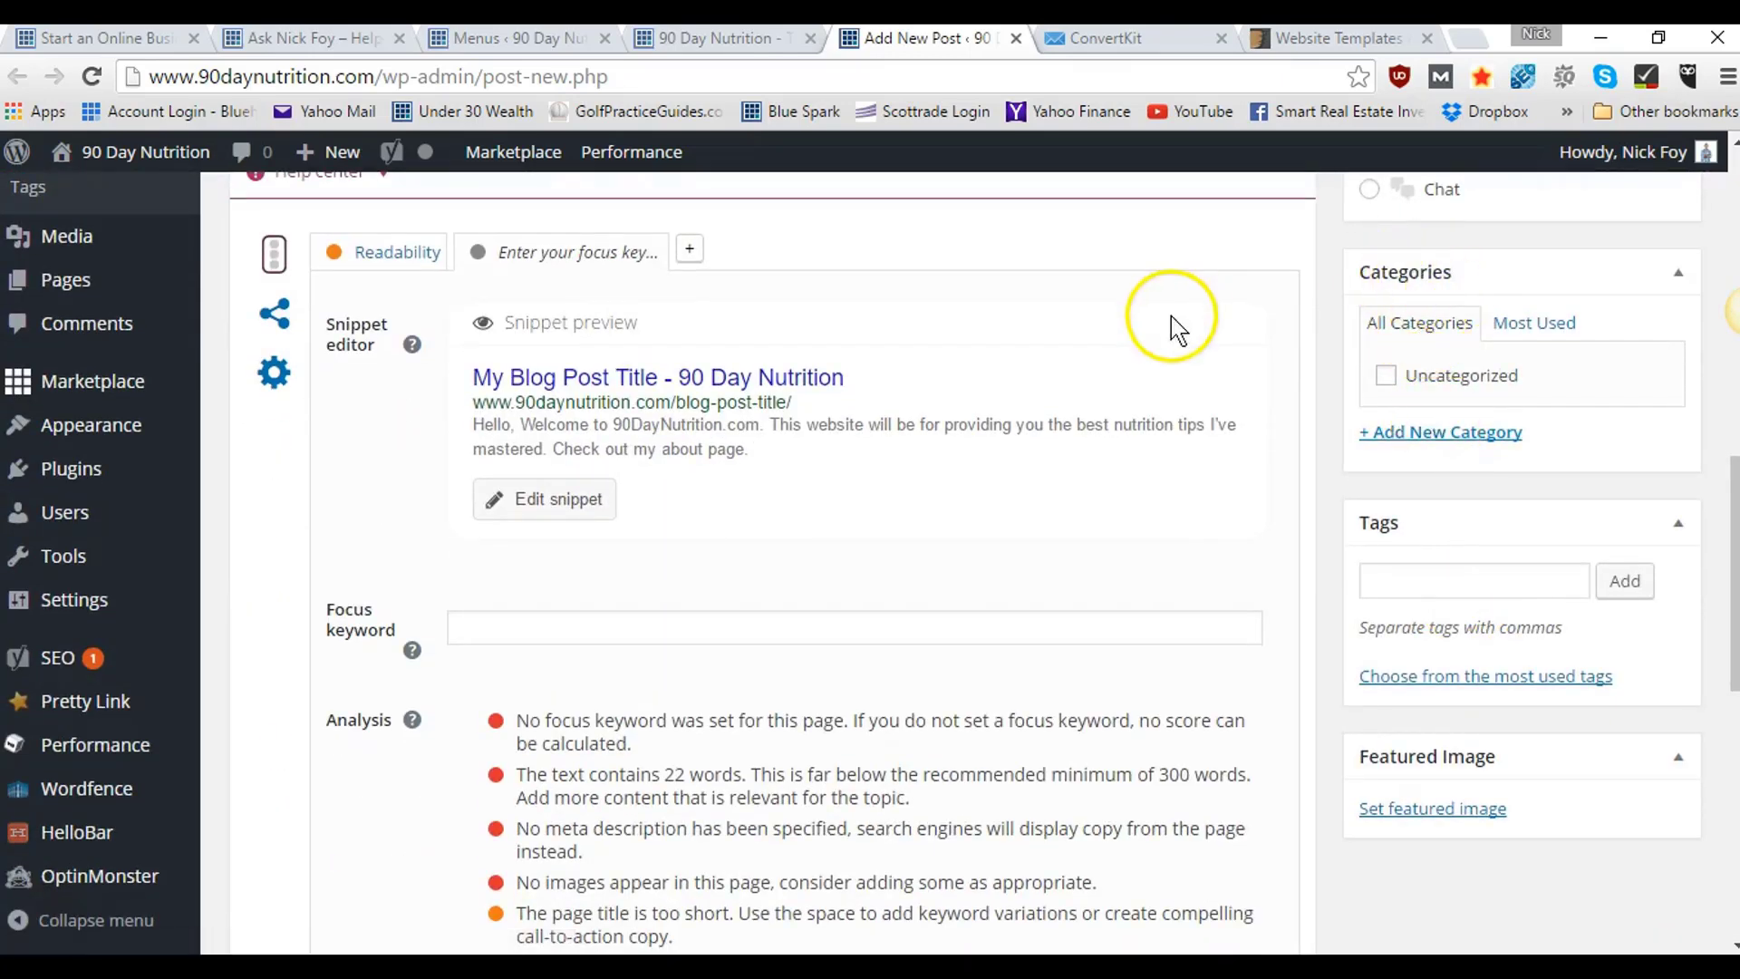
{"action": "scroll", "coordinate": [1170, 317], "scroll_direction": "up", "scroll_amount": 10}
{"action": "scroll", "coordinate": [771, 557], "scroll_direction": "down", "scroll_amount": 8}
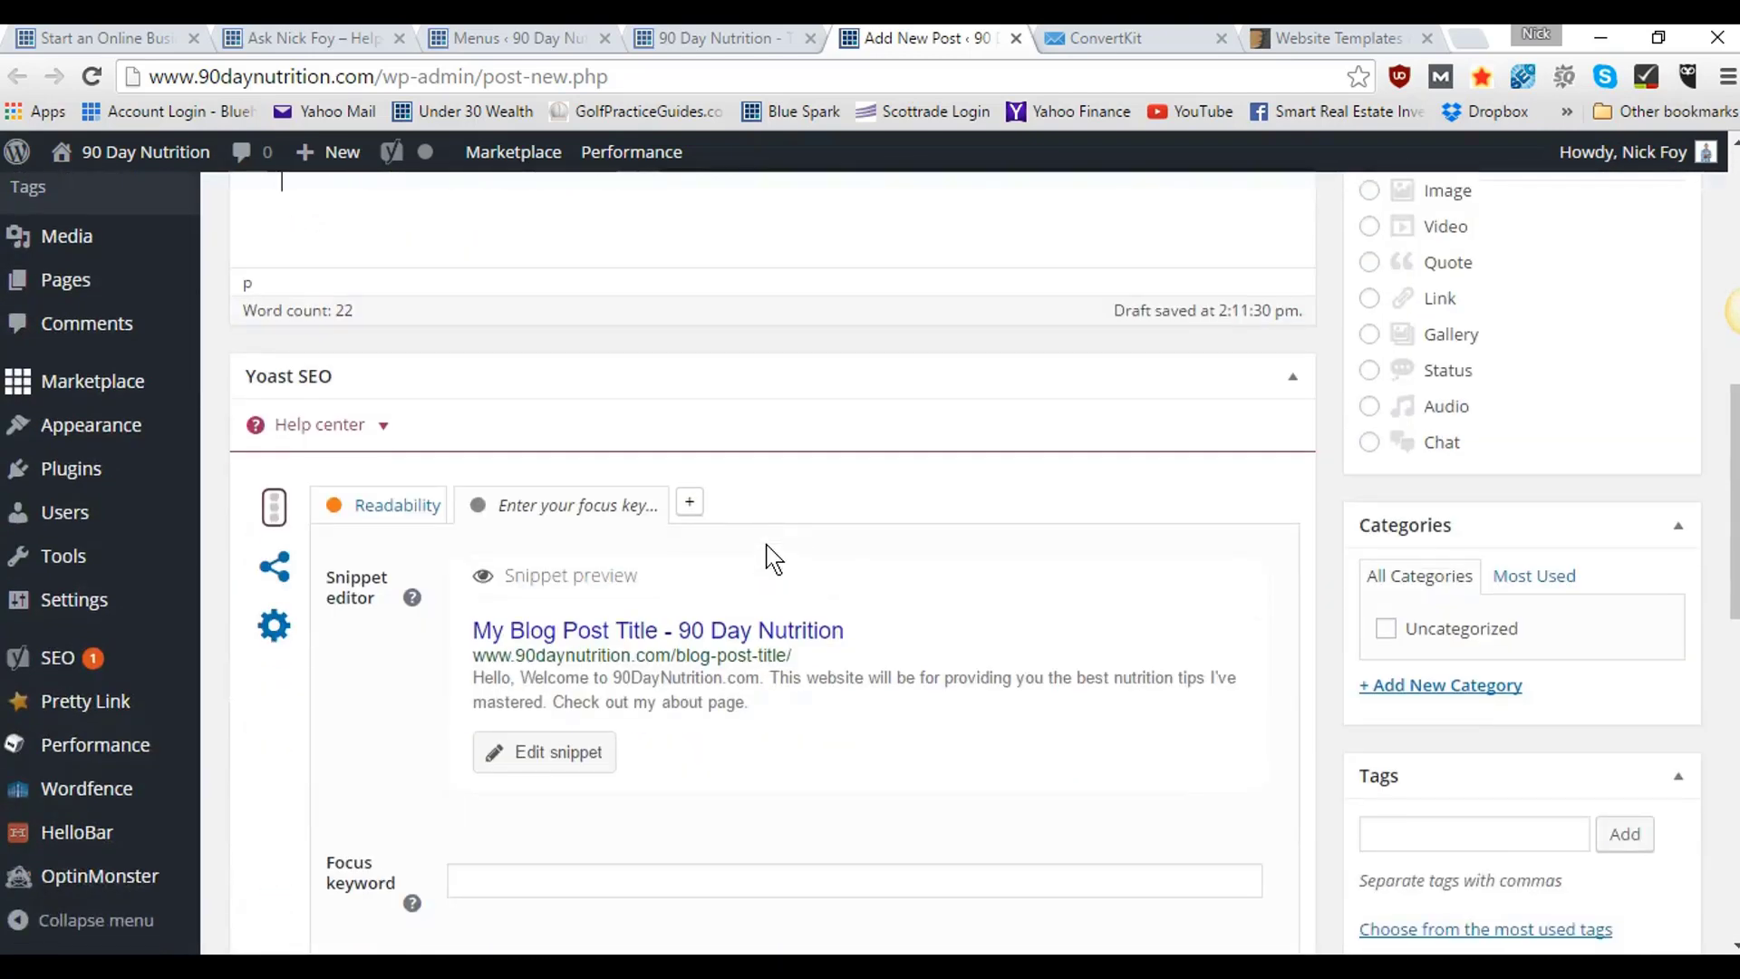
- Show the new category form and assign the post to the Uncategorized category
{"action": "scroll", "coordinate": [1487, 648], "scroll_direction": "down", "scroll_amount": 3}
{"action": "left_click", "coordinate": [1461, 537]}
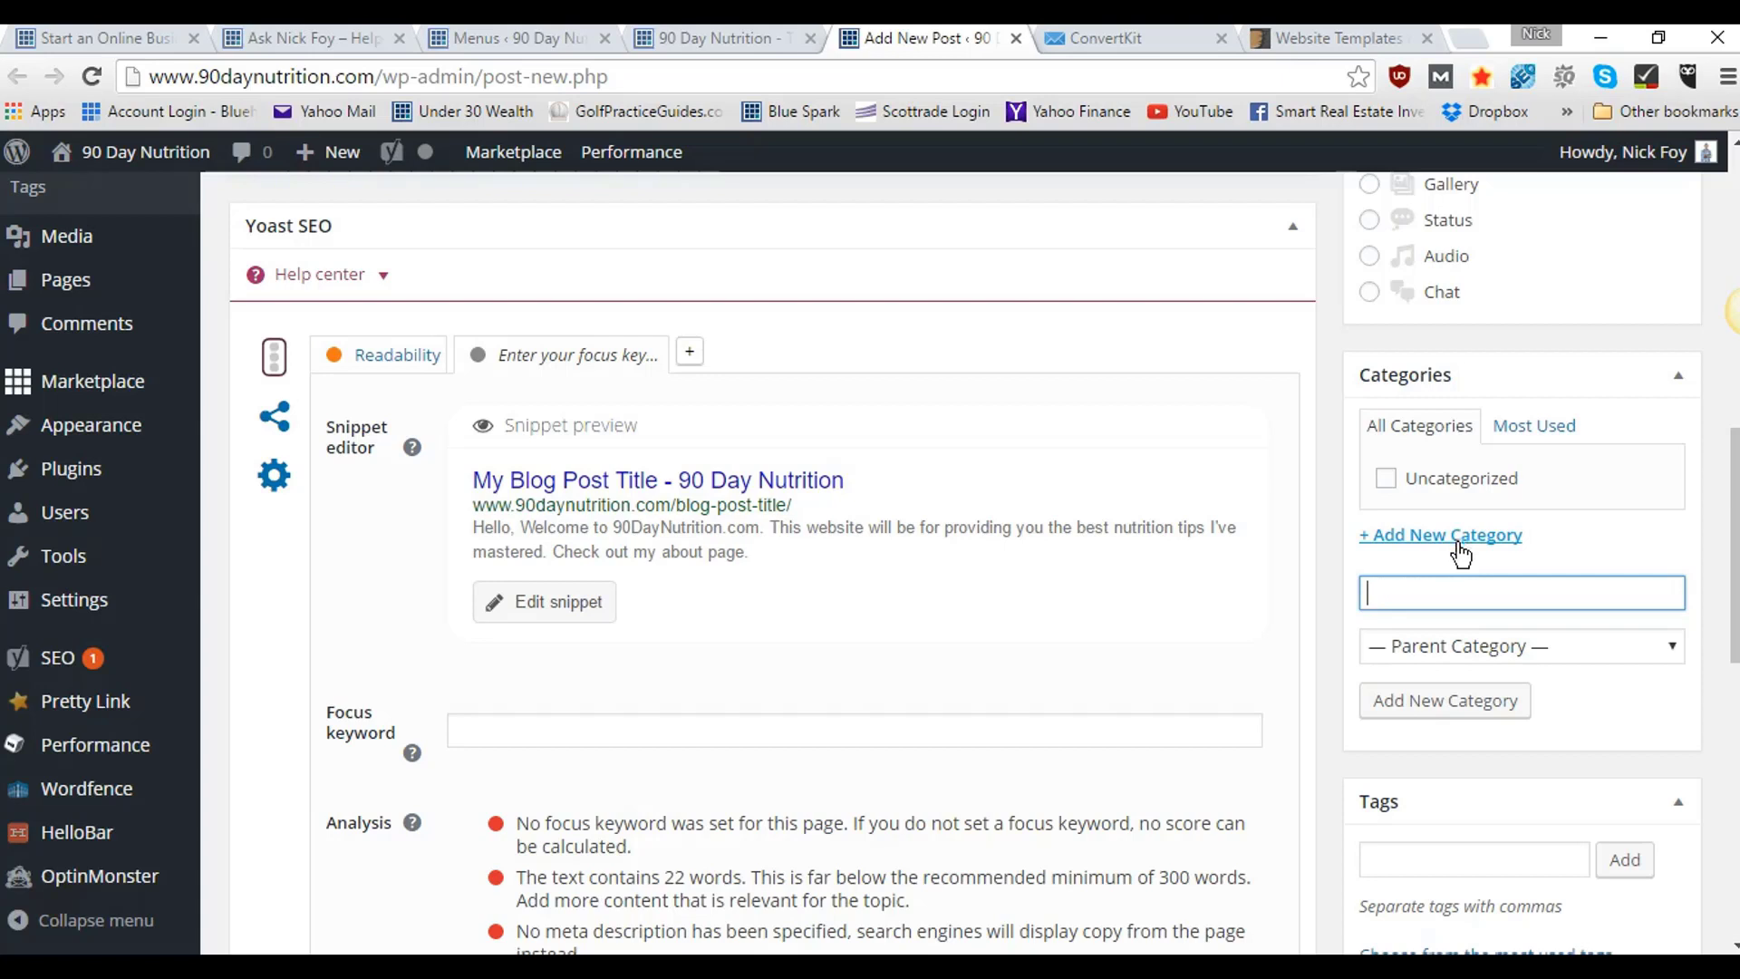
{"action": "left_click", "coordinate": [1446, 709]}
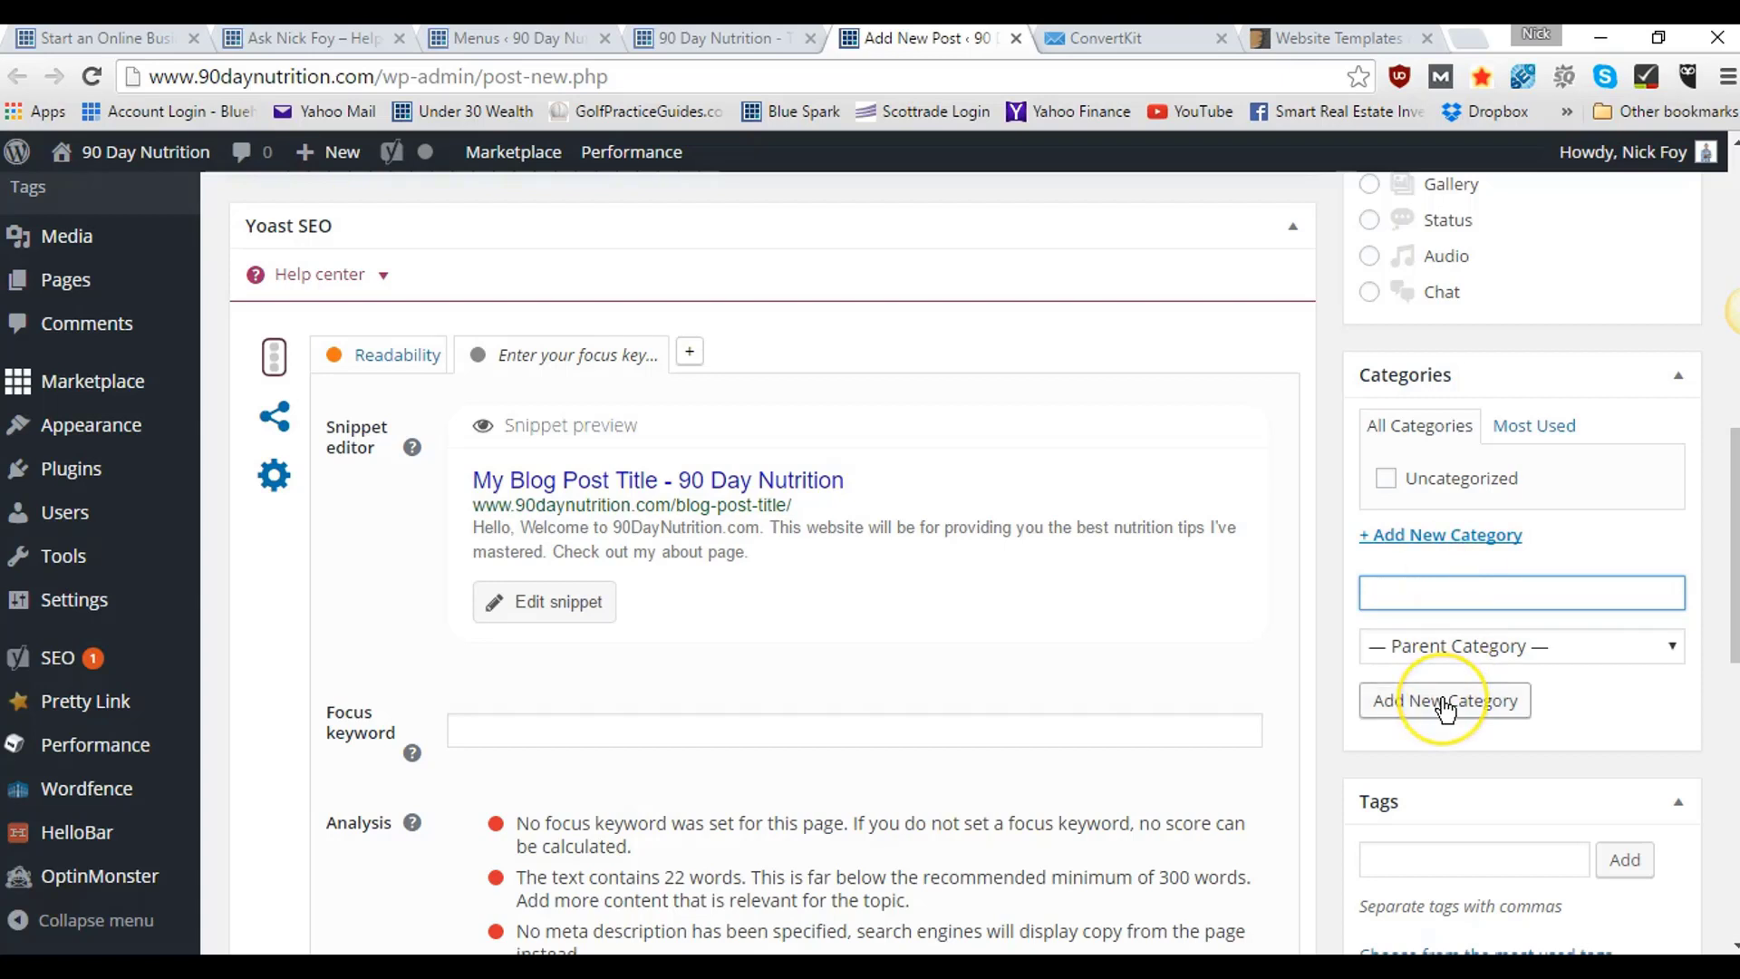
{"action": "left_click", "coordinate": [1386, 478]}
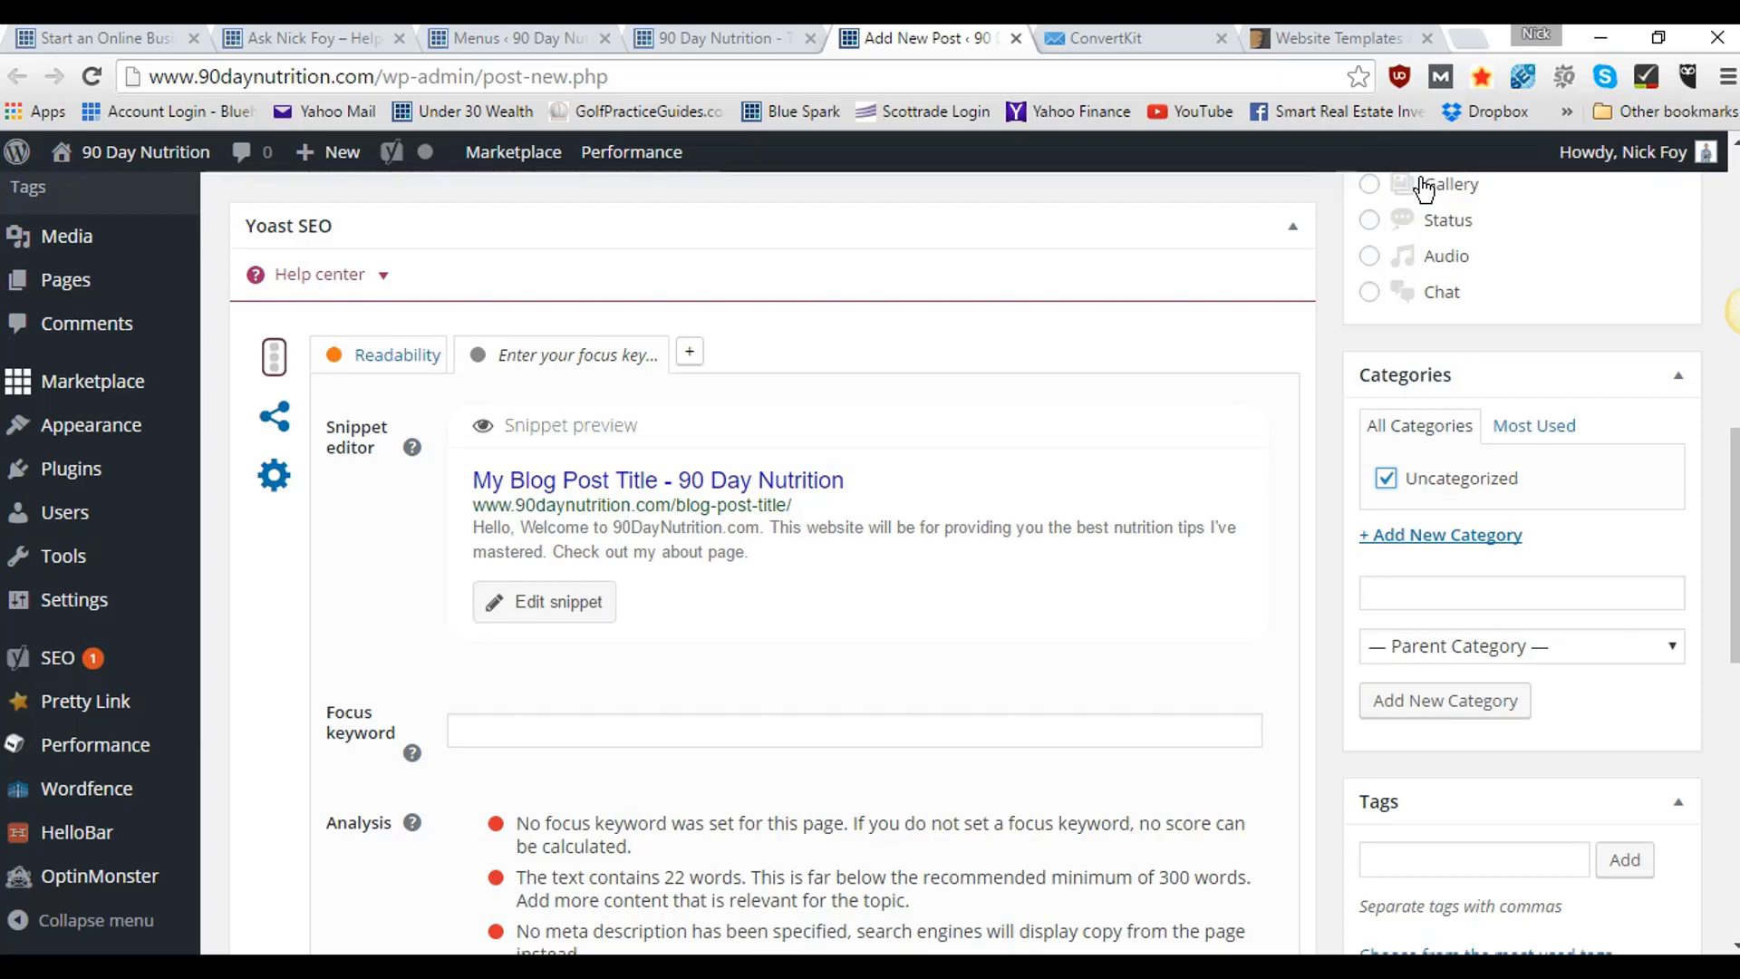
{"action": "left_click", "coordinate": [1337, 257]}
{"action": "scroll", "coordinate": [1342, 264], "scroll_direction": "down", "scroll_amount": 1}
{"action": "scroll", "coordinate": [1342, 264], "scroll_direction": "up", "scroll_amount": 2}
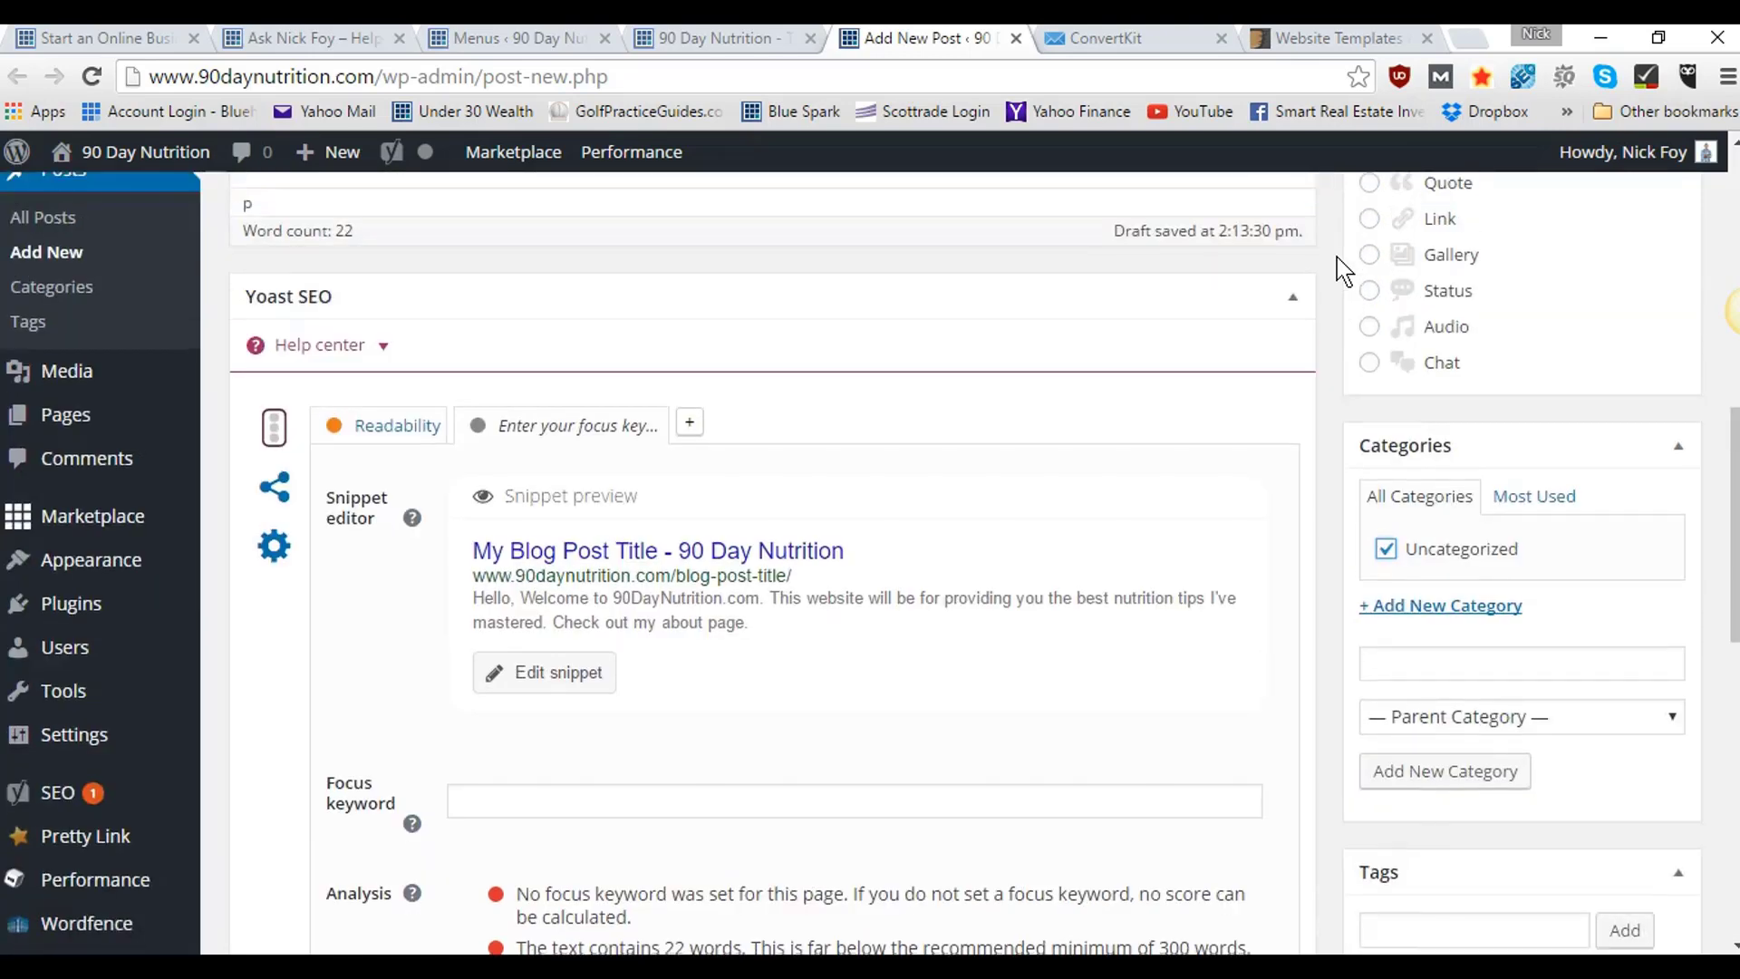
- Open the Yoast snippet for editing and set the SEO title to "Welcome to 90 Day Nutrition"
{"action": "left_click", "coordinate": [1169, 287]}
{"action": "scroll", "coordinate": [886, 369], "scroll_direction": "up", "scroll_amount": 8}
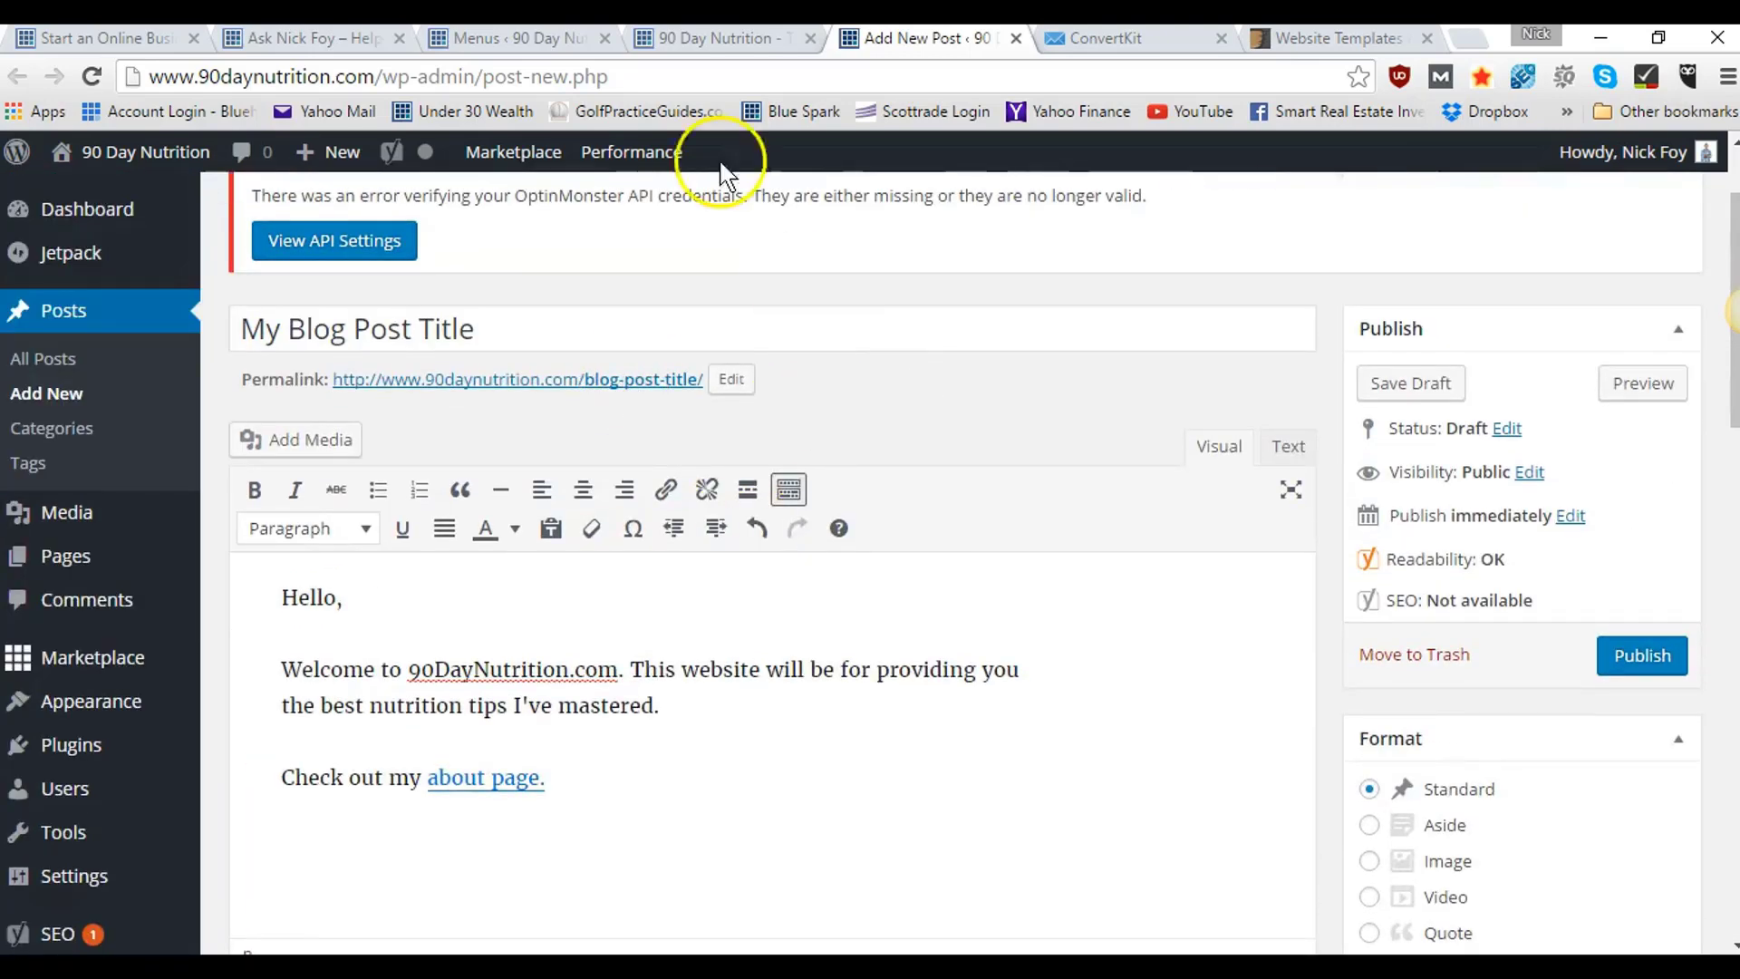
{"action": "scroll", "coordinate": [979, 723], "scroll_direction": "down", "scroll_amount": 9}
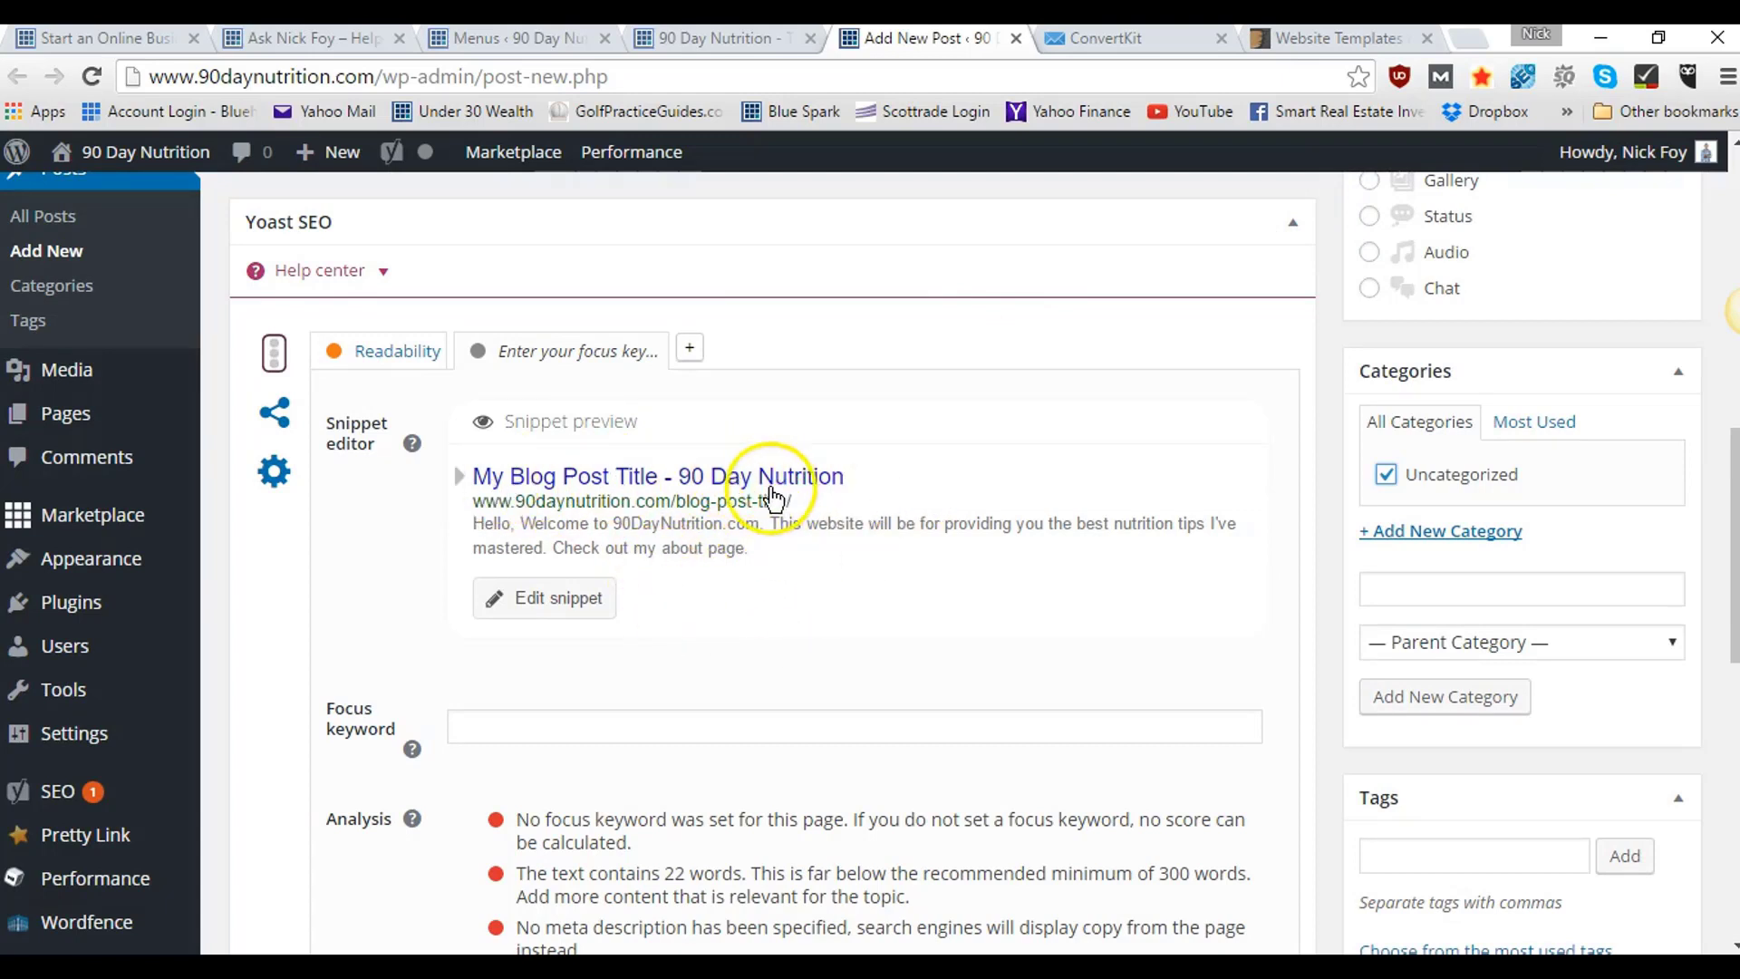
{"action": "left_click", "coordinate": [518, 623]}
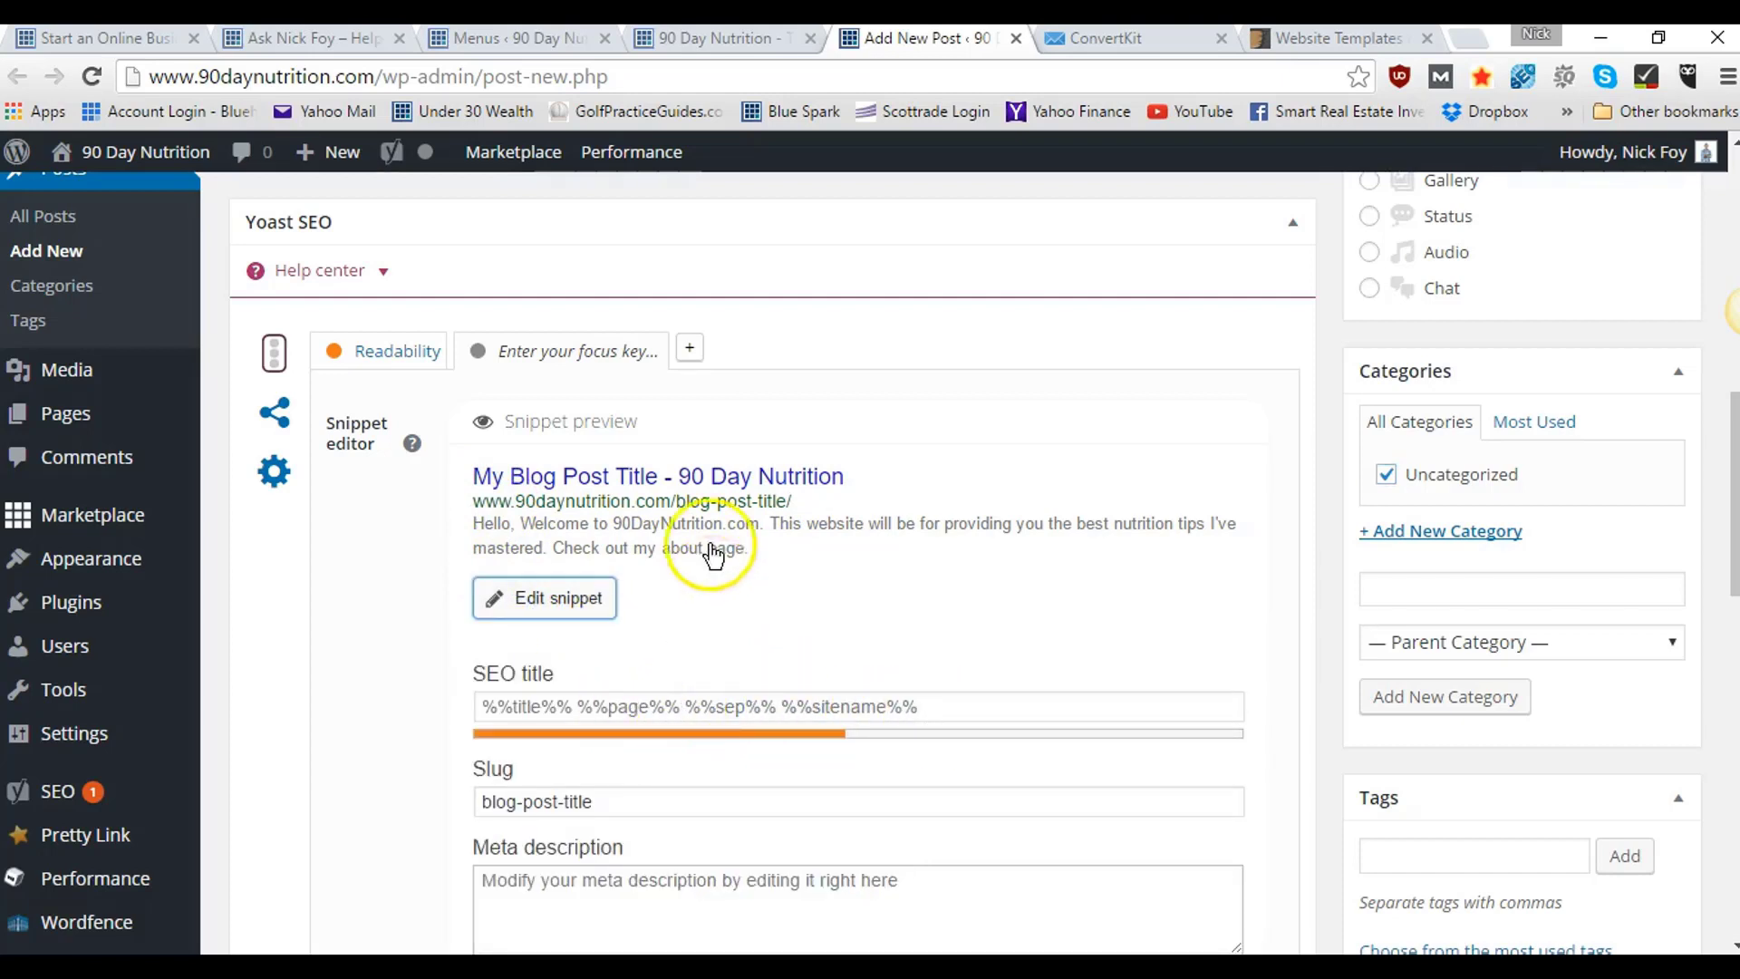
{"action": "scroll", "coordinate": [693, 476], "scroll_direction": "up", "scroll_amount": 10}
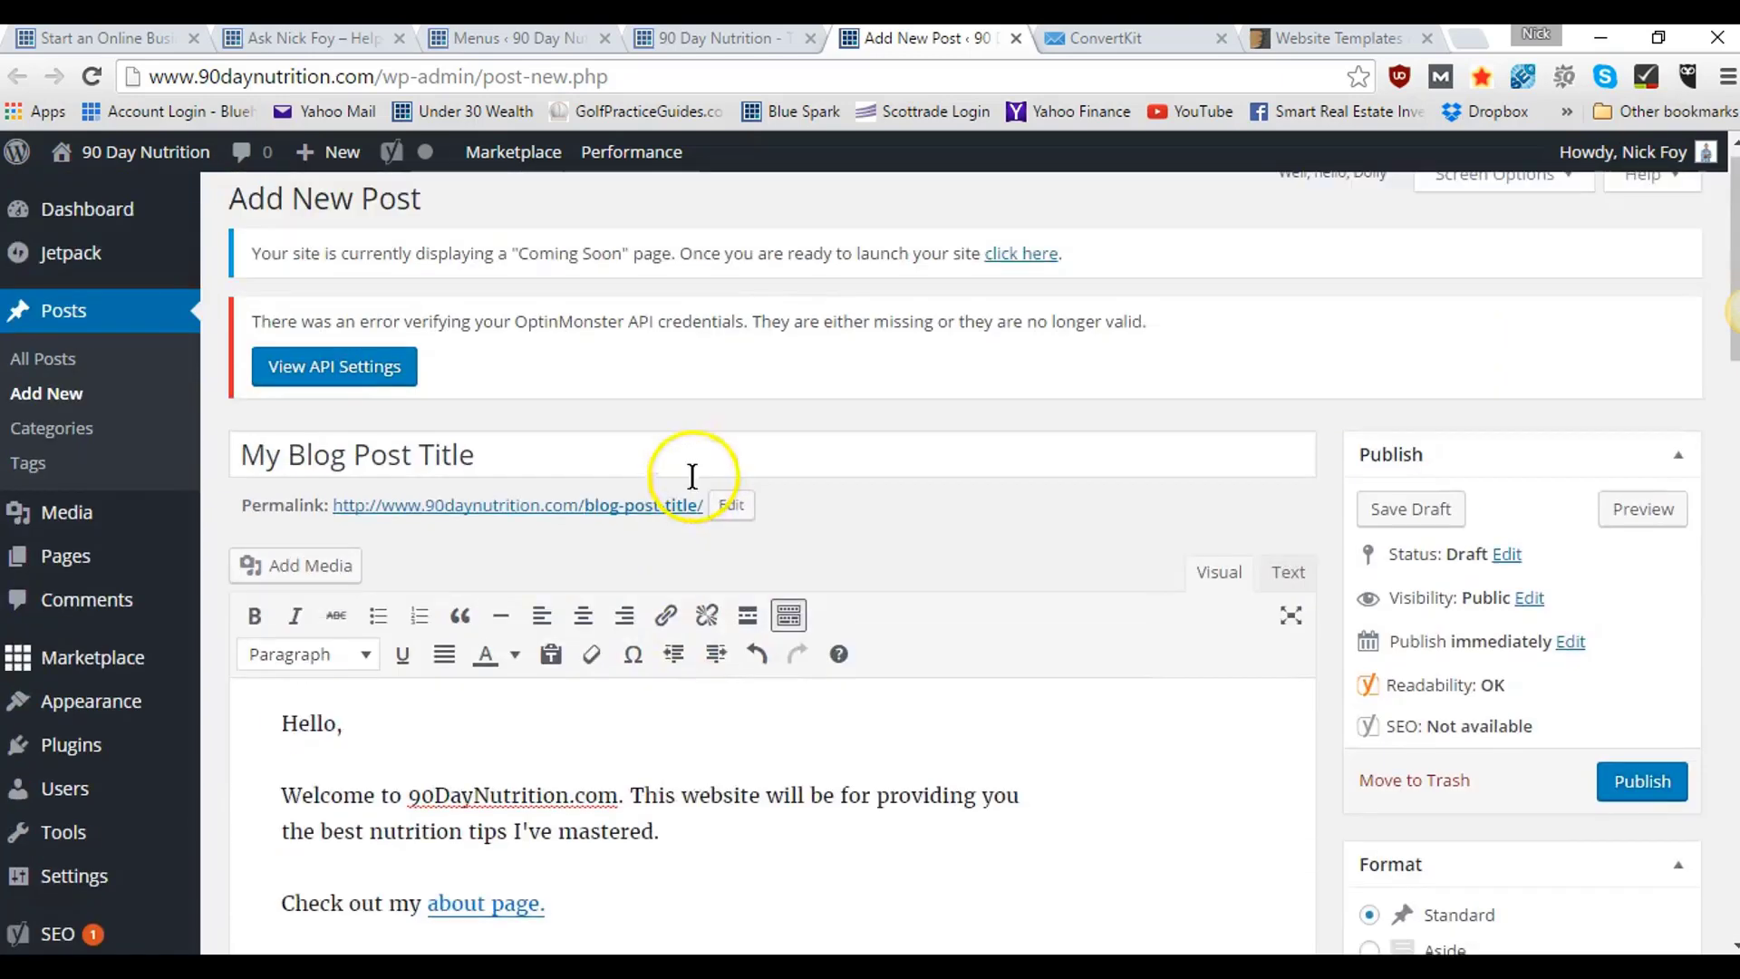
{"action": "scroll", "coordinate": [441, 458], "scroll_direction": "down", "scroll_amount": 10}
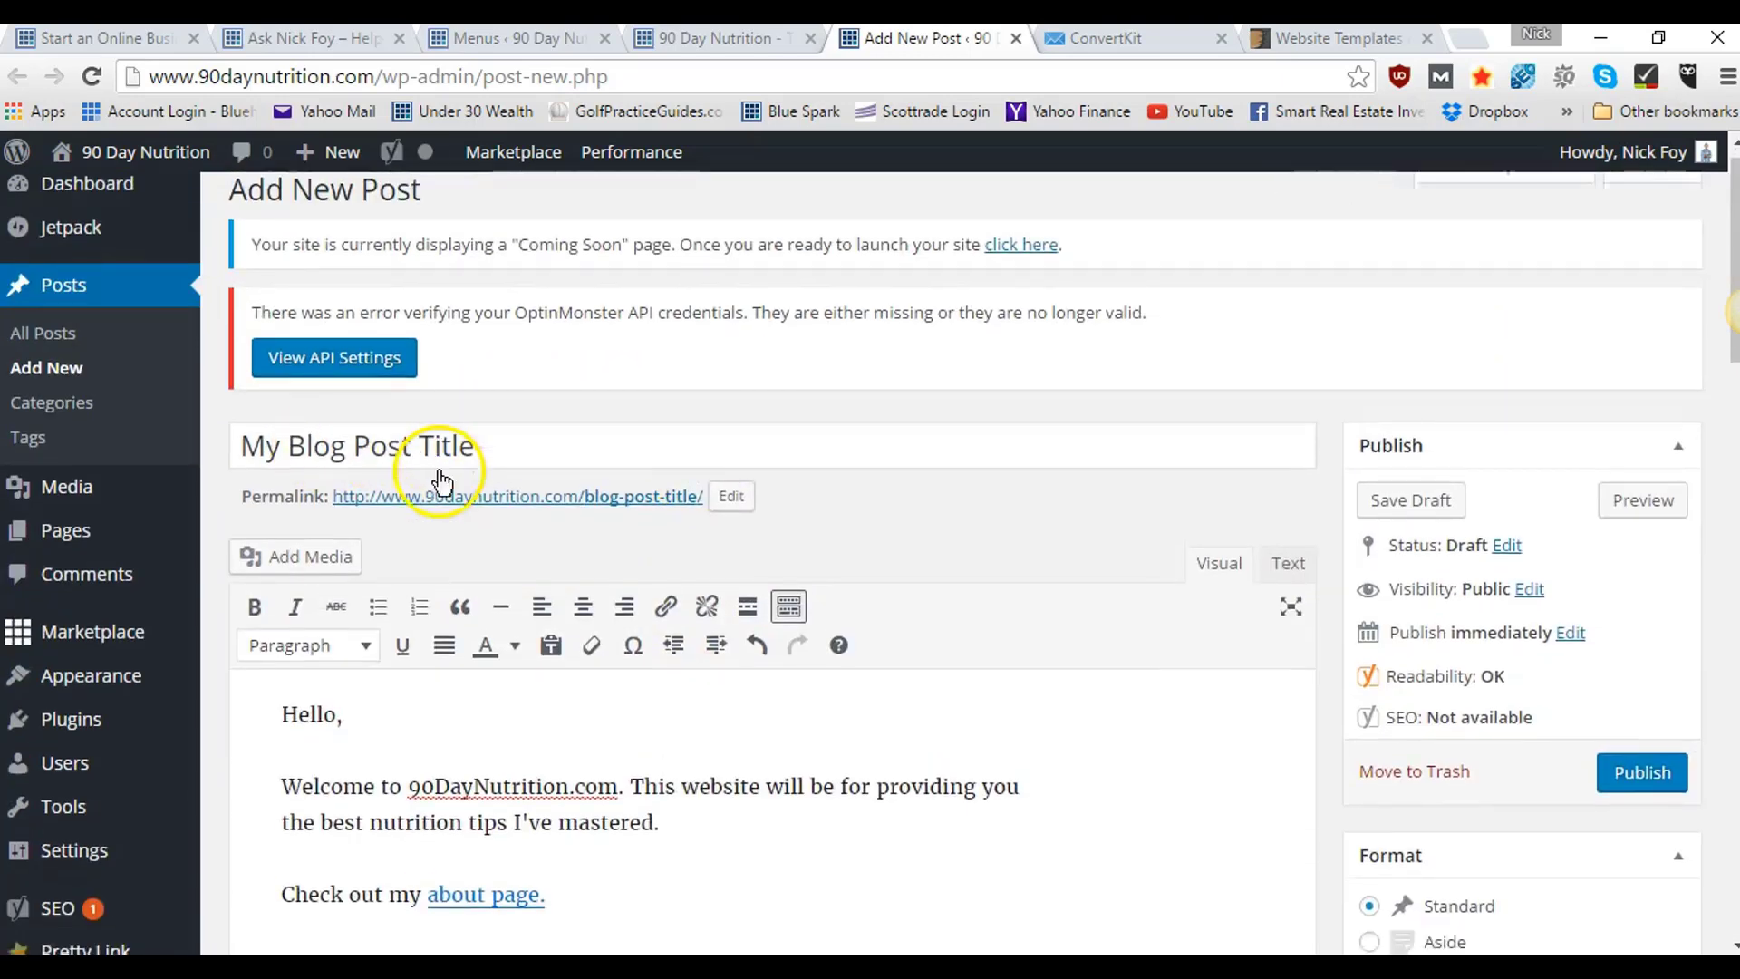
{"action": "scroll", "coordinate": [440, 485], "scroll_direction": "down", "scroll_amount": 5}
{"action": "scroll", "coordinate": [439, 485], "scroll_direction": "up", "scroll_amount": 4}
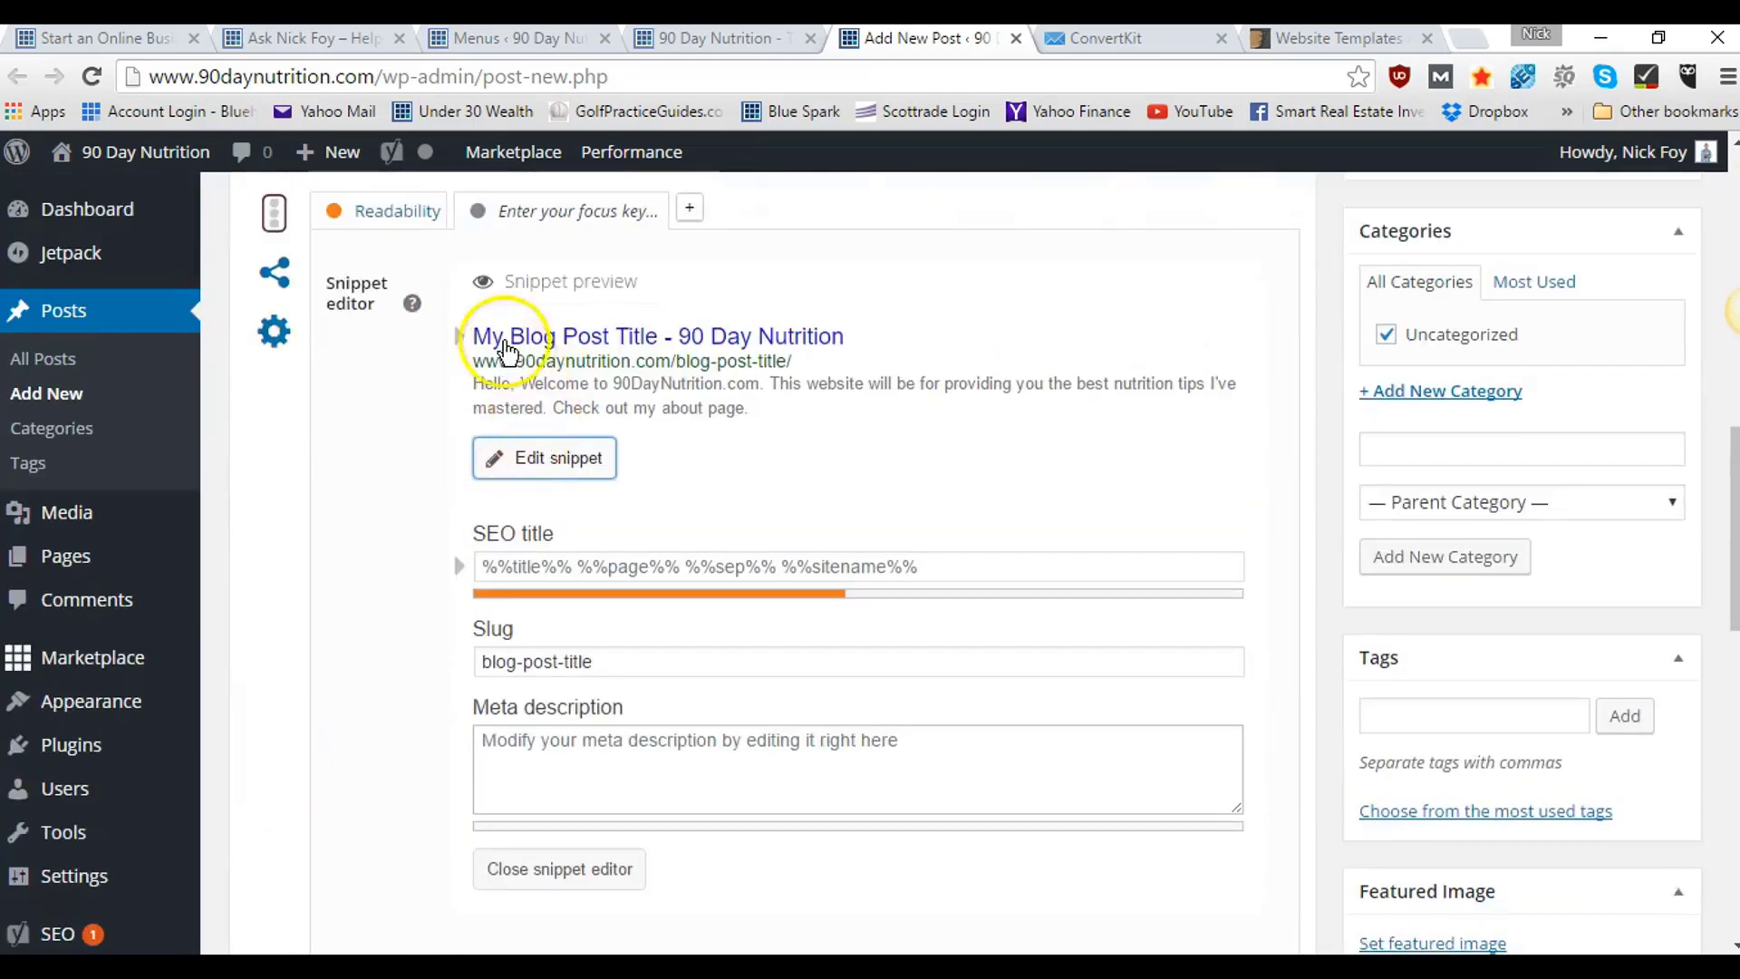
{"action": "left_click", "coordinate": [777, 557]}
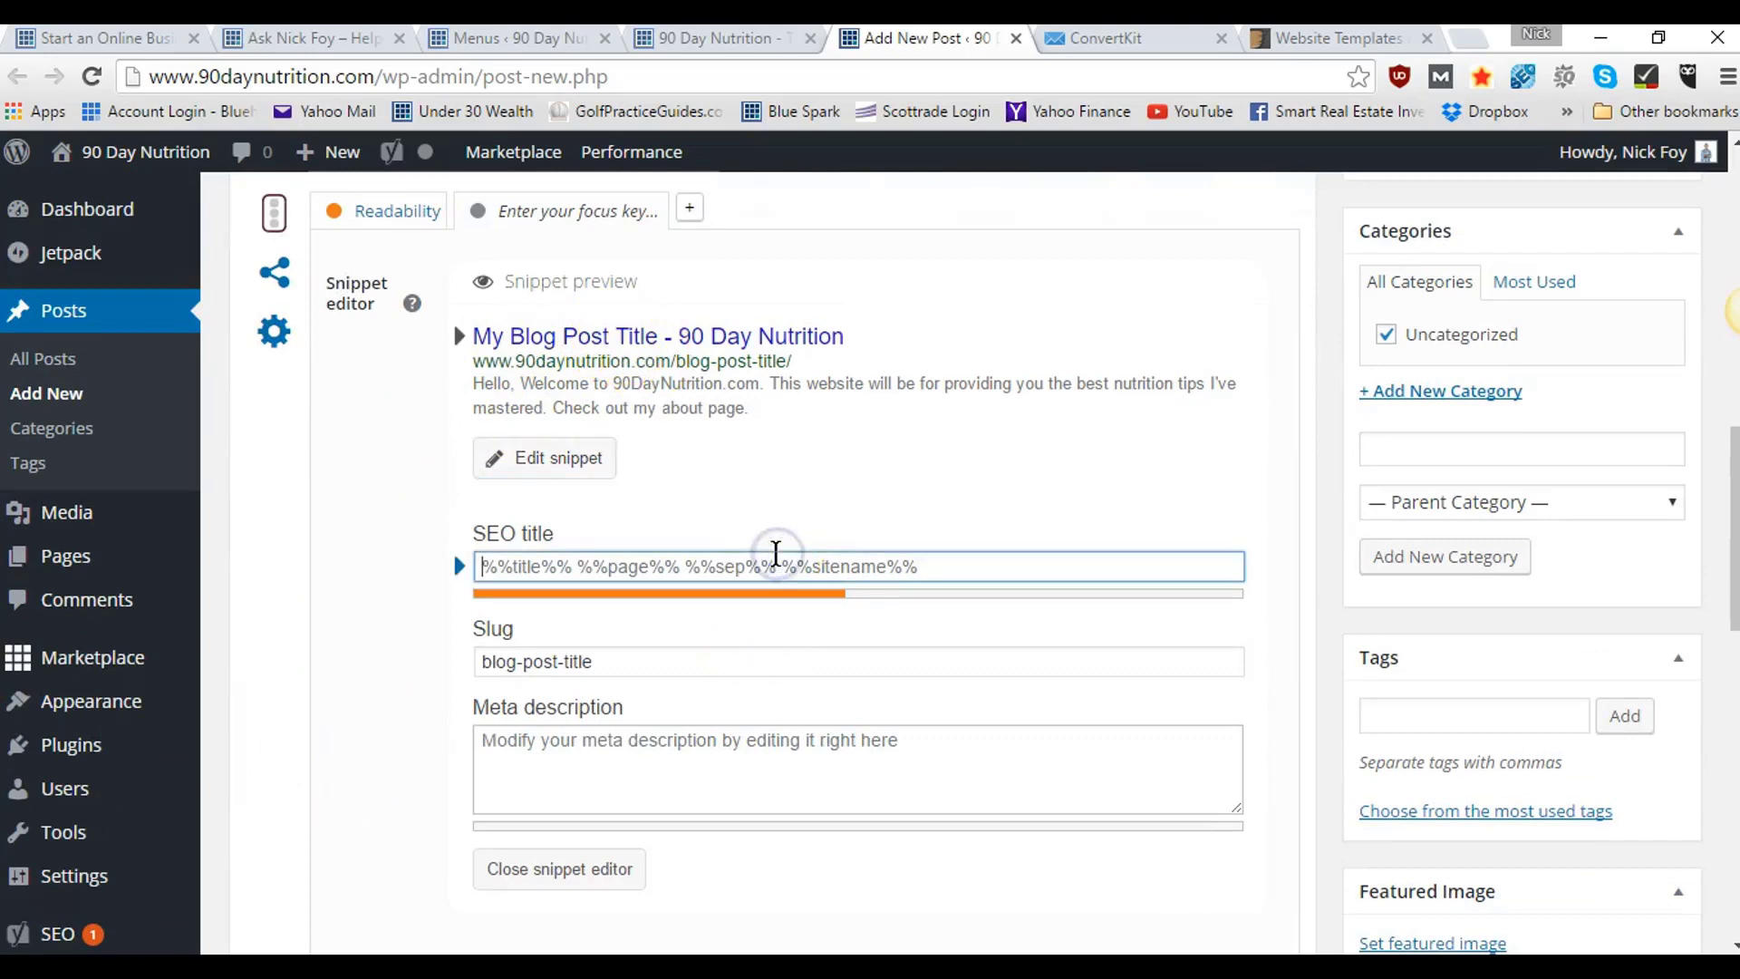
{"action": "type", "text": "Welcome to 90 Day Nutrition"}
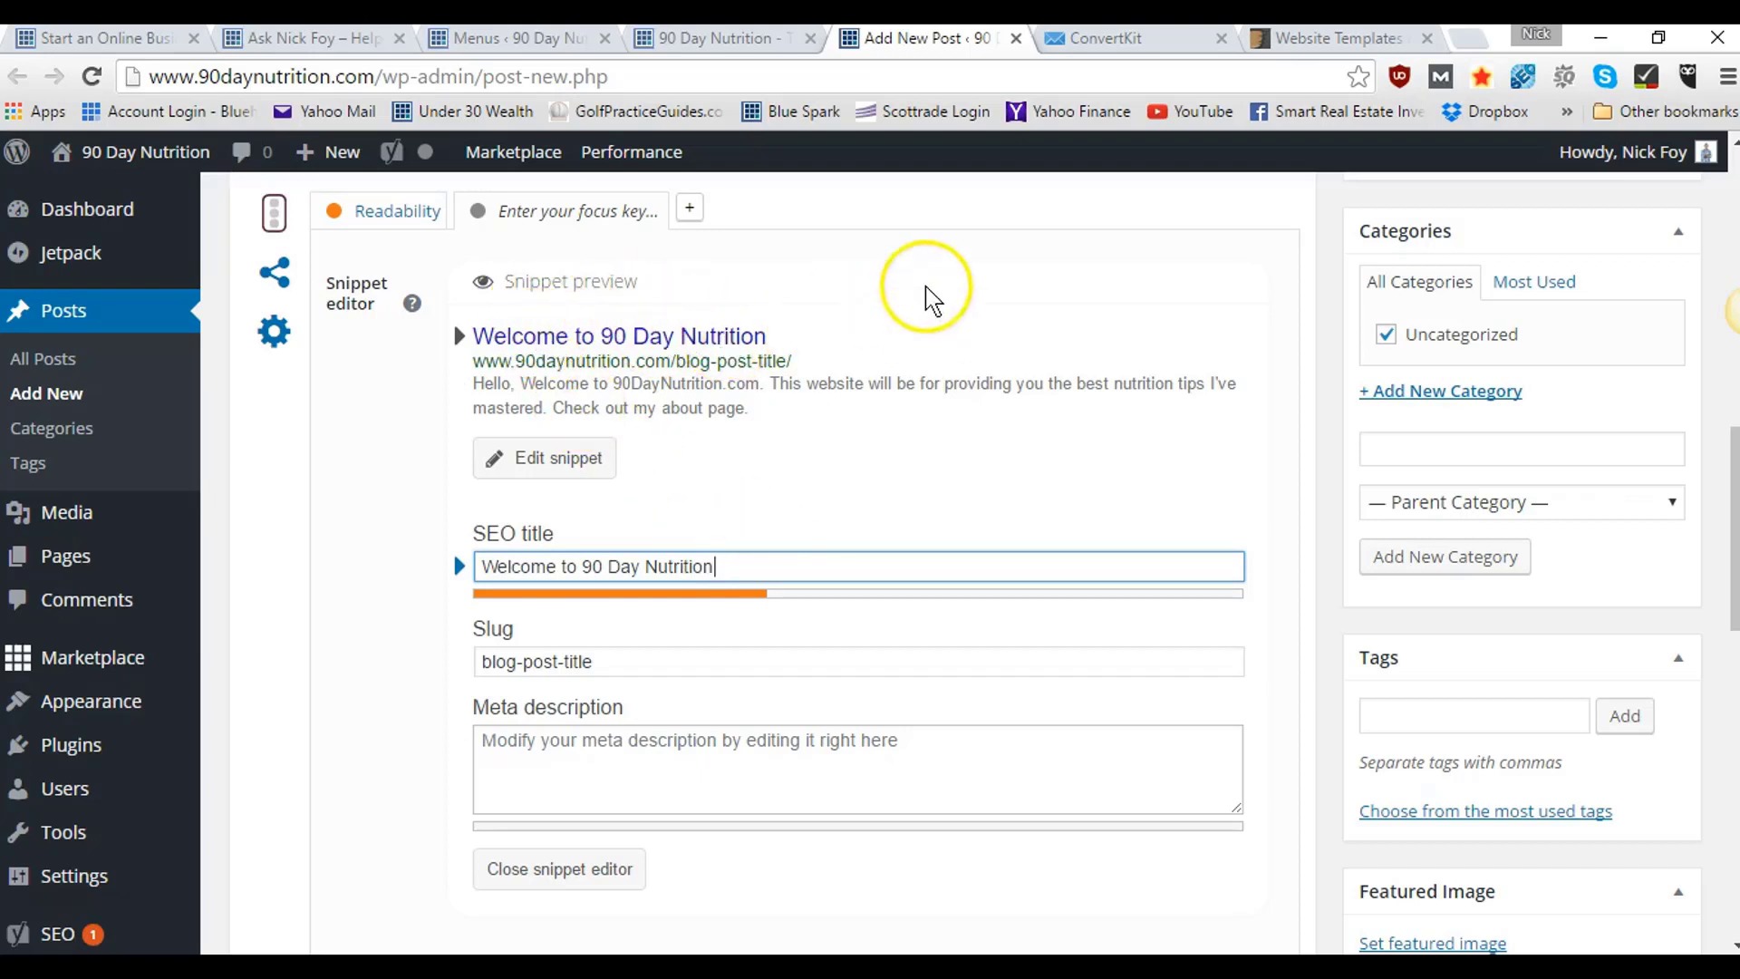
- Search Google for "nutrition" in a new tab and examine how result titles and descriptions are displayed
{"action": "left_click", "coordinate": [1474, 40]}
{"action": "type", "text": "nur"}
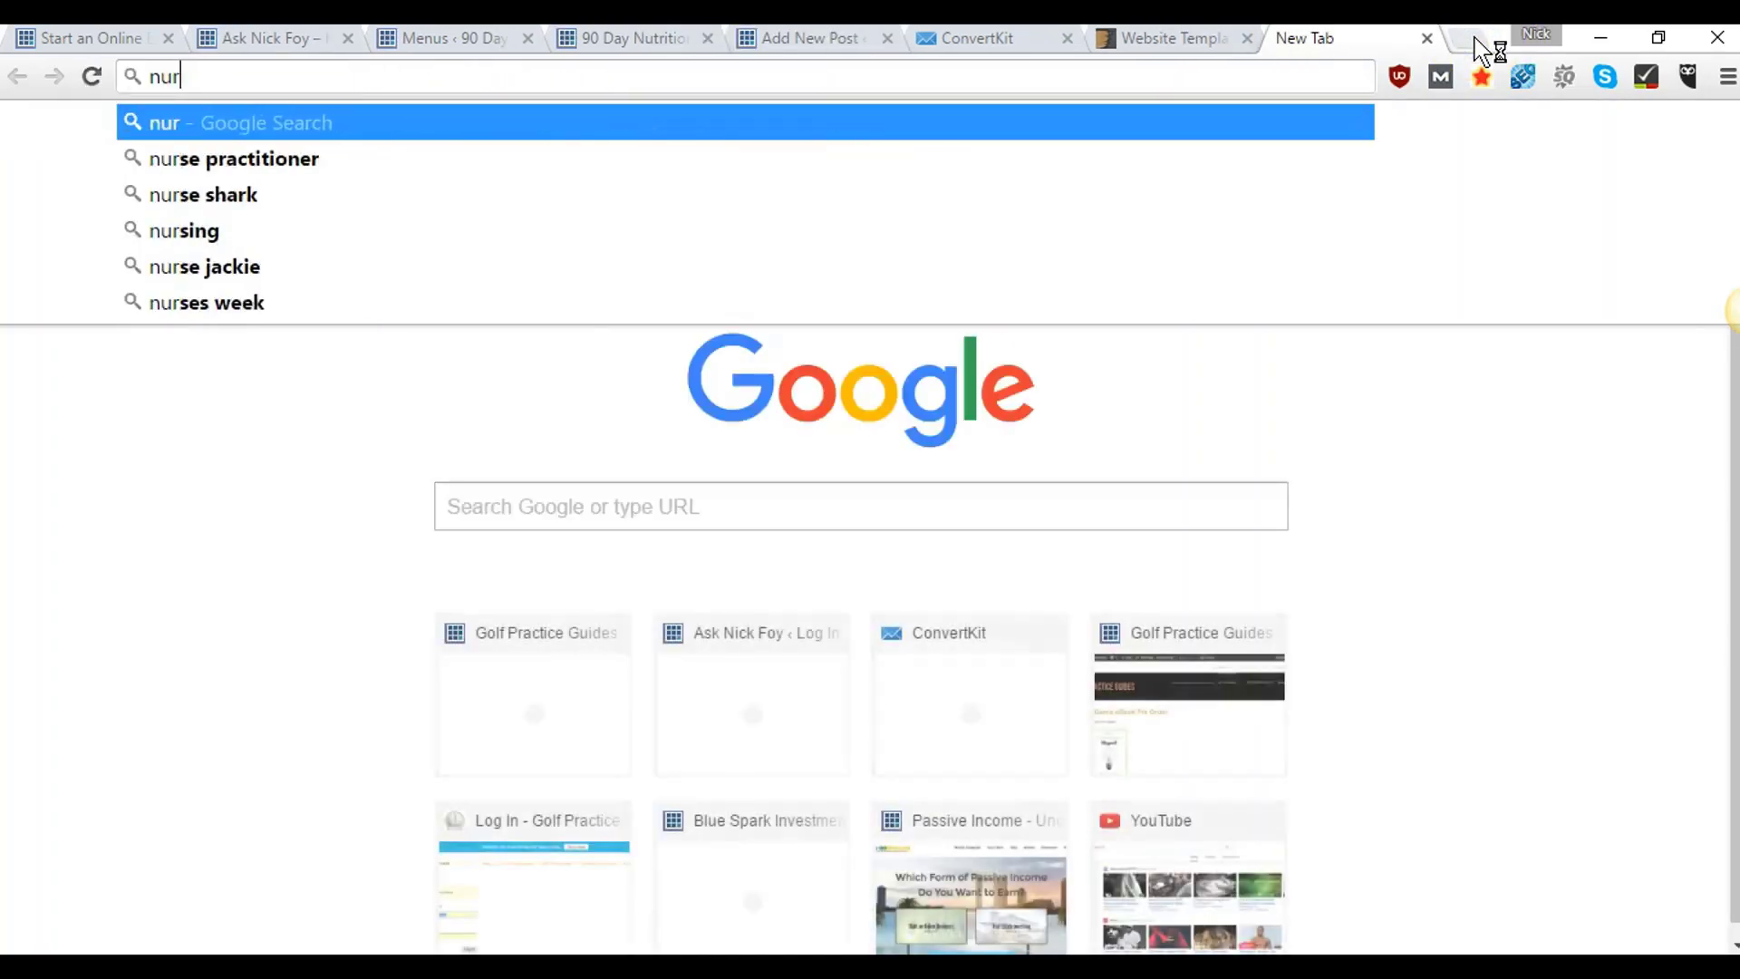
{"action": "key", "text": "BackSpace"}
{"action": "type", "text": "trio"}
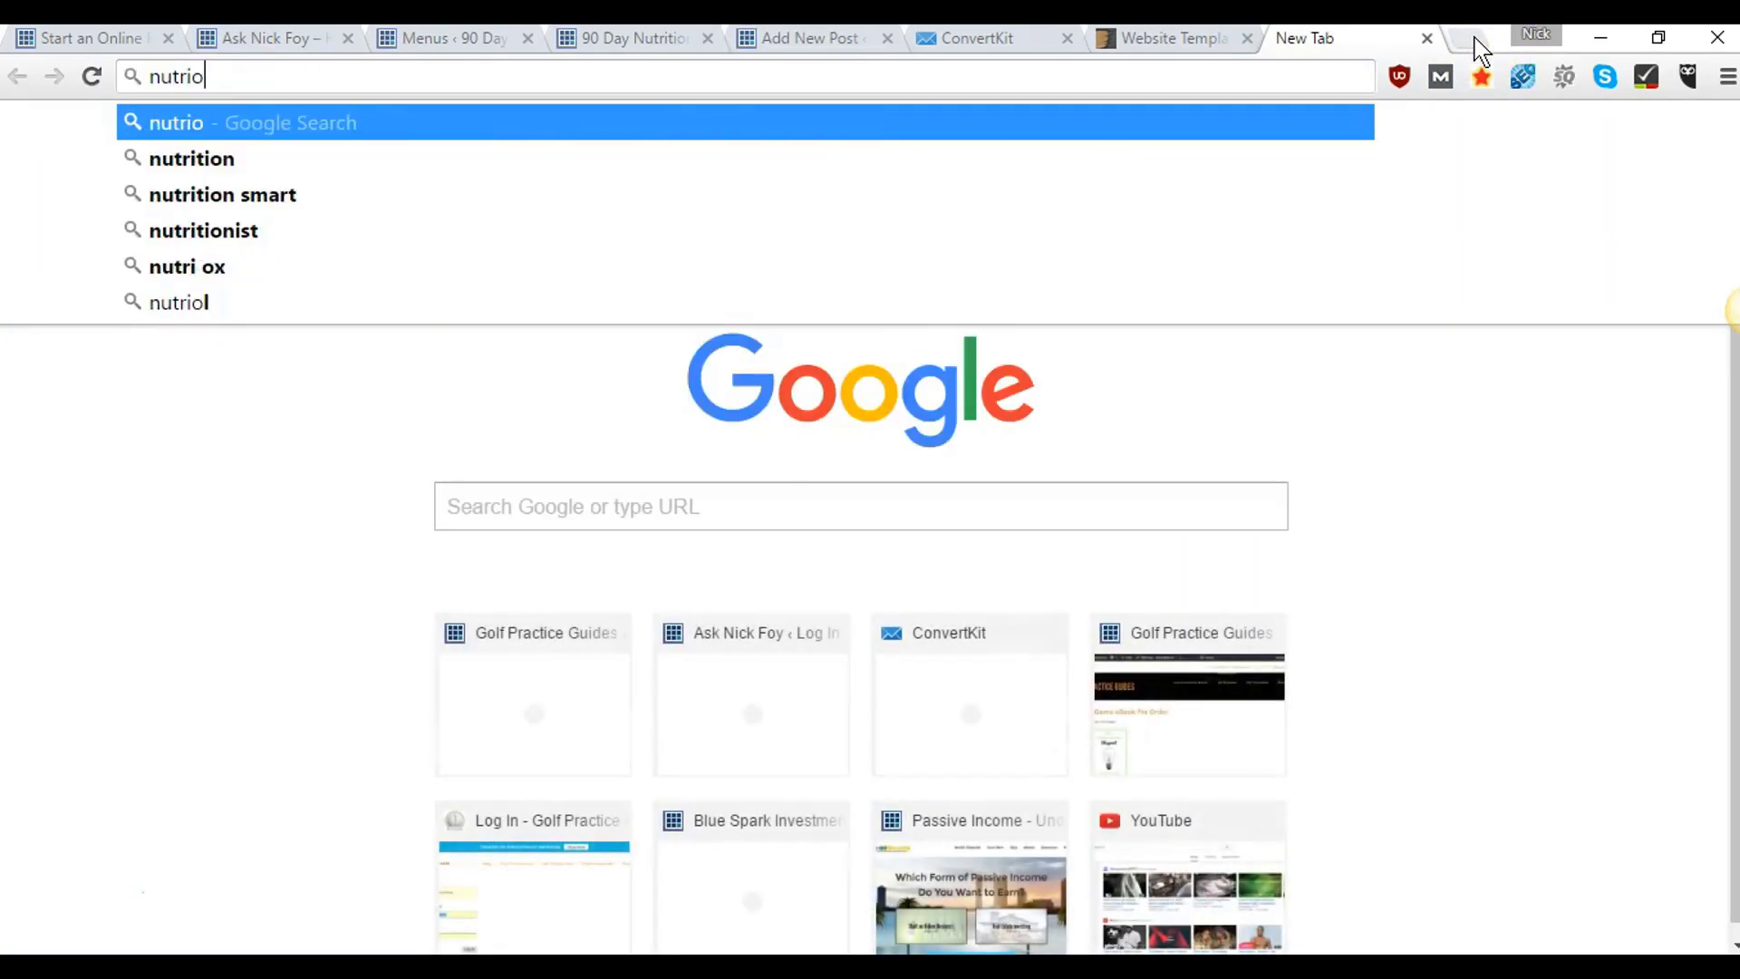
{"action": "key", "text": "BackSpace"}
{"action": "key", "text": "BackSpace"}
{"action": "type", "text": "ition"}
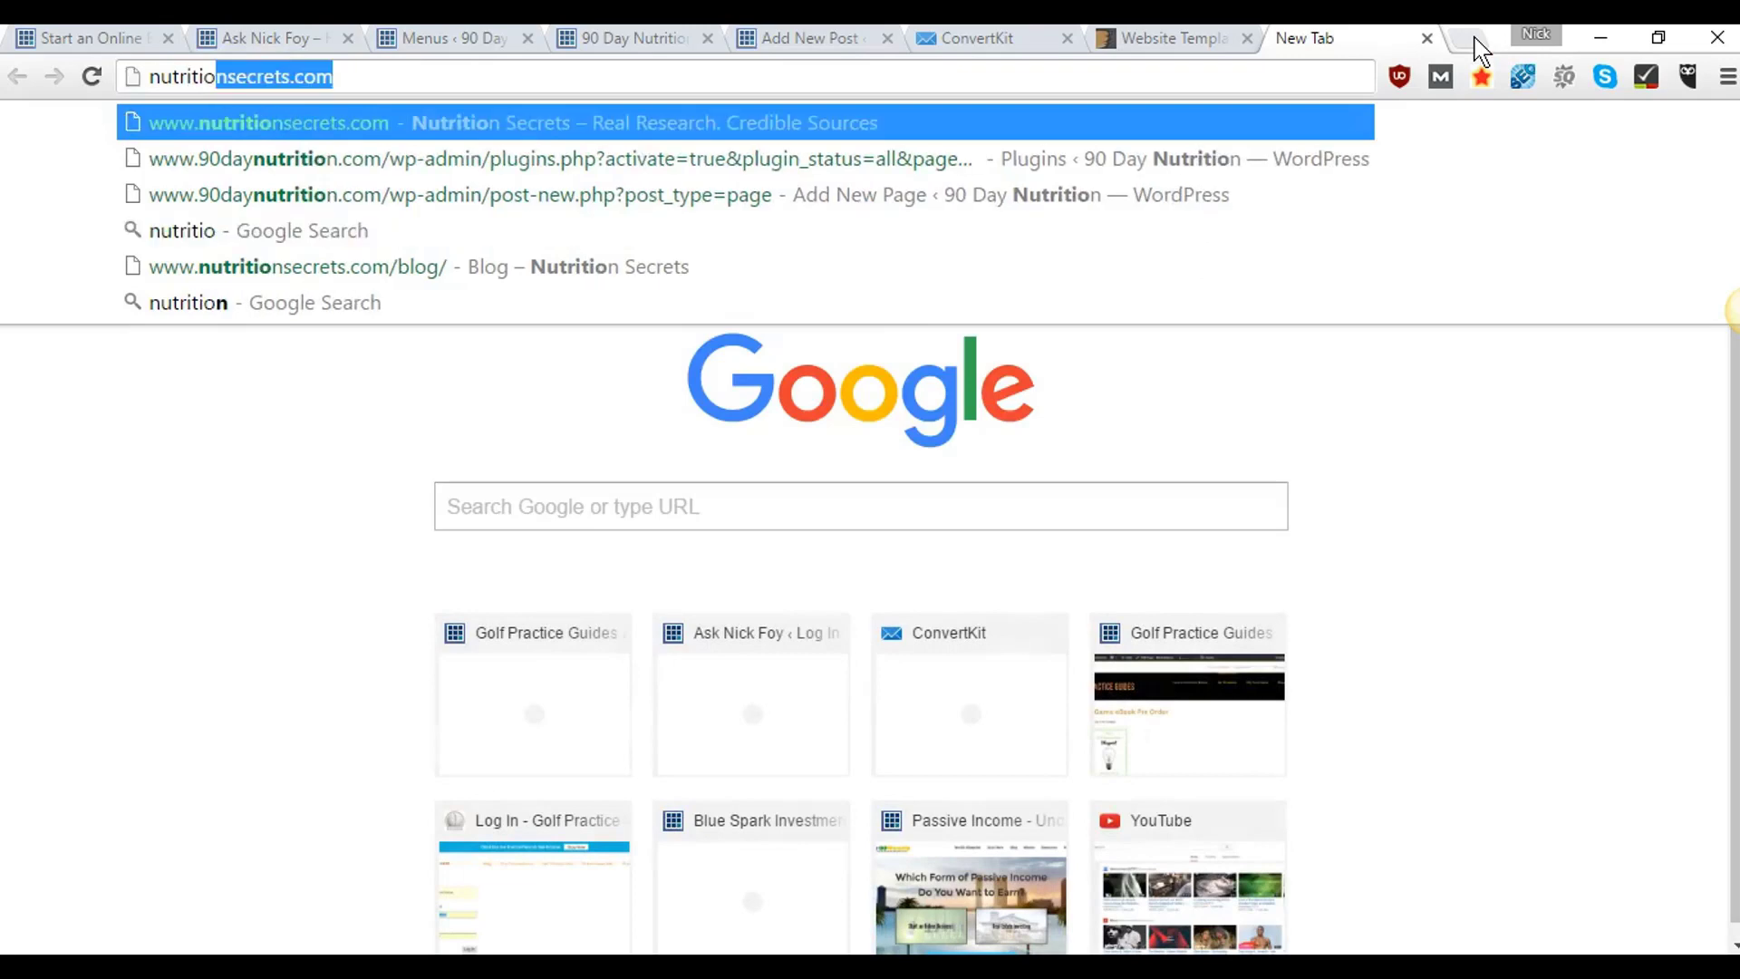
{"action": "key", "text": "BackSpace"}
{"action": "key", "text": "Return"}
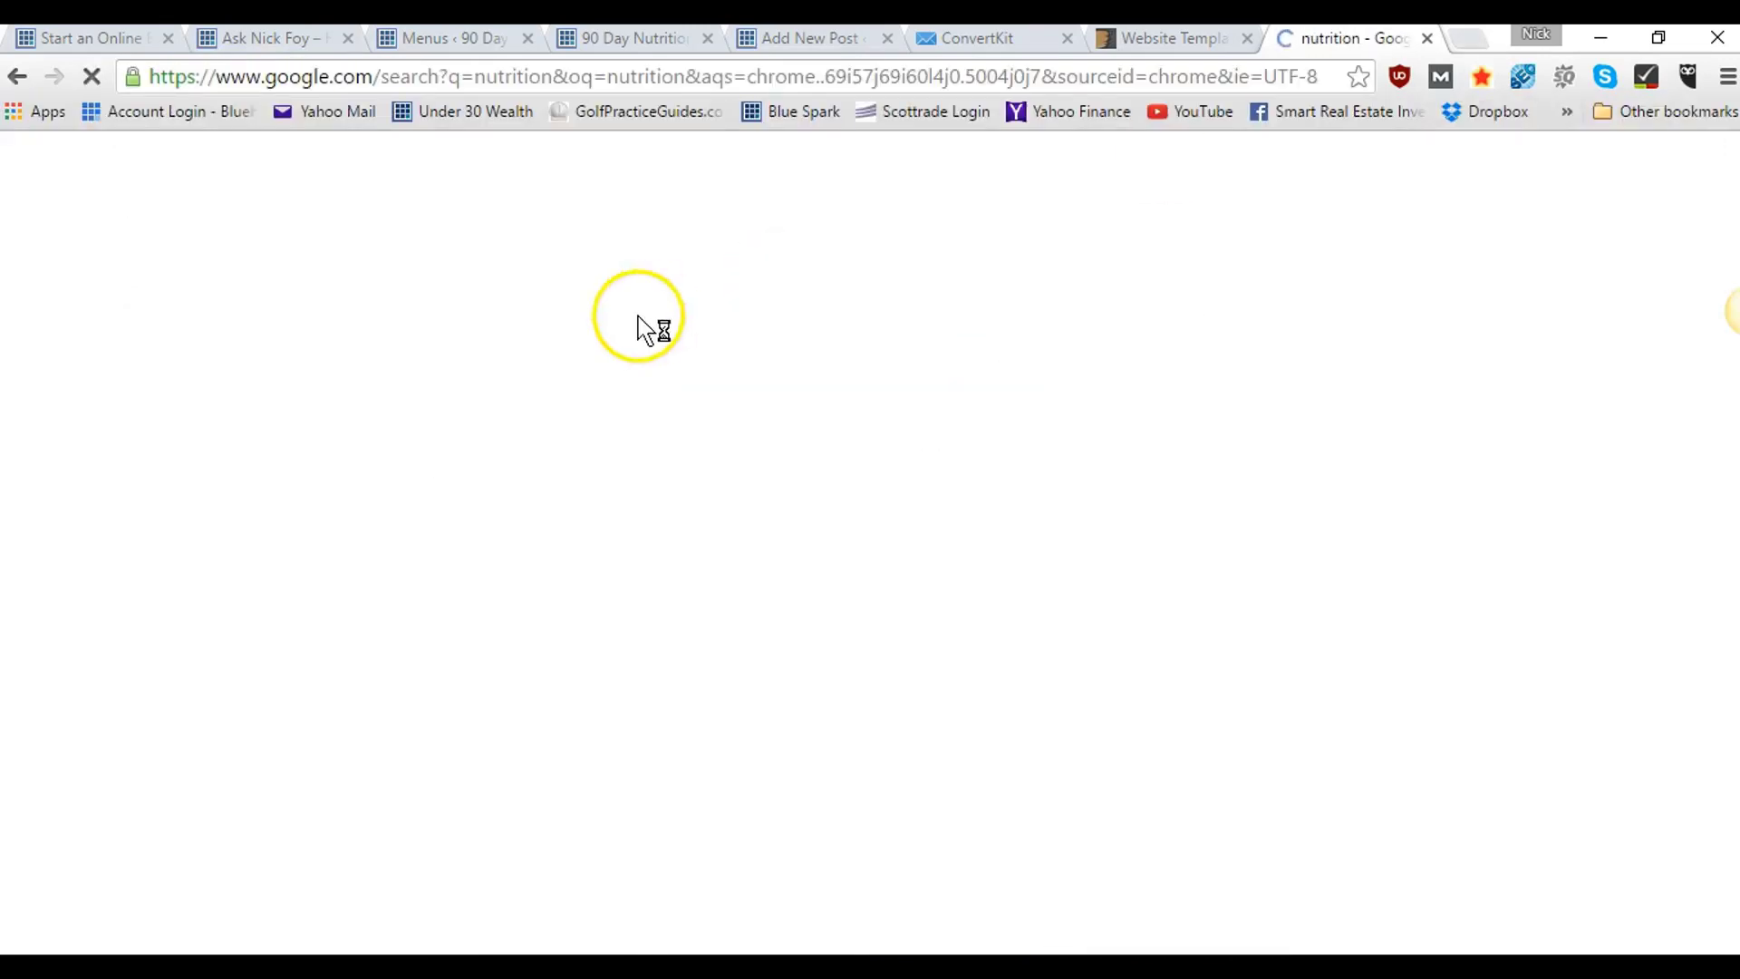
{"action": "scroll", "coordinate": [642, 326], "scroll_direction": "down", "scroll_amount": 6}
{"action": "scroll", "coordinate": [642, 326], "scroll_direction": "down", "scroll_amount": 5}
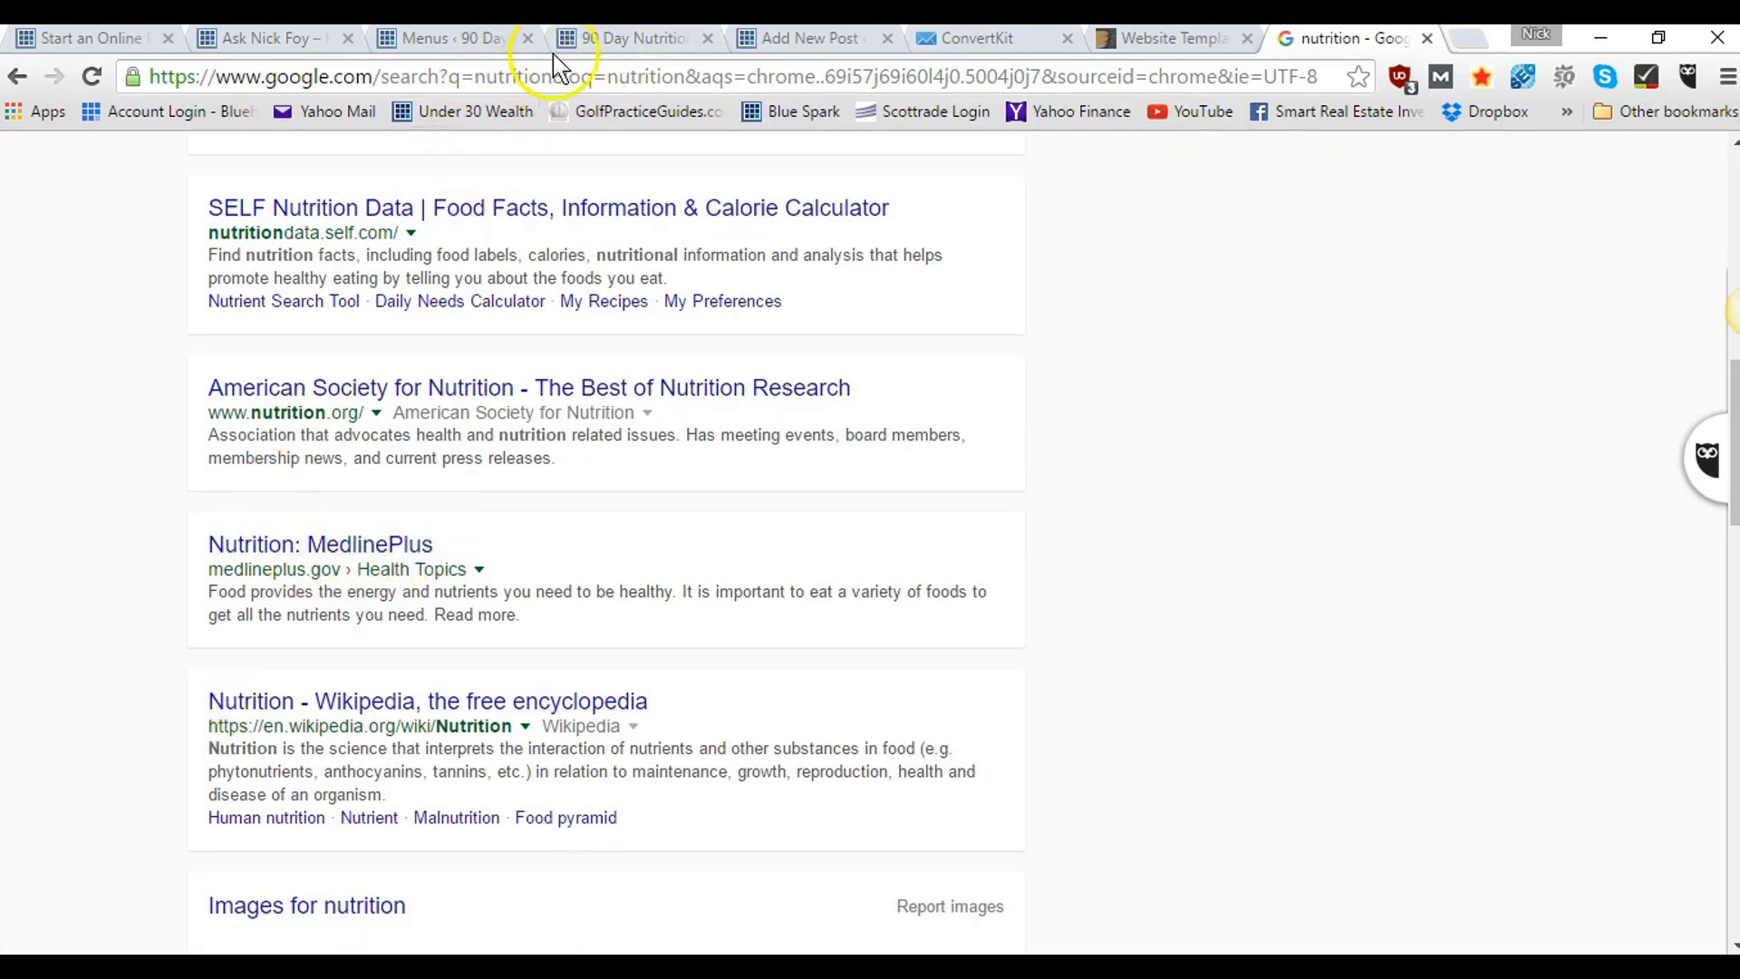
- Compare the post's Yoast snippet preview with the titles and descriptions in the Google results for nutrition
{"action": "left_click", "coordinate": [597, 44]}
{"action": "left_click", "coordinate": [488, 44]}
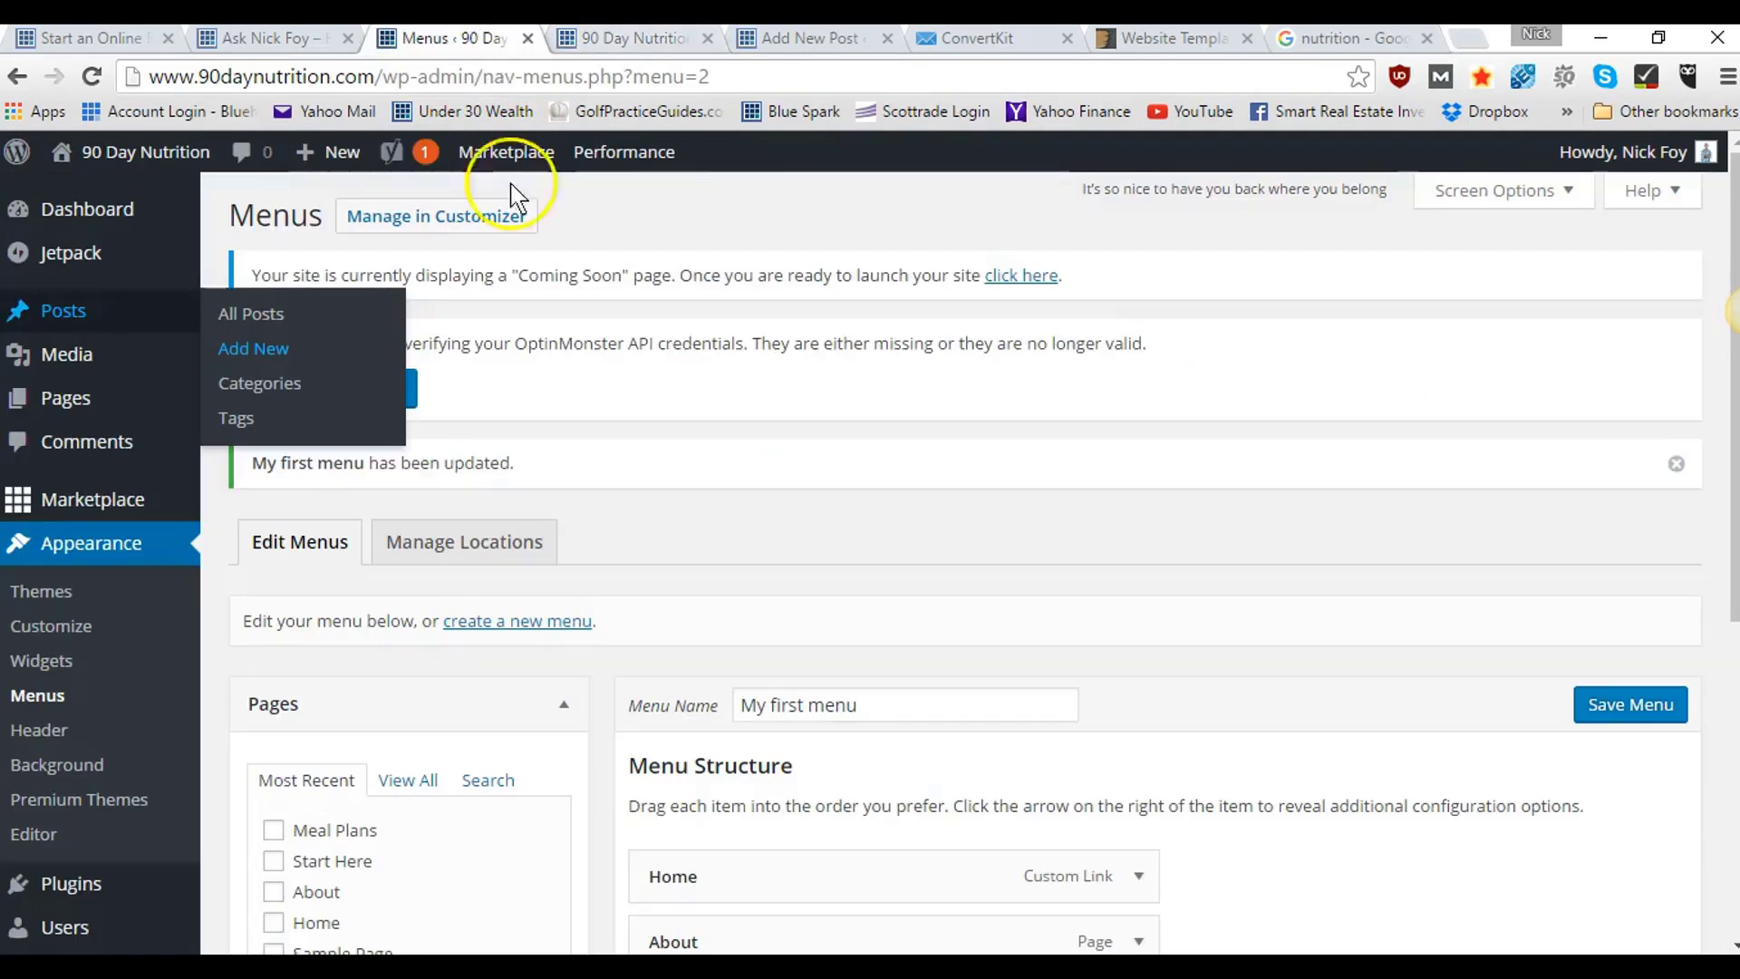
{"action": "left_click", "coordinate": [820, 44]}
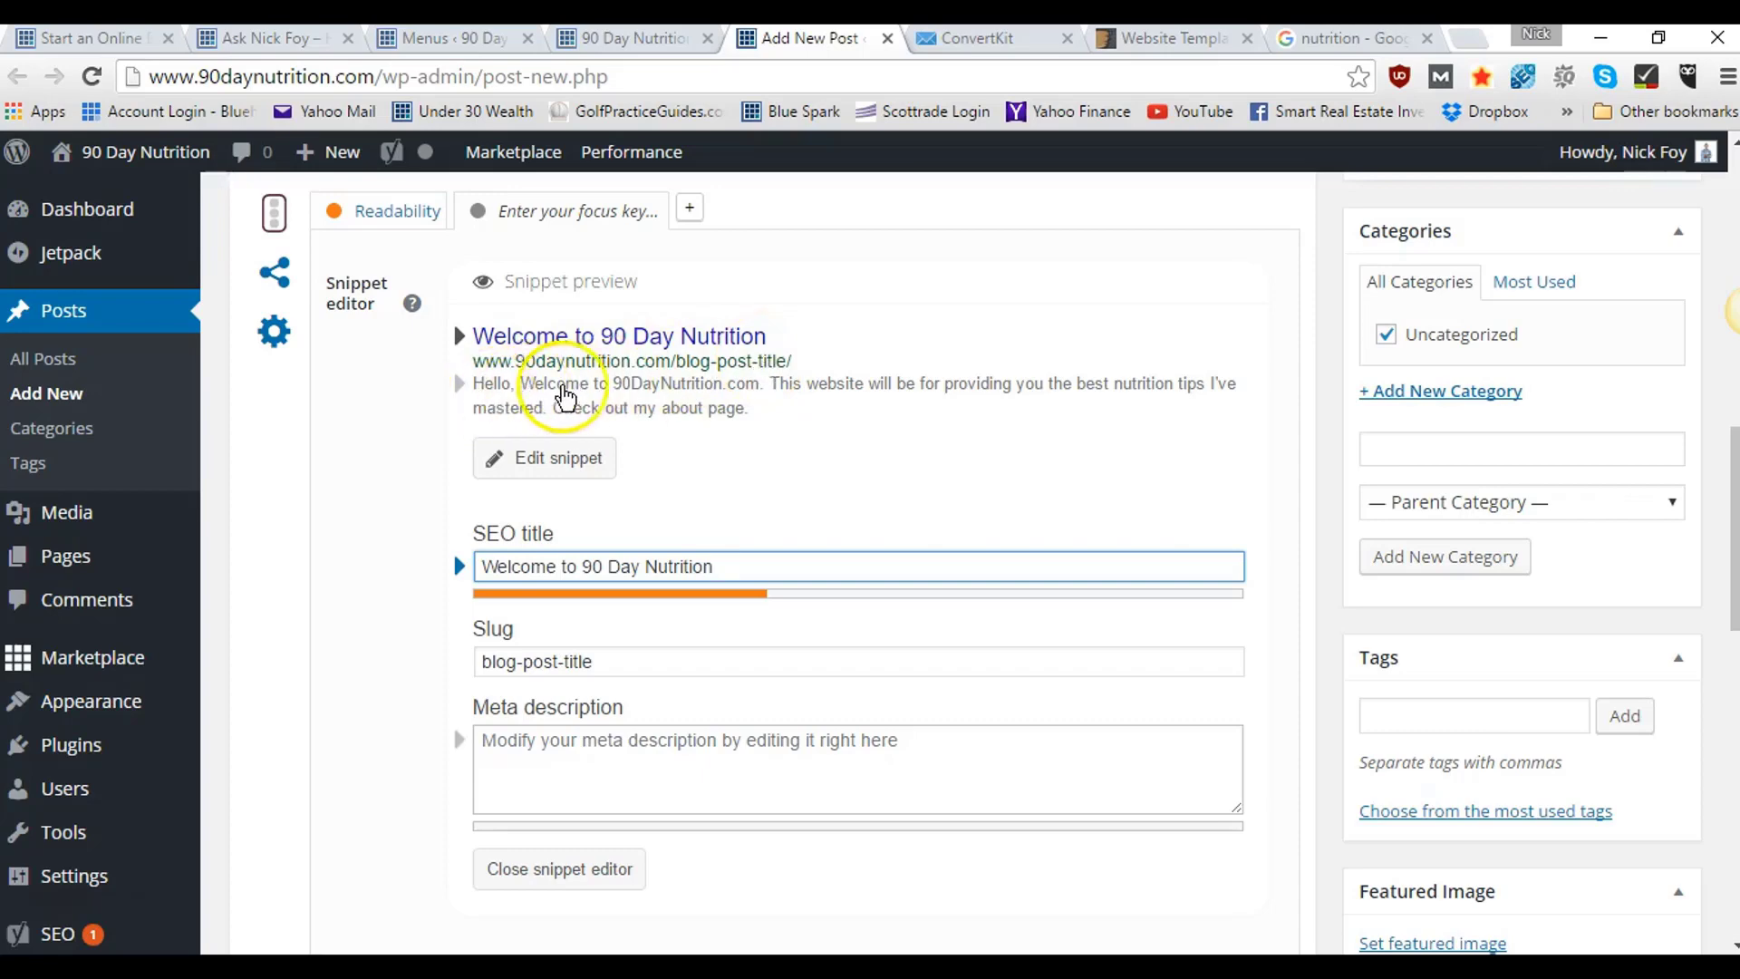
{"action": "left_click", "coordinate": [1354, 43]}
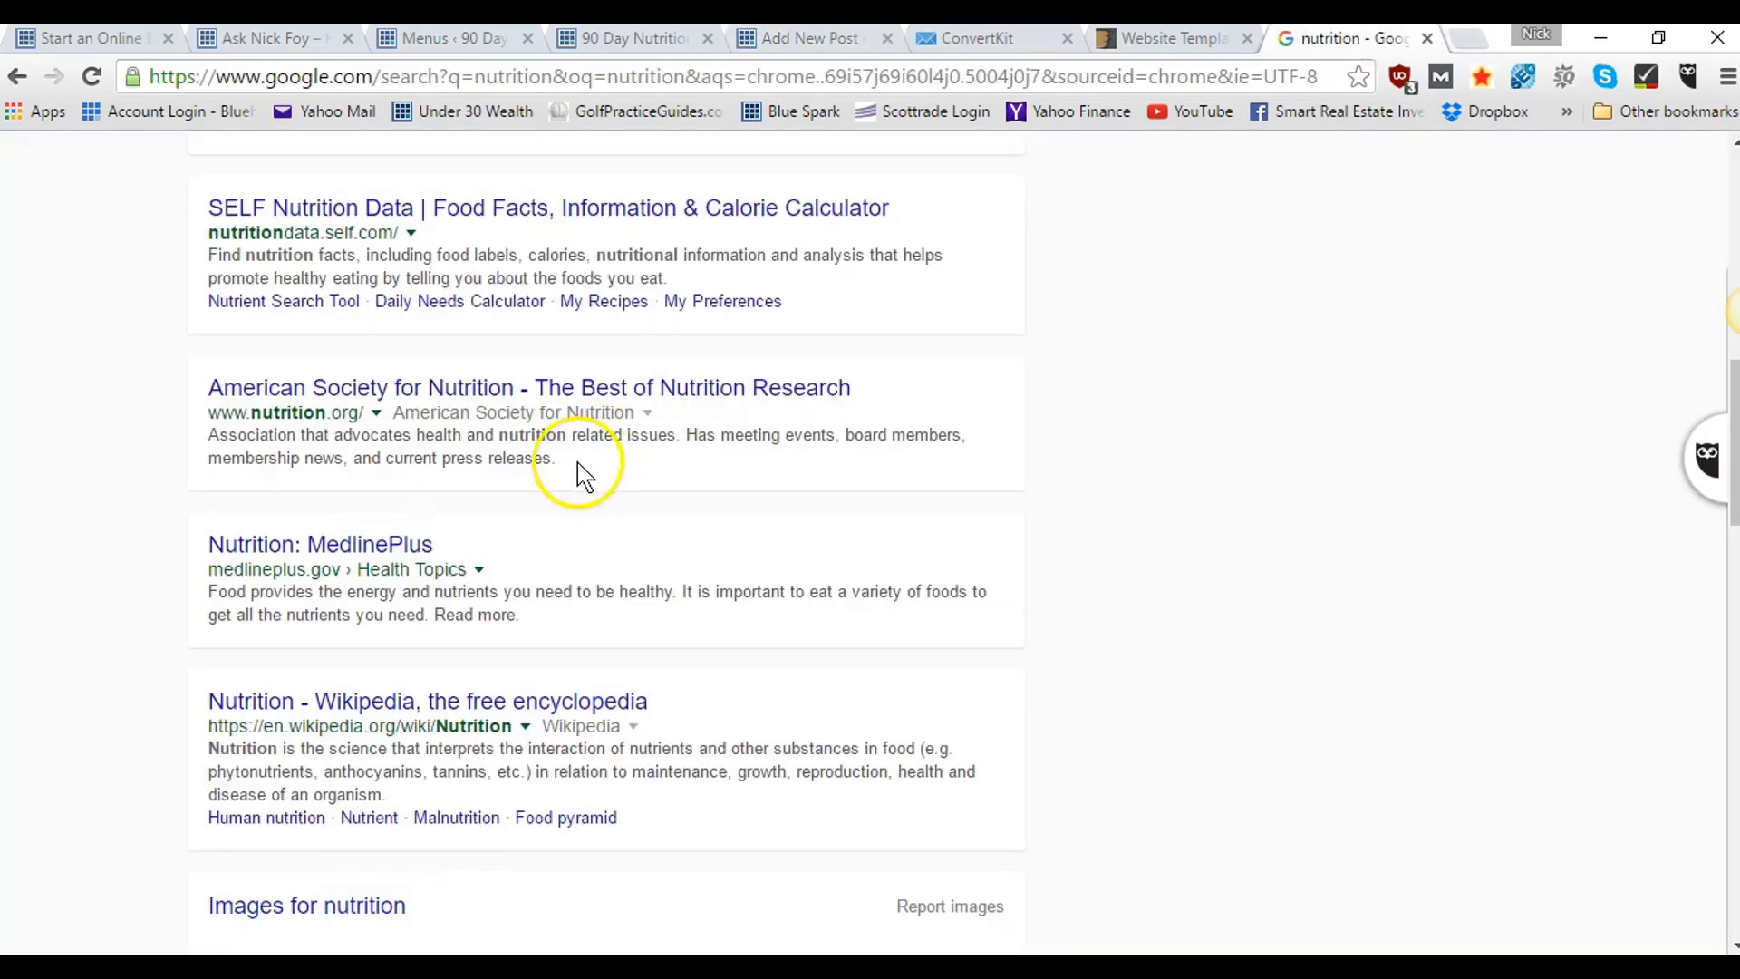
- Search Google for "nutrition tips" and examine how the top results' titles and descriptions are written
{"action": "left_click_drag", "start_coordinate": [385, 462], "coordinate": [194, 436]}
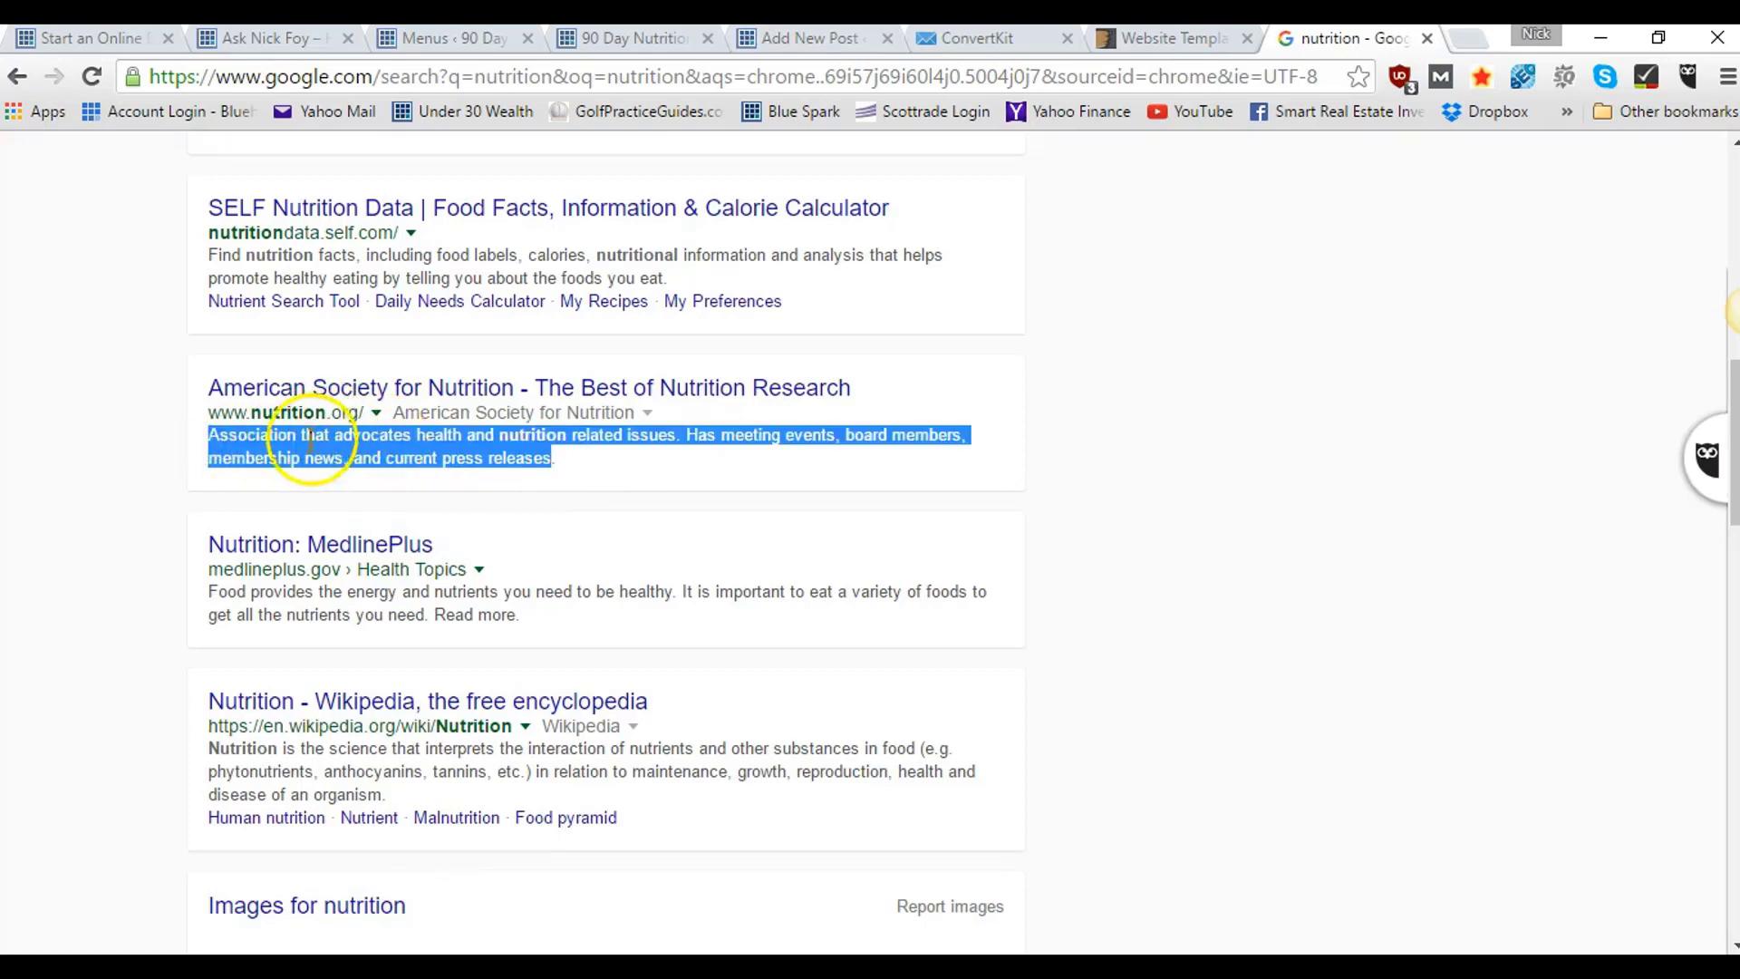
{"action": "scroll", "coordinate": [952, 436], "scroll_direction": "up", "scroll_amount": 10}
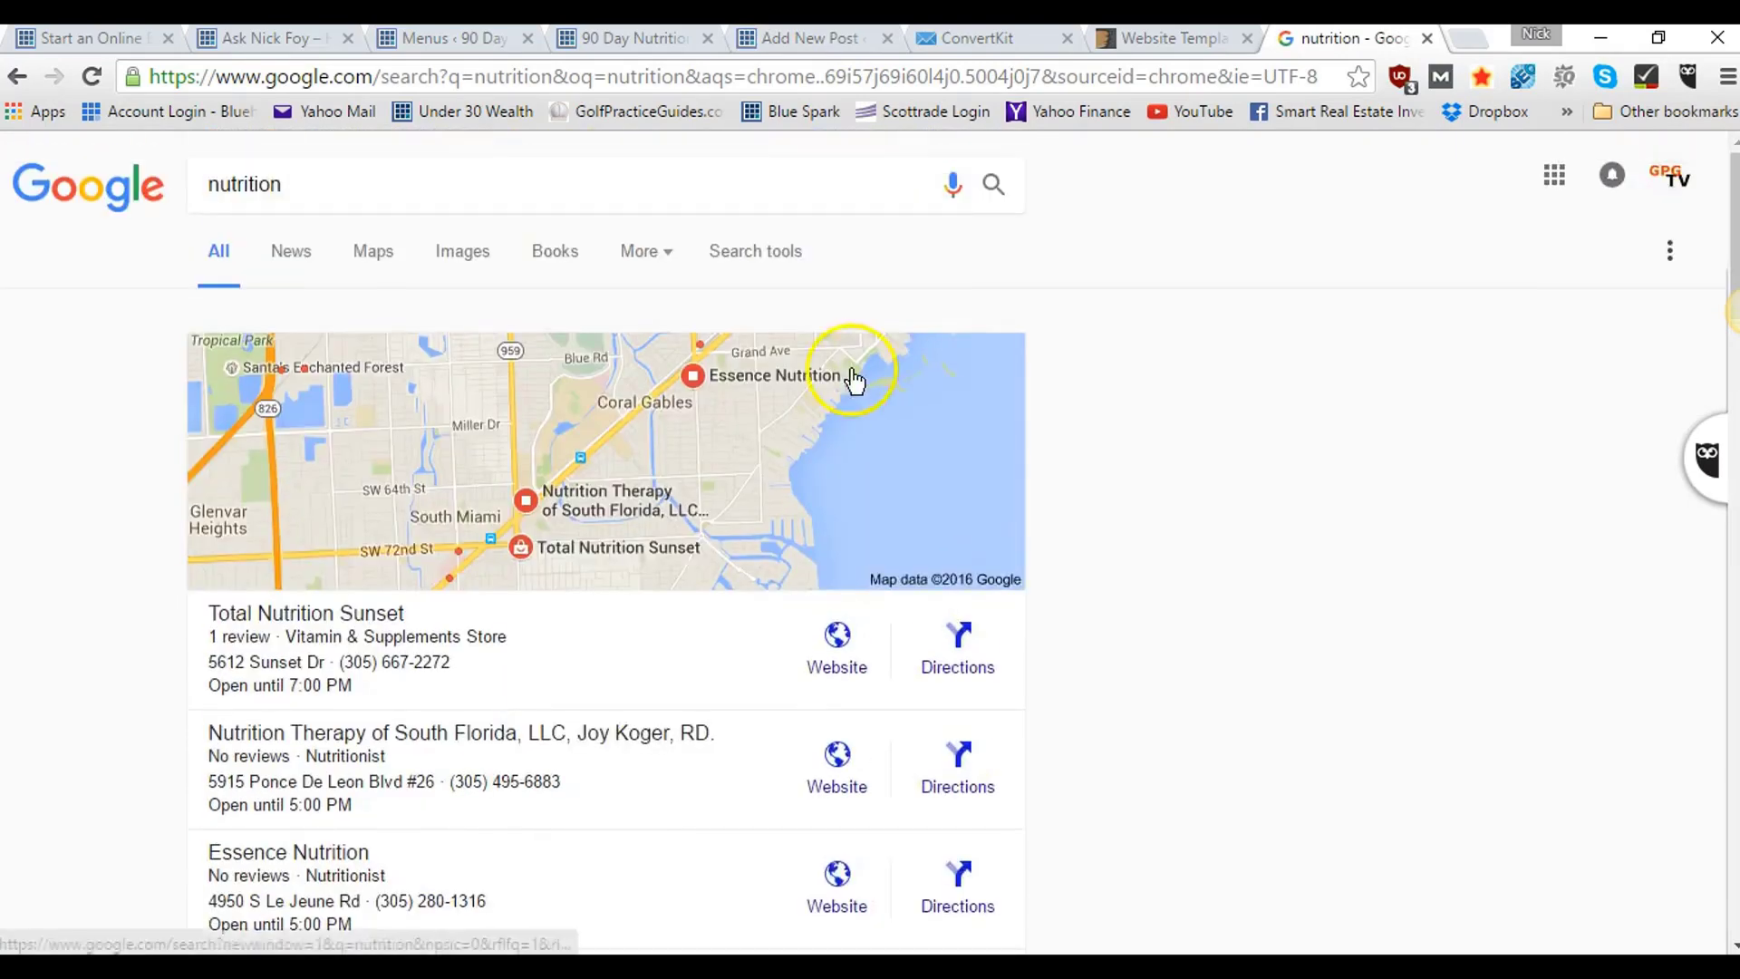
{"action": "left_click", "coordinate": [313, 177]}
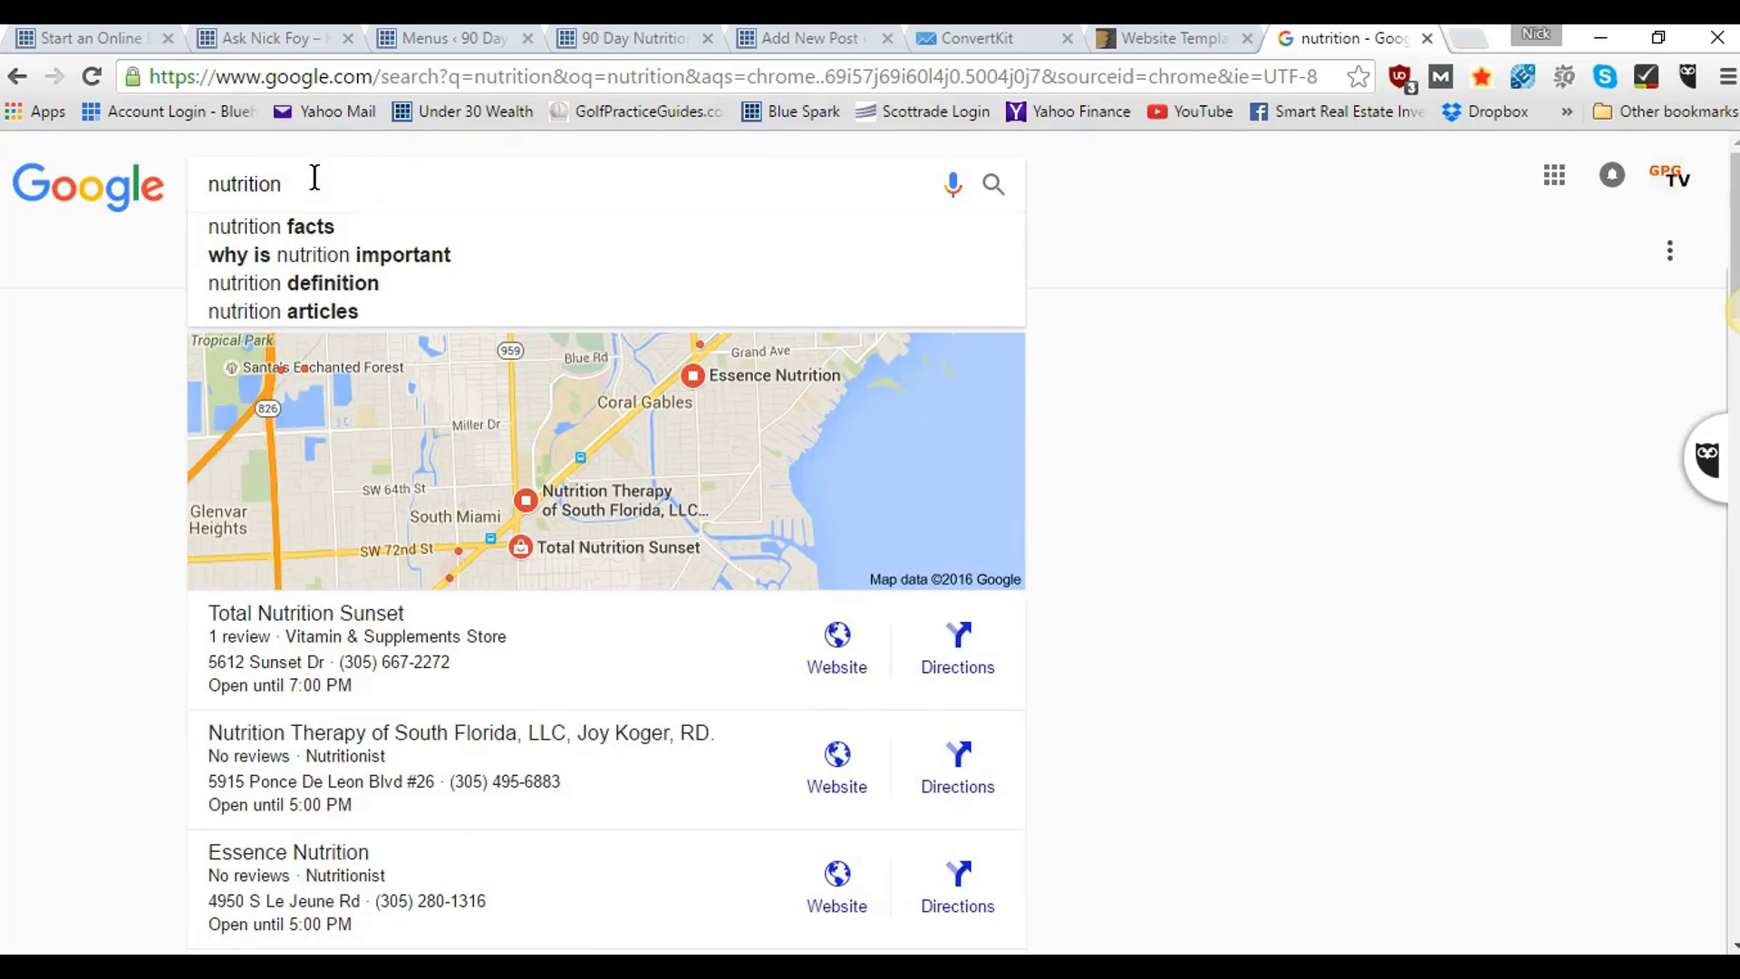
{"action": "type", "text": "tips"}
{"action": "key", "text": "Return"}
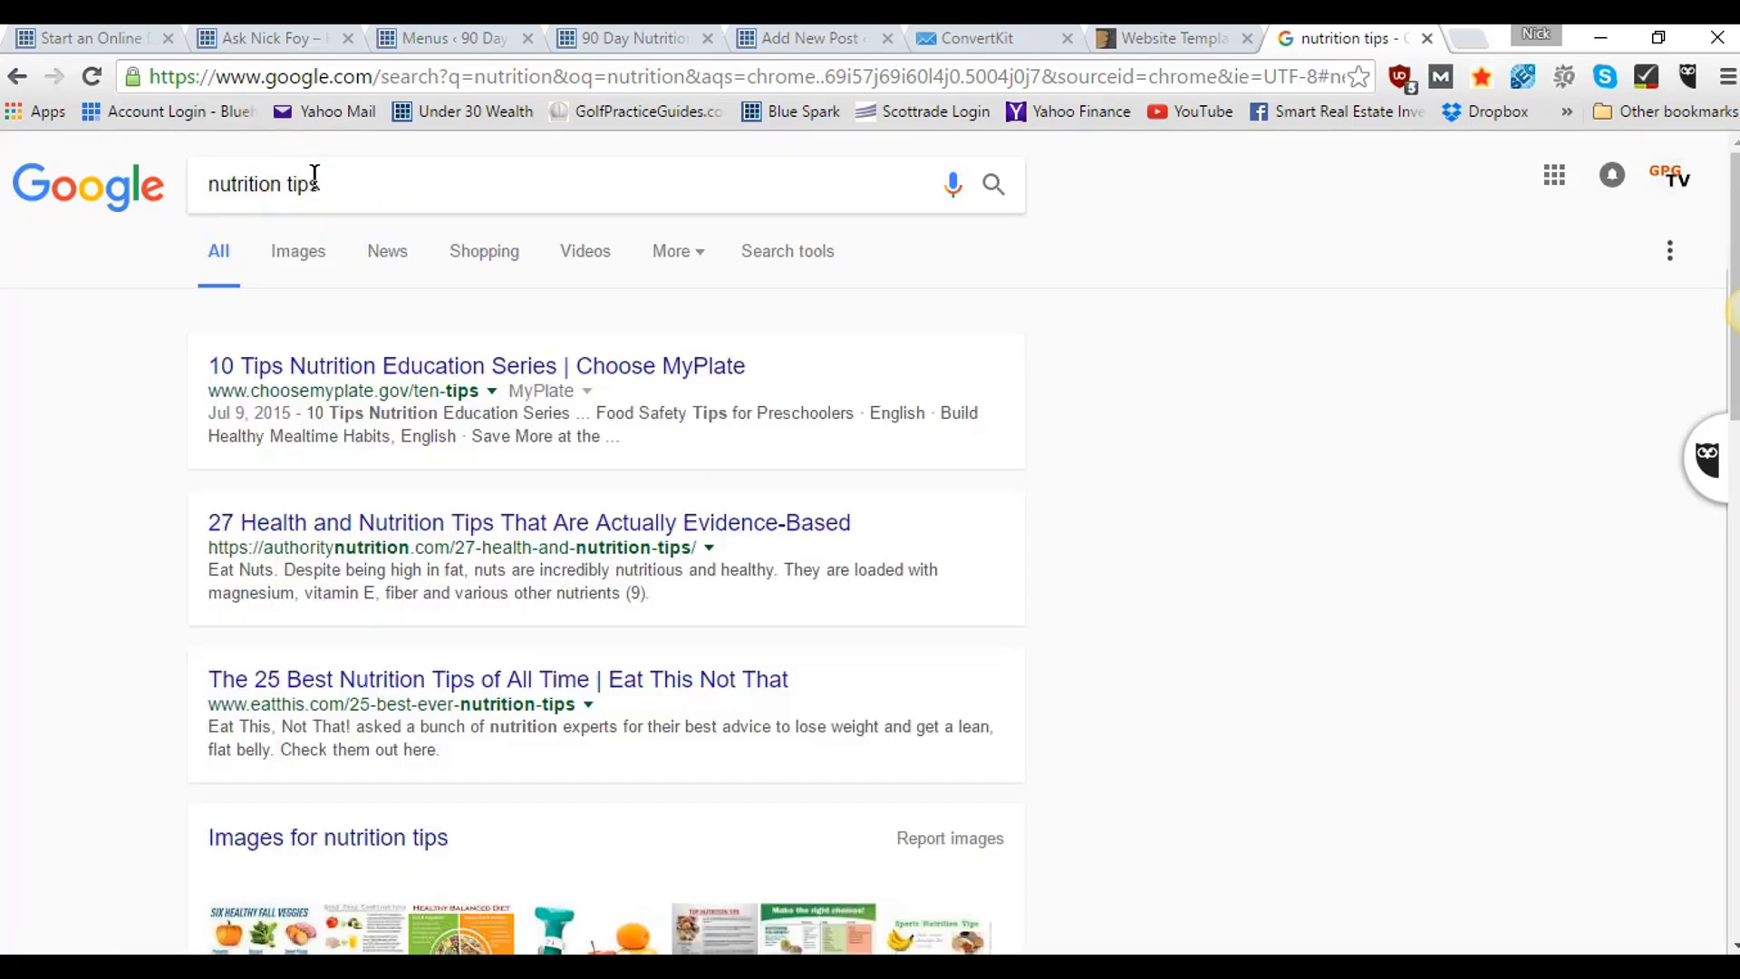
{"action": "left_click", "coordinate": [182, 427]}
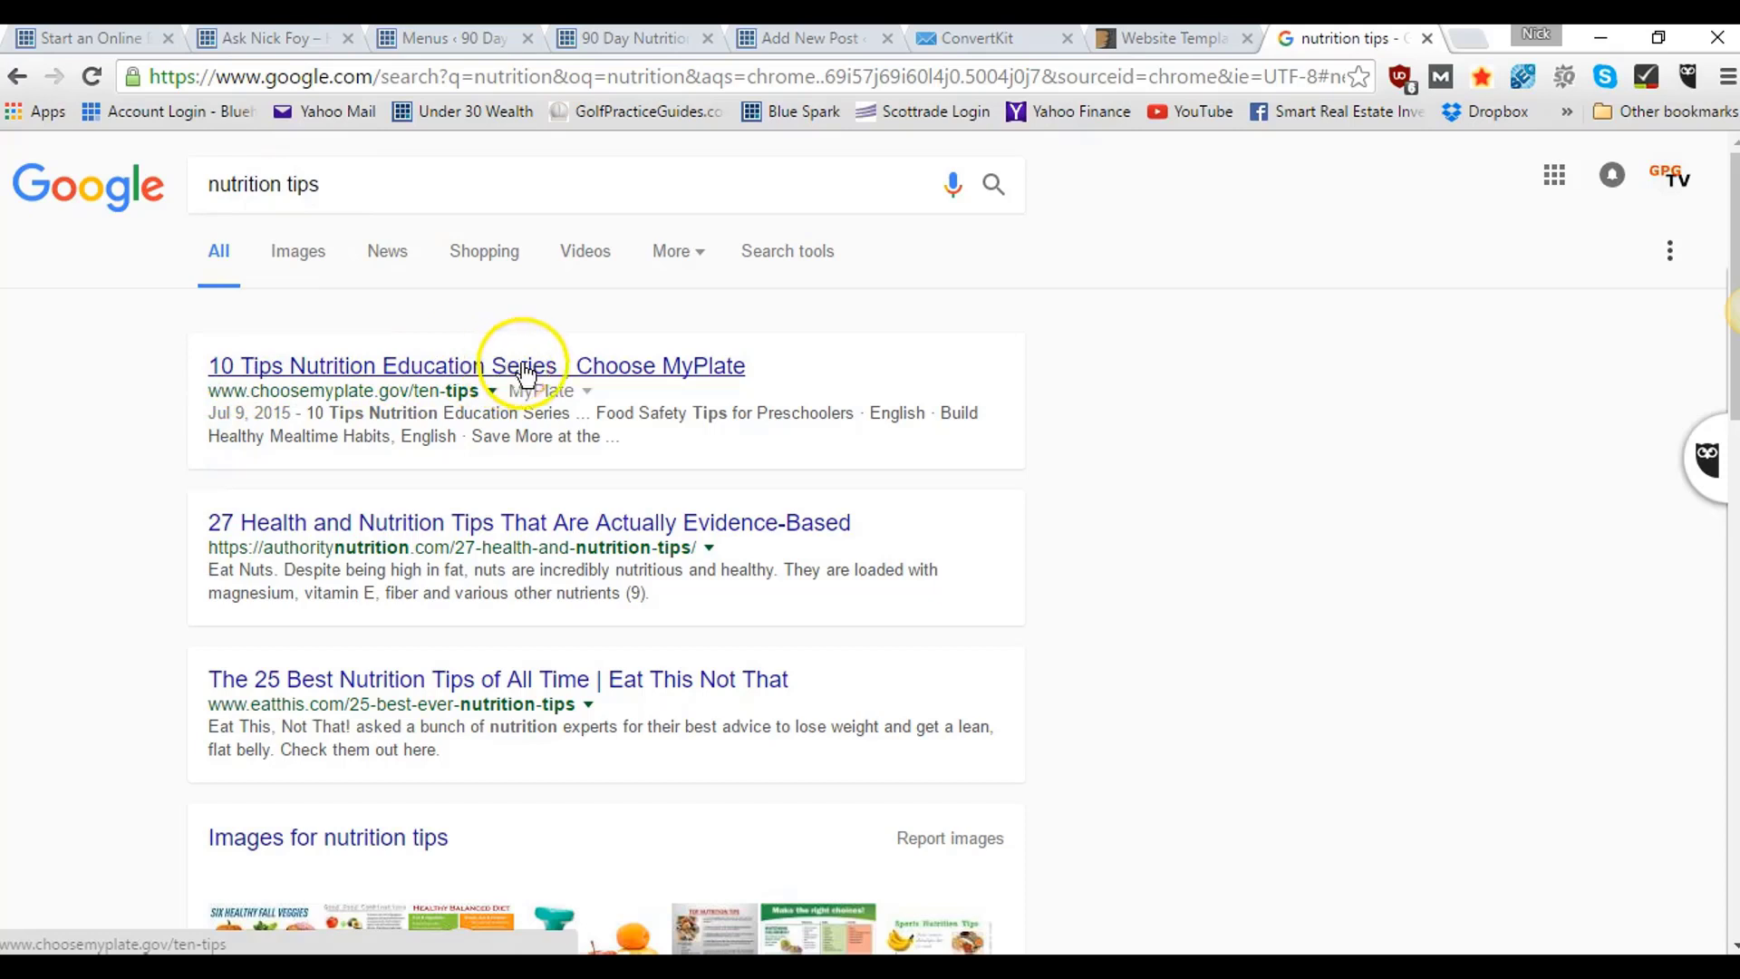
{"action": "left_click", "coordinate": [399, 444]}
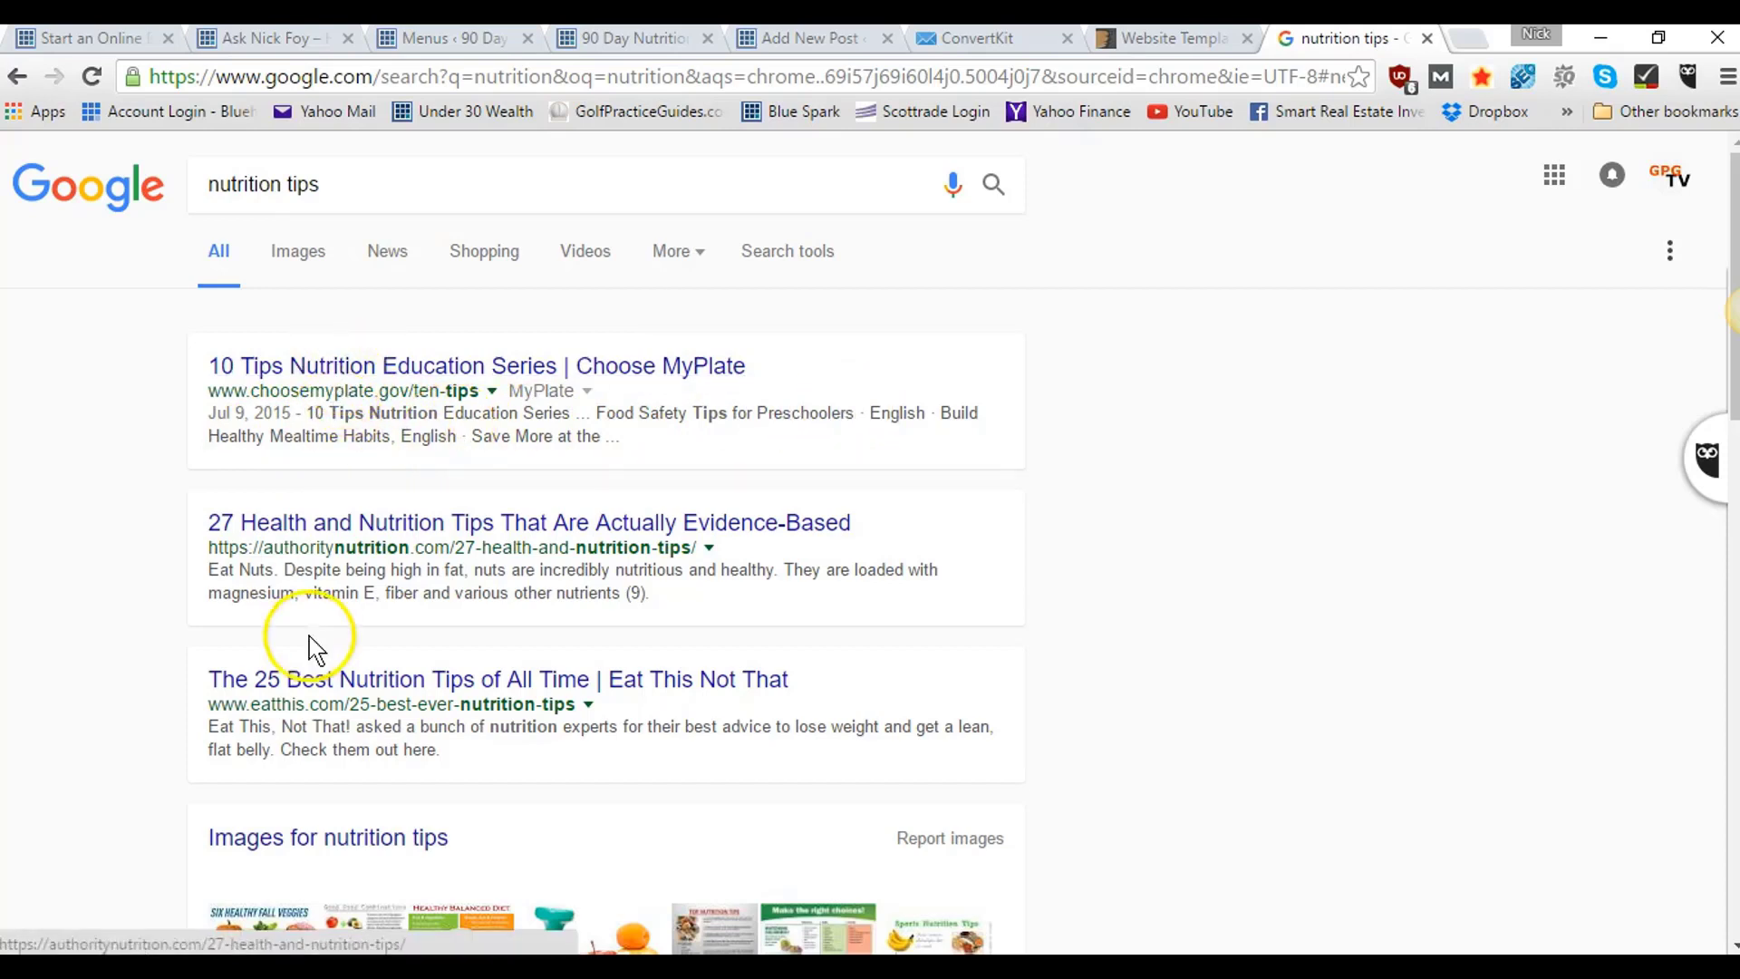
{"action": "scroll", "coordinate": [311, 647], "scroll_direction": "down", "scroll_amount": 1}
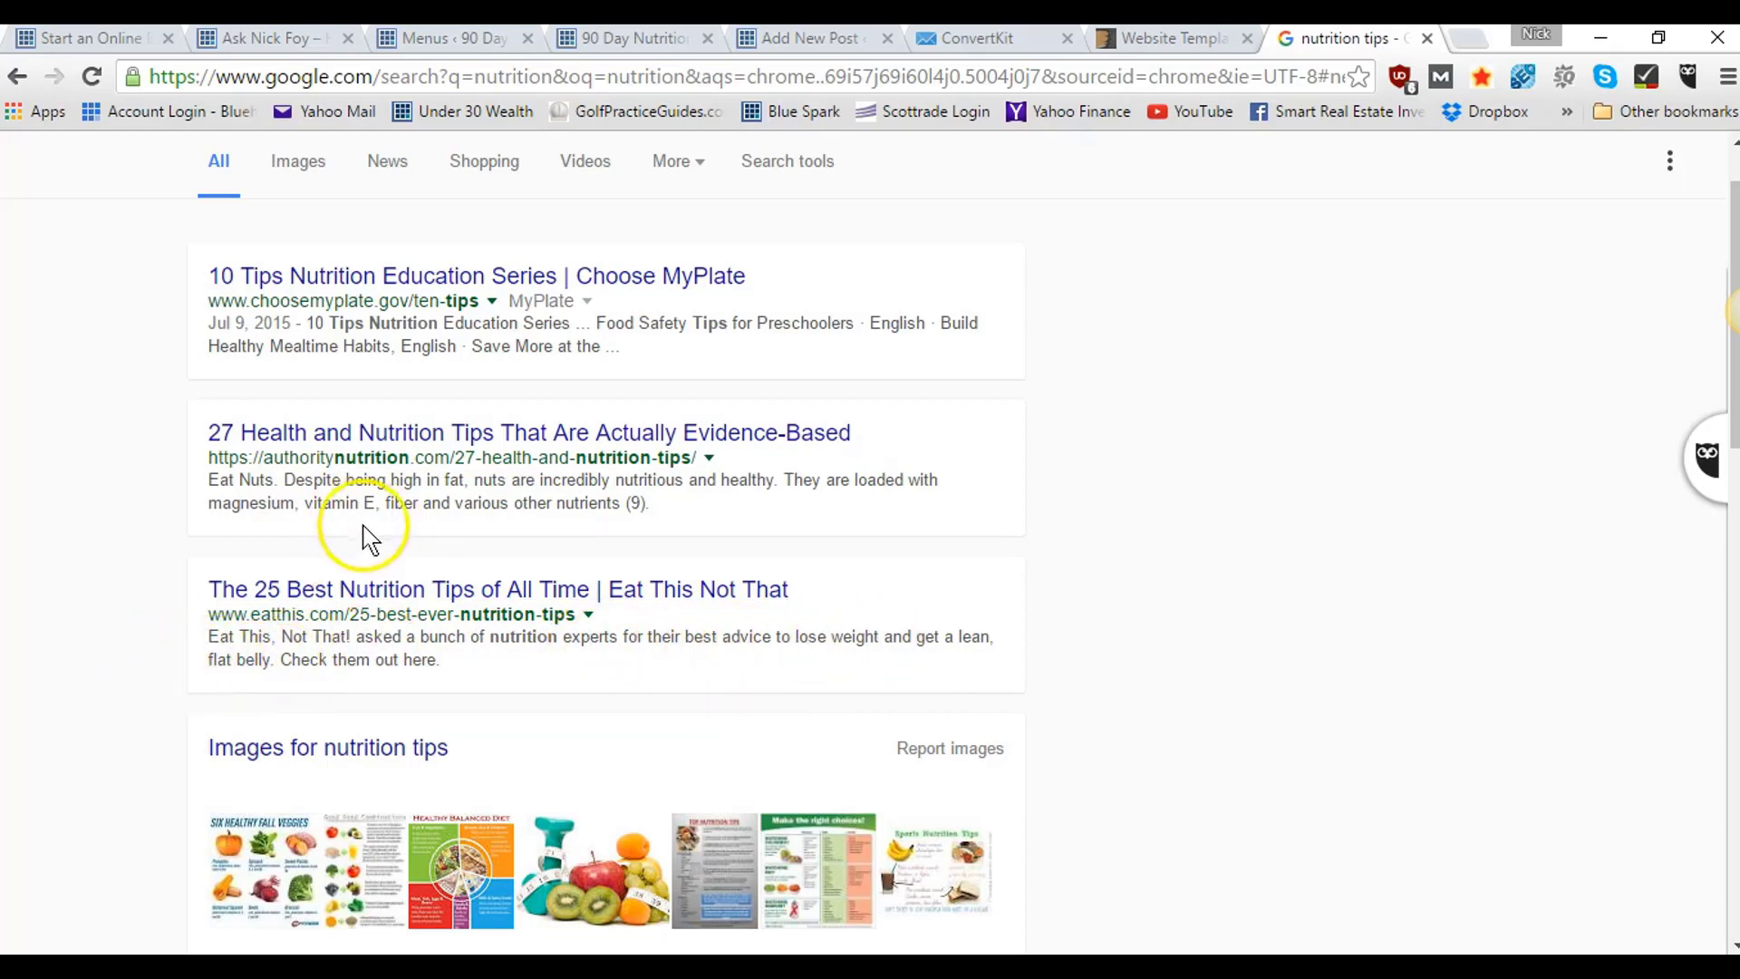
- Set the post's meta description to "Welcome to the newest and most bad ass nutrition blog on the planet. Learn awesome tips to eating healthy."
{"action": "left_click", "coordinate": [839, 41]}
{"action": "left_click", "coordinate": [606, 758]}
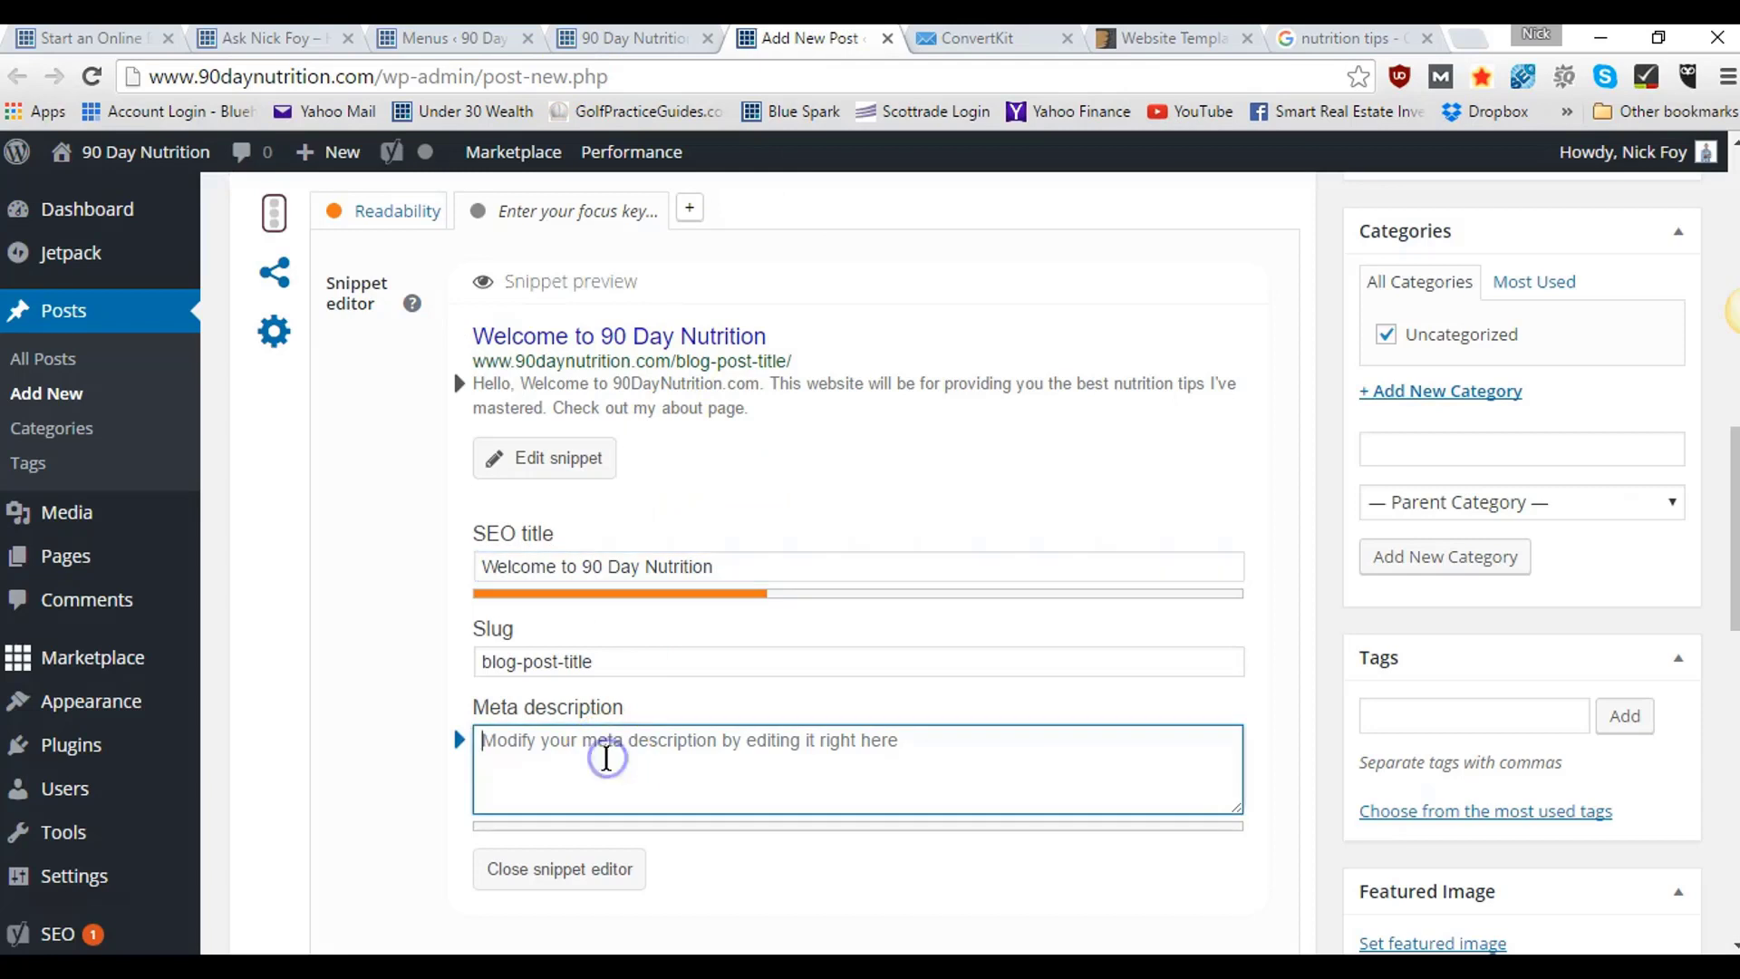
{"action": "type", "text": "H"}
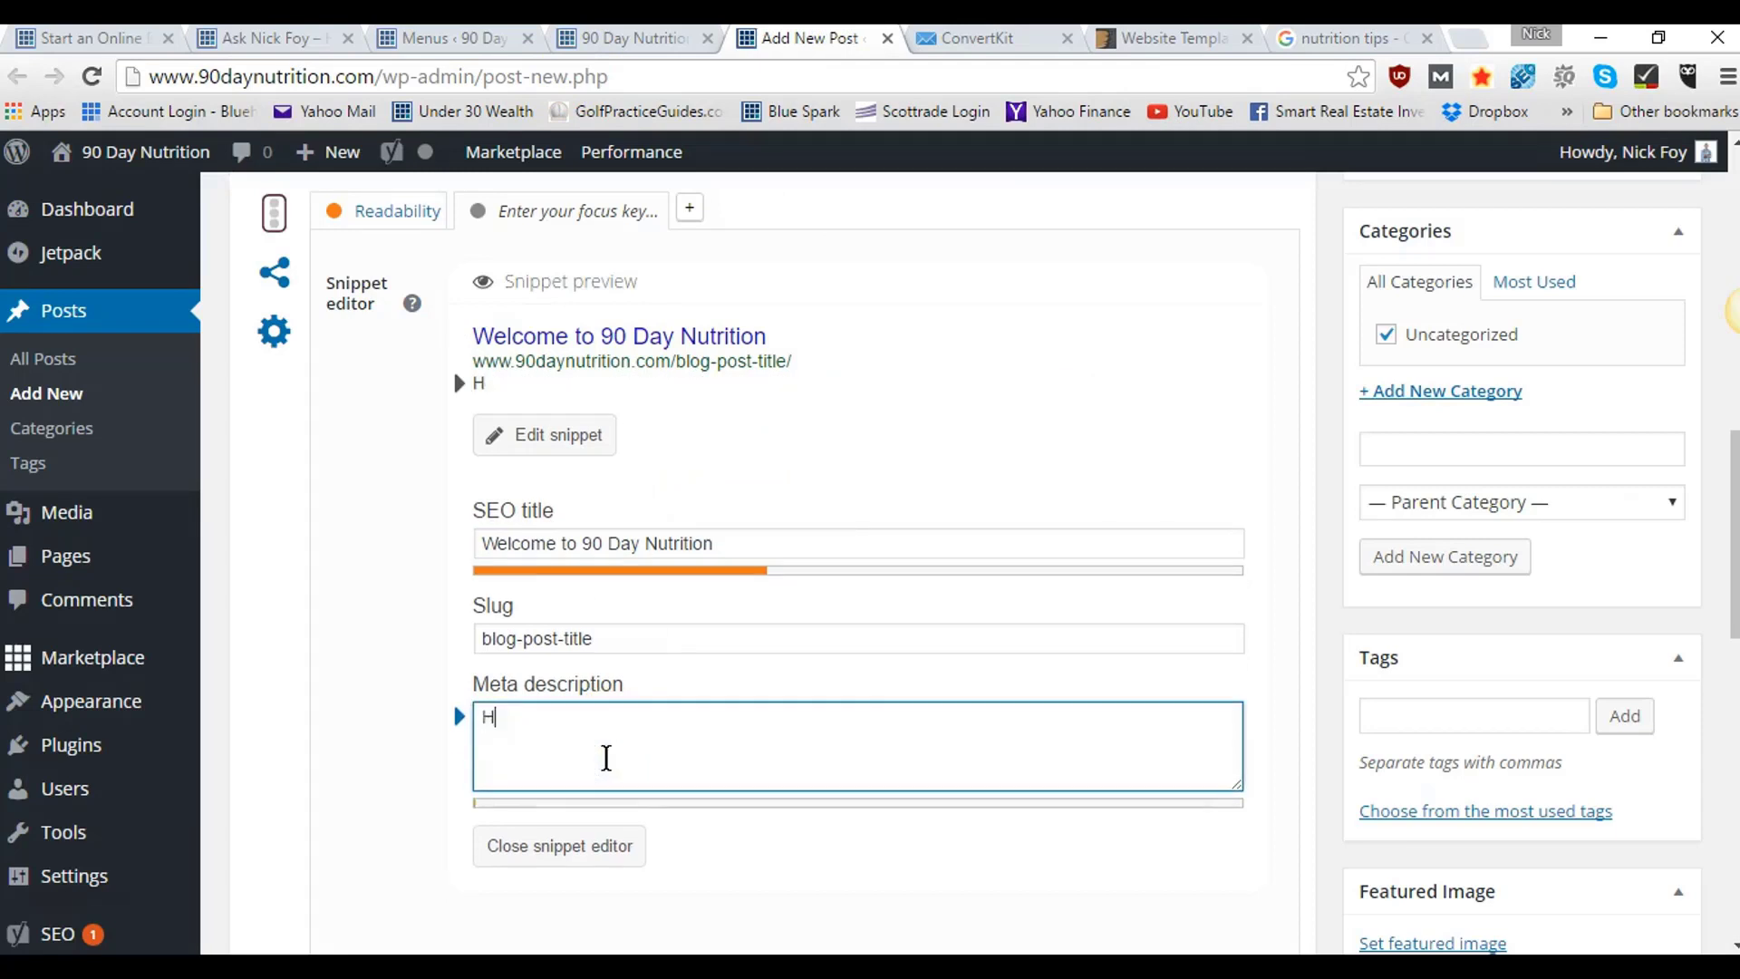
{"action": "key", "text": "BackSpace"}
{"action": "type", "text": "Welcome "}
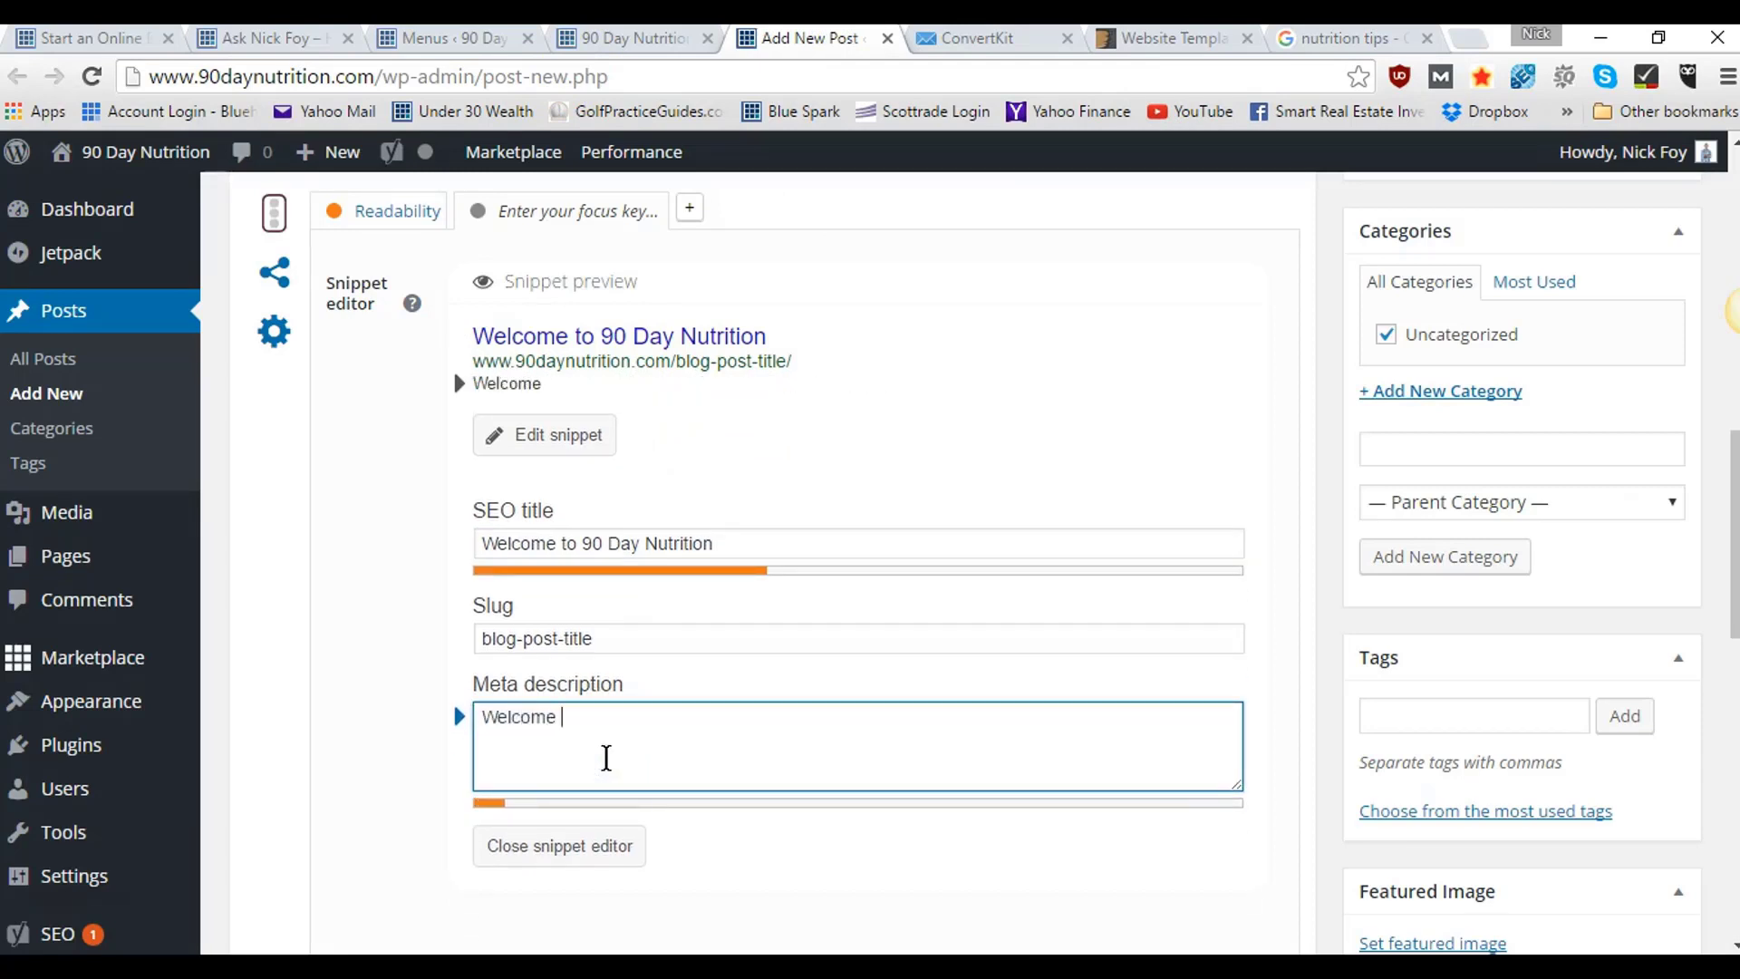
{"action": "type", "text": "to the new"}
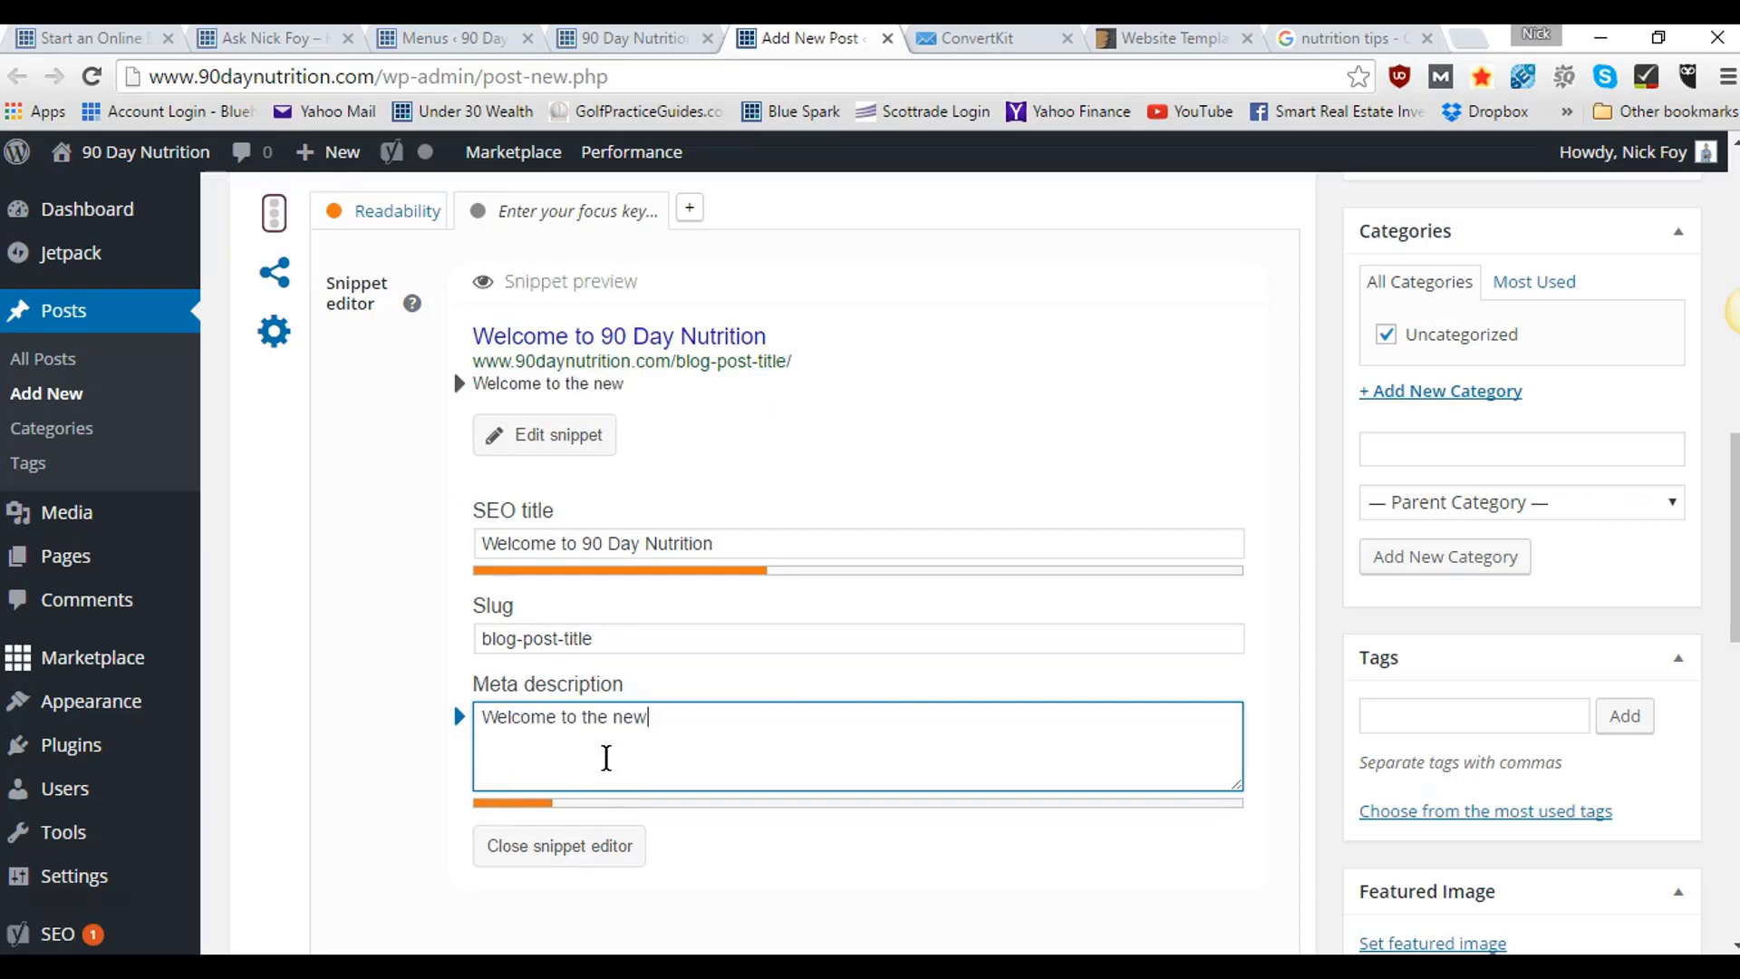
{"action": "type", "text": "est and most ba"}
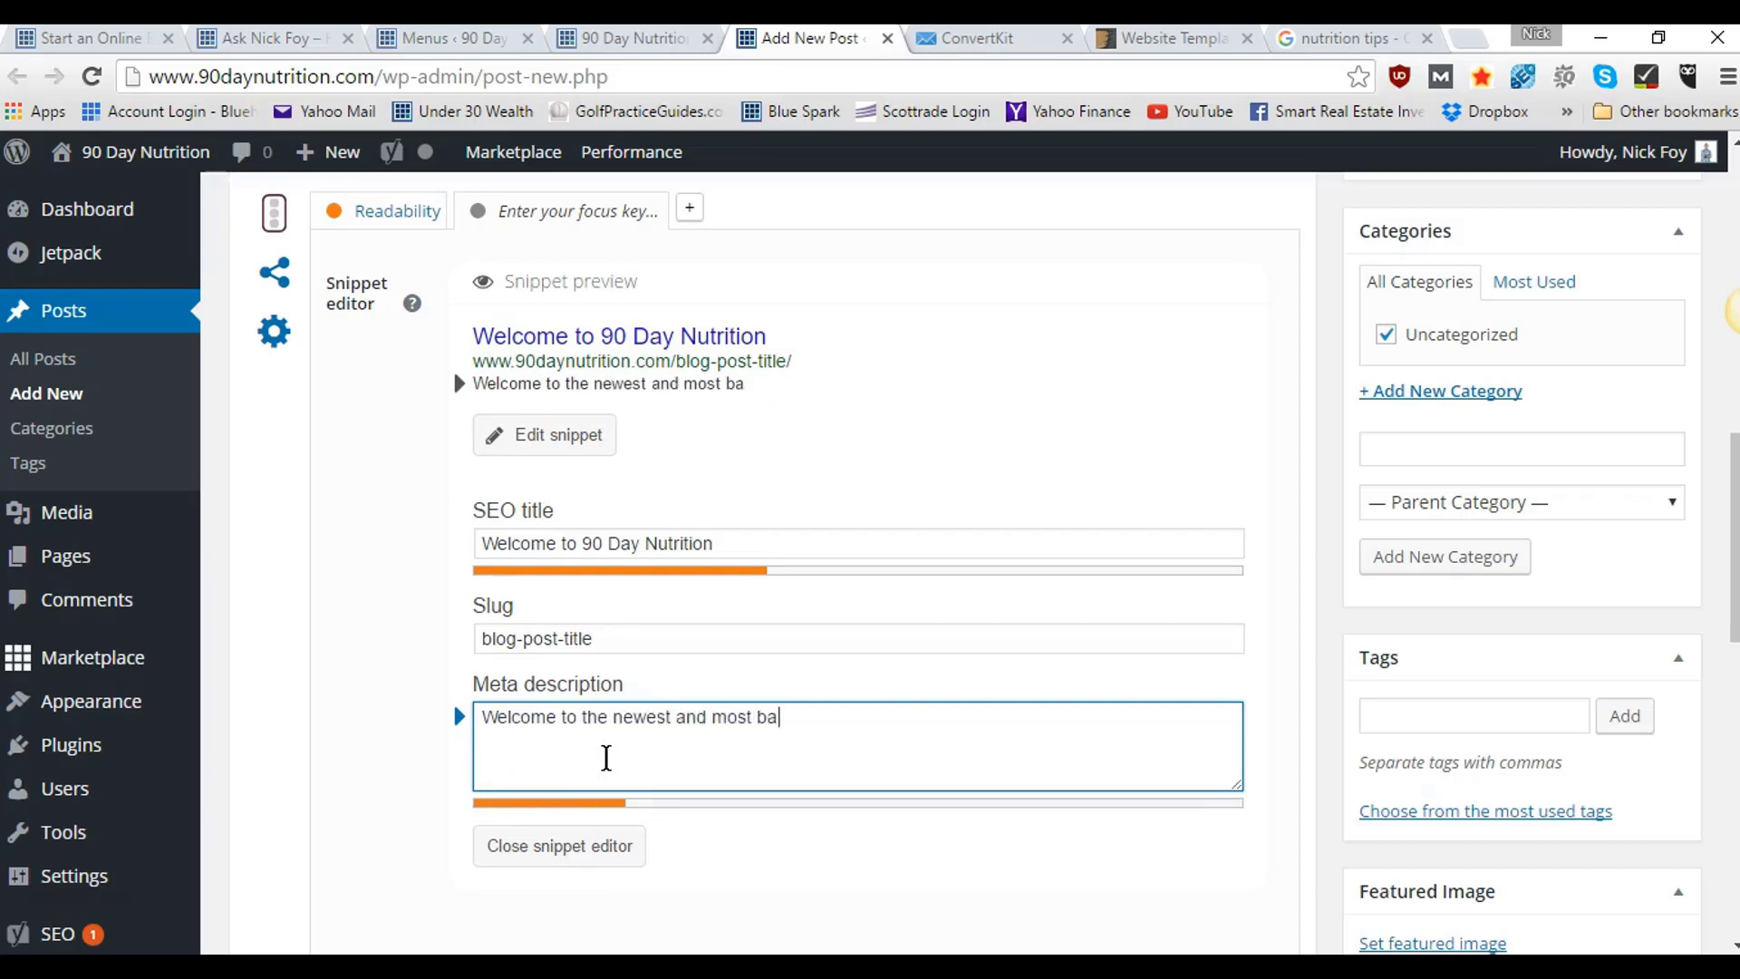
{"action": "type", "text": "ddass nutrition blog "}
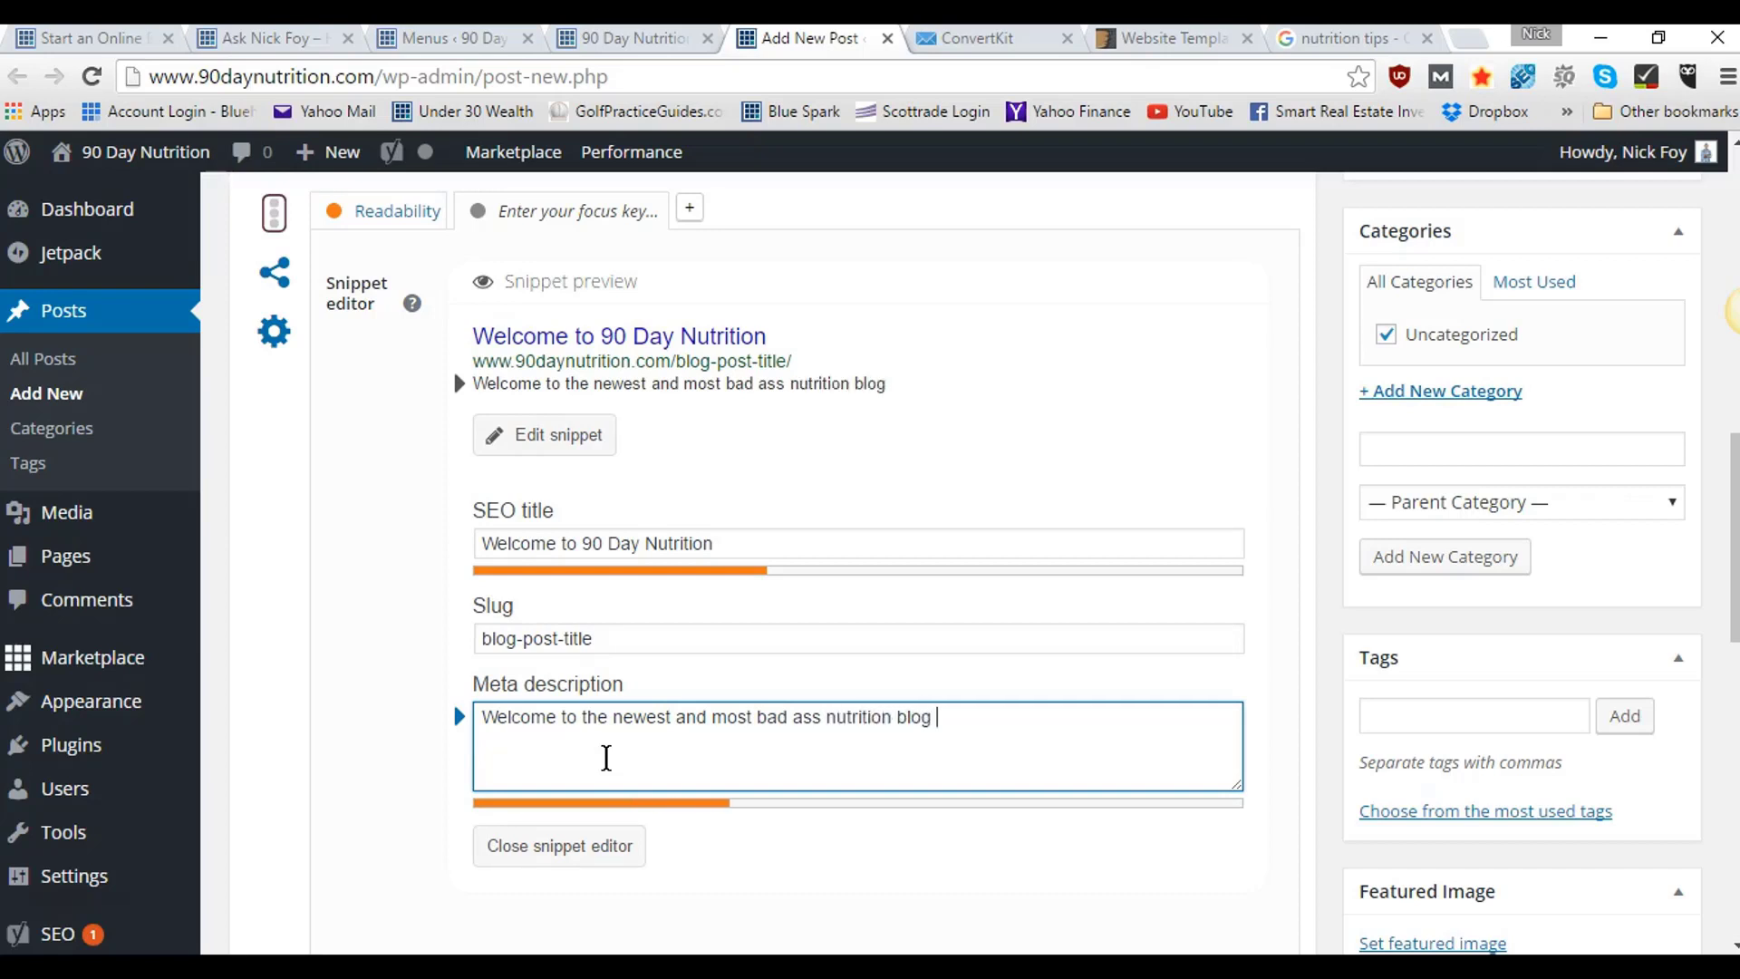
{"action": "type", "text": "on the webs"}
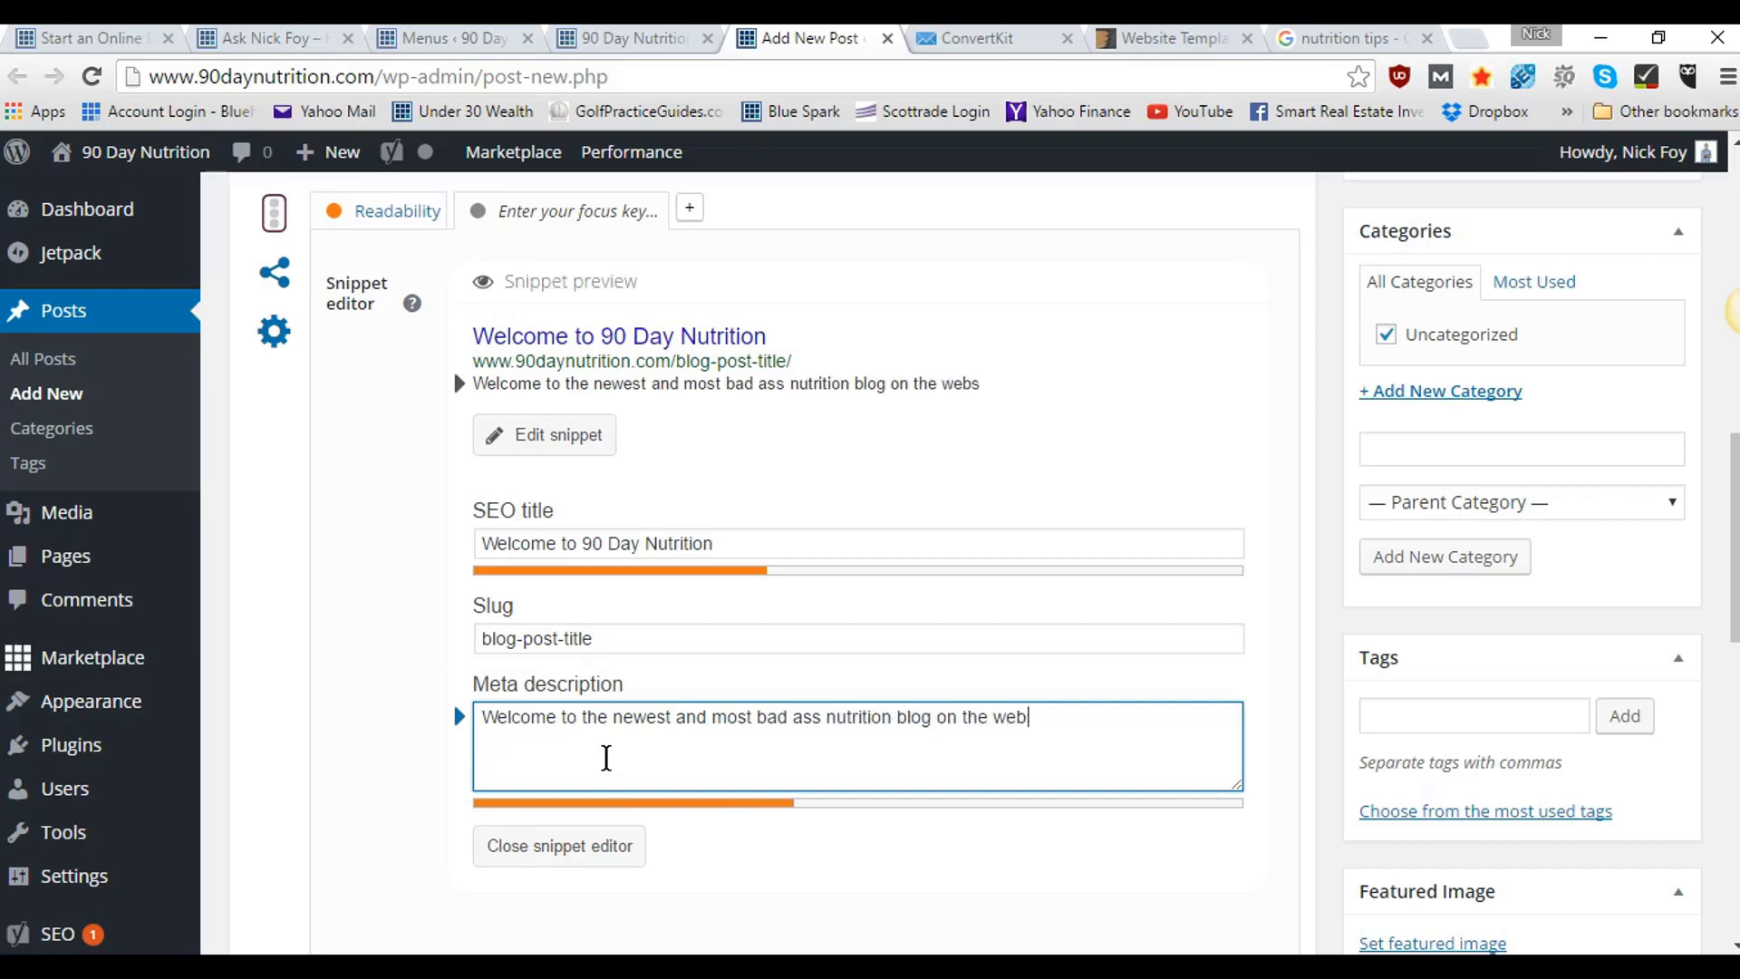
{"action": "key", "text": "BackSpace"}
{"action": "key", "text": "BackSpace"}
{"action": "key", "text": "BackSpace"}
{"action": "type", "text": "planet. Learn "}
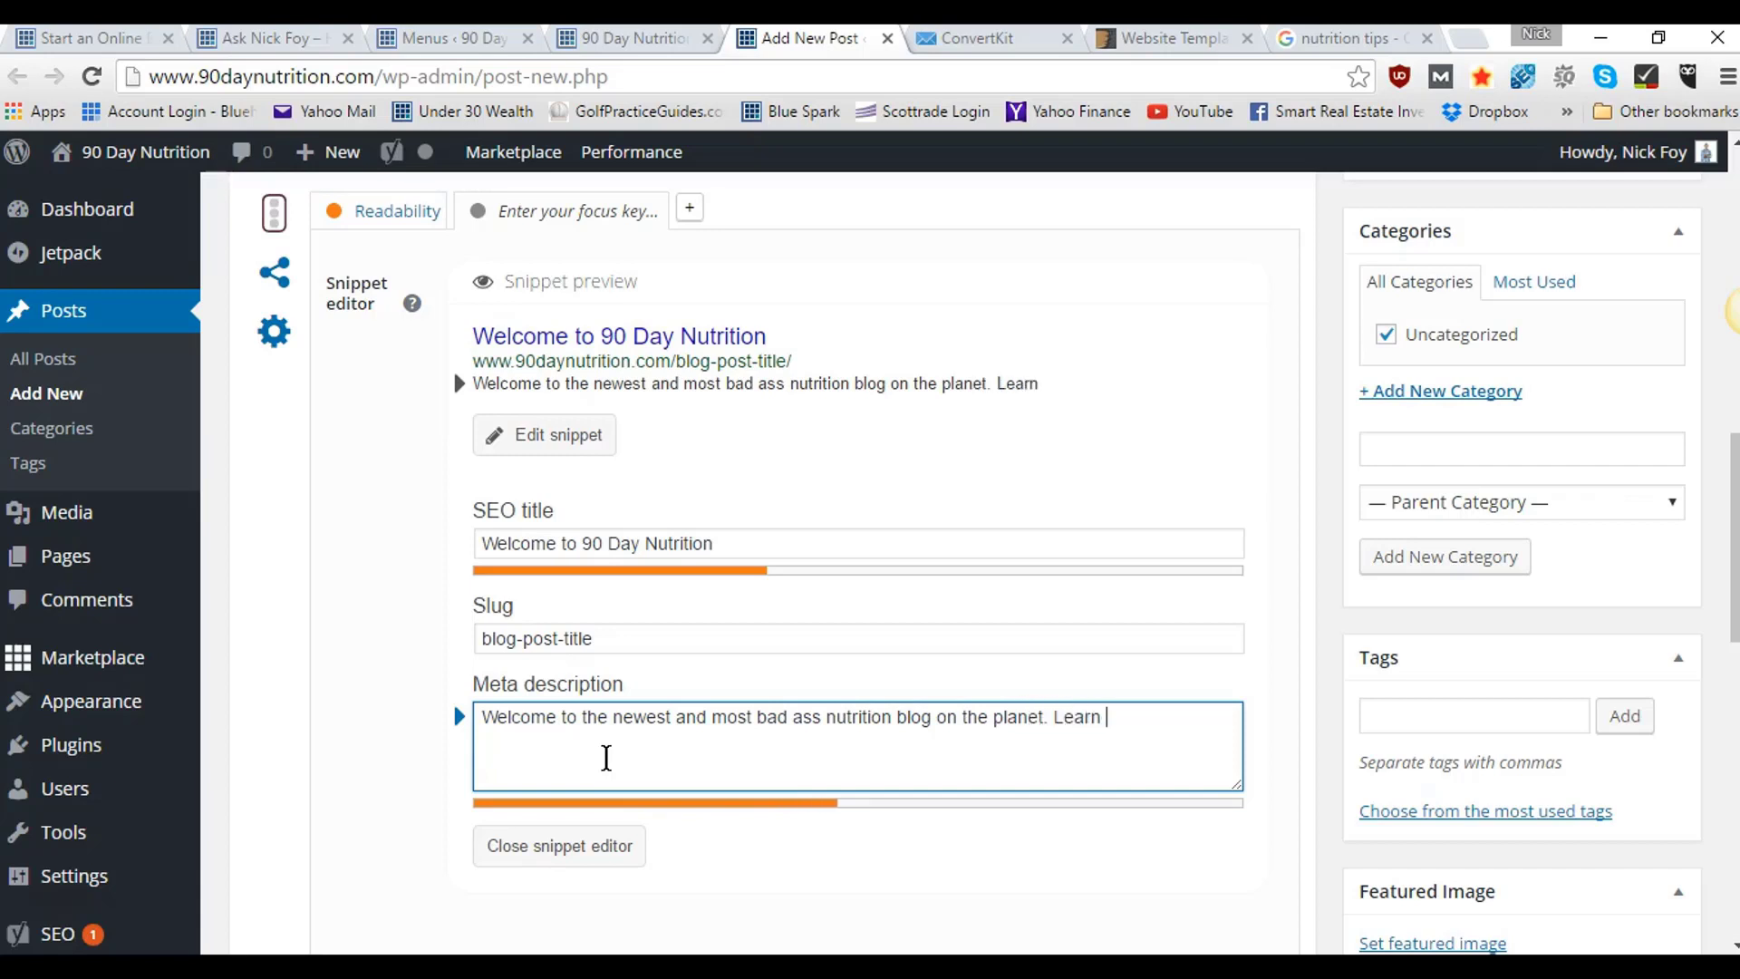
{"action": "type", "text": "qas"}
{"action": "key", "text": "BackSpace"}
{"action": "key", "text": "BackSpace"}
{"action": "key", "text": "BackSpace"}
{"action": "type", "text": "awesome tips to"}
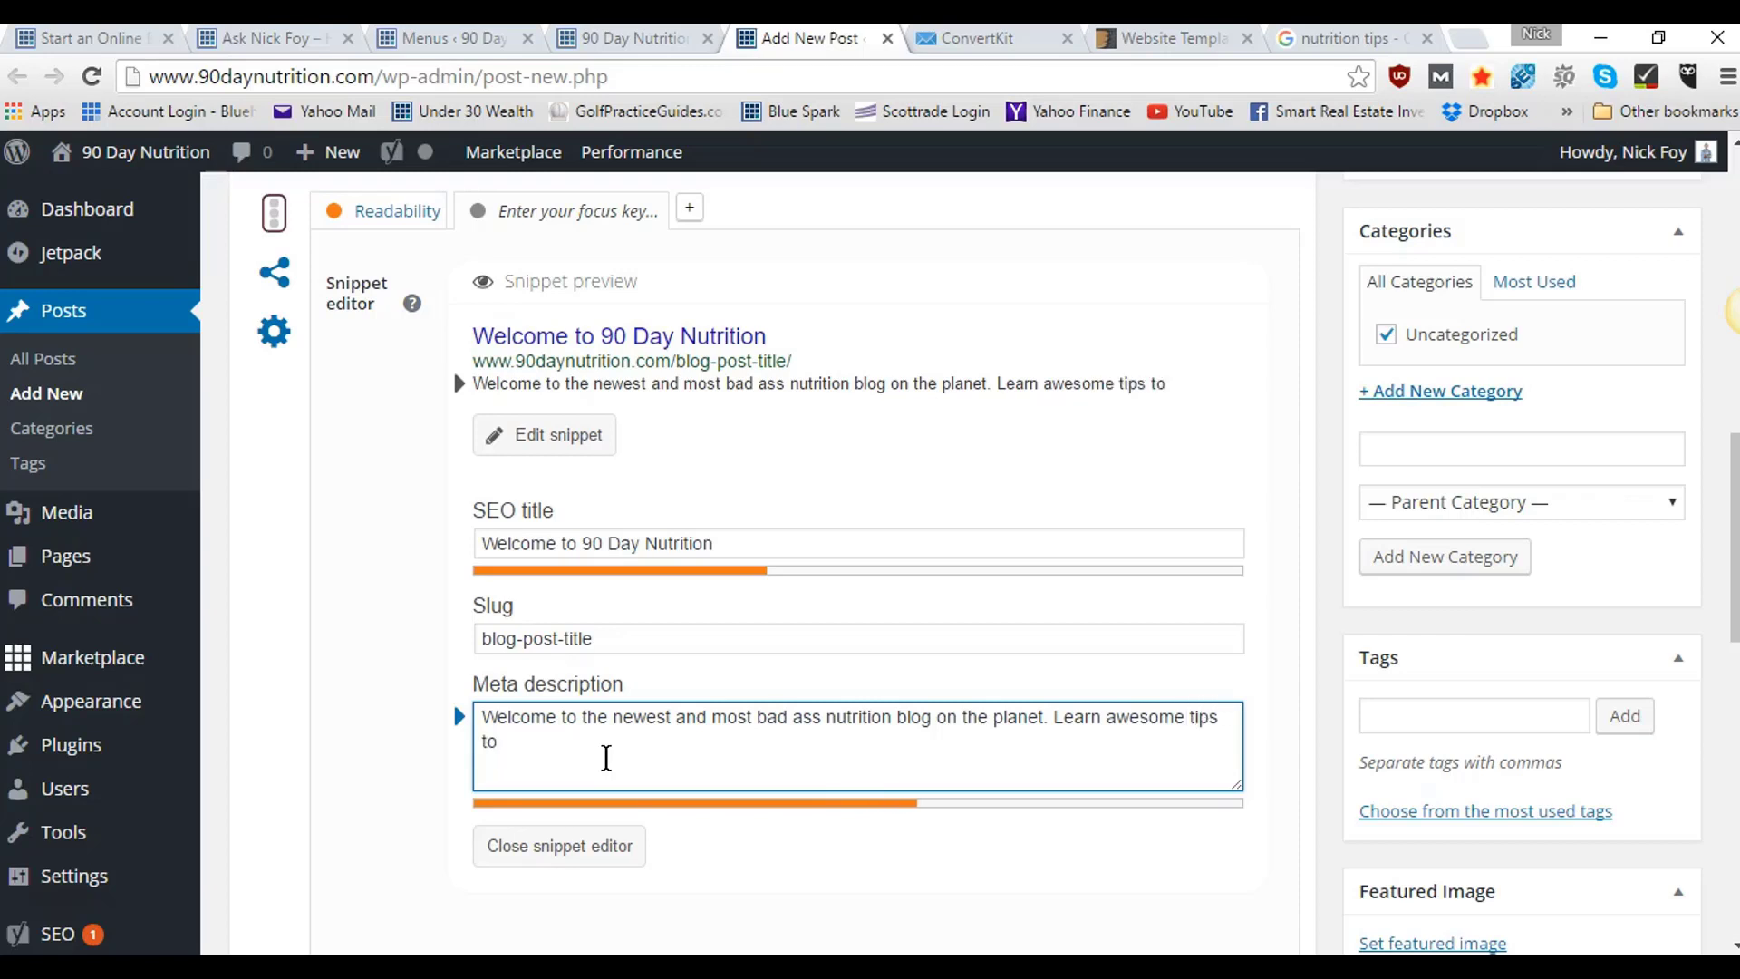
{"action": "type", "text": " eating health"}
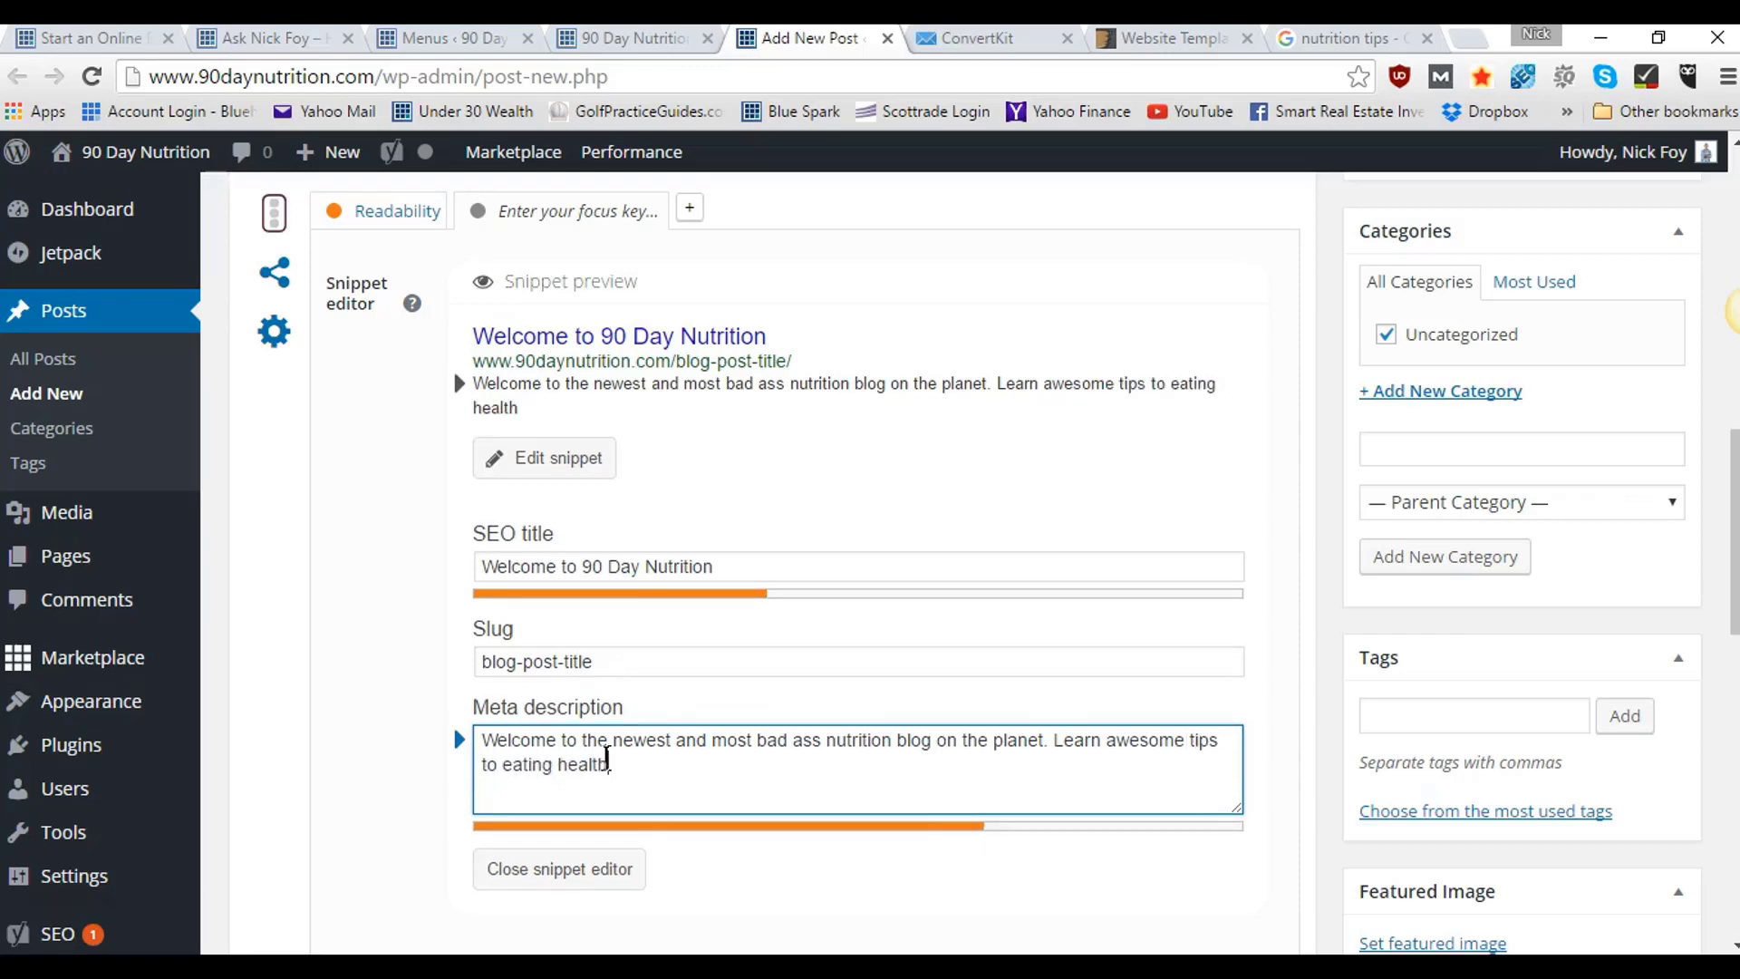
{"action": "type", "text": "y."}
- Set the post's Yoast focus keyword to "nutrition"
{"action": "scroll", "coordinate": [1157, 641], "scroll_direction": "down", "scroll_amount": 4}
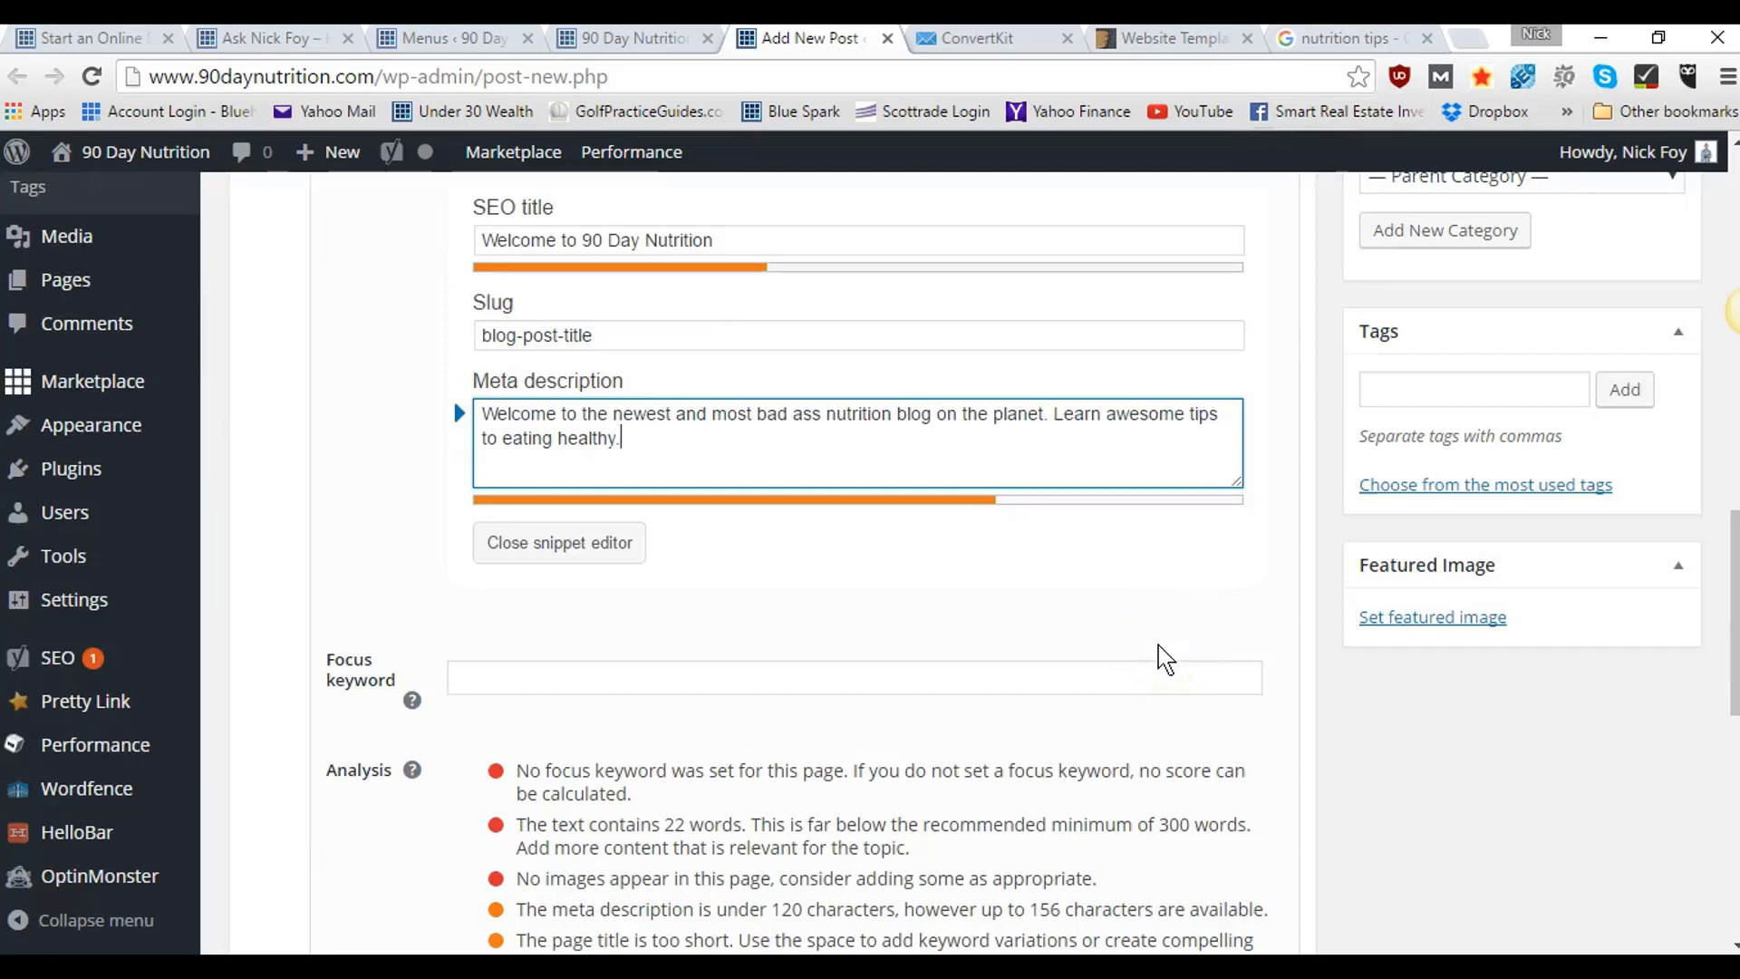
{"action": "scroll", "coordinate": [1165, 659], "scroll_direction": "down", "scroll_amount": 3}
{"action": "left_click", "coordinate": [862, 430]}
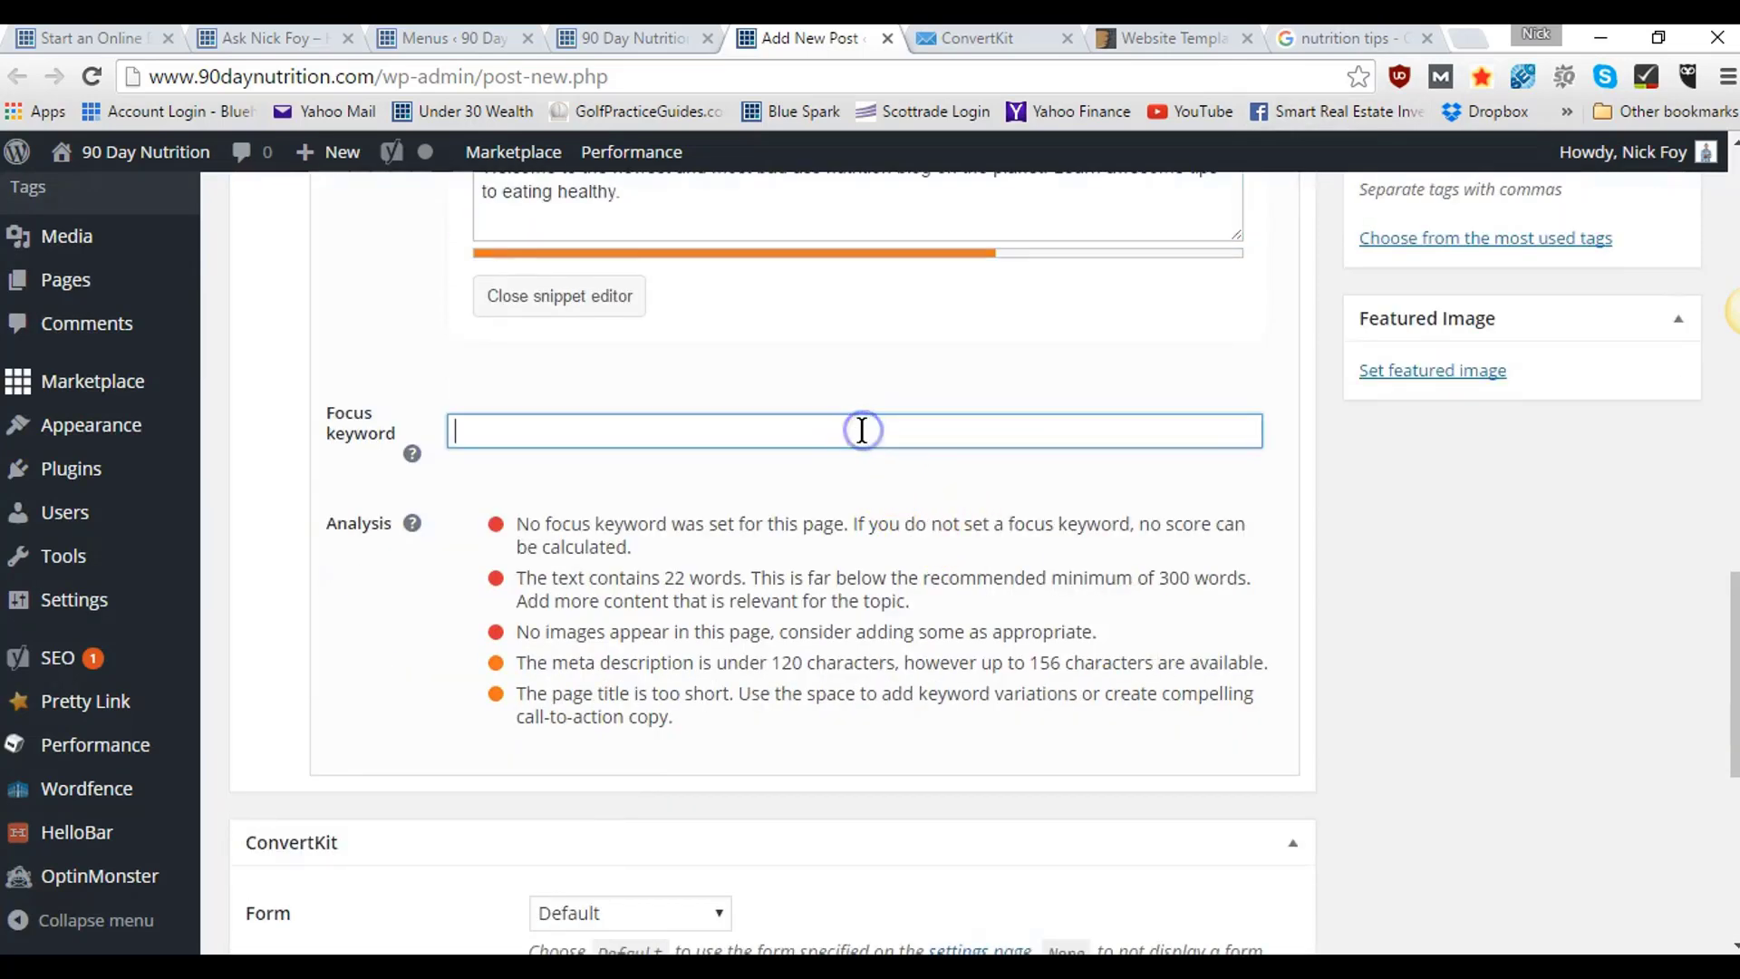
{"action": "type", "text": "nutrition"}
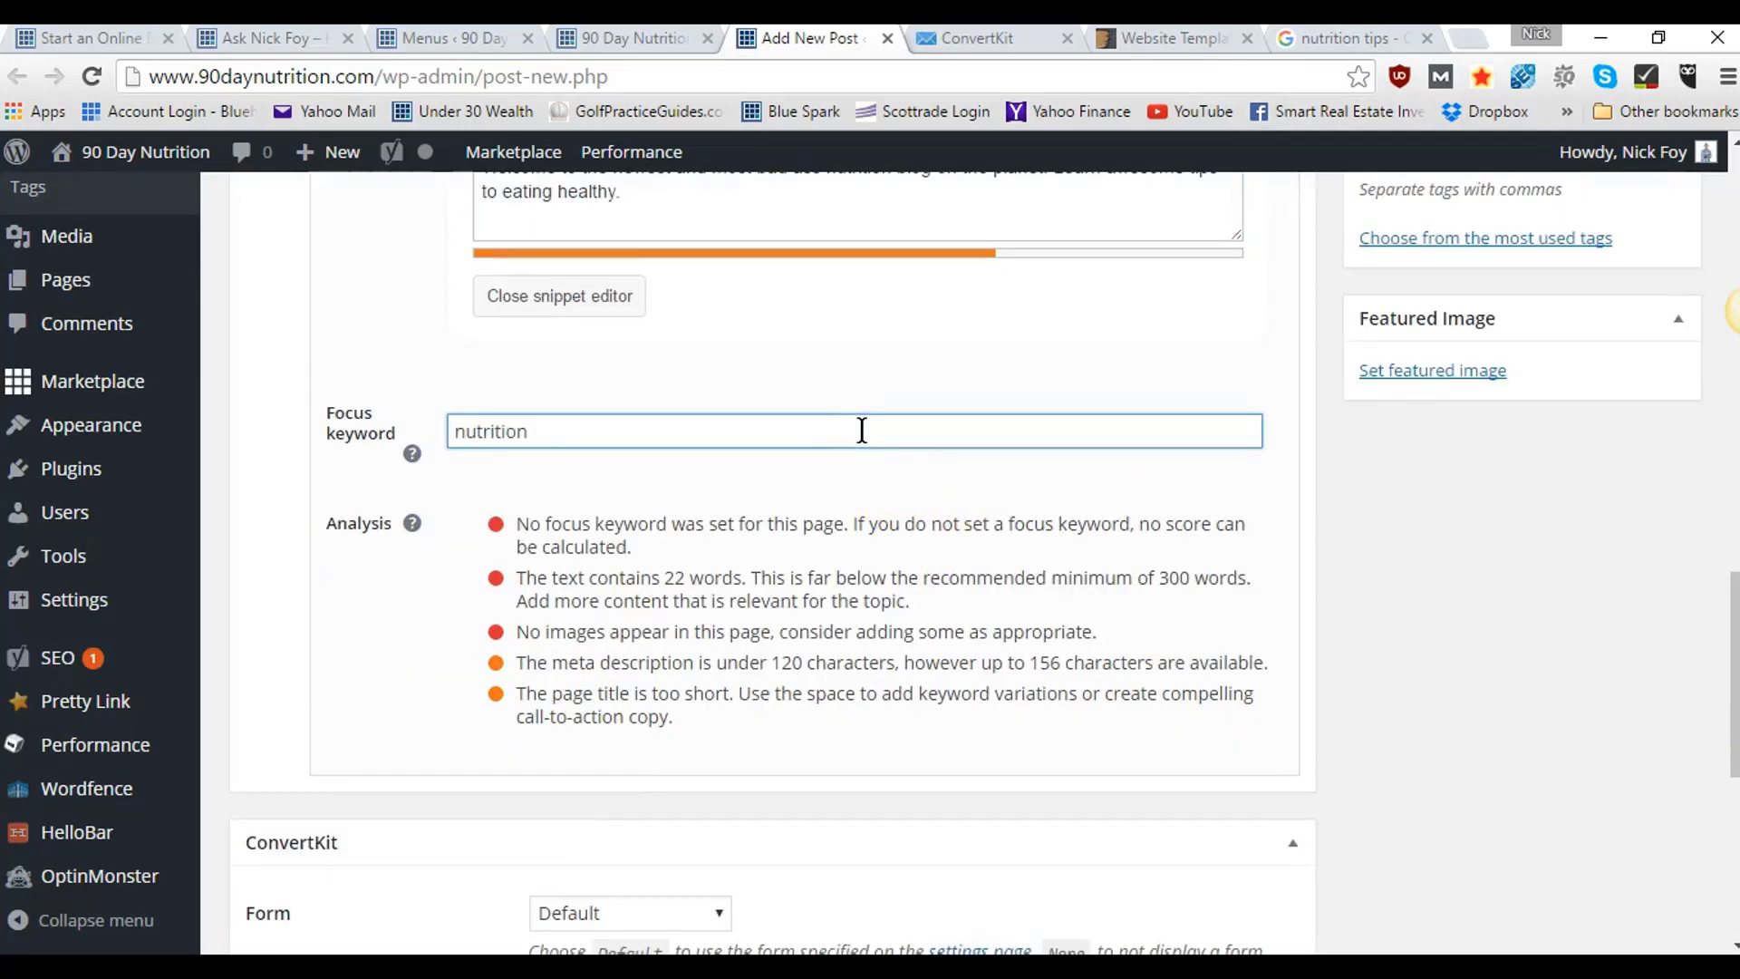
- Check the "nutrition tips" query in the Google results against the post's focus keyword
{"action": "left_click", "coordinate": [1345, 37]}
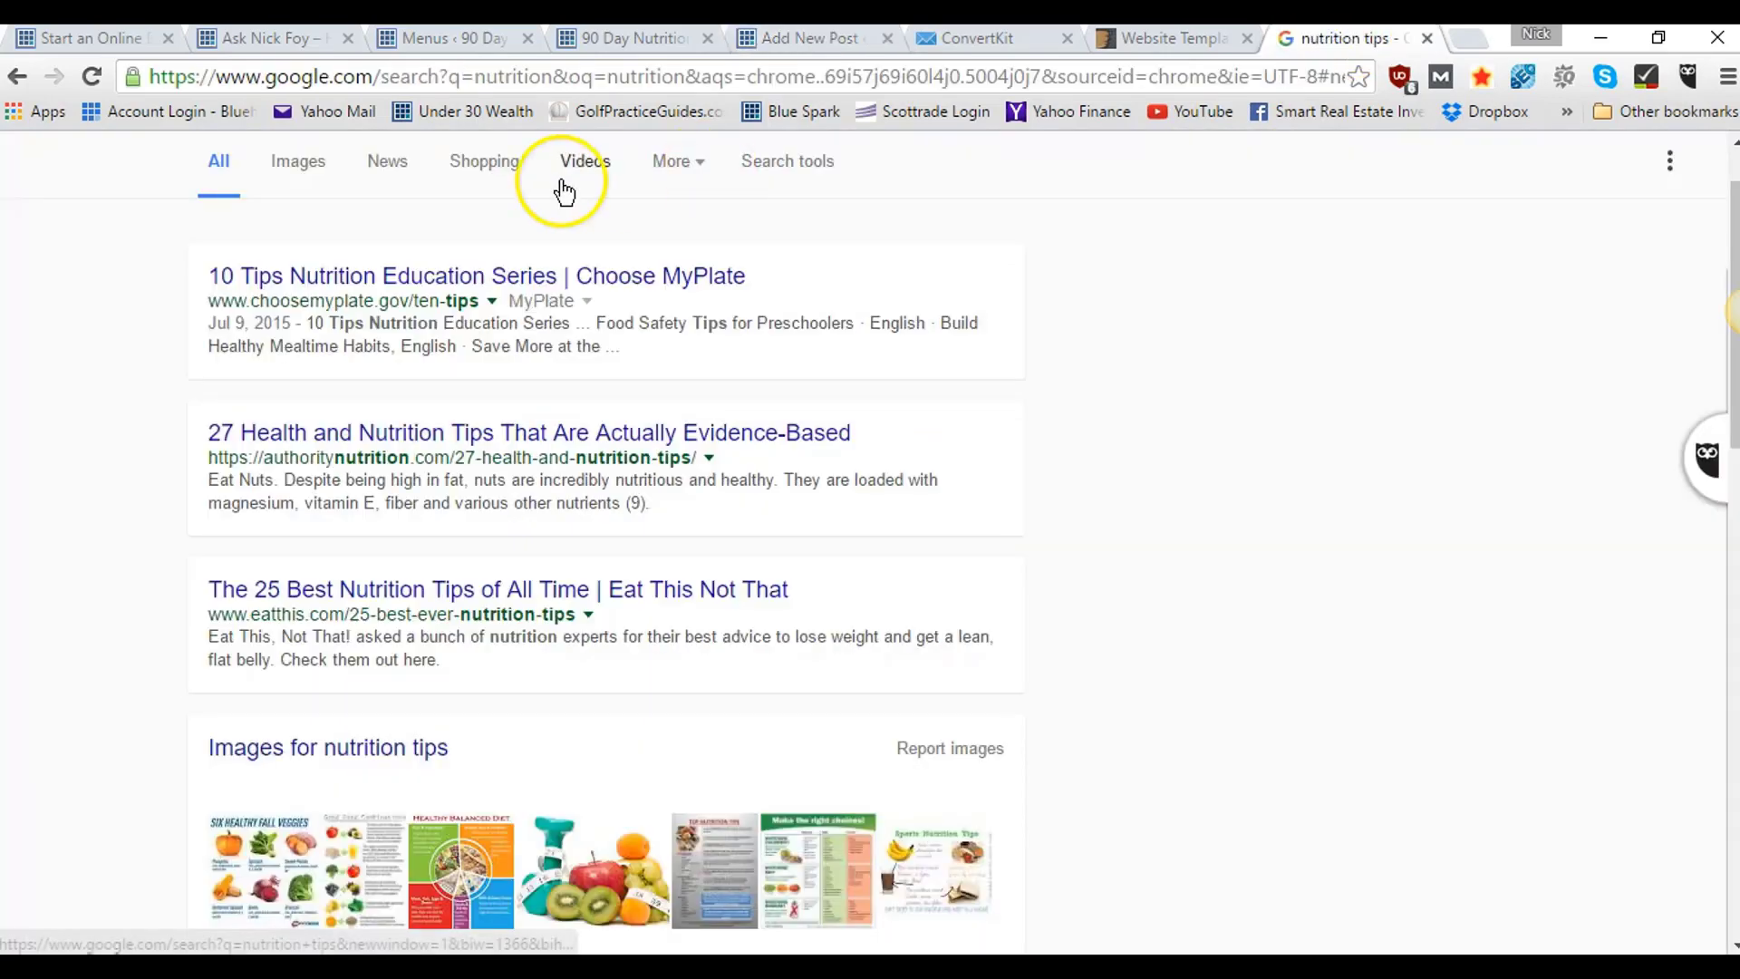
{"action": "scroll", "coordinate": [564, 191], "scroll_direction": "up", "scroll_amount": 1}
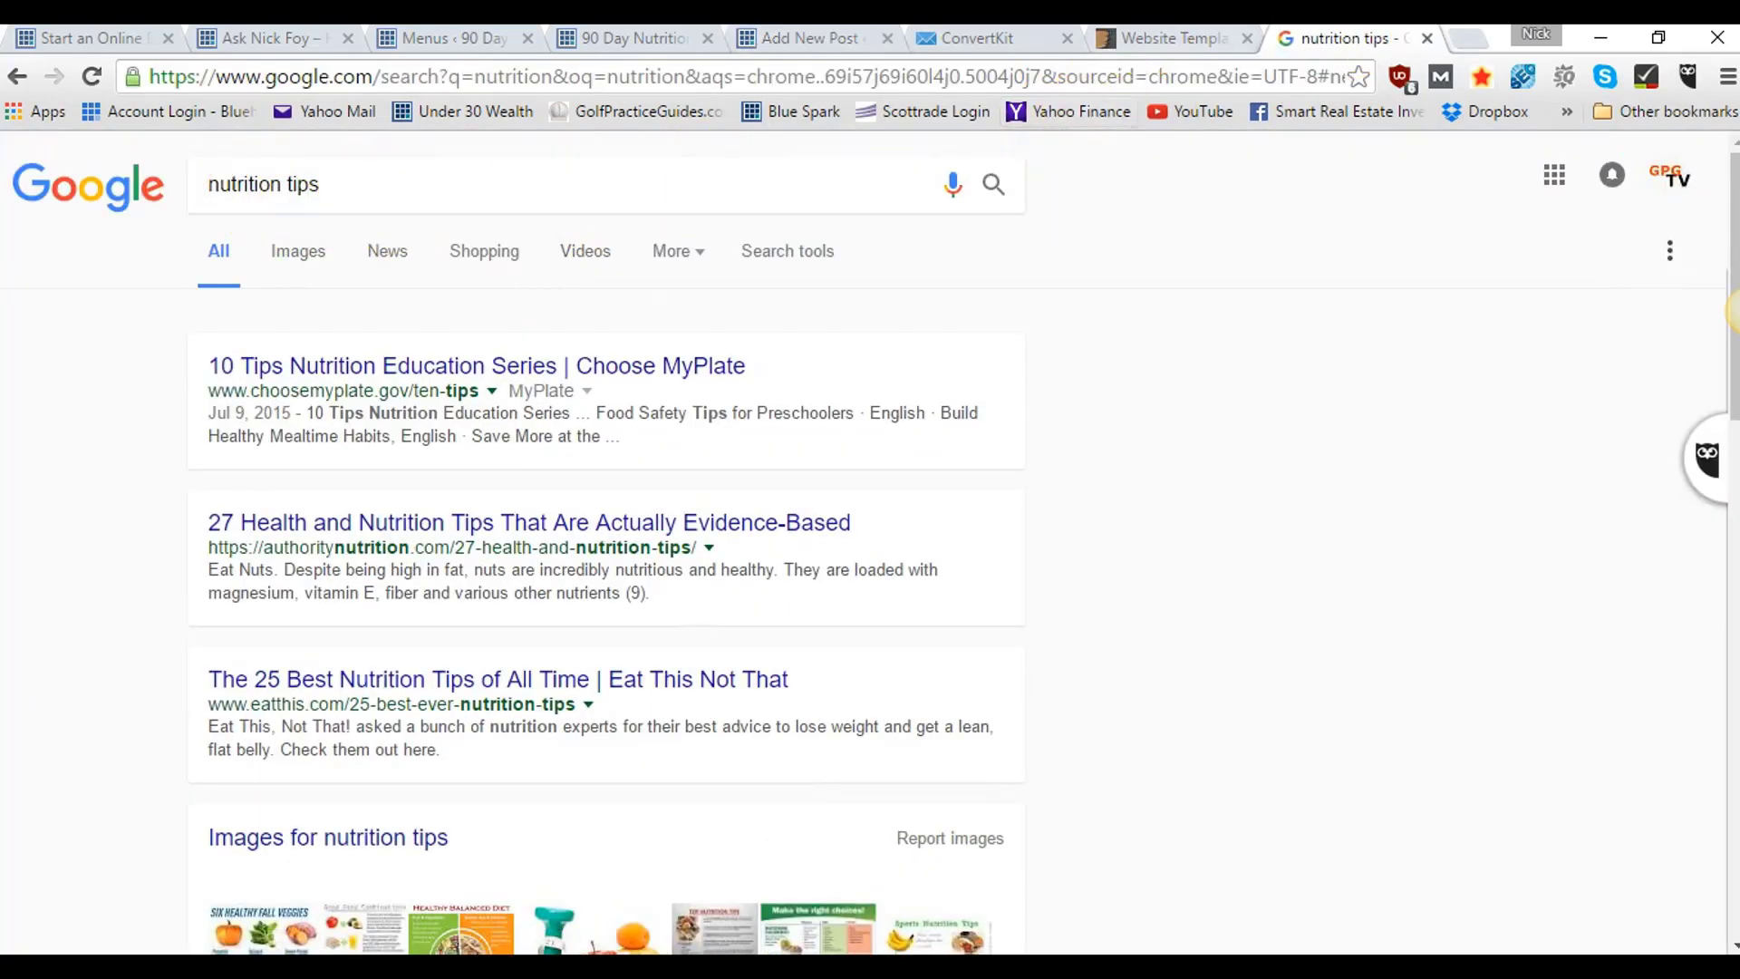
{"action": "left_click", "coordinate": [813, 39]}
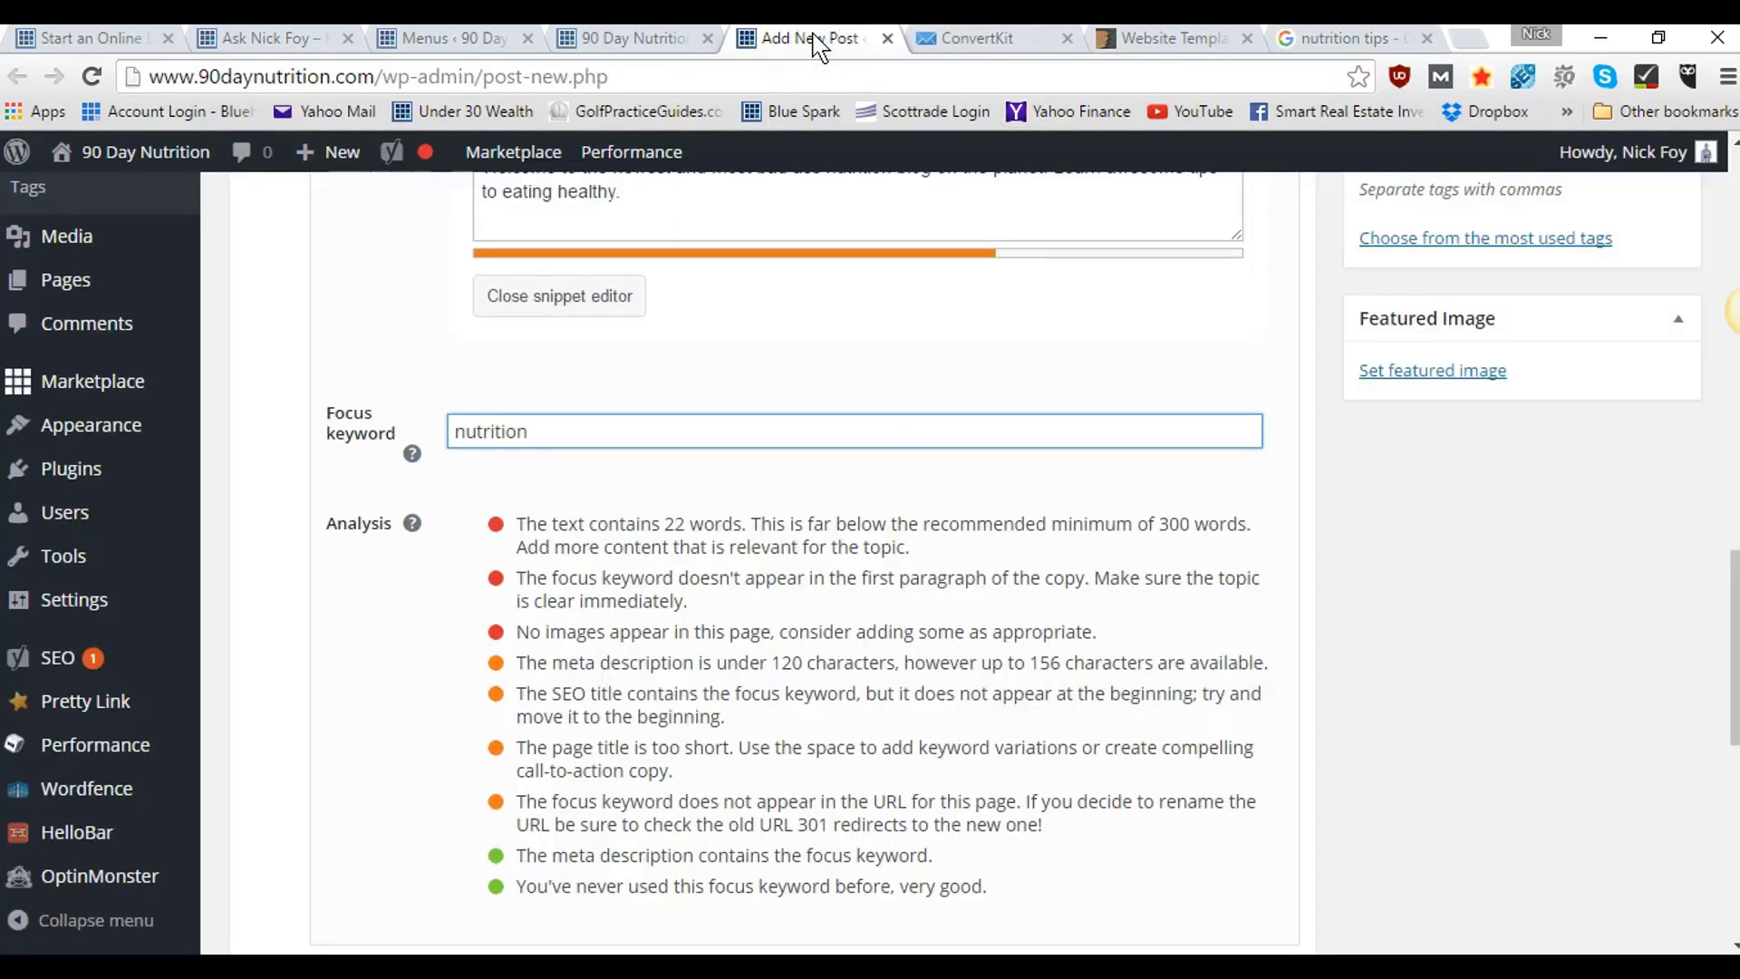
{"action": "type", "text": "ps"}
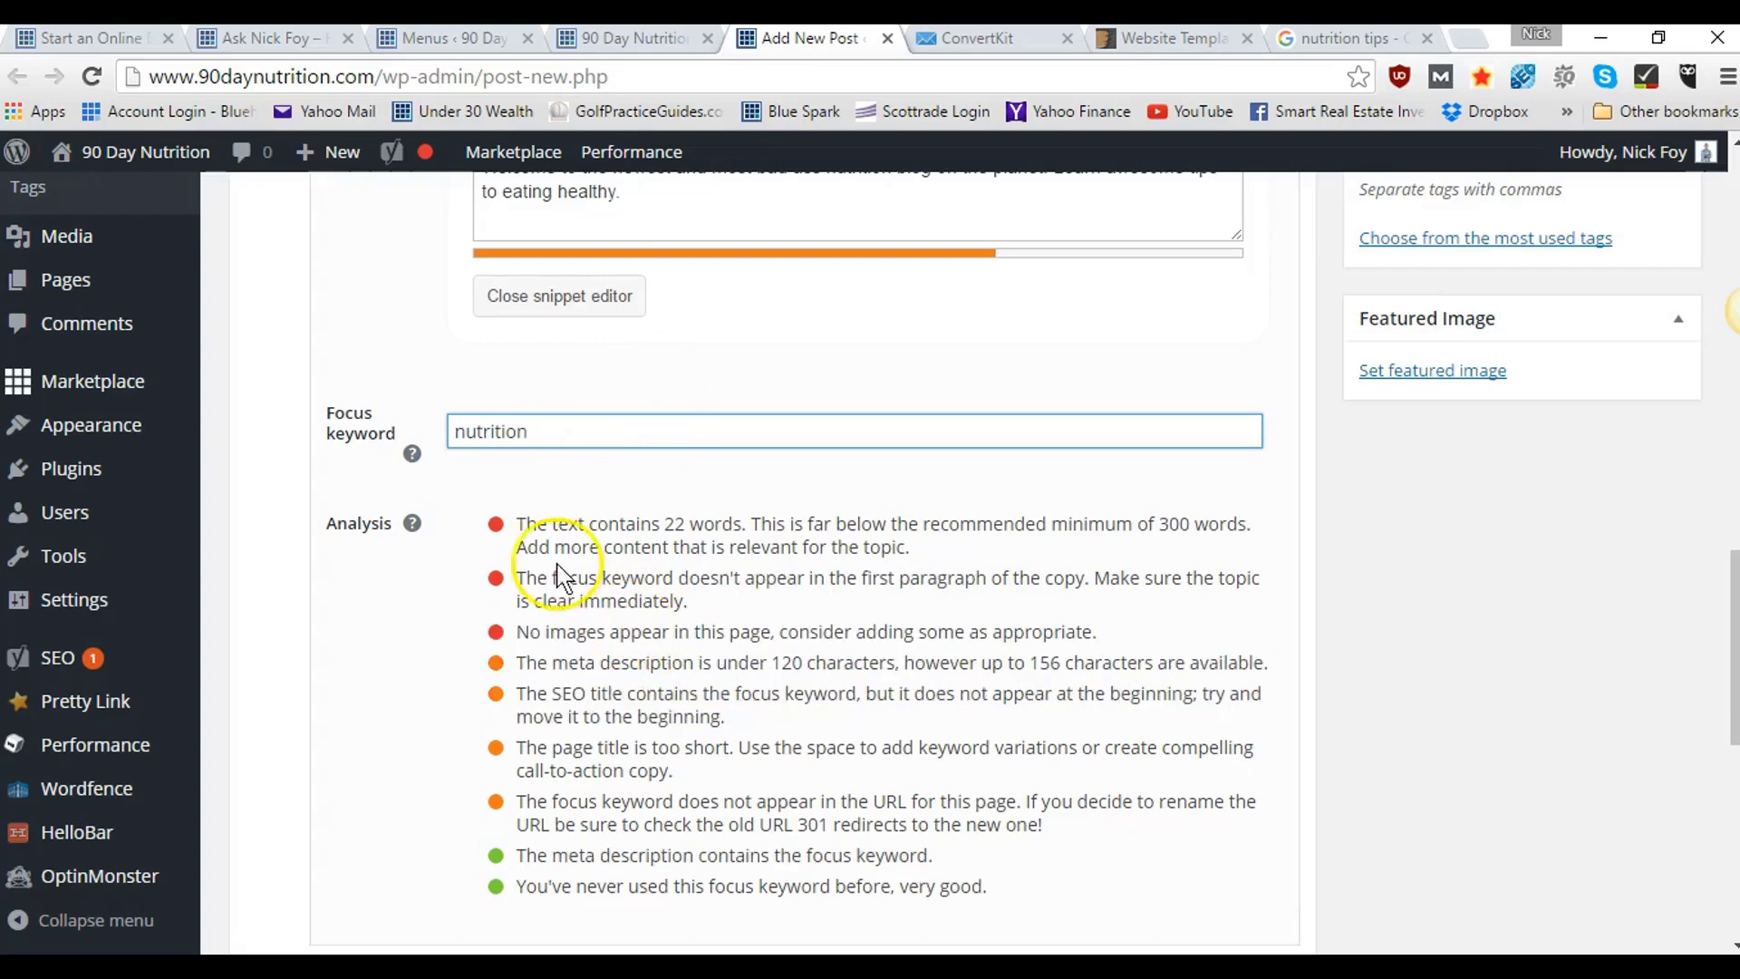
- Review the Yoast analysis recommendations for the focus keyword against the post's text, title and snippet
{"action": "left_click", "coordinate": [707, 730]}
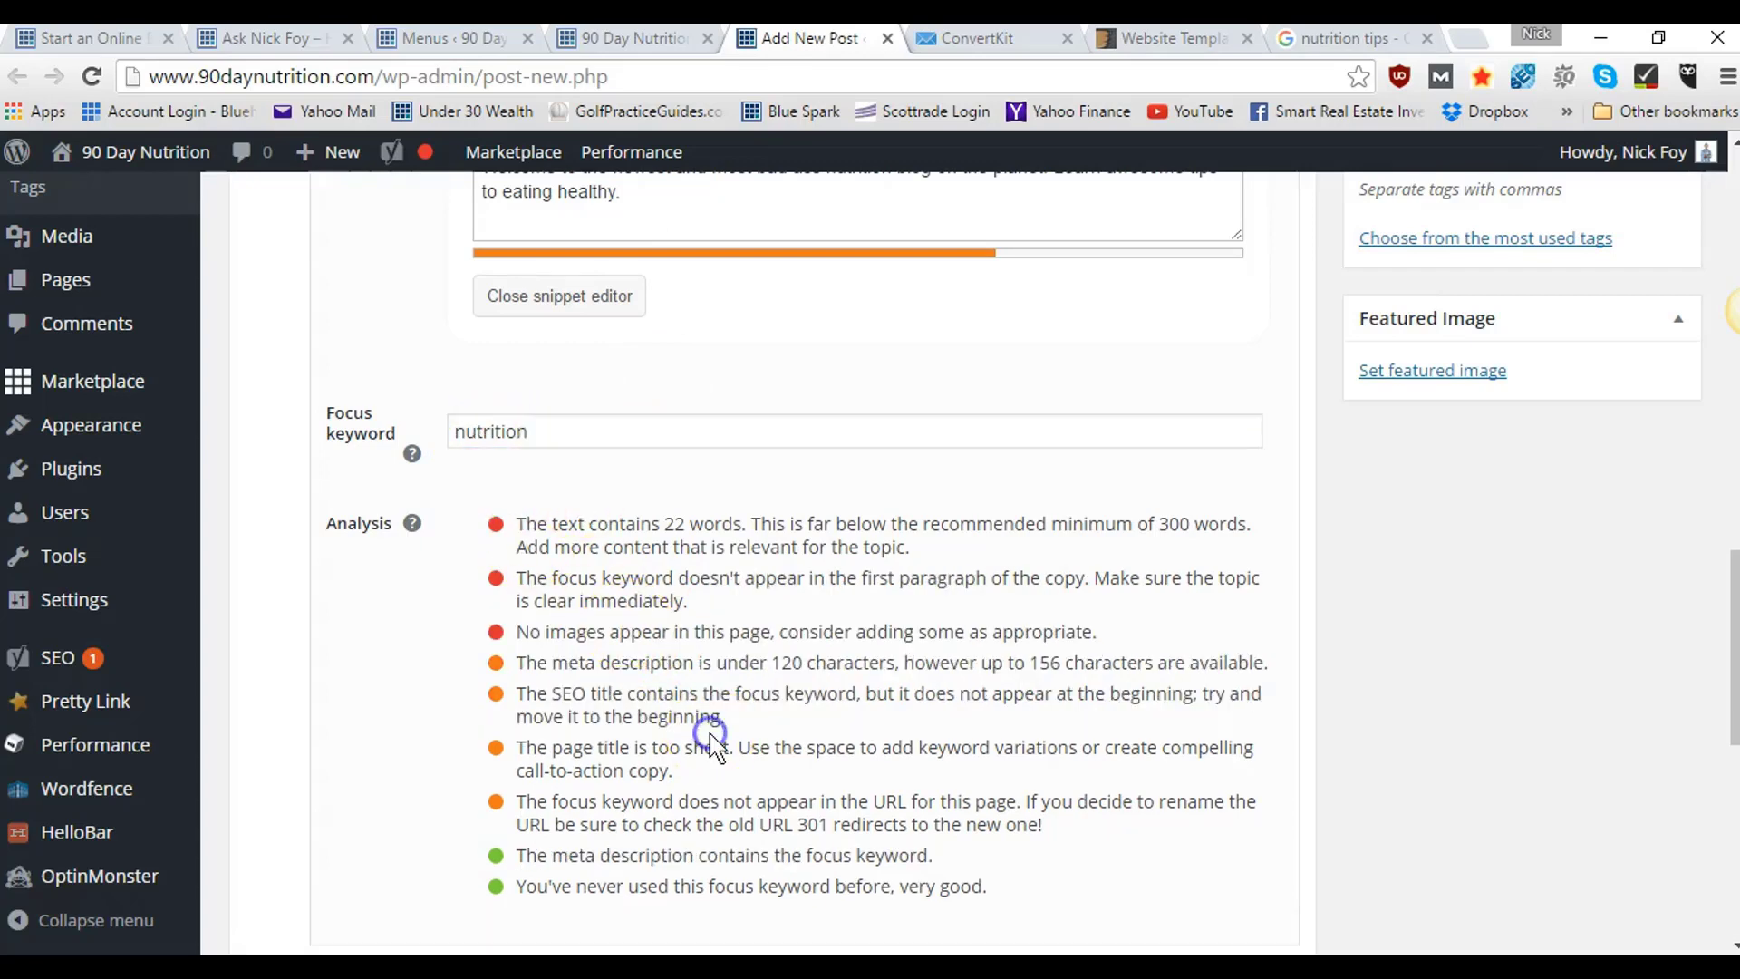
{"action": "scroll", "coordinate": [708, 735], "scroll_direction": "down", "scroll_amount": 2}
{"action": "scroll", "coordinate": [662, 680], "scroll_direction": "up", "scroll_amount": 2}
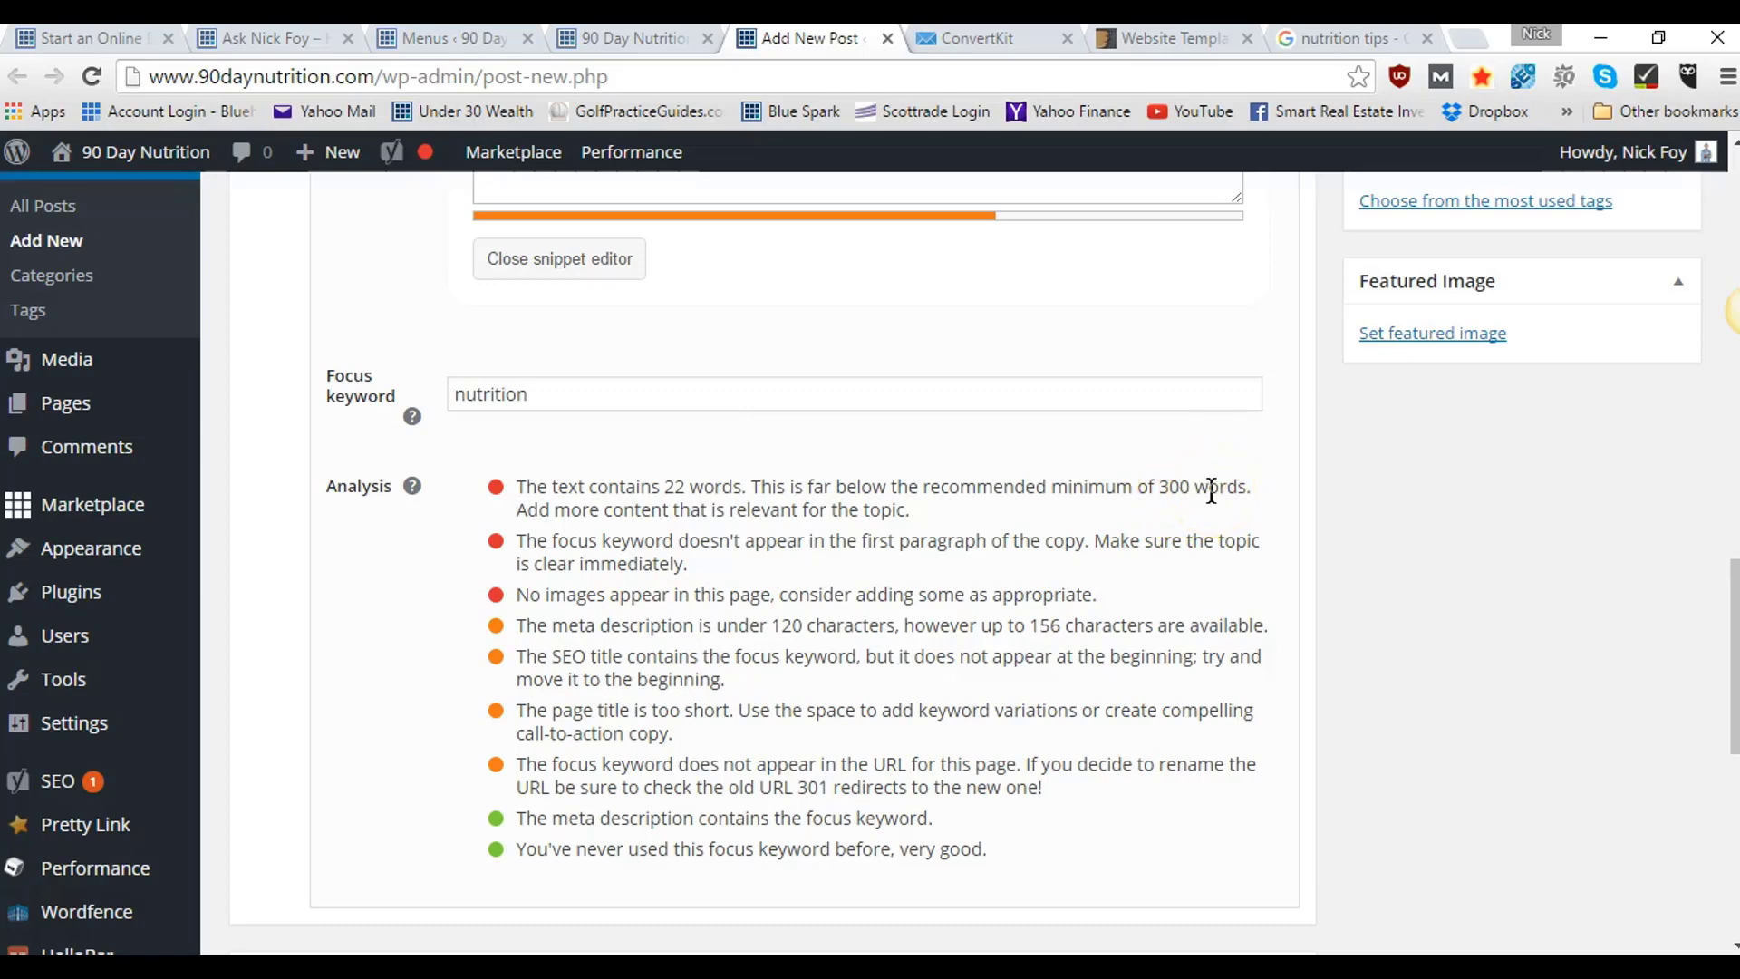
{"action": "scroll", "coordinate": [1211, 491], "scroll_direction": "up", "scroll_amount": 10}
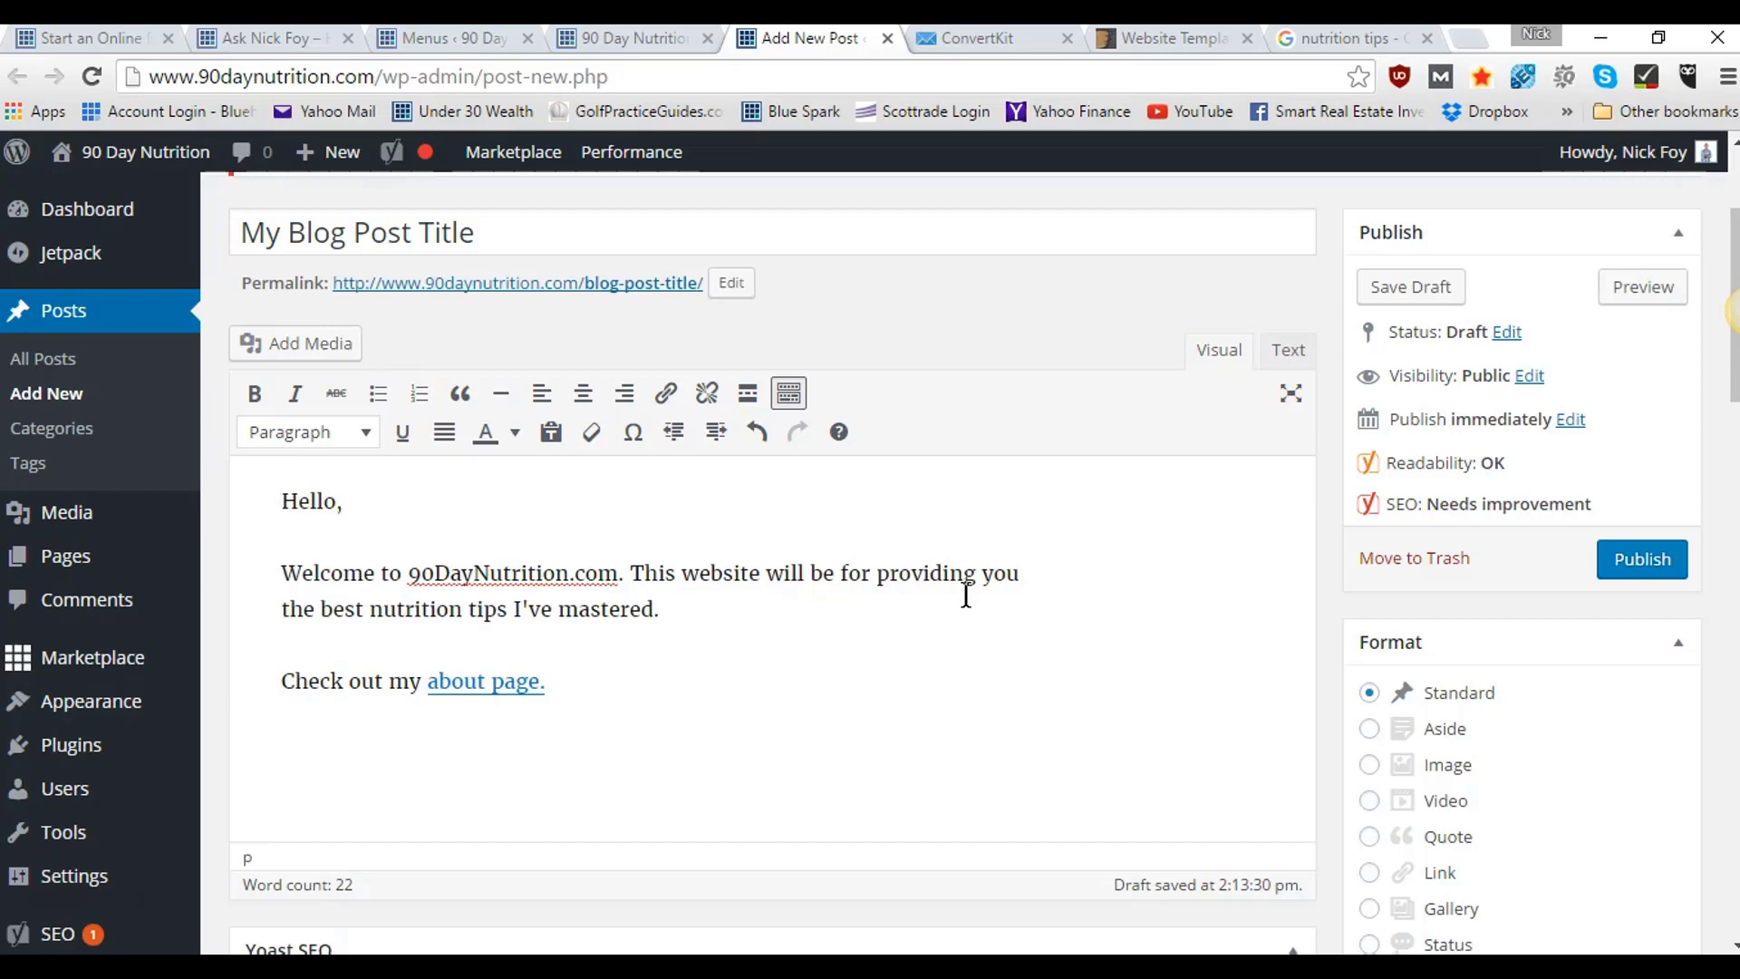
{"action": "scroll", "coordinate": [966, 596], "scroll_direction": "down", "scroll_amount": 3}
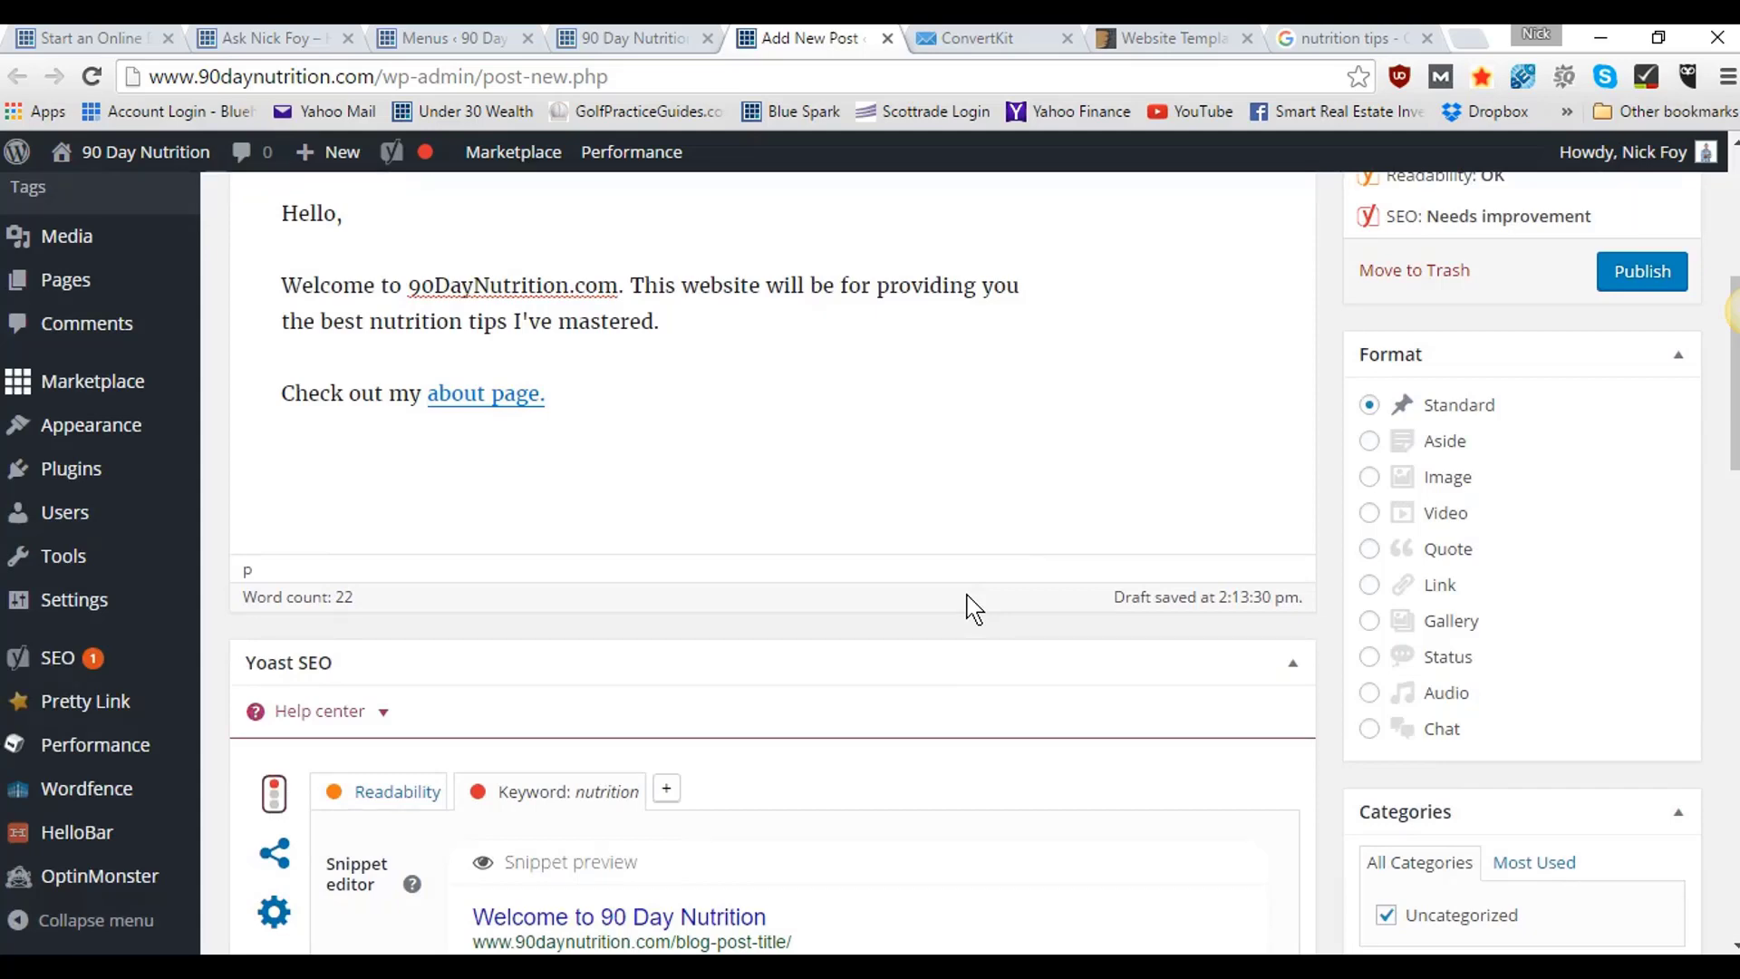
{"action": "scroll", "coordinate": [907, 494], "scroll_direction": "down", "scroll_amount": 3}
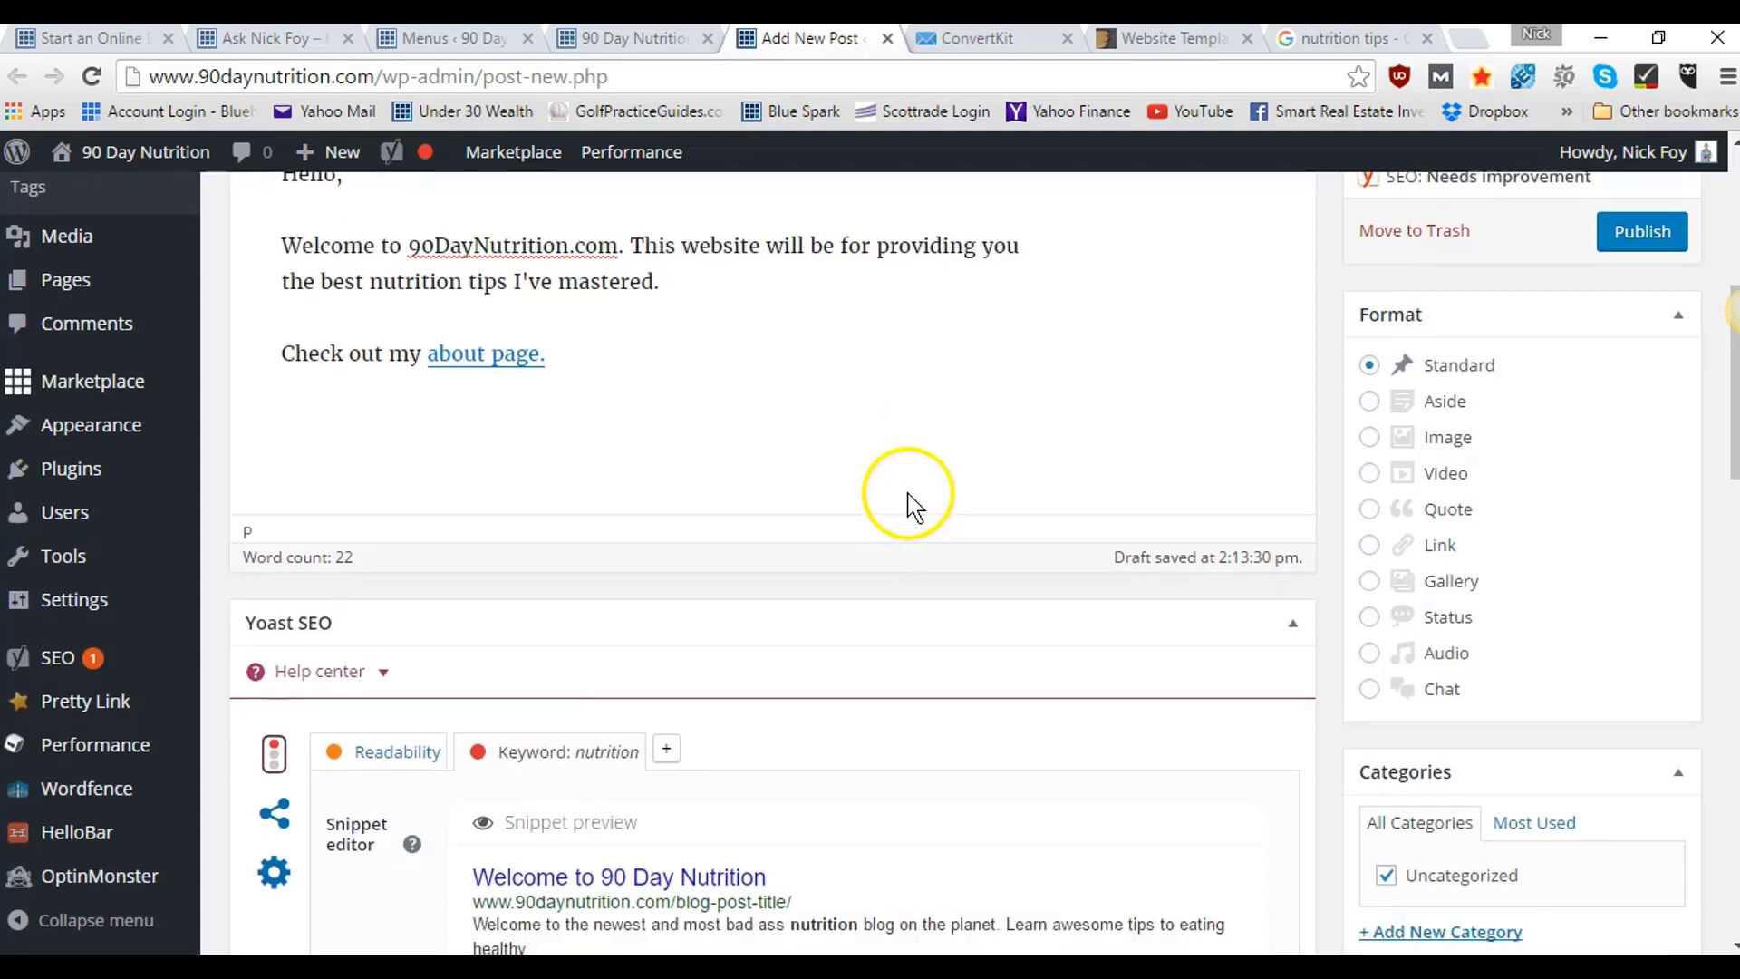
{"action": "scroll", "coordinate": [911, 503], "scroll_direction": "down", "scroll_amount": 10}
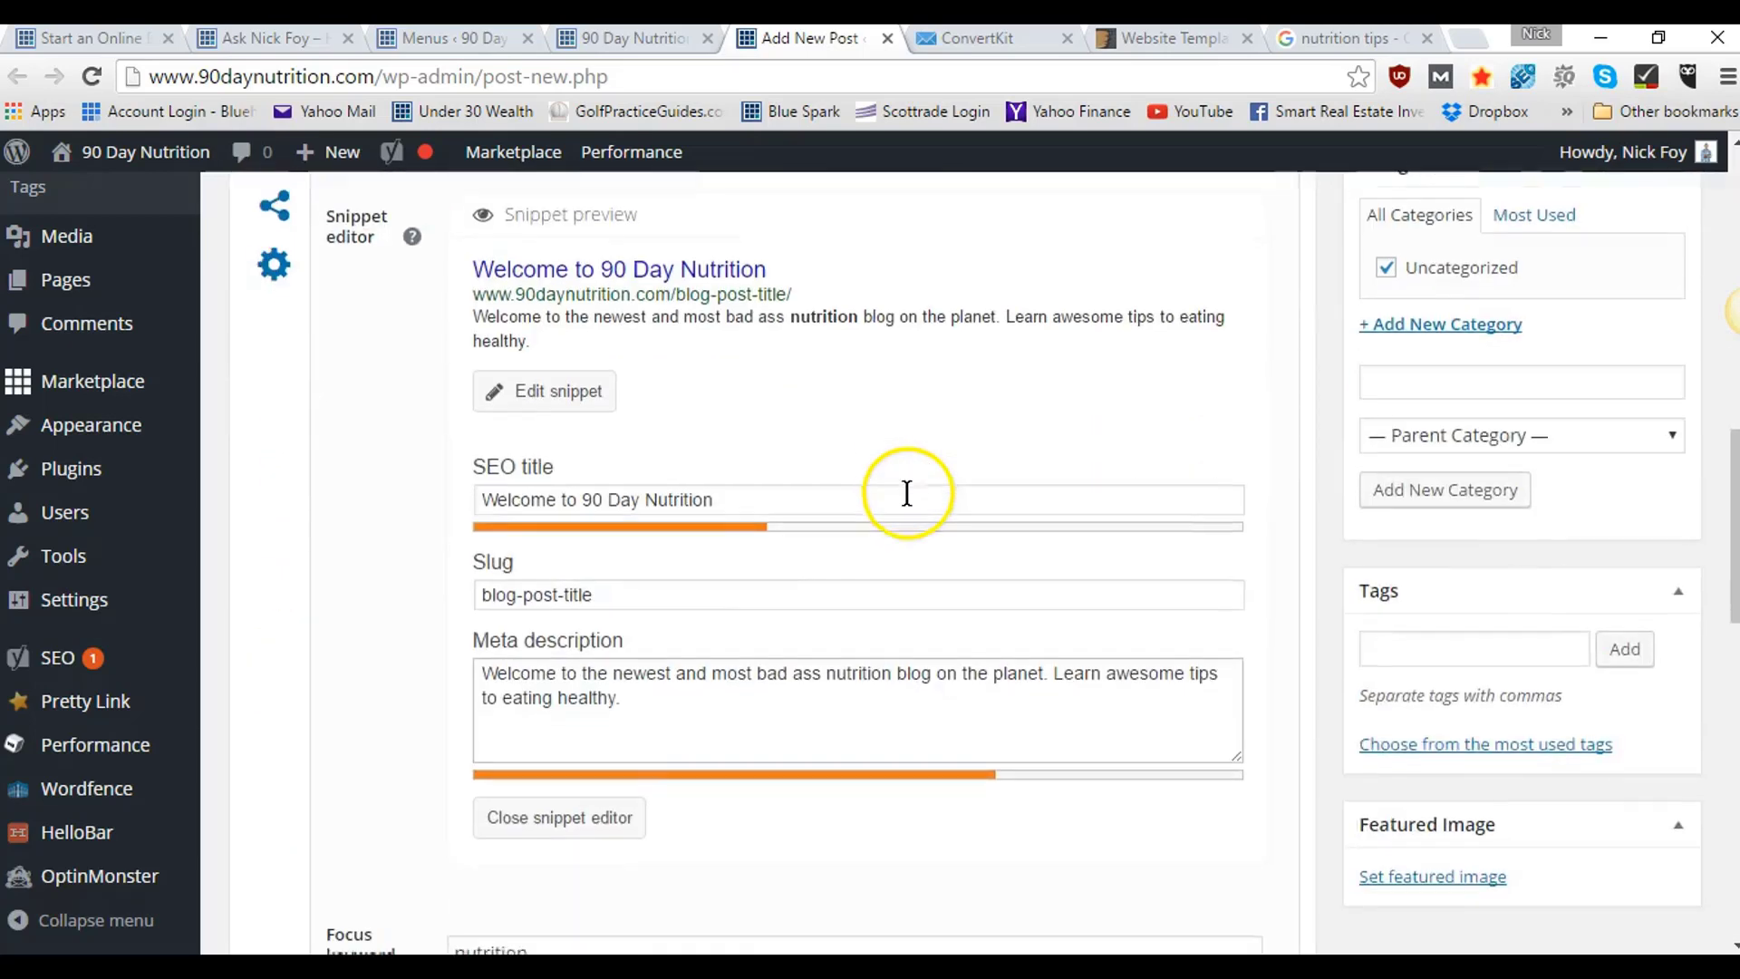
{"action": "scroll", "coordinate": [909, 503], "scroll_direction": "down", "scroll_amount": 3}
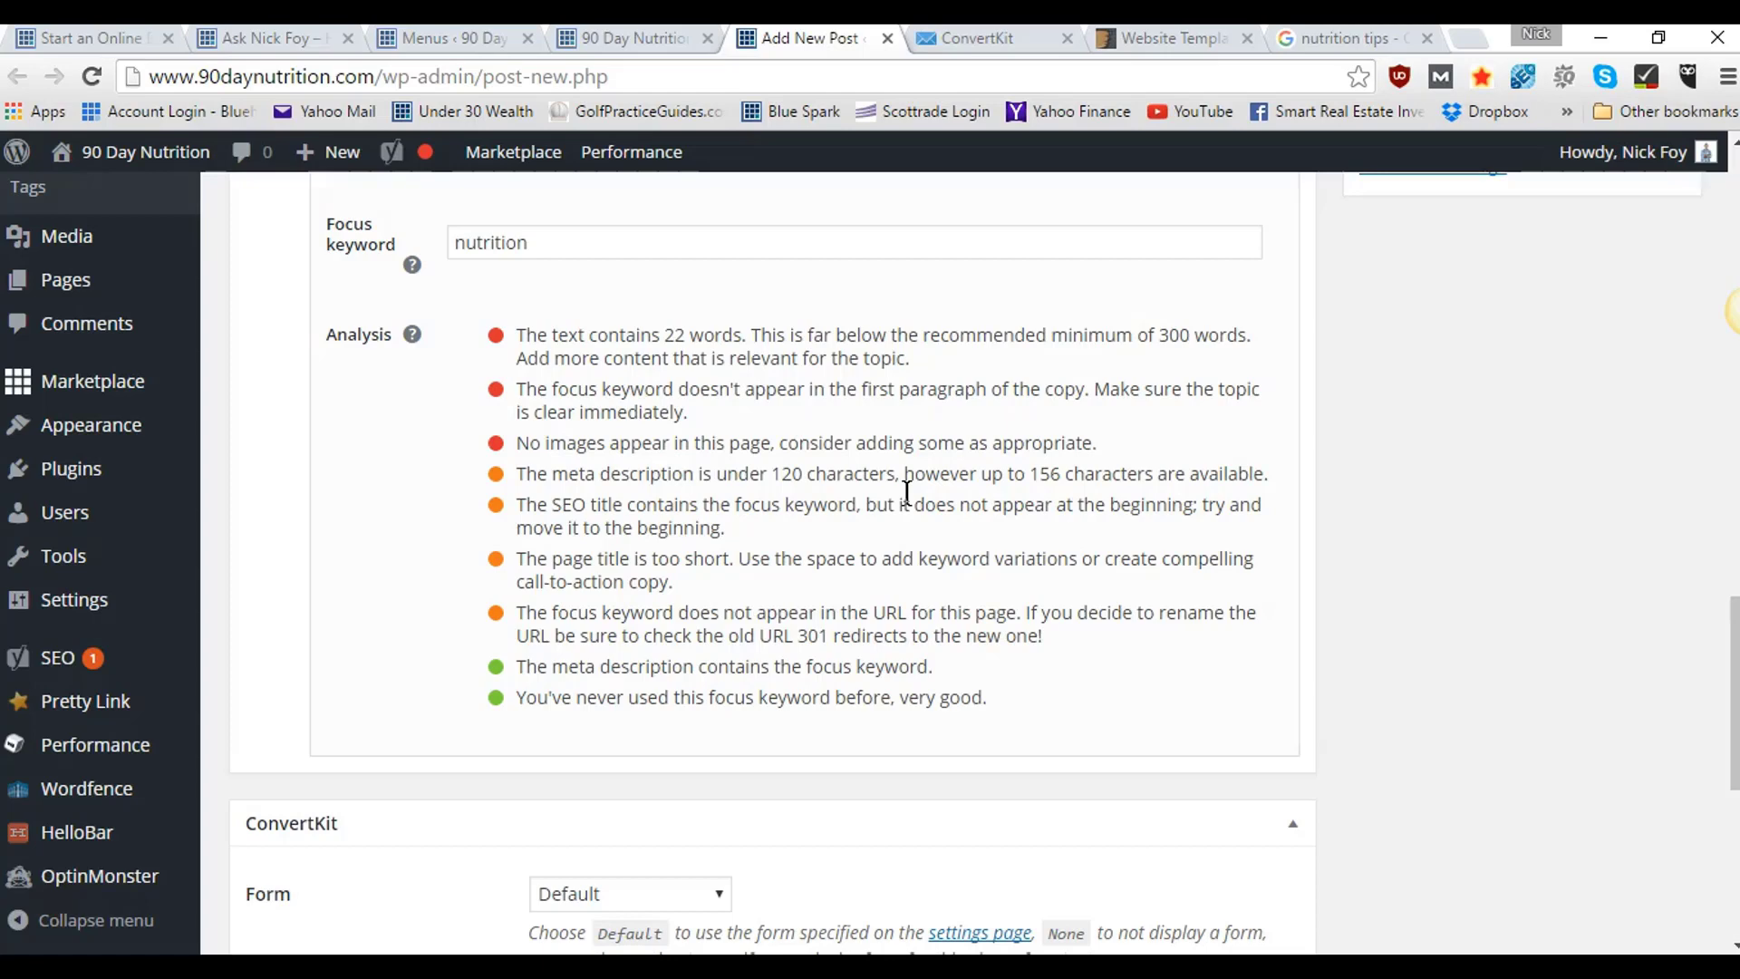
{"action": "scroll", "coordinate": [907, 492], "scroll_direction": "up", "scroll_amount": 15}
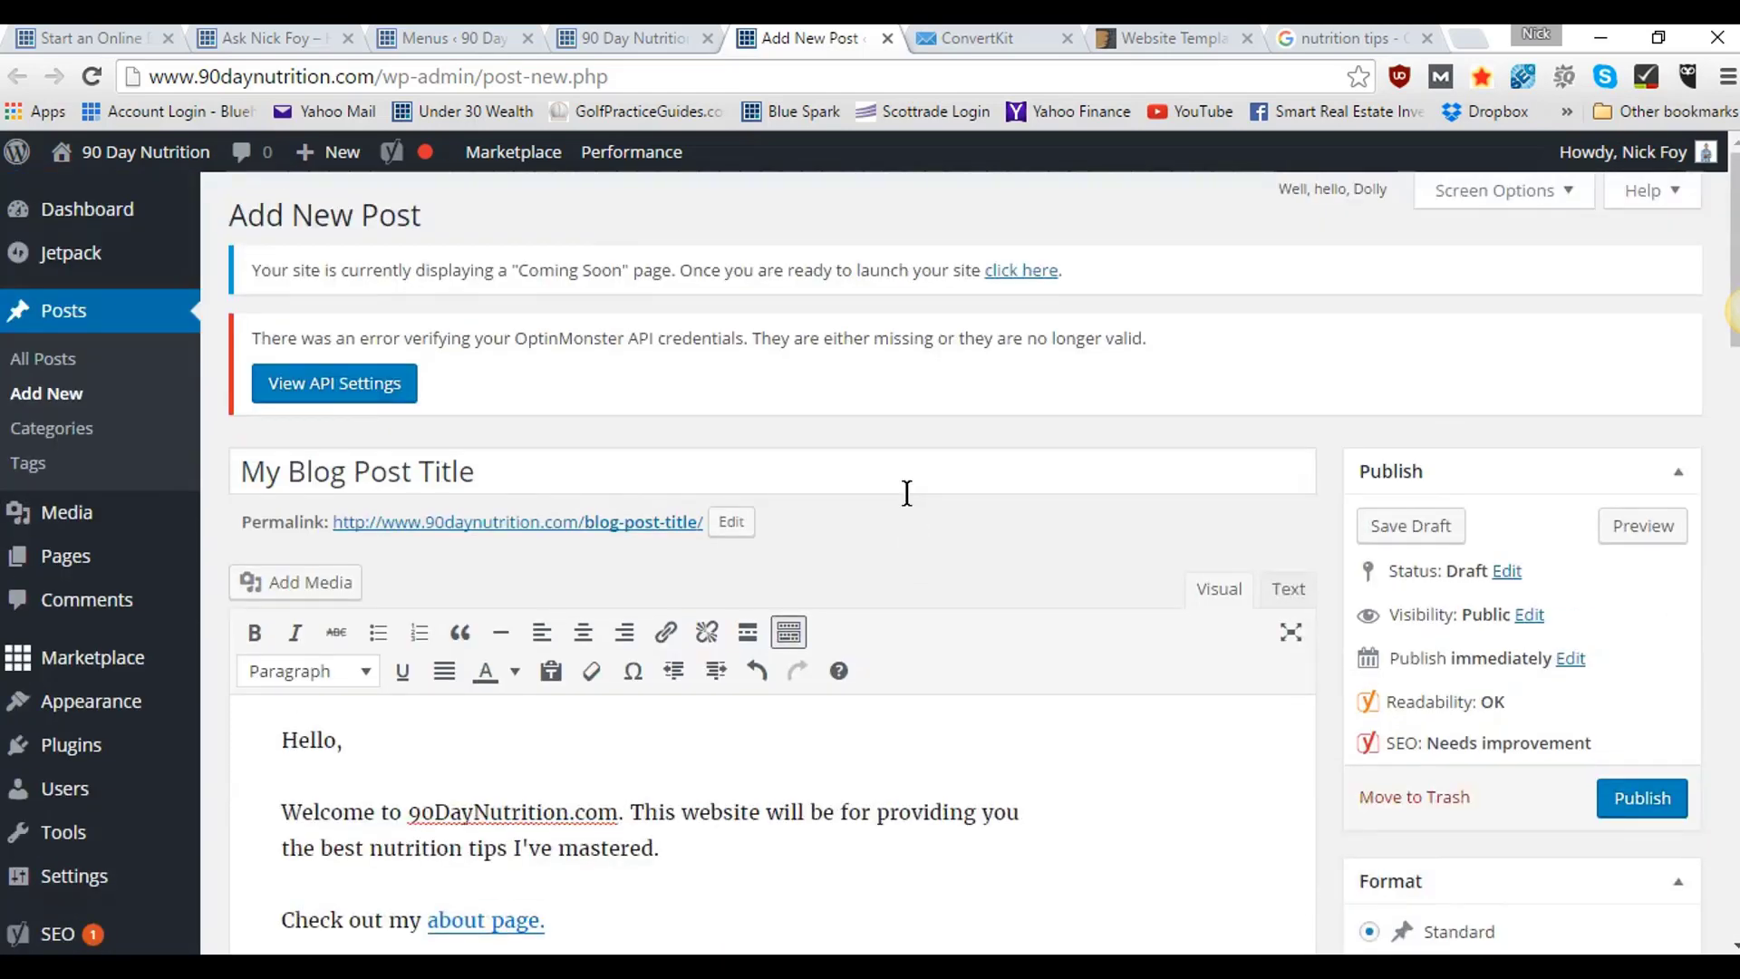
{"action": "scroll", "coordinate": [906, 493], "scroll_direction": "down", "scroll_amount": 15}
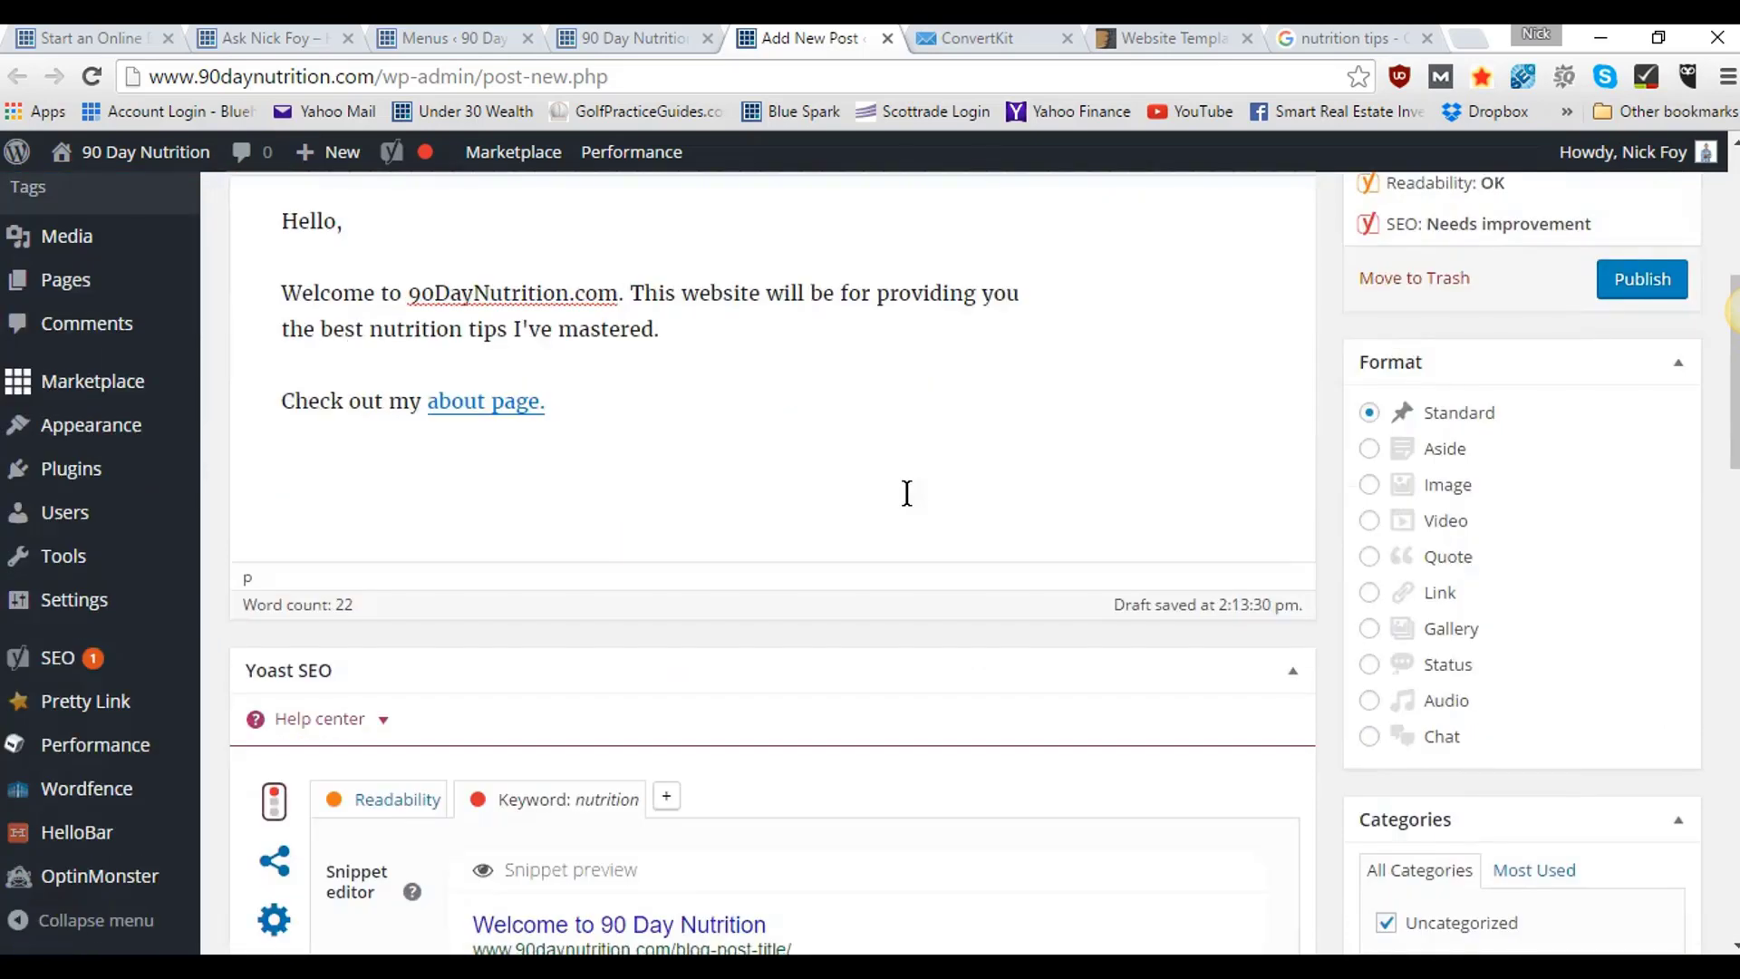
{"action": "scroll", "coordinate": [907, 492], "scroll_direction": "down", "scroll_amount": 7}
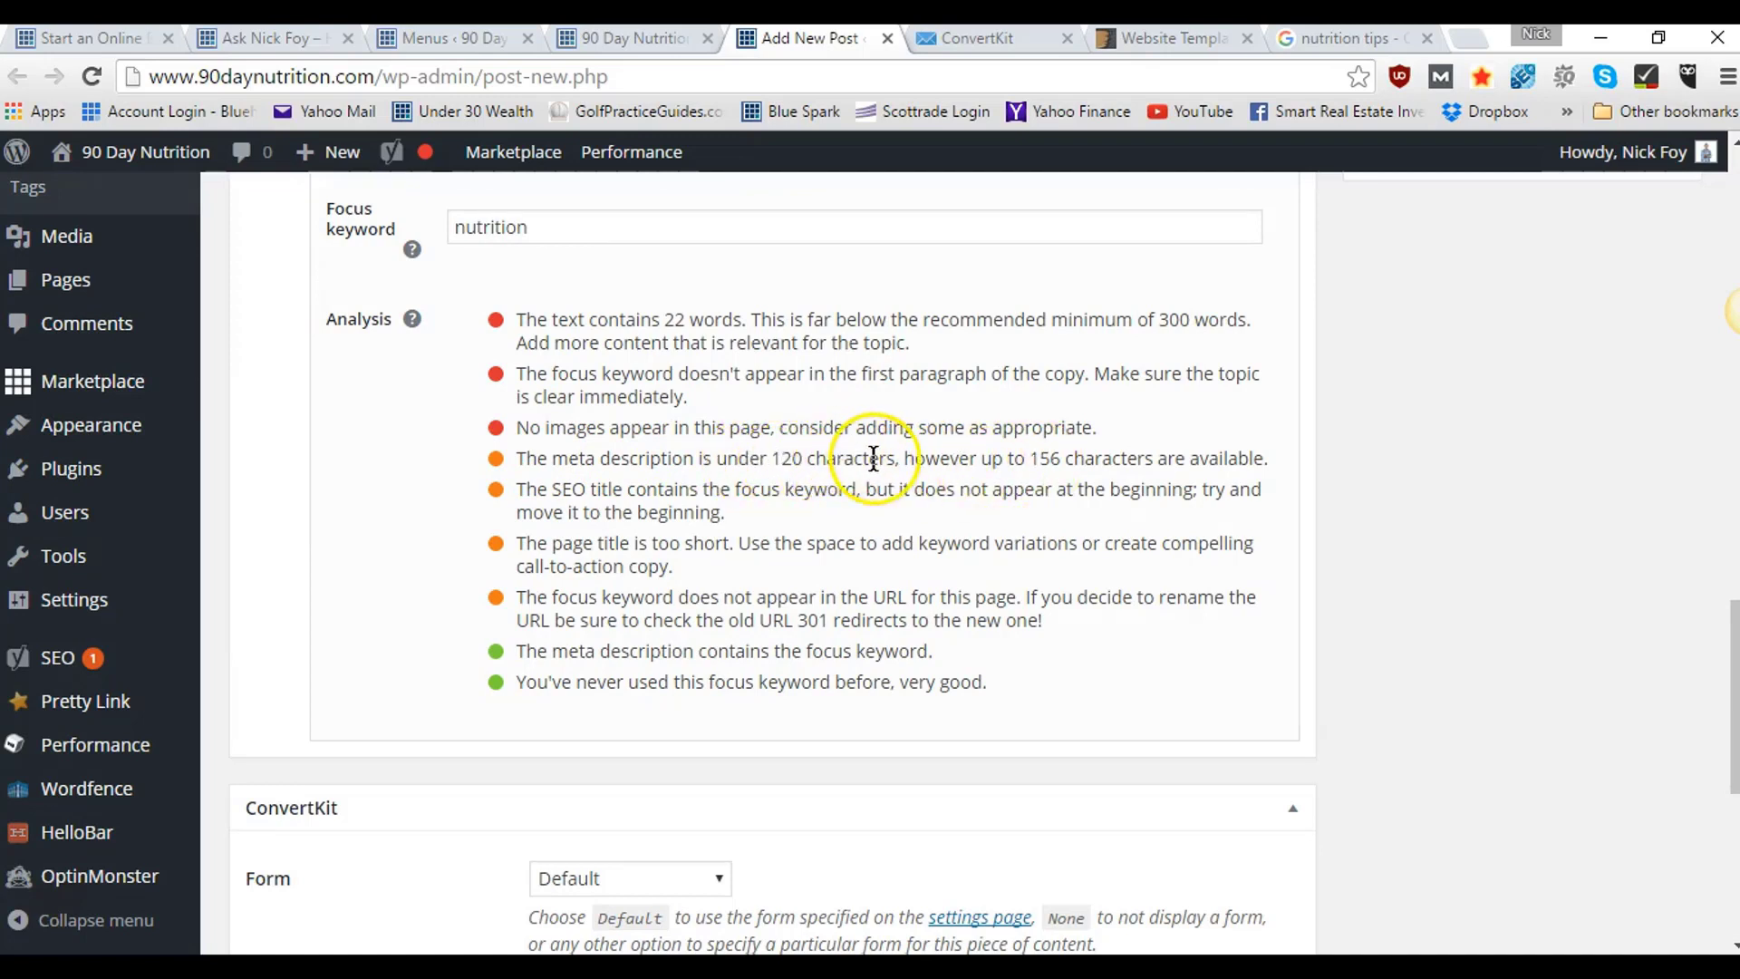
{"action": "left_click", "coordinate": [857, 432]}
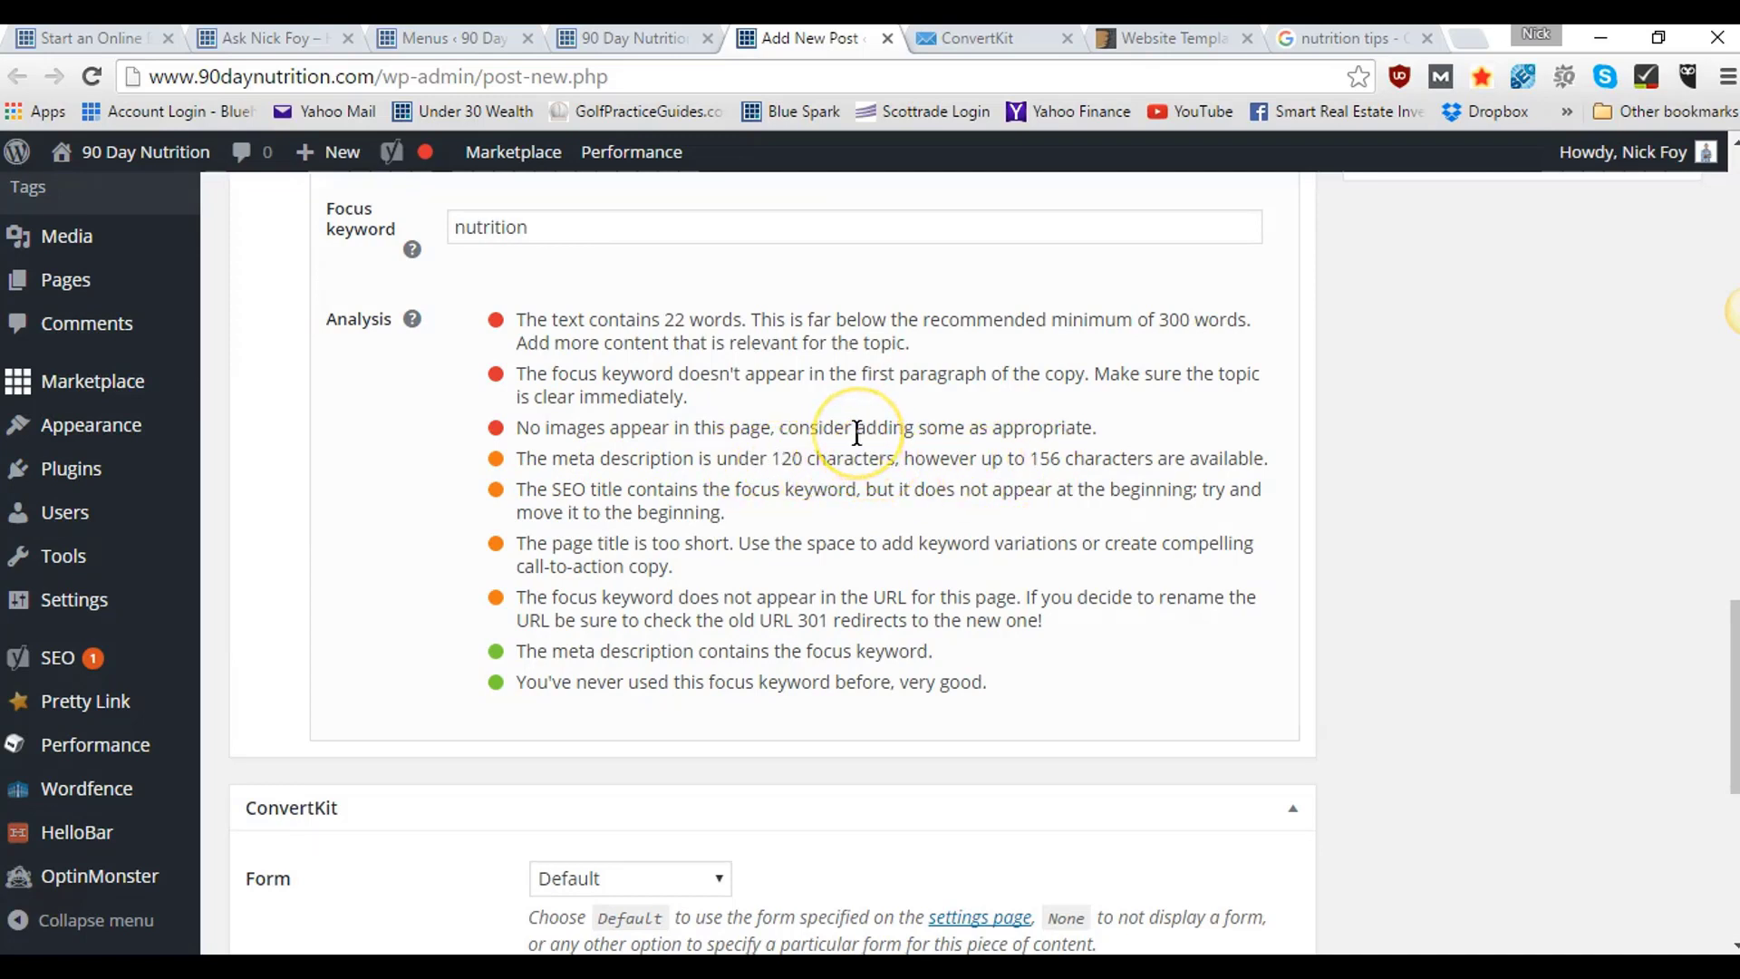
- Review the Yoast keyword analysis and compare it with the post's snippet, slug and meta description
{"action": "scroll", "coordinate": [861, 438], "scroll_direction": "down", "scroll_amount": 1}
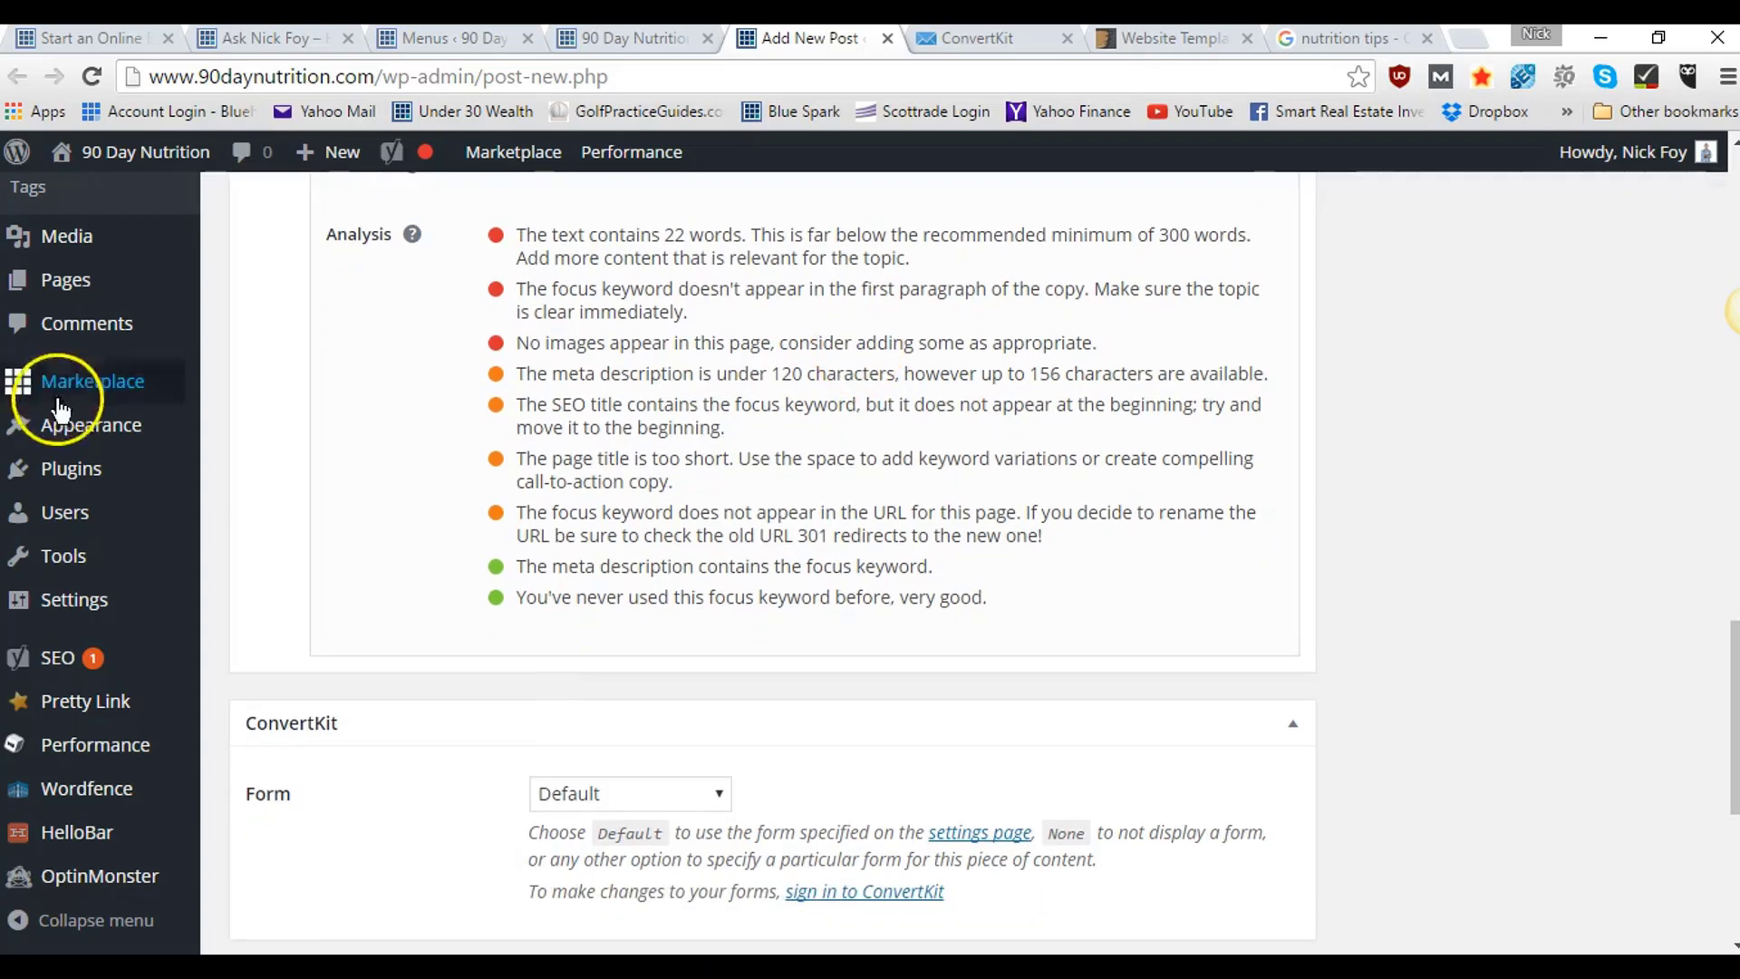
{"action": "left_click", "coordinate": [759, 436]}
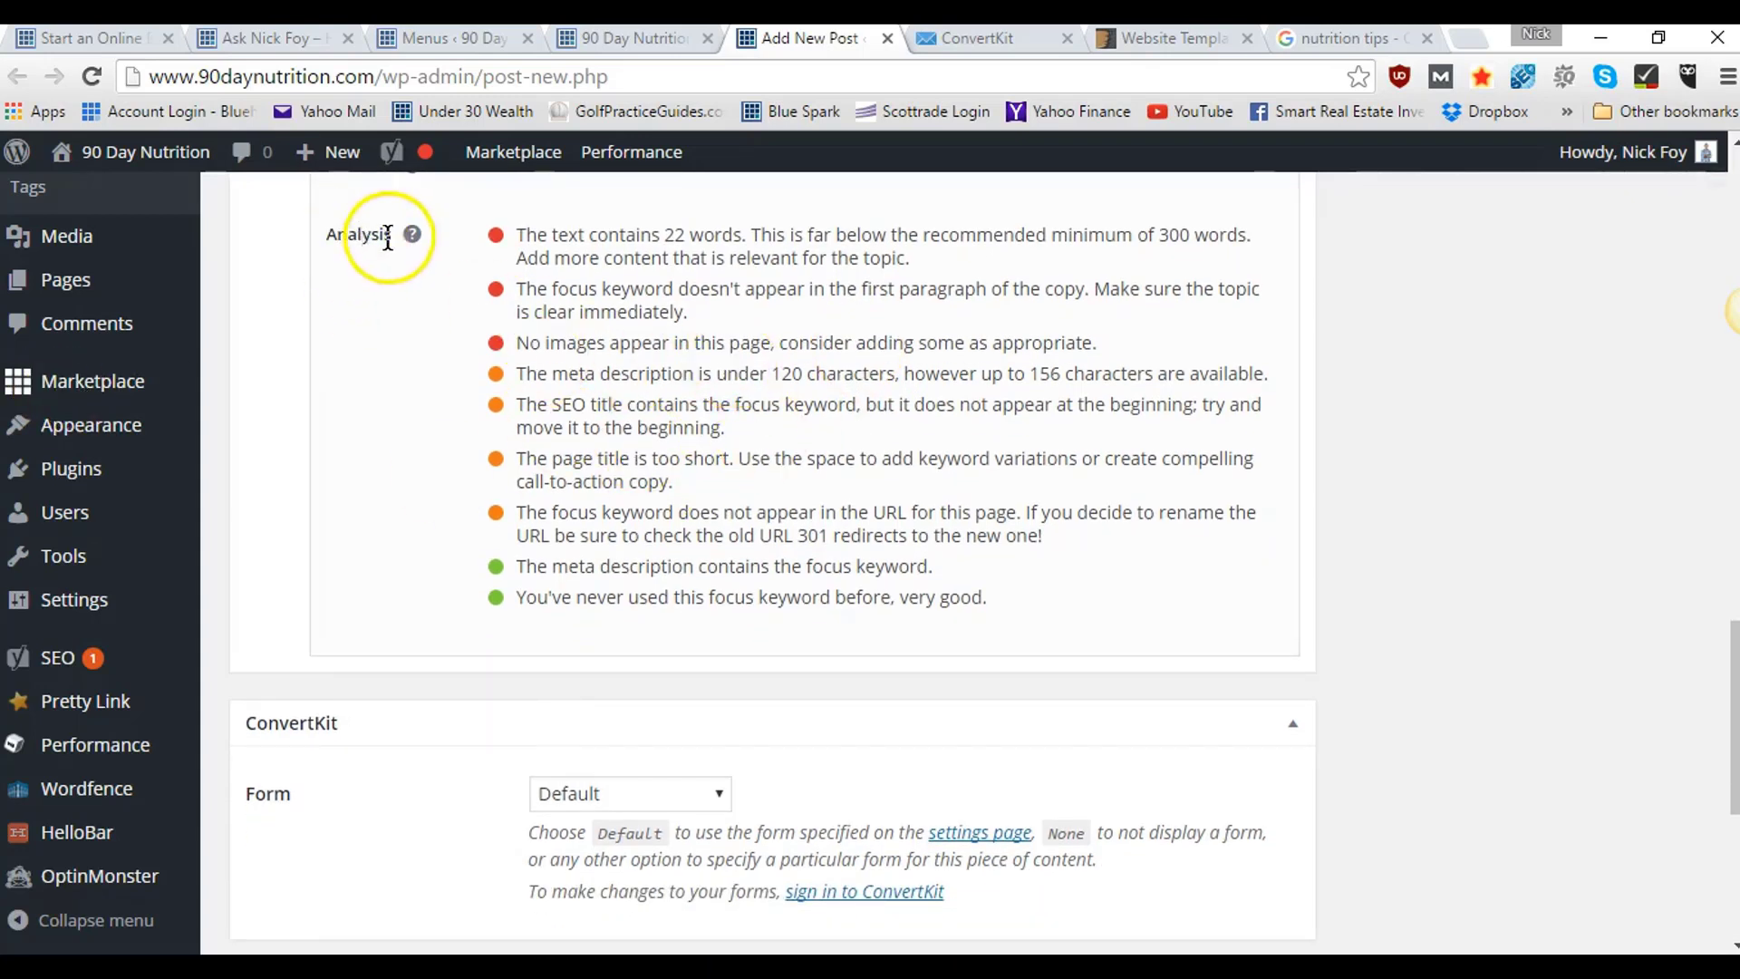
{"action": "scroll", "coordinate": [439, 242], "scroll_direction": "up", "scroll_amount": 1}
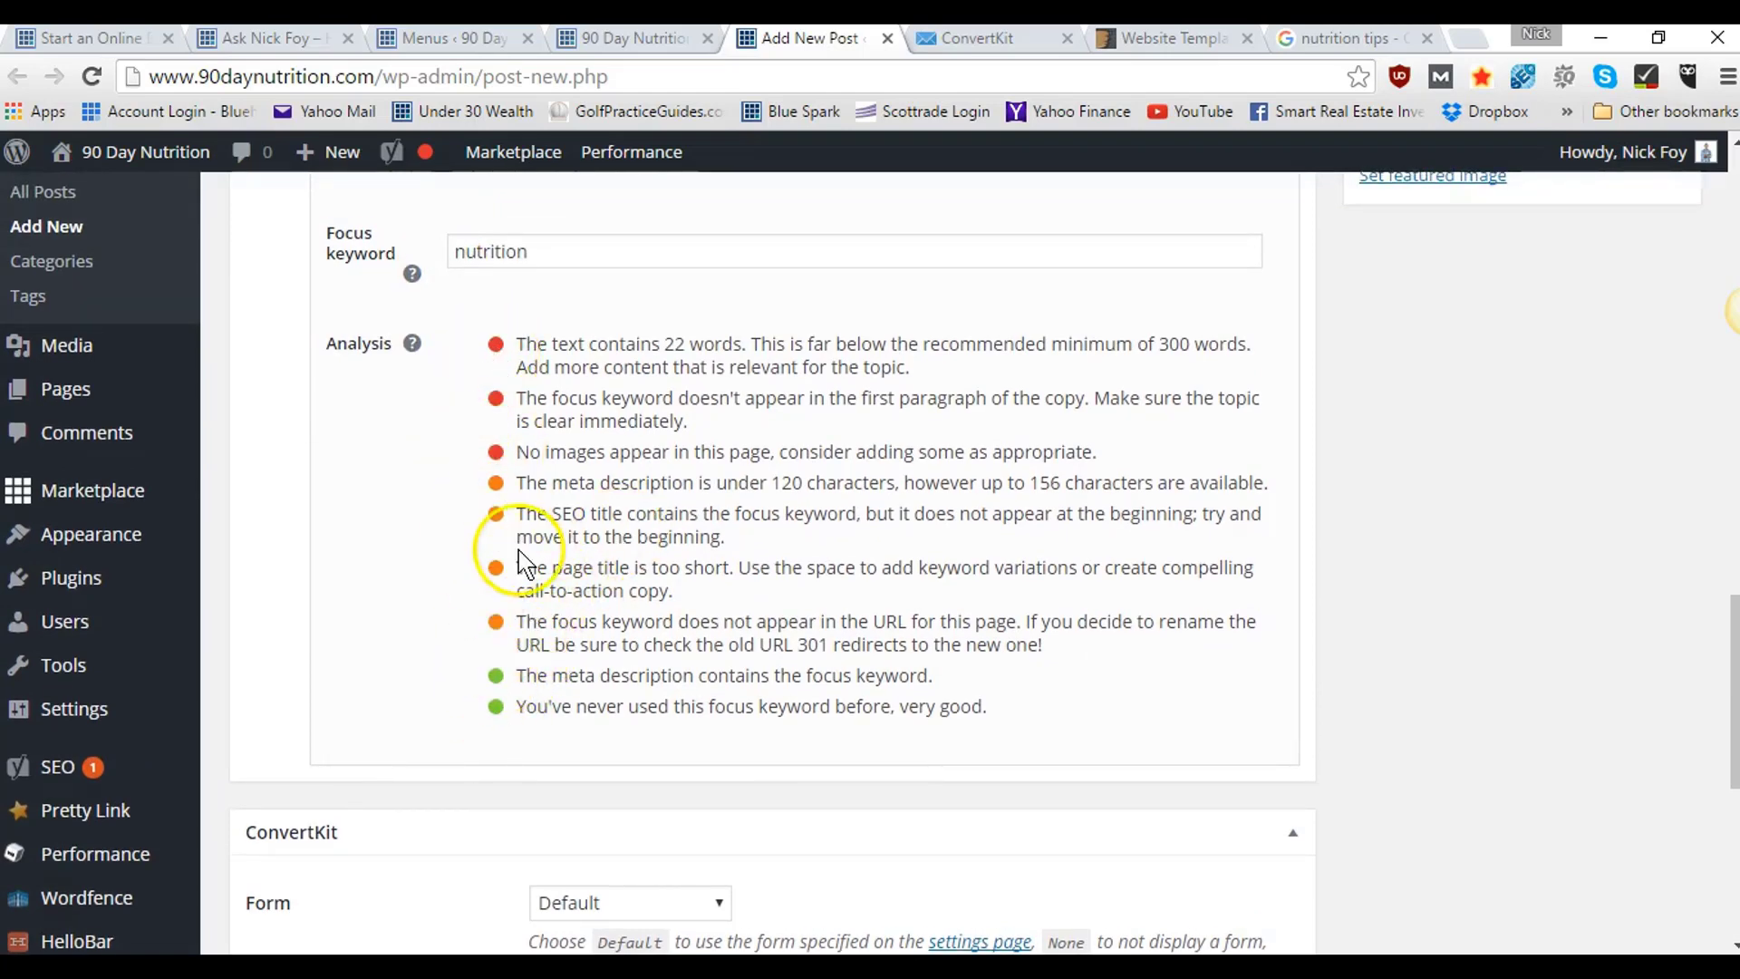
{"action": "scroll", "coordinate": [516, 563], "scroll_direction": "up", "scroll_amount": 5}
{"action": "scroll", "coordinate": [517, 549], "scroll_direction": "up", "scroll_amount": 6}
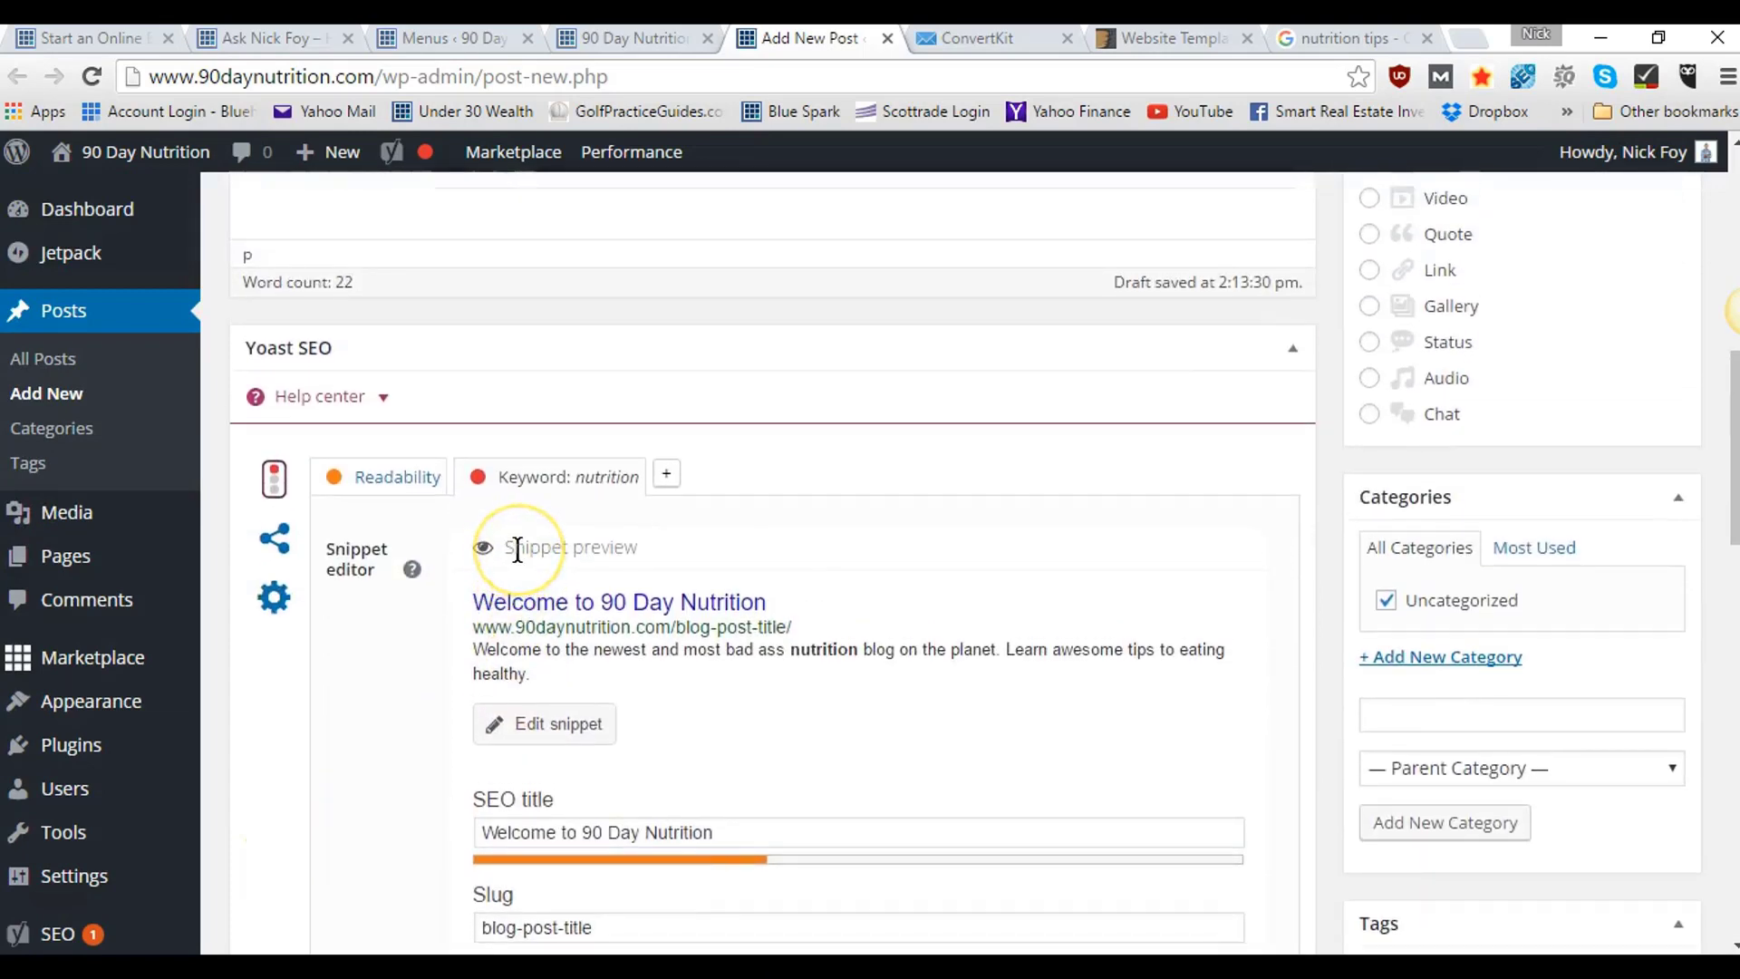
{"action": "scroll", "coordinate": [517, 549], "scroll_direction": "up", "scroll_amount": 7}
{"action": "scroll", "coordinate": [518, 551], "scroll_direction": "down", "scroll_amount": 9}
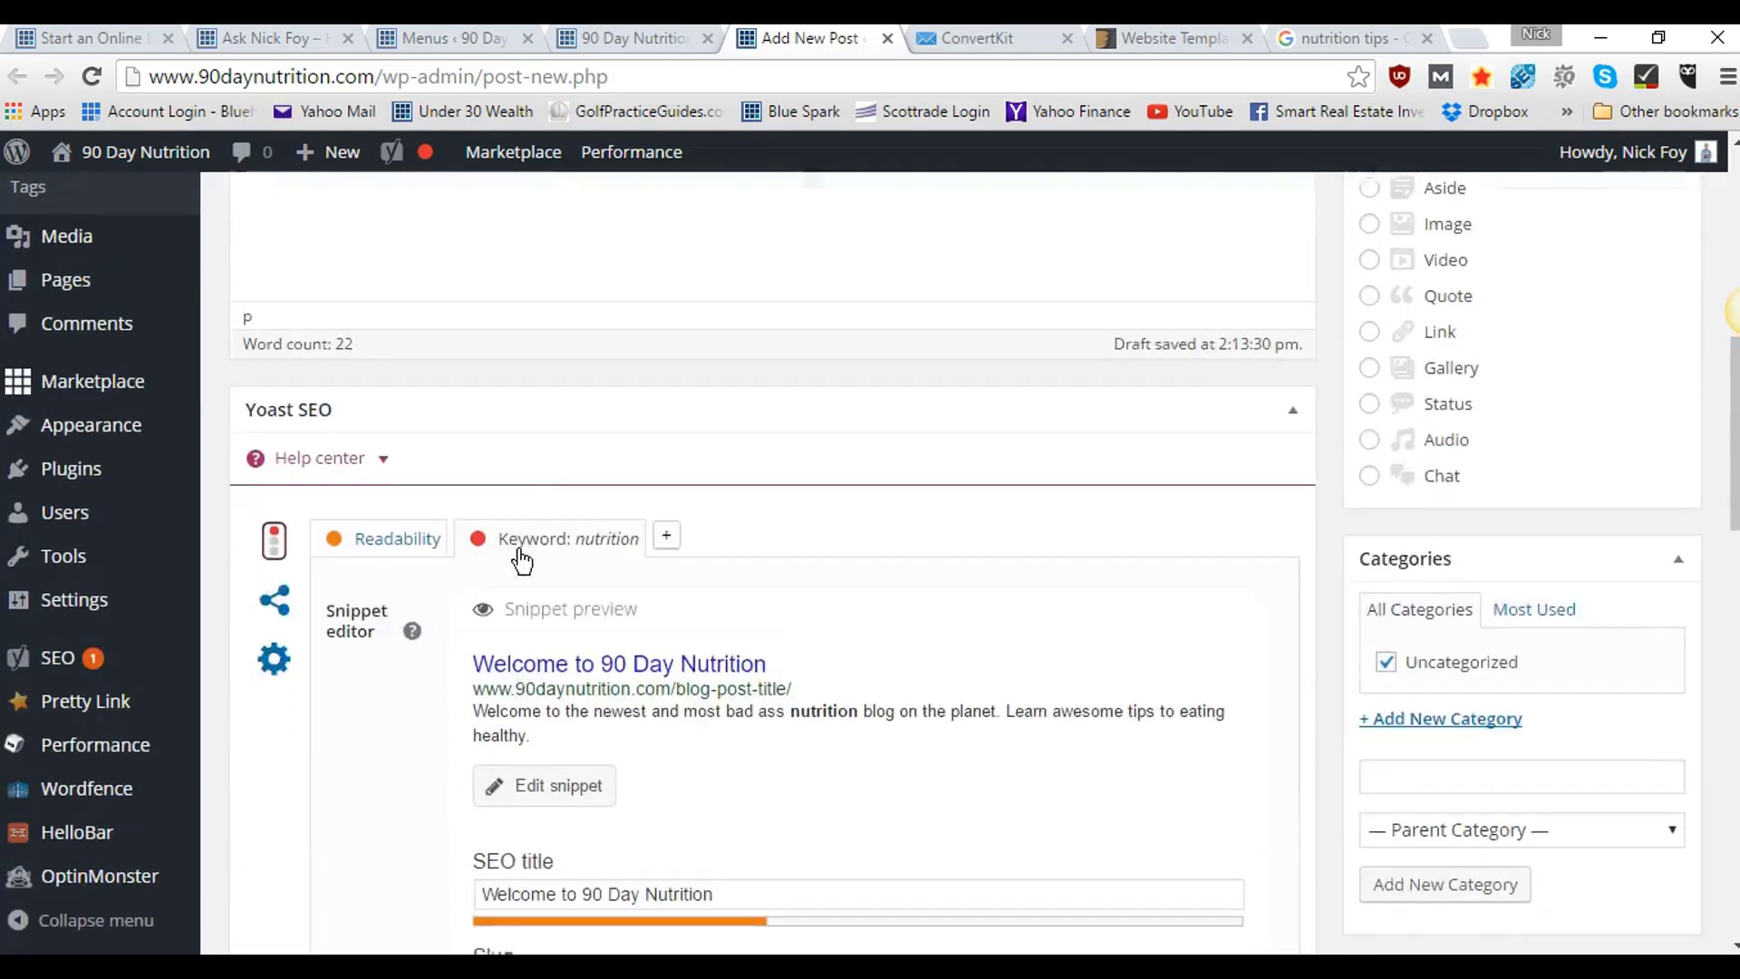
{"action": "scroll", "coordinate": [1518, 379], "scroll_direction": "down", "scroll_amount": 2}
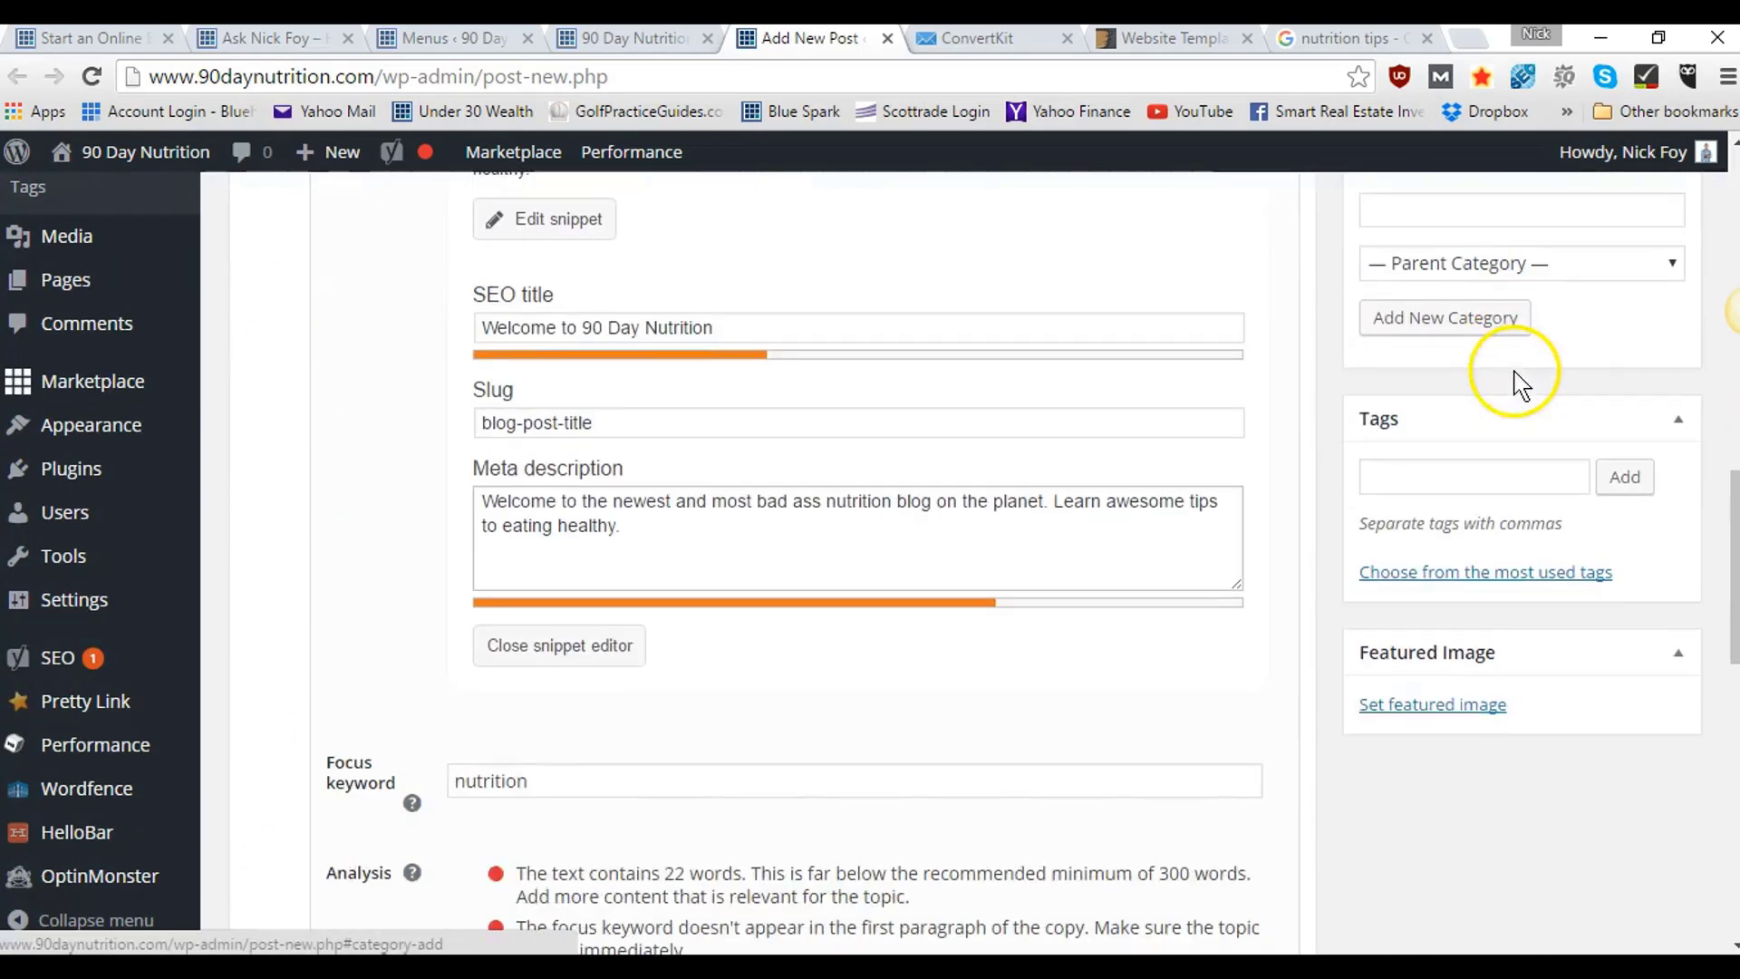
- Review the post's publishing, category and tag settings, and view the featured image chooser without selecting an image
{"action": "scroll", "coordinate": [1542, 272], "scroll_direction": "up", "scroll_amount": 15}
{"action": "scroll", "coordinate": [1542, 272], "scroll_direction": "down", "scroll_amount": 6}
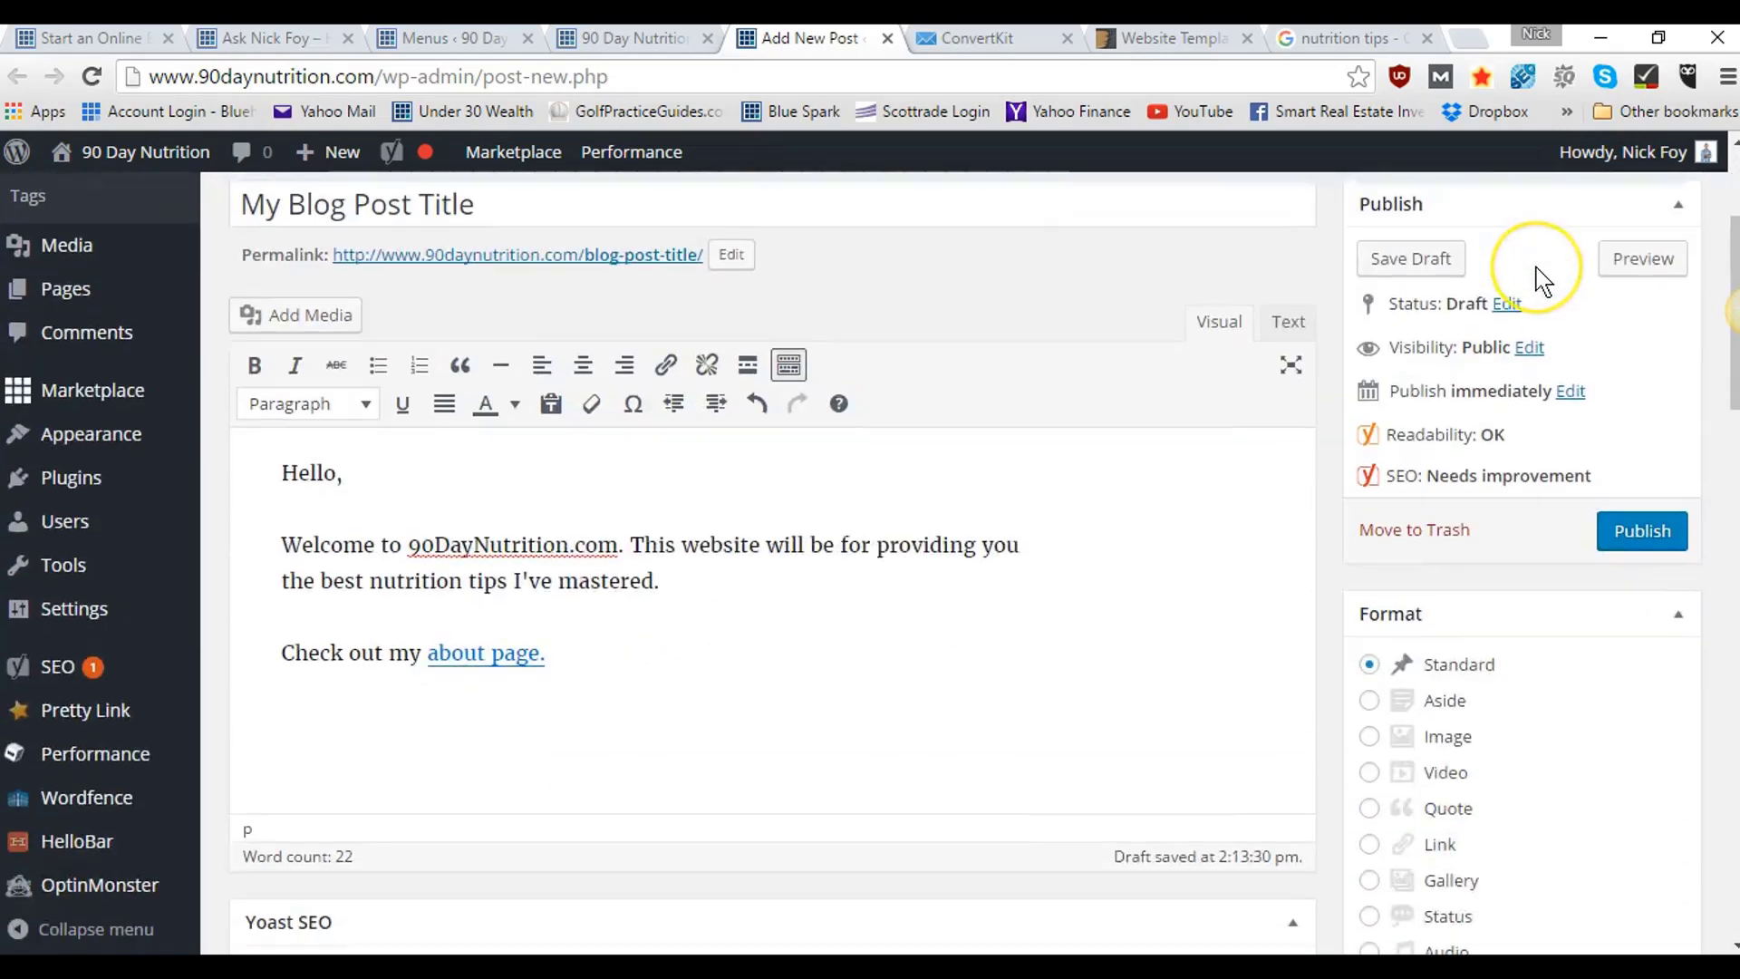
{"action": "scroll", "coordinate": [1545, 399], "scroll_direction": "down", "scroll_amount": 5}
{"action": "scroll", "coordinate": [1542, 391], "scroll_direction": "down", "scroll_amount": 1}
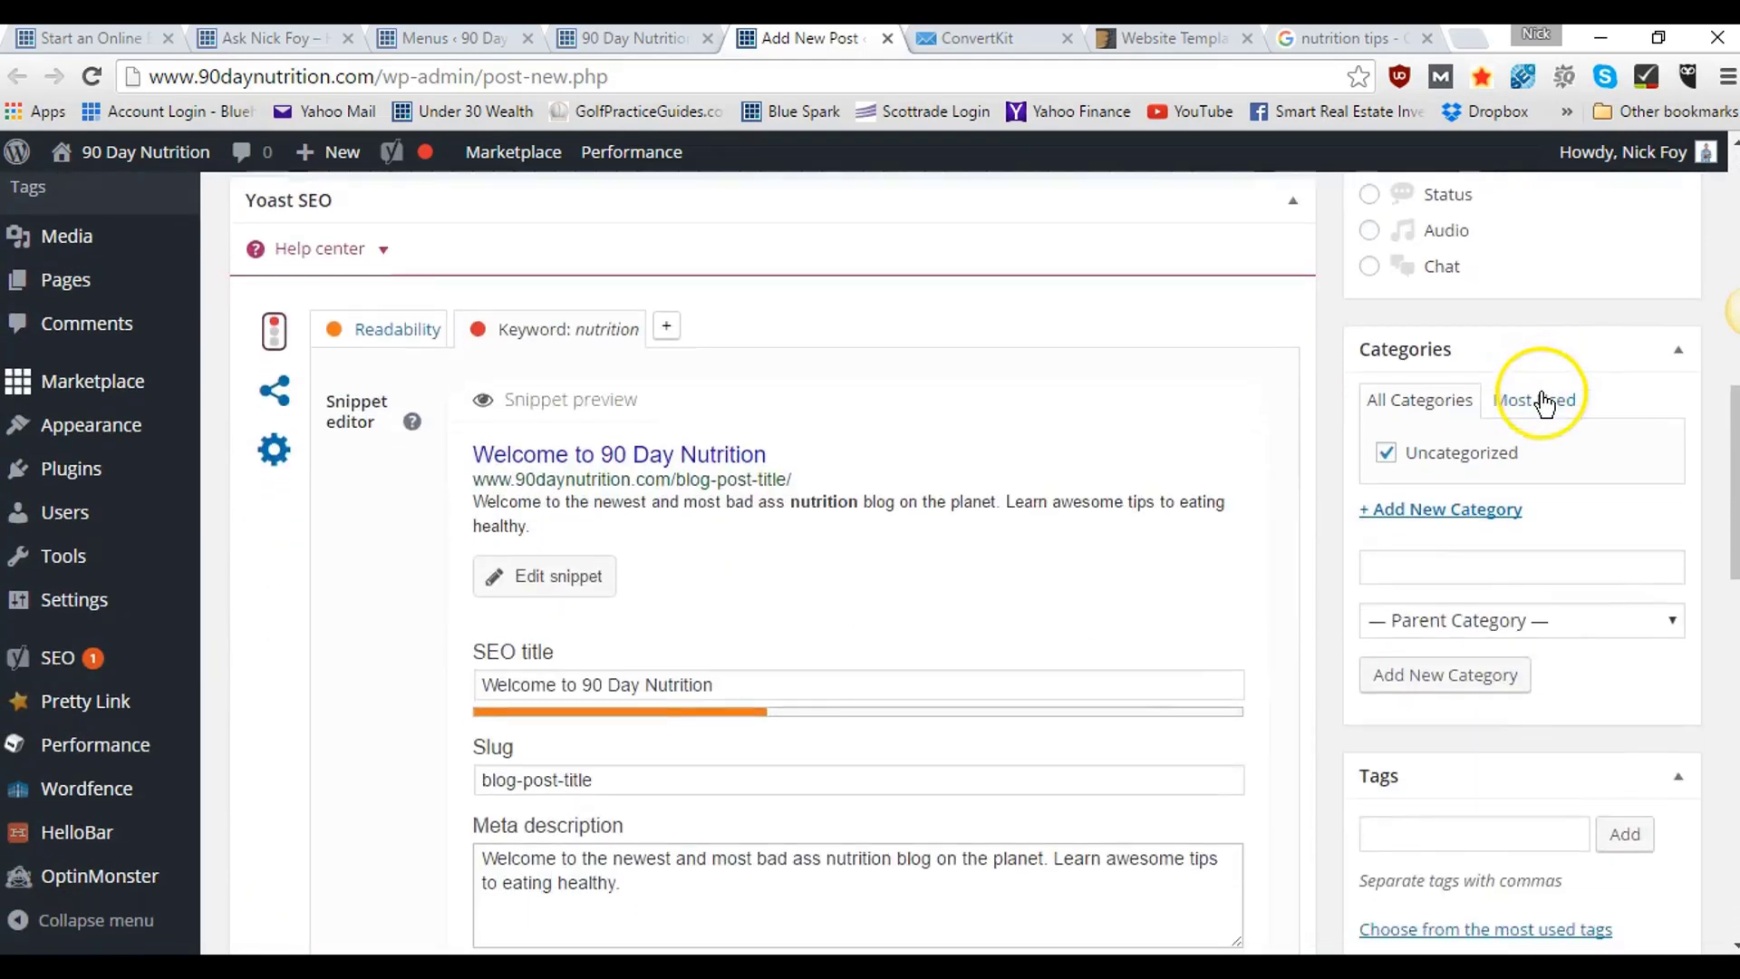
{"action": "scroll", "coordinate": [1523, 512], "scroll_direction": "down", "scroll_amount": 3}
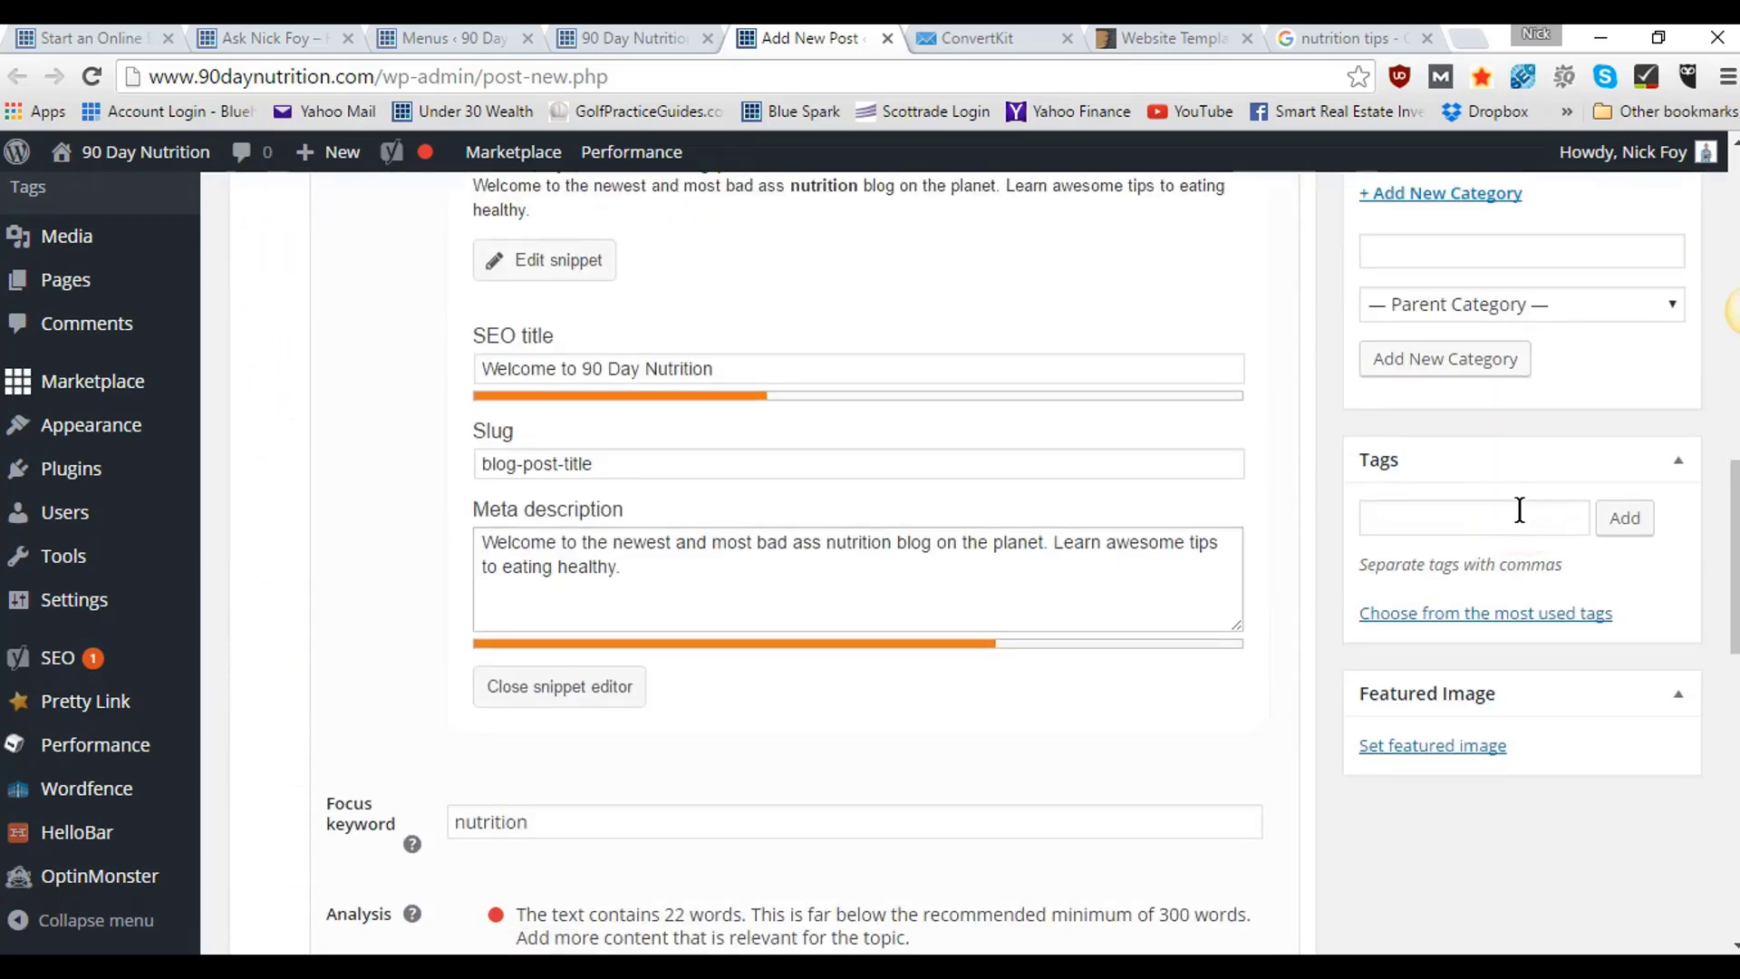
{"action": "scroll", "coordinate": [1520, 510], "scroll_direction": "down", "scroll_amount": 3}
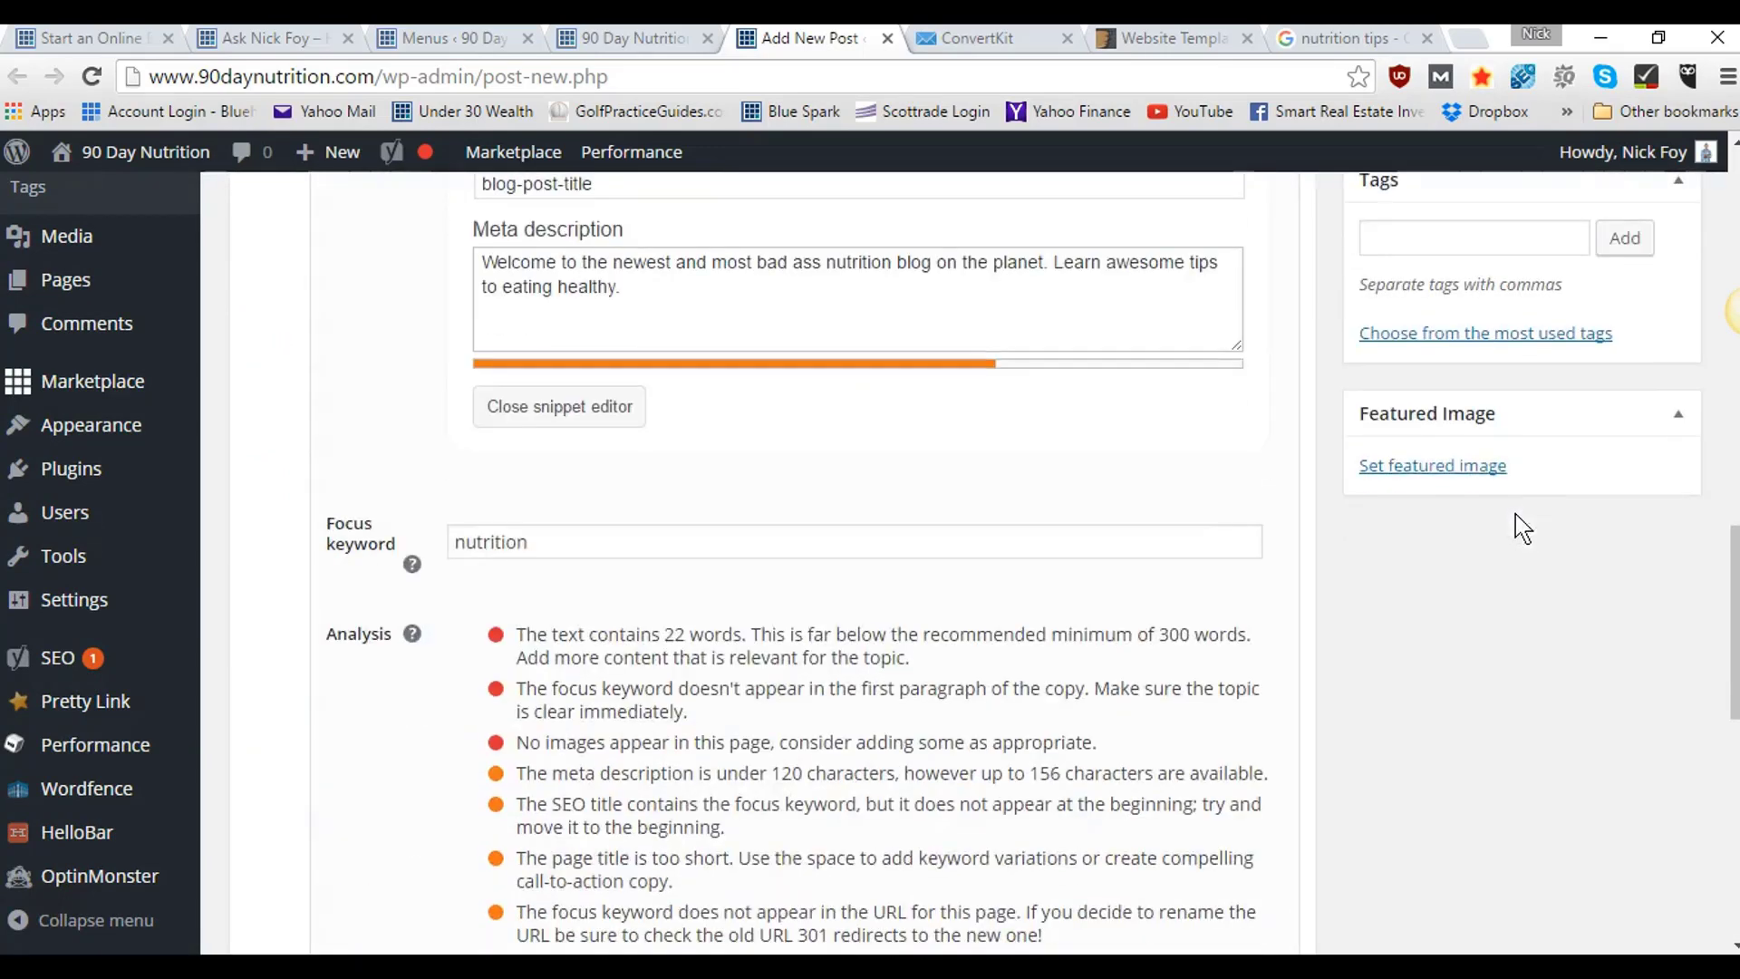
{"action": "left_click", "coordinate": [1434, 470]}
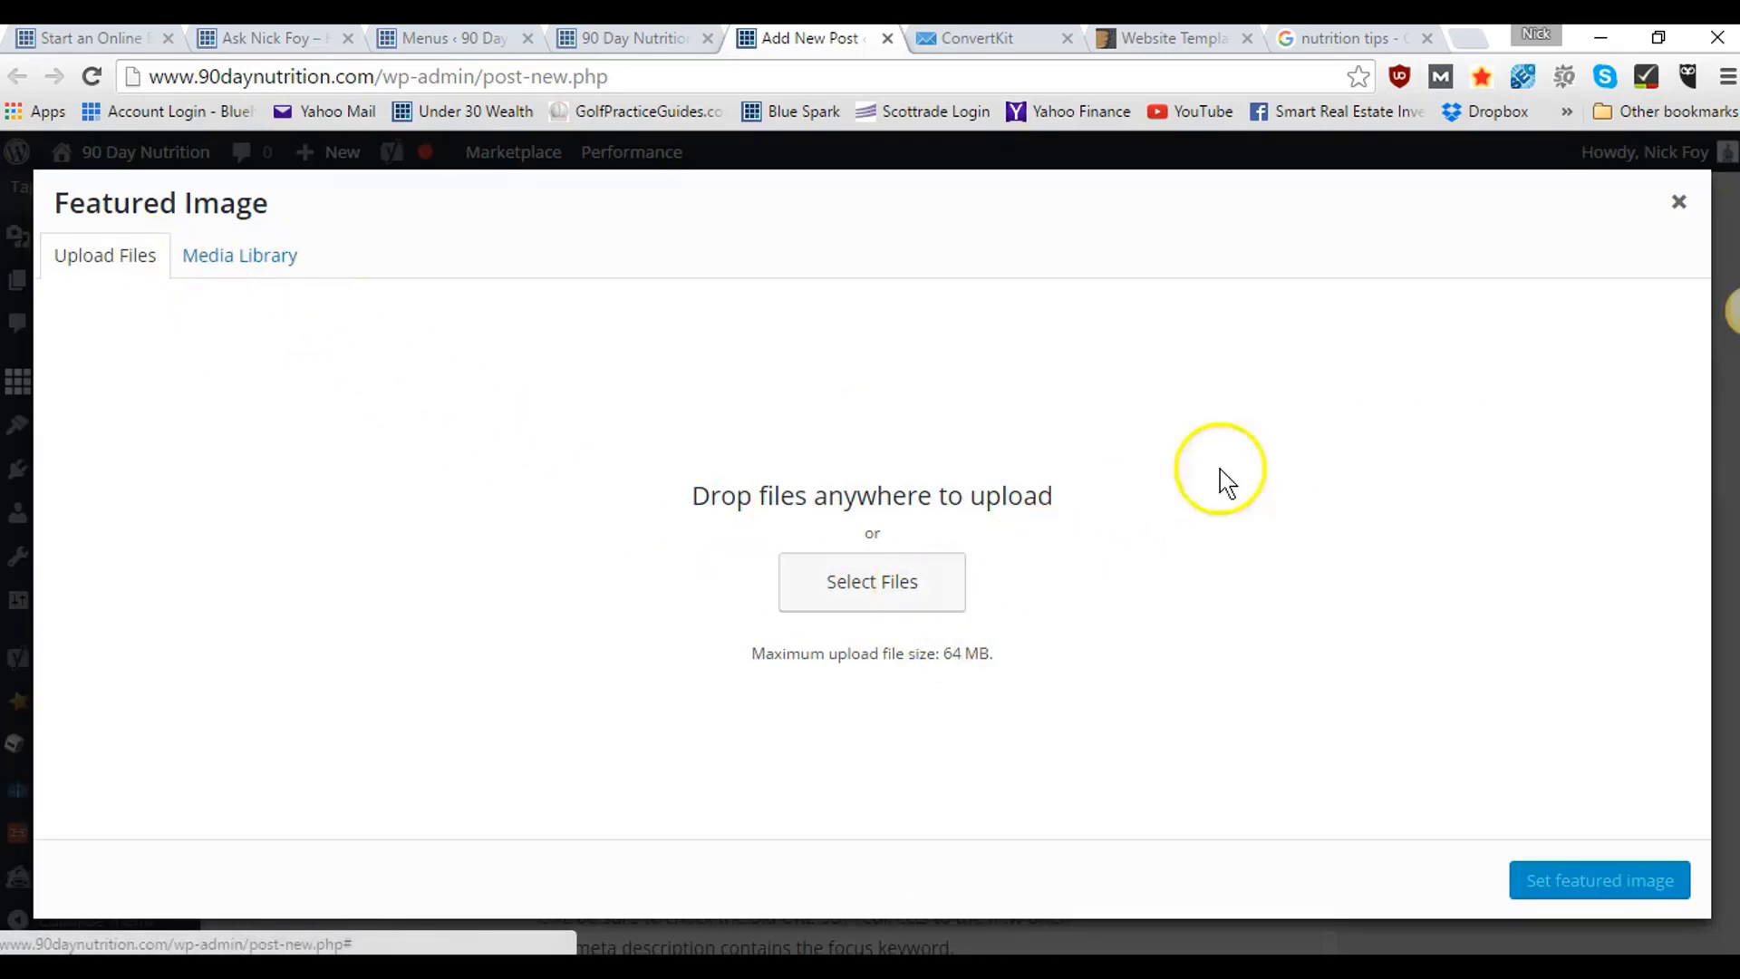
{"action": "left_click", "coordinate": [1675, 203]}
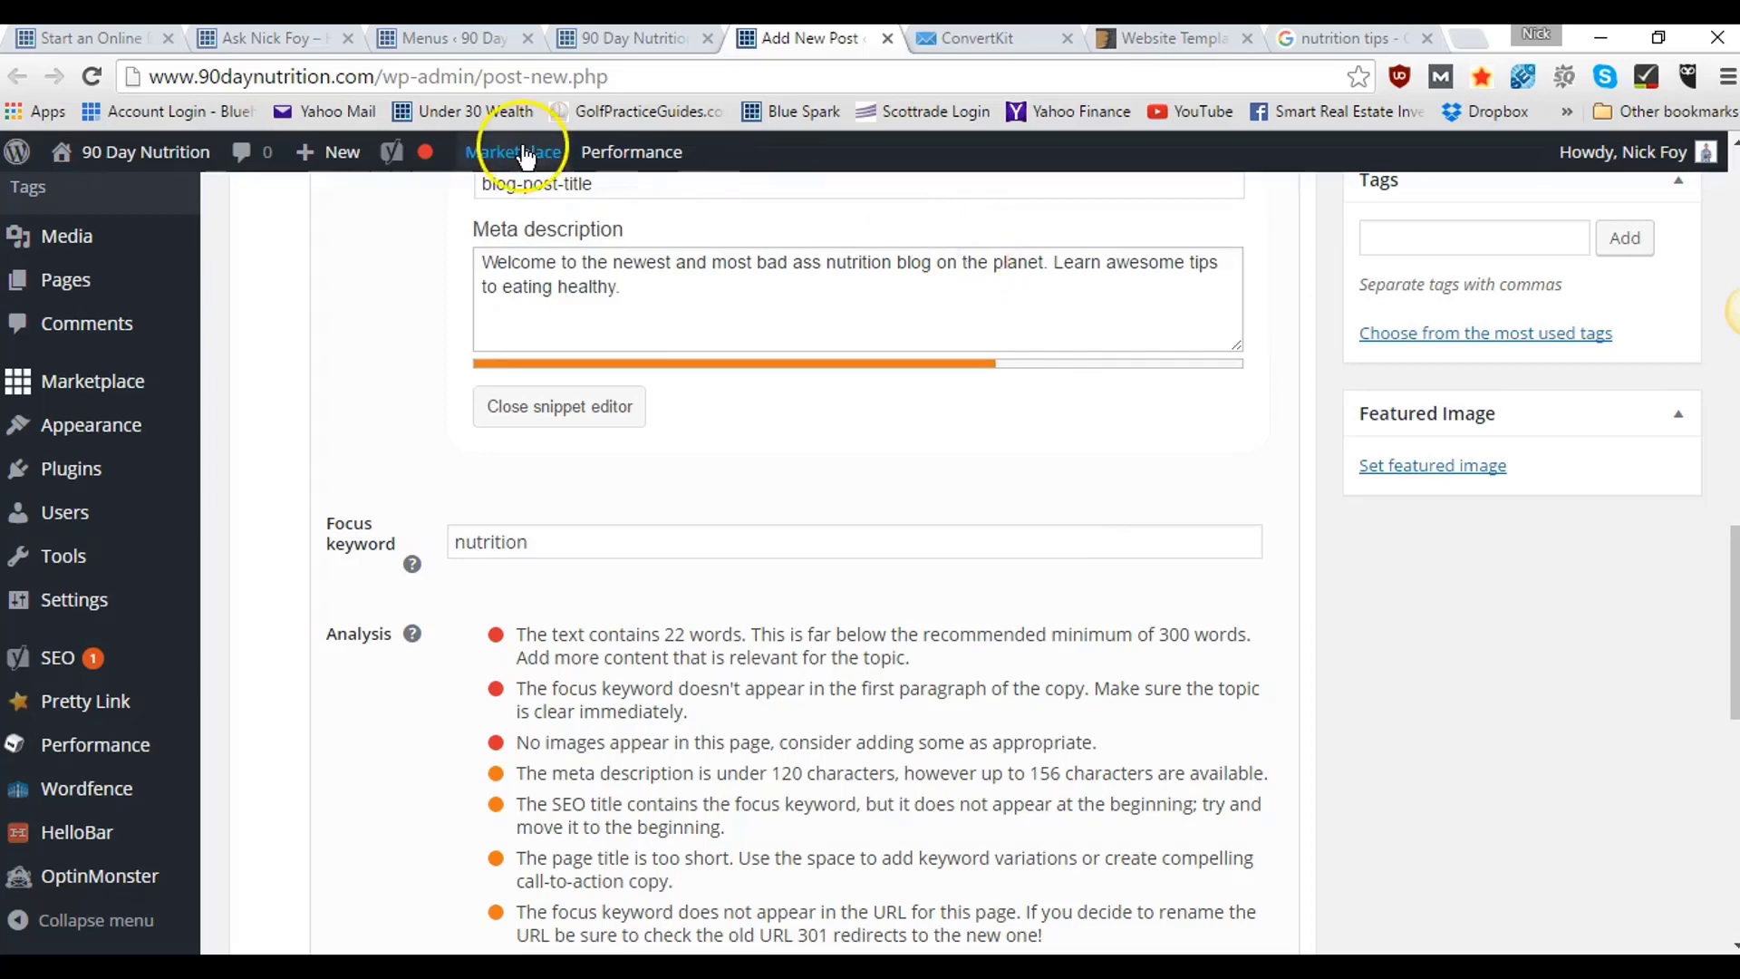
- Look at how featured images accompany the blog posts on the other open WordPress site, and return to the new post
{"action": "left_click", "coordinate": [272, 41]}
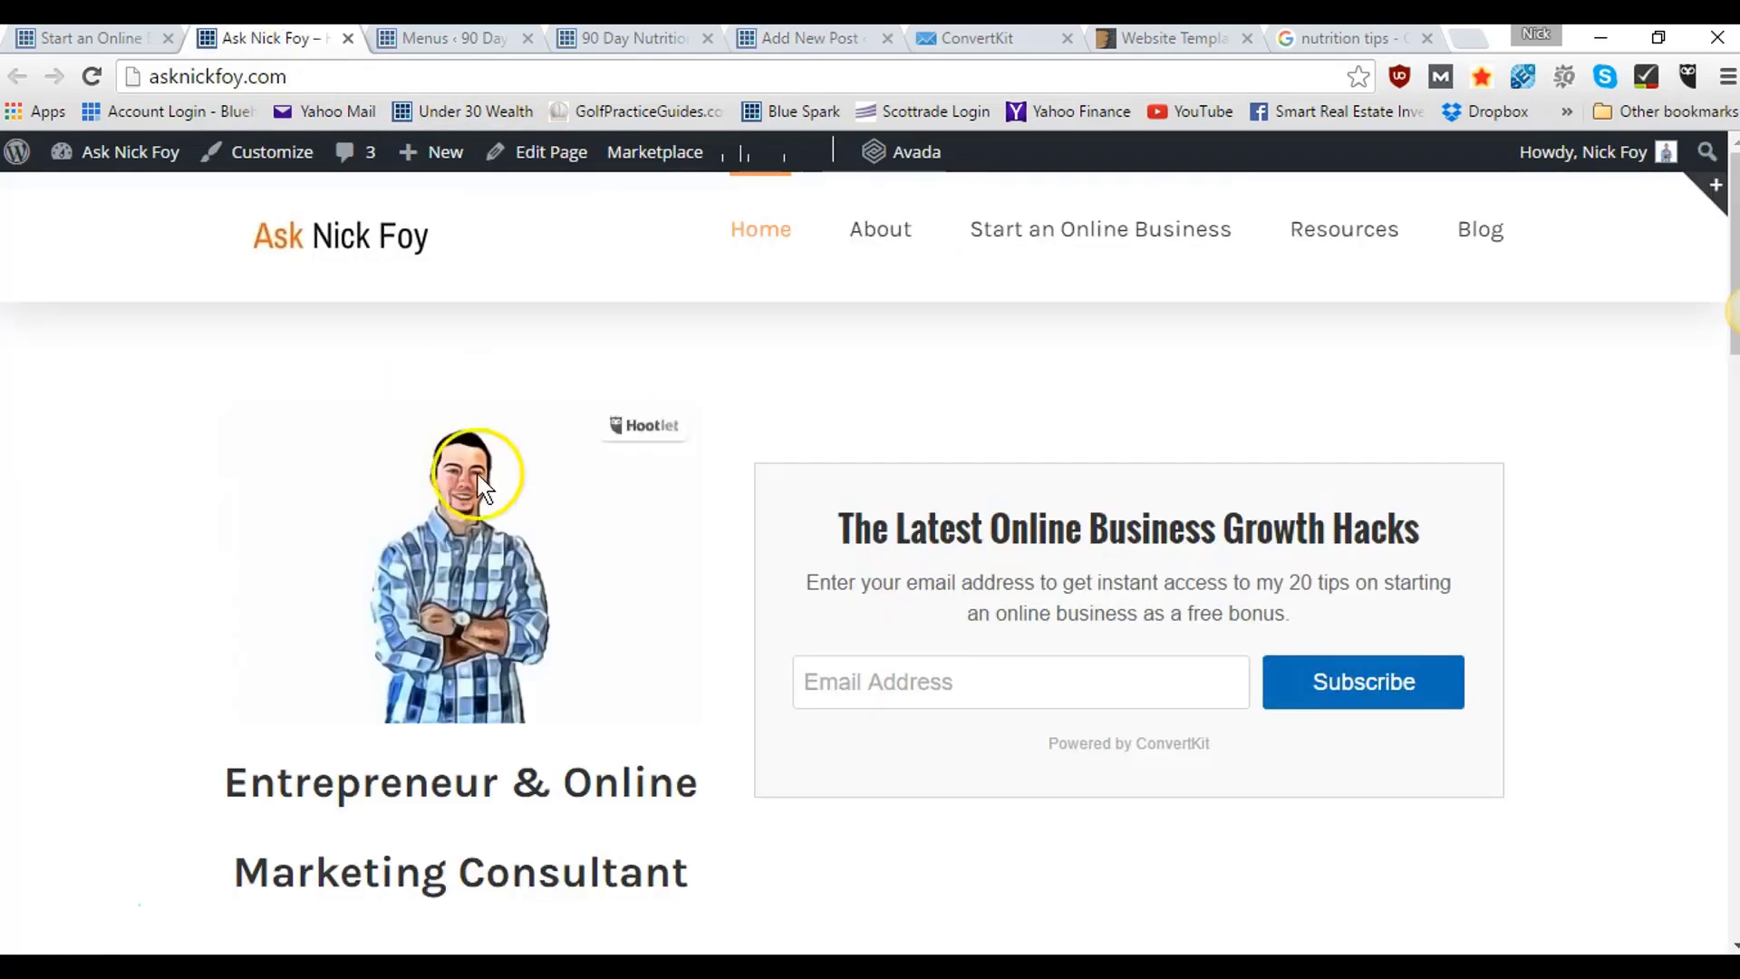
{"action": "scroll", "coordinate": [474, 474], "scroll_direction": "down", "scroll_amount": 8}
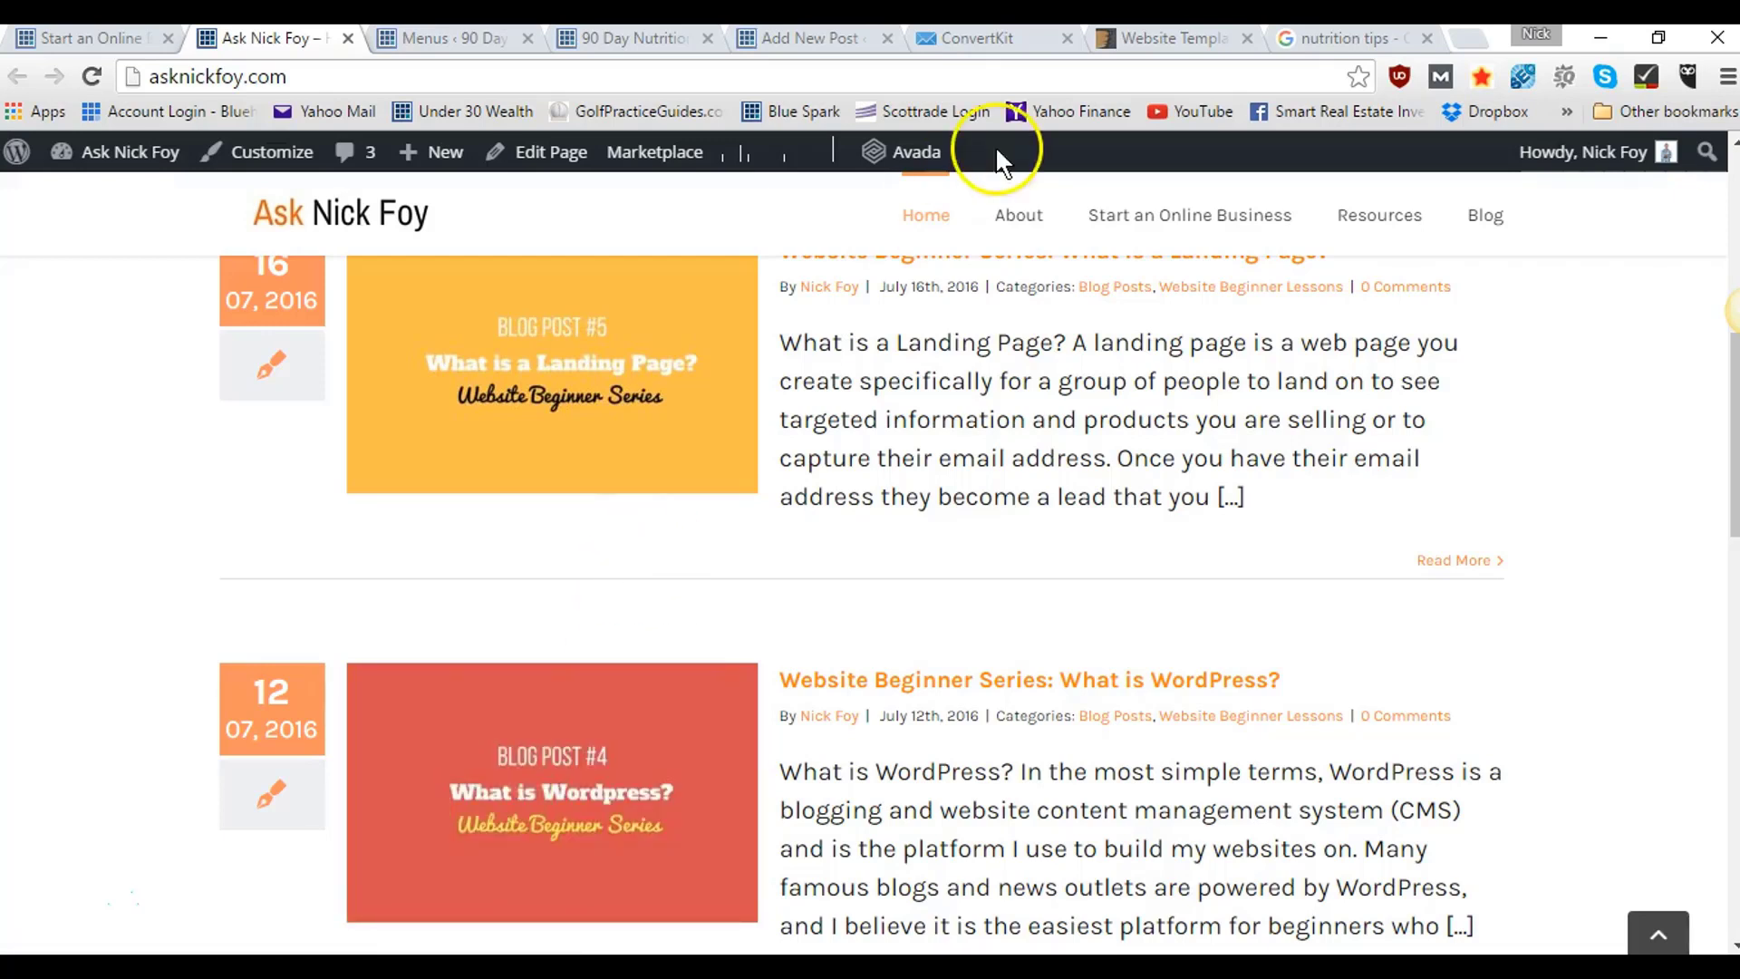
{"action": "left_click", "coordinate": [769, 40]}
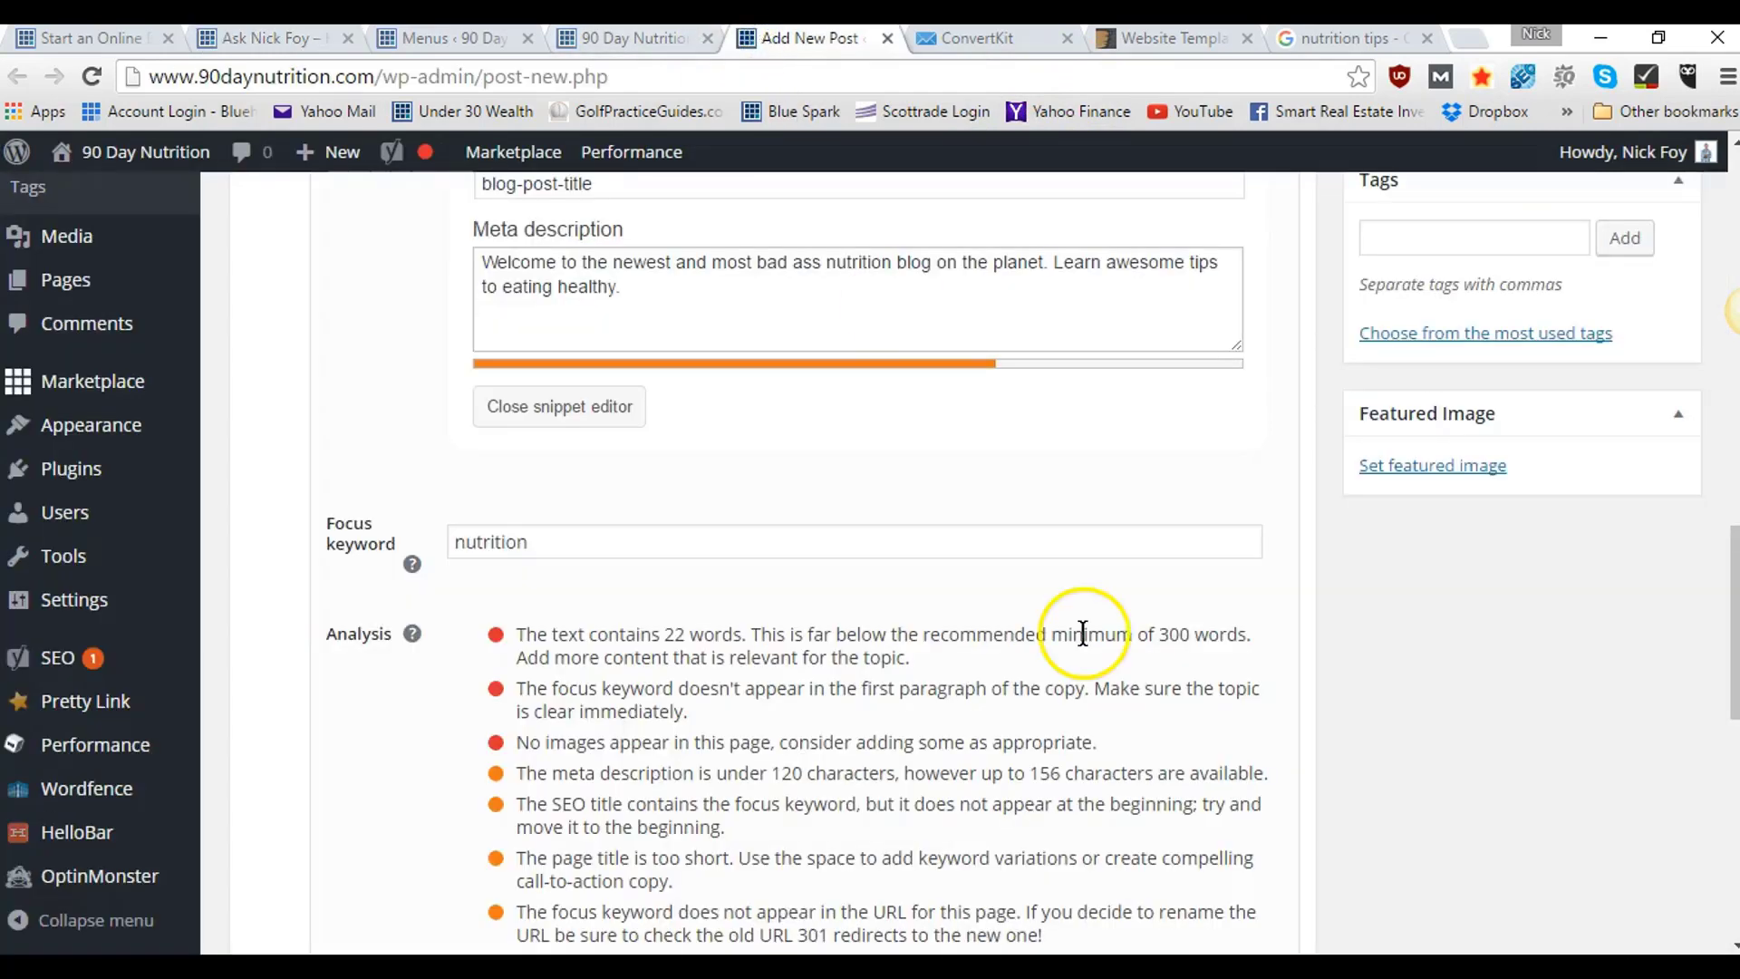
- Set the post's schedule date to Jul 21, 2016 and save the post as a draft
{"action": "scroll", "coordinate": [1083, 639], "scroll_direction": "down", "scroll_amount": 5}
{"action": "scroll", "coordinate": [1090, 647], "scroll_direction": "up", "scroll_amount": 10}
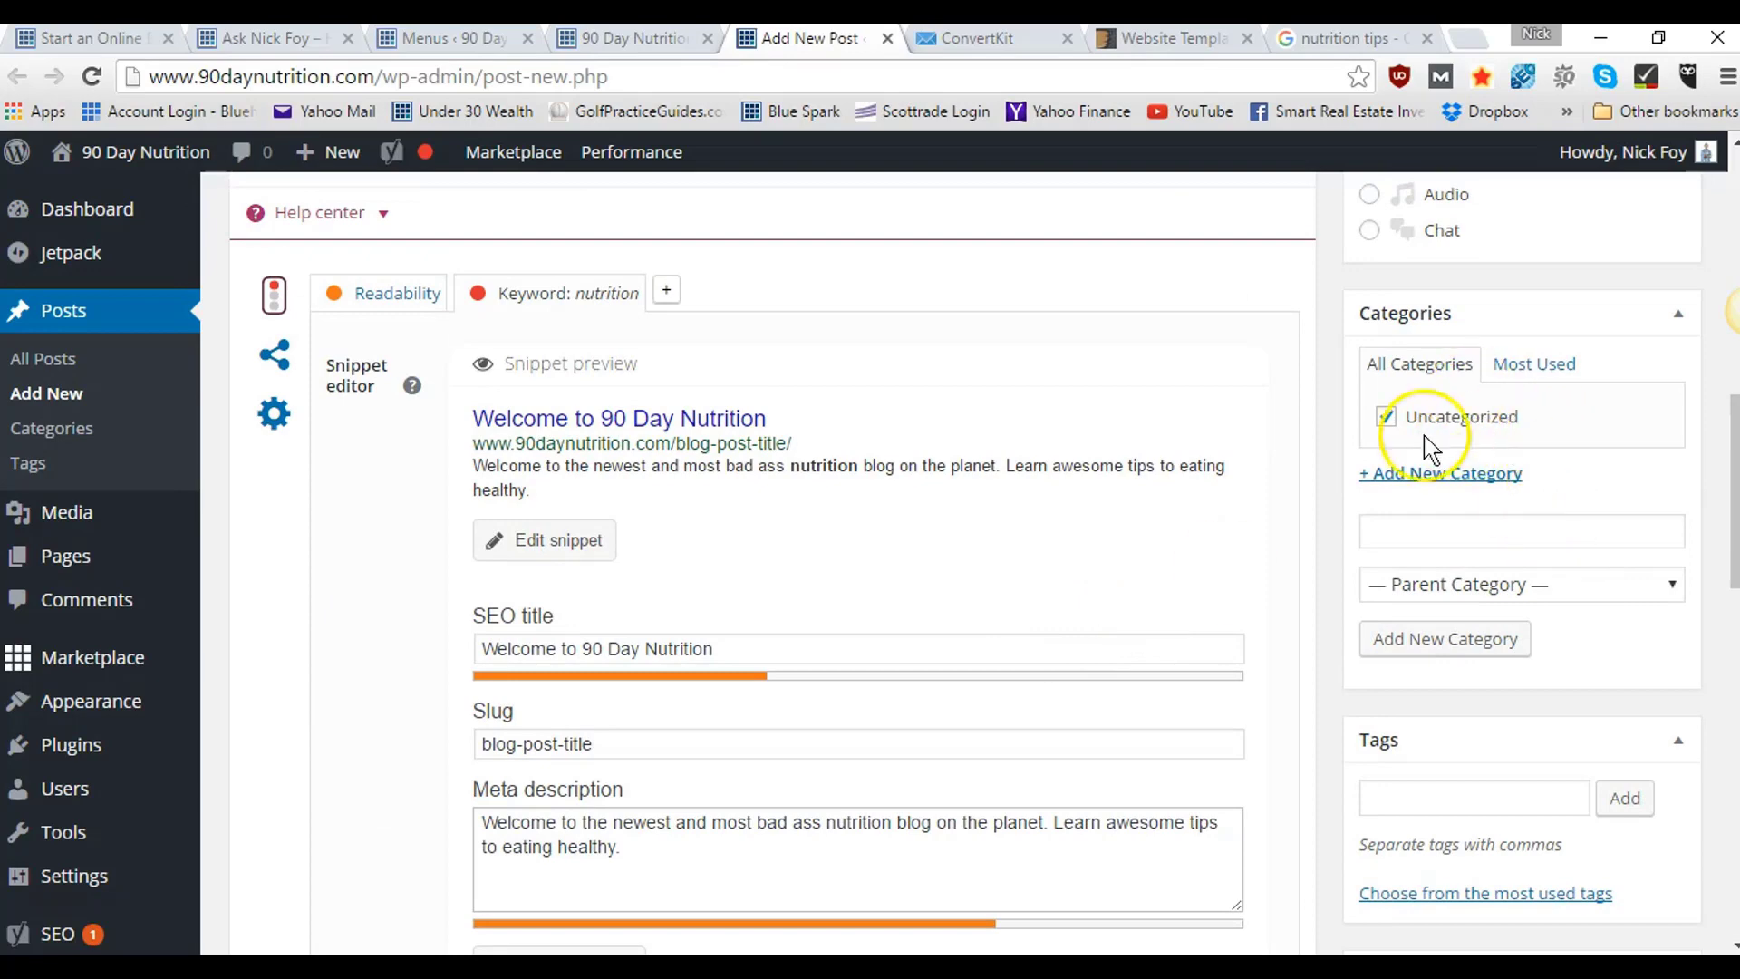
{"action": "scroll", "coordinate": [1414, 448], "scroll_direction": "up", "scroll_amount": 10}
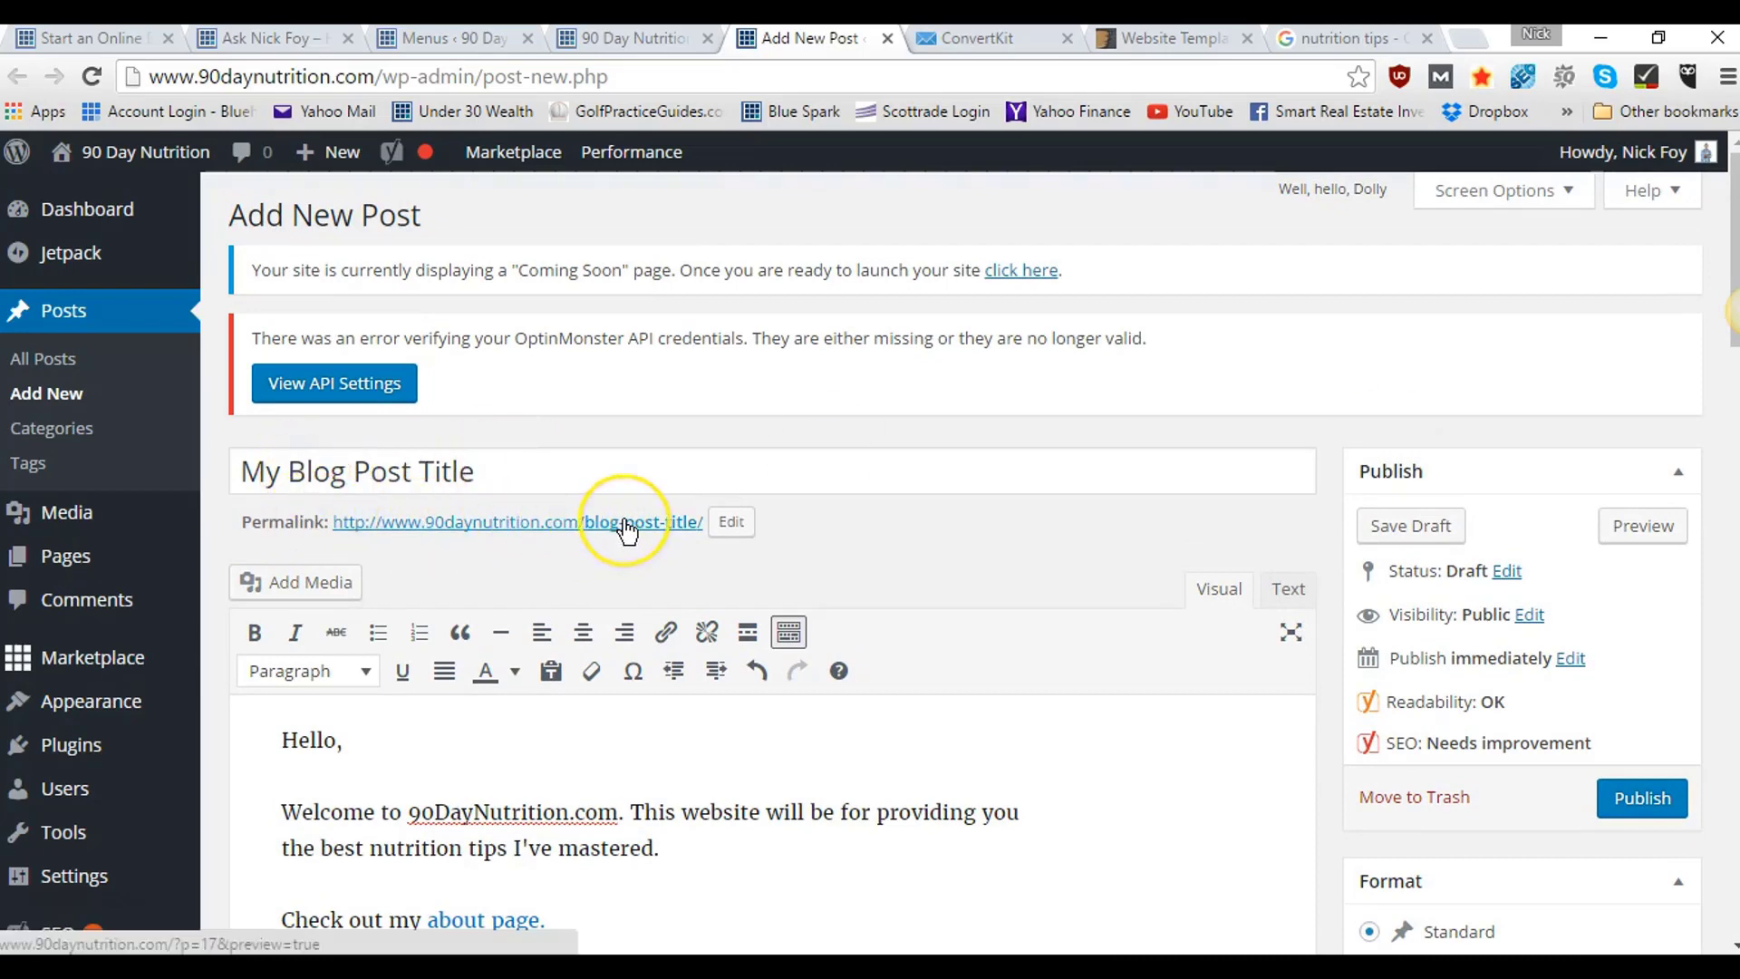
{"action": "scroll", "coordinate": [694, 816], "scroll_direction": "down", "scroll_amount": 3}
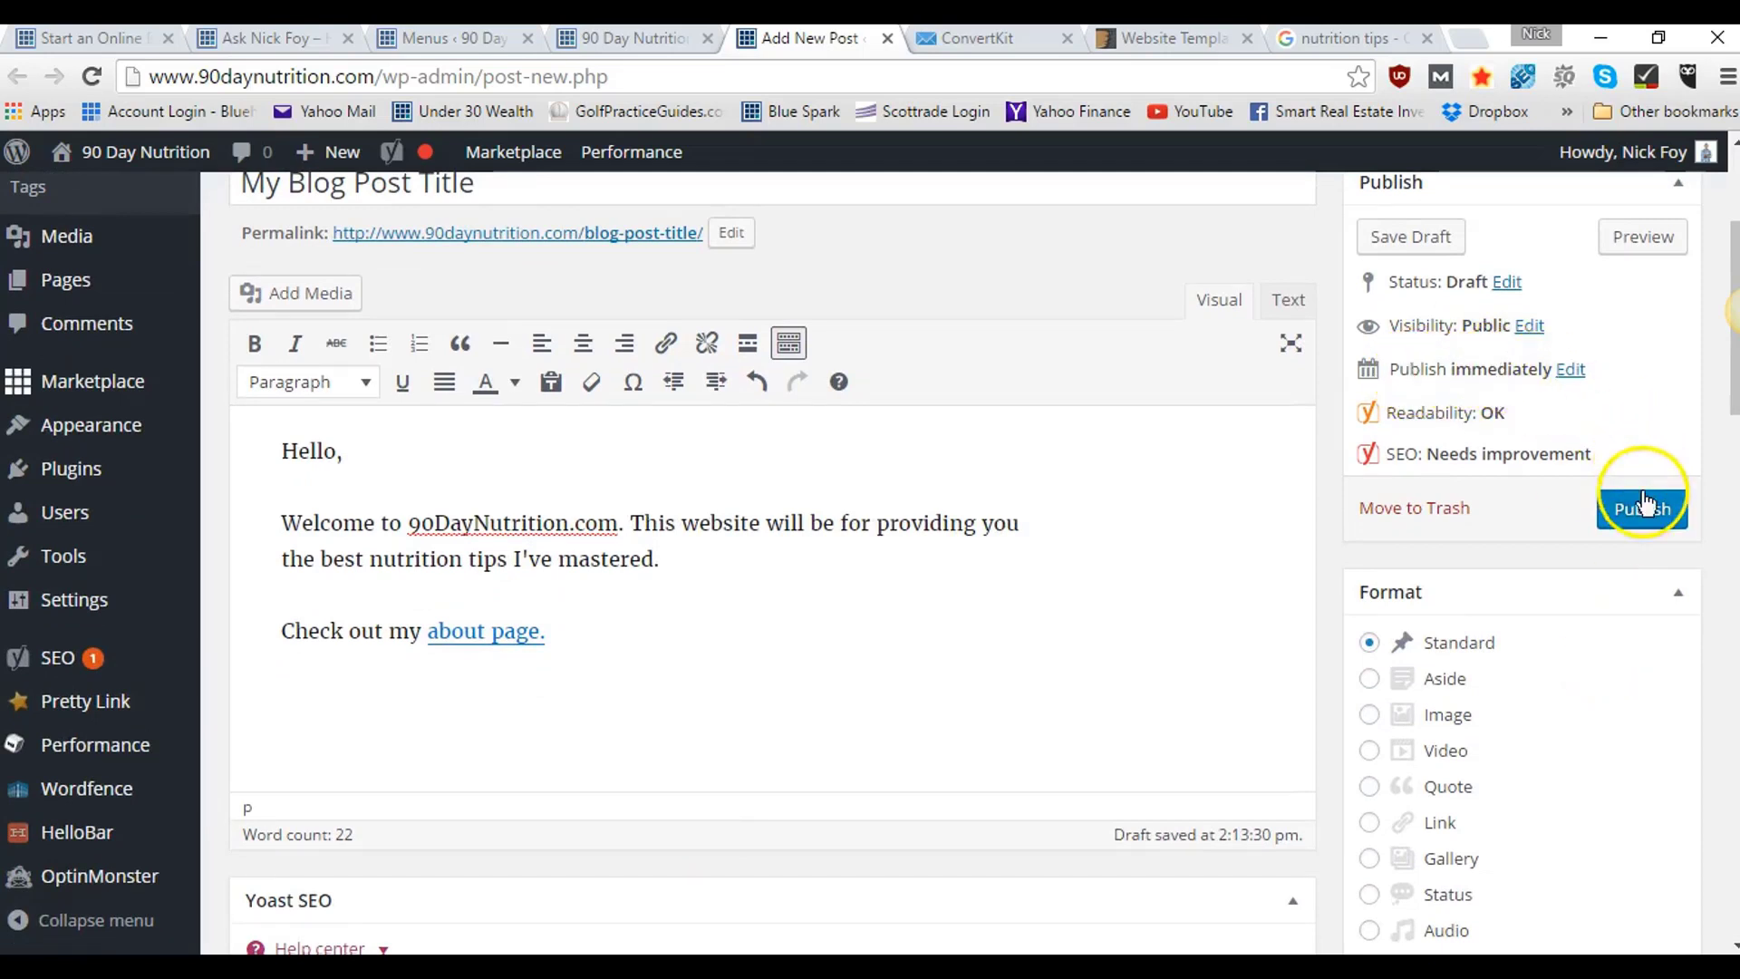
{"action": "left_click", "coordinate": [1571, 371]}
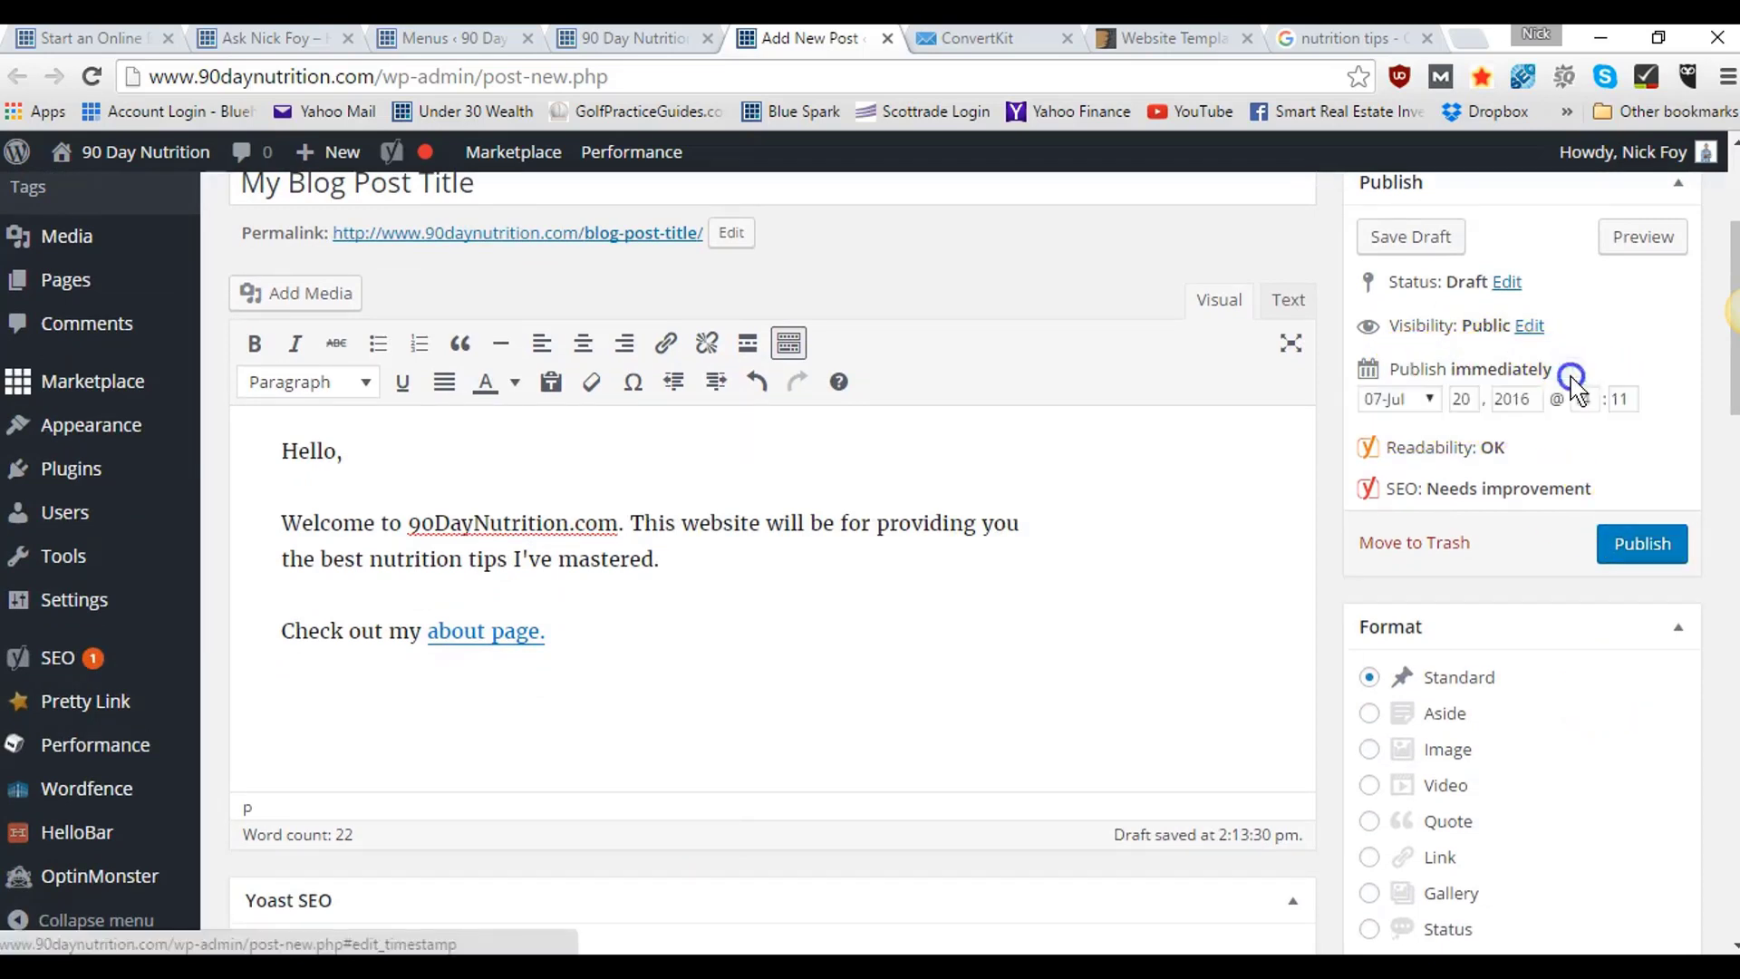
{"action": "left_click", "coordinate": [1471, 402]}
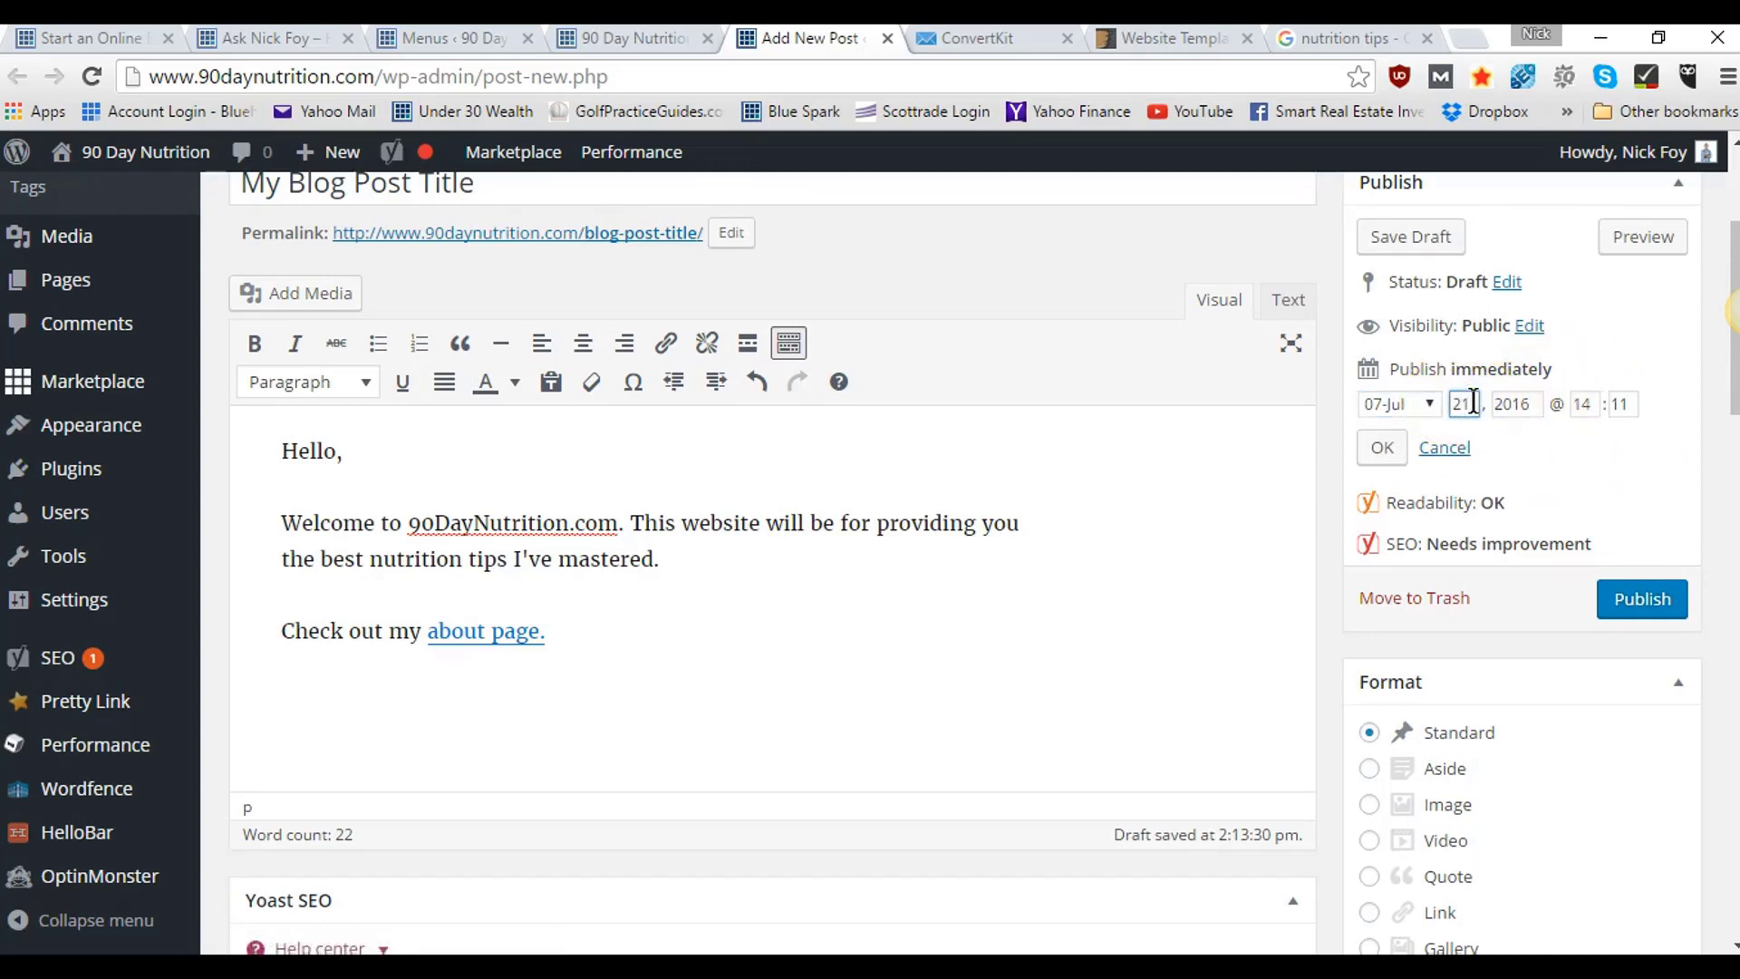
{"action": "left_click", "coordinate": [1382, 448]}
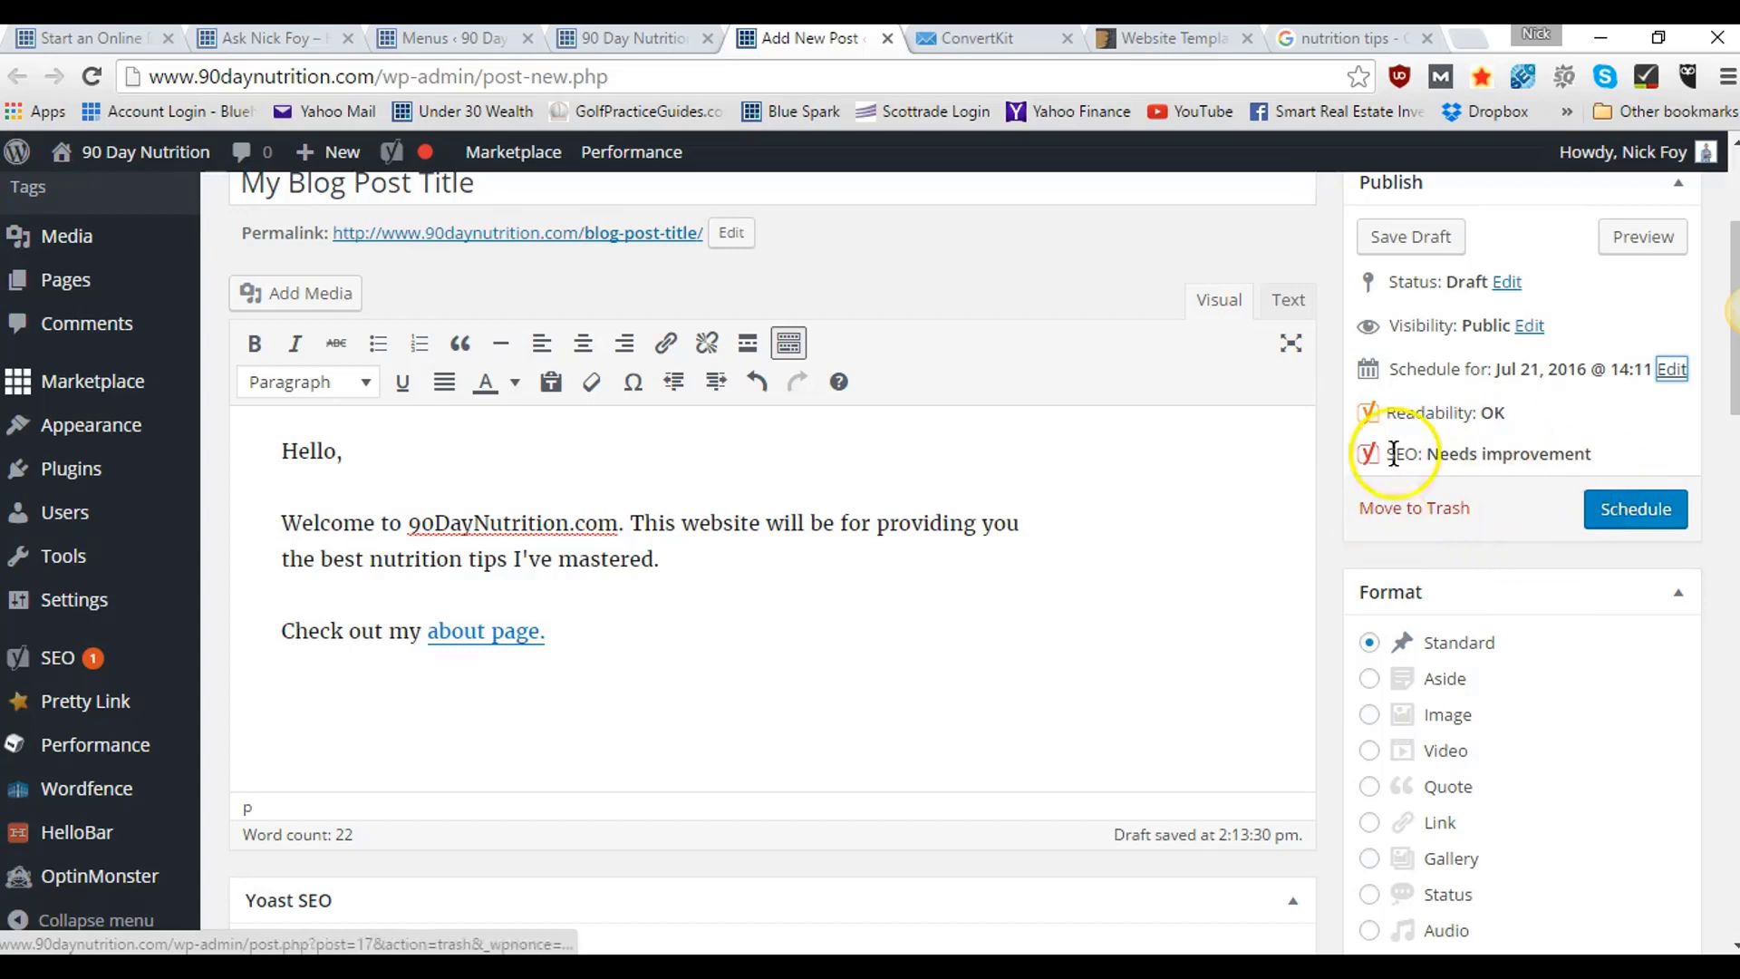
{"action": "left_click", "coordinate": [1430, 244]}
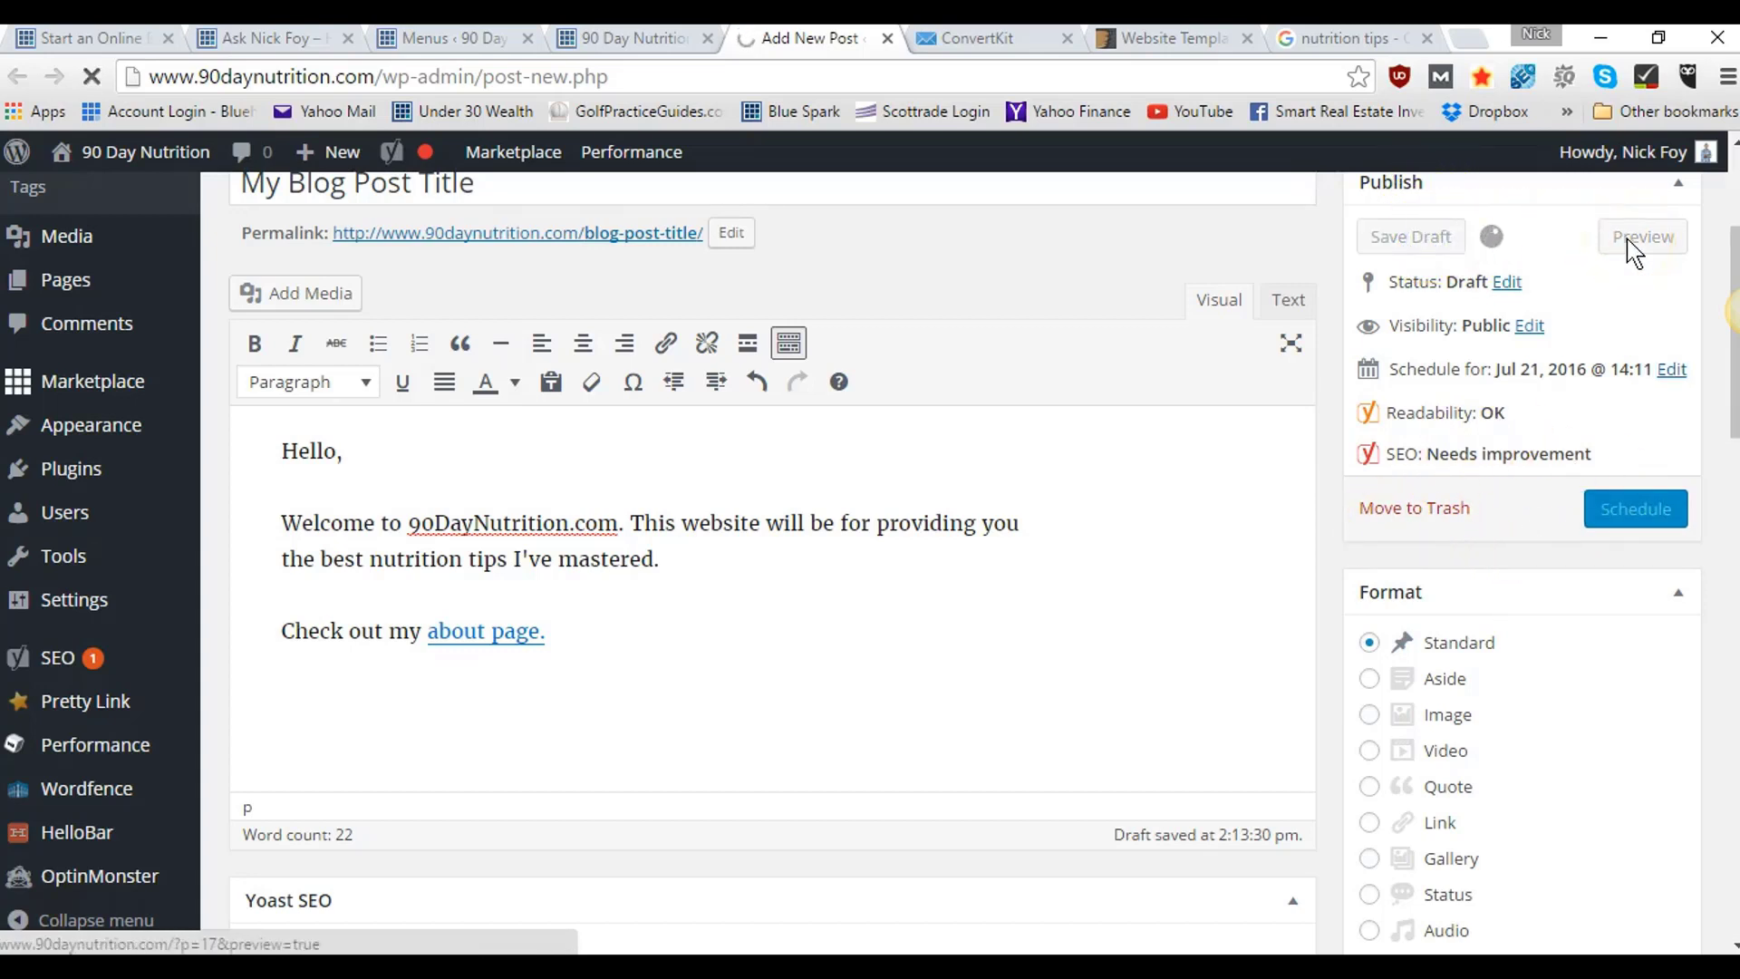
- Open the WordPress dashboard and examine its welcome links, Jetpack connection box and Quick Draft area
{"action": "scroll", "coordinate": [948, 481], "scroll_direction": "up", "scroll_amount": 3}
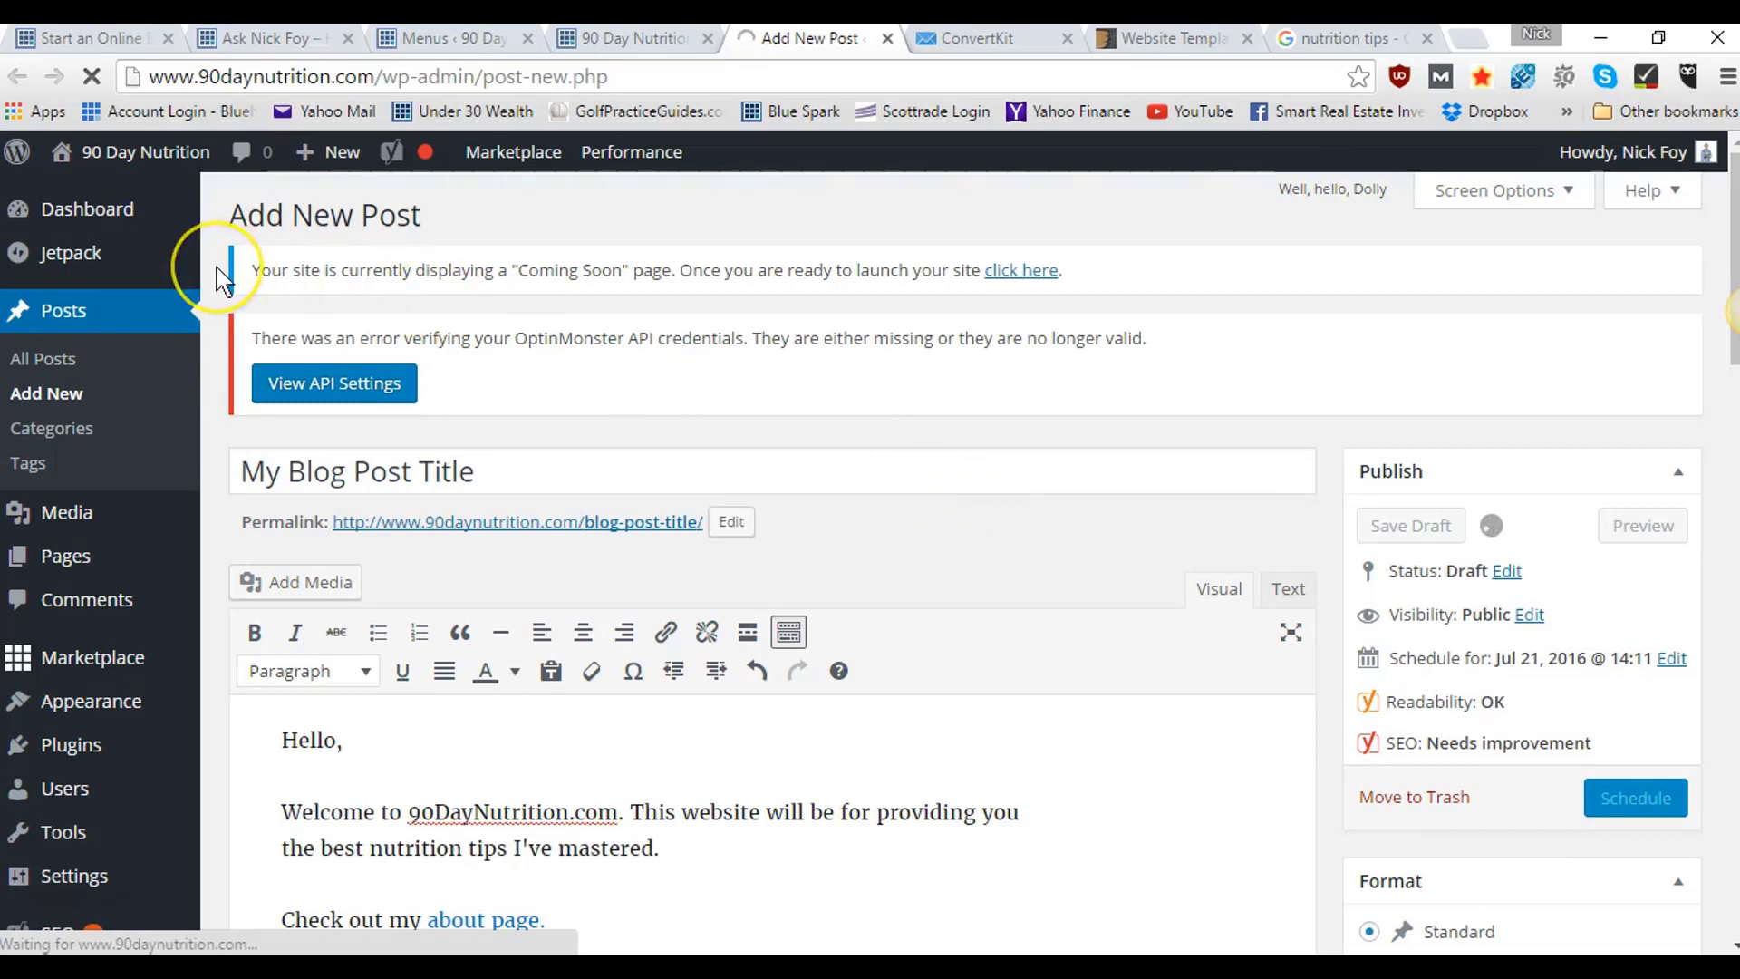
{"action": "left_click", "coordinate": [116, 231]}
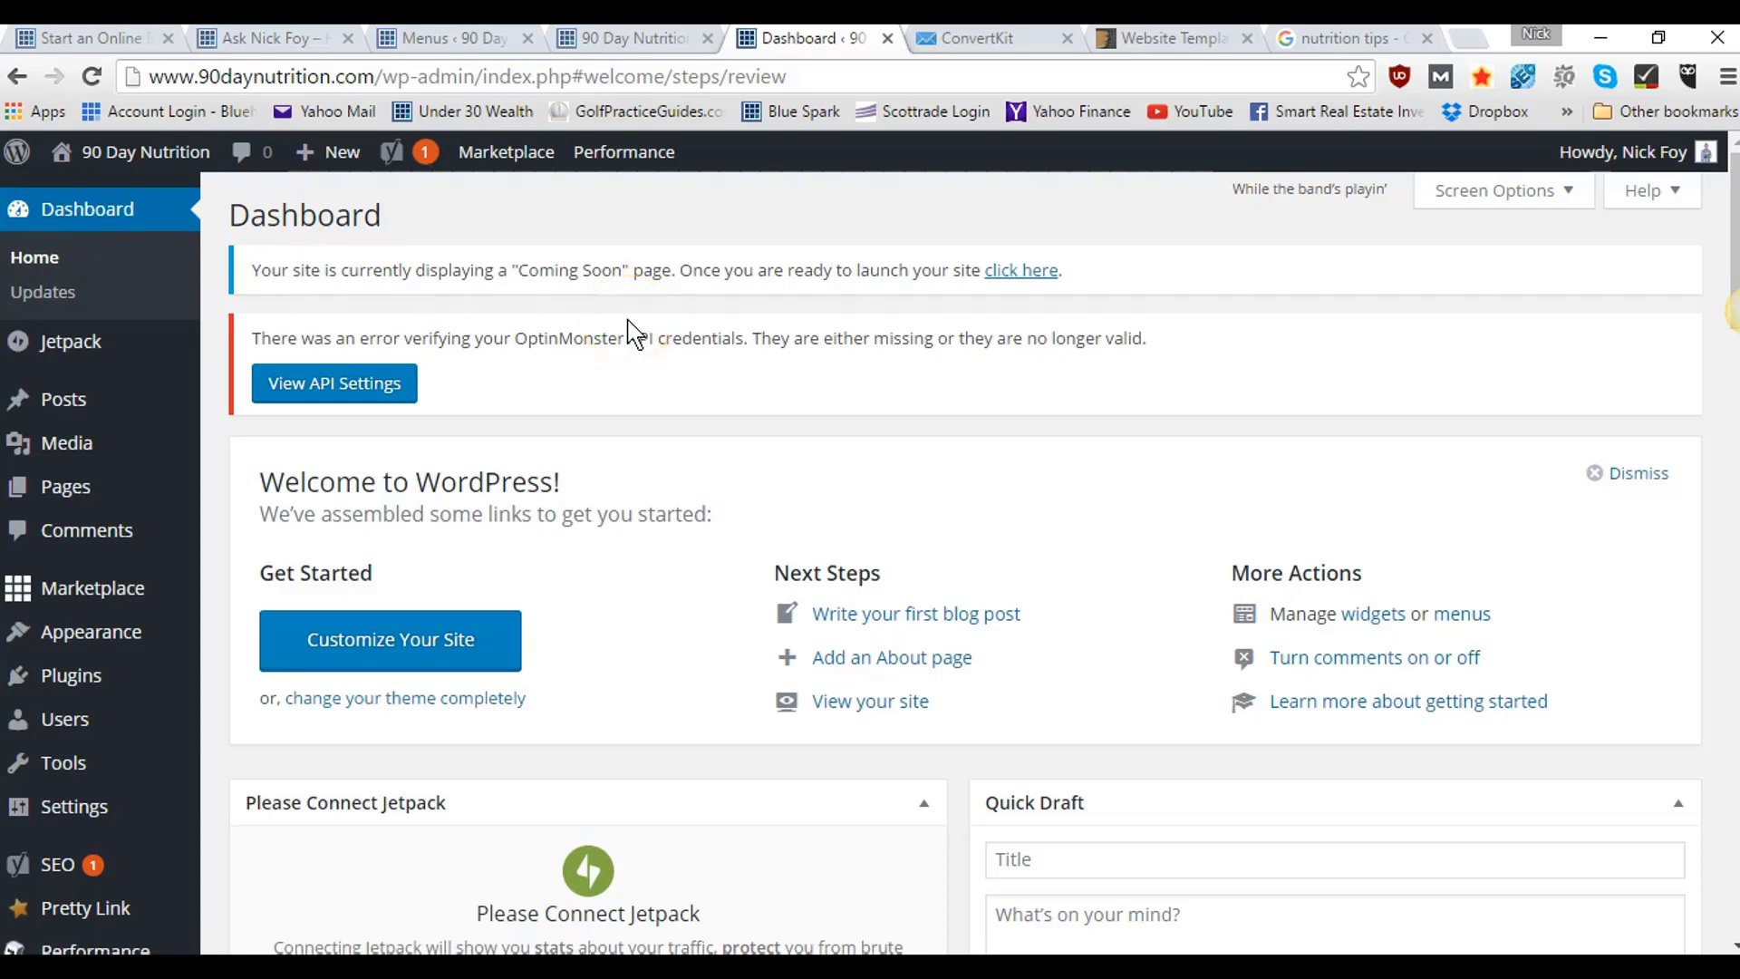
{"action": "scroll", "coordinate": [646, 516], "scroll_direction": "down", "scroll_amount": 3}
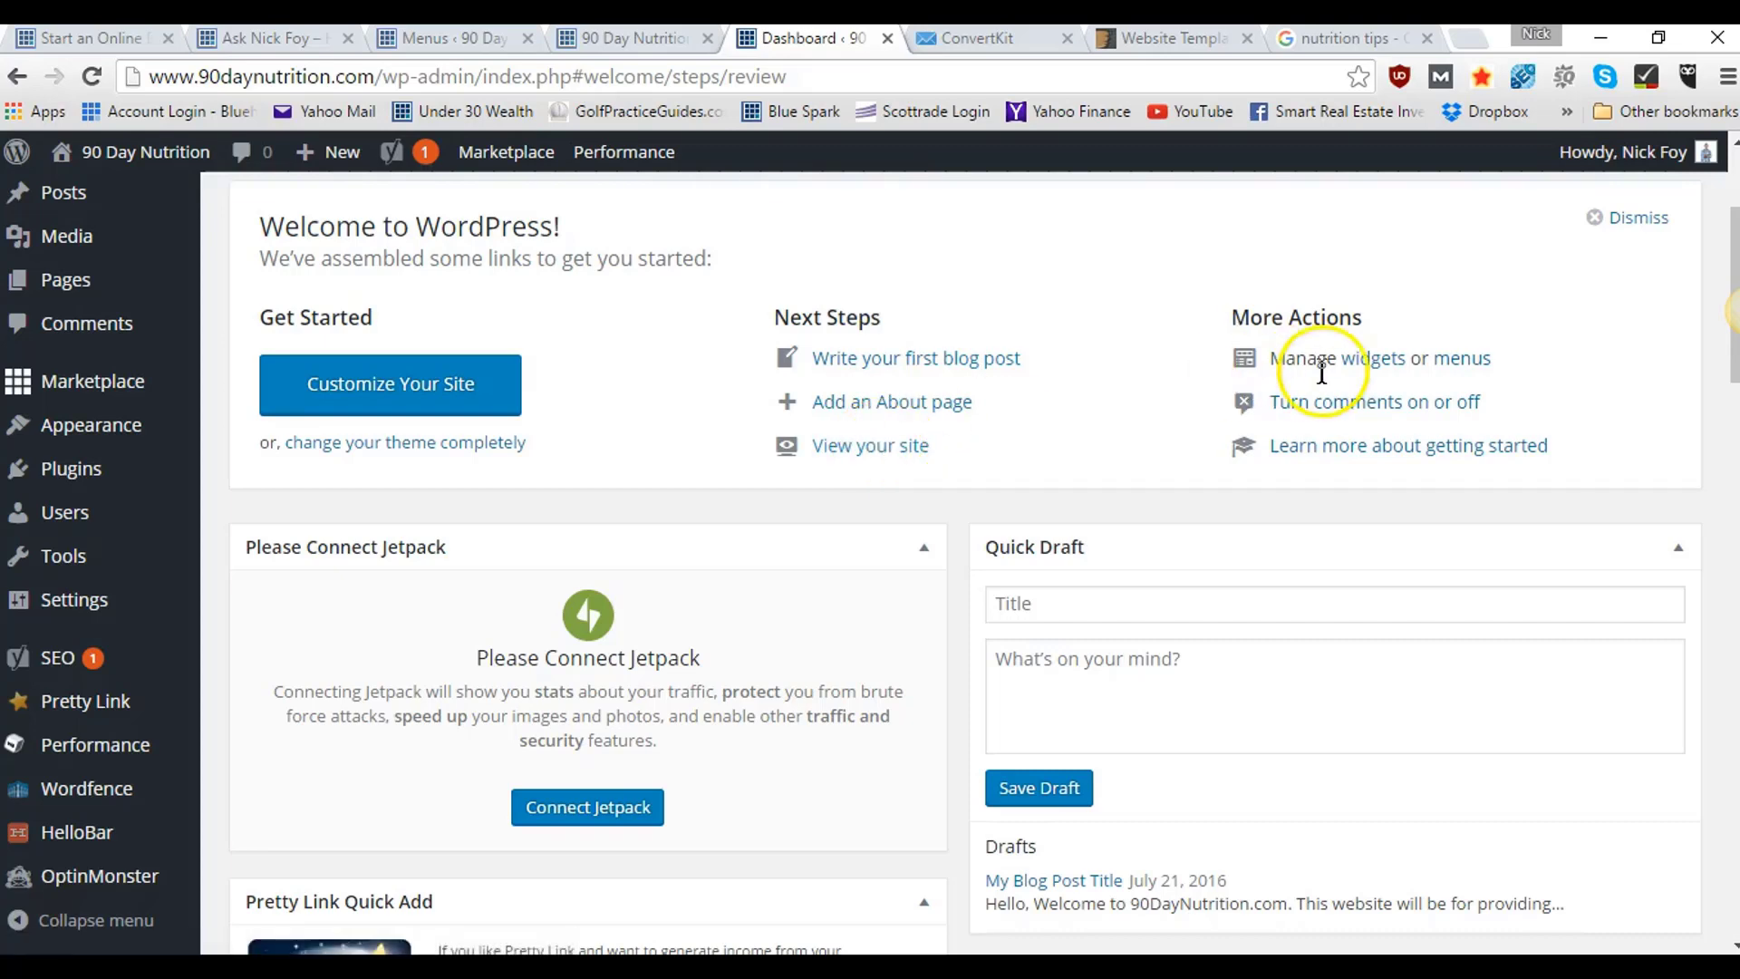
{"action": "scroll", "coordinate": [602, 389], "scroll_direction": "down", "scroll_amount": 3}
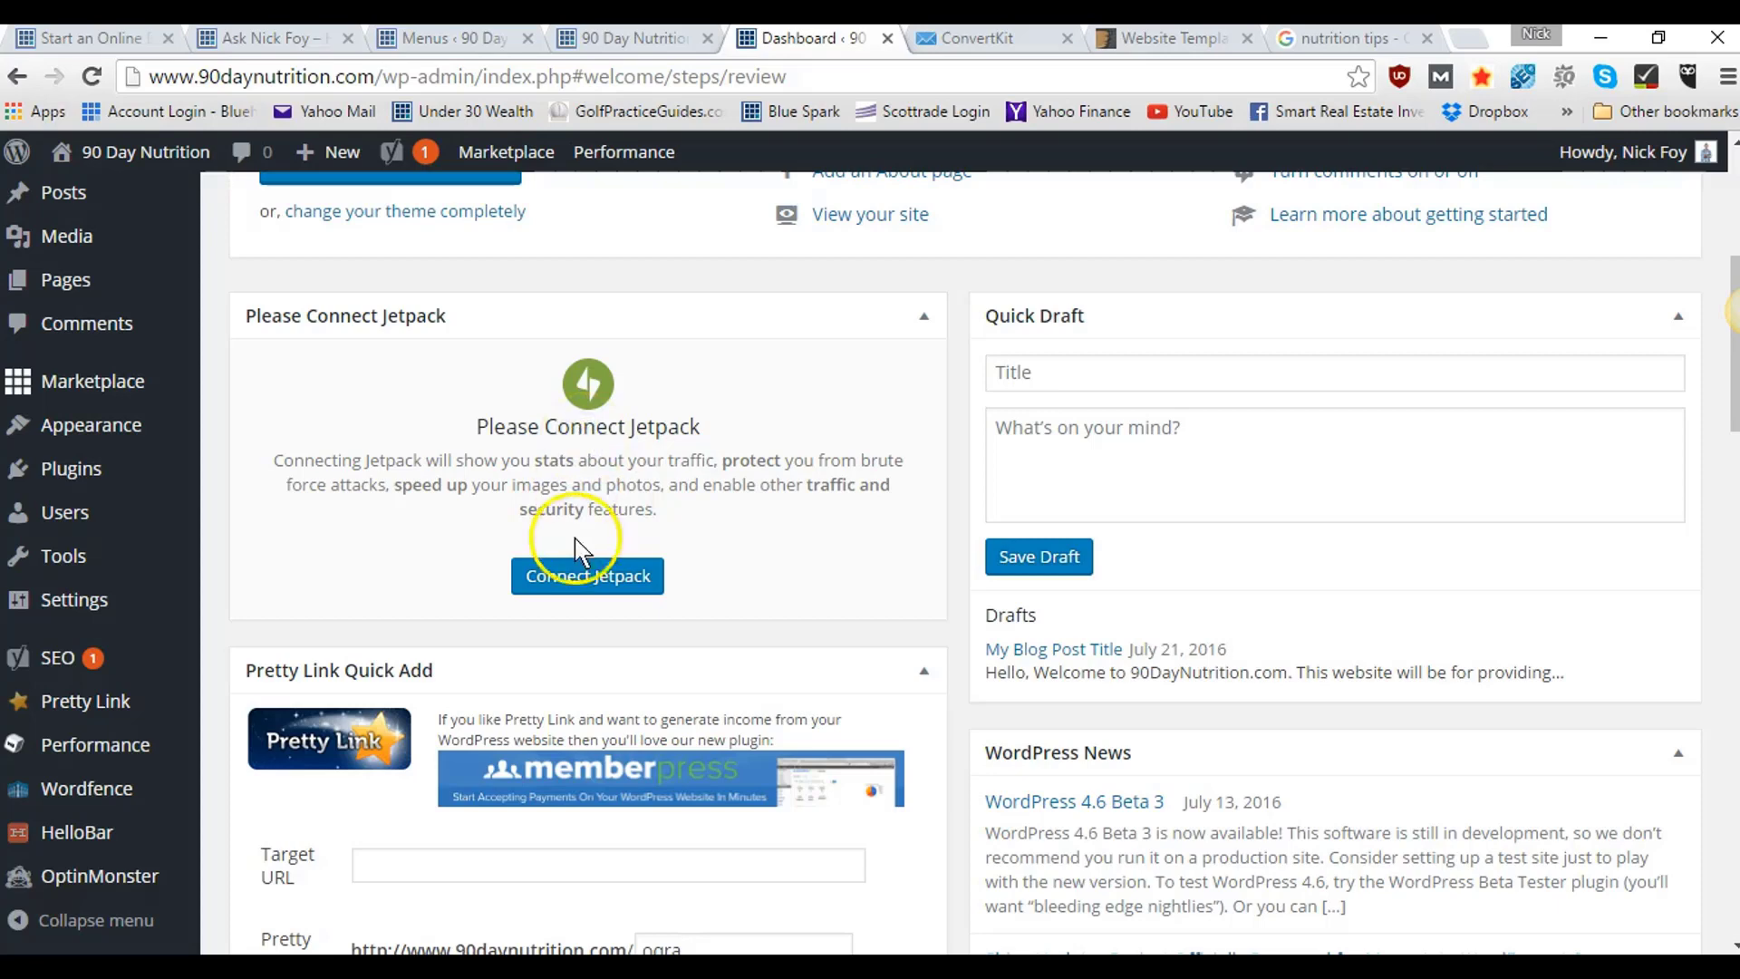
{"action": "scroll", "coordinate": [711, 571], "scroll_direction": "down", "scroll_amount": 1}
{"action": "scroll", "coordinate": [725, 562], "scroll_direction": "down", "scroll_amount": 1}
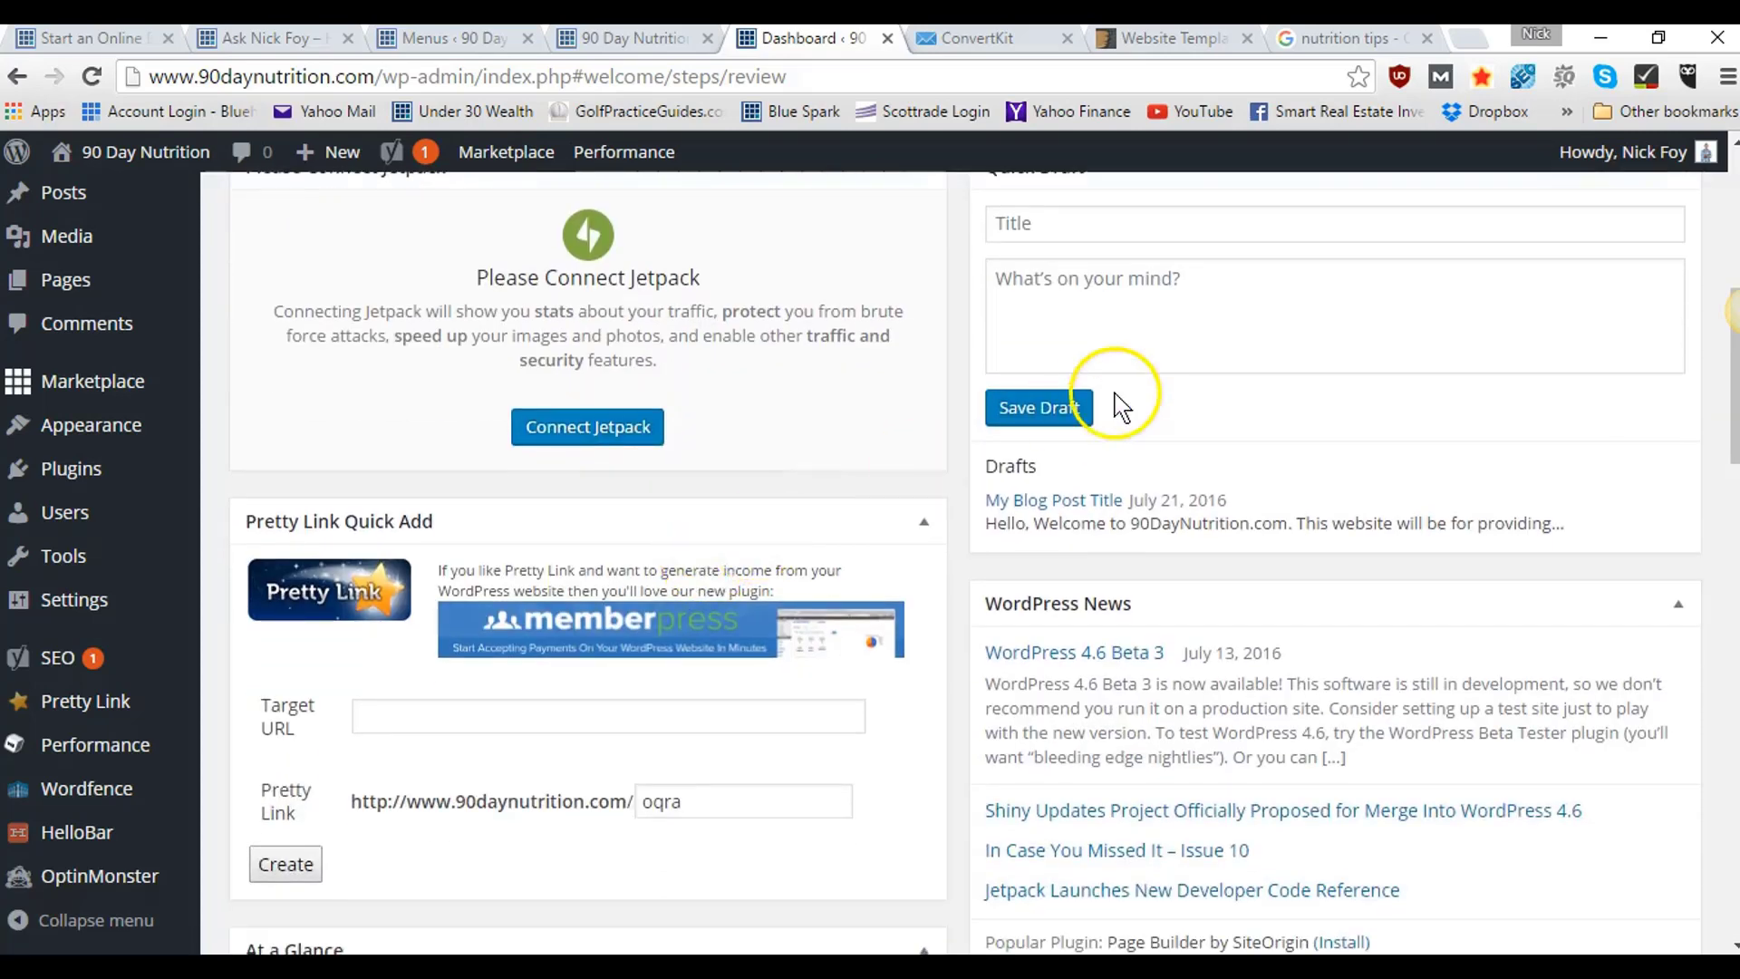
{"action": "scroll", "coordinate": [1115, 400], "scroll_direction": "up", "scroll_amount": 3}
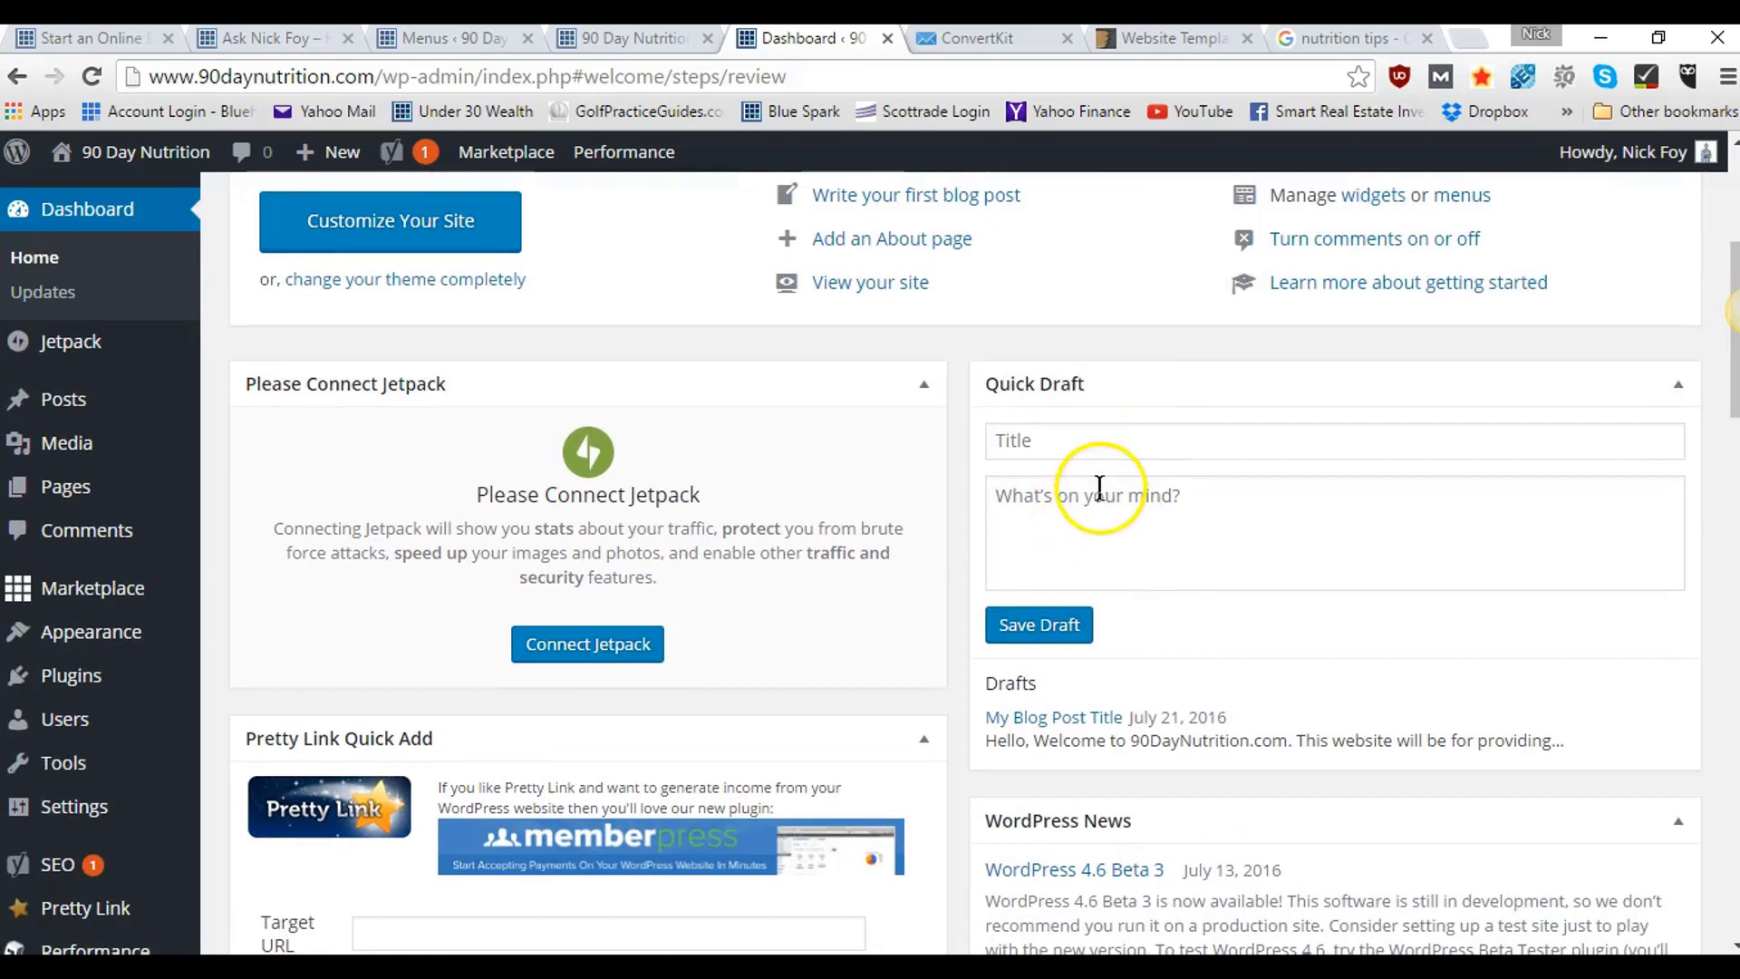
{"action": "scroll", "coordinate": [1099, 487], "scroll_direction": "down", "scroll_amount": 1}
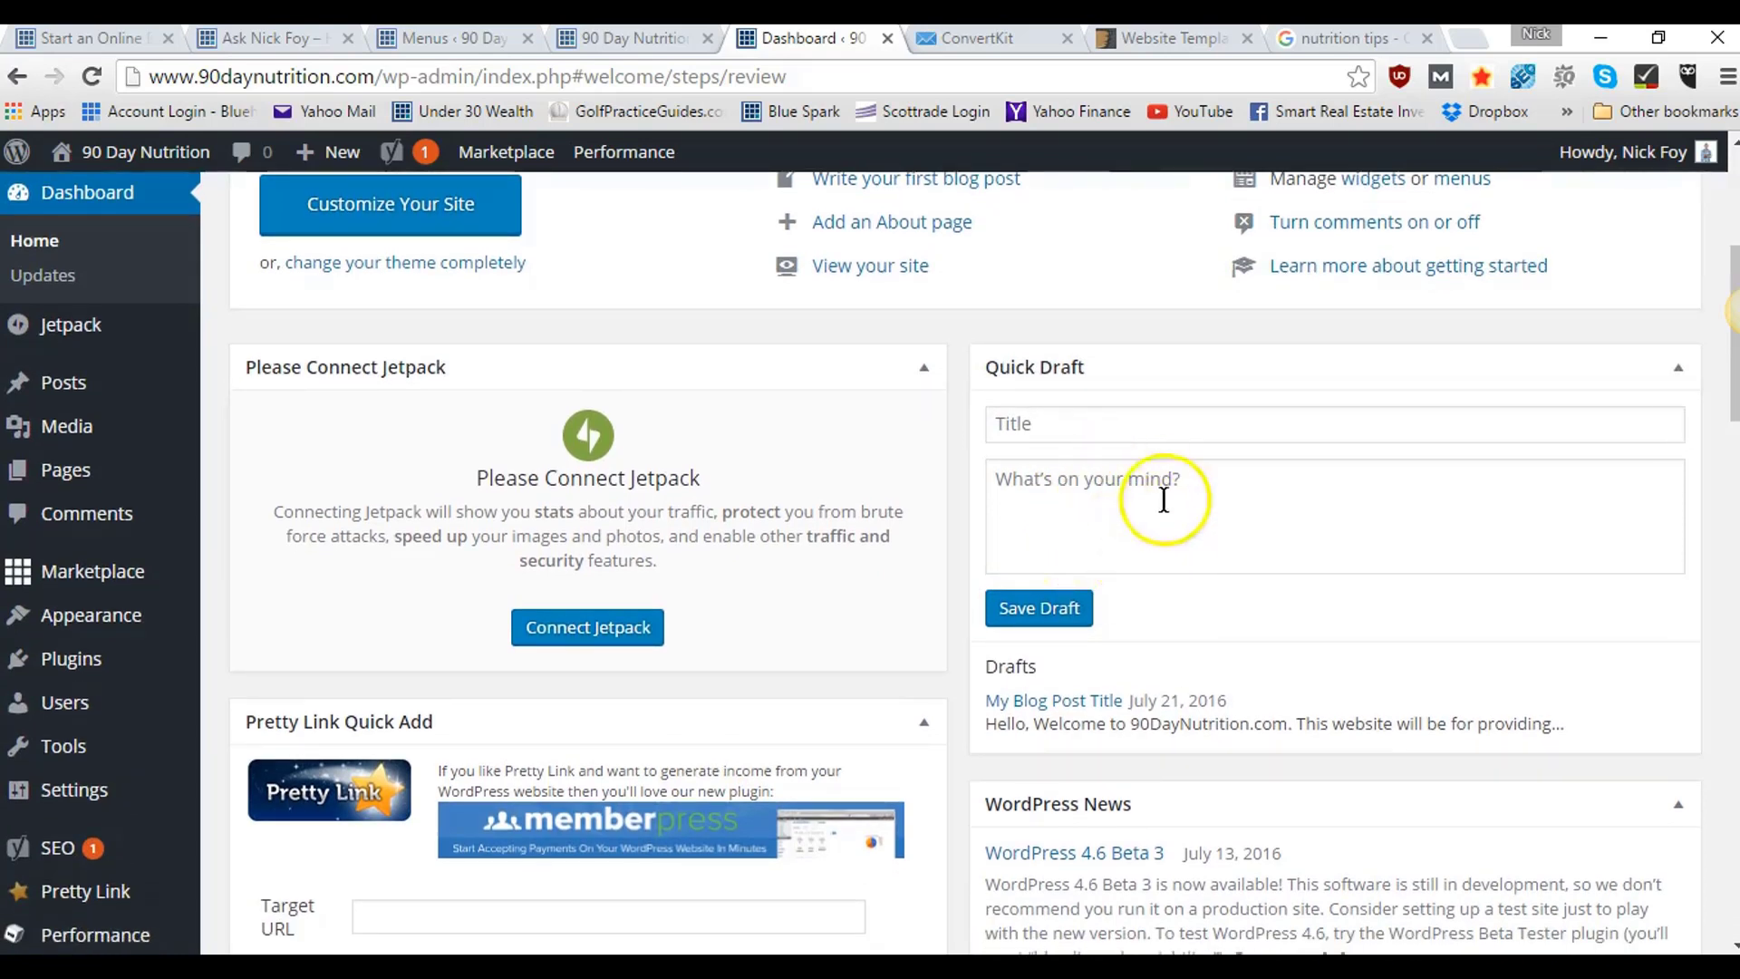
- Examine the dashboard's Pretty Link, At a Glance, Activity and Wordfence widgets
{"action": "scroll", "coordinate": [1124, 540], "scroll_direction": "down", "scroll_amount": 5}
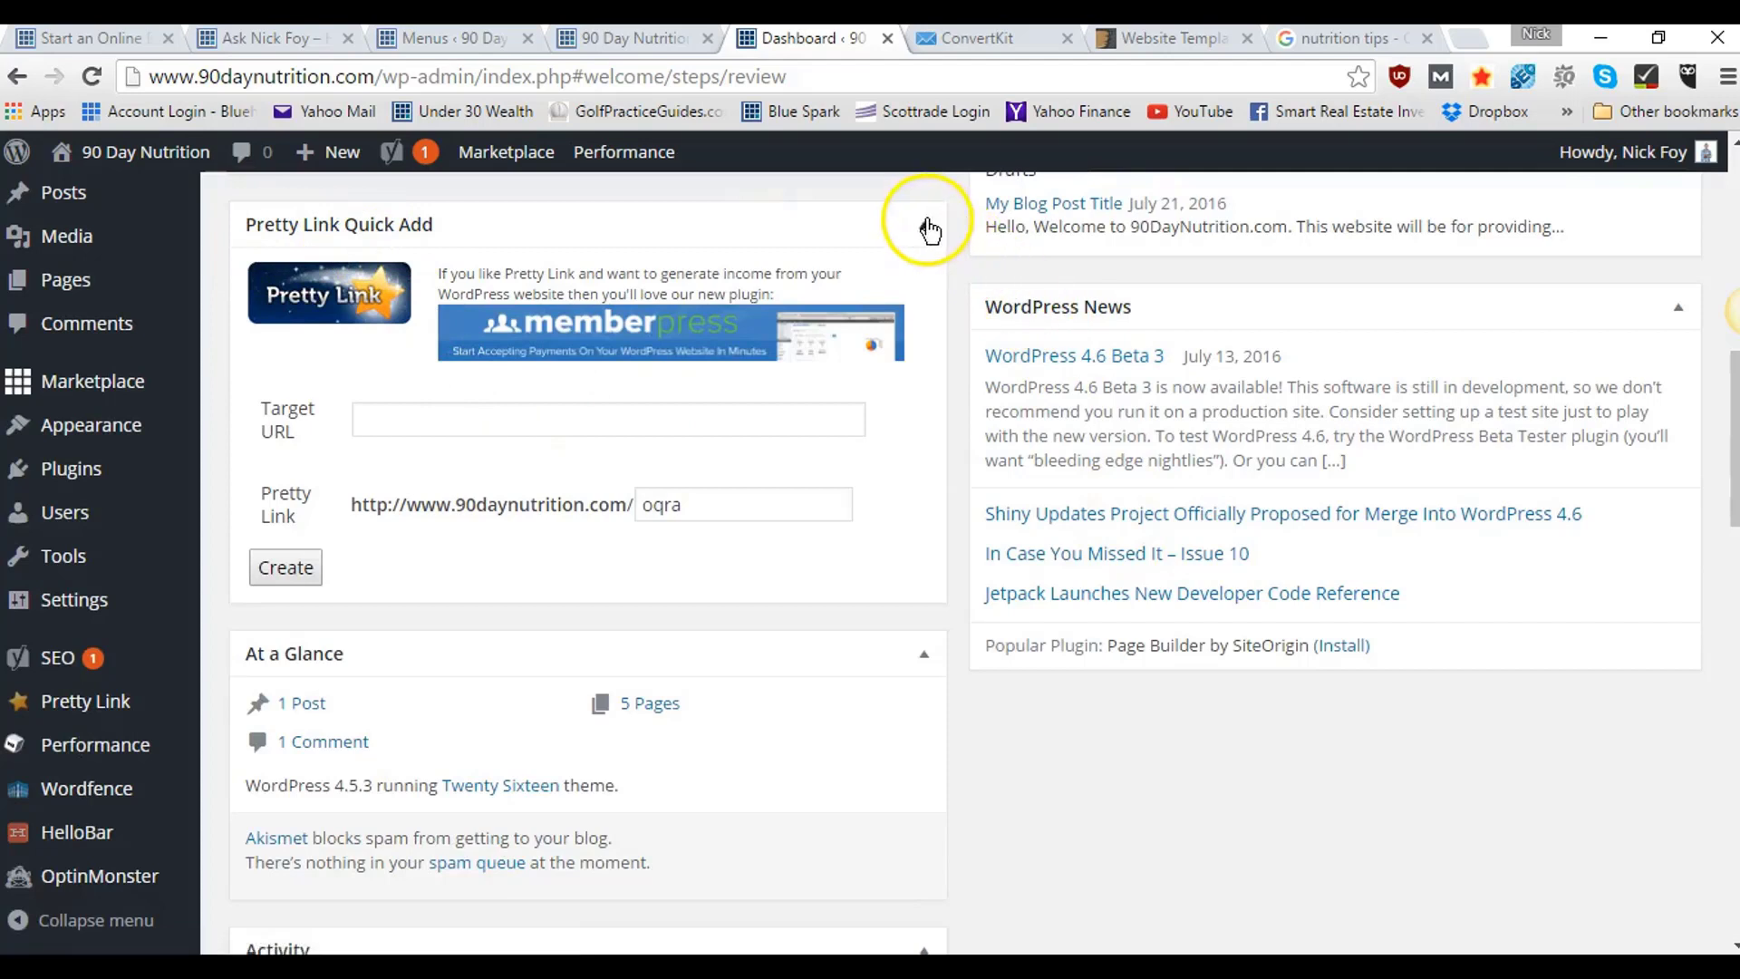
{"action": "scroll", "coordinate": [901, 493], "scroll_direction": "down", "scroll_amount": 1}
{"action": "scroll", "coordinate": [901, 493], "scroll_direction": "up", "scroll_amount": 1}
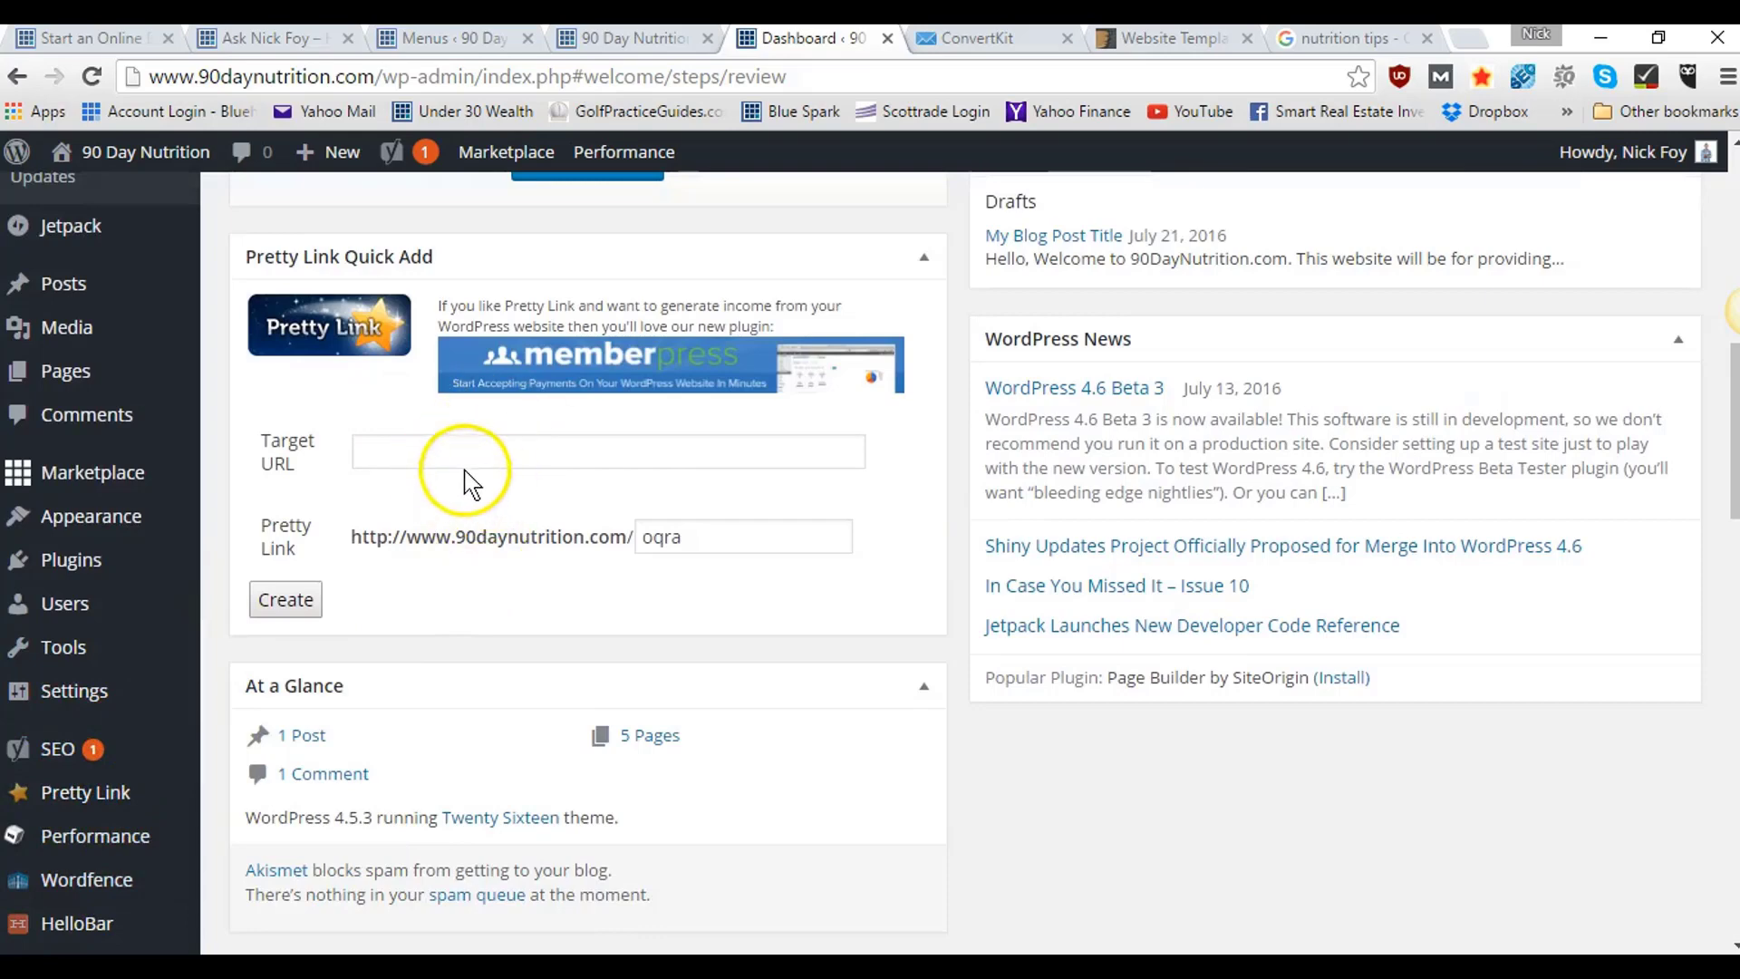
{"action": "scroll", "coordinate": [464, 488], "scroll_direction": "down", "scroll_amount": 3}
{"action": "scroll", "coordinate": [467, 492], "scroll_direction": "down", "scroll_amount": 2}
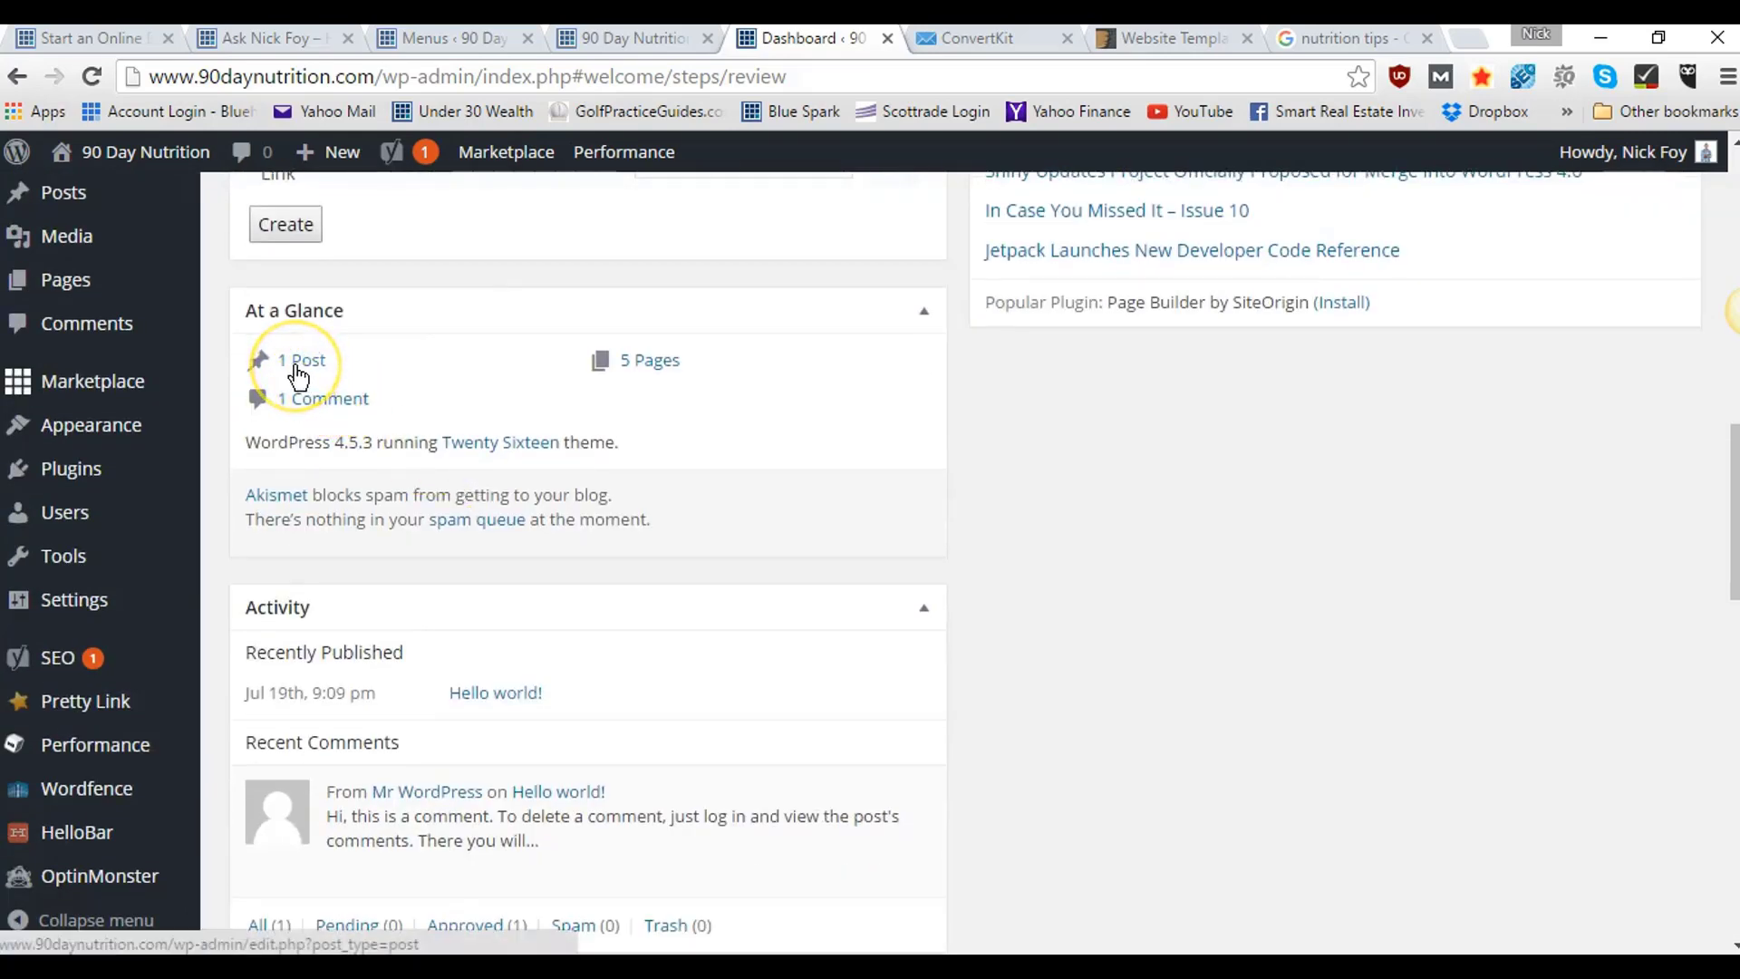
{"action": "left_click", "coordinate": [341, 405]}
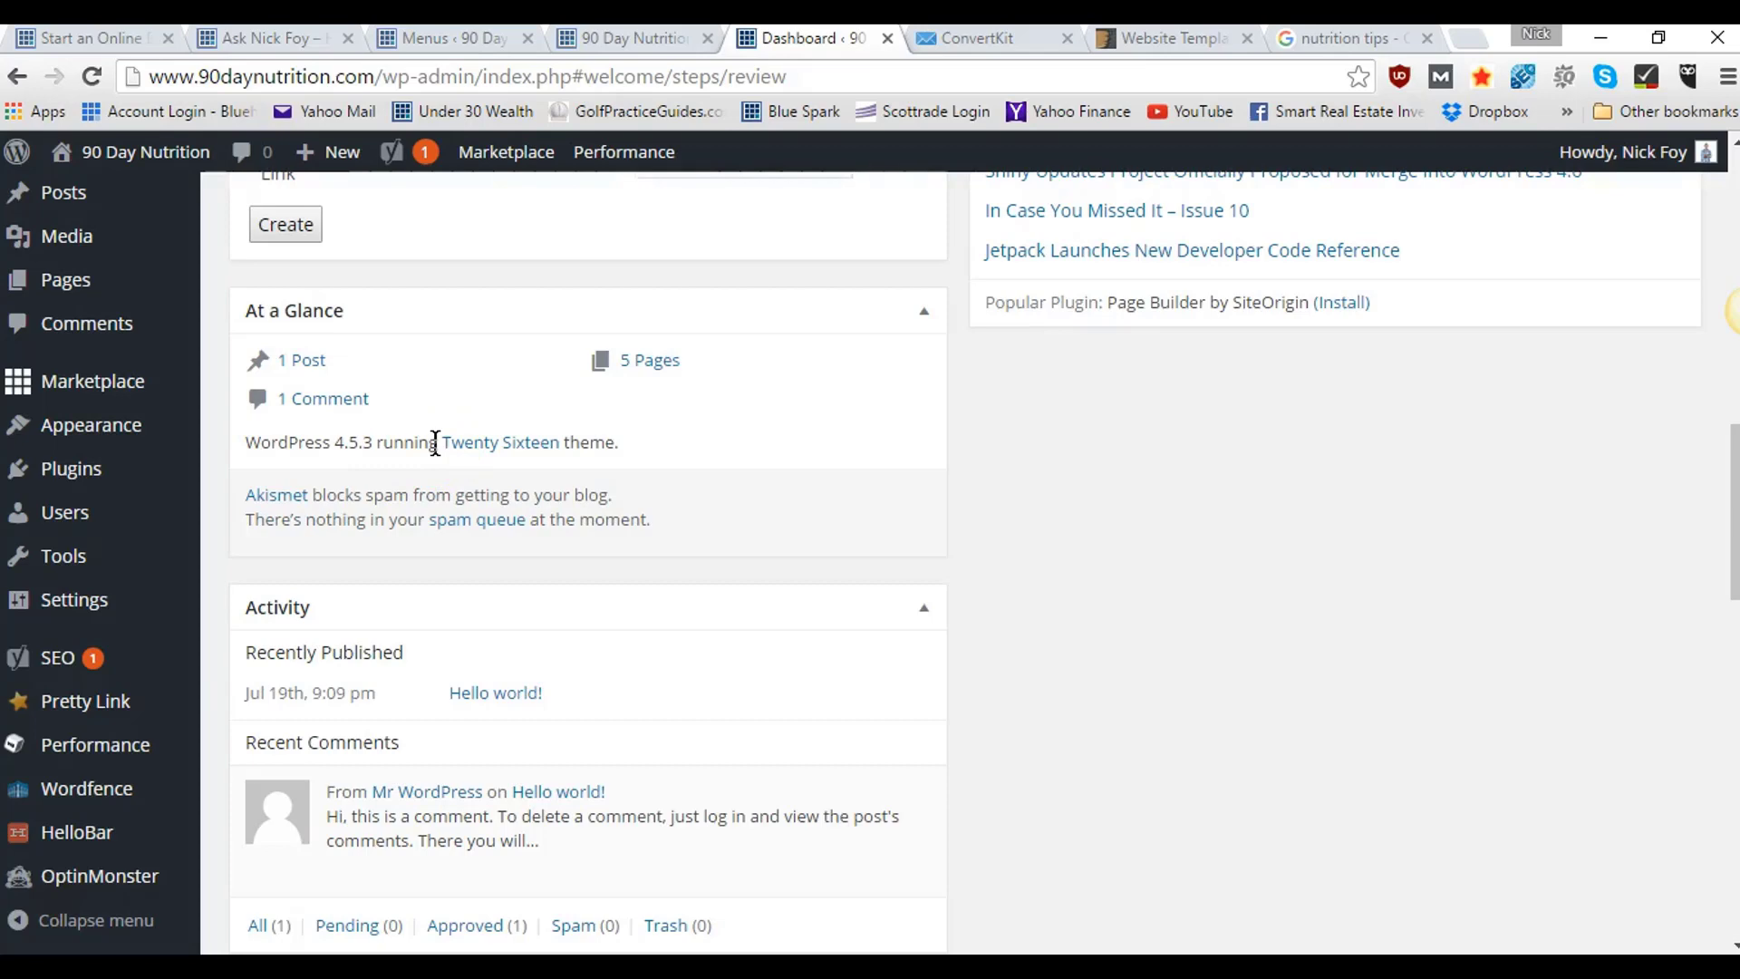
{"action": "scroll", "coordinate": [435, 443], "scroll_direction": "down", "scroll_amount": 2}
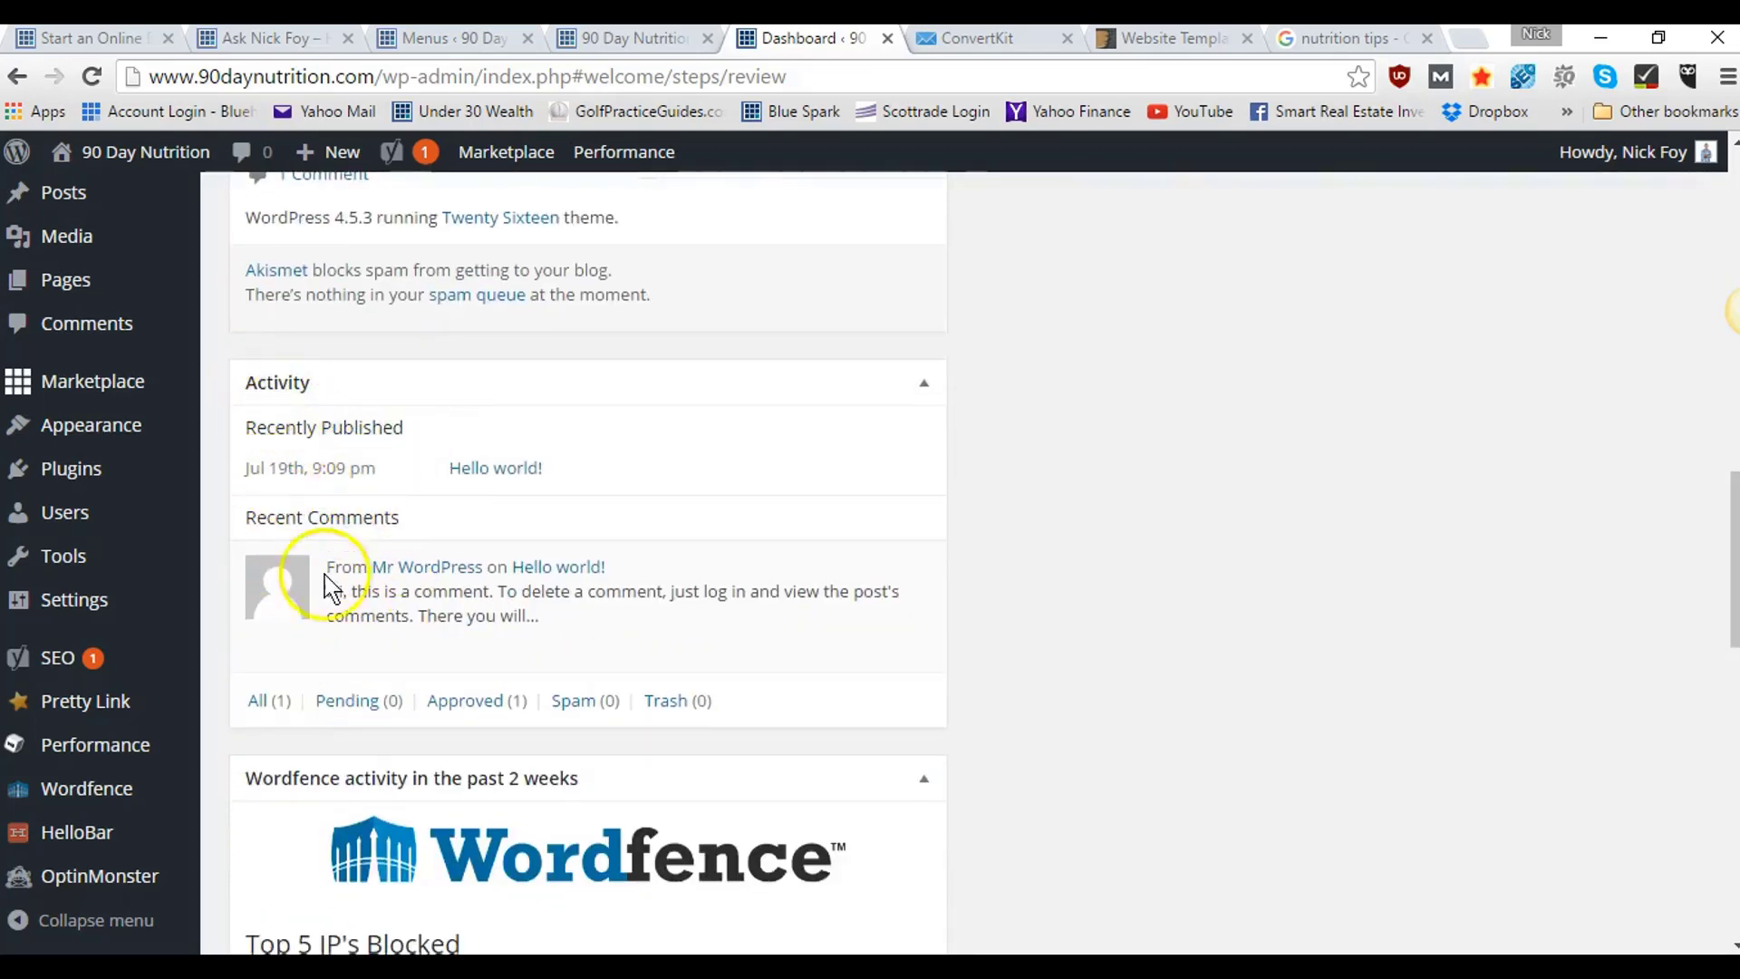
{"action": "scroll", "coordinate": [379, 584], "scroll_direction": "down", "scroll_amount": 4}
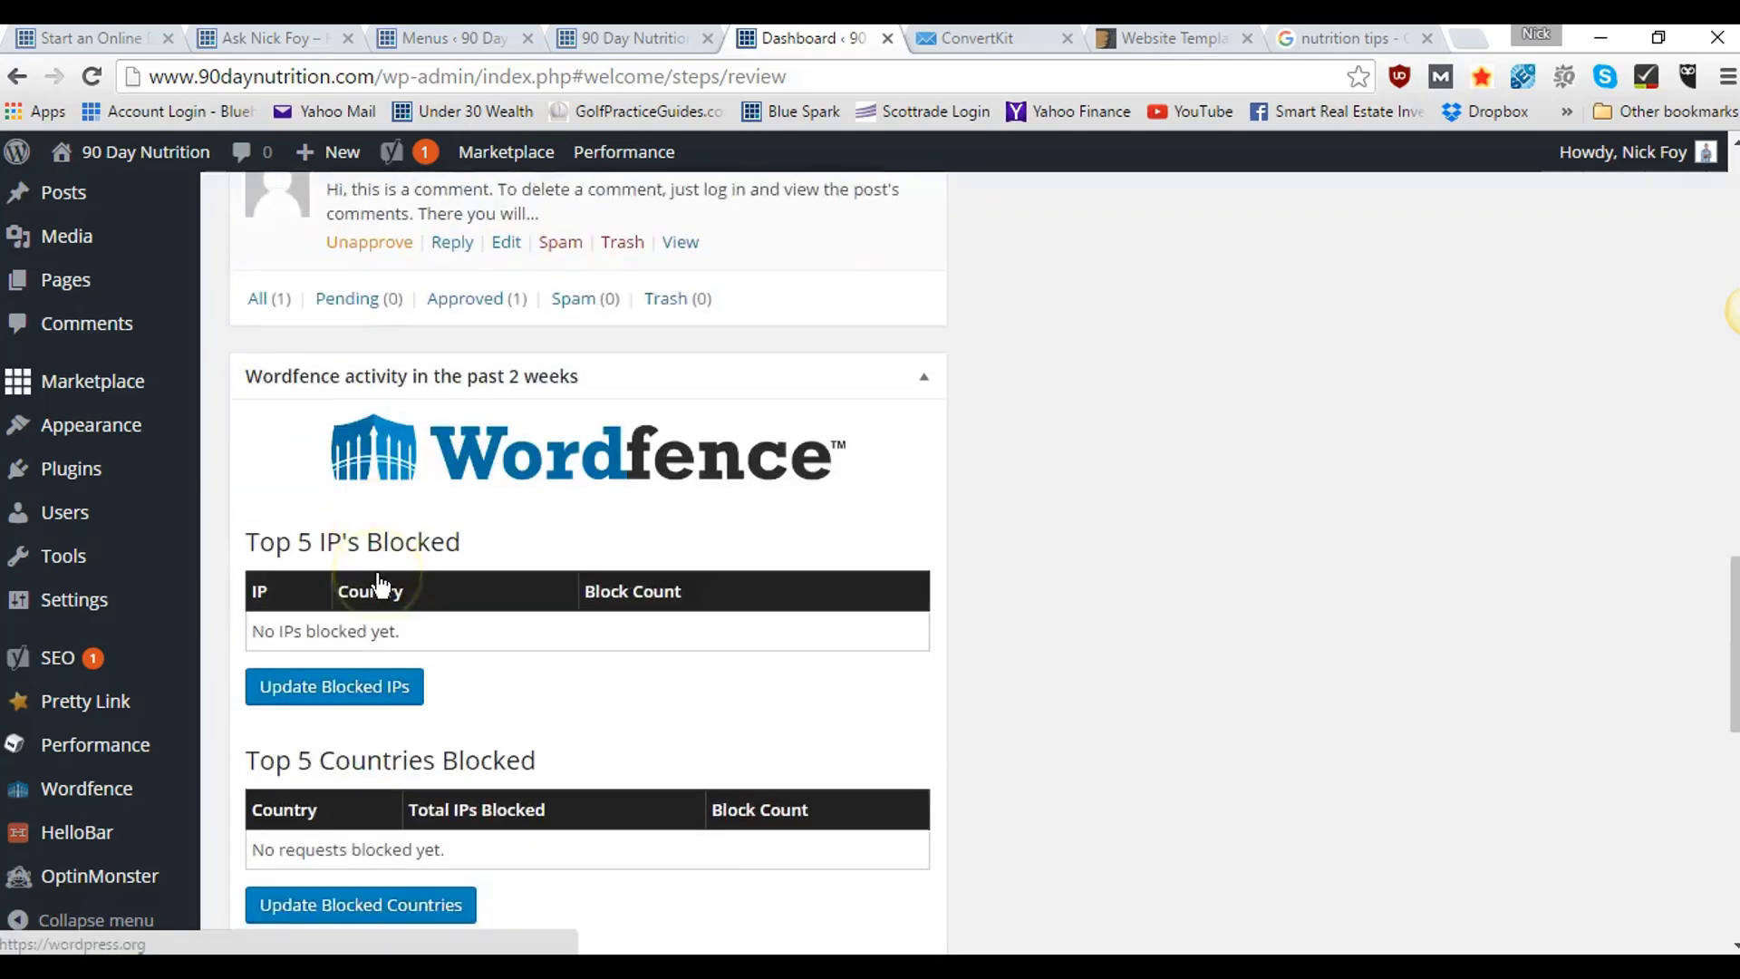
- Examine the dashboard's remaining Wordfence tables, Yoast SEO Posts Overview and Broken Link Checker widgets, and return to the dashboard's start
{"action": "scroll", "coordinate": [379, 585], "scroll_direction": "down", "scroll_amount": 2}
{"action": "scroll", "coordinate": [447, 610], "scroll_direction": "down", "scroll_amount": 2}
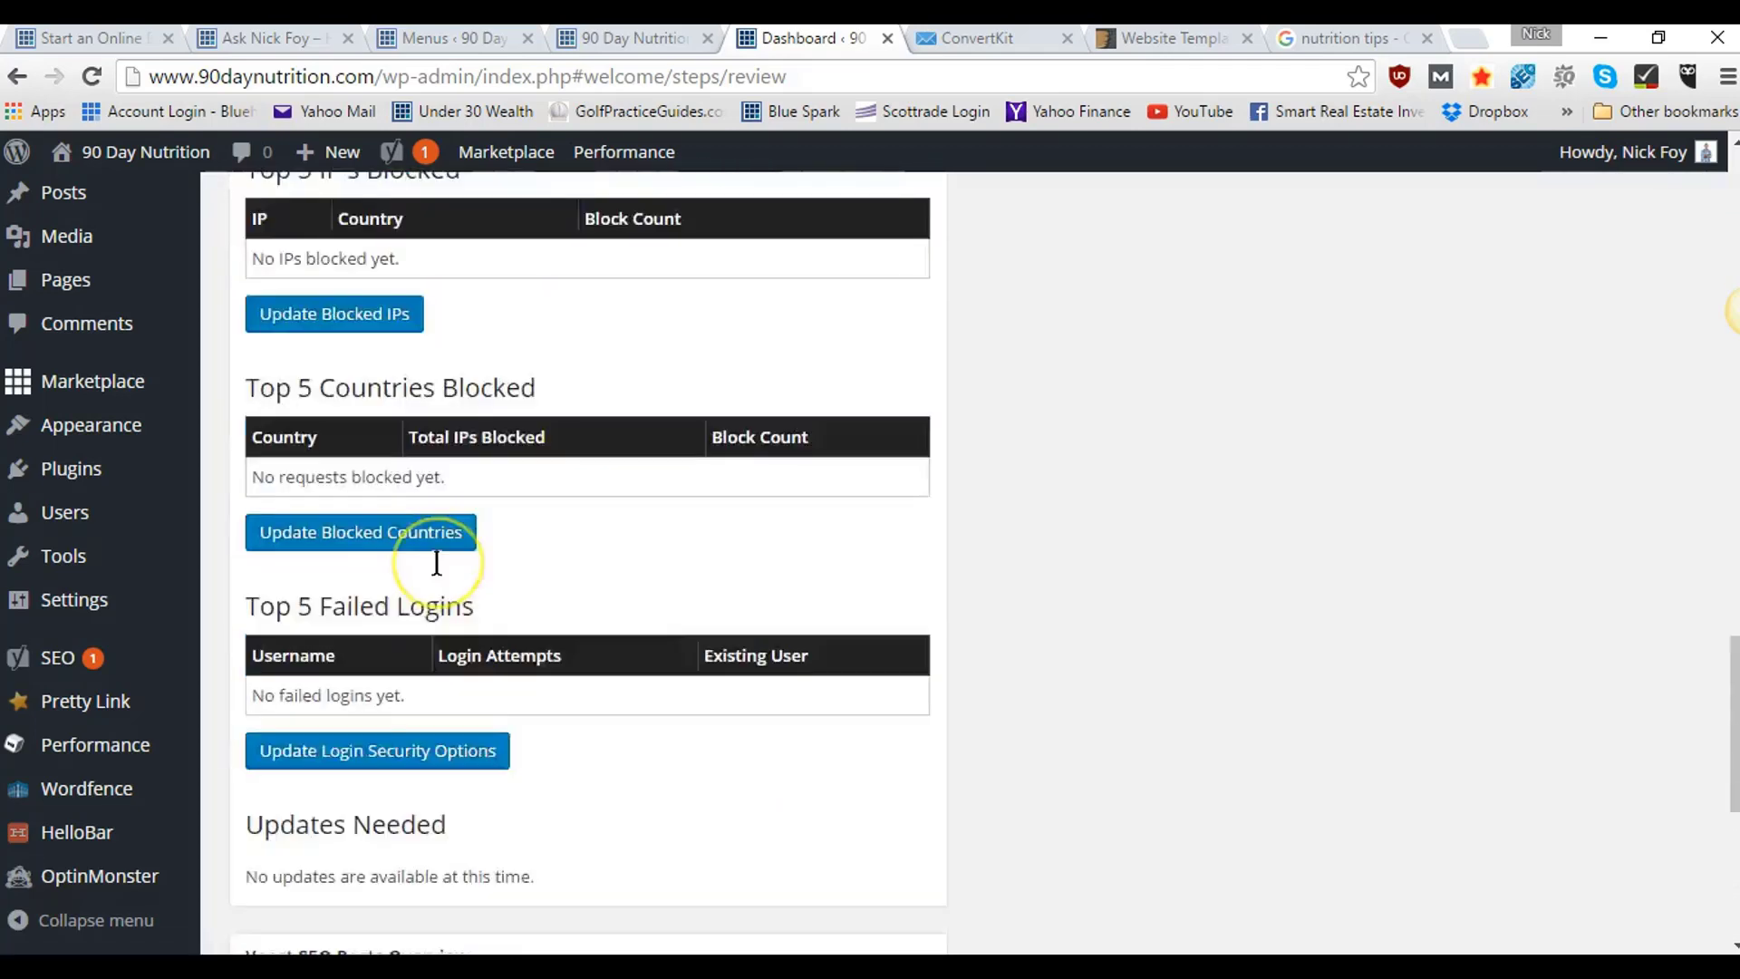
{"action": "scroll", "coordinate": [436, 563], "scroll_direction": "down", "scroll_amount": 6}
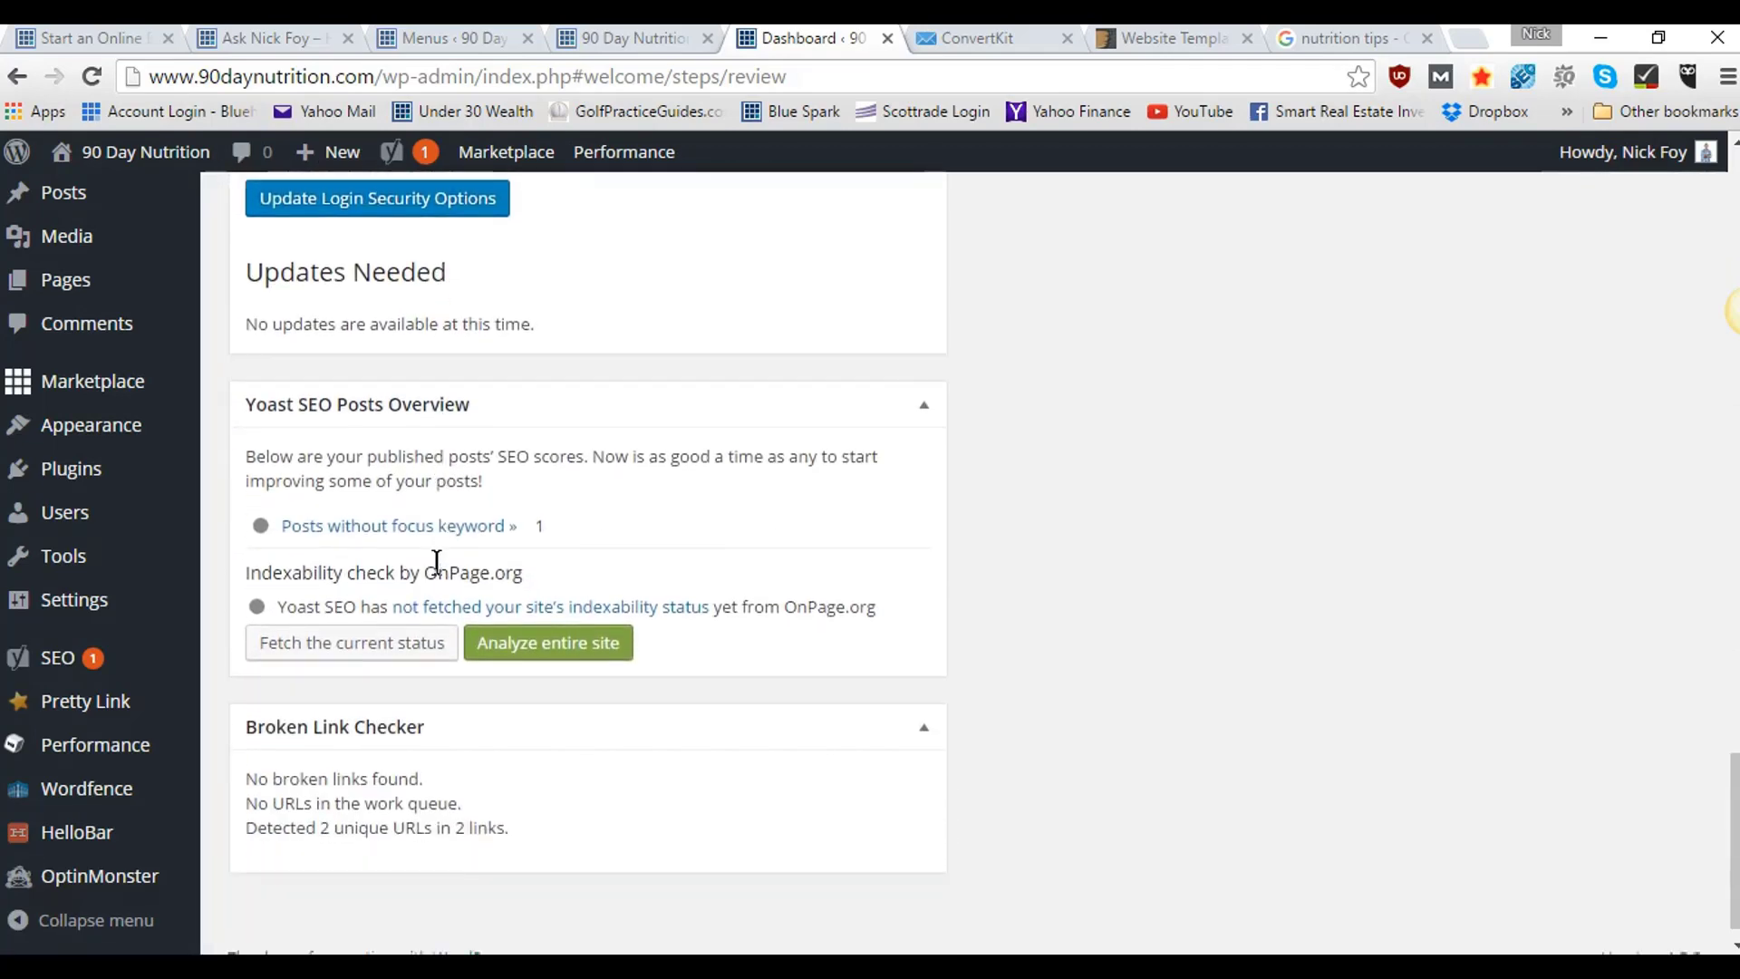
{"action": "scroll", "coordinate": [436, 562], "scroll_direction": "down", "scroll_amount": 1}
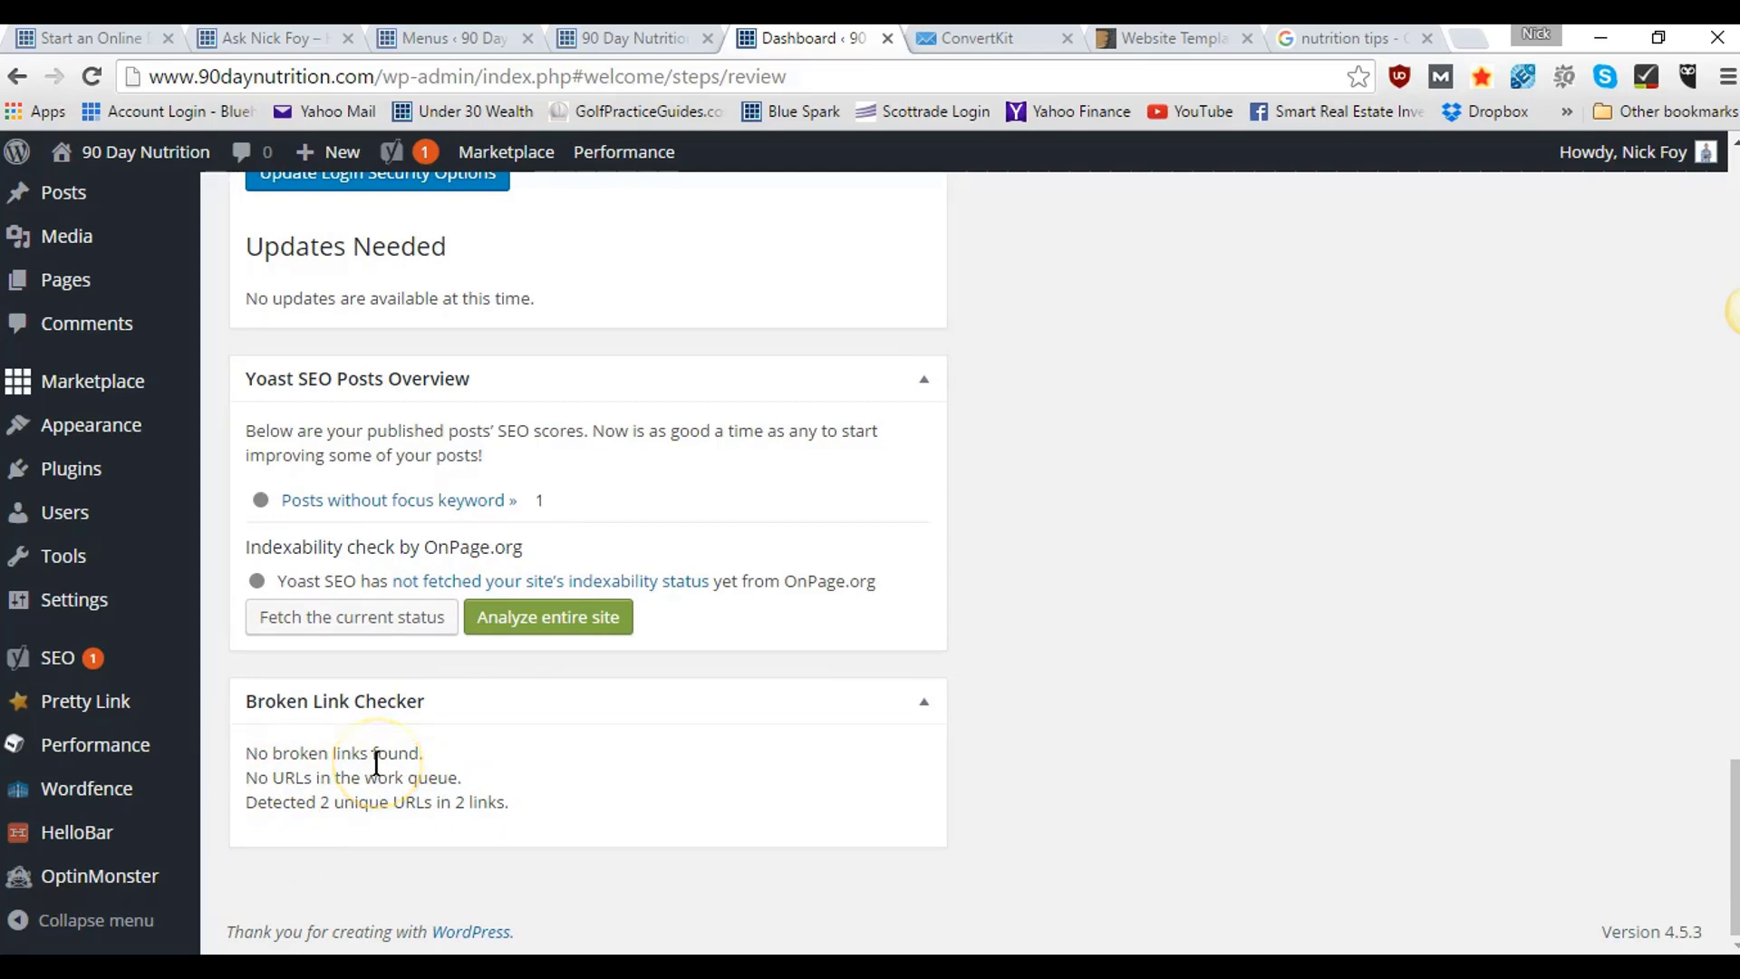
{"action": "scroll", "coordinate": [1496, 660], "scroll_direction": "up", "scroll_amount": 20}
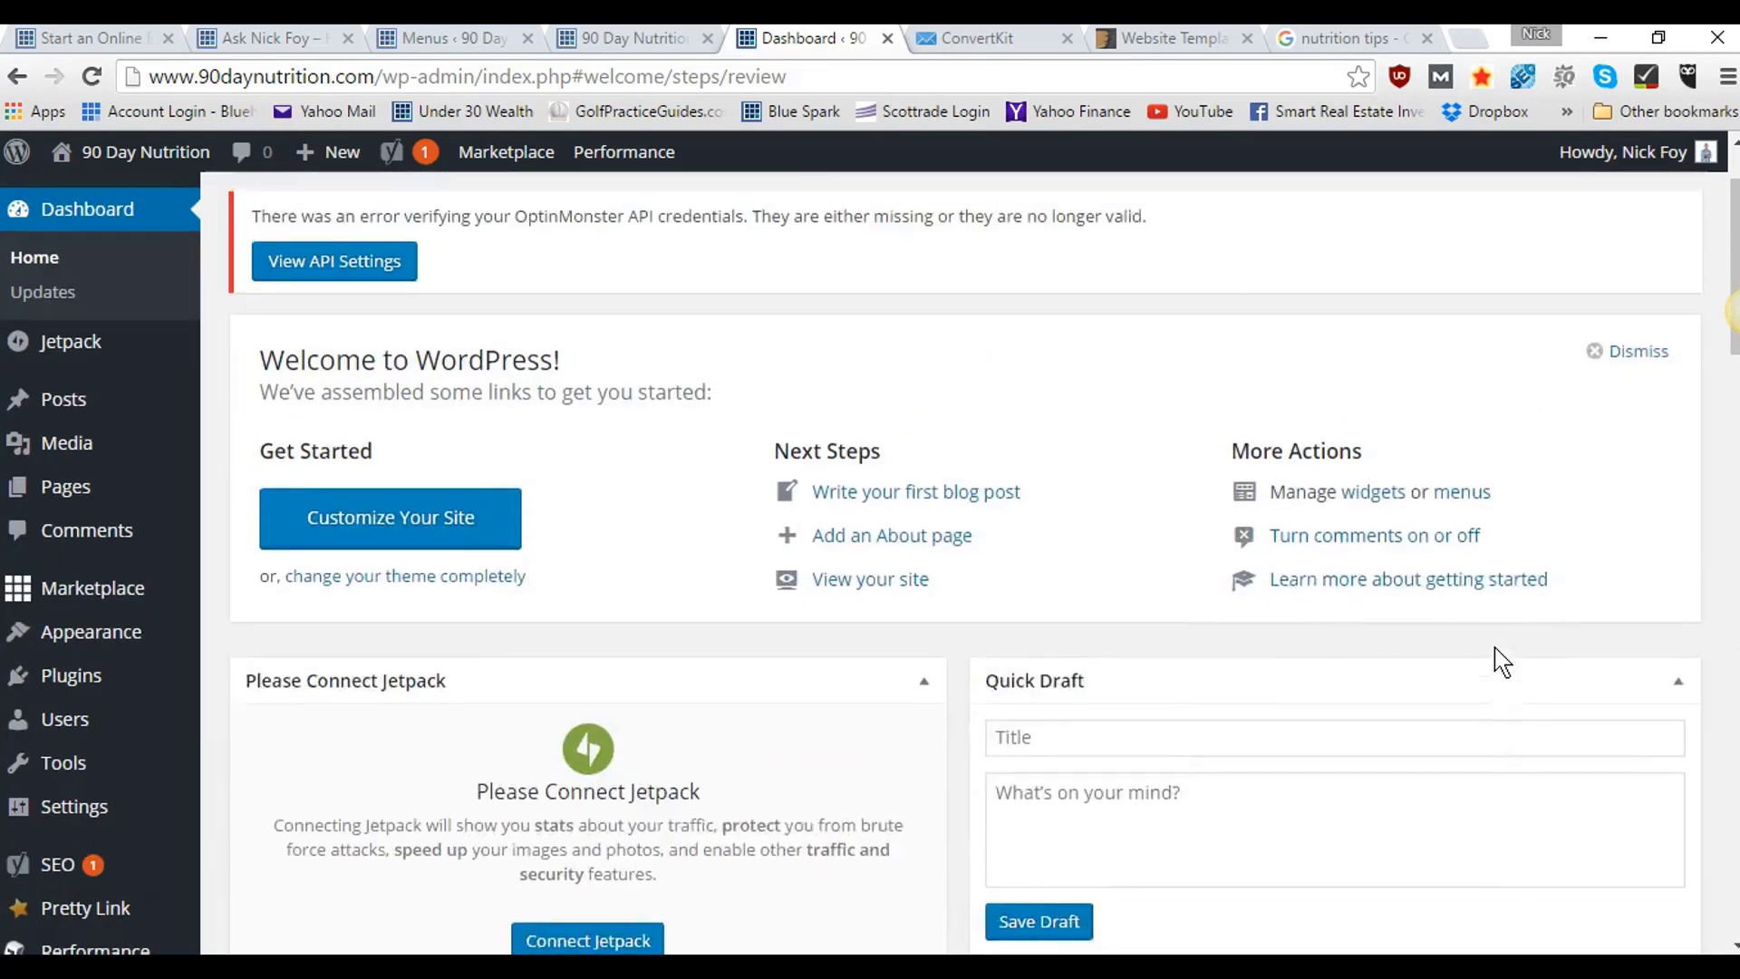
{"action": "scroll", "coordinate": [1495, 660], "scroll_direction": "up", "scroll_amount": 1}
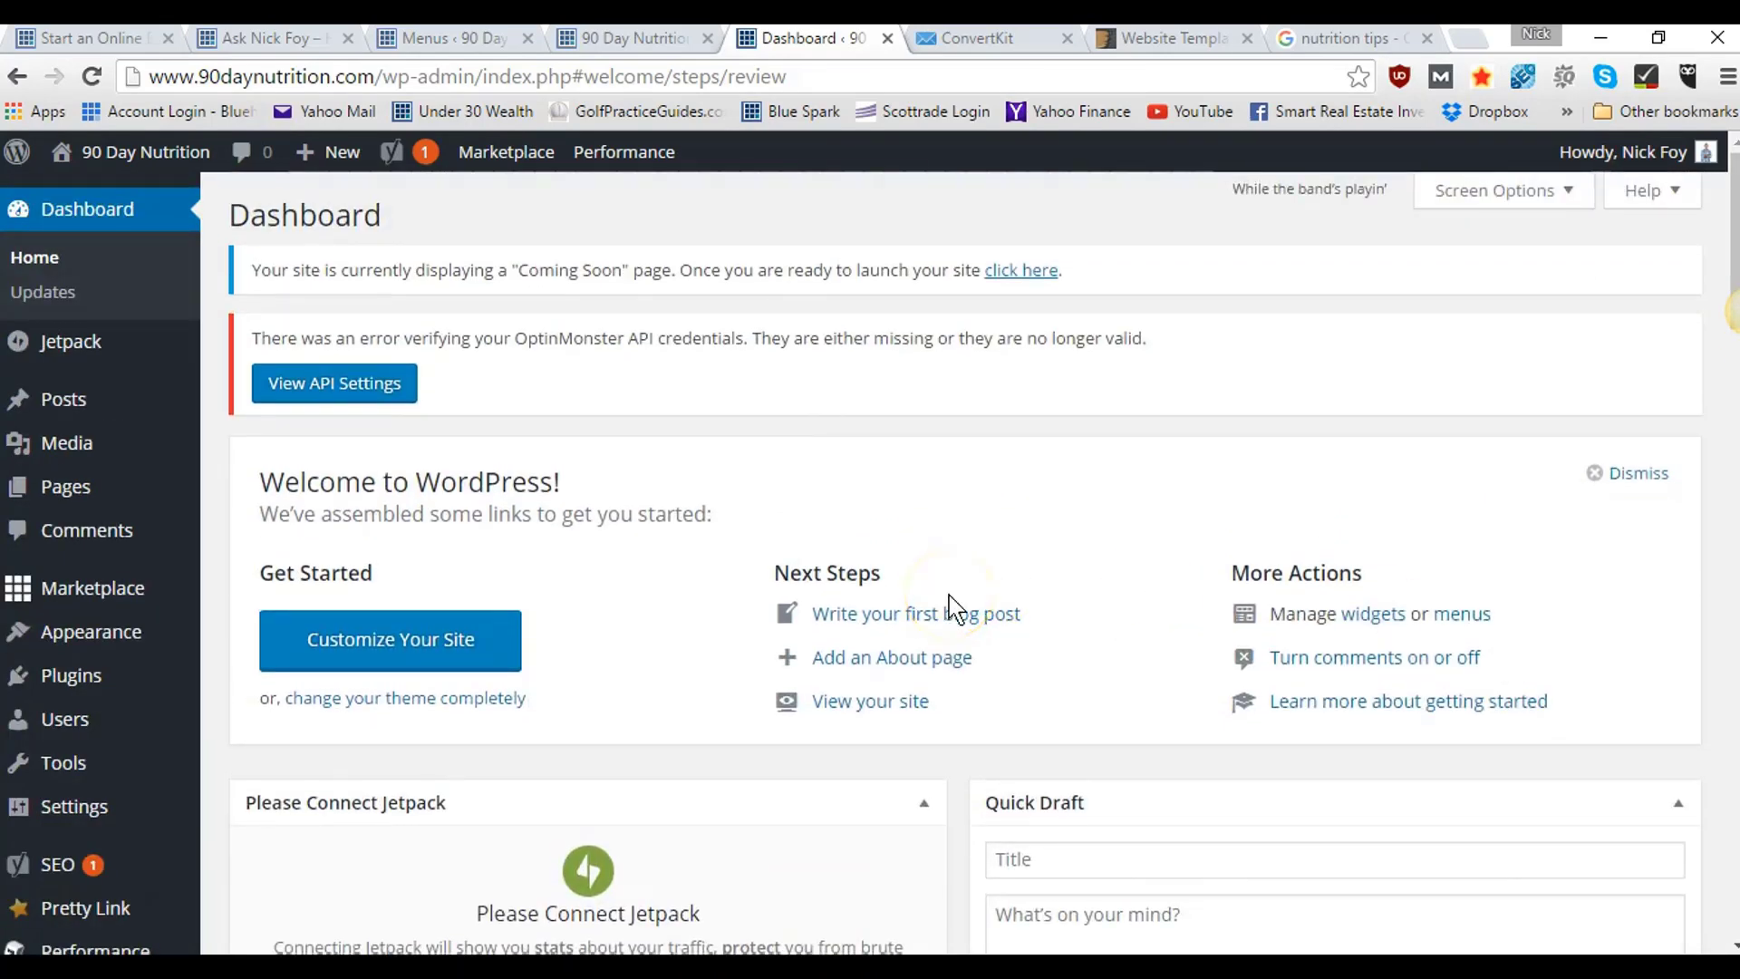
{"action": "scroll", "coordinate": [952, 602], "scroll_direction": "down", "scroll_amount": 15}
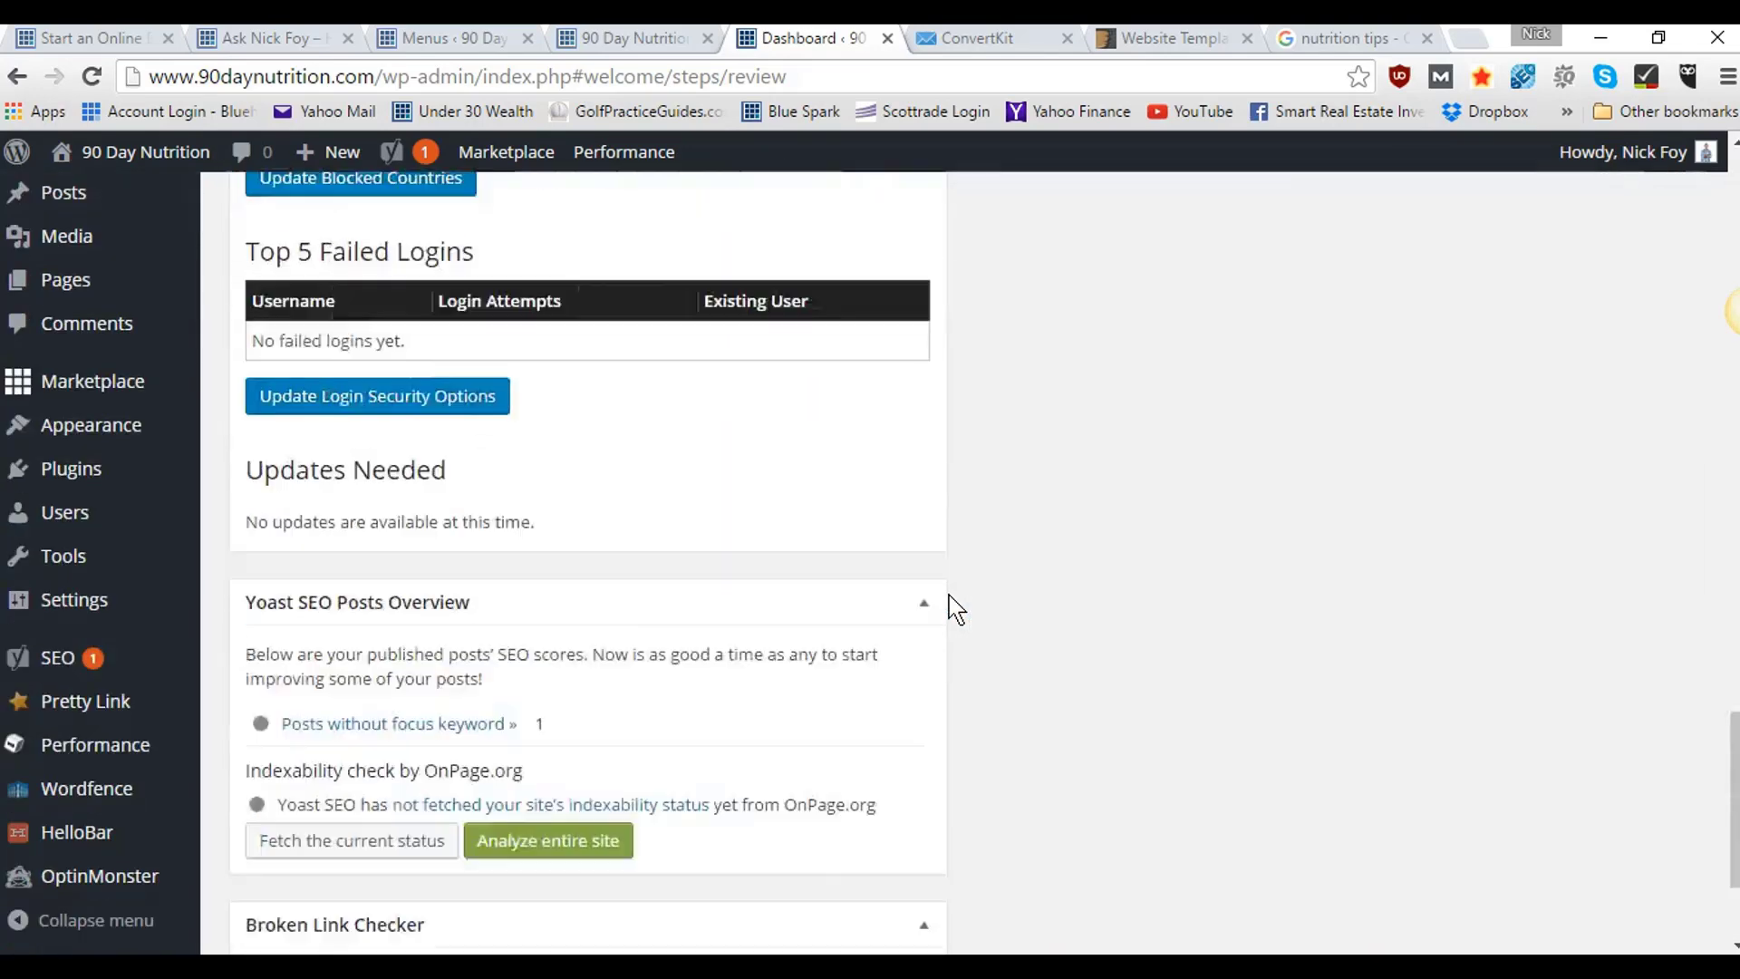
{"action": "scroll", "coordinate": [952, 602], "scroll_direction": "up", "scroll_amount": 15}
{"action": "left_click", "coordinate": [300, 613]}
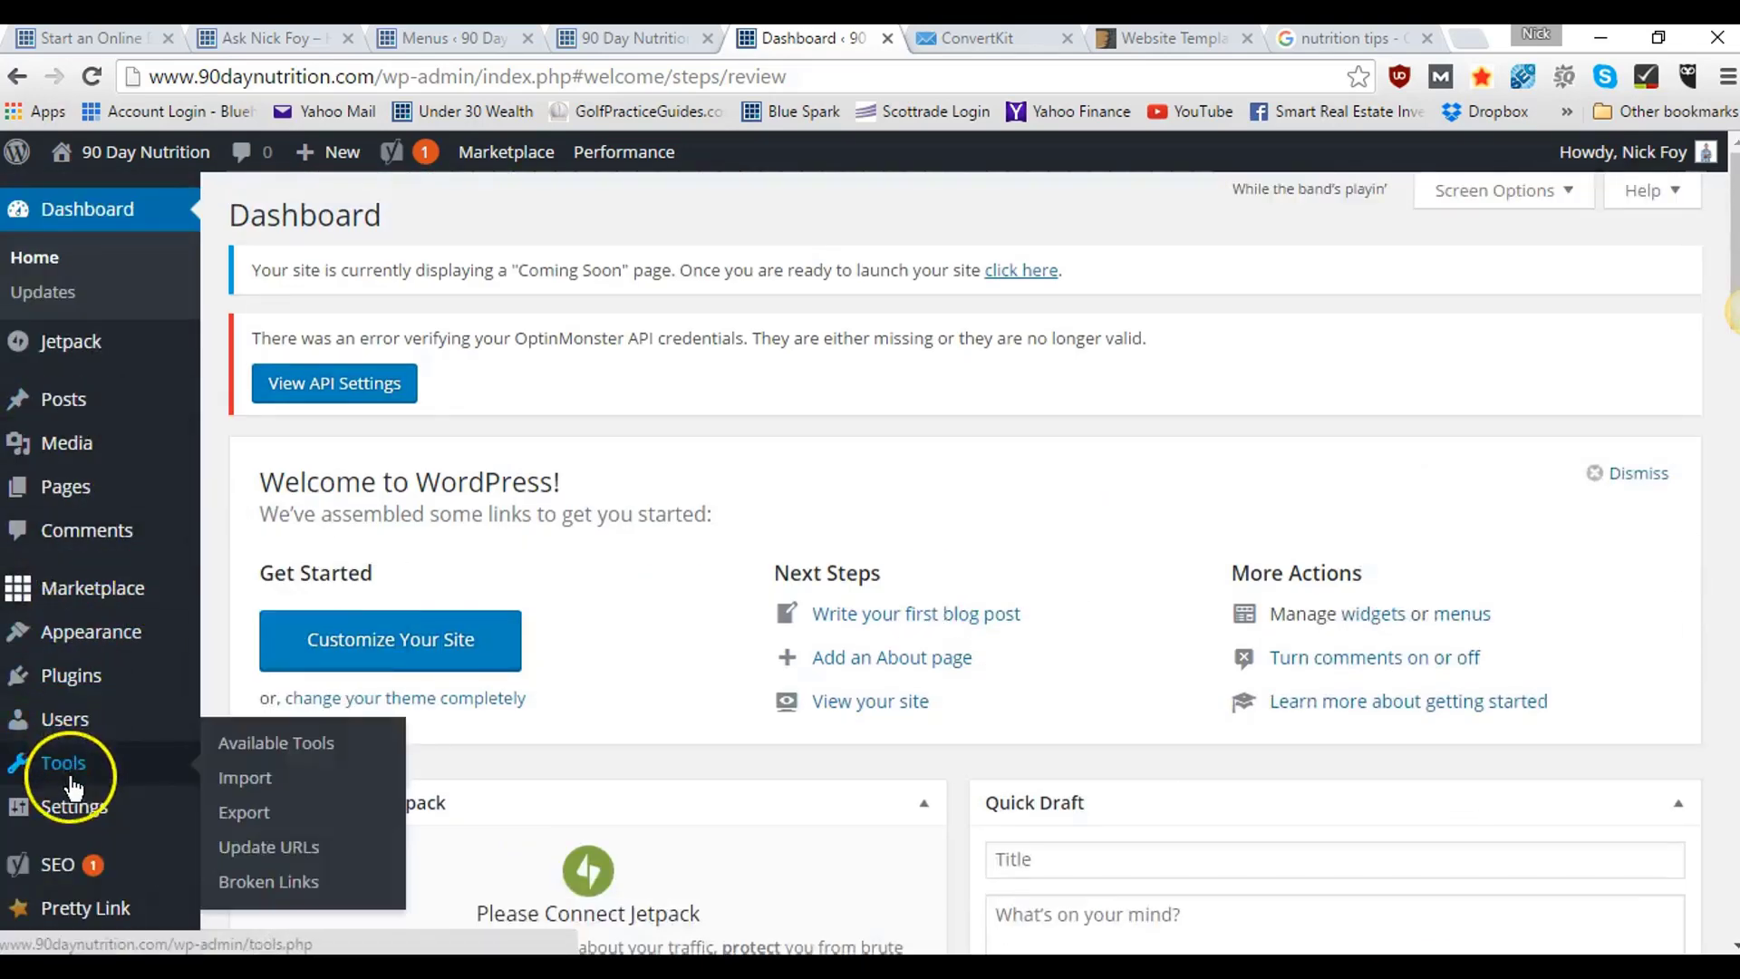
{"action": "mouse_move", "coordinate": [111, 718]}
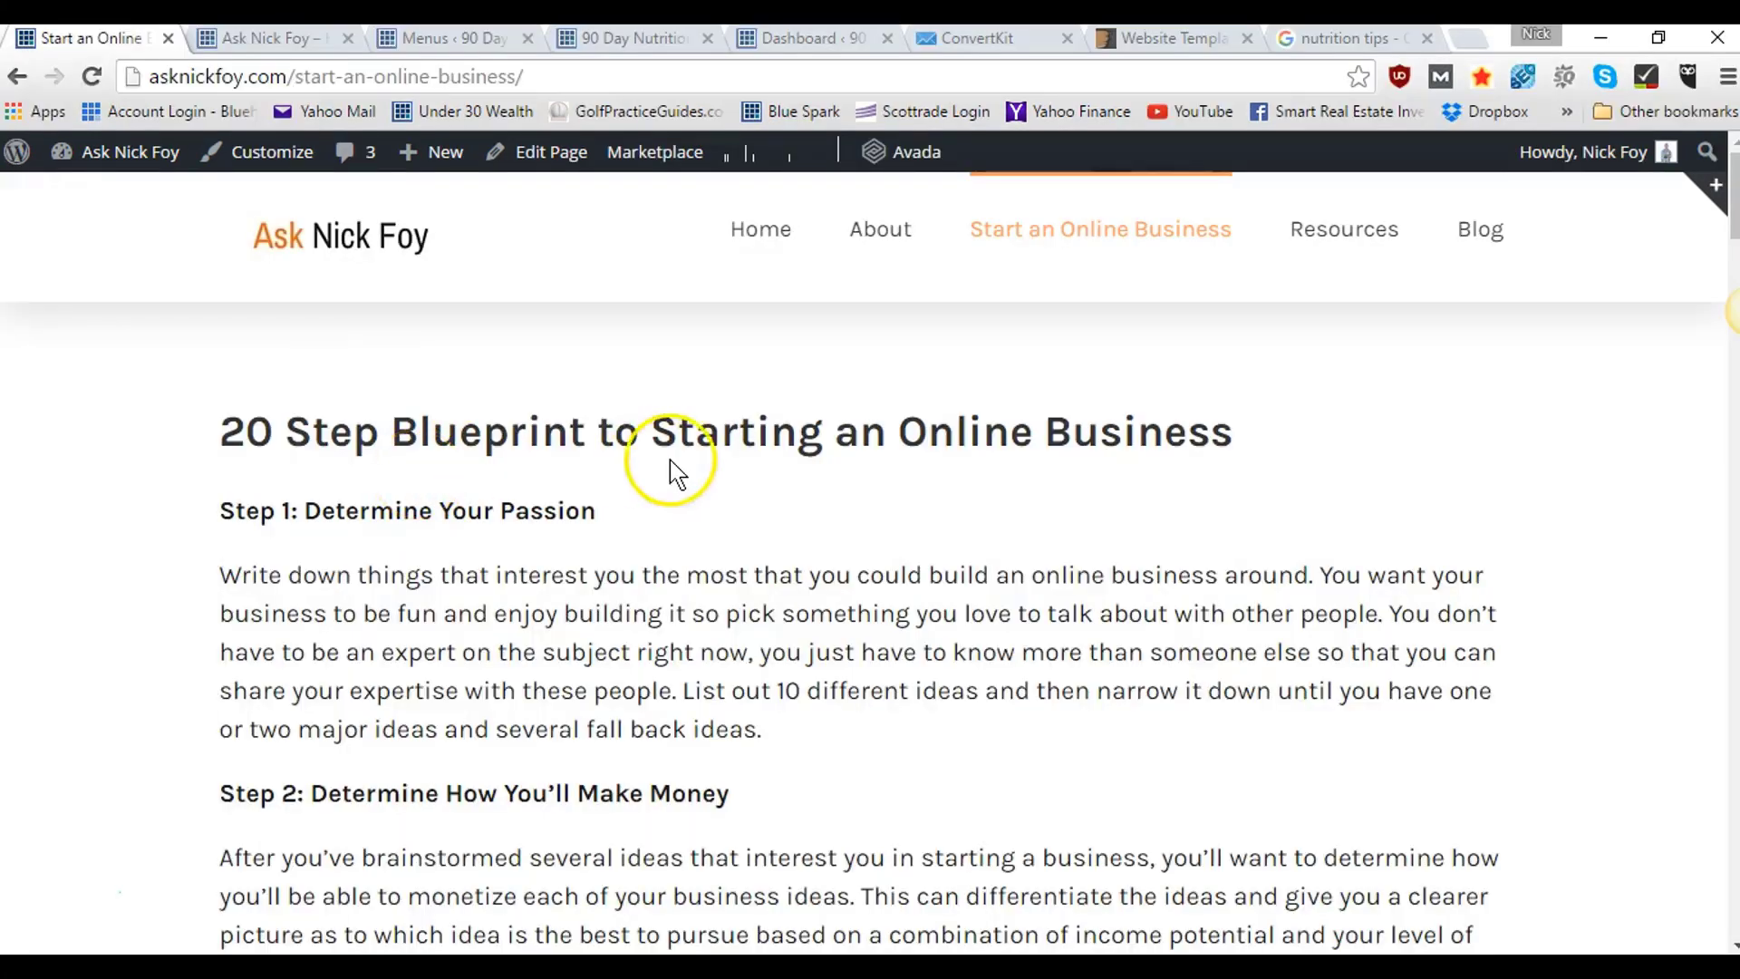
- On the open Start an Online Business page, review Steps 1 to 4 of the 20 Step Blueprint, from passion to hosting
{"action": "scroll", "coordinate": [428, 525], "scroll_direction": "down", "scroll_amount": 1}
{"action": "scroll", "coordinate": [428, 526], "scroll_direction": "down", "scroll_amount": 1}
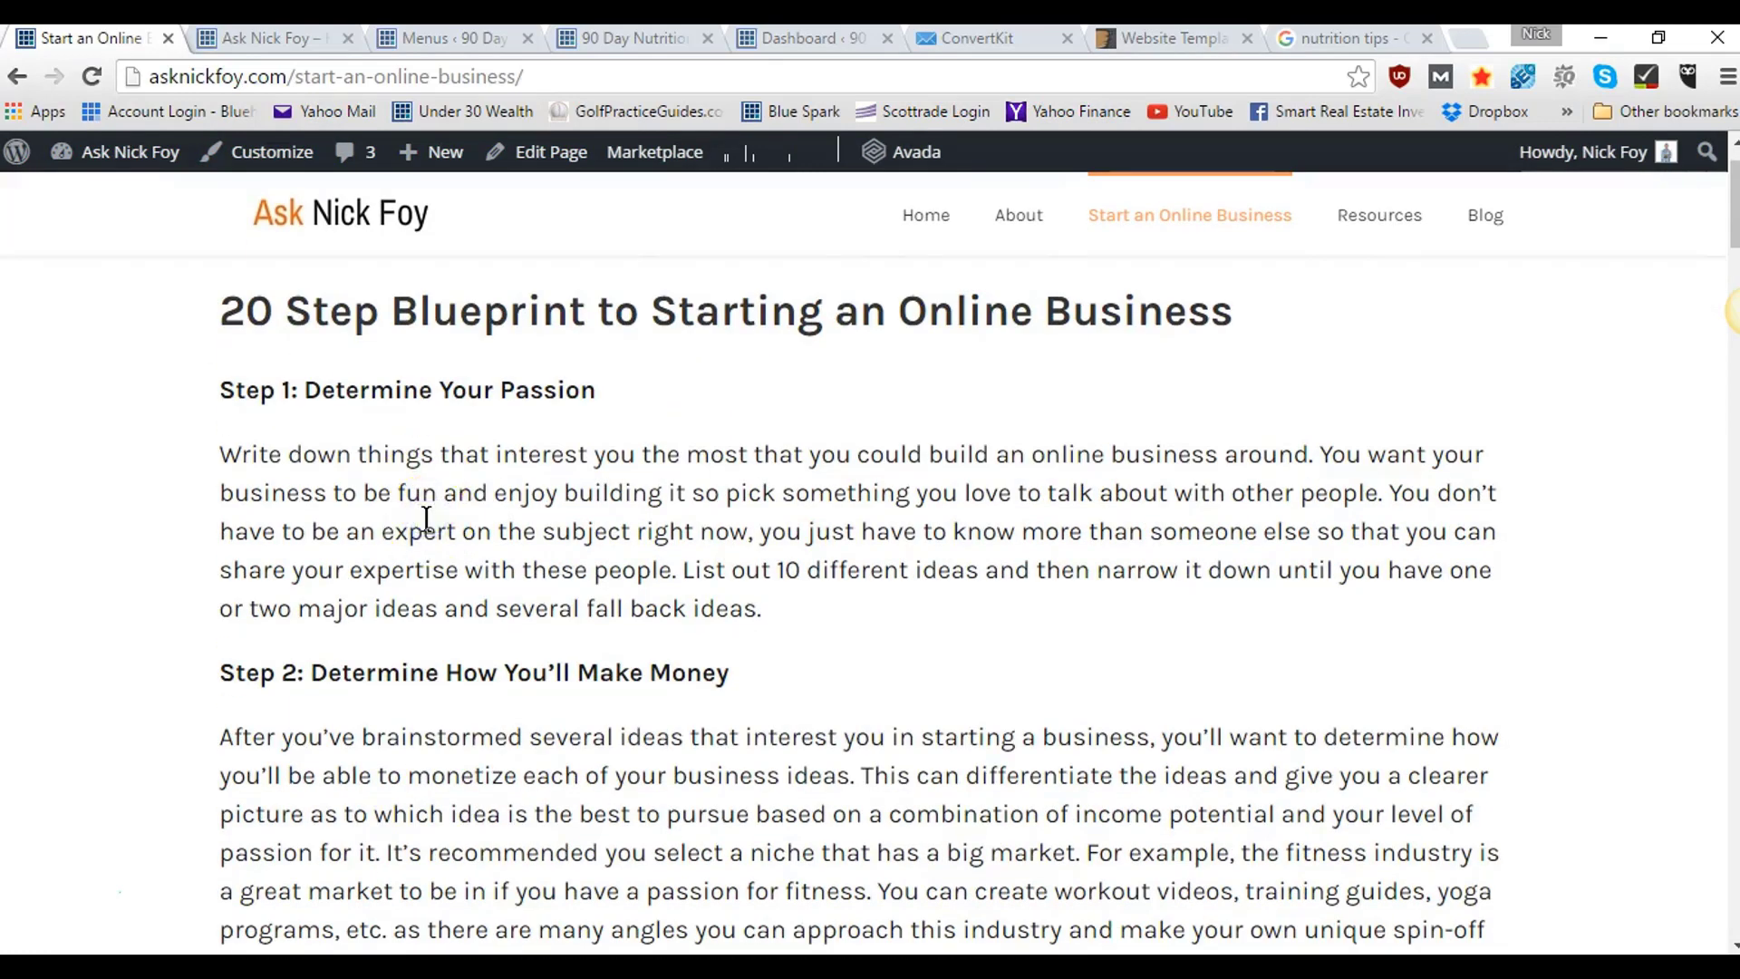
{"action": "scroll", "coordinate": [426, 518], "scroll_direction": "down", "scroll_amount": 4}
{"action": "scroll", "coordinate": [544, 408], "scroll_direction": "down", "scroll_amount": 3}
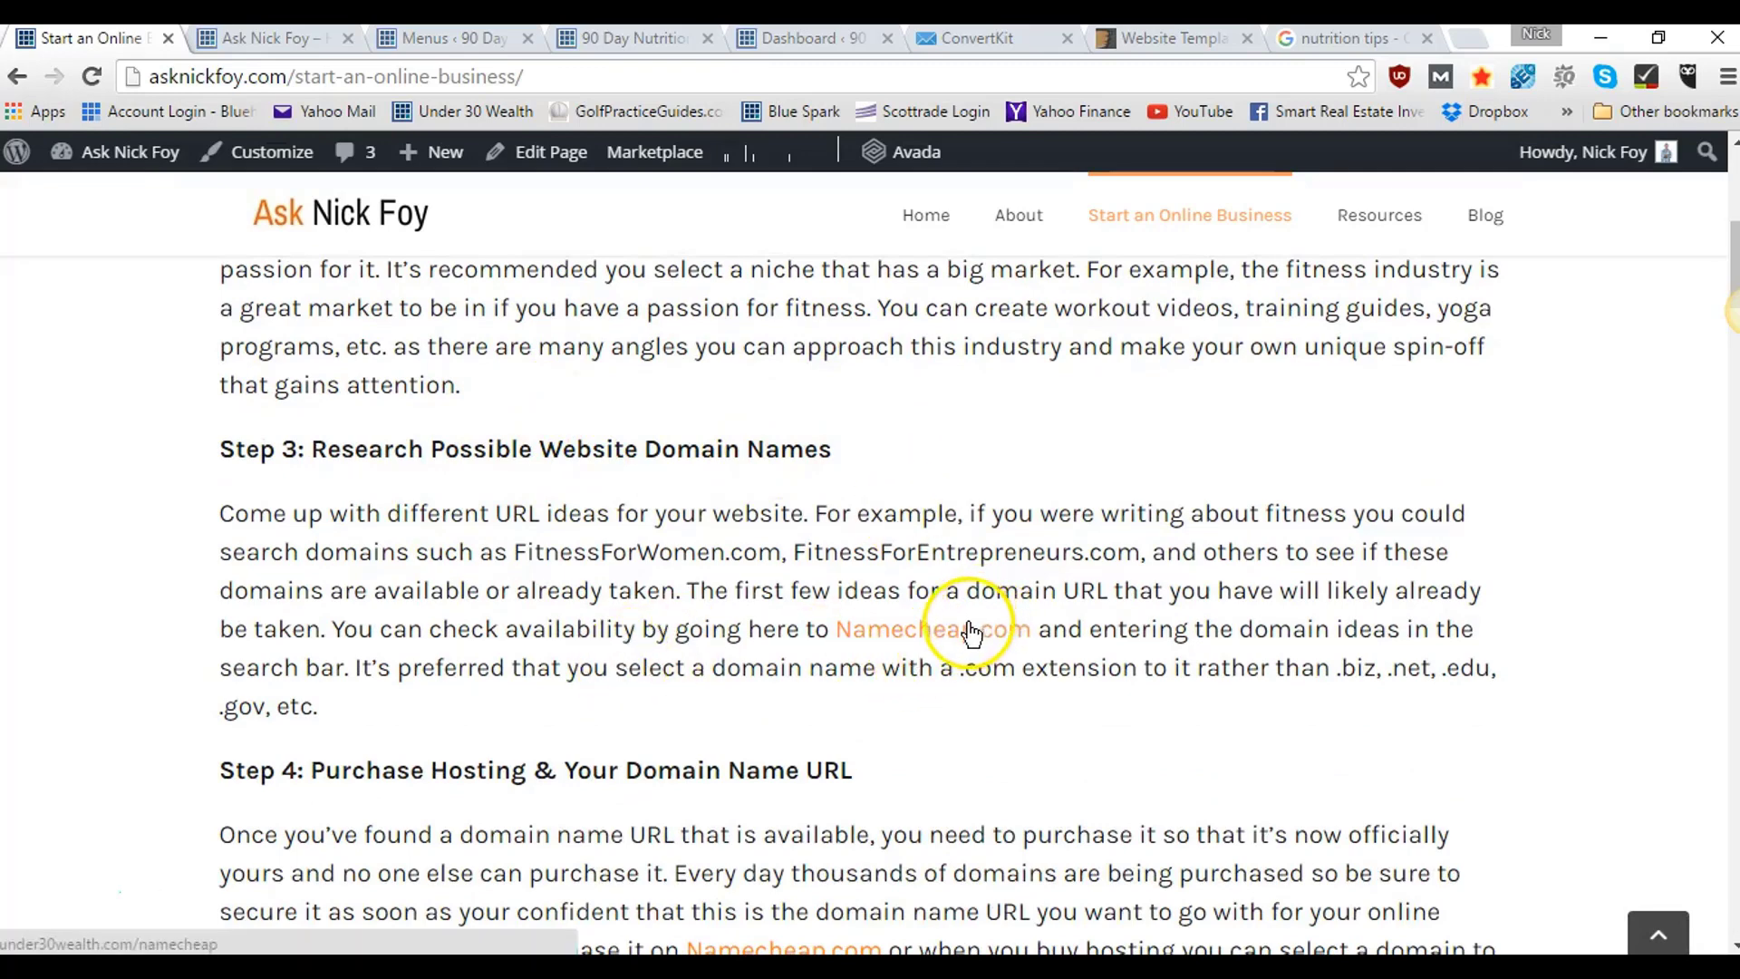
{"action": "scroll", "coordinate": [562, 624], "scroll_direction": "down", "scroll_amount": 3}
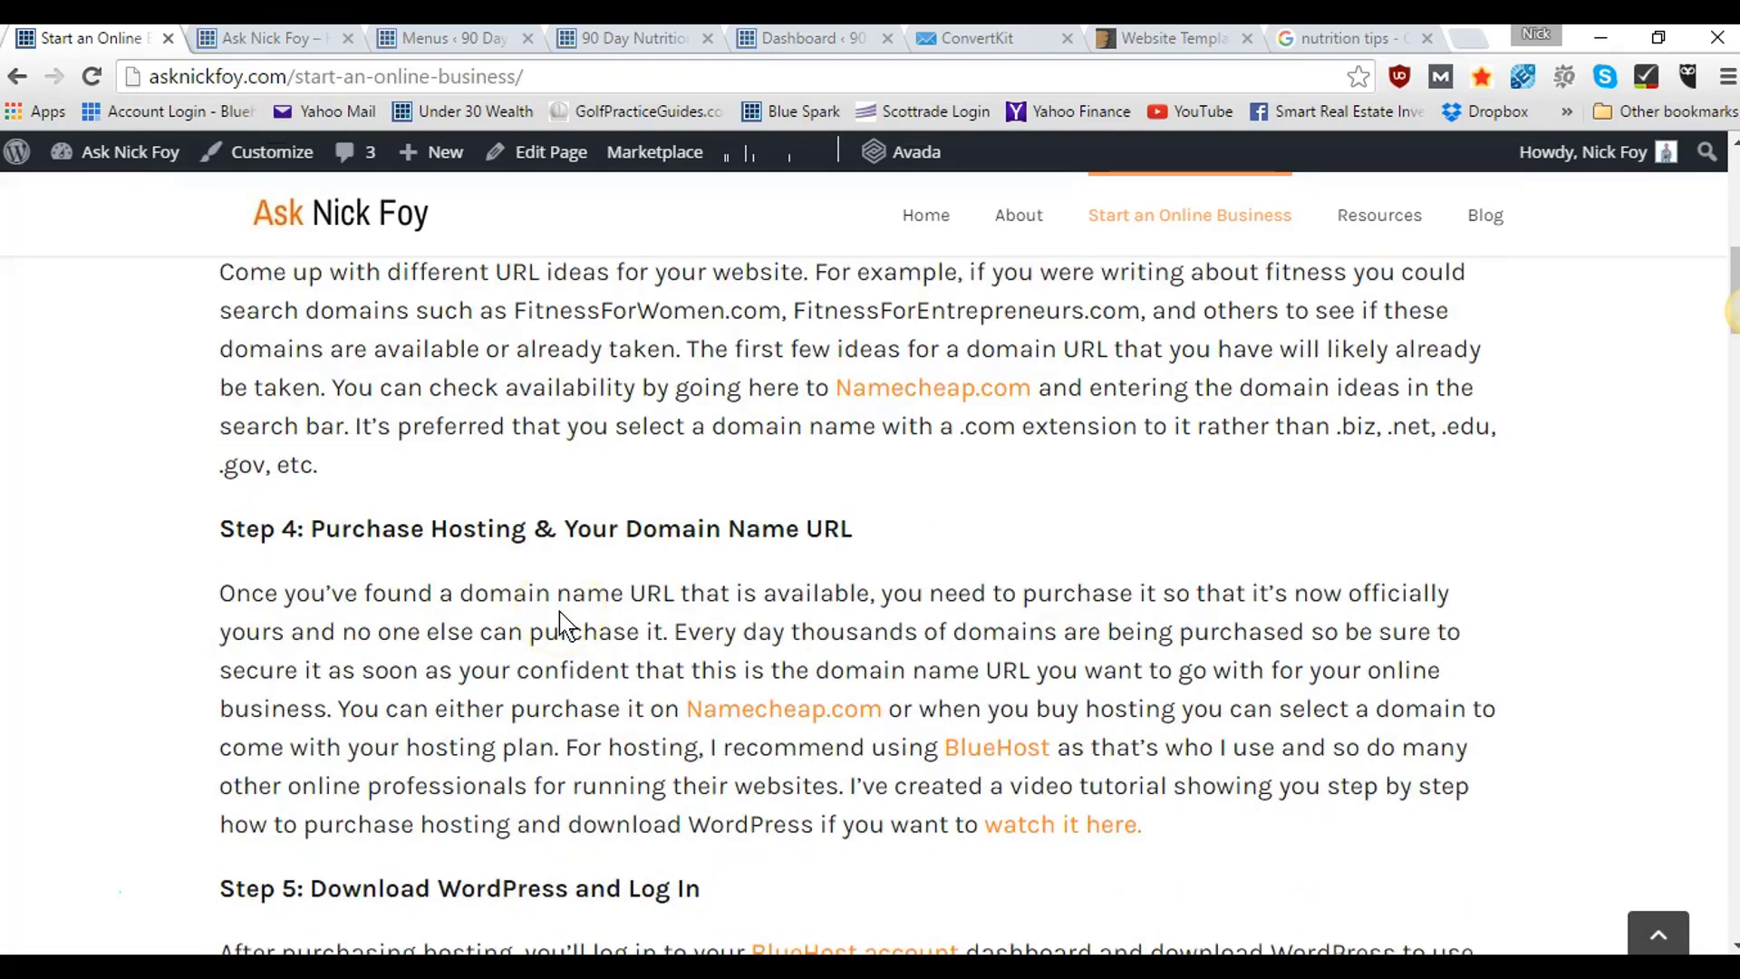
{"action": "scroll", "coordinate": [560, 623], "scroll_direction": "down", "scroll_amount": 2}
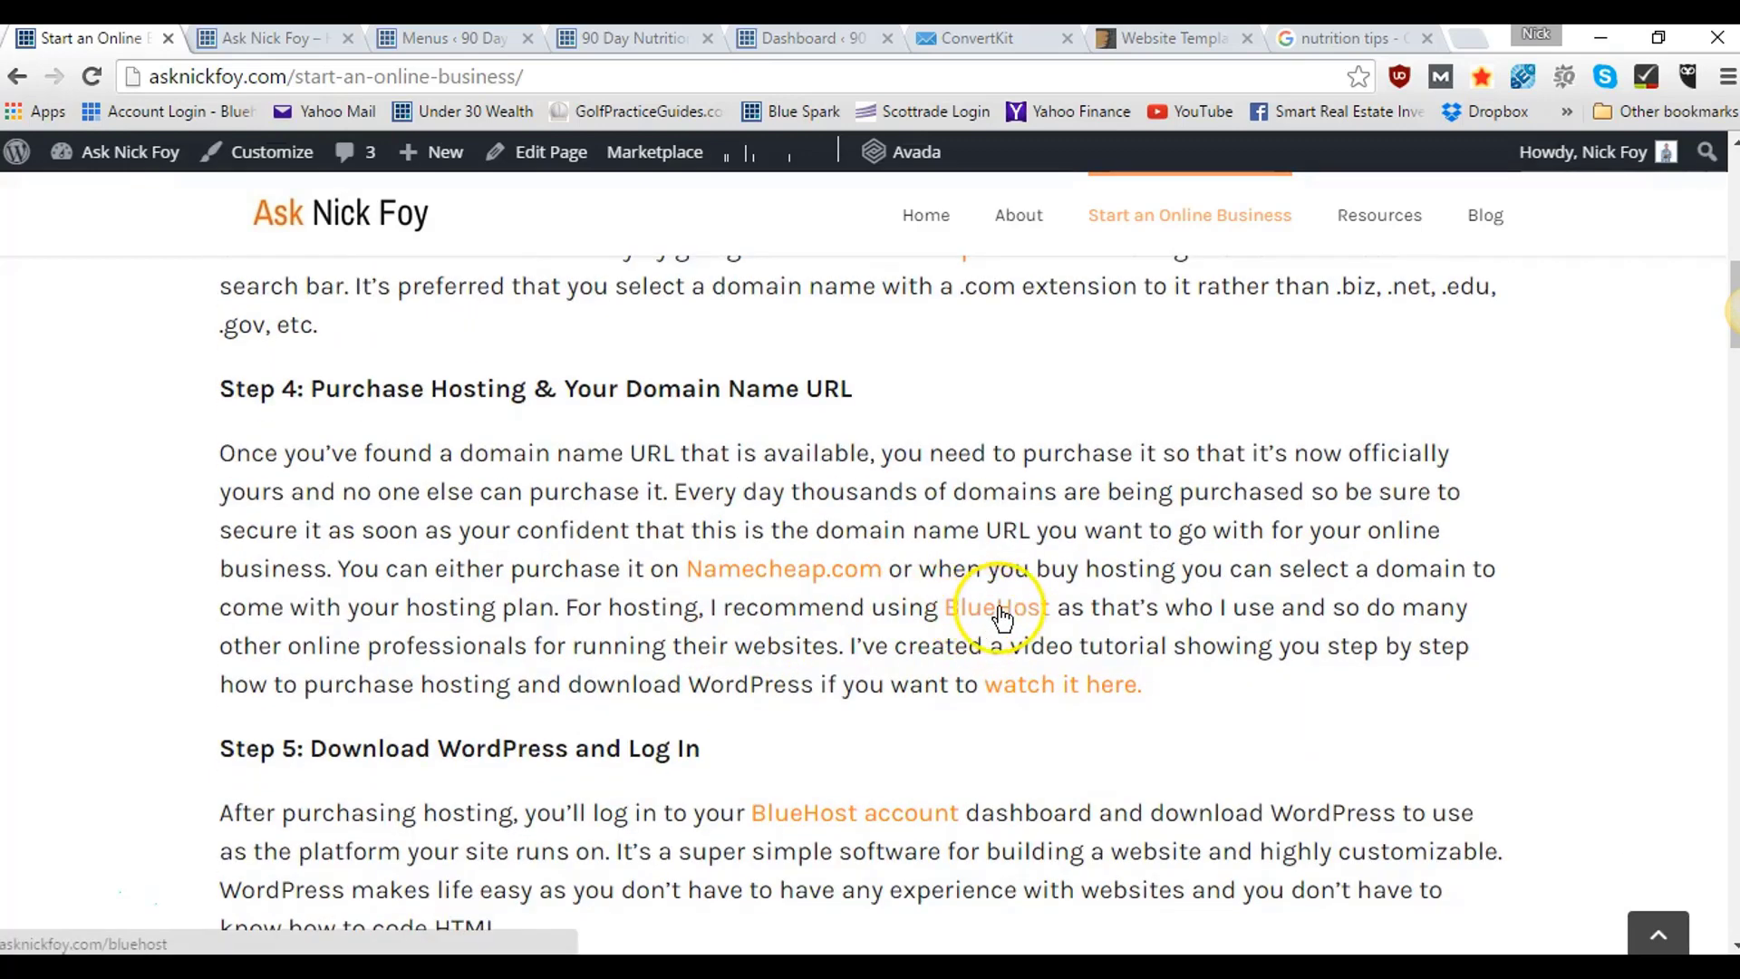
- Review Steps 5 to 8 of the blueprint, covering WordPress download, general settings, plugins and theme selection
{"action": "scroll", "coordinate": [263, 595], "scroll_direction": "down", "scroll_amount": 4}
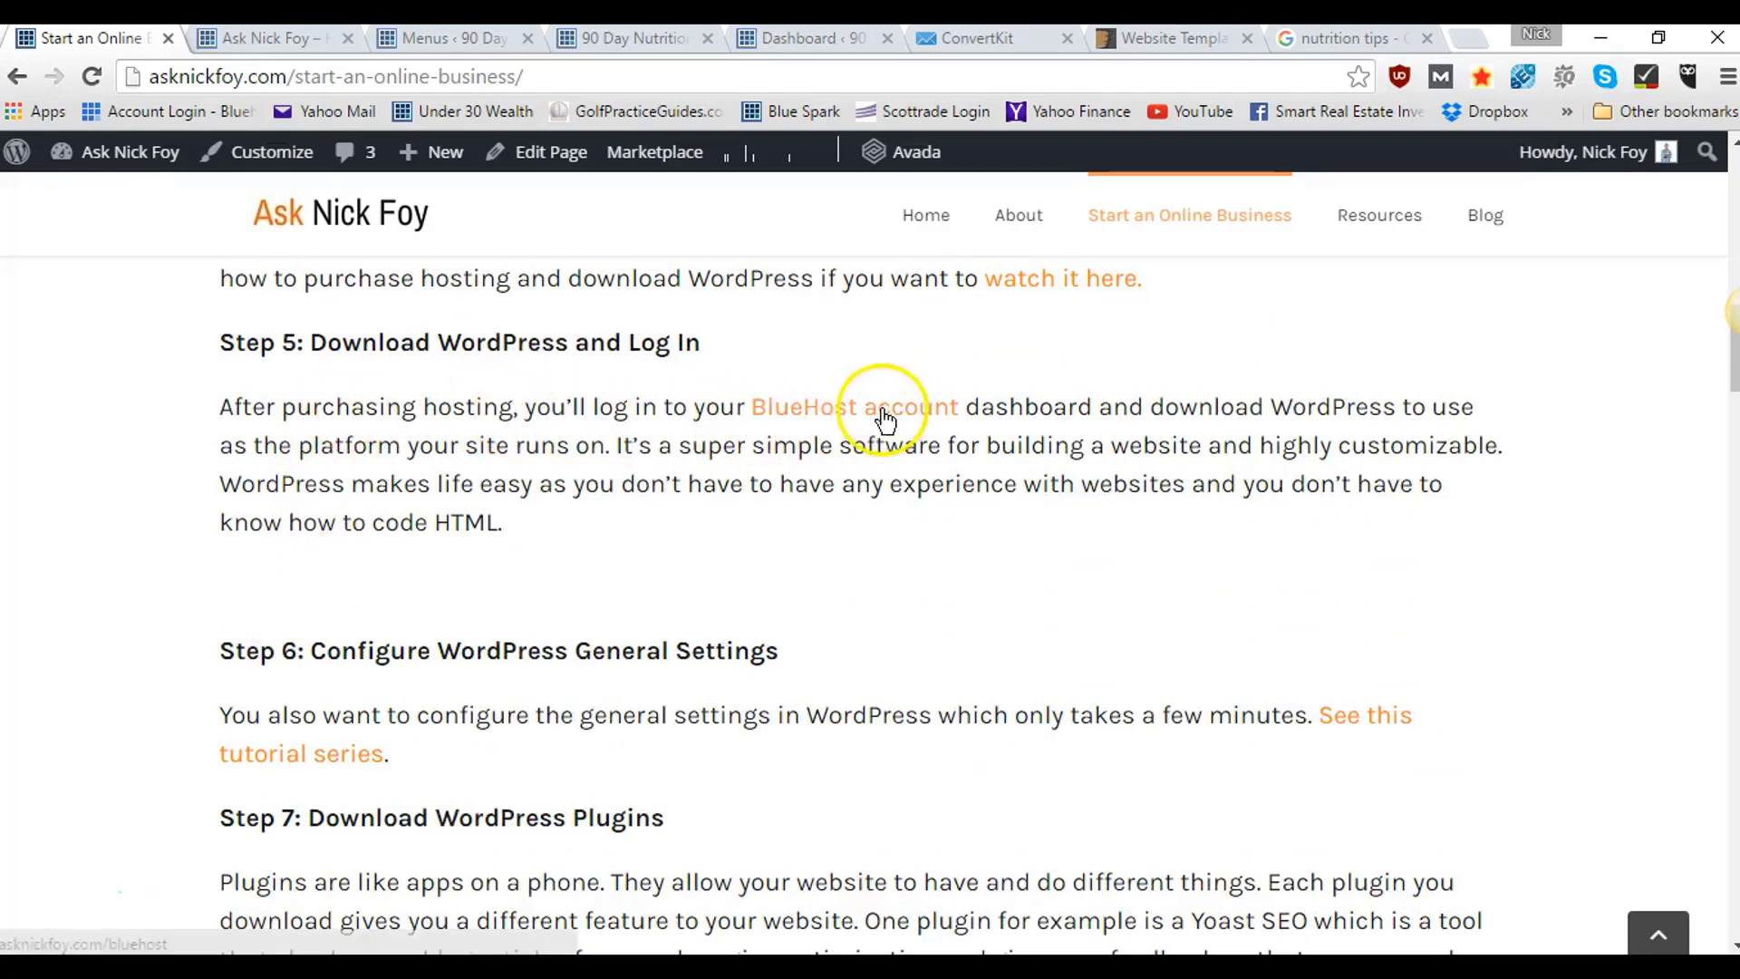
{"action": "scroll", "coordinate": [566, 435], "scroll_direction": "down", "scroll_amount": 3}
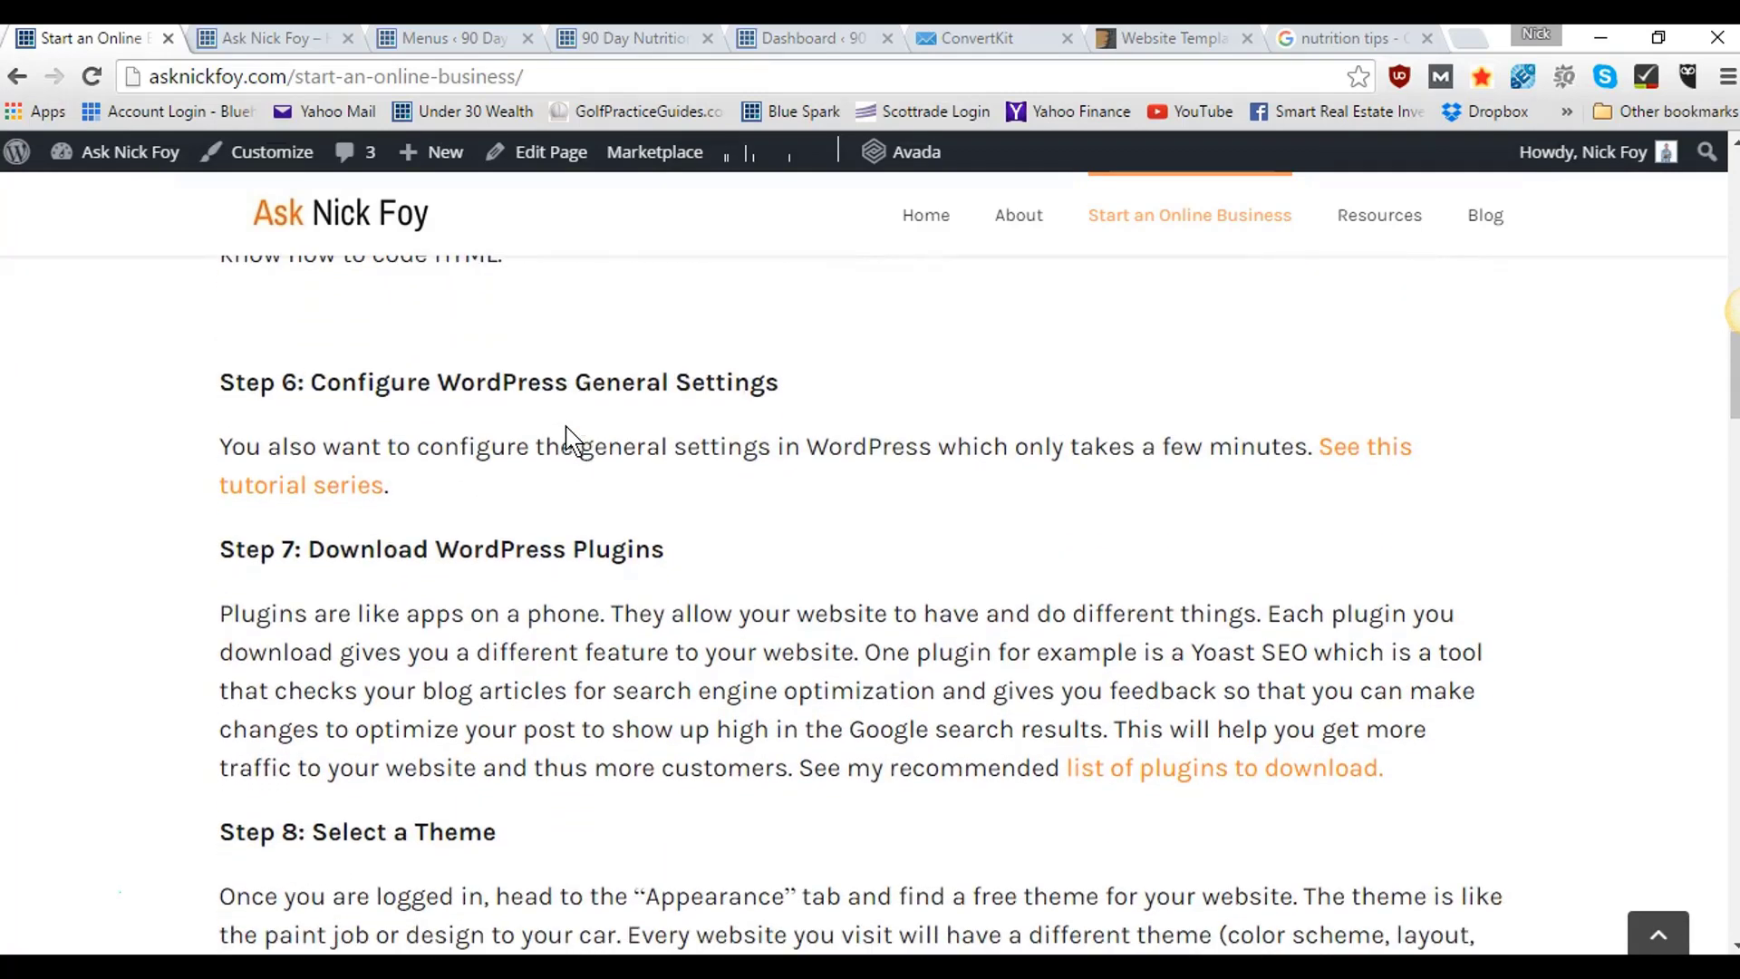
{"action": "scroll", "coordinate": [569, 437], "scroll_direction": "down", "scroll_amount": 1}
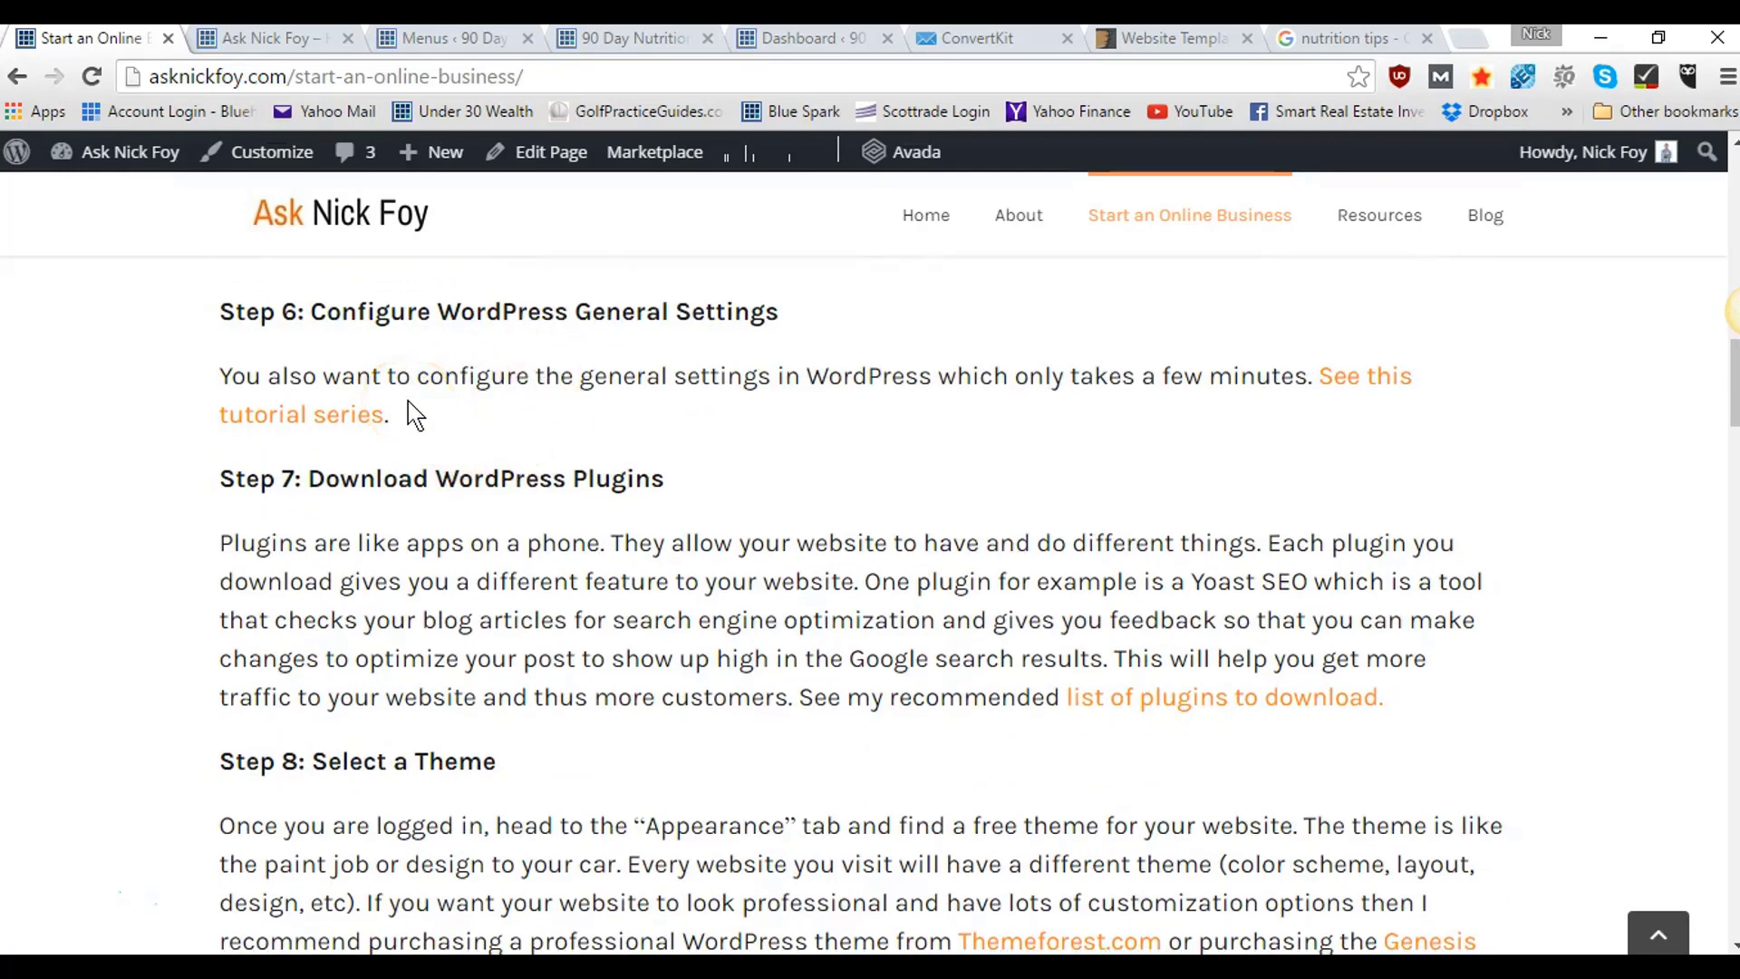
{"action": "scroll", "coordinate": [410, 416], "scroll_direction": "down", "scroll_amount": 2}
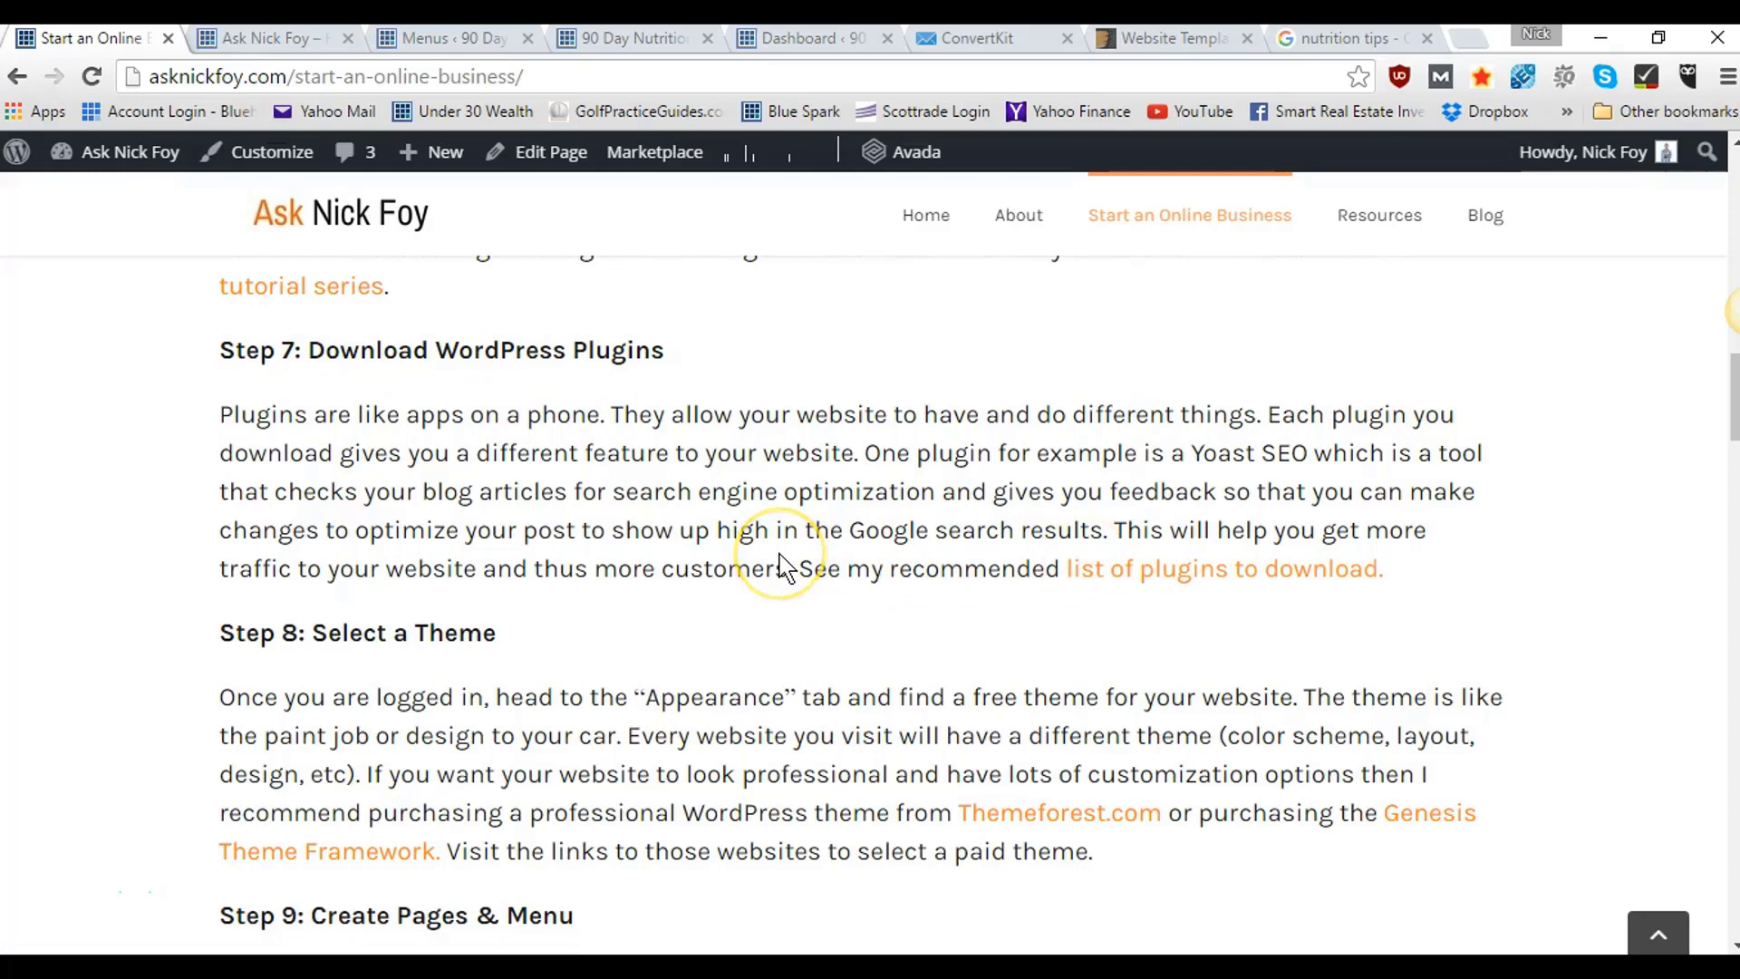
{"action": "scroll", "coordinate": [778, 555], "scroll_direction": "down", "scroll_amount": 2}
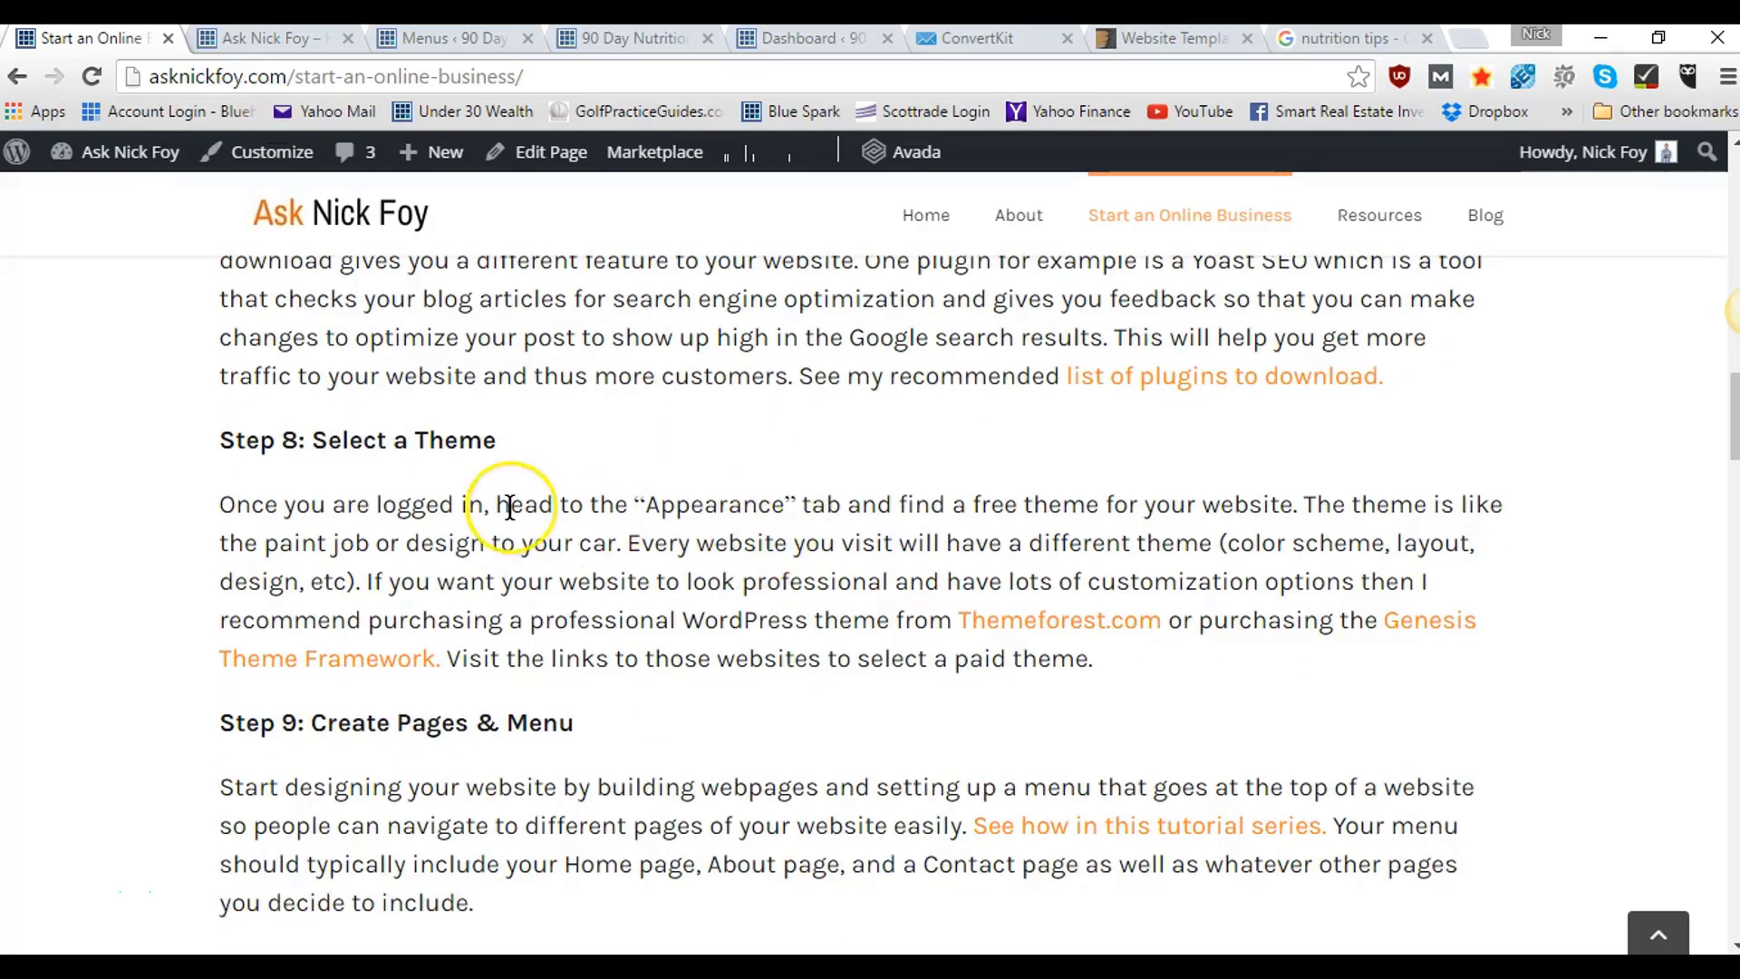
{"action": "scroll", "coordinate": [505, 505], "scroll_direction": "down", "scroll_amount": 1}
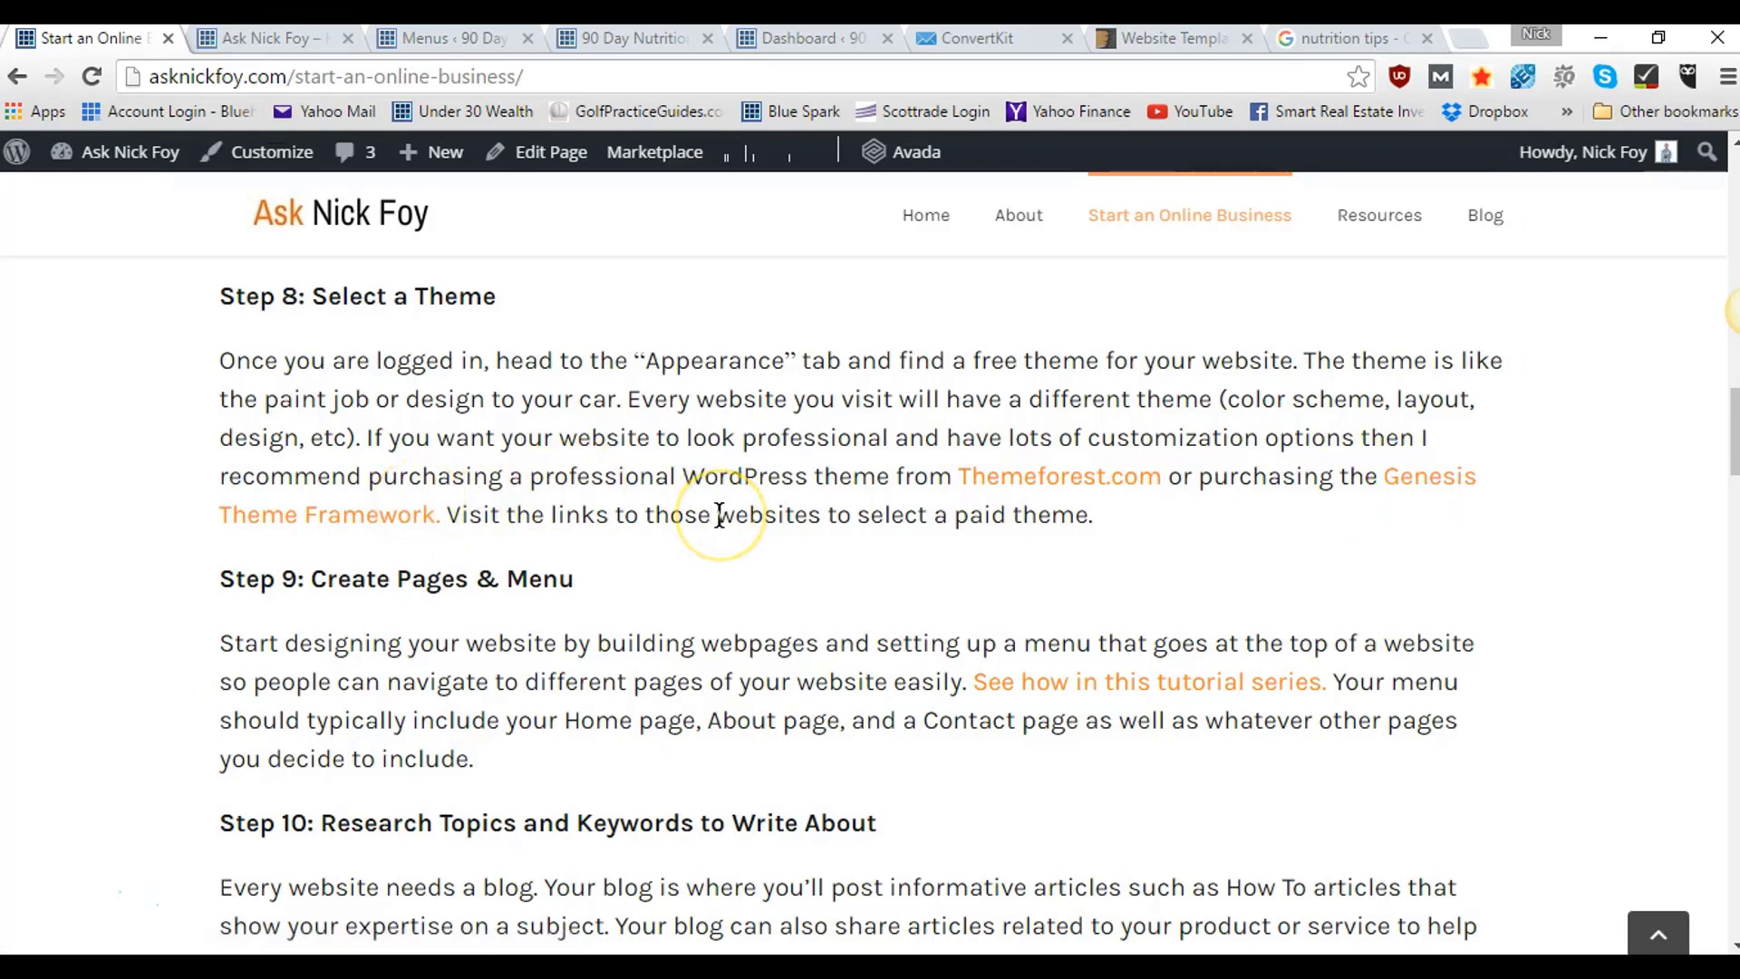
{"action": "key", "text": "ctrl+plus"}
{"action": "key", "text": "ctrl+plus"}
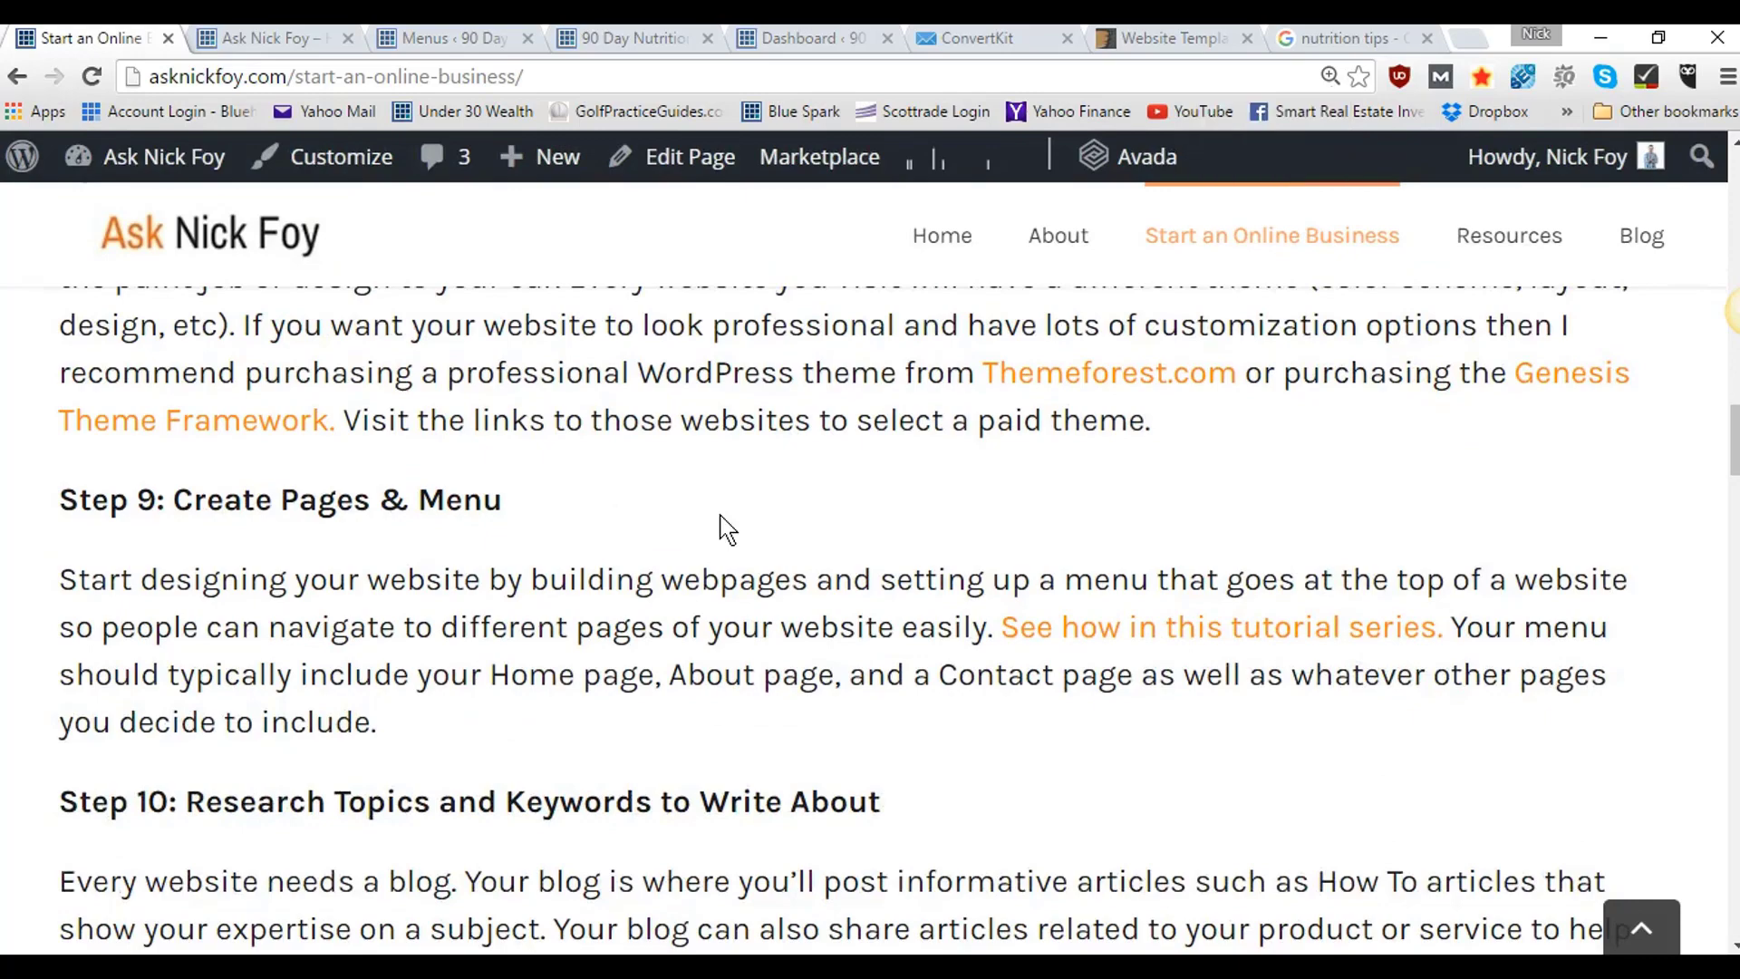
{"action": "scroll", "coordinate": [720, 528], "scroll_direction": "up", "scroll_amount": 3}
{"action": "scroll", "coordinate": [723, 522], "scroll_direction": "down", "scroll_amount": 2}
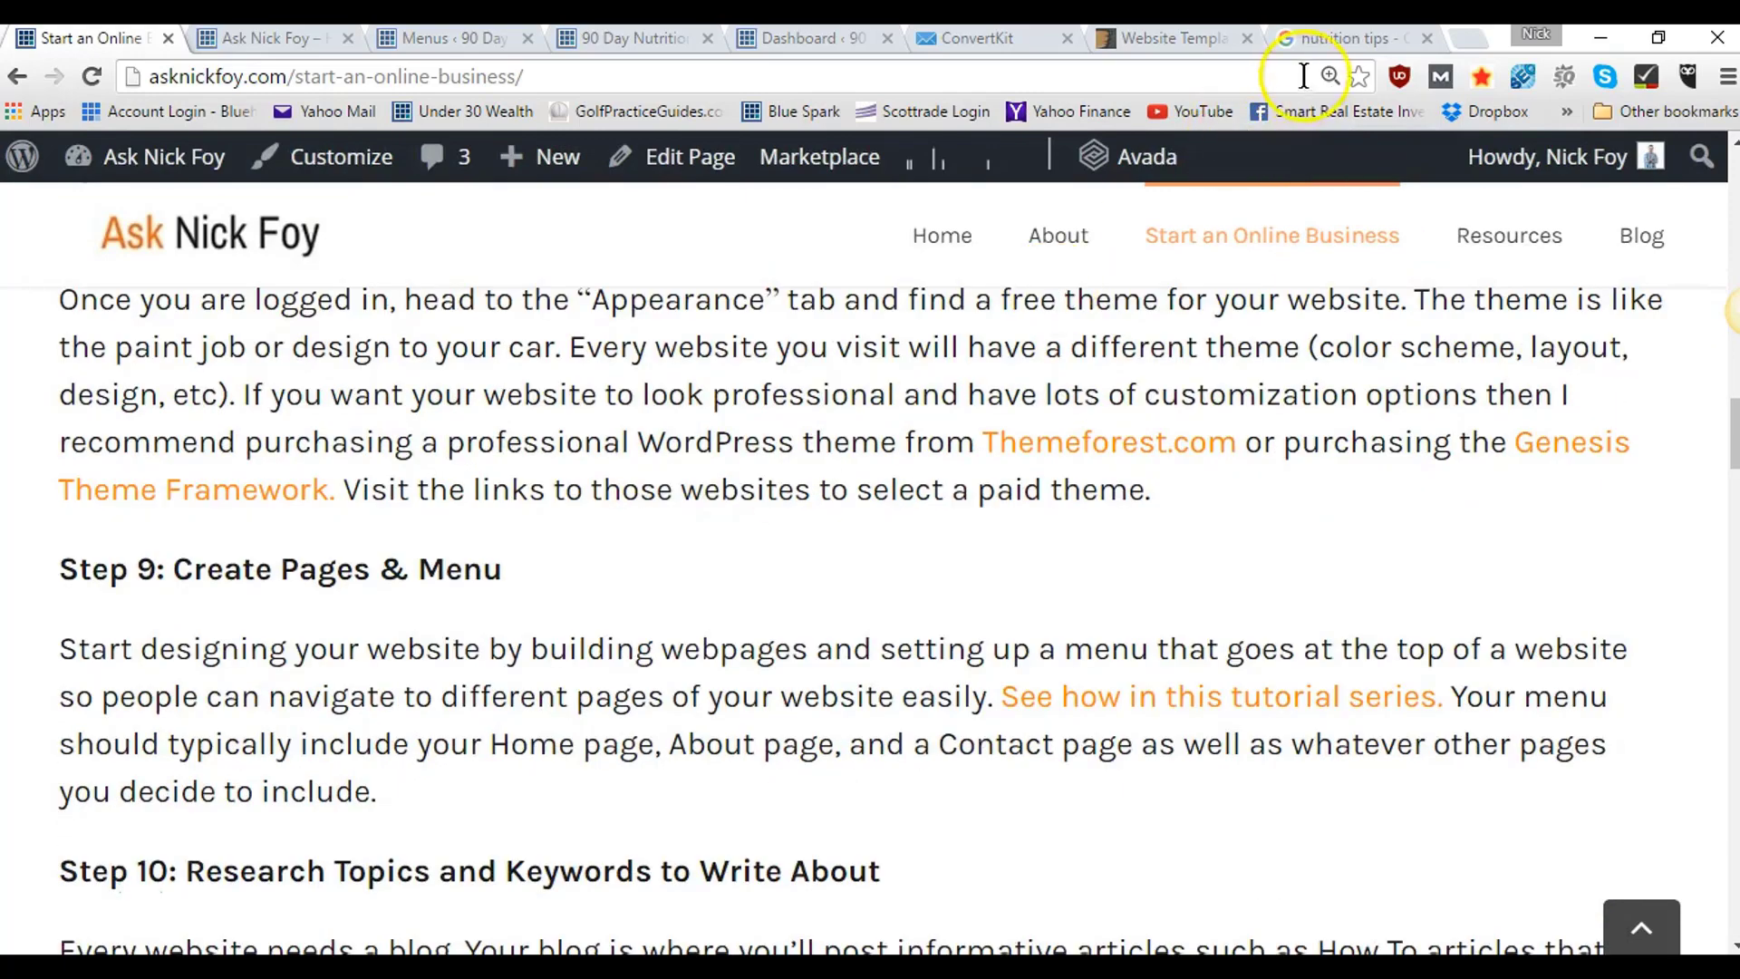
{"action": "left_click", "coordinate": [1331, 77]}
{"action": "left_click", "coordinate": [1298, 145]}
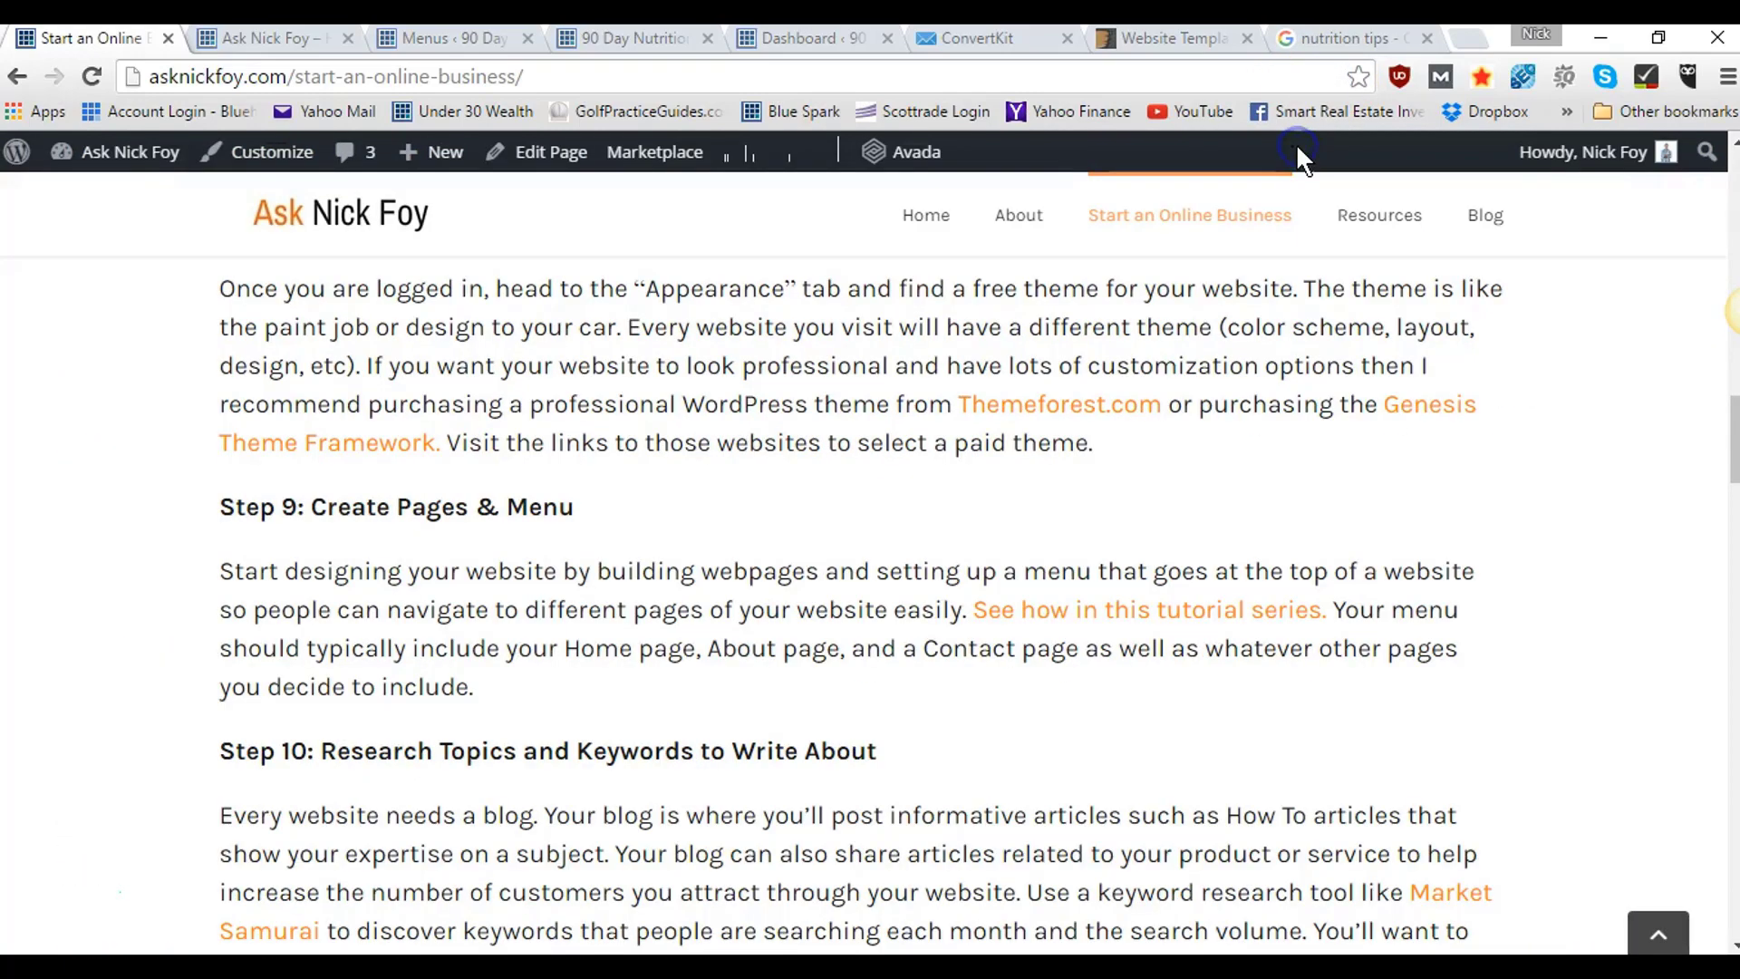
- Review Steps 9 to 11 of the blueprint on pages and menu, keyword research and choosing an email service provider
{"action": "scroll", "coordinate": [689, 481], "scroll_direction": "down", "scroll_amount": 3}
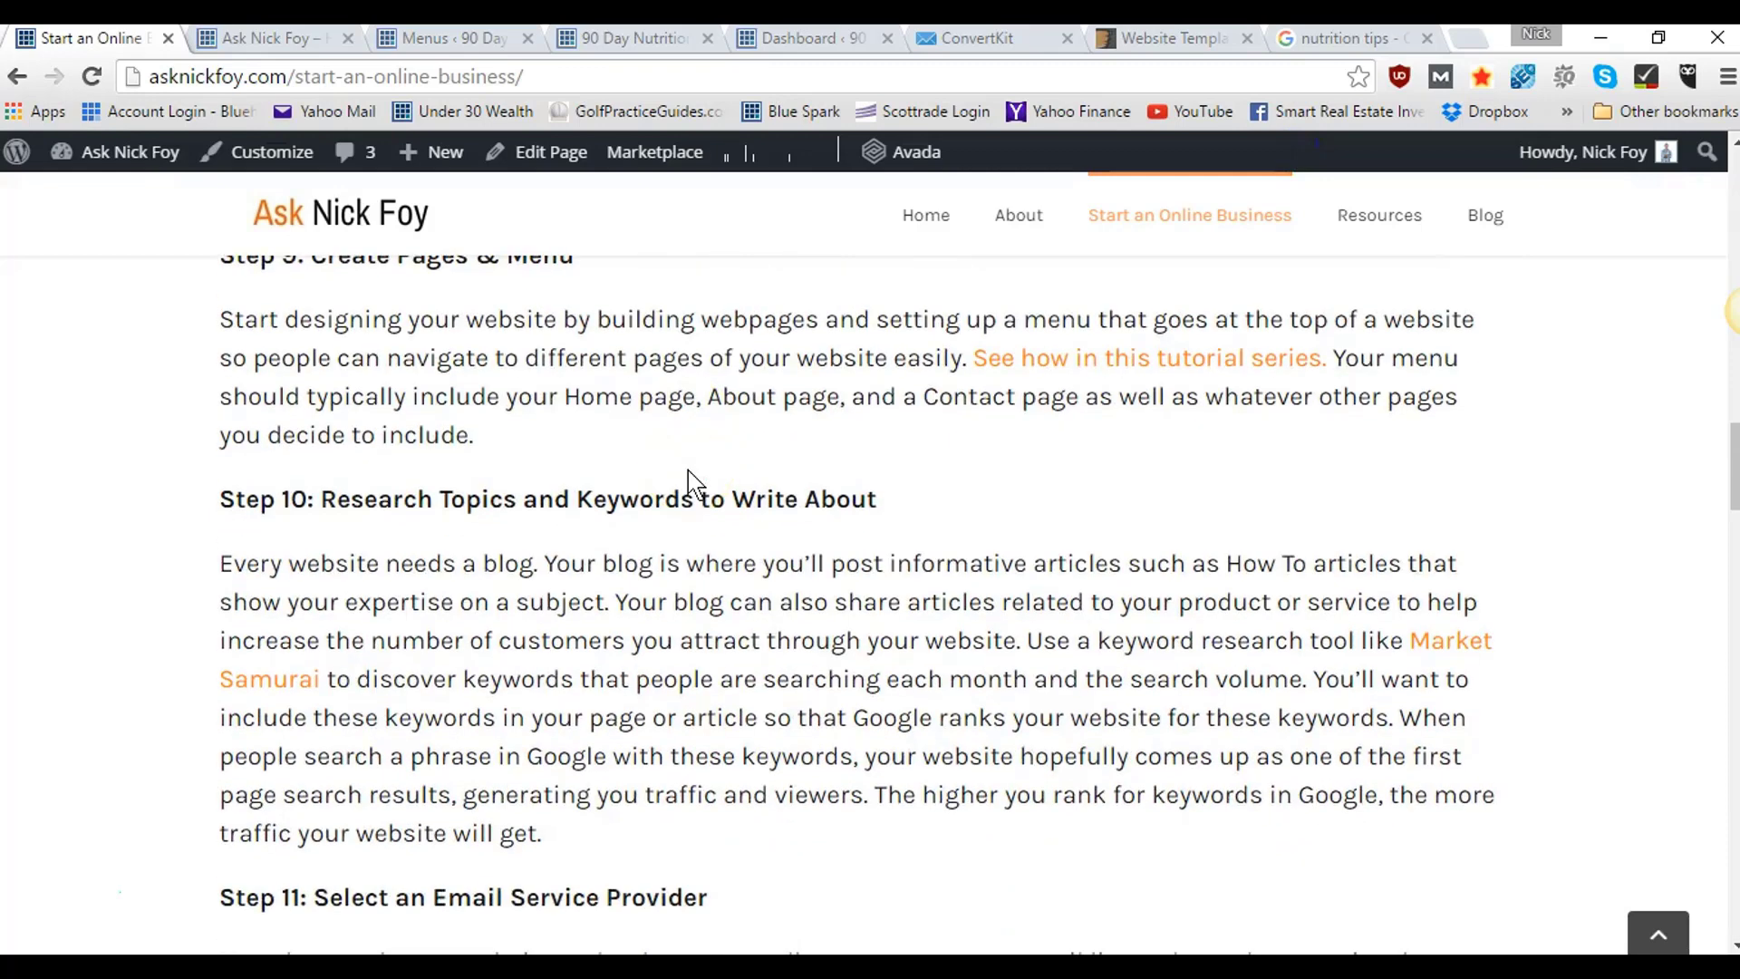
{"action": "scroll", "coordinate": [689, 485], "scroll_direction": "up", "scroll_amount": 1}
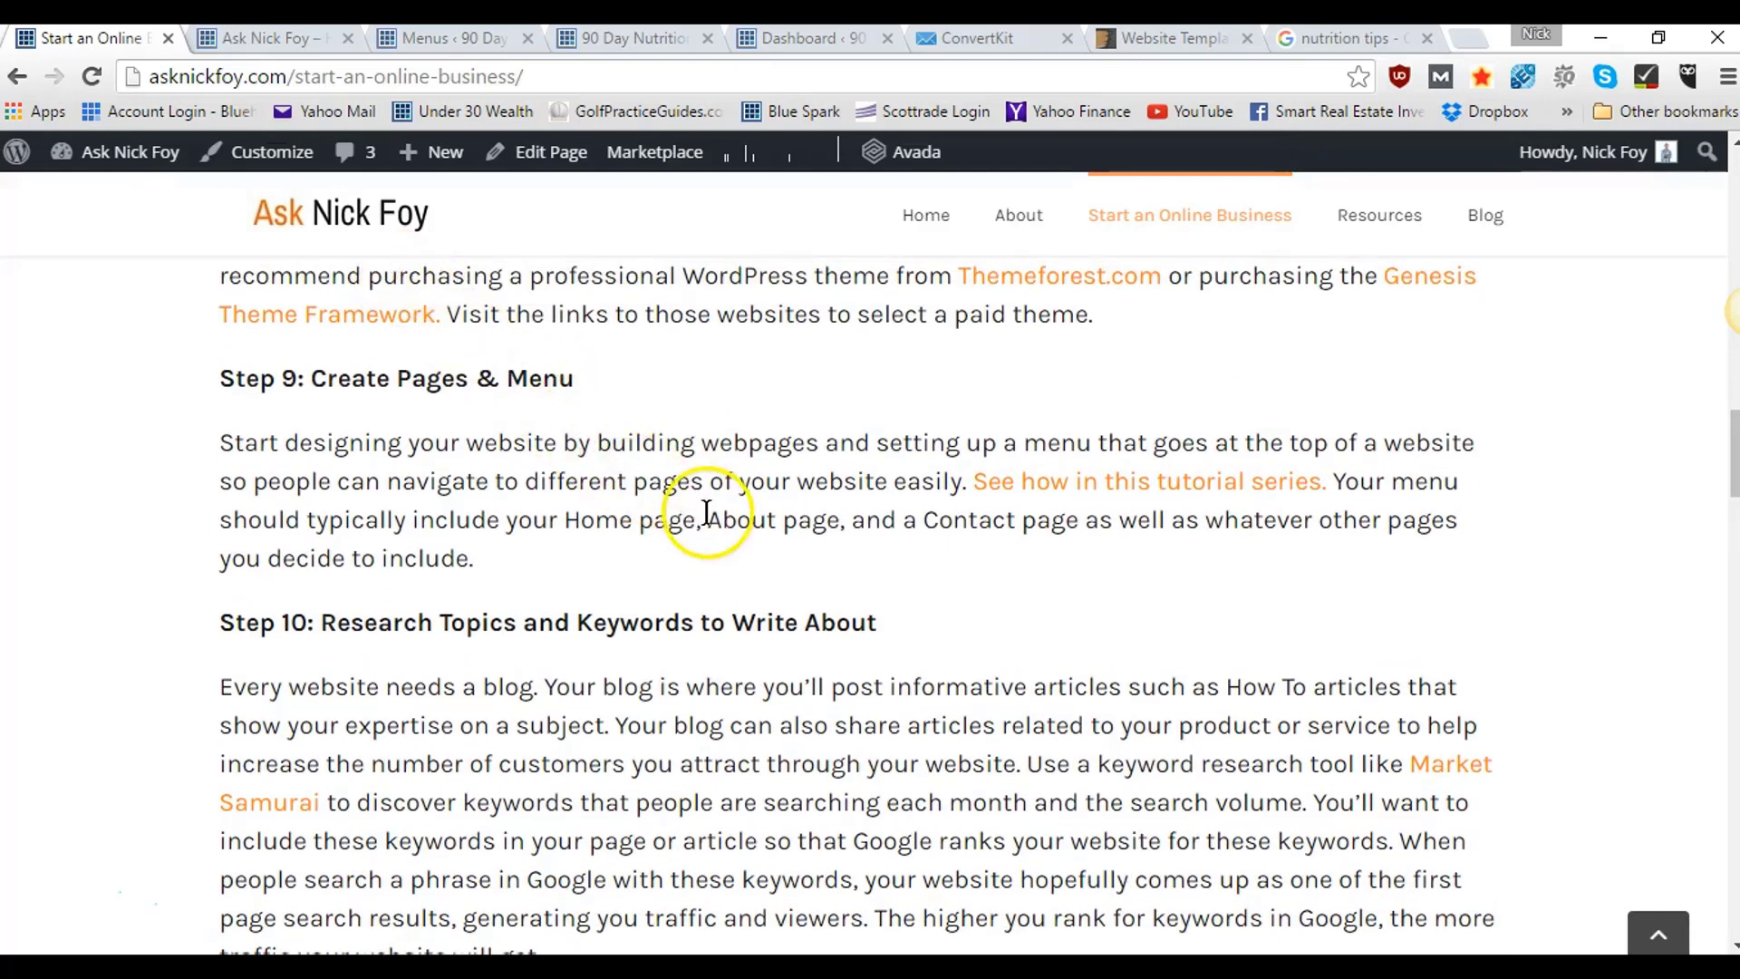
{"action": "scroll", "coordinate": [707, 512], "scroll_direction": "down", "scroll_amount": 1}
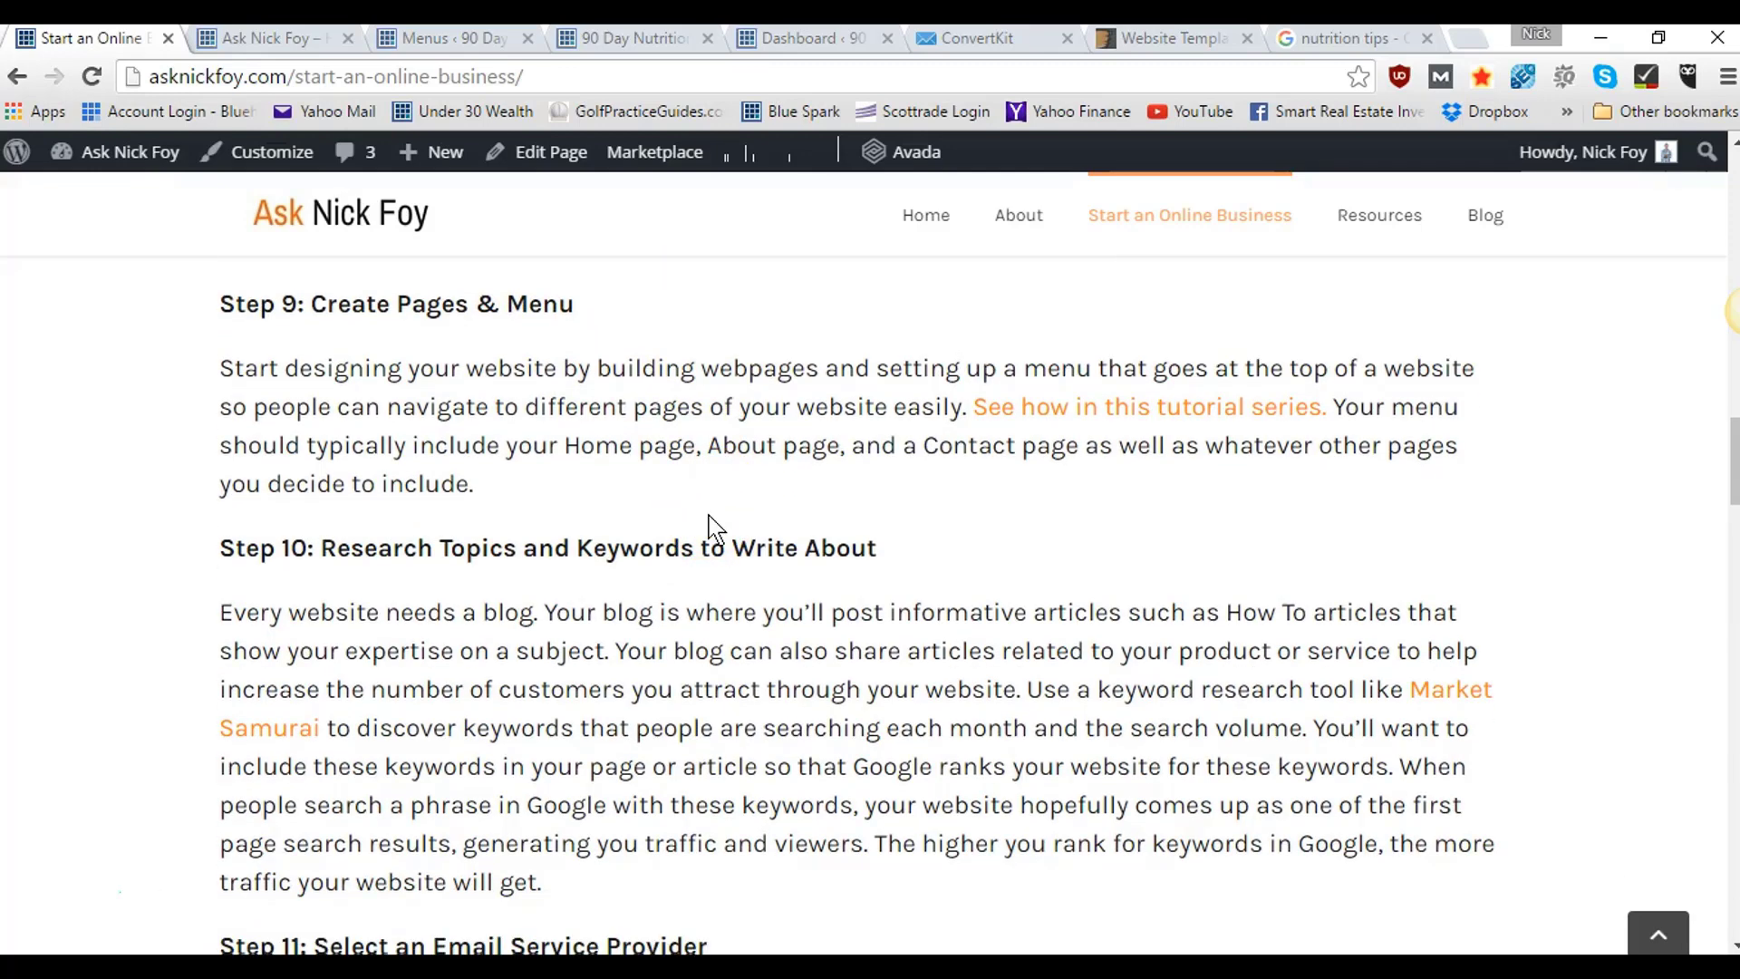
{"action": "scroll", "coordinate": [712, 526], "scroll_direction": "down", "scroll_amount": 1}
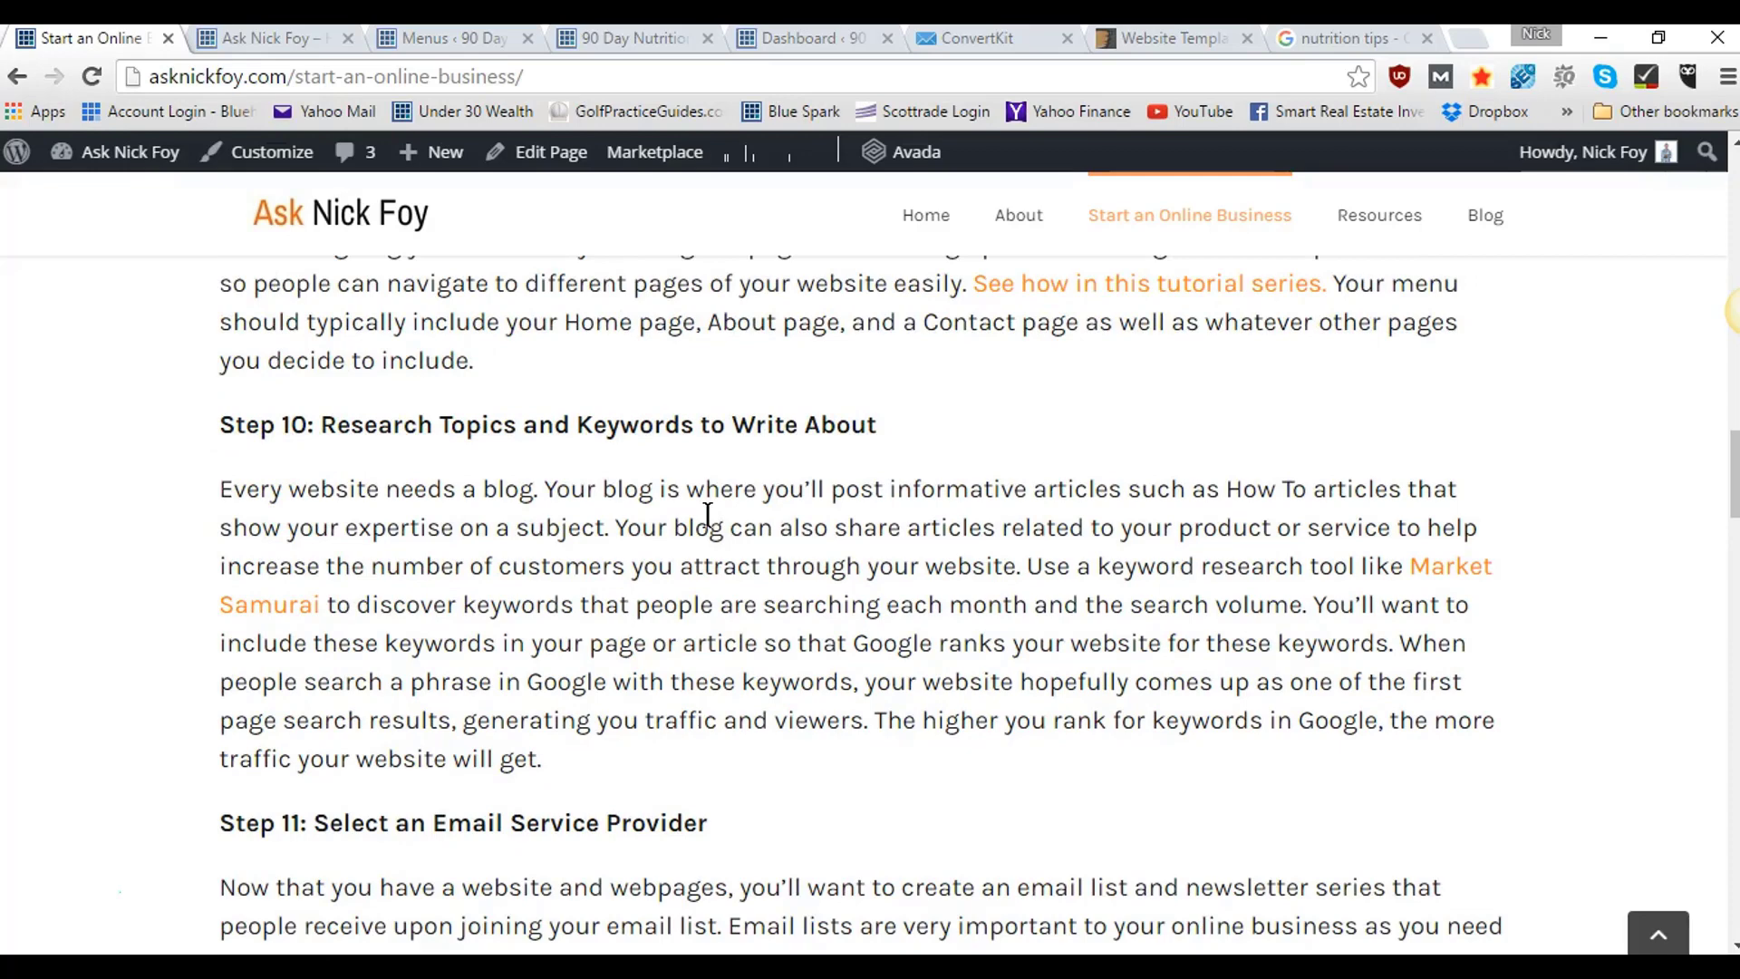
{"action": "scroll", "coordinate": [707, 514], "scroll_direction": "down", "scroll_amount": 1}
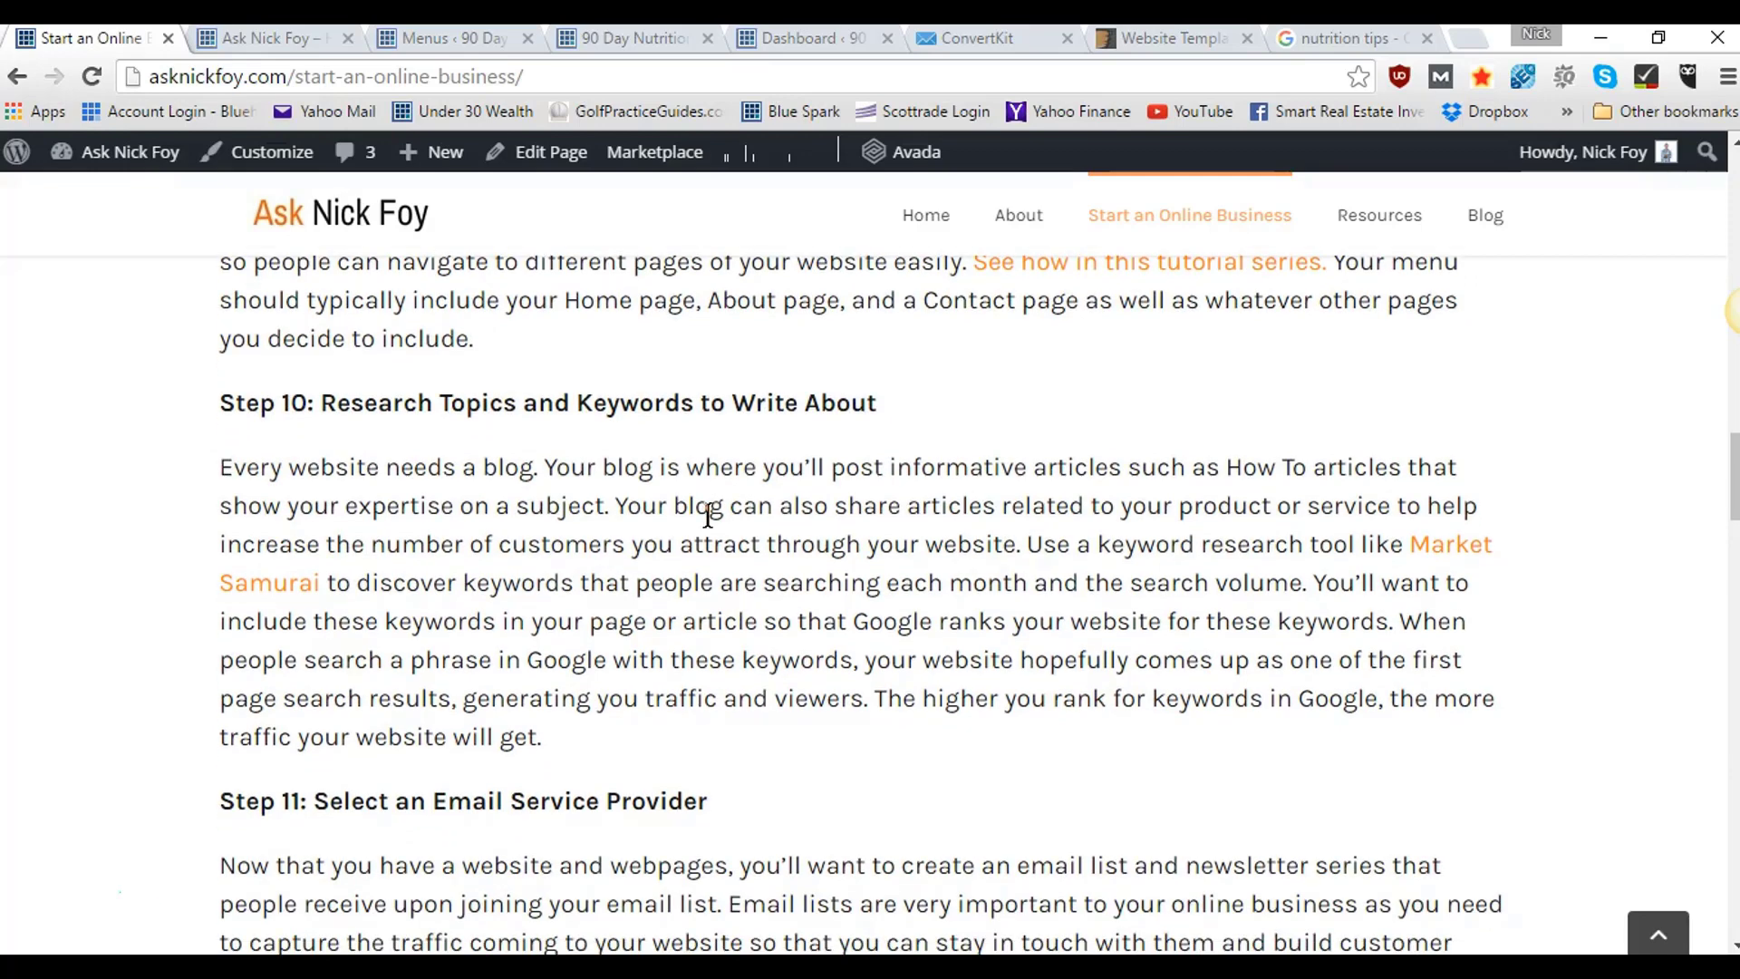
{"action": "scroll", "coordinate": [708, 514], "scroll_direction": "down", "scroll_amount": 1}
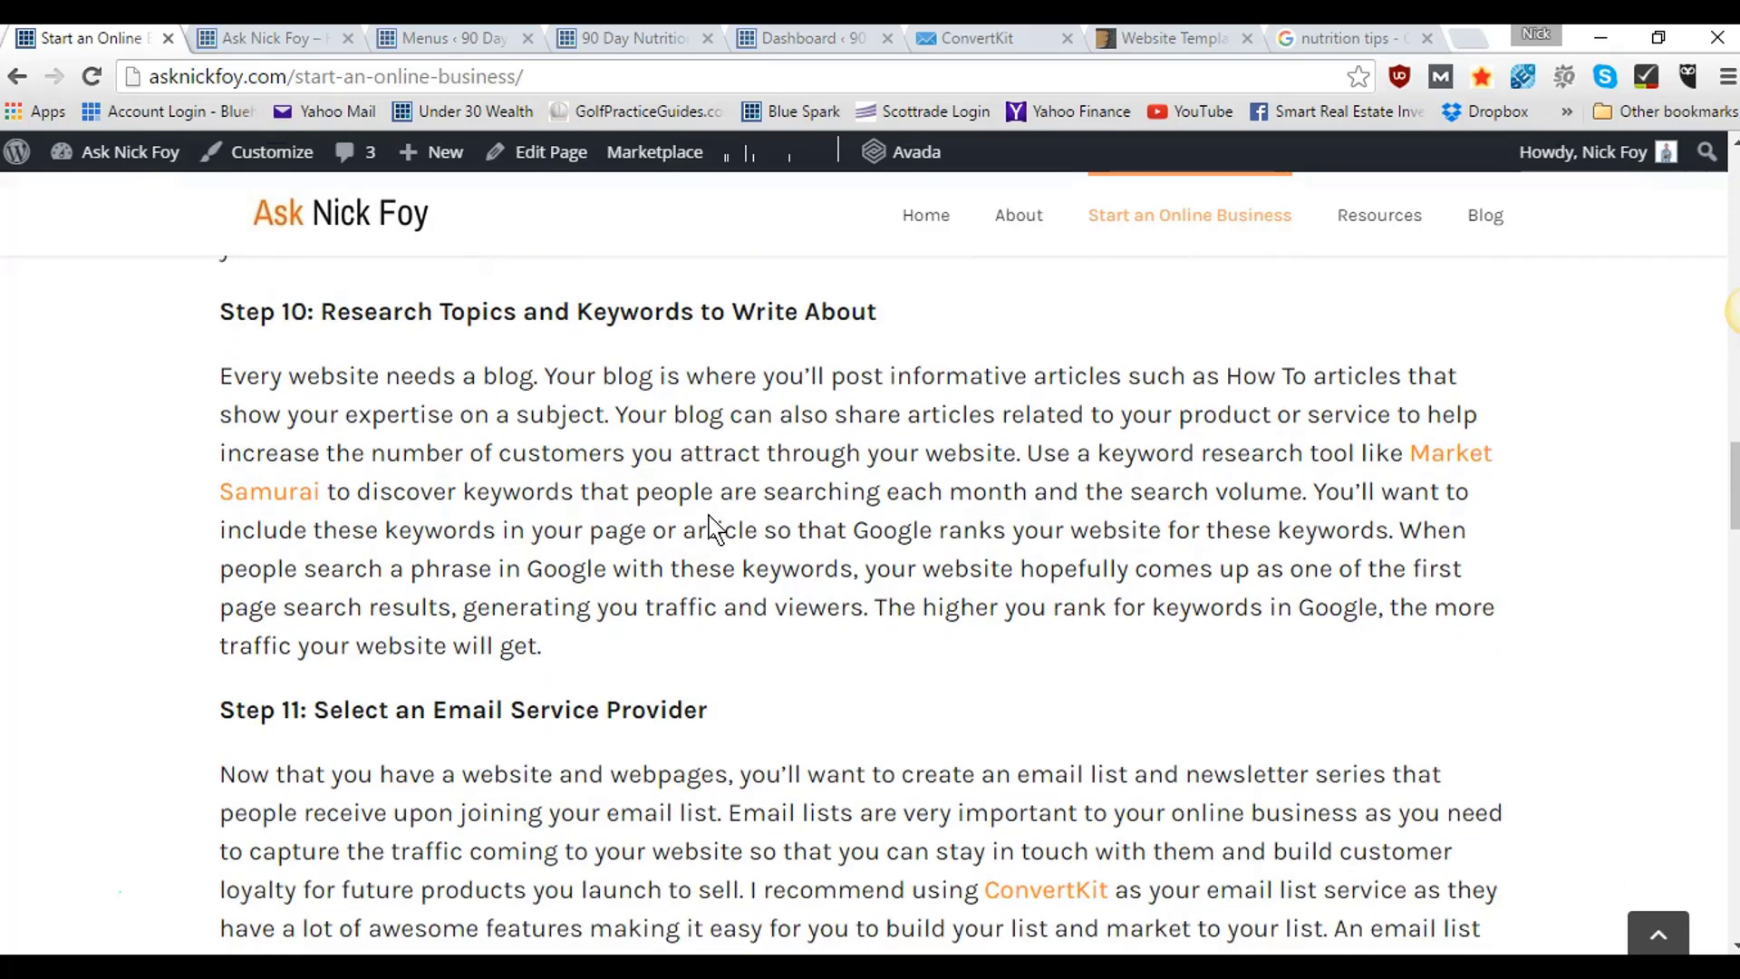
{"action": "scroll", "coordinate": [708, 525], "scroll_direction": "down", "scroll_amount": 4}
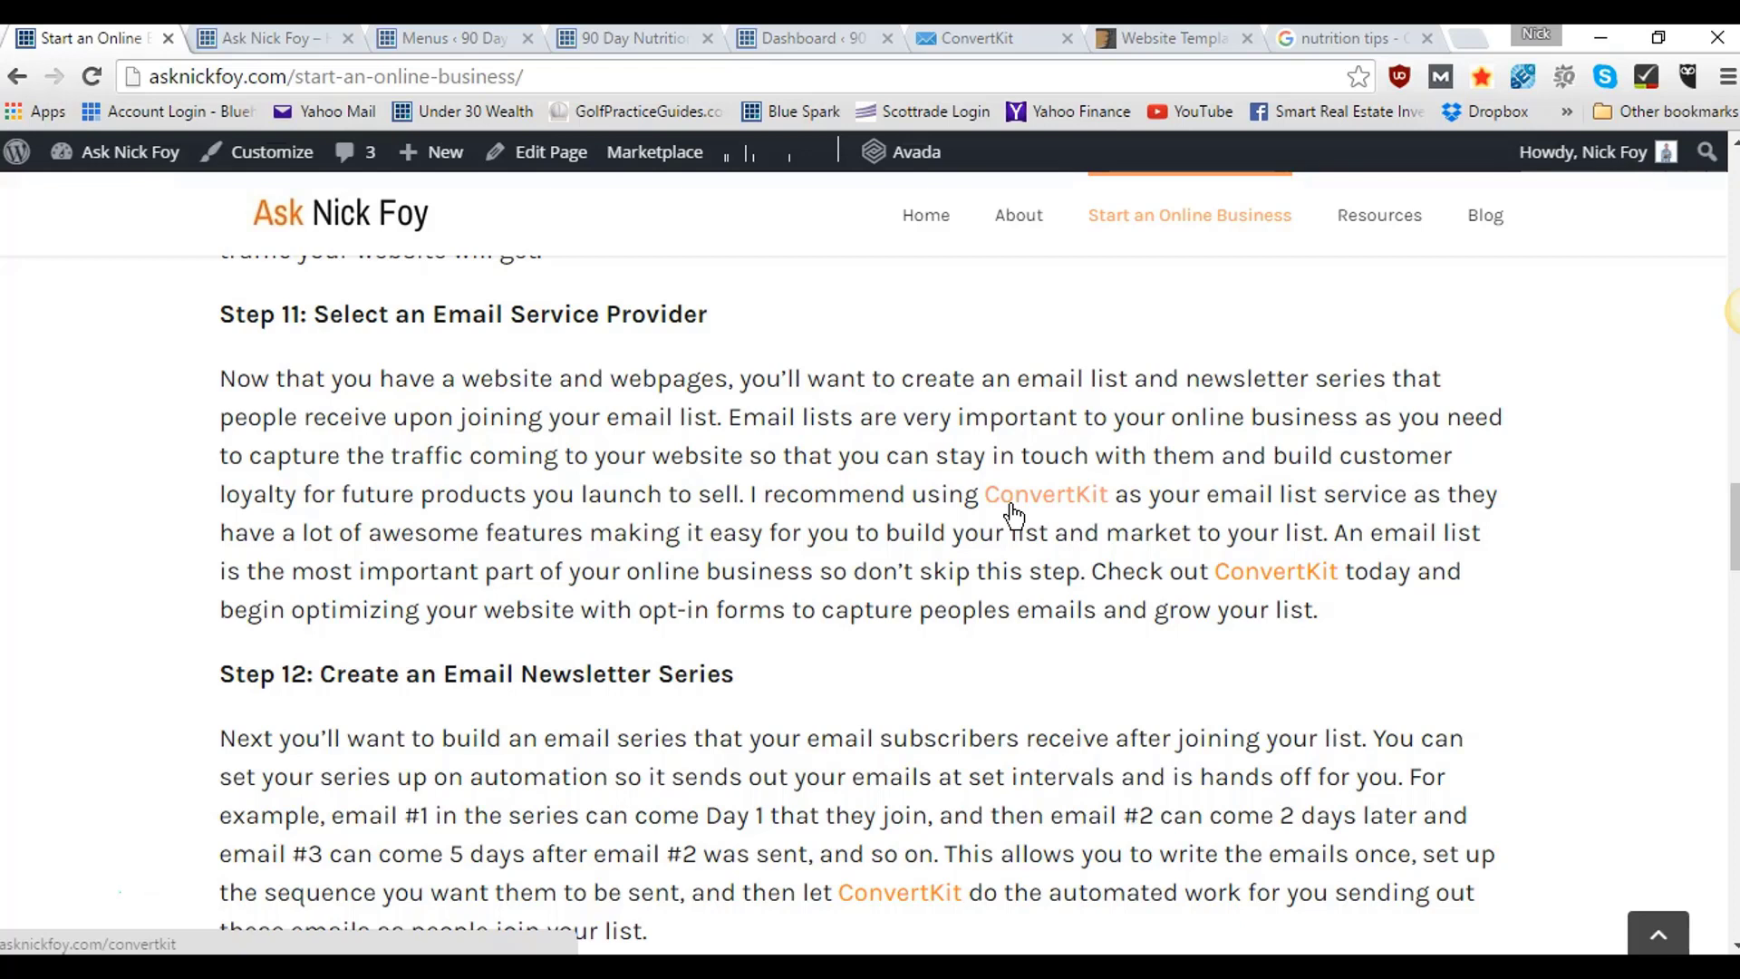
{"action": "left_click", "coordinate": [796, 493]}
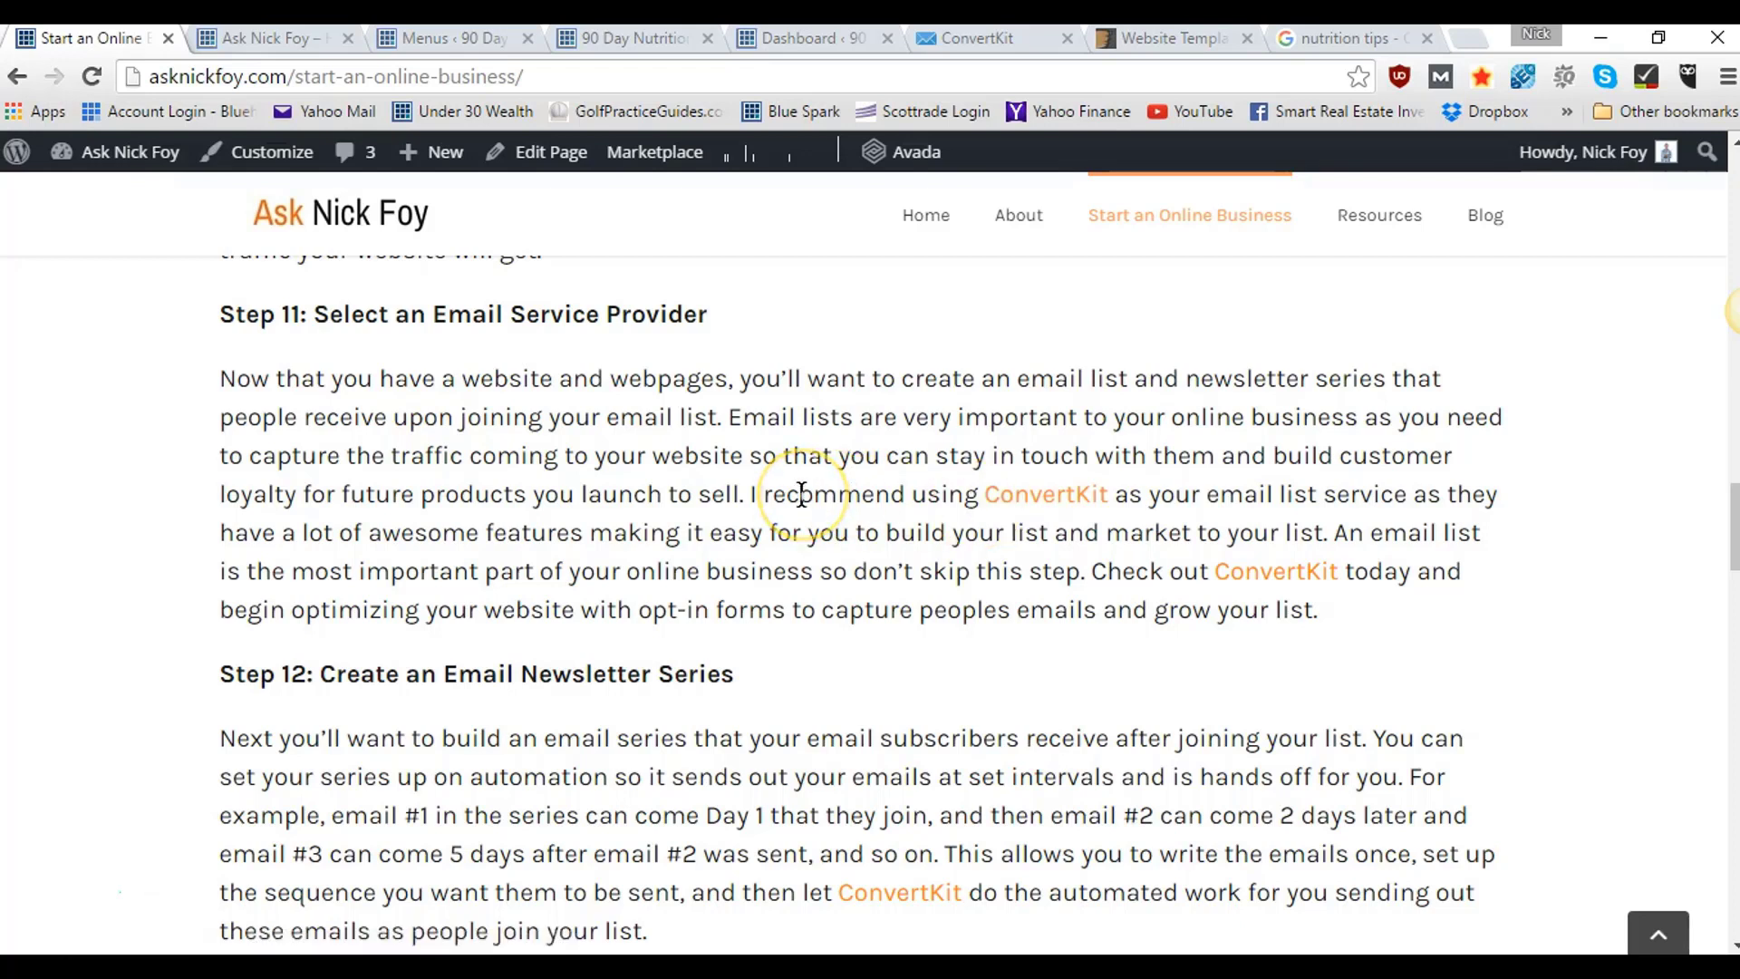
- Review Steps 12 to 14 on the newsletter series, free giveaway and opt-in form, and open Step 14's OptinMonster link
{"action": "scroll", "coordinate": [798, 497], "scroll_direction": "down", "scroll_amount": 2}
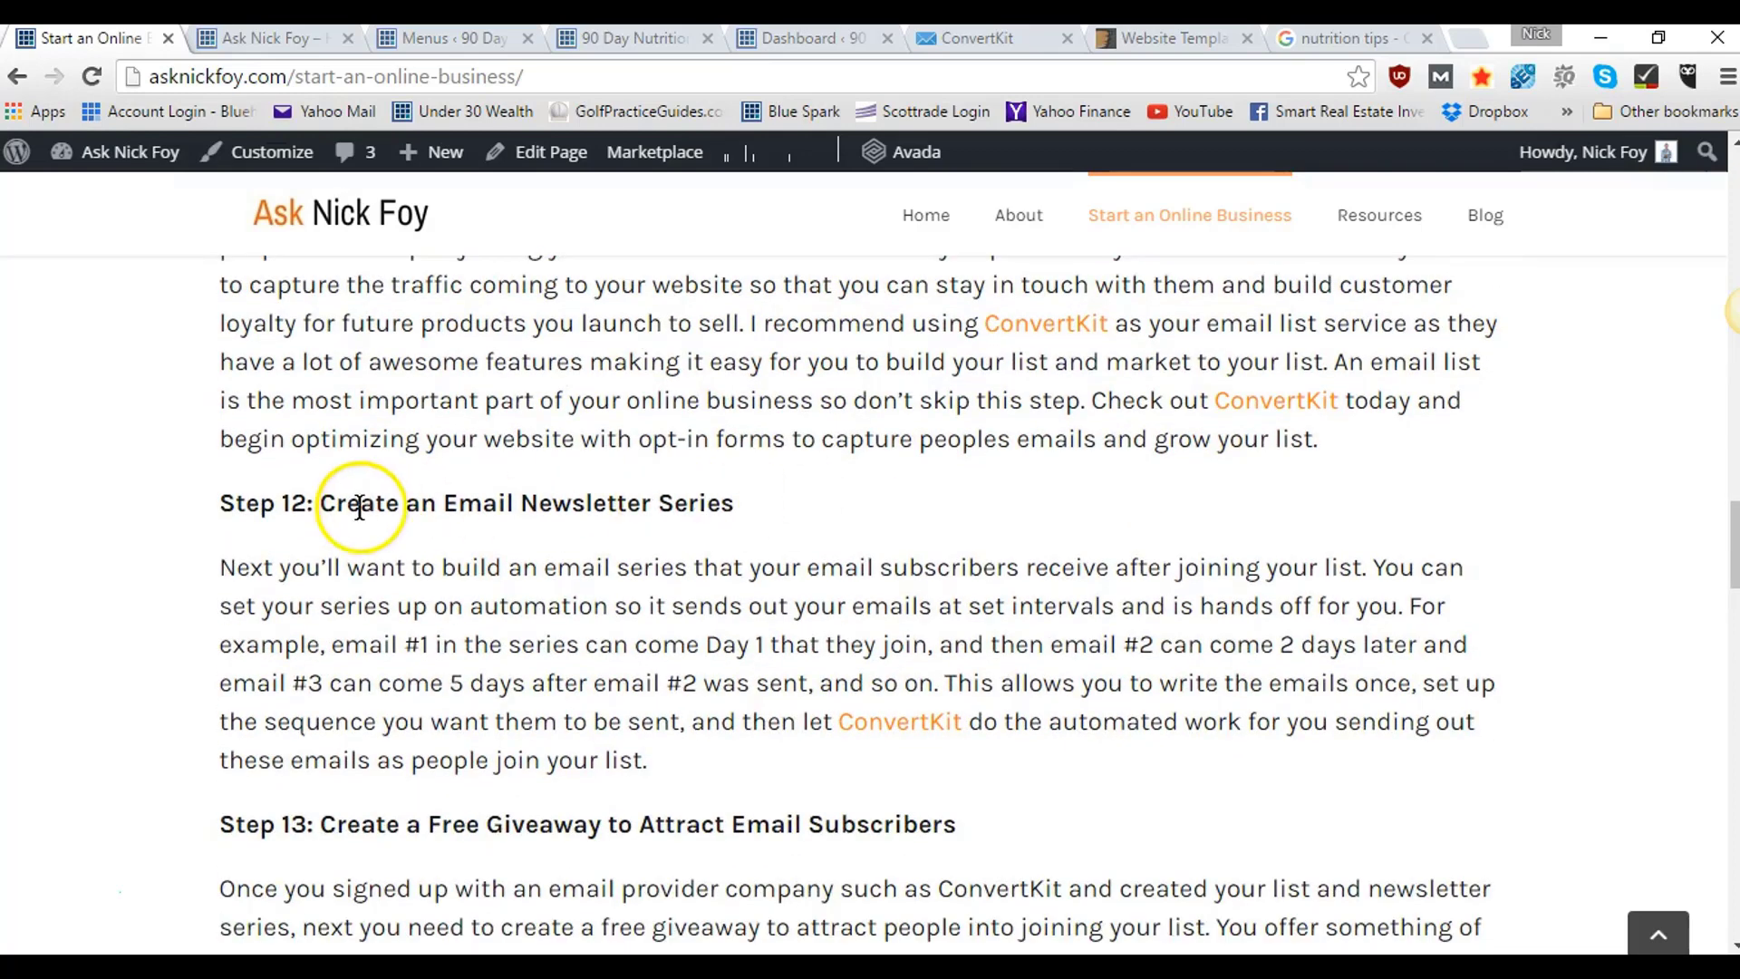
{"action": "scroll", "coordinate": [712, 517], "scroll_direction": "down", "scroll_amount": 2}
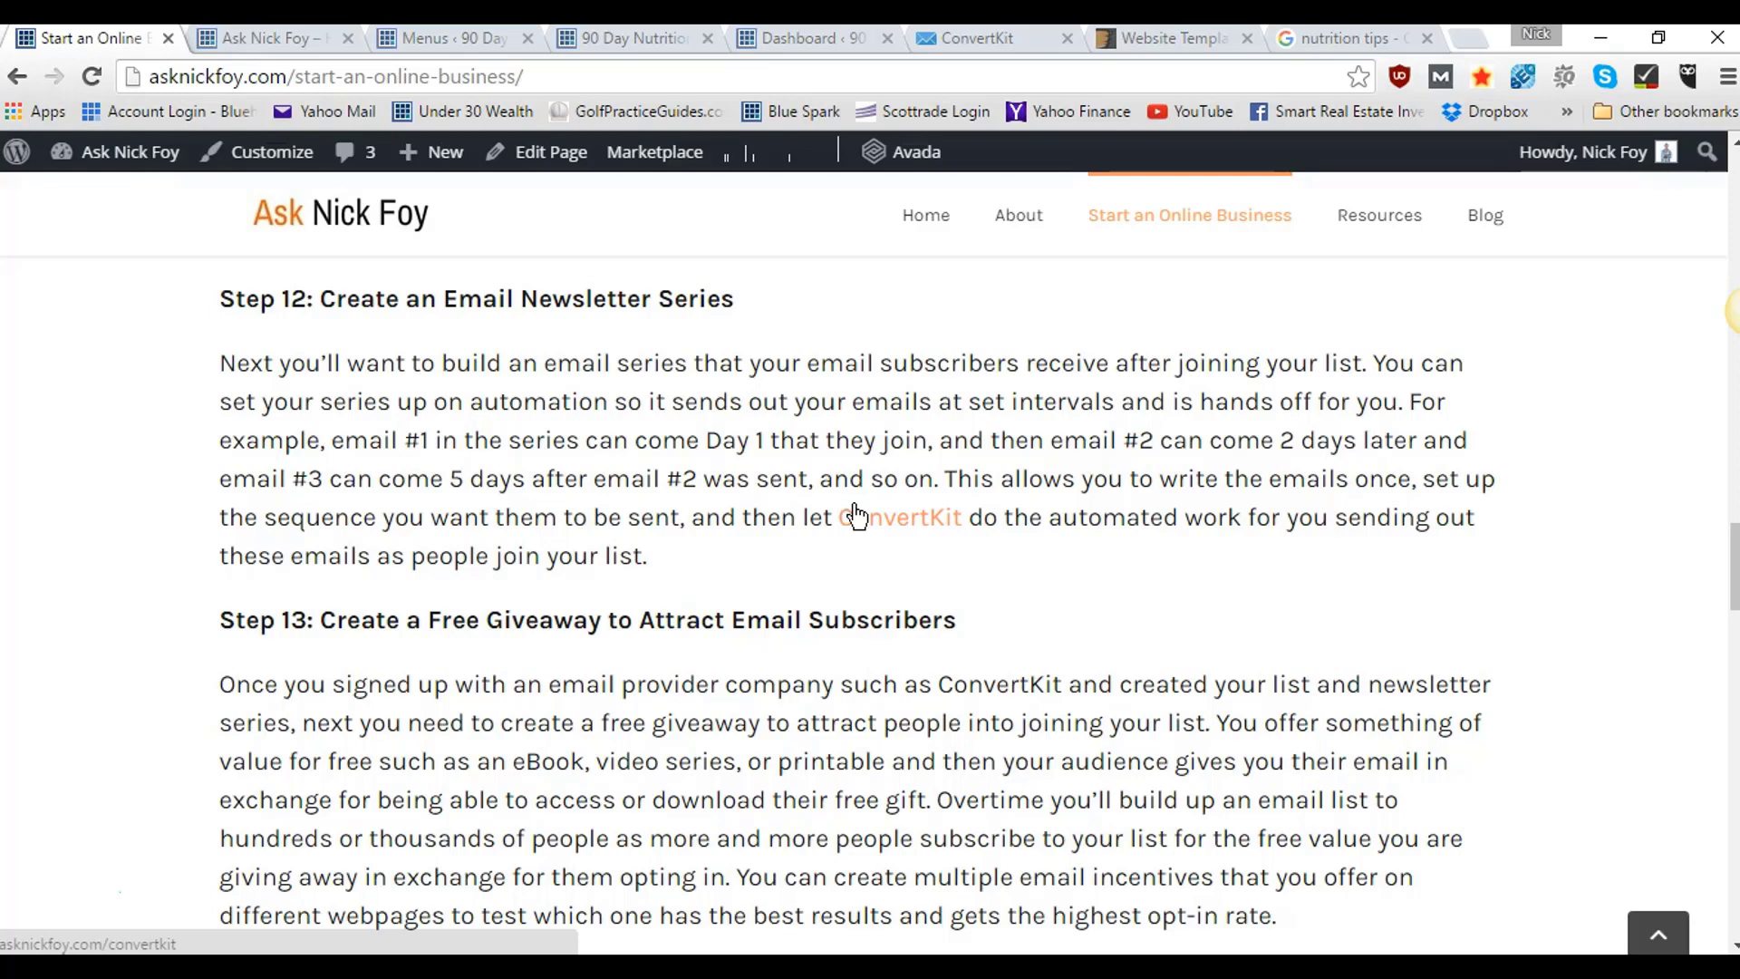
{"action": "scroll", "coordinate": [857, 517], "scroll_direction": "down", "scroll_amount": 2}
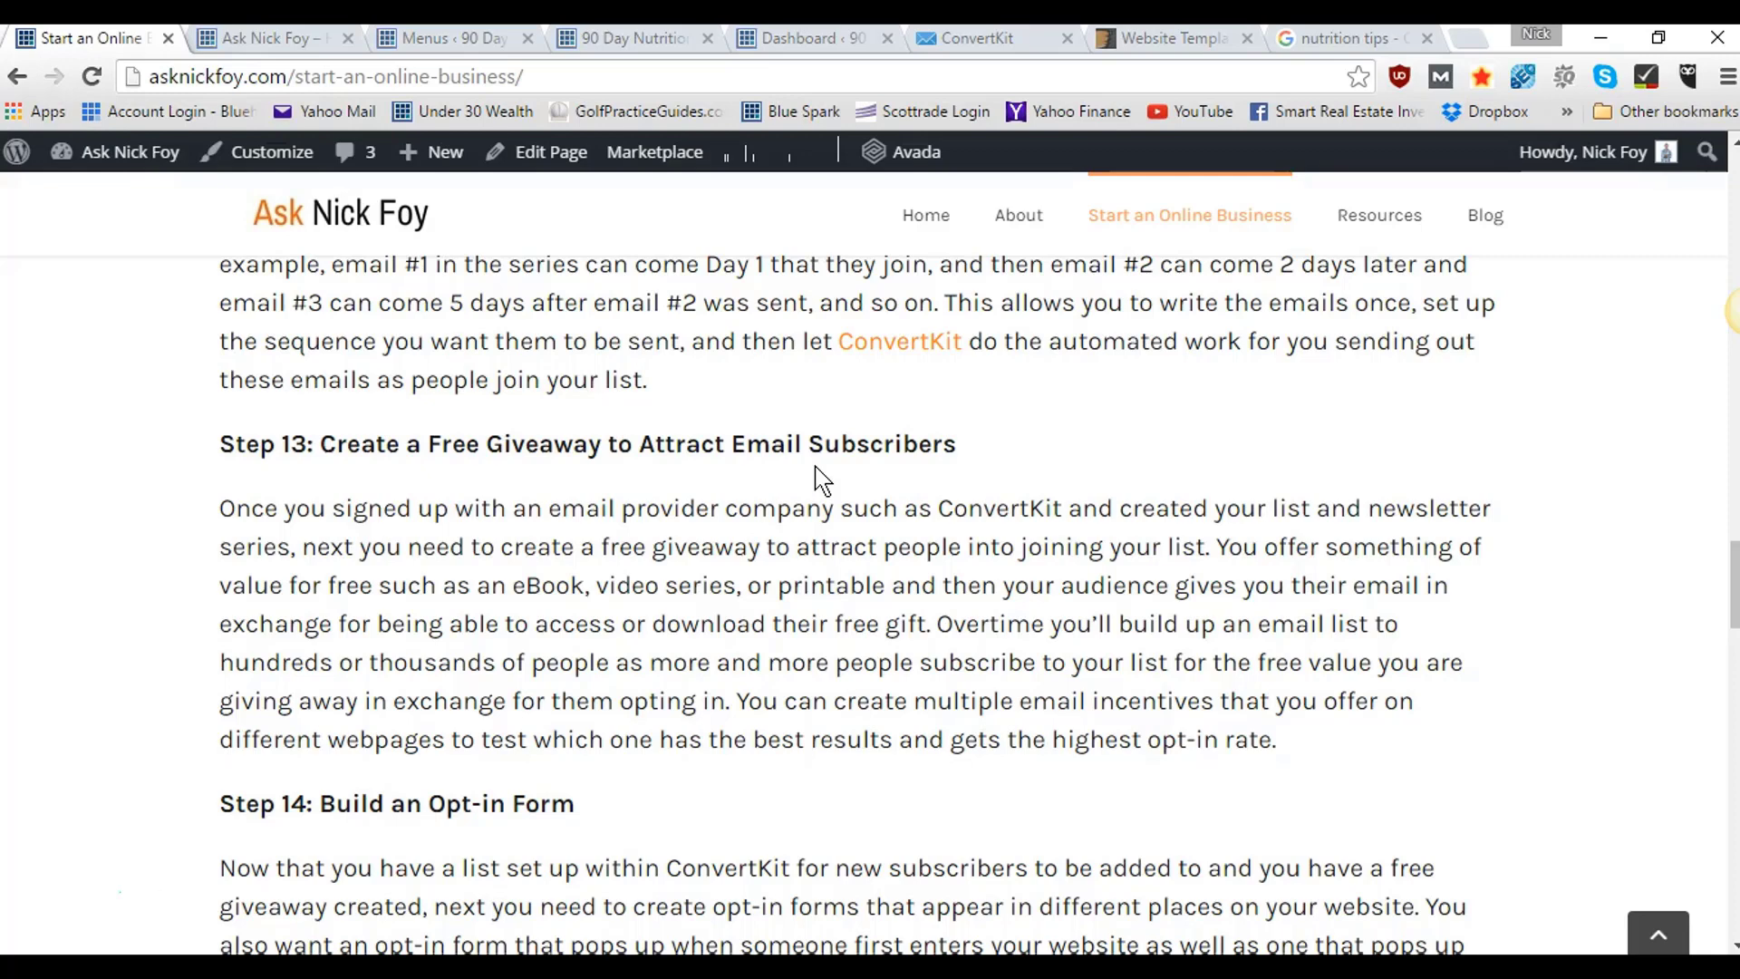
{"action": "scroll", "coordinate": [822, 479], "scroll_direction": "down", "scroll_amount": 3}
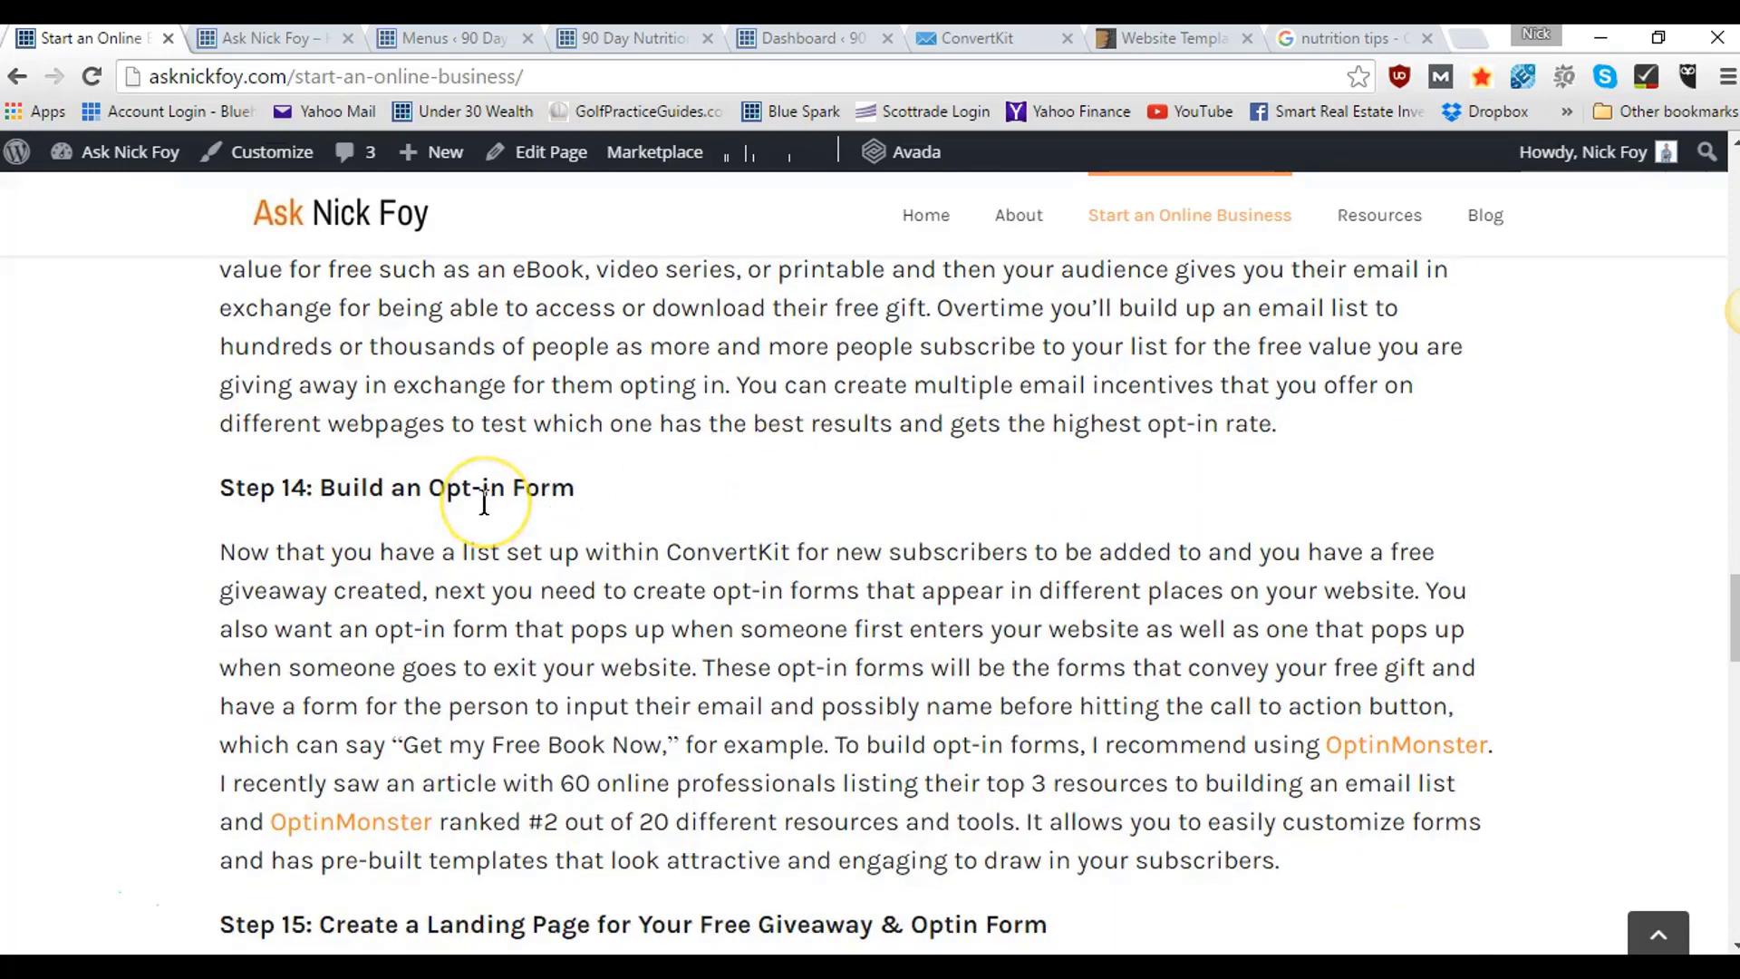
{"action": "scroll", "coordinate": [485, 503], "scroll_direction": "down", "scroll_amount": 1}
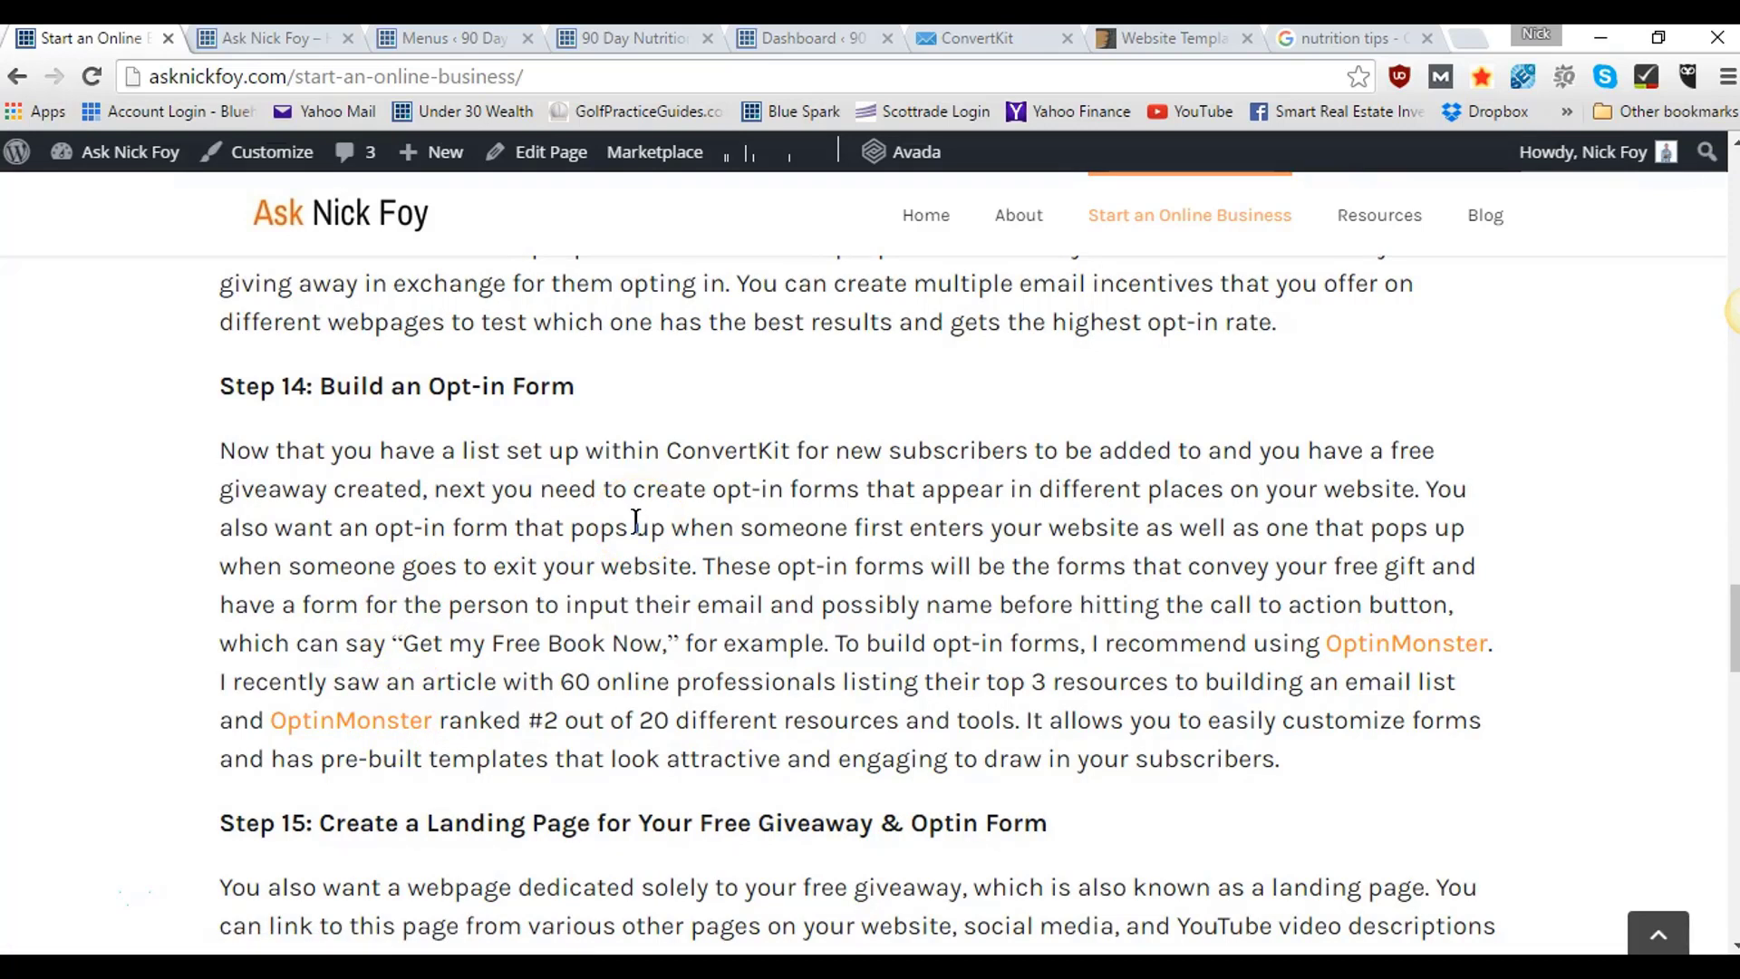
{"action": "left_click", "coordinate": [392, 726]}
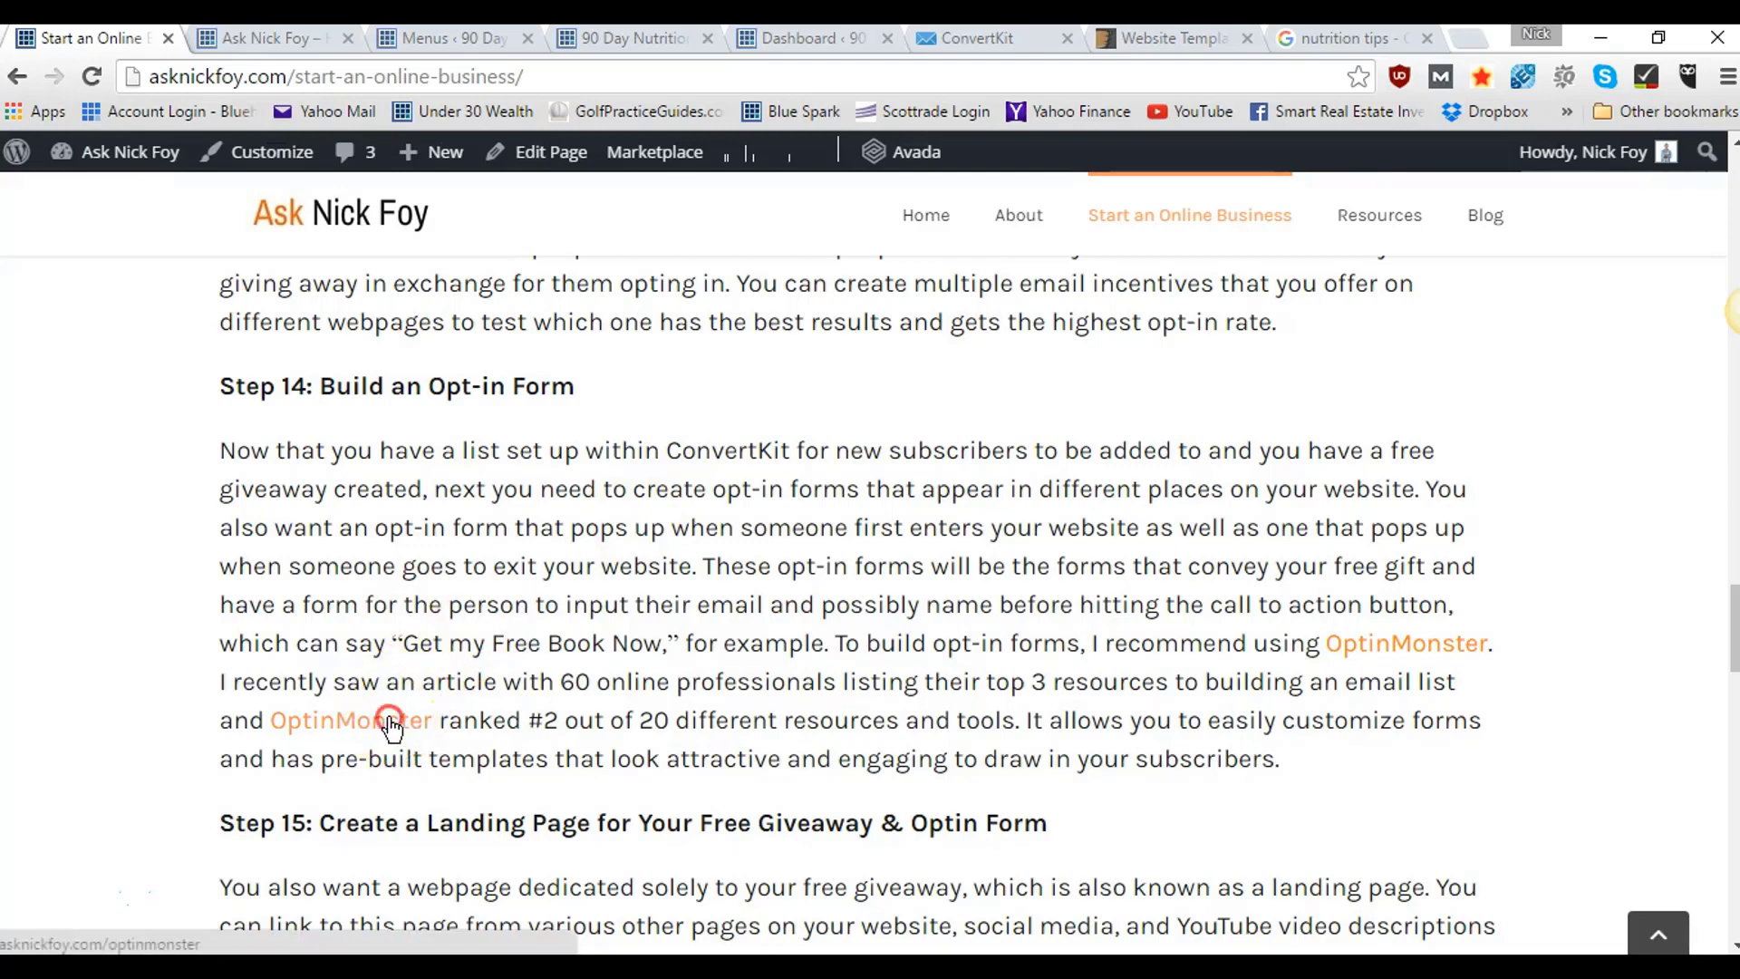
- Open the OptinMonster link in the second mention under Step 14 in a new tab, then return to the blueprint page
{"action": "right_click", "coordinate": [392, 725]}
{"action": "left_click", "coordinate": [437, 453]}
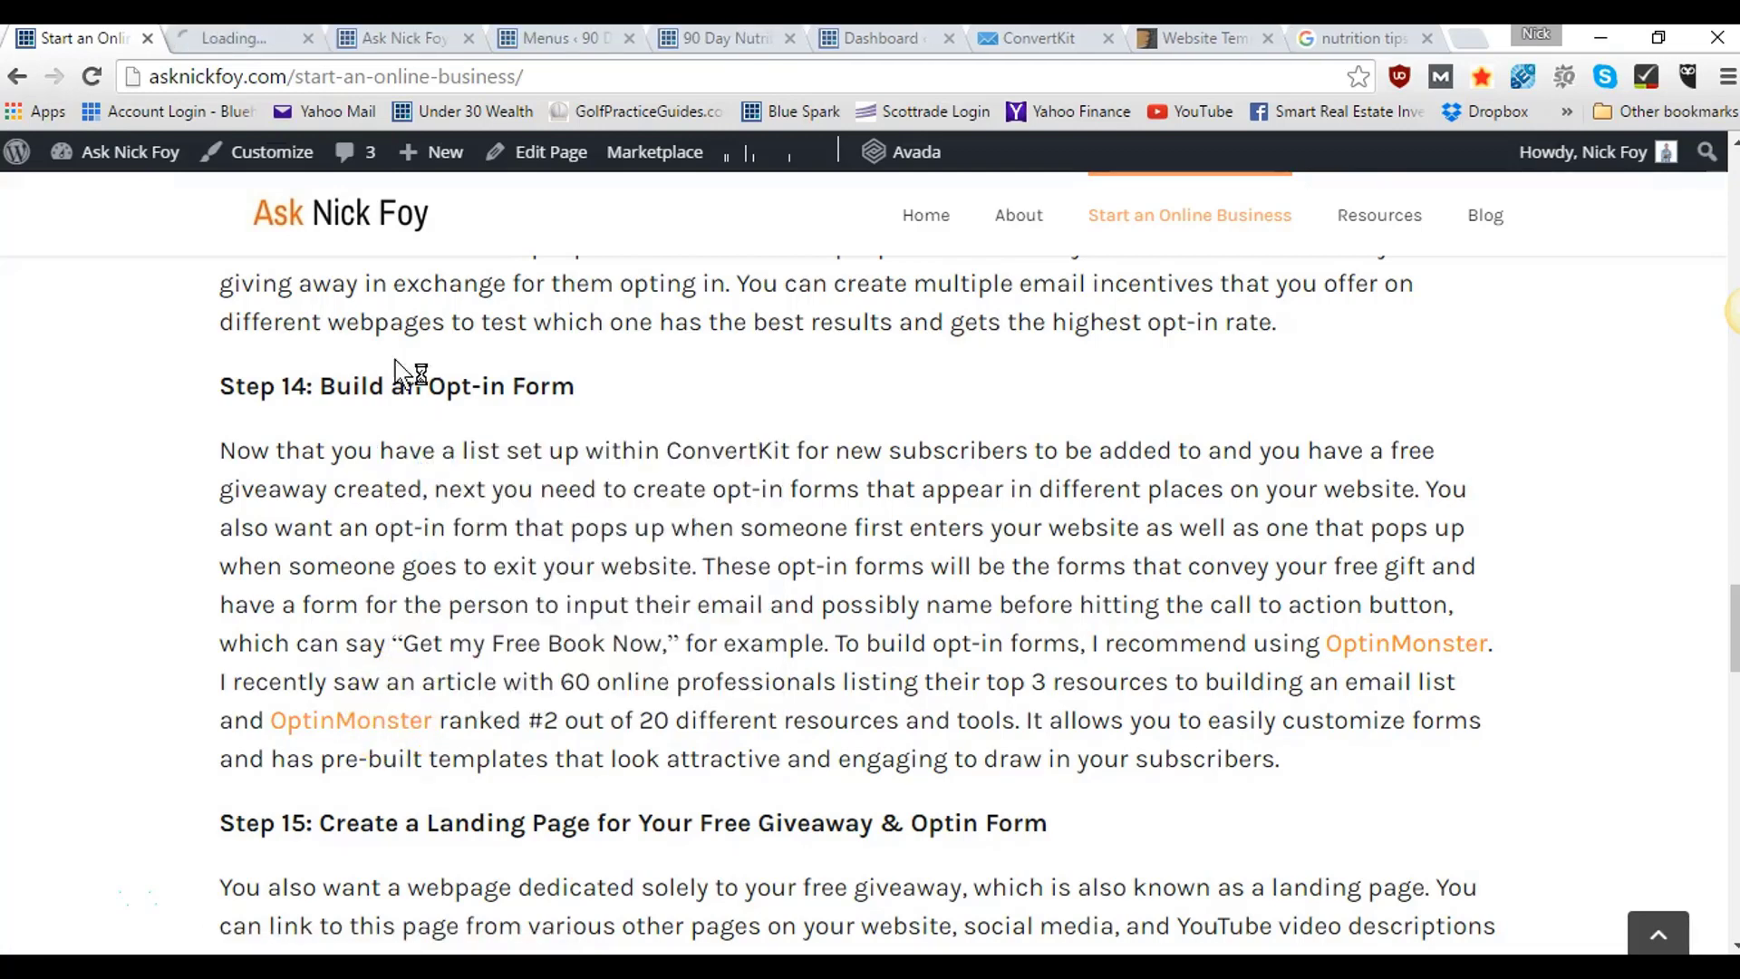
{"action": "left_click", "coordinate": [232, 44]}
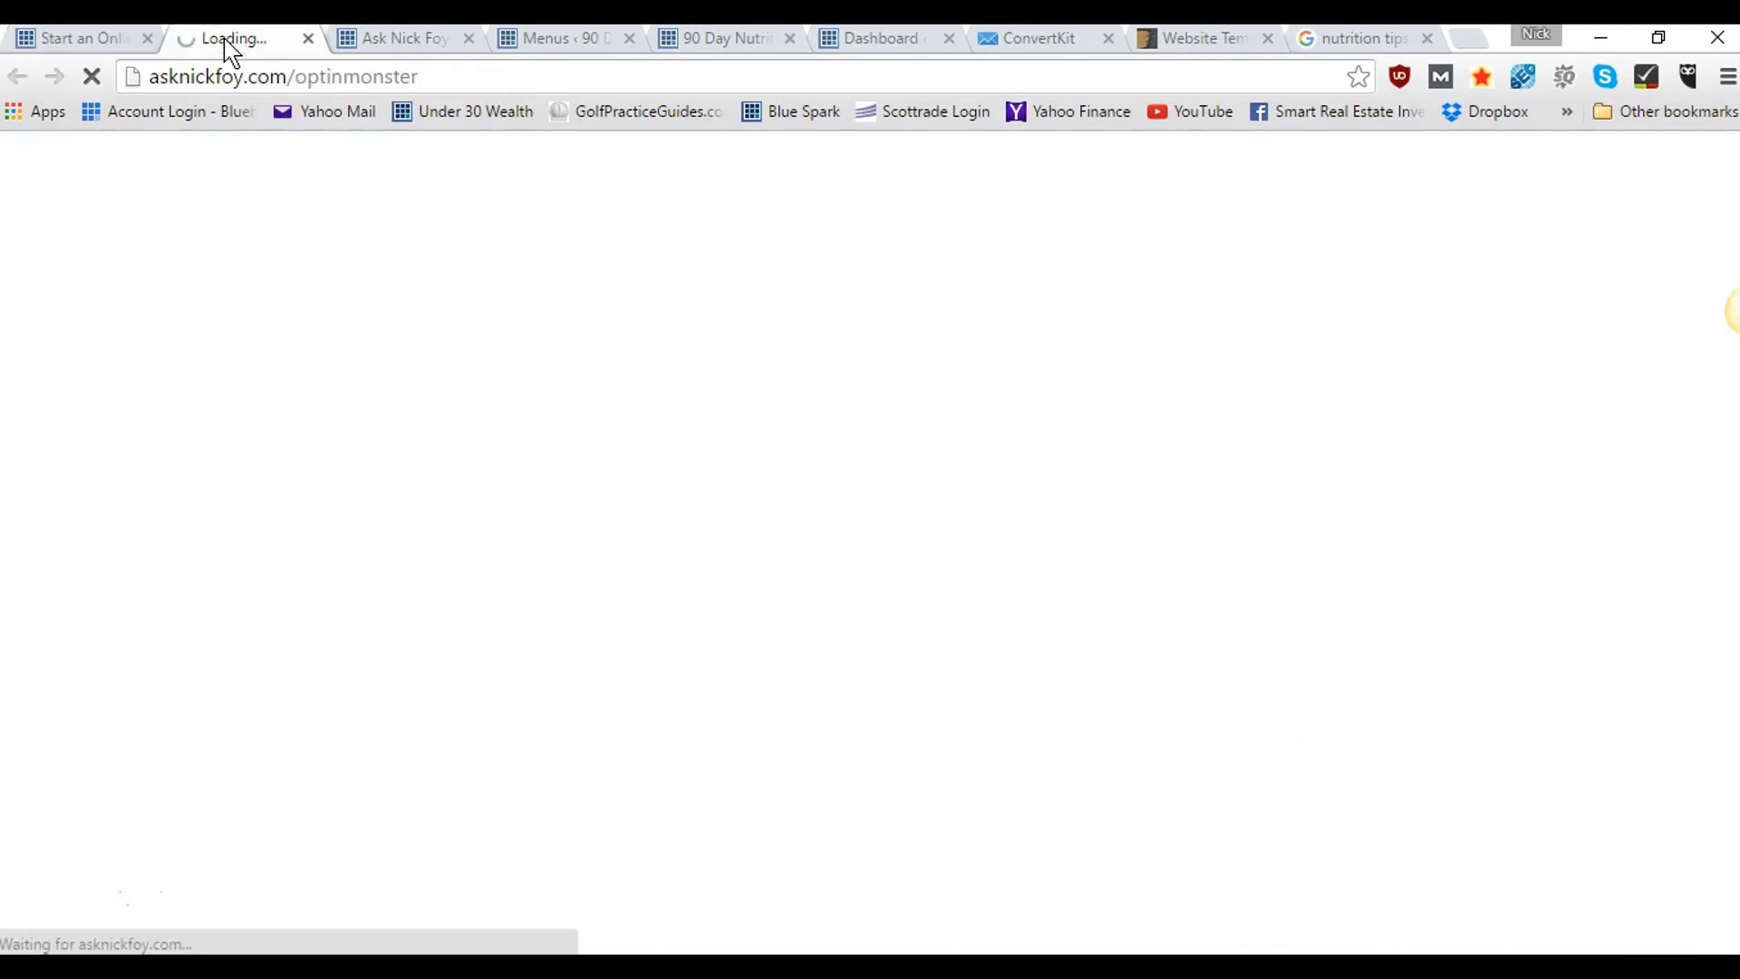
{"action": "left_click", "coordinate": [95, 42]}
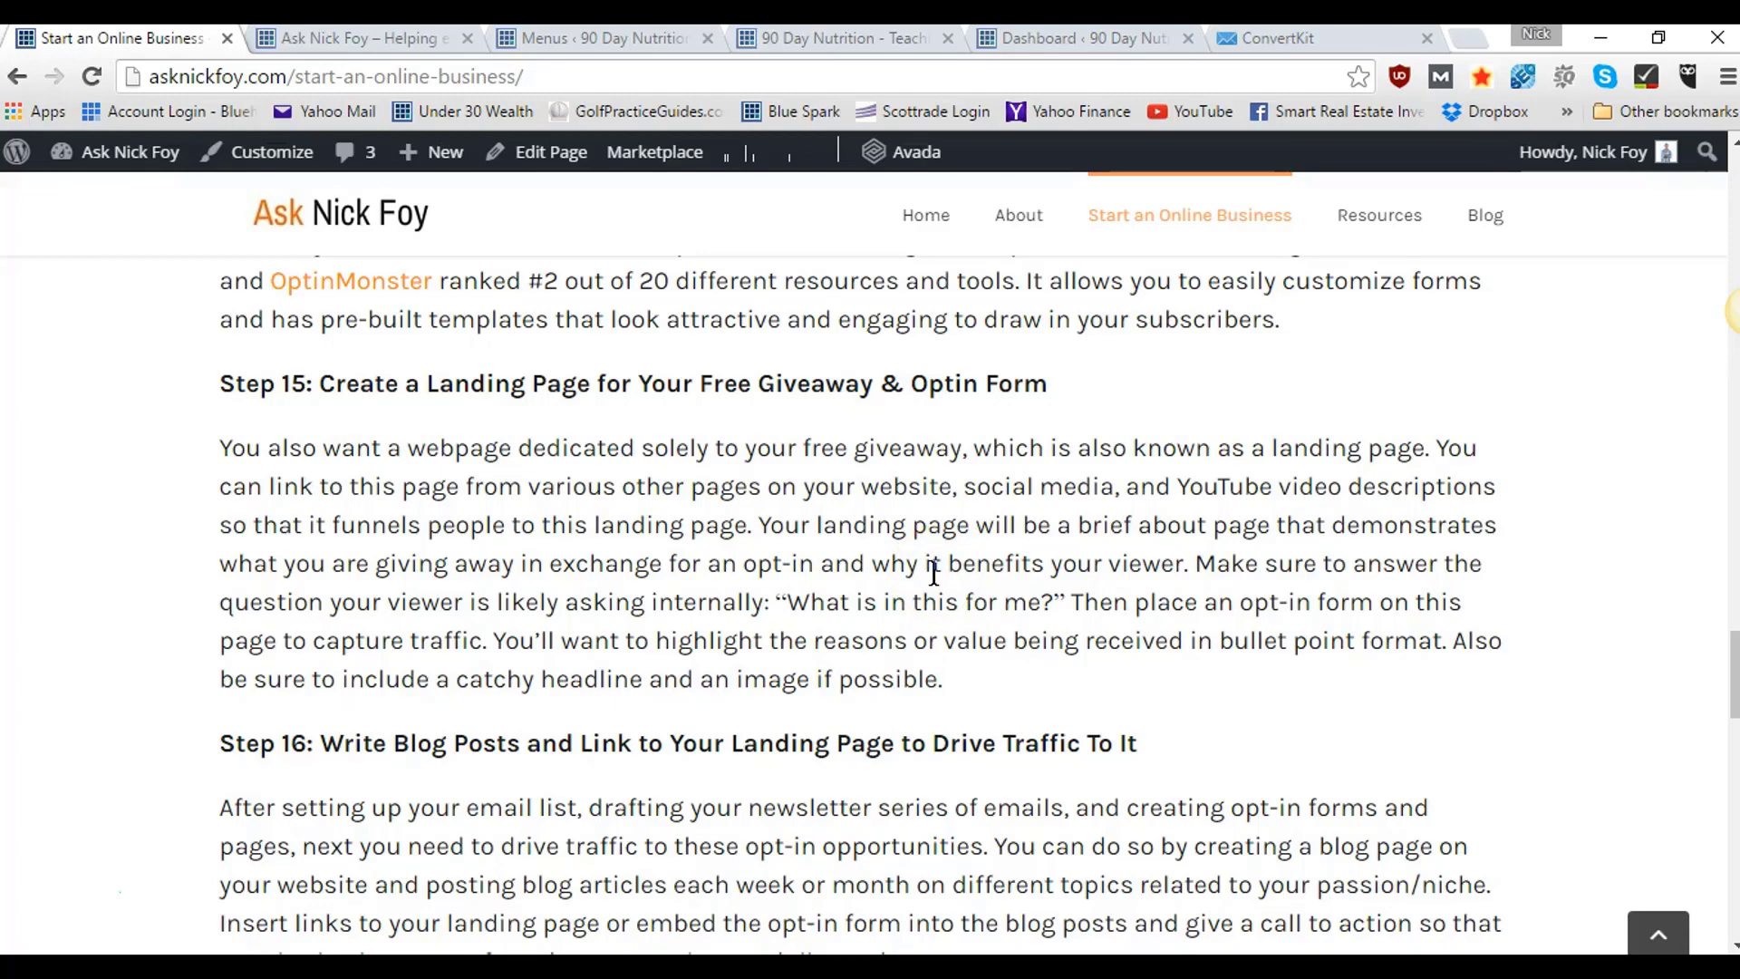
- Review Steps 15 to 20 of the blueprint, from the giveaway landing page and blog posts to product launch, testimonials and re-investing
{"action": "scroll", "coordinate": [934, 573], "scroll_direction": "down", "scroll_amount": 5}
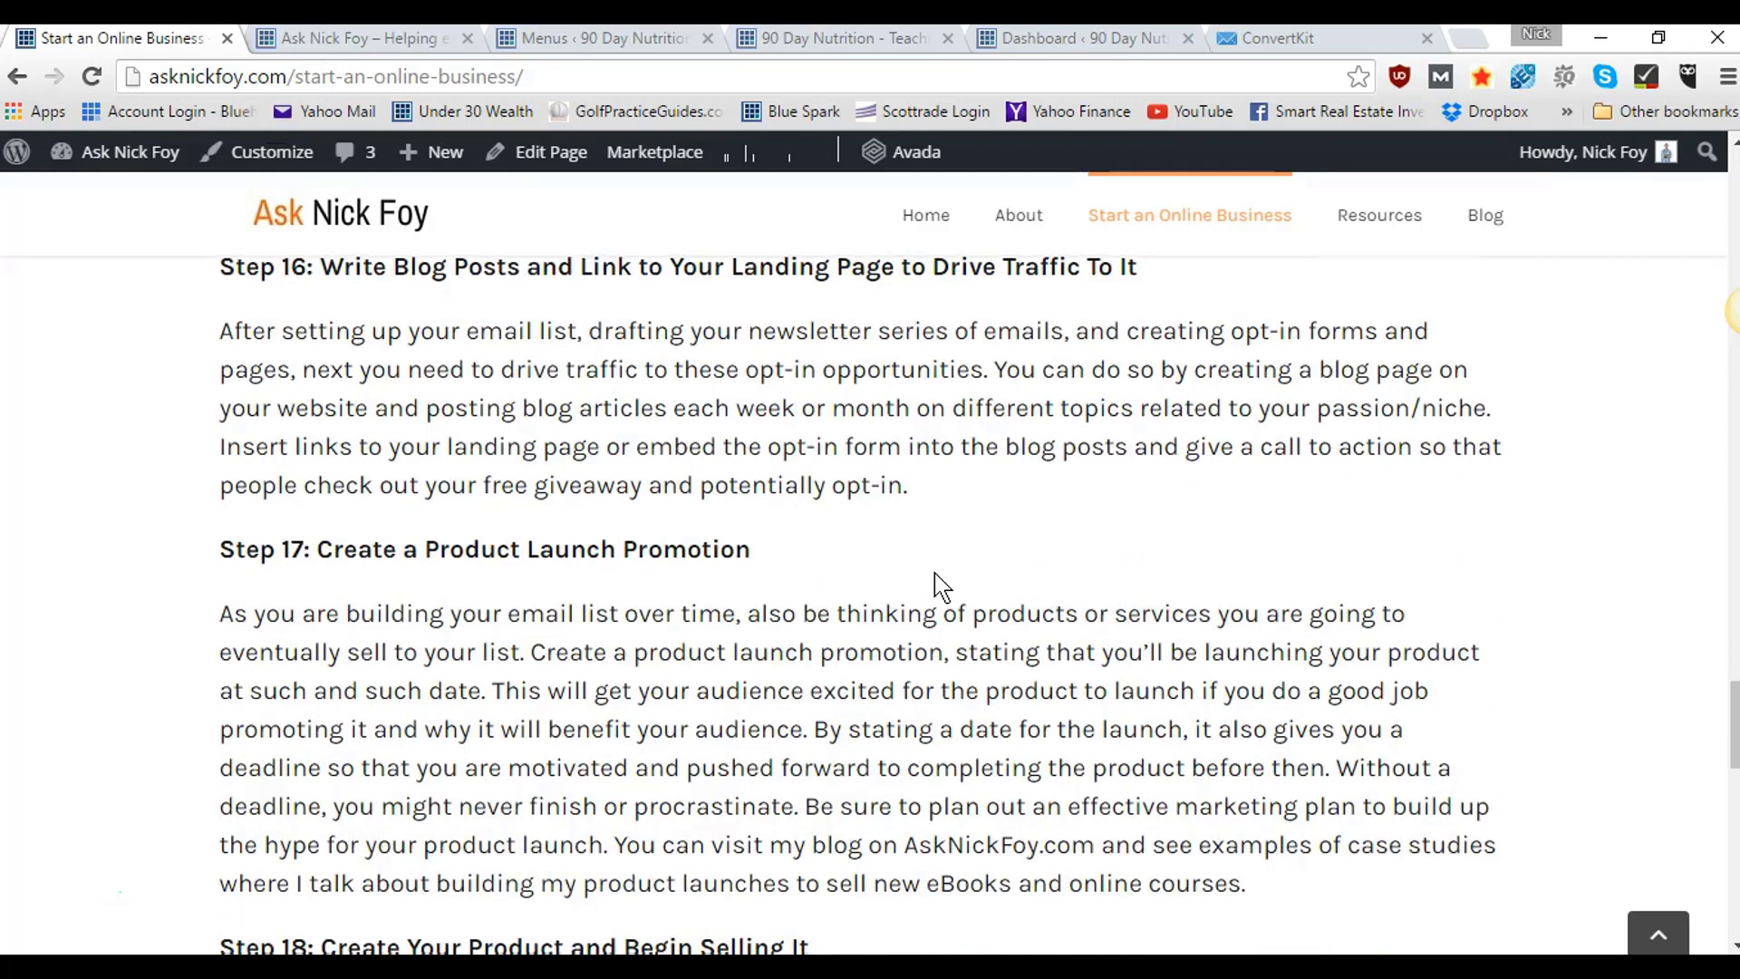
{"action": "scroll", "coordinate": [934, 587], "scroll_direction": "up", "scroll_amount": 1}
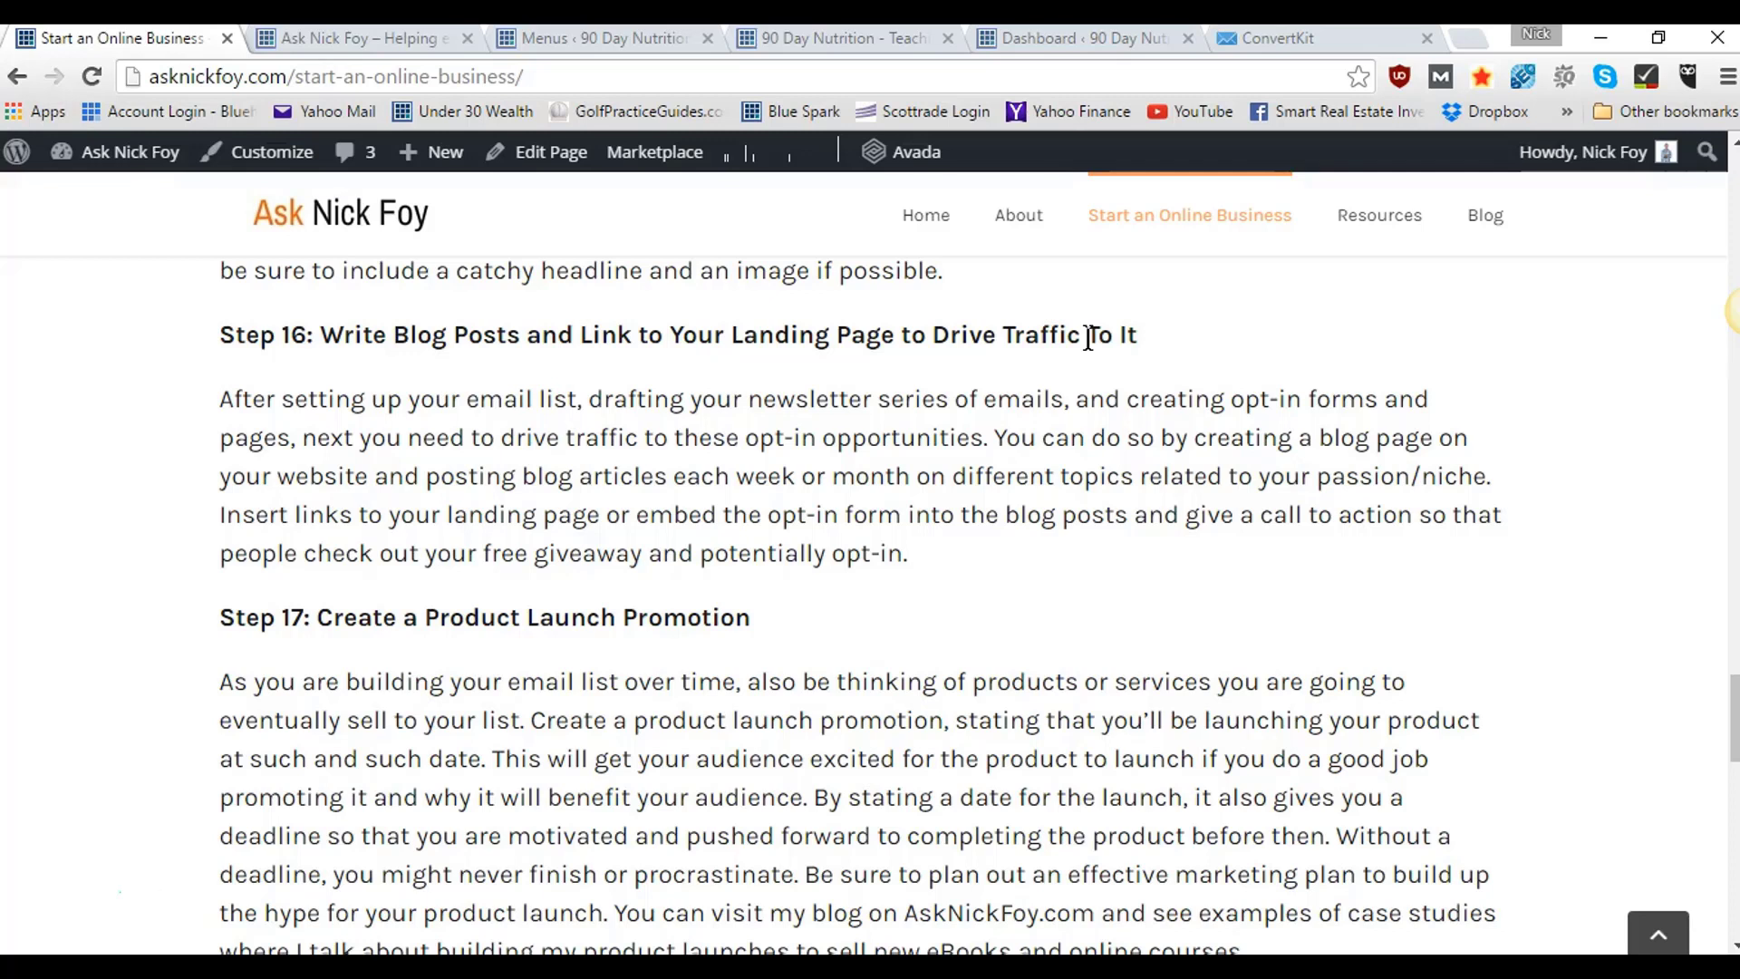
{"action": "scroll", "coordinate": [1089, 337], "scroll_direction": "down", "scroll_amount": 3}
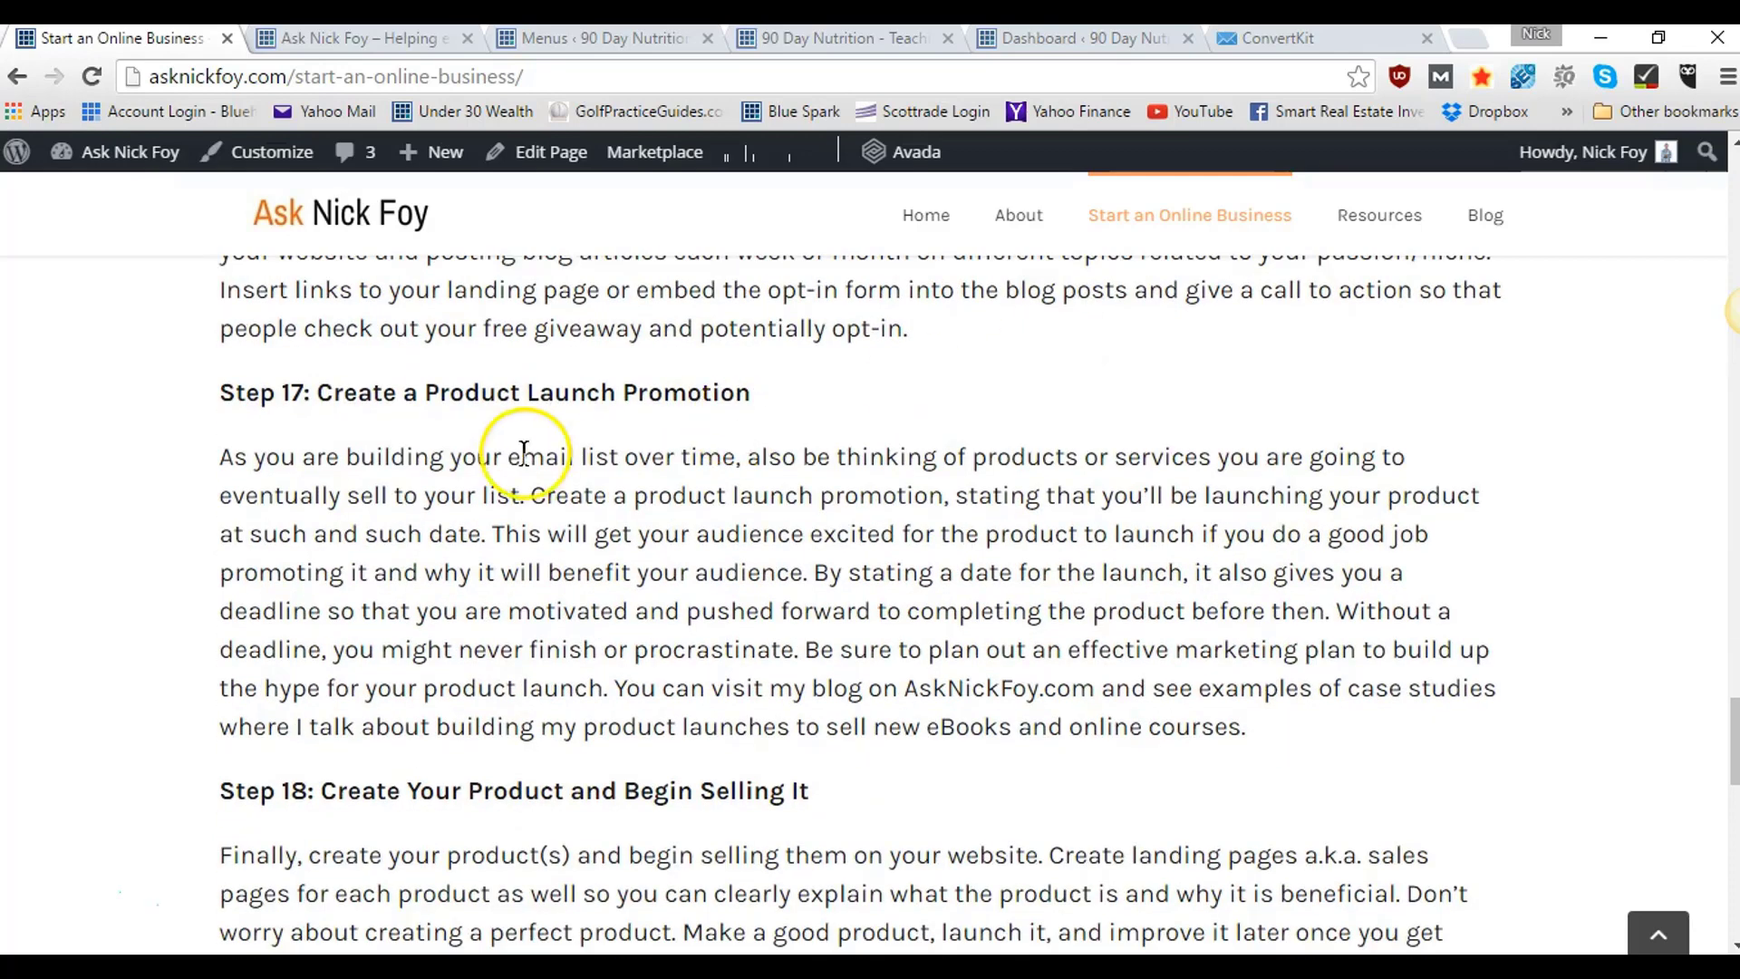
{"action": "scroll", "coordinate": [644, 408], "scroll_direction": "down", "scroll_amount": 2}
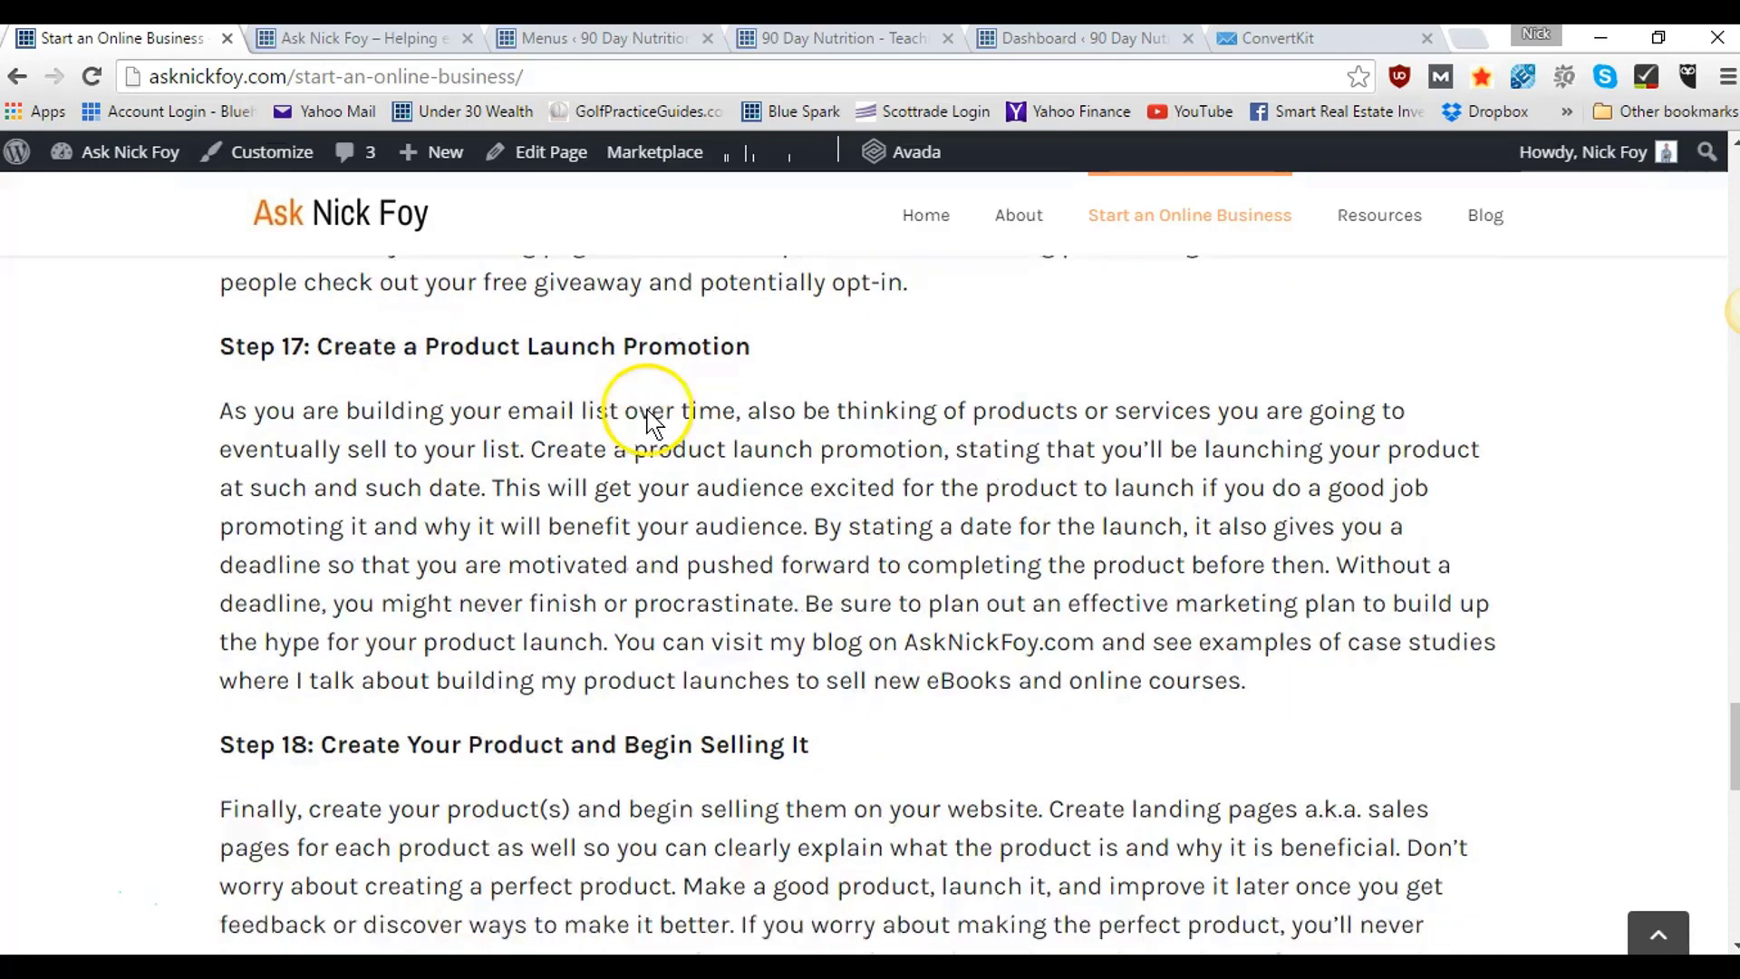
{"action": "scroll", "coordinate": [584, 649], "scroll_direction": "down", "scroll_amount": 5}
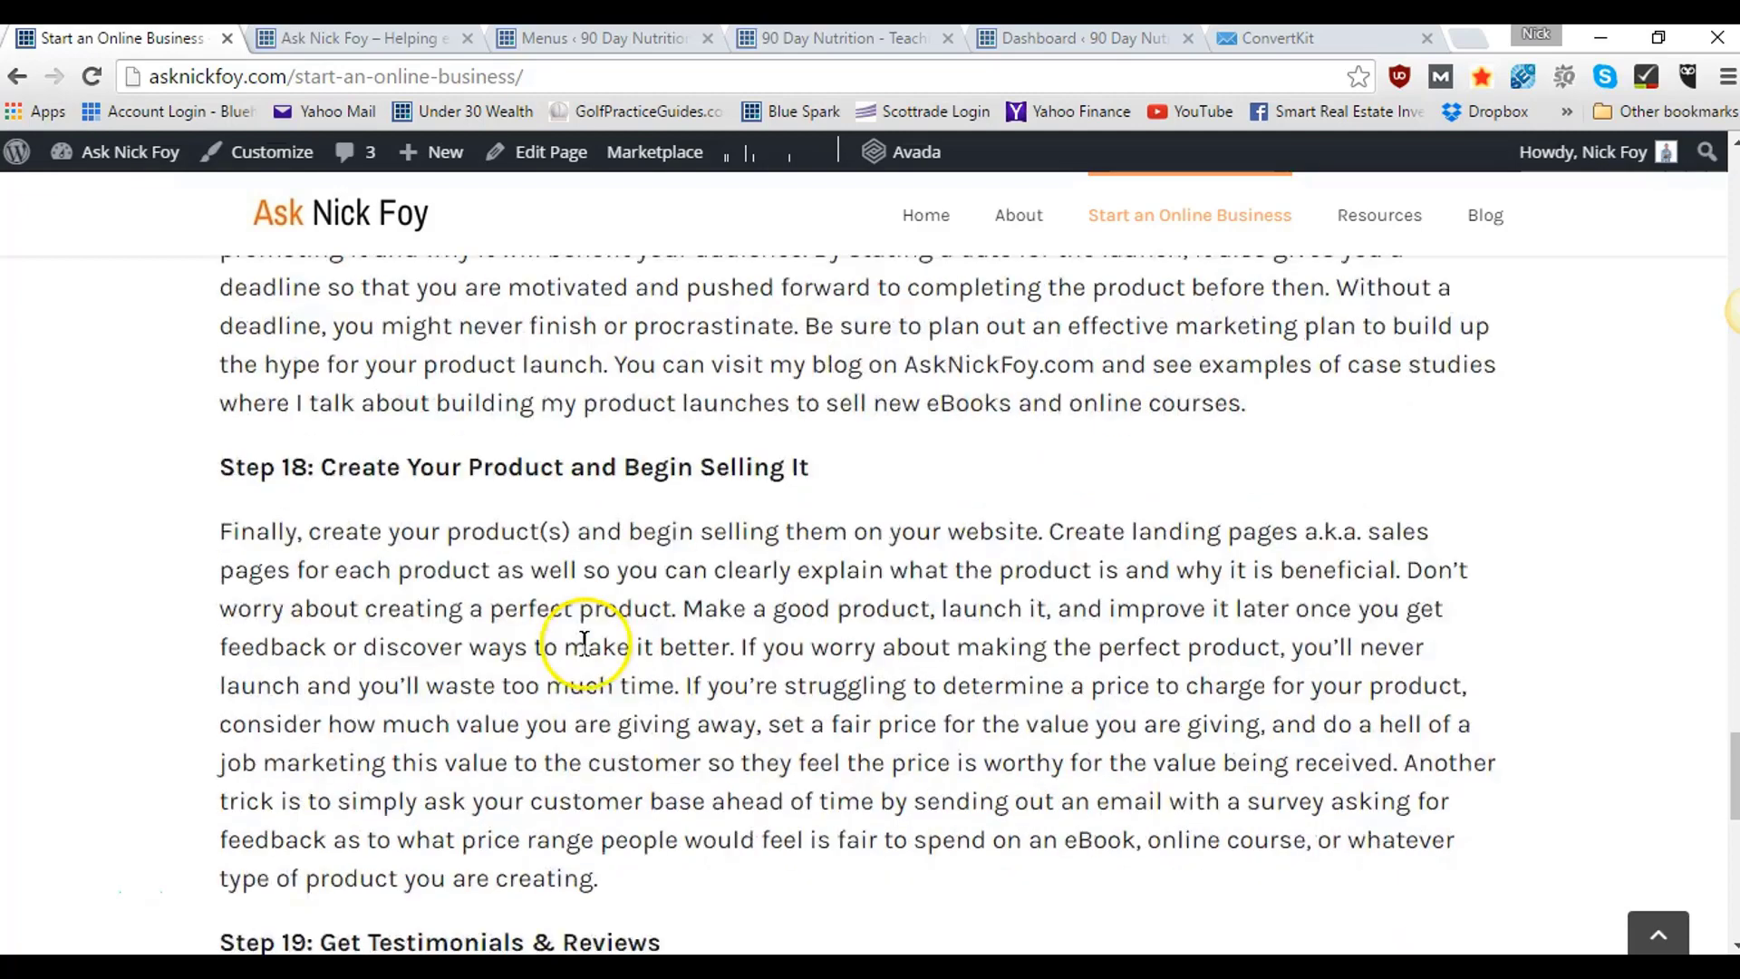
{"action": "scroll", "coordinate": [584, 653], "scroll_direction": "down", "scroll_amount": 3}
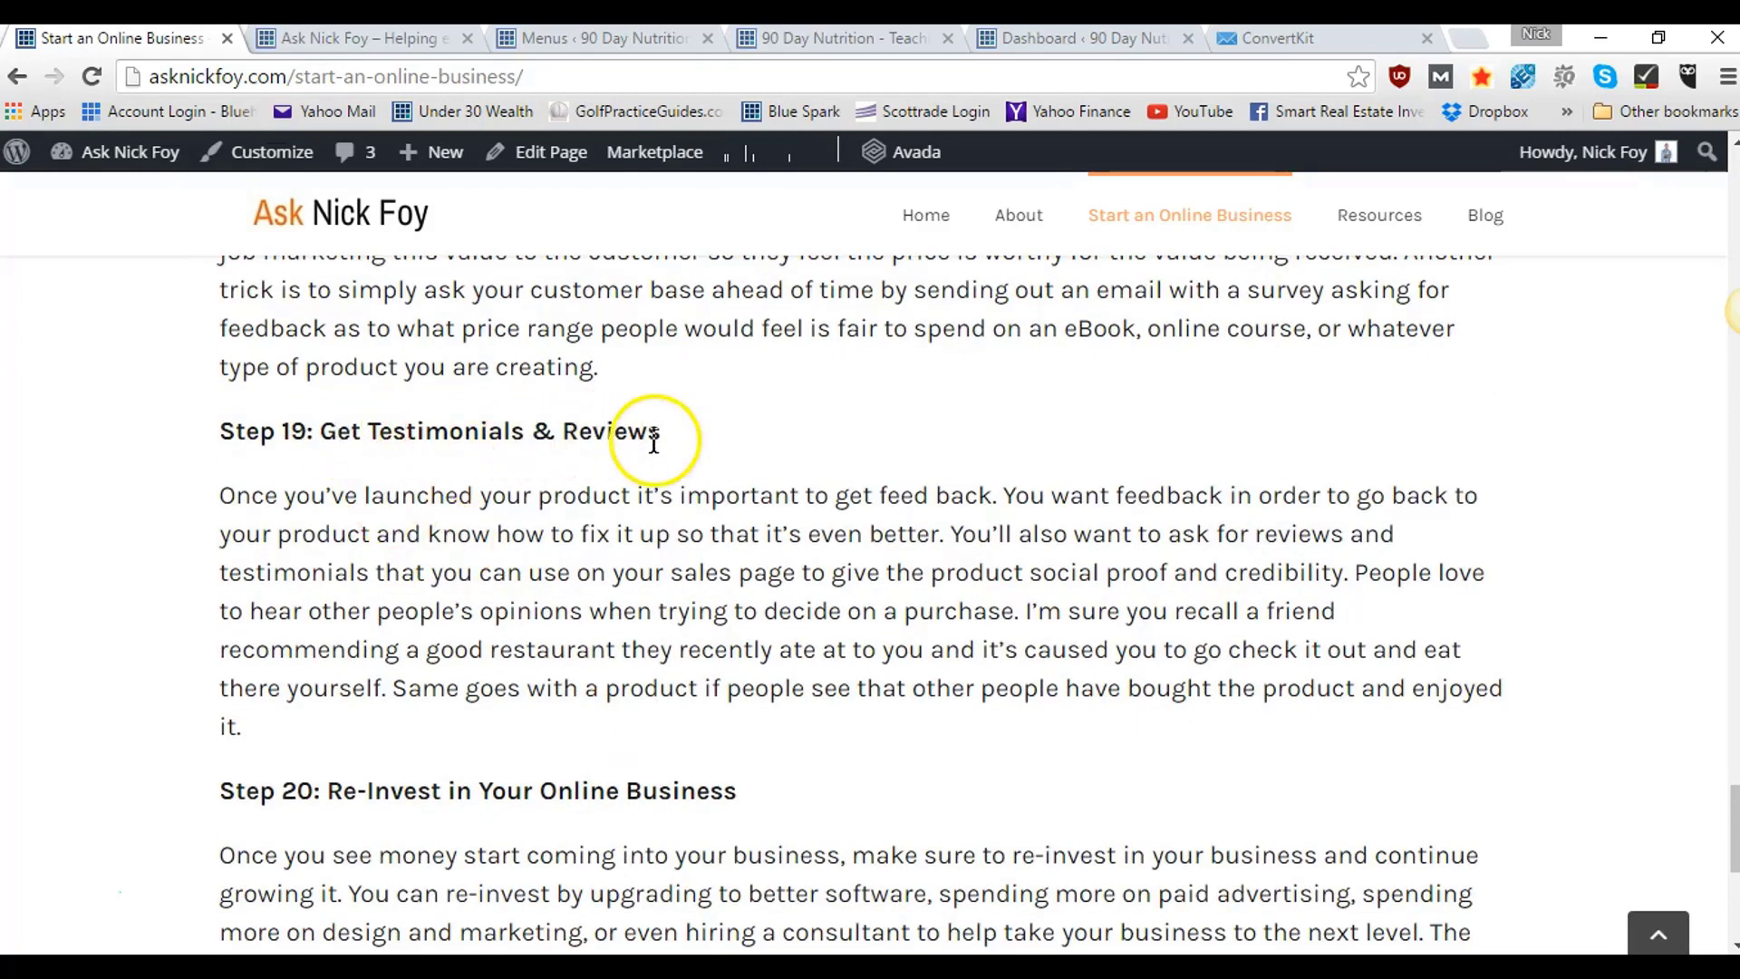
{"action": "scroll", "coordinate": [659, 641], "scroll_direction": "down", "scroll_amount": 1}
{"action": "scroll", "coordinate": [660, 641], "scroll_direction": "down", "scroll_amount": 2}
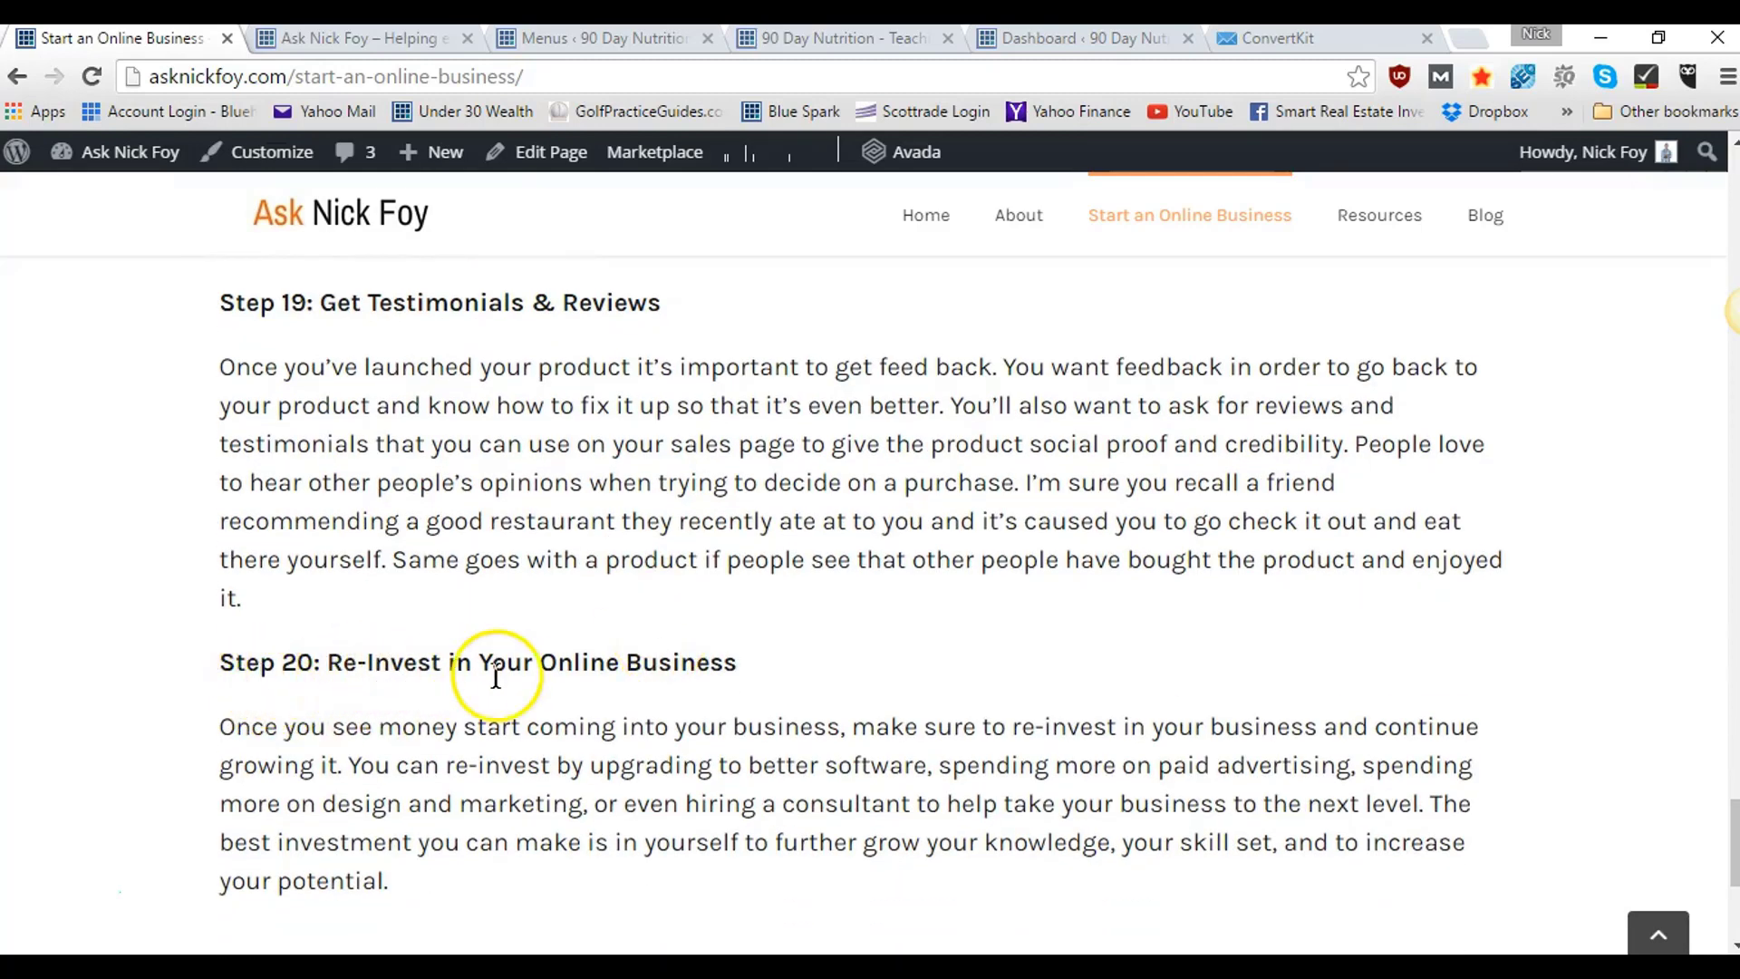
{"action": "scroll", "coordinate": [668, 667], "scroll_direction": "down", "scroll_amount": 1}
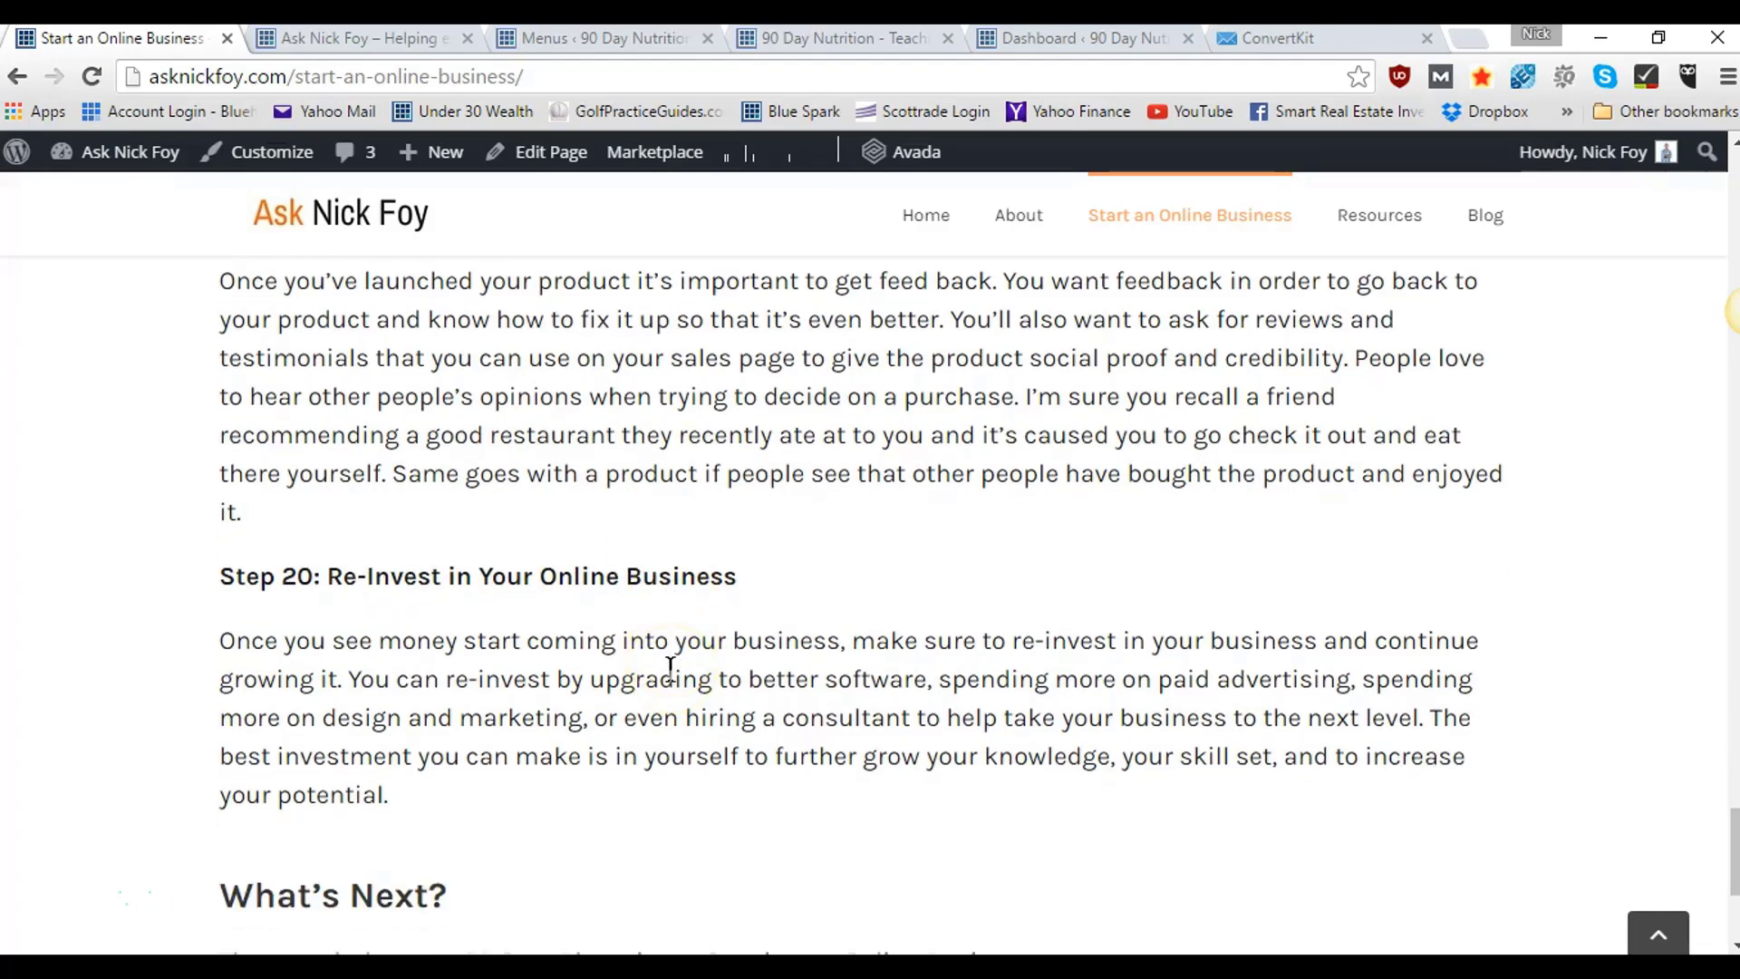
- Return to the beginning of the 20 Step Blueprint and look over its opening steps, from passion to downloading WordPress
{"action": "scroll", "coordinate": [671, 668], "scroll_direction": "up", "scroll_amount": 6}
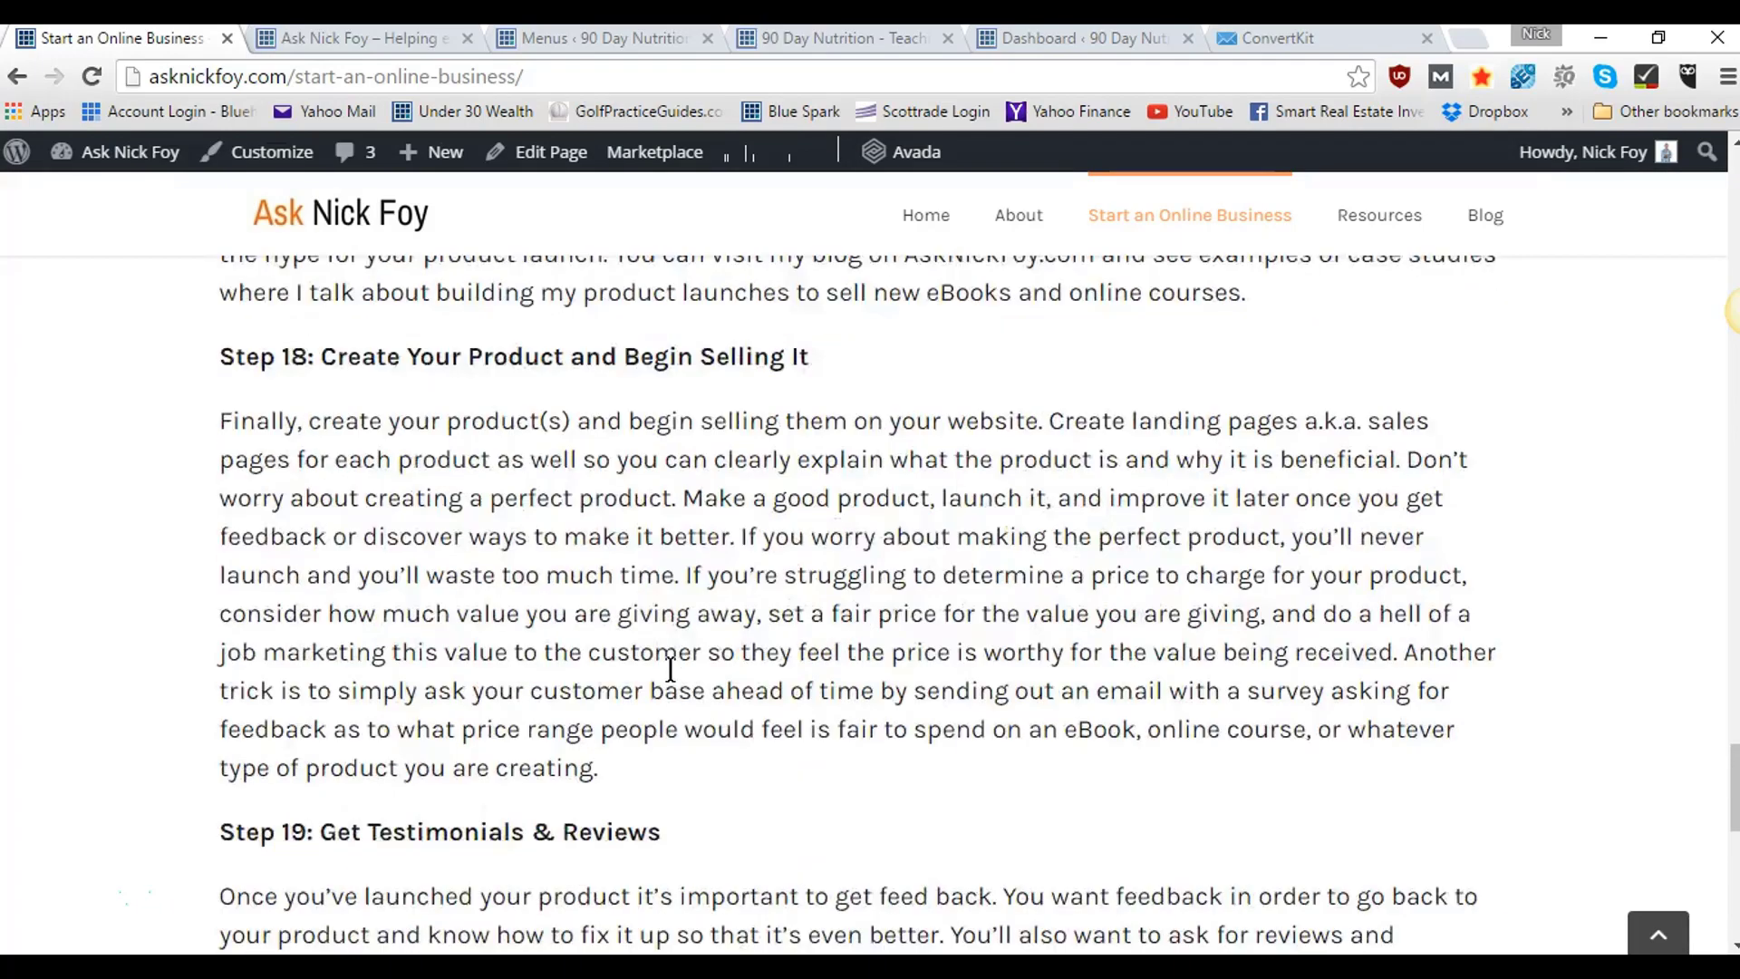
{"action": "scroll", "coordinate": [670, 668], "scroll_direction": "up", "scroll_amount": 20}
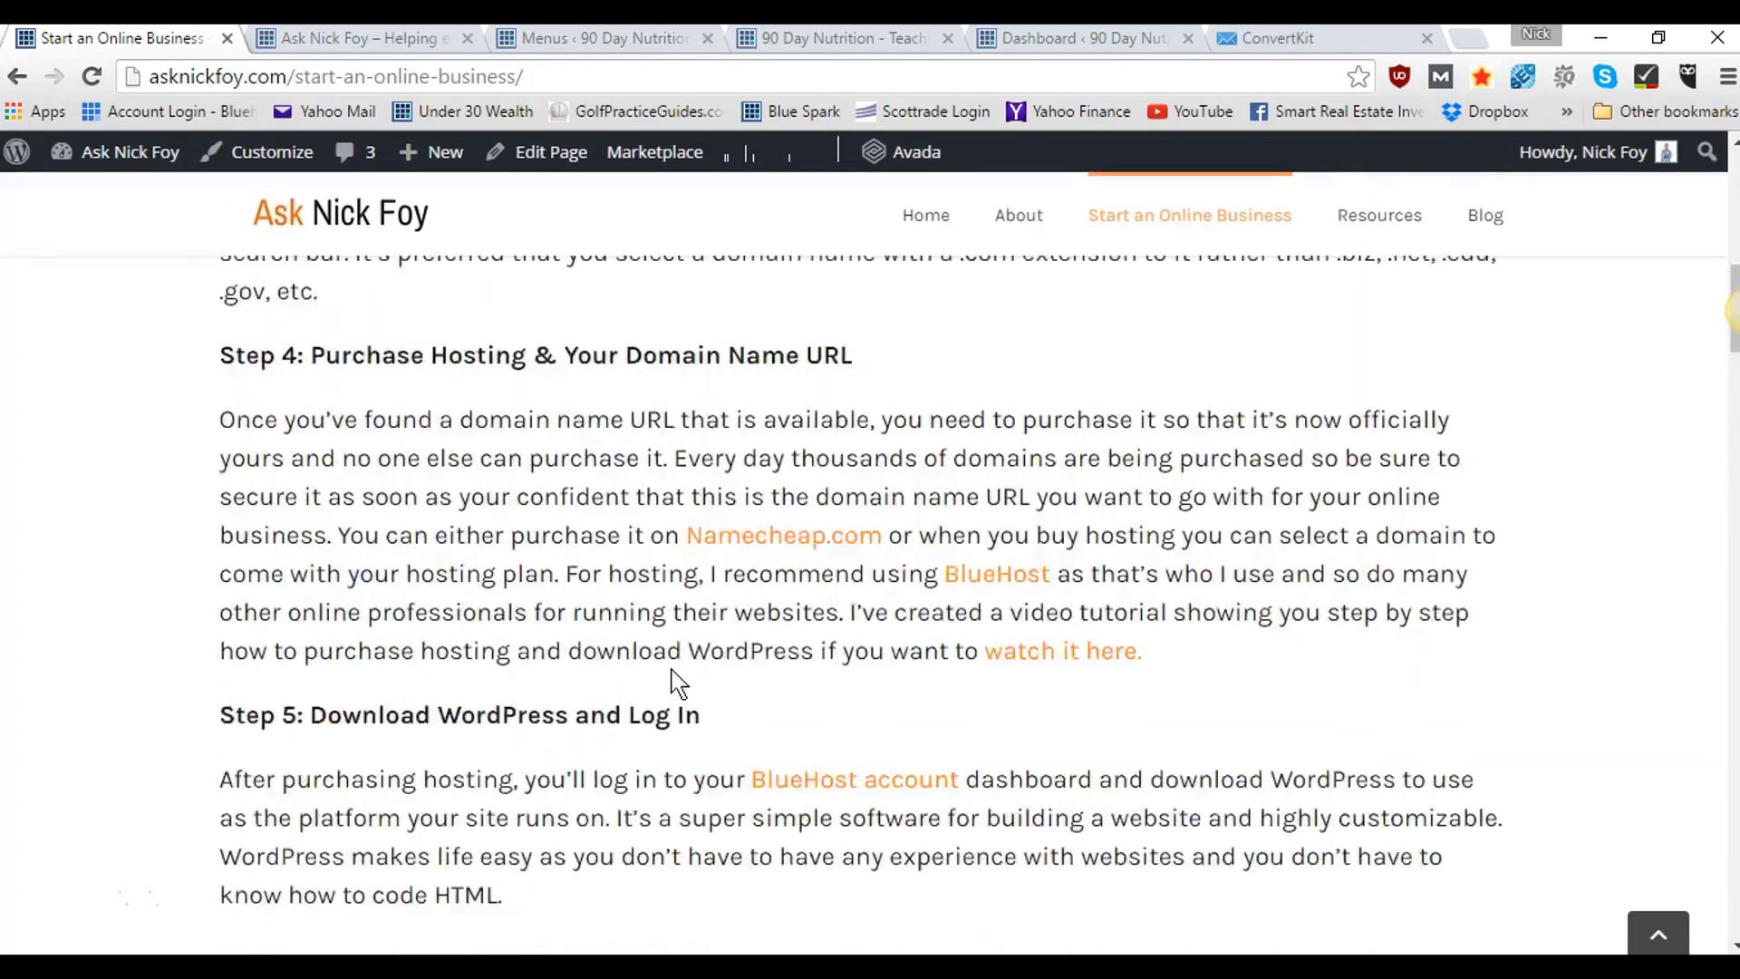
{"action": "scroll", "coordinate": [675, 682], "scroll_direction": "up", "scroll_amount": 5}
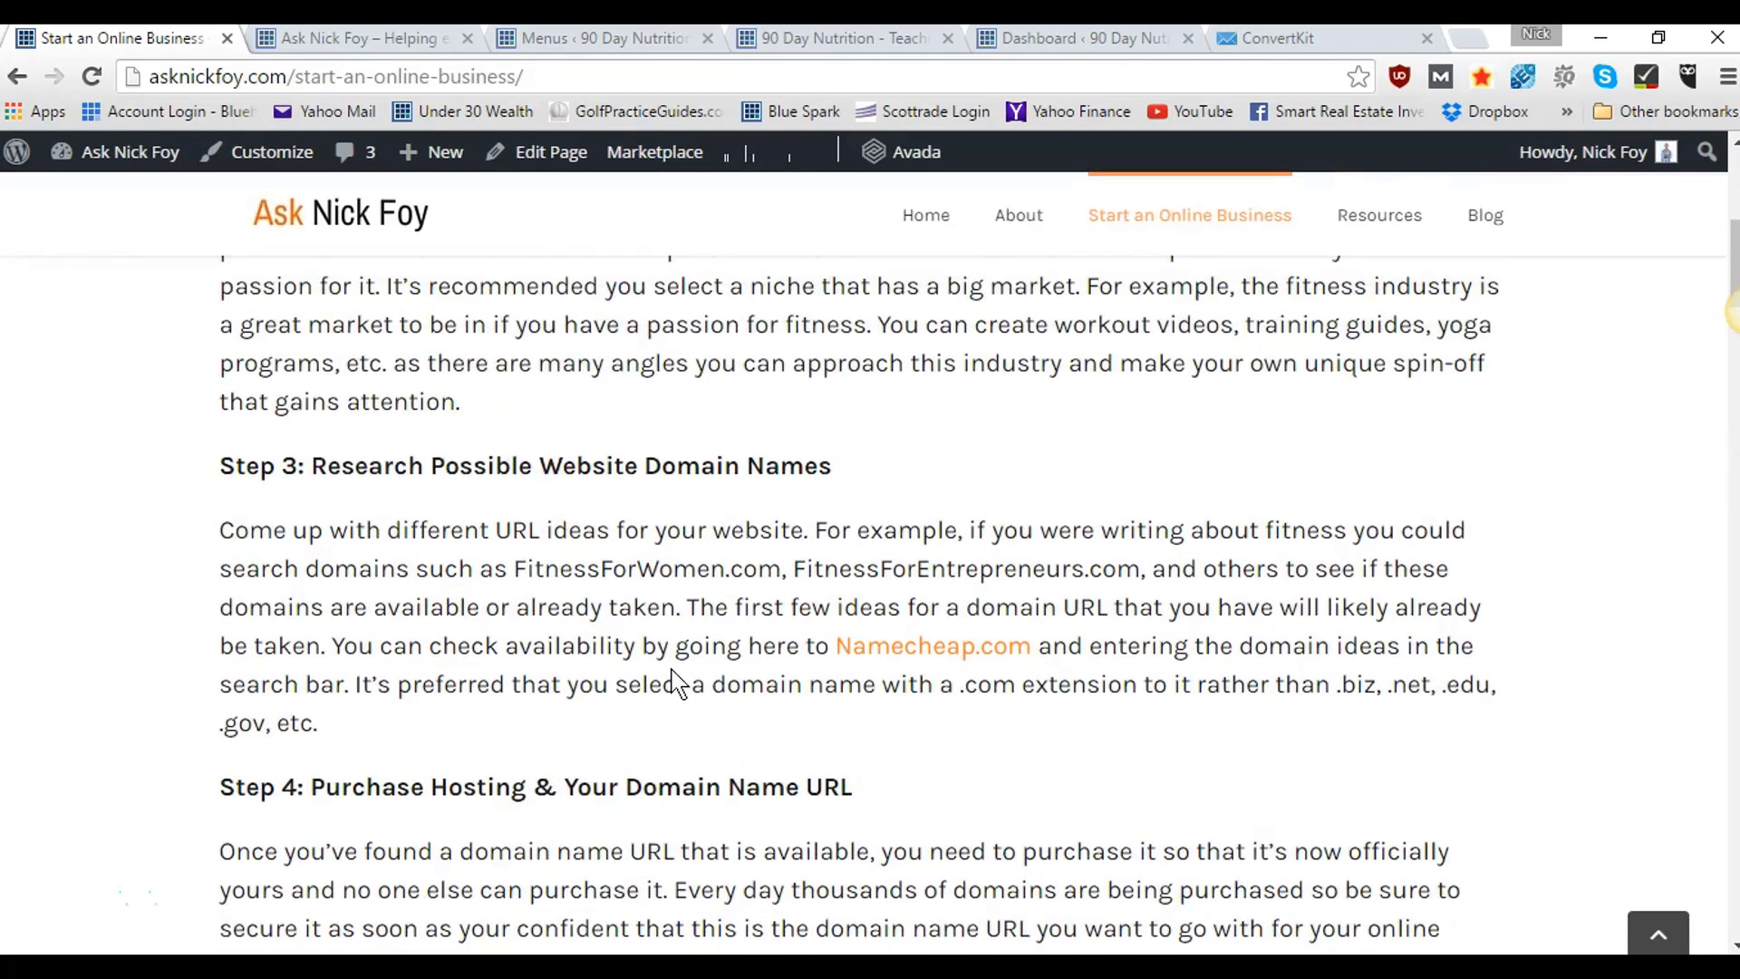
{"action": "scroll", "coordinate": [675, 682], "scroll_direction": "up", "scroll_amount": 8}
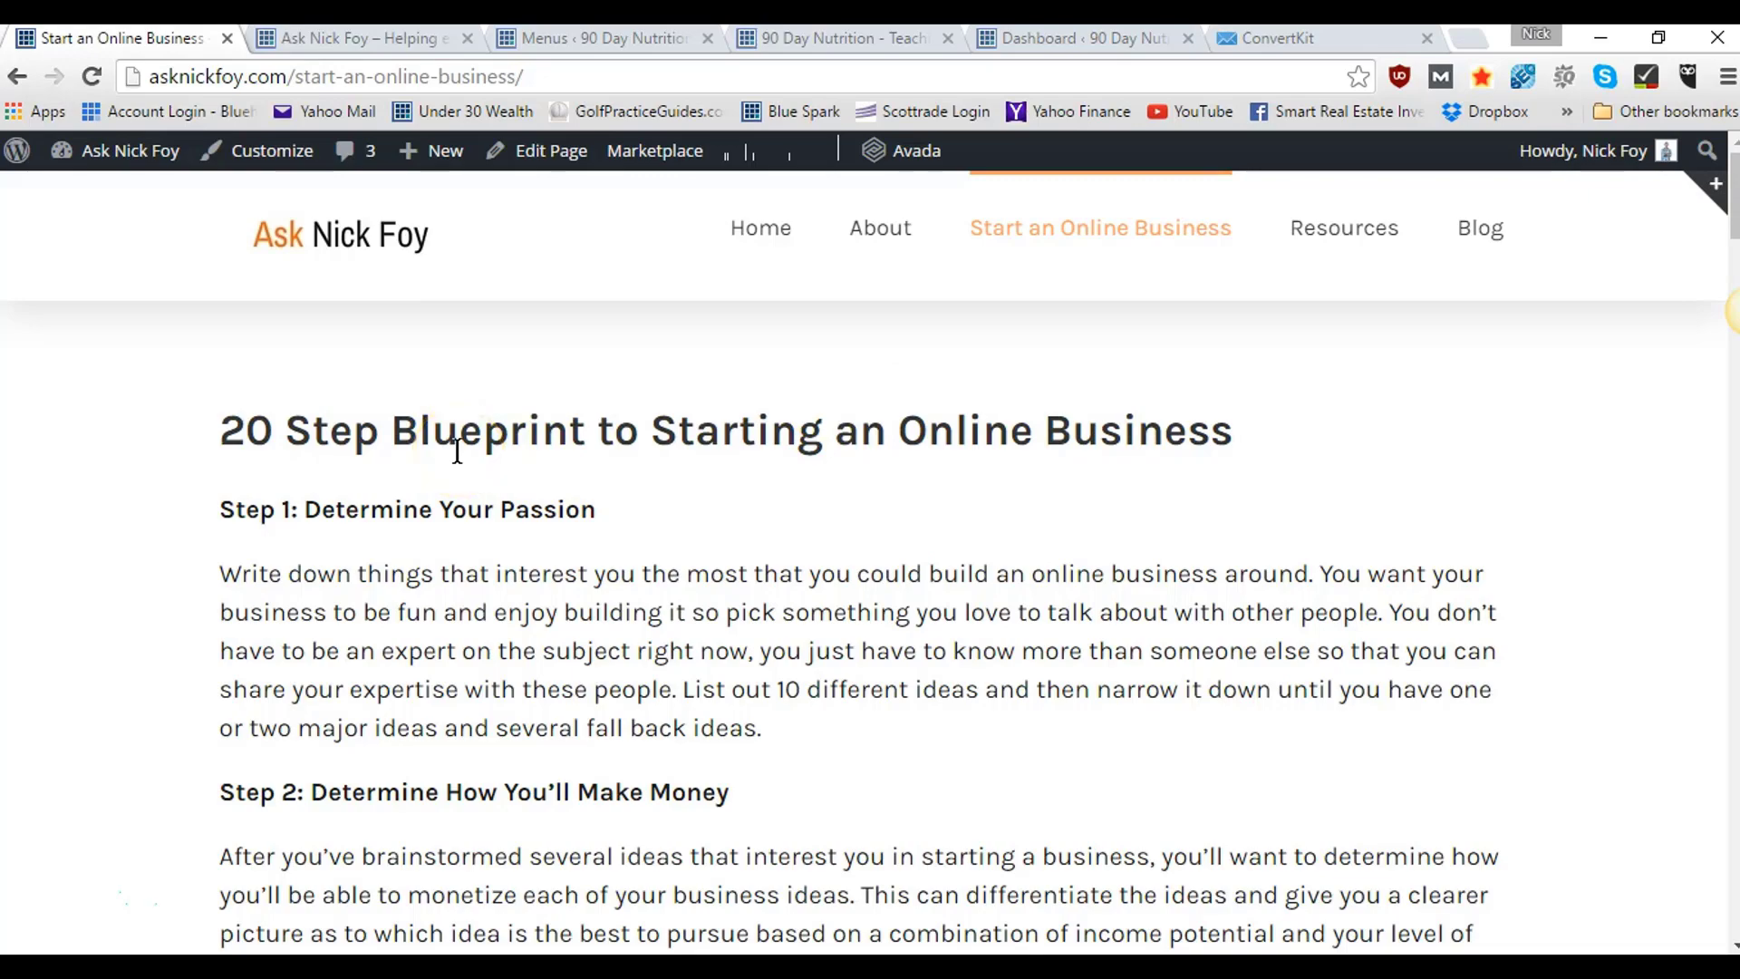
{"action": "scroll", "coordinate": [458, 450], "scroll_direction": "down", "scroll_amount": 15}
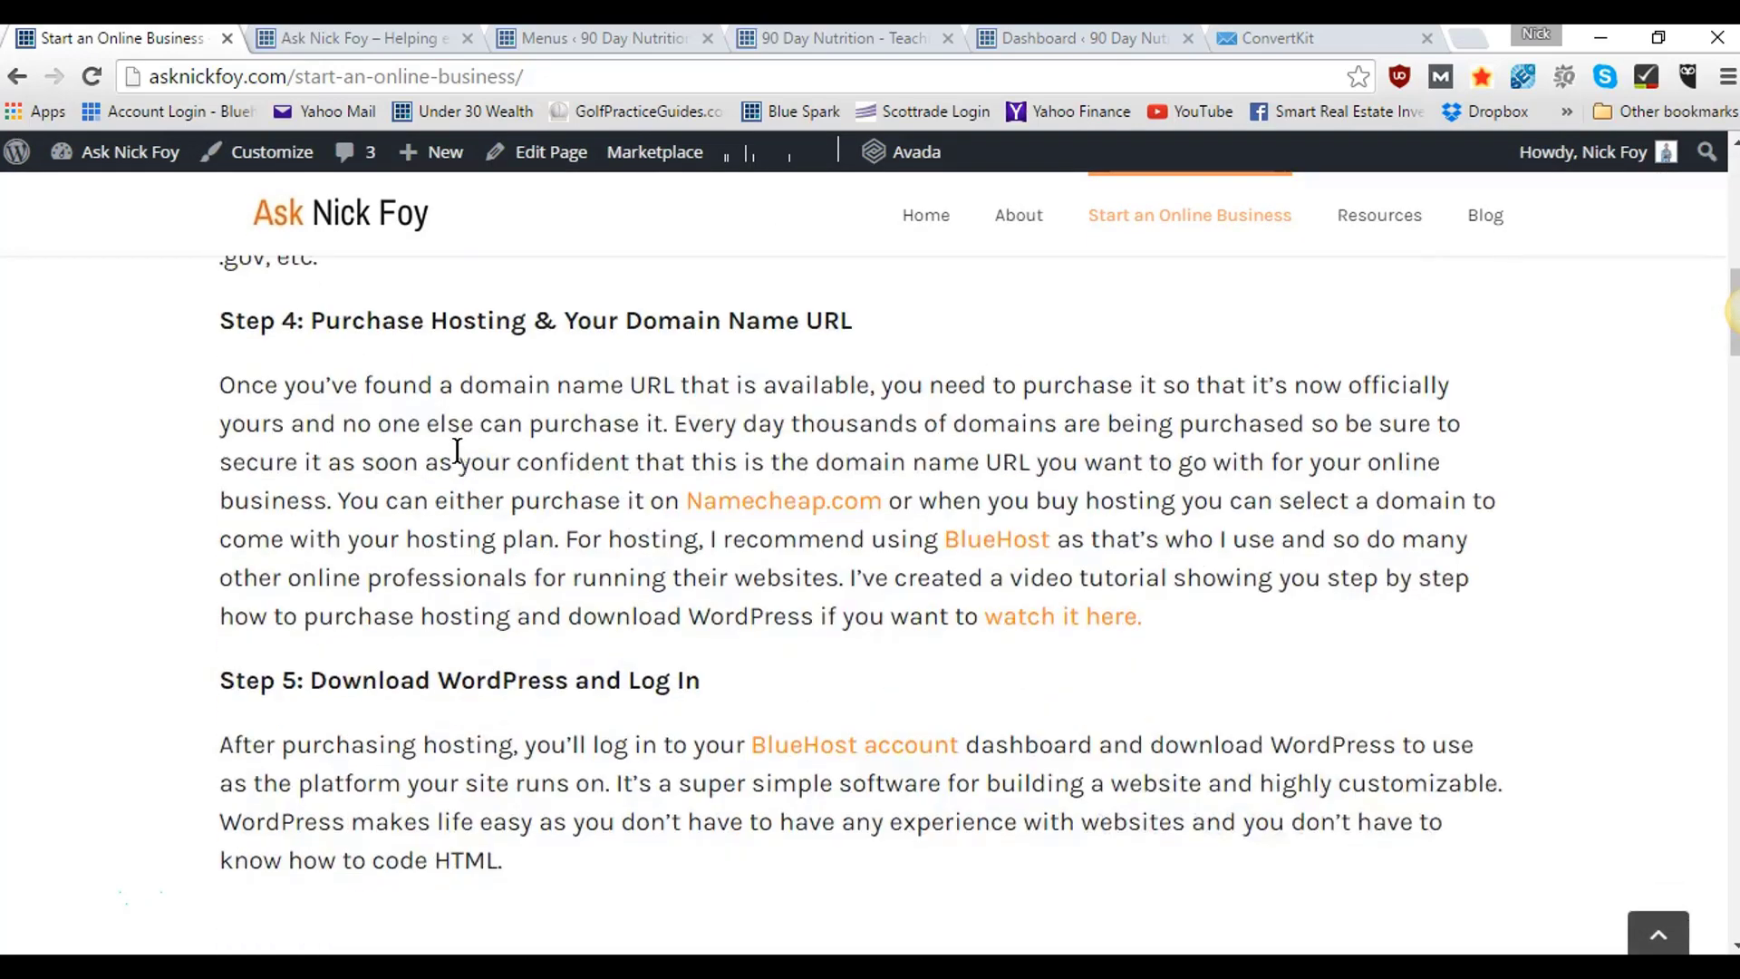
{"action": "scroll", "coordinate": [458, 451], "scroll_direction": "up", "scroll_amount": 15}
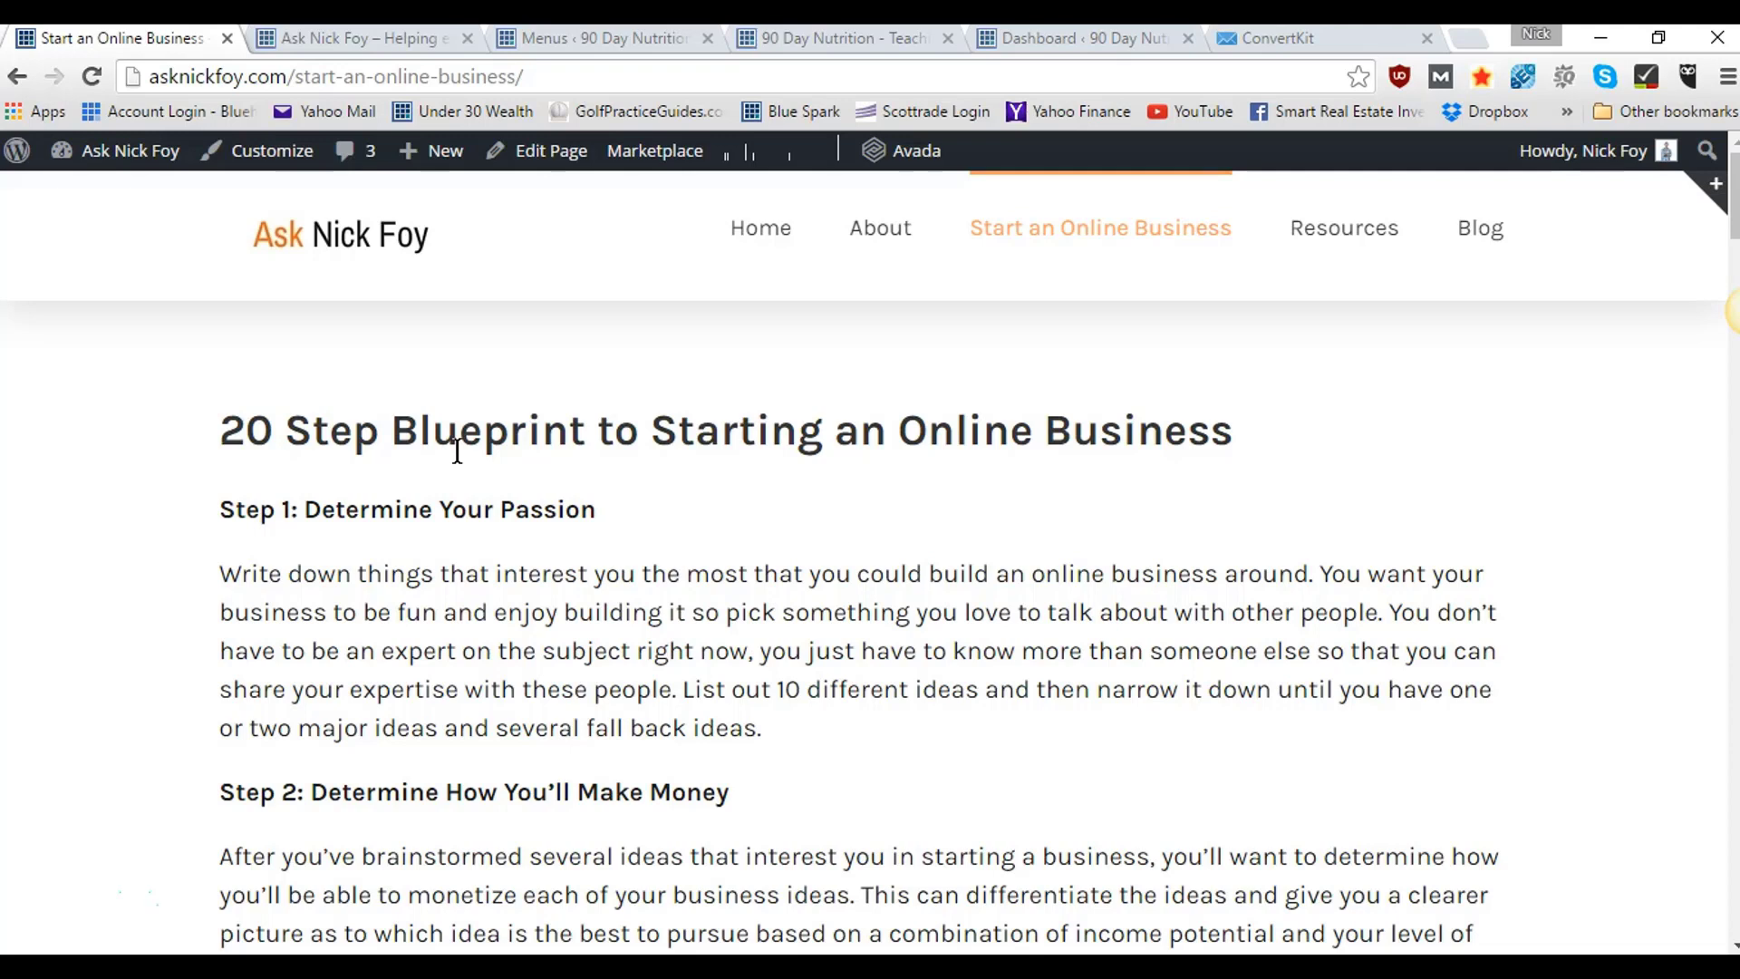
{"action": "left_click", "coordinate": [507, 894]}
{"action": "left_click", "coordinate": [507, 894]}
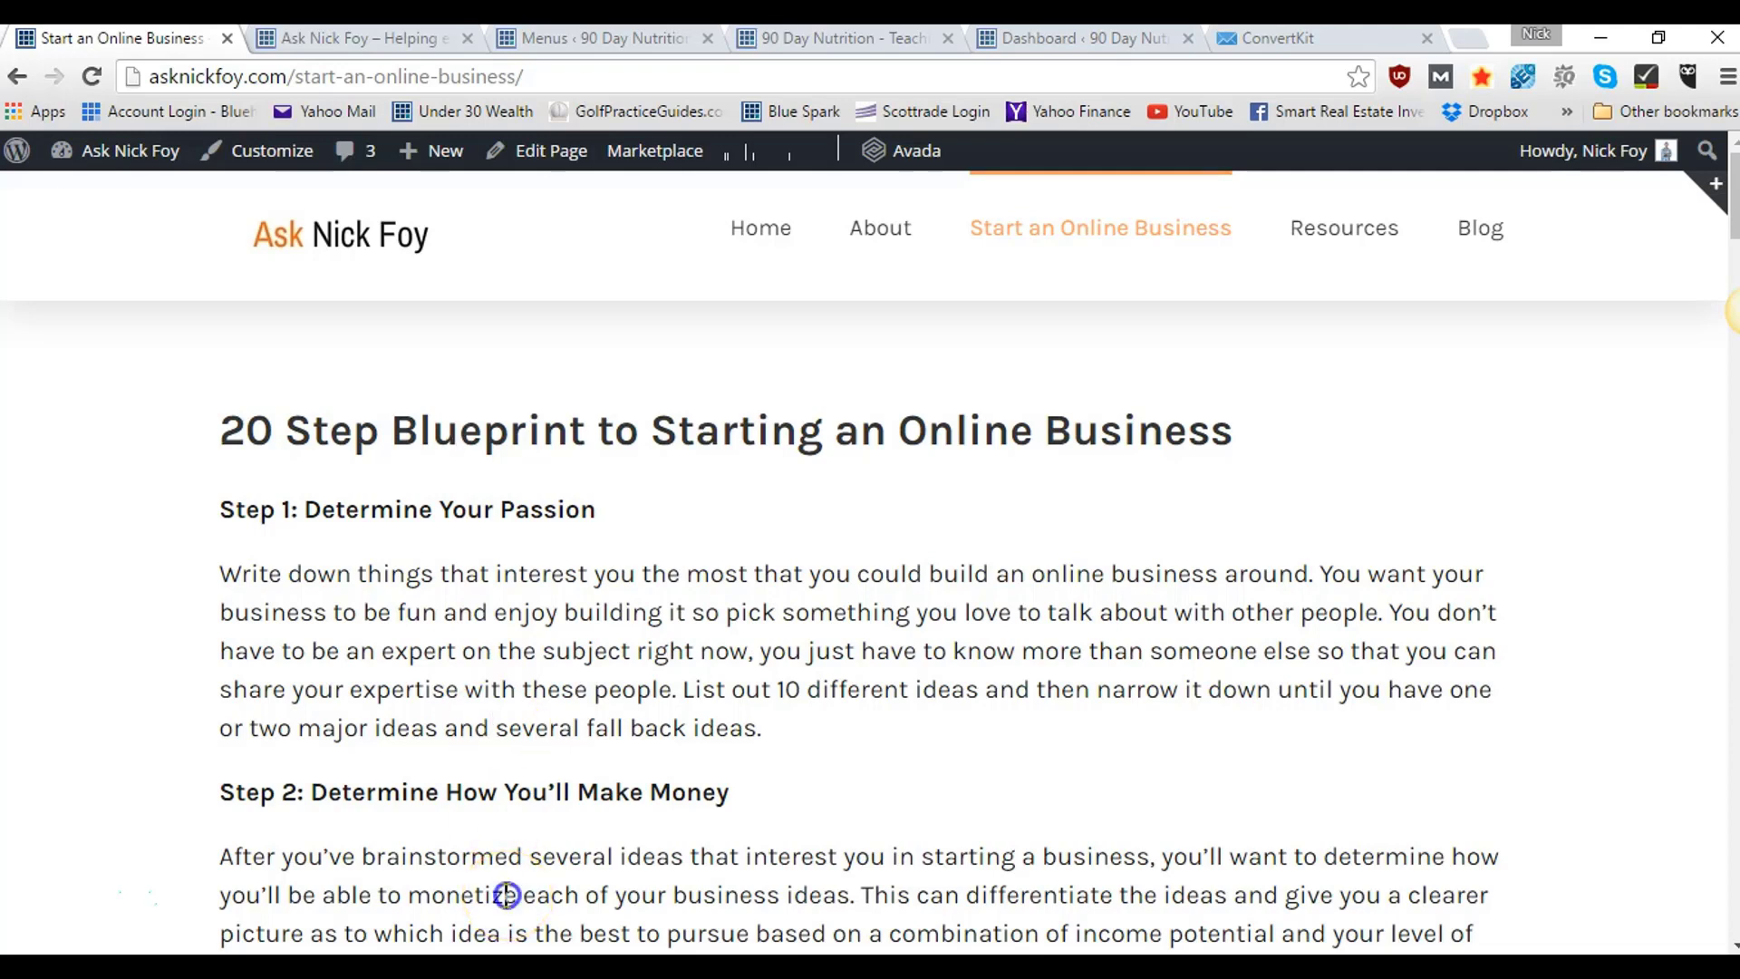